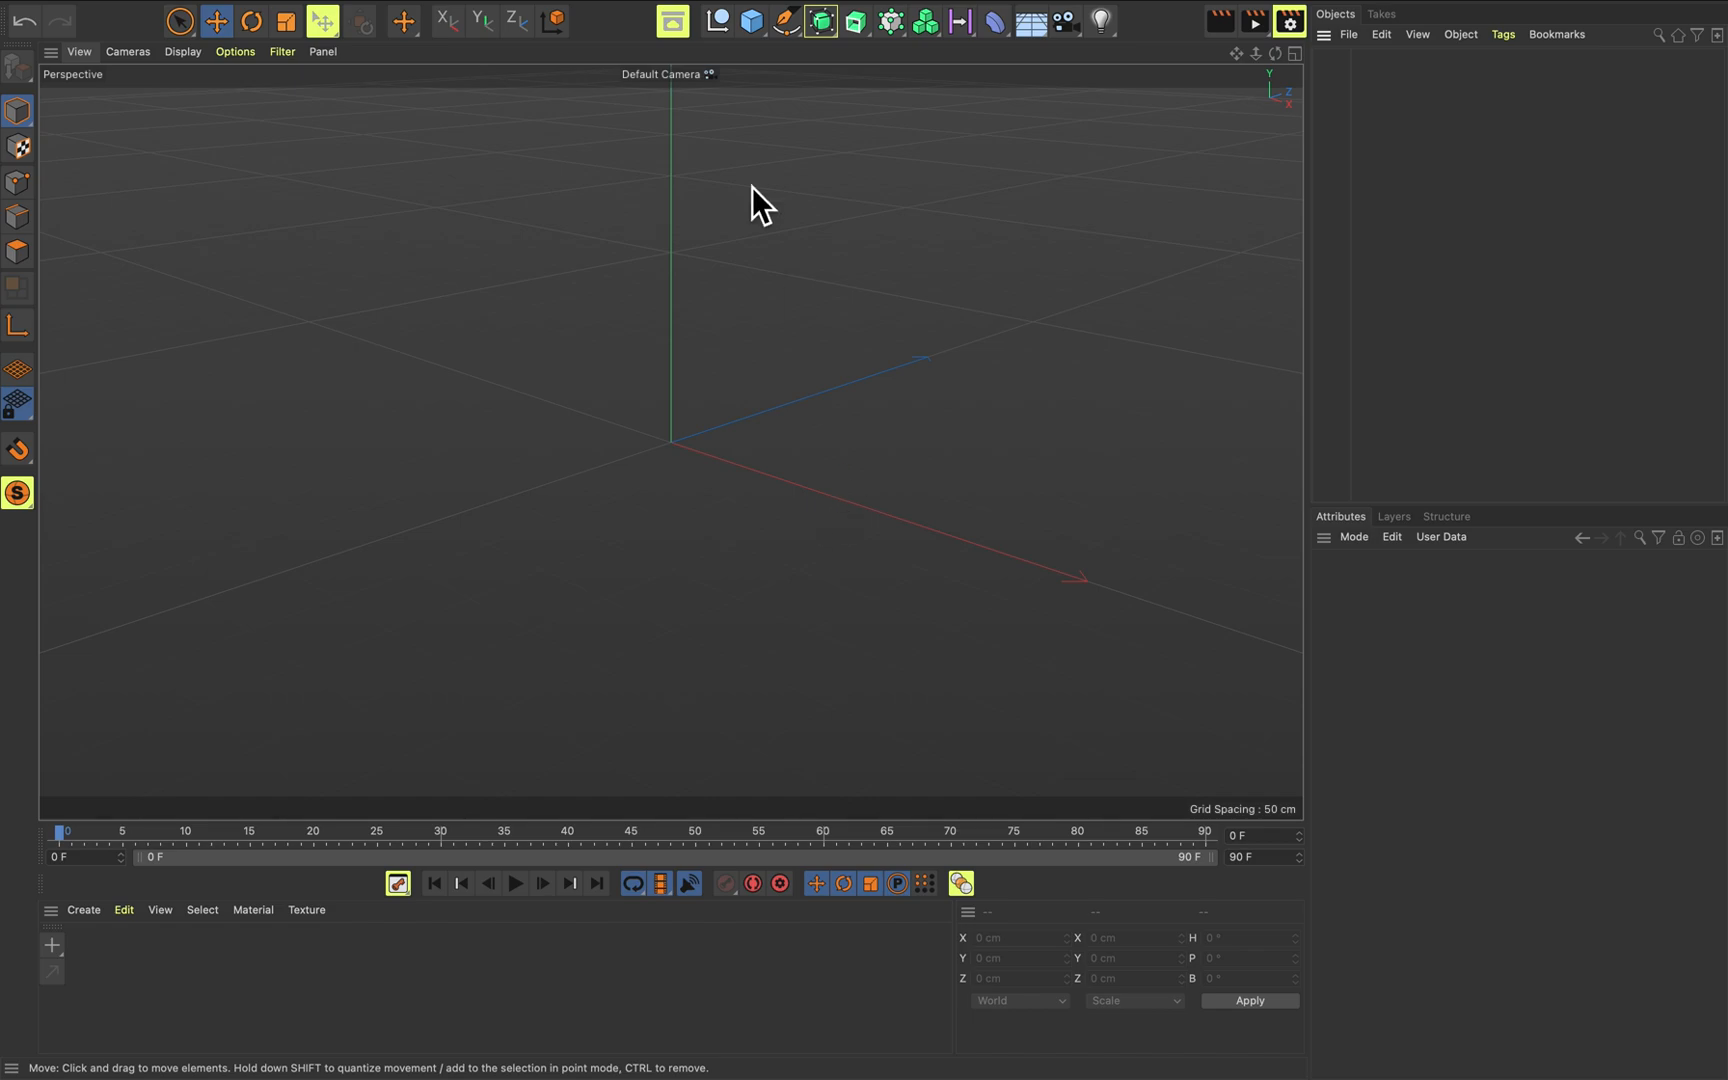
Add a cube primitive to the empty scene.
left_click(751, 24)
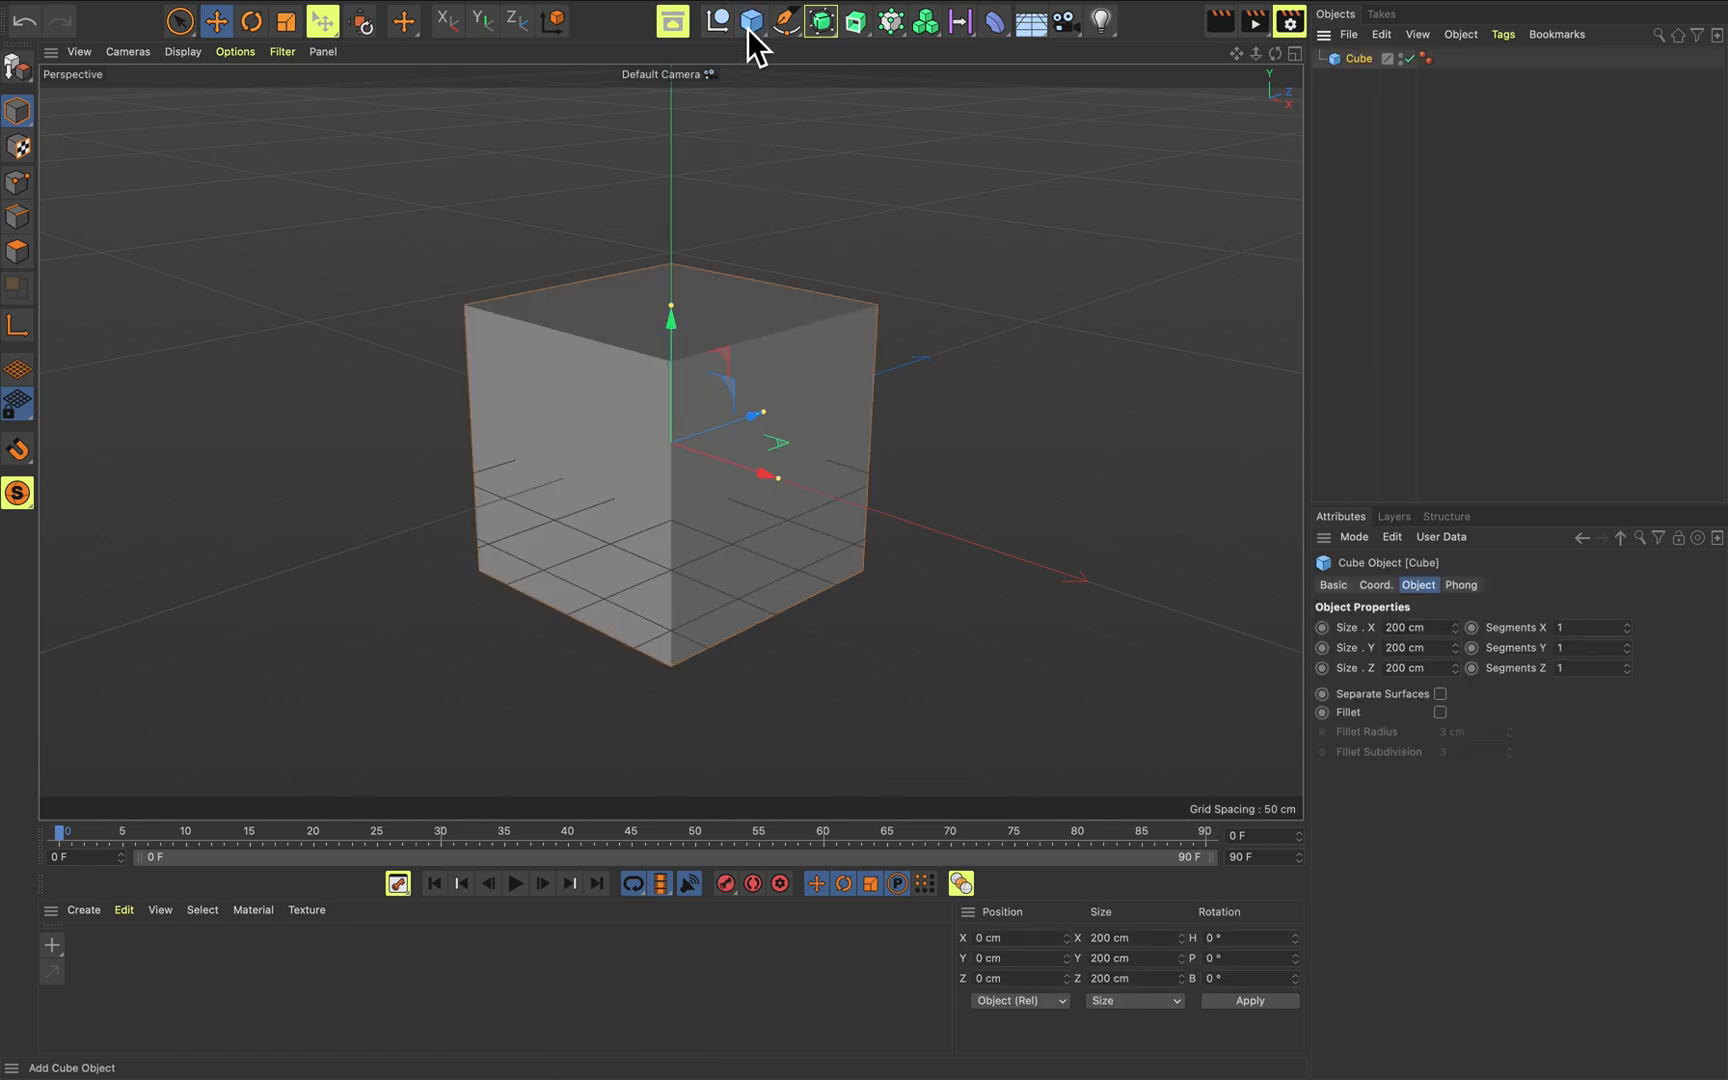
left_click(753, 24)
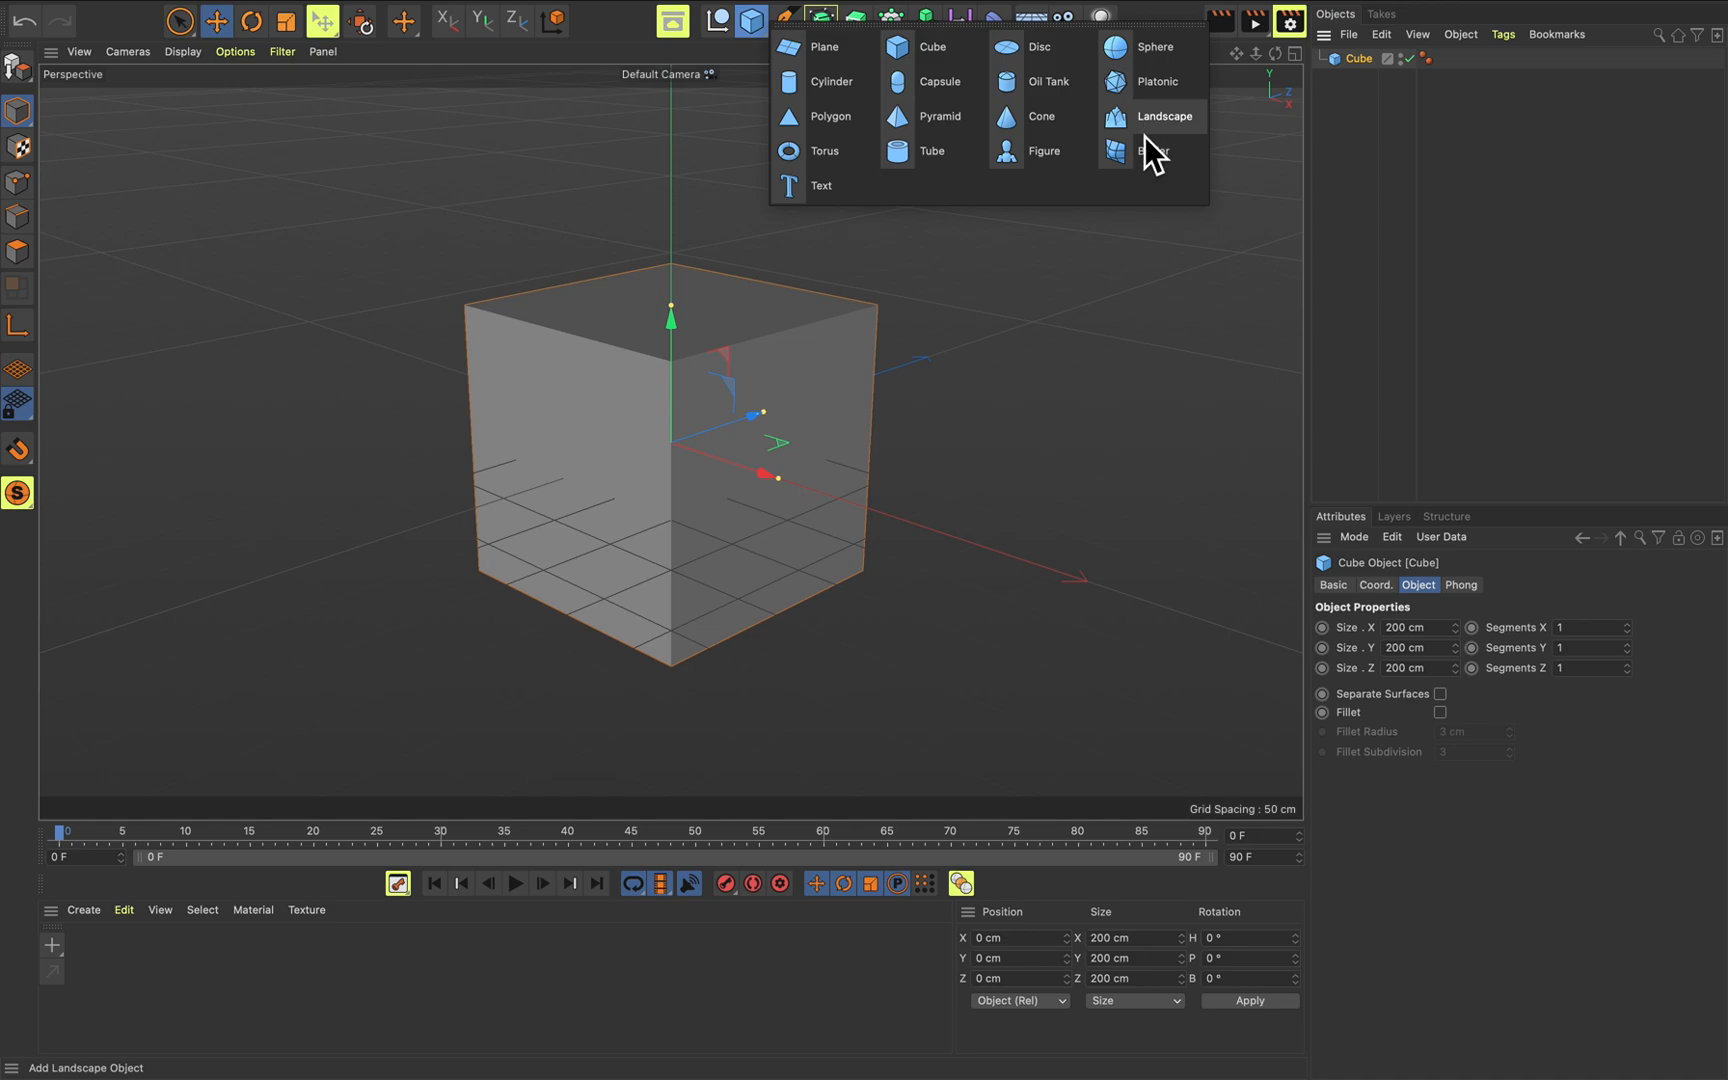
left_click(950, 274)
Duplicate the cube and place the copy about 307.5 cm along the X axis.
left_click_drag(1025, 441, 617, 405, "alt")
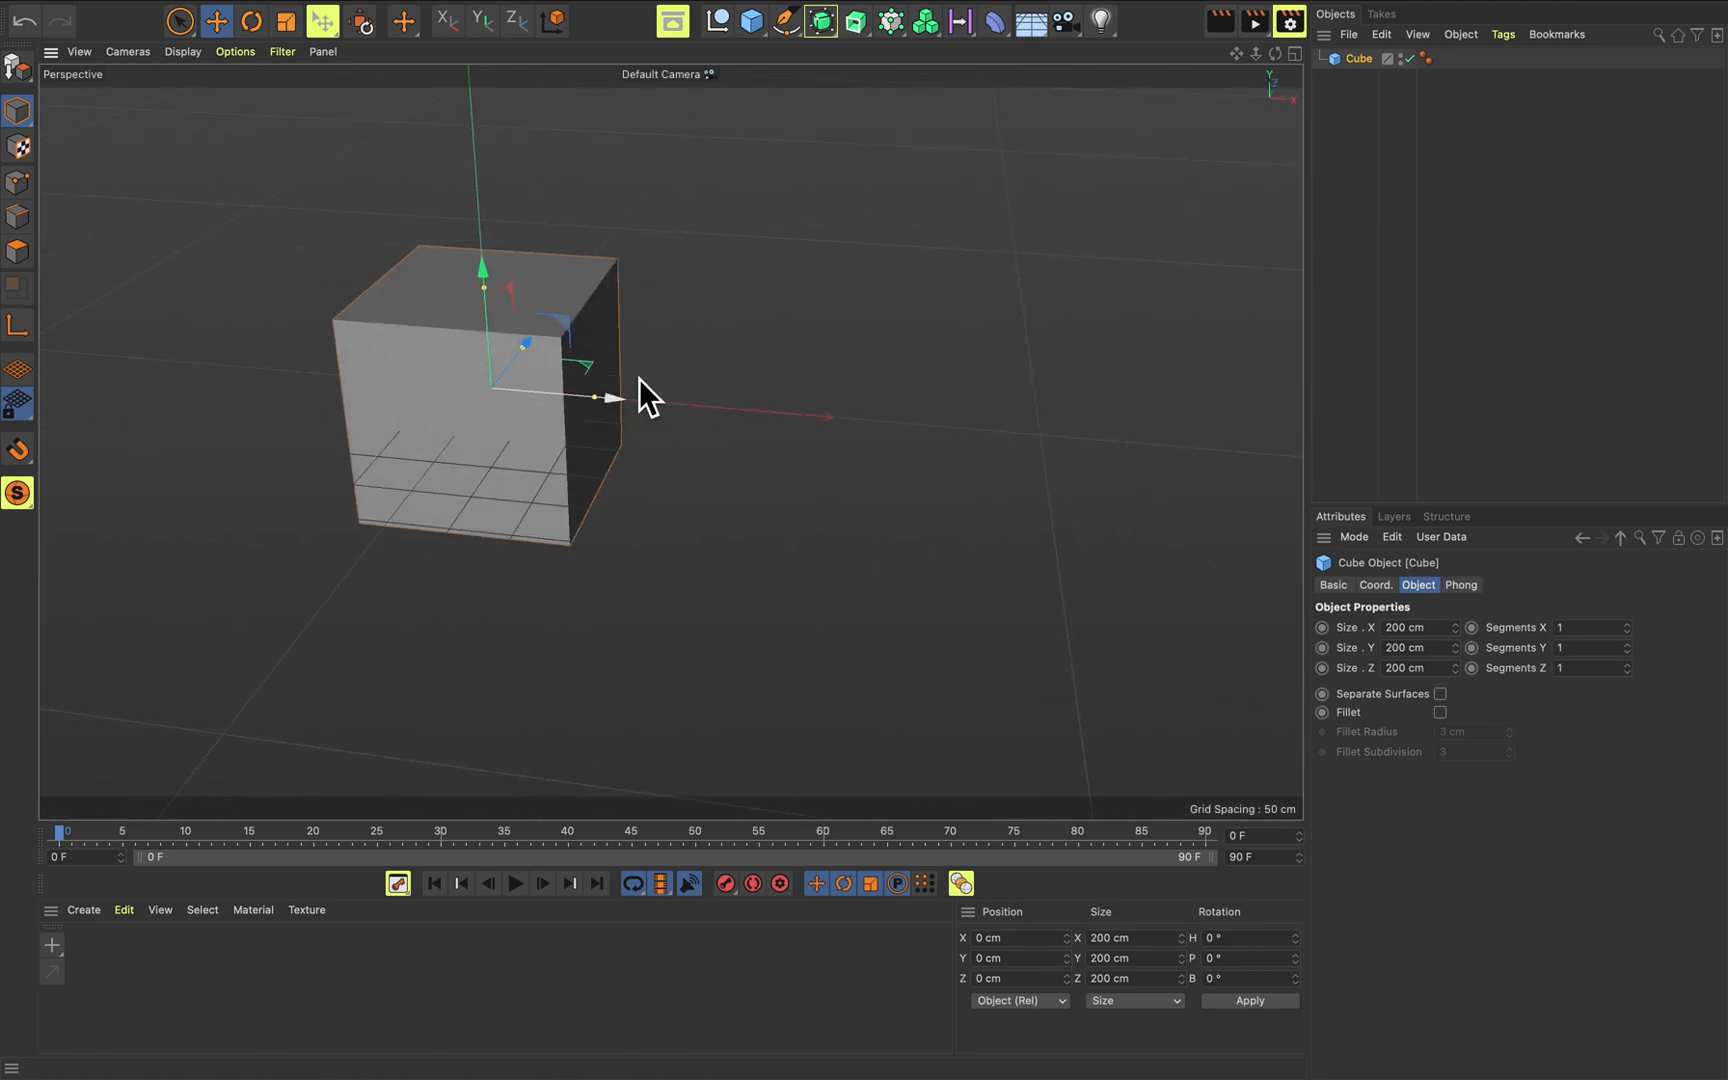
left_click_drag(632, 406, 945, 420, "alt")
left_click(936, 209)
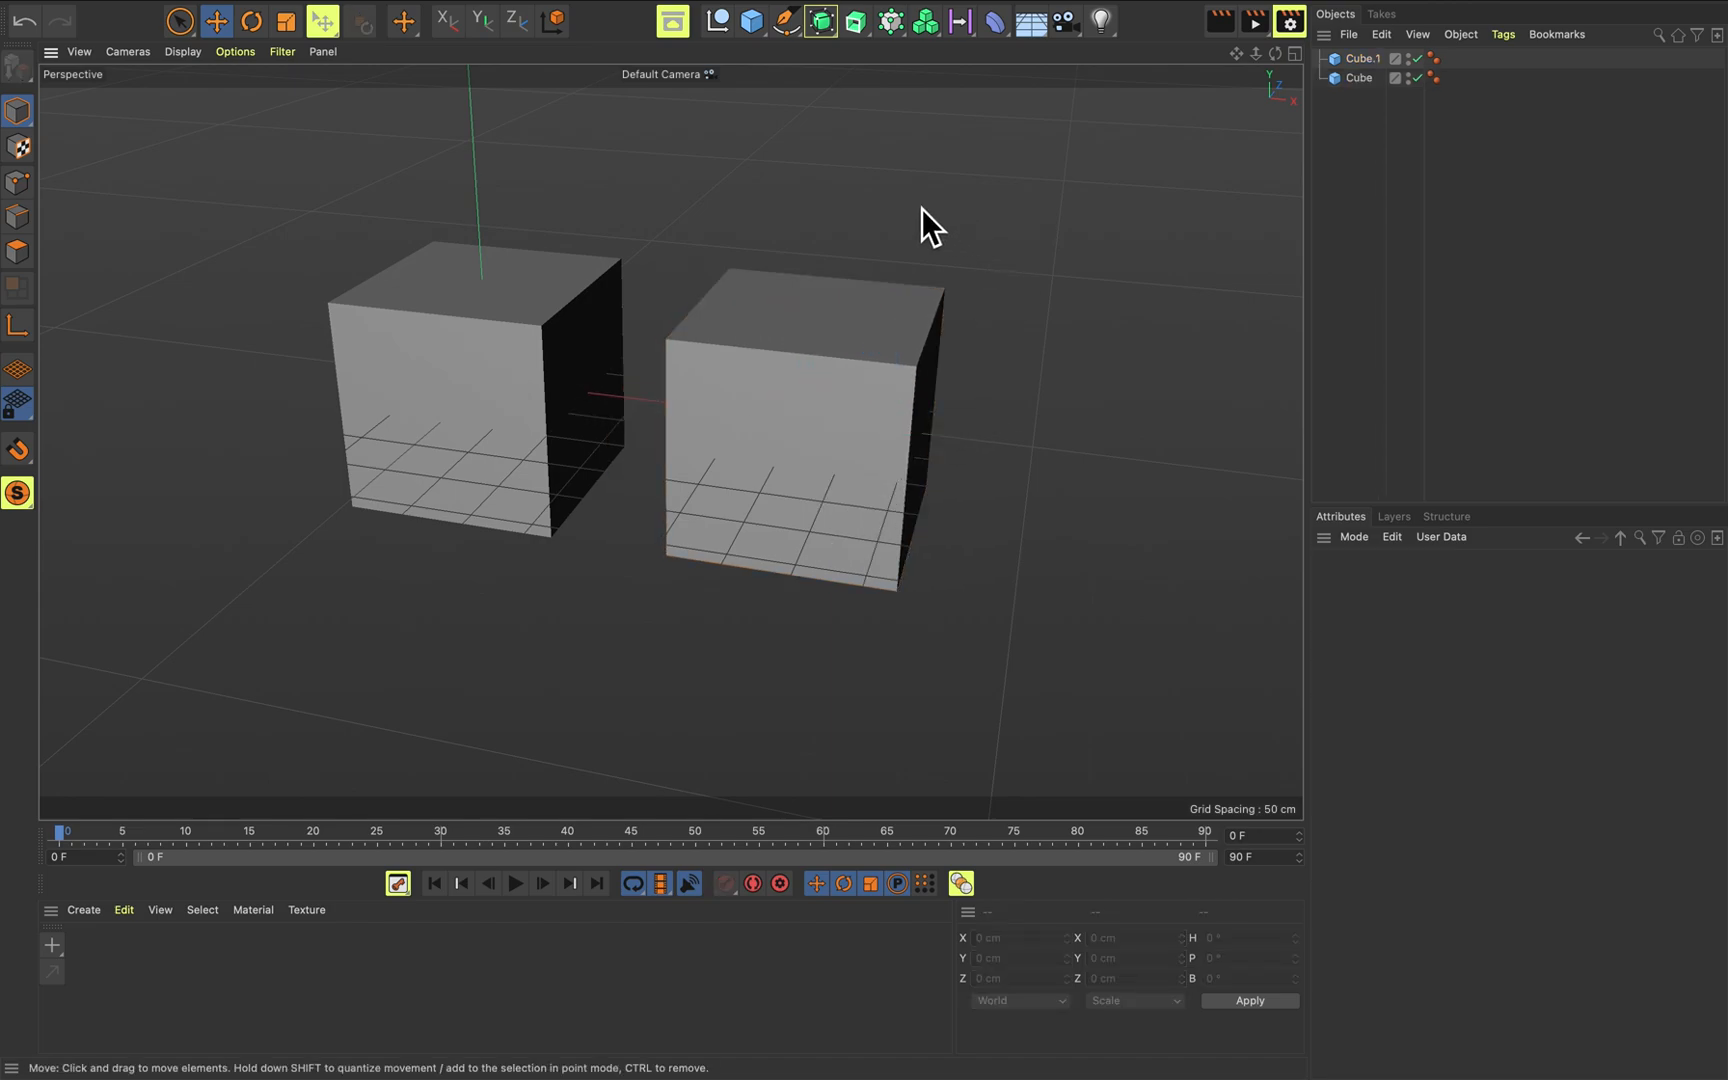
middle_click_drag(722, 192, 749, 251, "alt")
left_click_drag(749, 251, 617, 409, "alt")
Convert the original cube at the origin into an editable polygon object and deselect it.
left_click(547, 416)
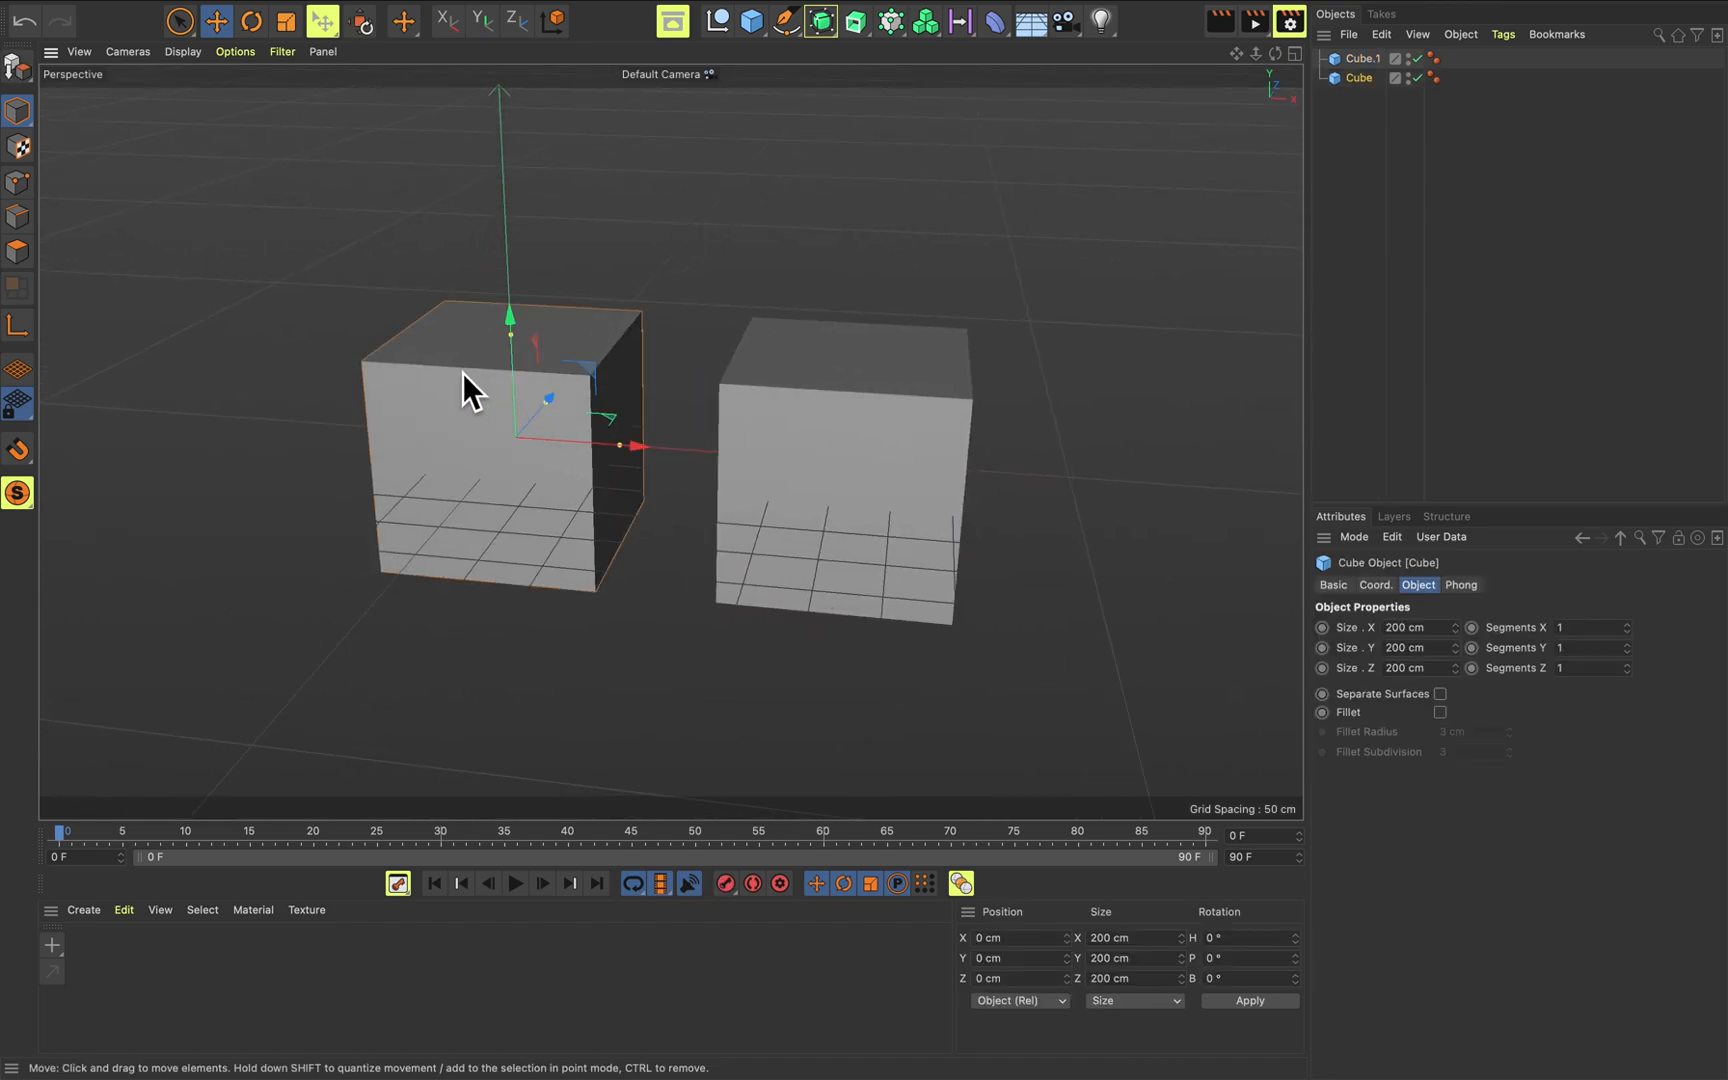
left_click(15, 70)
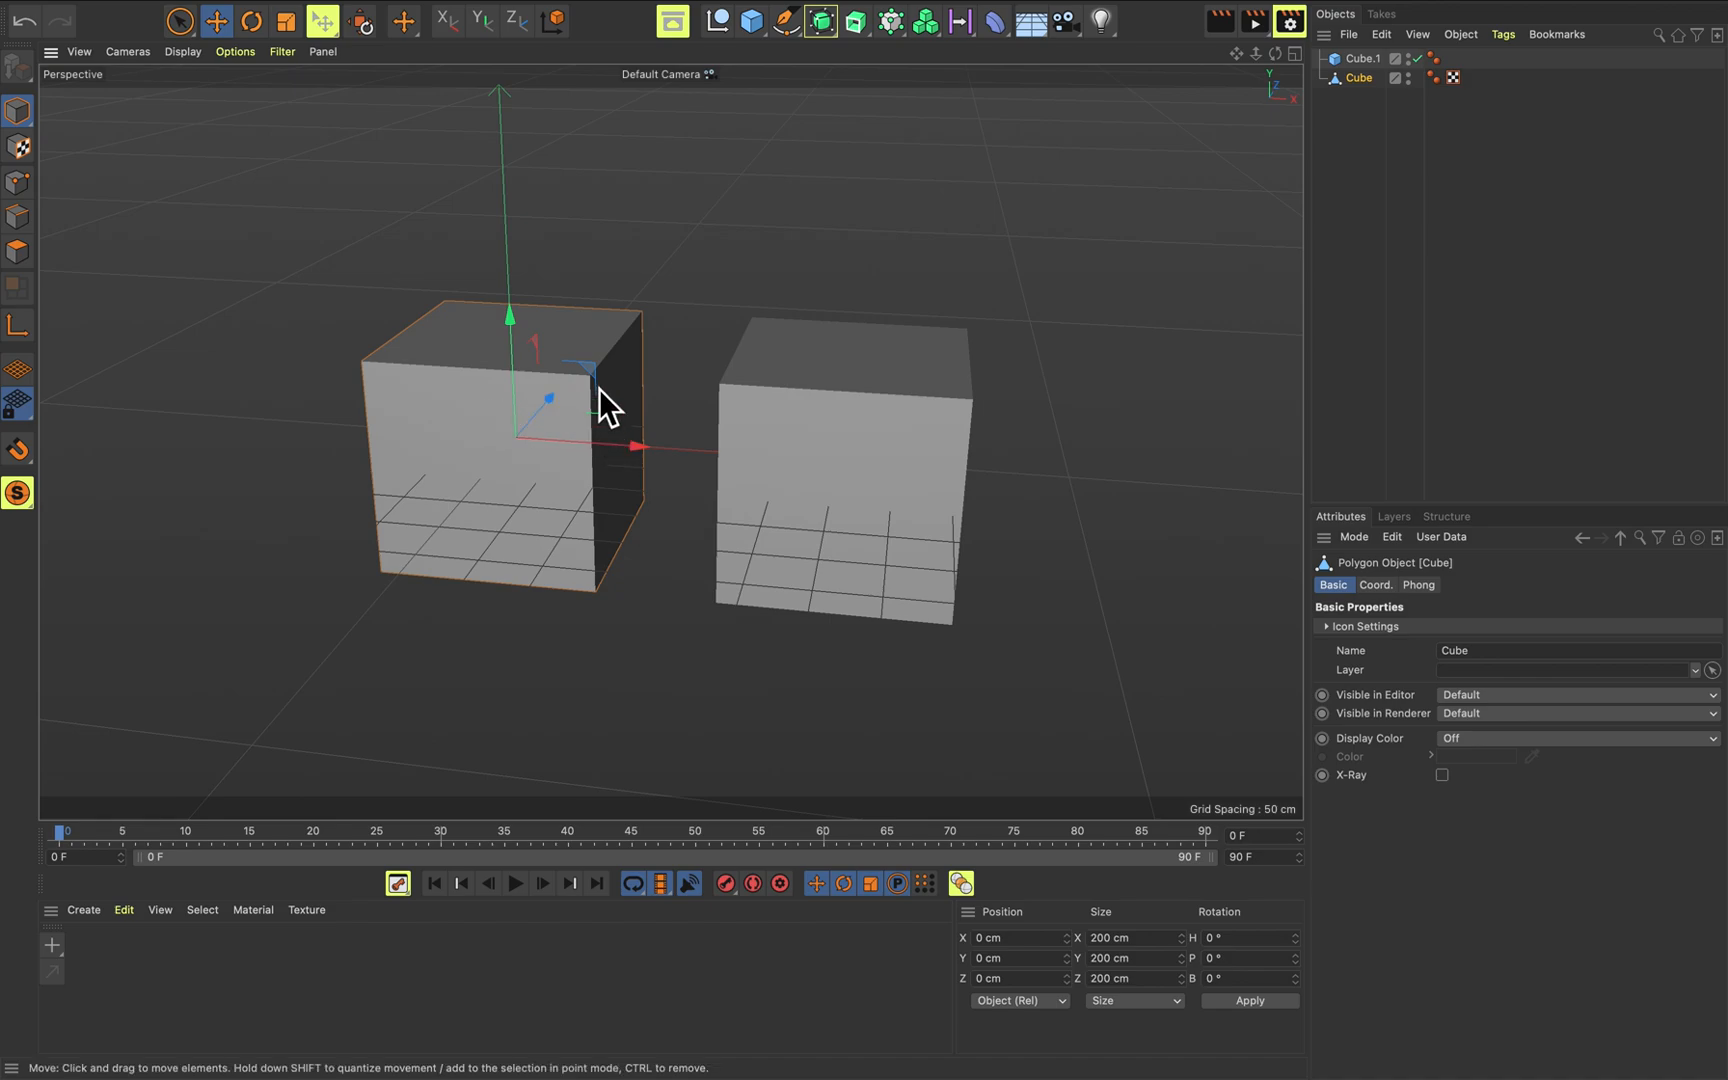
left_click_drag(694, 362, 690, 396, "alt")
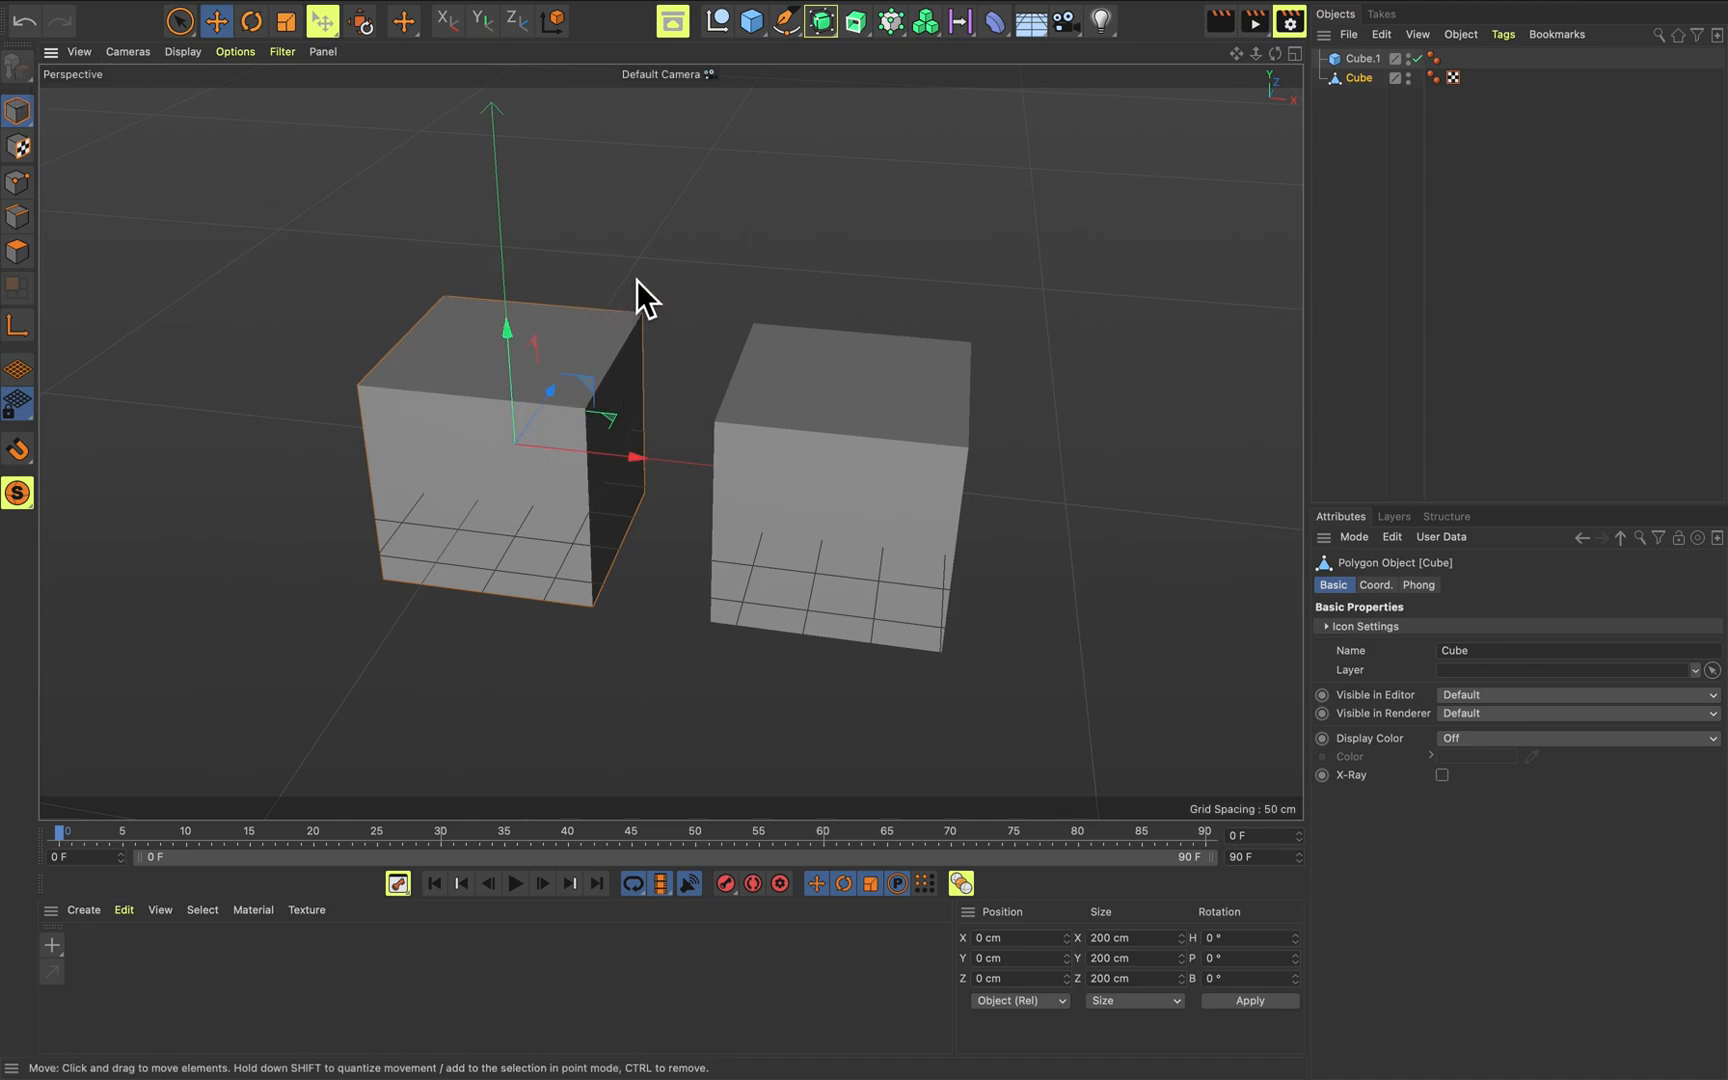
left_click(680, 279)
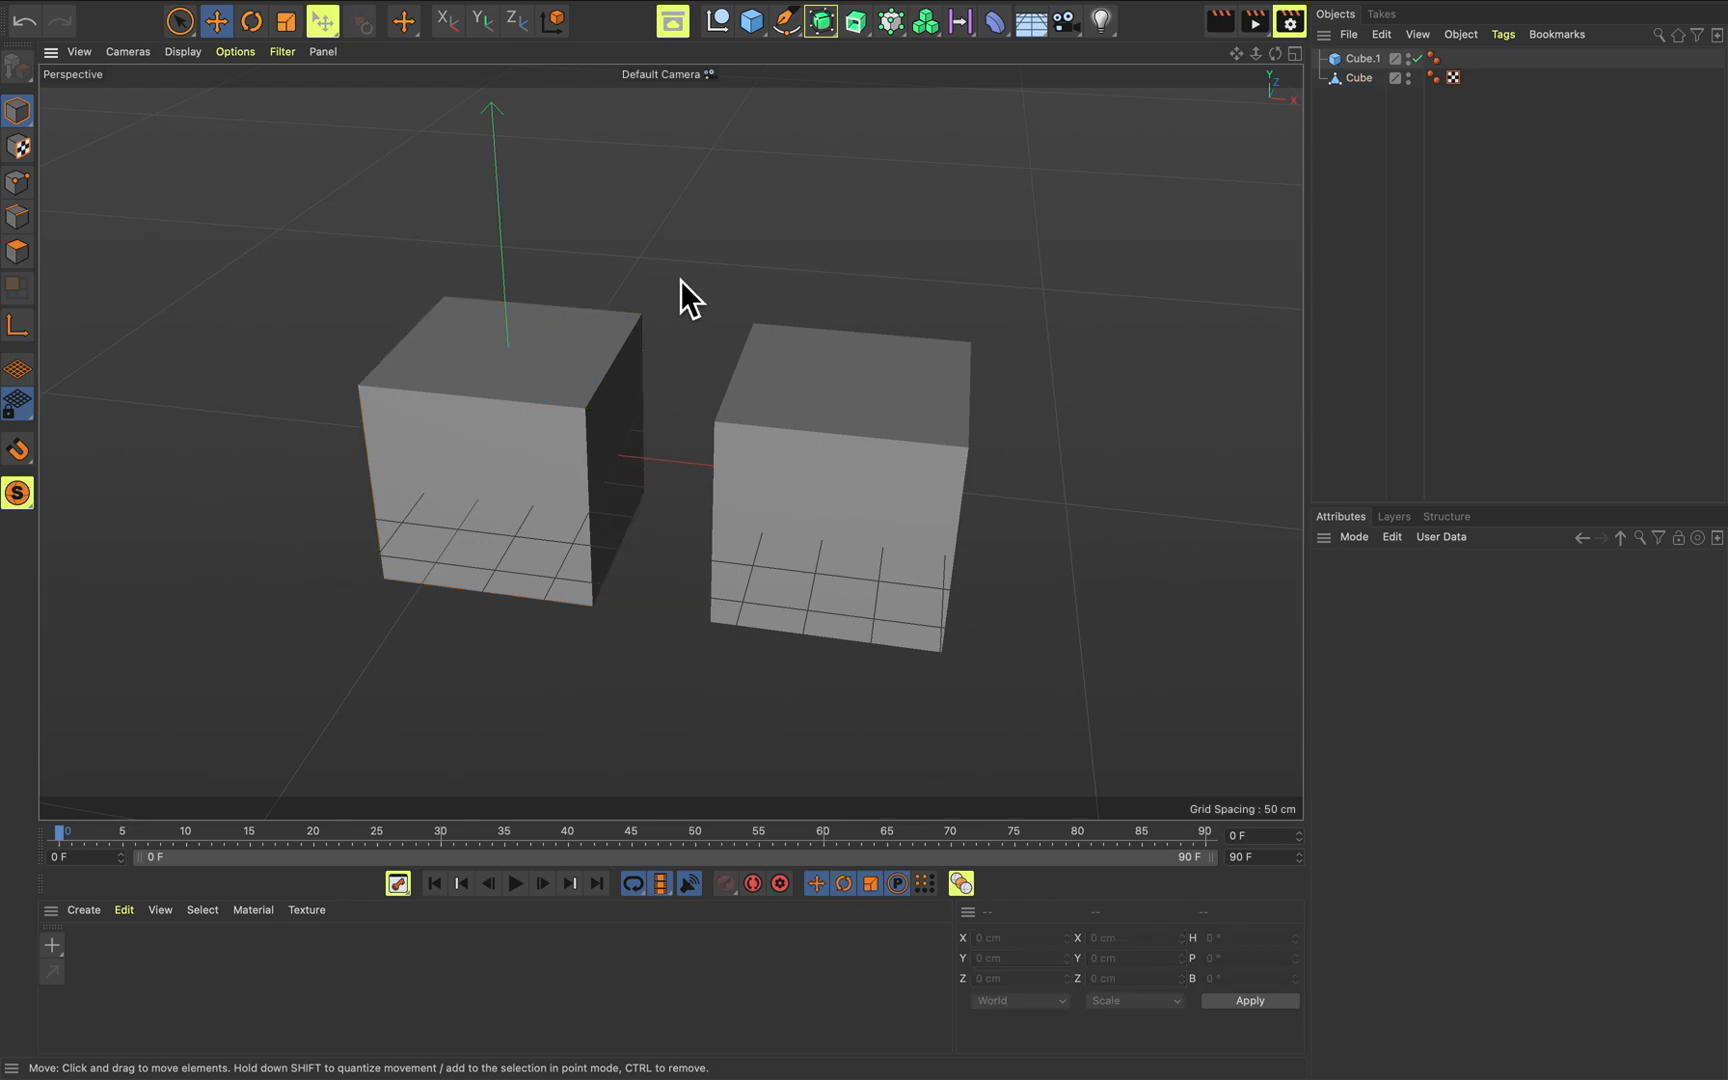
Compare the editable cube with the parametric cube by selecting each in turn.
left_click(836, 410)
left_click(556, 421)
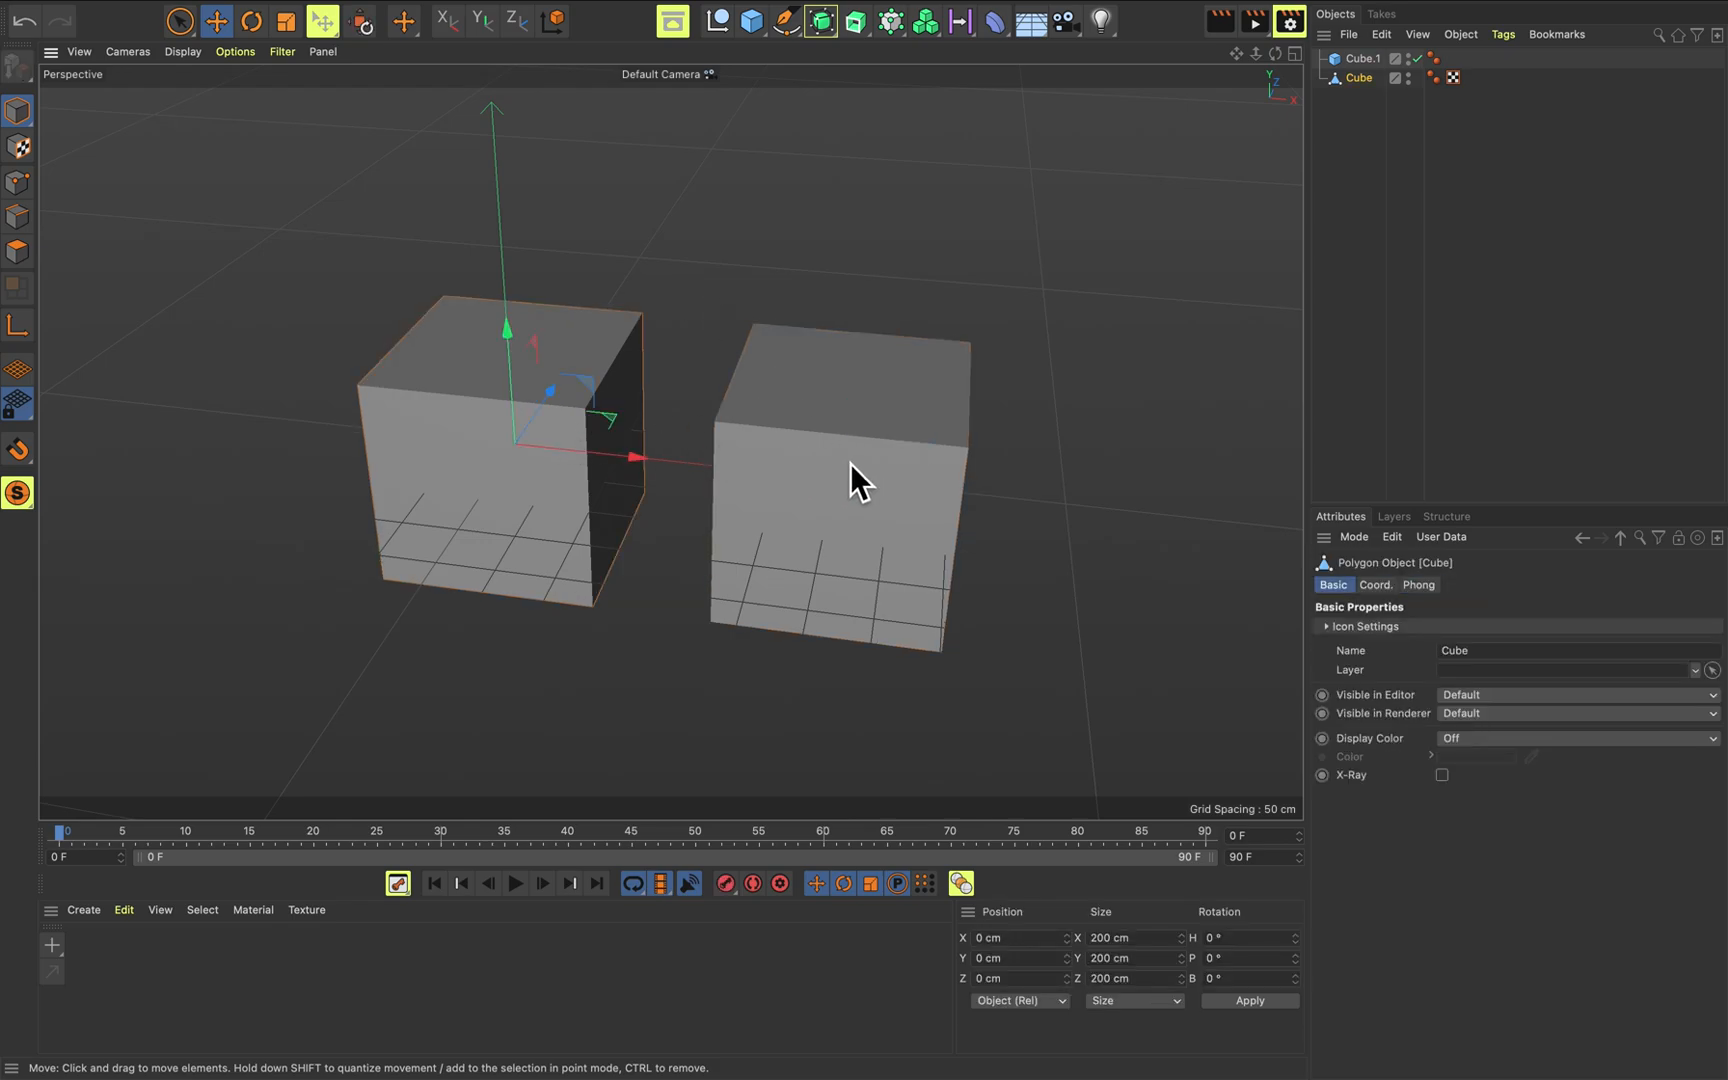
left_click(852, 470)
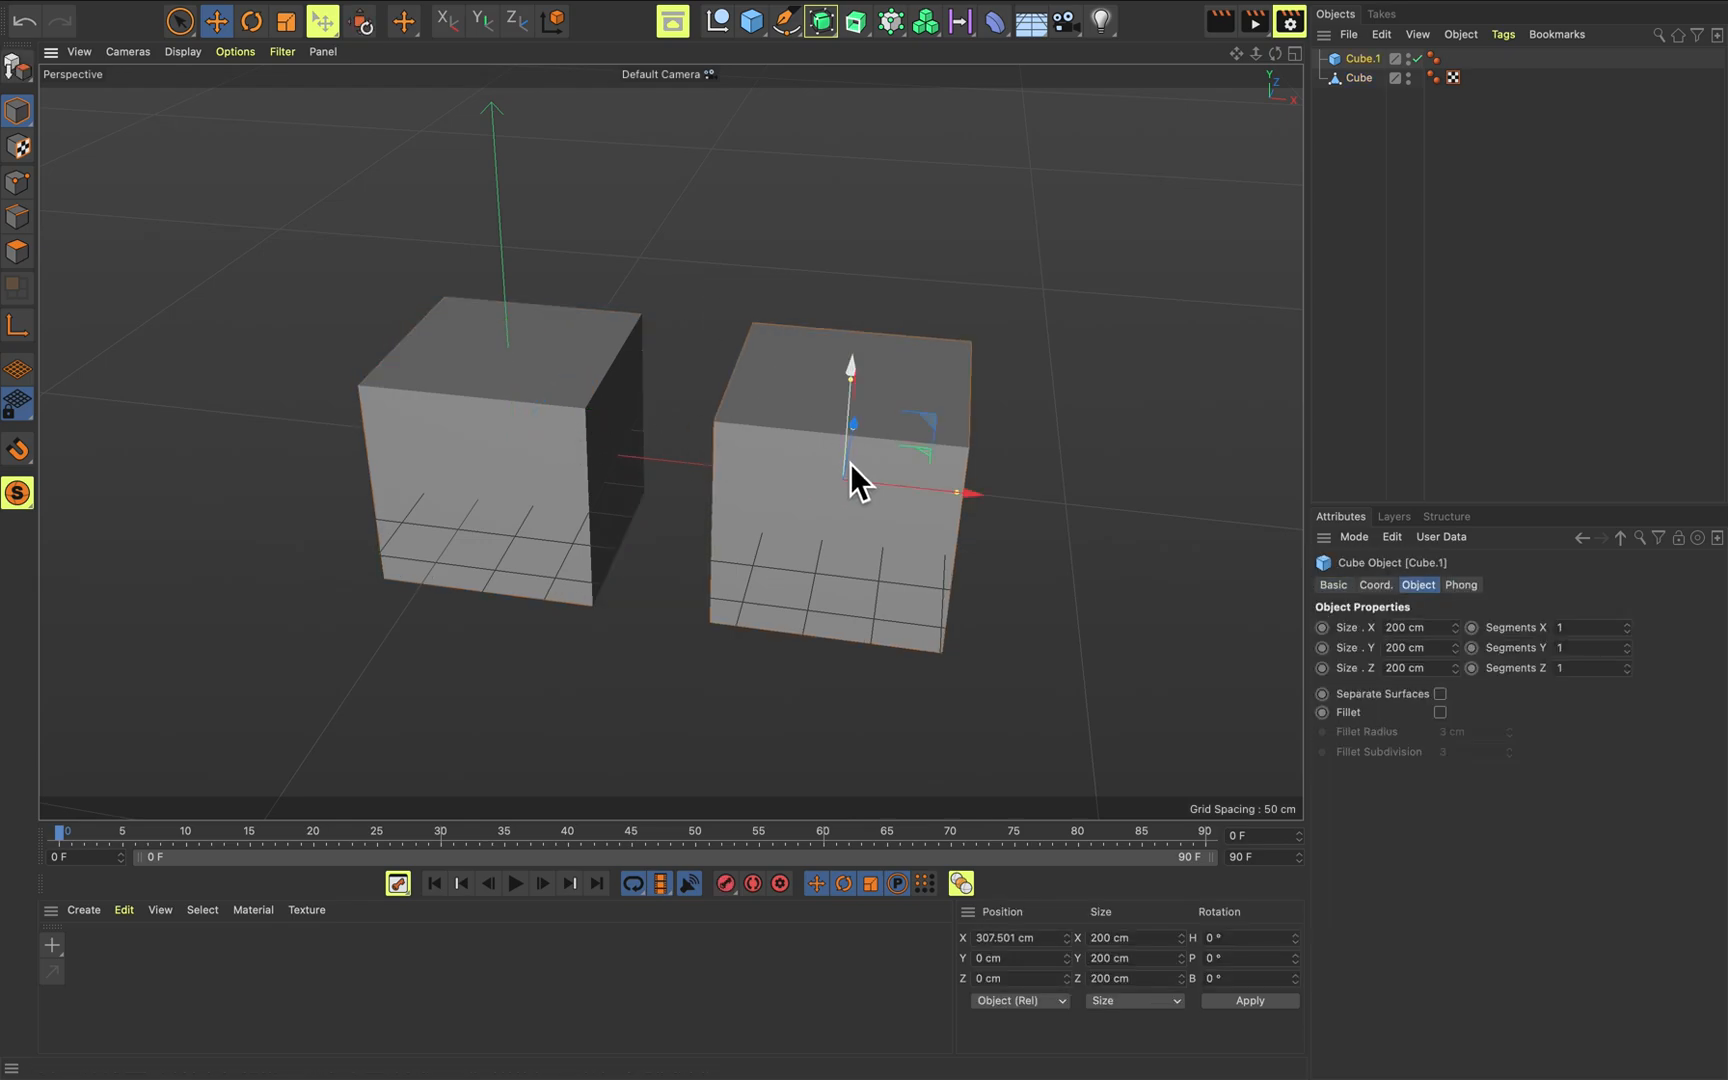
left_click(567, 458)
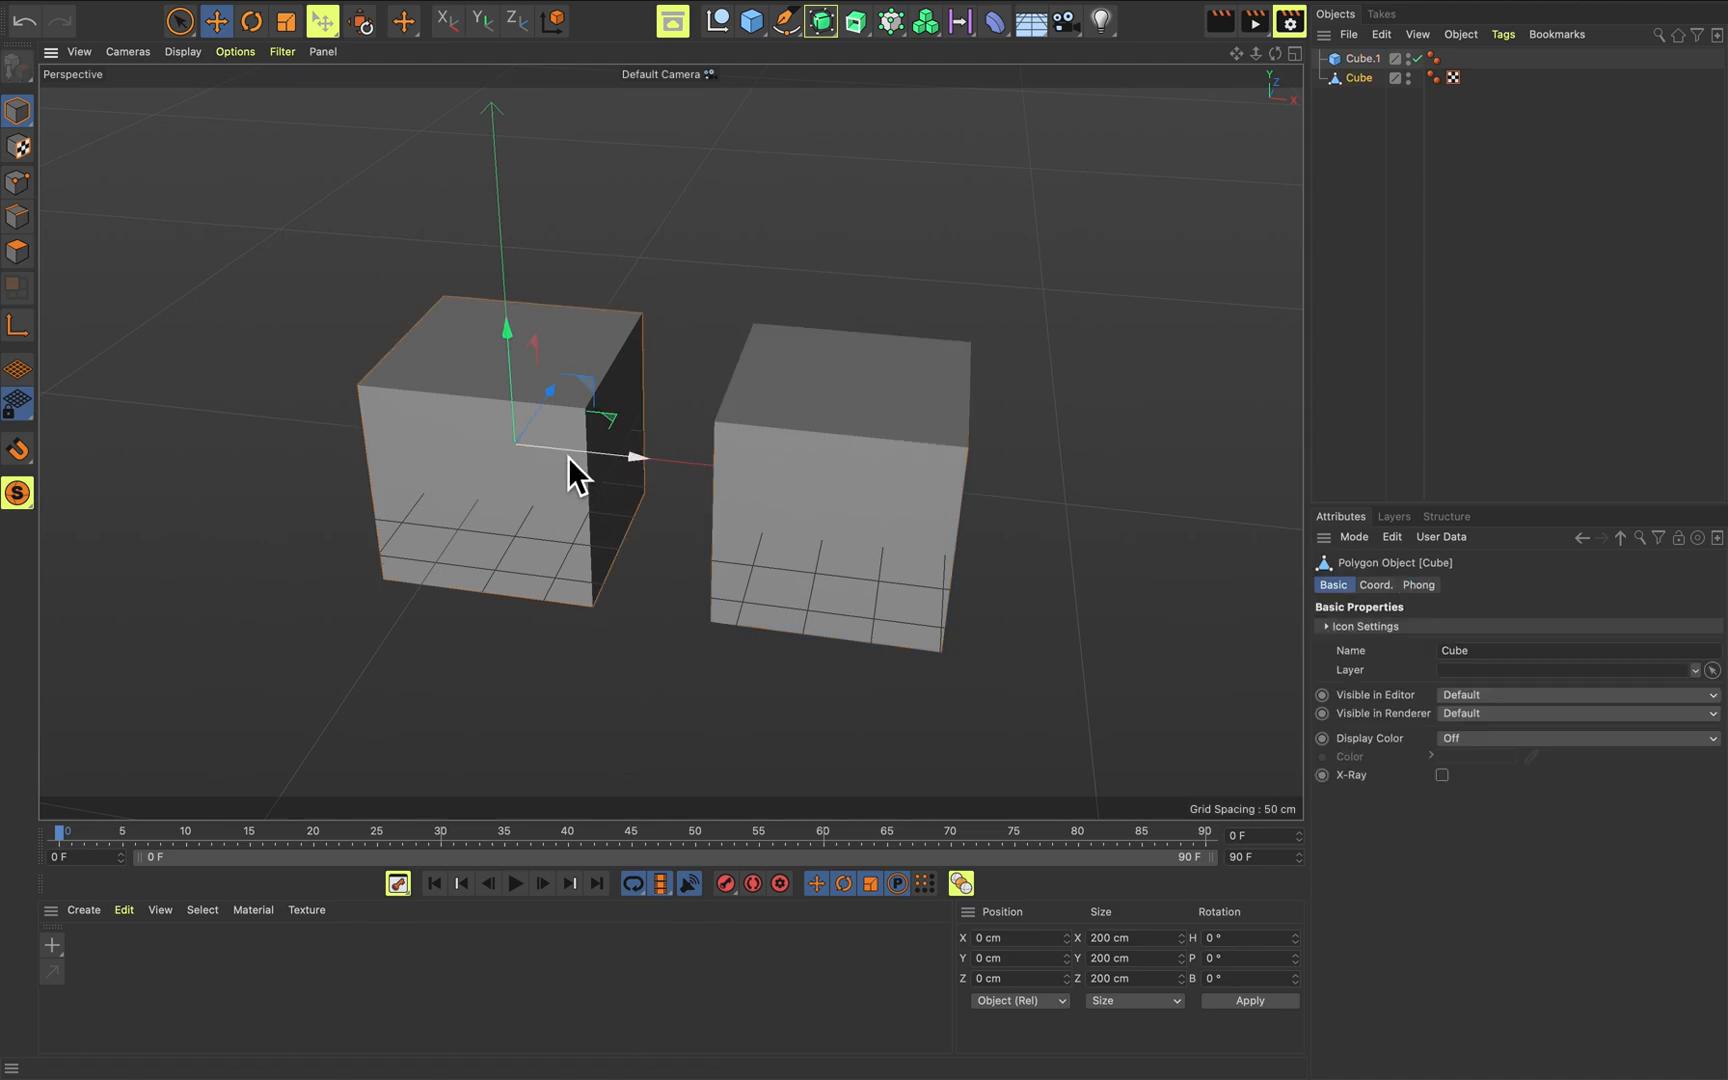
Switch to polygon mode and select the top polygon of the editable cube.
left_click(24, 252)
left_click(513, 374)
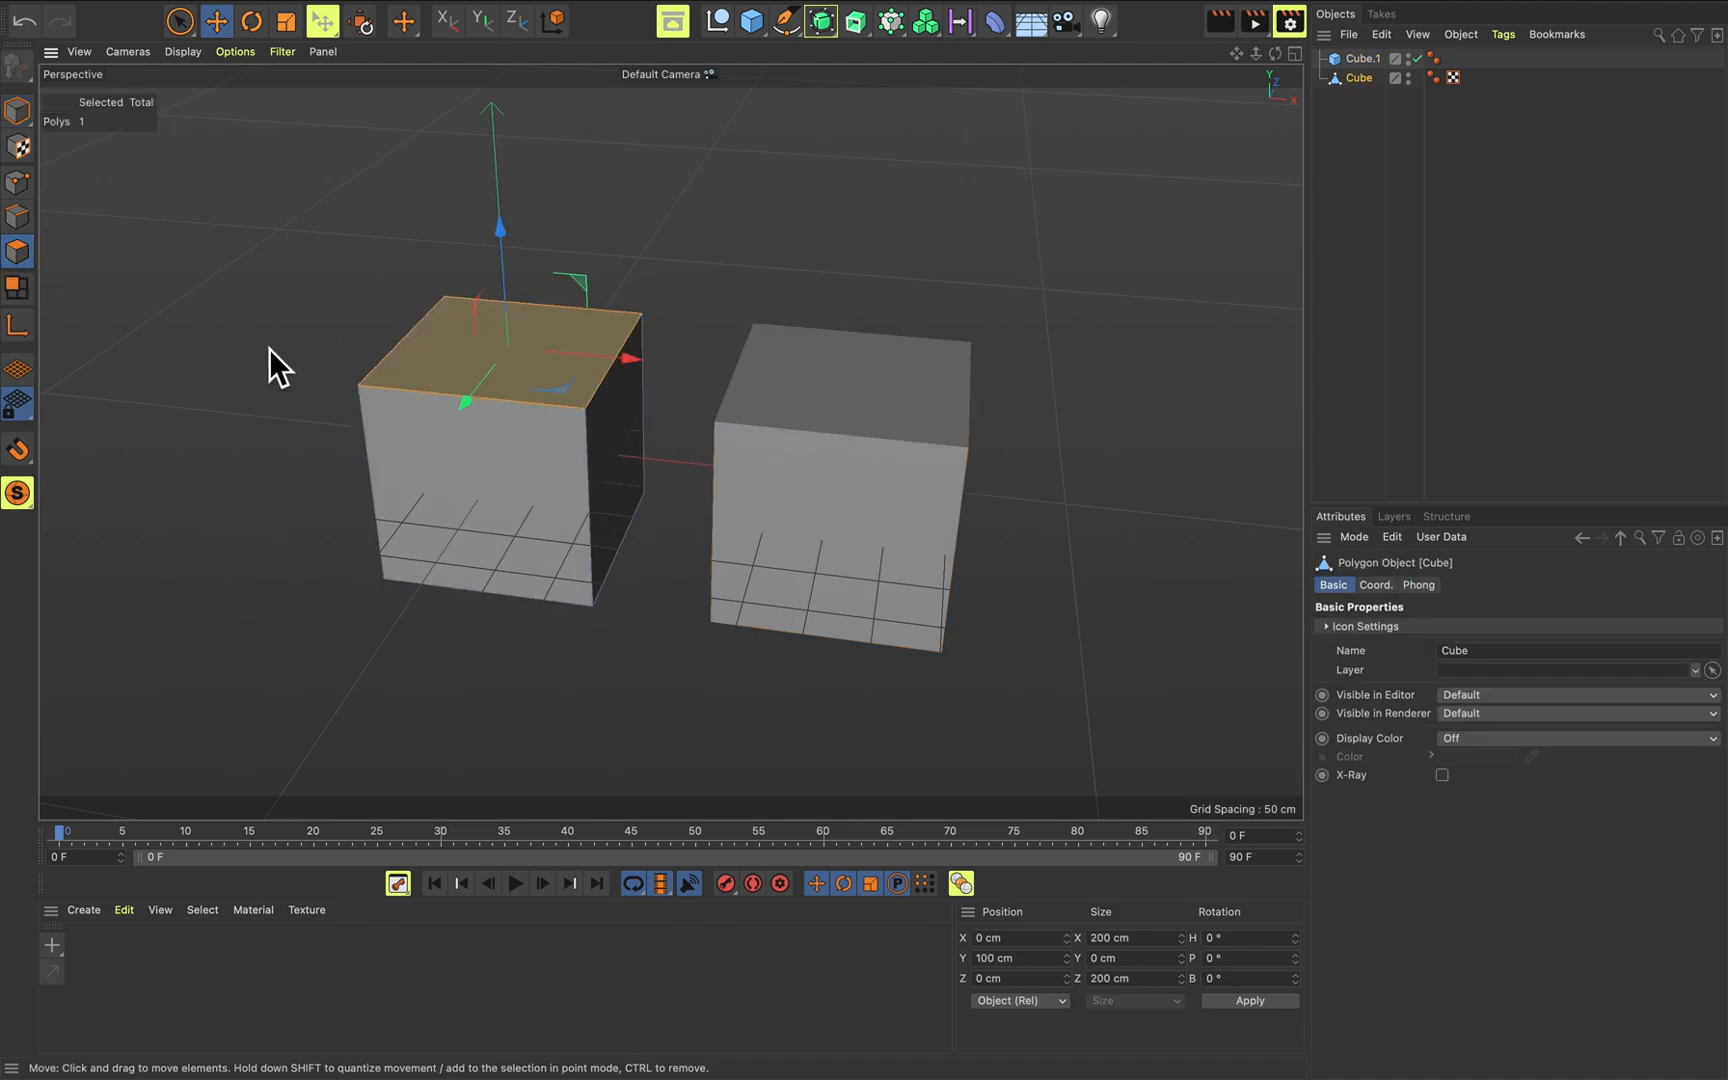
left_click(22, 216)
left_click(22, 252)
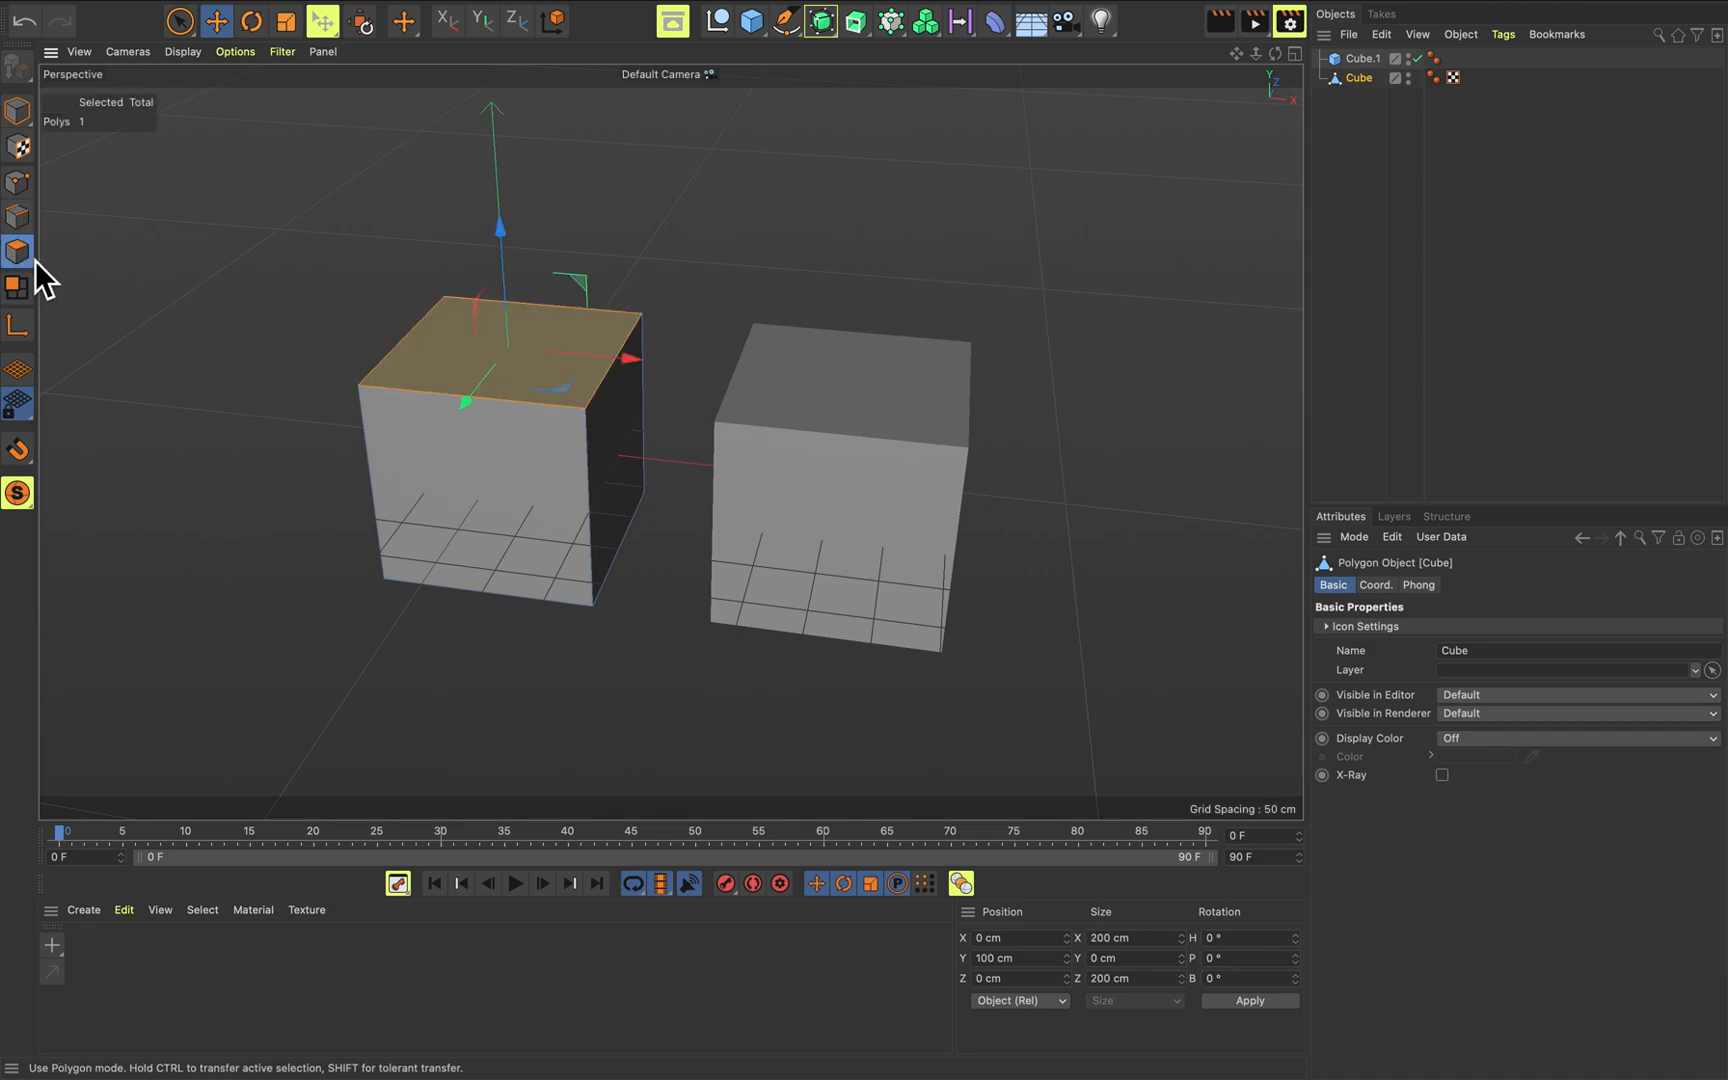
Select individual top edges of the editable cube in edge mode, and return to model mode.
left_click(20, 216)
left_click(494, 404)
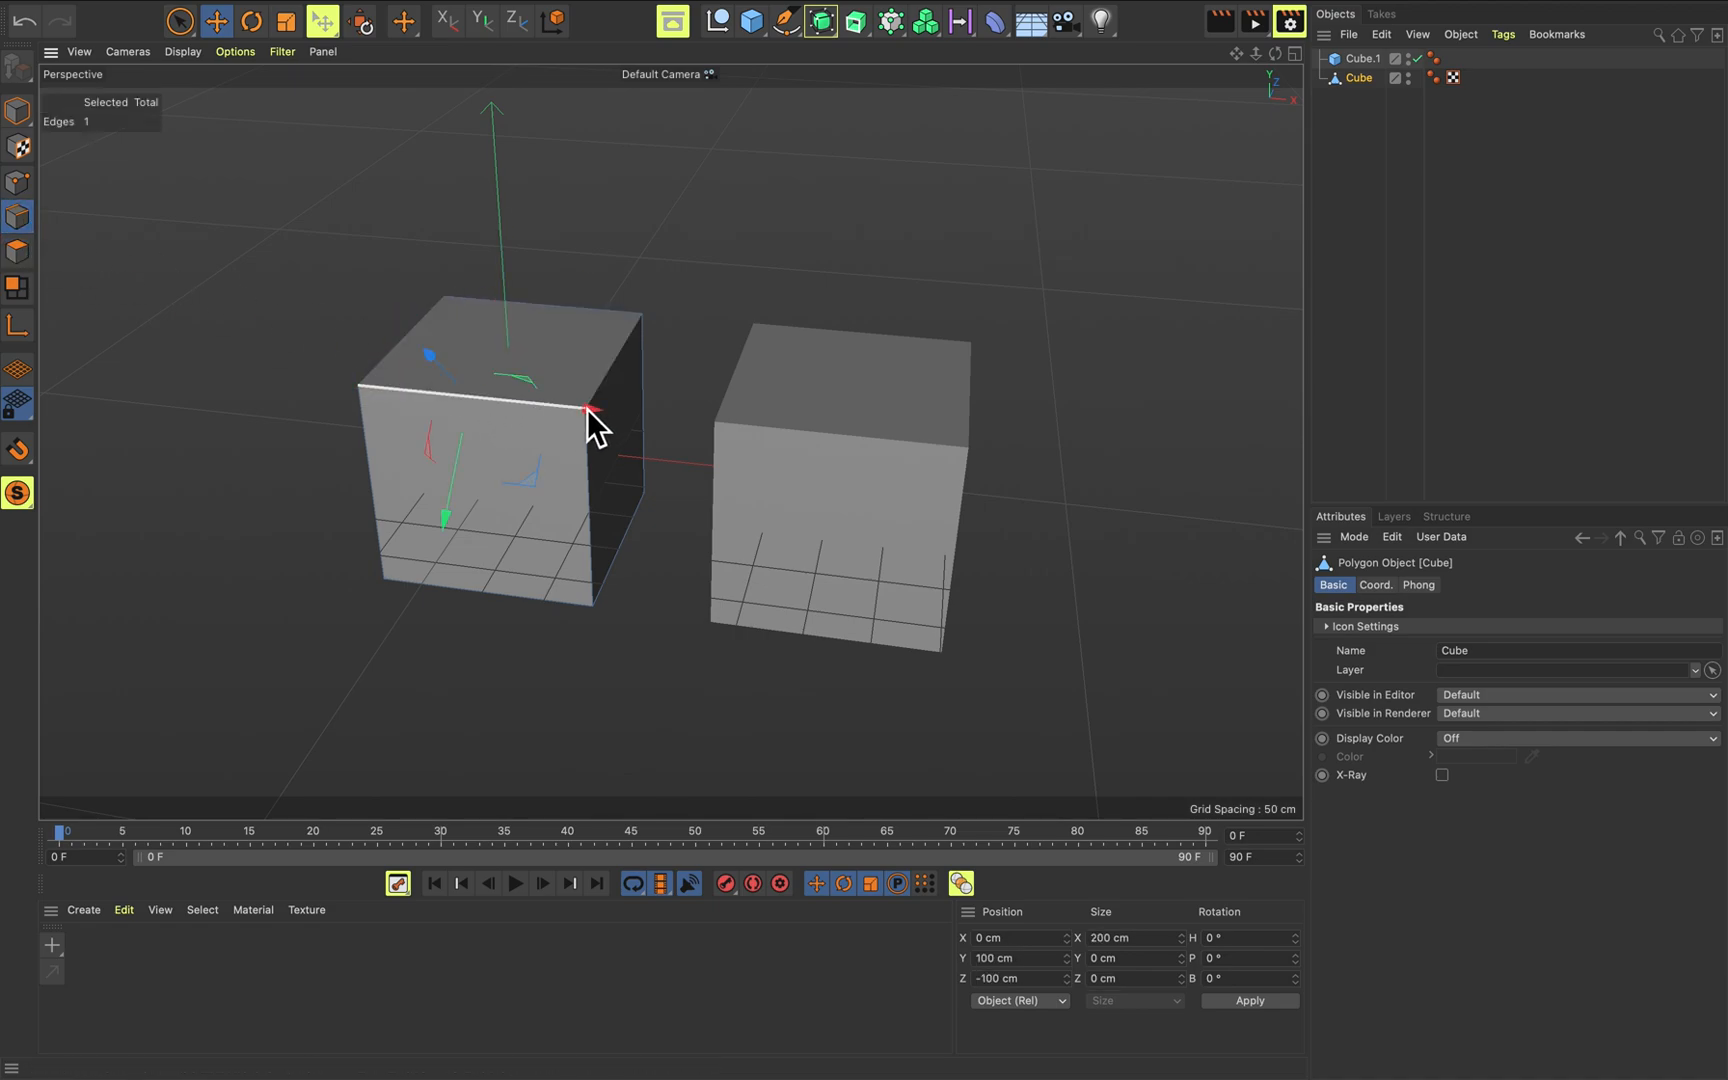
left_click(614, 378)
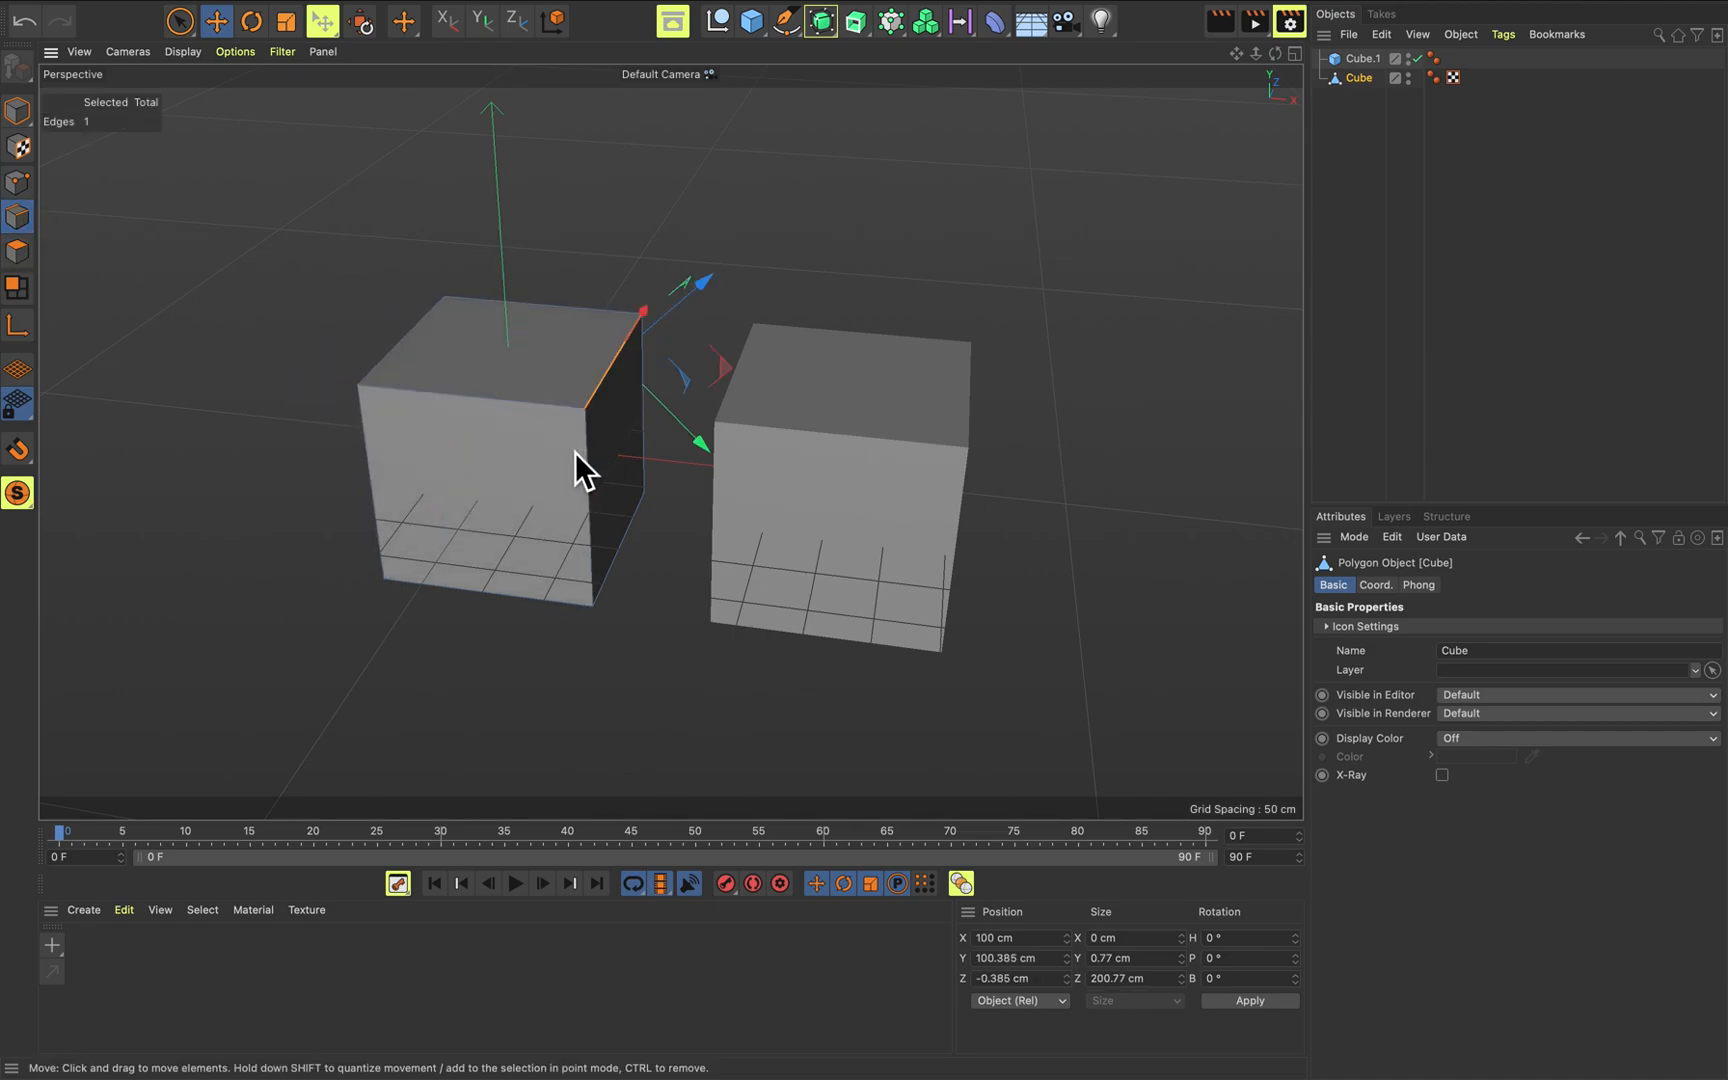
left_click(580, 406)
left_click(612, 365)
left_click(17, 110)
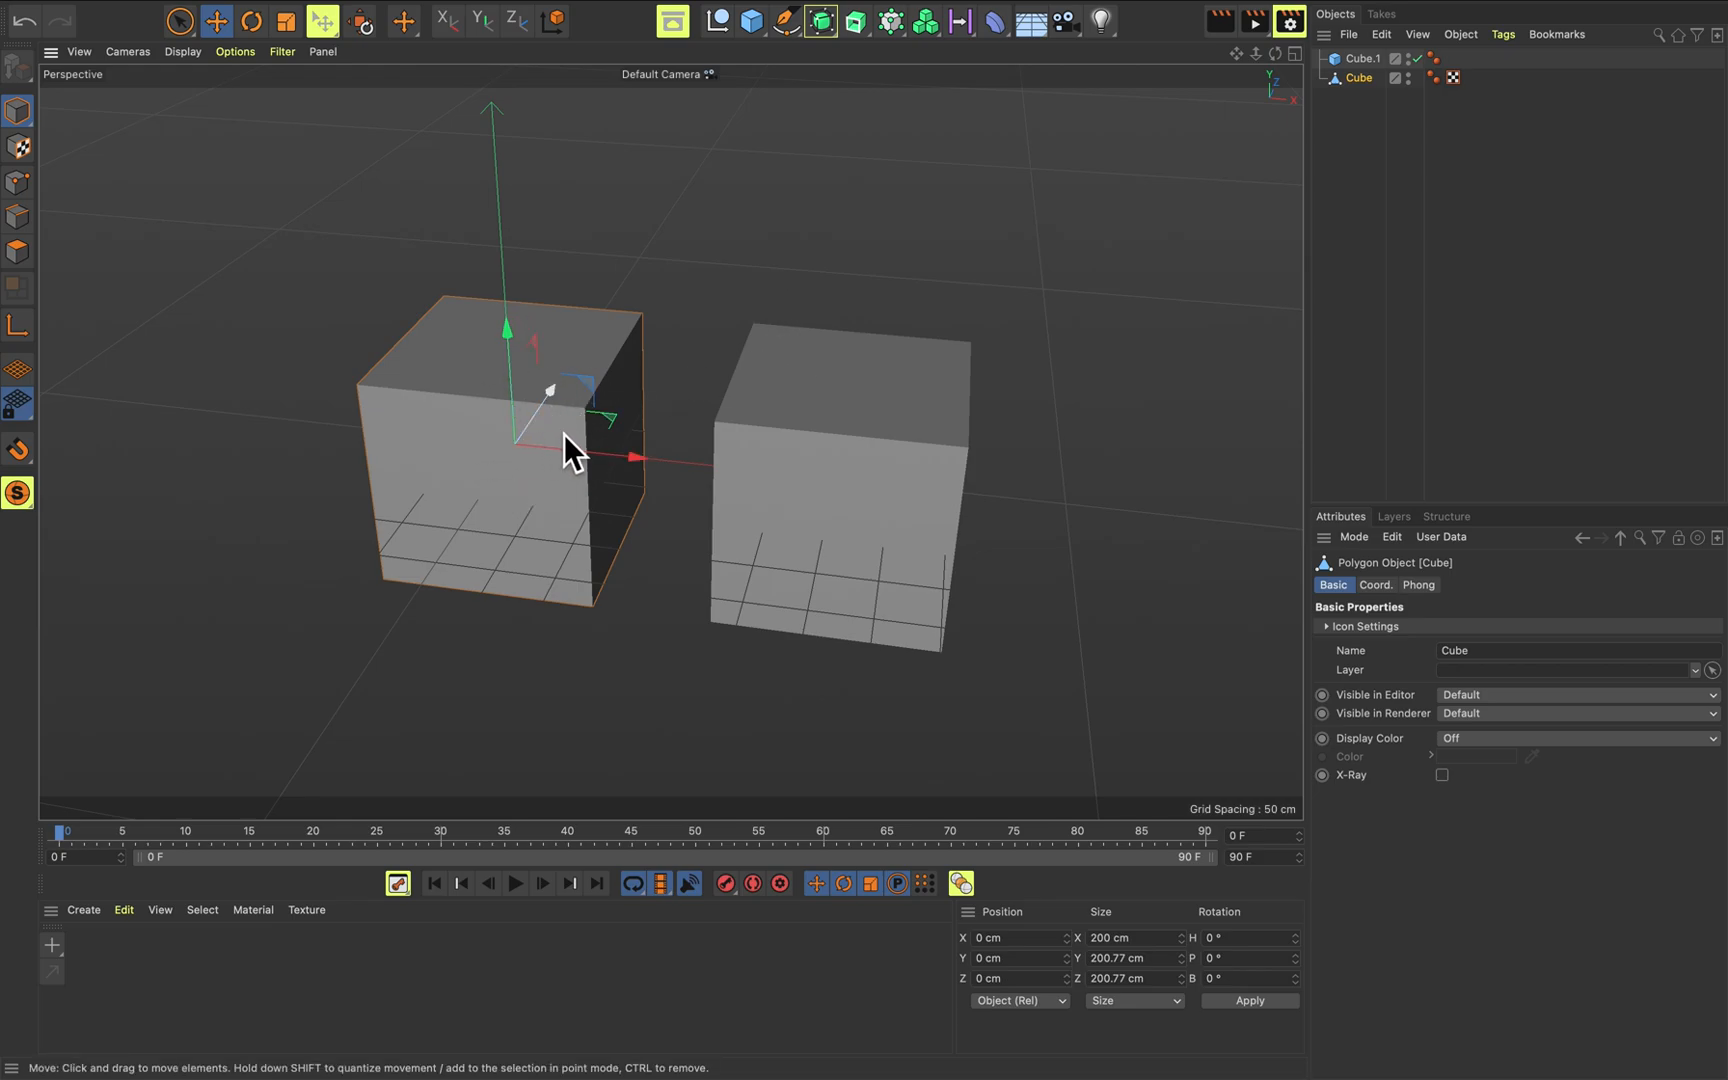
Examine the parametric cube's object properties against the attributes offered for the editable cube.
left_click(805, 460)
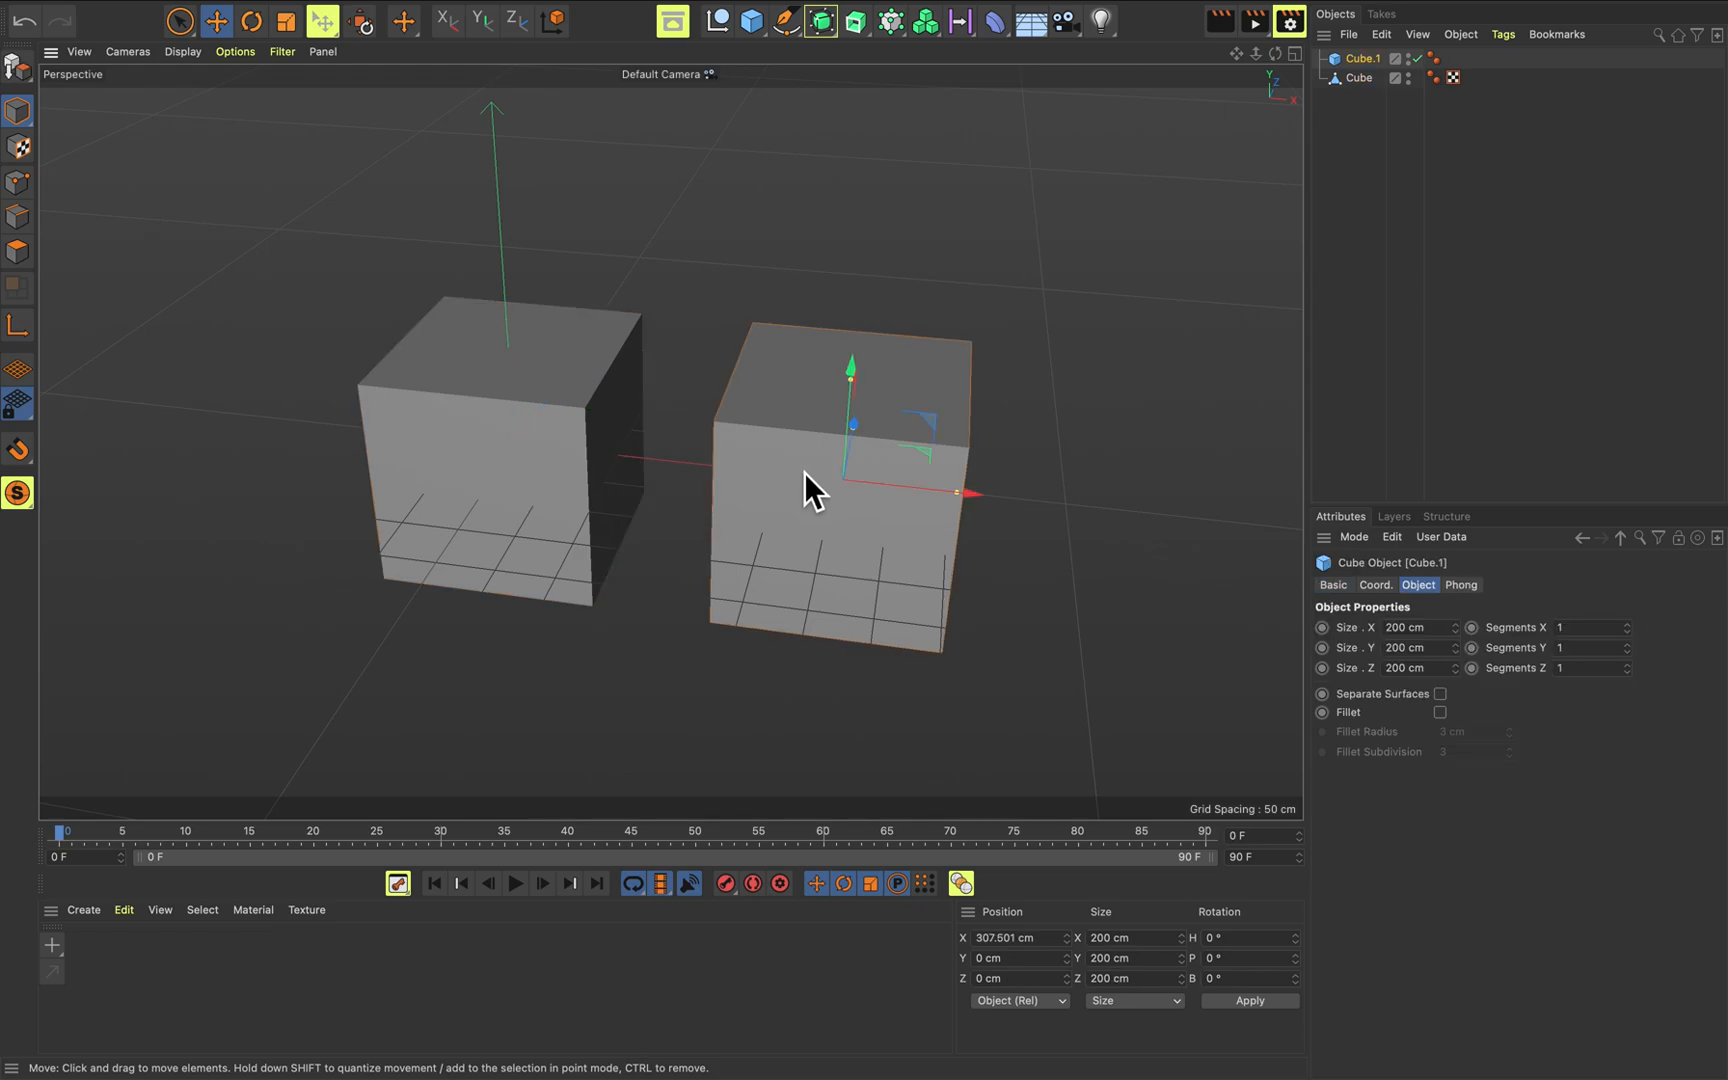
left_click_drag(802, 478, 828, 473, "alt")
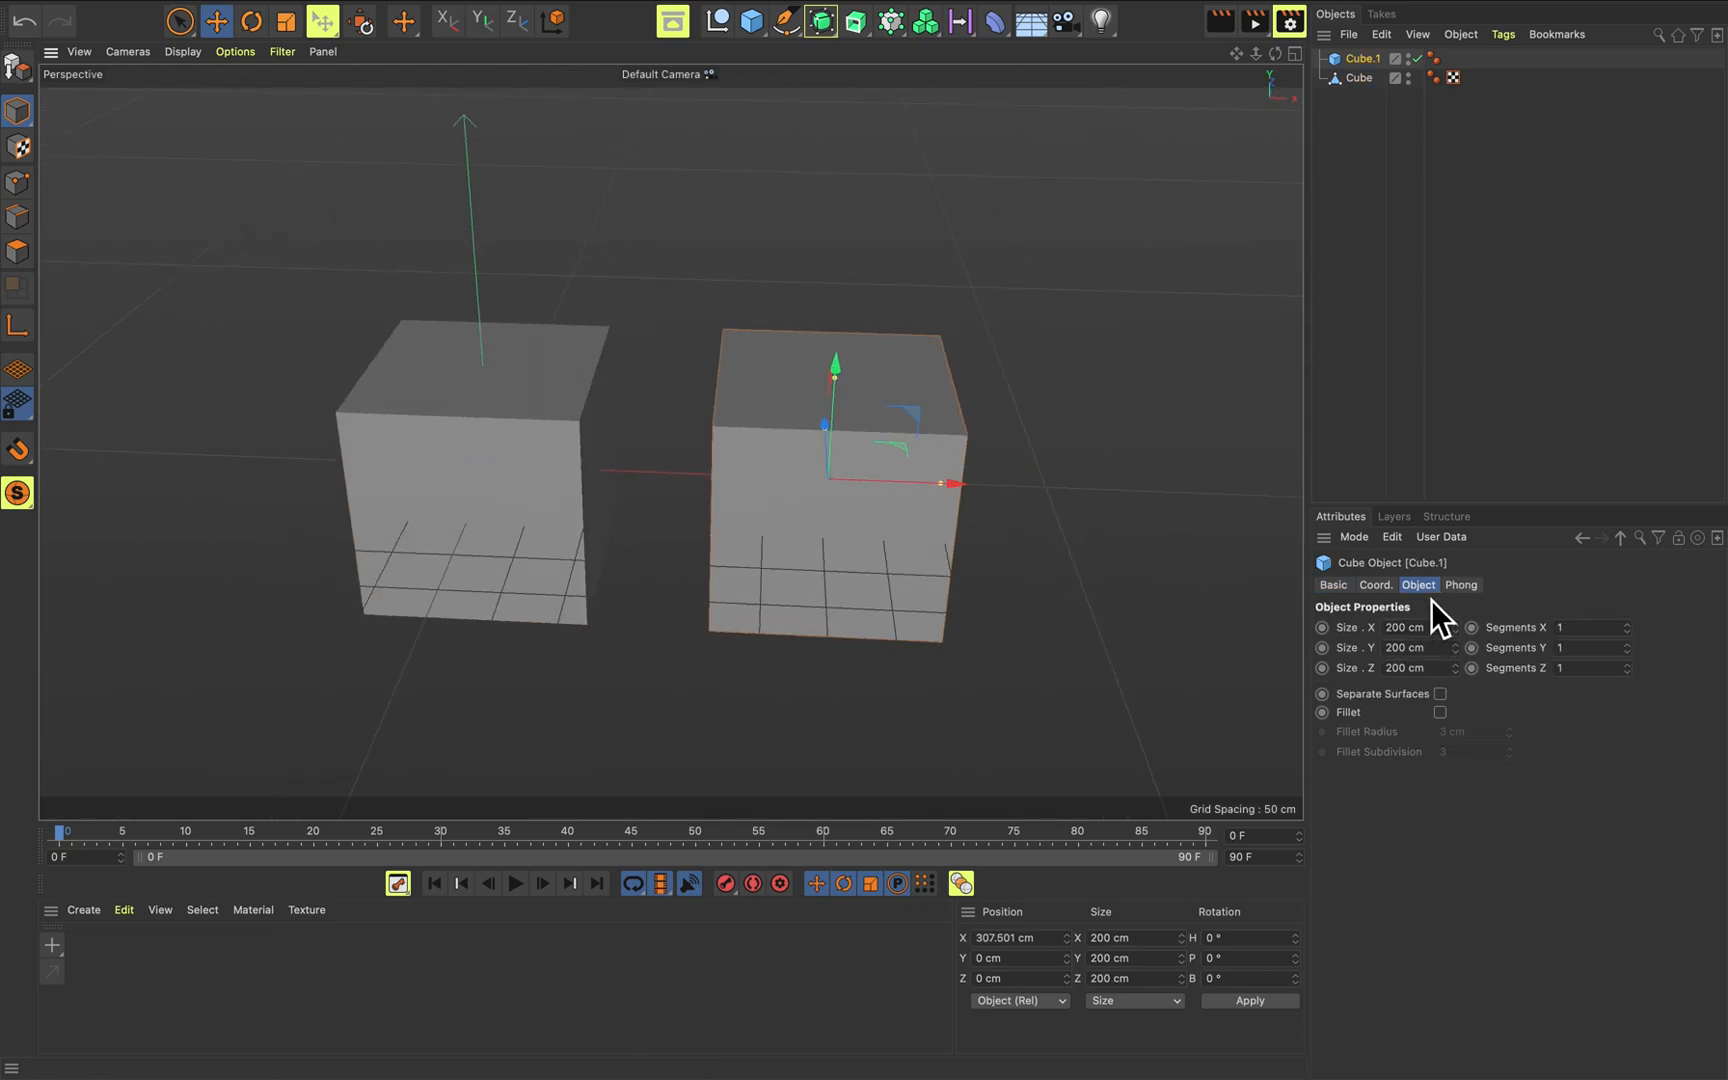
left_click(481, 465)
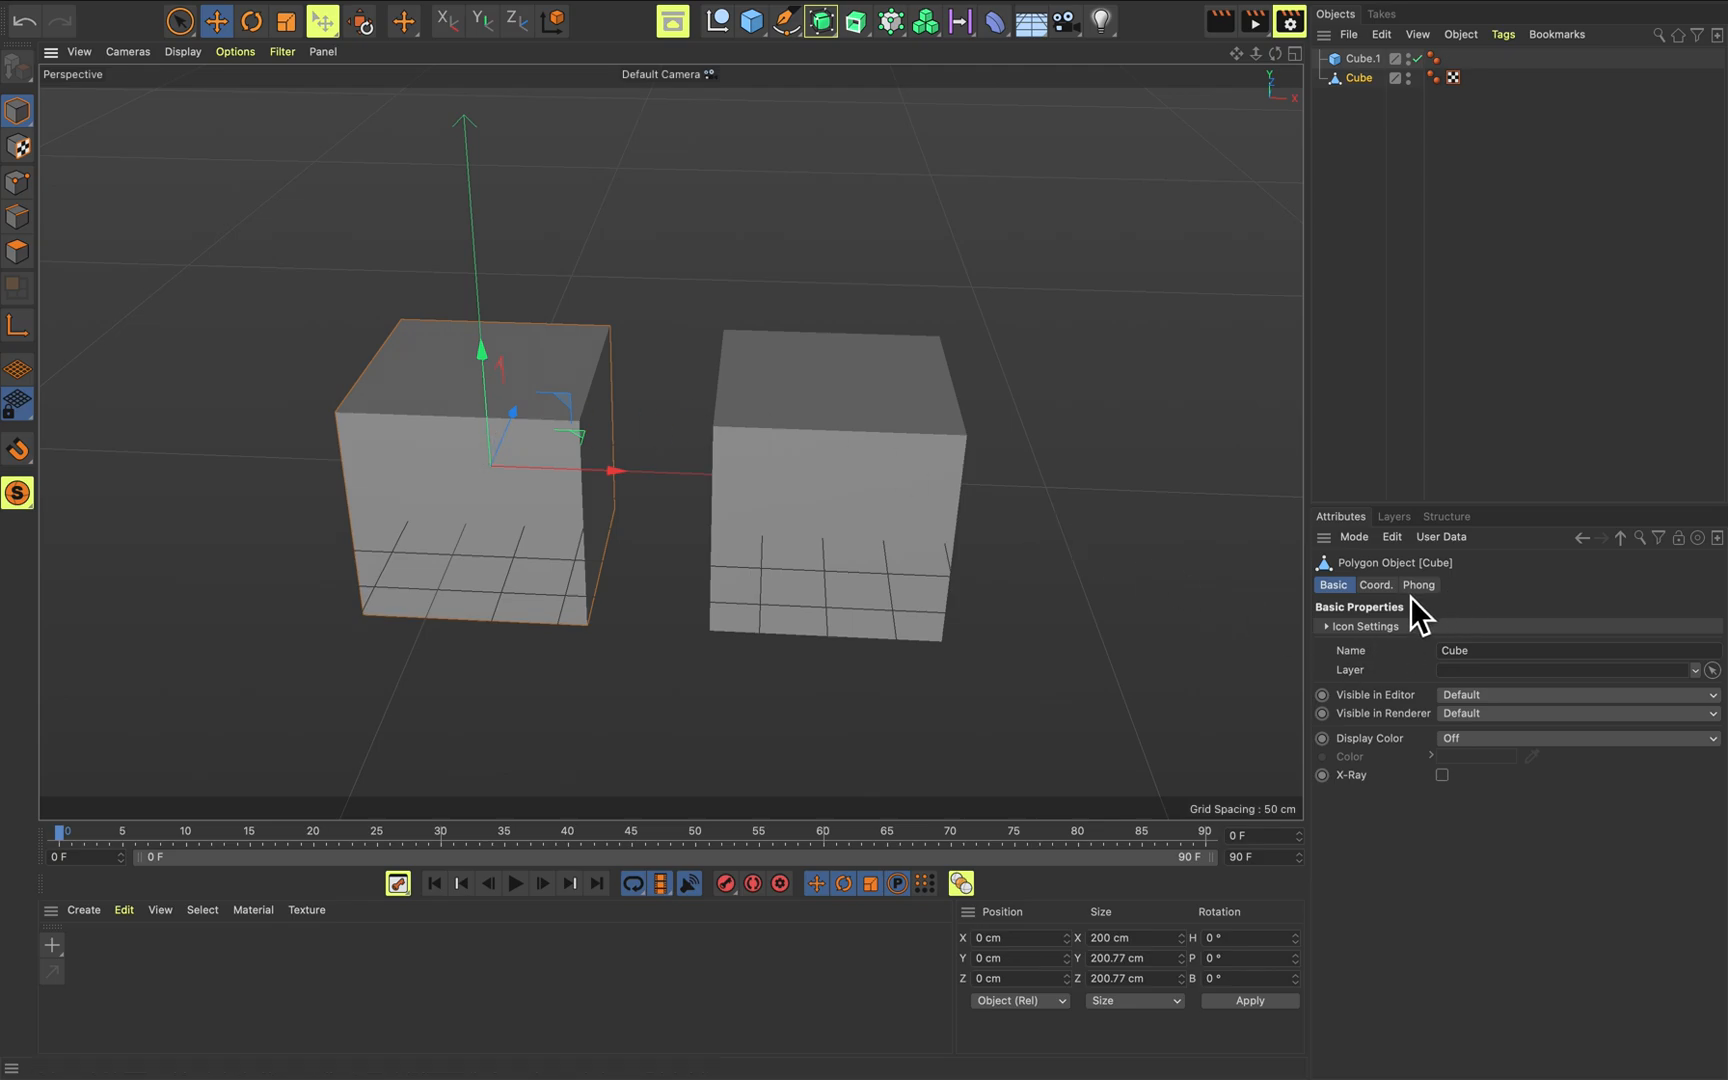
Resize the parametric cube to 241 cm in X, 251 cm in Y and 162 cm in Z.
left_click(958, 508)
left_click_drag(1456, 628, 1456, 597)
left_click_drag(1456, 668, 1456, 706)
Set the parametric cube's X segments to 29 and display the shaded objects with polygon lines.
double_click(1628, 628)
type("29")
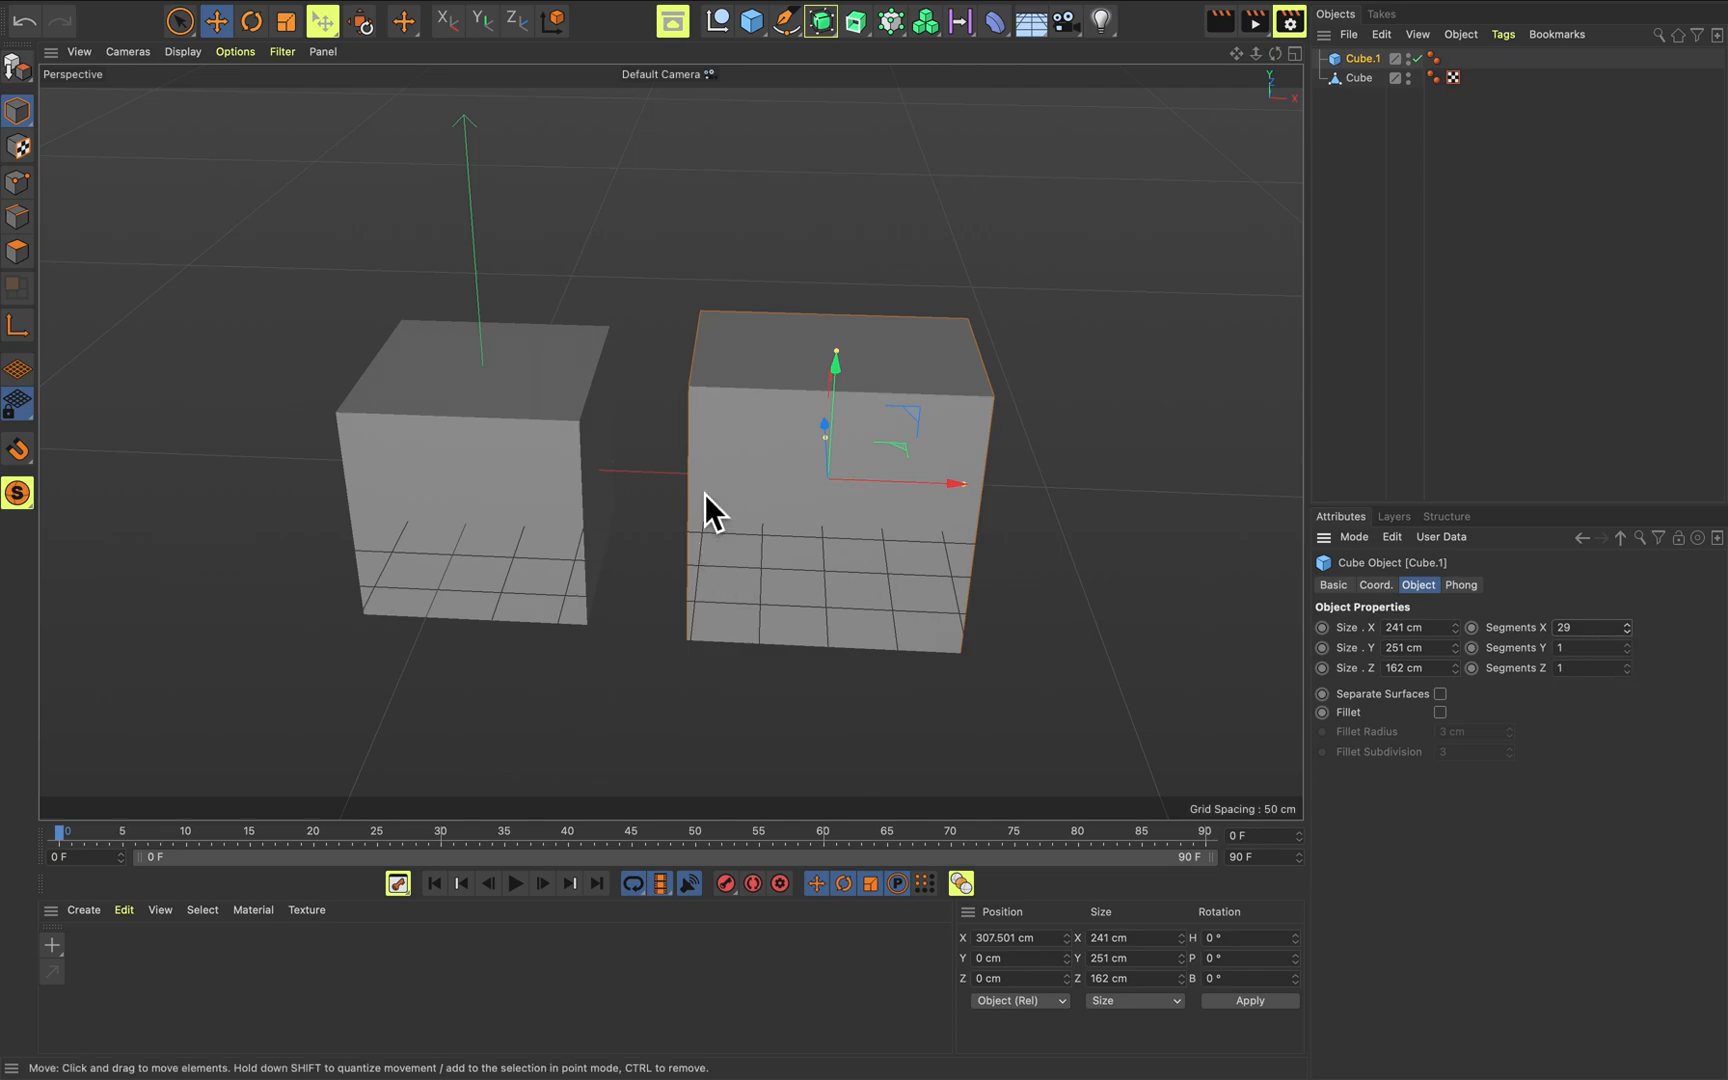
left_click(170, 51)
left_click(210, 97)
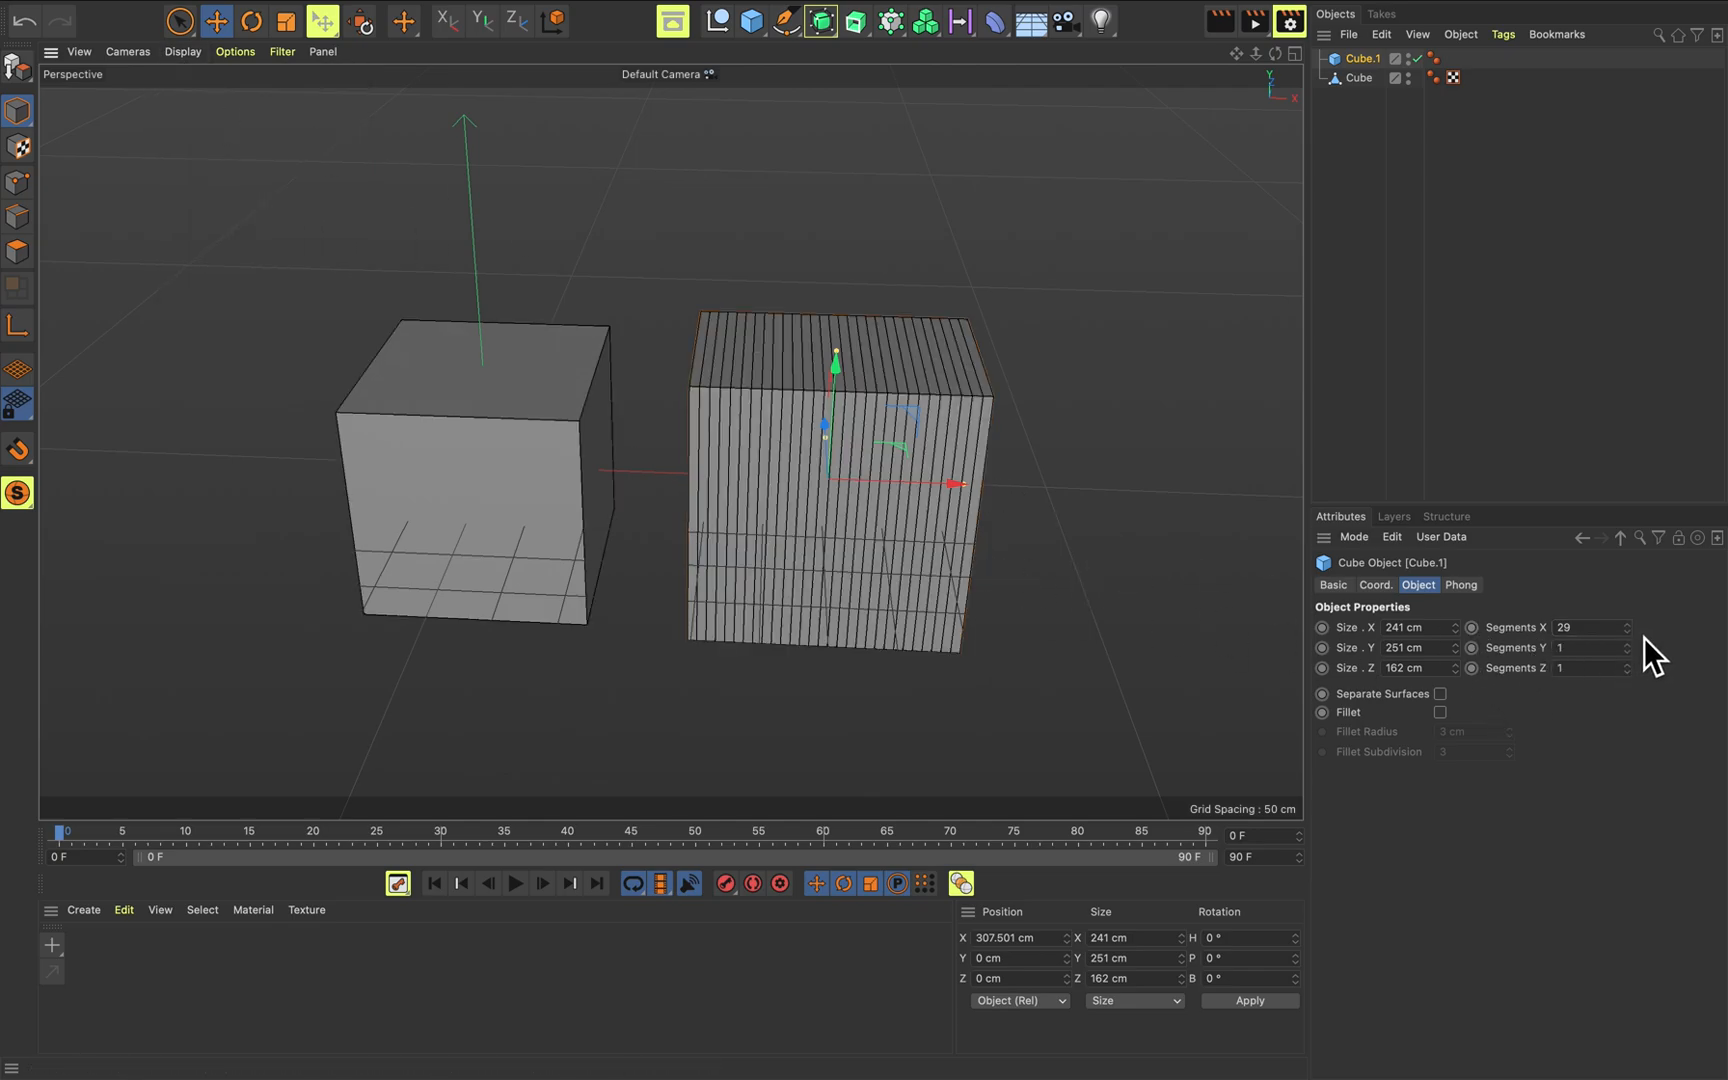
Set the parametric cube's segments to 7 in X, 6 in Y and 3 in Z.
left_click_drag(1627, 628, 1627, 650)
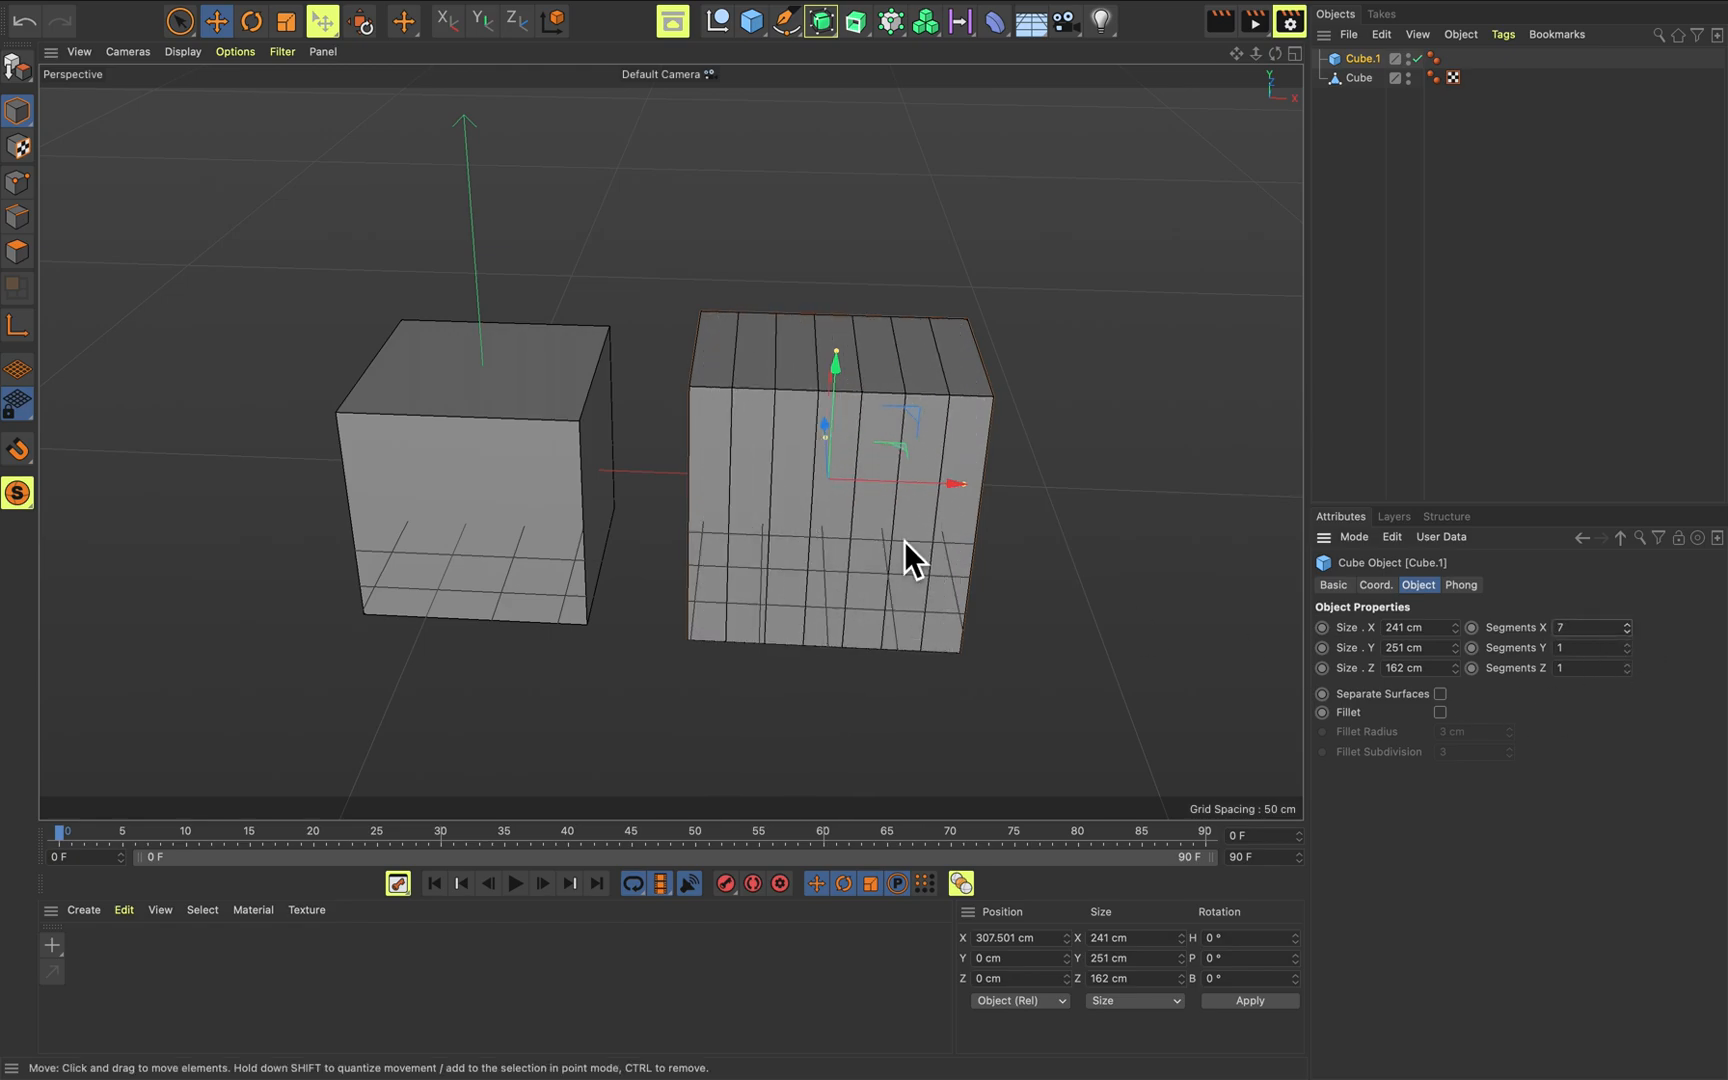
left_click_drag(988, 572, 861, 522, "alt")
left_click_drag(1627, 648, 1627, 620)
left_click_drag(954, 460, 869, 555, "alt")
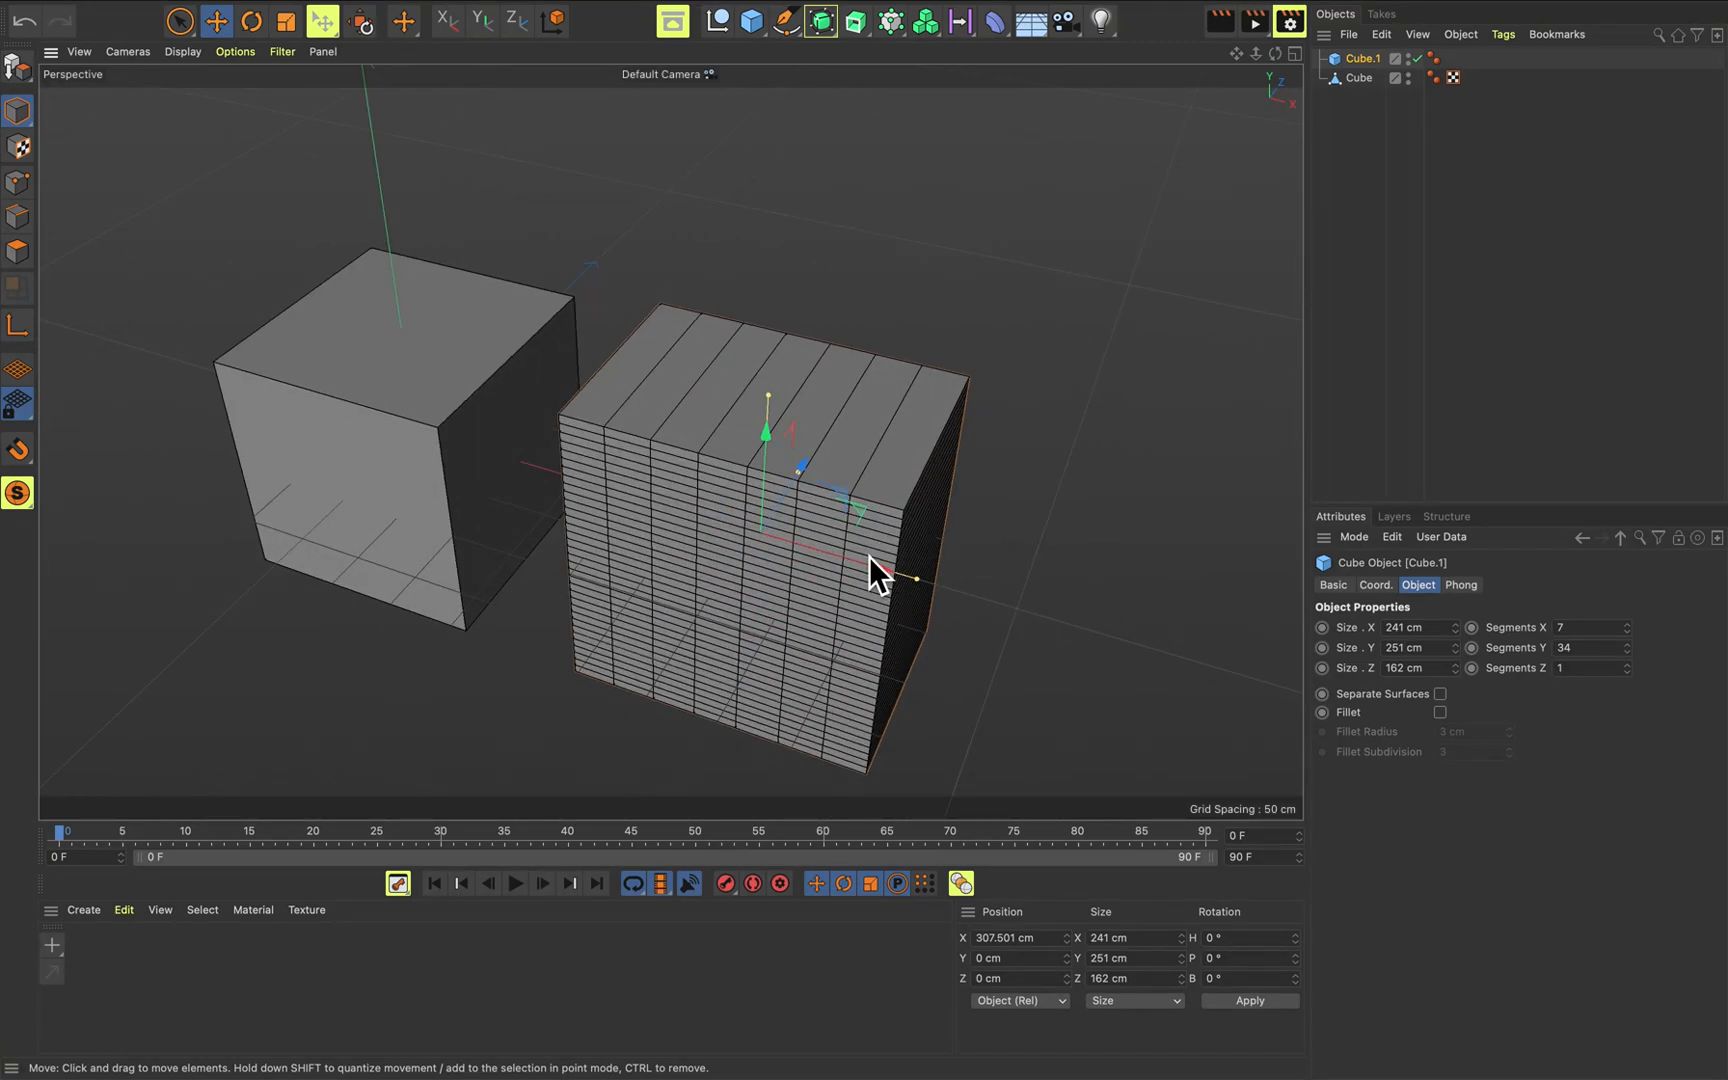
left_click_drag(1627, 668, 1627, 678)
left_click_drag(986, 567, 1101, 626, "alt")
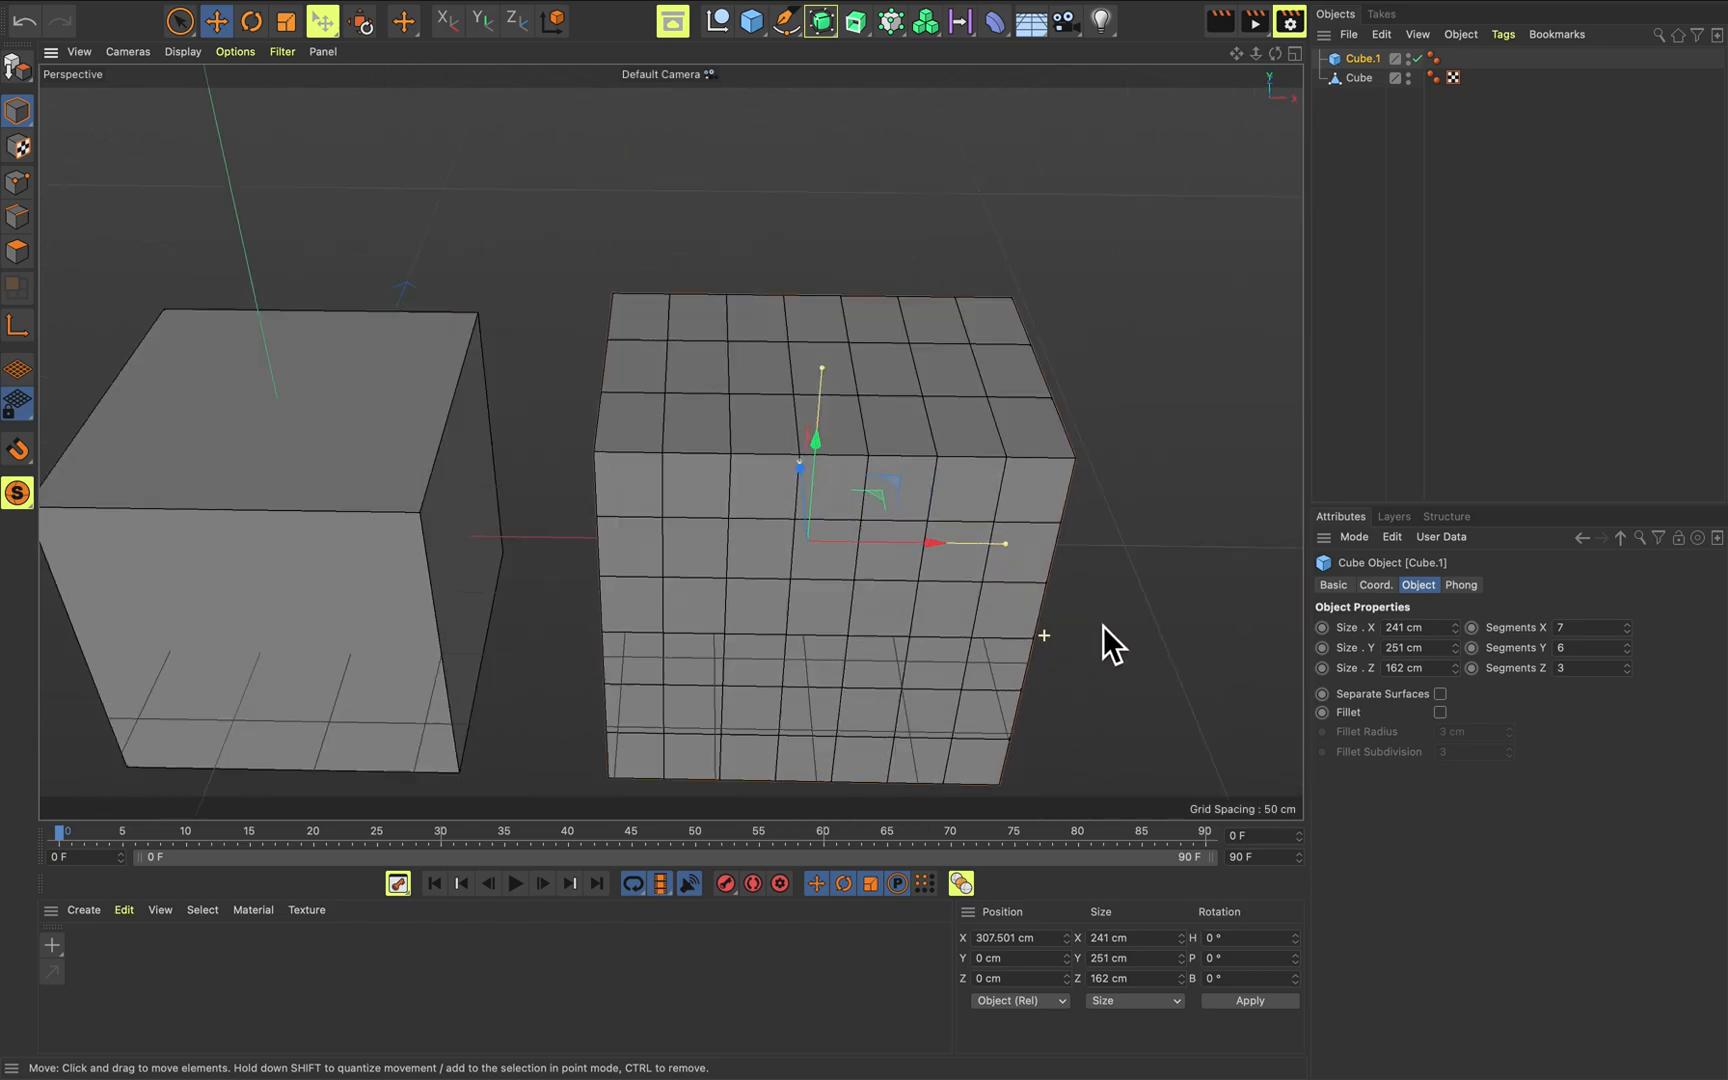
Inspect the unsegmented editable cube beside the segmented parametric cube, alternating the selection between them.
left_click(348, 505)
left_click_drag(598, 570, 549, 512, "alt")
left_click_drag(738, 501, 836, 468, "alt")
left_click(889, 420)
left_click(590, 370)
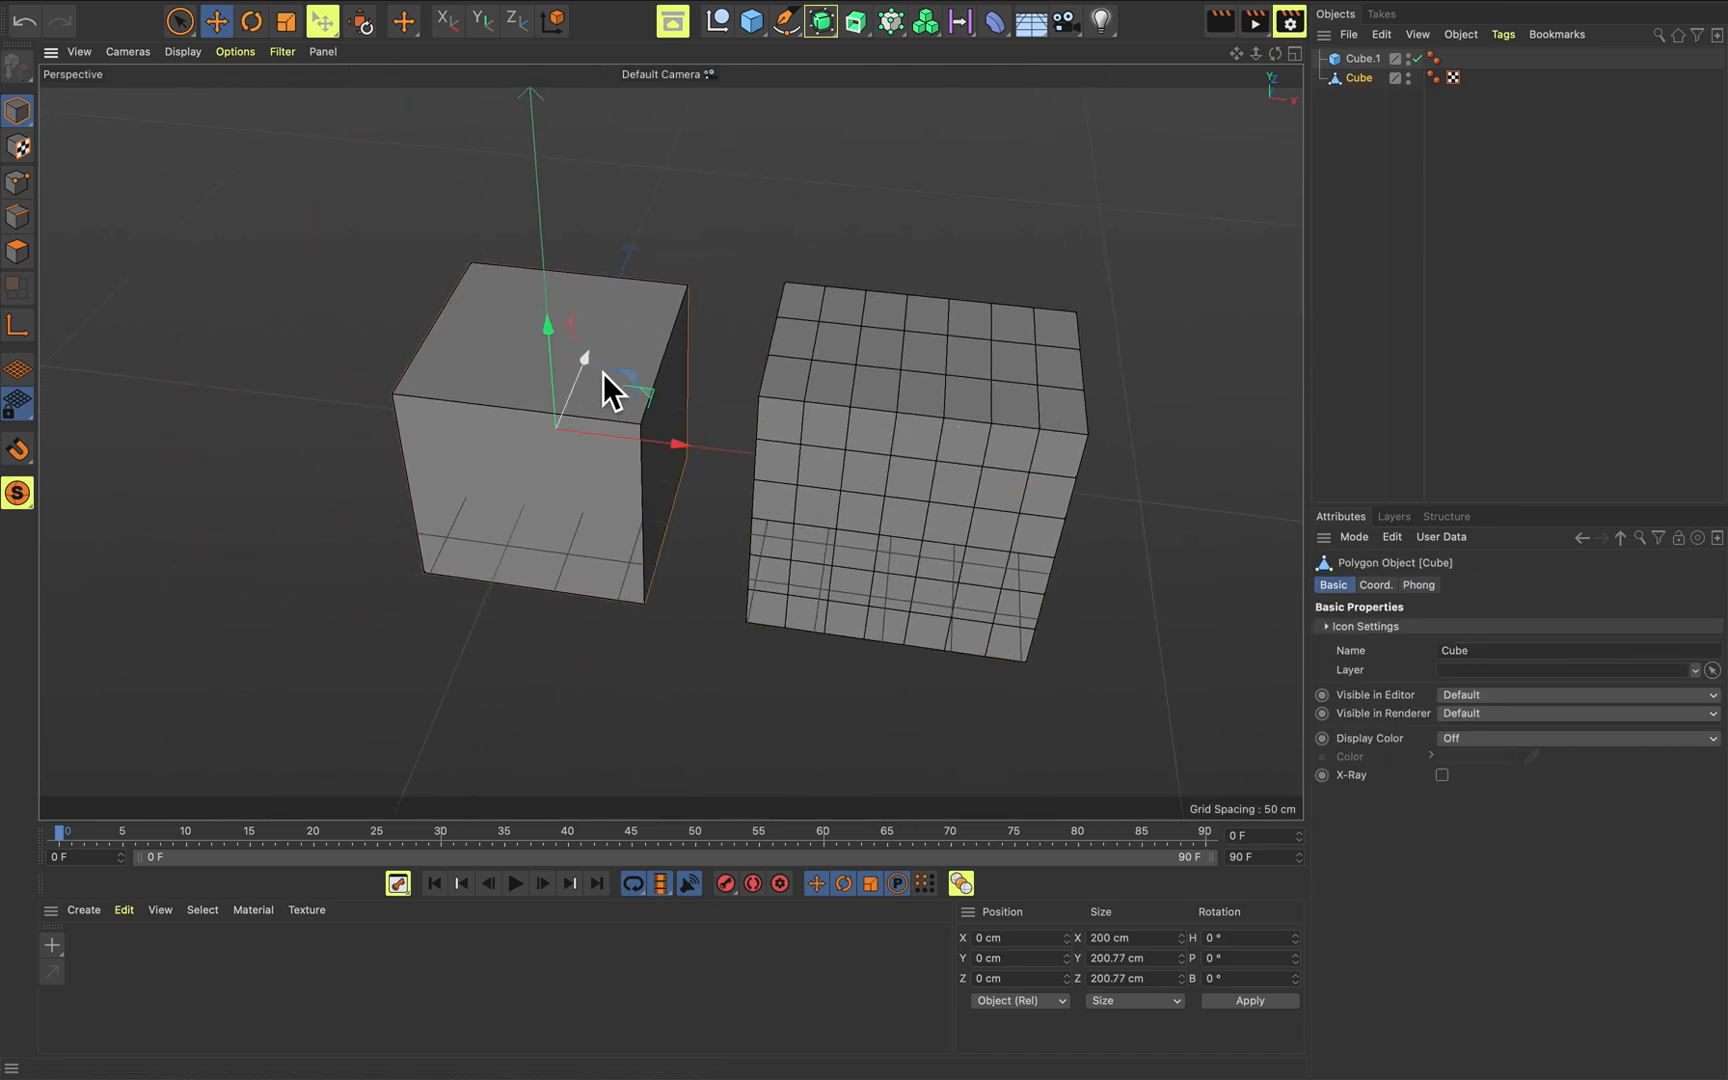
Select the editable cube's front polygon and pull it outward to about -196.5 cm in Z.
left_click(28, 255)
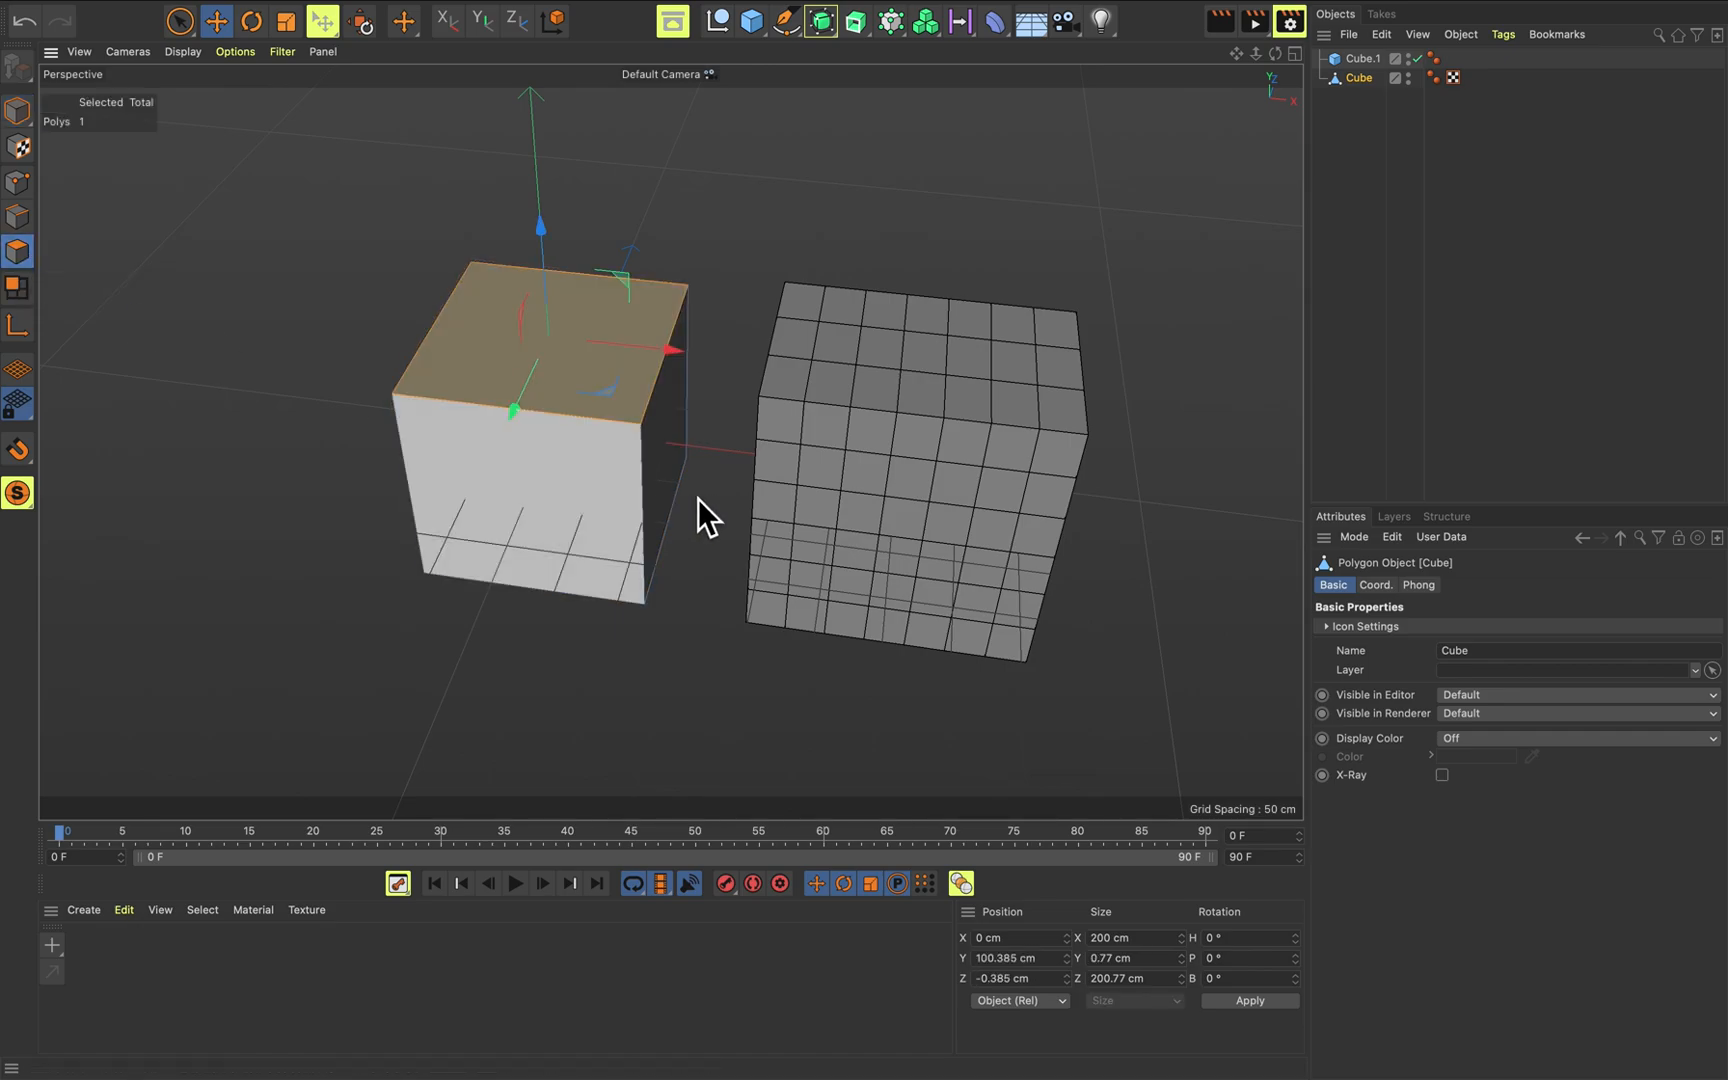
left_click(554, 485)
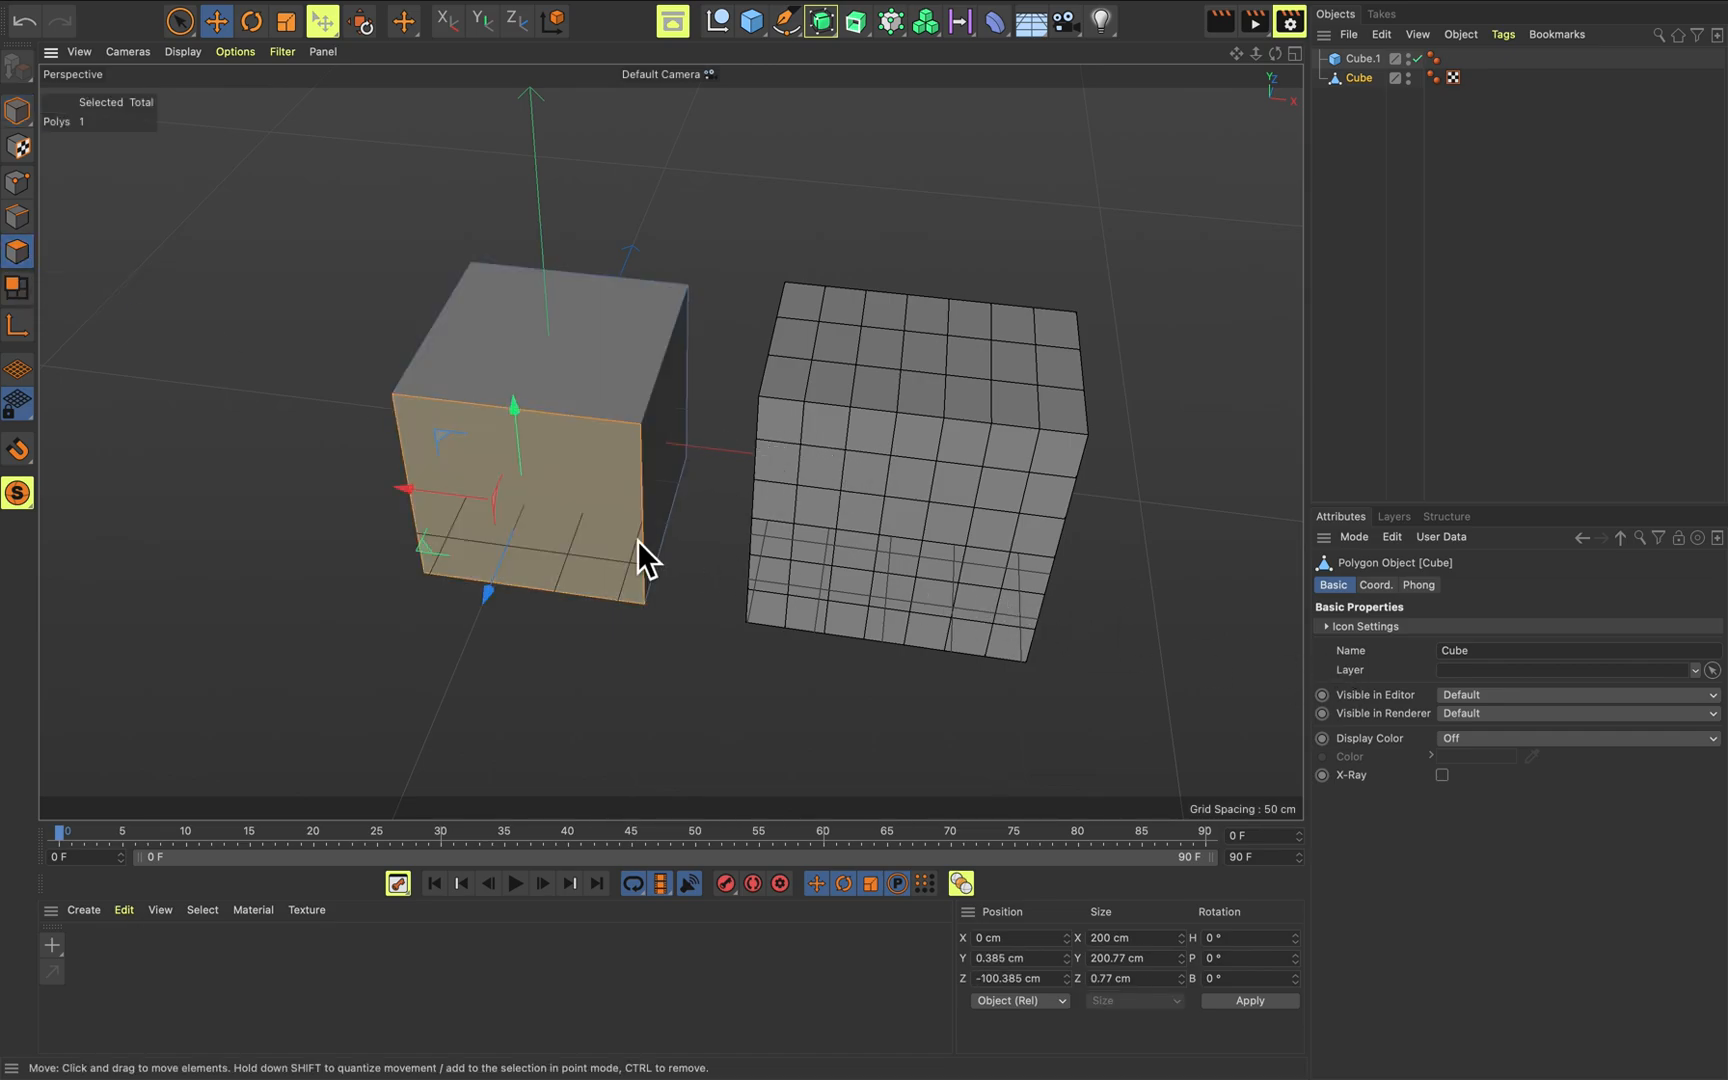
left_click_drag(878, 566, 744, 448, "alt")
middle_click_drag(701, 474, 707, 463, "alt")
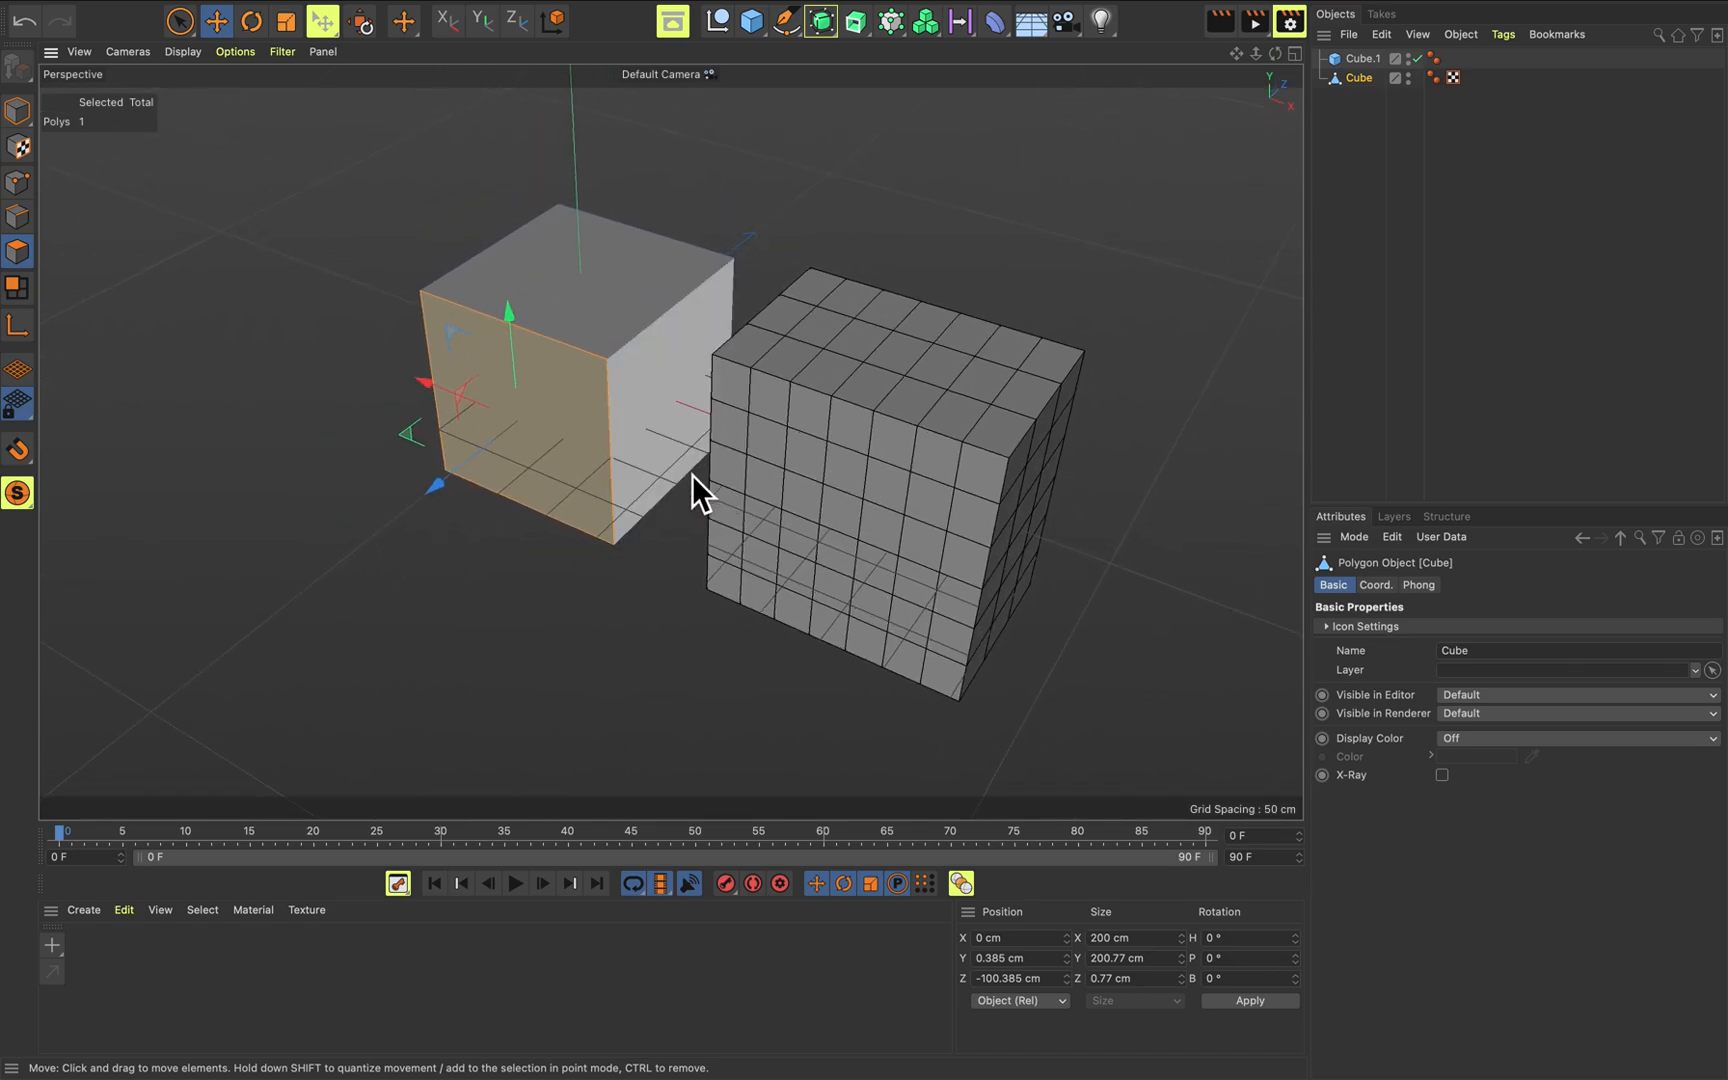
left_click_drag(442, 496, 362, 558)
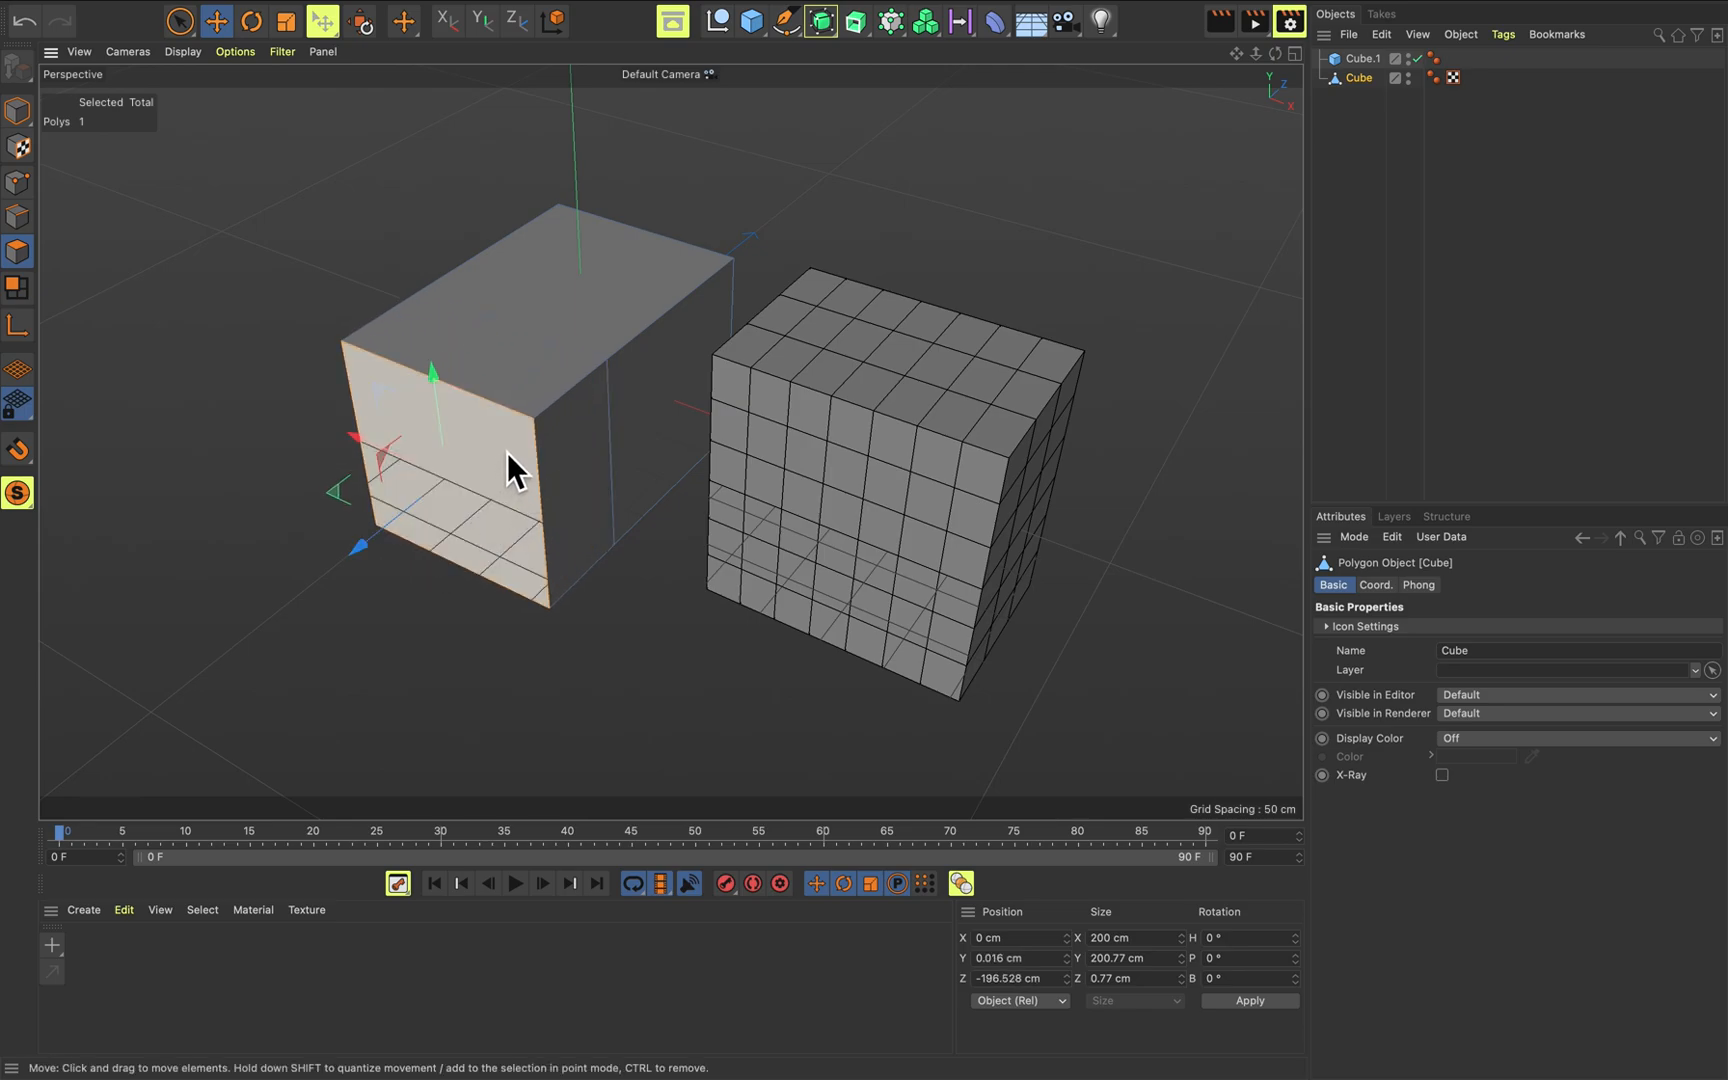
left_click_drag(605, 551, 651, 510, "alt")
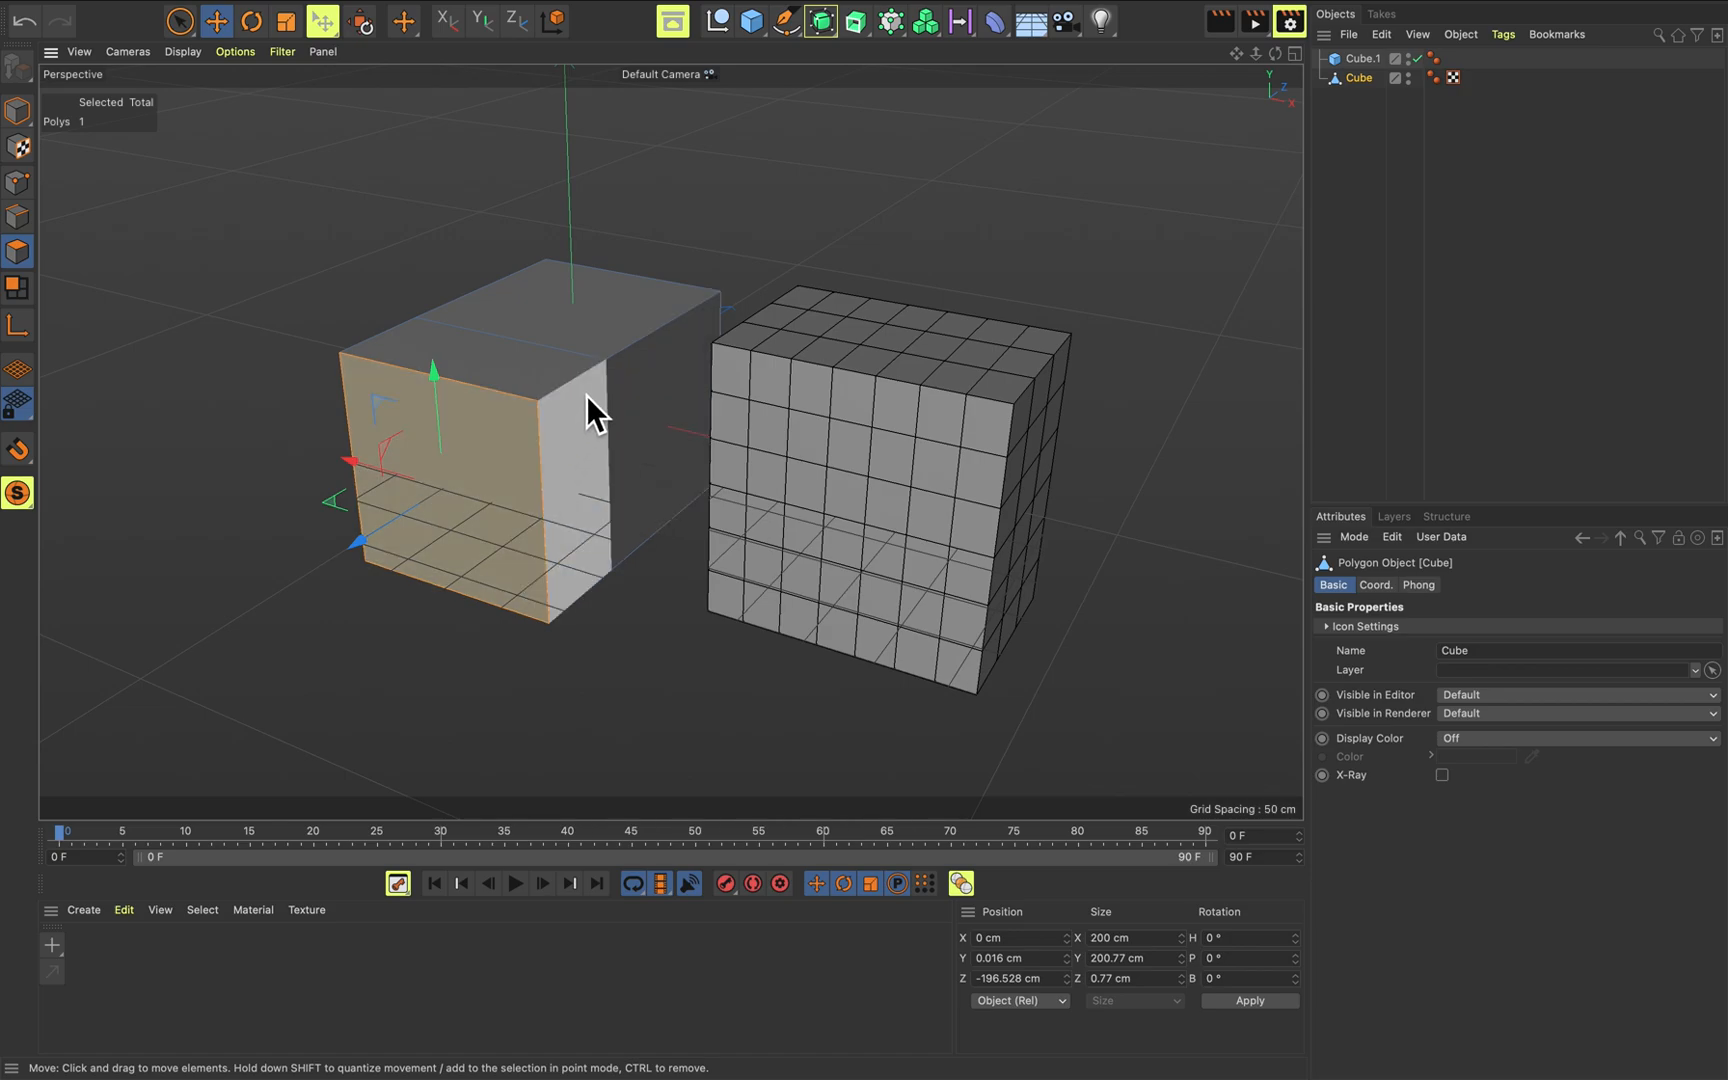
Inset the front polygon with Extrude Inner, push the inner face back to about -72.9 cm in Z, and return to model mode.
key("i")
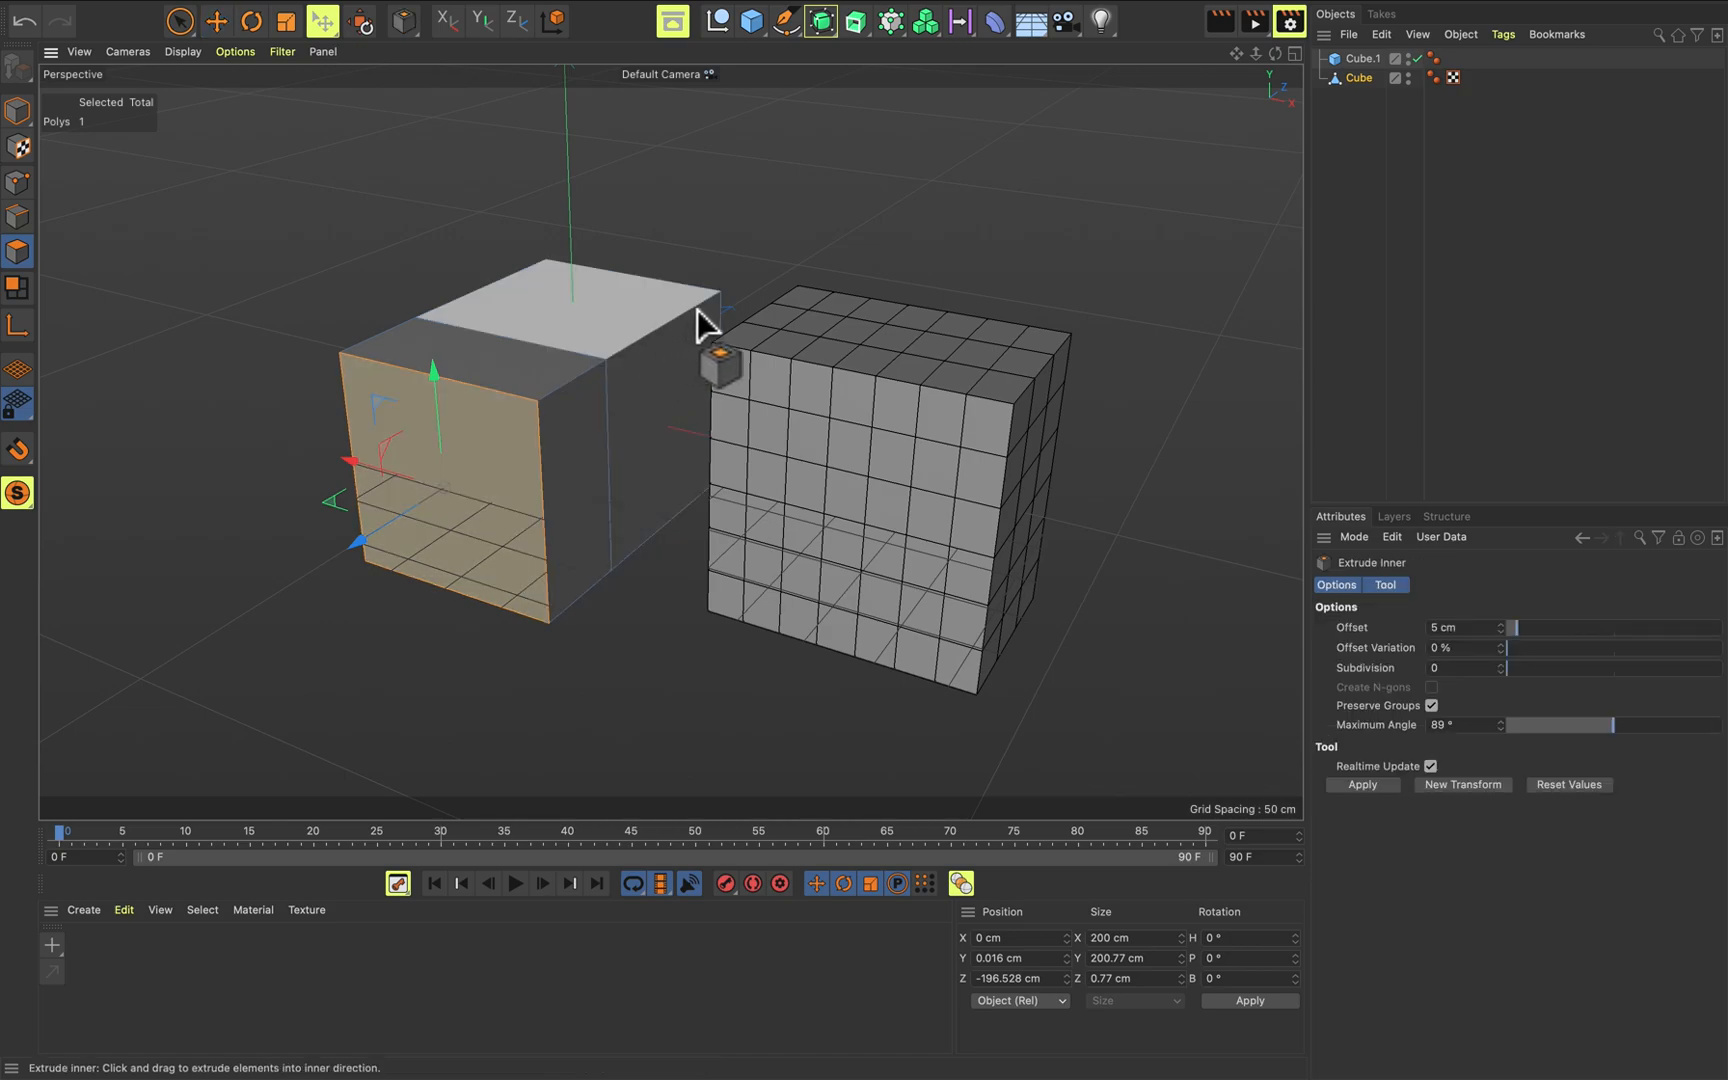
left_click_drag(721, 305, 830, 258)
left_click_drag(369, 550, 466, 489)
mouse_move(630, 608)
left_mouse_down("alt")
mouse_move(706, 637)
mouse_move(636, 619)
left_mouse_up("alt")
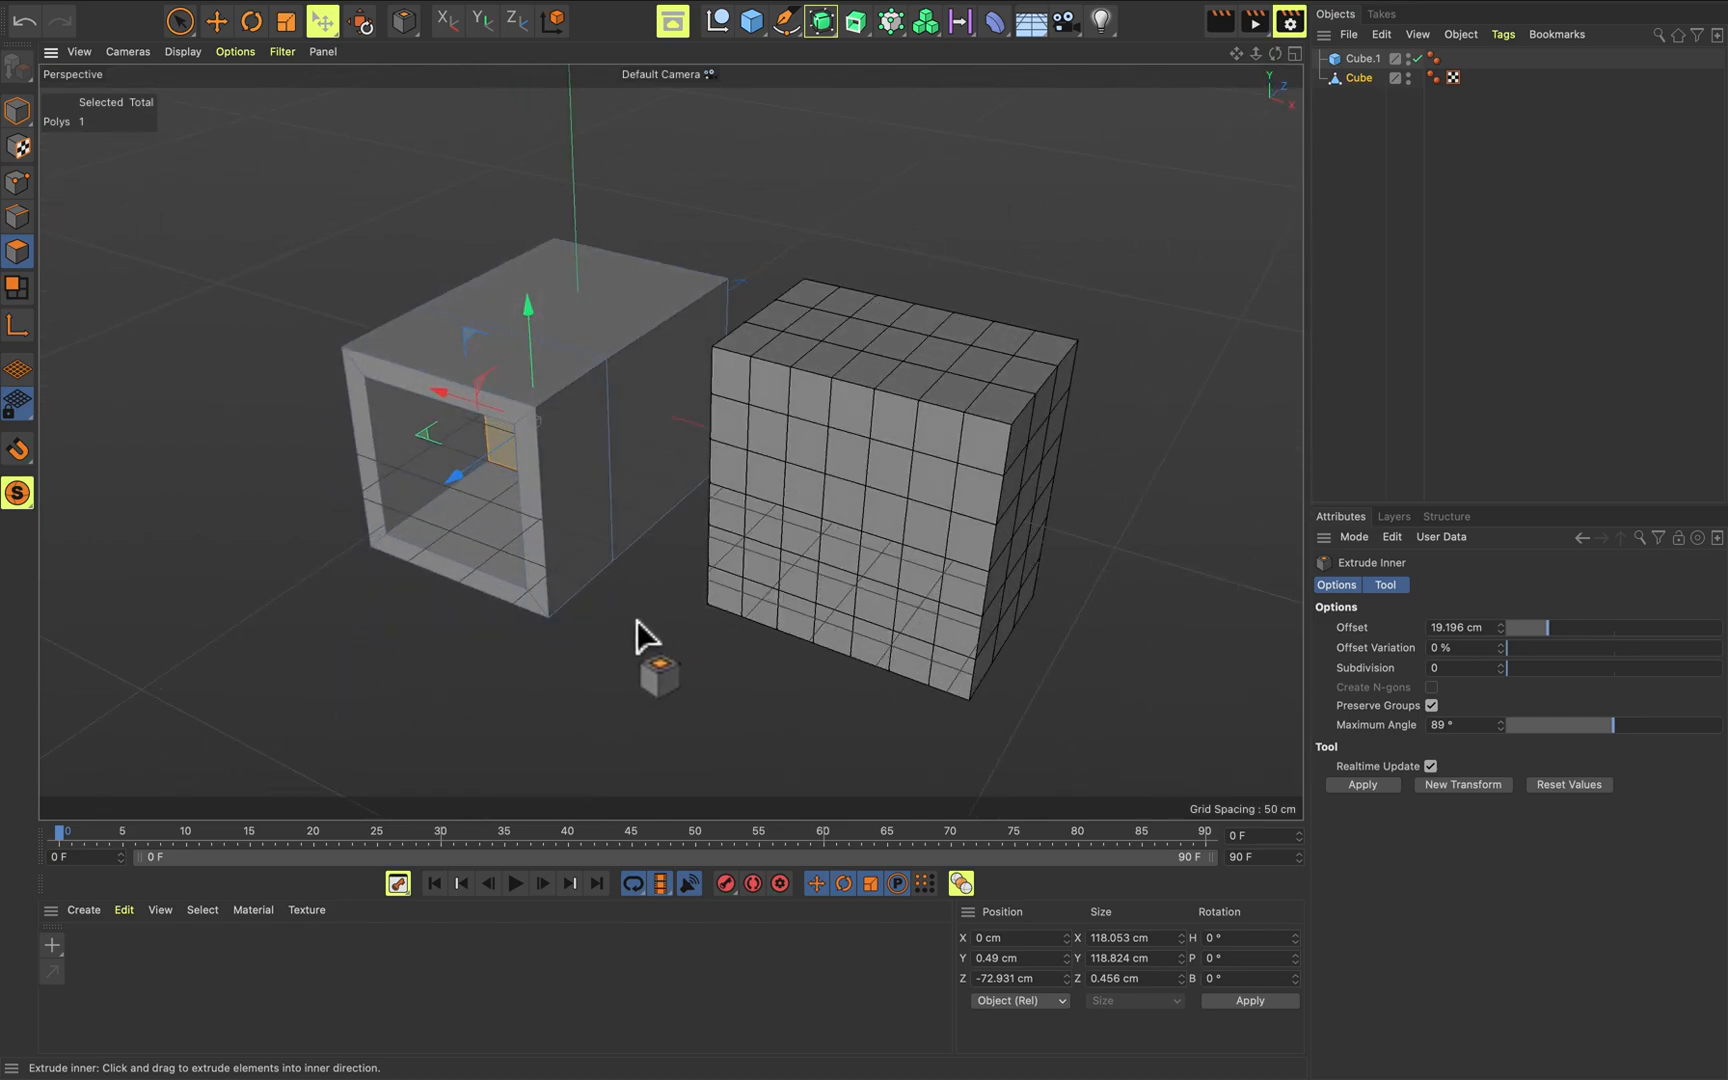
left_click(17, 110)
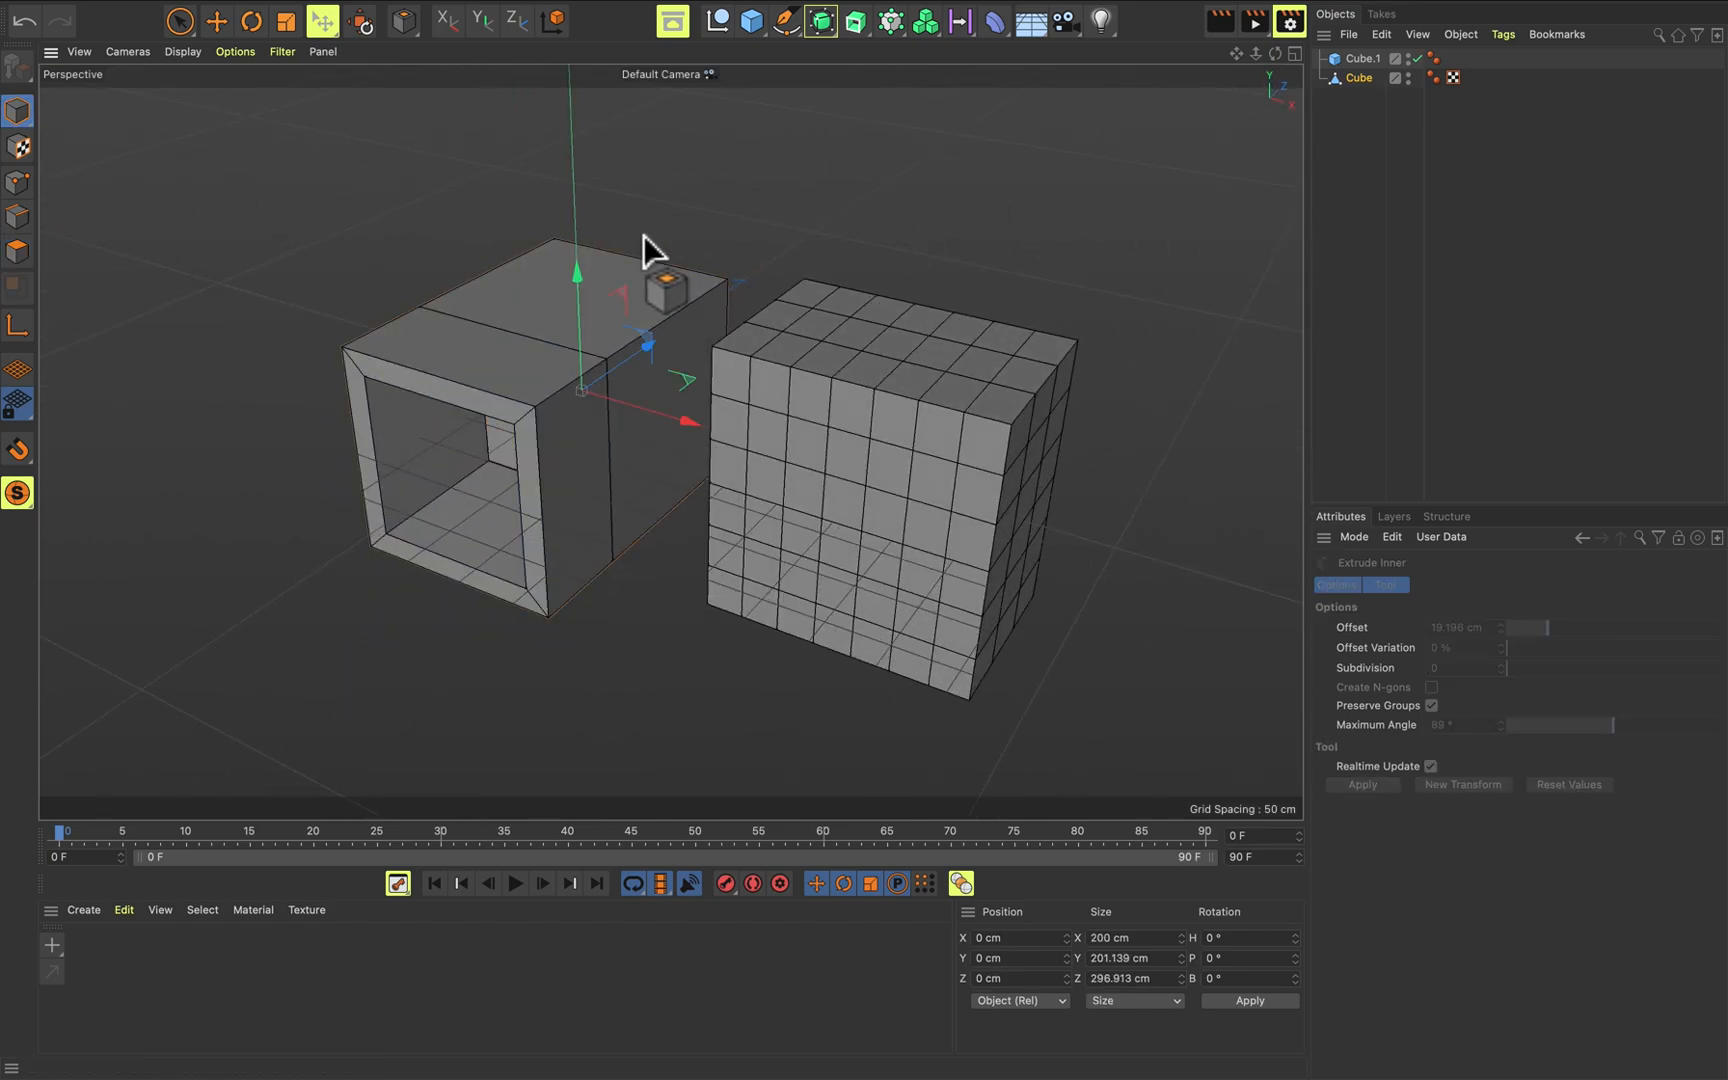
left_click_drag(714, 386, 605, 563, "alt")
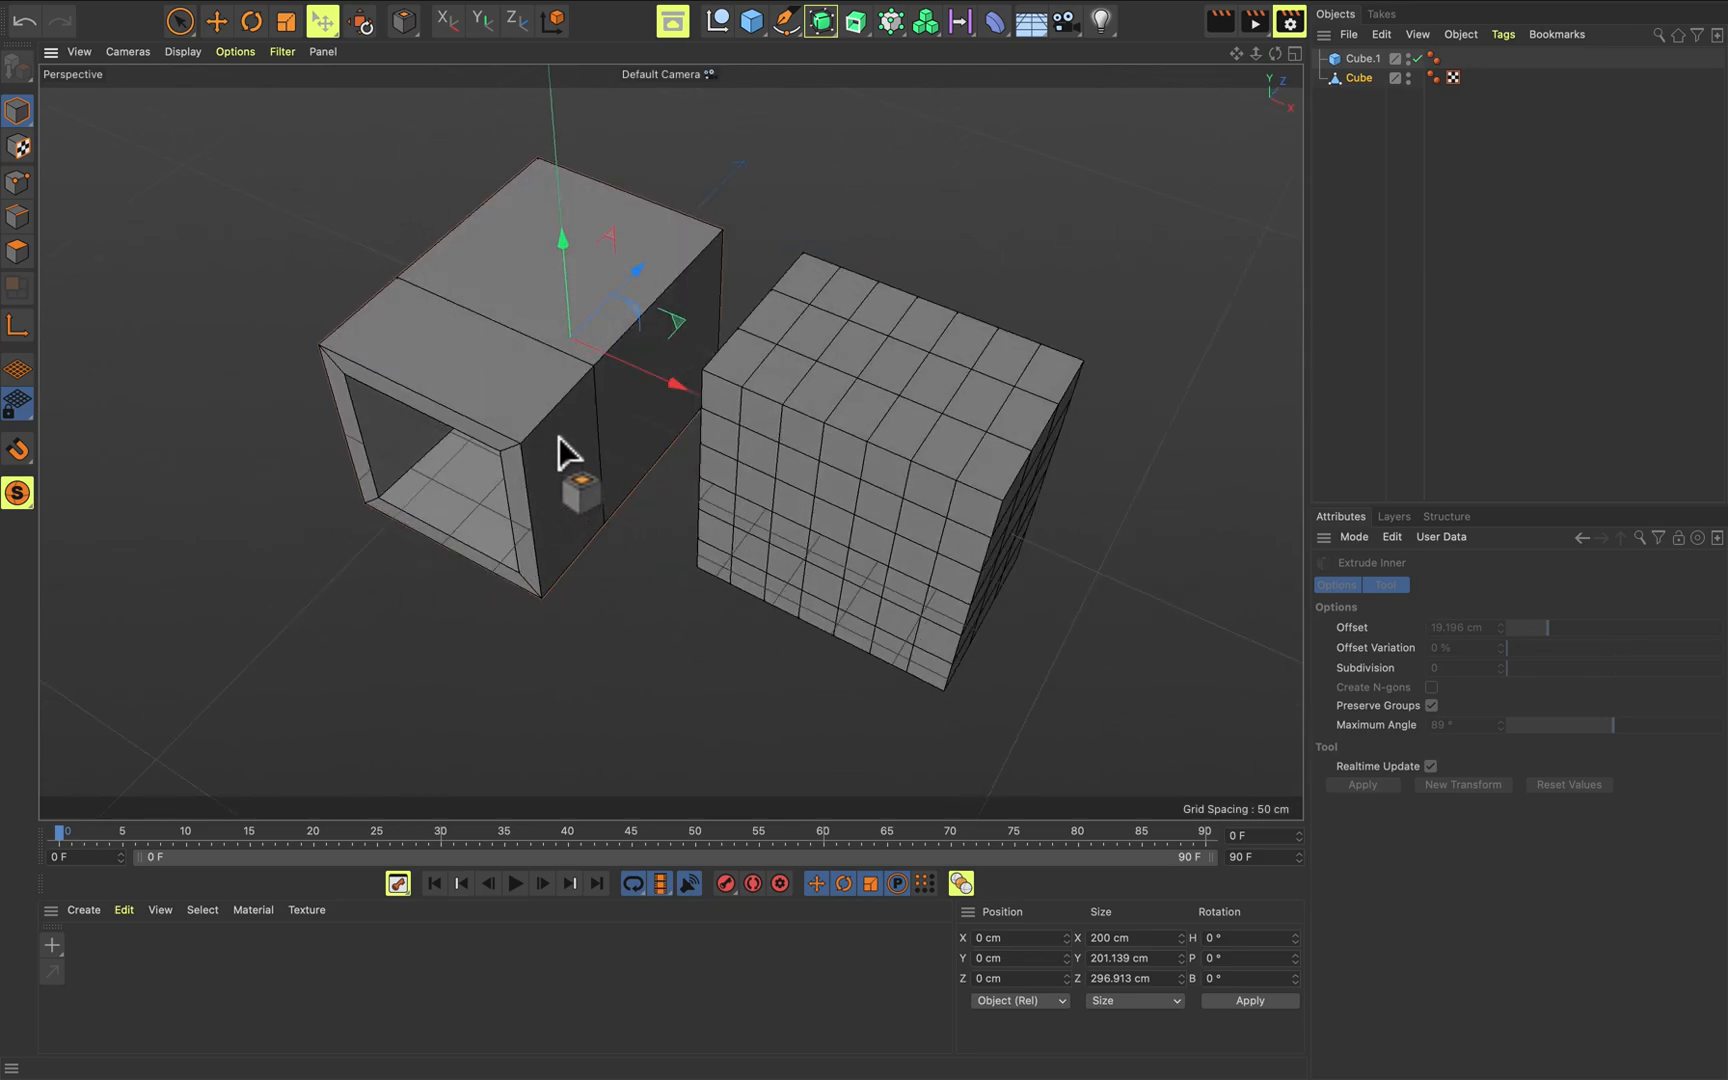
left_click_drag(551, 301, 623, 306, "alt")
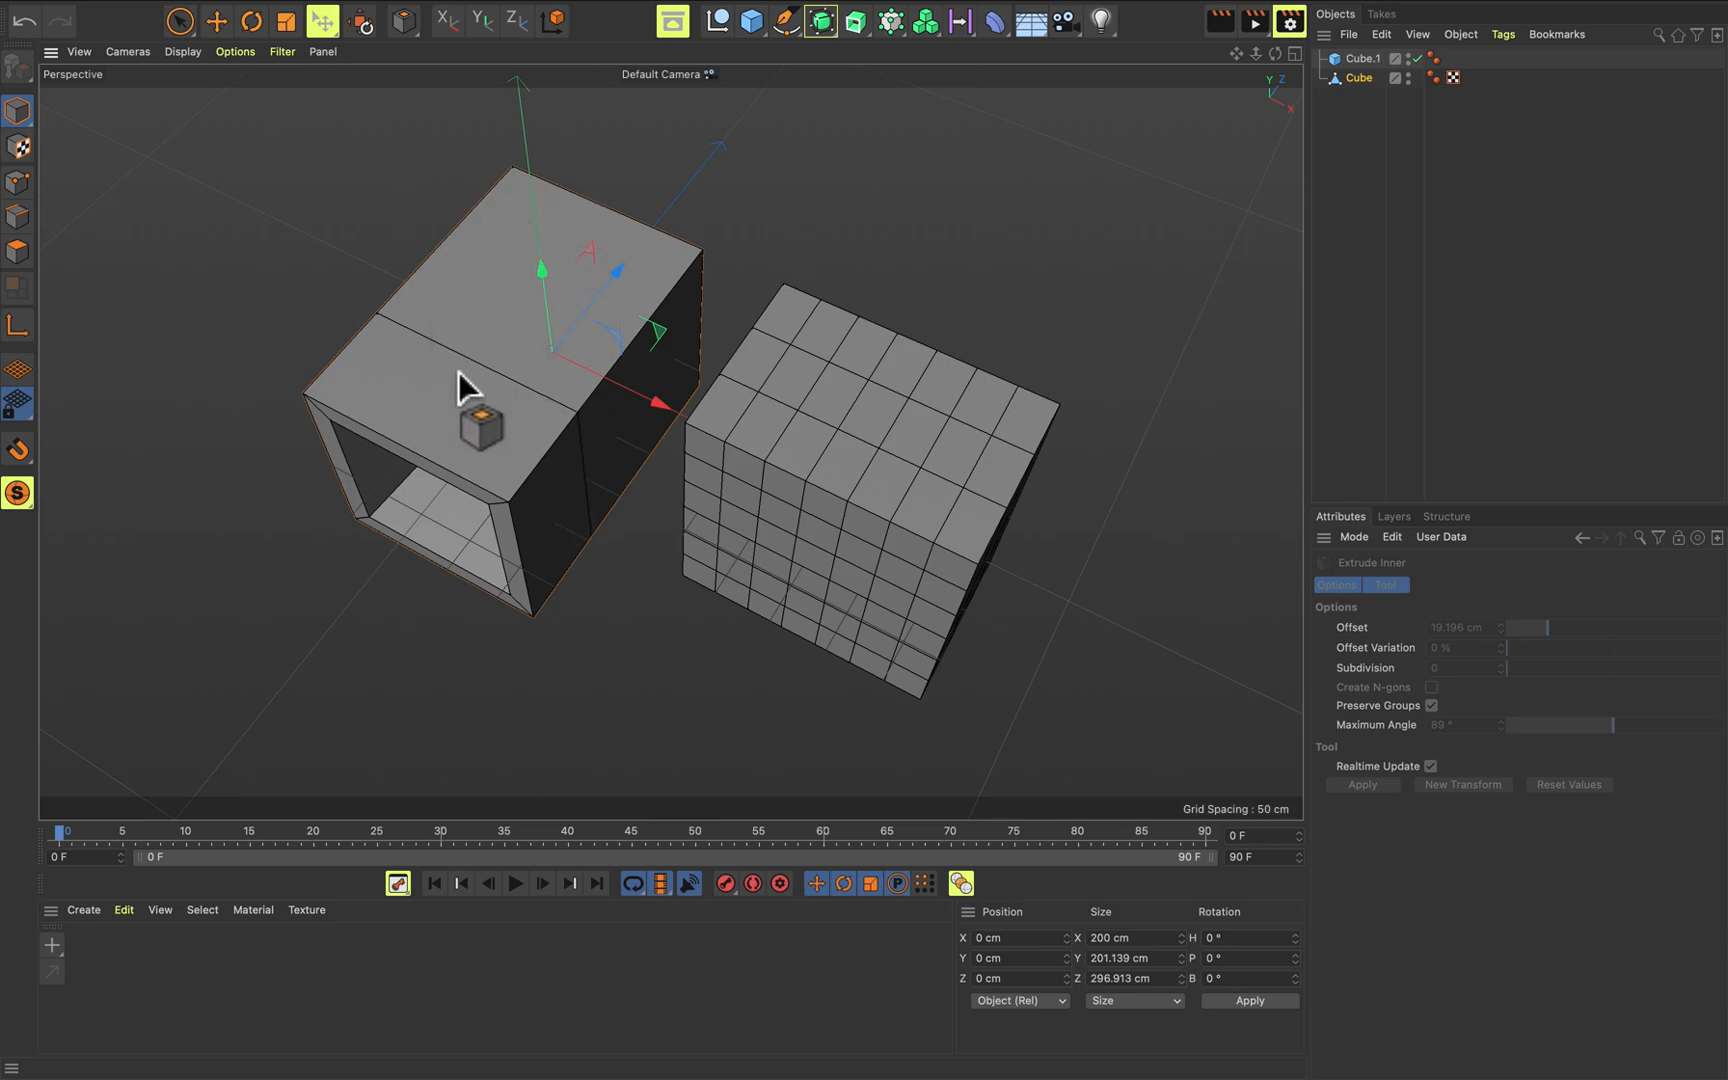
middle_click_drag(1013, 516, 957, 460, "alt")
left_click_drag(955, 470, 987, 451, "alt")
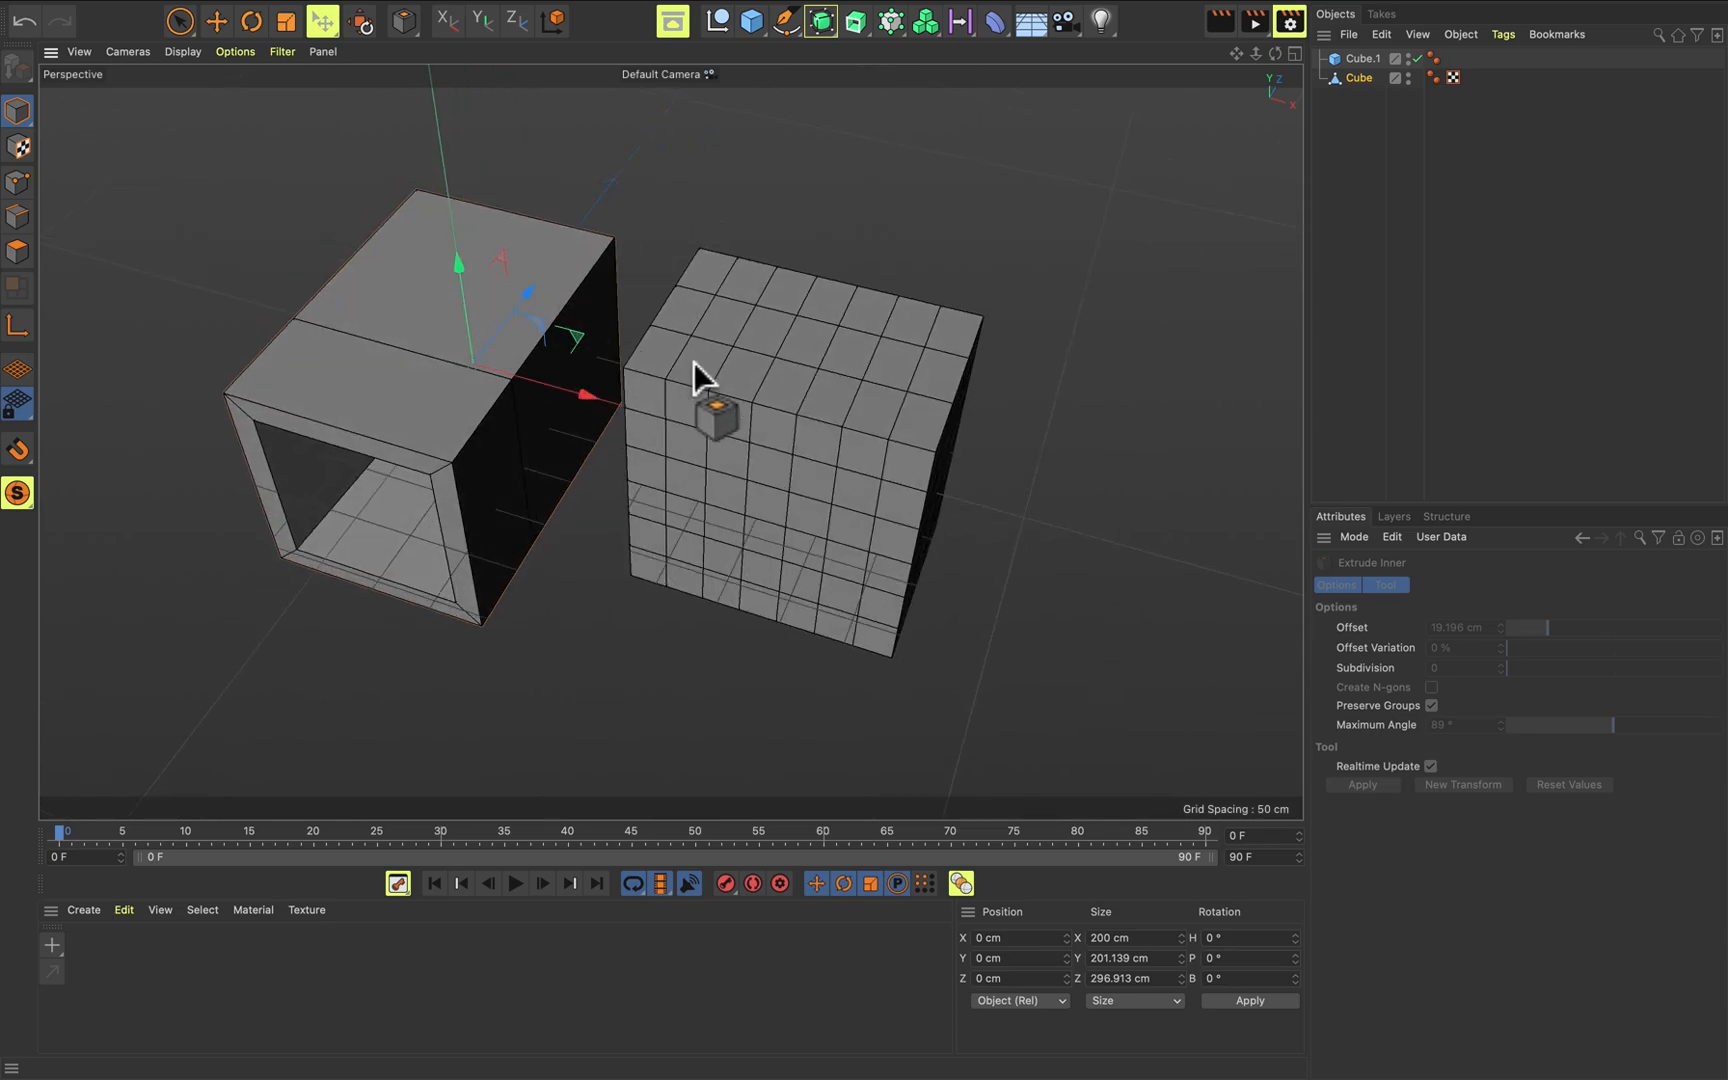
scroll(955, 477, "up", 3)
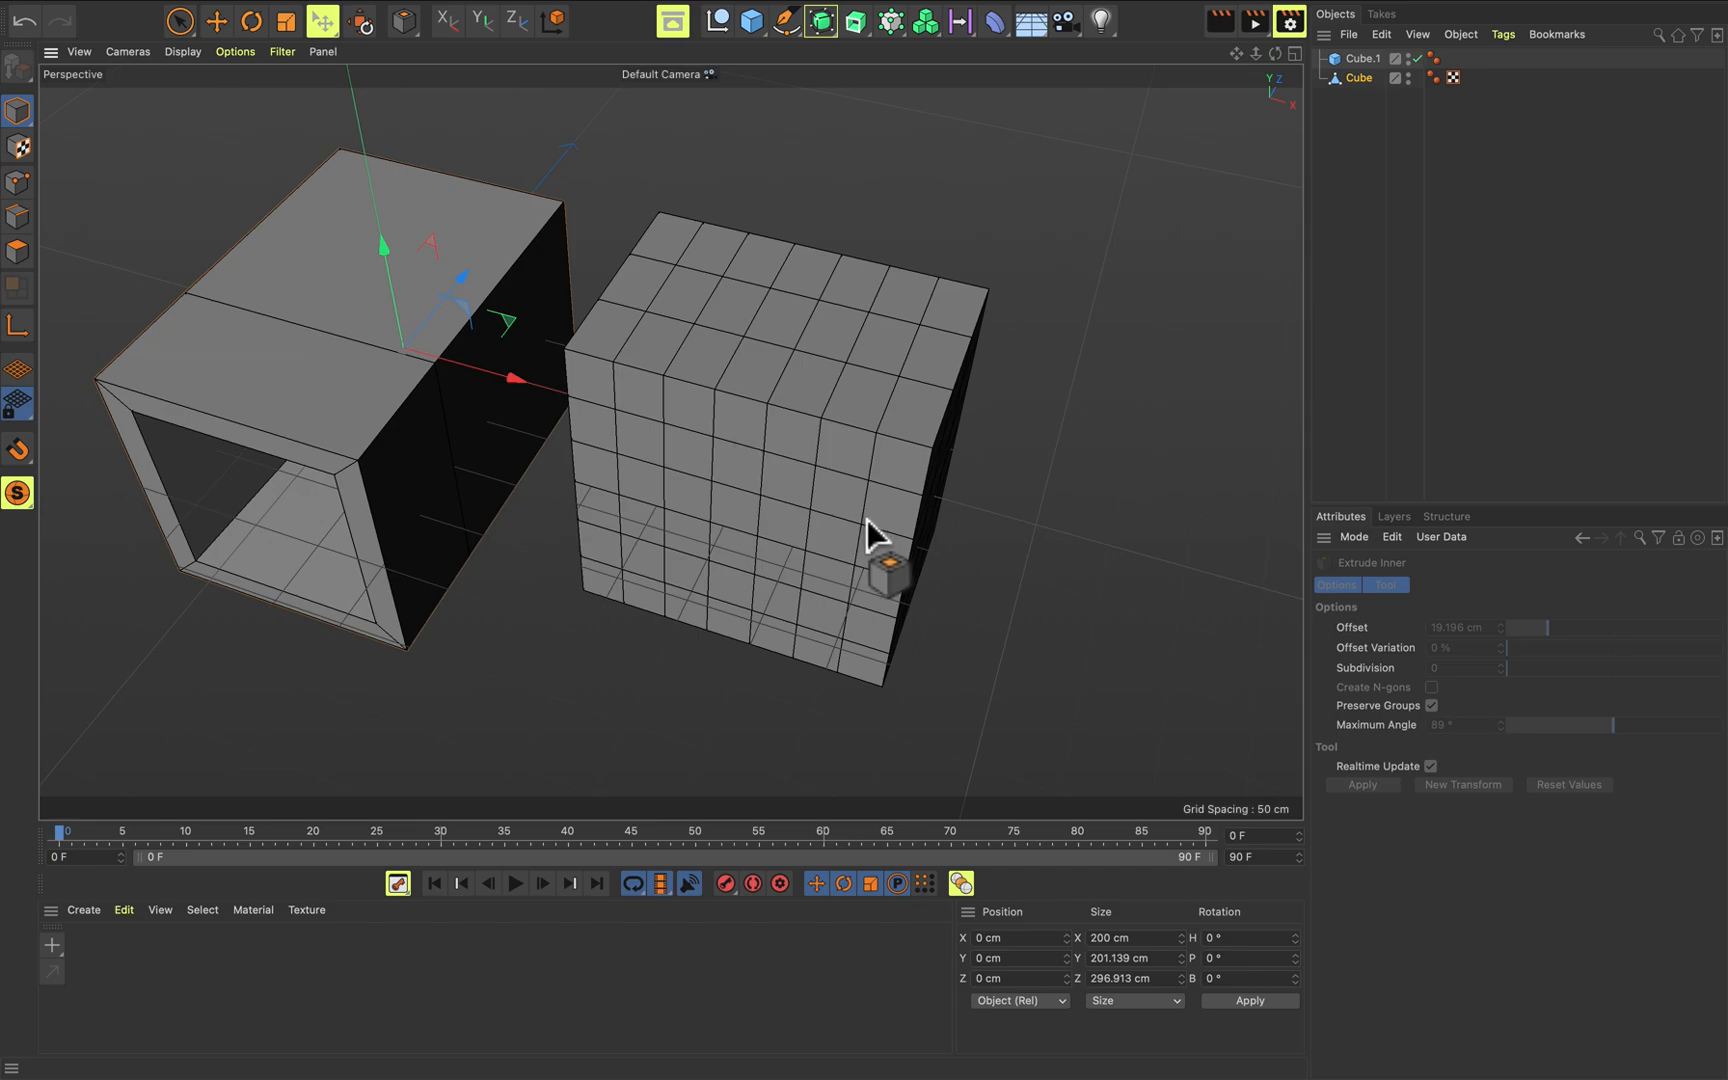
left_click(20, 257)
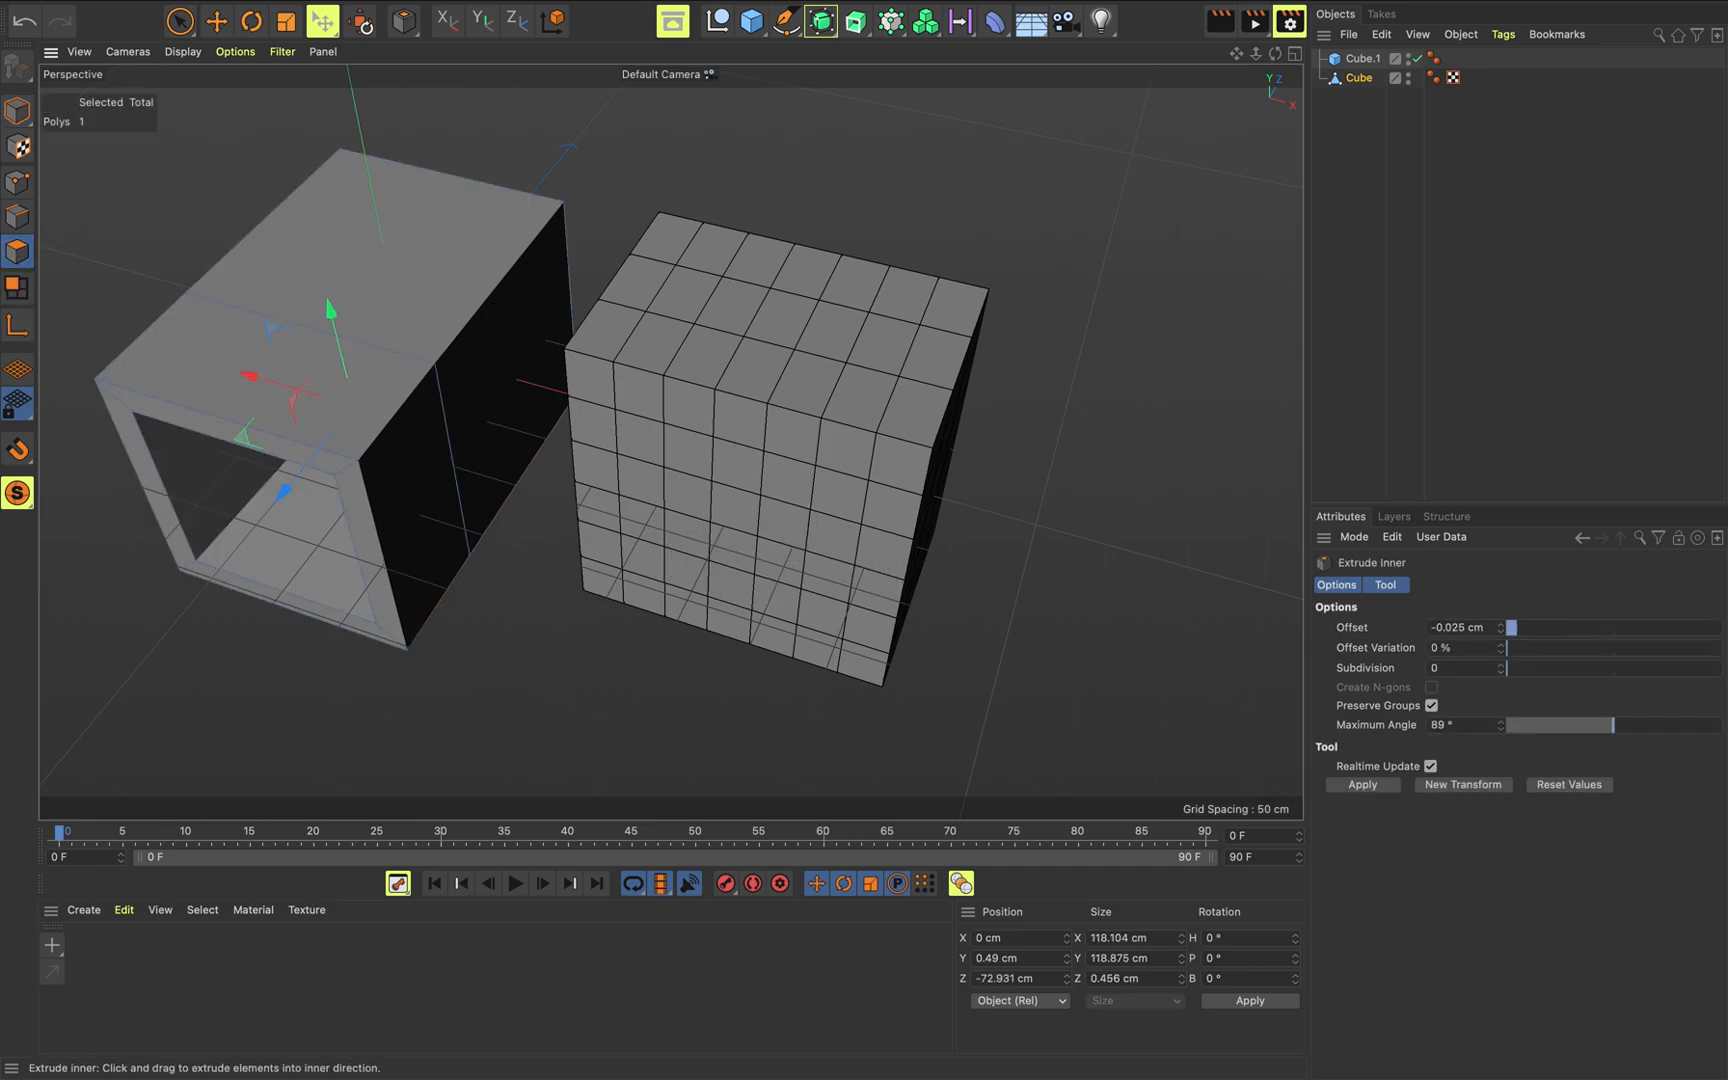
left_click(18, 111)
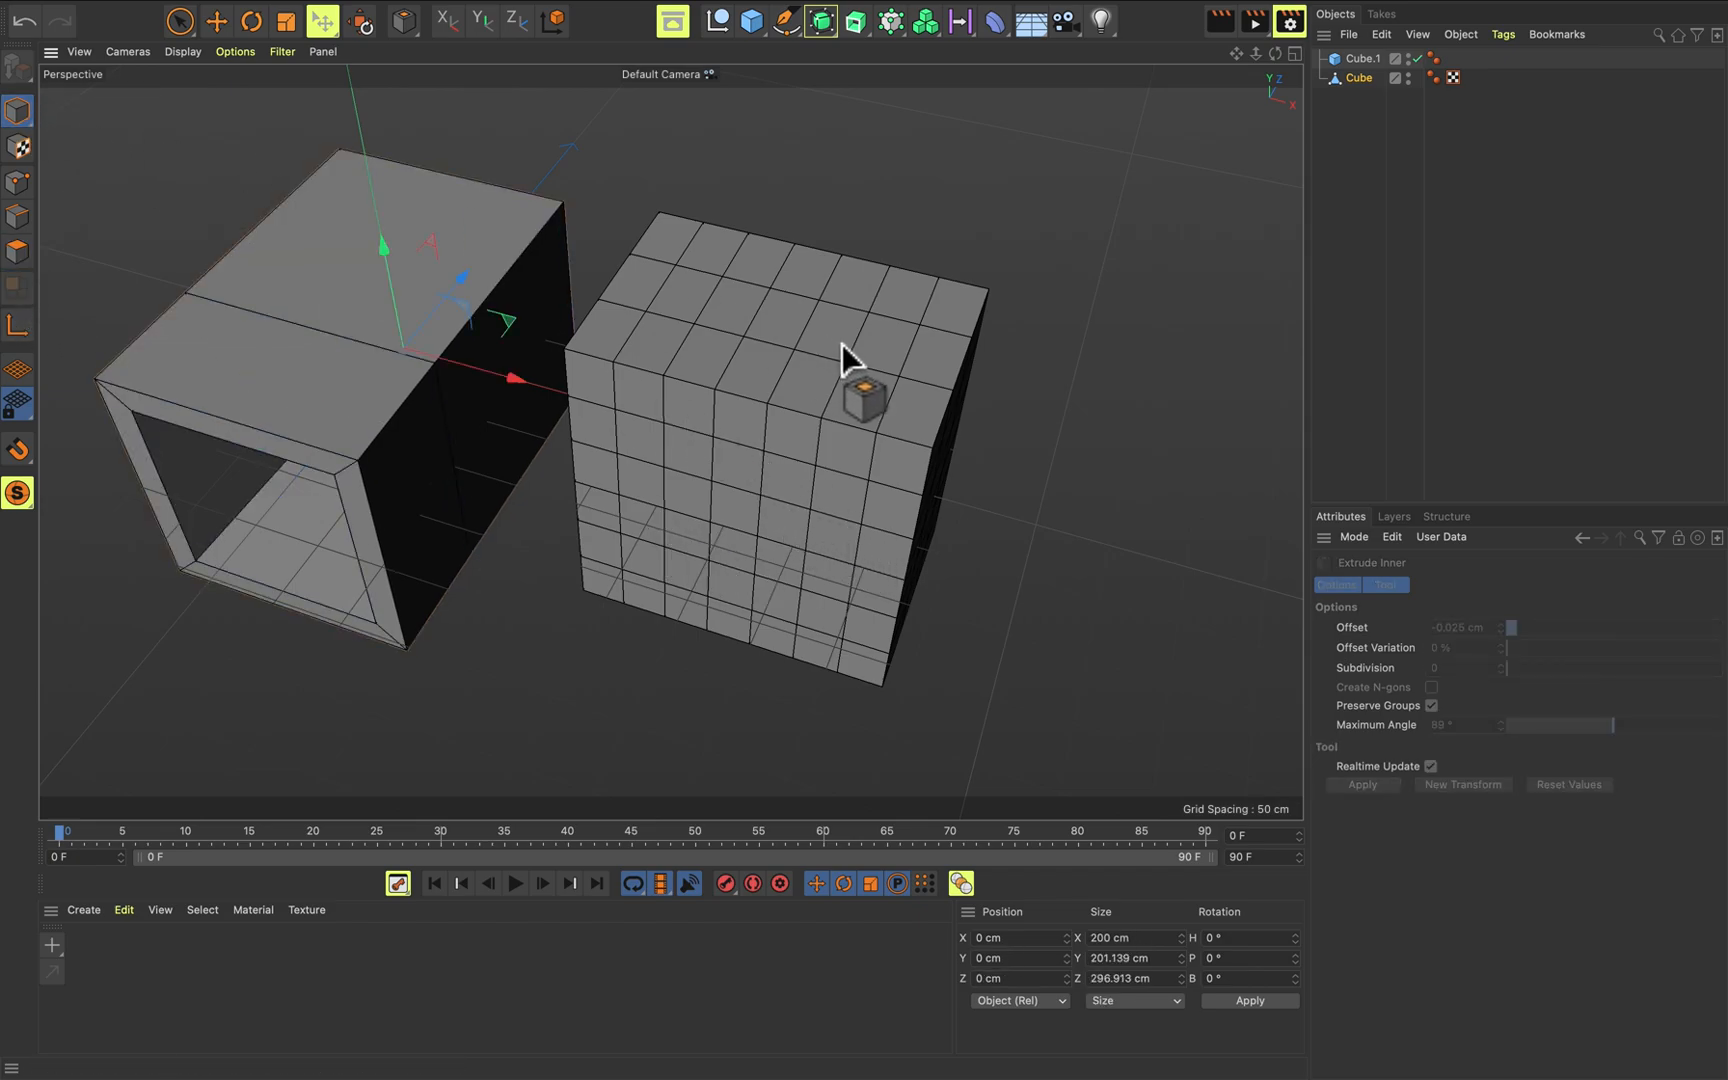
Convert the segmented parametric cube into an editable polygon object and switch to polygon mode.
left_click(1362, 59)
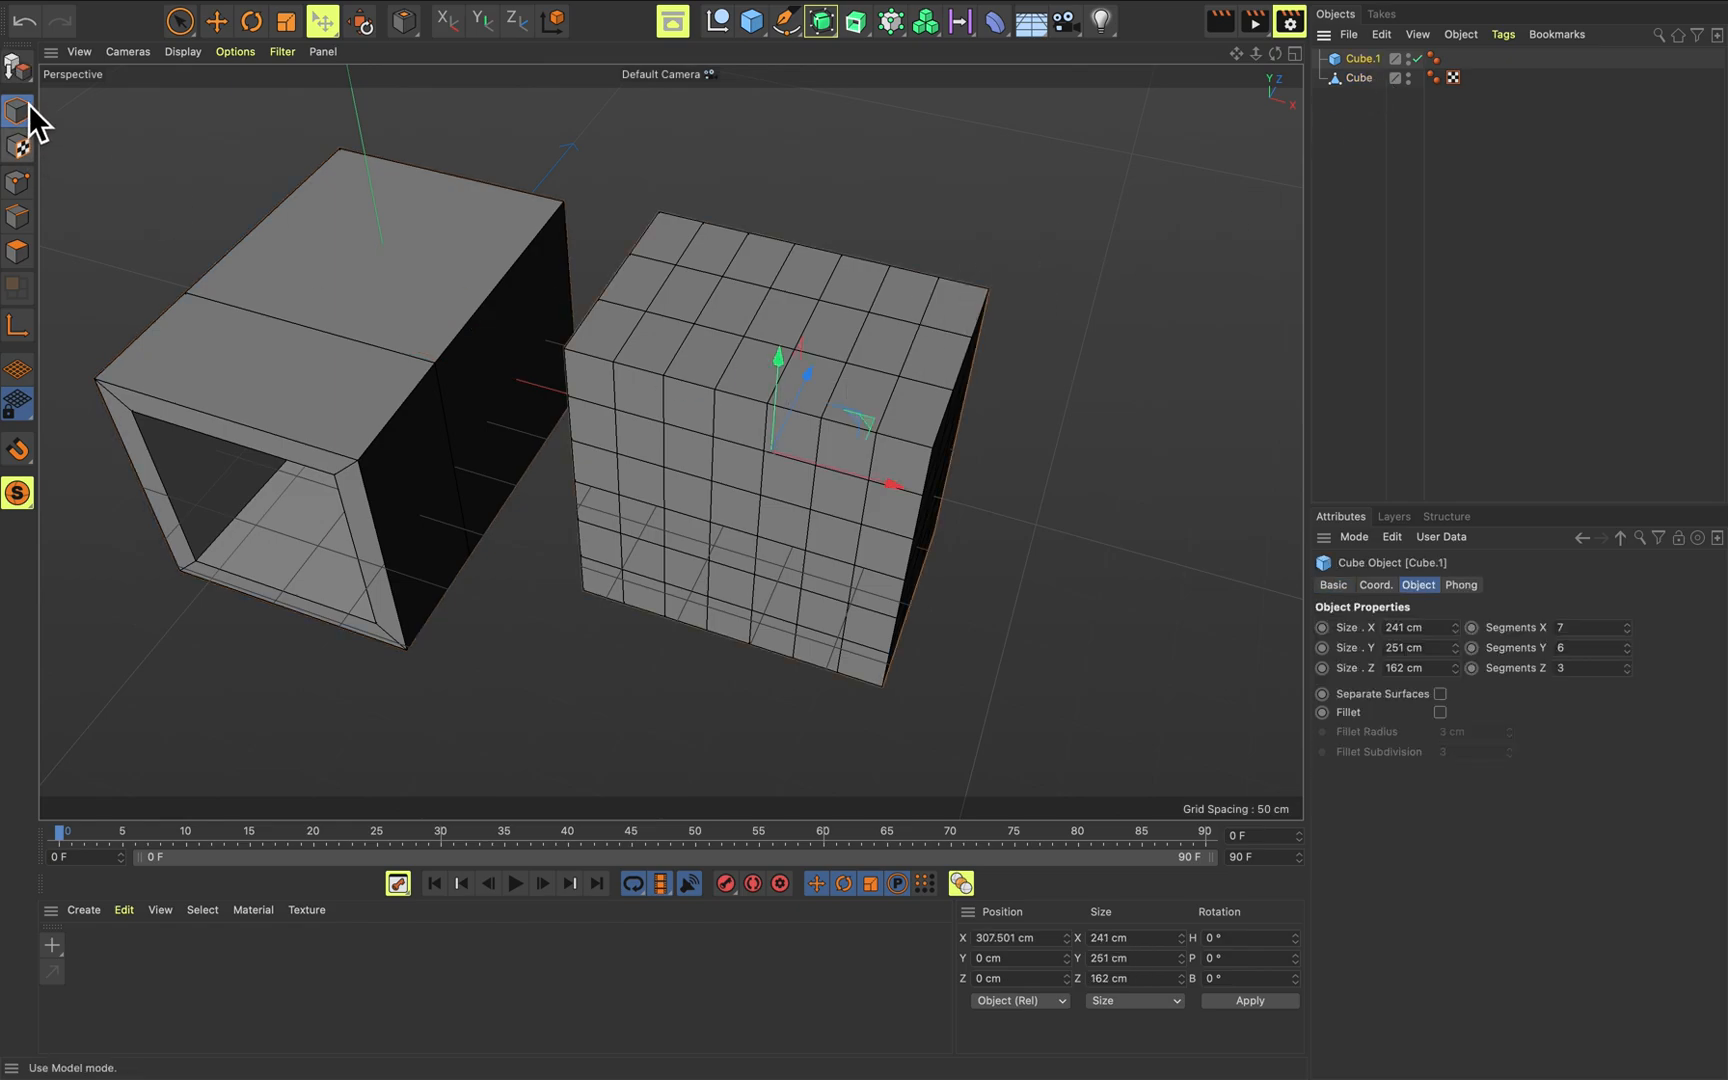
left_click(18, 67)
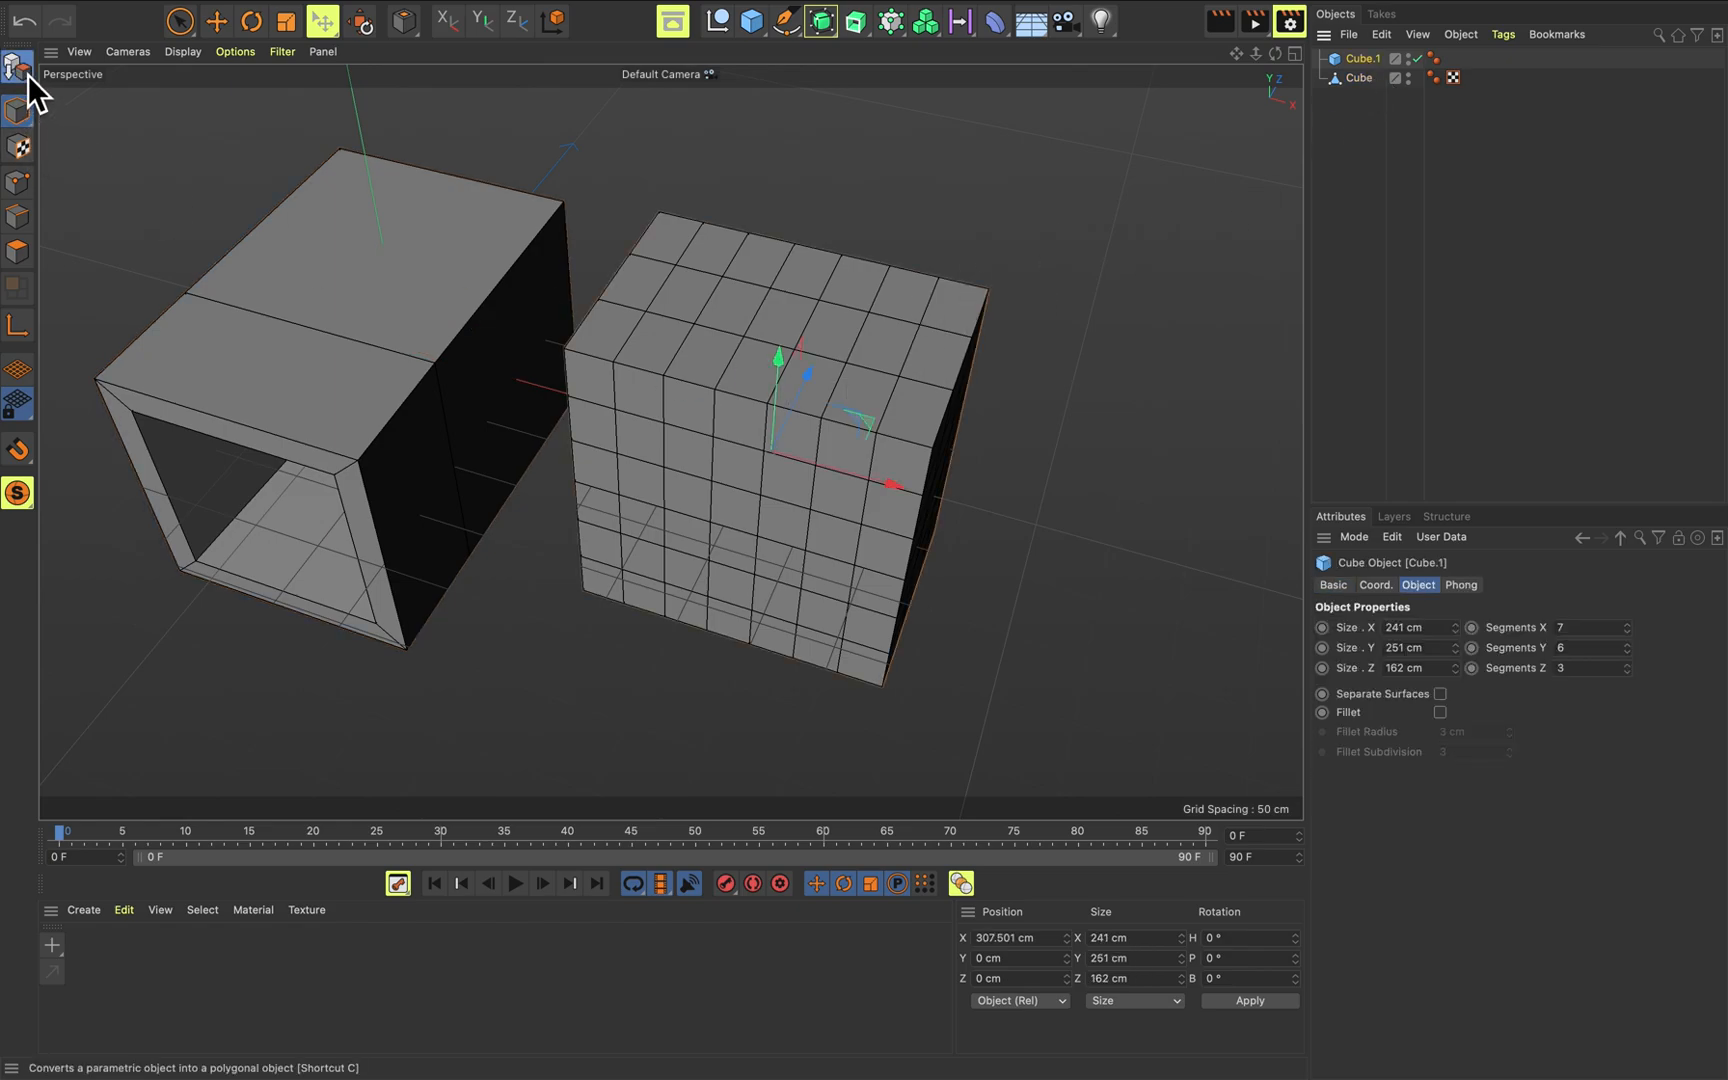
left_click(32, 254)
Pull polygons of the segmented cube's front and side outward and push a top polygon down to about 63.9 cm in Y.
left_click(737, 465)
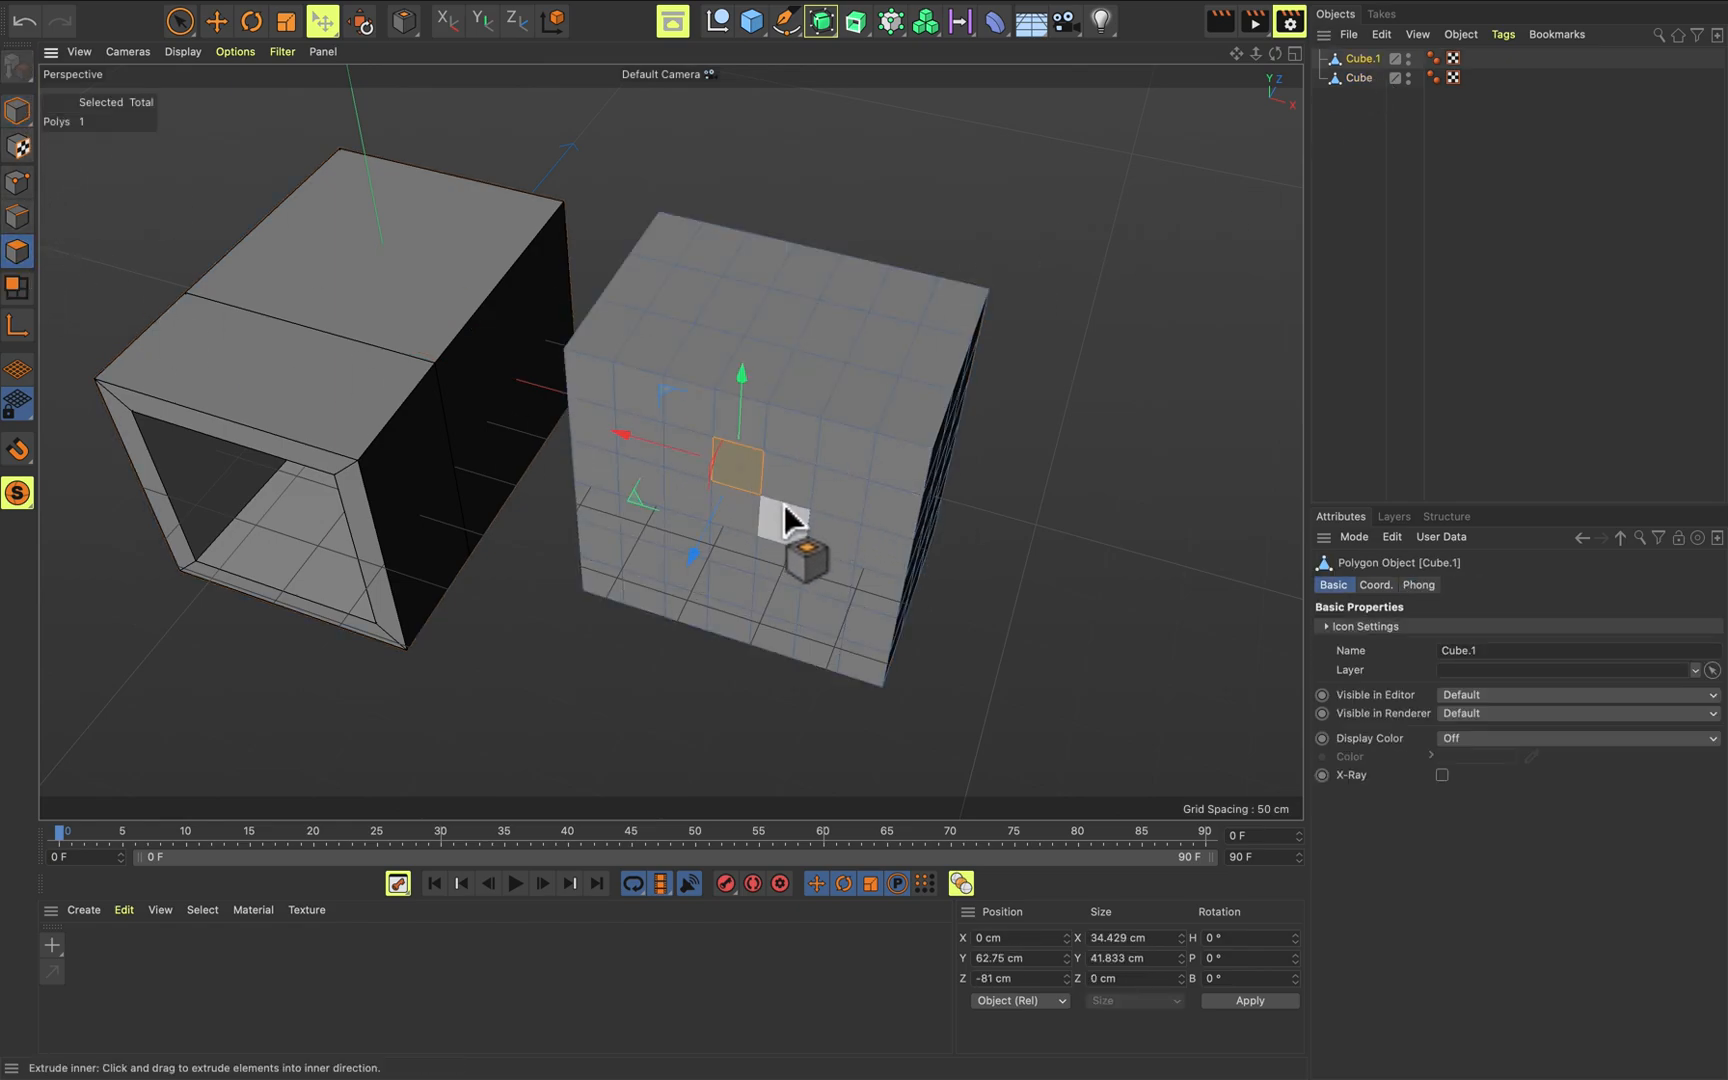
left_click_drag(721, 571, 624, 680)
left_click_drag(806, 586, 658, 527, "alt")
left_click_drag(863, 425, 1022, 470)
left_click(864, 347)
left_click_drag(579, 513, 710, 460, "alt")
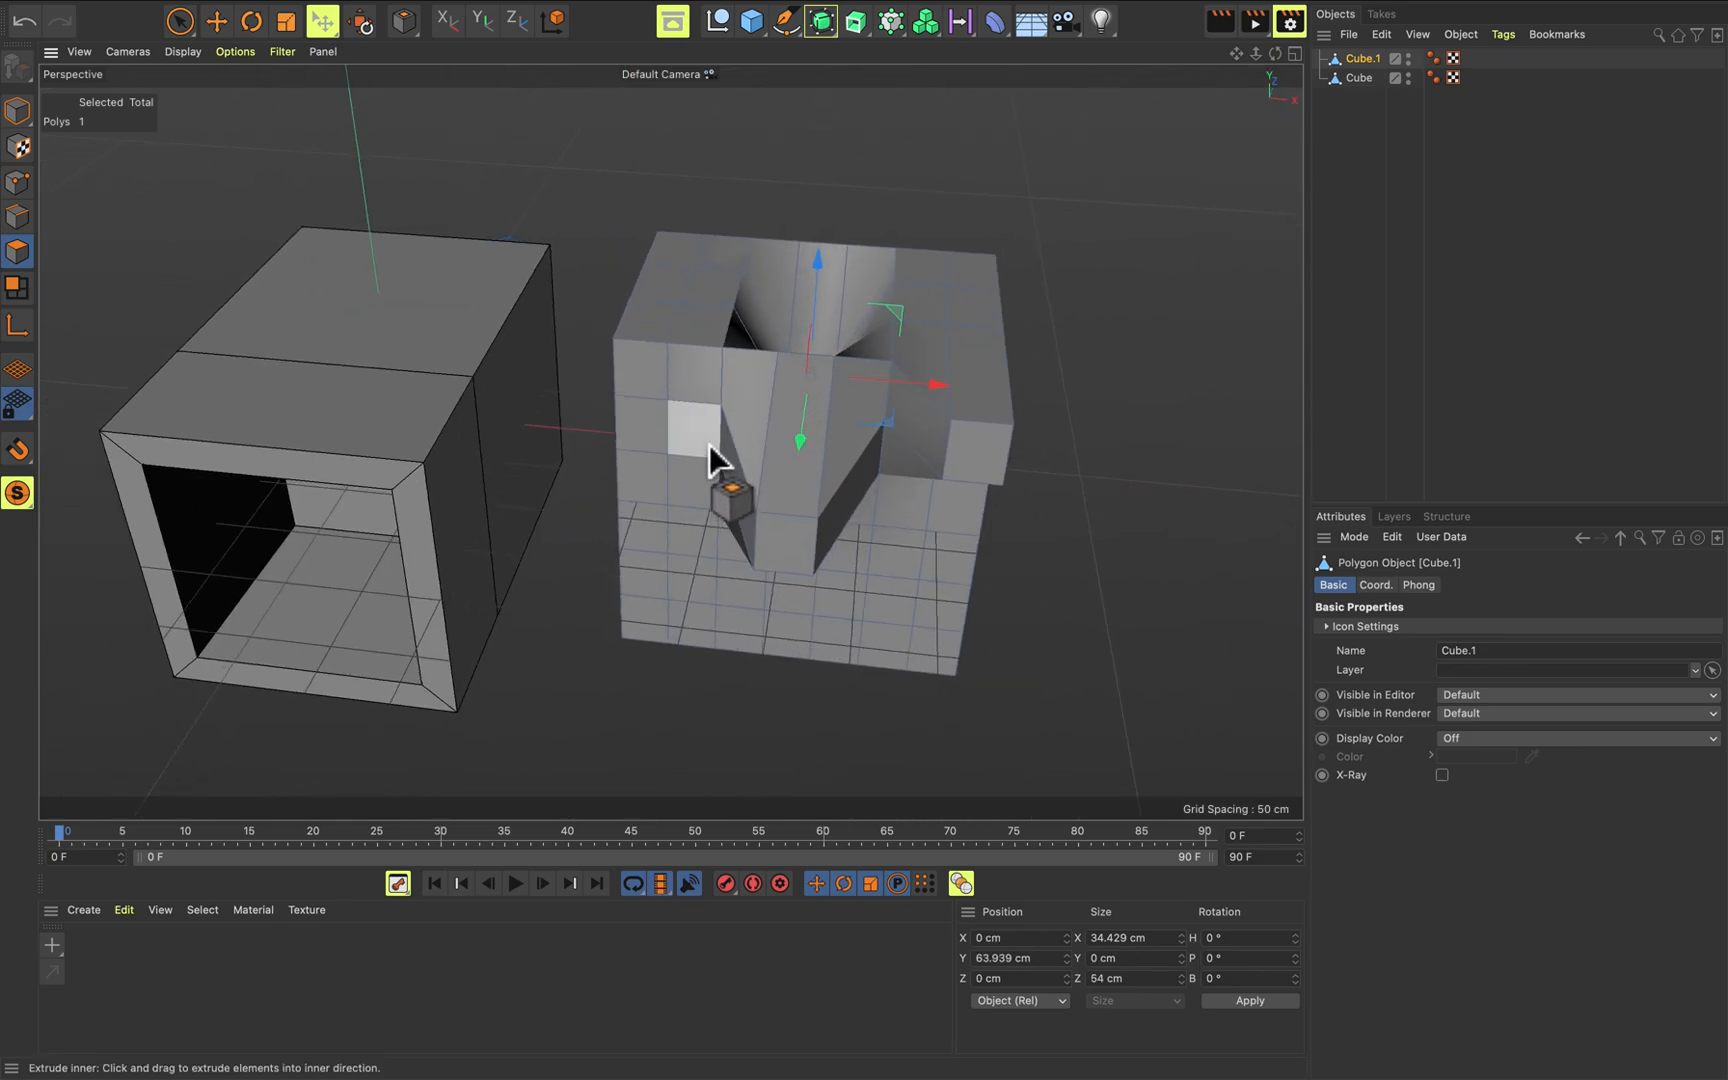
Switch to edge mode and examine the edges of the segmented cube.
left_click(29, 219)
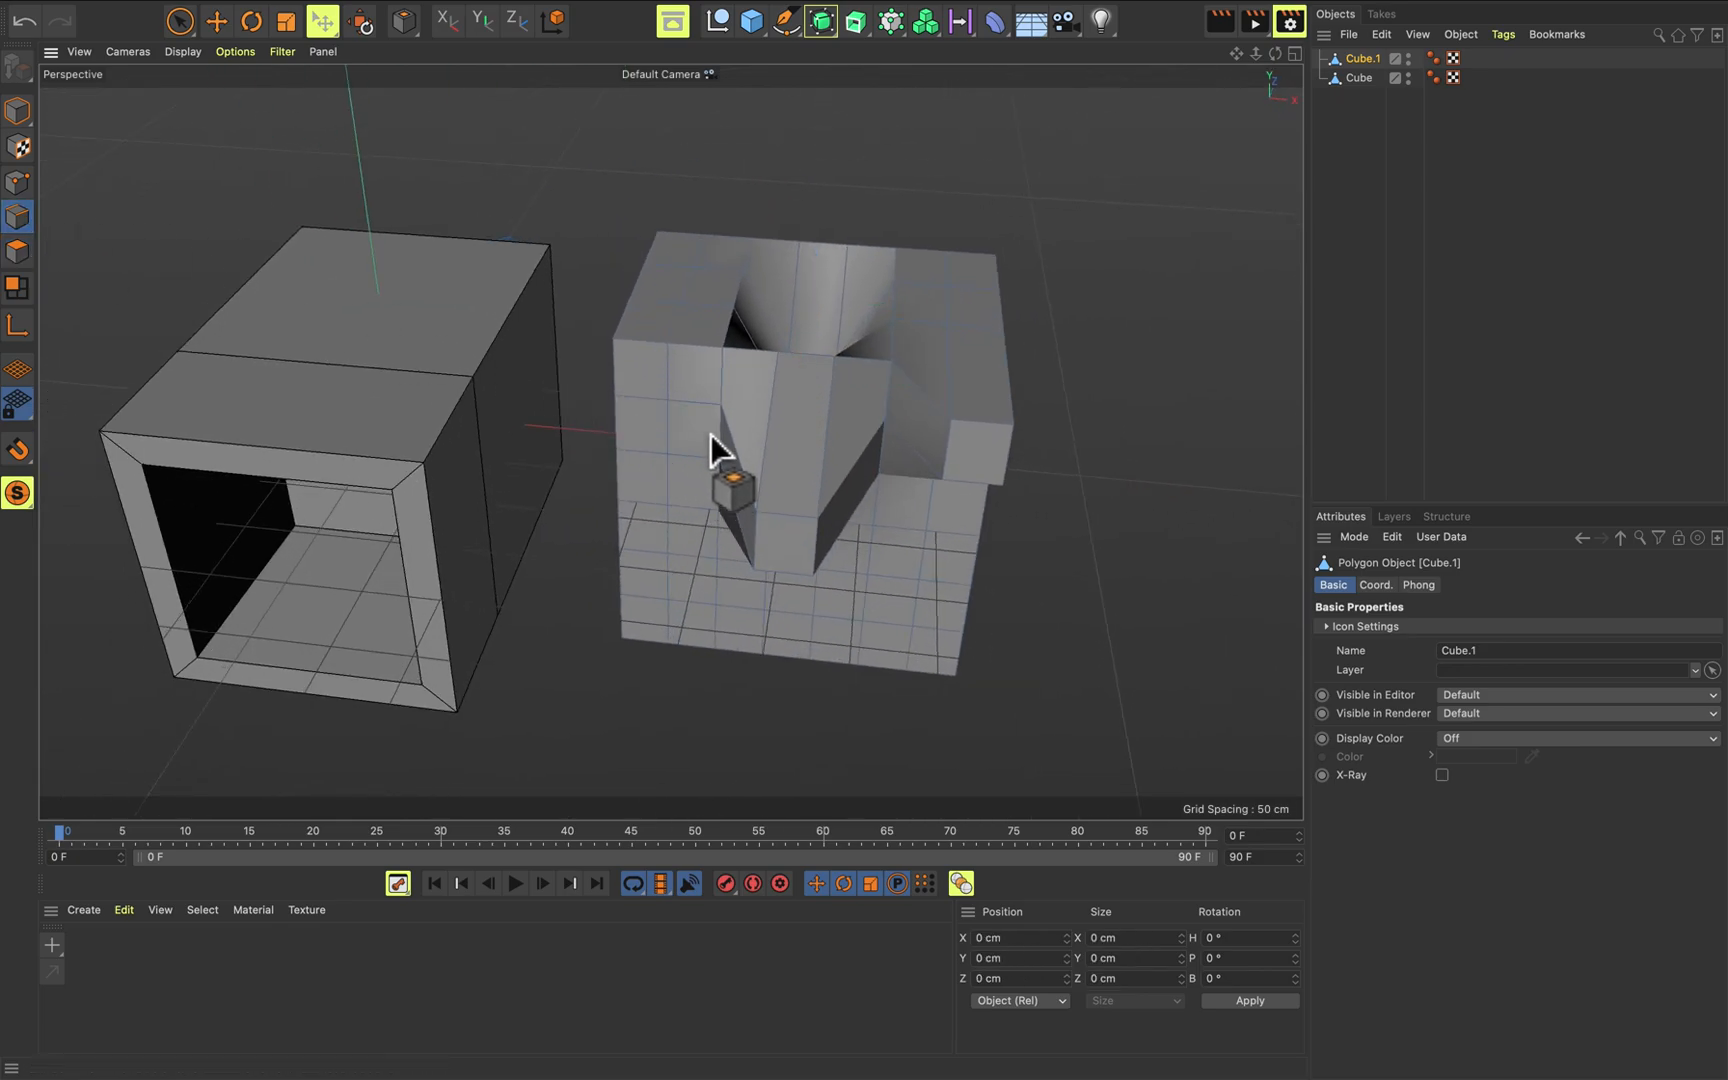
left_click(599, 430)
left_click(617, 378)
left_click(503, 363)
left_click_drag(676, 373, 610, 320, "alt")
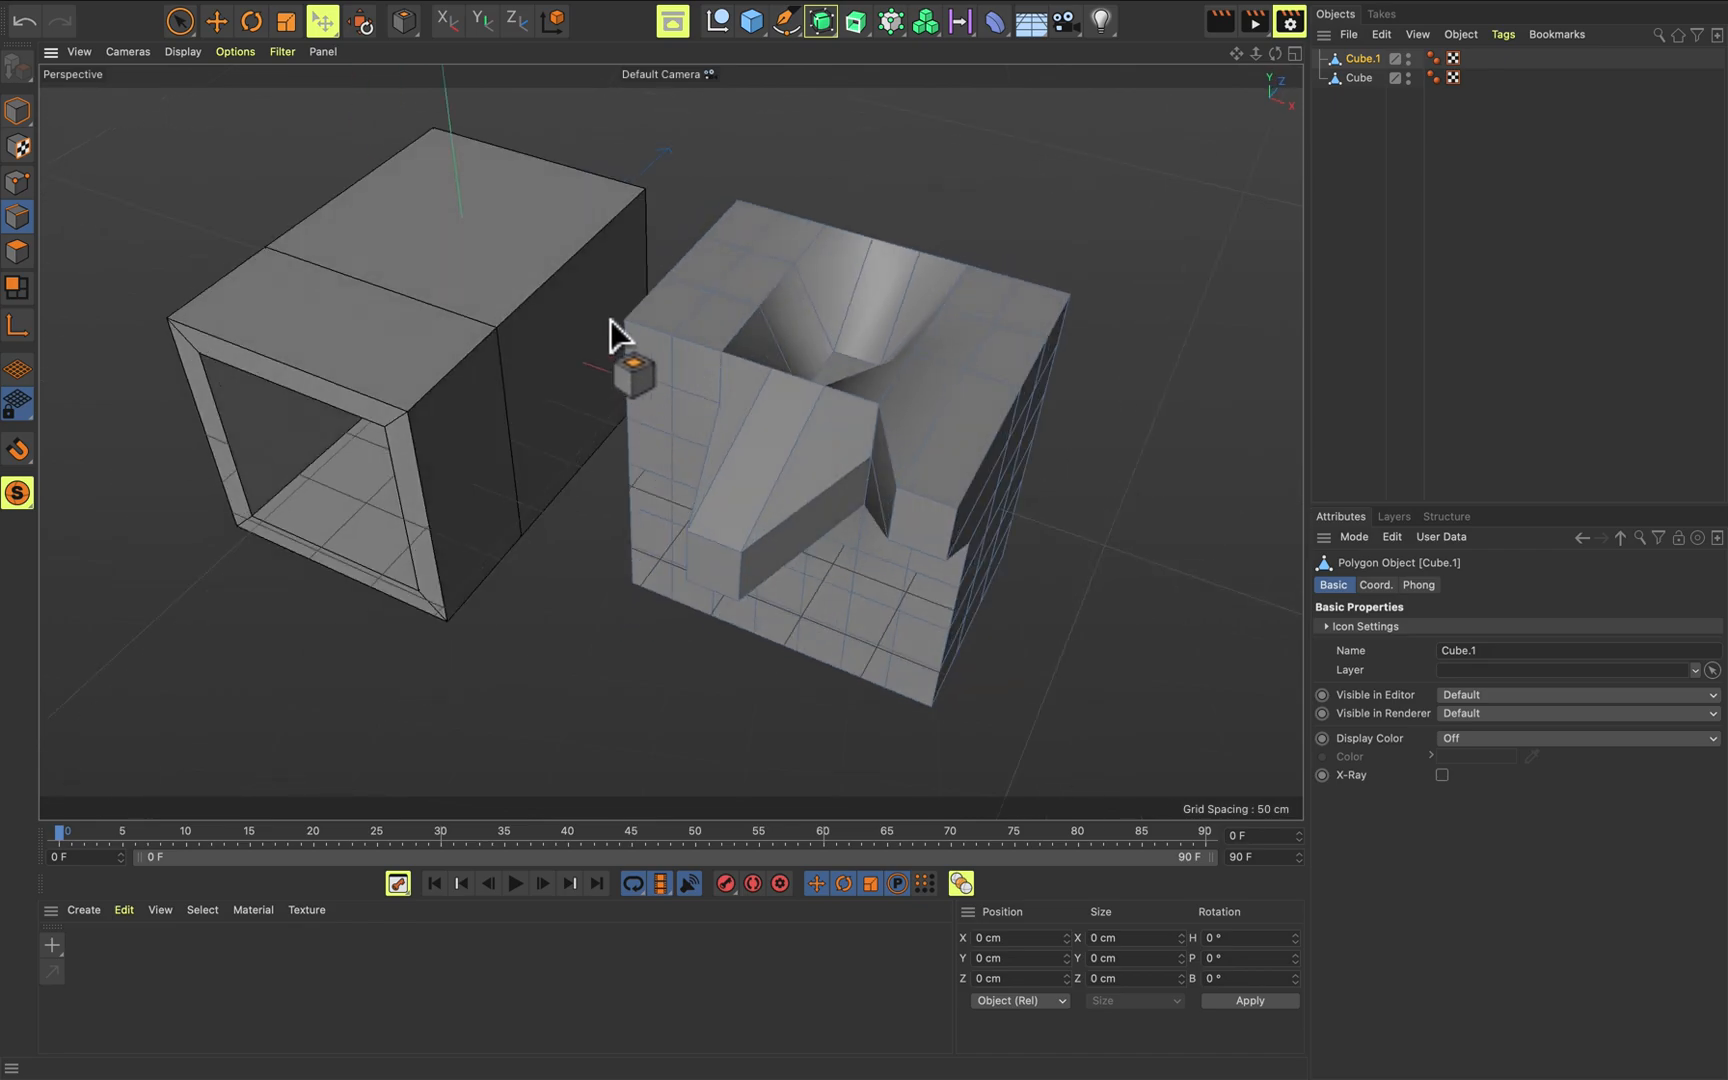
In point mode, move a top point of the segmented cube to about X -123.9, Y 159.9, Z -12 cm.
right_click_drag(610, 320, 680, 298, "alt")
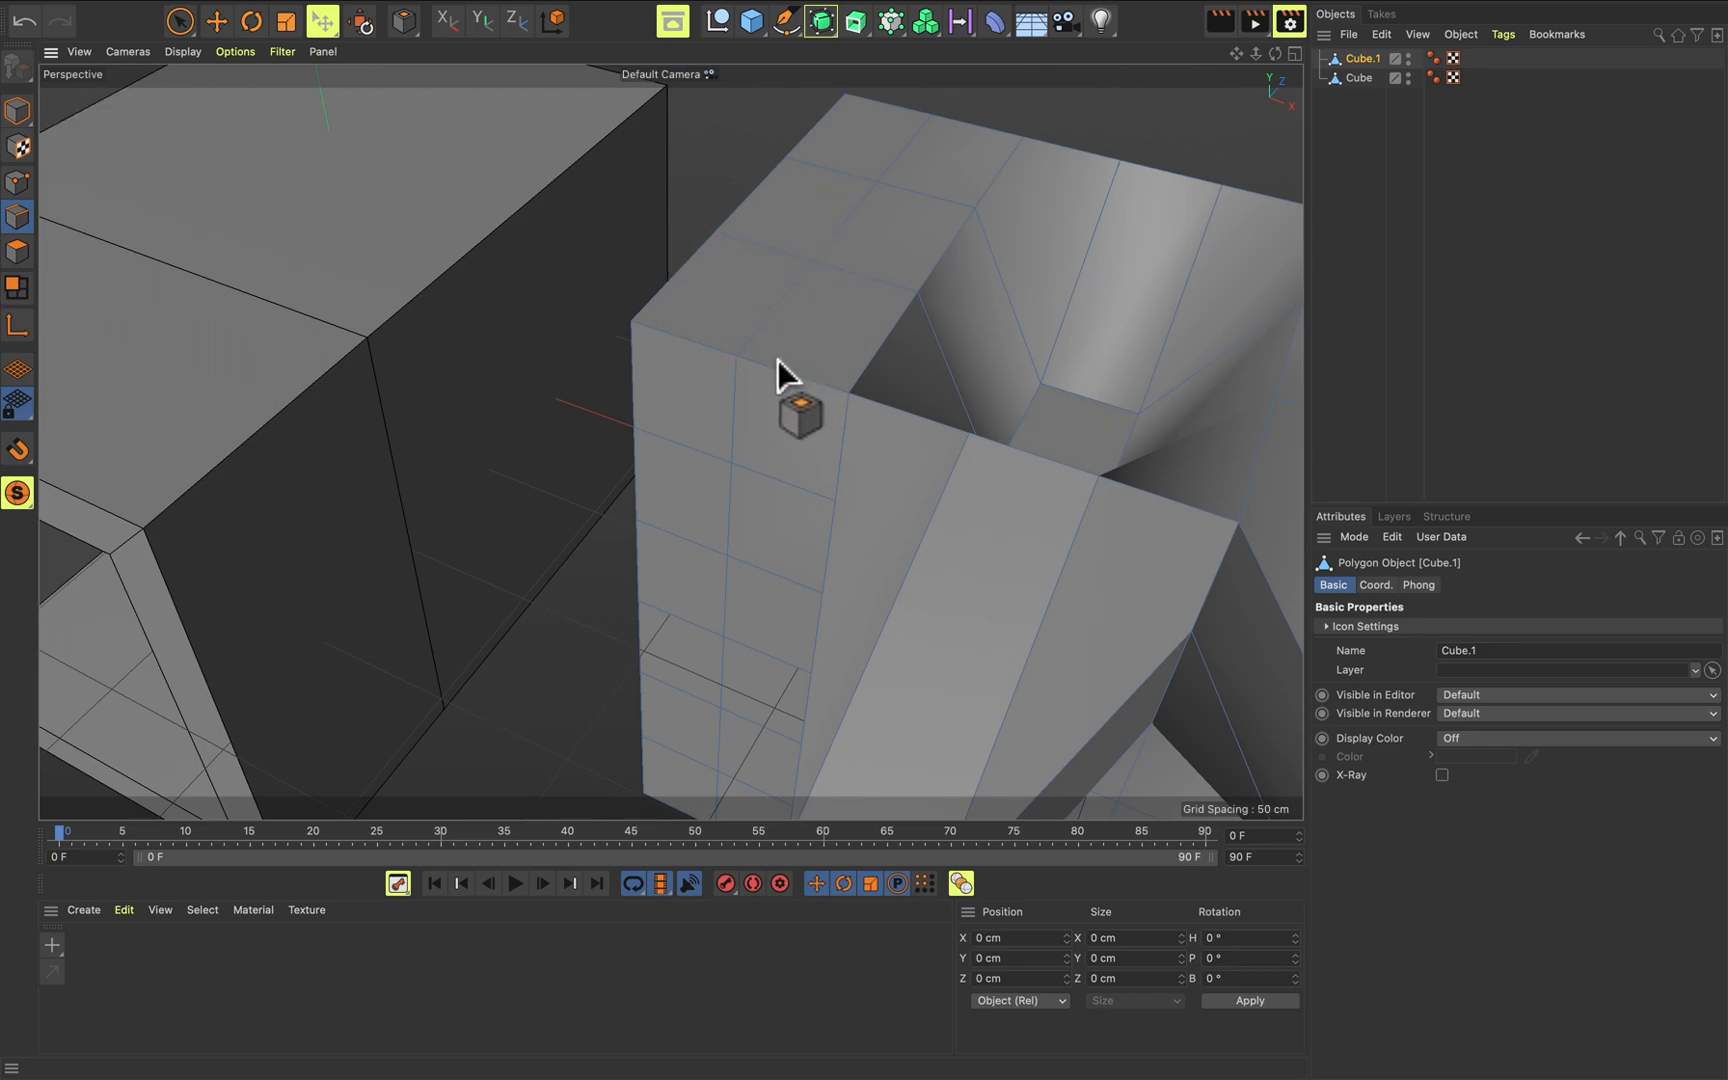
left_click(820, 226)
left_click_drag(823, 270, 740, 119)
scroll(1020, 365, "down", 3)
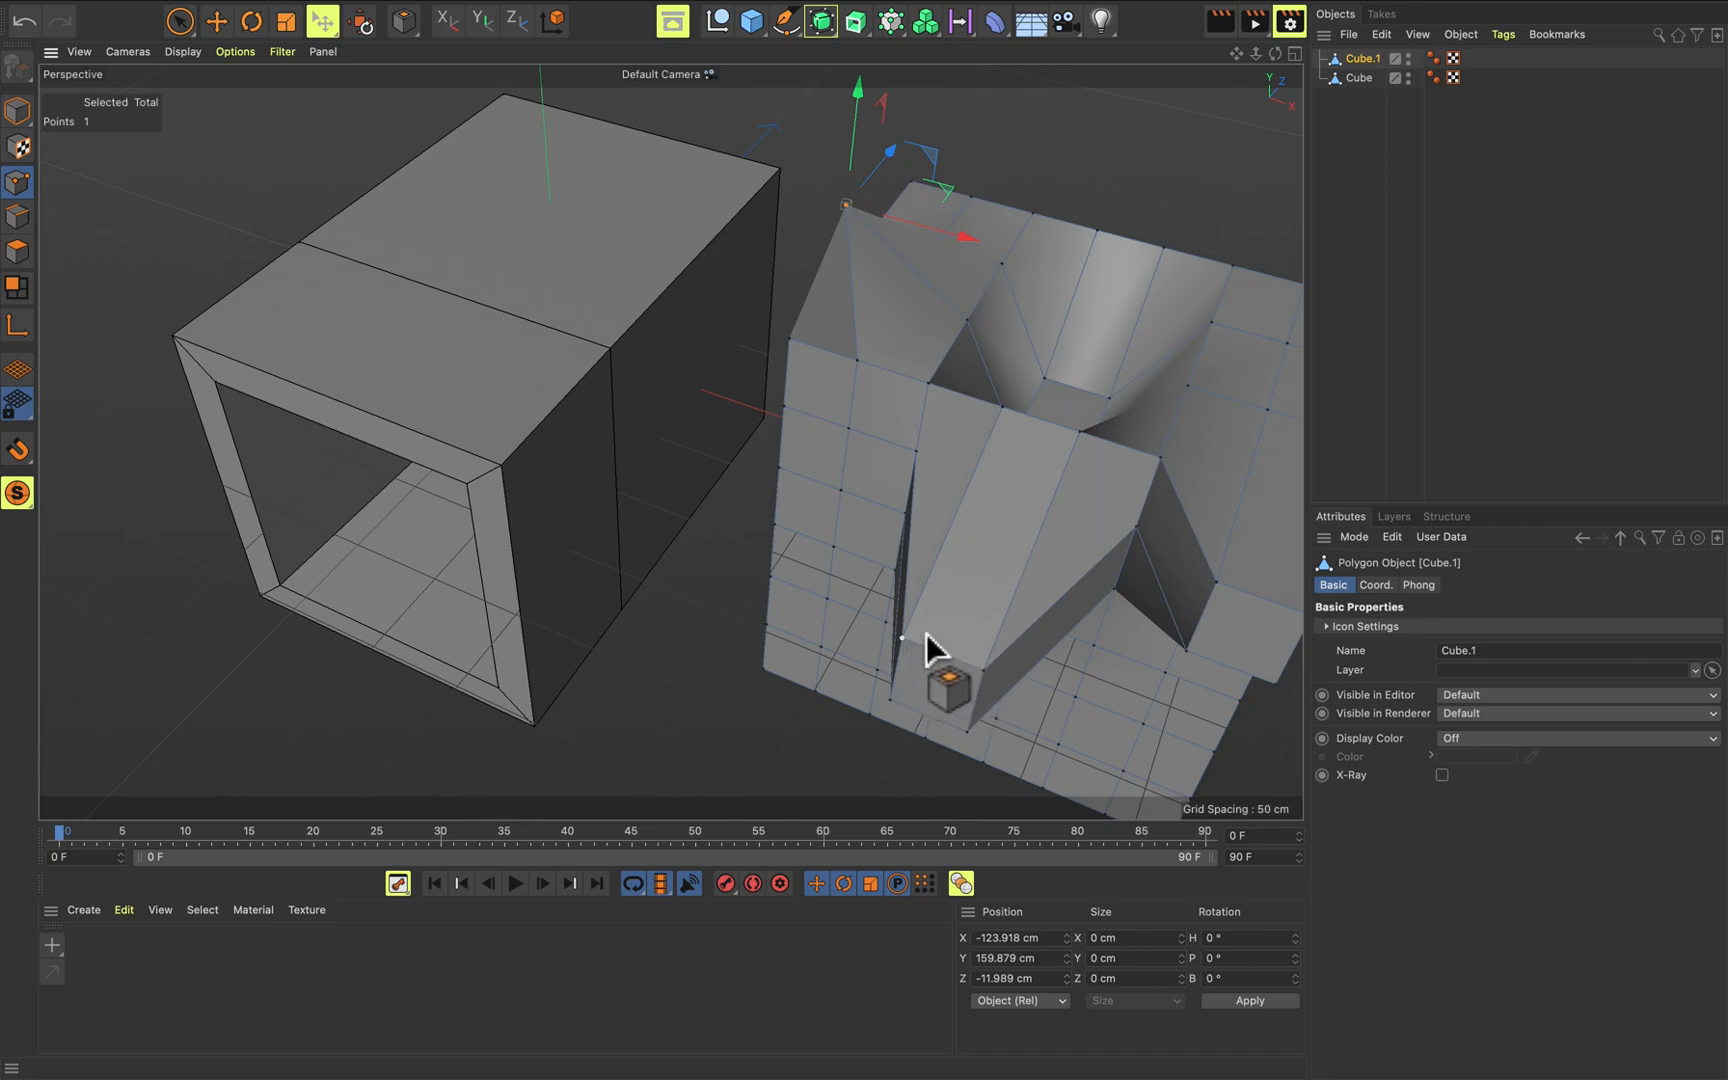
Examine the reshaped cube's points and faces from several angles, returning to model mode.
scroll(915, 640, "up", 6)
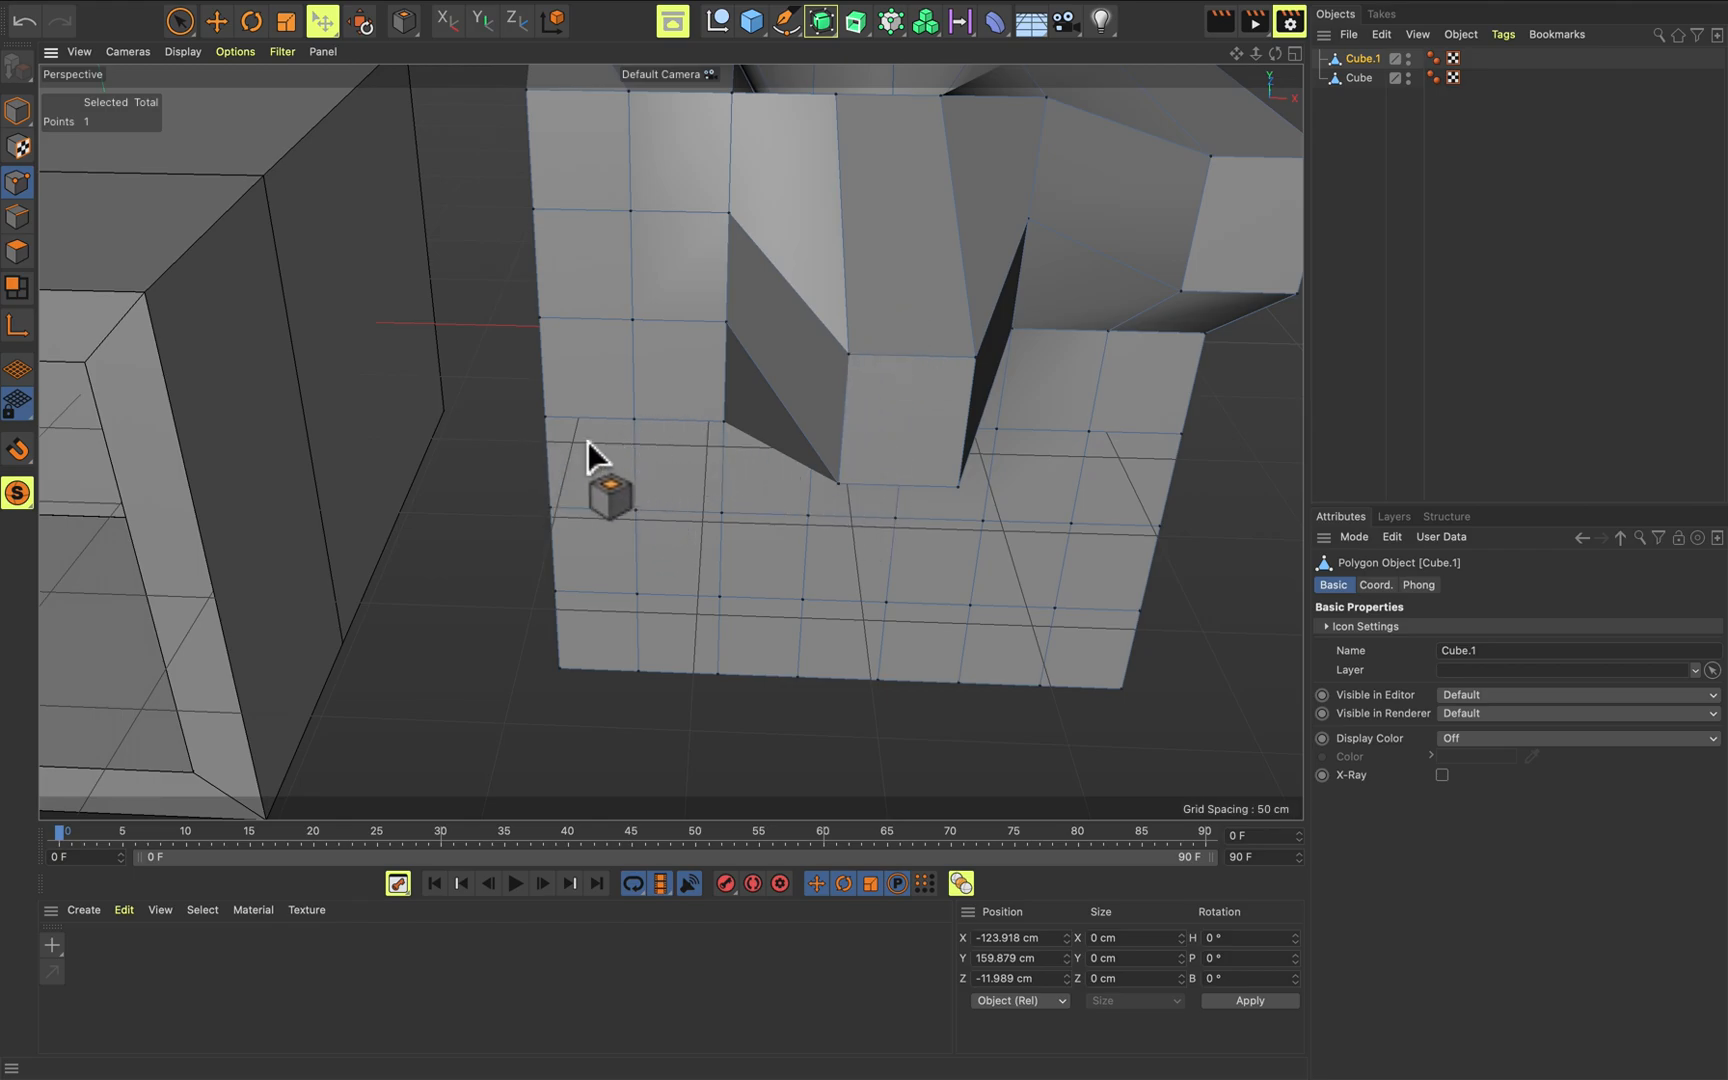
left_click_drag(920, 345, 910, 368, "alt")
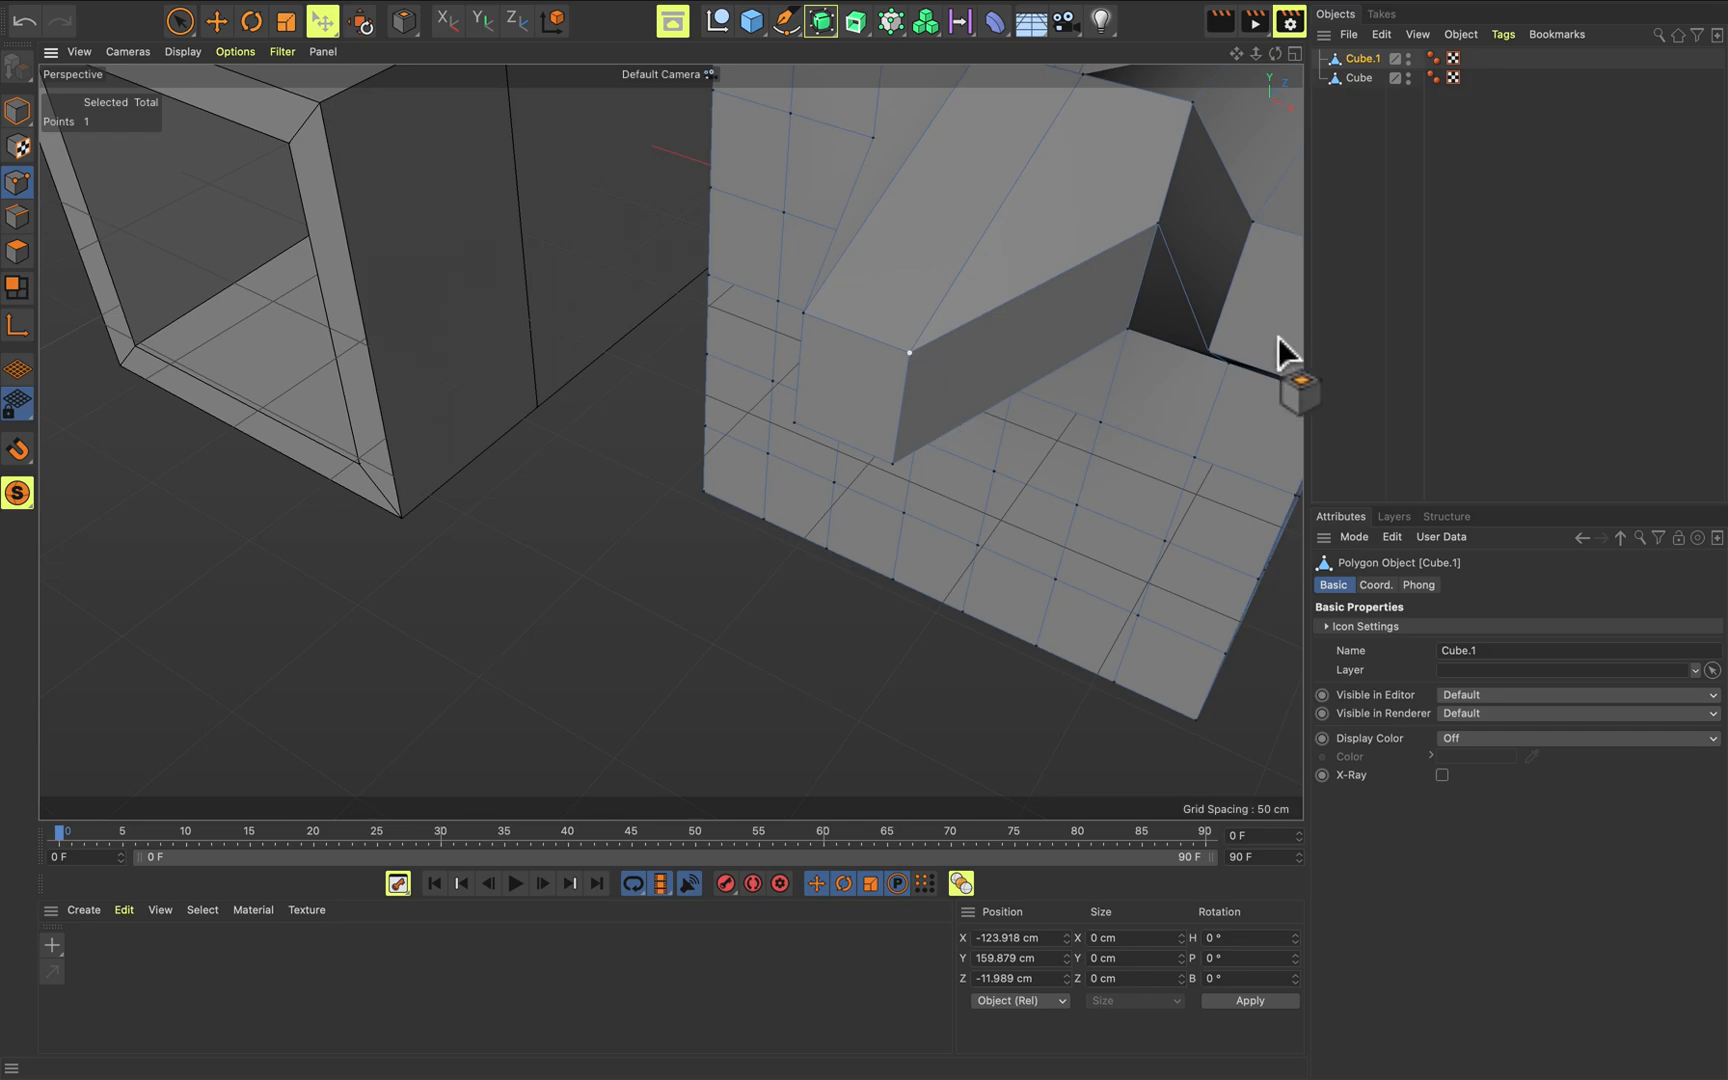
left_click_drag(1000, 405, 165, 175, "alt")
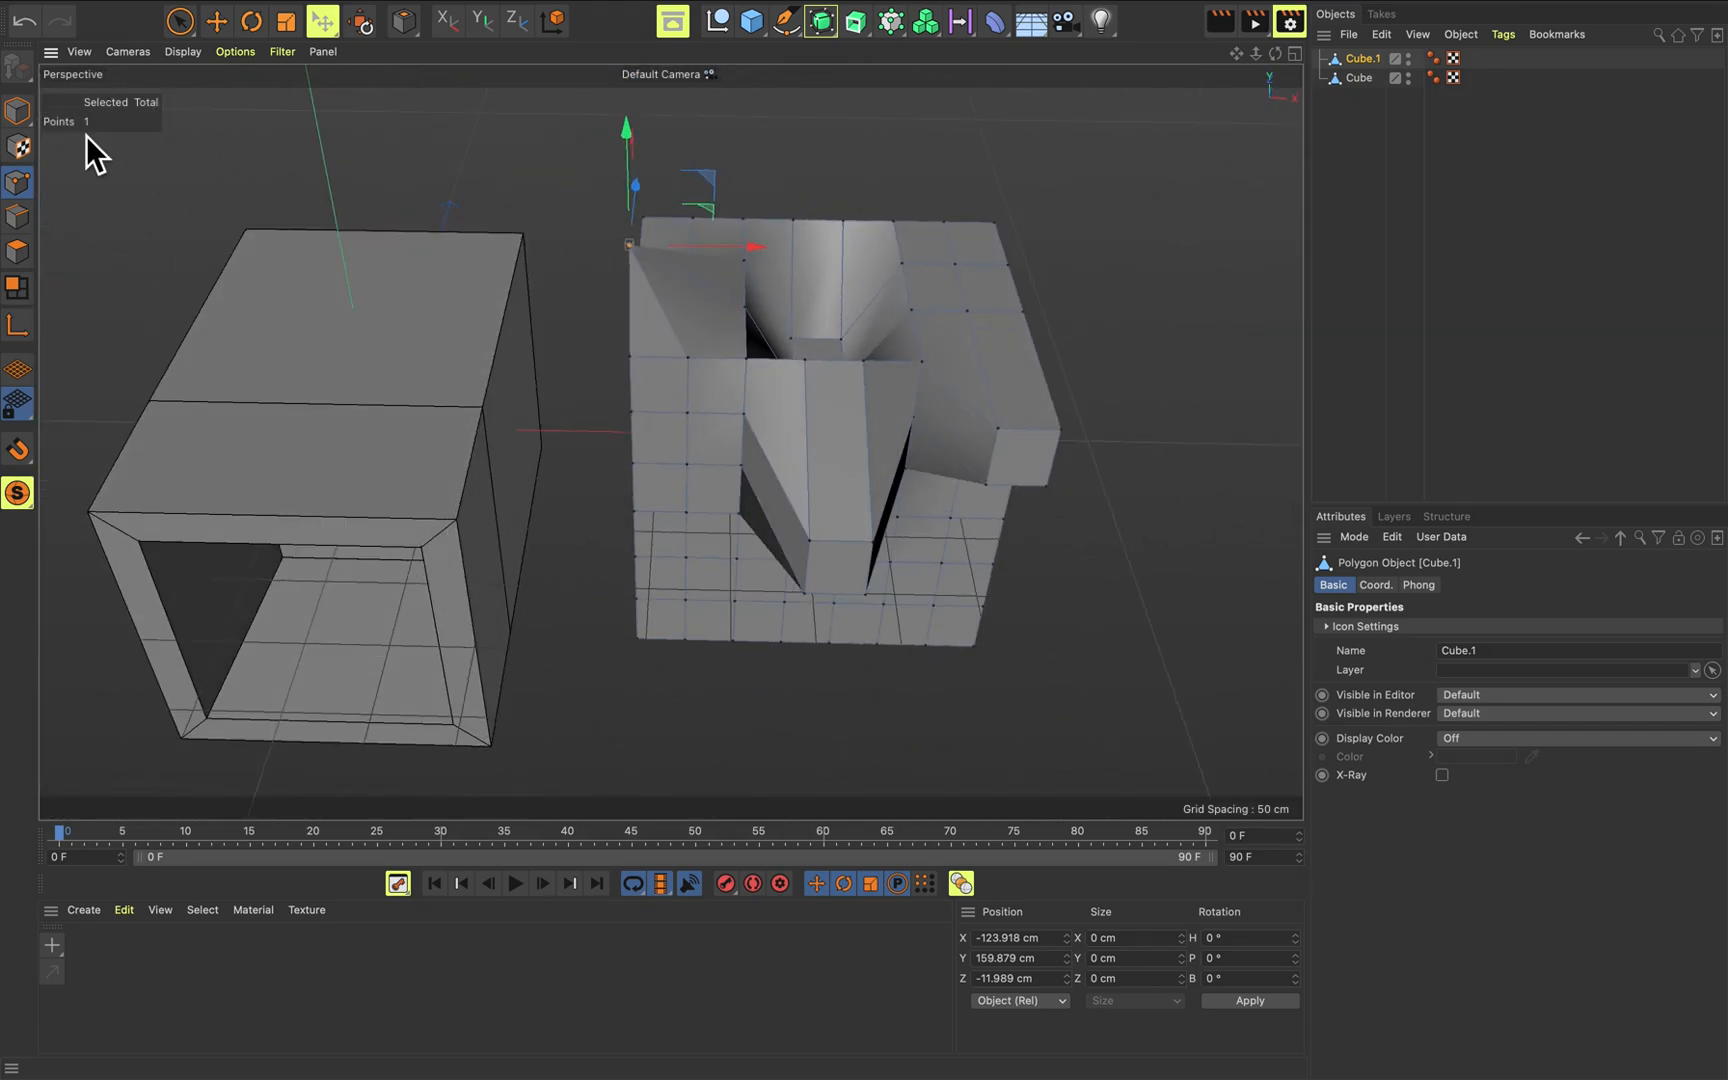
left_click(30, 112)
left_click_drag(764, 193, 578, 158, "alt")
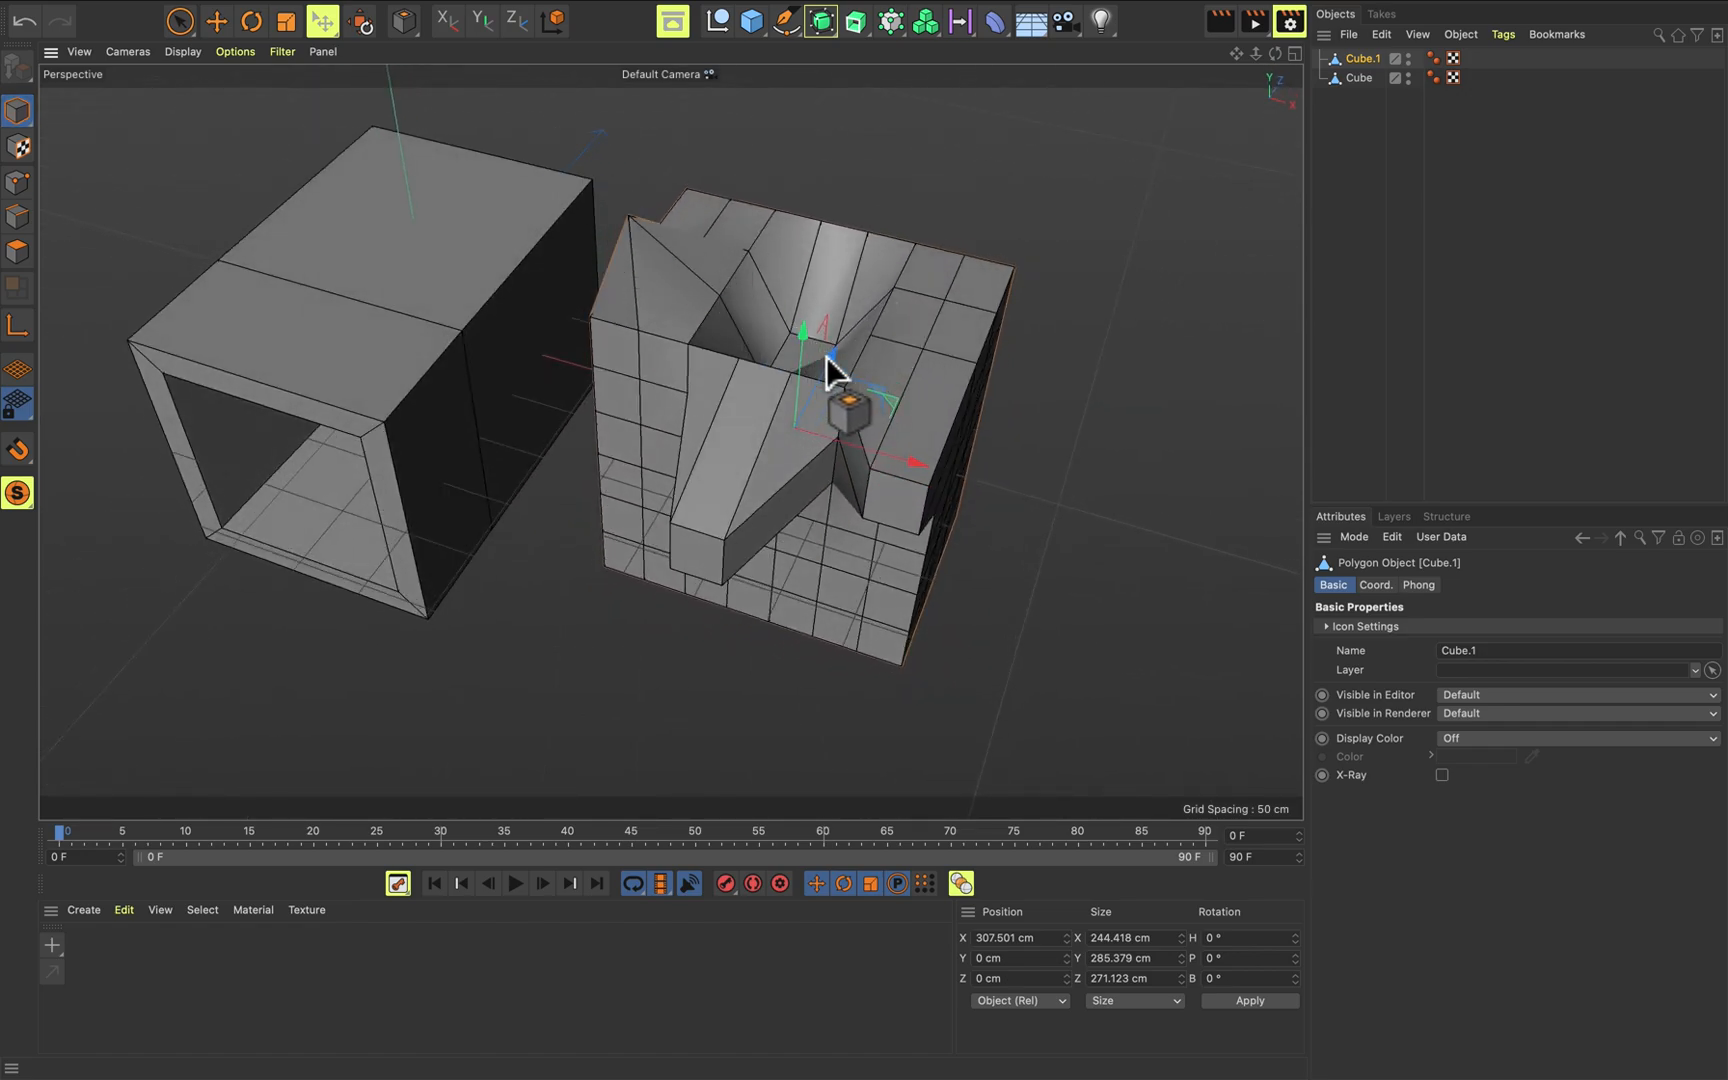
middle_click_drag(757, 243, 838, 310, "alt")
scroll(842, 311, "down", 3)
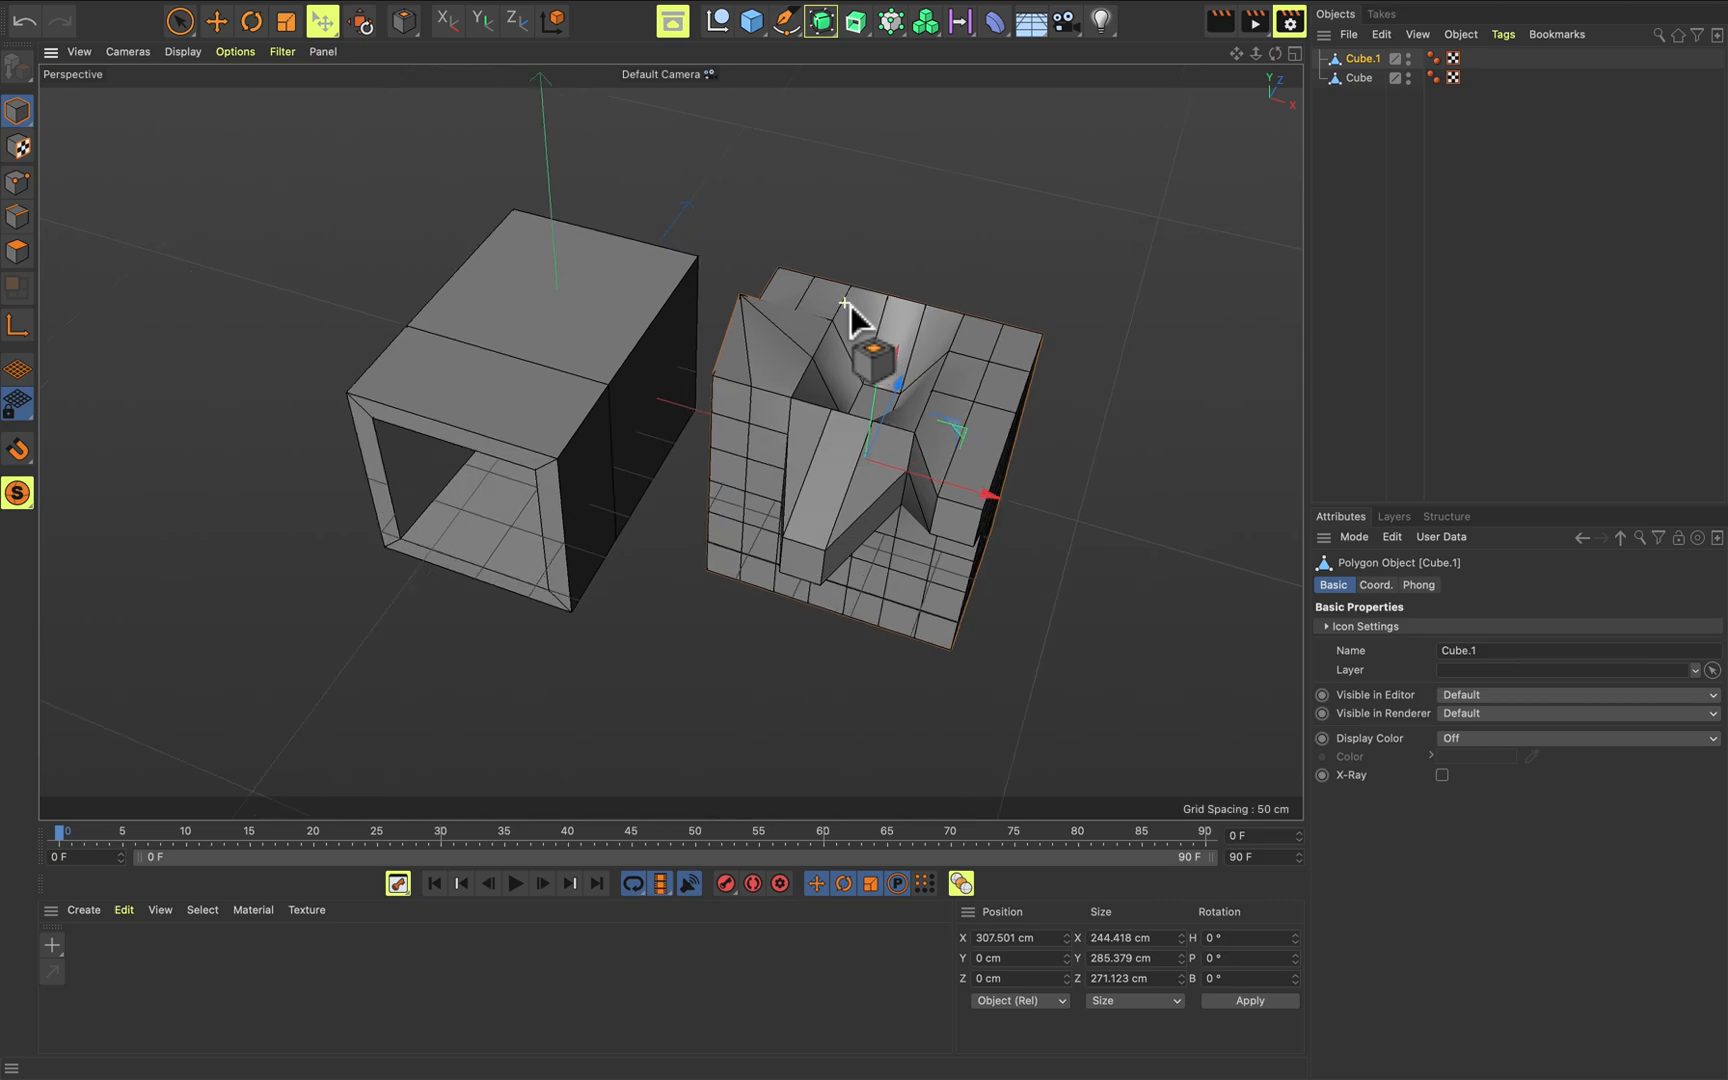
scroll(850, 307, "up", 1)
scroll(850, 305, "down", 2)
left_click_drag(870, 275, 960, 292, "alt")
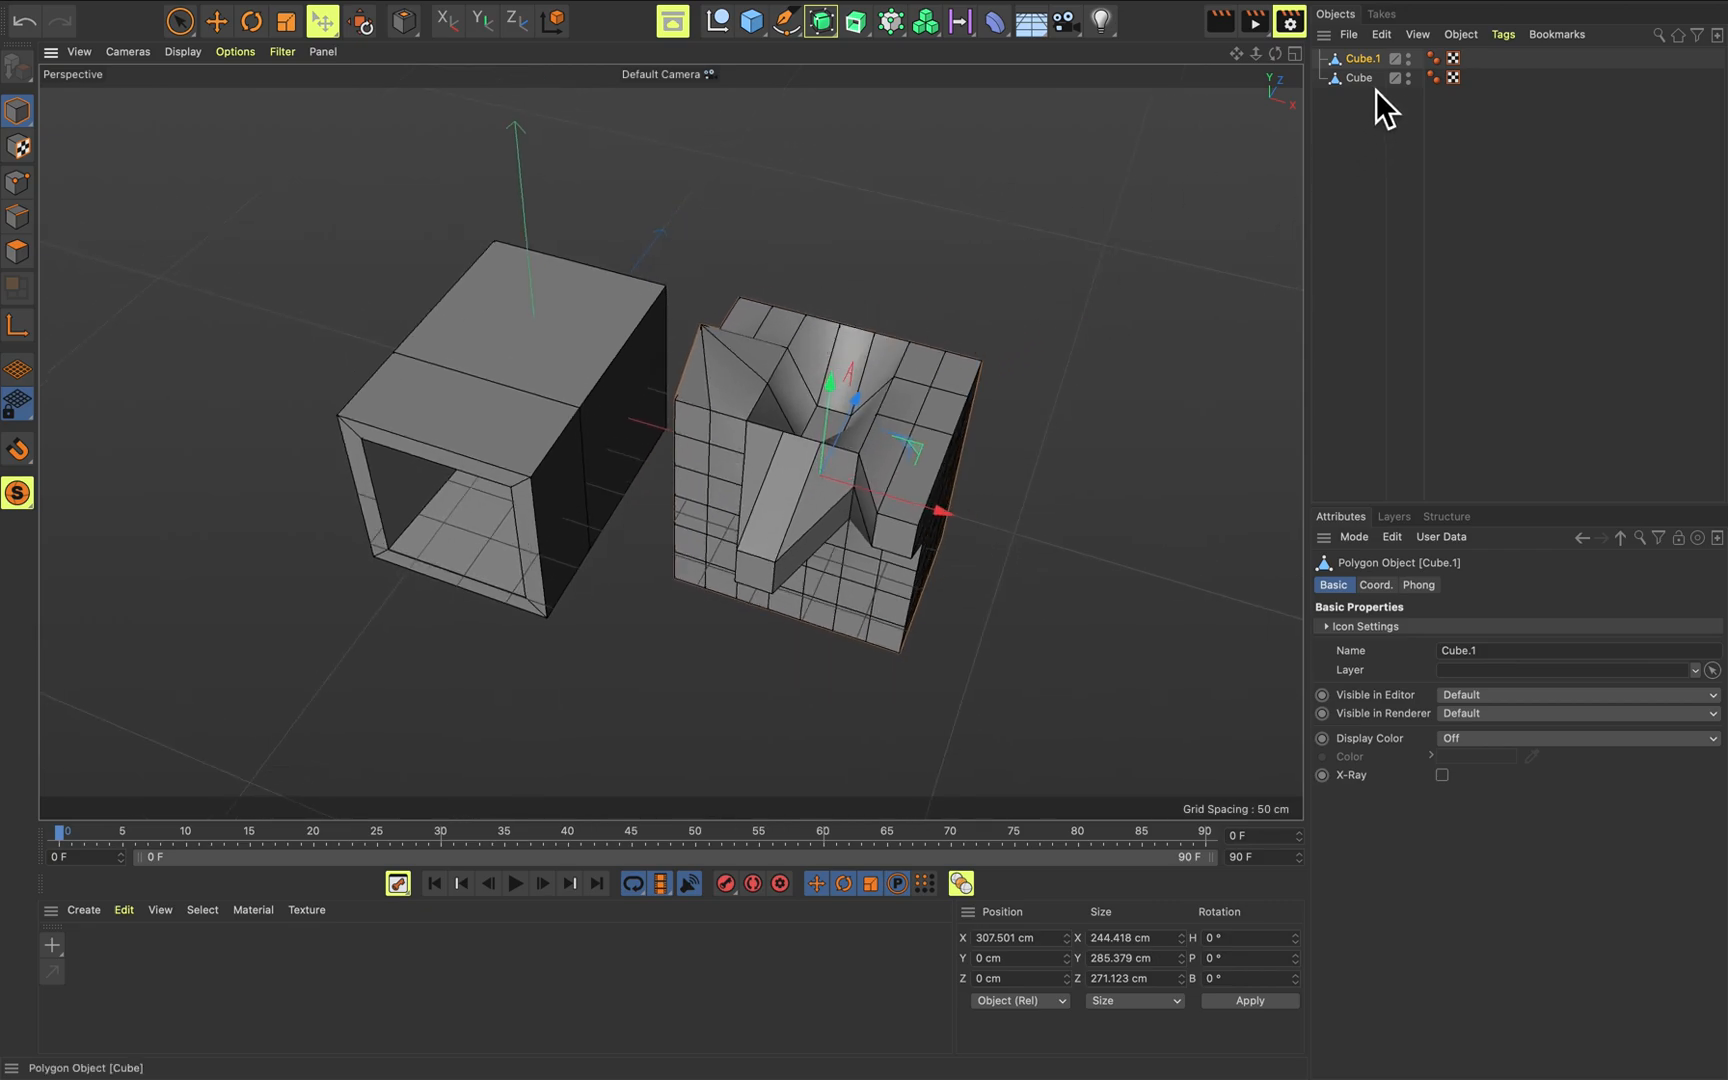
Delete both cubes and add a parametric capsule to the empty scene.
left_click_drag(1362, 68, 1378, 150)
key("Delete")
left_click(752, 28)
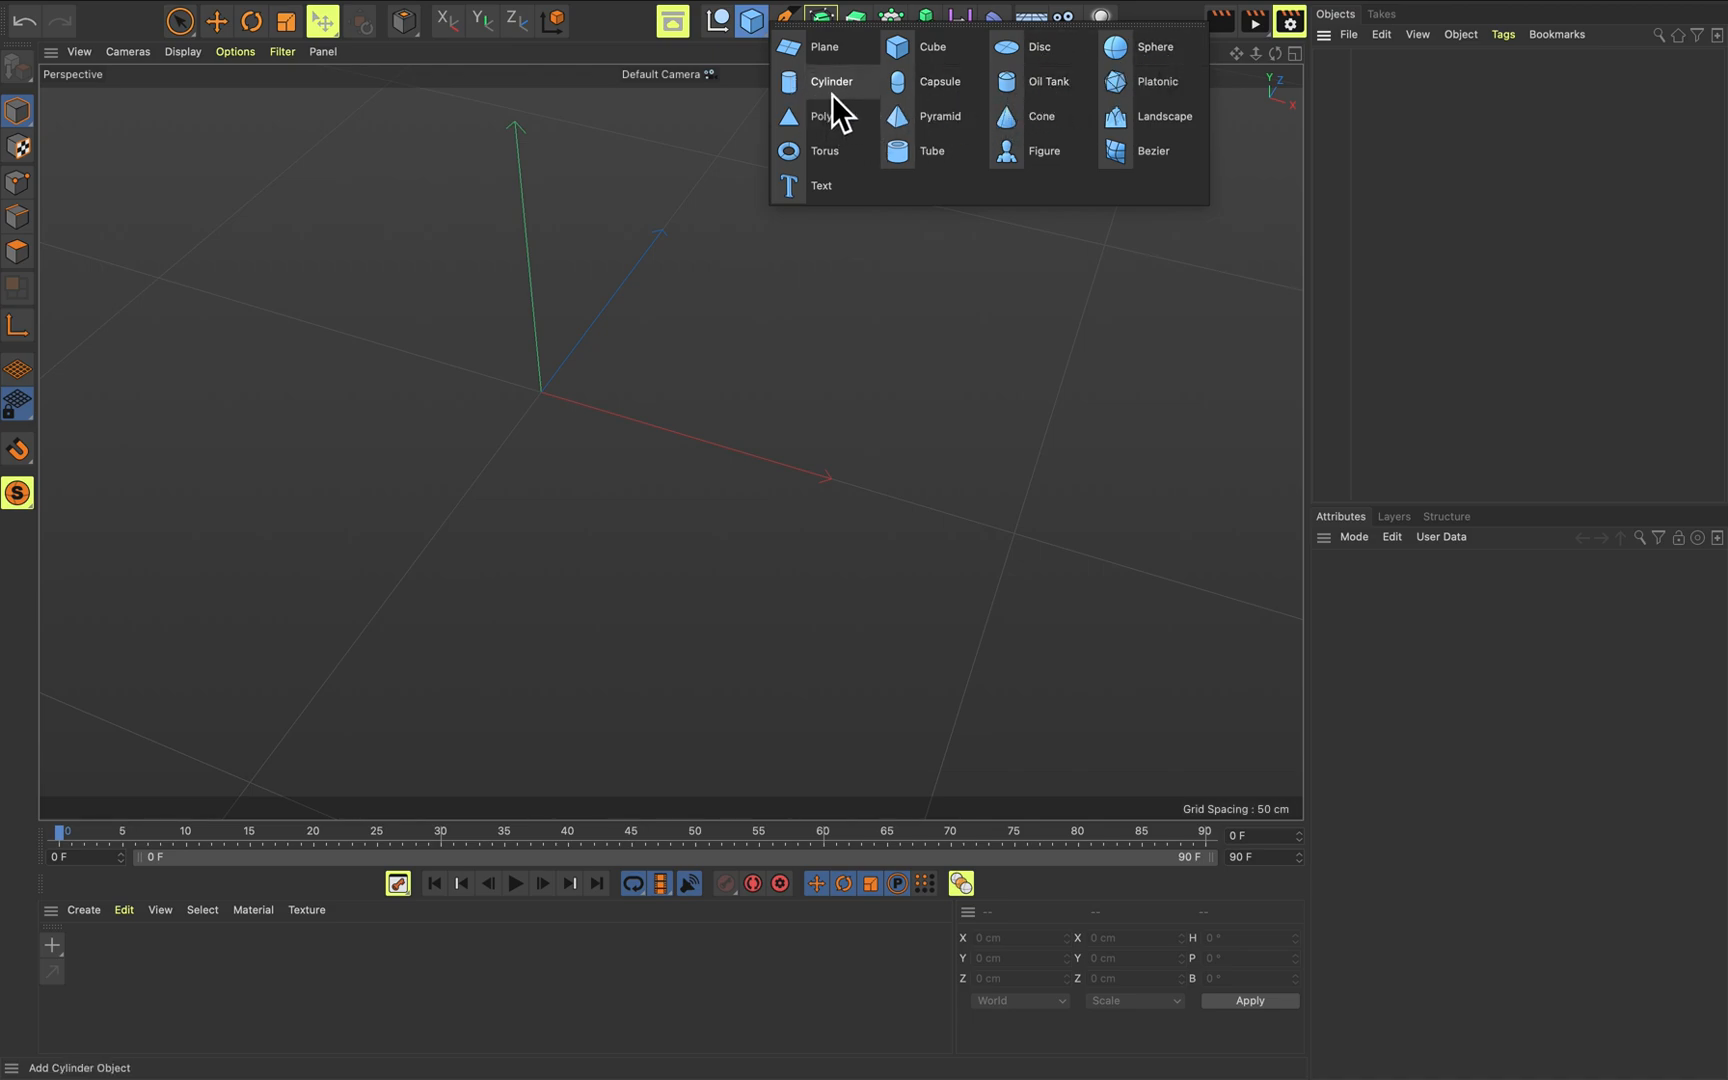
left_click(970, 90)
scroll(540, 386, "up", 5)
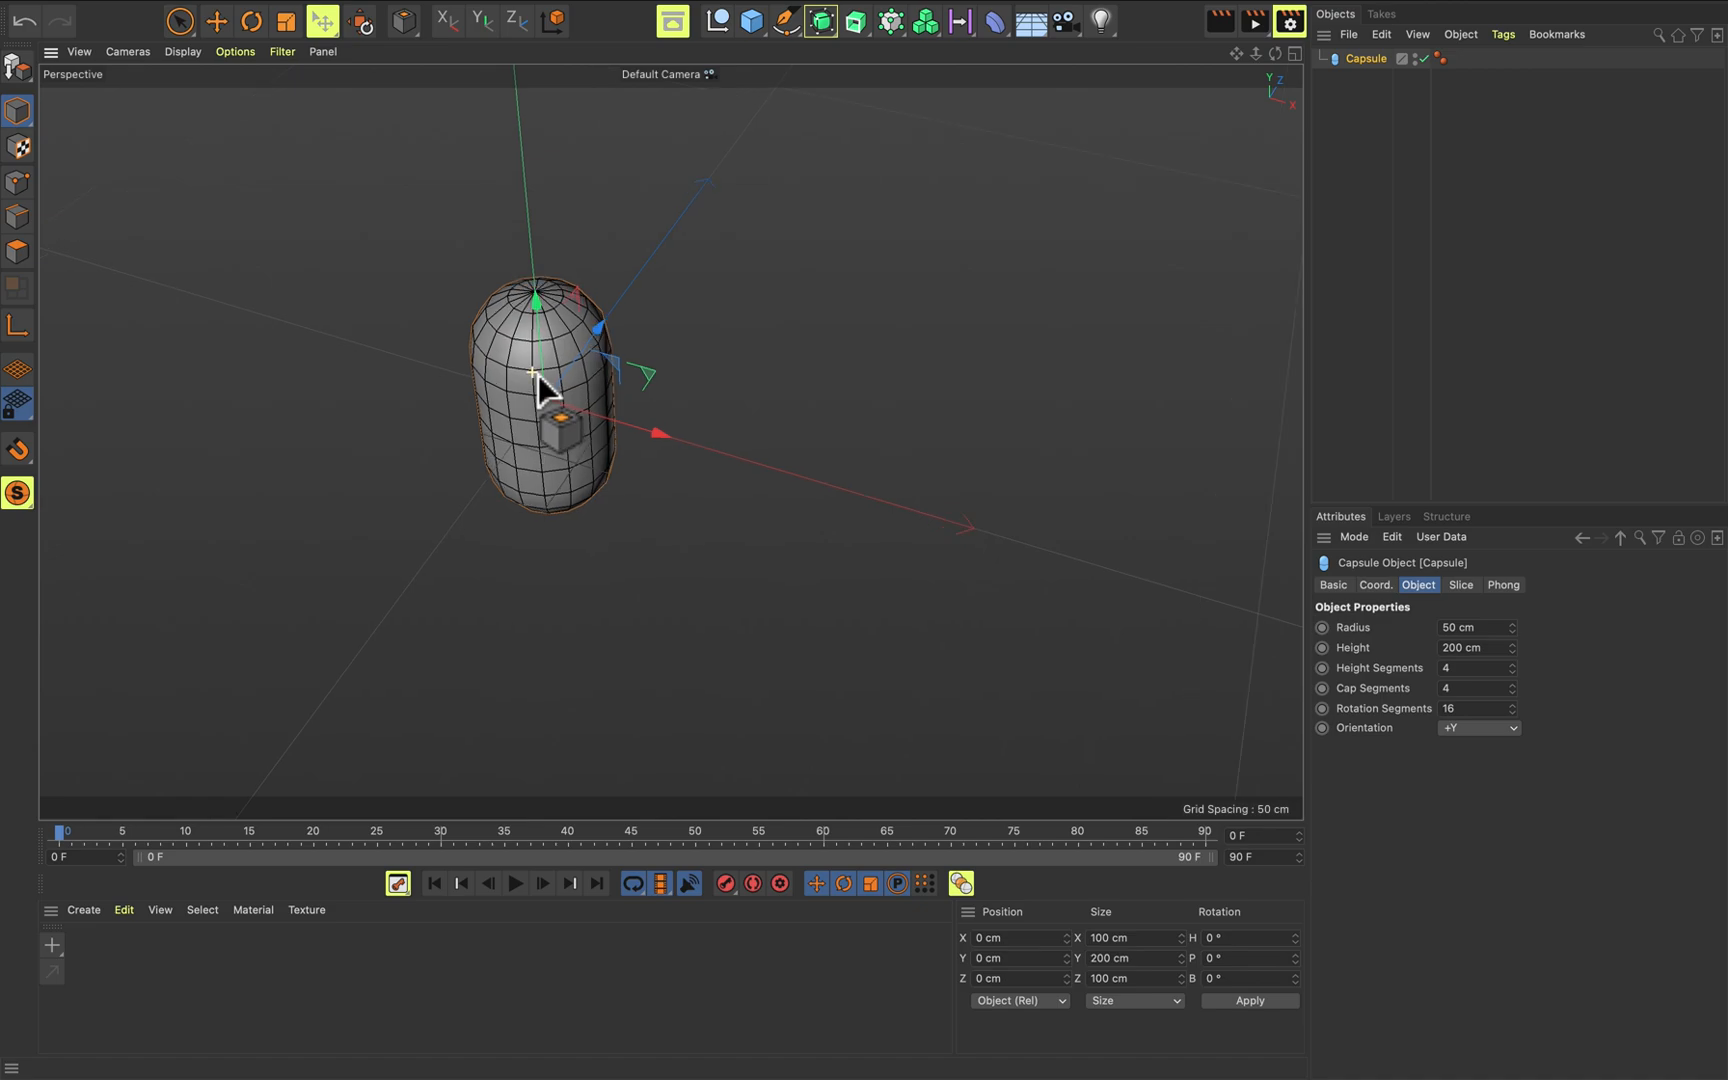
Set the capsule to 84 cm radius, 238 cm height, 1 height segment and 2 cap segments, trying 3 rotation segments before raising them well above 16.
left_click_drag(614, 432, 893, 480, "alt")
left_click_drag(1512, 627, 1520, 678)
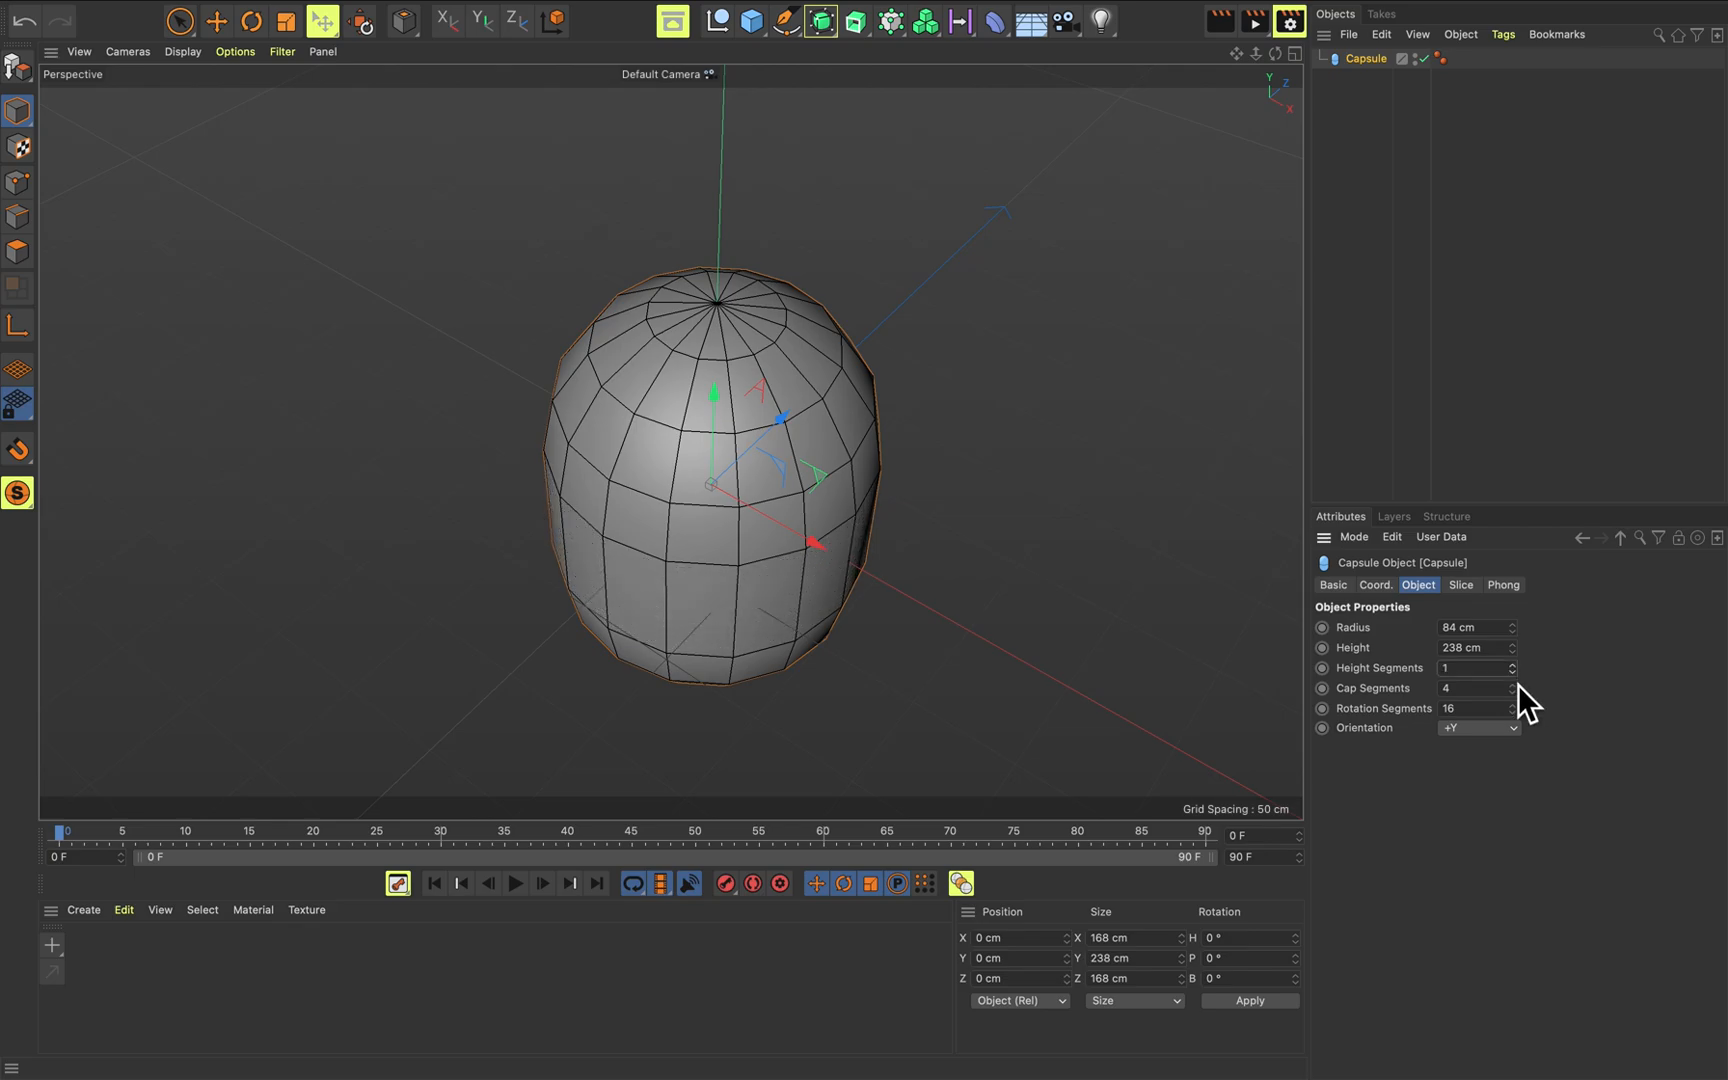
mouse_move(1512, 688)
left_mouse_down()
mouse_move(1512, 660)
mouse_move(1512, 715)
left_mouse_up()
left_click_drag(995, 608, 935, 505, "alt")
mouse_move(1516, 697)
left_mouse_down()
mouse_move(1516, 655)
mouse_move(1514, 715)
left_mouse_up()
left_click_drag(901, 507, 814, 660, "alt")
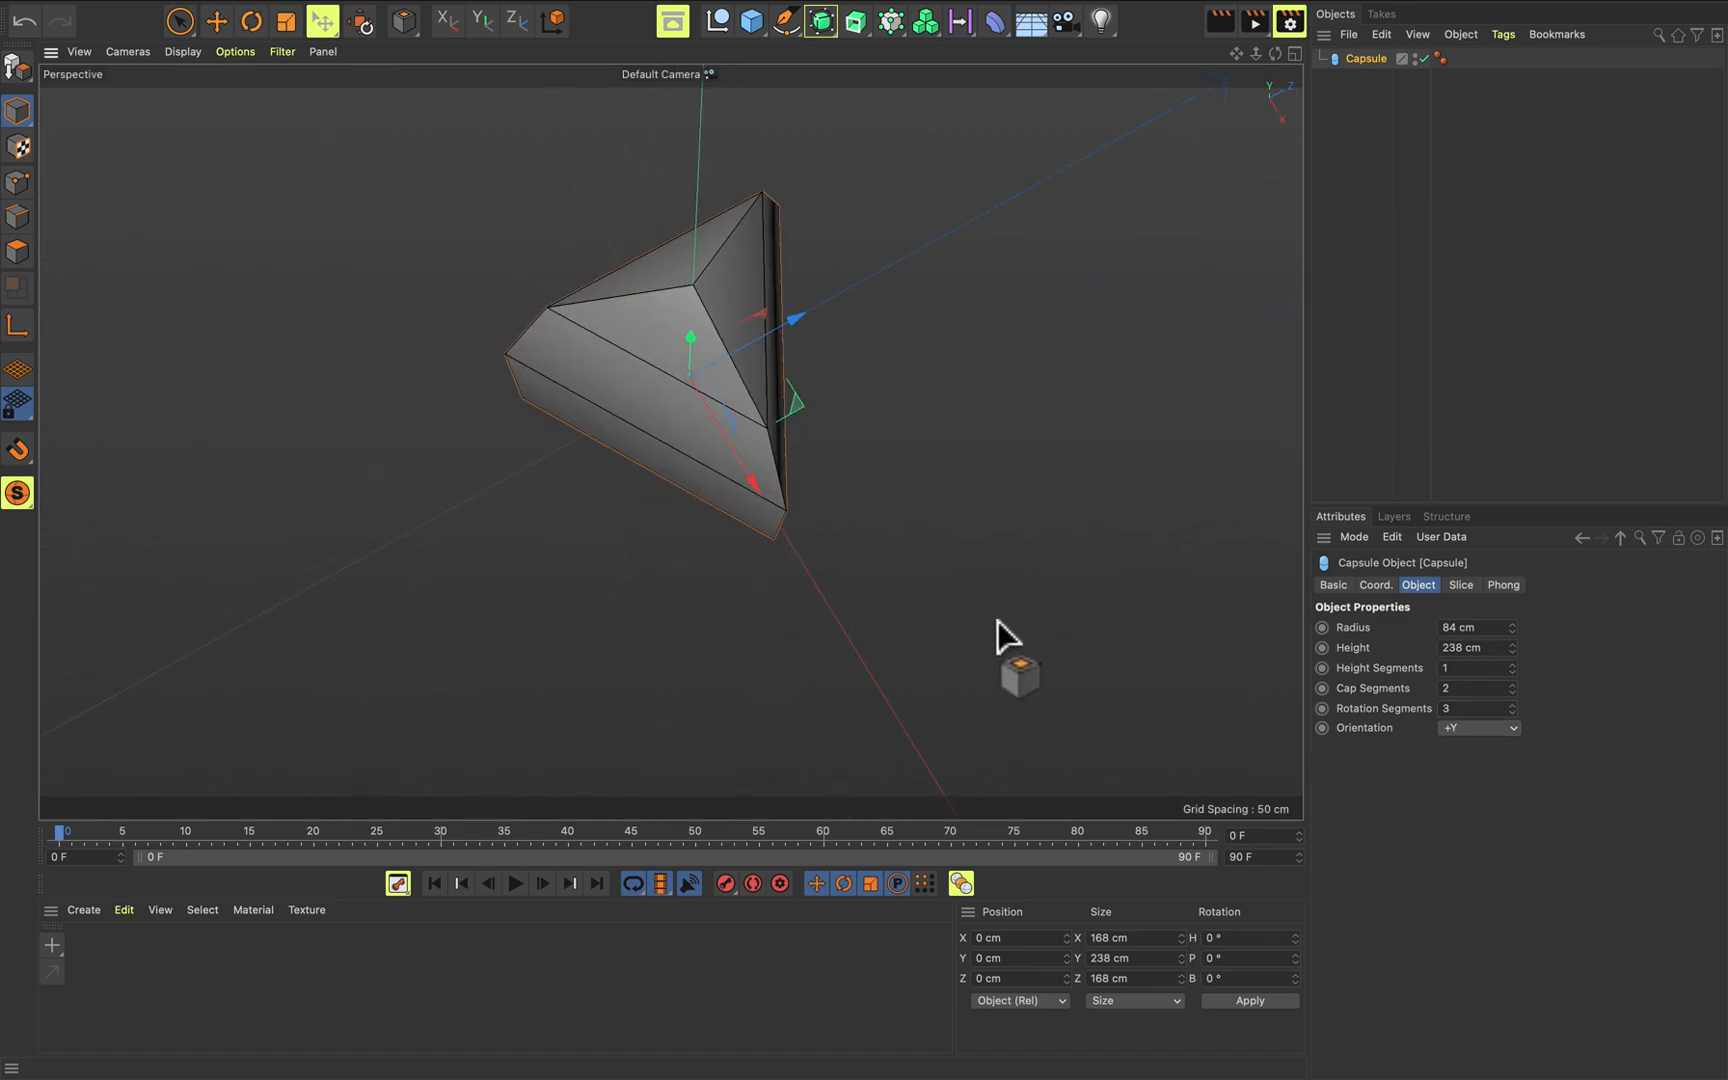
right_click(1513, 709)
left_click_drag(1123, 566, 904, 332, "alt")
Enable Slice on the capsule and set its starting angle to 9°, checking the cut from above and the side.
left_click(1462, 587)
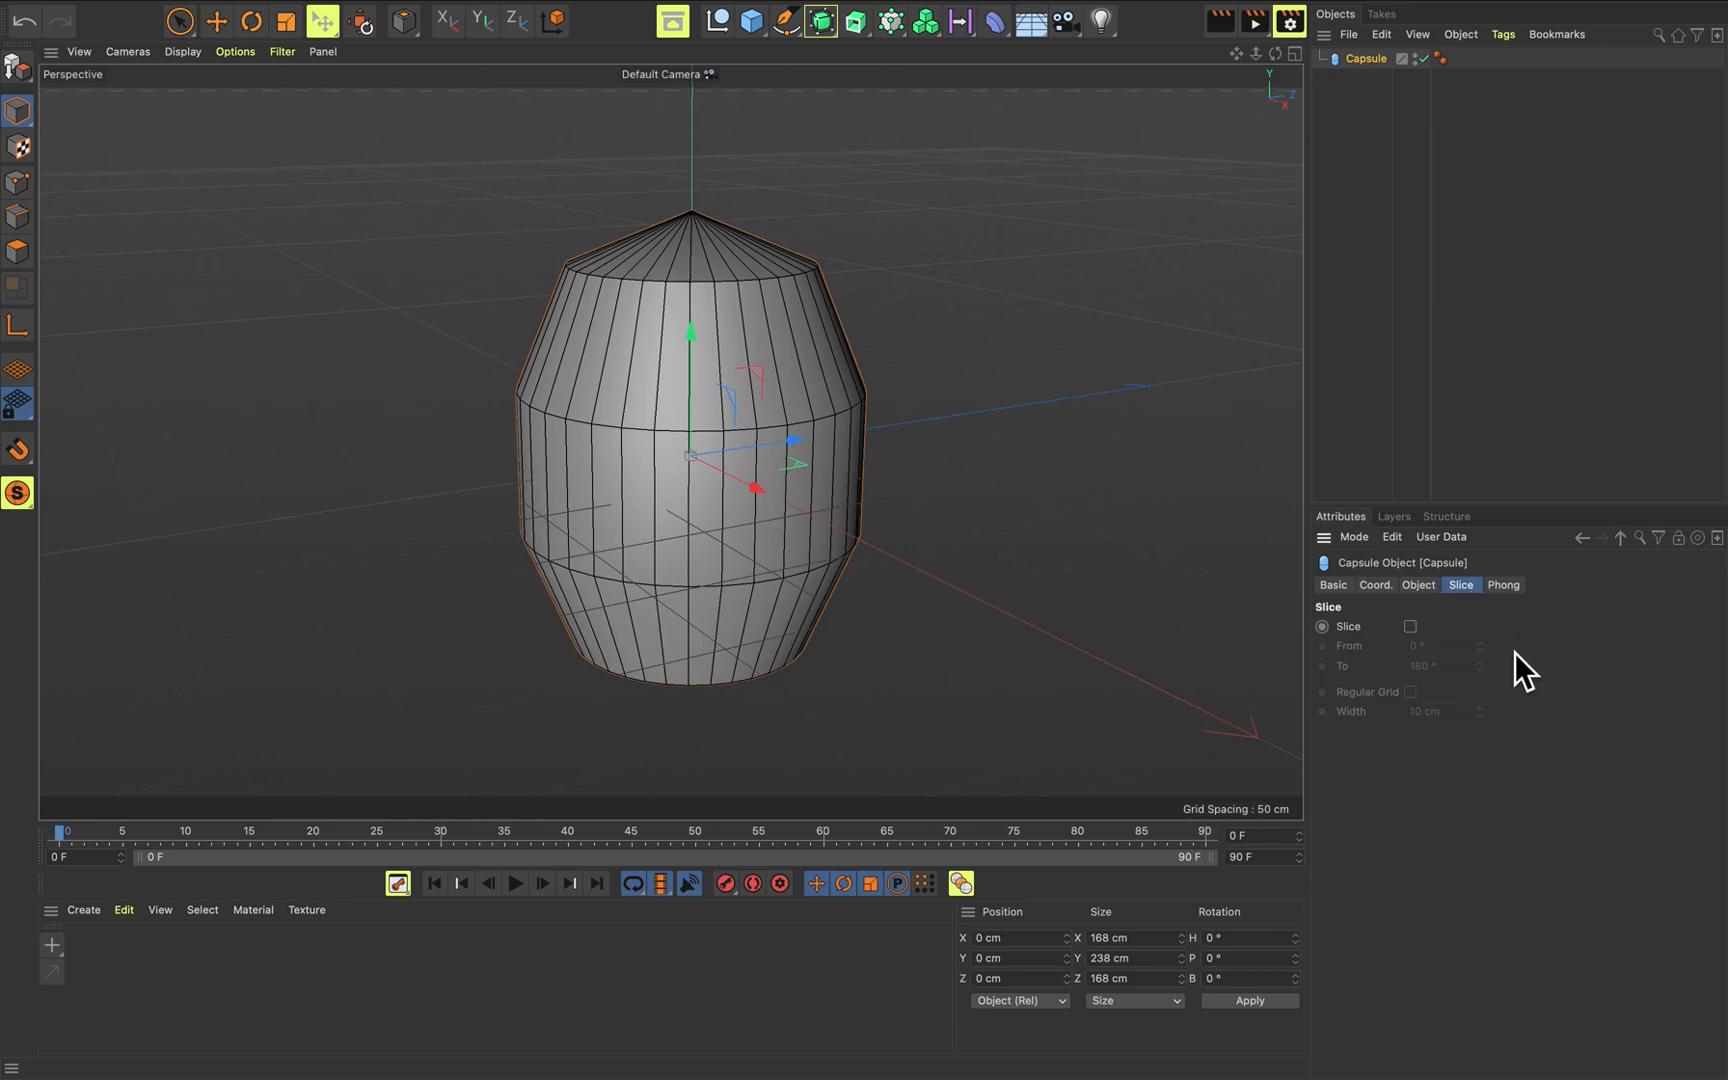
left_click(1410, 626)
left_click_drag(959, 398, 819, 560, "alt")
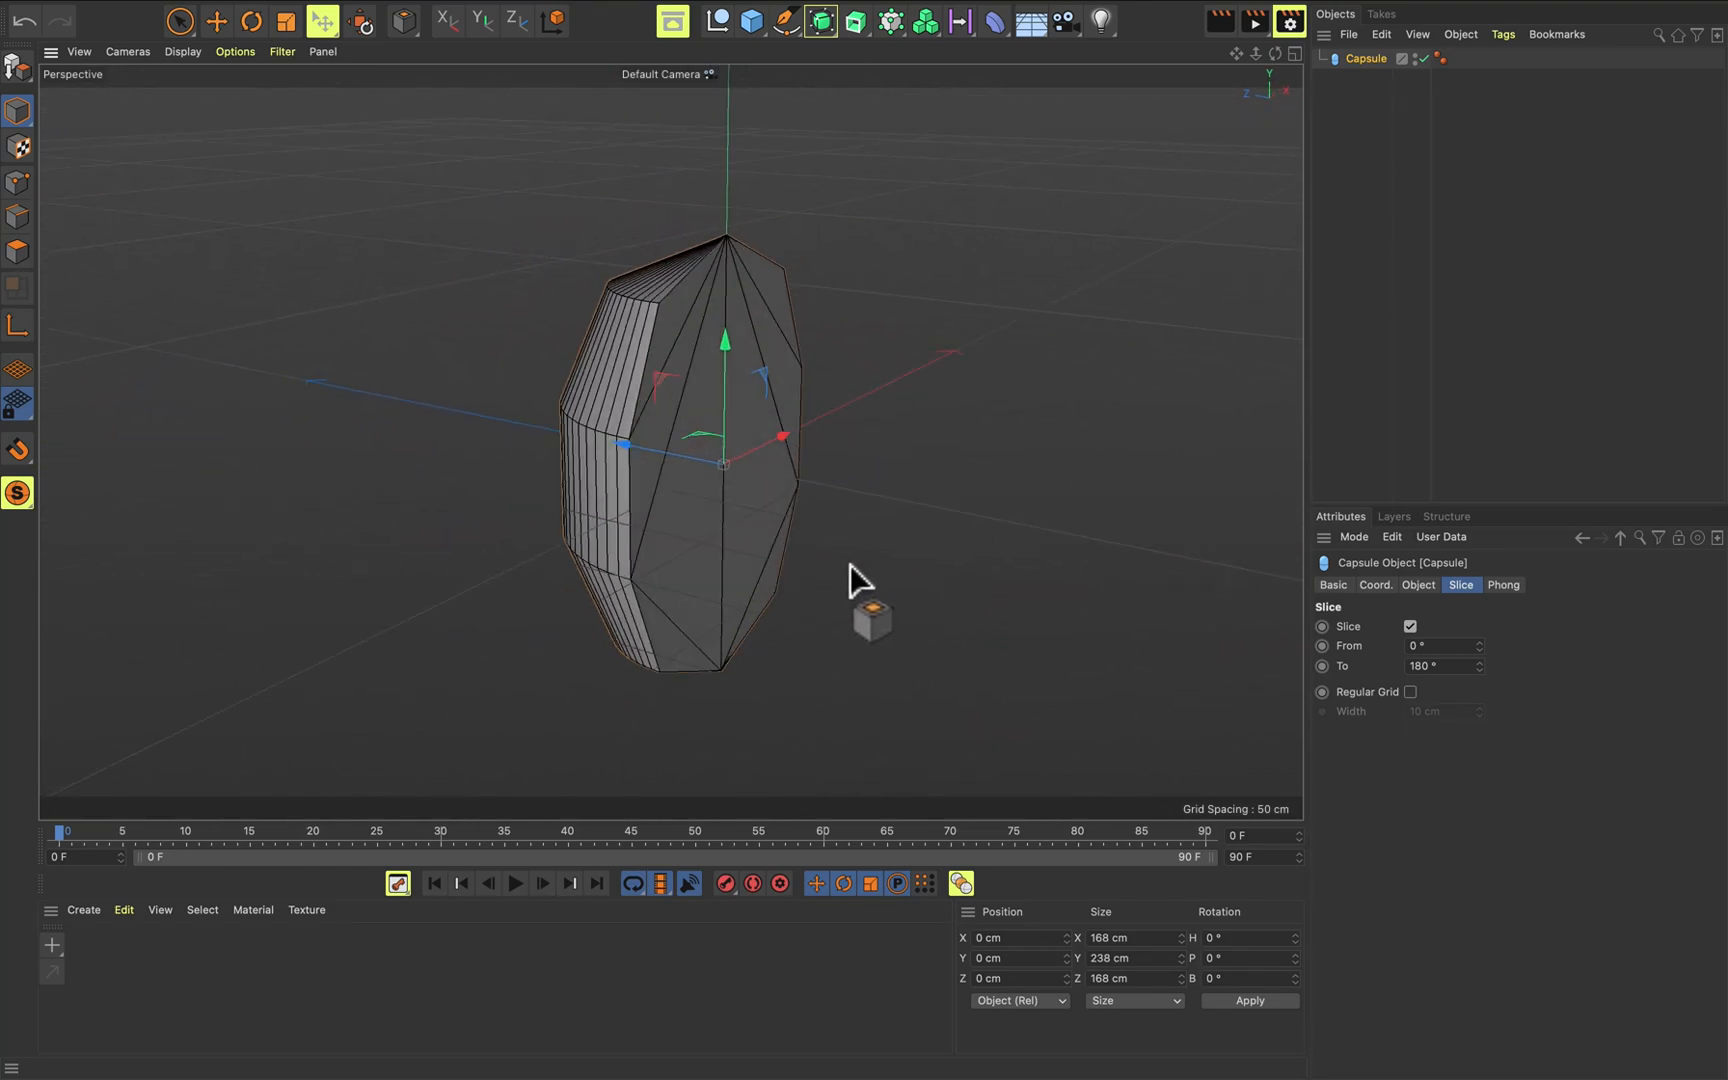
mouse_move(1480, 647)
left_mouse_down()
mouse_move(1480, 600)
mouse_move(1480, 647)
left_mouse_up()
left_click_drag(953, 459, 887, 591, "alt")
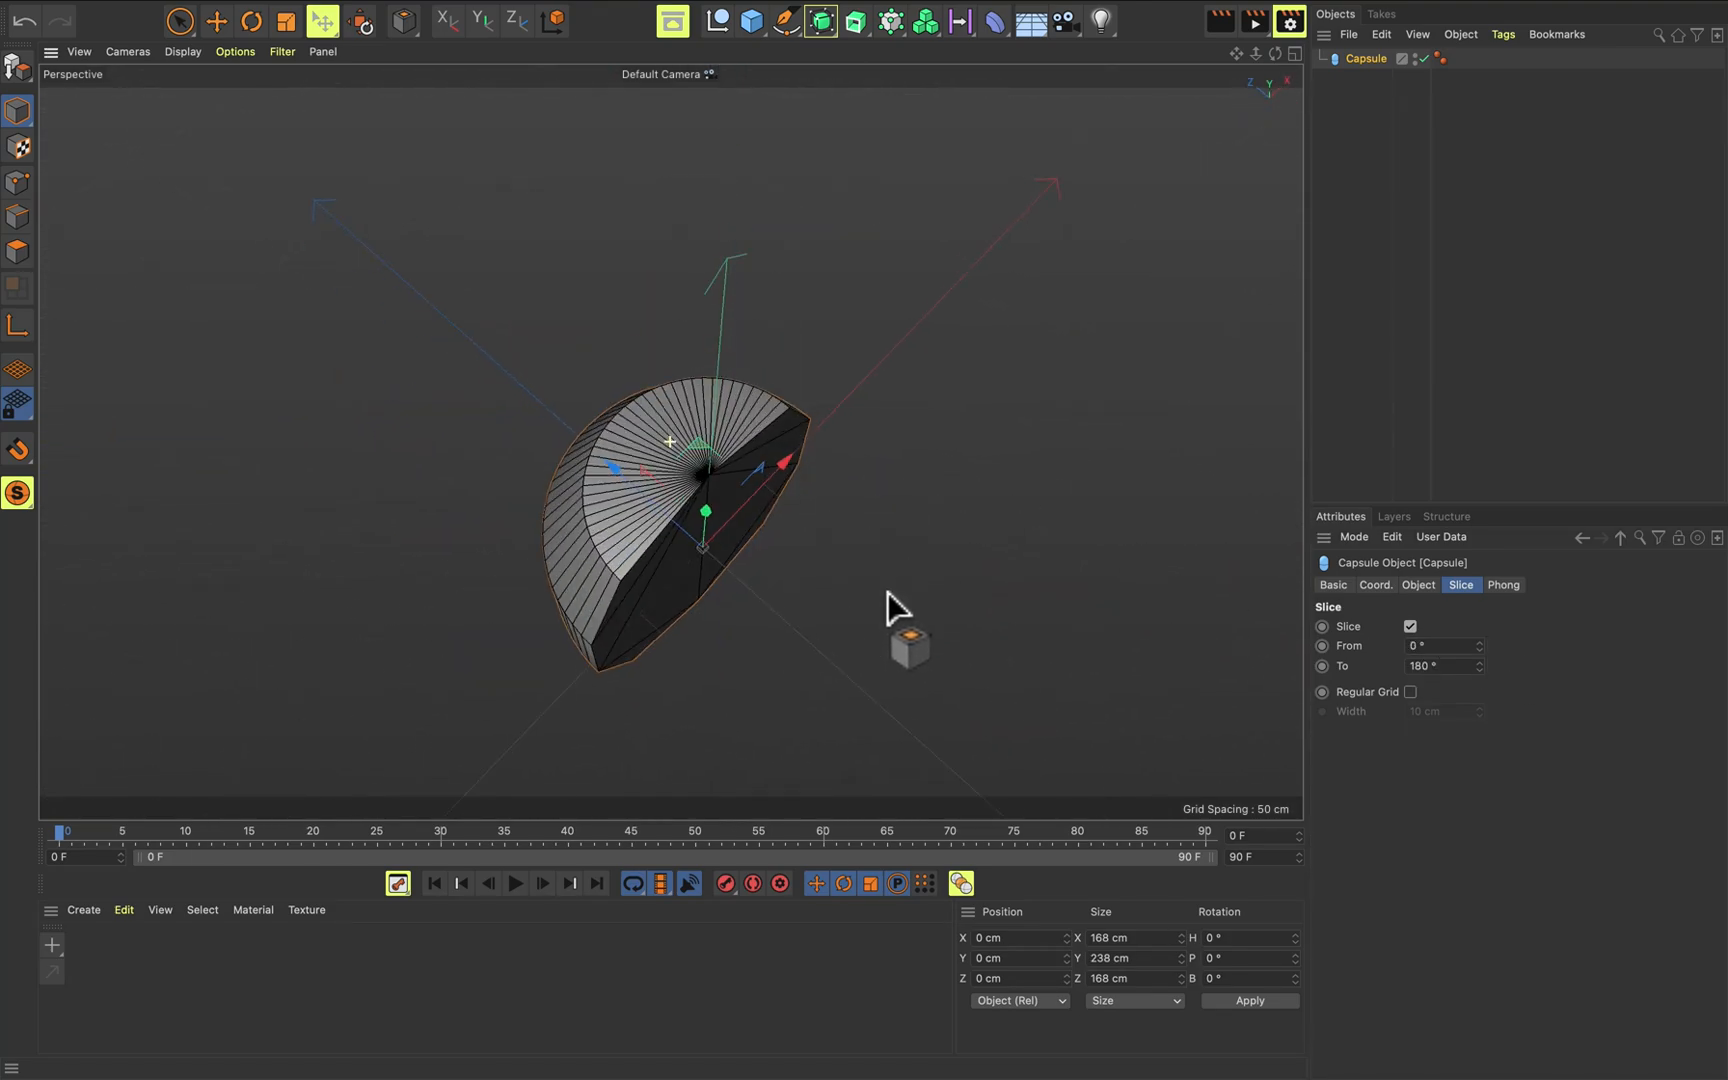
mouse_move(1480, 646)
left_mouse_down()
mouse_move(1480, 596)
mouse_move(1480, 668)
mouse_move(1480, 592)
mouse_move(1480, 722)
mouse_move(1480, 580)
mouse_move(1480, 643)
left_mouse_up()
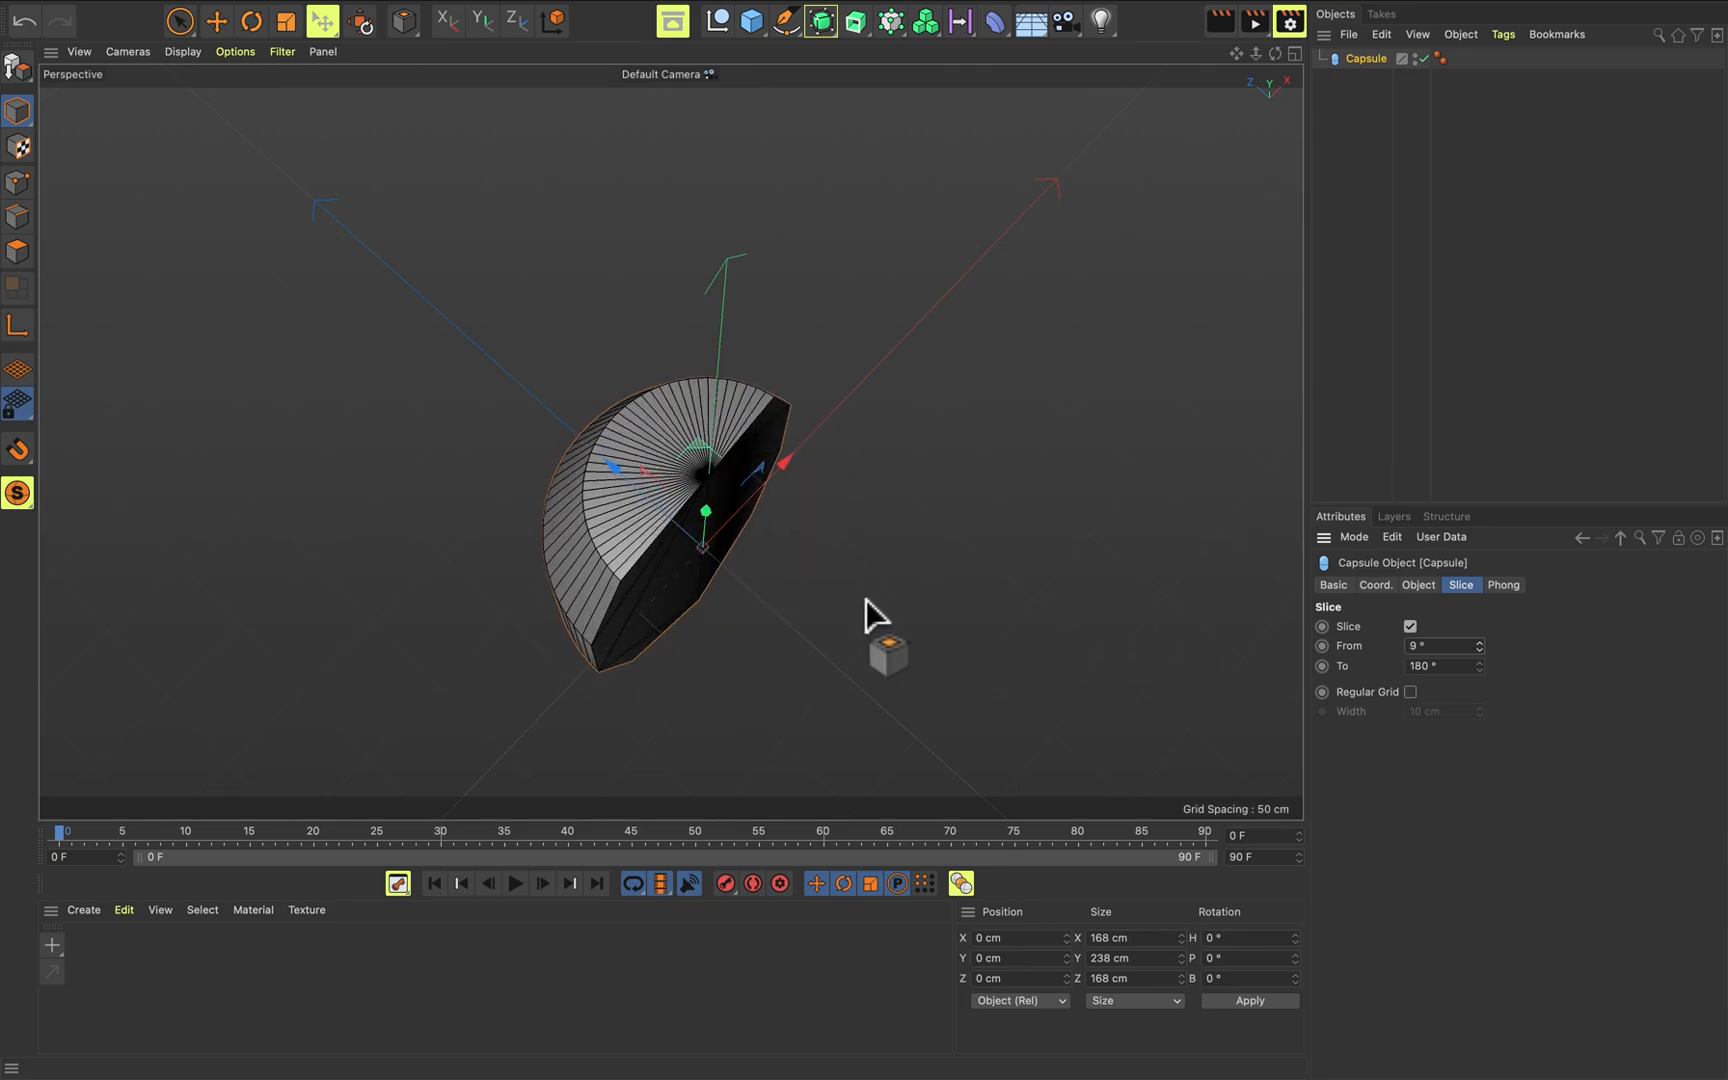
left_click_drag(871, 597, 871, 449, "alt")
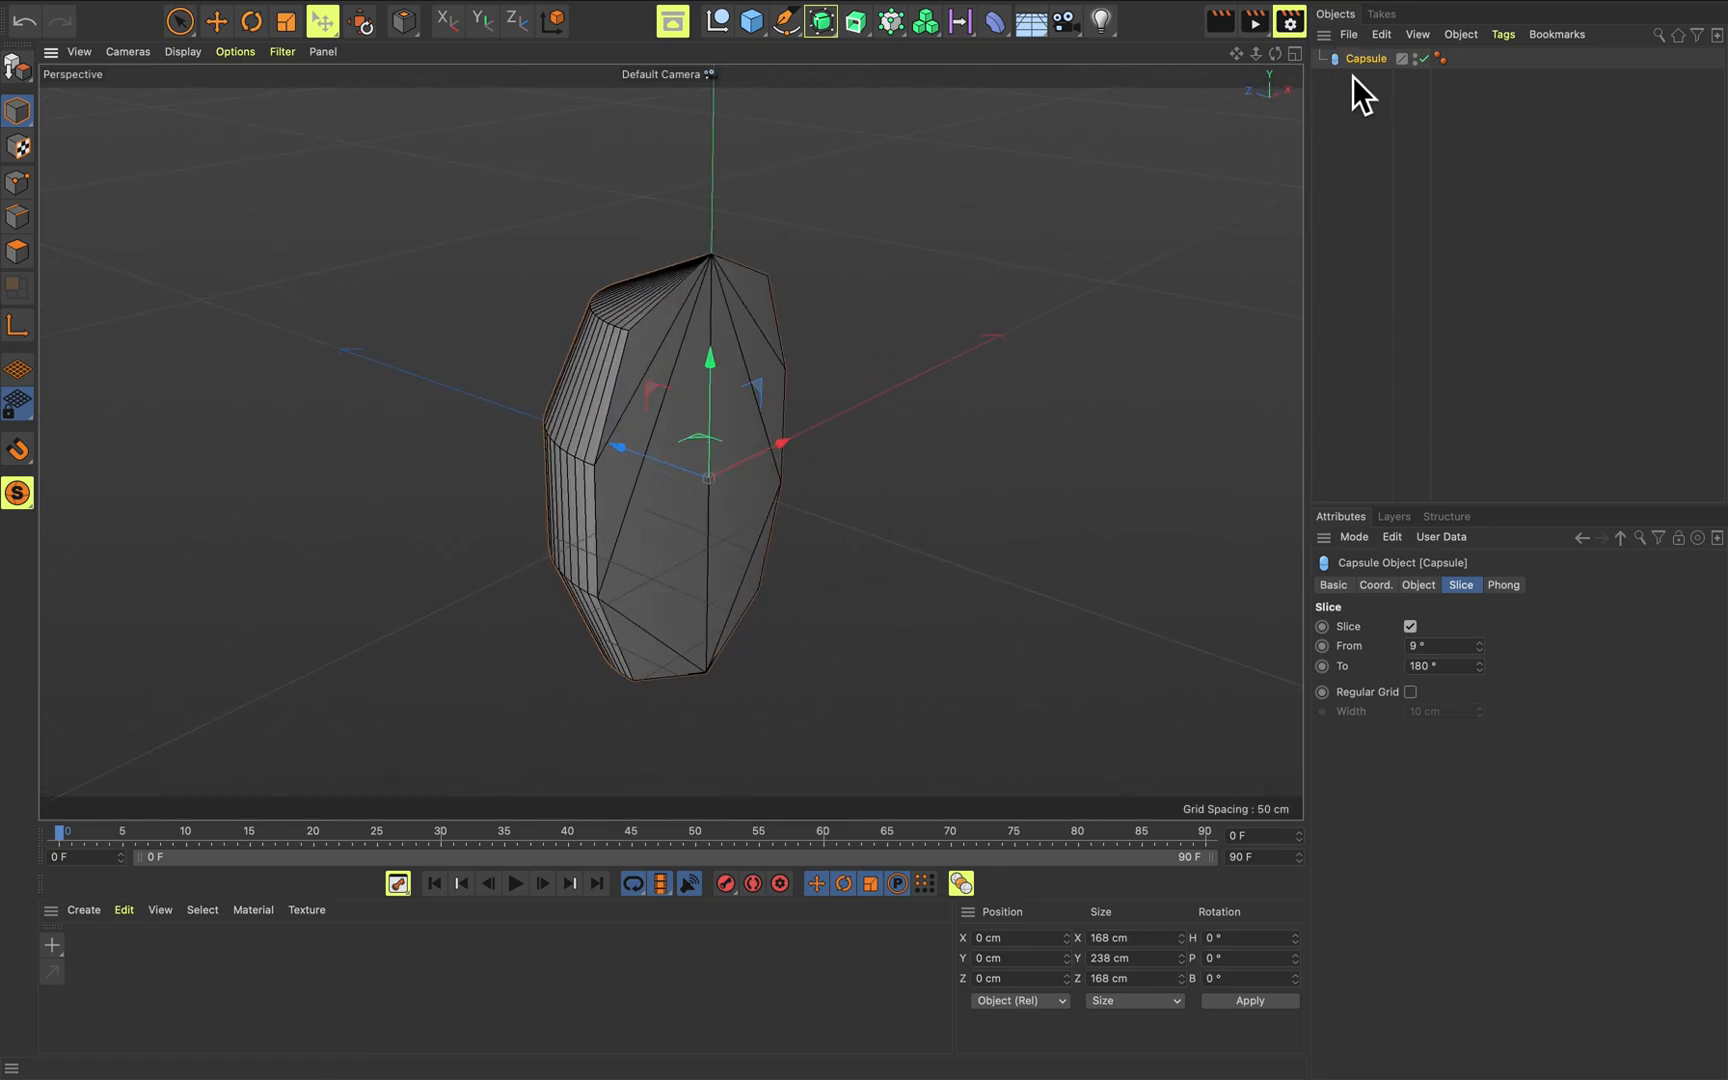
Delete the capsule and add a parametric torus in its place, showing its object properties.
key("Delete")
left_click(758, 30)
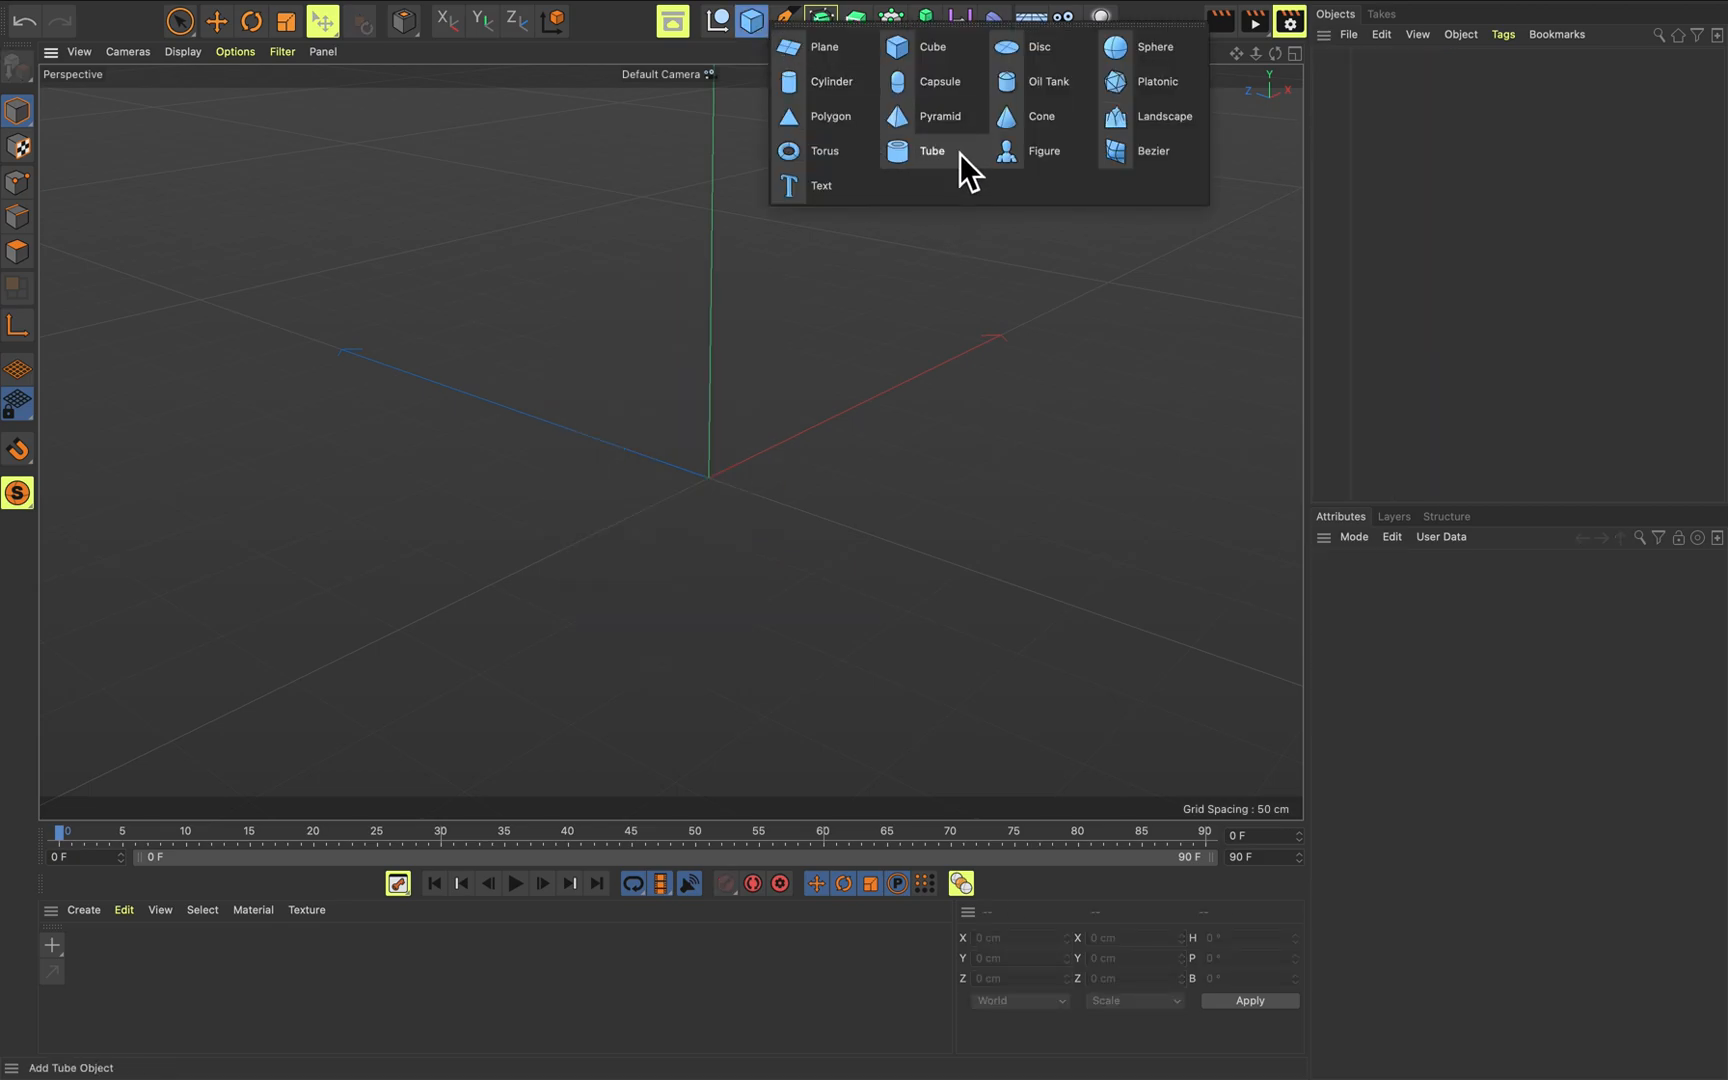
left_click(828, 152)
left_click_drag(1018, 494, 1075, 440, "alt")
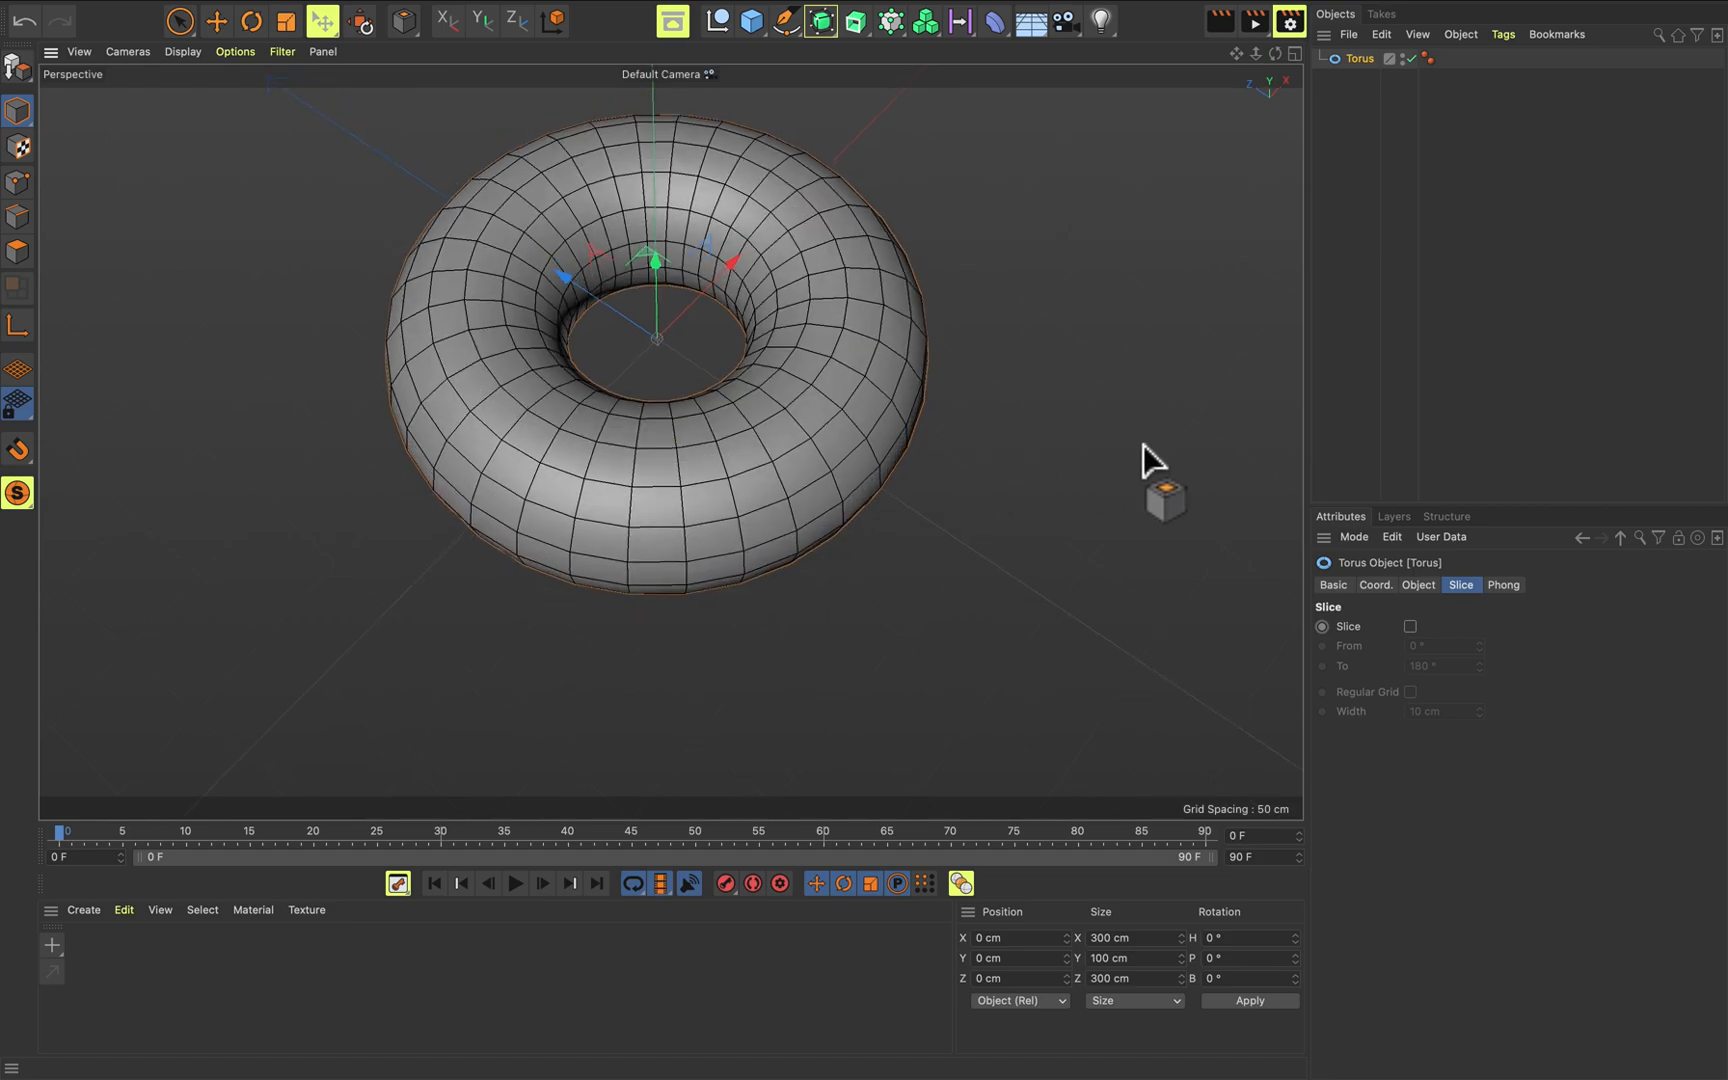
middle_click_drag(838, 326, 866, 434, "alt")
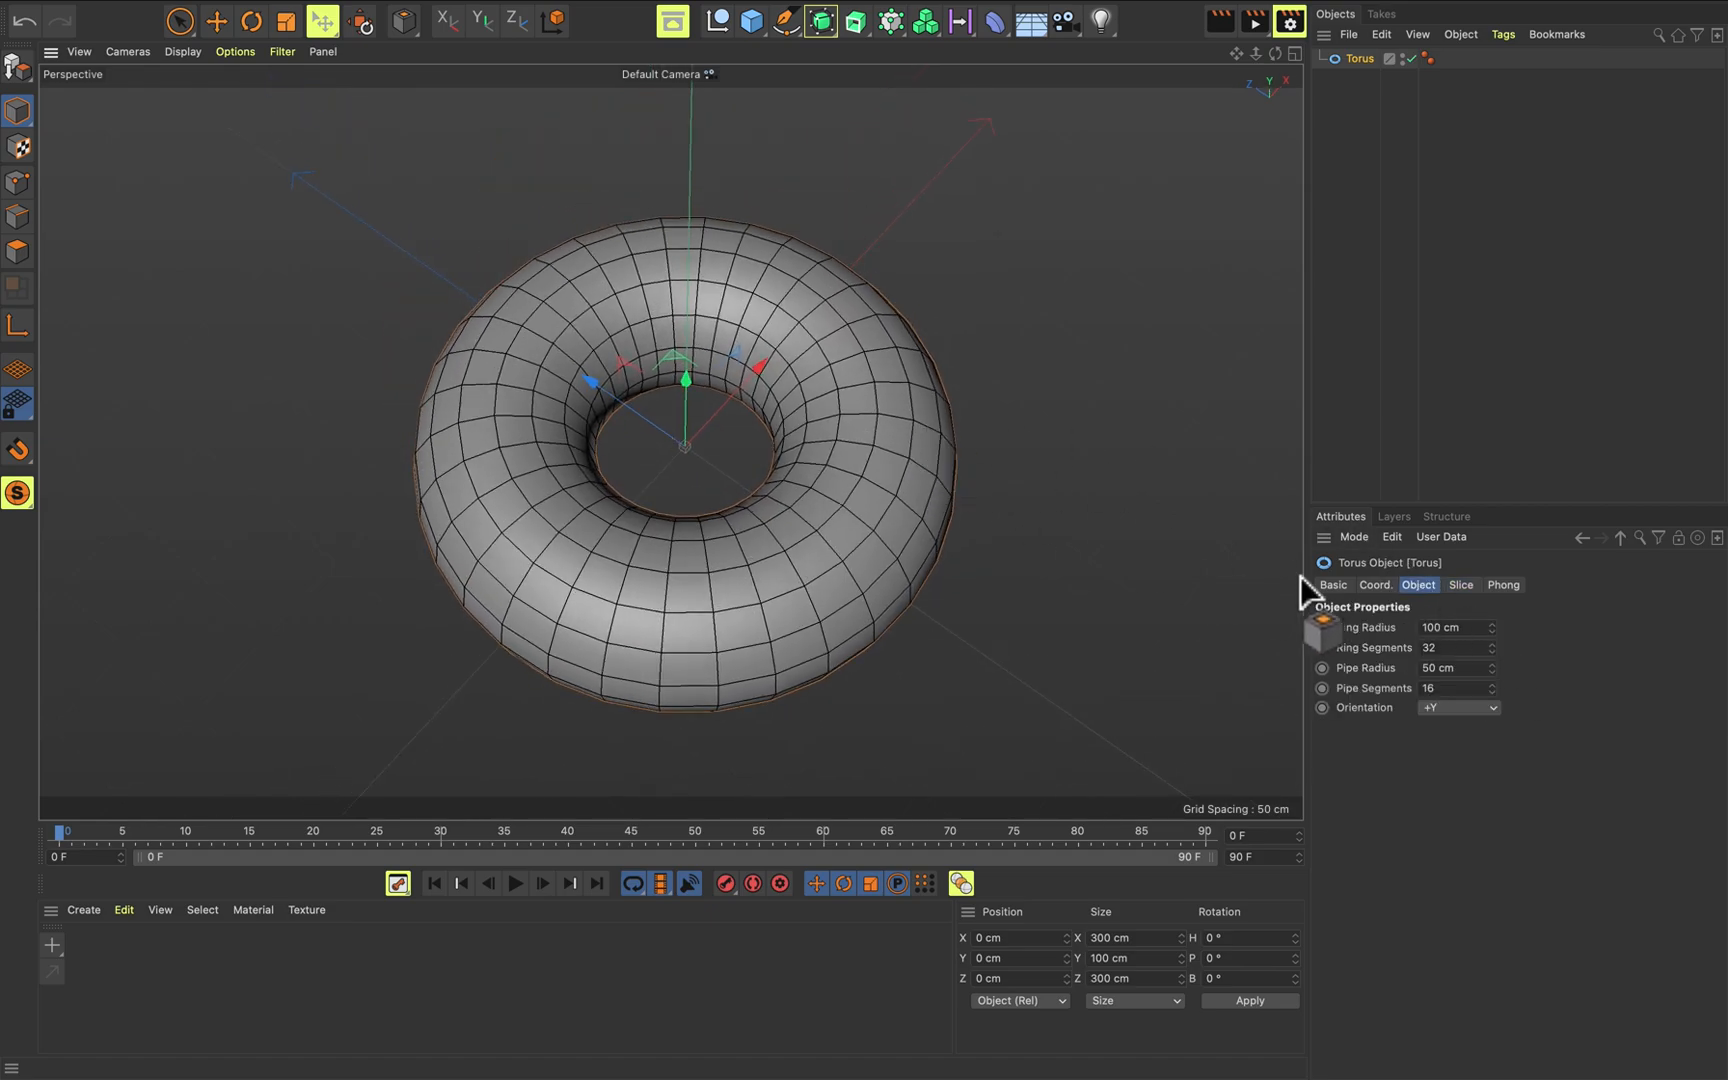
Set the torus's ring radius to 225 cm and its ring segments to 55.
mouse_move(1491, 627)
left_mouse_down()
mouse_move(1518, 575)
mouse_move(1491, 627)
left_mouse_up()
scroll(1026, 577, "down", 3)
middle_click_drag(1130, 567, 1029, 481, "alt")
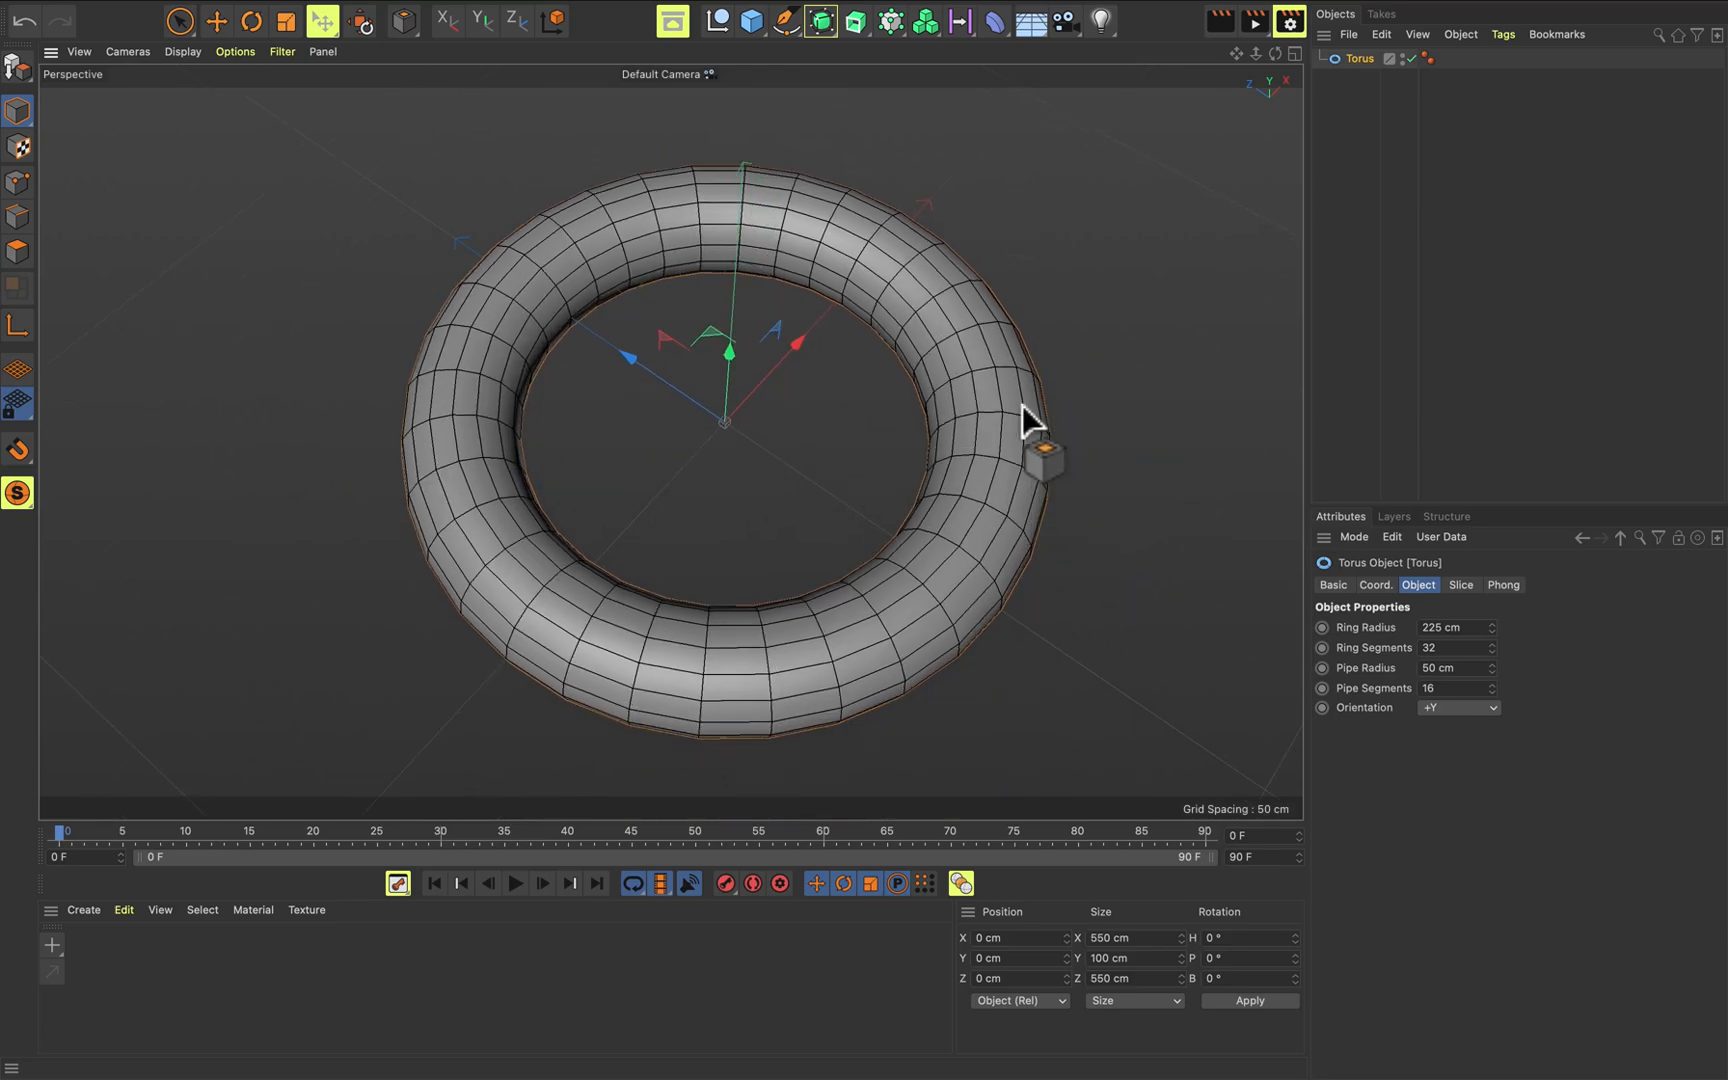
left_click_drag(1023, 406, 953, 459, "alt")
left_click_drag(1492, 648, 1492, 587)
left_click_drag(1180, 528, 1030, 410, "alt")
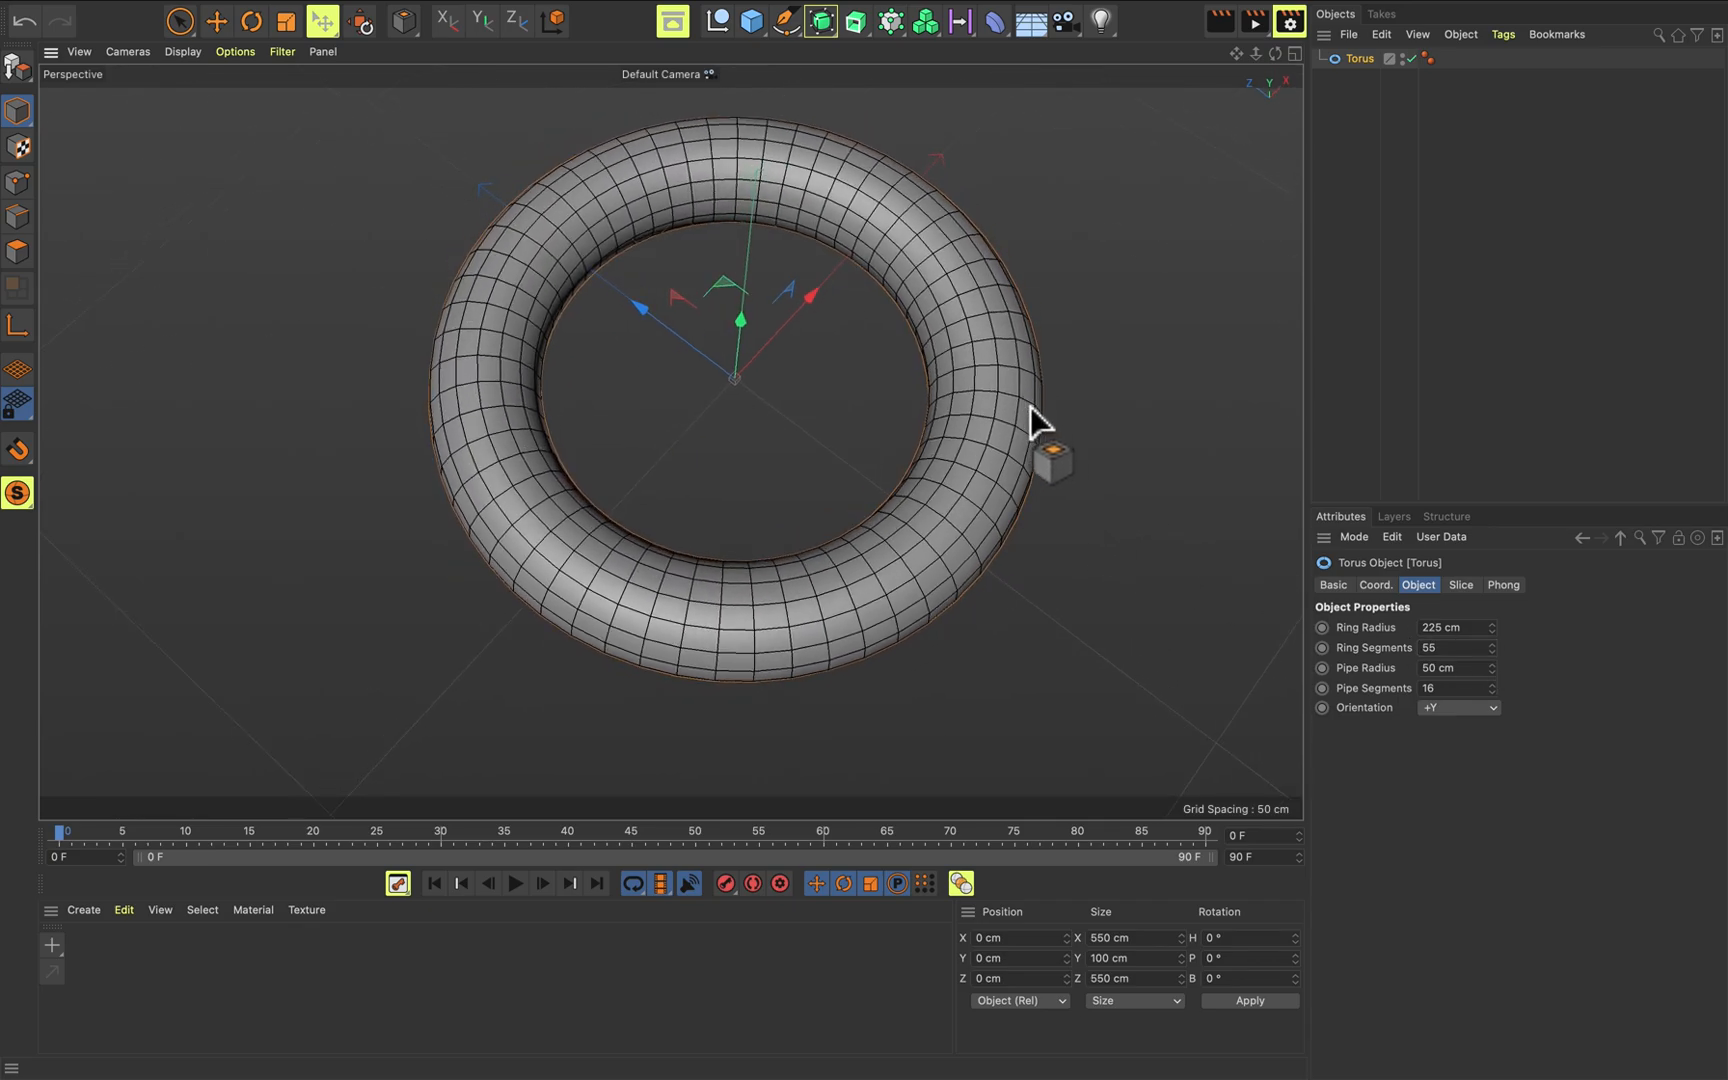
Set the torus's pipe radius to 161 cm and its pipe segments to 28.
left_click_drag(1497, 671, 1497, 604)
left_click_drag(1045, 690, 1023, 508, "alt")
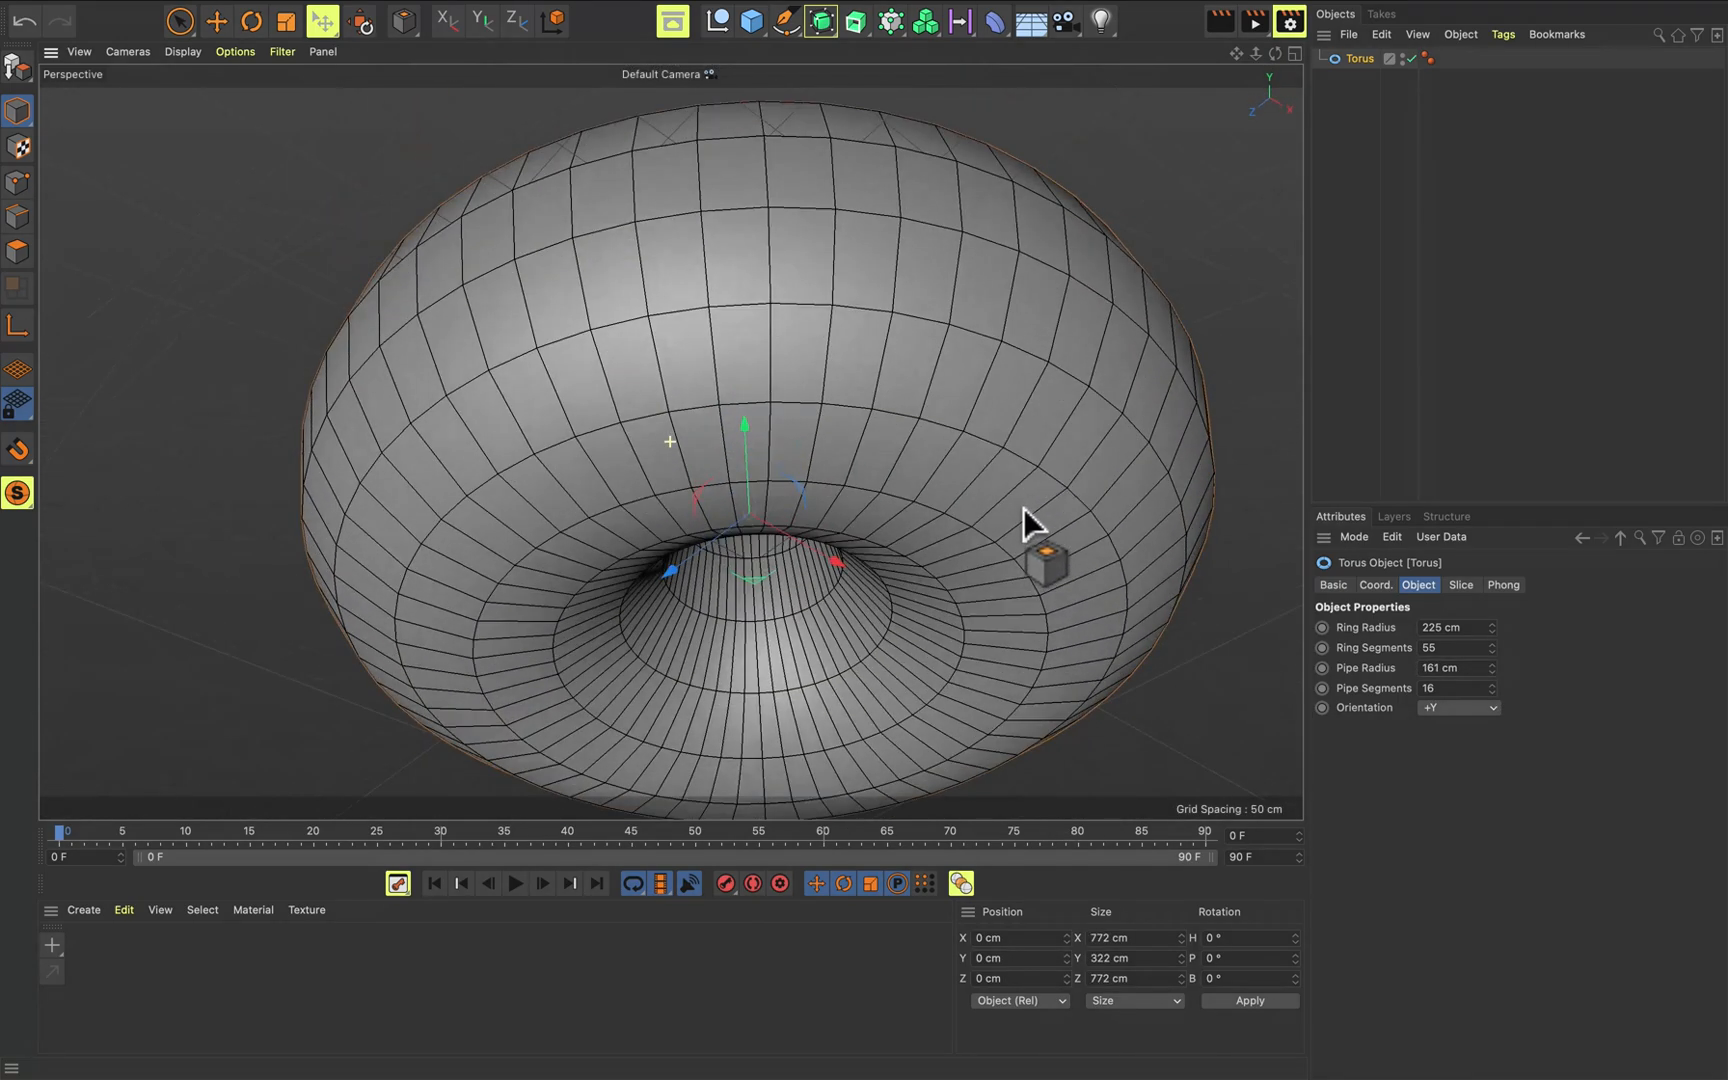
left_click_drag(1492, 689, 1492, 735)
left_click_drag(1065, 586, 1071, 643, "alt")
mouse_move(1492, 690)
left_mouse_down()
mouse_move(1492, 650)
mouse_move(1498, 688)
left_mouse_up()
left_click_drag(1051, 585, 1173, 478, "alt")
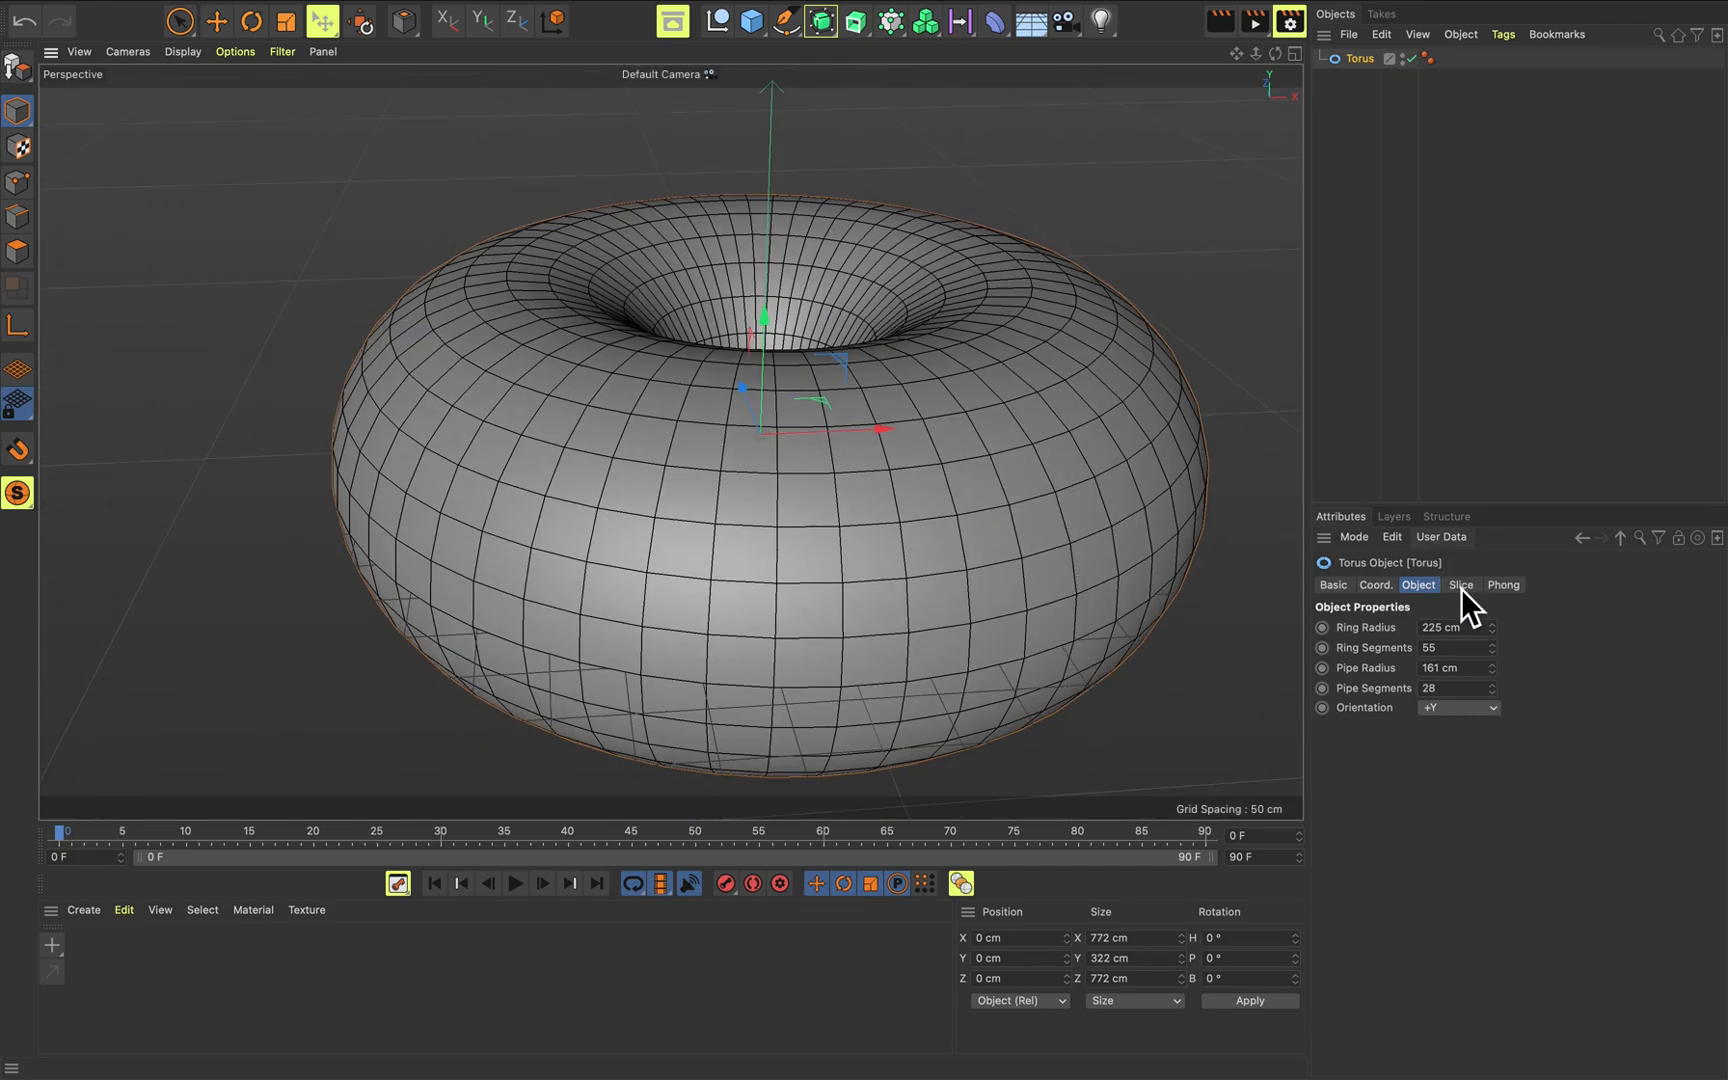
Enable Slice on the torus and view its cut faces.
left_click(1410, 626)
left_click_drag(1107, 540, 858, 420, "alt")
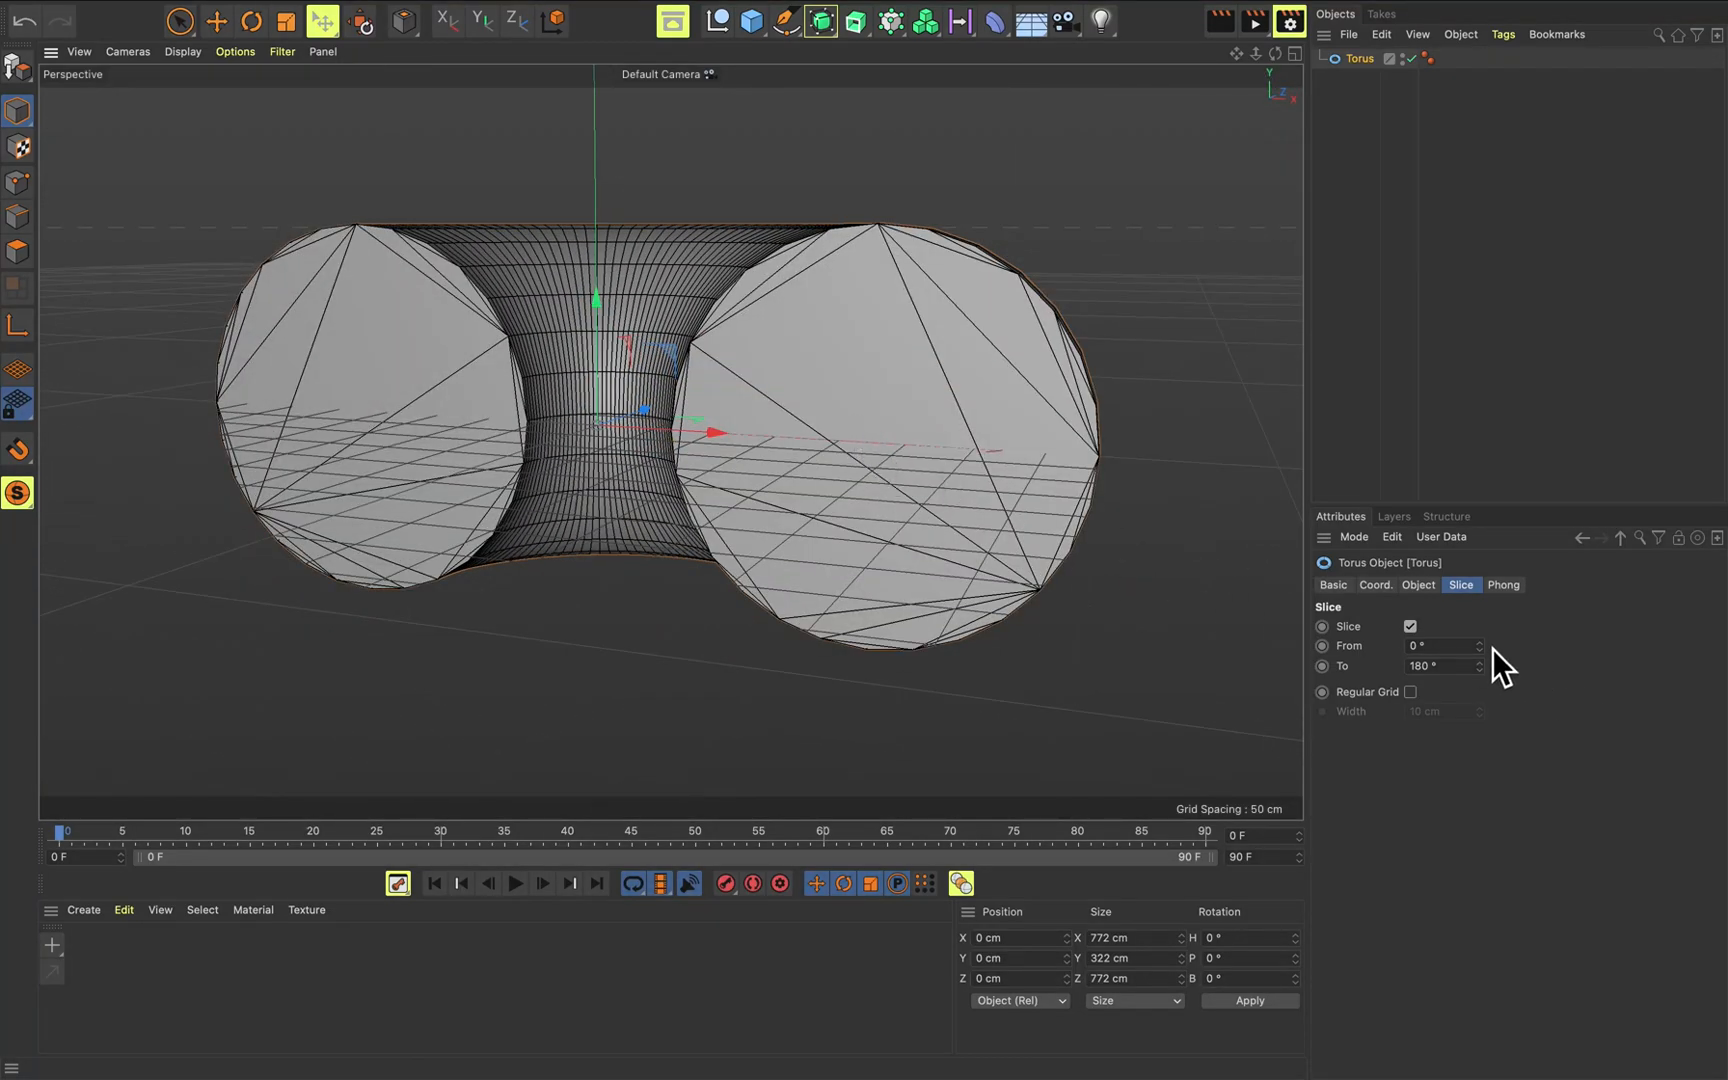
Set the torus slice to run from 26° to 252° and enable a regular grid on its cut faces.
left_click_drag(1482, 650, 1482, 565)
left_click_drag(930, 440, 958, 595, "alt")
mouse_move(1480, 647)
left_mouse_down()
mouse_move(1480, 567)
mouse_move(1480, 645)
mouse_move(1480, 600)
mouse_move(1515, 684)
mouse_move(1480, 612)
mouse_move(1480, 628)
left_mouse_up()
left_click(1410, 692)
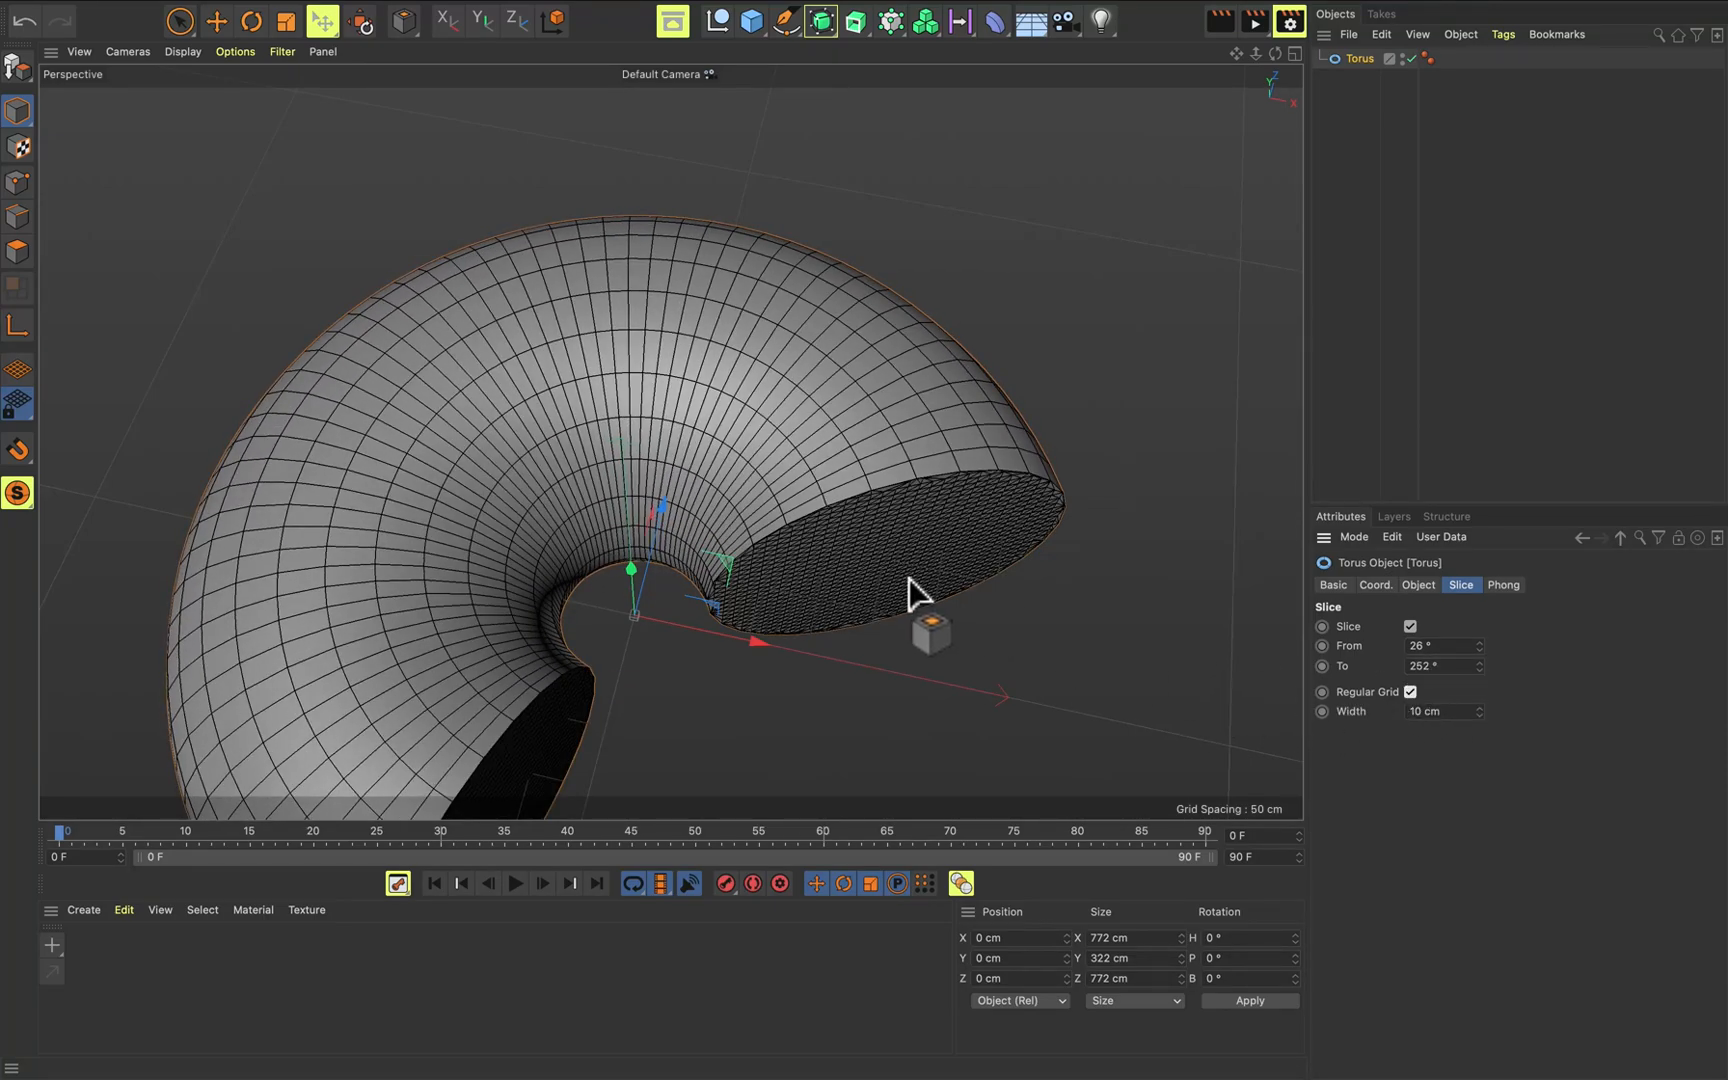
left_click_drag(928, 600, 849, 487, "alt")
Review the torus's phong, object and coordinate properties, and disable the regular grid on its slice.
left_click(1503, 586)
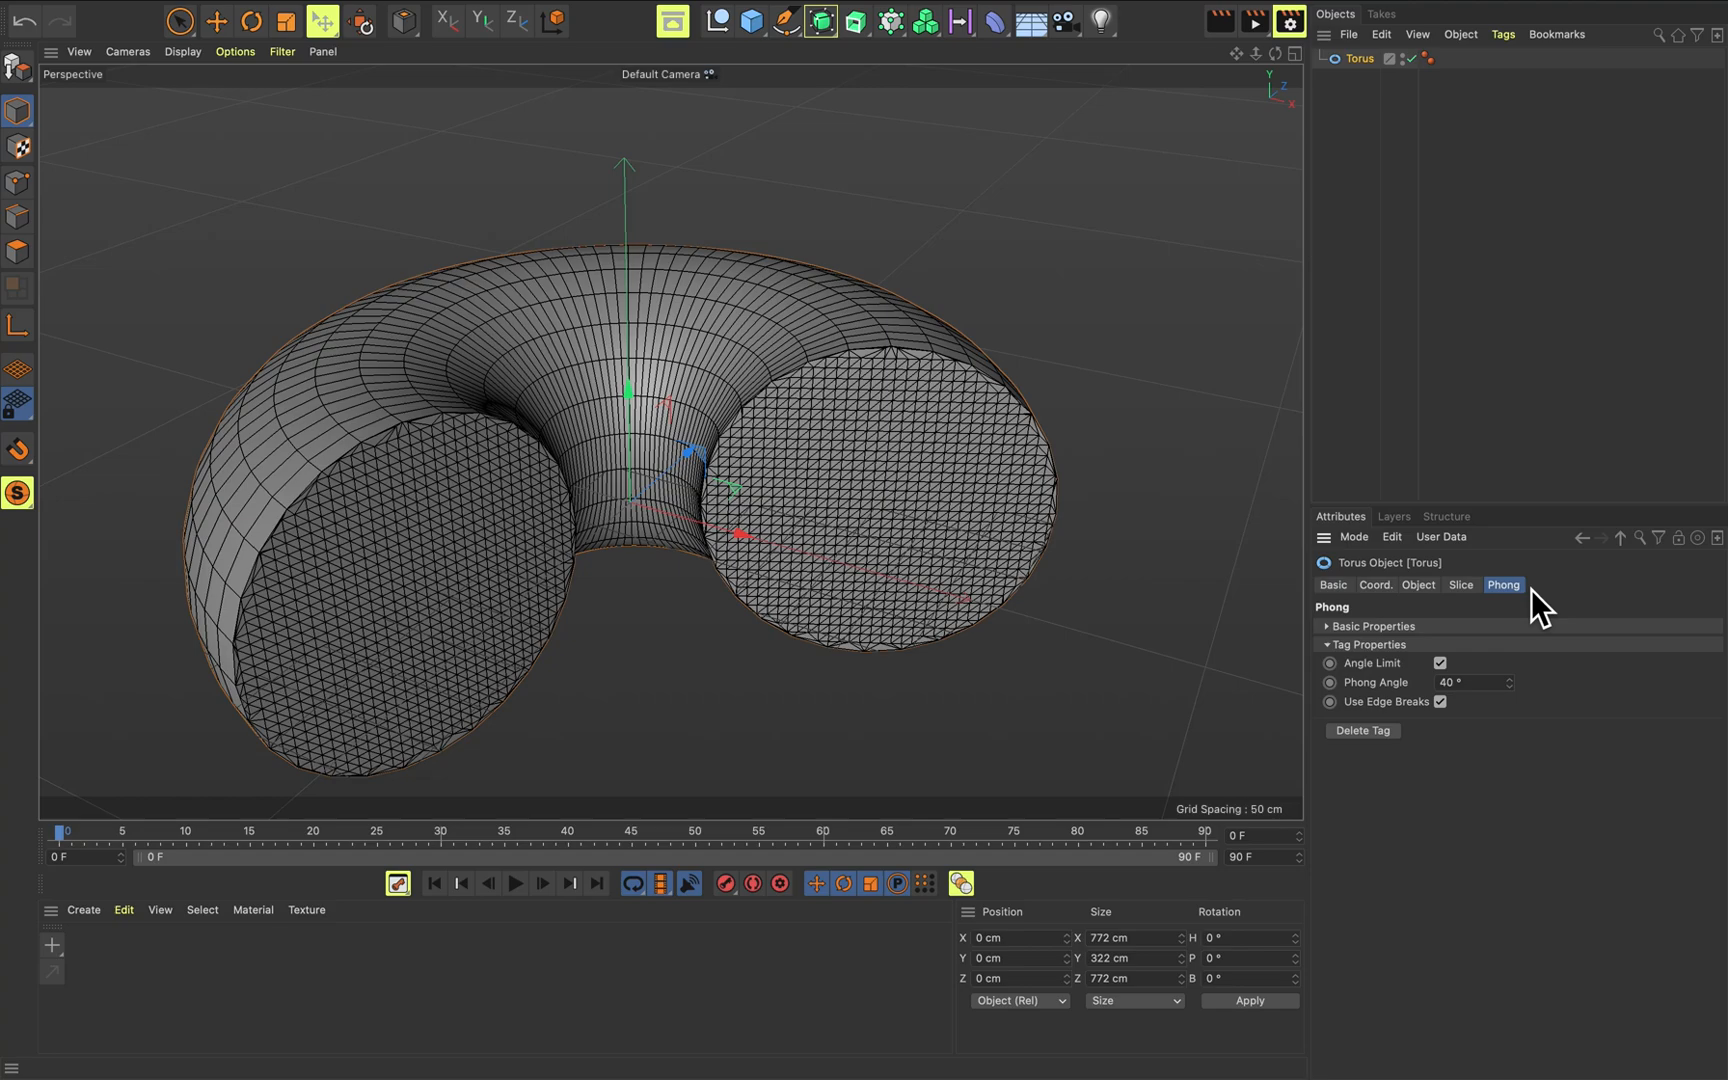
left_click(1416, 587)
left_click(1375, 586)
left_click(1420, 586)
left_click(1462, 586)
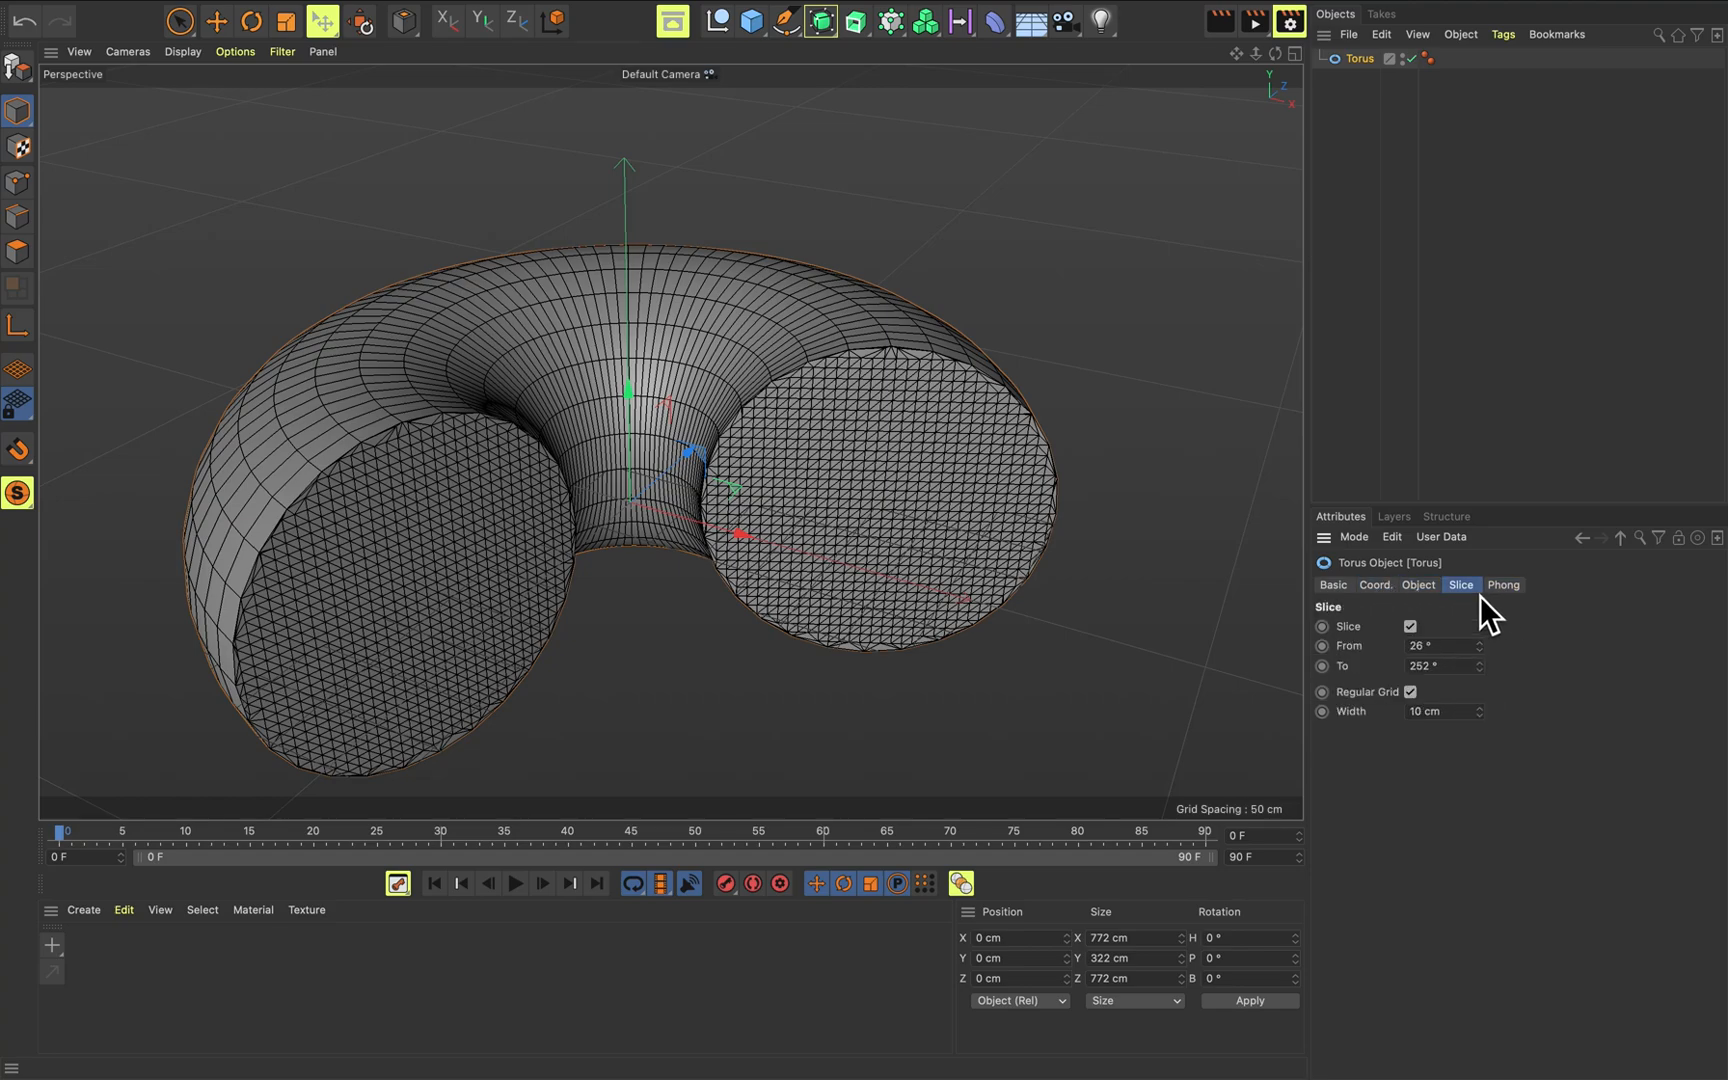
left_click(1410, 692)
left_click_drag(1092, 598, 1030, 470, "alt")
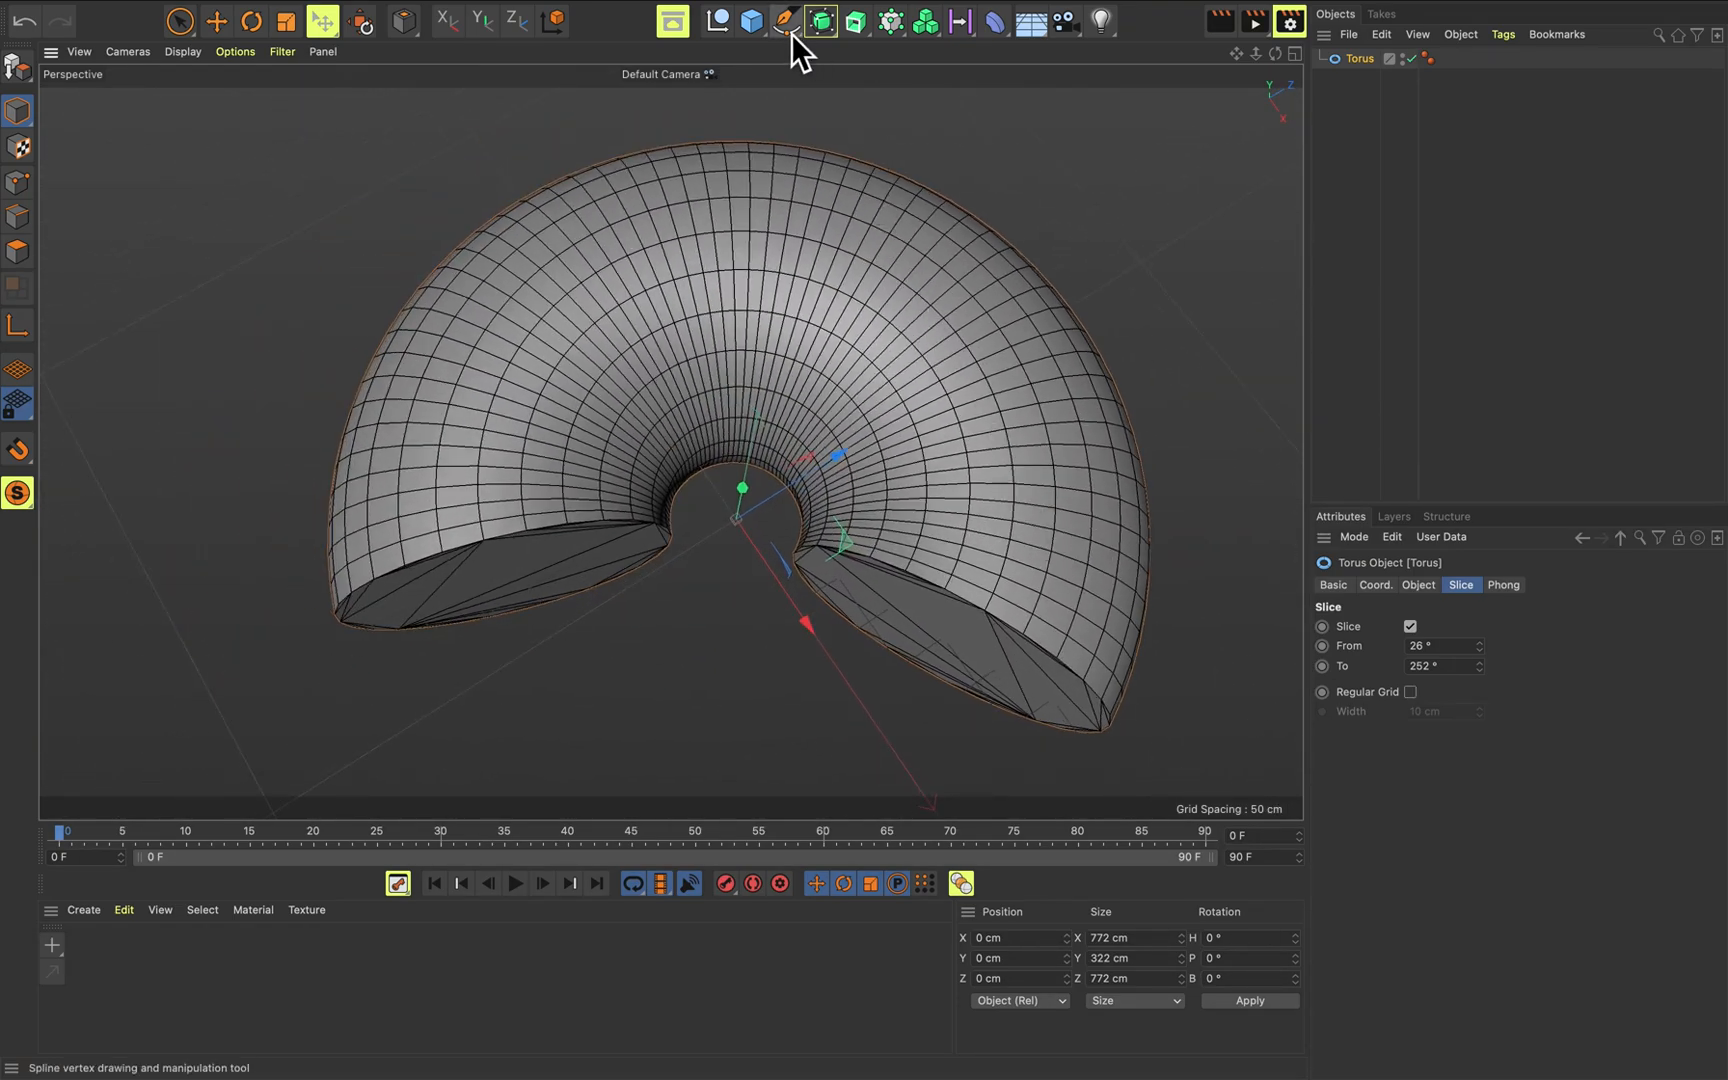
Delete the torus and add a parametric landscape in its place, viewing its terrain from the side.
key("Delete")
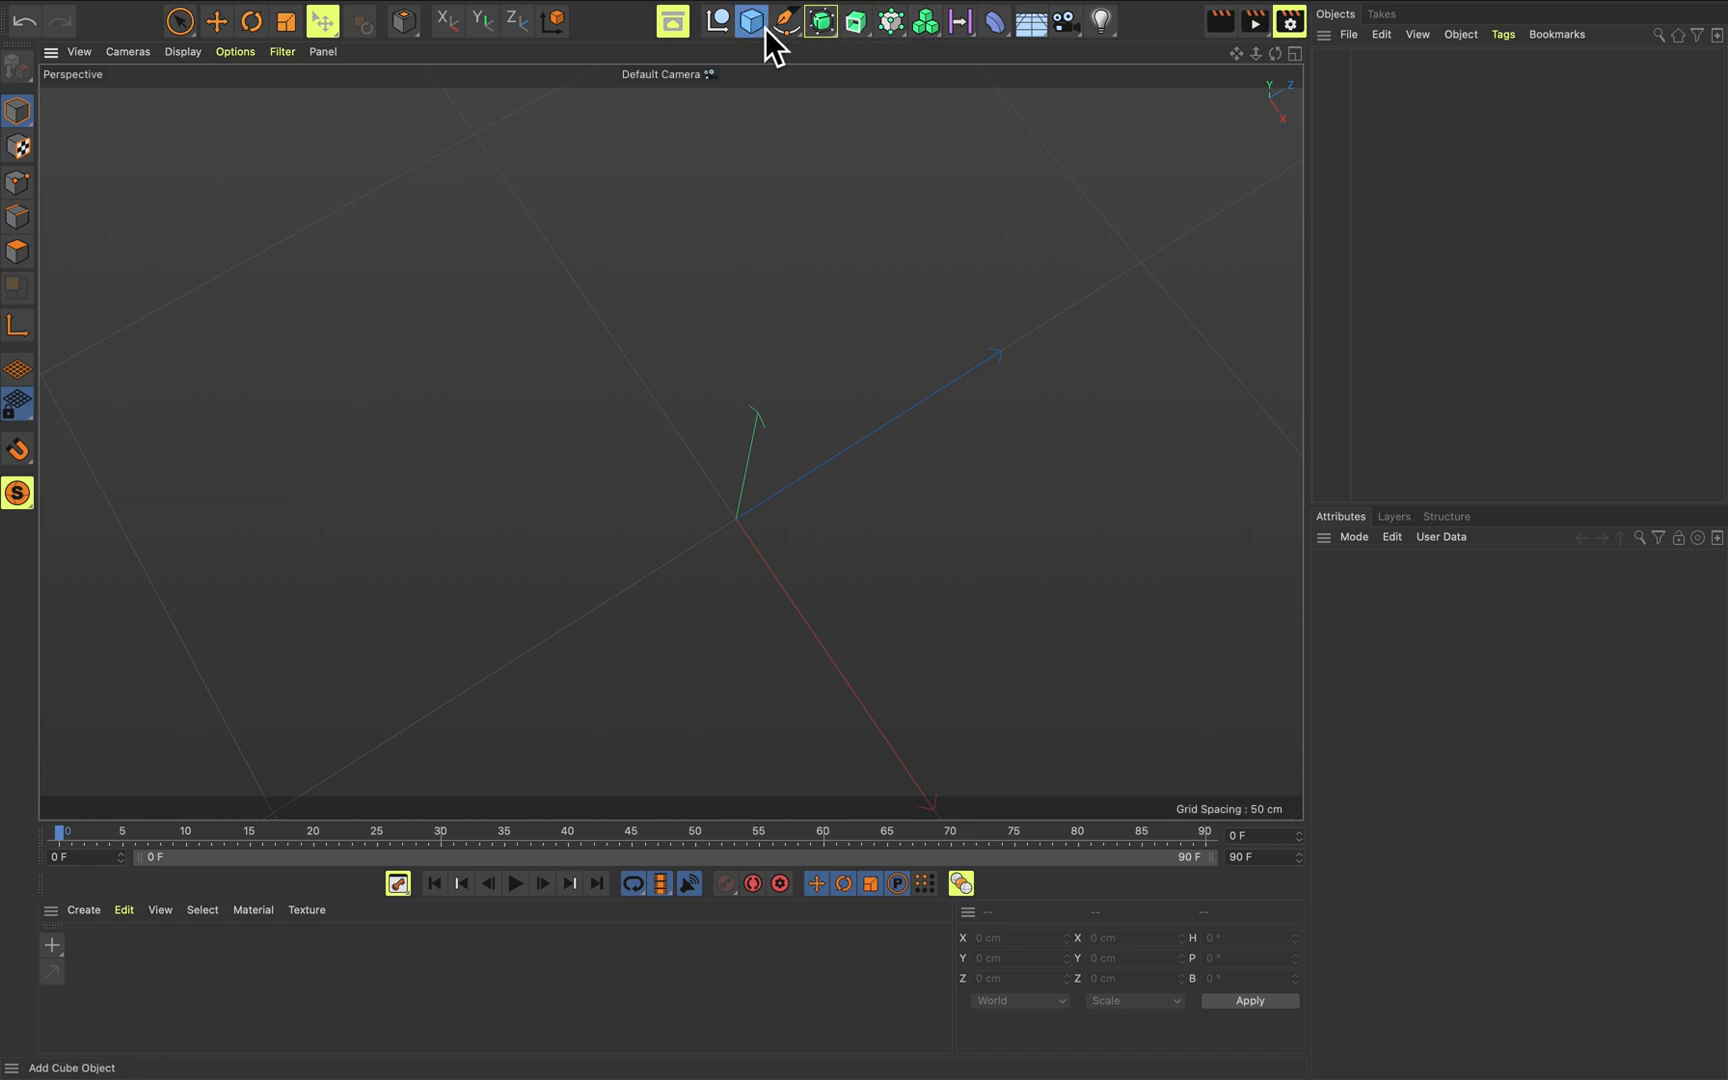
left_click_drag(766, 28, 830, 188)
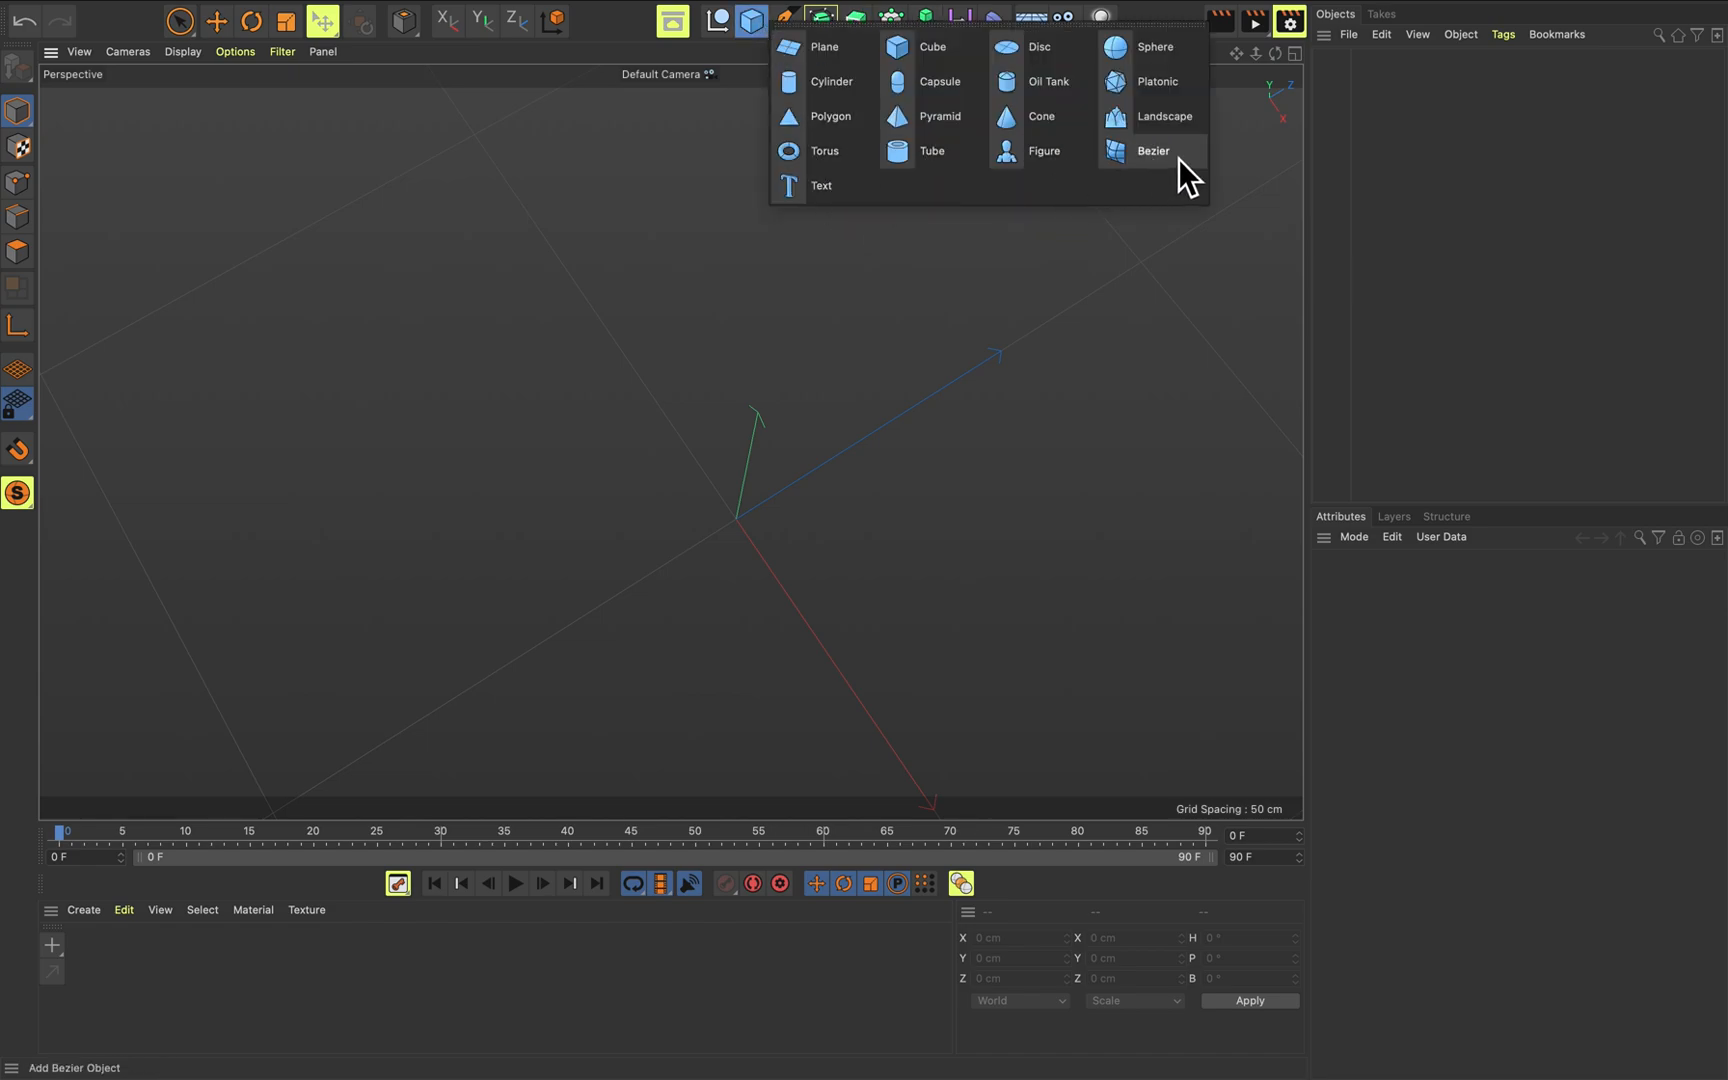
left_click(1177, 130)
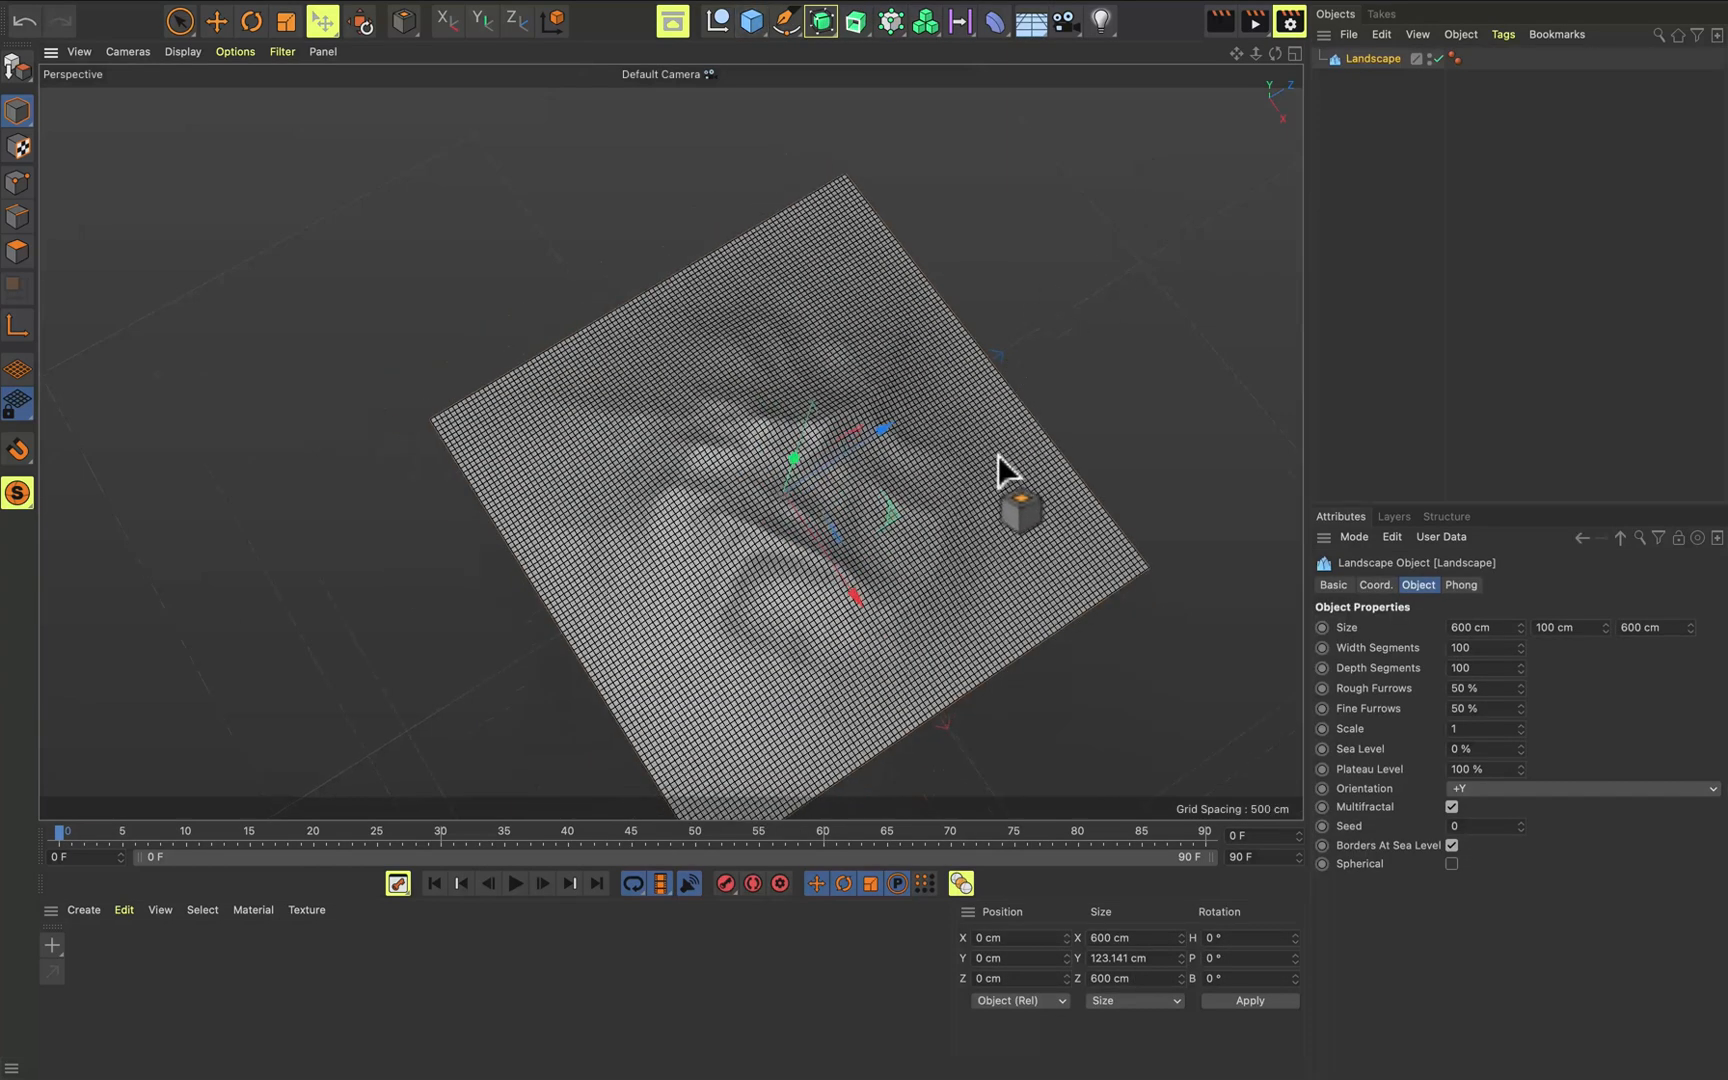
left_click_drag(930, 560, 1304, 562, "alt")
Set the landscape to 604 cm wide, 68 width segments, 0% fine furrows, 33% sea level and 67% plateau level, lowering it about 16 cm.
left_click(1520, 624)
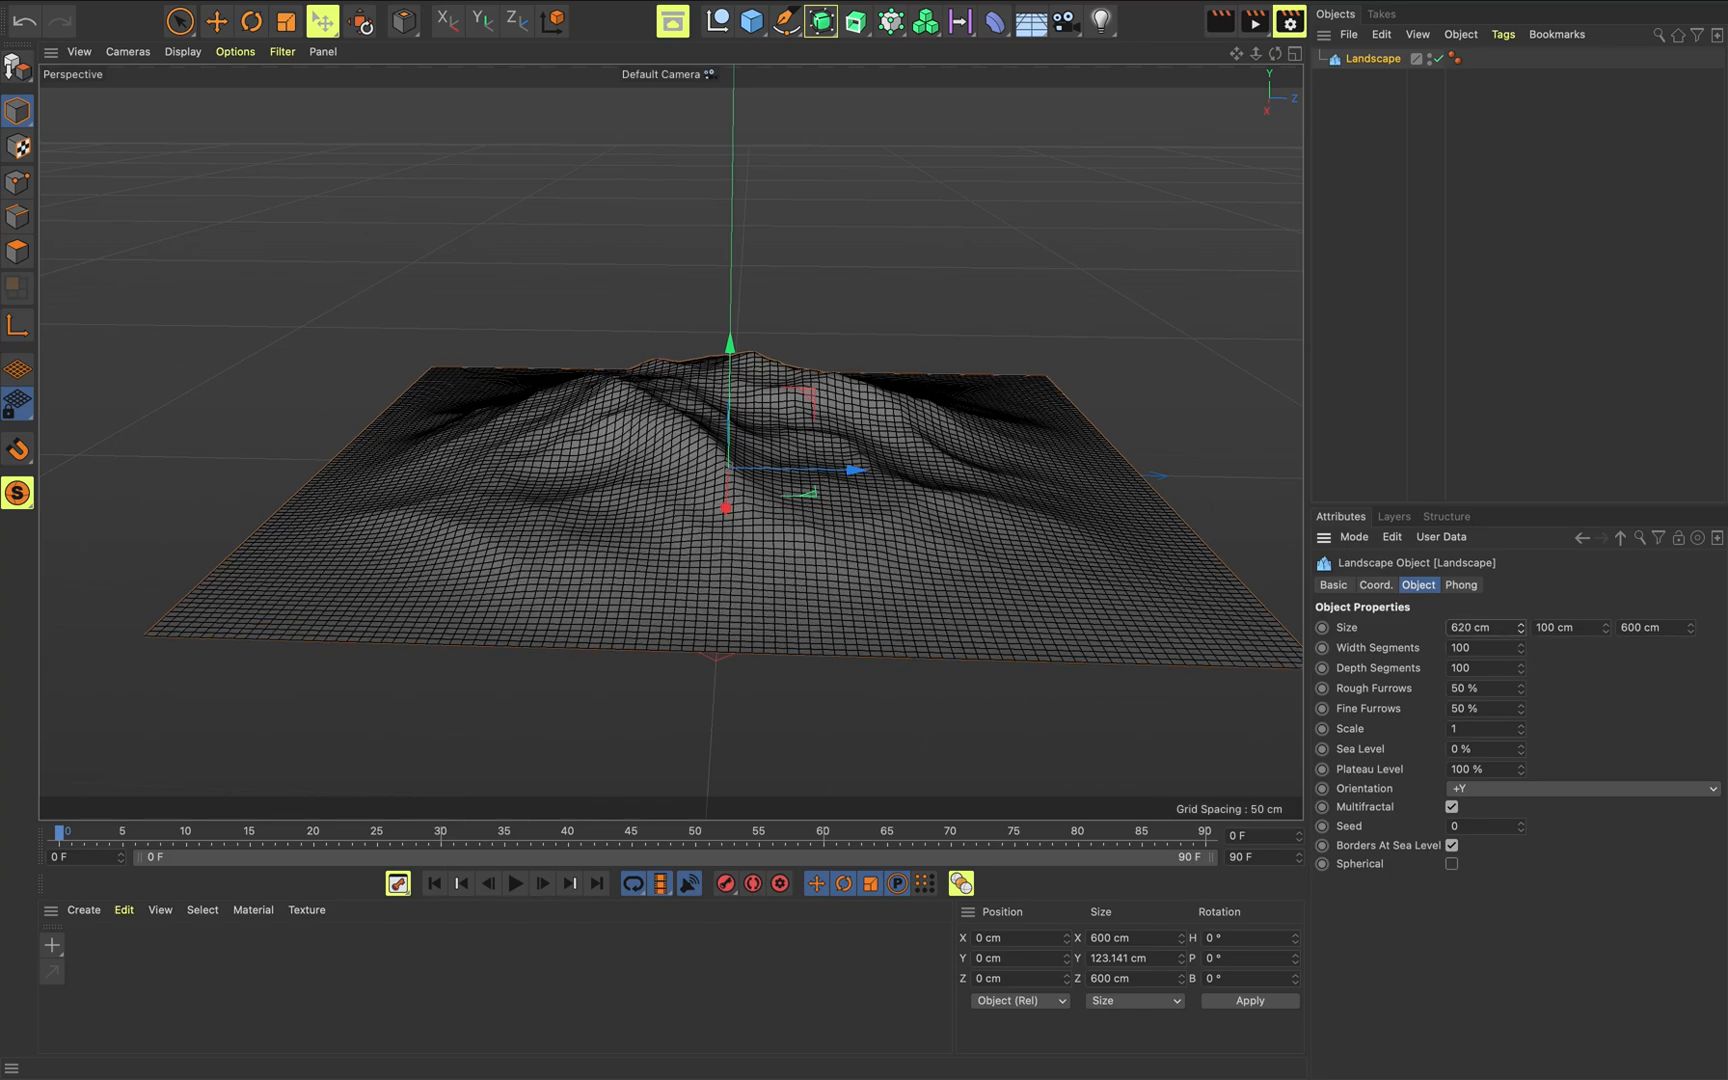
left_click_drag(1520, 627, 1524, 712)
left_click_drag(738, 380, 738, 400)
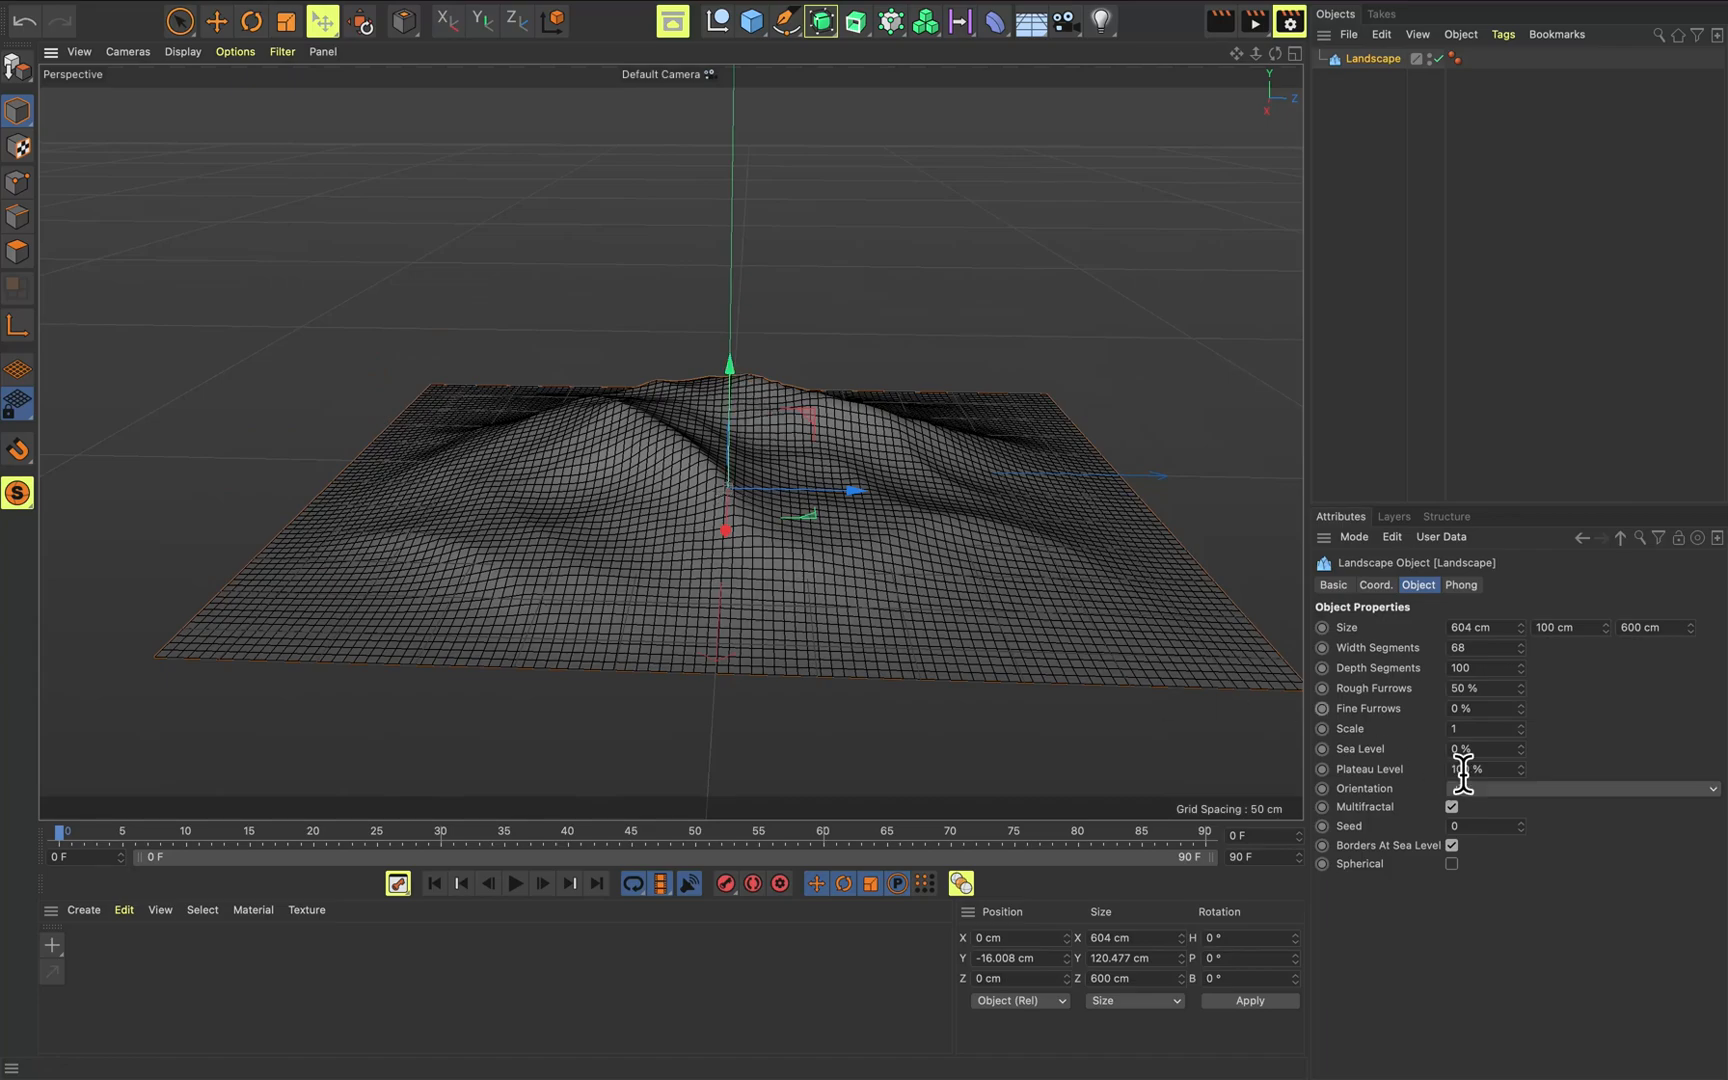
left_click_drag(1520, 748, 1520, 802)
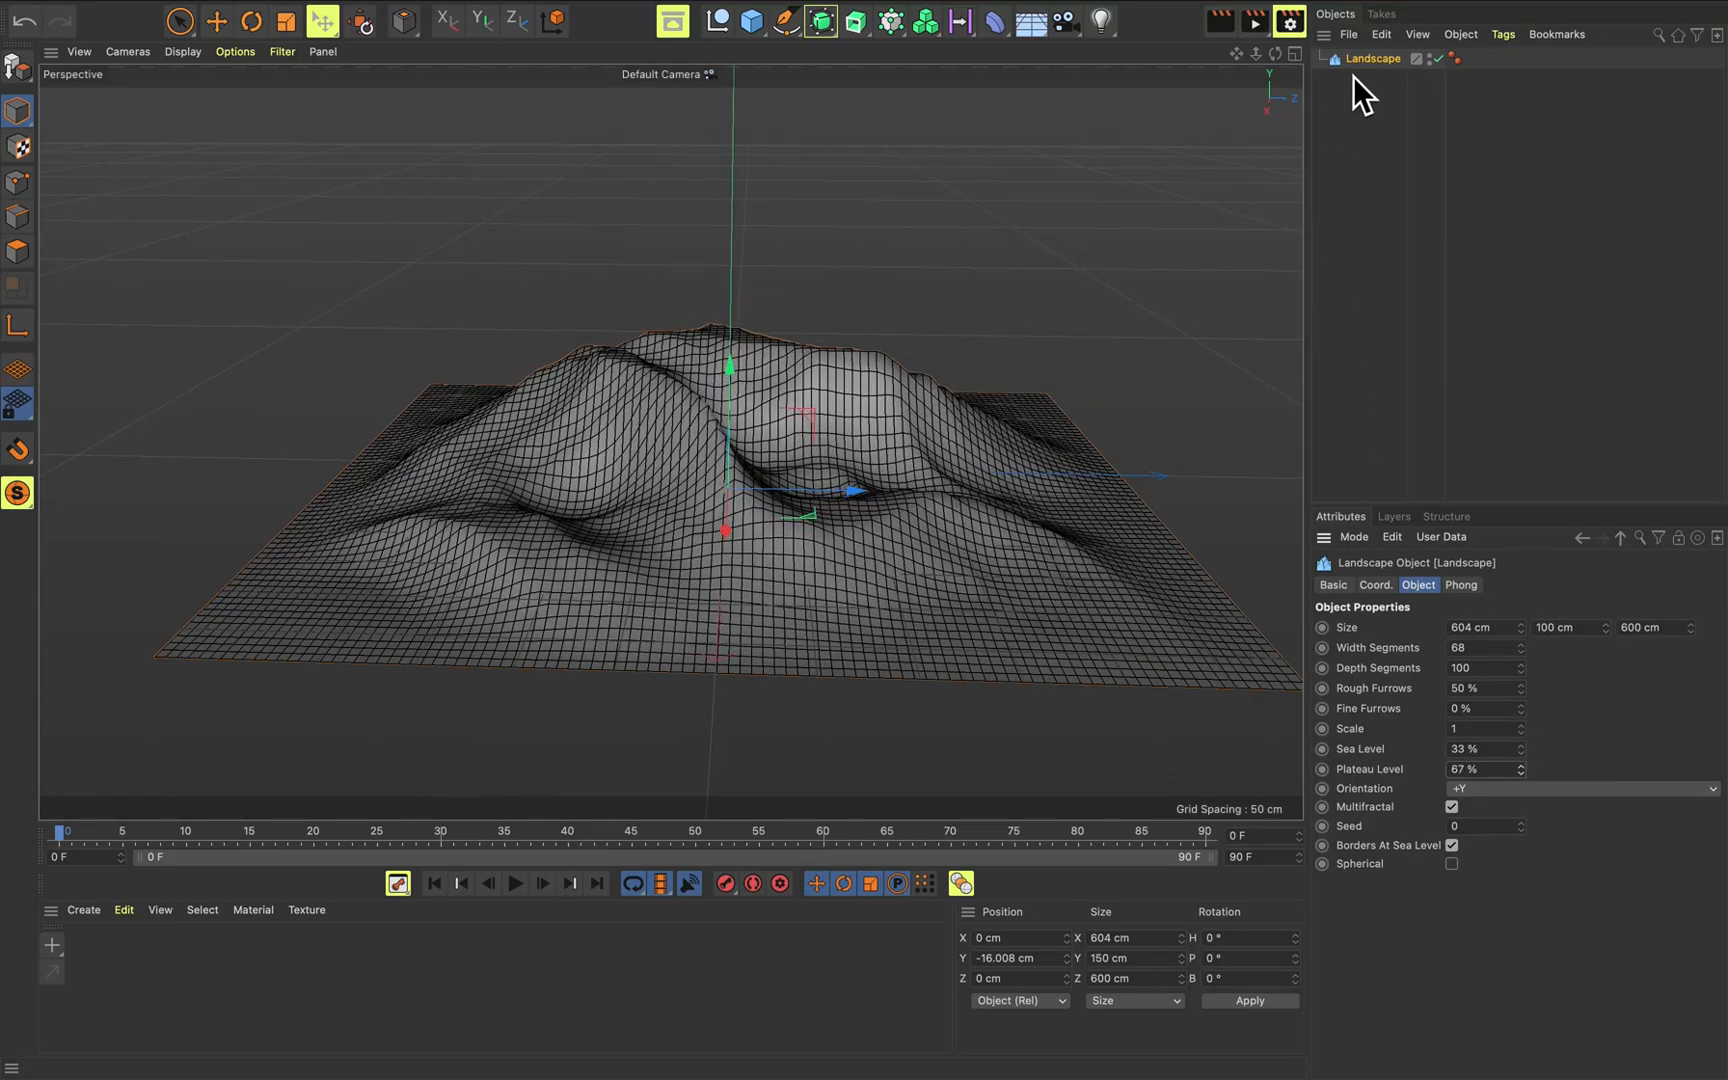
Delete the landscape and add a parametric text object, viewing its extruded letters at an angle.
key("Delete")
left_click(757, 27)
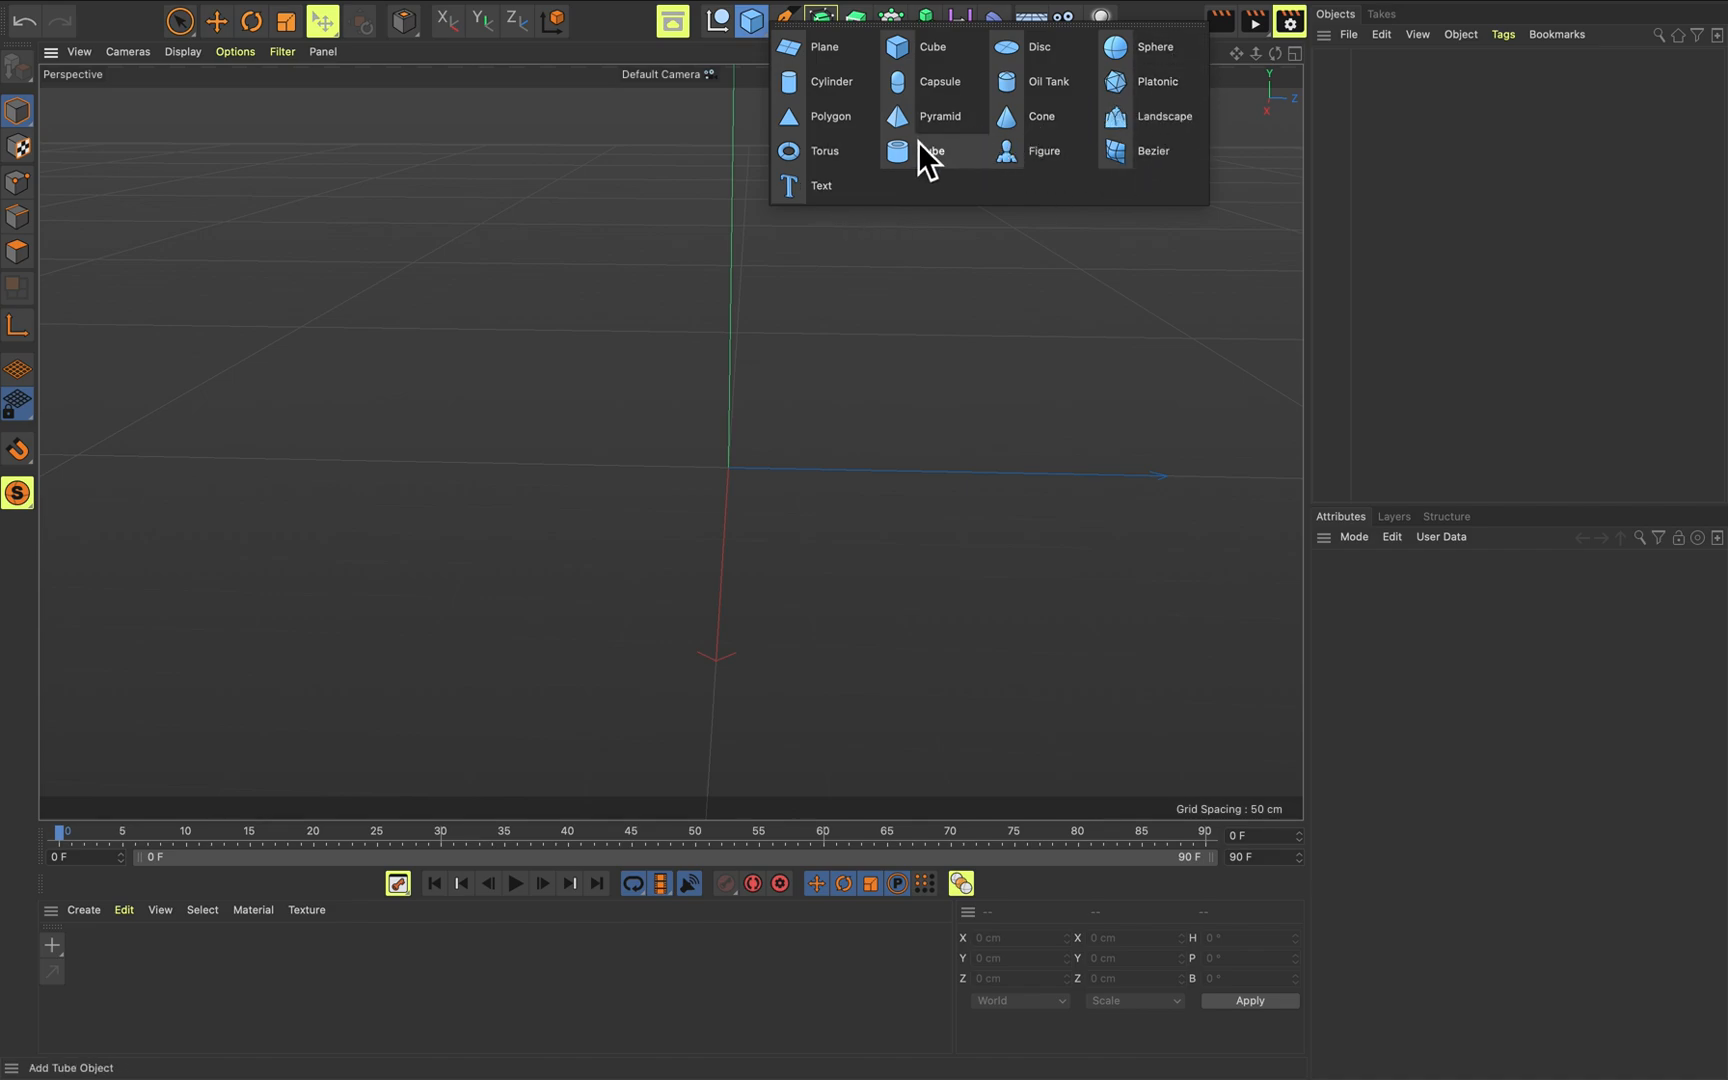
left_click(820, 186)
left_click_drag(771, 451, 856, 417, "alt")
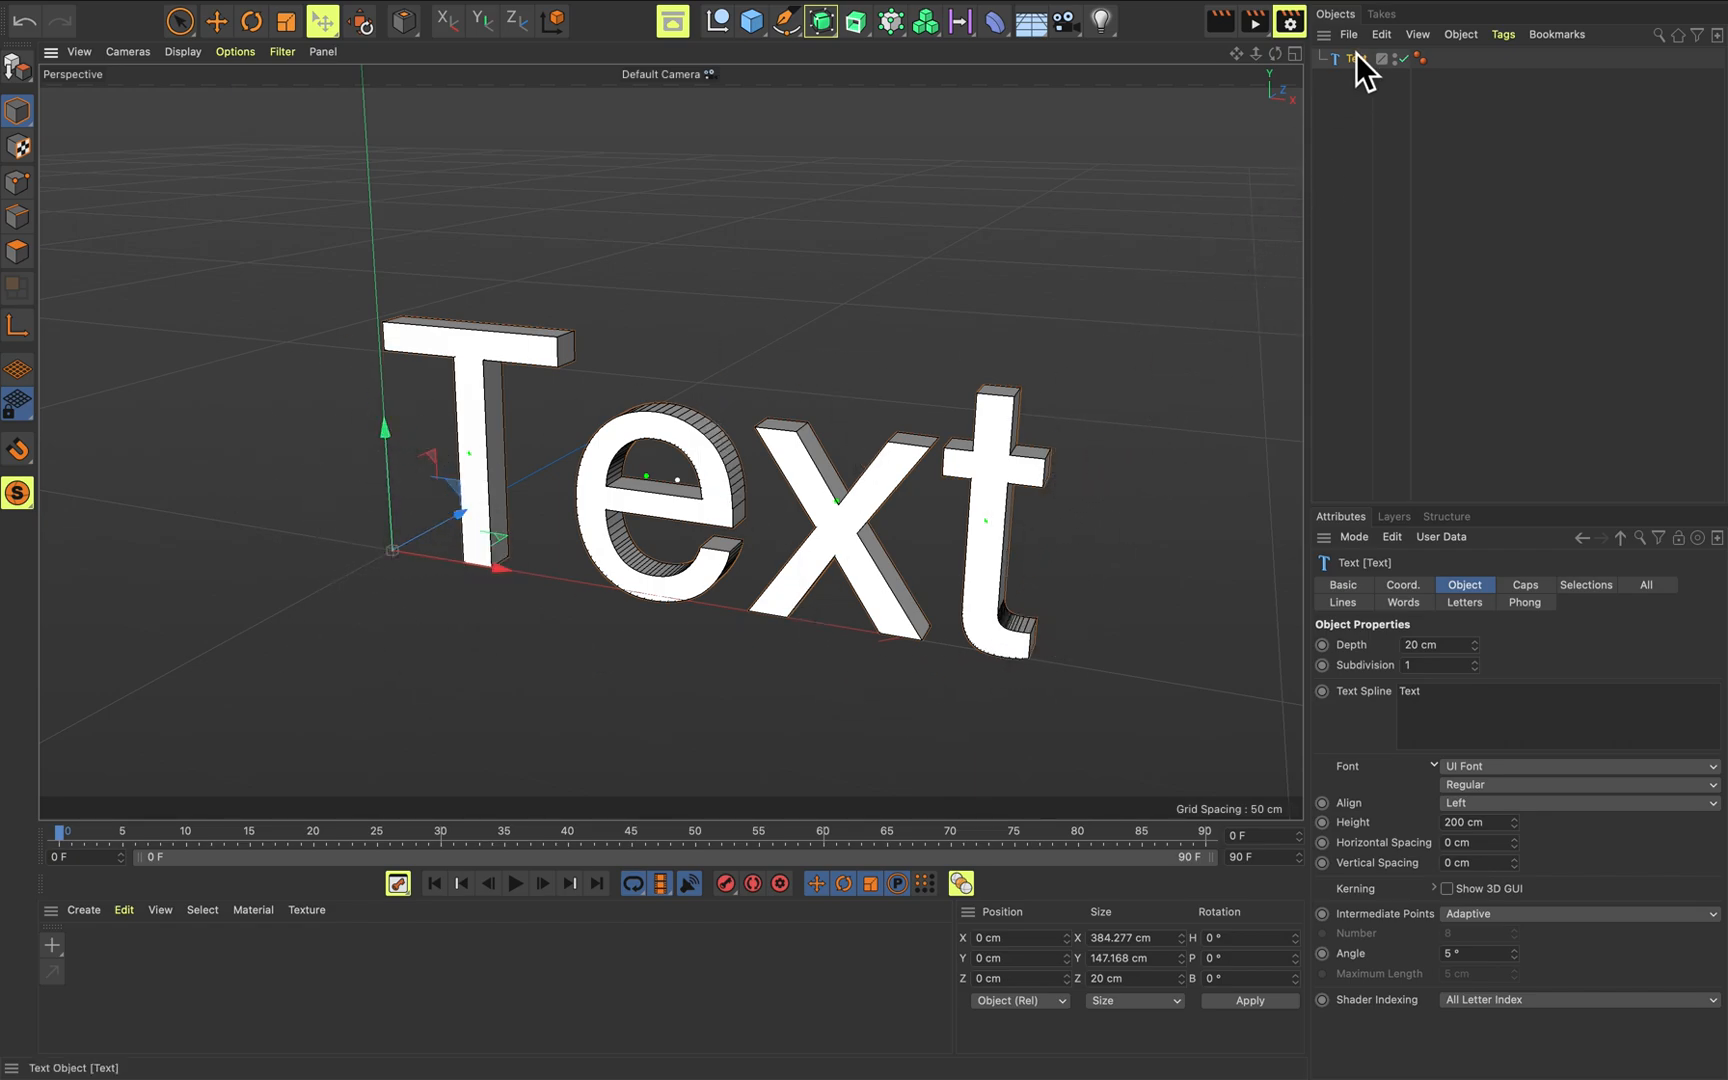
Replace the text object with a parametric plane and set its width segments to 20.
key("Delete")
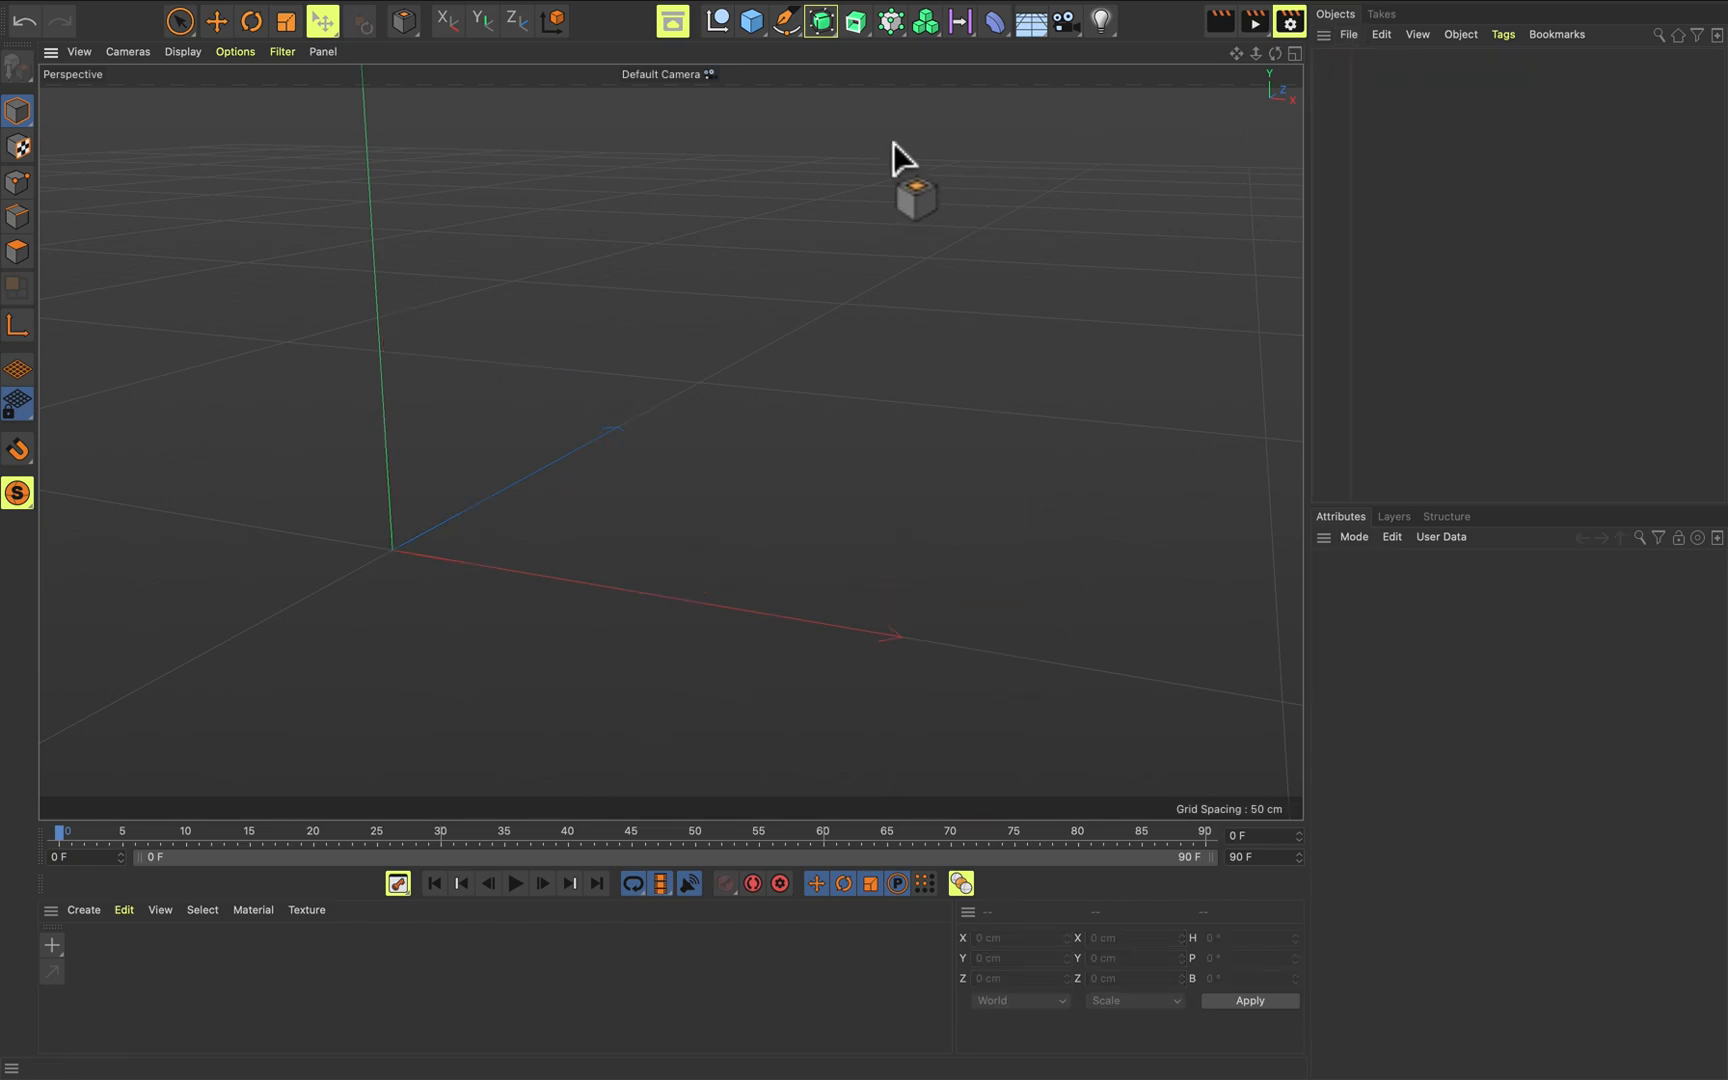
left_click(764, 32)
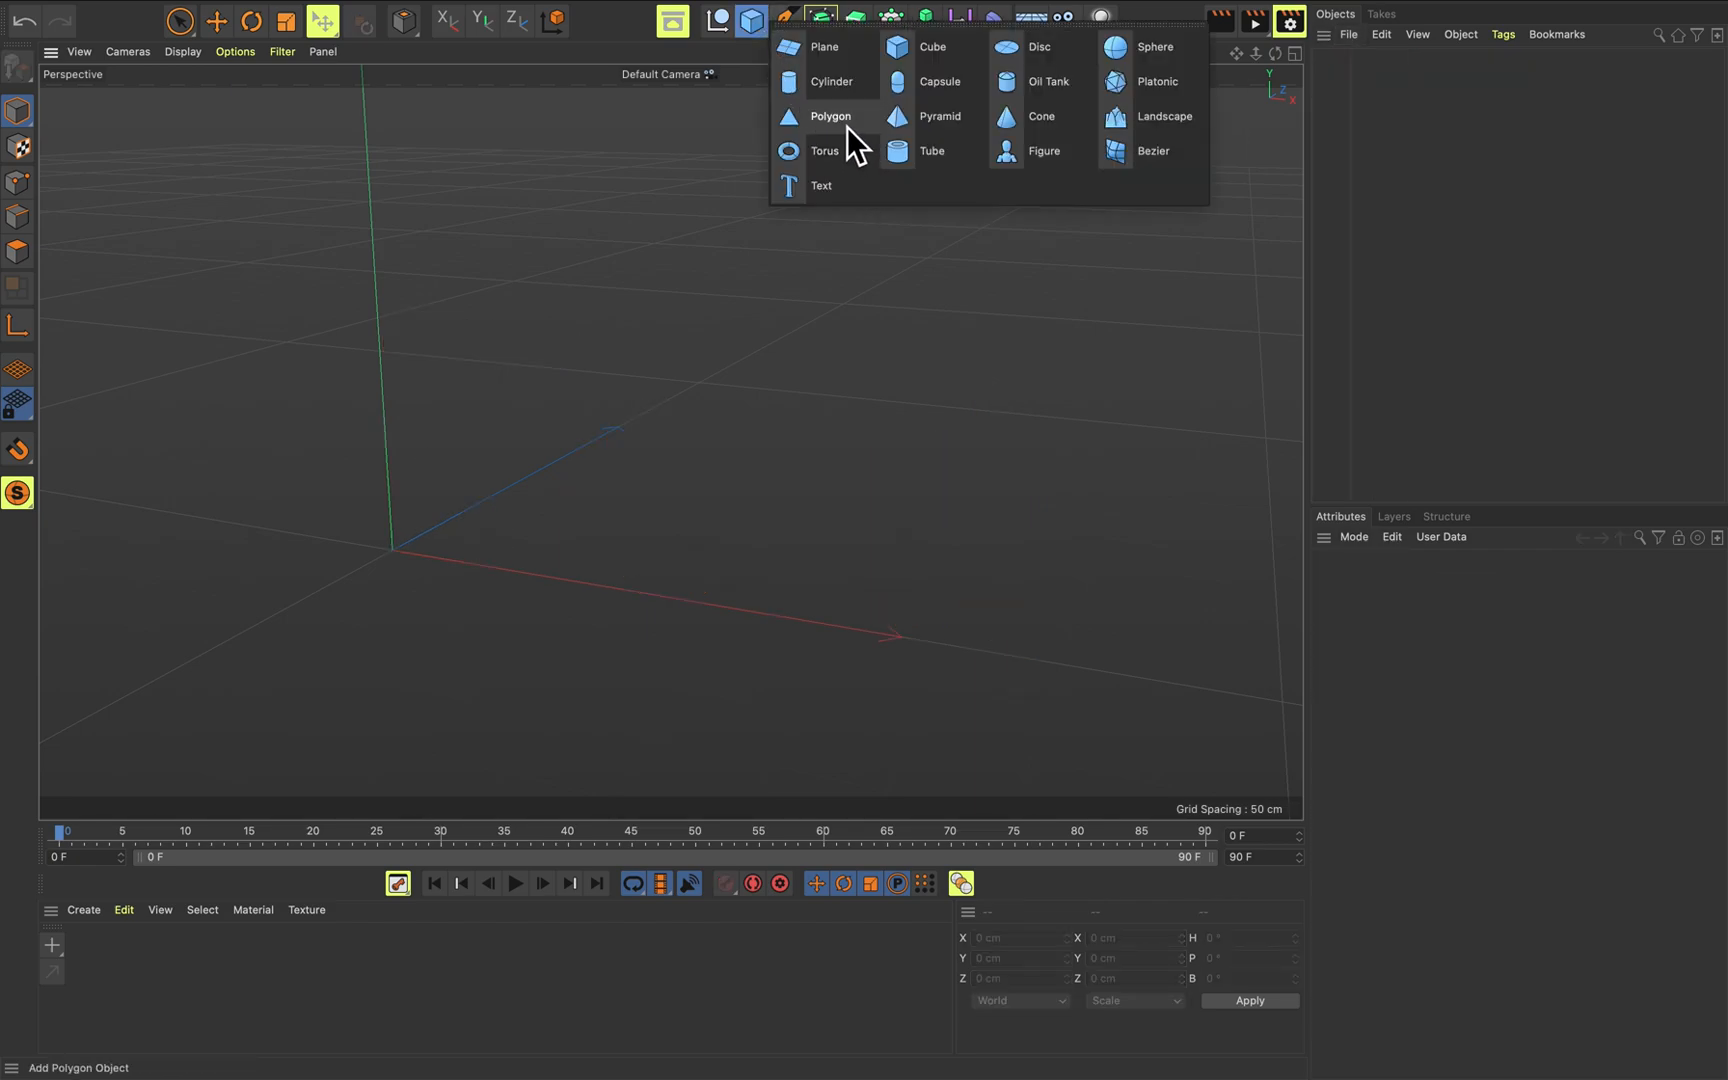
left_click(846, 57)
middle_click_drag(543, 556, 755, 480, "alt")
left_click_drag(750, 494, 1054, 600, "alt")
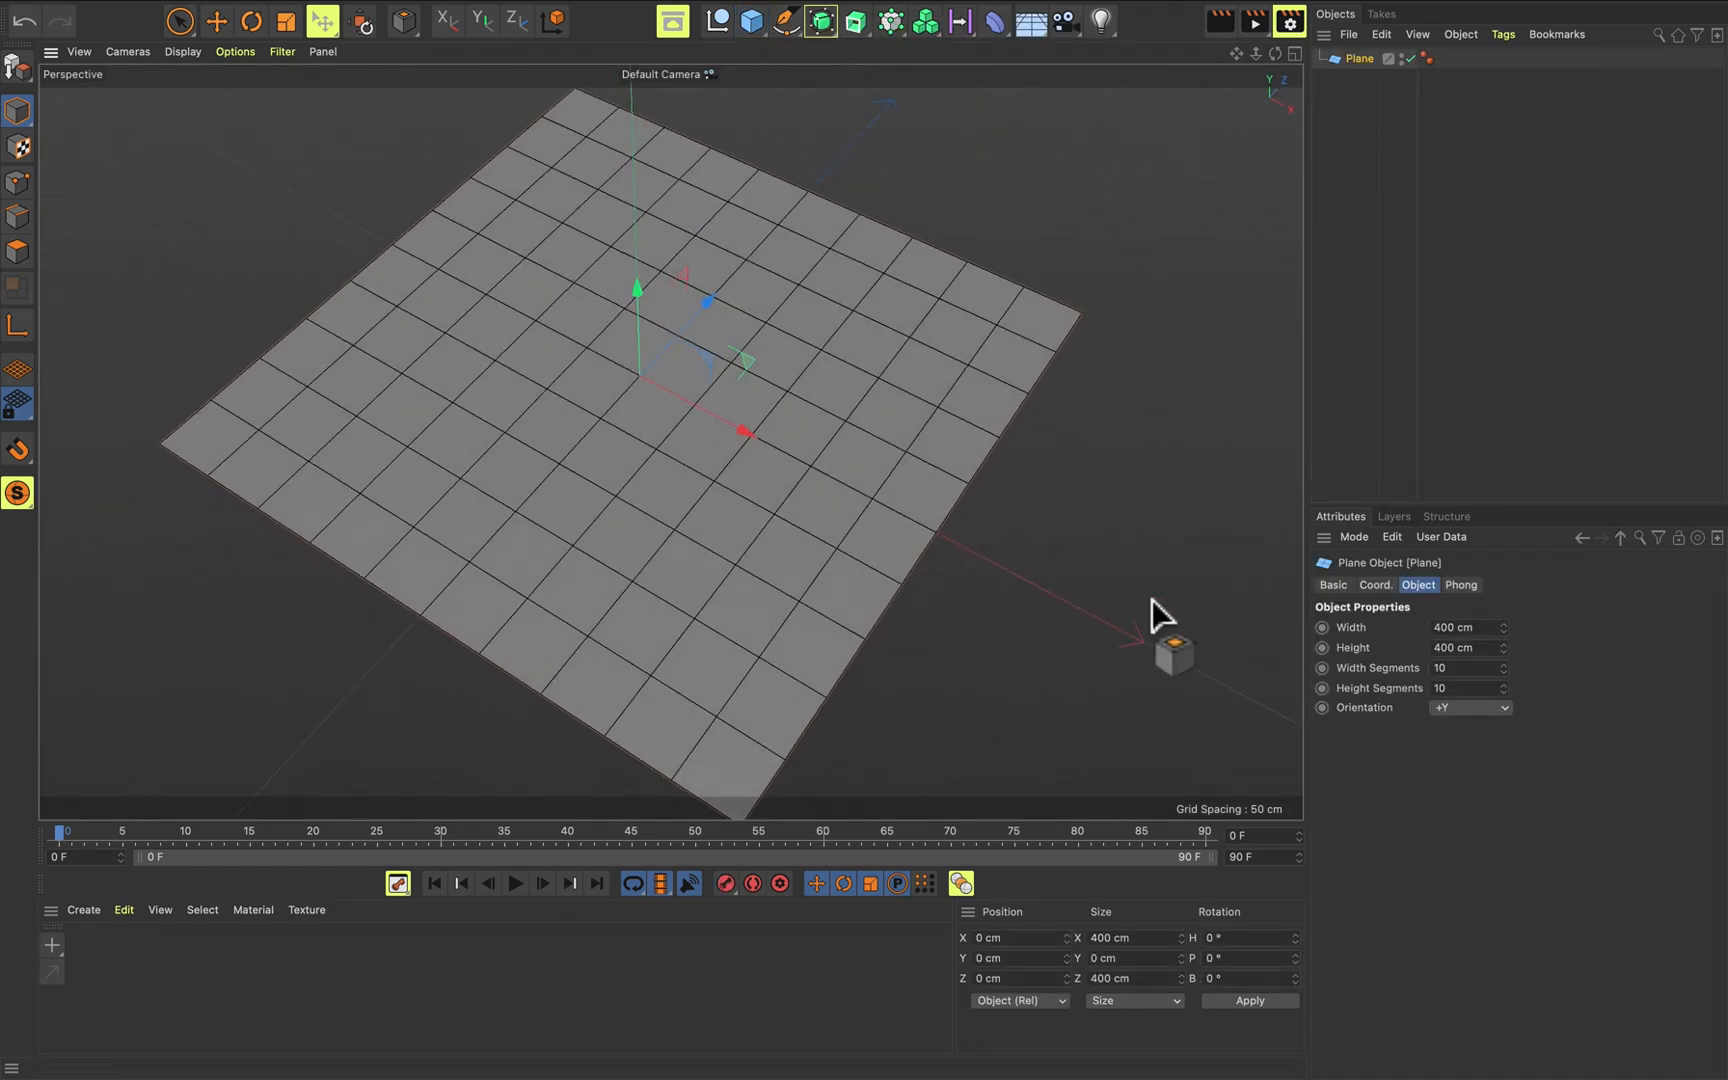
left_click_drag(1505, 670, 1507, 667)
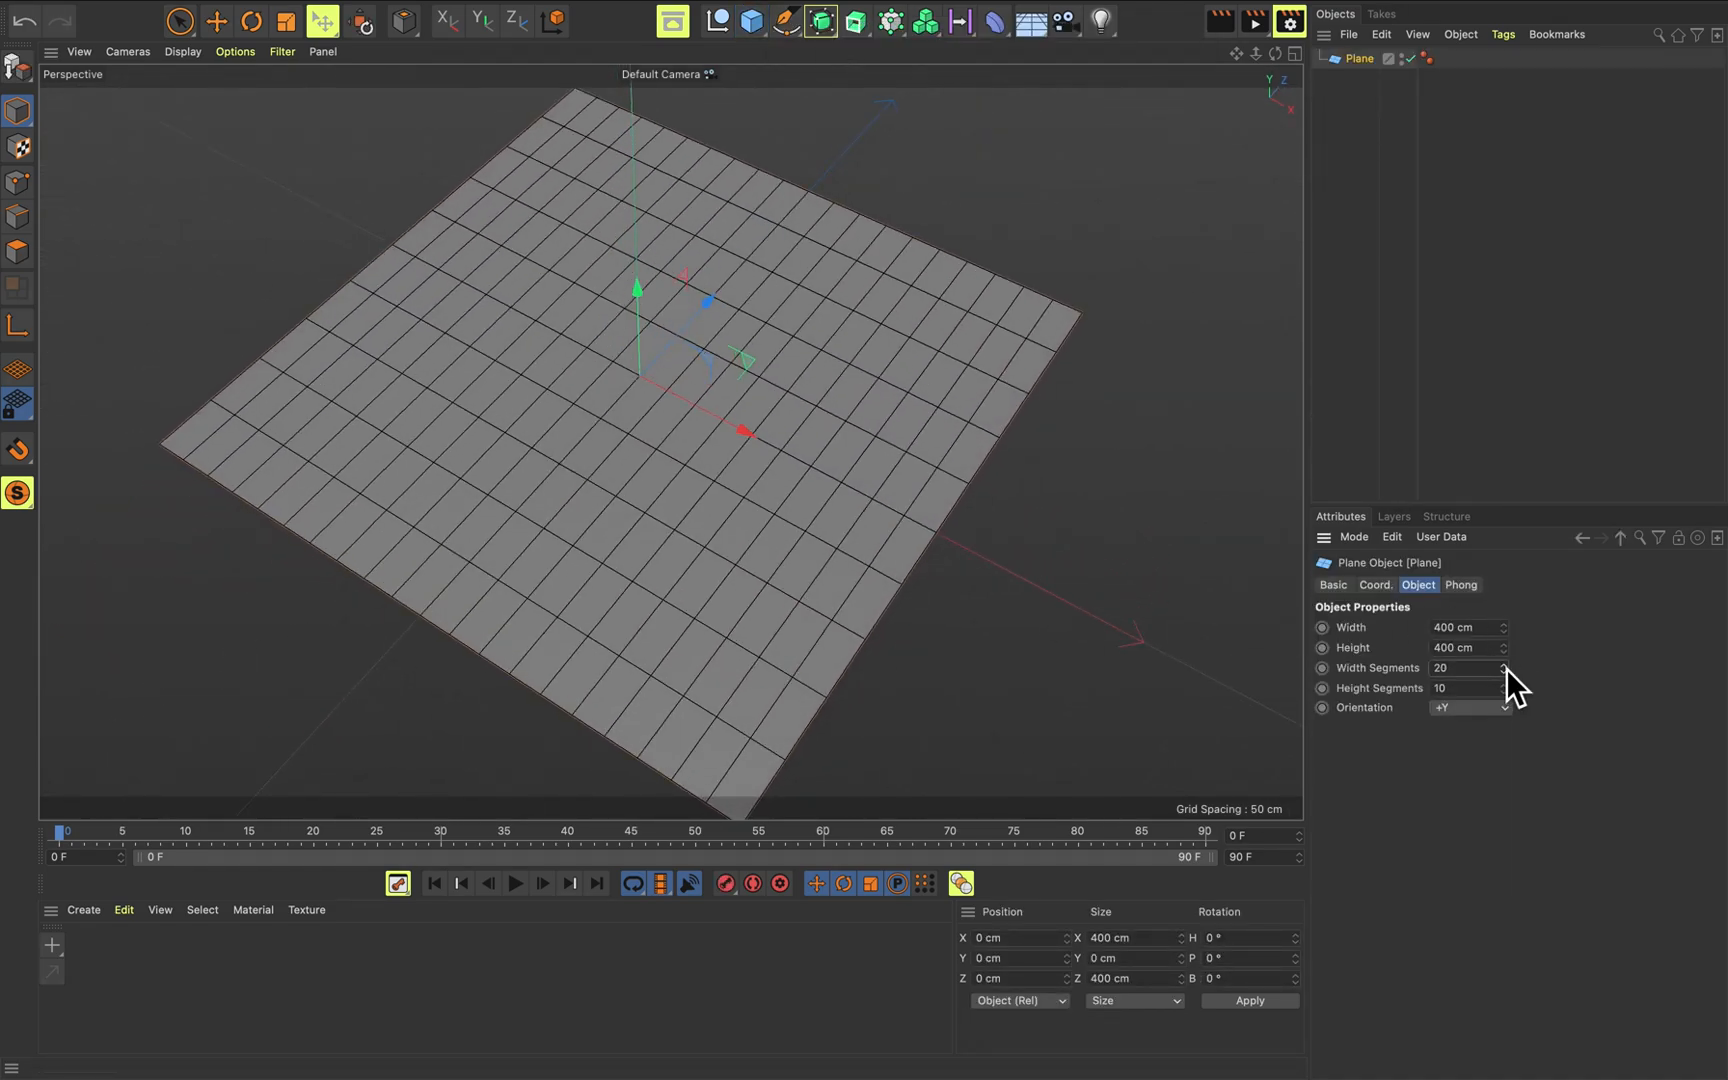
Make the plane editable and switch to point mode near its centre.
key("c")
left_click(17, 182)
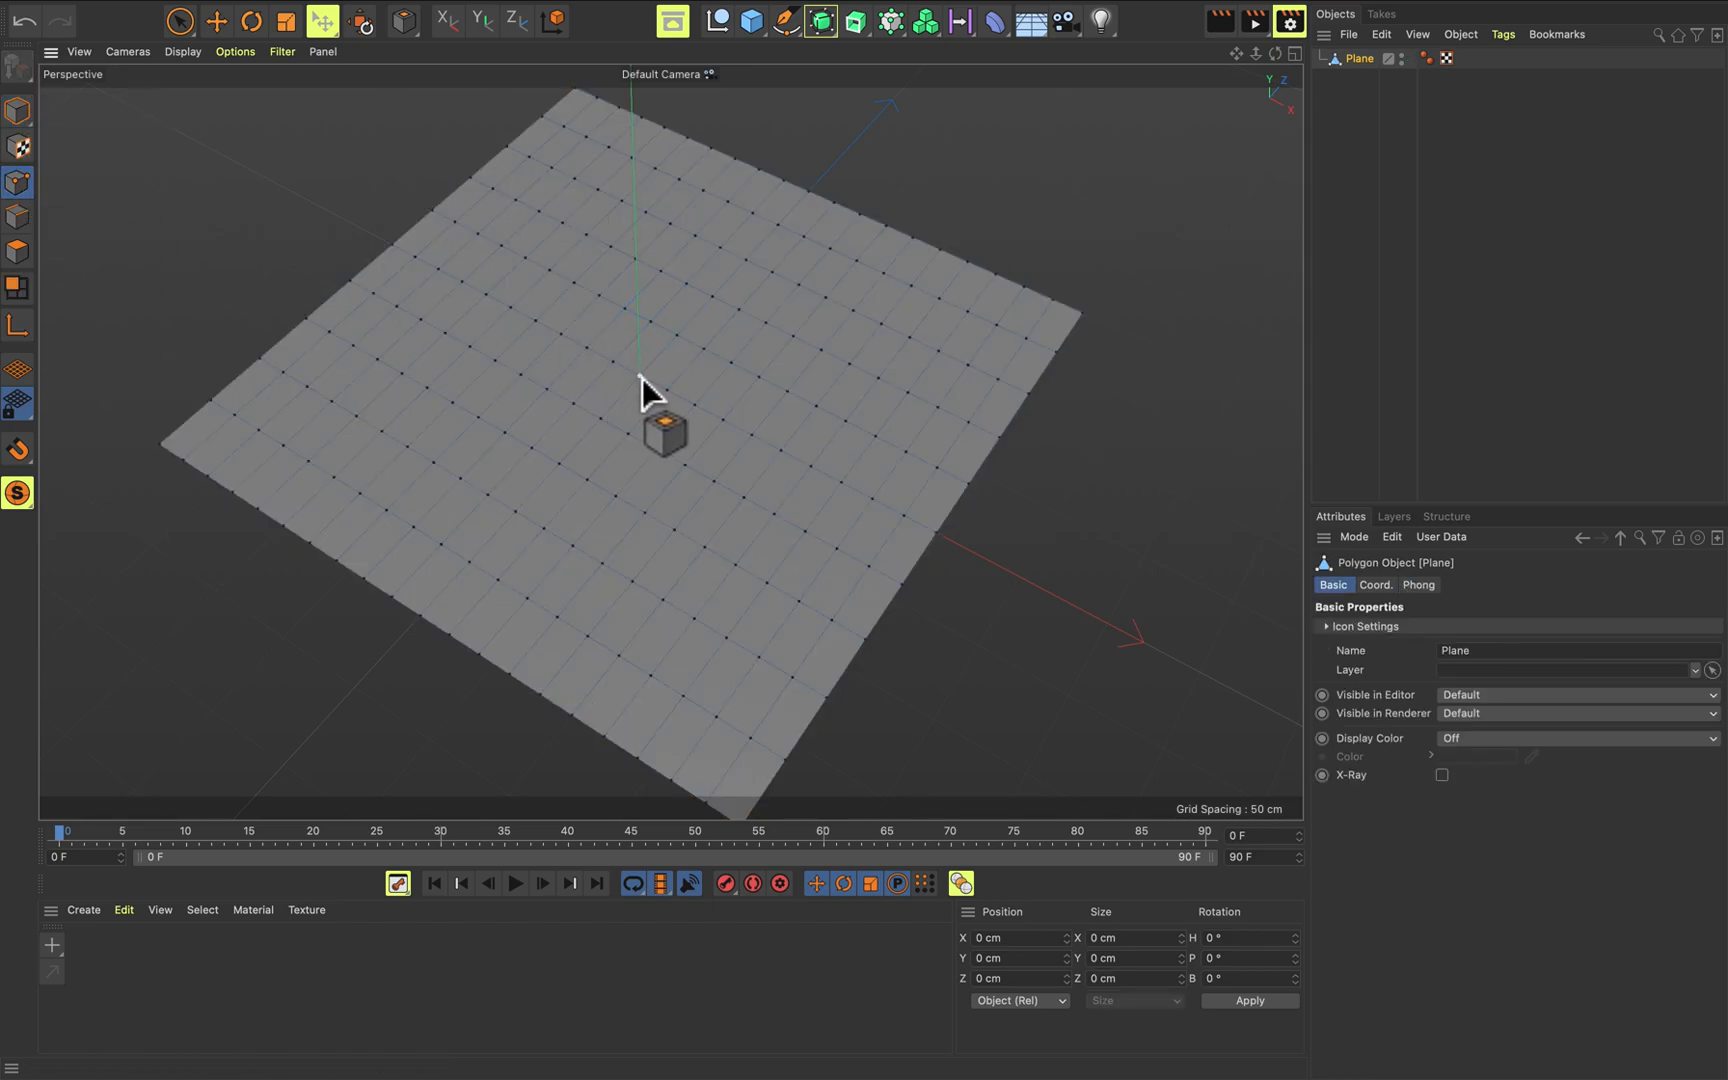
scroll(625, 386, "up", 4)
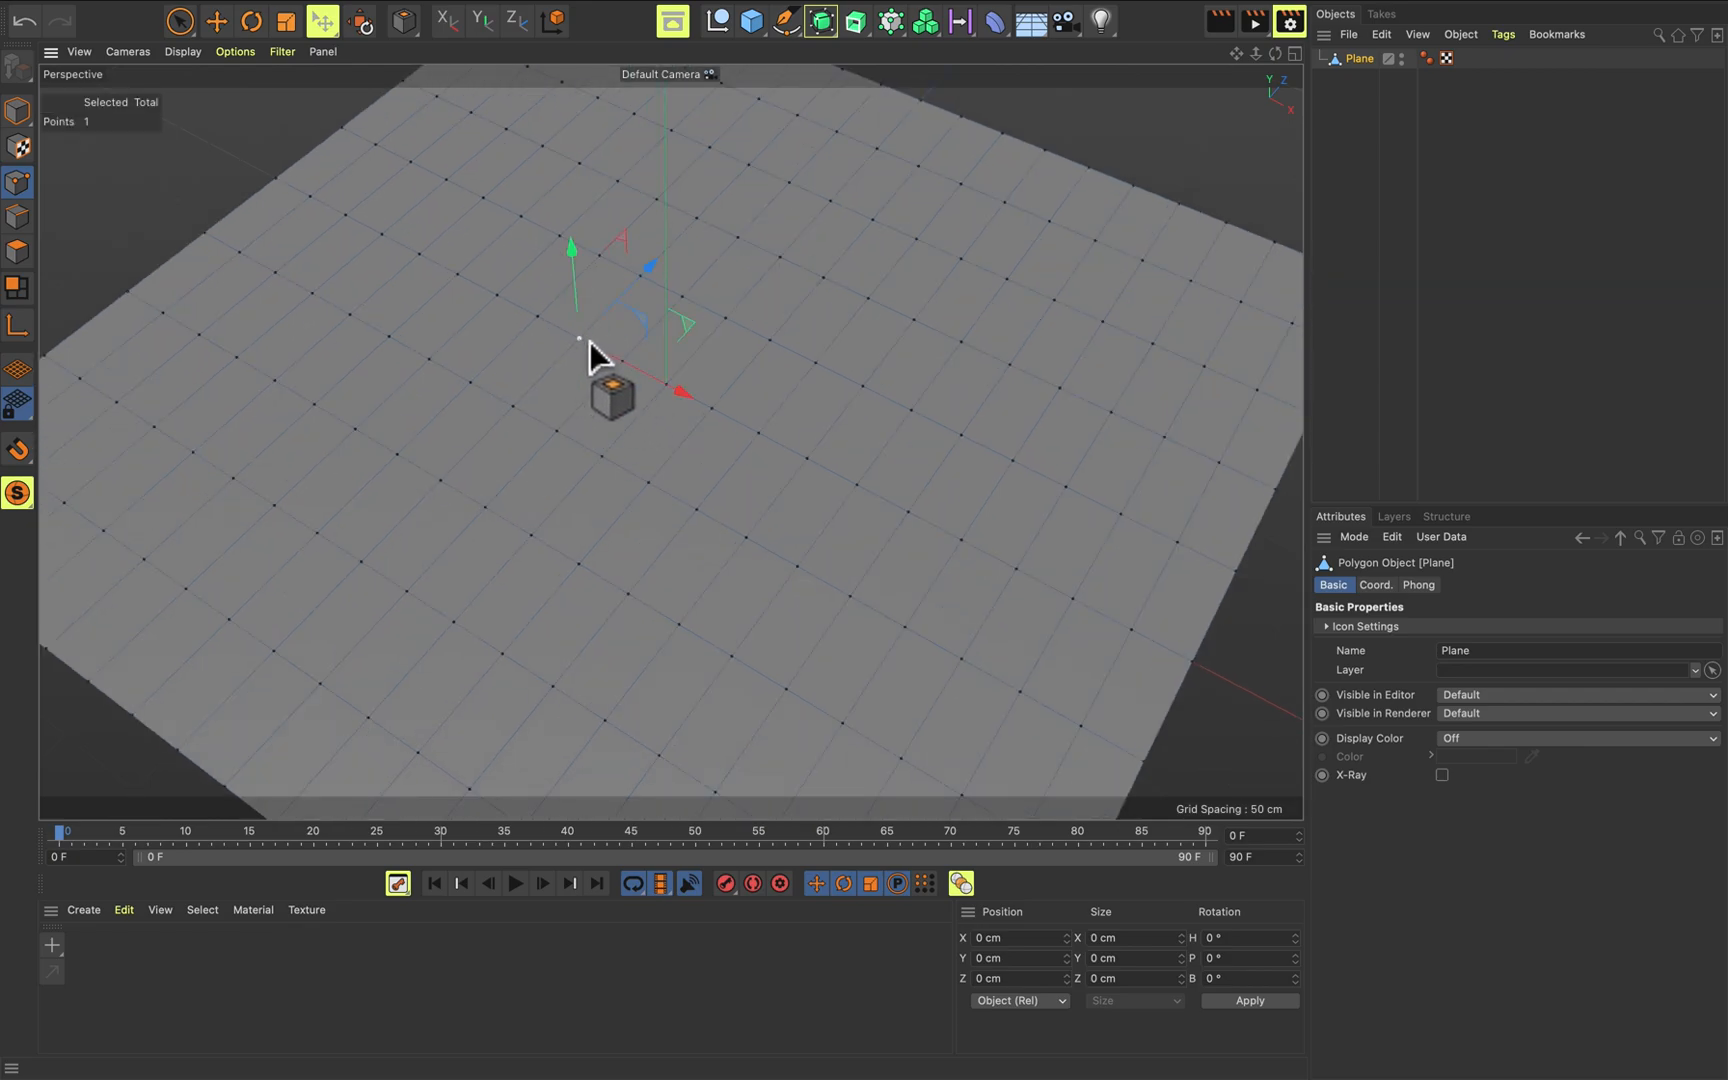
right_click(582, 288)
left_click(590, 298)
left_click(580, 339)
key("v")
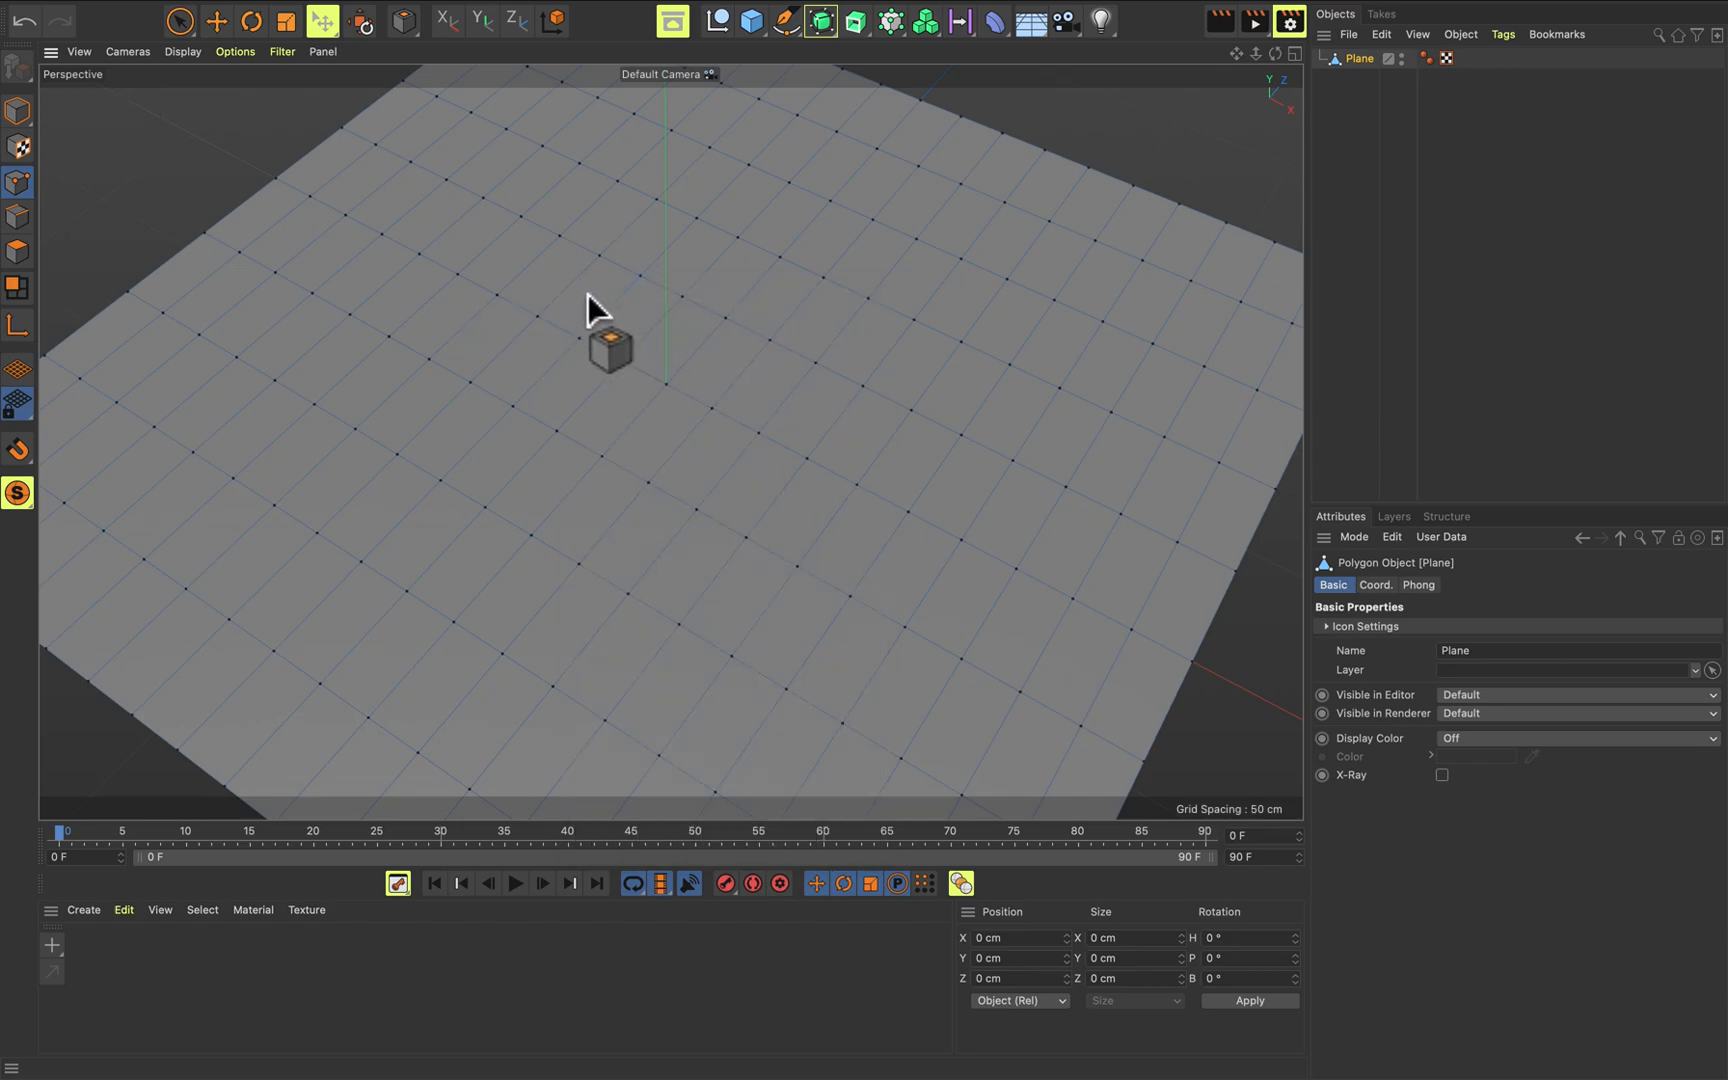
key("b")
key("v")
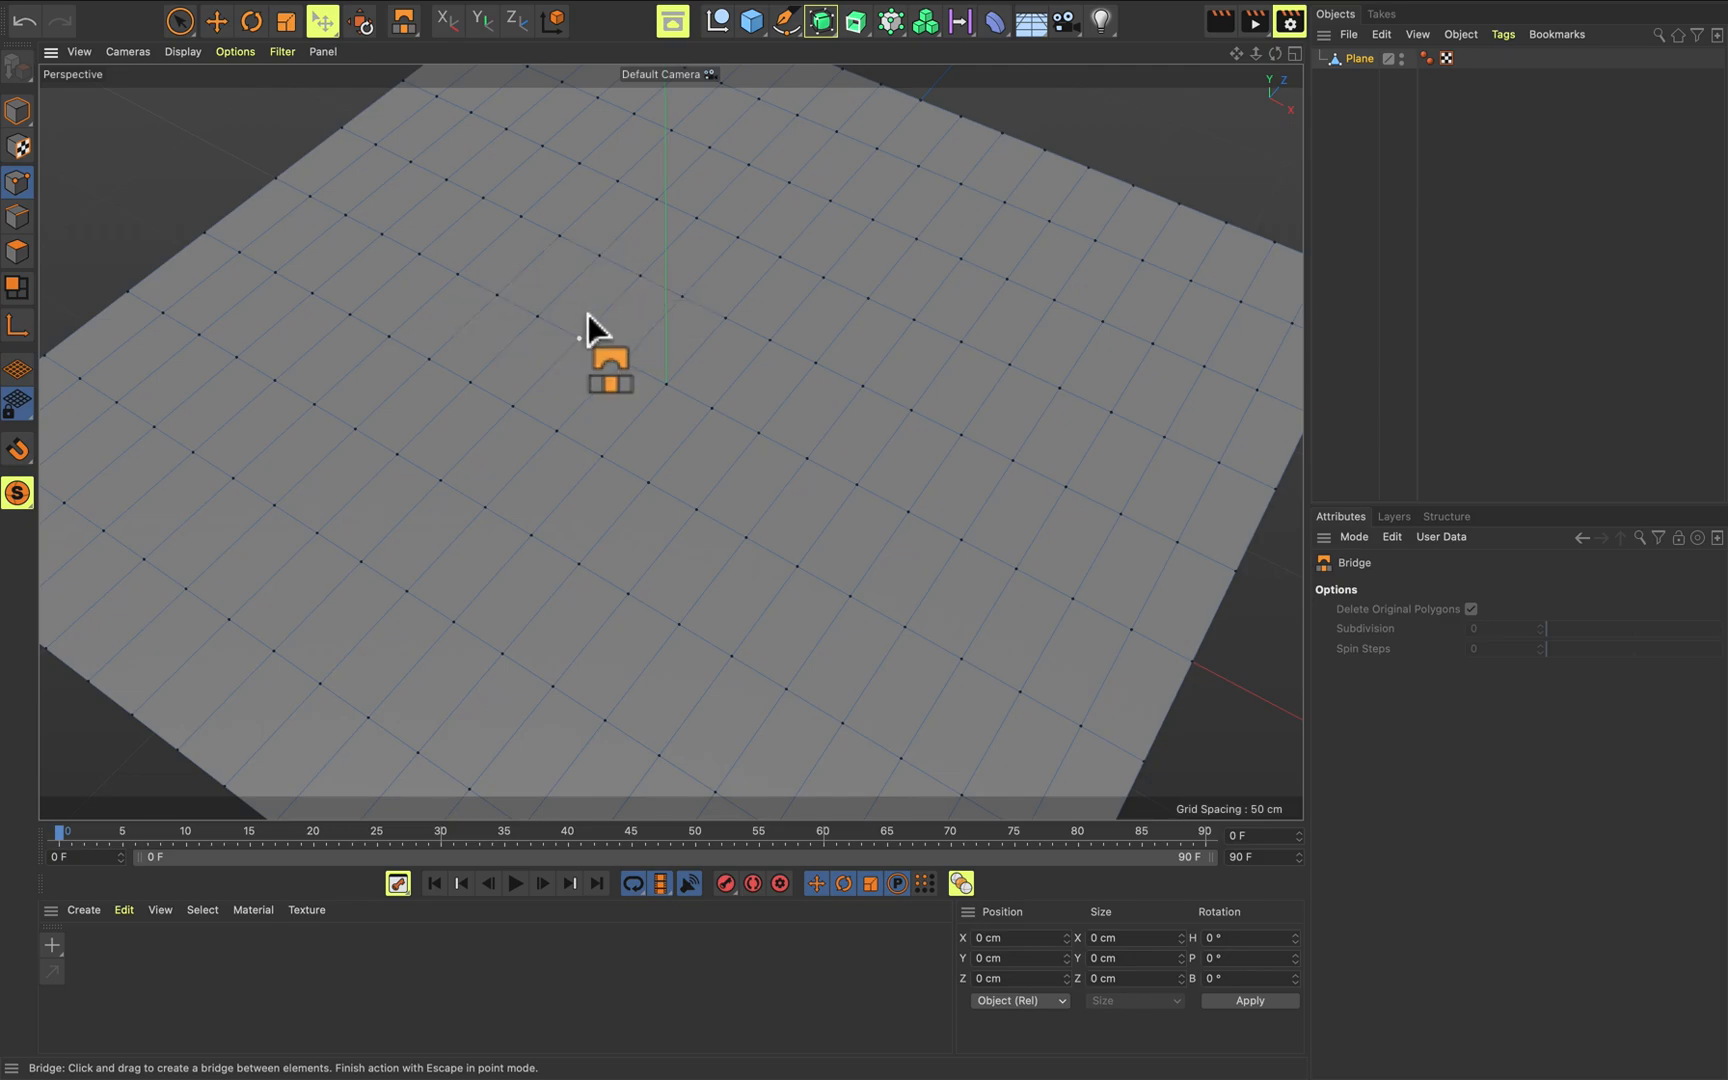
left_click_drag(581, 341, 497, 295)
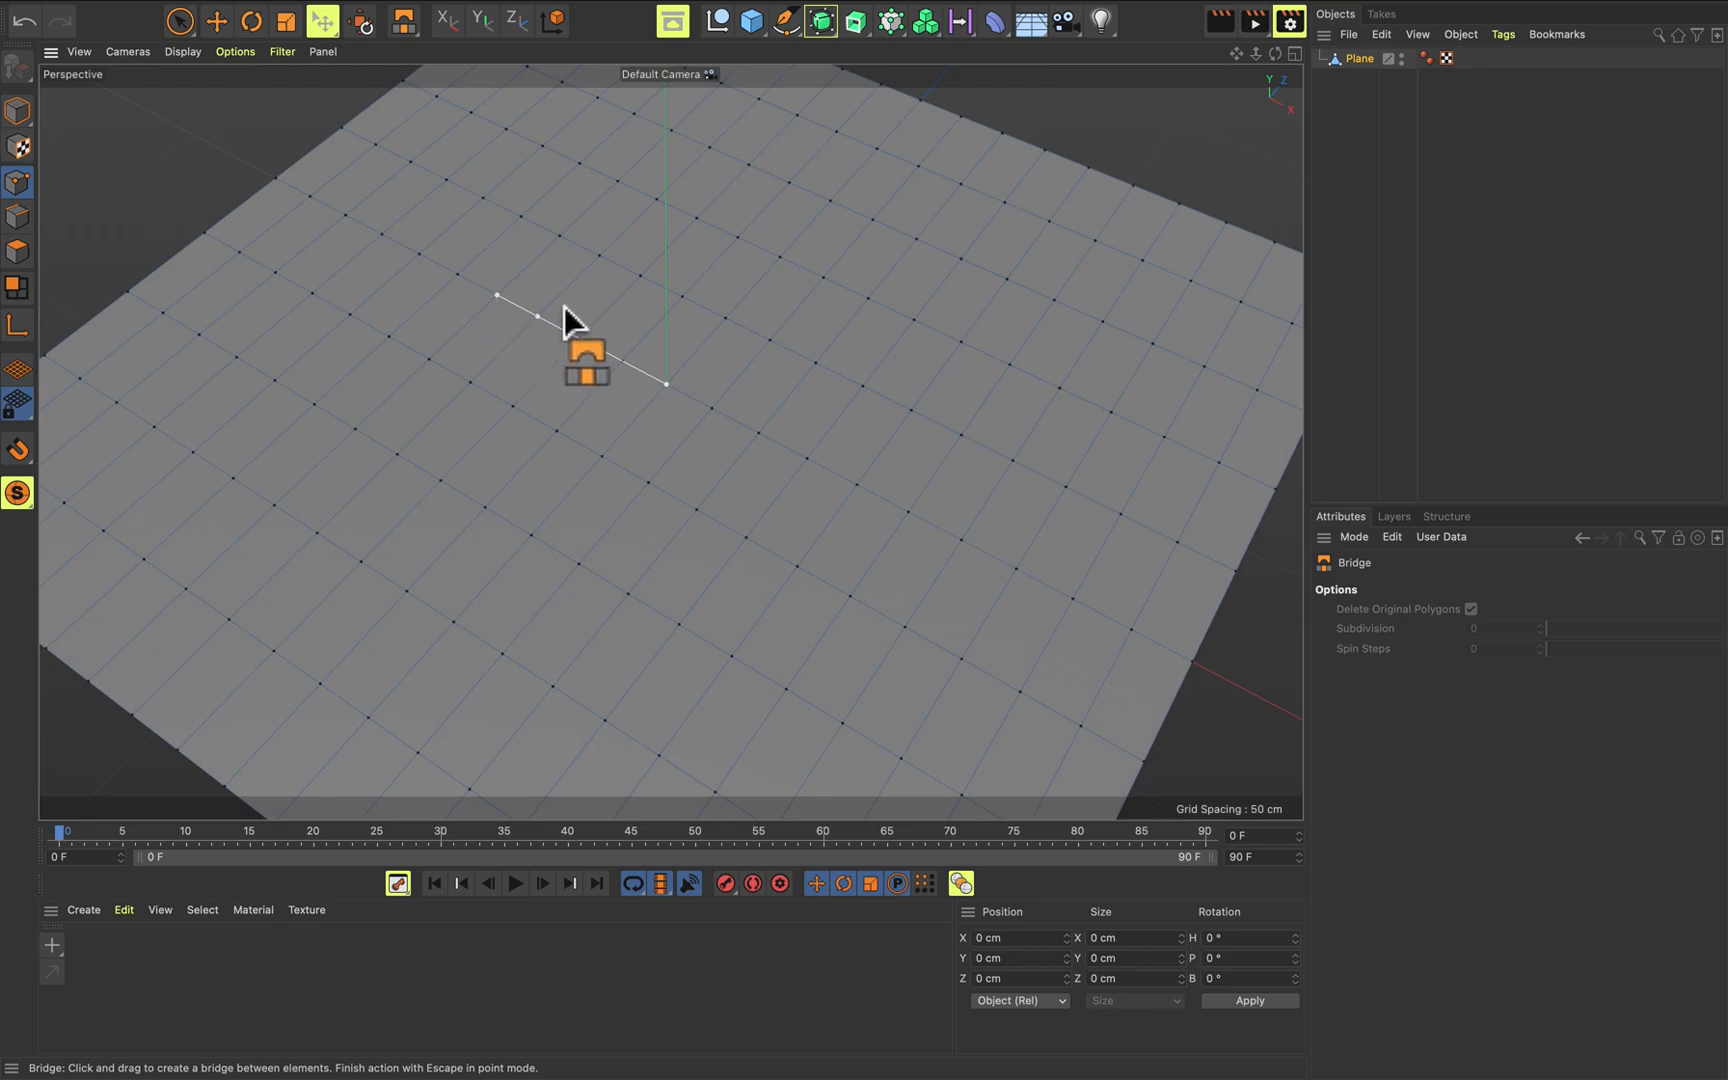
Pull a single point near the plane's centre upward with the Move tool into a peak about 33 cm high.
key("e")
left_click_drag(580, 340, 624, 202)
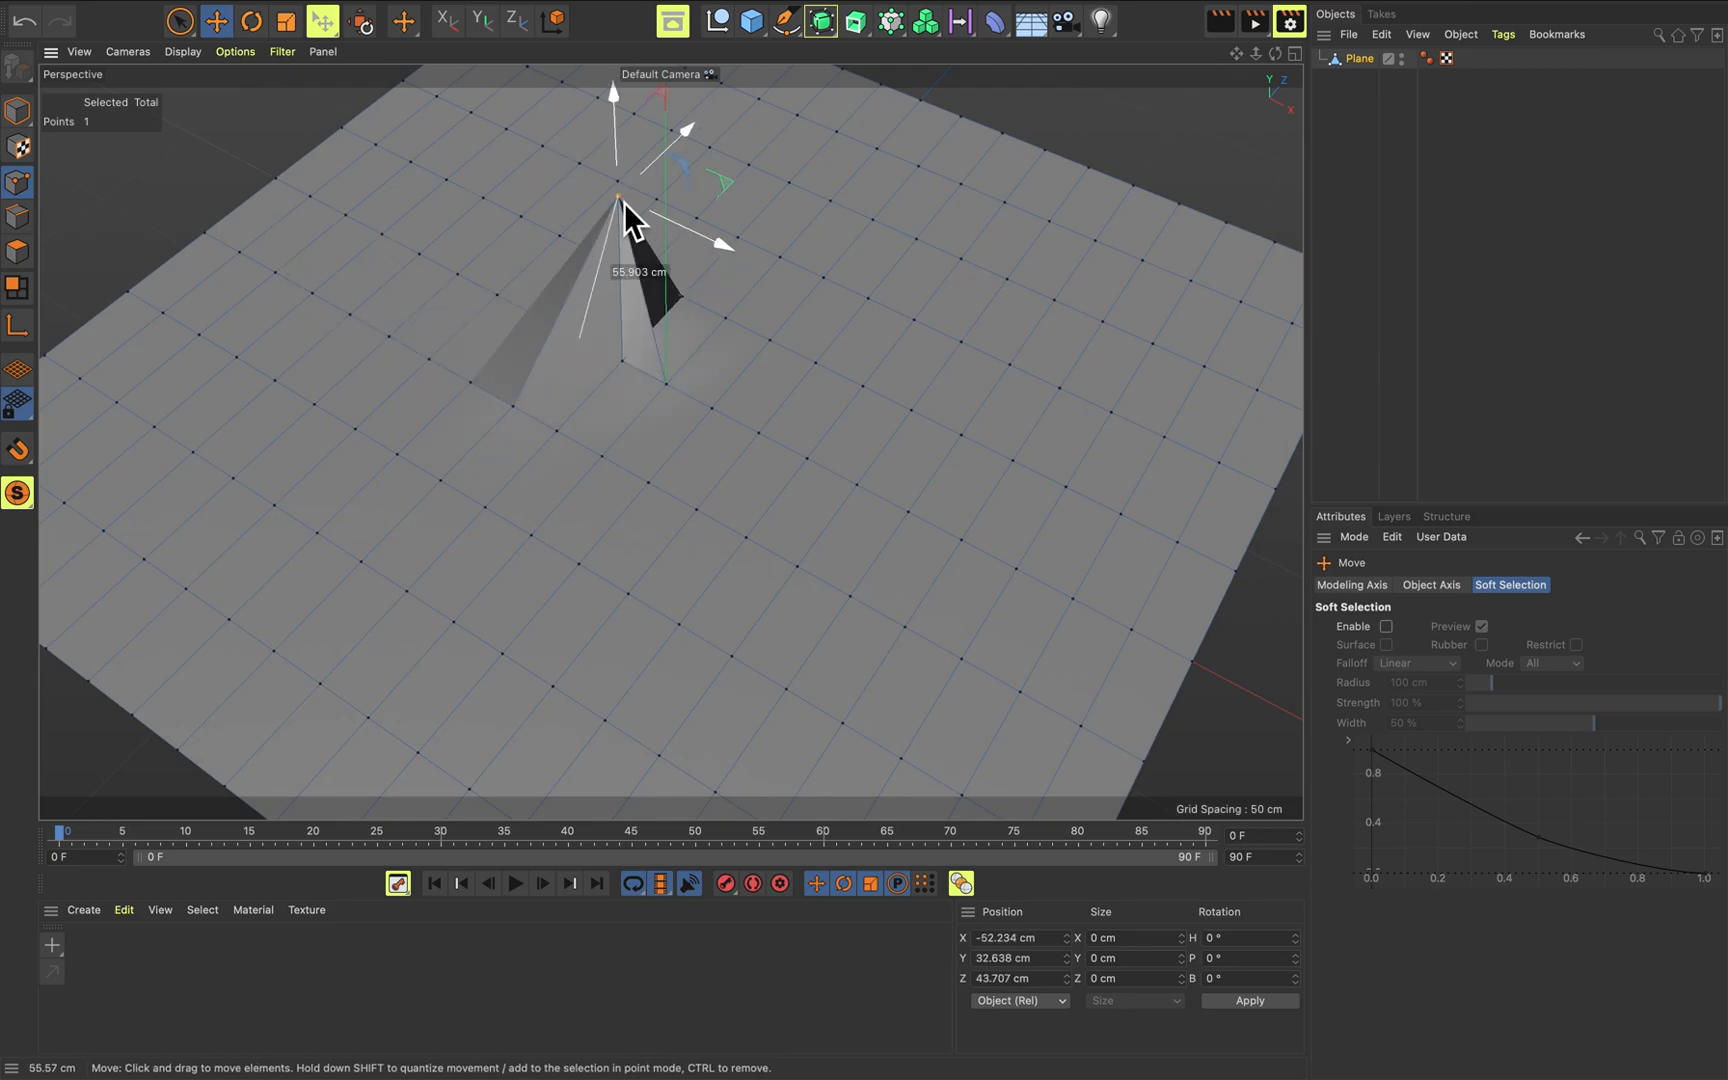
left_click(778, 378)
left_click_drag(774, 378, 711, 396, "alt")
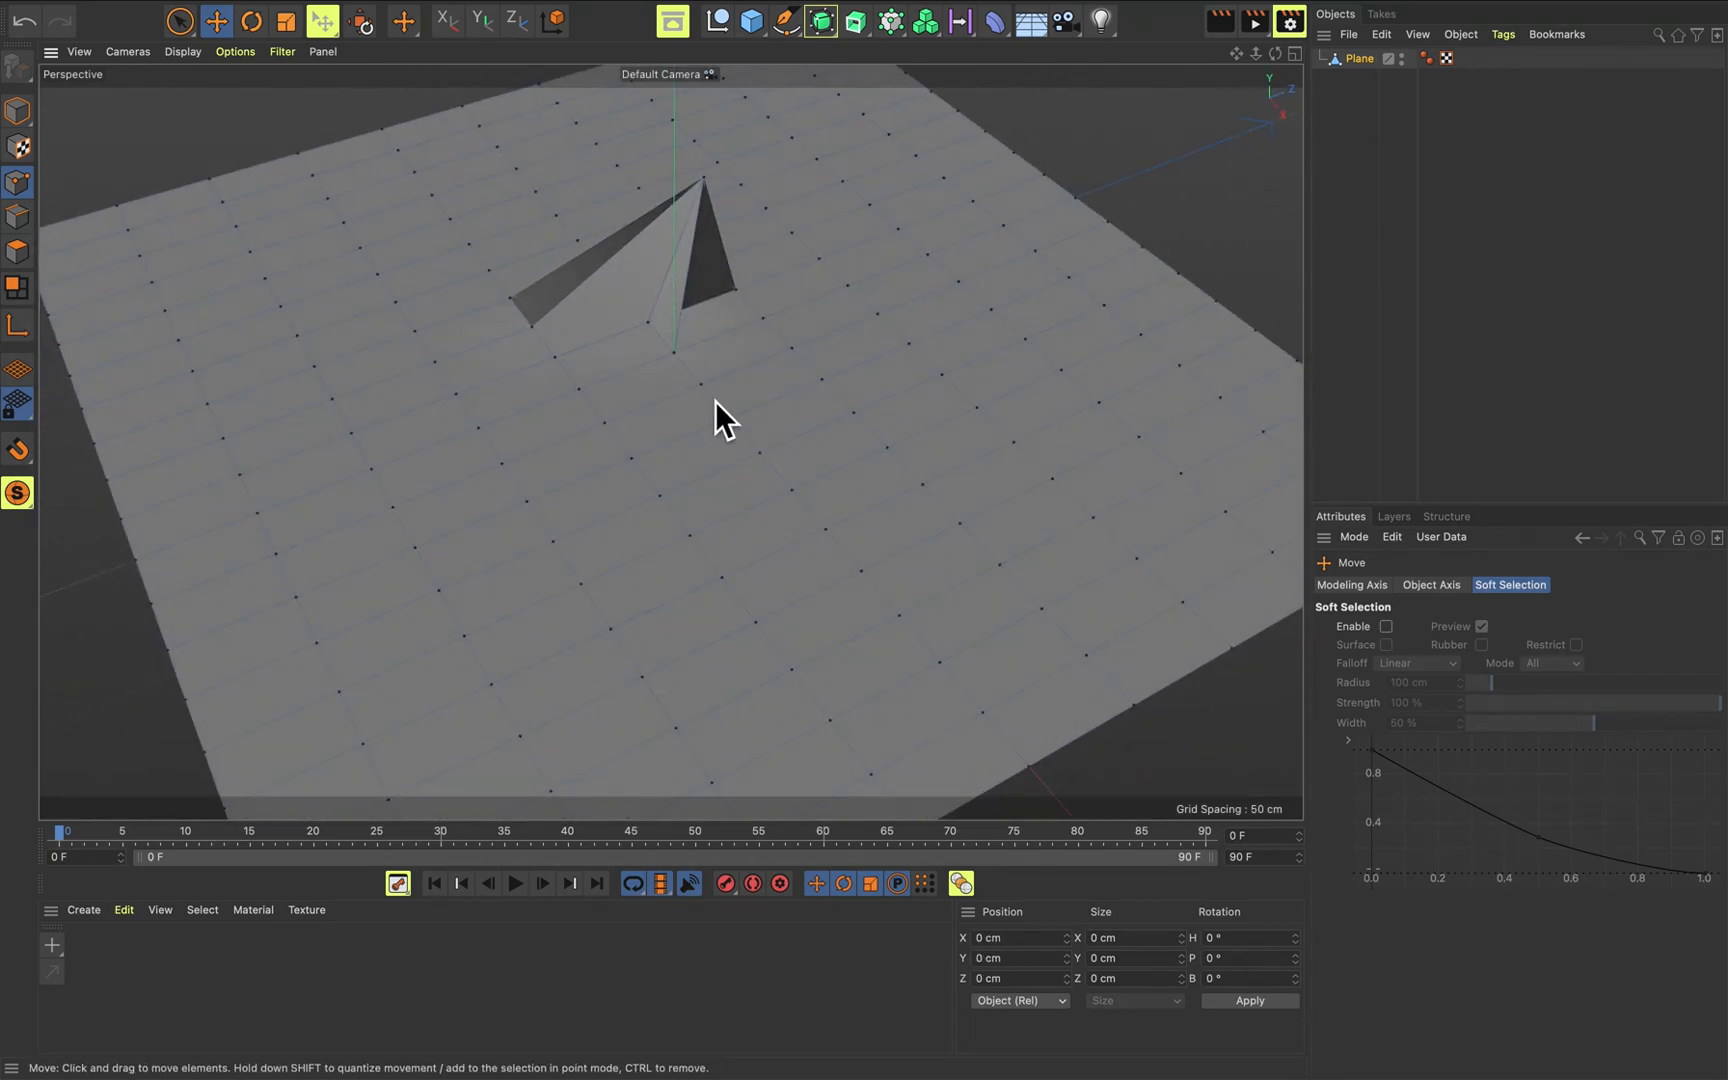
key("r")
left_click(722, 408)
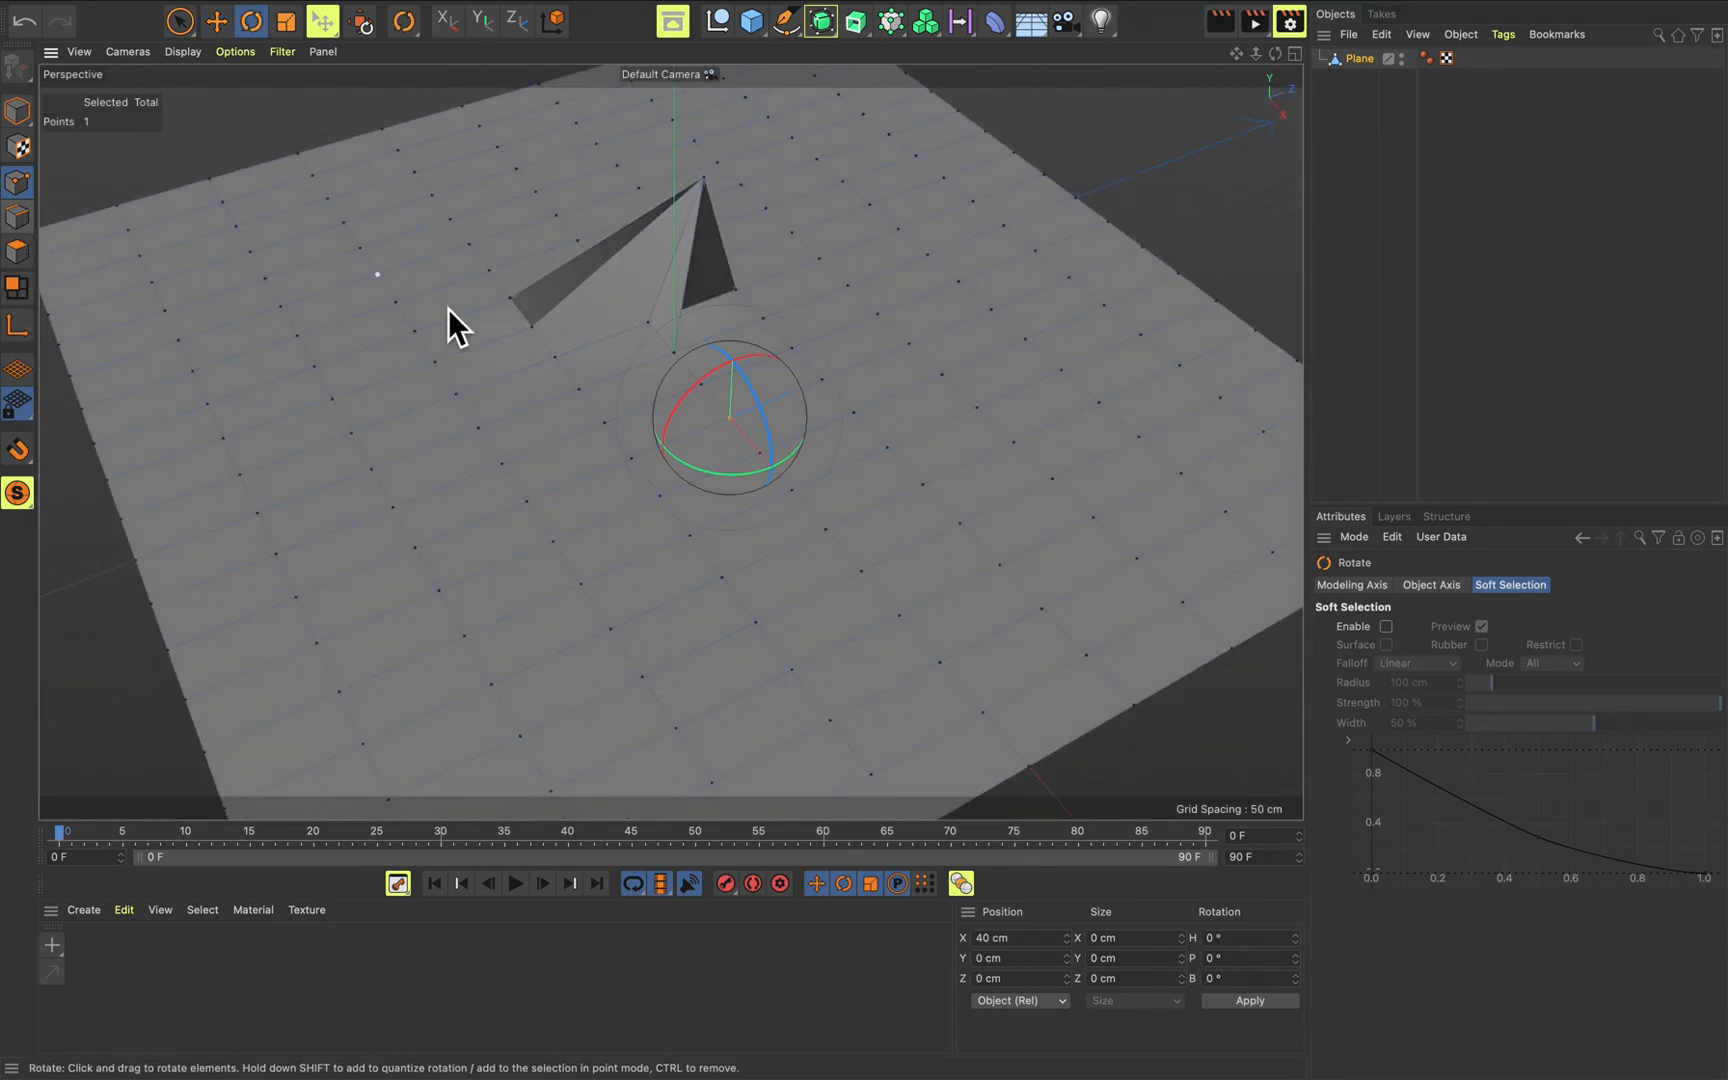
Switch to edge mode and move edges beside the peak out of the plane's surface, raising one about 13 cm.
left_click(17, 216)
key("e")
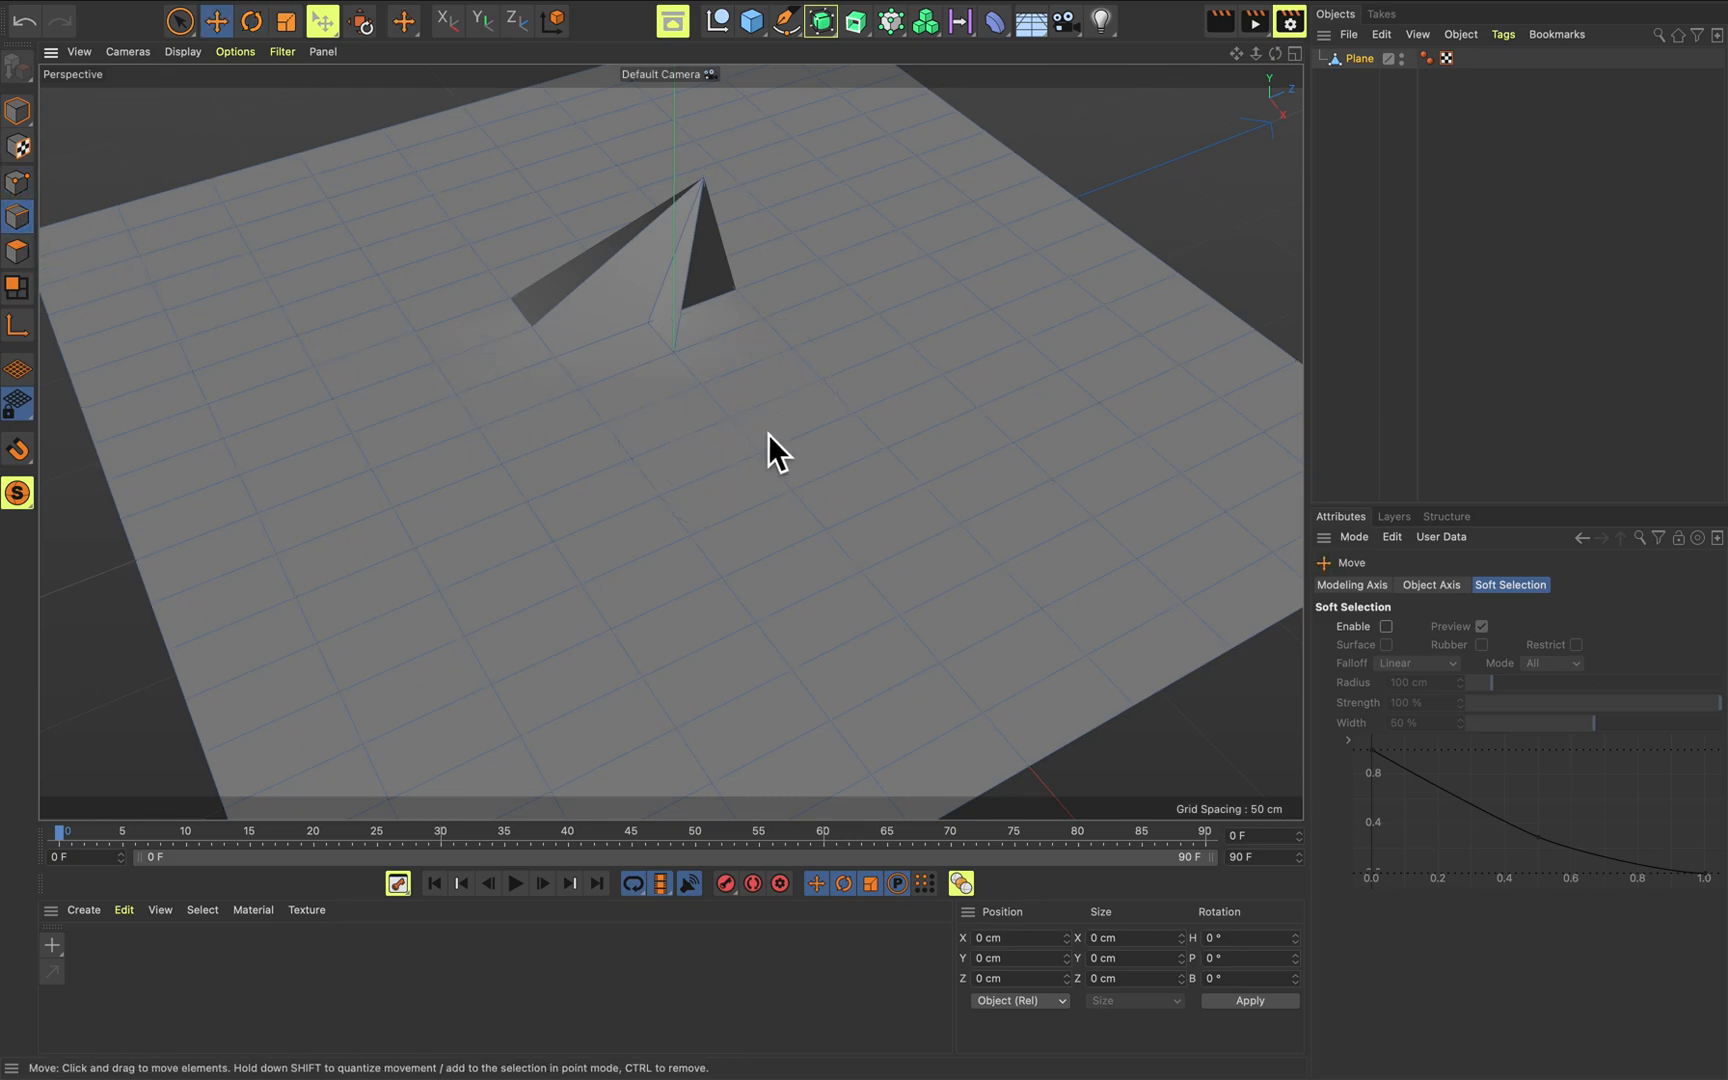
left_click(760, 443)
left_click_drag(757, 356, 986, 377)
scroll(812, 565, "up", 5)
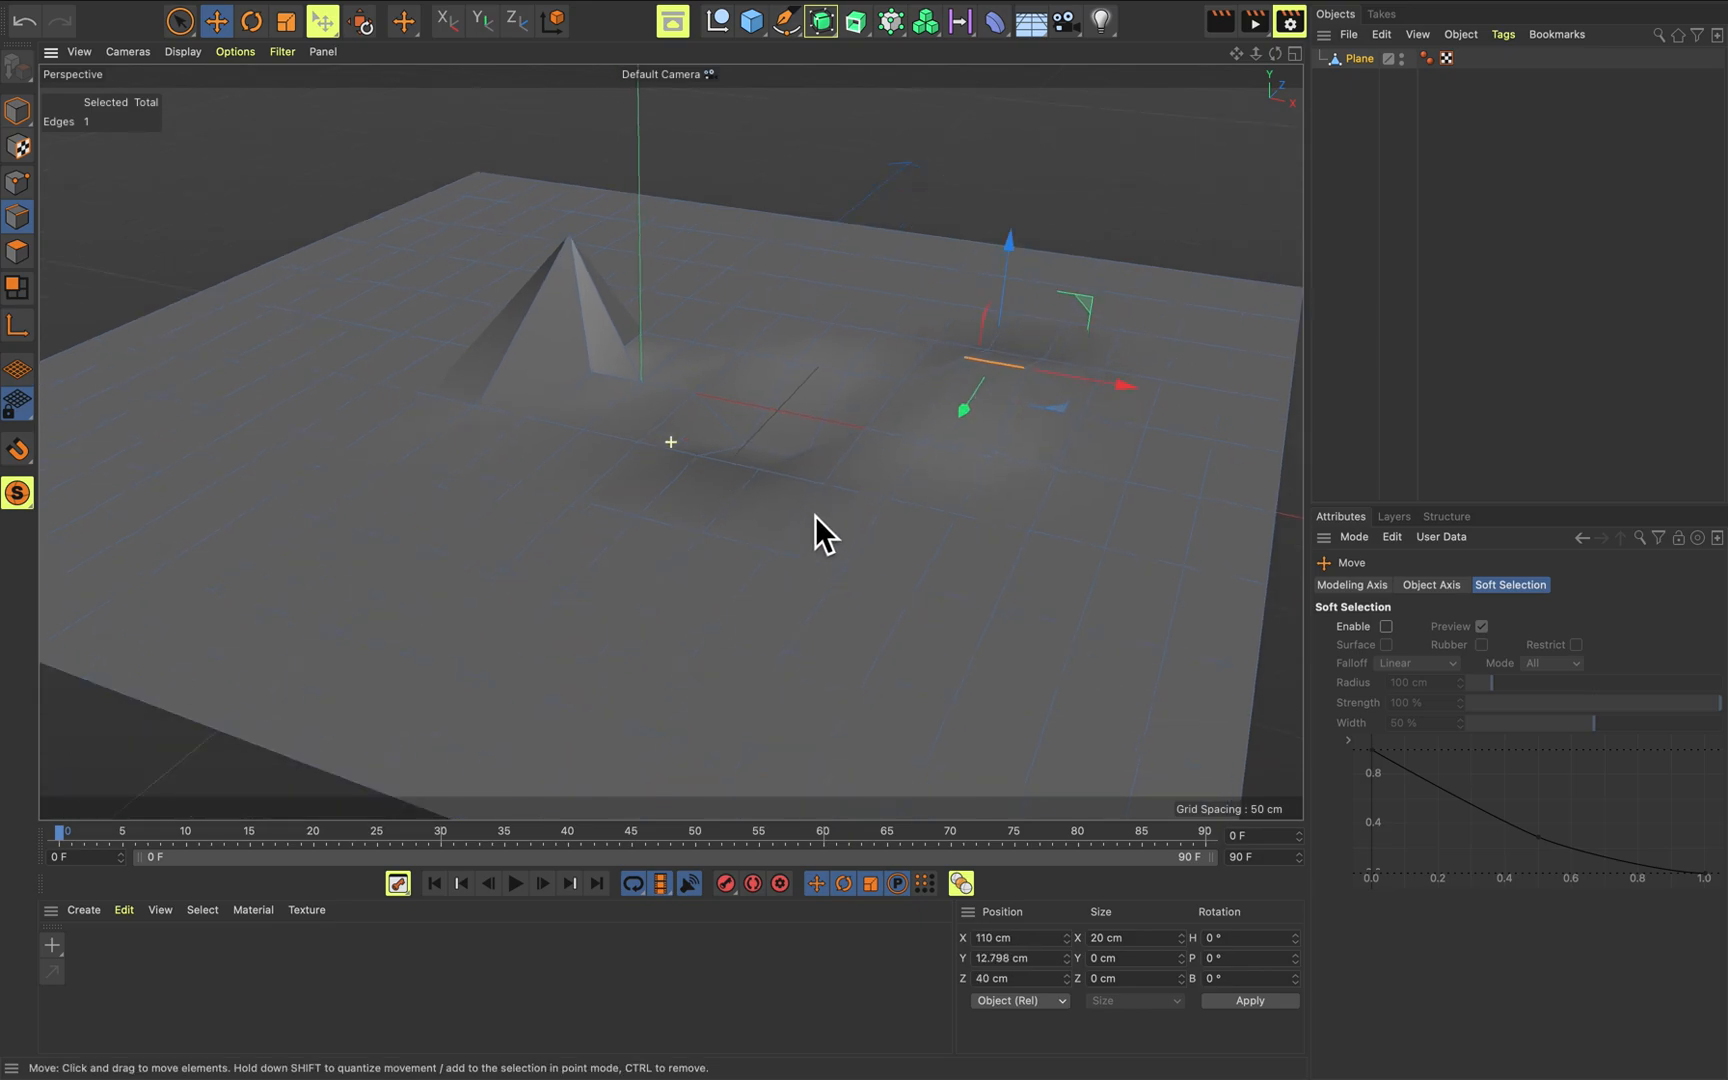
left_click_drag(875, 599, 855, 480, "alt")
scroll(968, 418, "down", 5)
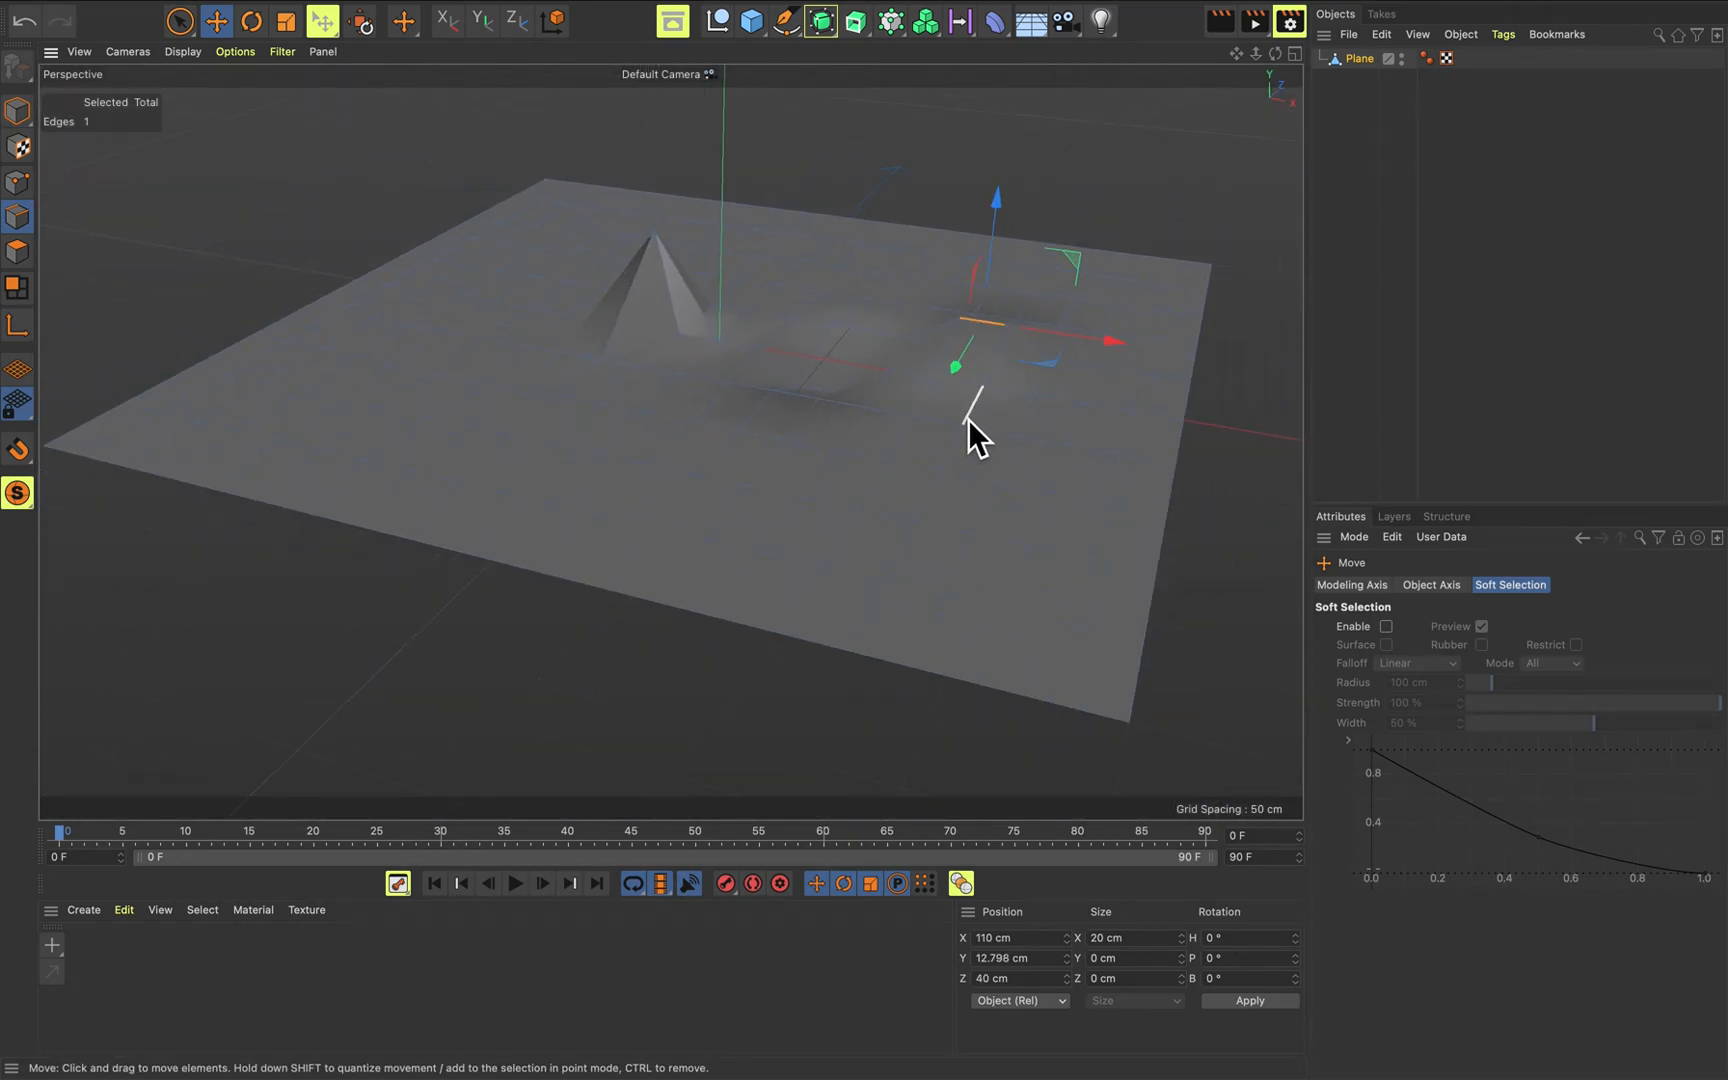
scroll(981, 421, "up", 2)
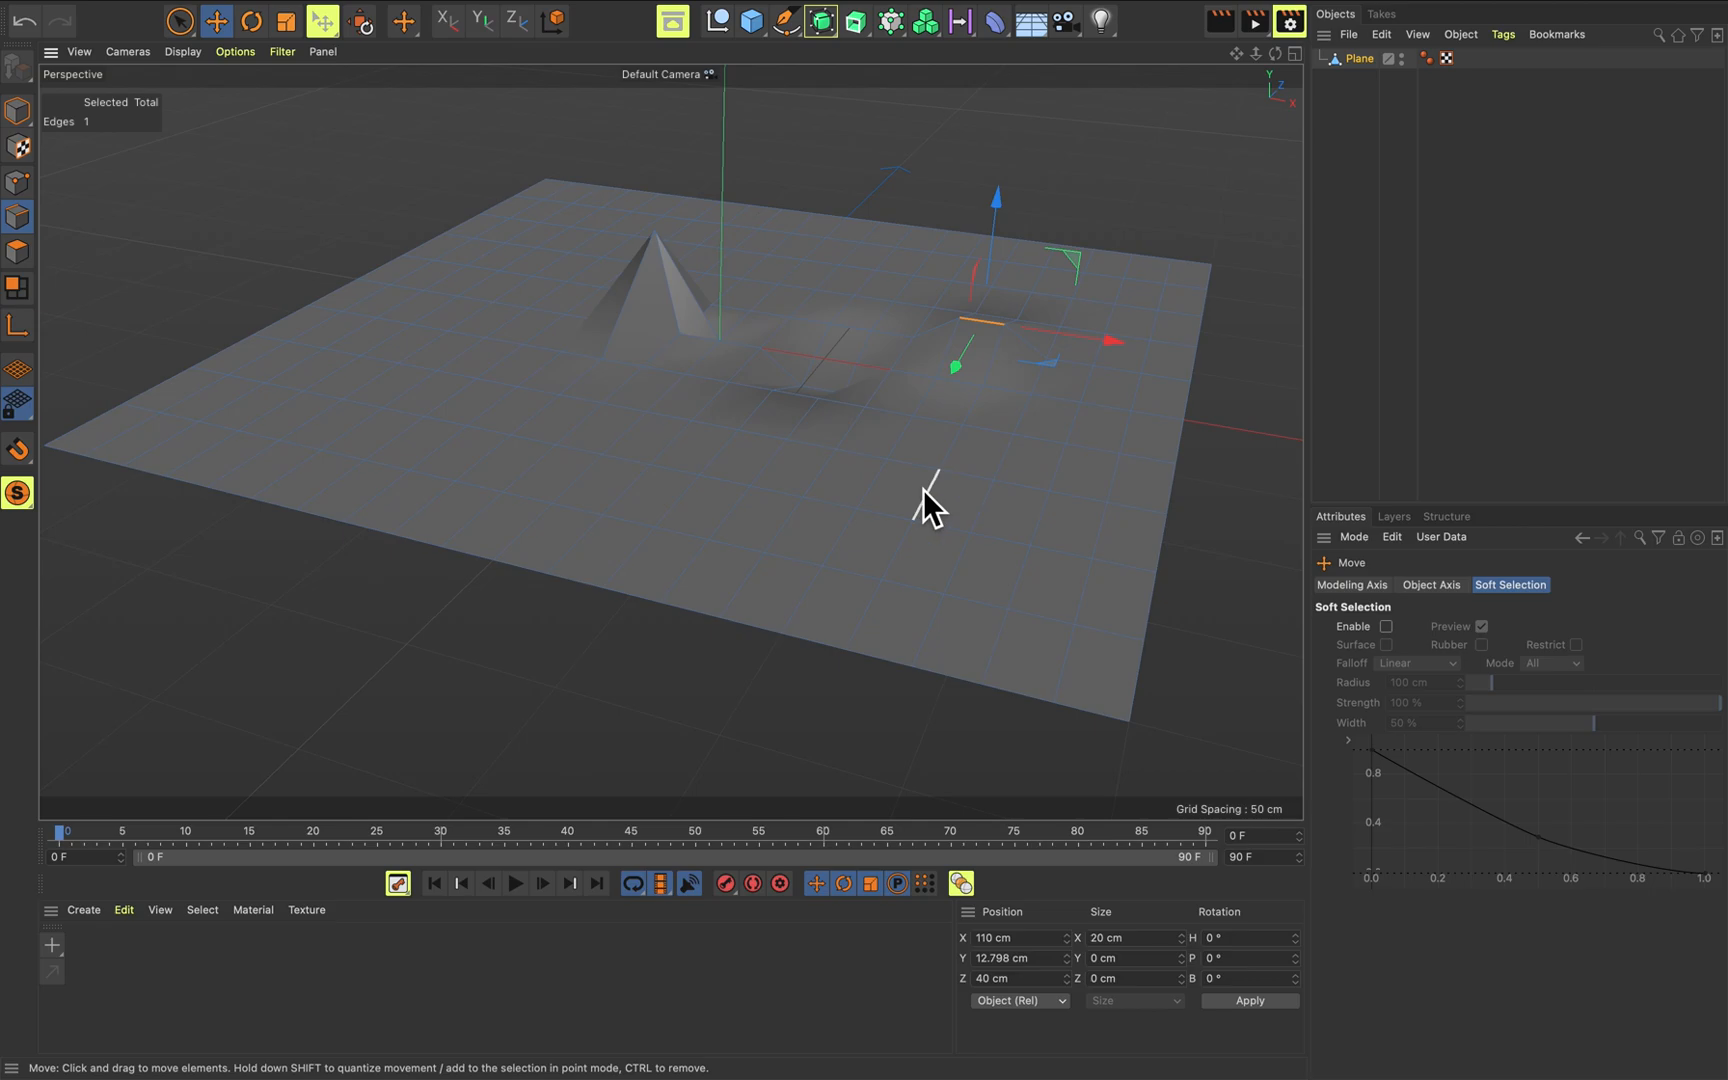
Return to model mode and rotate the whole plane upright to a pitch of about 91°.
left_click(18, 112)
key("r")
left_click_drag(716, 298, 1373, 165)
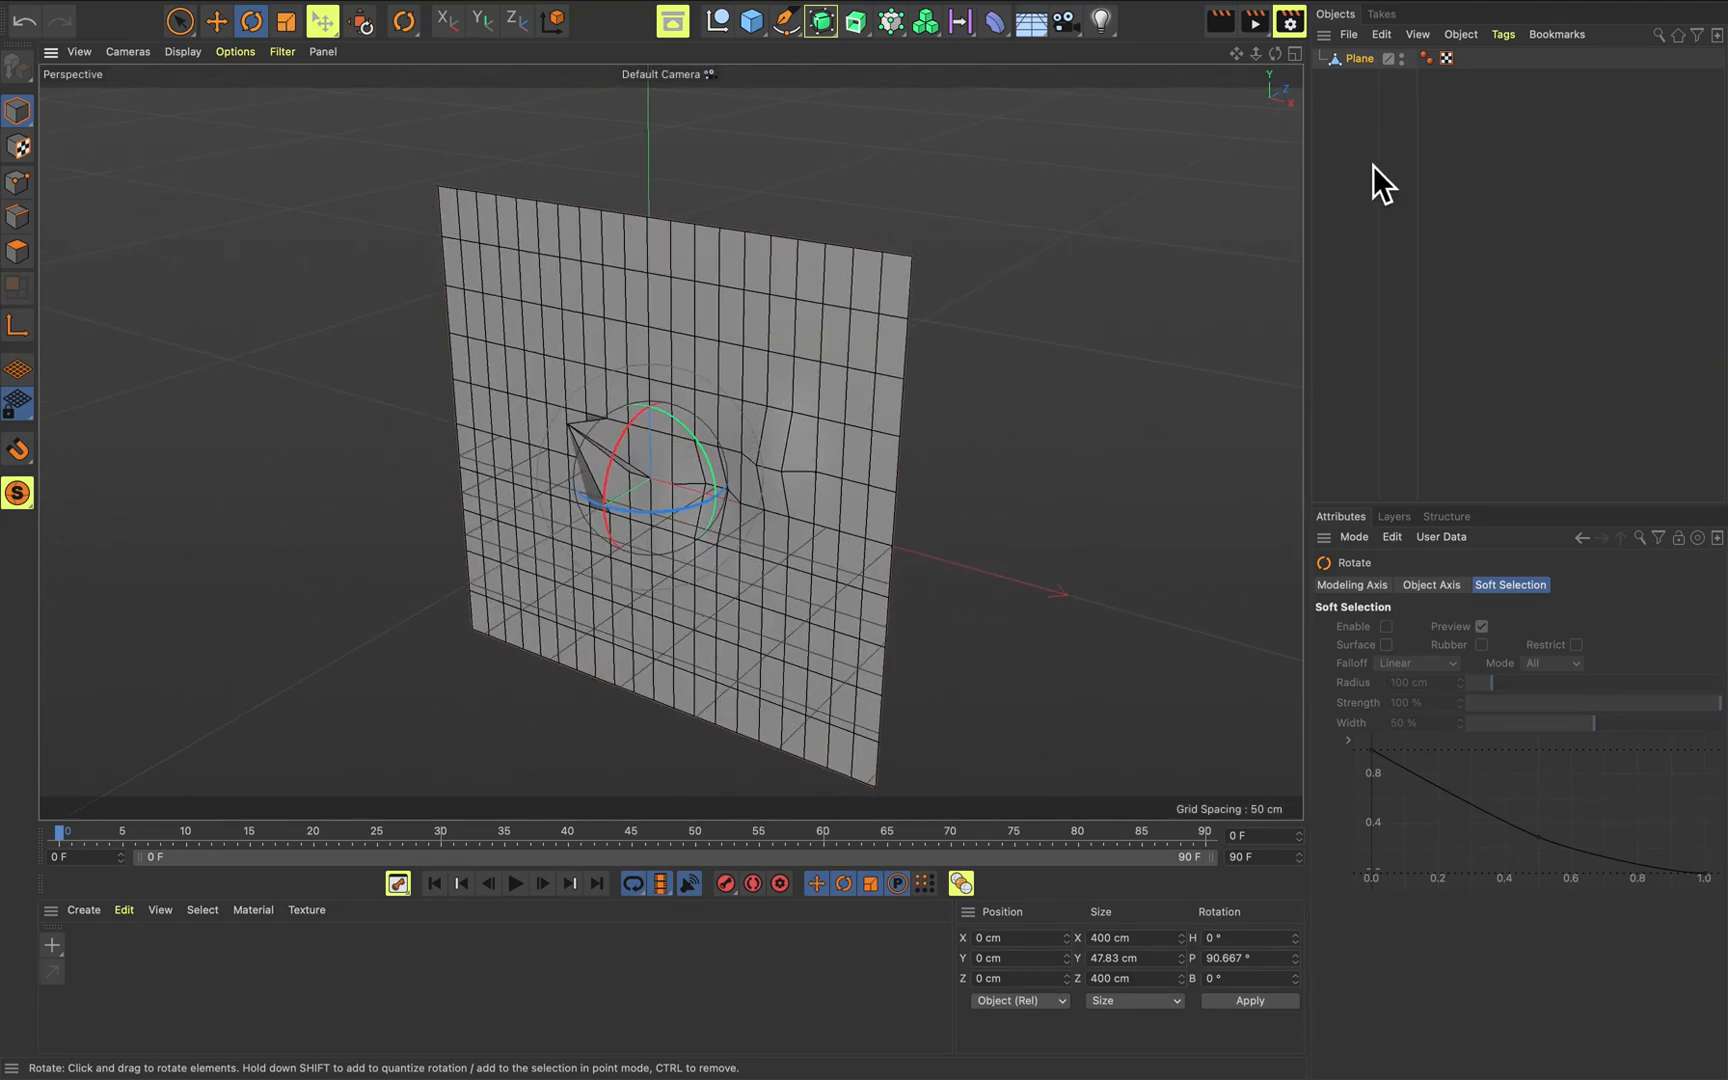
Delete the plane and add a parametric platonic object, framing it in the view.
left_click(1365, 66)
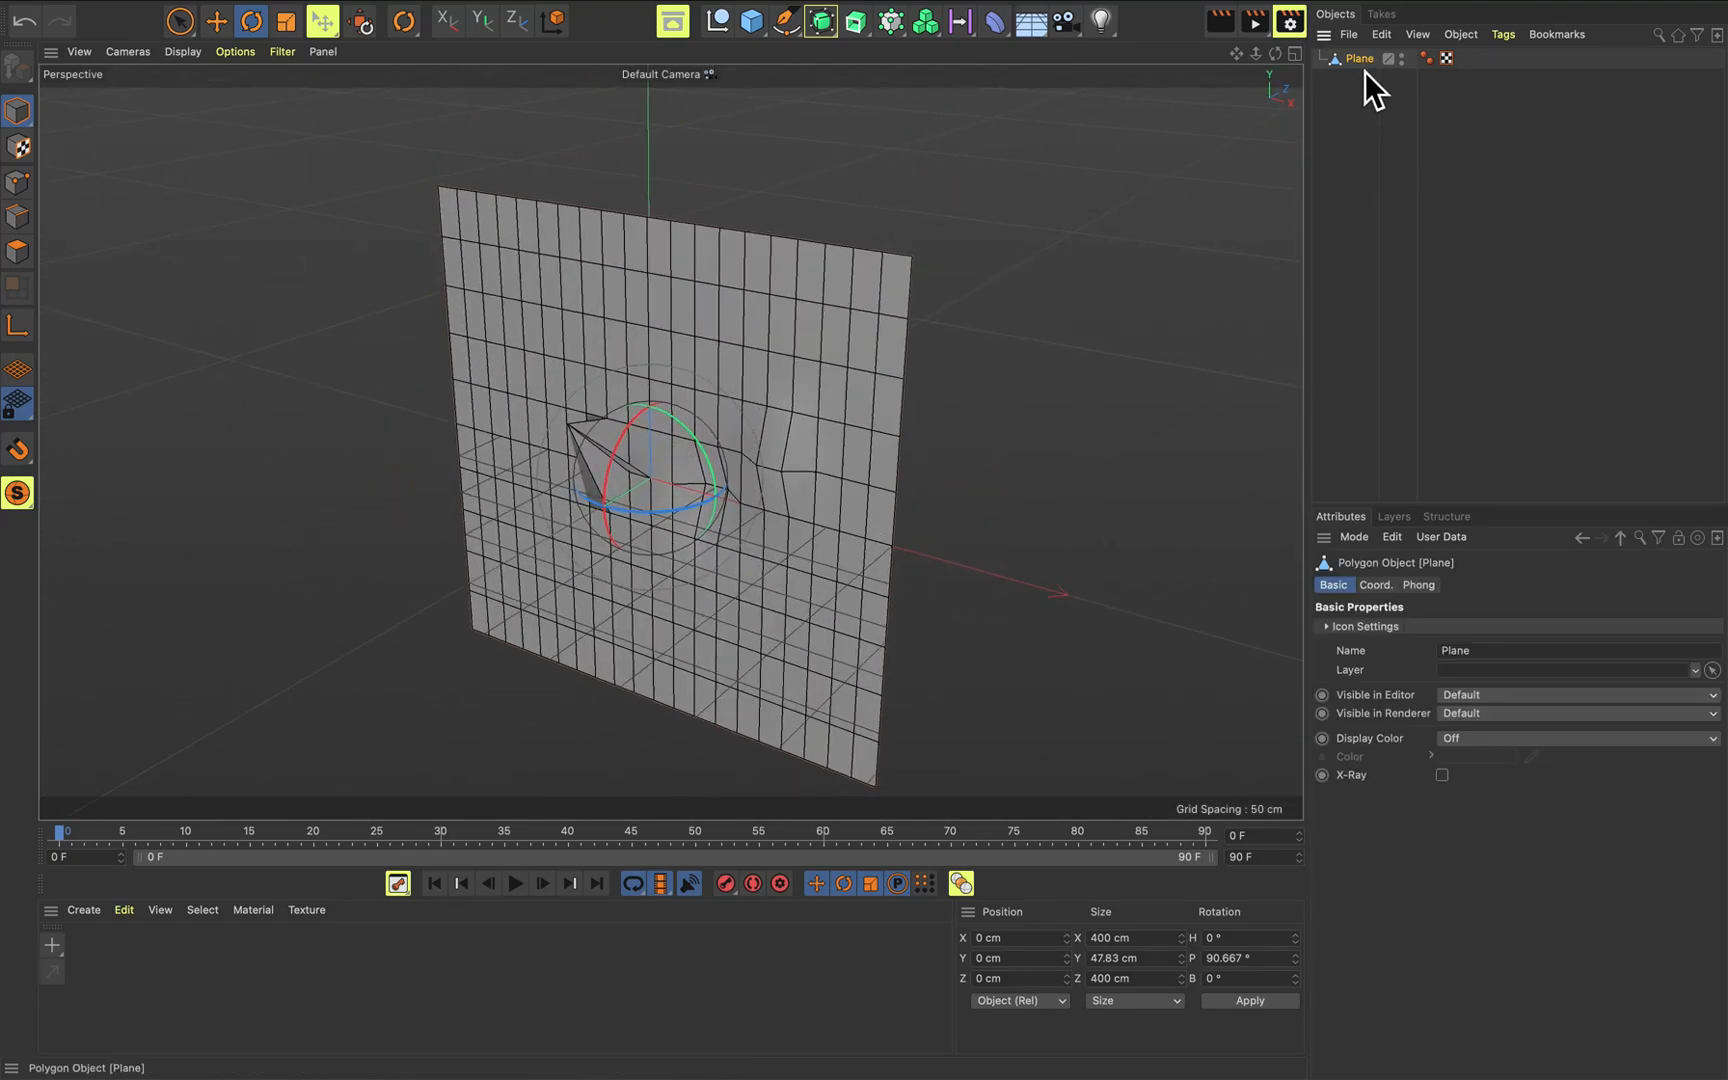
key("Delete")
left_click(761, 32)
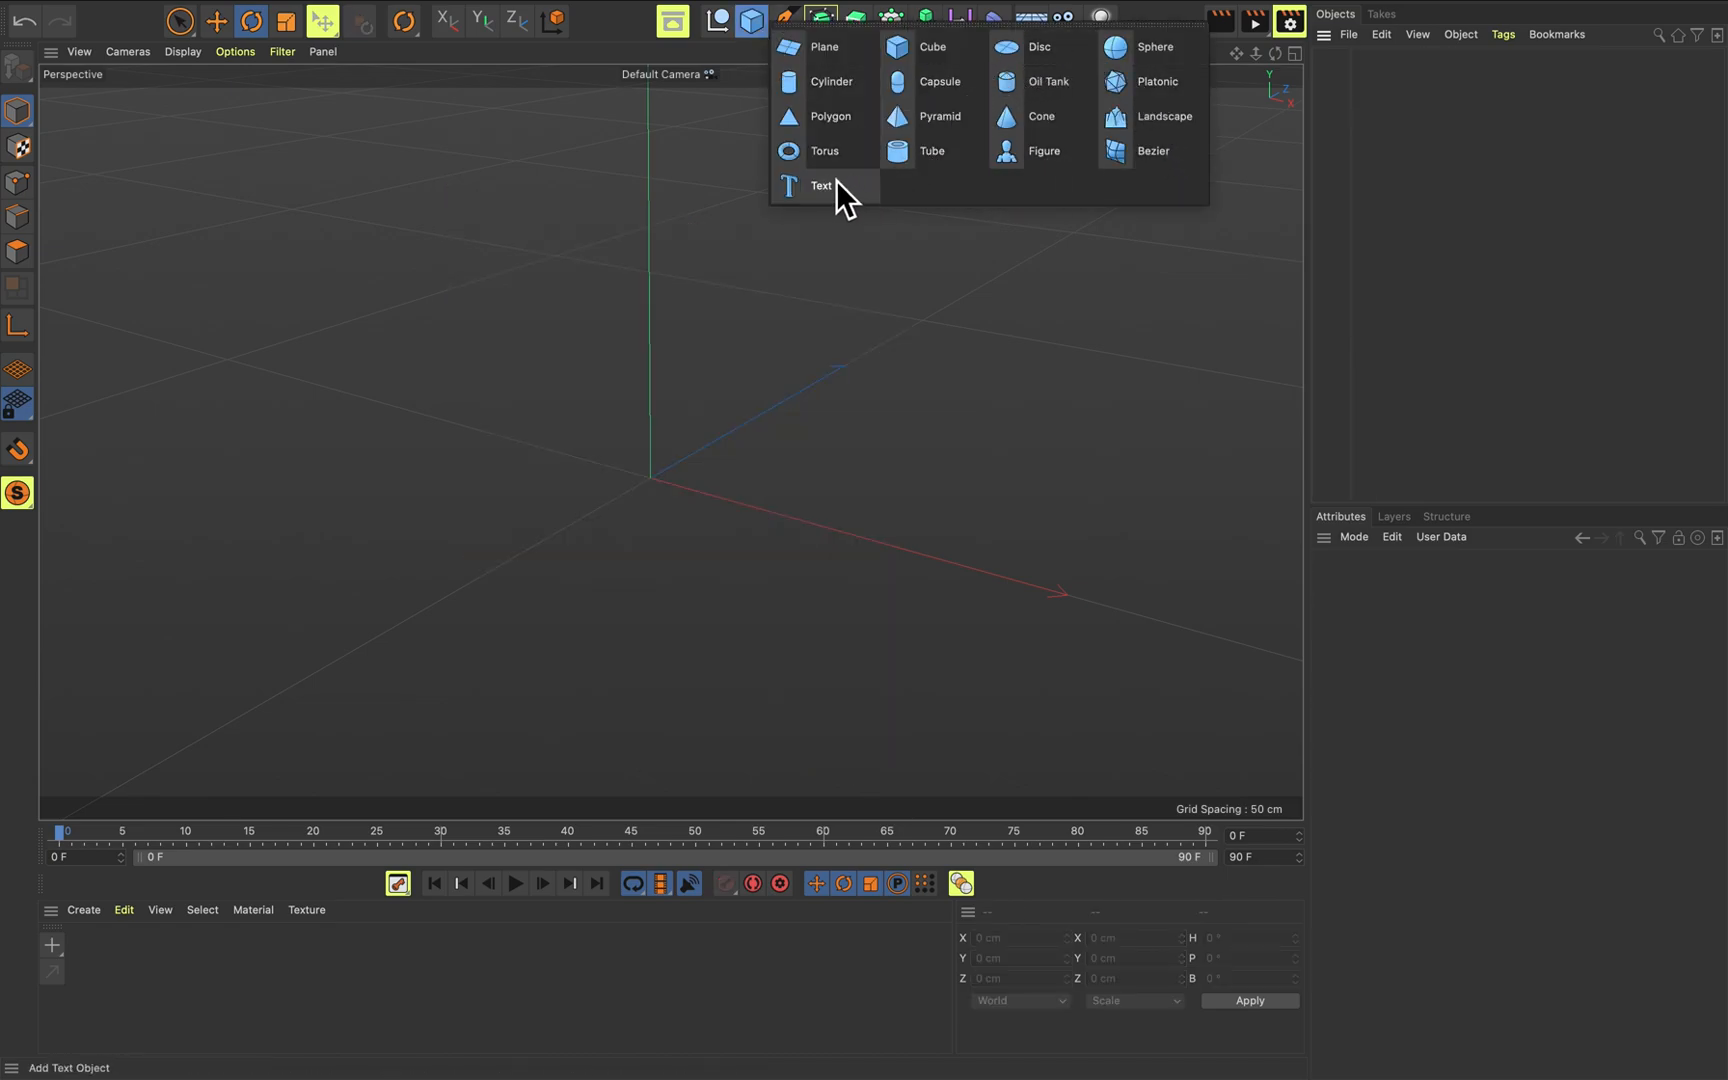
left_click(1157, 81)
scroll(576, 493, "up", 3)
scroll(832, 432, "up", 3)
scroll(767, 427, "down", 2)
middle_click_drag(750, 421, 927, 334, "alt")
mouse_move(927, 334)
left_mouse_down("alt")
mouse_move(900, 385)
mouse_move(819, 306)
mouse_move(923, 330)
left_mouse_up("alt")
Set the platonic's radius to 111 cm and its segments to 4, and inspect its faces from below.
left_click_drag(1467, 629, 1467, 640)
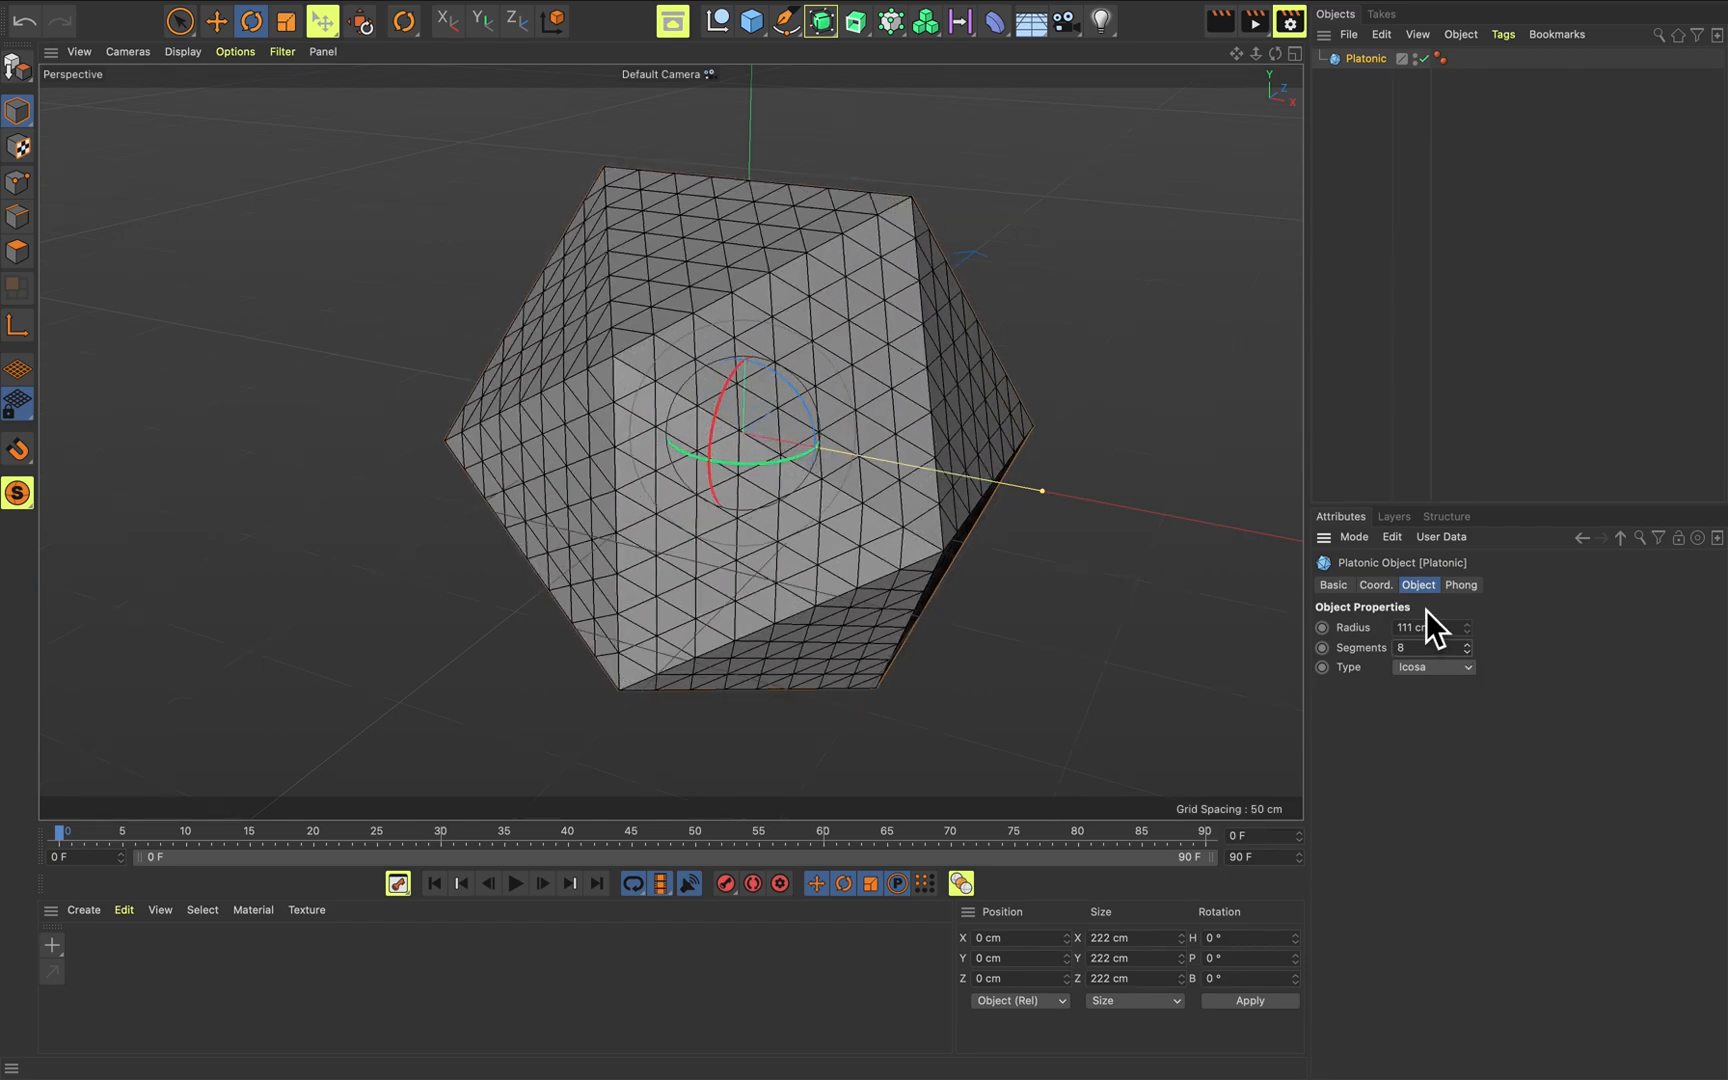
left_click_drag(1467, 647, 1467, 658)
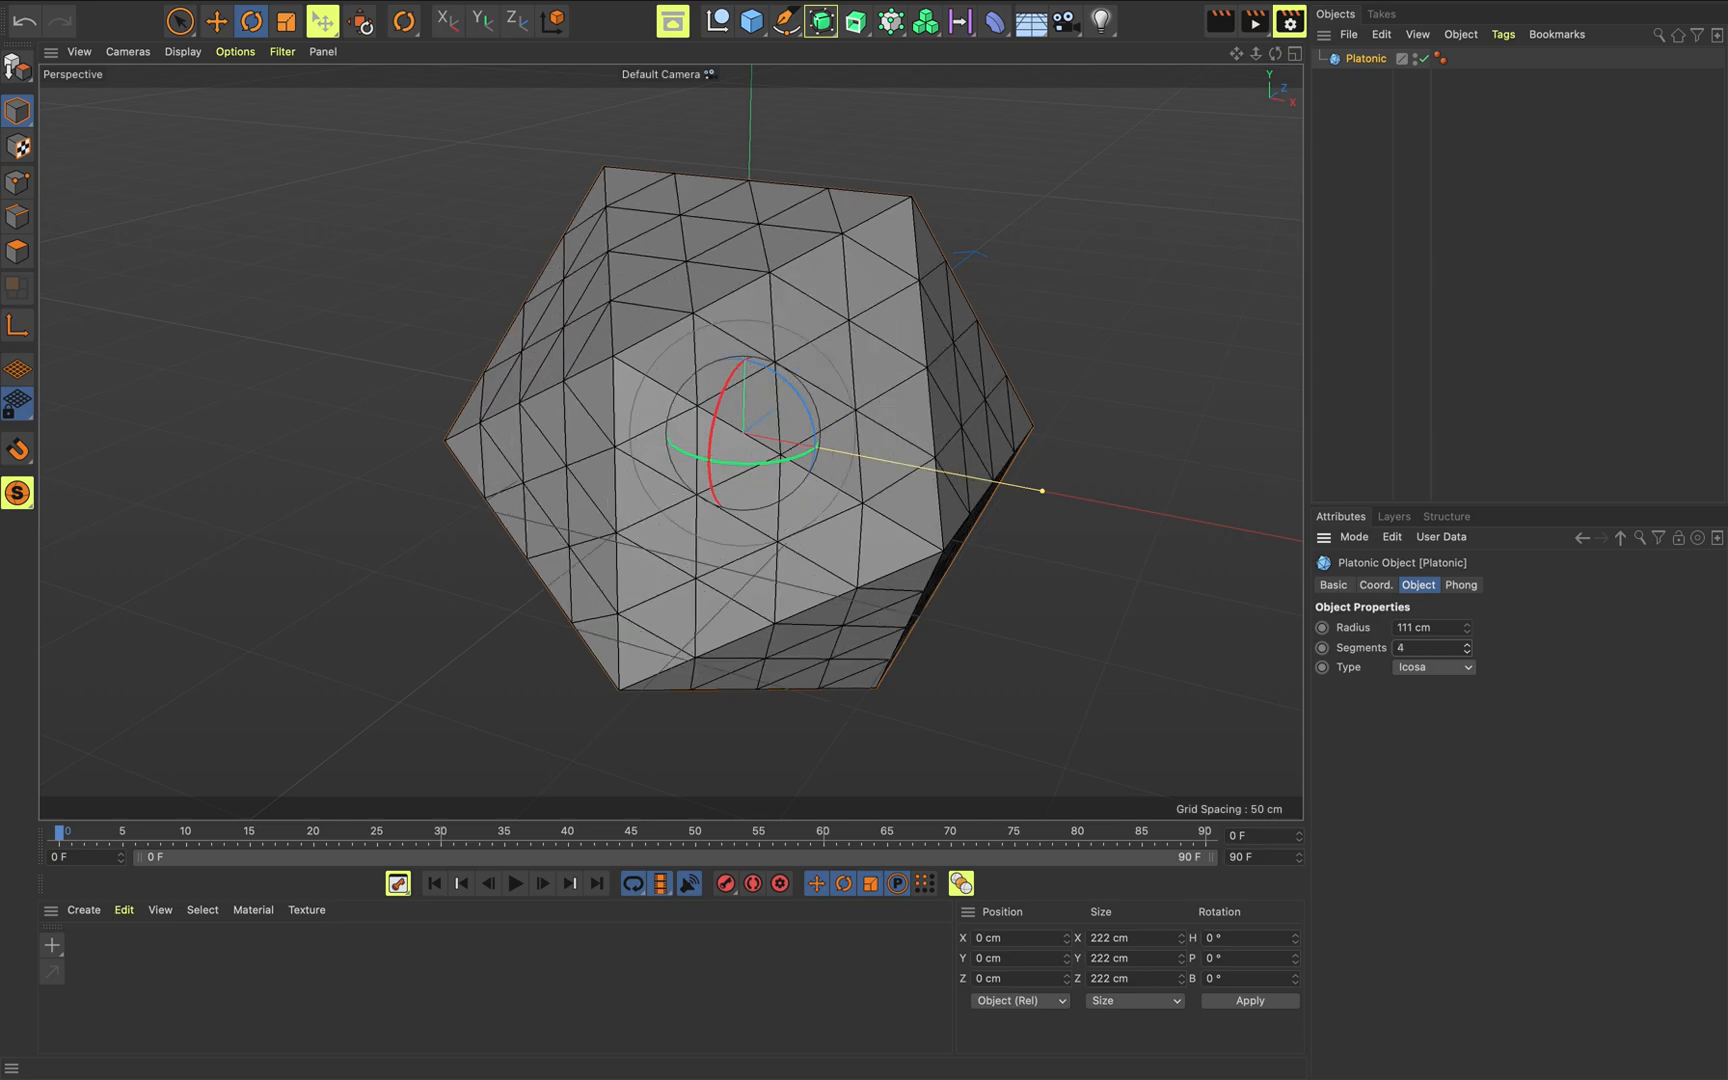
left_click_drag(891, 521, 697, 402, "alt")
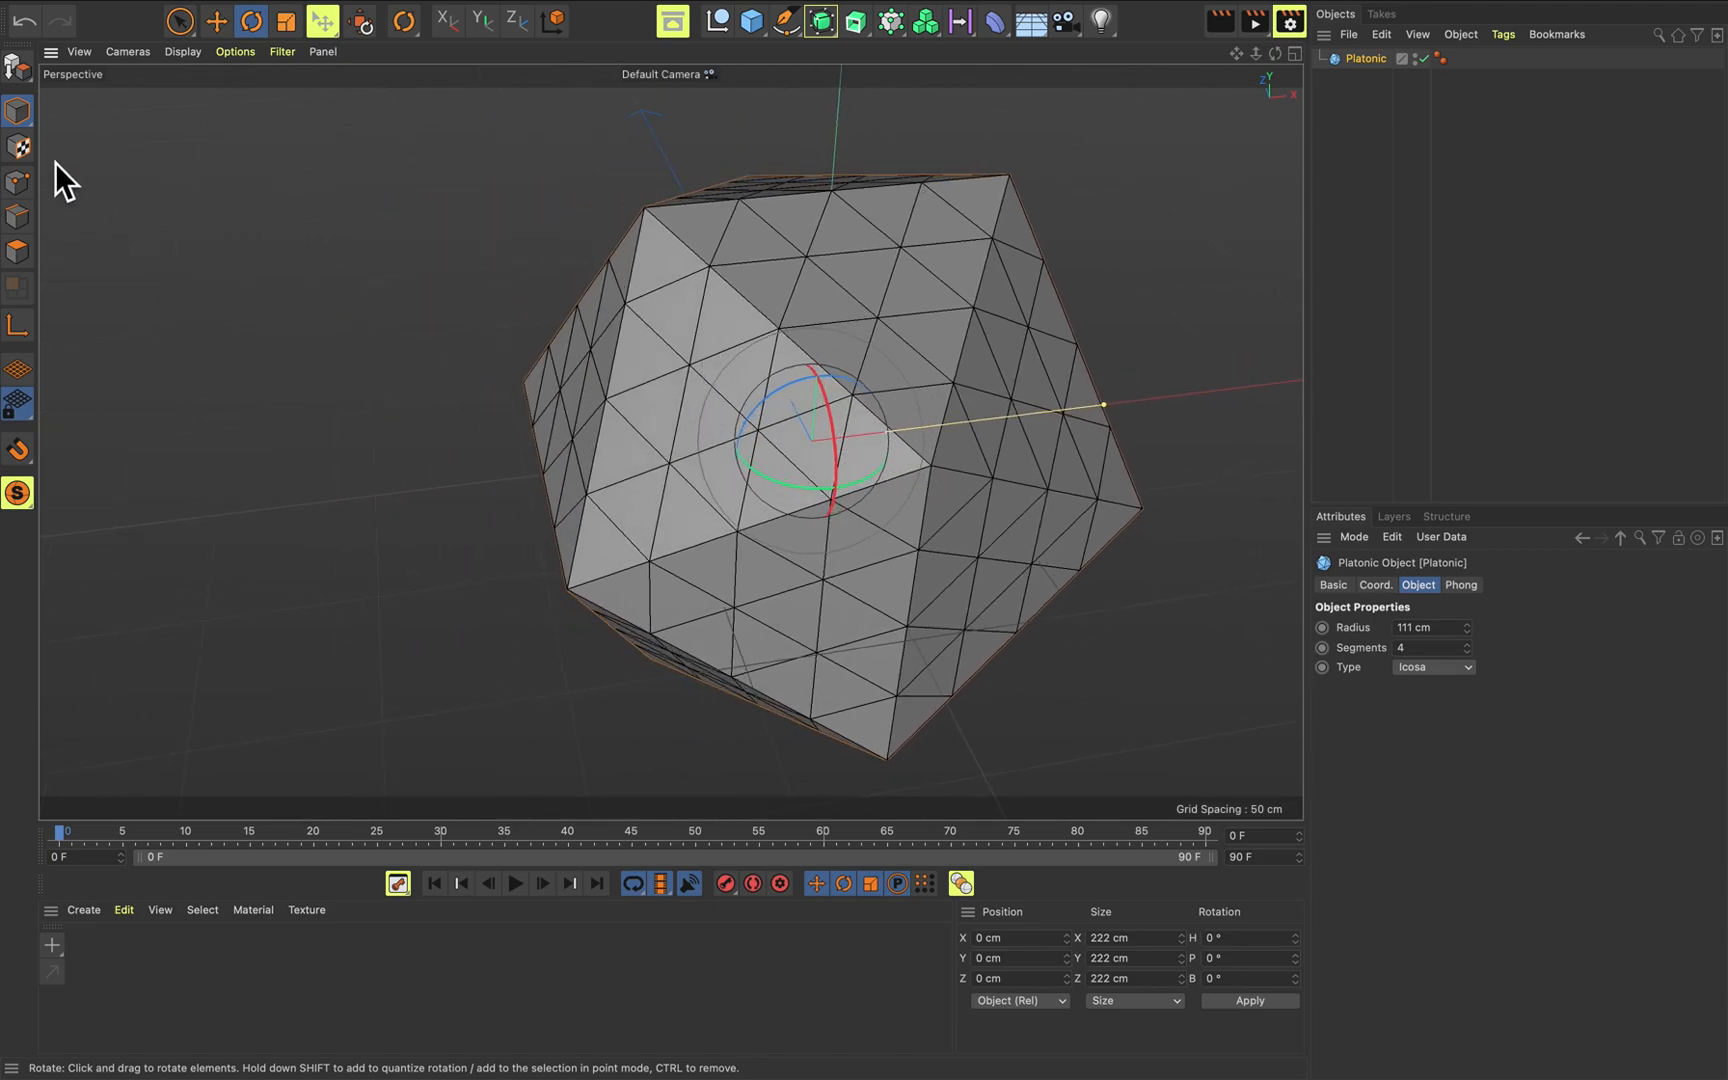
Delete the platonic object from the scene.
left_click(1382, 62)
key("Delete")
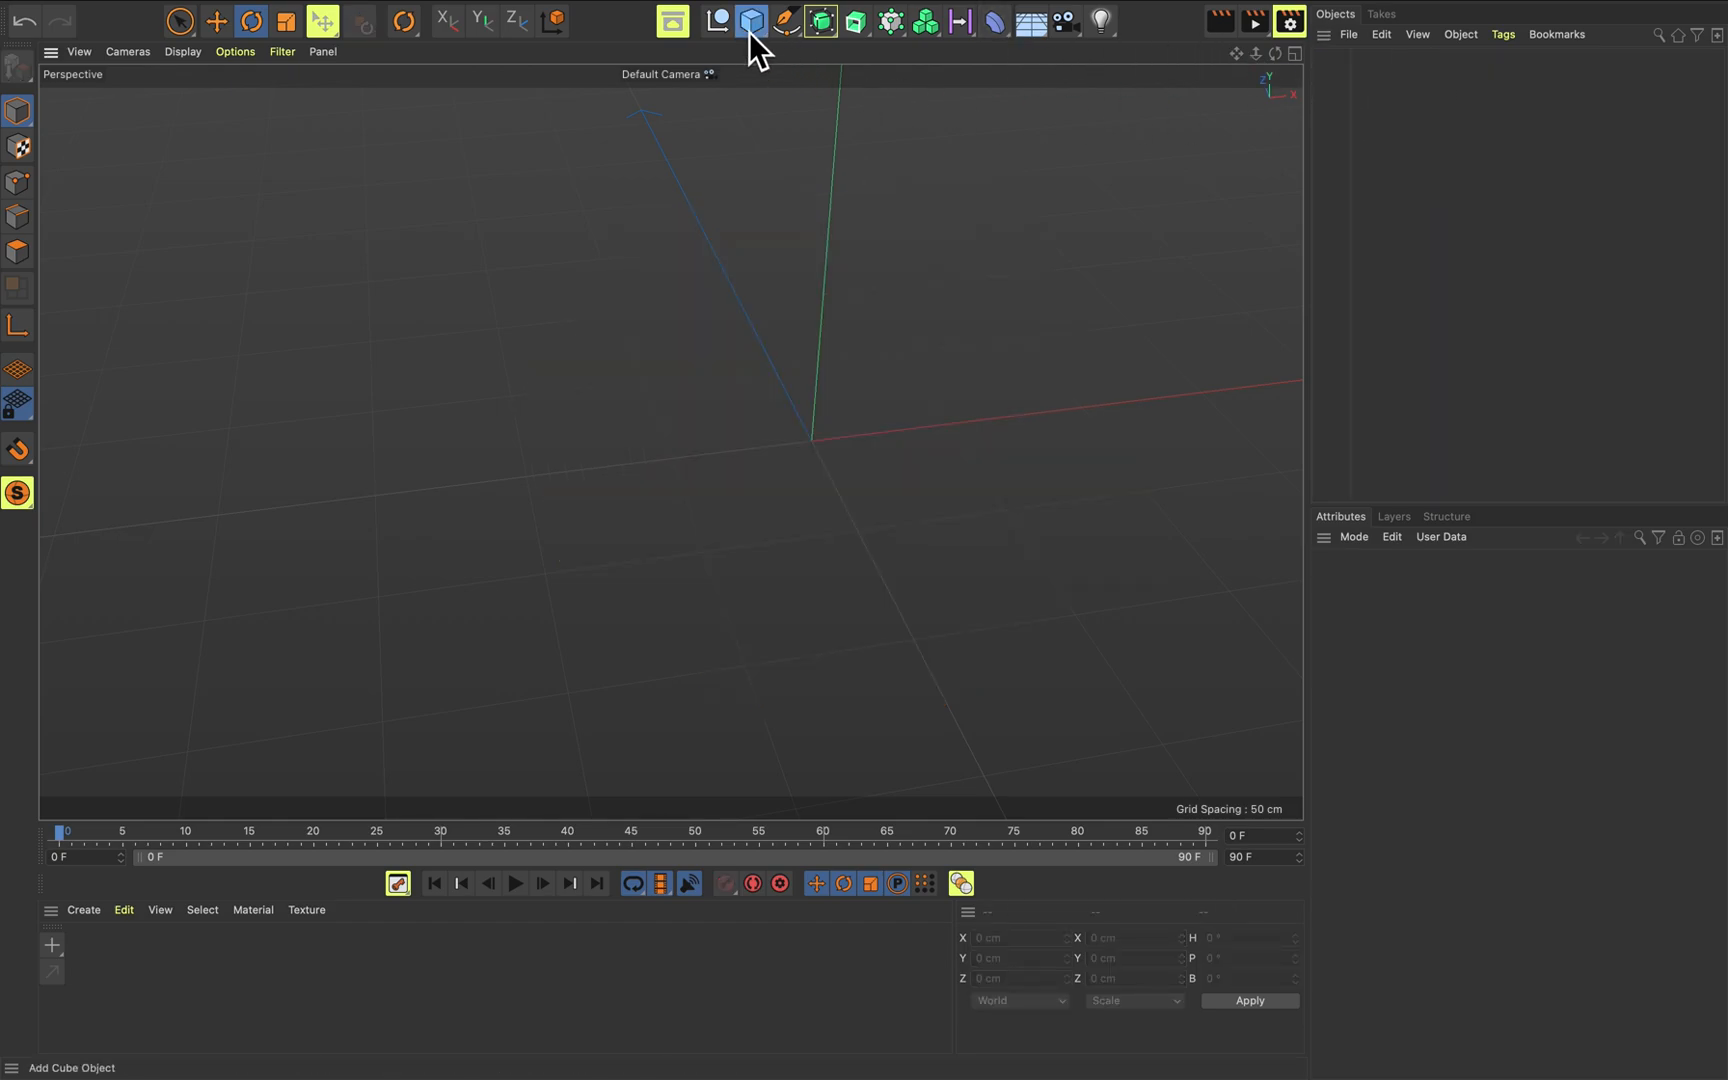
Add a parametric cube, frame it in a three-quarter view, and switch to polygon mode.
left_click(752, 24)
left_click(920, 52)
middle_click_drag(1096, 427, 891, 414, "alt")
left_click_drag(879, 463, 980, 467, "alt")
scroll(892, 454, "down", 3)
middle_click_drag(954, 482, 950, 474, "alt")
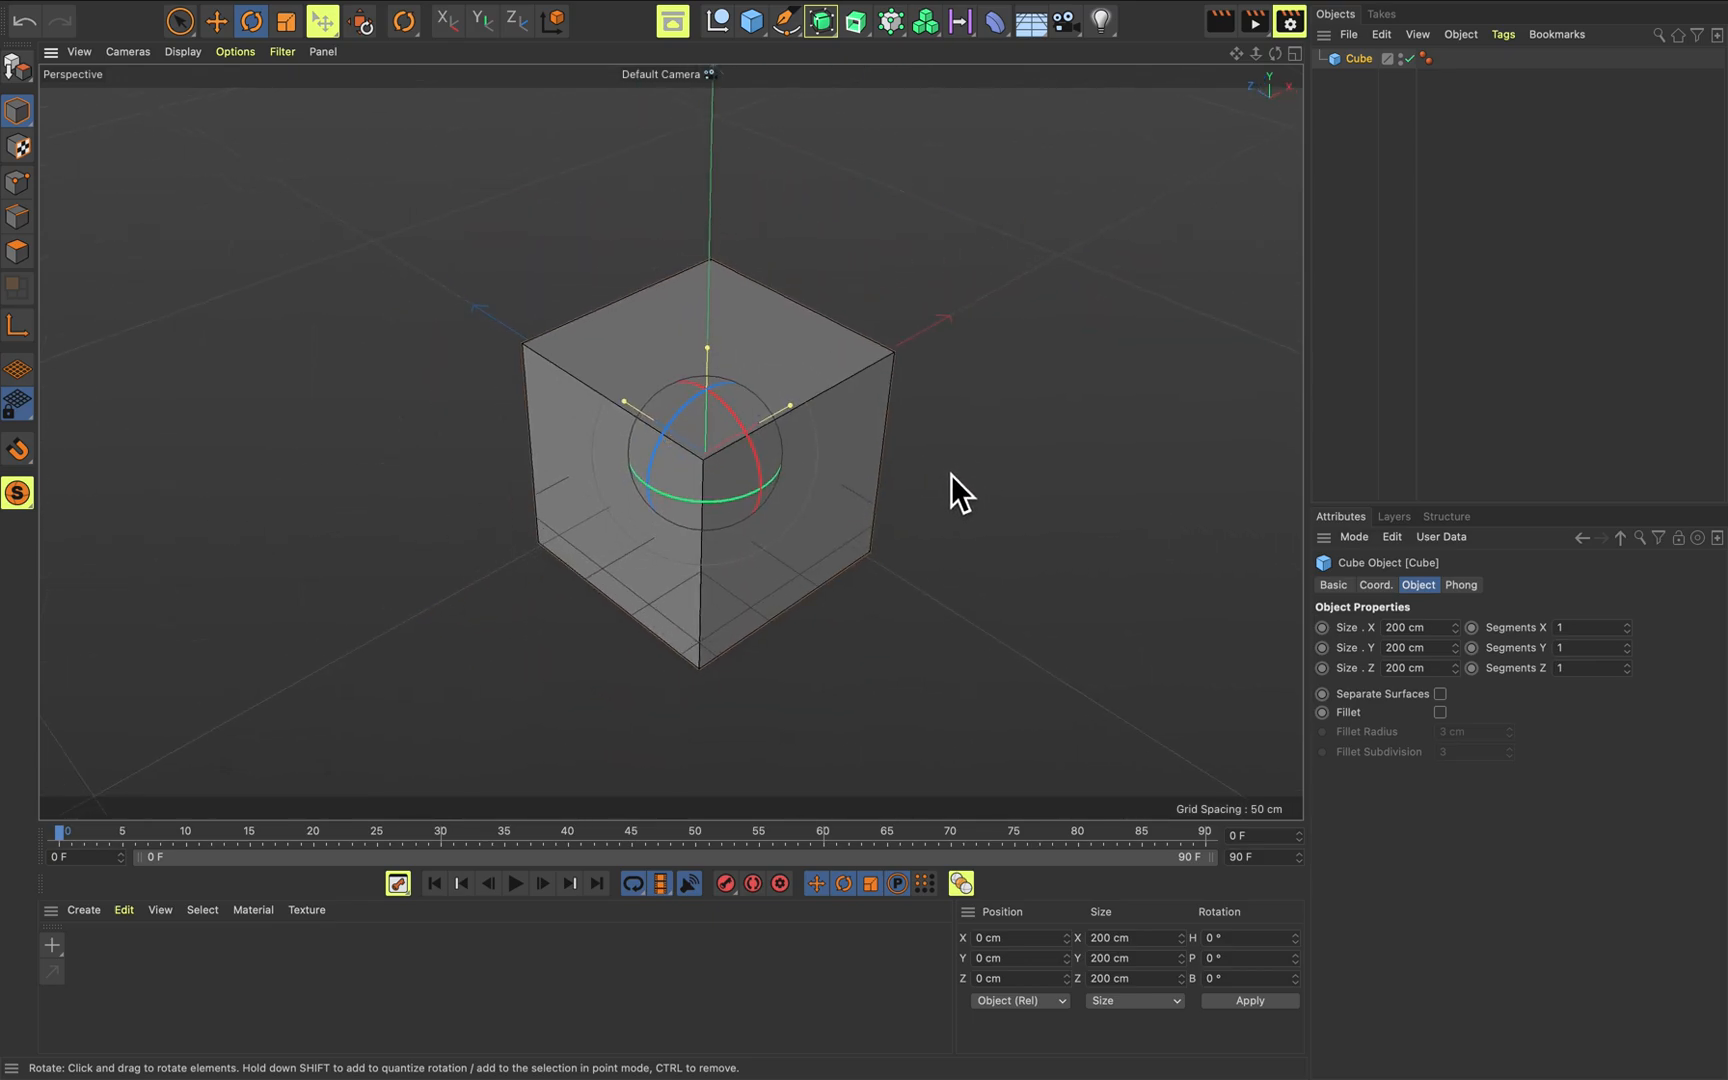
left_click(824, 26)
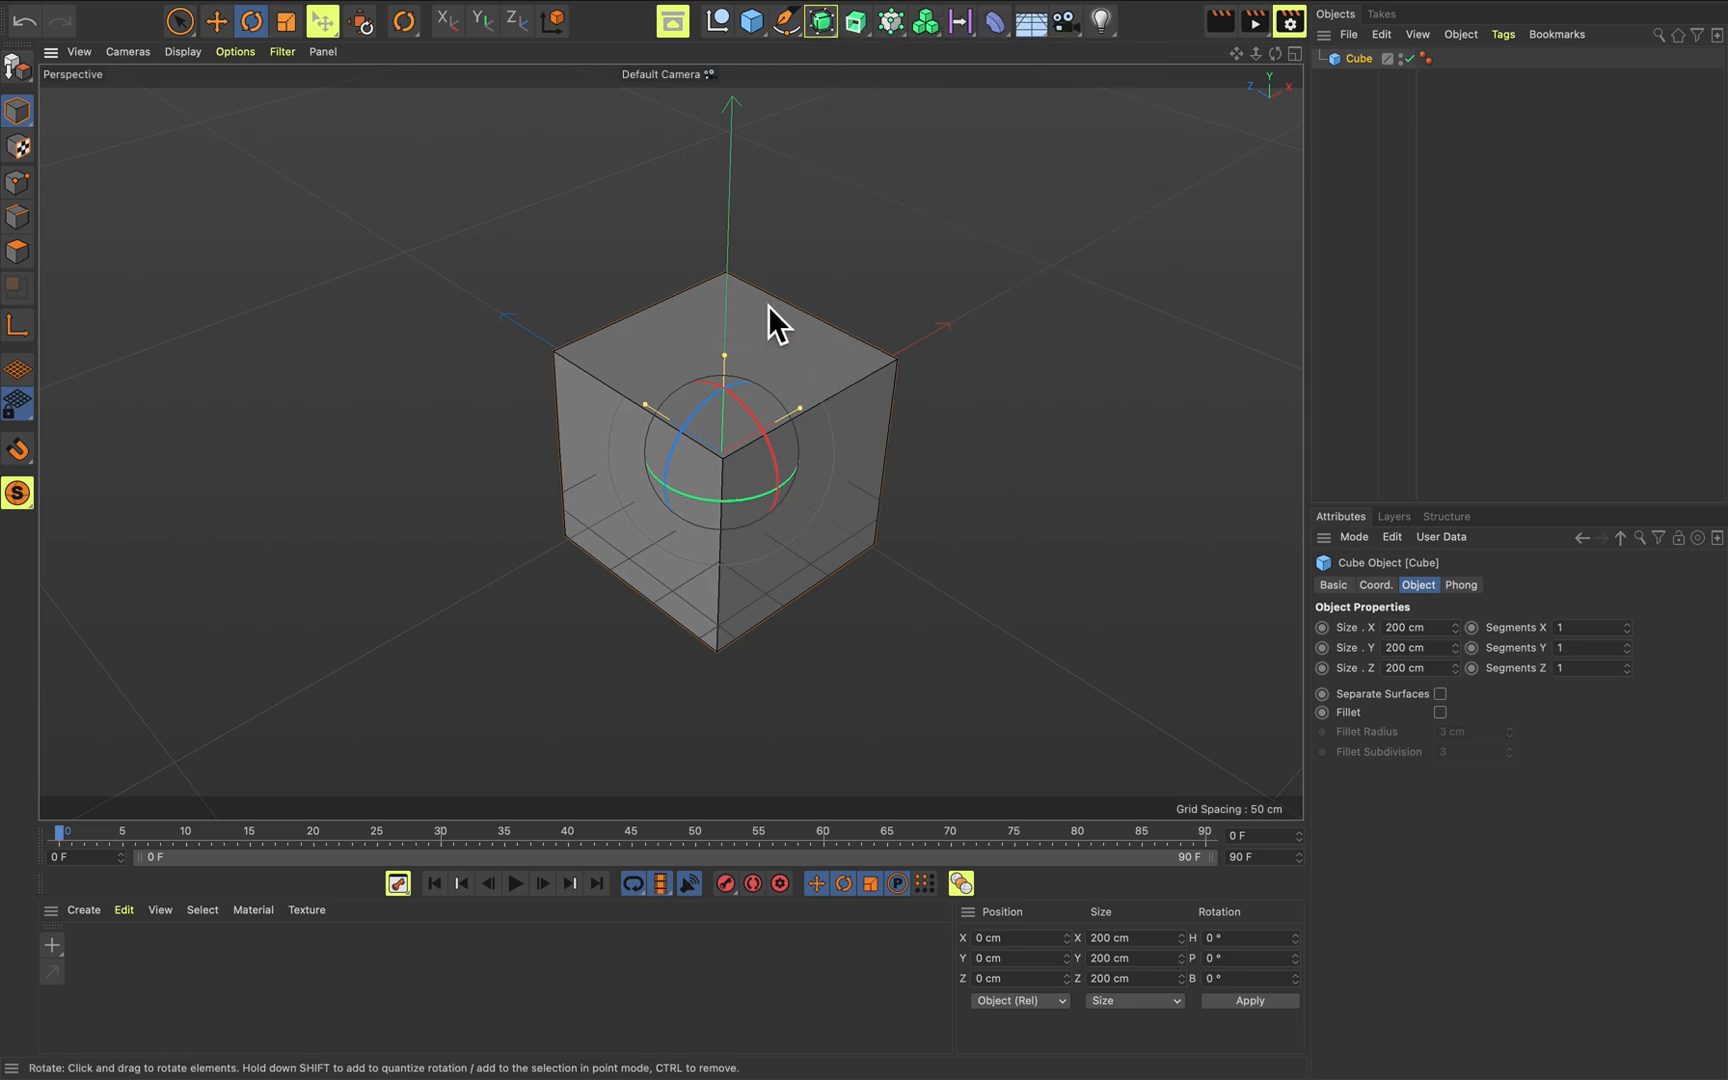
left_click(17, 251)
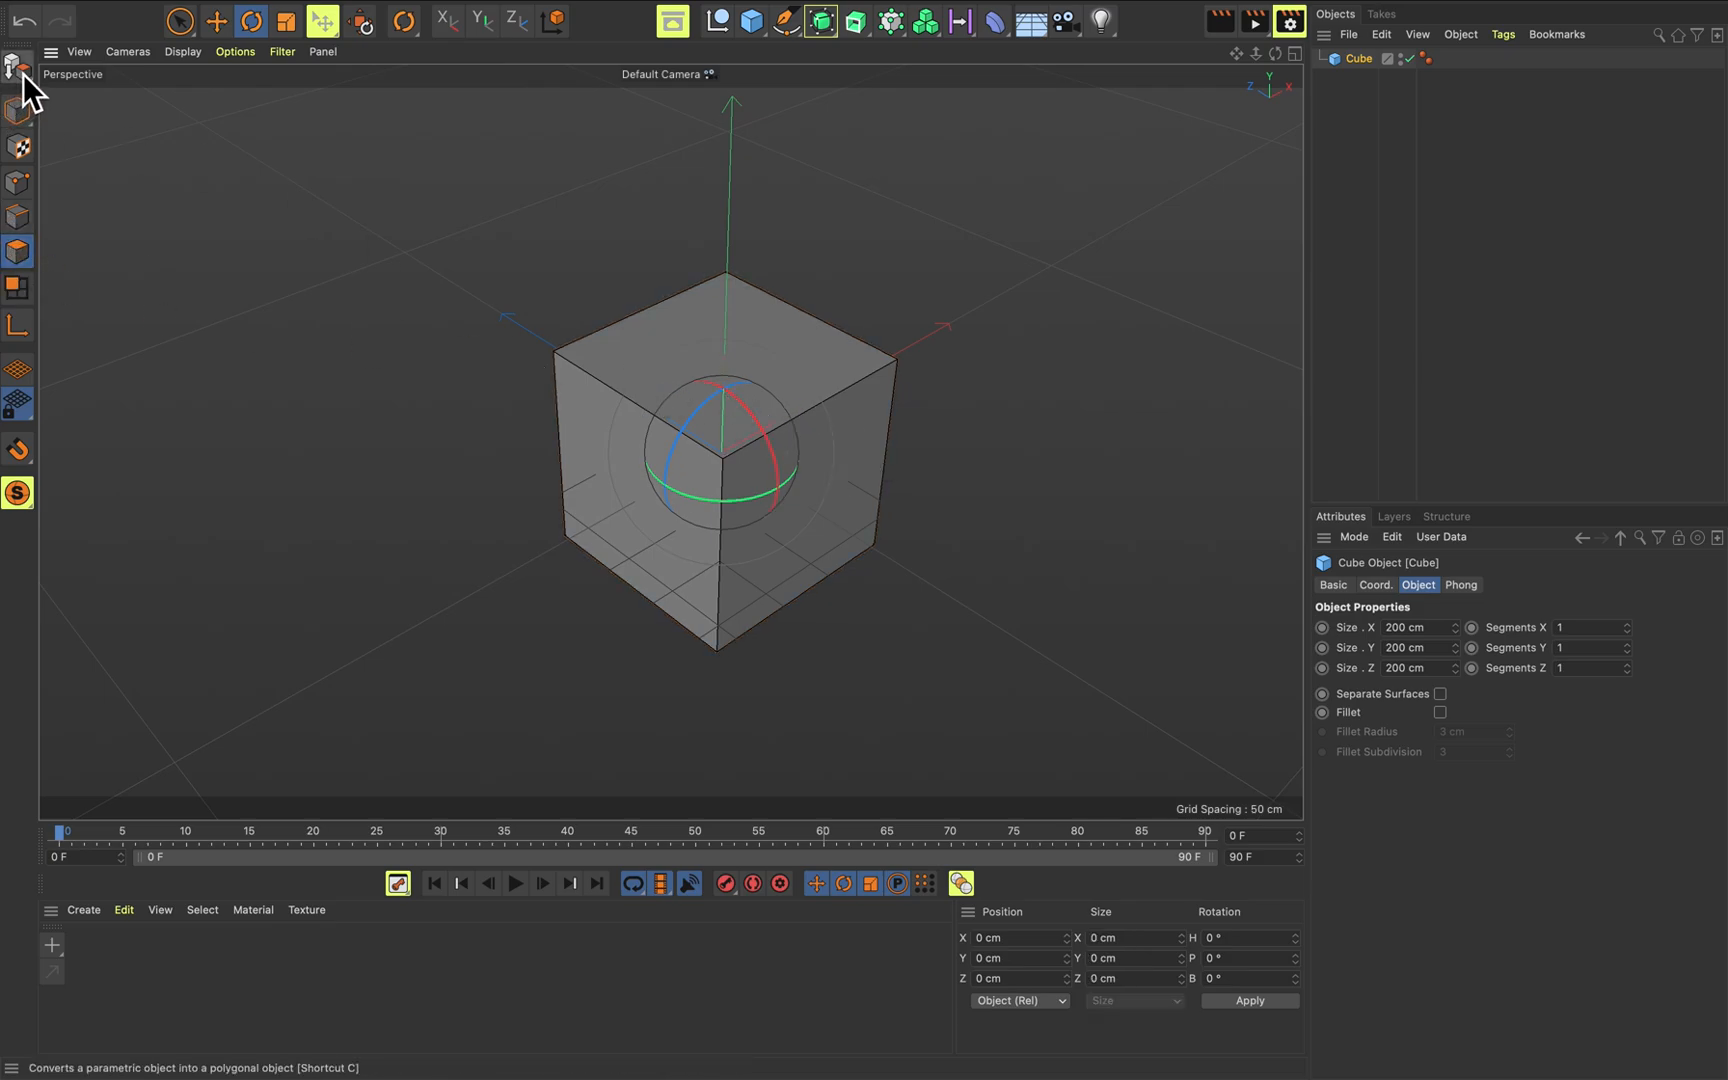
left_click(1442, 696)
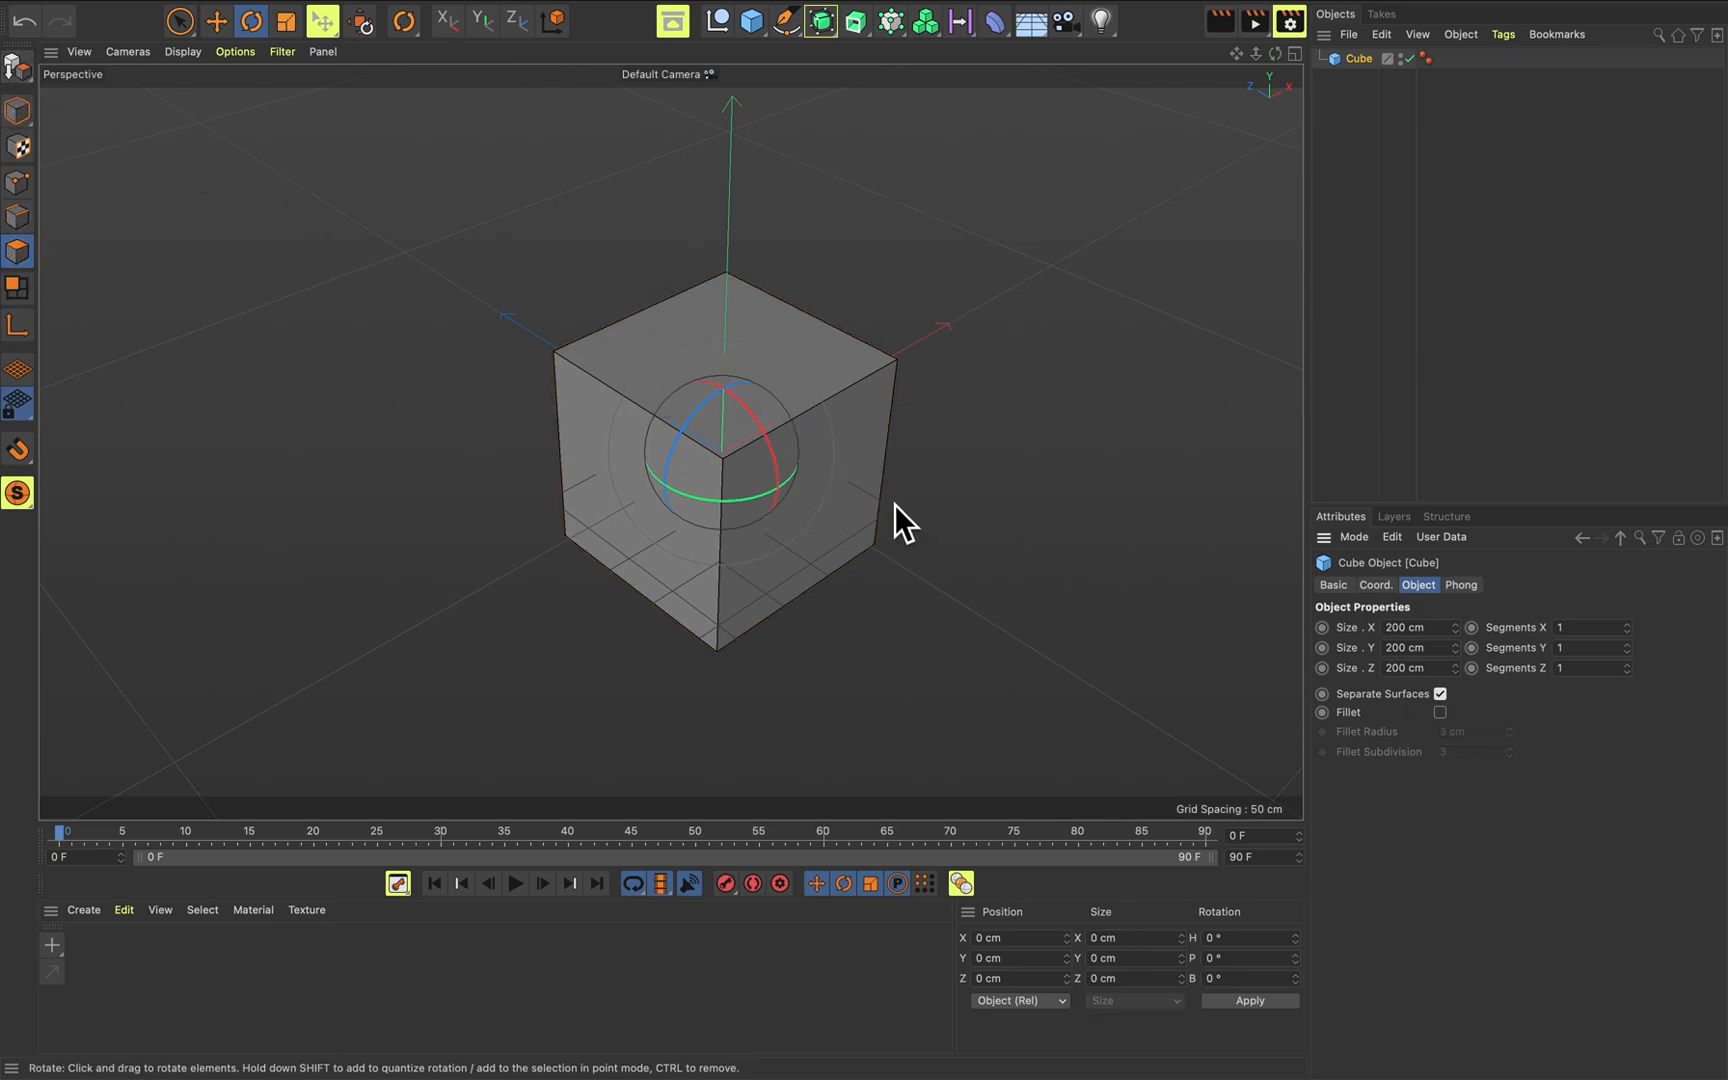
key("c")
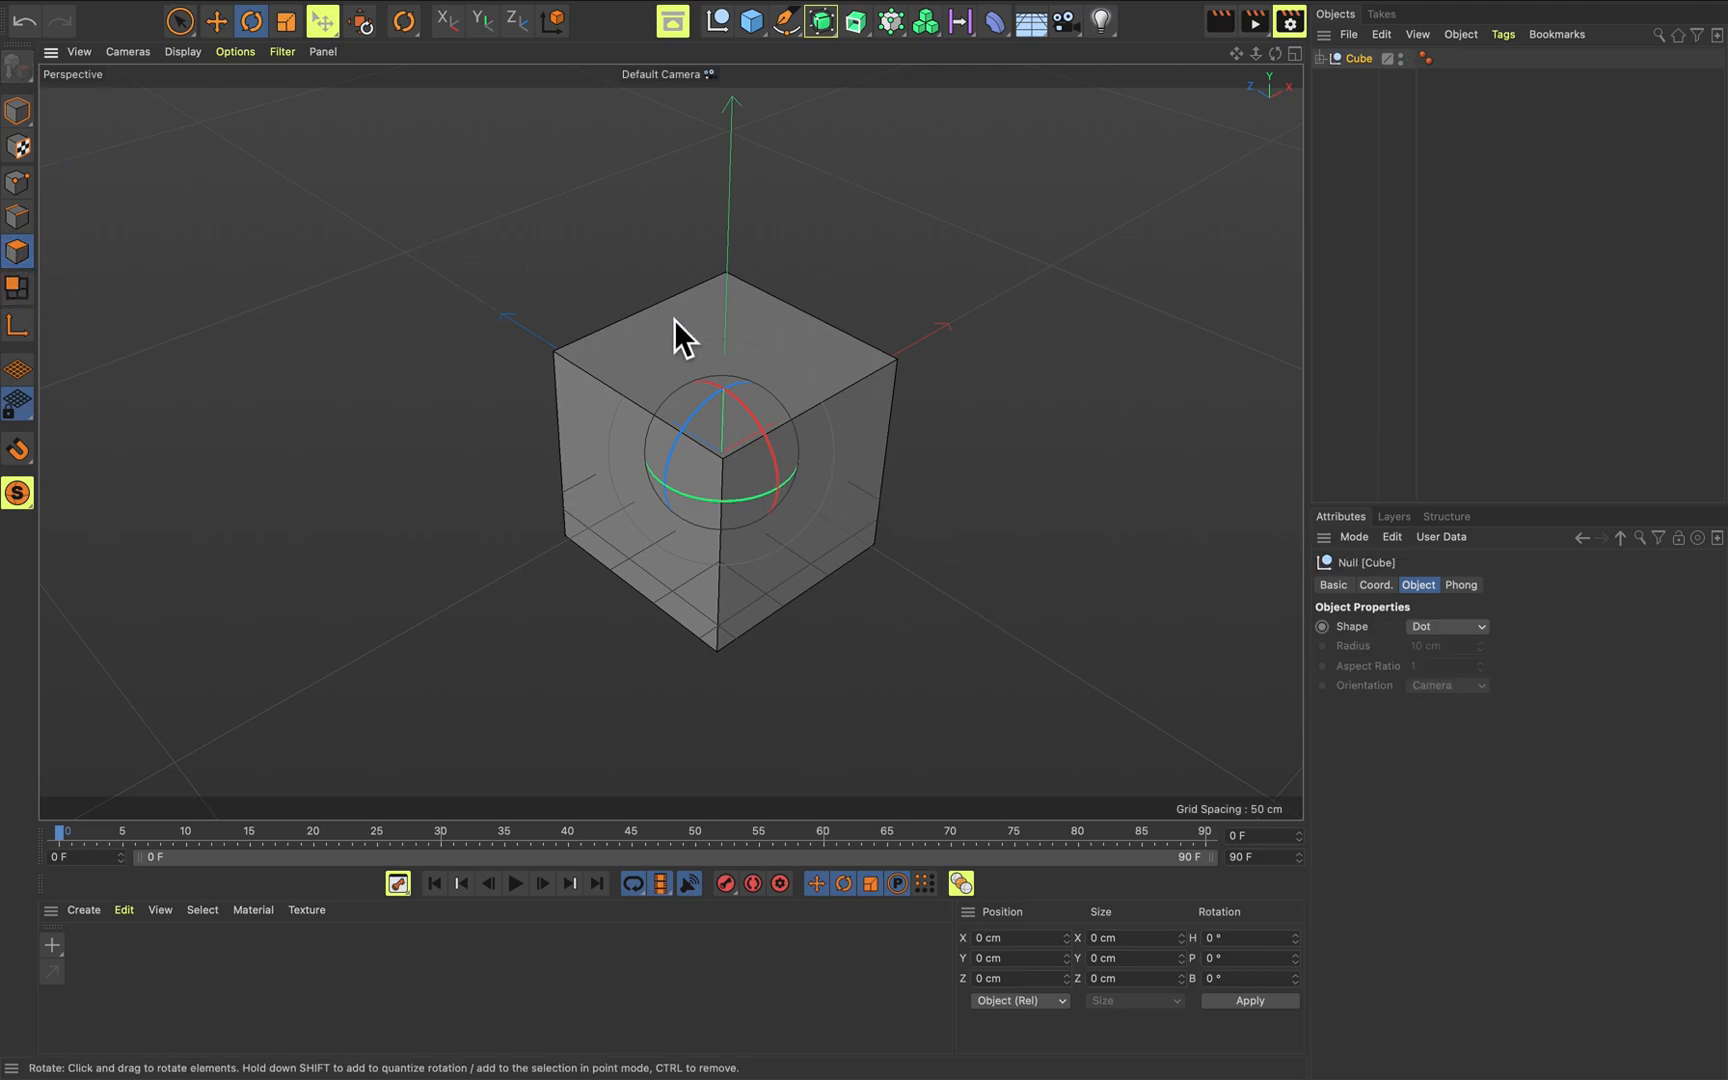
key("e")
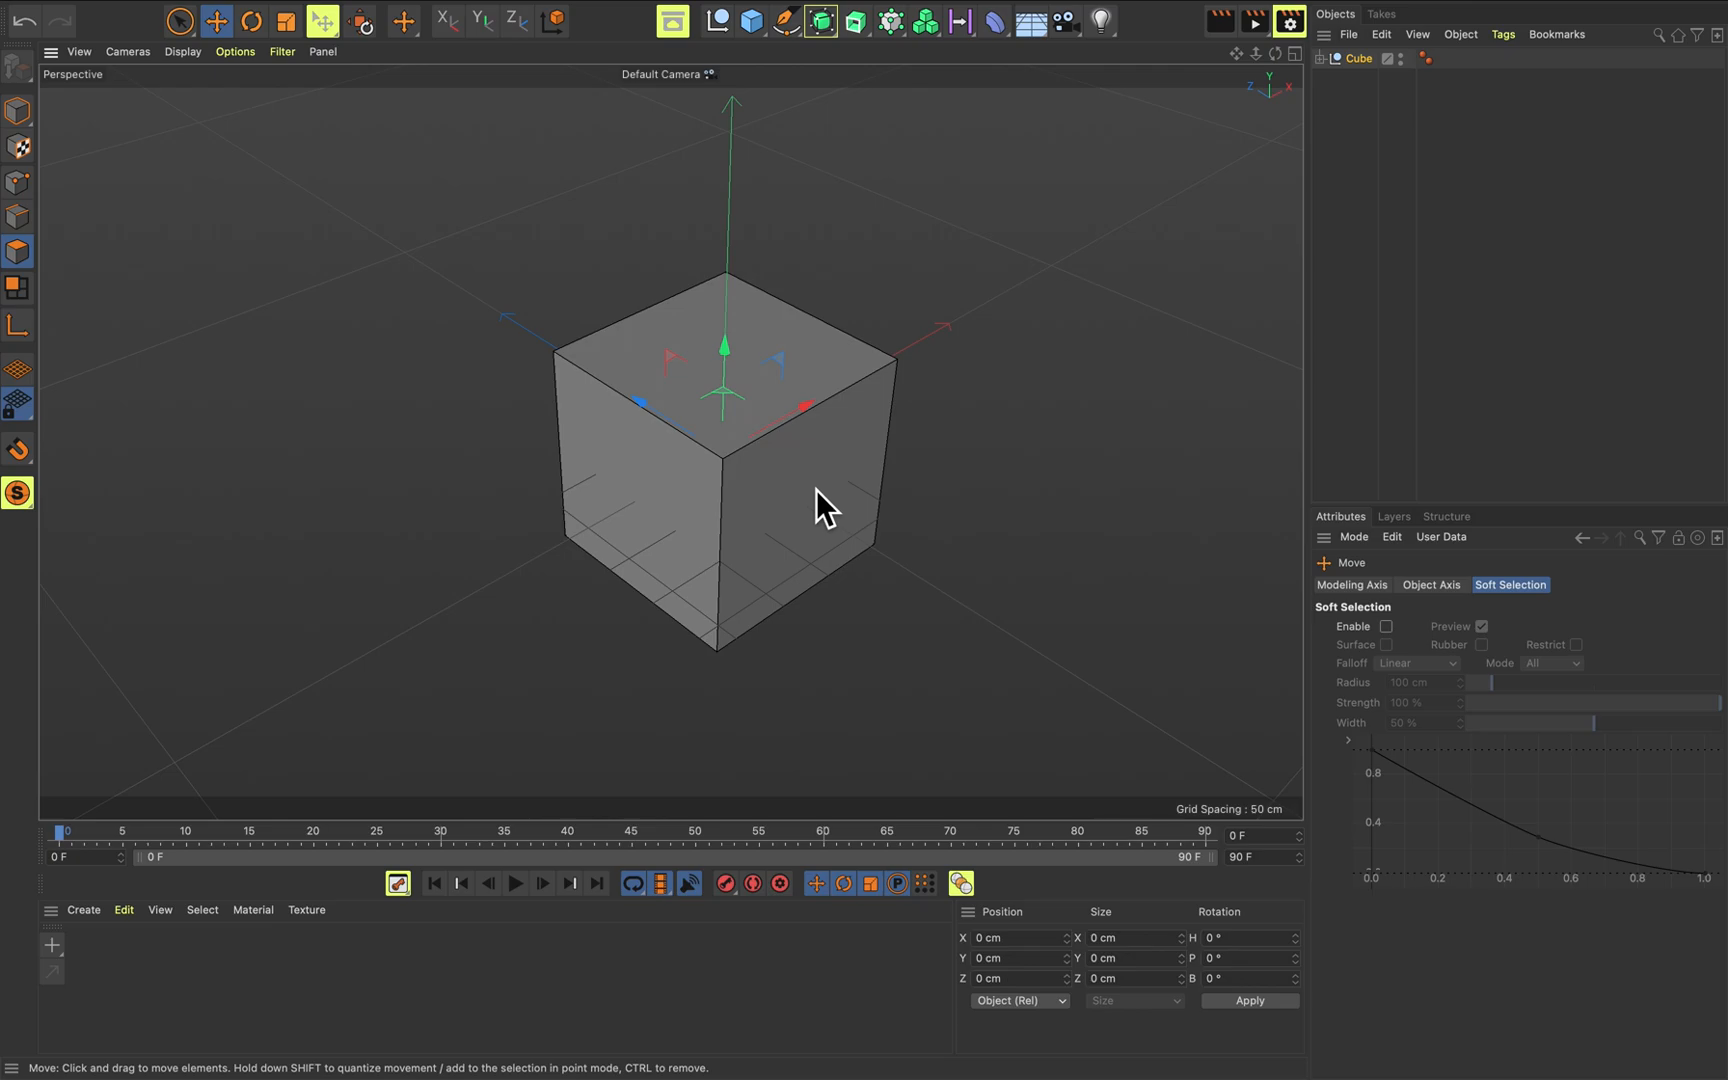
scroll(774, 514, "up", 2)
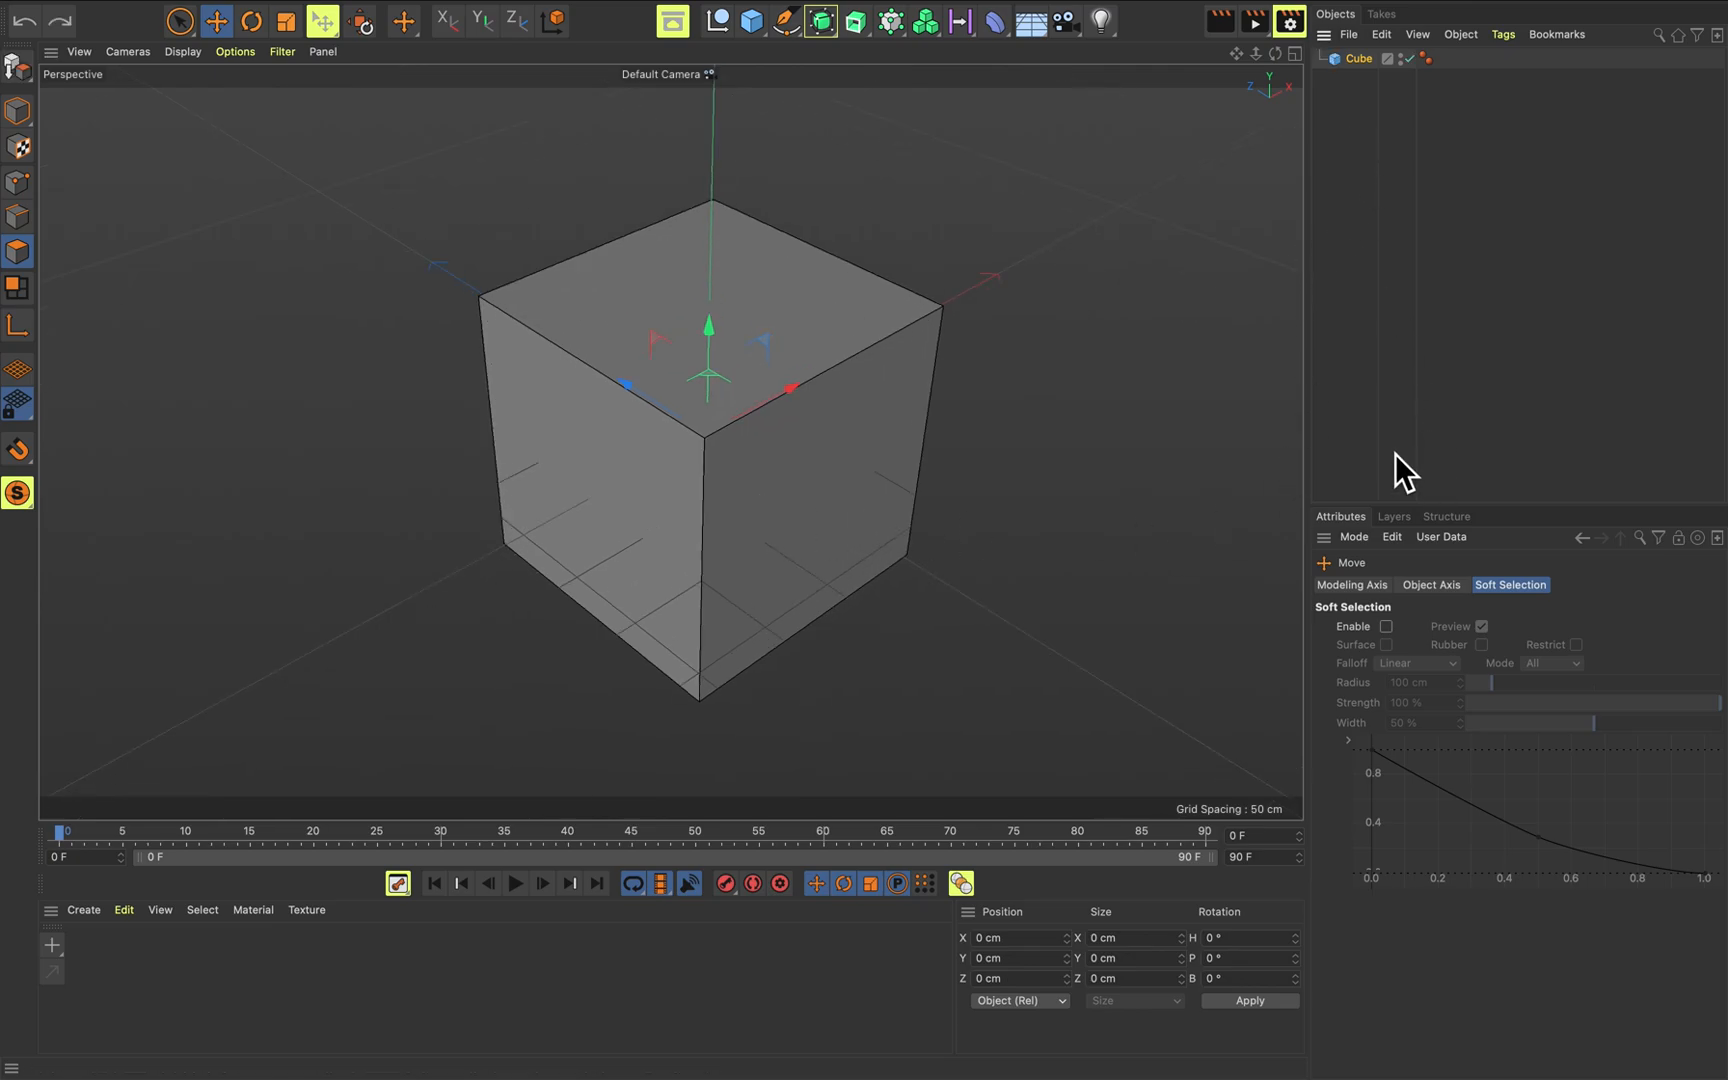
Make the cube editable and extrude its front polygon outward by about 107 cm.
left_click(17, 66)
left_click(848, 495)
left_click_drag(925, 564, 1069, 672)
Inset the extruded front polygon and push the inner face back to hollow out the block.
middle_click_drag(1116, 691, 1000, 566, "alt")
key("i")
left_click_drag(1140, 451, 1035, 435)
key("e")
left_click_drag(954, 549, 822, 437)
Select the top polygon of the extruded front block and raise it to a Y position of about 169 cm.
left_click(764, 296)
left_click_drag(803, 177, 790, 100)
left_click_drag(1119, 202, 1085, 228, "alt")
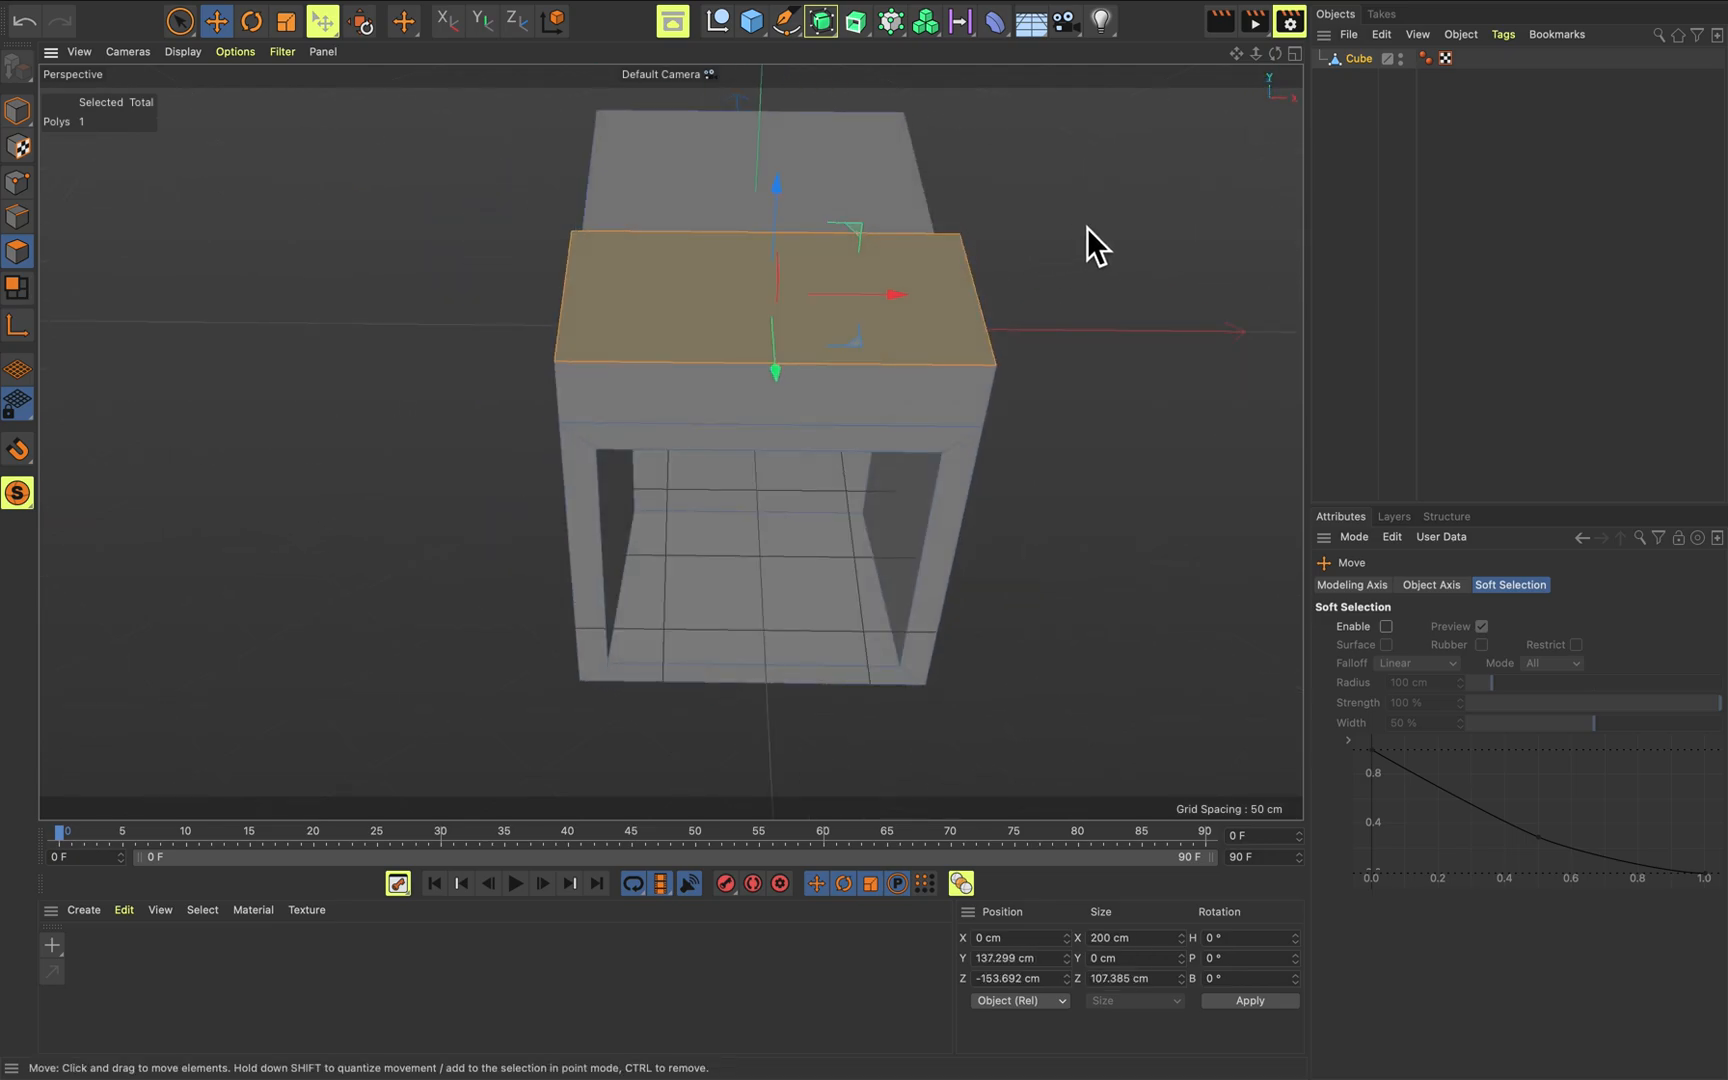
left_click_drag(786, 192, 787, 131)
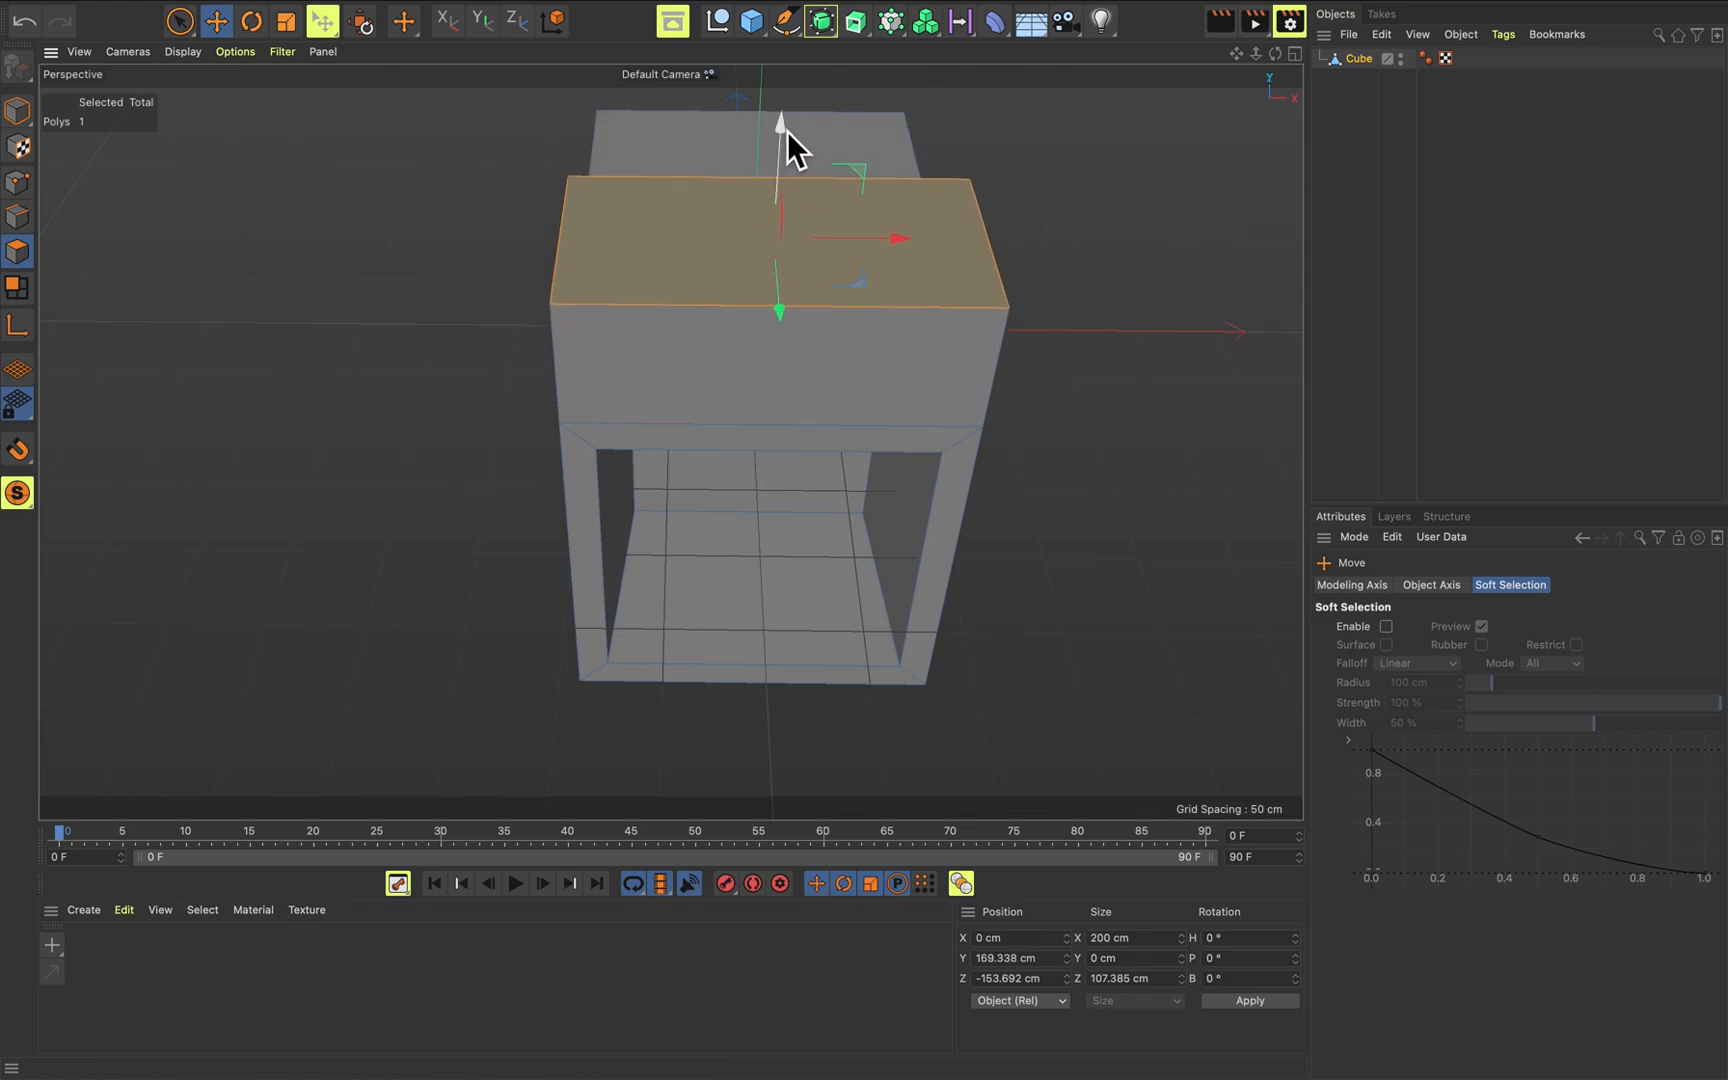
Inset the raised top polygon by about 13.9 cm and push the inner face down to form an opening.
key("i")
left_click_drag(1231, 188, 1157, 150)
left_click_drag(782, 134, 801, 243)
left_click_drag(797, 431, 954, 496, "alt")
left_click(1017, 441)
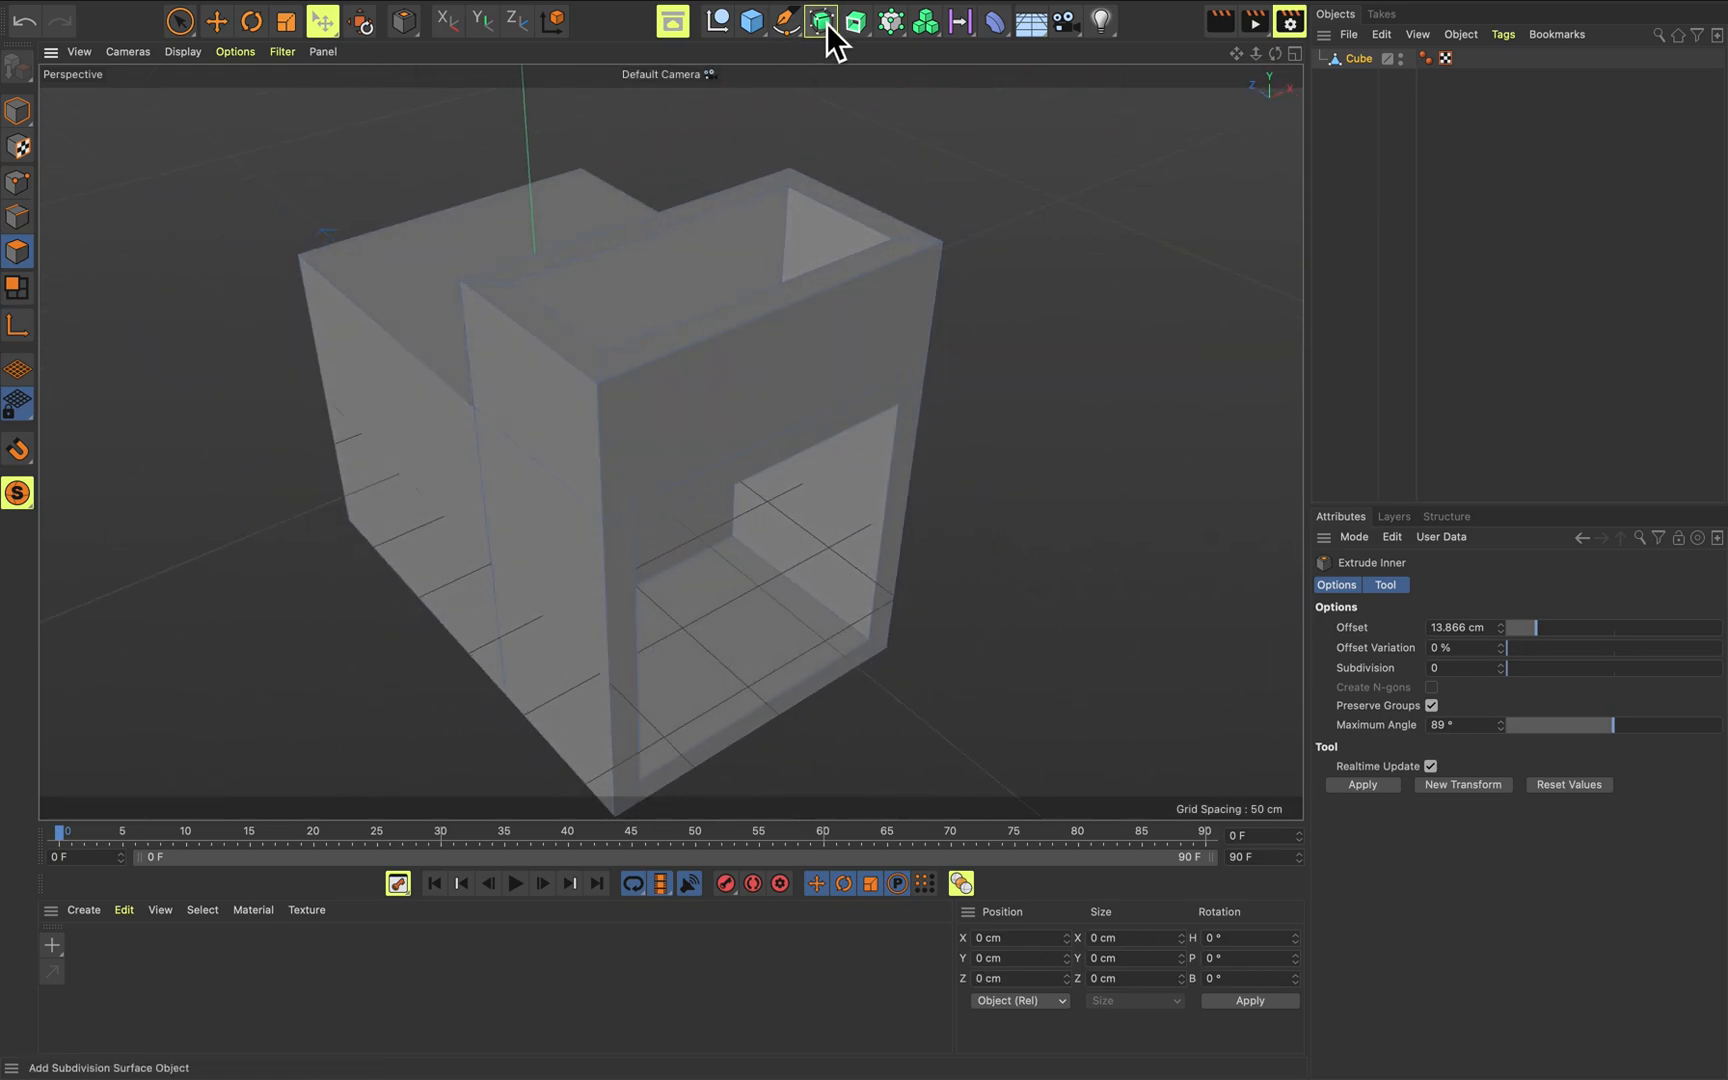
Add a Subdivision Surface object and try nesting it as a child of the cube.
left_click(1362, 60)
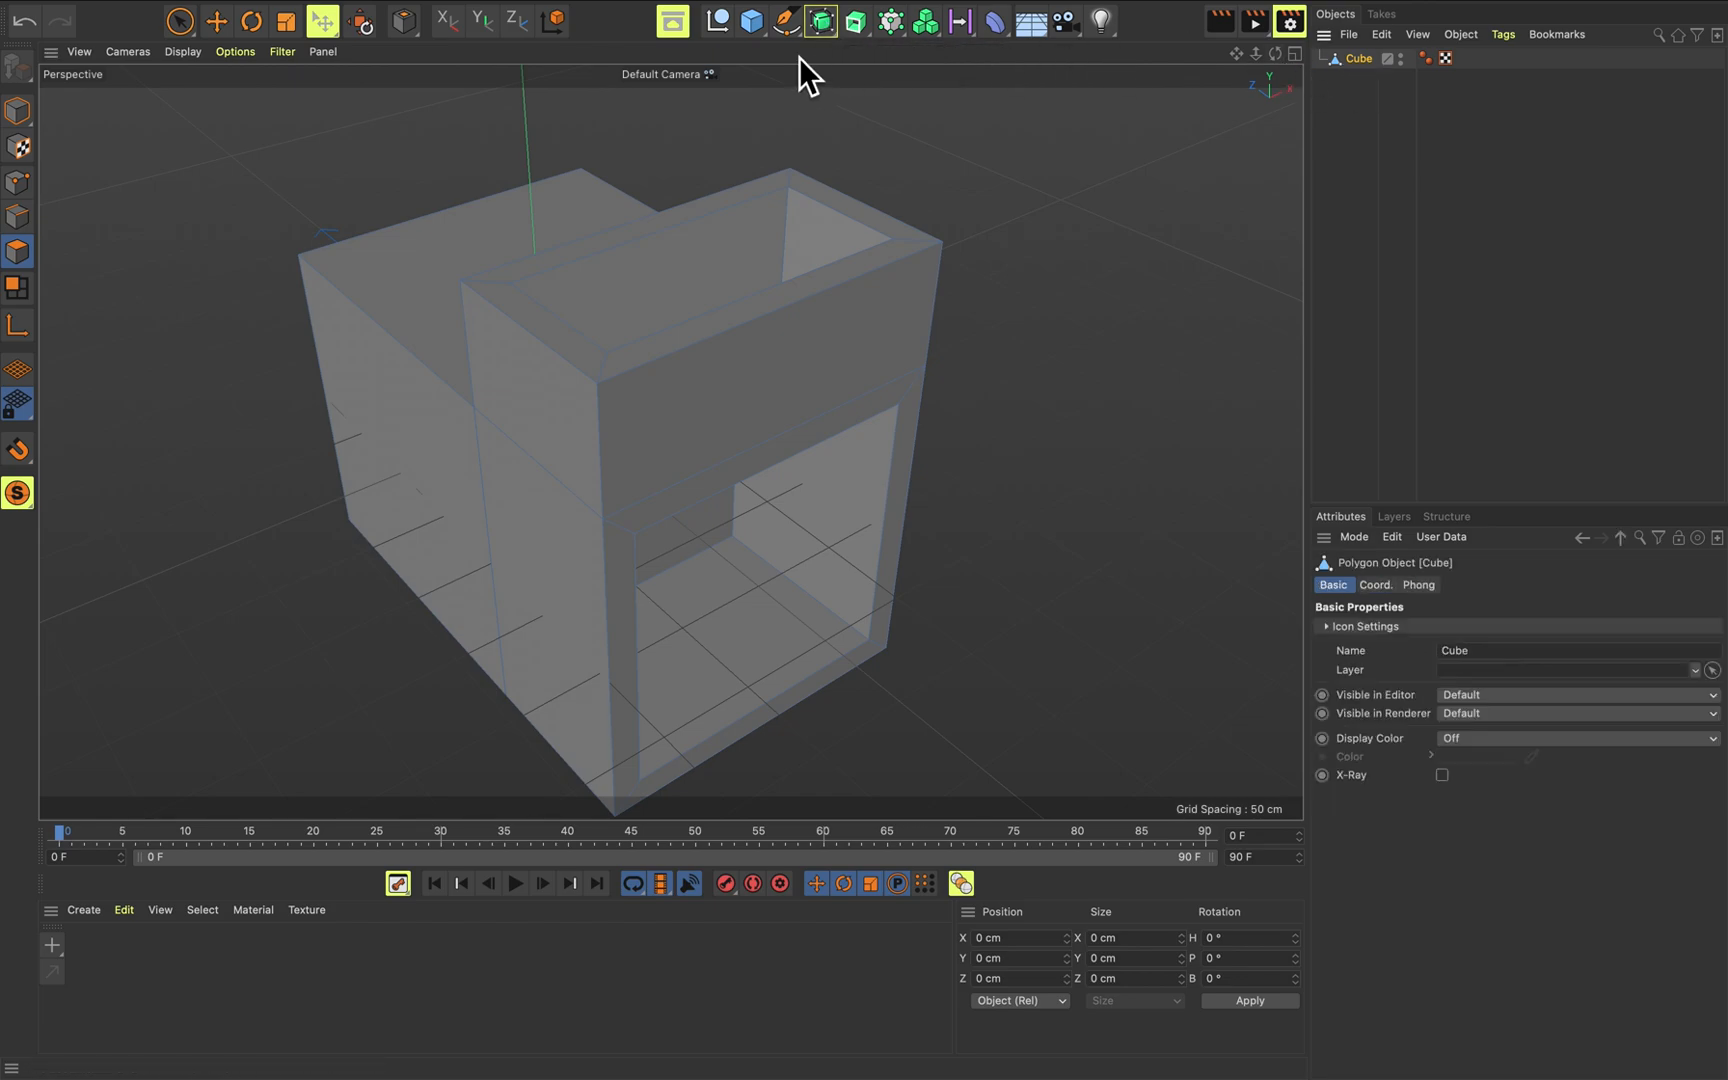
left_click(828, 26)
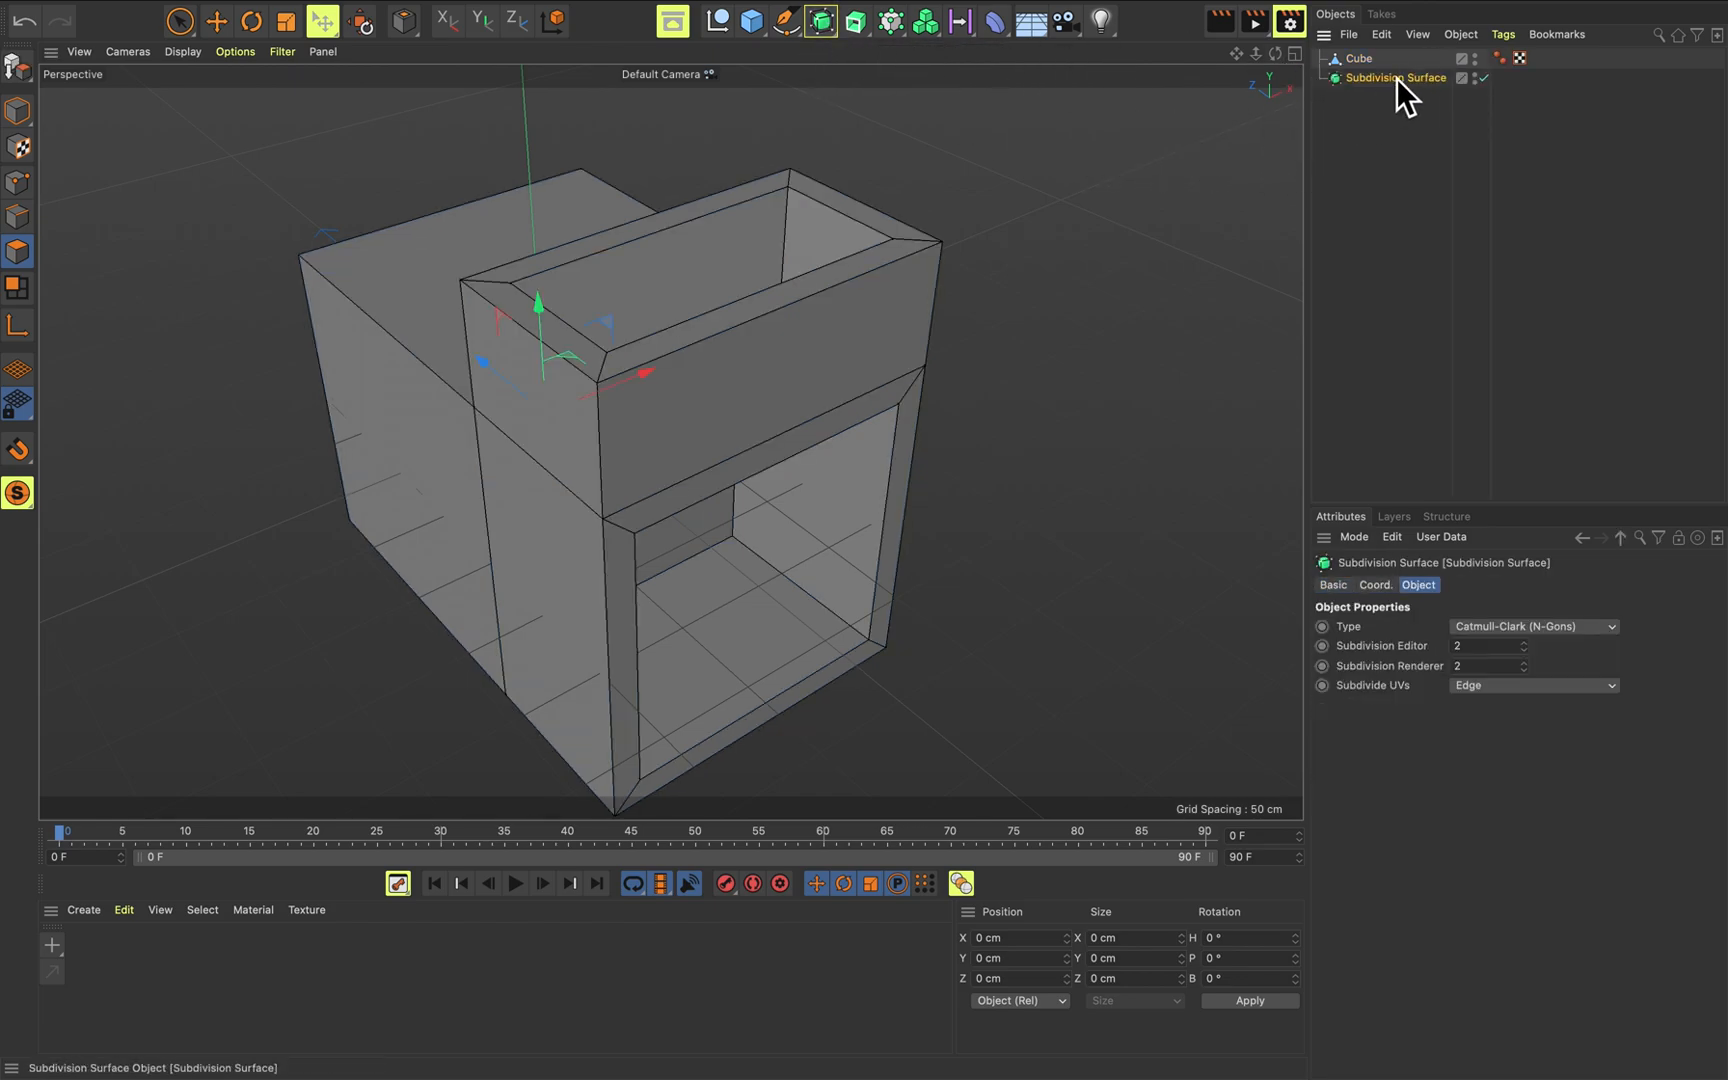
left_click_drag(1384, 62, 1364, 58)
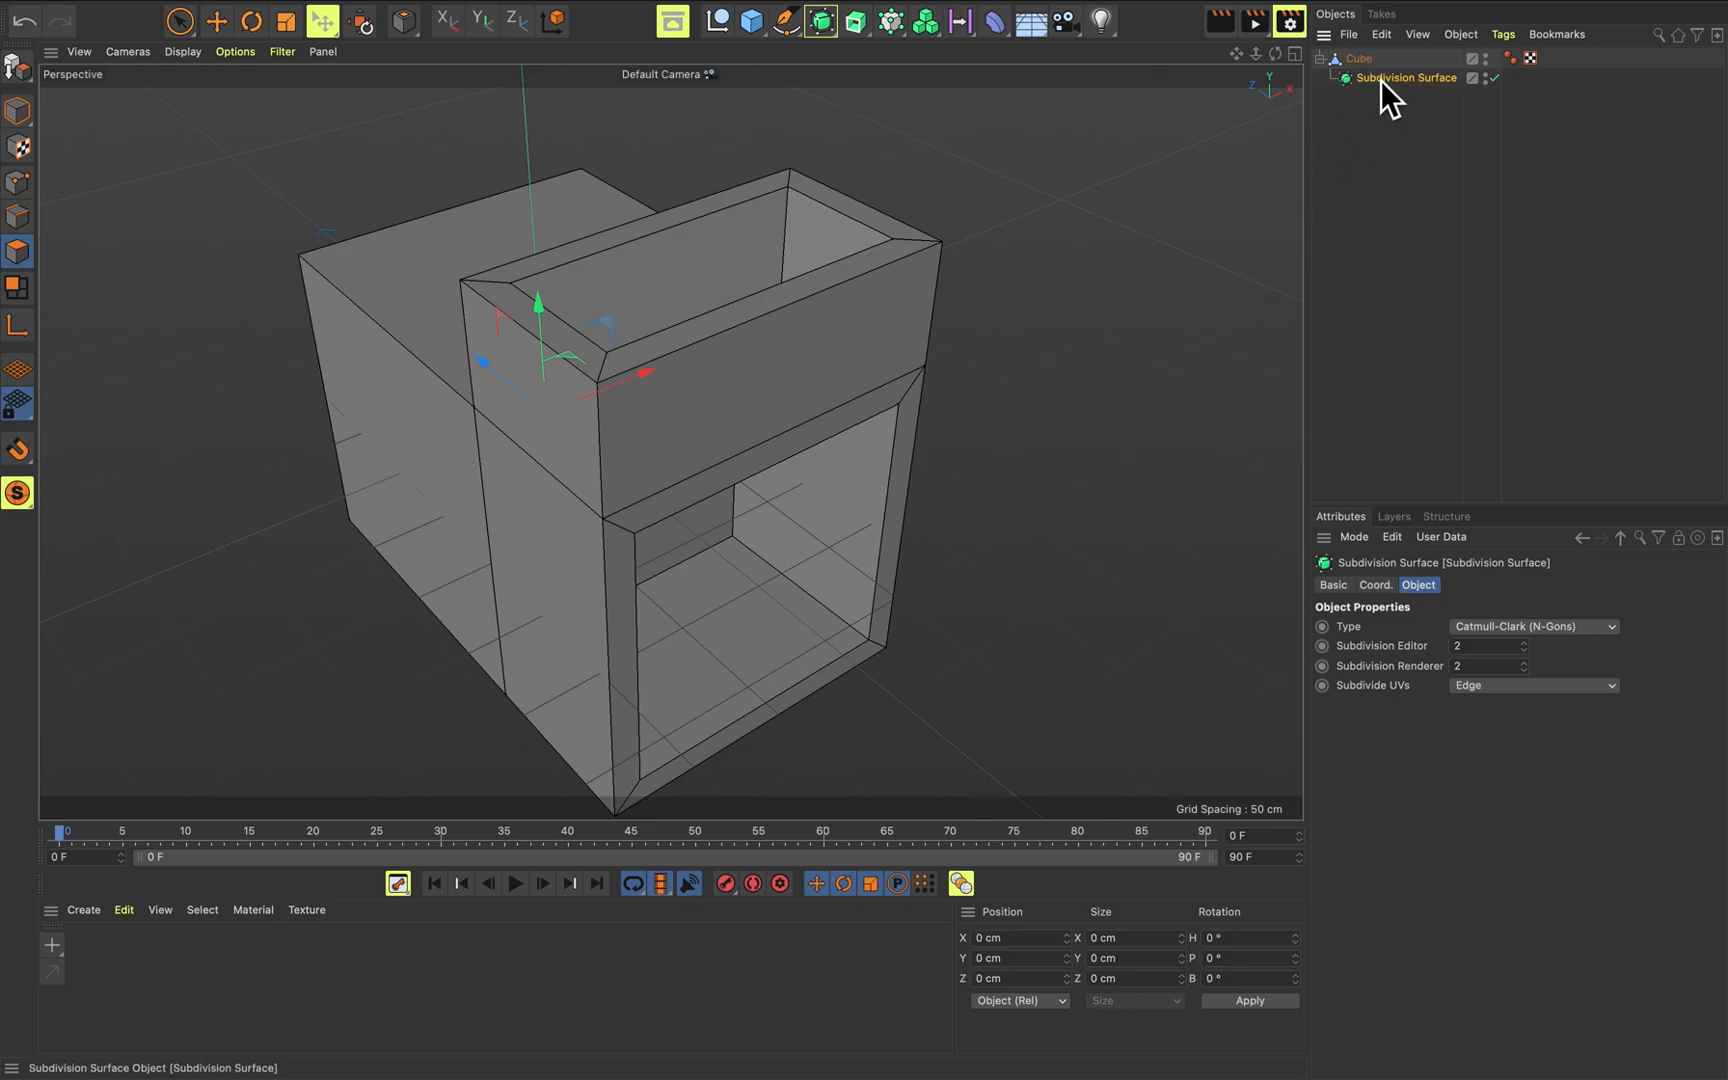
left_click(1371, 62)
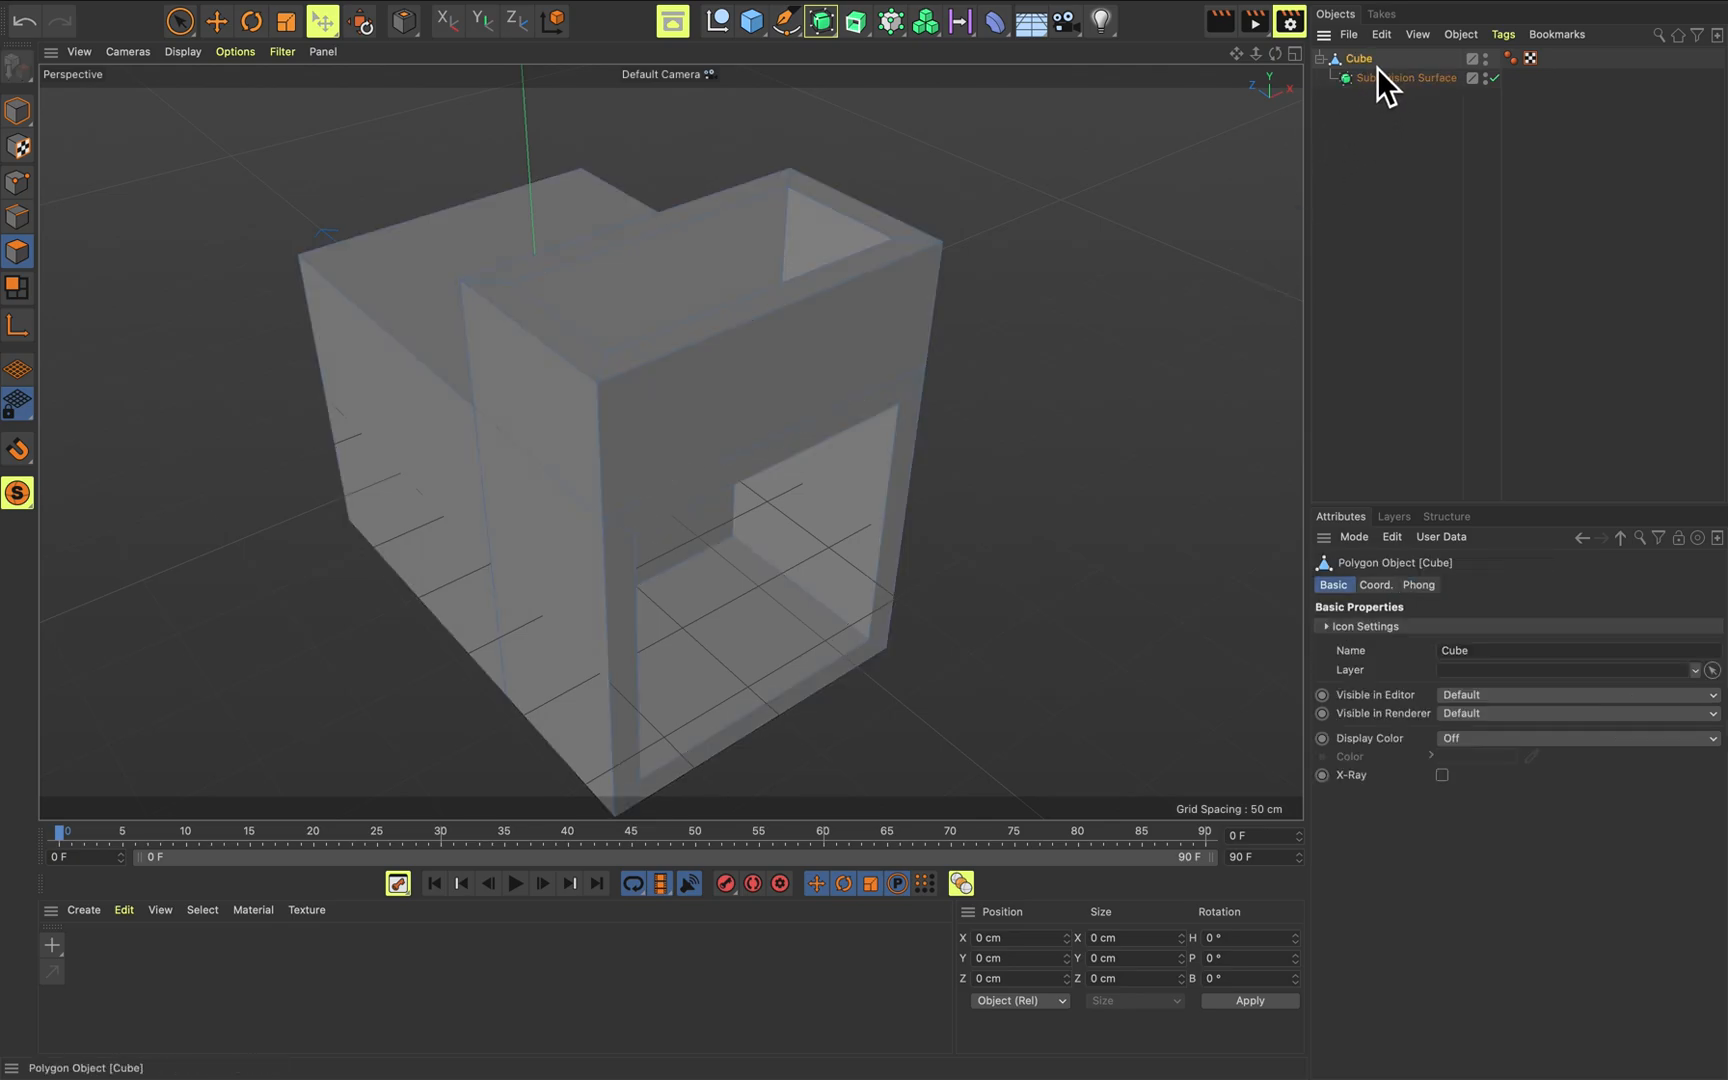
left_click(1385, 82)
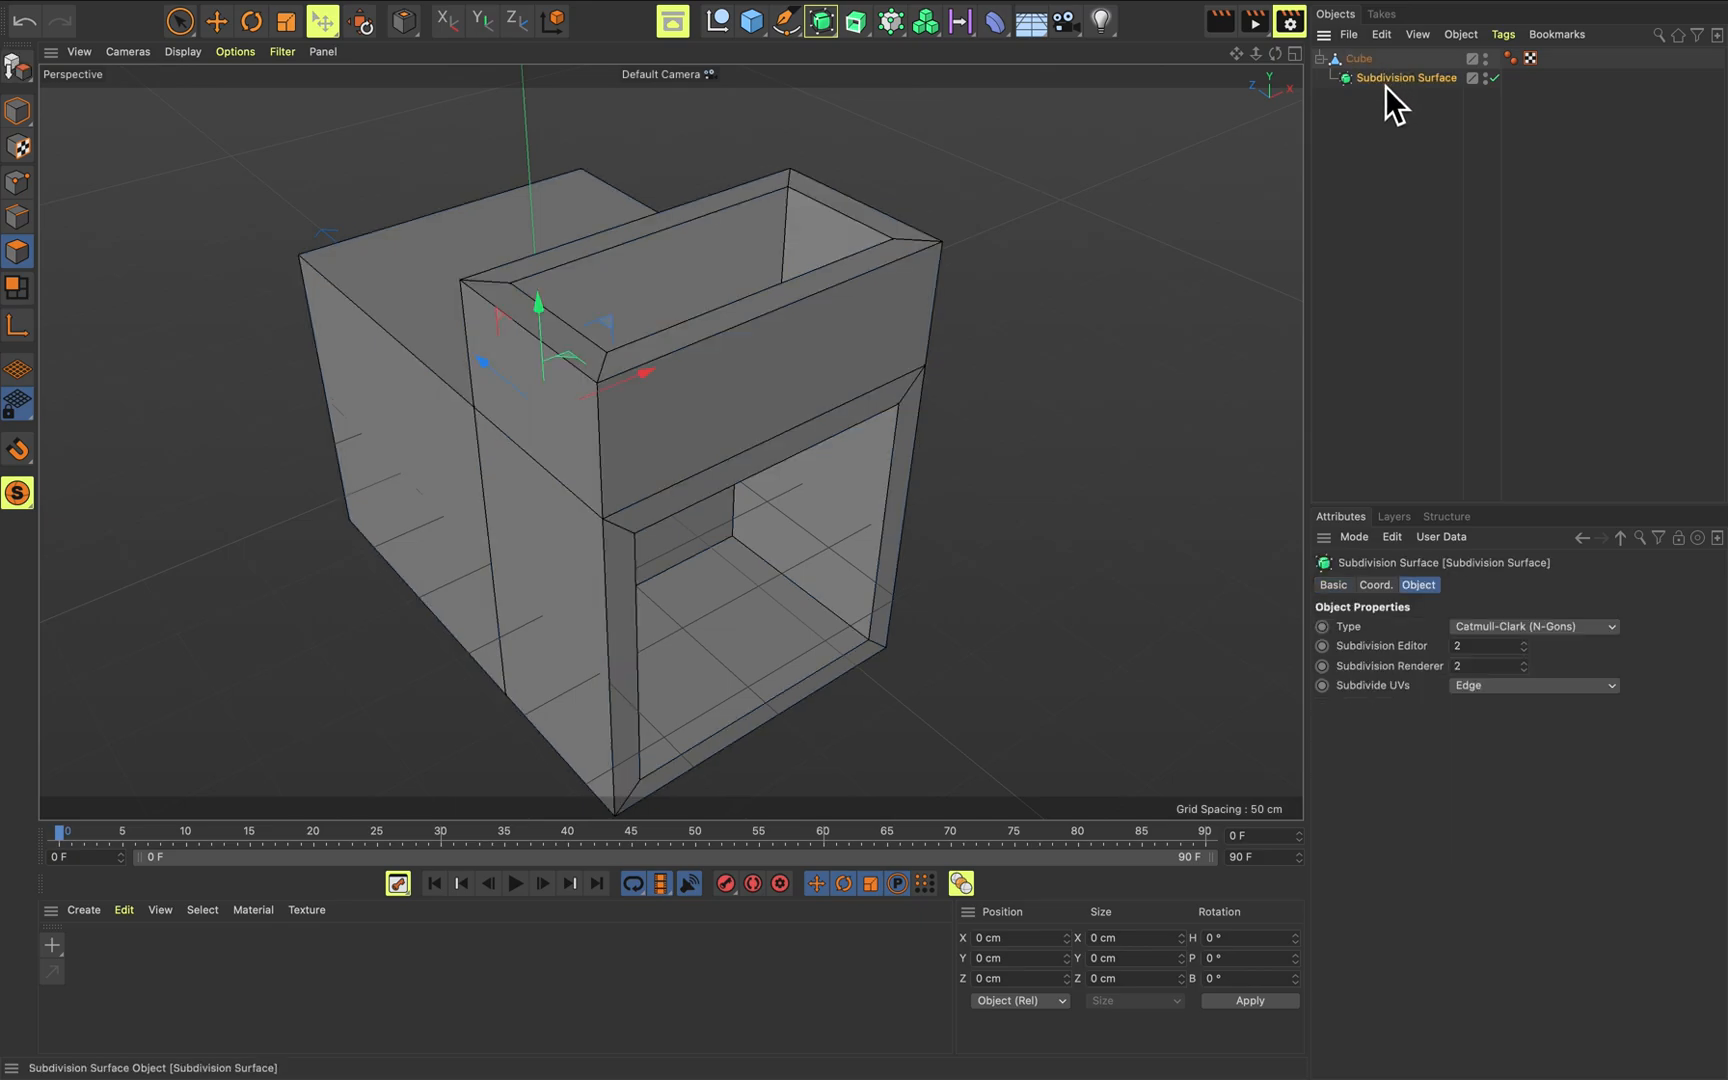
left_click(1378, 68)
left_click(1390, 81)
Make the cube a child of the Subdivision Surface and inspect the smoothed mesh.
mouse_move(1376, 72)
left_mouse_down()
mouse_move(1380, 106)
mouse_move(1366, 66)
mouse_move(1345, 100)
mouse_move(1335, 77)
mouse_move(1358, 130)
mouse_move(1337, 105)
mouse_move(1365, 57)
mouse_move(1376, 77)
mouse_move(1366, 67)
left_mouse_up()
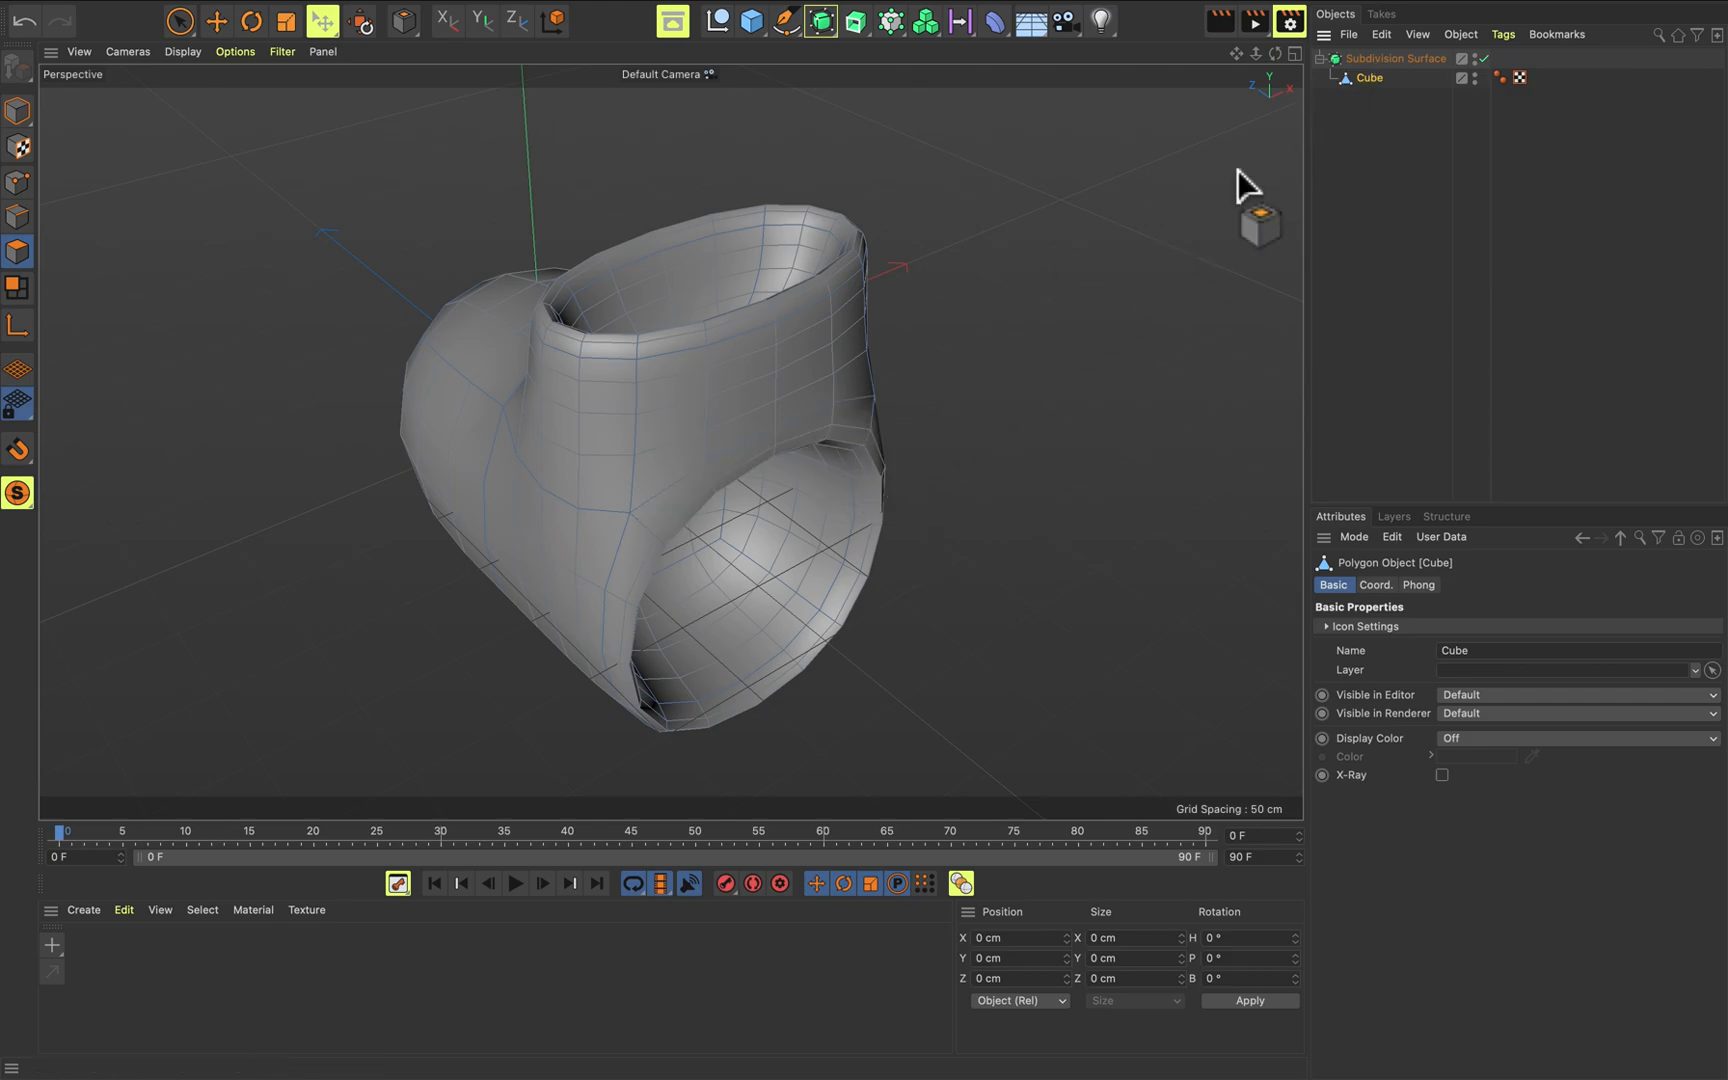
left_click_drag(964, 328, 930, 590, "alt")
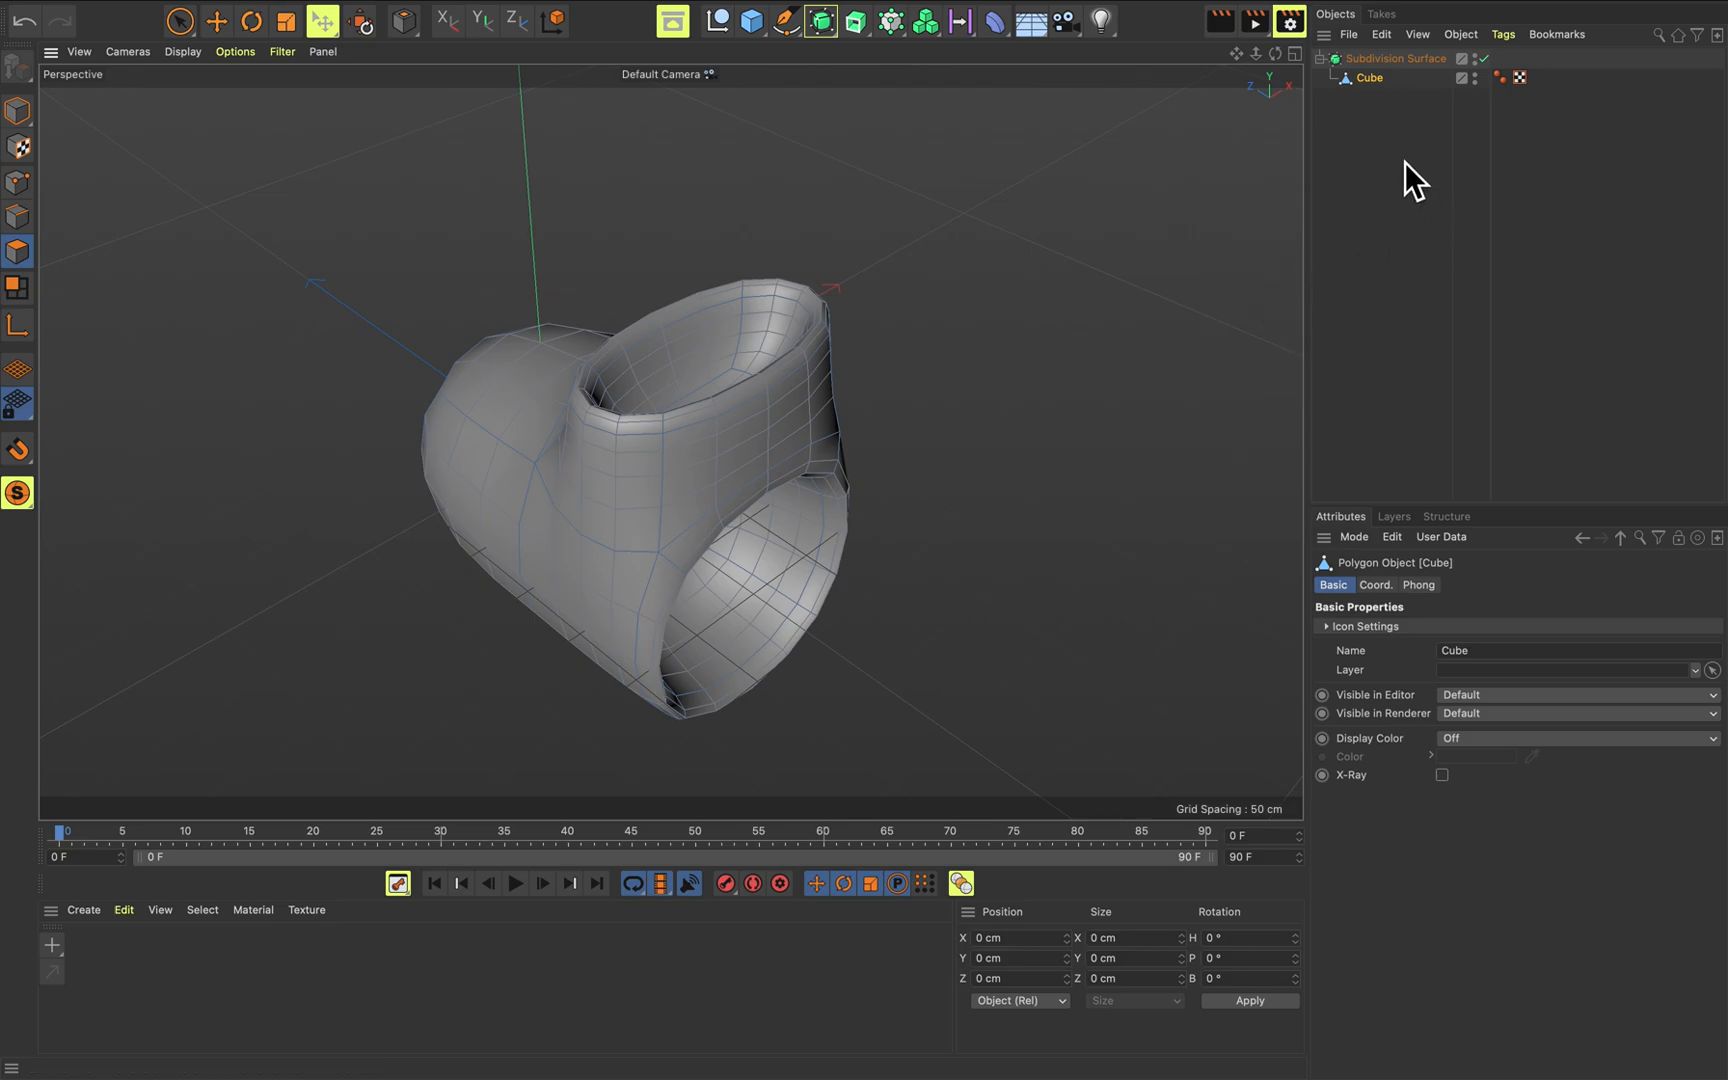
left_click(1386, 60)
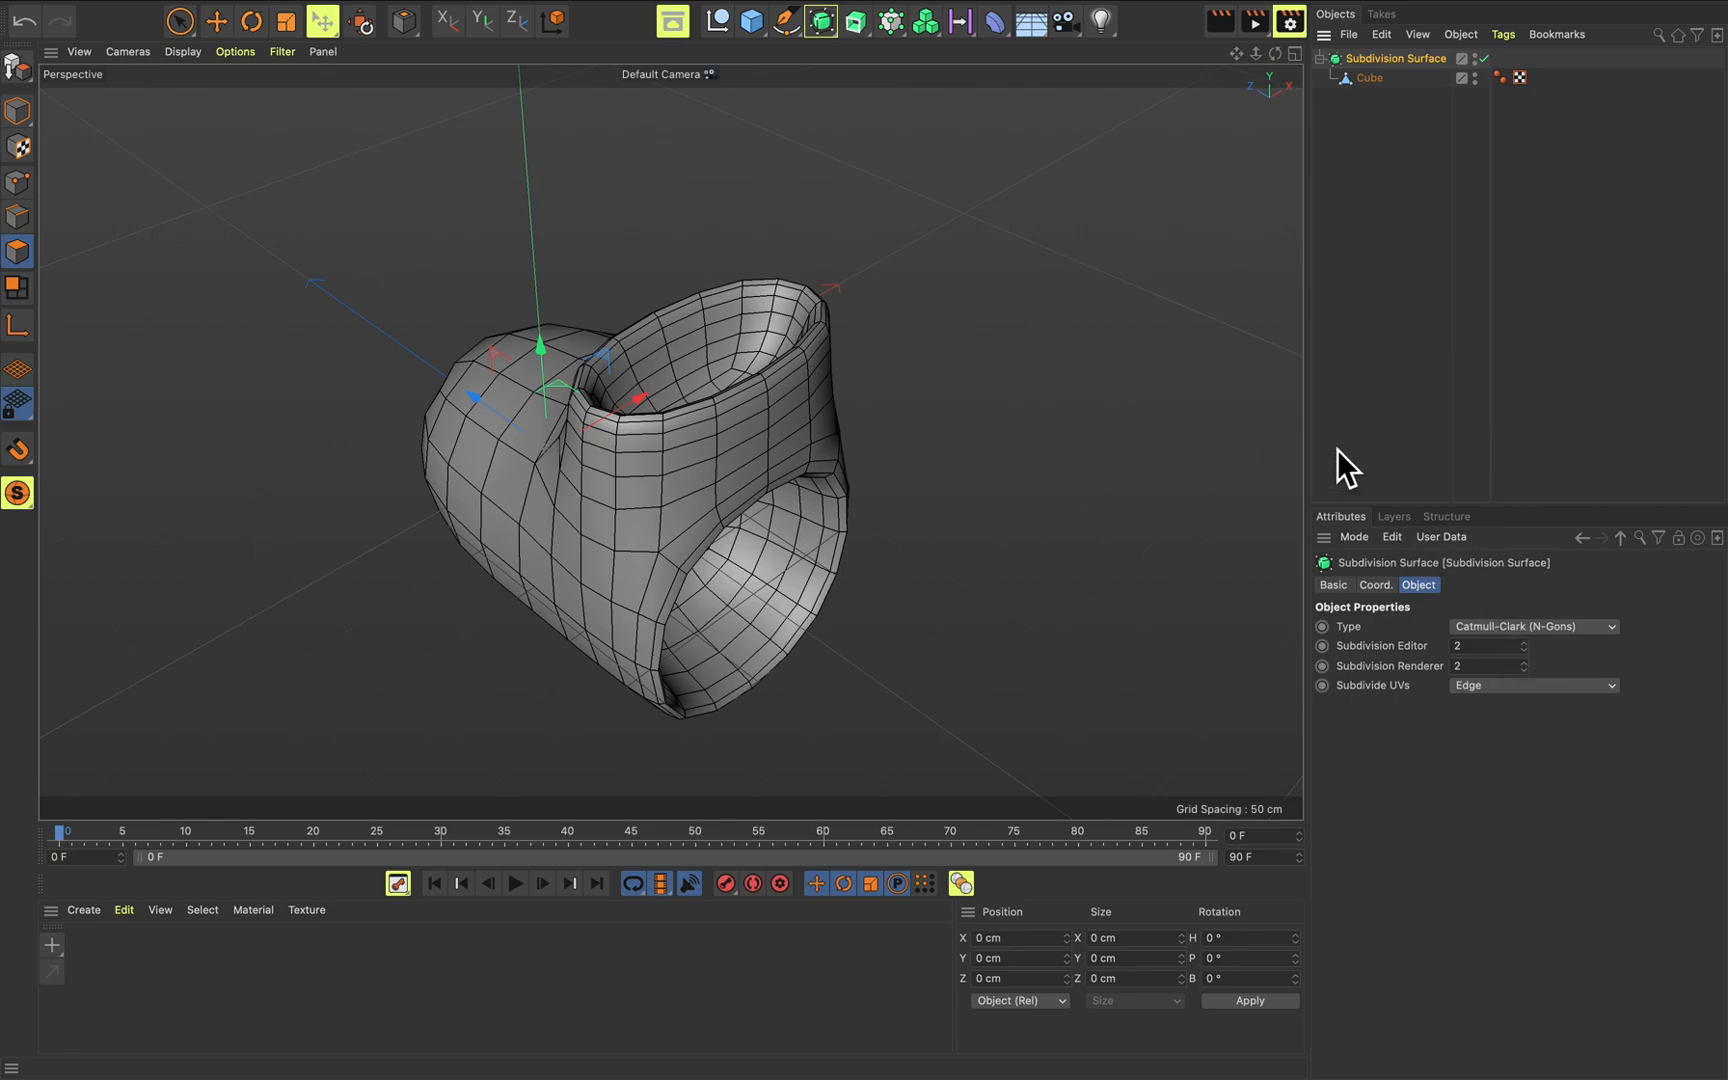
left_click(1384, 157)
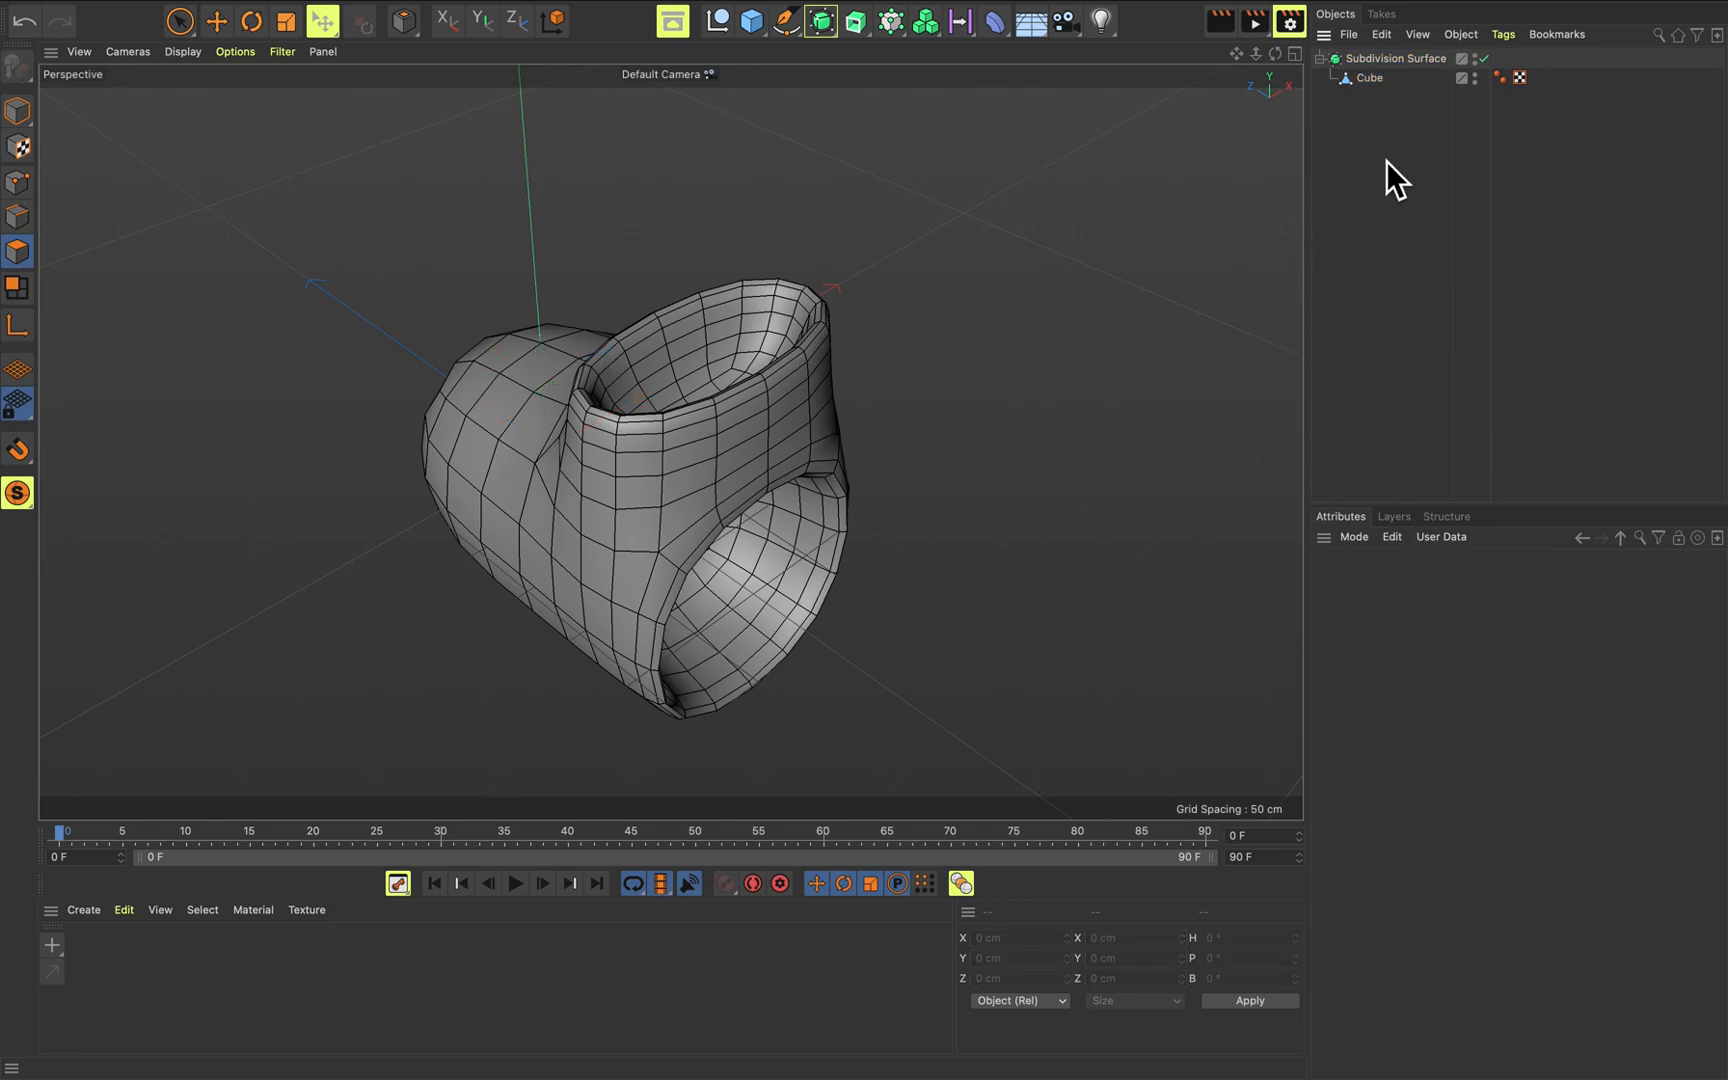
Delete the Subdivision Surface together with the cube.
left_click_drag(1396, 120, 1379, 68)
key("Delete")
left_click_drag(1157, 190, 1160, 200)
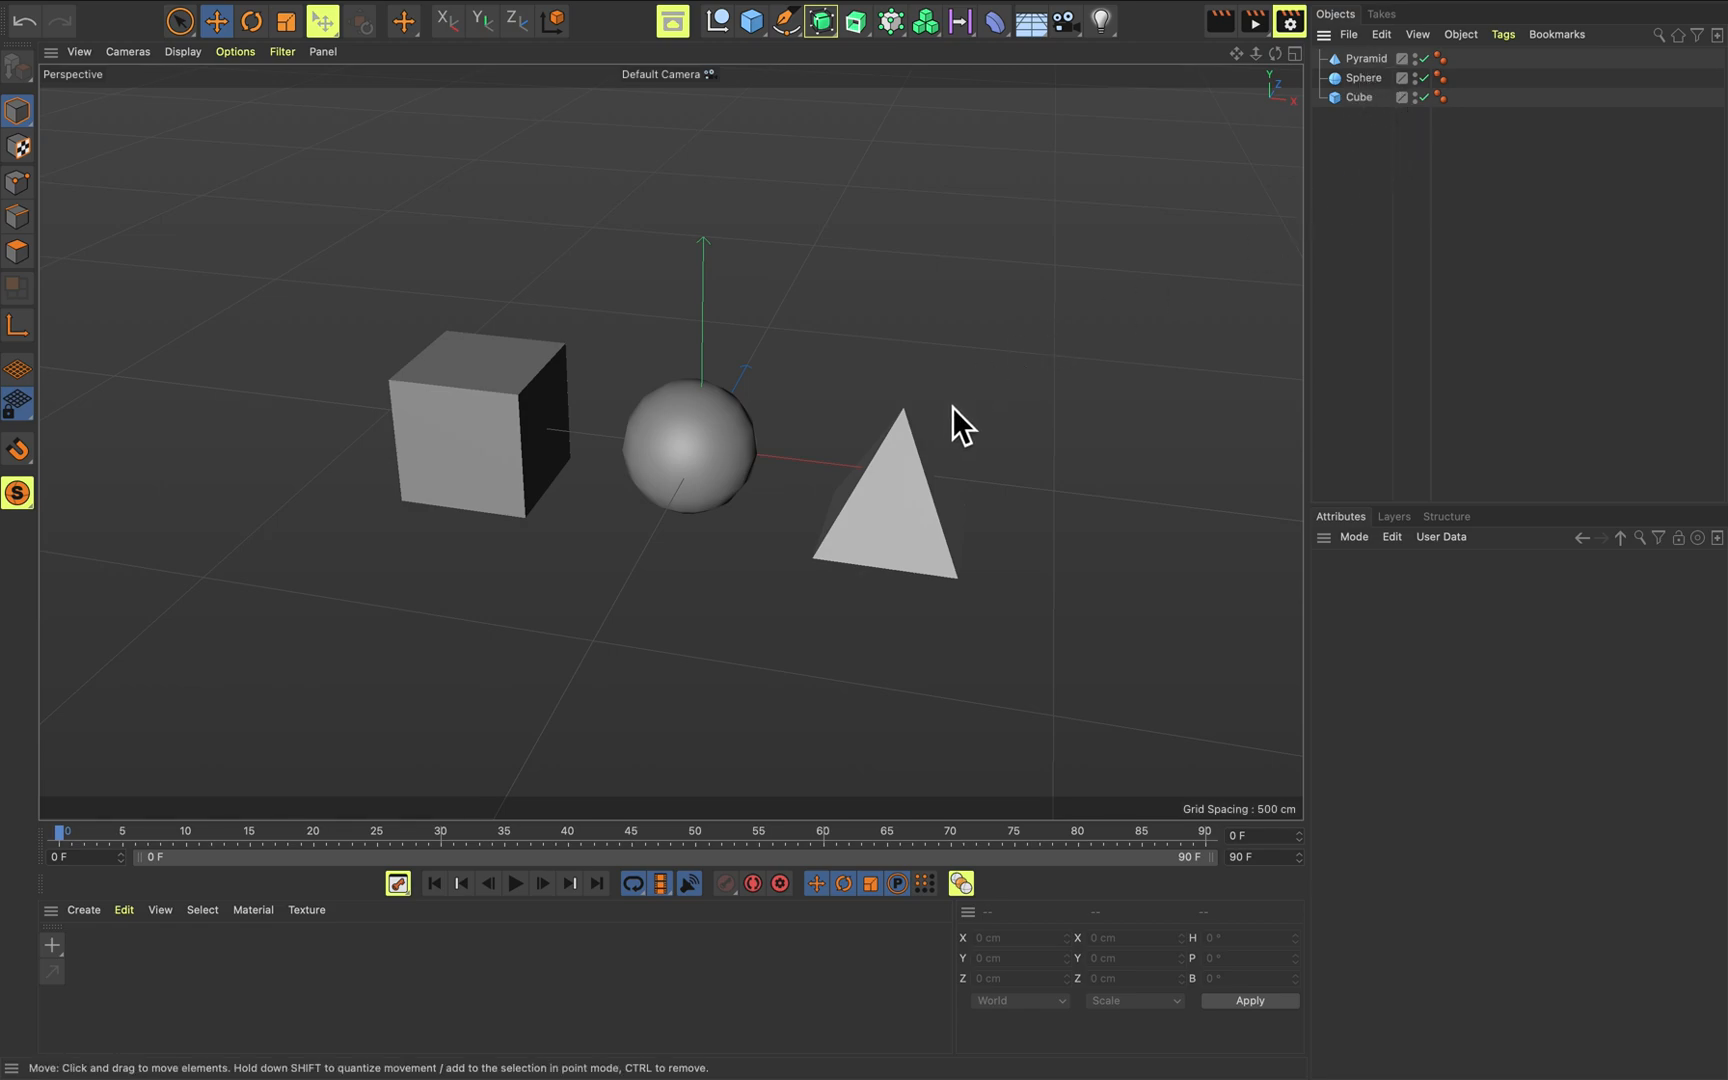
Select the cube, sphere and pyramid individually in the view to compare them as separate objects.
left_click(490, 424)
left_click(720, 448)
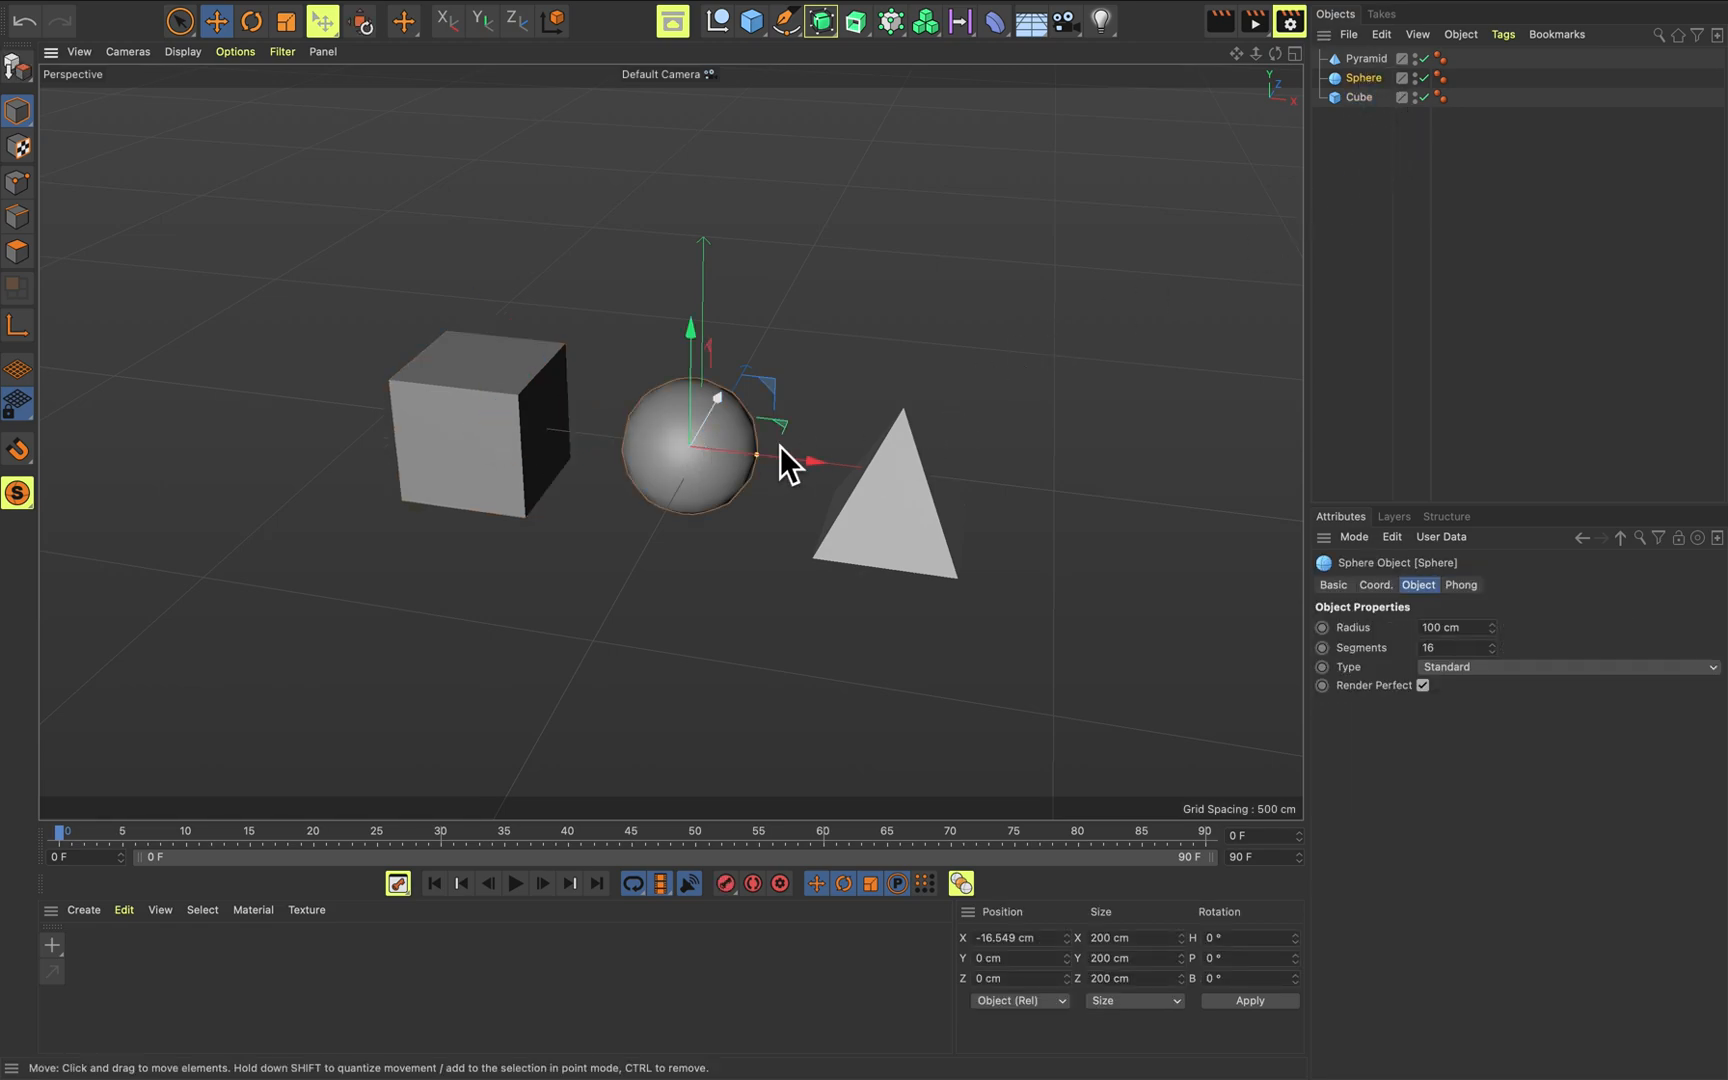
left_click(882, 486)
left_click(721, 458)
left_click(491, 423)
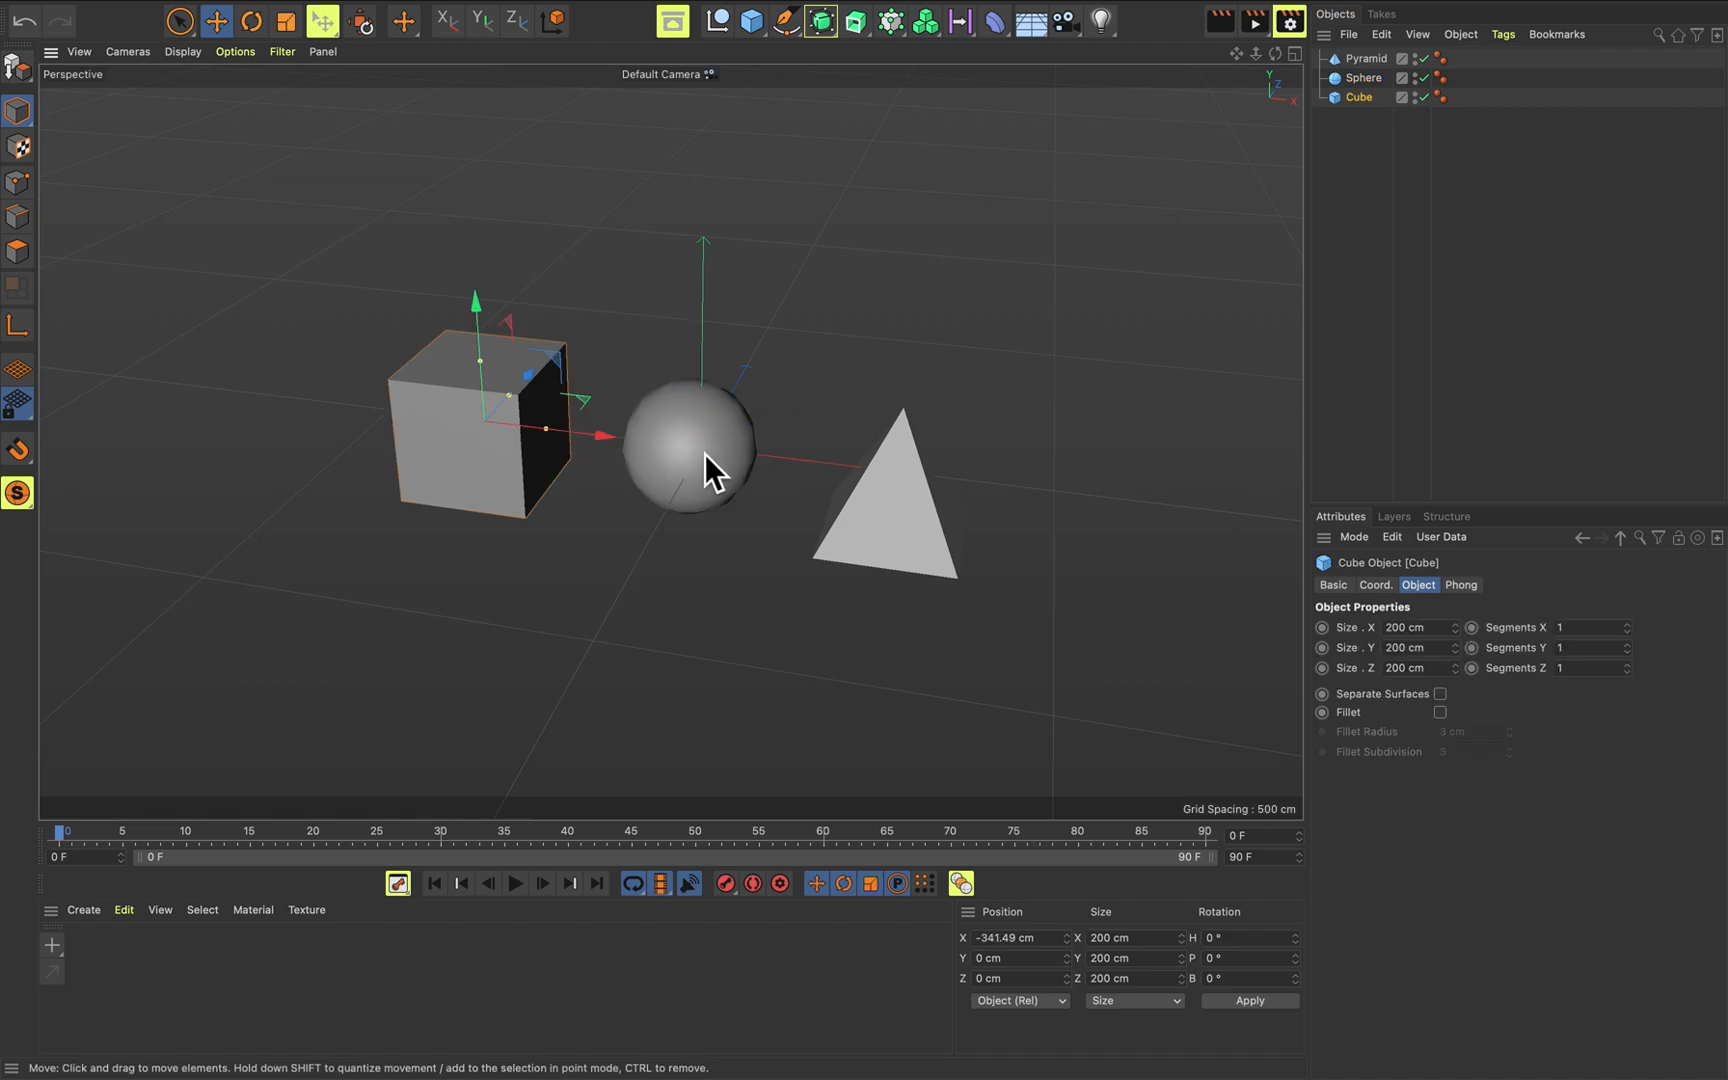
left_click(714, 451)
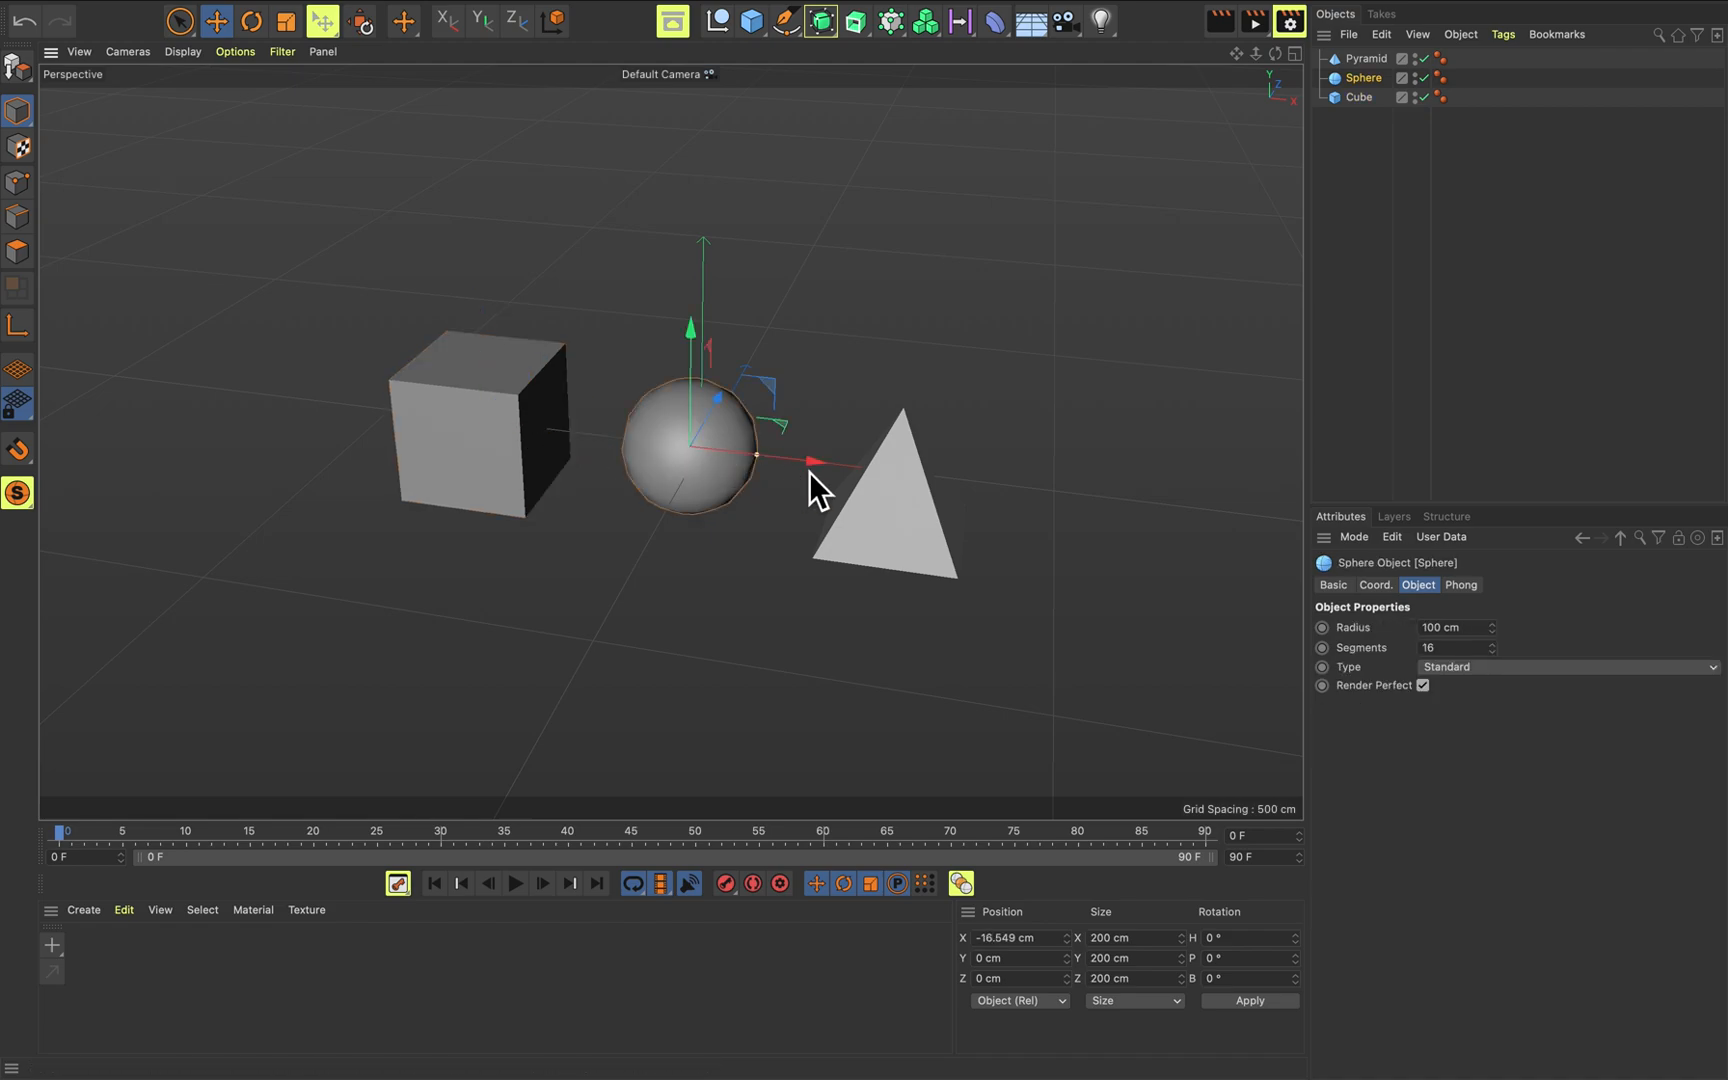
left_click(905, 475)
Group the pyramid, sphere and cube under a Null object and expand its hierarchy.
left_click(1377, 152)
left_click_drag(1370, 152, 1364, 66)
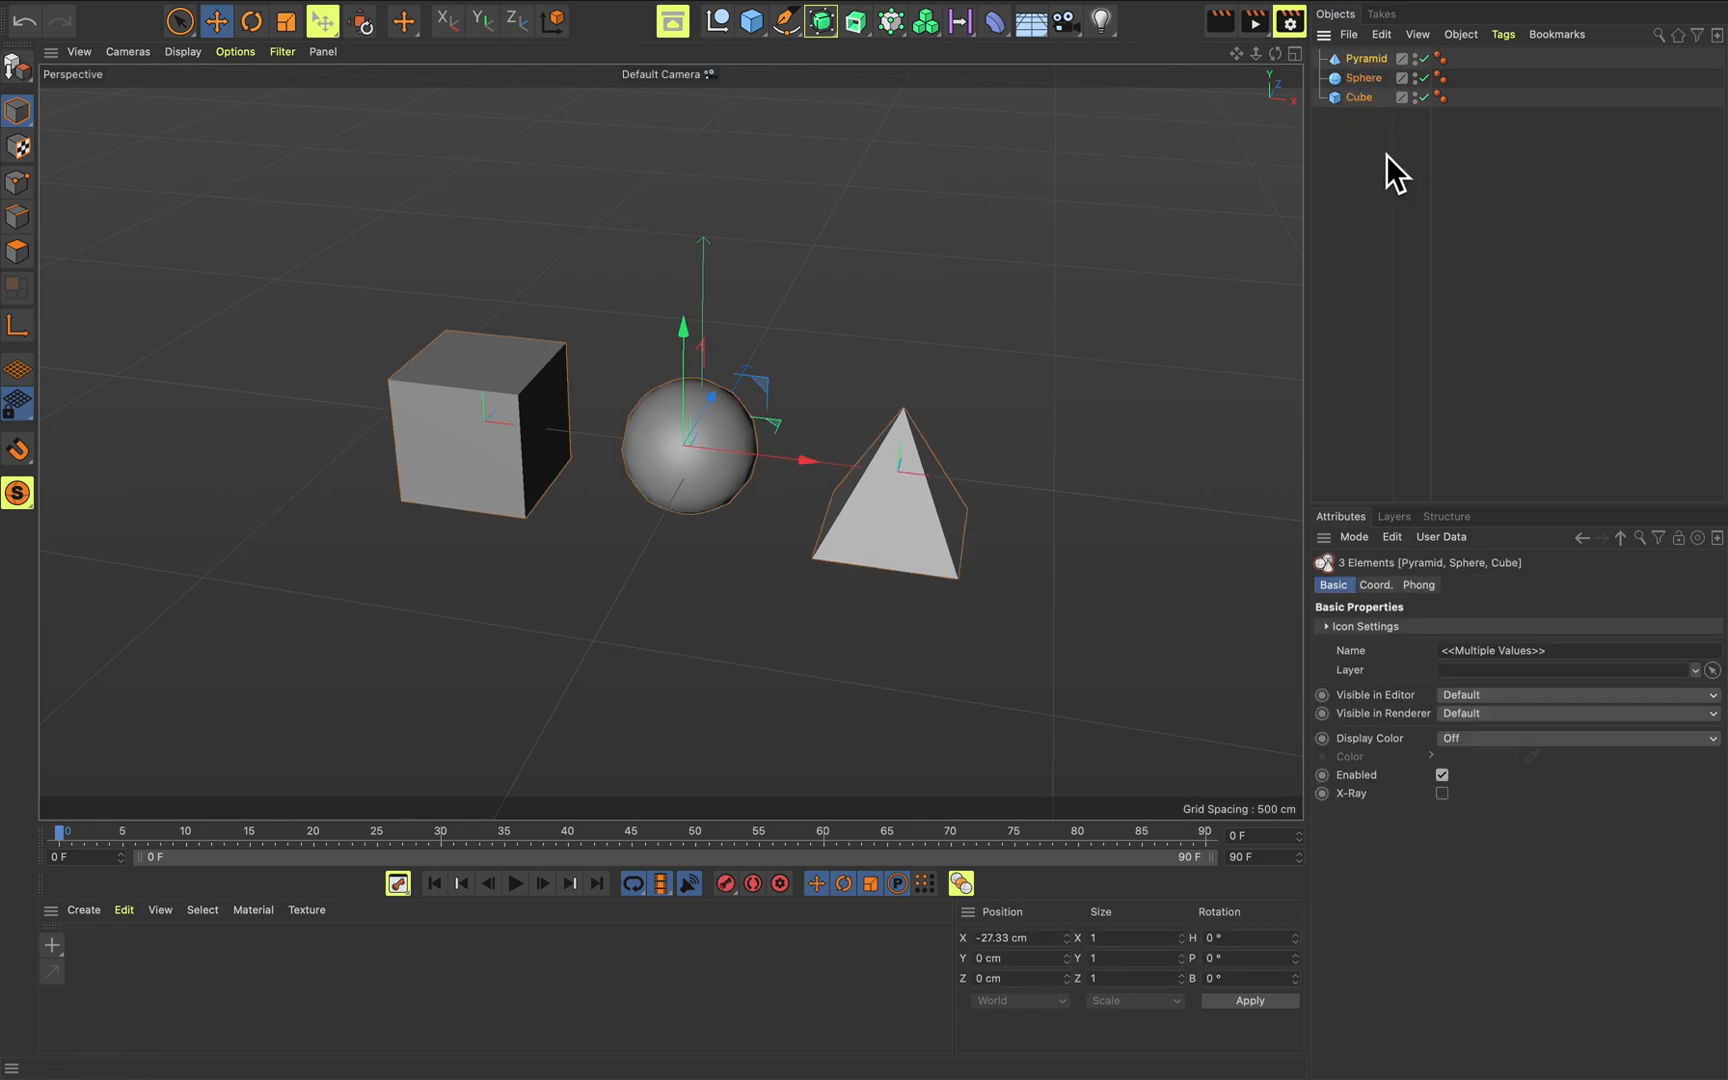
key("alt+g")
left_click(1321, 59)
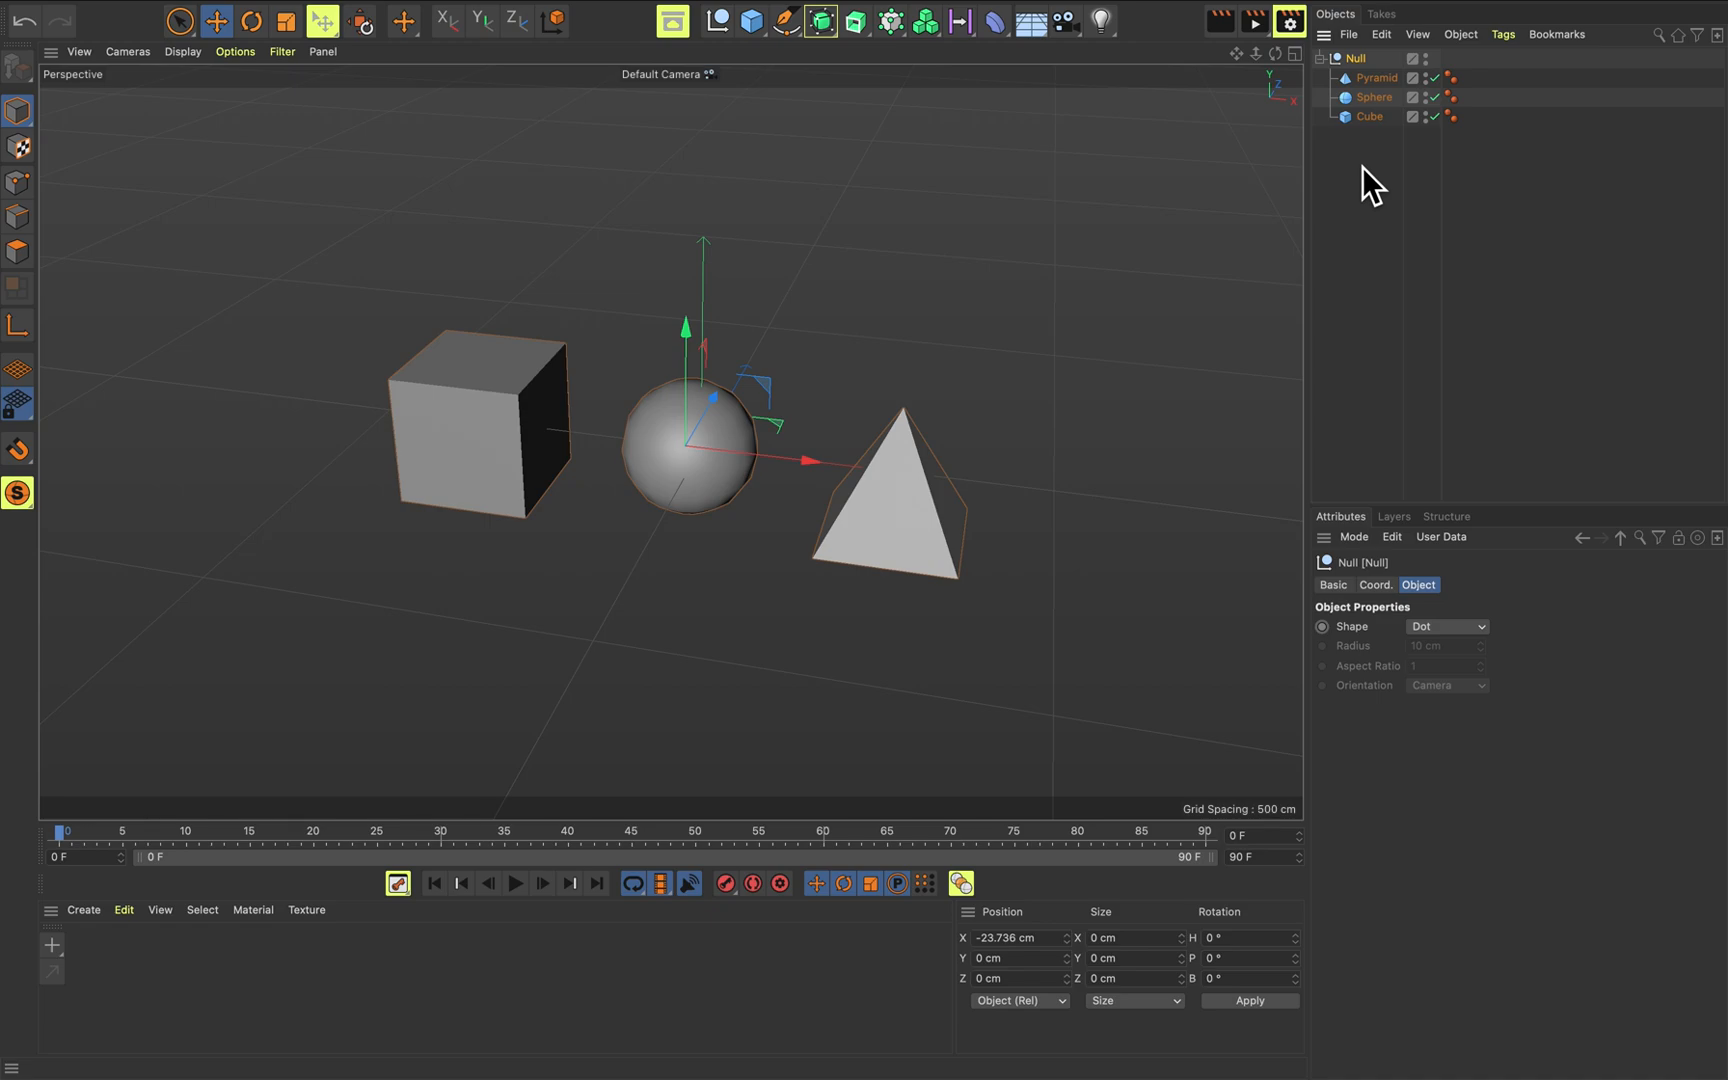
Check the pyramid, sphere and cube inside the Null one by one, ending with the Null selected.
left_click(1378, 82)
left_click(1385, 100)
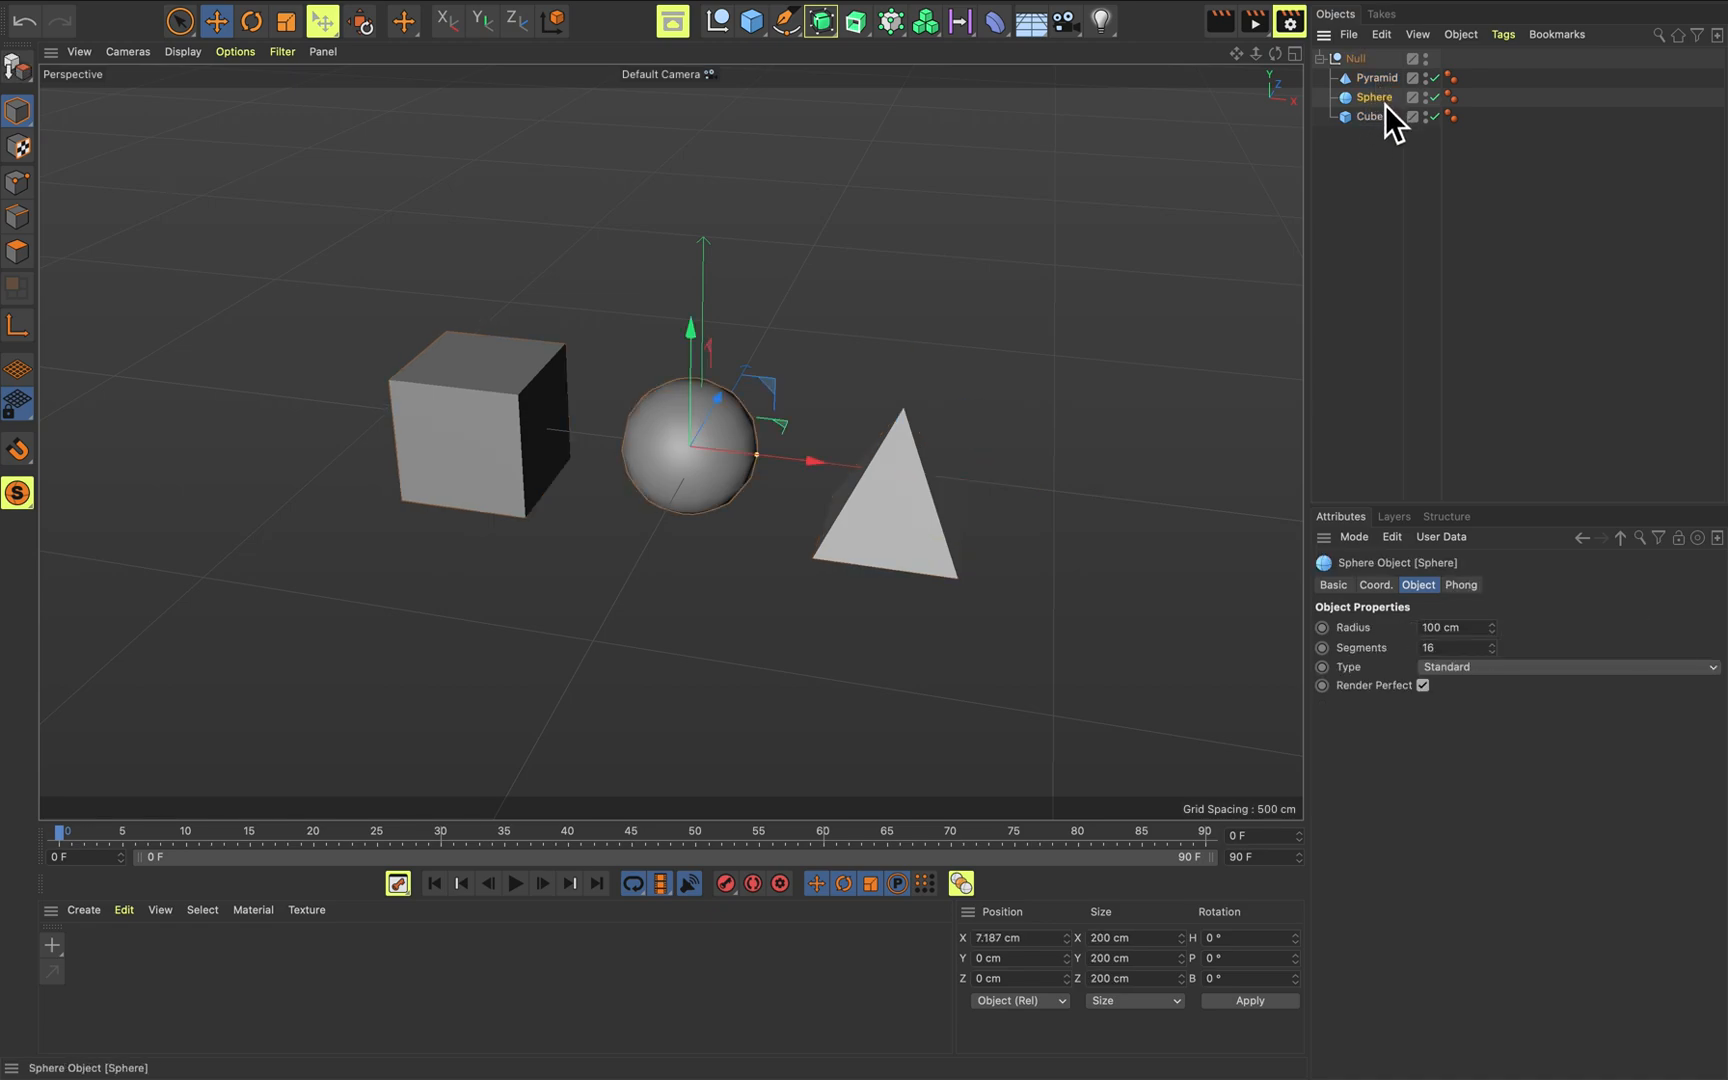
left_click(1378, 119)
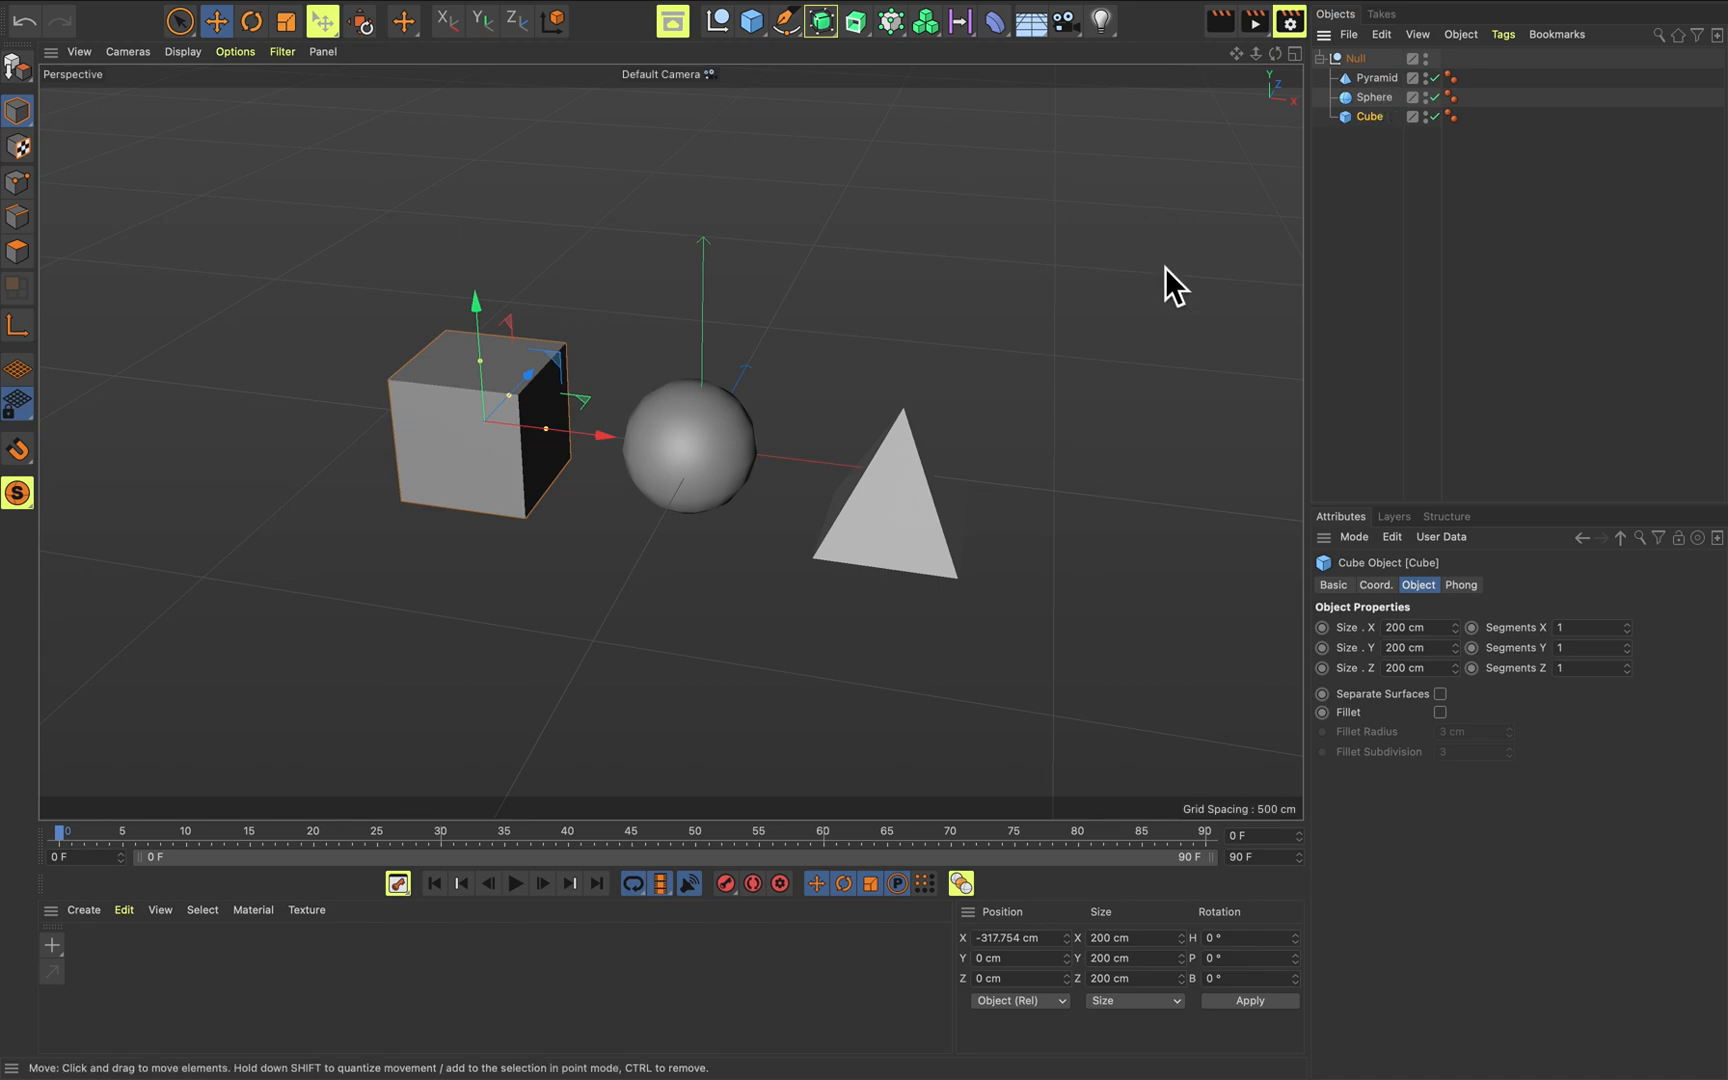
left_click(1366, 61)
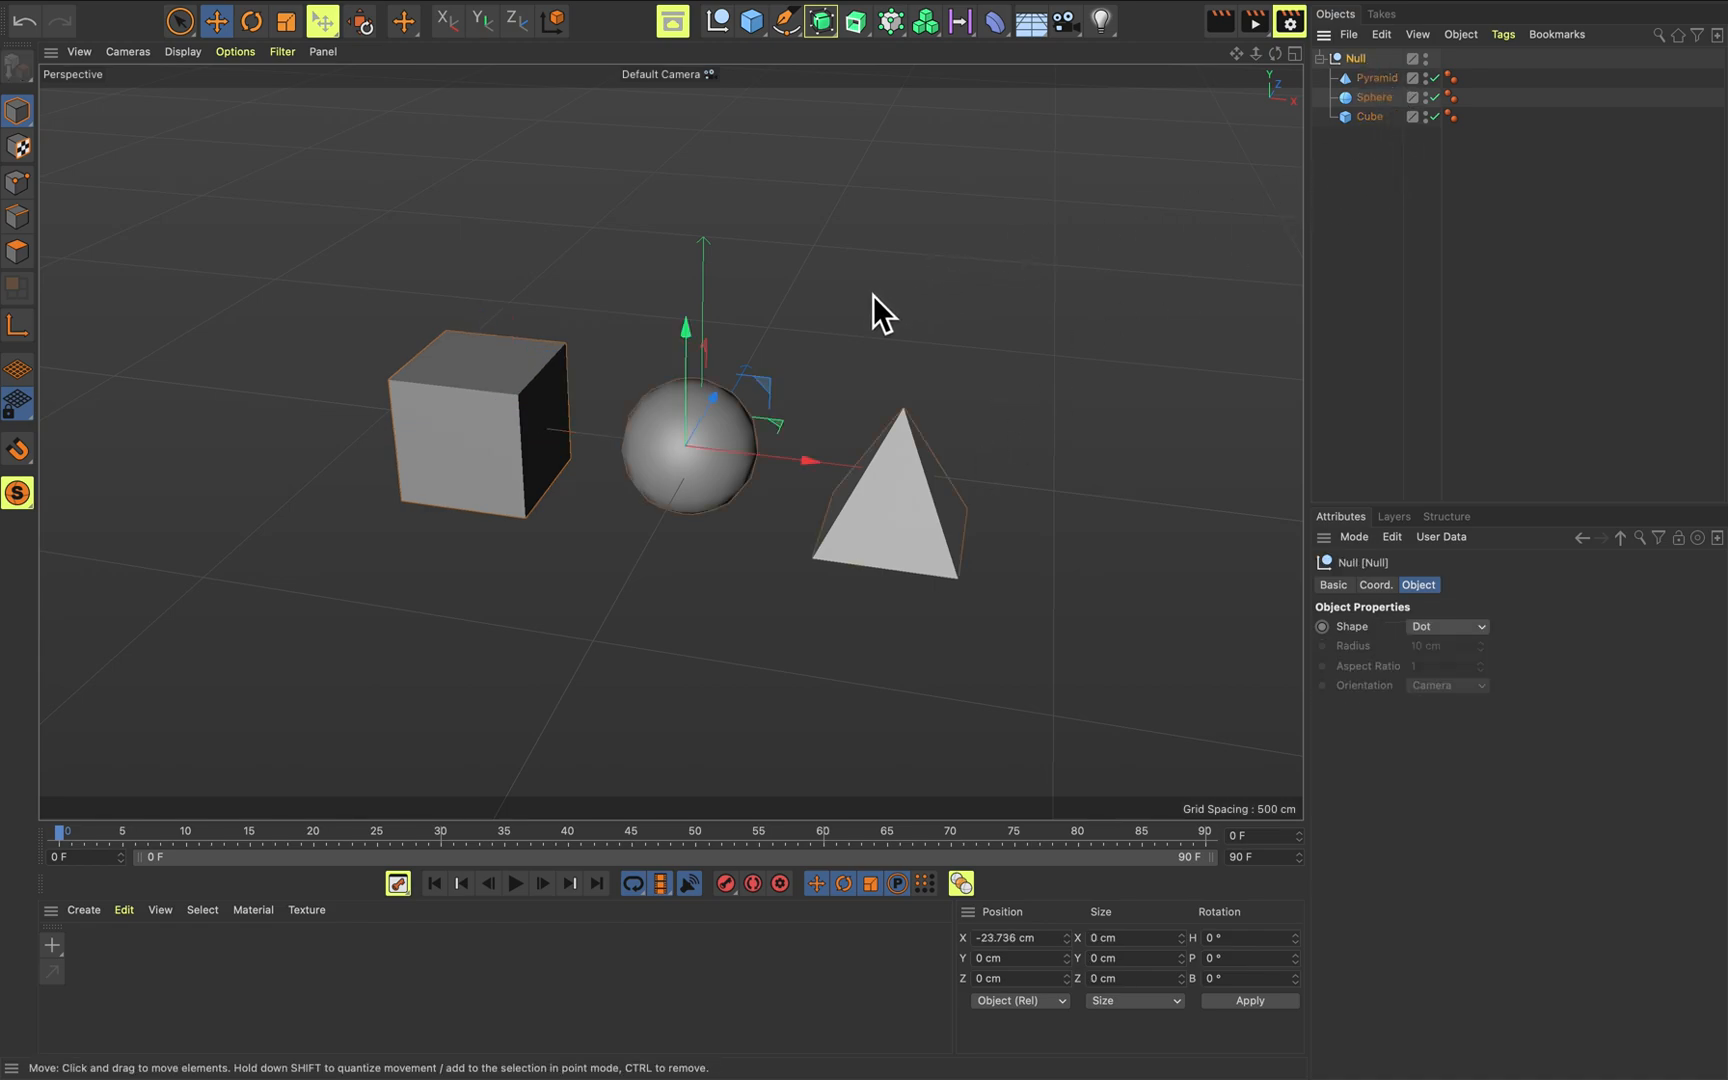
Move only the pyramid inside the group along X to about 384 cm.
left_click_drag(872, 309, 1040, 300, "alt")
left_click(1376, 78)
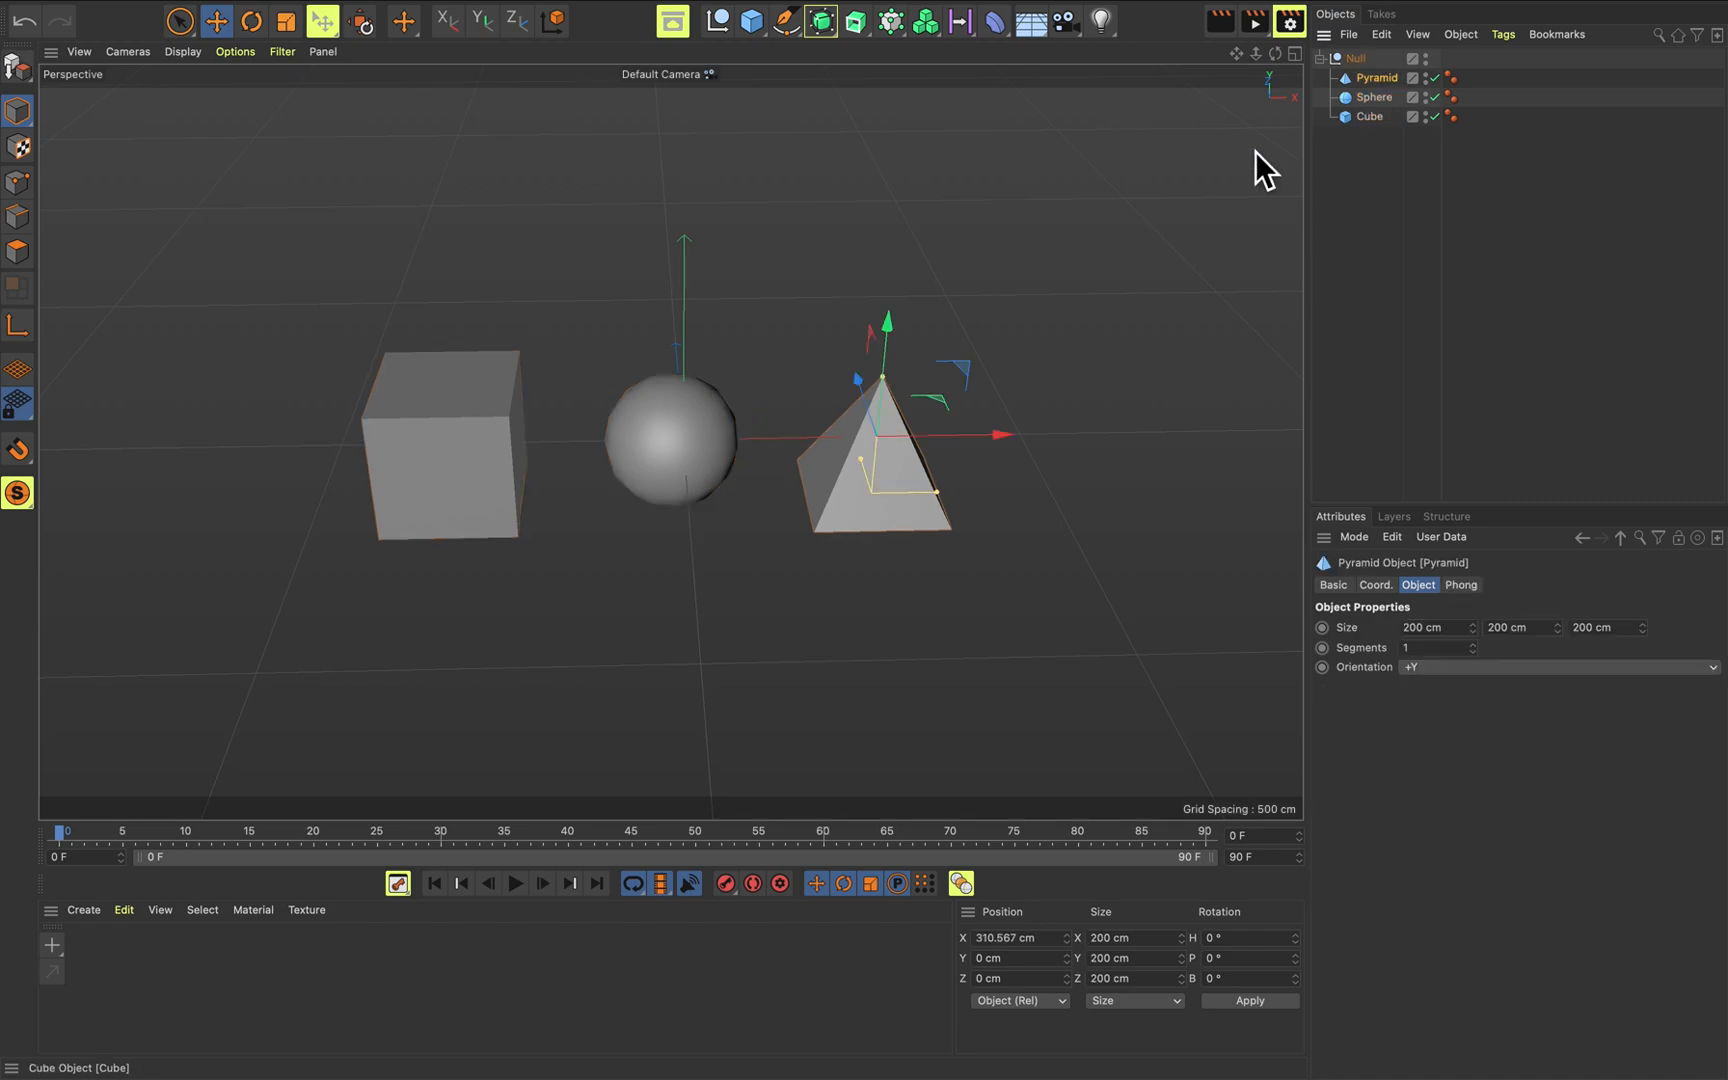
mouse_move(977, 433)
left_mouse_down()
mouse_move(1003, 420)
mouse_move(1080, 444)
mouse_move(968, 447)
mouse_move(1005, 450)
left_mouse_up()
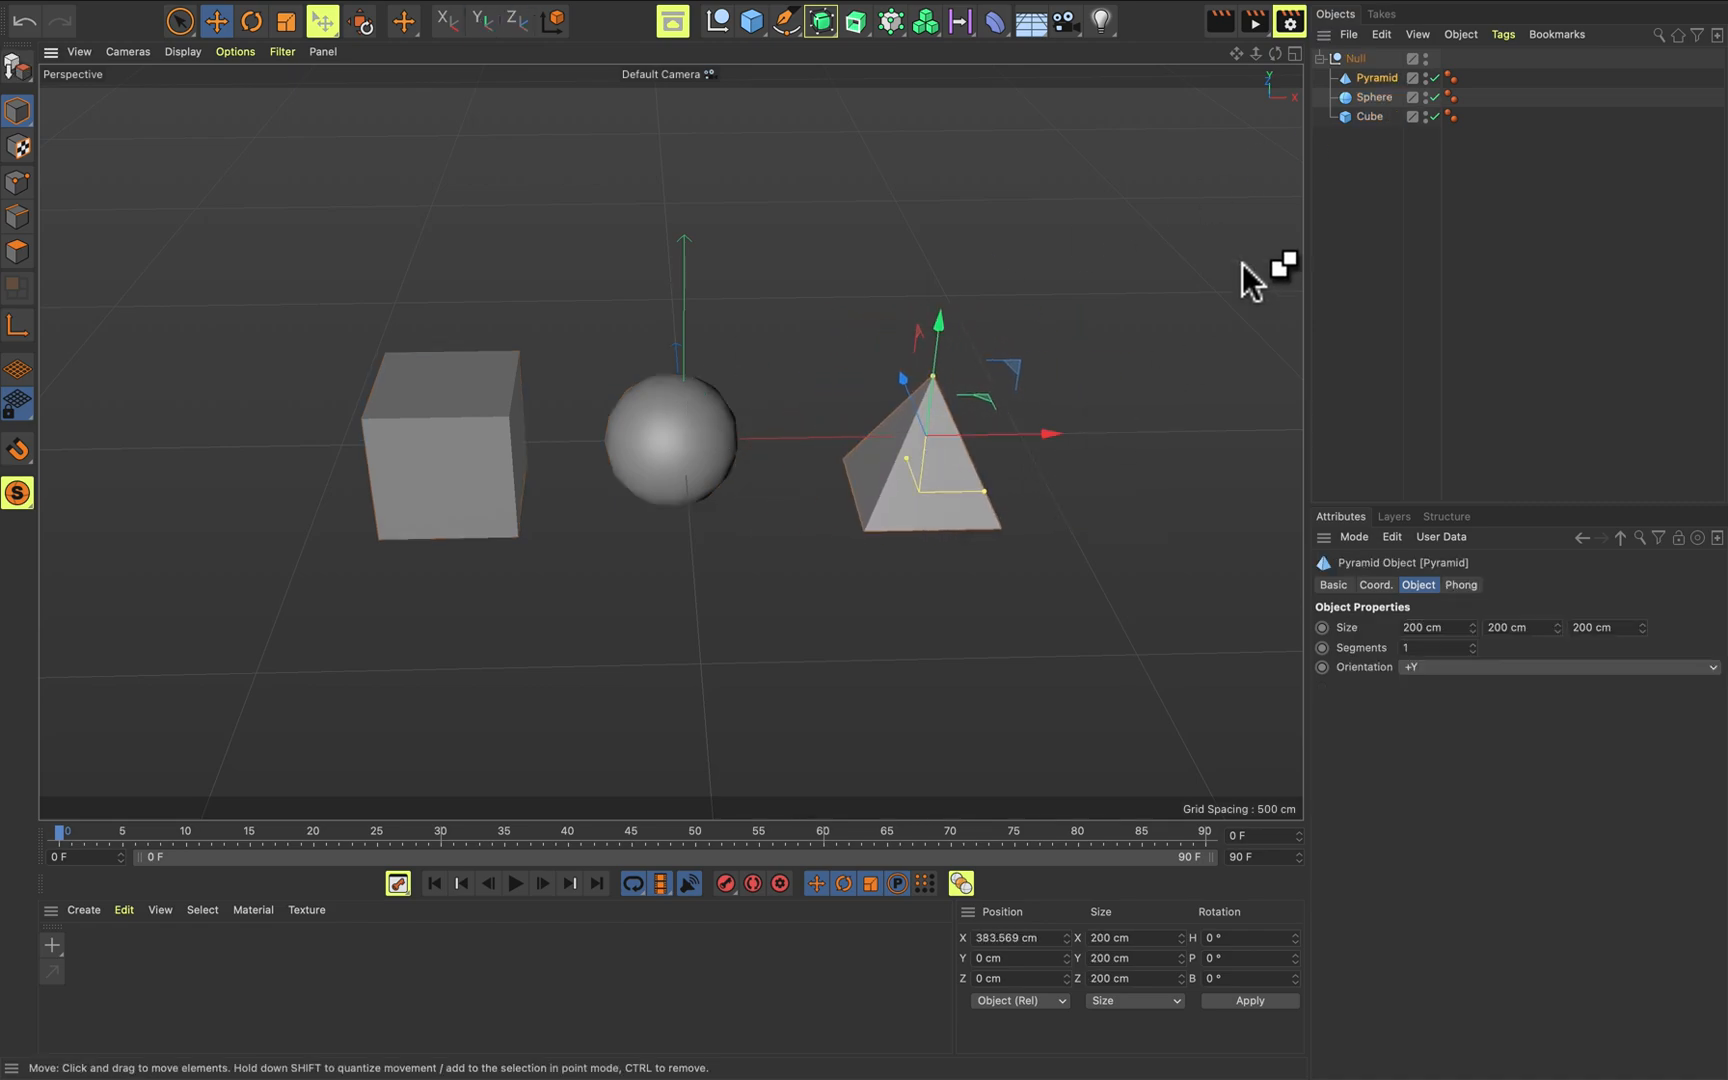
Move the Null group along X to about -1.5 cm and try rotating it together with its children.
left_click(1372, 62)
left_click_drag(792, 440, 741, 514)
key("r")
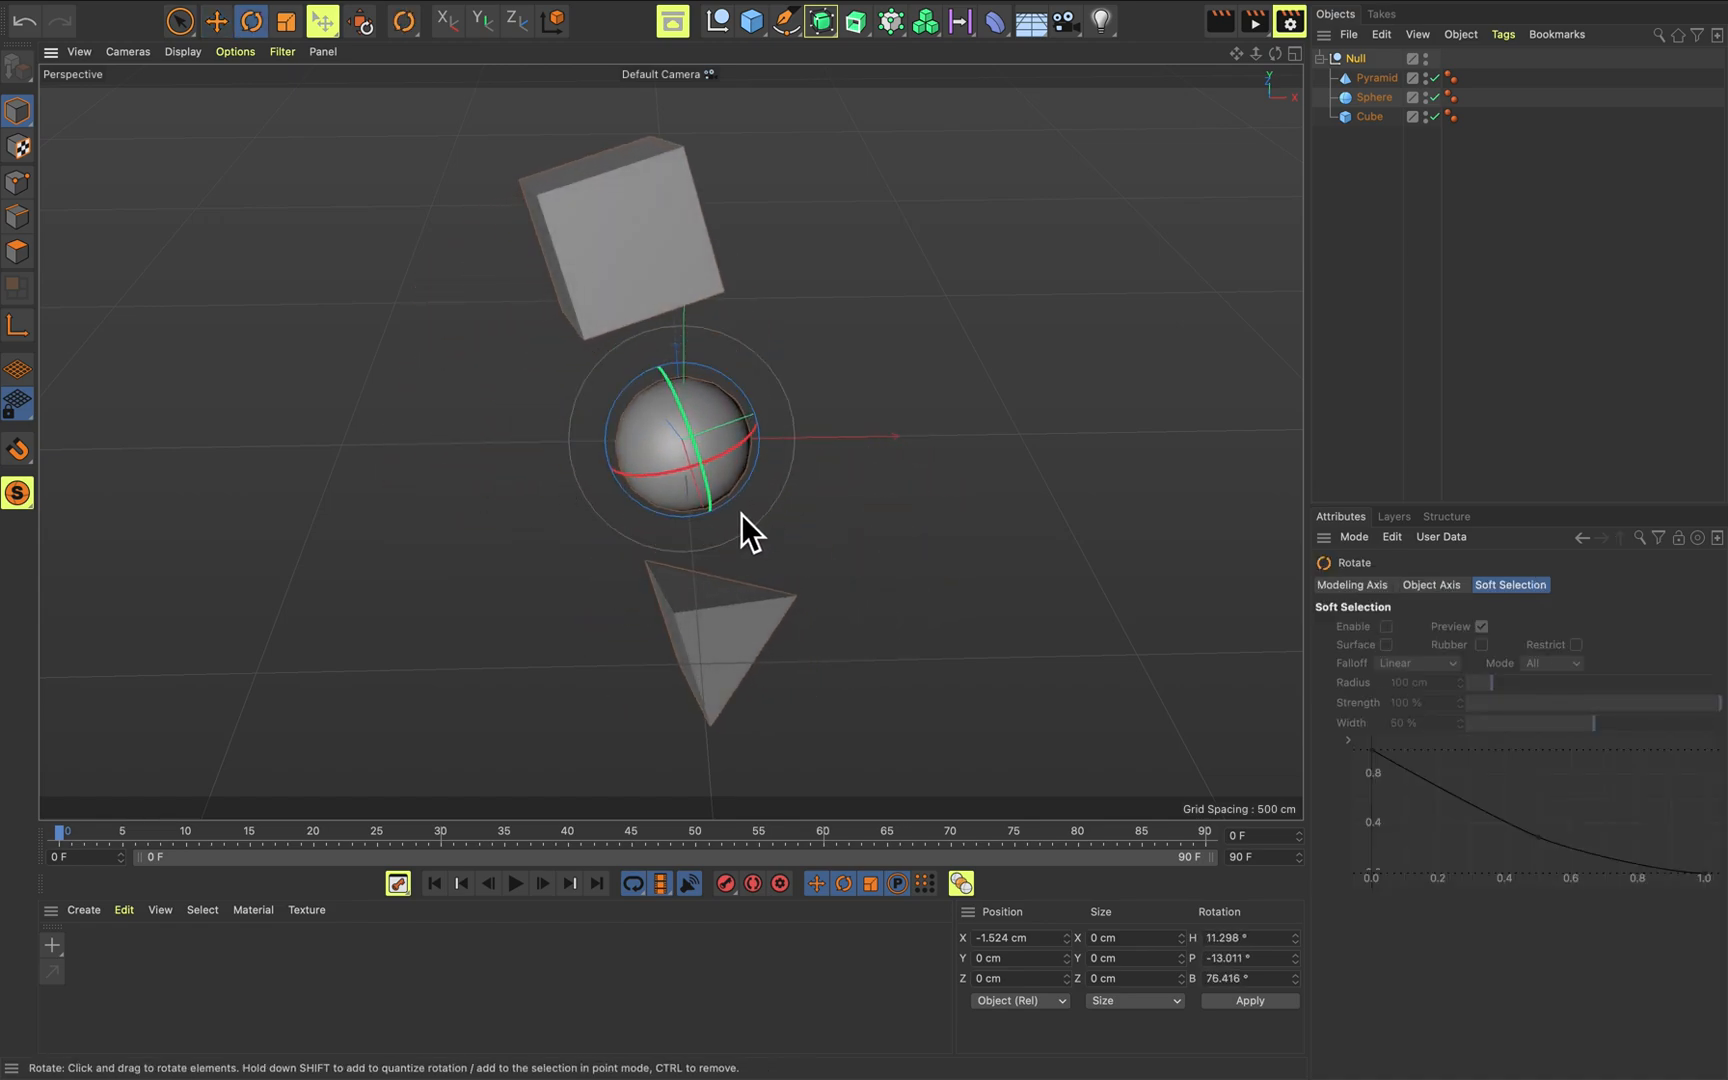
key("super+z")
Reselect the Null group, centre it in the view, and activate the Move tool.
left_click_drag(865, 508, 825, 522, "alt")
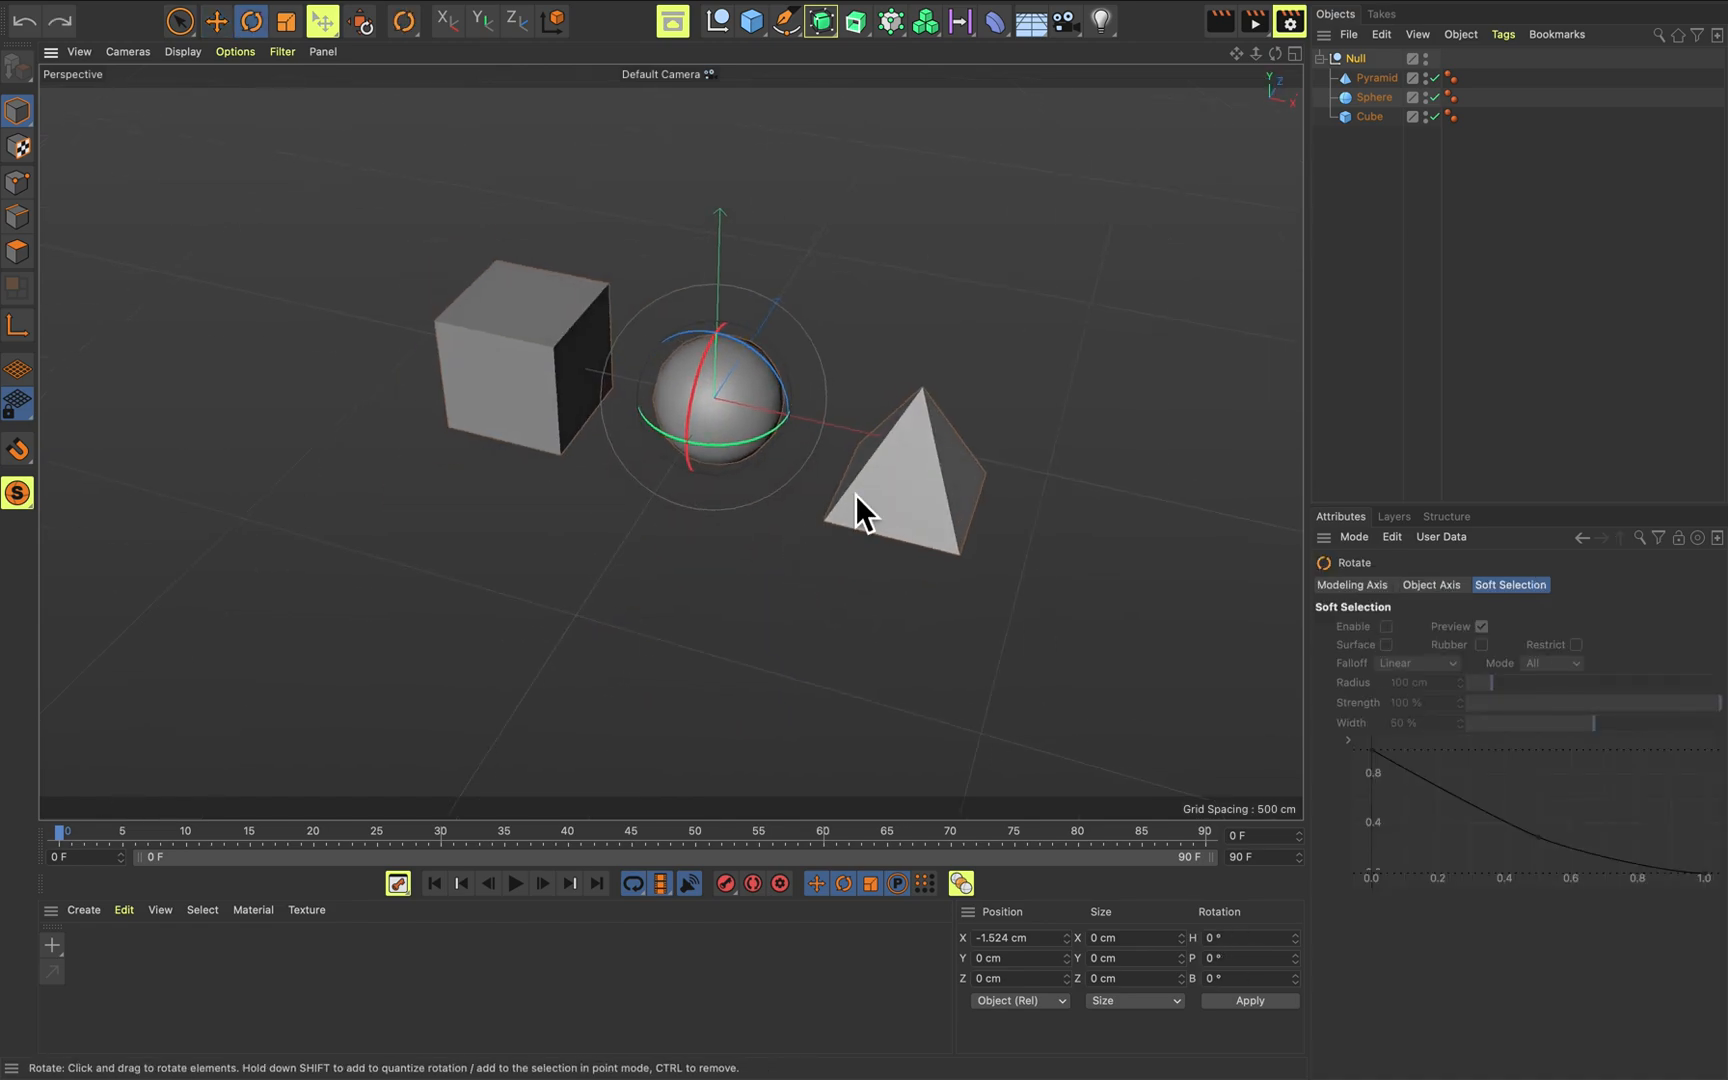
left_click(1355, 58)
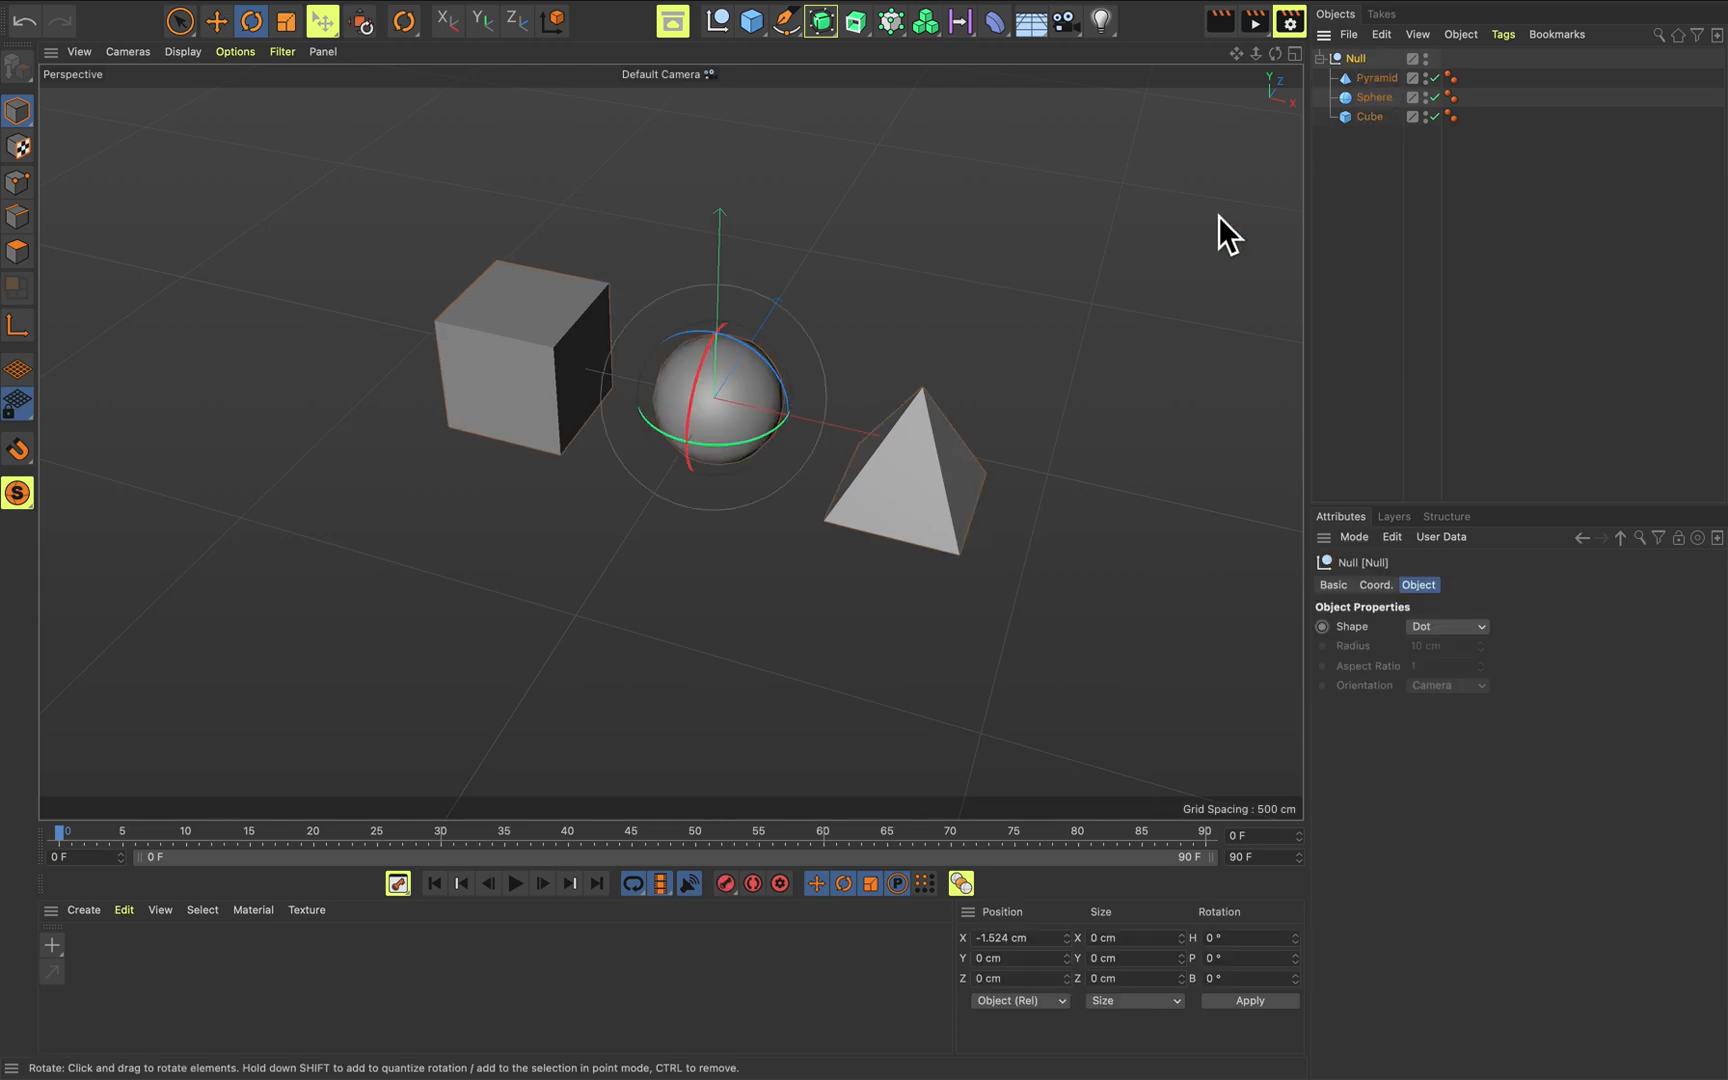
middle_click_drag(942, 301, 868, 383, "alt")
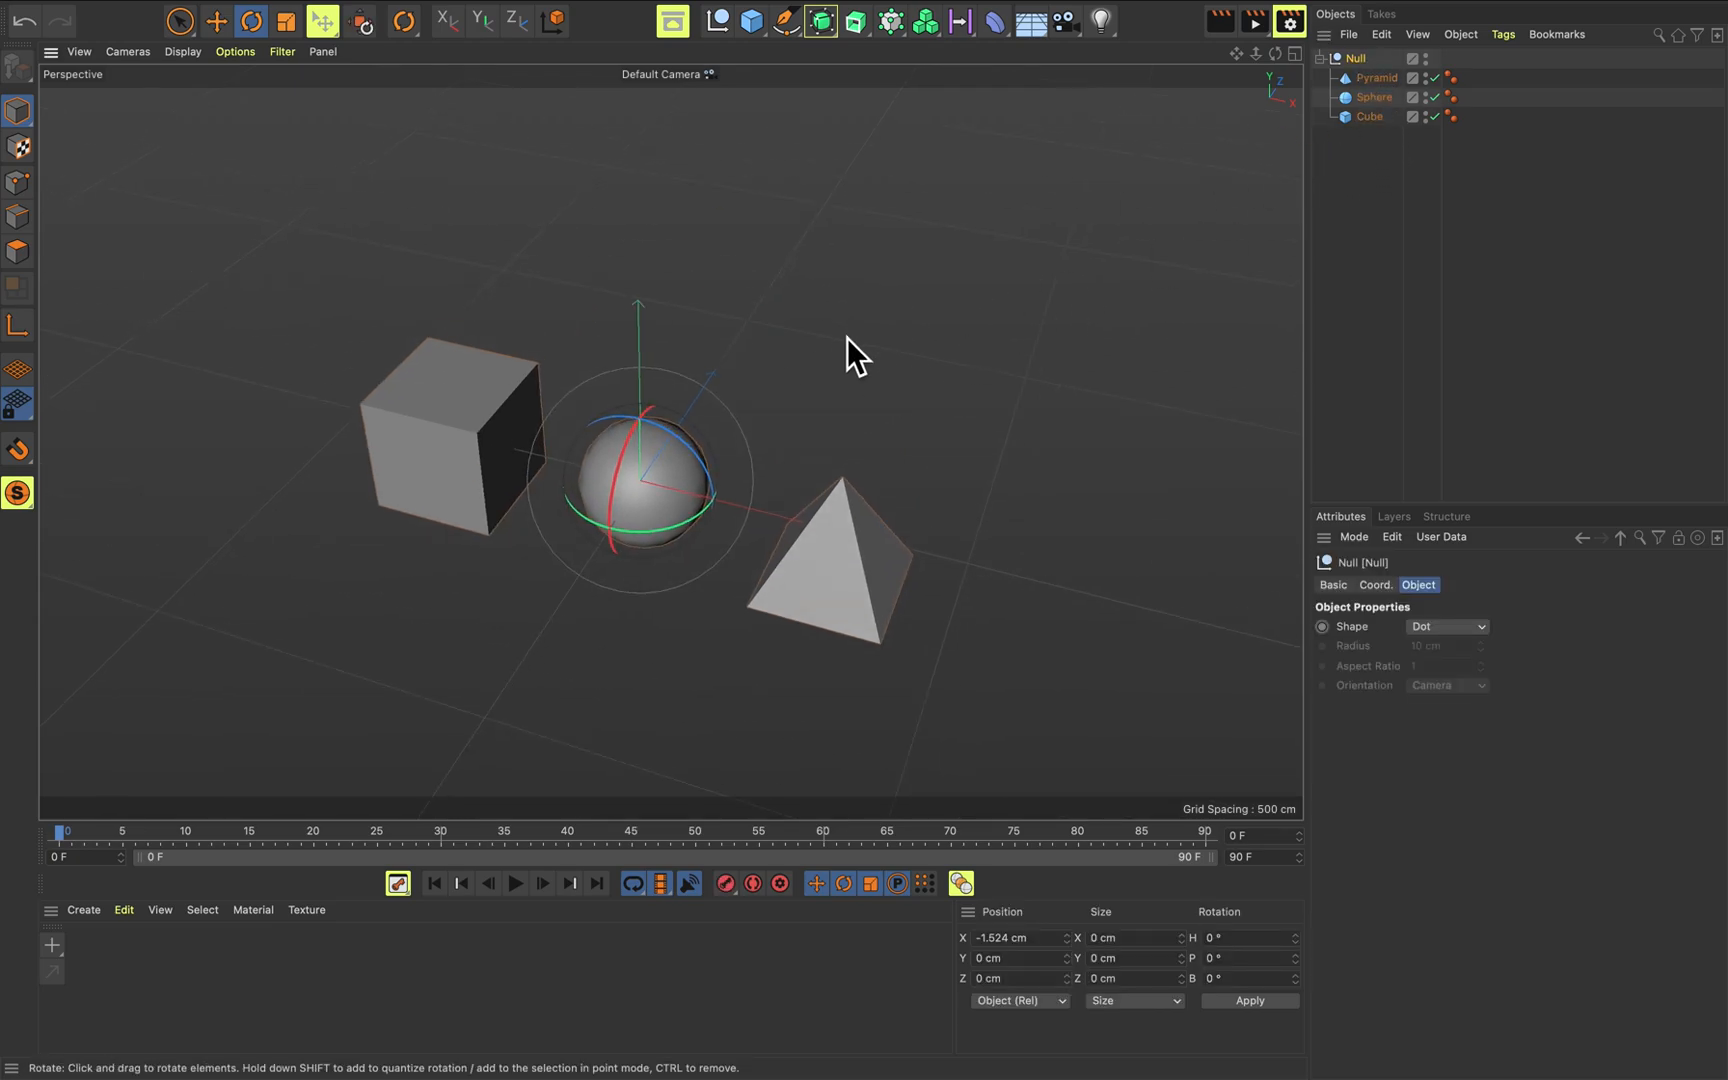
key("e")
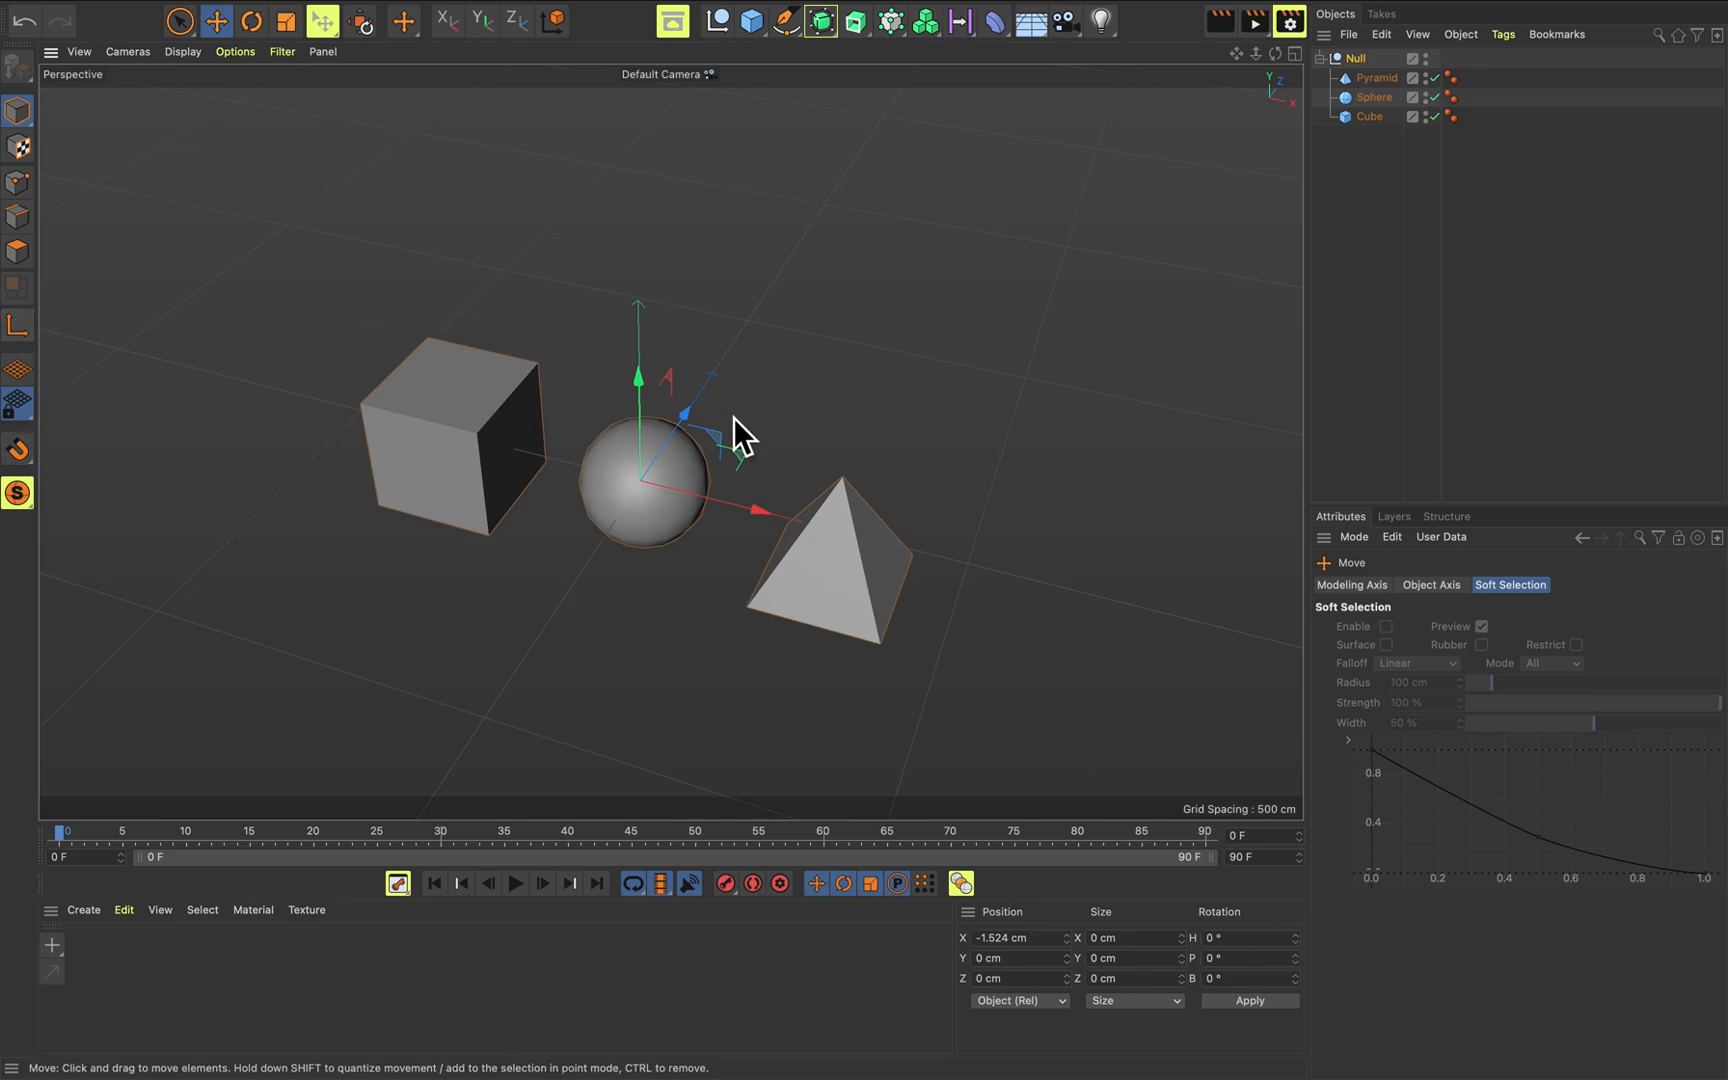
Try moving the whole Null group along X to about -176 cm with axis editing off, and undo the move.
left_click(1372, 78)
left_click(32, 338)
left_click(1358, 62)
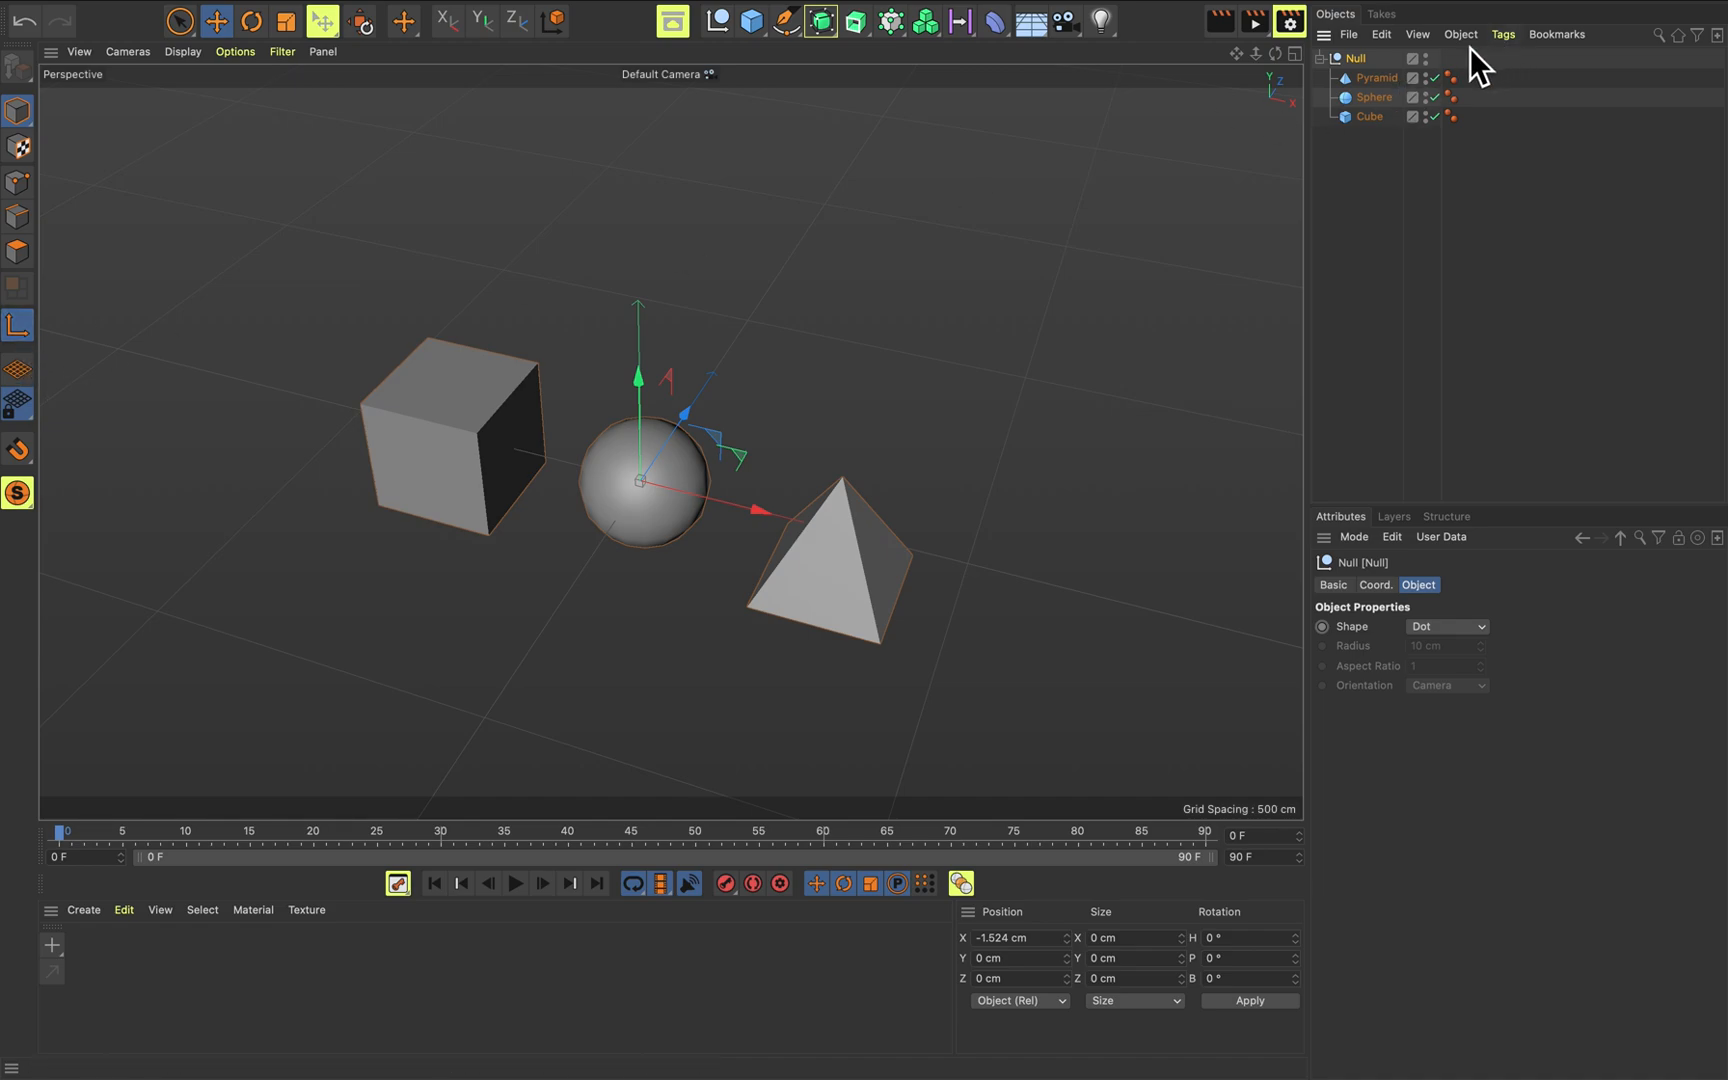
left_click(18, 332)
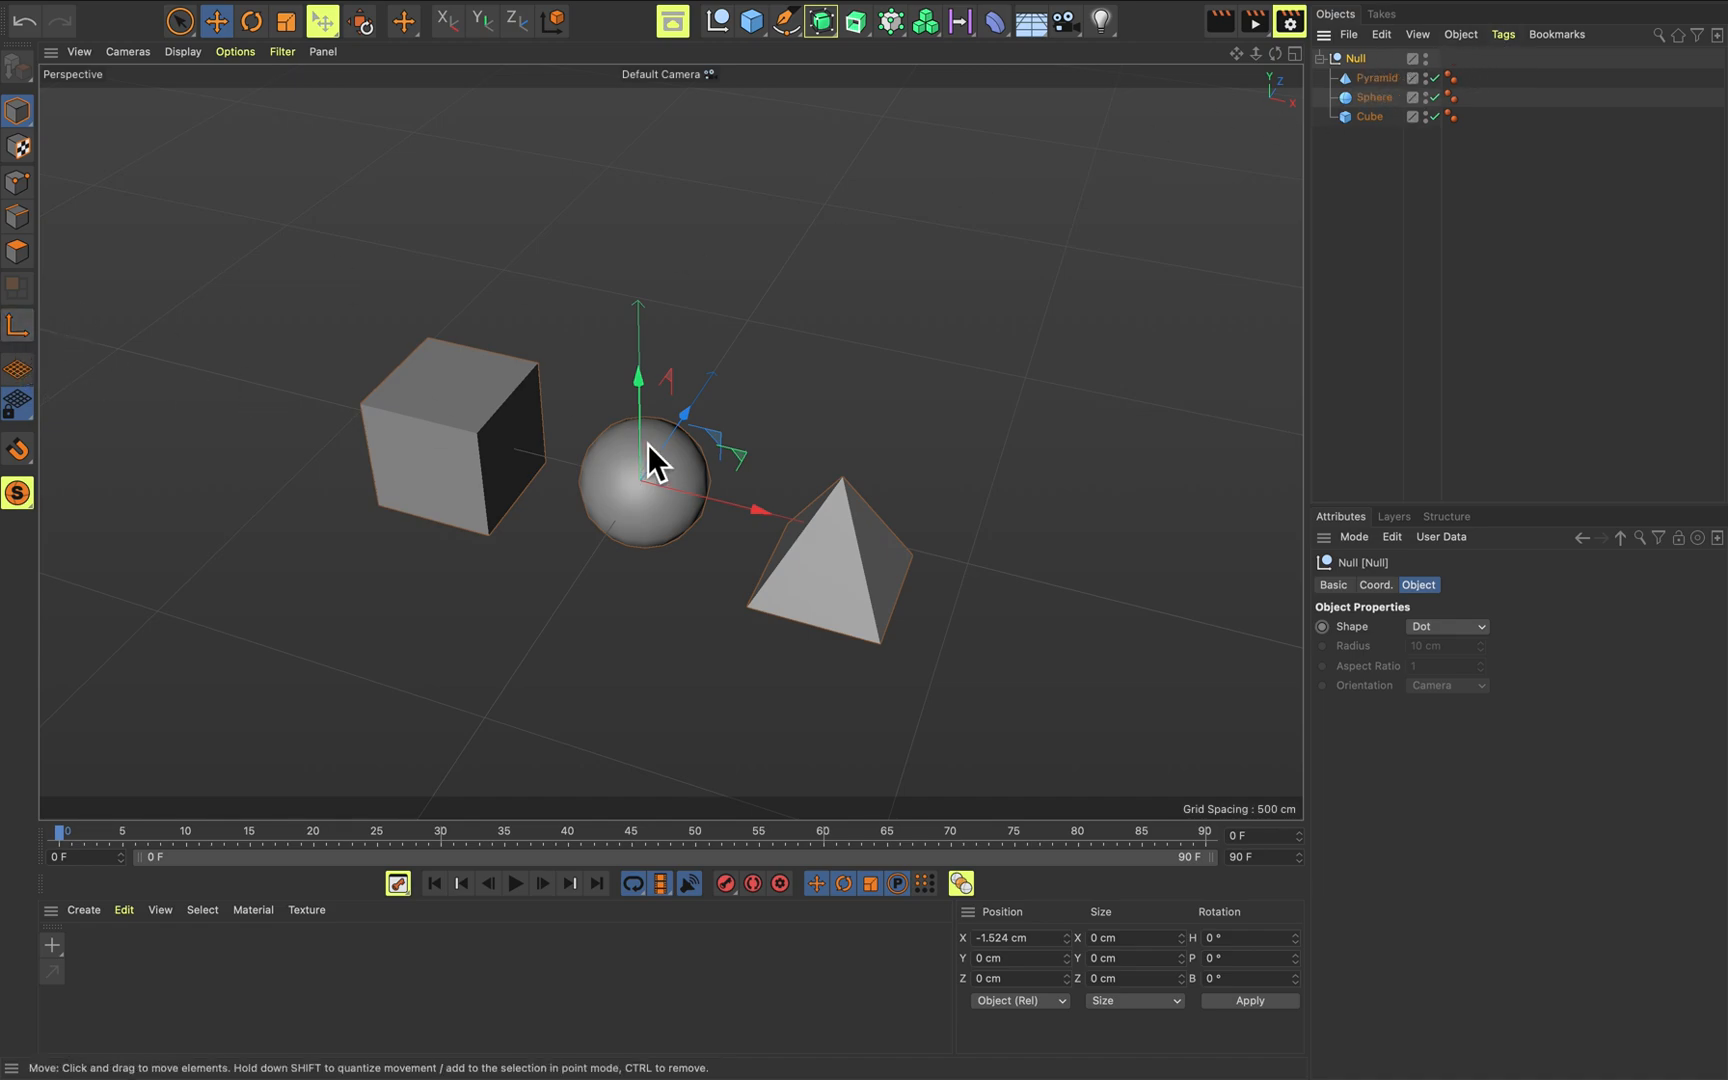
left_click_drag(757, 512, 657, 500)
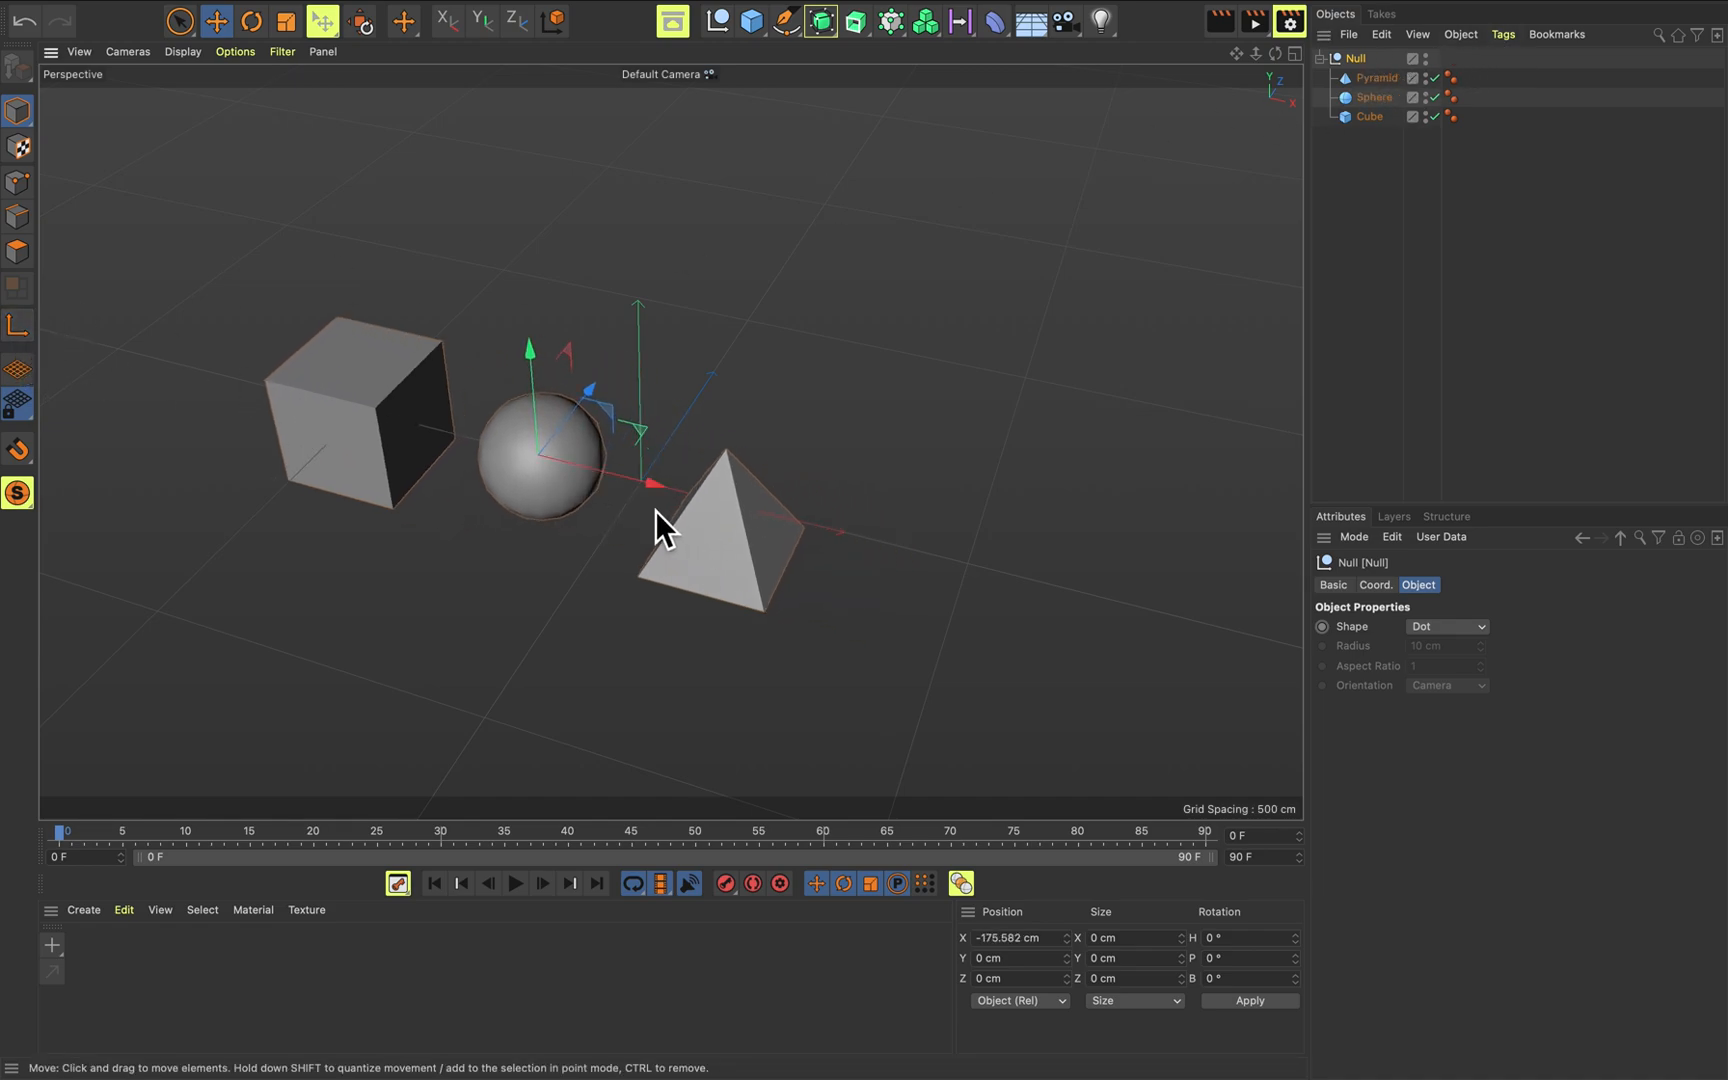
key("ctrl+z")
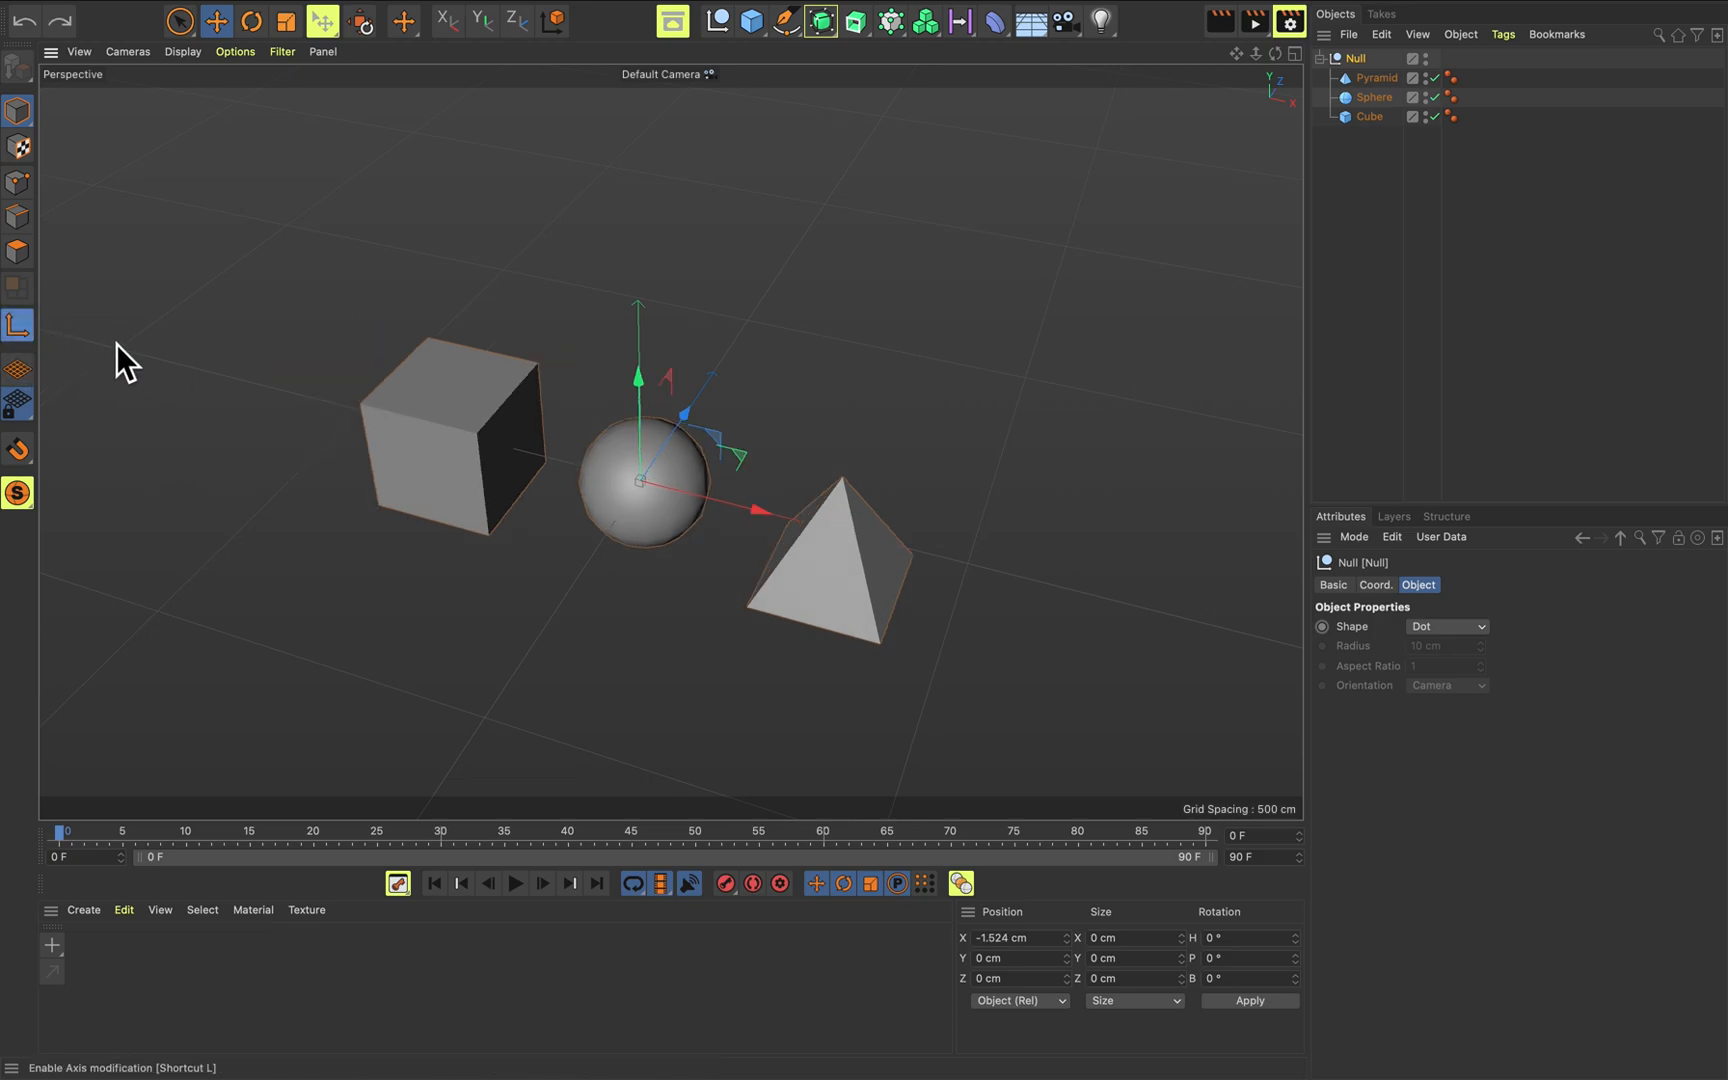
Move only the Null's axis along X to about -346 cm at the cube's centre, and leave axis editing.
left_click_drag(772, 512, 756, 568)
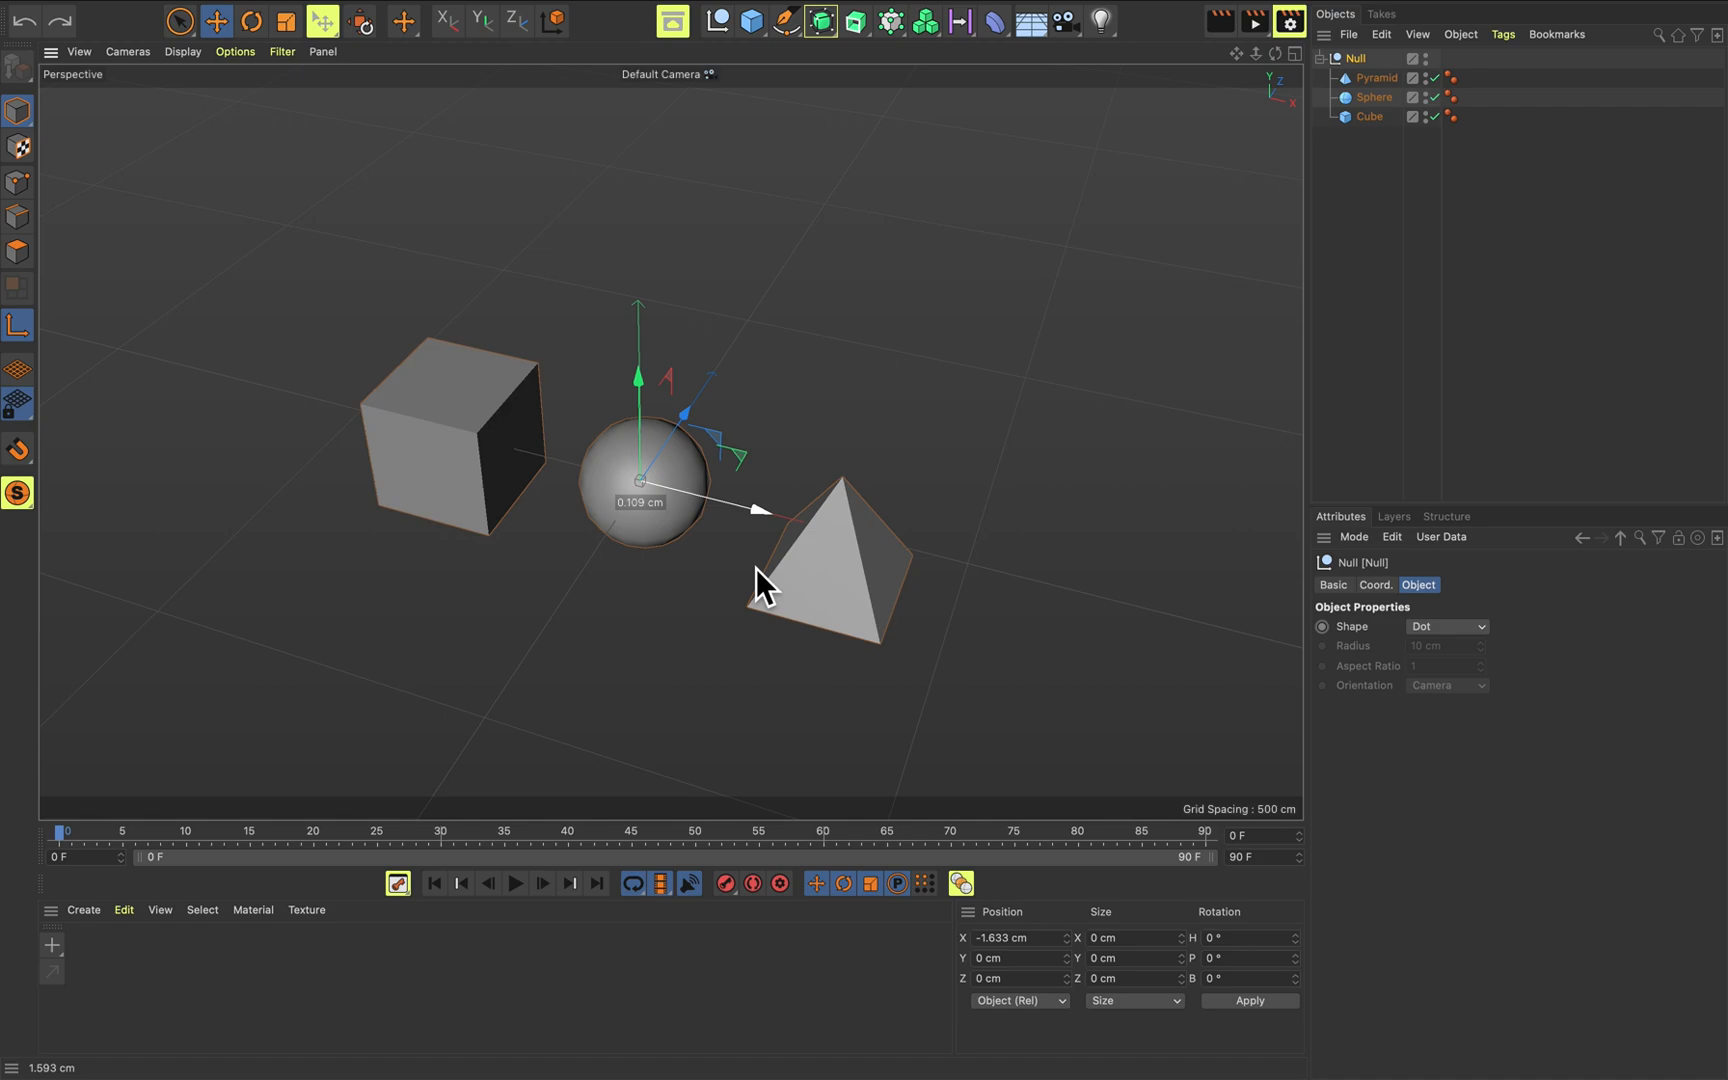
left_click_drag(756, 568, 555, 504)
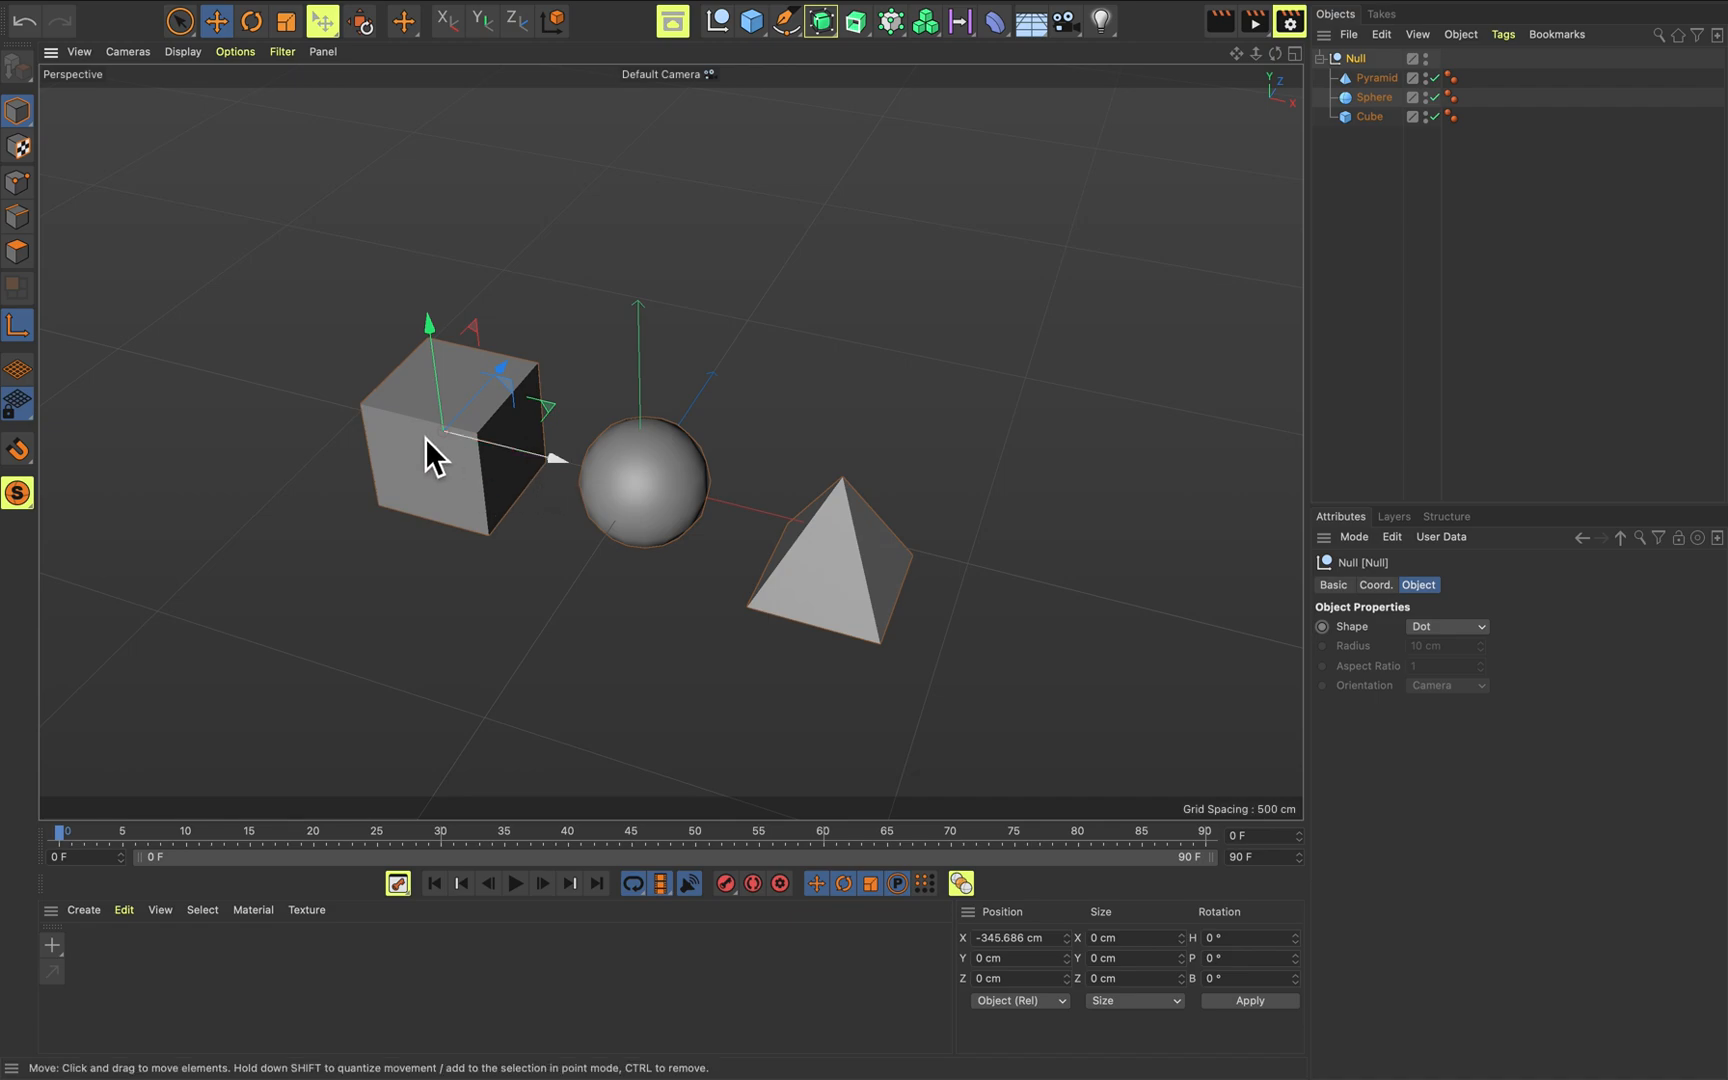
left_click(22, 338)
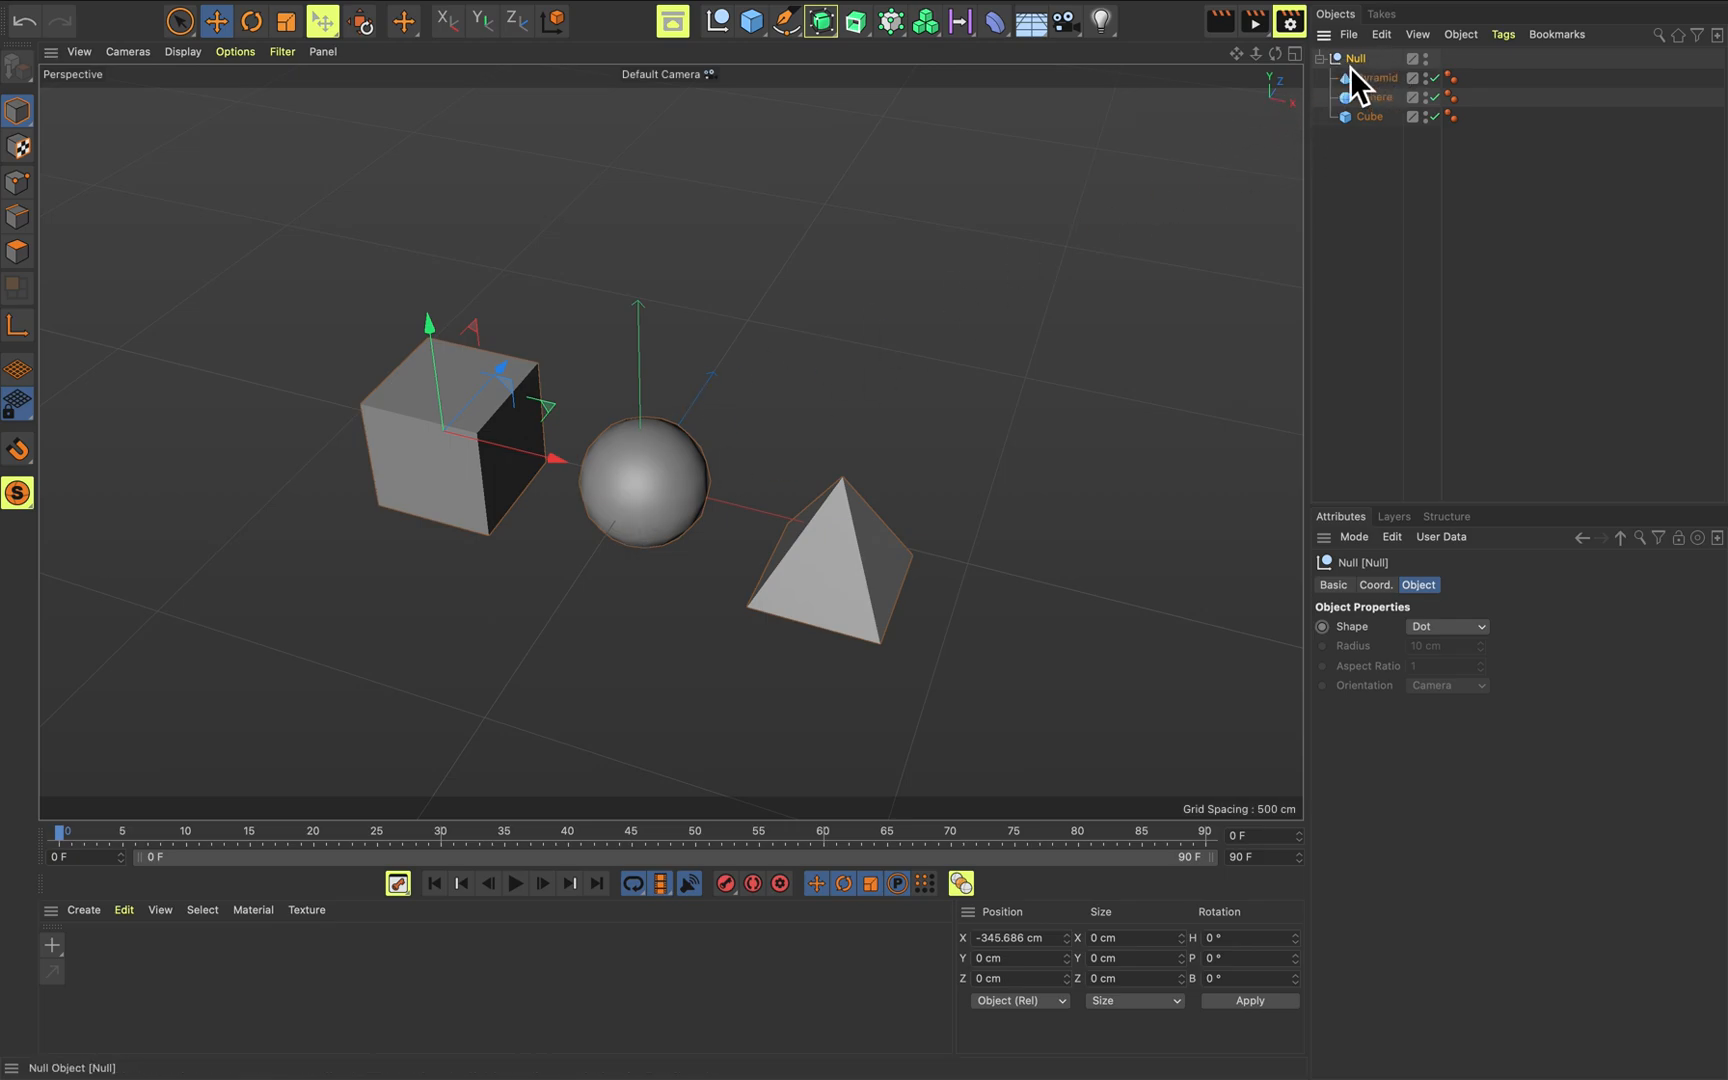
Try moving, scaling and rotating the Null group around its shifted axis, and undo these transformations.
left_click_drag(541, 521, 636, 598, "alt")
left_click_drag(409, 474, 559, 487)
key("t")
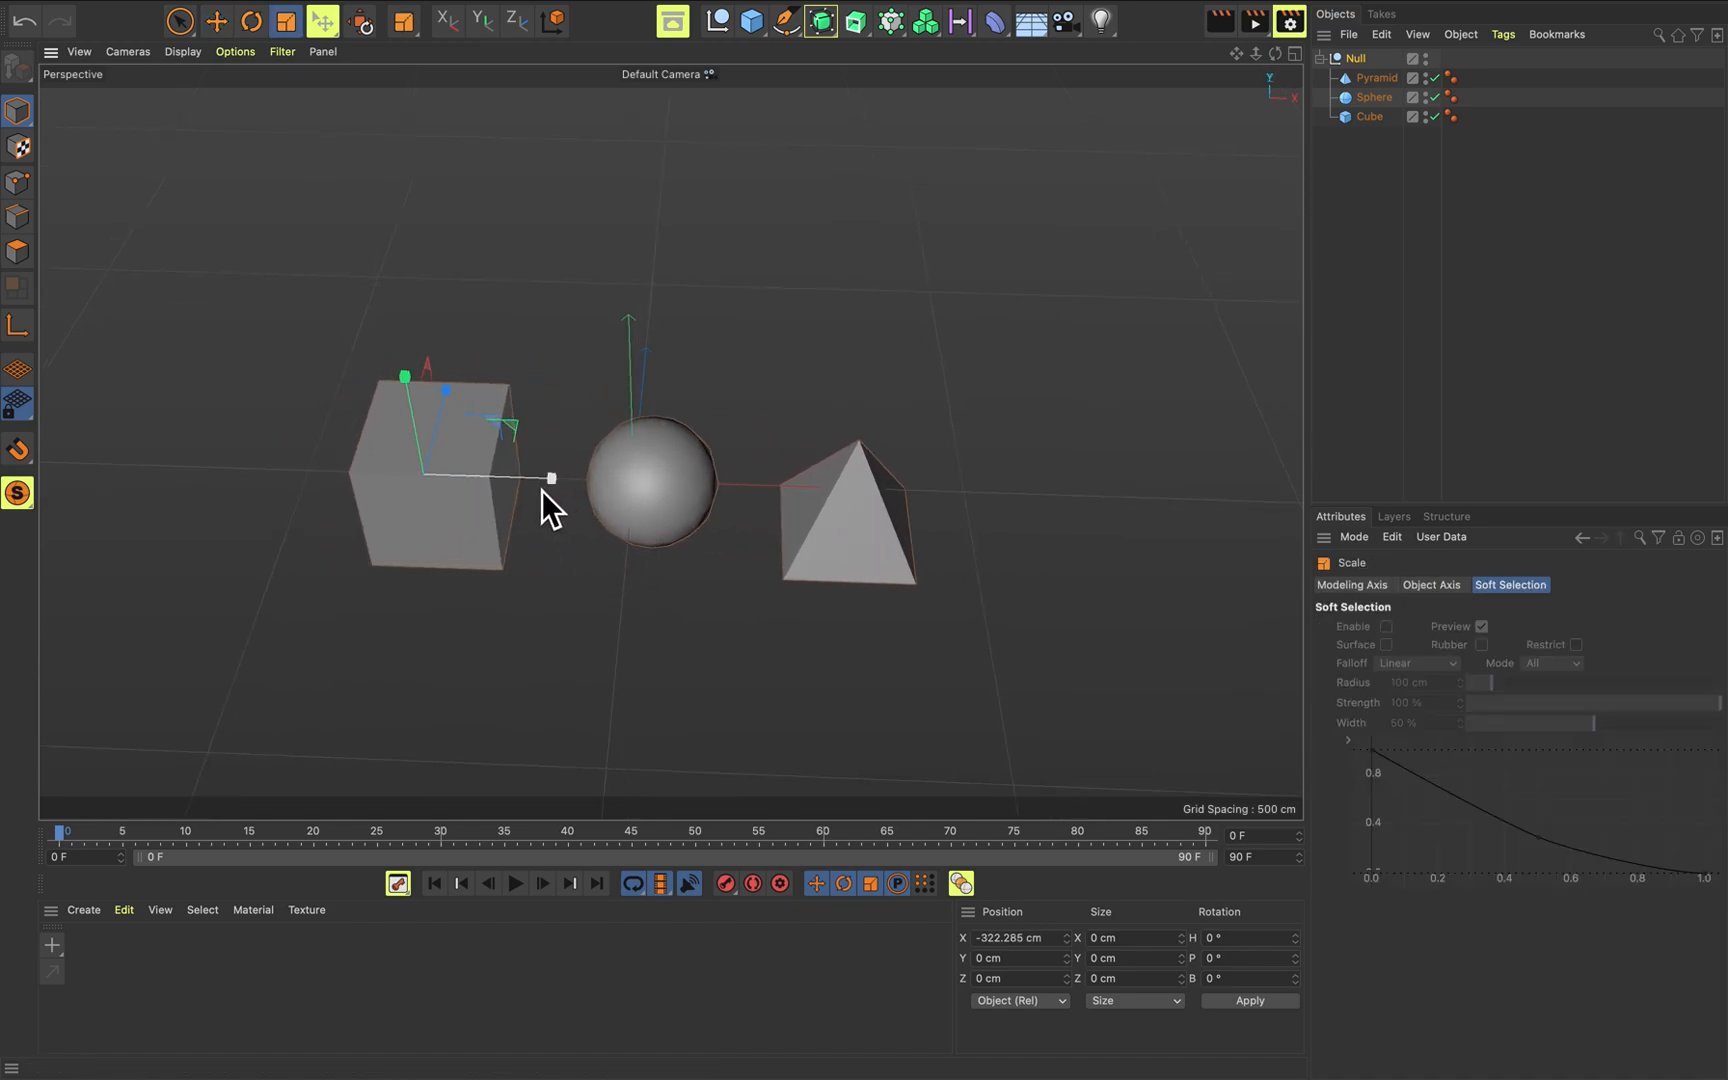
key("r")
left_click_drag(487, 509, 613, 550)
key("e")
key("super+z")
key("super+z")
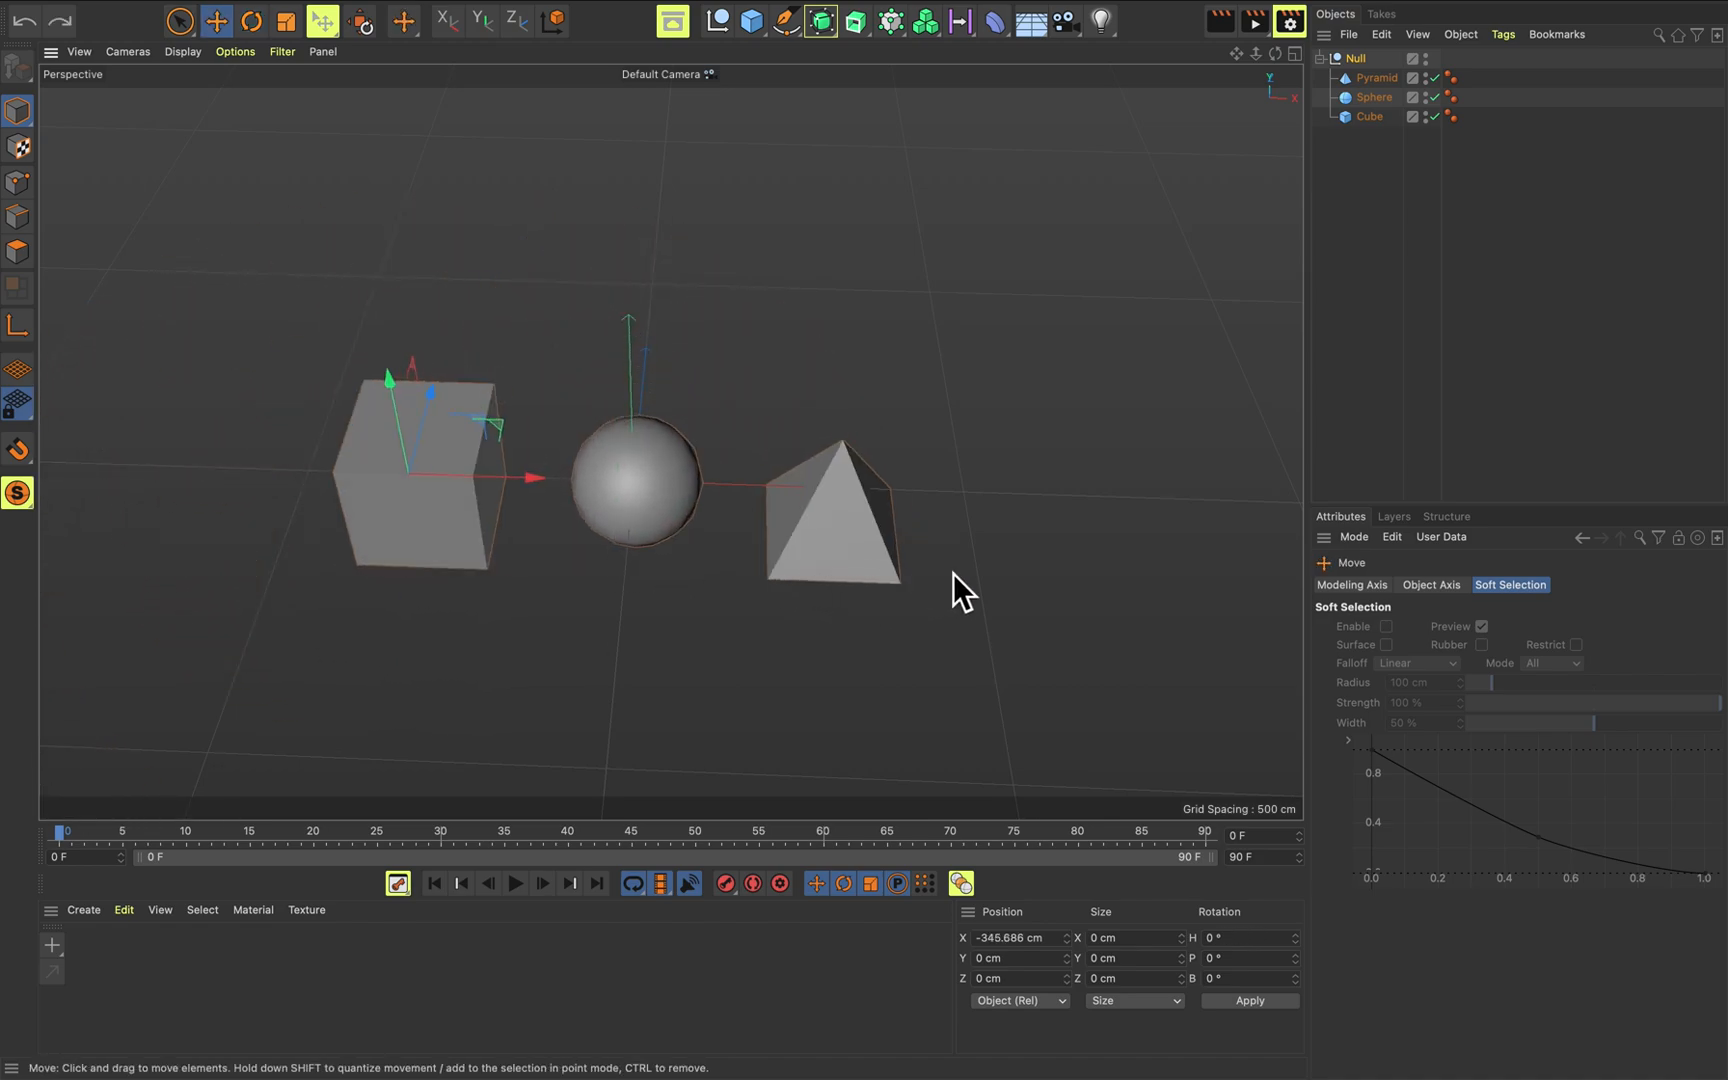
Select the three child objects together, the pyramid alone and the Null in turn, and nudge the Null group along X.
left_click(972, 563)
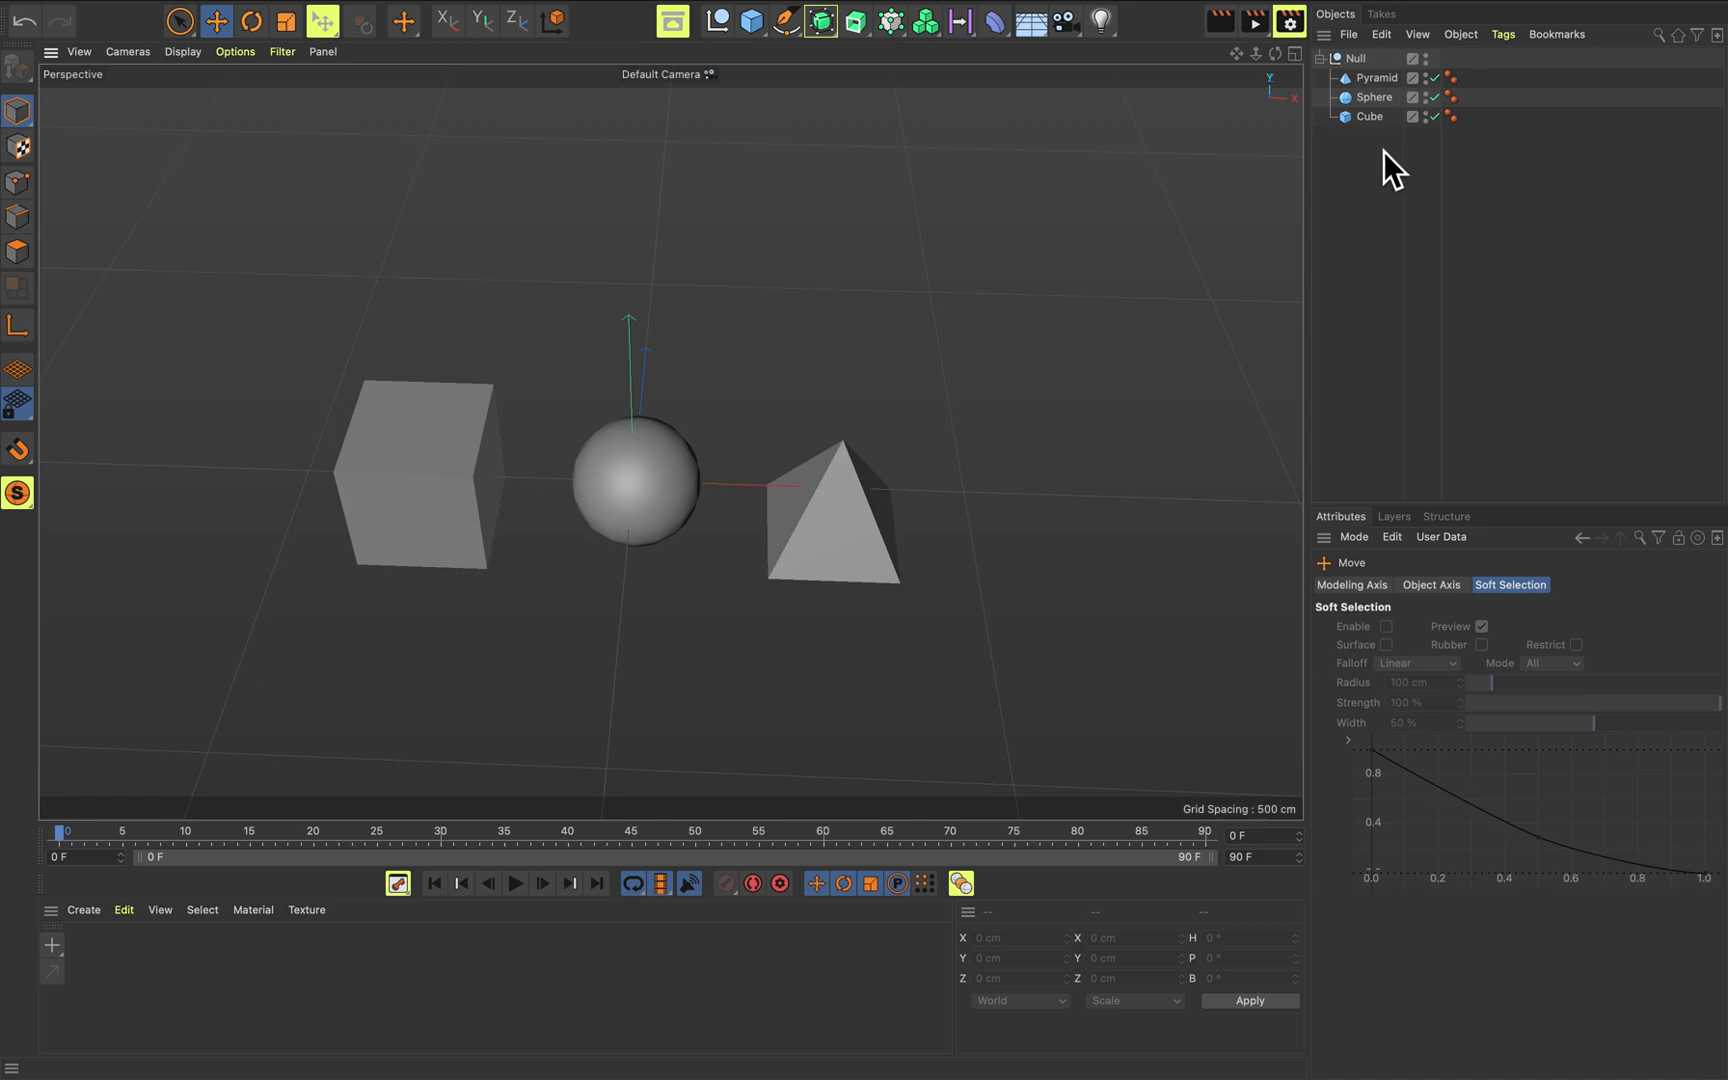
left_click_drag(1386, 148, 1346, 77)
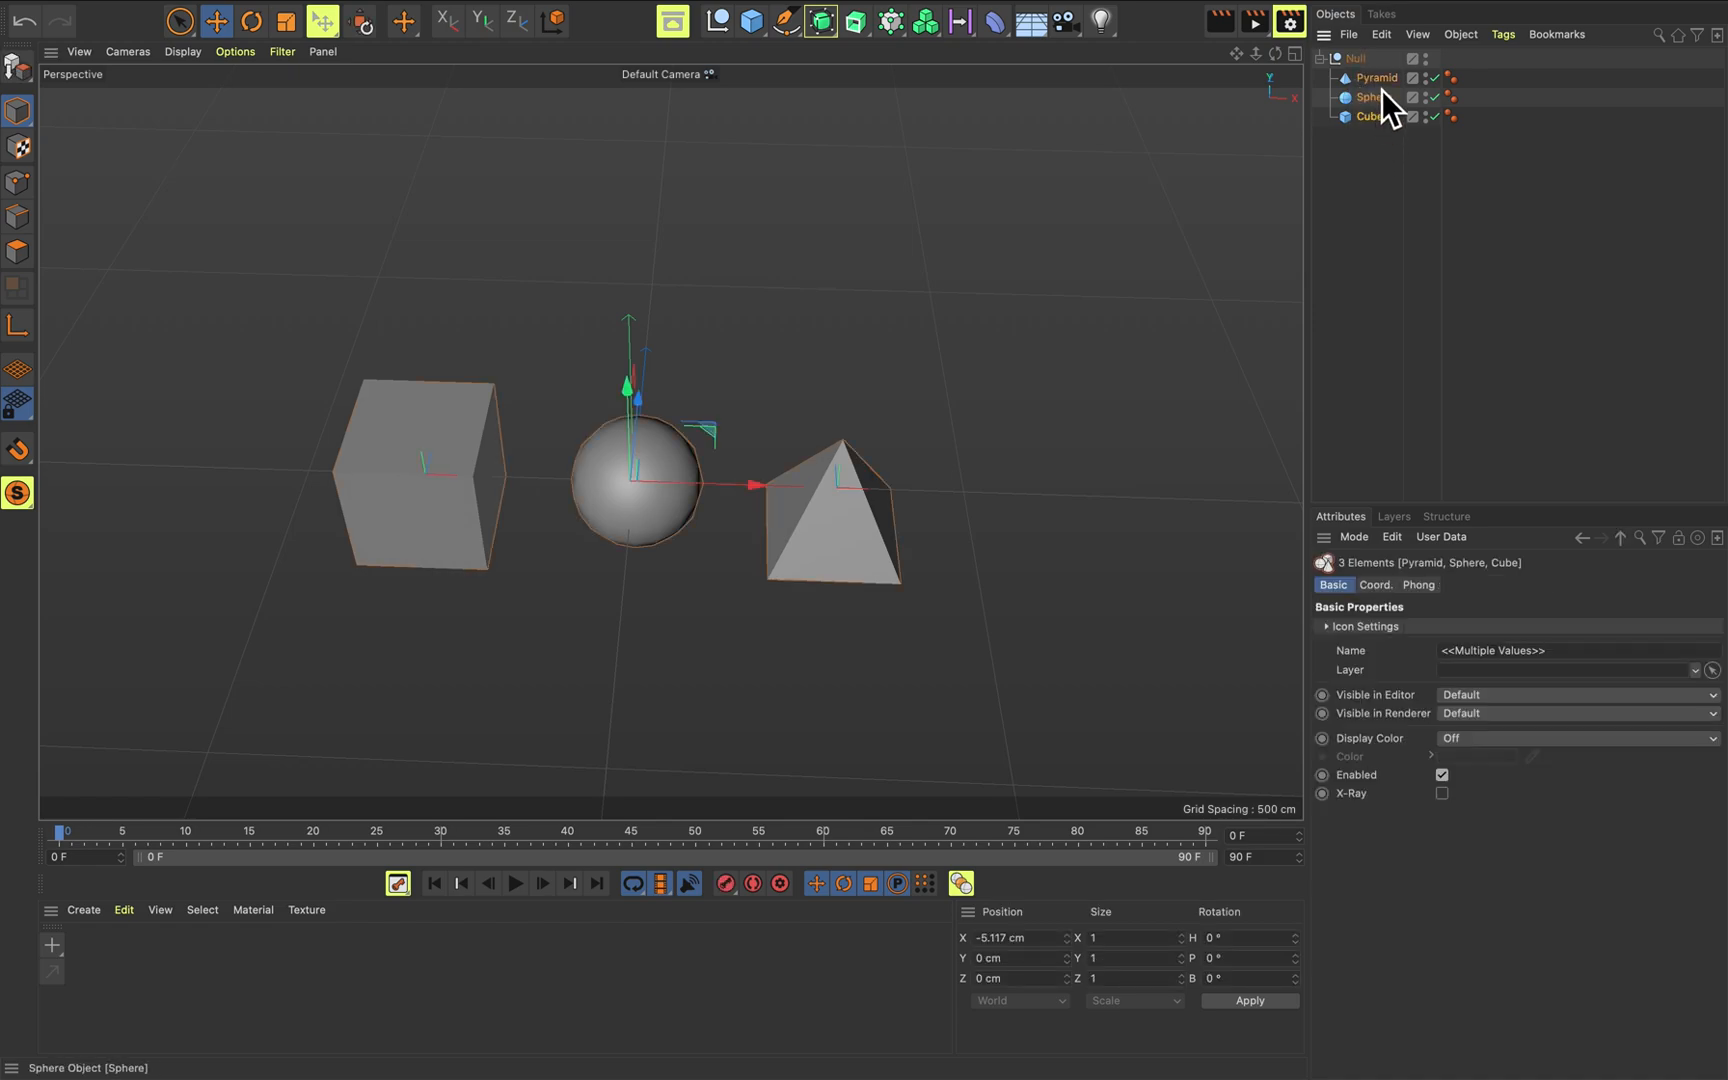
left_click(1362, 64)
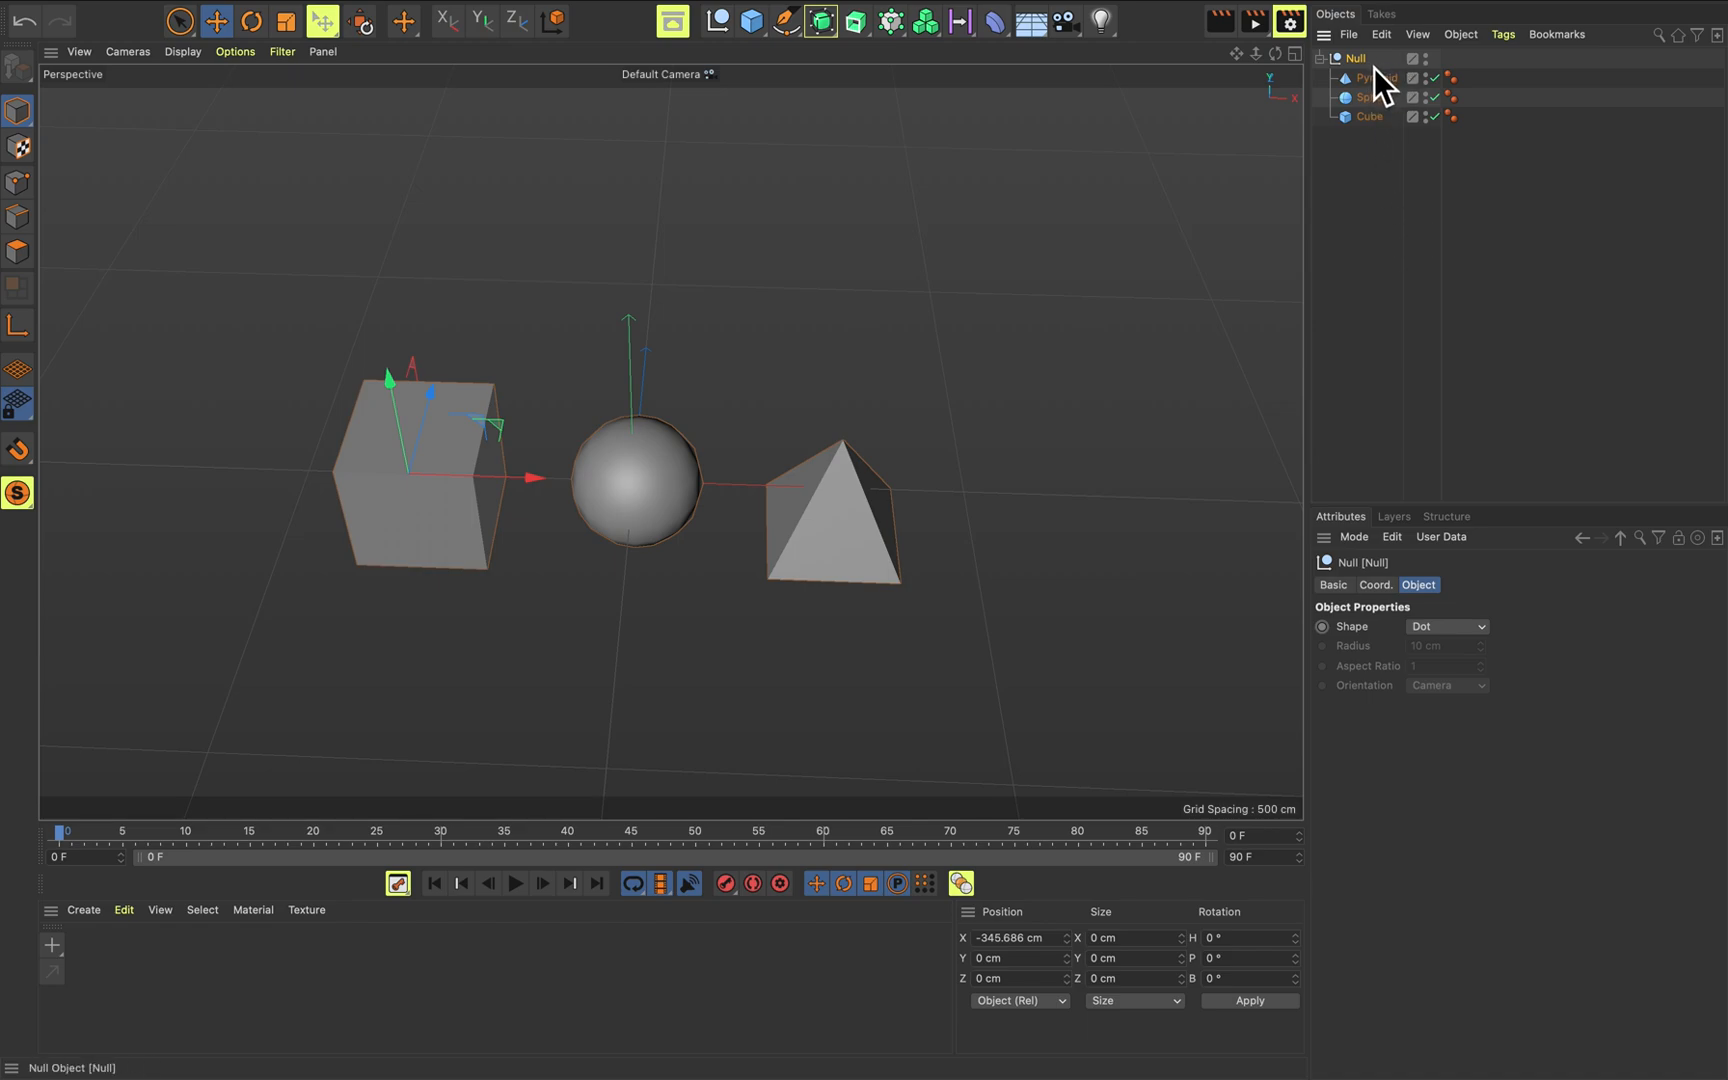
left_click(1382, 79)
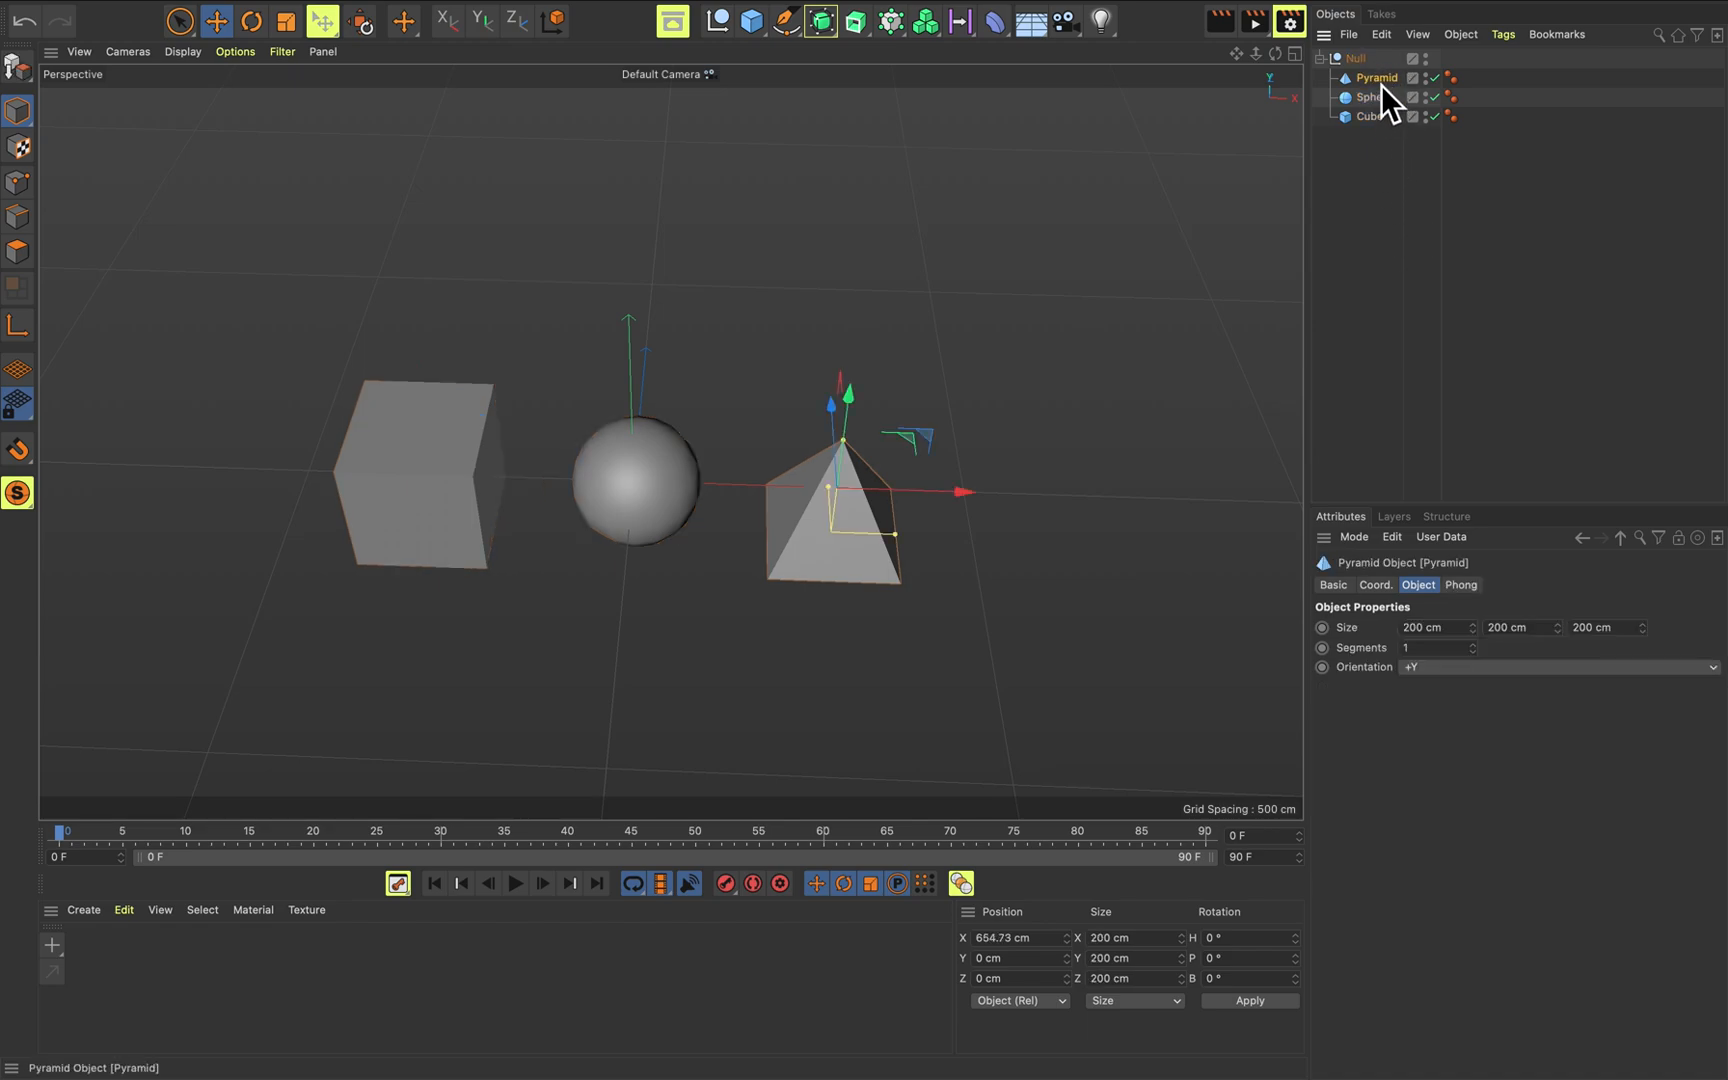
left_click(1387, 134)
left_click(1369, 65)
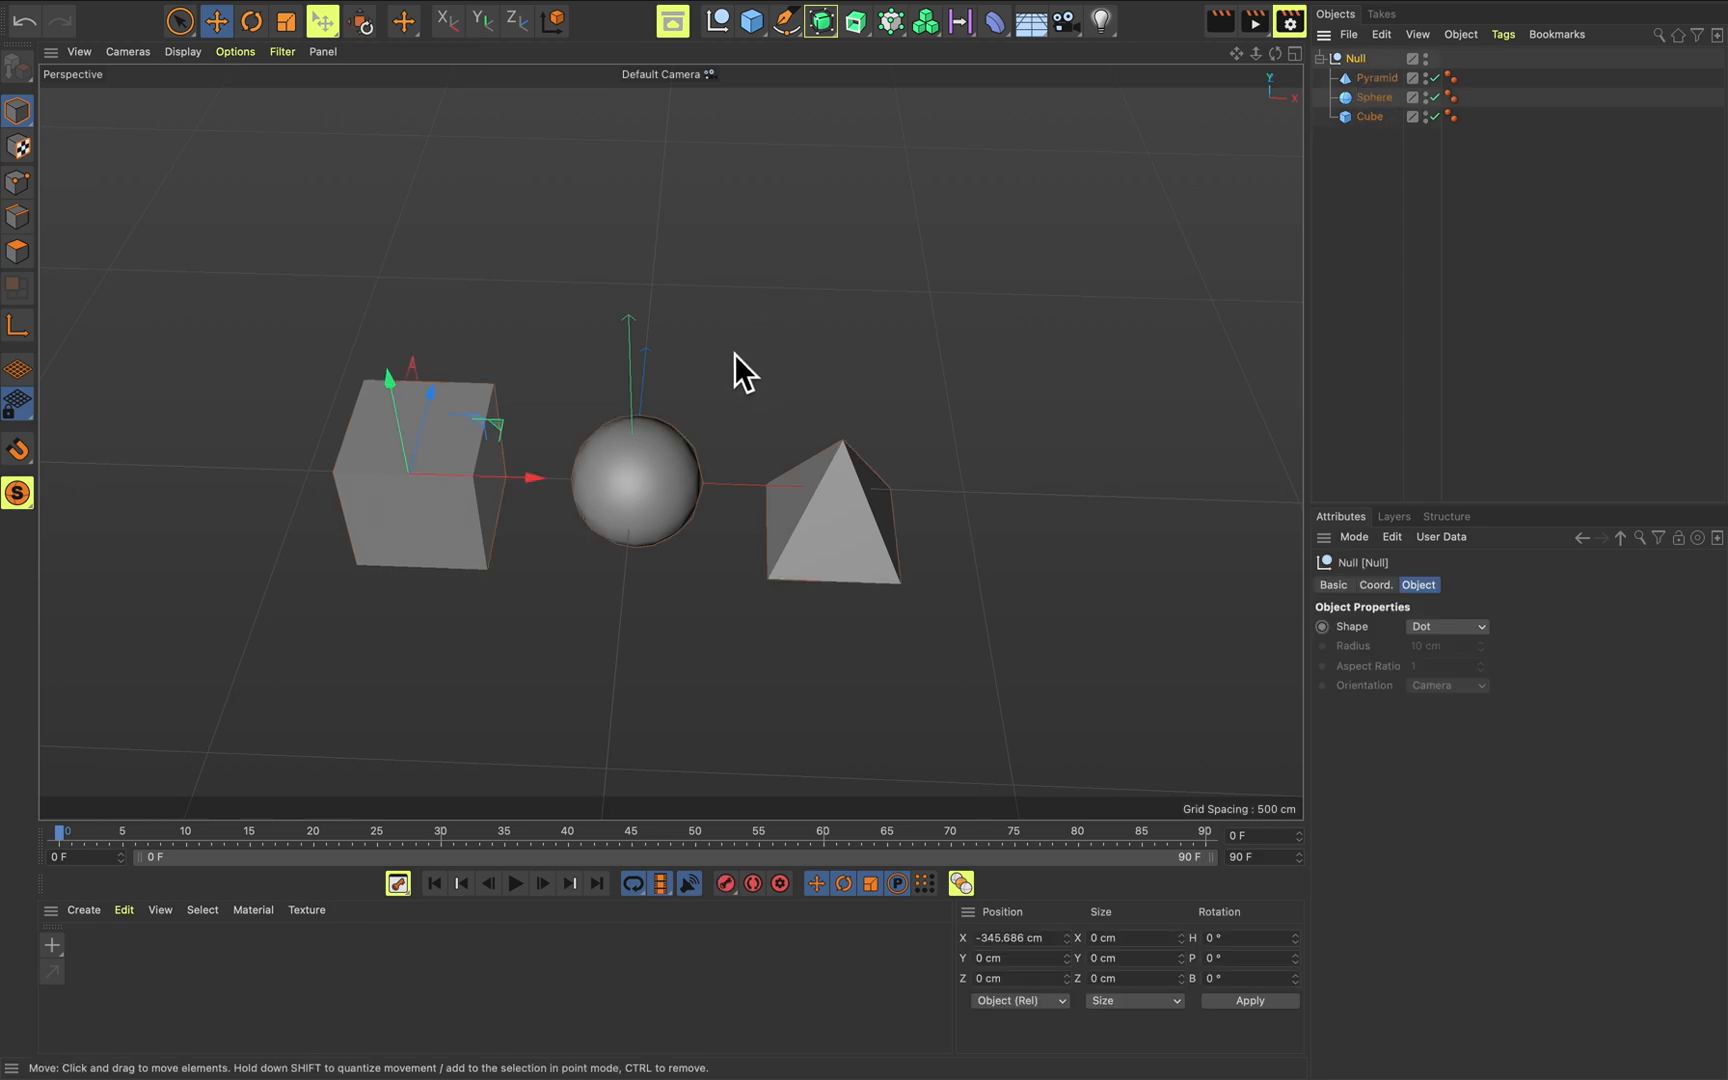
mouse_move(526, 479)
left_mouse_down()
mouse_move(721, 468)
mouse_move(559, 470)
left_mouse_up()
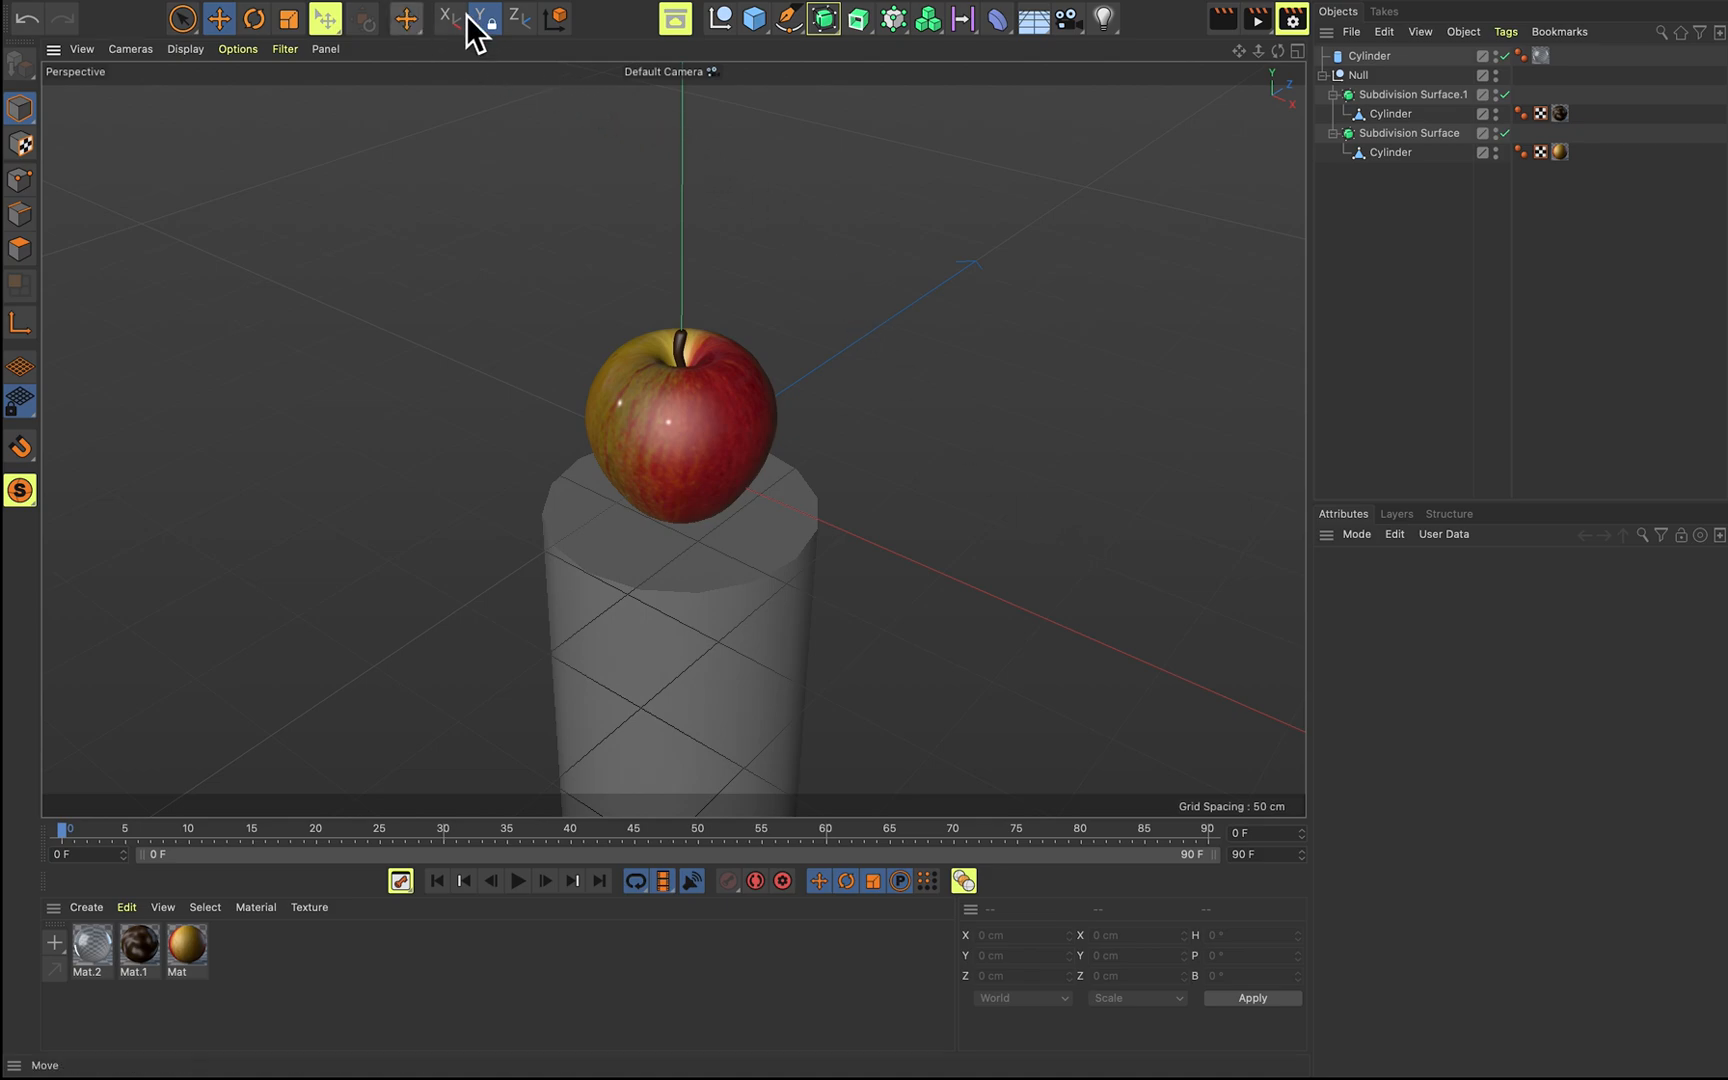
Add an omni light at about X -92, Y 74, Z 110 cm behind the apple and preview the render.
left_click(1116, 28)
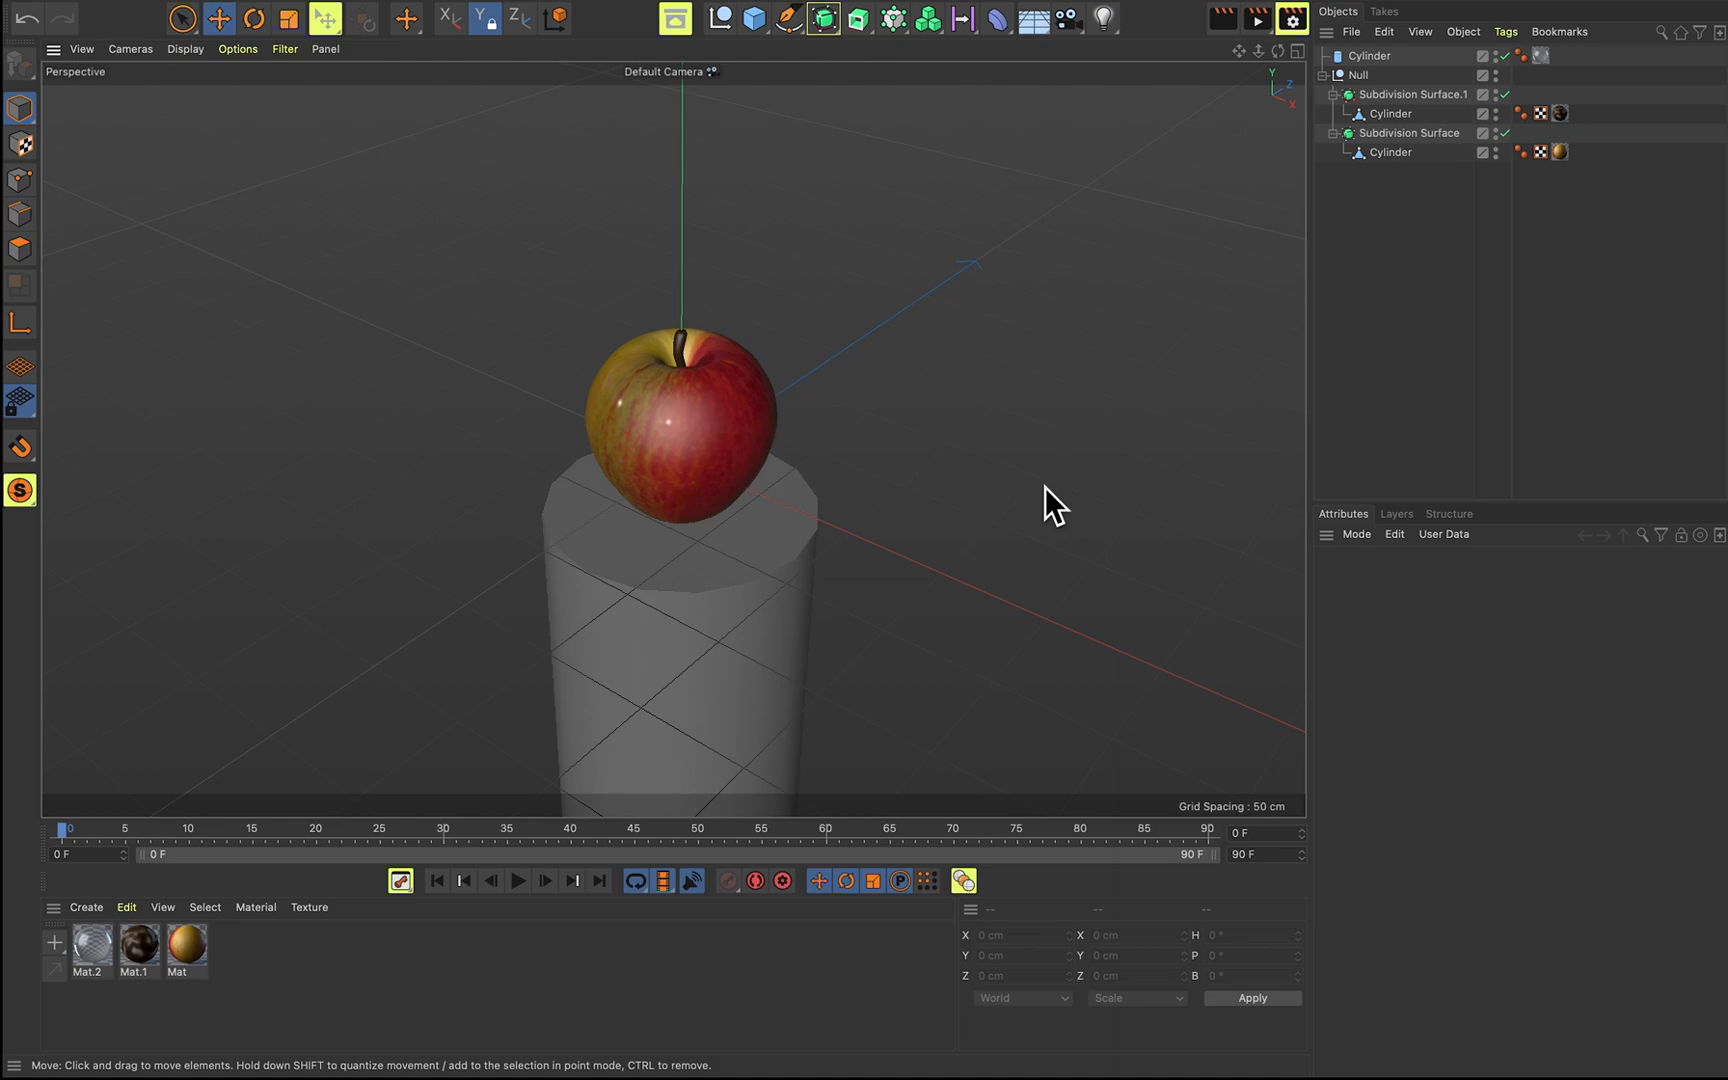
left_click(1104, 20)
left_click(1175, 44)
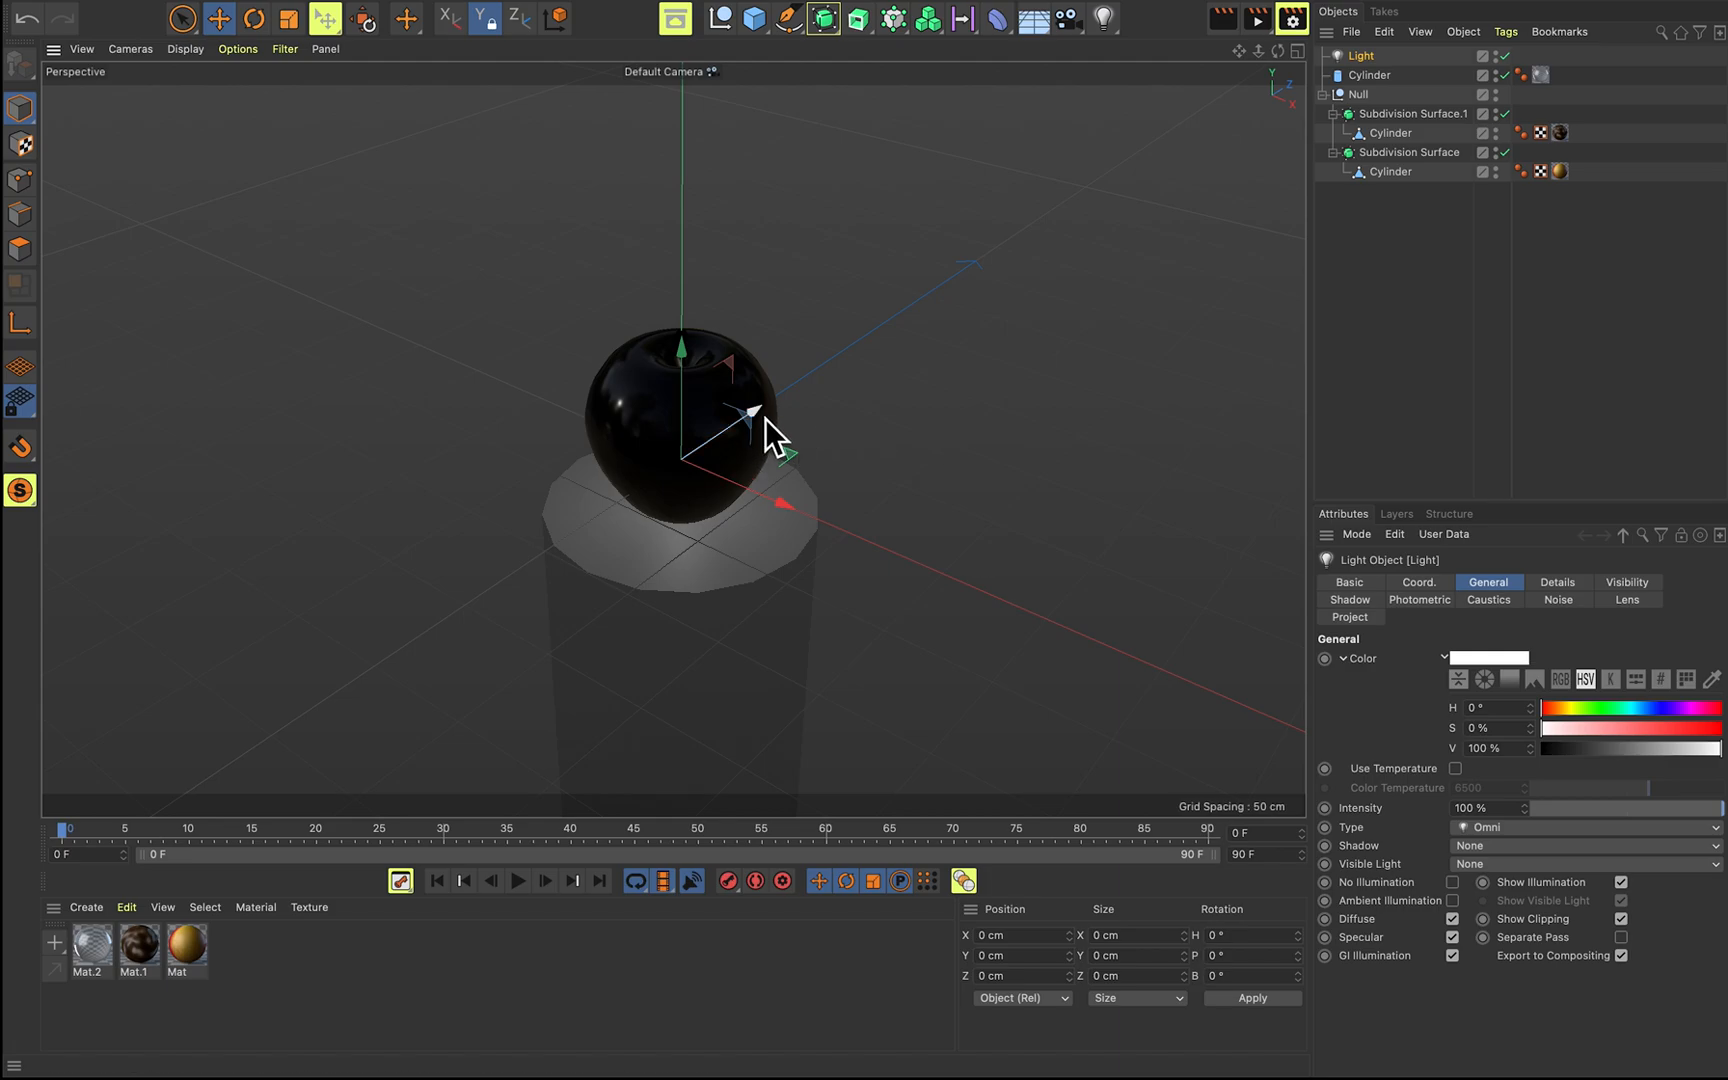
left_click_drag(764, 419, 500, 413)
left_click_drag(555, 495, 965, 207)
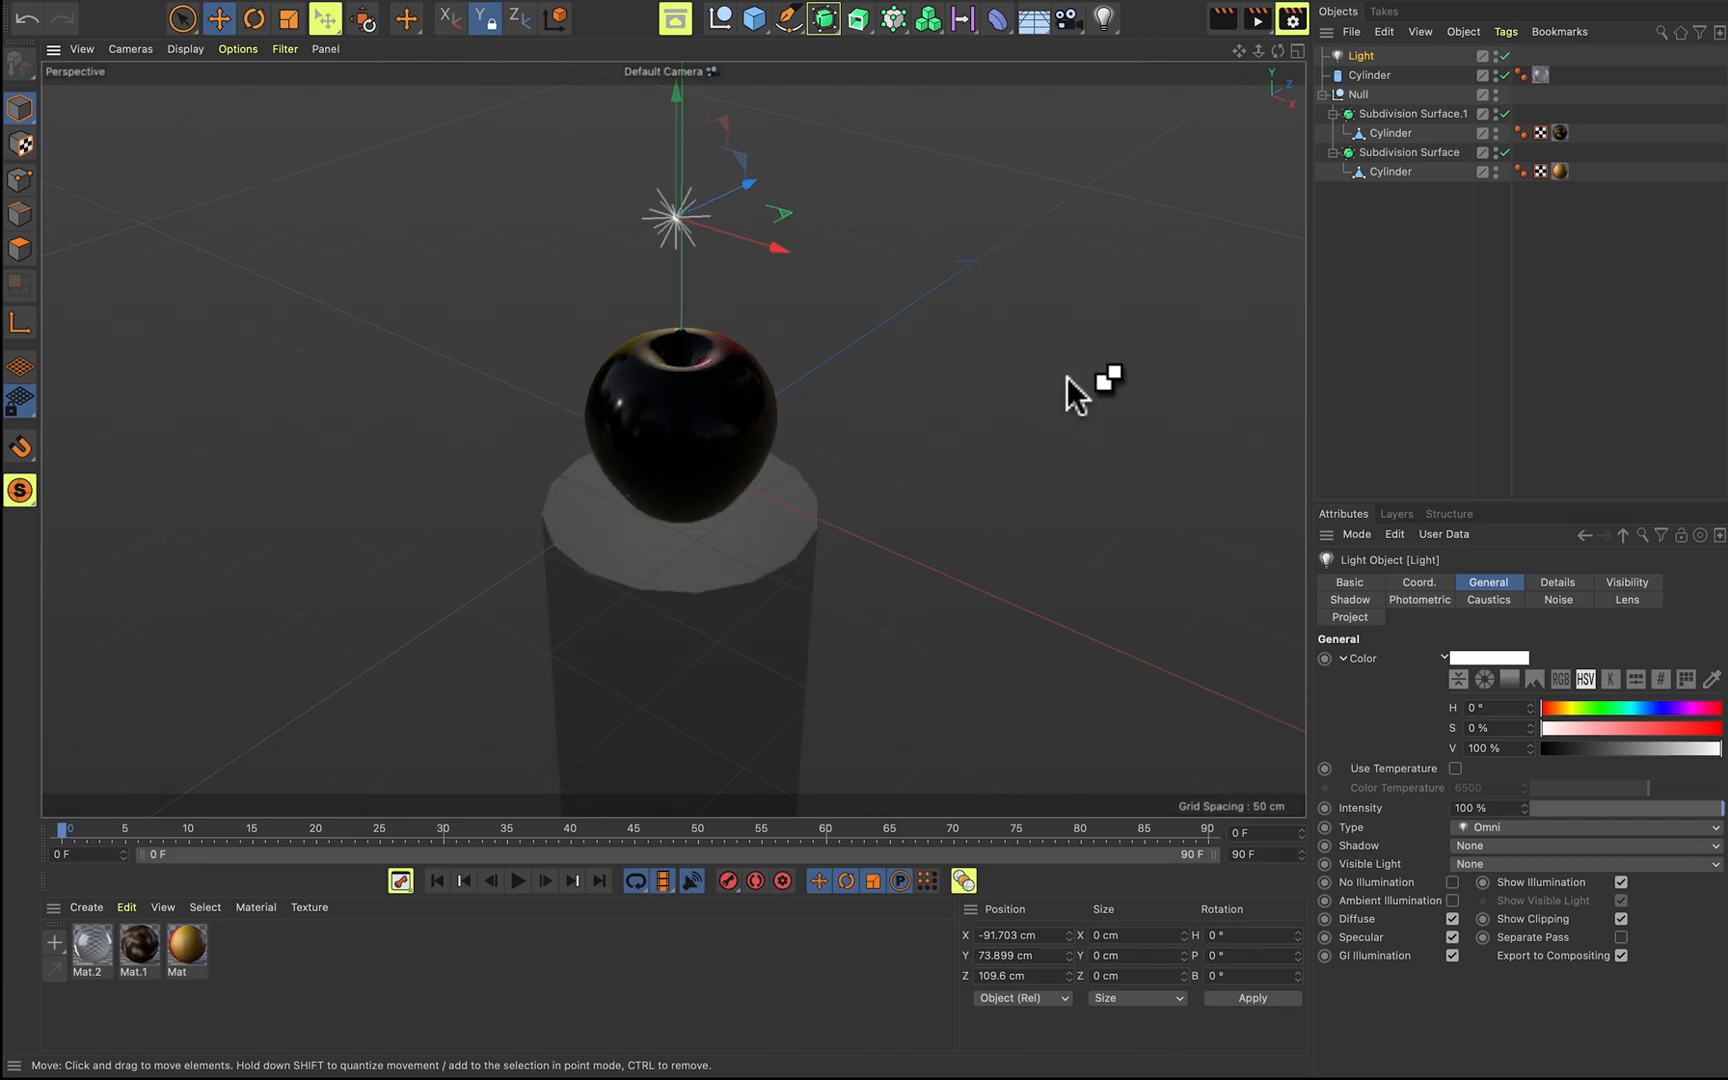
key("super+r")
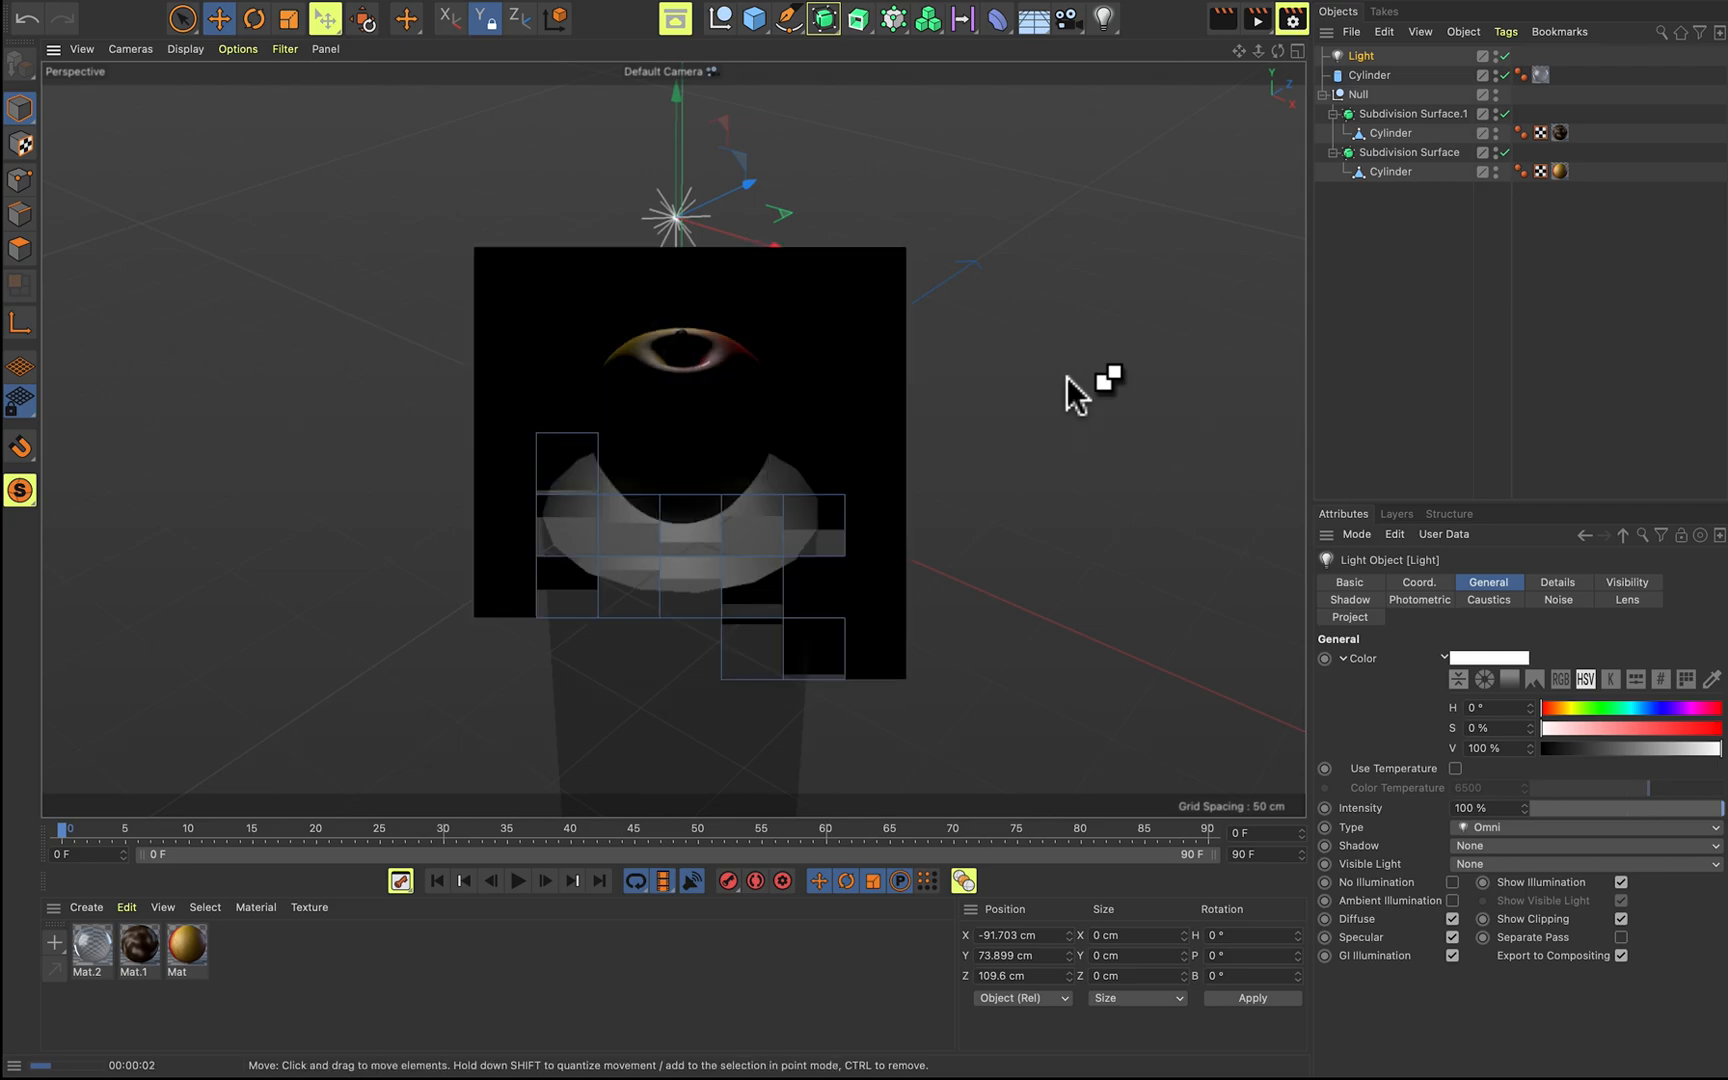
left_click(1066, 377)
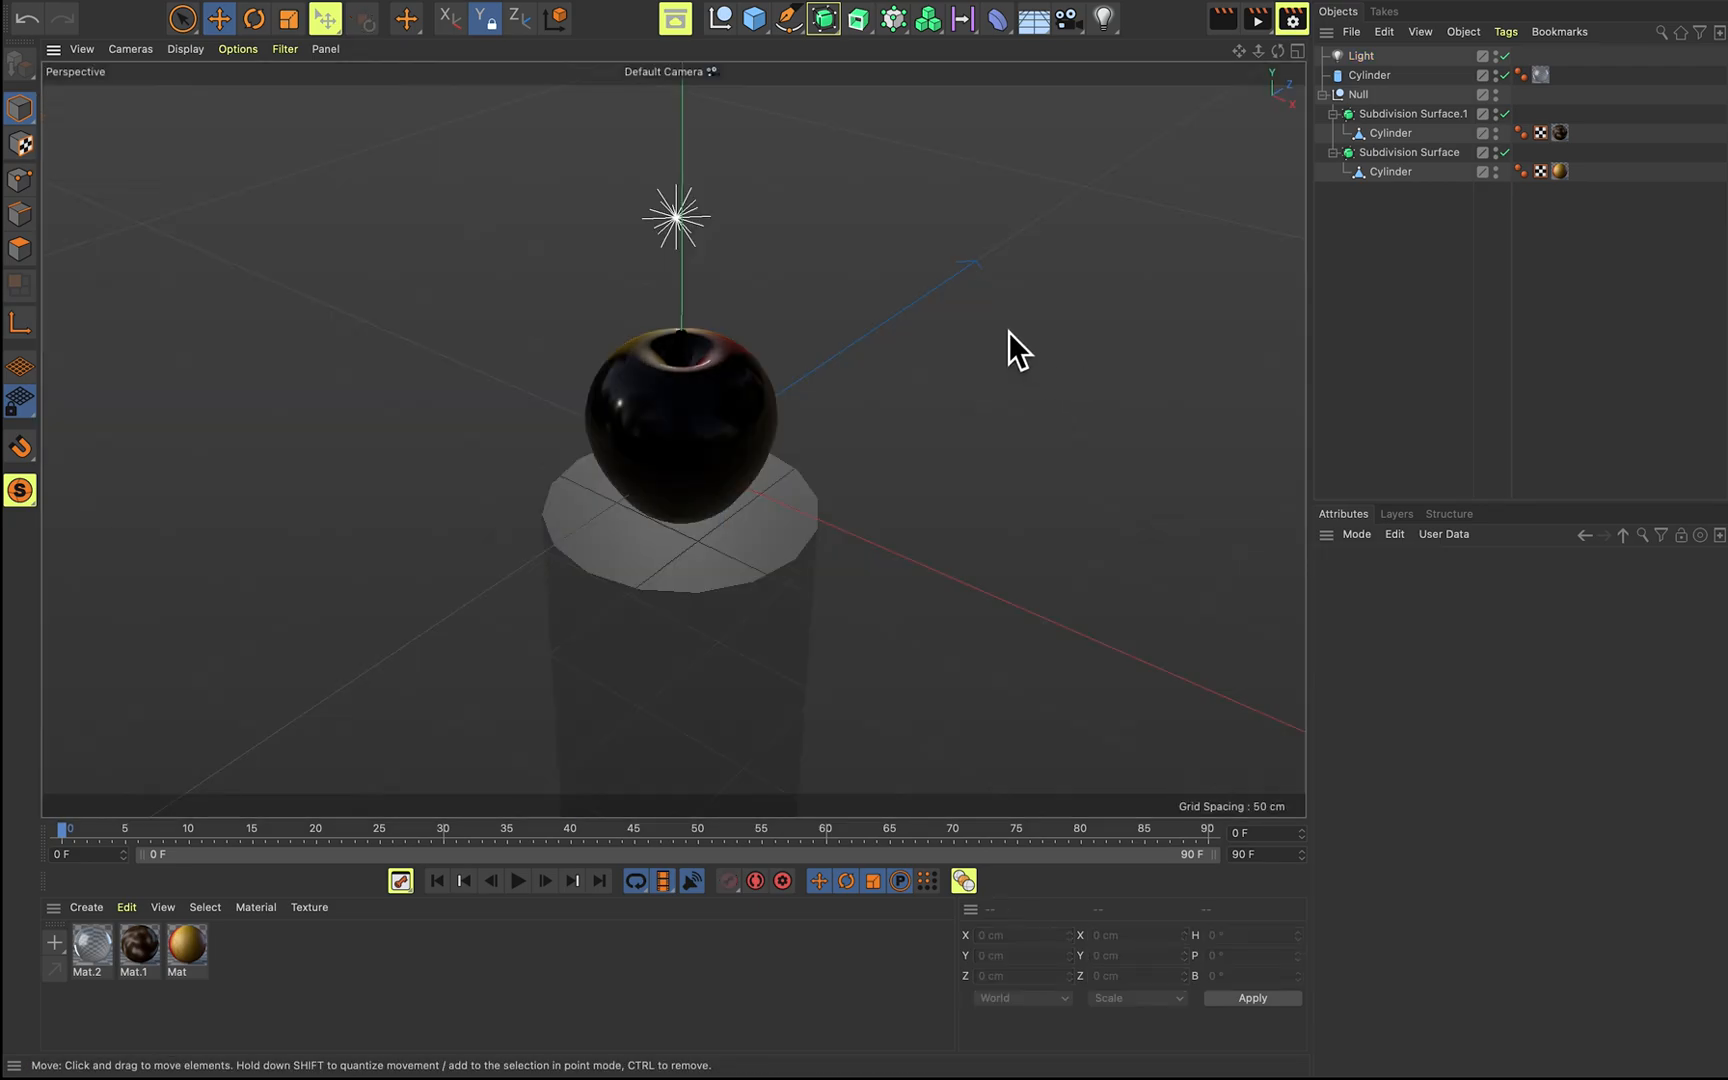
Reposition the light in front of the apple, off to its left and raised above the pedestal's top.
left_click(680, 222)
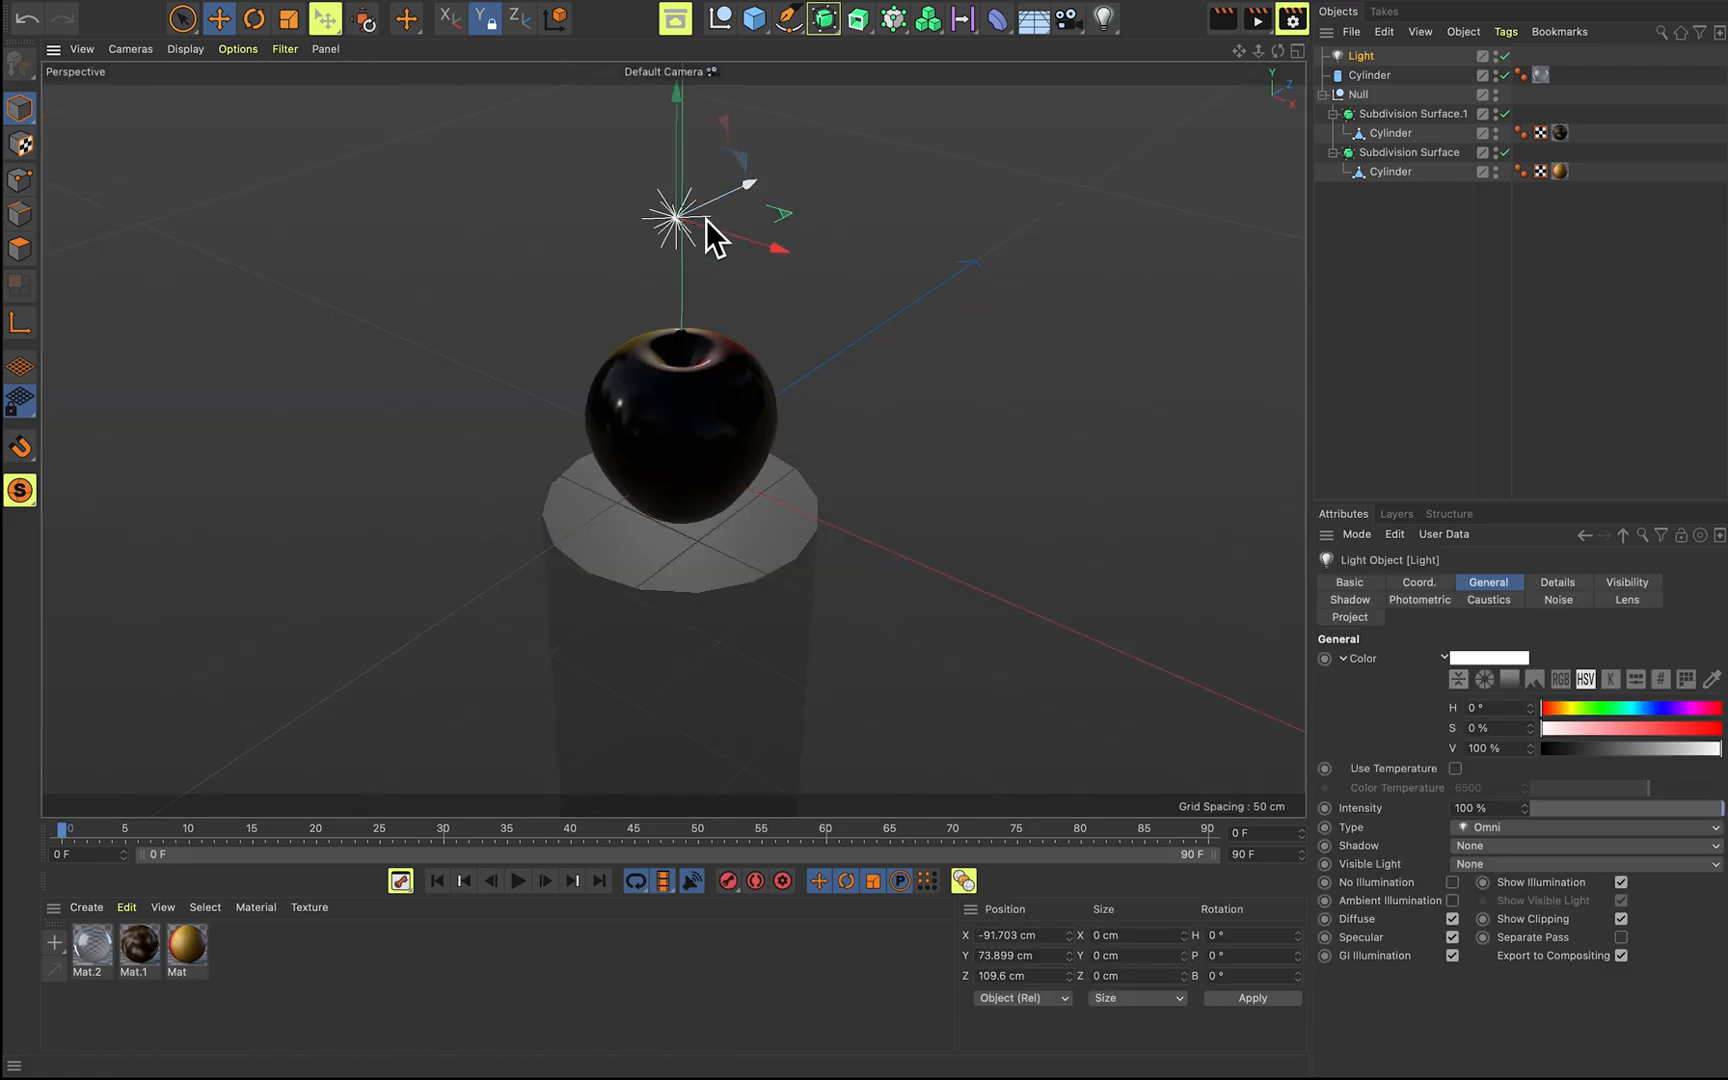
left_click_drag(750, 190, 608, 427)
left_click_drag(815, 416, 822, 497, "alt")
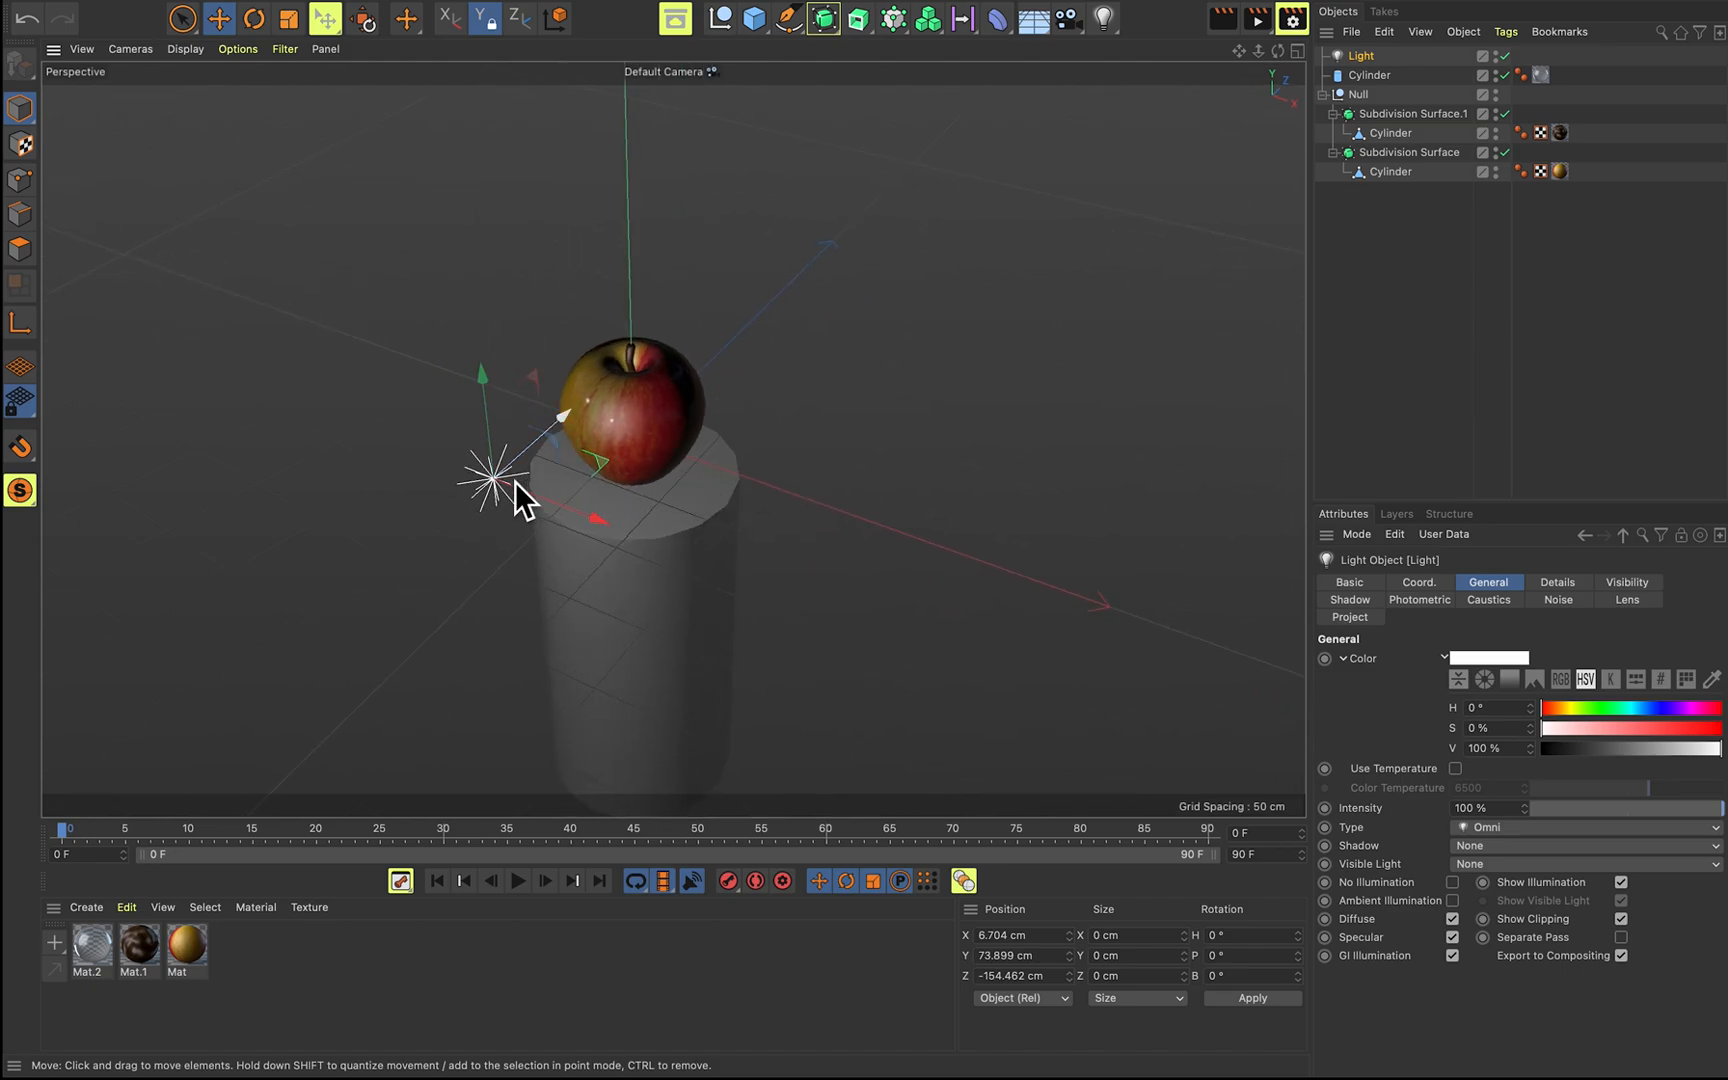
left_click_drag(563, 423, 539, 525)
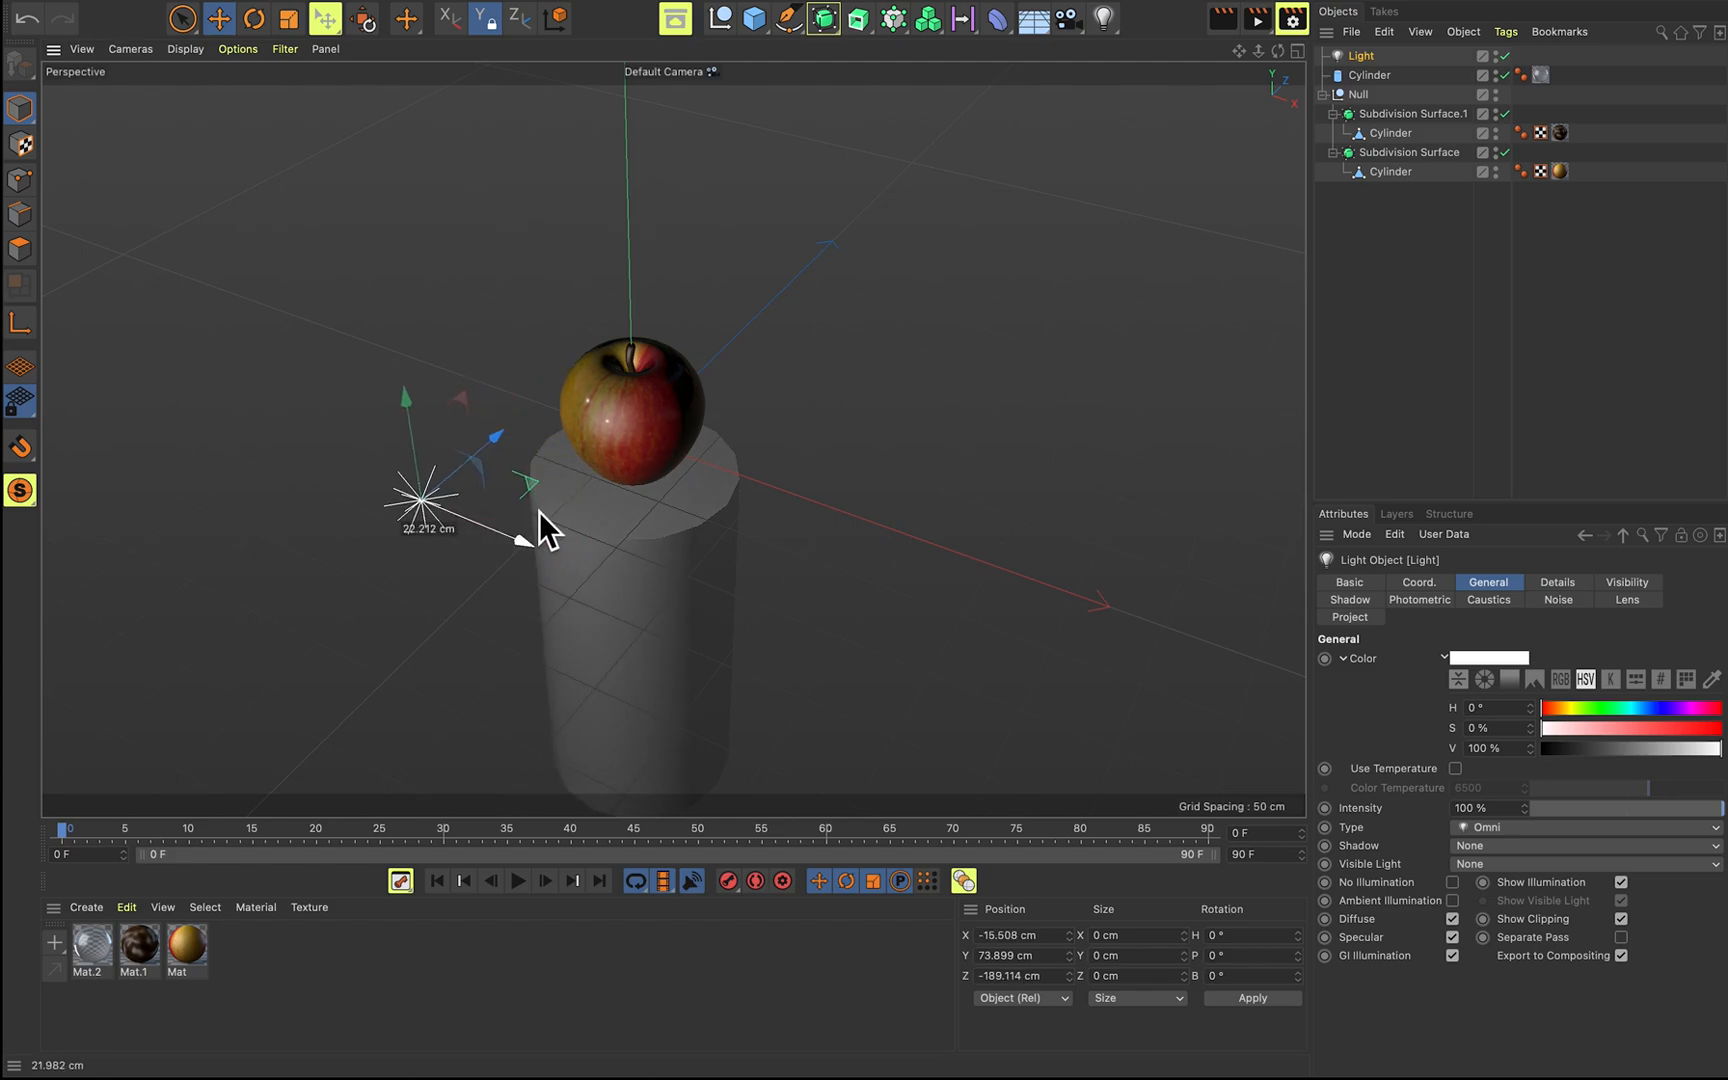
left_click_drag(420, 440, 418, 390)
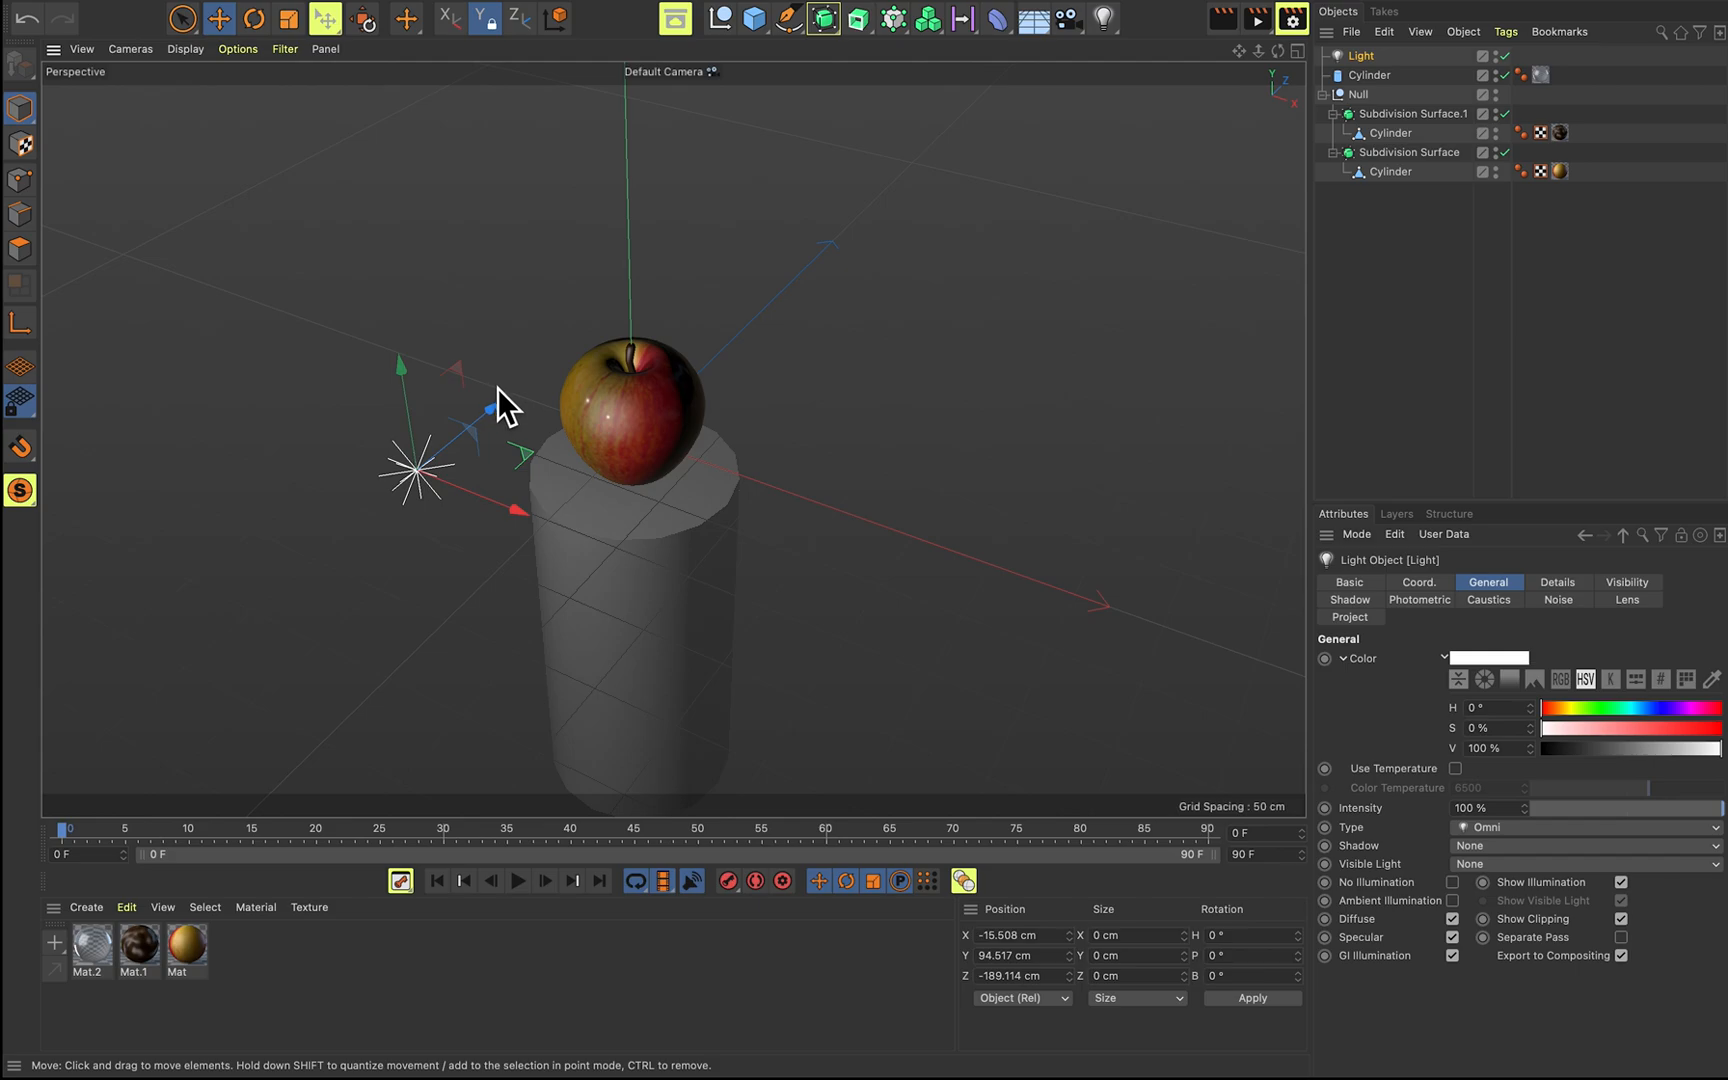
left_click_drag(520, 510, 574, 534)
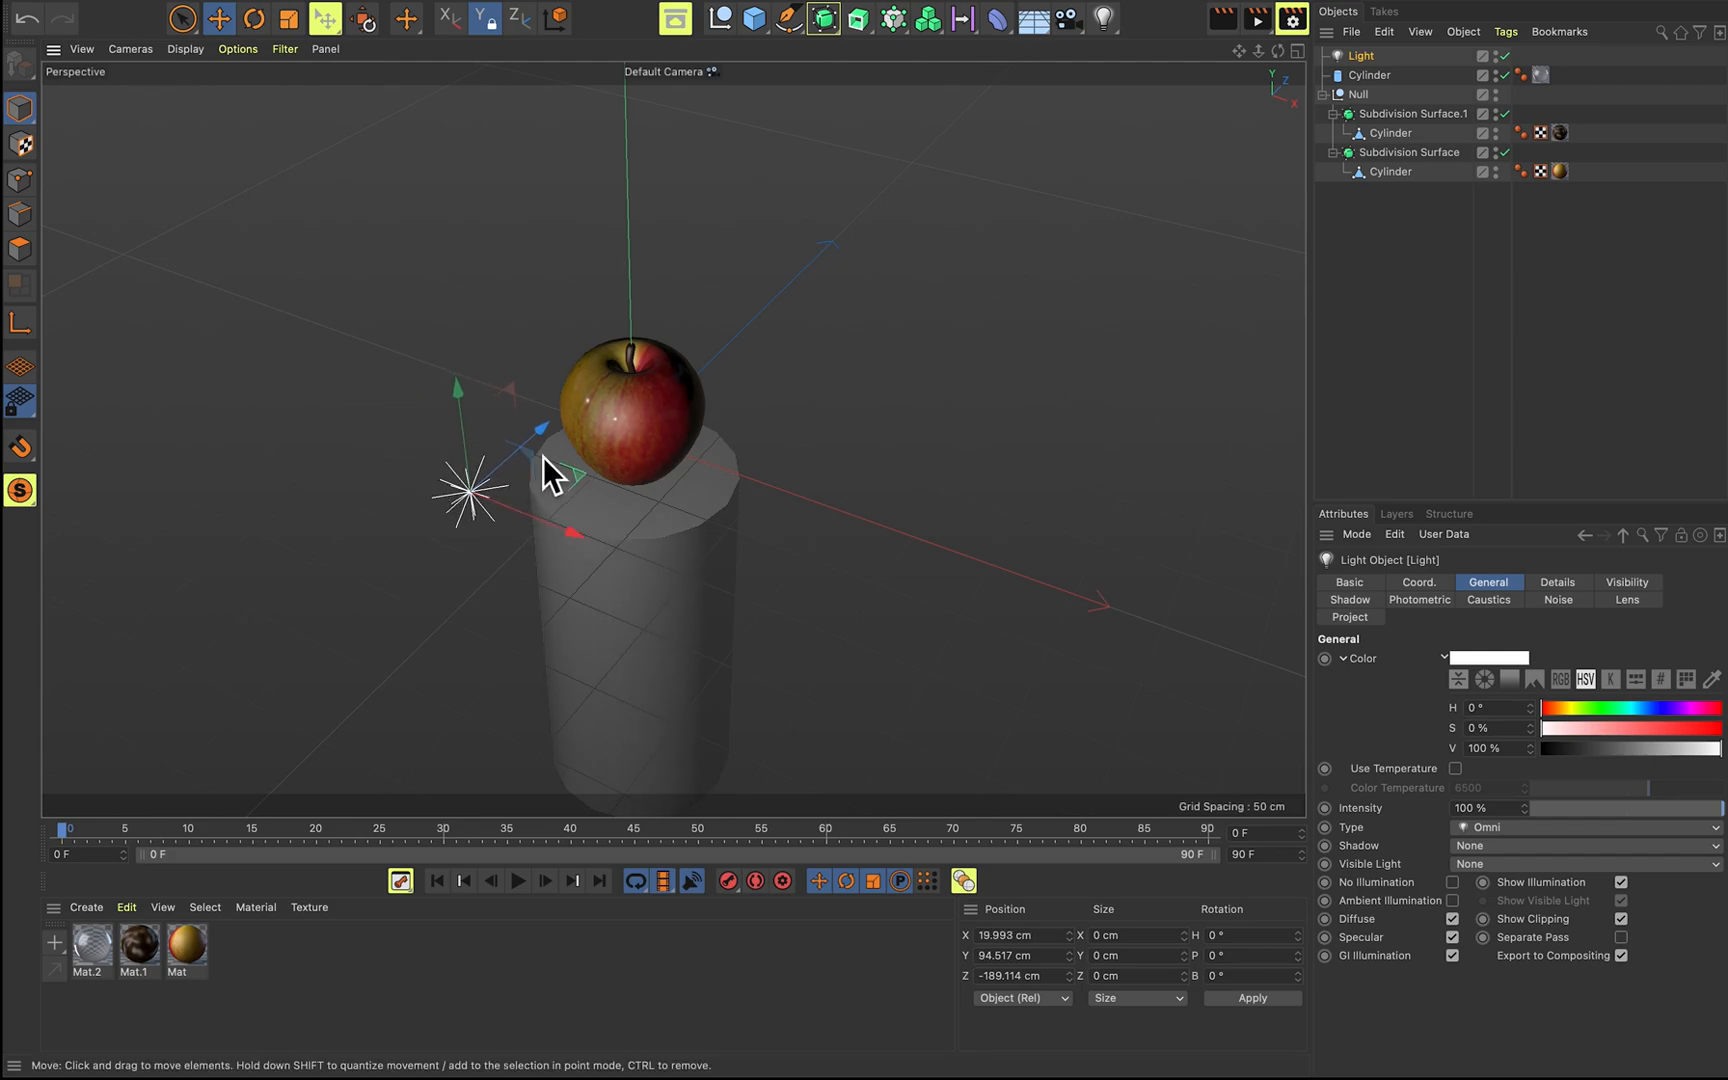
left_click_drag(468, 404, 477, 343)
left_click_drag(526, 439, 557, 466)
Preview the render of the lit apple, and examine the apple from several angles with the light switched off.
left_click(855, 396)
scroll(626, 362, "up", 3)
scroll(790, 429, "down", 1)
mouse_move(811, 433)
left_mouse_down("alt")
mouse_move(730, 420)
mouse_move(819, 460)
left_mouse_up("alt")
scroll(723, 430, "up", 3)
key("super+r")
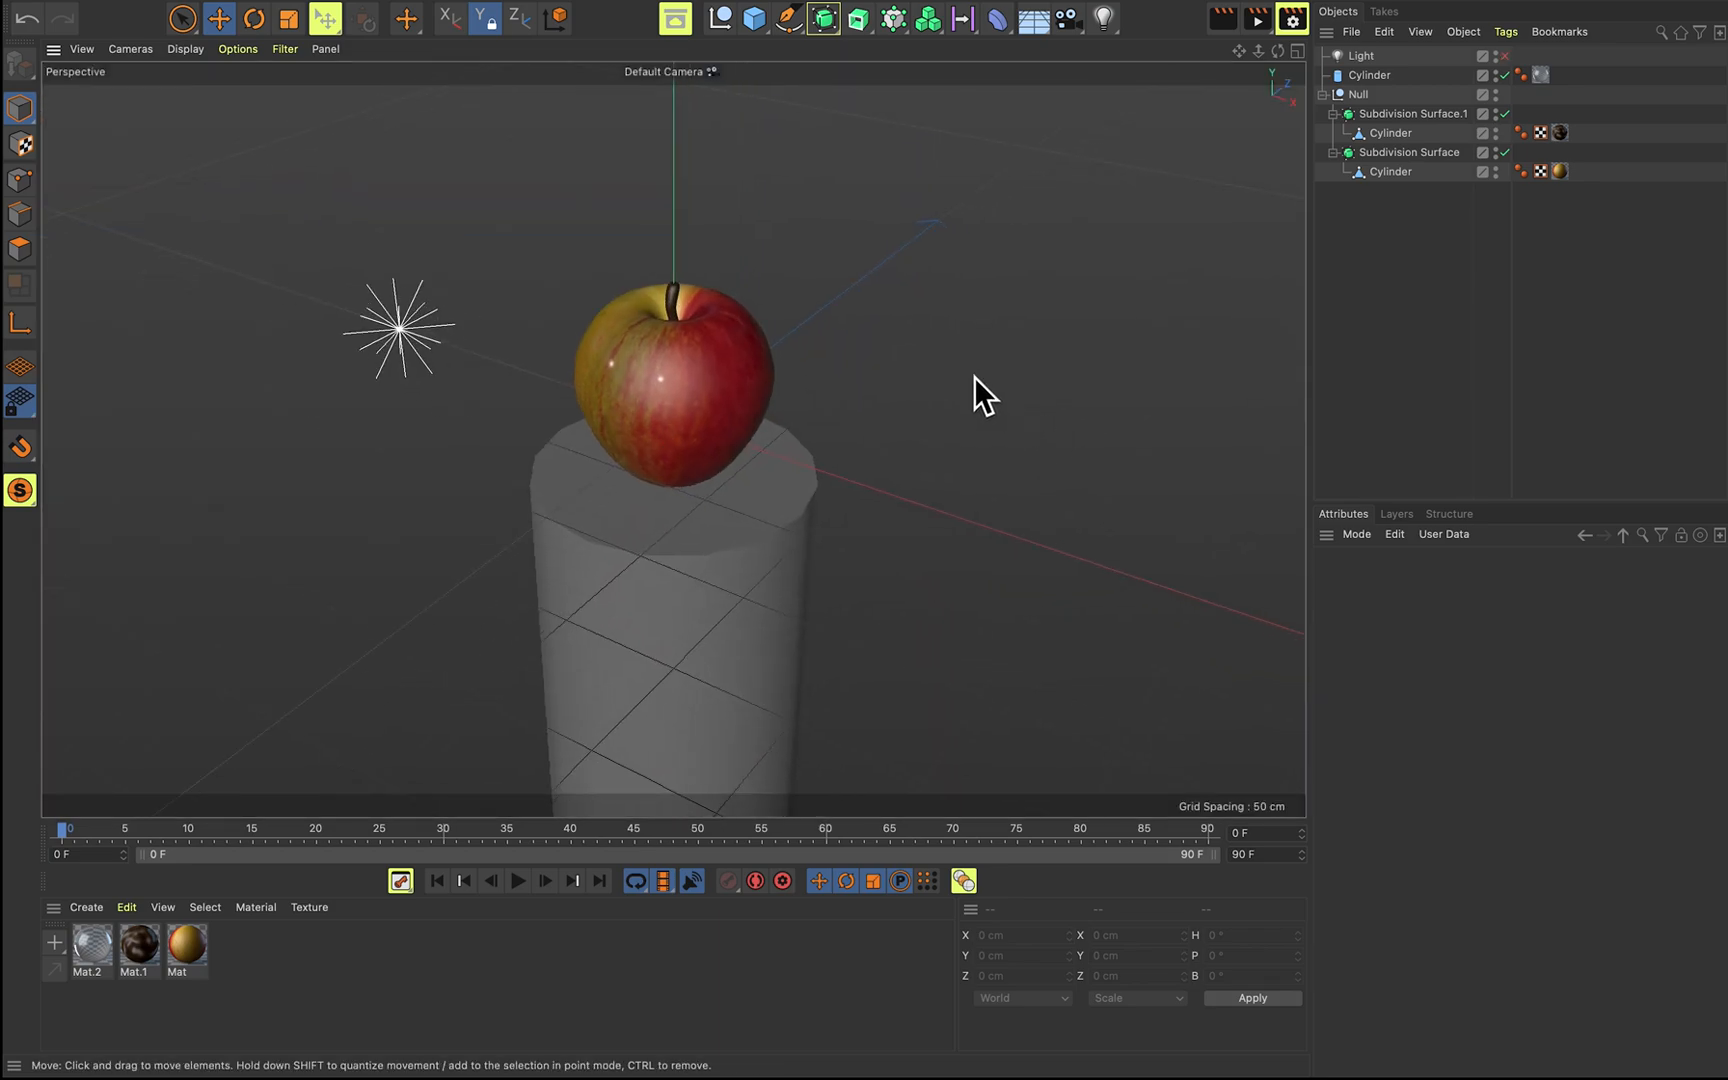
middle_click(898, 336)
middle_click(578, 271)
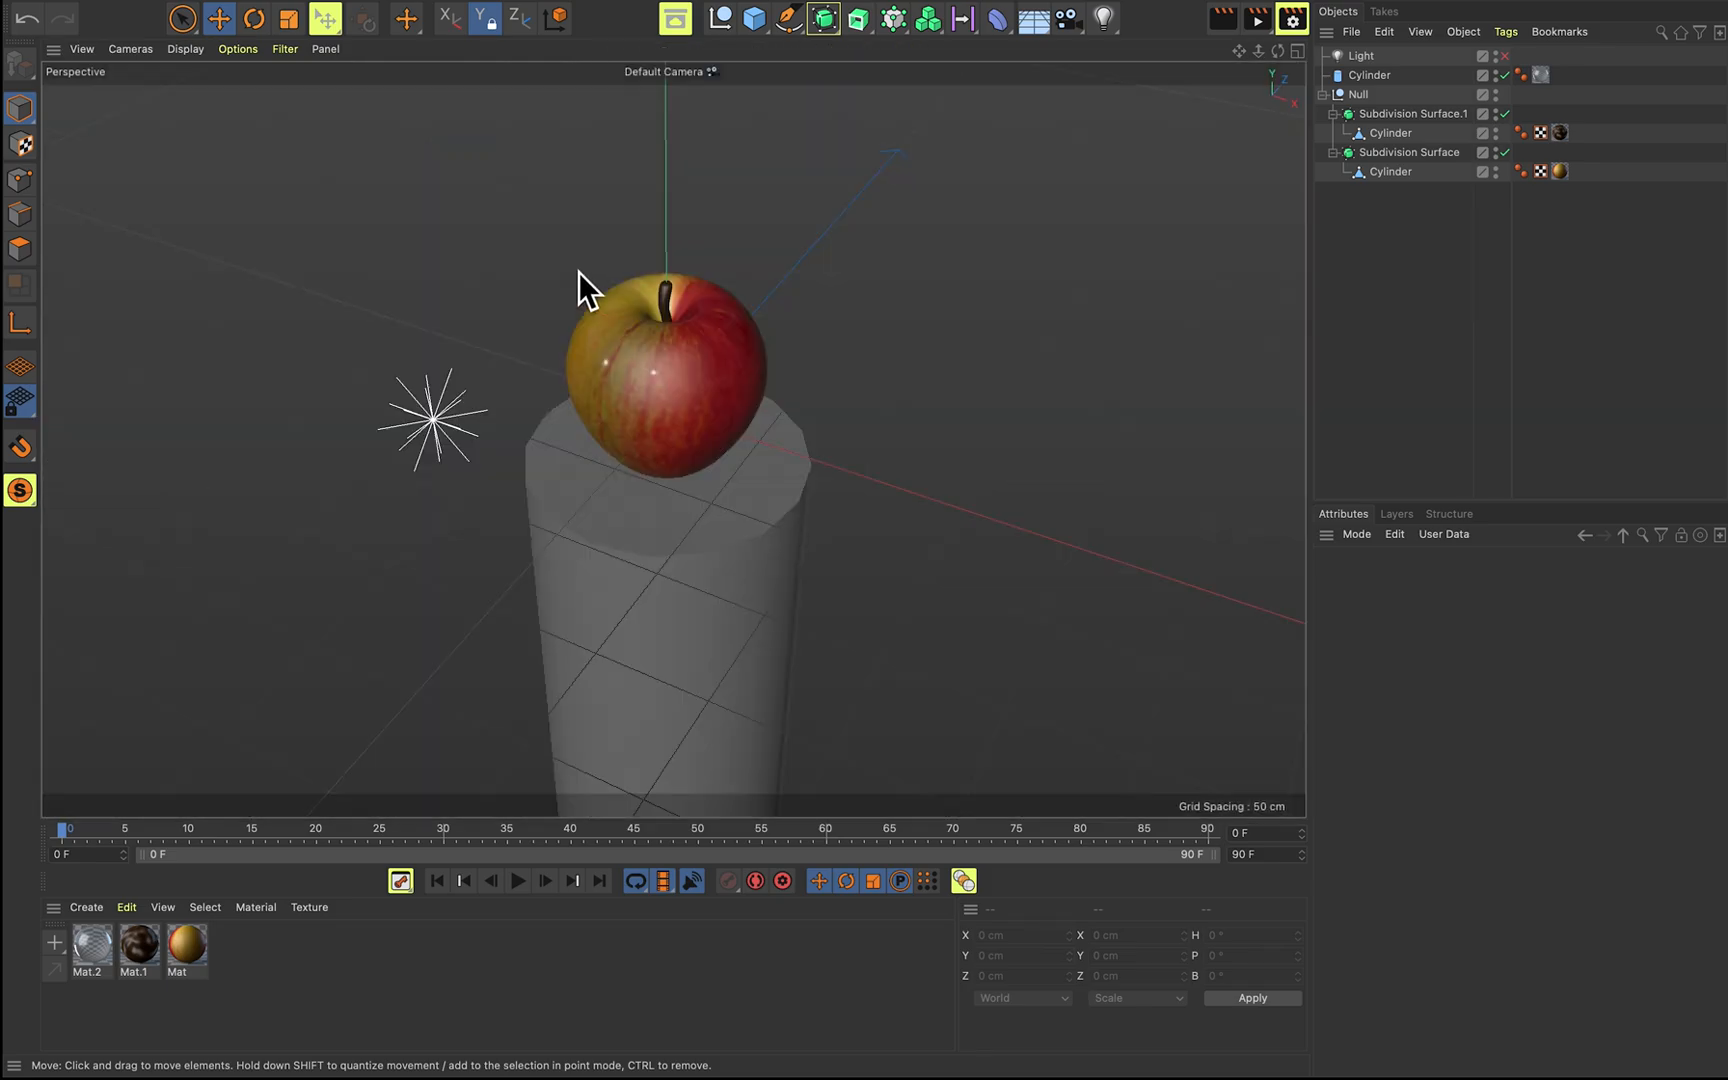
left_click_drag(864, 306, 841, 282, "alt")
left_click_drag(1004, 174, 988, 193, "alt")
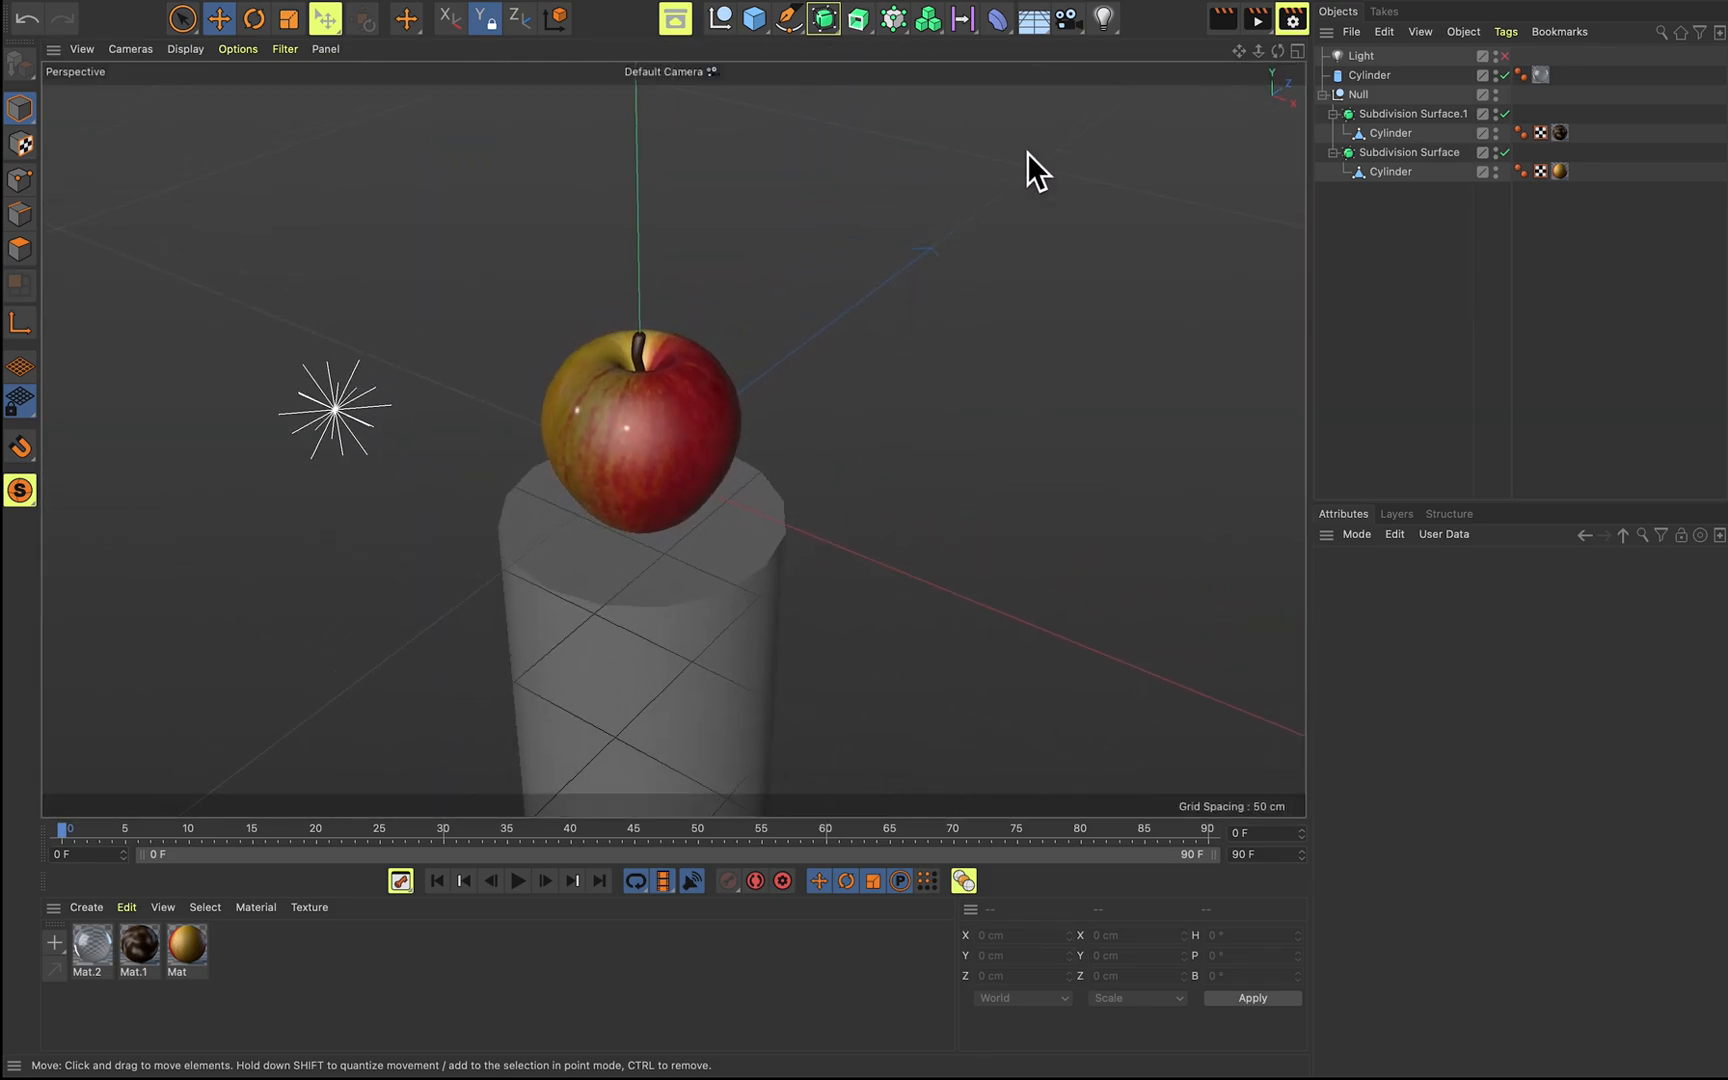
Add a second omni light to the right of the apple, at about X 120 and Y 49 cm.
left_click(1102, 20)
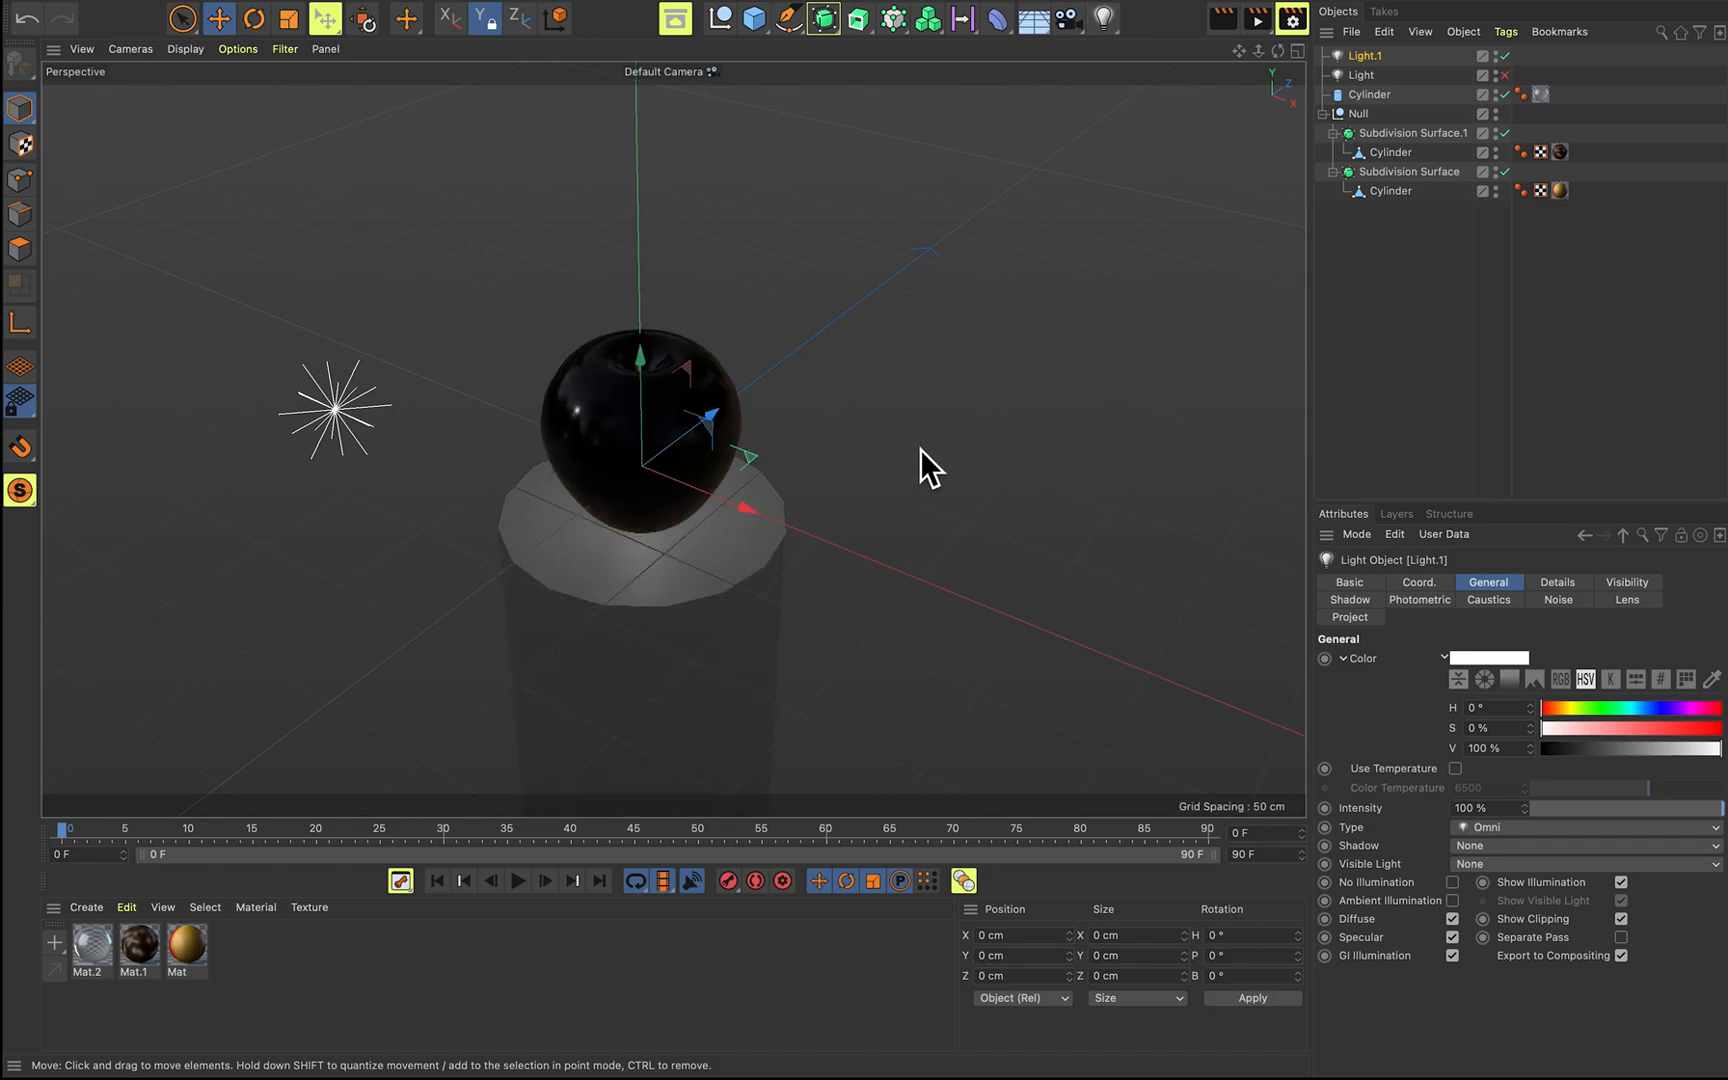
left_click_drag(913, 474, 952, 495, "alt")
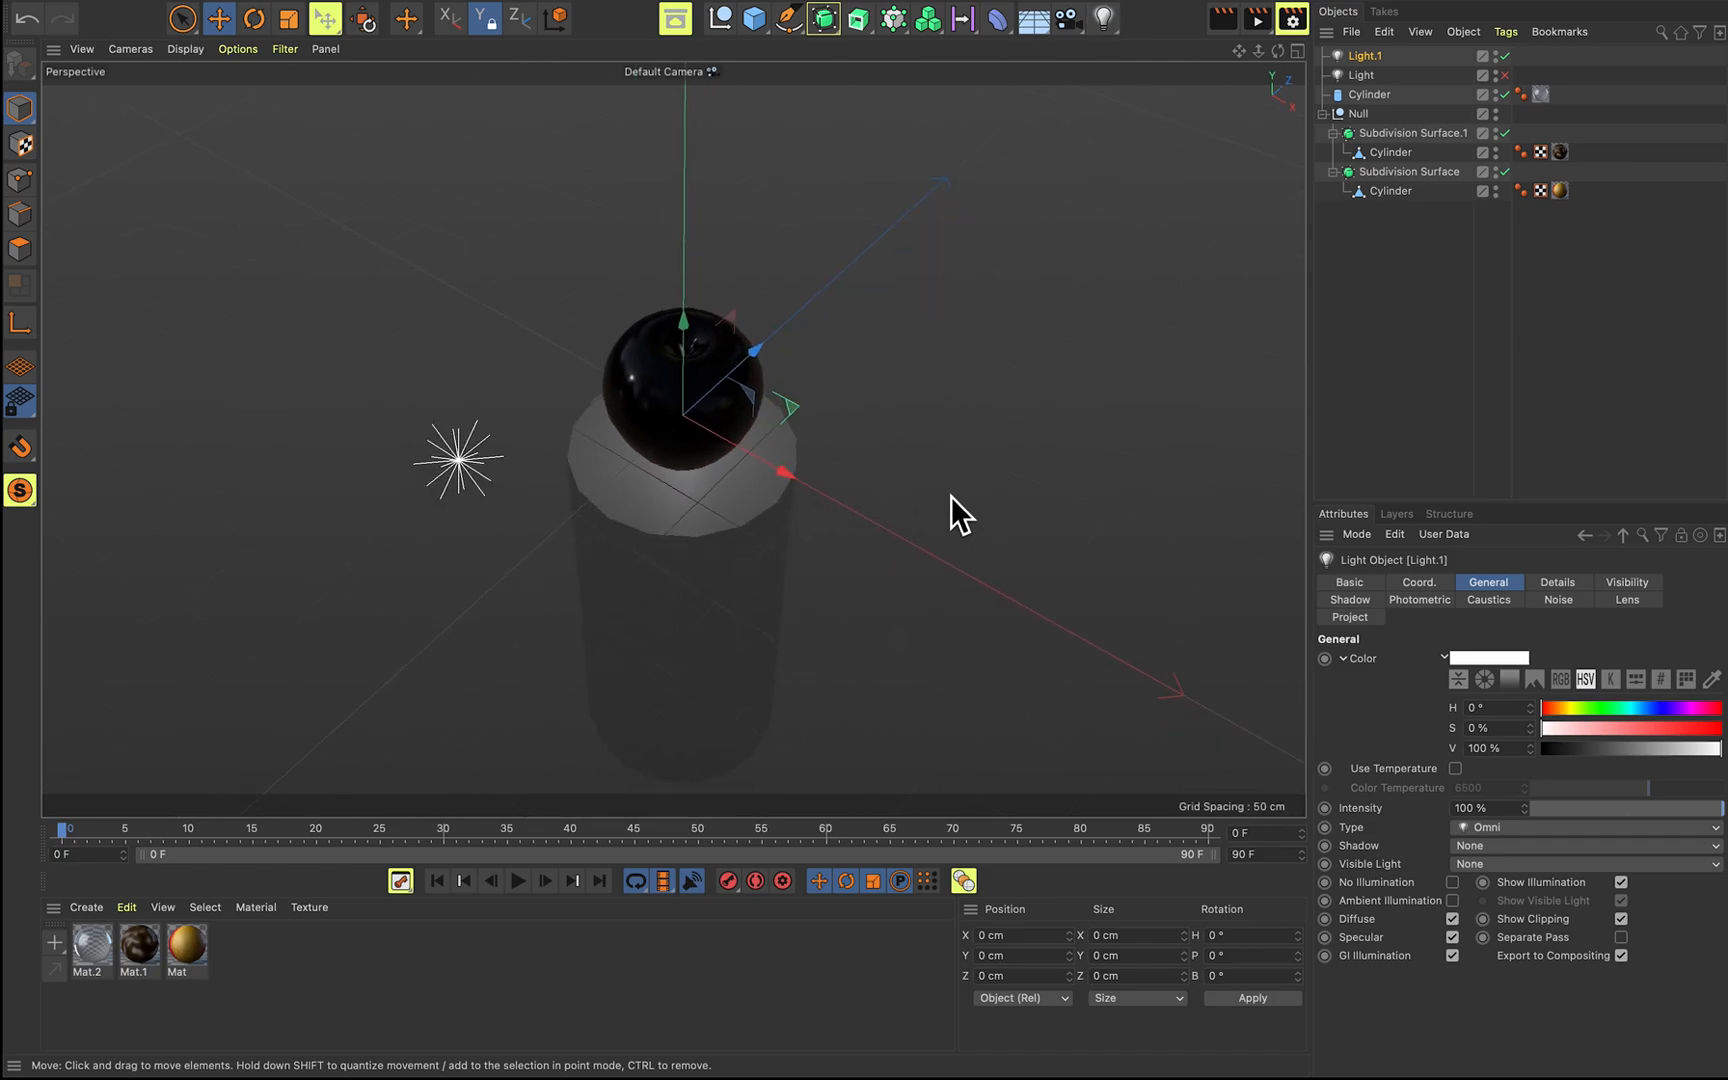
left_click_drag(803, 482, 972, 585)
left_click_drag(868, 426, 865, 370)
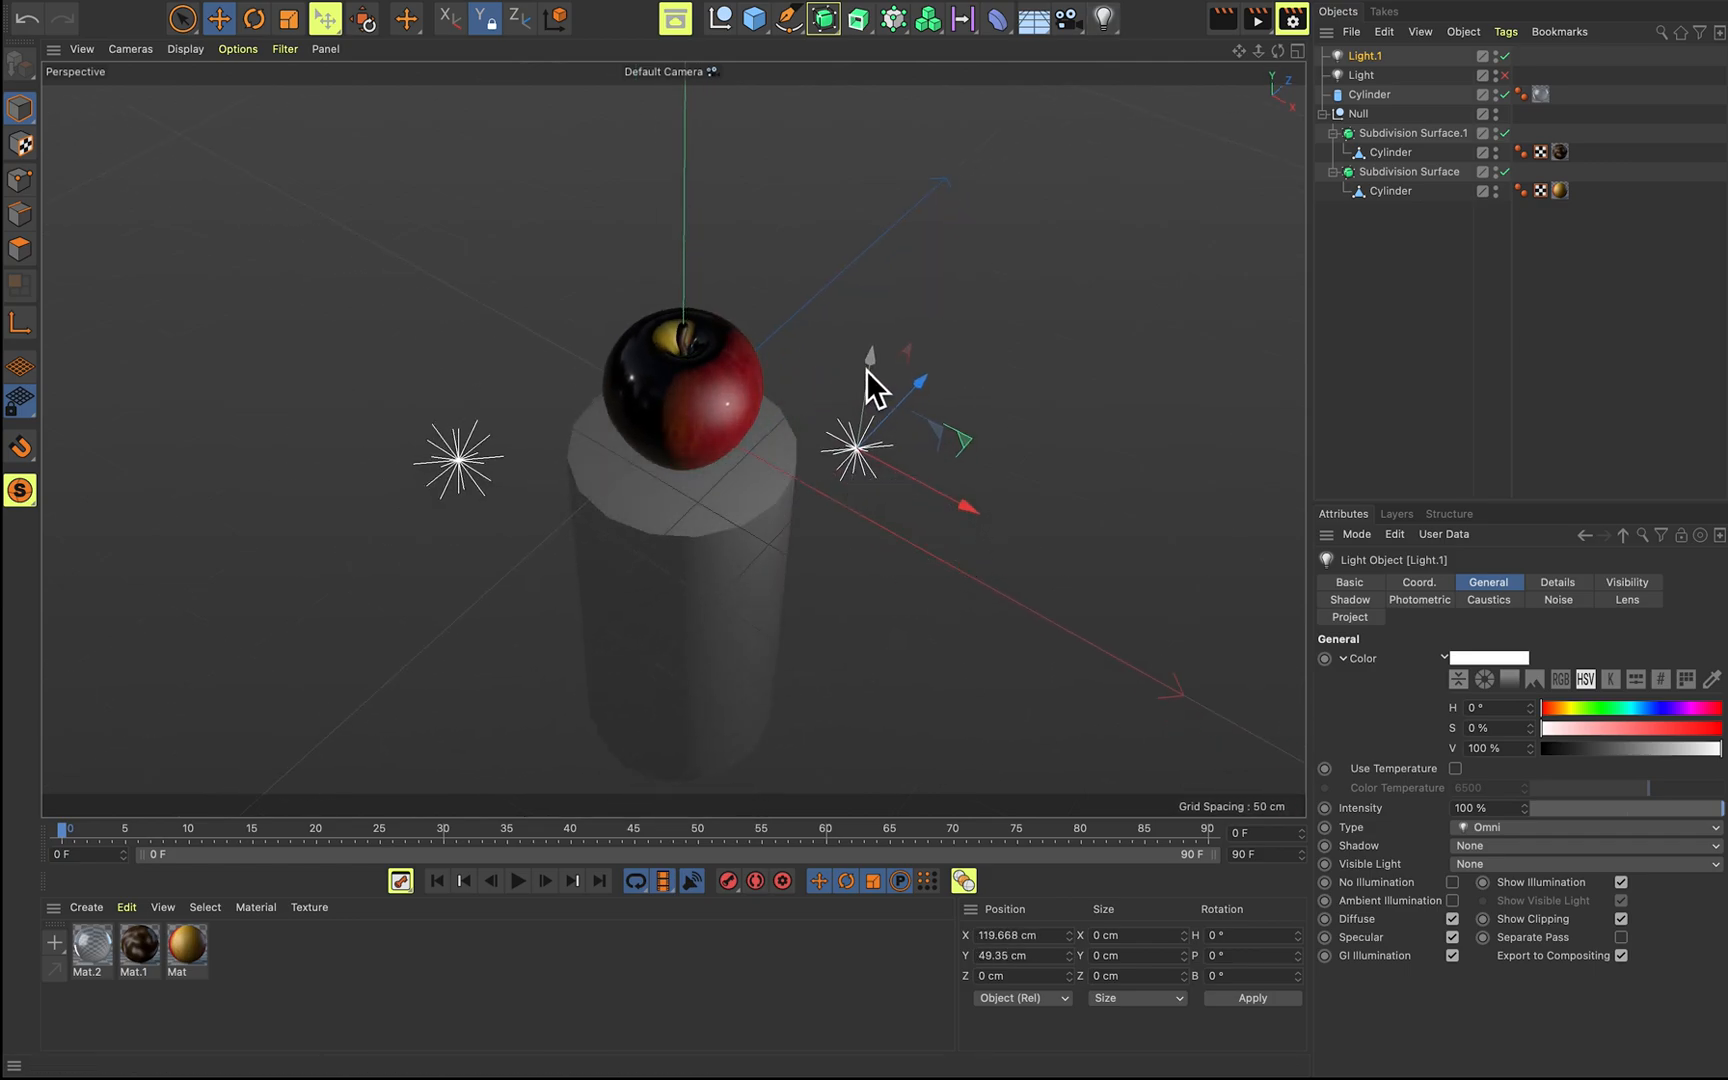
scroll(792, 358, "down", 2)
Switch the first light back on and move the second light to about X 125, Z -37 cm.
left_click(1505, 77)
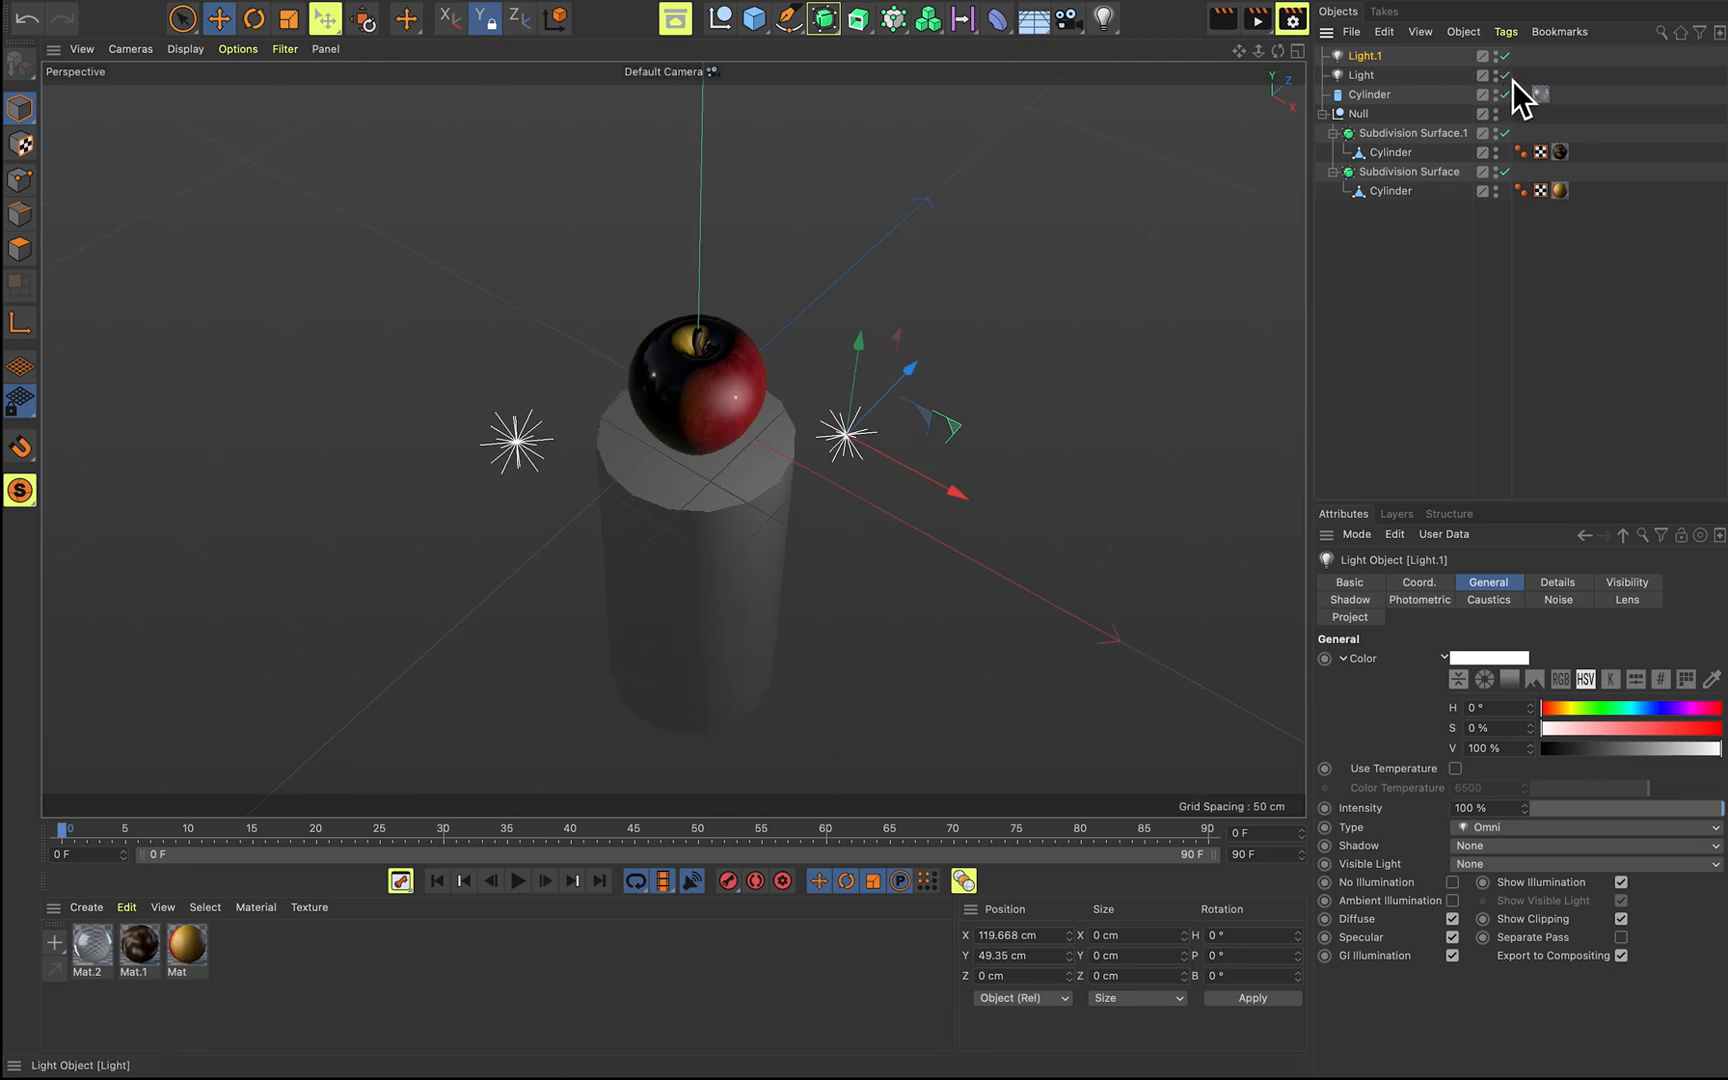
left_click_drag(855, 410, 788, 379, "alt")
left_click_drag(941, 385, 884, 410)
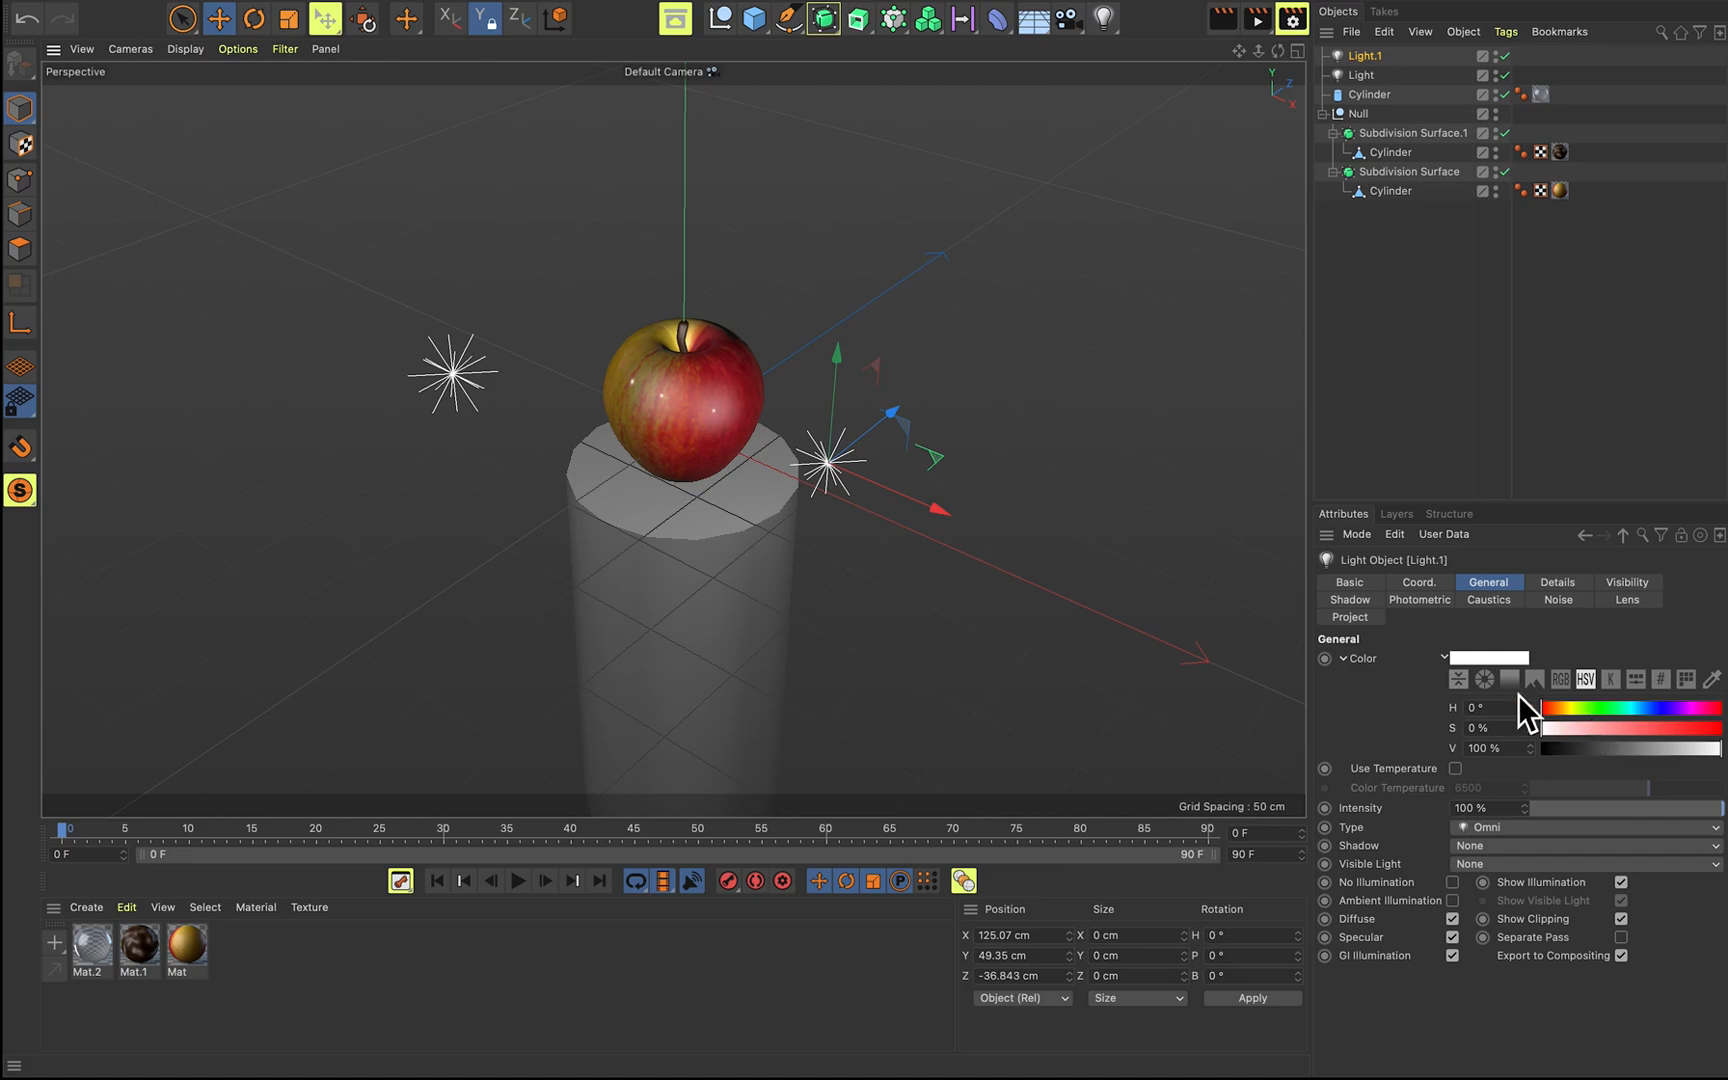
Tint the second light green with a hue of 103° and a saturation of 60 %.
left_click(1613, 708)
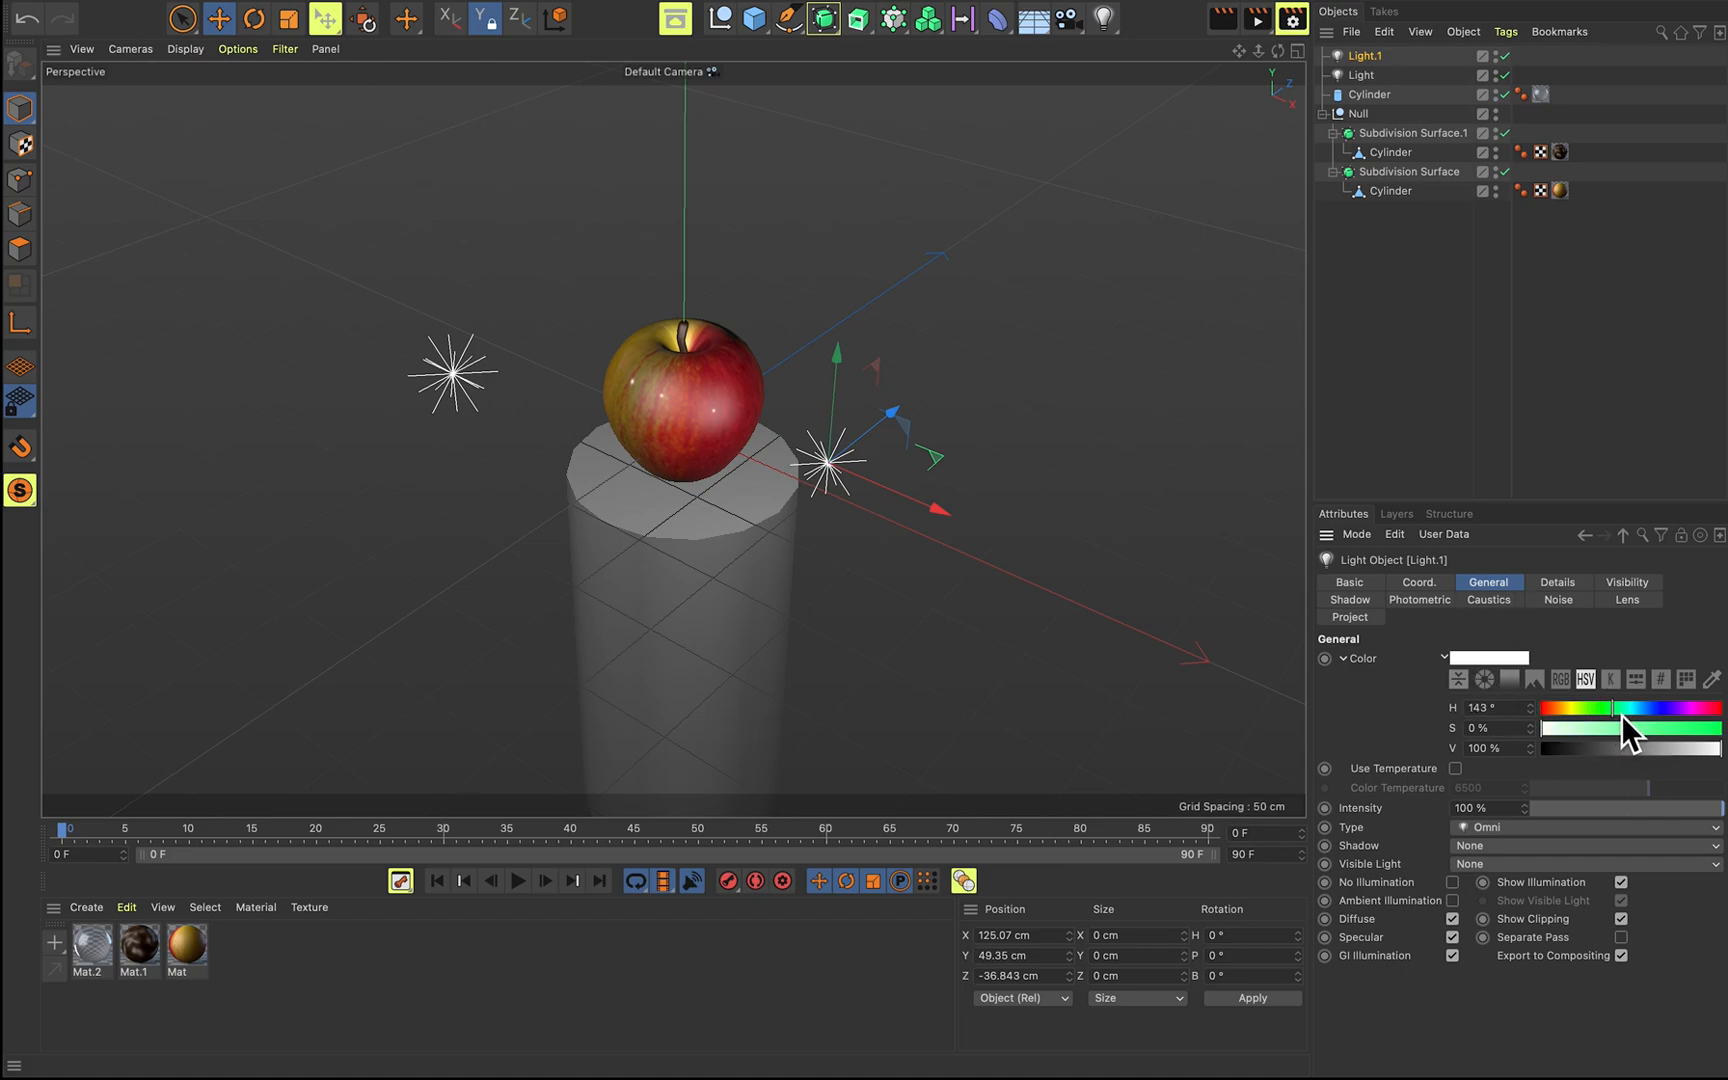
mouse_move(1634, 713)
left_mouse_down()
mouse_move(1596, 714)
mouse_move(1675, 734)
mouse_move(1651, 738)
left_mouse_up()
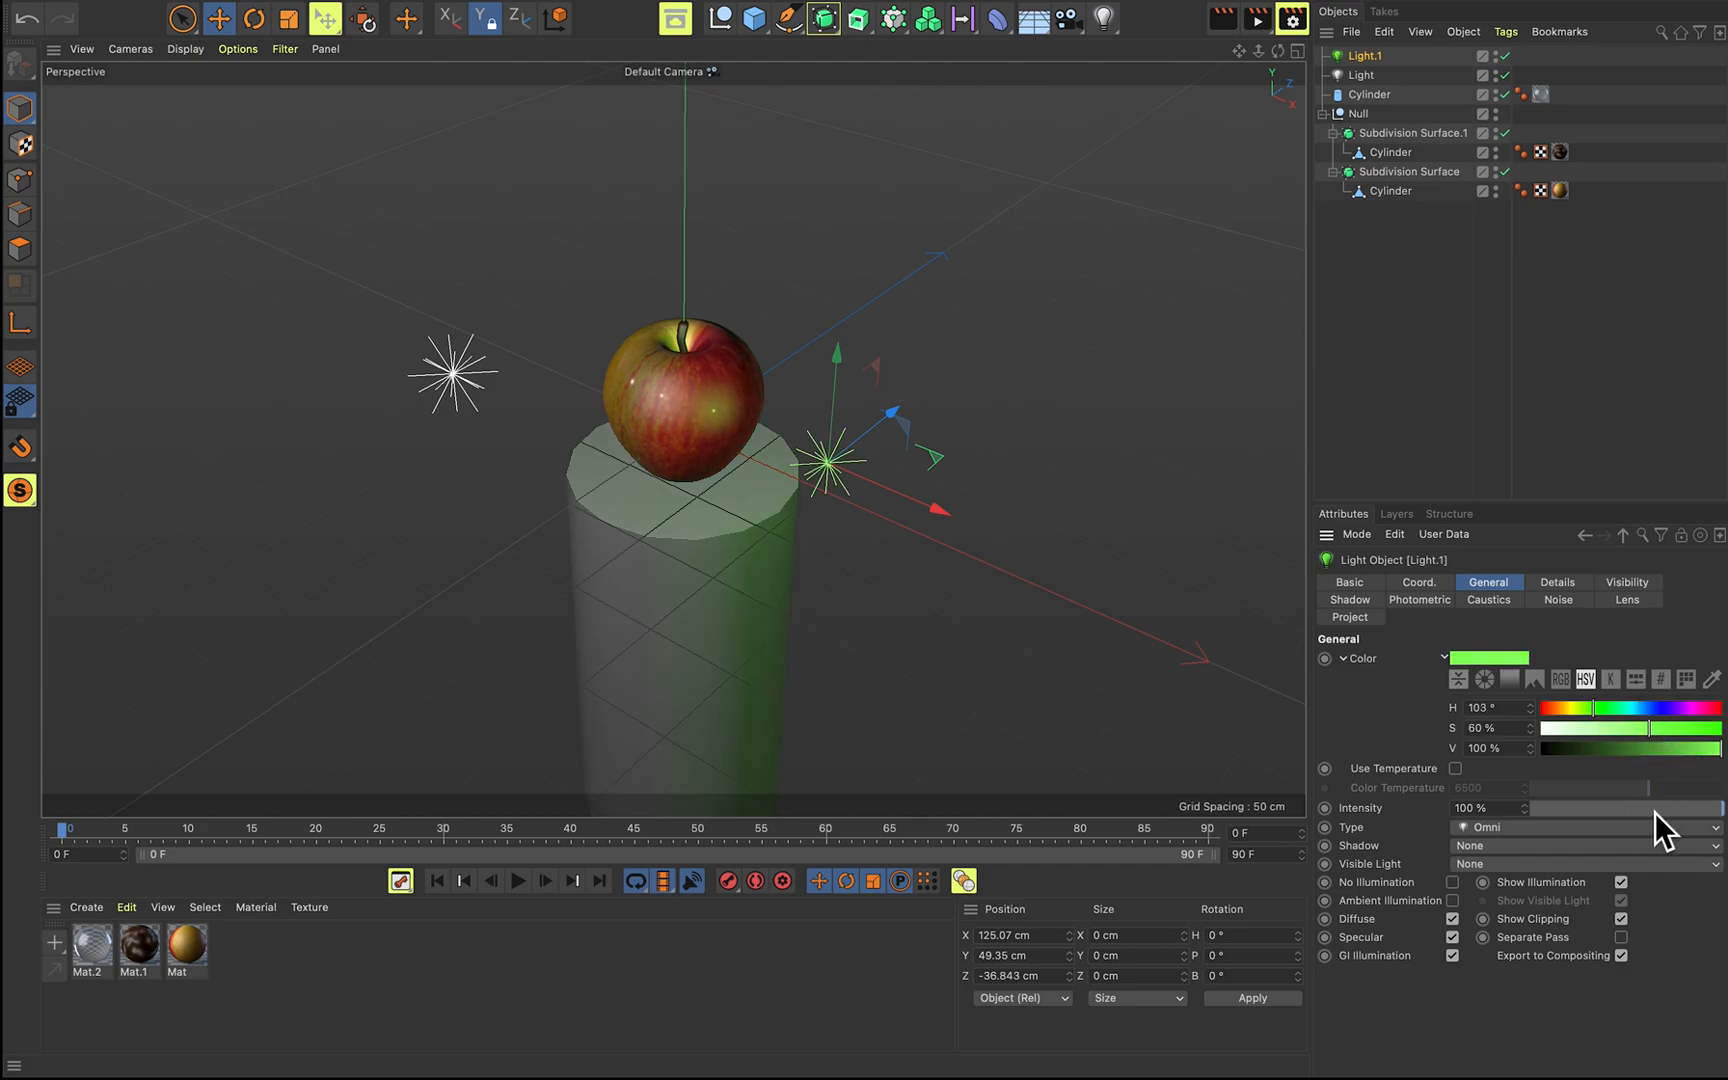
Lower the green light's intensity to 47 % and move it to about X 168, Y 66, Z -56 cm.
left_click_drag(1690, 812, 1635, 817)
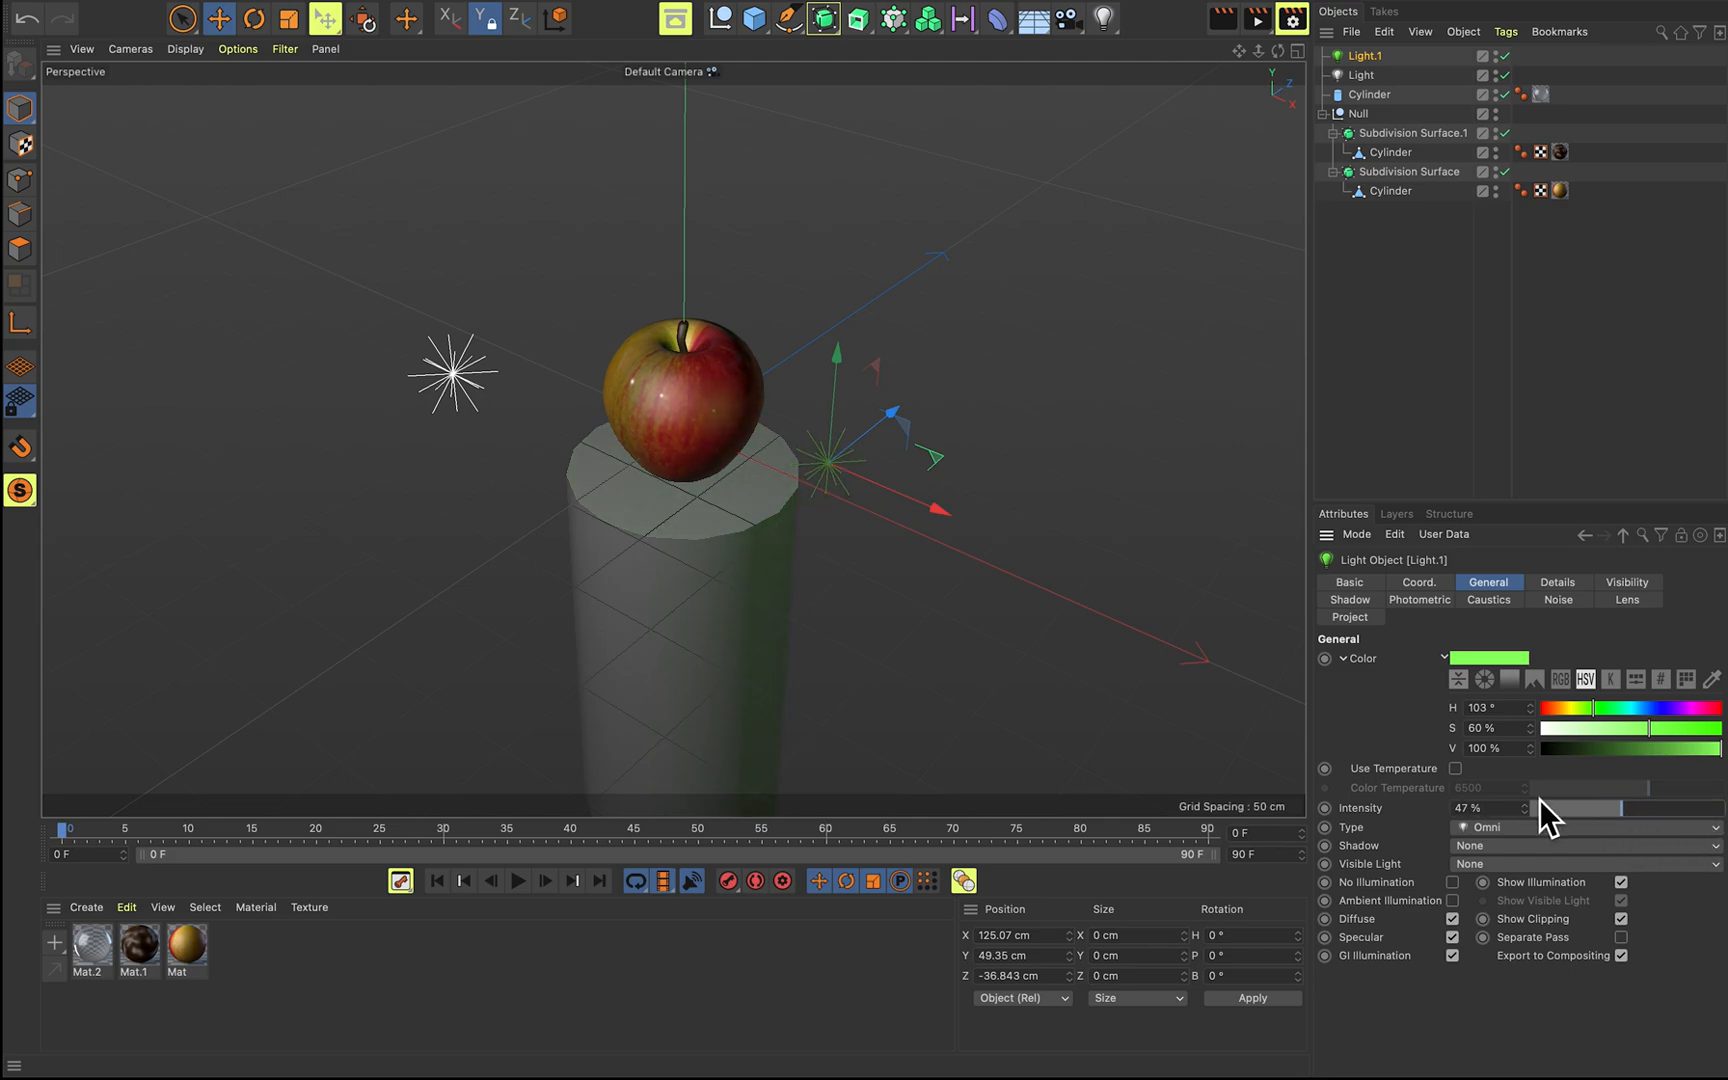
left_click_drag(902, 462, 978, 427)
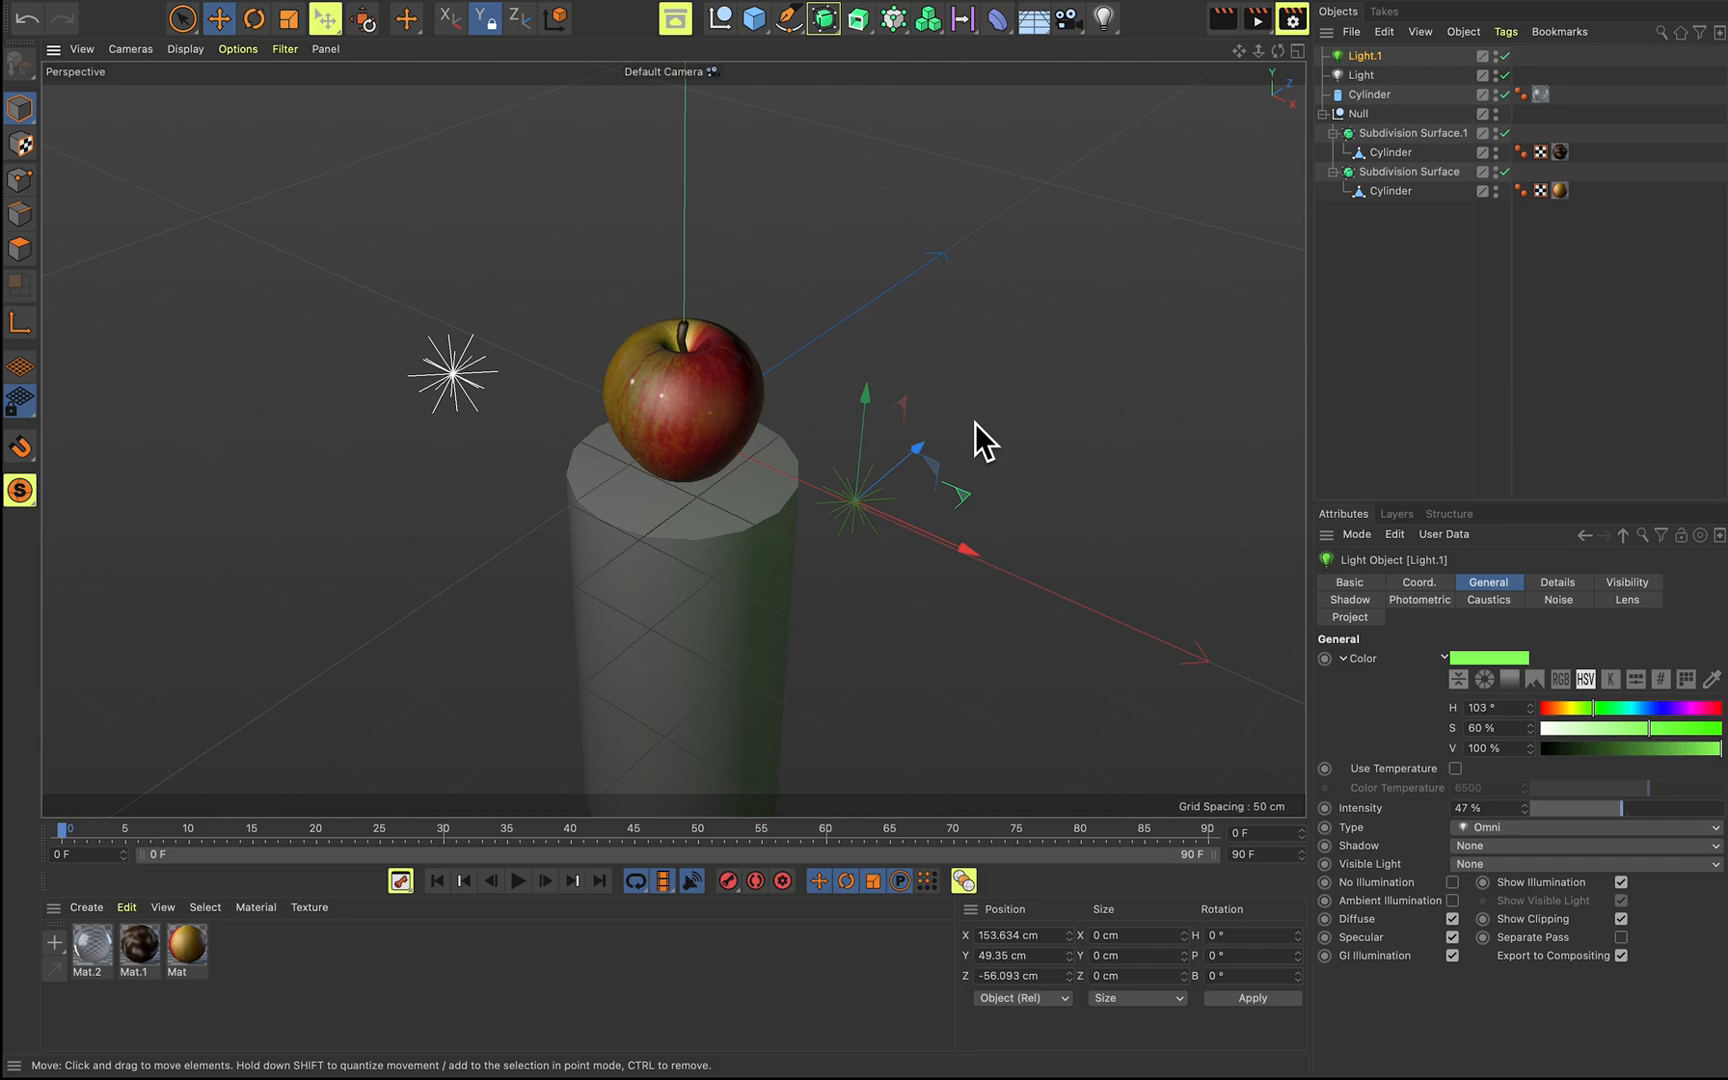
left_click_drag(870, 397, 879, 320)
left_click_drag(945, 480, 995, 490)
left_click_drag(899, 332, 914, 390)
left_click_drag(996, 532, 992, 545)
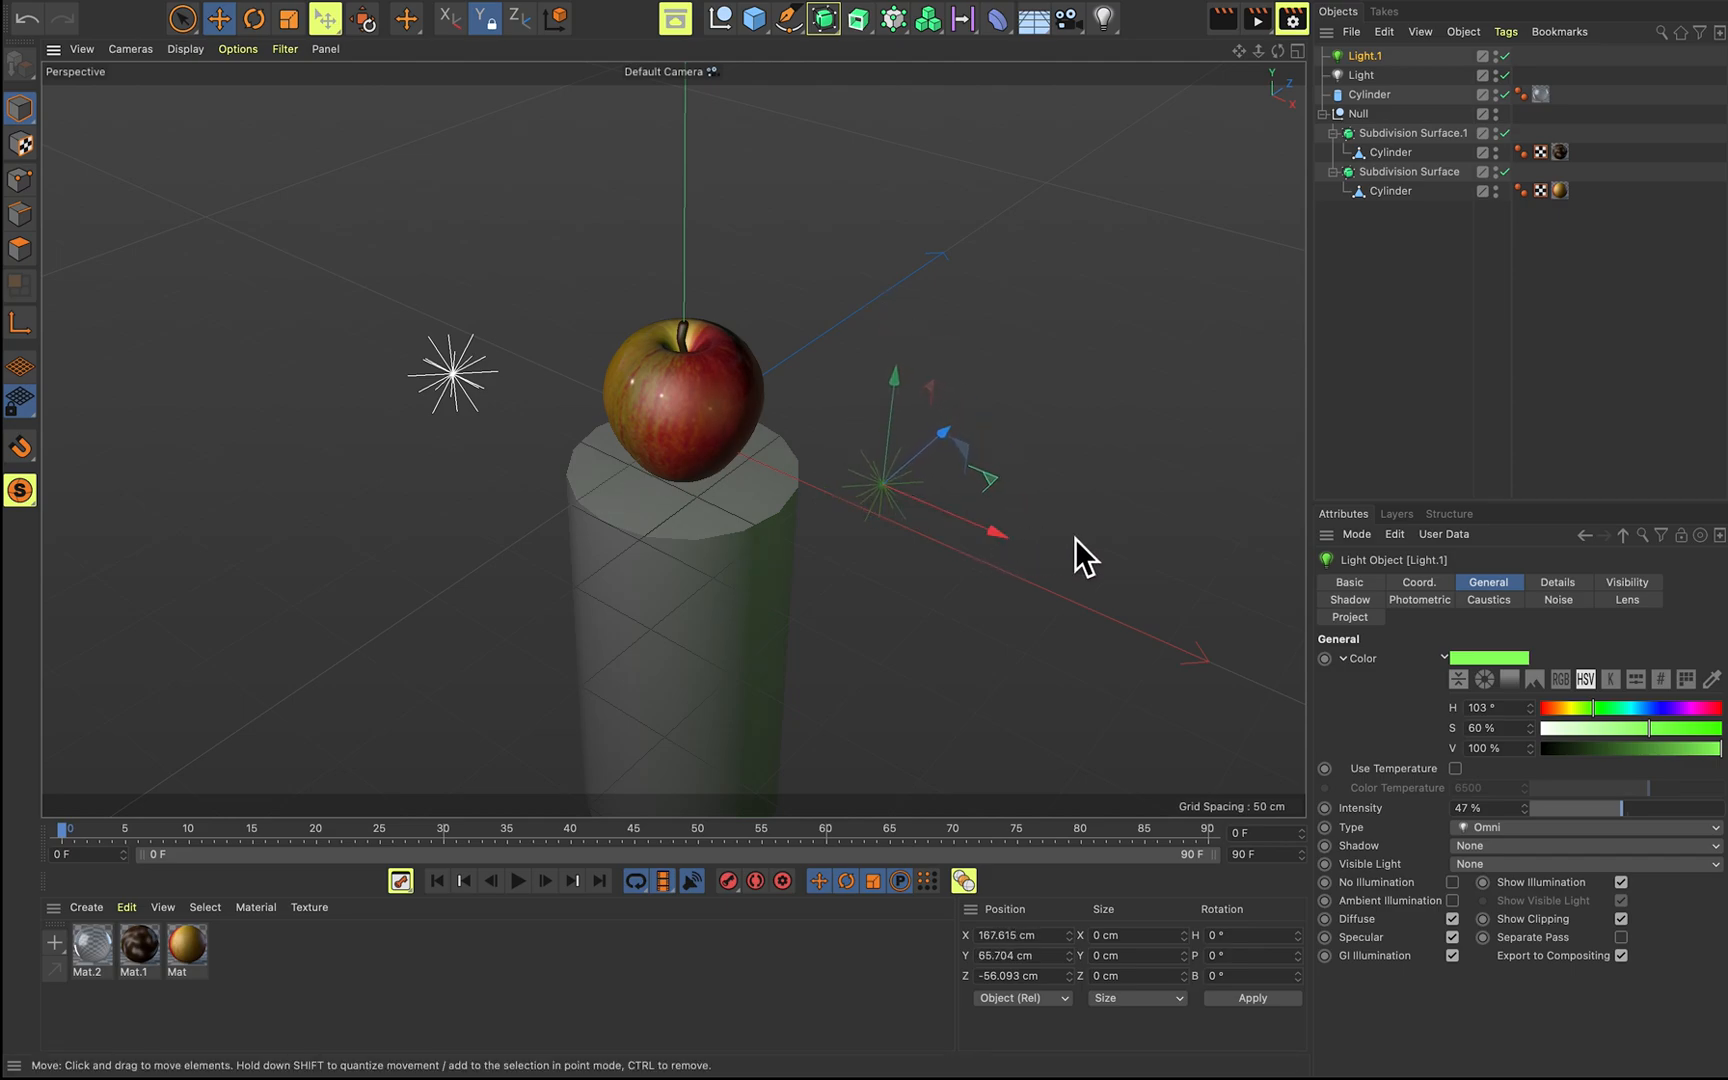
Set the second light's intensity to 40 % and remove its green tint with a saturation of 0 %.
right_click(1597, 818)
left_click(1440, 682)
left_click_drag(1612, 811, 1615, 809)
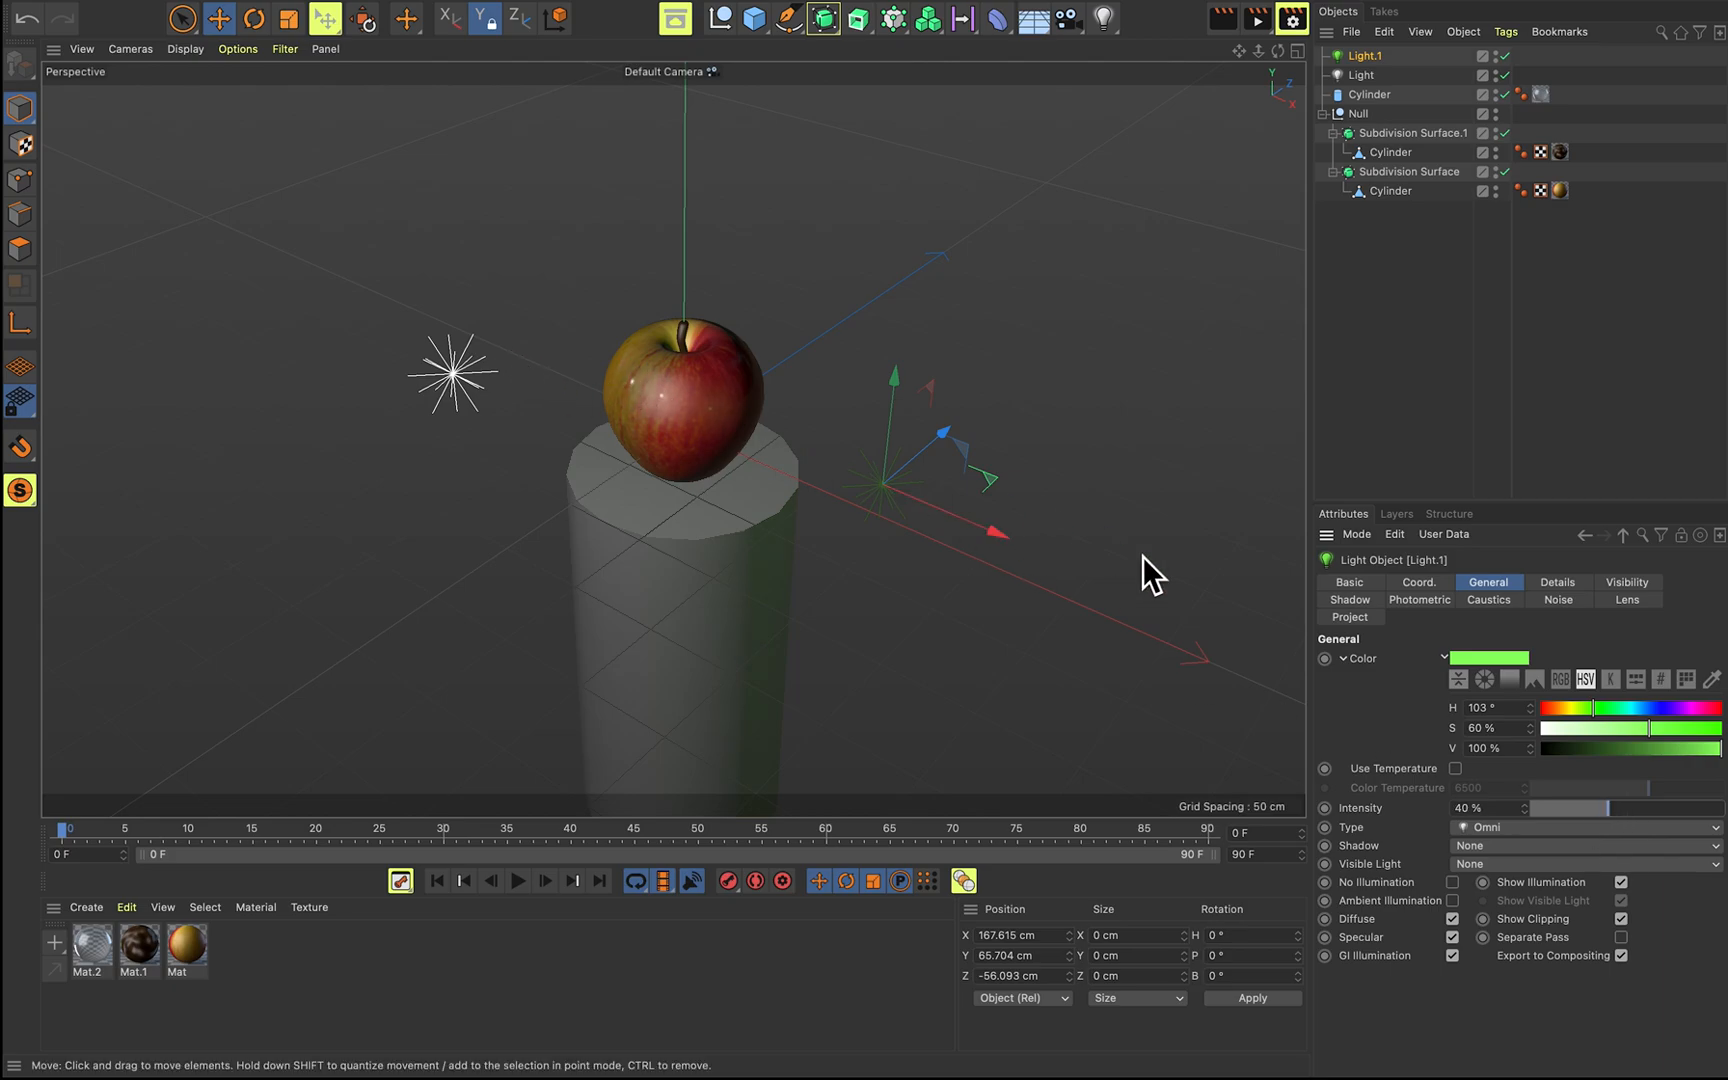
left_click_drag(1638, 730, 1536, 729)
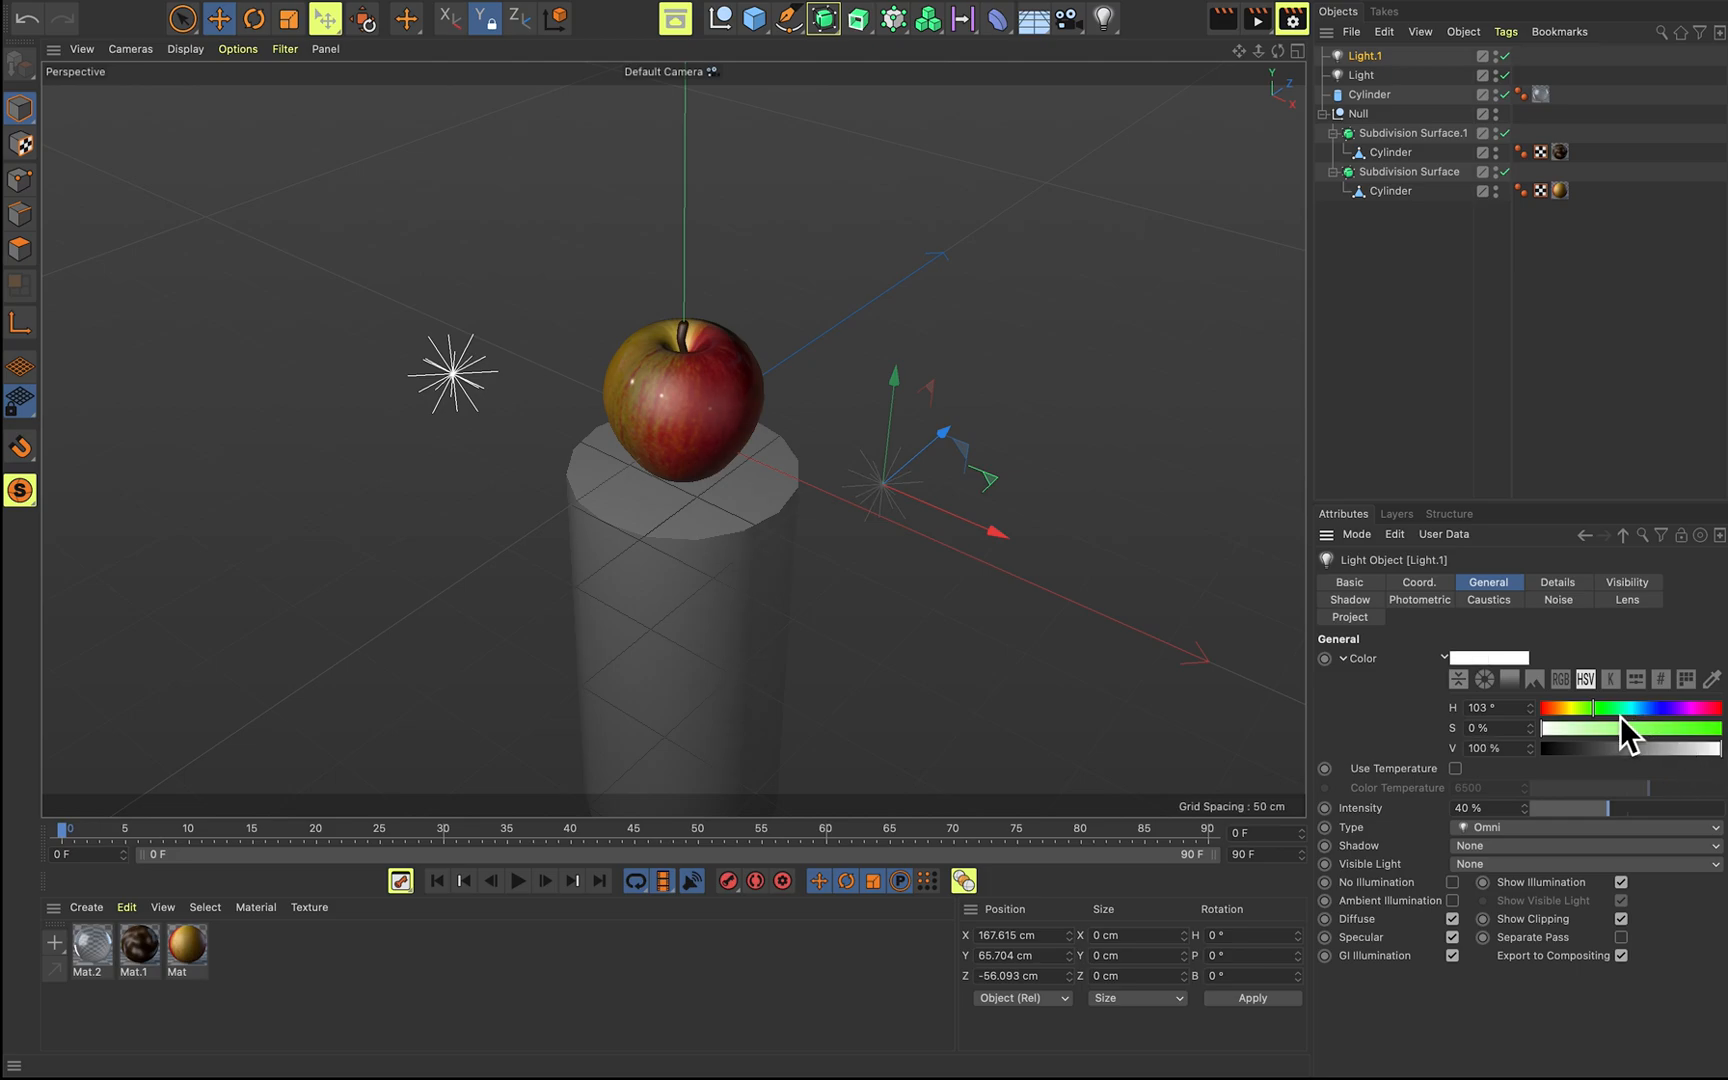
Move the second light low beside the apple, to about X 125, Y 1, Z 9 cm.
left_click(984, 417)
left_click(883, 484)
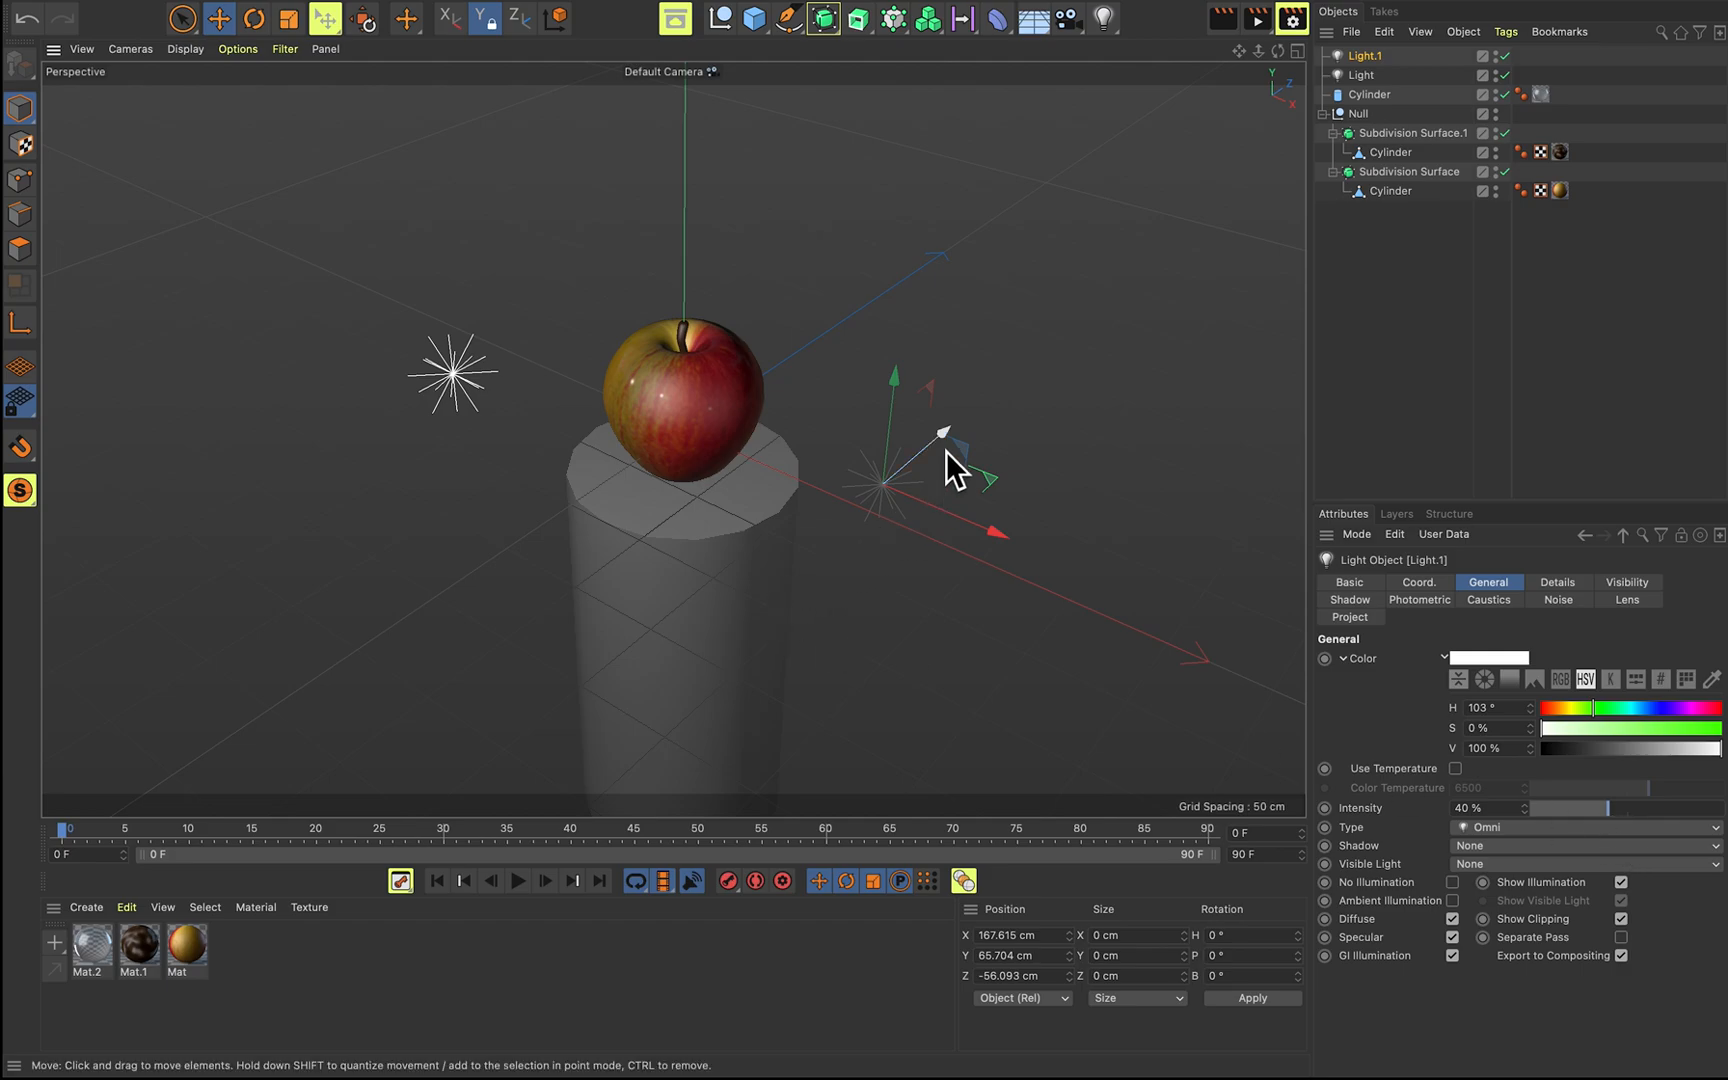
left_click_drag(907, 387, 965, 416)
left_click_drag(965, 414, 896, 406, "alt")
left_click_drag(967, 522, 967, 597)
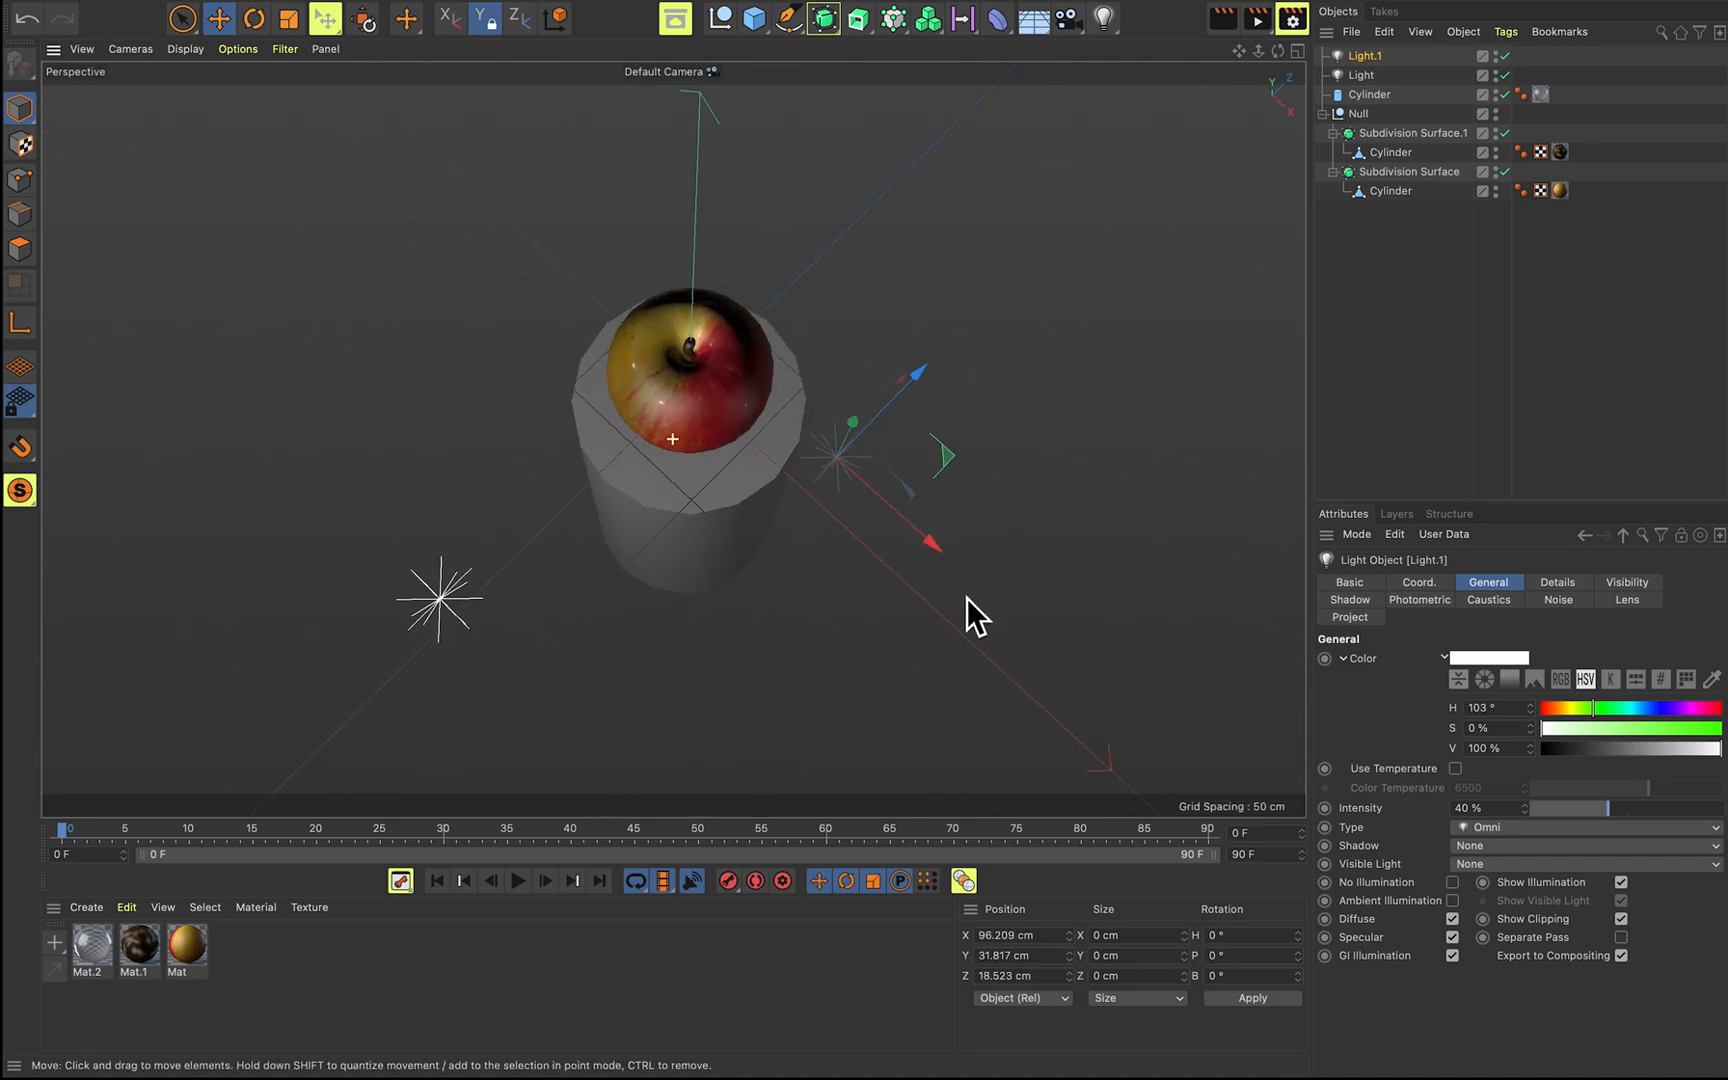
left_click_drag(857, 434, 986, 323)
left_click_drag(847, 413, 849, 344)
mouse_move(942, 512)
left_mouse_down()
mouse_move(990, 509)
mouse_move(977, 441)
mouse_move(940, 480)
left_mouse_up()
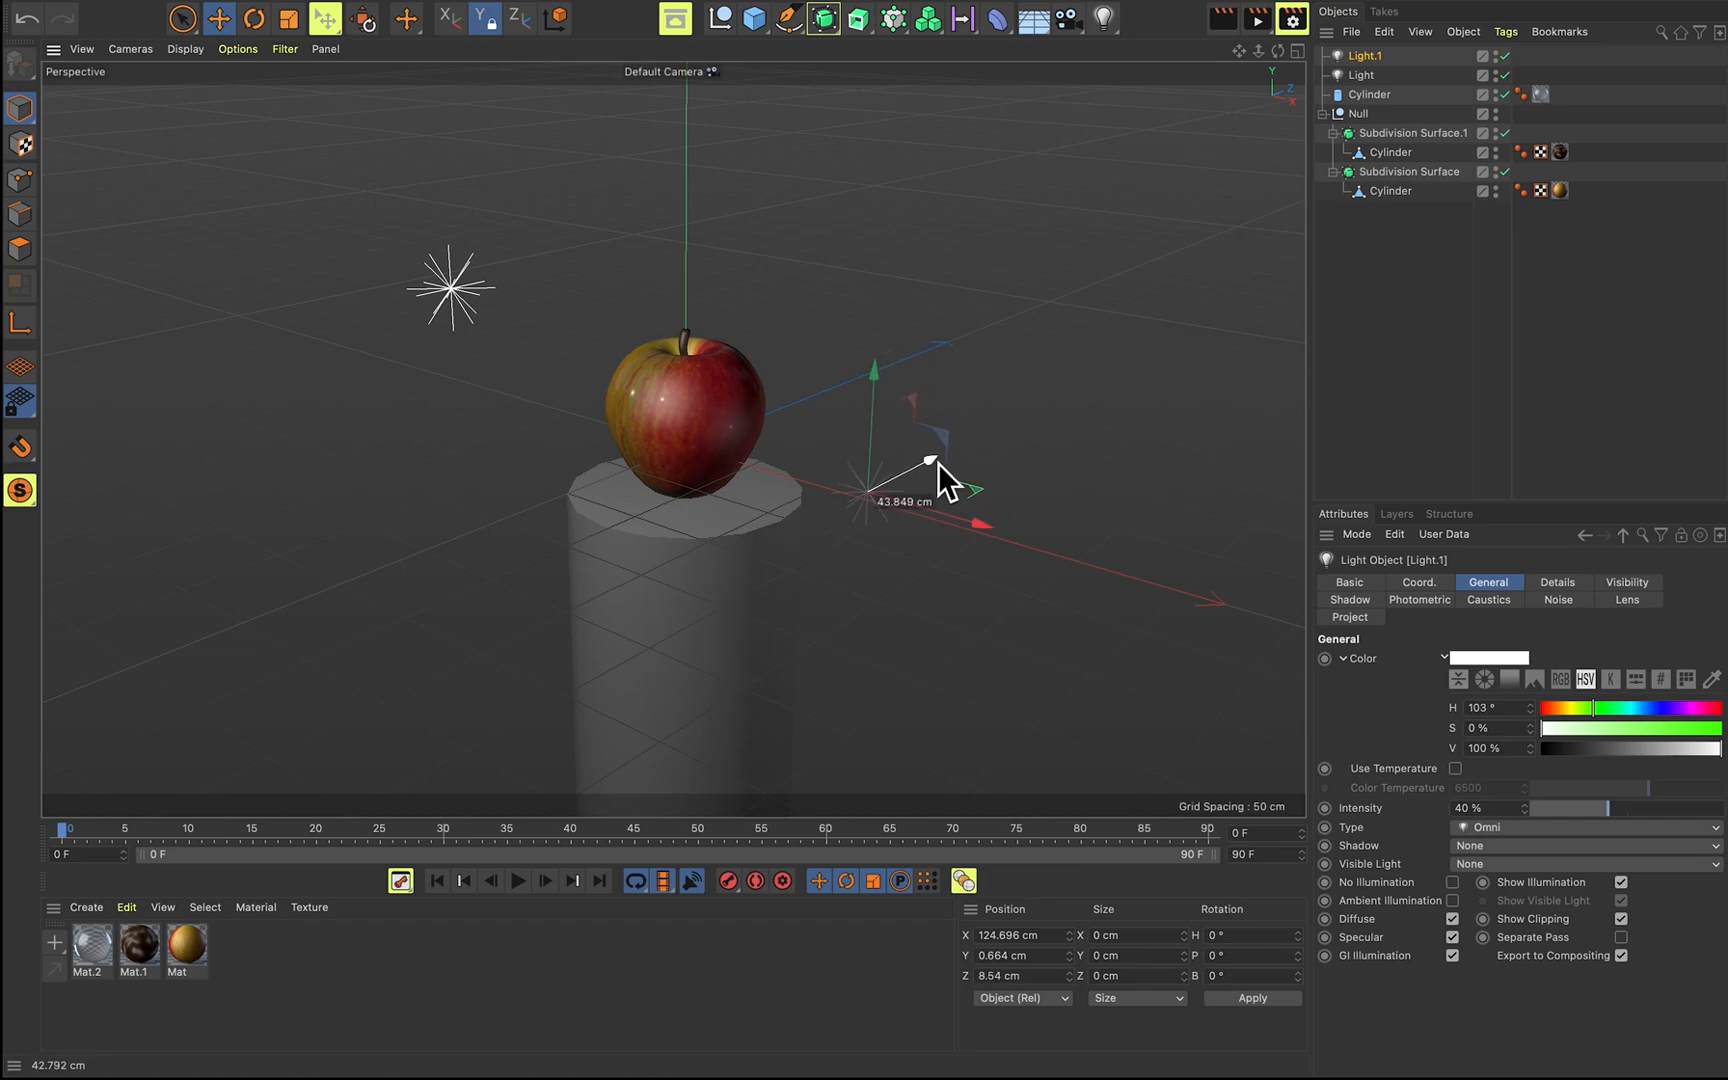
Preview the render of the apple lit by the two white lights.
left_click(1040, 400)
left_click_drag(1040, 400, 882, 347, "alt")
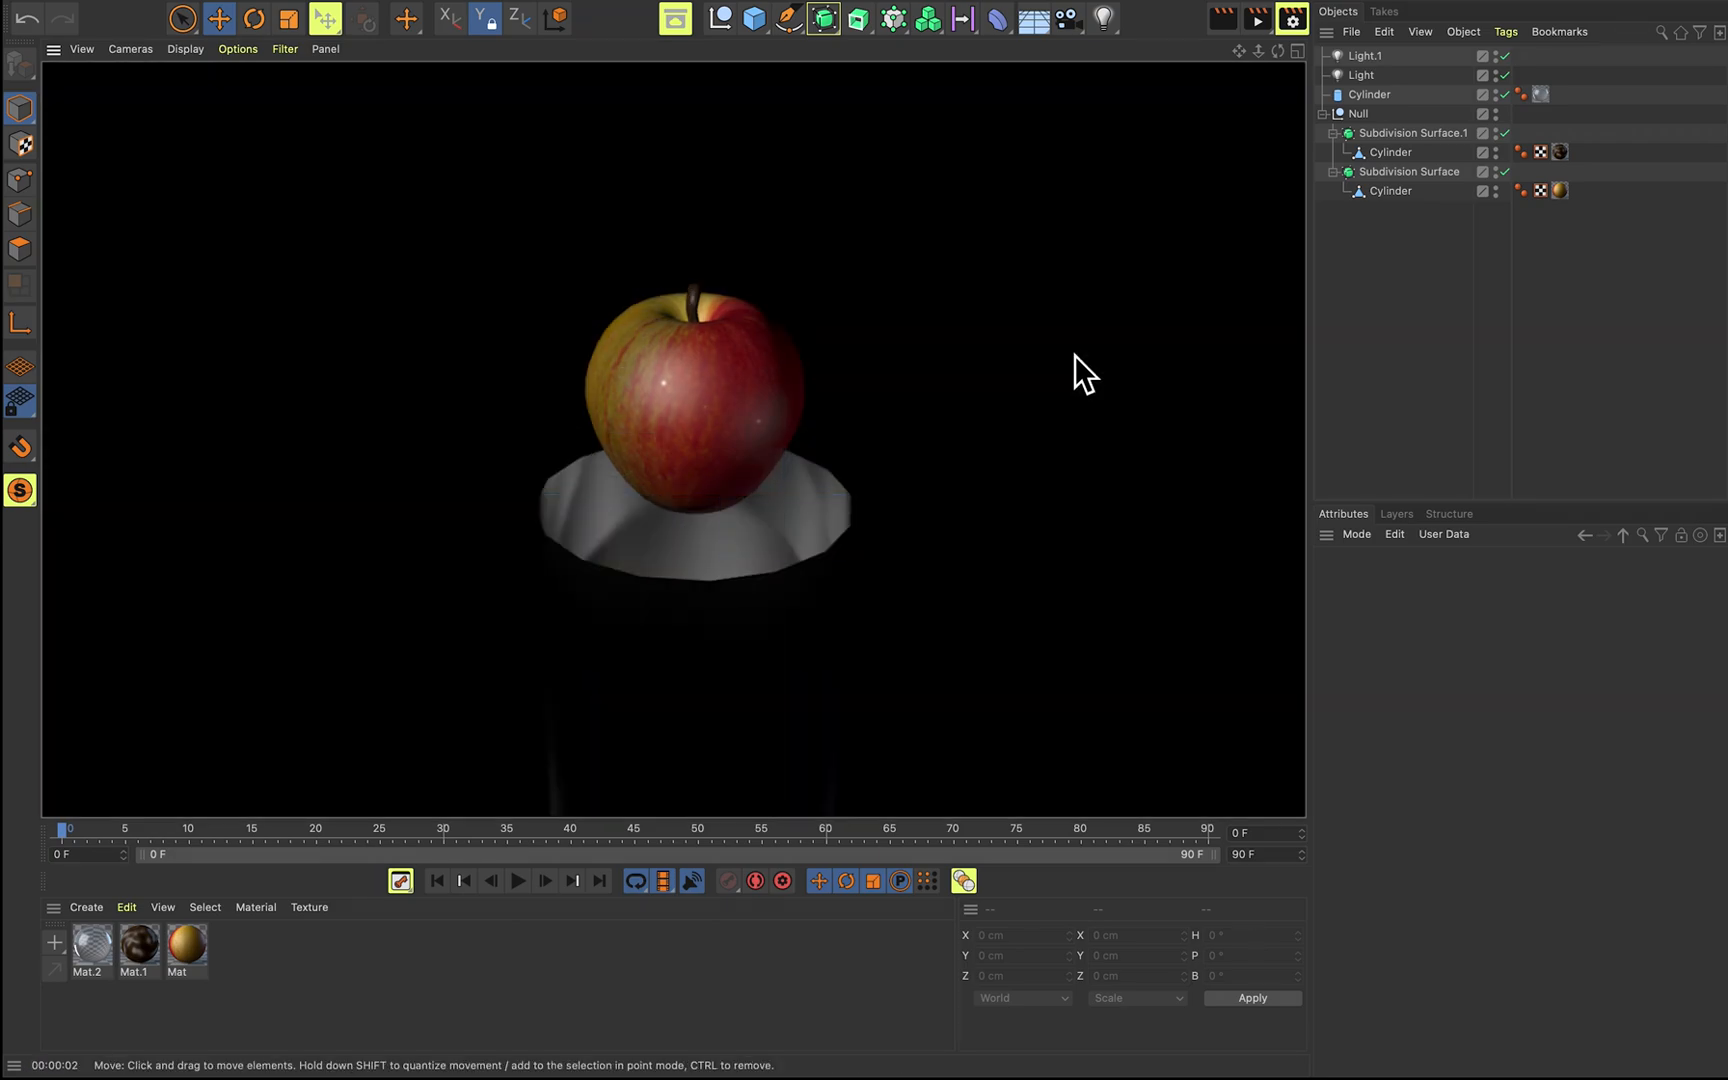
left_click(1075, 355)
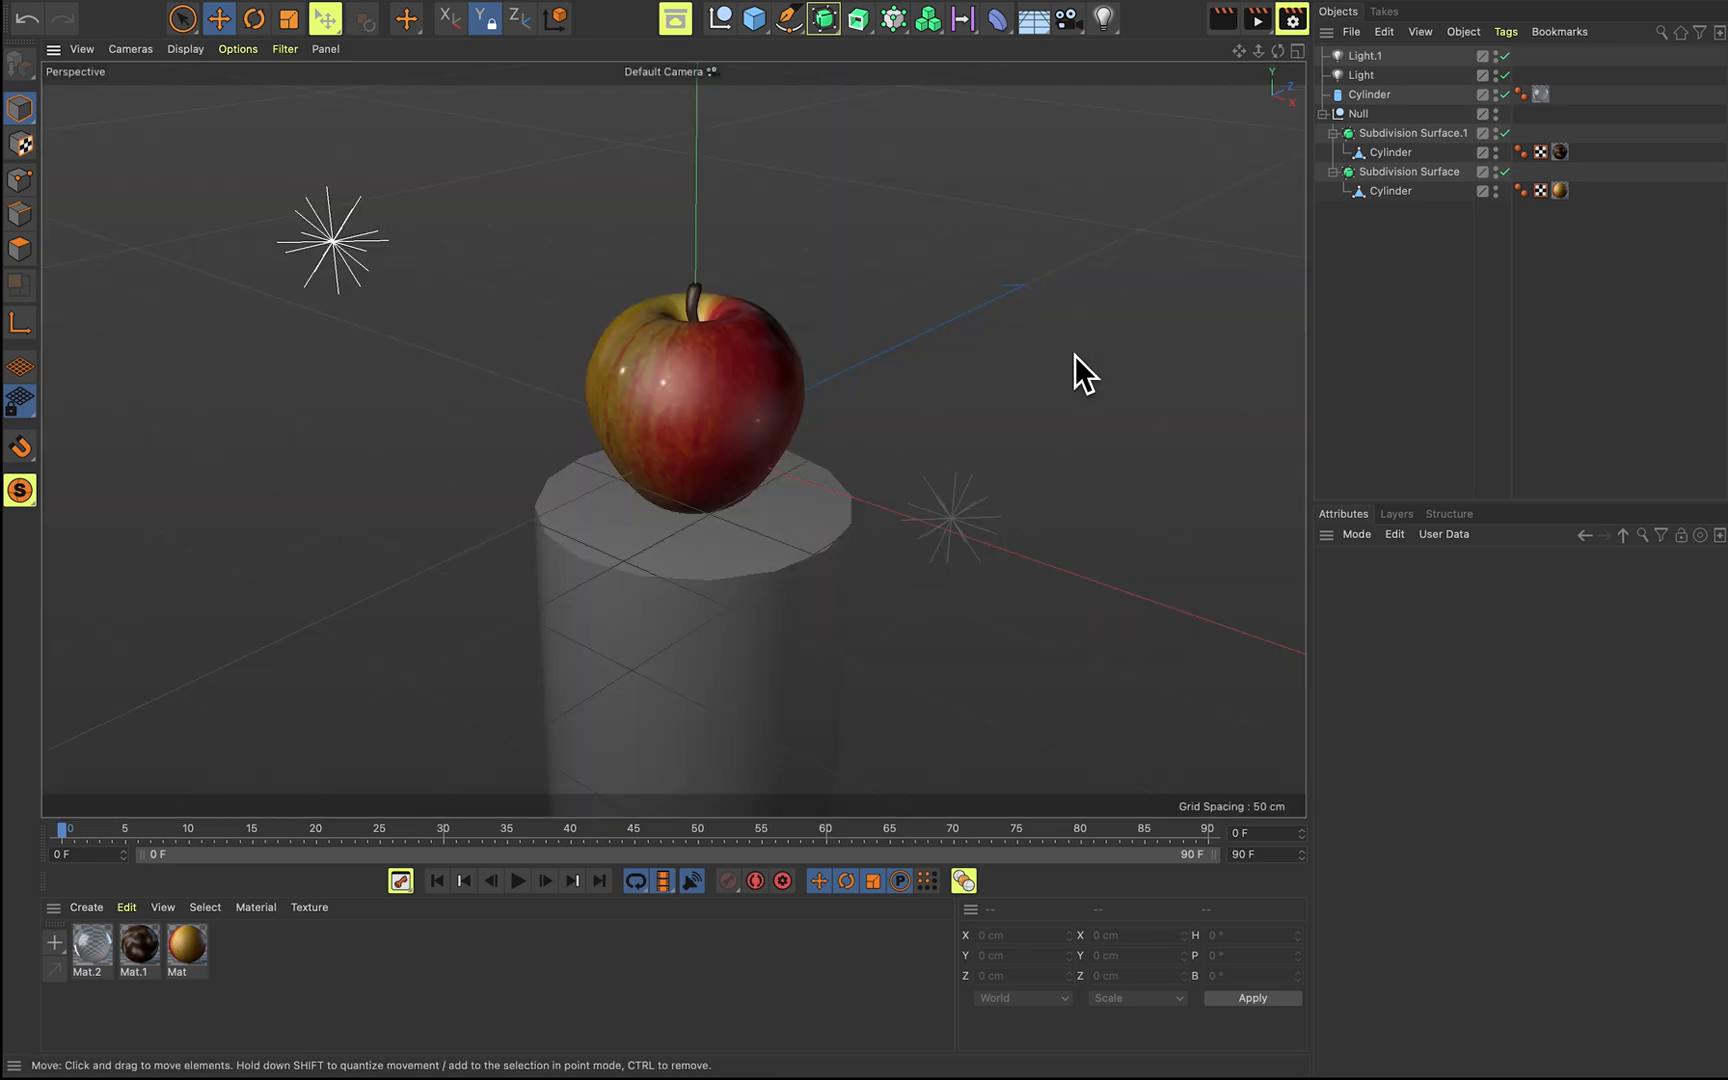
Add a third omni light, move it behind the apple, and set its intensity to 63 %.
left_click_drag(1080, 406, 1071, 431, "alt")
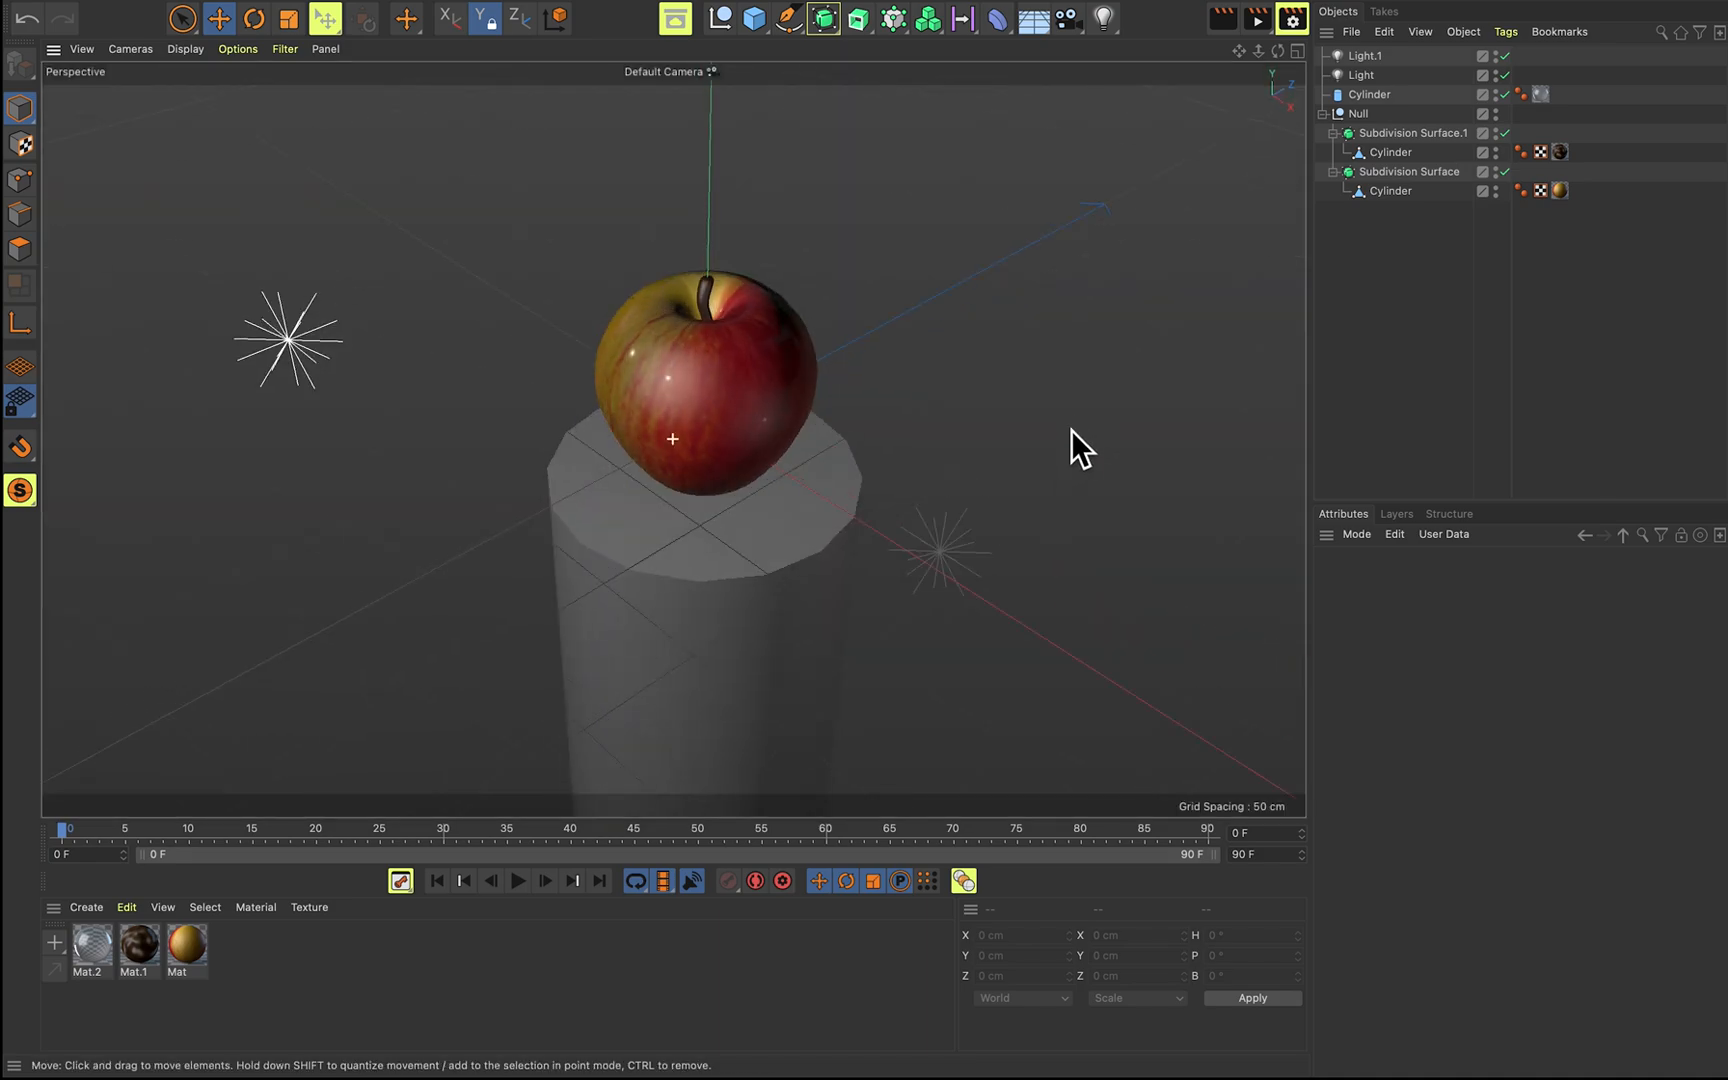
scroll(1054, 446, "down", 5)
middle_click_drag(1112, 409, 994, 431, "alt")
left_click_drag(990, 429, 992, 487, "alt")
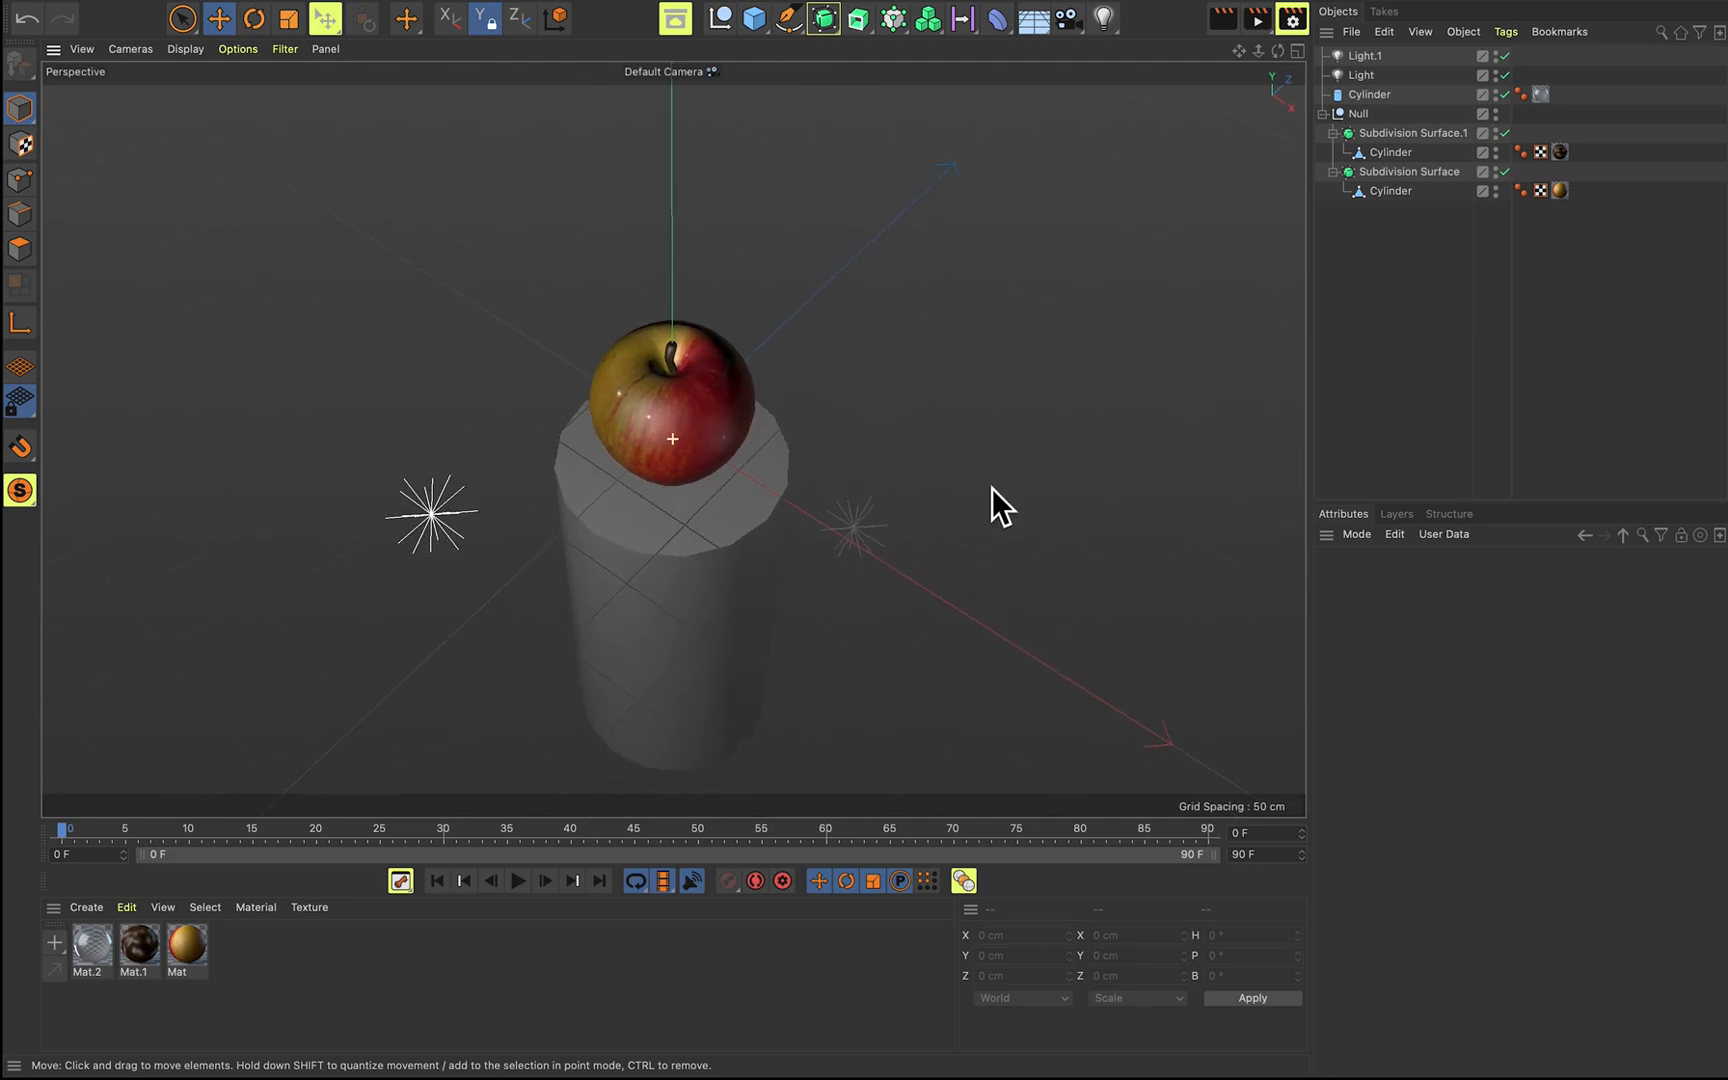
left_click(1104, 18)
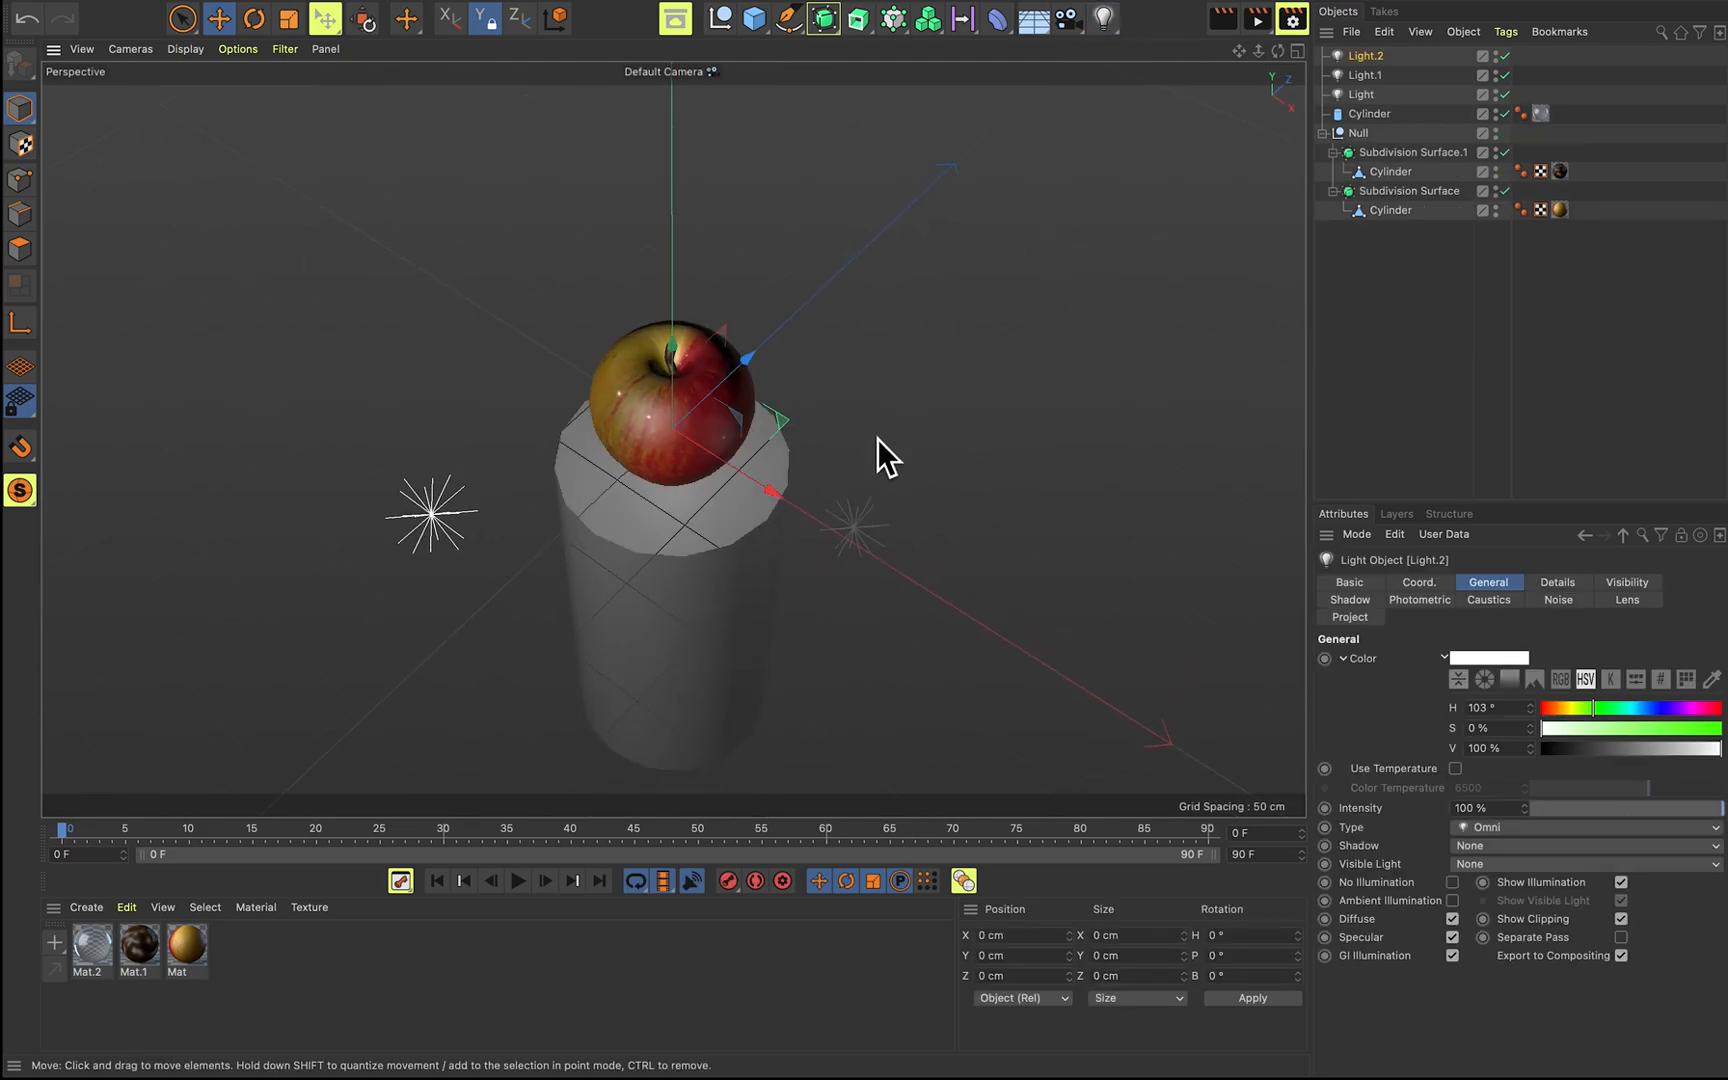
left_click_drag(752, 372, 786, 268)
left_click_drag(953, 200, 822, 671, "alt")
left_click_drag(895, 740, 960, 464, "alt")
left_click_drag(833, 612, 1003, 548, "alt")
left_click_drag(1681, 811, 1652, 811)
Move the third light to about X -73, Y 57, Z 118 cm and preview the render.
left_click_drag(866, 358, 865, 238)
left_click_drag(929, 369, 933, 377)
left_click_drag(1010, 462, 1044, 483, "alt")
left_click_drag(857, 225, 870, 238)
left_click_drag(964, 572, 896, 500, "alt")
key("ctrl+r")
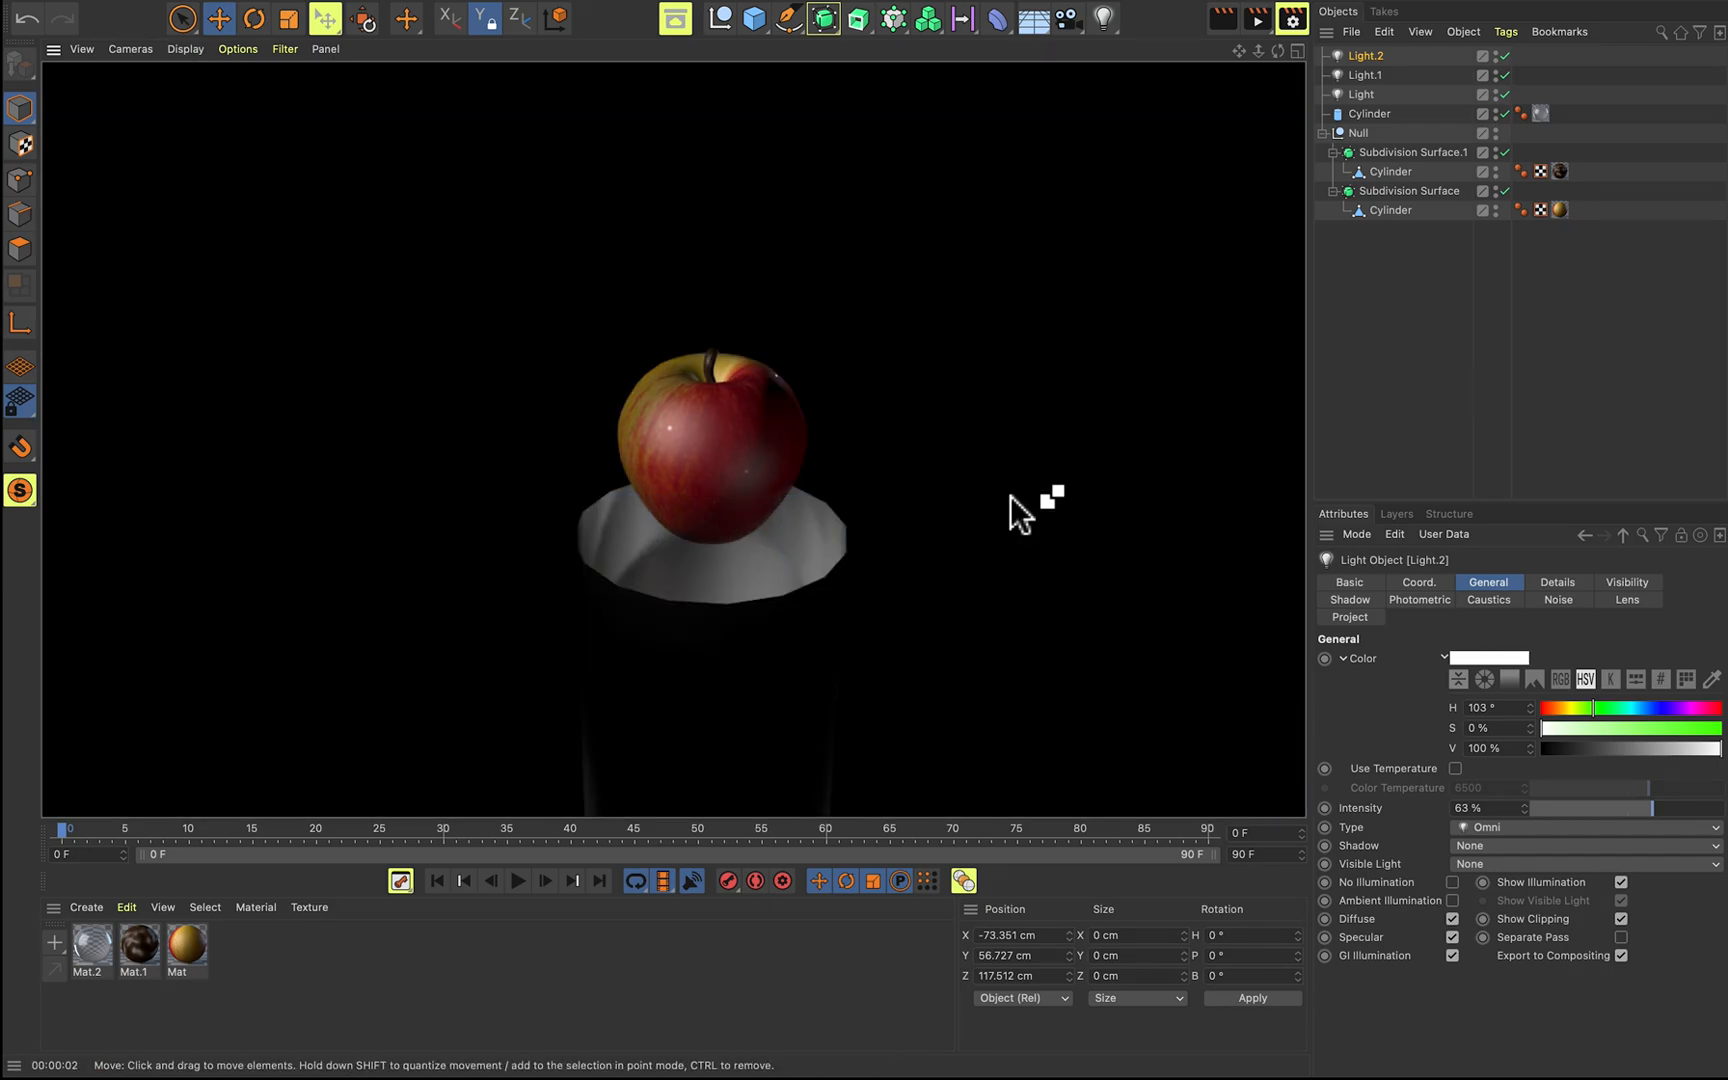
left_click(1010, 495)
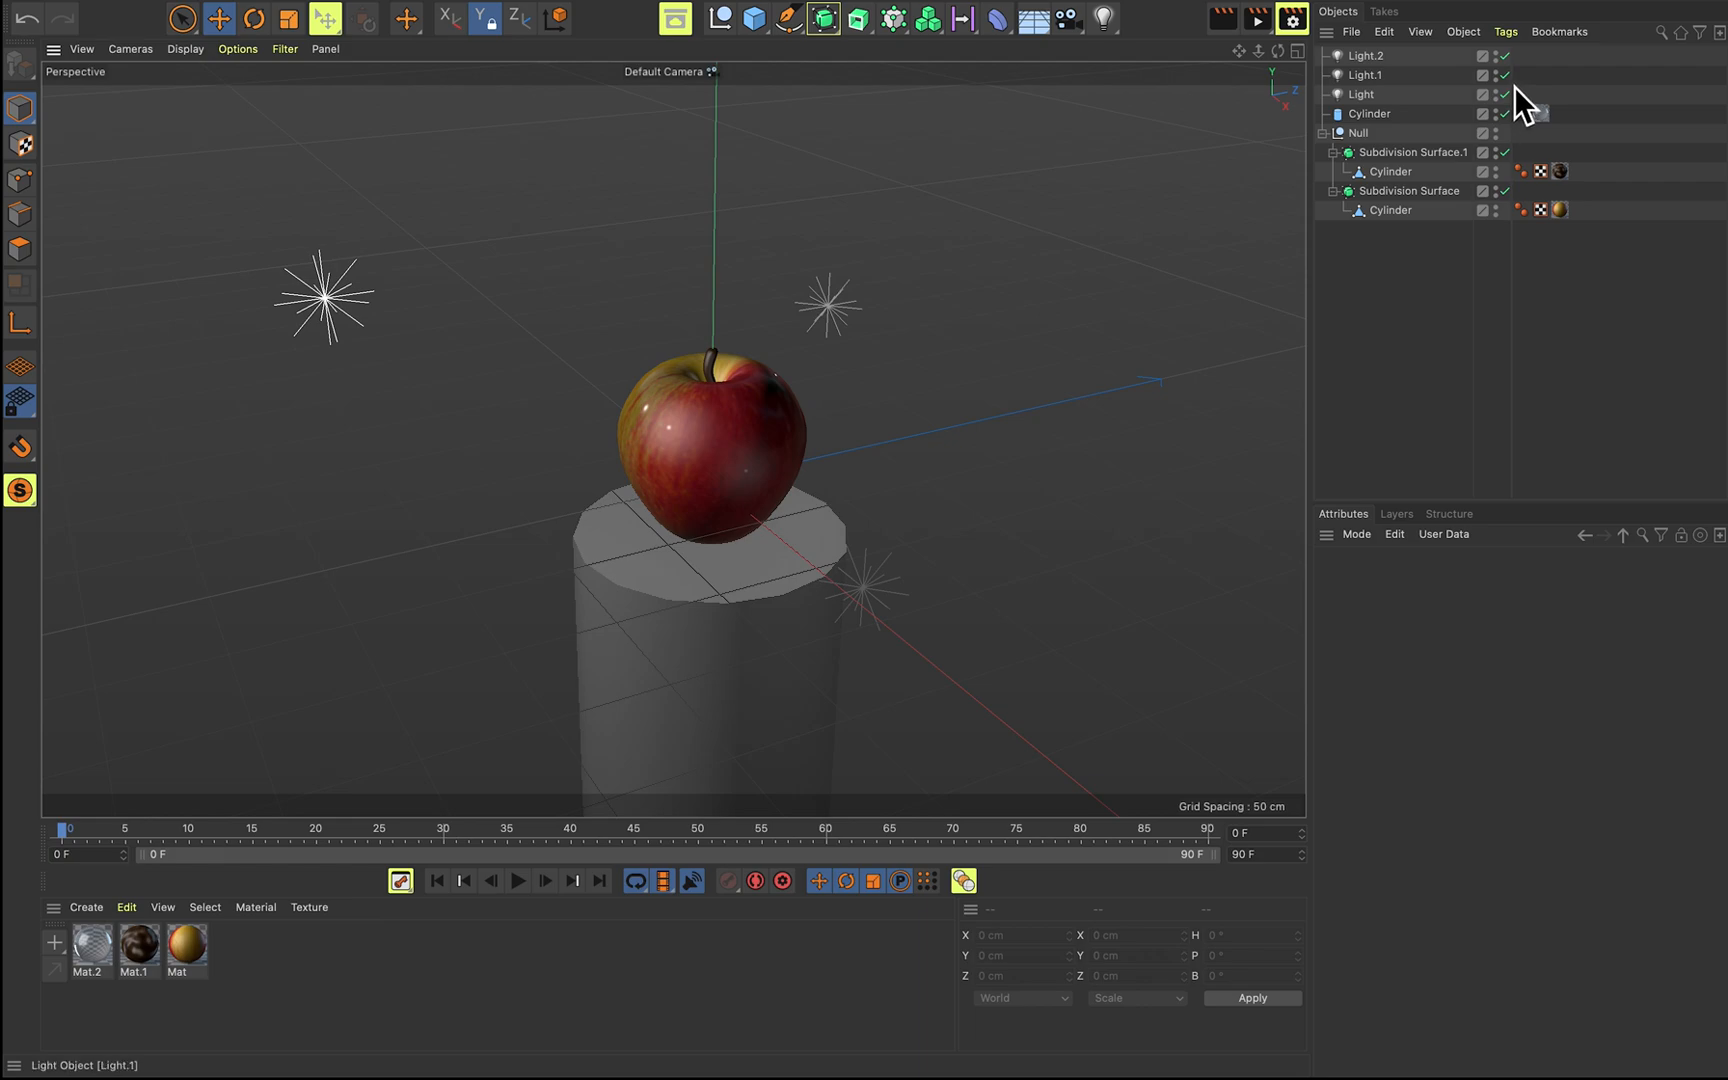
Switch off the second and third lights and rename the first light as key.
left_click_drag(1510, 57, 1507, 77)
left_click(1366, 94)
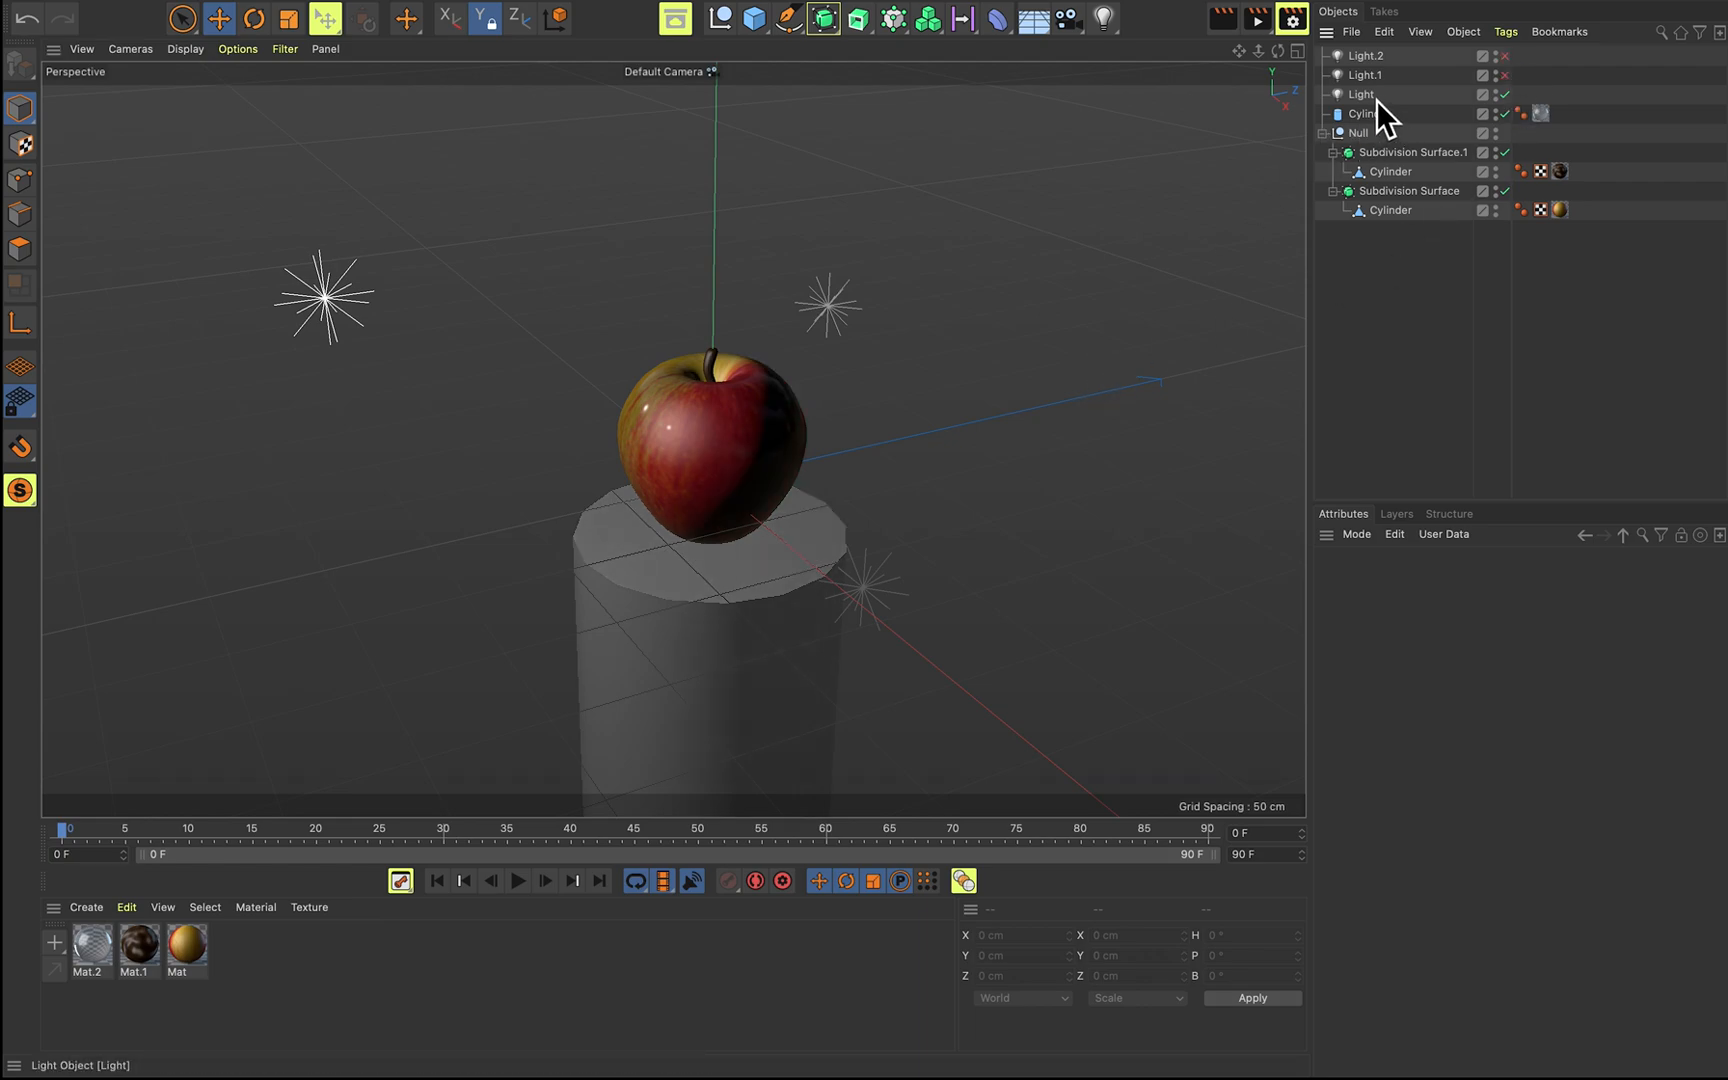
type("key")
key("Return")
Rename the second light as fill and the third light as back.
double_click(1380, 76)
type("fill")
key("Return")
left_click(1366, 57)
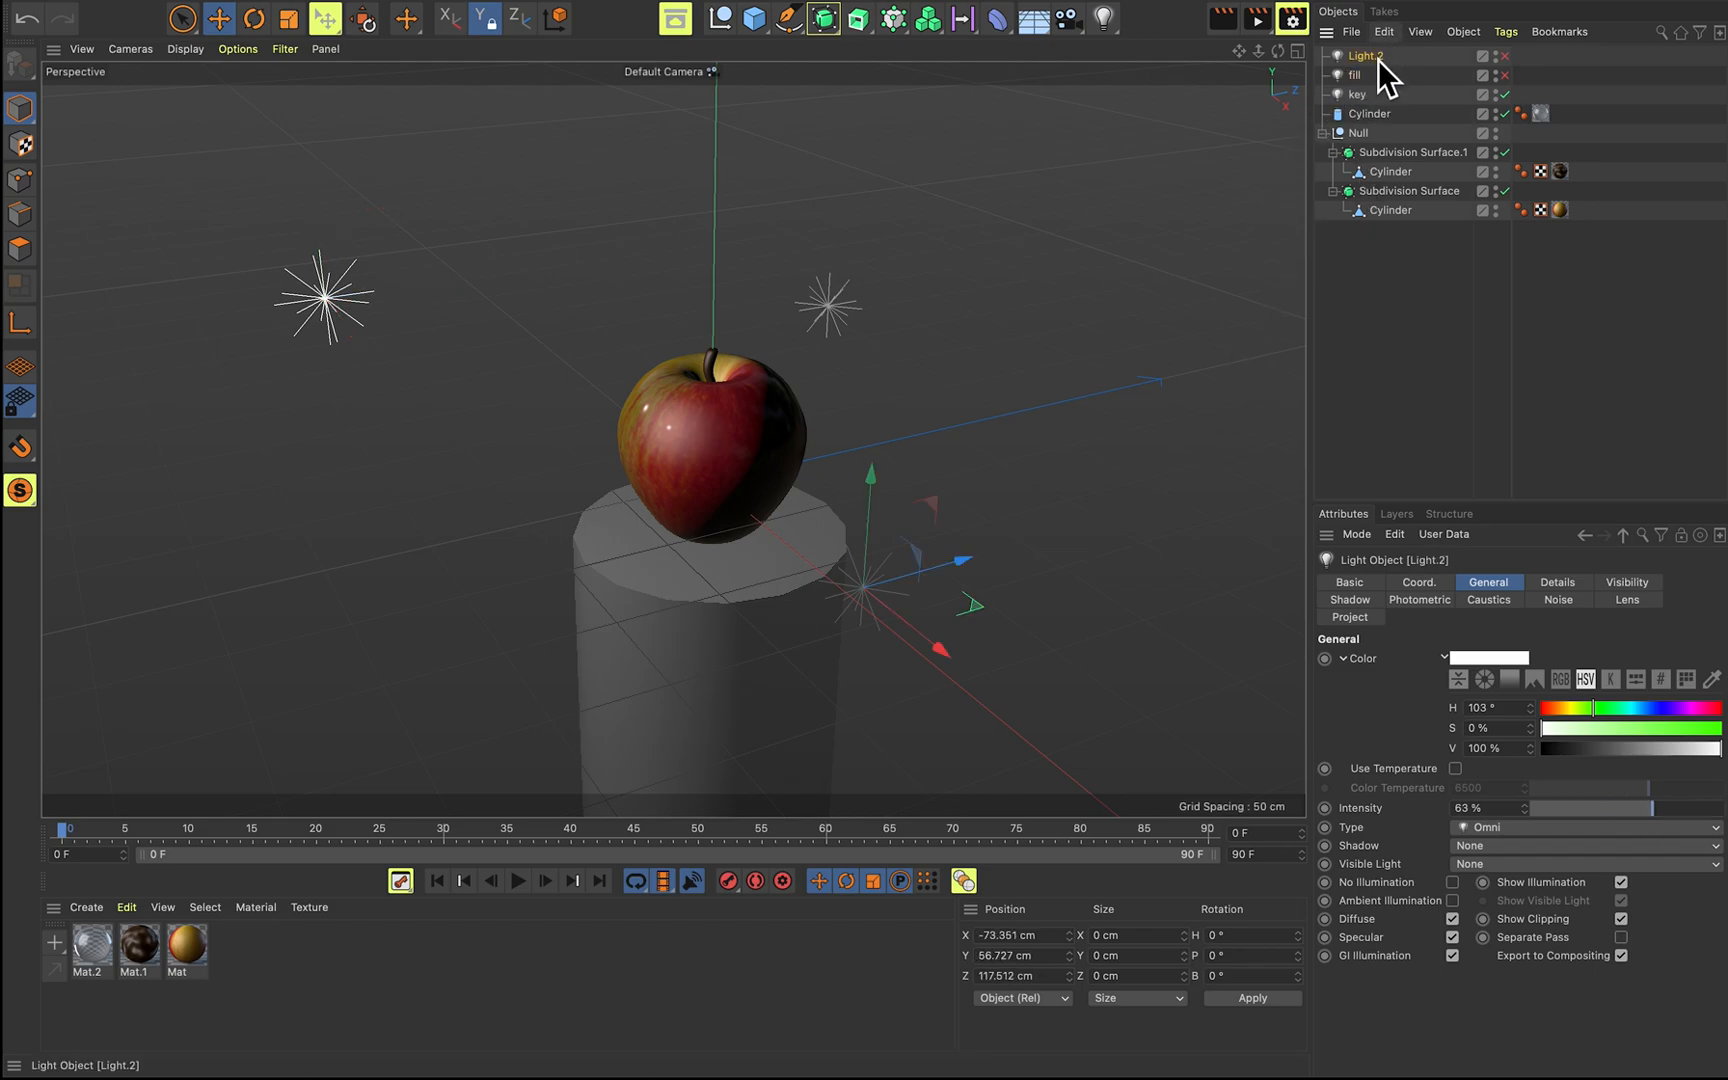
double_click(1382, 57)
type("back")
key("Return")
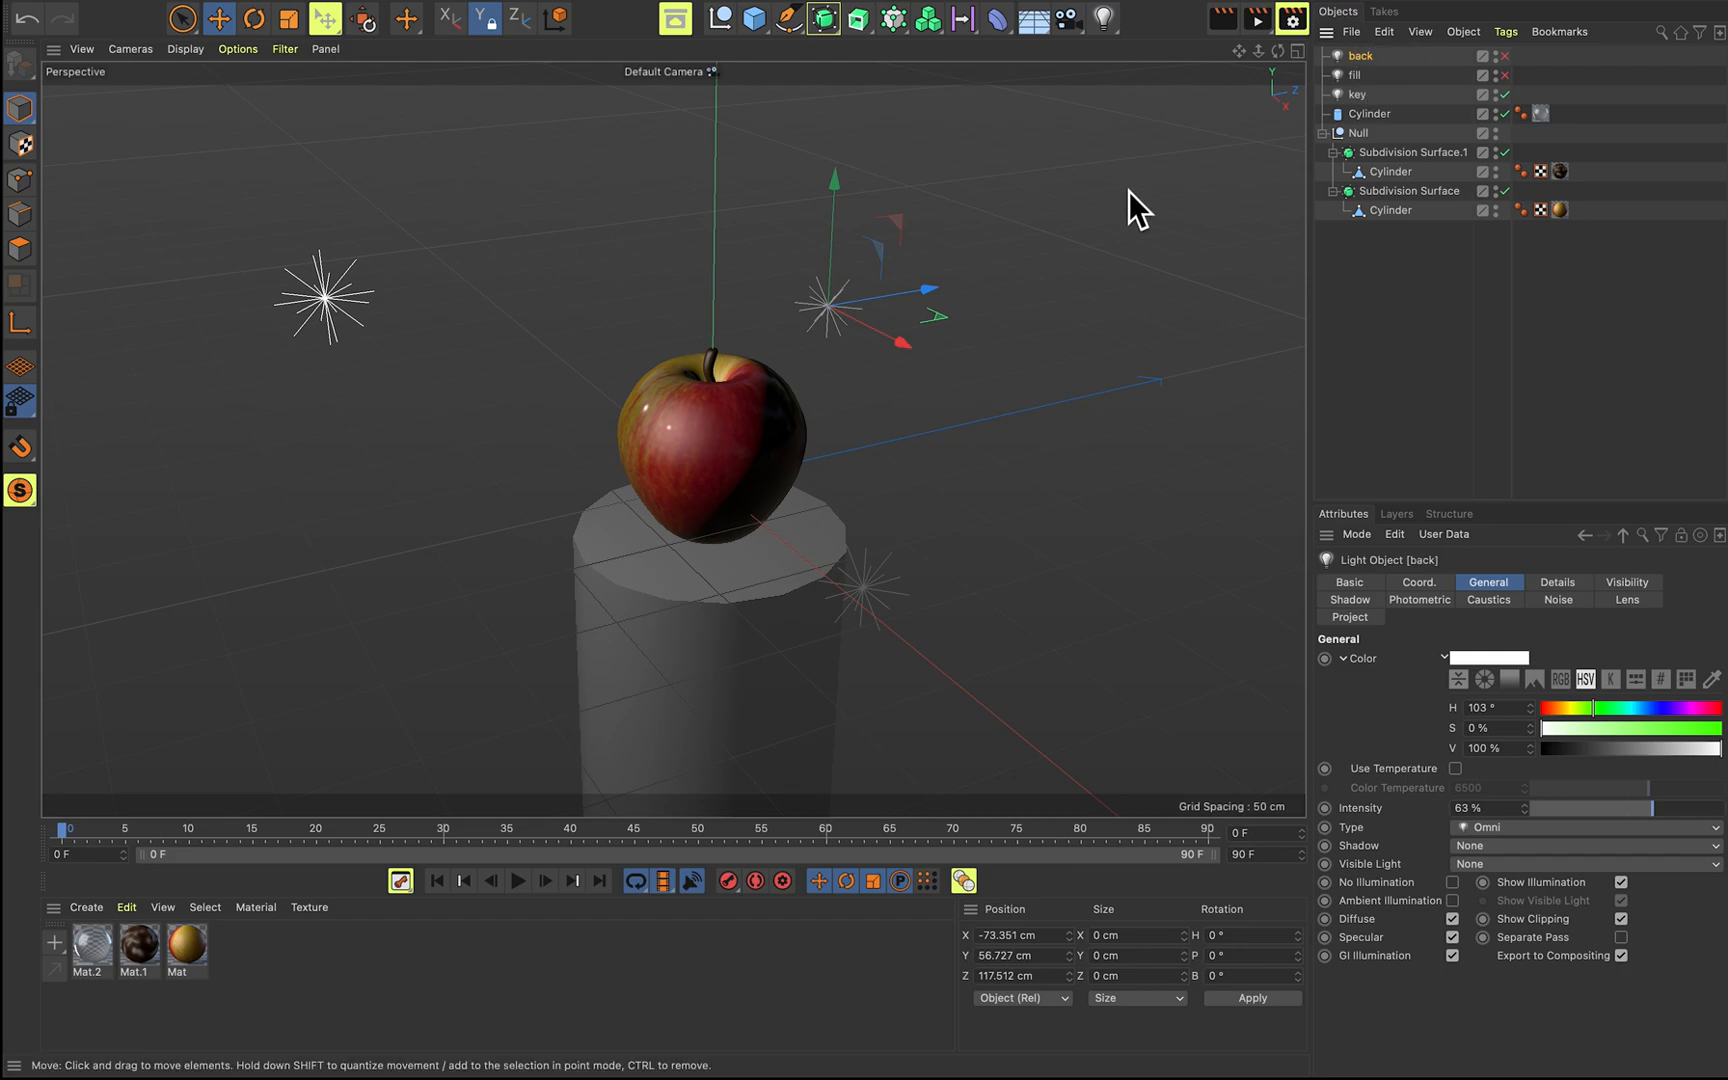
Preview the render of the apple with only the key light switched on.
left_click(1420, 108)
left_click(1368, 102)
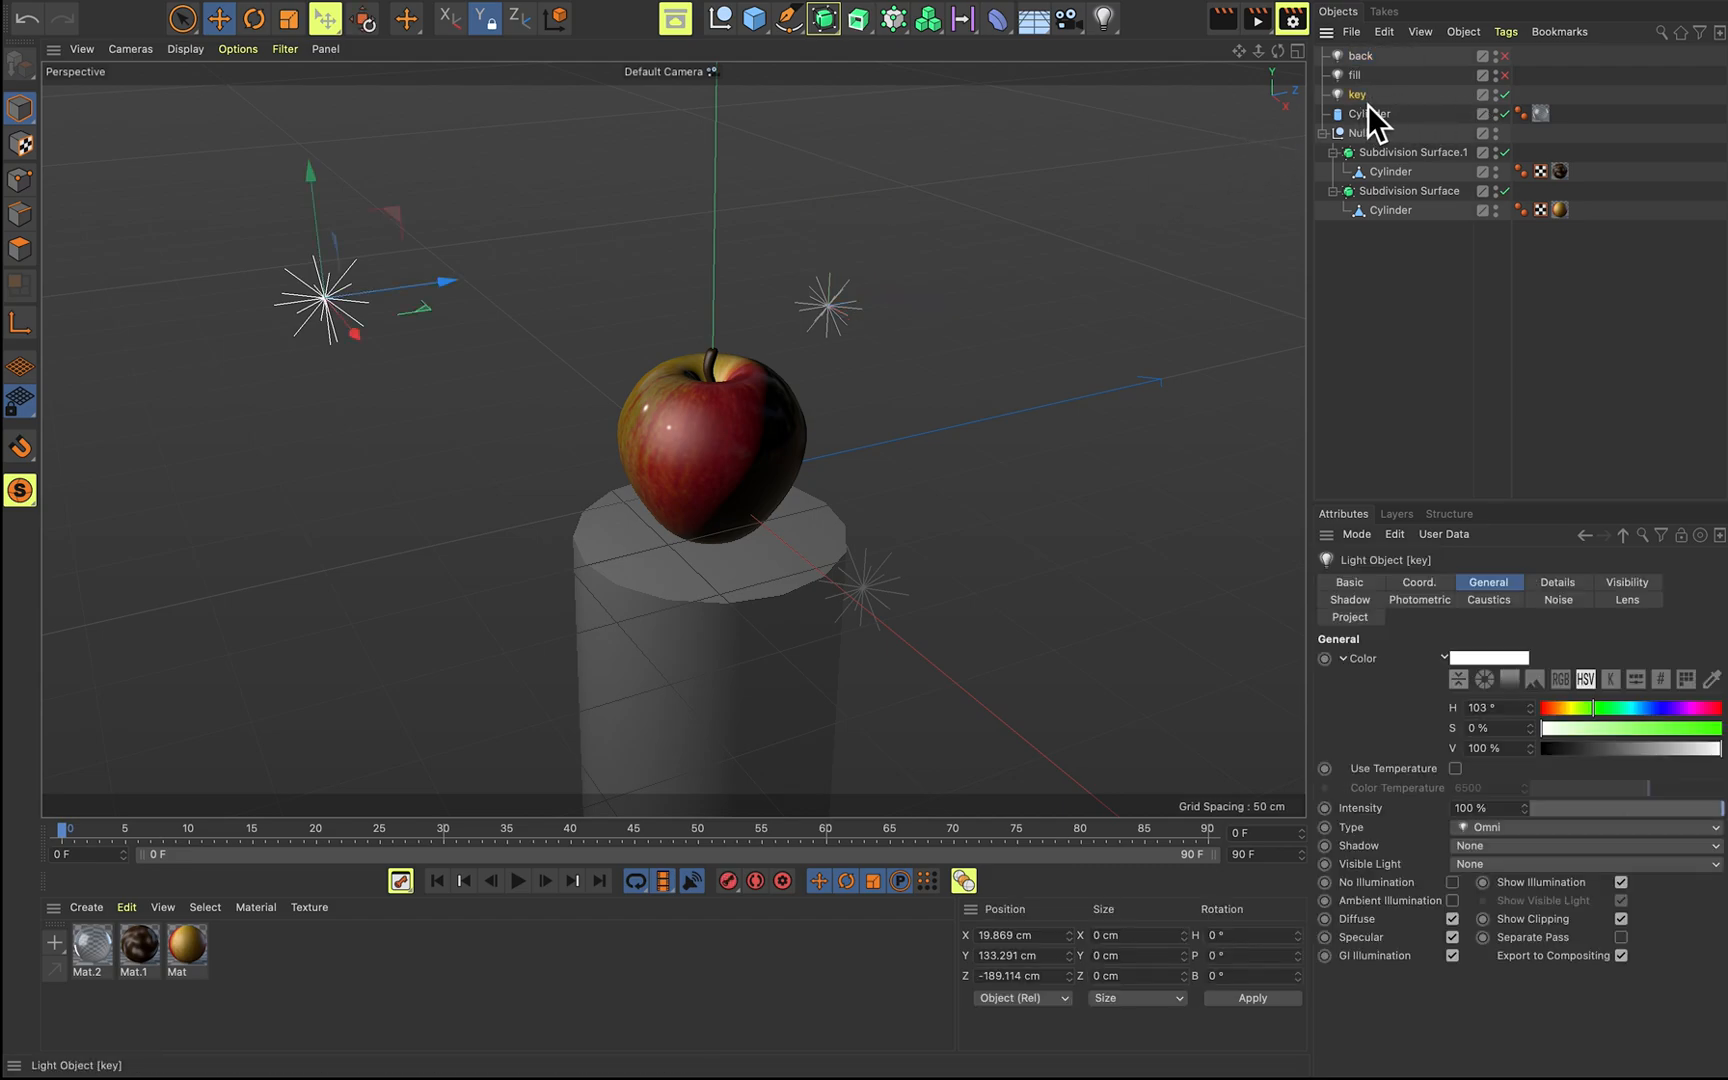
left_click(1048, 243)
key("ctrl+r")
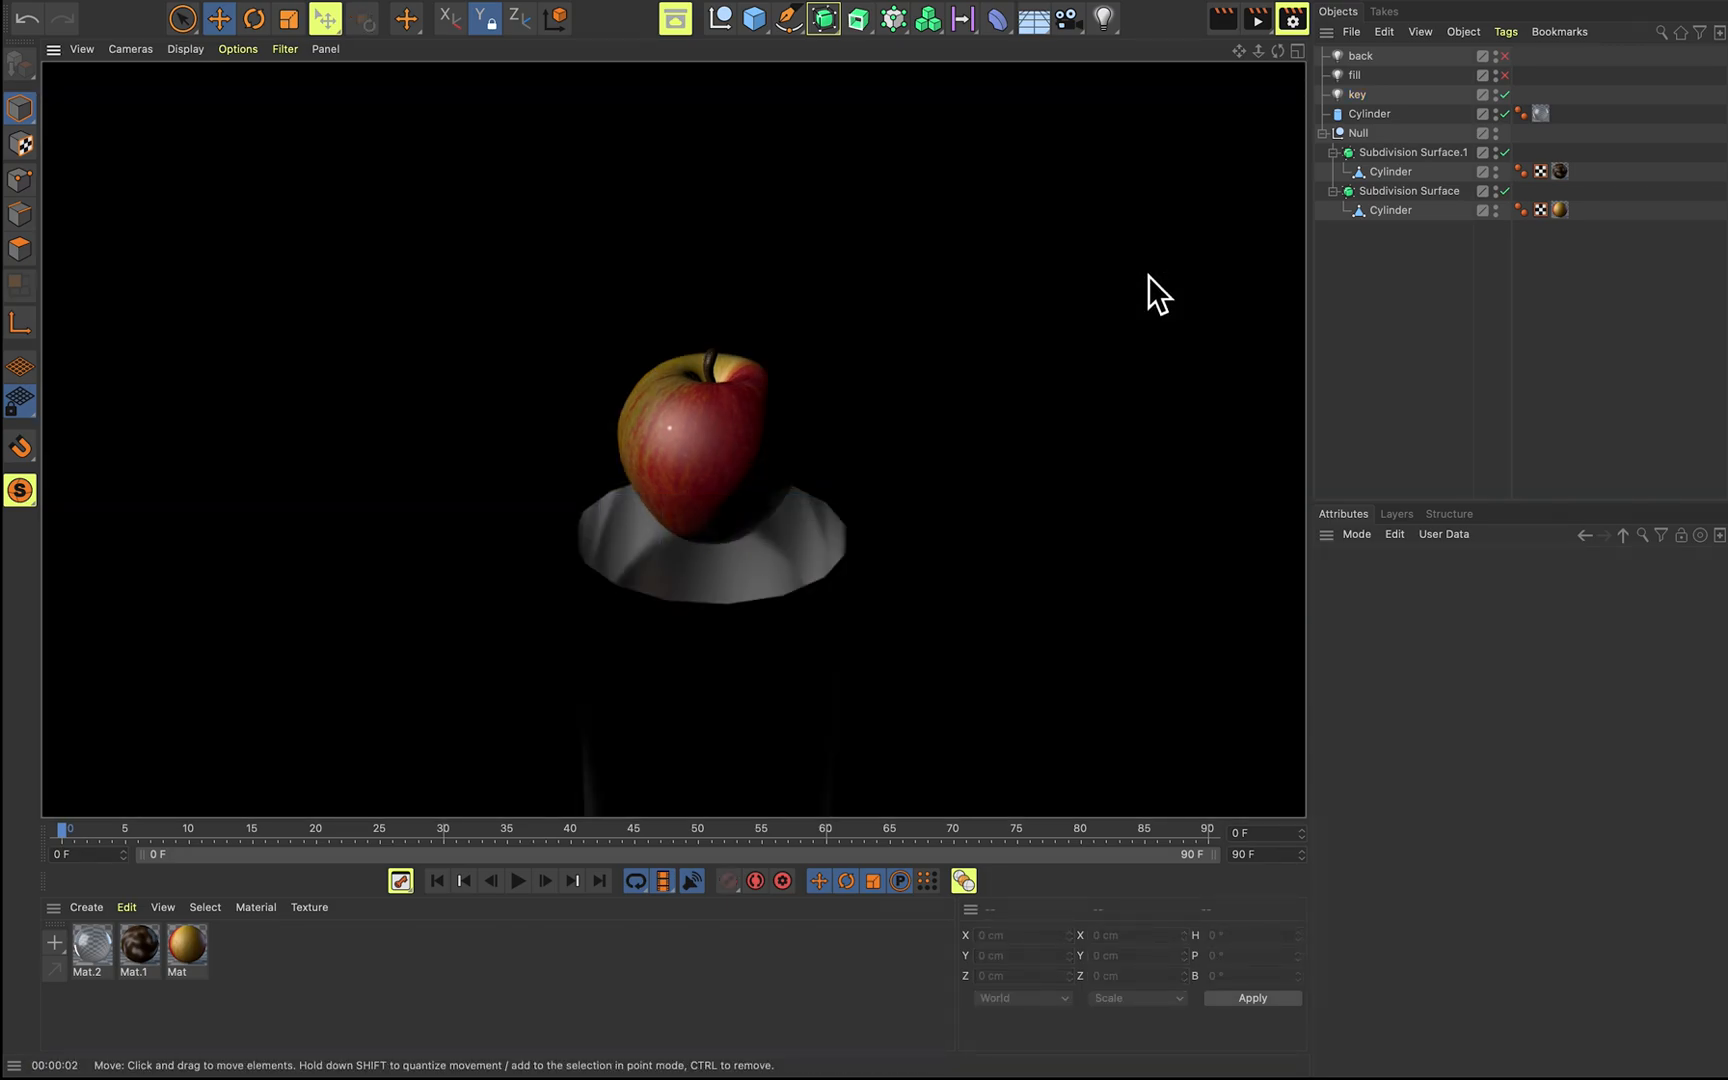
left_click(1112, 290)
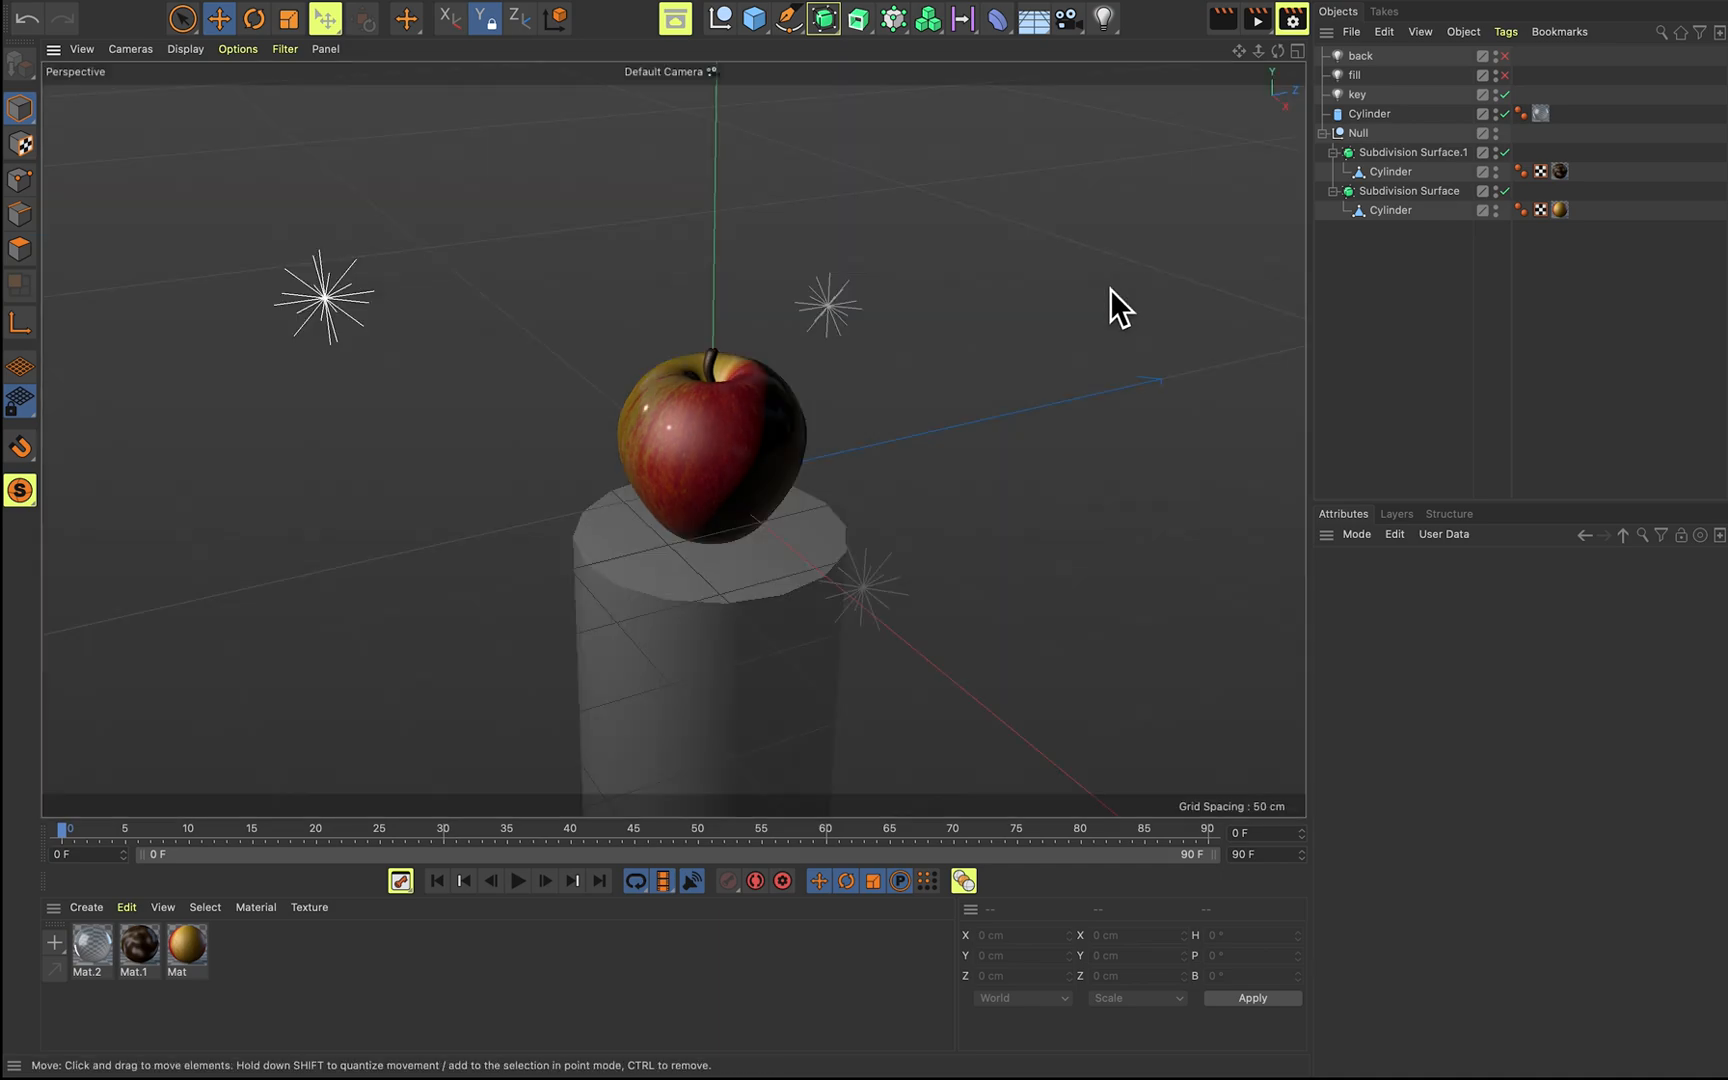
Switch the fill light and the back light on one after the other, previewing the render after each.
left_click(1505, 77)
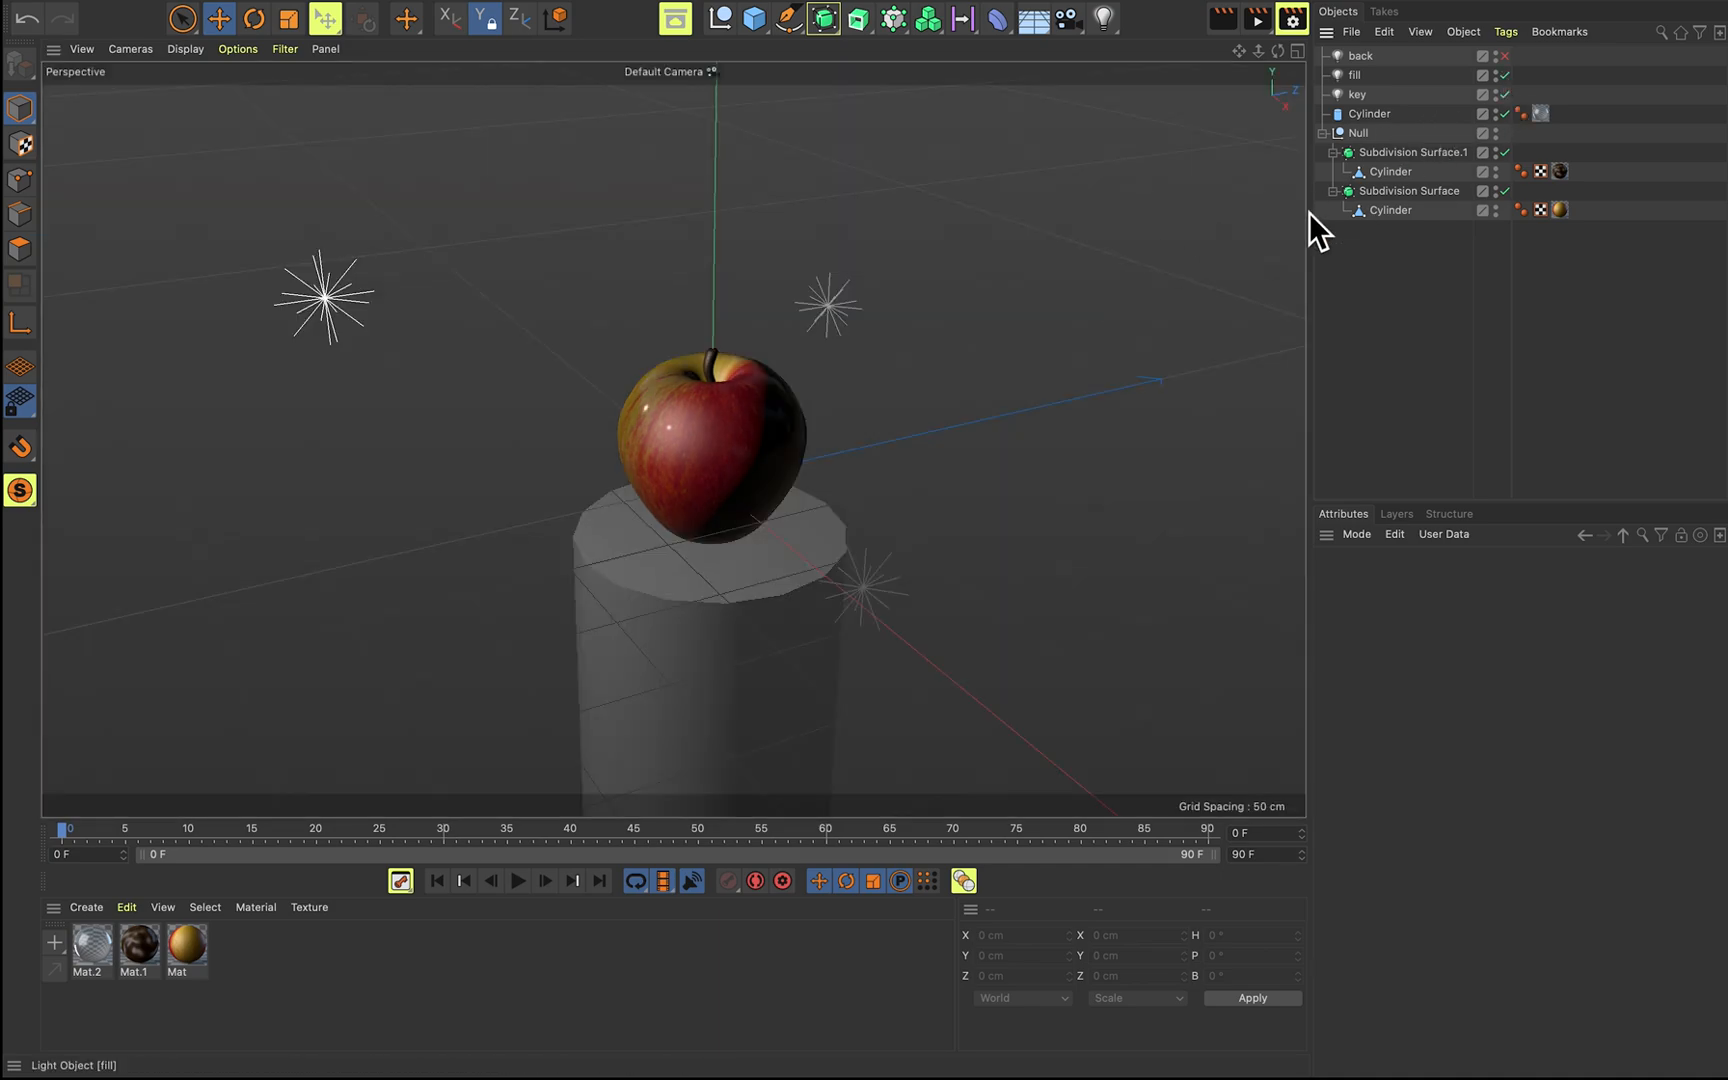
key("super+r")
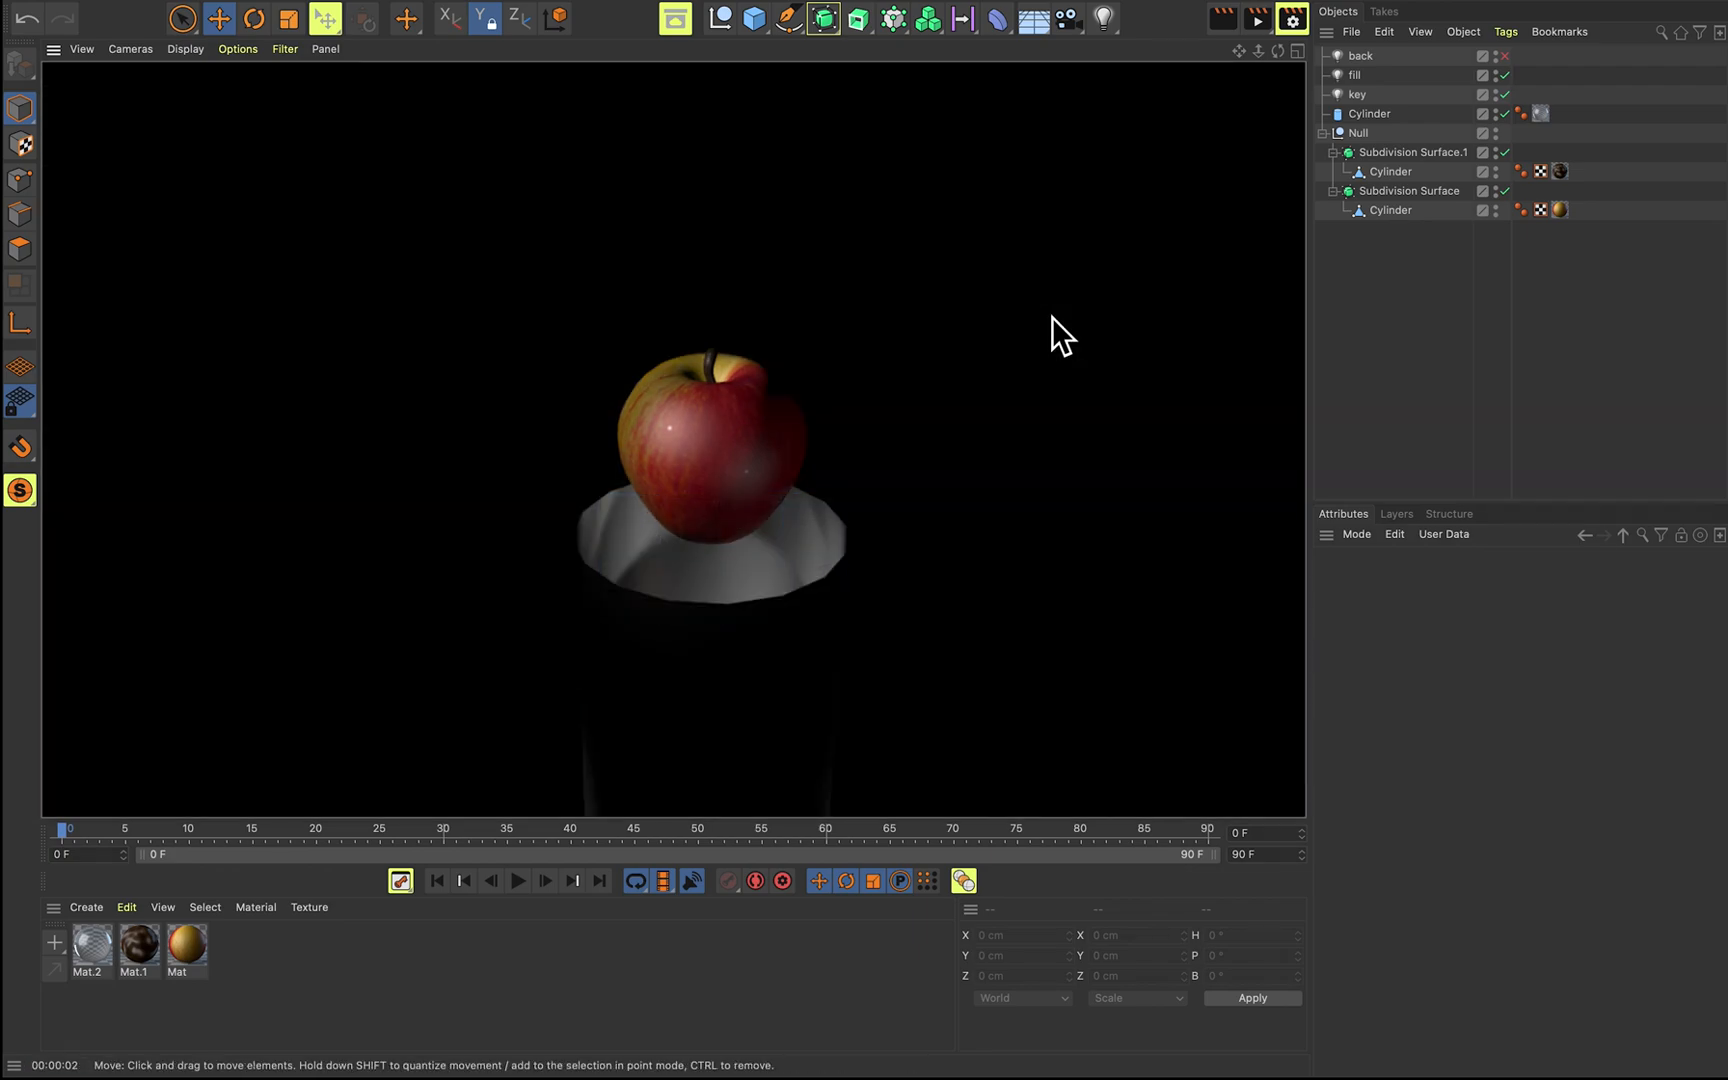
left_click(1052, 317)
left_click(1505, 55)
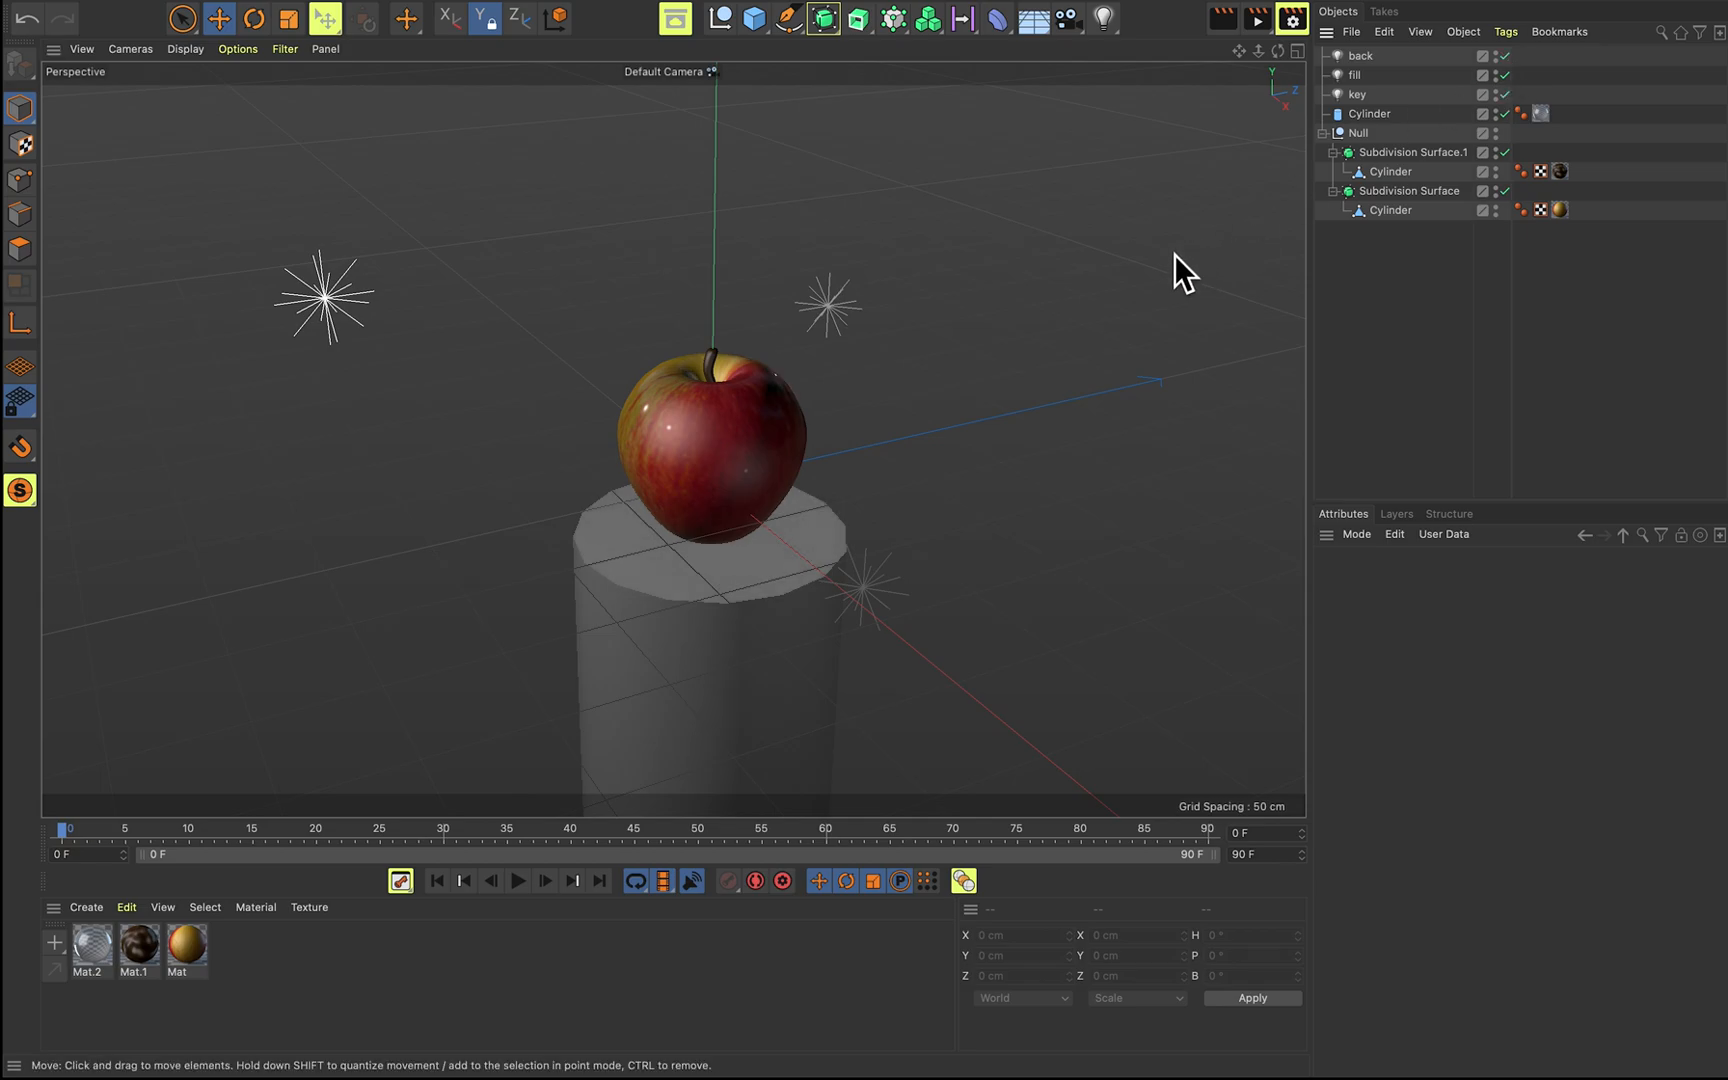
key("ctrl+r")
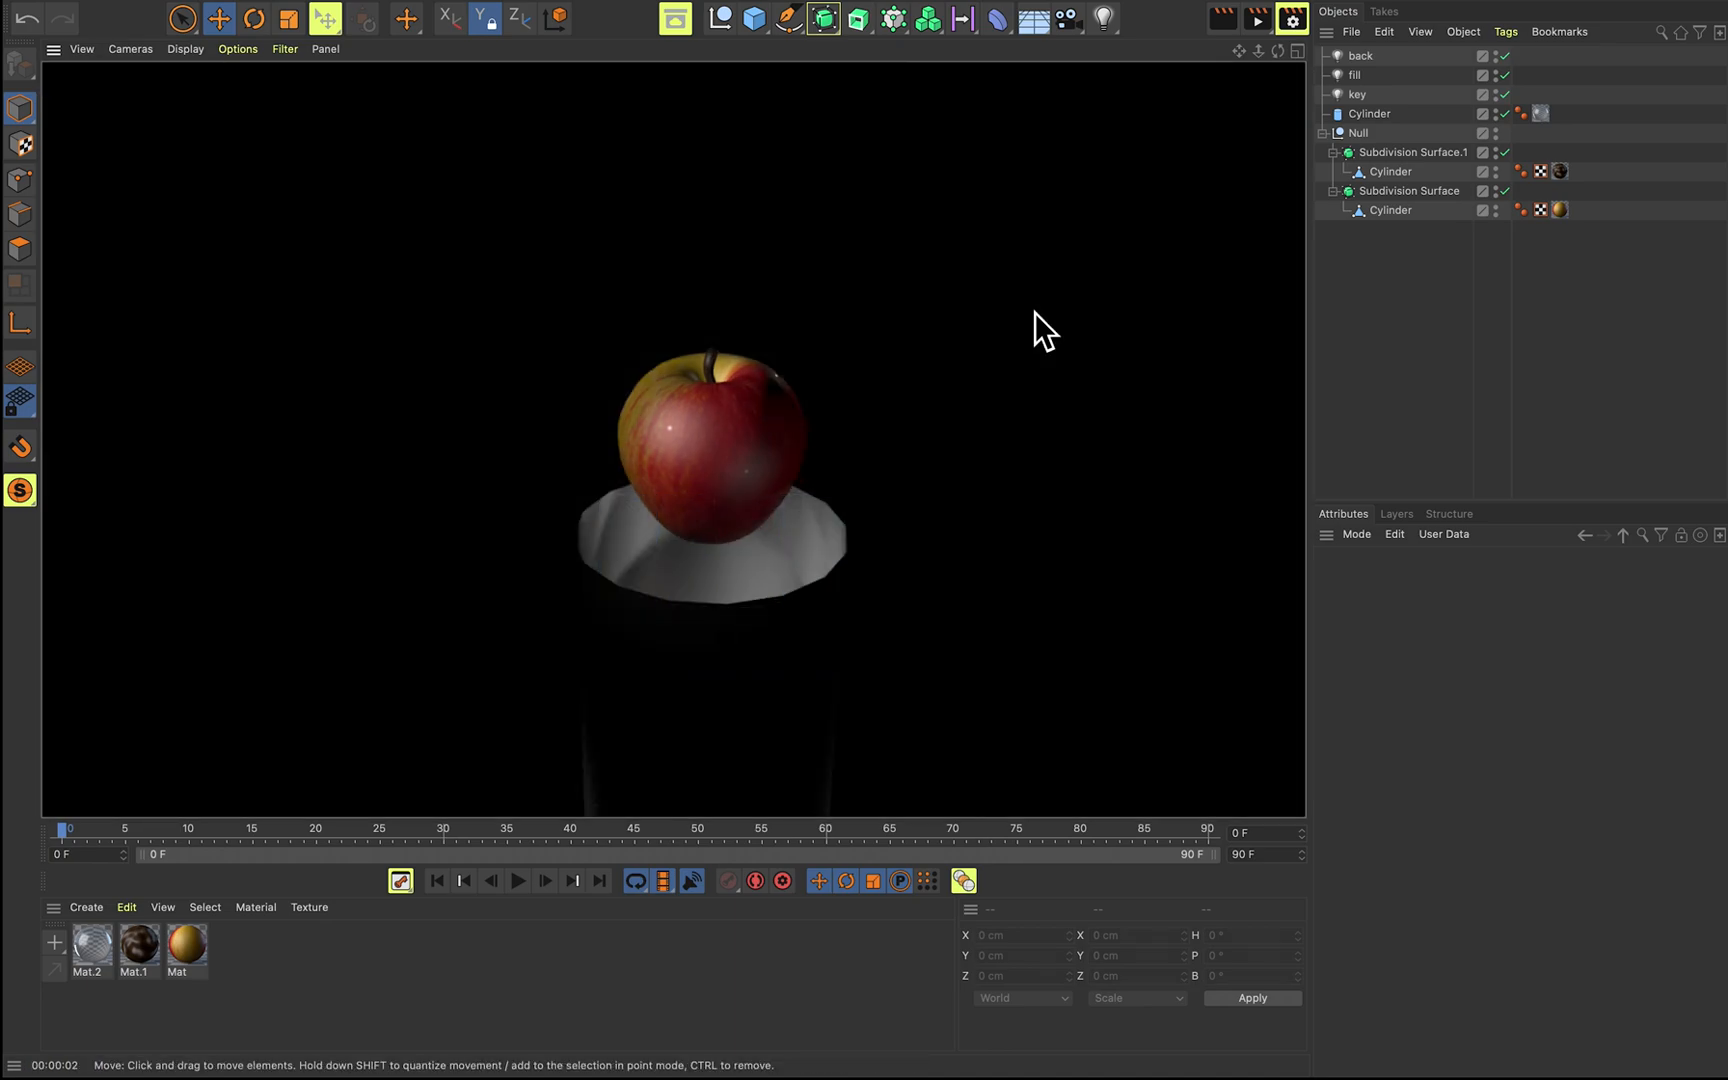
left_click(1034, 312)
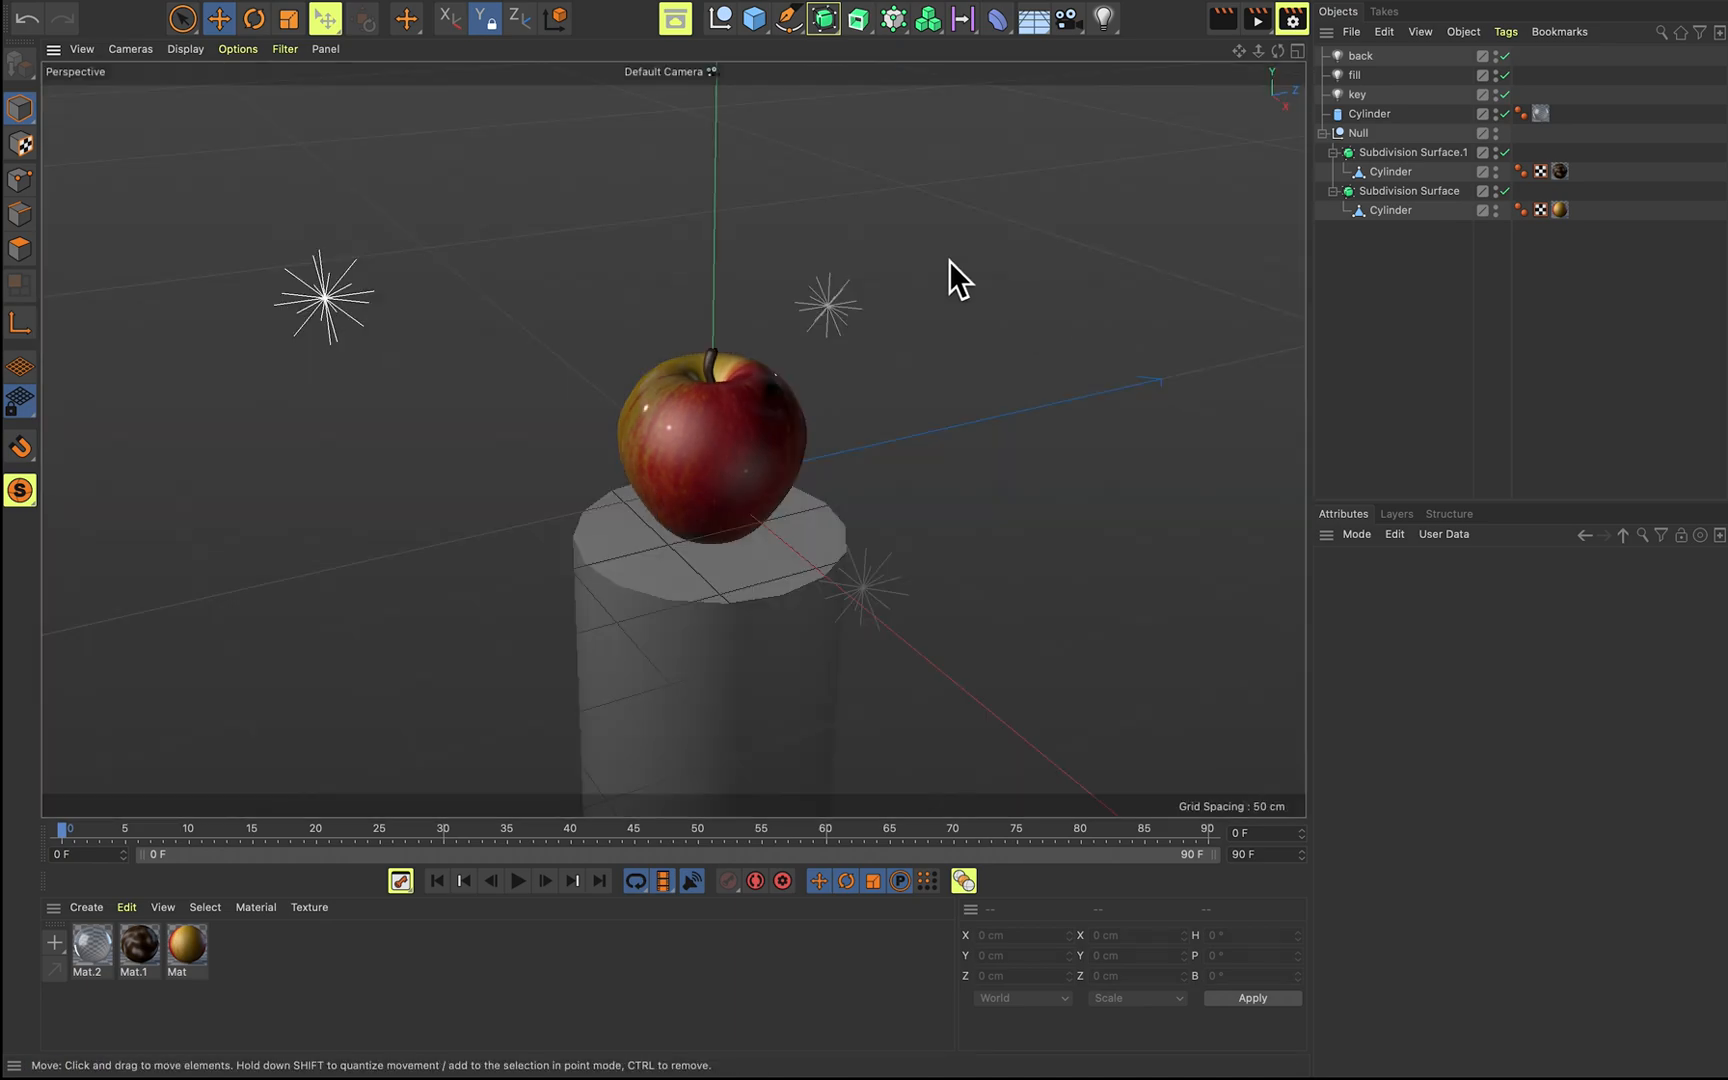
Move the back light closer above and behind the apple, to about X -13, Y 86, Z 69 cm.
left_click(855, 306)
left_click_drag(961, 298, 912, 294, "alt")
left_click_drag(845, 364, 891, 404)
left_click_drag(1016, 480, 1000, 400, "alt")
left_click_drag(857, 231, 865, 174)
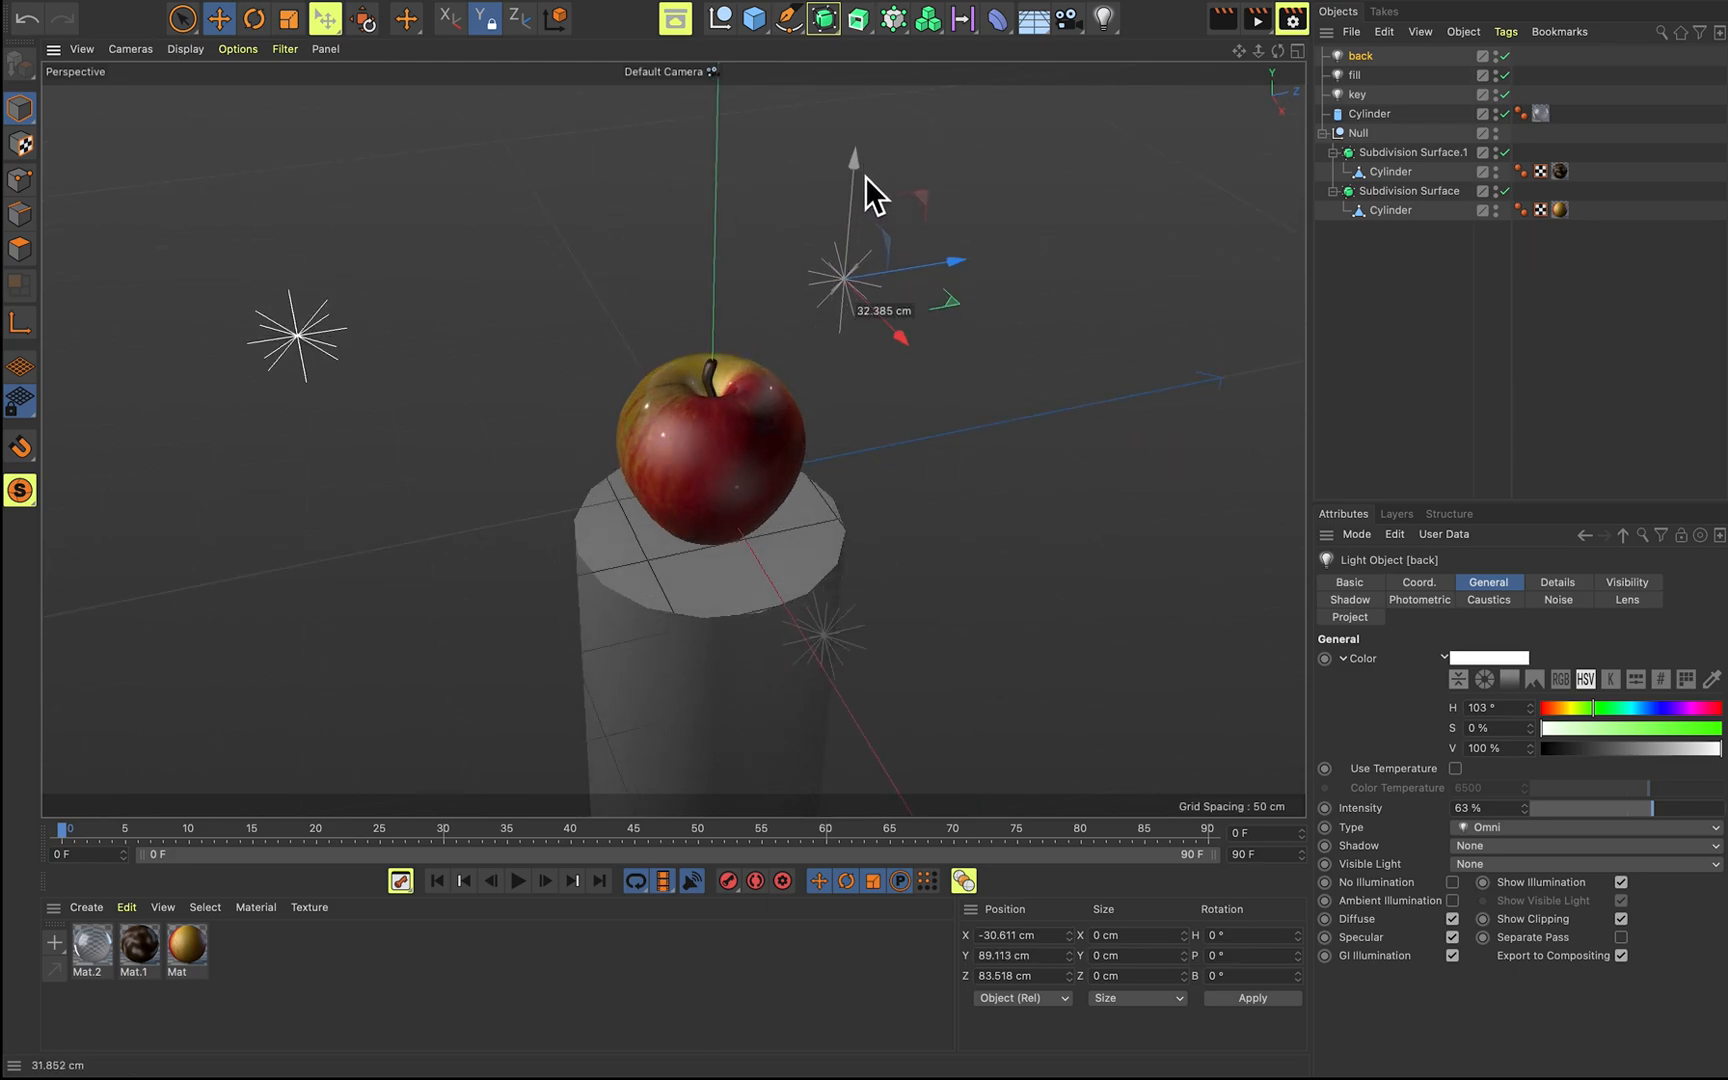
left_click_drag(962, 269, 940, 273)
left_click_drag(883, 352, 898, 371)
left_click(1030, 379)
Preview the render of the apple with the repositioned back light from a closer view.
left_click_drag(1062, 452, 981, 435, "alt")
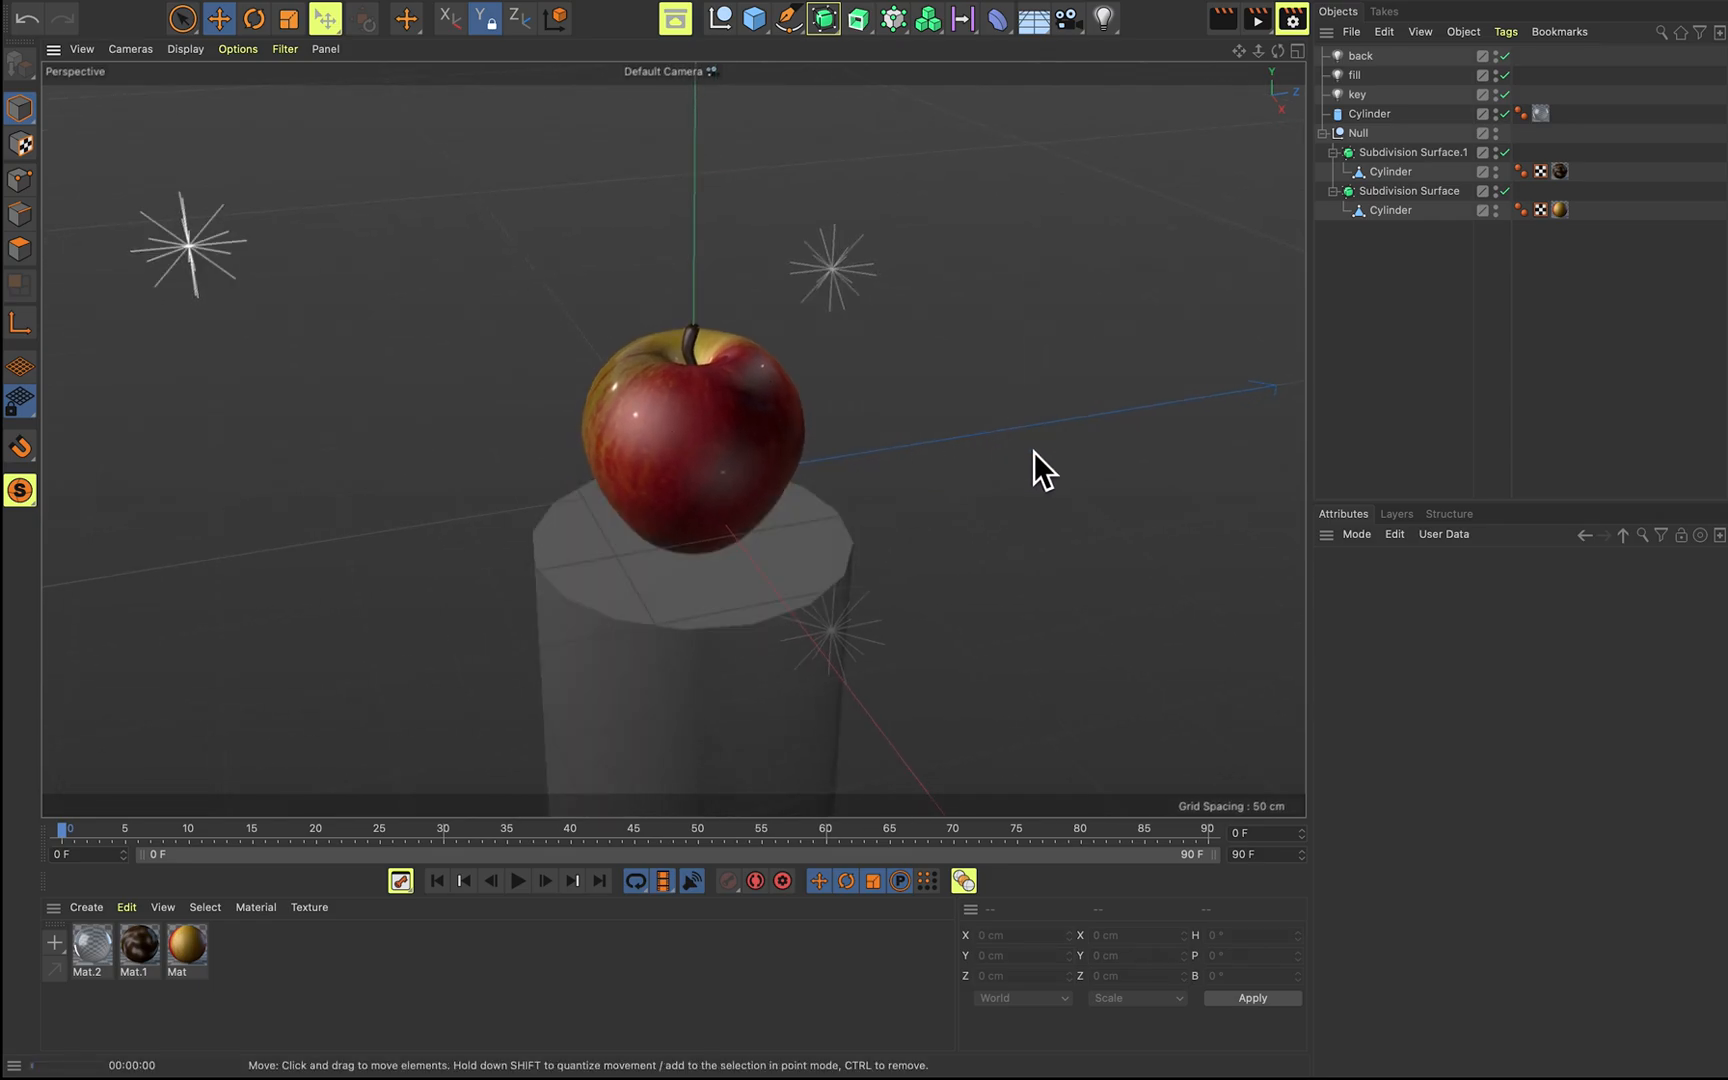
key("ctrl+r")
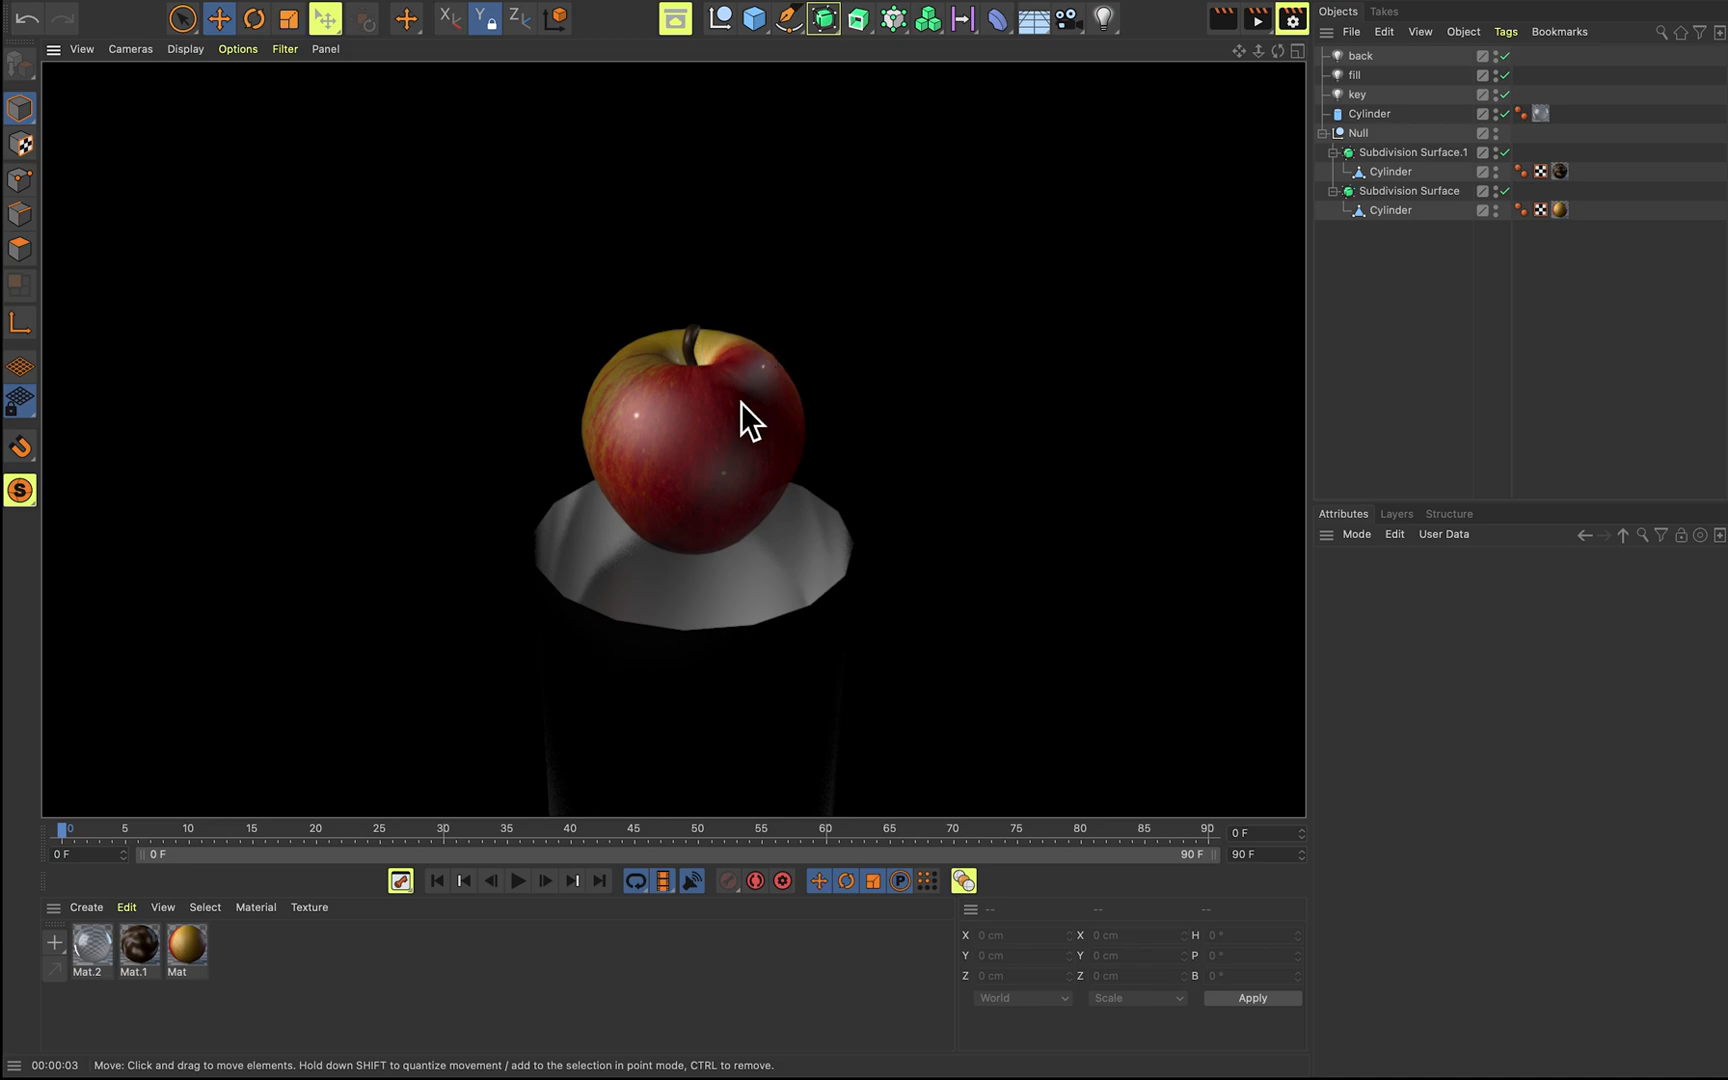
left_click(977, 431)
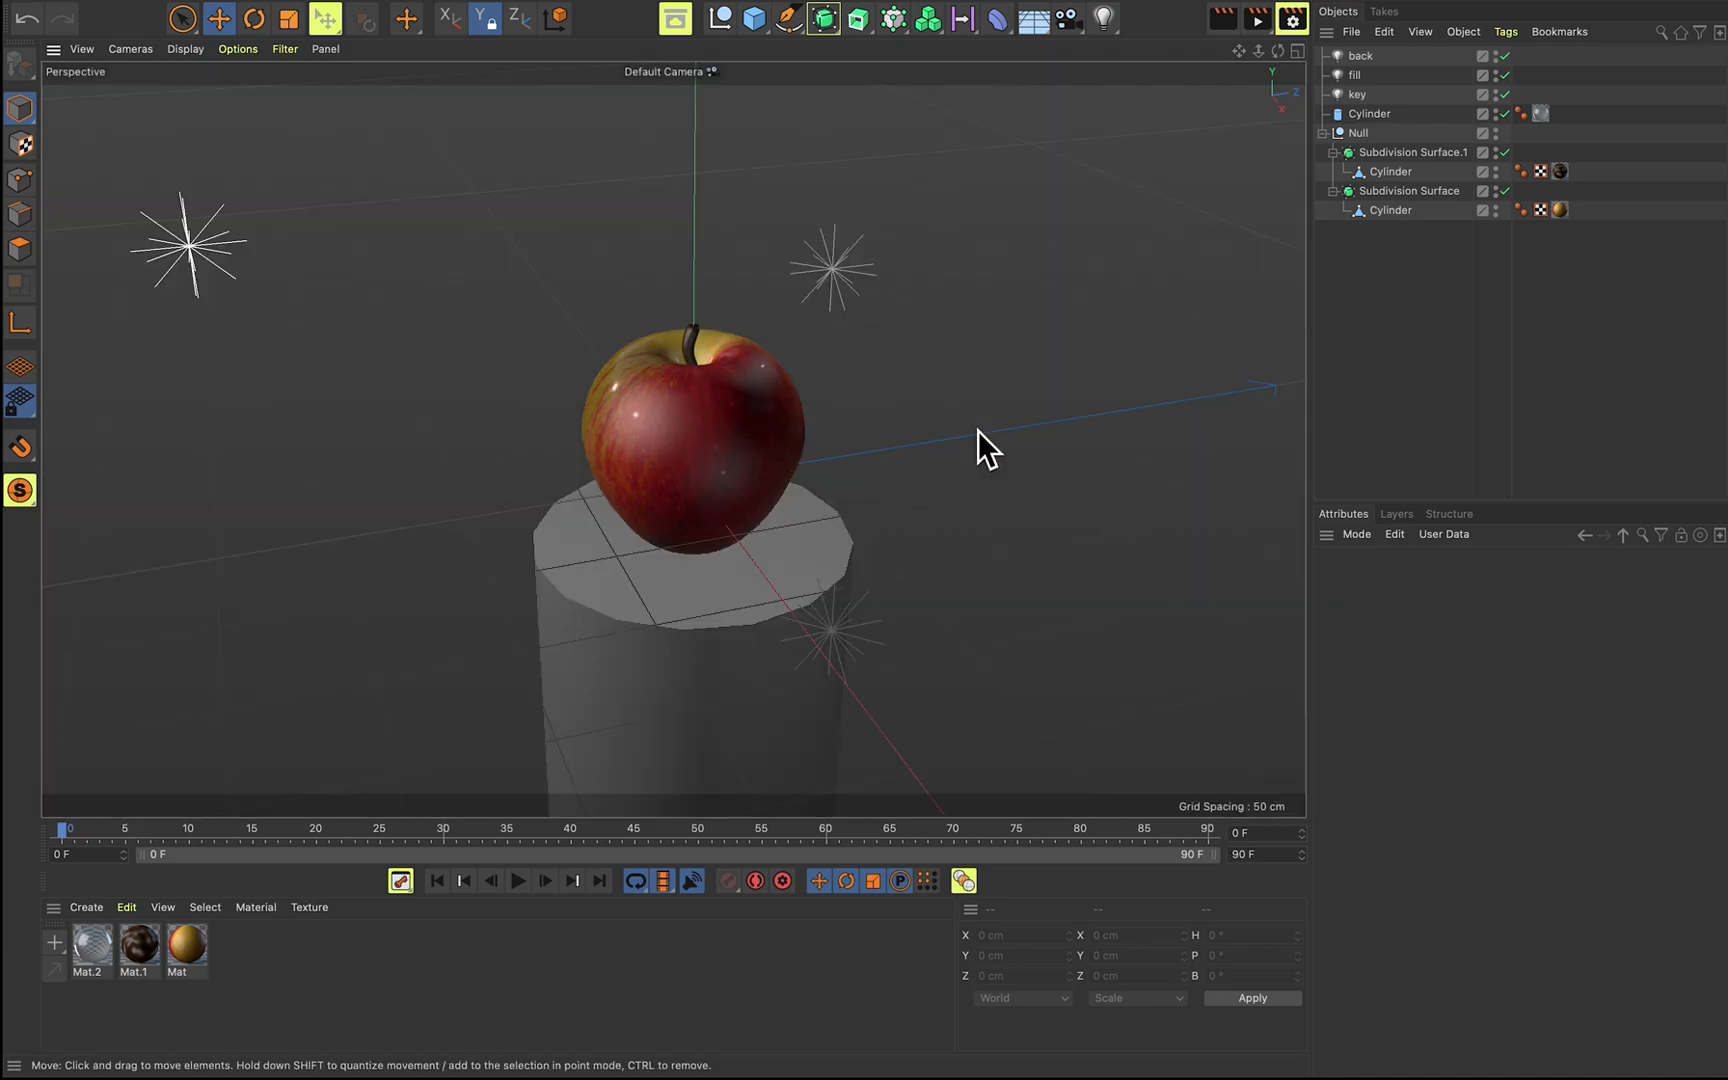
Review the settings and placement of the key, fill and back lights in turn.
scroll(1037, 495, "down", 4)
mouse_move(1053, 509)
left_mouse_down("alt")
mouse_move(1066, 539)
mouse_move(1087, 535)
mouse_move(990, 510)
left_mouse_up("alt")
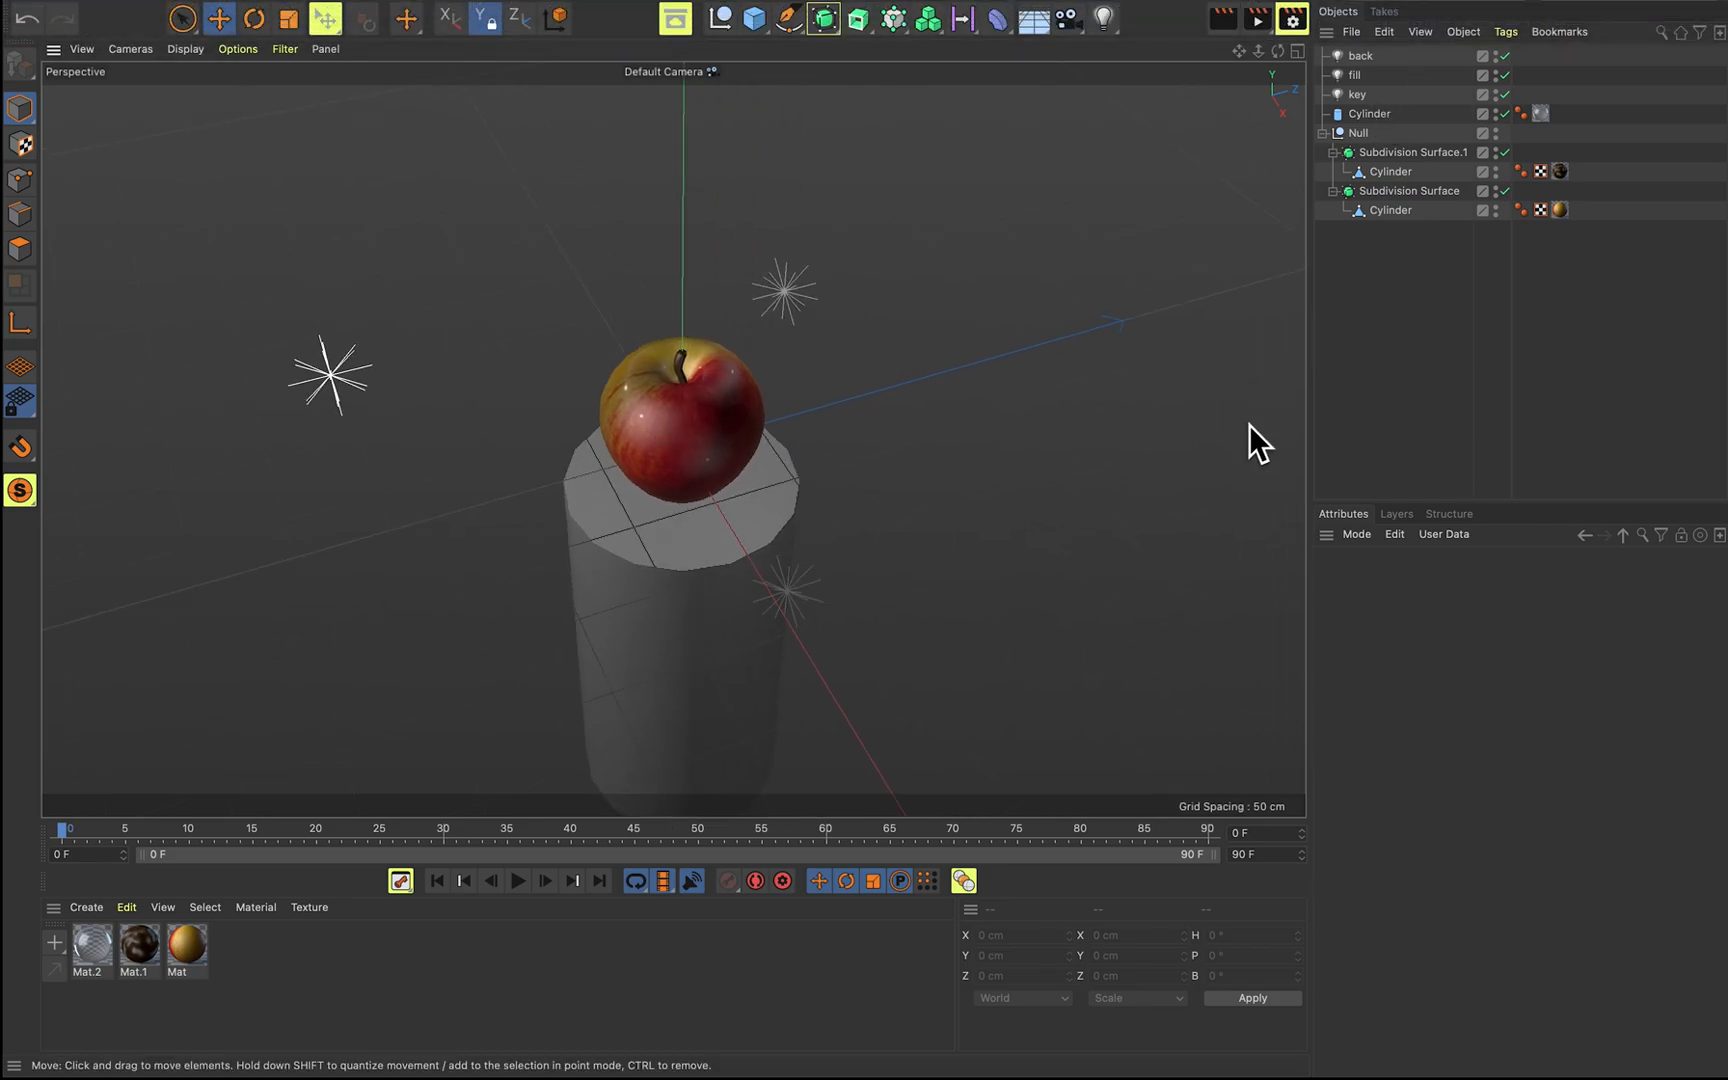
left_click(1376, 96)
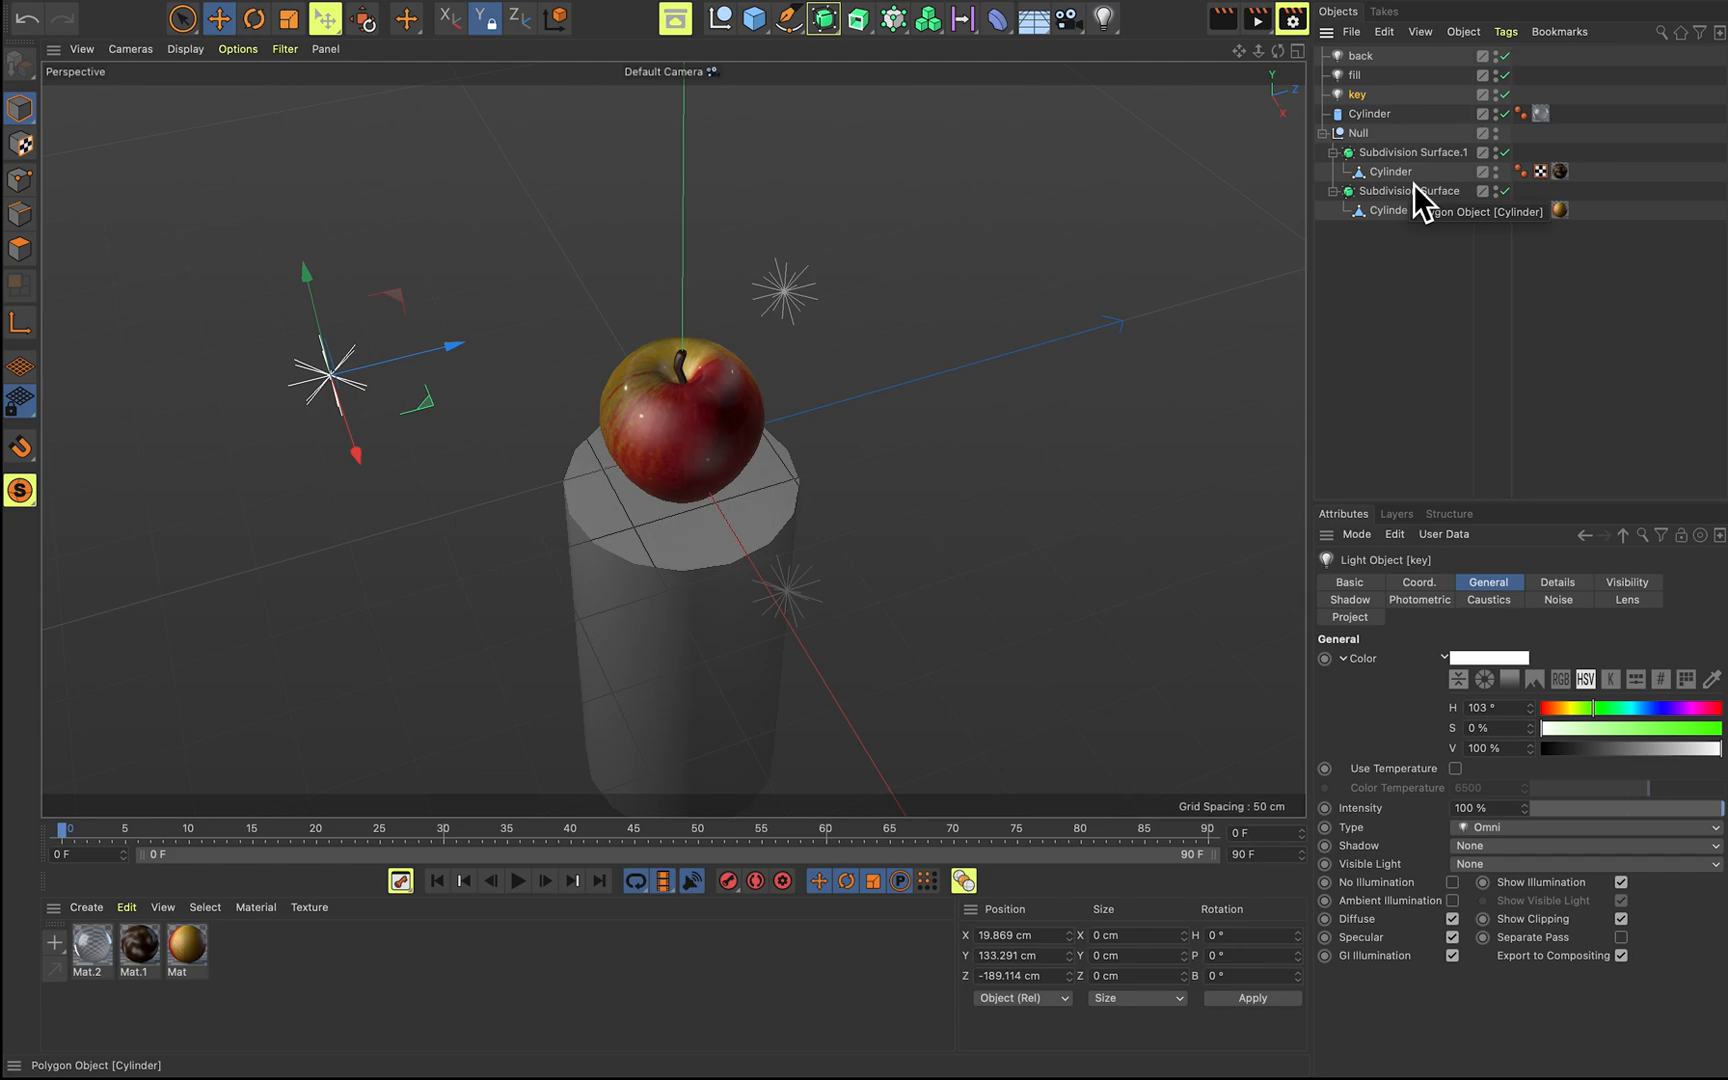
left_click(1383, 101)
left_click(1381, 97)
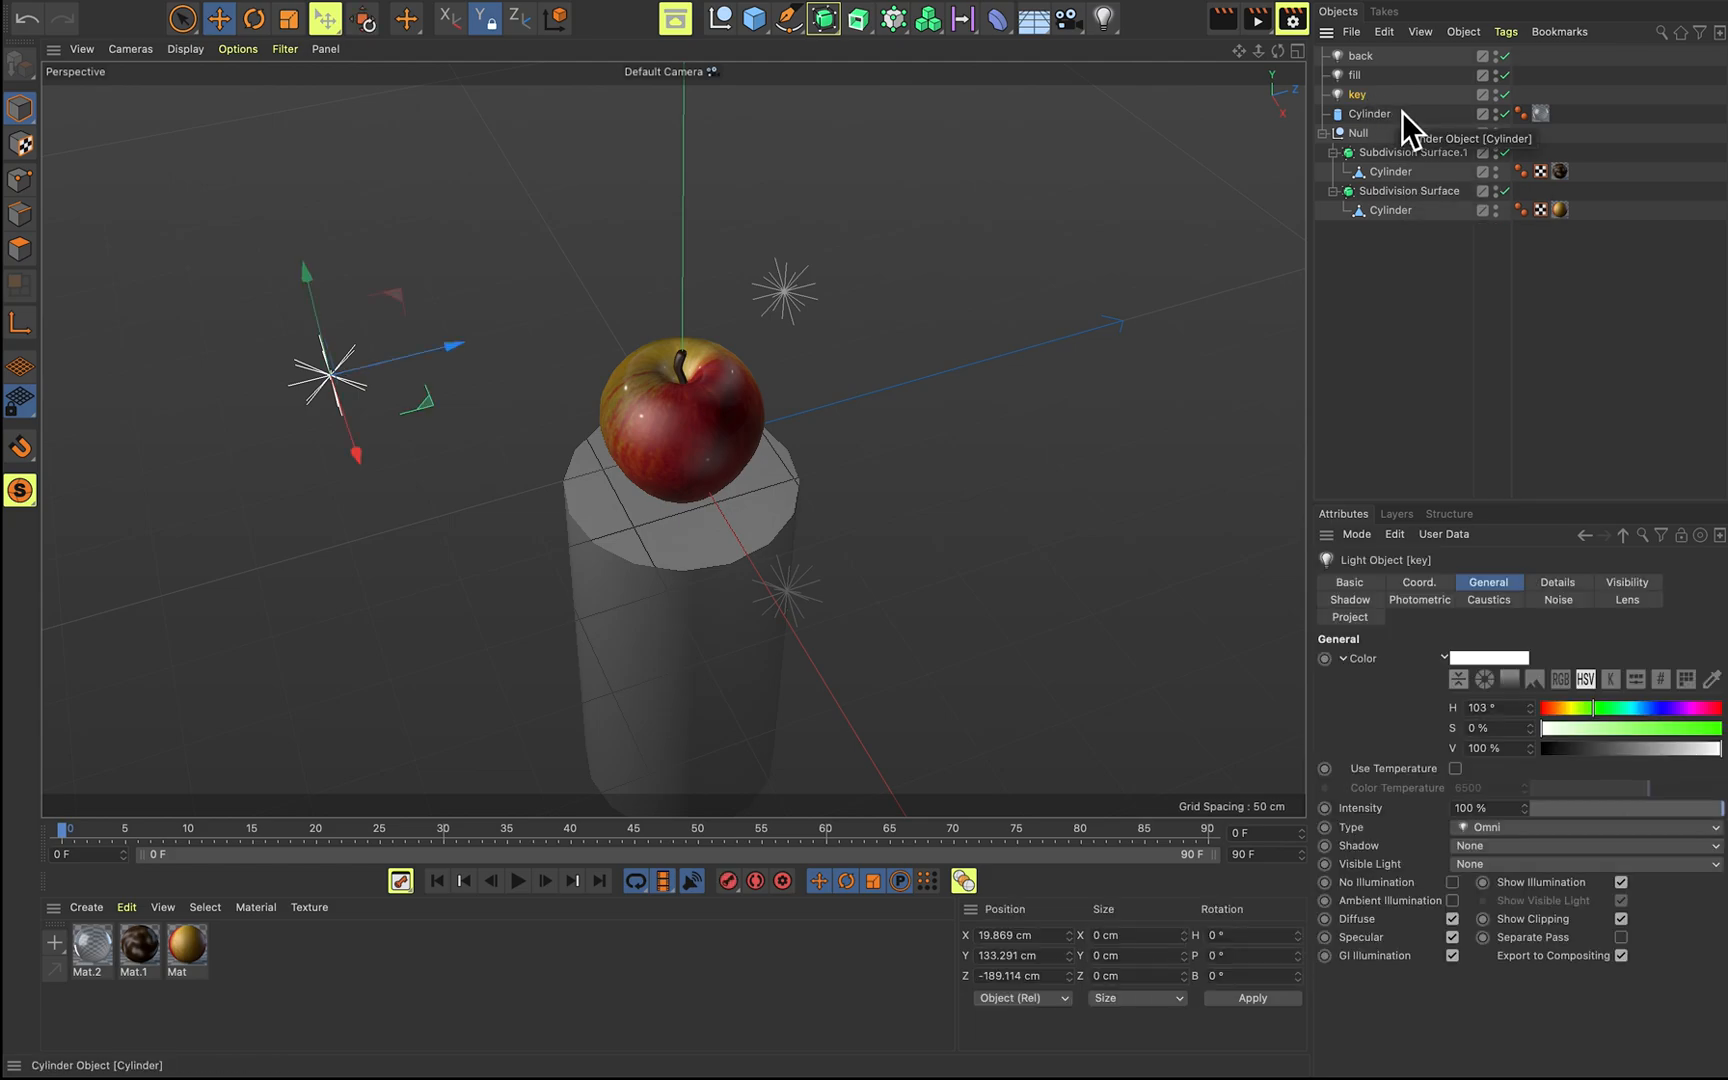
left_click(1375, 82)
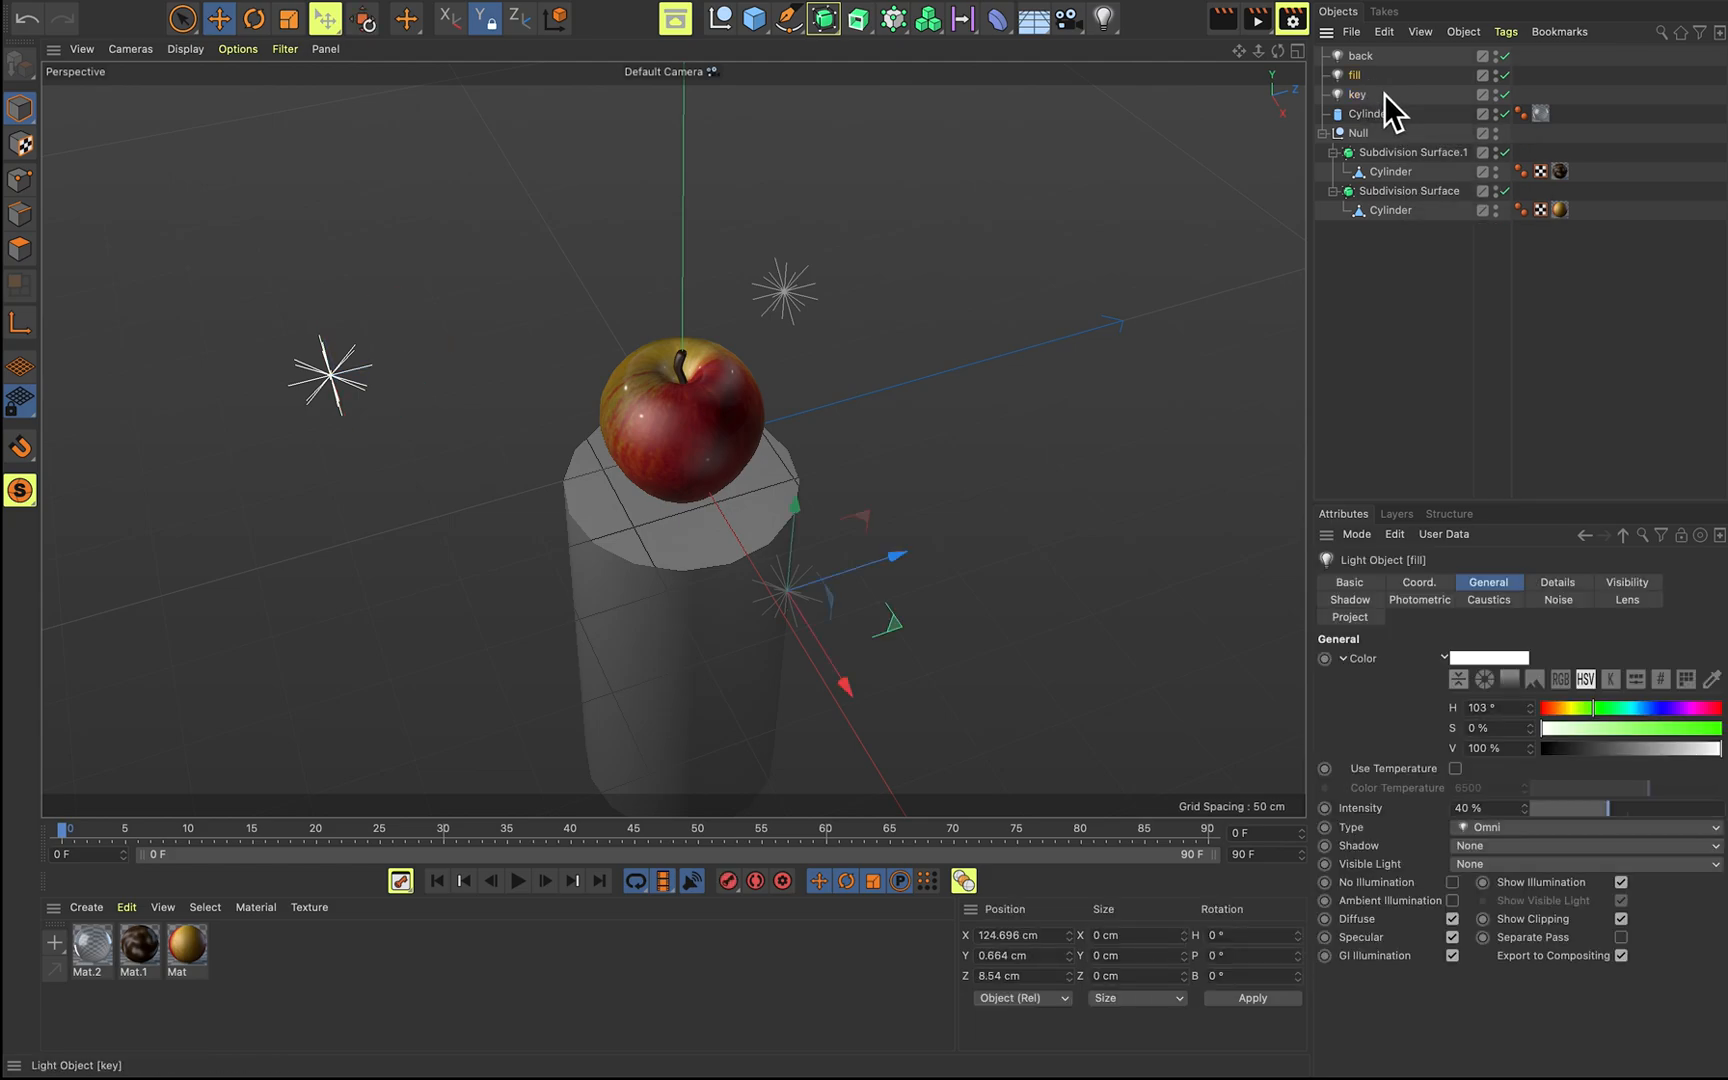
left_click(1367, 57)
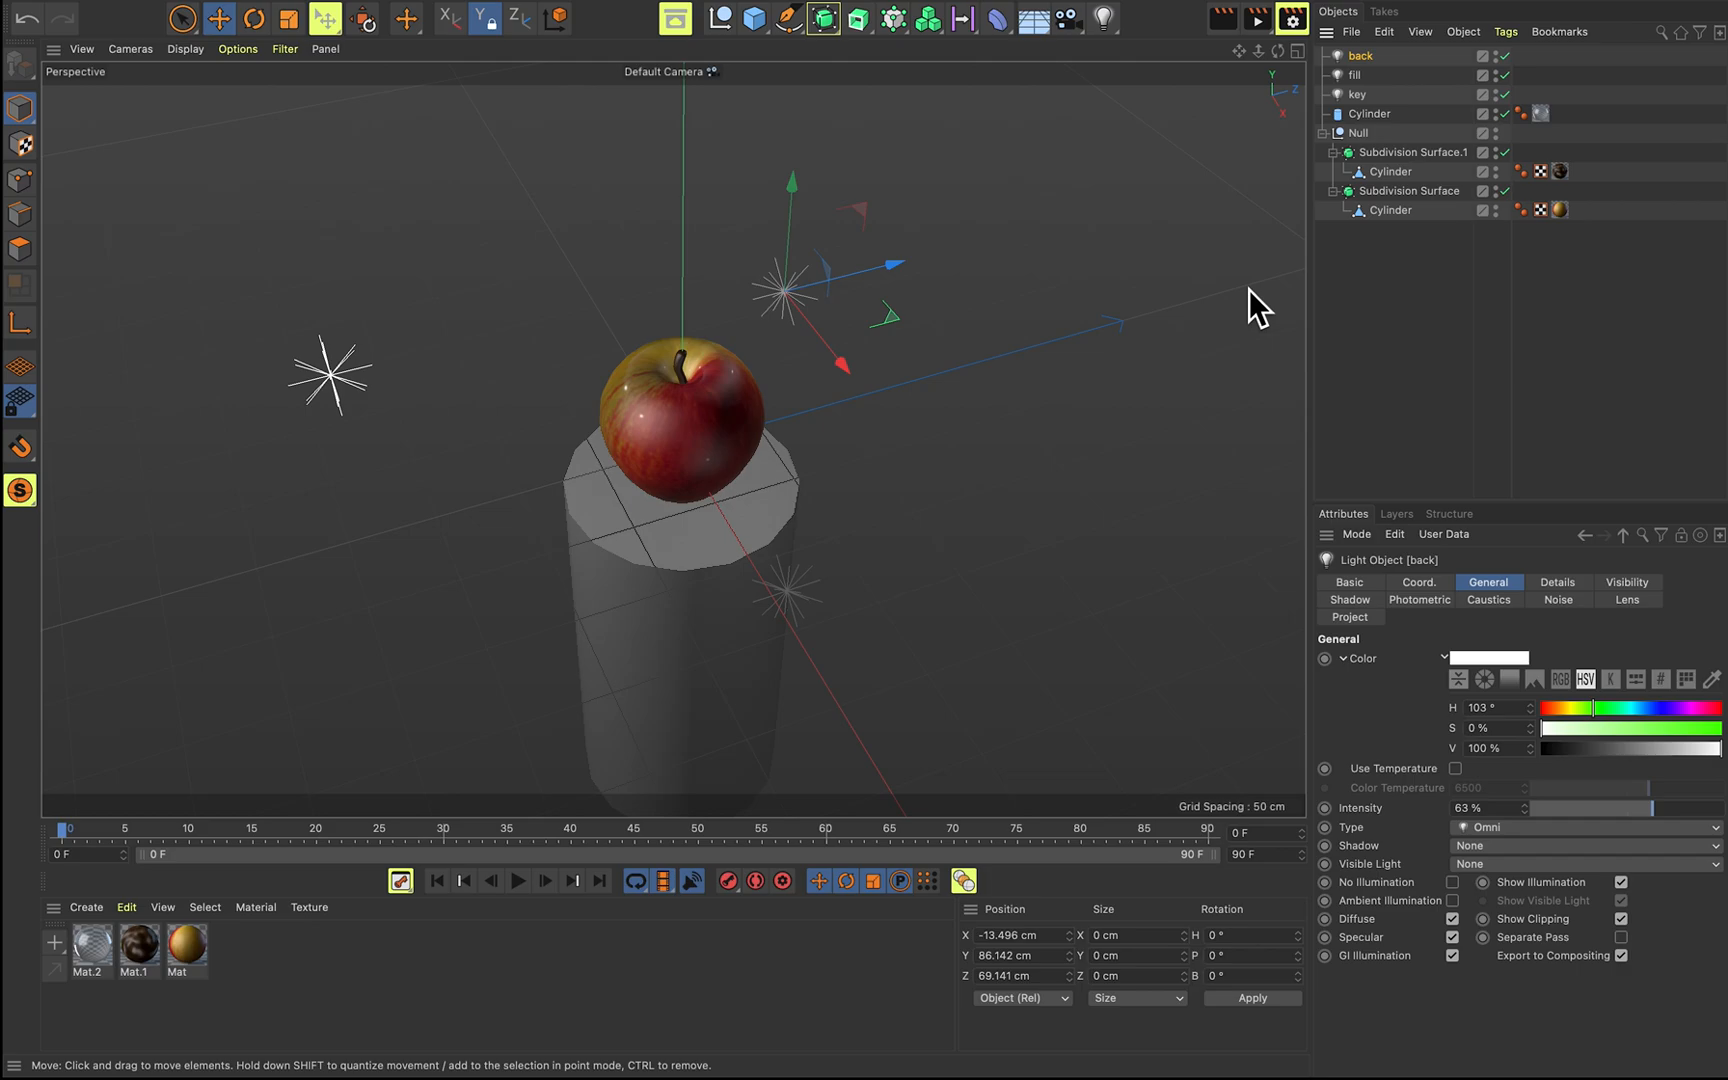
Delete the back, key and fill lights from the scene.
left_click(1120, 233)
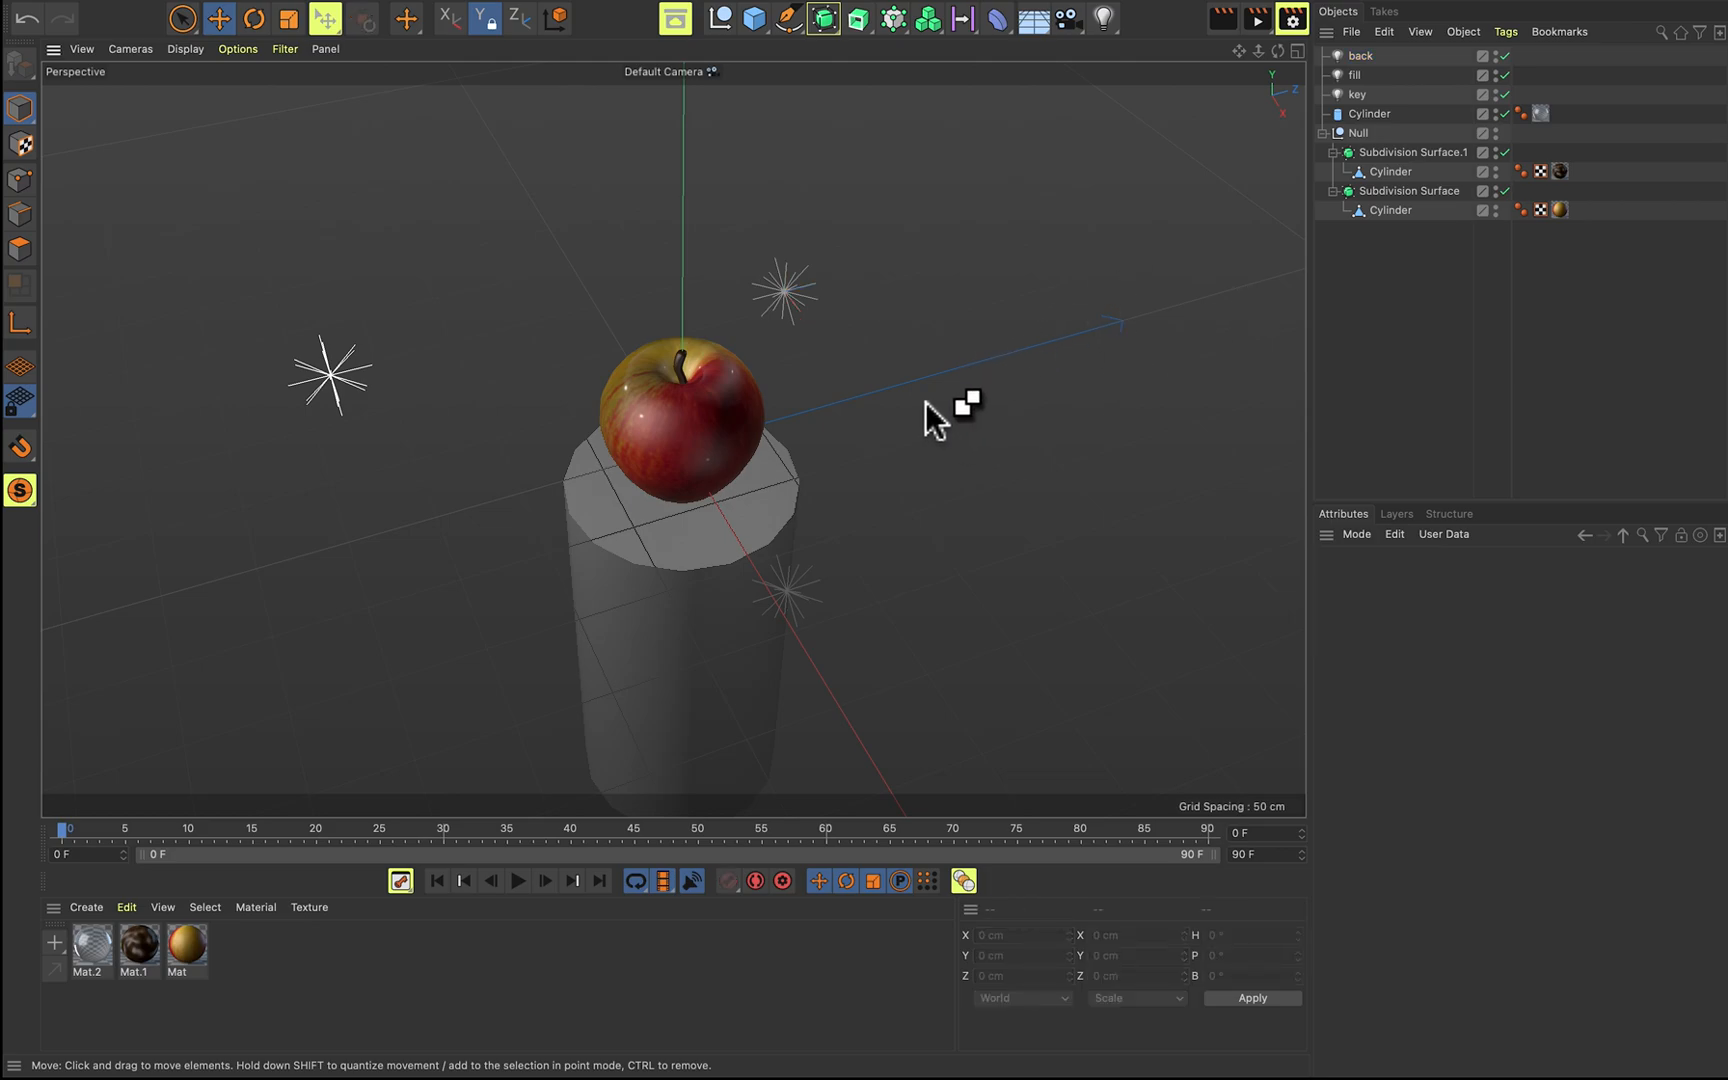
left_click_drag(937, 408, 860, 400, "alt")
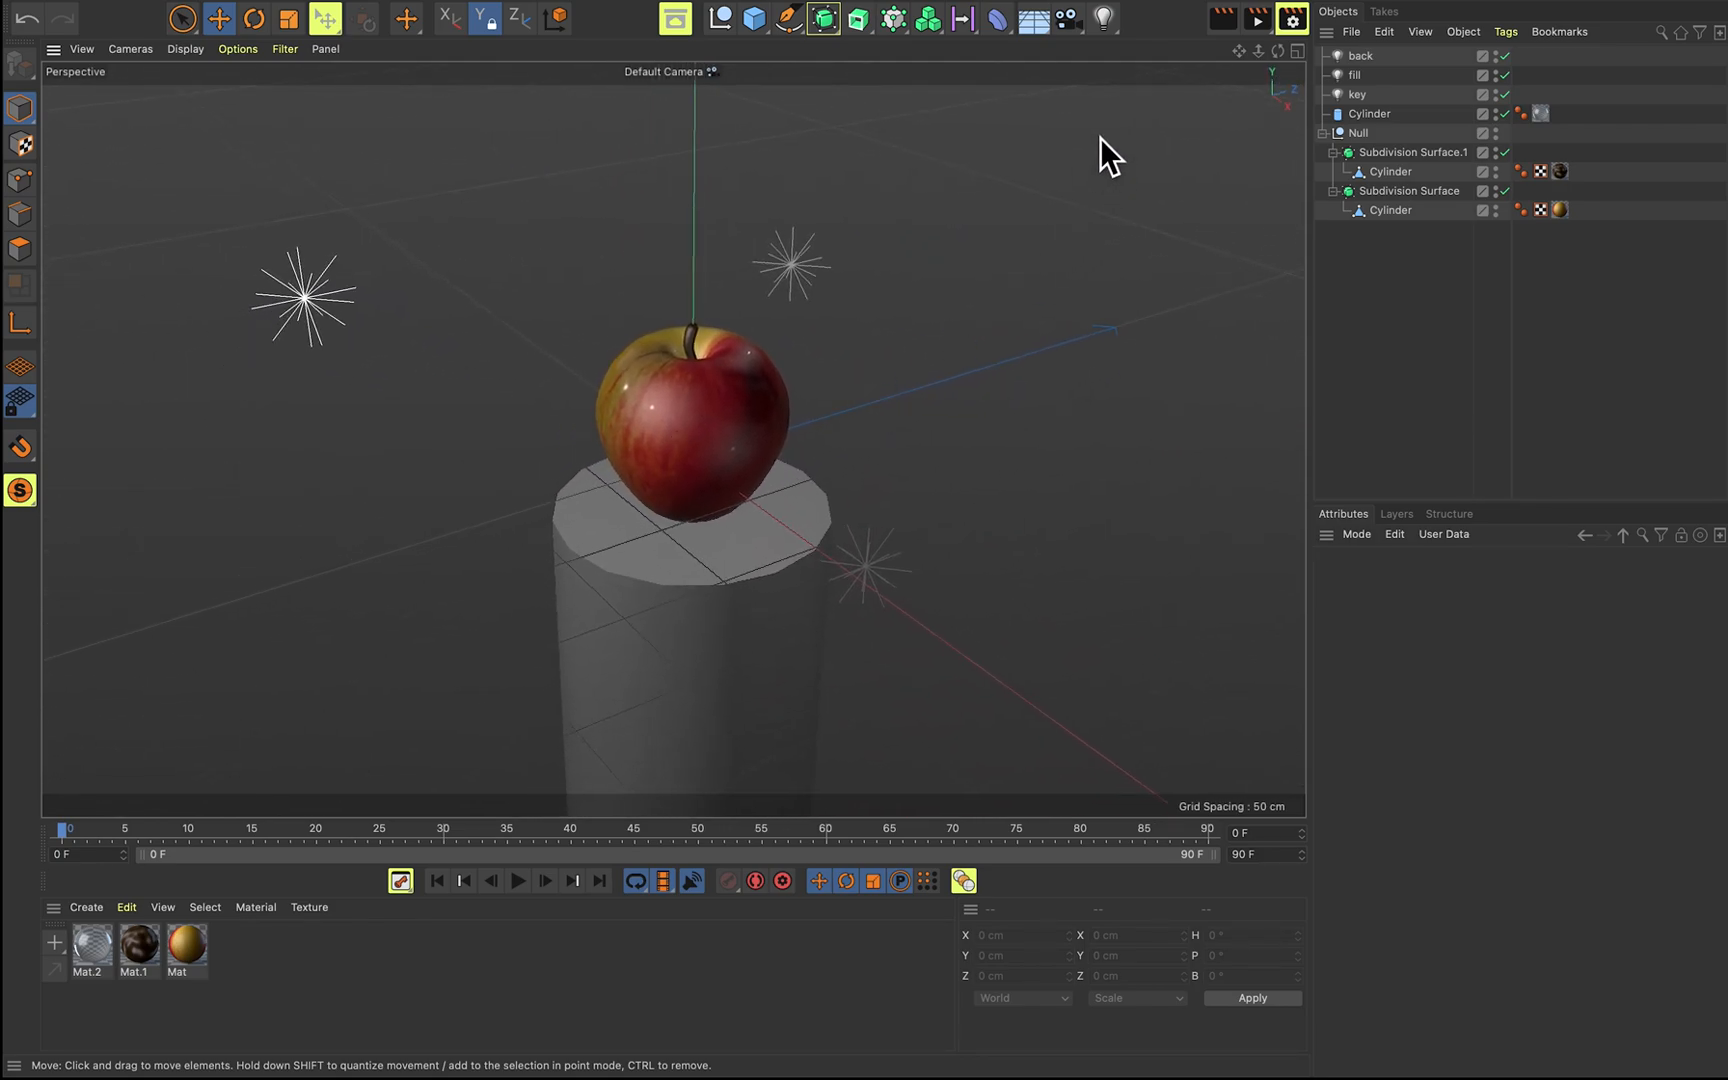
left_click(1104, 18)
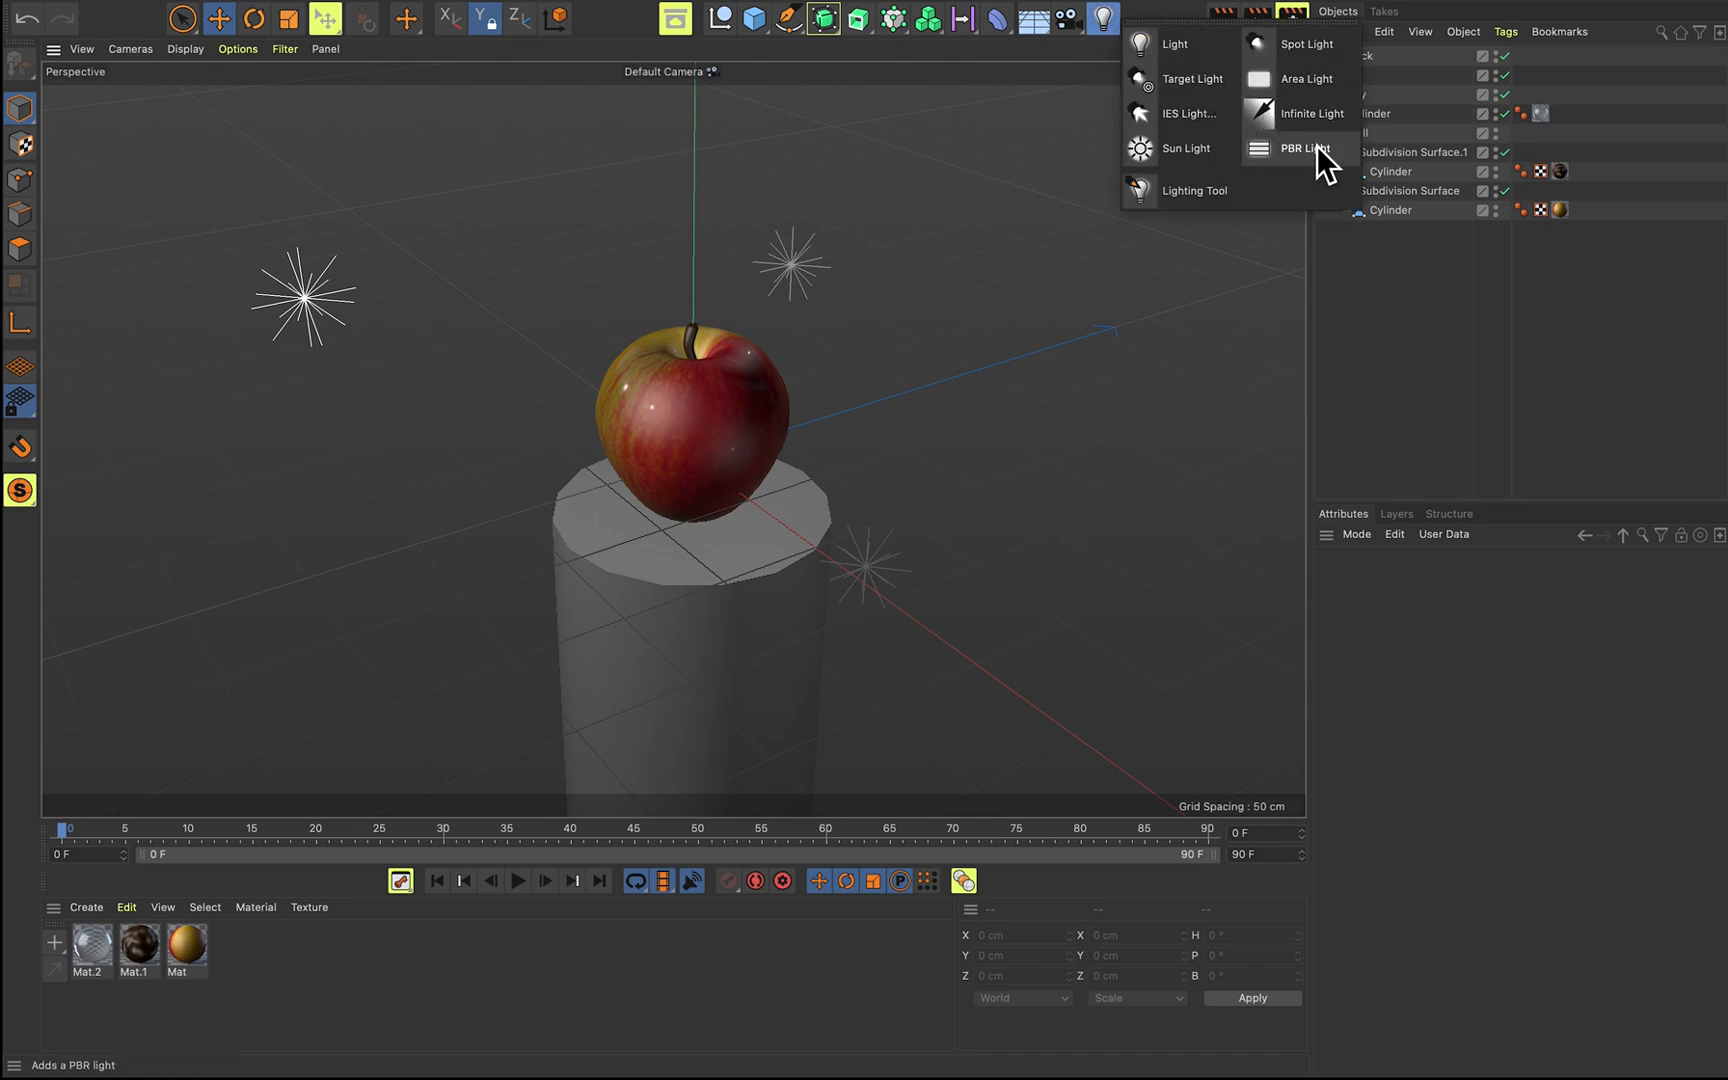
left_click(803, 277)
key("Delete")
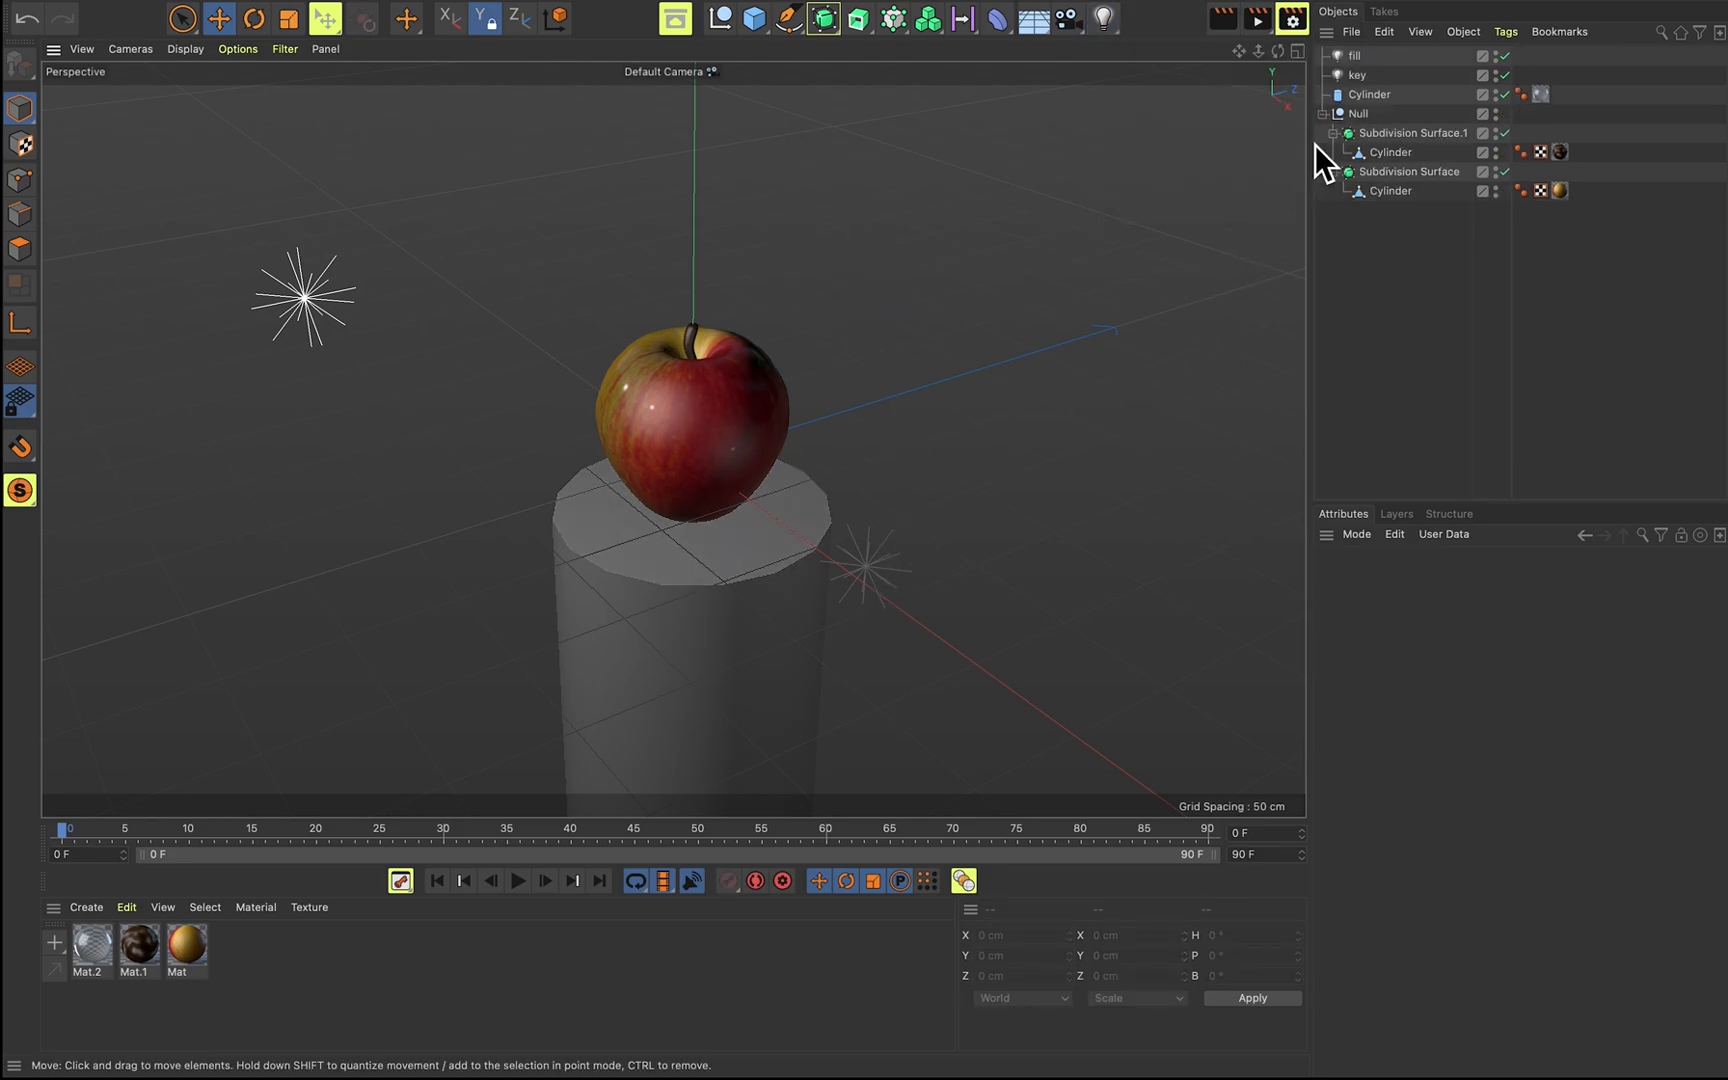
left_click(1369, 82)
key("Delete")
left_click(1364, 62)
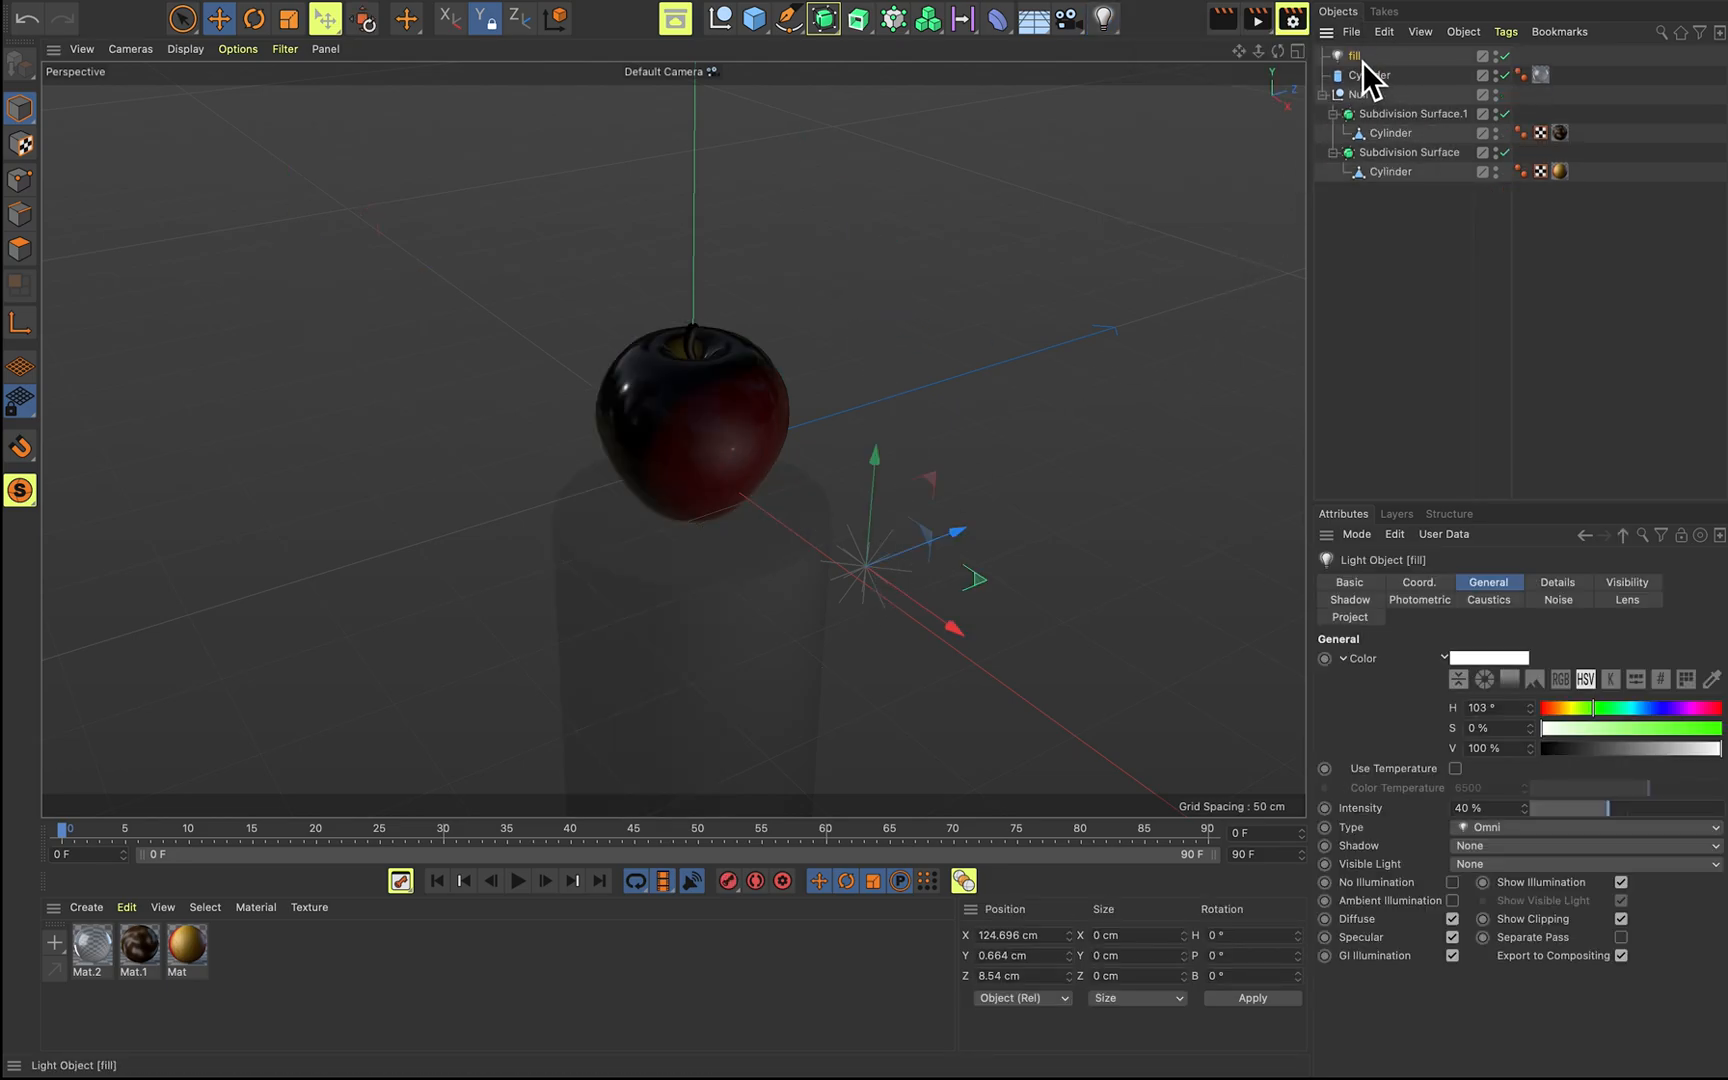
key("Delete")
Add a spot light and move it in front of the apple, to about Y 91, Z -433 cm.
left_click(1125, 38)
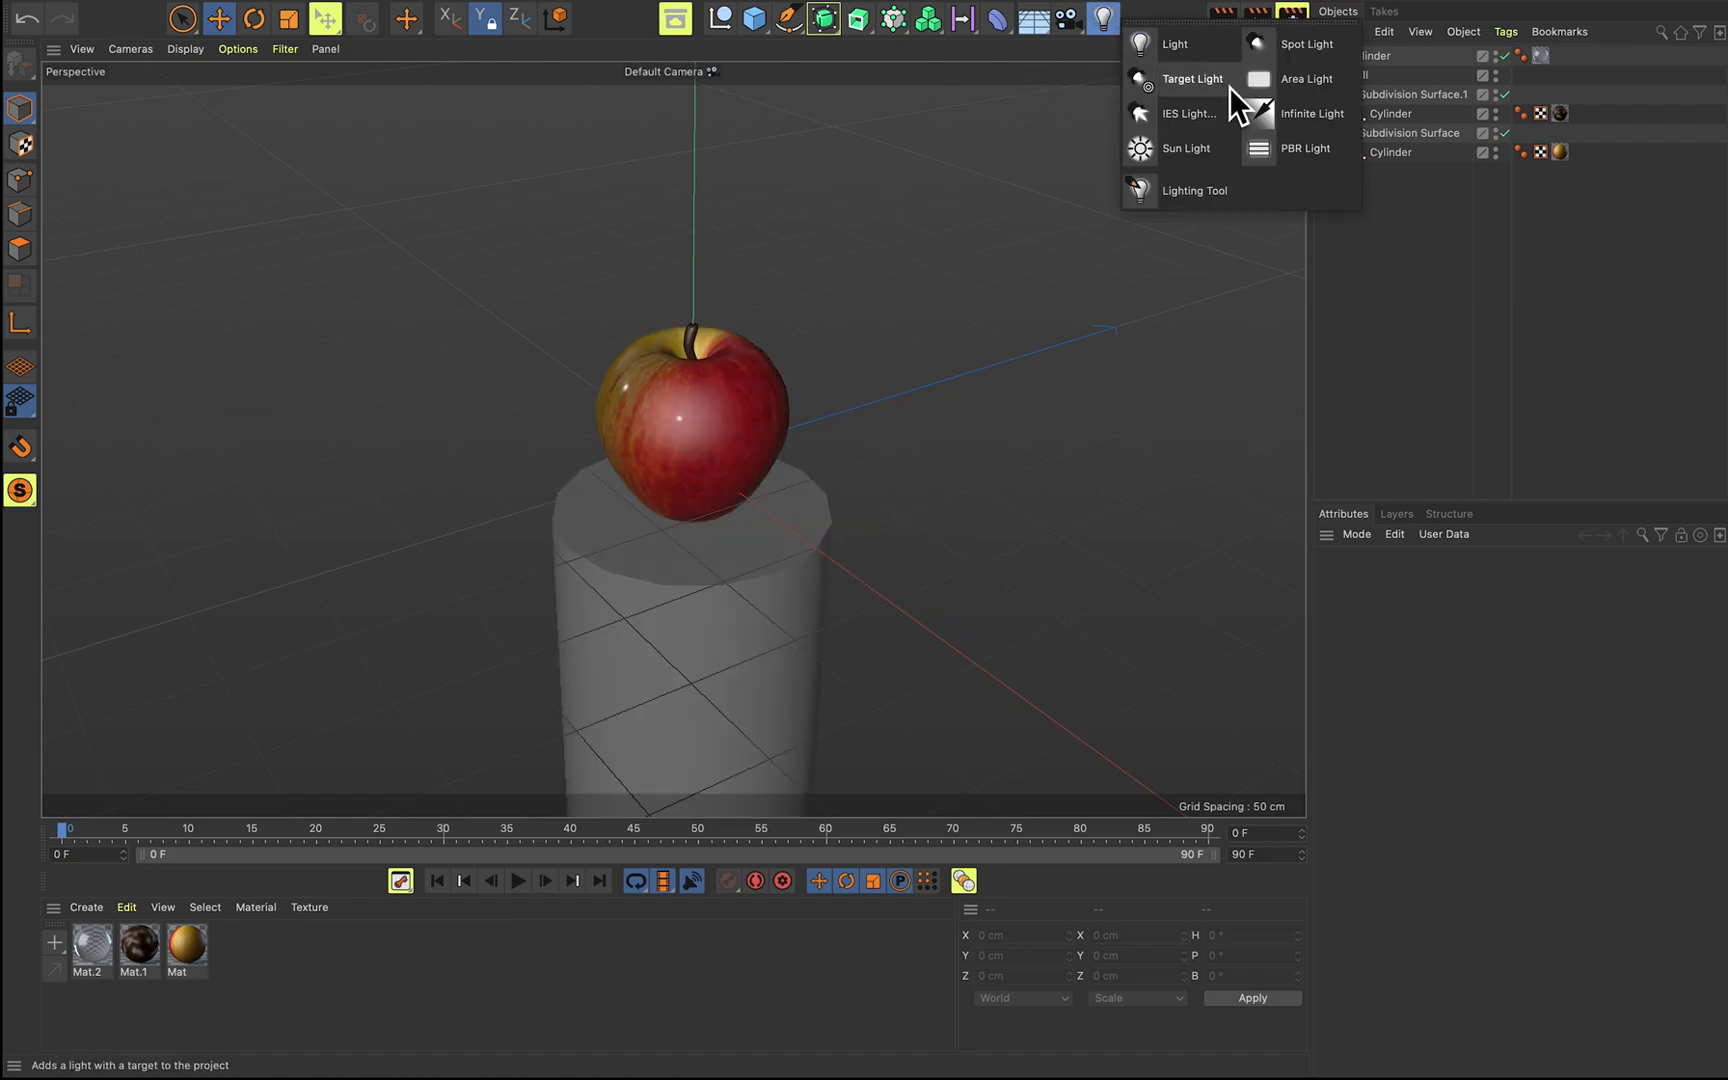
left_click(1320, 38)
left_click_drag(946, 369, 838, 400, "alt")
left_click_drag(760, 452, 266, 471)
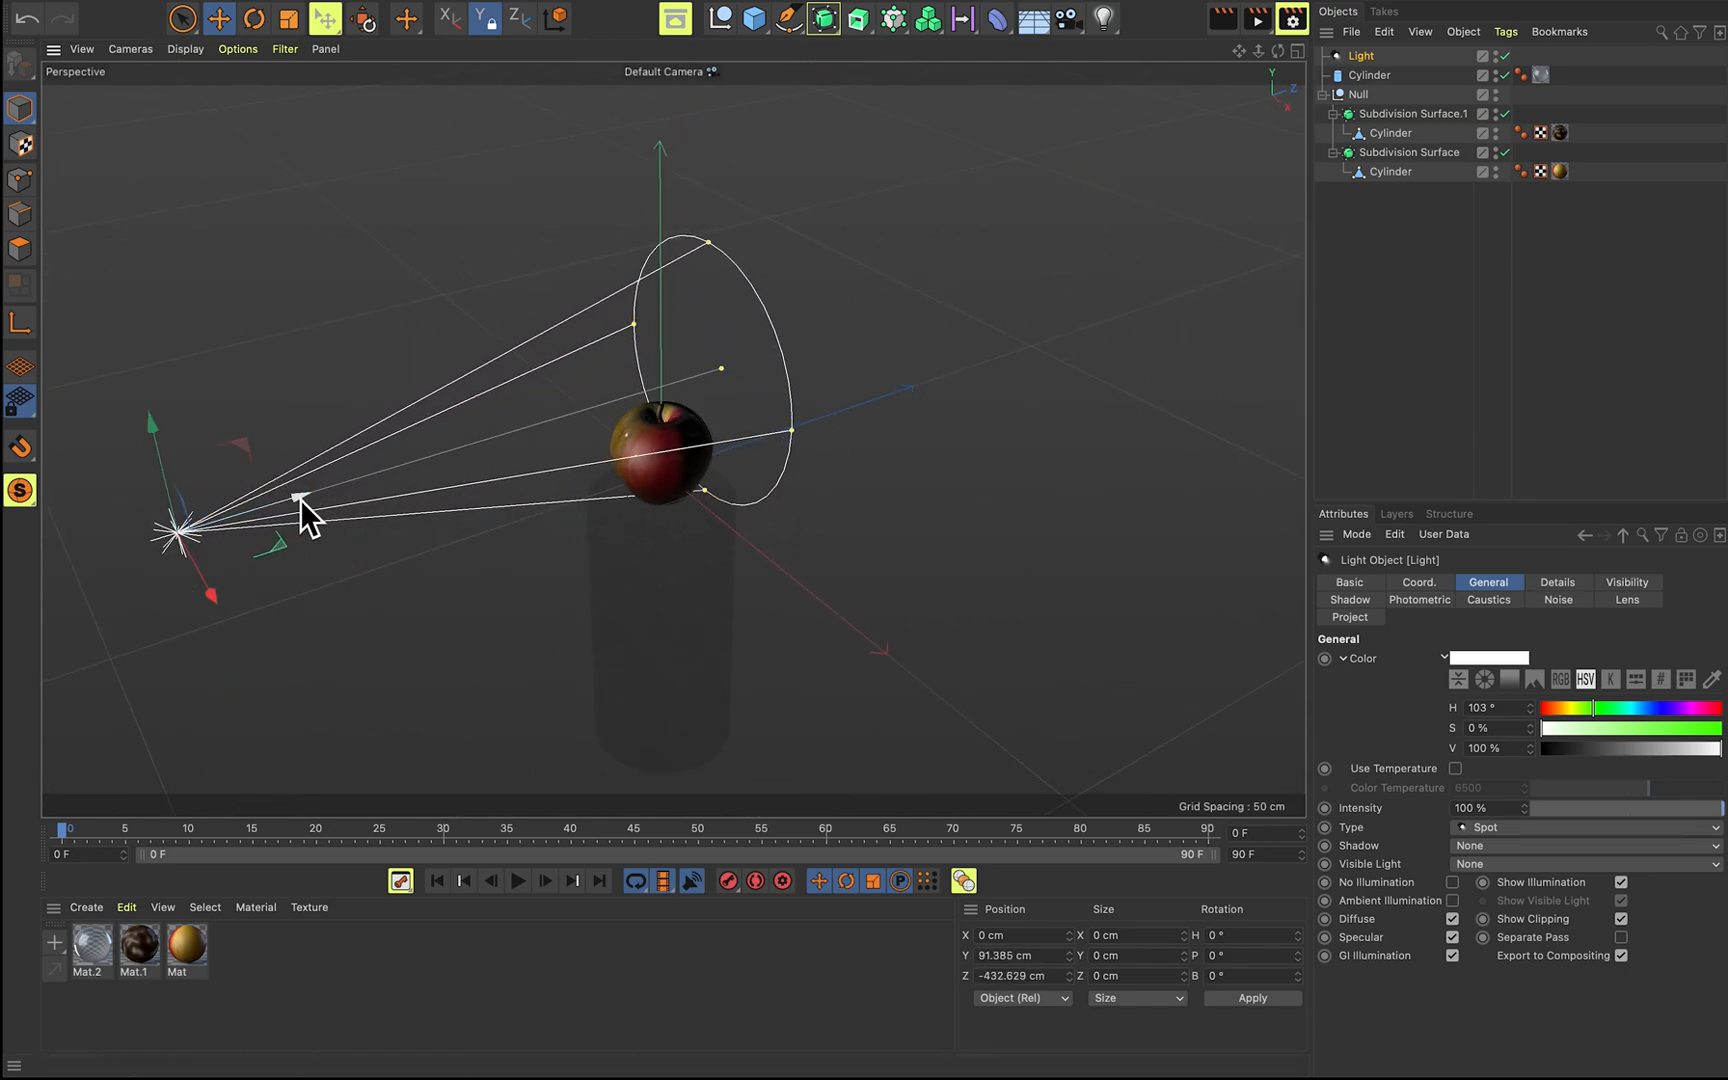
Pitch the spot light down to about -19° and reposition it at about Y 146, Z -419 cm so its cone covers the apple.
key("r")
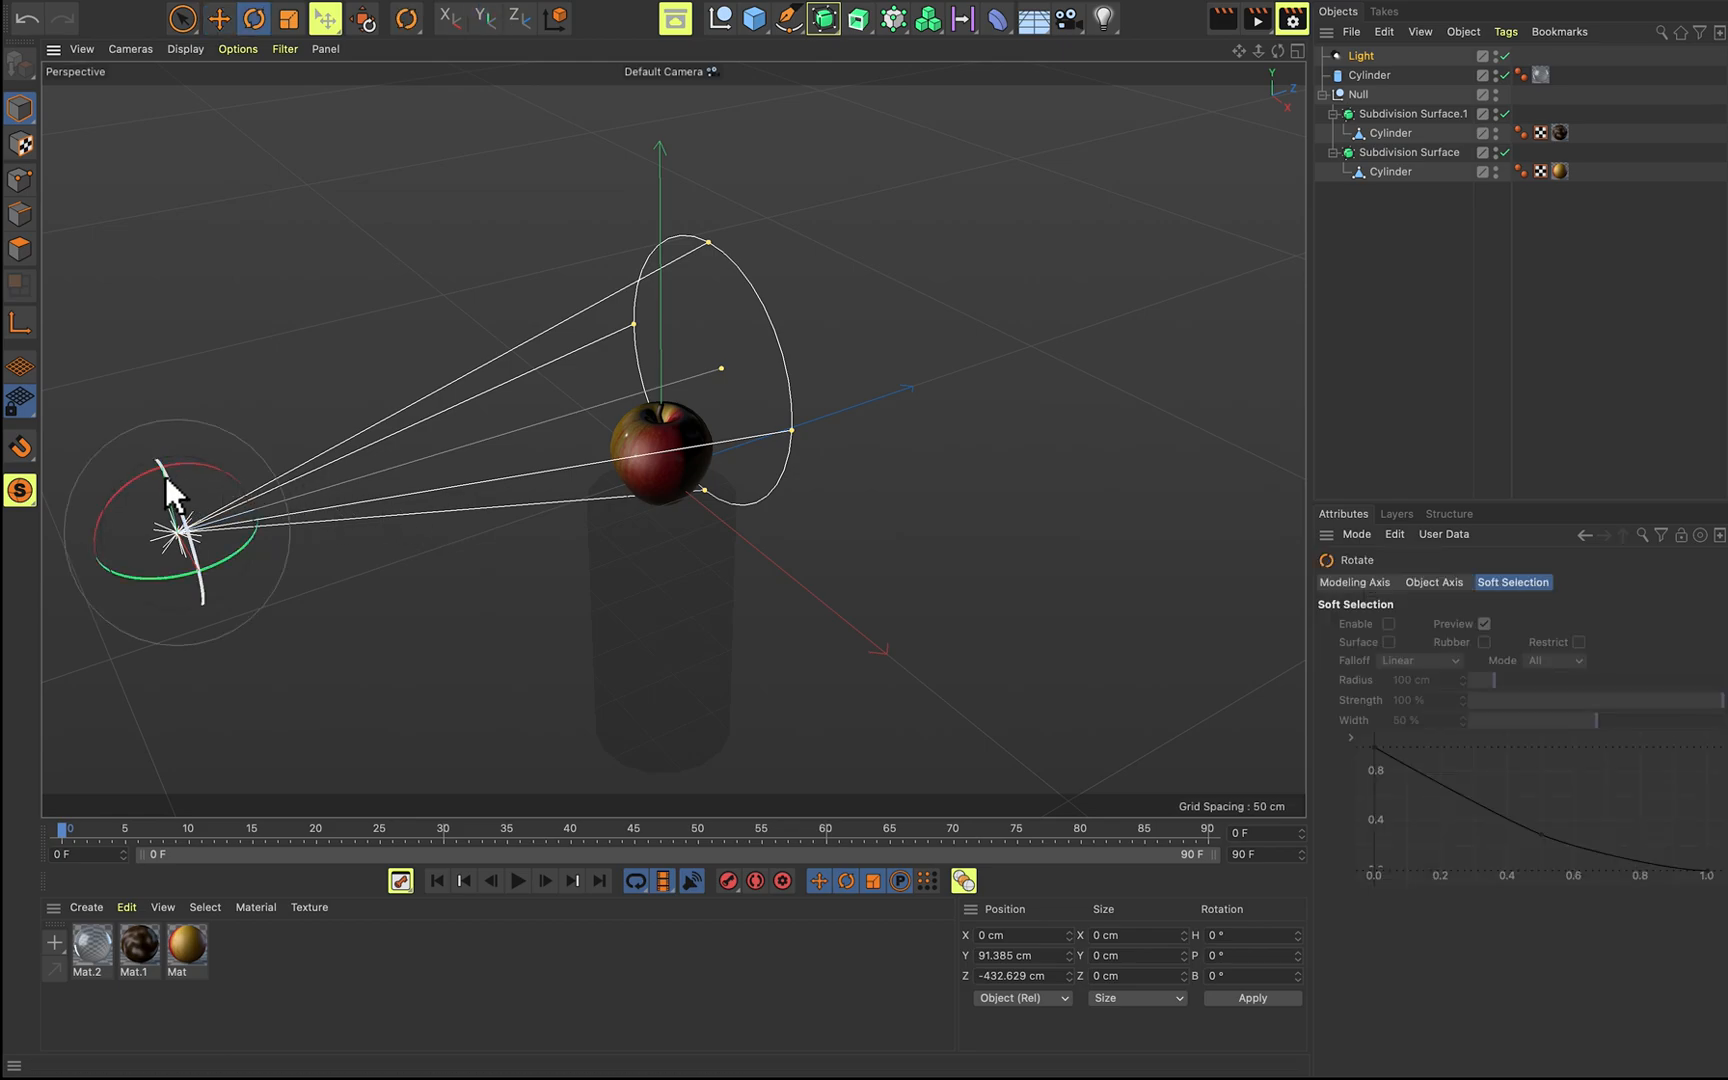
left_click_drag(161, 475, 217, 405)
key("e")
key("r")
left_click(825, 324)
scroll(682, 486, "up", 3)
middle_click_drag(683, 489, 753, 479, "alt")
middle_click_drag(871, 474, 909, 485, "alt")
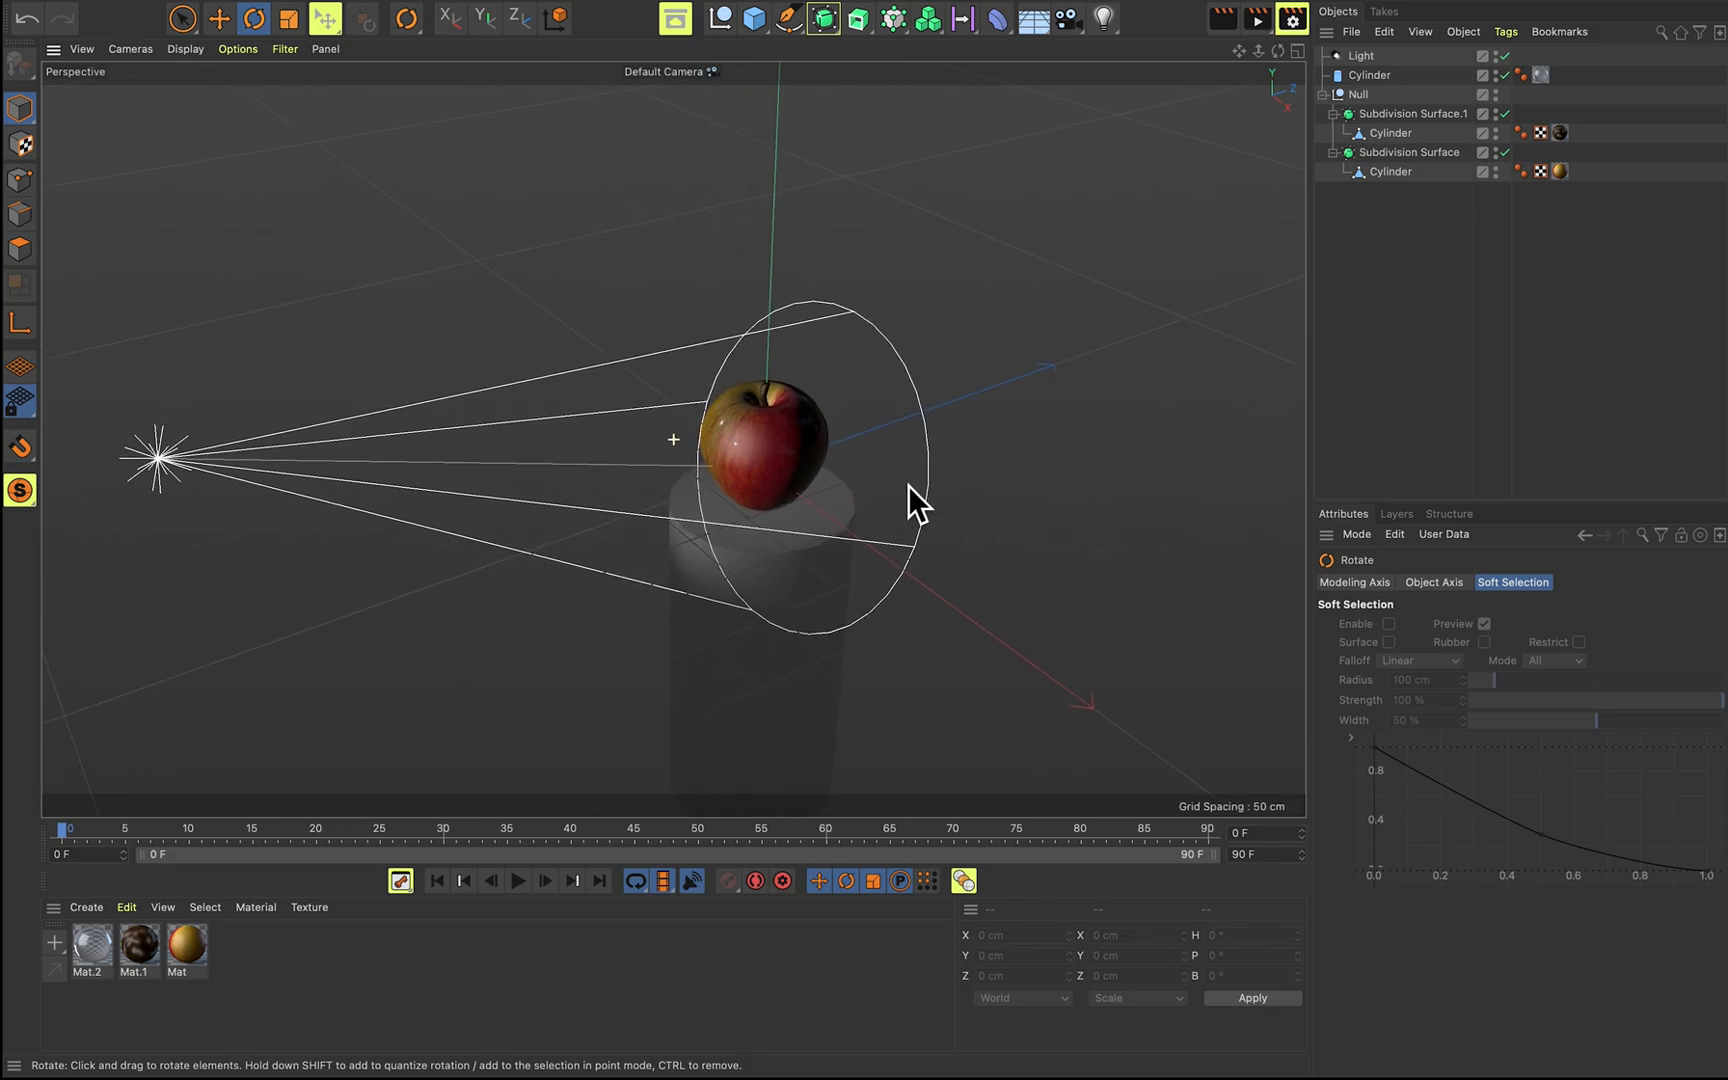
left_click_drag(906, 485, 841, 524, "alt")
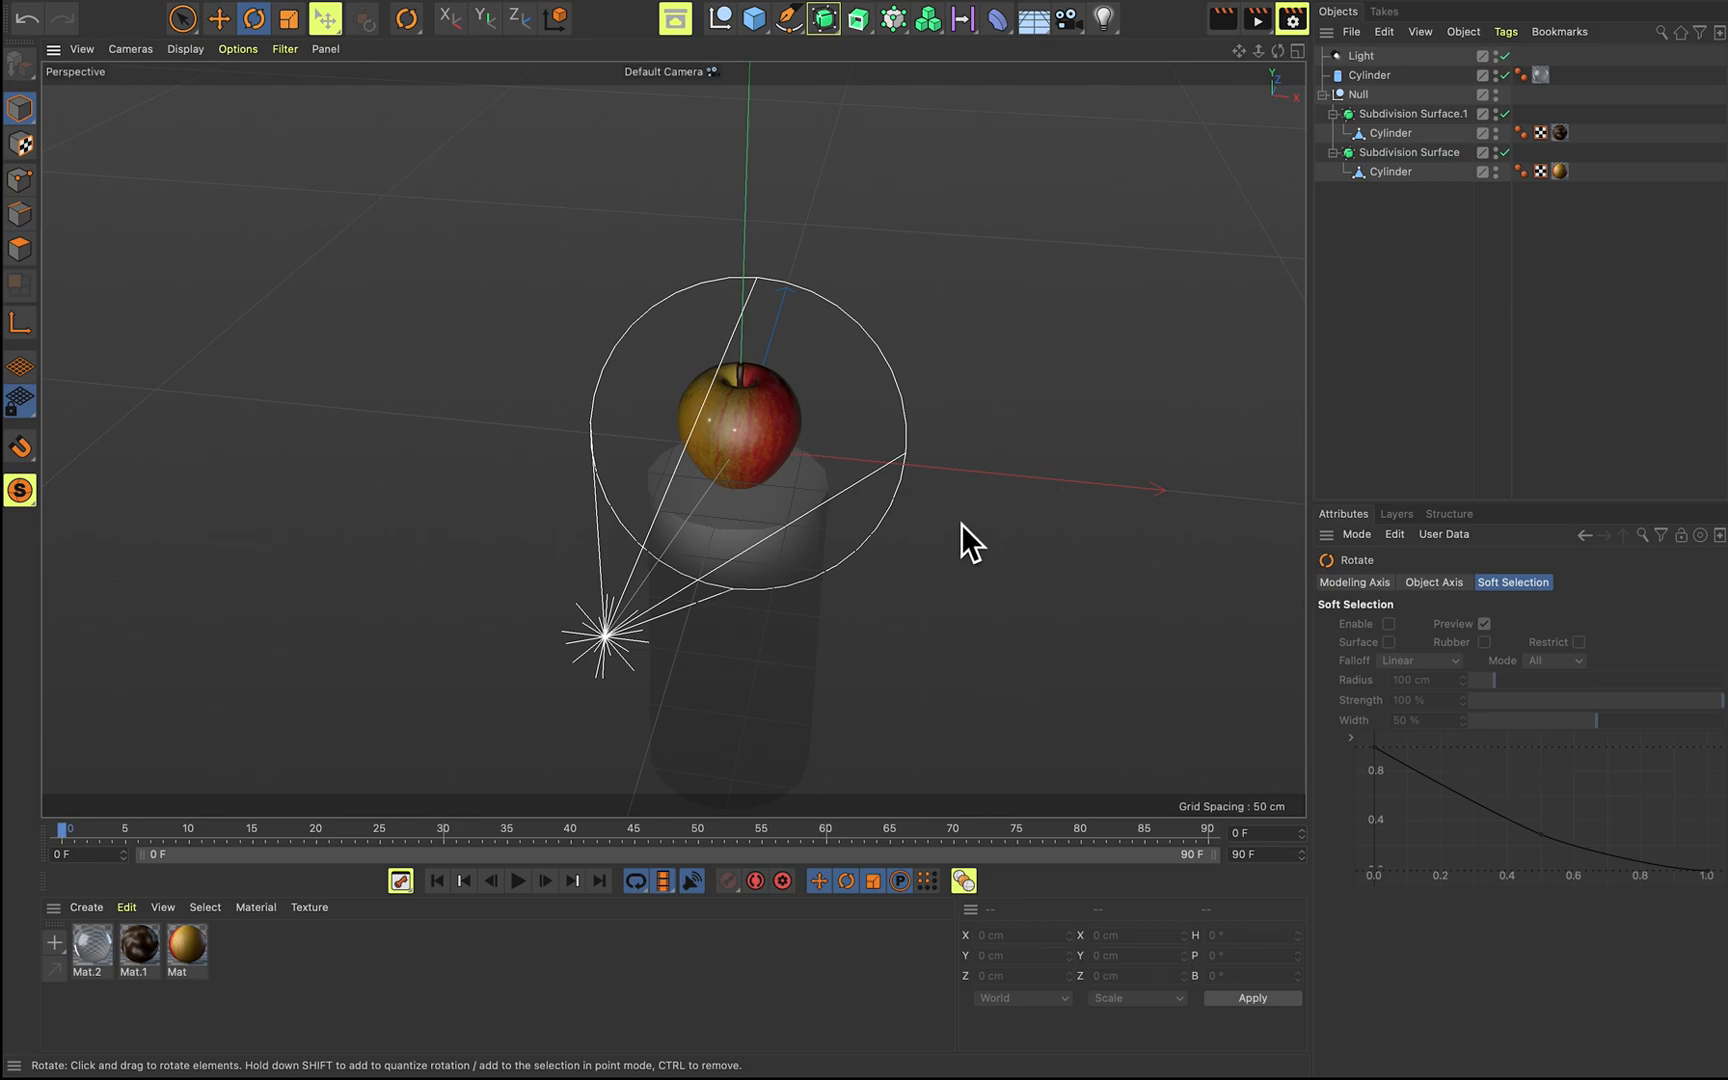
Pitch the spot light to about -102° so it points down, and place it above the apple at about Y 265, Z 42 cm.
left_click(606, 650)
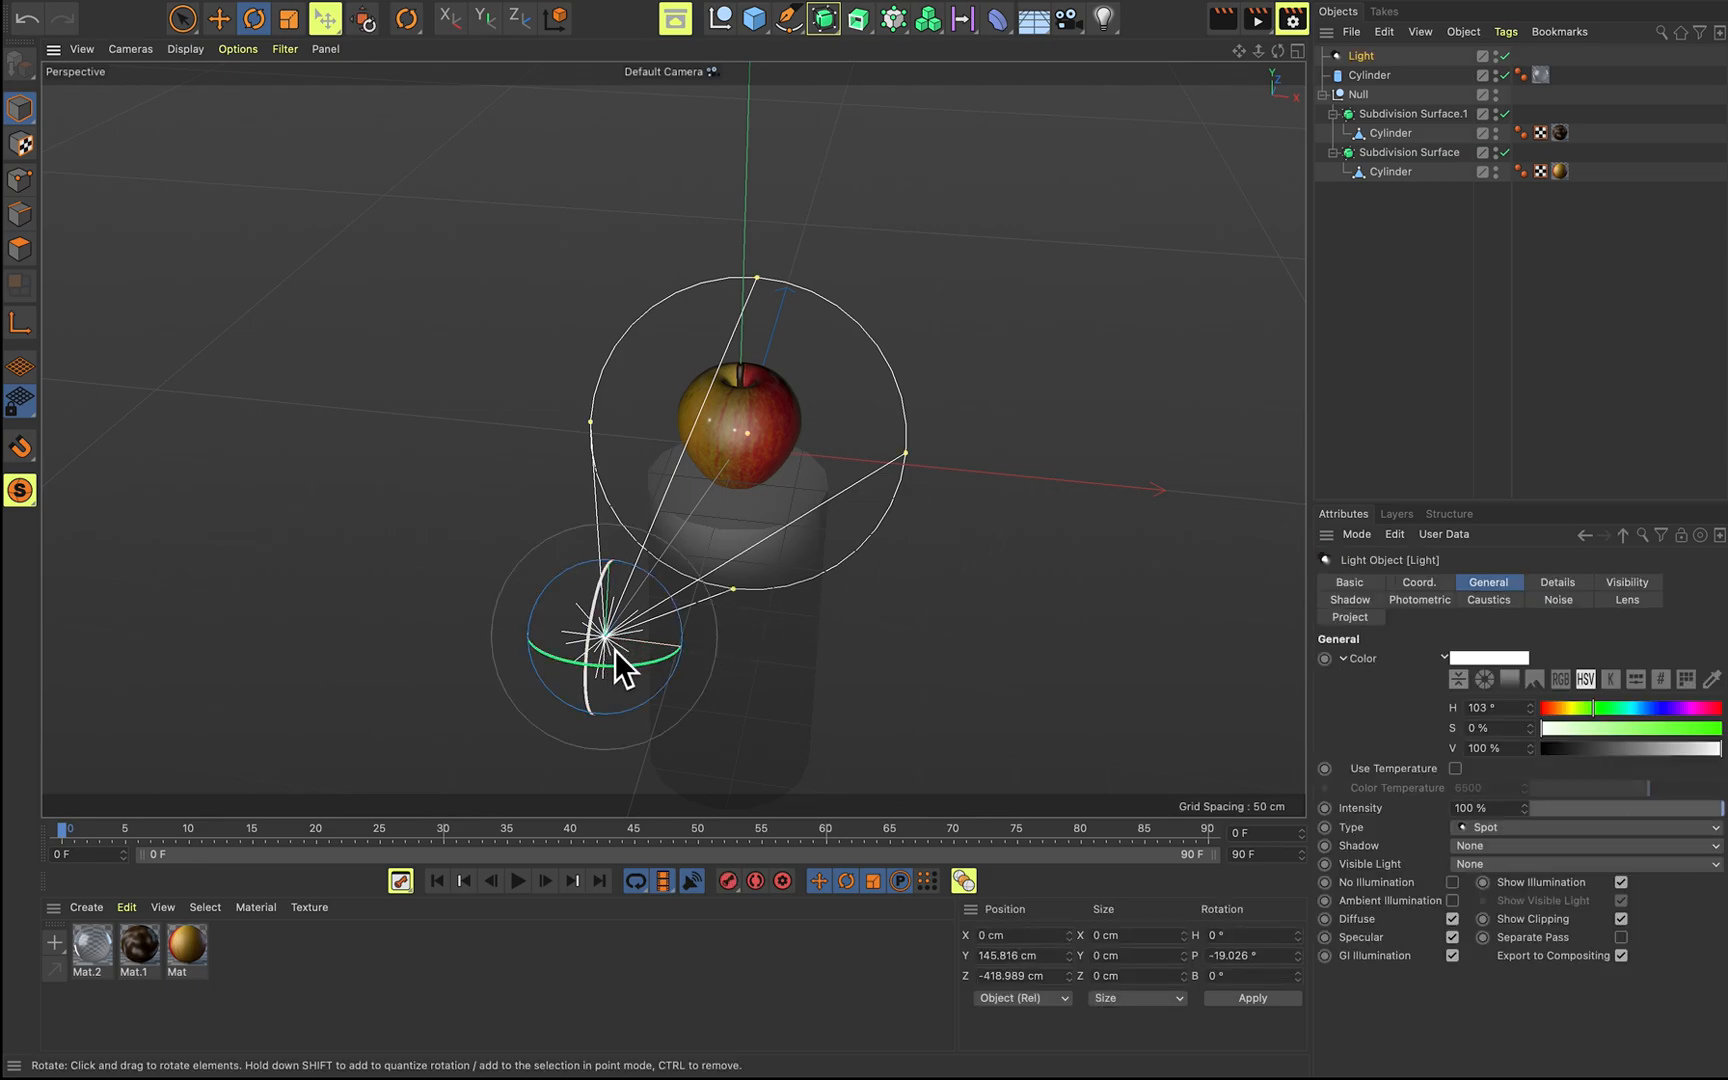
left_click_drag(606, 688, 616, 549)
key("e")
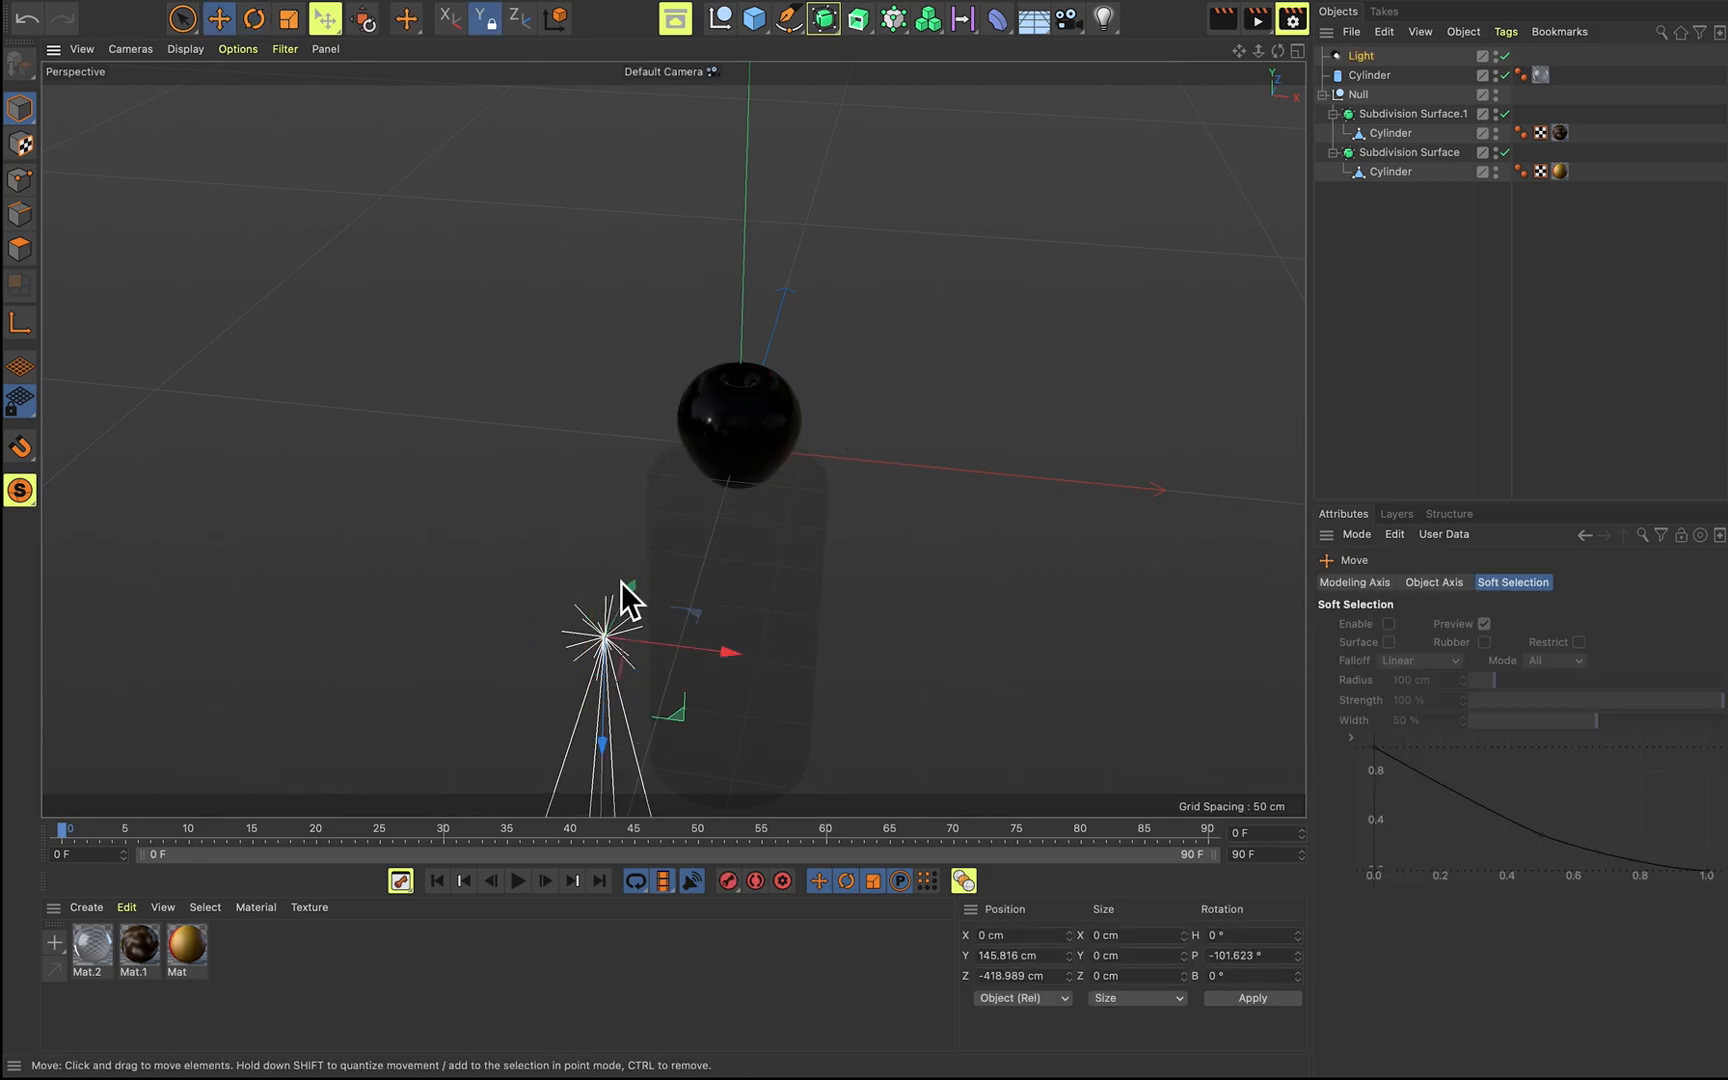
left_click_drag(604, 714, 738, 328)
scroll(850, 346, "down", 5)
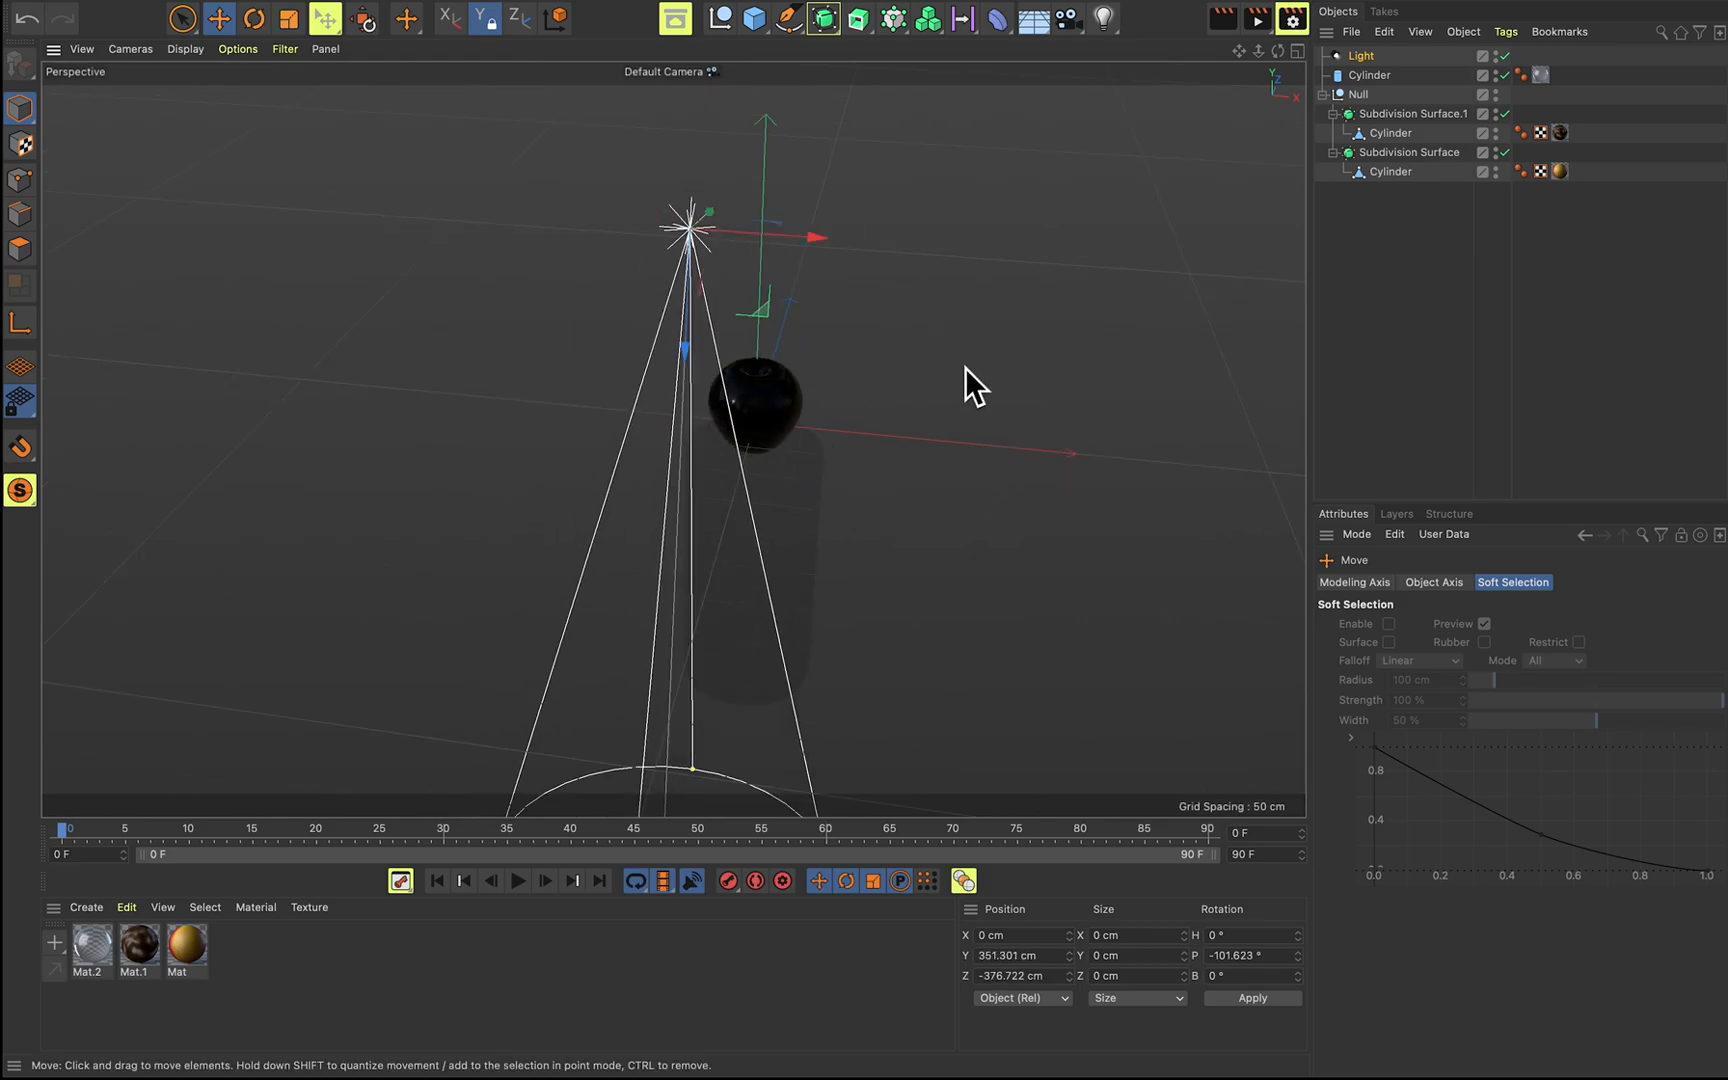
key("t")
left_click_drag(742, 205, 863, 220)
key("e")
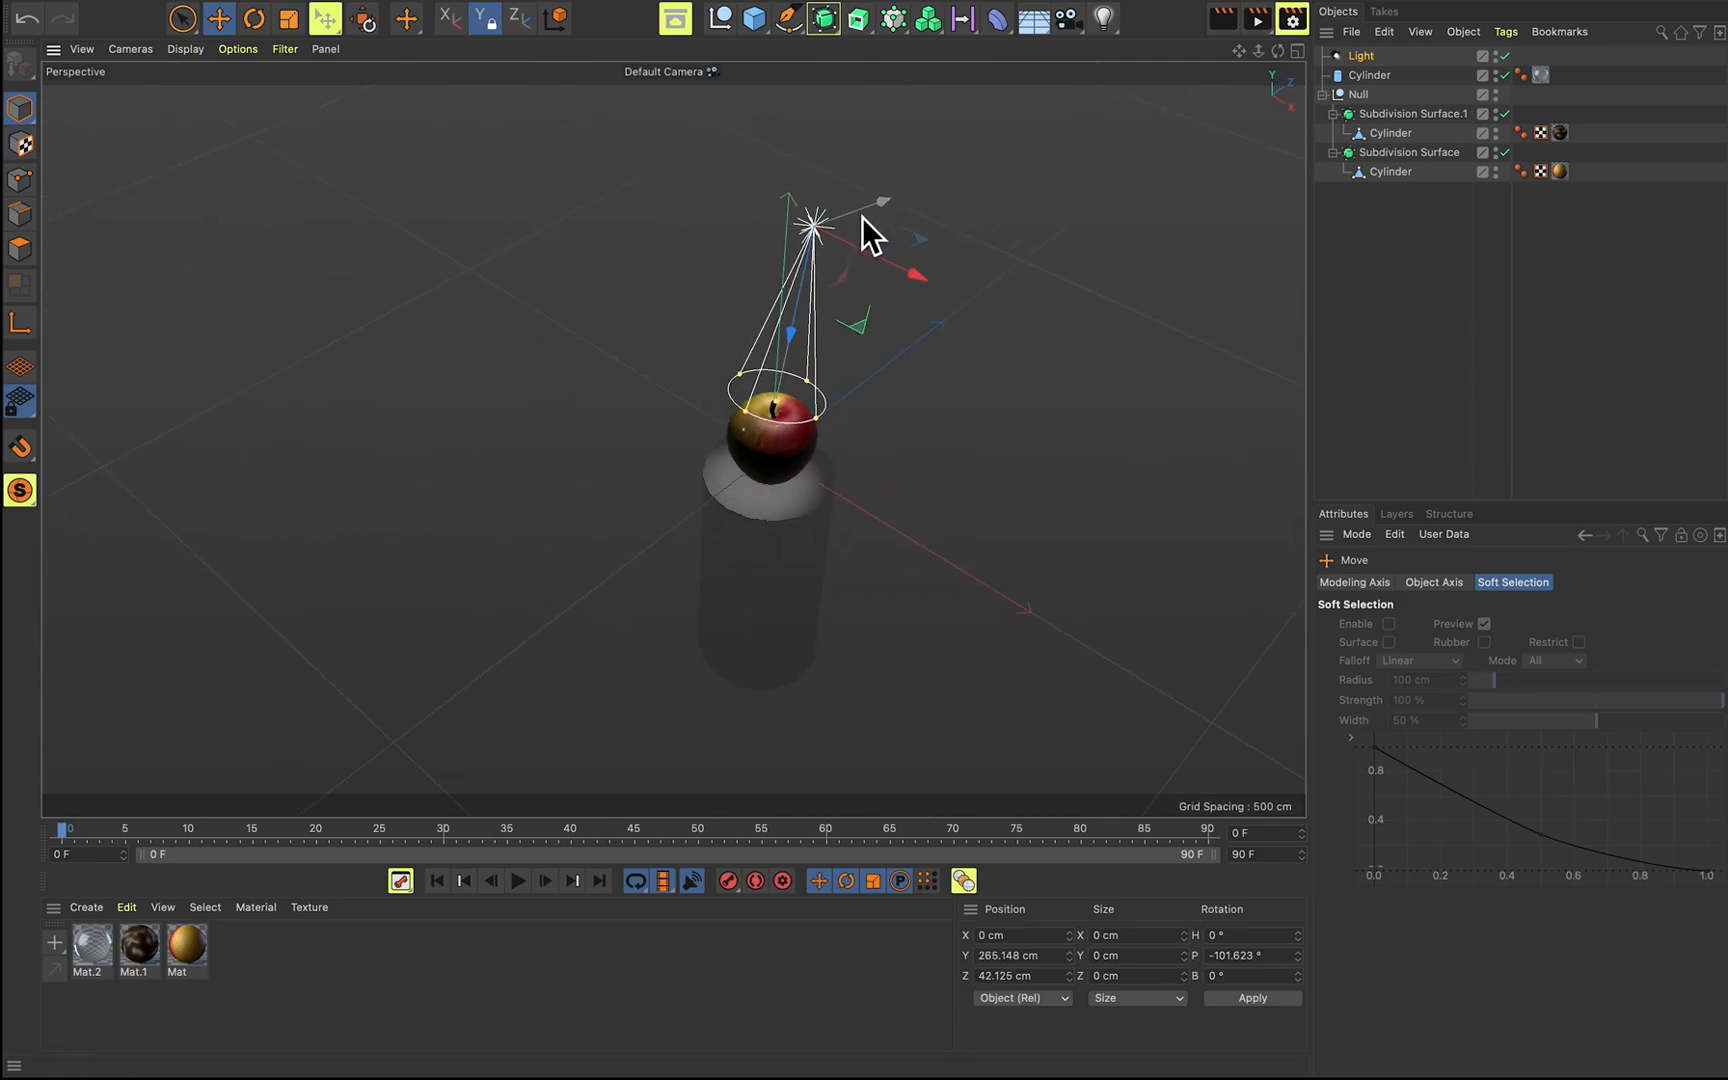
Adjust the spot light's pitch to about -85° and raise it to about Y 342, Z -26 cm.
scroll(841, 295, "up", 5)
key("r")
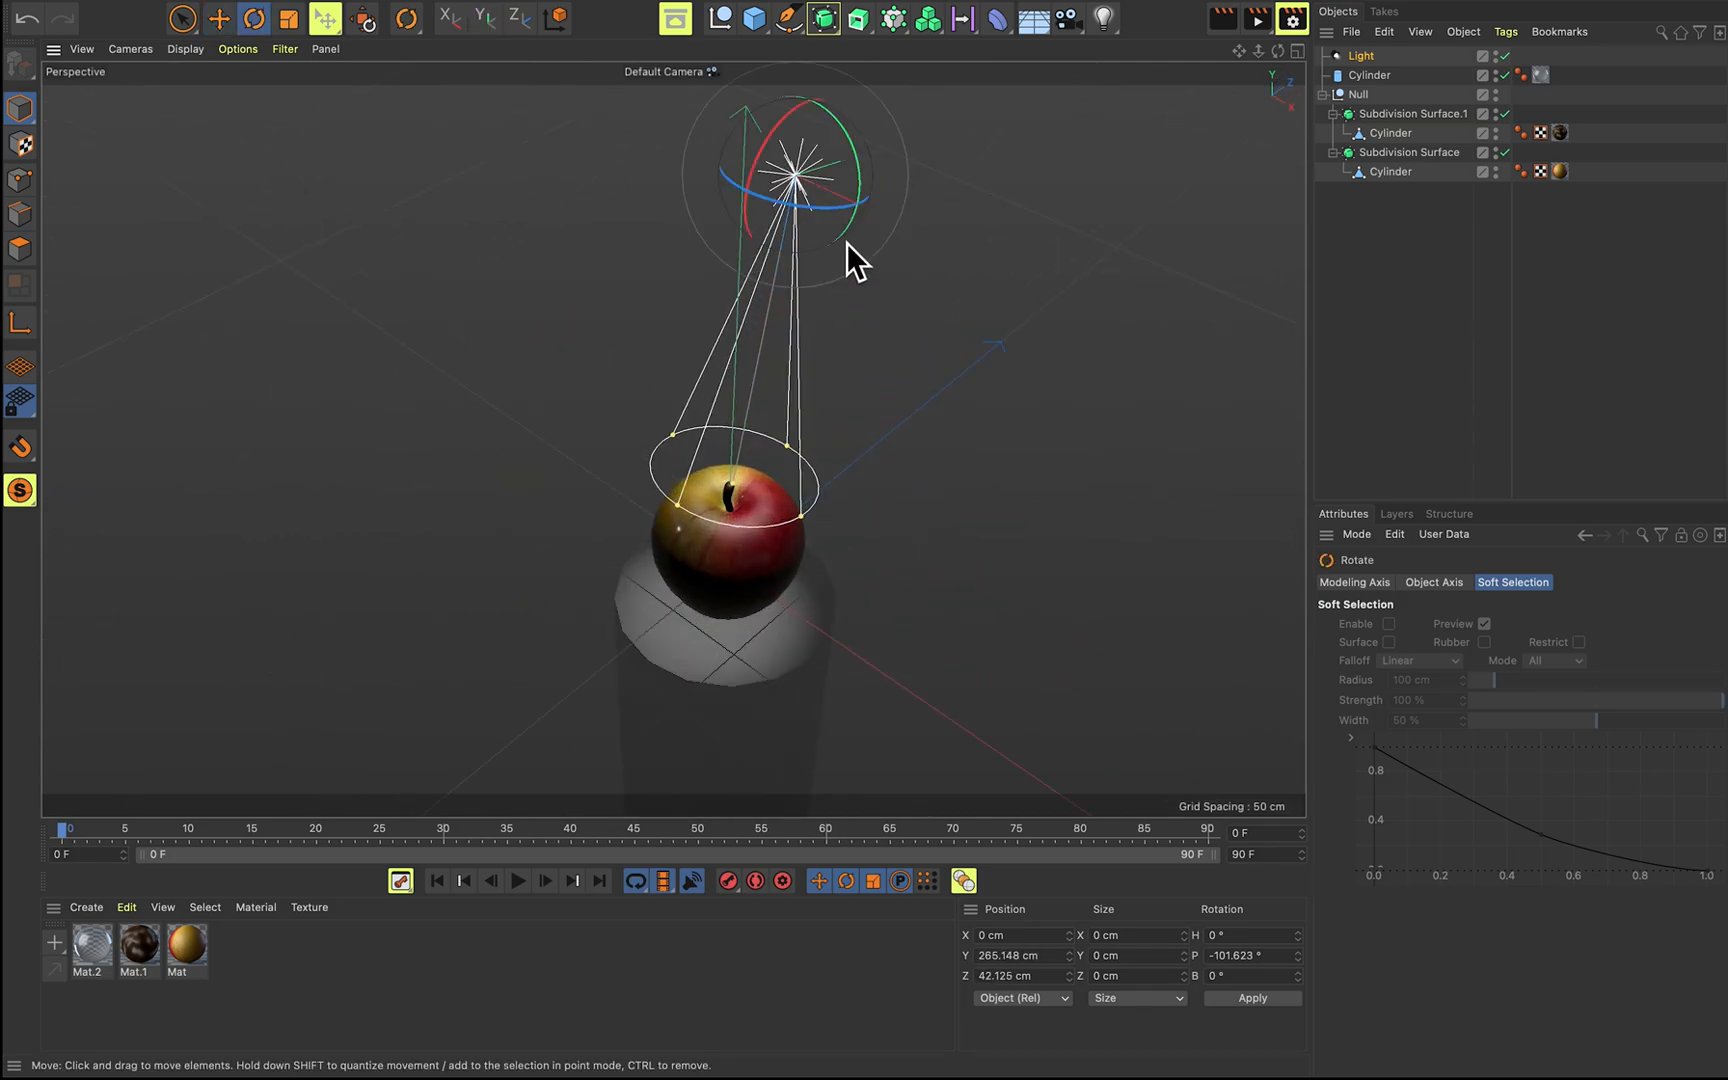
left_click_drag(788, 122, 724, 231)
key("e")
left_click_drag(950, 570, 1000, 489, "alt")
left_click_drag(1041, 390, 703, 101, "alt")
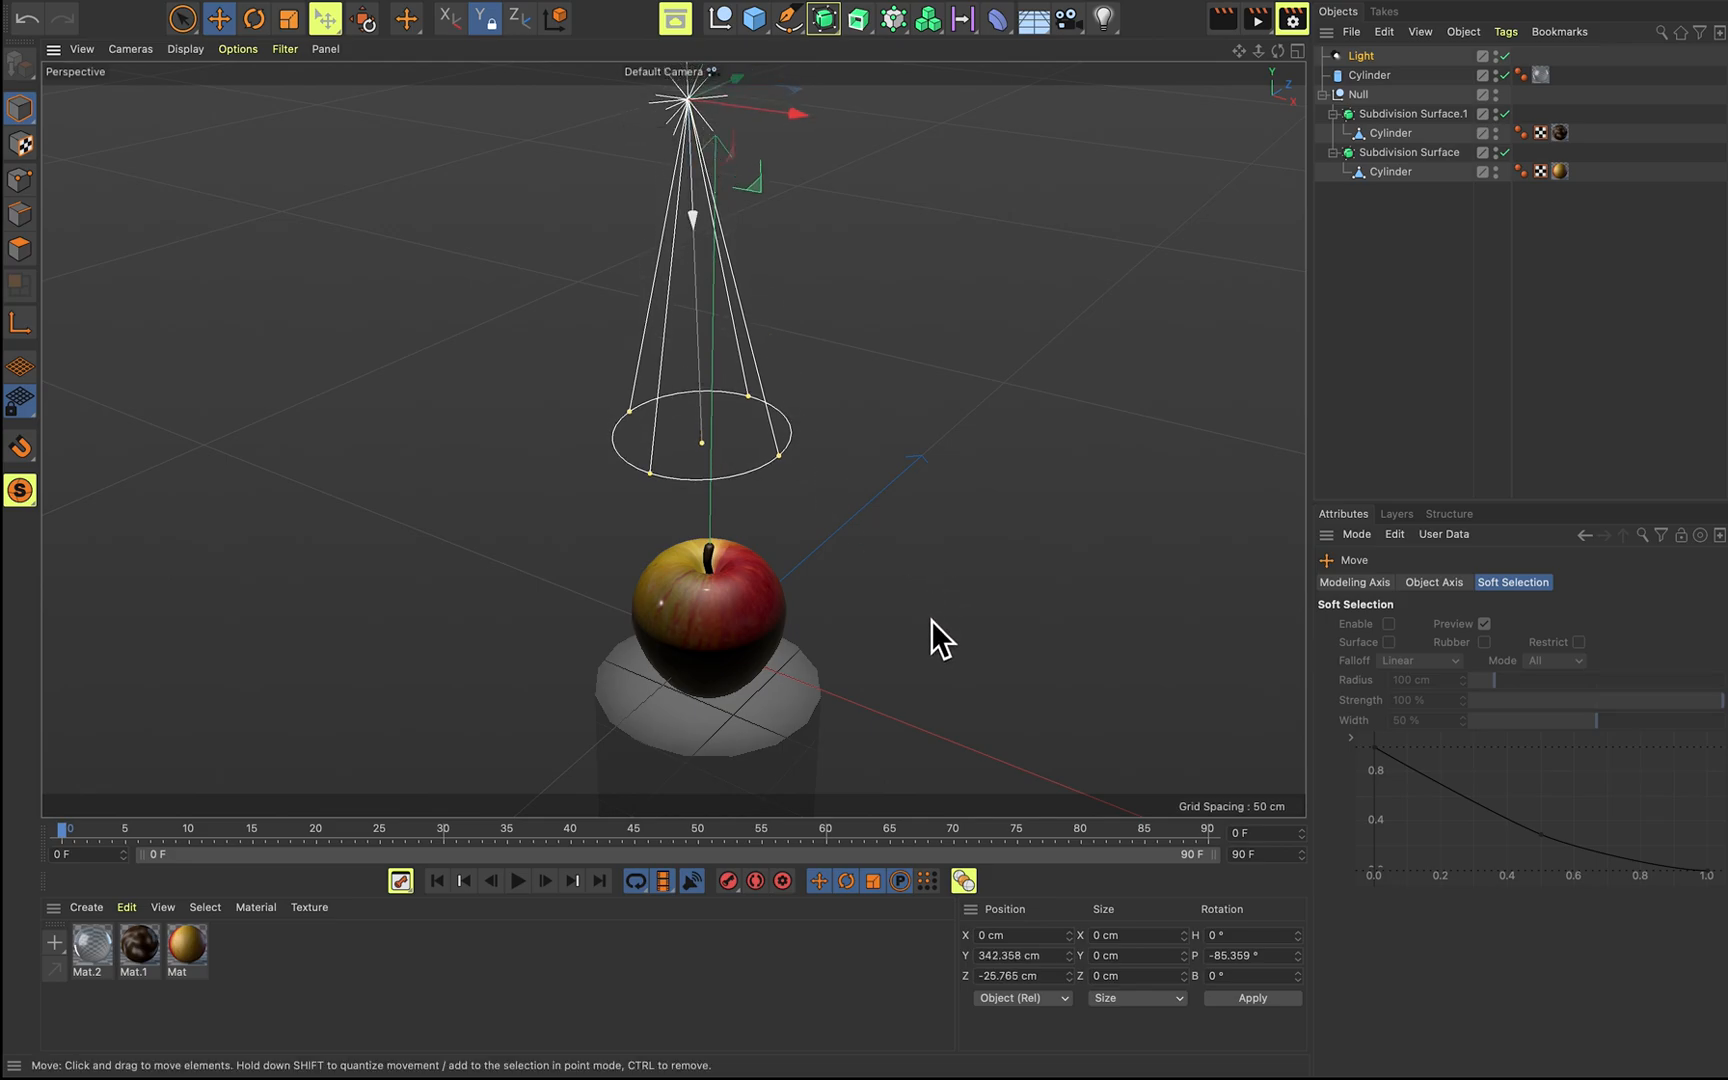
Preview the render of the apple under the overhead spot light and examine the light's edge on the apple.
middle_click_drag(932, 630, 919, 479, "alt")
scroll(786, 468, "up", 5)
middle_click_drag(862, 424, 890, 433, "alt")
key("ctrl+r")
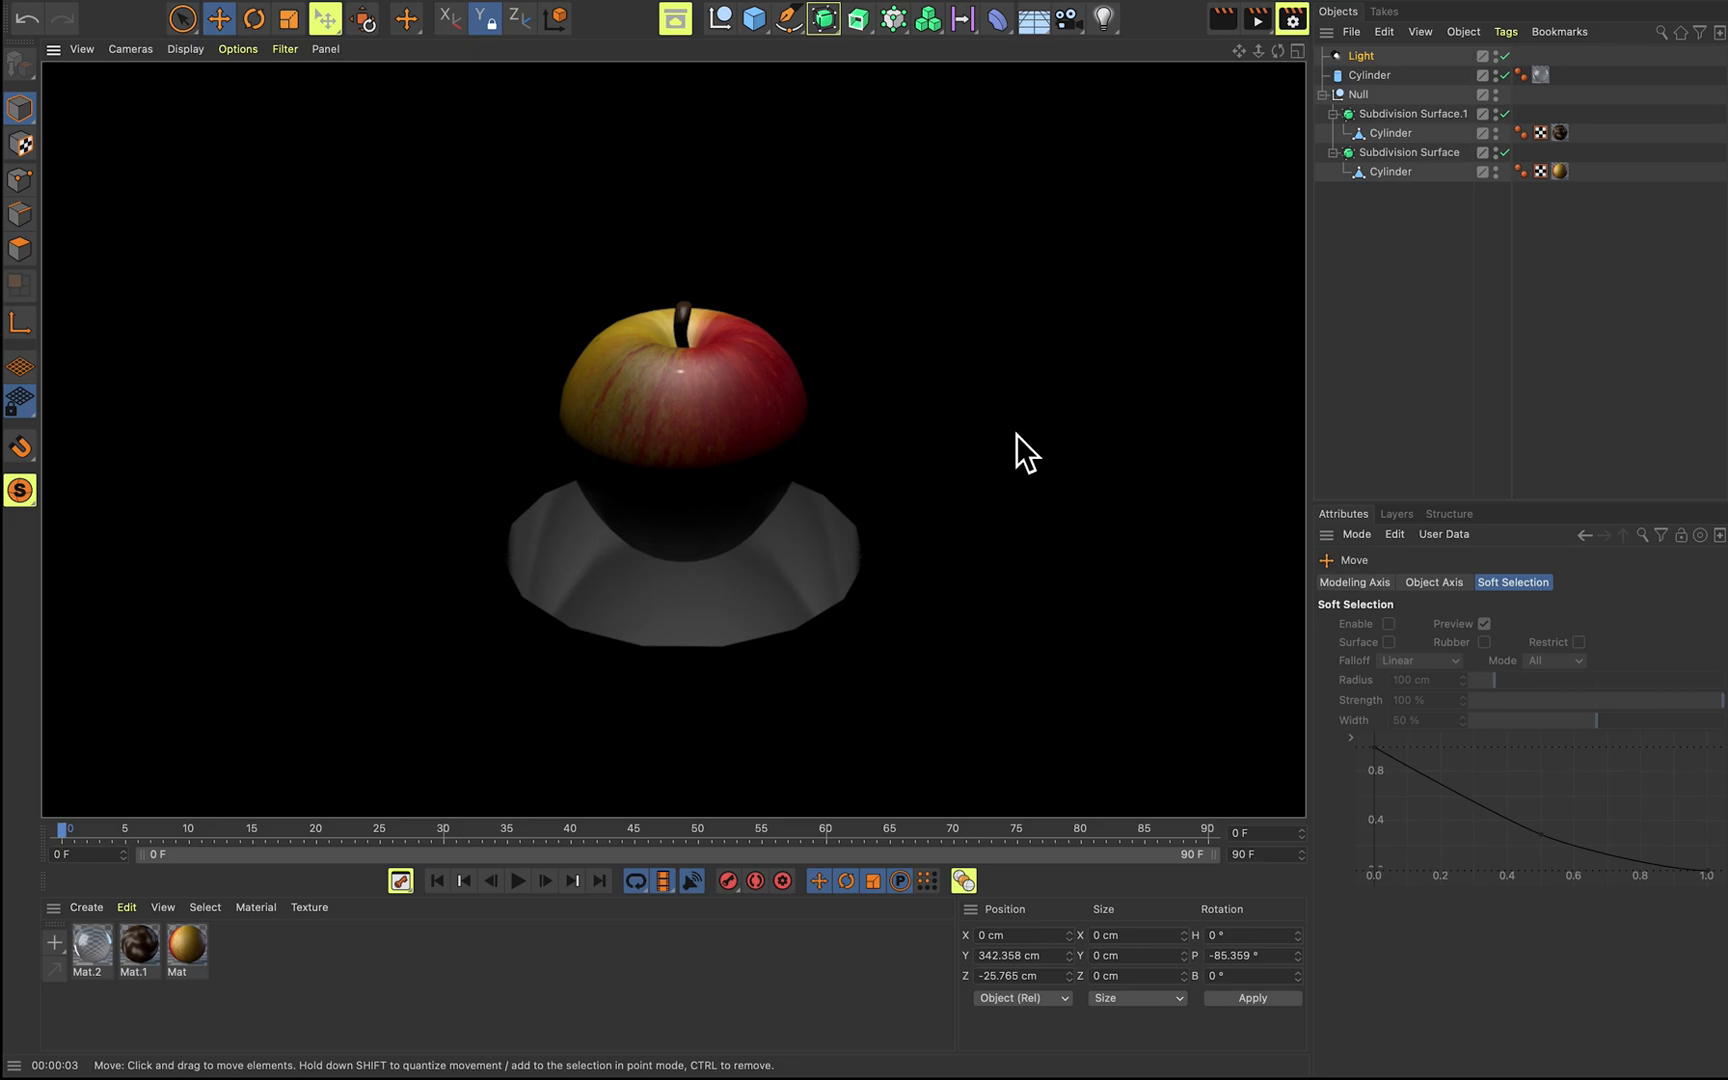
left_click(1029, 452)
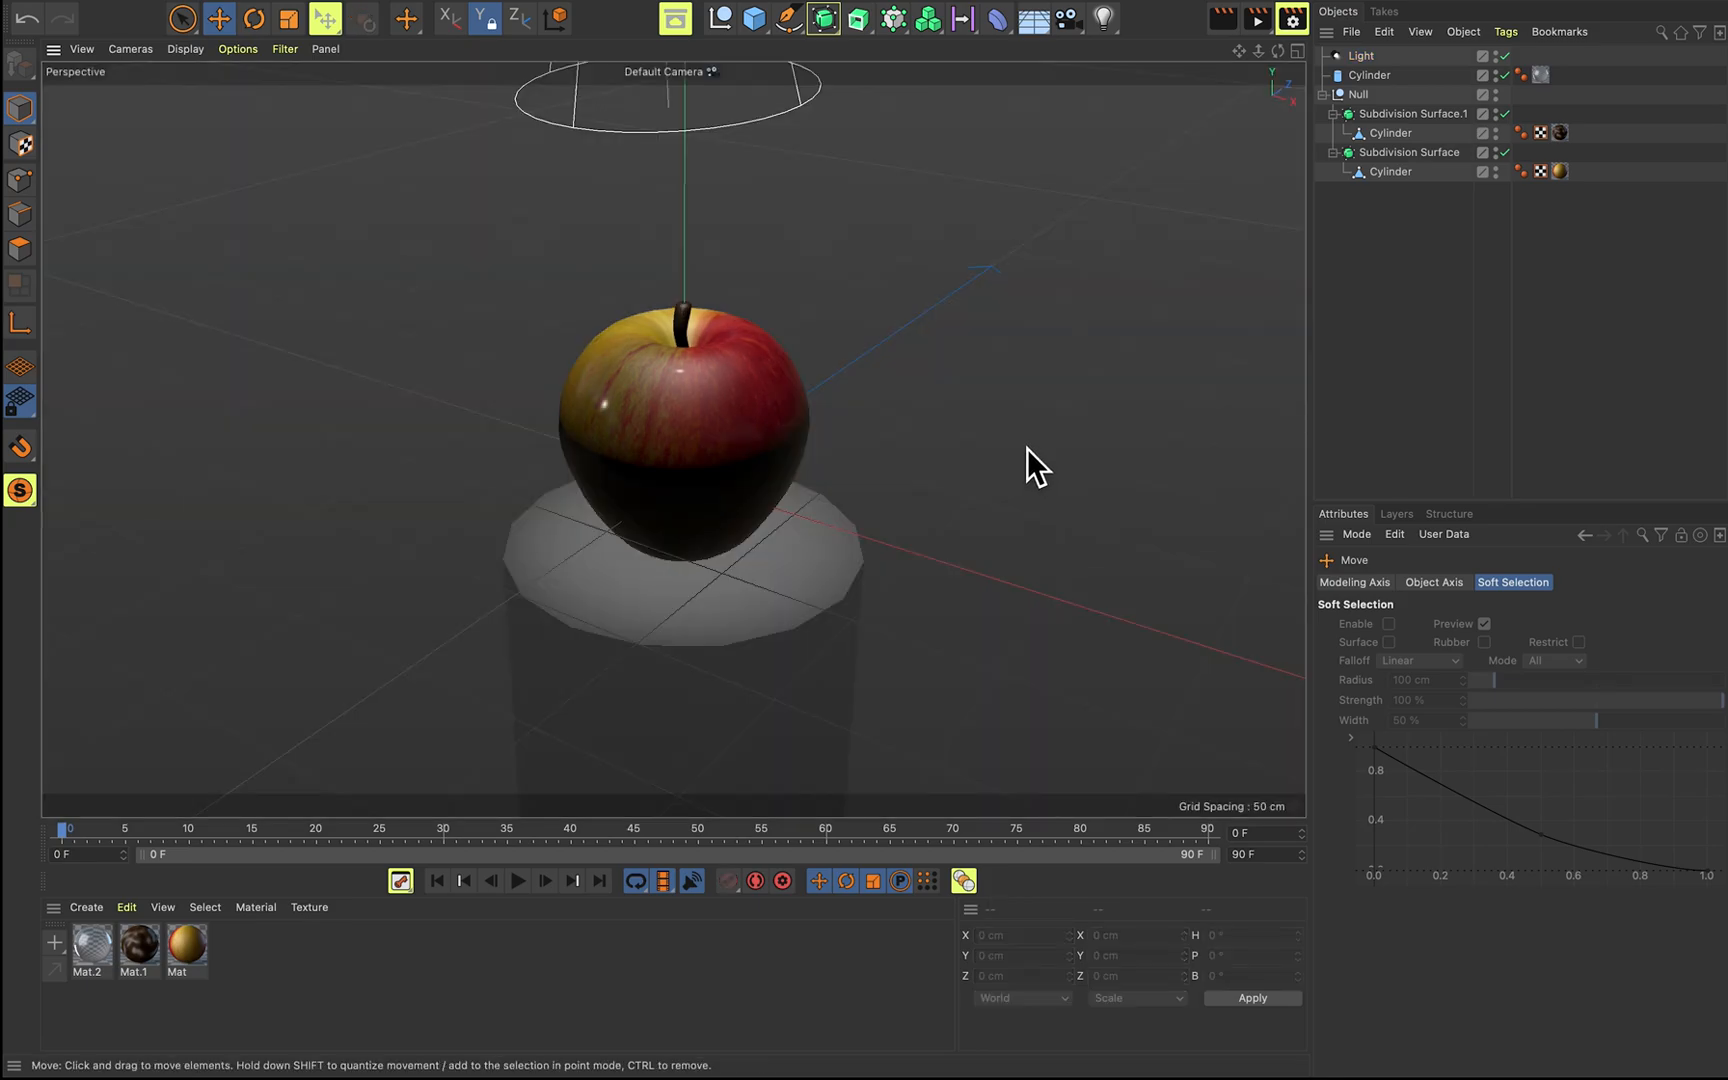
scroll(1027, 448, "down", 1)
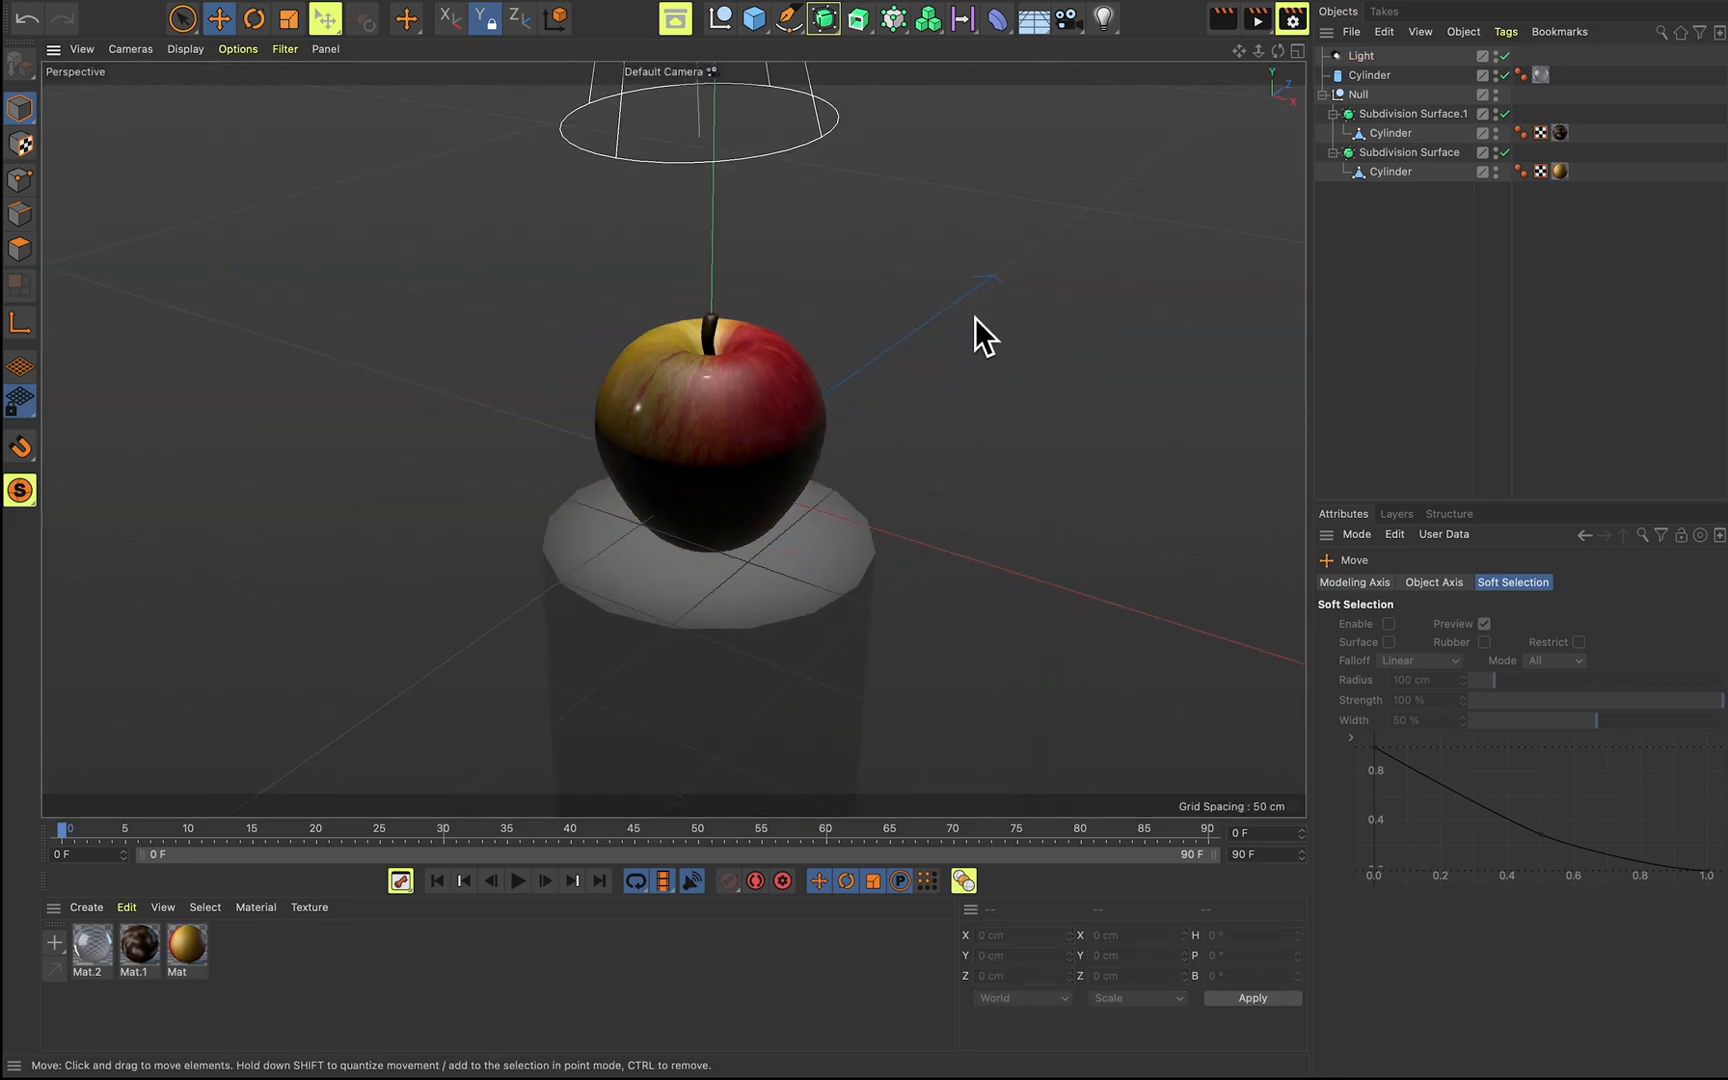
scroll(1000, 285, "up", 3)
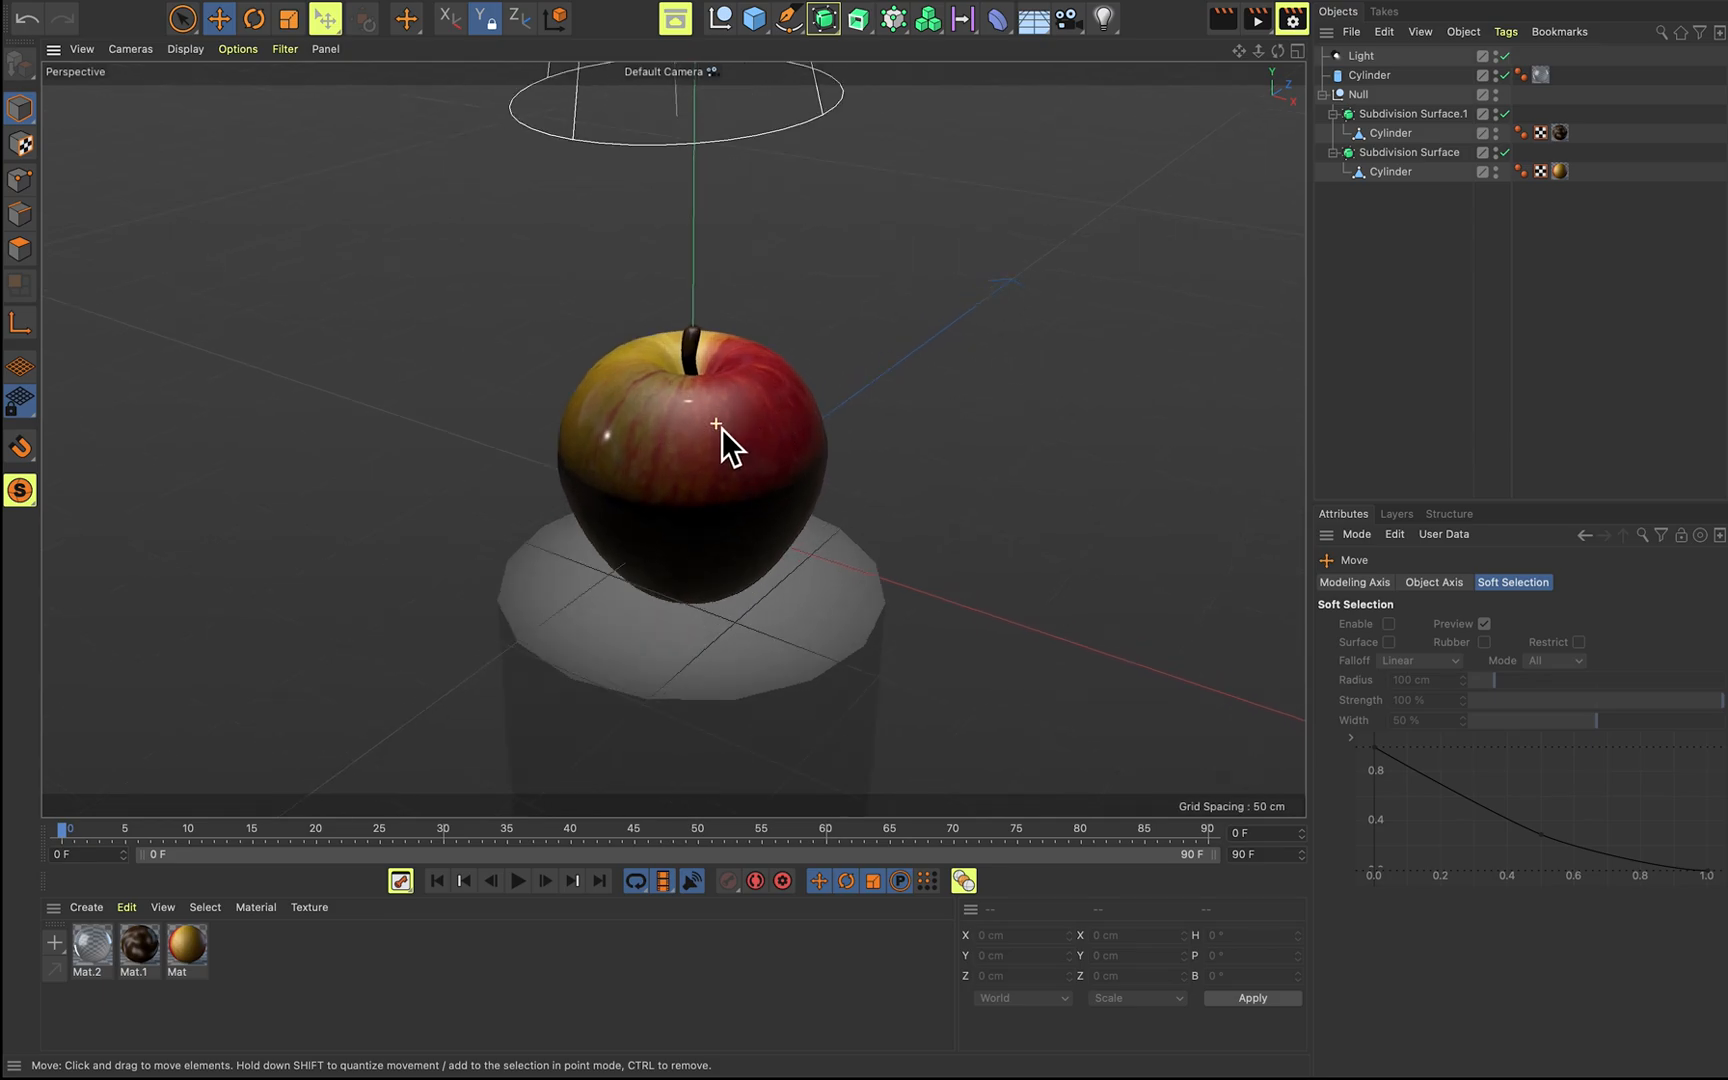
scroll(721, 428, "up", 1)
scroll(968, 460, "down", 2)
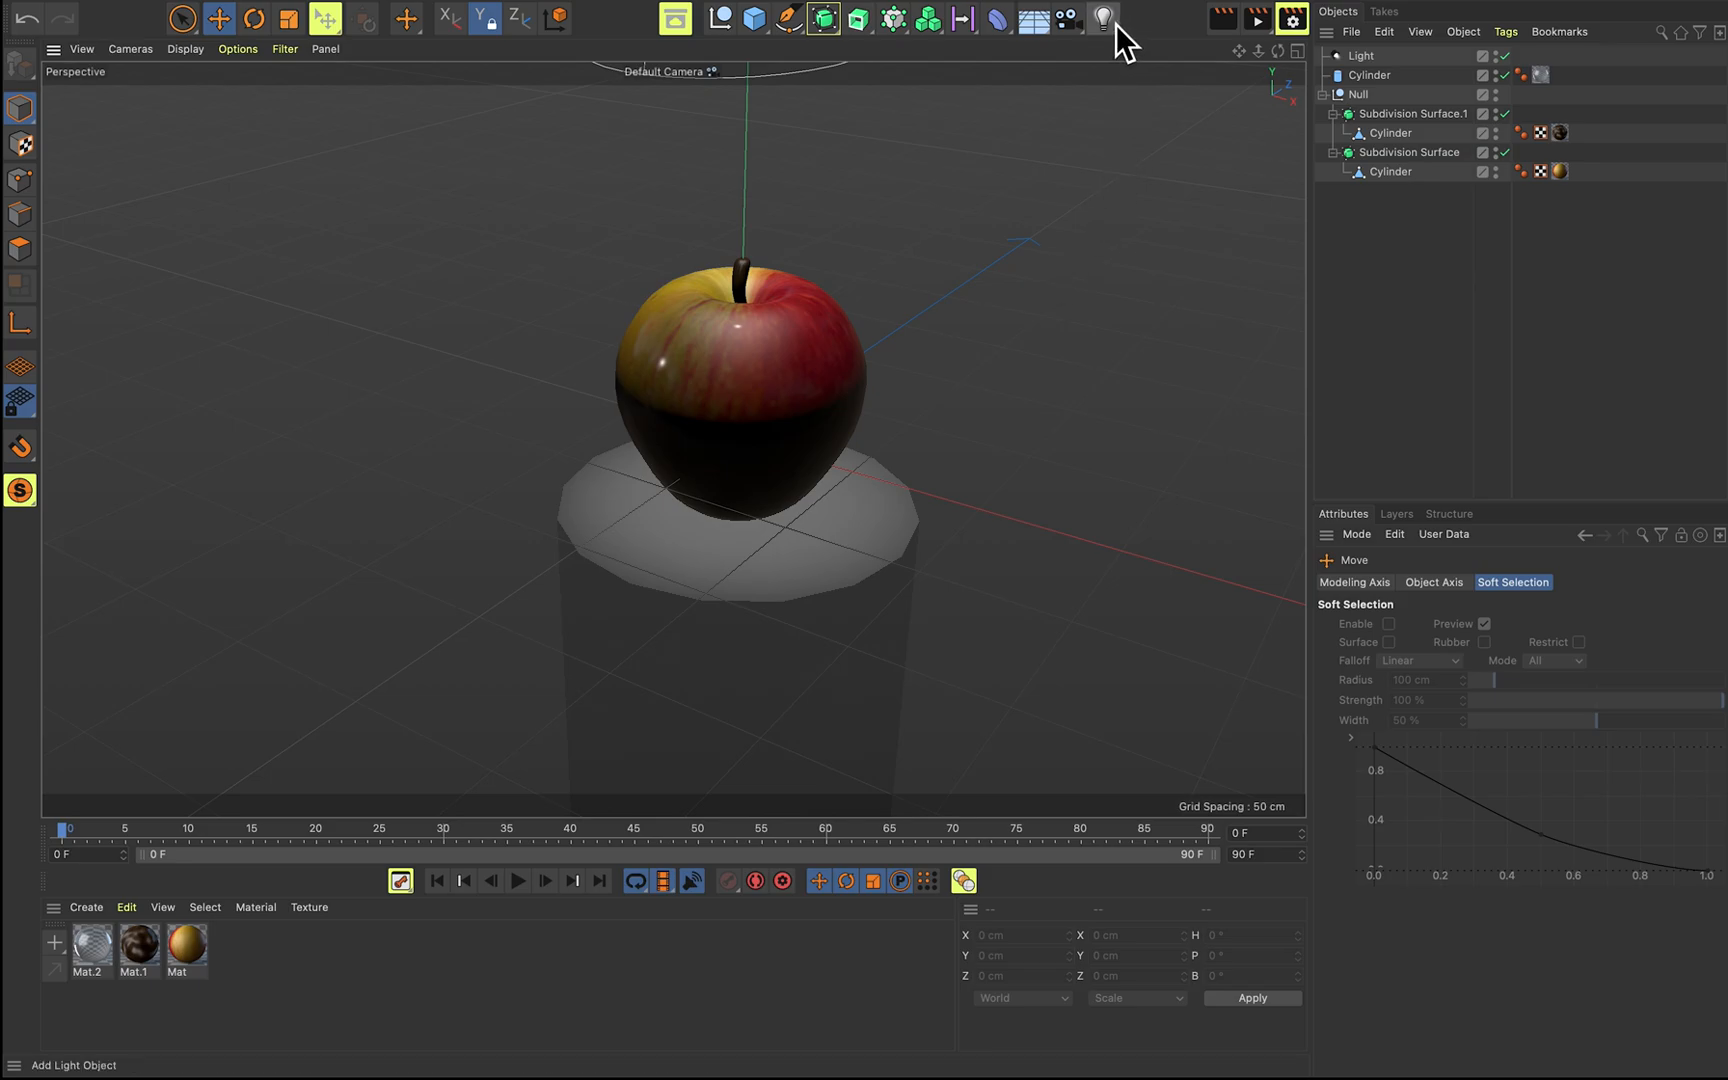
Delete the spot light.
left_click(1370, 60)
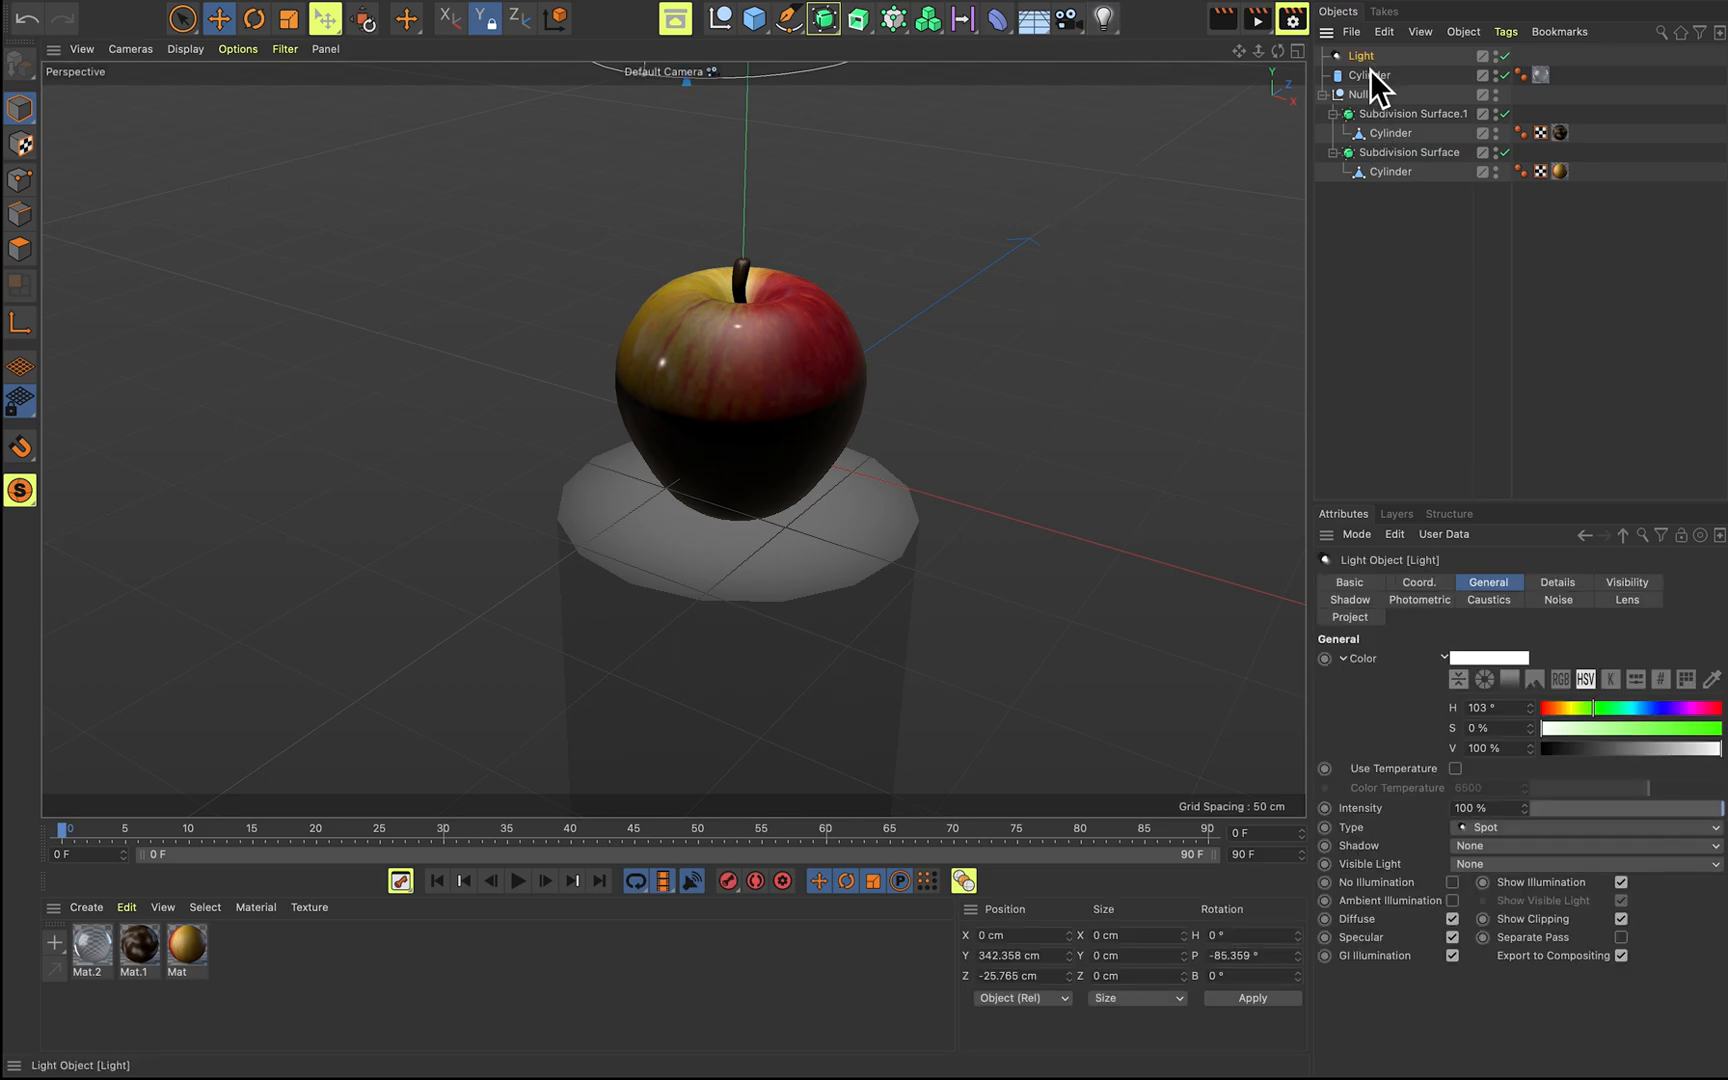
key("Delete")
Add an area light and move it in front of the apple, to about Y 68, Z -114 cm.
left_click(1112, 28)
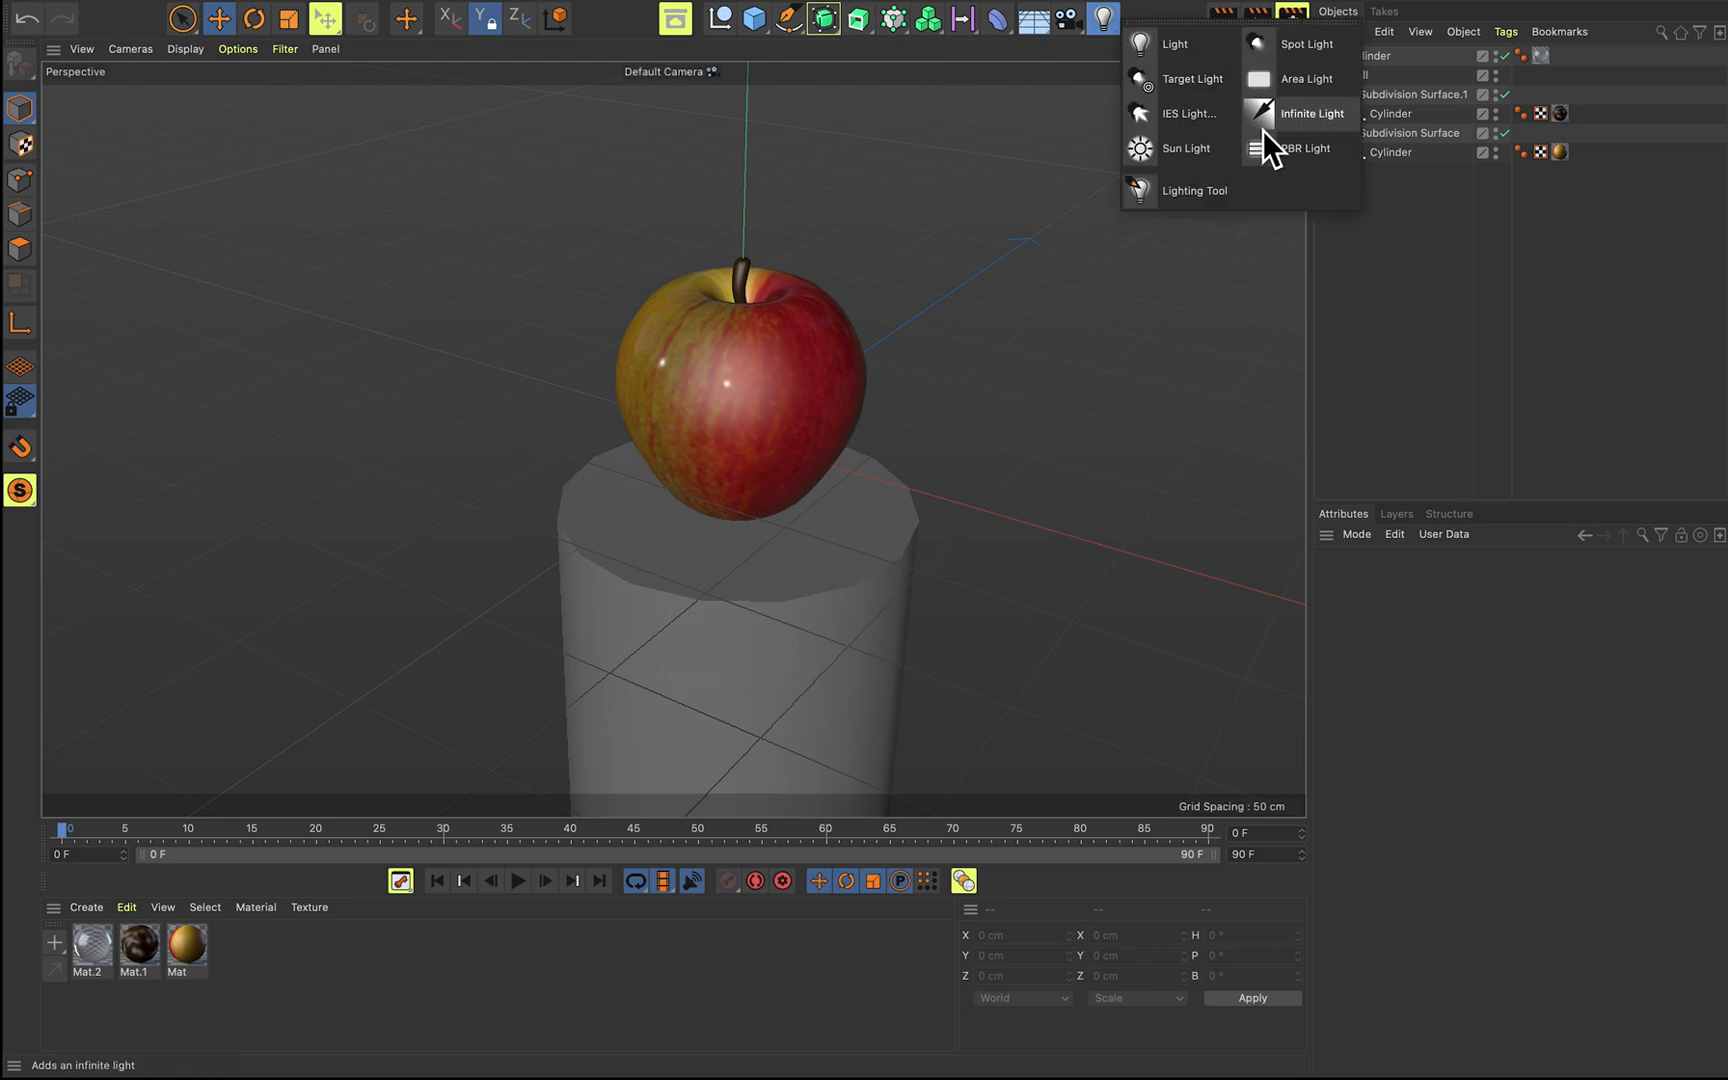
left_click(1305, 82)
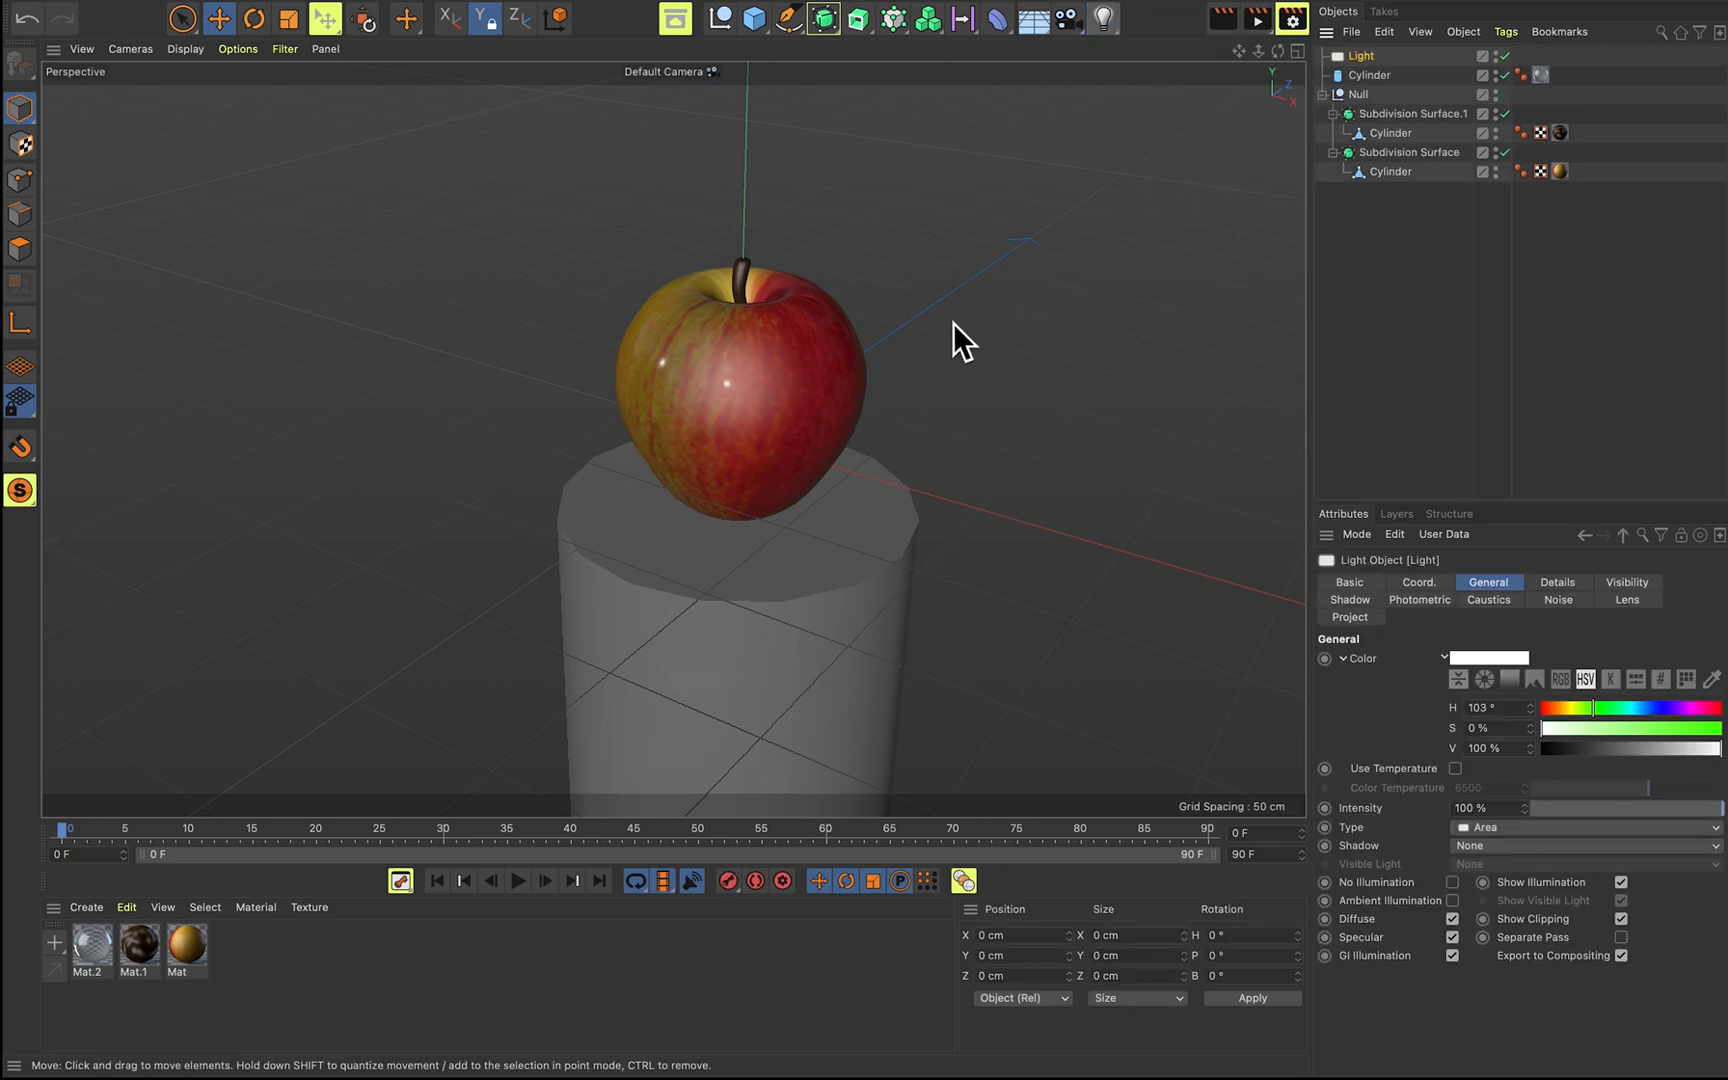
left_click_drag(833, 392, 657, 265)
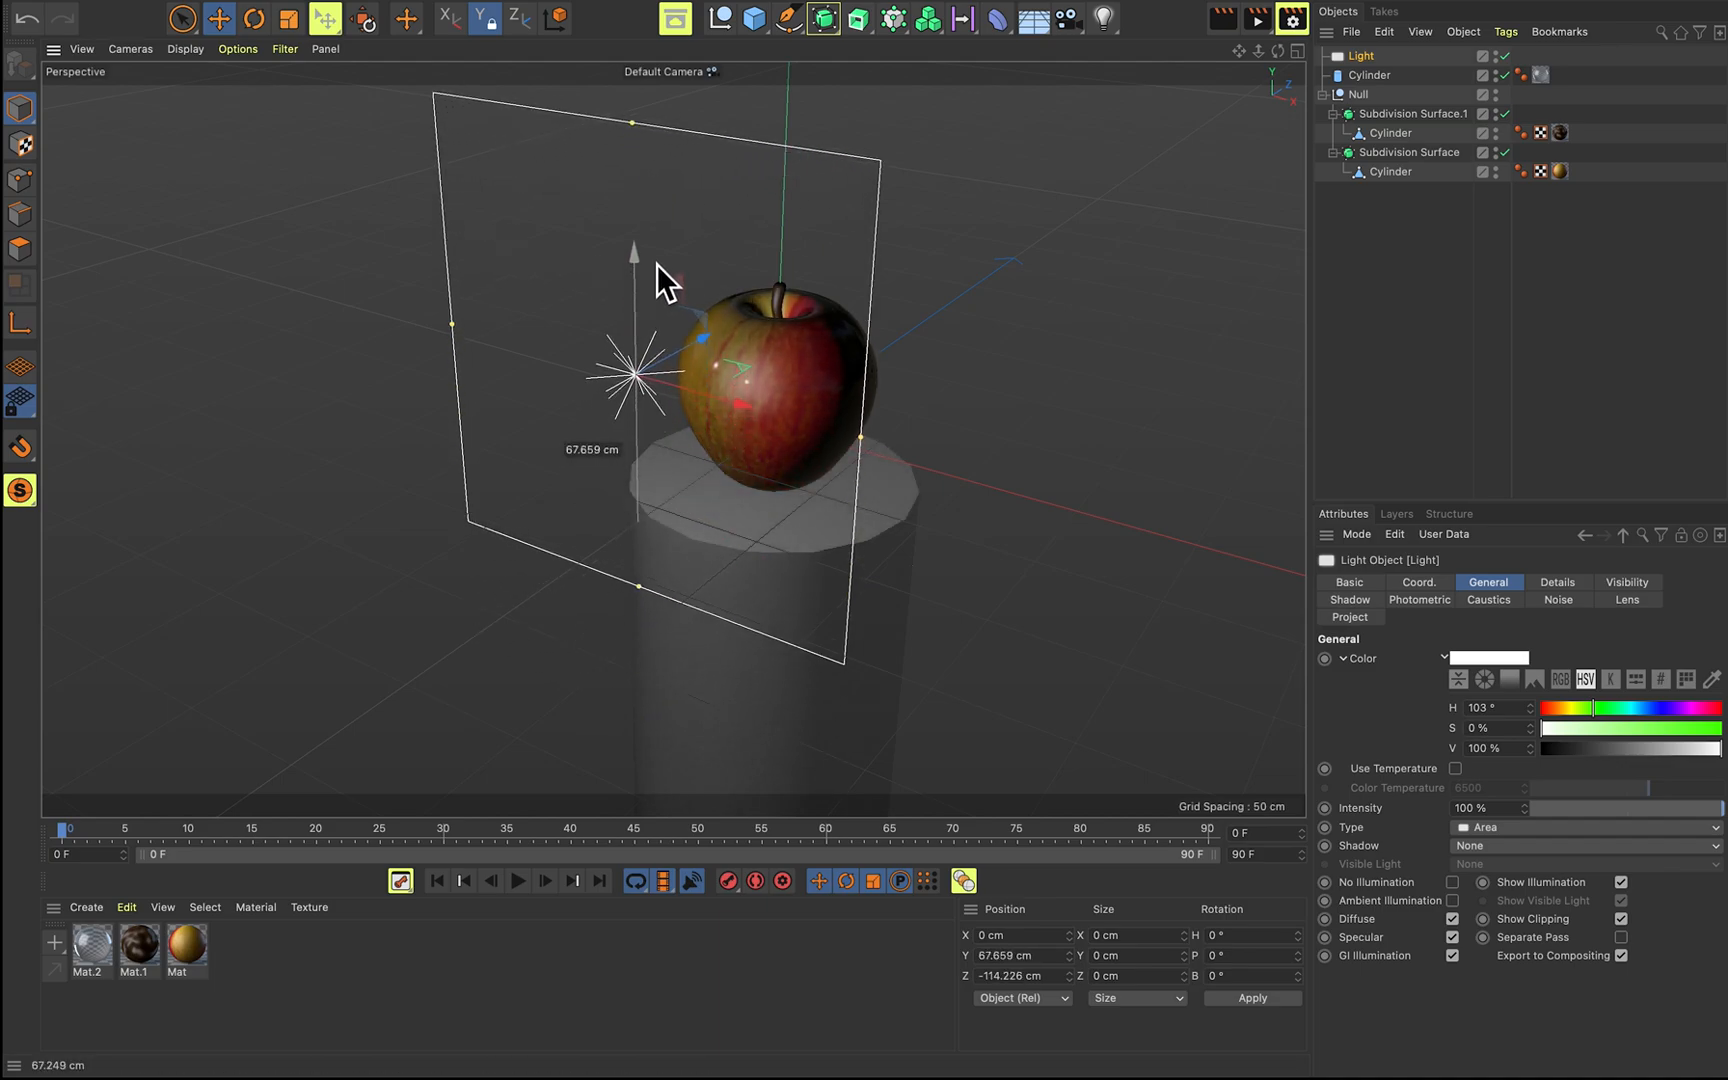
left_click_drag(973, 338, 738, 348, "alt")
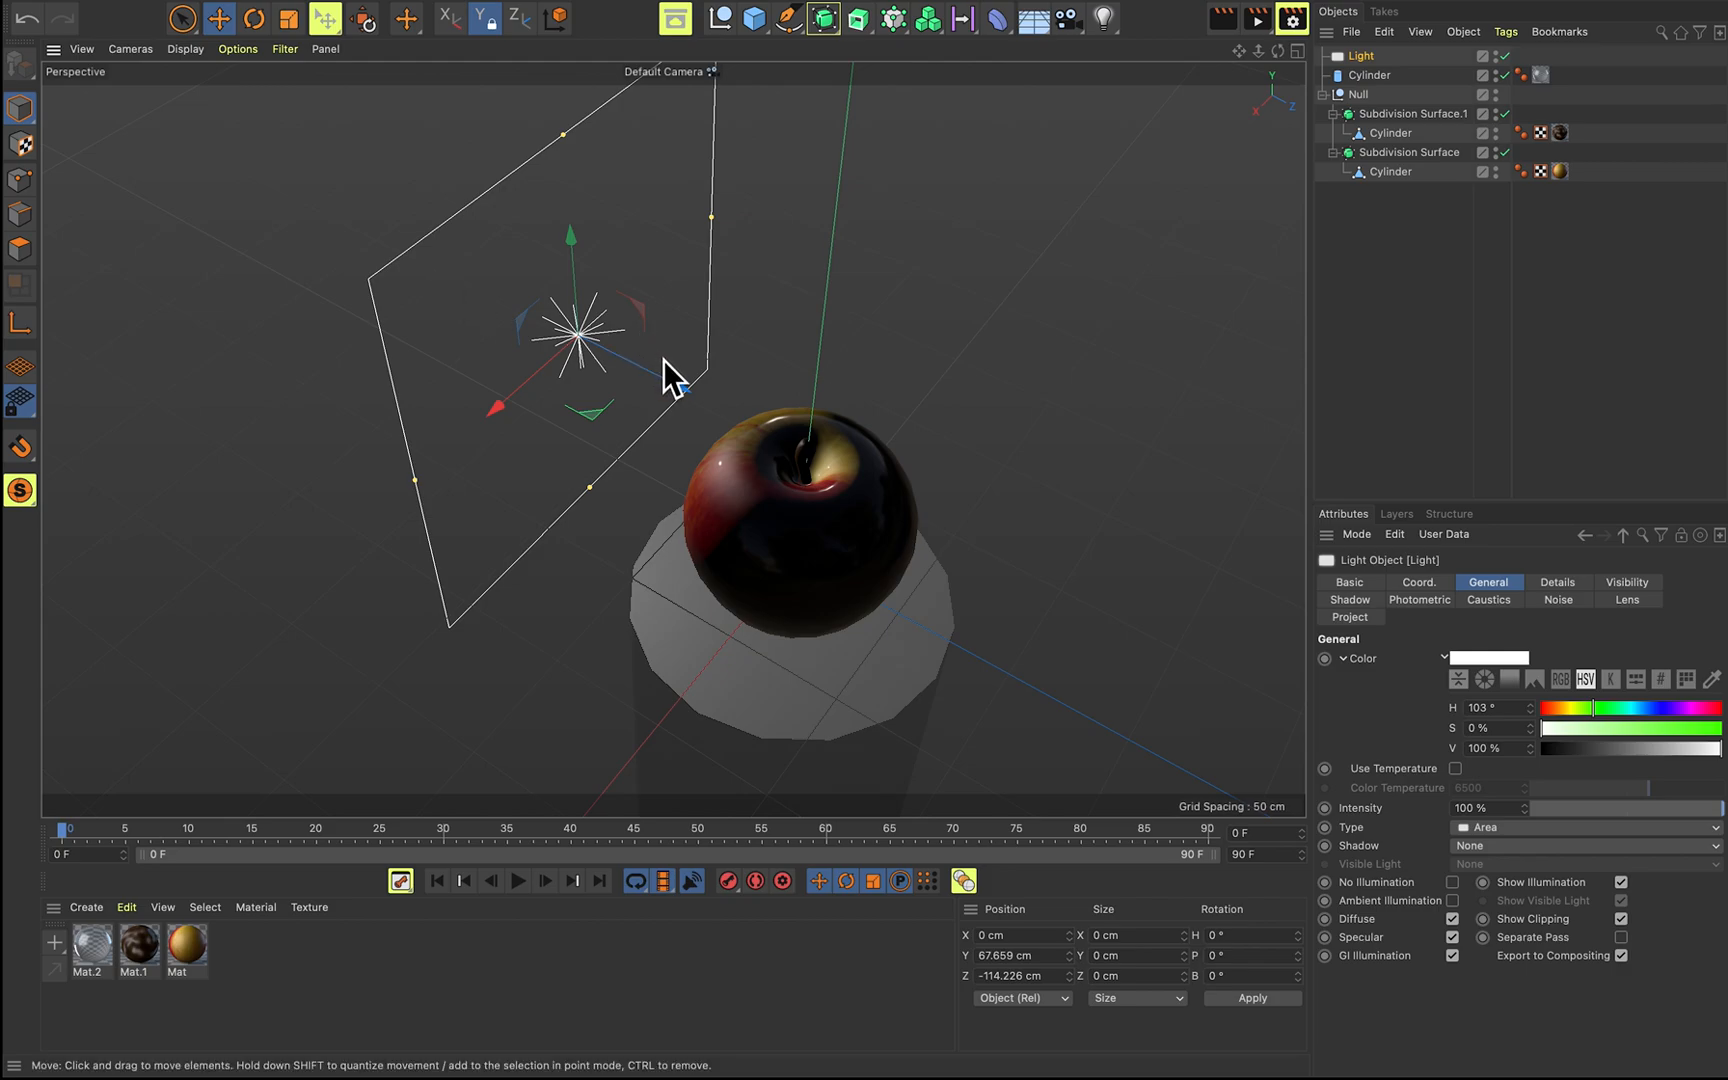
Pitch the area light to about -13.5° and move it up and back to about Y 127, Z -143 cm.
key("r")
left_click_drag(706, 441, 841, 355, "alt")
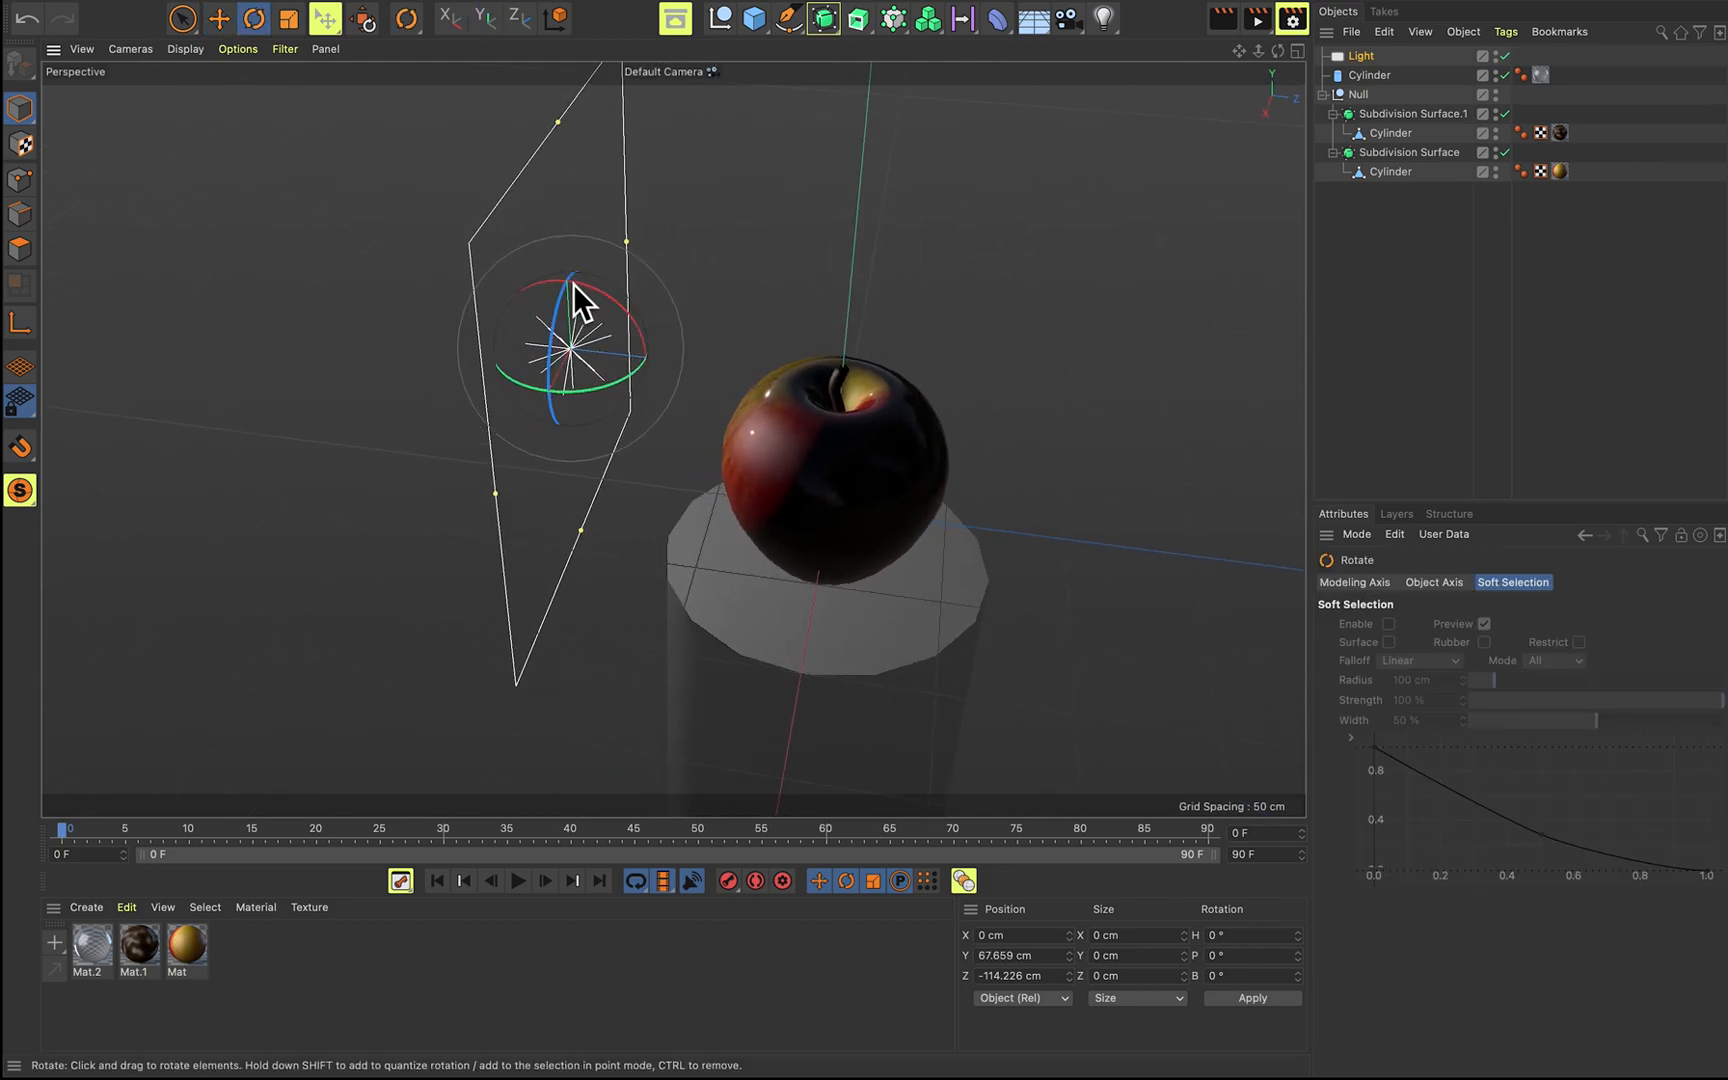
left_click_drag(579, 288, 608, 158)
key("e")
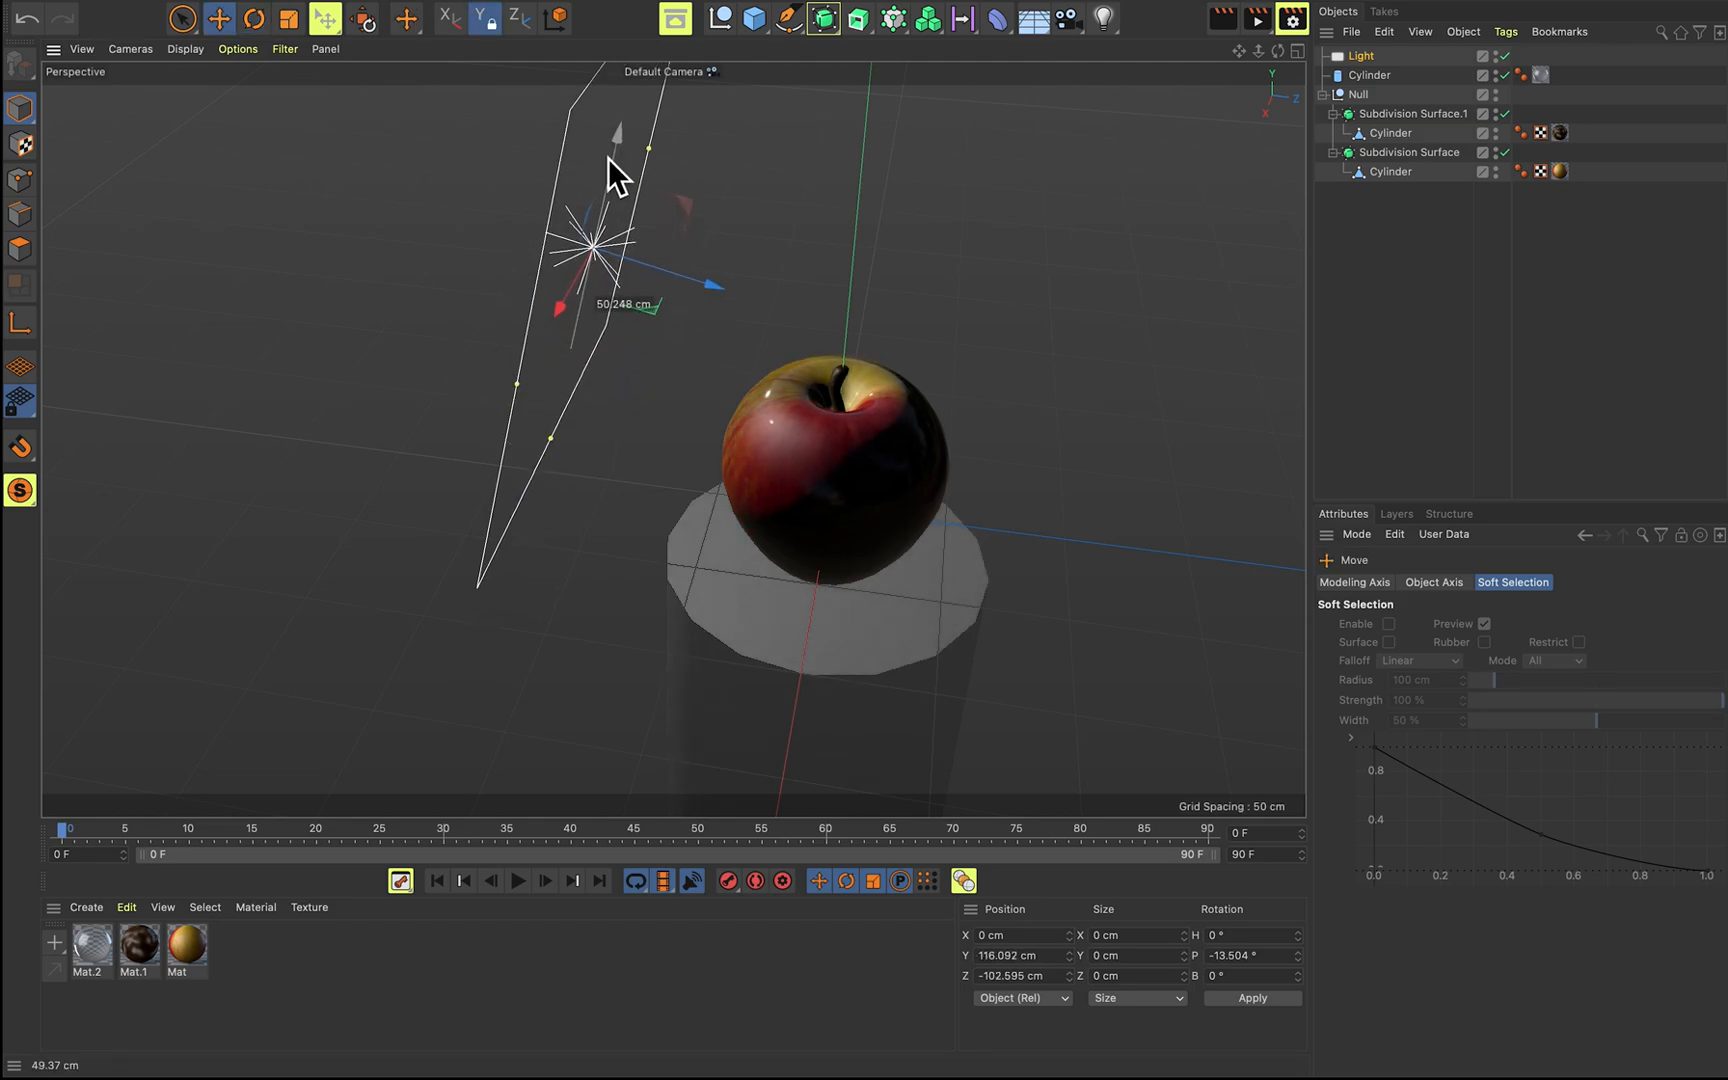
left_click_drag(872, 373, 744, 377, "alt")
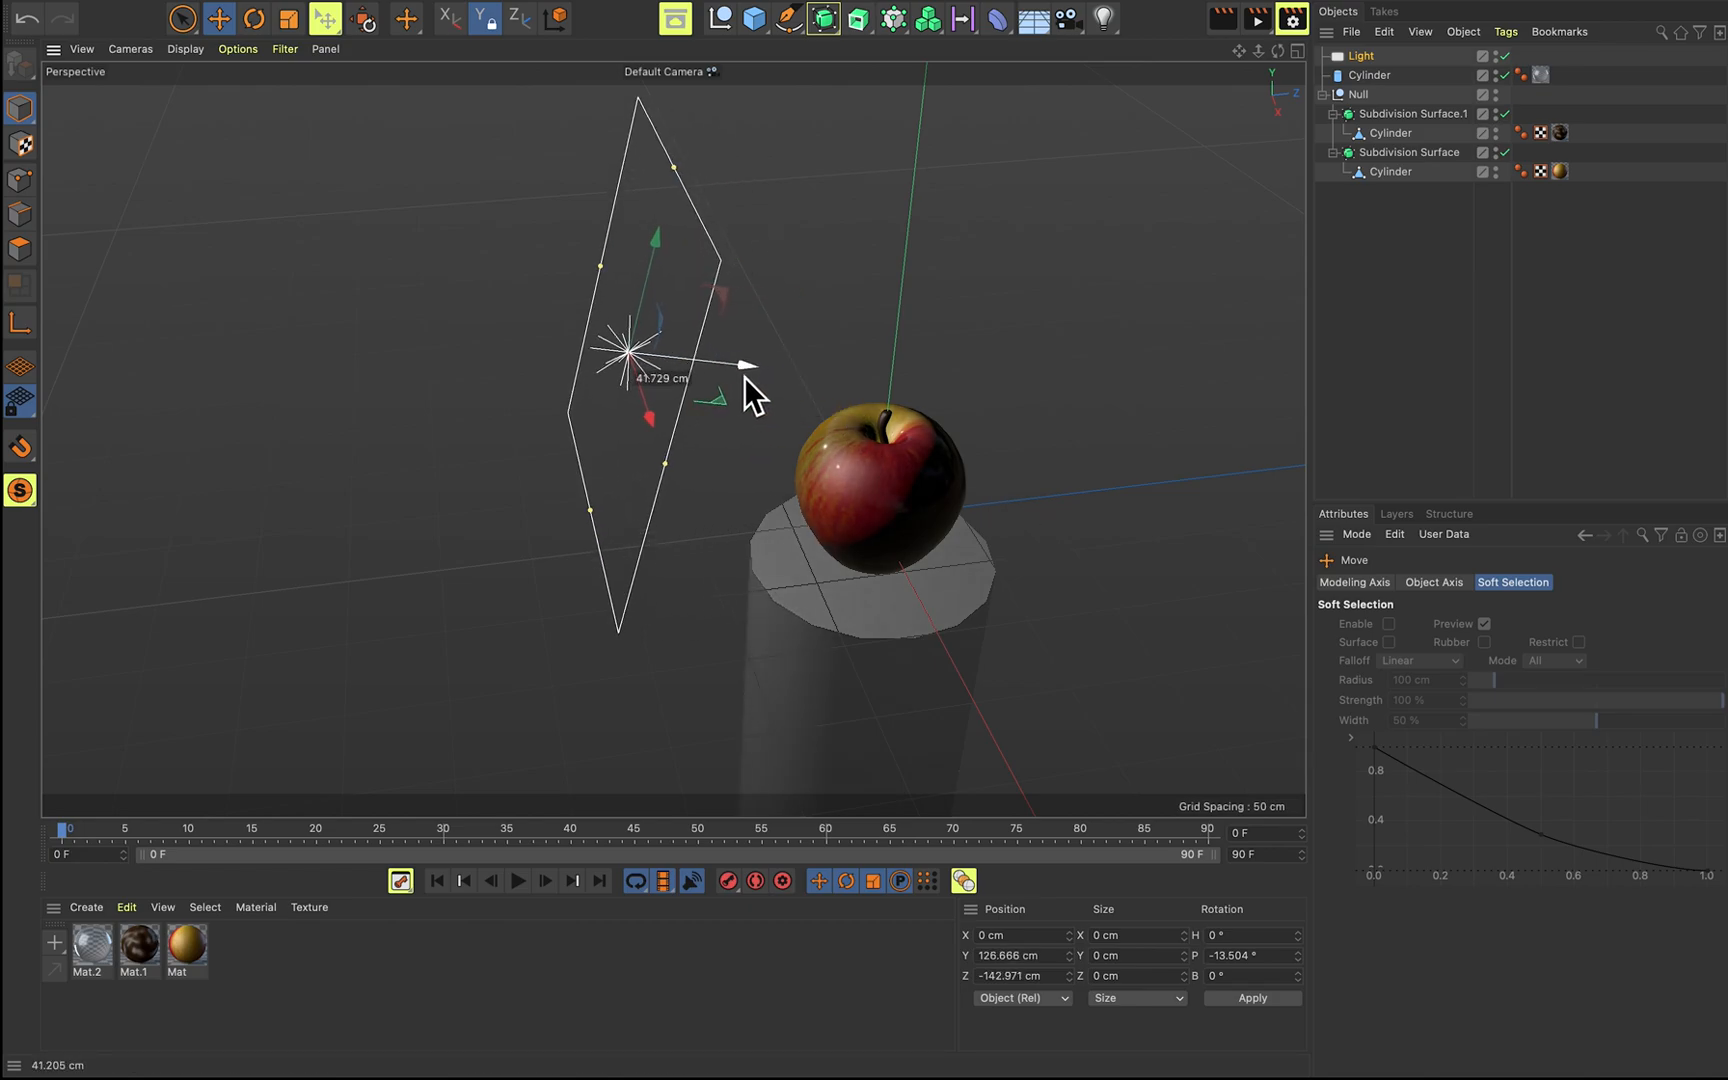
Shift the area light sideways and raise it to about X 4, Y 178, Z -131 cm.
mouse_move(1092, 524)
left_mouse_down("alt")
mouse_move(940, 491)
mouse_move(1036, 488)
mouse_move(1084, 535)
left_mouse_up("alt")
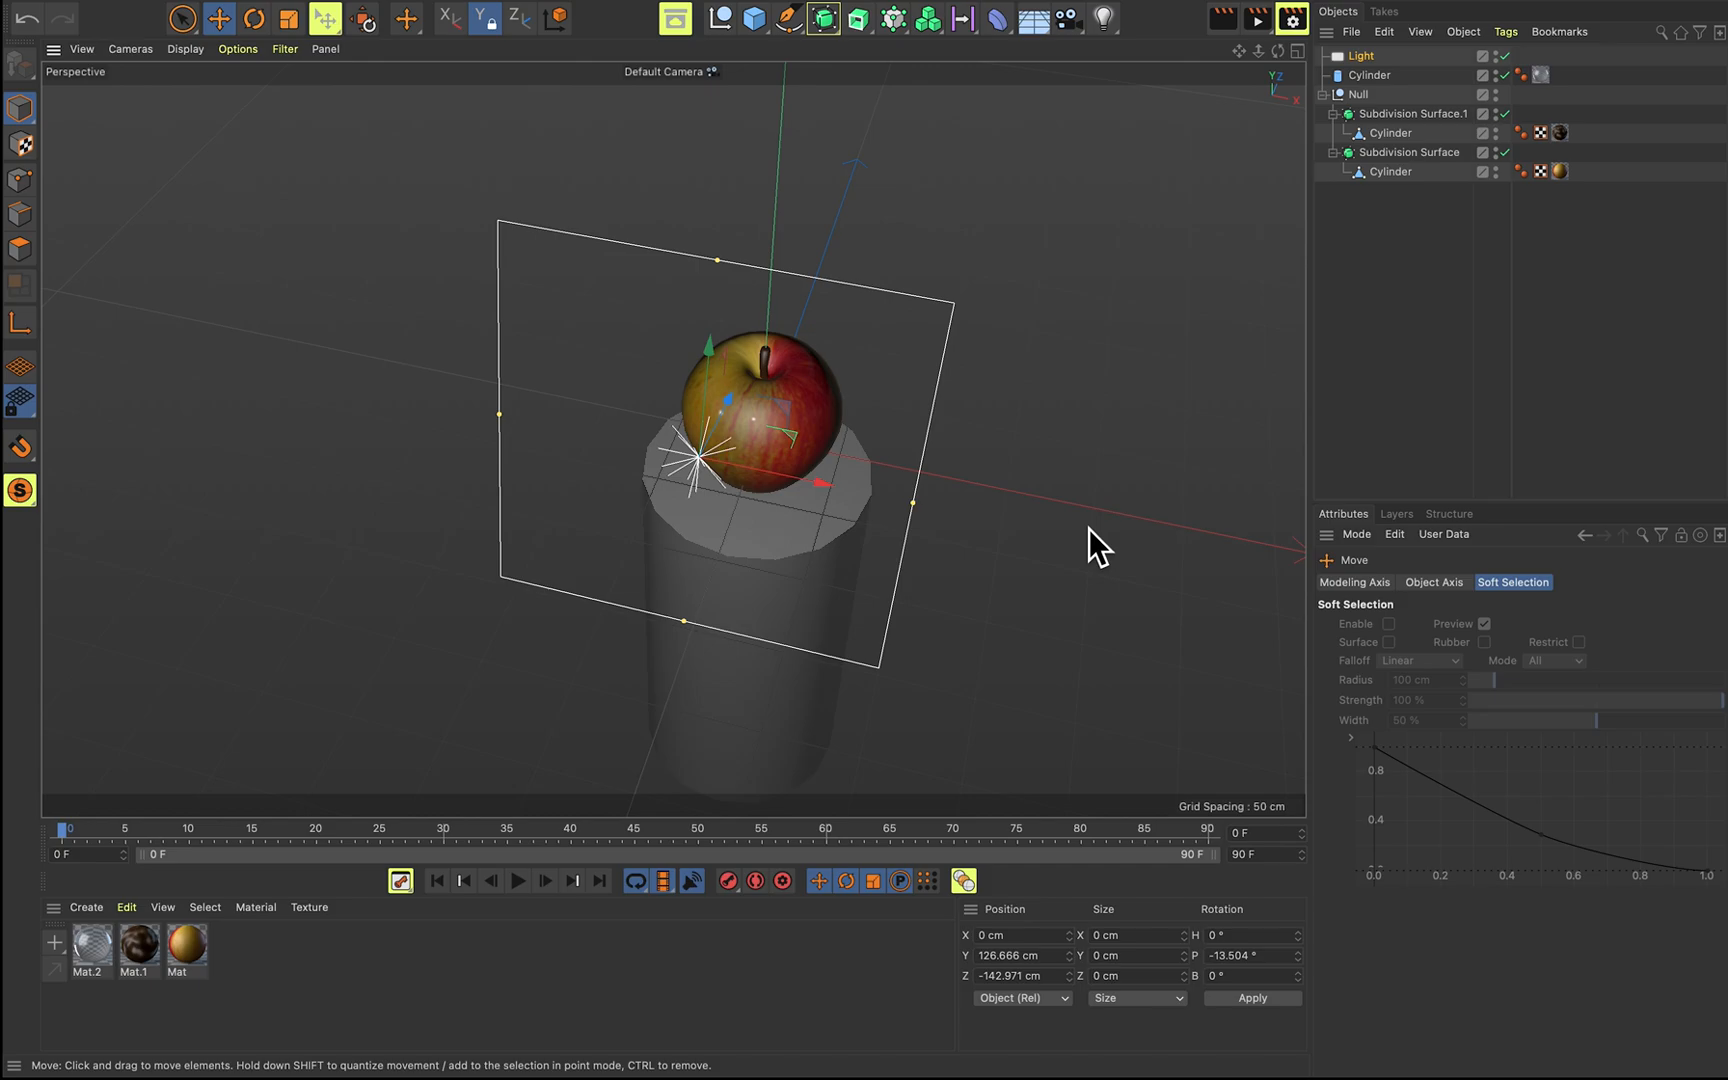
left_click_drag(840, 486, 791, 470)
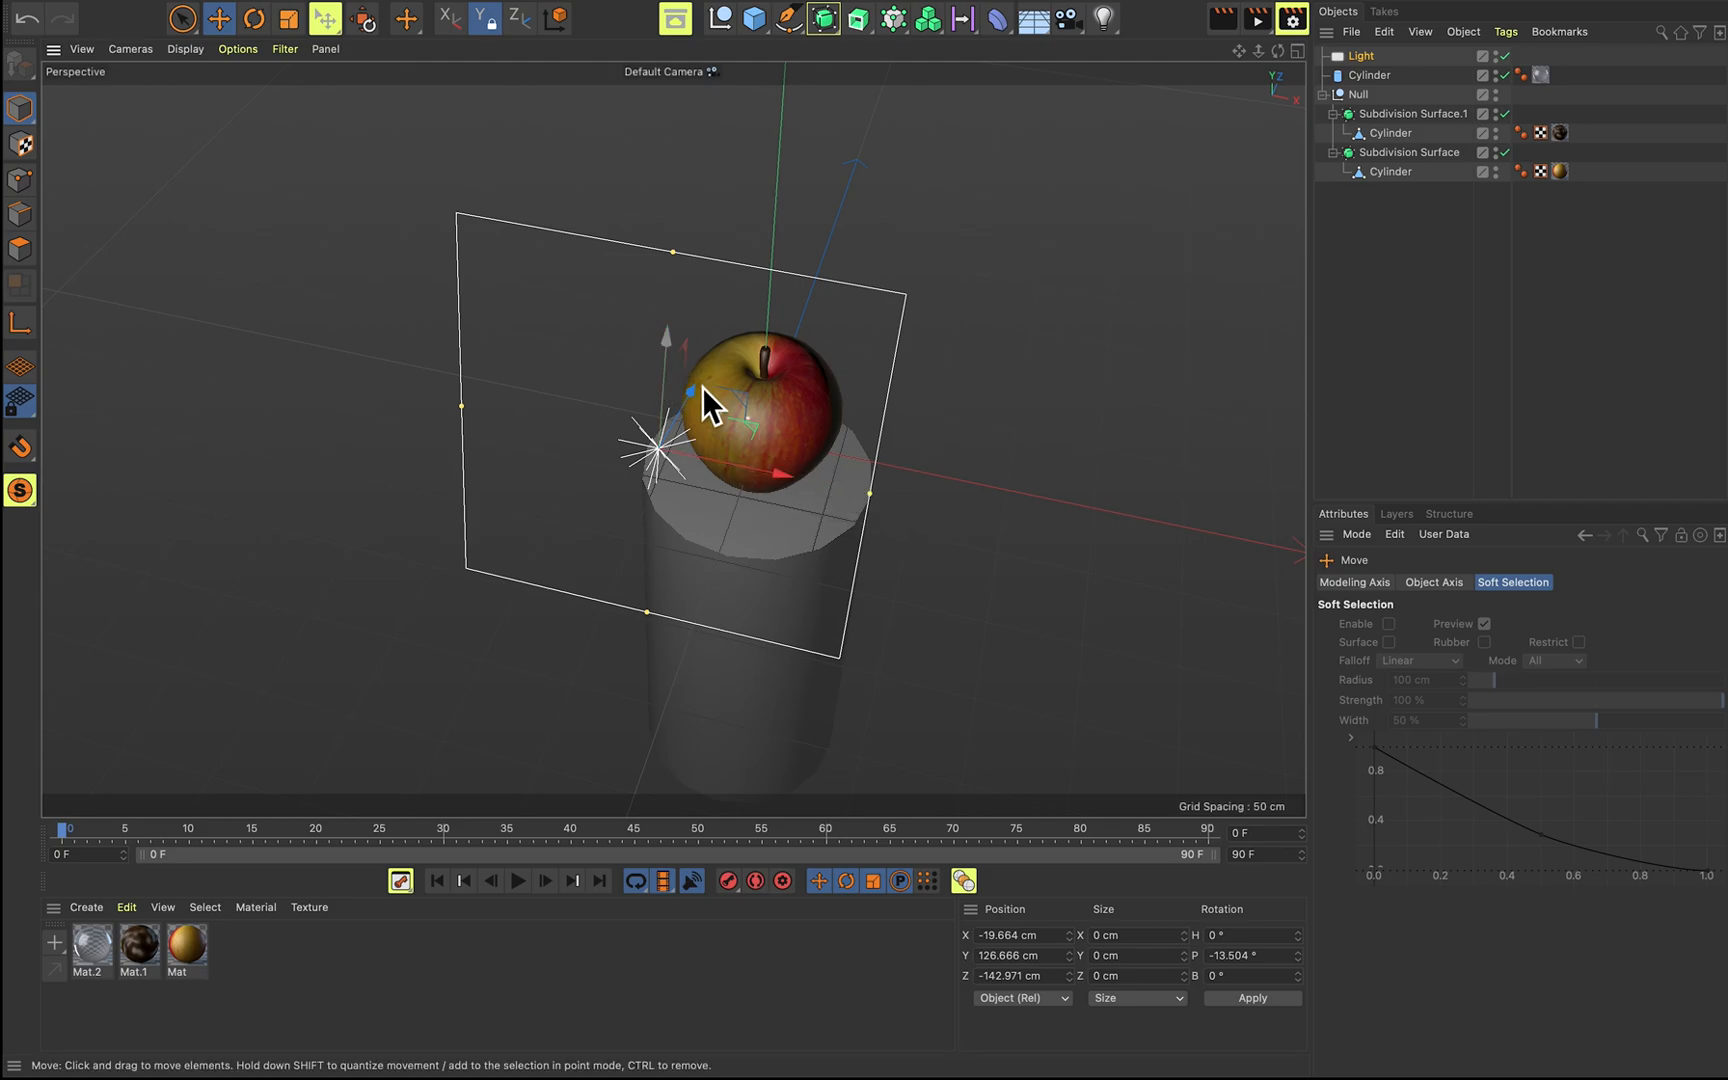
left_click_drag(672, 337, 668, 235)
left_click_drag(784, 370, 840, 392)
left_click_drag(976, 404, 857, 387, "alt")
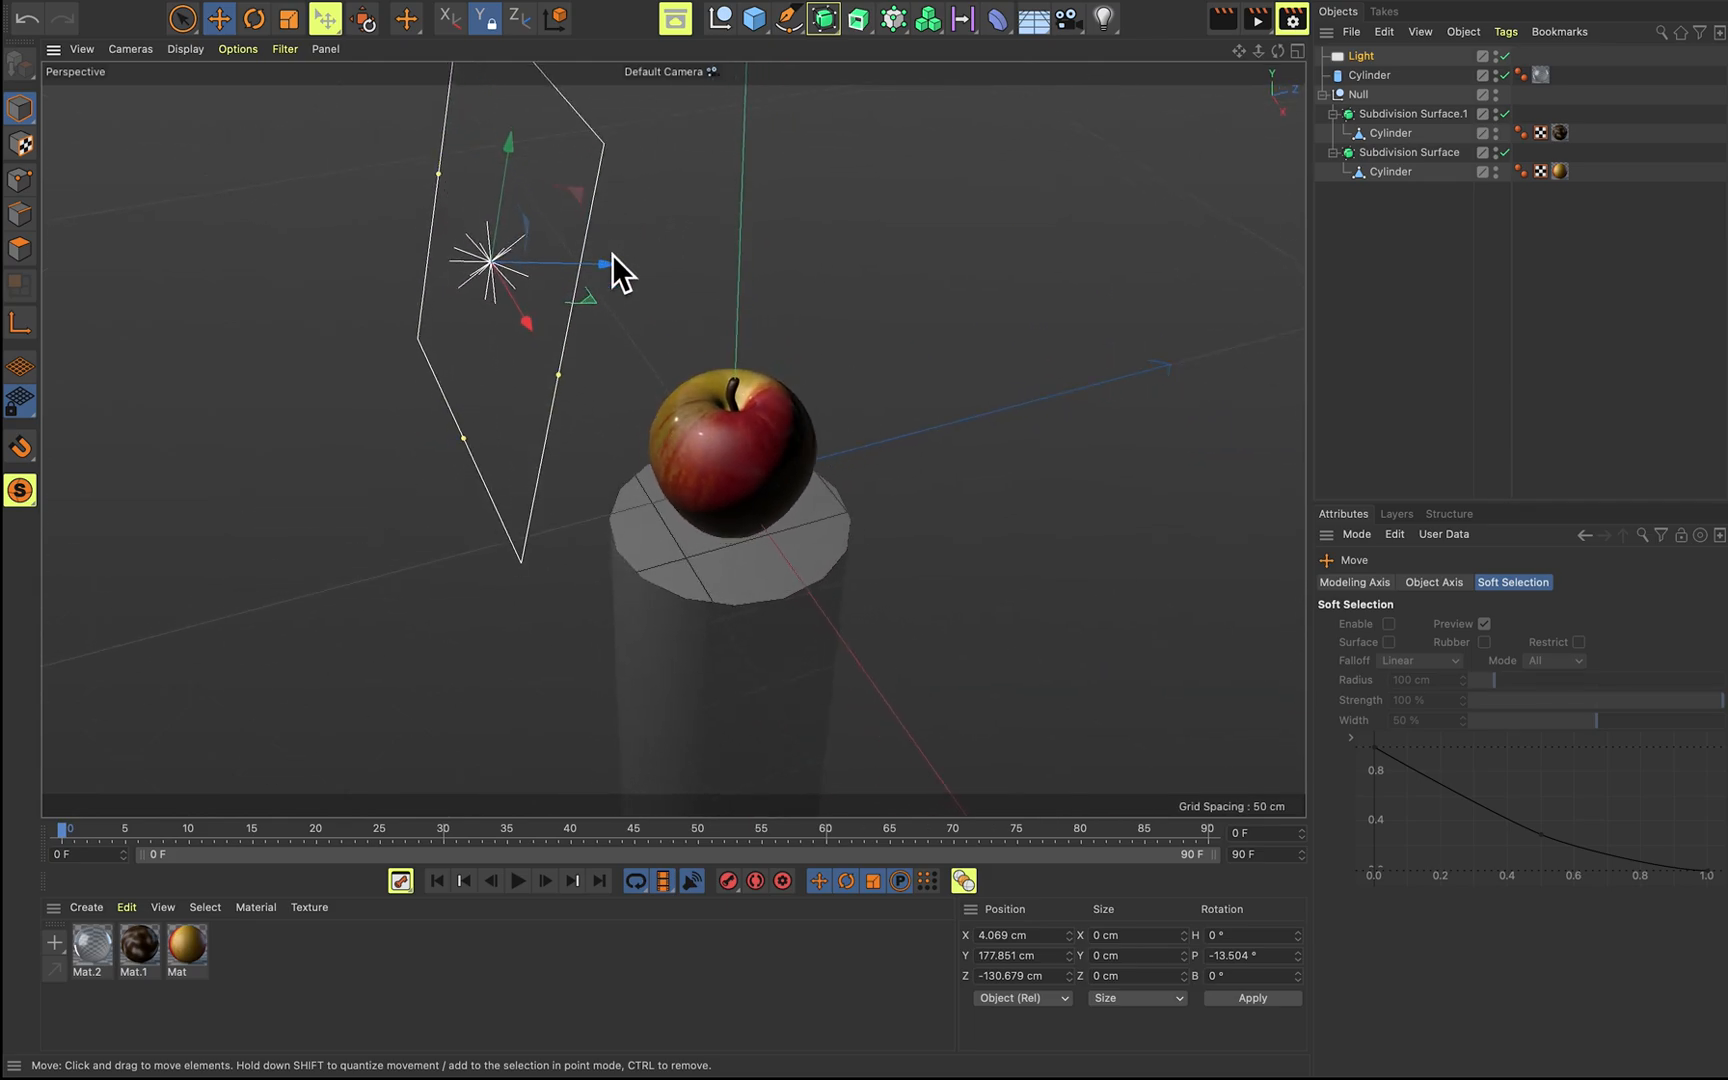
Pitch the area light to about -93° so it faces down, and lower it beside the apple to about X 75, Y 21, Z -31 cm.
left_click_drag(517, 169, 510, 271)
left_click_drag(598, 350, 798, 419)
key("r")
left_click_drag(664, 387, 729, 360)
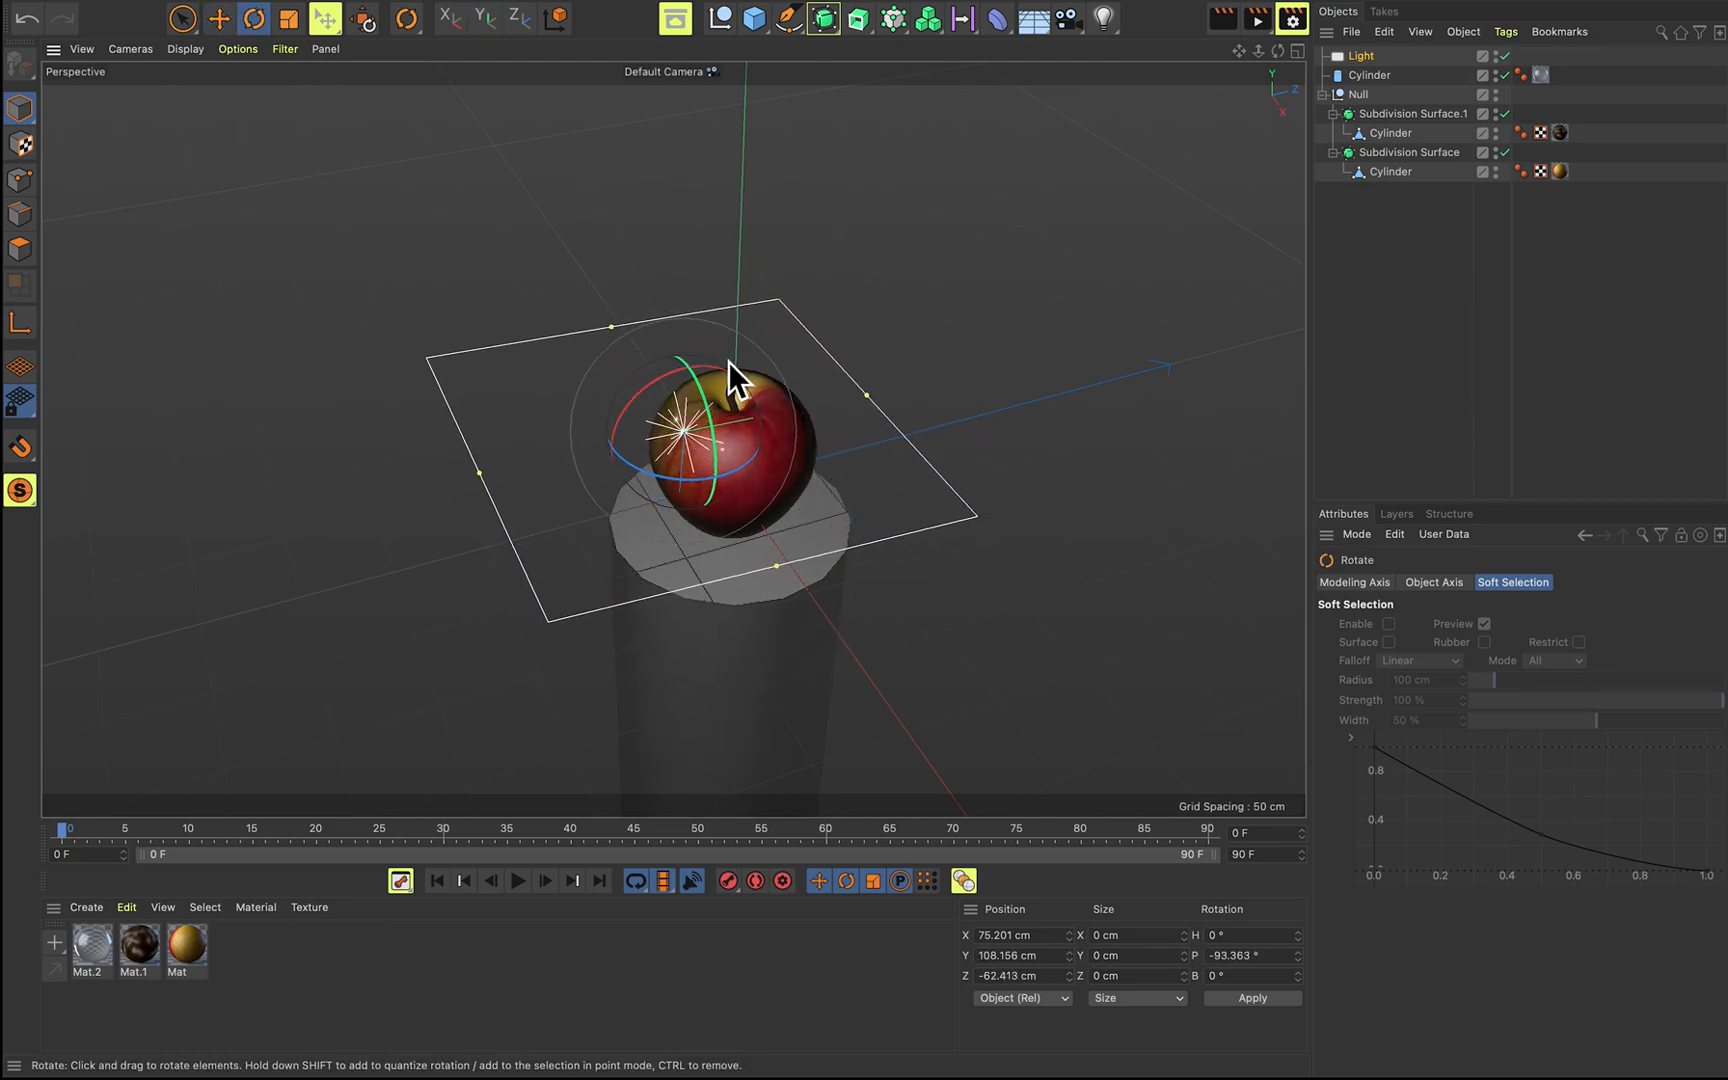
key("e")
left_click_drag(683, 521, 676, 629)
left_click_drag(776, 546, 829, 535)
Try another rotation of the area light and undo it.
key("r")
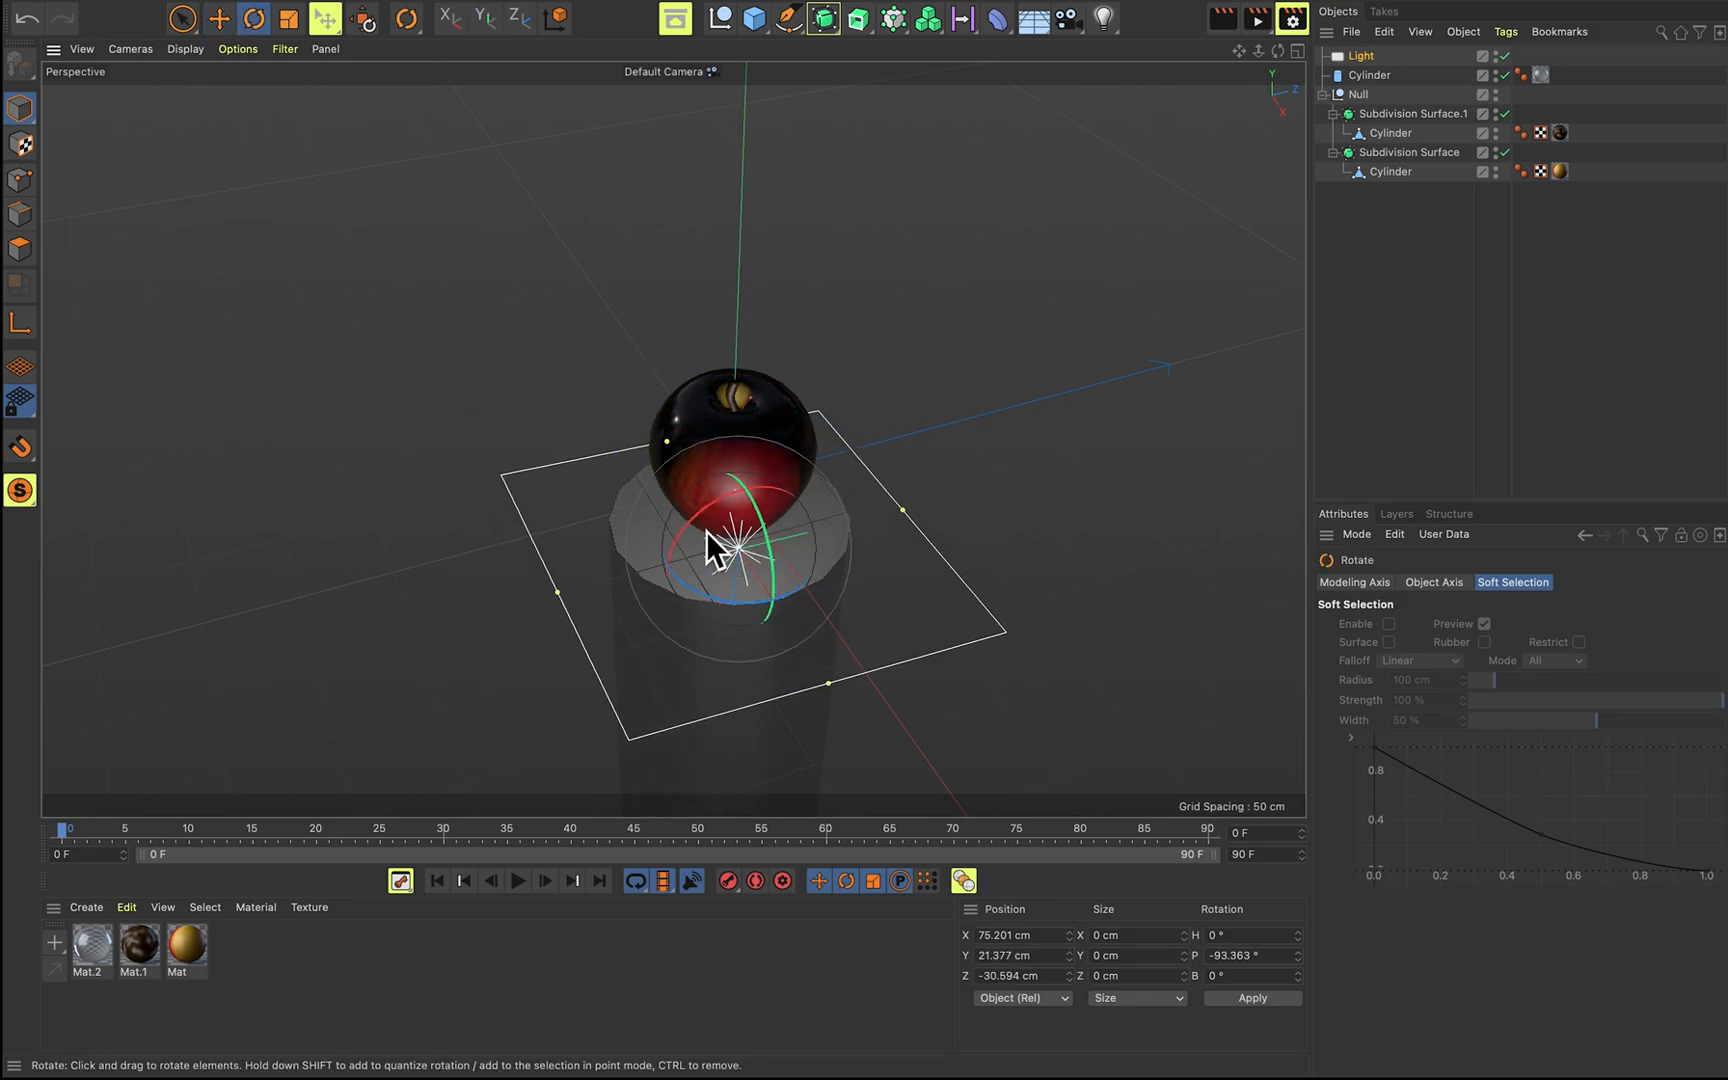
left_click_drag(680, 544, 1081, 490)
key("z")
key("super+z")
Move the area light beneath the apple, to about X 13, Y -25, Z -33 cm.
left_click(980, 510)
scroll(720, 522, "down", 4)
scroll(768, 570, "up", 9)
left_click_drag(771, 576, 754, 430, "alt")
key("e")
key("super+z")
left_click(801, 458)
left_click_drag(917, 469, 667, 657)
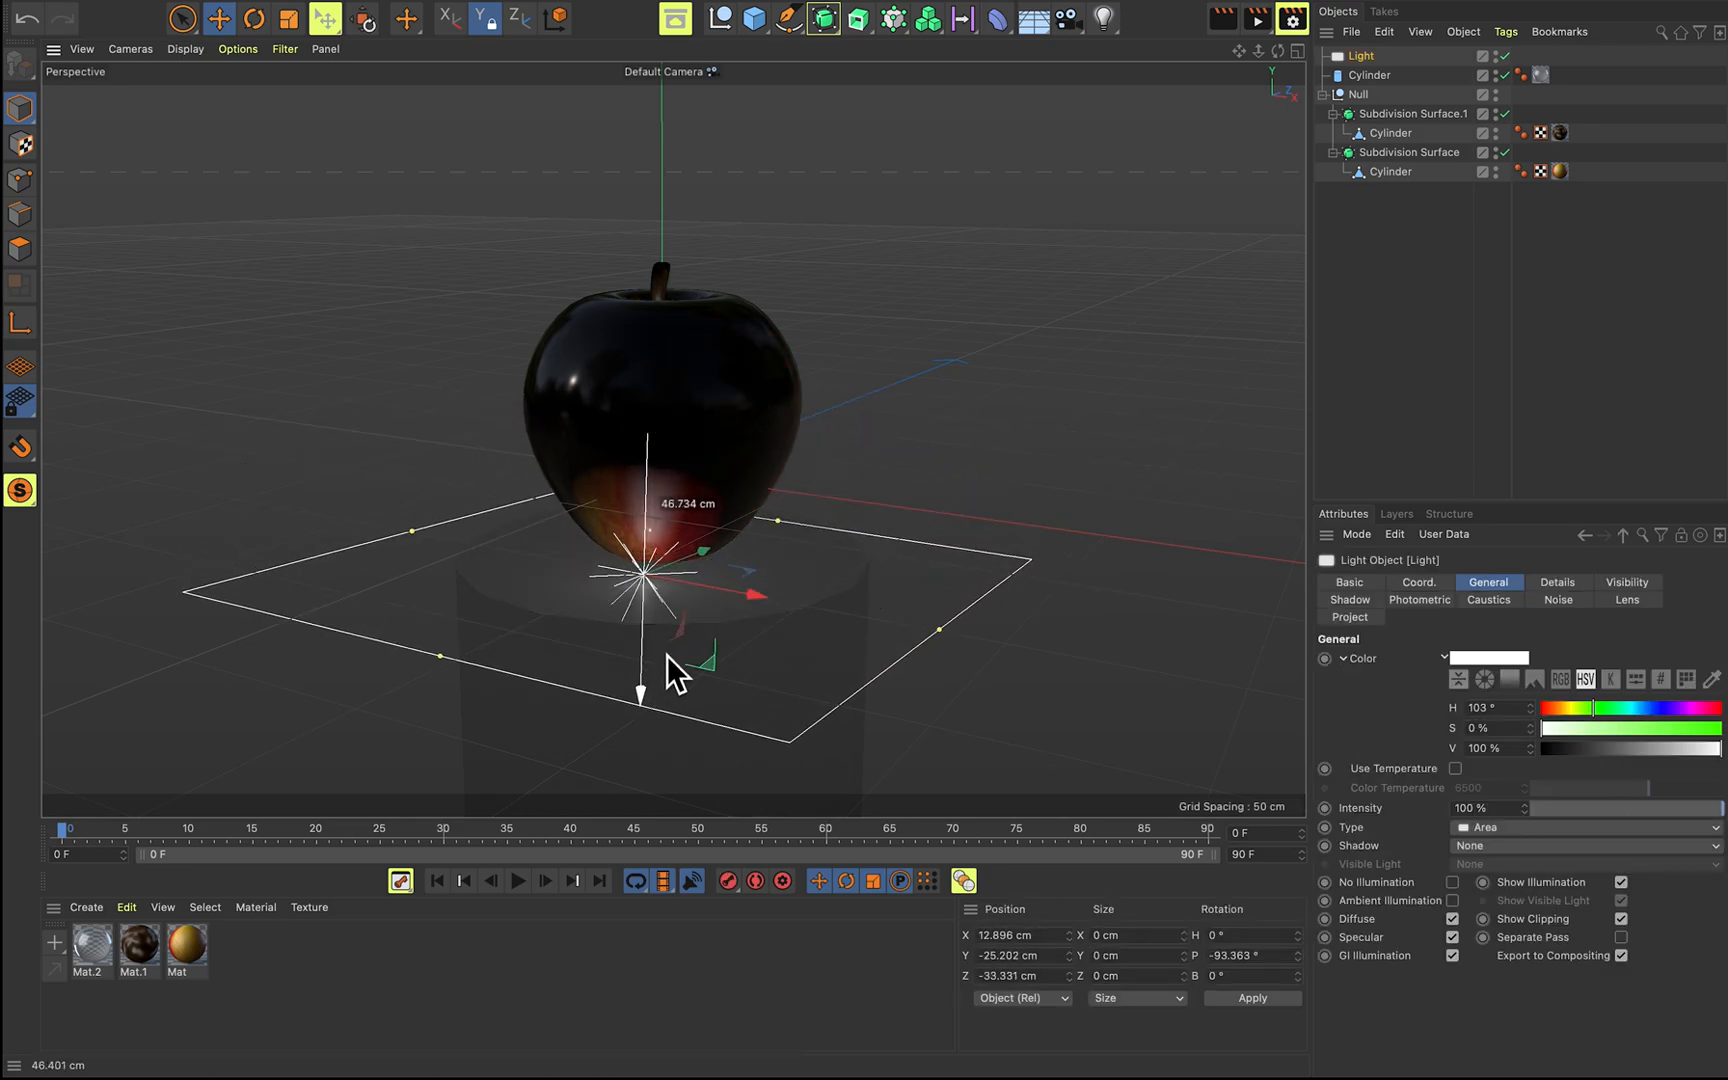
Lower the area light to about Y -95, Z -23 cm beneath the apple and render the view.
left_click_drag(703, 562, 700, 757)
scroll(796, 396, "up", 2)
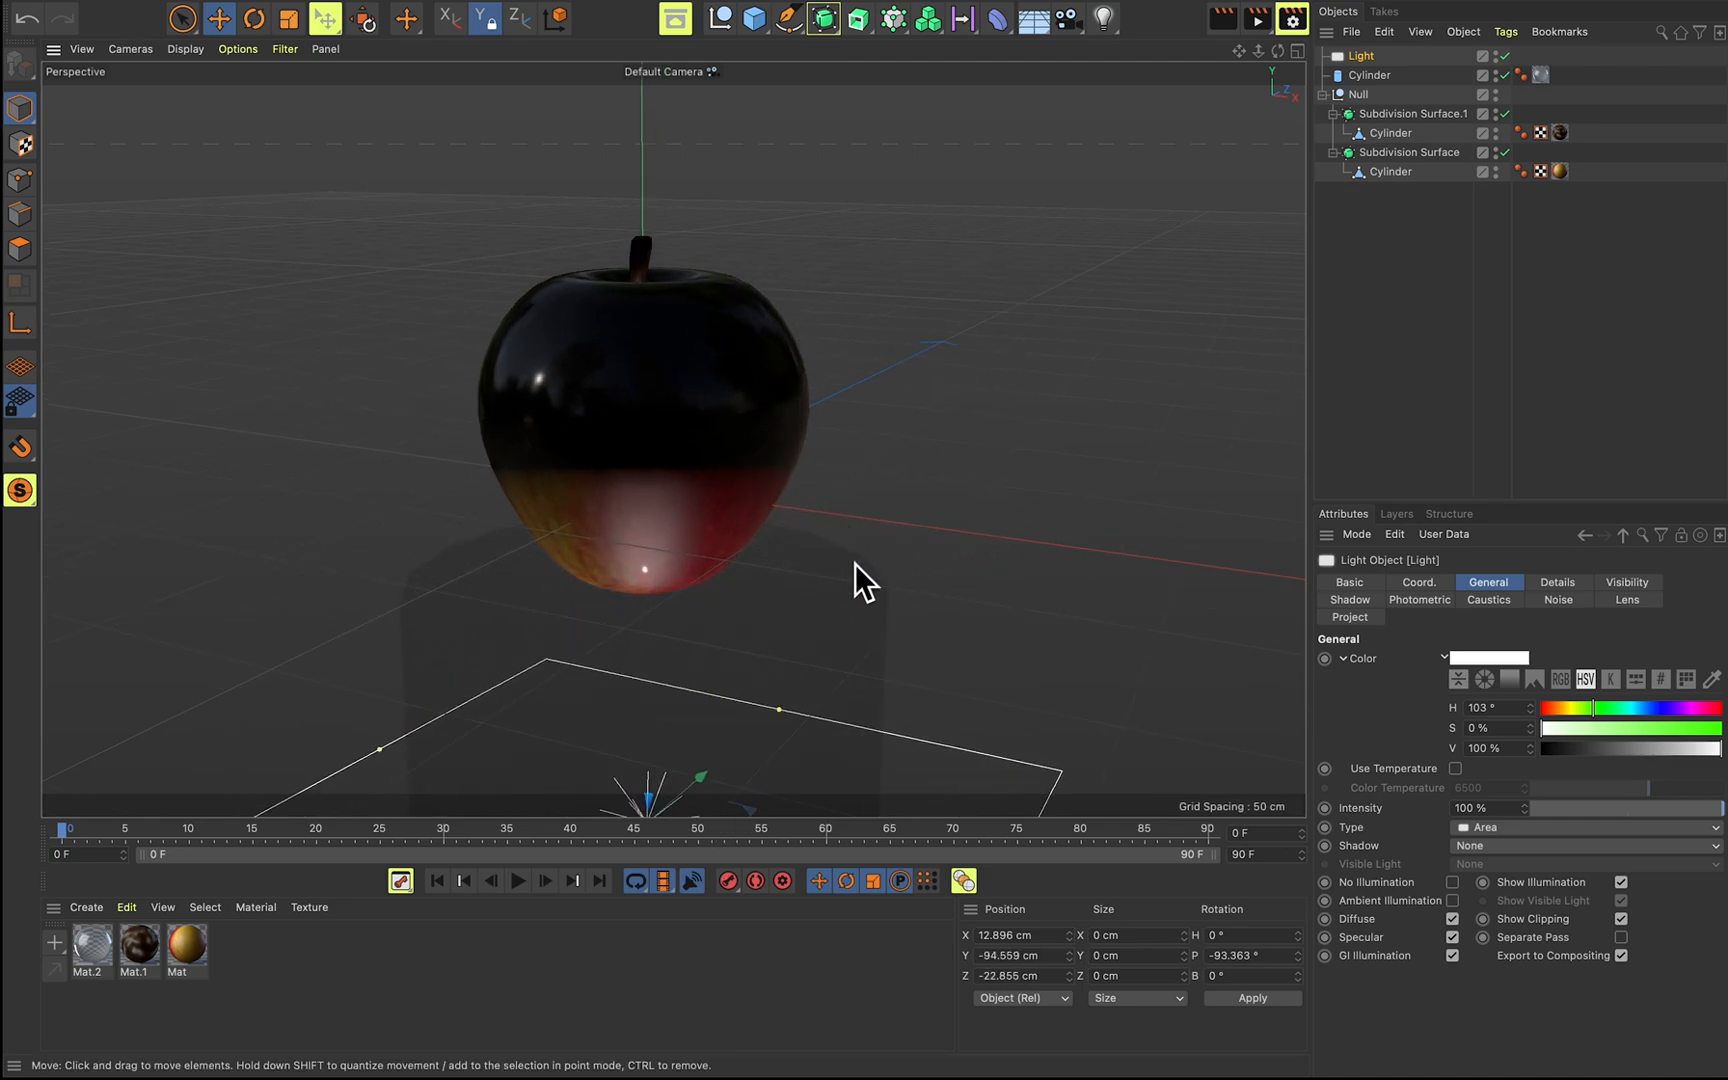
scroll(851, 550, "down", 5)
left_click_drag(936, 603, 914, 518, "alt")
left_click(932, 633)
scroll(932, 633, "up", 3)
key("super+r")
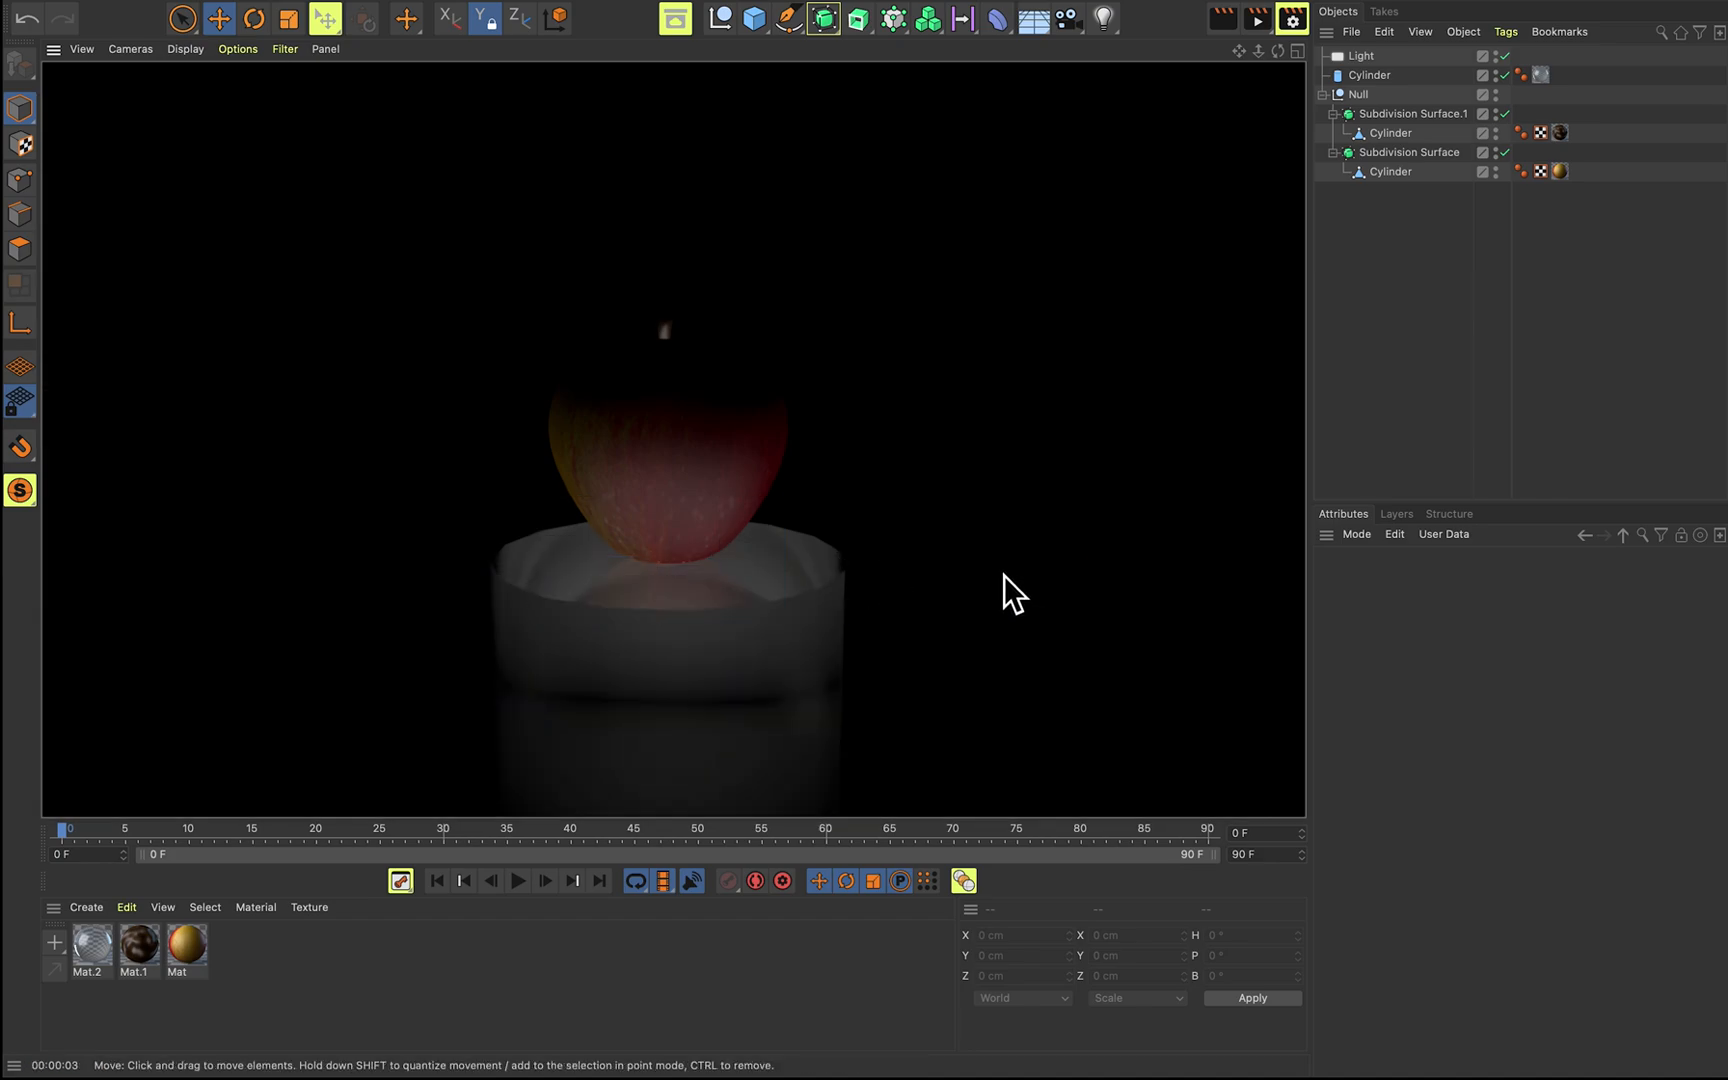
left_click(952, 560)
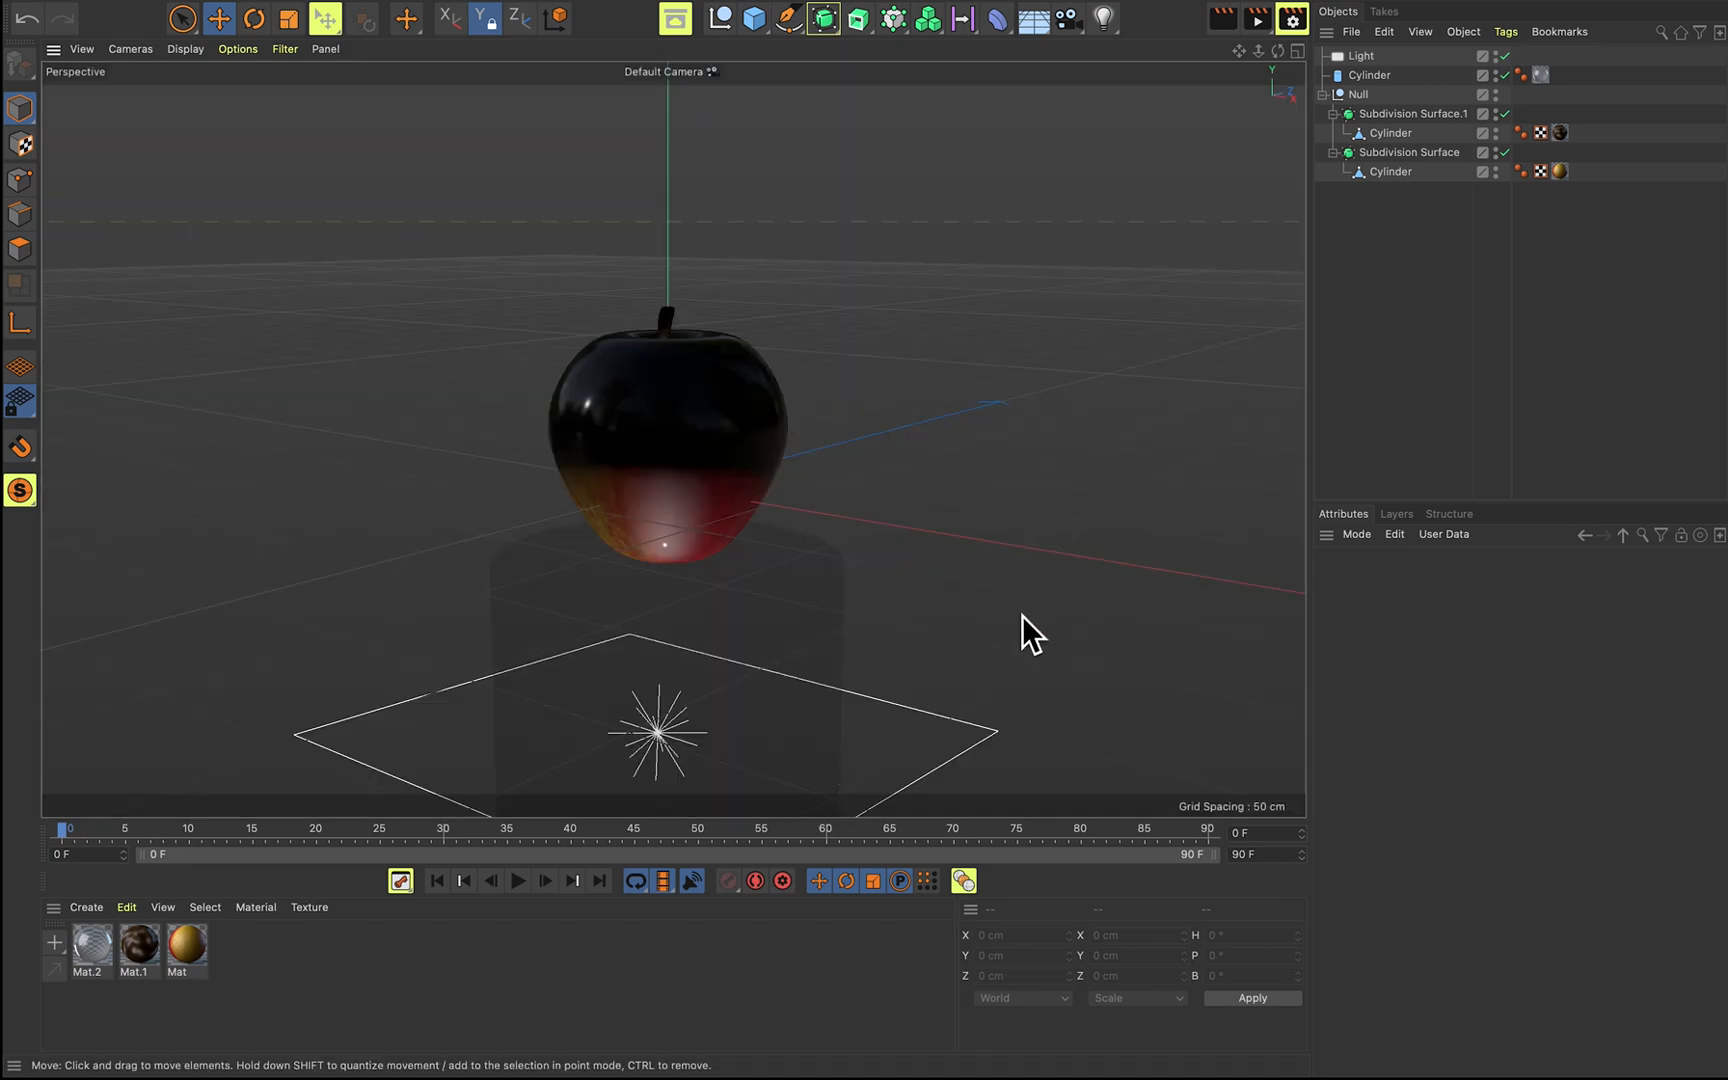
Delete the area light and add a Sun light to the scene.
left_click_drag(940, 626, 1278, 181, "alt")
left_click(1382, 58)
key("Delete")
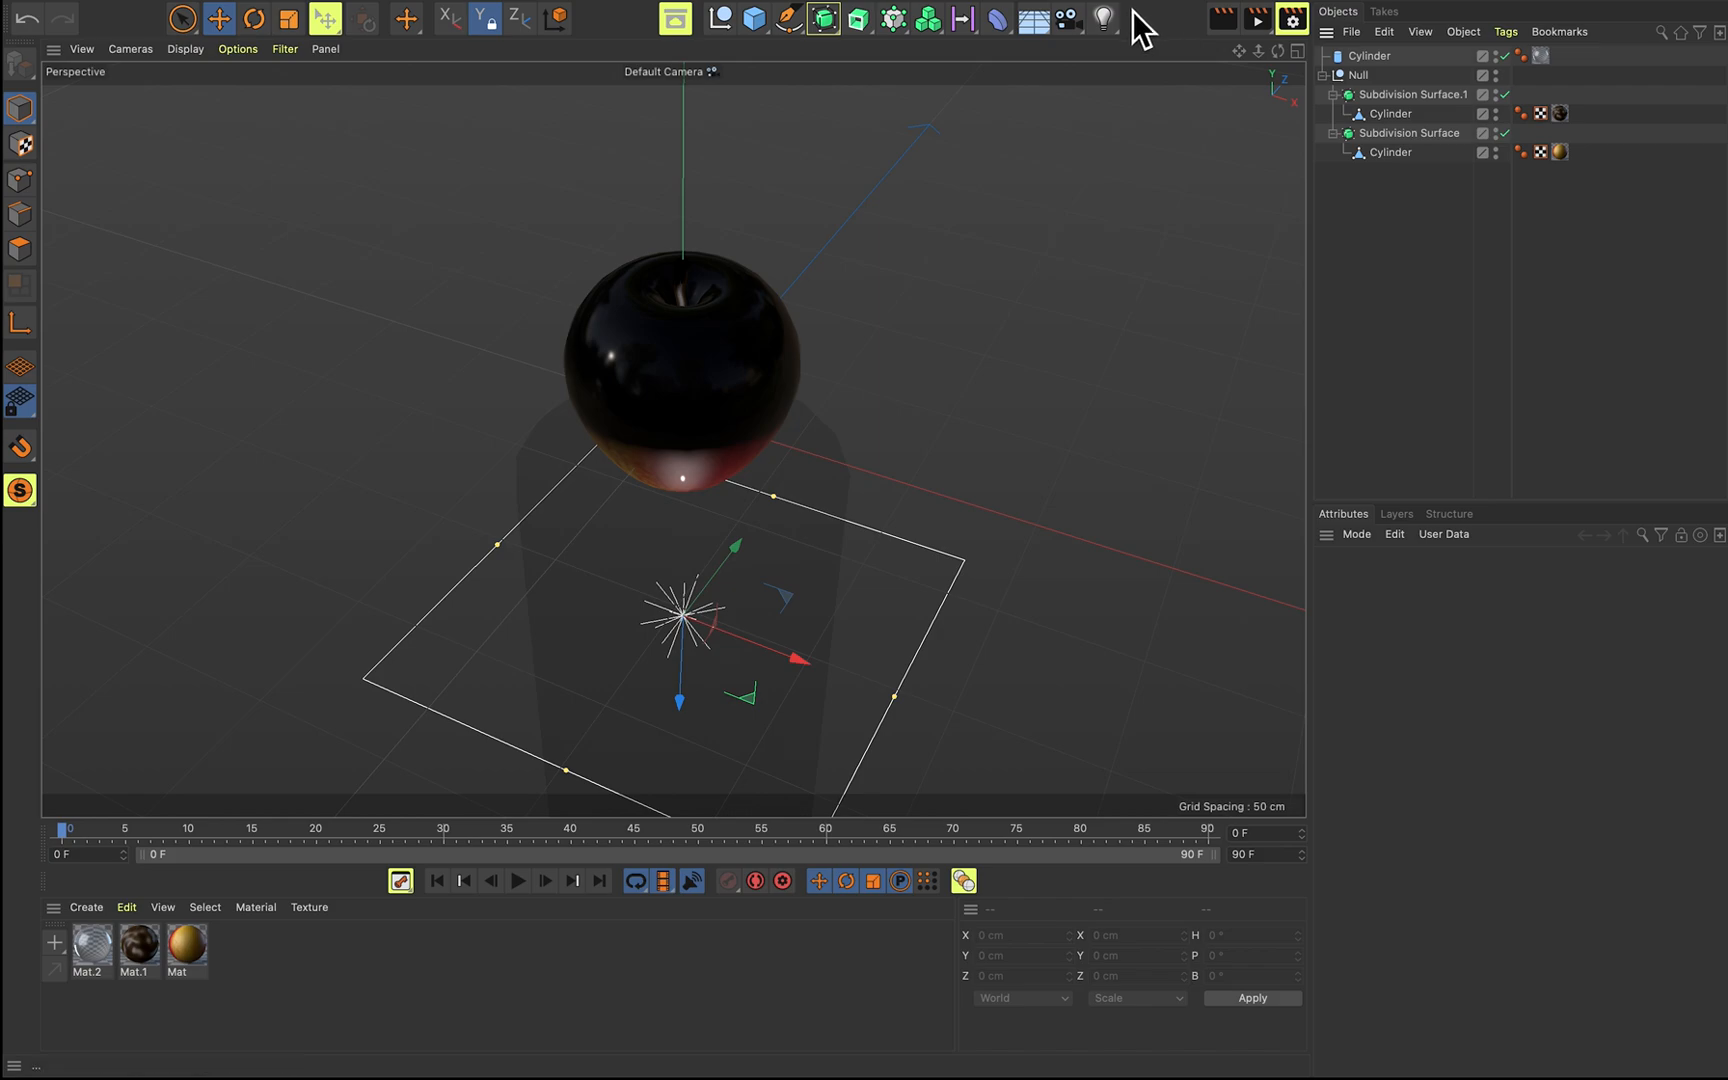
left_click(1114, 22)
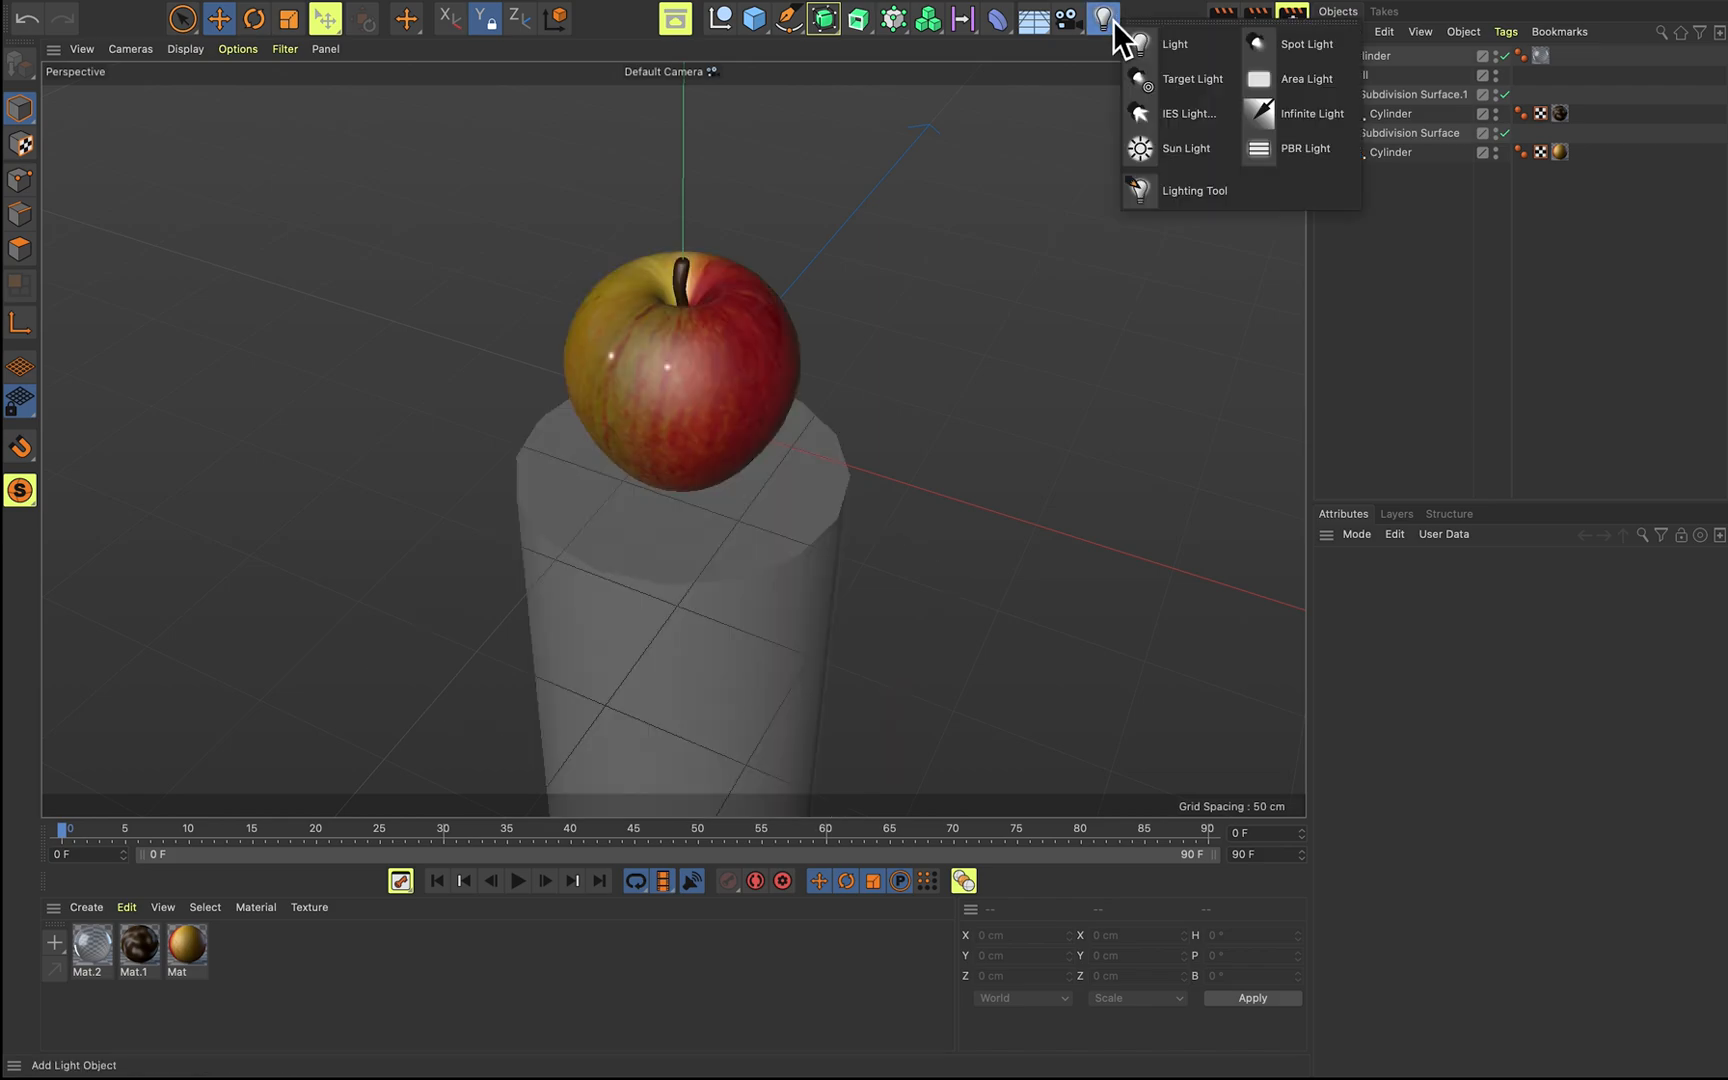
left_click(1186, 150)
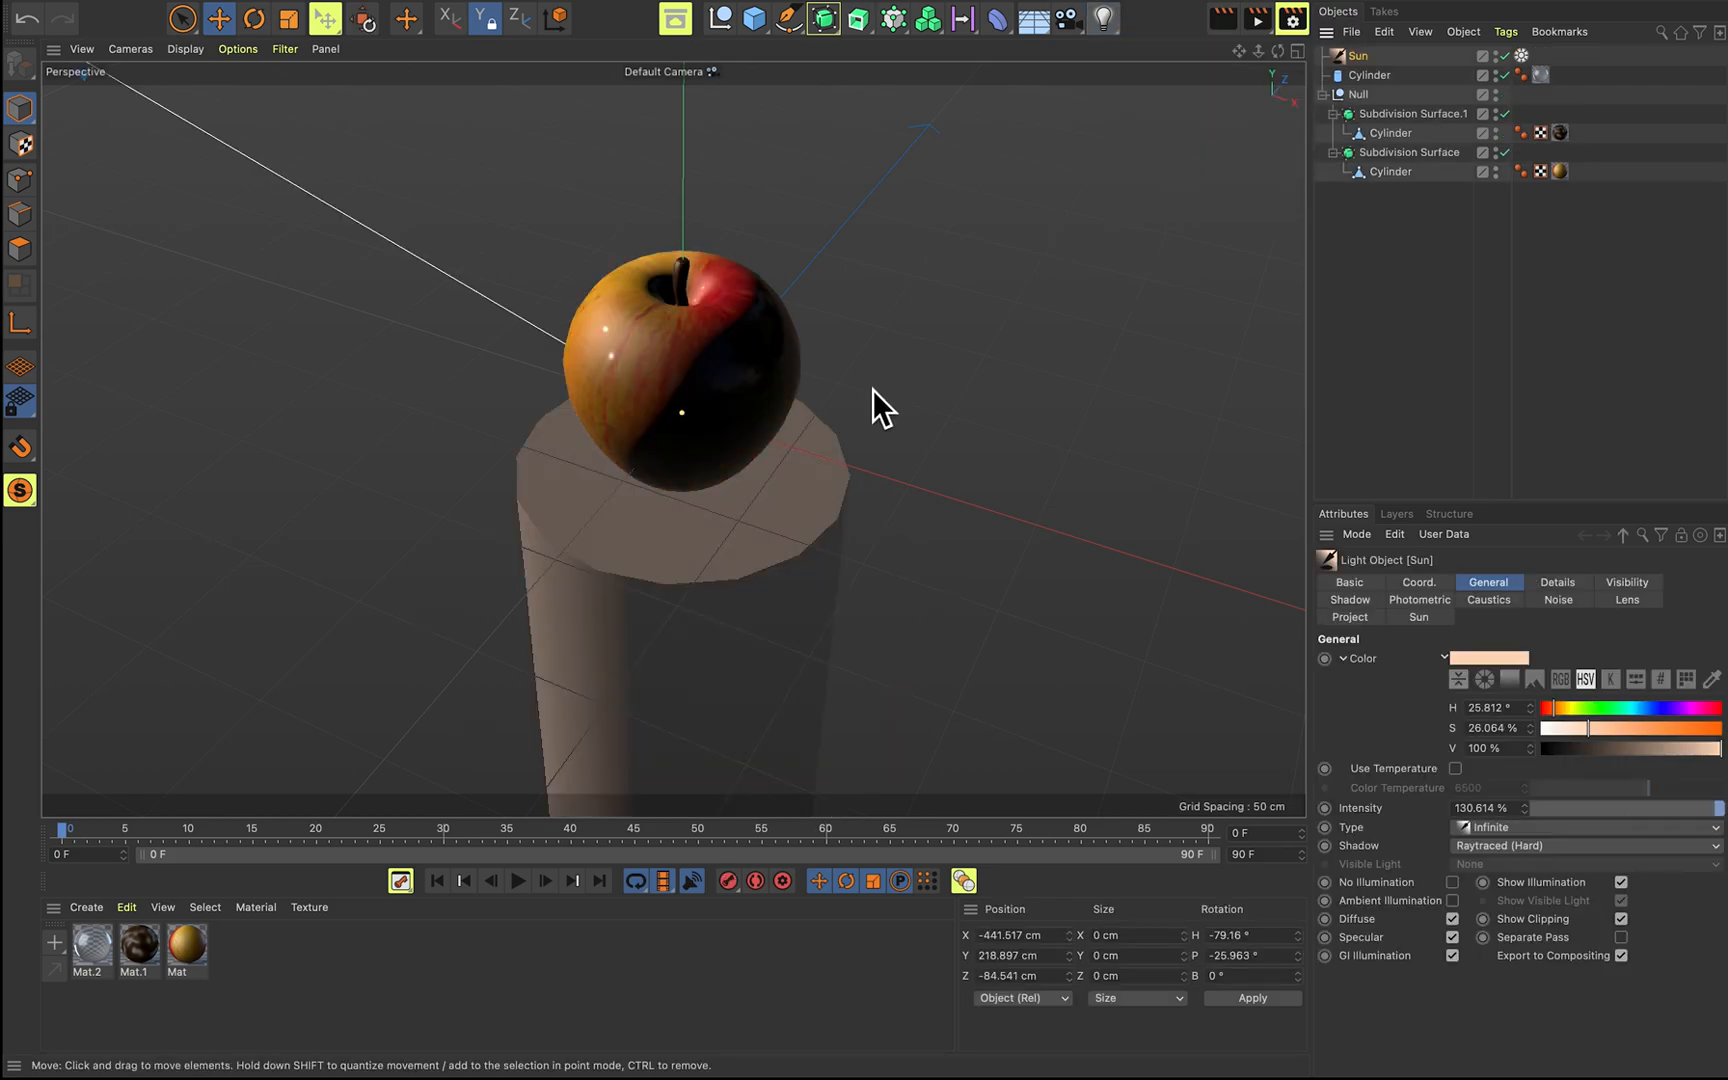
Examine the Sun light's position and direction relative to the apple.
scroll(892, 380, "down", 5)
mouse_move(892, 340)
left_mouse_down("alt")
mouse_move(878, 261)
mouse_move(900, 346)
mouse_move(896, 293)
mouse_move(849, 366)
mouse_move(807, 392)
mouse_move(946, 450)
left_mouse_up("alt")
middle_click_drag(807, 392, 879, 452, "alt")
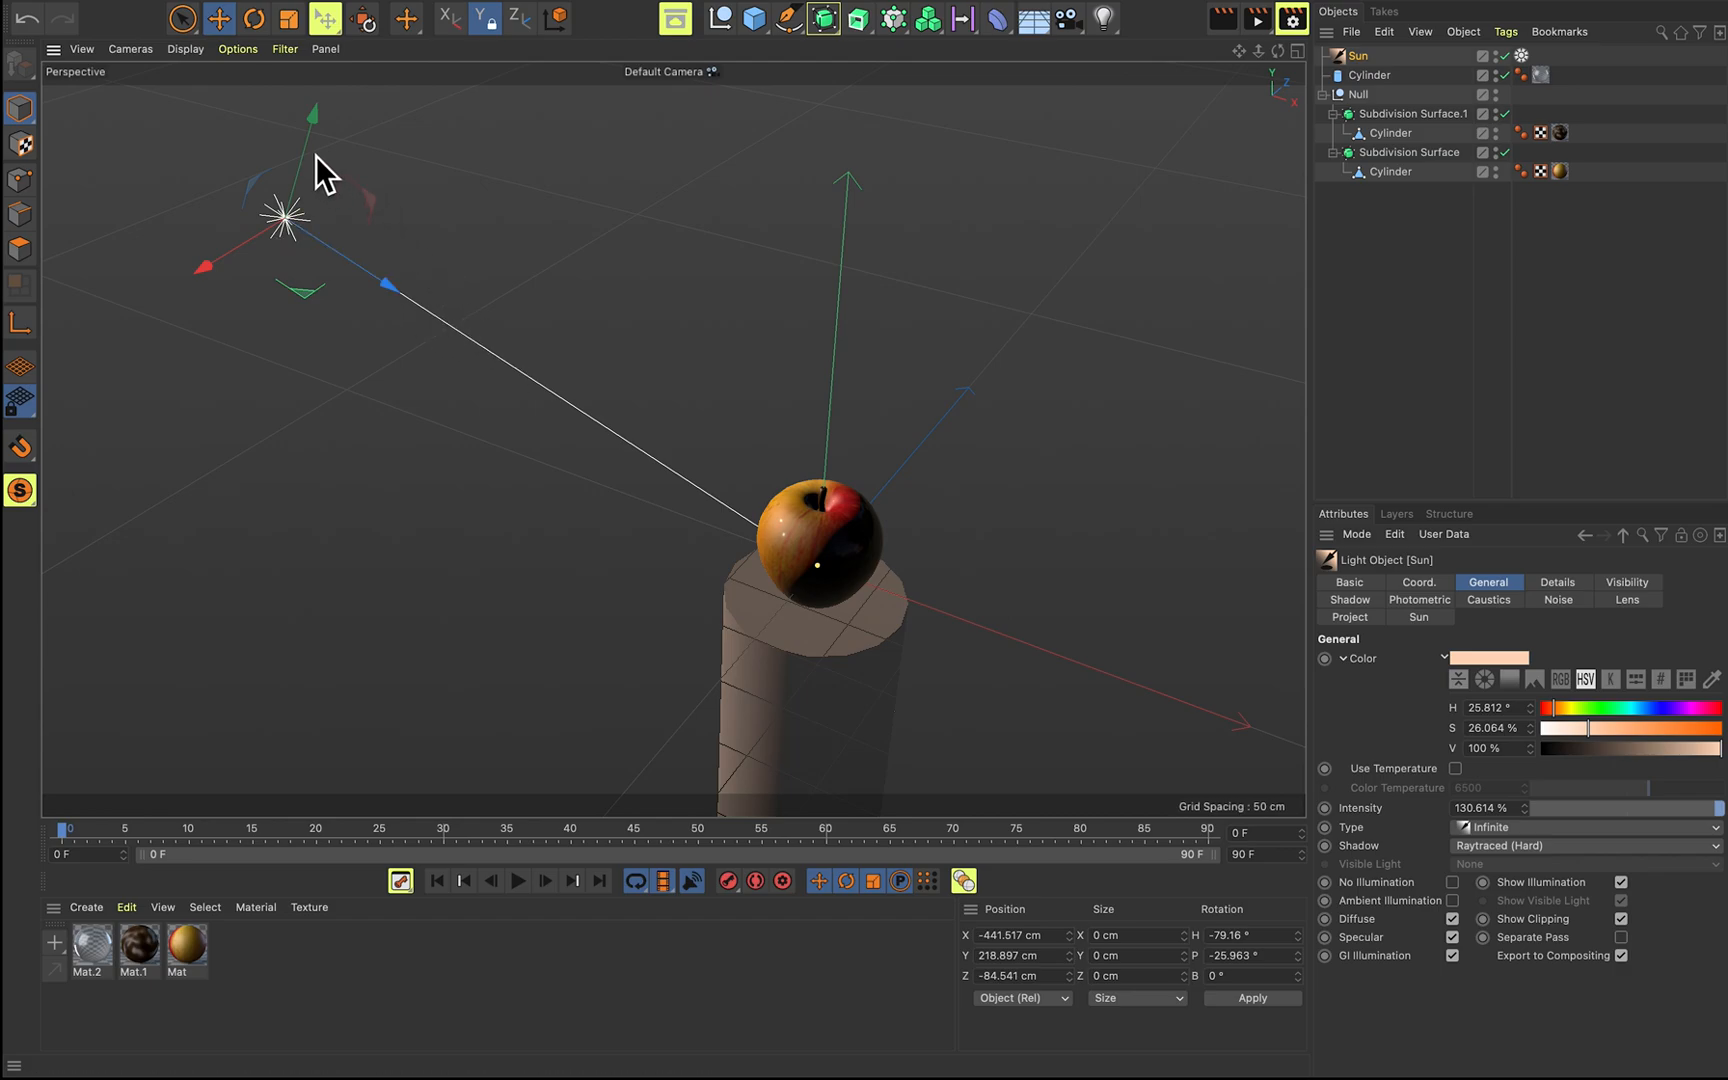
left_click_drag(319, 306, 392, 262)
left_click_drag(475, 219, 416, 191, "alt")
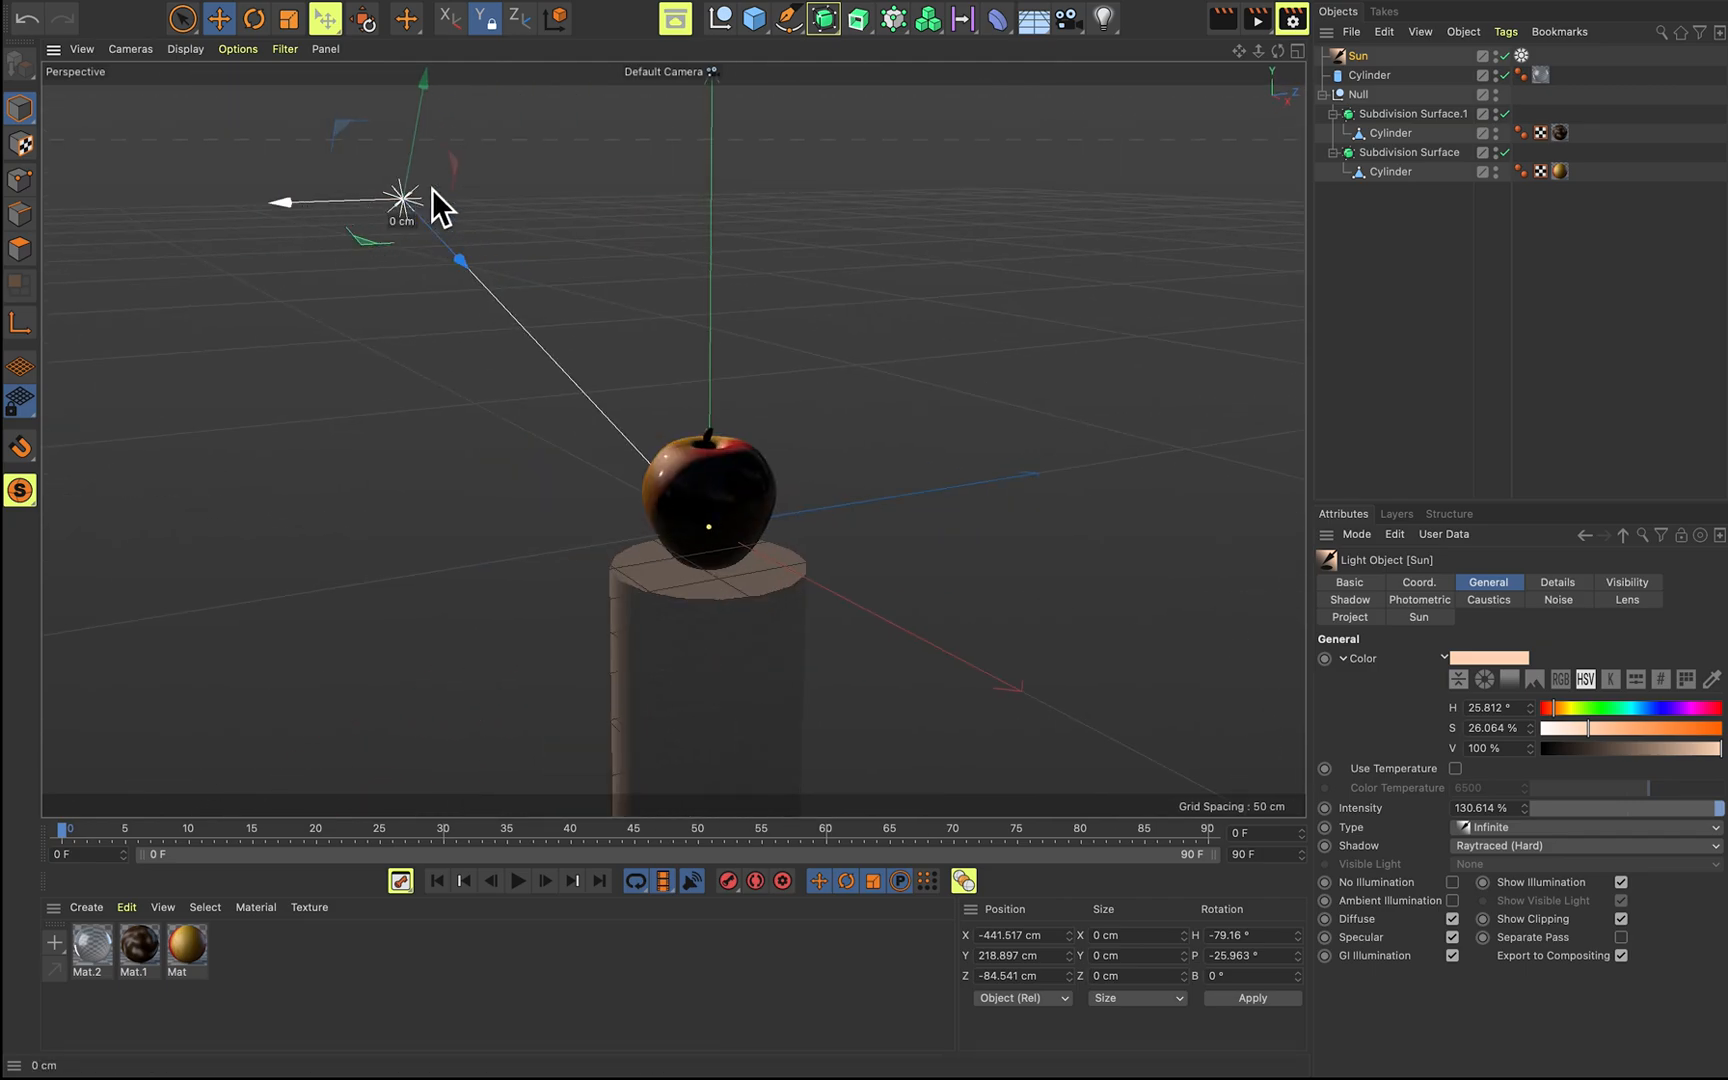
Render the view facing the sunlit side of the apple.
left_click(676, 364)
left_click_drag(676, 364, 826, 423, "alt")
scroll(1061, 431, "up", 3)
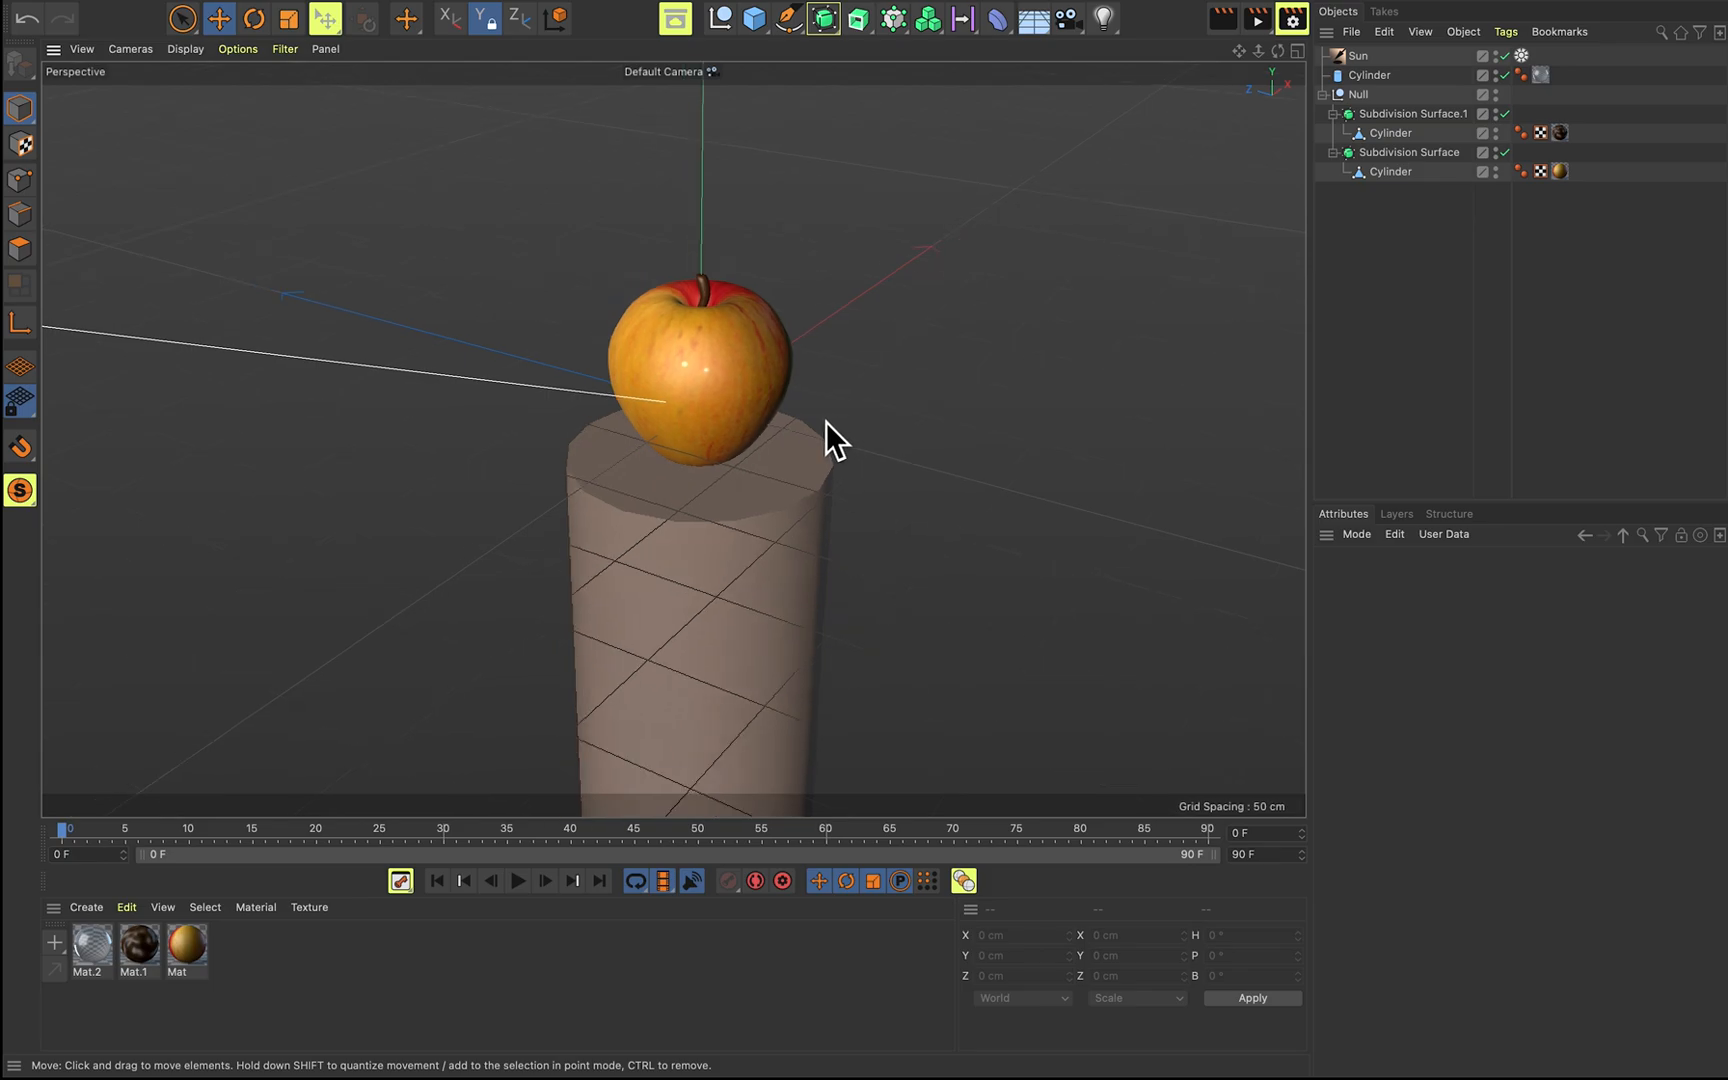
key("ctrl+r")
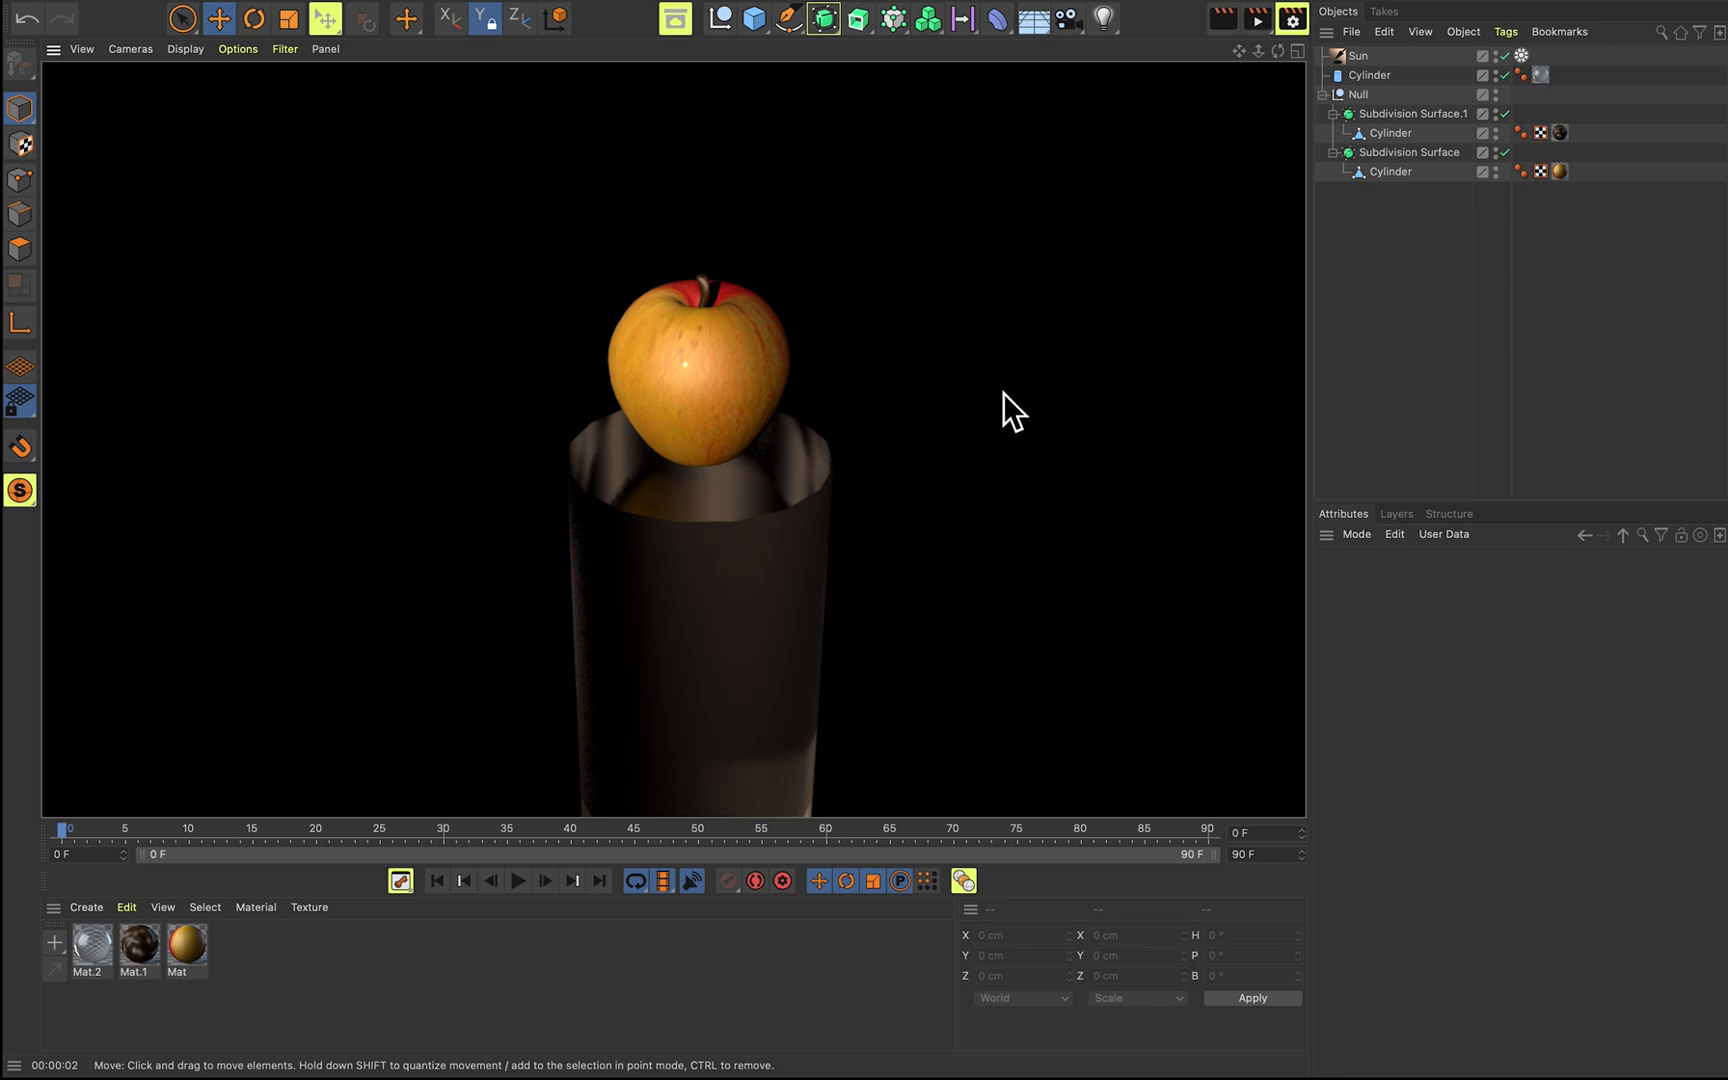
left_click(1004, 393)
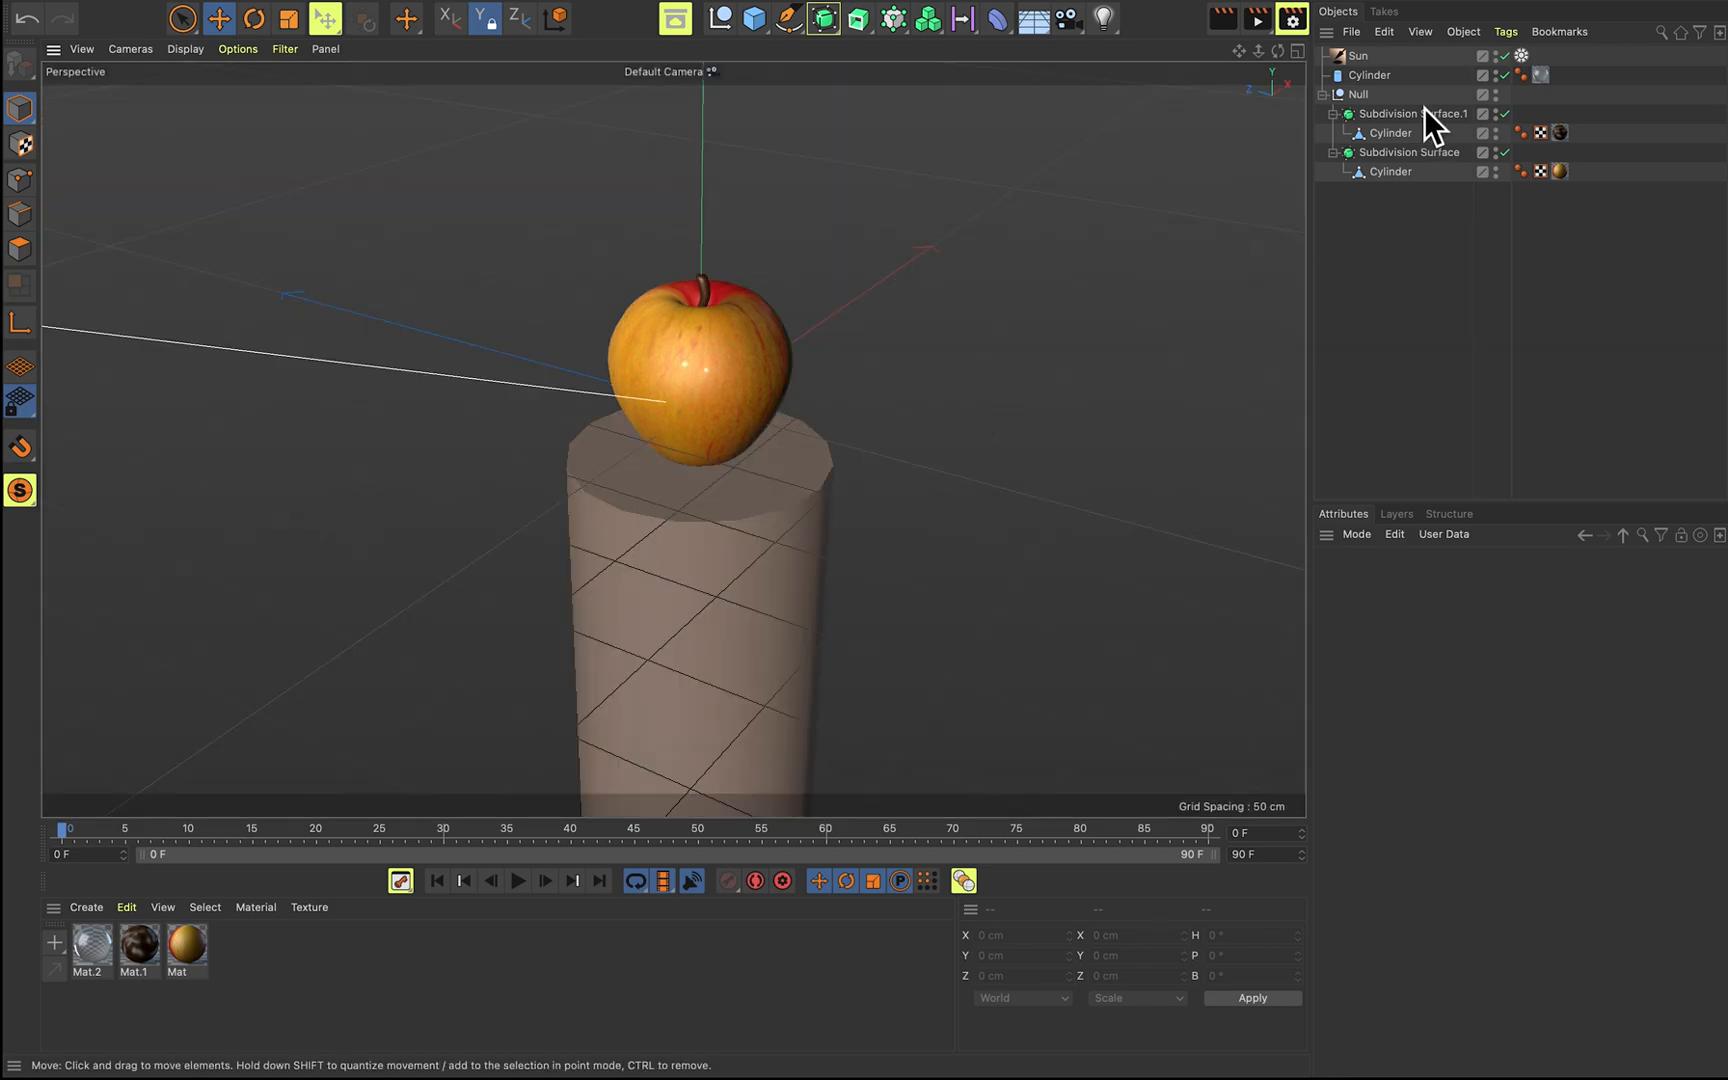
Delete the Sun light and add a standard omni light.
left_click(1372, 62)
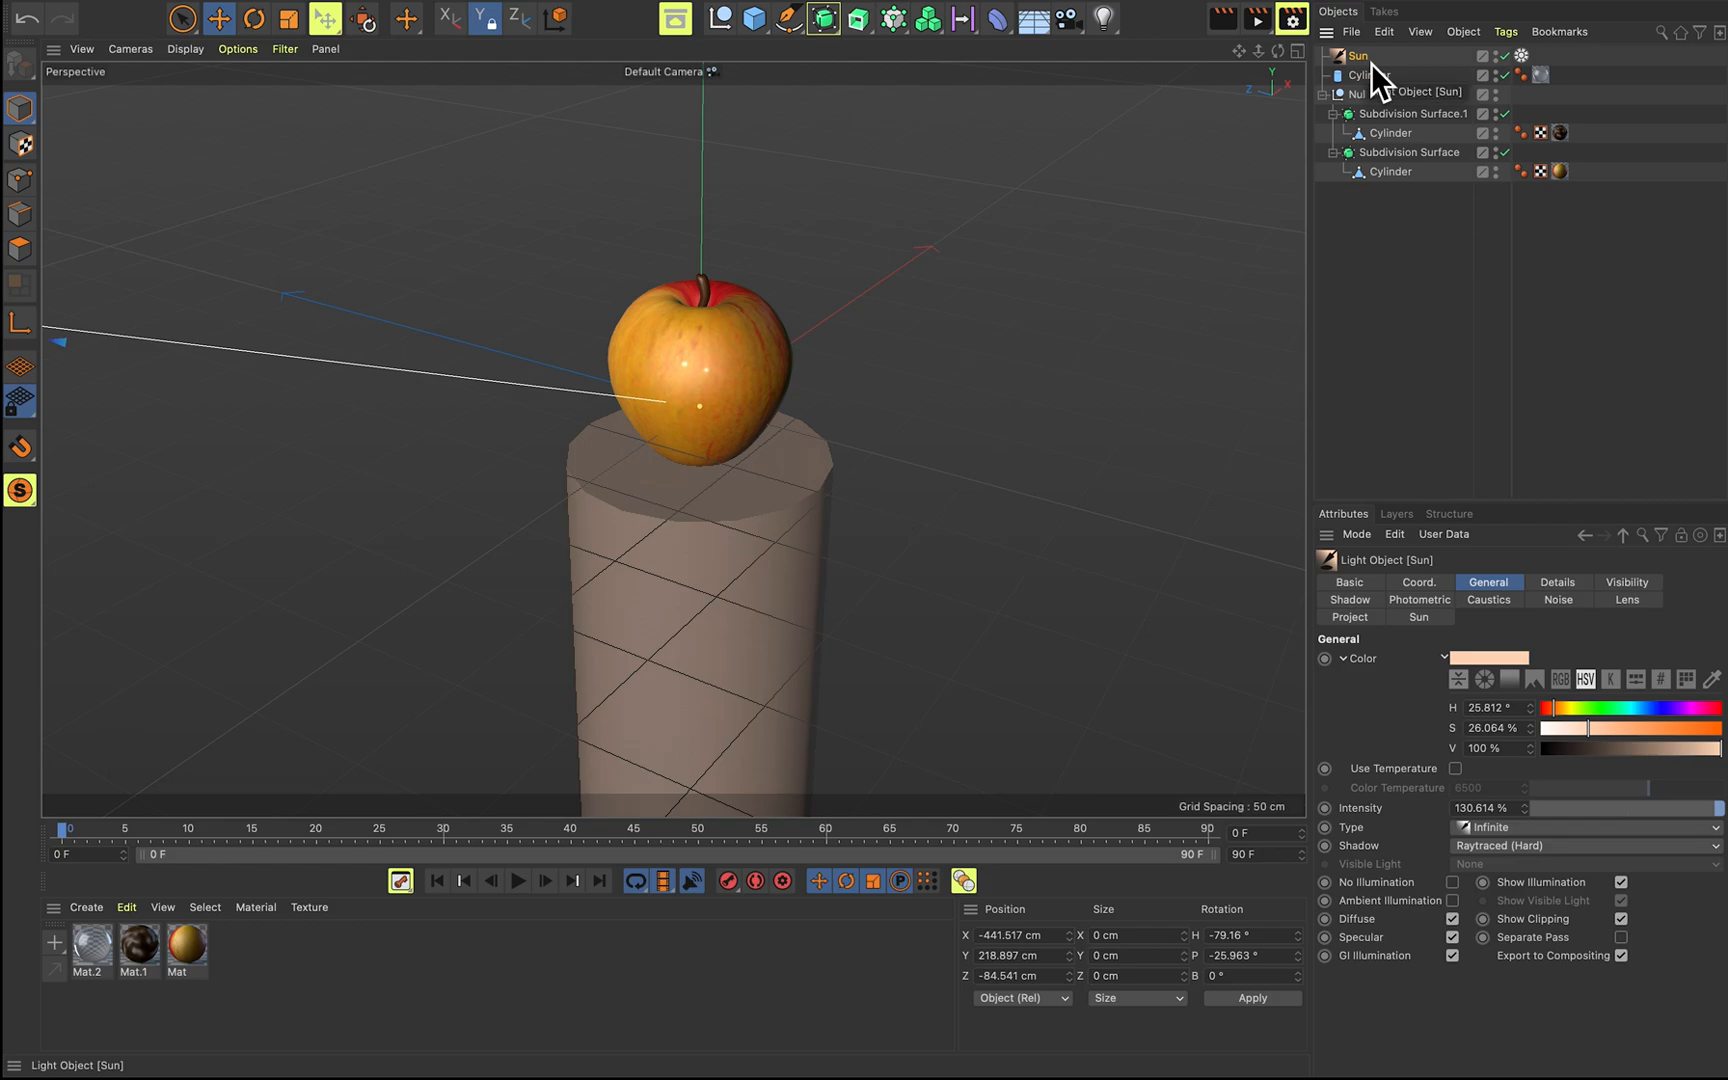
key("Delete")
left_click(1110, 28)
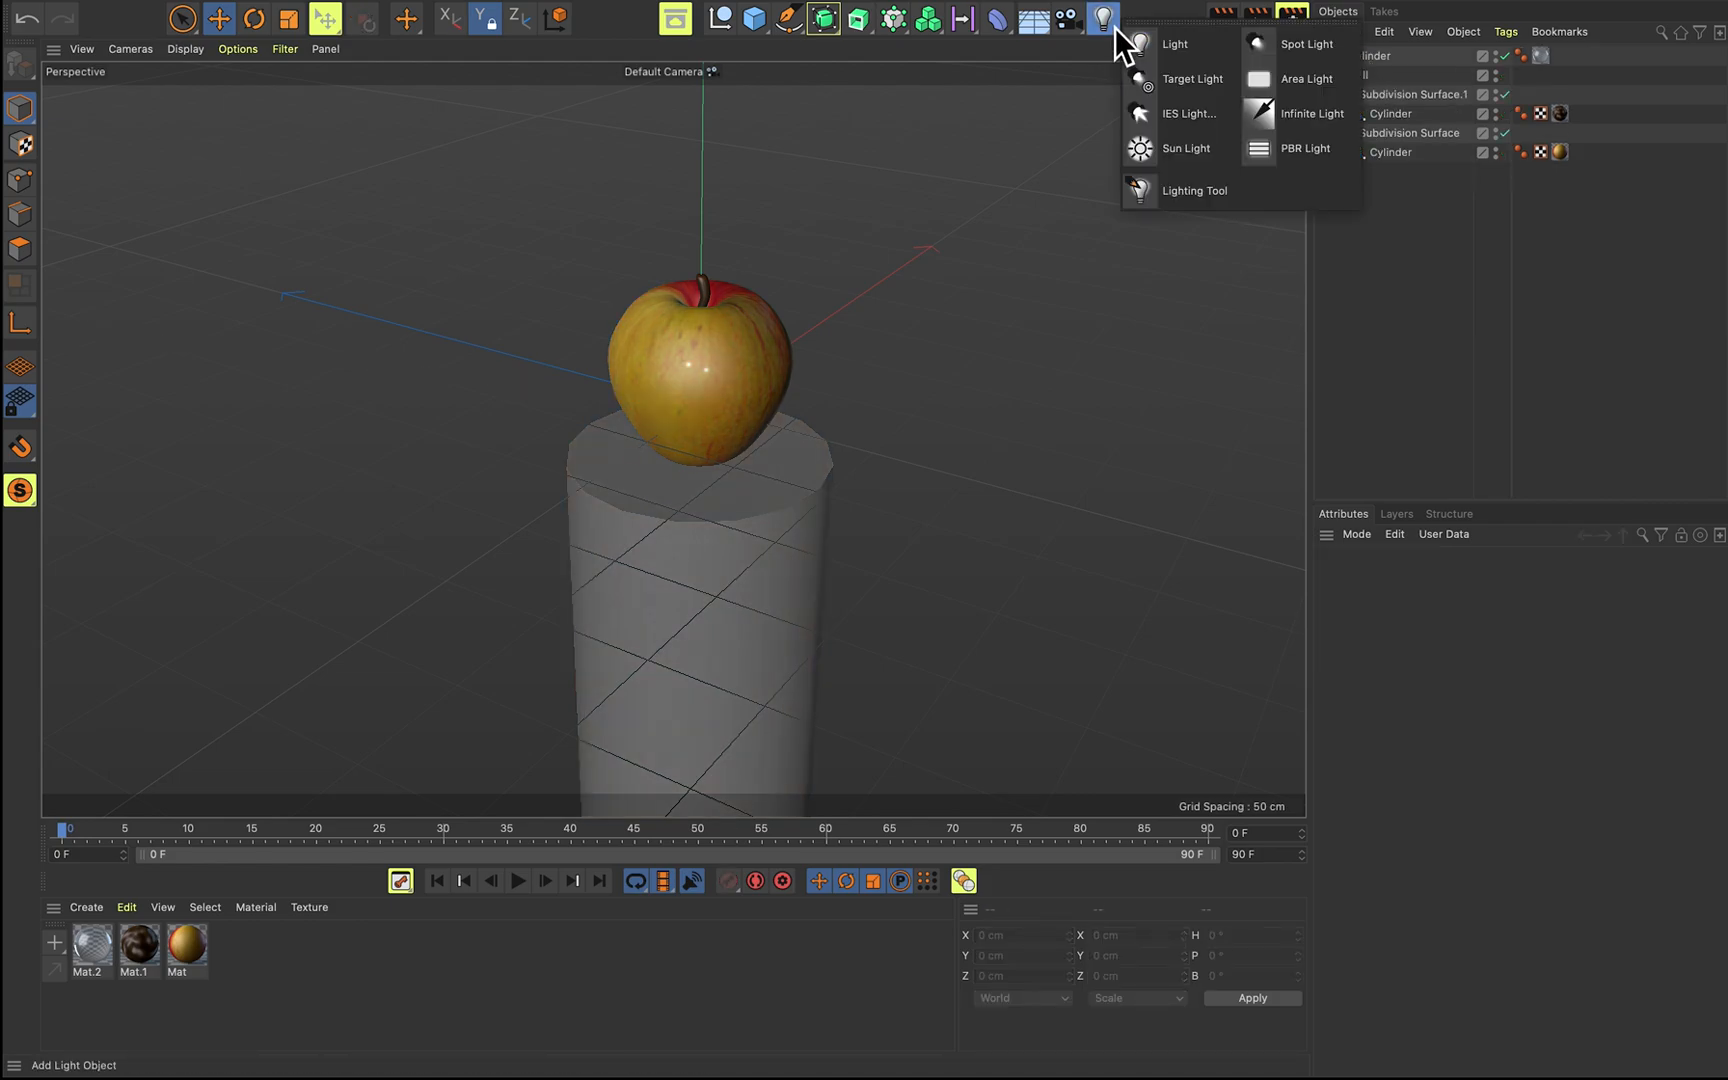
left_click(1115, 27)
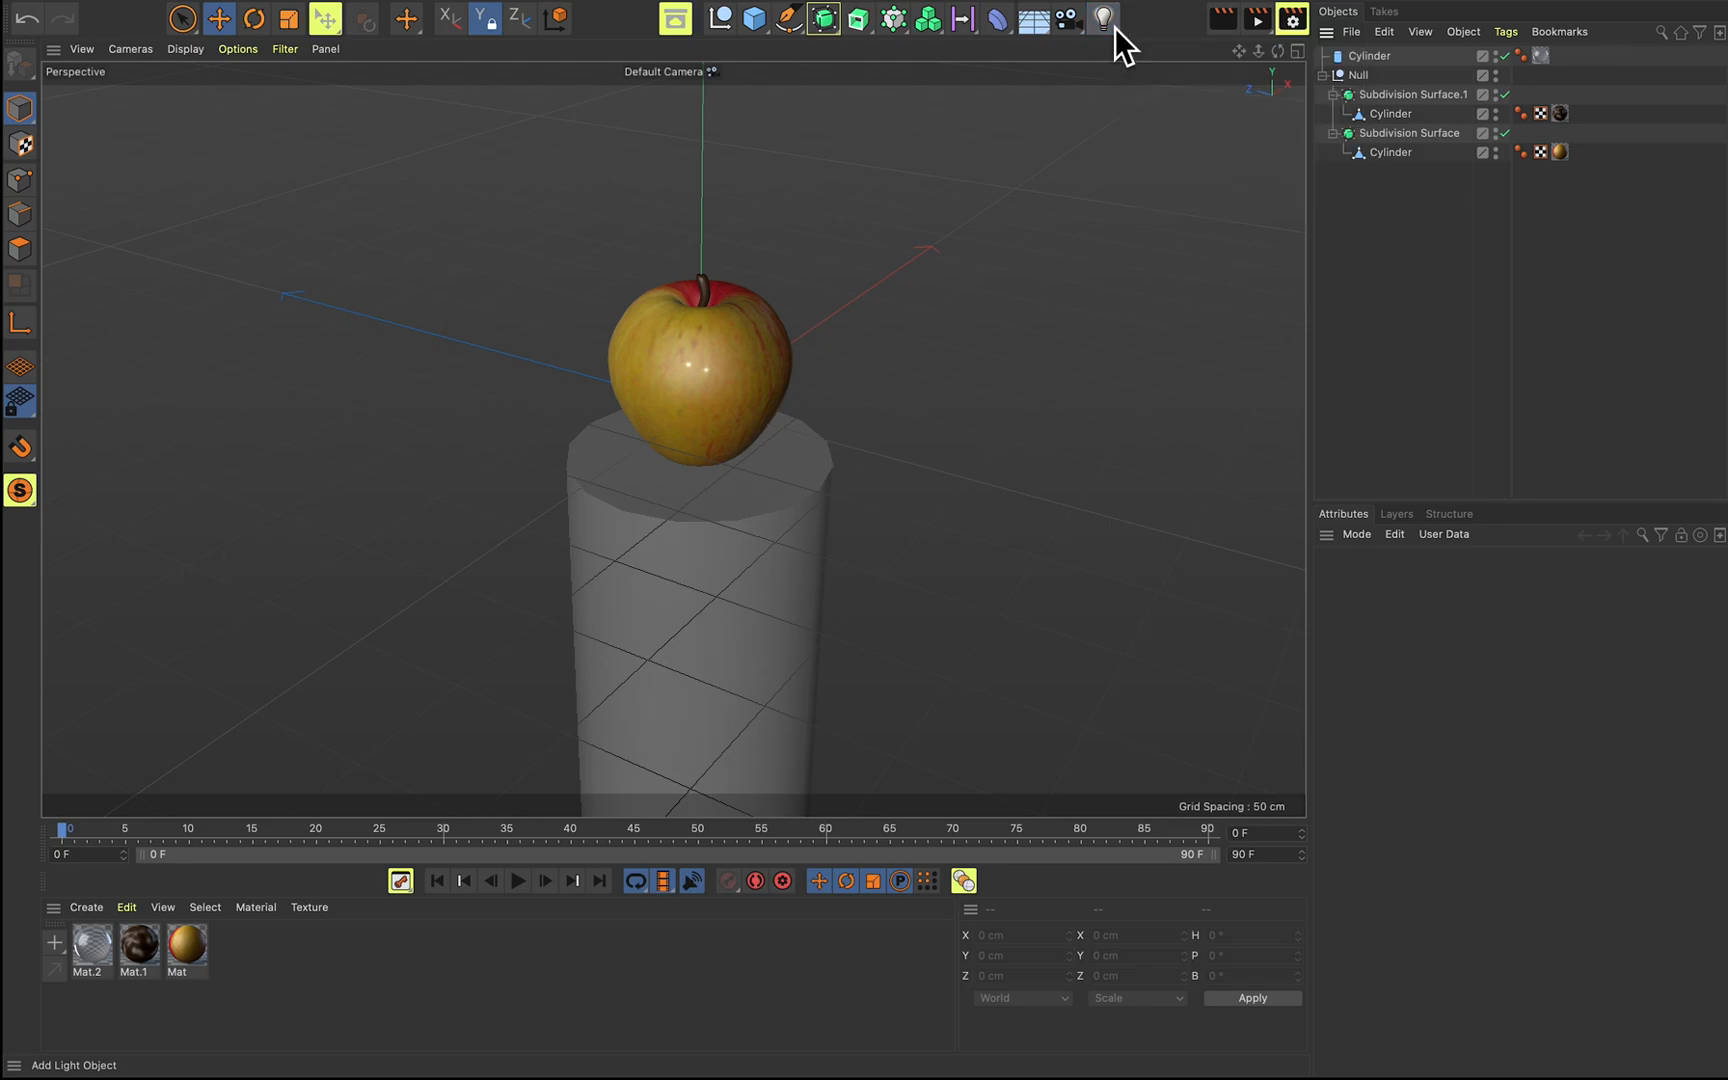
left_click(1110, 24)
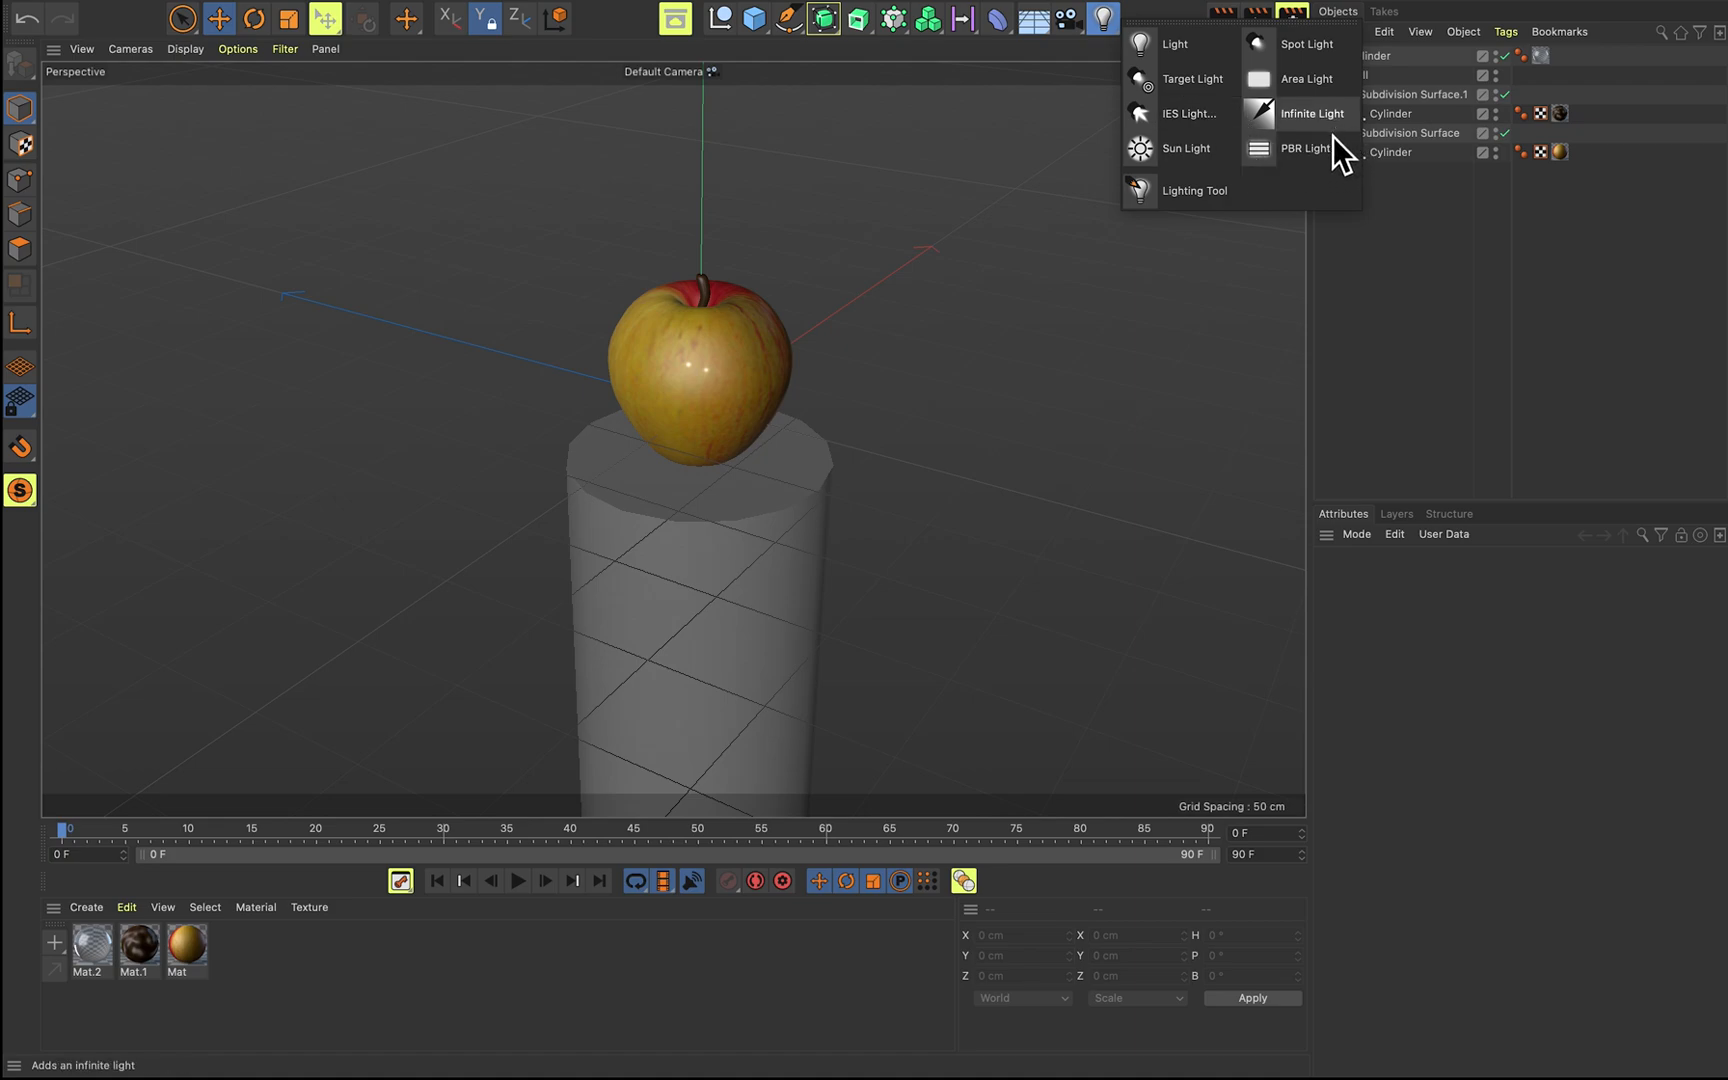
left_click(1188, 54)
Move the omni light to about X -114, Y 92 cm and colour it pale green with hue 148° and saturation 44%.
left_click_drag(757, 378, 586, 212)
left_click(1657, 708)
left_click_drag(1662, 710, 1624, 716)
left_click(1667, 709)
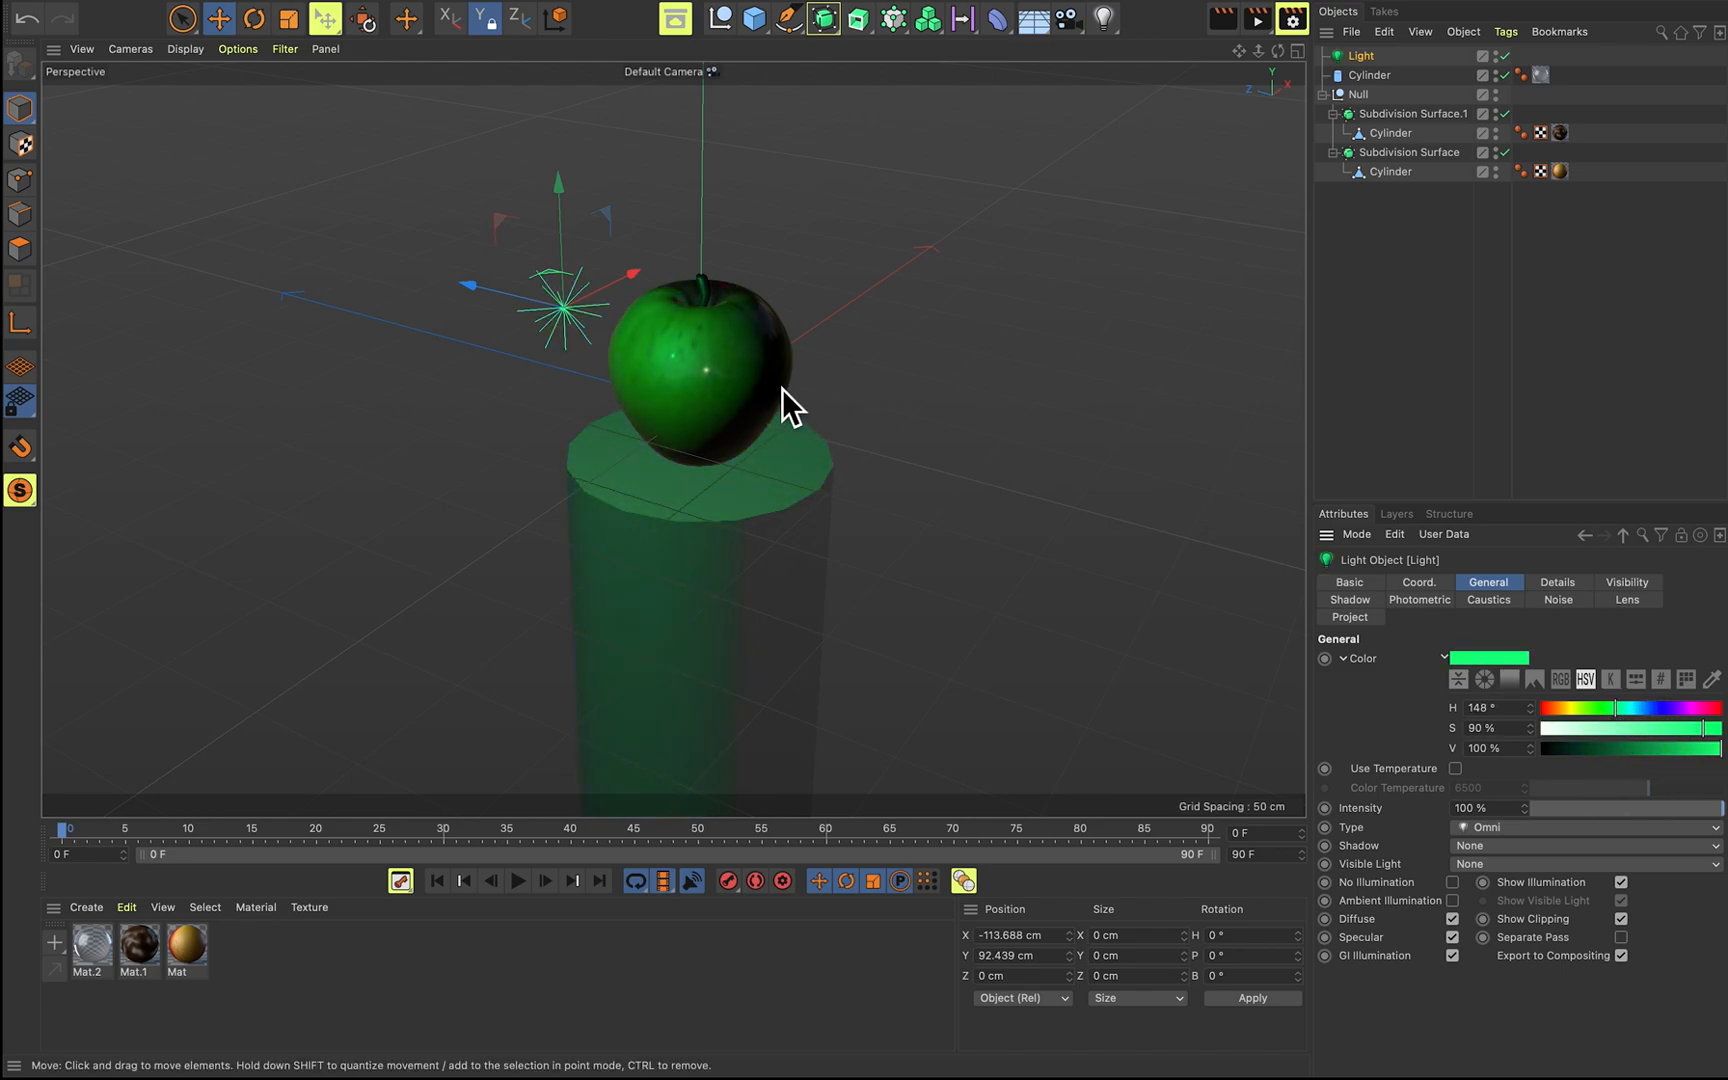
left_click(1622, 731)
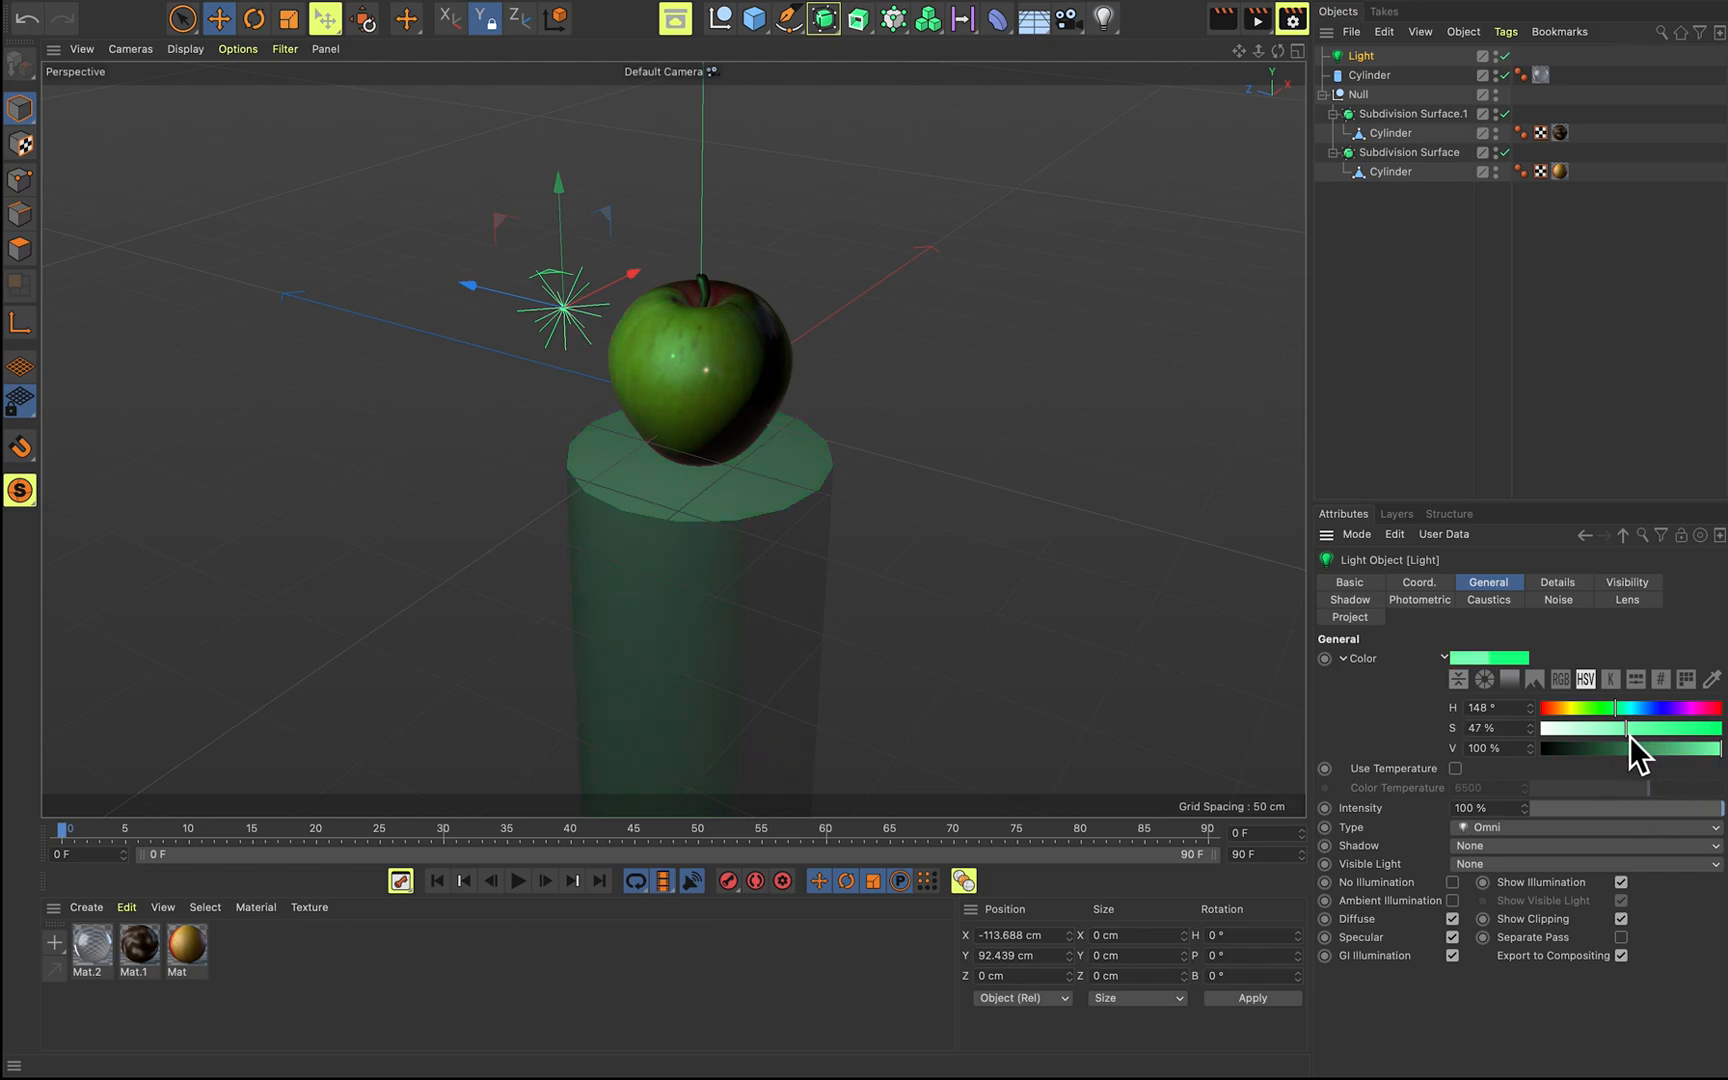
left_click_drag(1630, 748, 1722, 749)
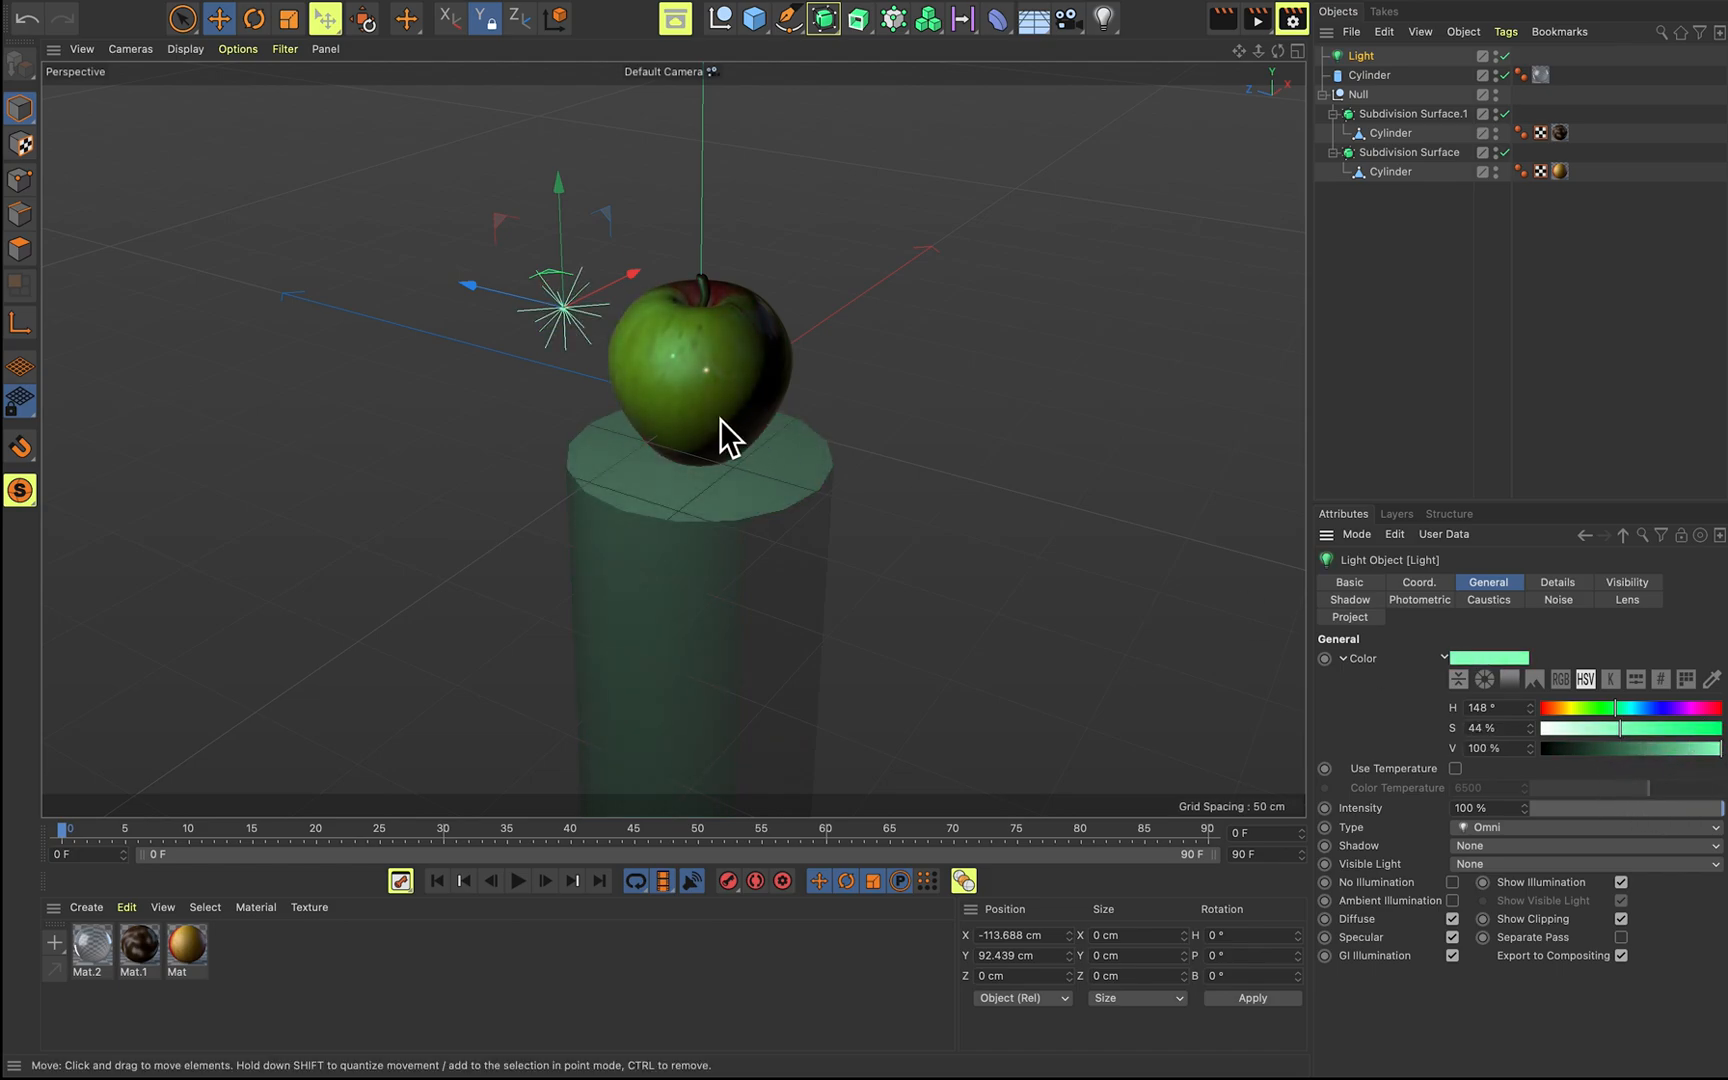
Shift the green light farther from the apple, to about X -100, Y 110, Z 66 cm.
left_click_drag(497, 302, 389, 256)
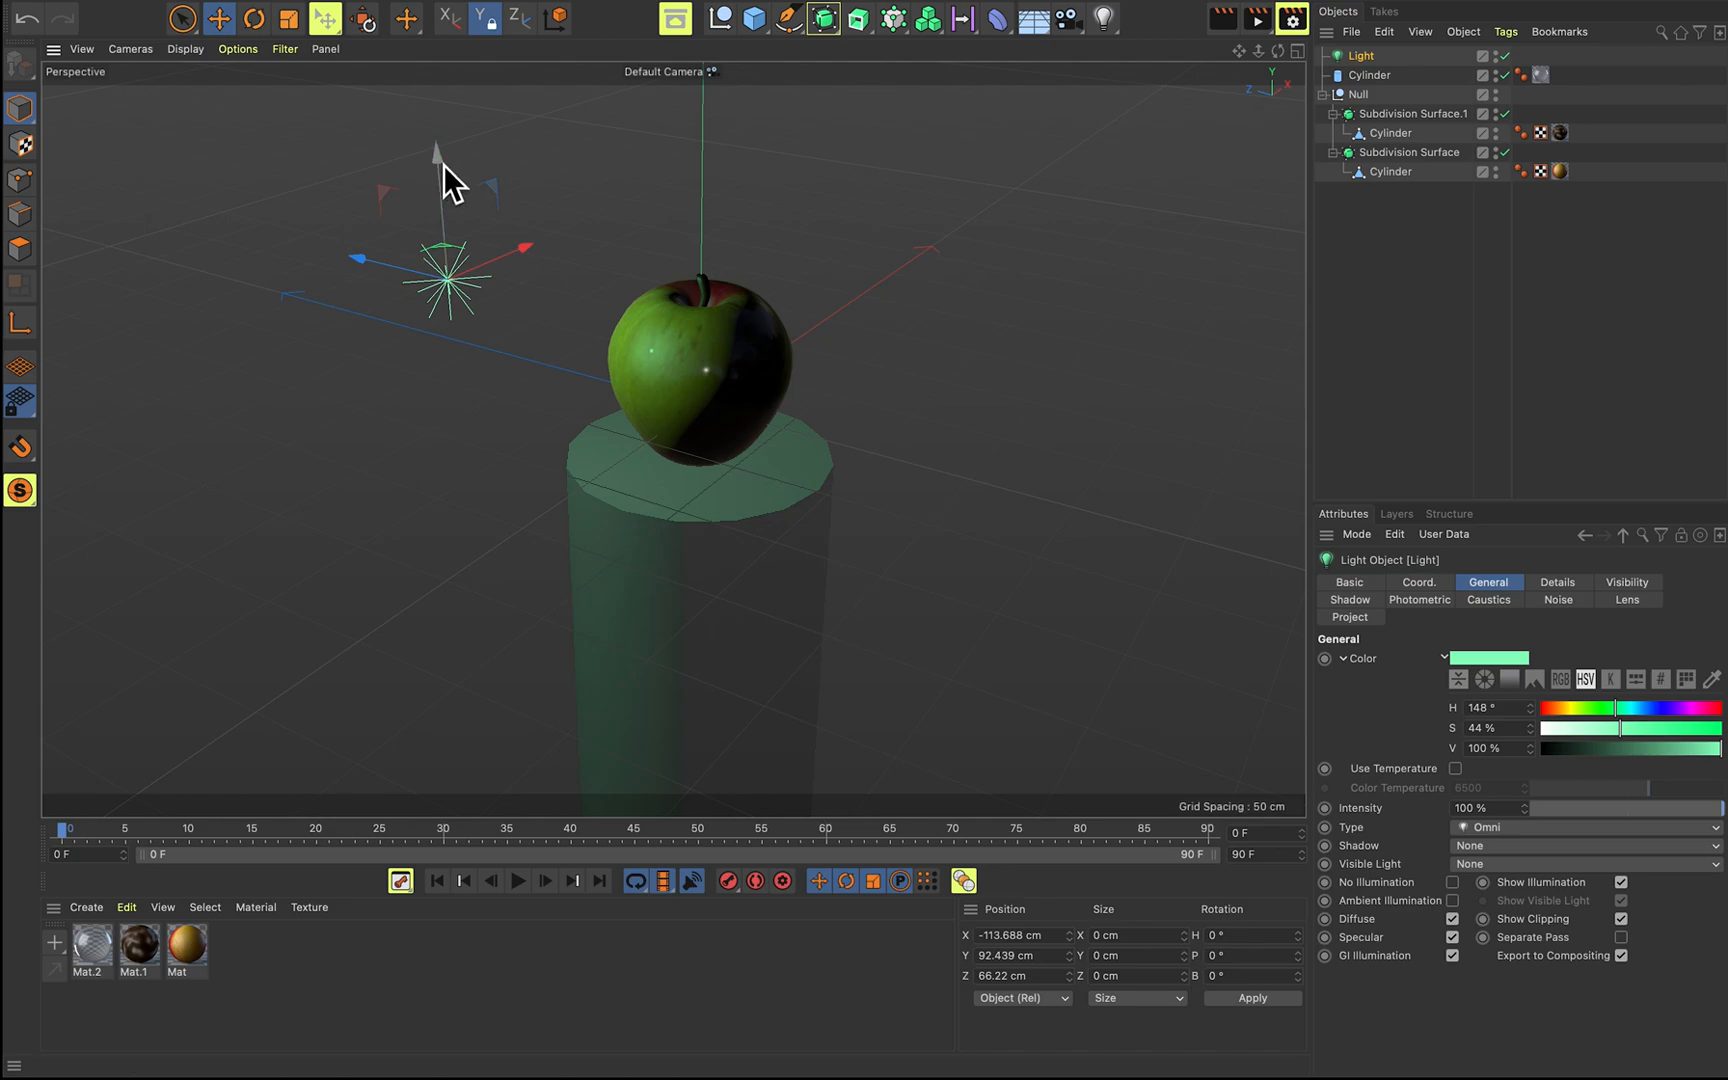
left_click_drag(443, 163, 450, 124)
left_click_drag(533, 213, 540, 207)
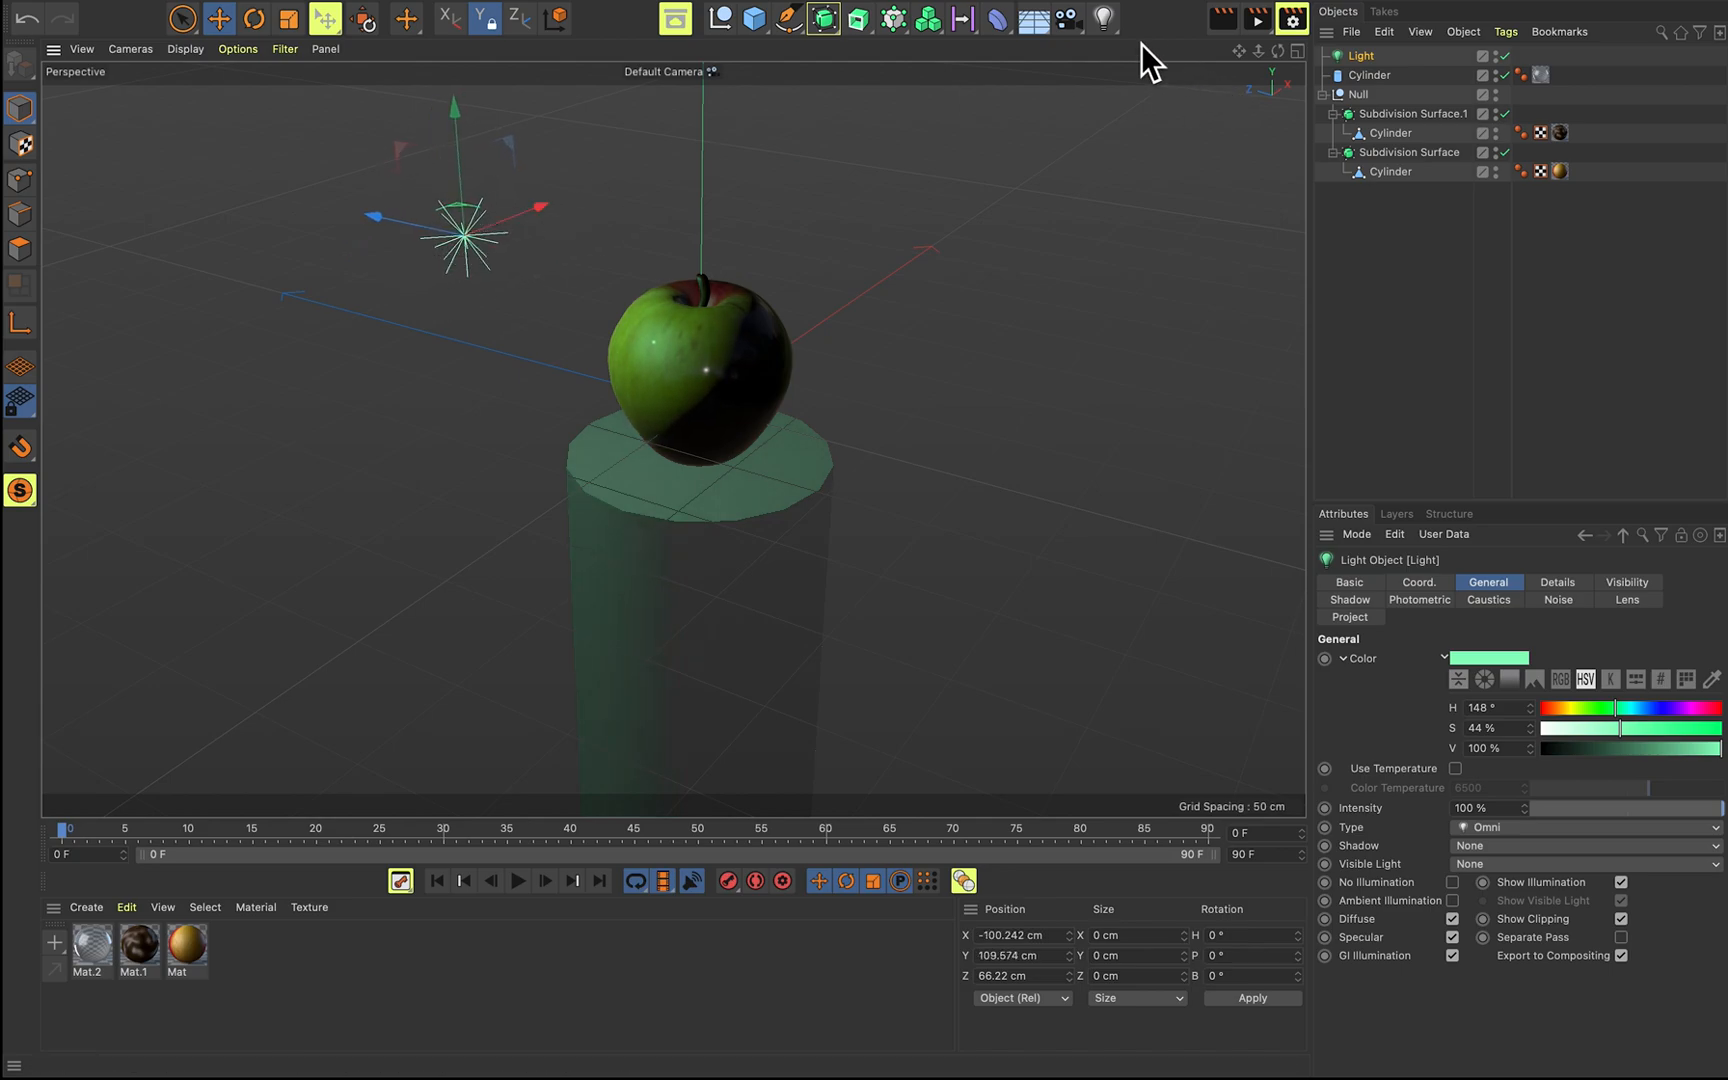
Add a second omni light at about Z -120 cm and colour it yellow with hue 55° and saturation 90%.
left_click(1106, 22)
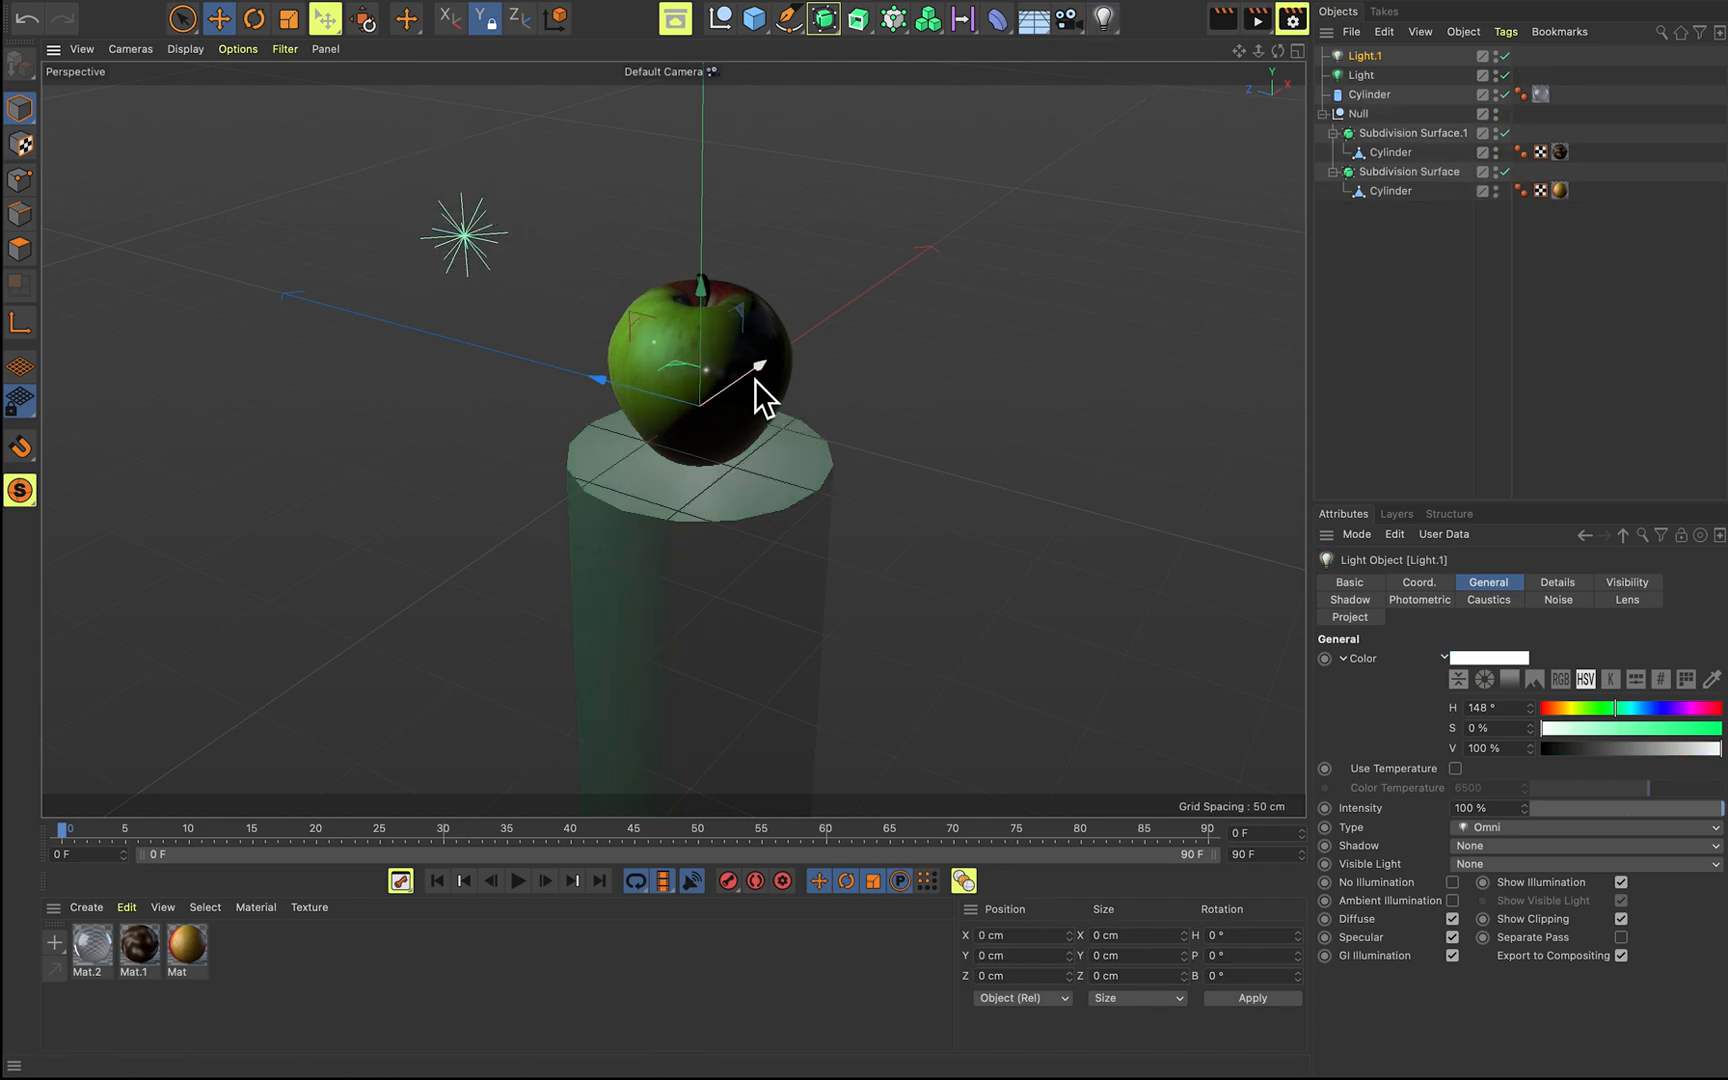
left_click_drag(616, 387, 815, 446)
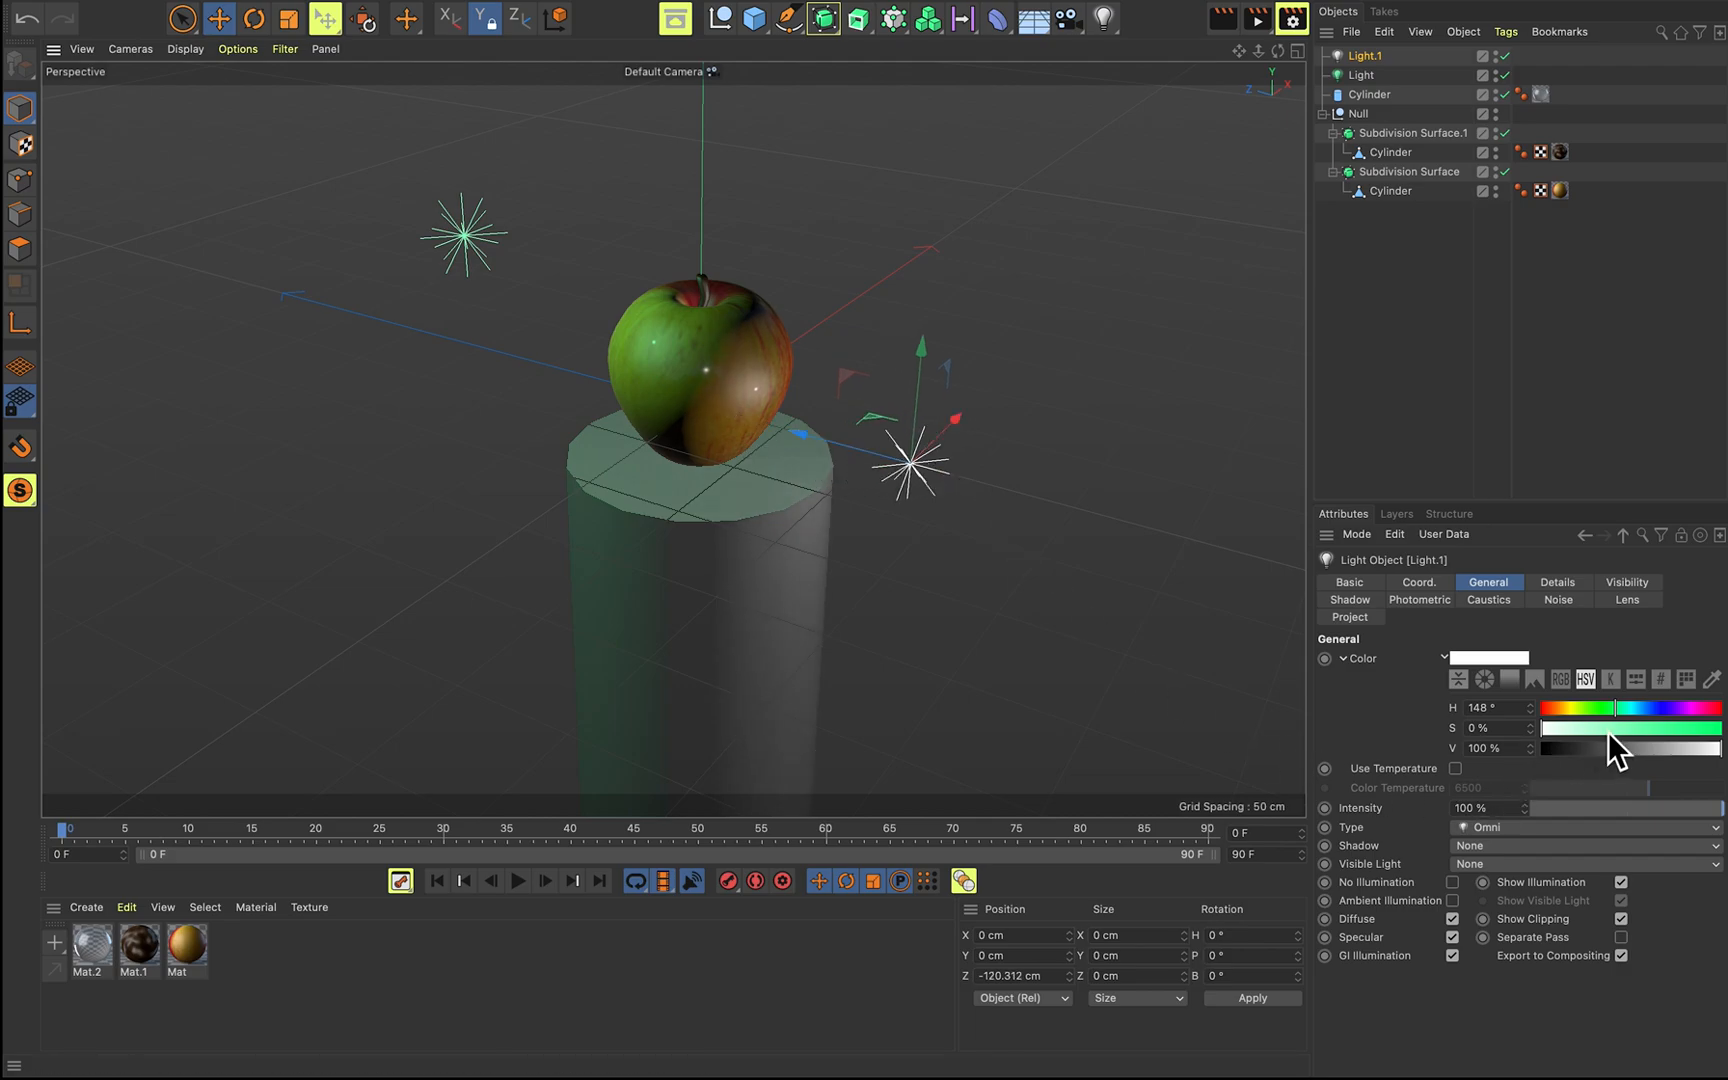
left_click_drag(1660, 720, 1722, 720)
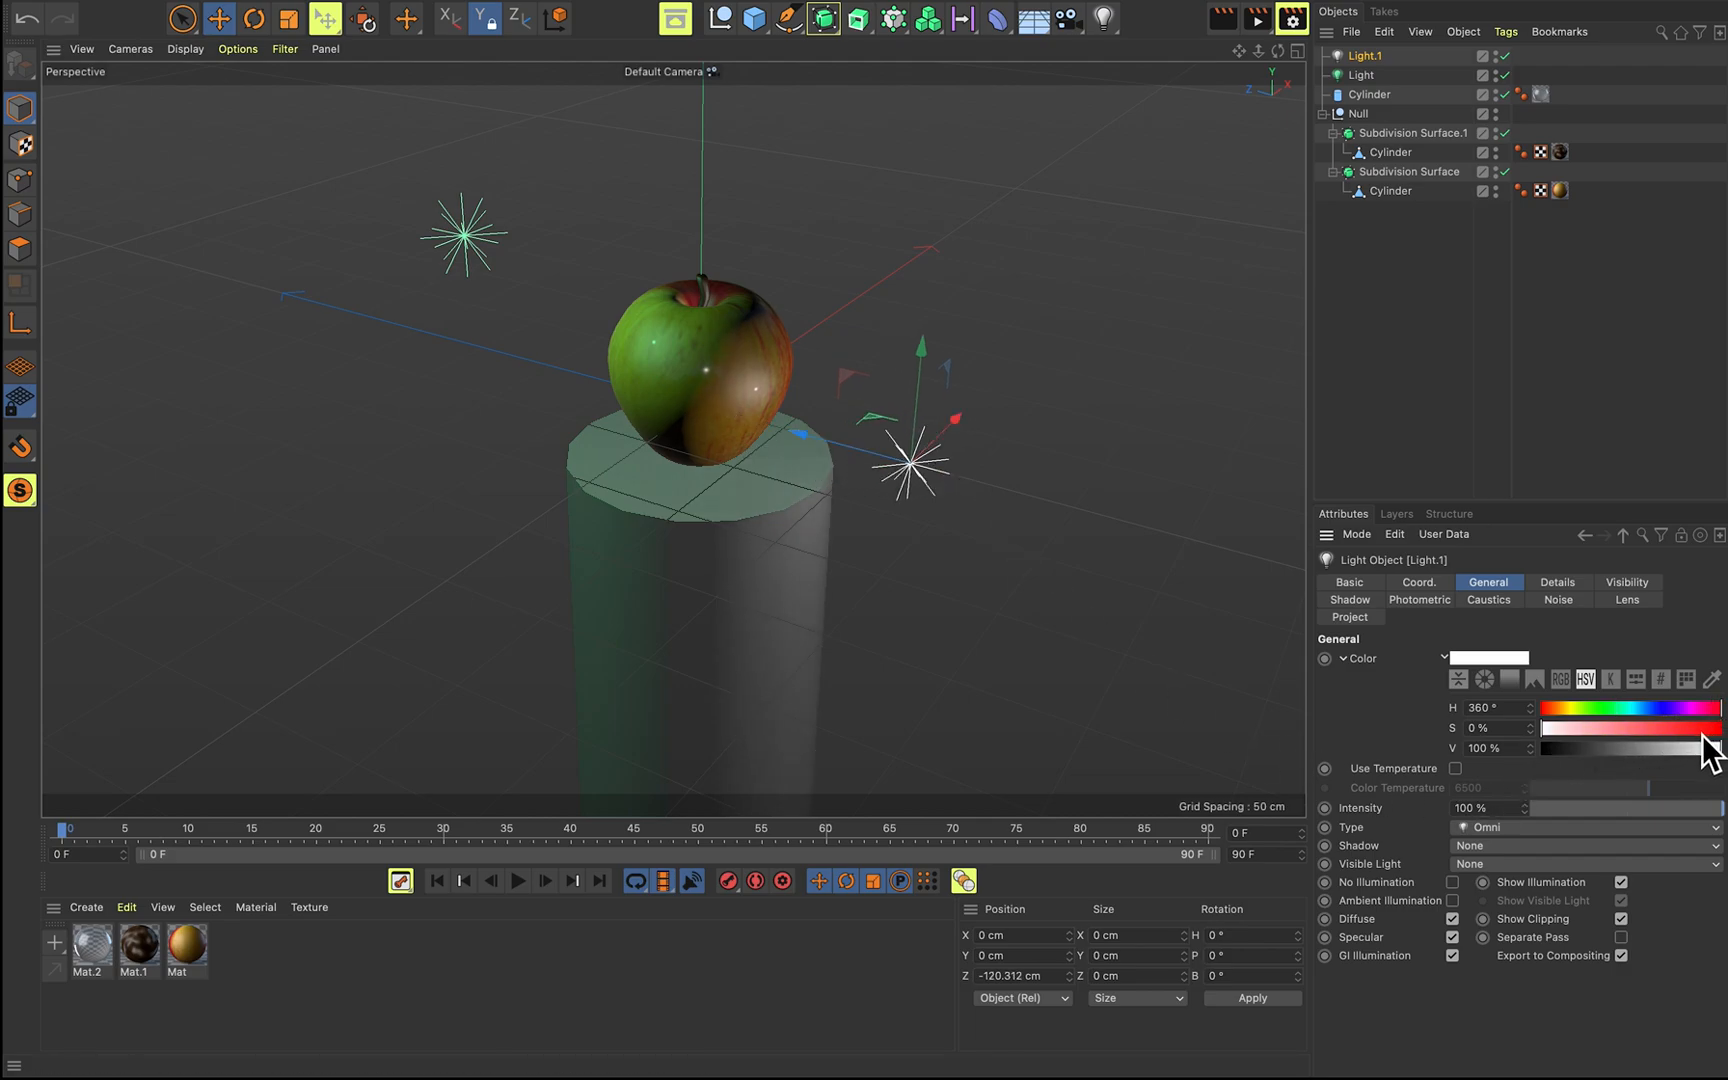
left_click(1703, 735)
left_click_drag(1592, 711, 1575, 711)
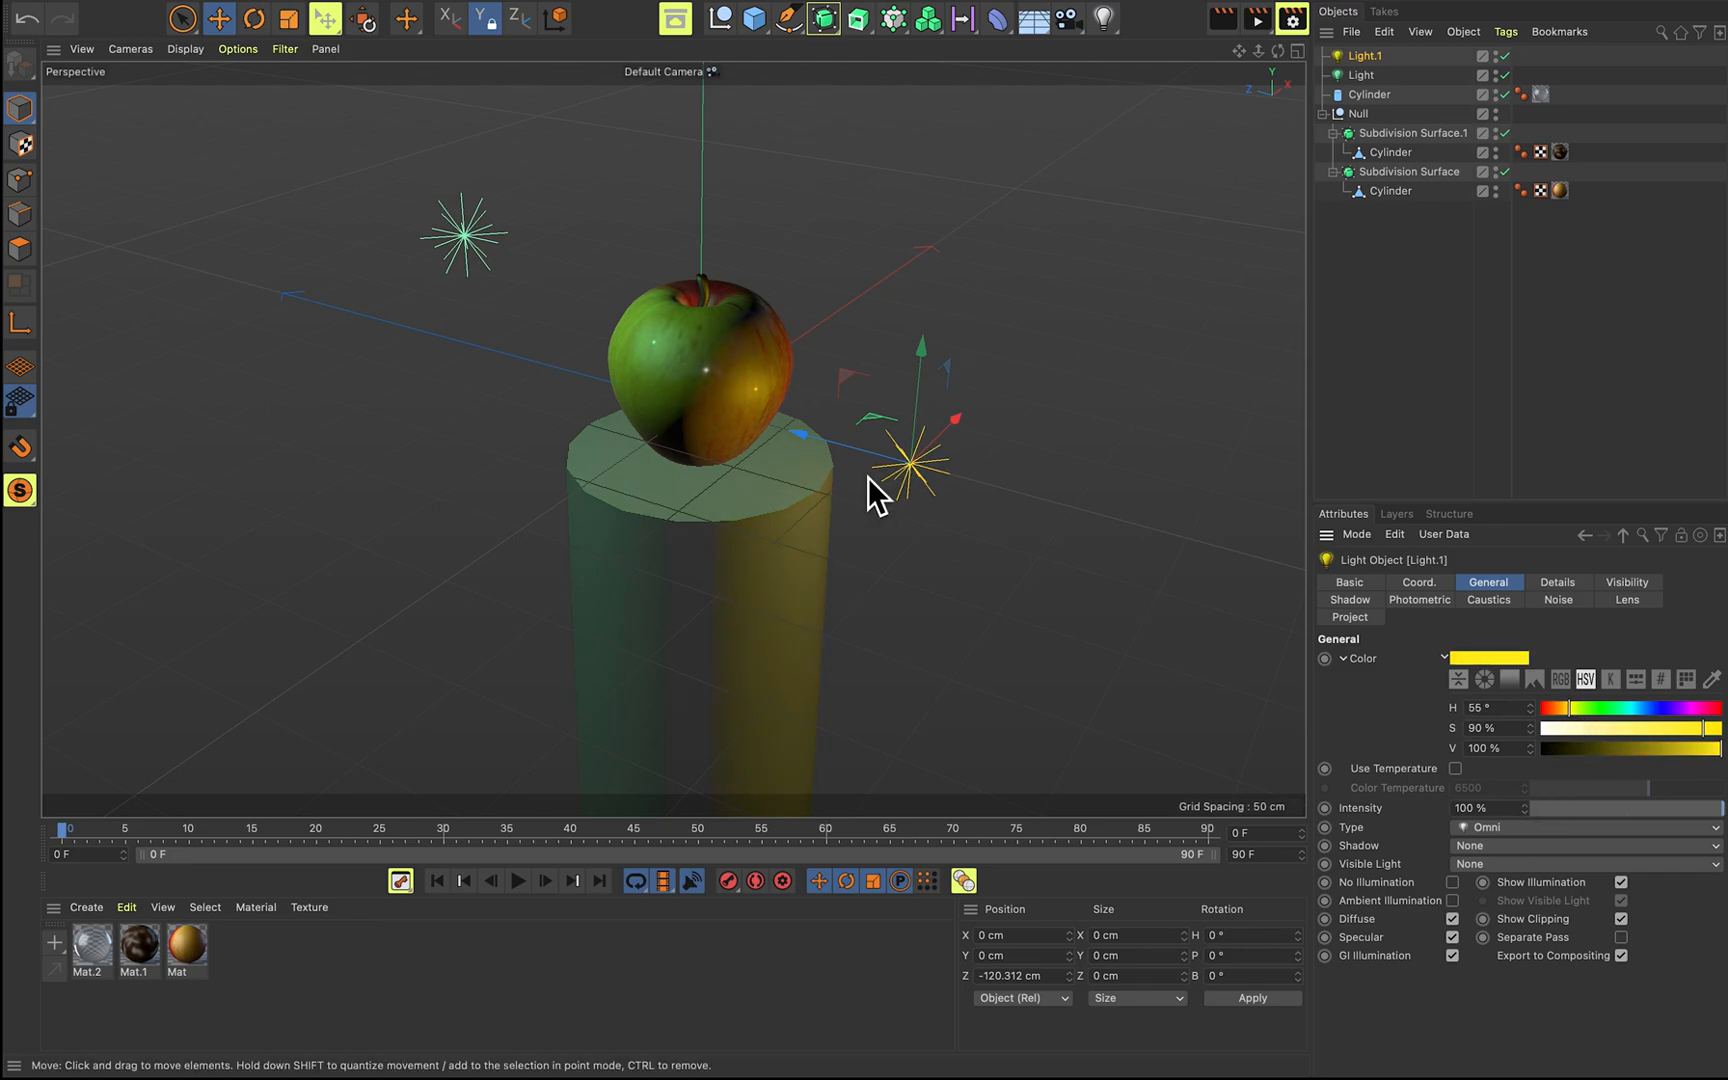
Dim the second light to 54% intensity, raise it to about Y 9 cm and change its hue to orange at 32°.
left_click(1636, 808)
mouse_move(1639, 811)
left_mouse_down()
mouse_move(1616, 810)
mouse_move(1635, 809)
left_mouse_up()
left_click_drag(945, 378, 946, 364)
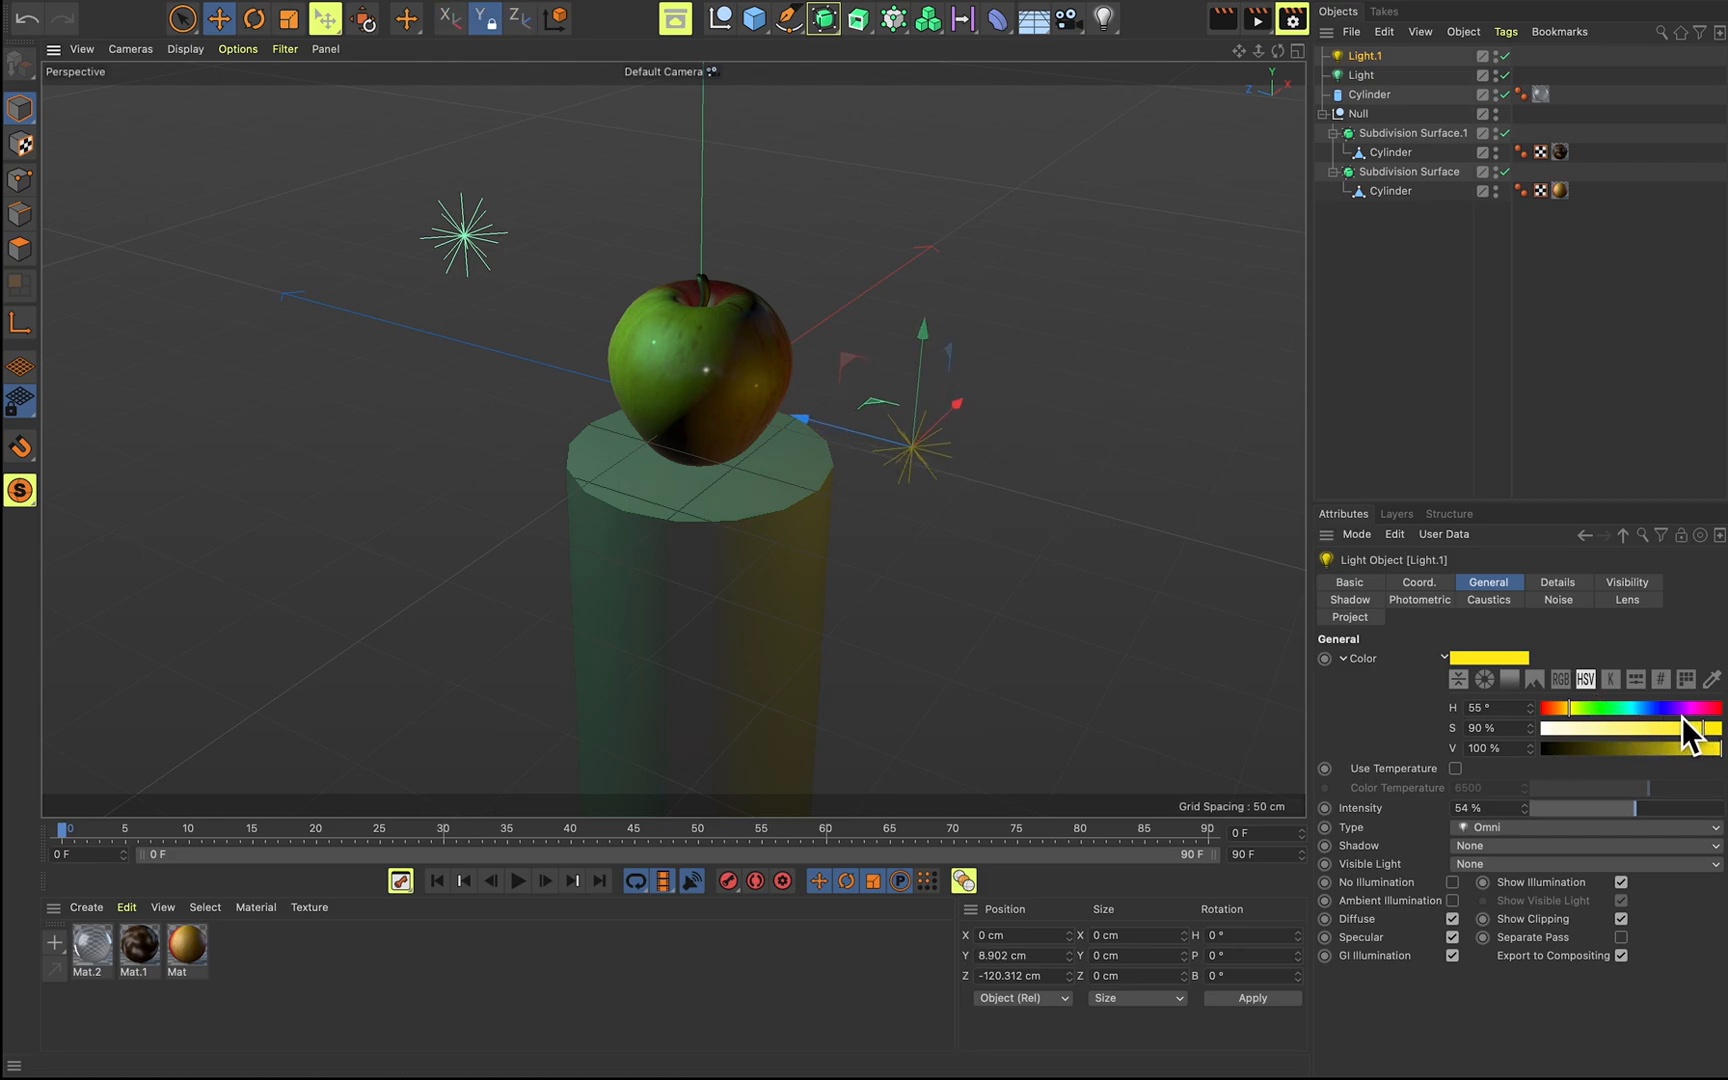
mouse_move(1580, 713)
left_mouse_down()
mouse_move(1543, 709)
mouse_move(1558, 713)
left_mouse_up()
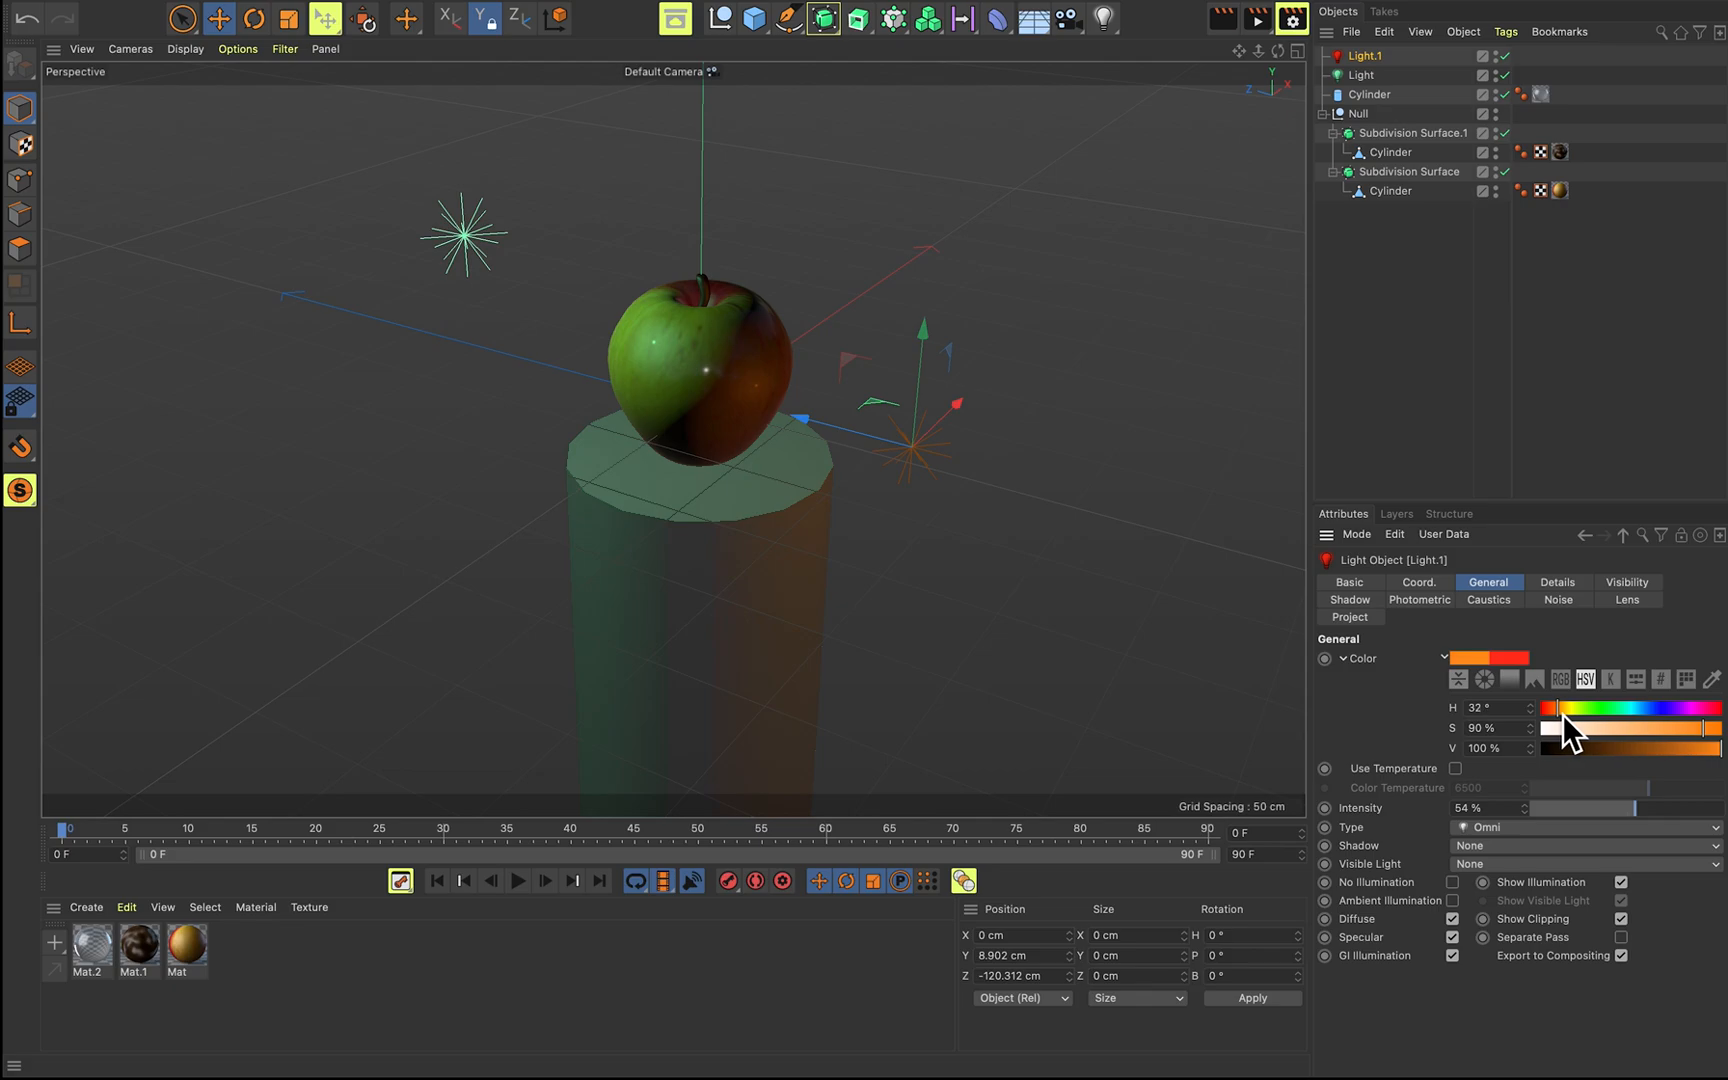
Reposition both coloured lights around the apple, placing the orange one at about X -36, Y 19, Z -103 cm.
left_click(1069, 575)
mouse_move(759, 397)
left_mouse_down("alt")
mouse_move(829, 440)
mouse_move(818, 488)
mouse_move(774, 427)
left_mouse_up("alt")
scroll(779, 424, "up", 2)
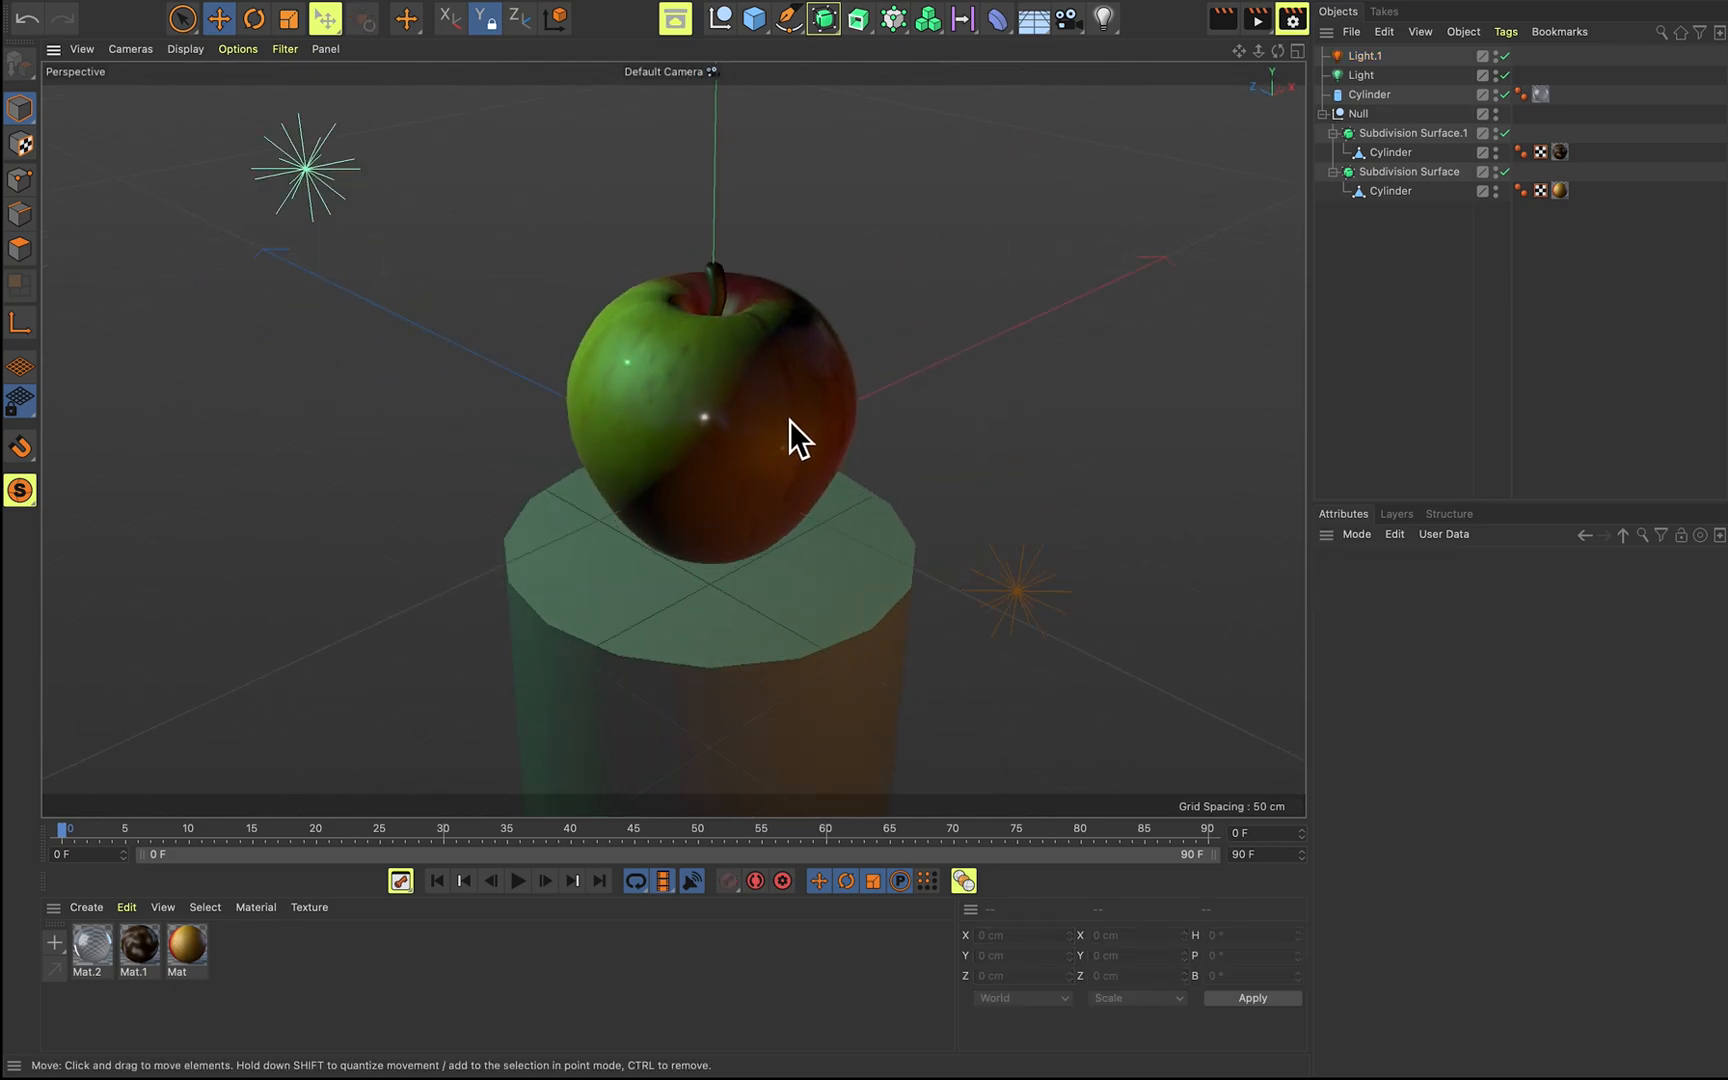
left_click(318, 173)
scroll(560, 230, "down", 1)
left_click_drag(322, 92, 385, 206)
left_click_drag(926, 516, 952, 593, "alt")
left_click(953, 588)
left_click_drag(991, 532, 973, 448, "alt")
left_click_drag(862, 550, 849, 468)
left_click(879, 377)
Render a close view of the apple lit by the green and orange lights.
left_click_drag(879, 377, 975, 518, "alt")
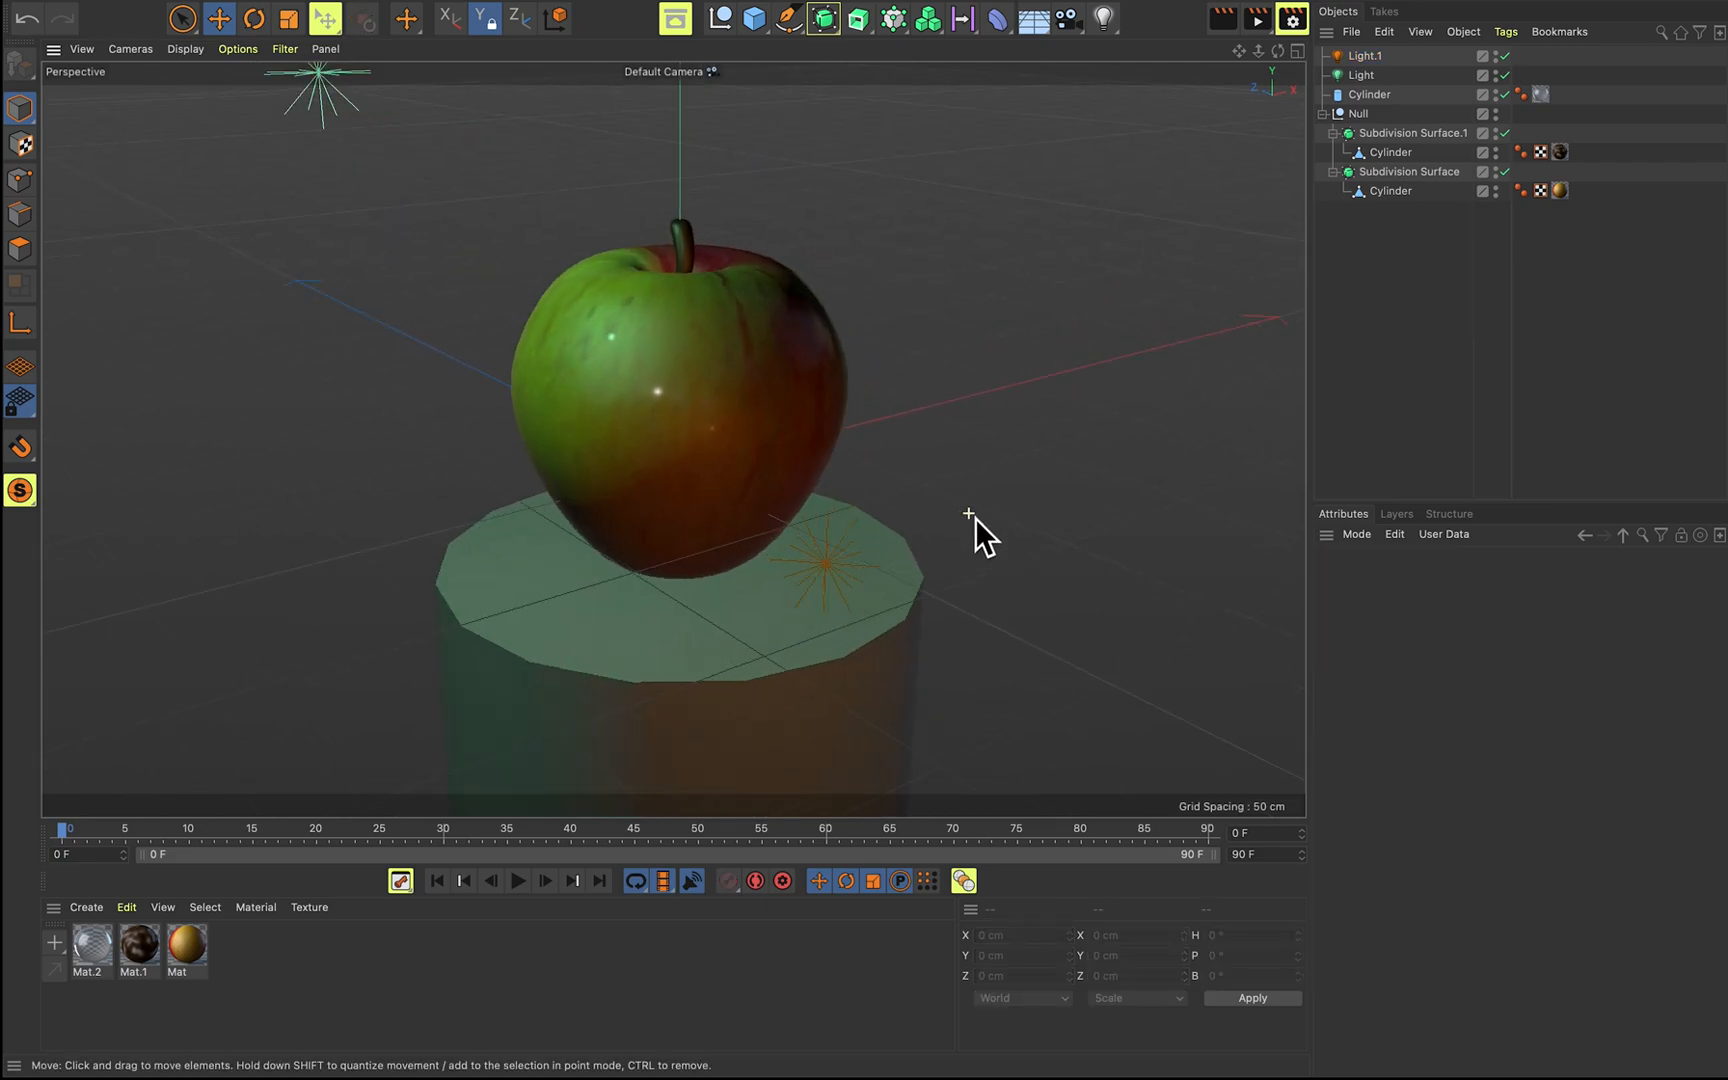
scroll(963, 485, "up", 3)
scroll(963, 485, "down", 3)
middle_click_drag(963, 487, 949, 482, "alt")
left_click_drag(949, 482, 921, 448, "alt")
key("super+r")
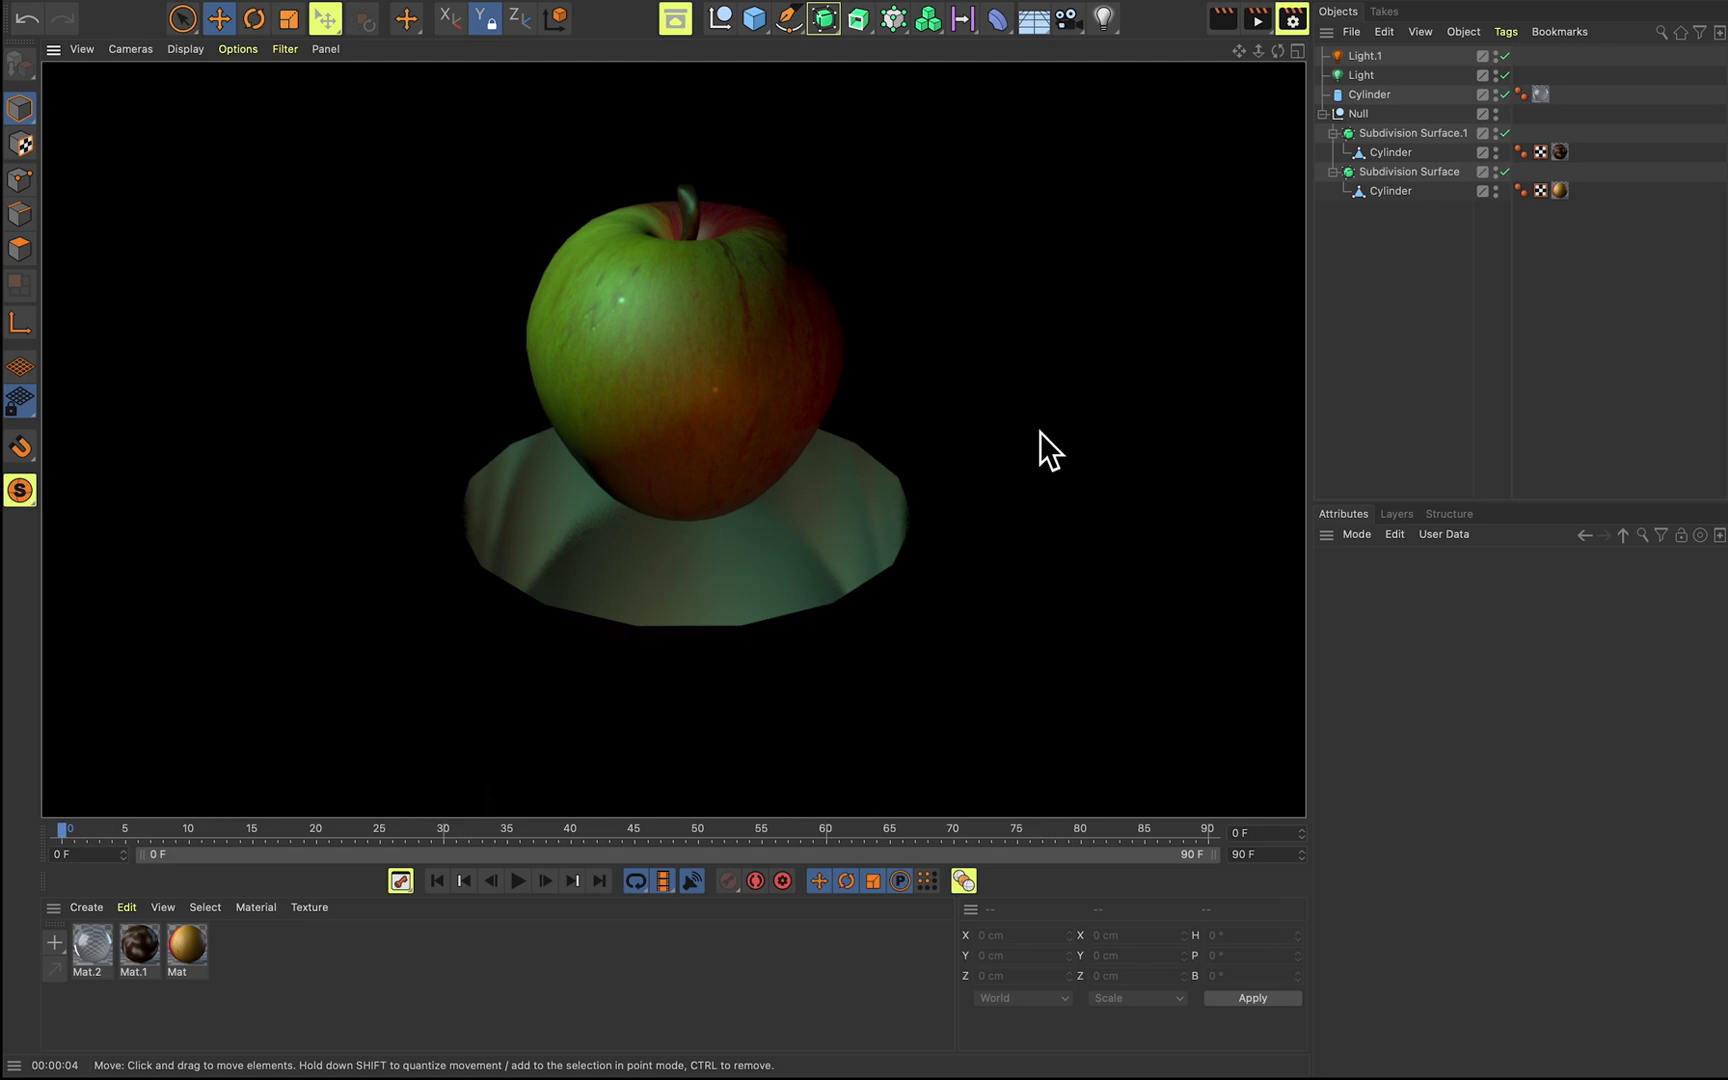
left_click(1036, 436)
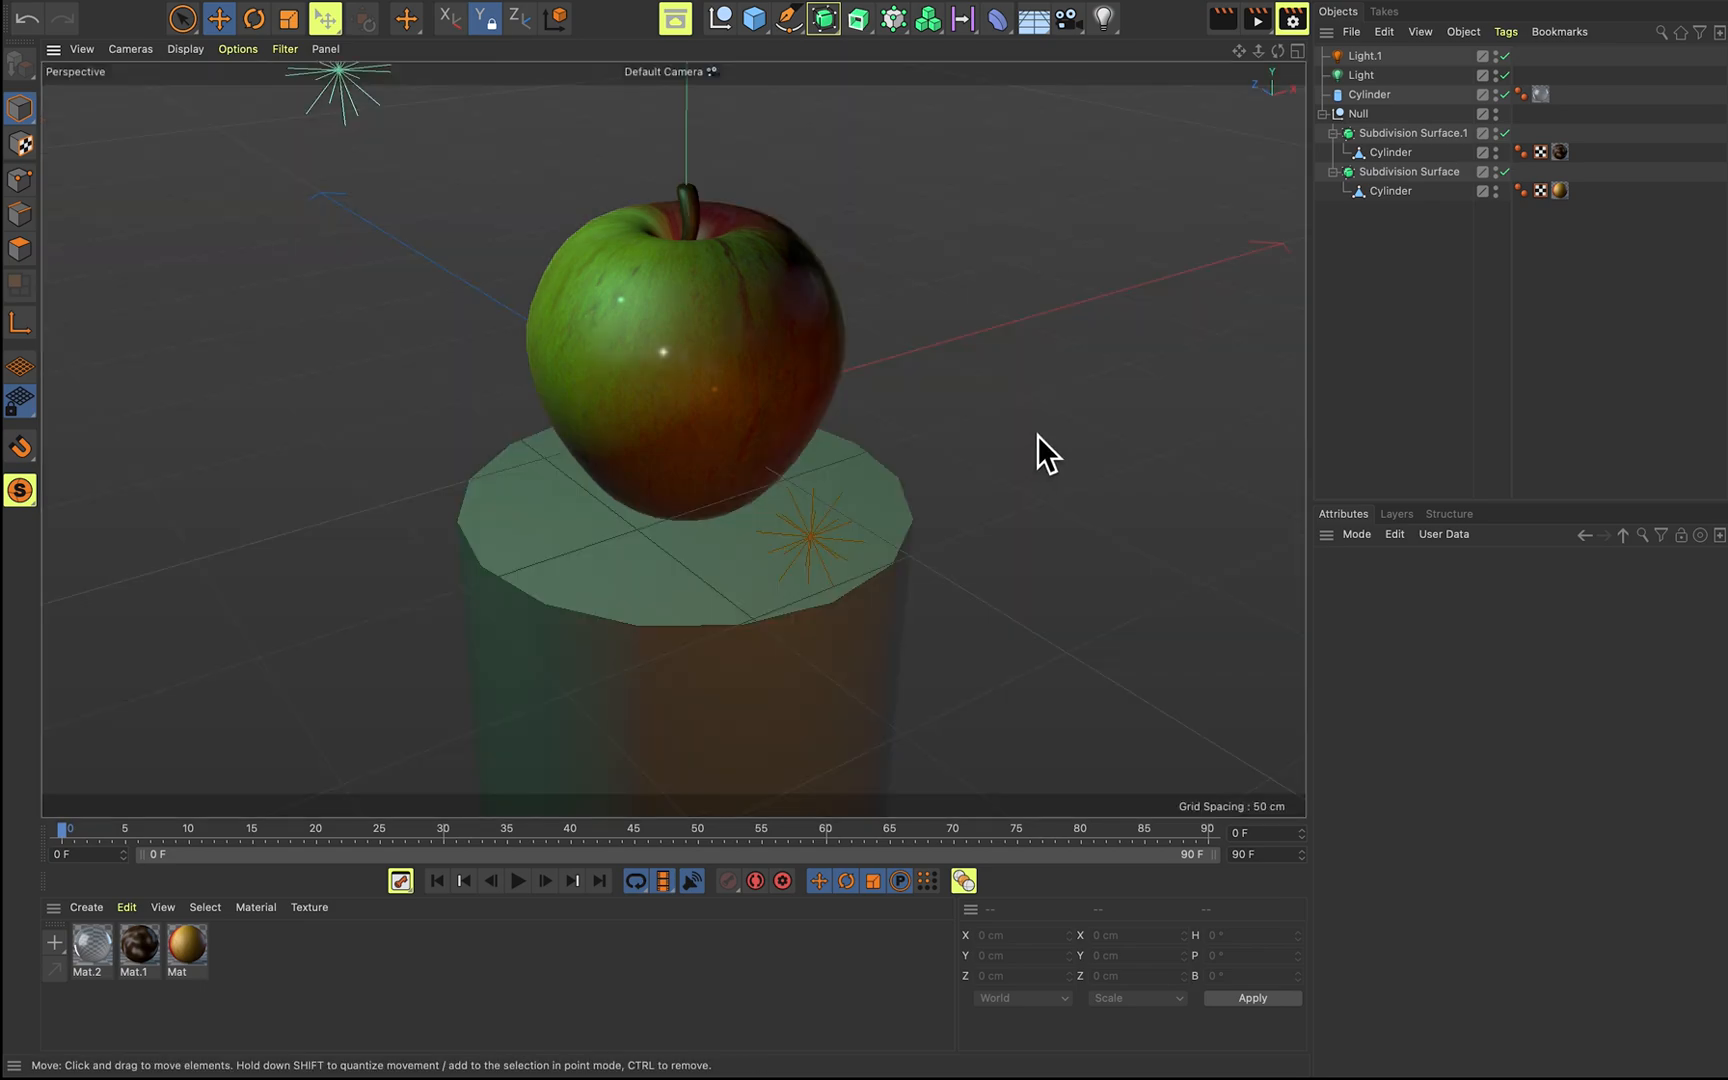
Delete both coloured lights from the scene.
scroll(1046, 420, "down", 3)
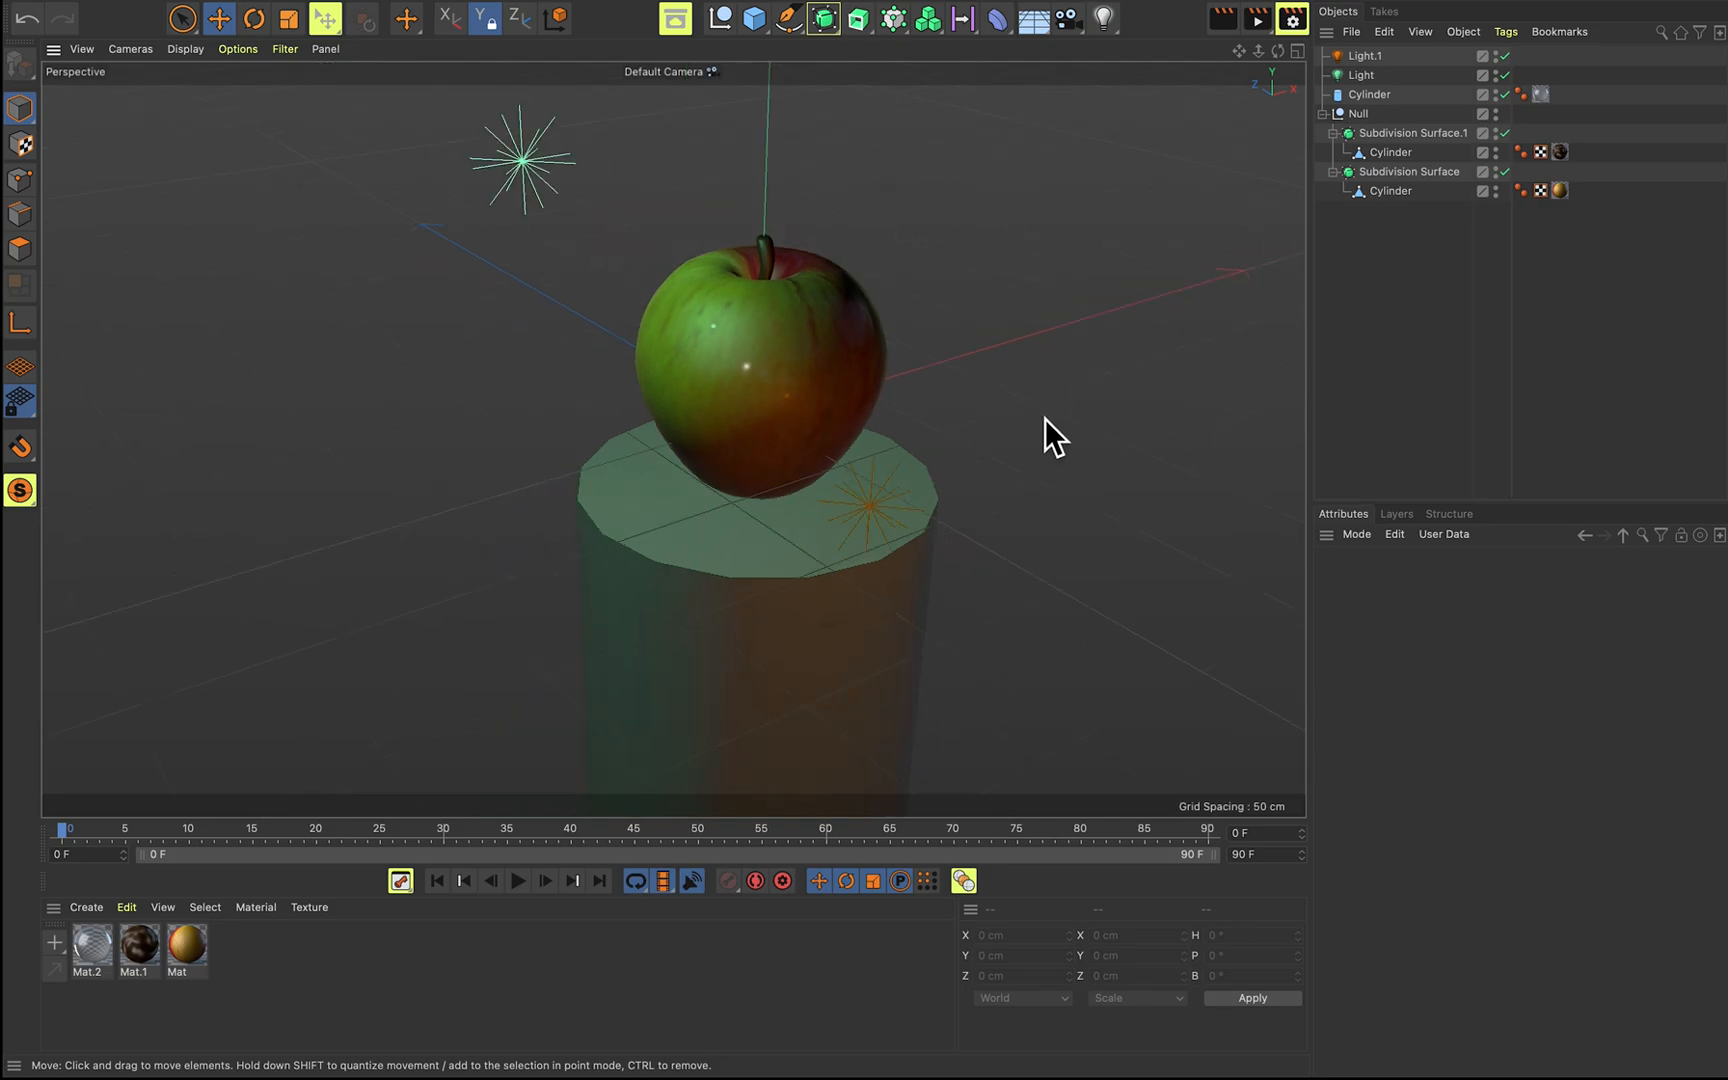
middle_click_drag(1054, 404, 996, 445, "alt")
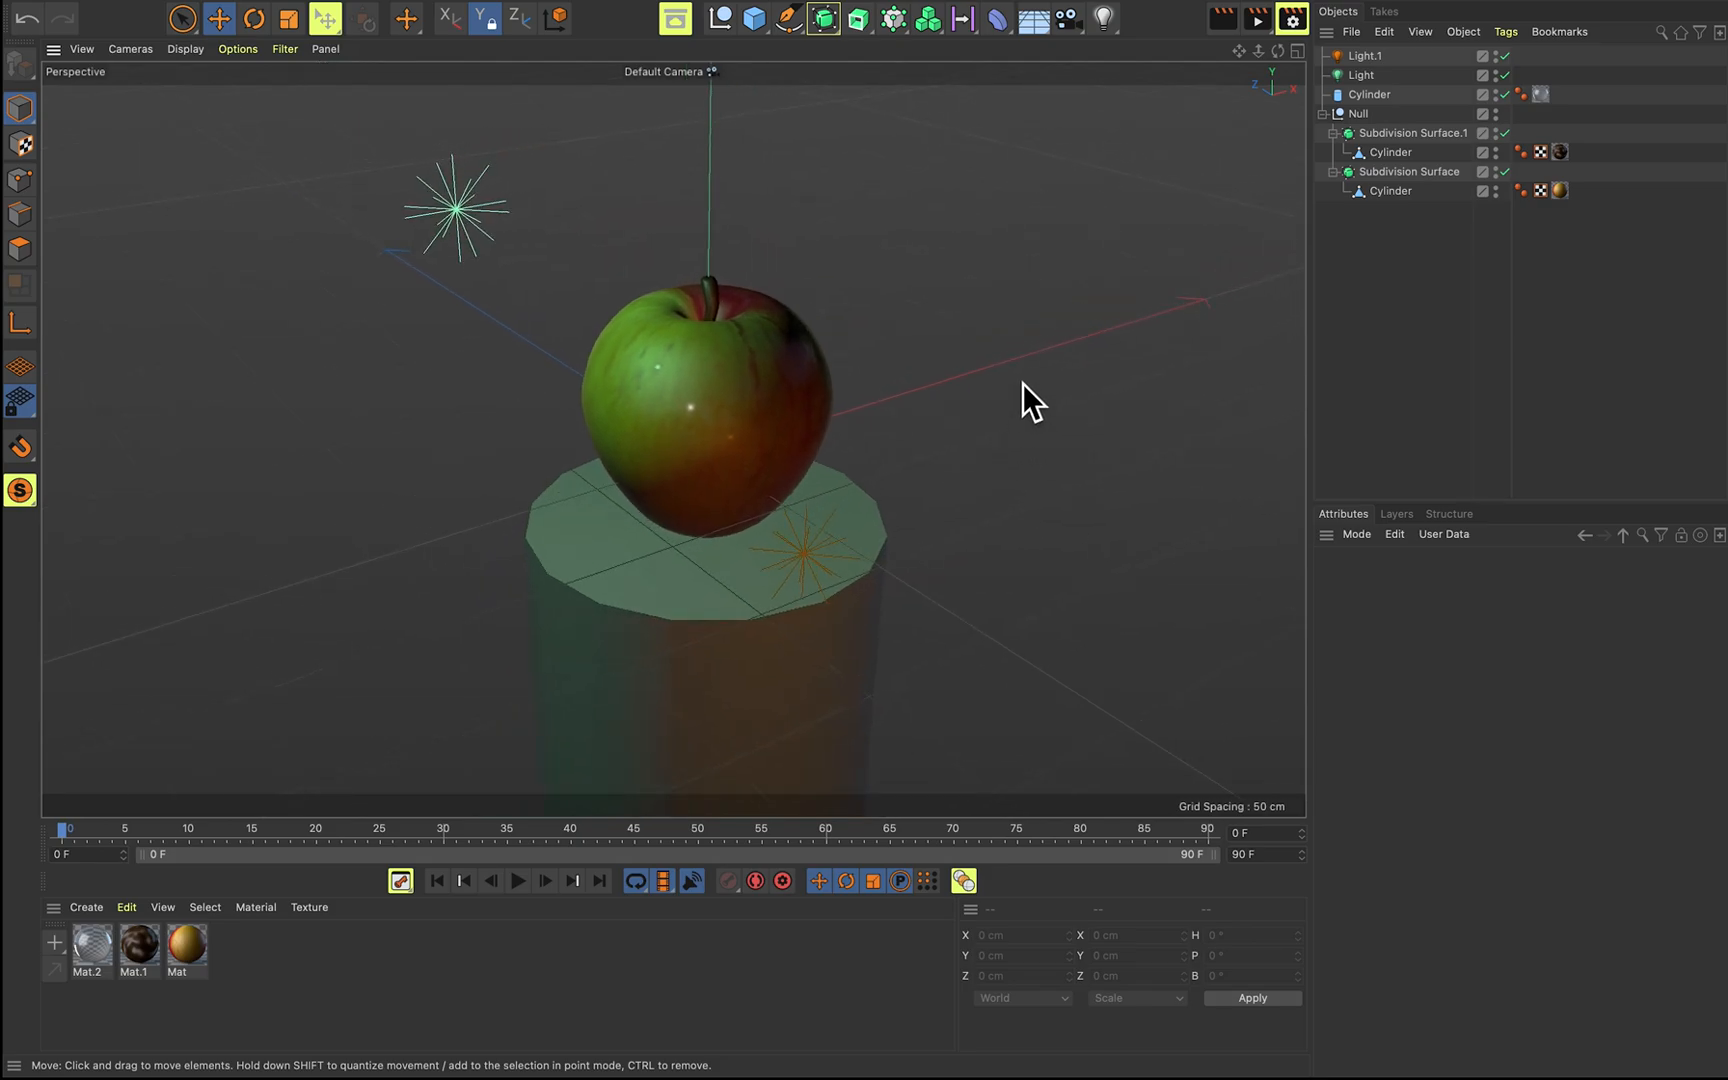
left_click_drag(1033, 370, 1112, 322, "alt")
left_click(1384, 57)
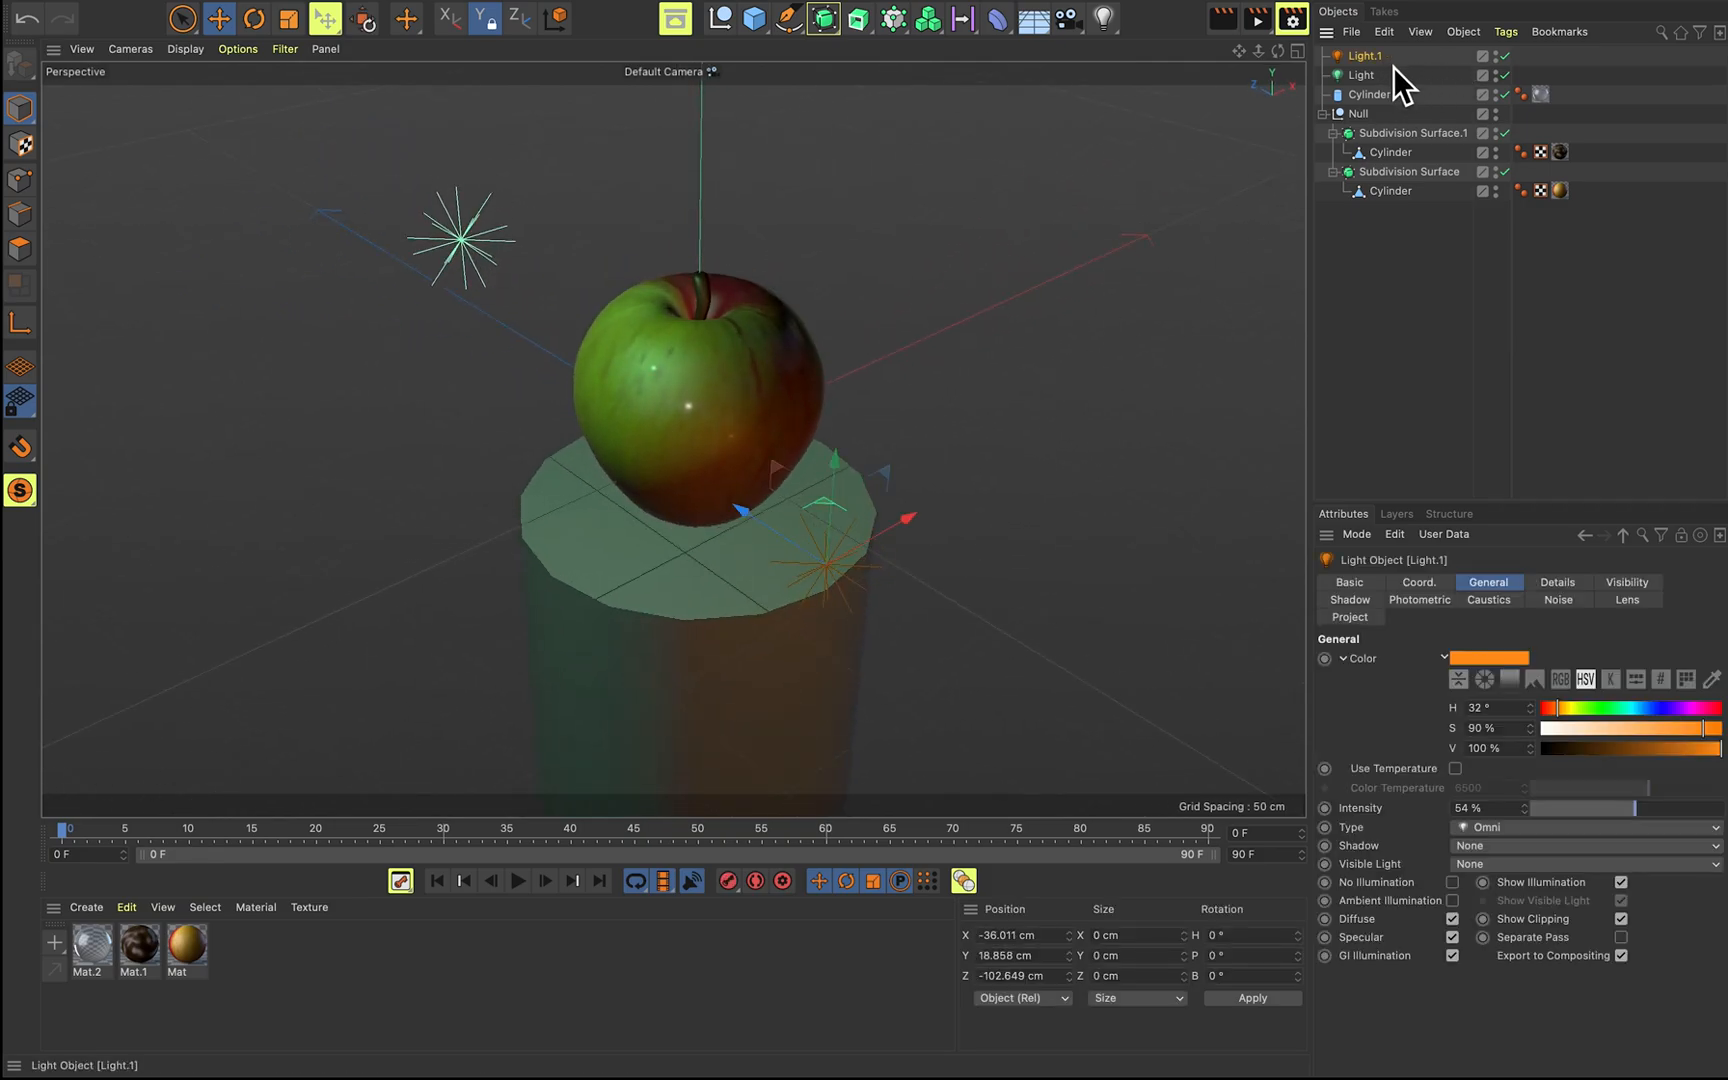
key("Delete")
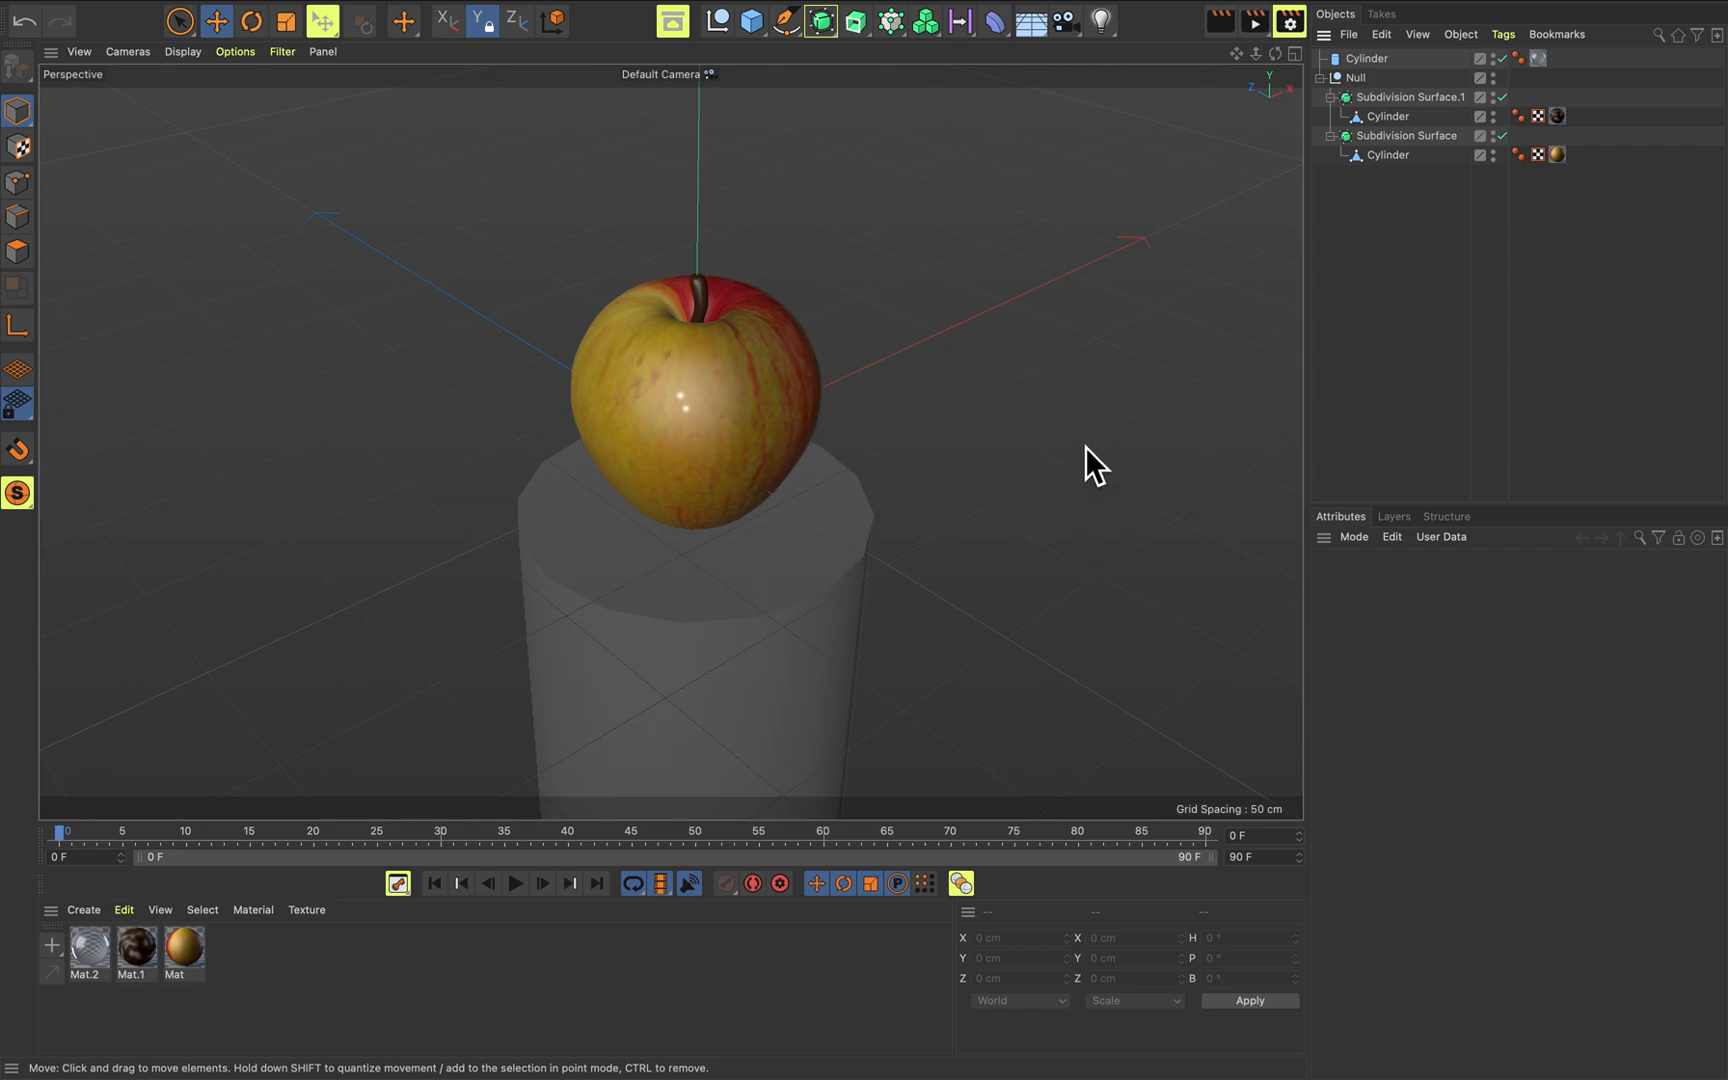
left_click_drag(1076, 490, 1066, 429, "alt")
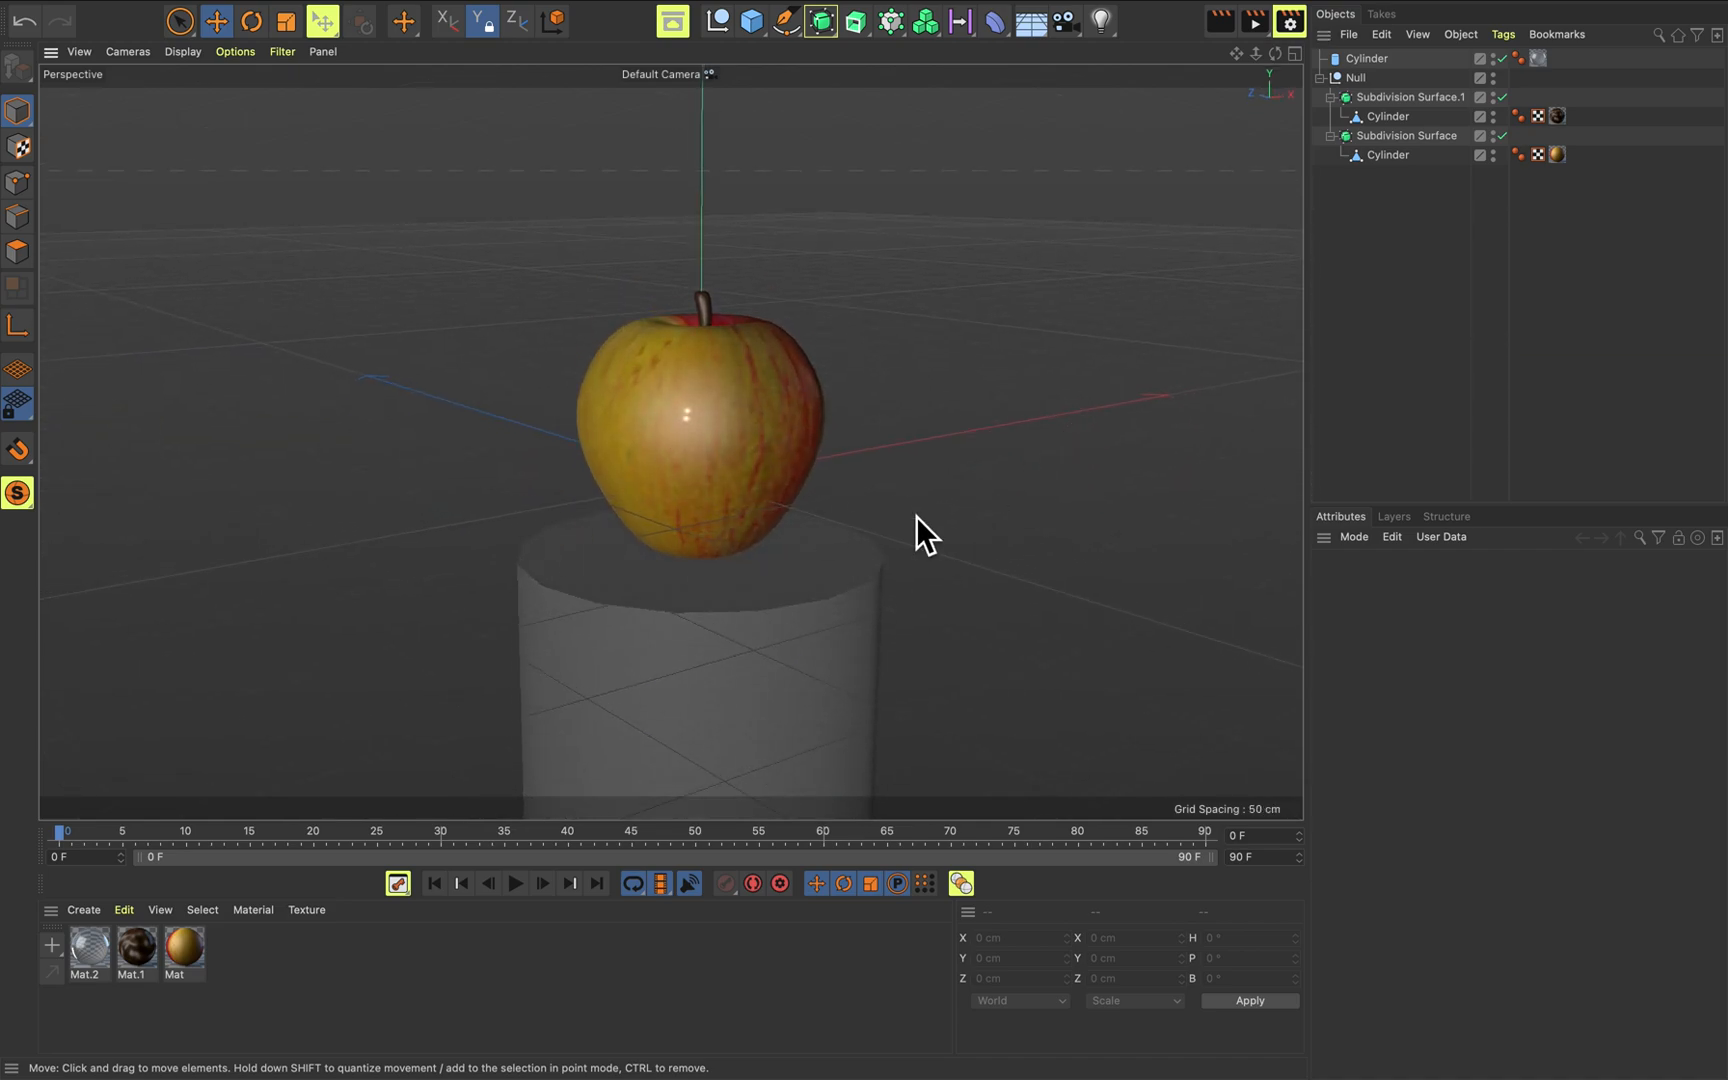
Try a Physical Sky around the apple scene and delete it again.
left_click(1104, 30)
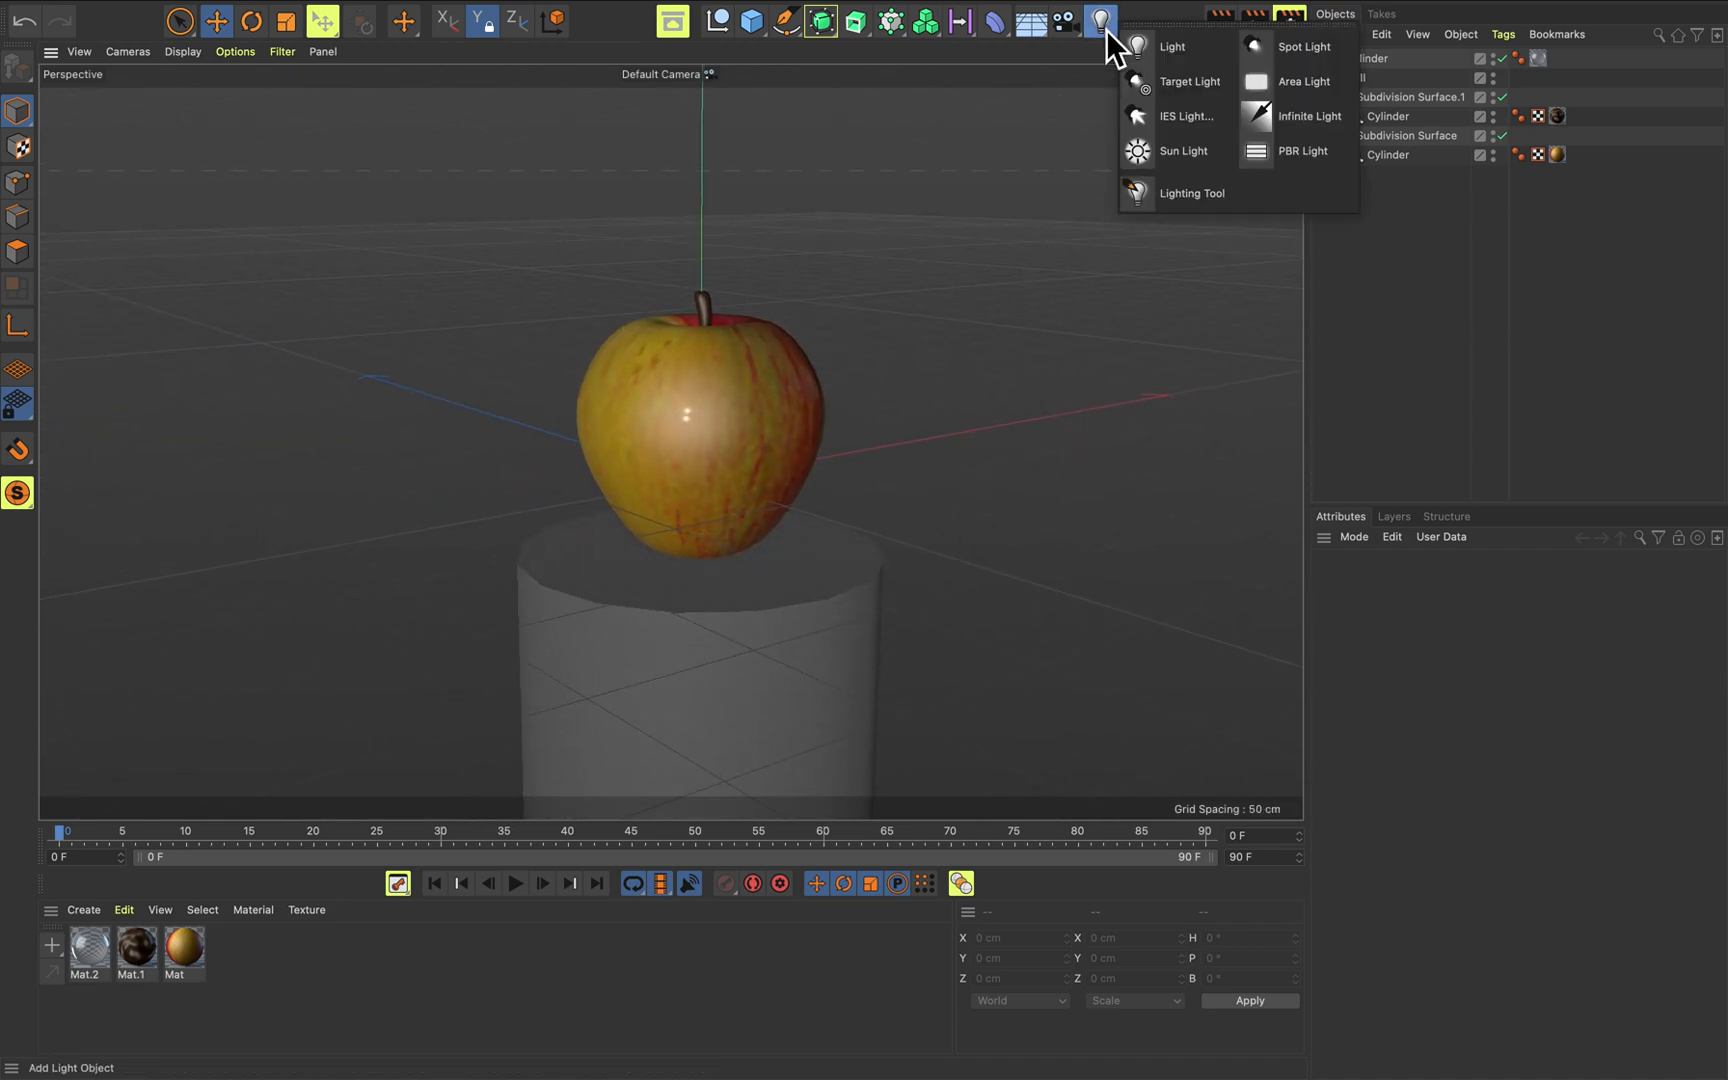
left_click(1045, 27)
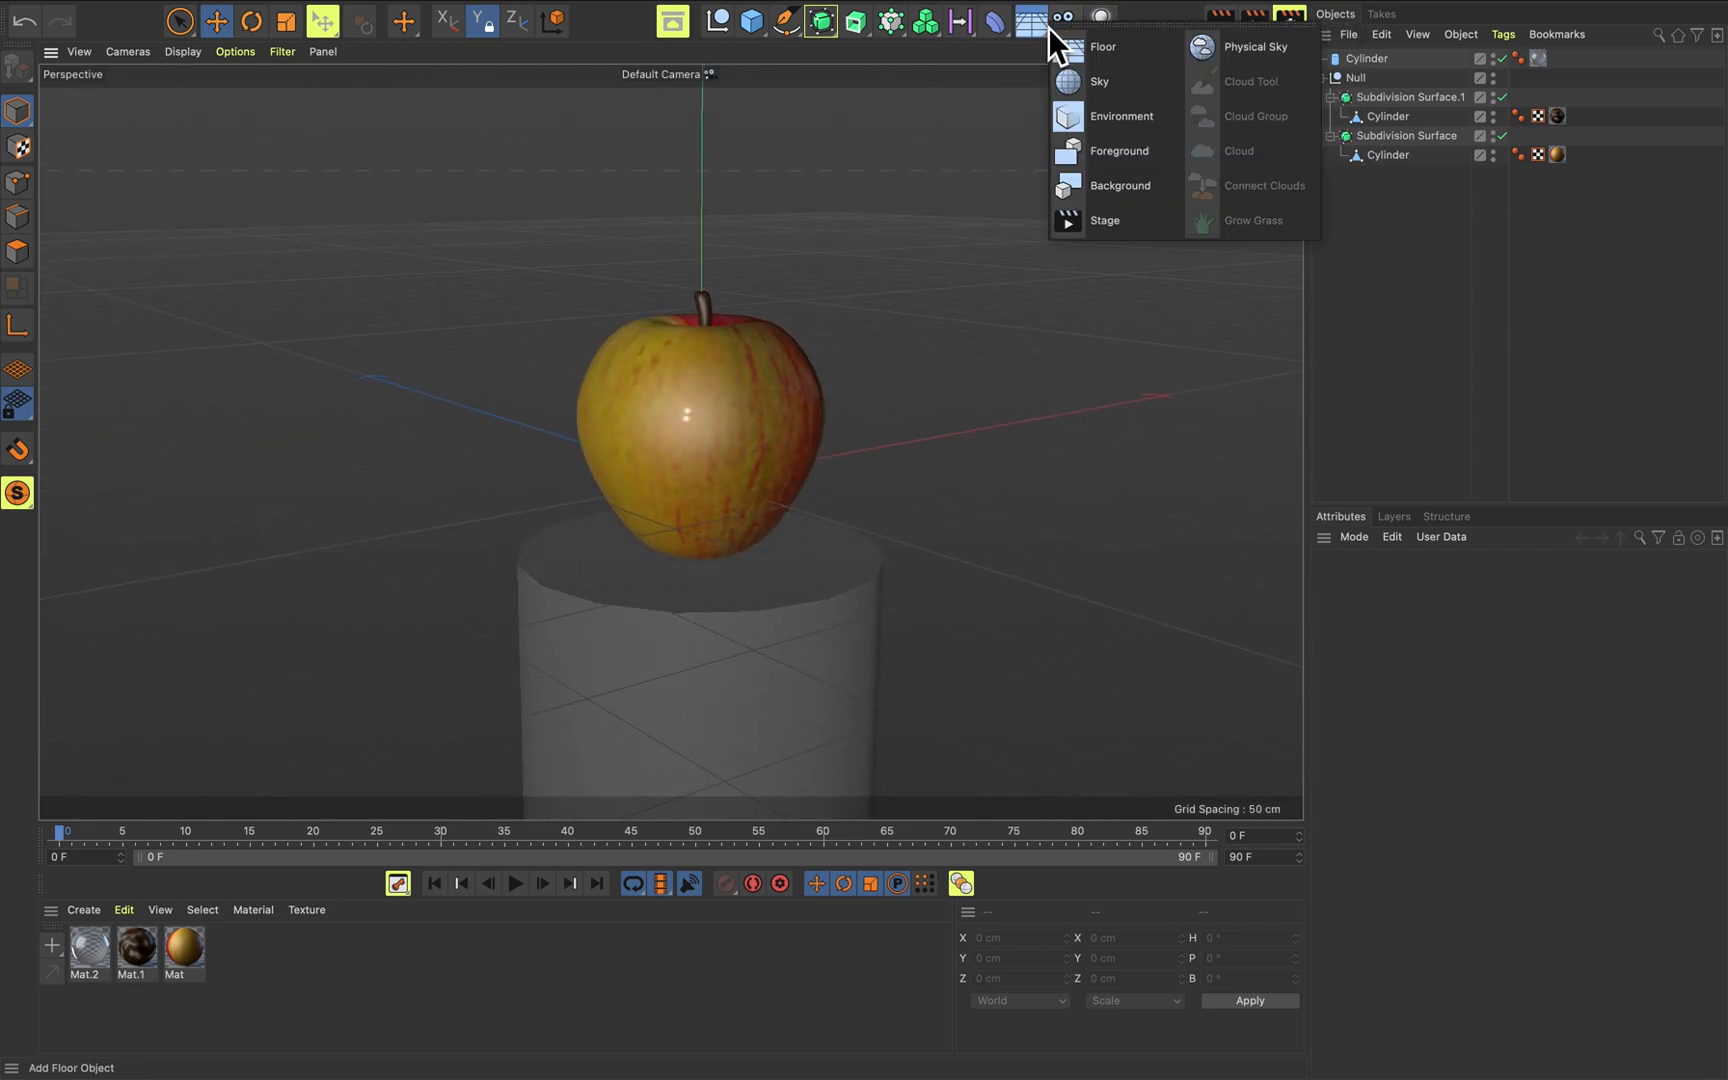
left_click(1274, 57)
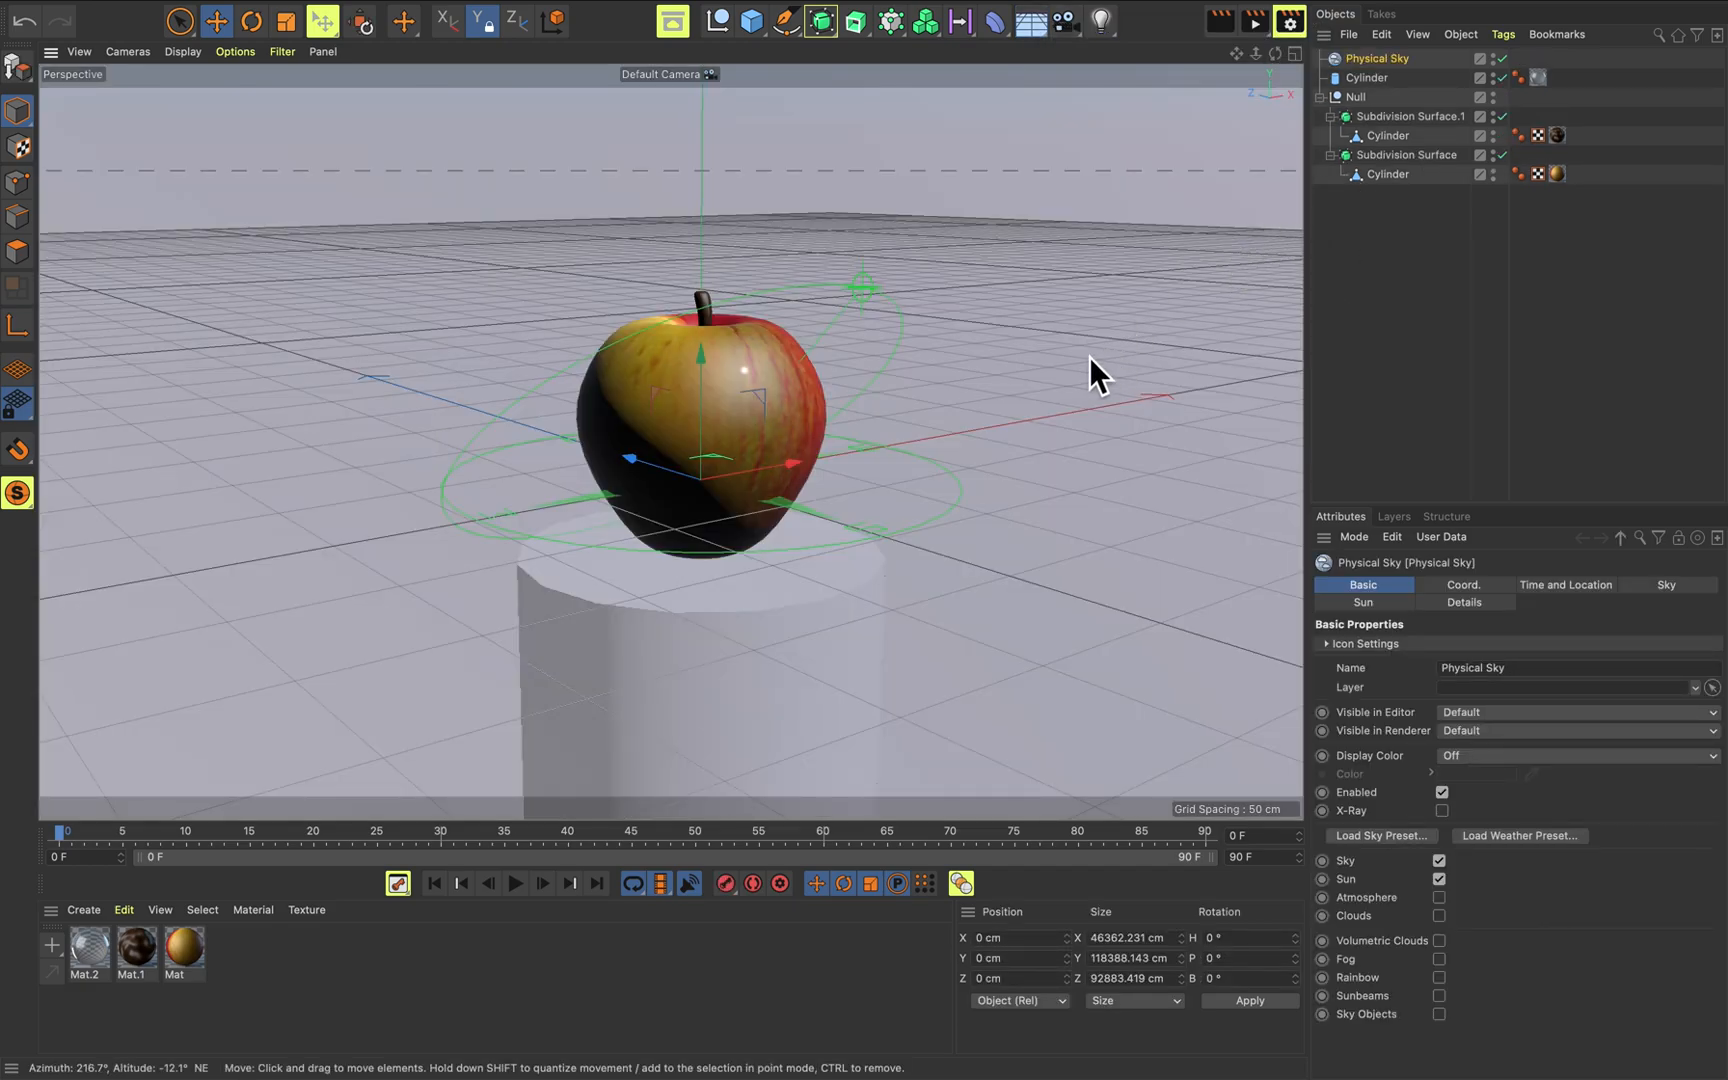
left_click_drag(1089, 356, 930, 362, "alt")
left_click(1407, 59)
key("Delete")
Add a plain Sky object to the scene and view the apple against it from several angles.
left_click(1030, 34)
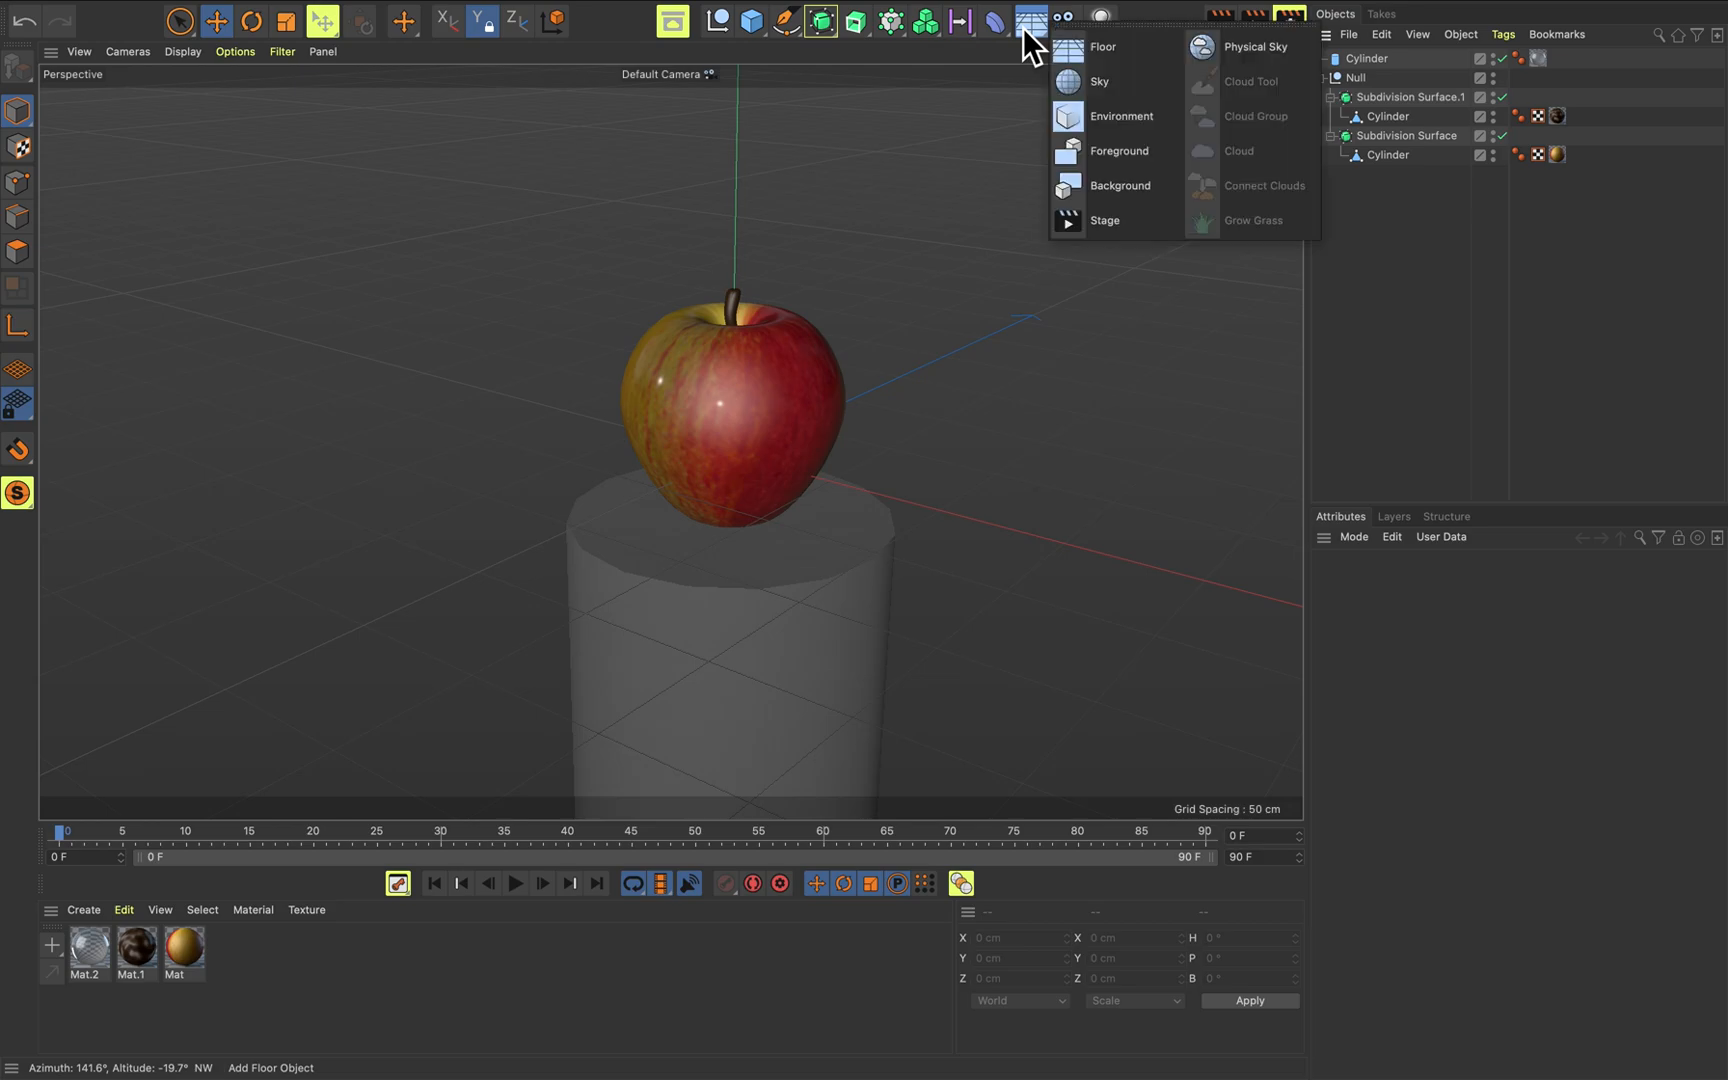
left_click(1110, 86)
left_click_drag(1200, 285, 994, 345, "alt")
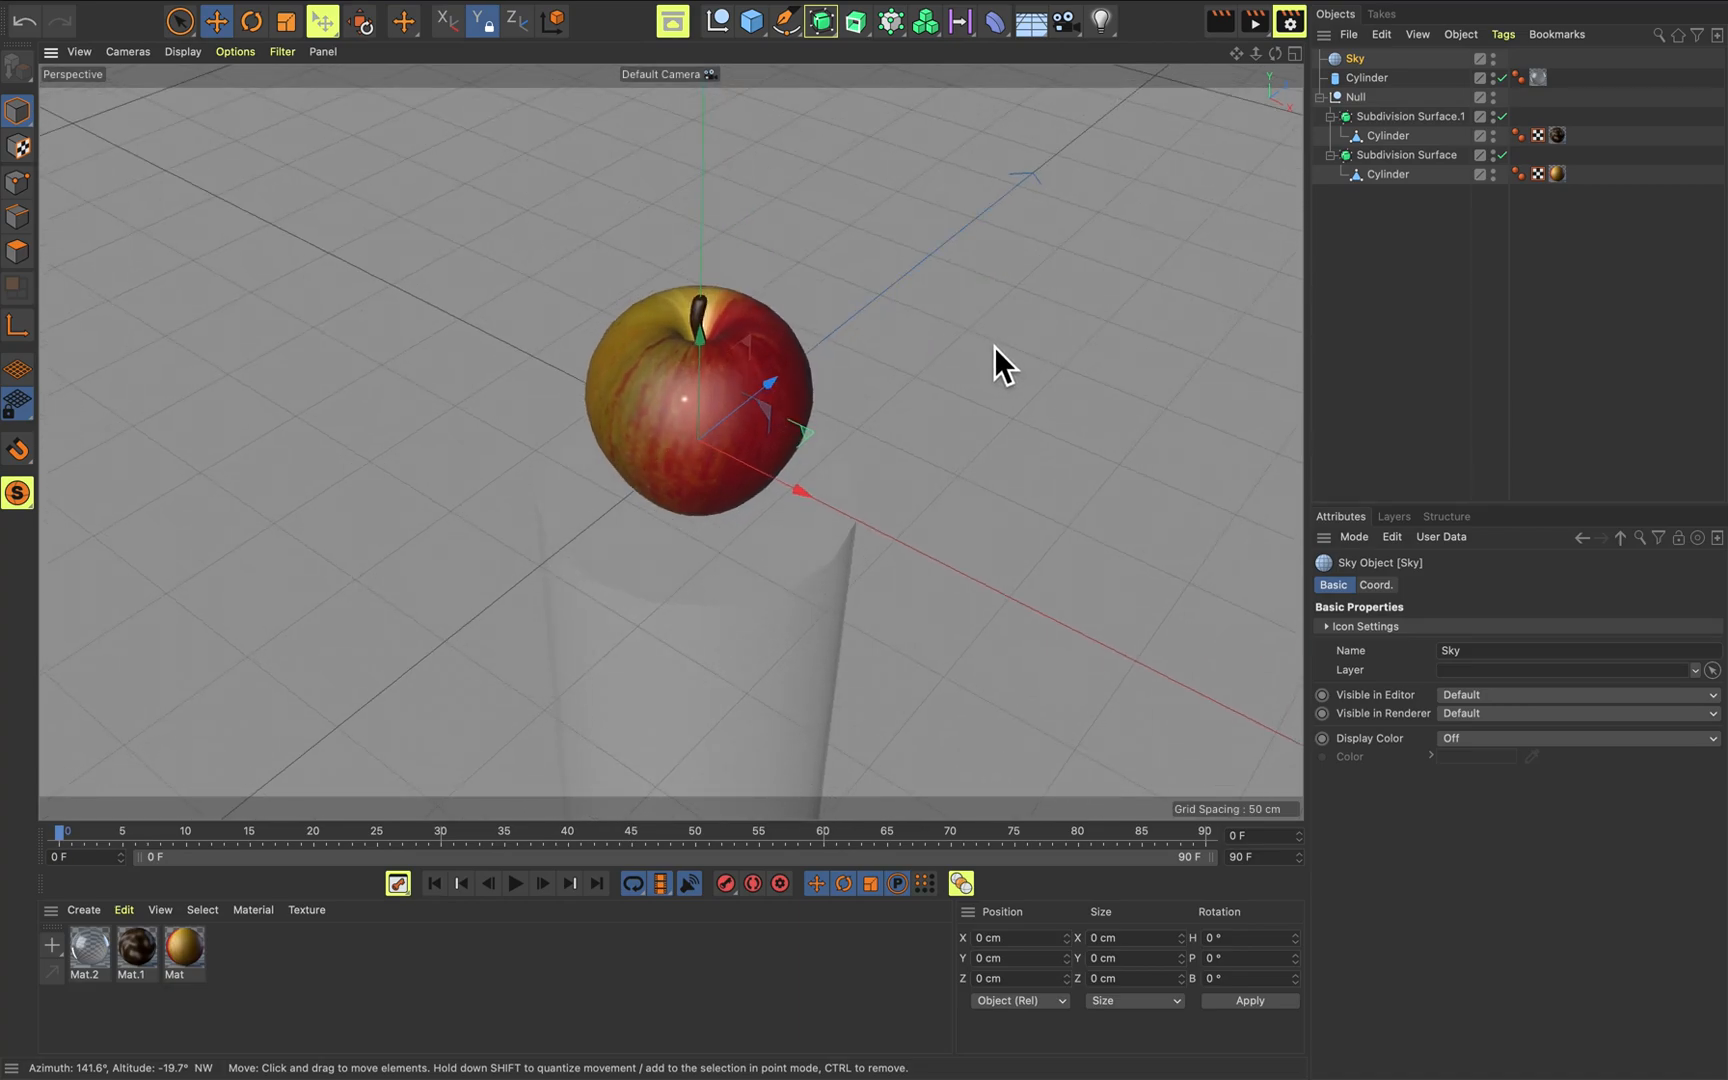
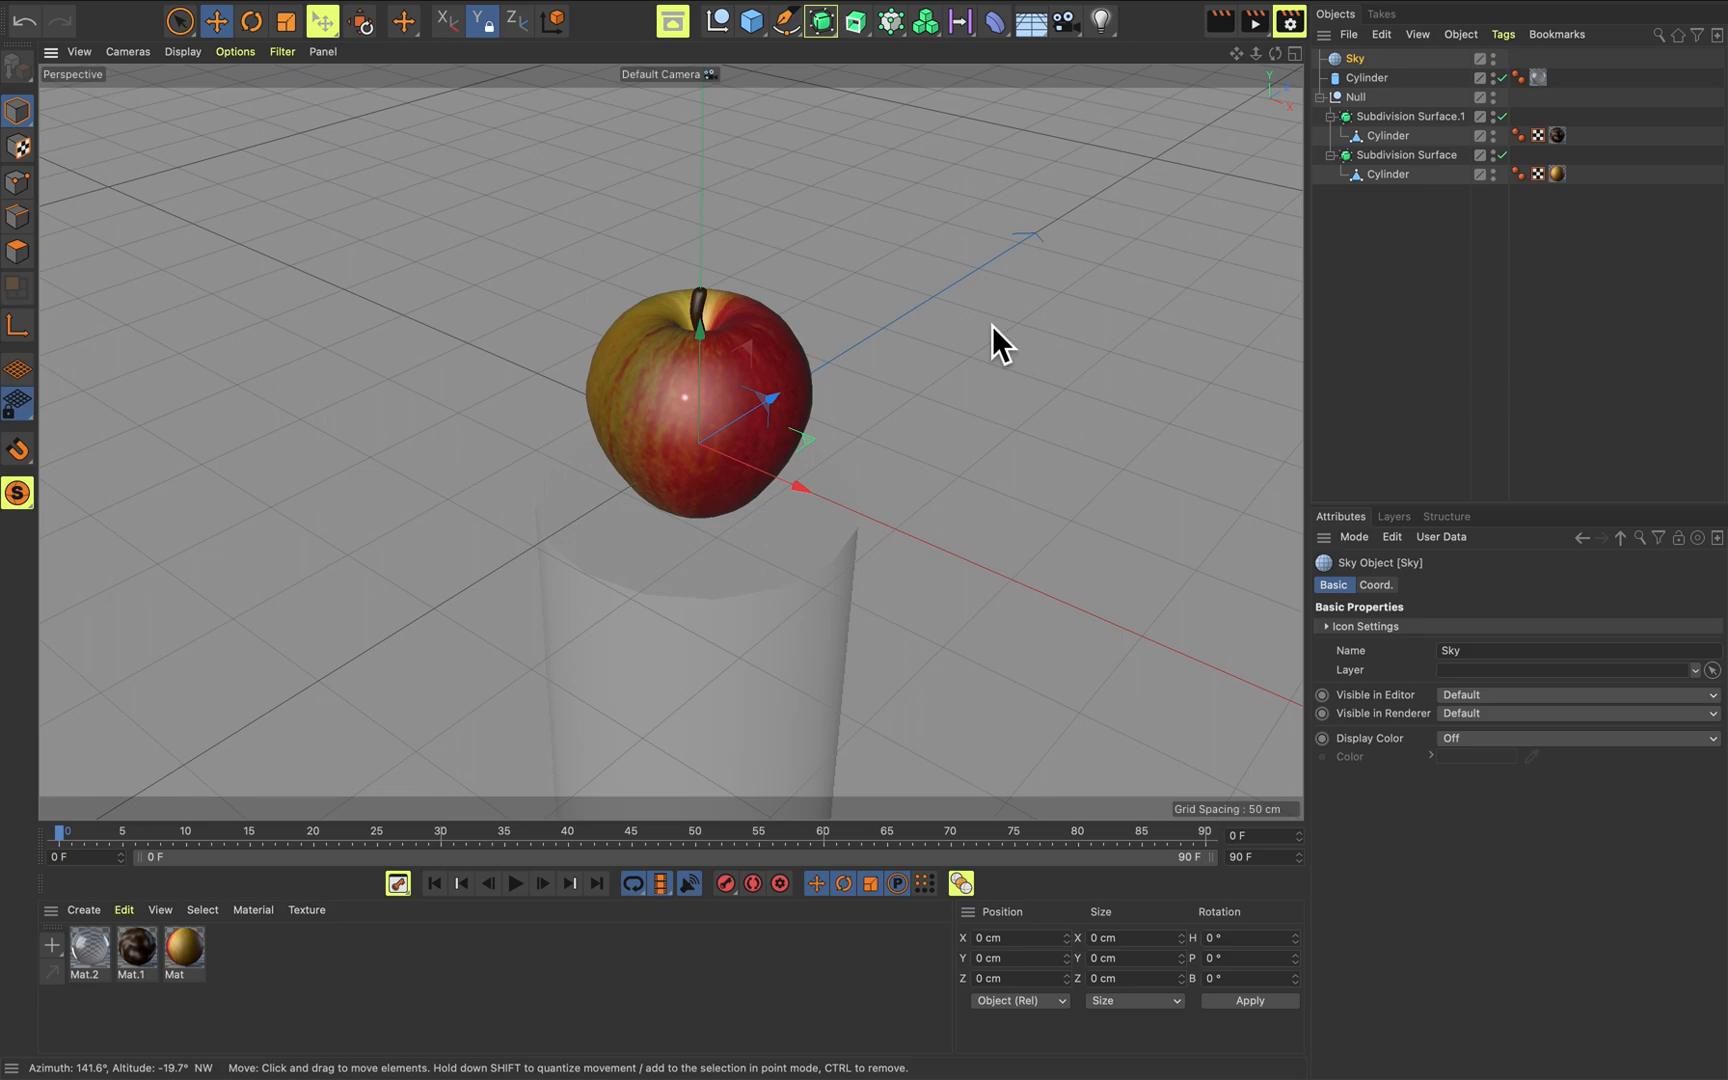
left_click_drag(994, 333, 967, 296, "alt")
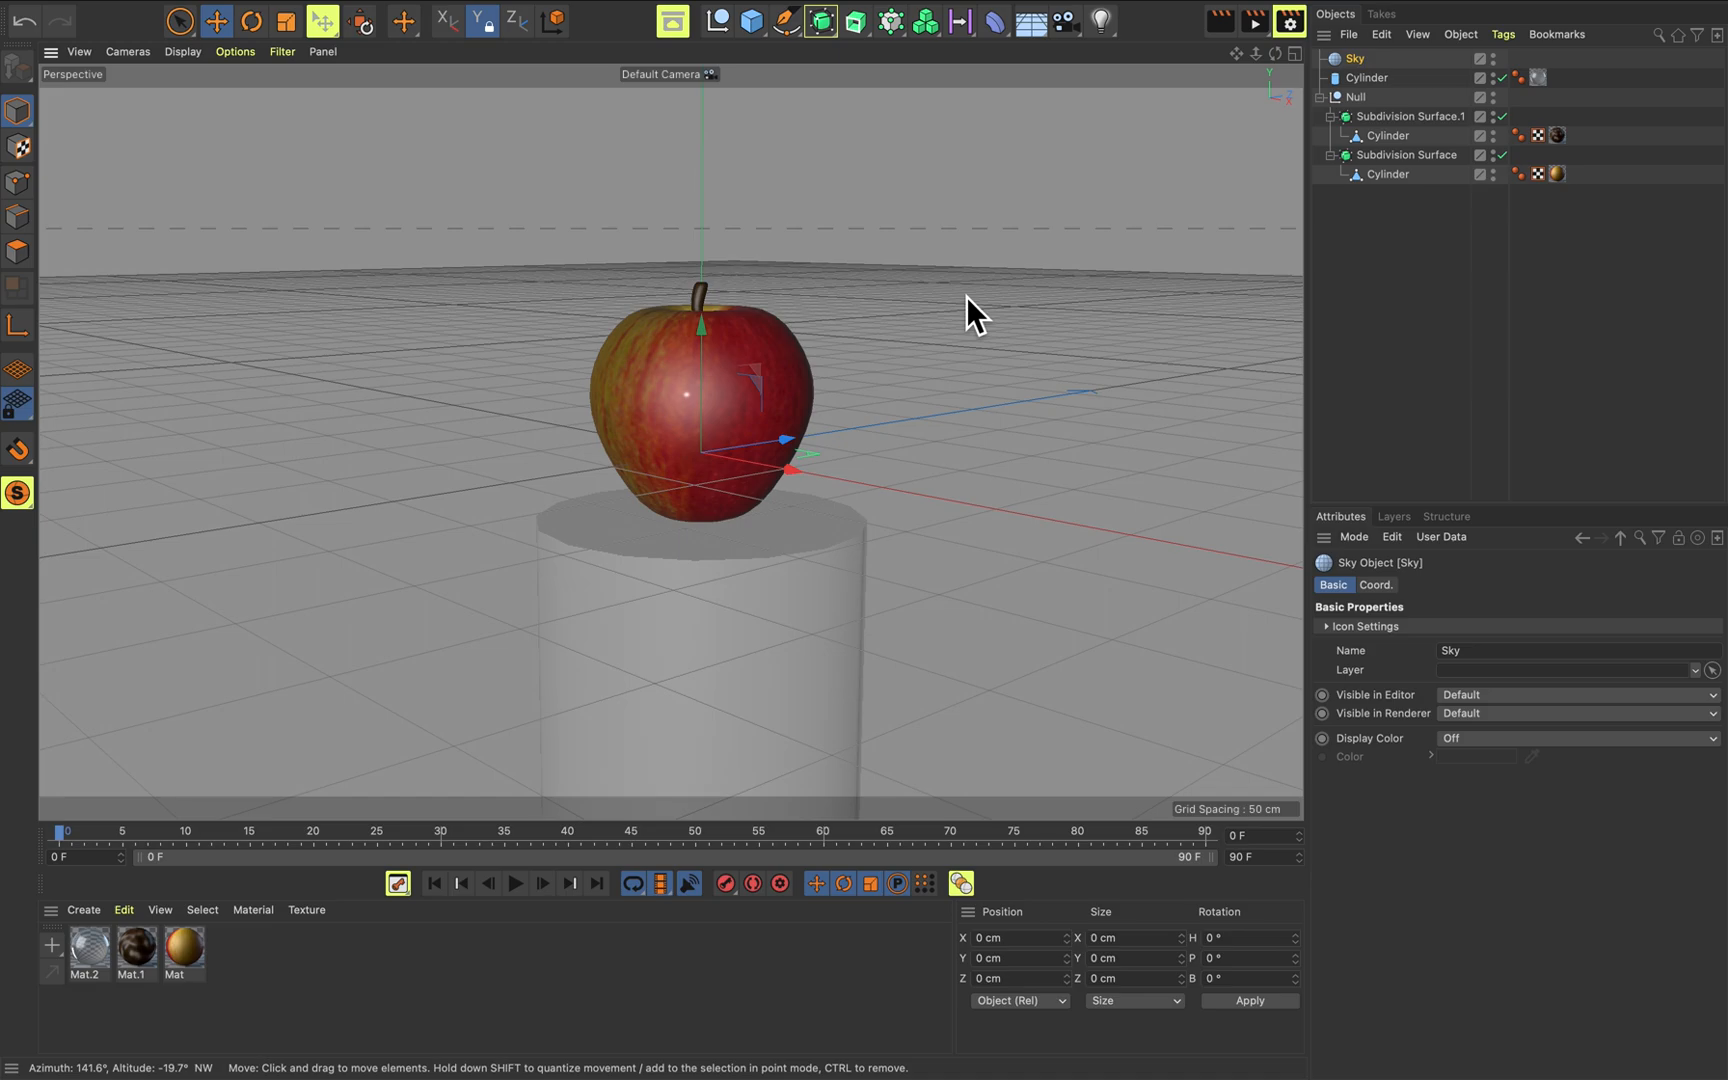
left_click_drag(967, 296, 959, 310, "alt")
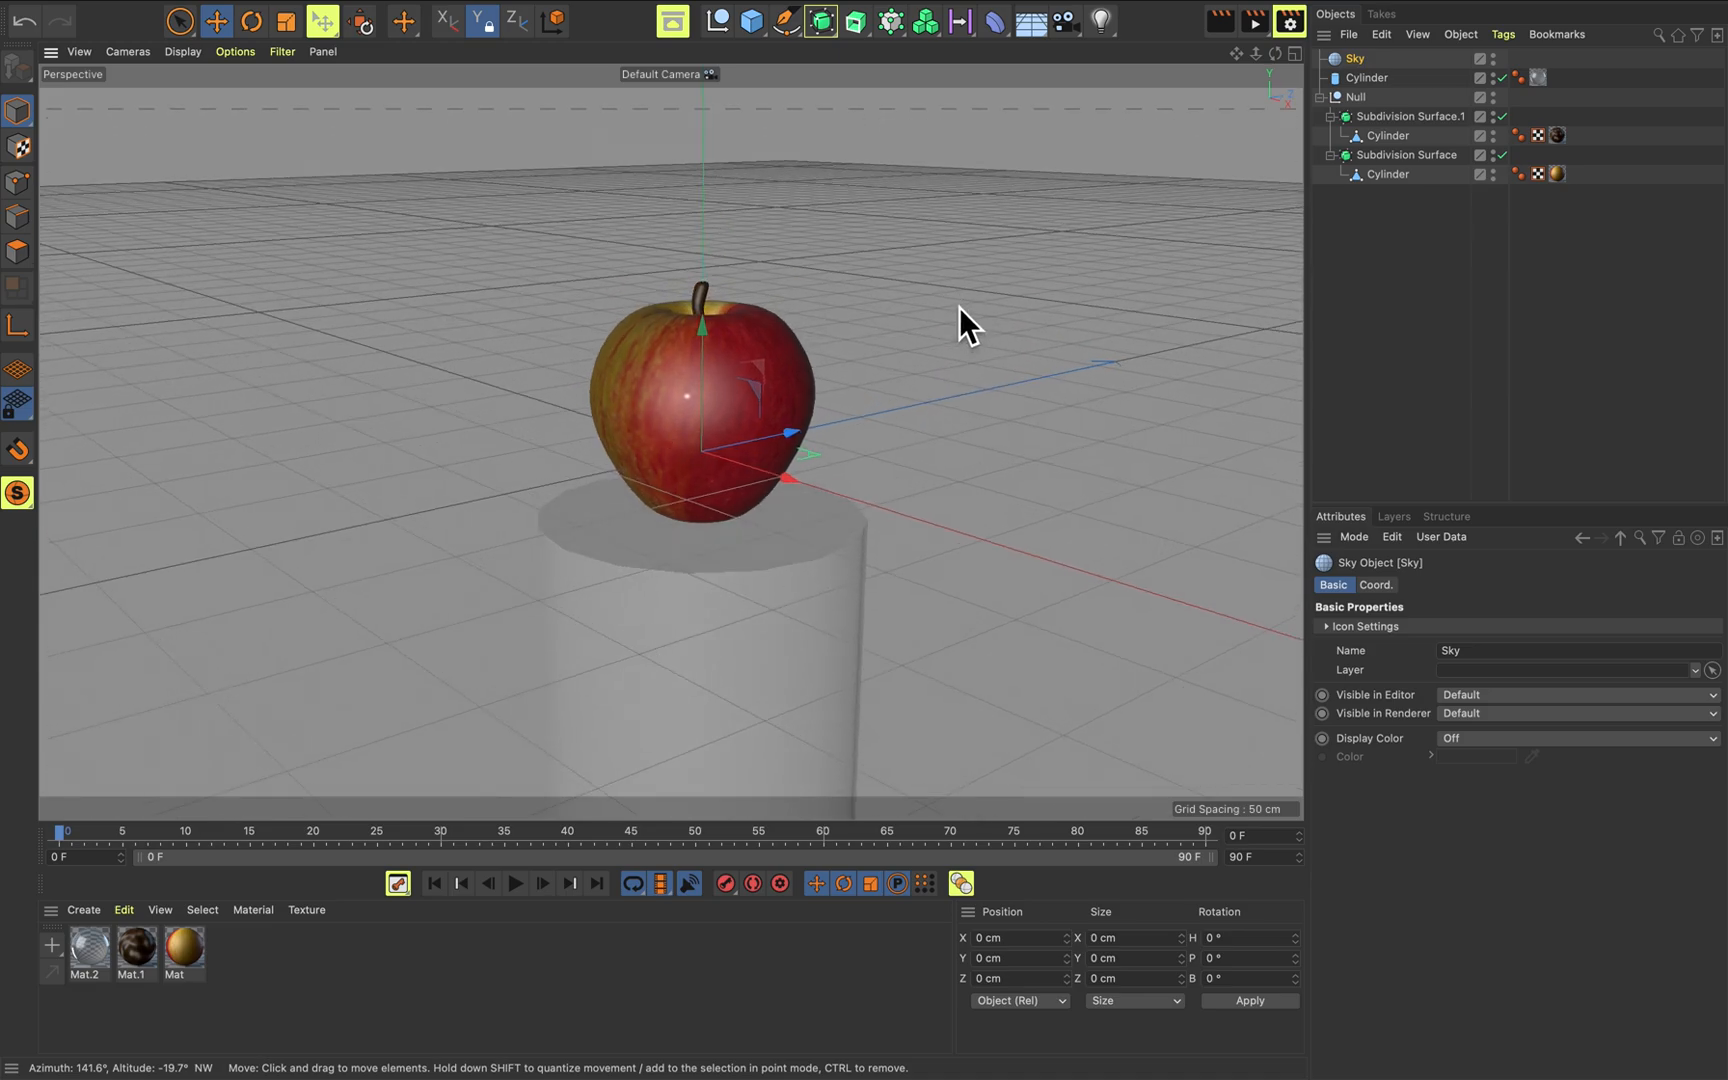
Switch to the Poly Haven site in Chrome and browse the HDRI collection for a suitable environment.
key("ctrl+Right")
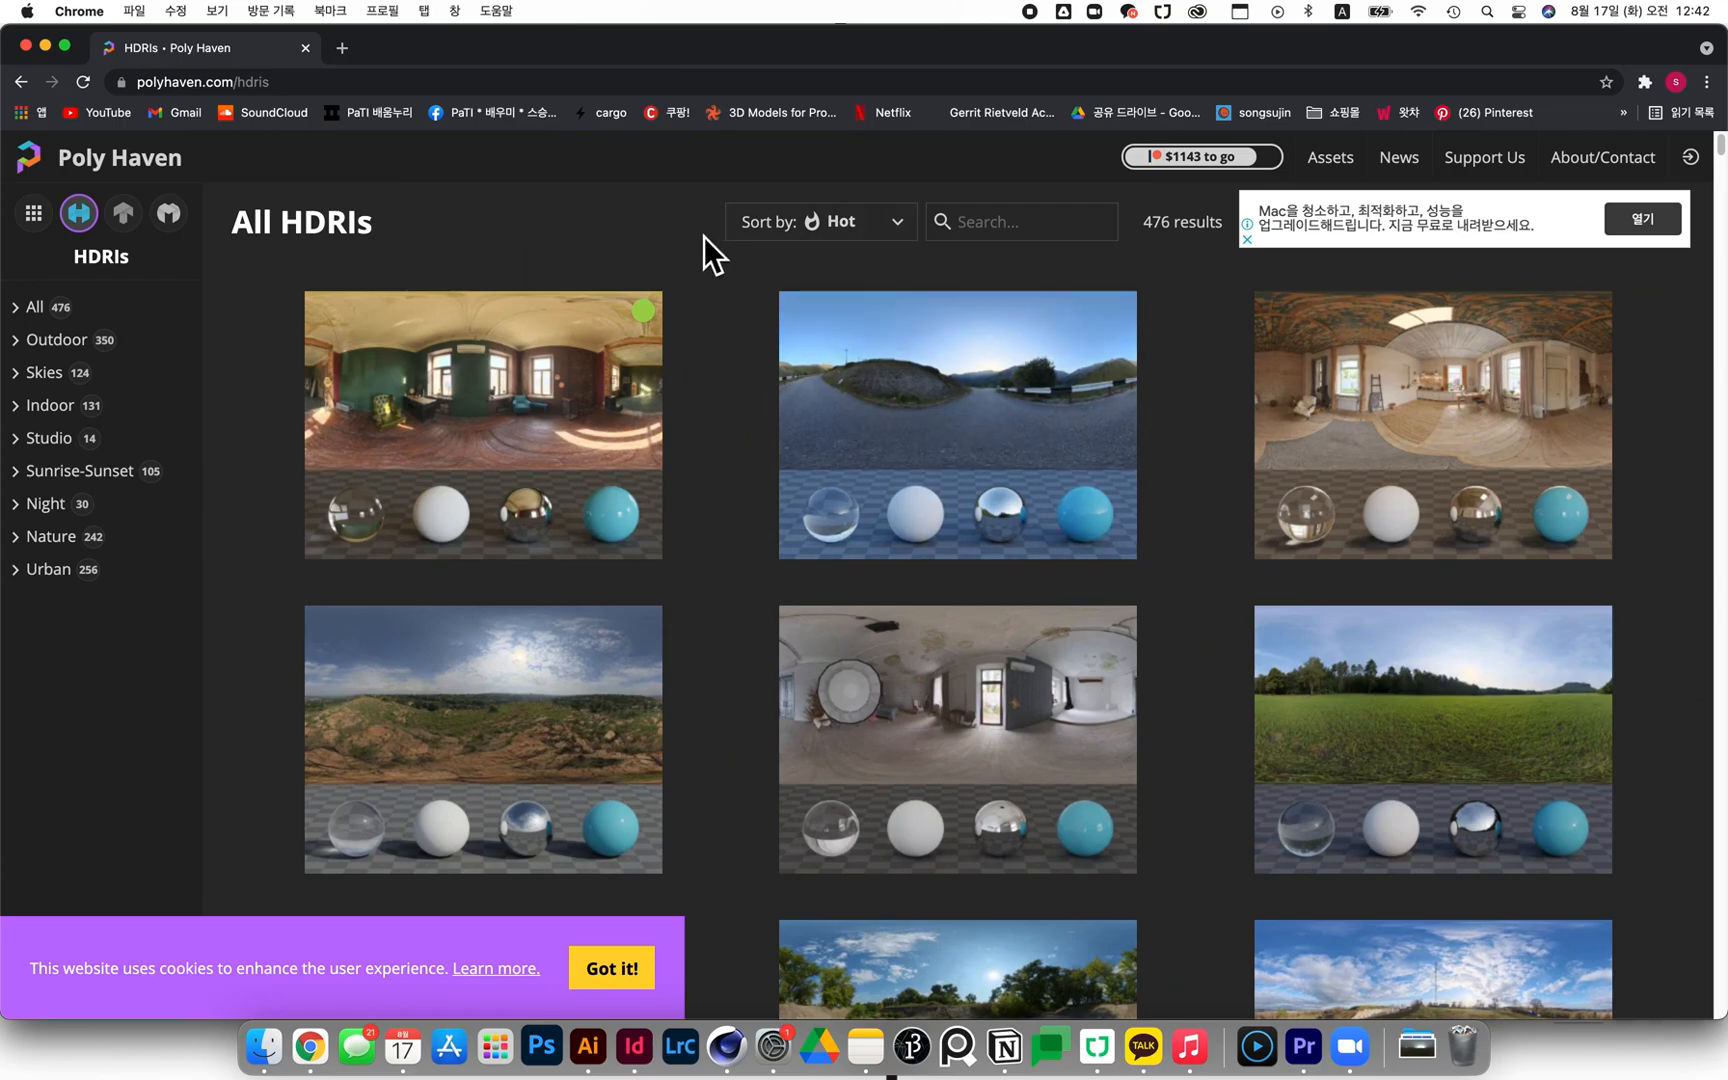
scroll(730, 350, "down", 3)
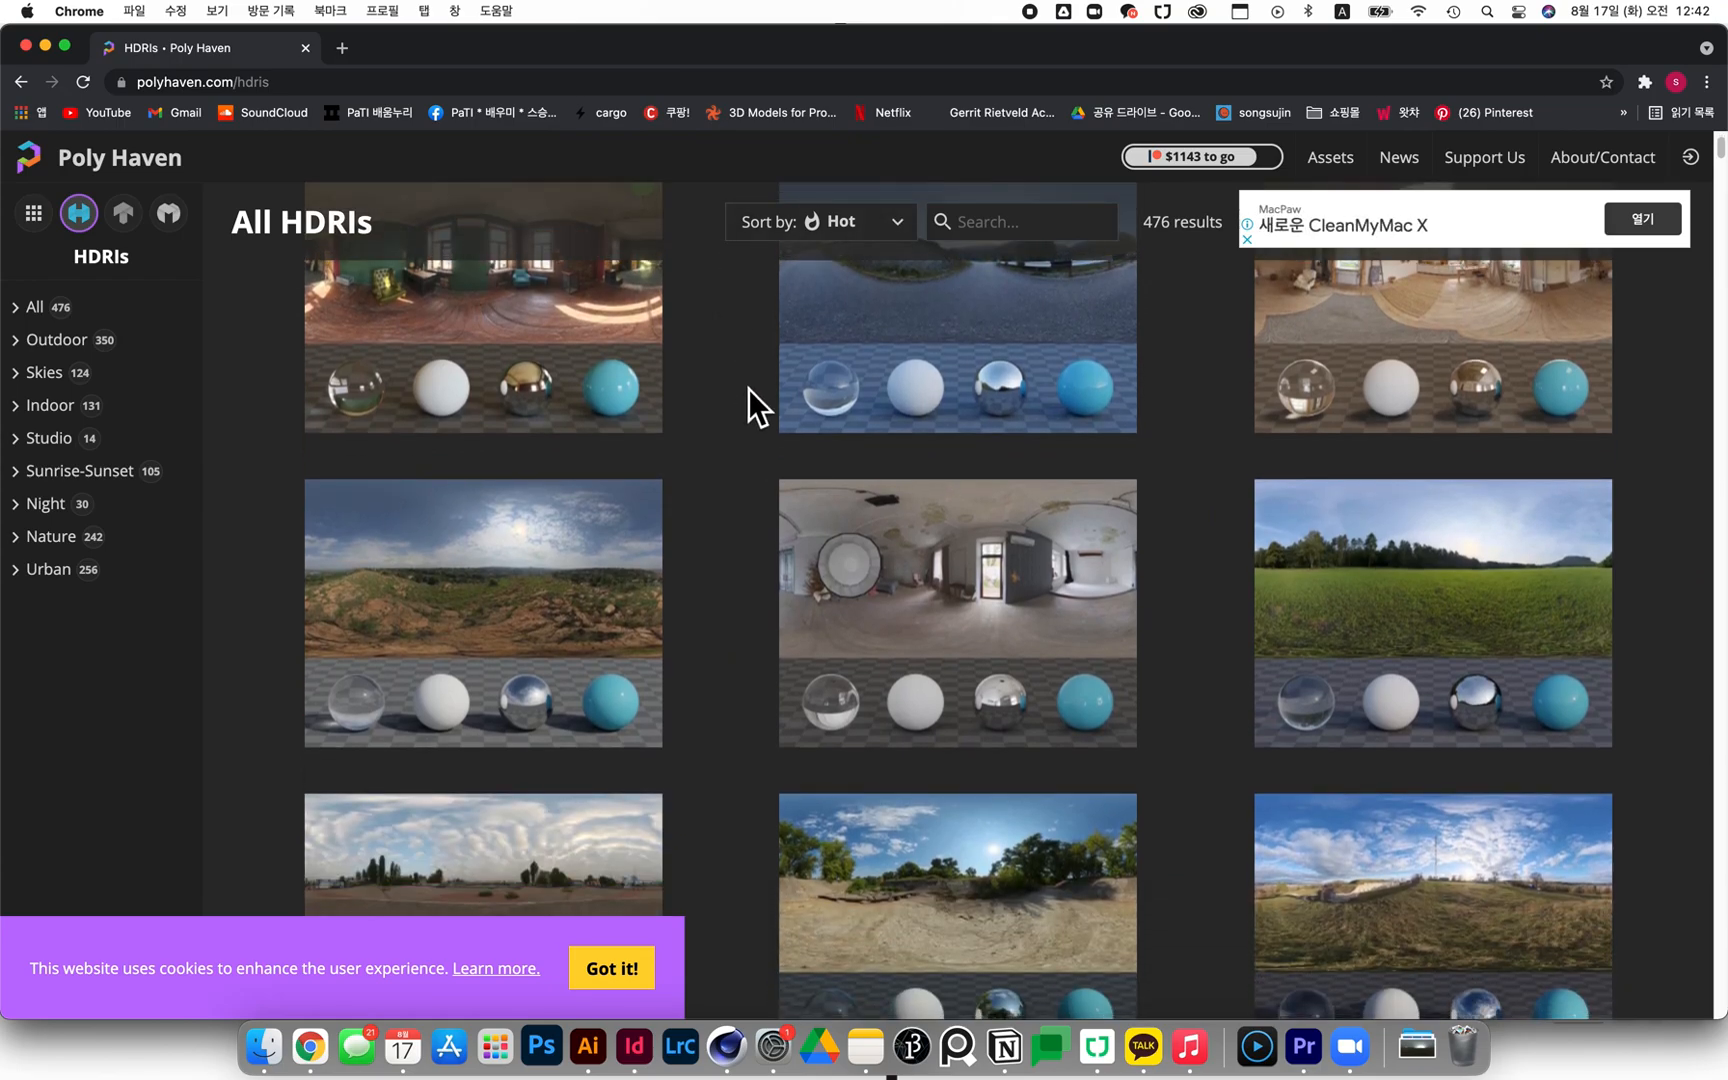
scroll(745, 390, "down", 3)
scroll(747, 392, "down", 5)
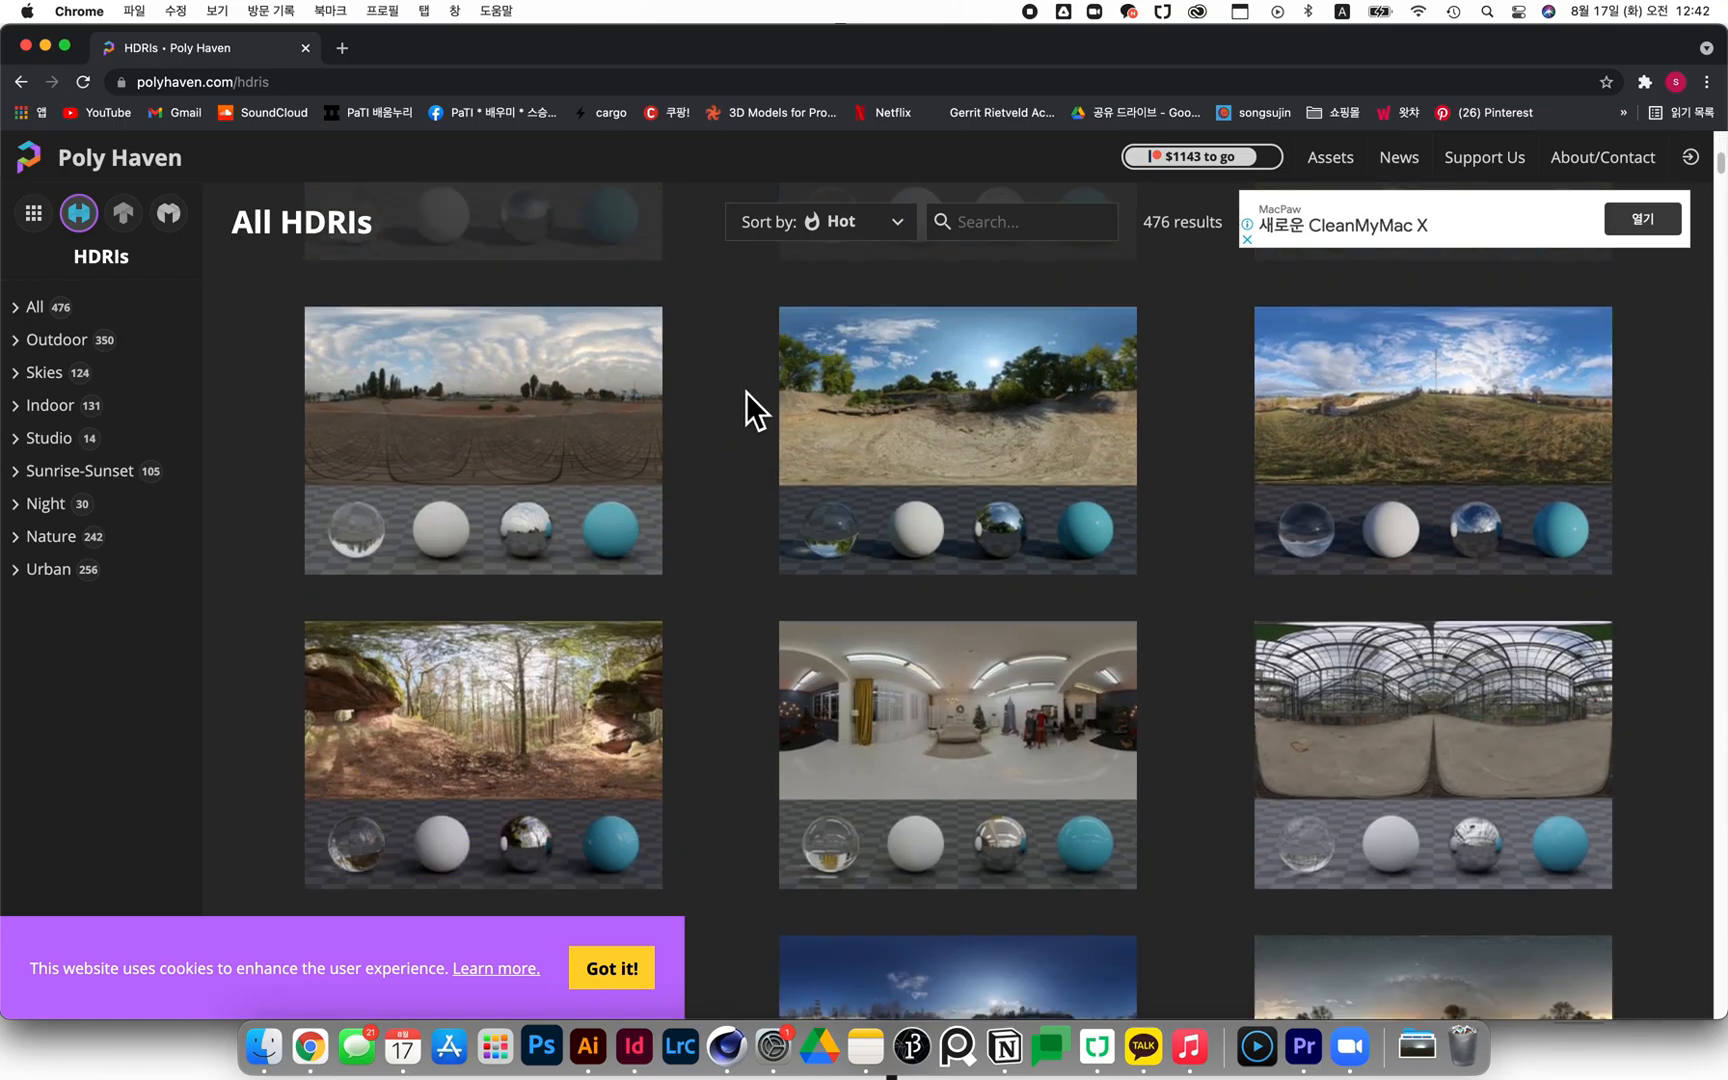
scroll(747, 392, "down", 5)
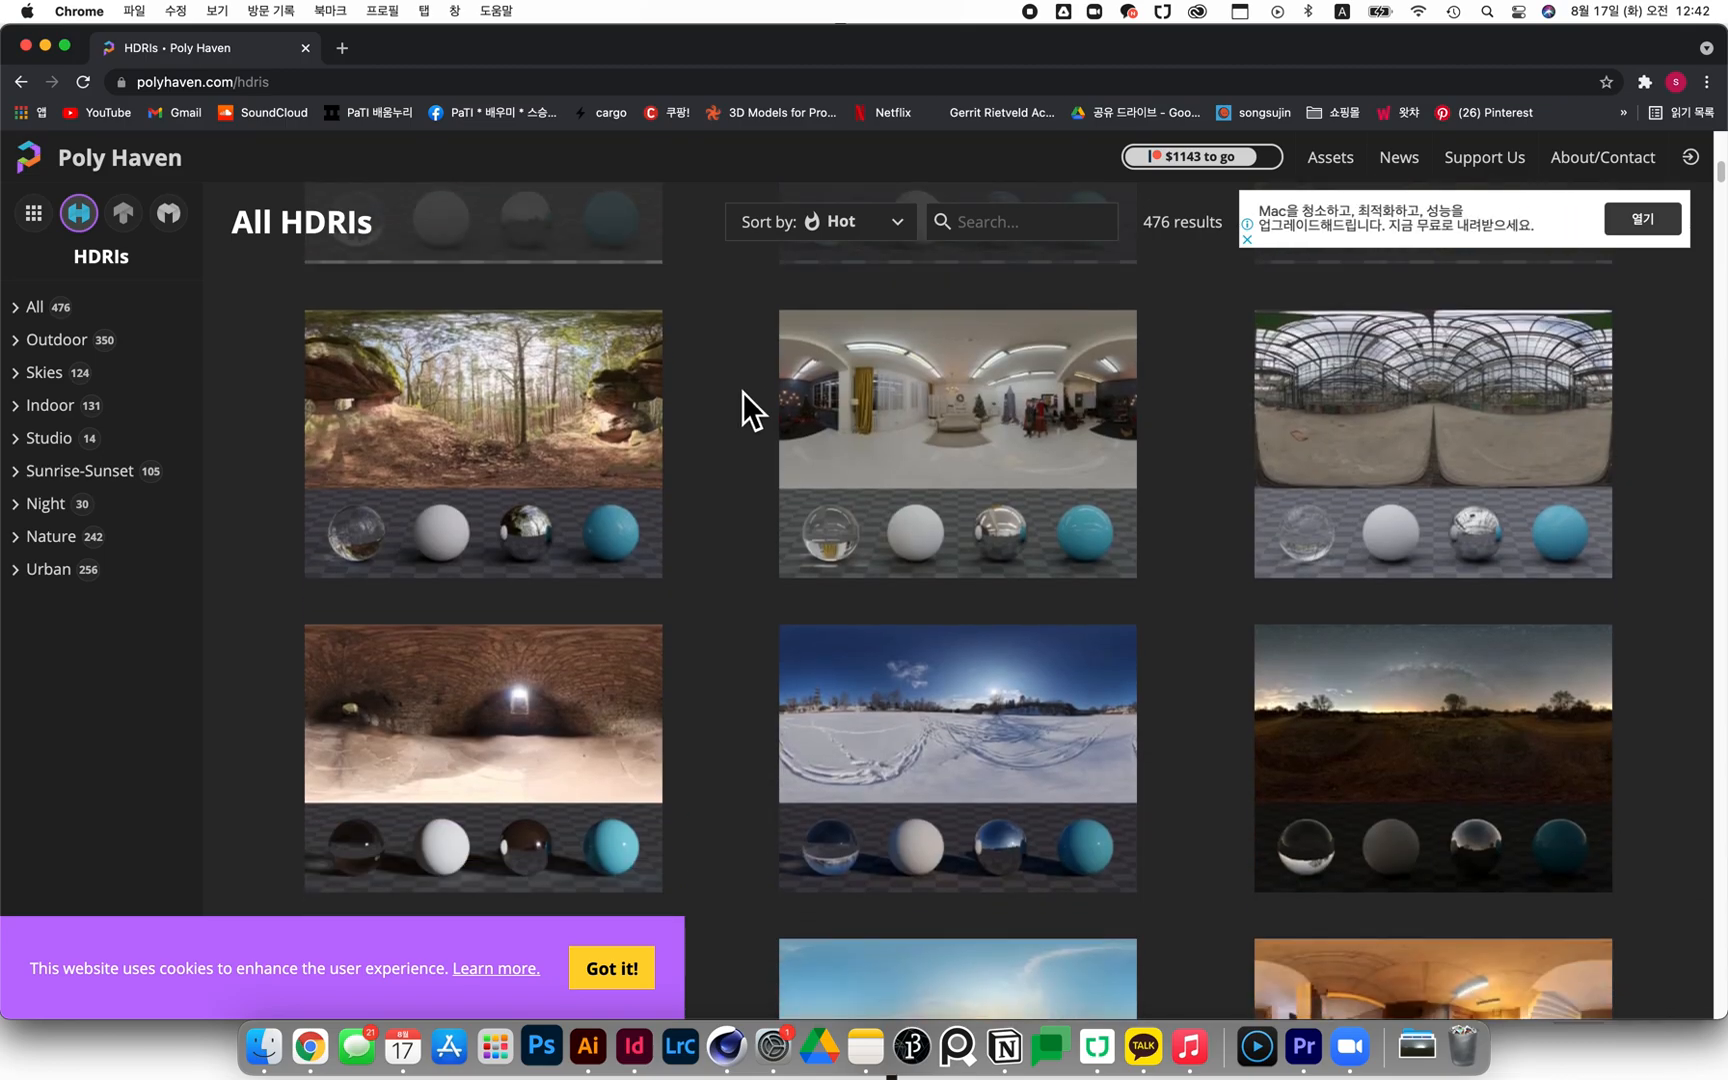
scroll(748, 407, "down", 7)
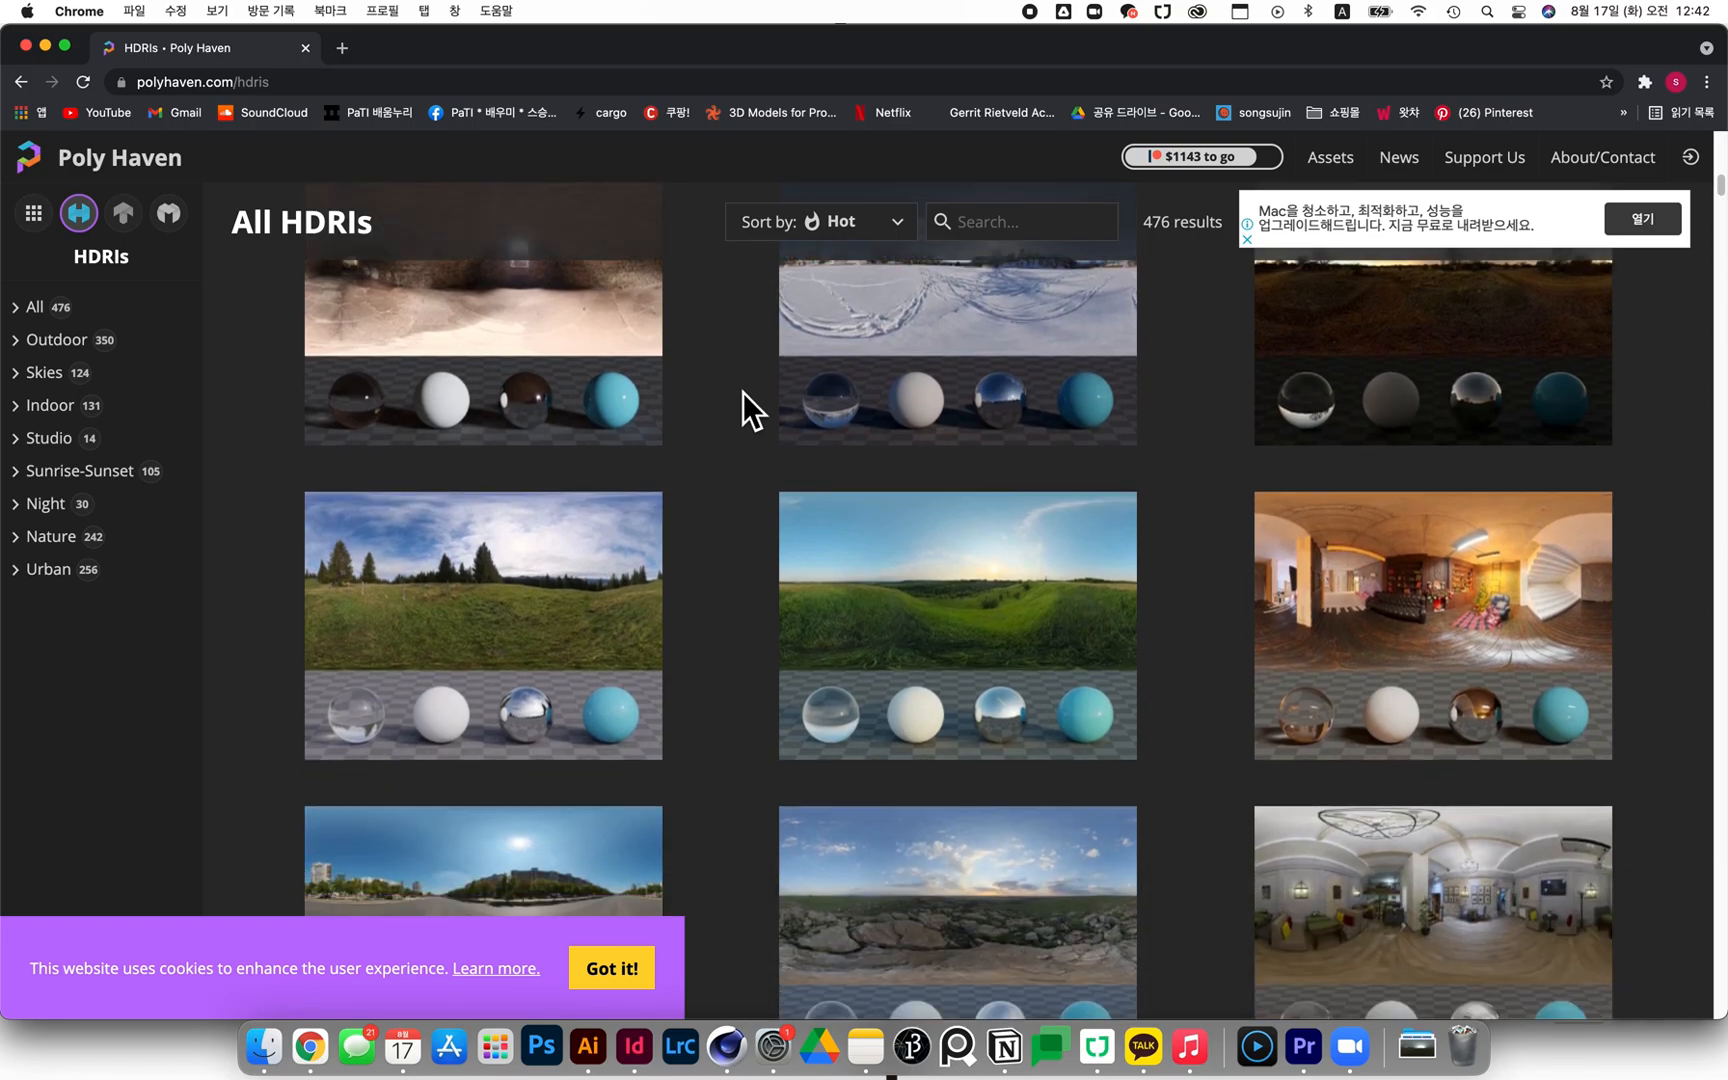
scroll(748, 407, "down", 8)
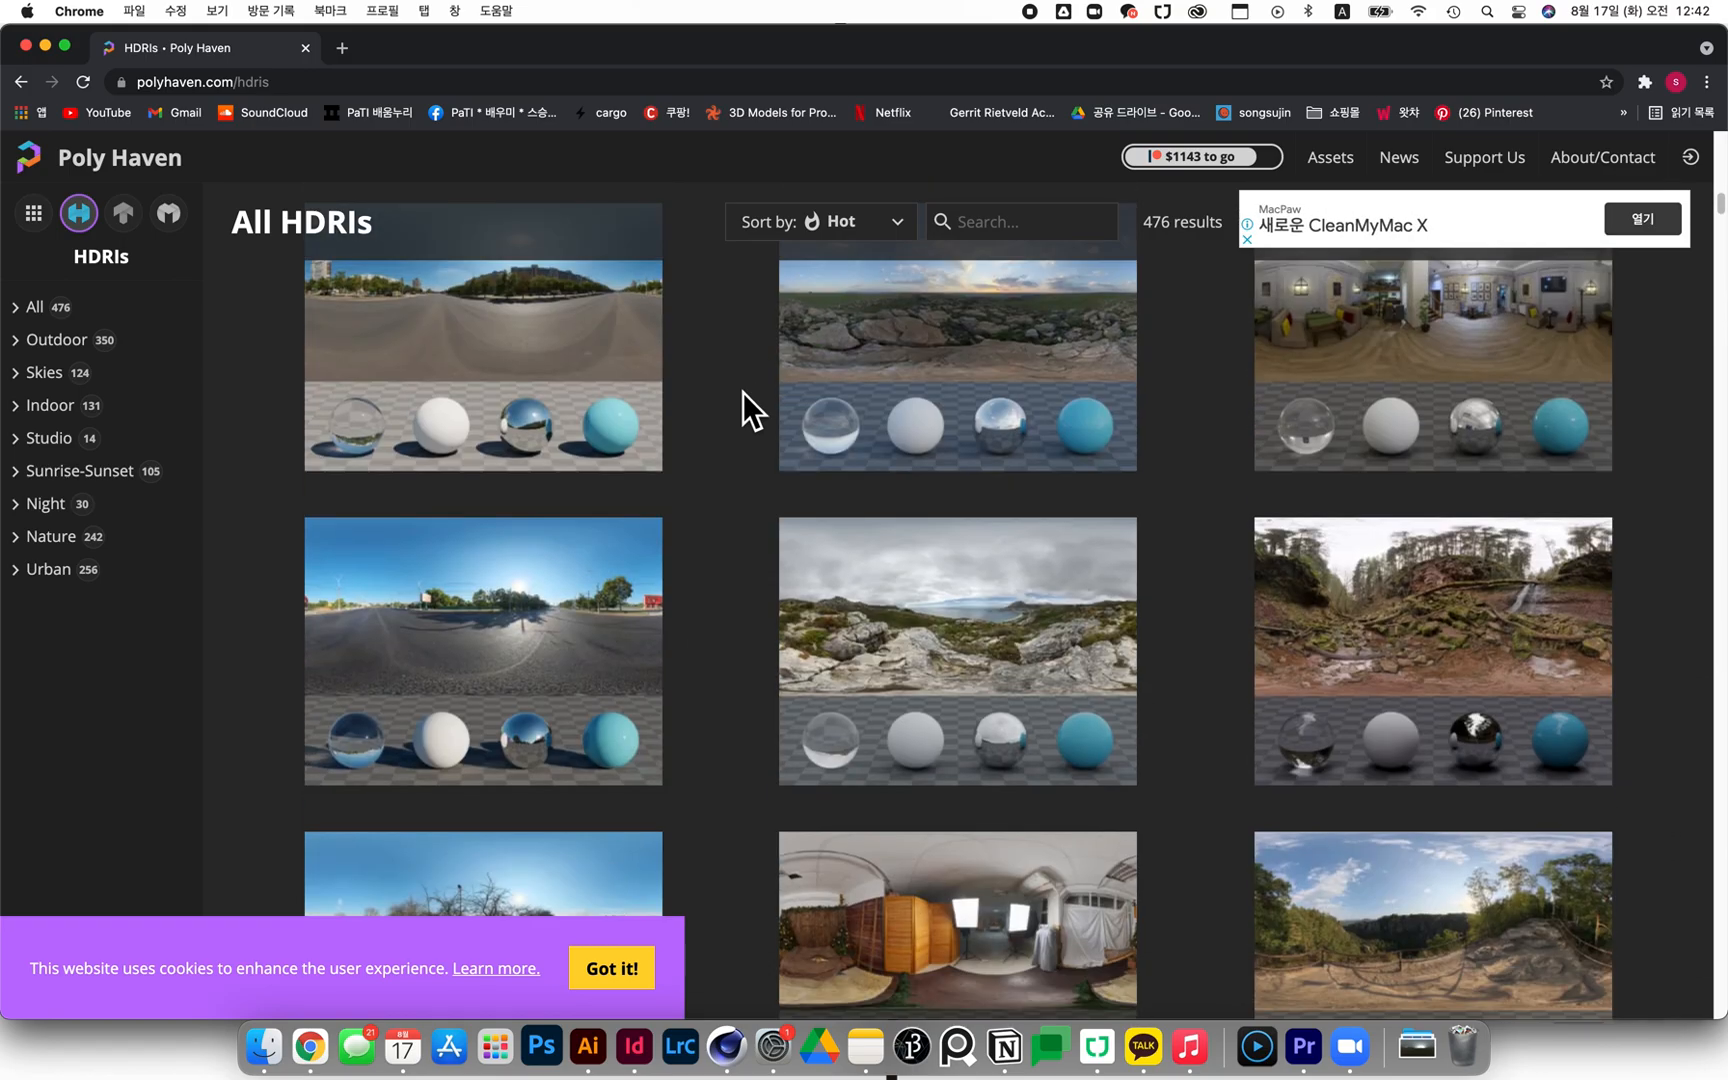
scroll(742, 392, "down", 10)
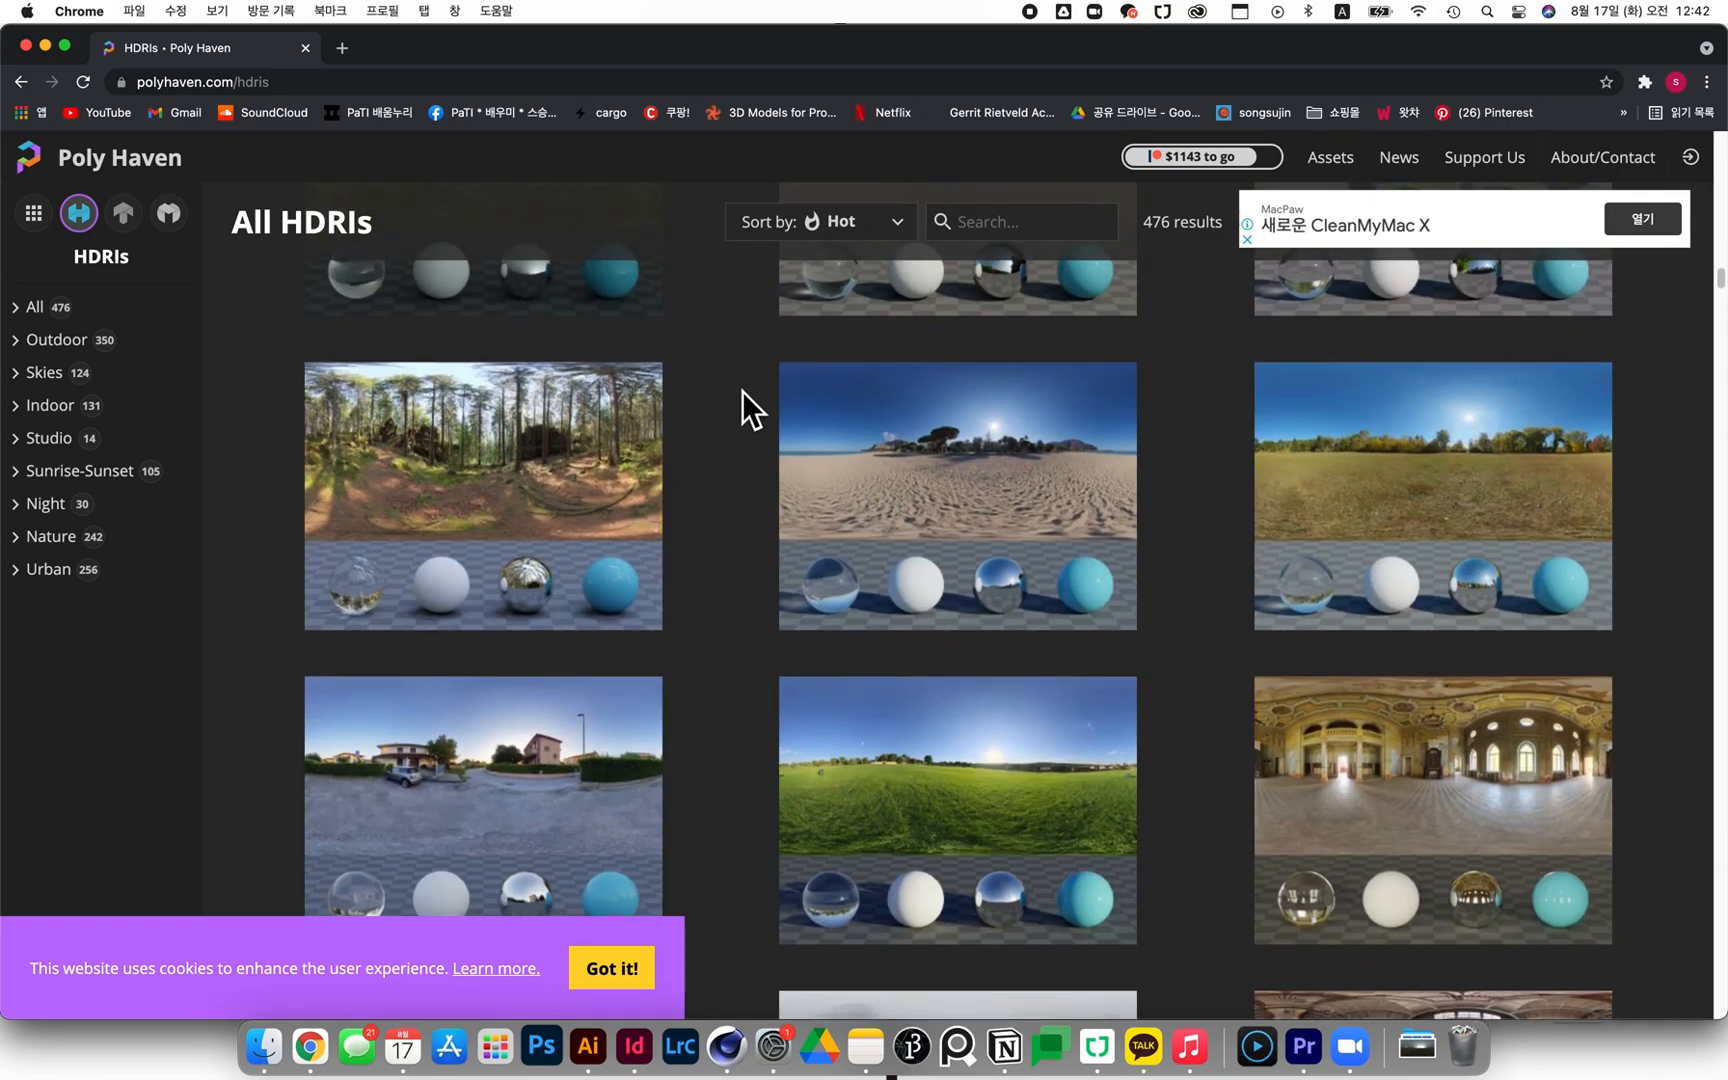
scroll(742, 392, "down", 9)
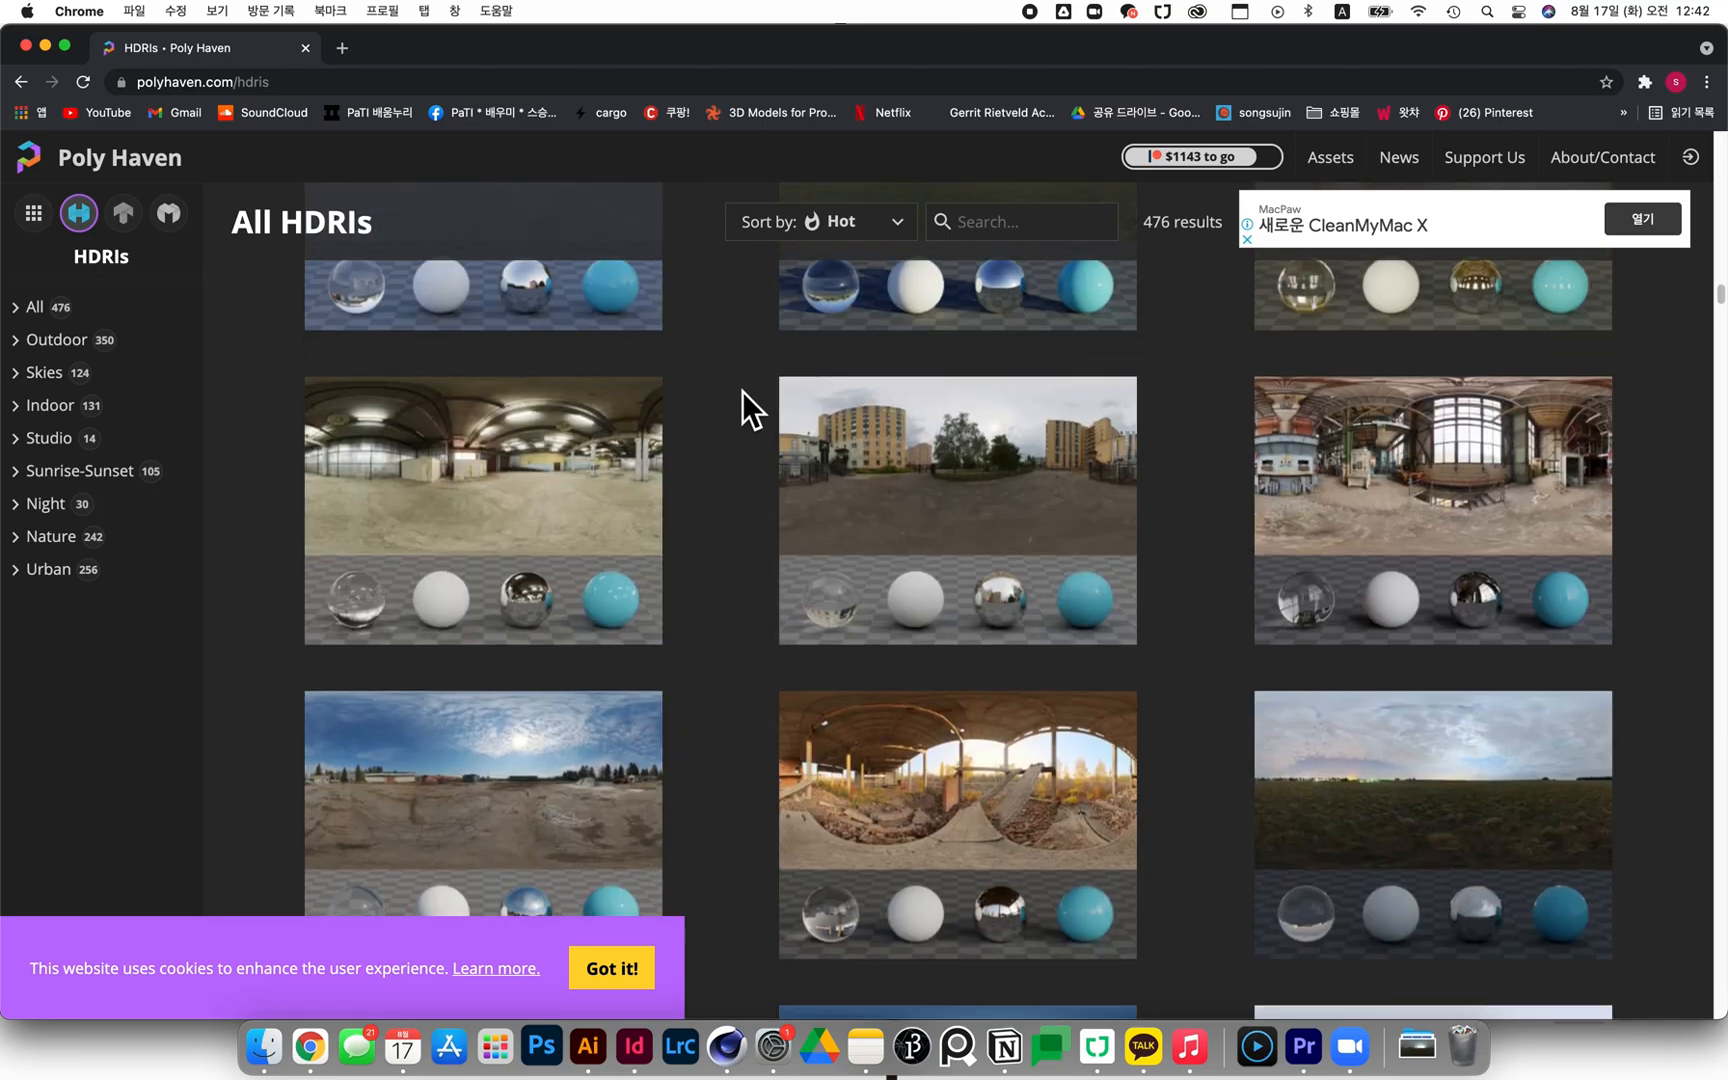
scroll(742, 392, "down", 15)
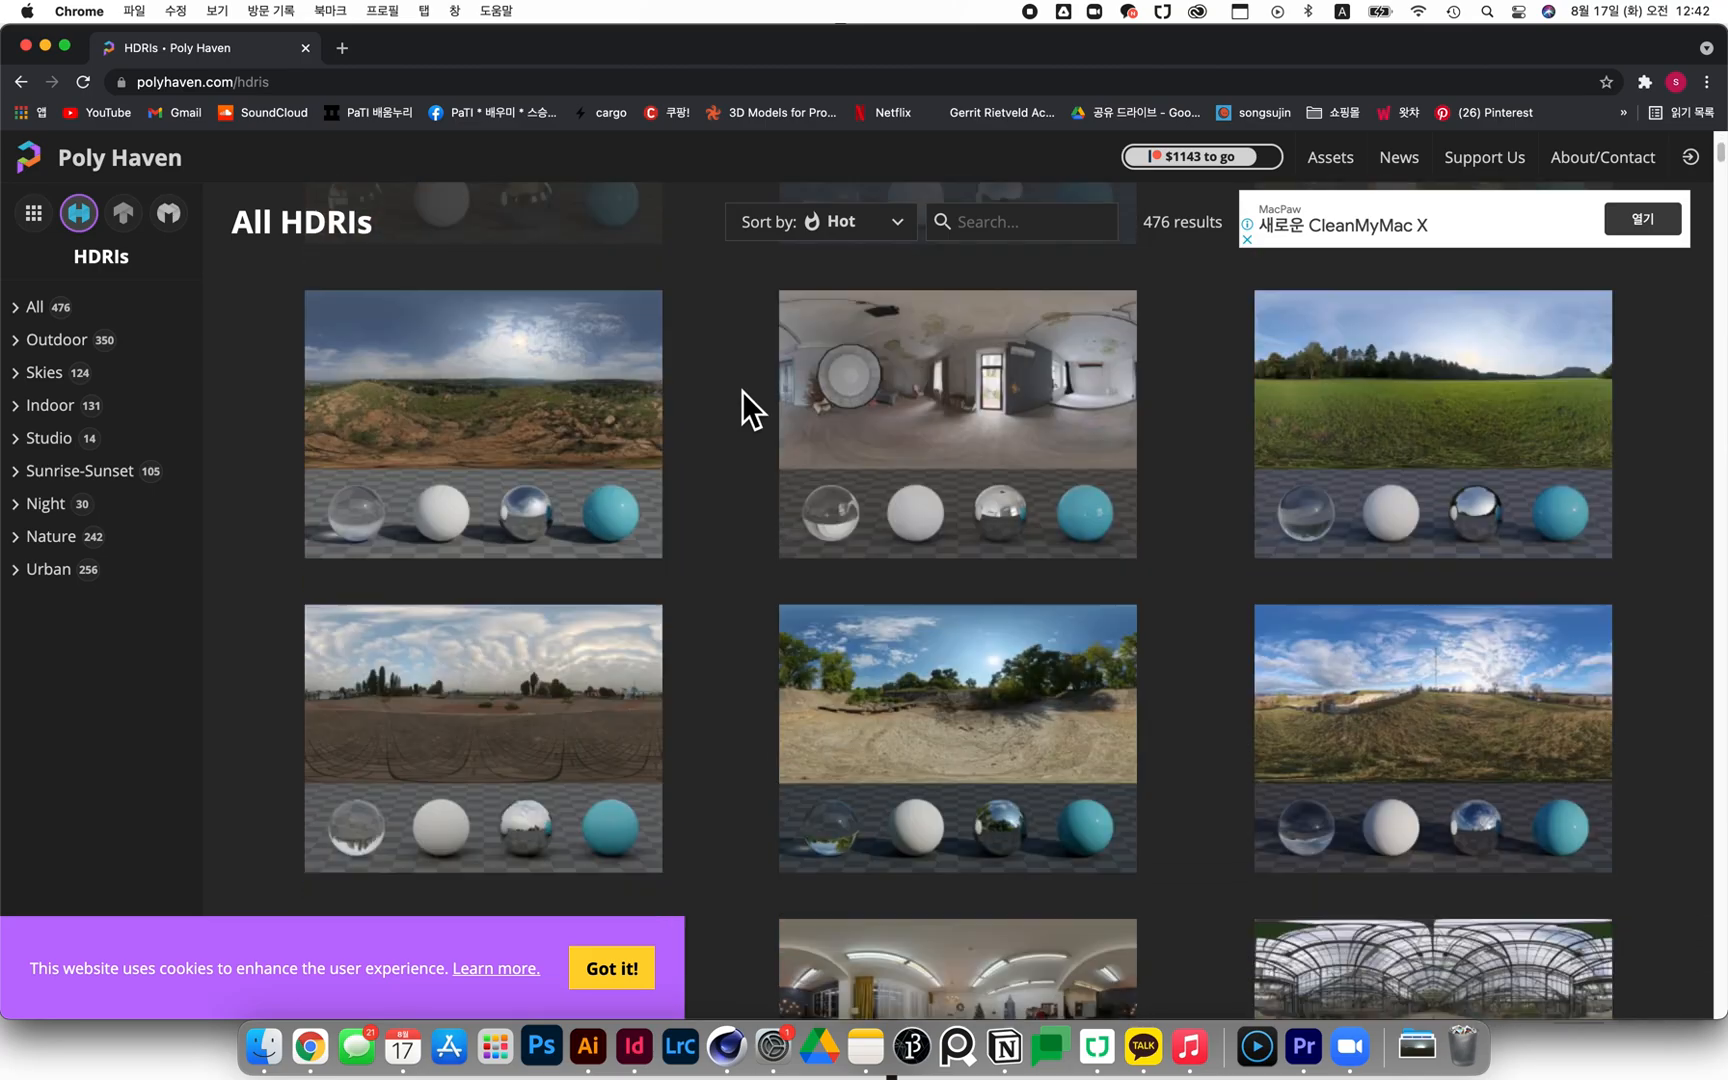
Download the Kloofendal 38d Partly Cloudy HDRI from Poly Haven as a 4K EXR file.
scroll(744, 405, "up", 3)
left_click(609, 528)
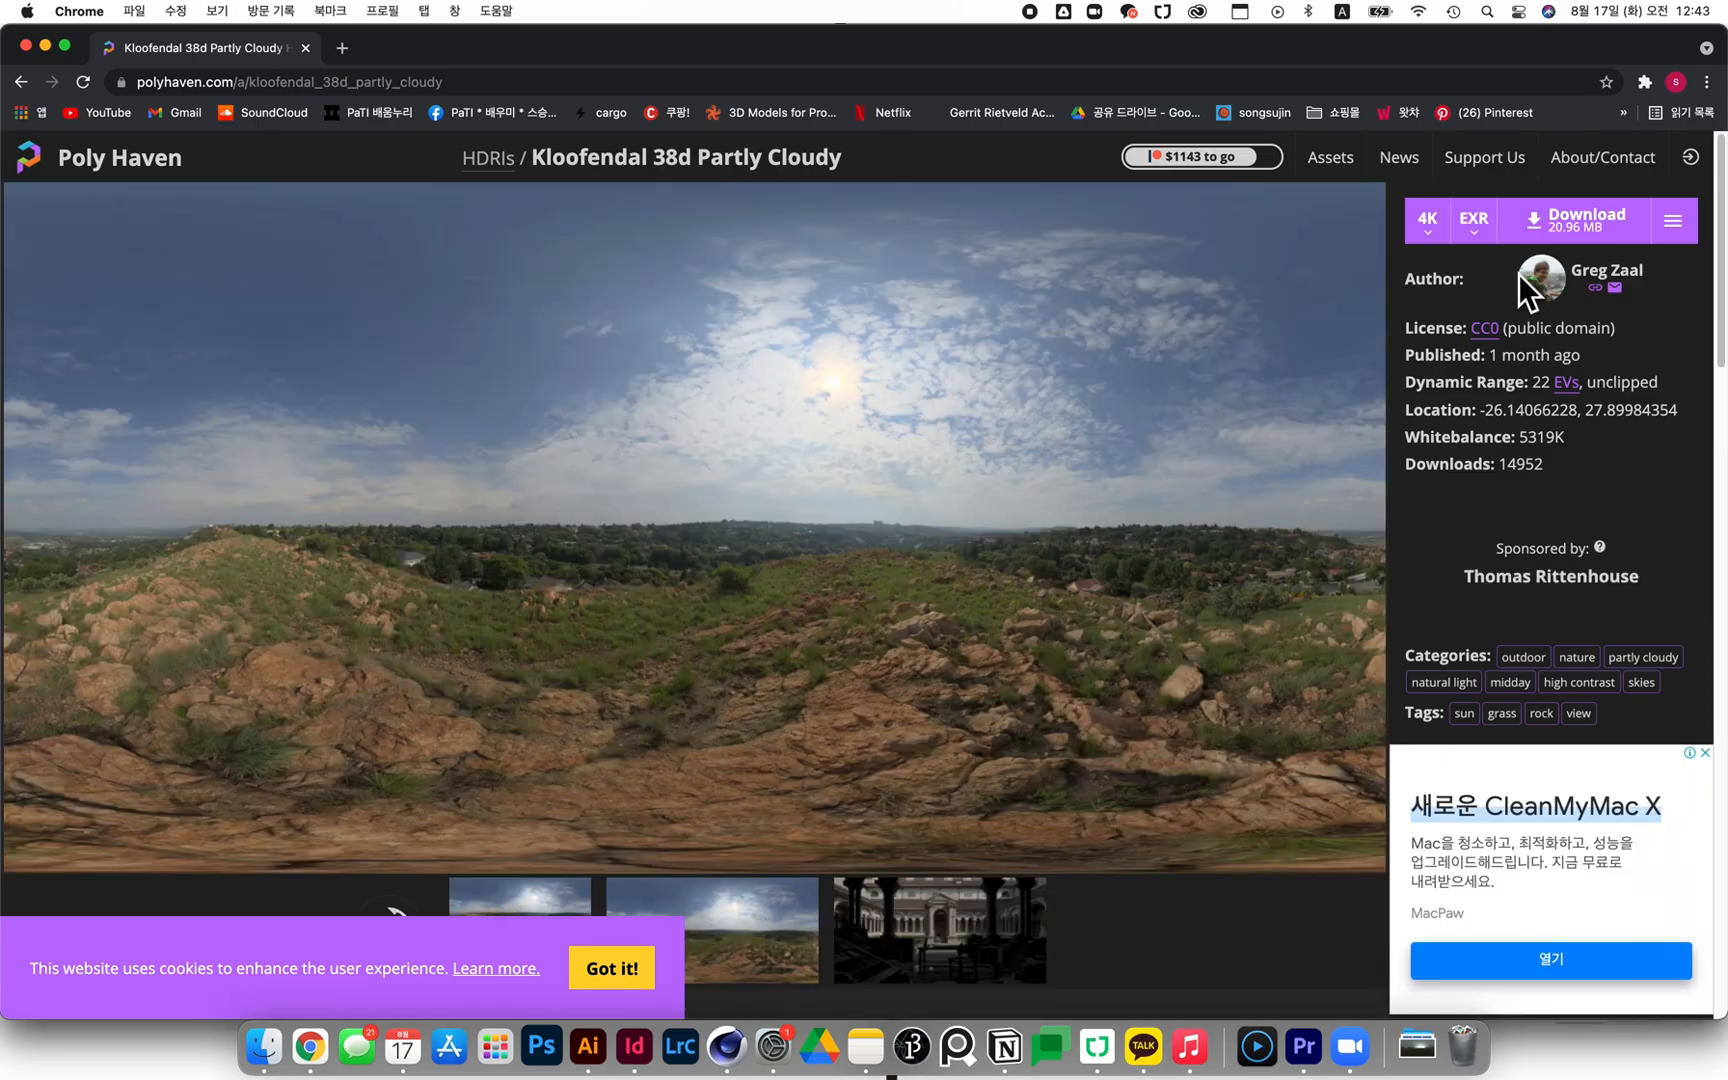
left_click(1570, 228)
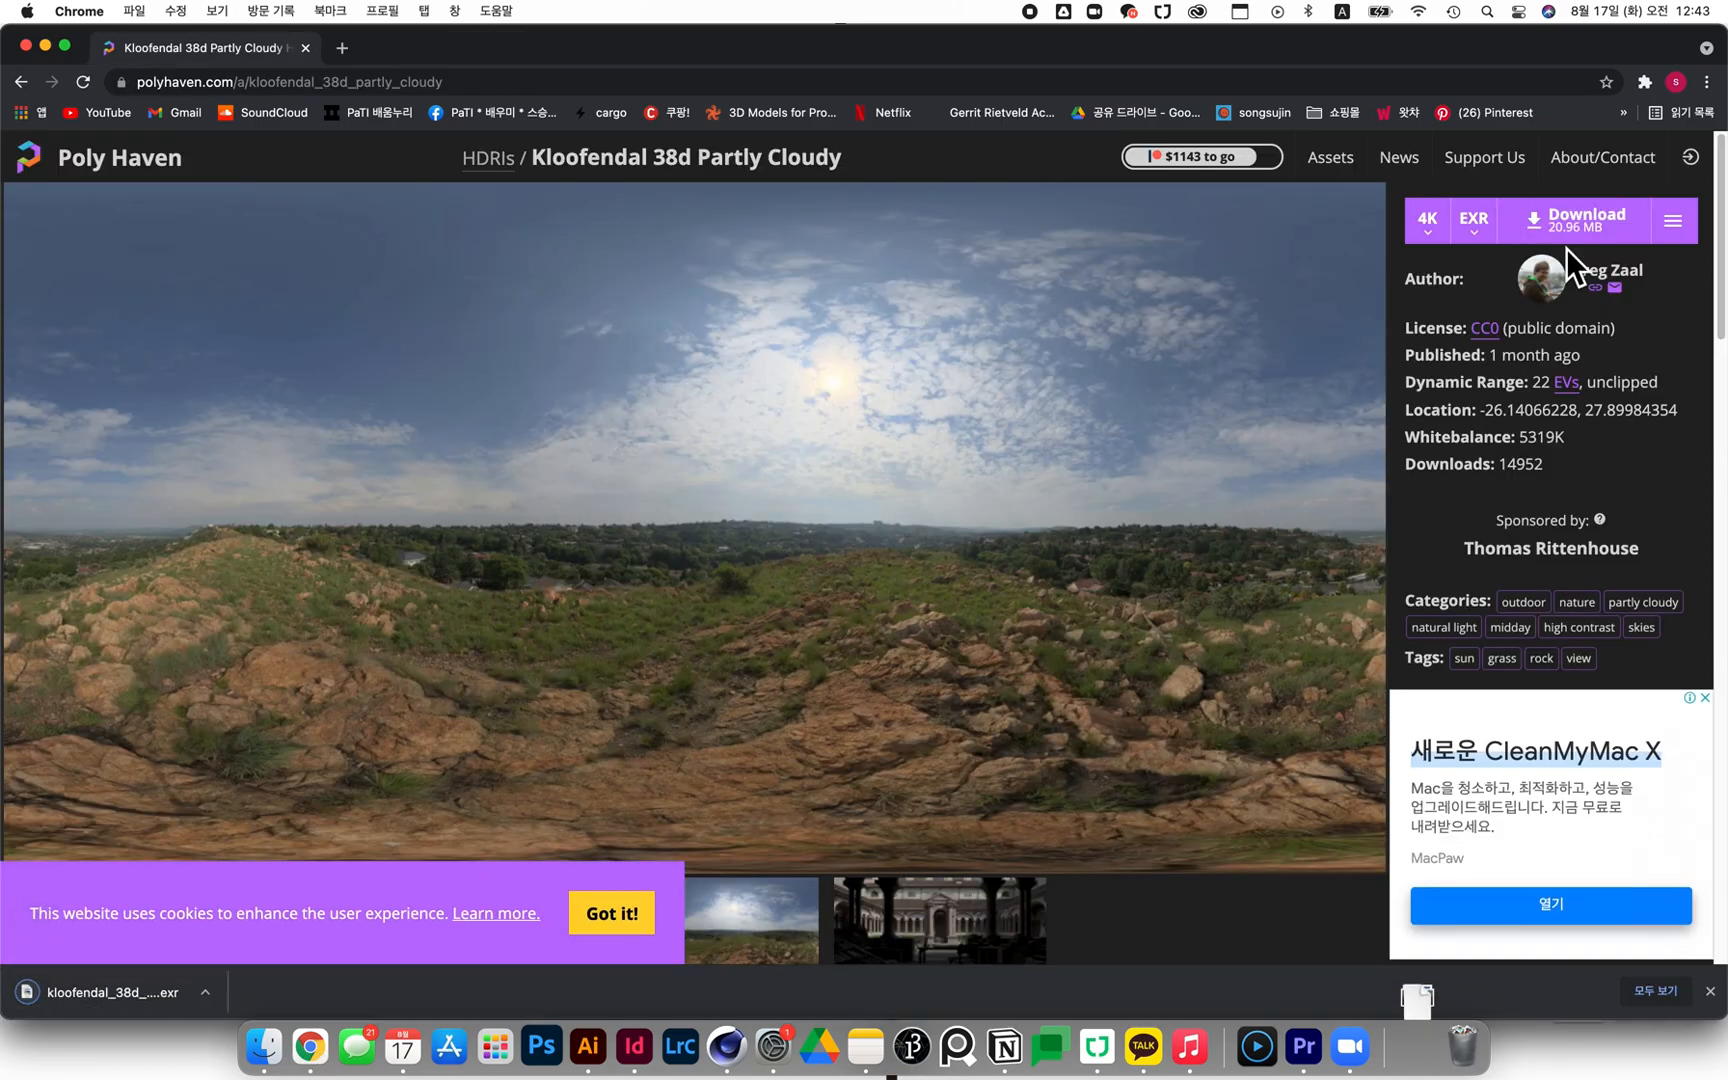
Switch to Cinema 4D, create a new material and load kloofendal_38d_partly_cloudy_4k.exr as its Color texture.
left_click(752, 1047)
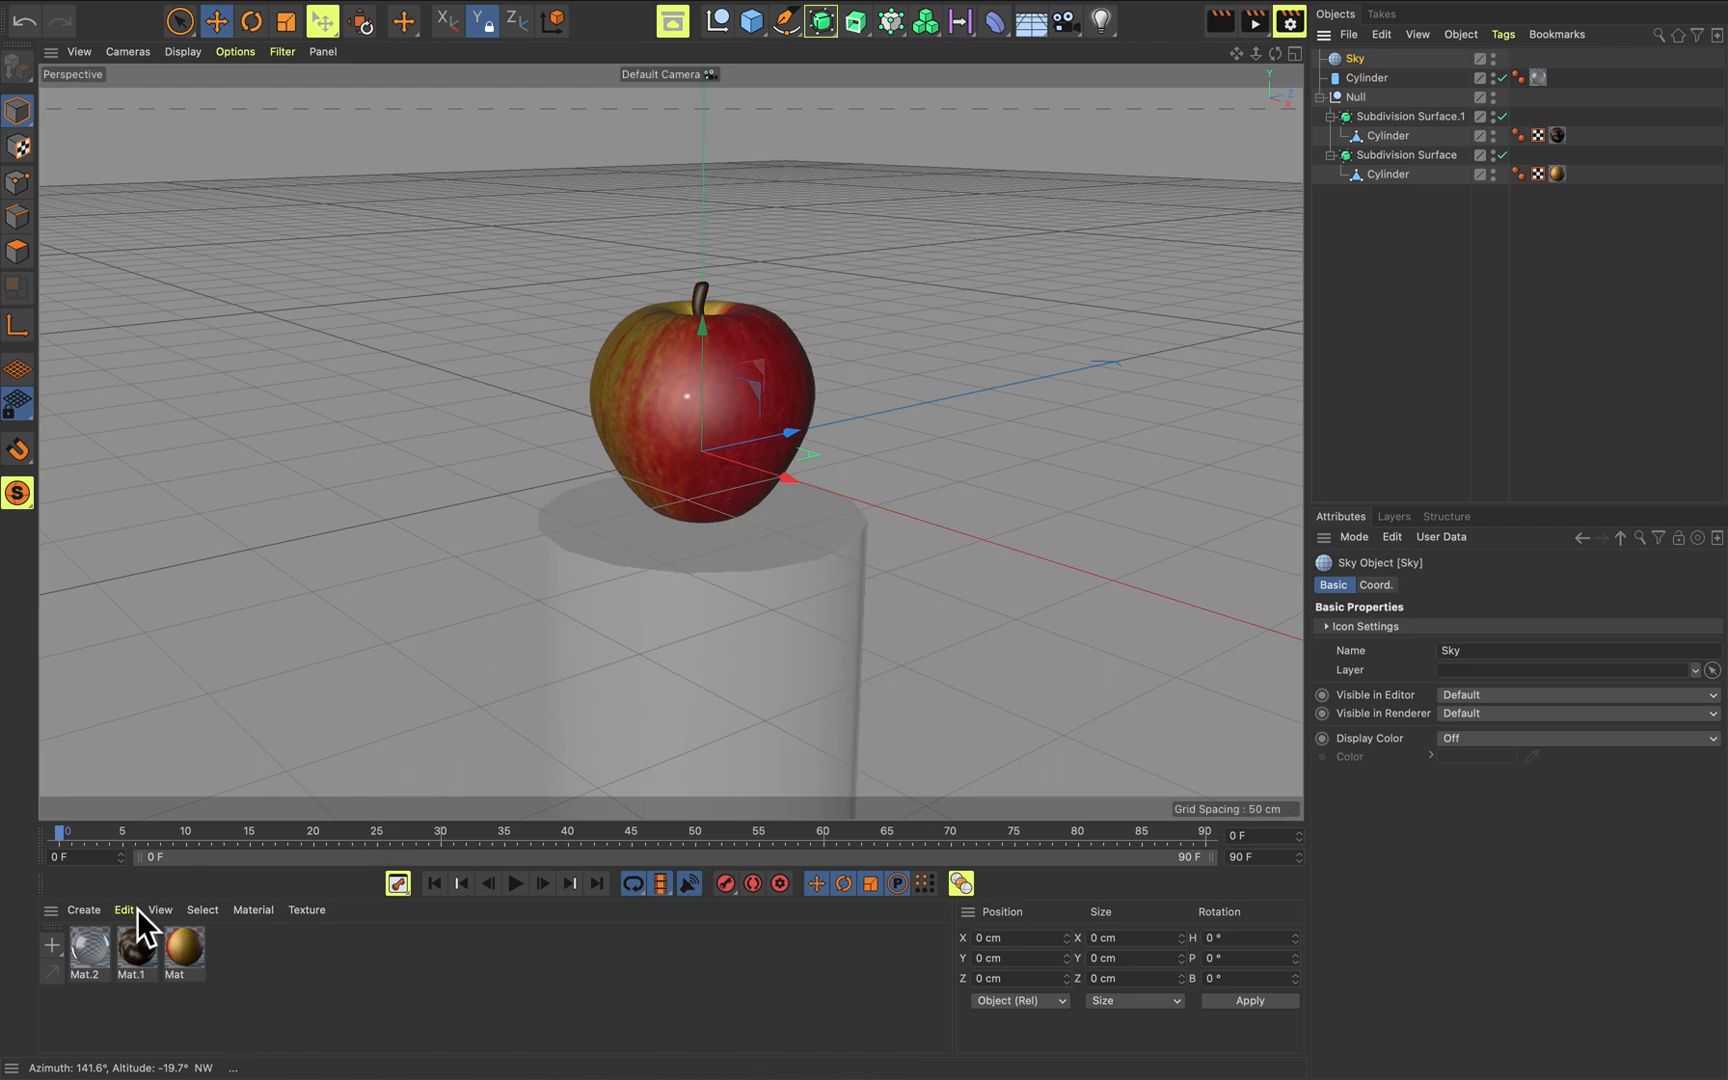
double_click(244, 995)
double_click(117, 973)
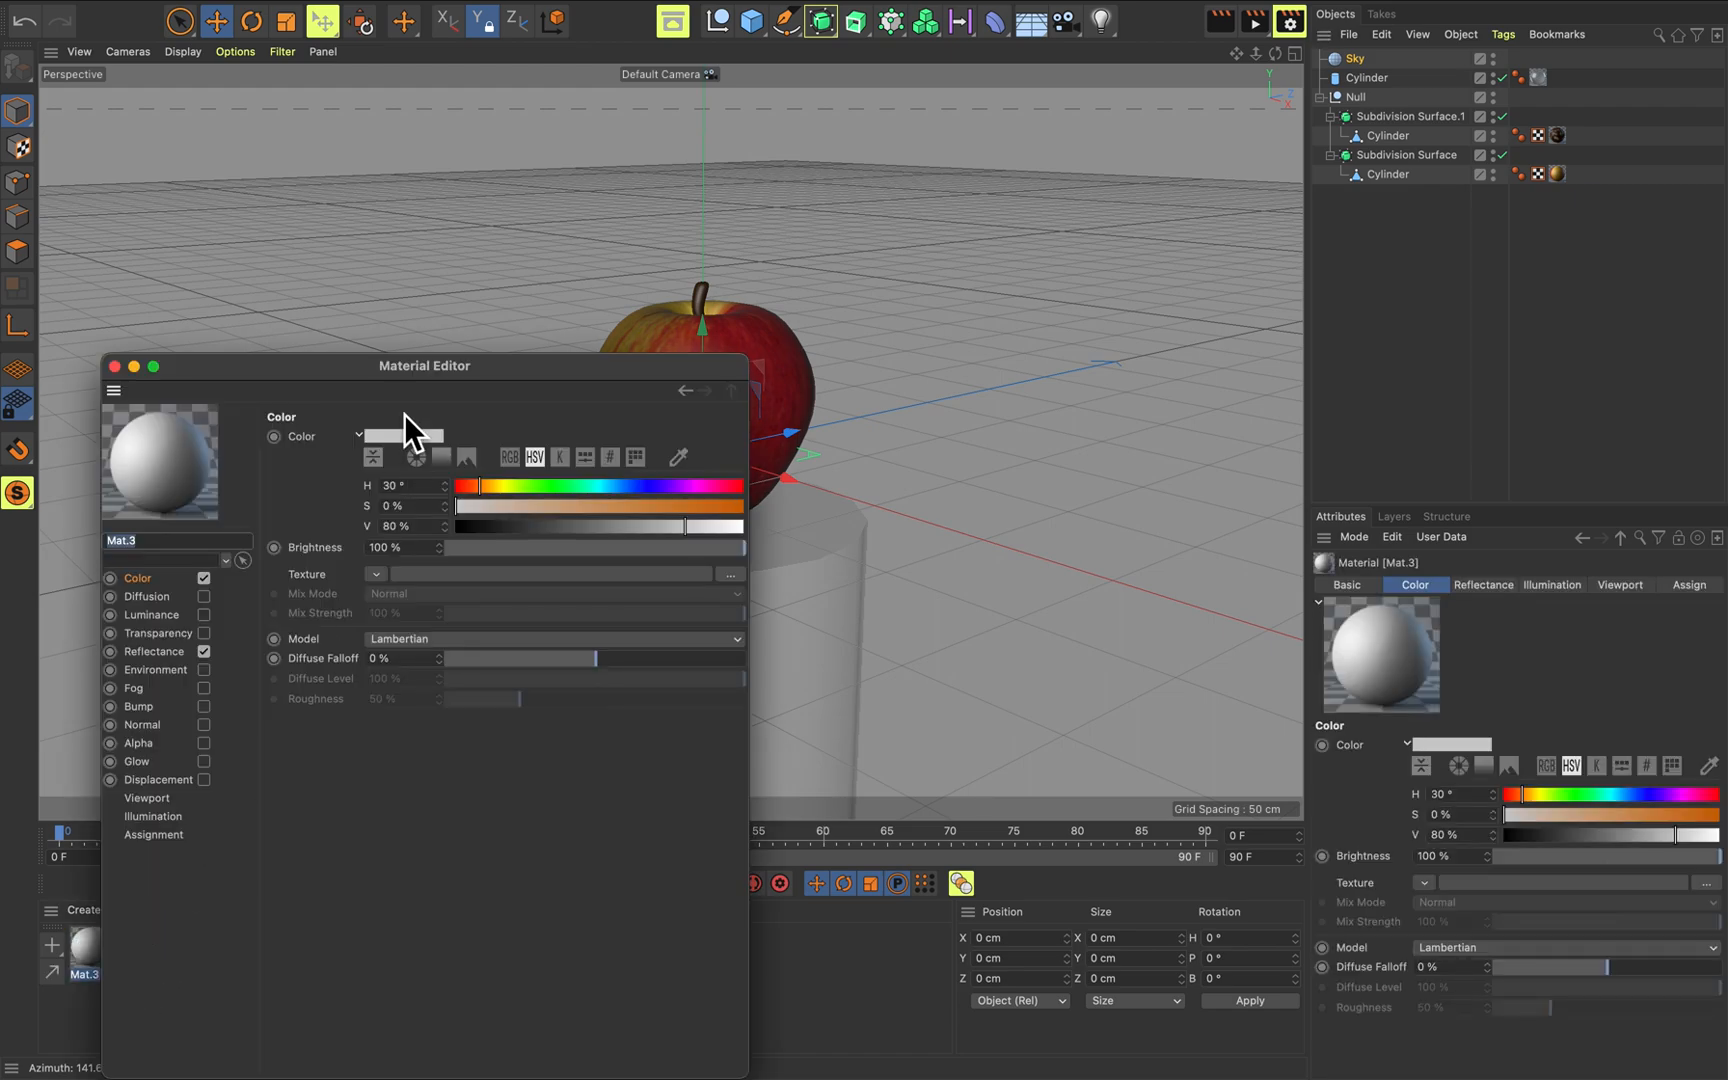
left_click_drag(512, 362, 1108, 157)
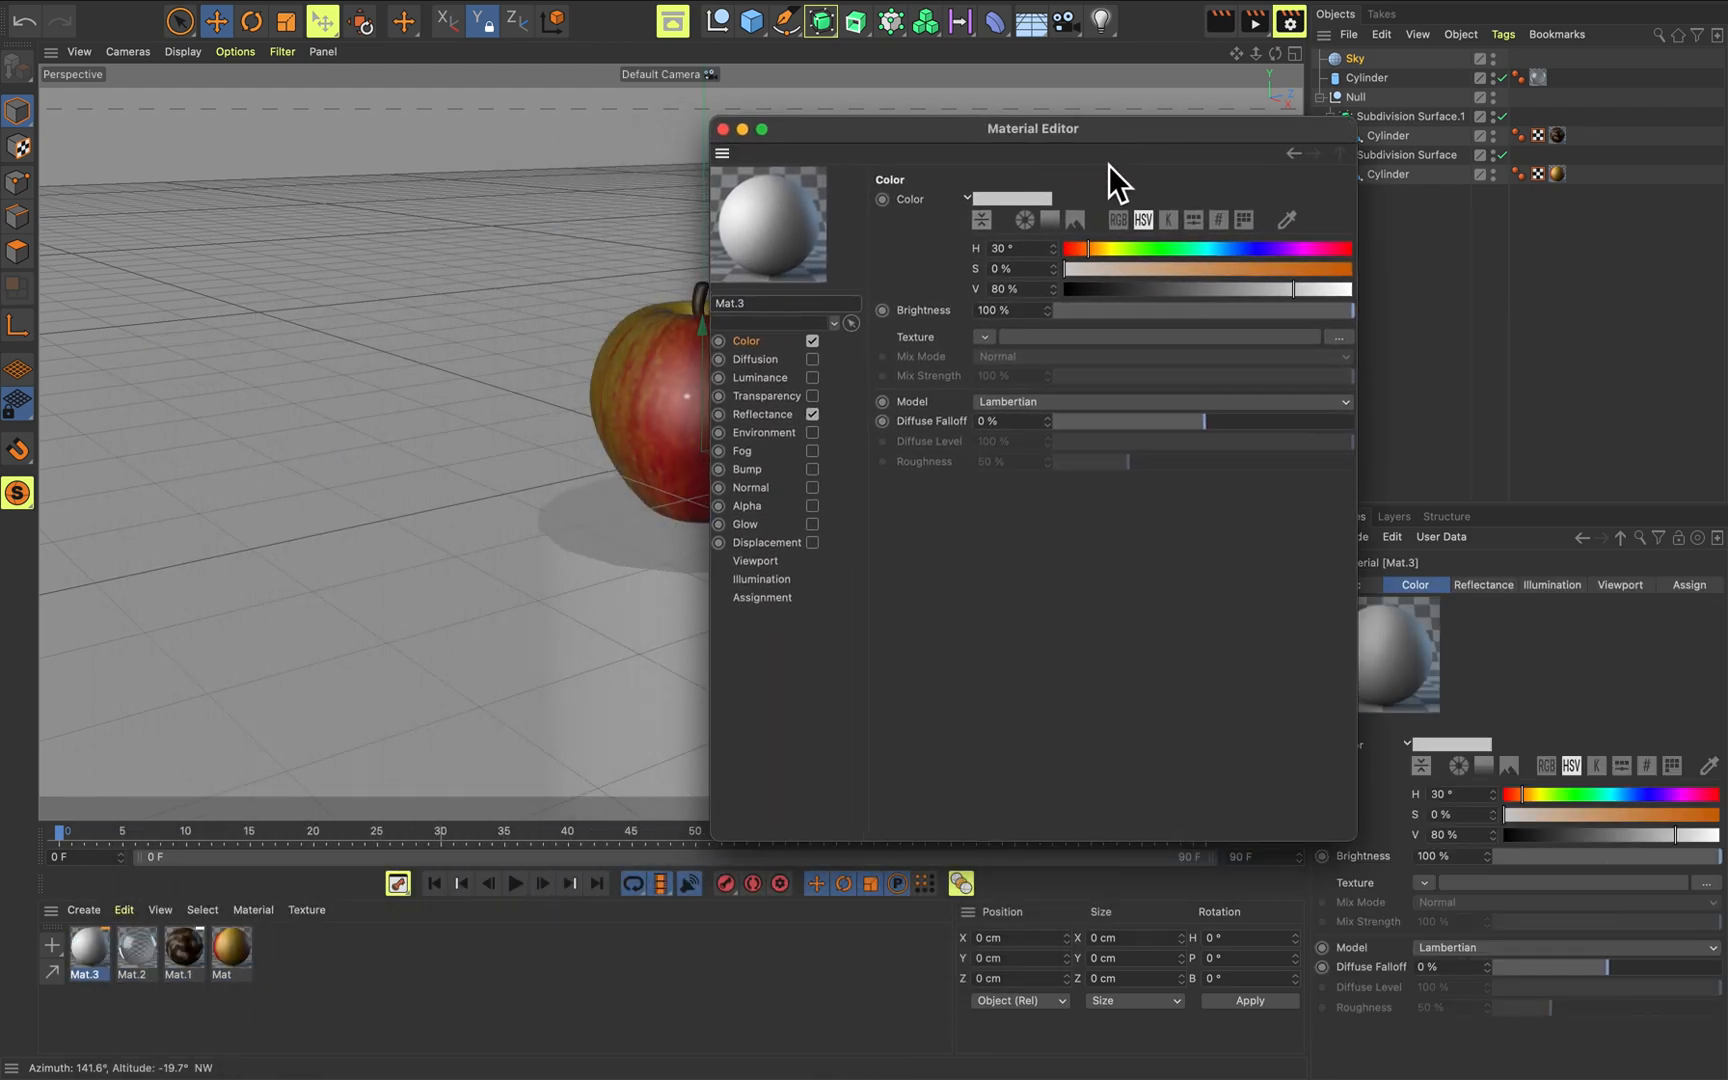
left_click(1035, 346)
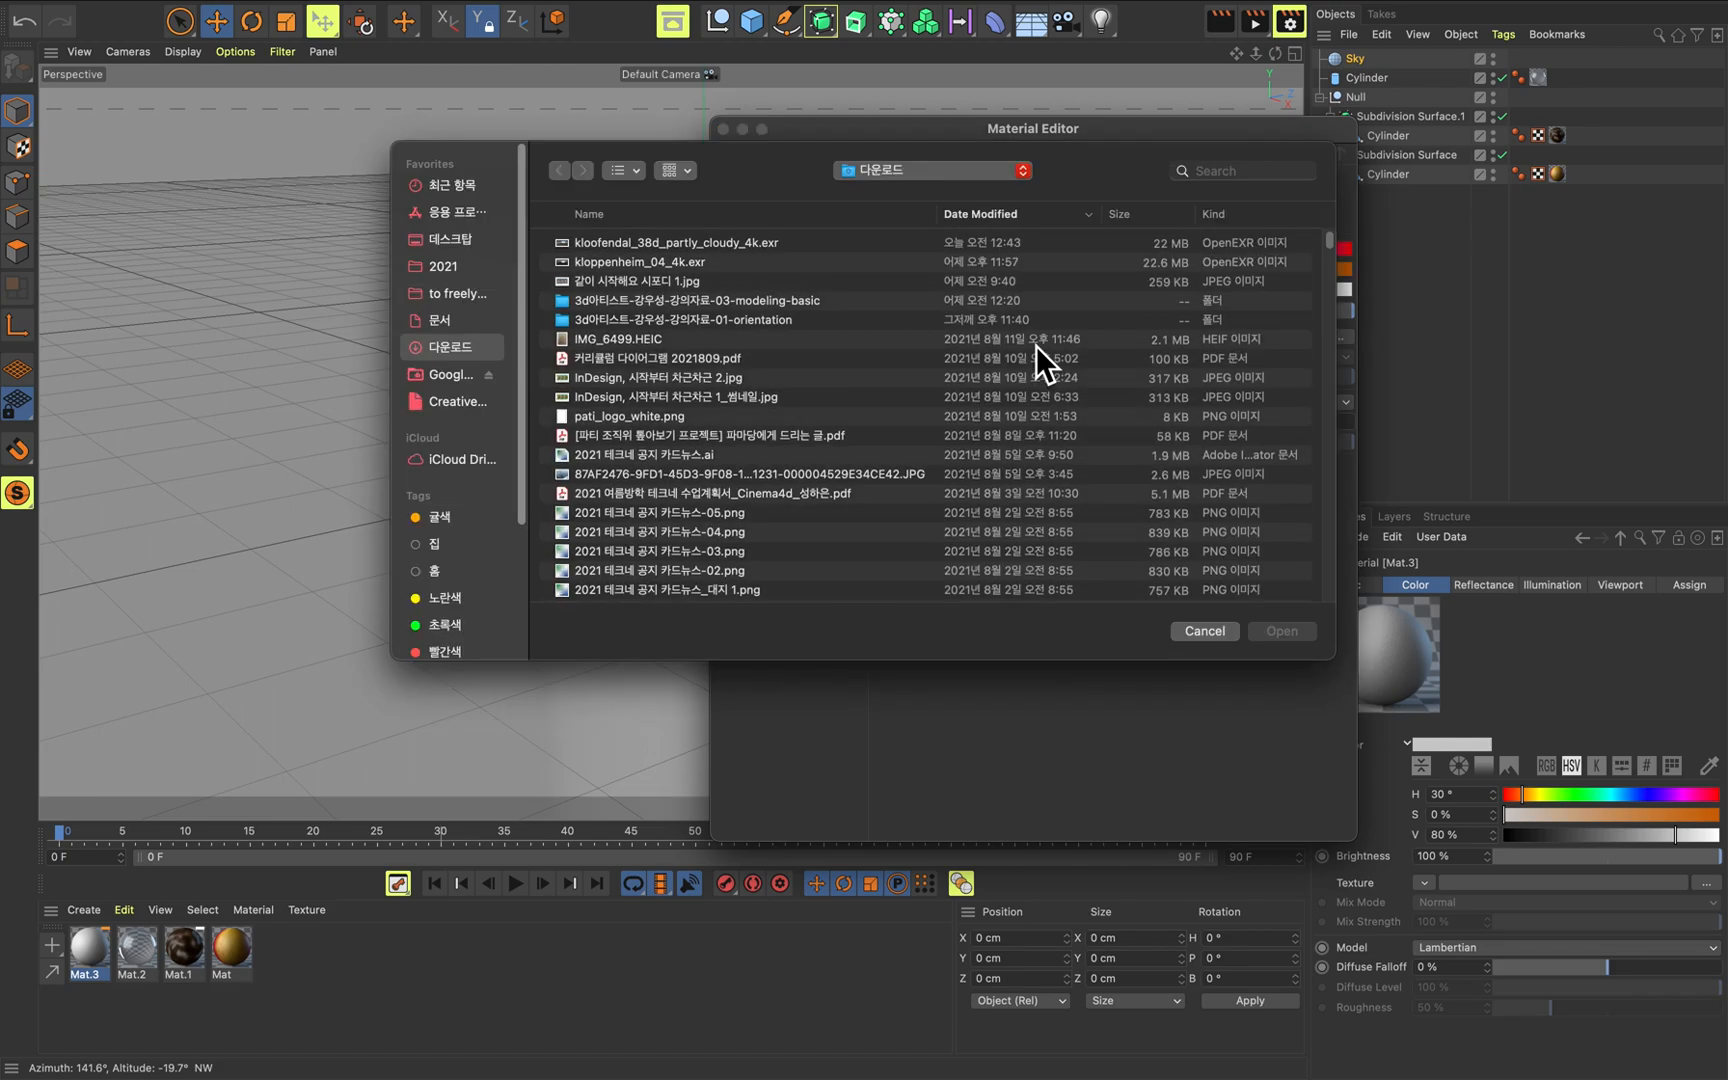
left_click(821, 242)
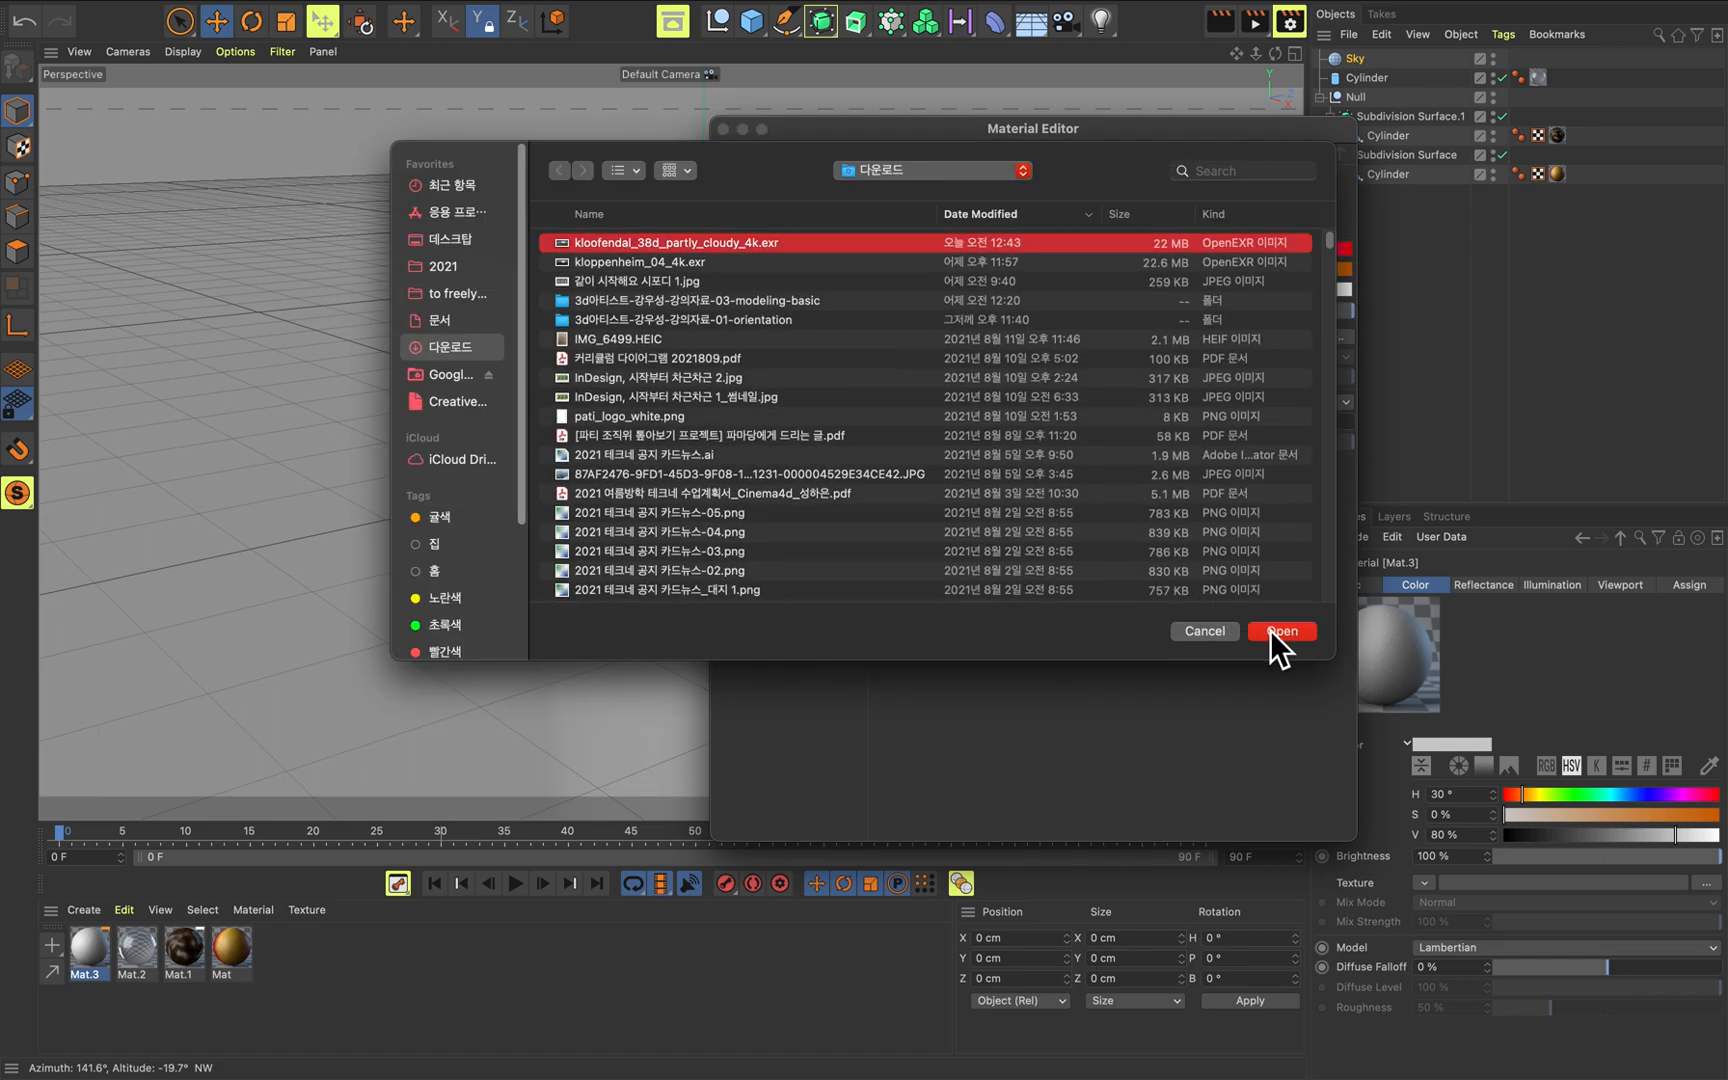
left_click(1270, 630)
left_click(920, 460)
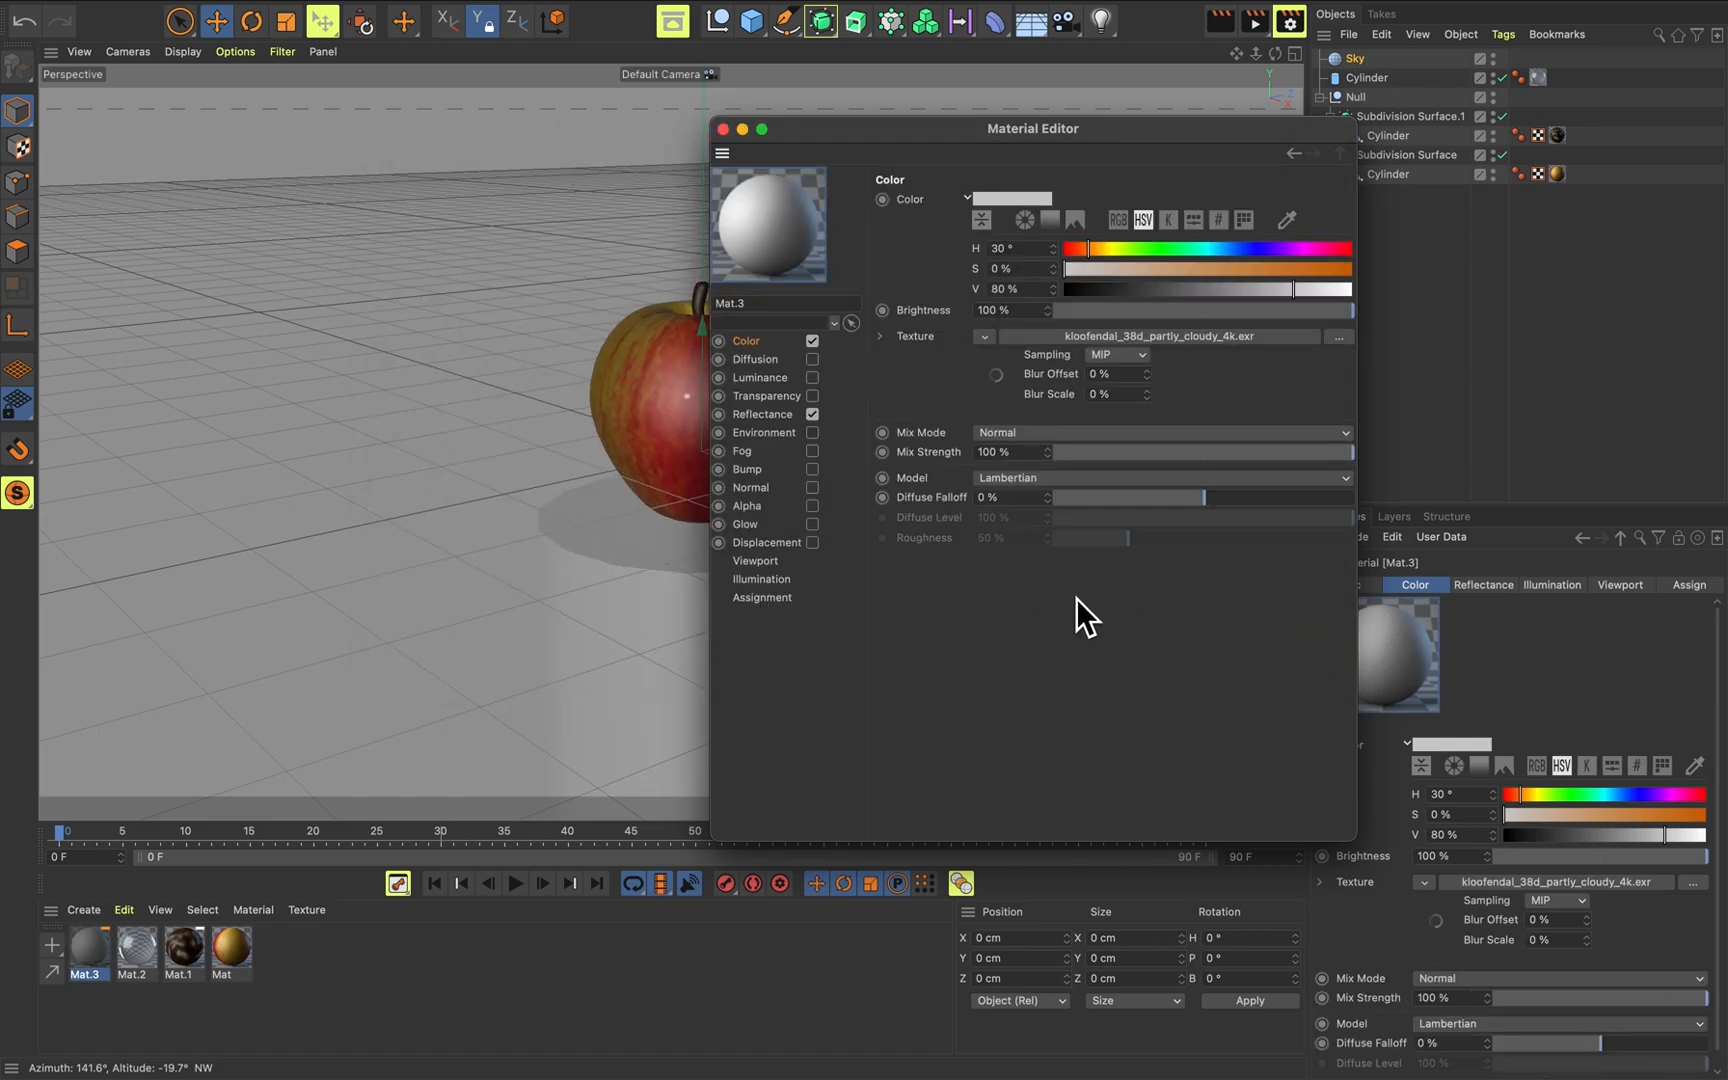
left_click(723, 129)
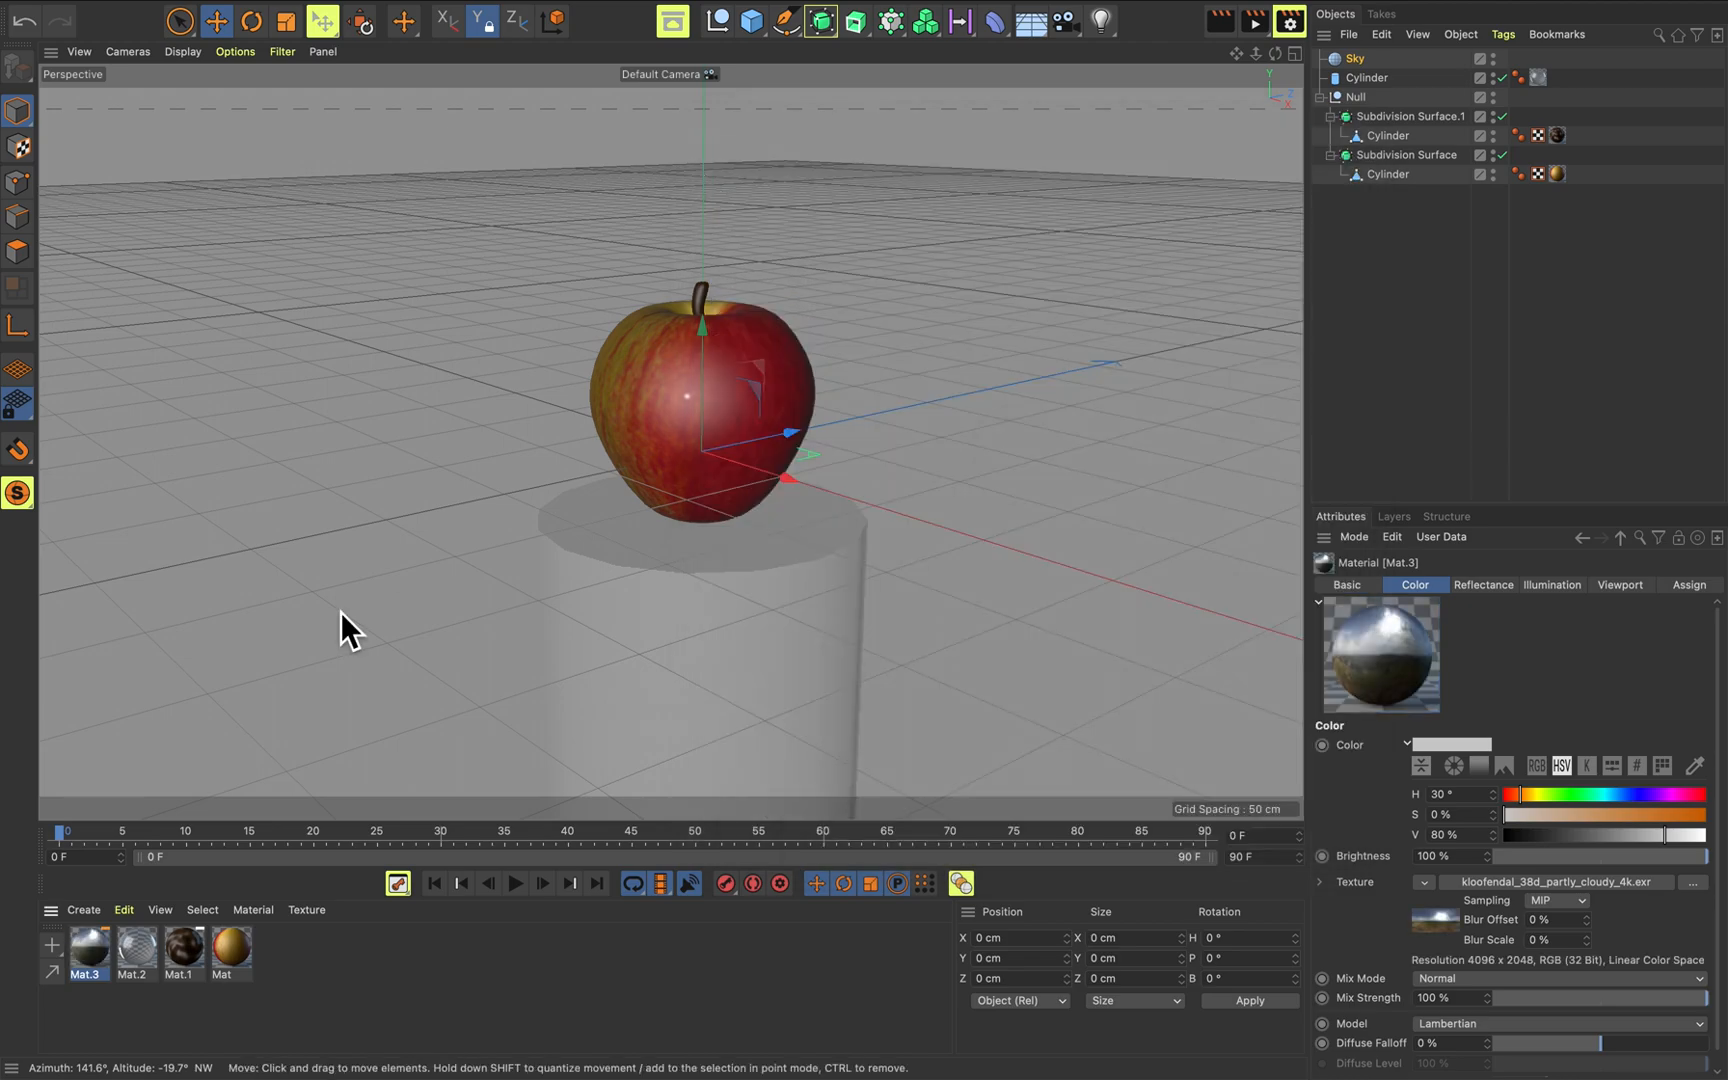
Apply the HDRI material to the Sky object and render the view with the landscape behind the apple.
left_click_drag(97, 941, 1421, 58)
left_click_drag(1023, 401, 958, 442, "alt")
key("ctrl+r")
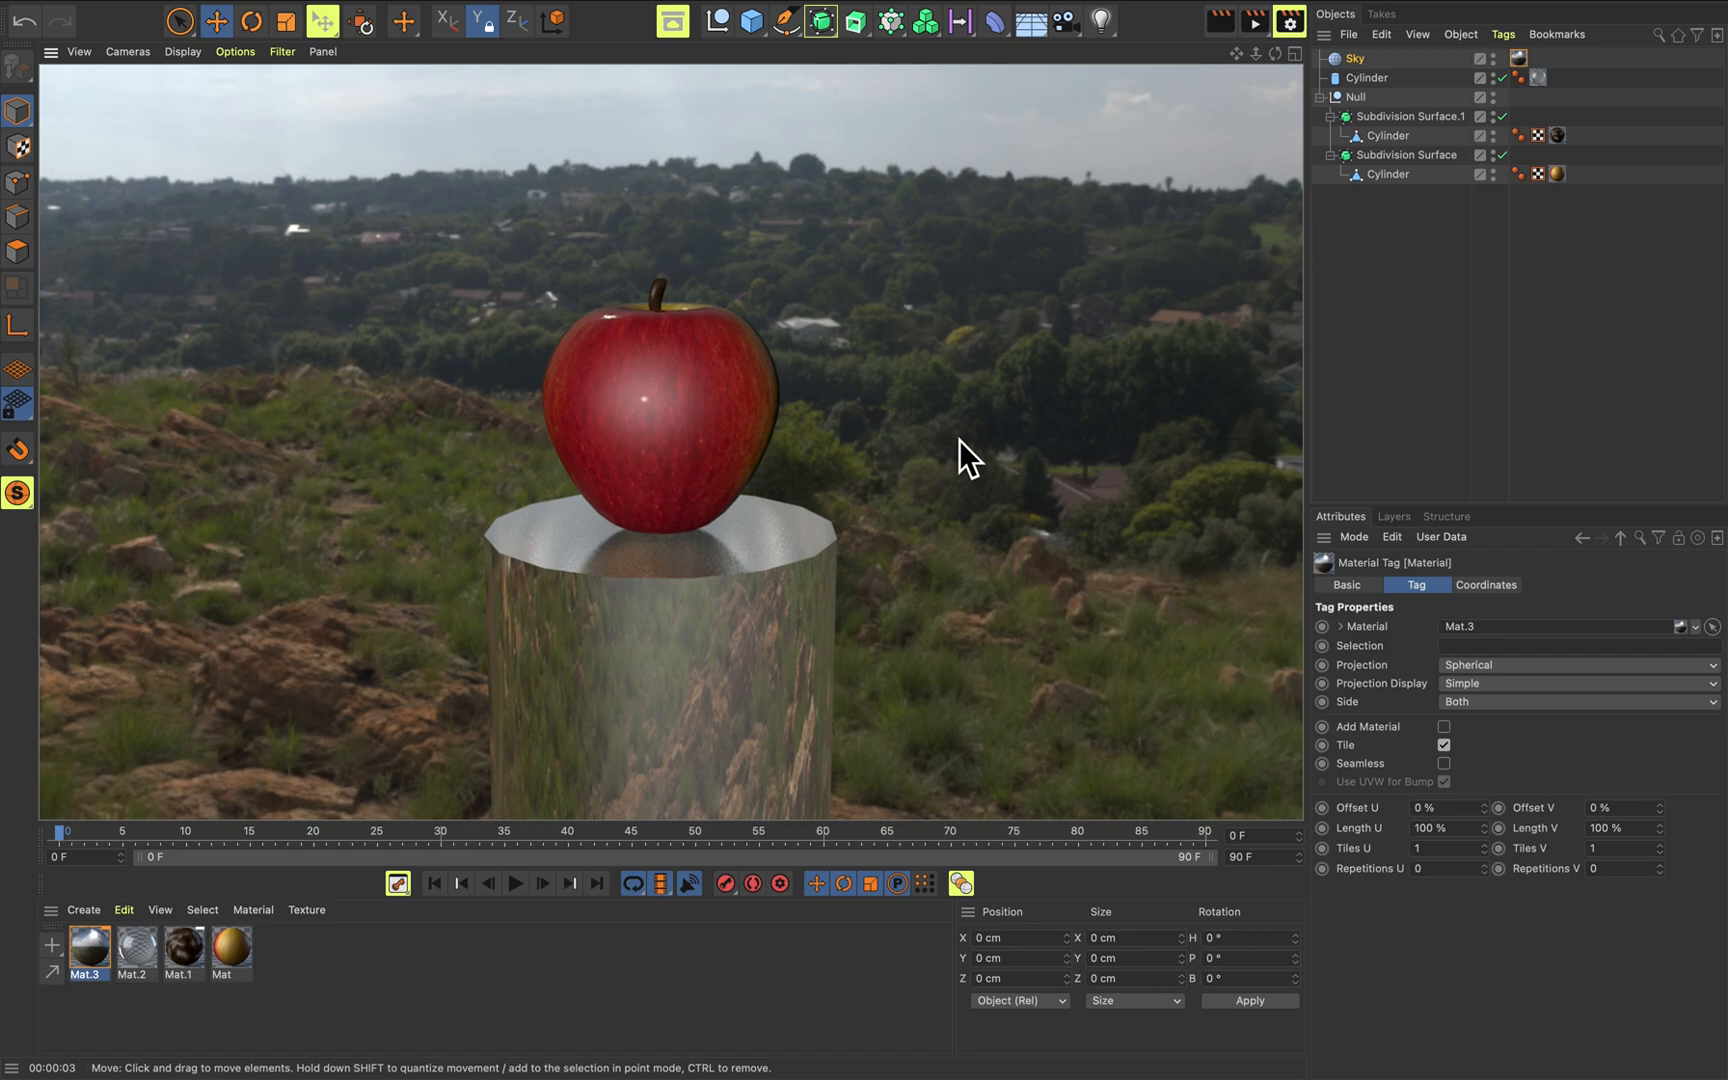
Render the apple and its reflective pedestal from another side, looking down towards the rocky ground.
left_click_drag(942, 441, 674, 443, "alt")
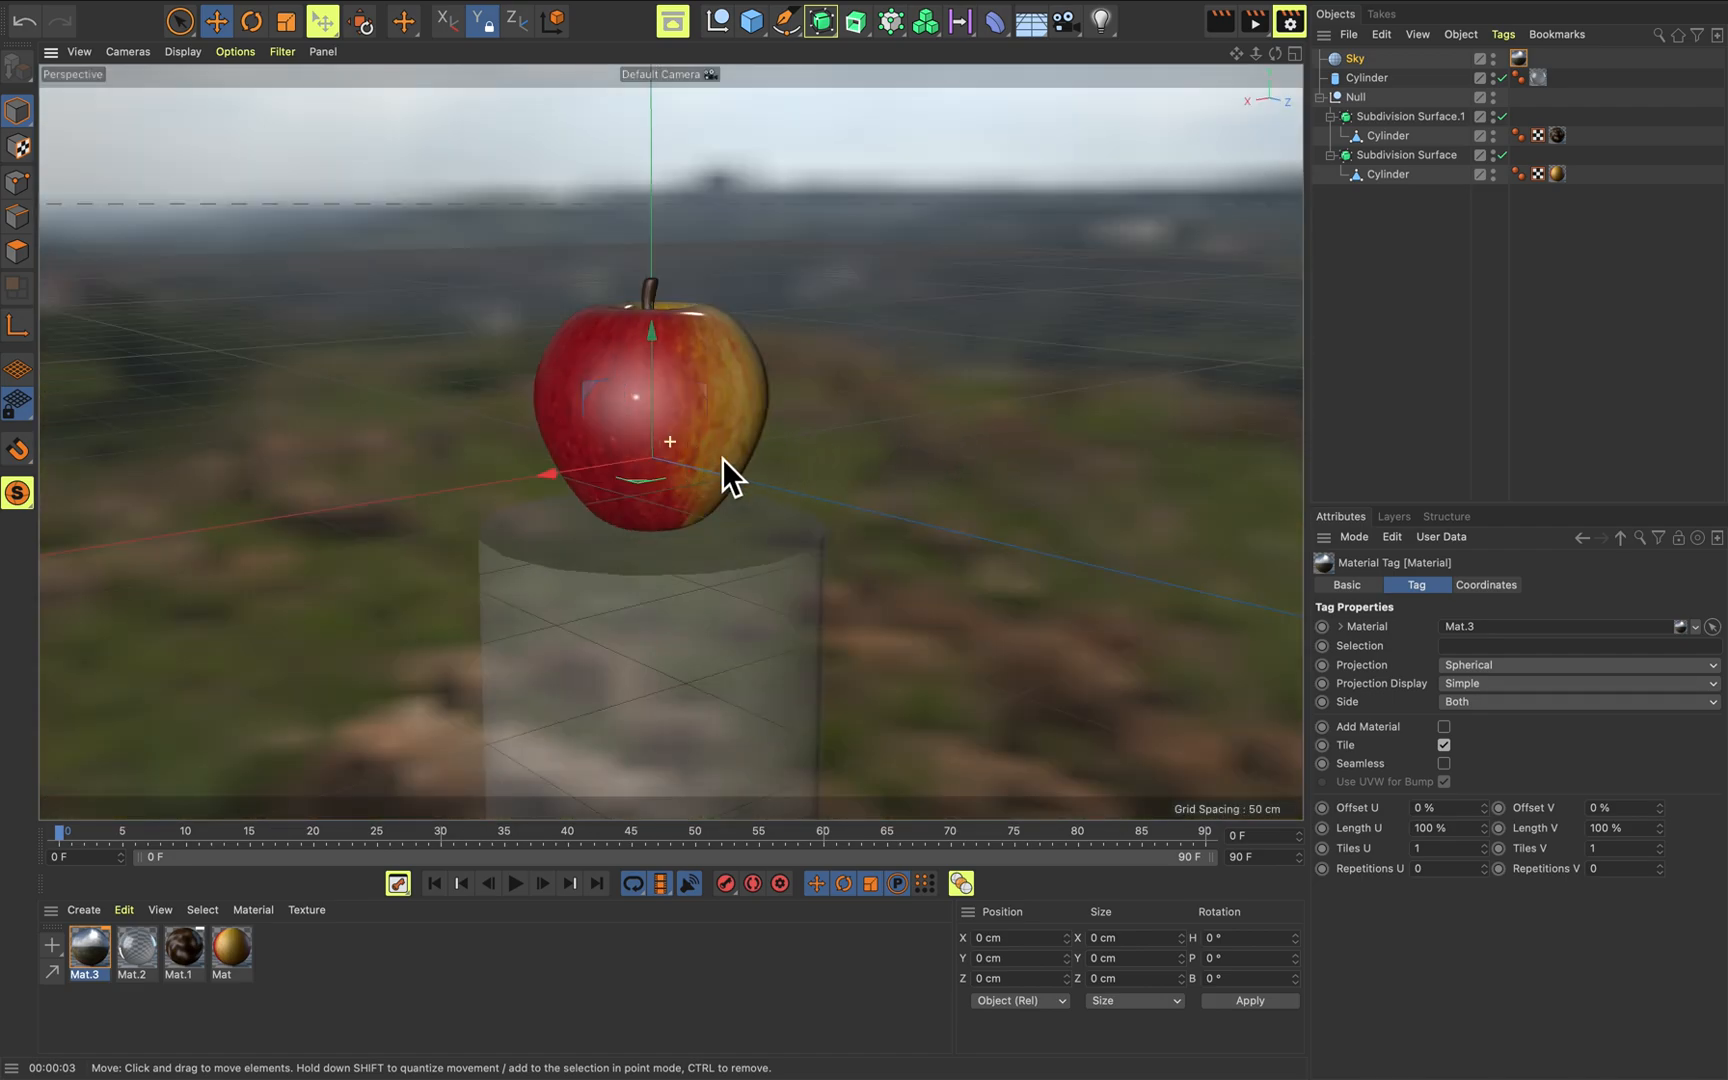
mouse_move(903, 440)
left_mouse_down("alt")
mouse_move(914, 540)
mouse_move(1022, 455)
mouse_move(1088, 451)
mouse_move(928, 453)
left_mouse_up("alt")
left_click(928, 453)
scroll(927, 454, "up", 3)
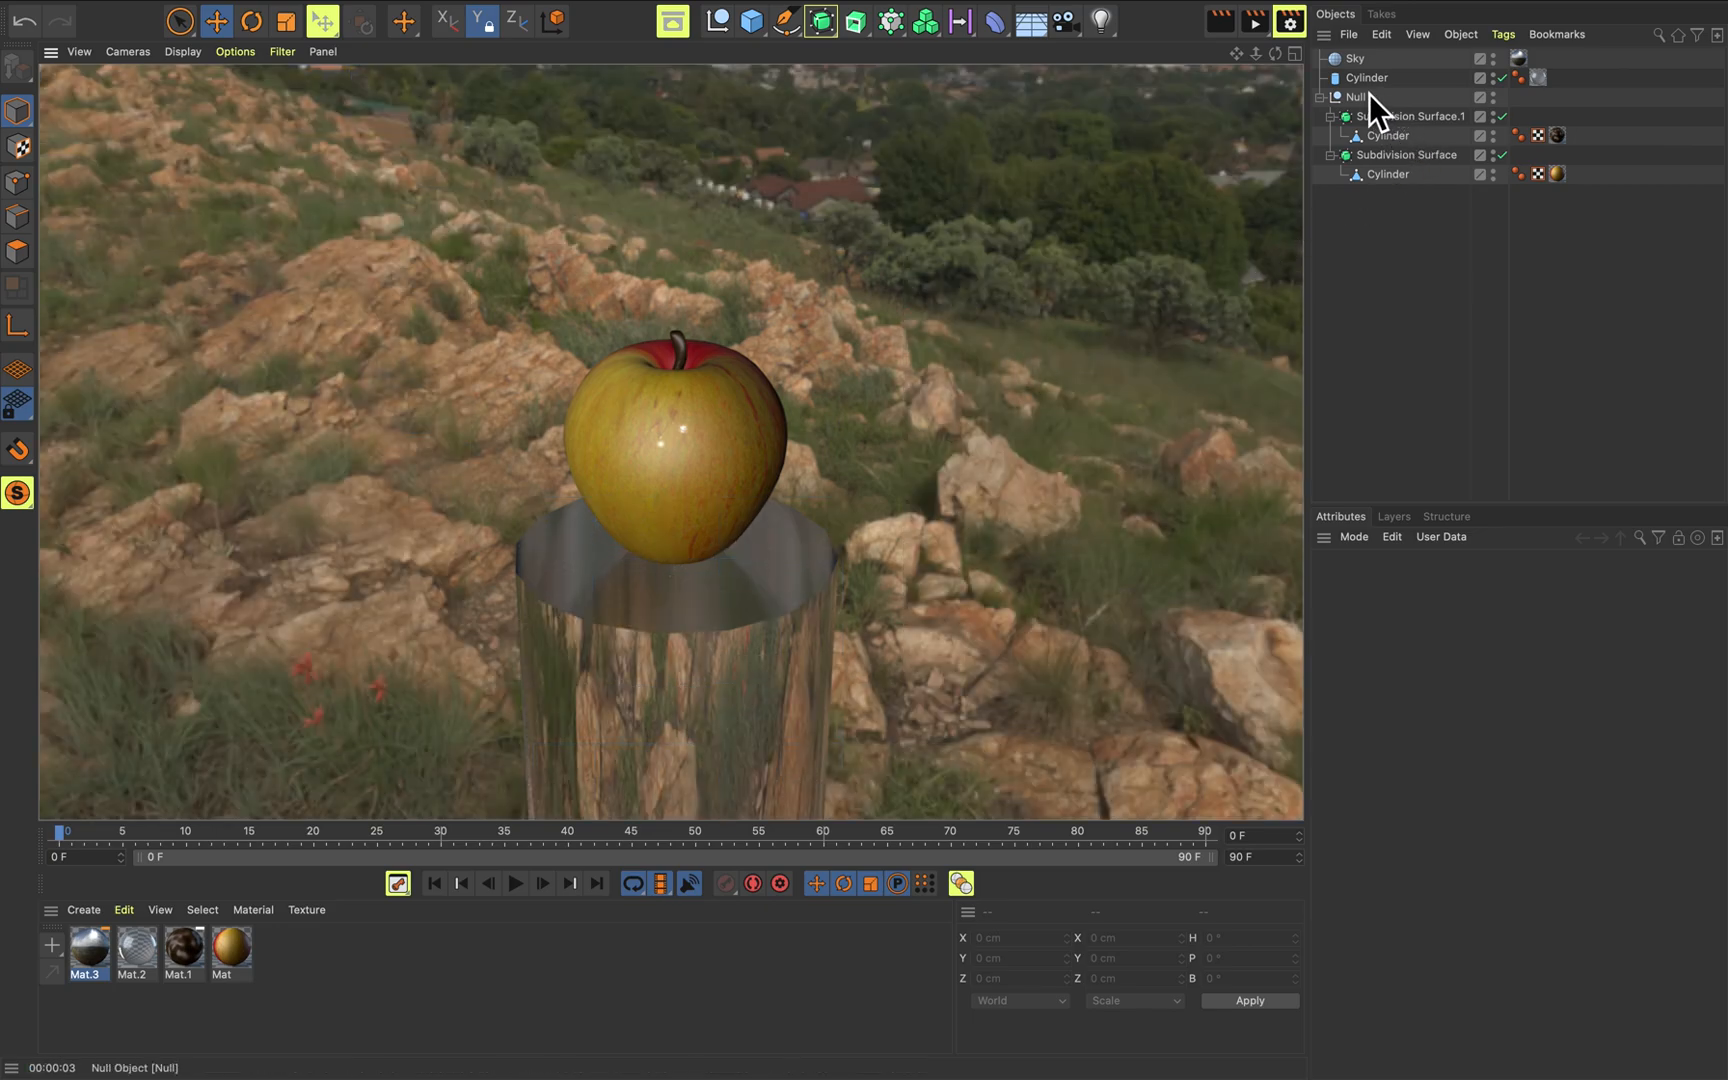
Disable the pedestal cylinder so only the apple is shown against the sky environment.
left_click(1503, 79)
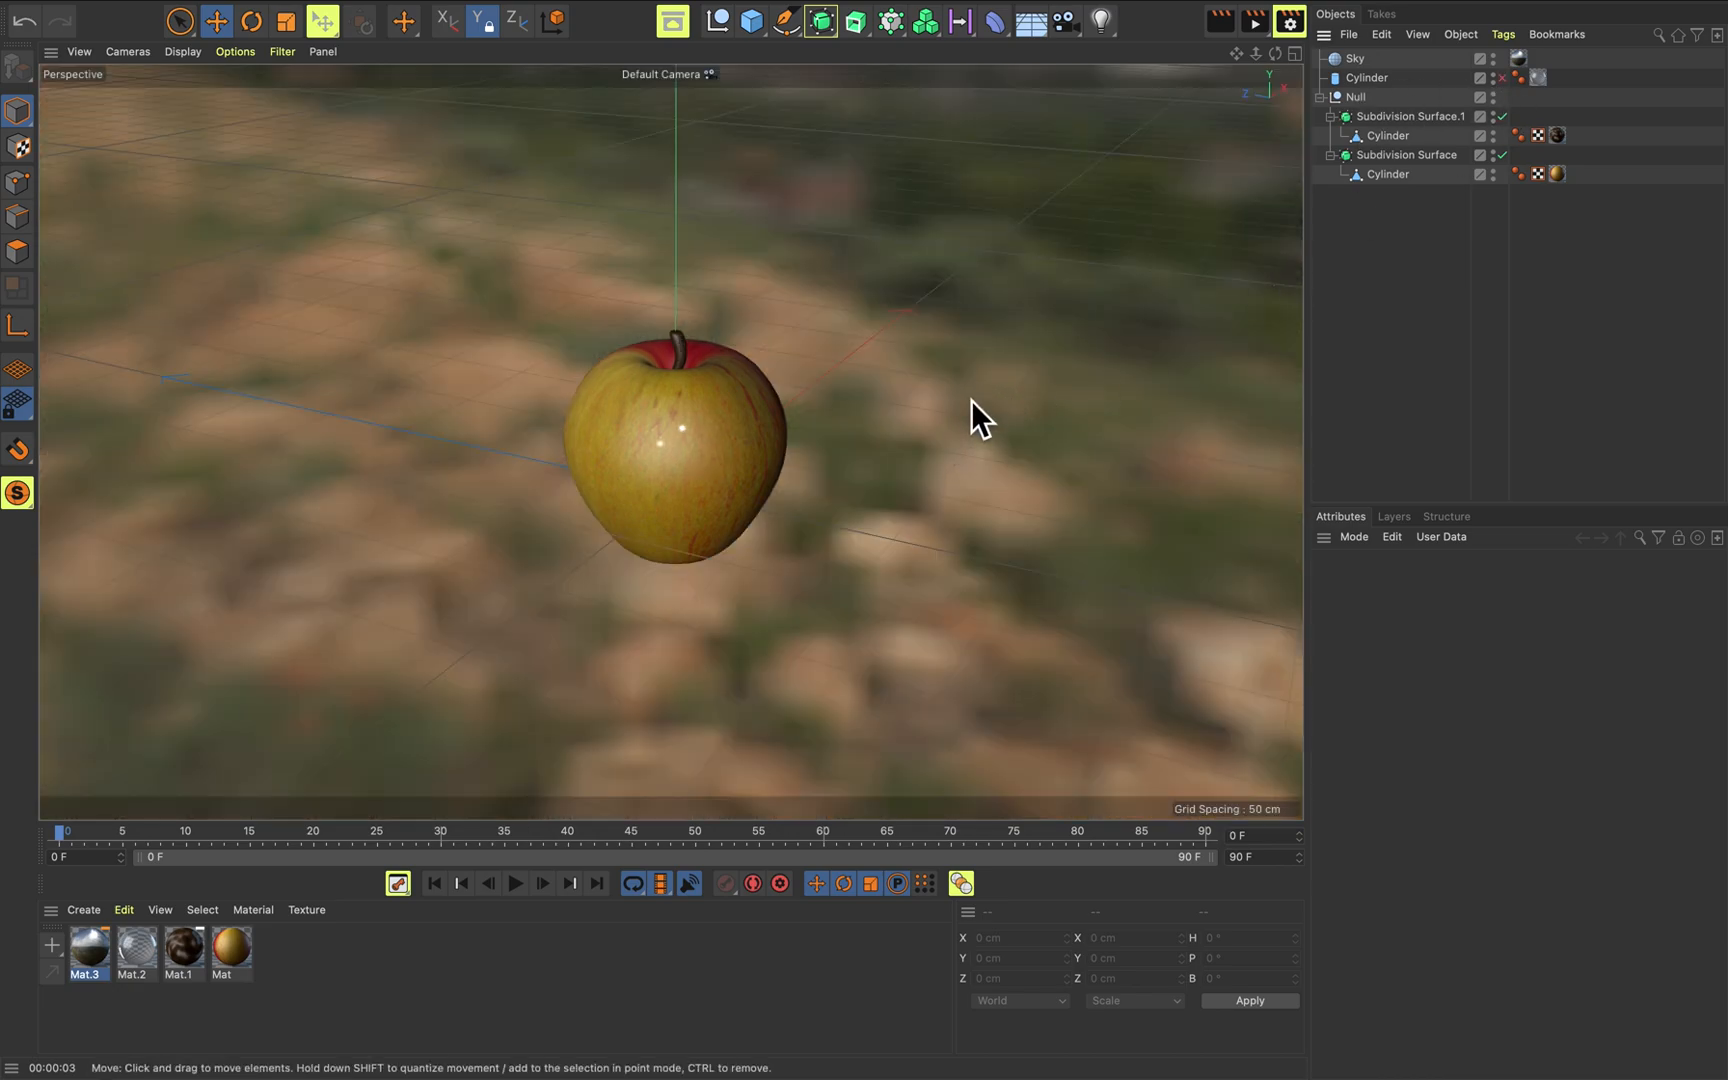
left_click_drag(913, 400, 836, 481, "alt")
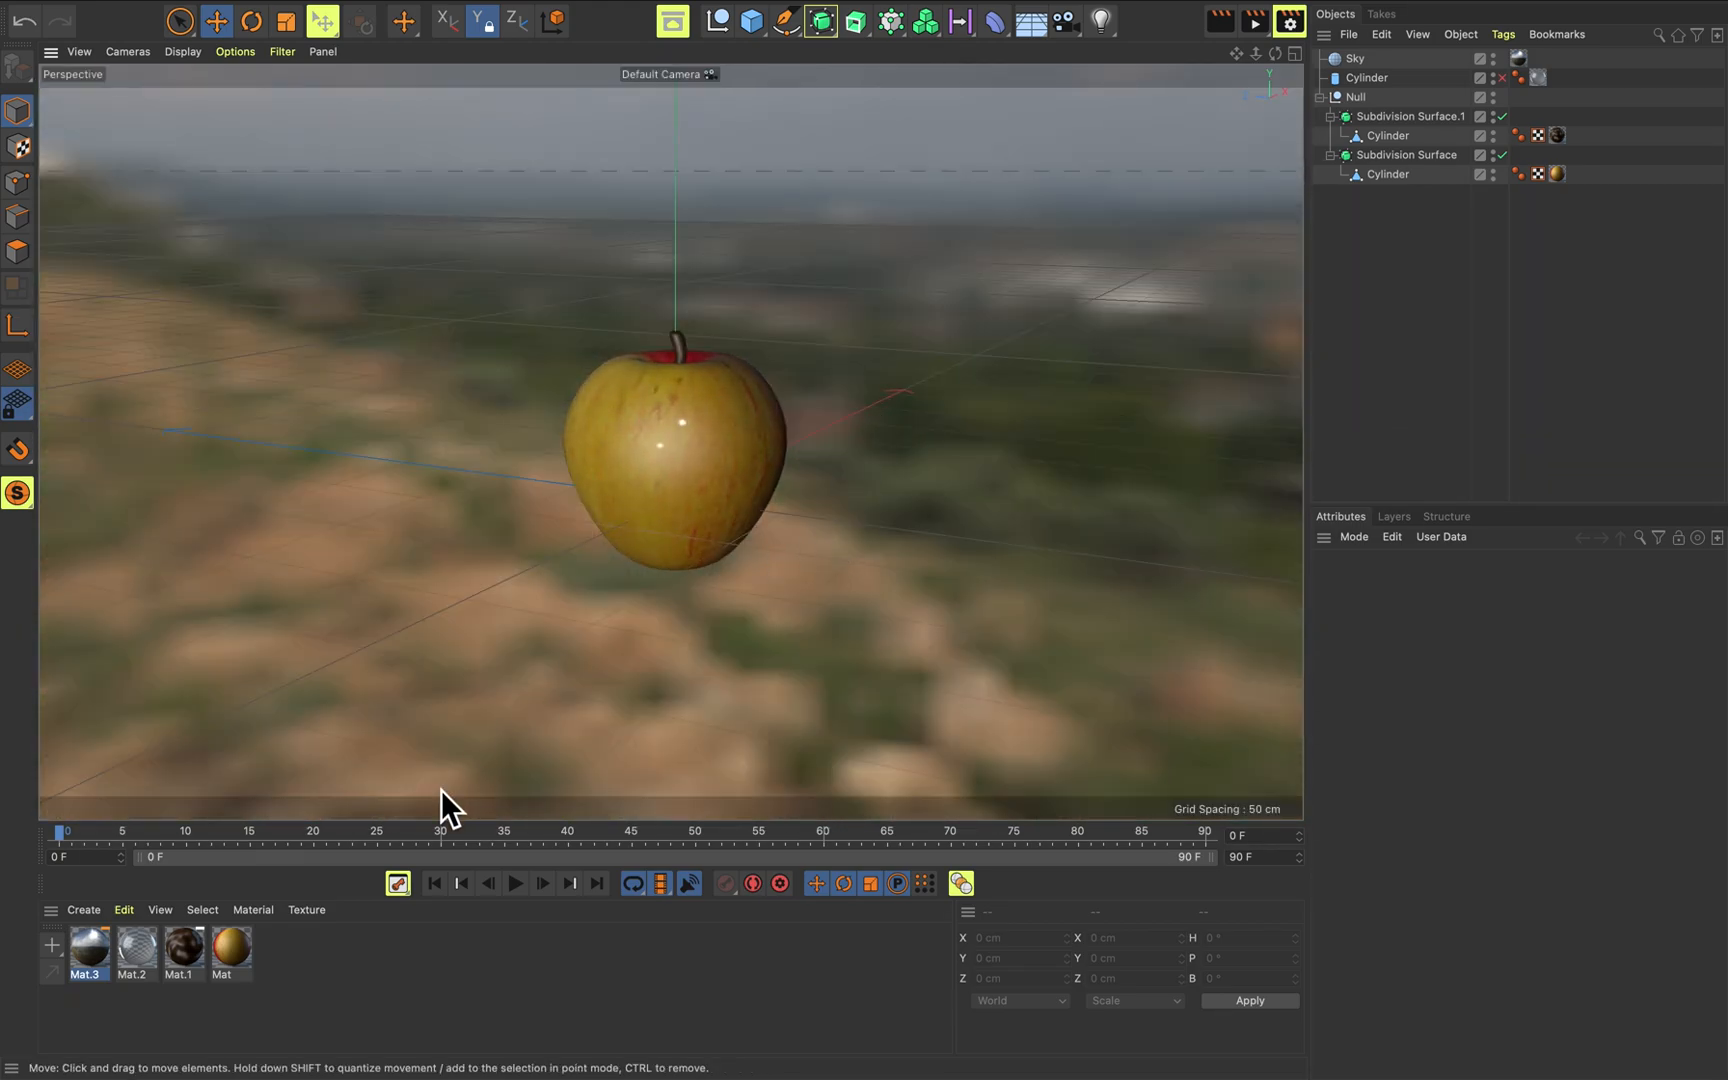
In the apple's material Mat, turn off the Color channel and enable Transparency.
left_click(236, 950)
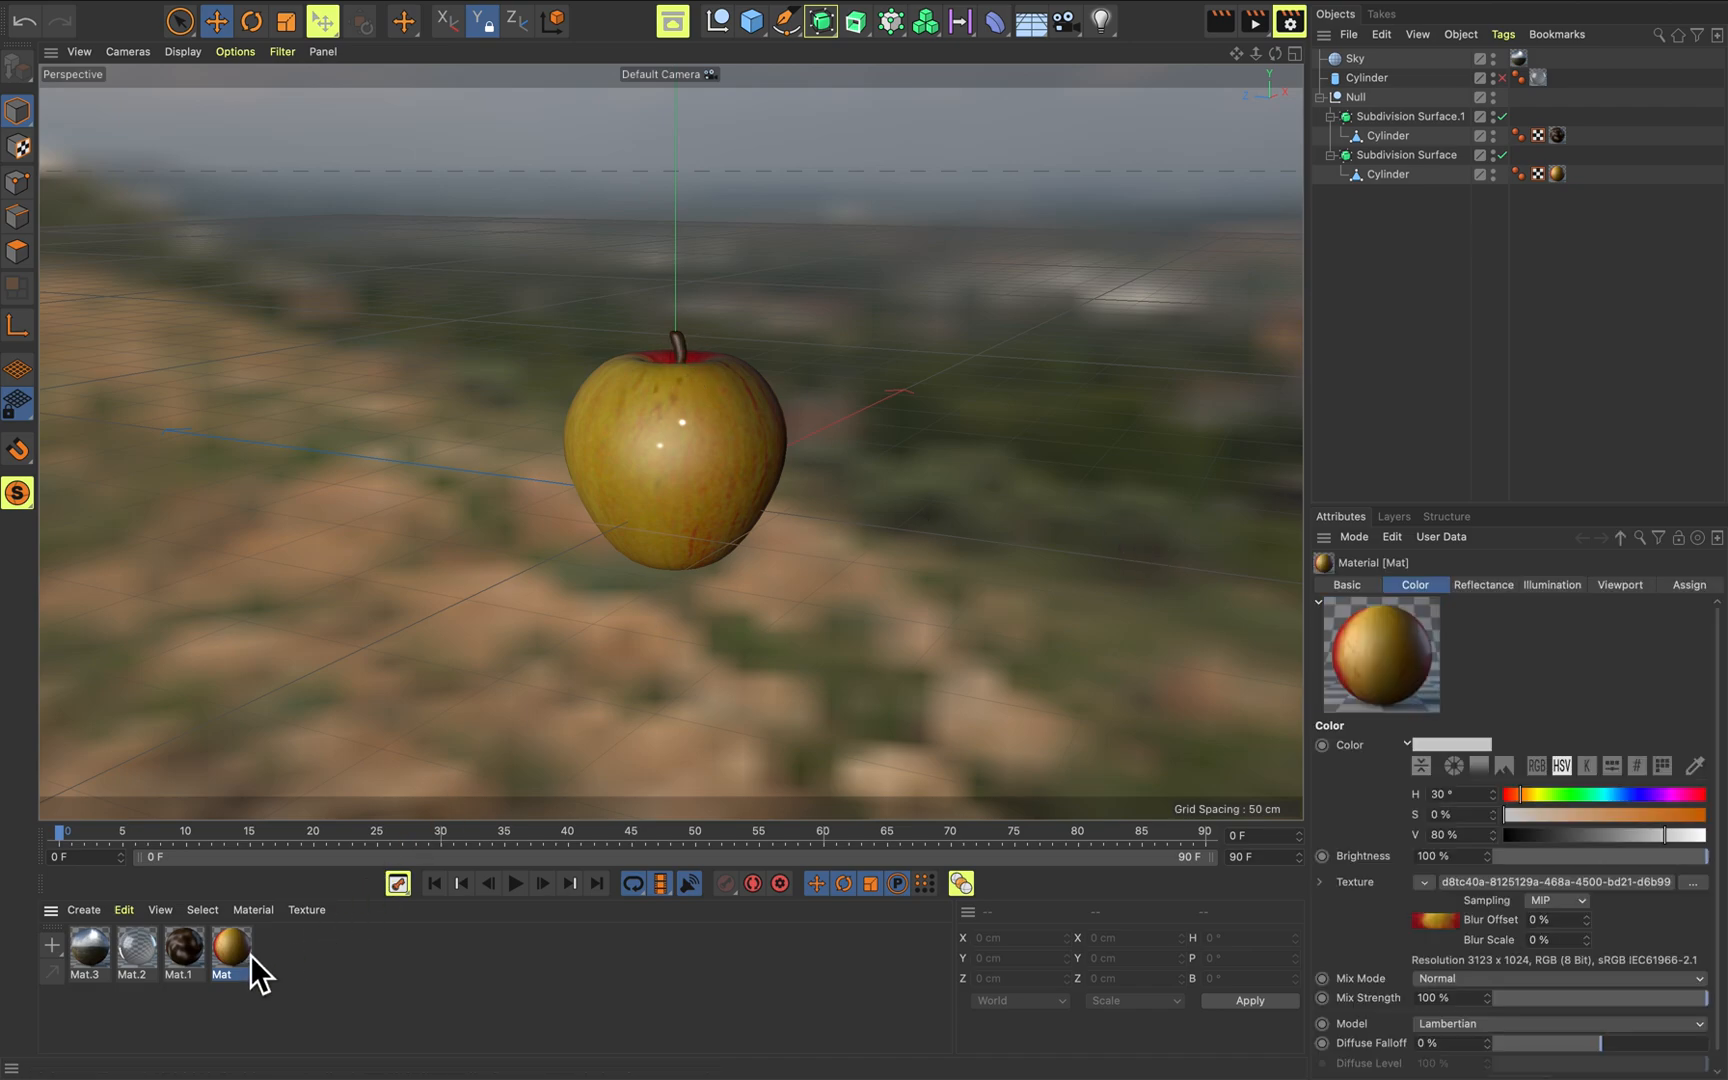
double_click(240, 952)
left_click_drag(504, 365, 1098, 180)
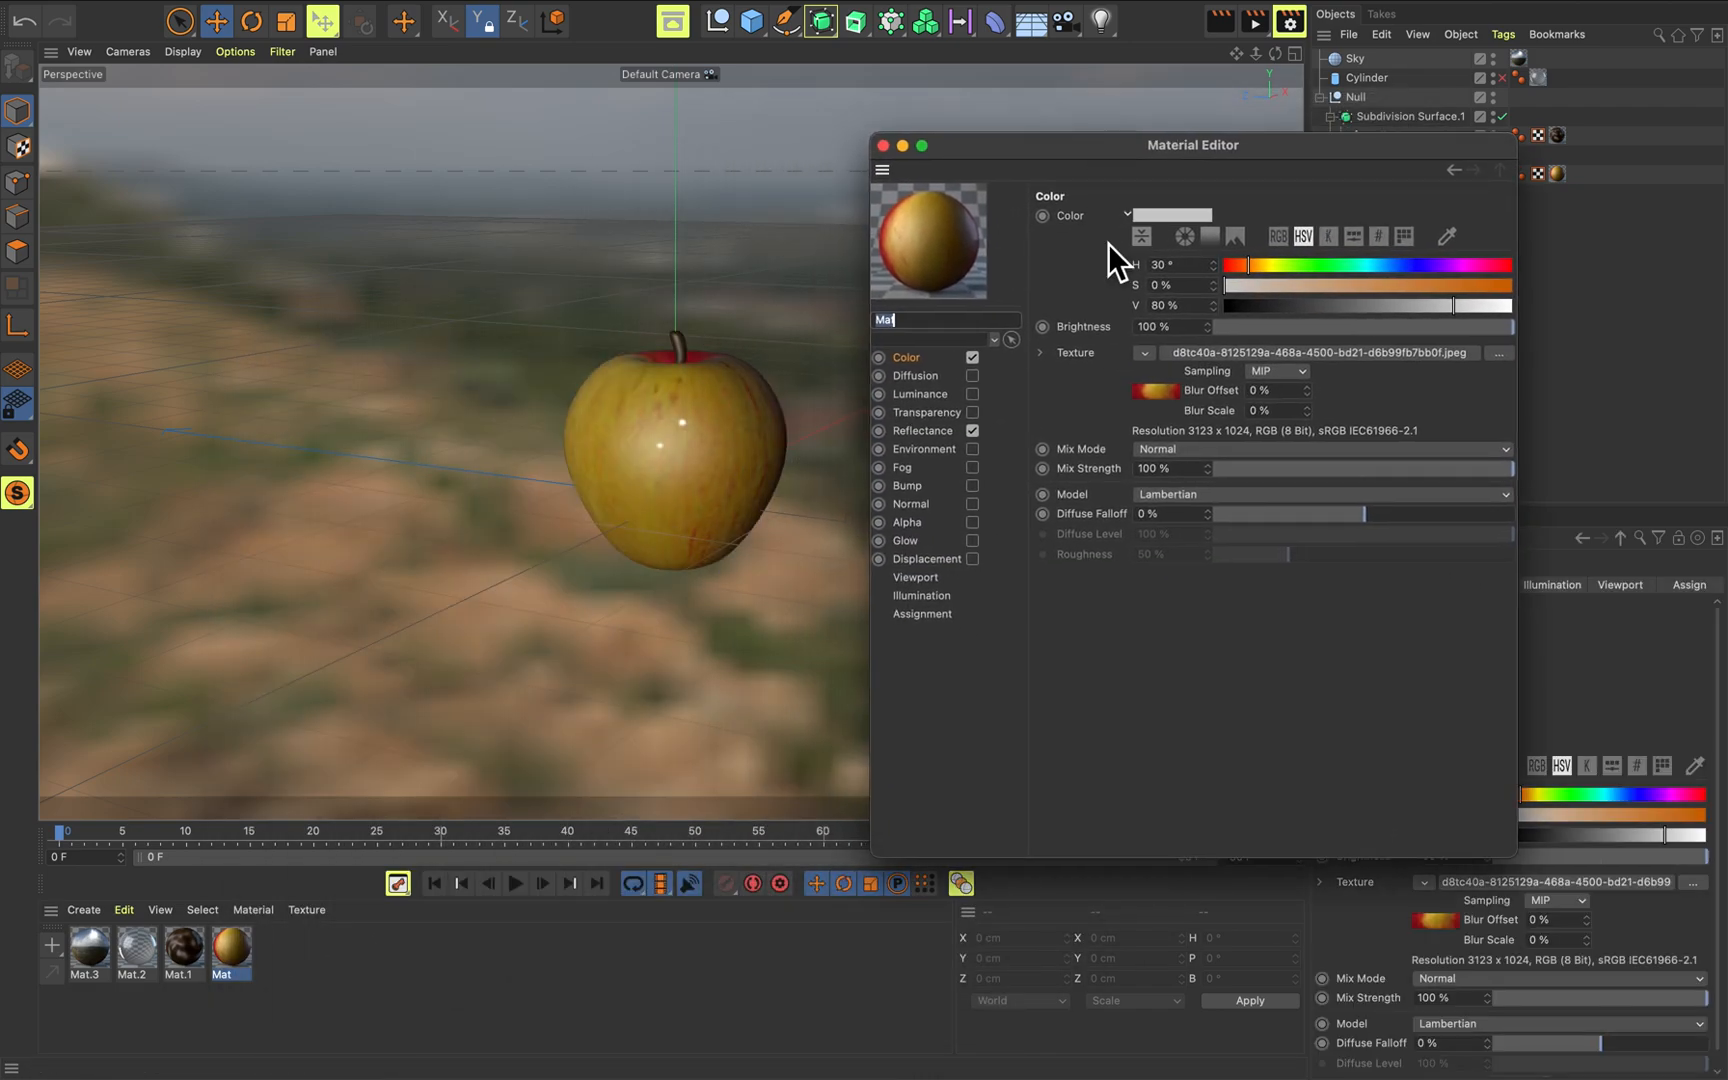
left_click(972, 357)
left_click(972, 412)
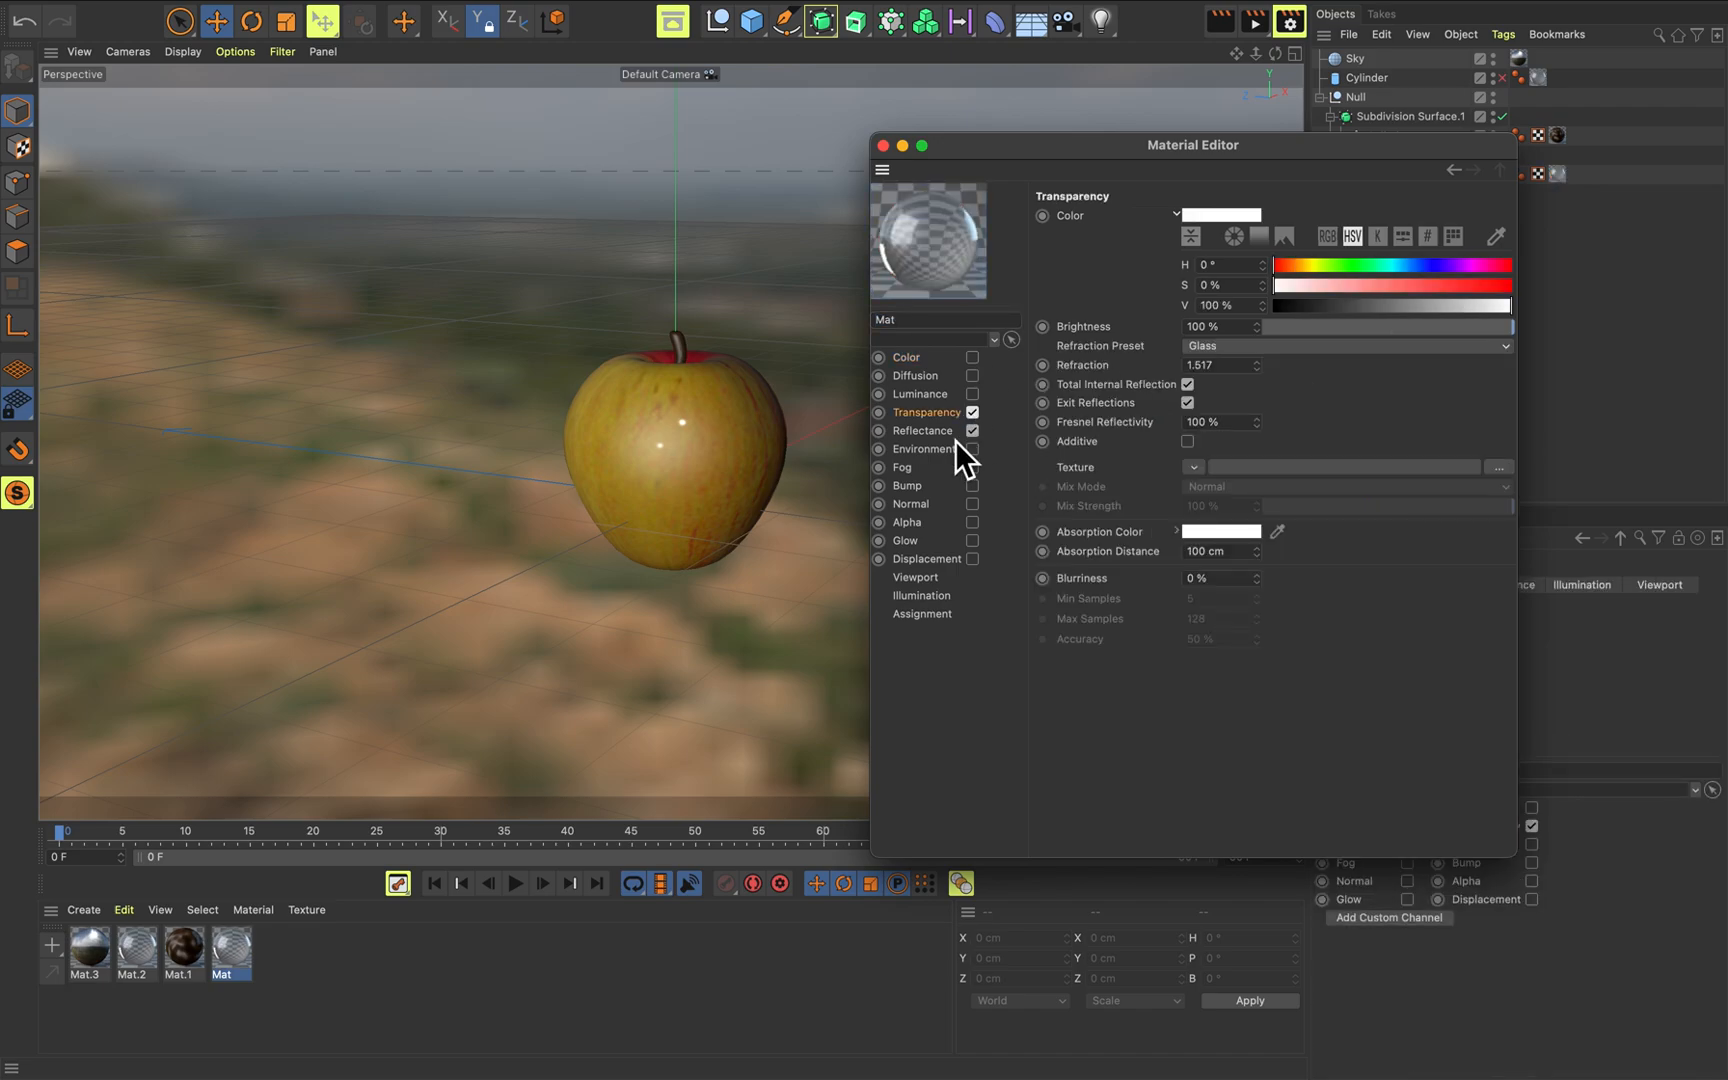
Add a new layer to the Reflectance channel of the apple's material.
left_click(945, 433)
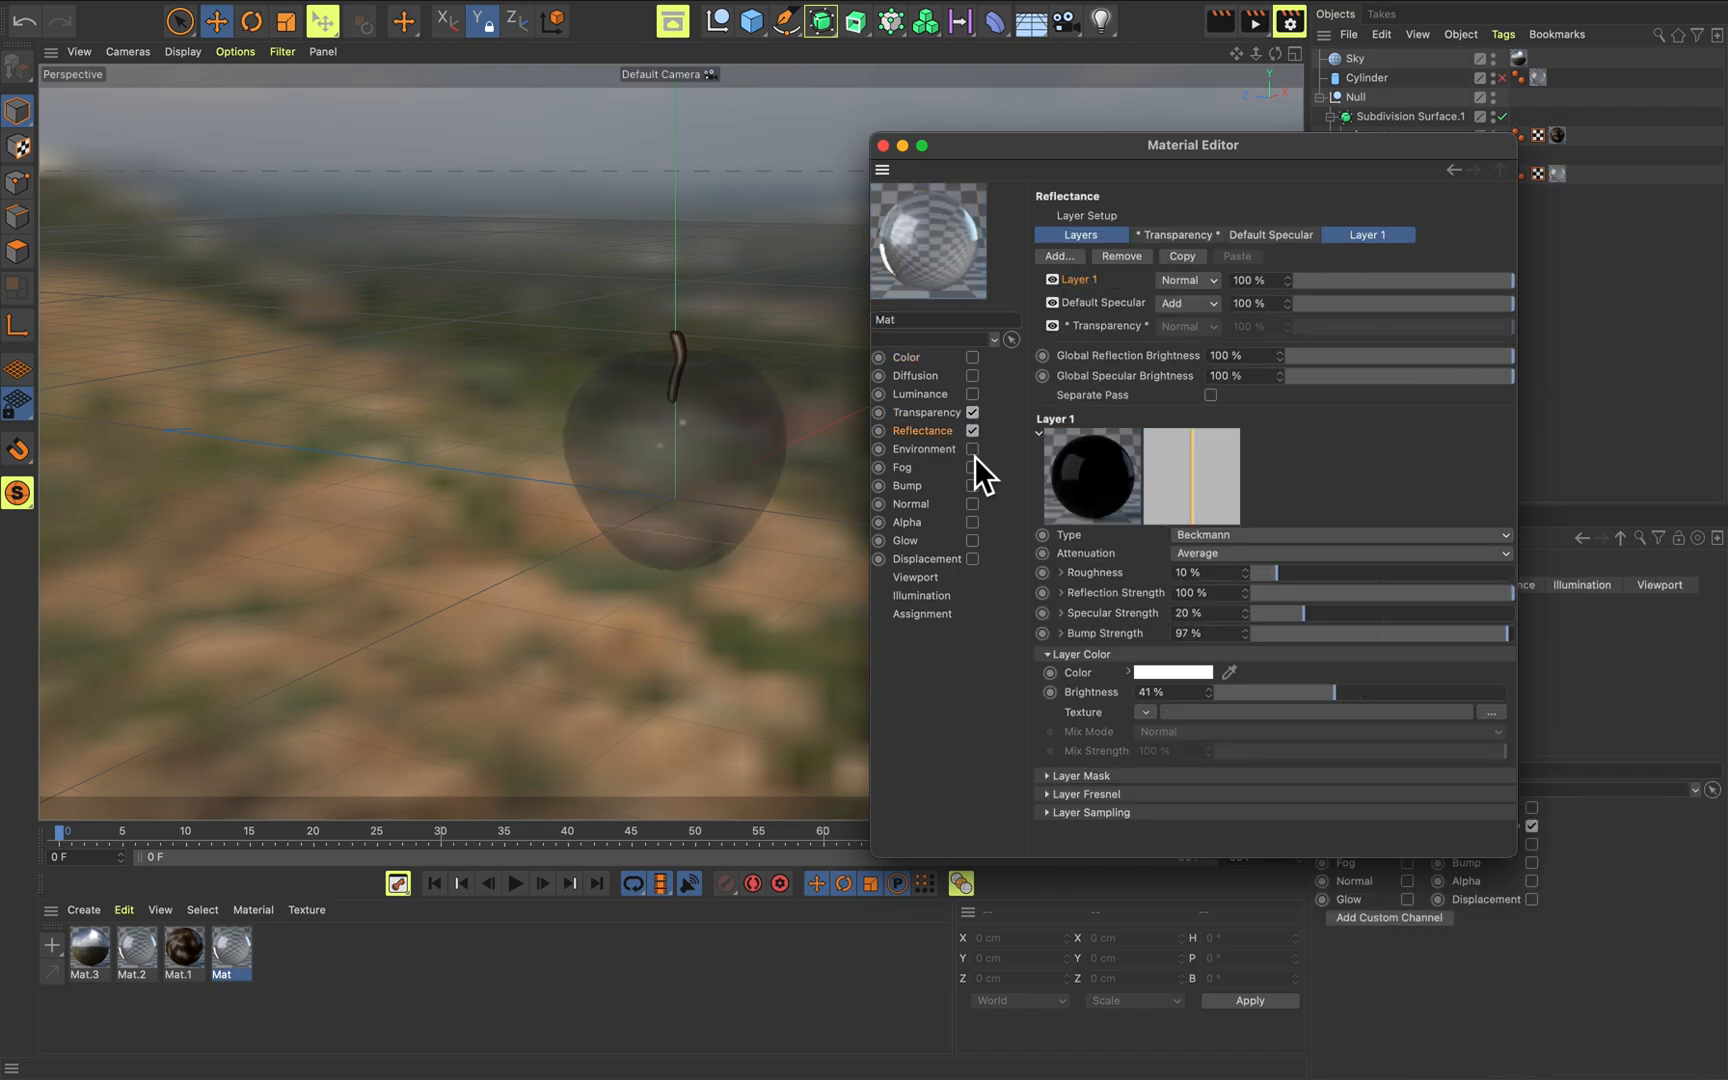
left_click(1062, 257)
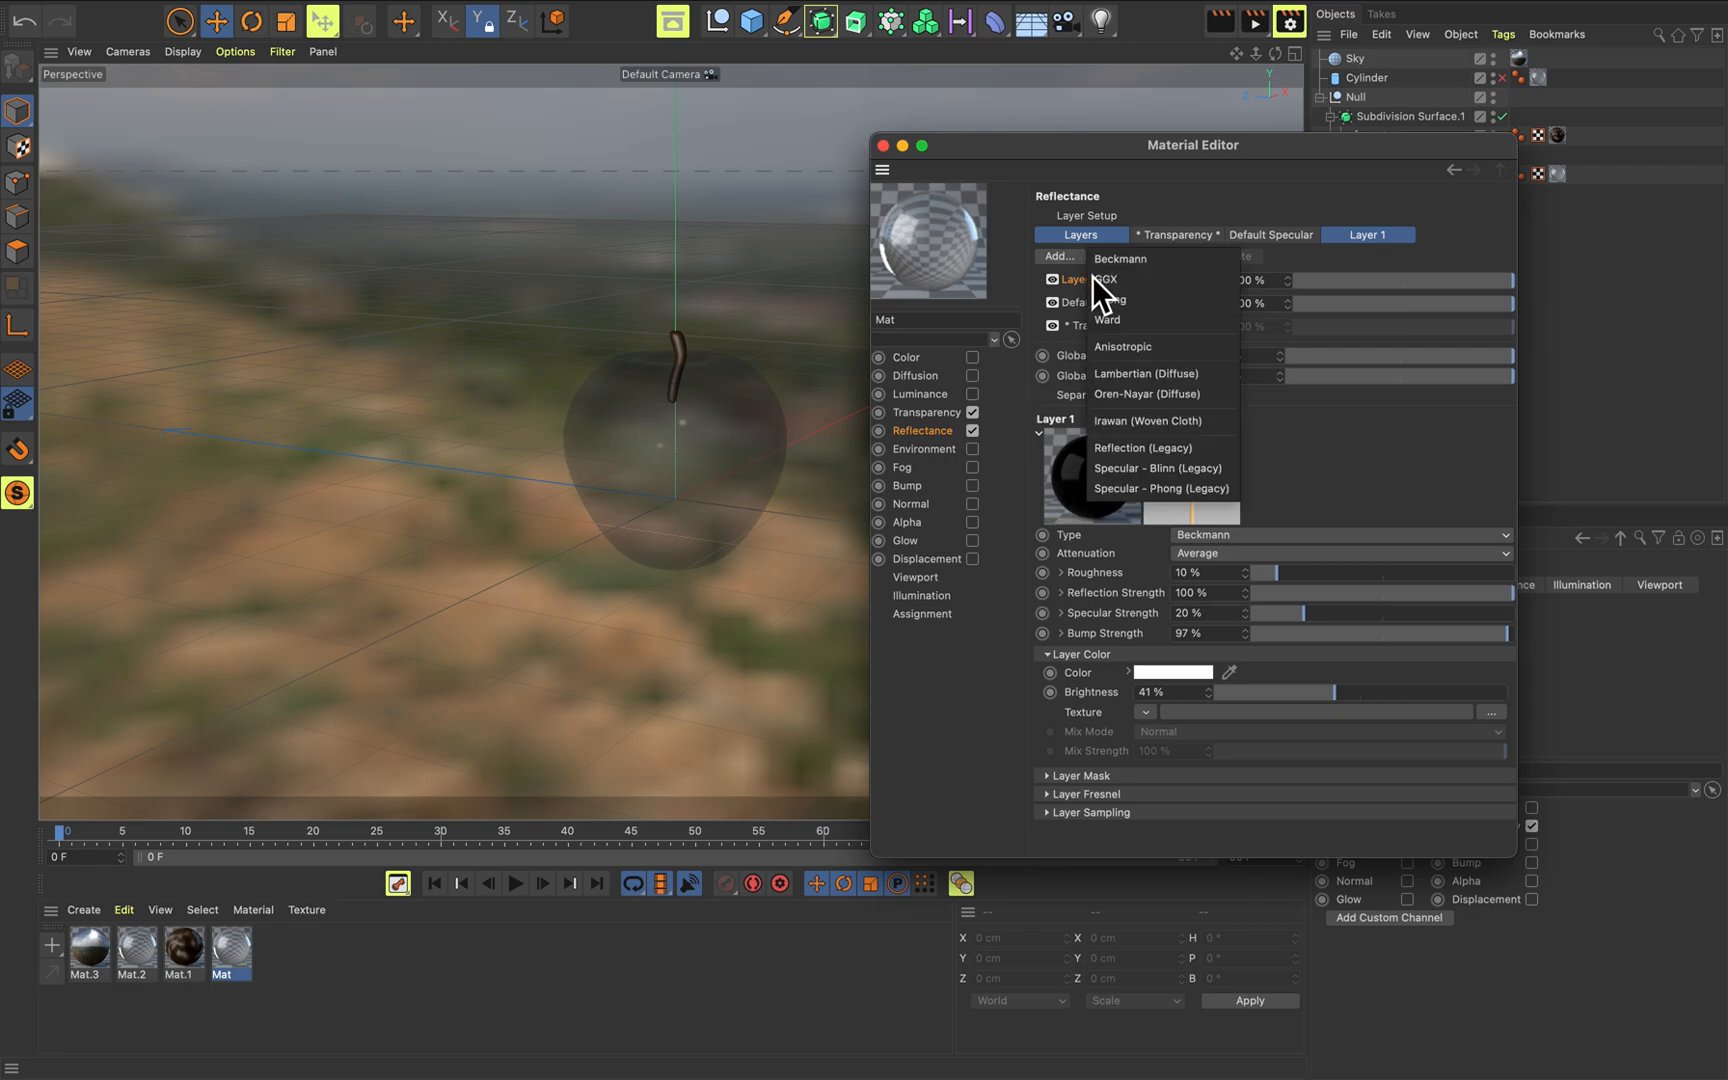
Add a Beckmann reflectance layer to the apple material and enable the material's Color channel.
left_click(1093, 278)
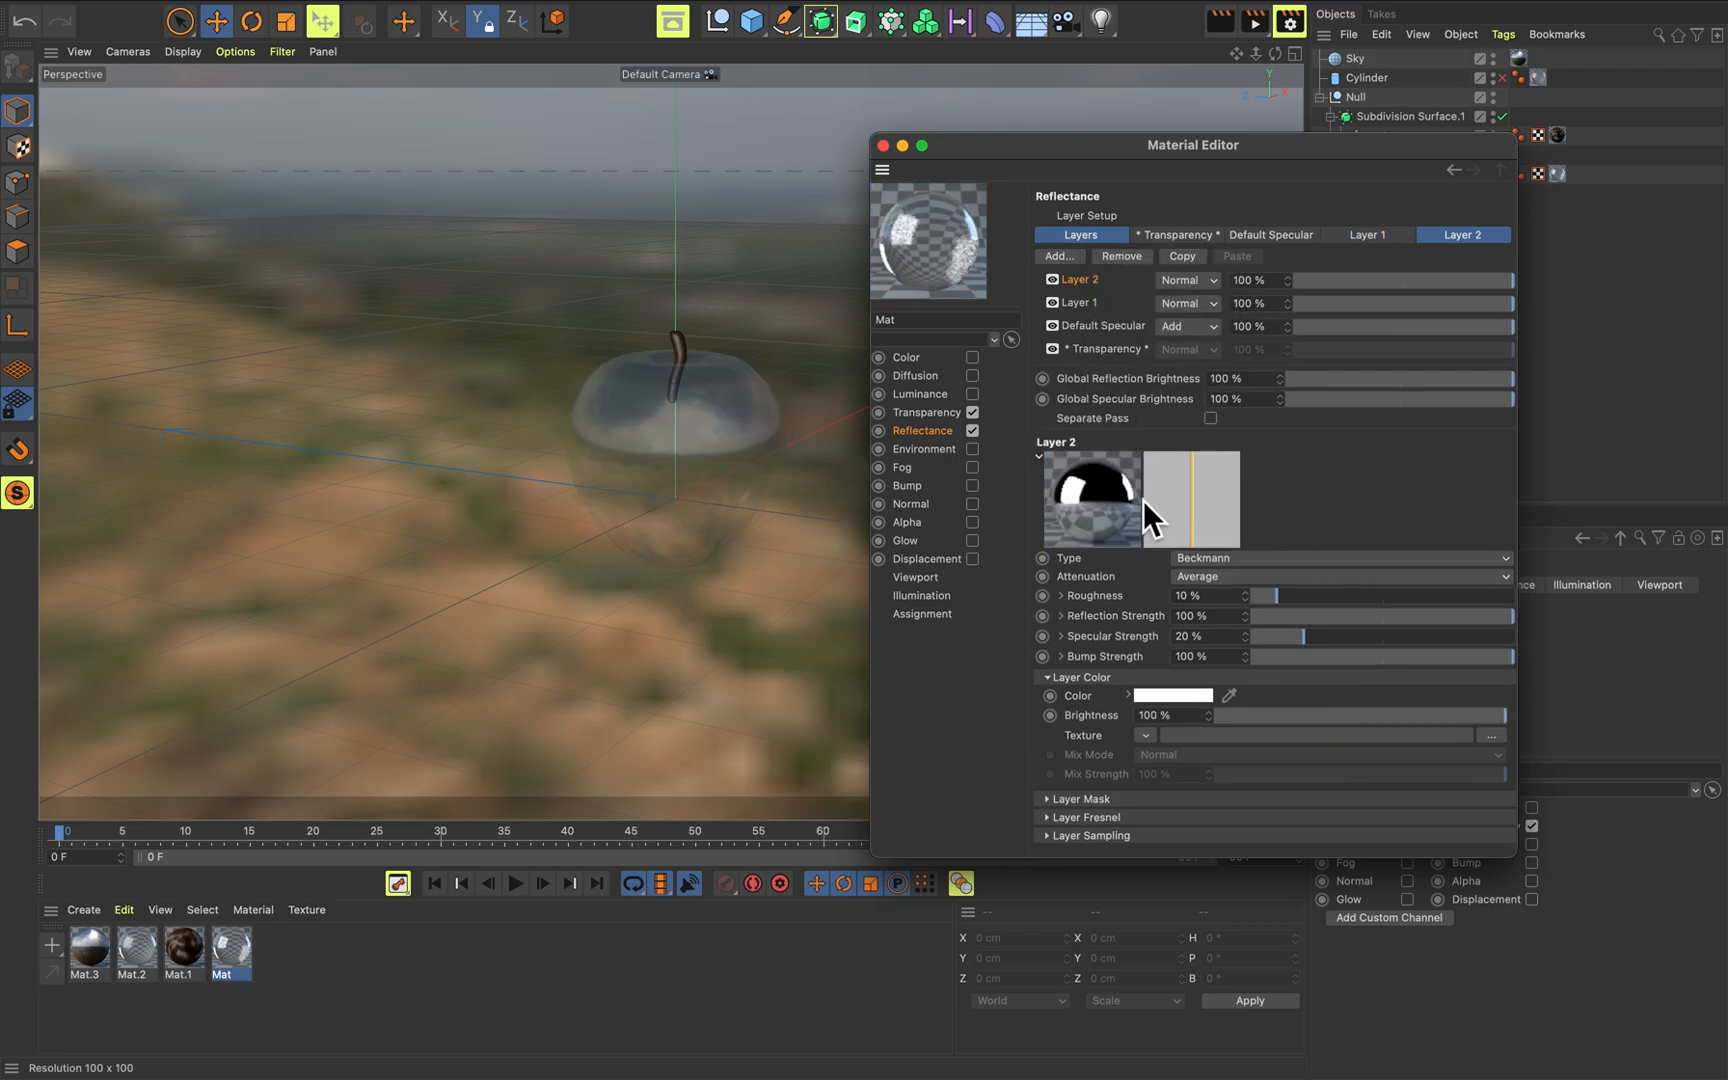
left_click(954, 358)
left_click(972, 357)
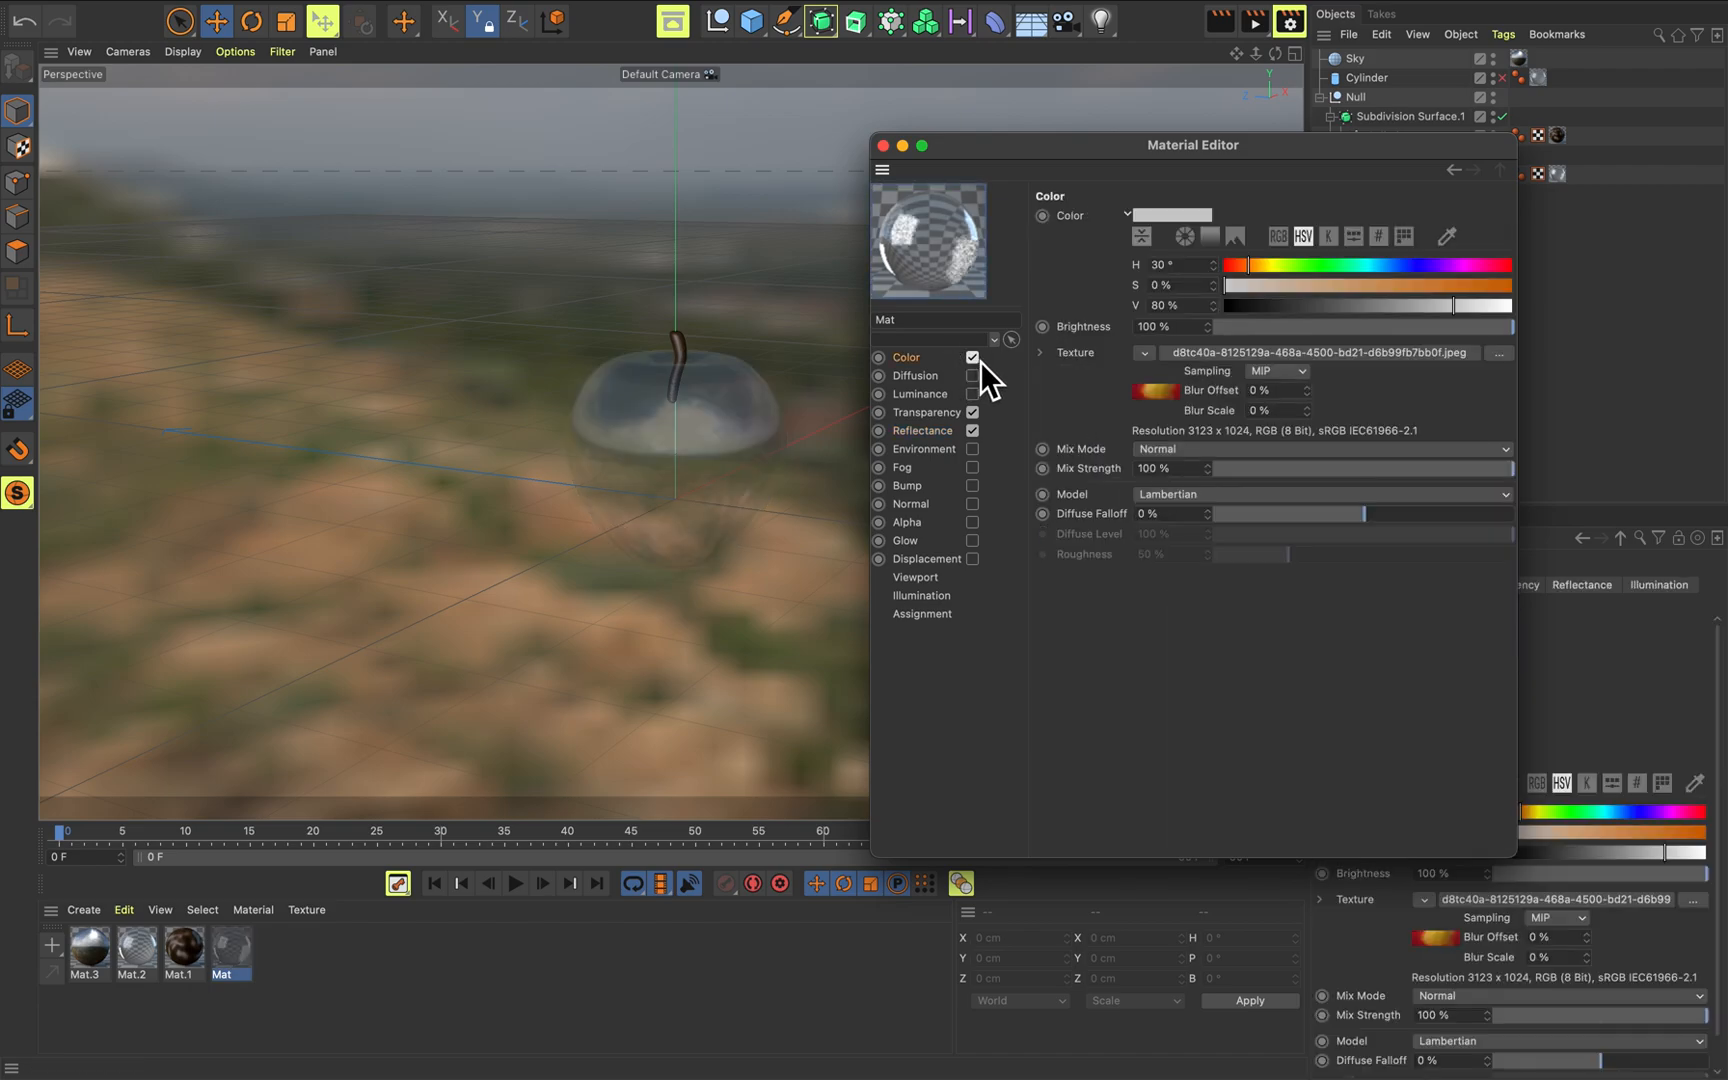
Clear the image texture from the Color channel and set the color to blue with hue 230° and saturation 84%.
left_click(1143, 353)
left_click(1210, 374)
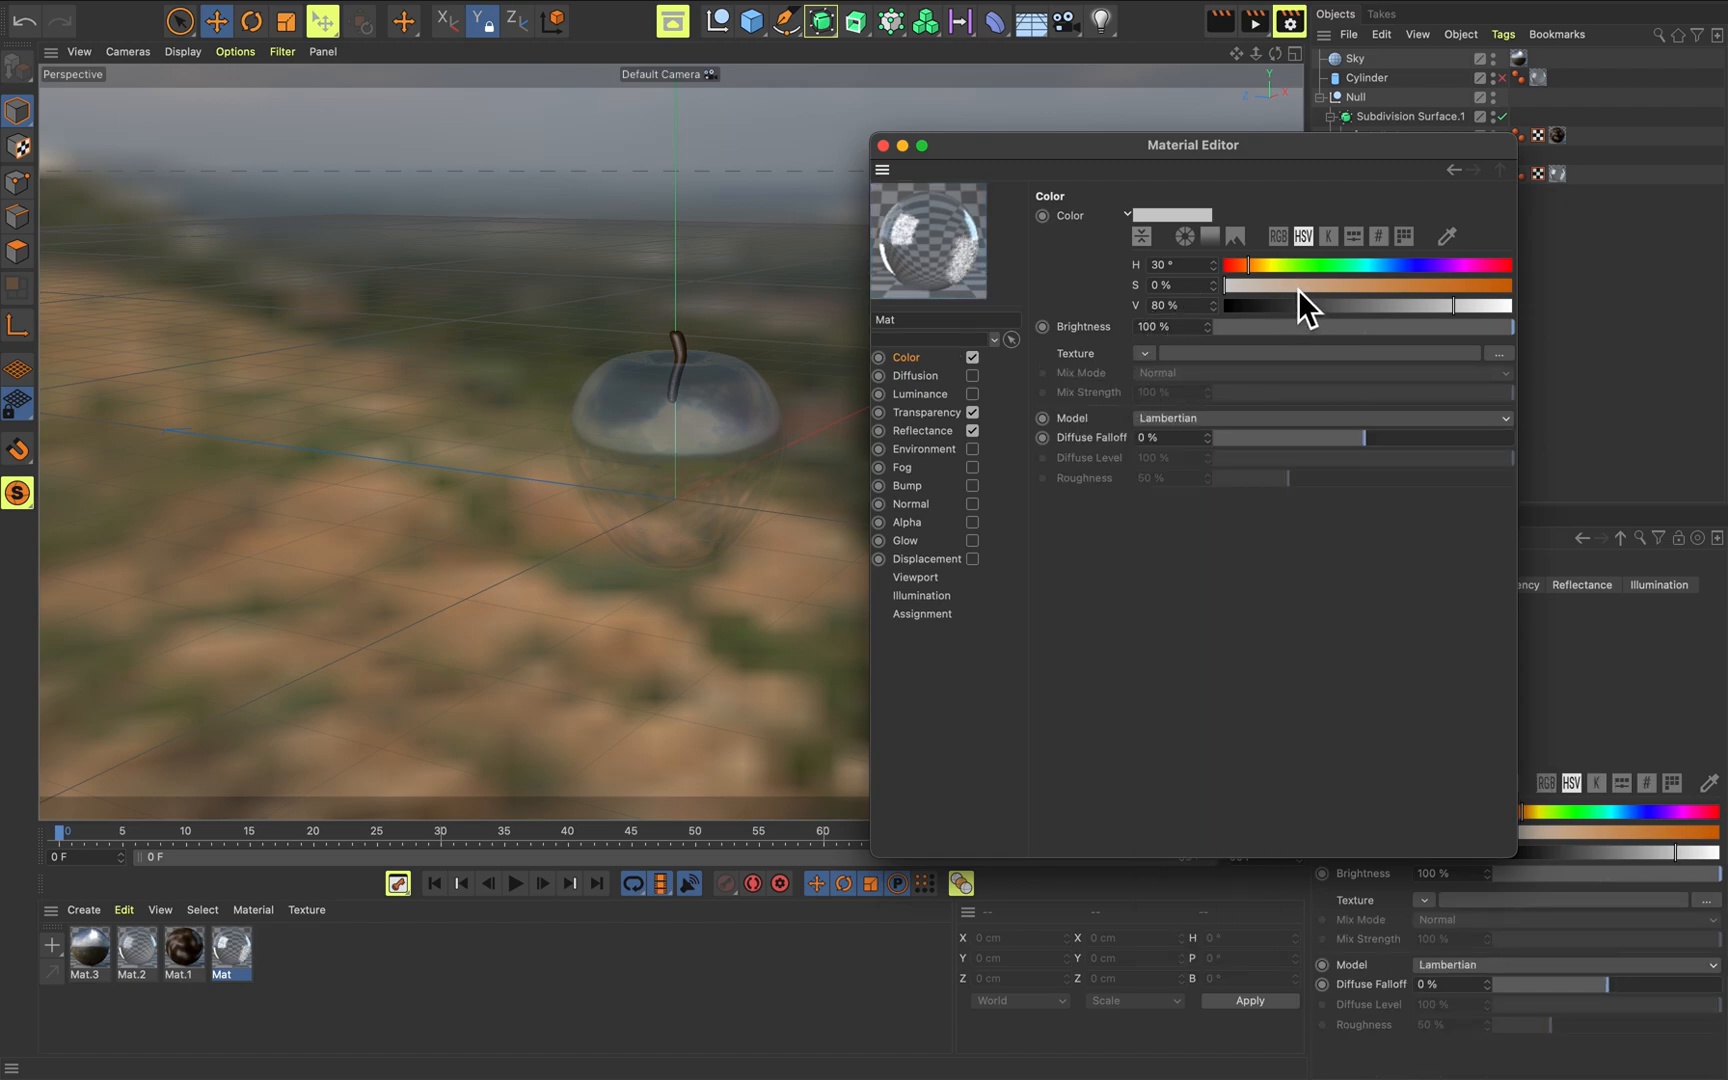
left_click_drag(1318, 267, 1413, 271)
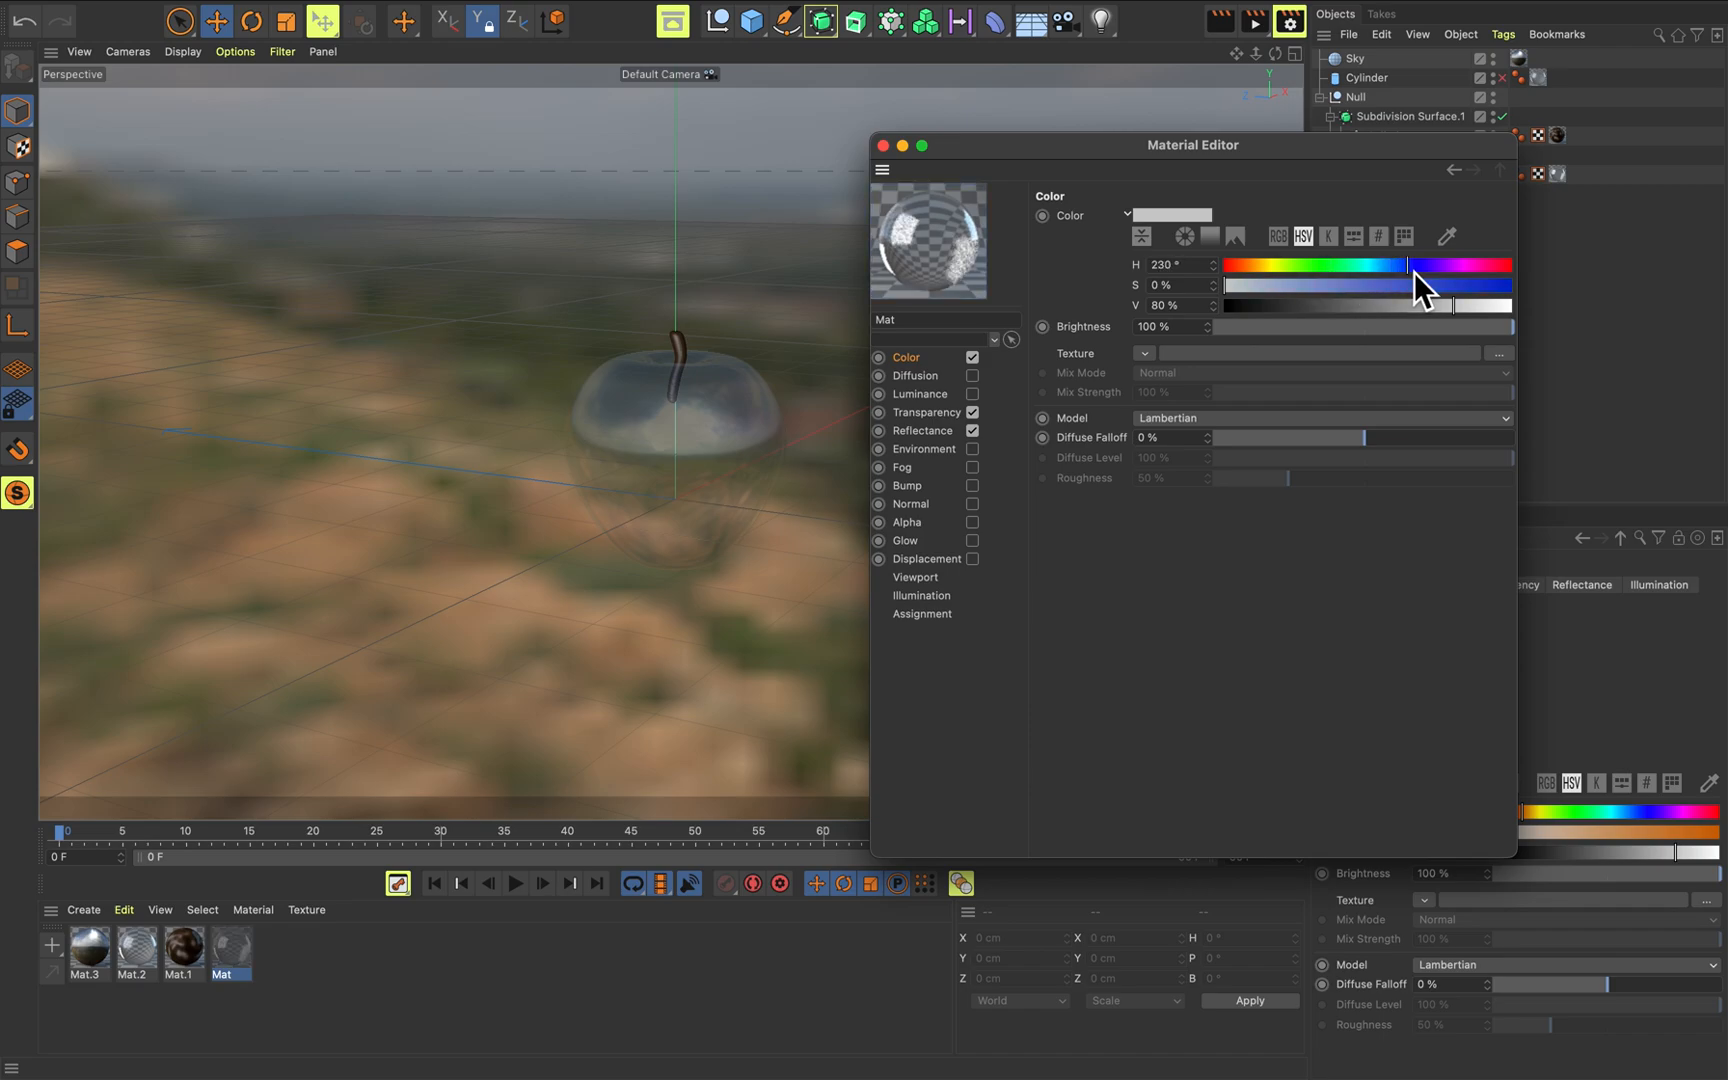
left_click(1465, 286)
Toggle the material's transparency off and on, lower the transparency brightness to 61%, and close the Material Editor.
left_click(972, 413)
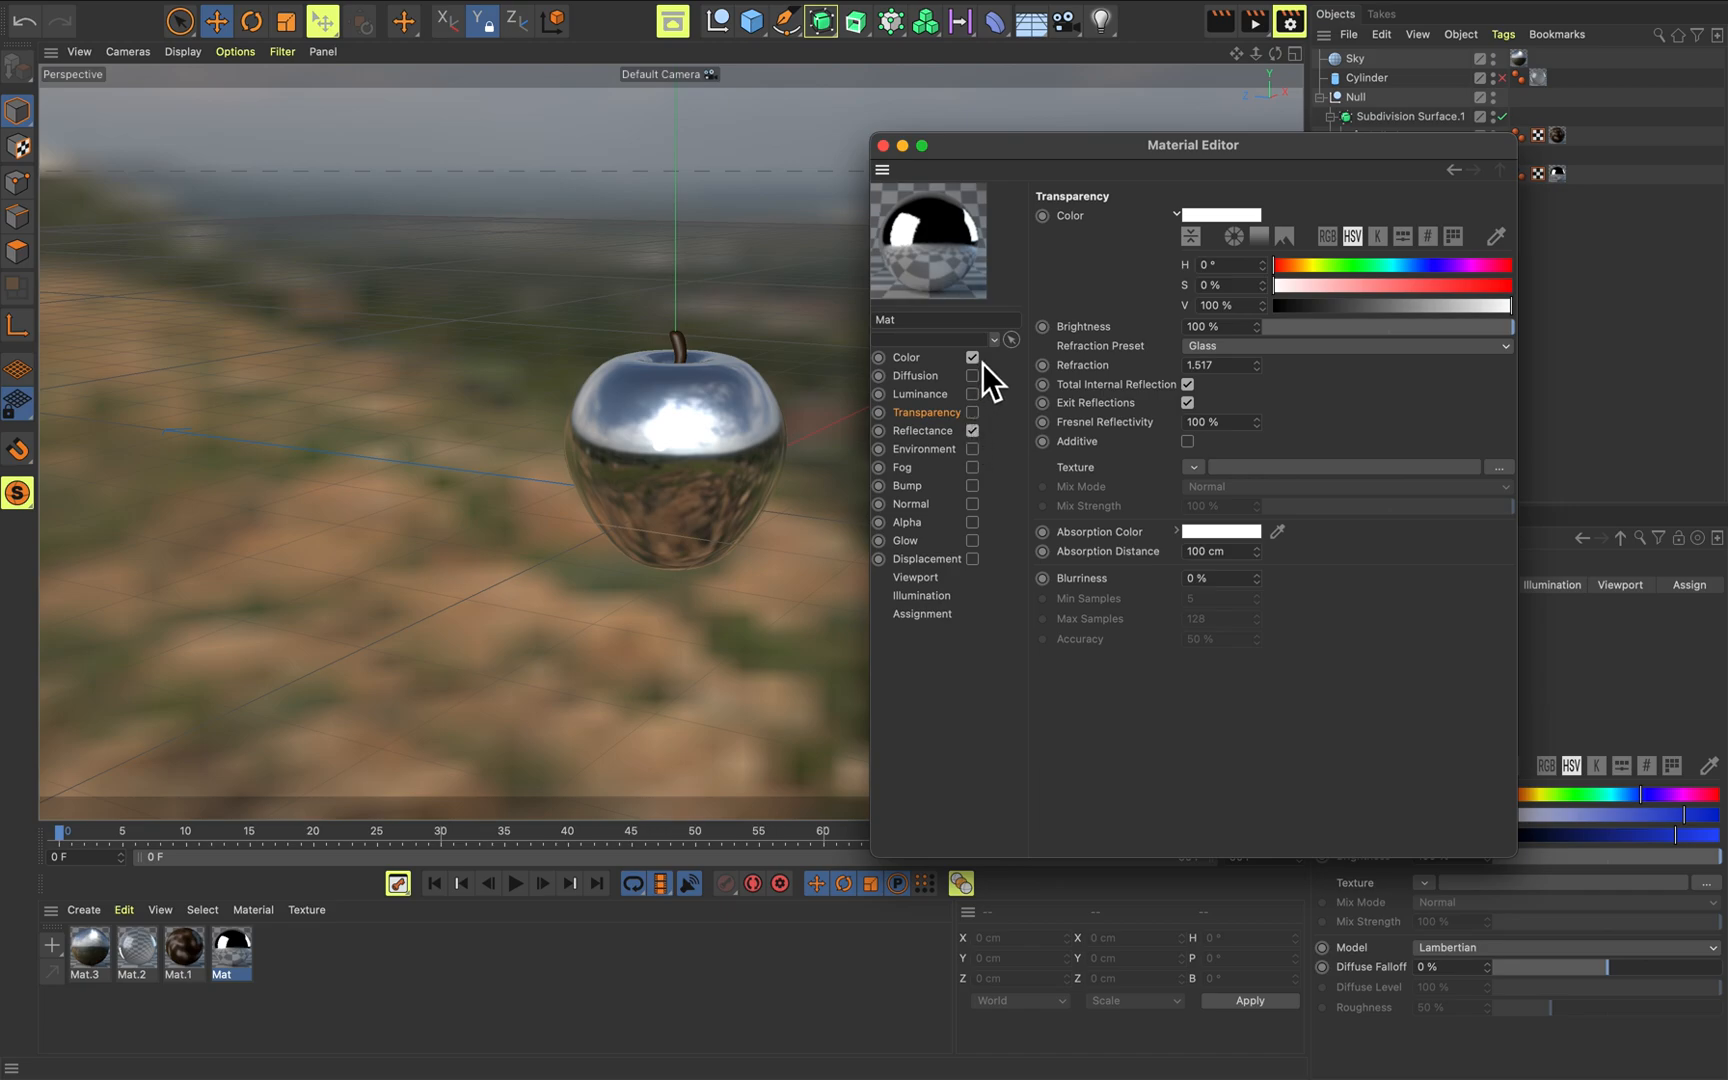
left_click(974, 415)
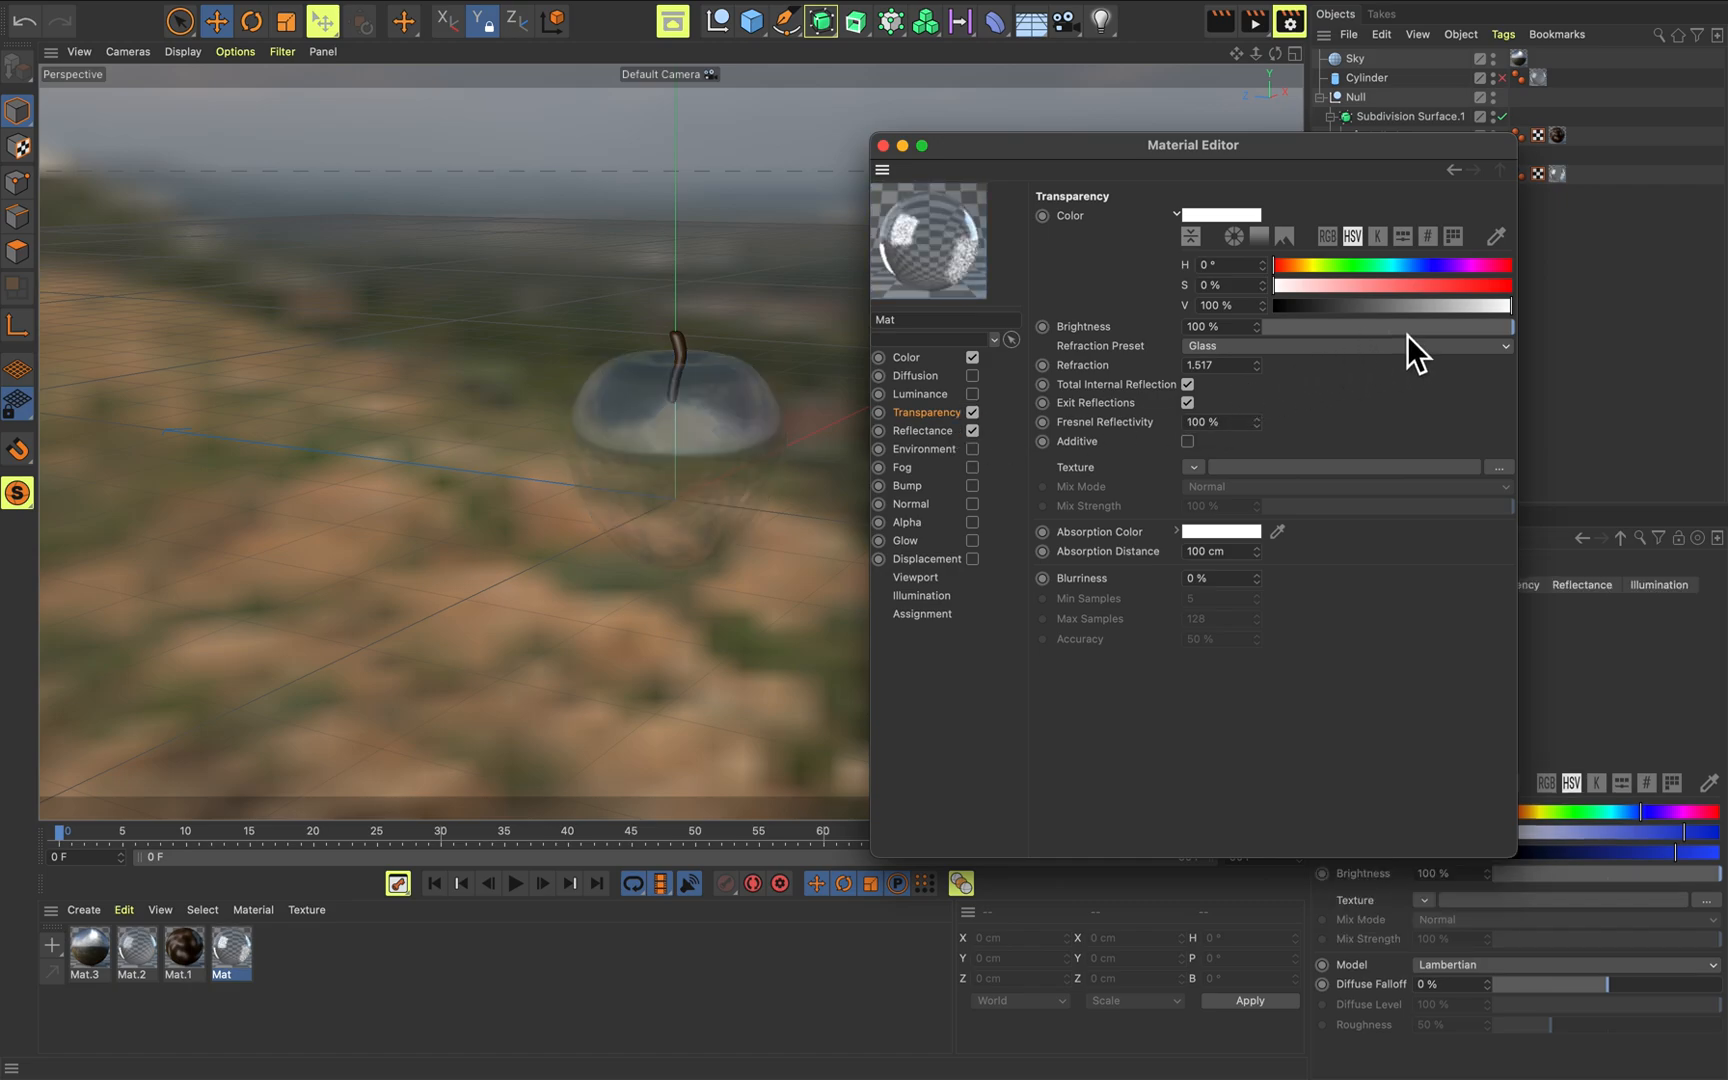
mouse_move(1407, 335)
left_mouse_down()
mouse_move(1393, 333)
mouse_move(1422, 333)
left_mouse_up()
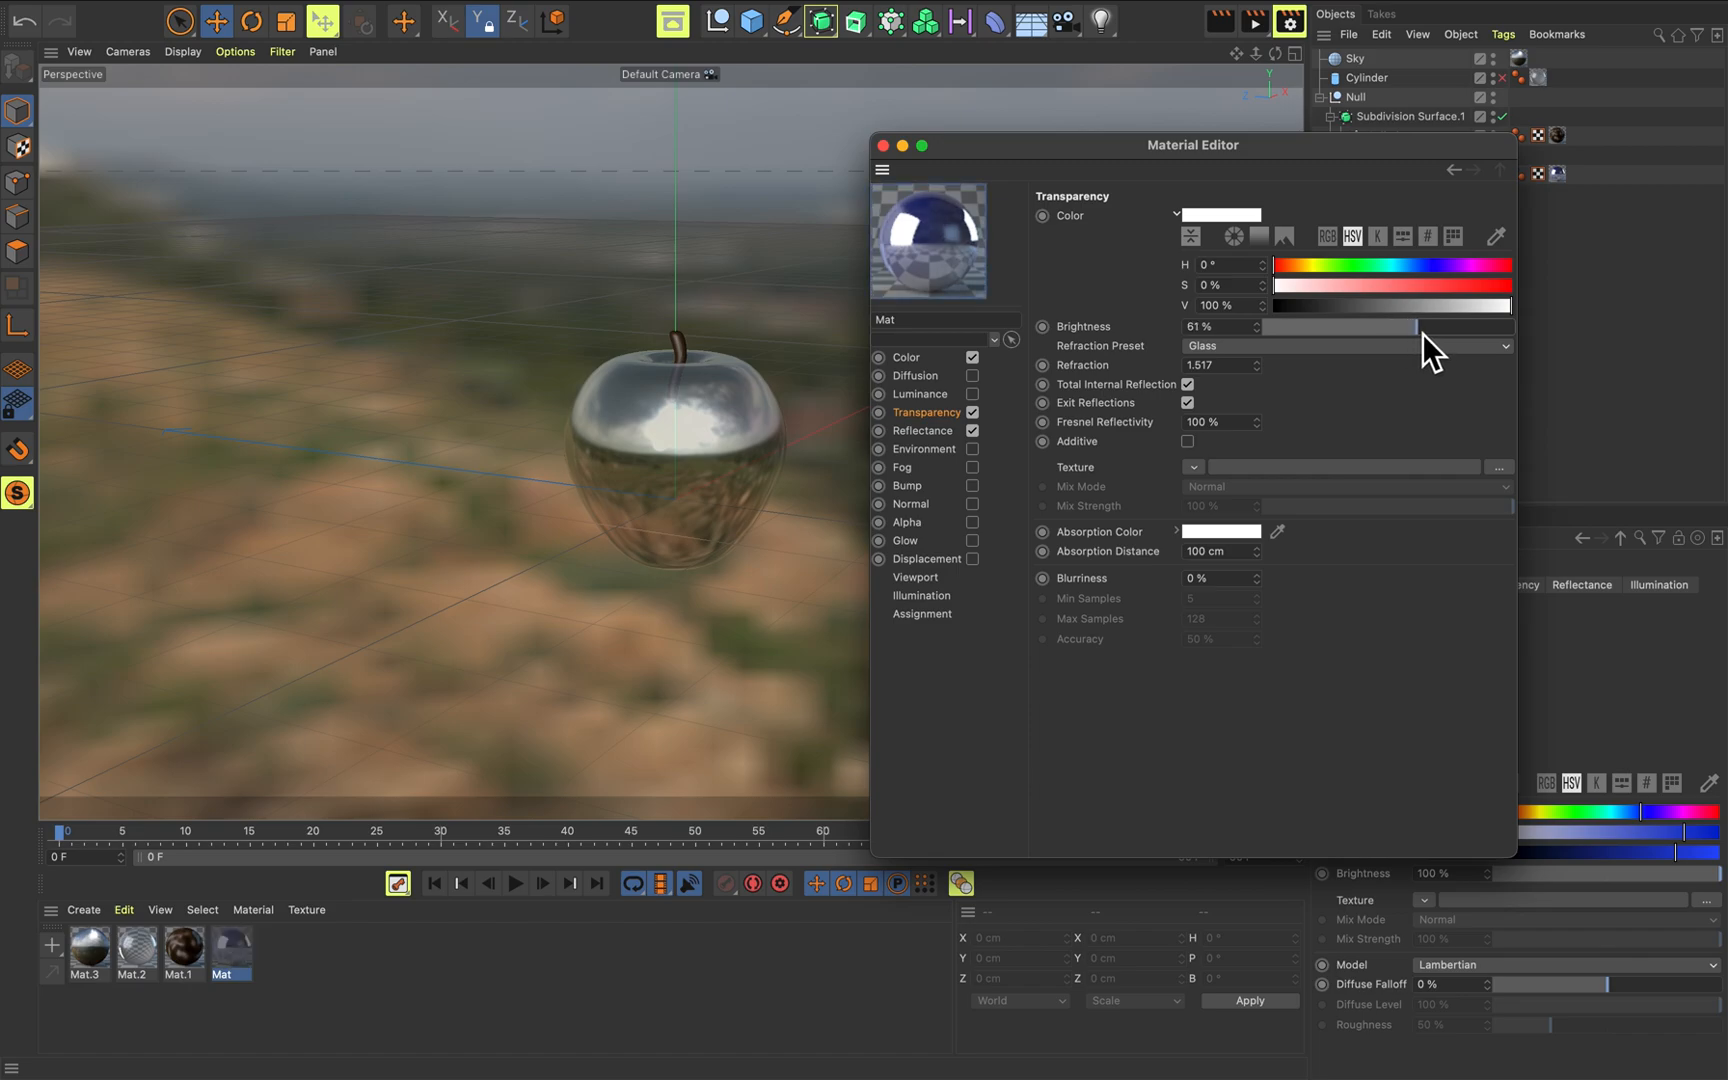
left_click(884, 146)
Frame the apple up close from a slightly higher angle and render the view.
scroll(674, 414, "up", 6)
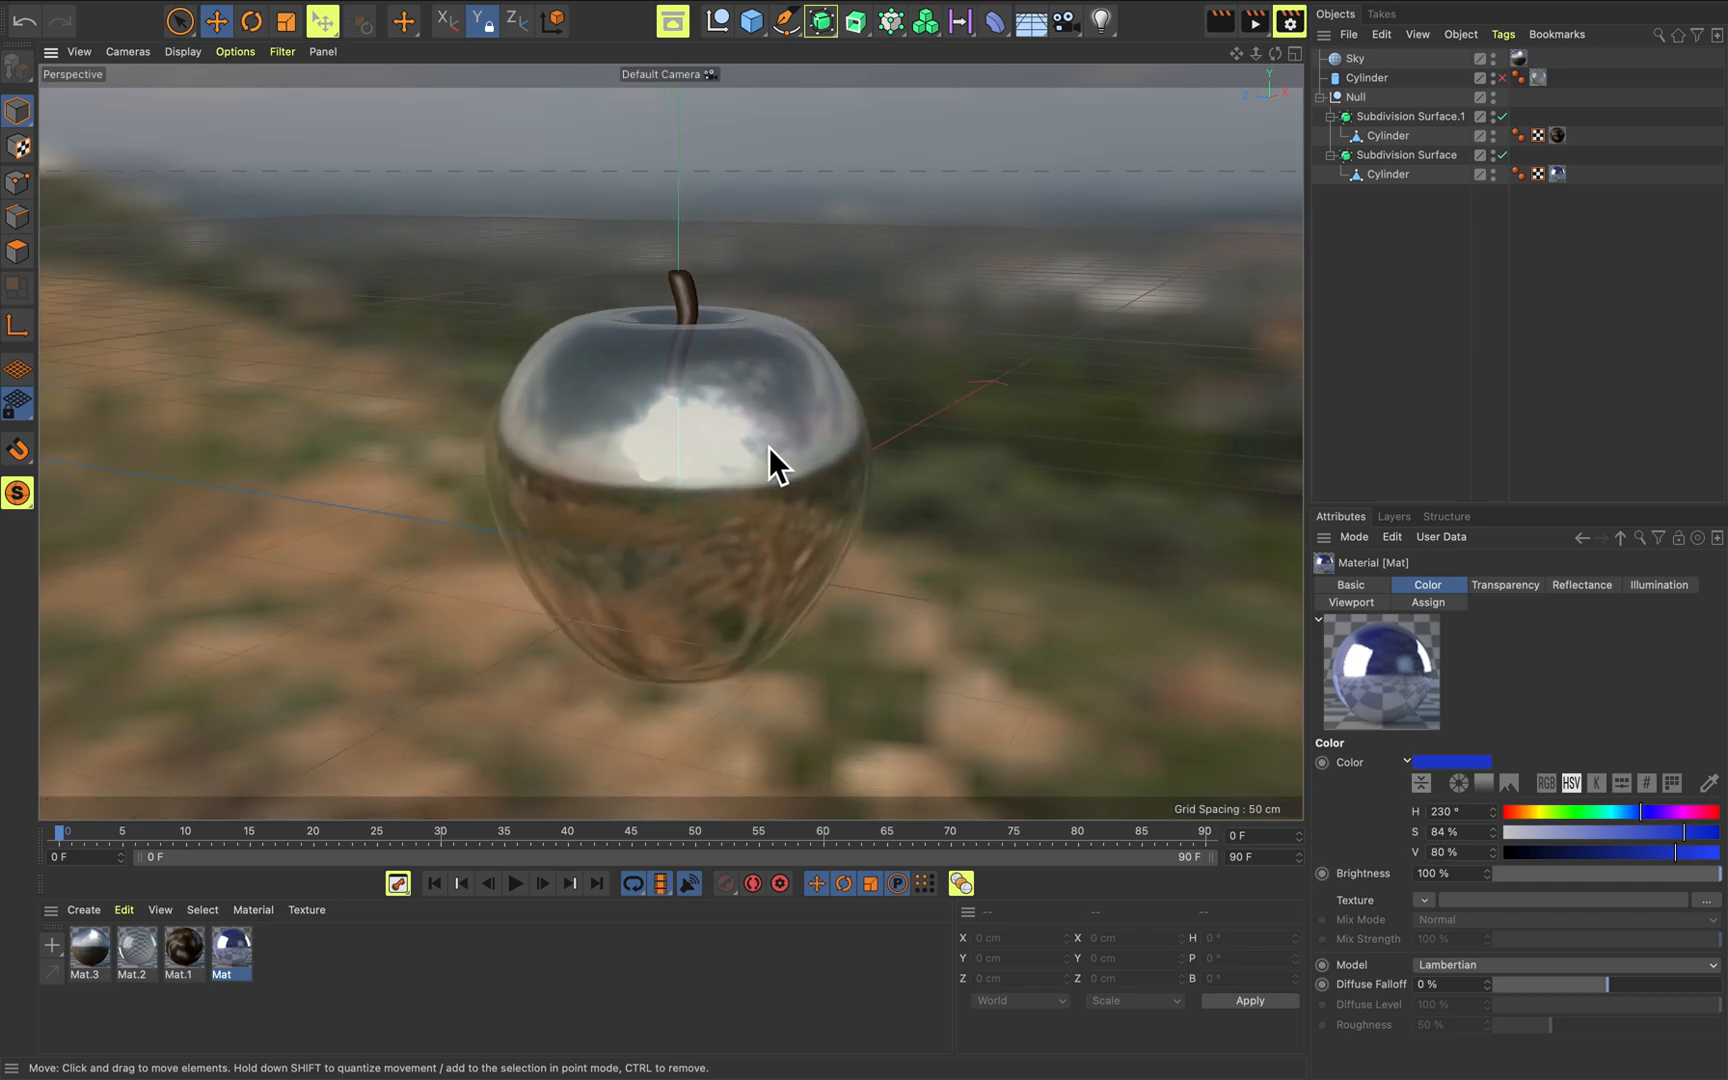
left_click_drag(770, 447, 830, 545, "alt")
middle_click_drag(869, 568, 913, 508, "alt")
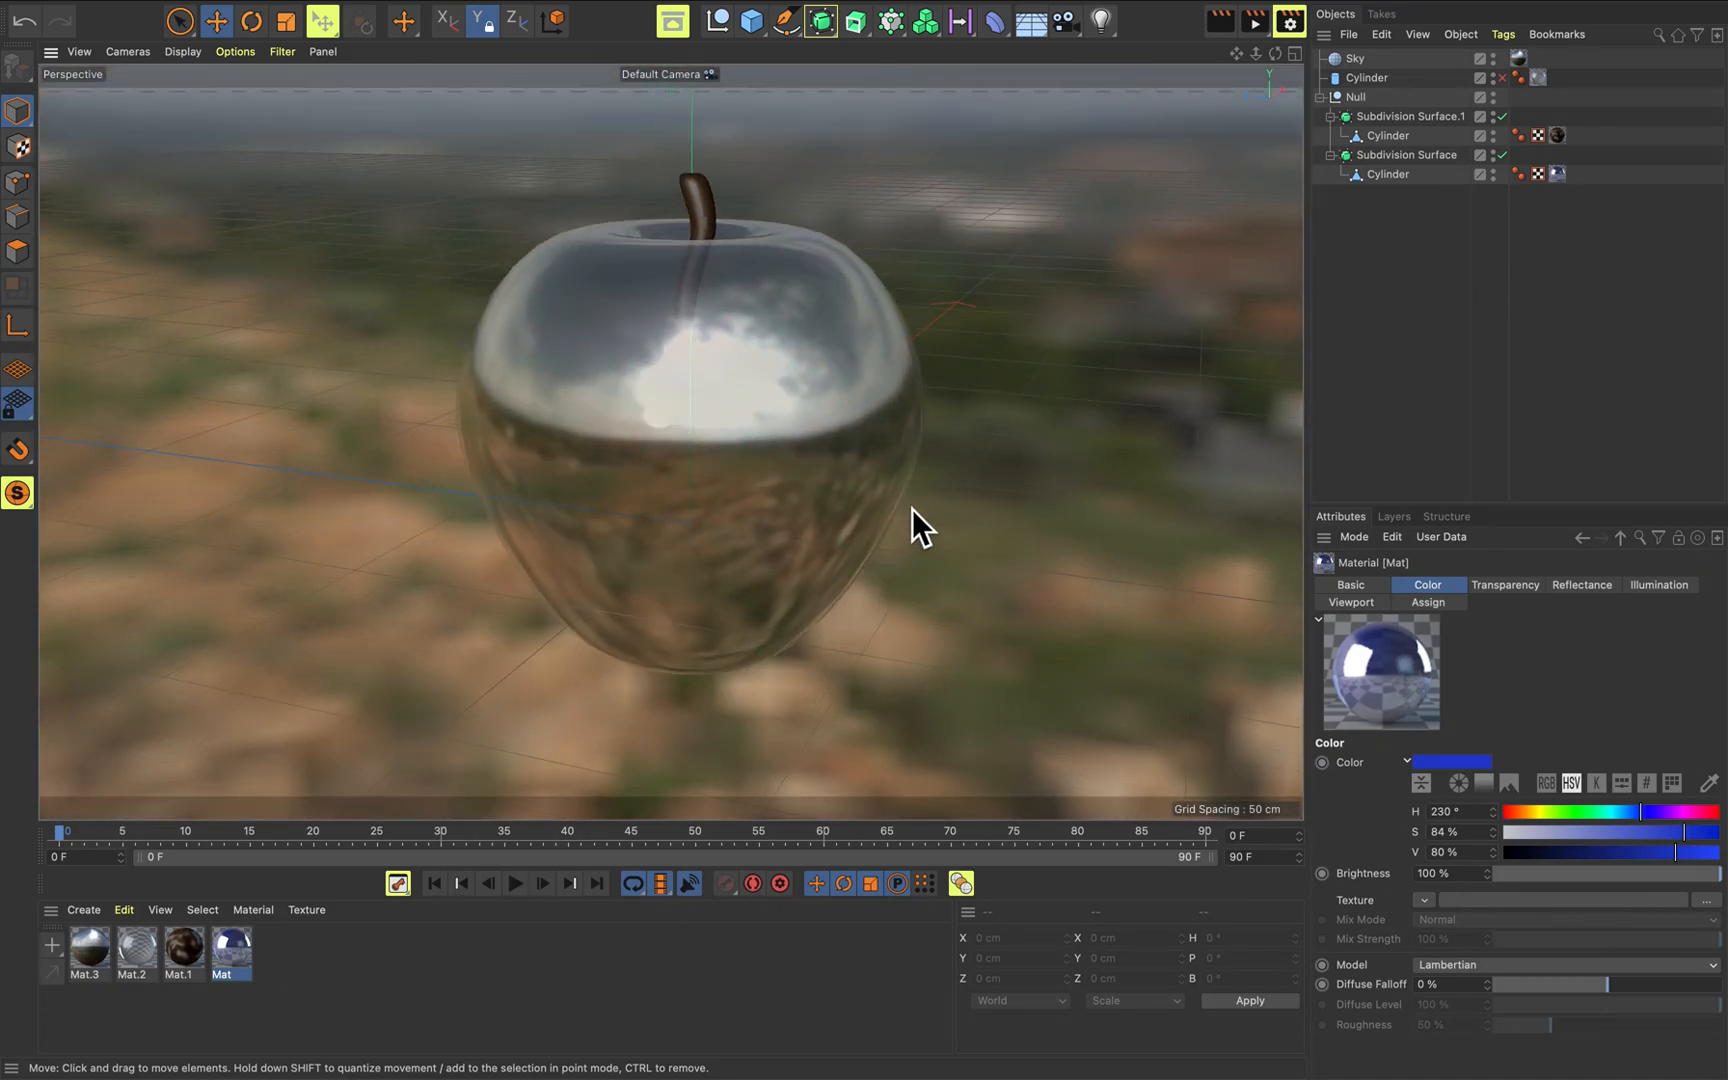
scroll(906, 494, "down", 3)
scroll(905, 494, "up", 1)
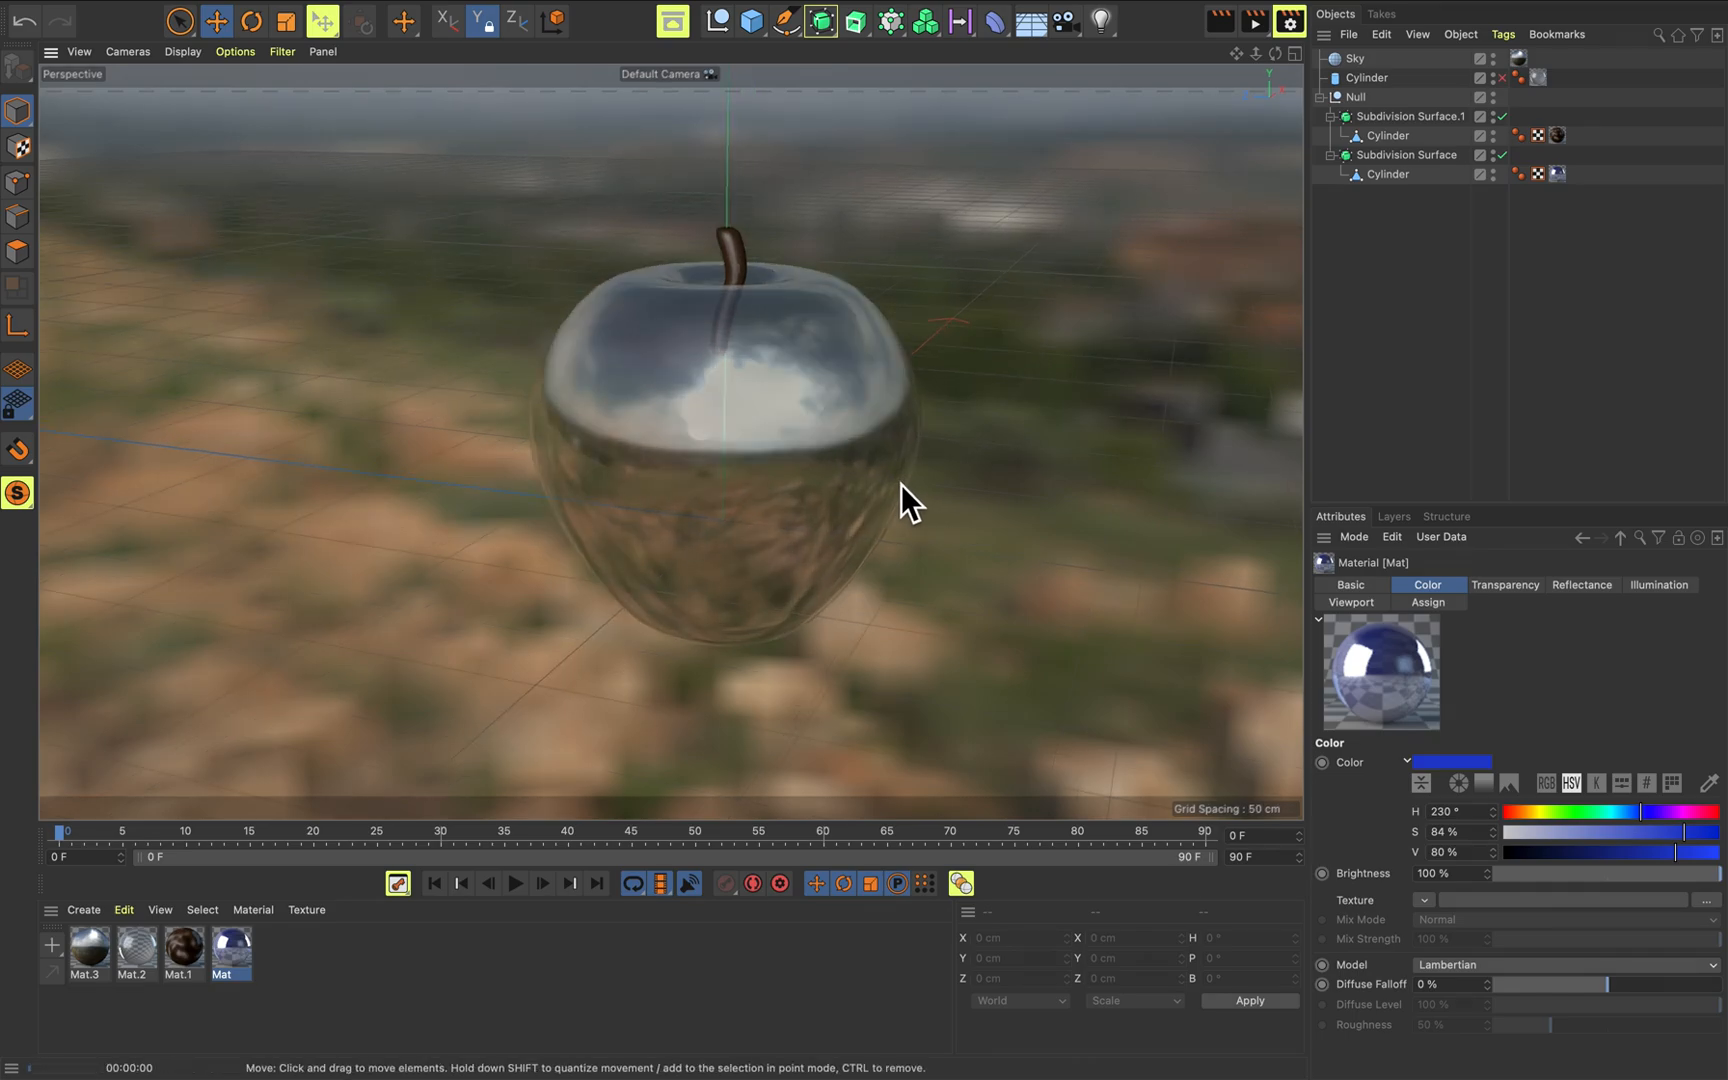
key("ctrl+r")
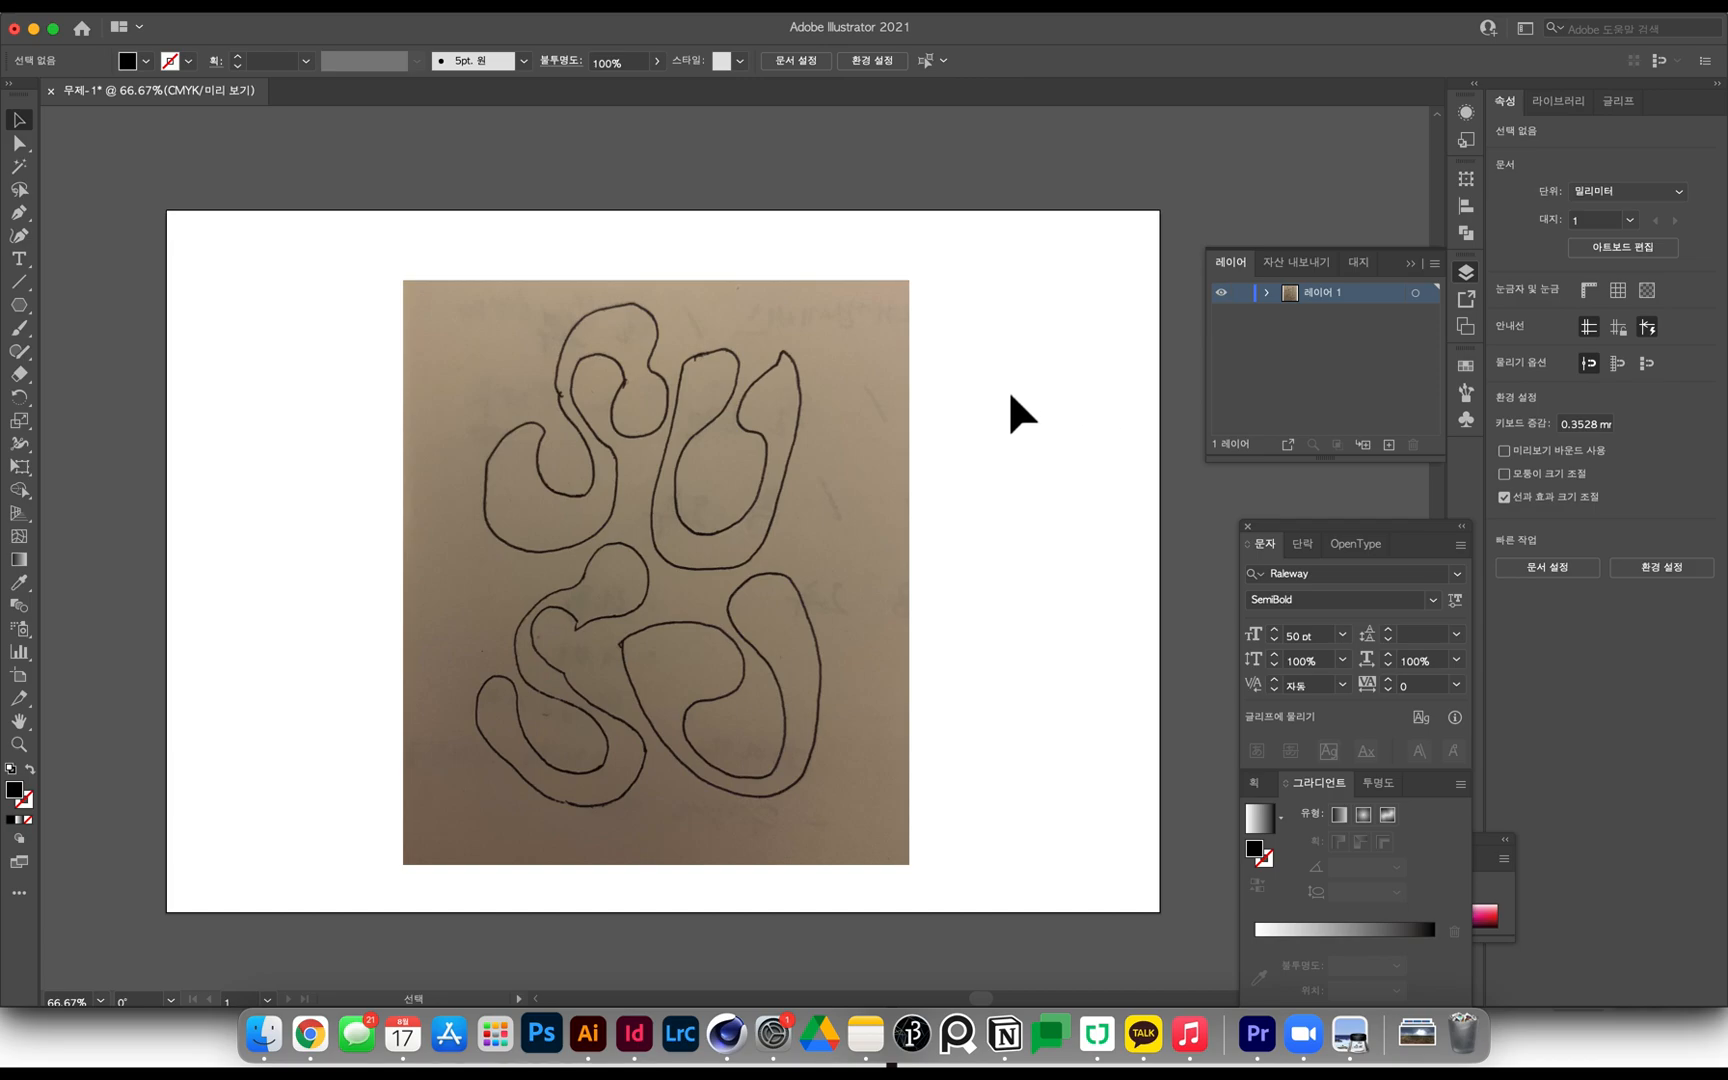
In Illustrator, reposition the hand-drawn lettering photo slightly left of the artboard's centre.
left_click_drag(781, 430, 590, 425)
left_click(883, 446)
key("space")
key("space")
left_click_drag(834, 479, 792, 468)
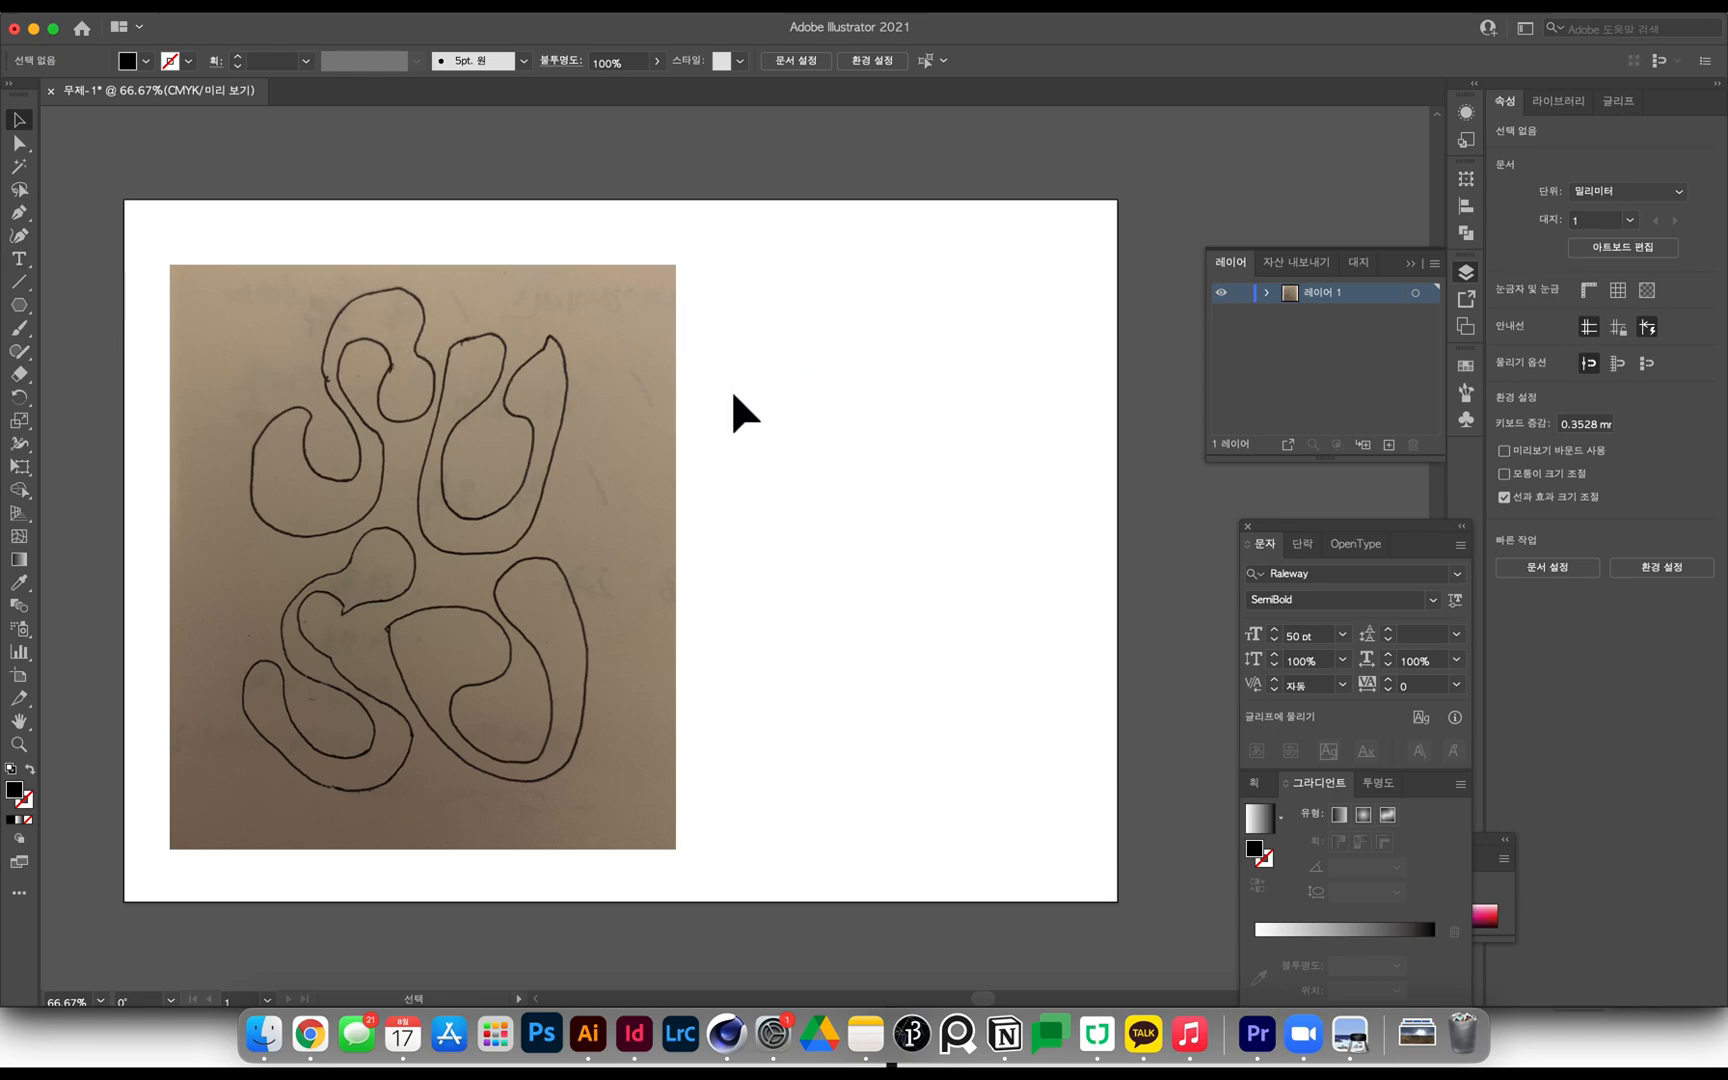
left_click_drag(598, 424, 726, 415)
left_click(911, 430)
left_click_drag(860, 436, 955, 450)
scroll(871, 427, "up", 1, "alt")
scroll(887, 466, "down", 1, "alt")
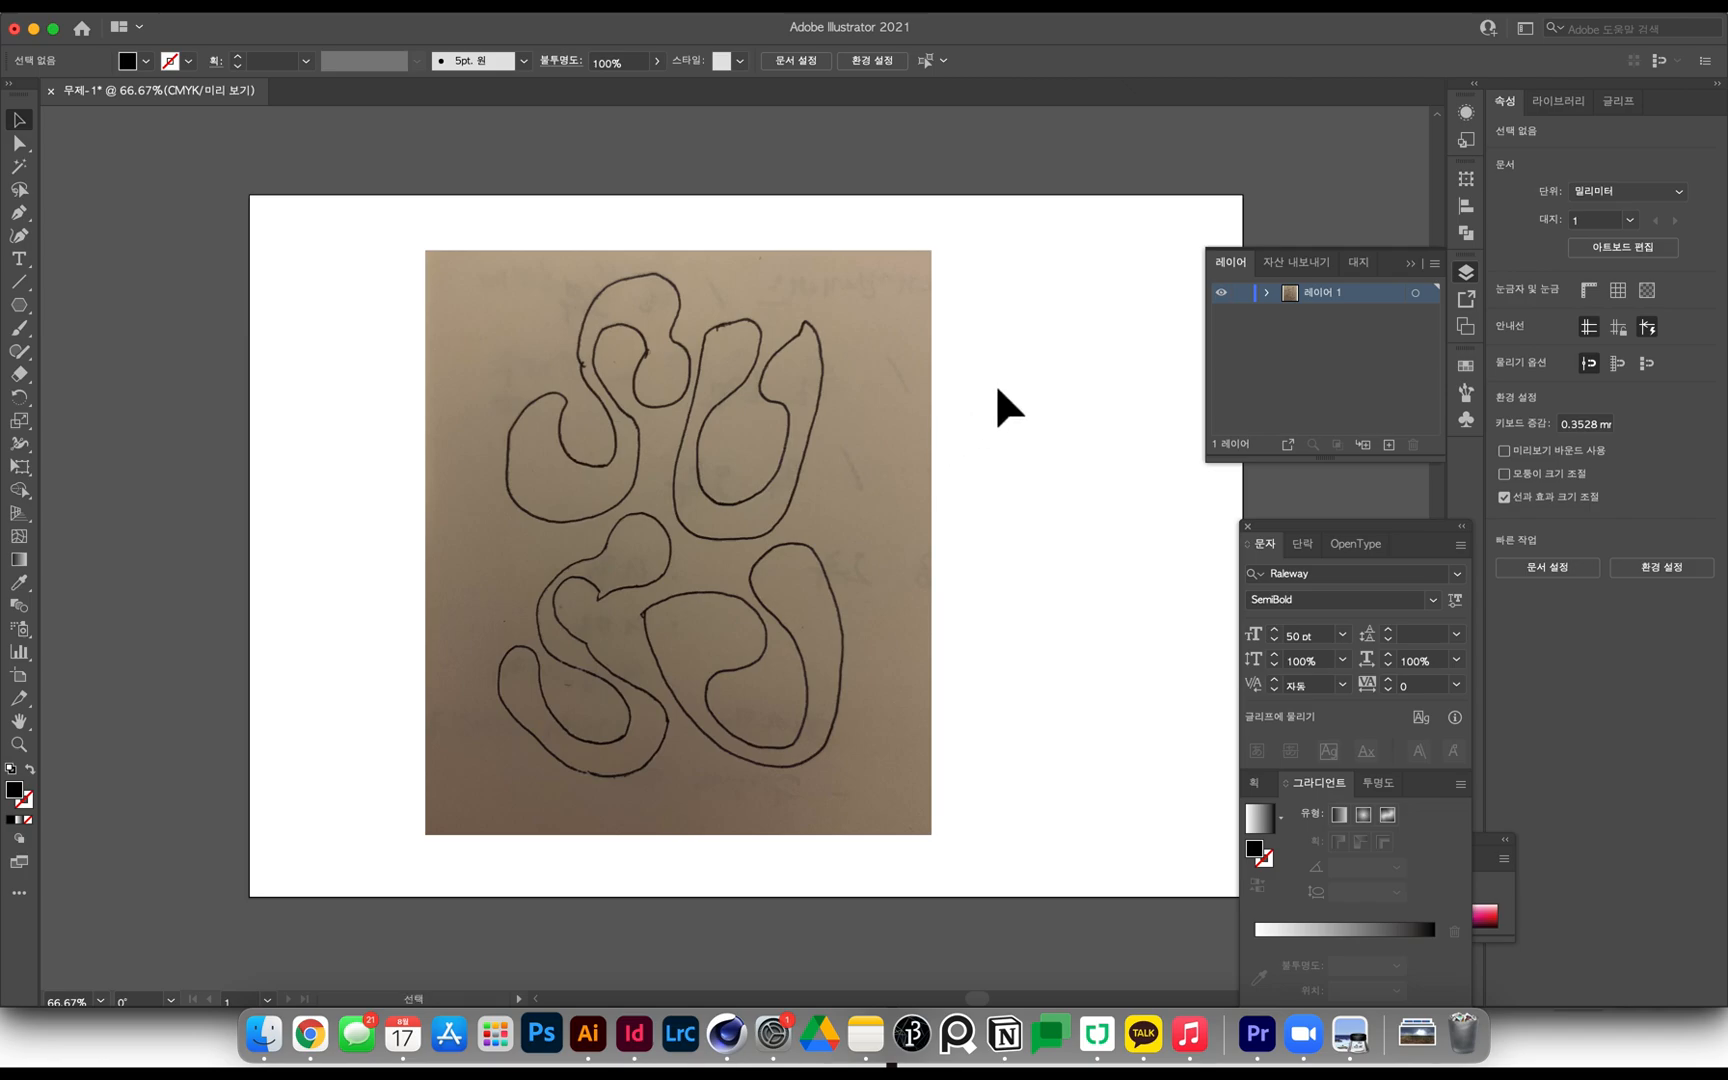
Start tracing the top curve of the first S with the Pen tool, using no fill and a 1 pt stroke.
left_click(18, 212)
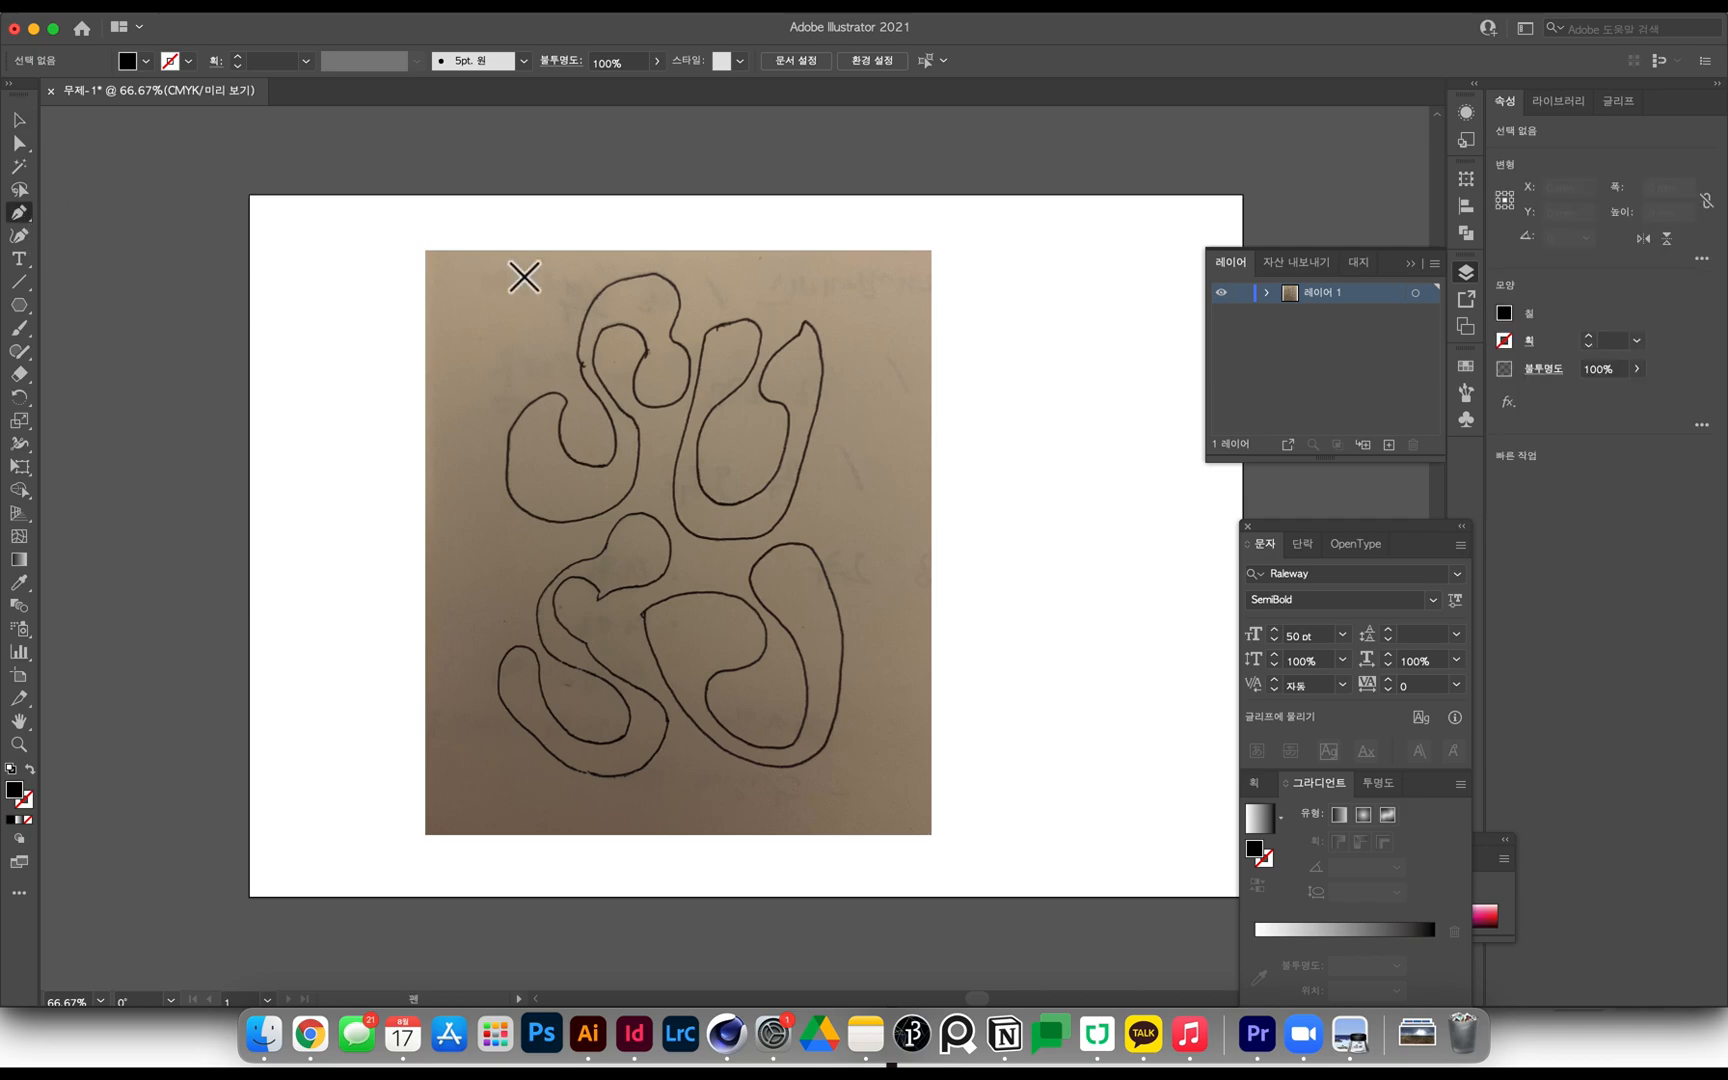
scroll(575, 284, "up", 3, "alt")
scroll(912, 385, "down", 2, "alt")
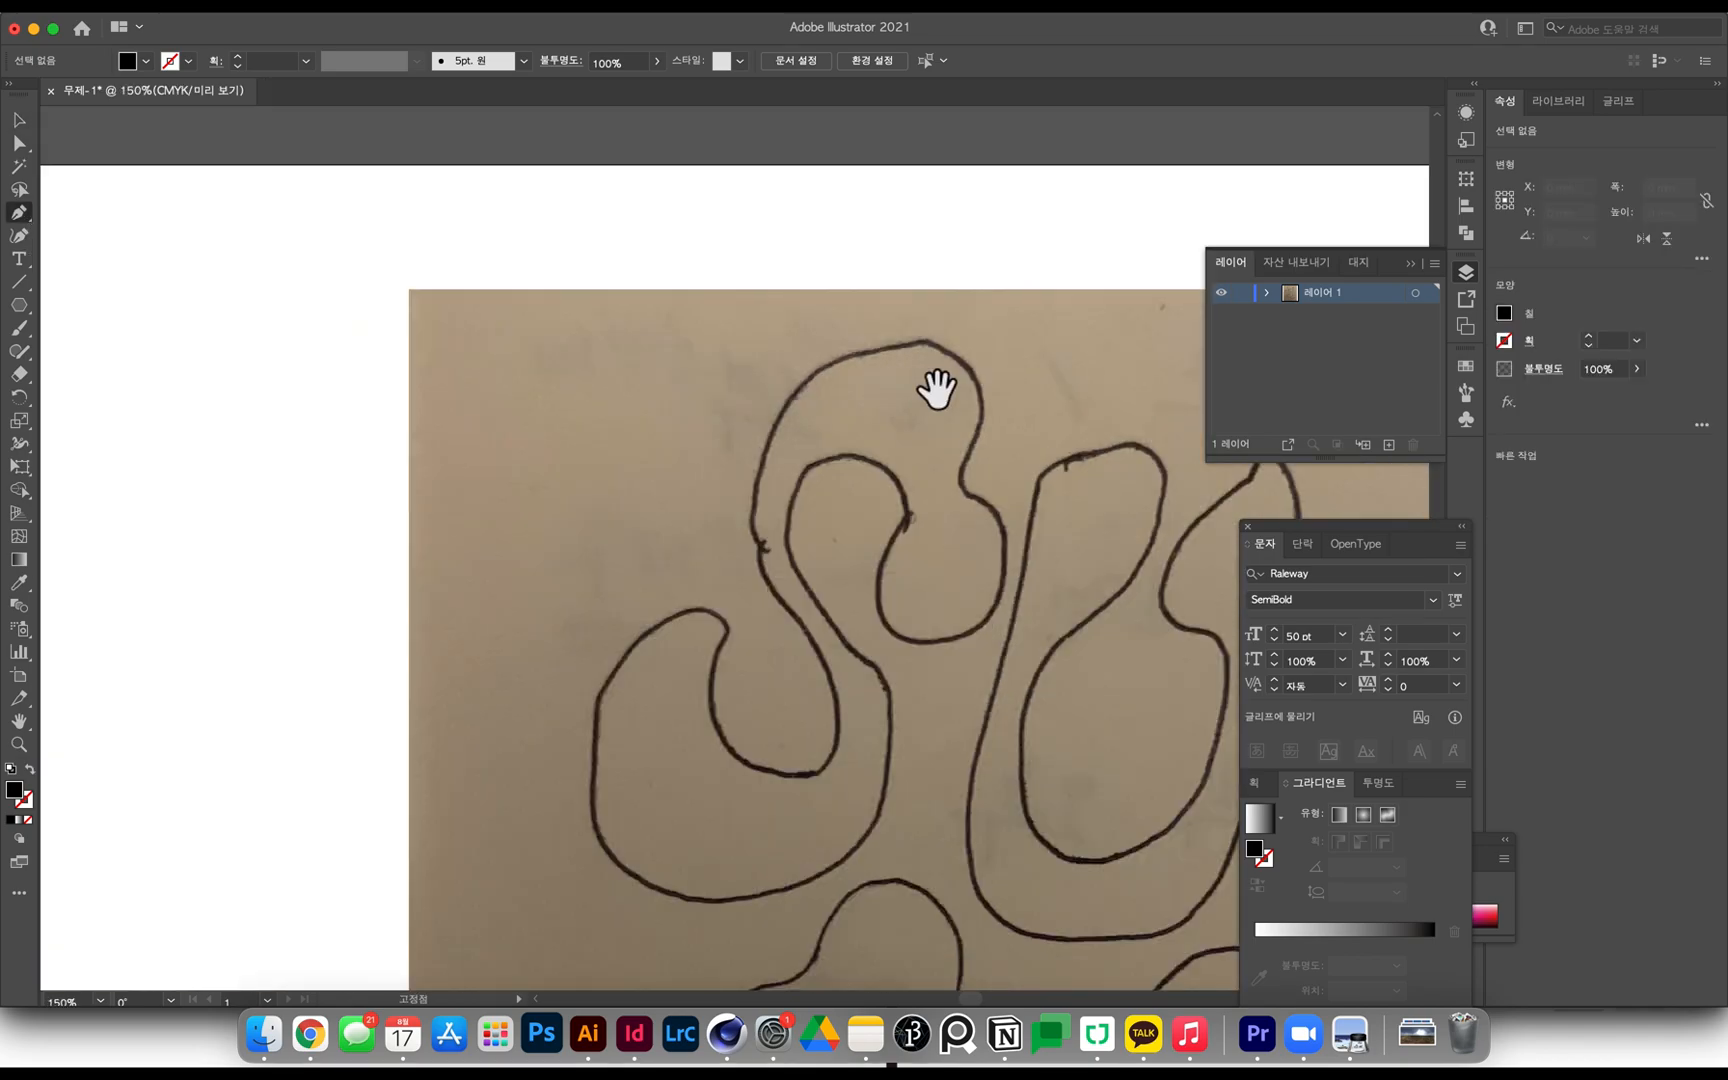
scroll(579, 336, "down", 2, "alt")
left_click(494, 307)
left_click_drag(594, 295, 633, 324)
scroll(571, 347, "up", 2, "alt")
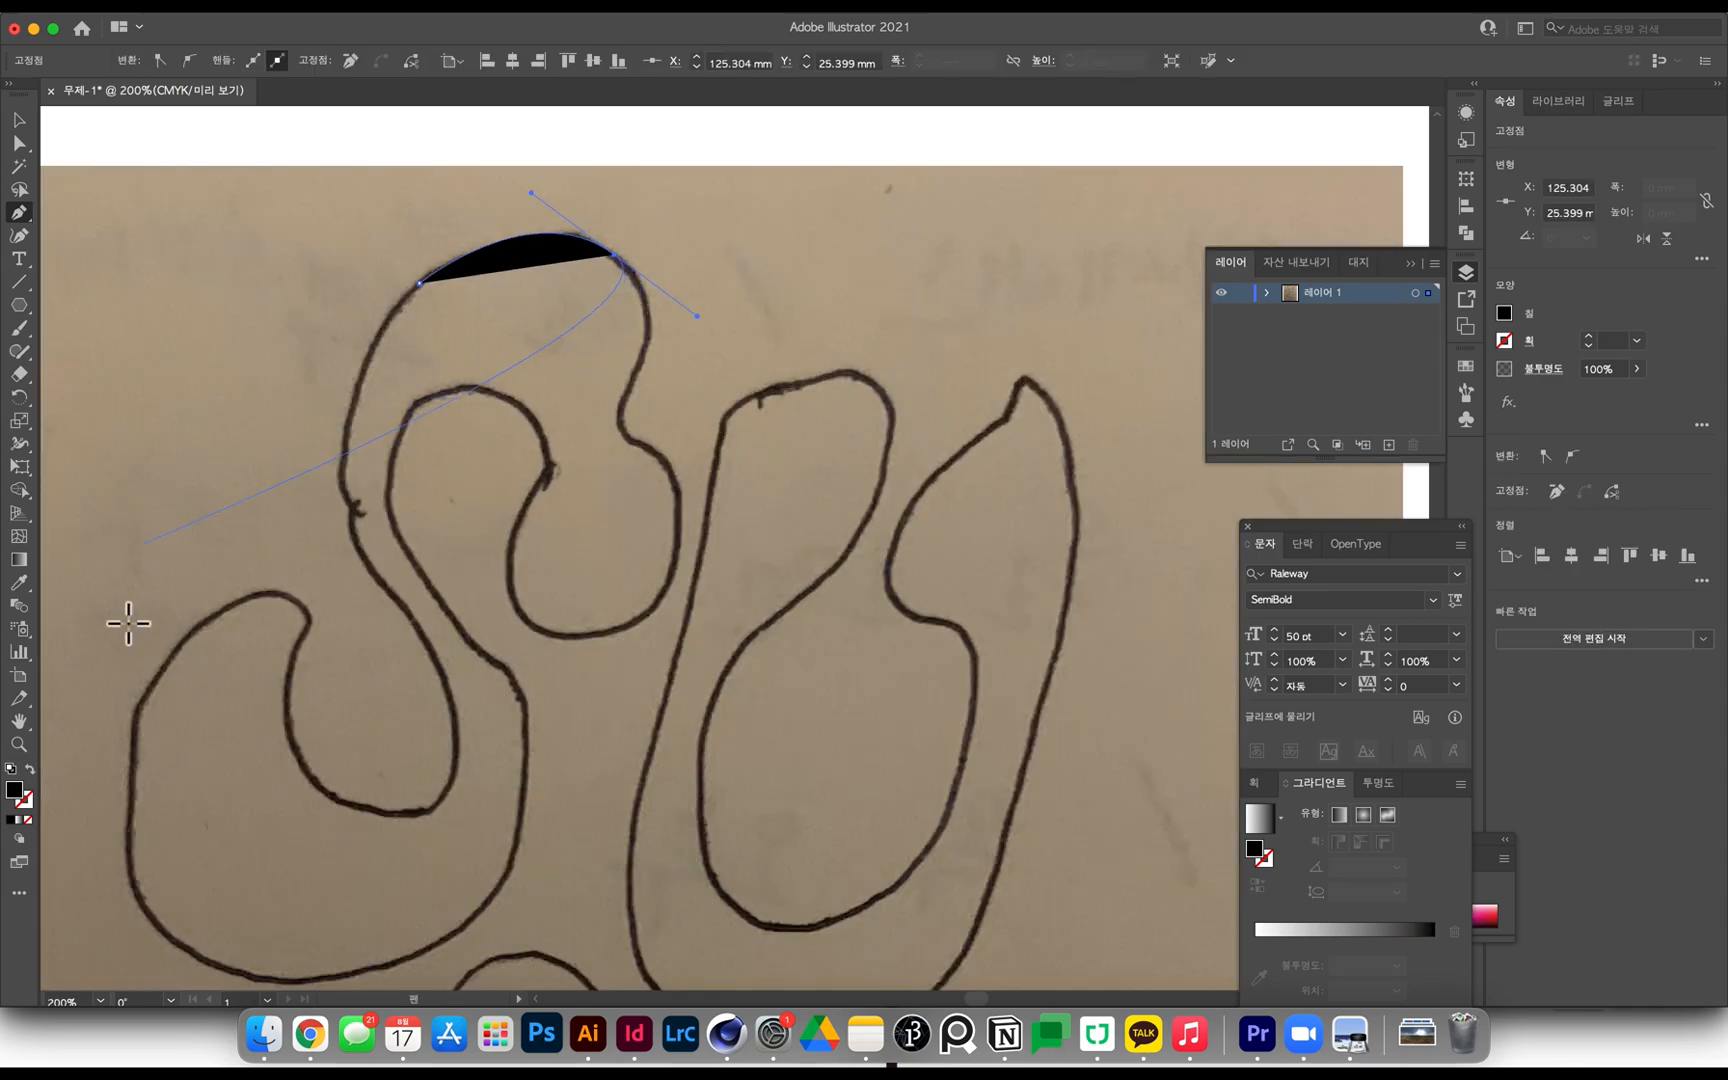
left_click(30, 768)
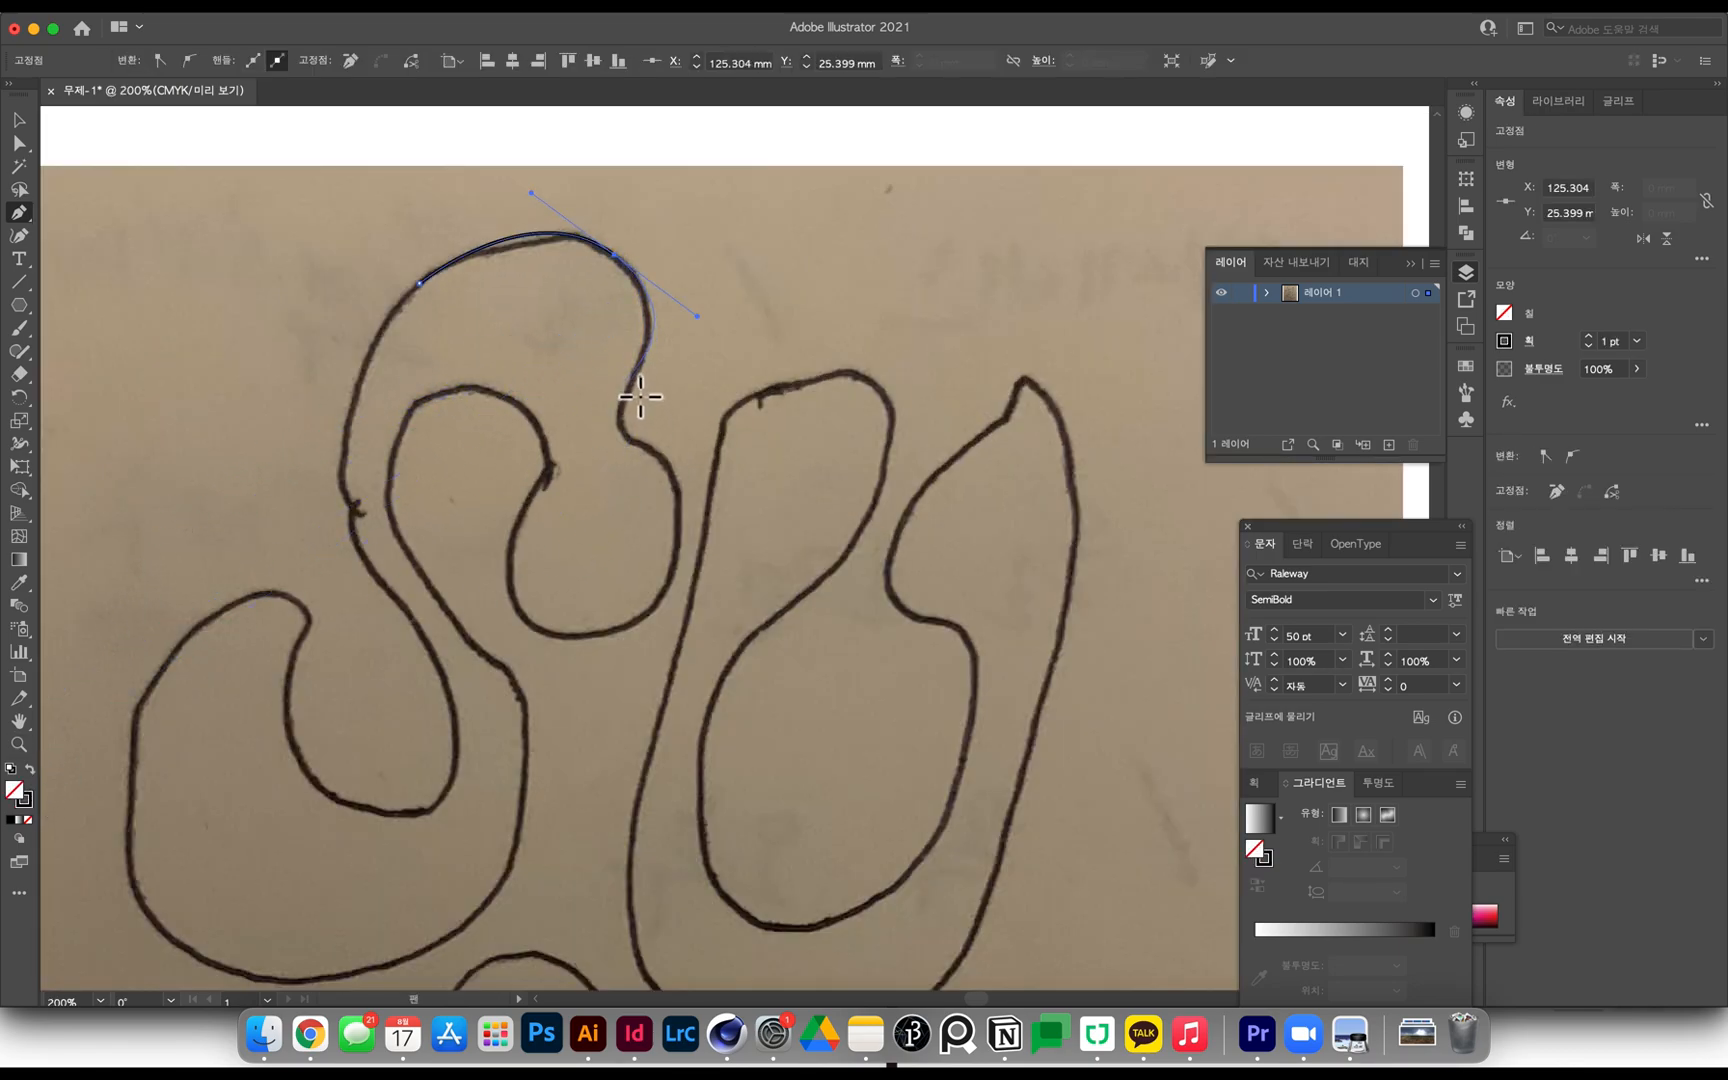
Trace the rest of the first S along the sketch with curved Pen segments, close the path and deselect it.
left_click(640, 397)
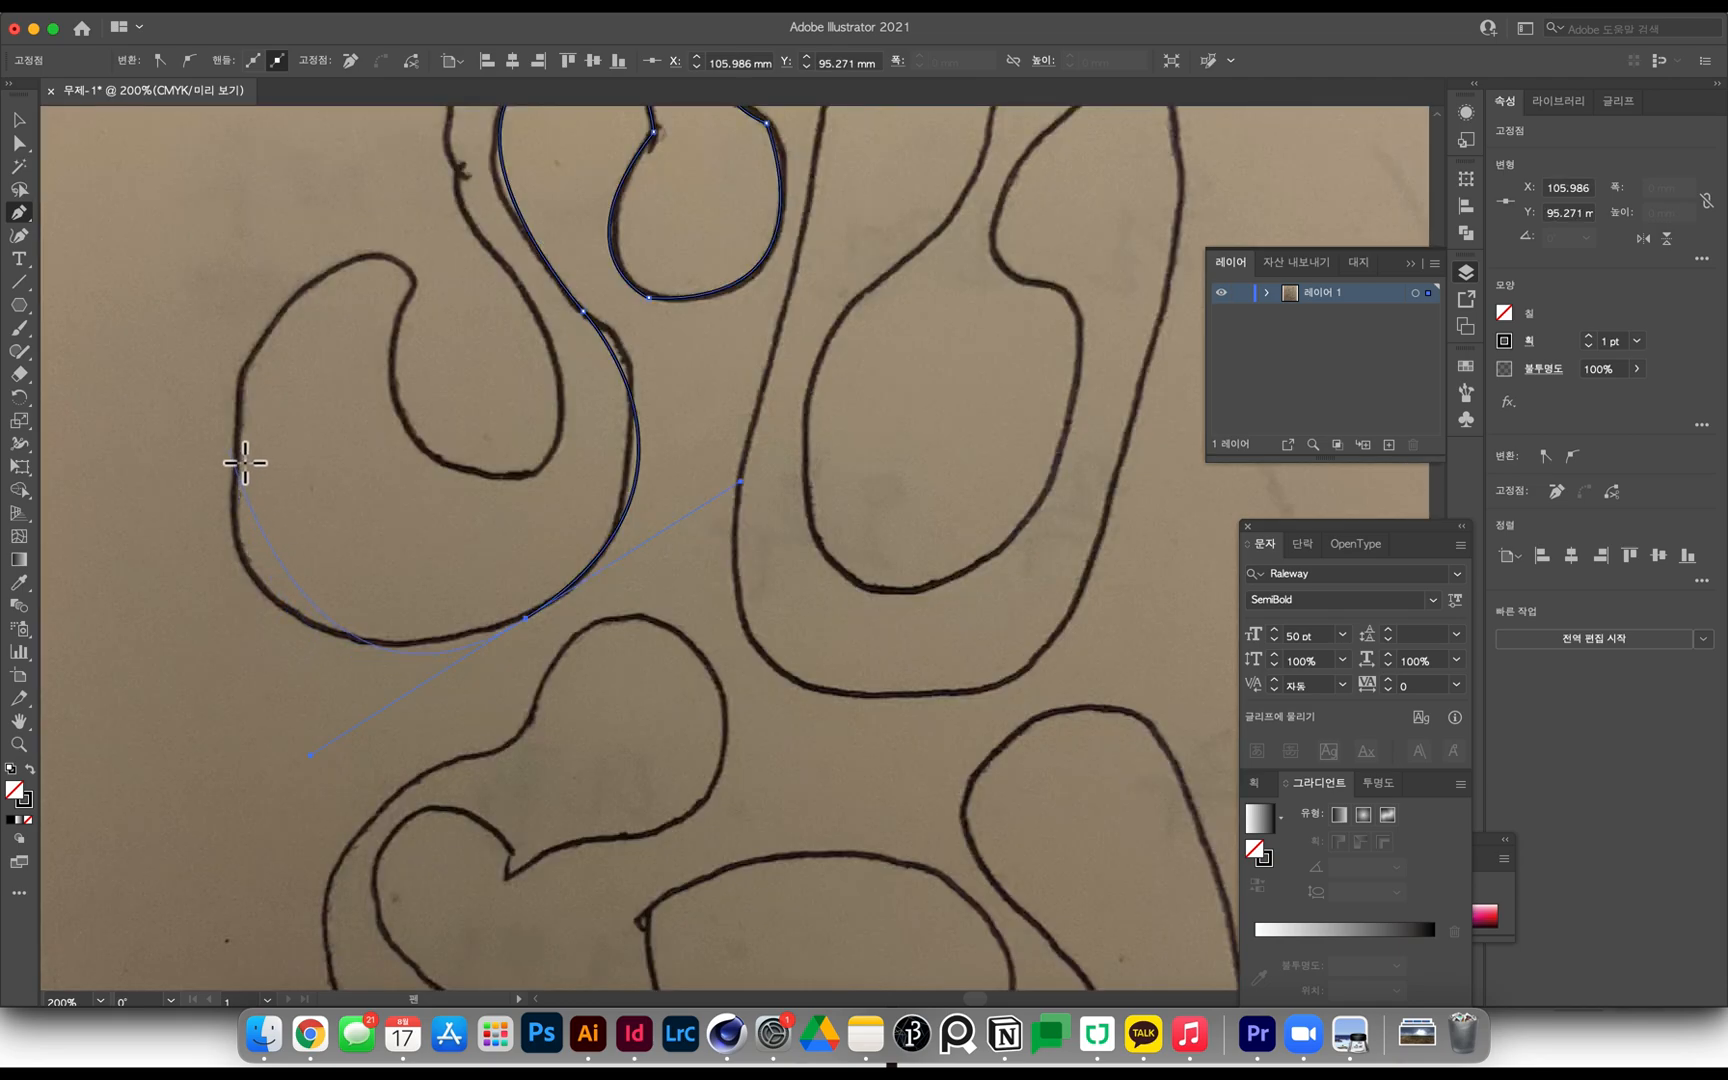
mouse_move(232, 448)
left_mouse_down()
mouse_move(242, 366)
mouse_move(285, 376)
mouse_move(269, 394)
left_mouse_up()
key("super+z")
left_click(228, 458)
left_click_drag(328, 270, 452, 248)
left_click_drag(398, 330, 387, 374)
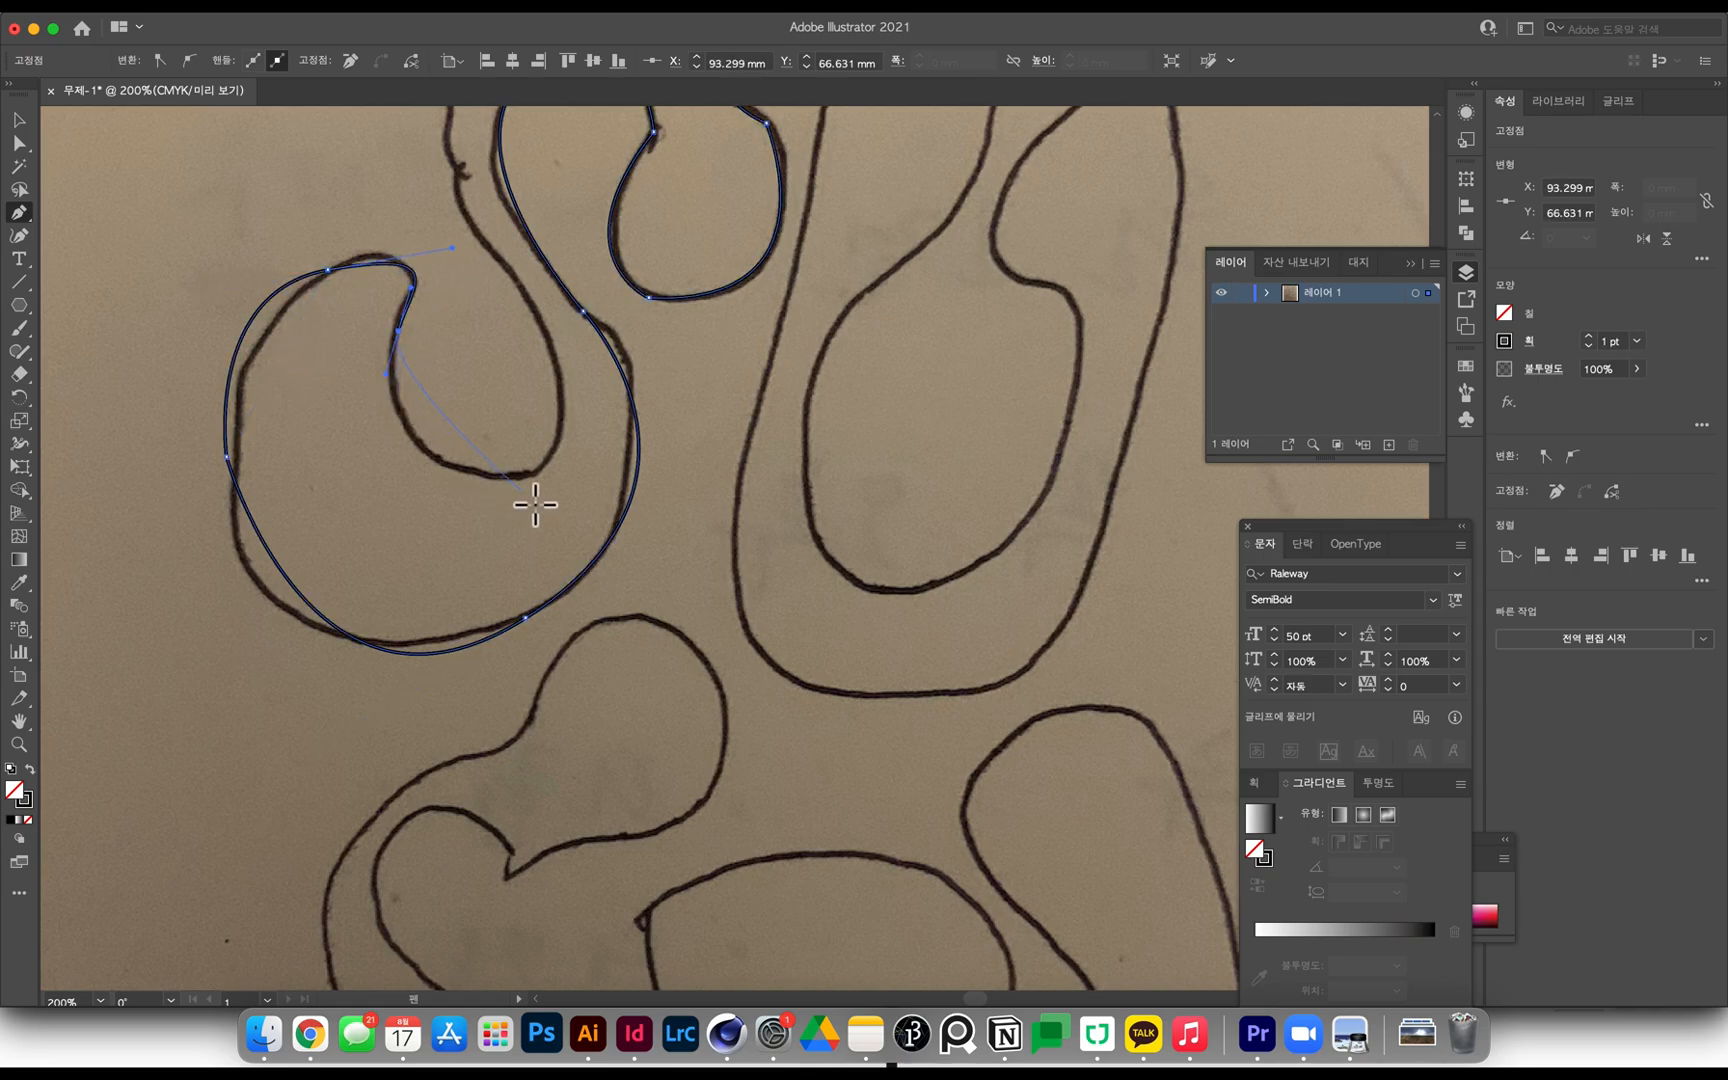
scroll(555, 478, "up", 10)
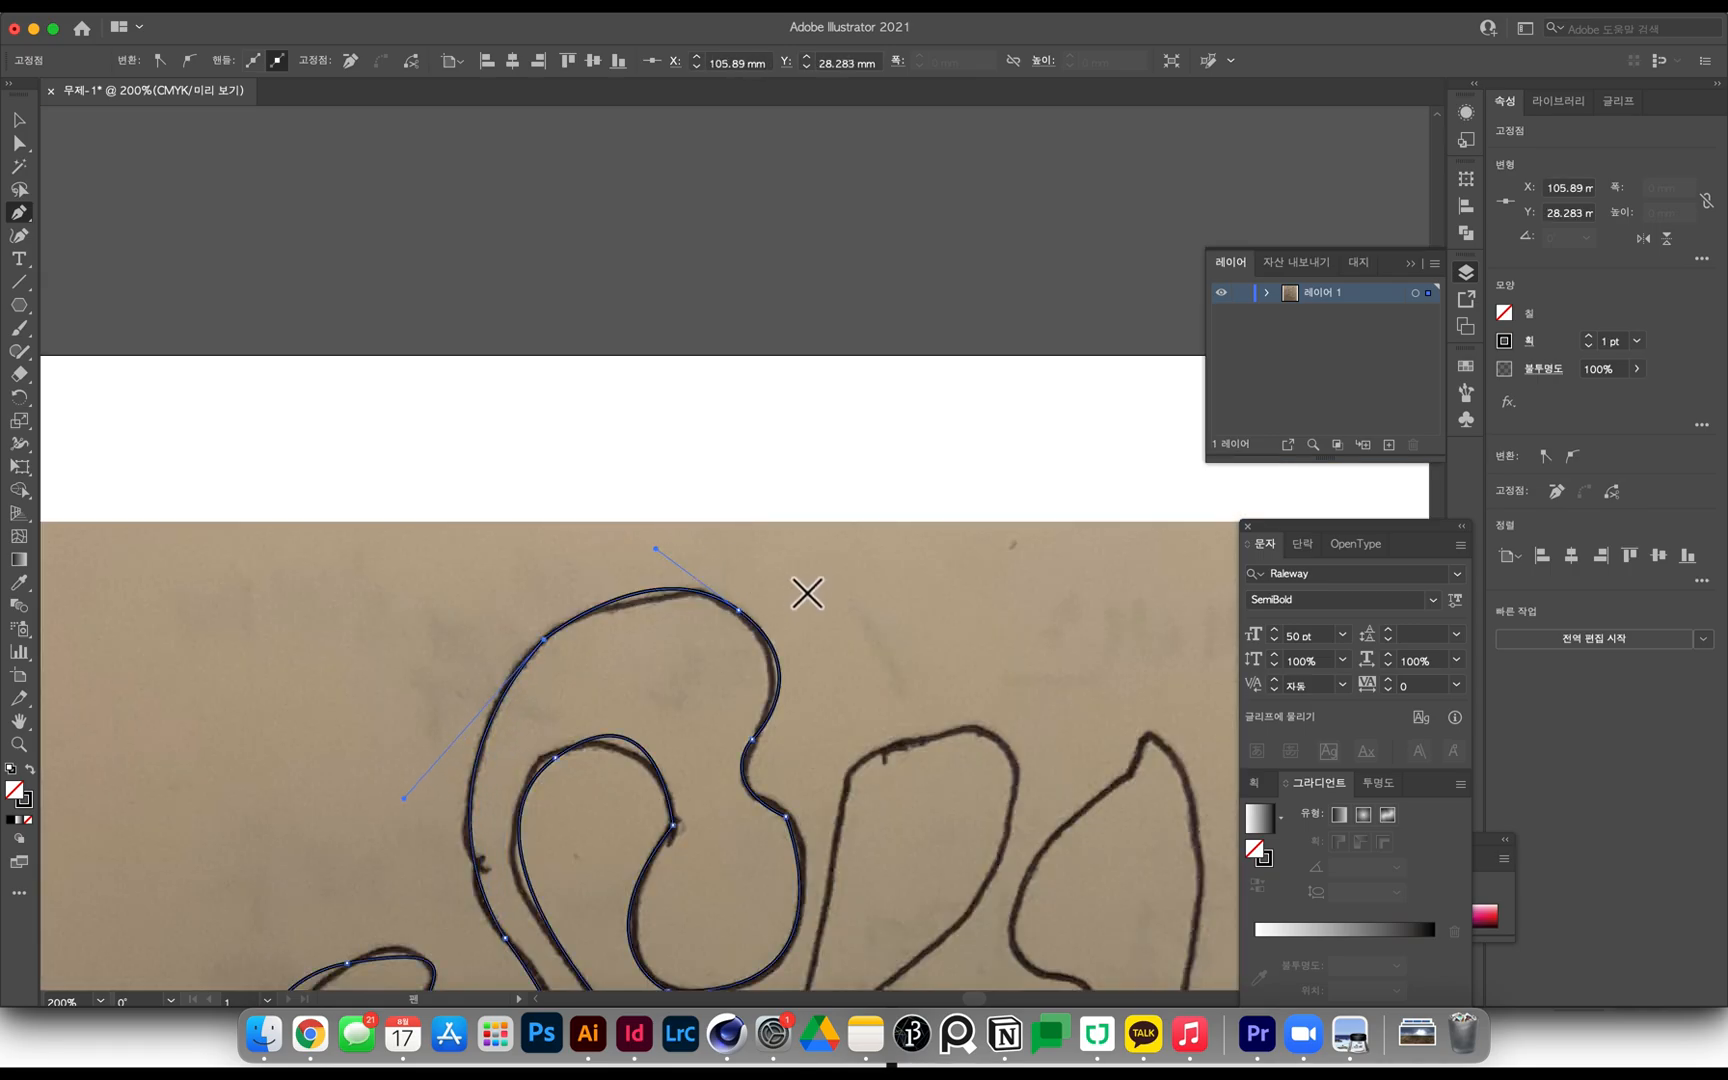
key("v")
left_click(783, 529)
Move the sketch photo down, clear of the traced S, and display the artwork in outline view.
key("super+minus")
key("super+minus")
left_click_drag(792, 550, 703, 359)
key("super+minus")
key("super+minus")
mouse_move(784, 506)
left_mouse_down()
mouse_move(684, 378)
mouse_move(683, 740)
left_mouse_up()
key("super+equal")
key("a")
key("v")
scroll(529, 409, "up", 2)
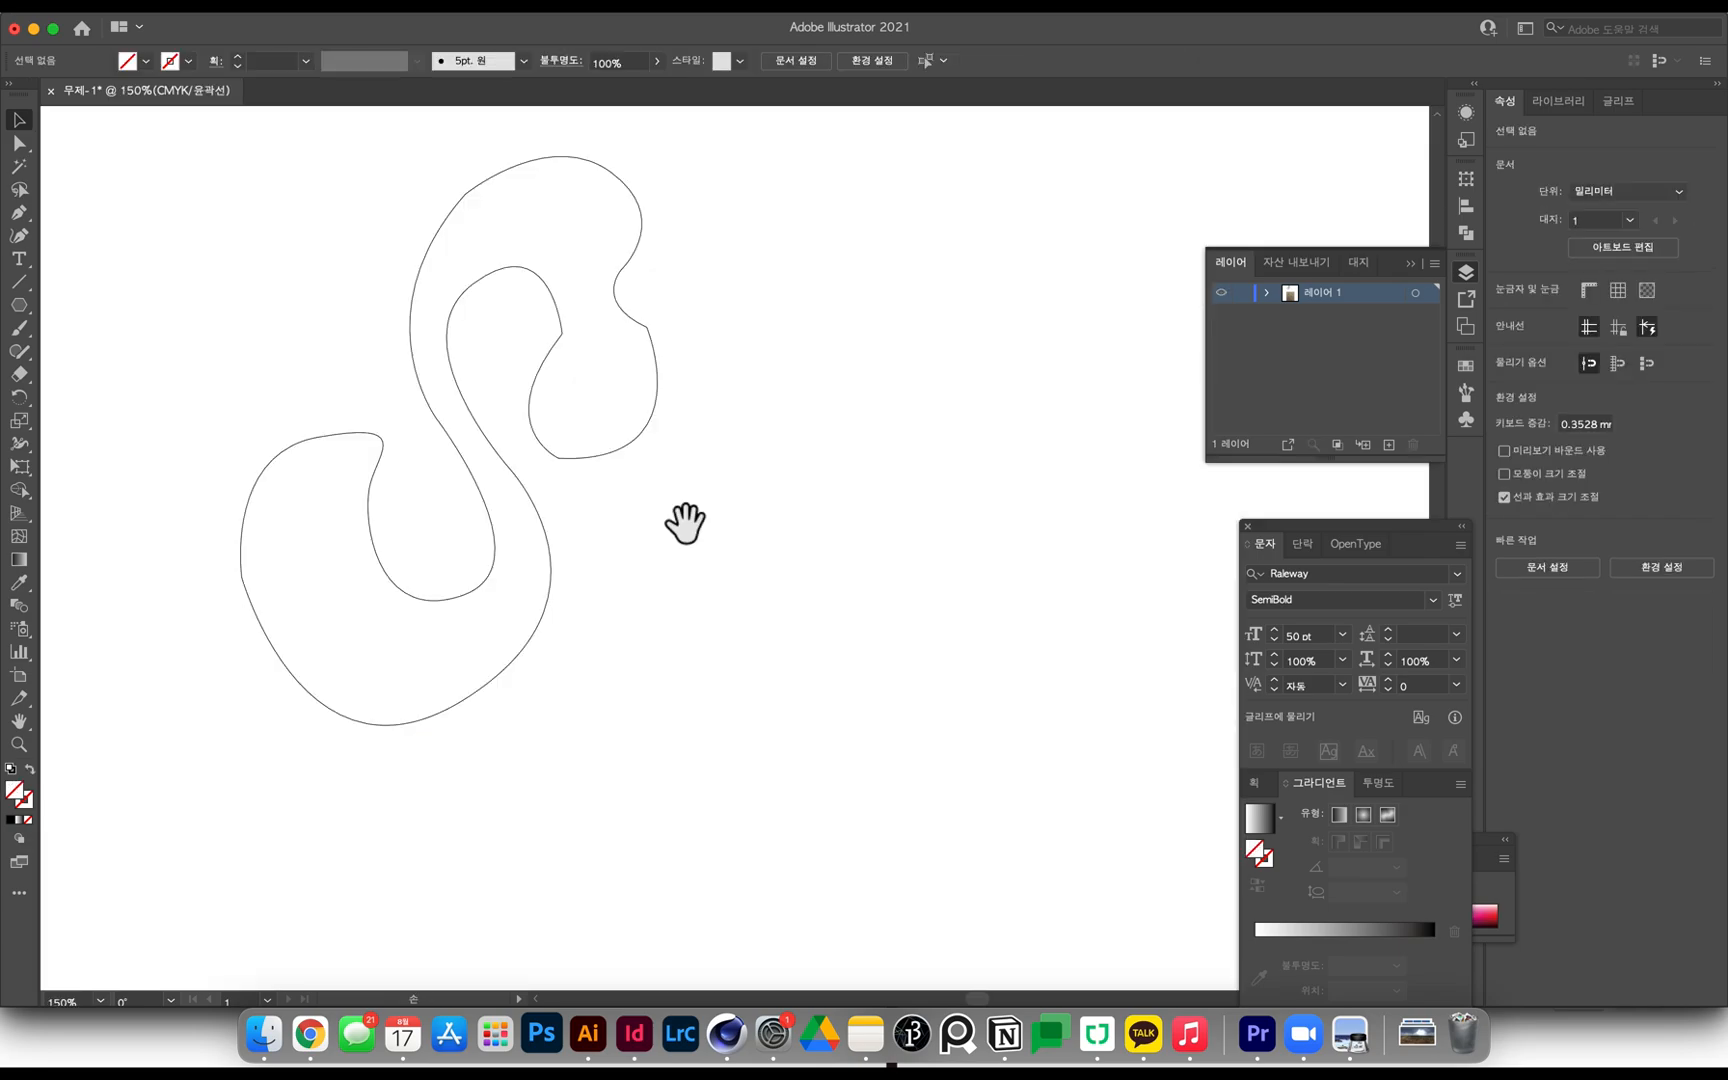
Examine the traced S path in outline view, up close and in relation to the artboard.
key("super+a")
left_click(852, 543)
key("super+equal")
left_click(711, 530)
left_click(870, 536)
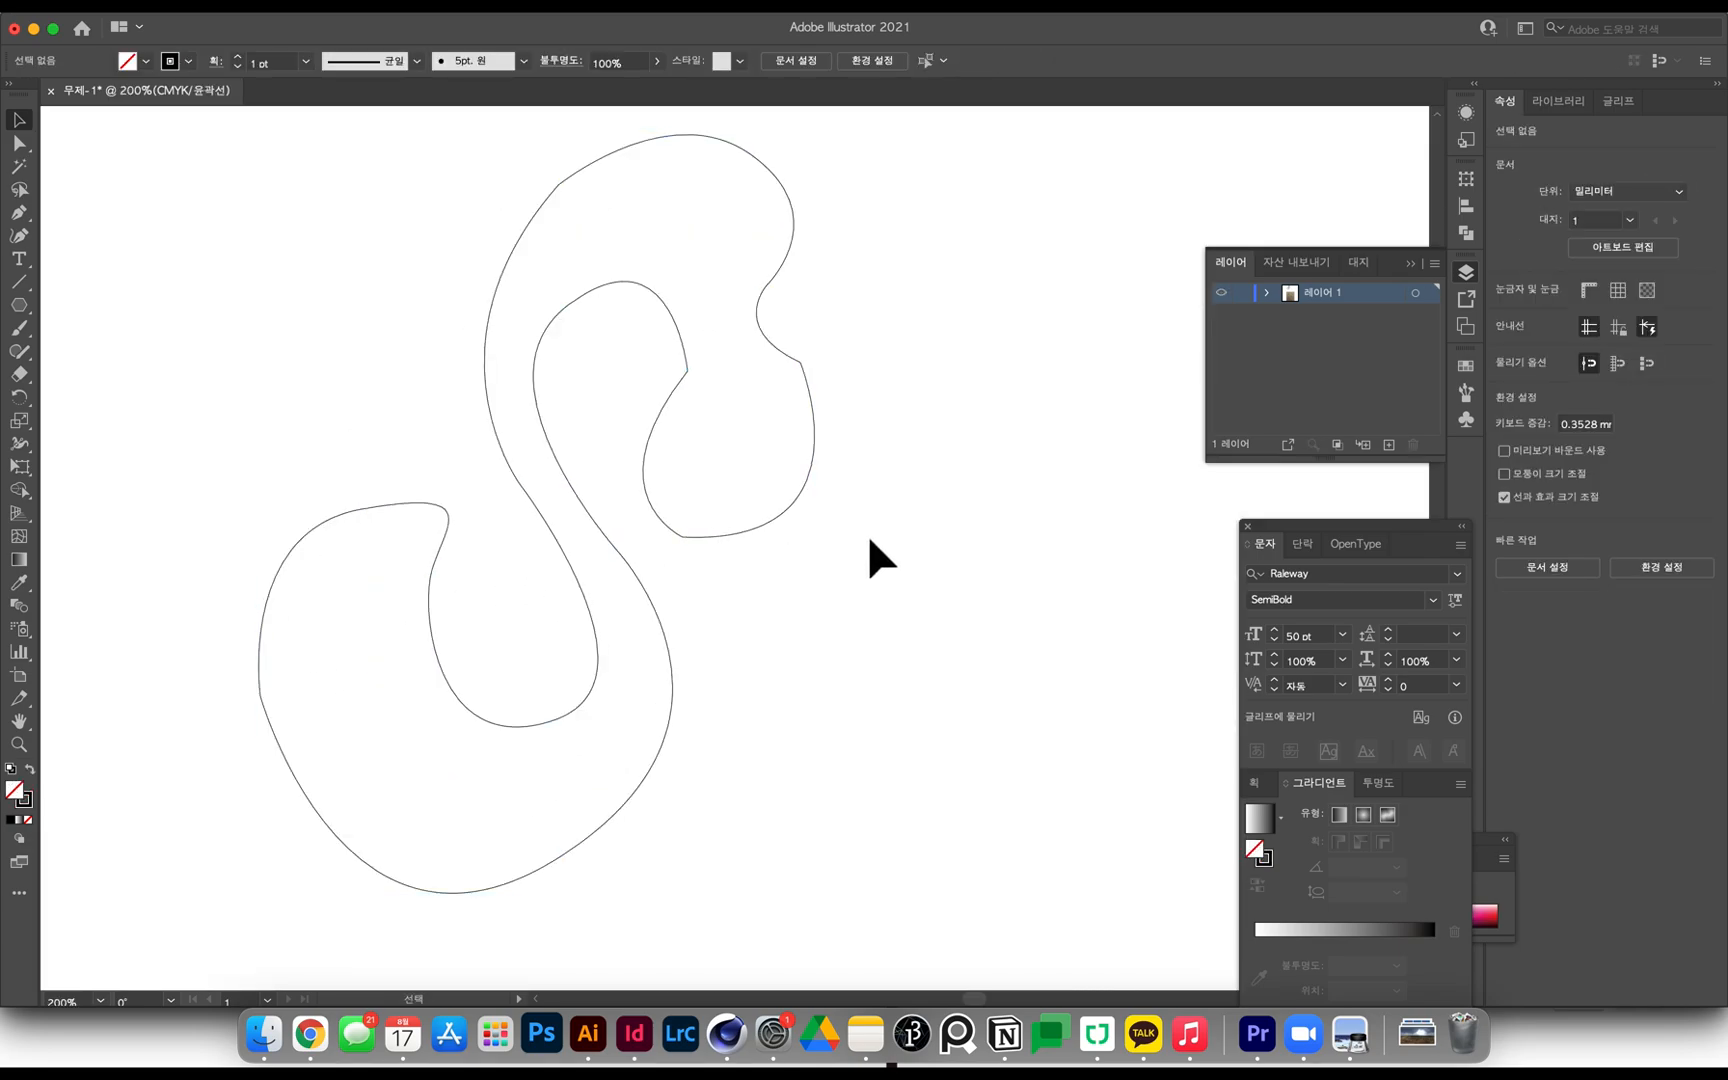
scroll(865, 540, "down", 5, "alt")
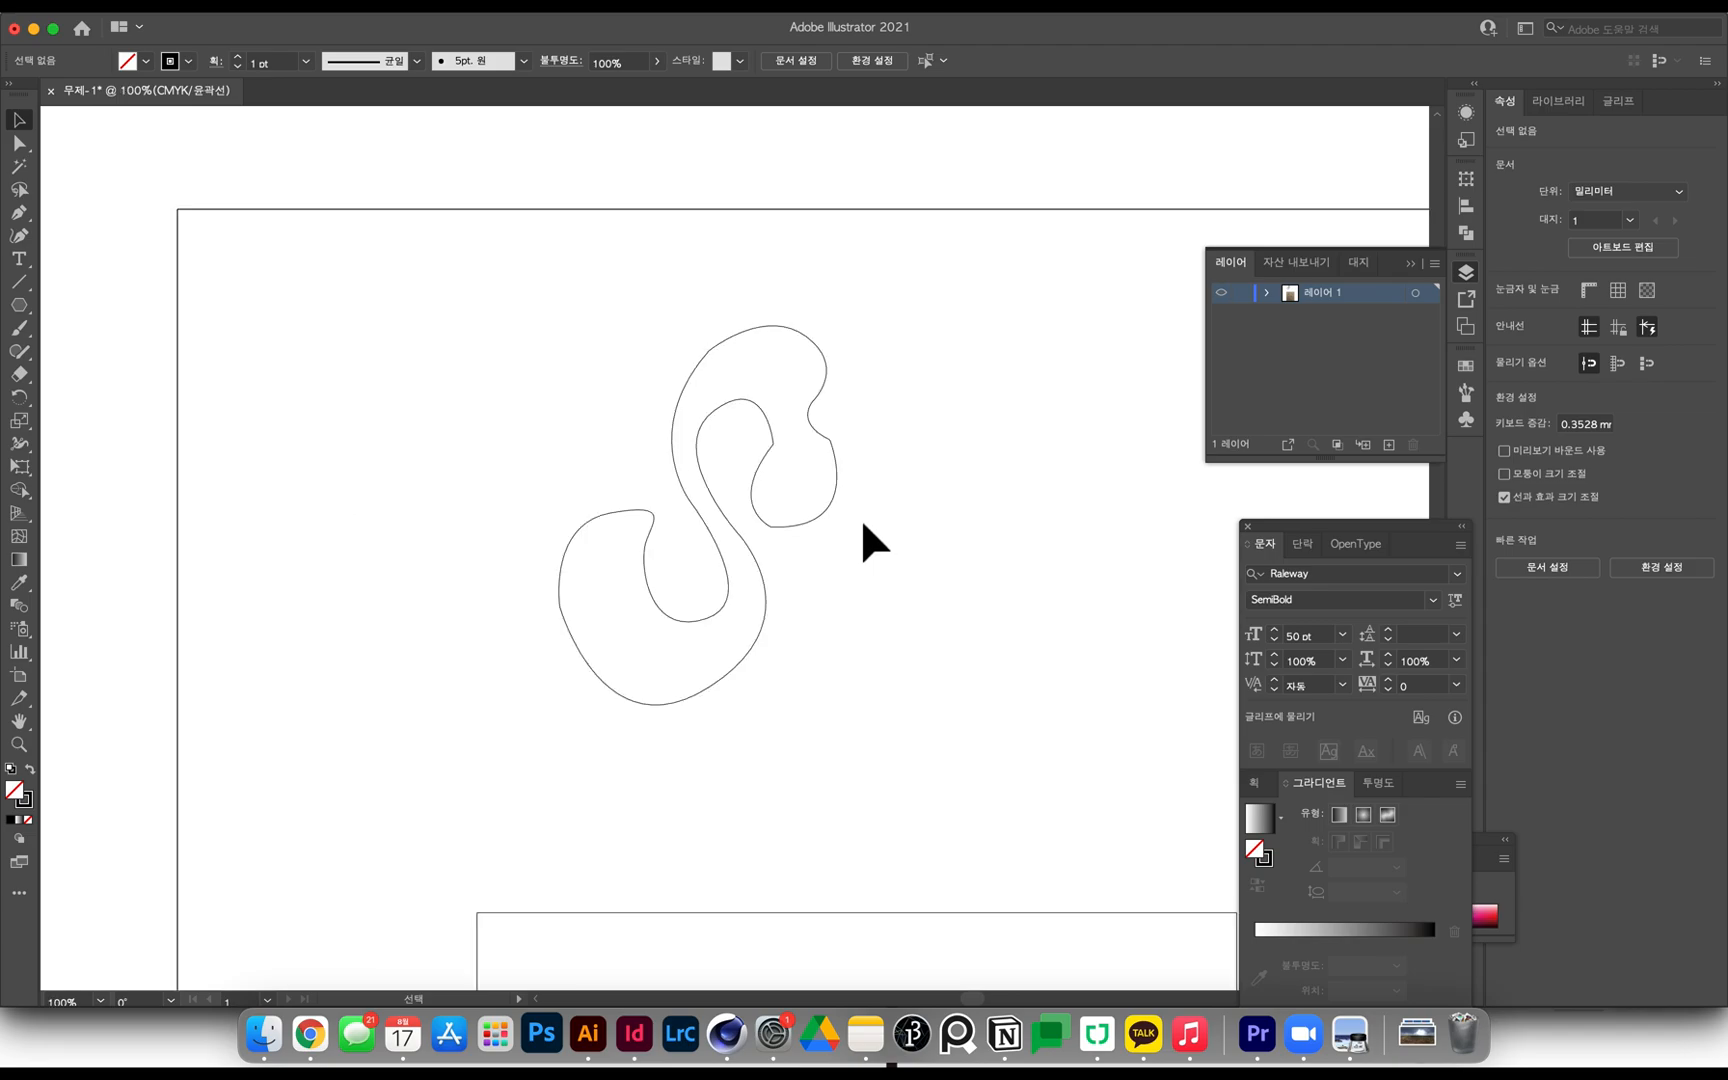
left_click_drag(899, 559, 666, 502)
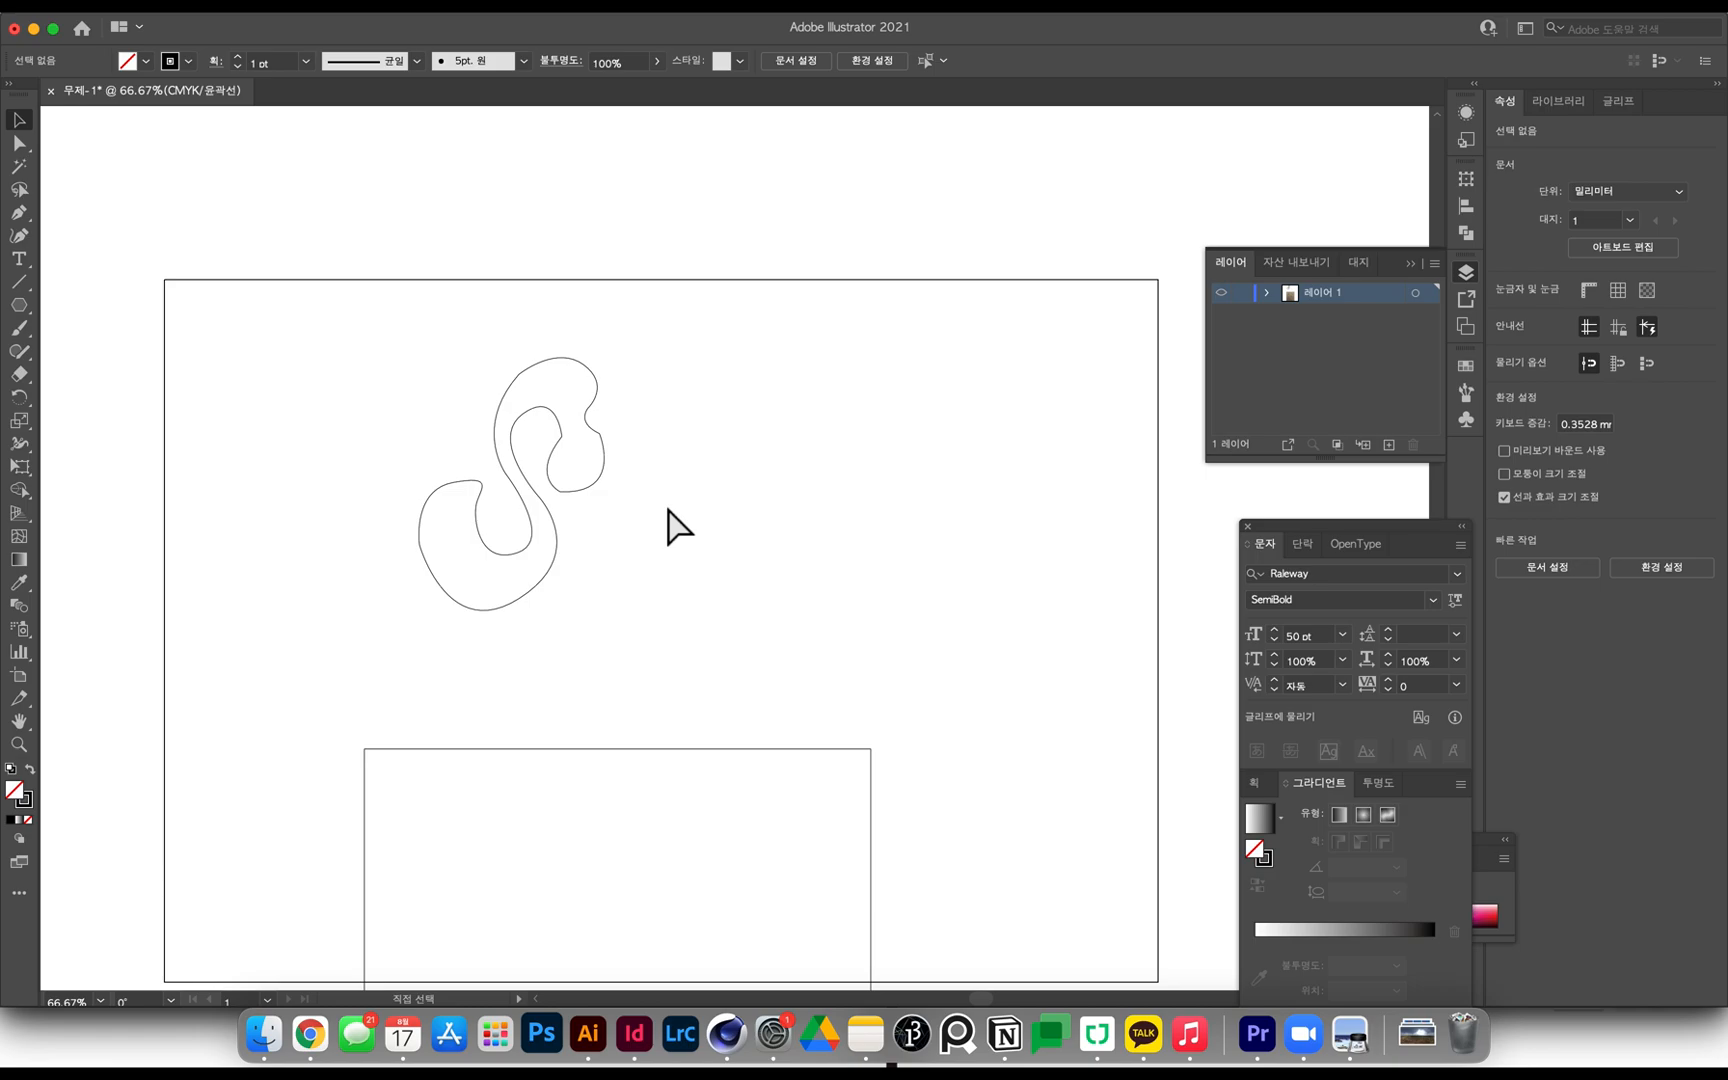
Return to preview, move the photo back under the traced S, and shift both towards the artboard's left edge.
key("super+y")
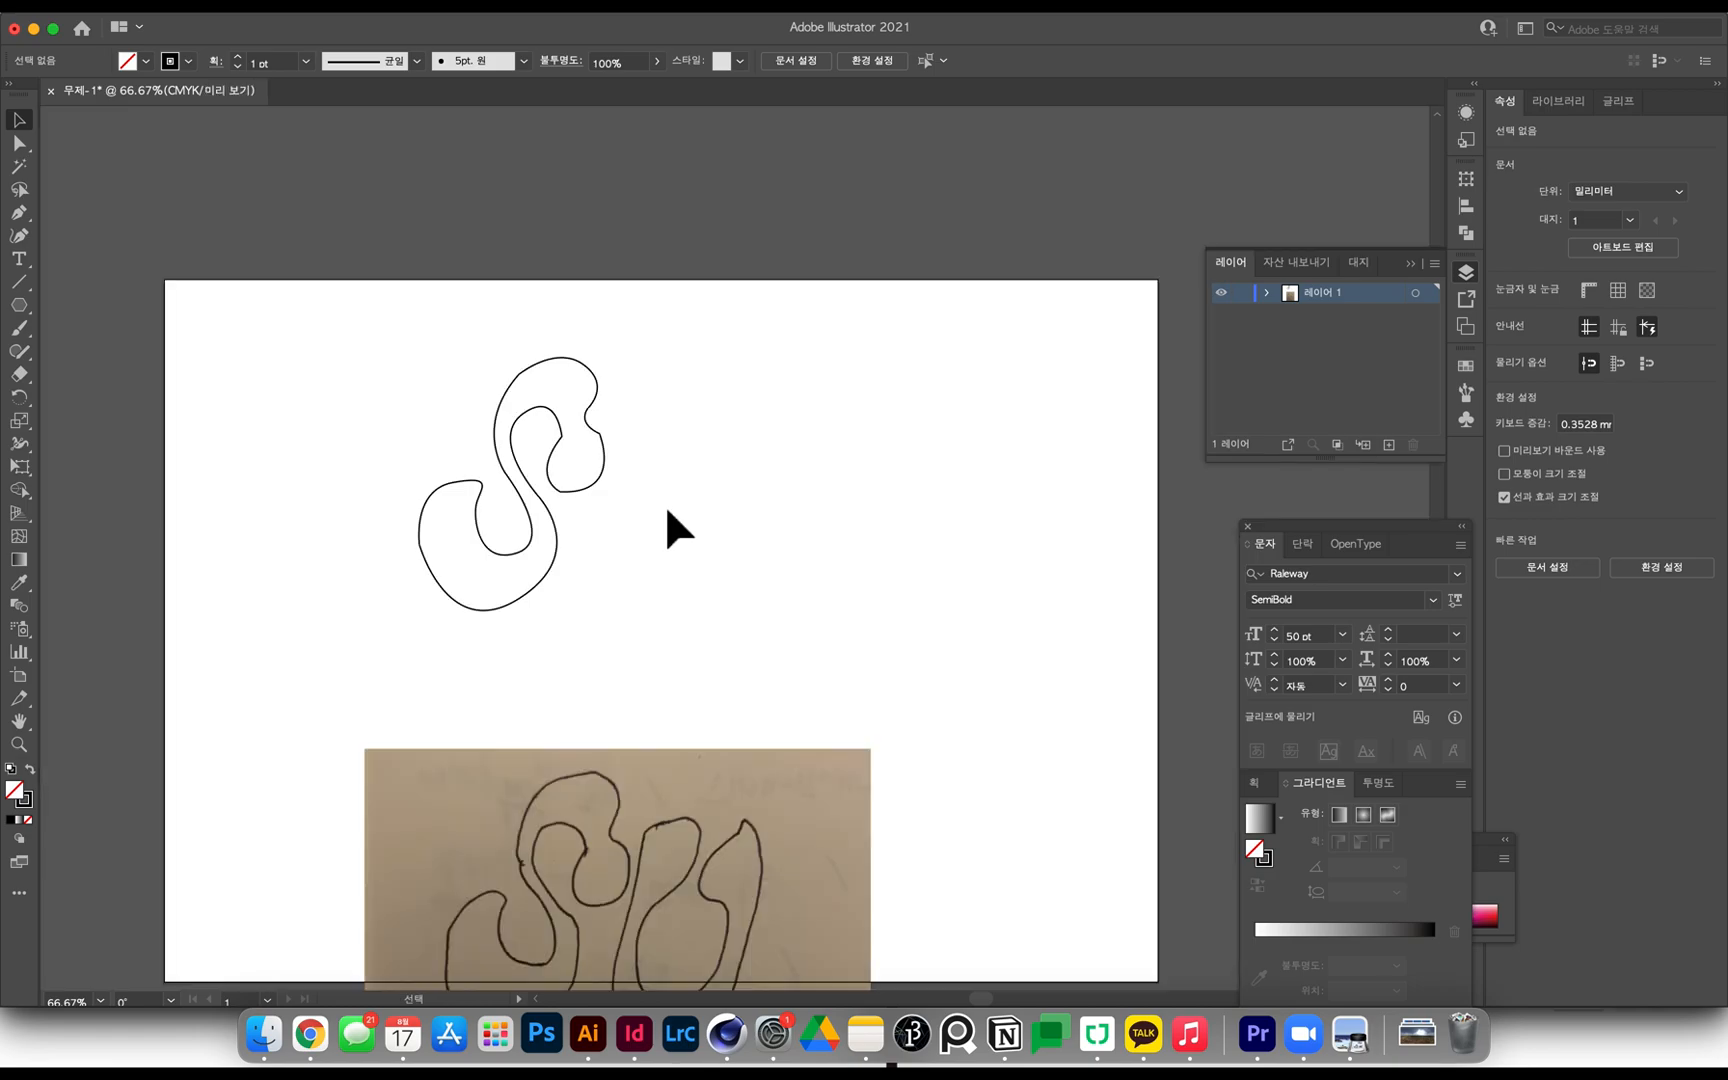
mouse_move(662, 809)
left_mouse_down()
mouse_move(670, 385)
mouse_move(626, 386)
mouse_move(640, 383)
left_mouse_up()
left_click_drag(520, 276, 636, 480)
left_click_drag(672, 565, 536, 575)
left_click(820, 578)
left_click_drag(820, 578, 592, 522)
Draw a text area about 86 × 58 mm in the blank space beside the photo and enter "susu".
scroll(684, 523, "up", 1, "alt")
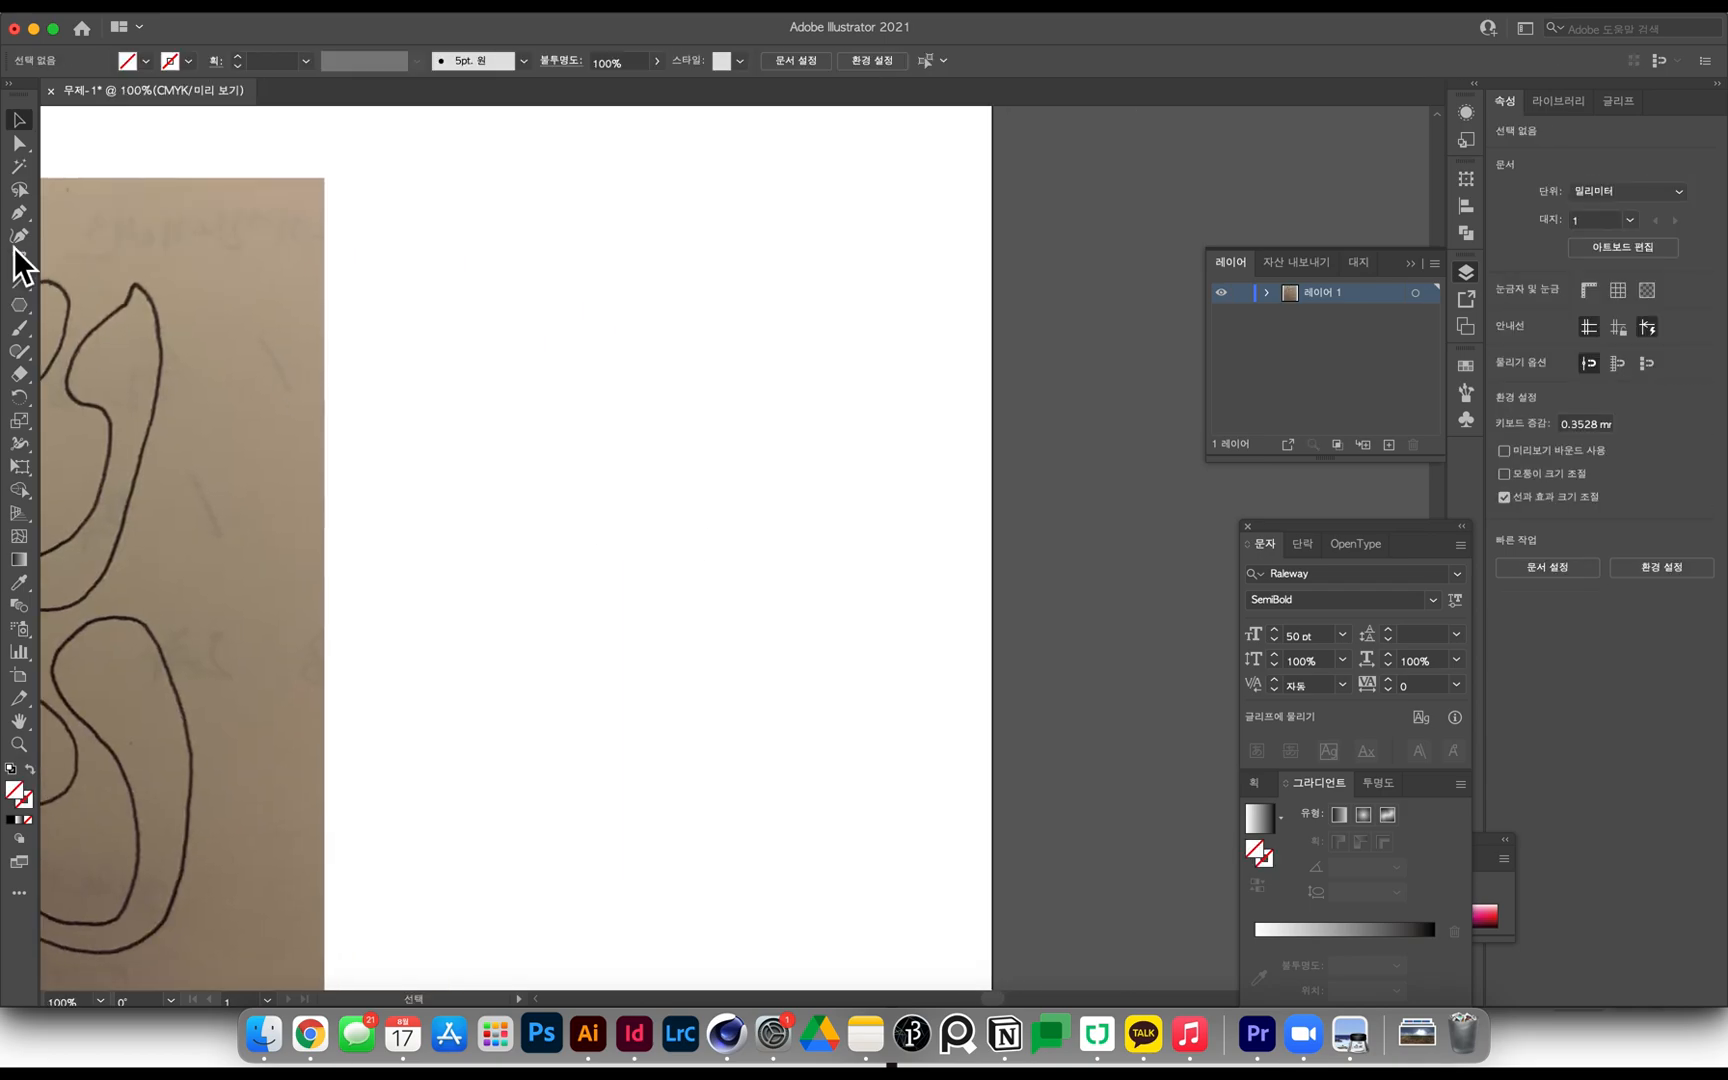
left_click(19, 256)
left_click_drag(403, 357, 831, 636)
type("S")
key("BackSpace")
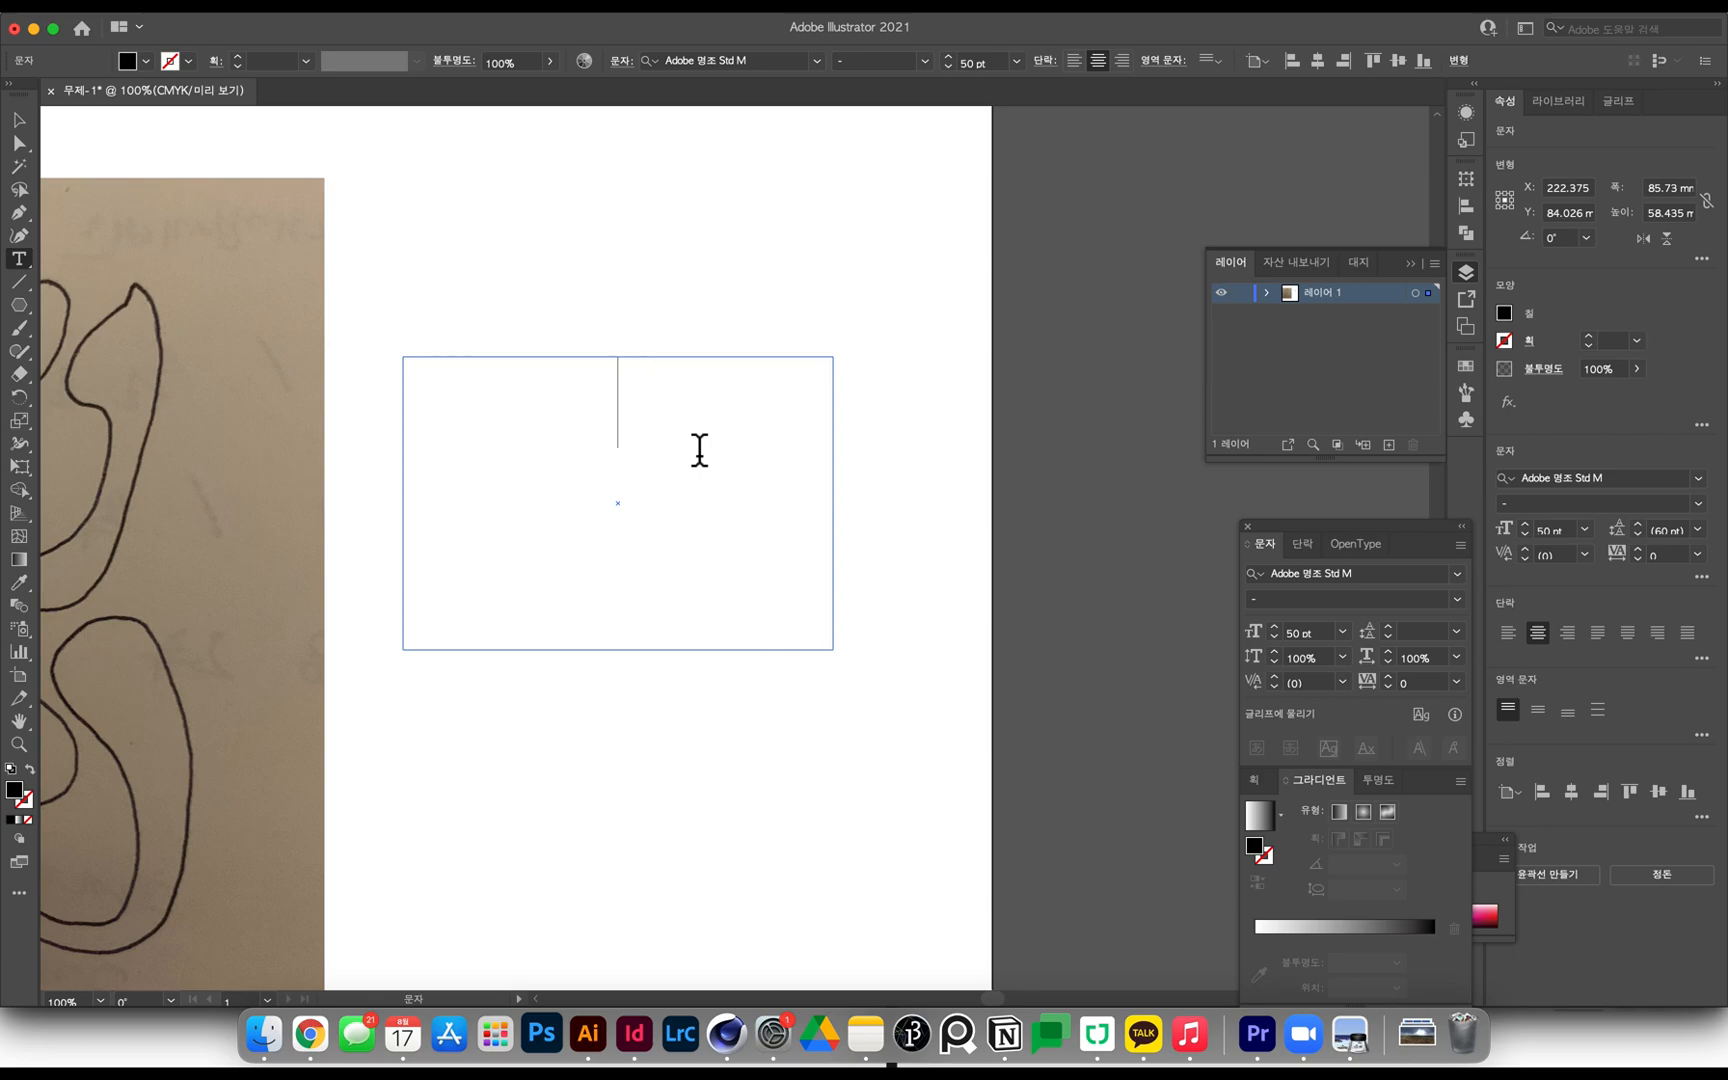
type("susu")
key("Escape")
left_click(864, 700)
Convert the "susu" text to outlines.
left_click(668, 449)
right_click(631, 418)
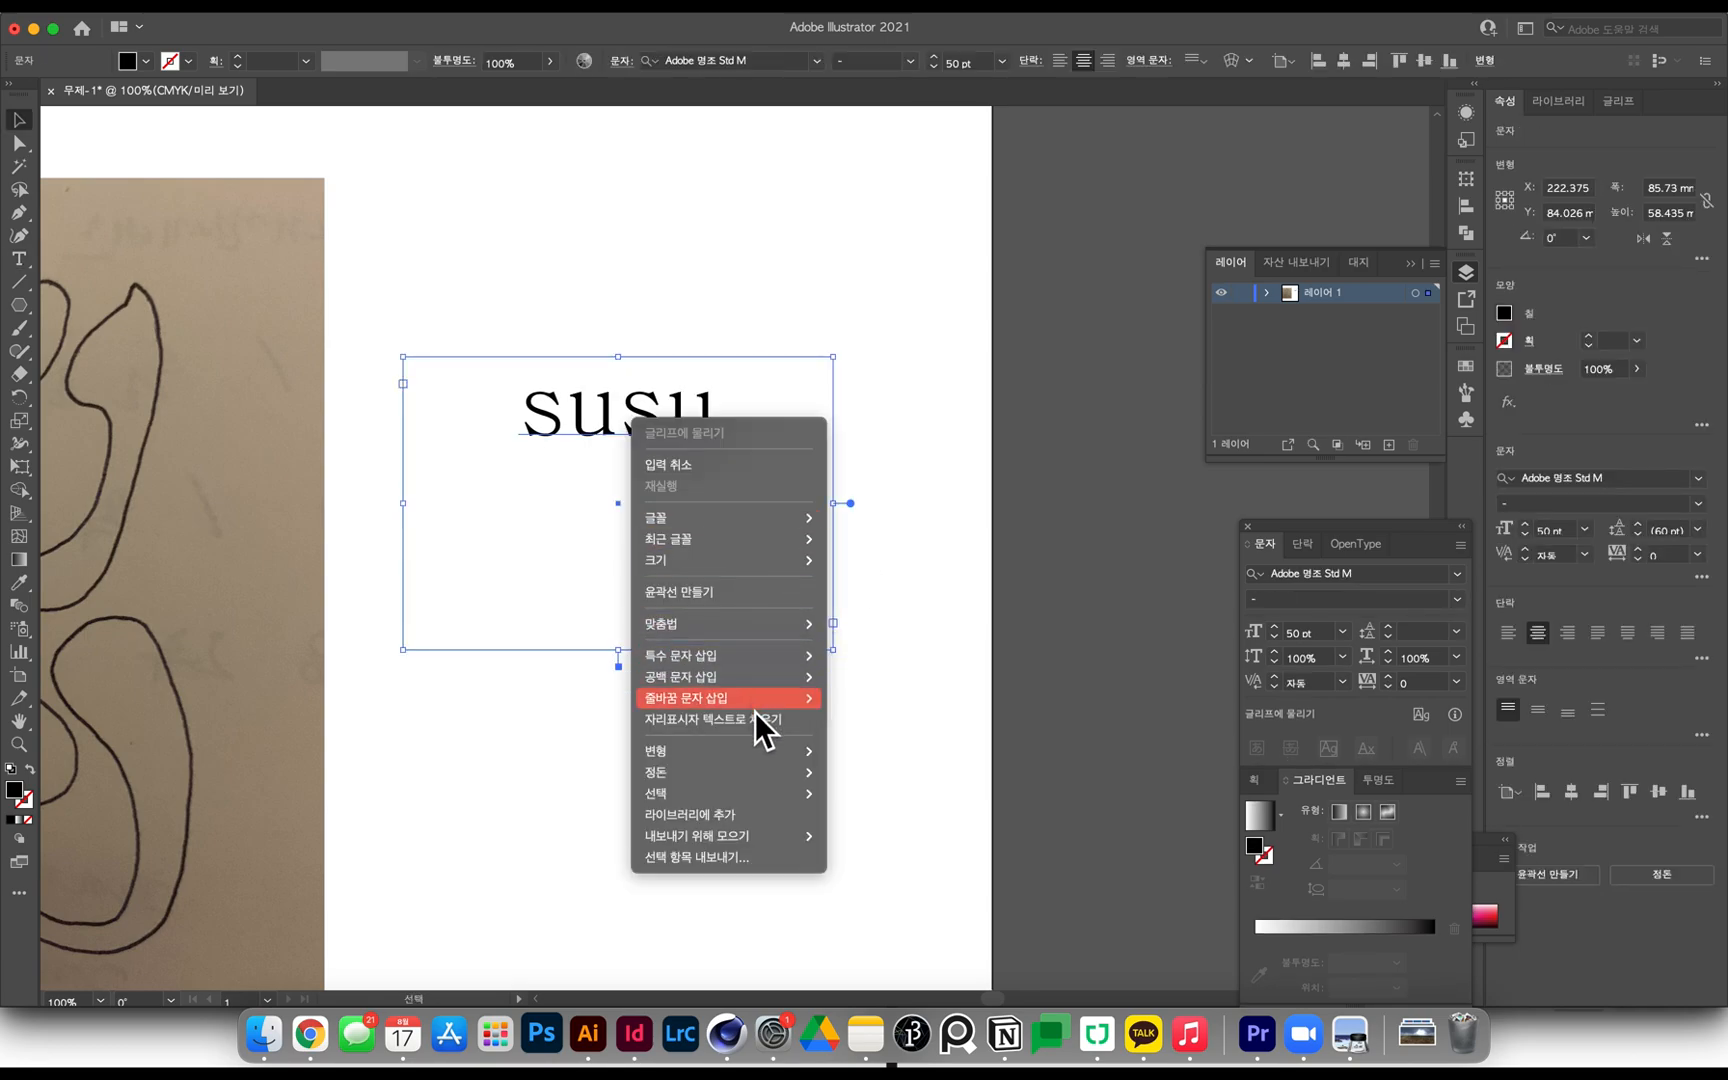
left_click(720, 592)
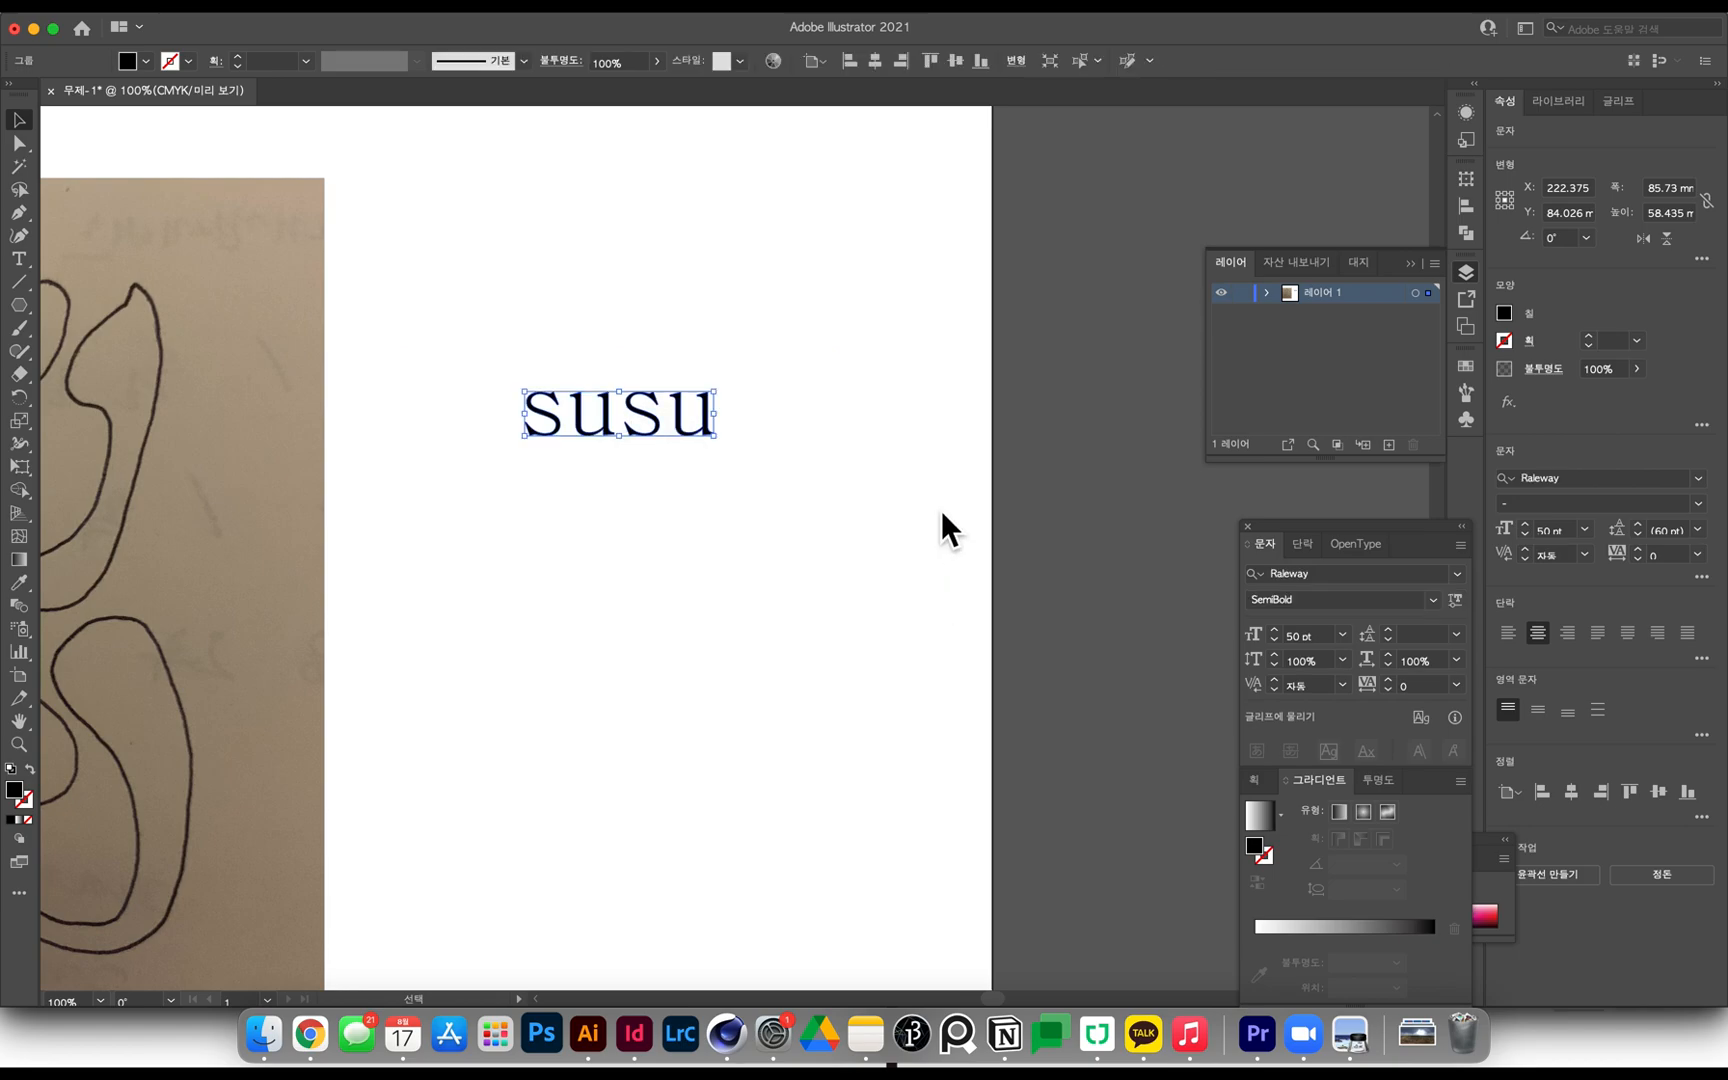
Display the artwork in outline view and inspect the letter contours of "susu" up close.
key("super+equal")
key("super+equal")
key("super+equal")
key("super+y")
left_click(744, 543)
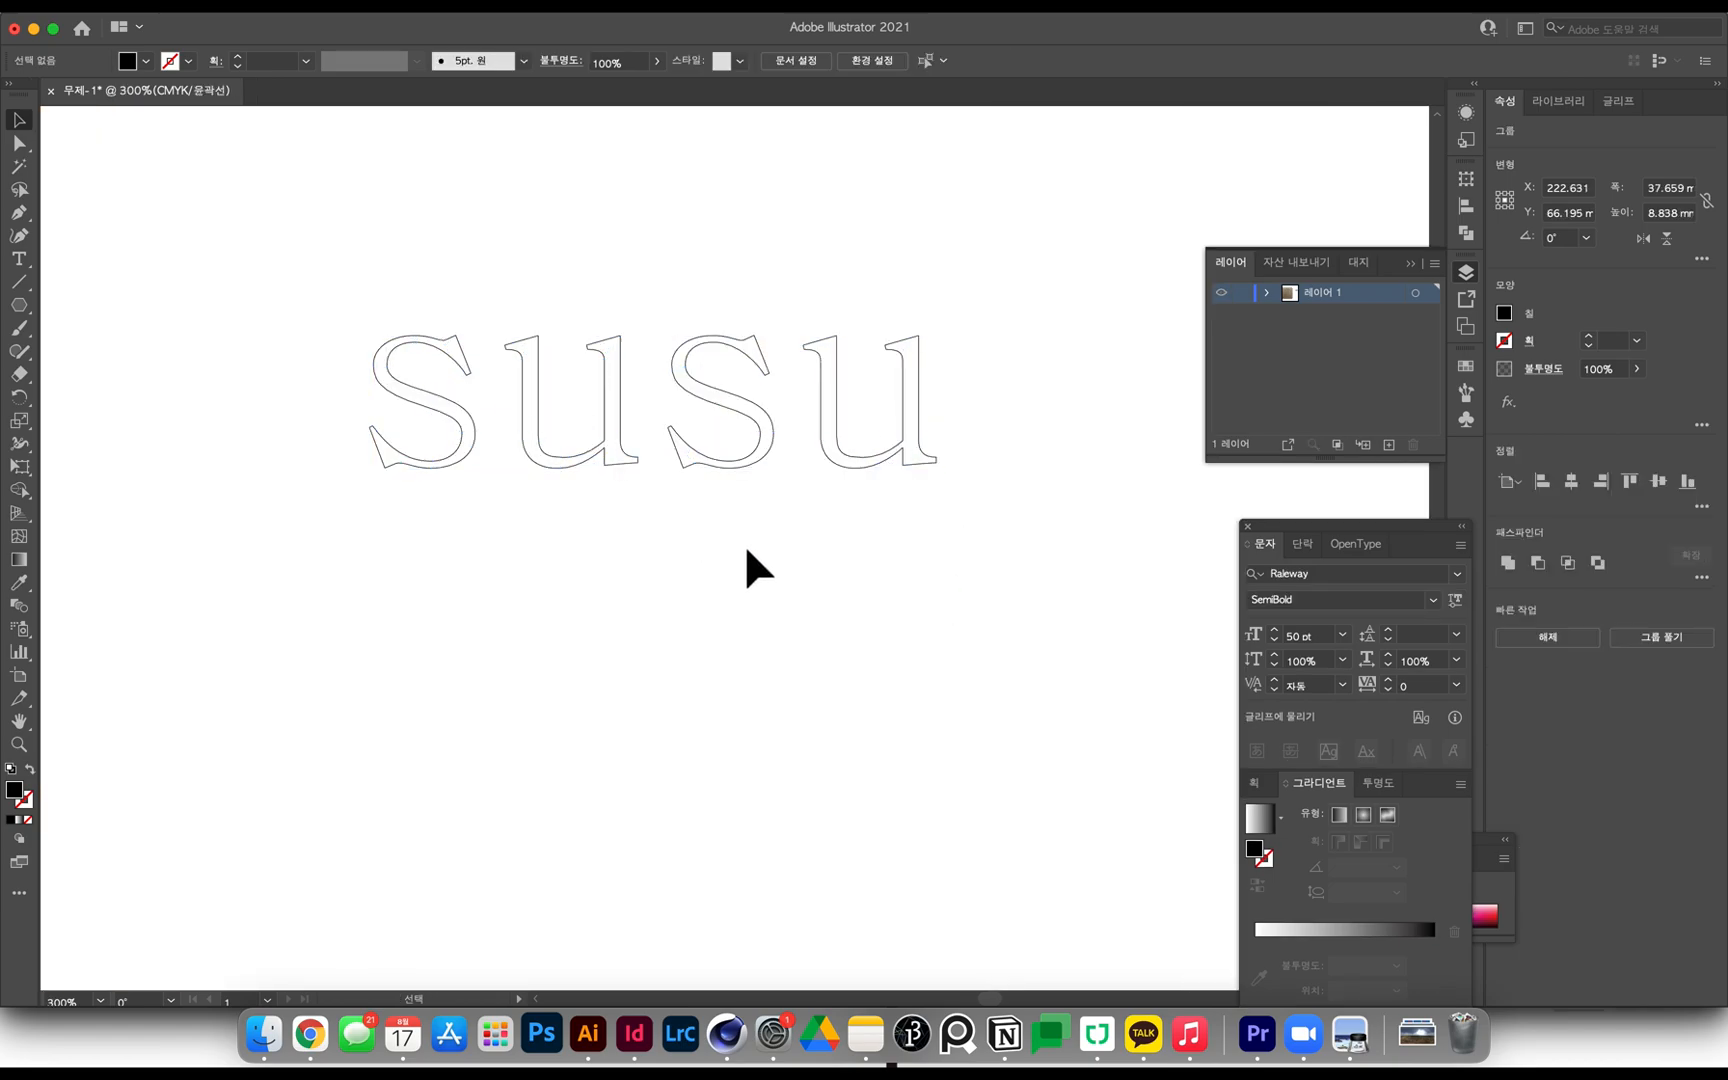
scroll(720, 420, "up", 1, "alt")
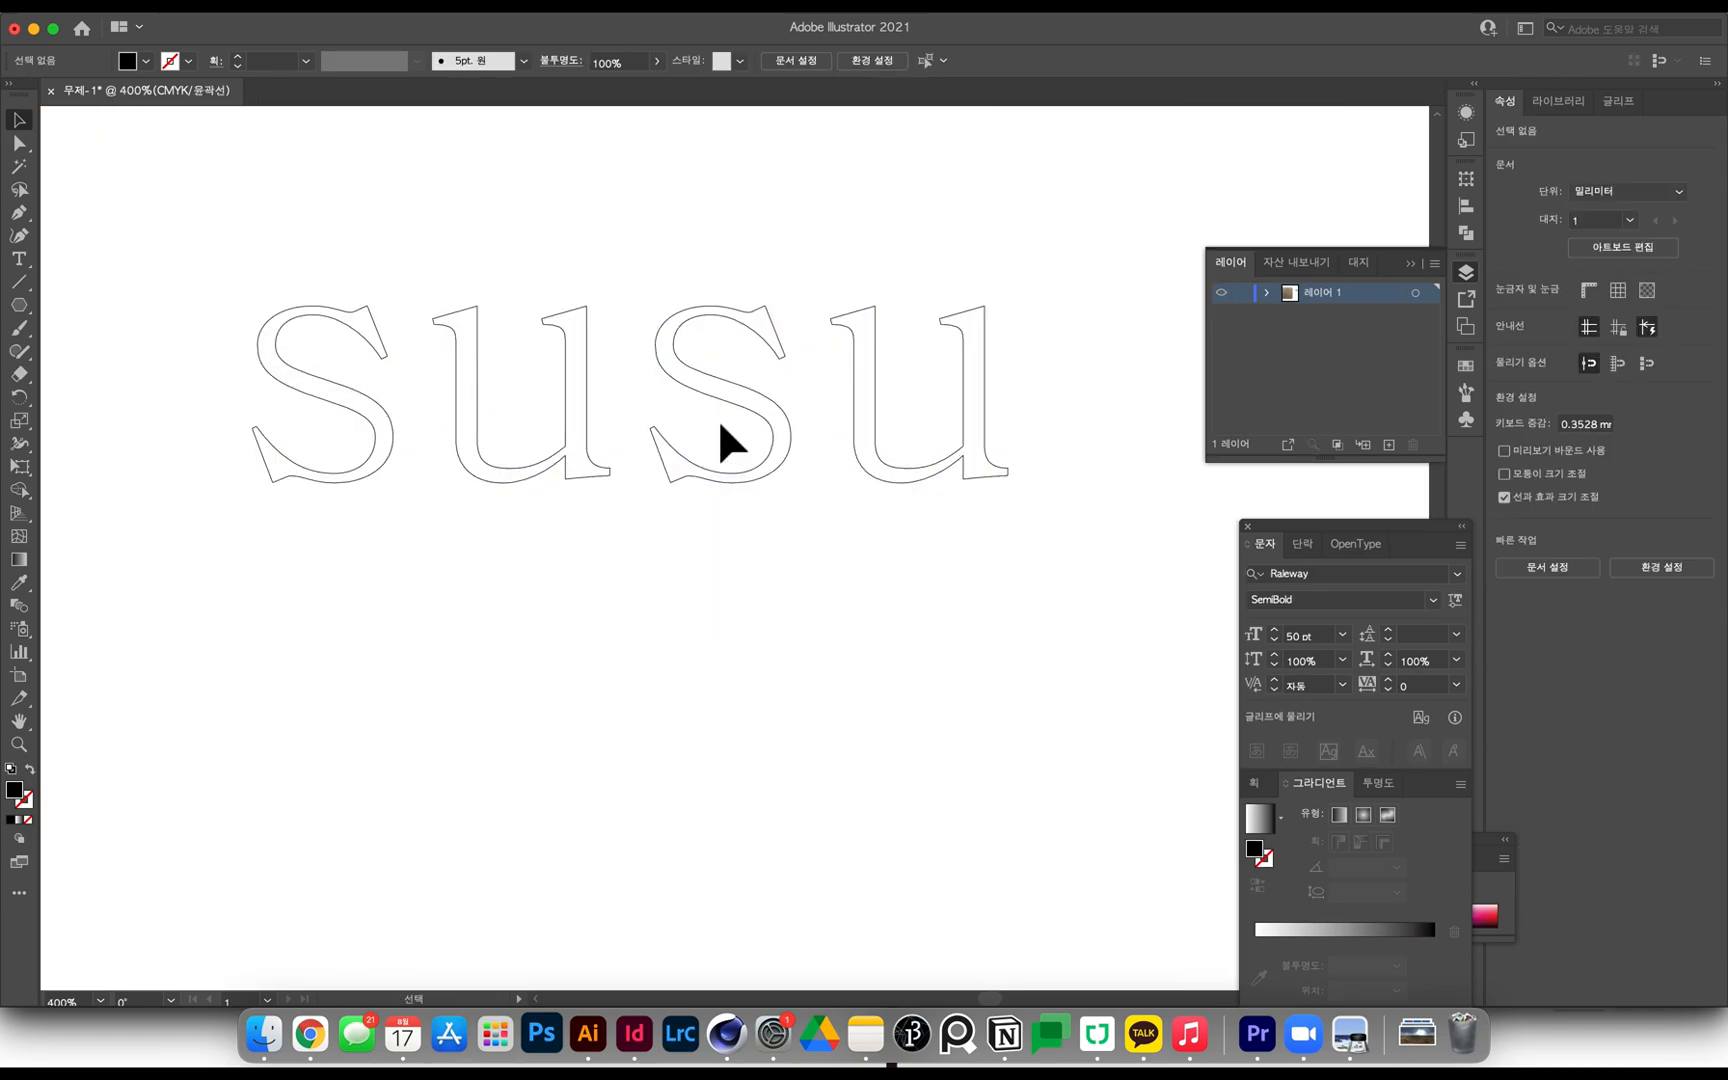
scroll(740, 445, "down", 3, "alt")
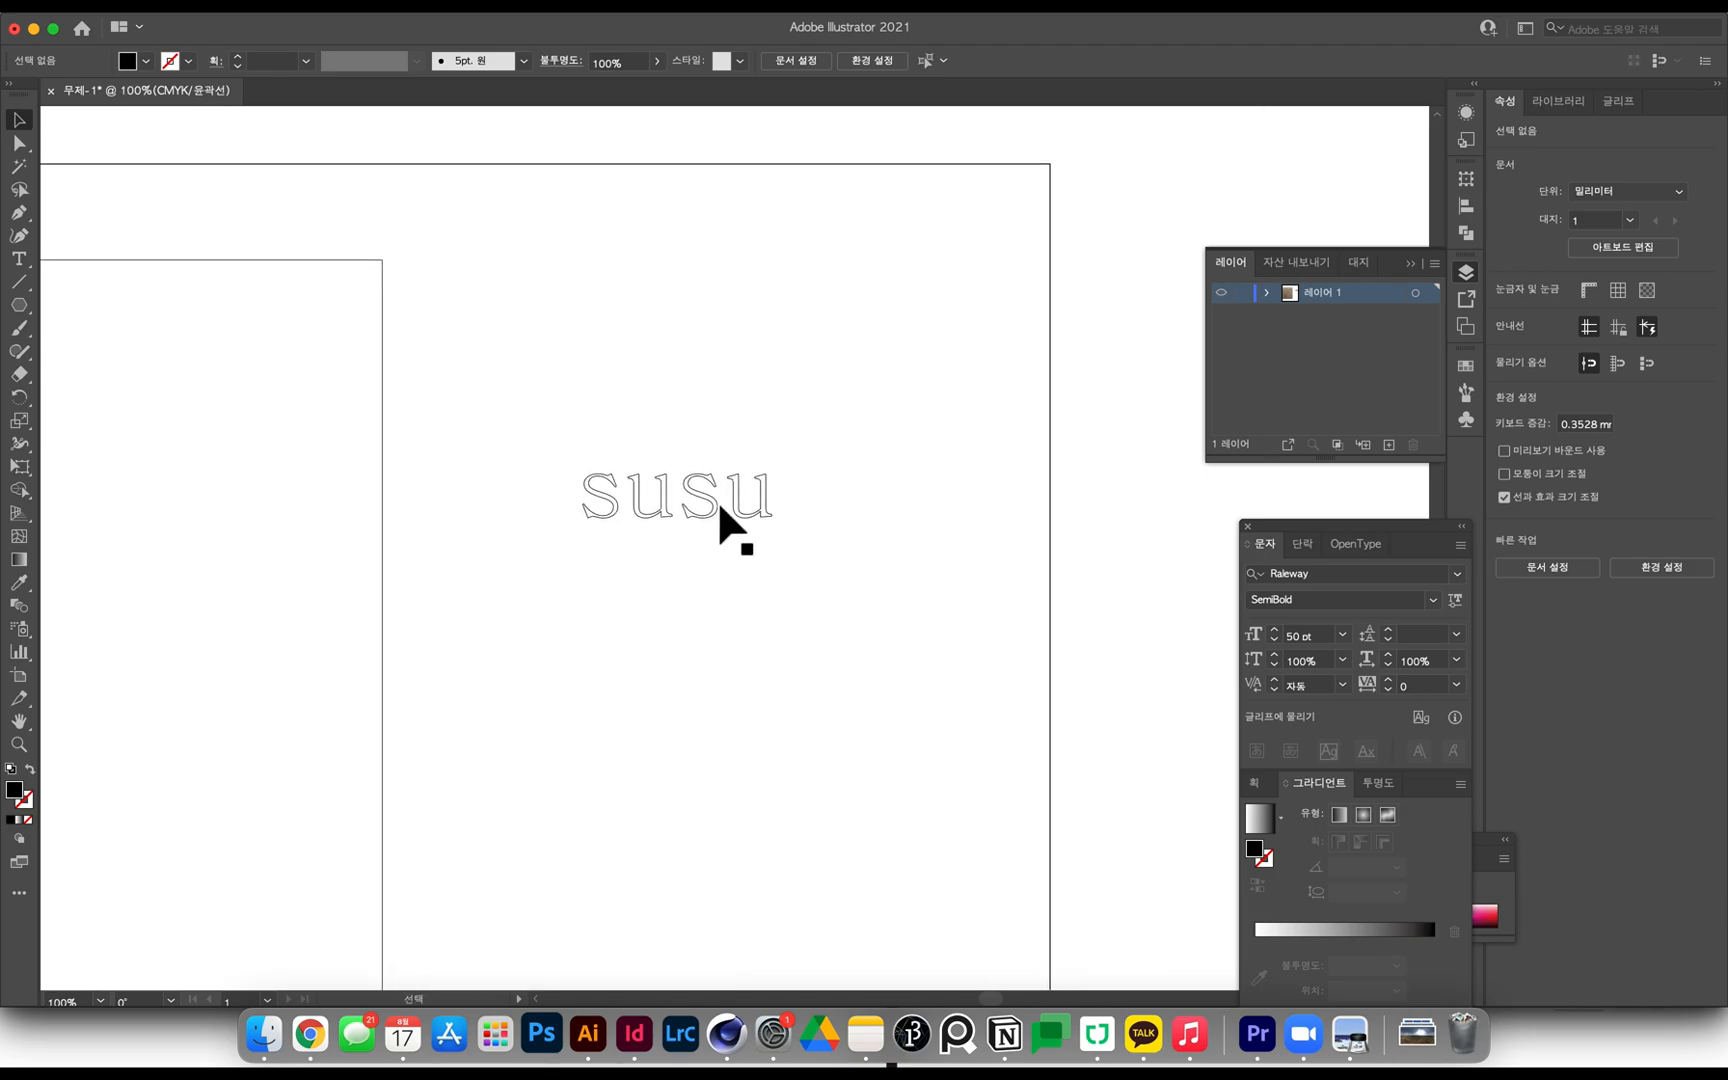
Enlarge the outlined "susu" proportionally and move it left to fit the blank area beside the photo.
key("super+z")
left_click_drag(738, 557, 1022, 378, "shift")
left_click(890, 521)
scroll(890, 521, "up", 2, "alt")
left_click_drag(858, 528, 760, 528)
left_click(788, 363)
scroll(783, 459, "down", 2, "alt")
Compare the hand-traced S path with the outlined "susu" letters at several magnifications.
left_click_drag(598, 491, 1008, 555)
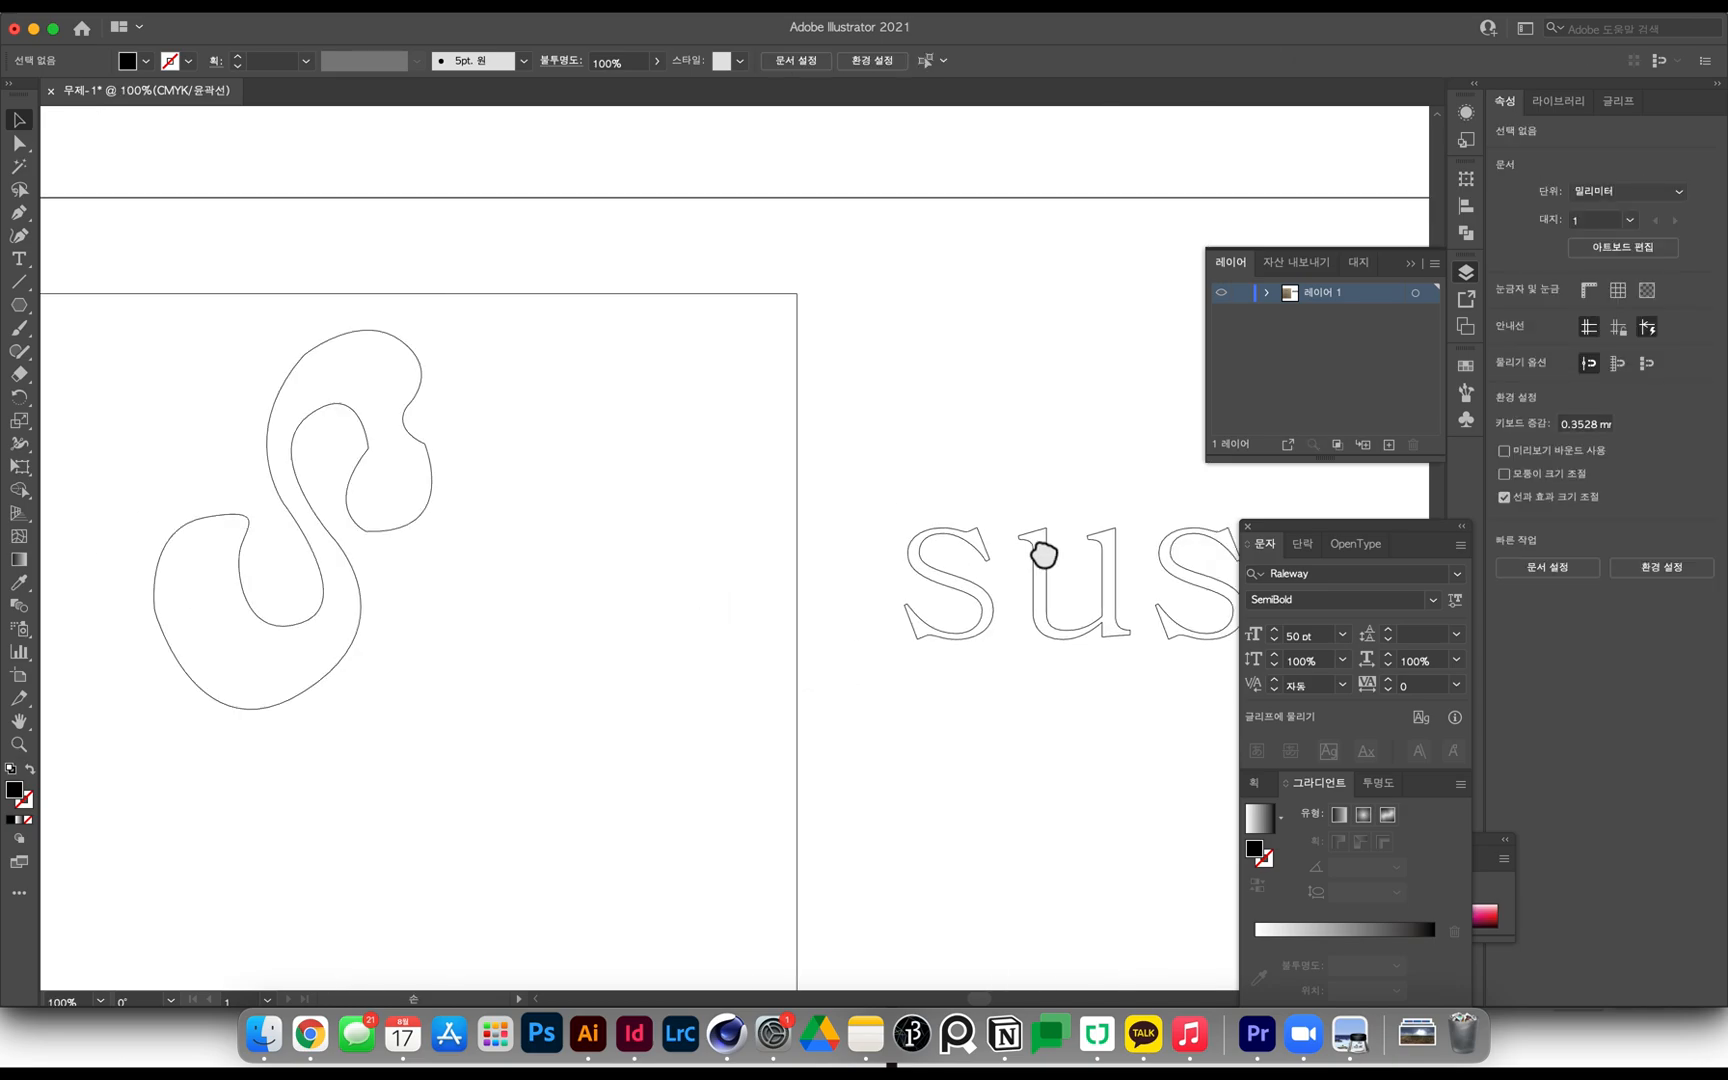
scroll(475, 481, "up", 3, "alt")
left_click_drag(473, 481, 727, 500)
scroll(713, 436, "down", 2, "alt")
scroll(725, 386, "up", 3, "alt")
scroll(891, 405, "down", 5, "alt")
scroll(965, 380, "up", 6, "alt")
scroll(846, 363, "down", 5, "alt")
scroll(742, 581, "up", 3, "alt")
scroll(704, 597, "down", 4, "alt")
scroll(629, 440, "up", 1, "alt")
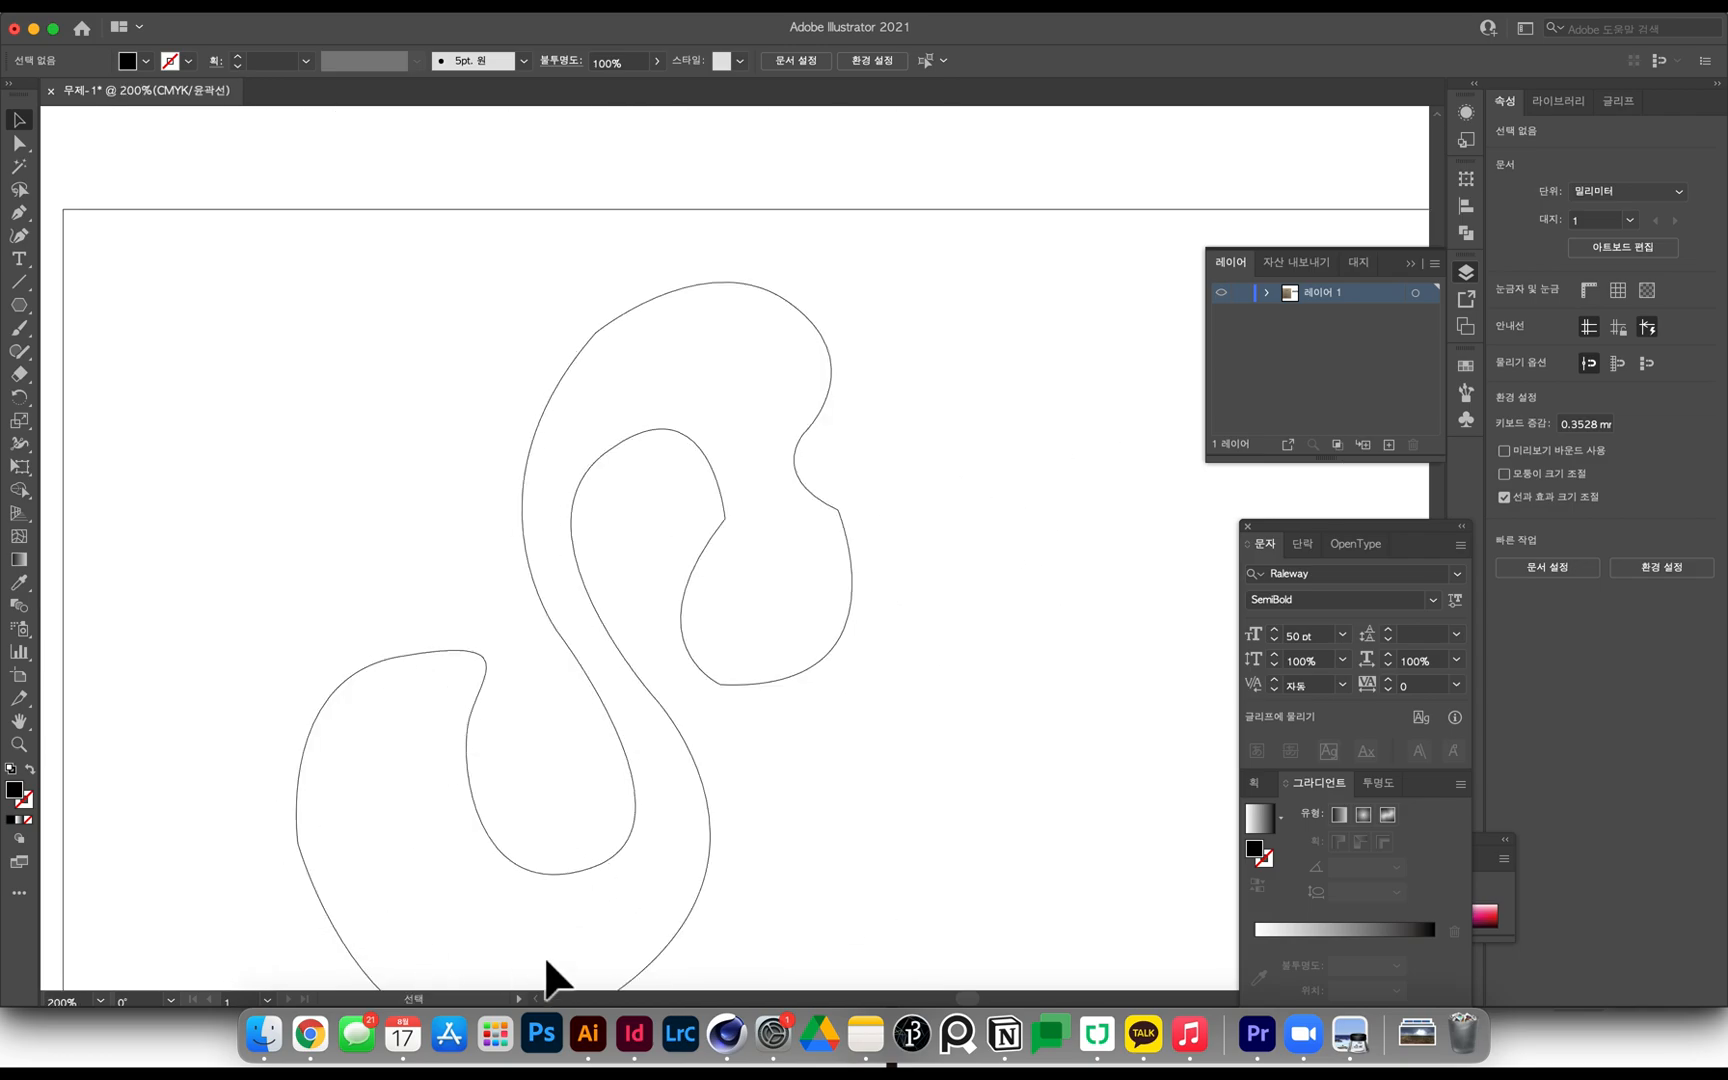
scroll(882, 591, "down", 4, "alt")
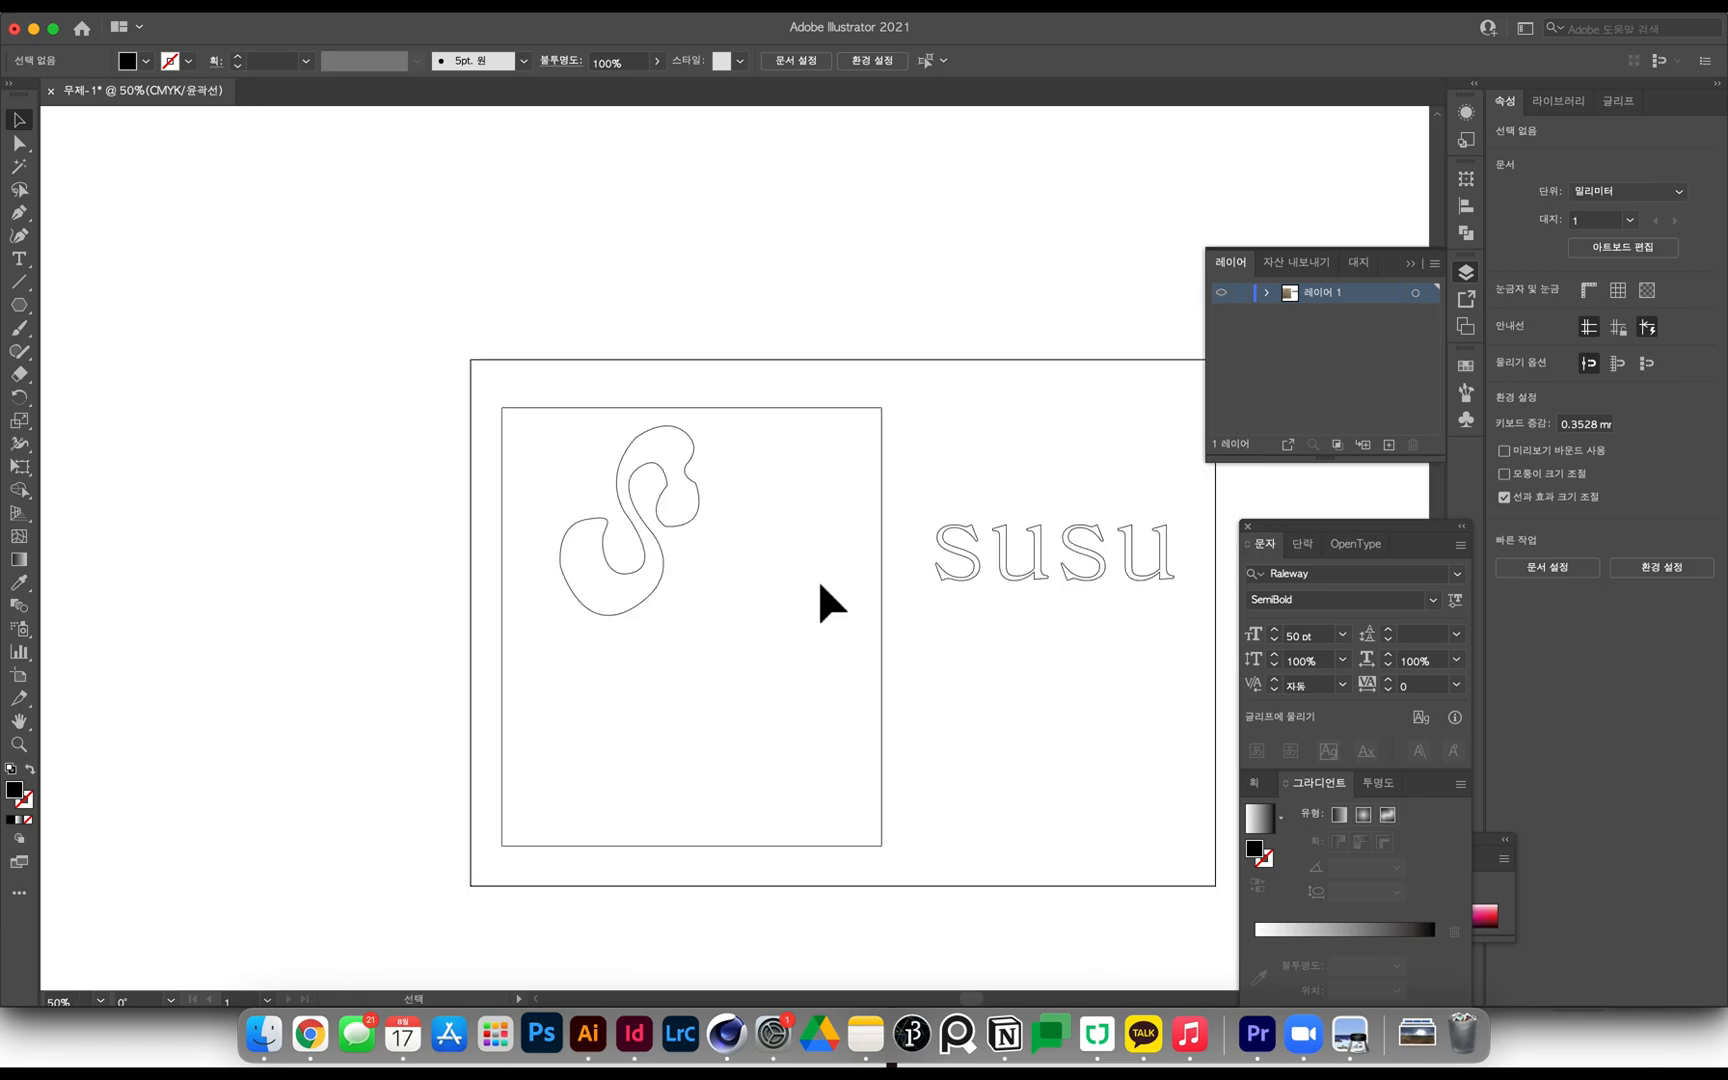
Return the artwork to preview display and save the document to the Desktop as susu in Adobe Illustrator (ai) format.
scroll(833, 606, "up", 1, "alt")
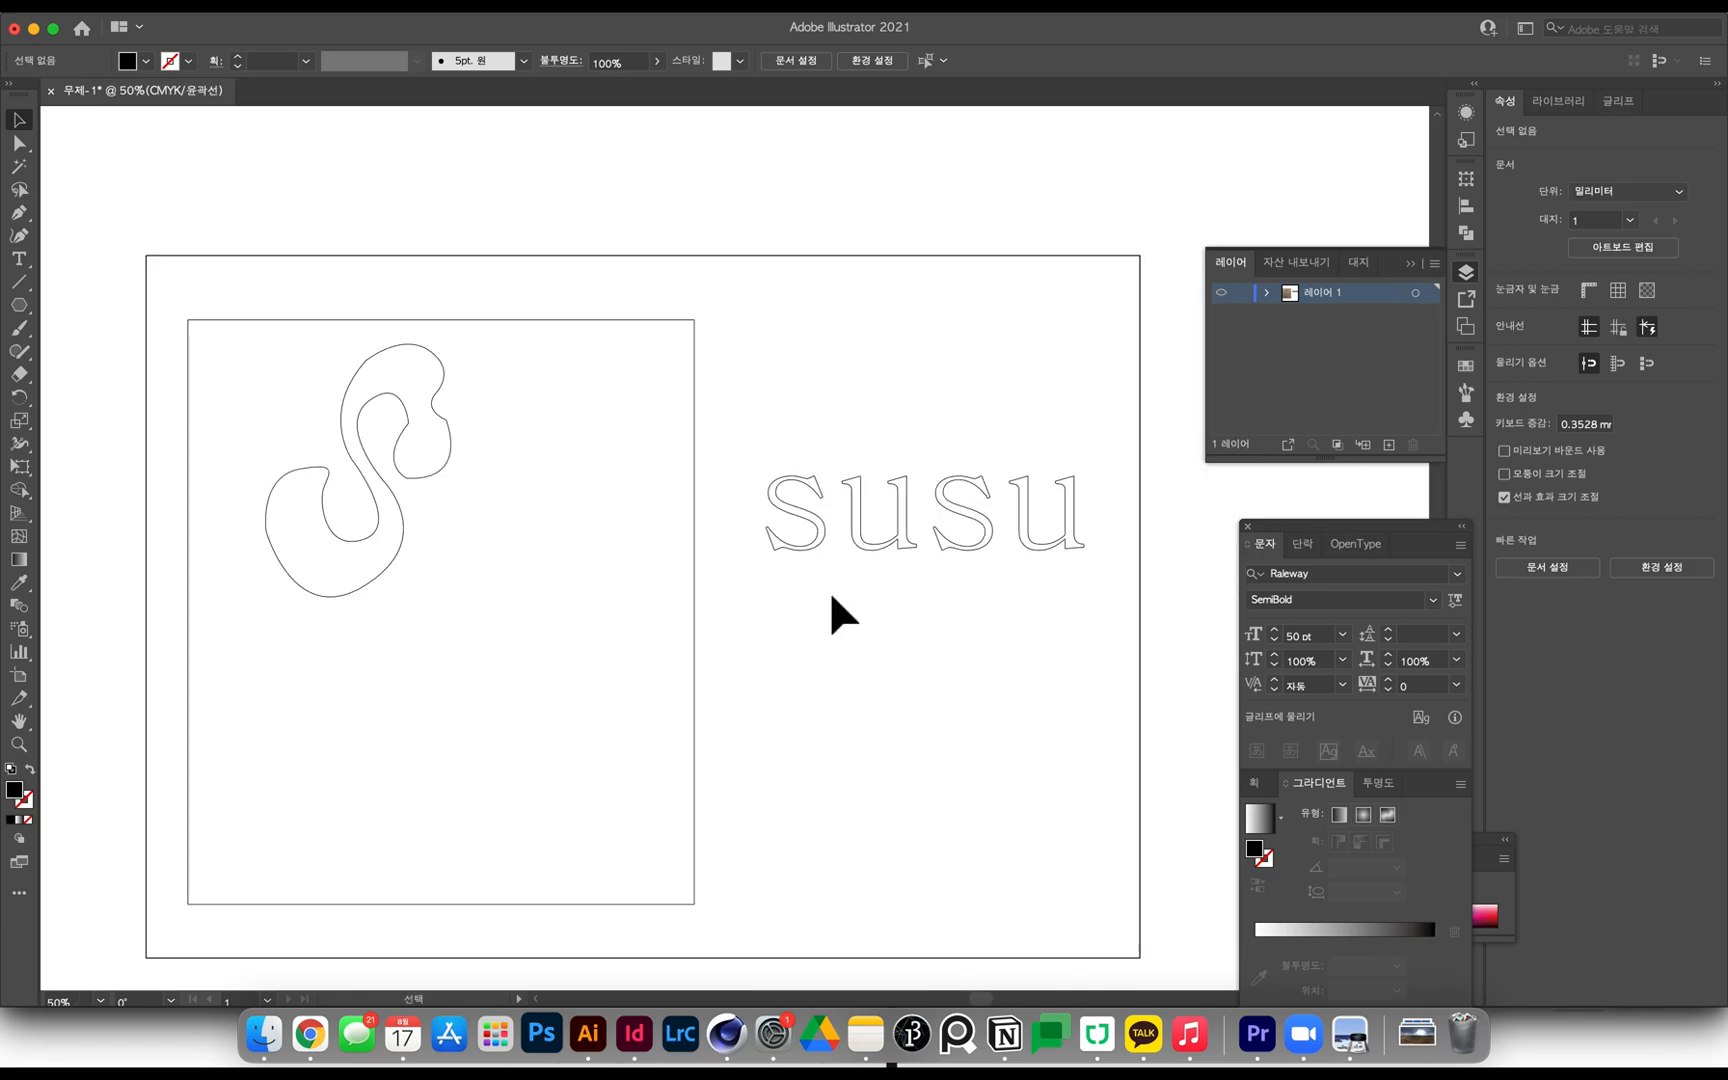
key("super+y")
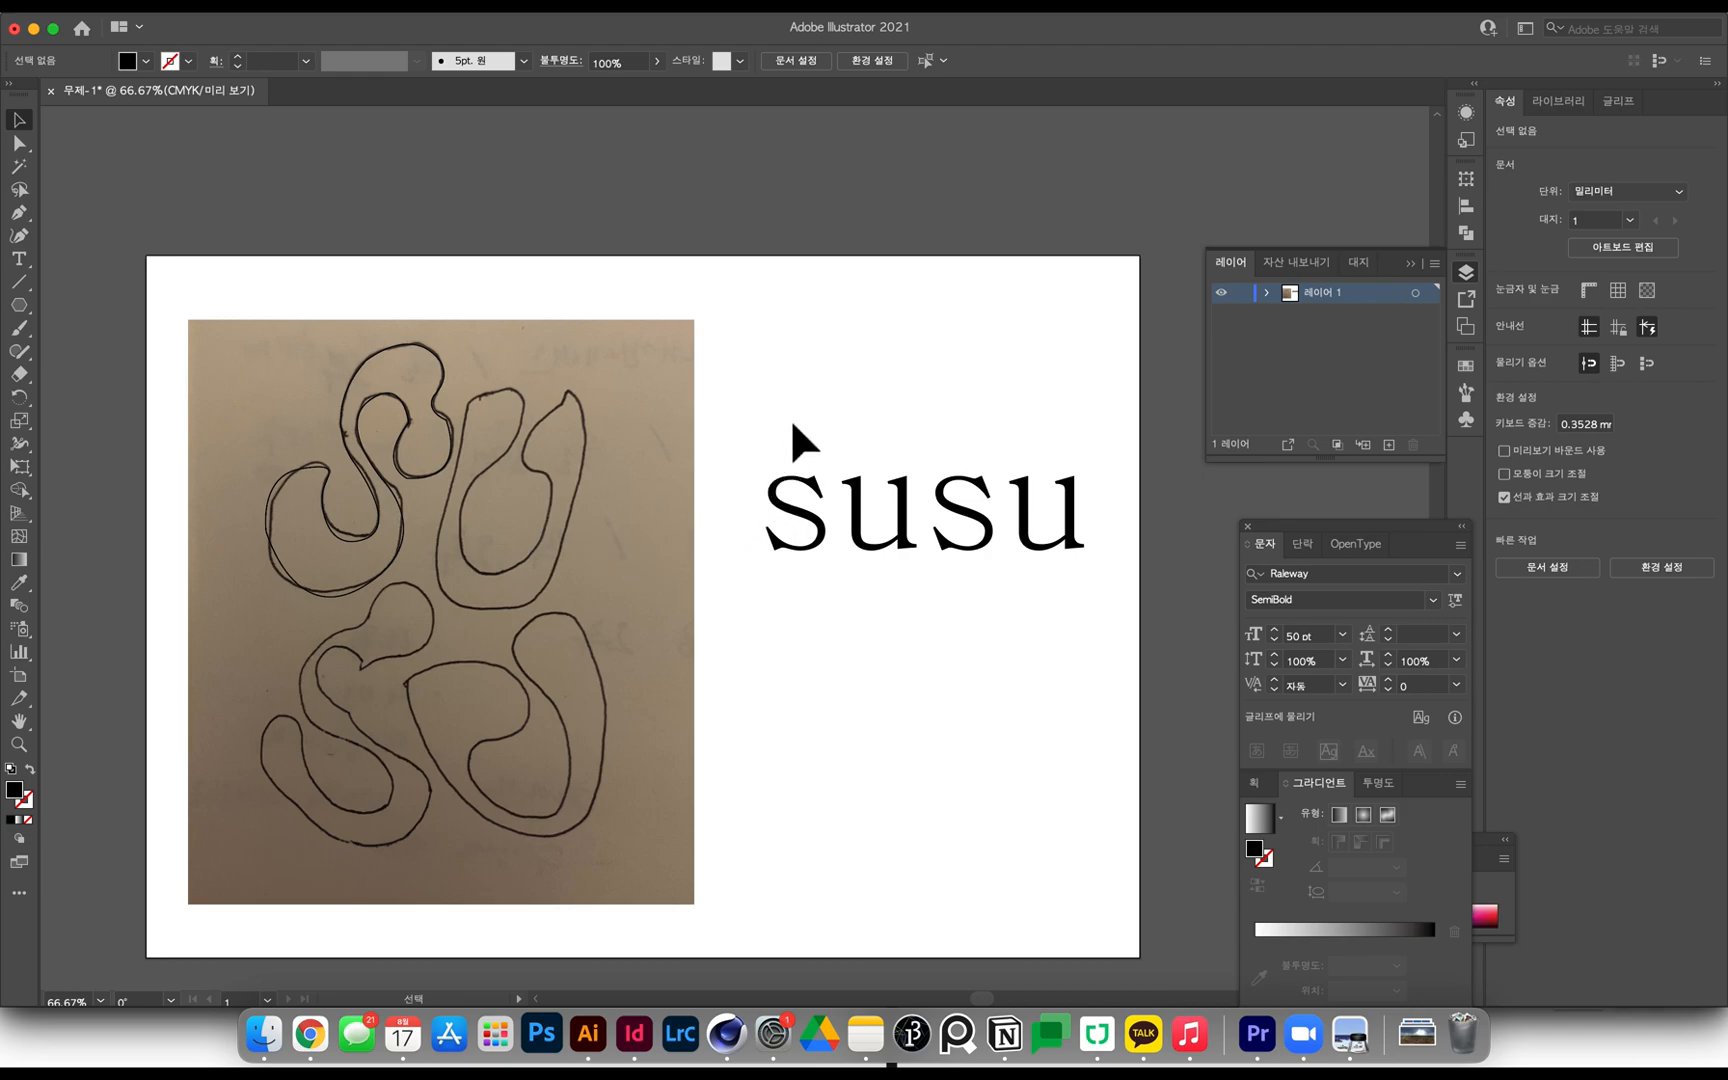
key("a")
key("super+shift+s")
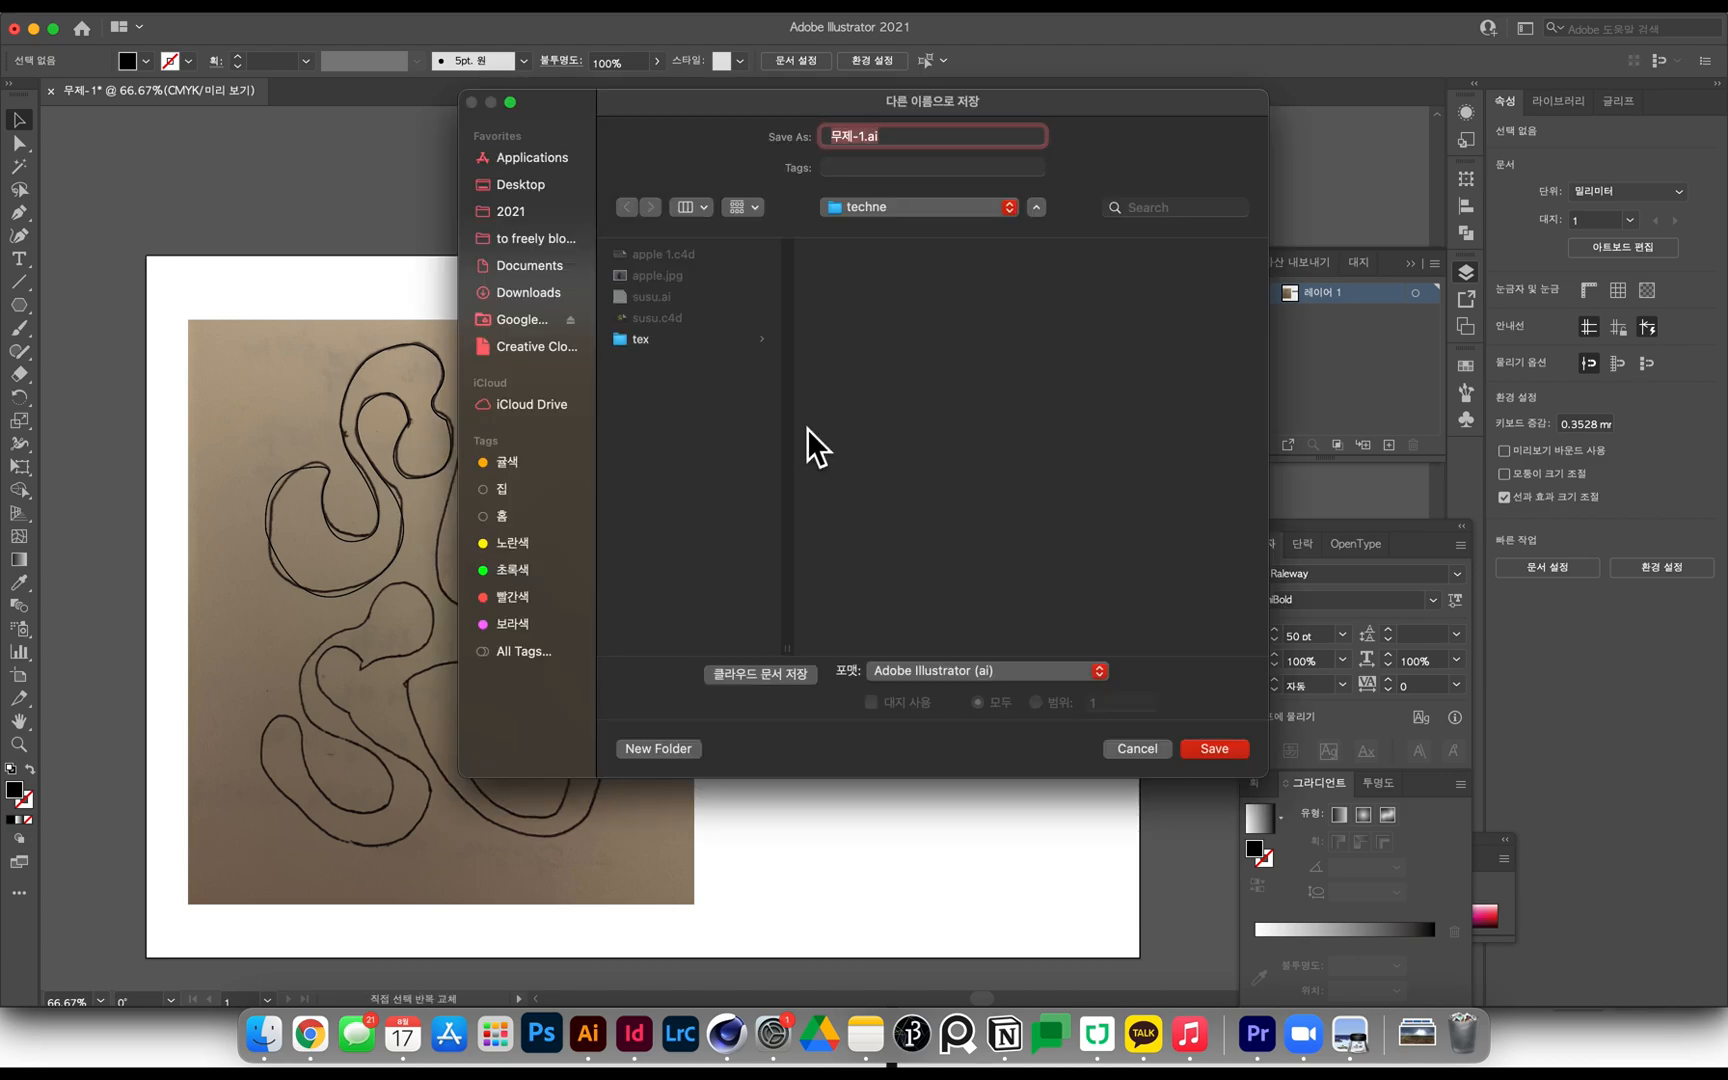
type("susu")
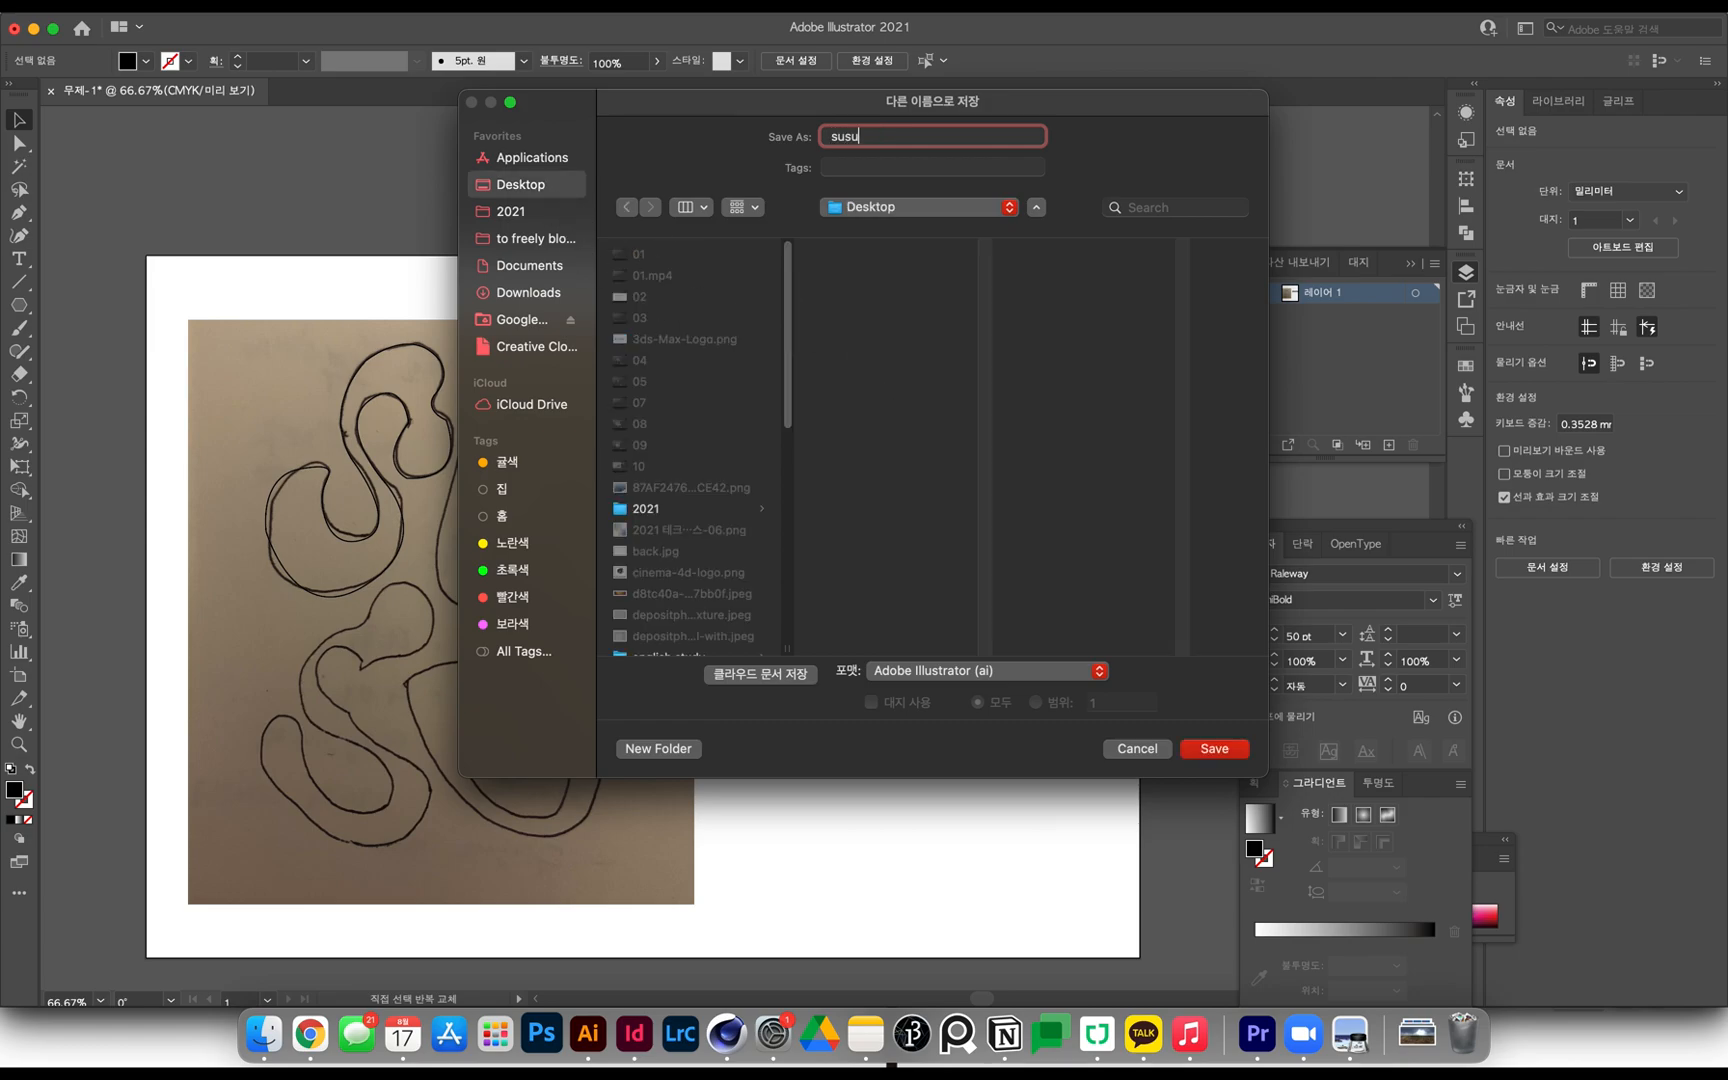
left_click(1229, 746)
Set the saved file's version to Illustrator 8 and accept the conversion to the older format.
left_click(802, 282)
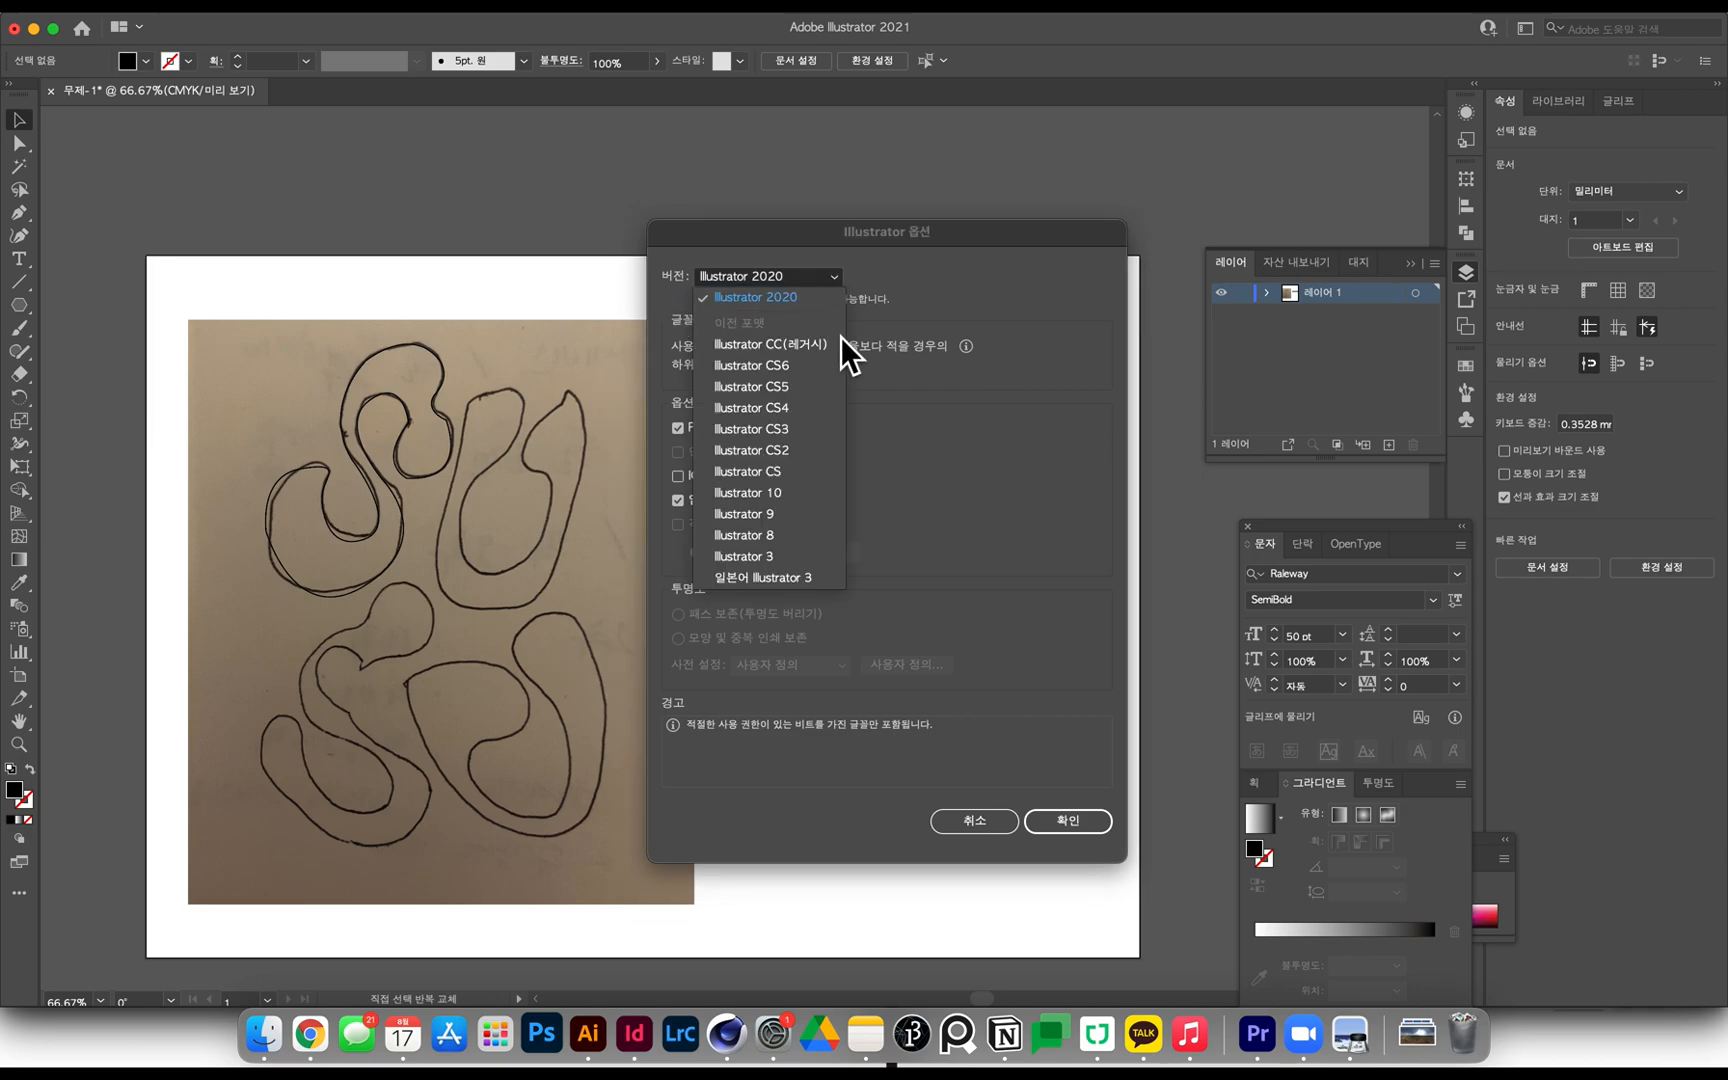
left_click(792, 543)
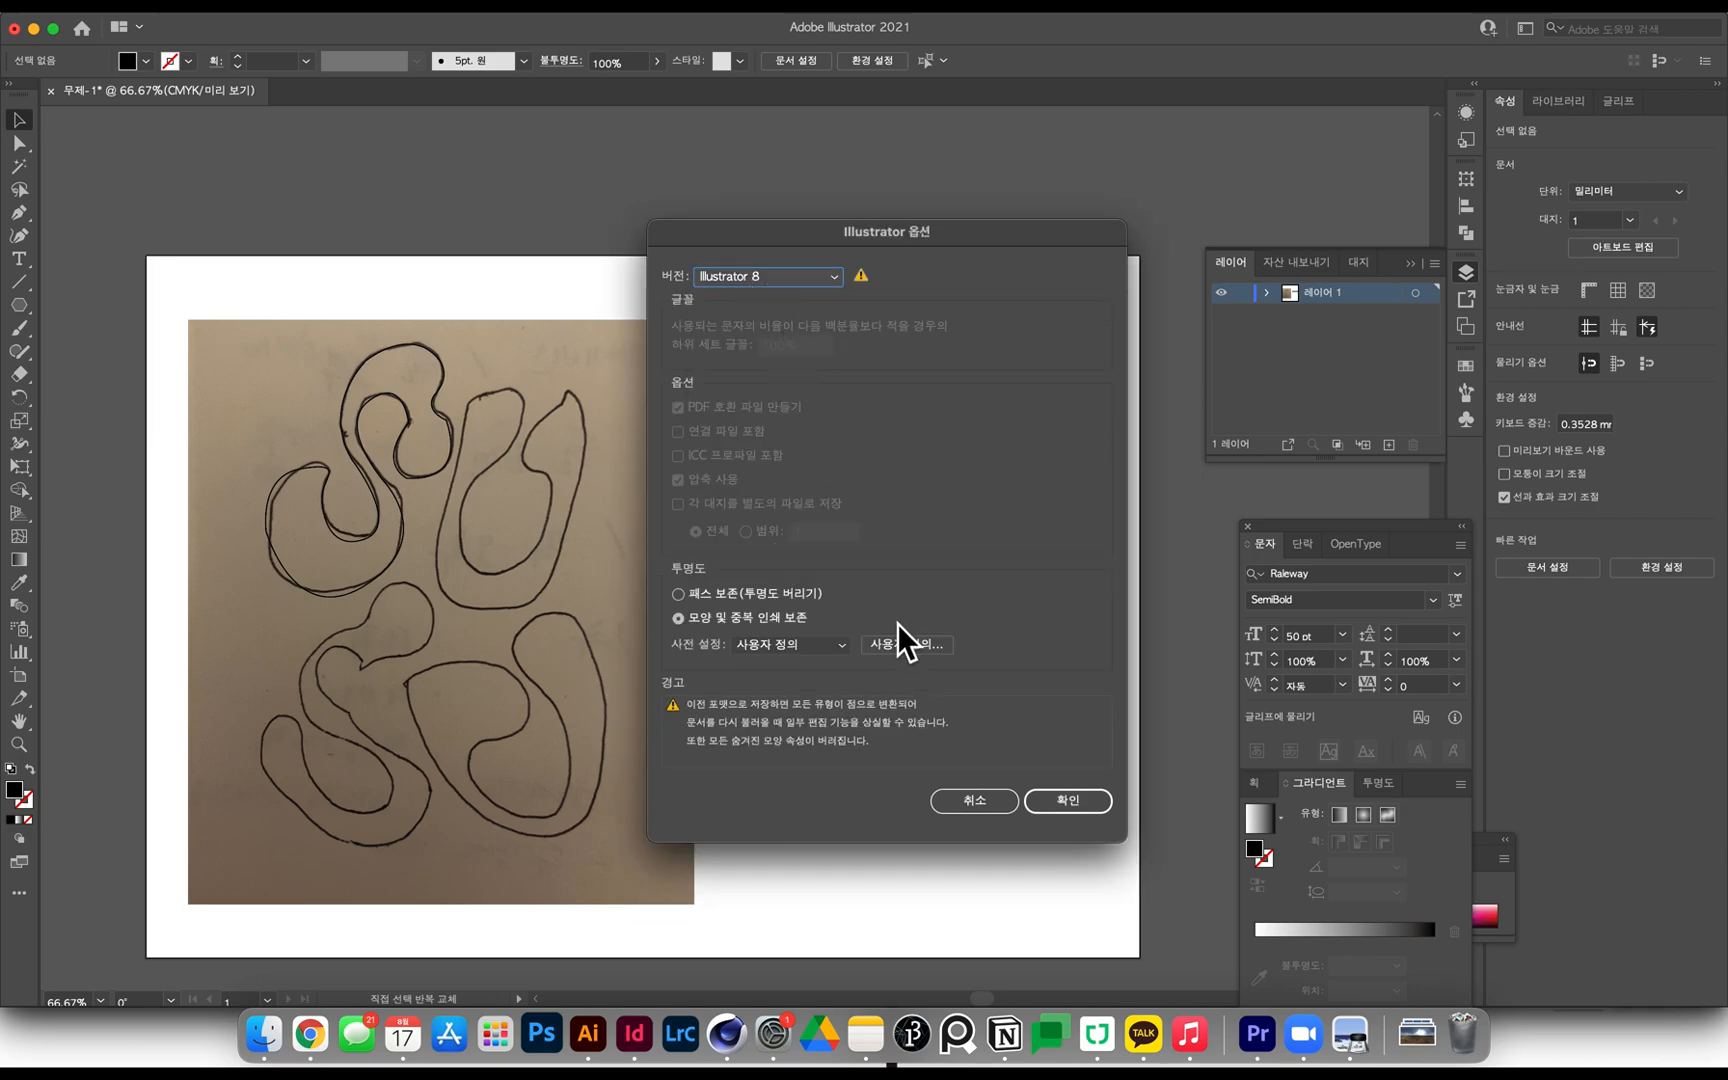
left_click(1064, 801)
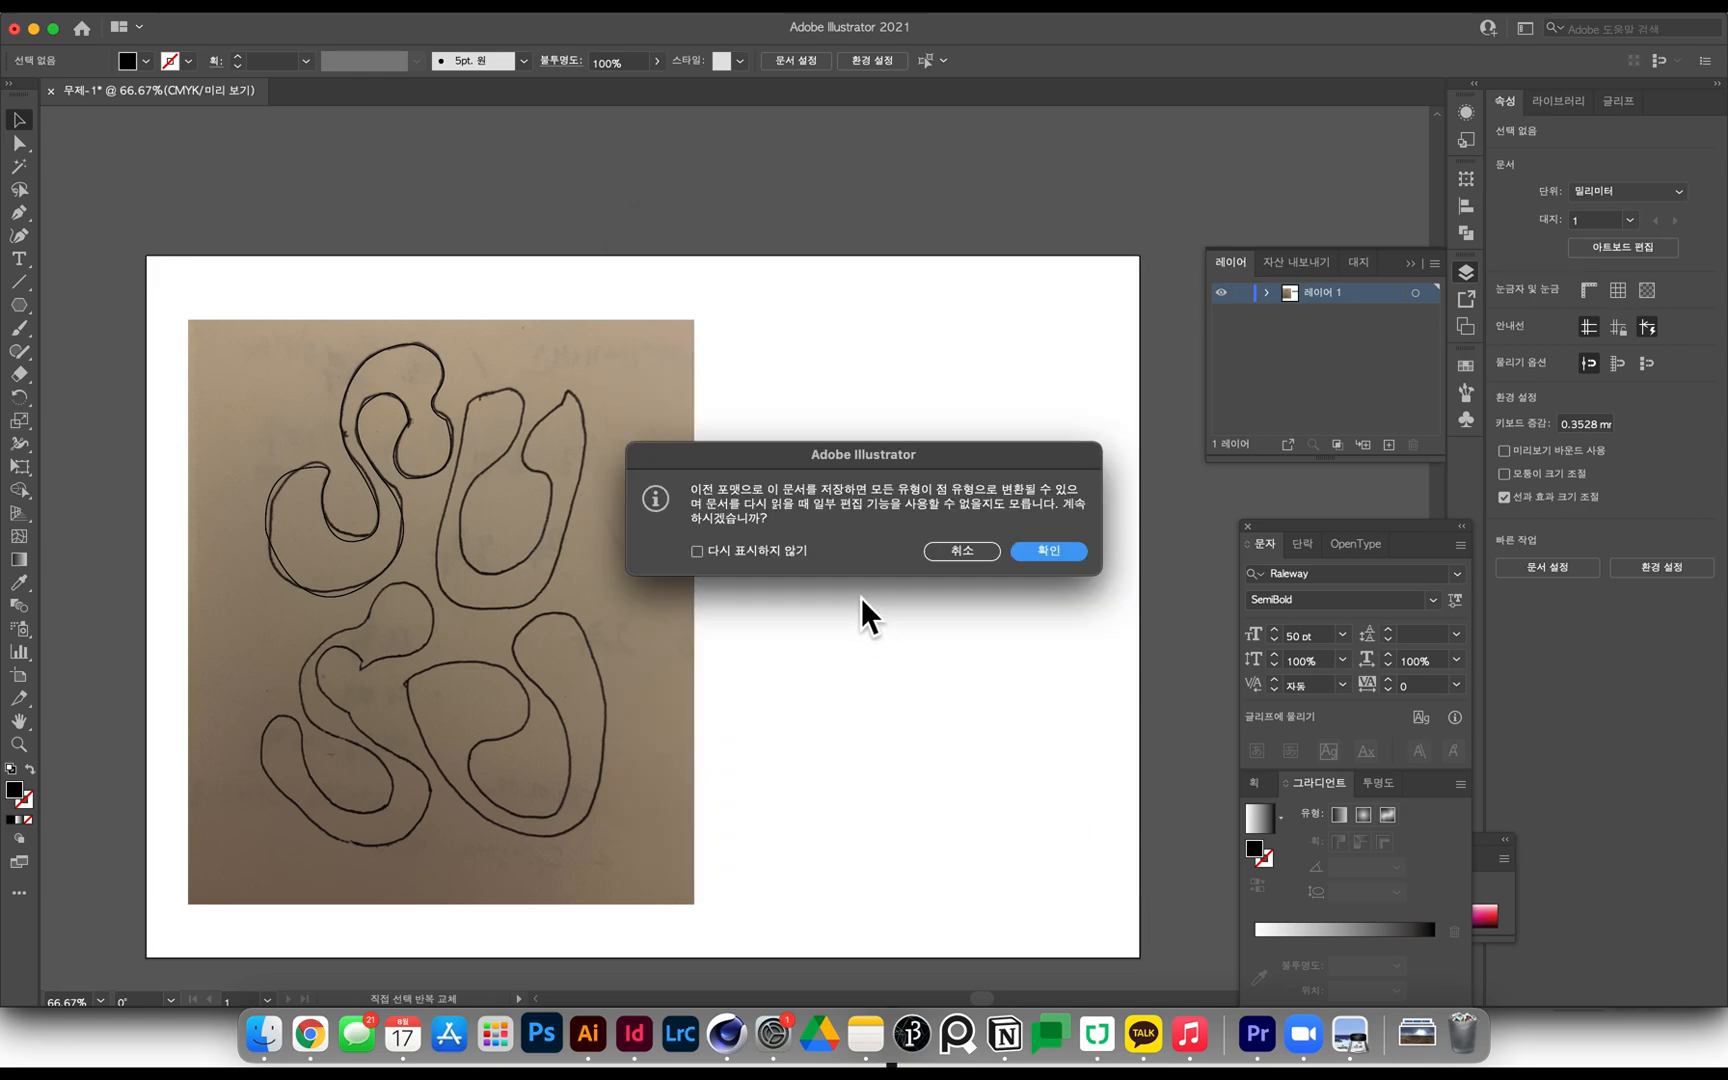
left_click(1048, 551)
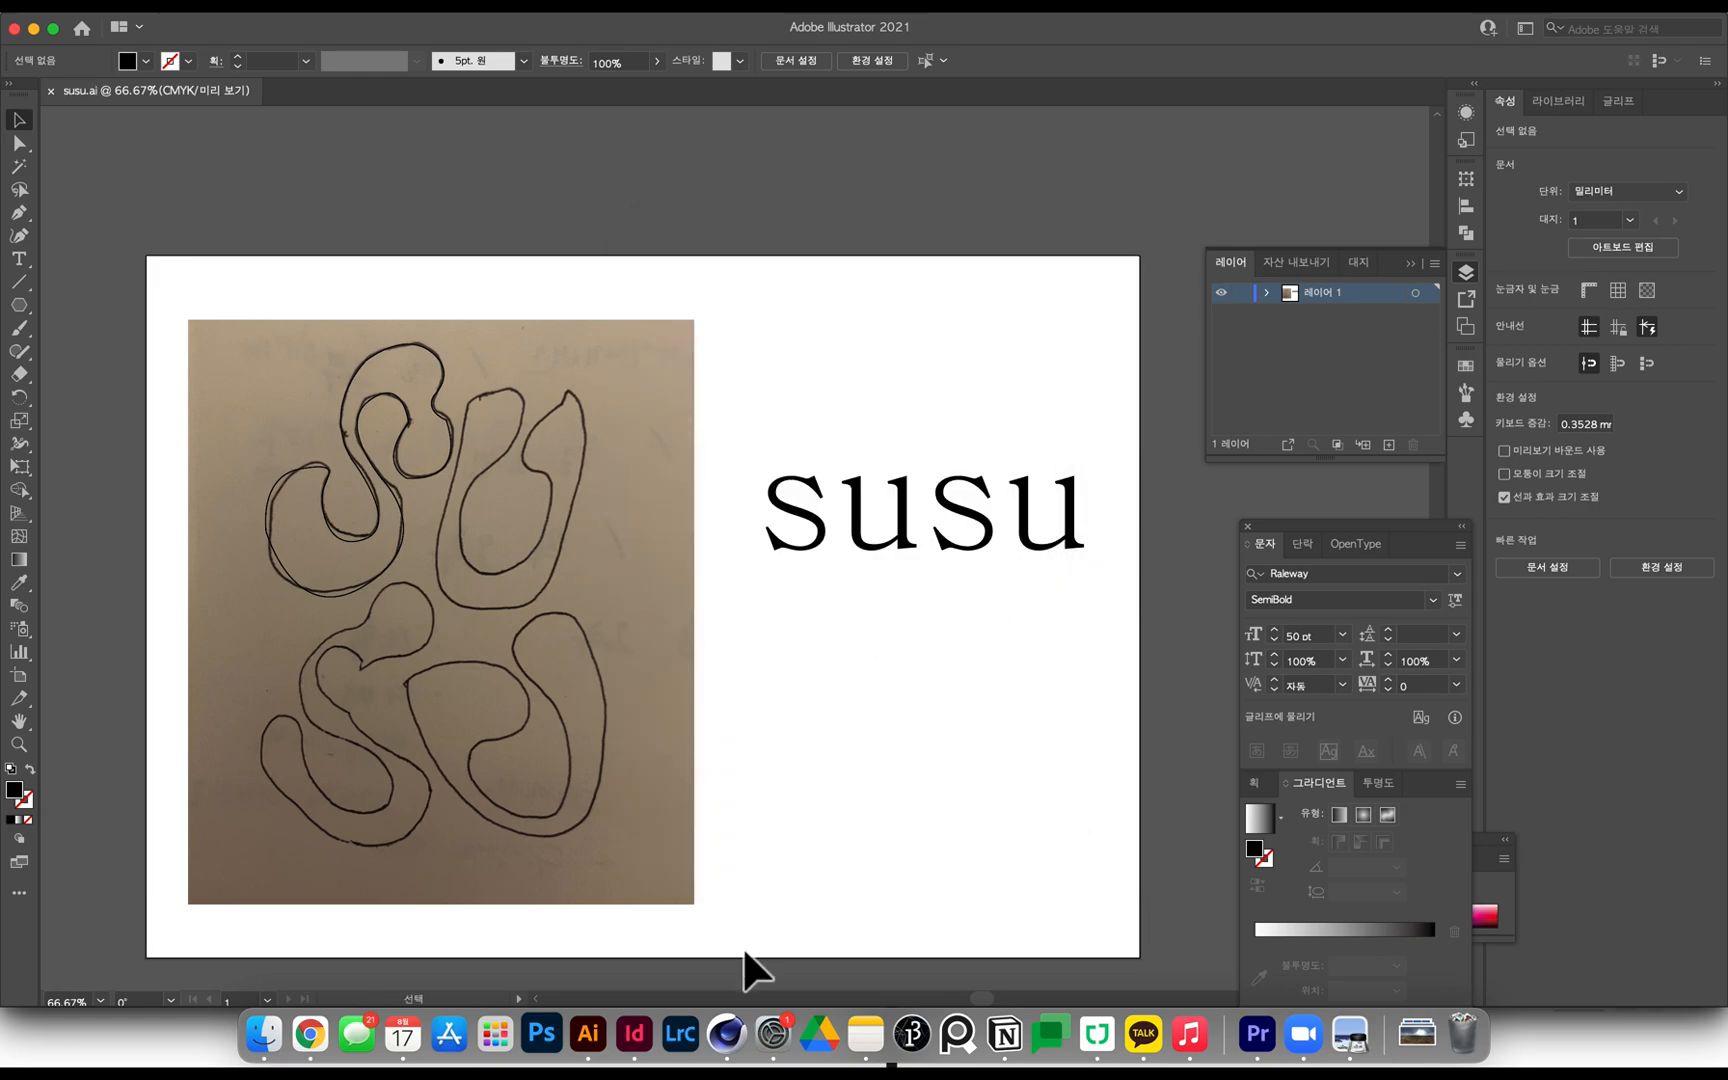
Switch to Cinema 4D and import susu.ai from the techne folder at scale 1 centimeter with Connect Splines enabled.
left_click(733, 1020)
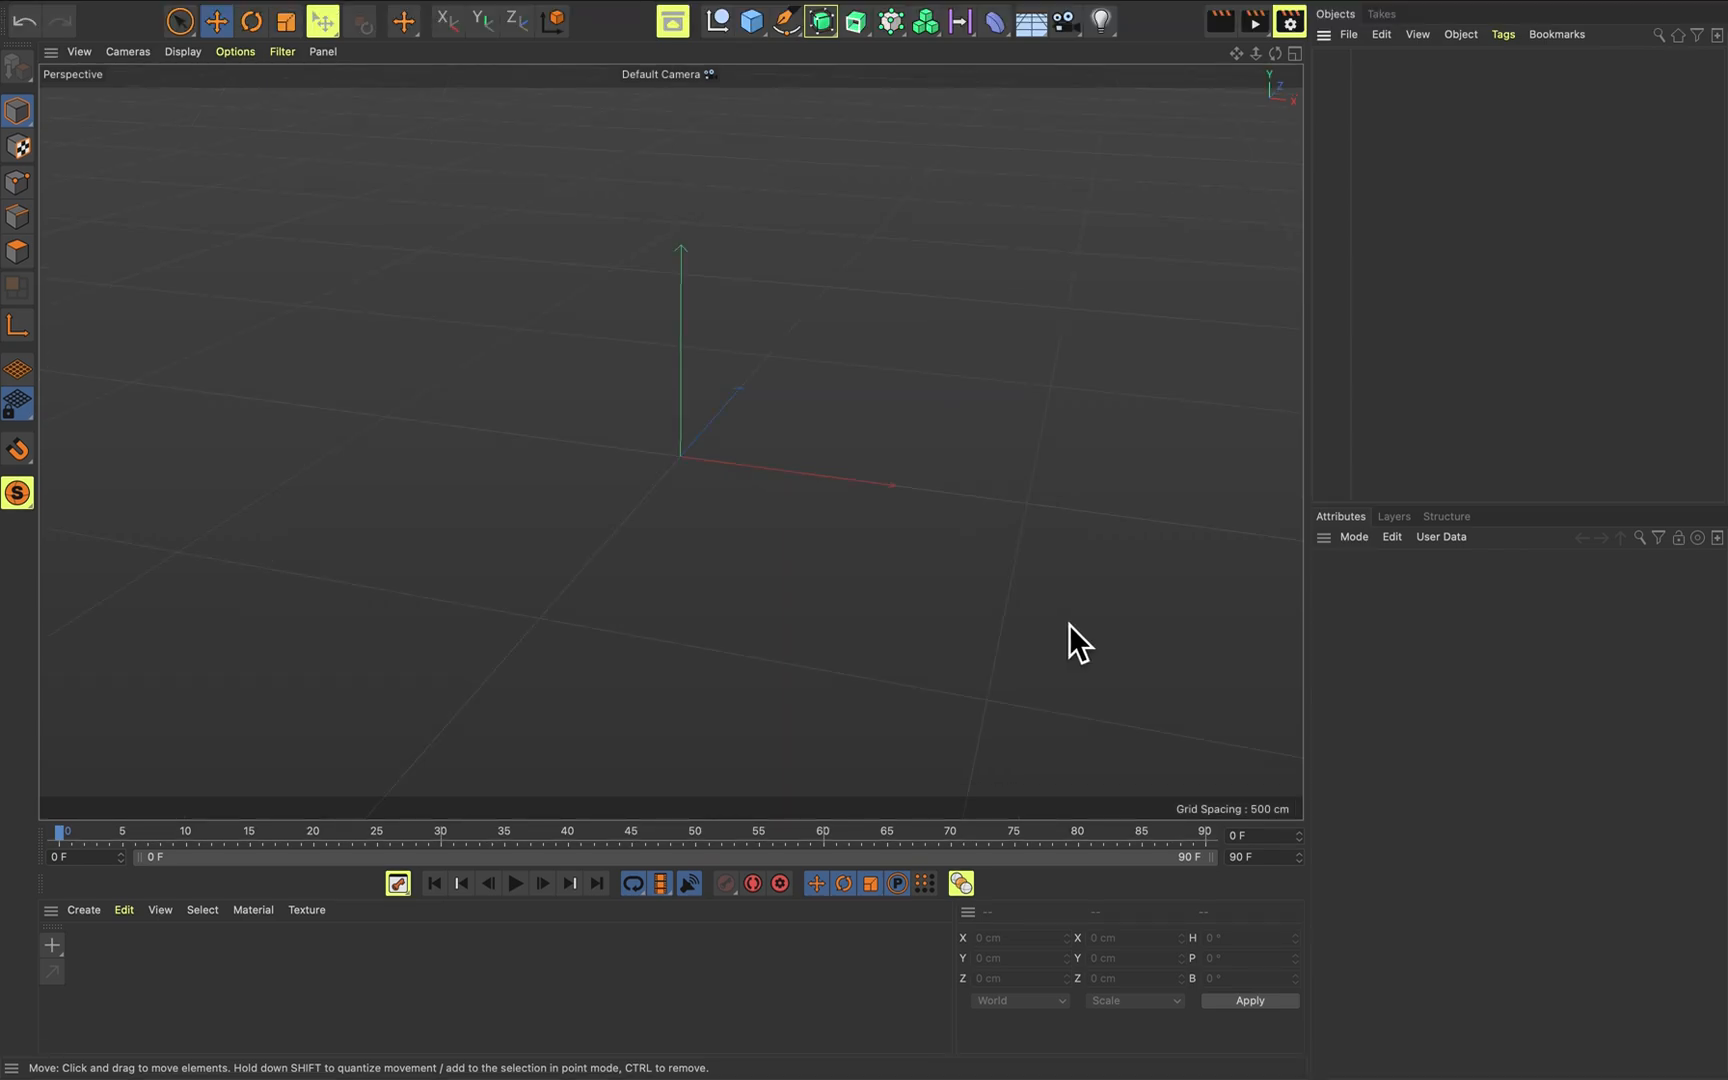
key("super+o")
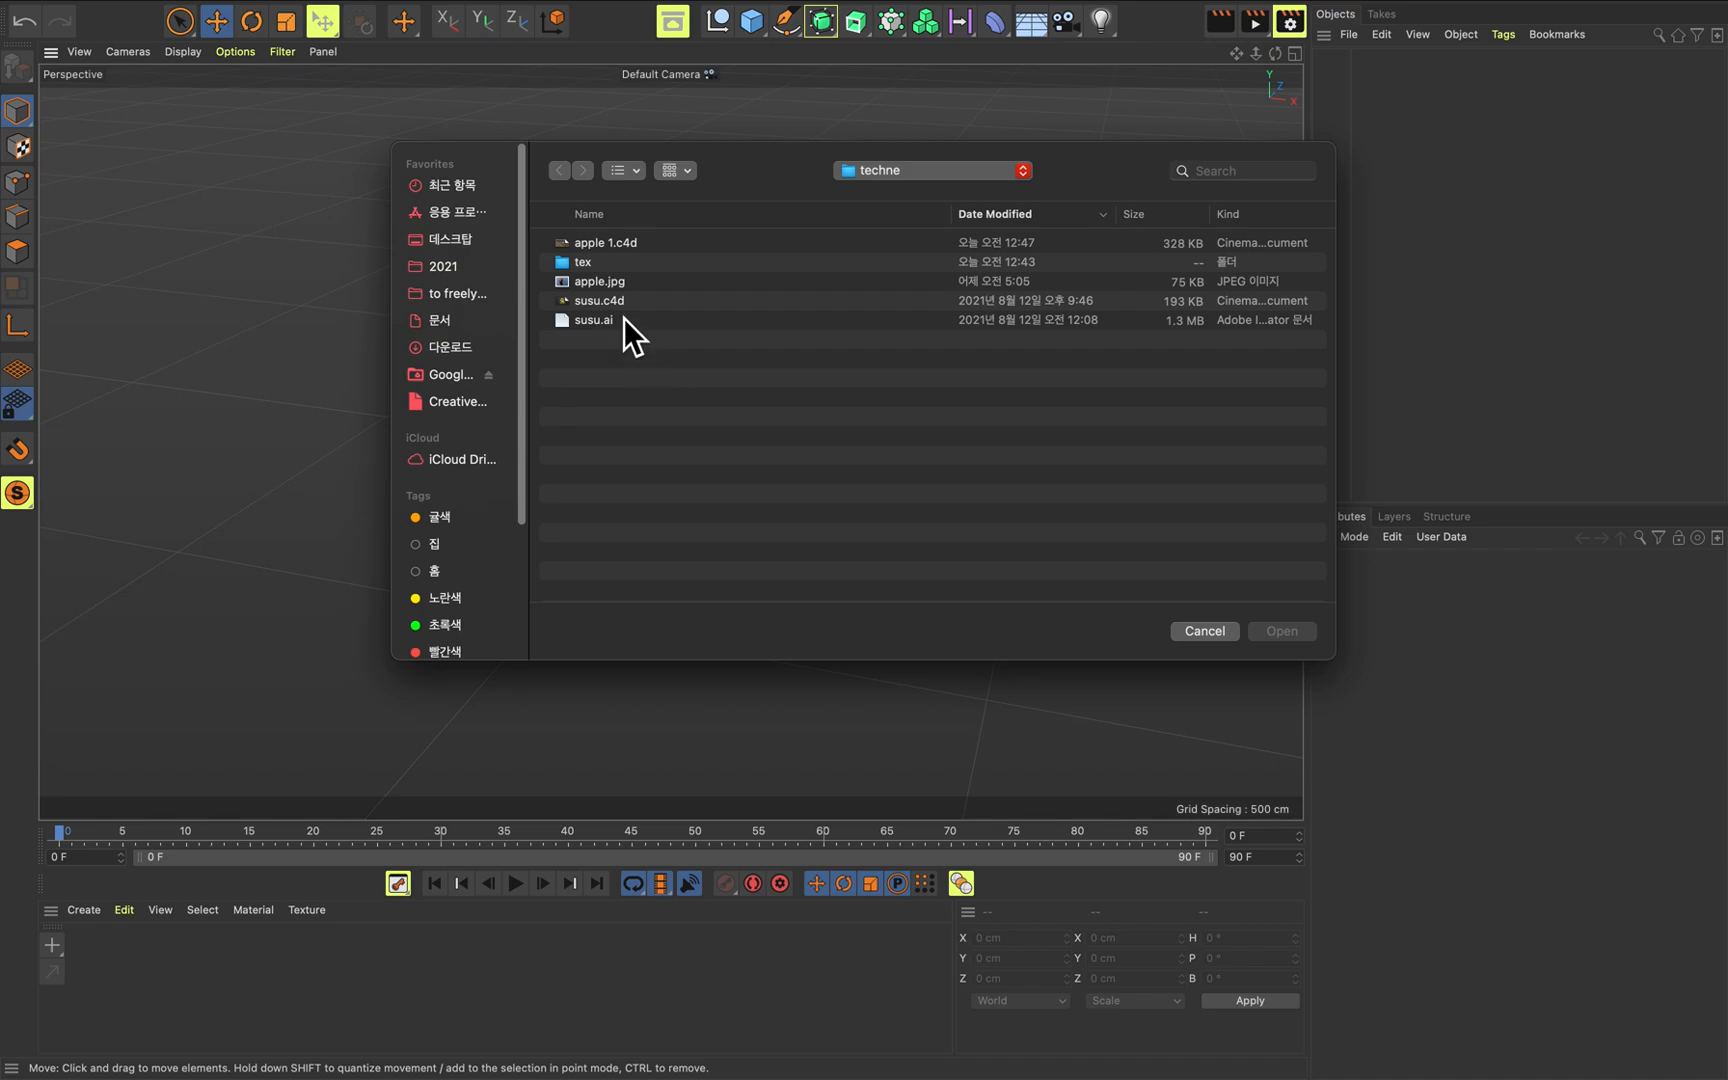
left_click_drag(737, 166, 644, 111)
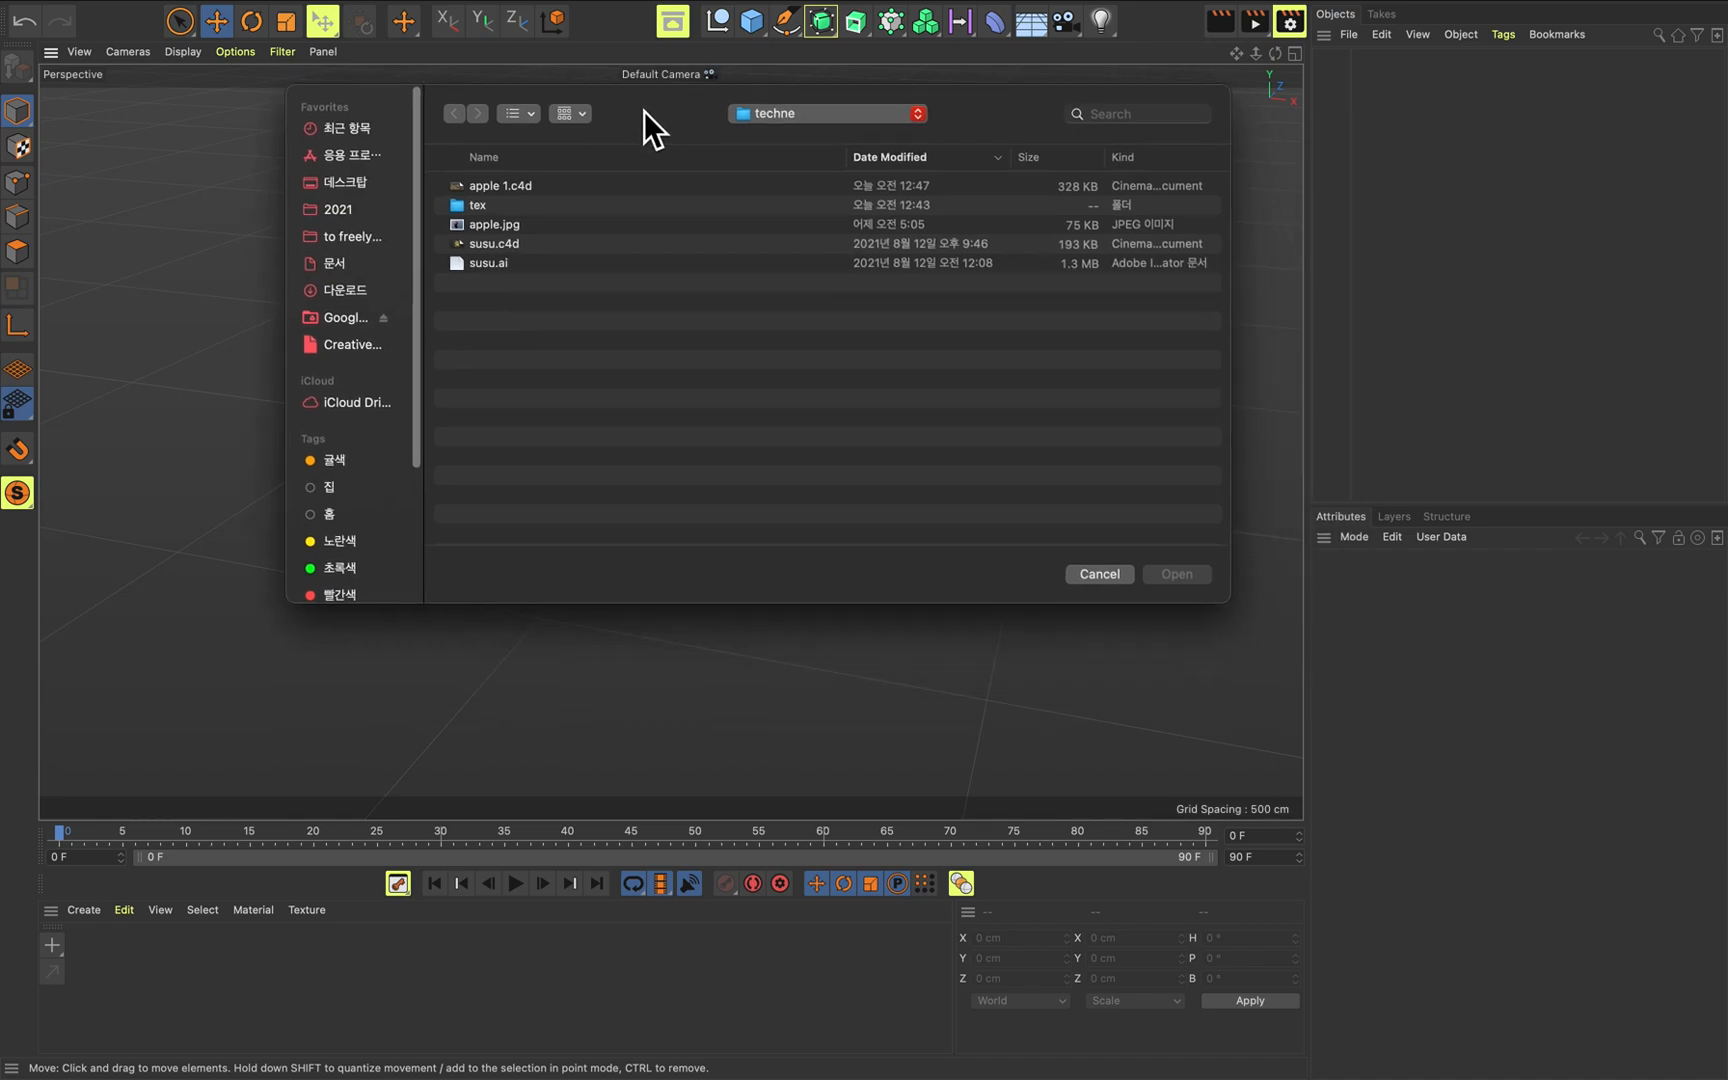
left_click(508, 278)
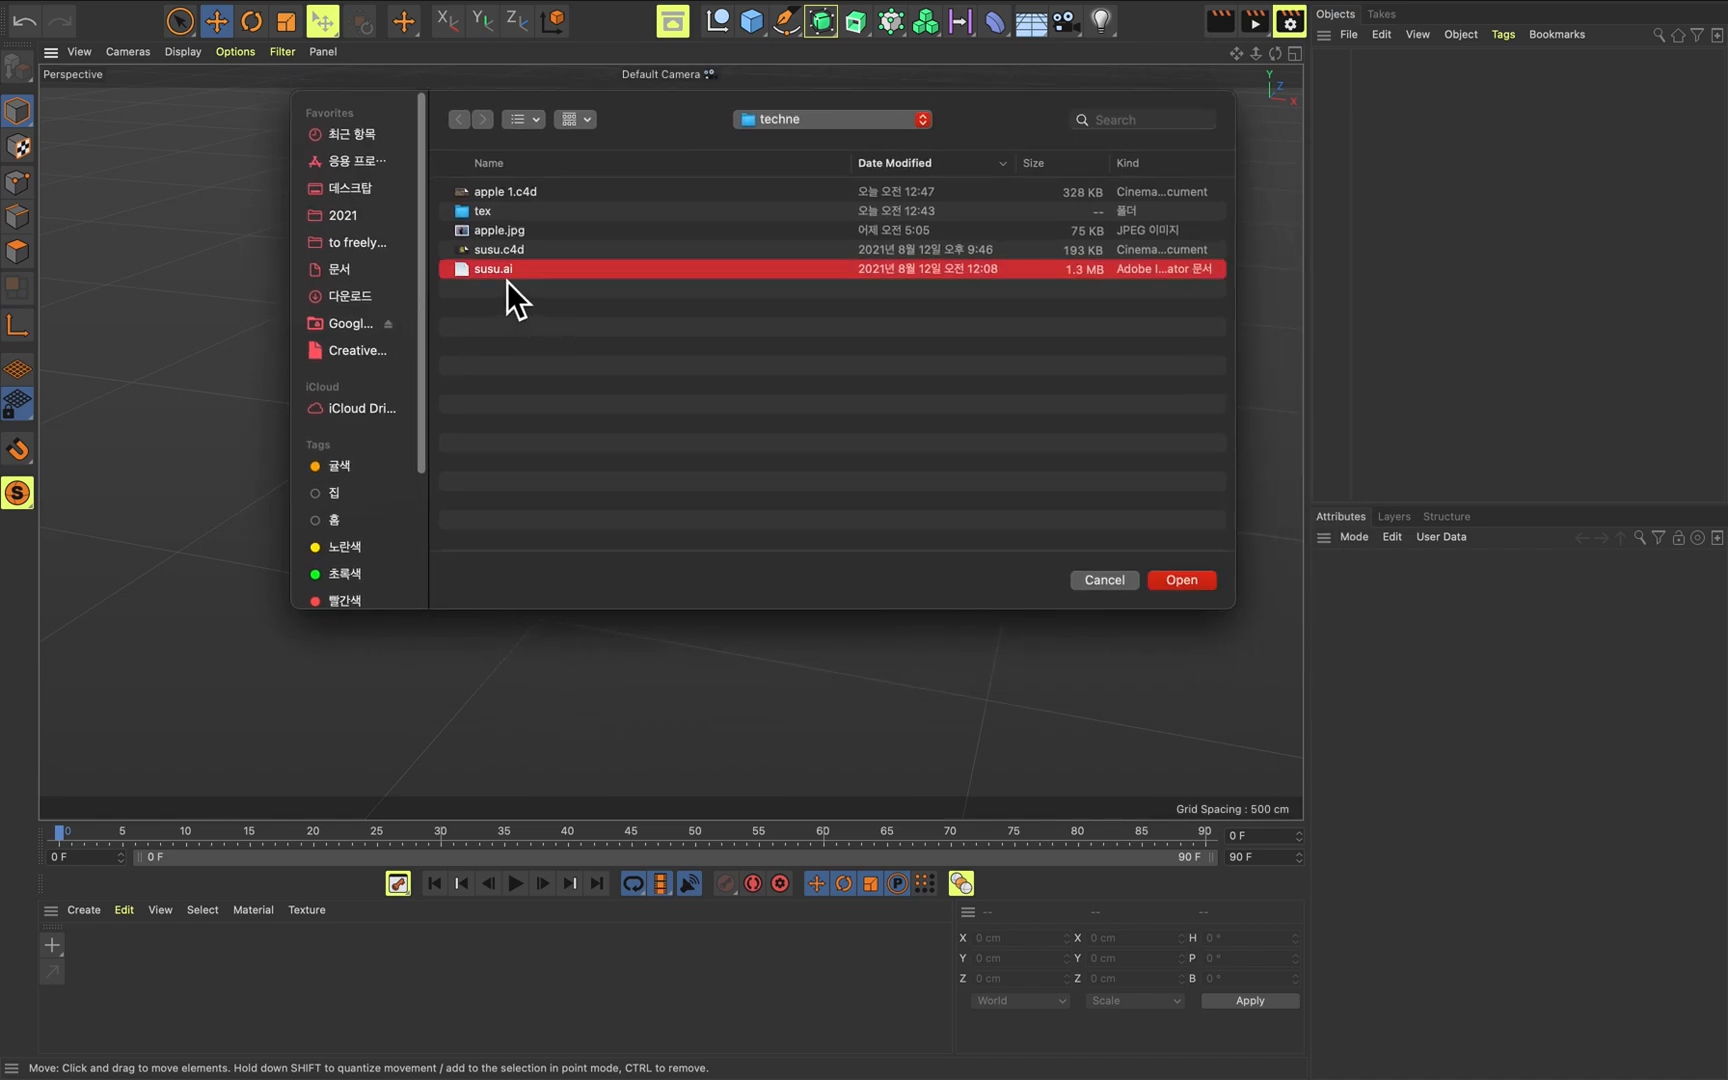
left_click(1176, 590)
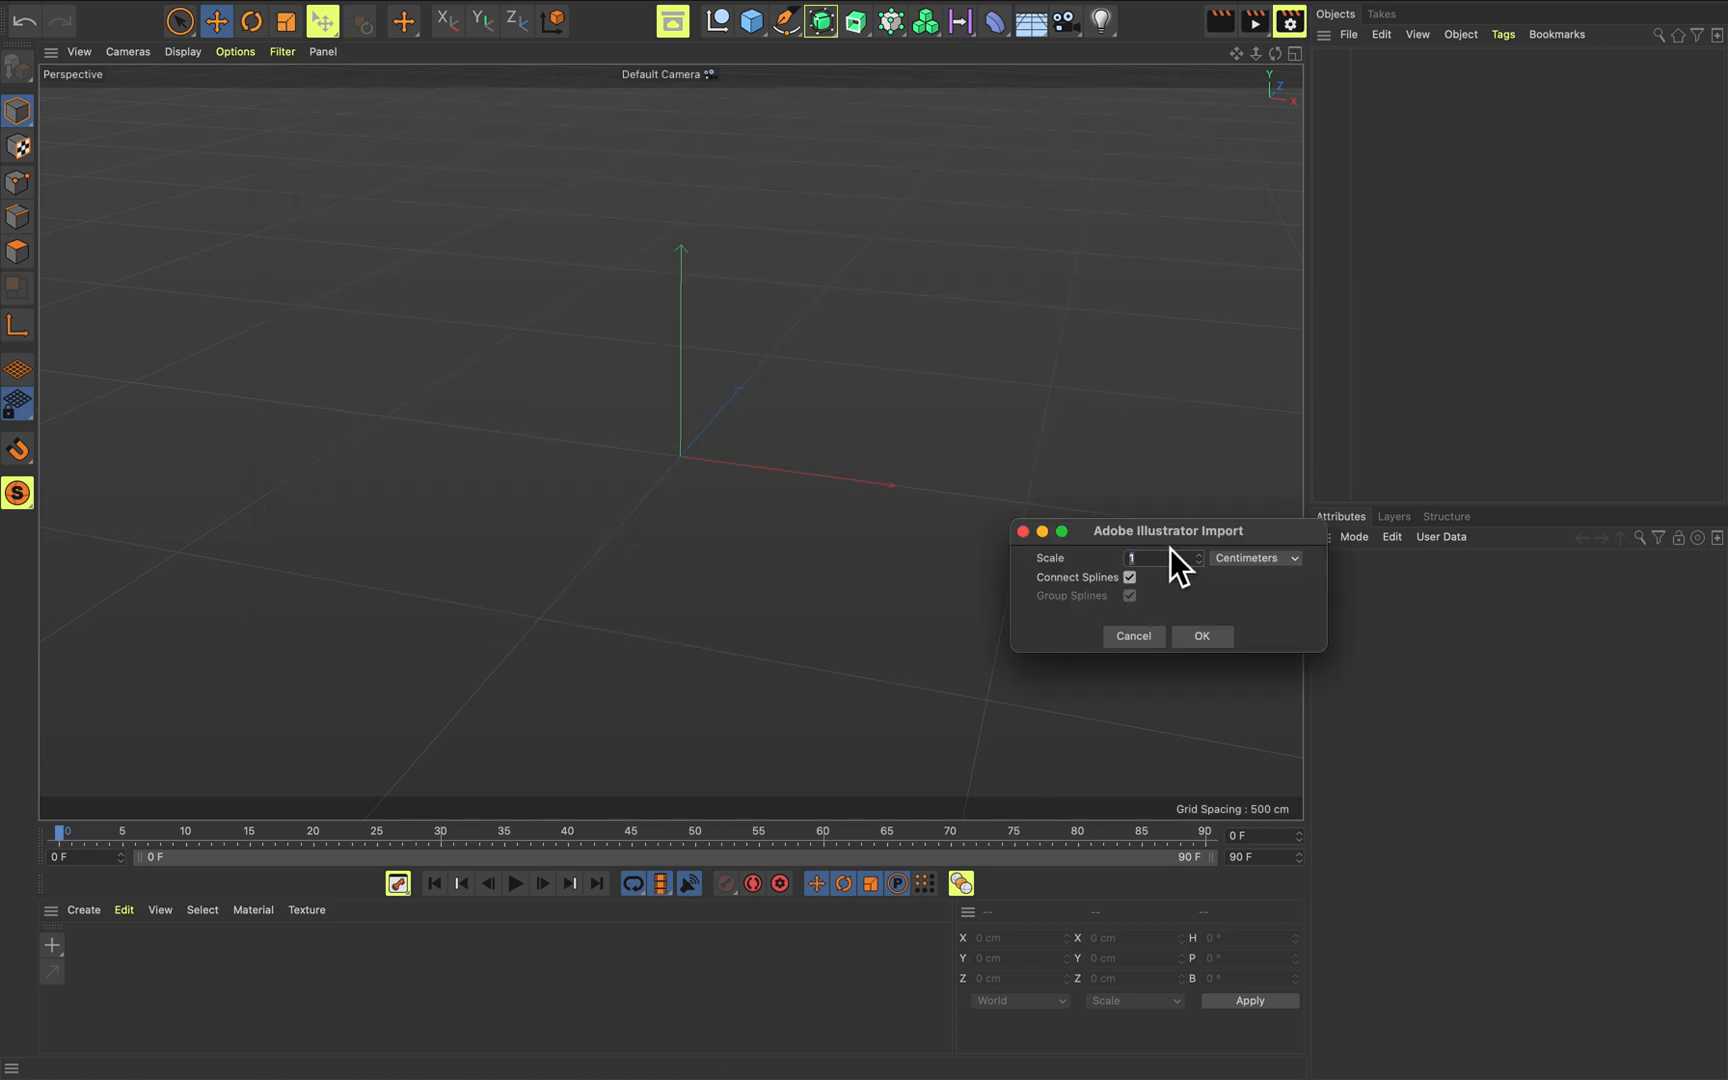
left_click_drag(1162, 531, 431, 293)
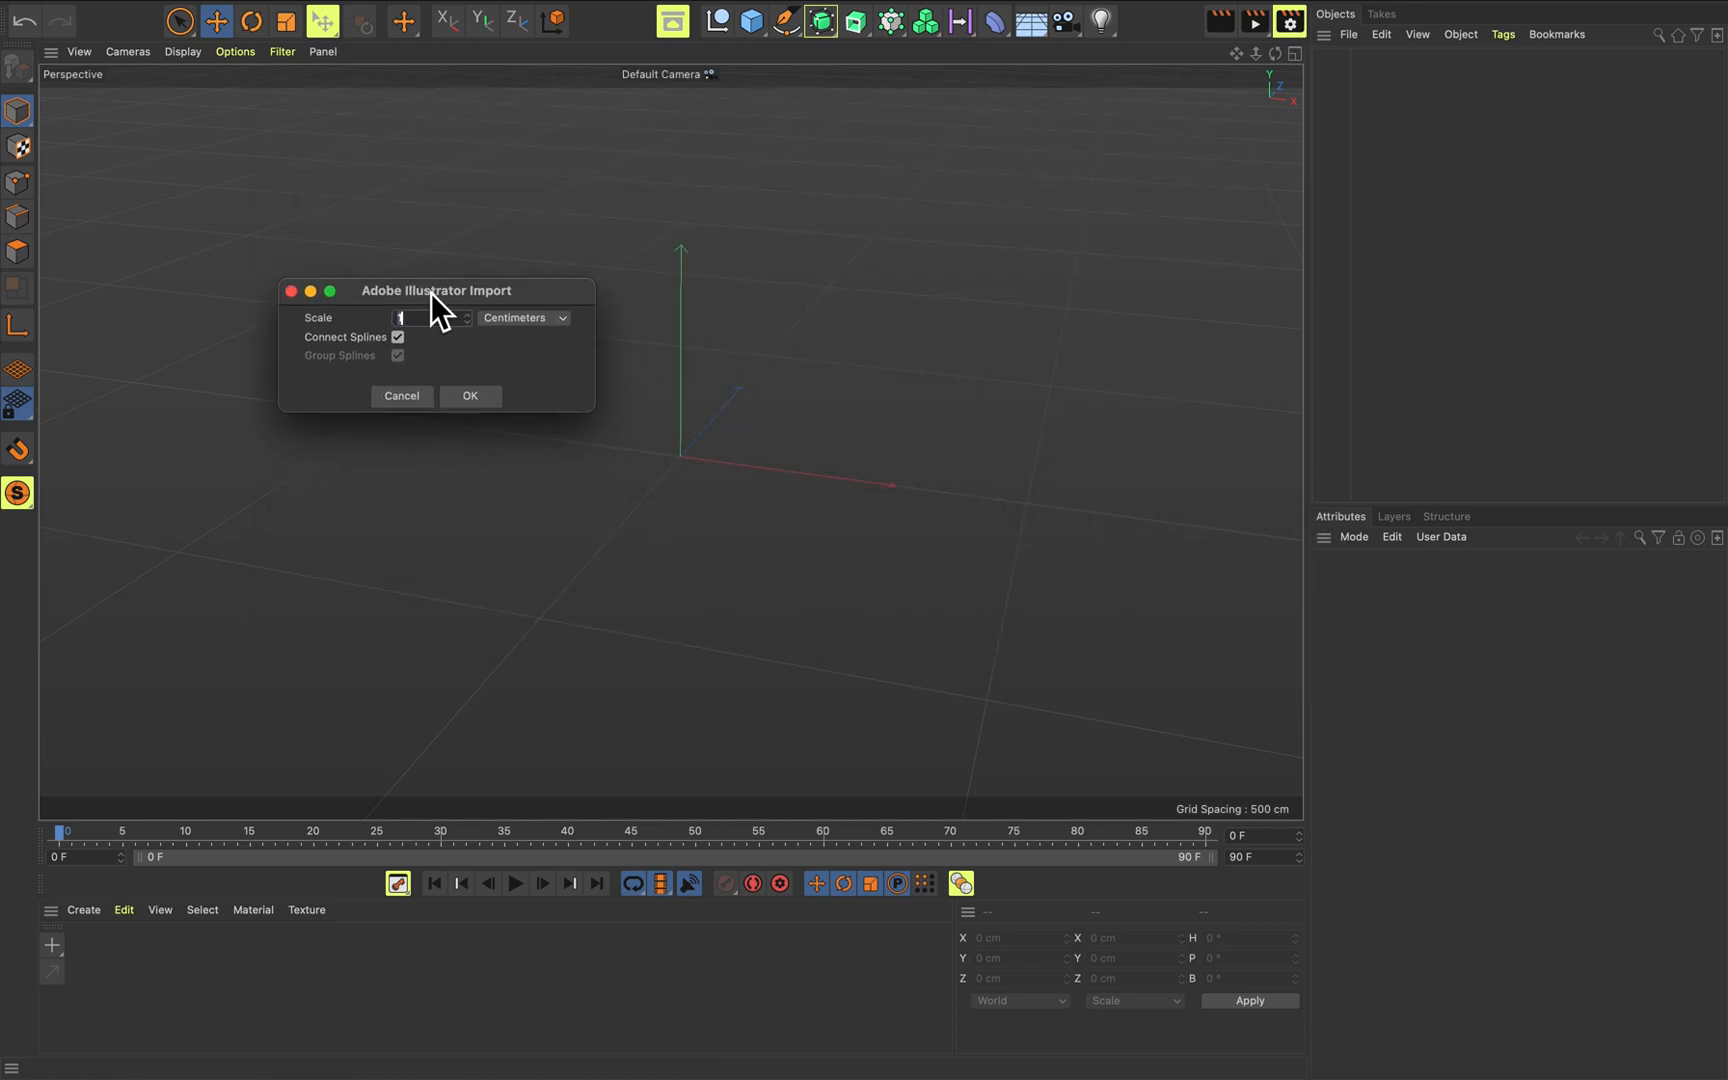
left_click(473, 395)
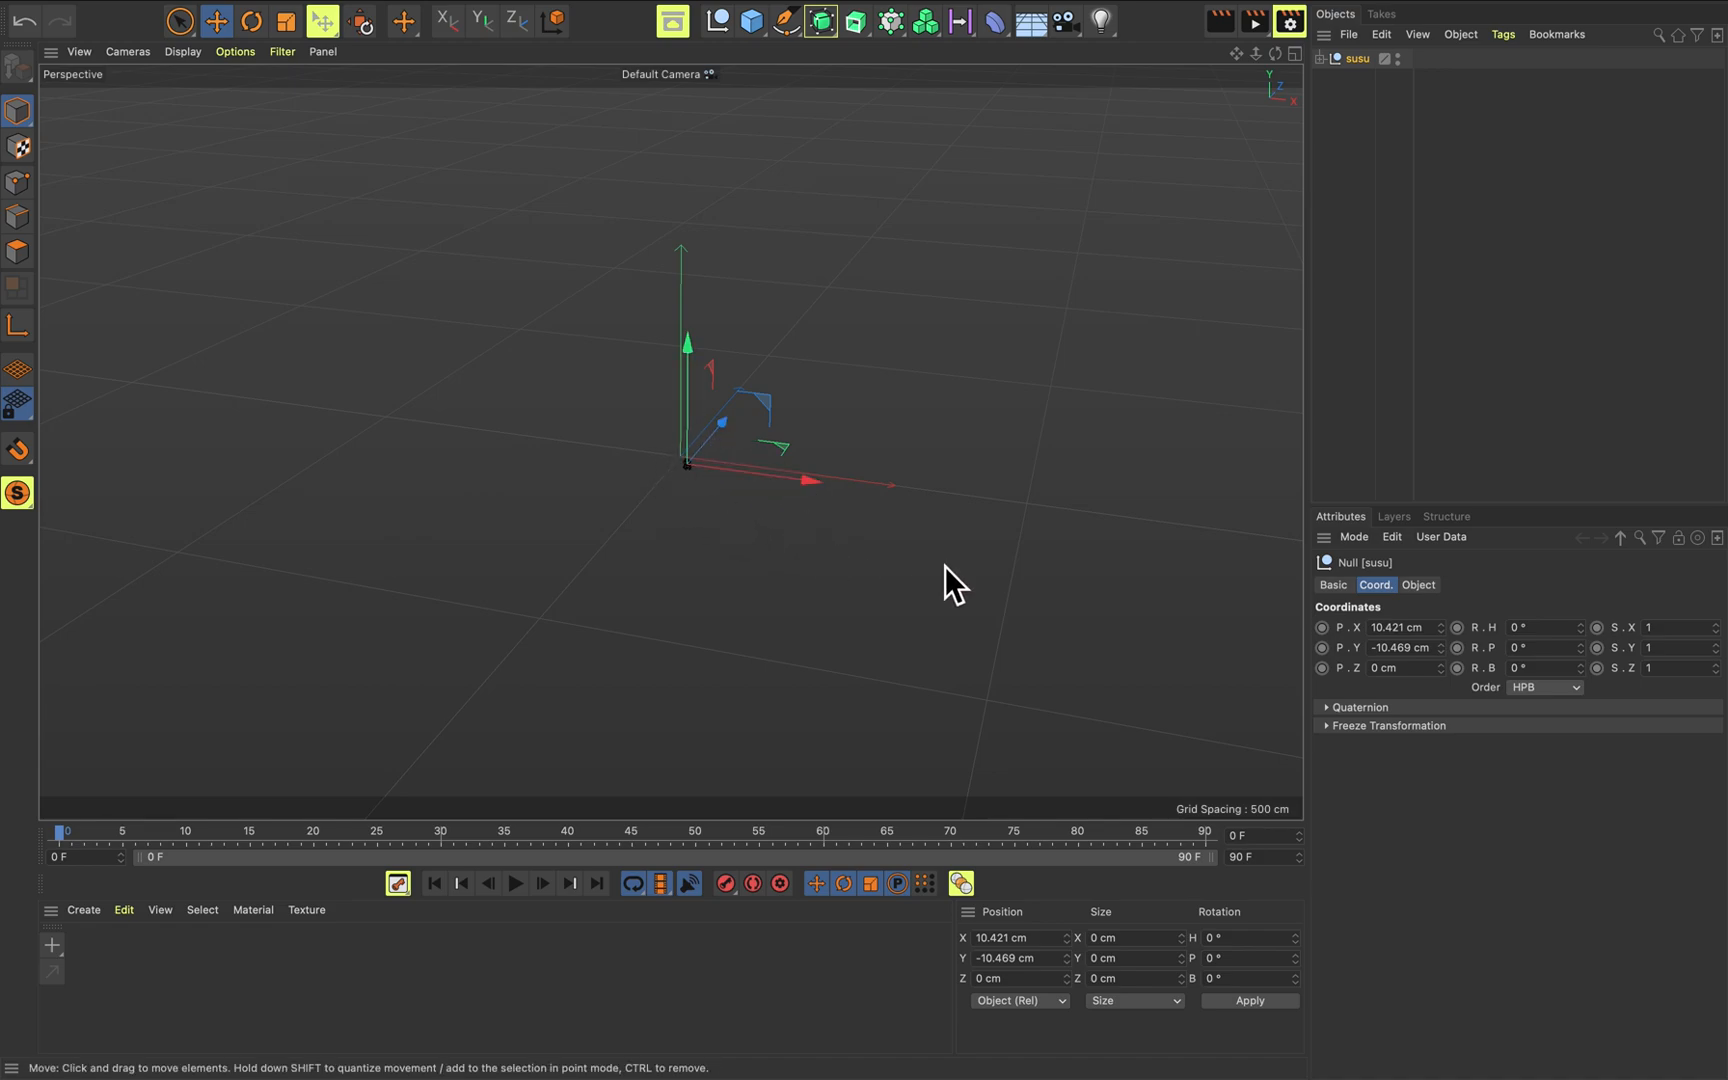
Set the X and Y scale of the susu null to 20.
left_click(1685, 636)
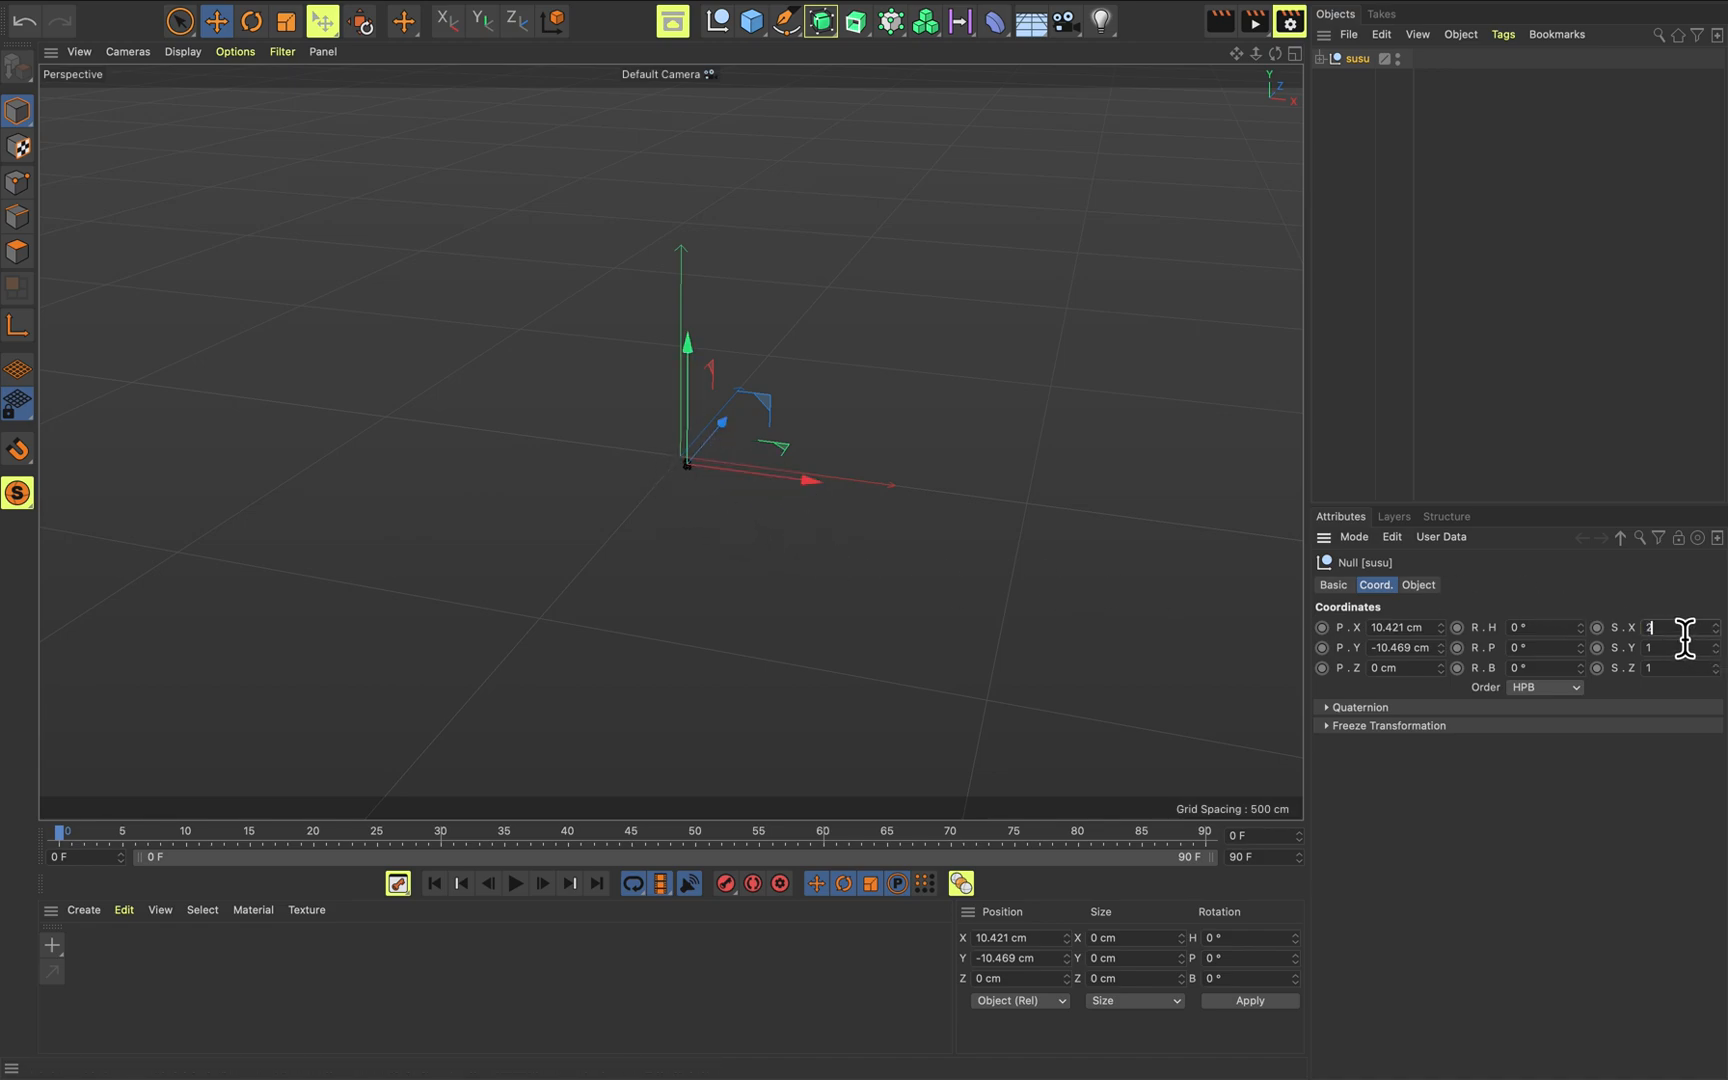
type("20")
key("Return")
left_click(1679, 655)
type("20")
key("Return")
scroll(878, 458, "up", 8)
scroll(878, 458, "down", 3)
middle_click_drag(878, 458, 1060, 426, "alt")
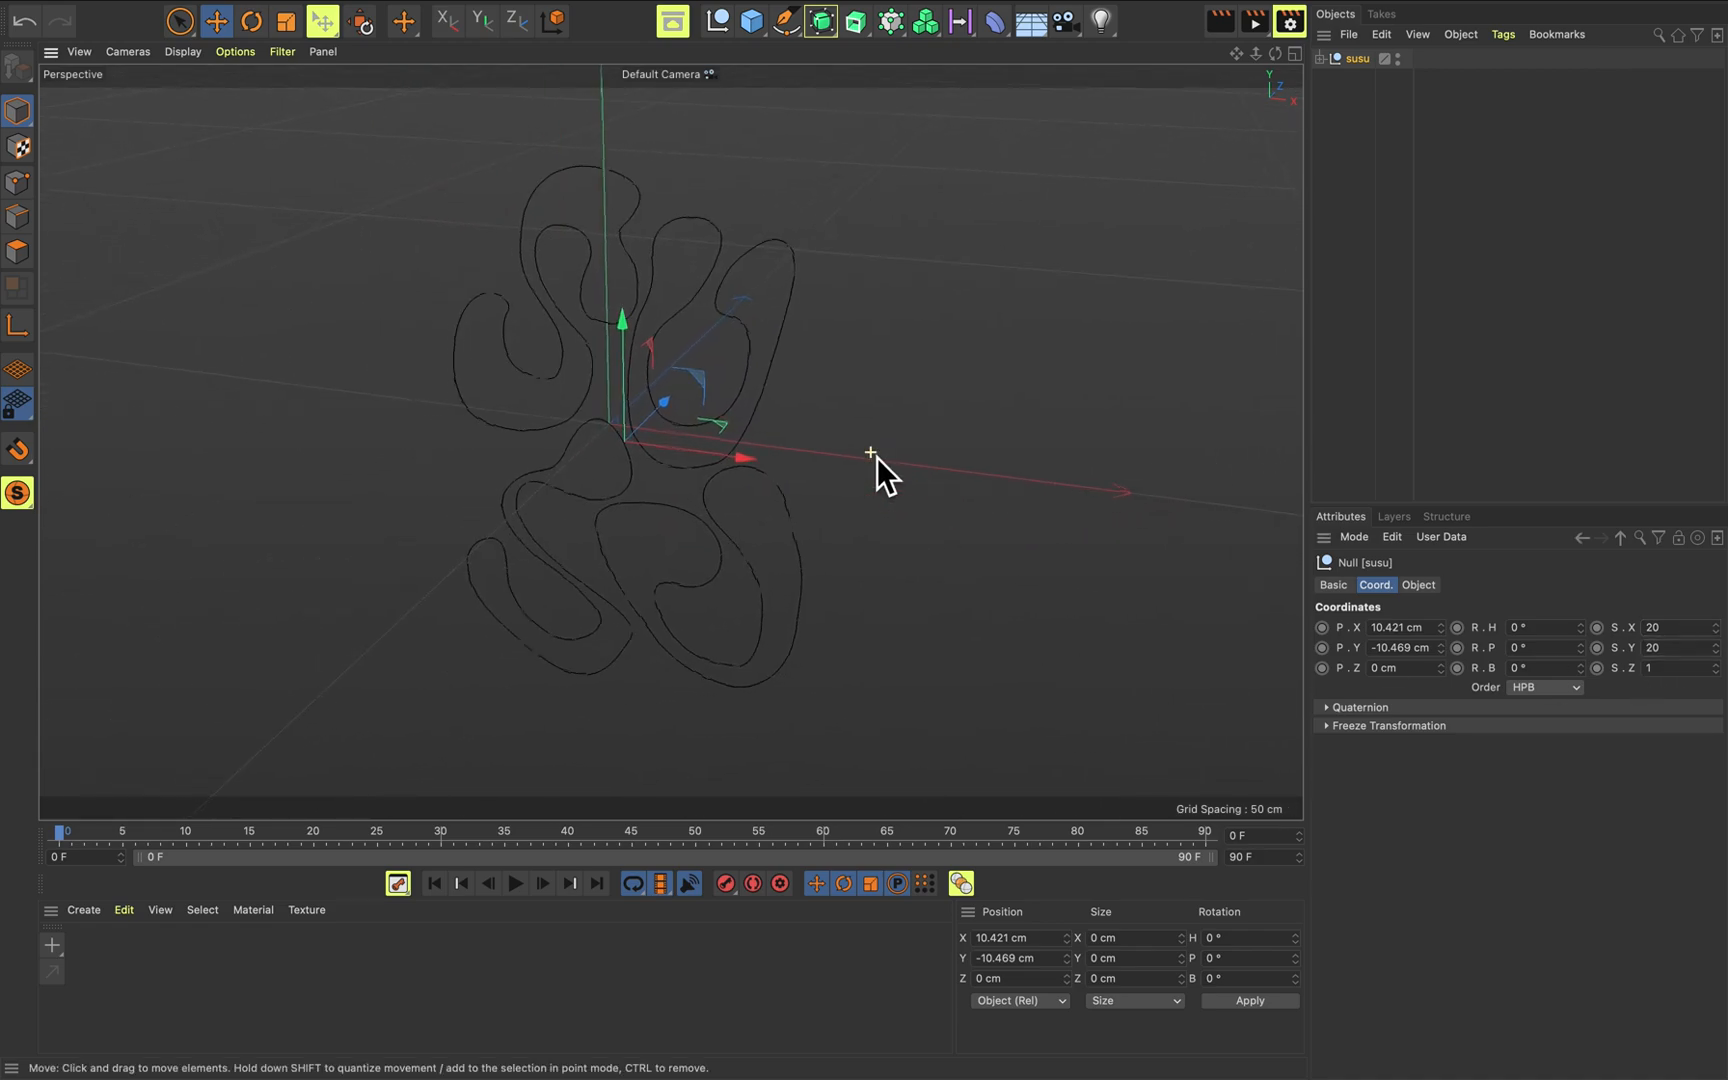
left_click_drag(921, 392, 950, 346, "alt")
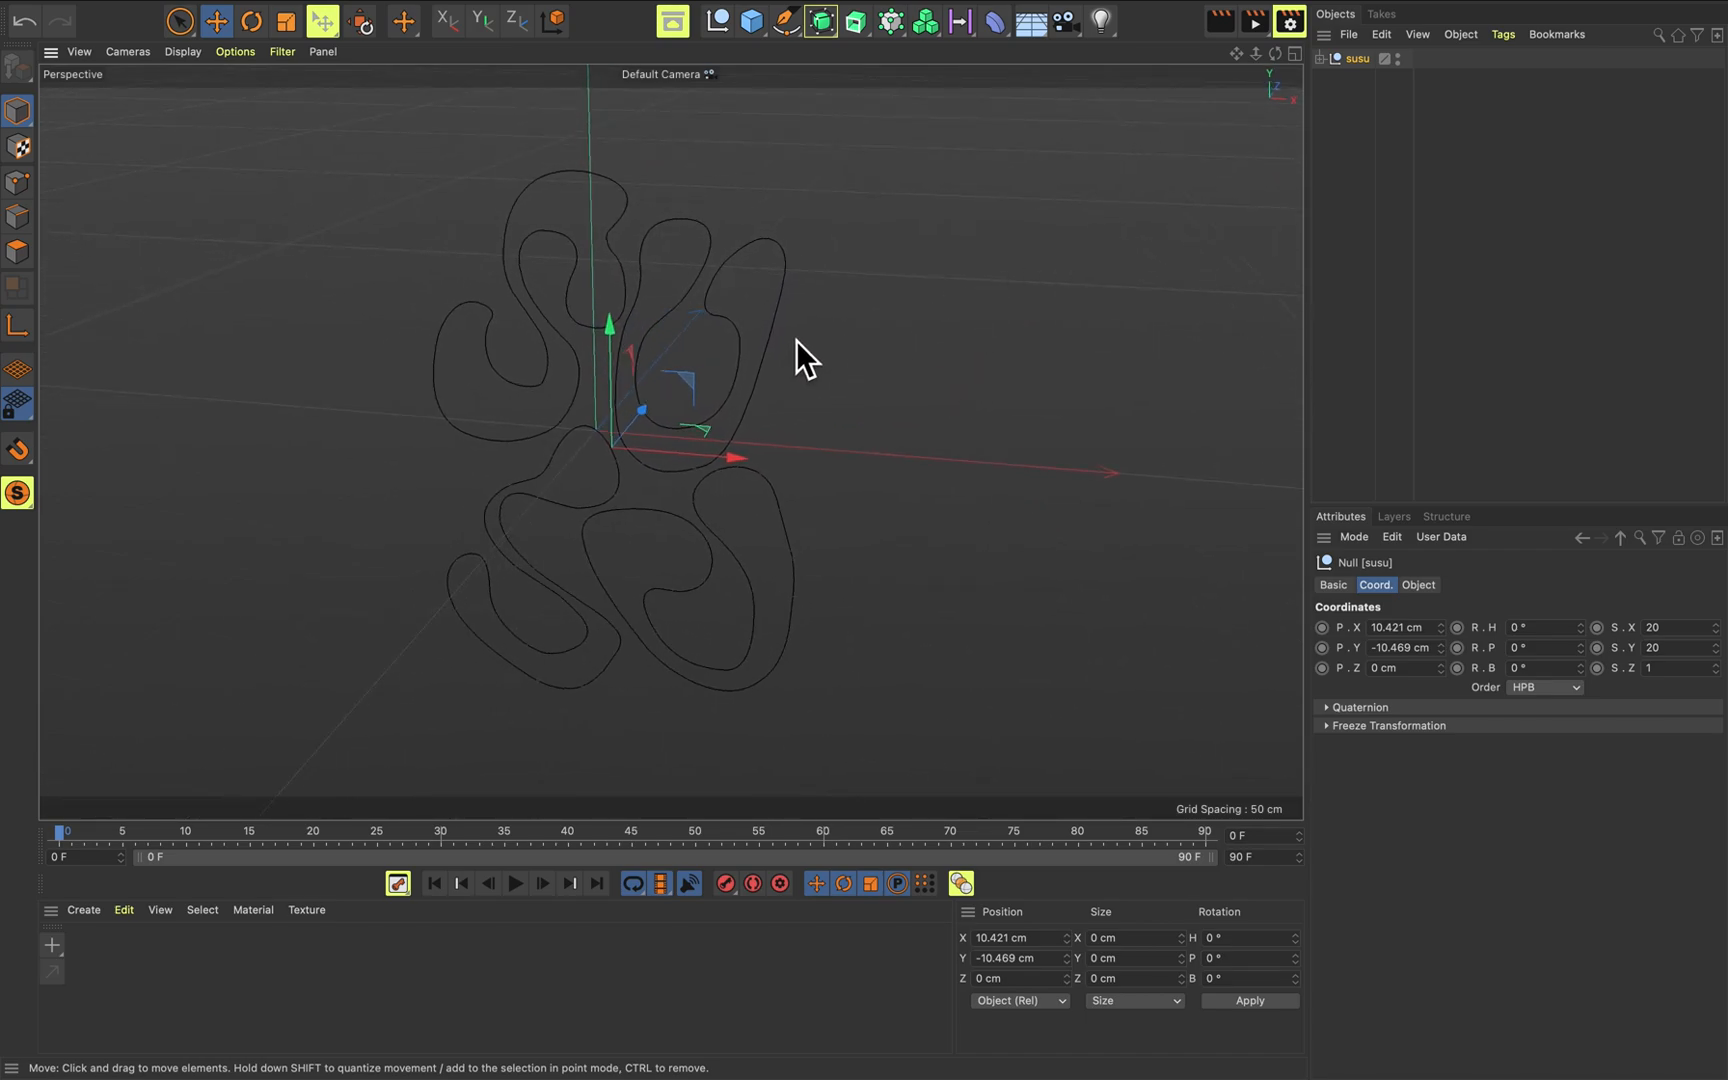
Examine the letter splines one by one and expand the susu null to show its separate paths.
scroll(578, 406, "up", 2)
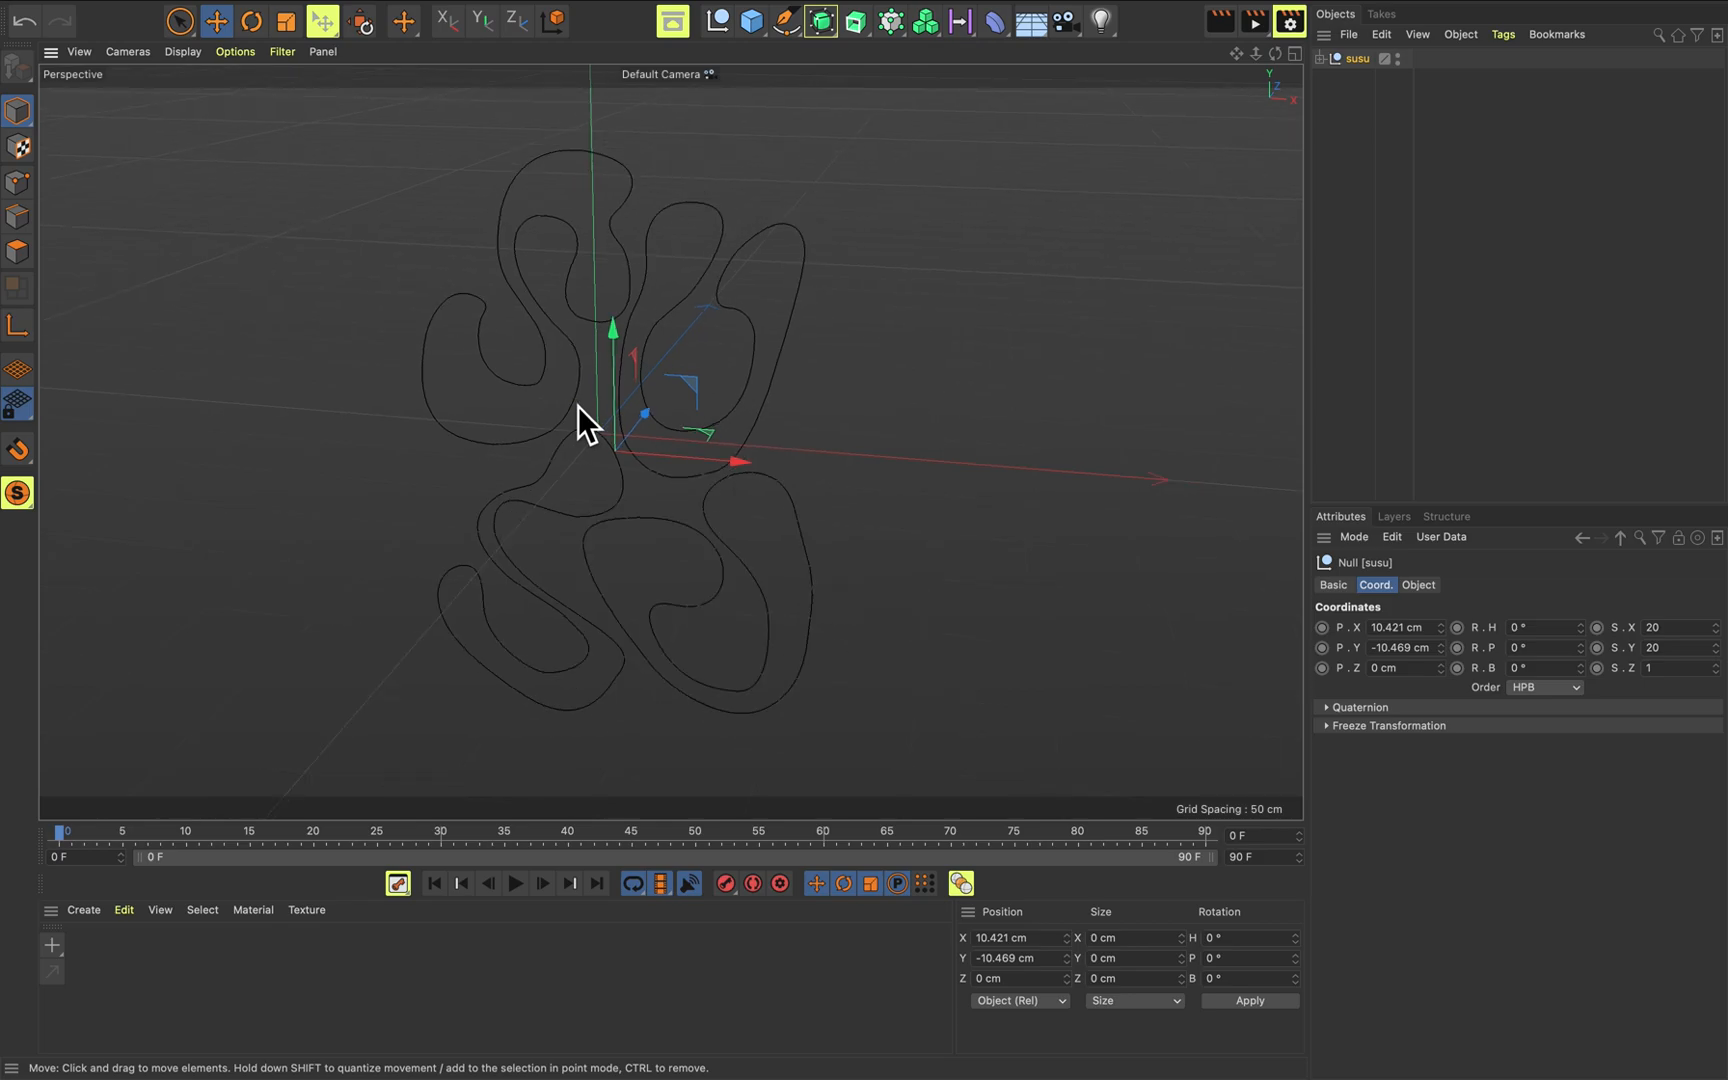
middle_click_drag(738, 405, 799, 405, "alt")
left_click(643, 319)
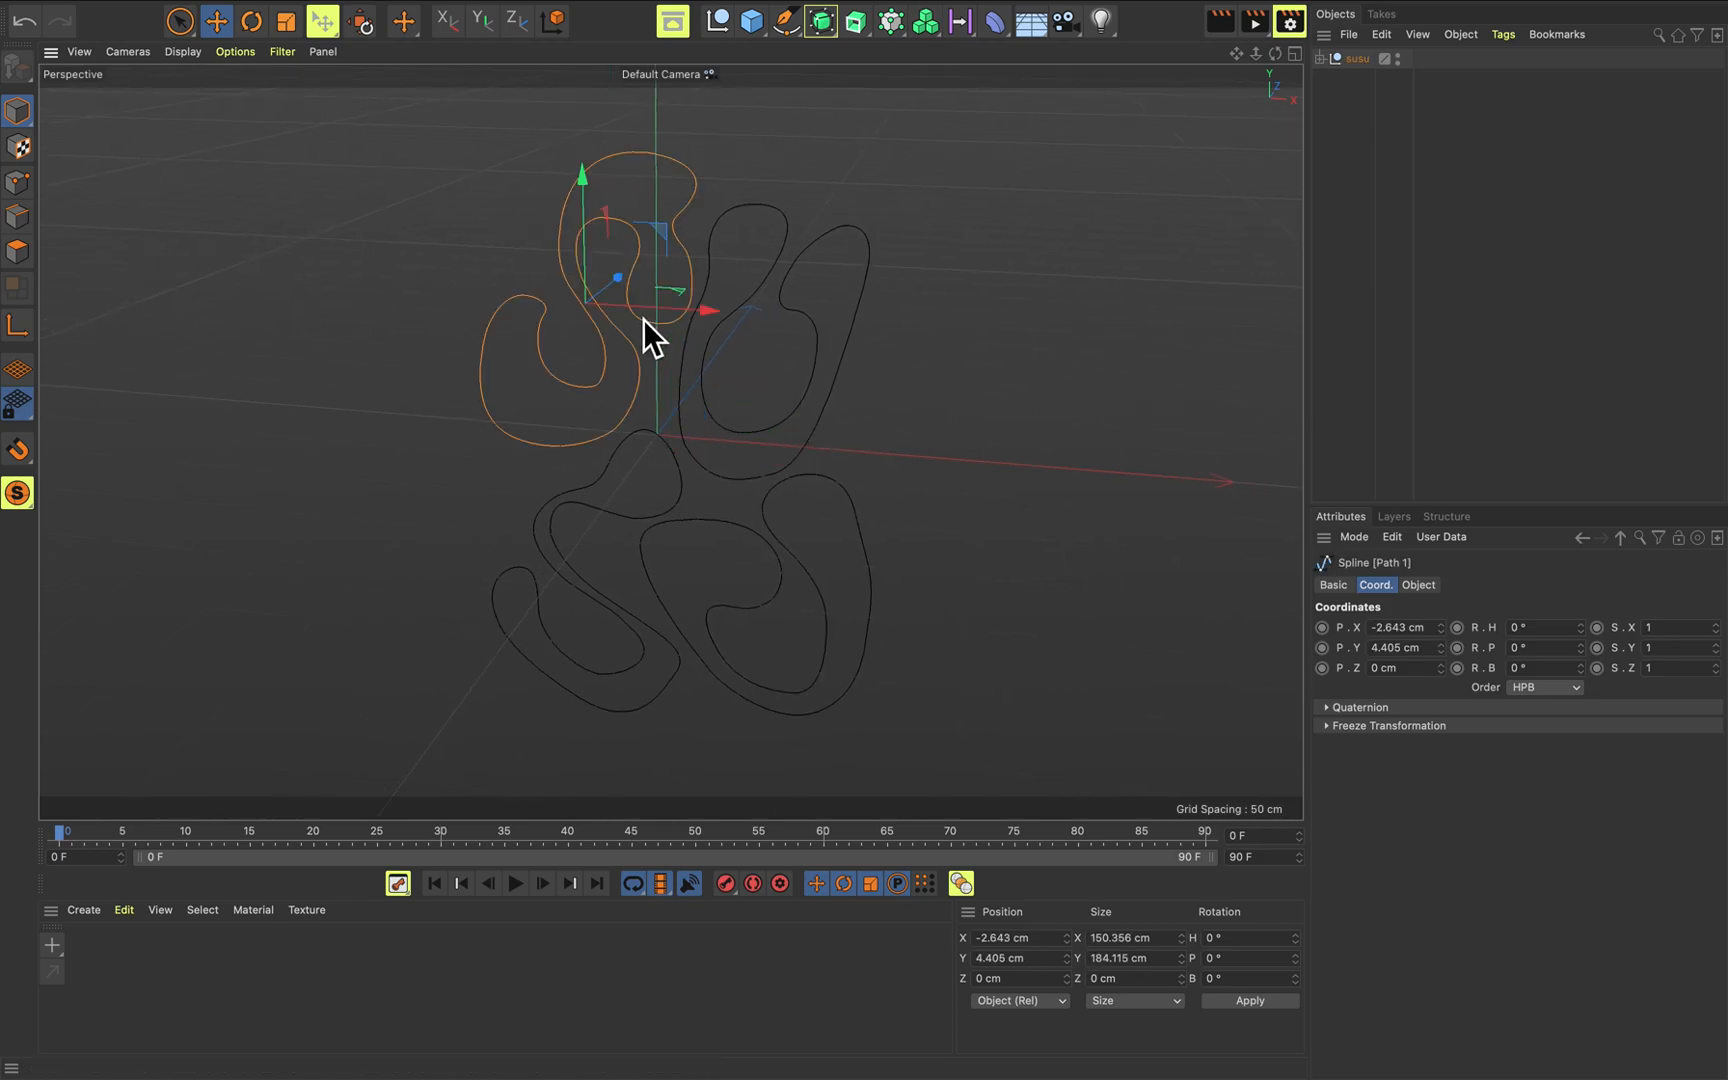
left_click(816, 330)
left_click(680, 478)
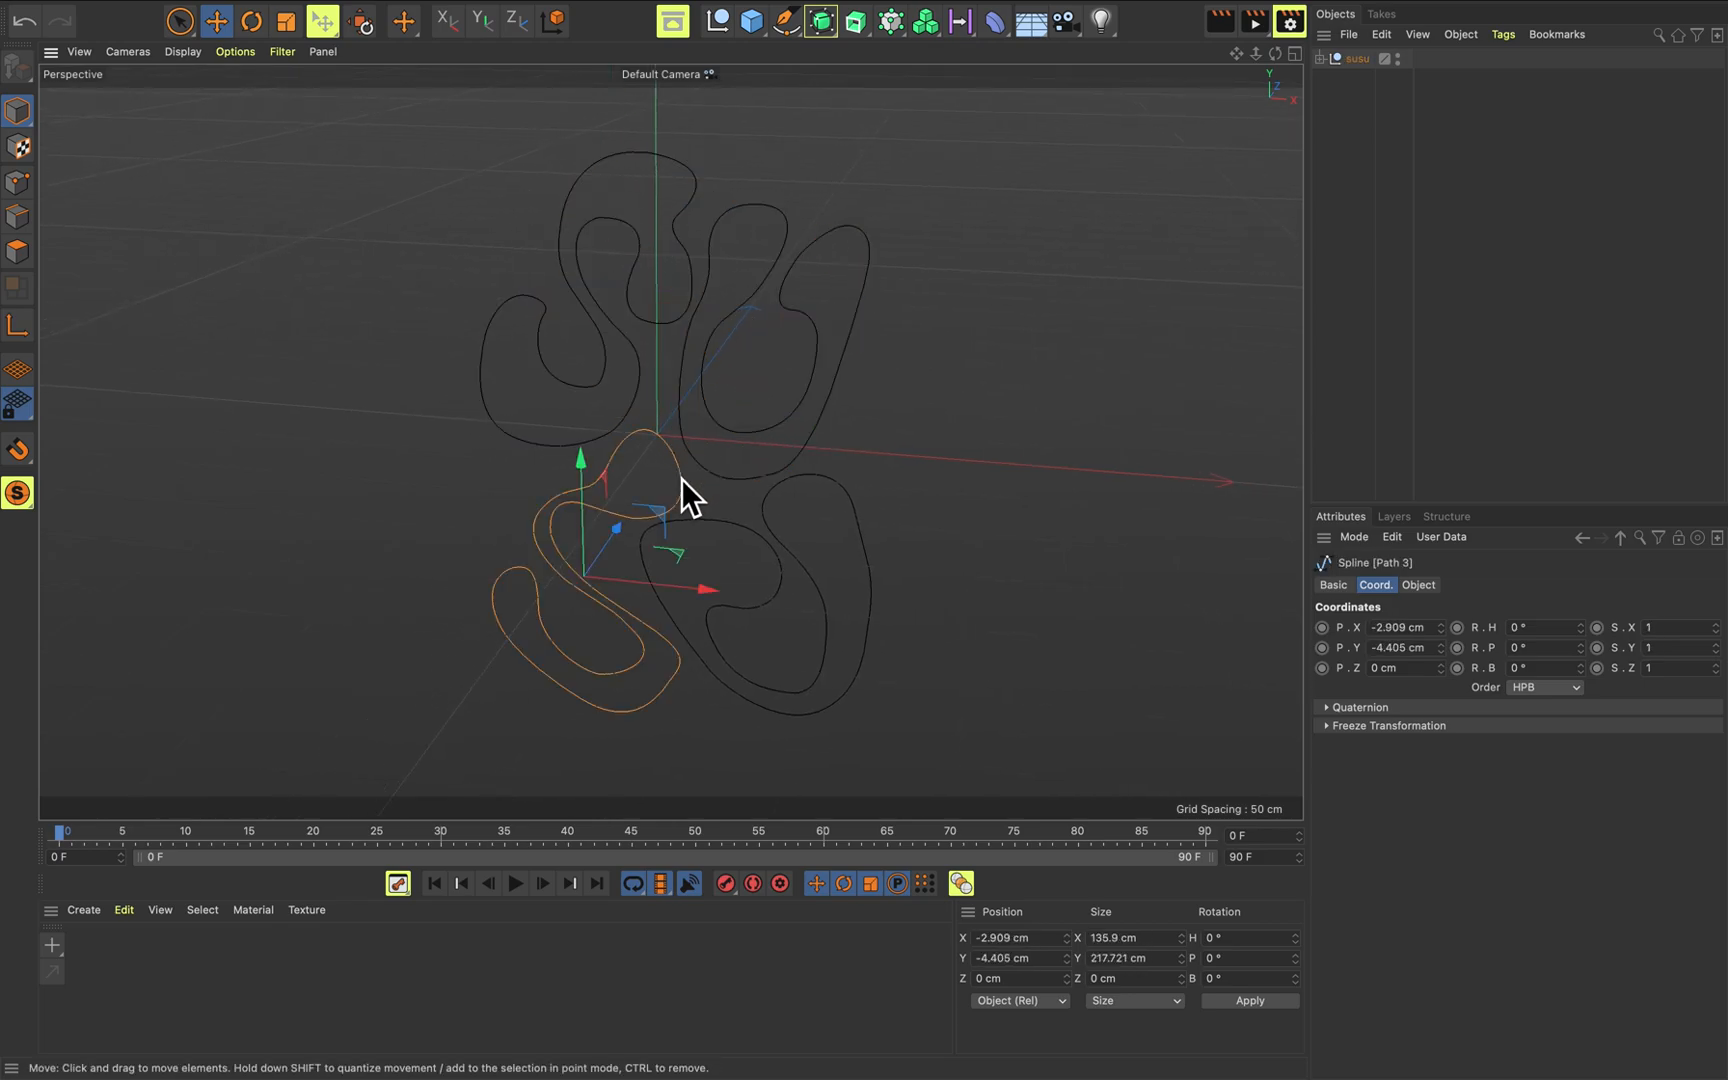
left_click(796, 555)
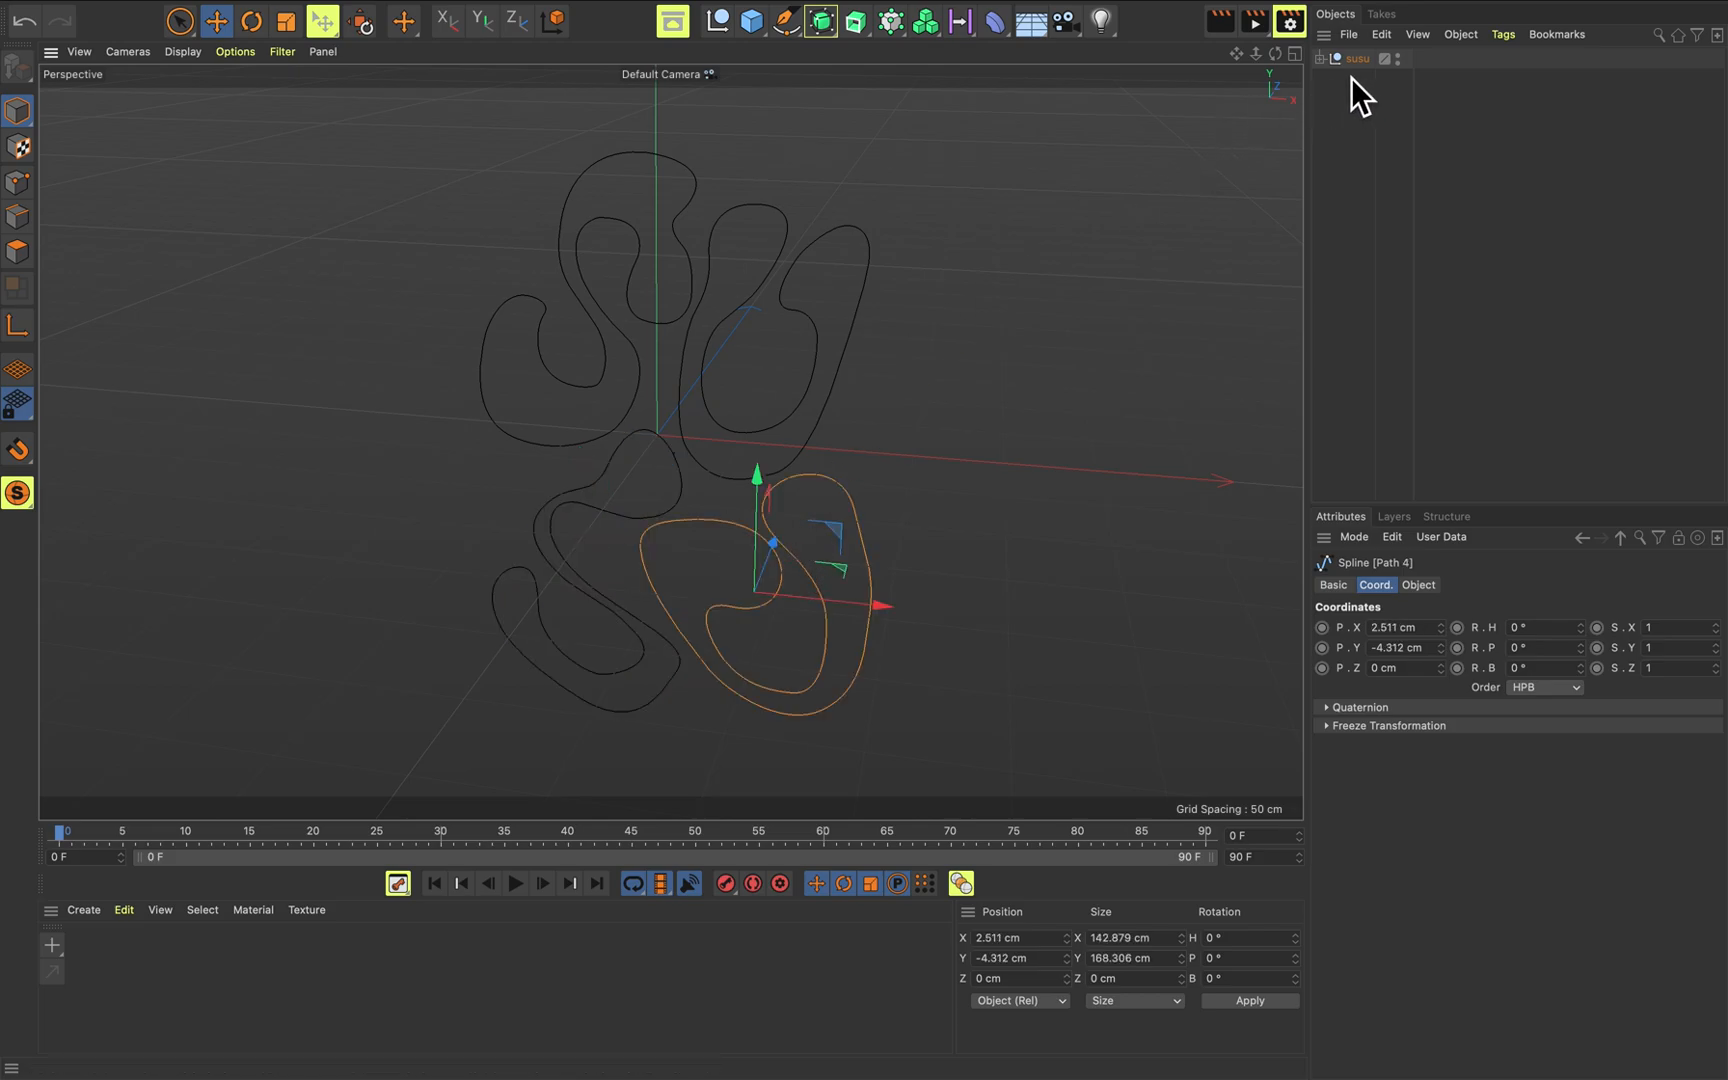
left_click(1321, 59)
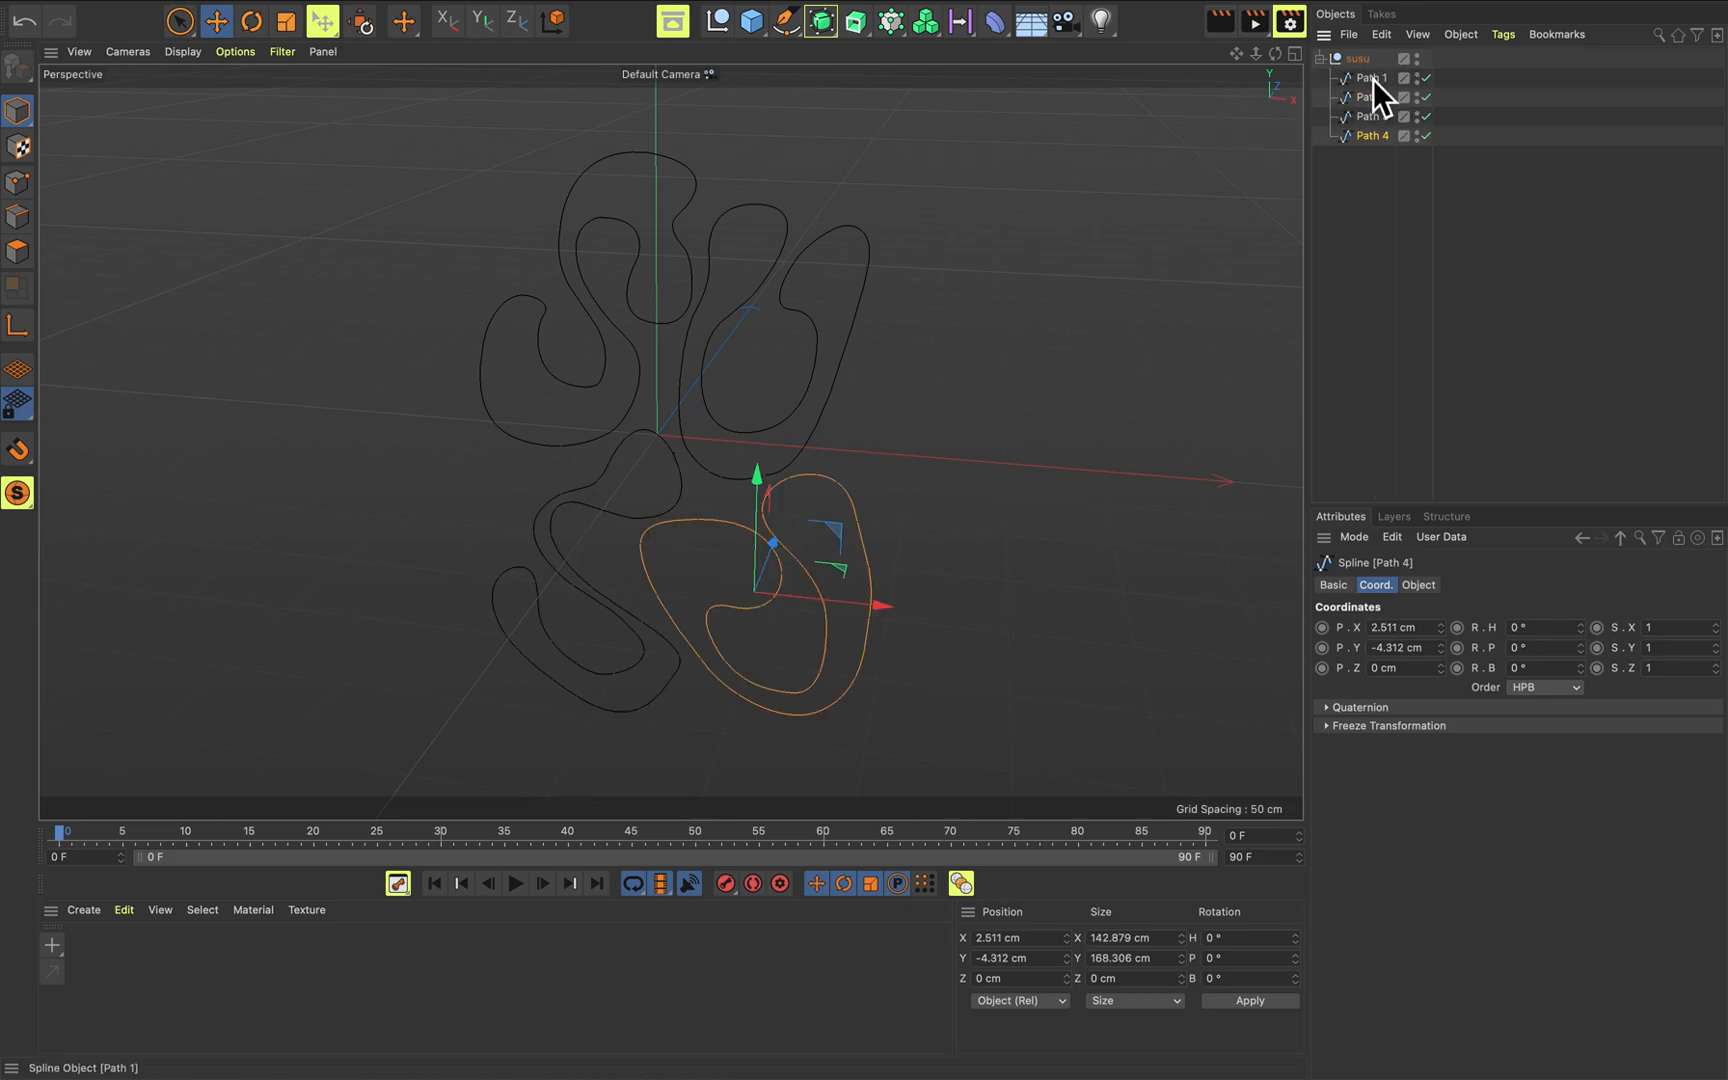
Merge the susu null and its four path splines into one spline with Connect Objects + Delete.
left_click(1378, 60)
left_click(1384, 138)
left_click(1374, 72)
left_click_drag(1380, 175, 1368, 70)
right_click(1373, 77)
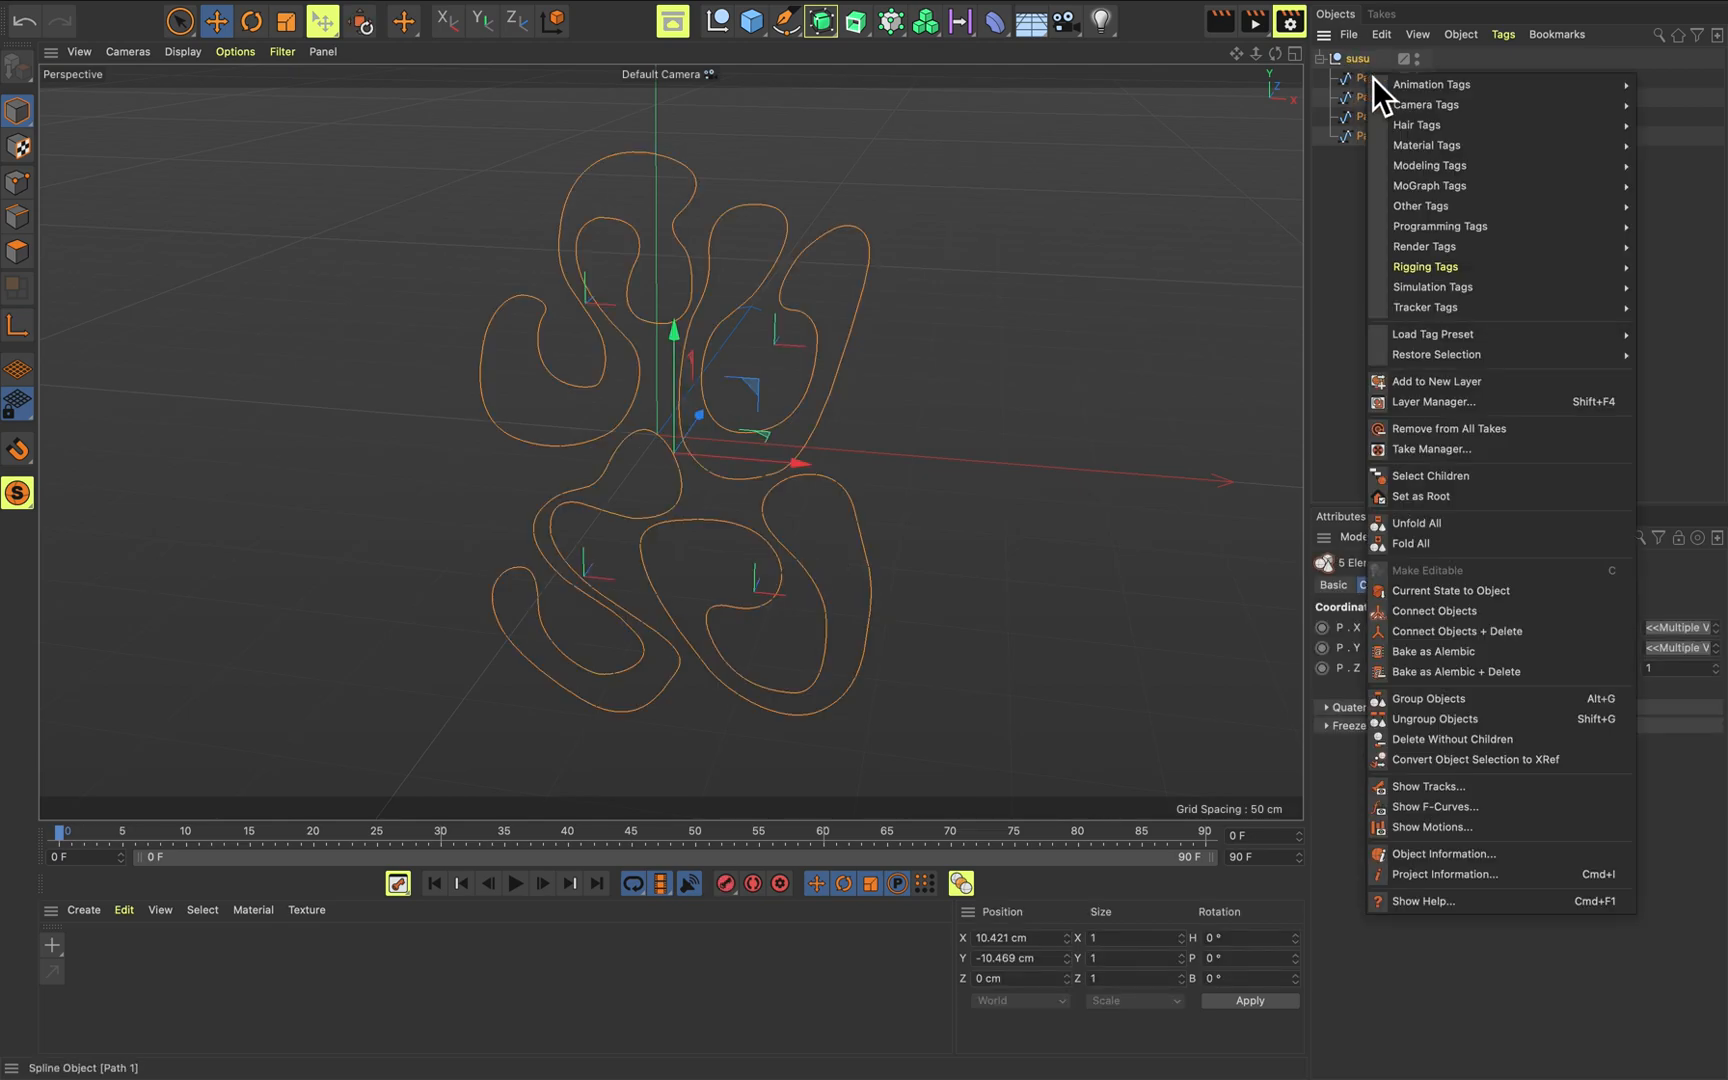
left_click(1491, 637)
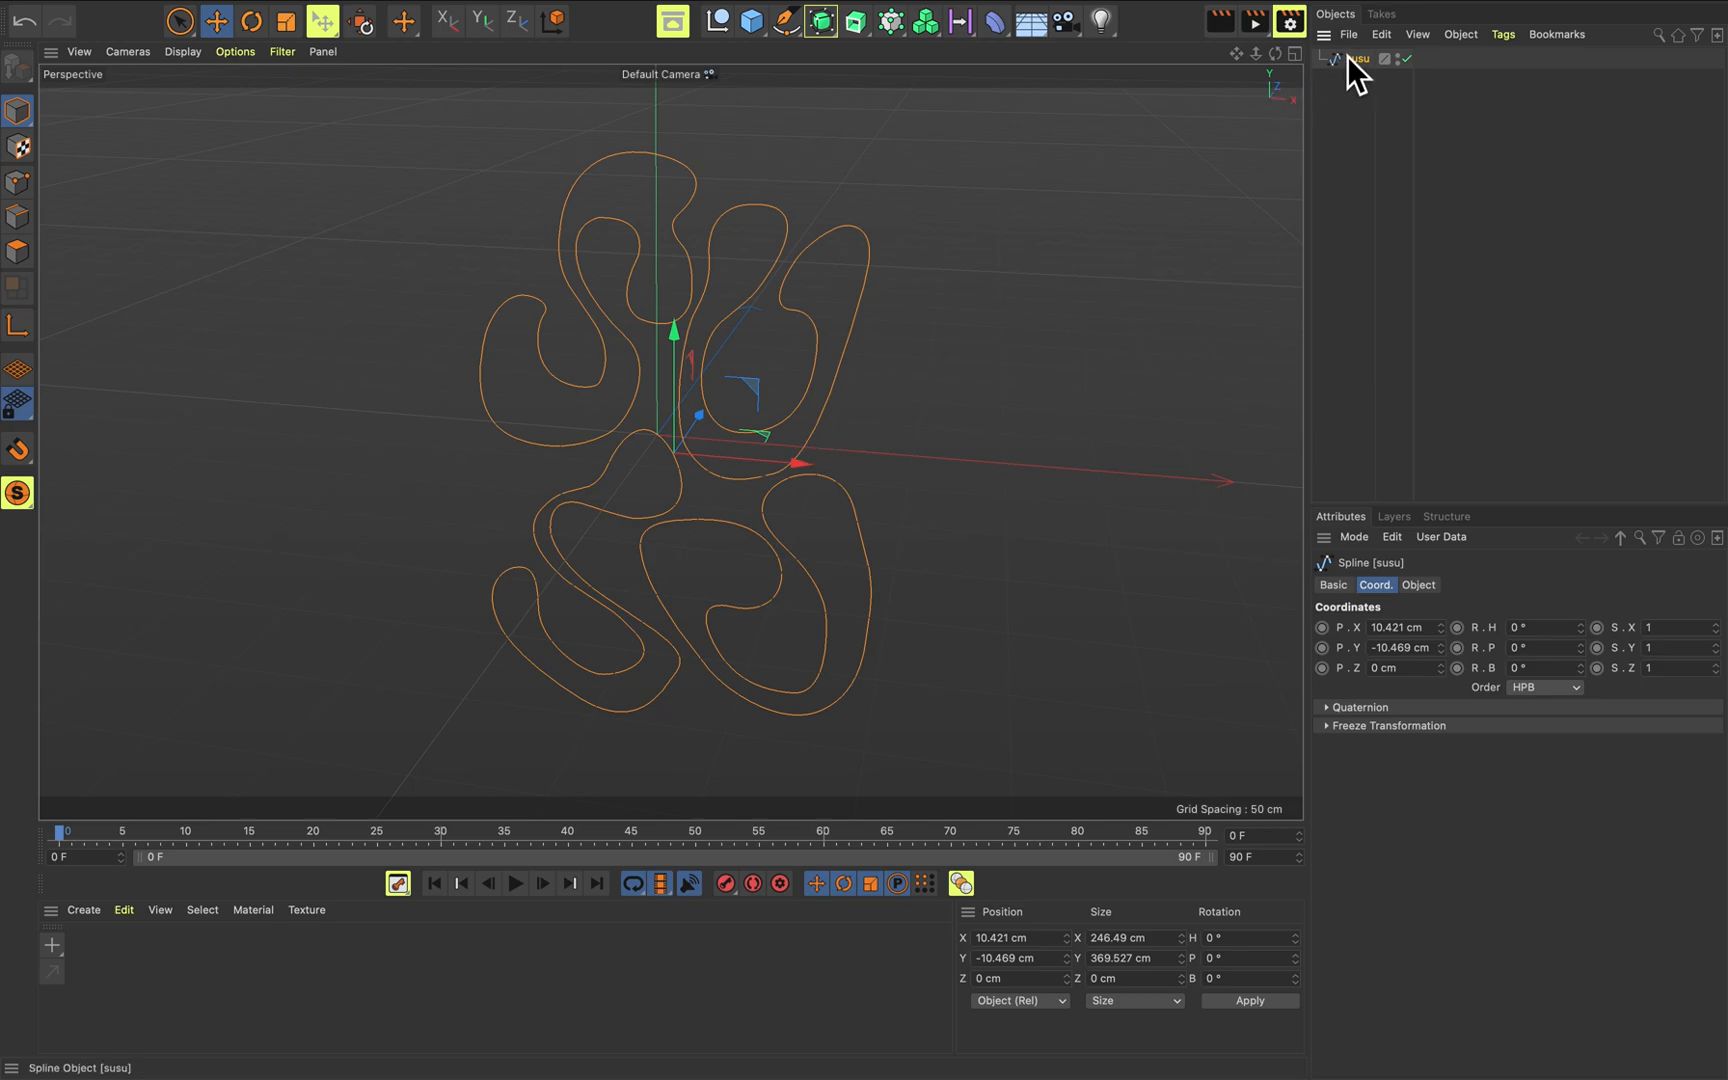
Try moving the merged susu spline upward along the Y axis and undo the move.
left_click_drag(1010, 245, 775, 385, "alt")
left_click_drag(893, 455, 710, 437, "alt")
left_click_drag(683, 338, 682, 252)
key("super+z")
left_click(859, 398)
key("super+z")
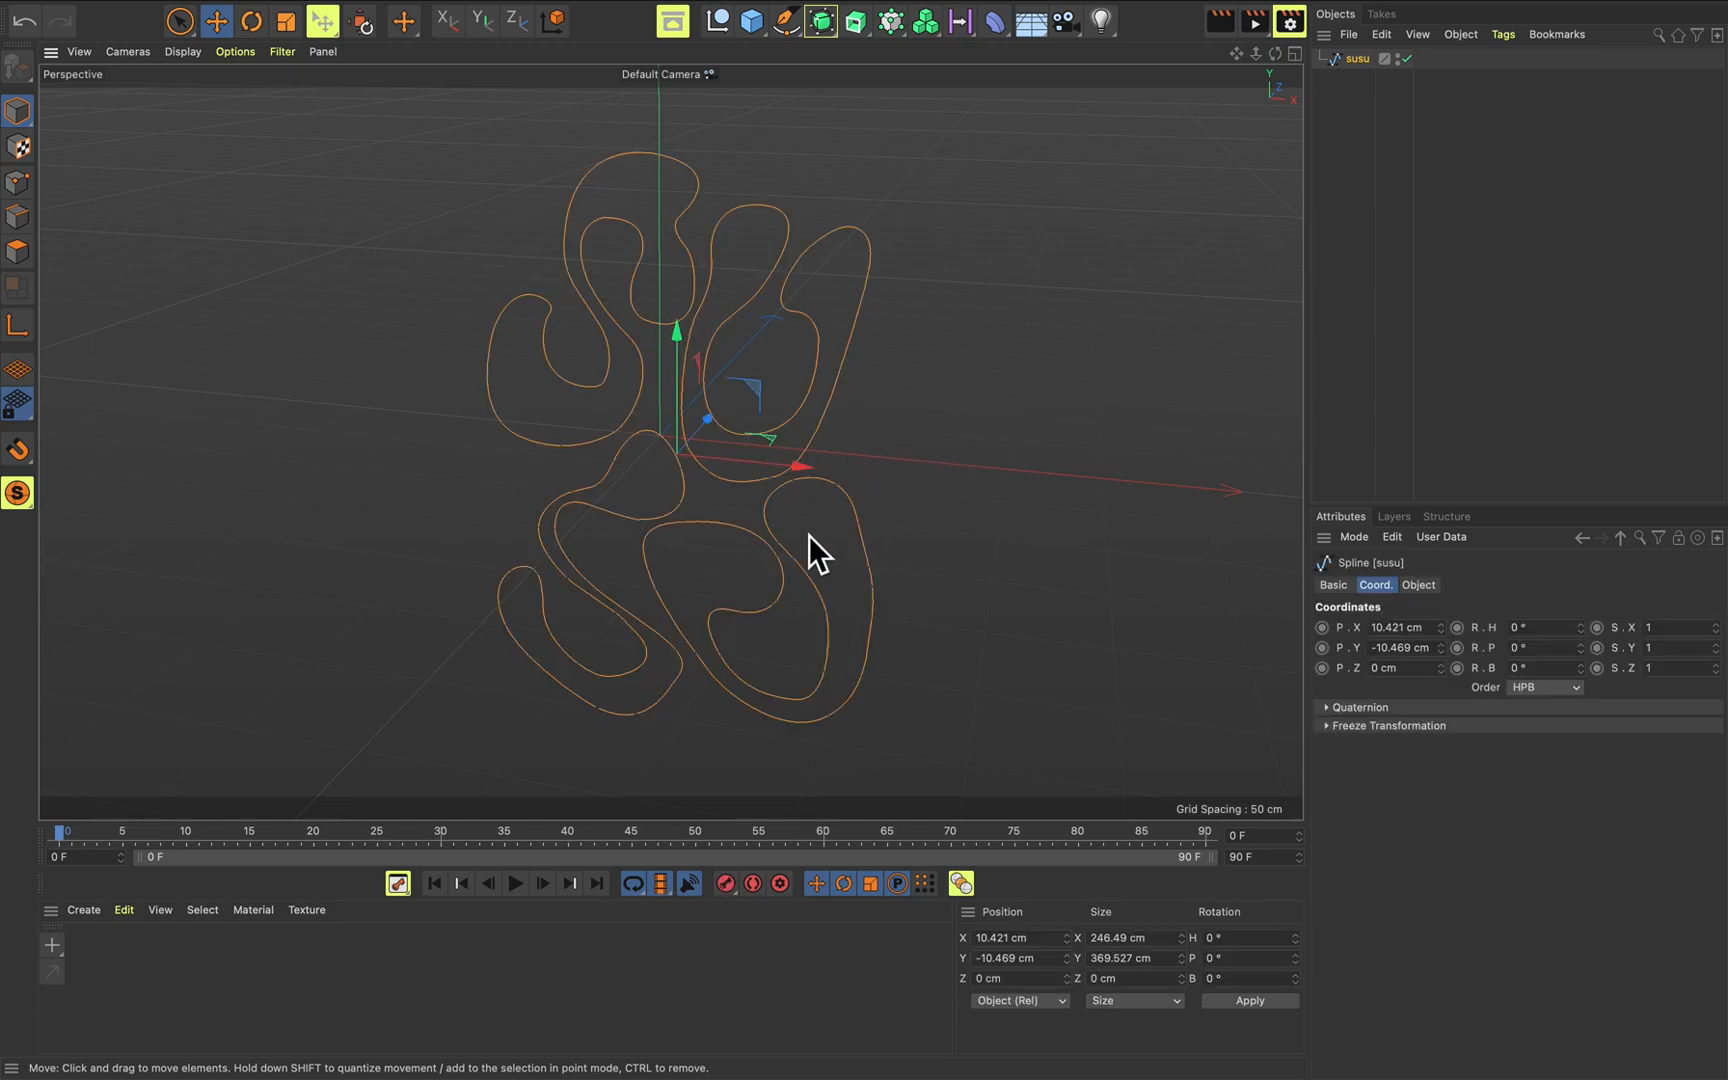
left_click_drag(961, 358, 648, 456, "alt")
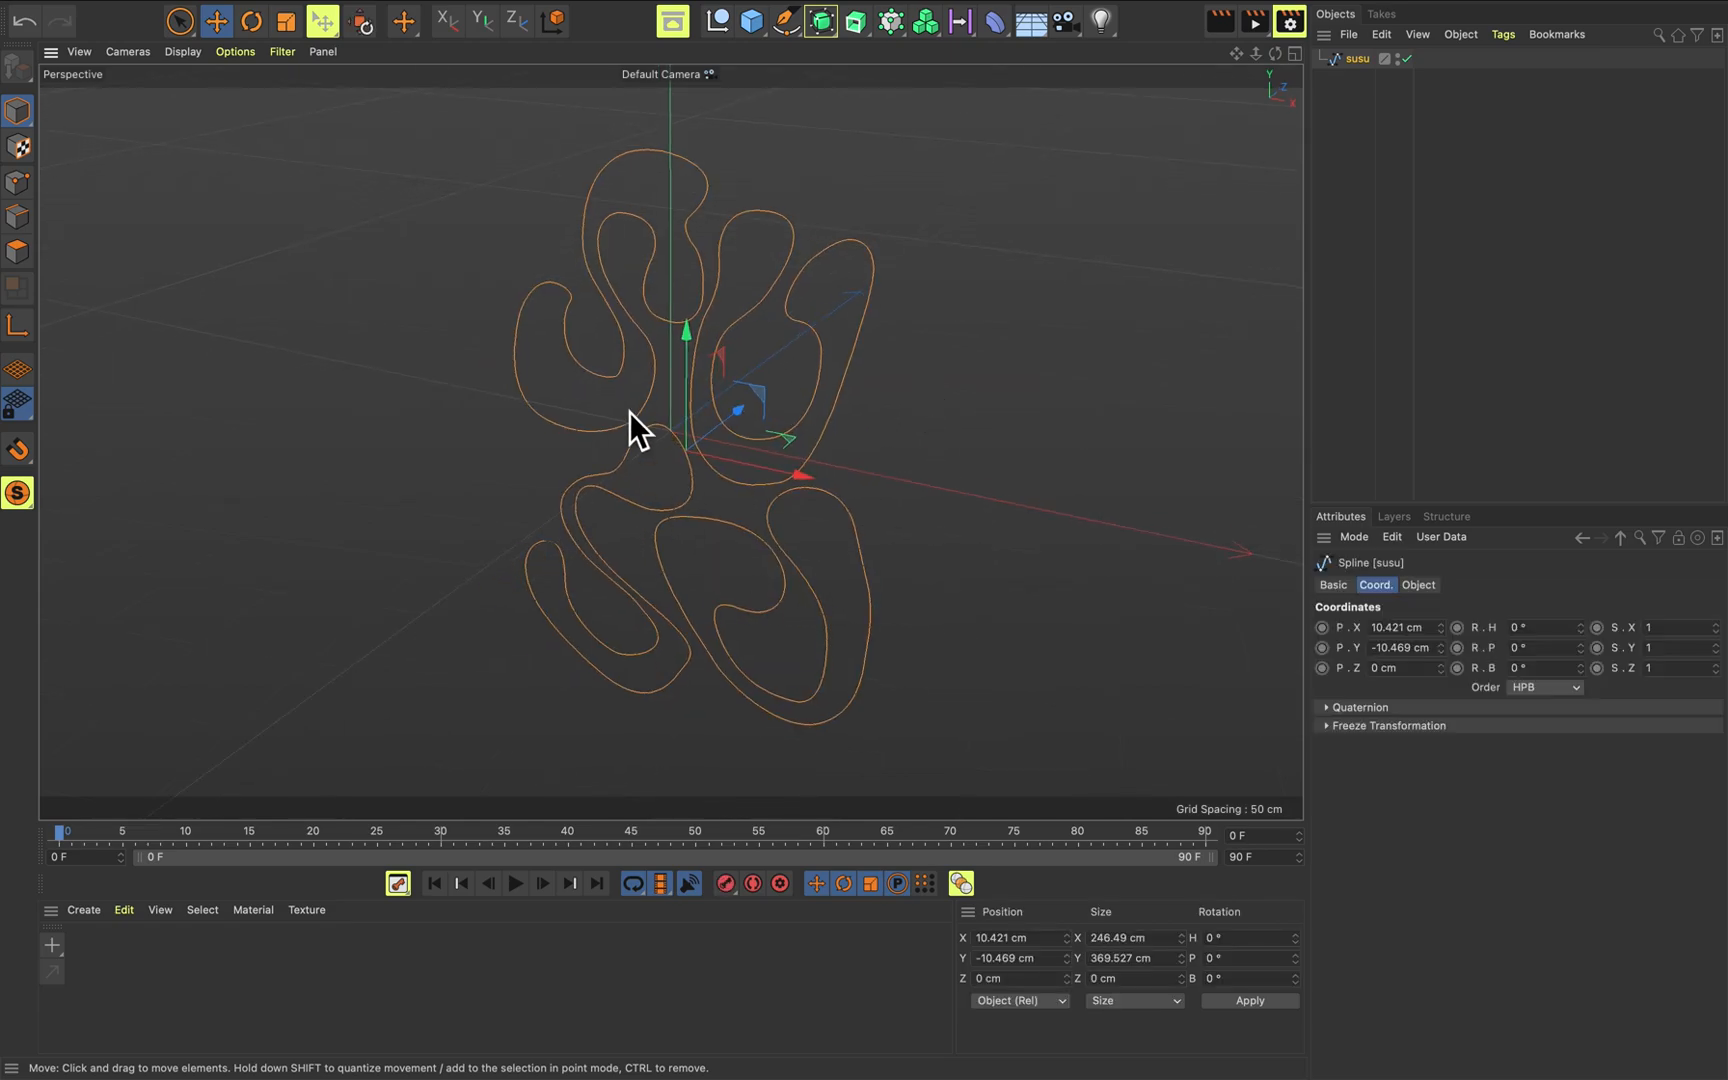
left_click_drag(1261, 219, 1079, 309, "alt")
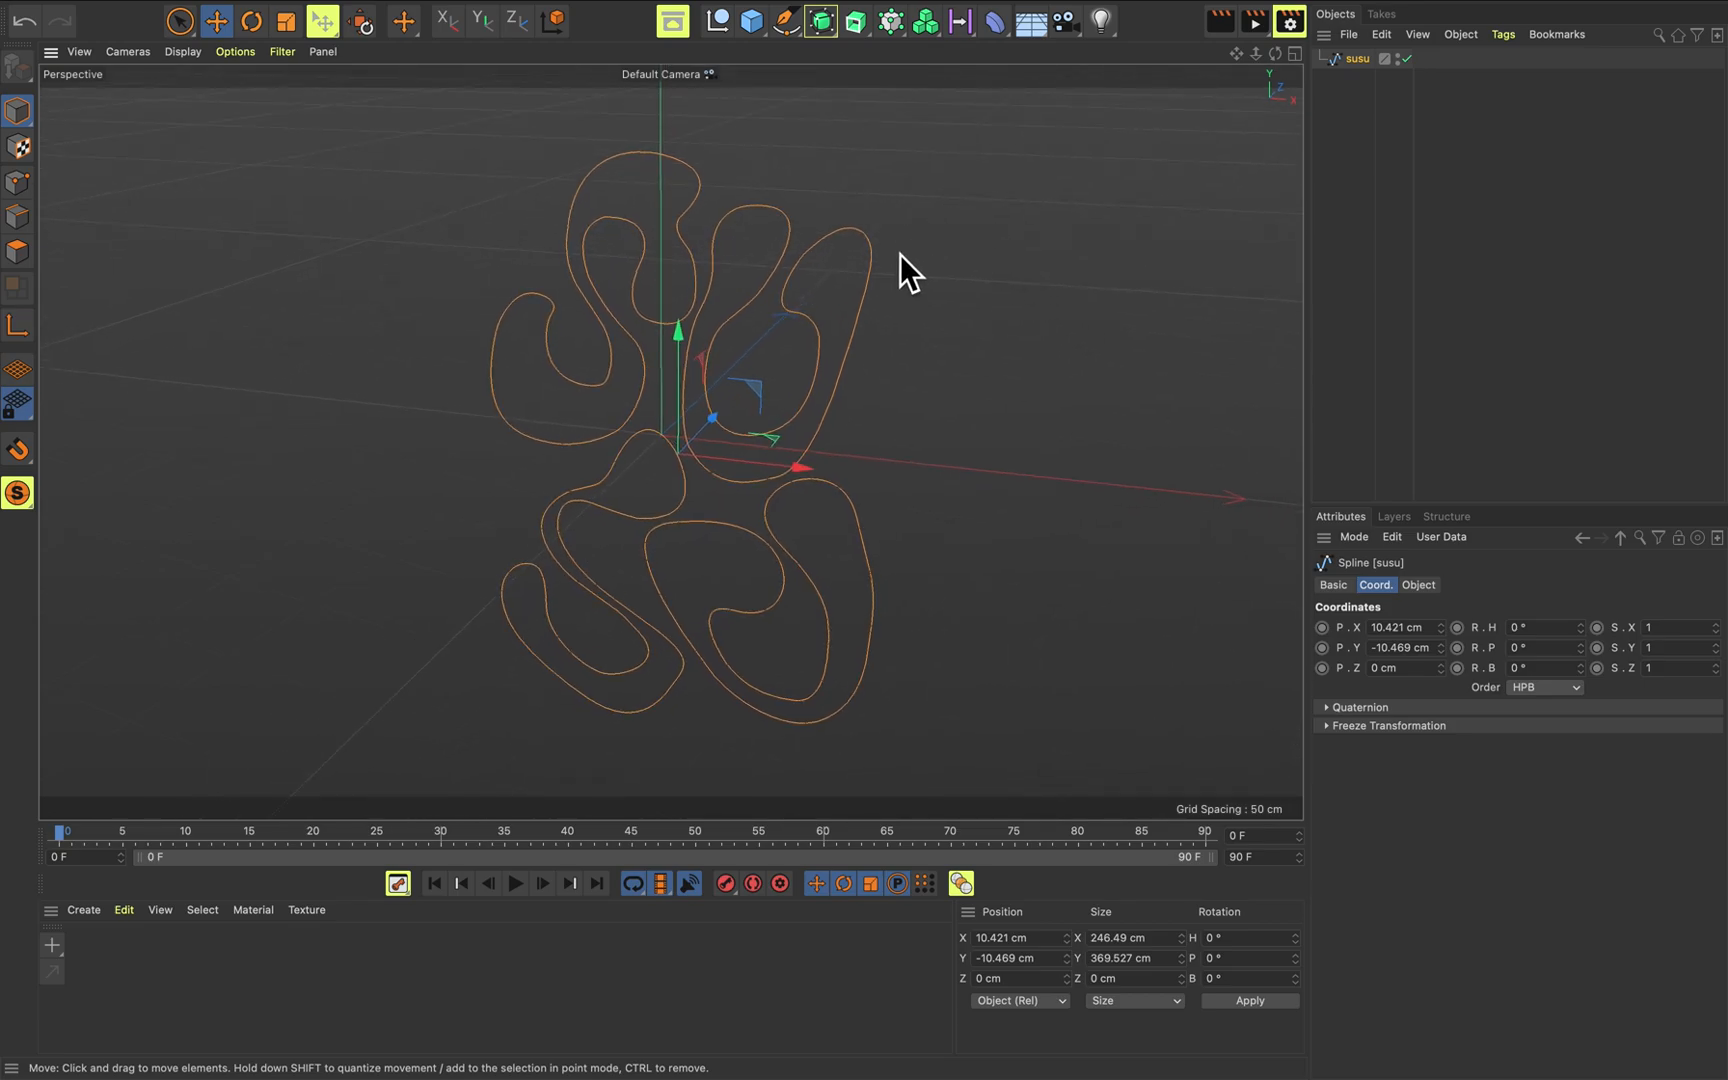
Add an Extrude generator as the parent of the susu spline to give the lettering depth.
left_click(862, 330)
scroll(856, 310, "up", 5)
mouse_move(850, 313)
left_mouse_down("alt")
mouse_move(791, 355)
mouse_move(702, 332)
mouse_move(818, 289)
mouse_move(742, 354)
mouse_move(744, 463)
mouse_move(845, 386)
mouse_move(1006, 364)
mouse_move(965, 364)
left_mouse_up("alt")
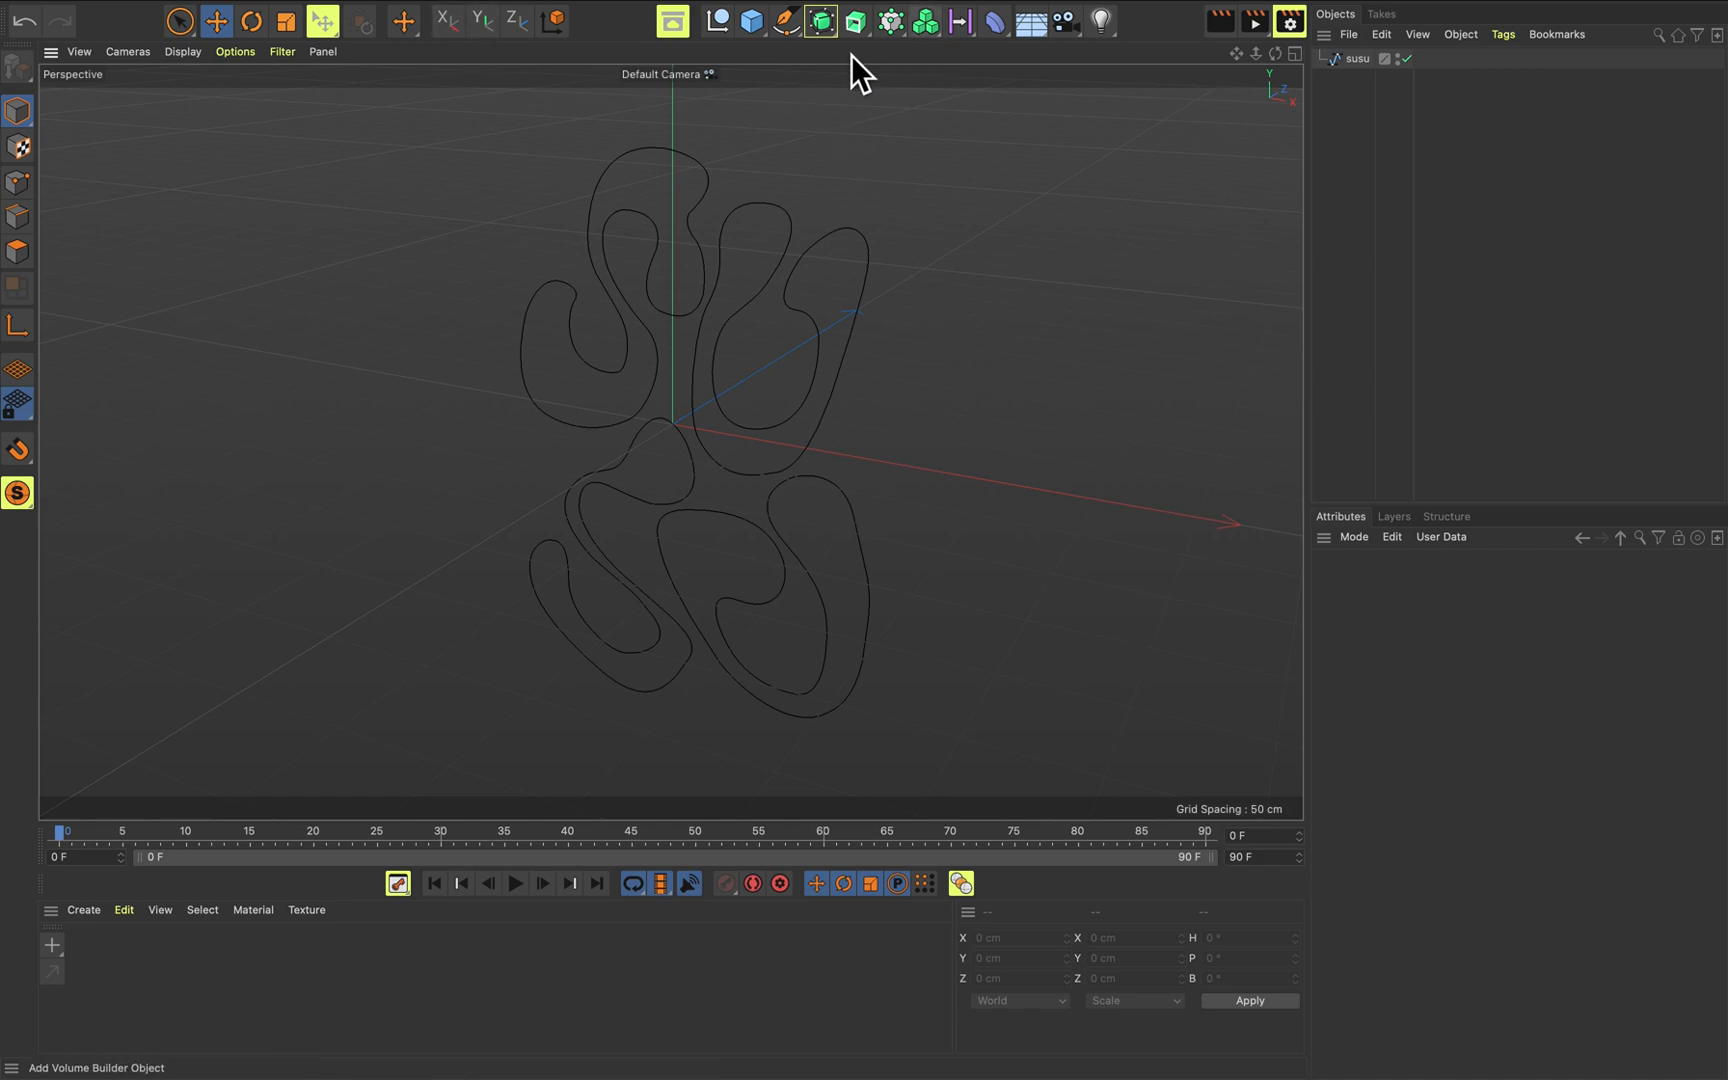
left_click(862, 30)
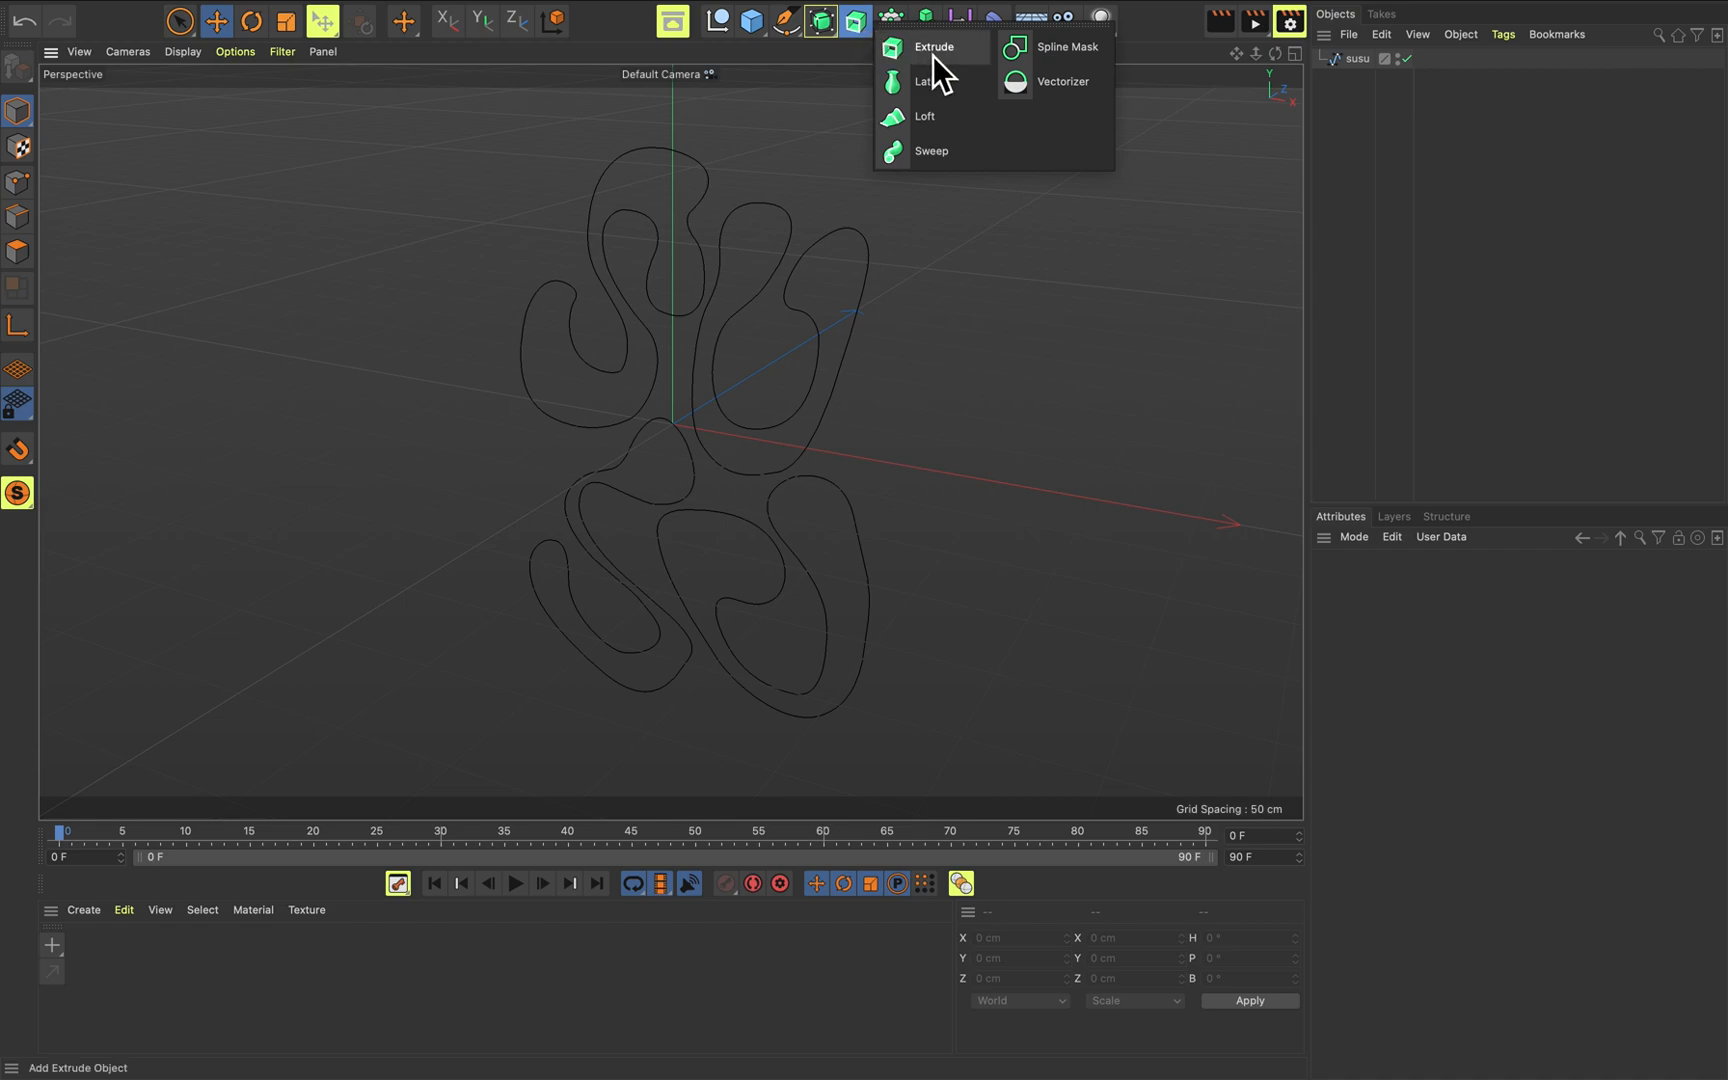
left_click(1358, 60)
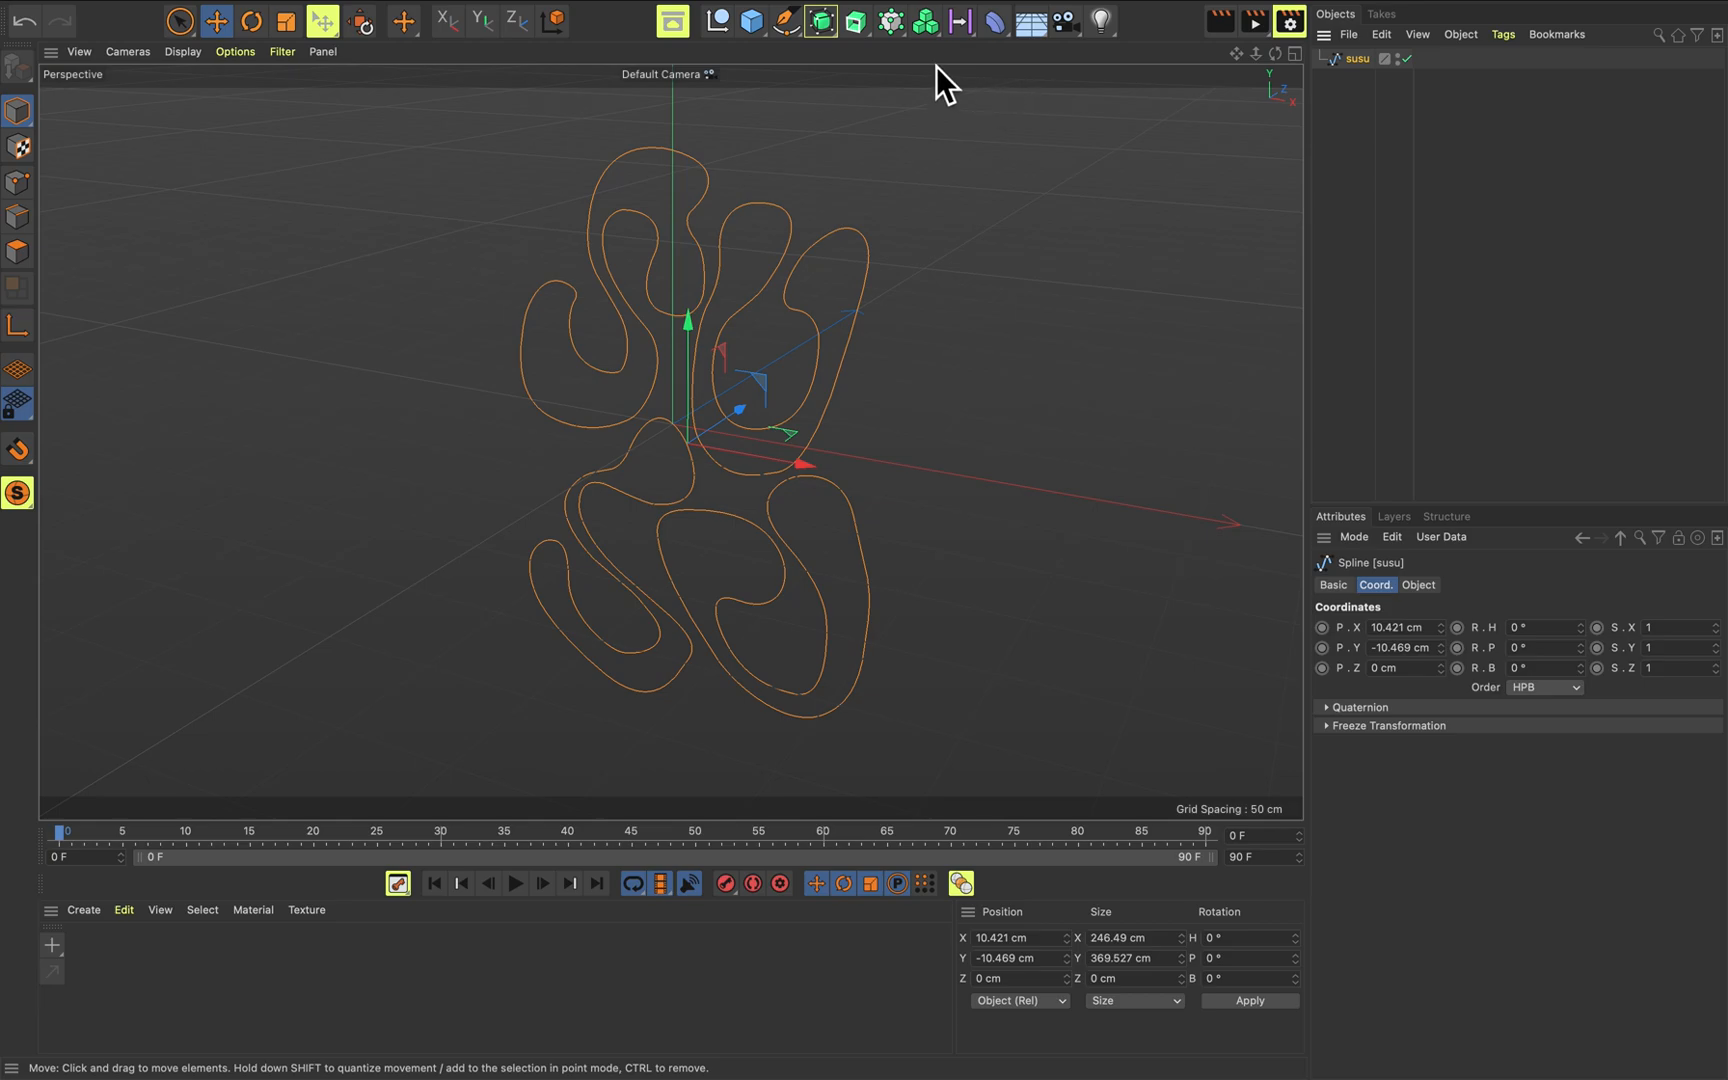
left_click(867, 31, "alt")
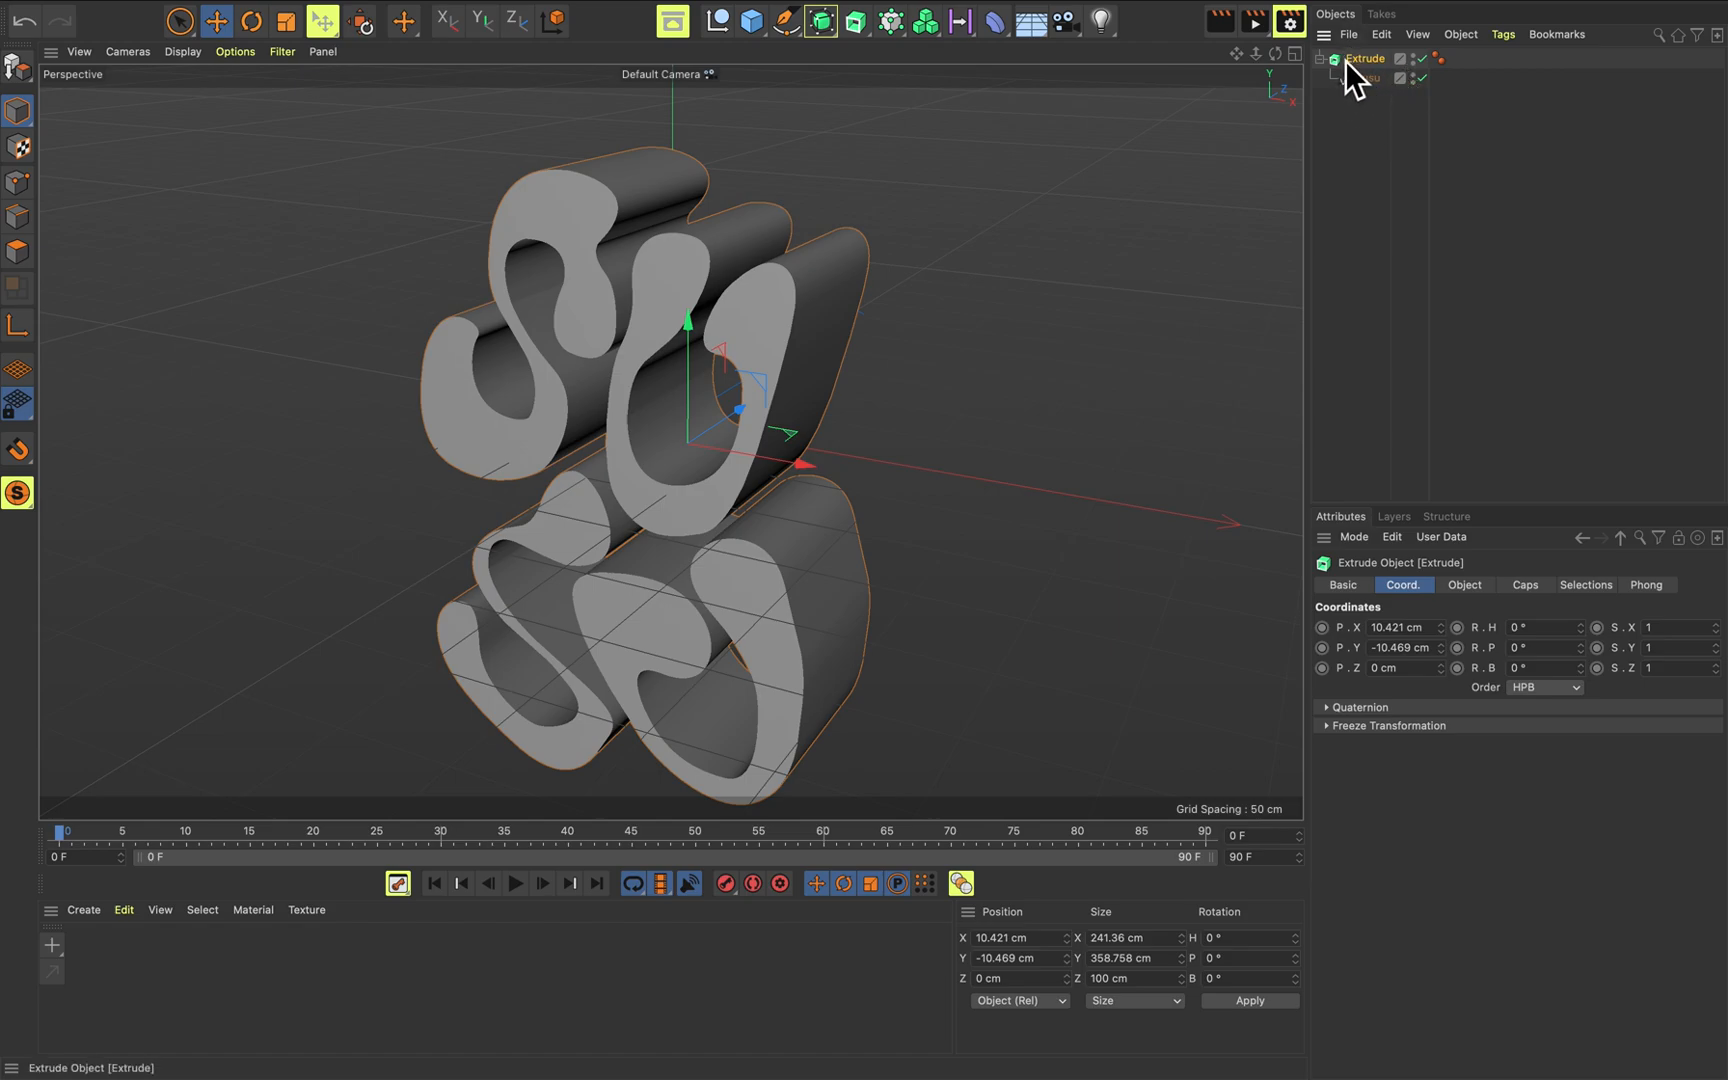
Open the Extrude generator's object properties and examine the extruded lettering from different angles.
mouse_move(886, 459)
left_mouse_down("alt")
mouse_move(912, 463)
mouse_move(663, 457)
mouse_move(485, 395)
mouse_move(593, 377)
mouse_move(759, 447)
mouse_move(905, 467)
left_mouse_up("alt")
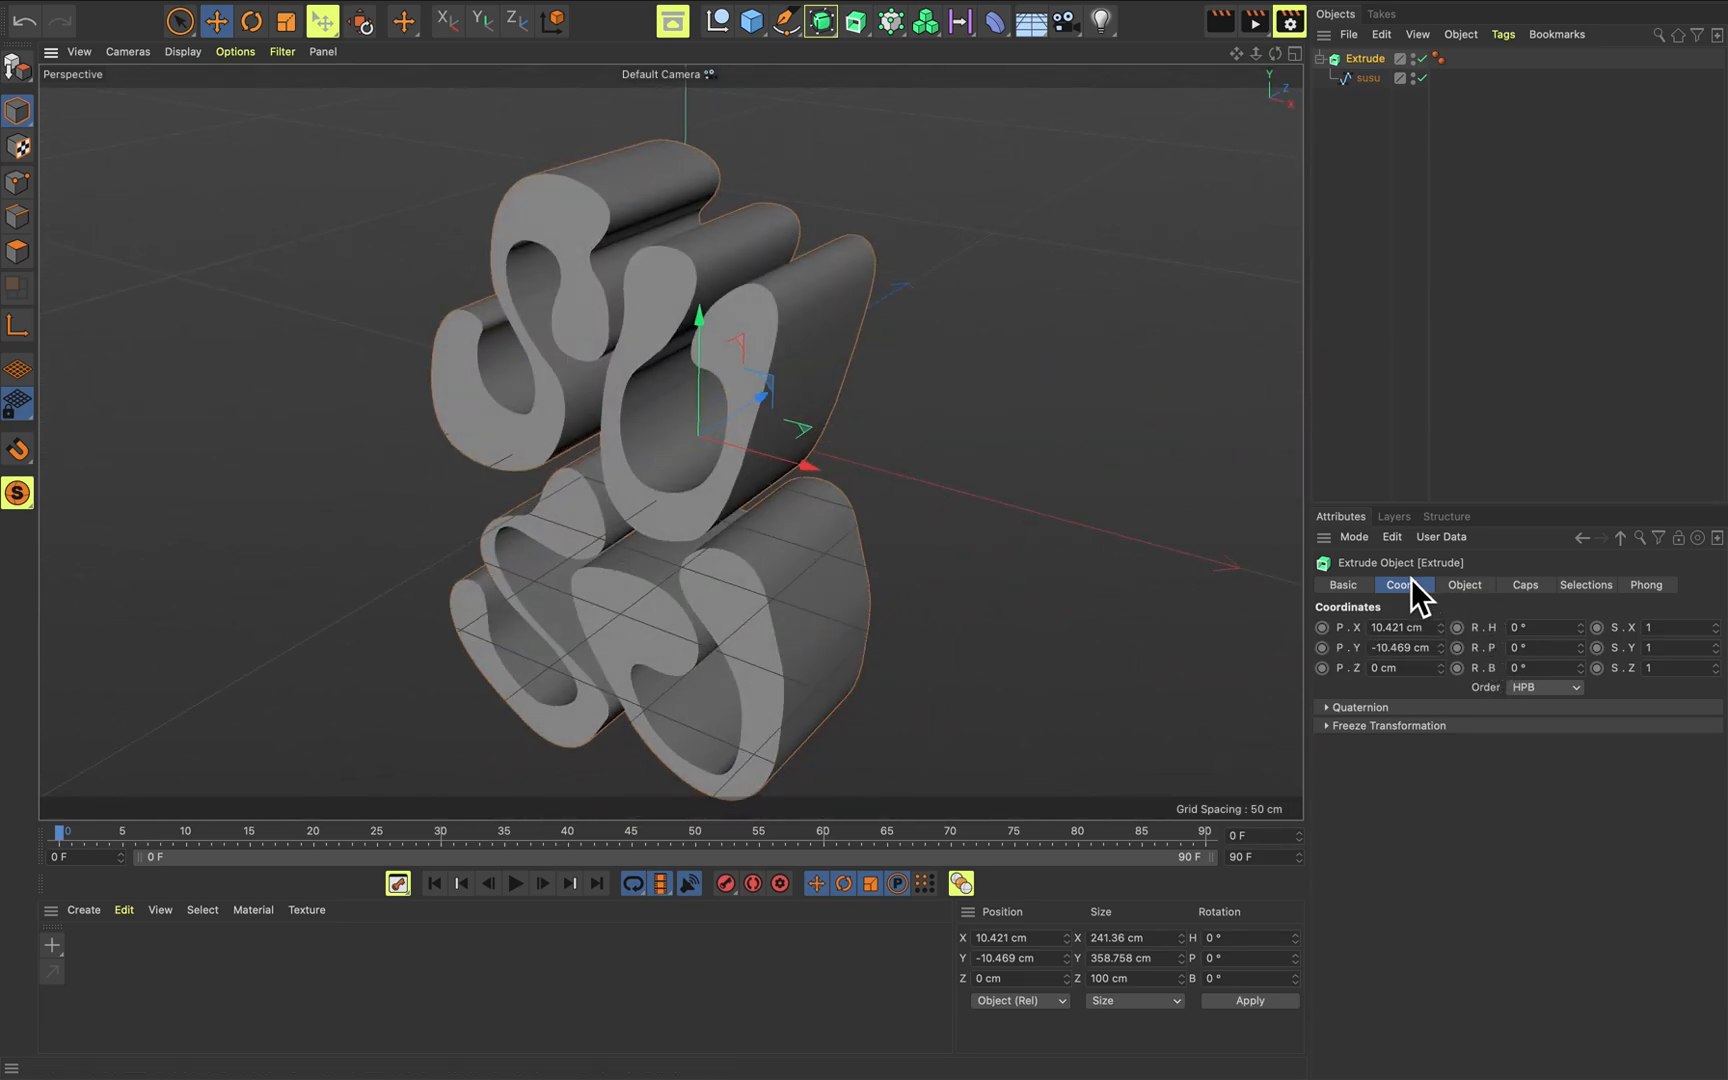
left_click(1482, 588)
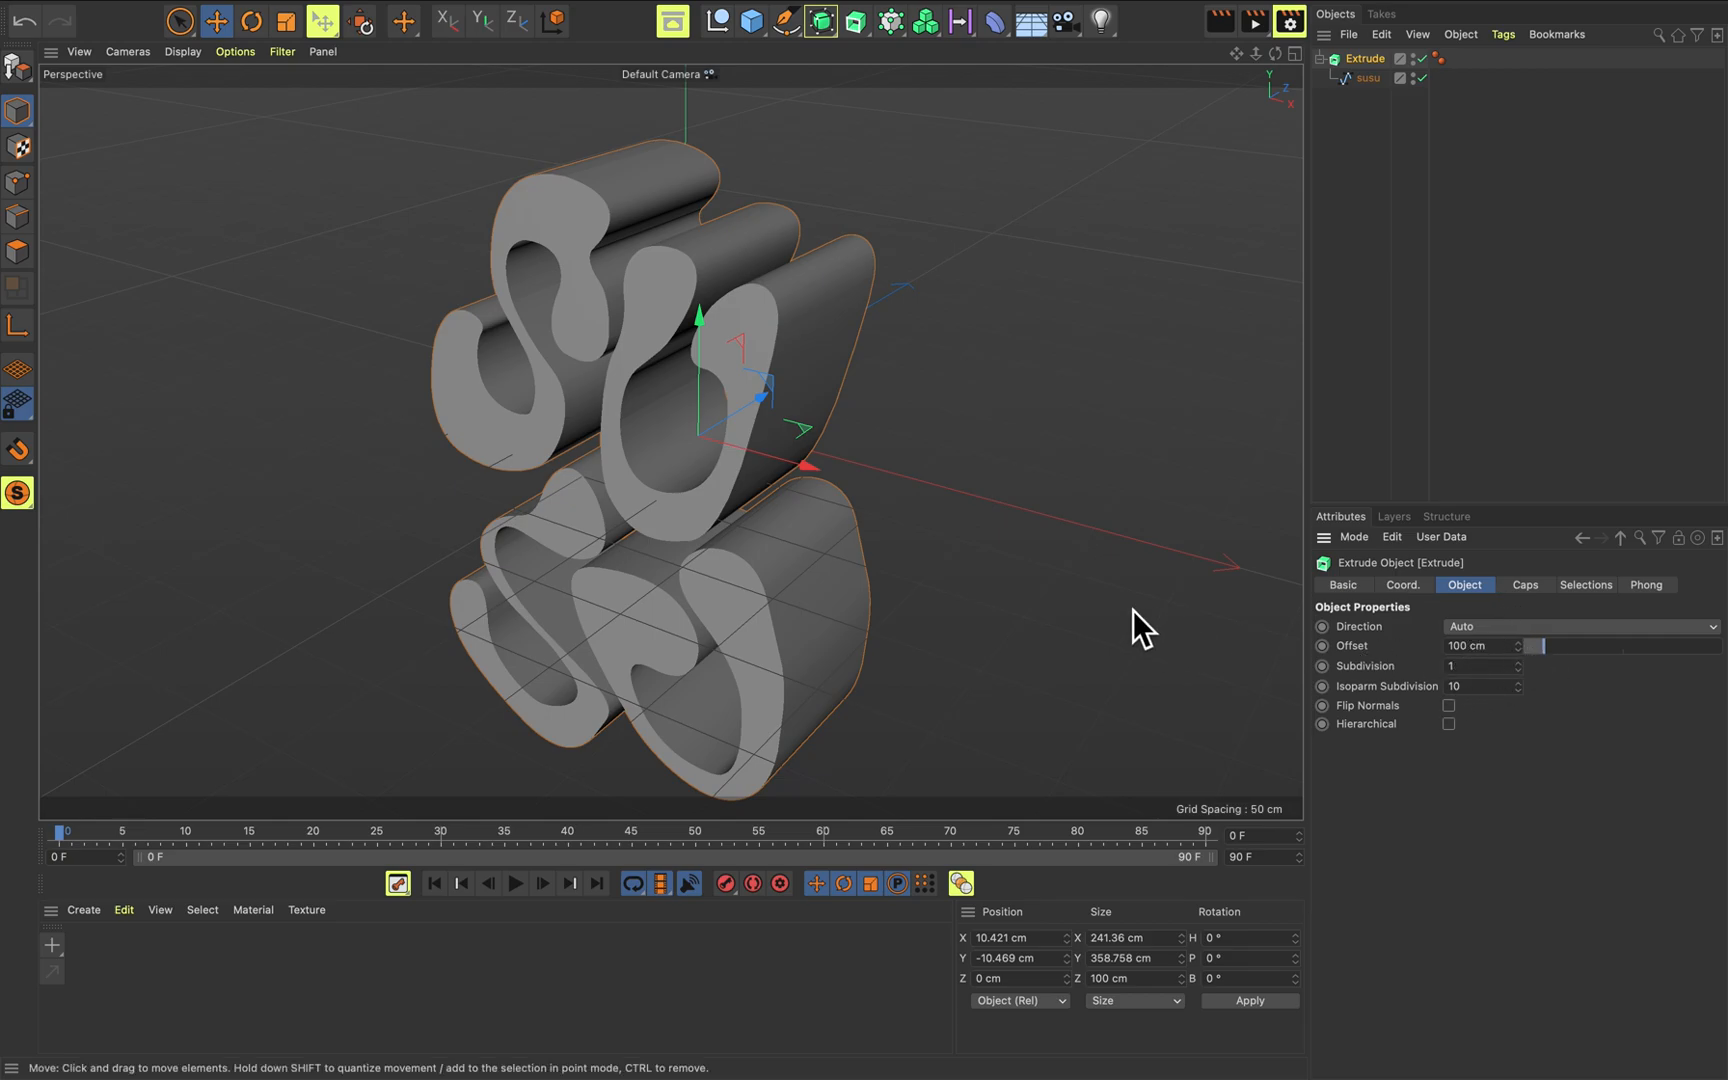
mouse_move(967, 576)
left_mouse_down("alt")
mouse_move(923, 540)
mouse_move(905, 547)
mouse_move(942, 535)
left_mouse_up("alt")
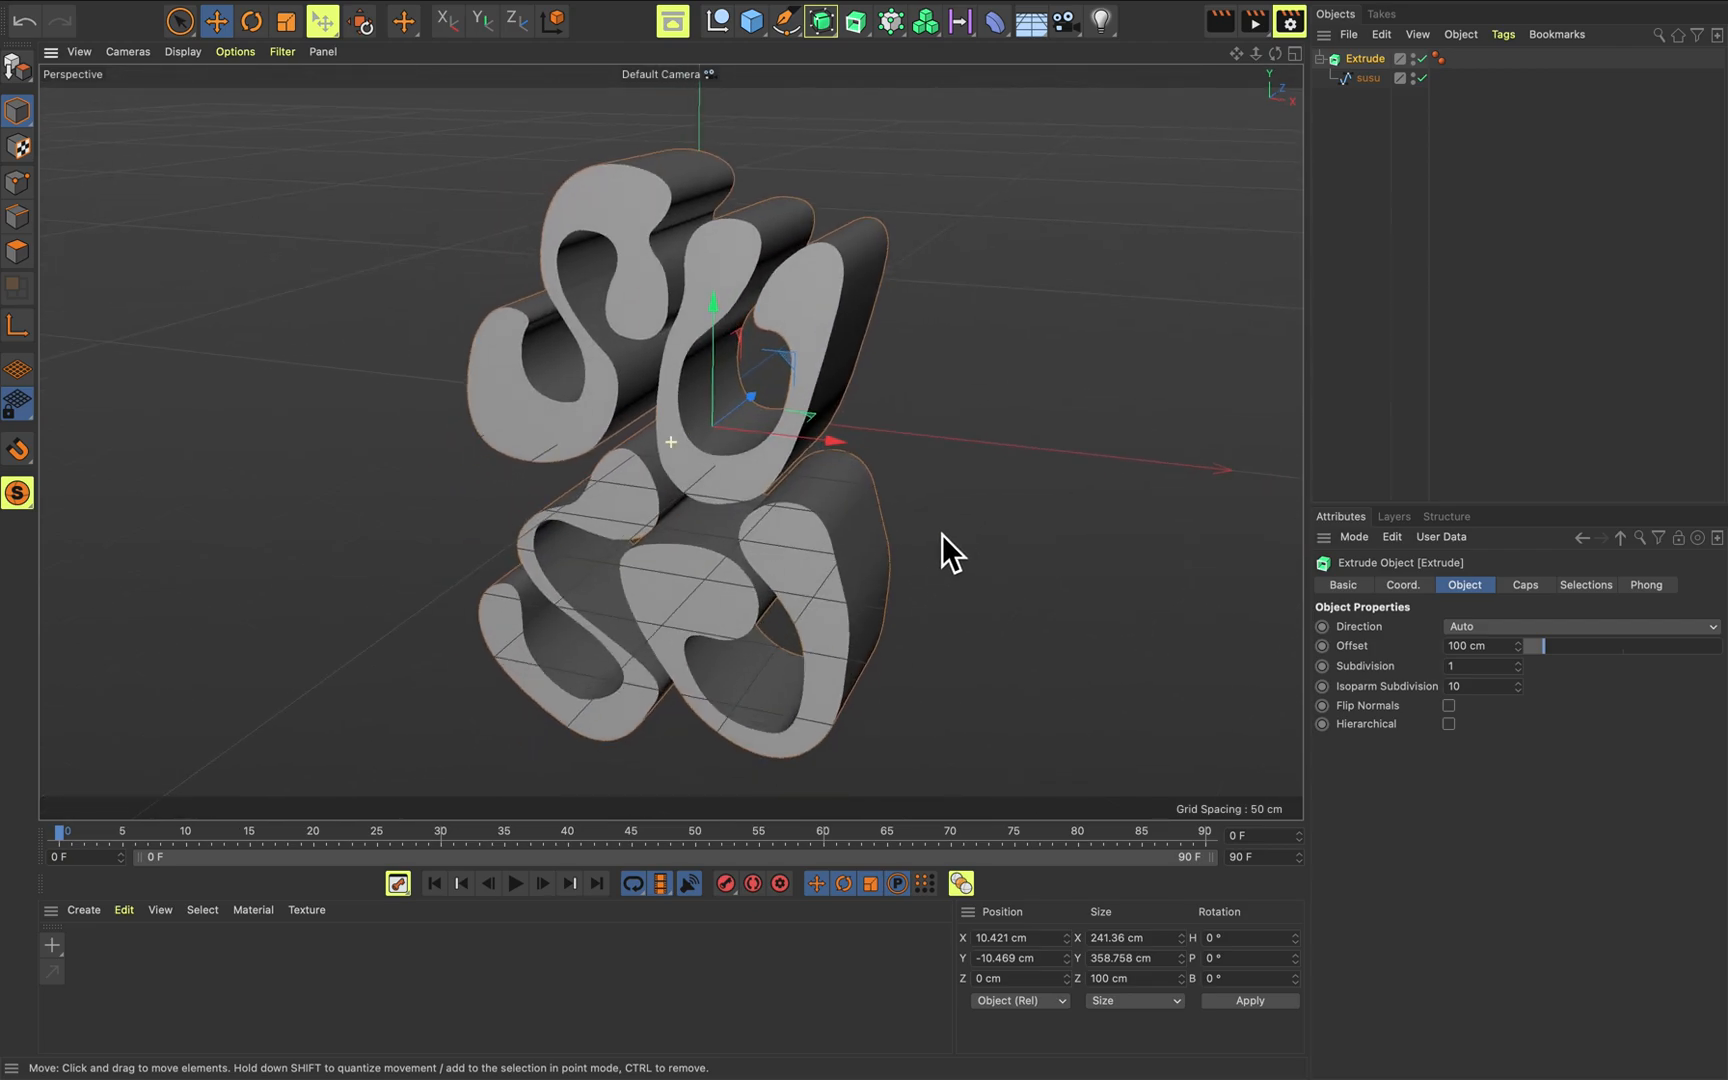
Increase the Extrude generator's offset to 109 cm.
mouse_move(1552, 653)
left_mouse_down()
mouse_move(1615, 651)
mouse_move(1557, 651)
left_mouse_up()
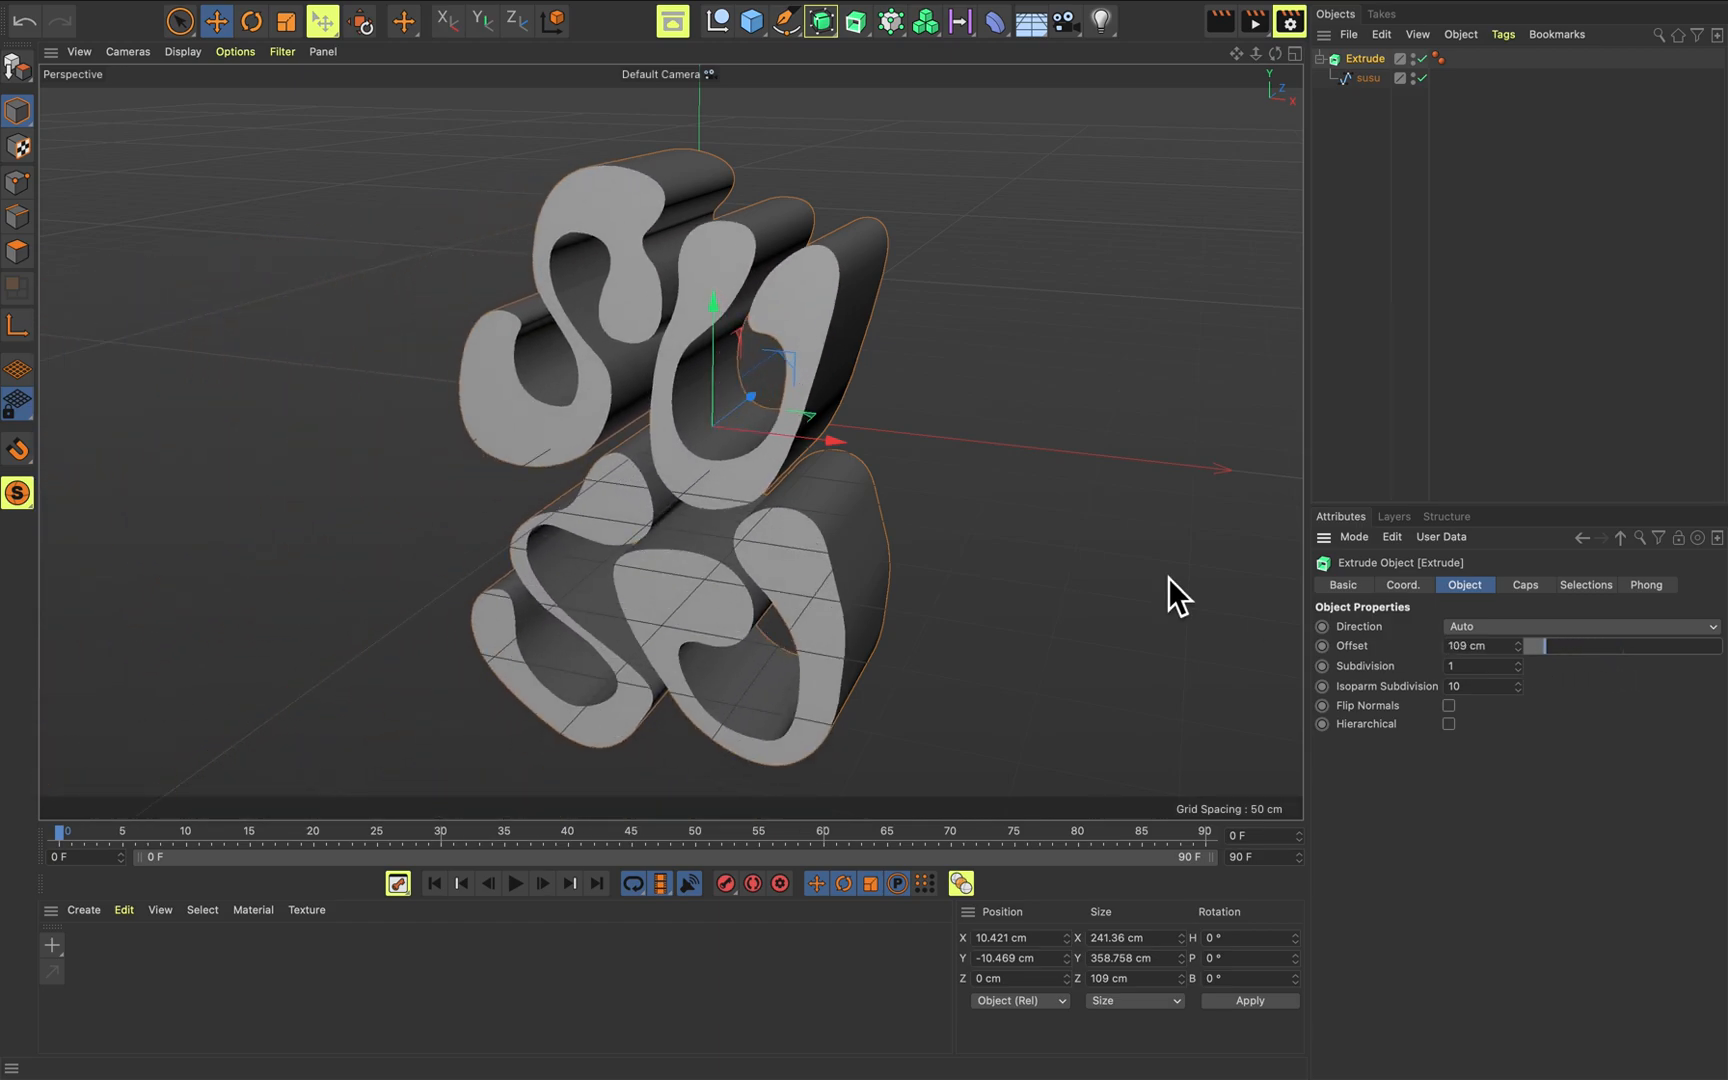
left_click_drag(972, 544, 960, 524, "alt")
middle_click(1040, 570)
middle_click(603, 300)
middle_click_drag(886, 454, 821, 404, "alt")
scroll(821, 404, "up", 2)
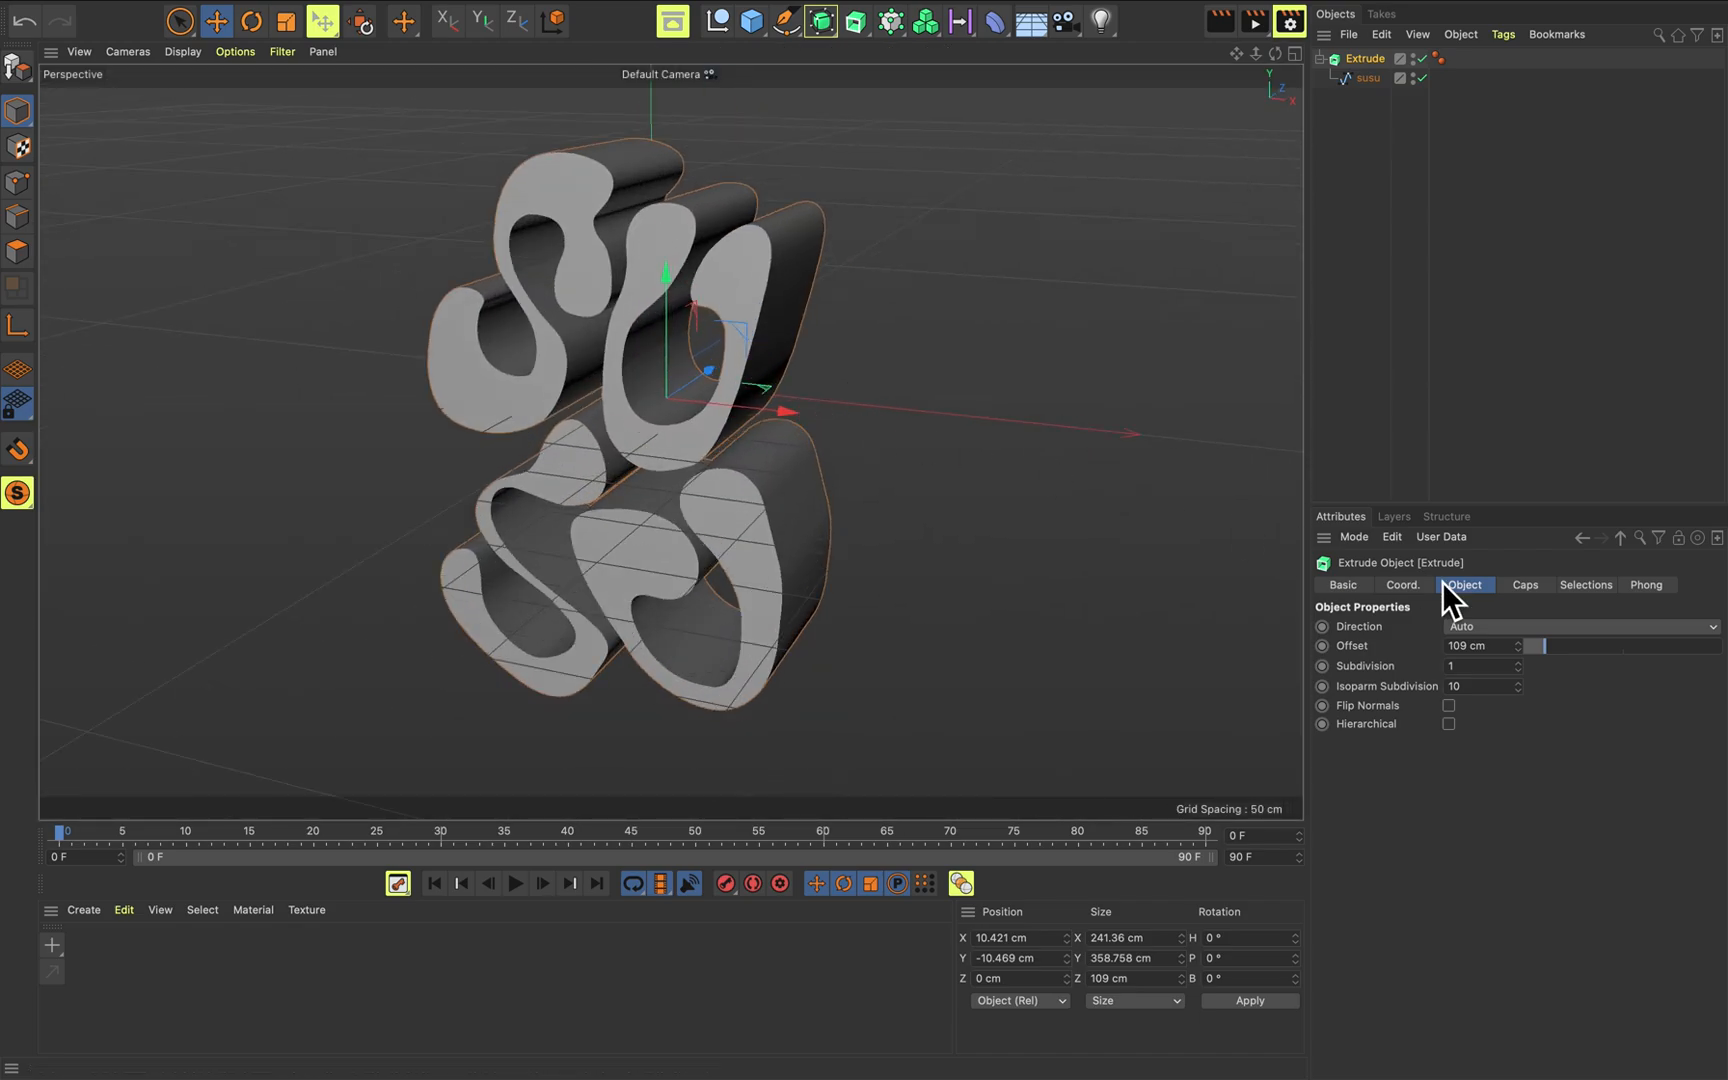
Try the Extrude generator's other direction options, starting with X, and return the direction to Auto.
left_click(1490, 626)
left_click(1508, 664)
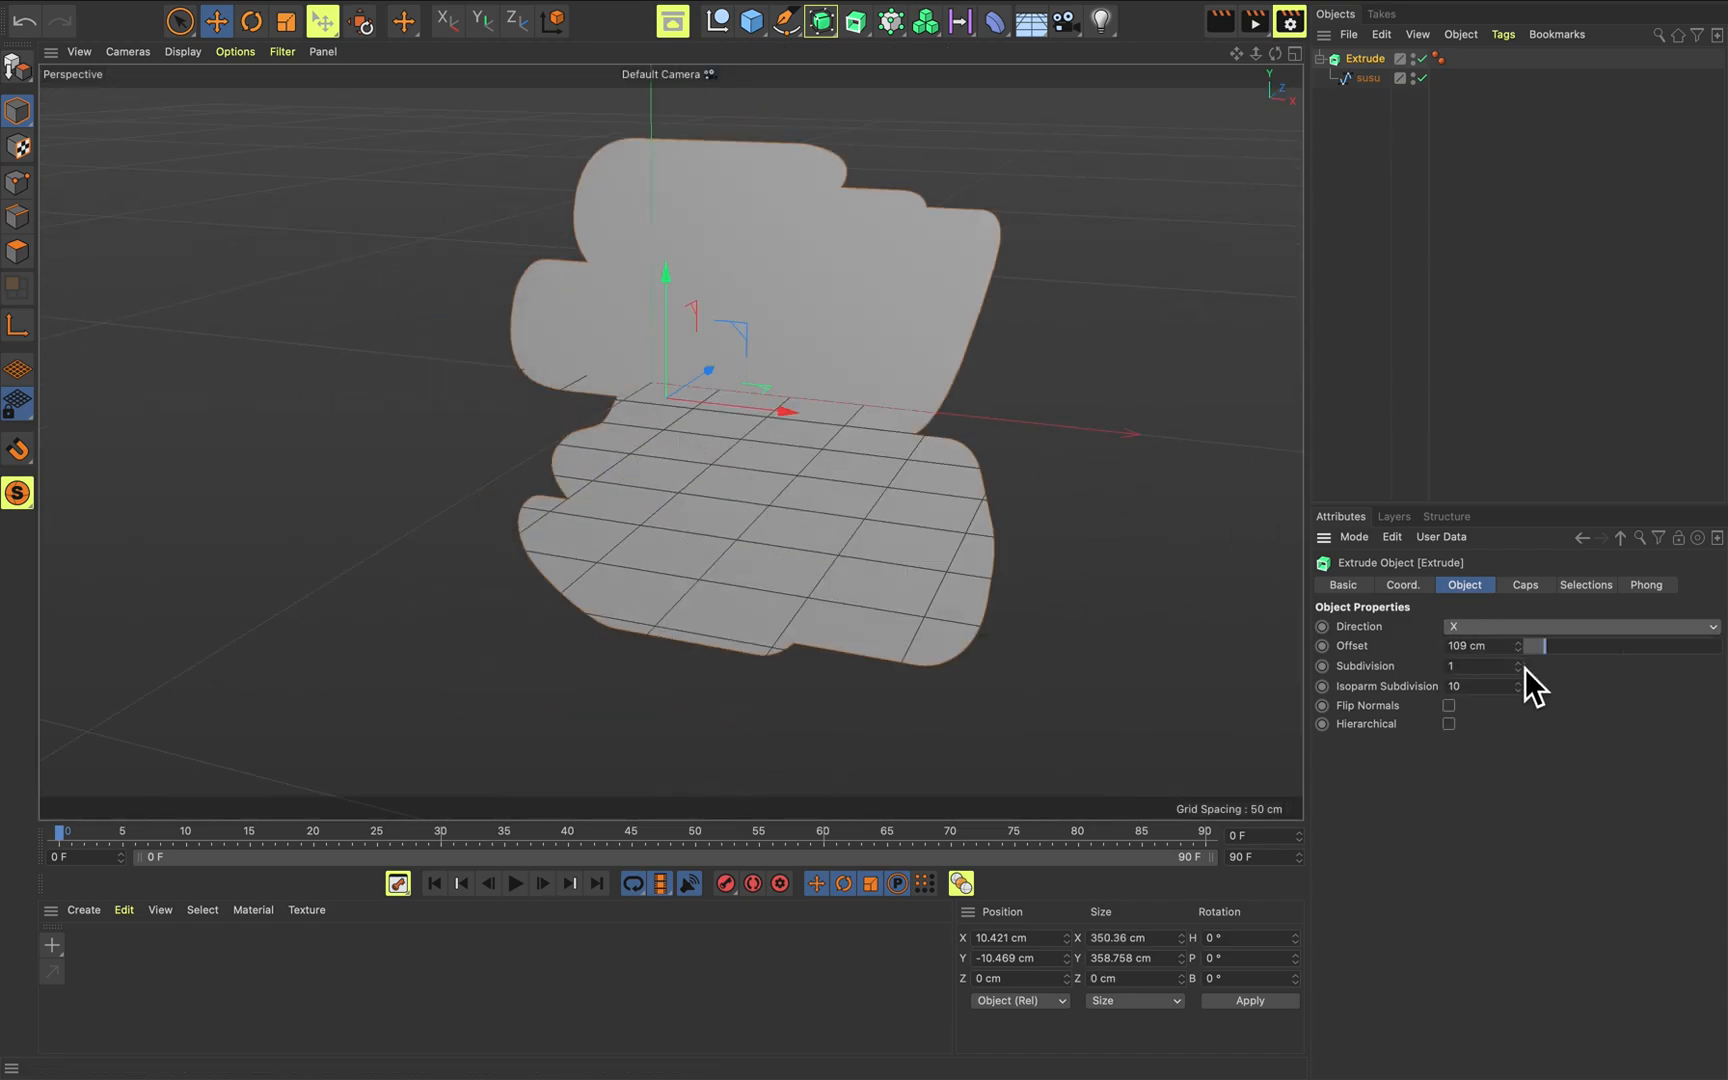
mouse_move(1540, 648)
left_mouse_down()
mouse_move(1655, 647)
mouse_move(1550, 645)
left_mouse_up()
left_click(1552, 628)
left_click(1536, 685)
left_click(1552, 628)
left_click(1536, 706)
left_click(1548, 628)
left_click(1543, 728)
left_click(1545, 628)
left_click(1532, 649)
Set the Extrude generator's offset to 90 cm.
mouse_move(1540, 648)
left_mouse_down()
mouse_move(1594, 653)
mouse_move(1548, 648)
left_mouse_up()
scroll(728, 378, "up", 5)
left_click_drag(825, 327, 664, 339, "alt")
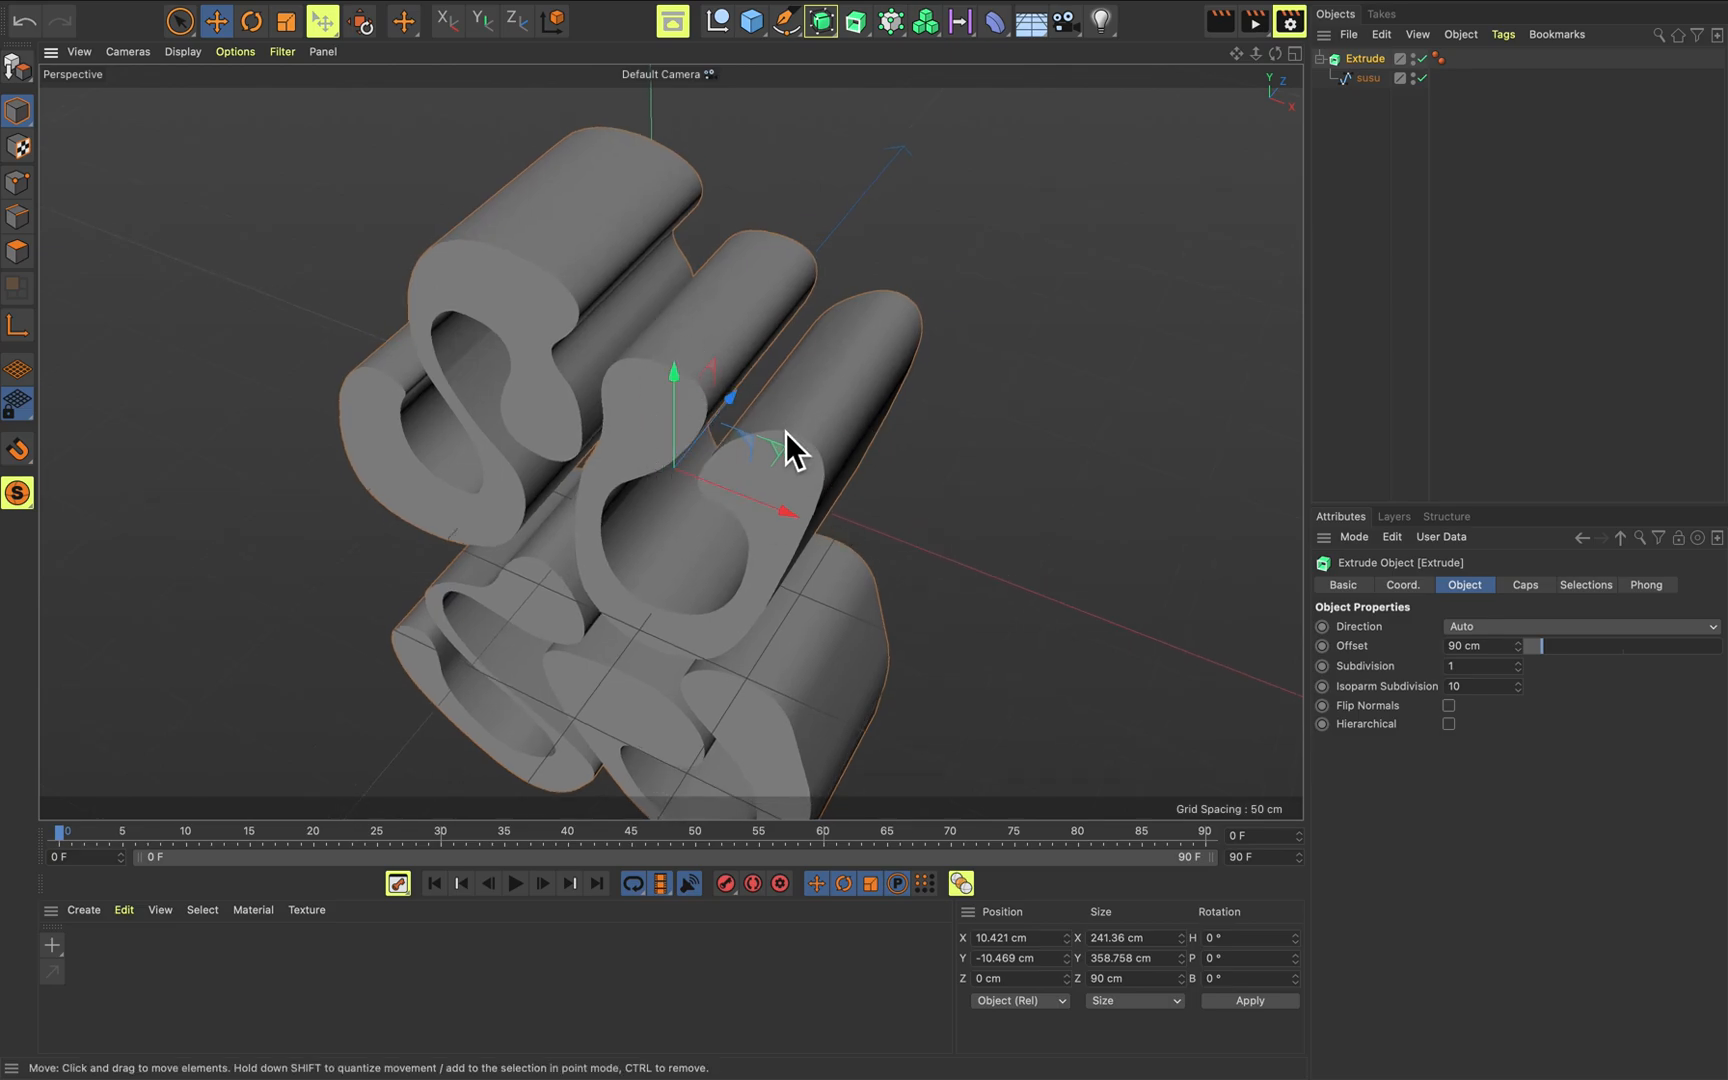
left_click_drag(784, 428, 822, 467, "alt")
scroll(824, 470, "up", 5)
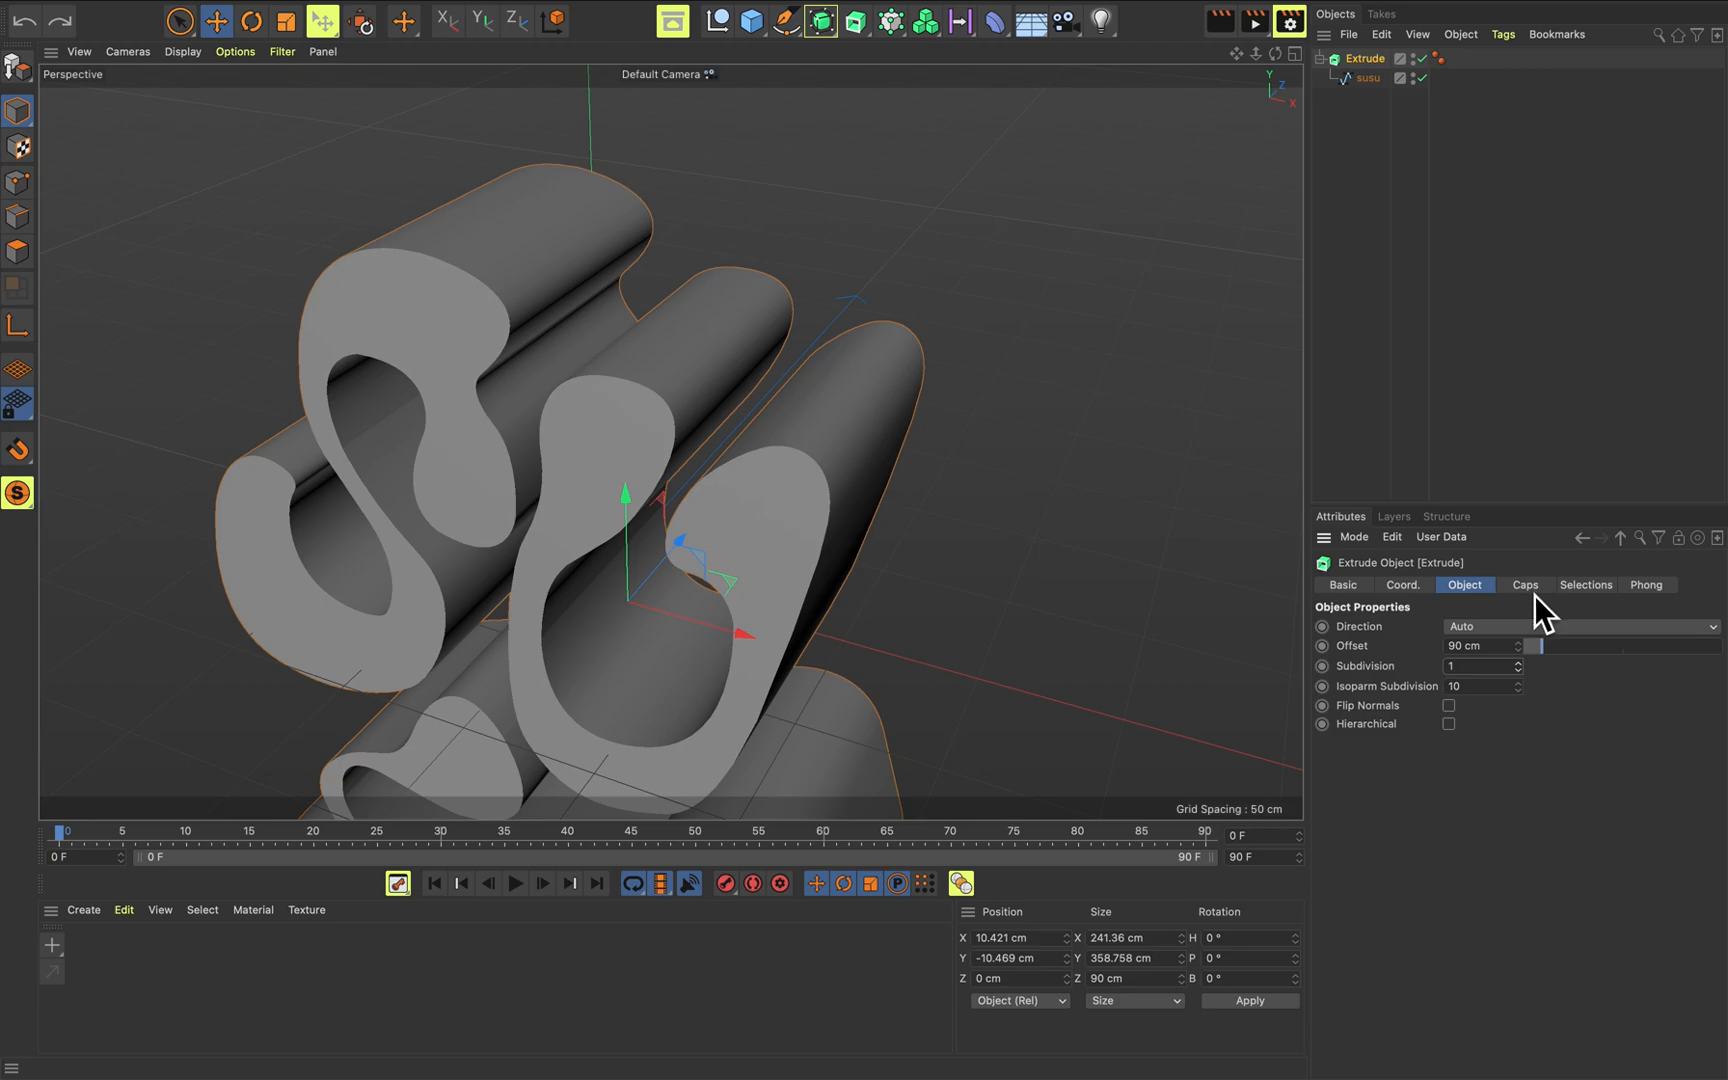
Open the Extrude generator's cap settings and turn the Start Cap off and on again.
left_click(1533, 594)
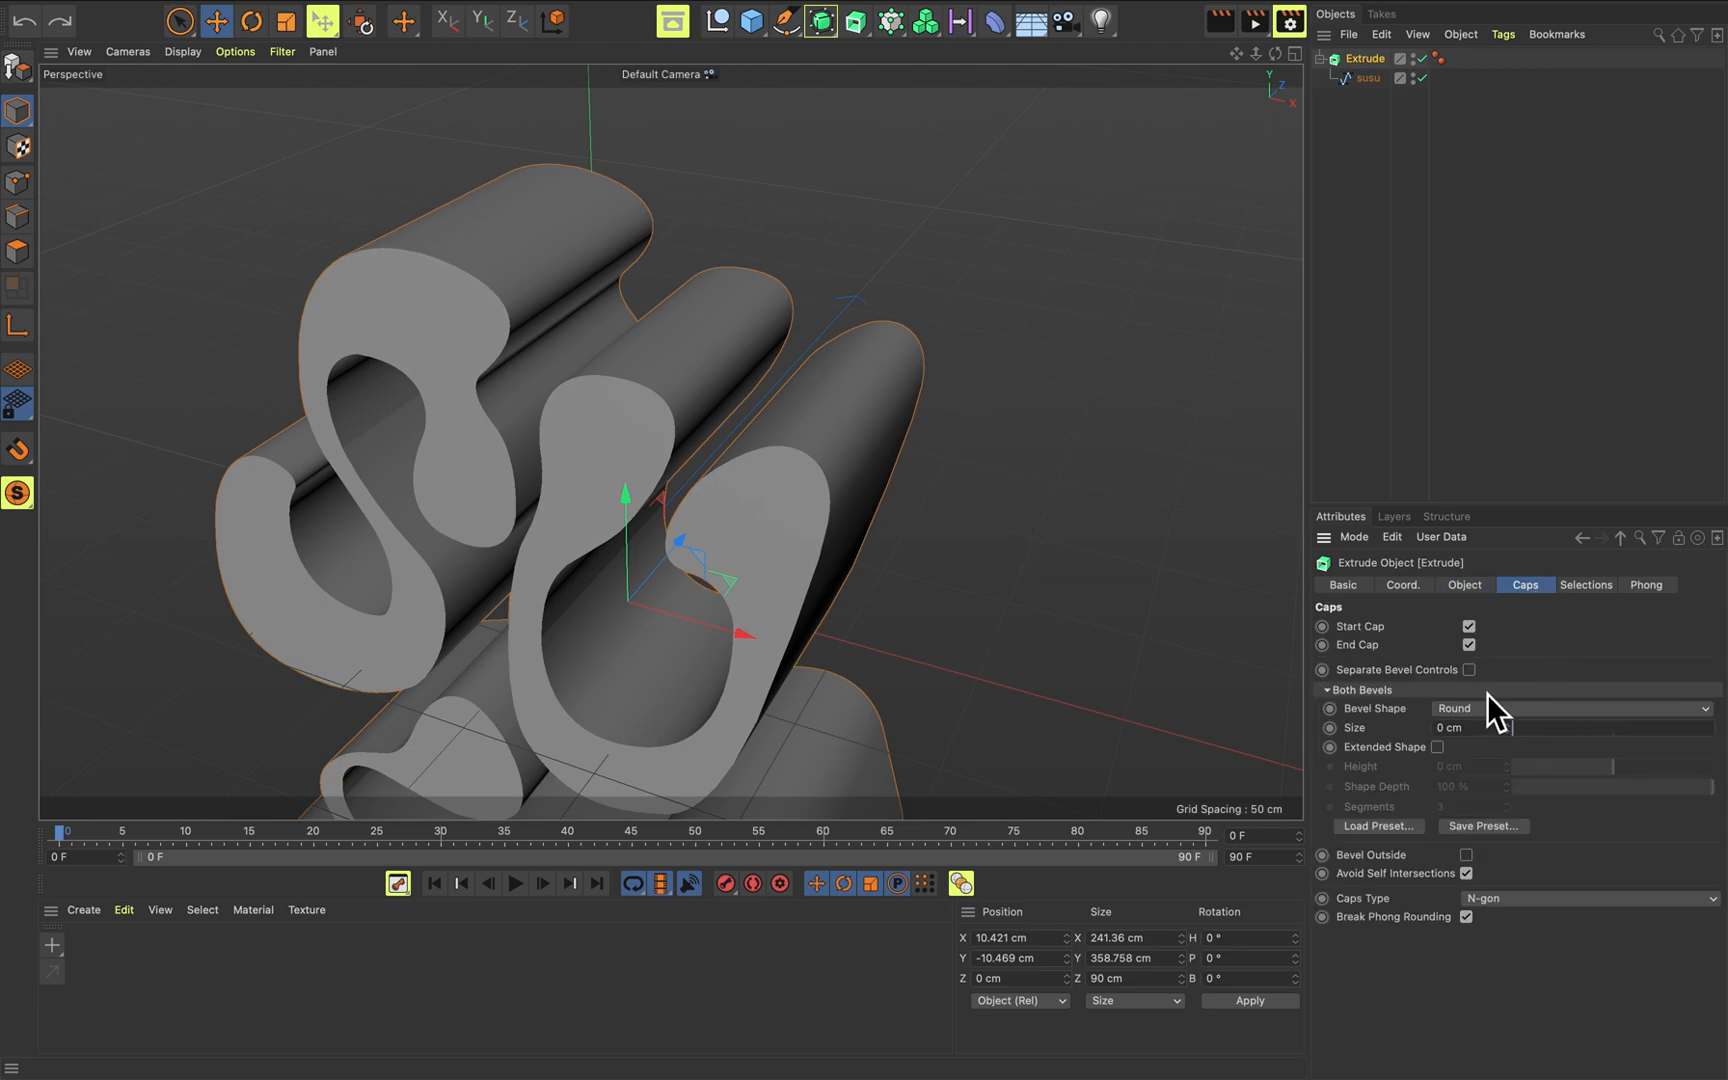
scroll(965, 545, "up", 3)
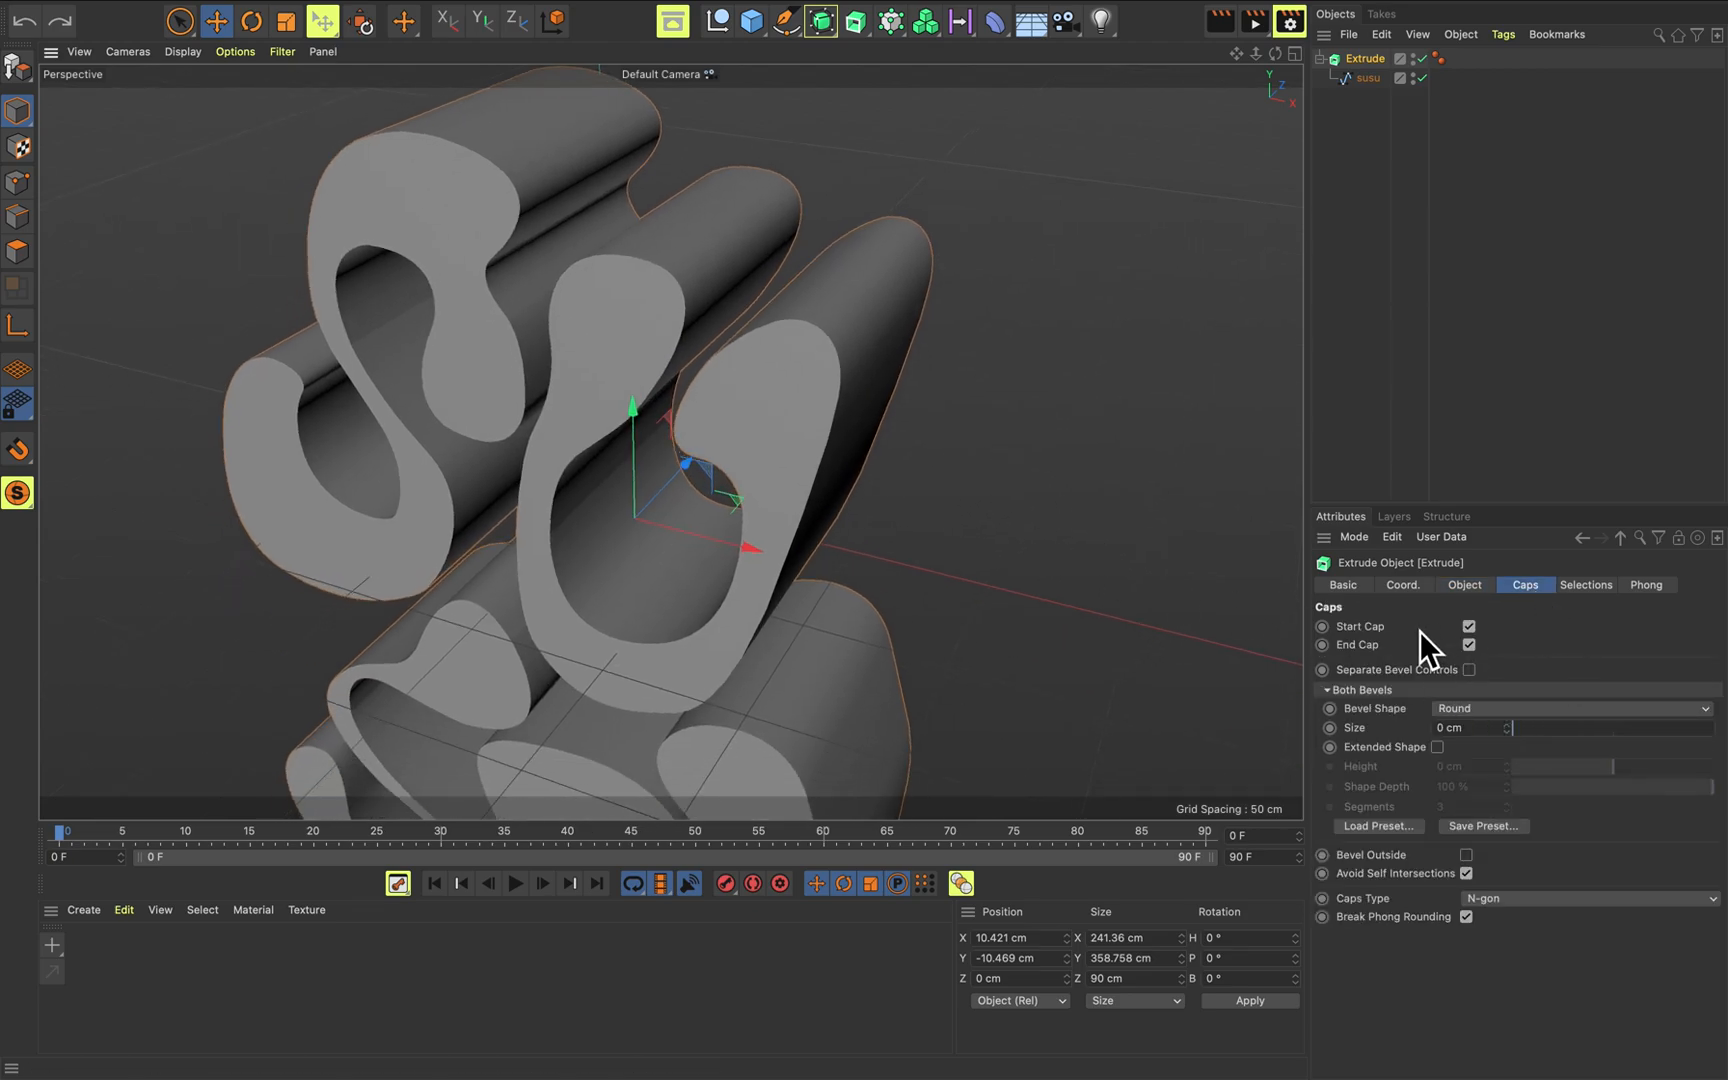
left_click_drag(1291, 589, 636, 339, "alt")
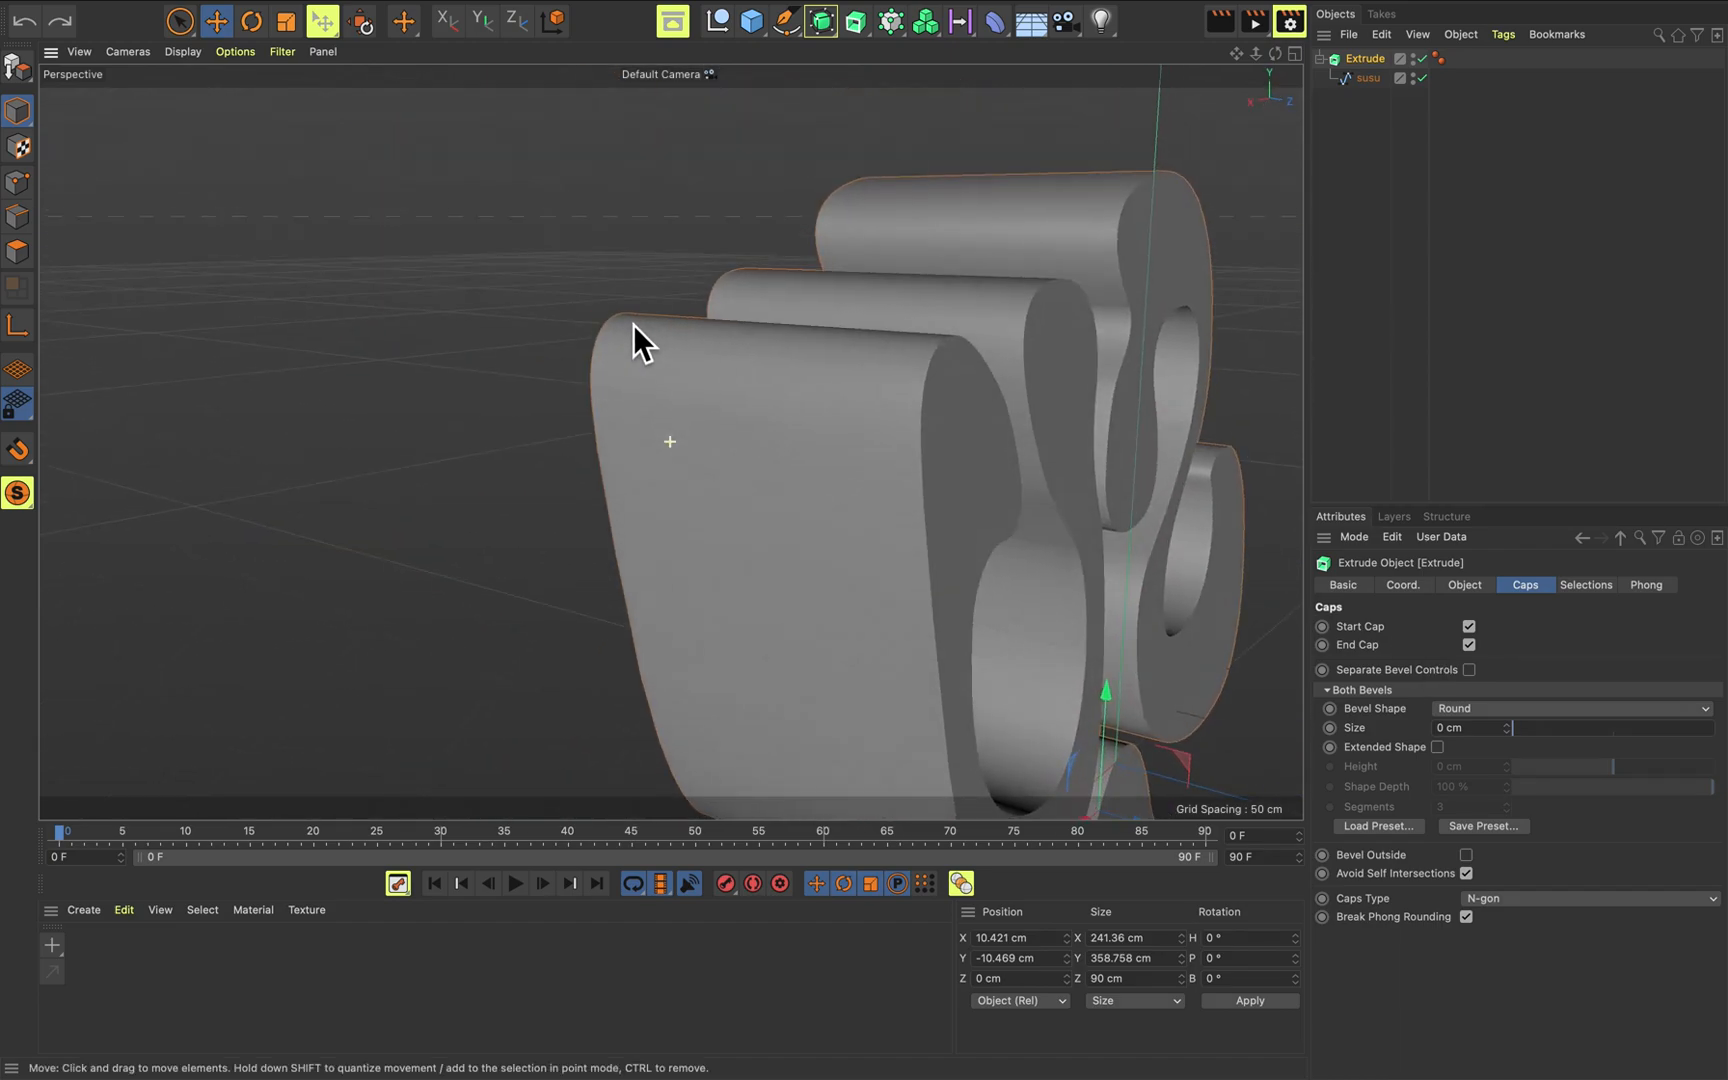
left_click_drag(1280, 640, 1150, 632, "alt")
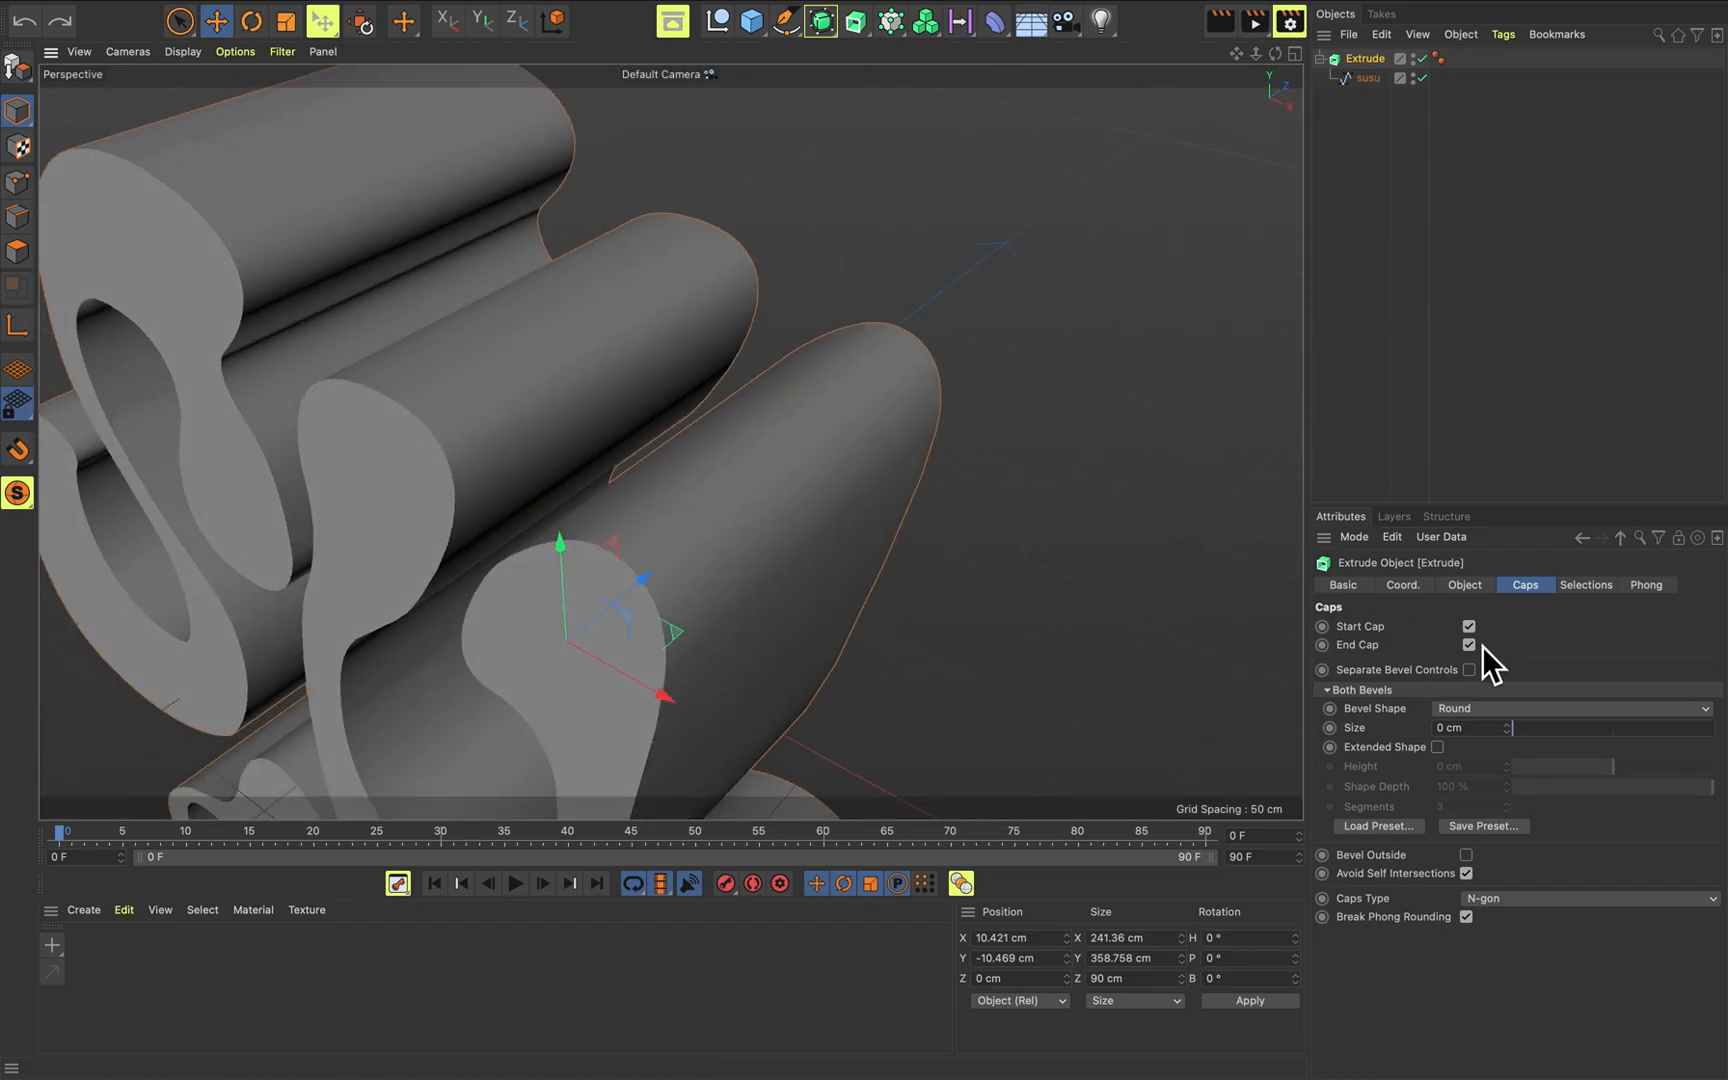
left_click(1468, 626)
left_click_drag(1161, 528, 860, 372, "alt")
left_click(1473, 630)
left_click_drag(1089, 540, 910, 540, "alt")
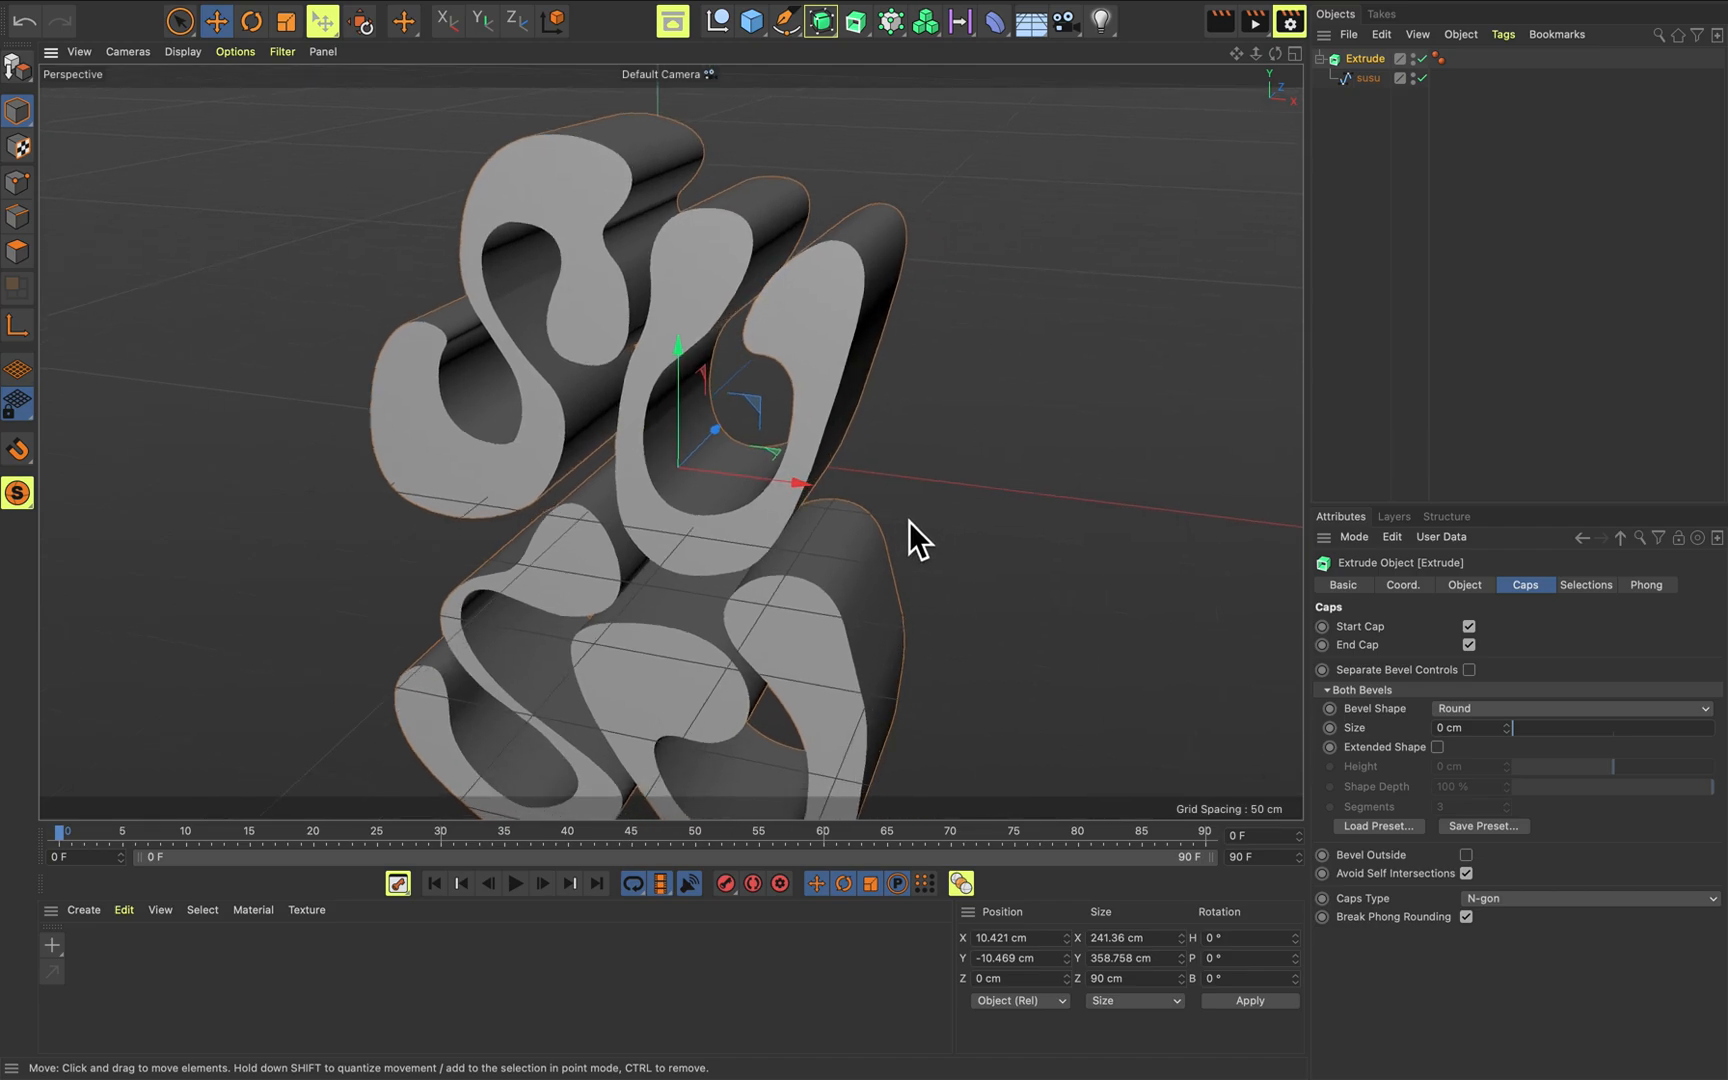
Try the Curve, Solid and Step bevel shapes on the caps, add a small bevel size, and return to Solid.
left_click(1462, 712)
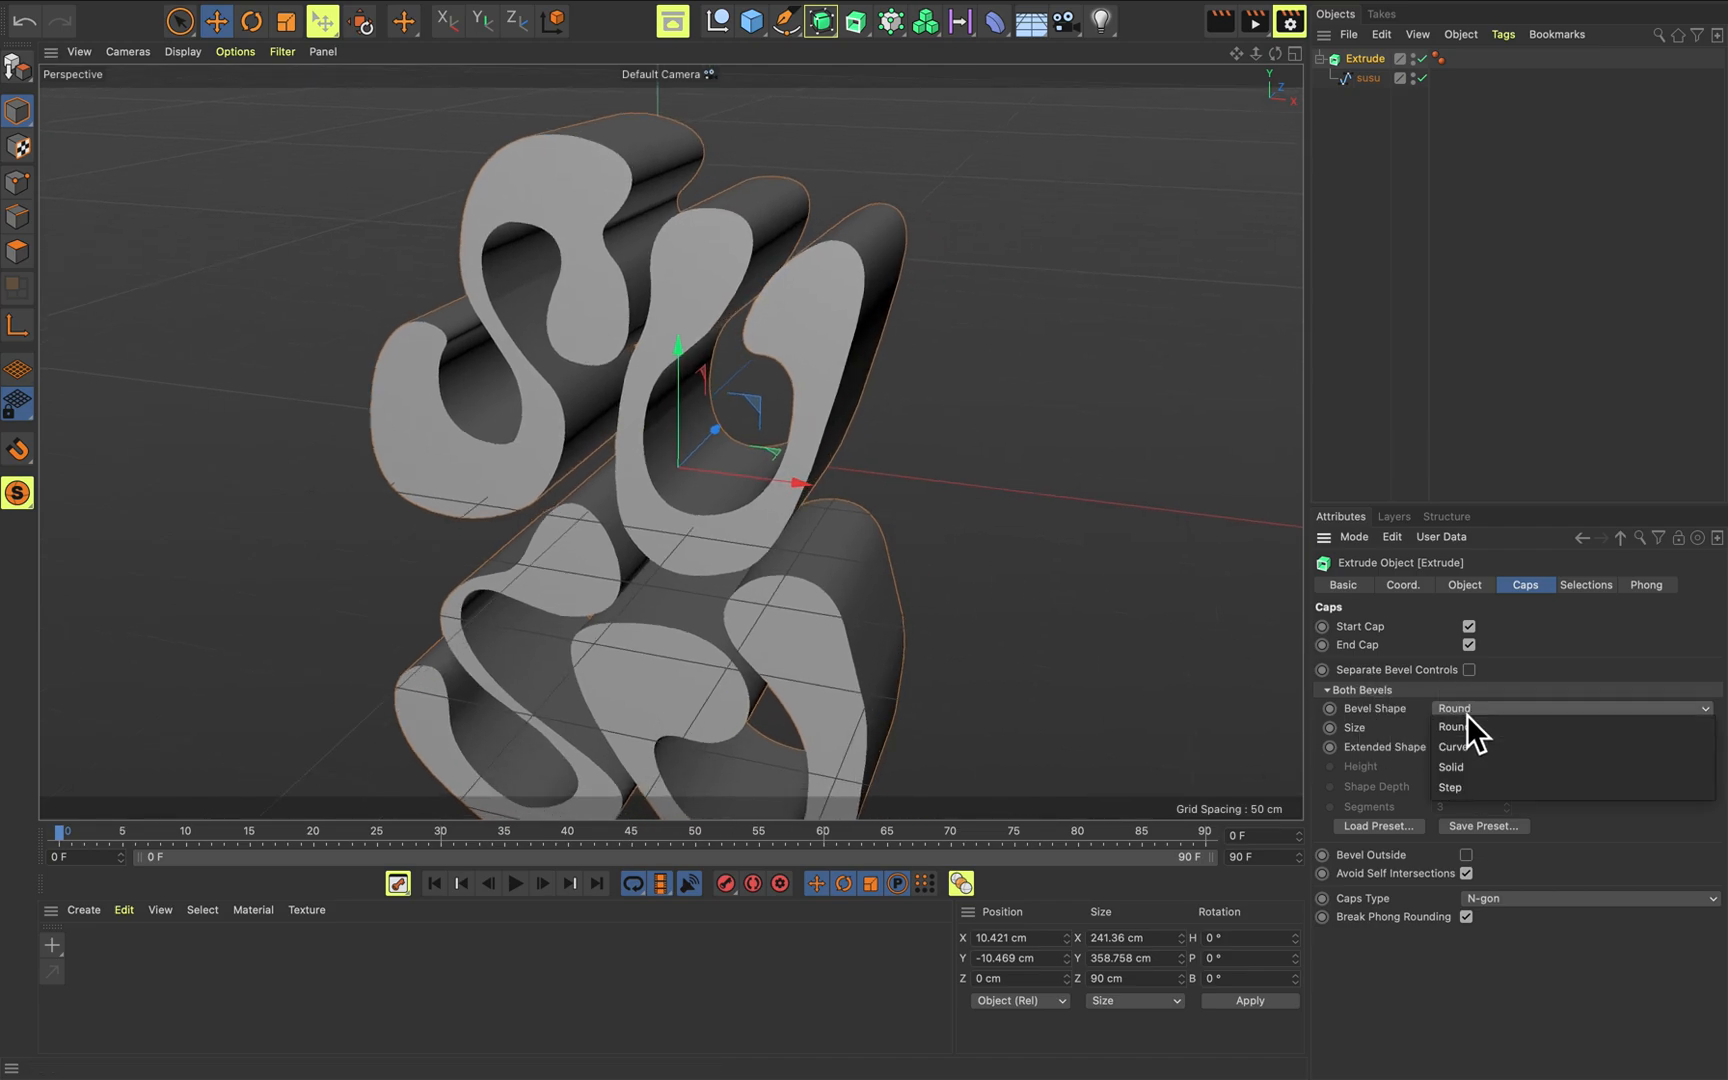
left_click(1482, 750)
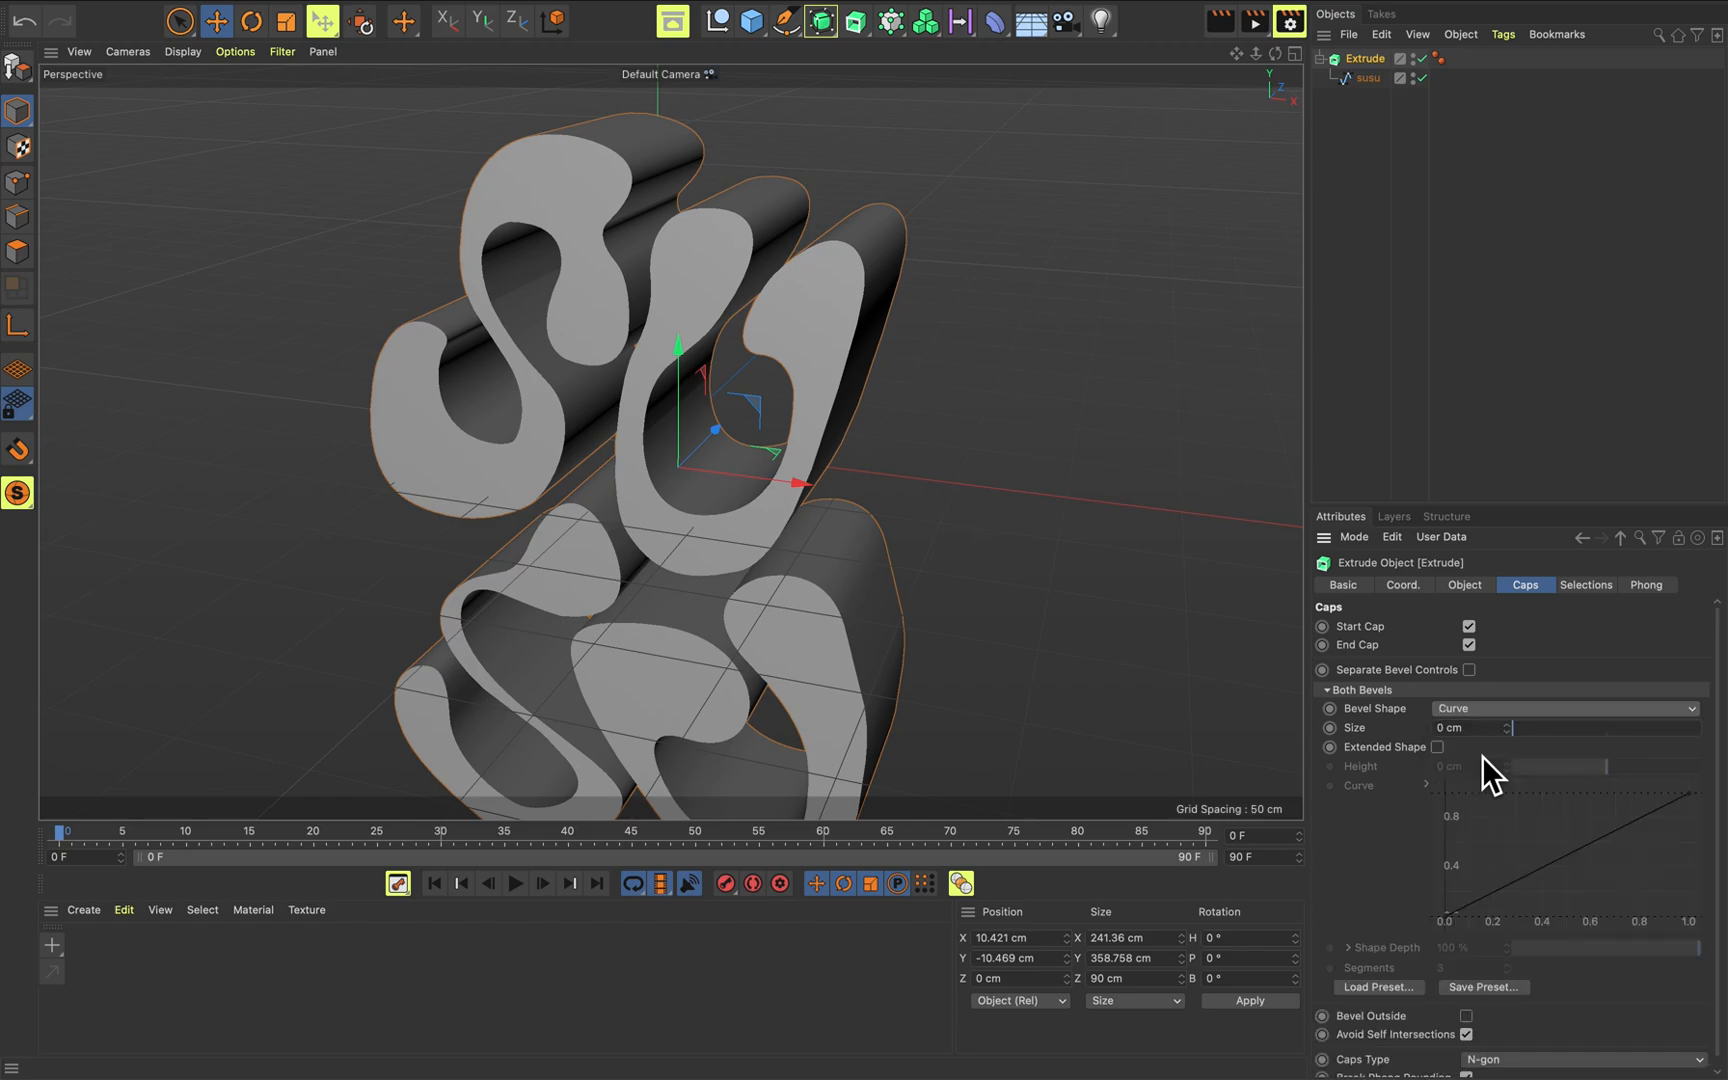
left_click(1488, 710)
left_click(1492, 770)
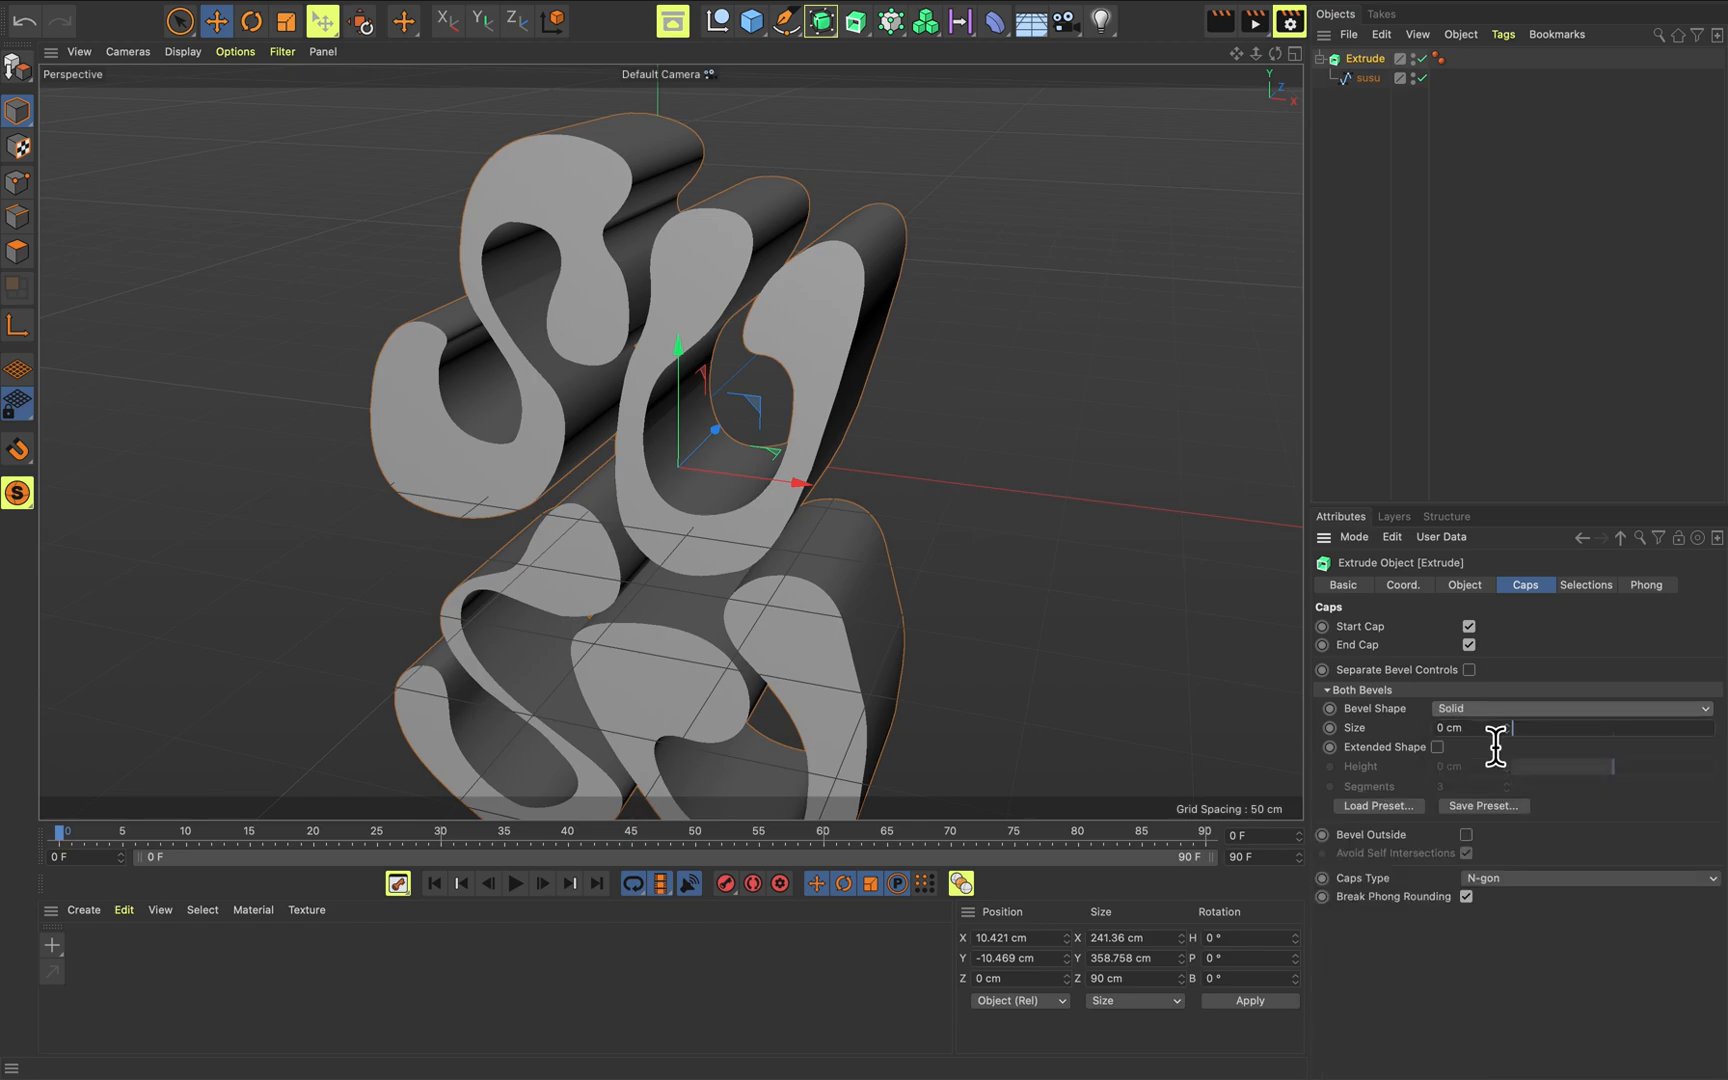
left_click(1488, 712)
left_click(1486, 794)
mouse_move(1540, 730)
left_mouse_down()
mouse_move(1559, 730)
mouse_move(1520, 732)
left_mouse_up()
left_click(1508, 712)
left_click(1504, 771)
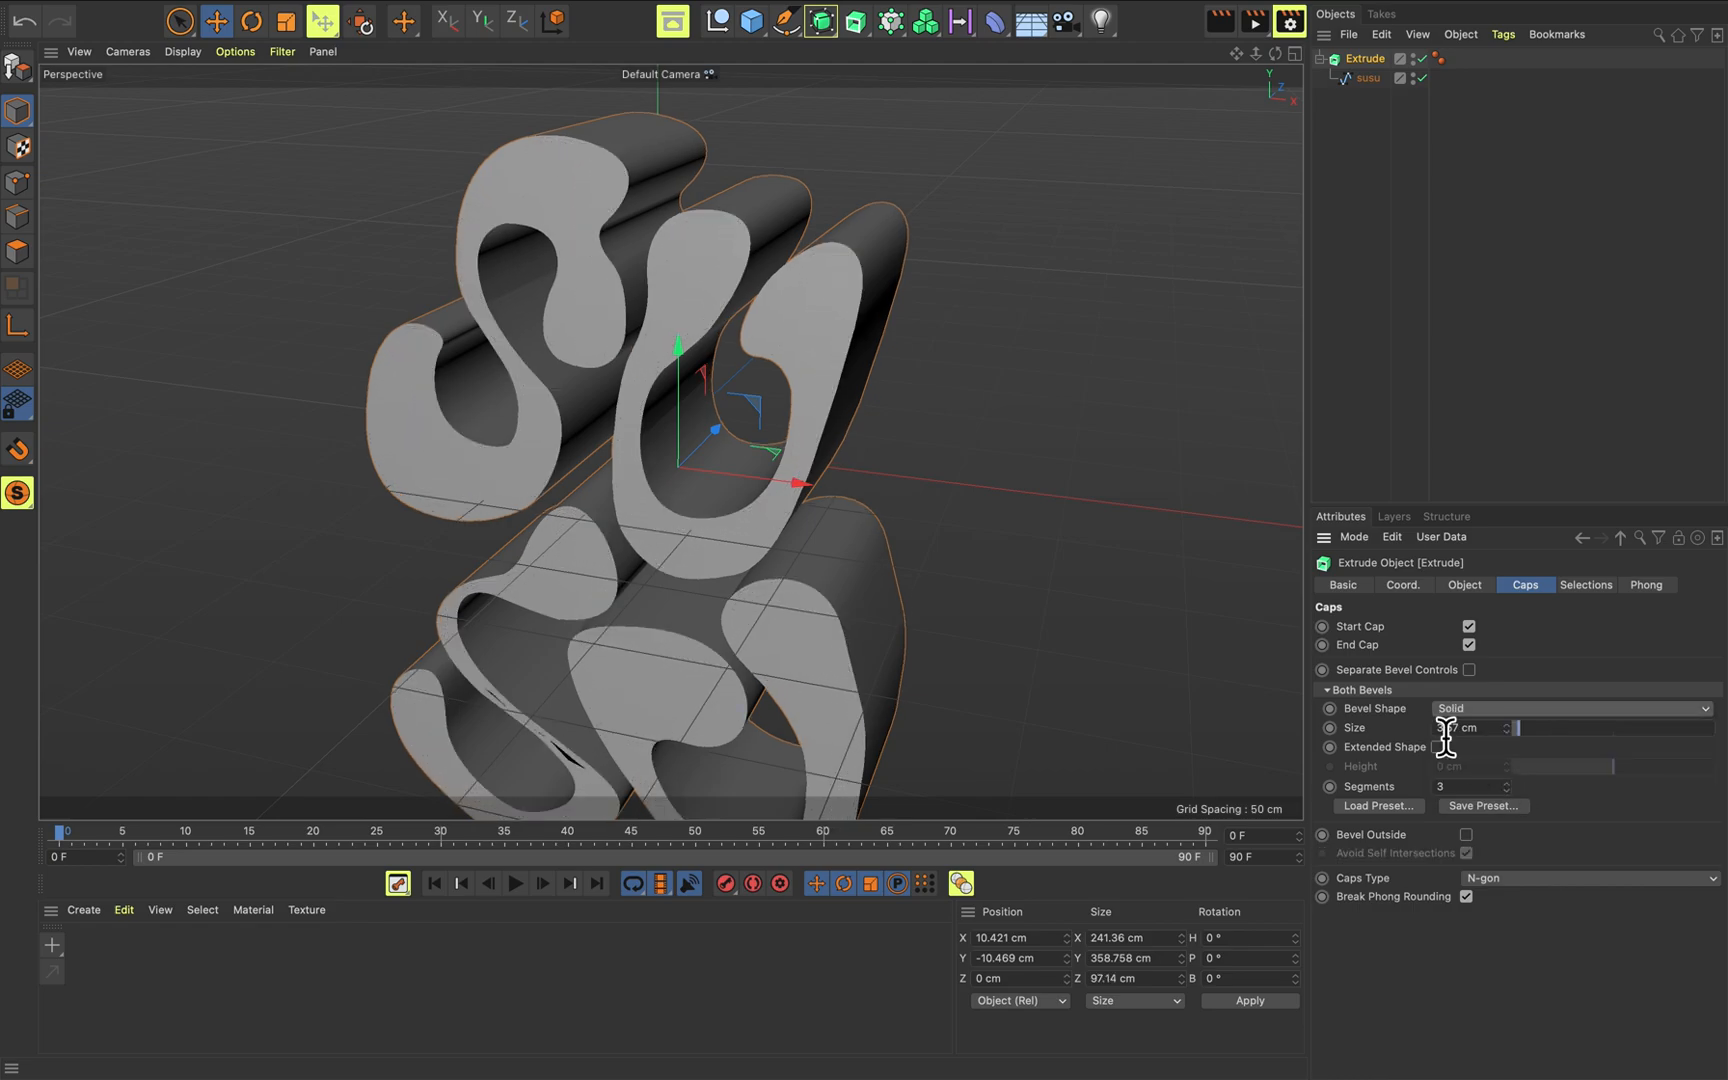
scroll(761, 282, "up", 4)
left_click_drag(1000, 318, 937, 373, "alt")
Set the cap bevel shape to Curve with a size of 1.79 cm and toggle Extended Shape on and off.
left_click(1474, 711)
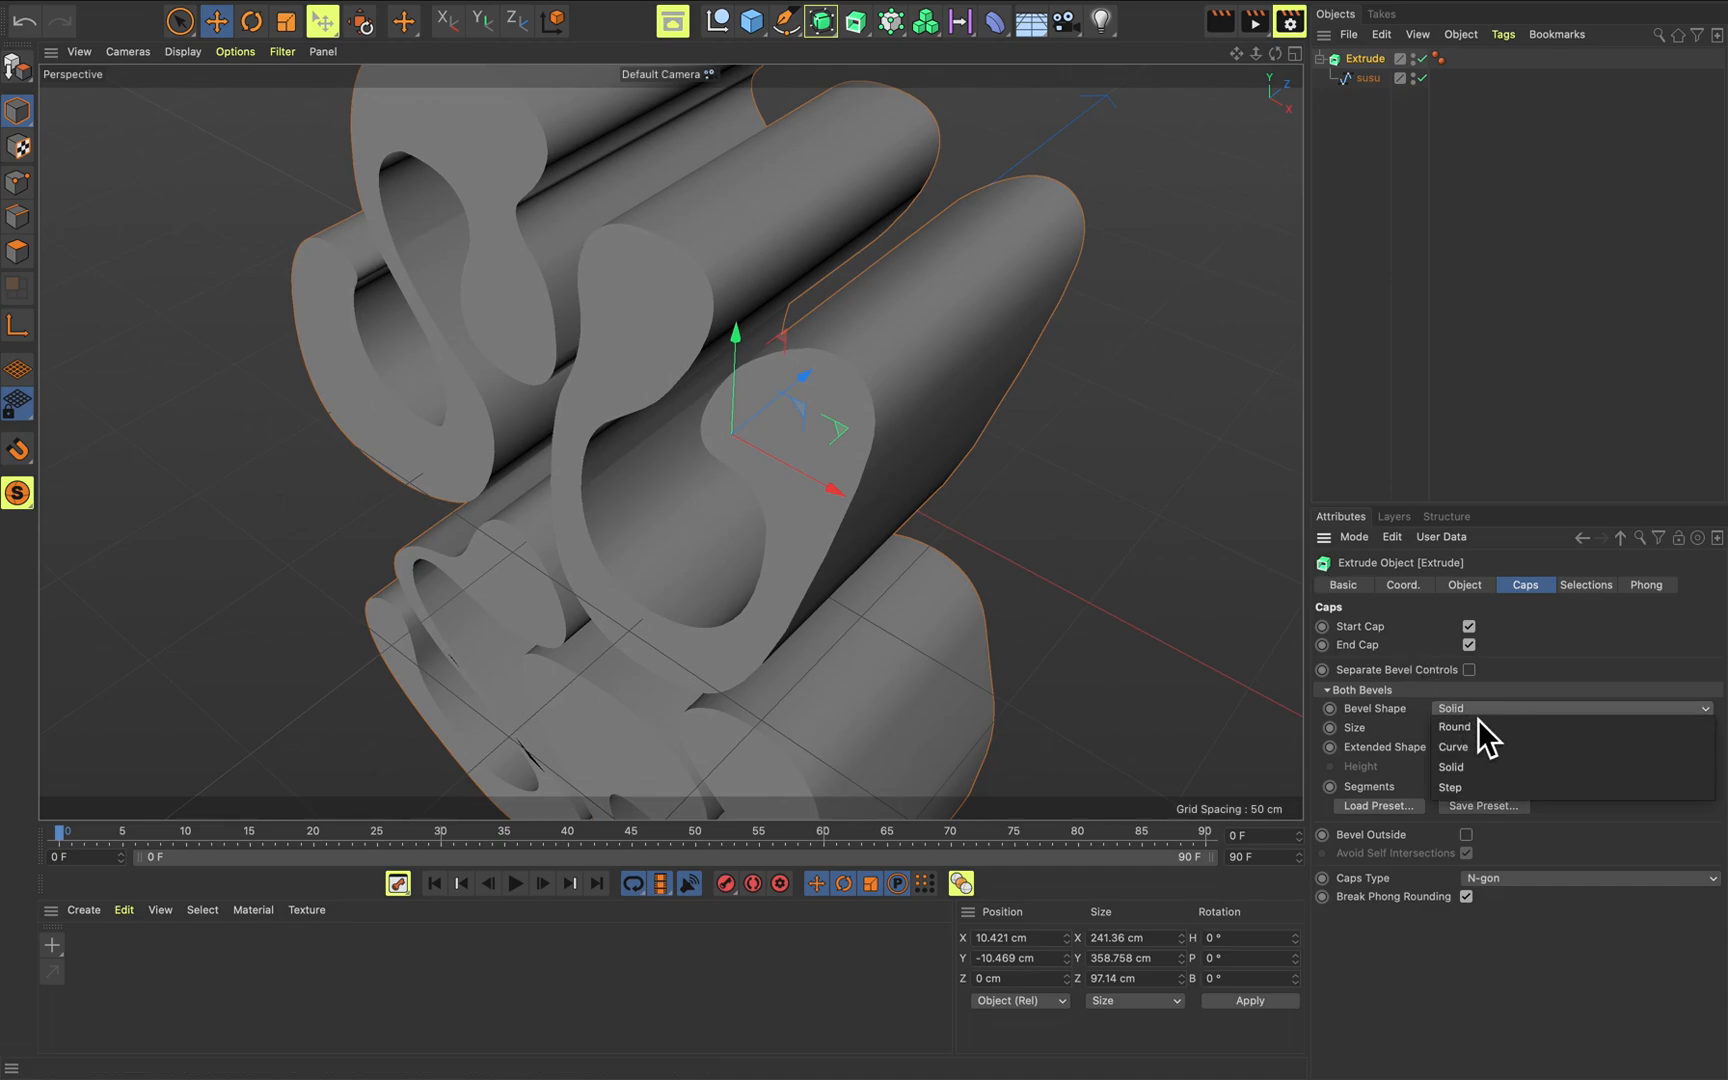
left_click(1482, 747)
mouse_move(1526, 736)
left_mouse_down()
mouse_move(1554, 733)
mouse_move(1520, 730)
left_mouse_up()
left_click_drag(959, 495, 724, 370, "alt")
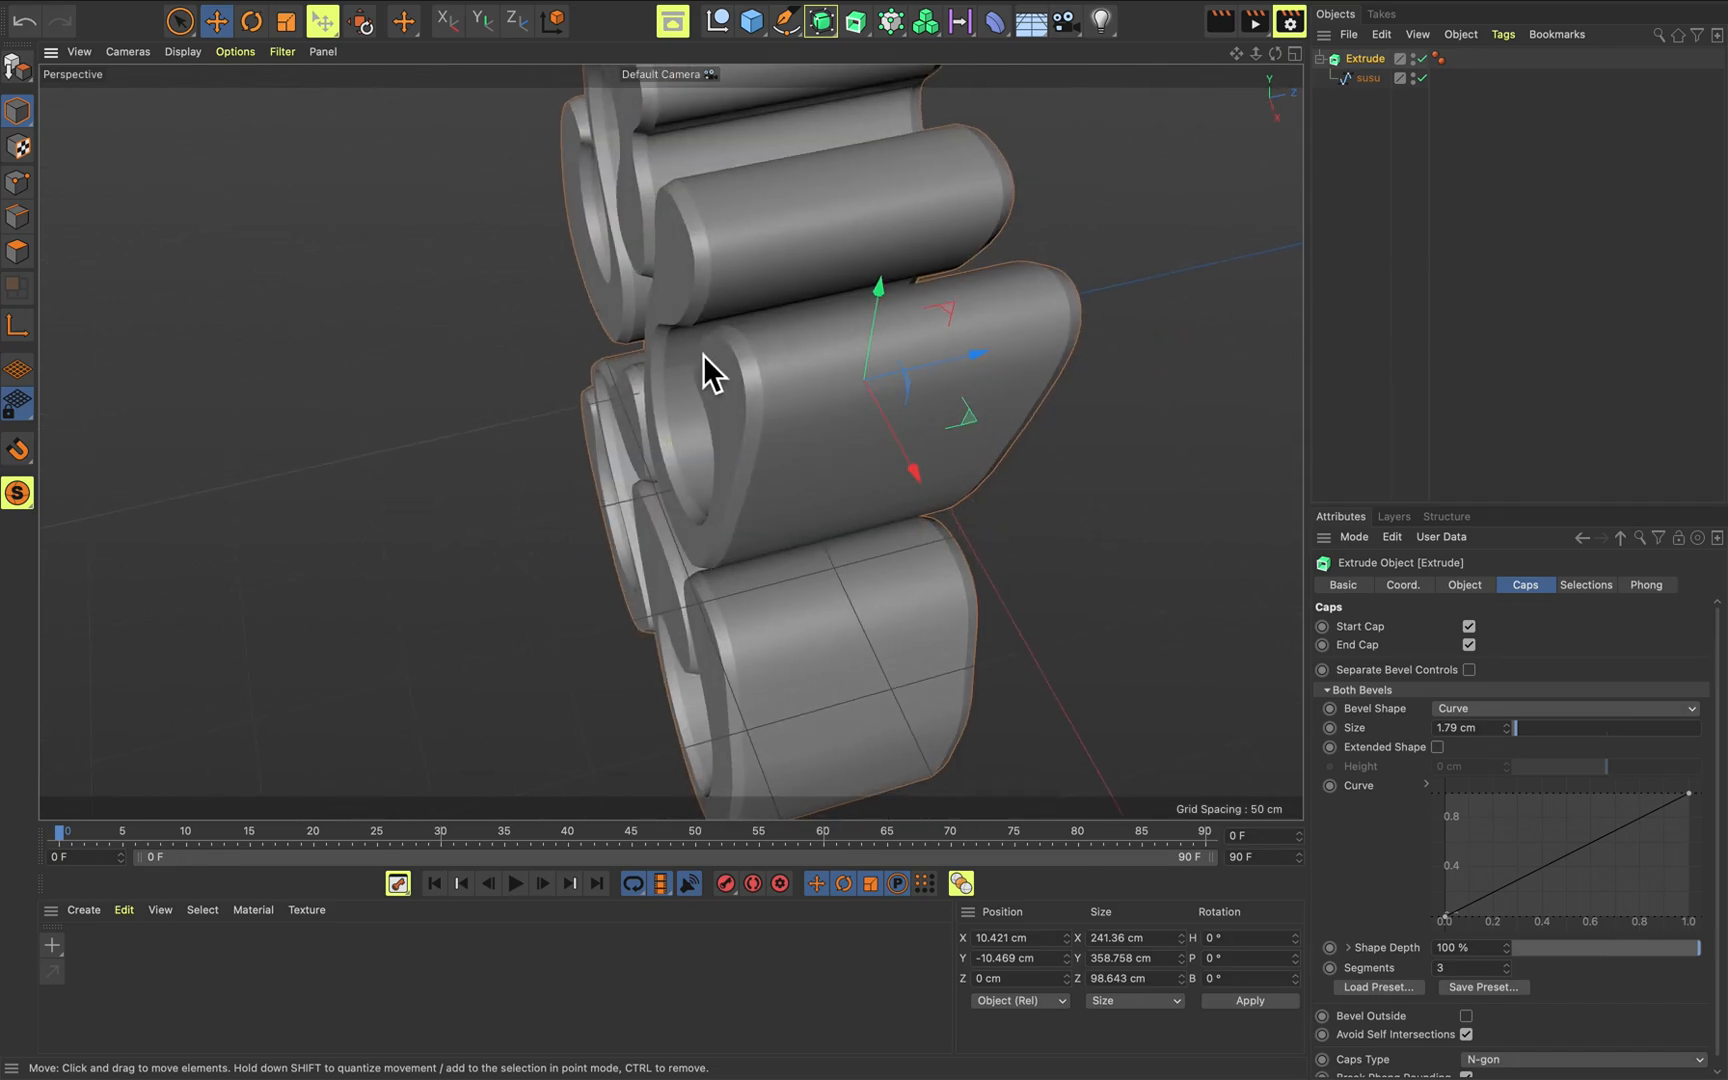
scroll(711, 364, "up", 5)
left_click_drag(792, 475, 595, 207, "alt")
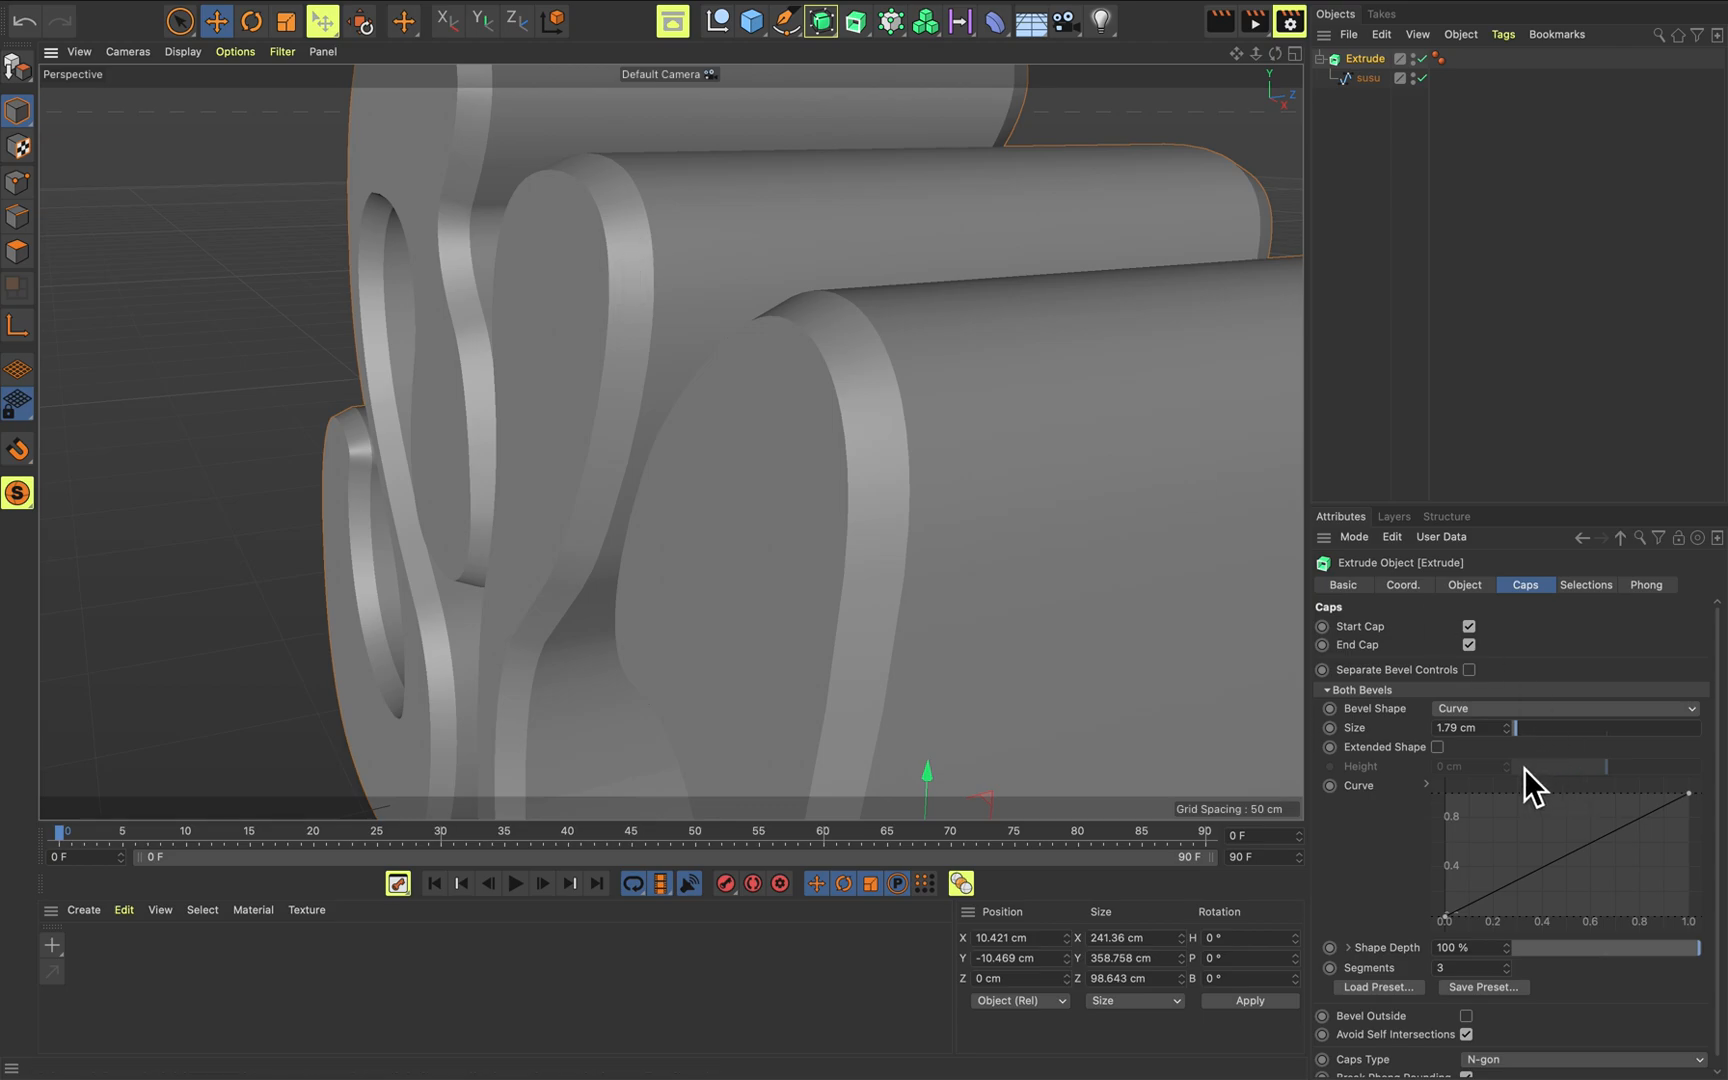
left_click(1441, 751)
left_click(1441, 751)
left_click_drag(1531, 733, 1521, 732)
Try the Solid bevel shape with a bevel size of 31.67 cm.
left_click(1516, 711)
left_click(1512, 770)
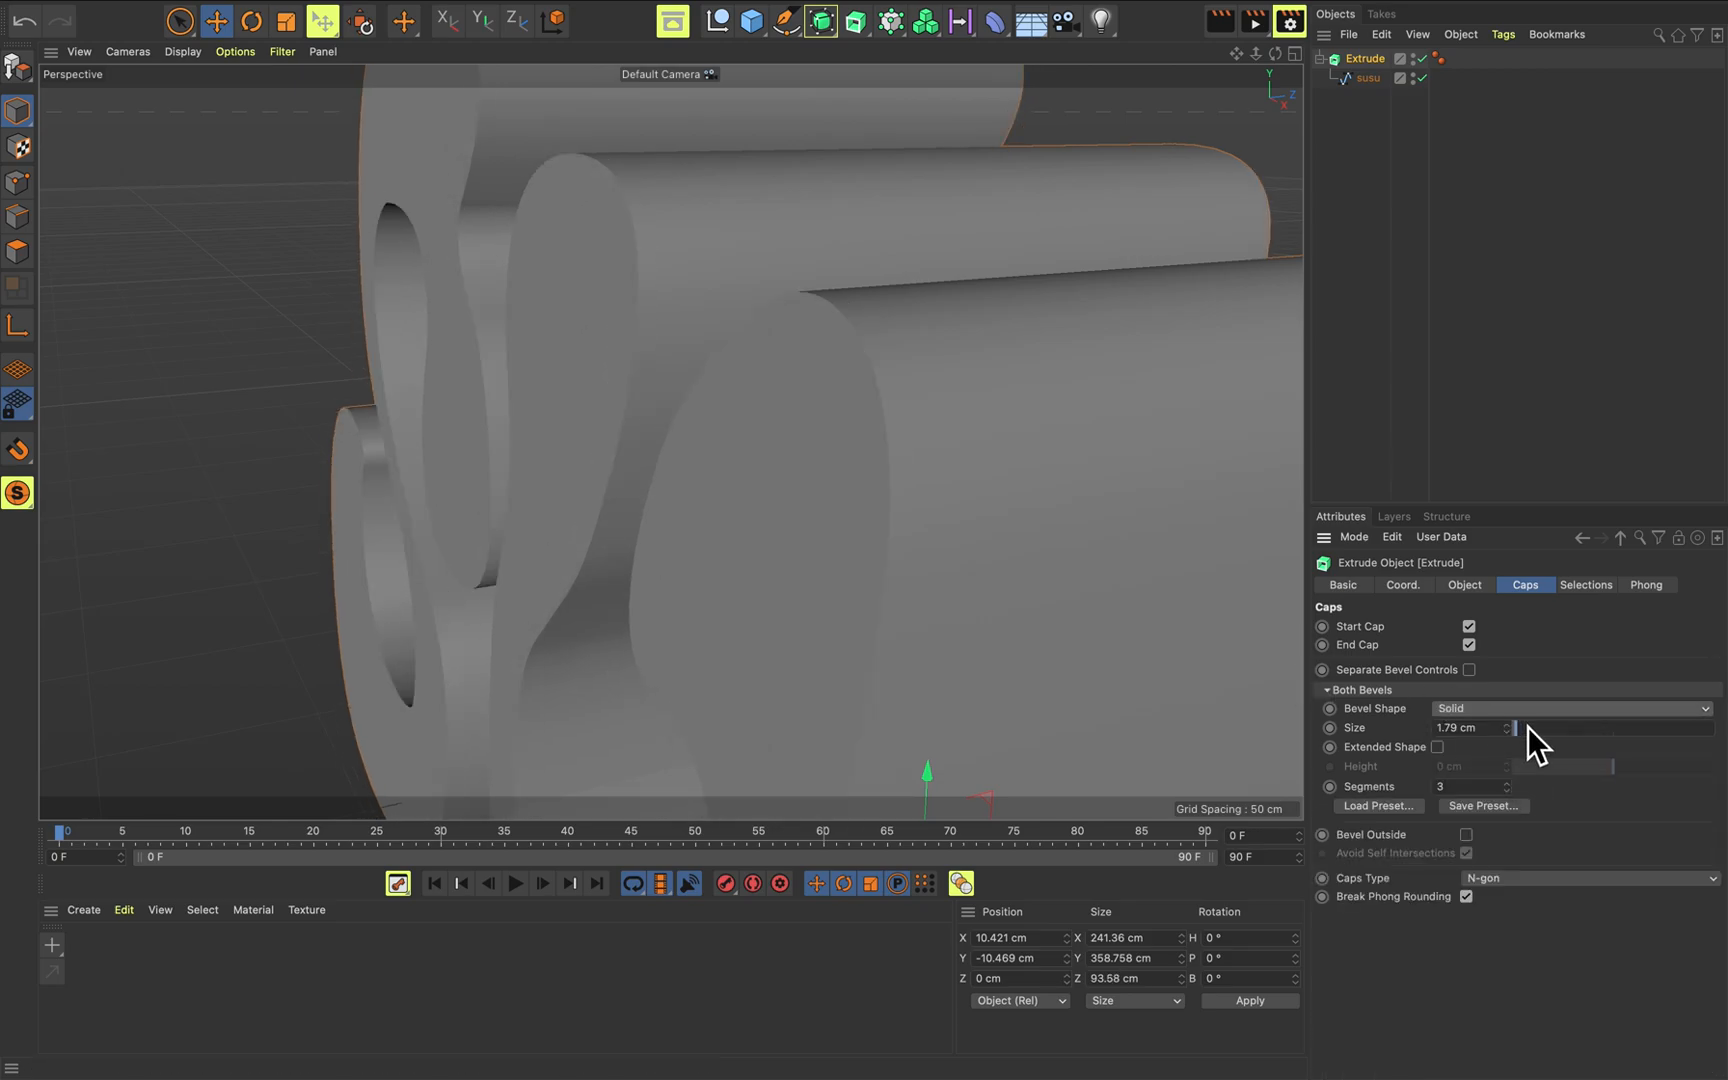
left_click_drag(1531, 734, 1575, 728)
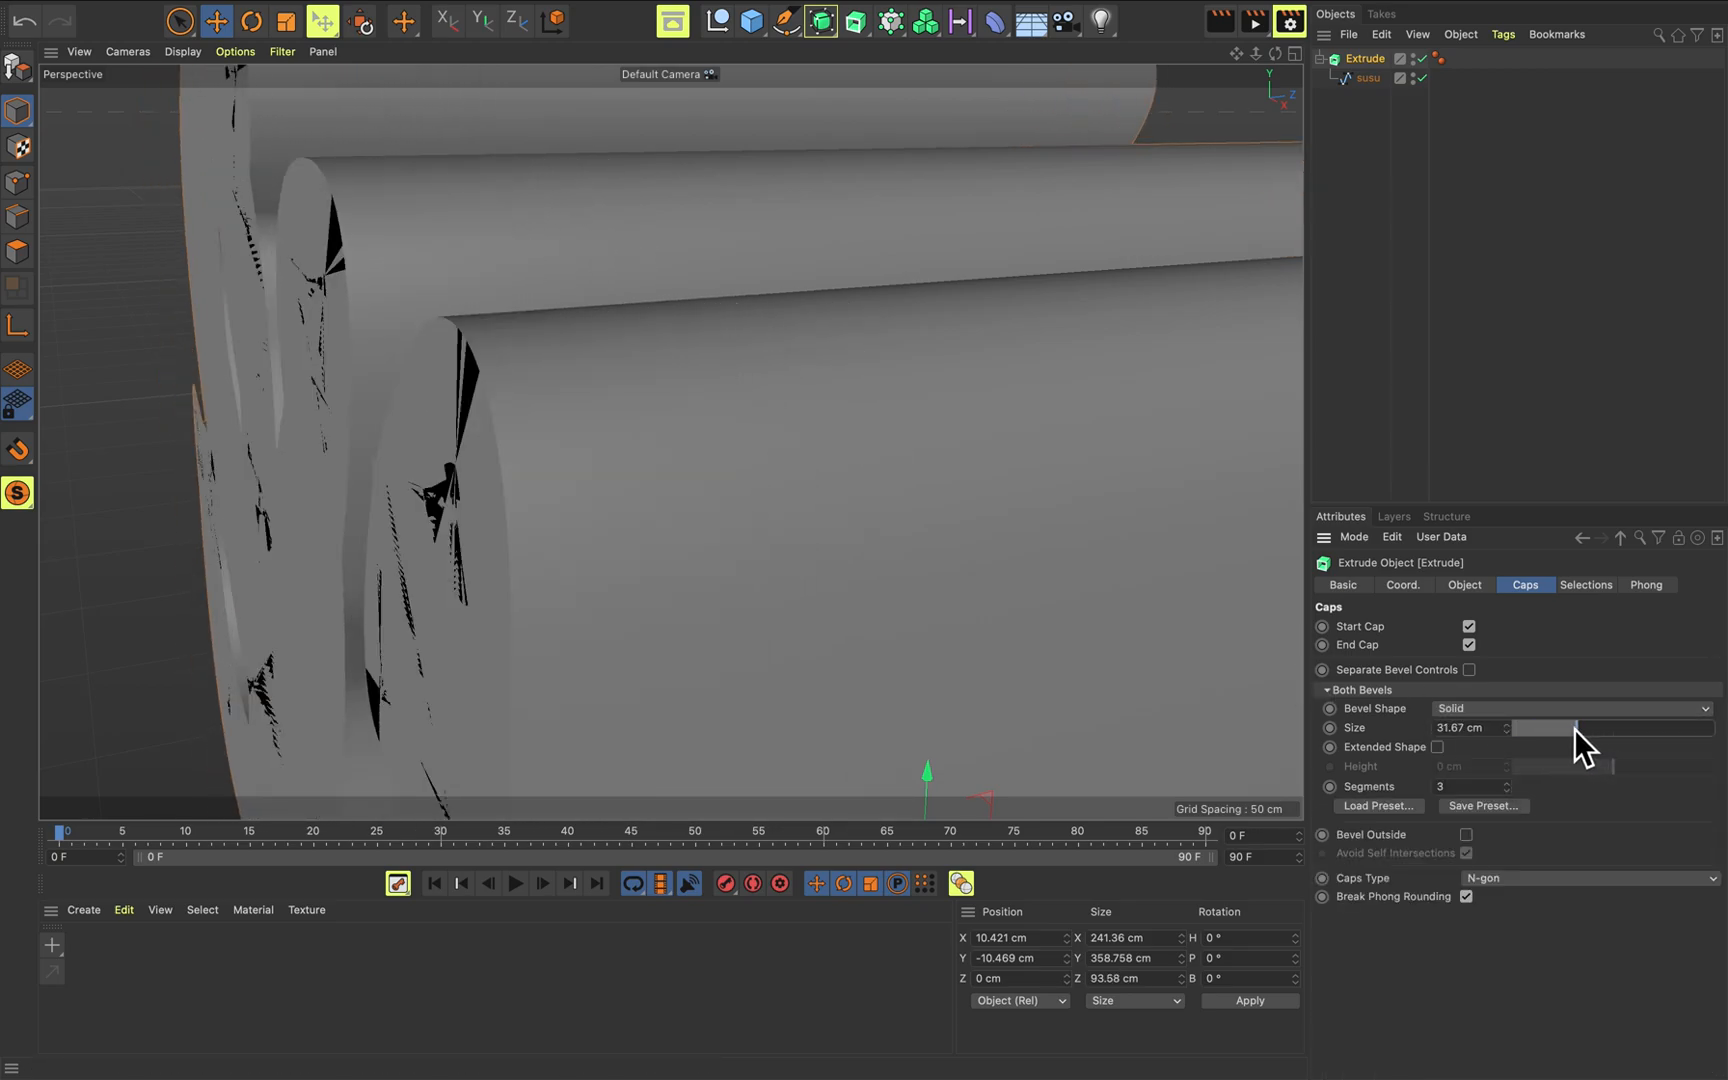
left_click_drag(1040, 600, 796, 558, "alt")
Try the Step bevel shape with a bevel size of 15.95 cm and examine the stepped letter faces.
left_click(1516, 712)
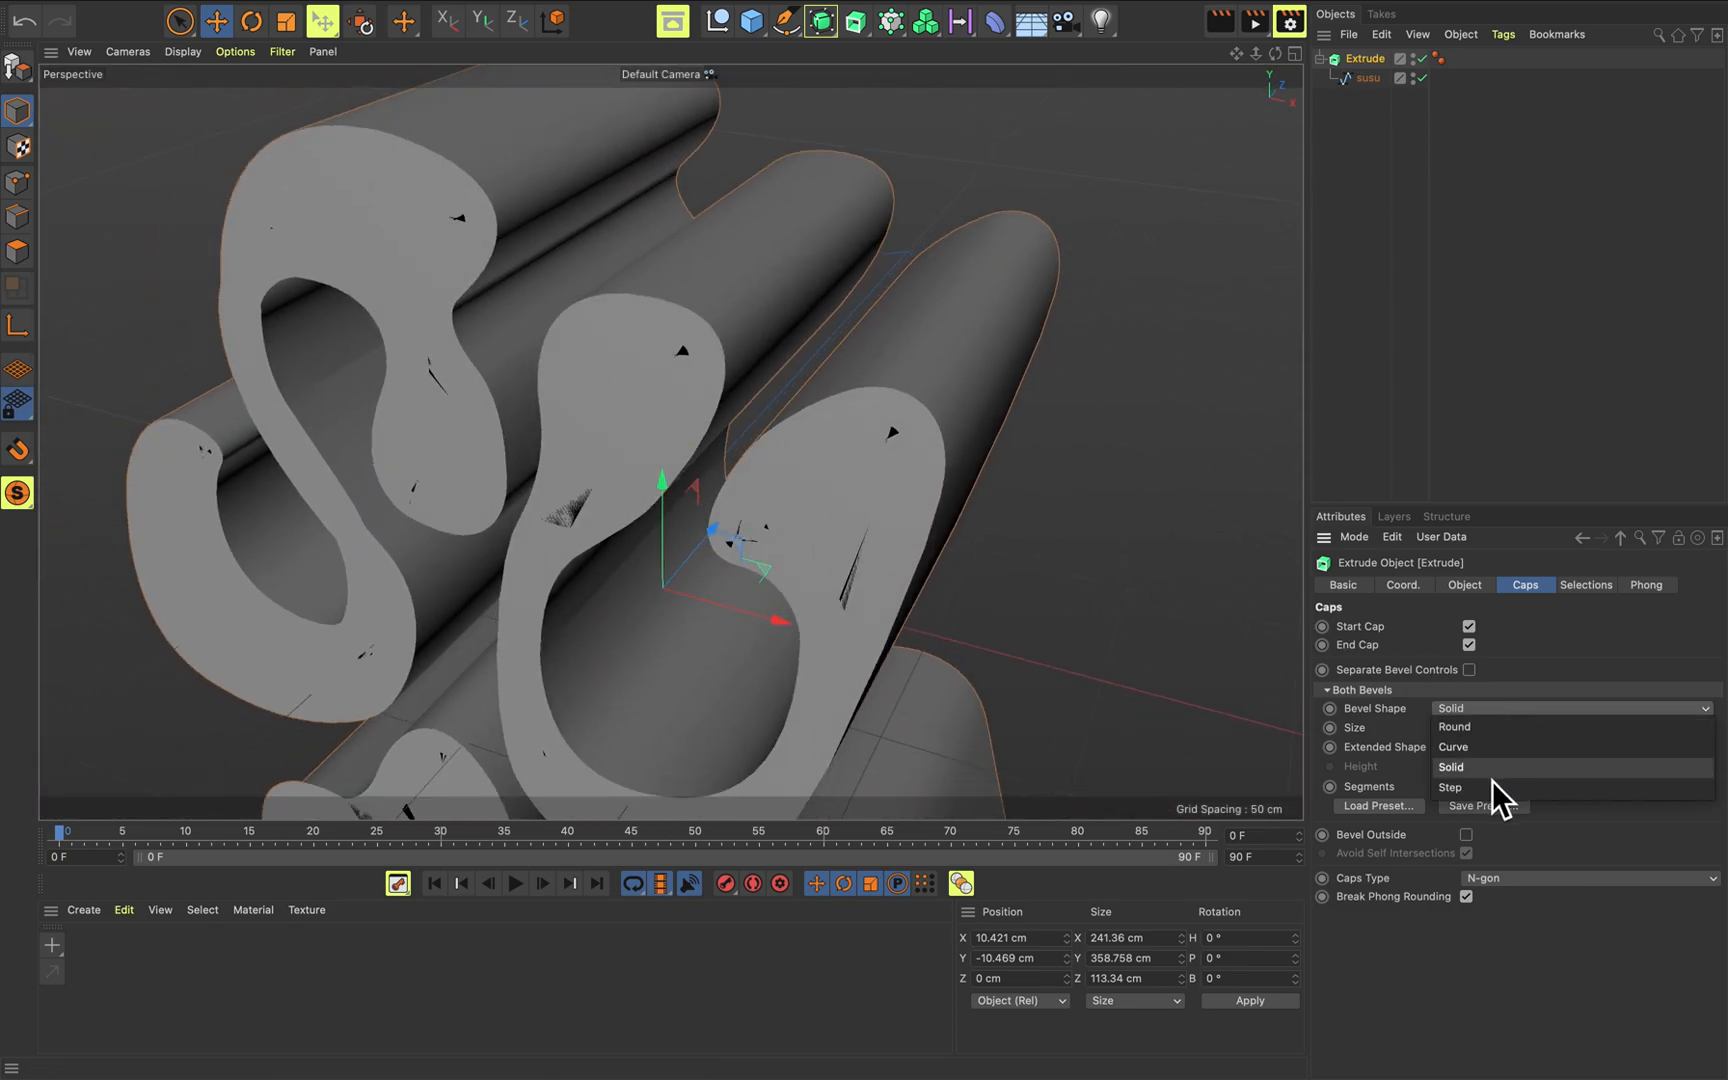
left_click(1495, 789)
mouse_move(1540, 732)
left_mouse_down()
mouse_move(1526, 733)
mouse_move(1548, 730)
left_mouse_up()
left_click_drag(891, 505, 840, 429, "alt")
scroll(845, 451, "up", 4)
left_click_drag(937, 517, 784, 549, "alt")
left_click_drag(815, 639, 983, 633, "alt")
scroll(902, 582, "up", 2)
left_click_drag(902, 582, 1049, 528, "alt")
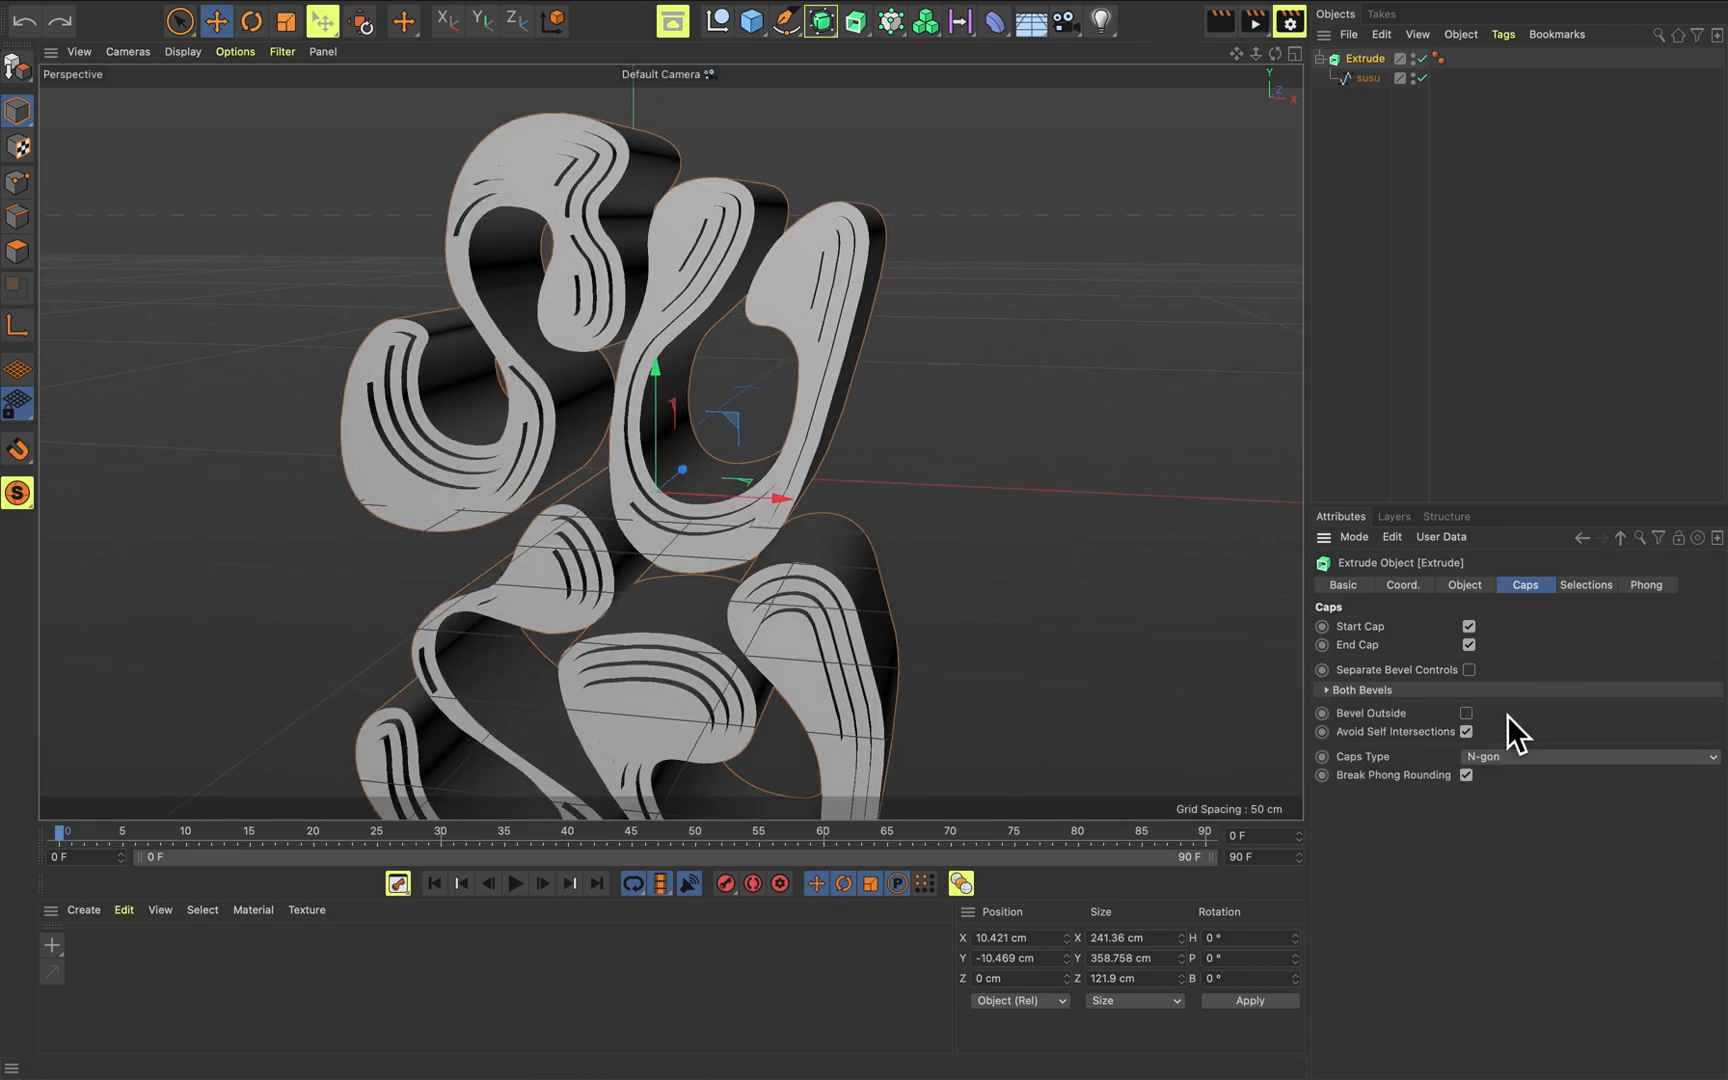
Set the cap bevel shape to Curve and fine-tune its bevel size.
left_click(1475, 708)
left_click(1482, 750)
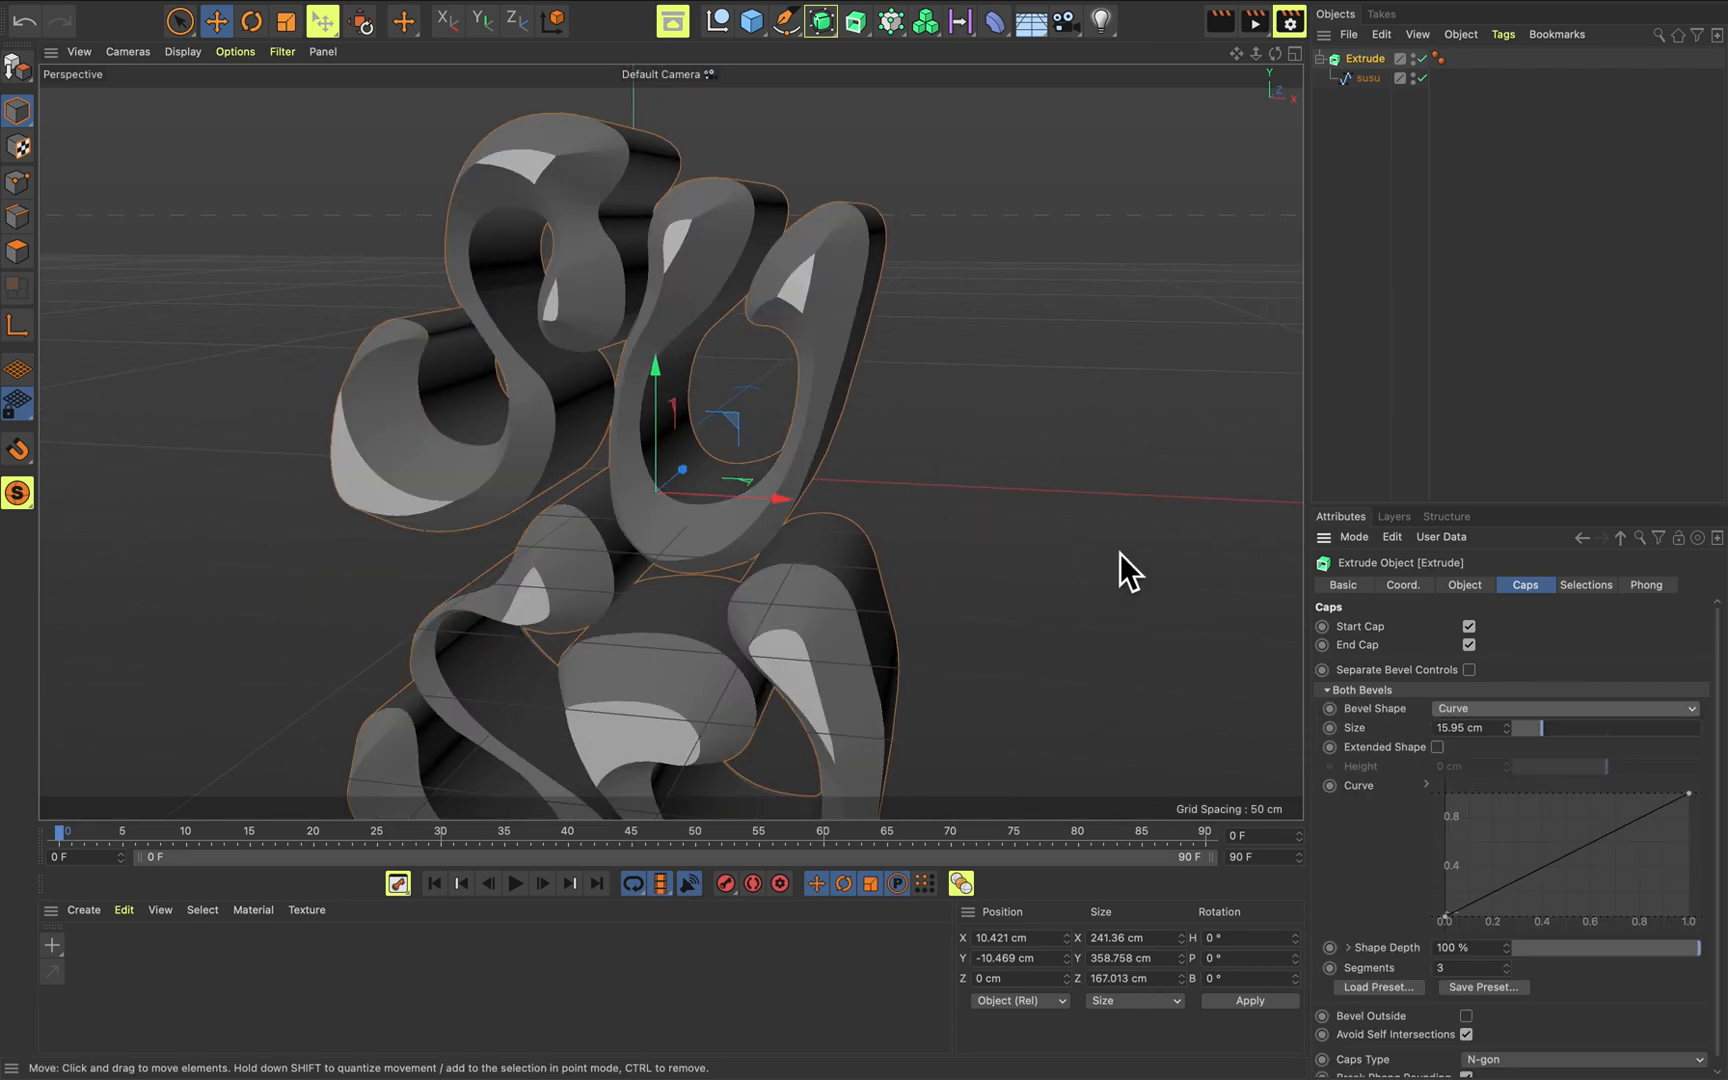
left_click_drag(837, 310, 920, 440, "alt")
mouse_move(1007, 535)
left_mouse_down("alt")
mouse_move(987, 552)
mouse_move(987, 517)
mouse_move(1010, 505)
left_mouse_up("alt")
left_click_drag(1552, 741, 1535, 734)
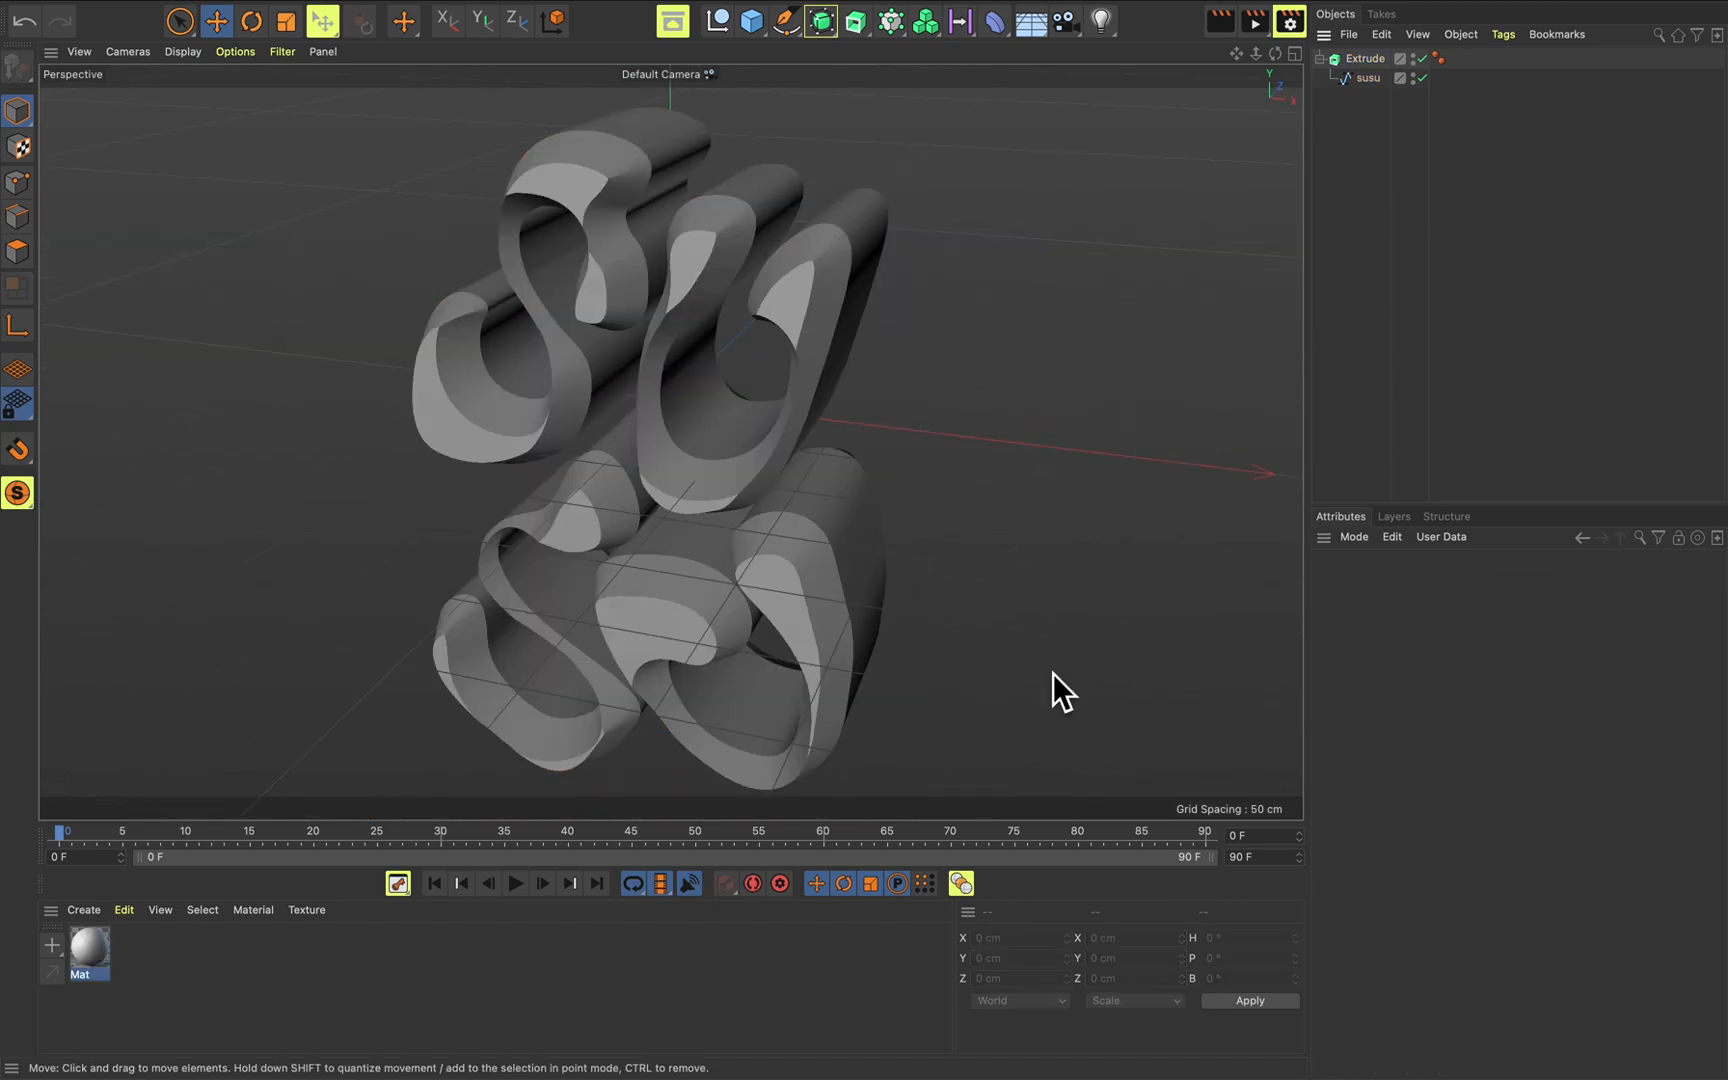
Add a Volume Builder and make the Extrude generator its child.
left_click(926, 31)
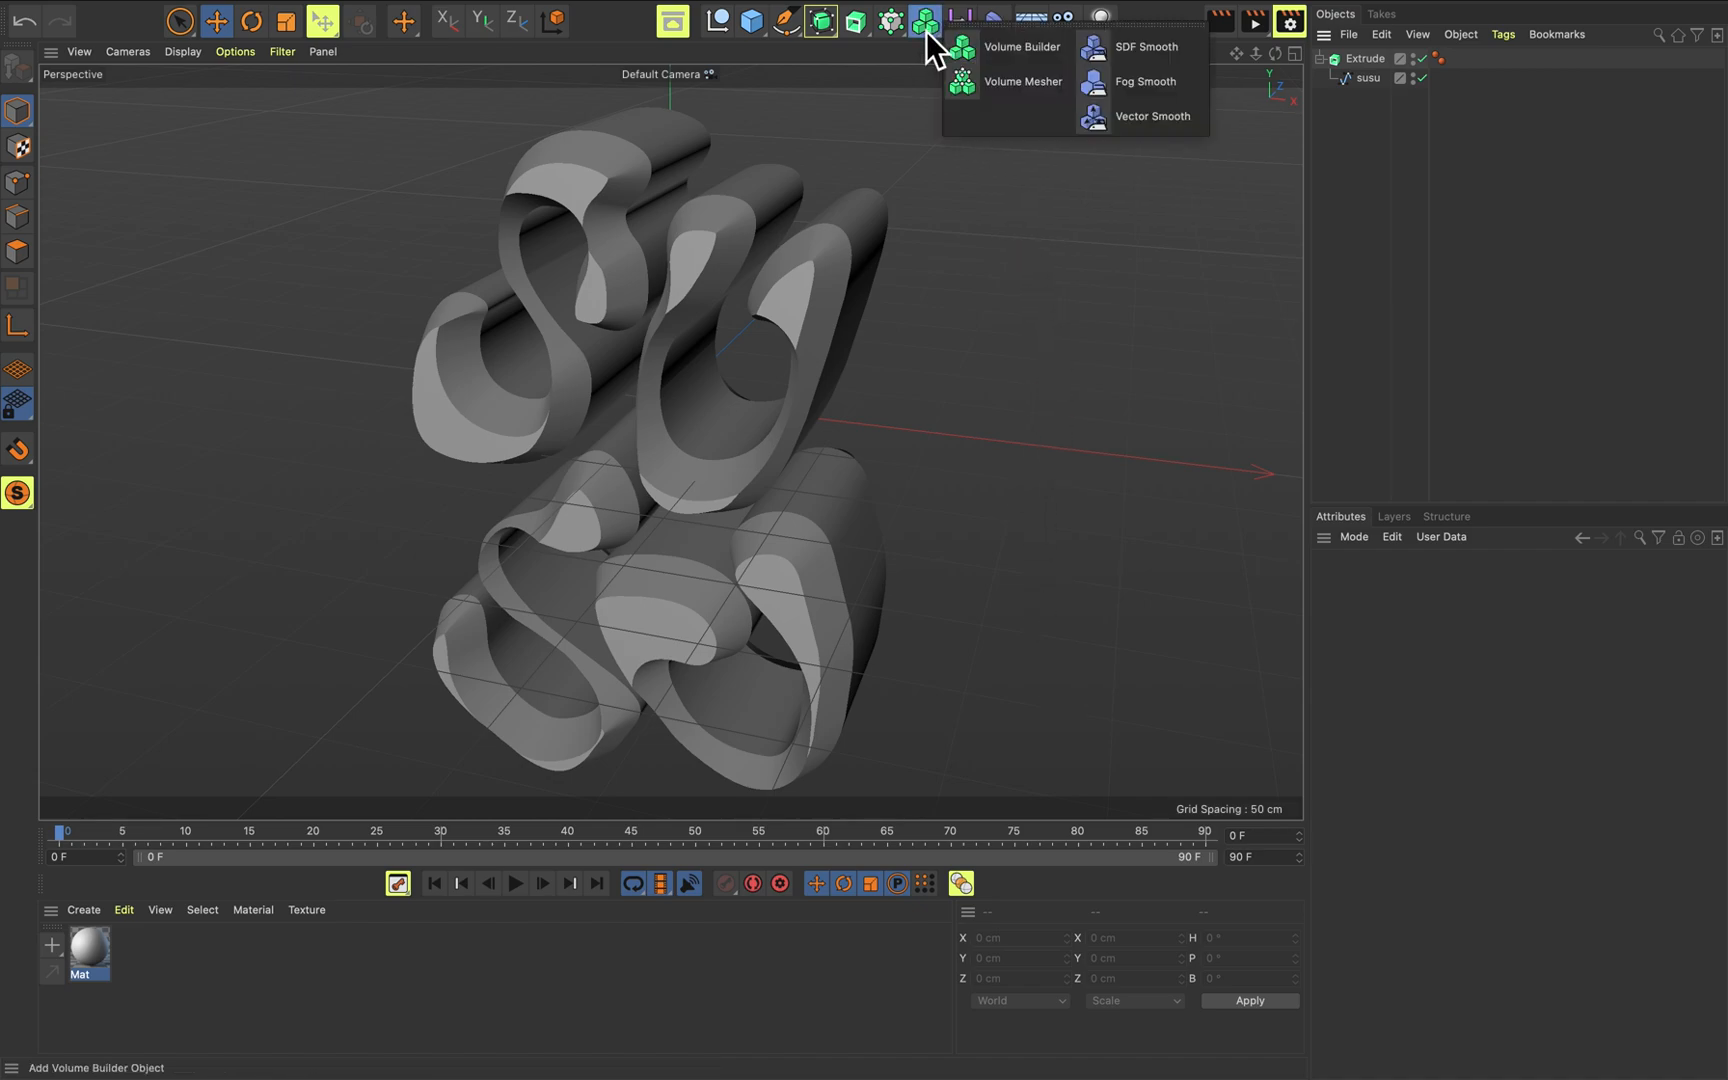
left_click(1041, 49)
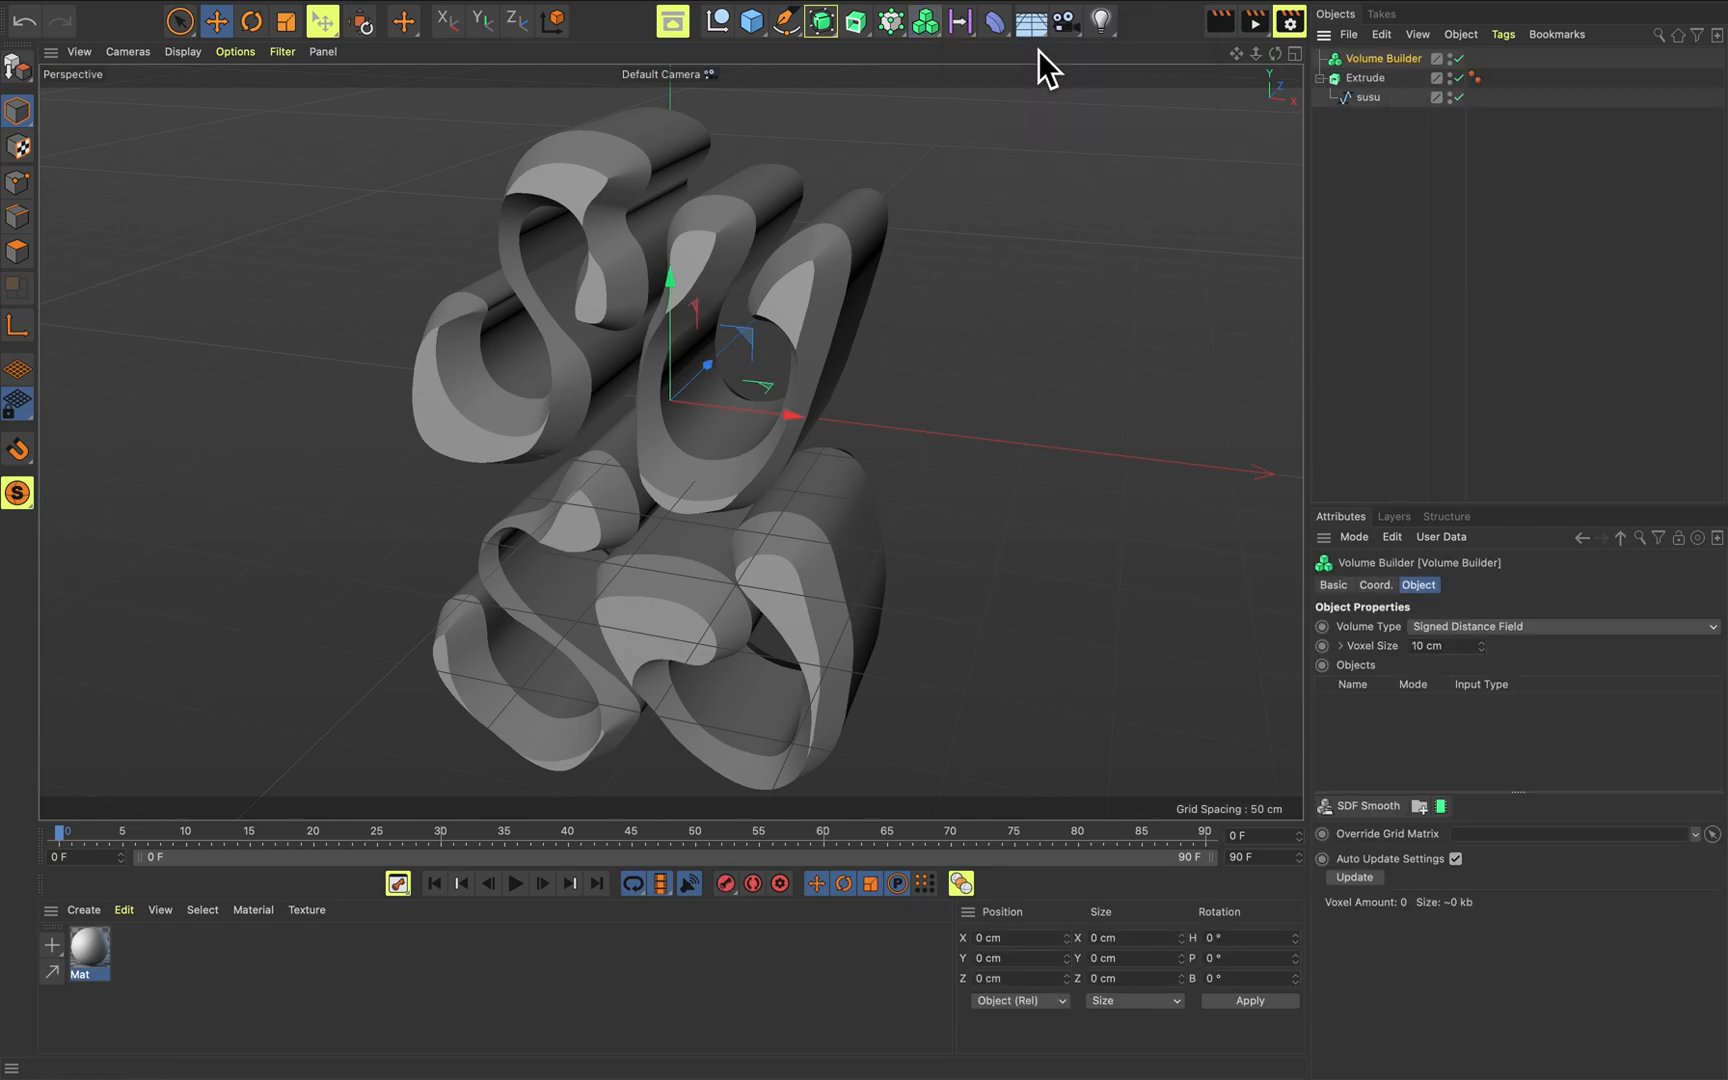
left_click(1382, 84)
left_click_drag(1386, 86, 1386, 60)
left_click(1382, 63)
left_click_drag(1031, 317, 944, 225, "alt")
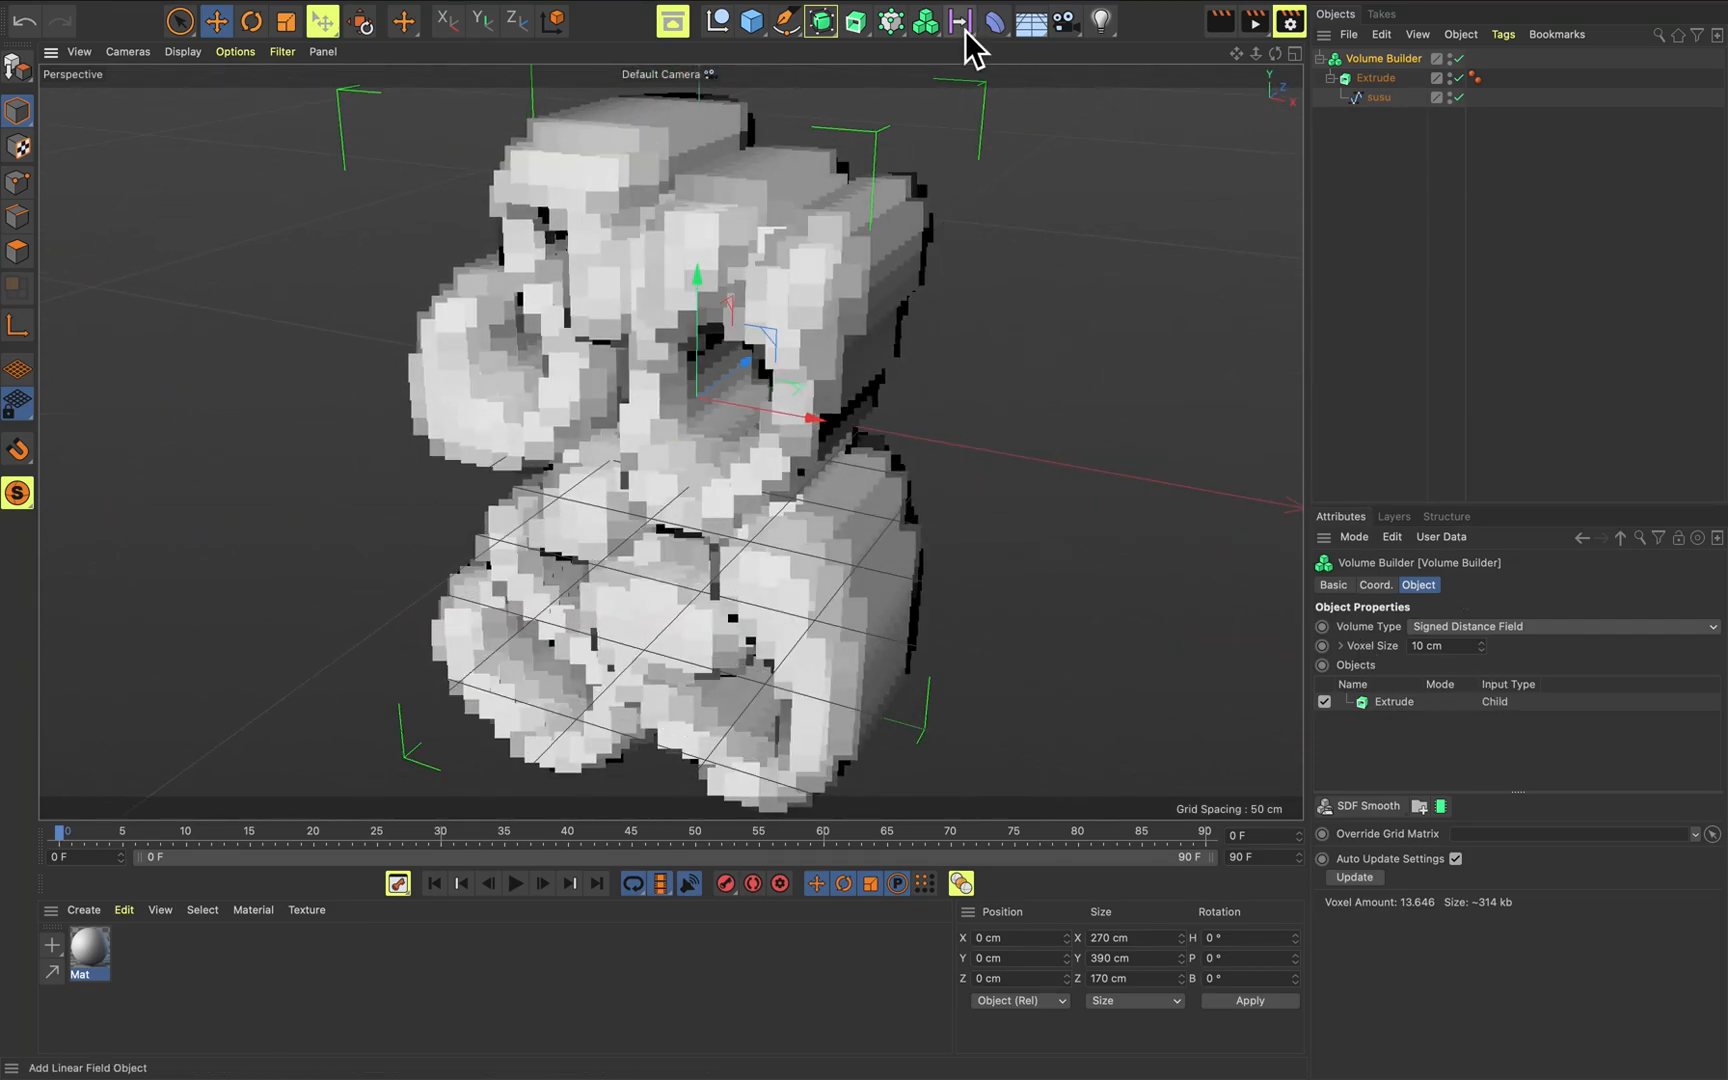
Add a Volume Mesher as the parent of the Volume Builder to turn the voxel lettering into a mesh.
left_click(936, 28)
left_click(1060, 82)
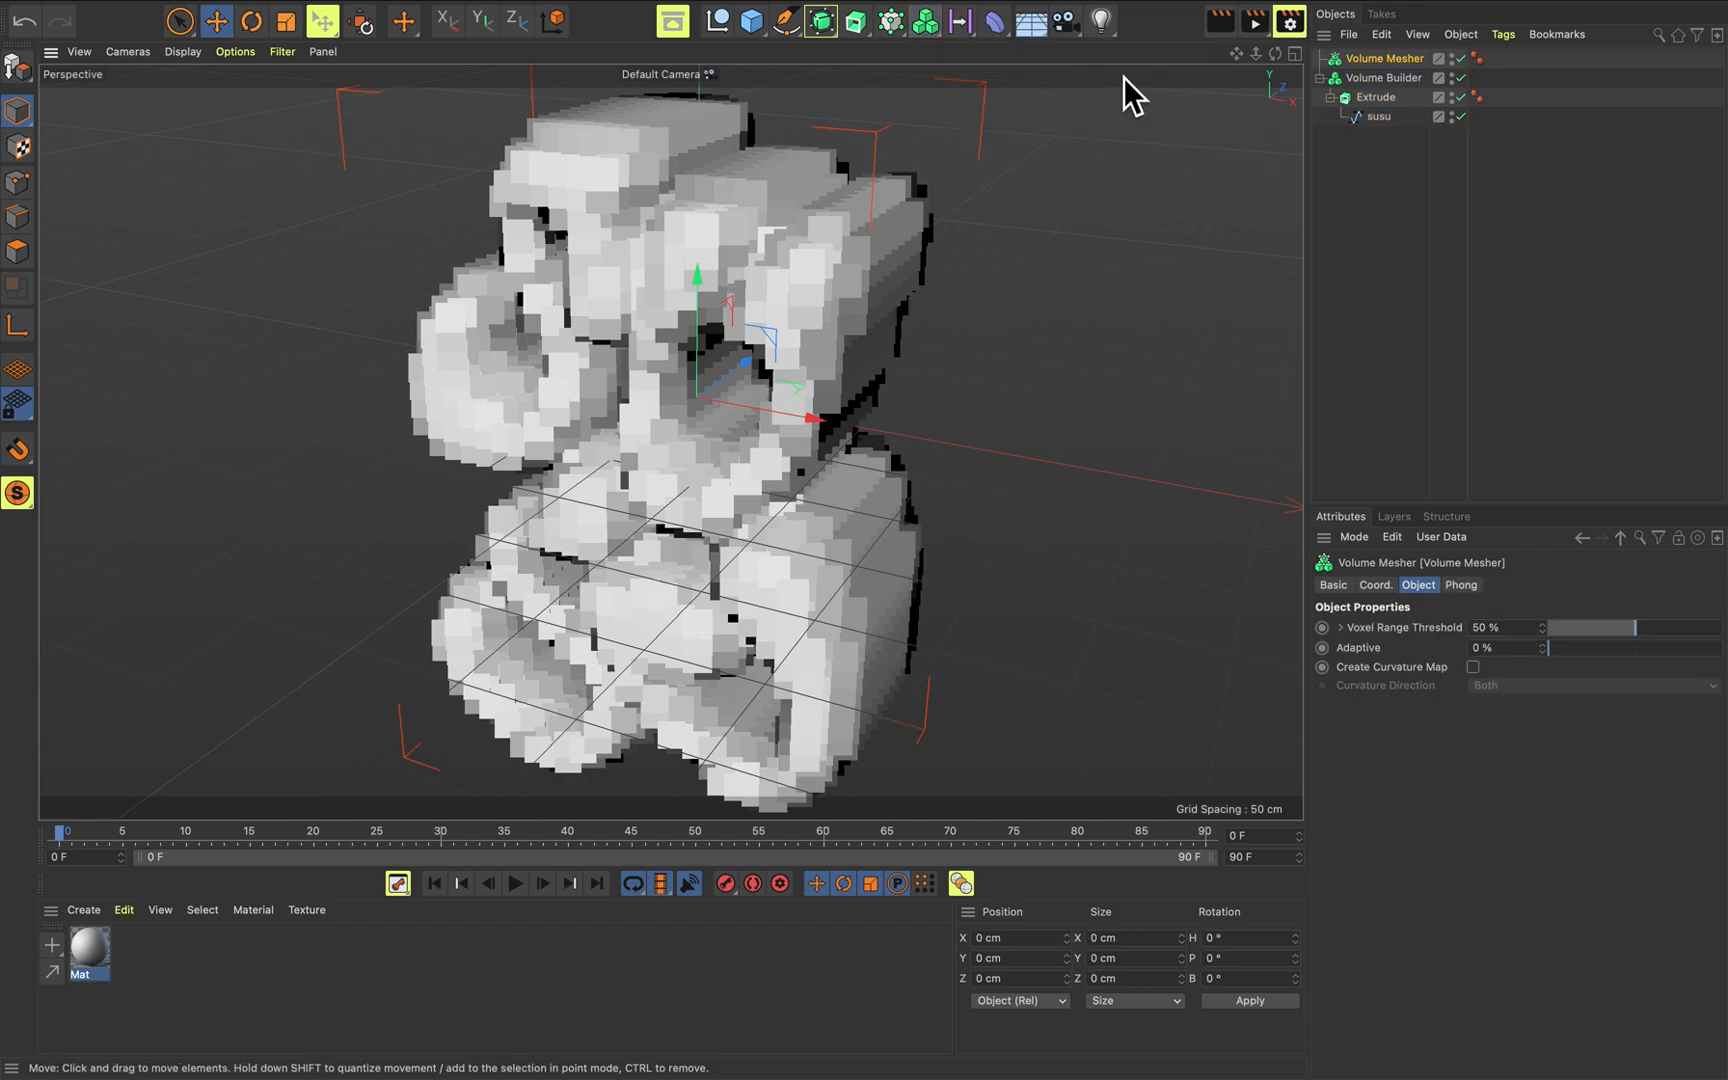
left_click_drag(1403, 84, 1400, 68)
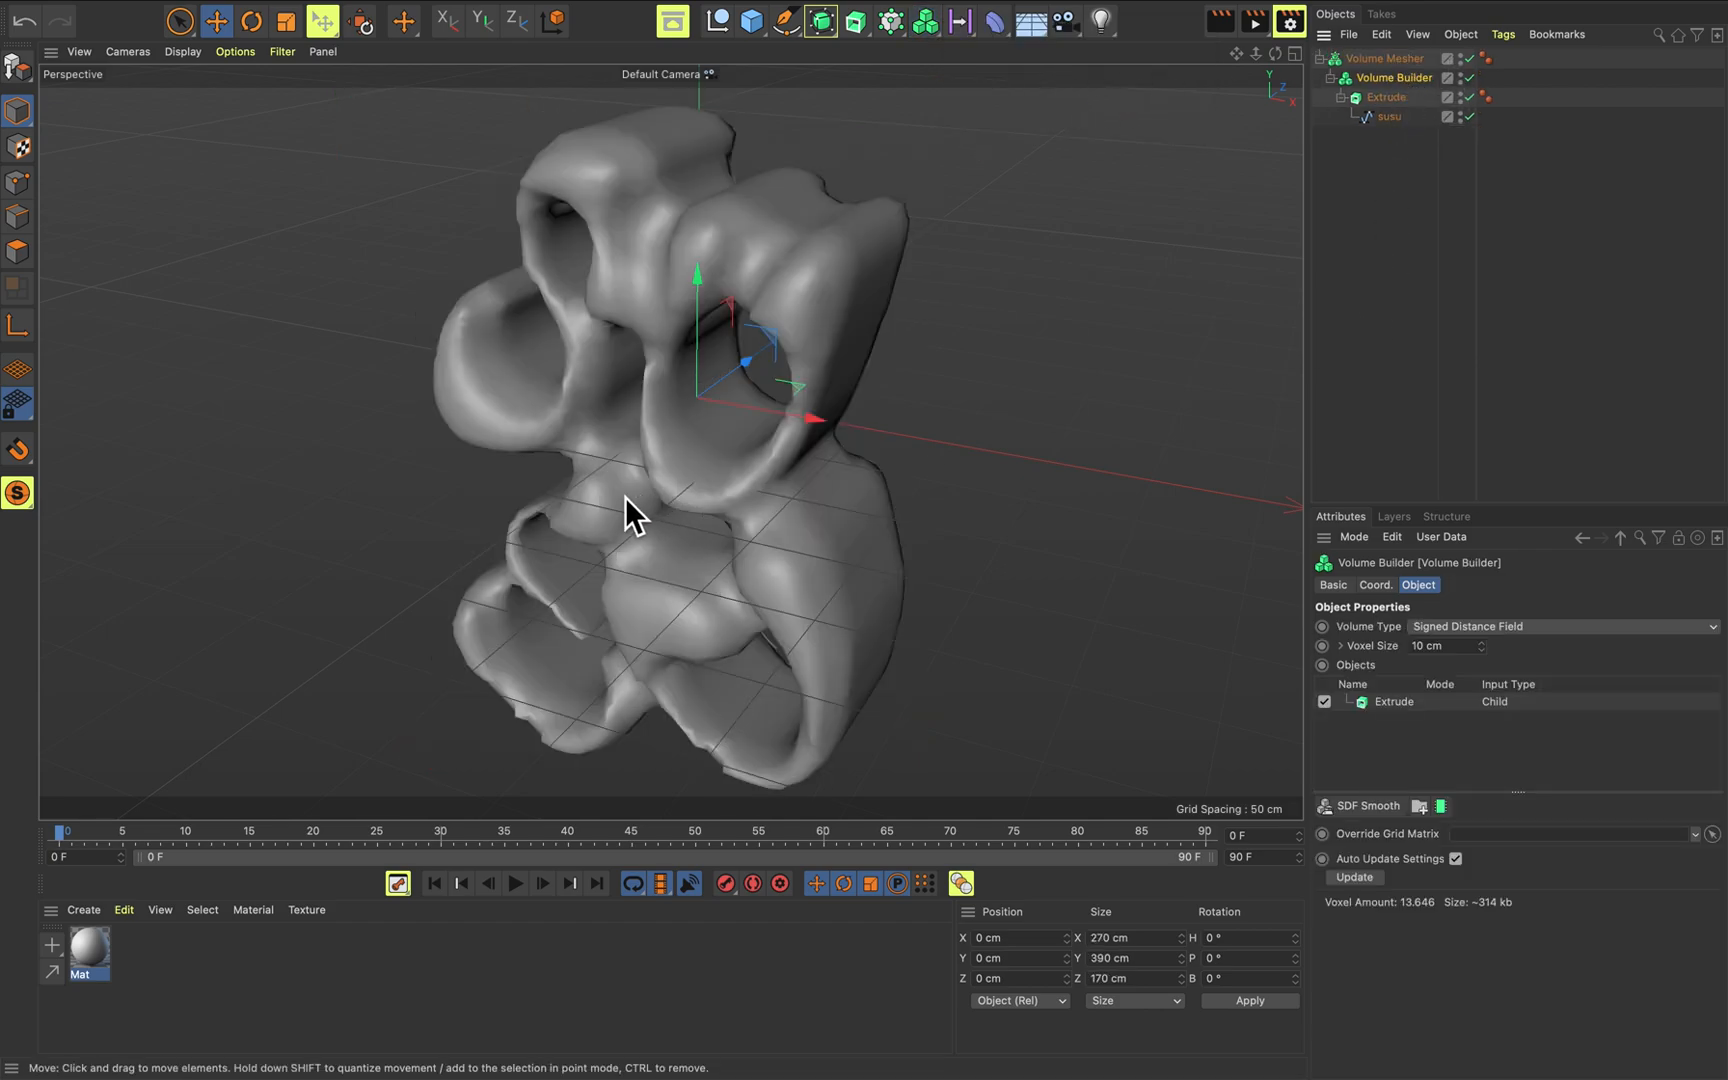
left_click_drag(632, 497, 562, 437, "alt")
left_click(820, 28)
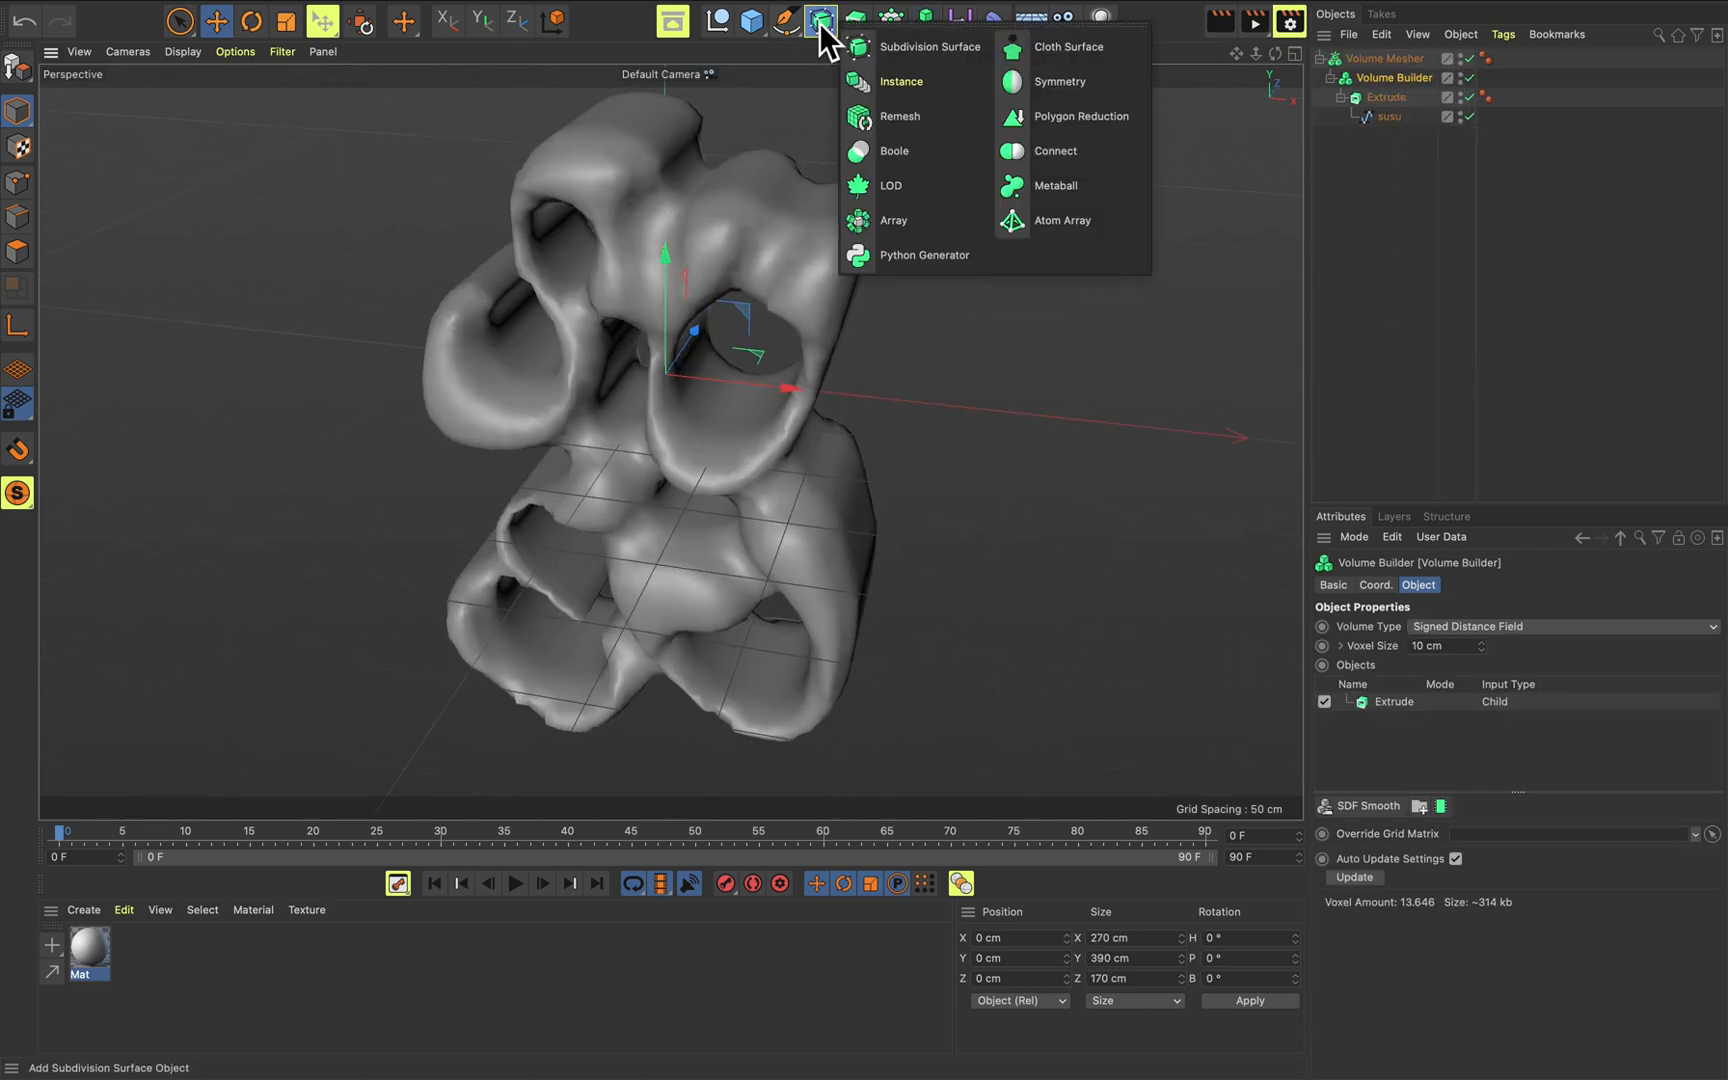
left_click_drag(798, 132, 701, 464, "alt")
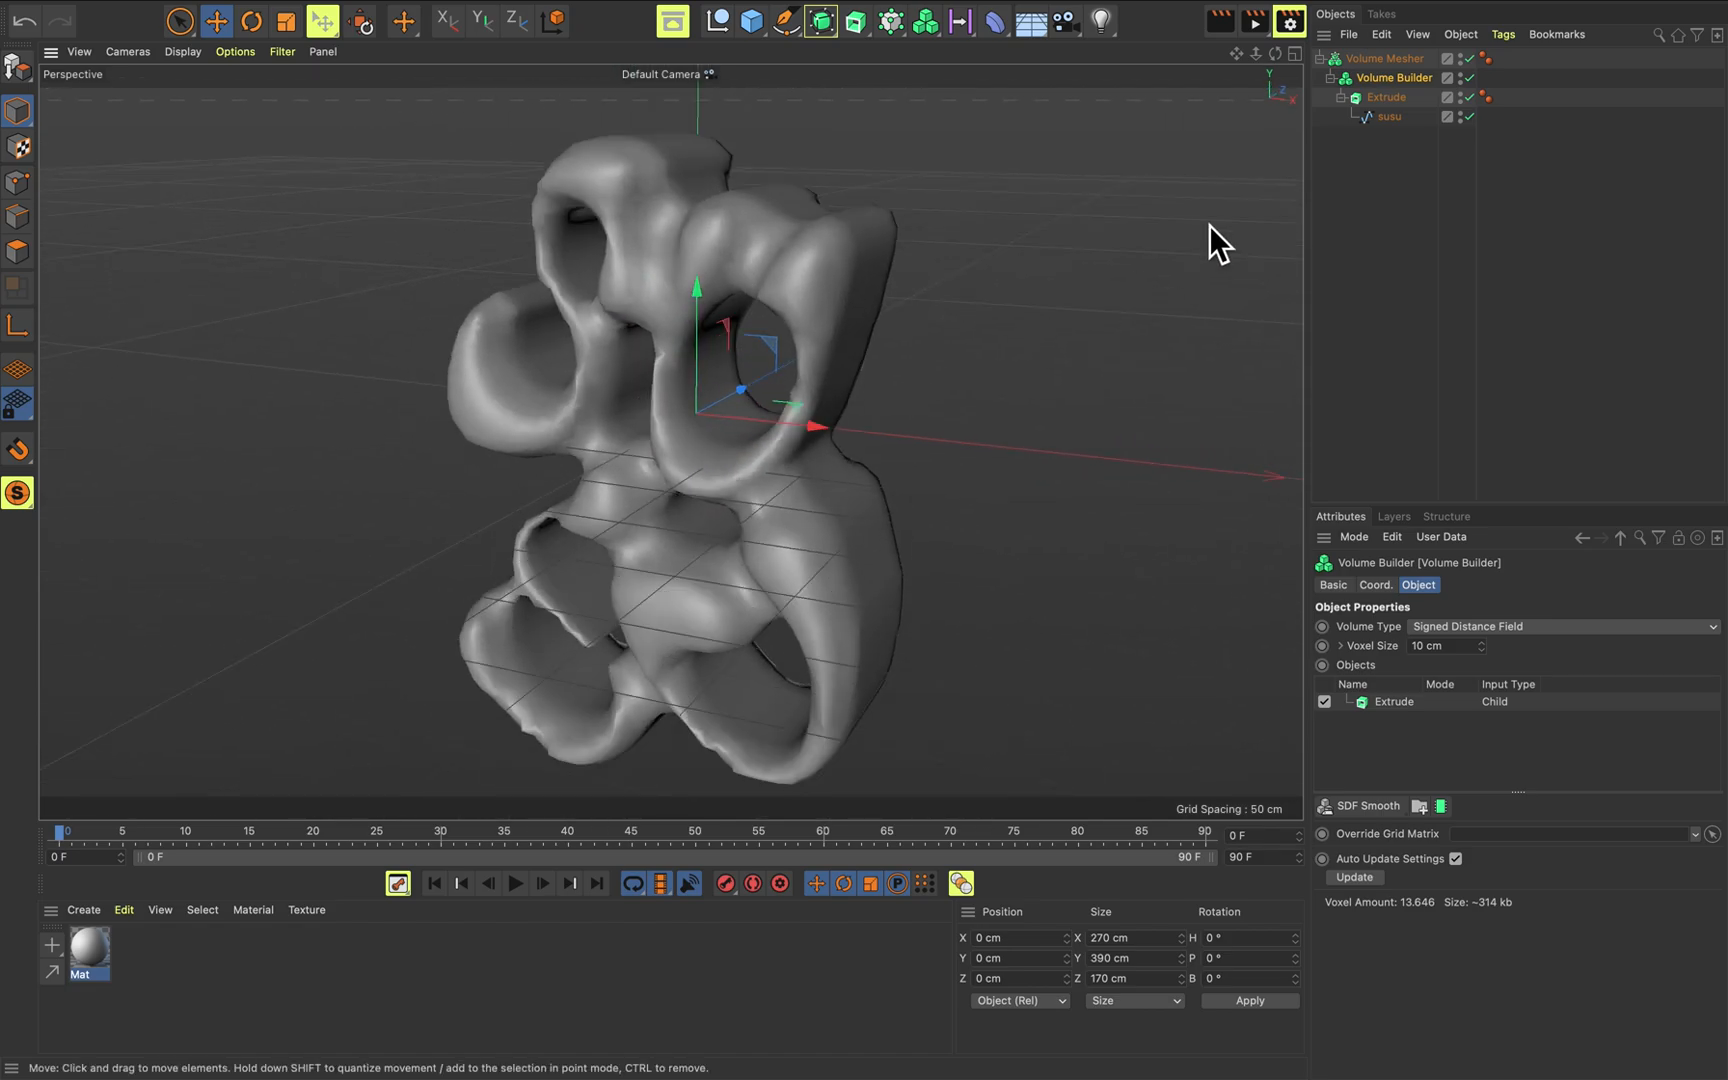
Try voxel sizes of 6.4 cm and 6.6 cm in the Volume Builder.
mouse_move(1481, 645)
left_mouse_down()
mouse_move(1518, 644)
mouse_move(1408, 645)
mouse_move(1478, 646)
left_mouse_up()
left_click_drag(684, 624, 624, 636, "alt")
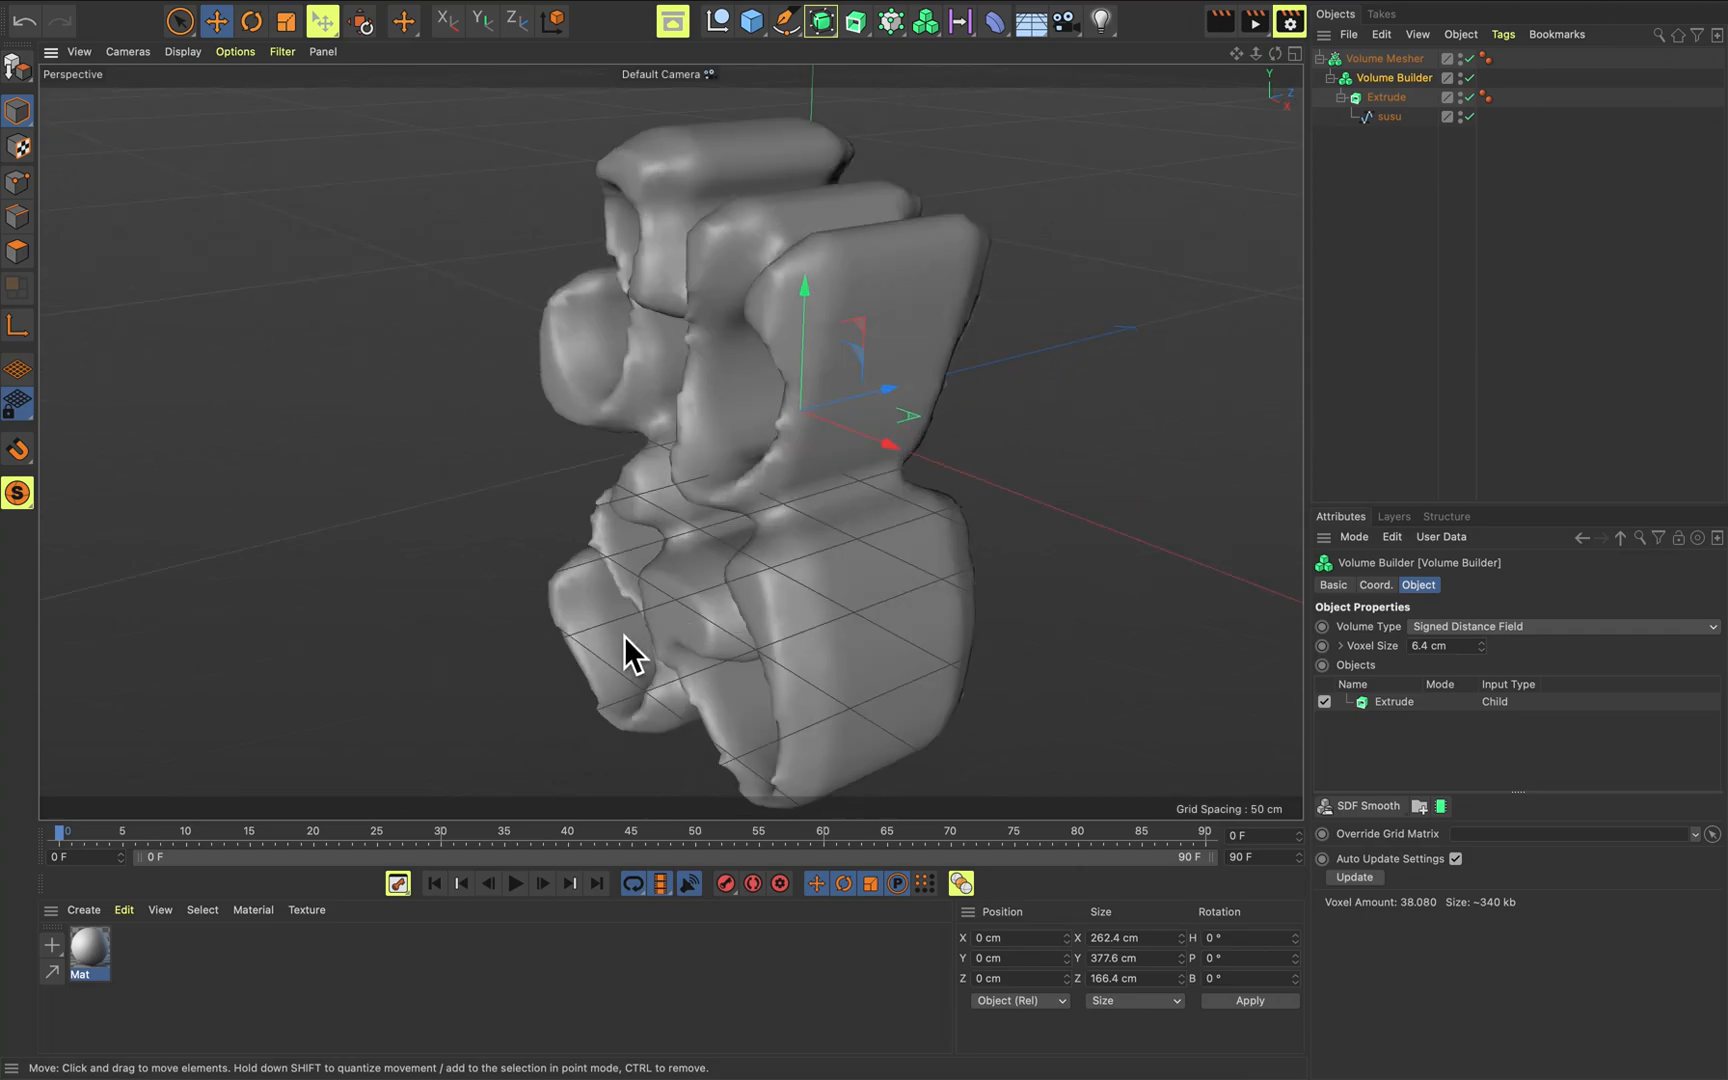
right_click_drag(624, 636, 724, 640, "alt")
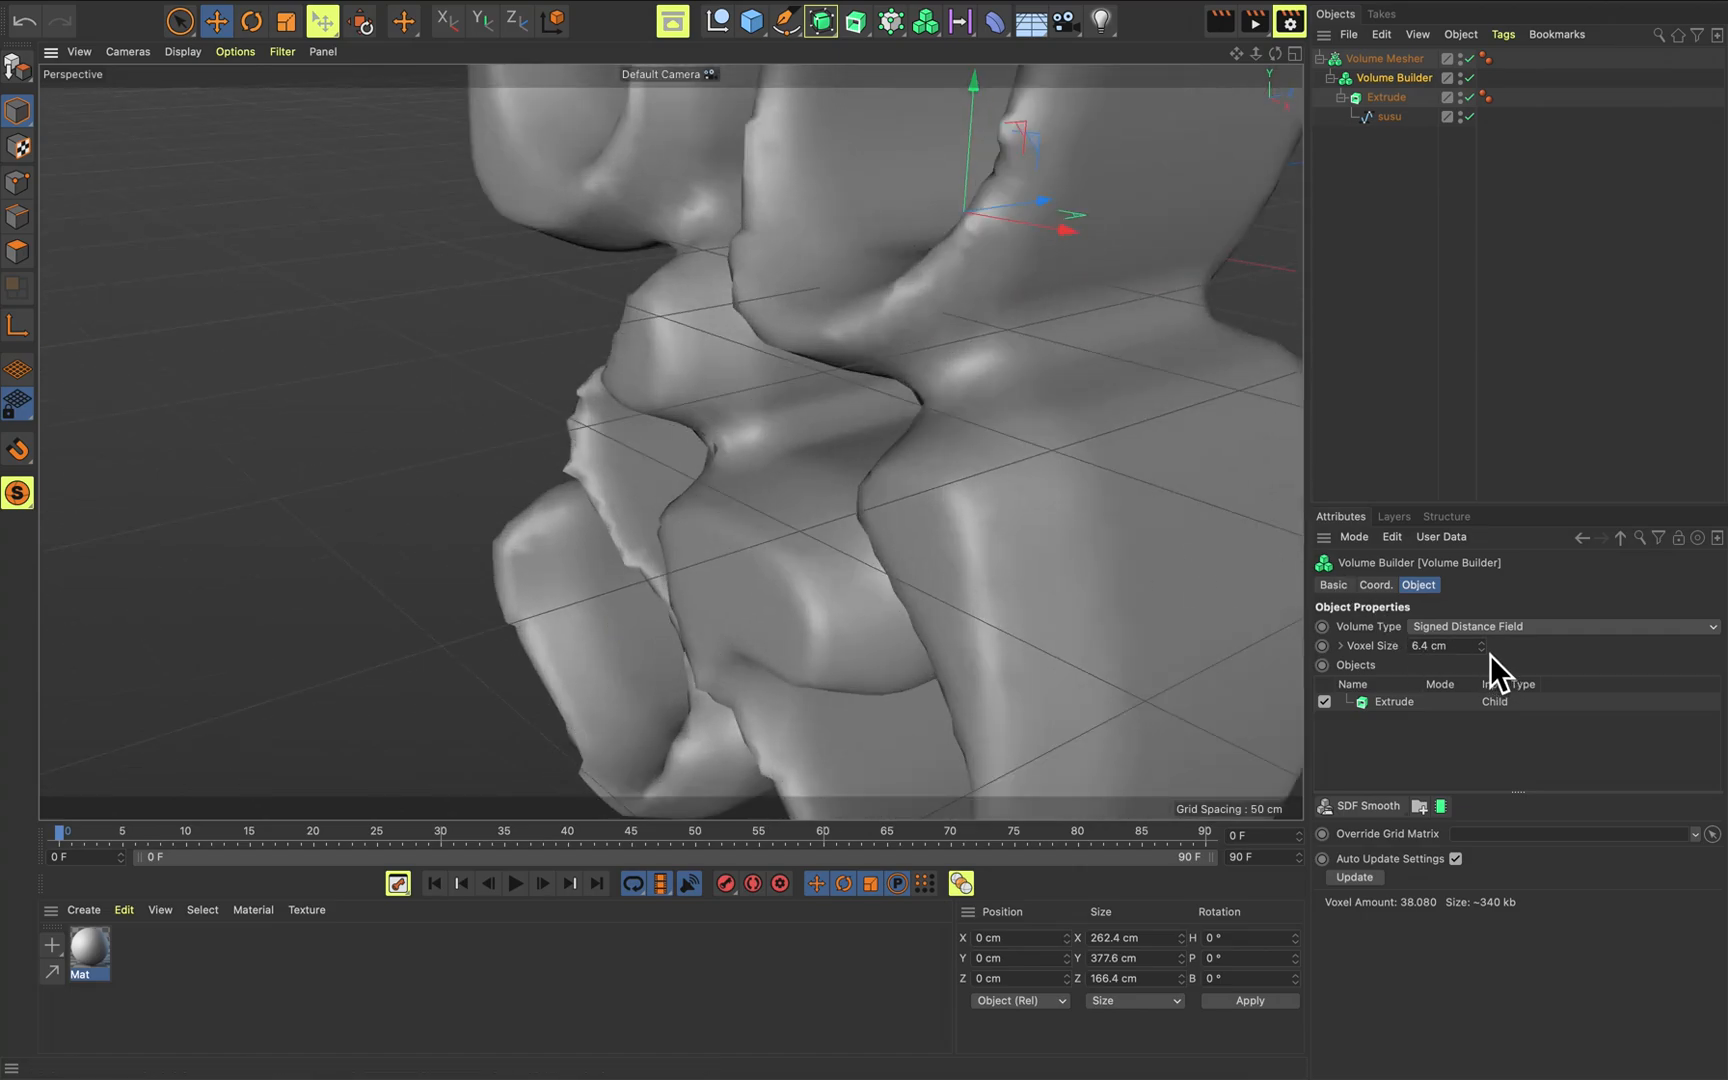
left_click_drag(1482, 647, 1490, 642)
Try the Volume Builder's other volume types, including Vector, and return to Signed Distance Field.
left_click(1494, 630)
left_click(1496, 666)
left_click(1506, 630)
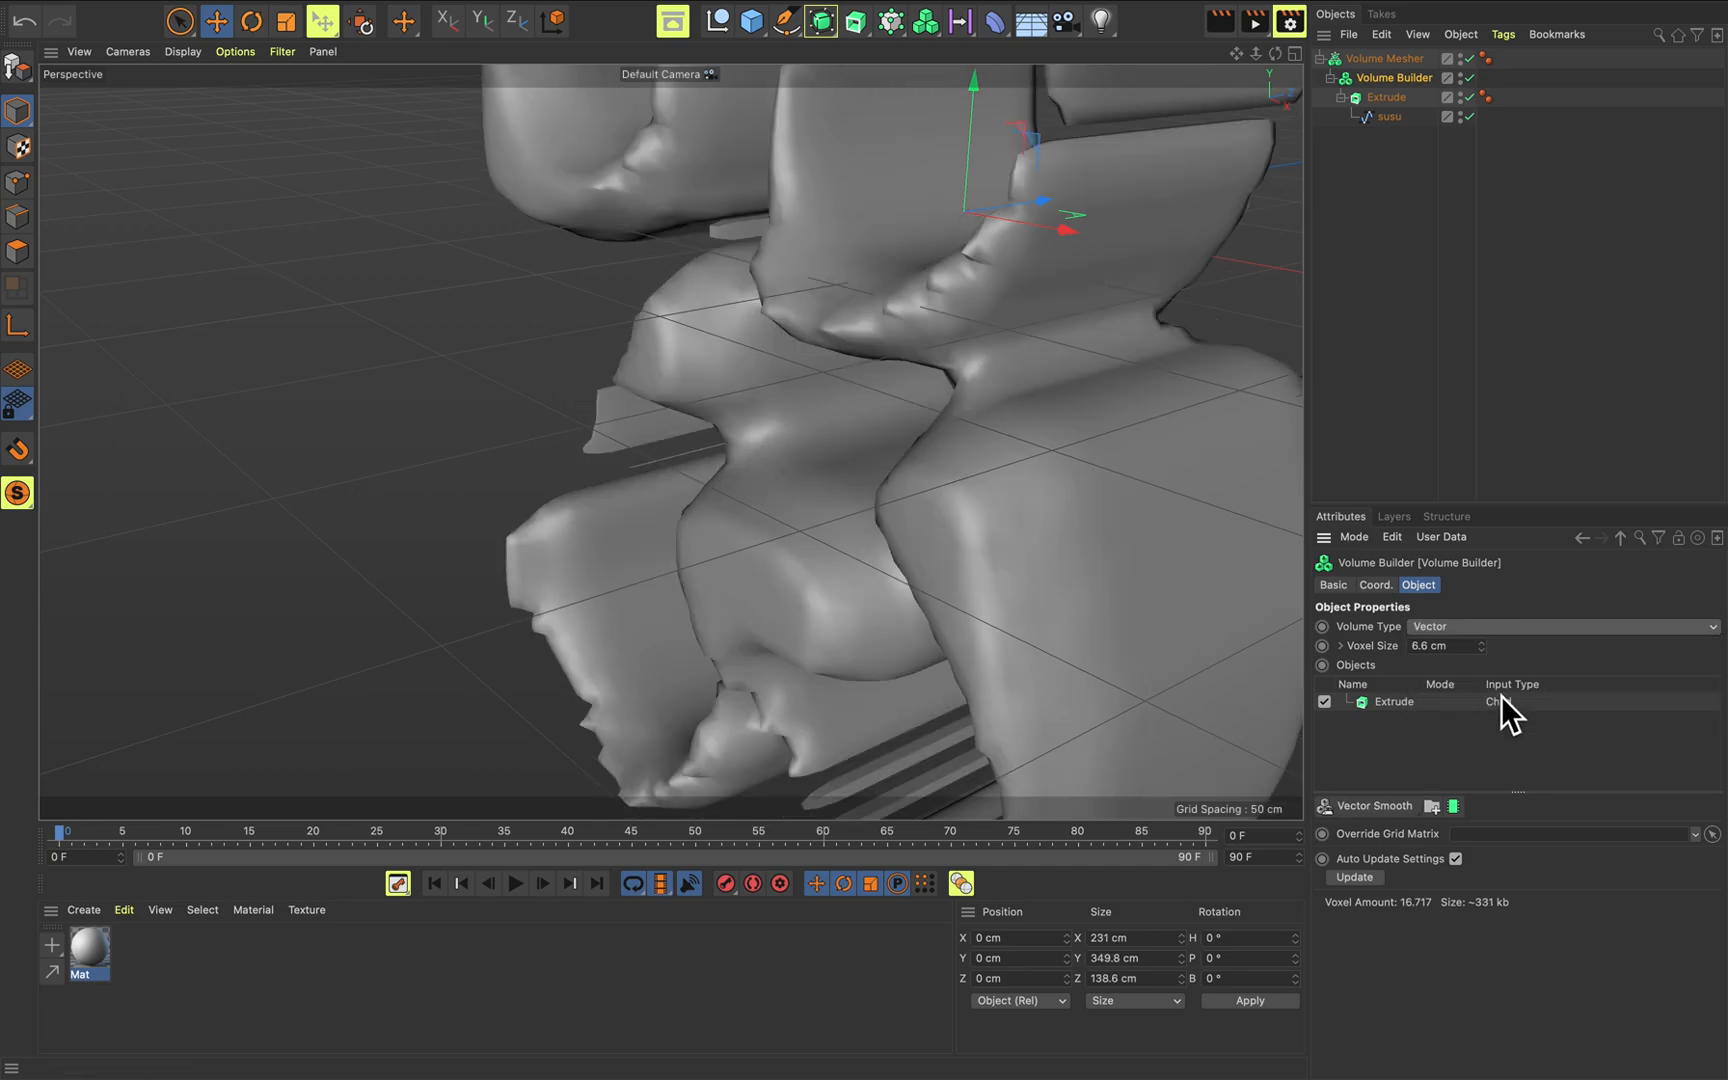
left_click(1501, 688)
left_click(1481, 628)
left_click(1483, 645)
Set the Volume Builder's voxel size to 5.5 cm for a finer lettering mesh.
scroll(1103, 566, "down", 5)
left_click_drag(1139, 541, 1242, 621, "alt")
middle_click_drag(1163, 588, 1125, 508, "alt")
scroll(1124, 506, "down", 4)
left_click_drag(1125, 506, 1006, 540, "alt")
scroll(998, 531, "up", 4)
scroll(998, 532, "down", 2)
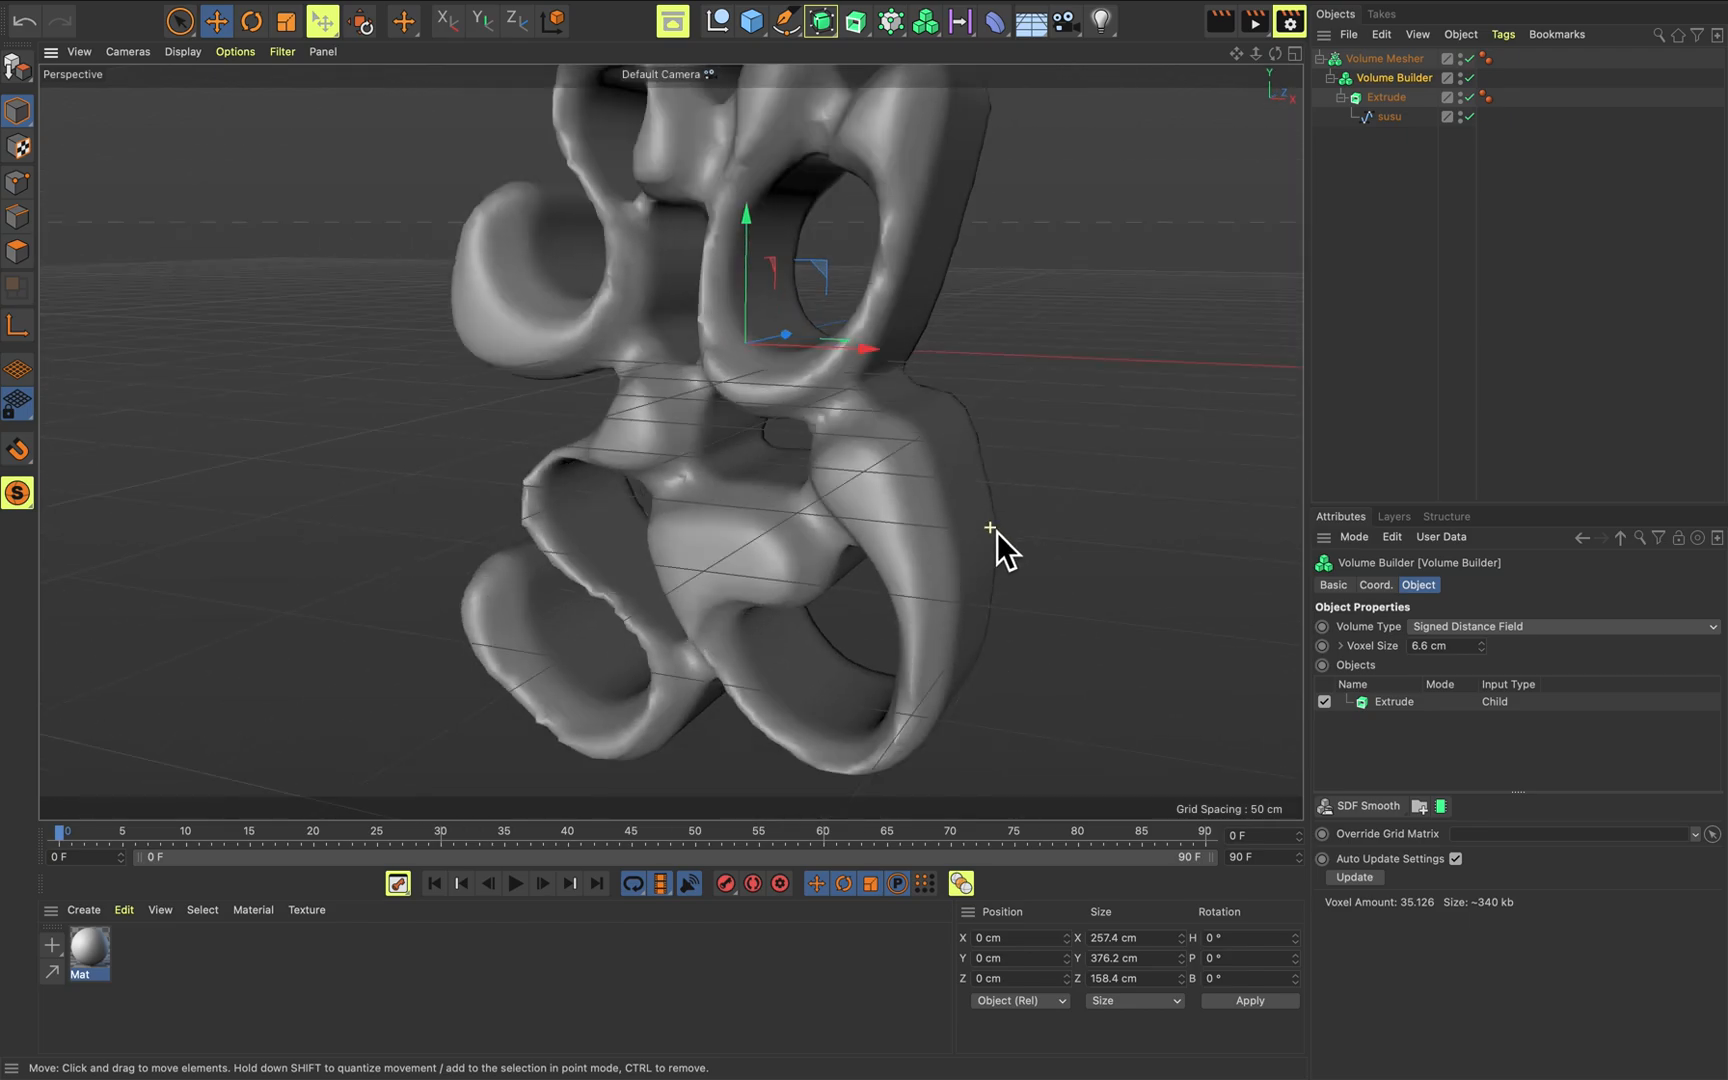
left_click_drag(1481, 647, 1481, 655)
scroll(981, 477, "down", 2)
left_click_drag(981, 477, 1014, 431, "alt")
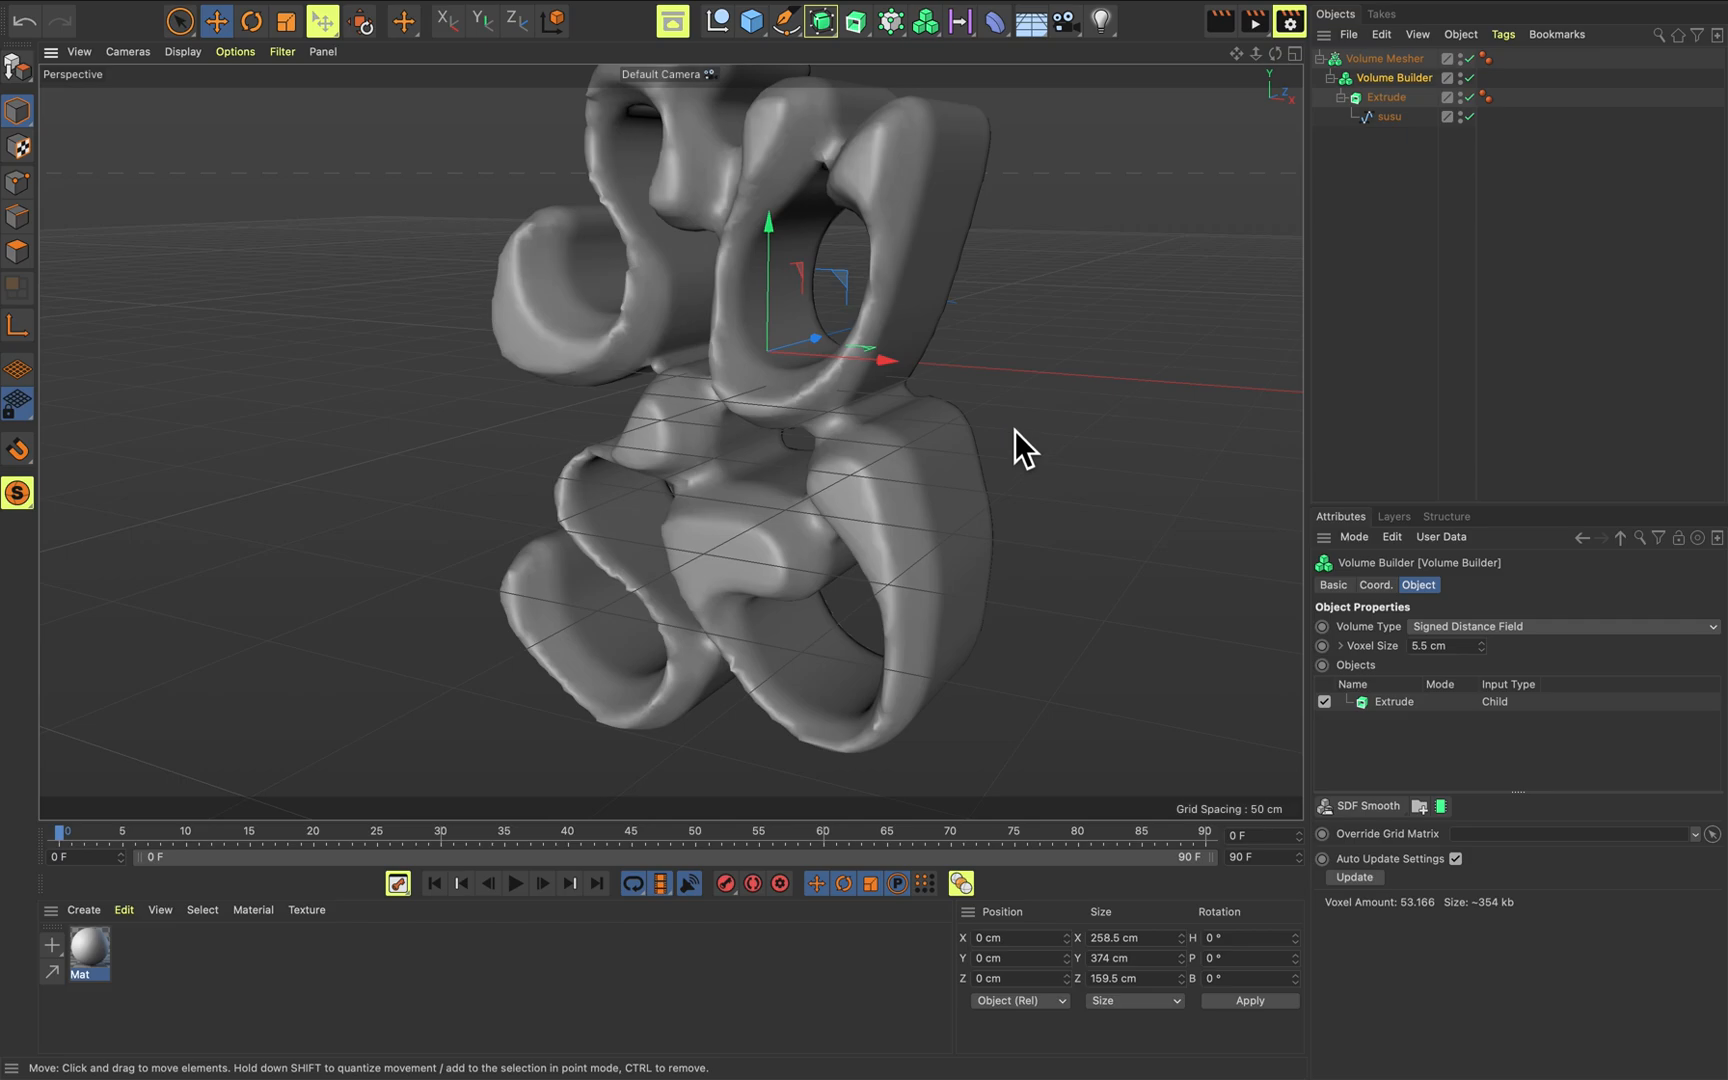
Set the Extrude object's offset to 12 cm for thinner lettering.
scroll(1014, 431, "up", 2)
left_click(1388, 99)
left_click_drag(1585, 651, 1534, 647)
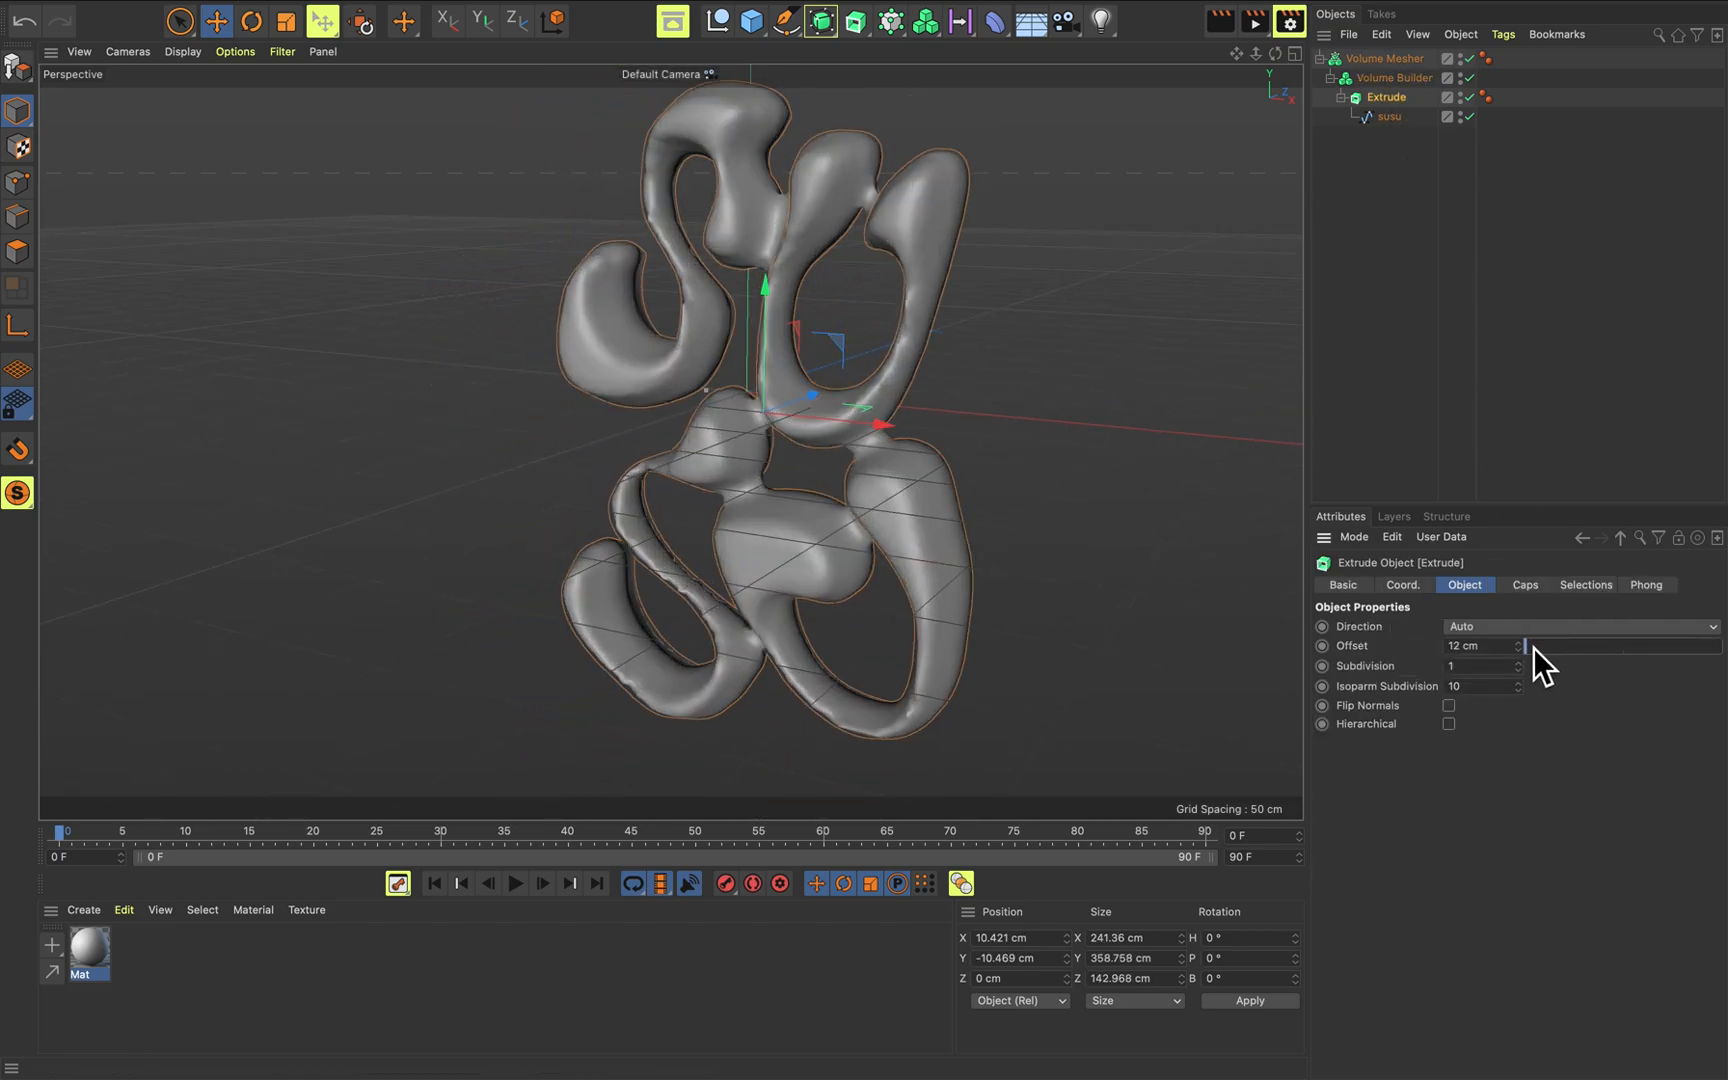
left_click_drag(1075, 539, 871, 390, "alt")
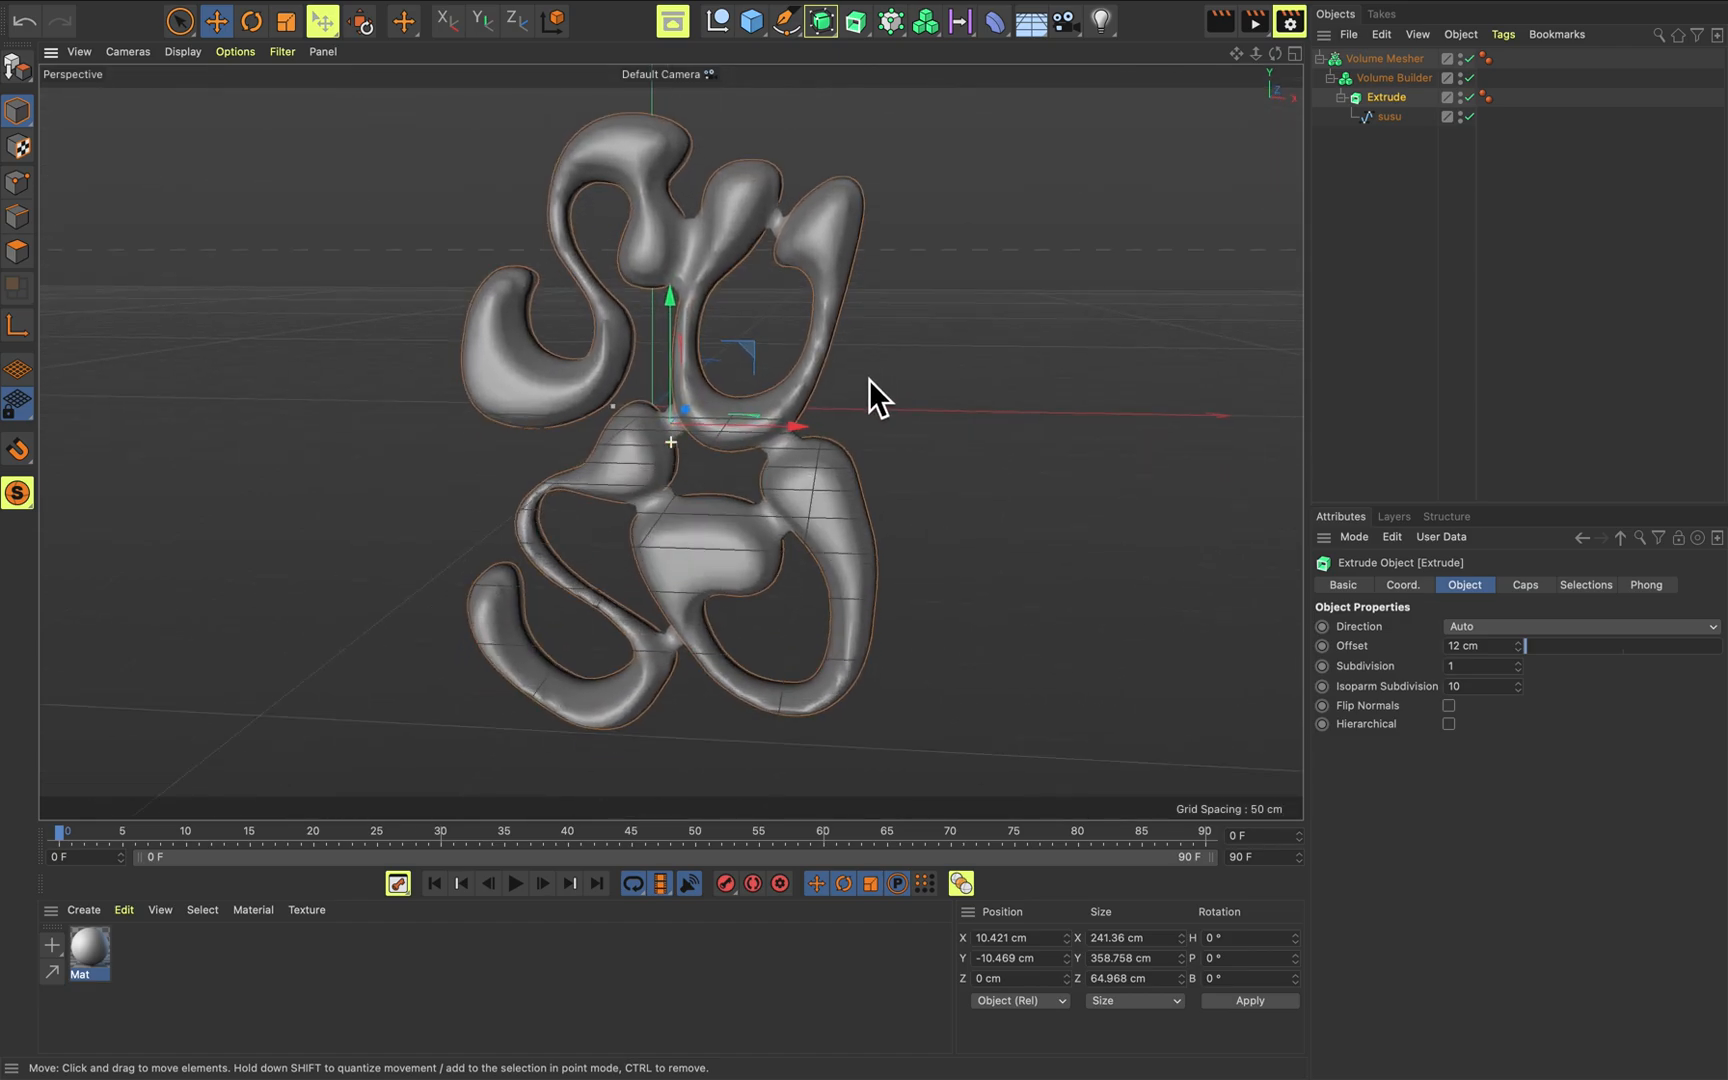
scroll(757, 356, "down", 3)
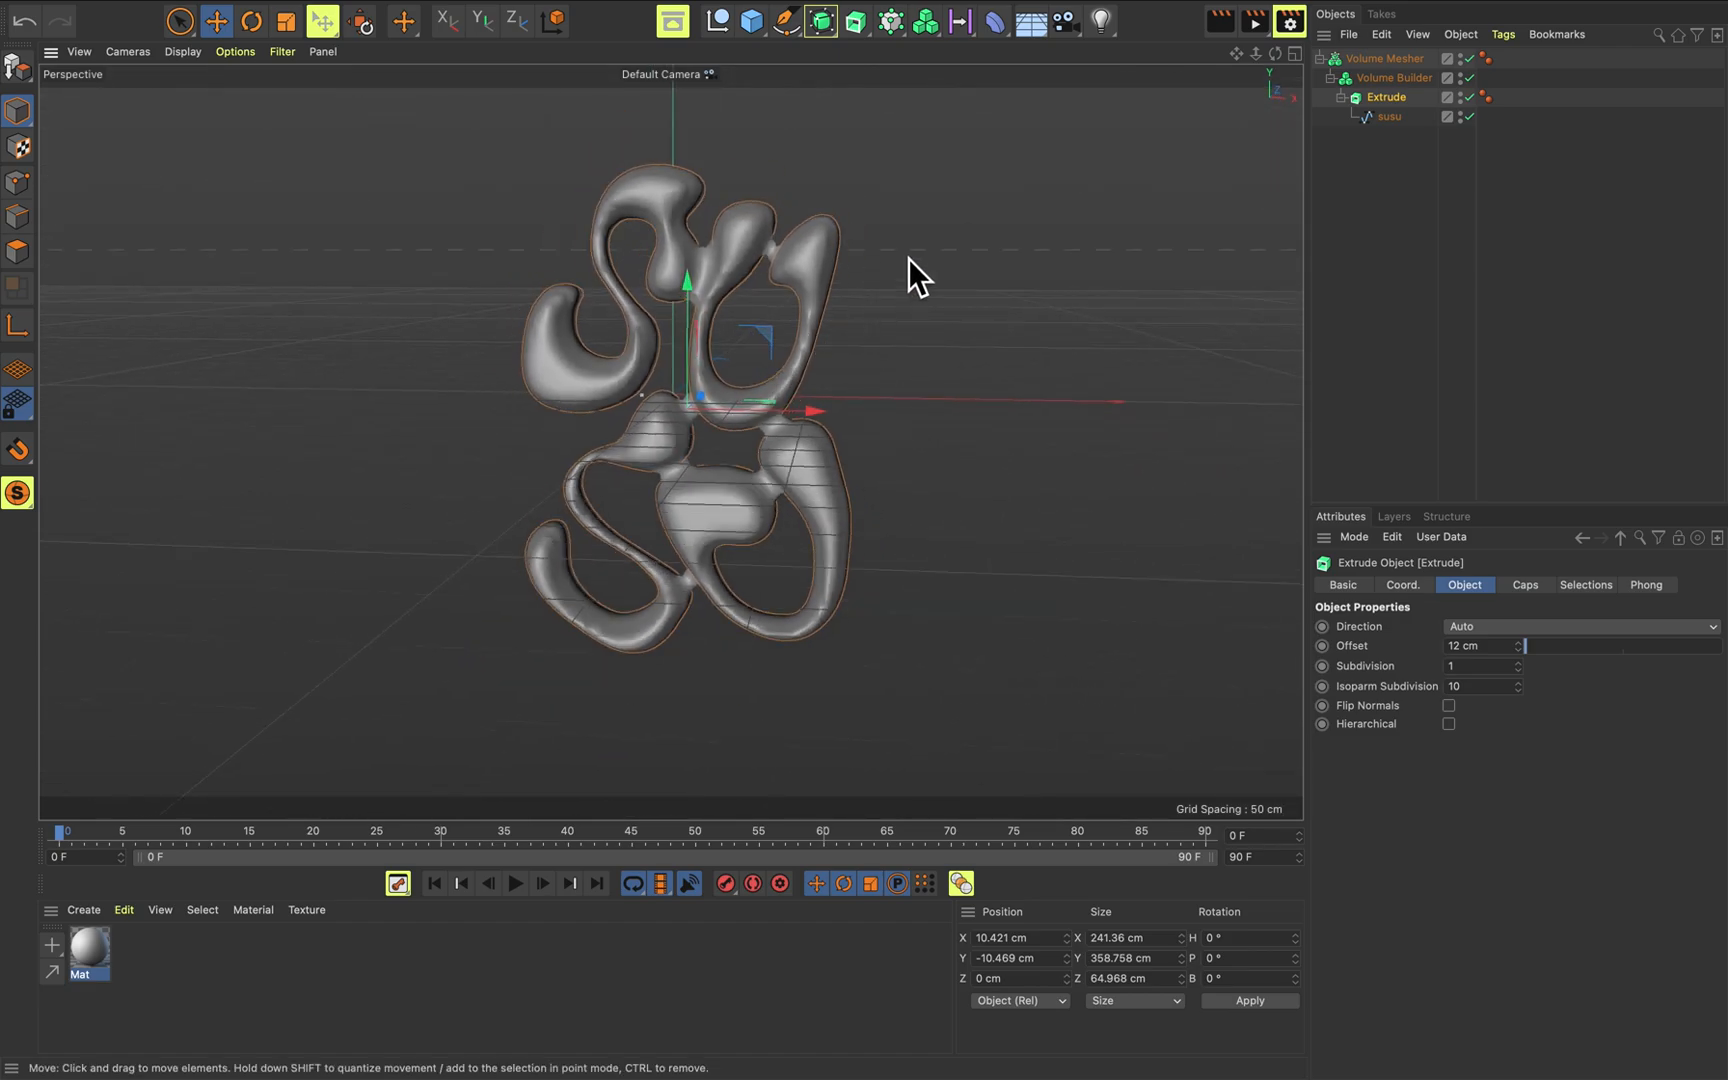
Raise the Extrude object to about Y 189 cm so the lettering stands on the floor grid.
key("space")
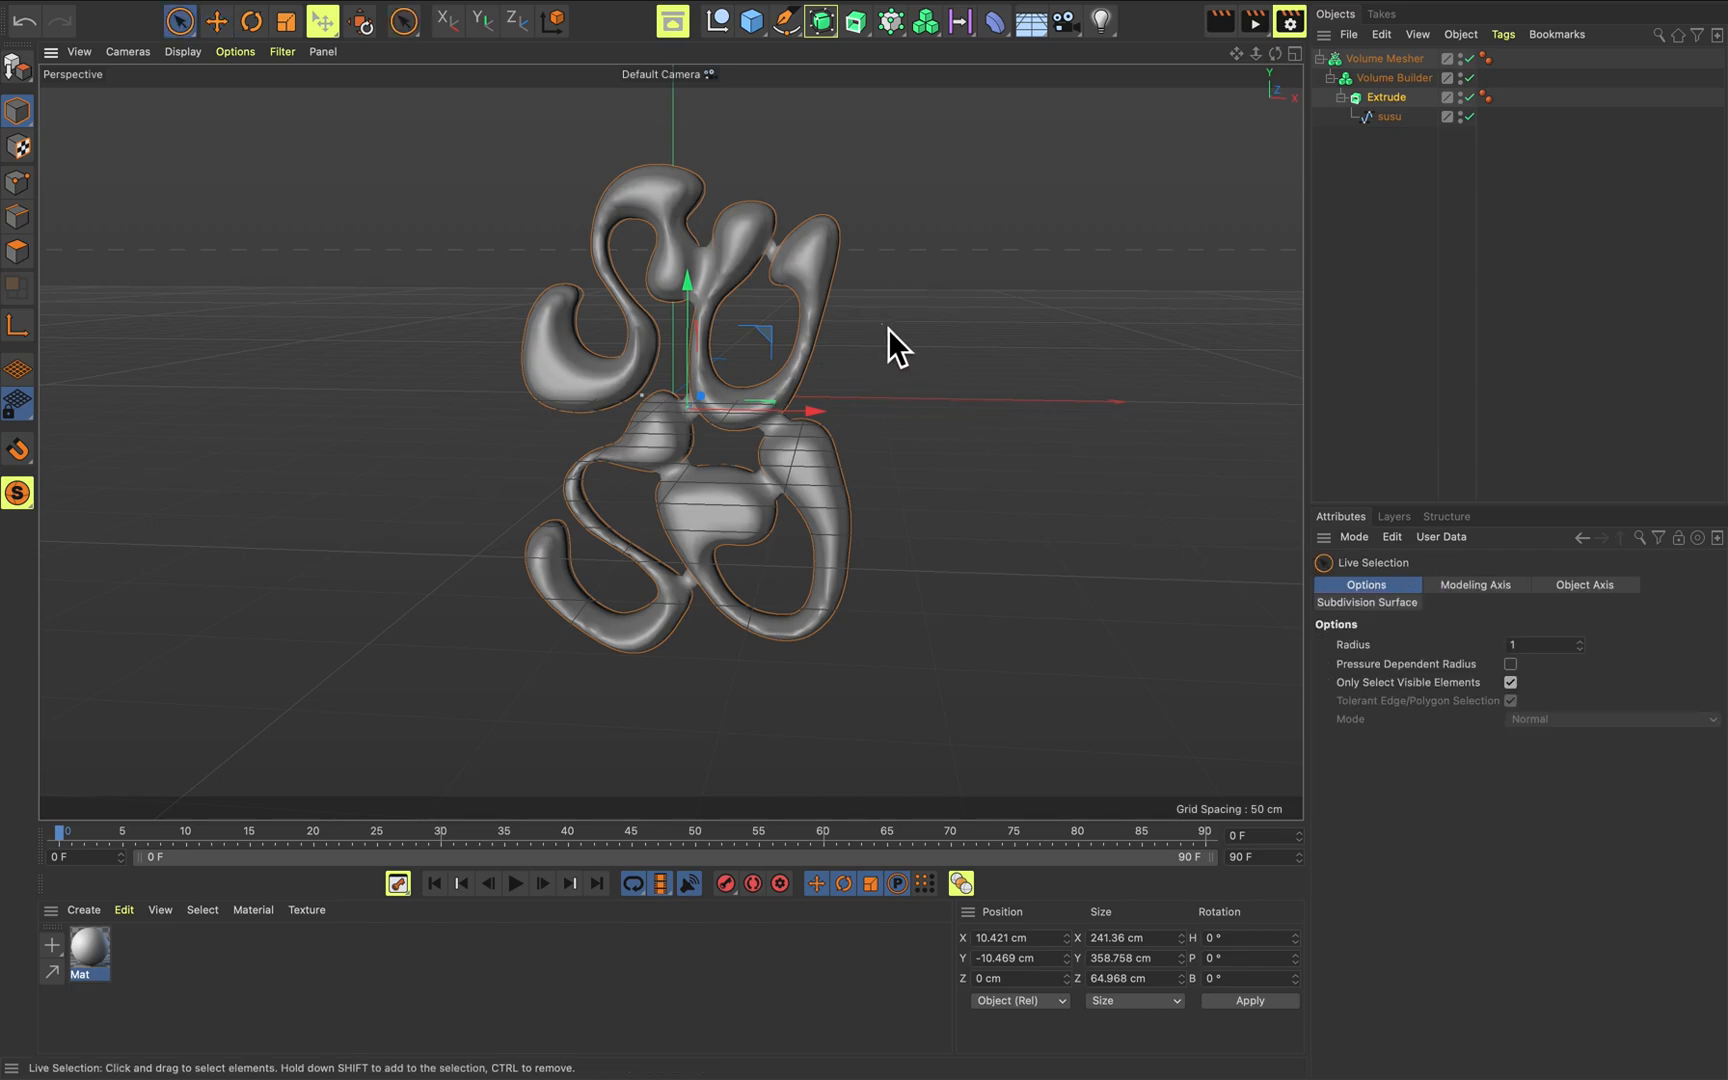
middle_click_drag(888, 329, 867, 426, "alt")
left_click_drag(673, 386, 674, 150)
middle_click_drag(877, 262, 899, 483, "alt")
scroll(867, 464, "down", 2)
left_click_drag(719, 364, 720, 331)
scroll(755, 405, "up", 3)
mouse_move(832, 537)
left_mouse_down("alt")
mouse_move(842, 468)
mouse_move(845, 531)
mouse_move(815, 583)
mouse_move(845, 552)
left_mouse_up("alt")
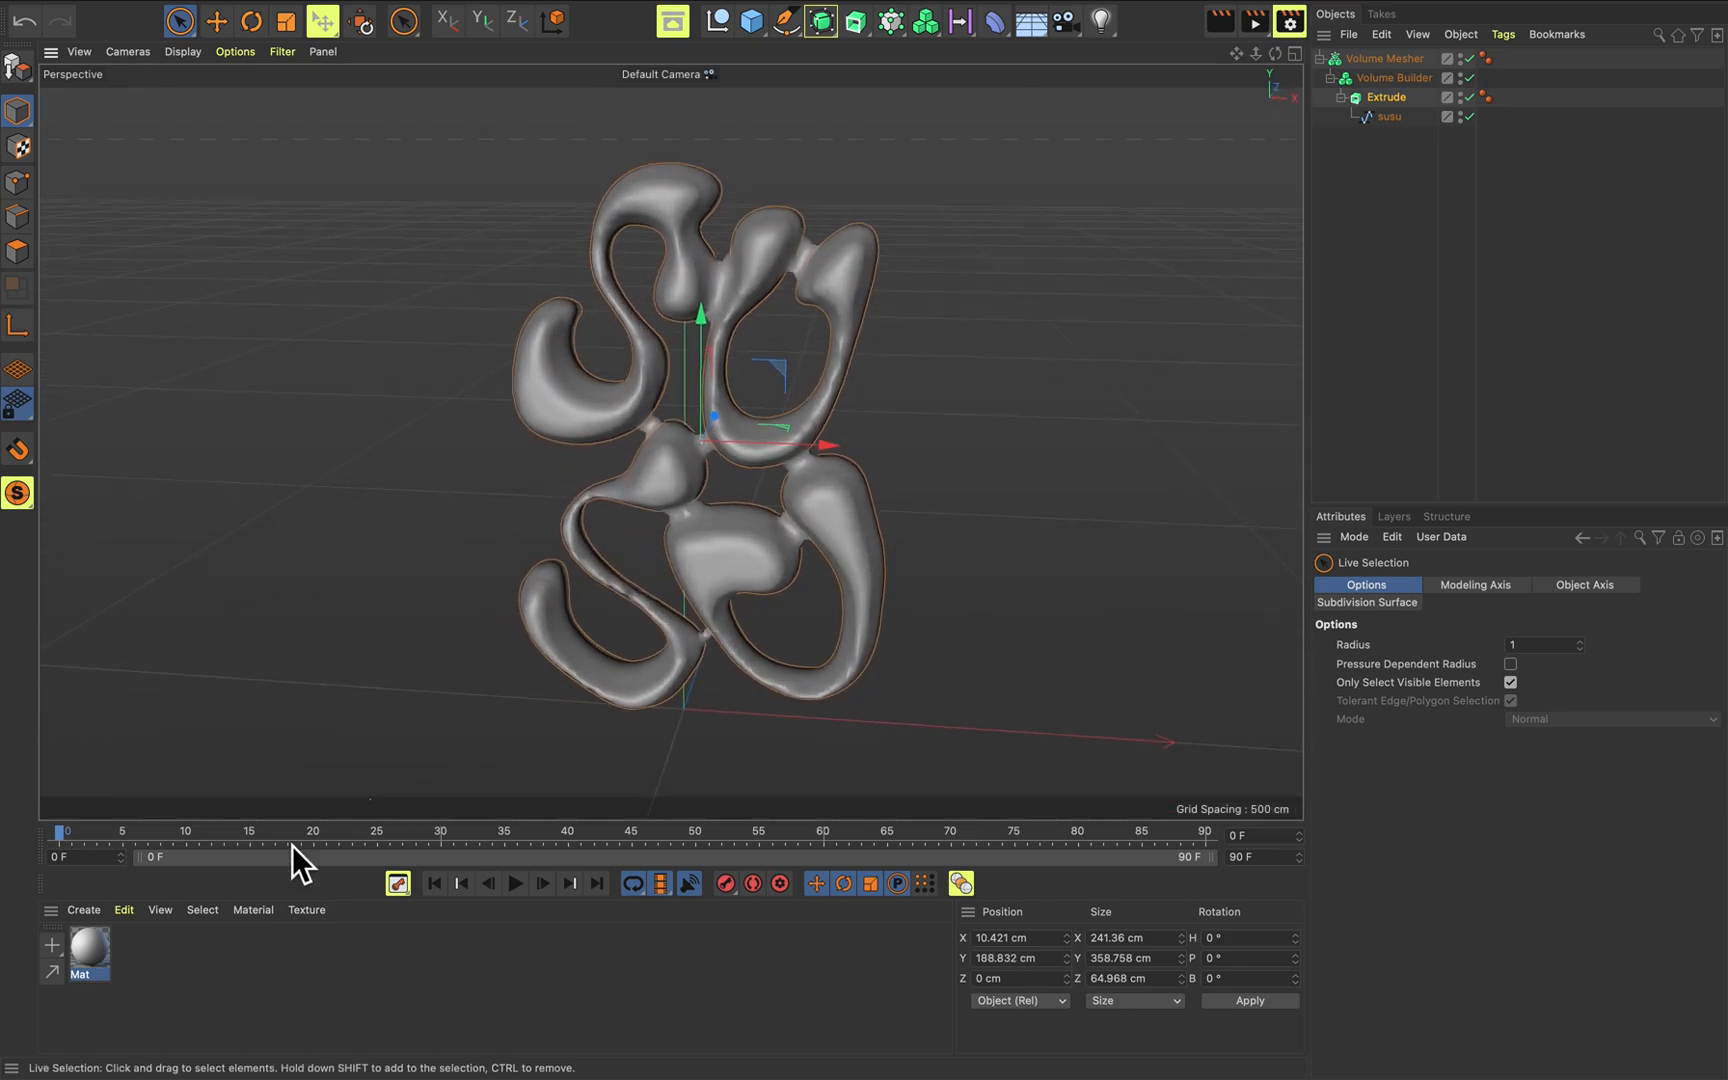
Set the default specular width to 18% in the reflectance of the Mat material.
double_click(100, 963)
left_click_drag(316, 383, 1216, 113)
left_click(1076, 401)
left_click(1078, 383)
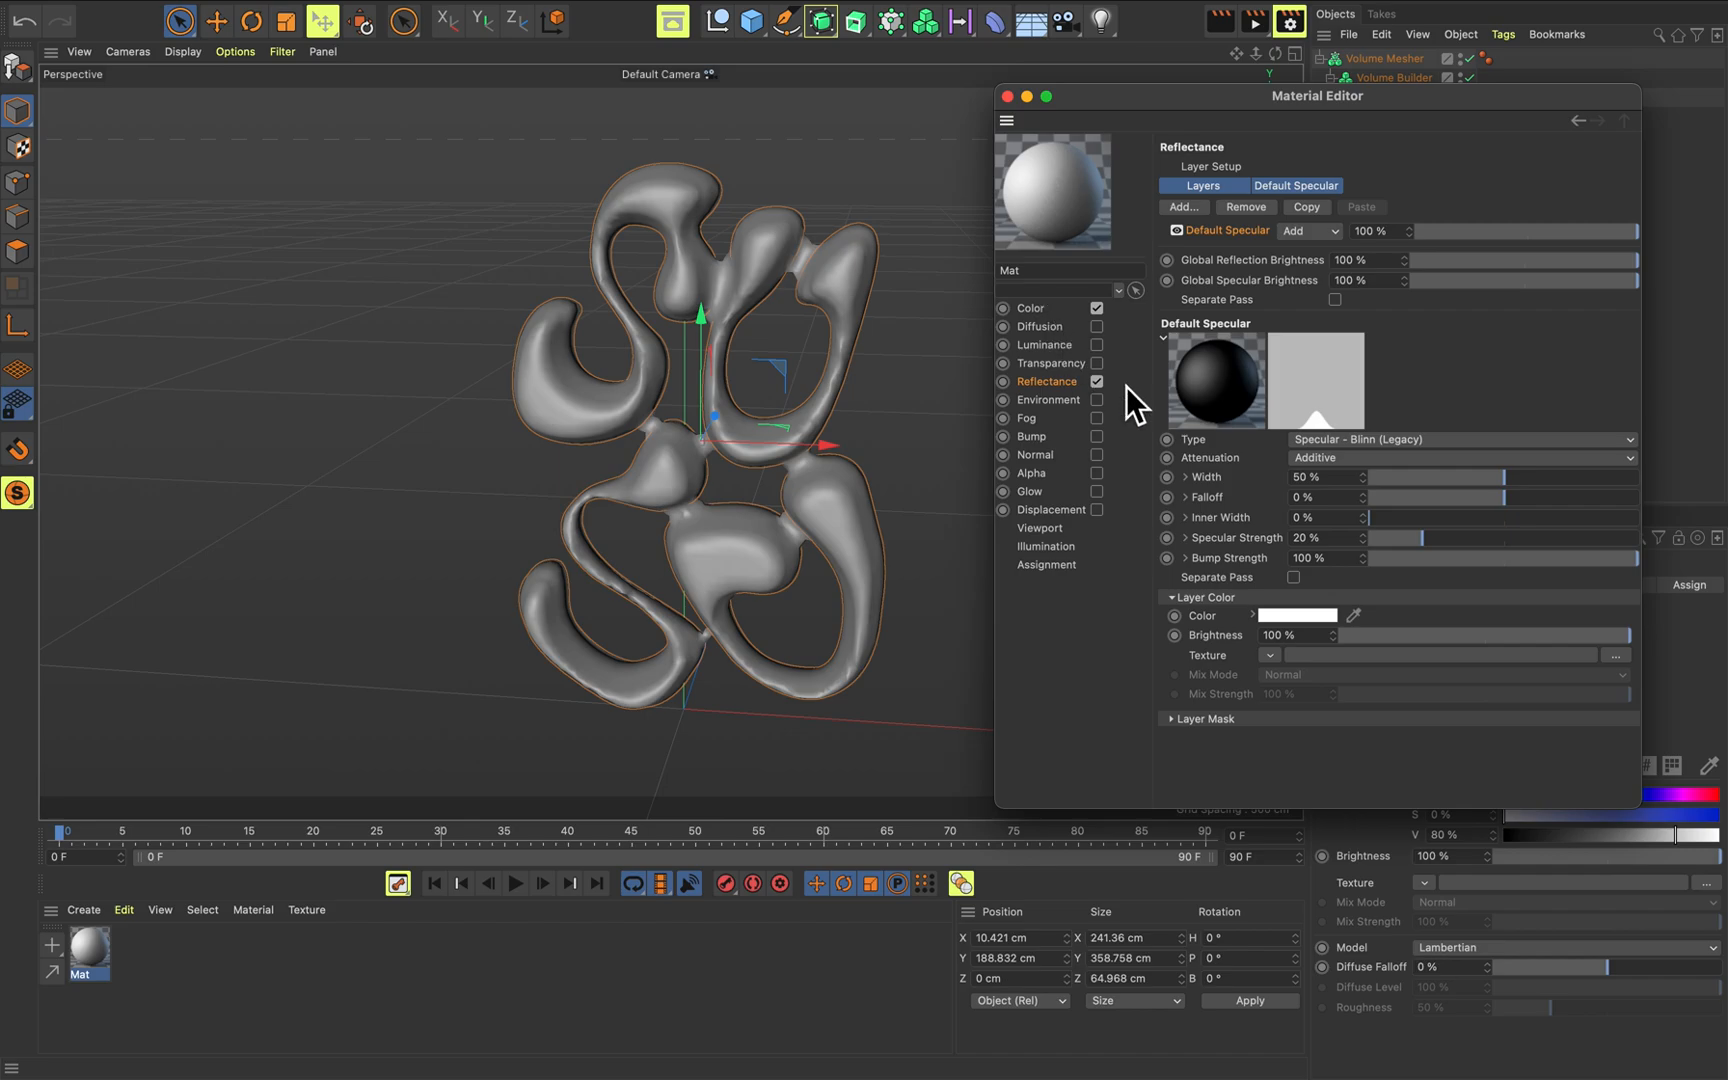
left_click(1419, 483)
left_click(1414, 482)
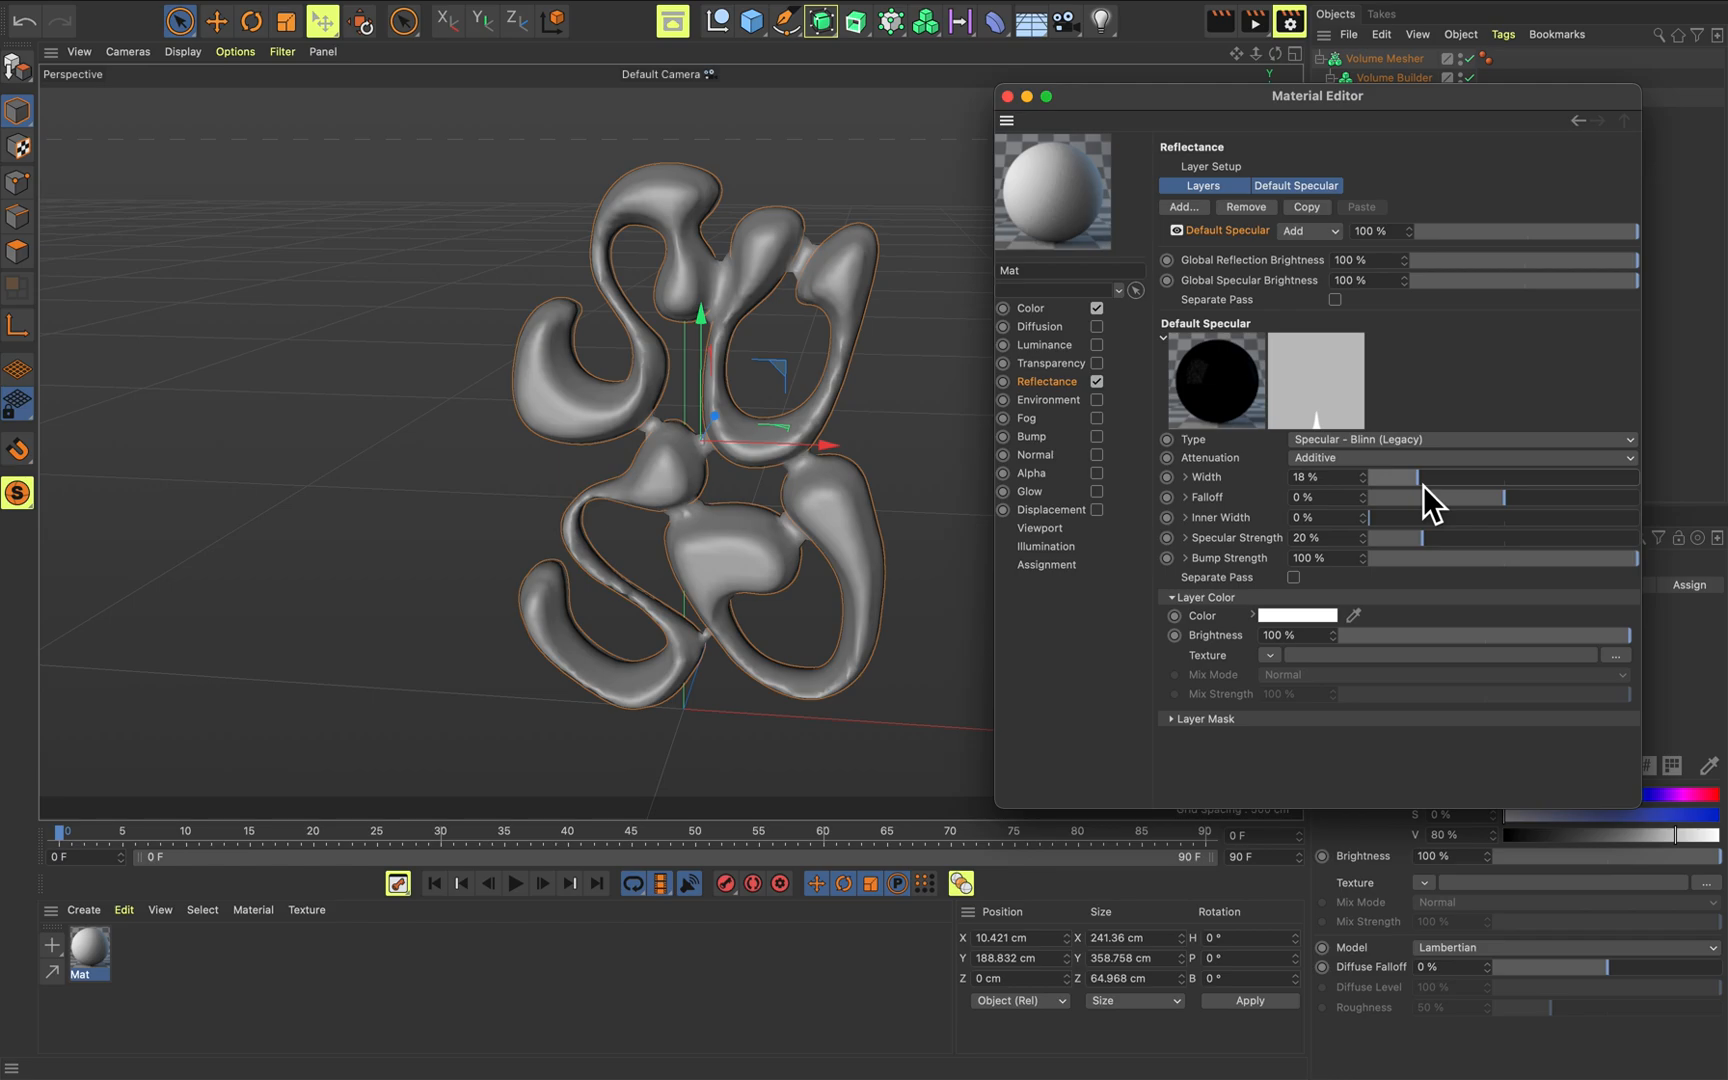
Add a Beckmann reflectance layer with 17% roughness and 53% reflection strength, and apply the material to the lettering.
left_click(1184, 207)
left_click(1234, 238)
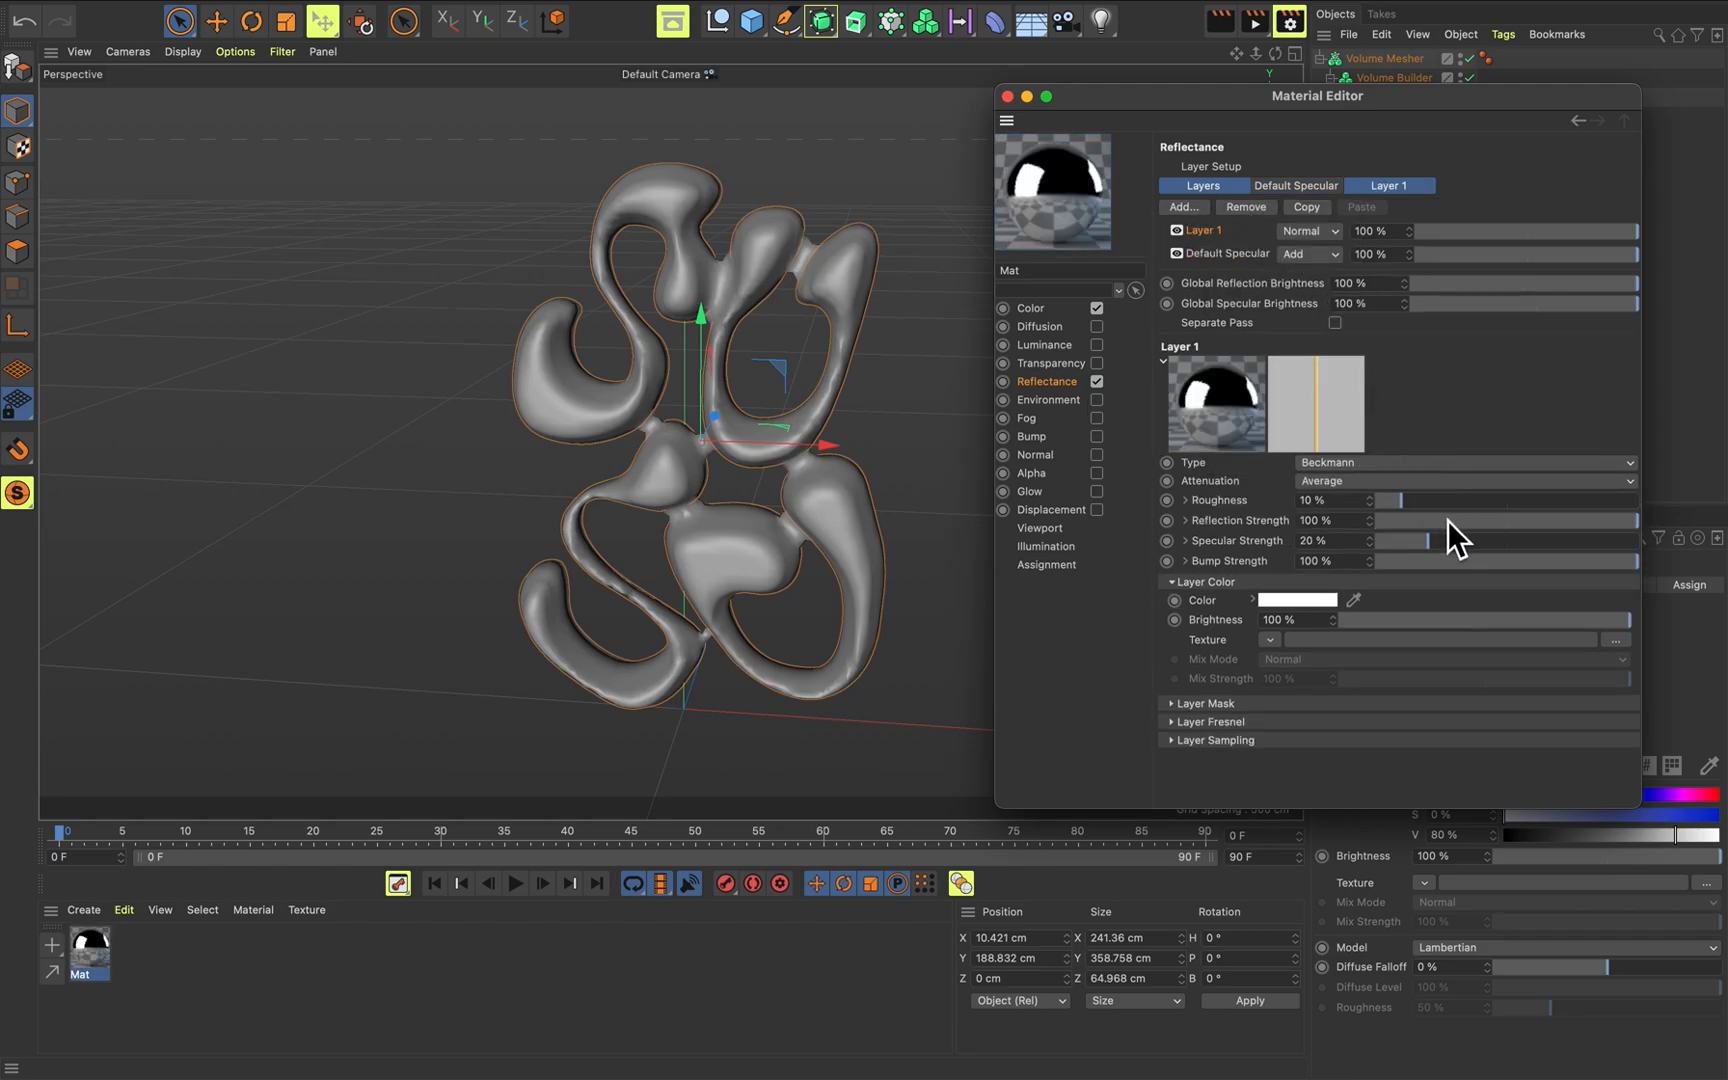
left_click_drag(1413, 506, 1516, 524)
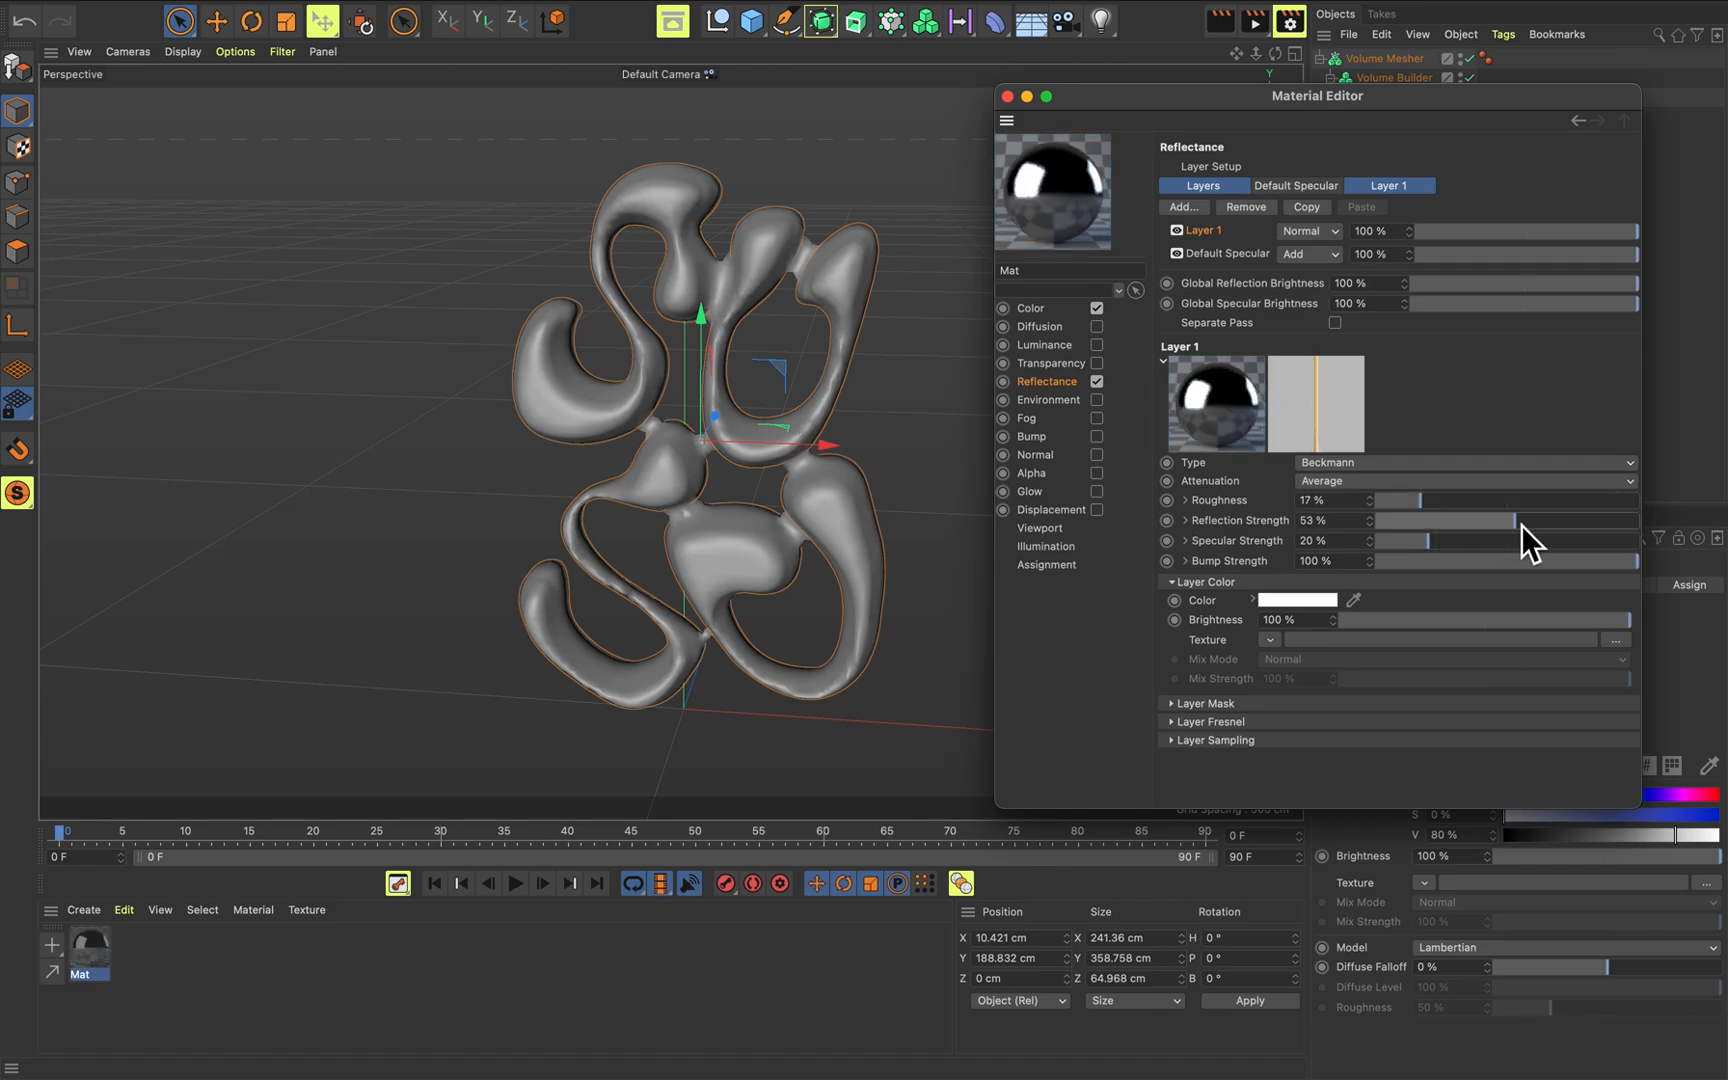
left_click_drag(80, 955, 690, 570)
left_click_drag(879, 386, 968, 467, "alt")
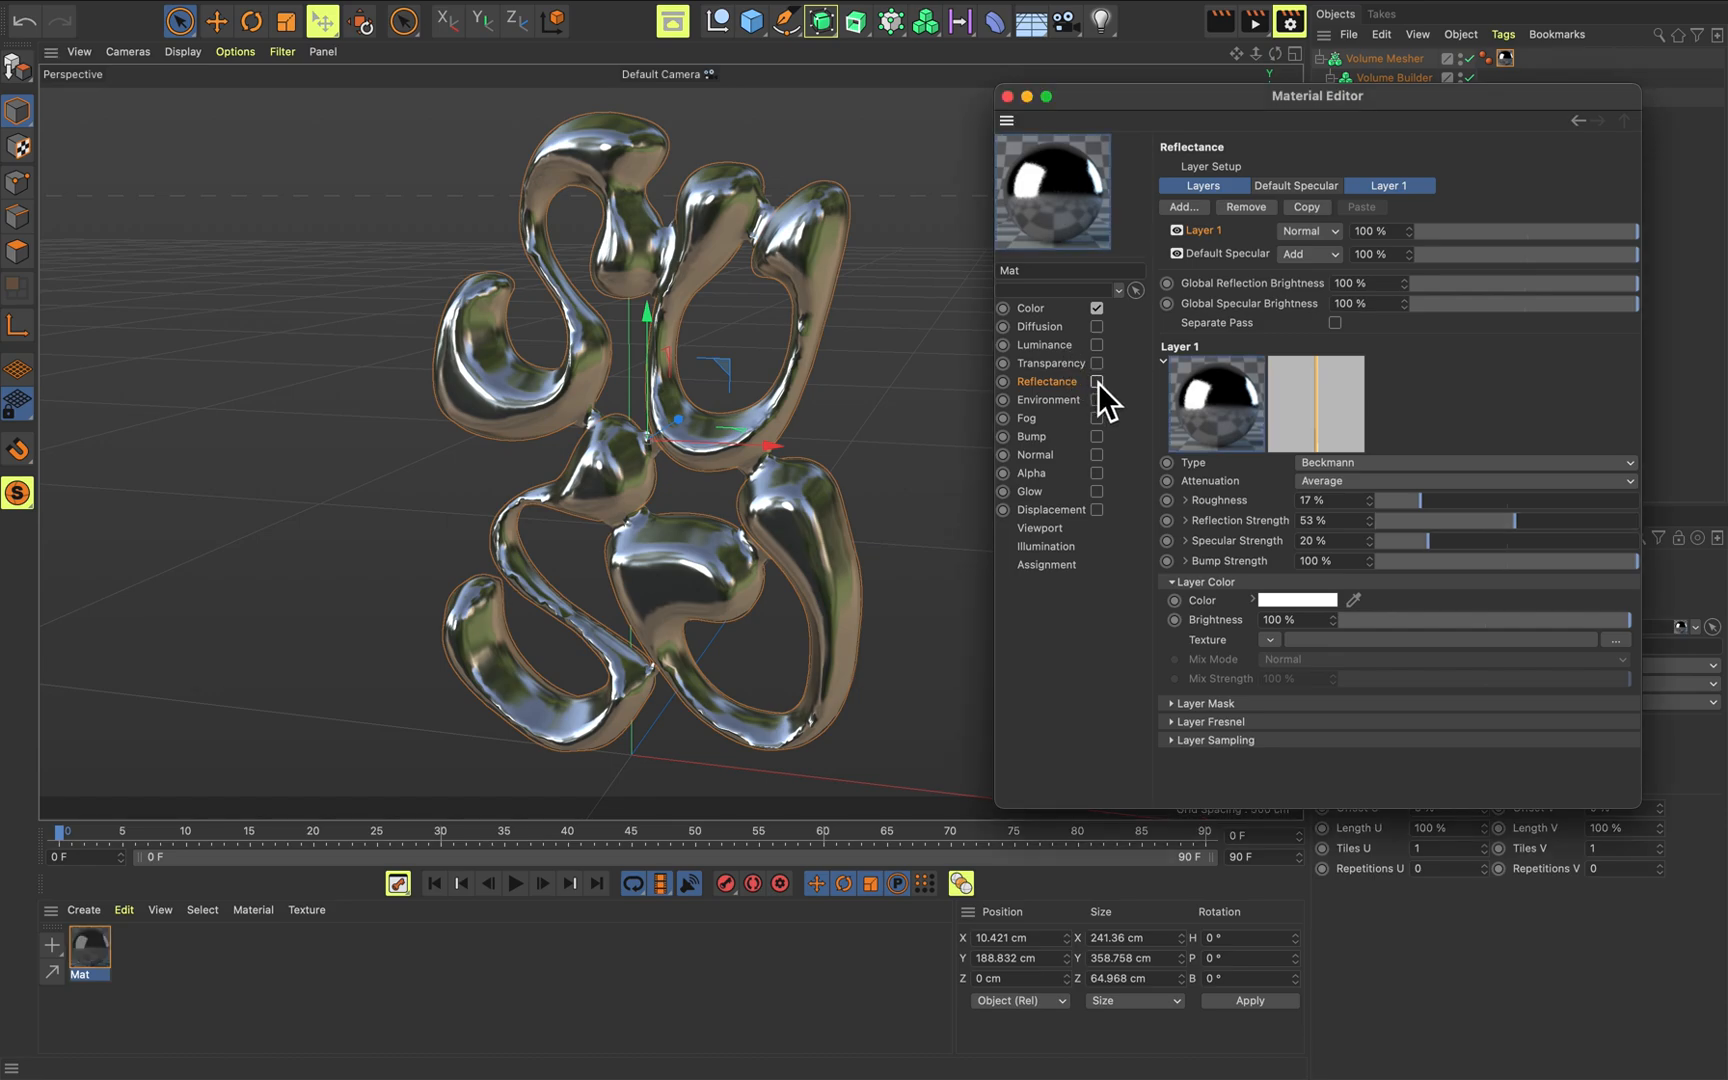
Try luminance on the material, then turn it off and enable transparency in its place.
left_click(1097, 345)
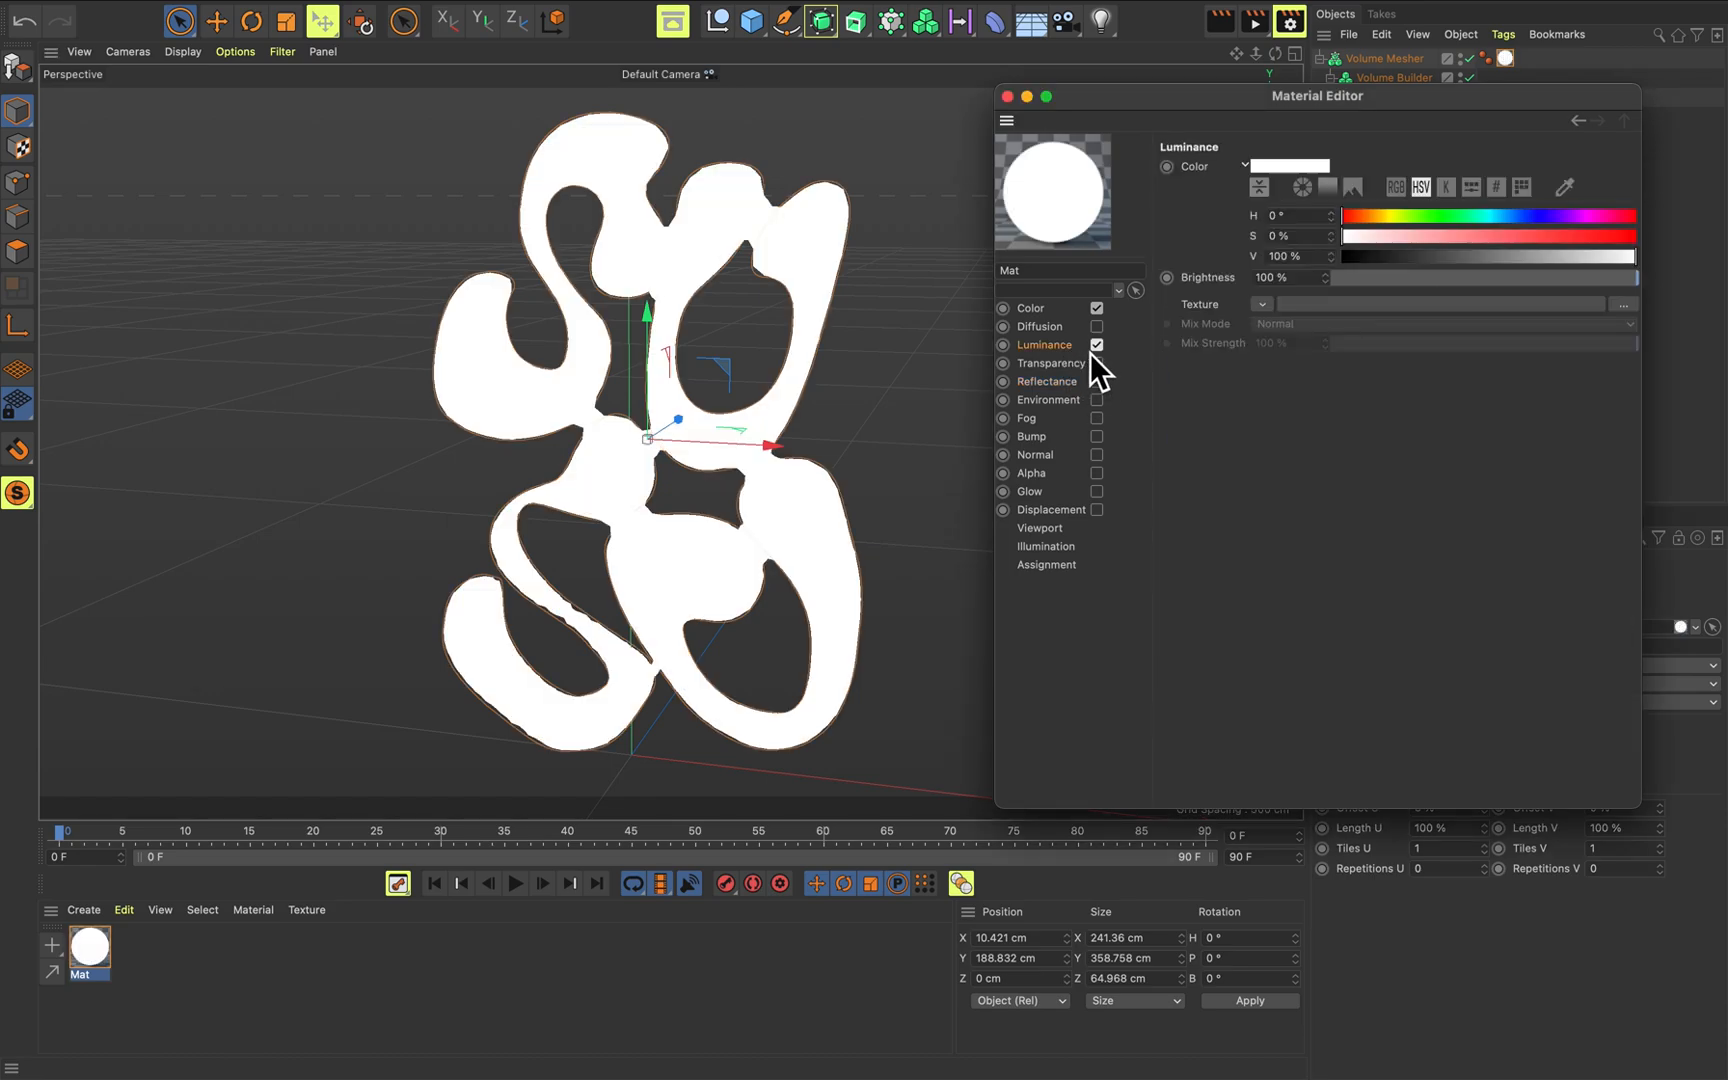
left_click(1097, 363)
left_click(1099, 347)
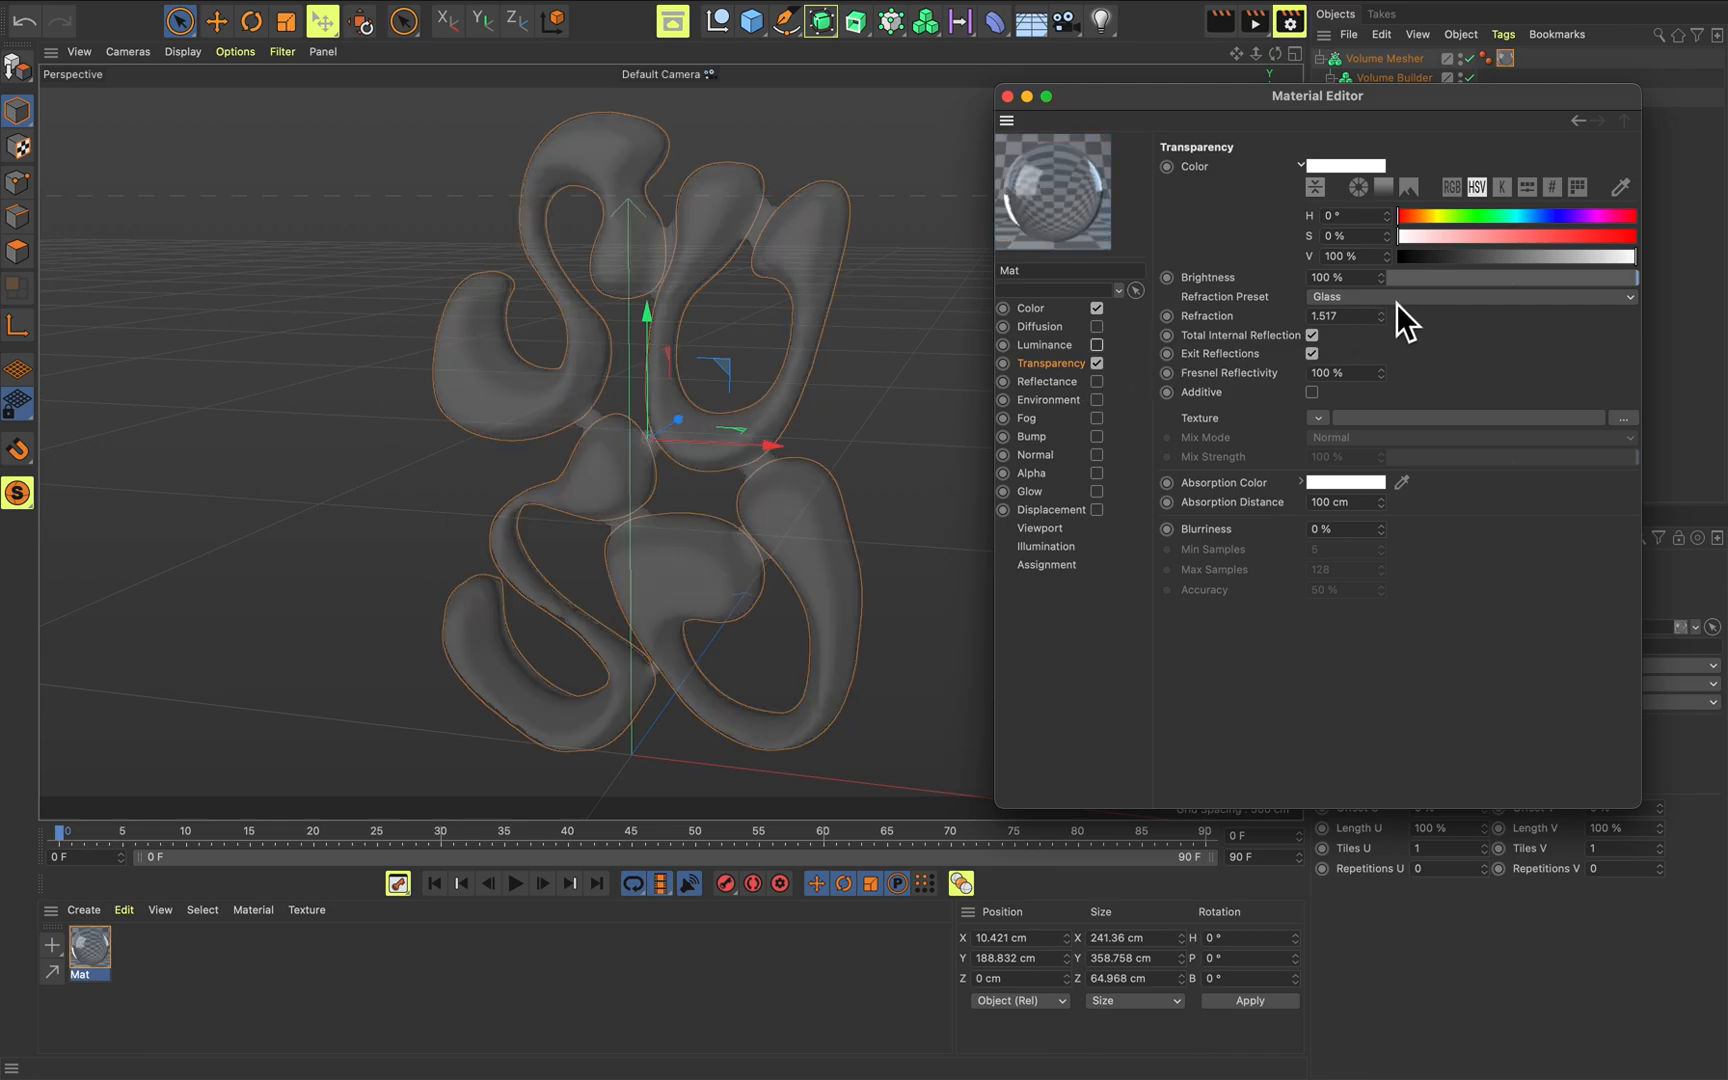
Try the Beer, Diamond, Milk and Oil (Vegetable) refraction presets and settle on Water.
left_click(1370, 297)
left_click(1368, 334)
left_click(1364, 298)
left_click(1368, 356)
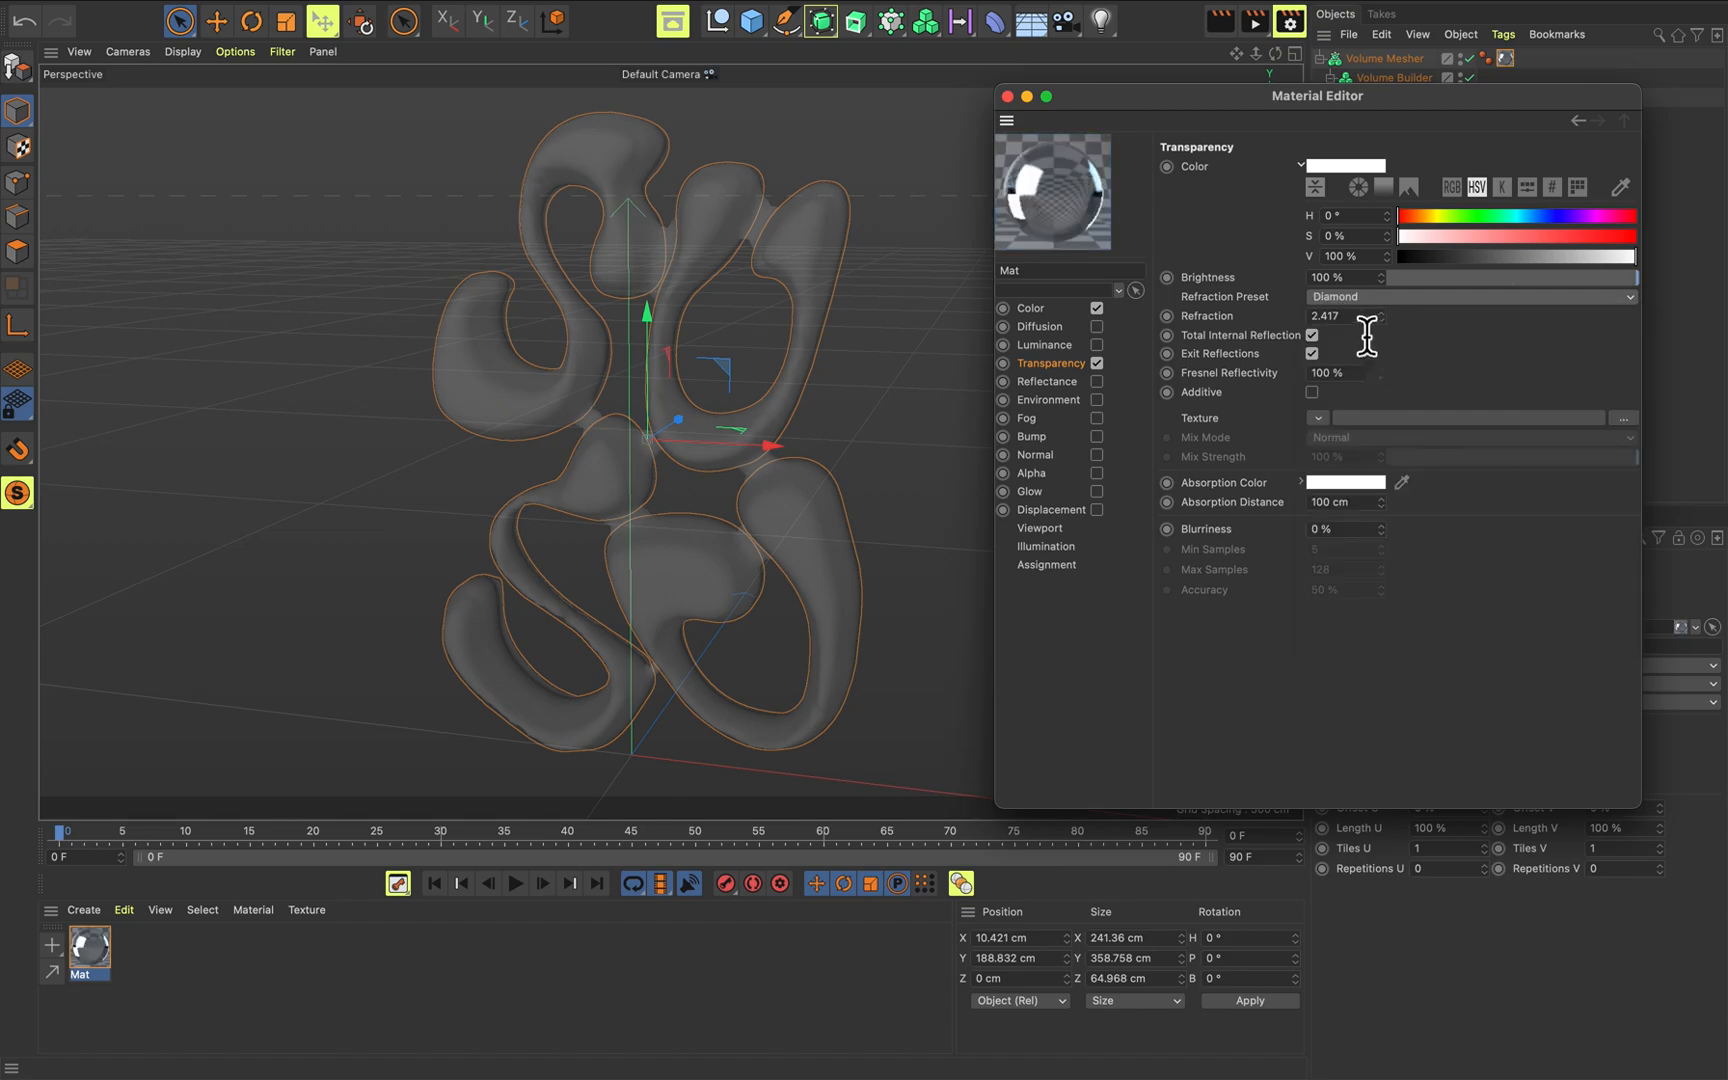
left_click(1366, 298)
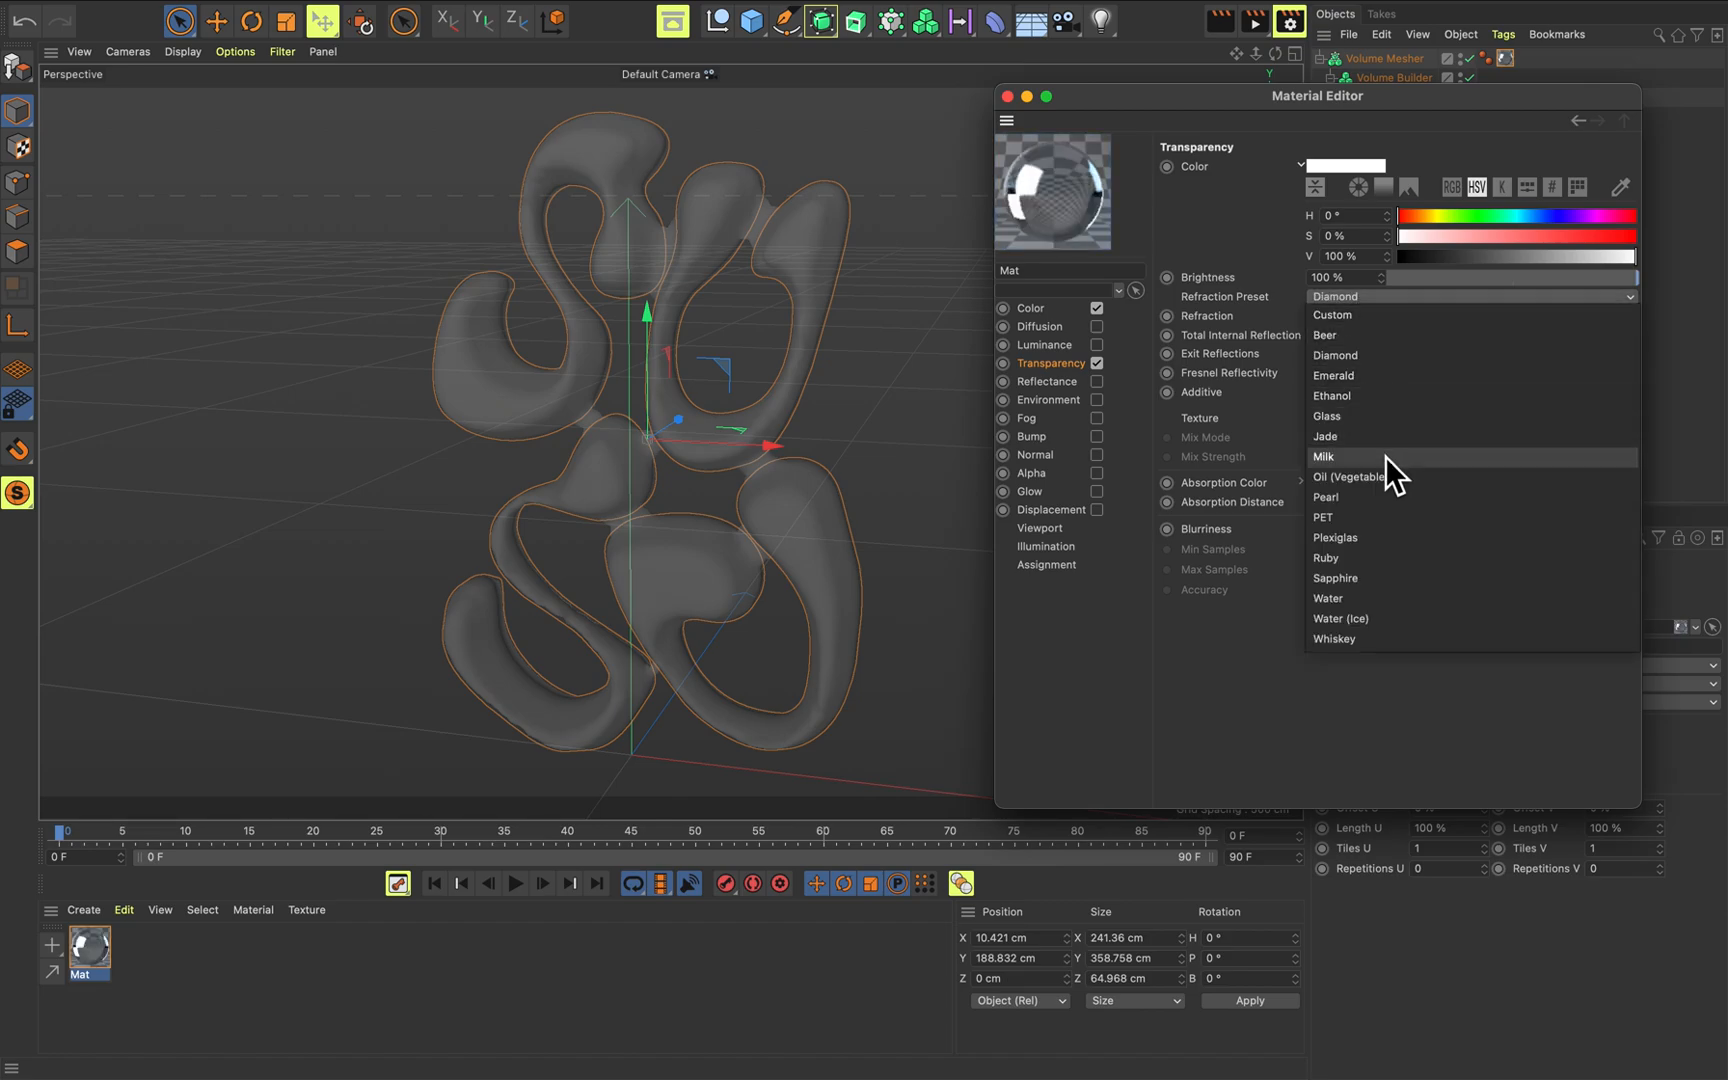
left_click(1385, 456)
left_click(1391, 300)
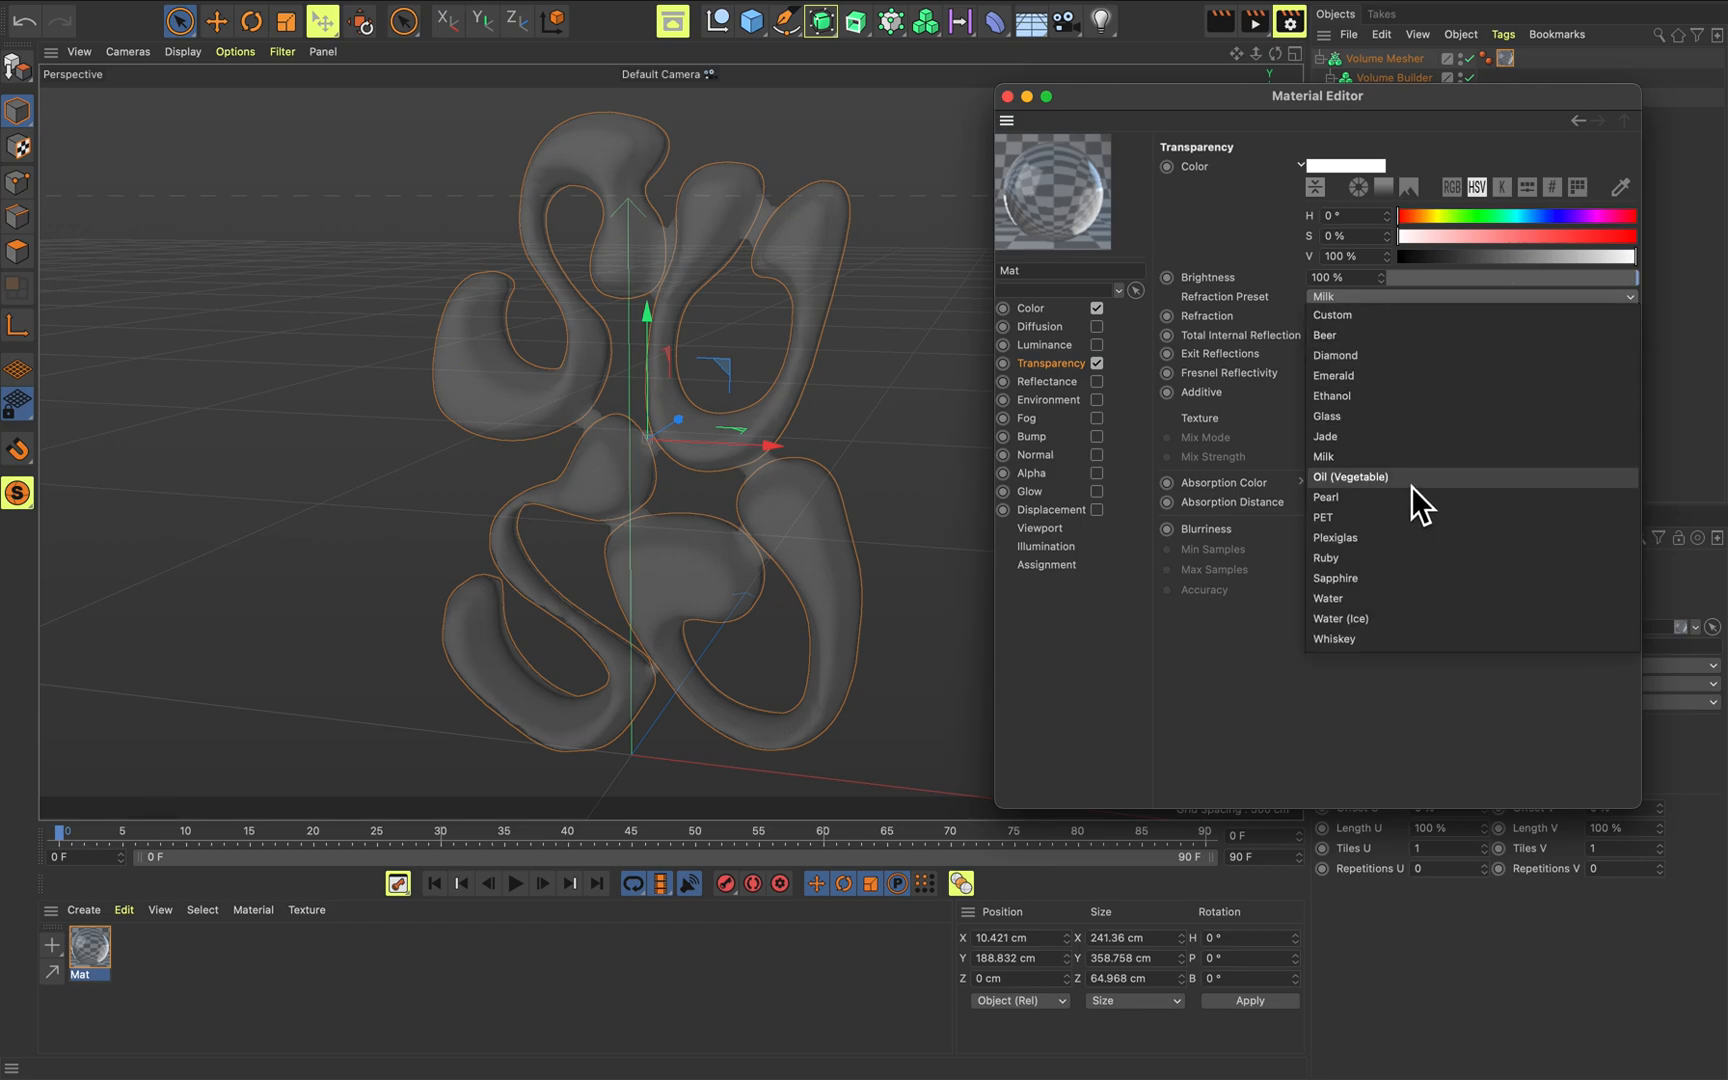
left_click(1405, 477)
left_click(1381, 300)
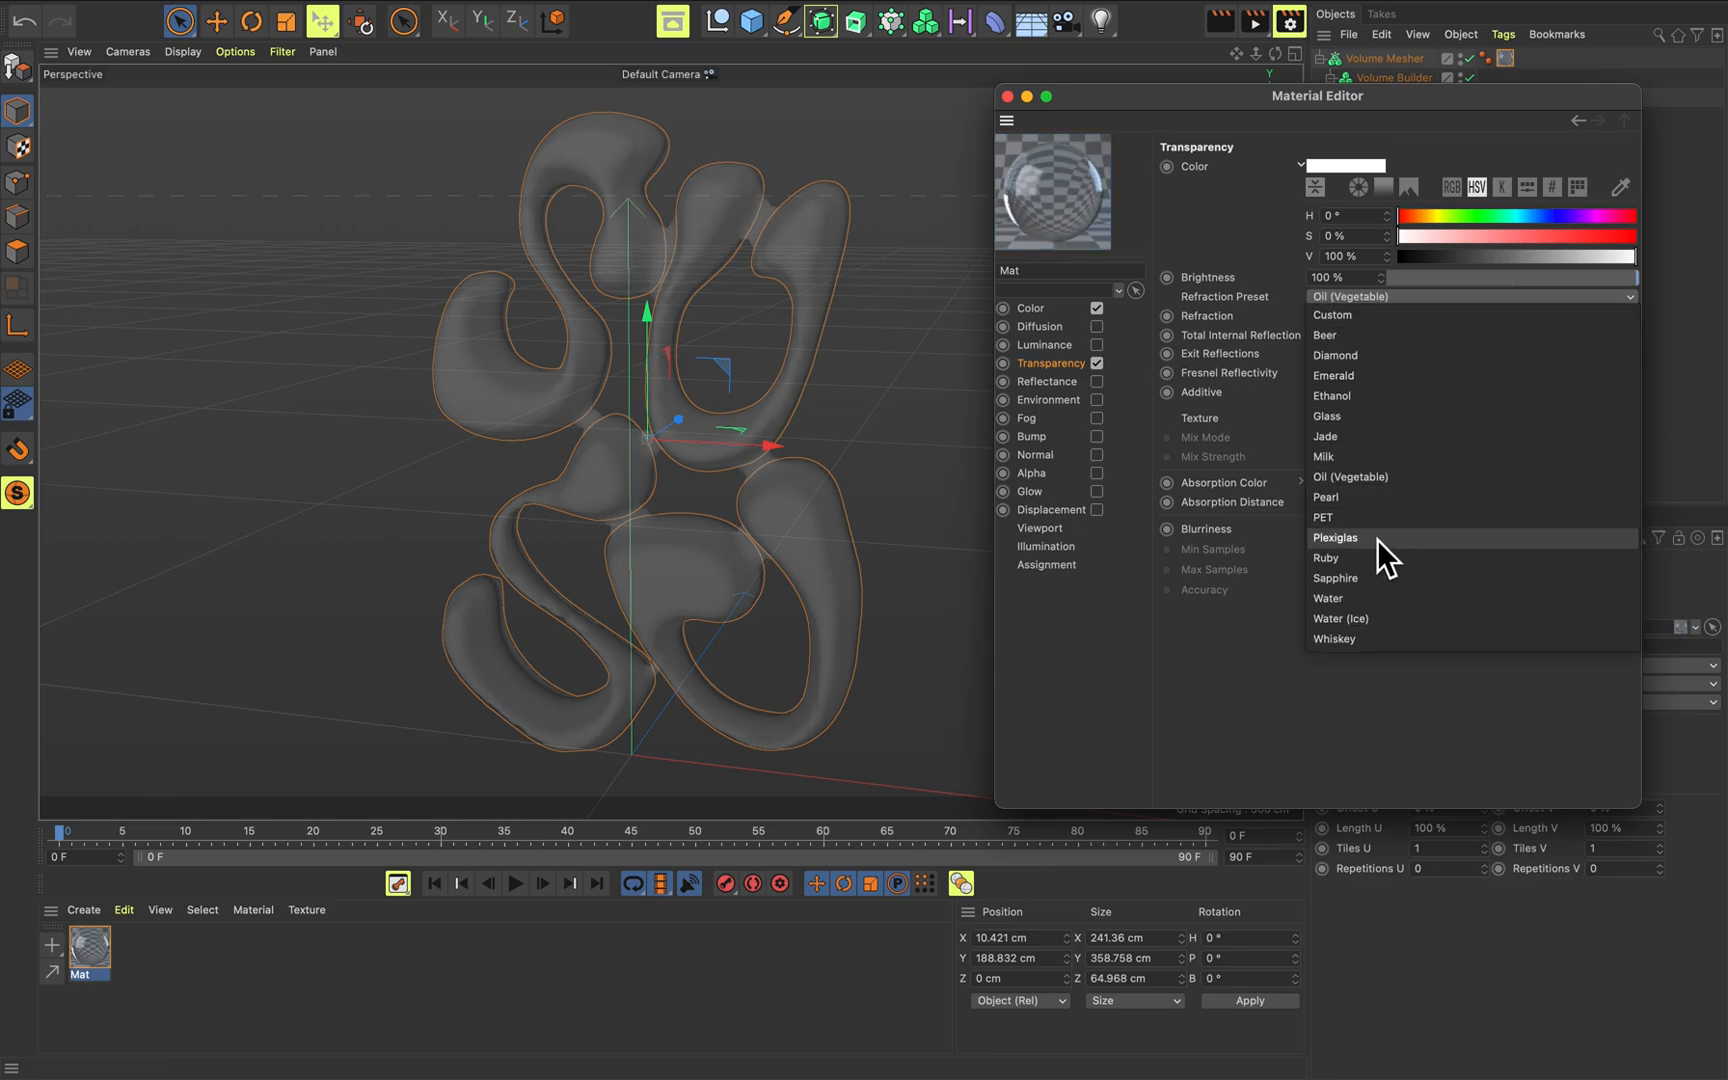
left_click(1378, 598)
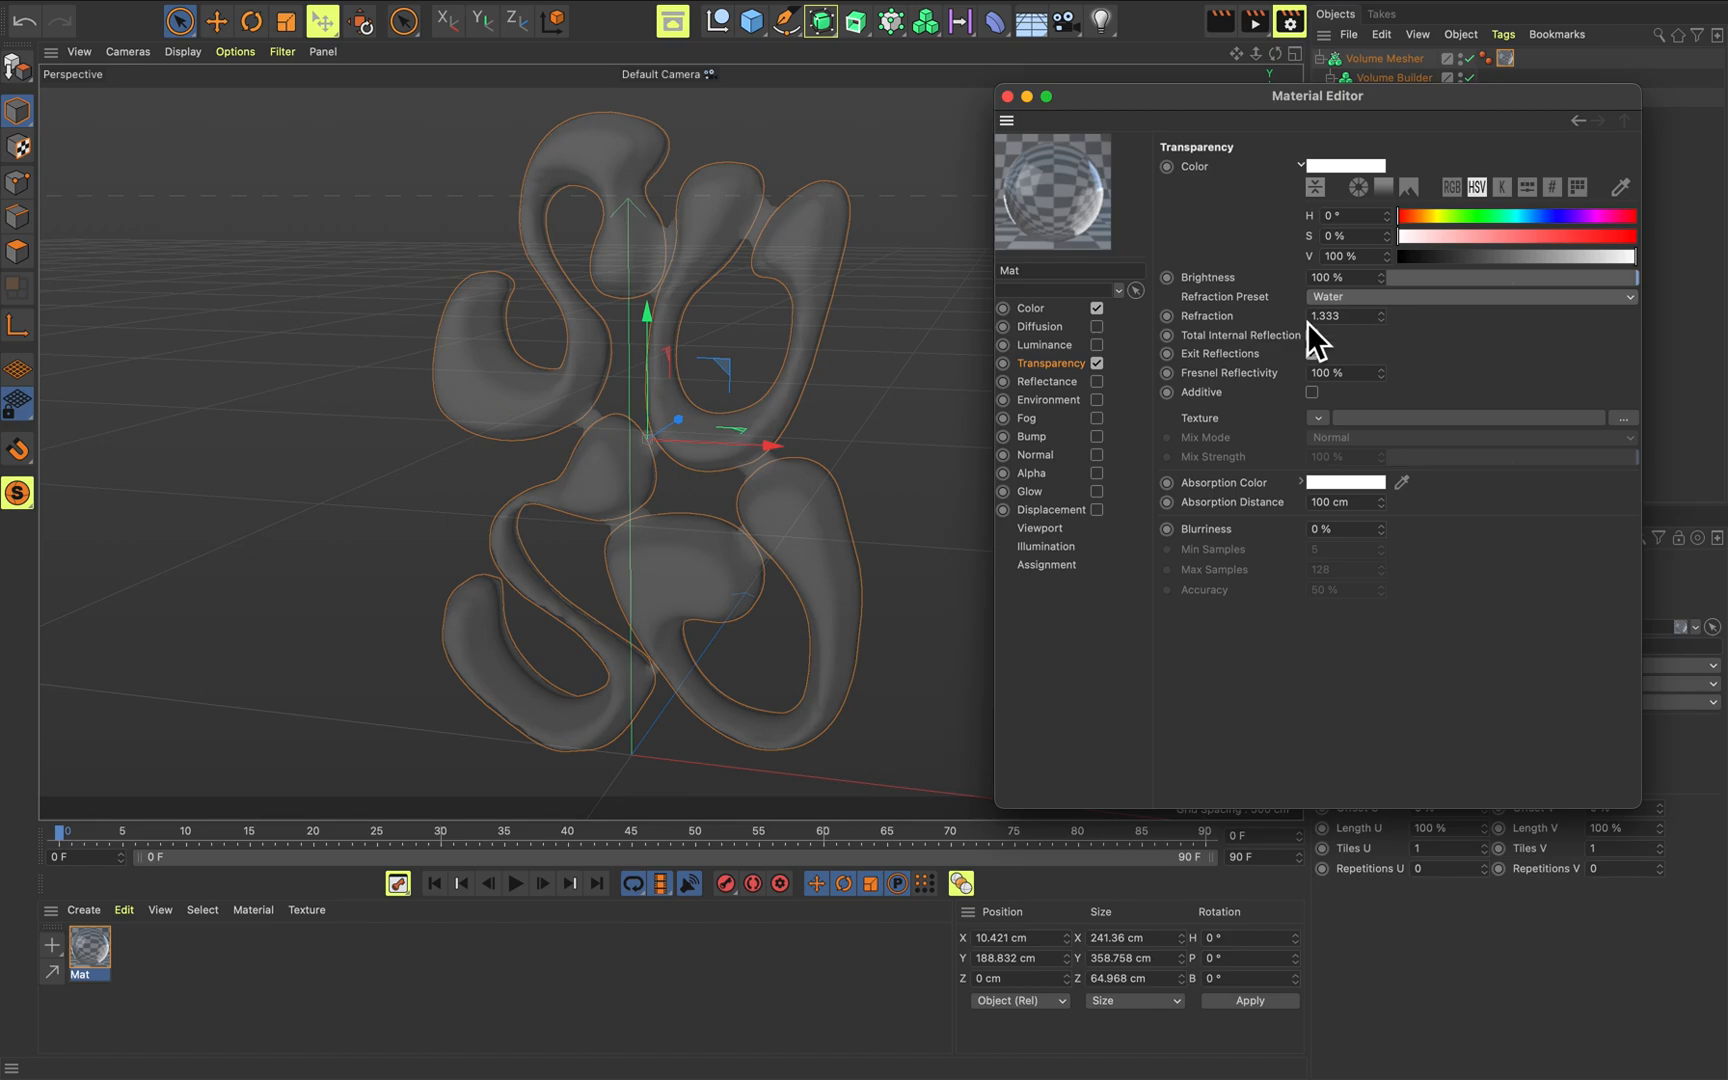
Set the material's transparency brightness to 75%, preview it with a viewport render and close the material editor.
left_click_drag(1445, 280, 1584, 277)
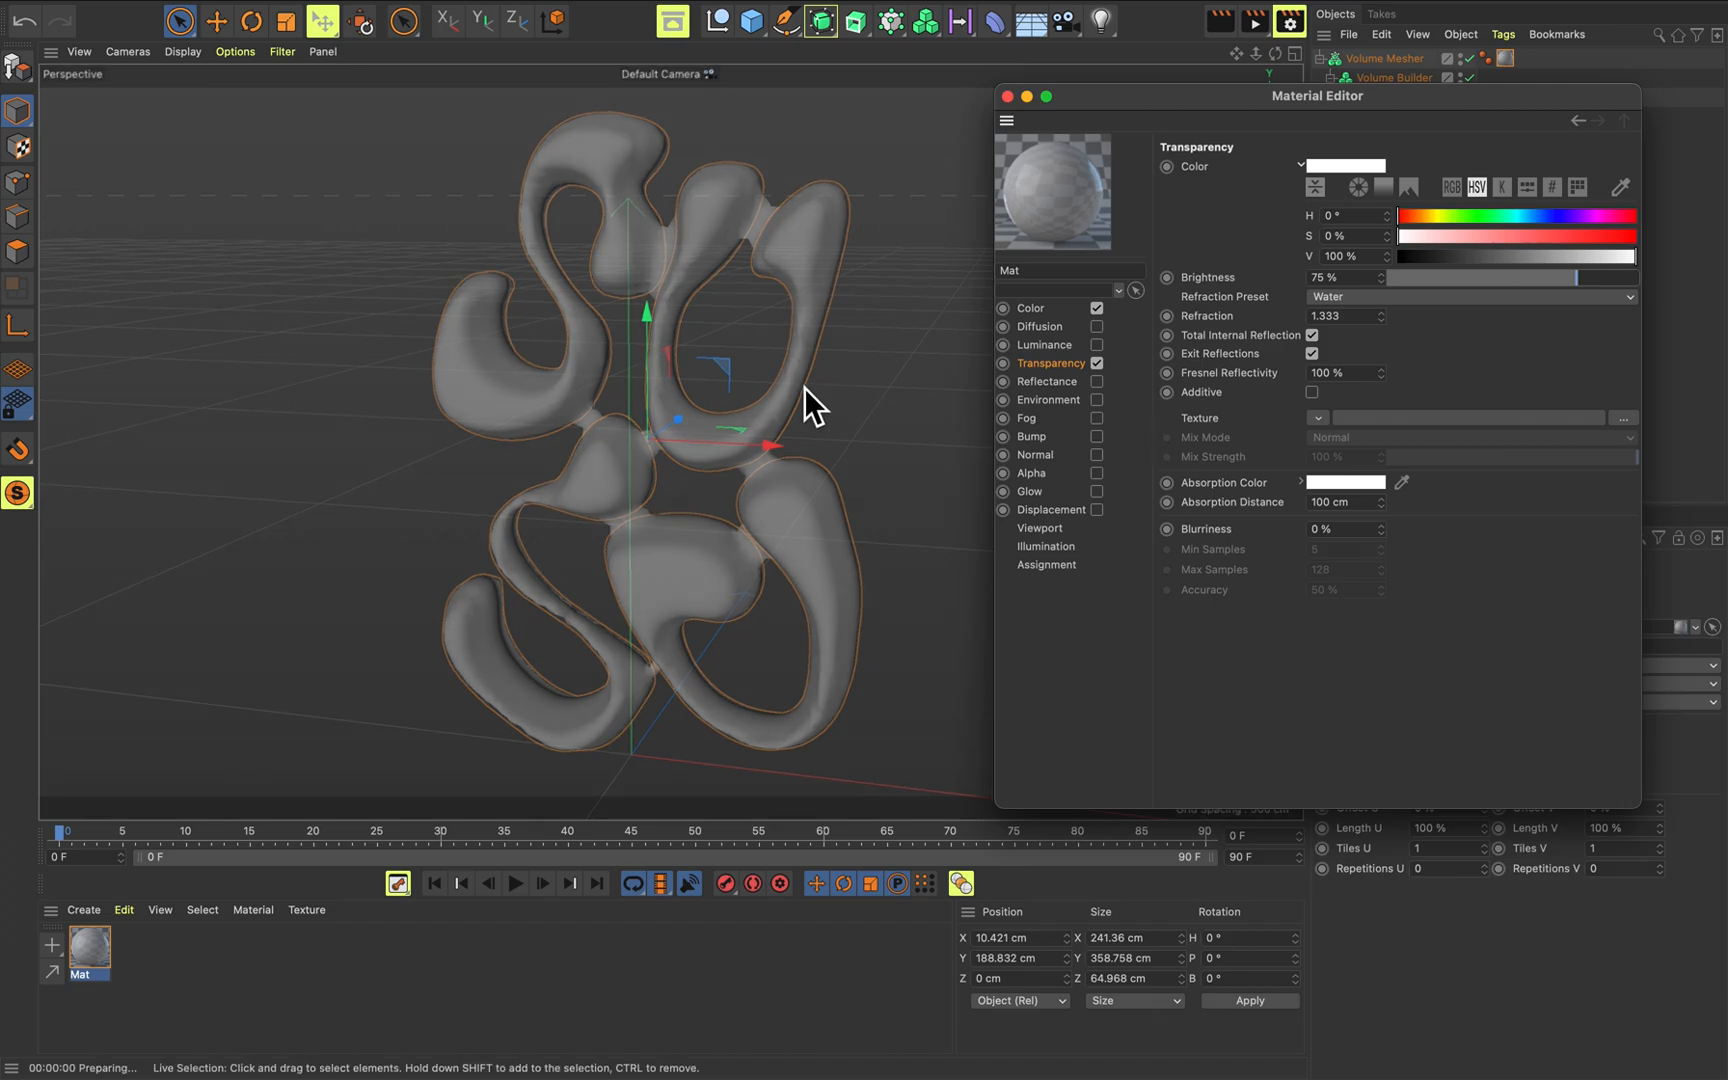
key("super+r")
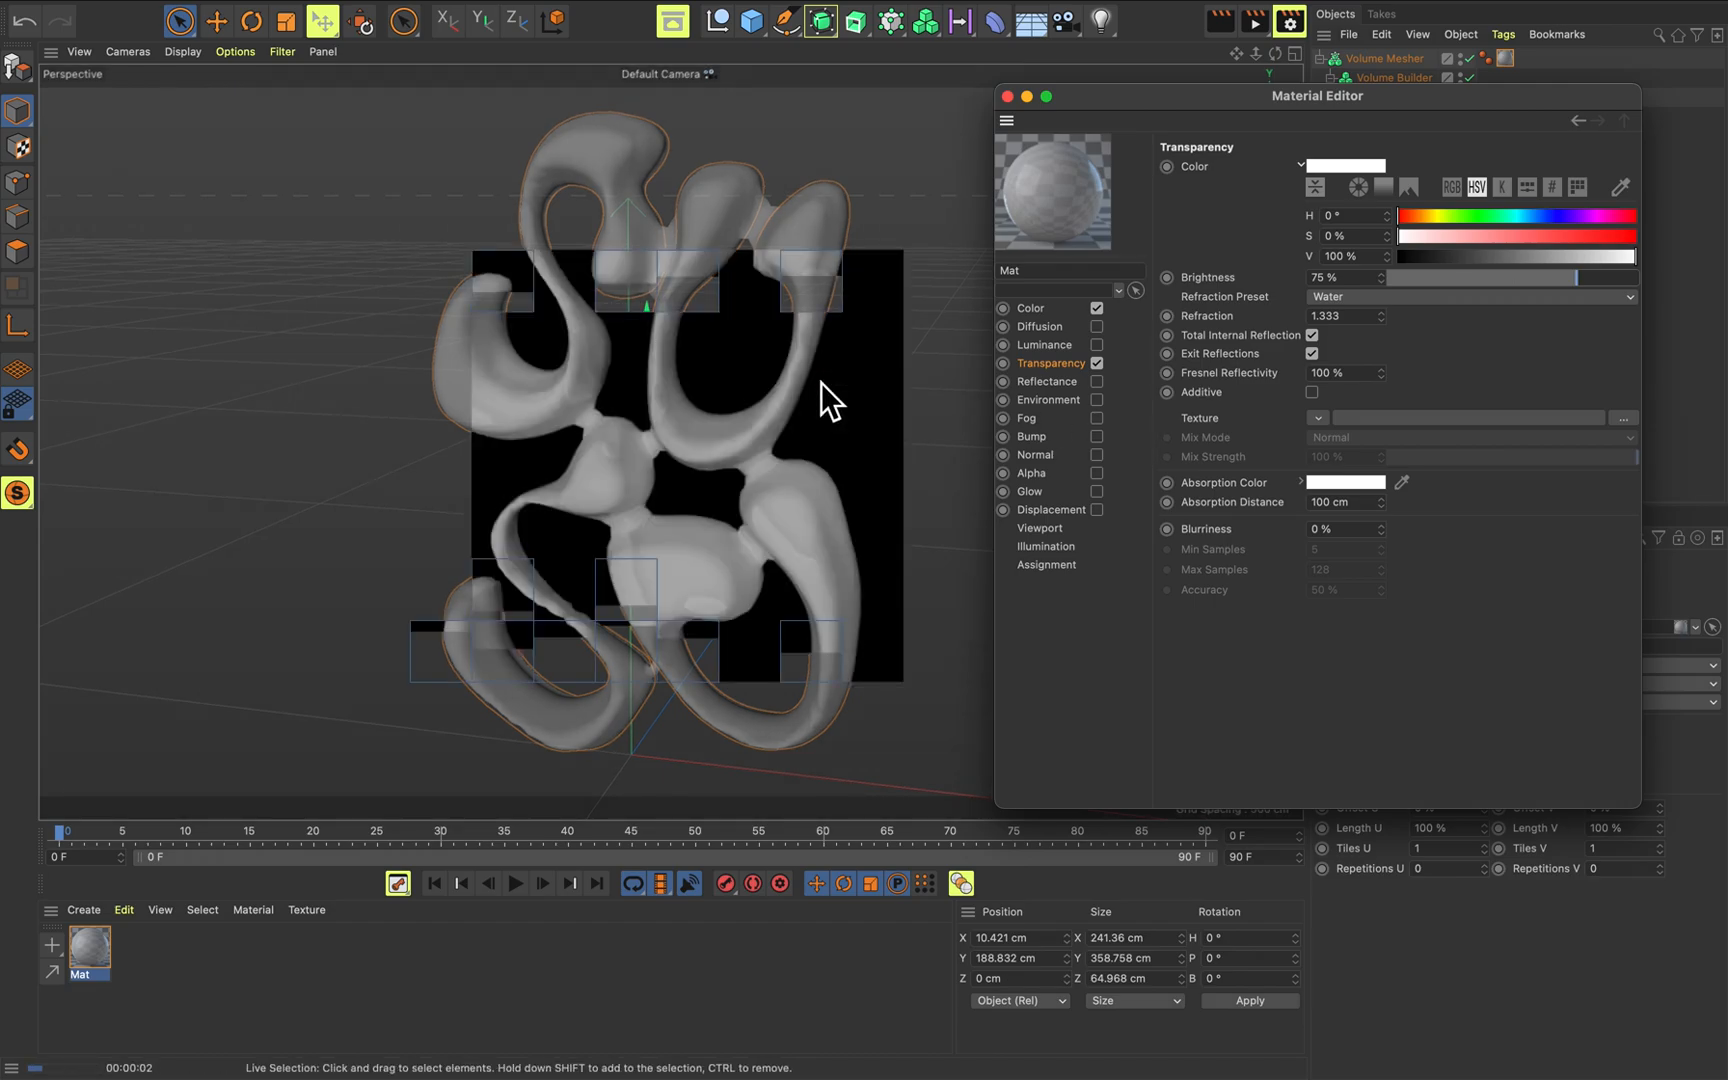
left_click(841, 379)
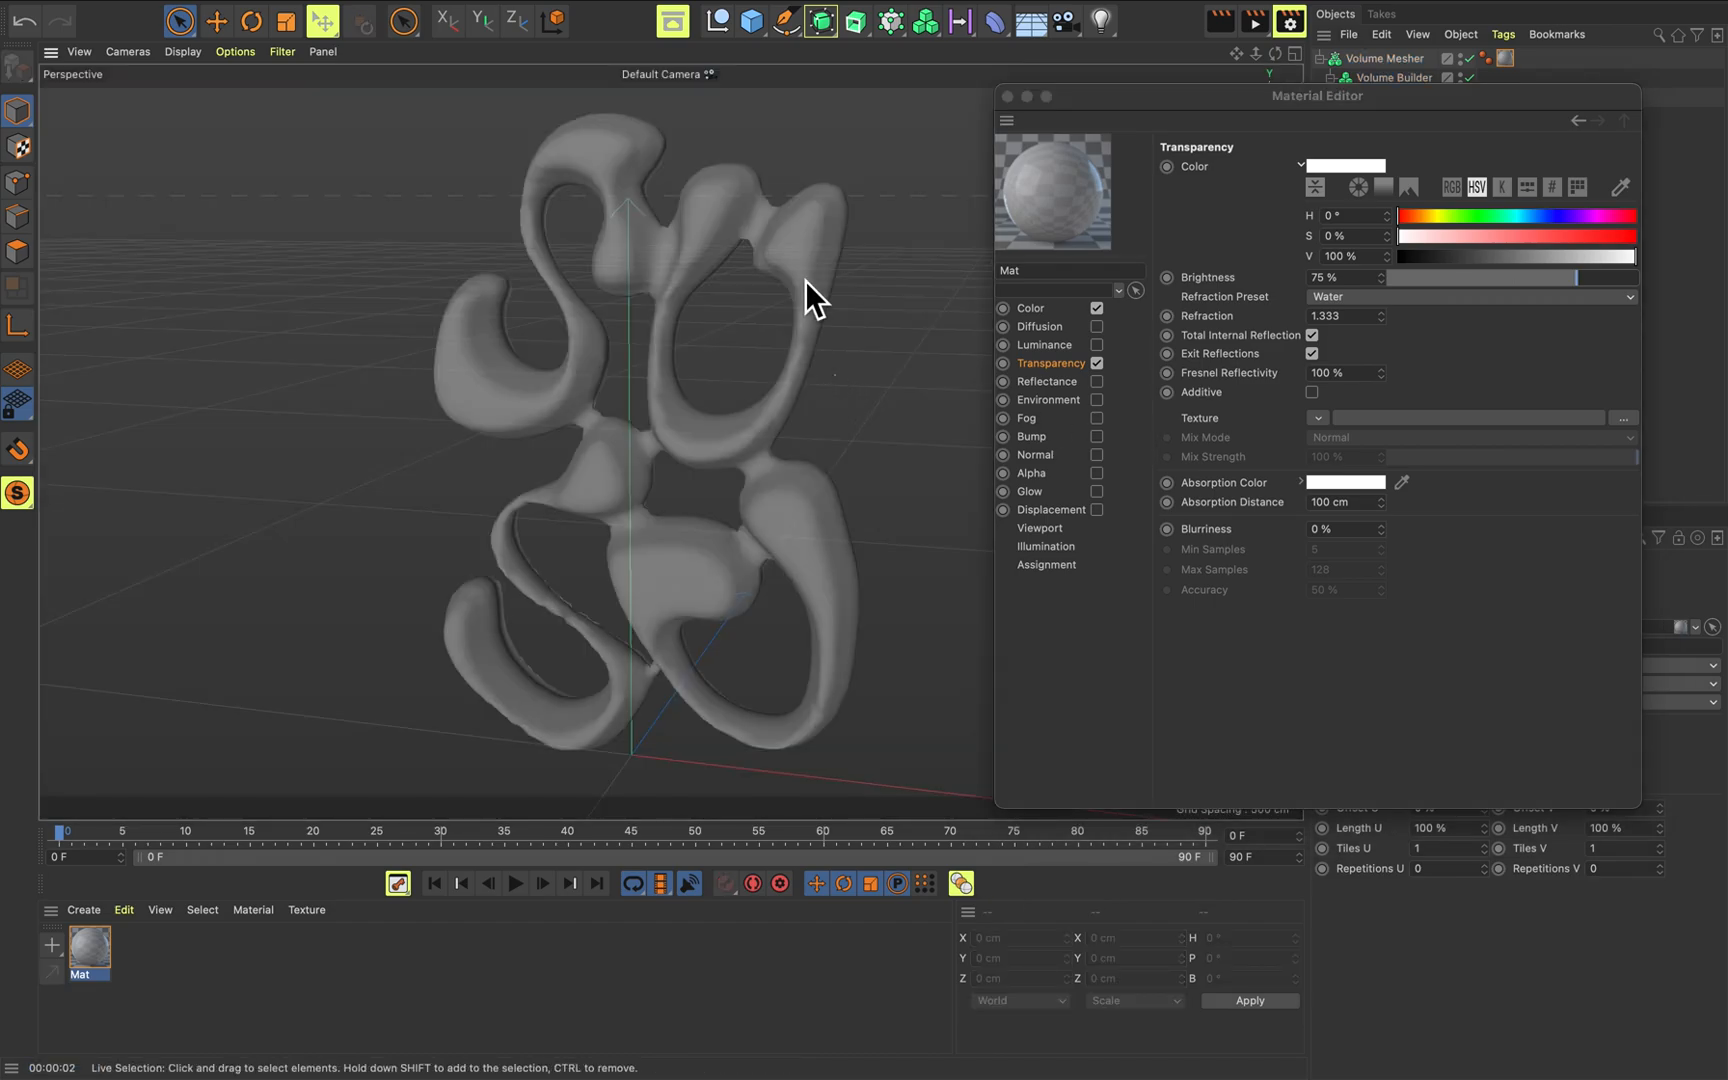
left_click_drag(1156, 103, 1143, 103)
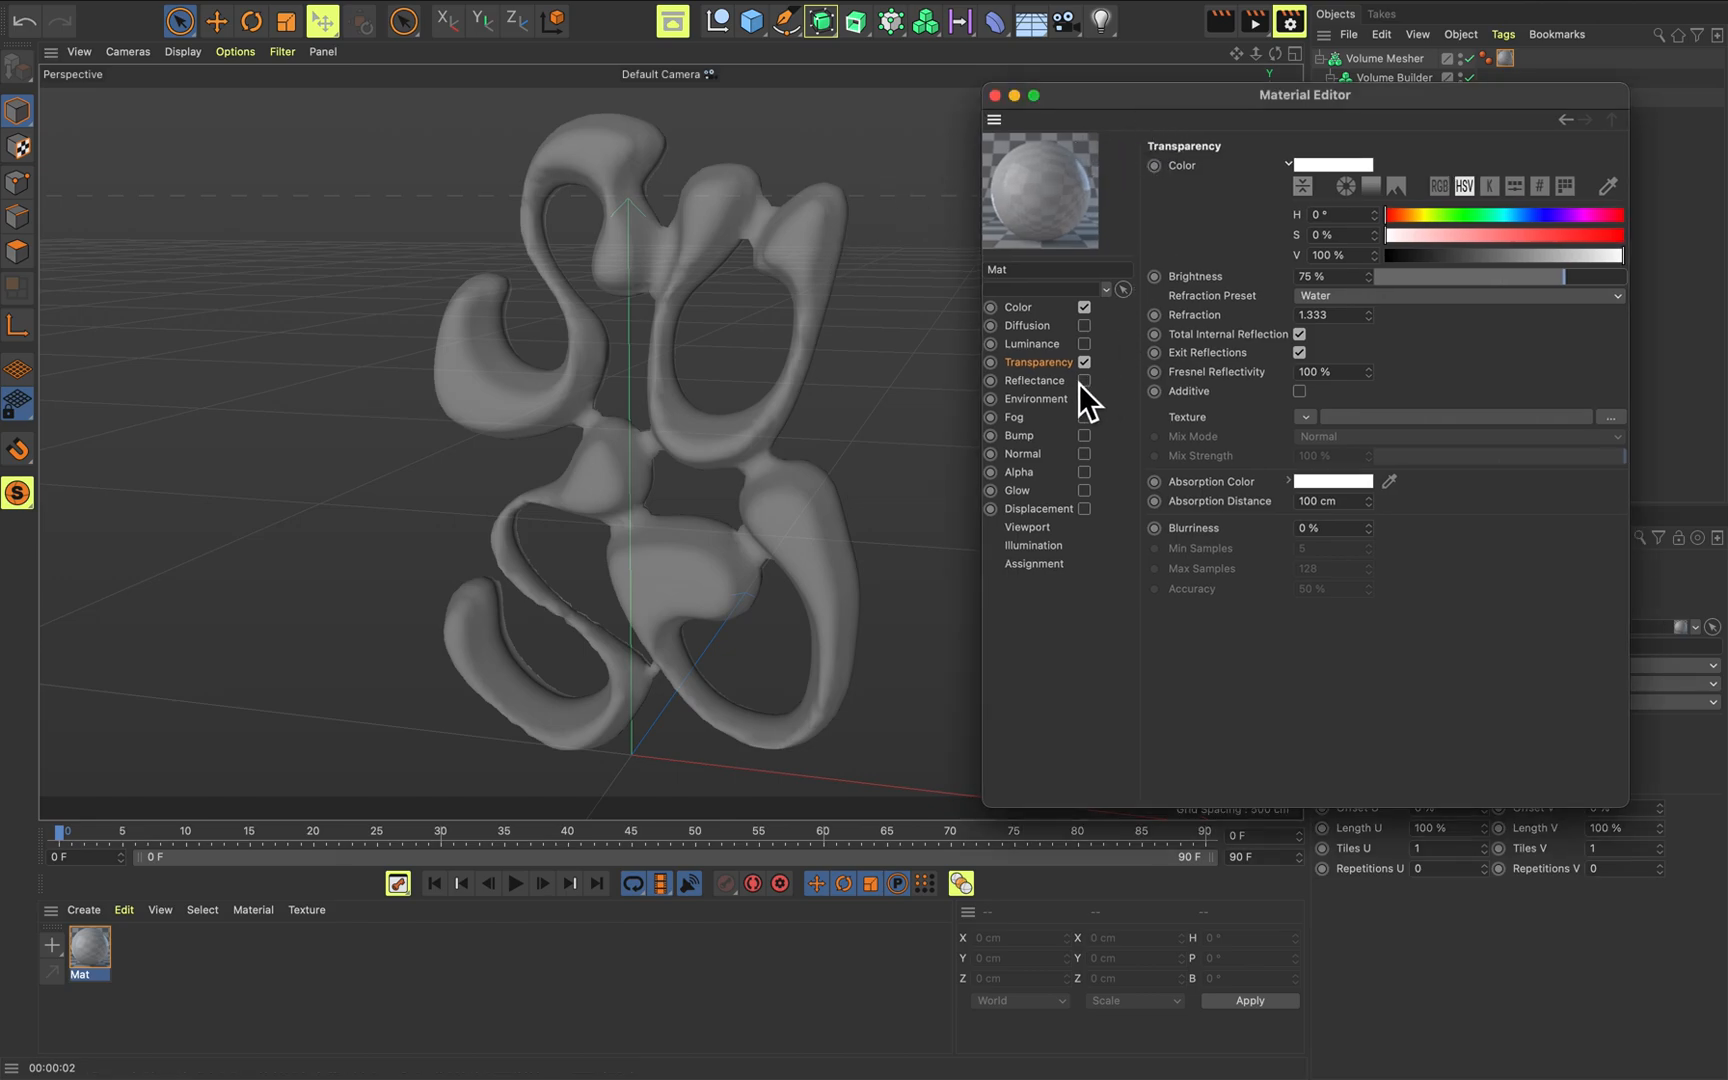
left_click(995, 95)
Add an omni light and place it in front of the lettering at about X 29, Y 332, Z -208 cm.
left_click(1101, 21)
scroll(783, 541, "down", 2)
left_click_drag(657, 598, 664, 405)
left_click_drag(667, 438, 469, 228, "alt")
left_click_drag(542, 379, 582, 366)
left_click_drag(499, 245, 501, 209)
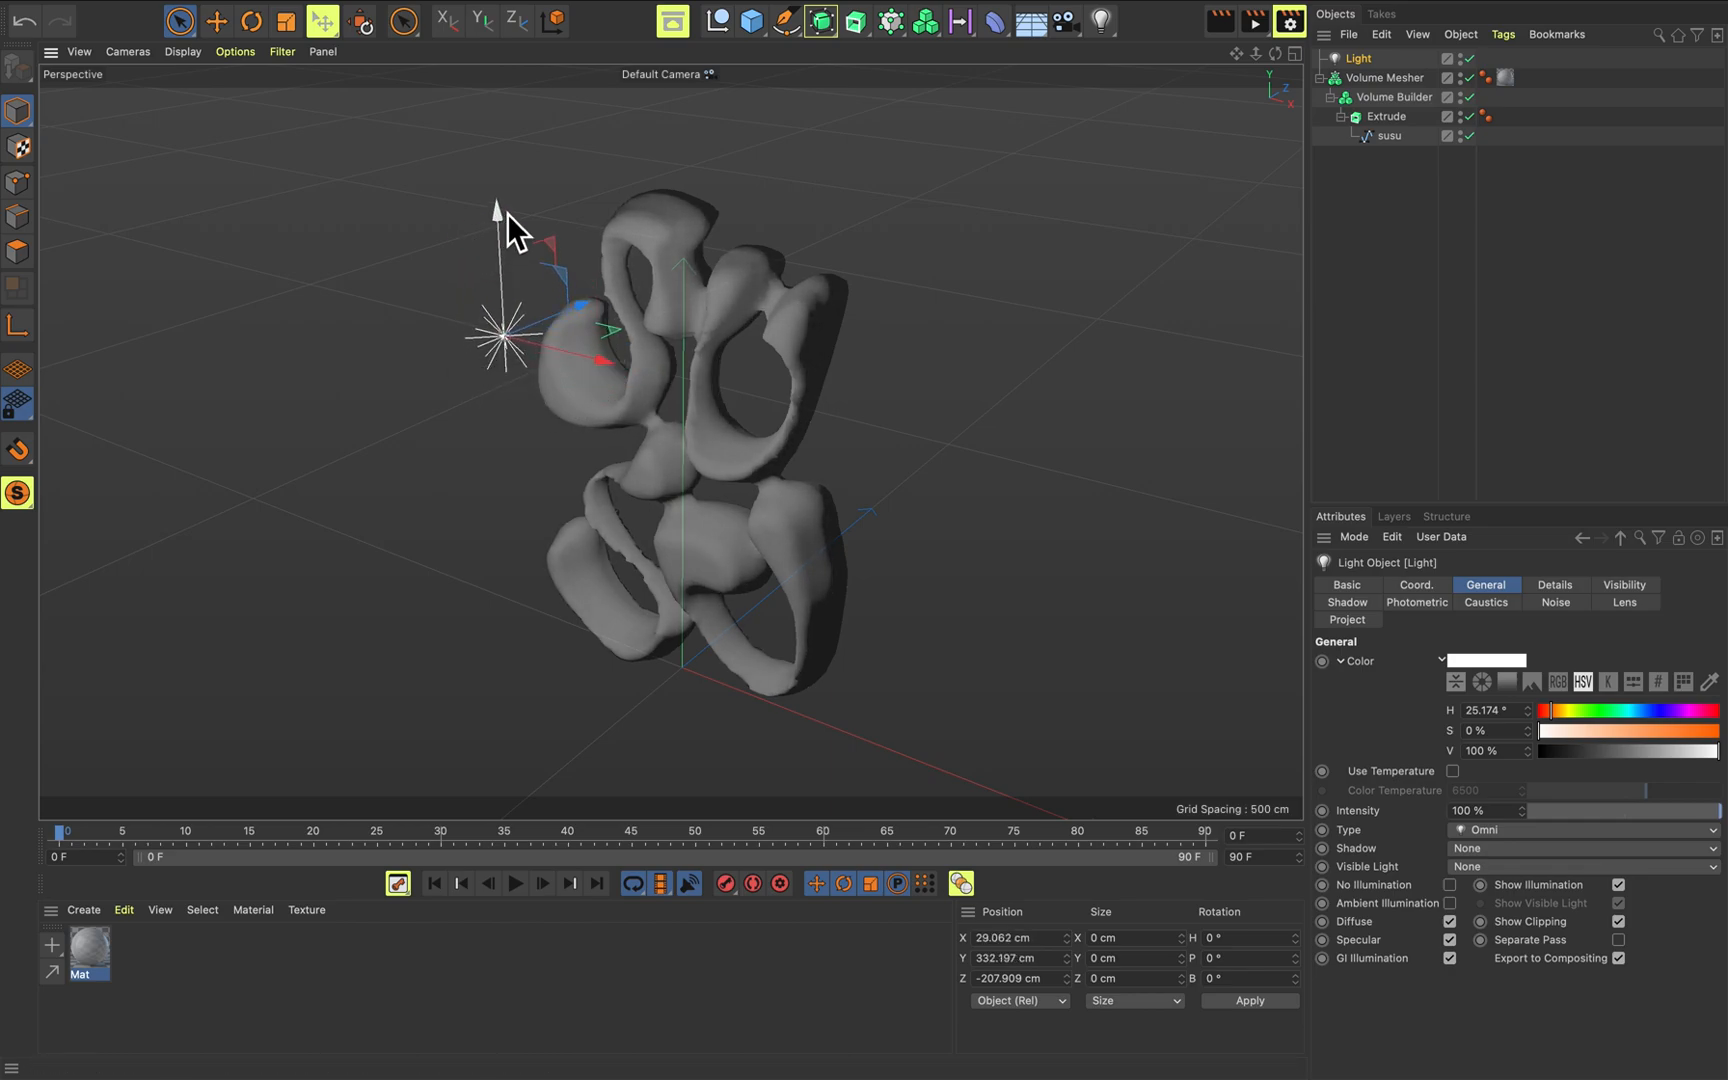
Shift the omni light farther forward and toward the side of the first letter.
left_click_drag(585, 304, 510, 339)
left_click_drag(640, 405, 778, 356, "alt")
left_click_drag(700, 302, 555, 239)
left_click(730, 369)
scroll(730, 369, "up", 1)
left_click(986, 420)
left_click_drag(908, 442, 860, 450, "alt")
scroll(791, 425, "down", 1)
scroll(790, 426, "down", 1)
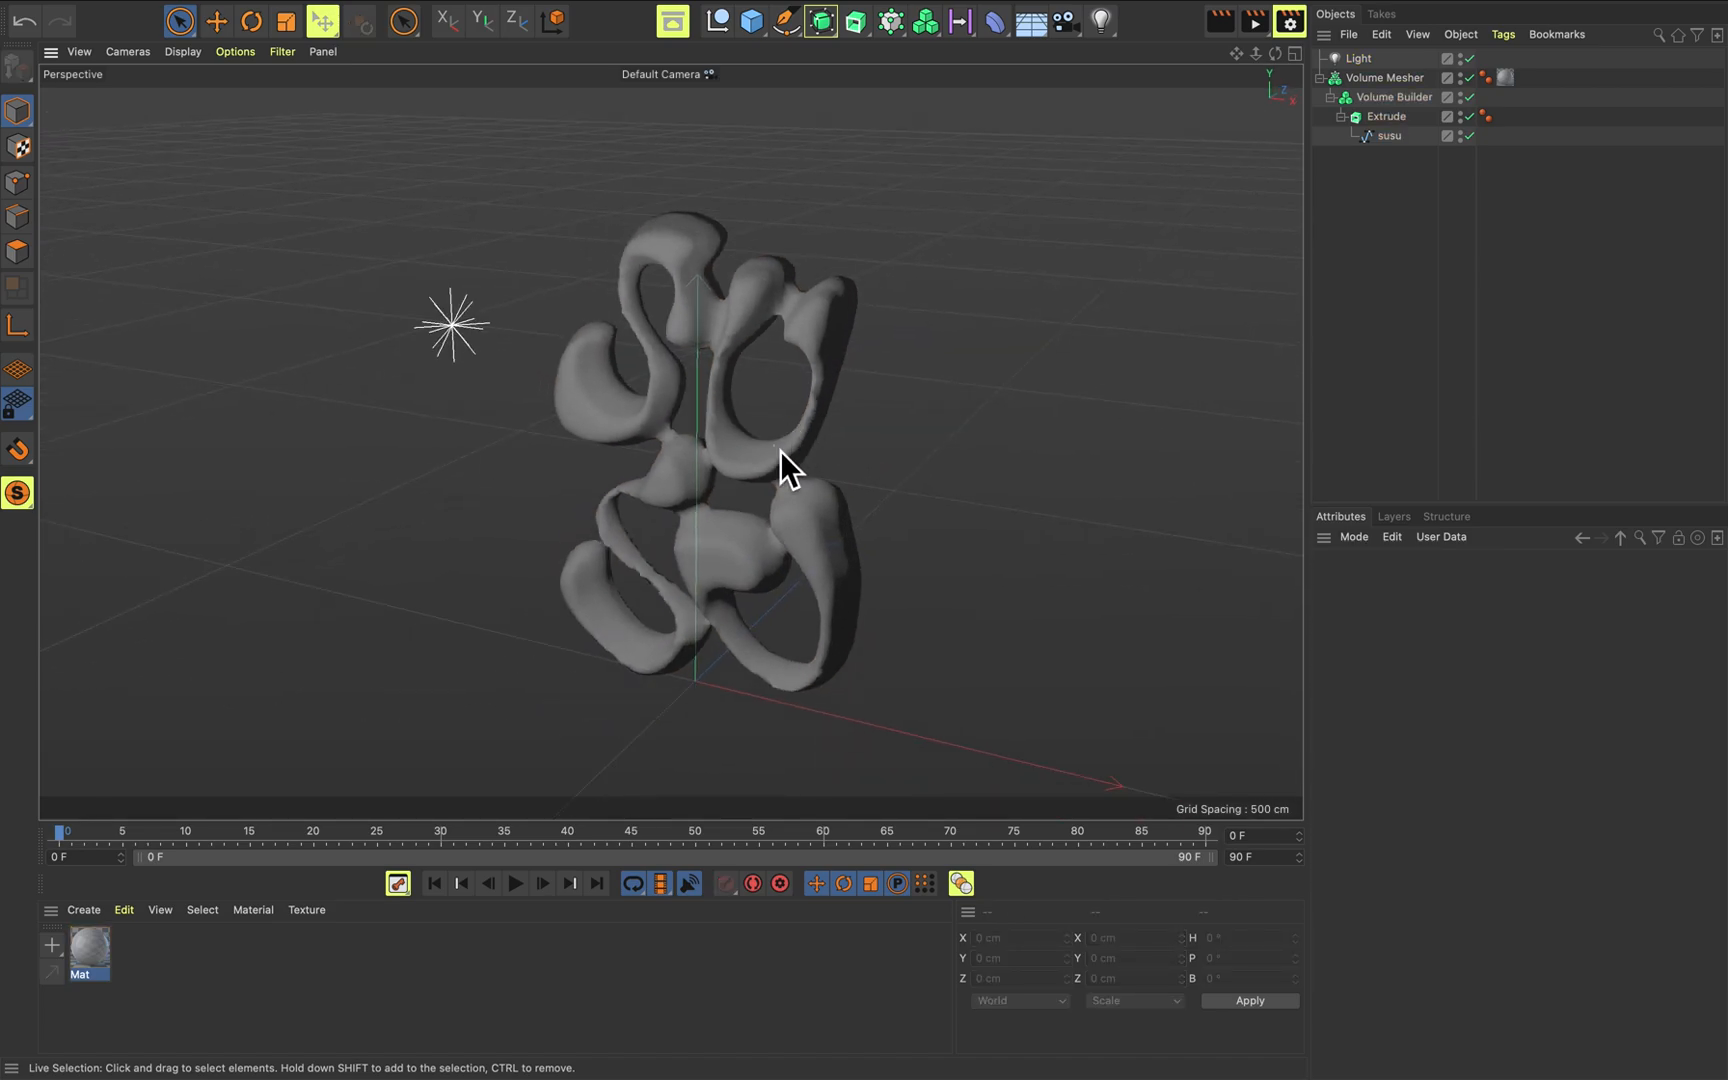
Render the viewport to check how the omni light falls on the lettering.
key("ctrl+r")
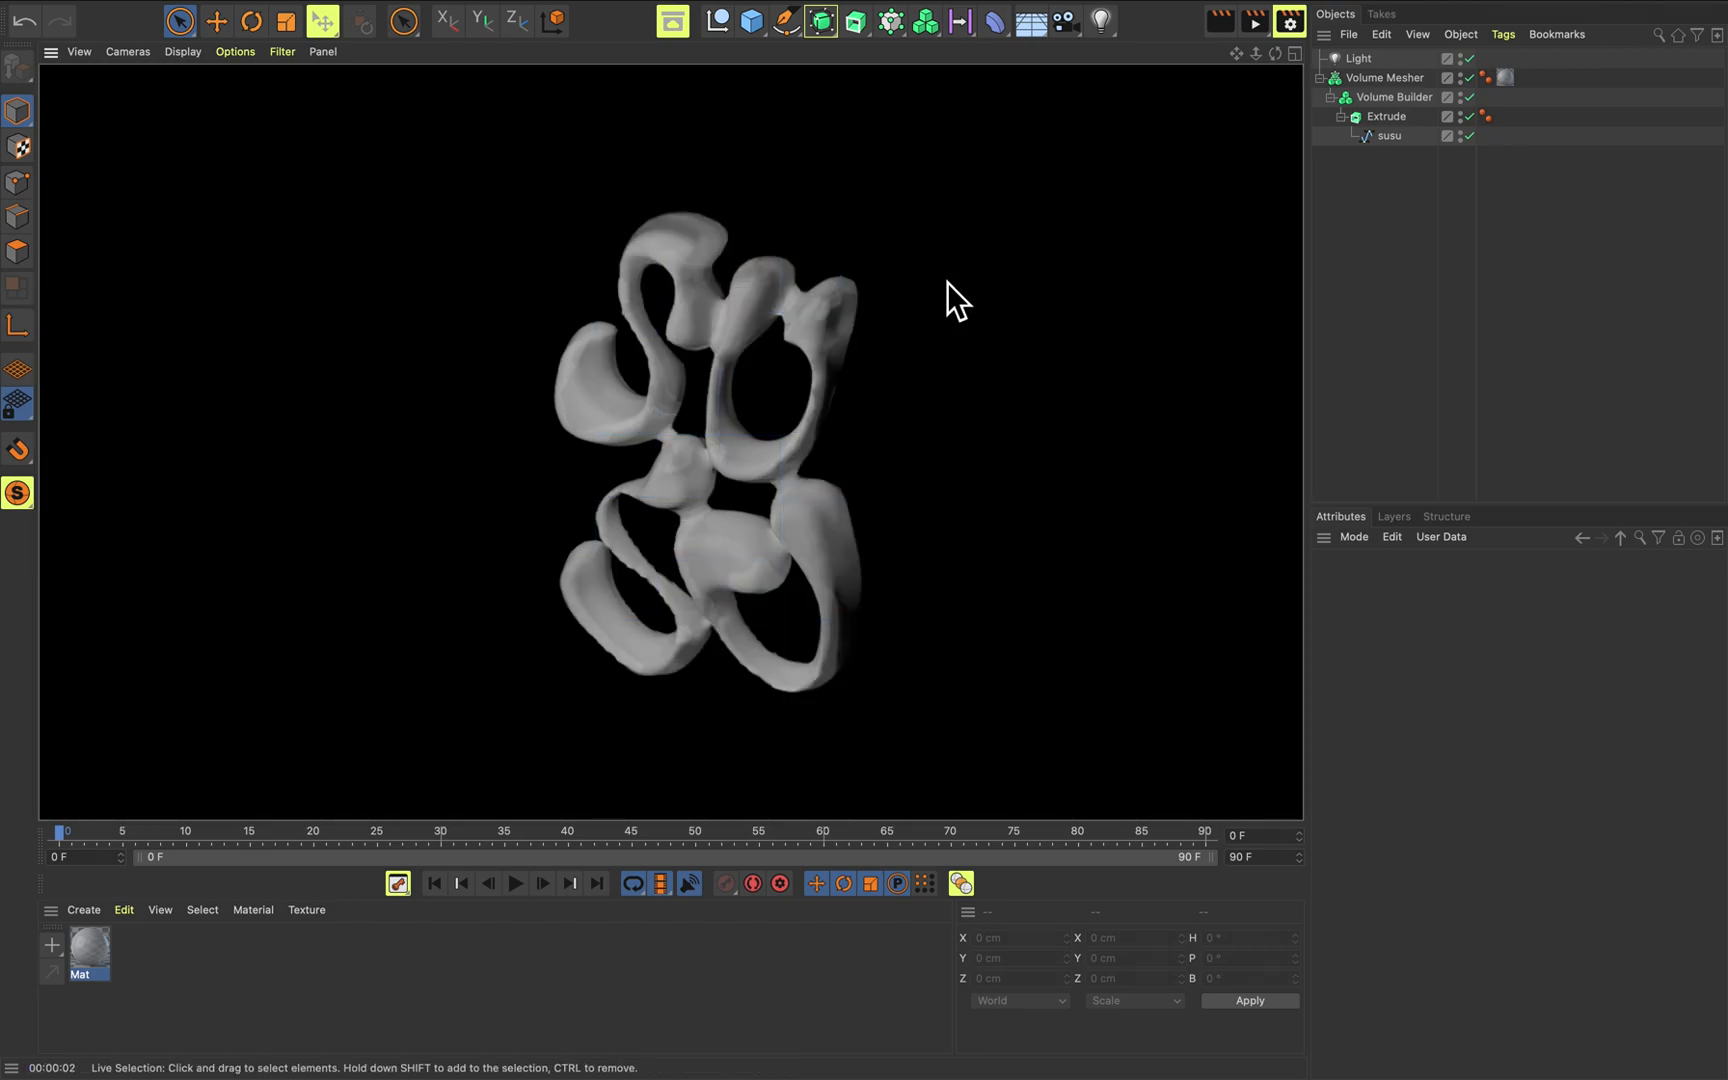
left_click(906, 368)
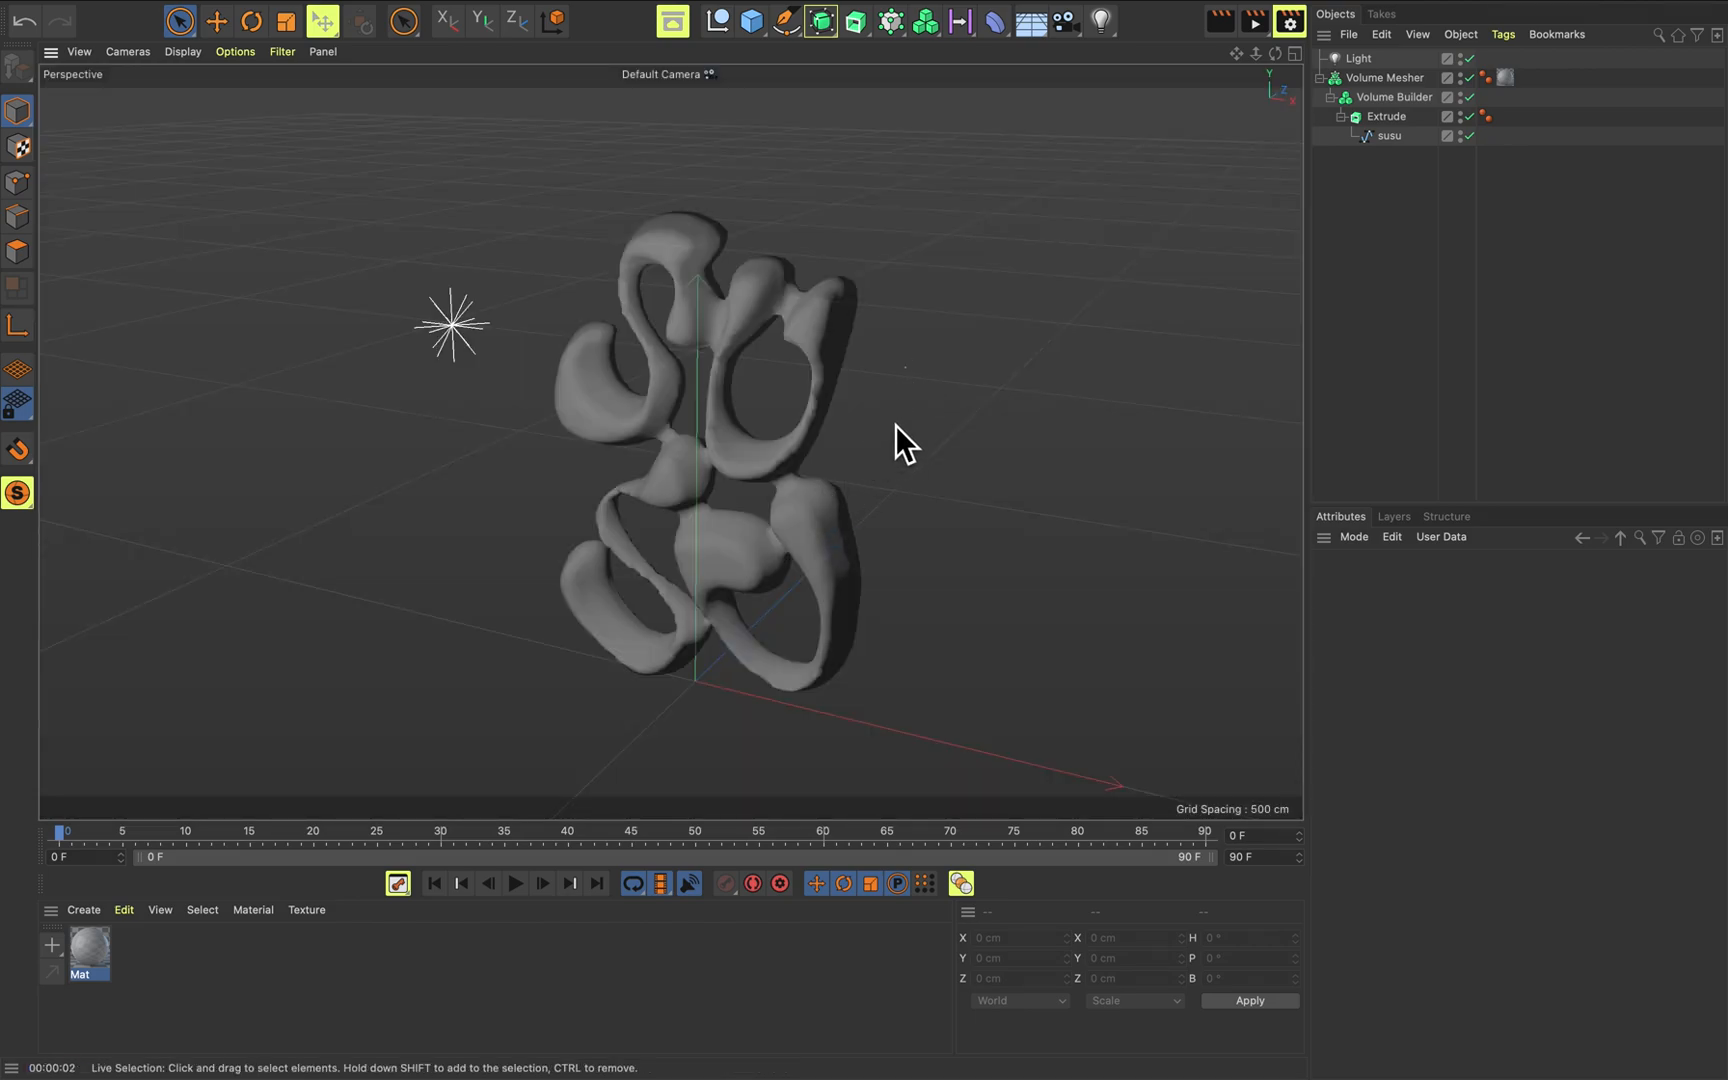
mouse_move(876, 440)
left_mouse_down("alt")
mouse_move(829, 444)
mouse_move(860, 464)
mouse_move(896, 455)
mouse_move(873, 481)
mouse_move(884, 444)
left_mouse_up("alt")
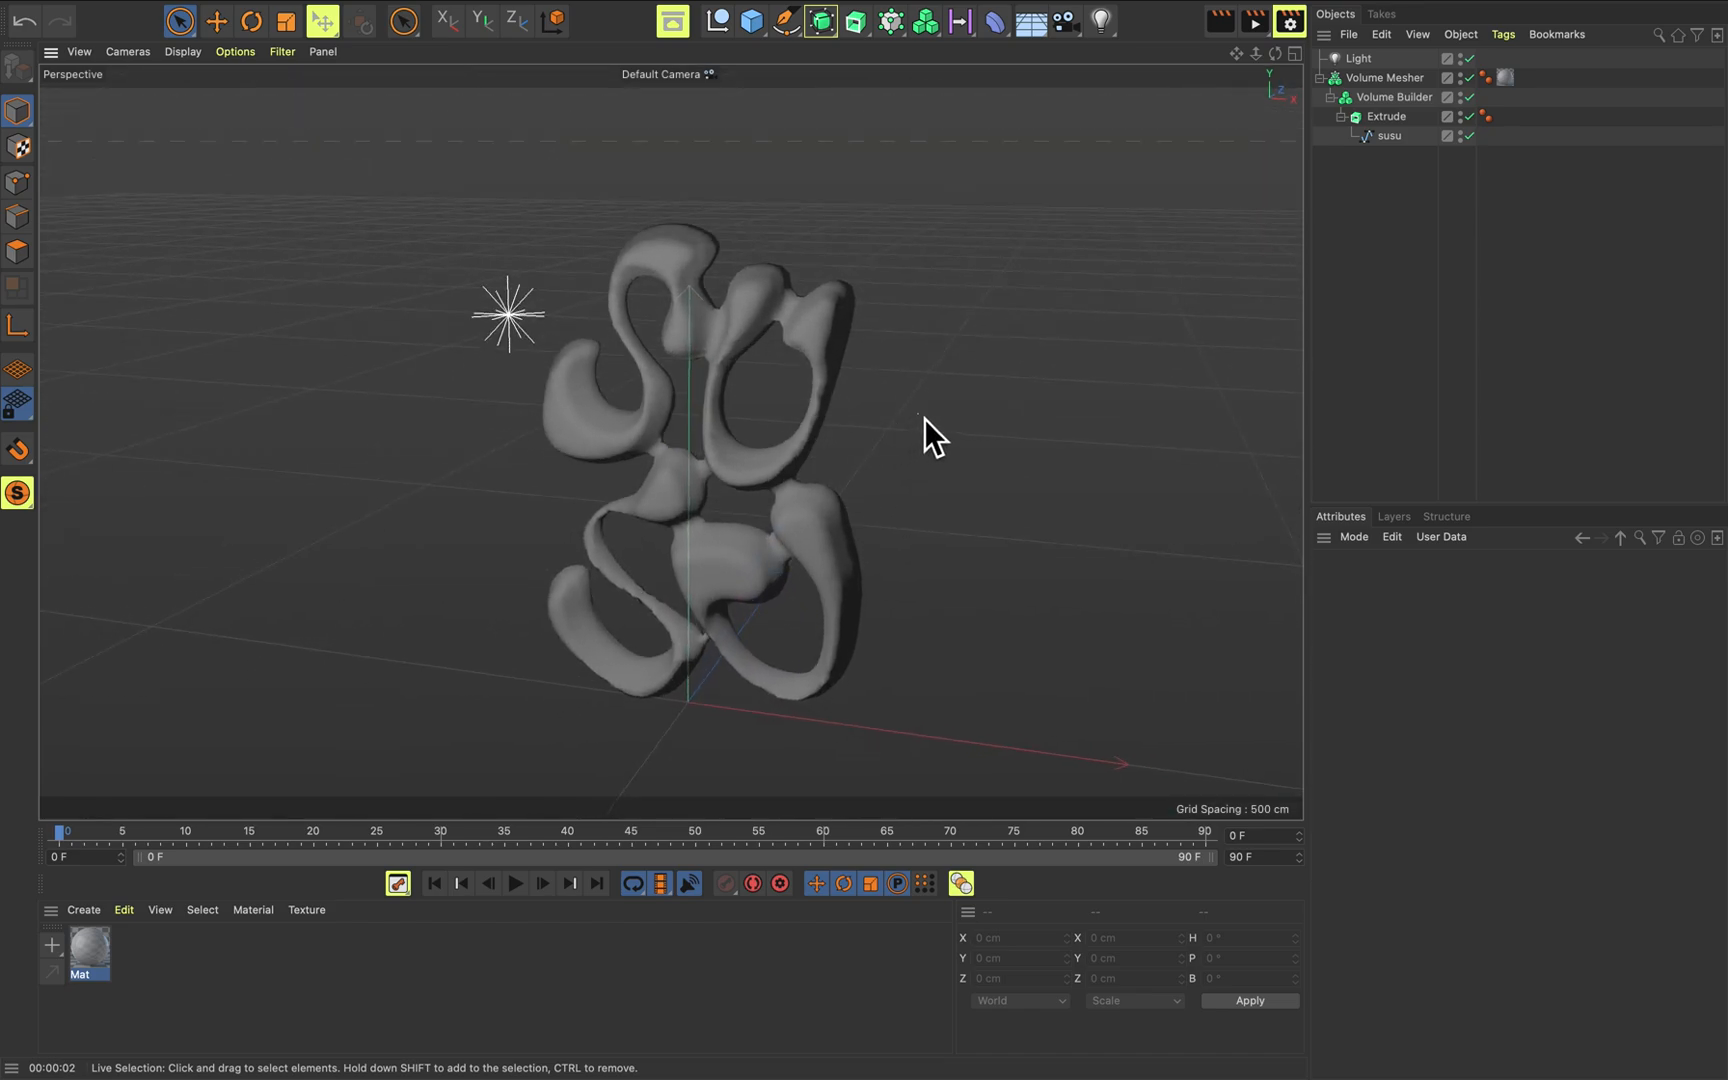
scroll(876, 451, "down", 4)
scroll(876, 451, "up", 6)
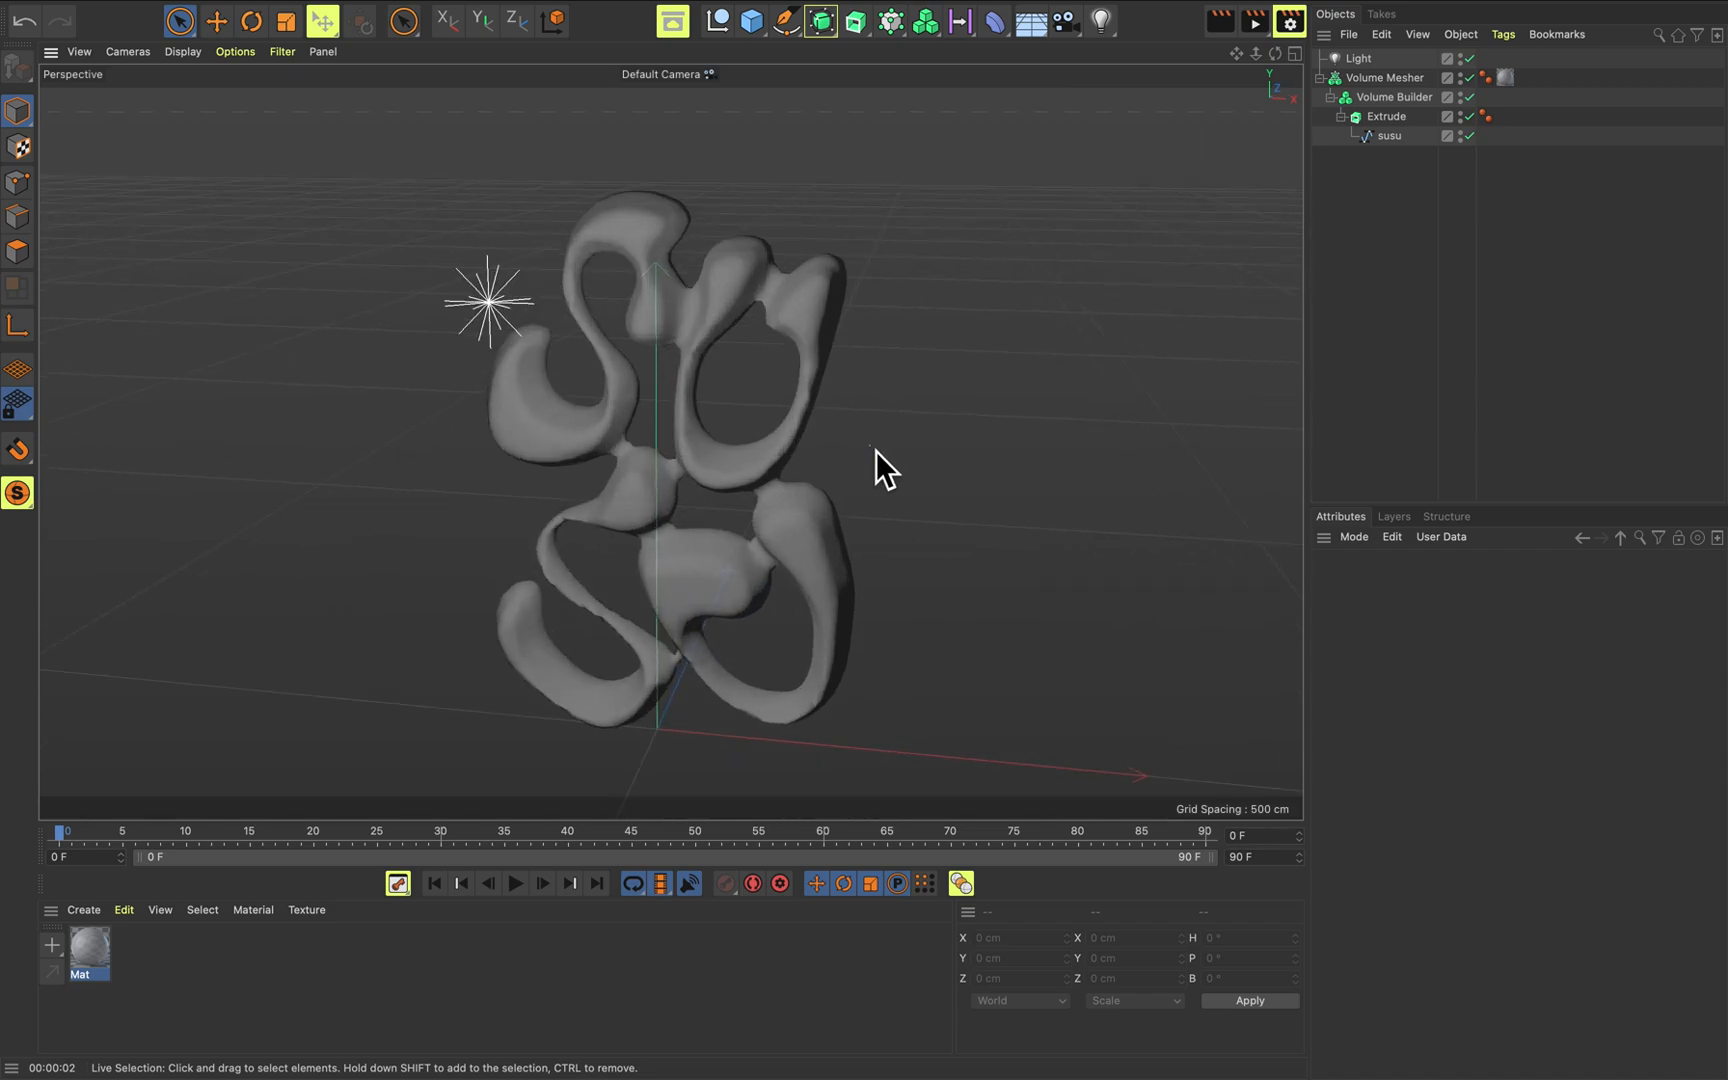
Replace the omni light with an area light.
left_click(504, 308)
key("Delete")
left_click(1101, 21)
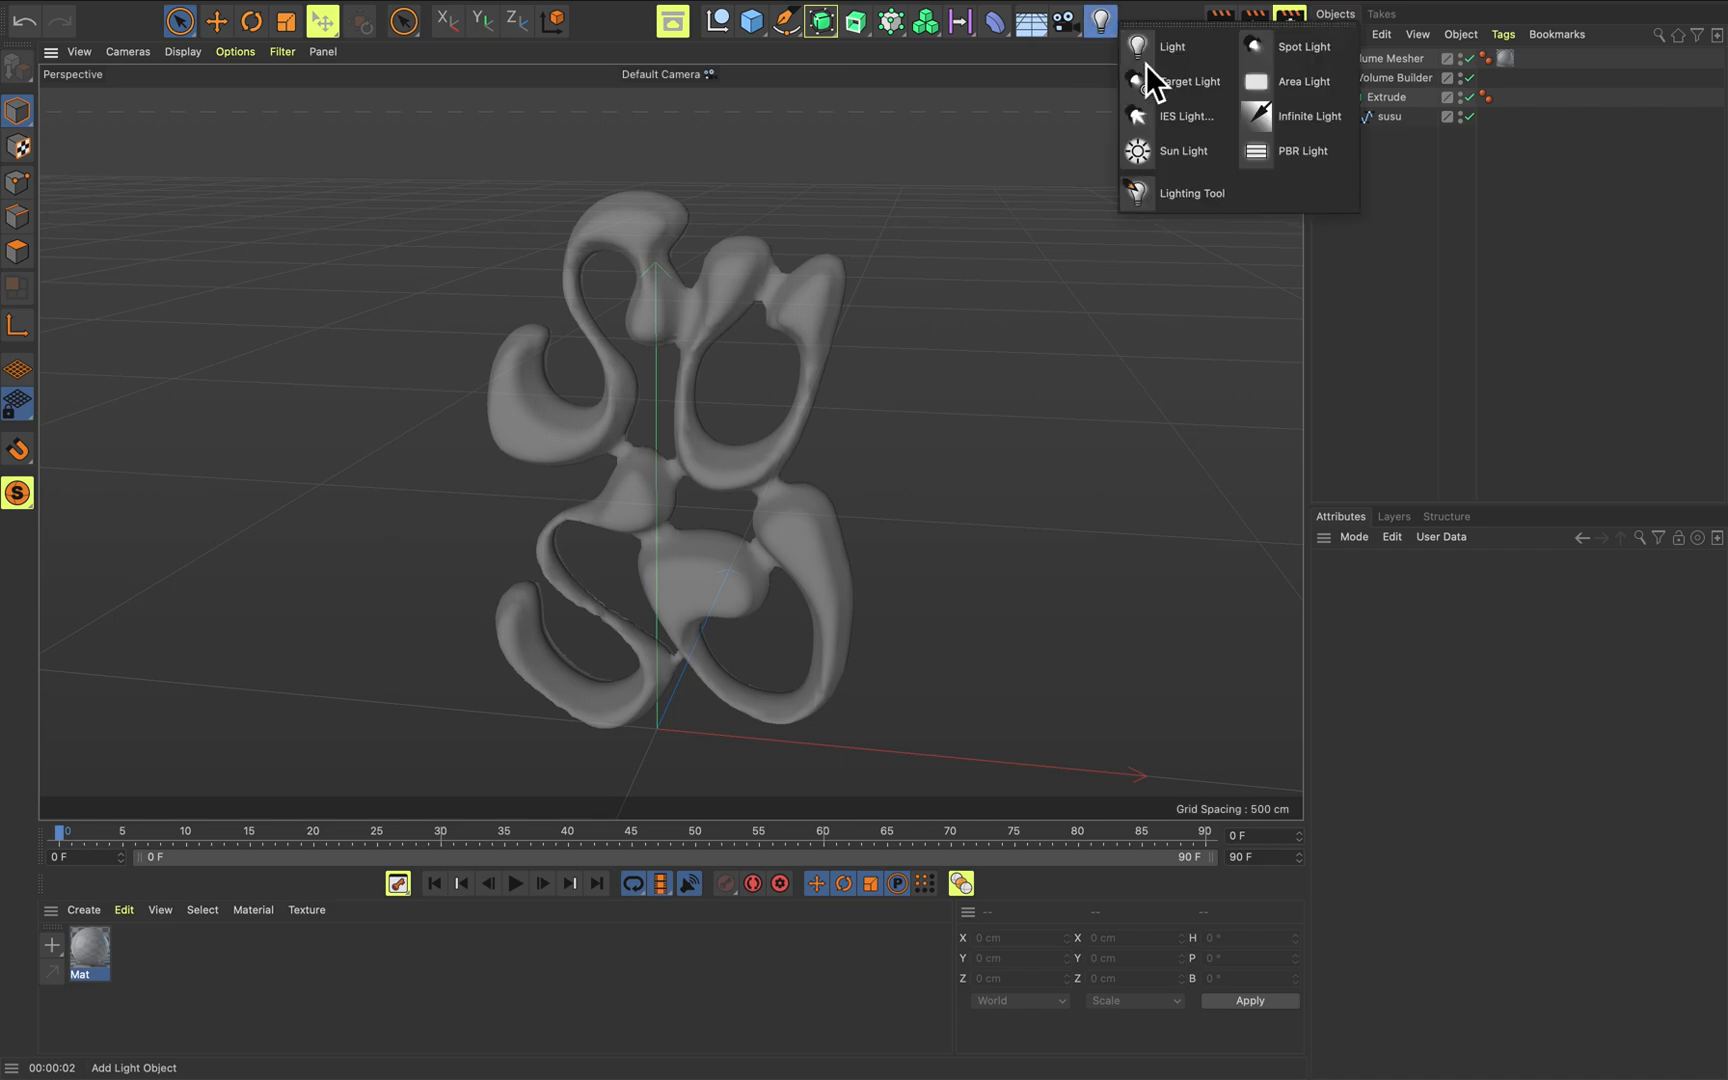
left_click(1332, 88)
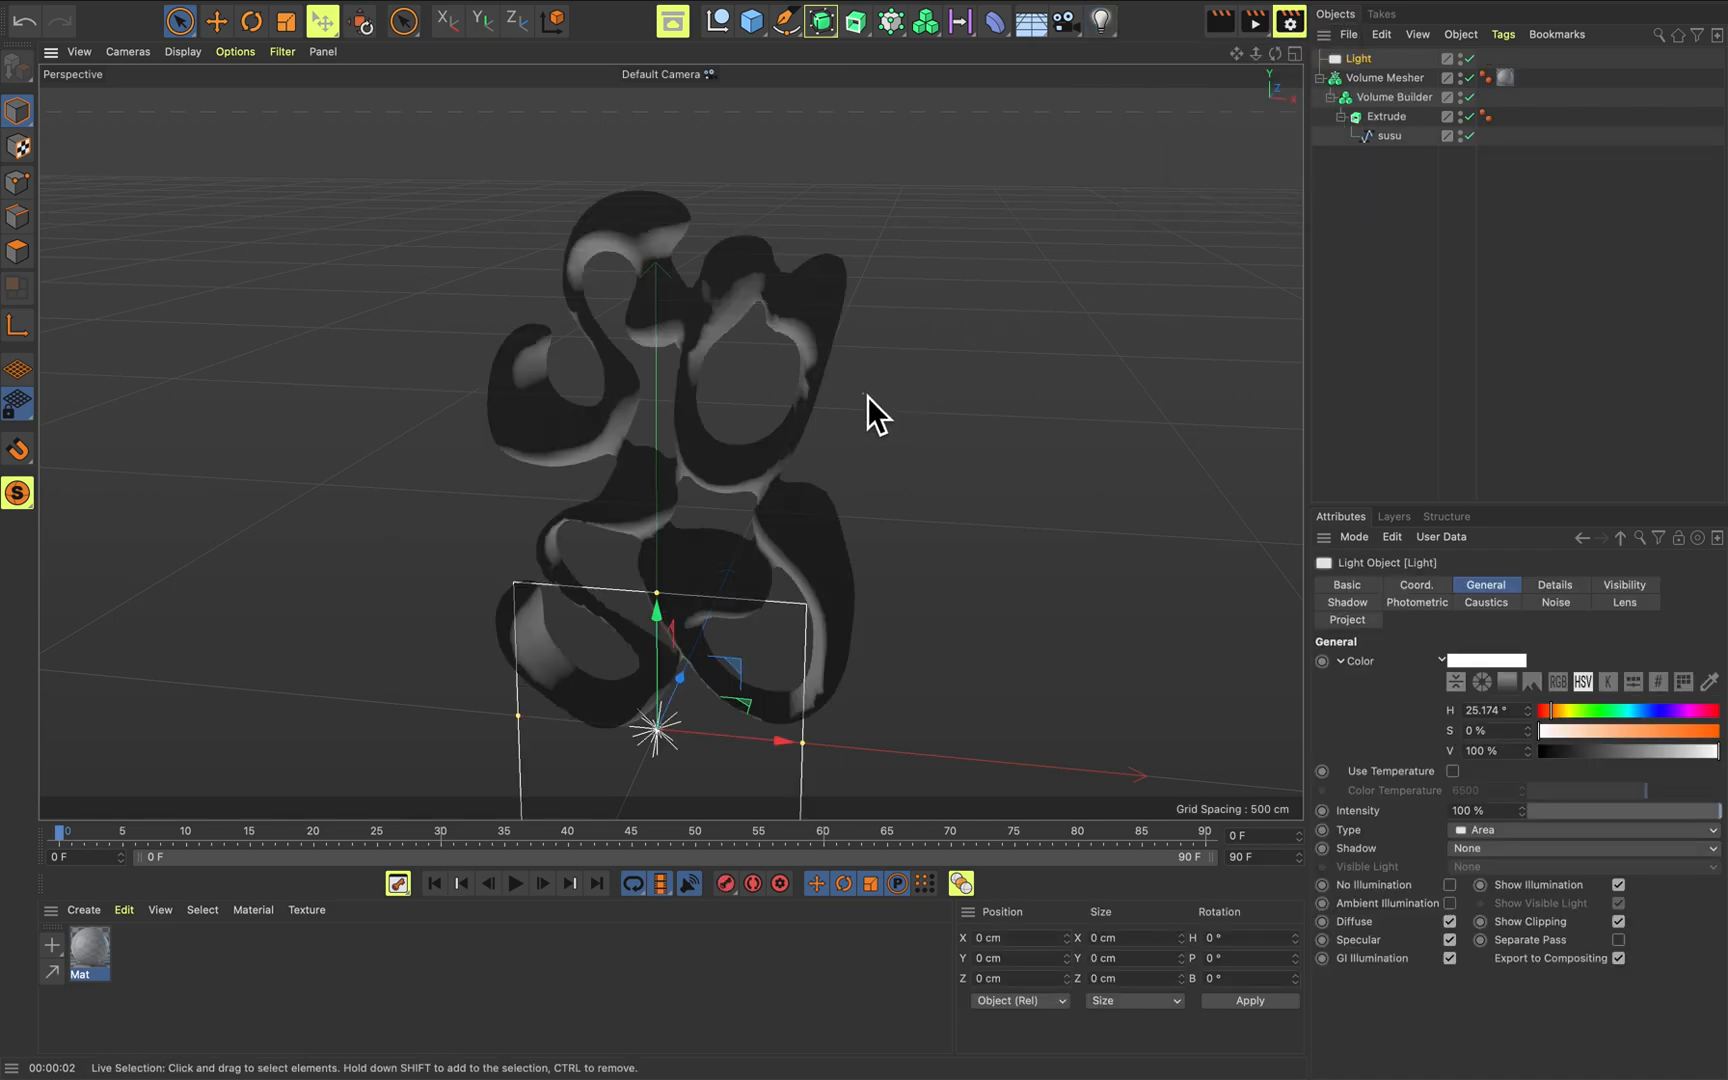
Move the area light in front of the lettering, to about Y 275 cm and Z -236 cm.
left_click_drag(683, 615, 667, 278)
left_click_drag(729, 335, 470, 372)
key("t")
left_click_drag(716, 368, 800, 283)
key("t")
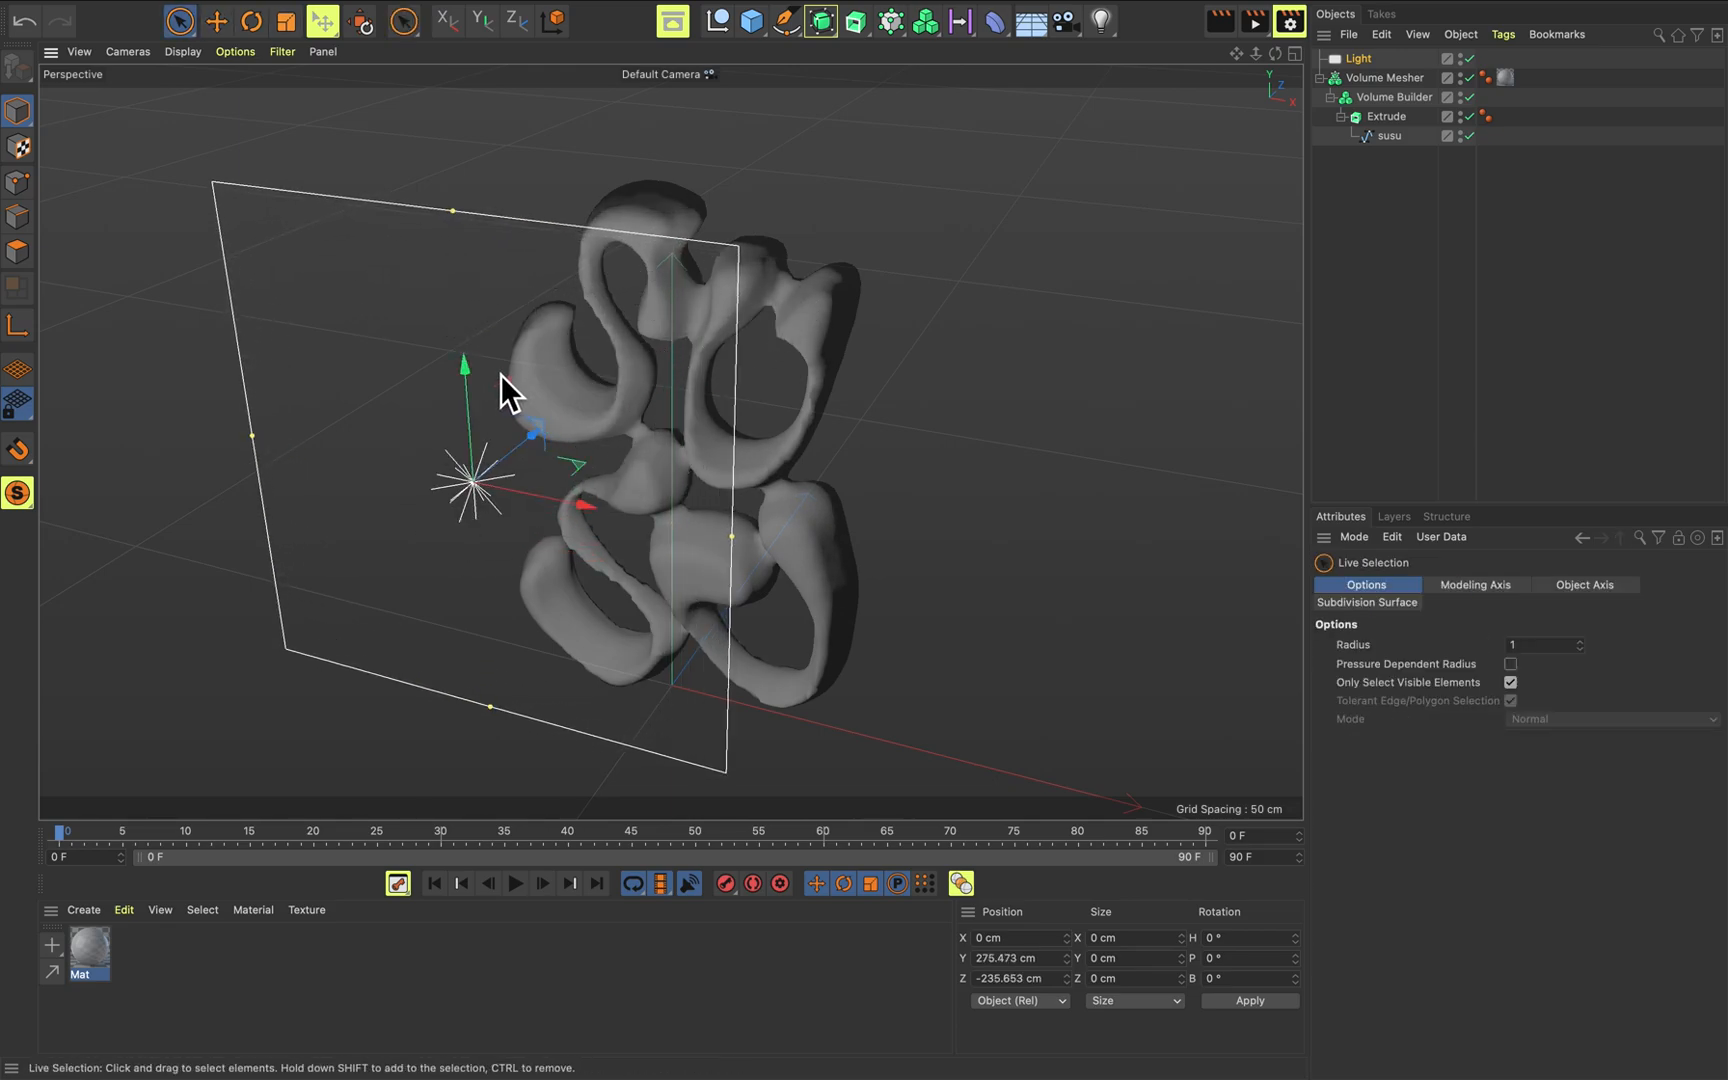
Tilt the area light to a pitch of about -19° and place it at about X 43, Y 329, Z -218 cm.
key("r")
left_click_drag(450, 455, 528, 262)
key("r")
left_click_drag(610, 378, 699, 394)
left_click_drag(722, 465, 878, 446, "alt")
scroll(878, 446, "up", 3)
Render the viewport to check the lettering under the area light.
key("super+r")
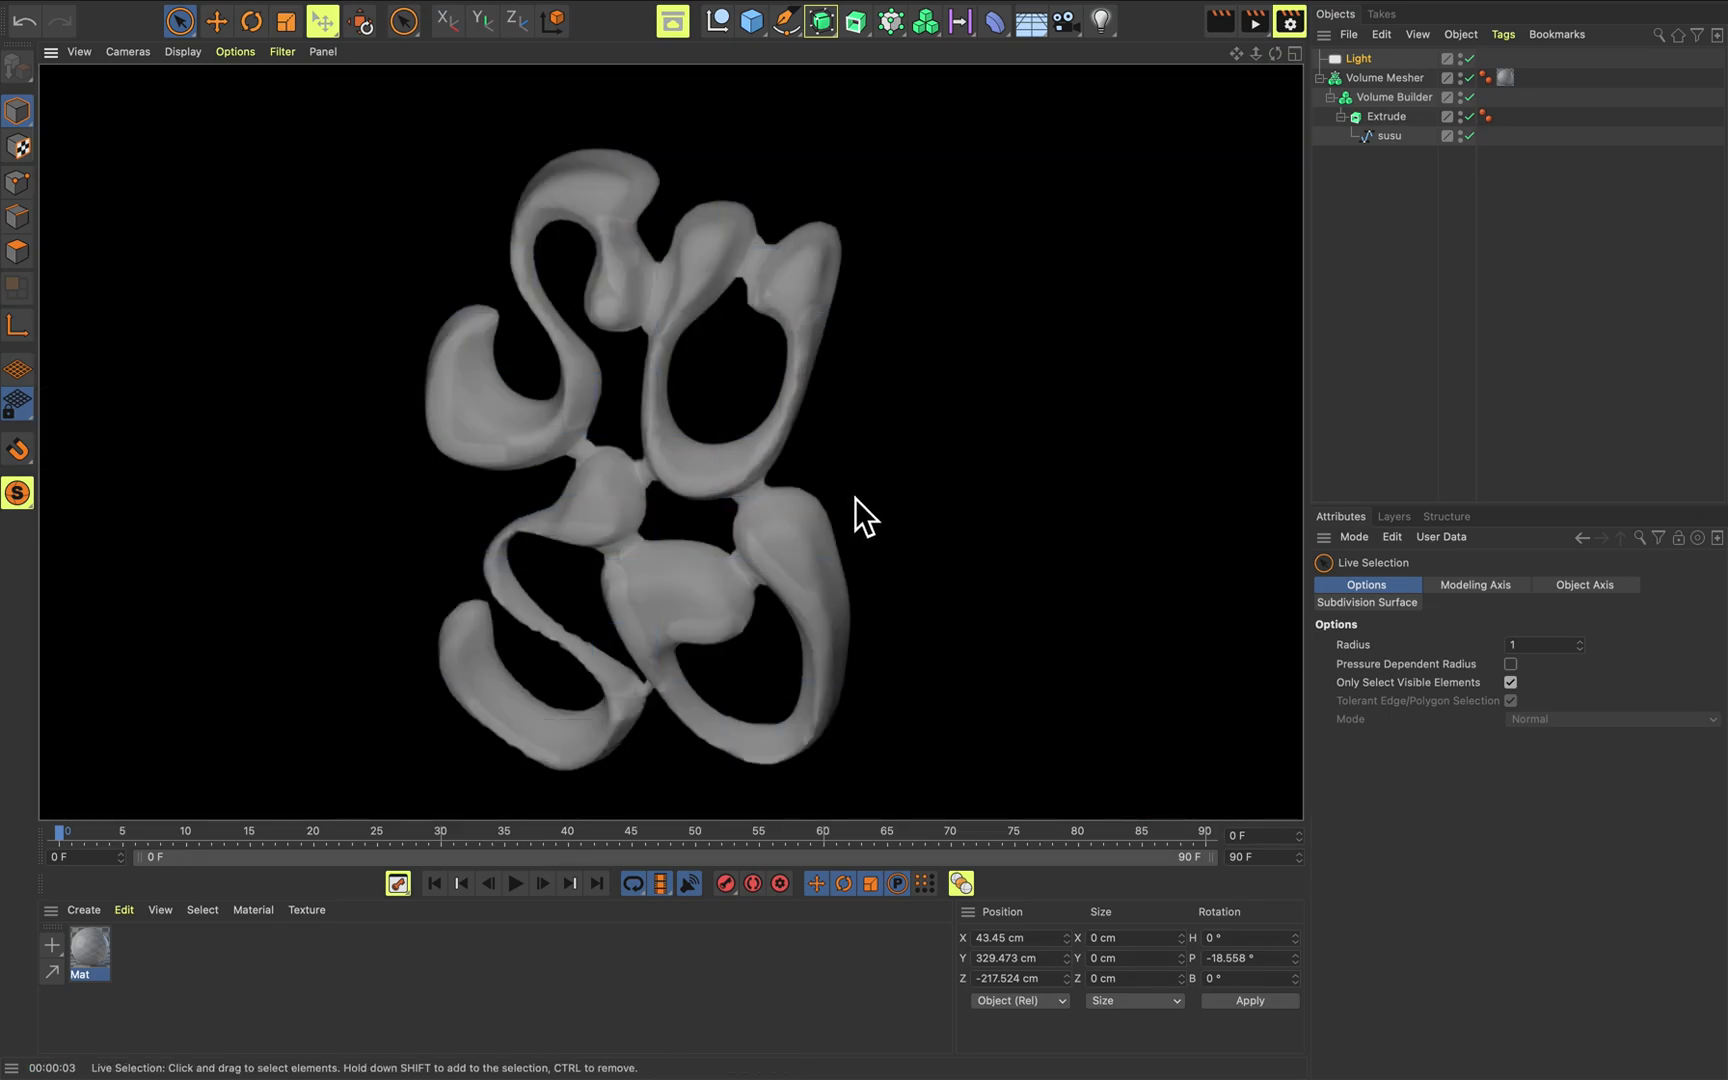
left_click(857, 500)
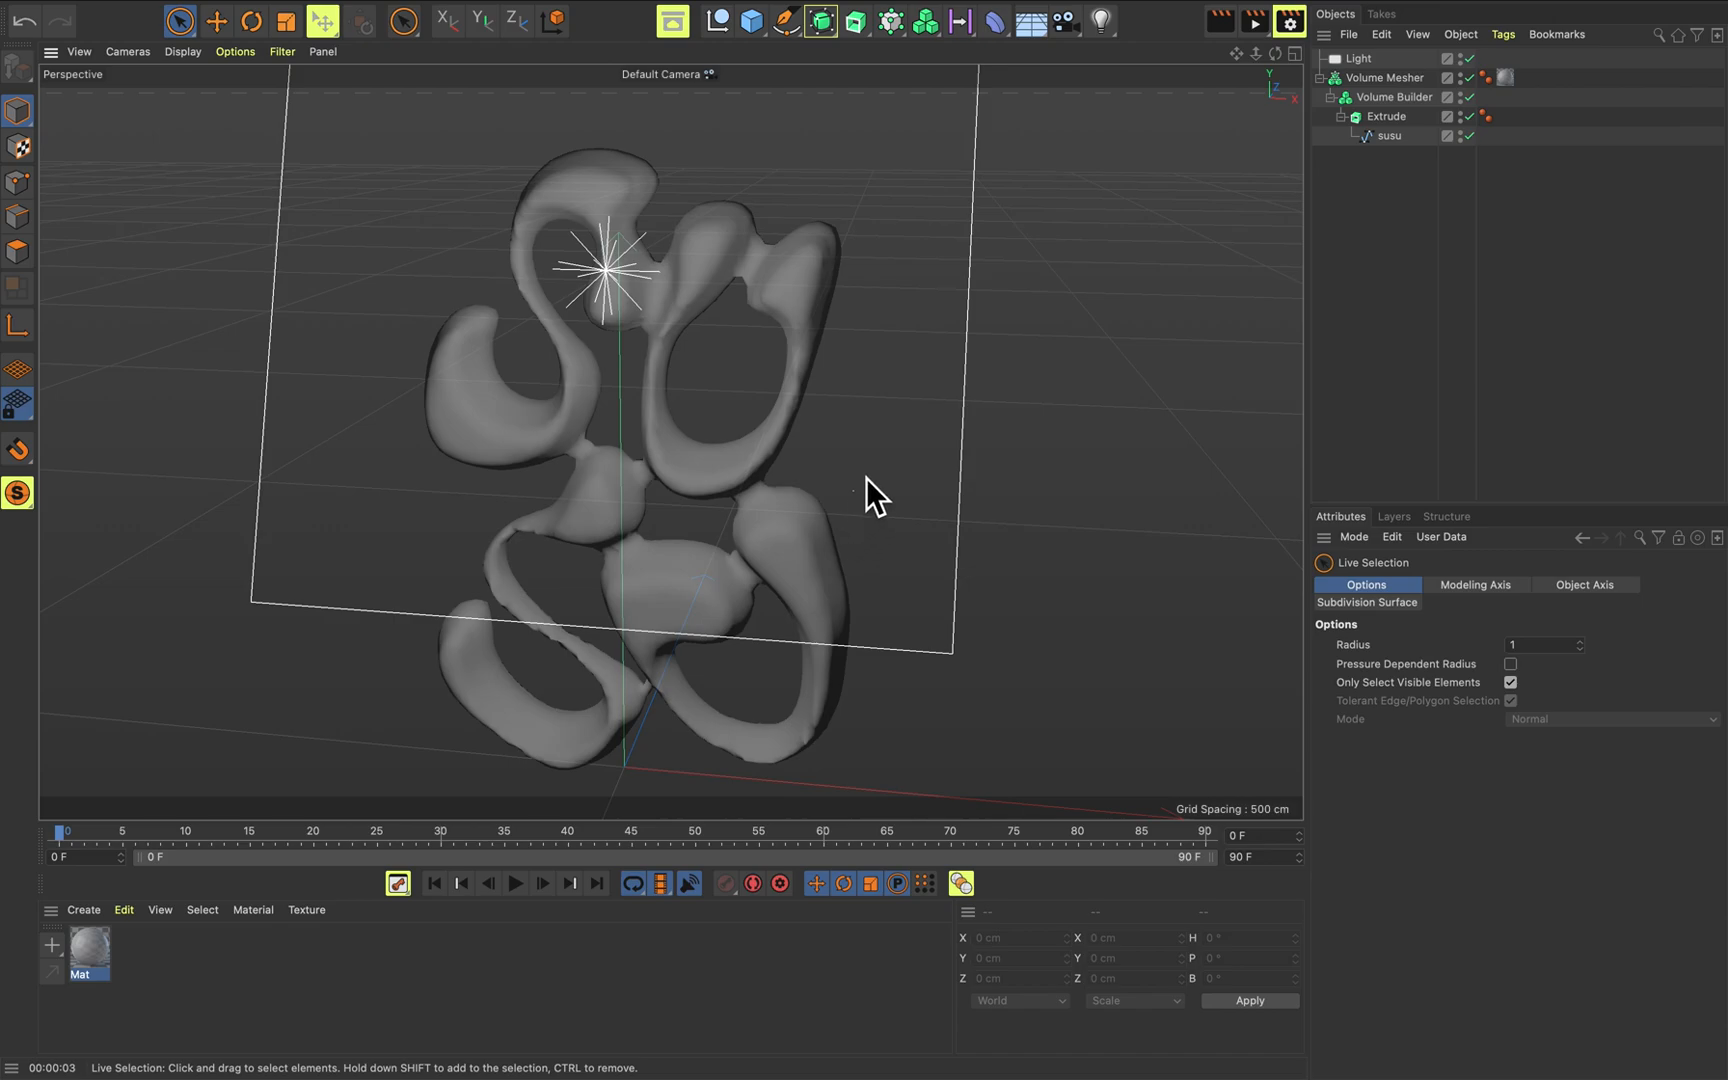
scroll(862, 481, "up", 2)
scroll(868, 465, "down", 5)
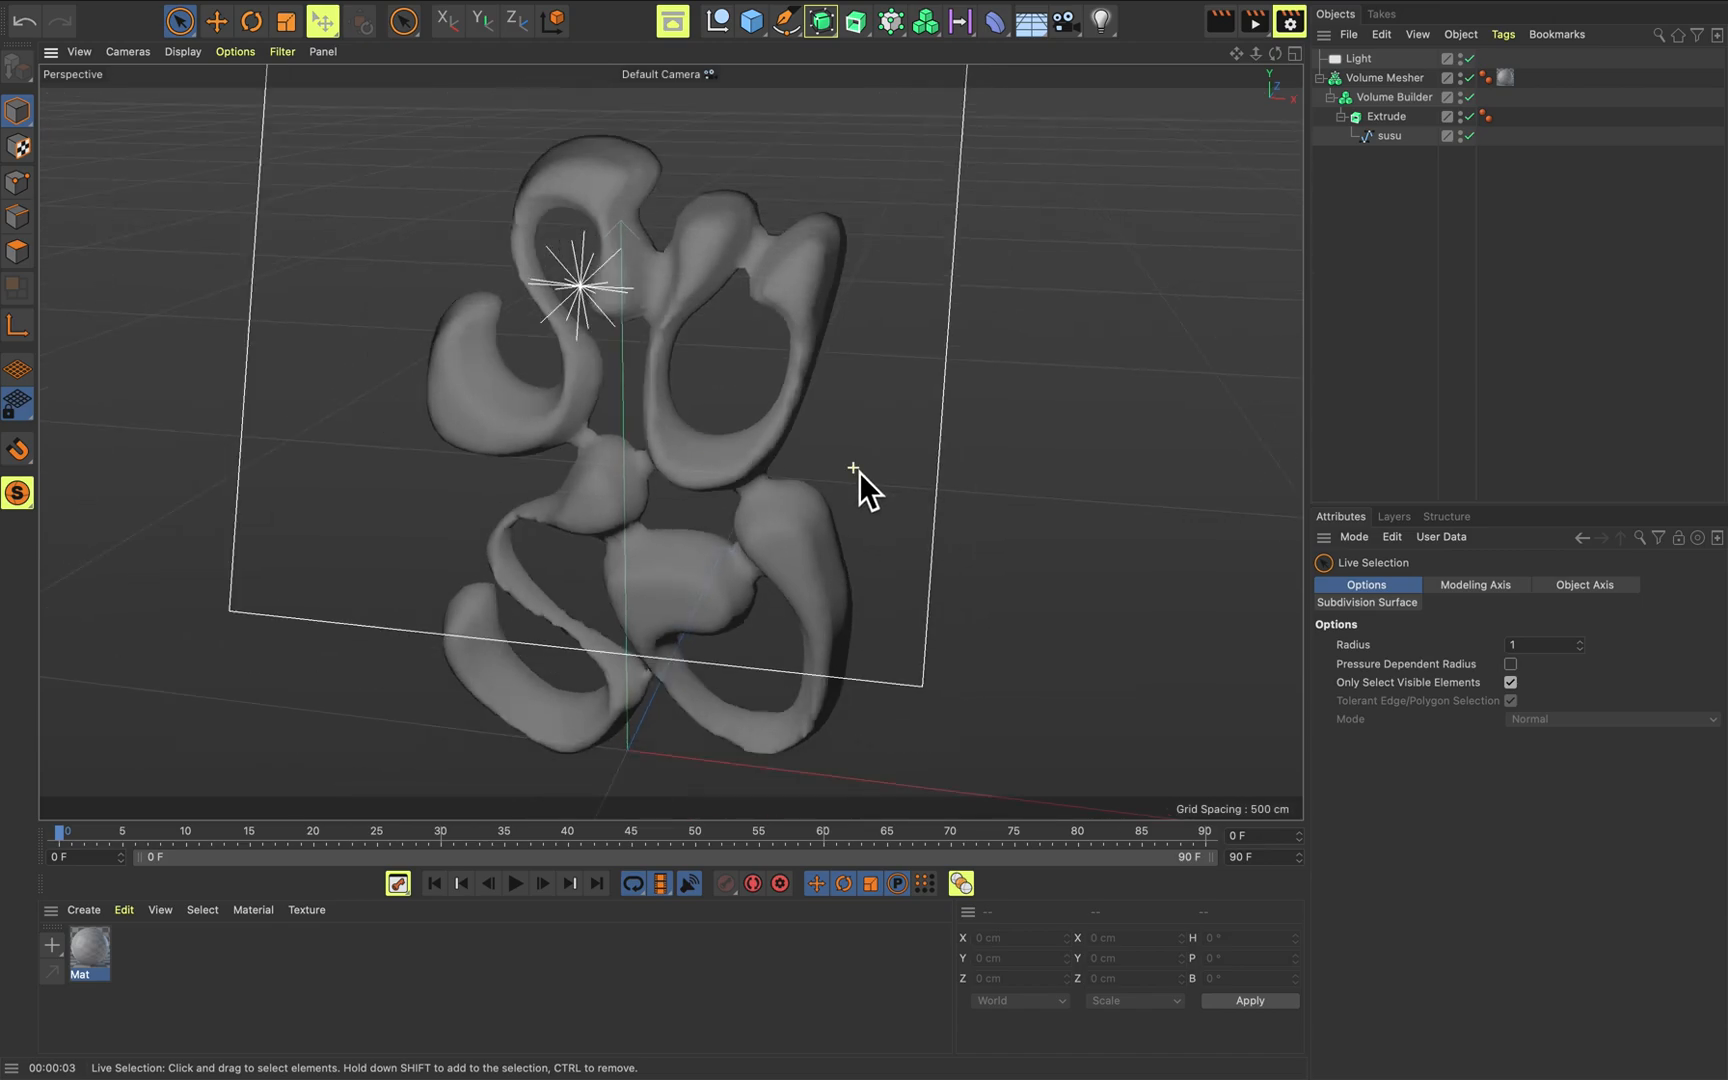
left_click_drag(878, 464, 873, 475, "alt")
middle_click_drag(873, 475, 897, 456, "alt")
Enable the lettering material's Reflectance channel and set Layer 1 to 11% roughness and 17% specular strength.
double_click(85, 955)
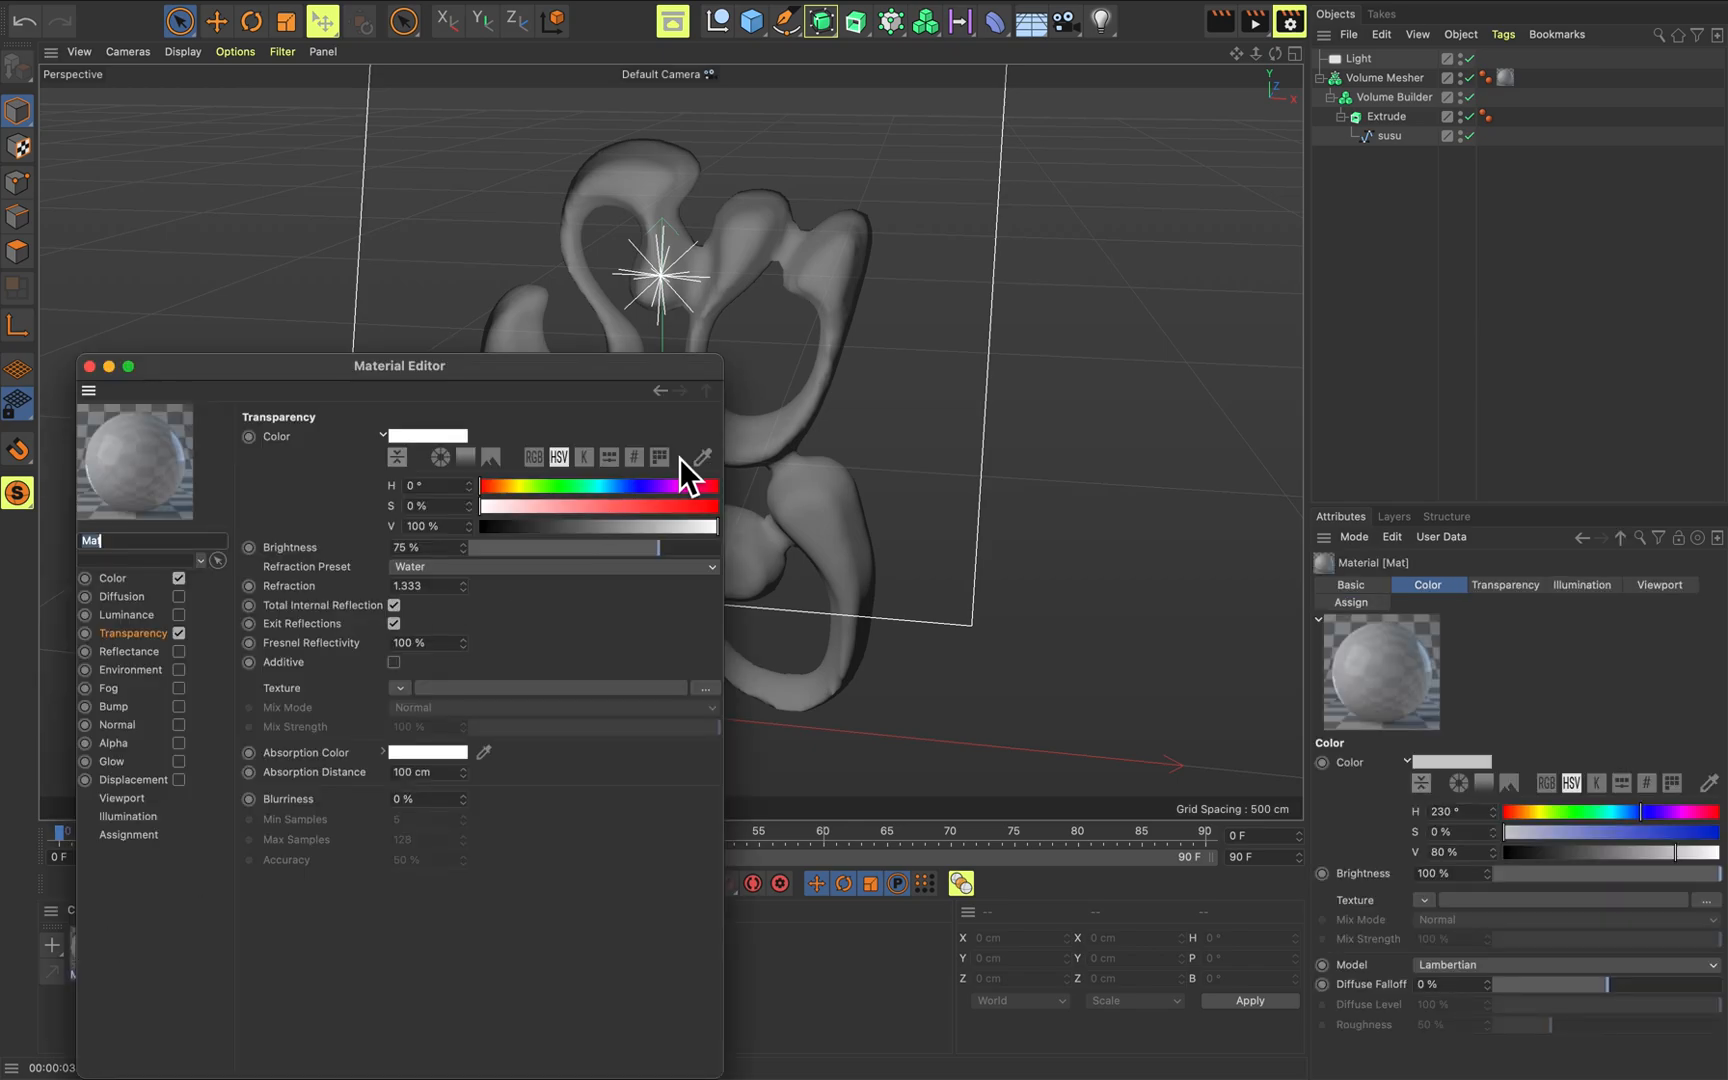
left_click_drag(520, 379, 1406, 117)
left_click(1040, 396)
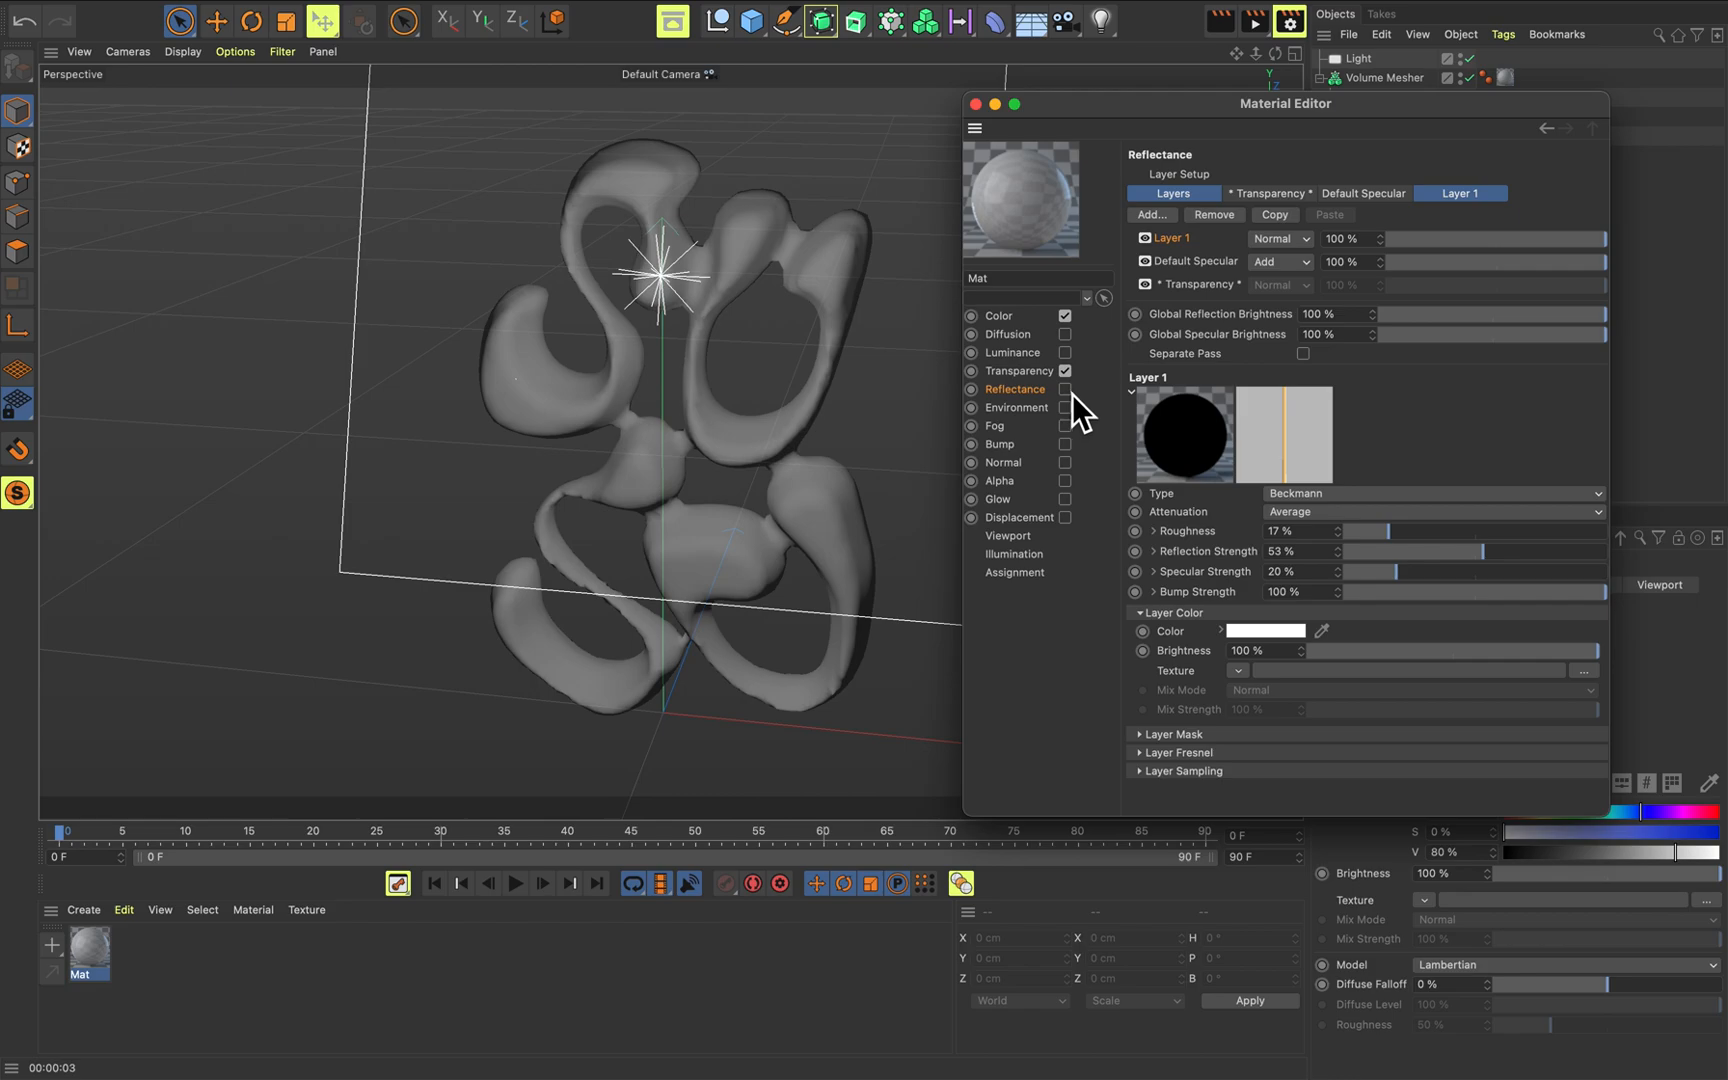
left_click(1066, 390)
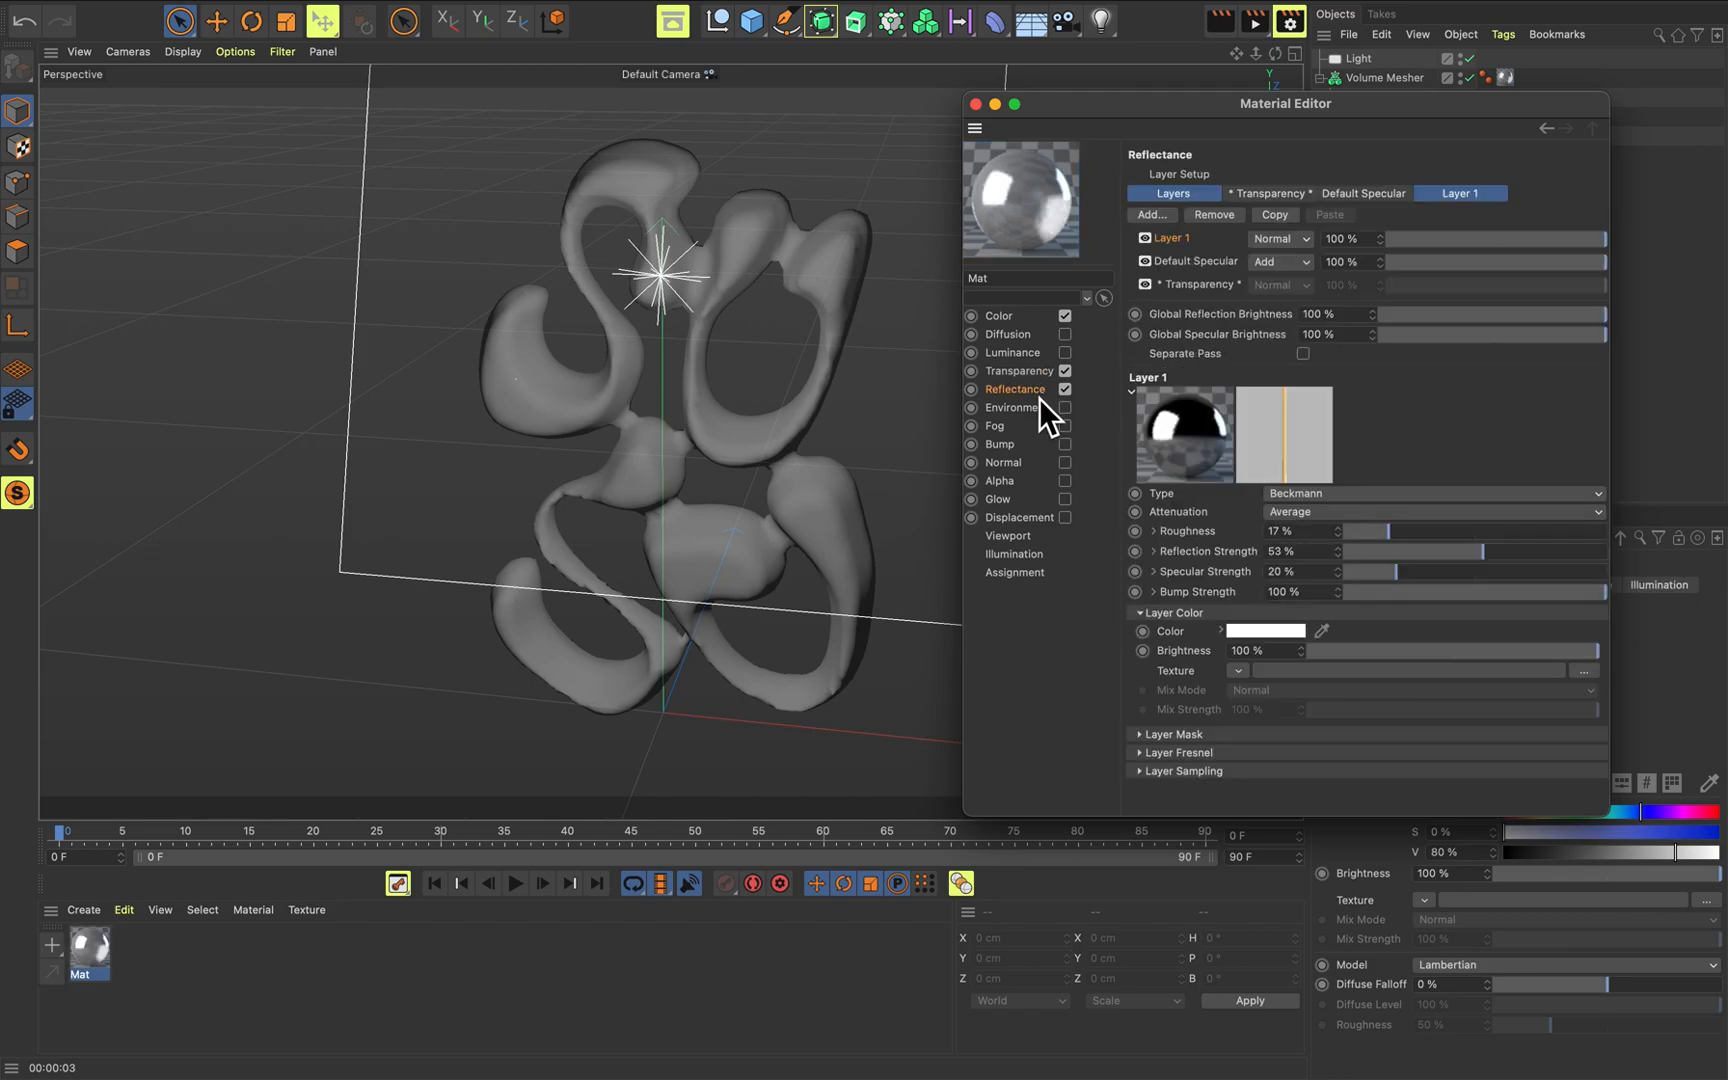
left_click_drag(1390, 537, 1436, 541)
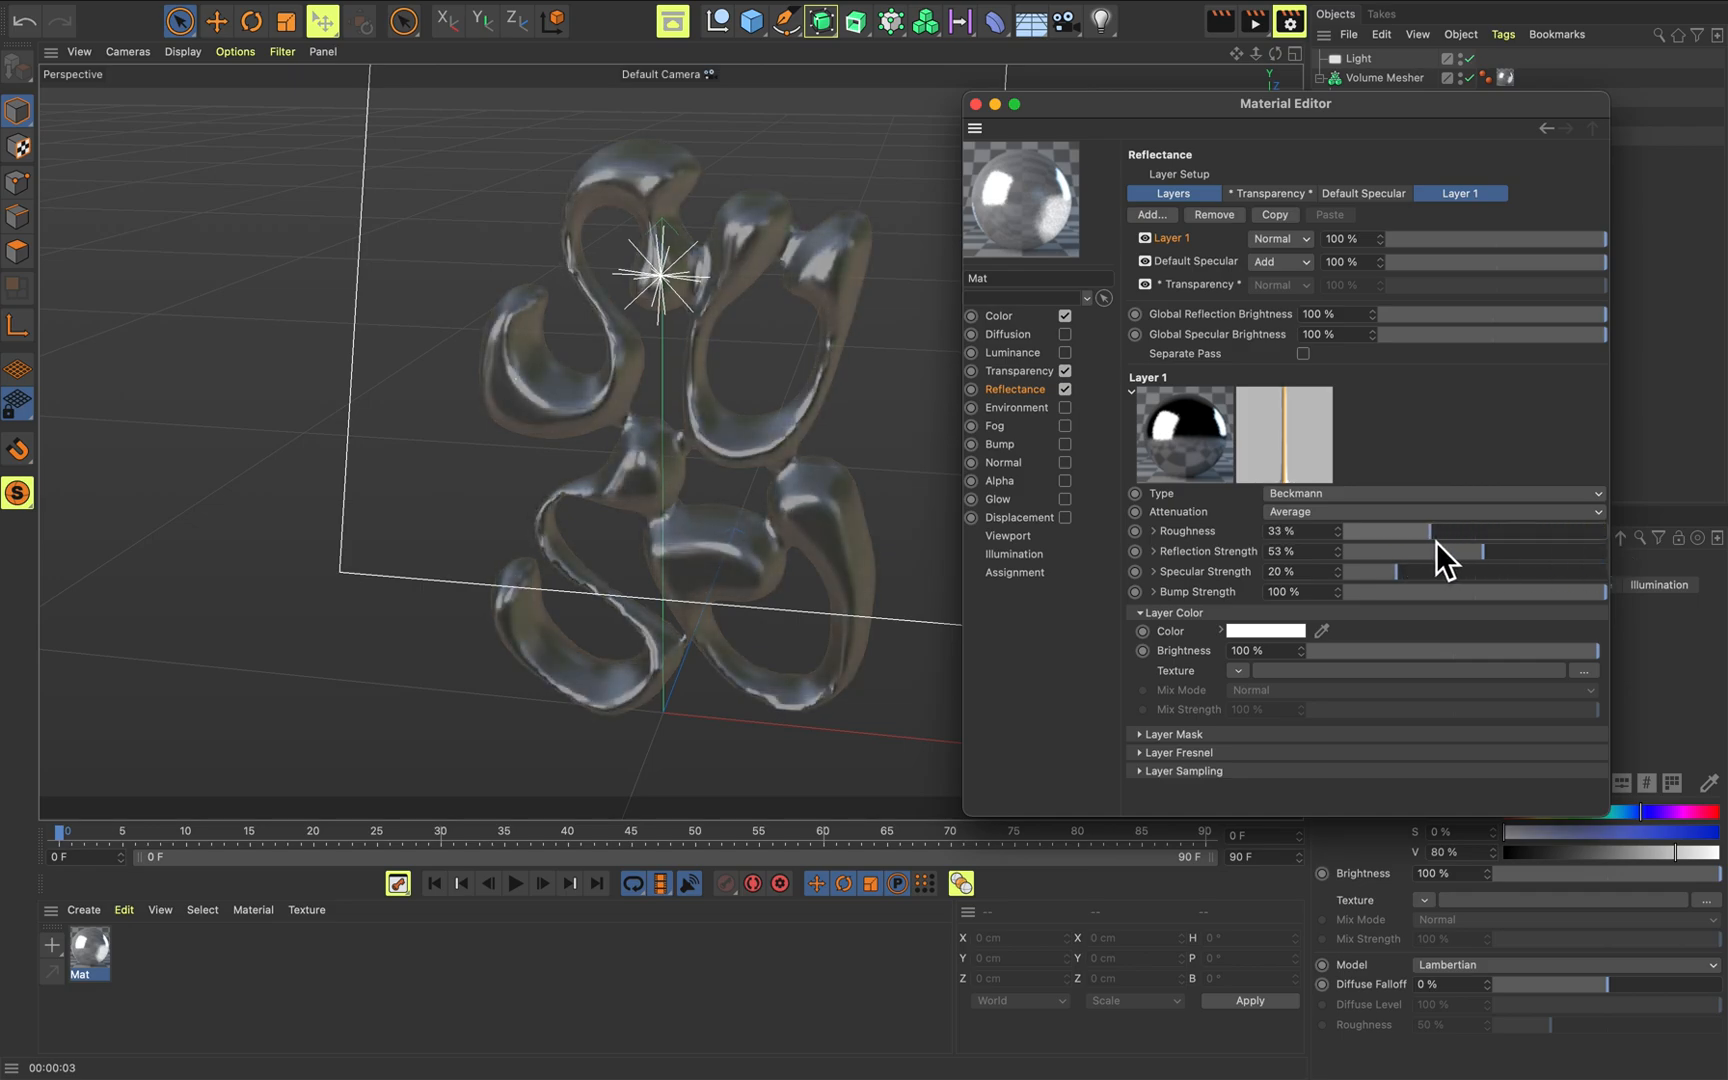
left_click(1336, 494)
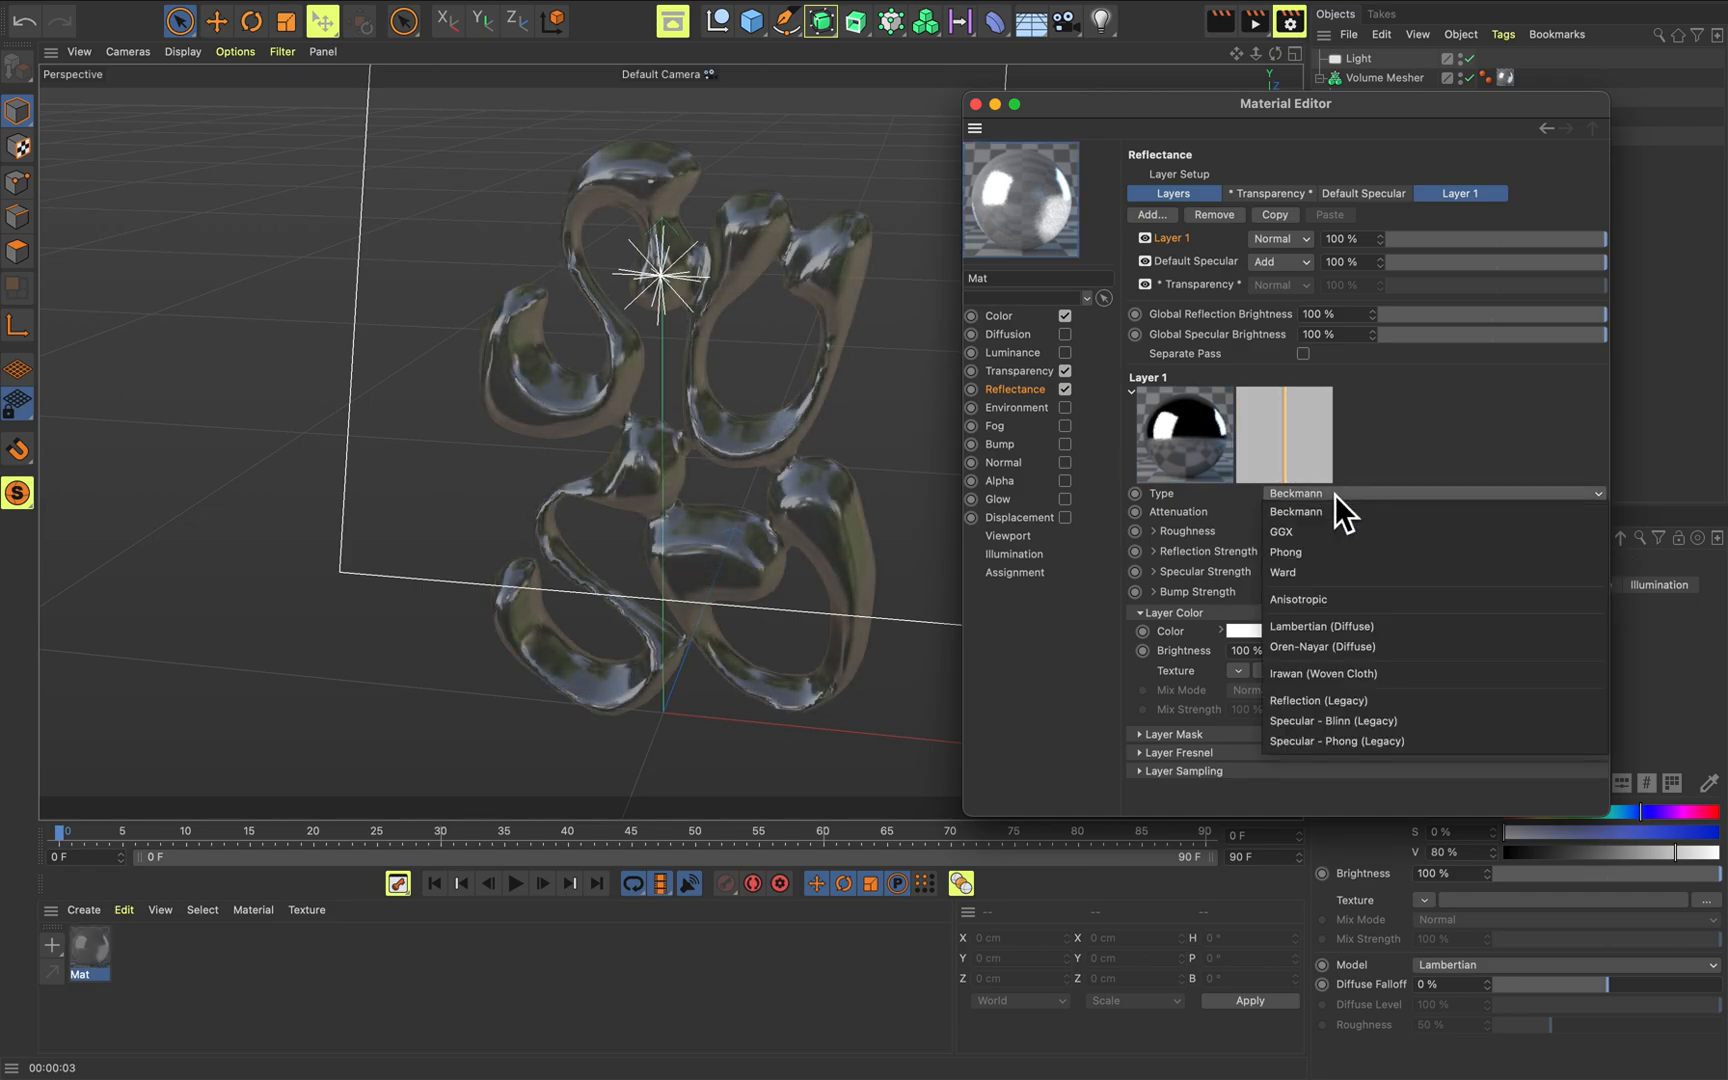
left_click(1418, 477)
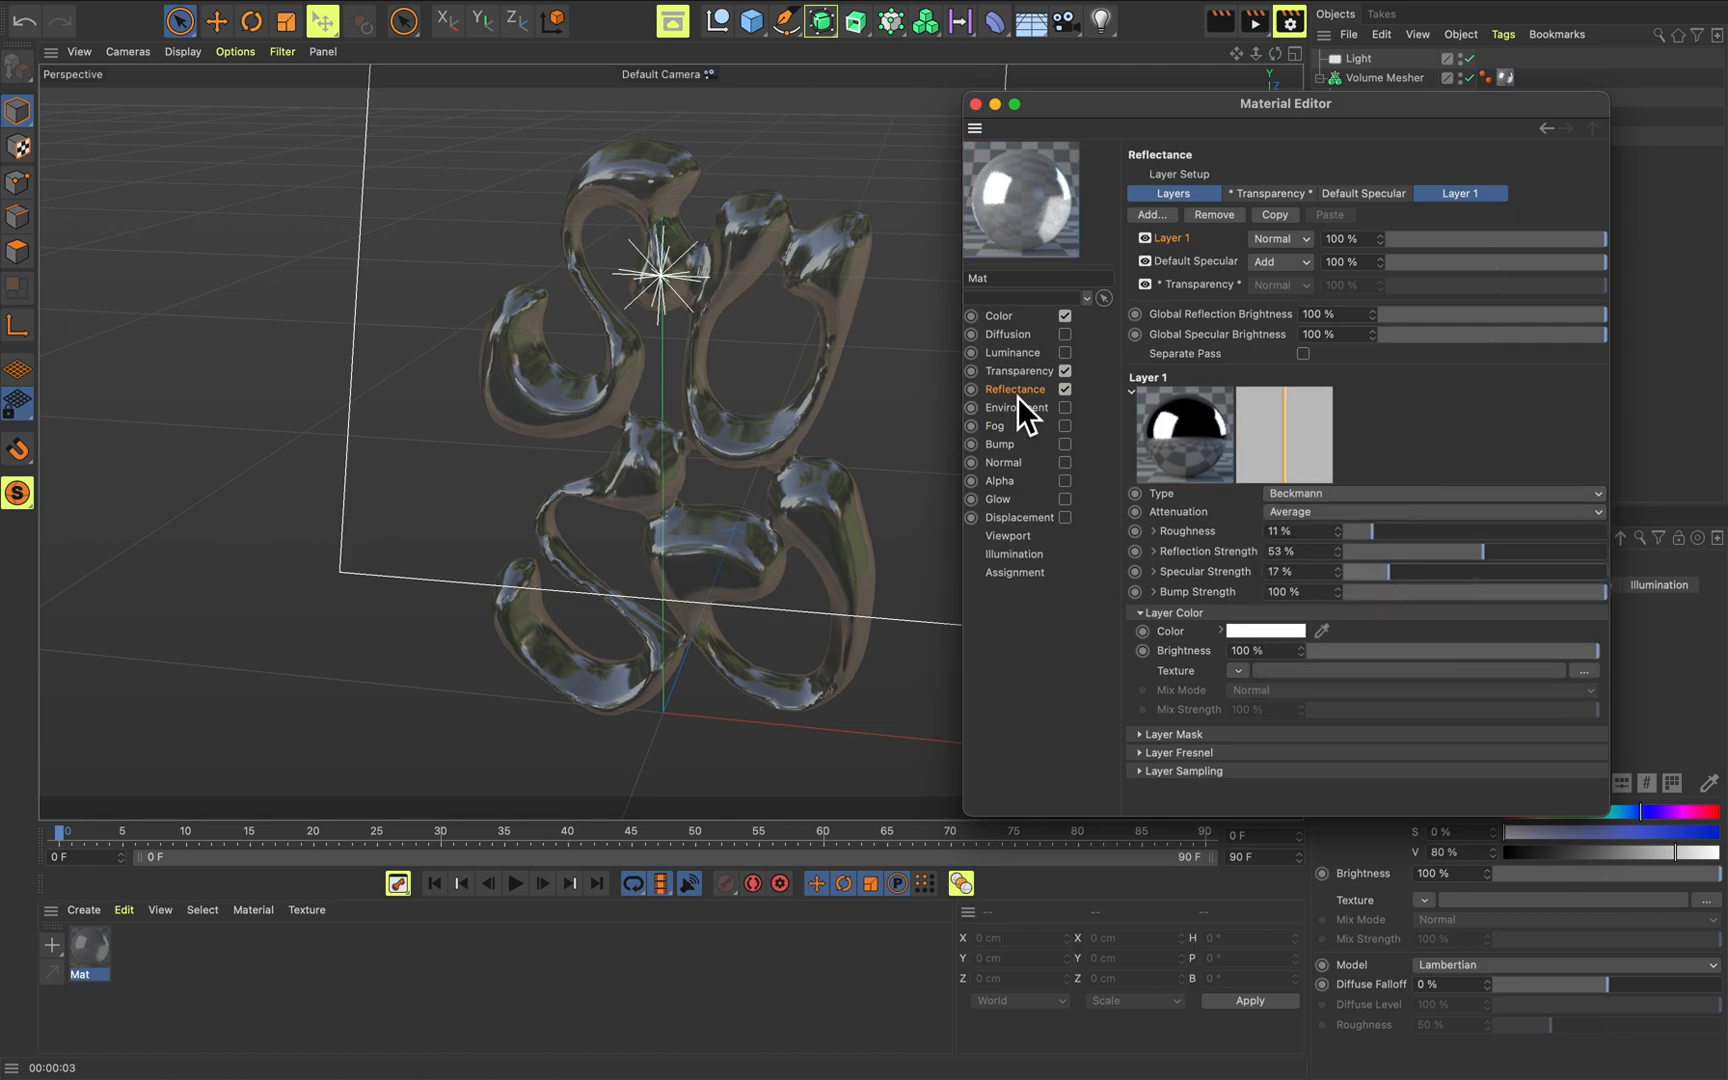
Check the remaining channels of the lettering material and turn on its Glow channel.
left_click(1057, 416)
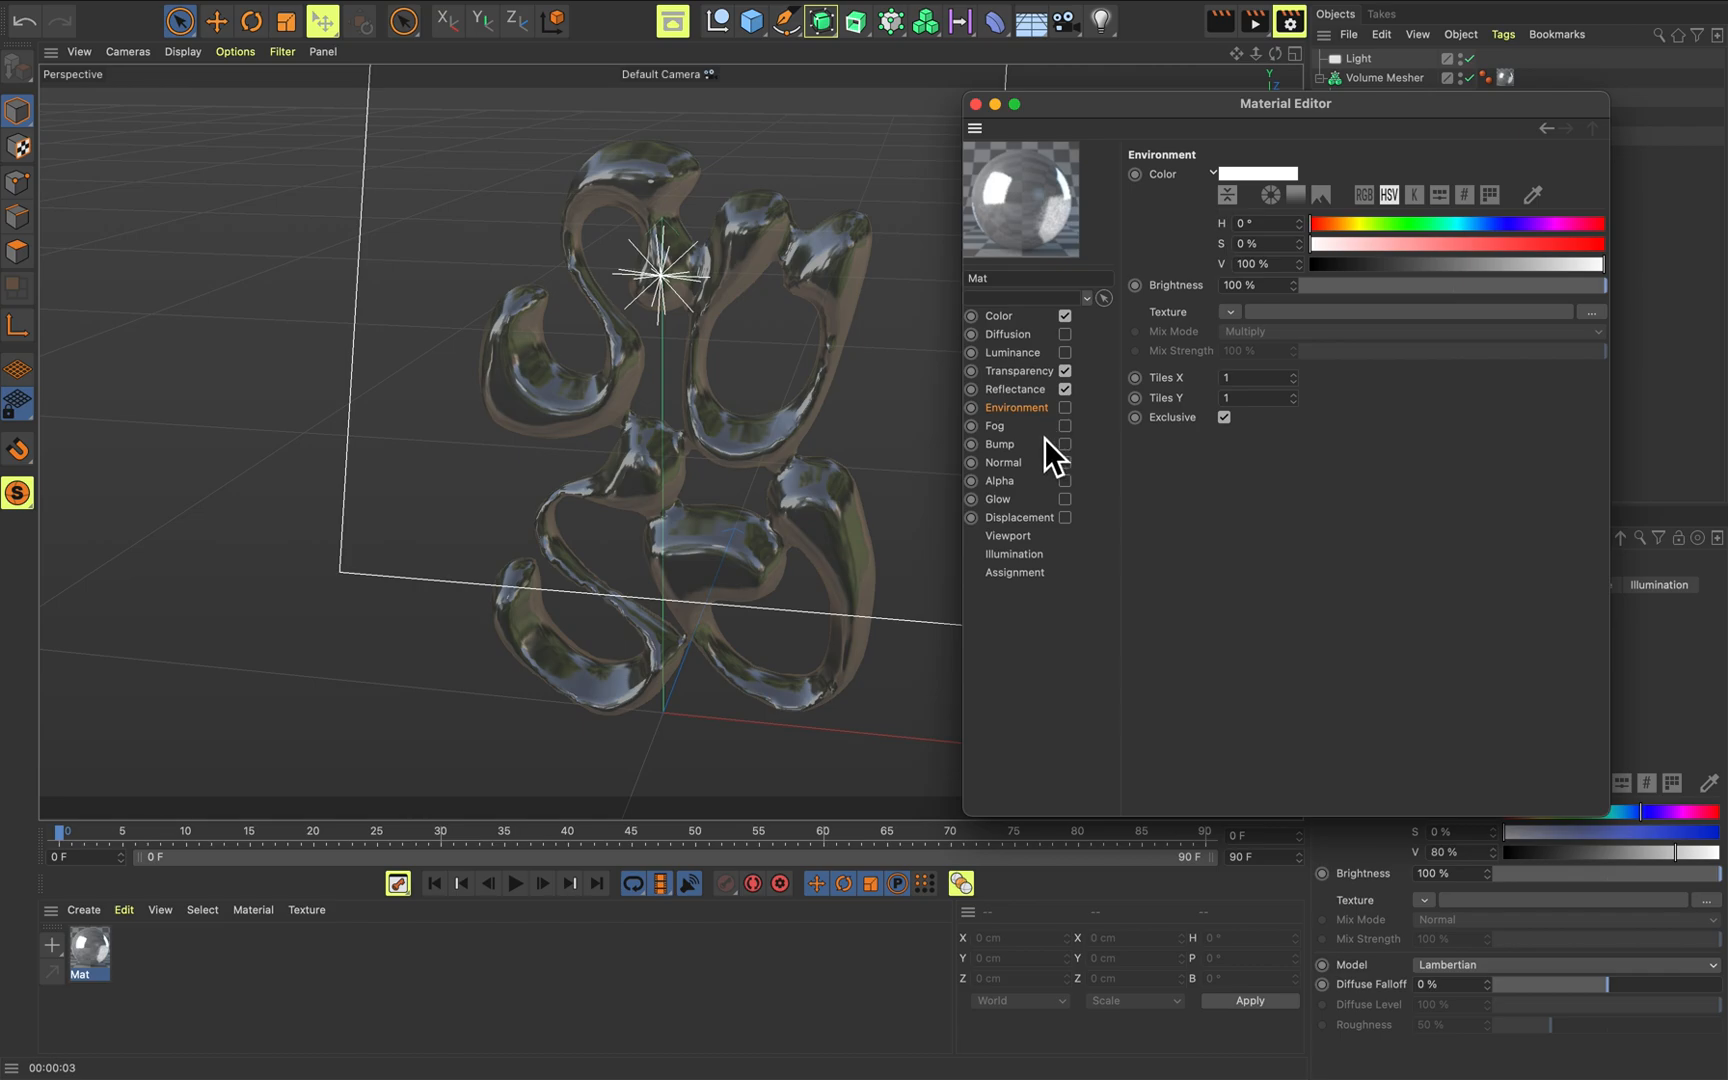
left_click(1044, 428)
left_click(1052, 445)
left_click(1052, 462)
left_click(1045, 479)
left_click(1043, 499)
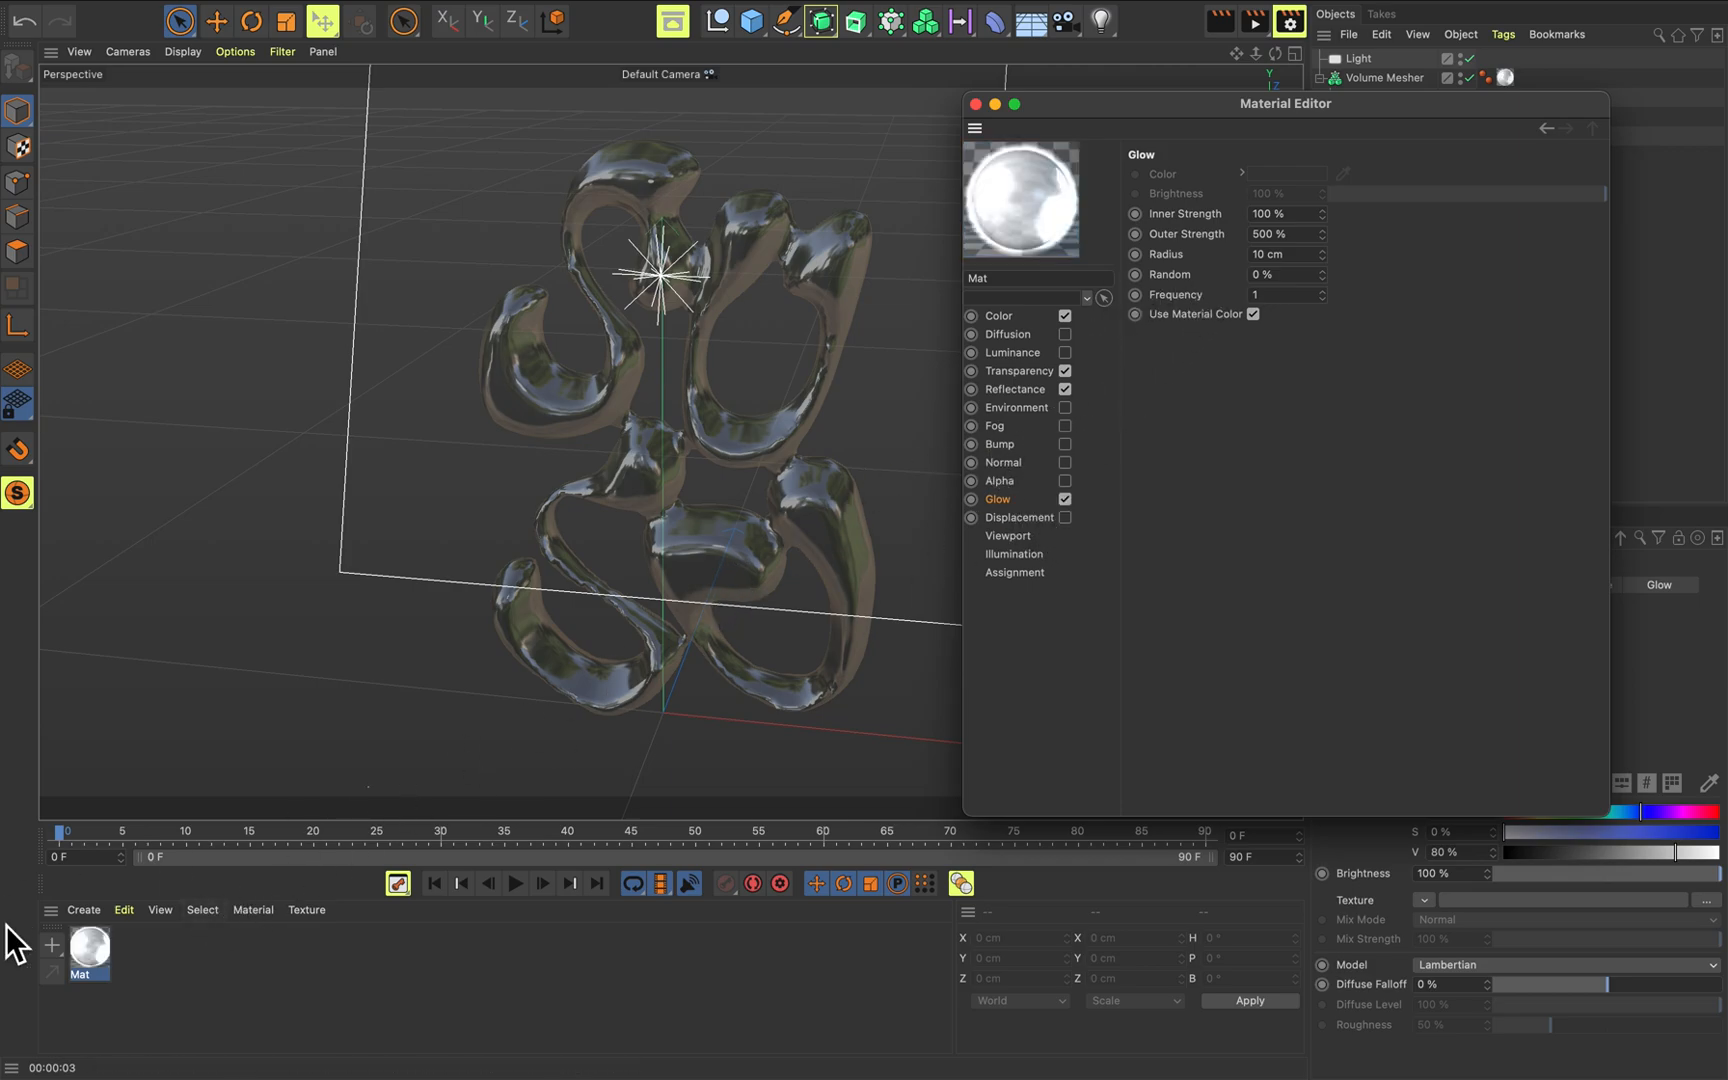
Apply the glowing material to the lettering and test-render the viewport.
left_click_drag(90, 946, 655, 462)
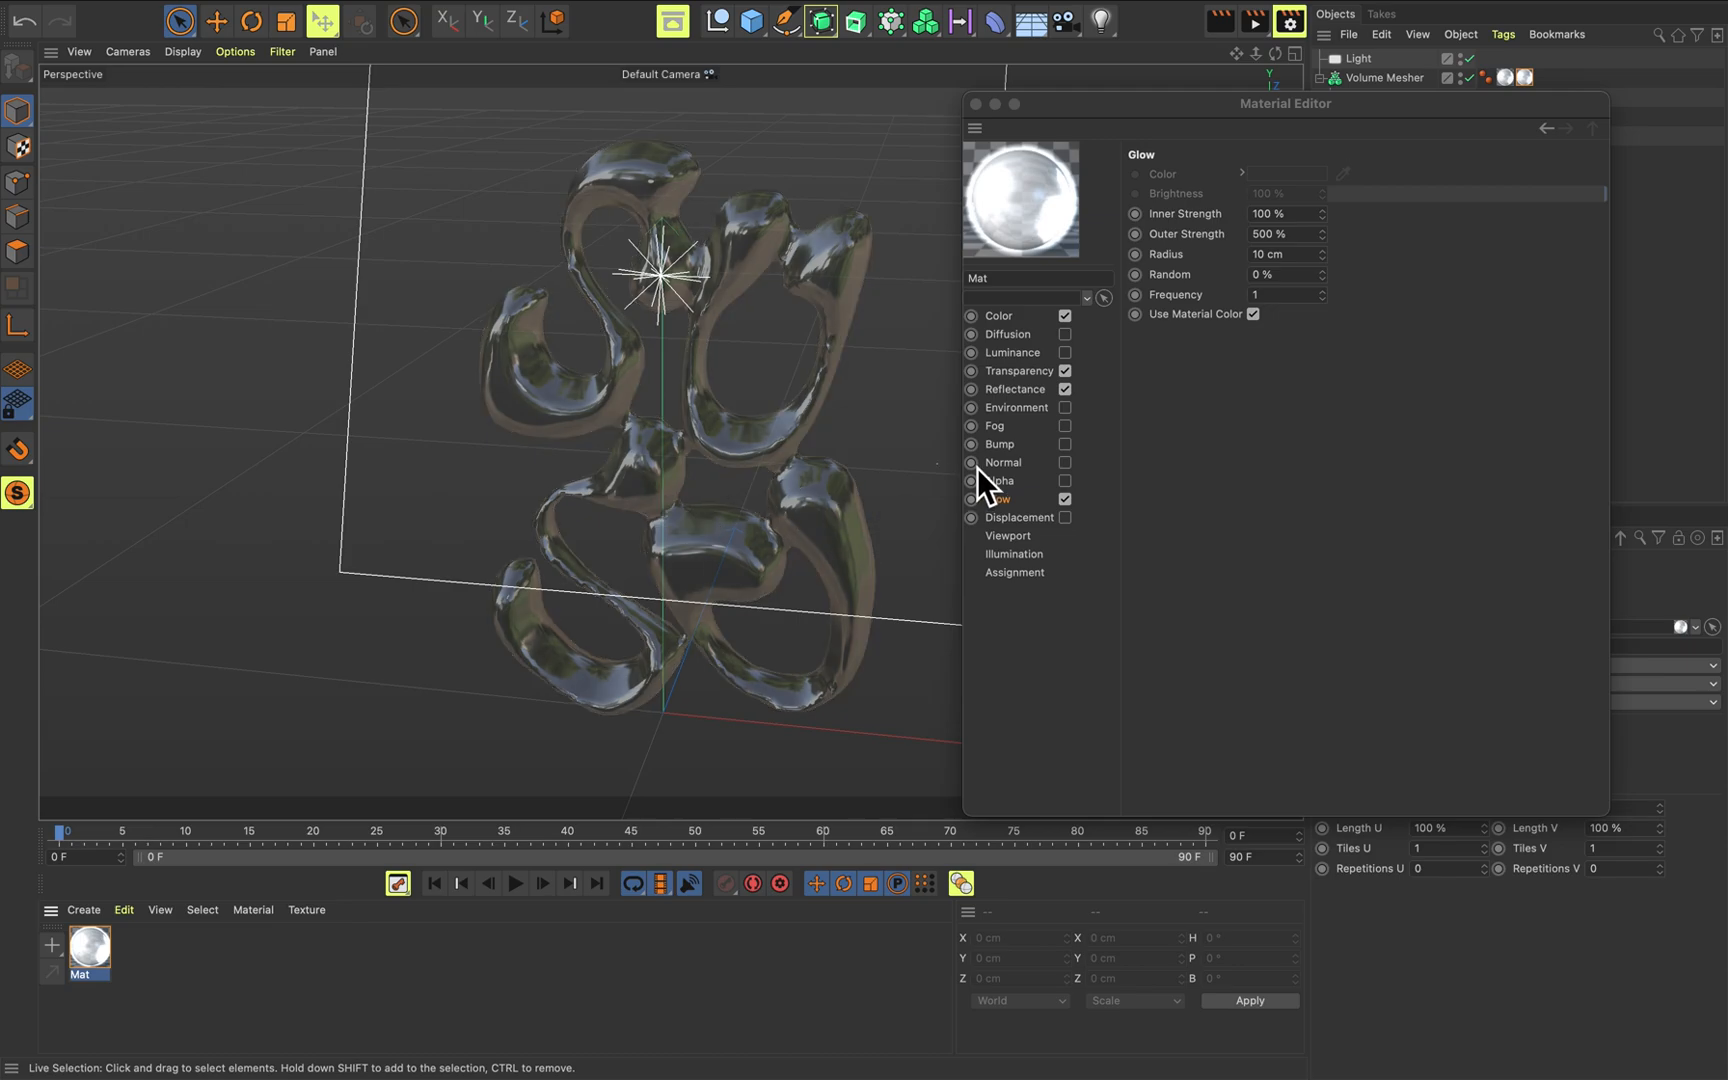
left_click(1100, 491)
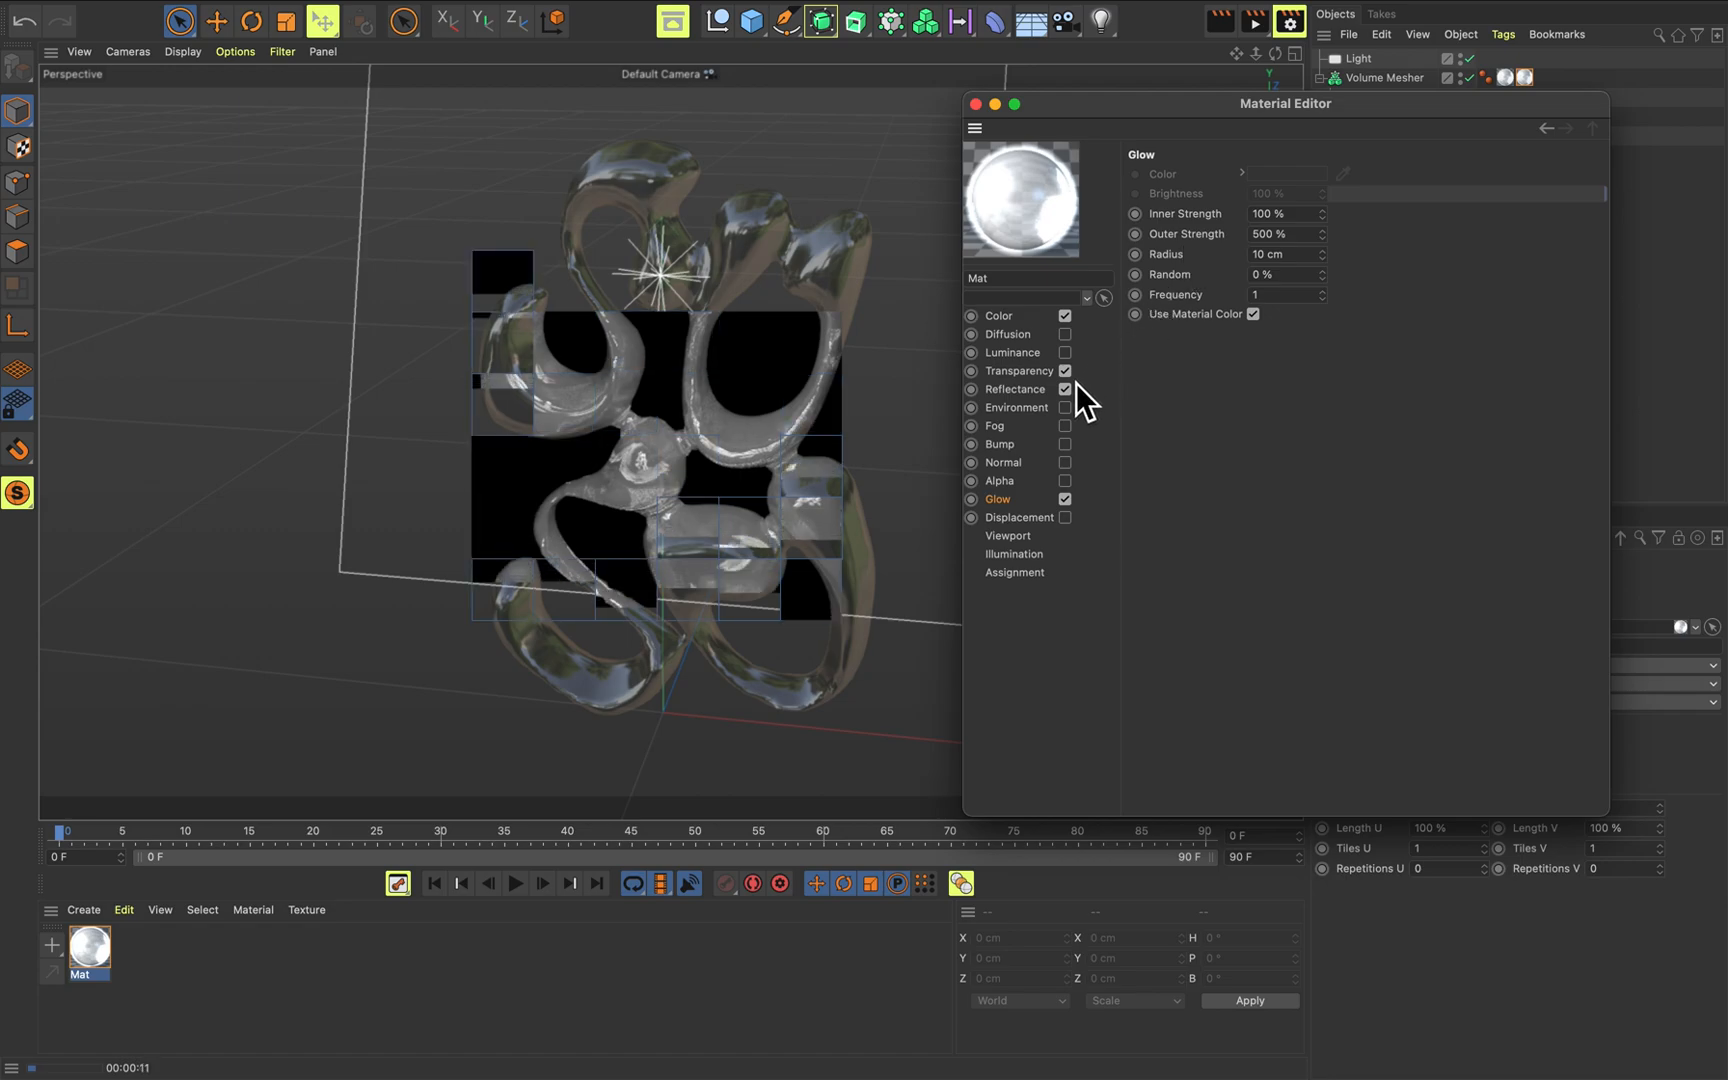
left_click(869, 400)
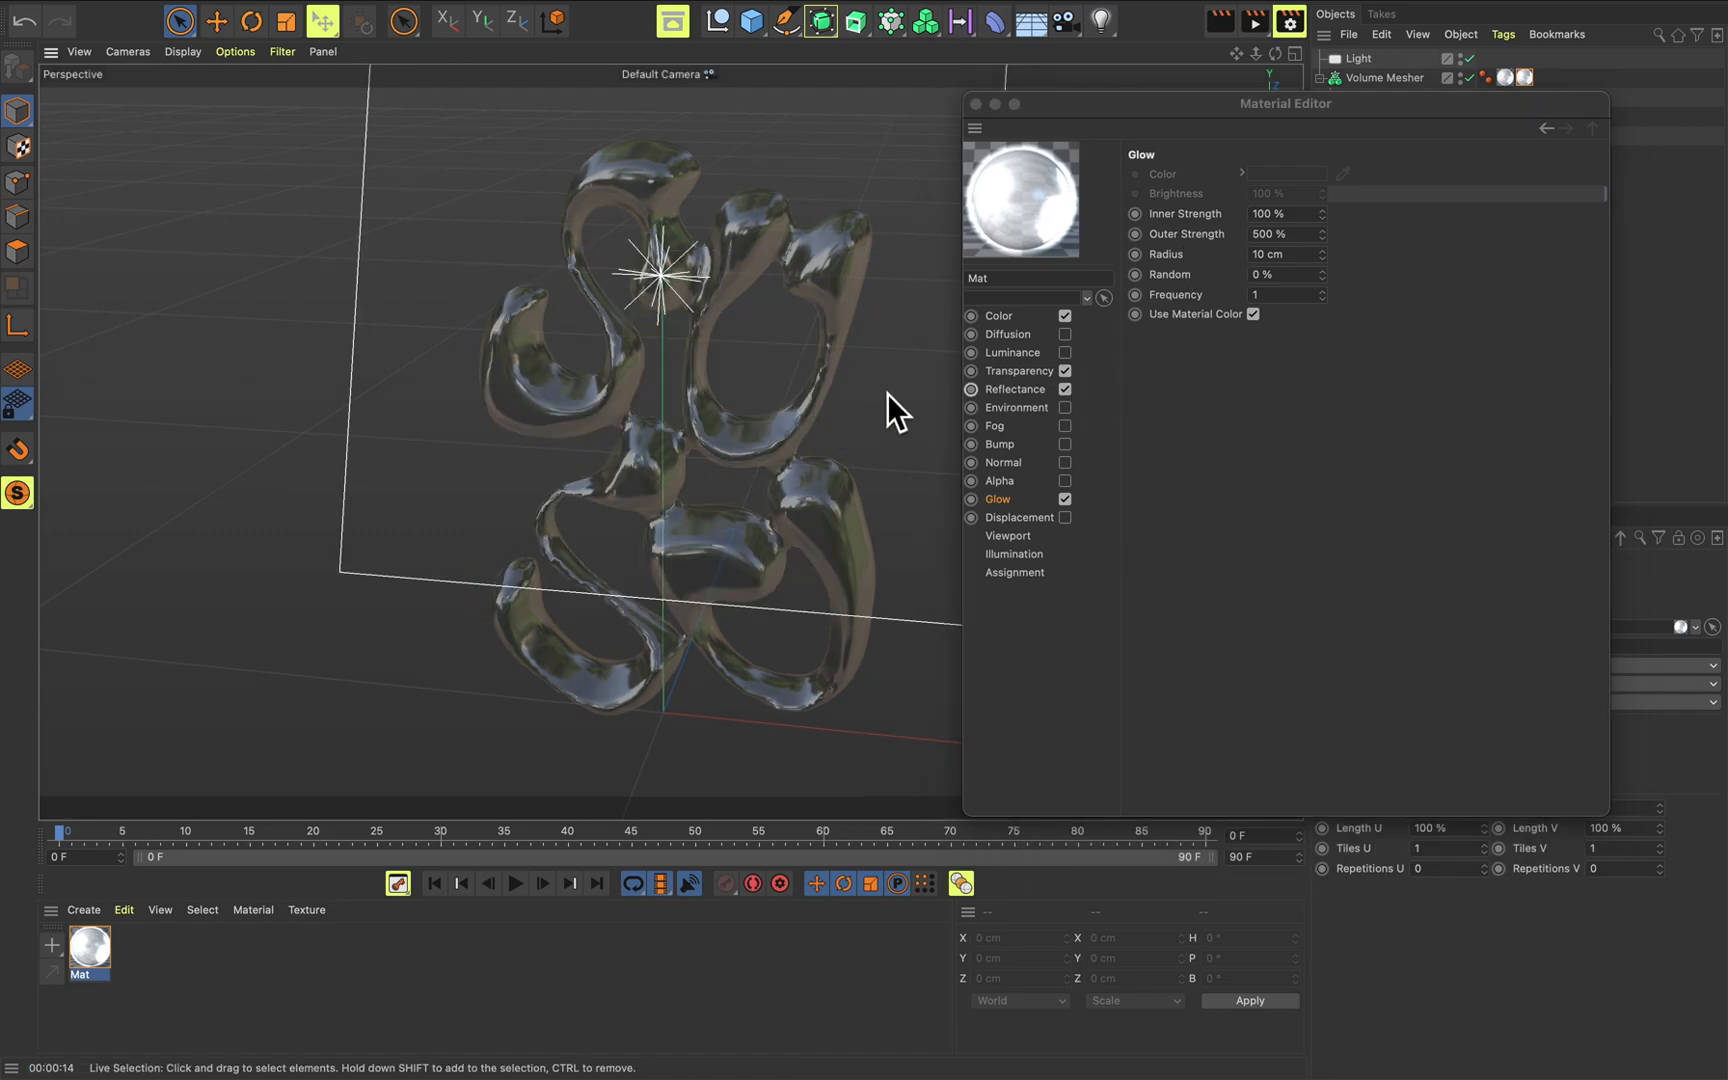
Test-render the lettering with the material's Transparency turned off and its glow inner strength set to 87%.
left_click(1068, 373)
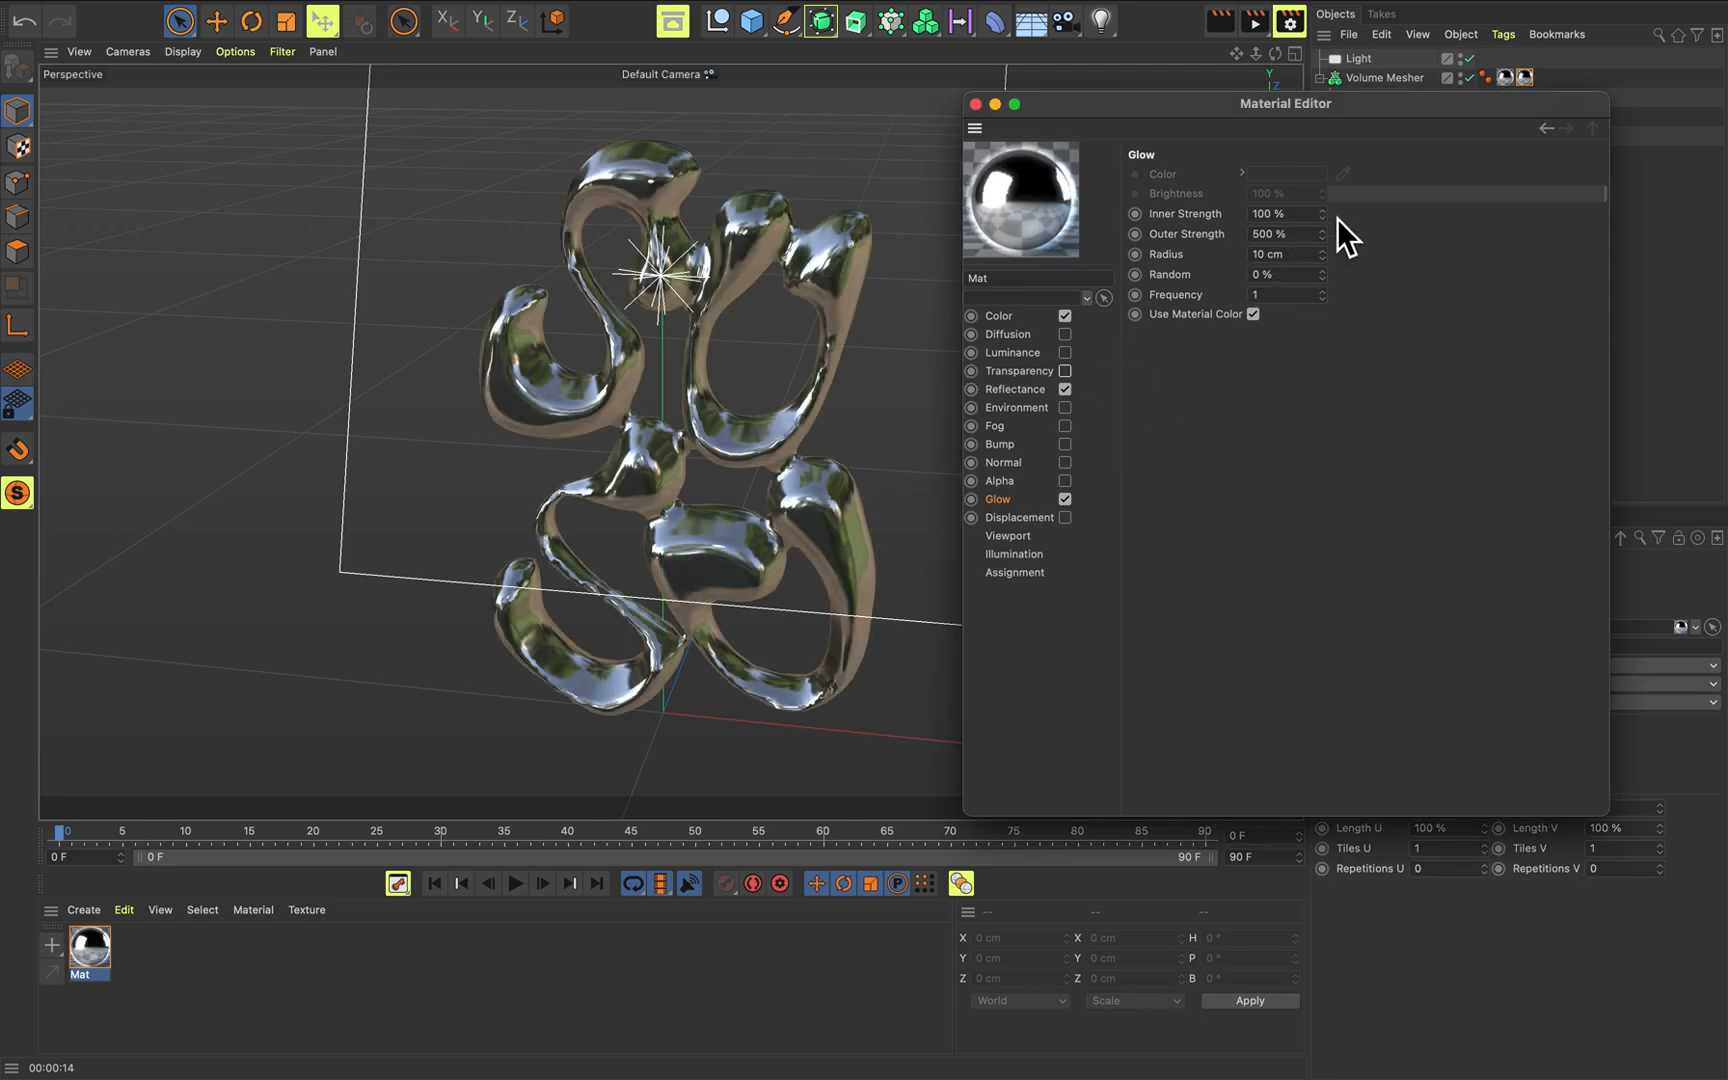
left_click_drag(1323, 215, 1328, 219)
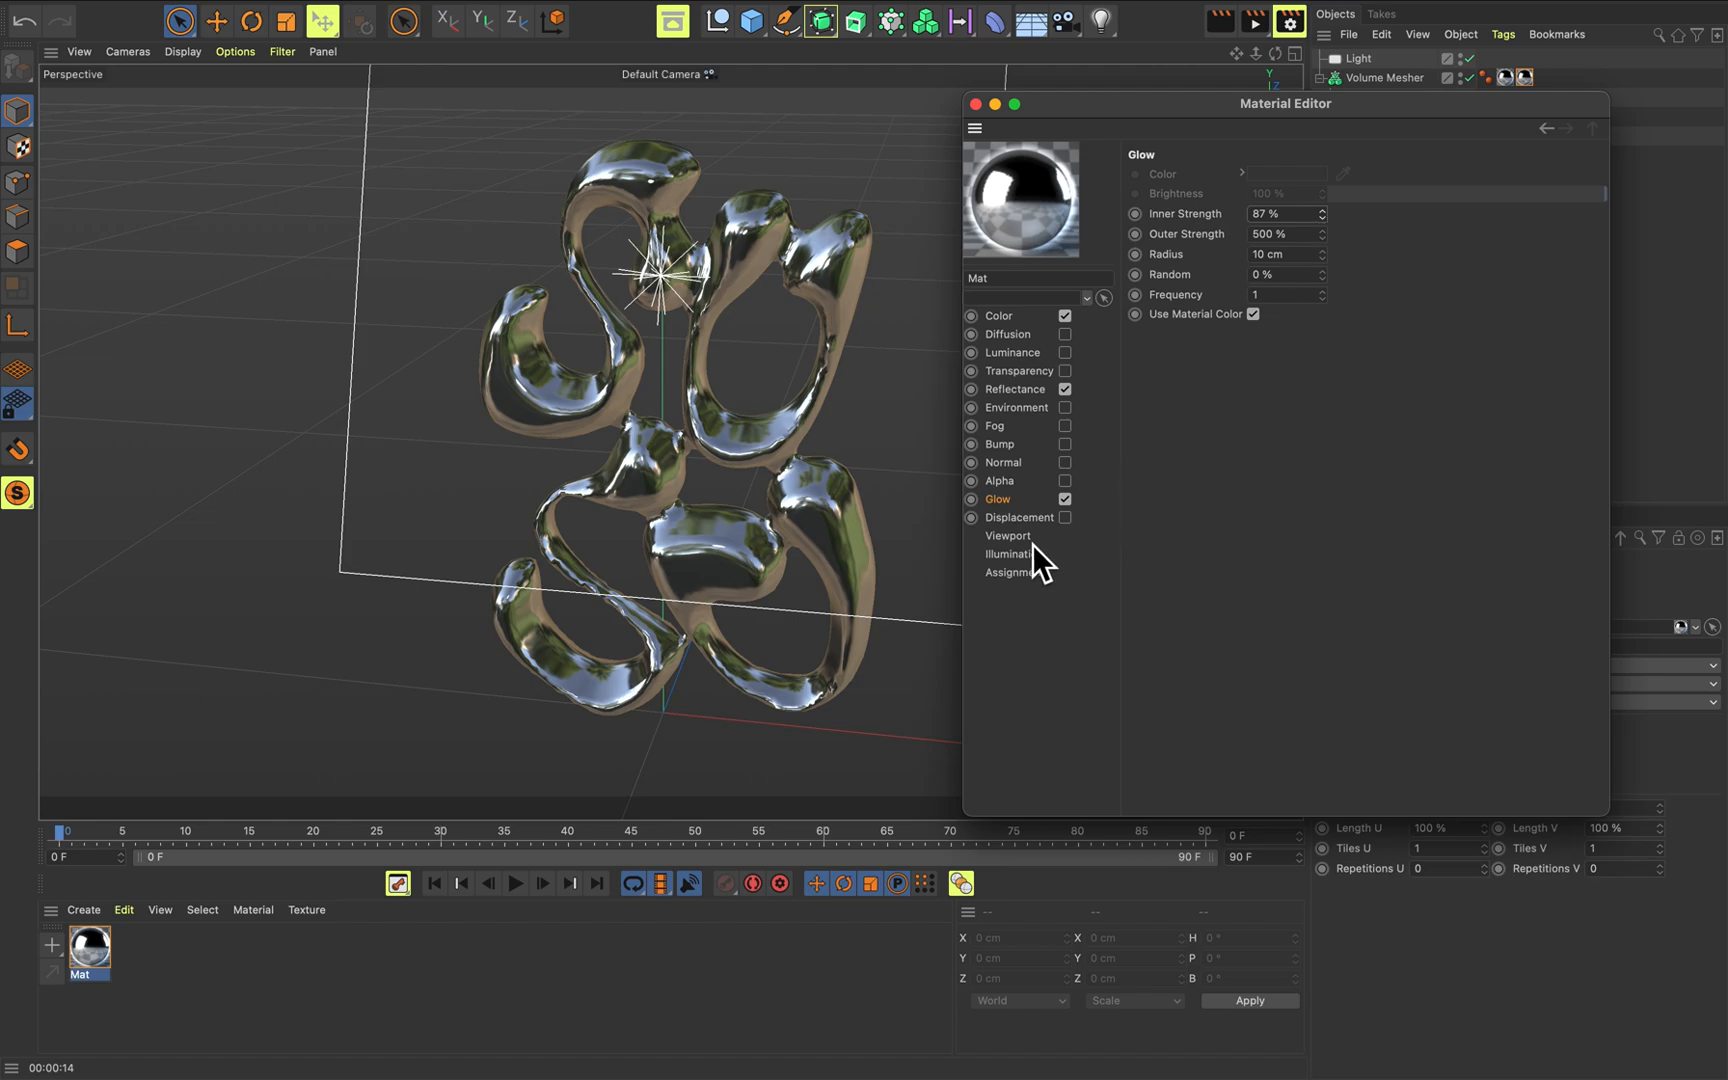
left_click_drag(88, 962, 760, 540)
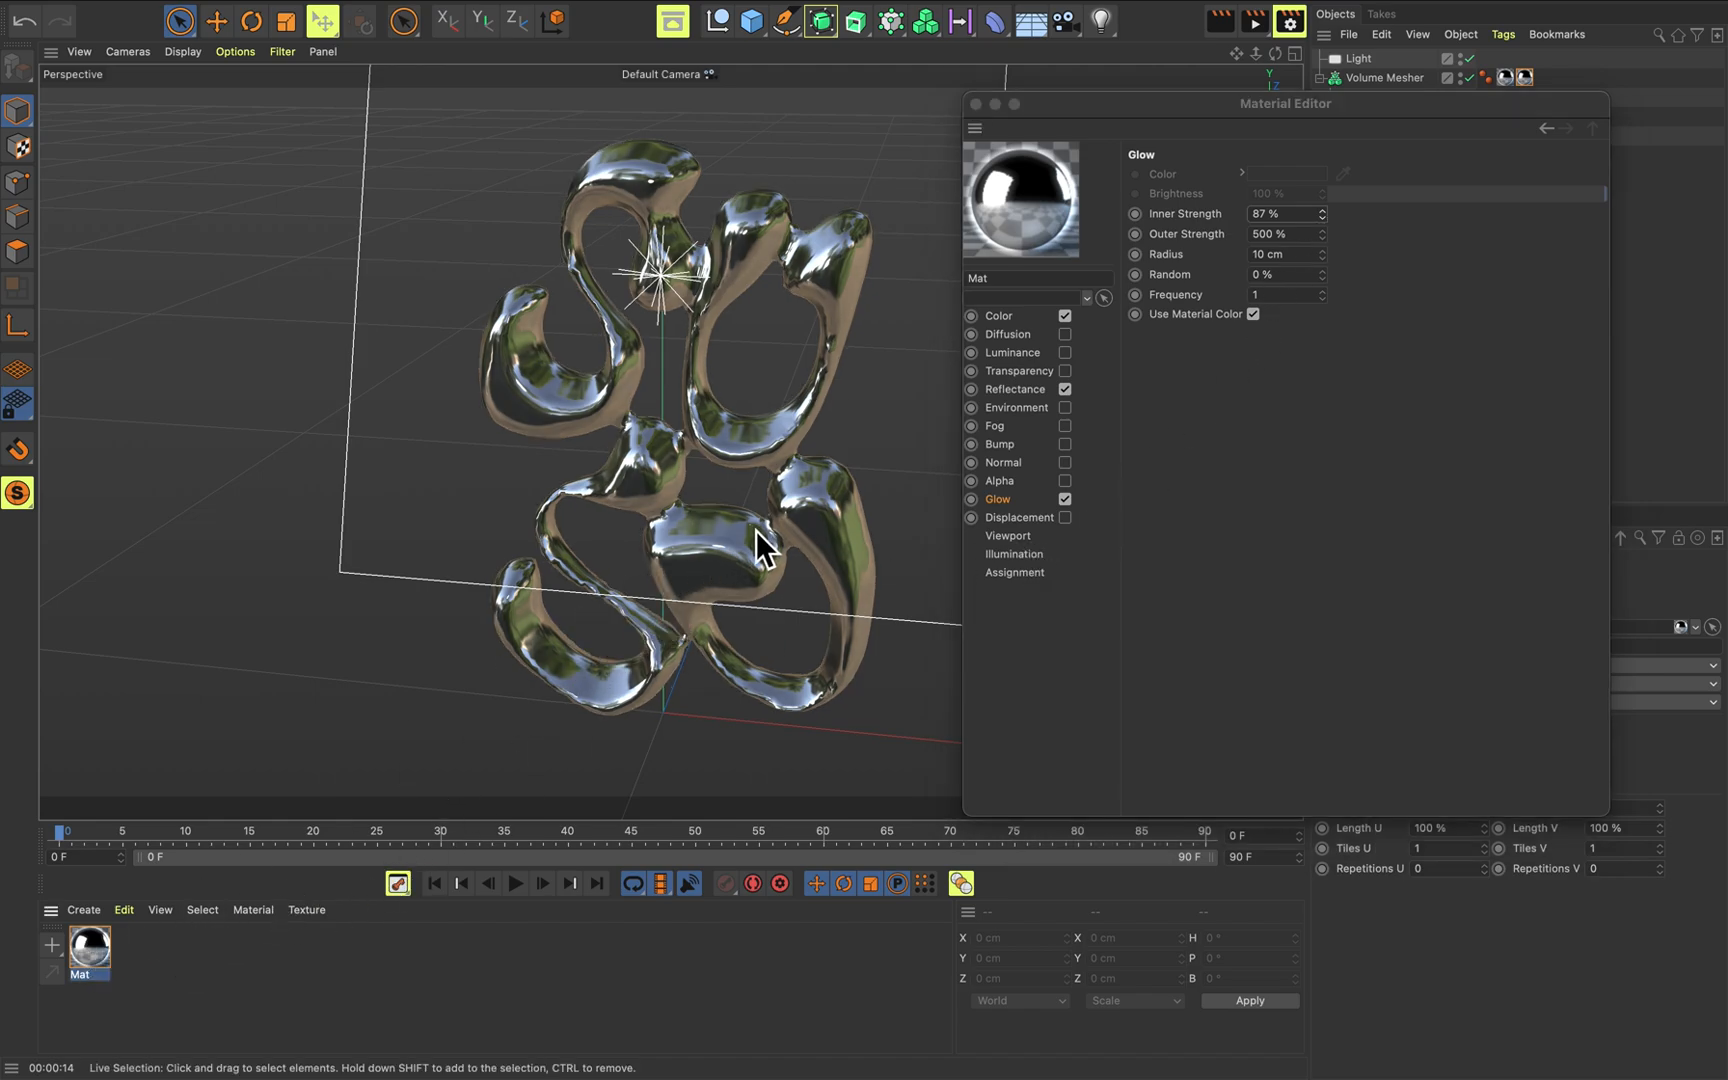
key("super+r")
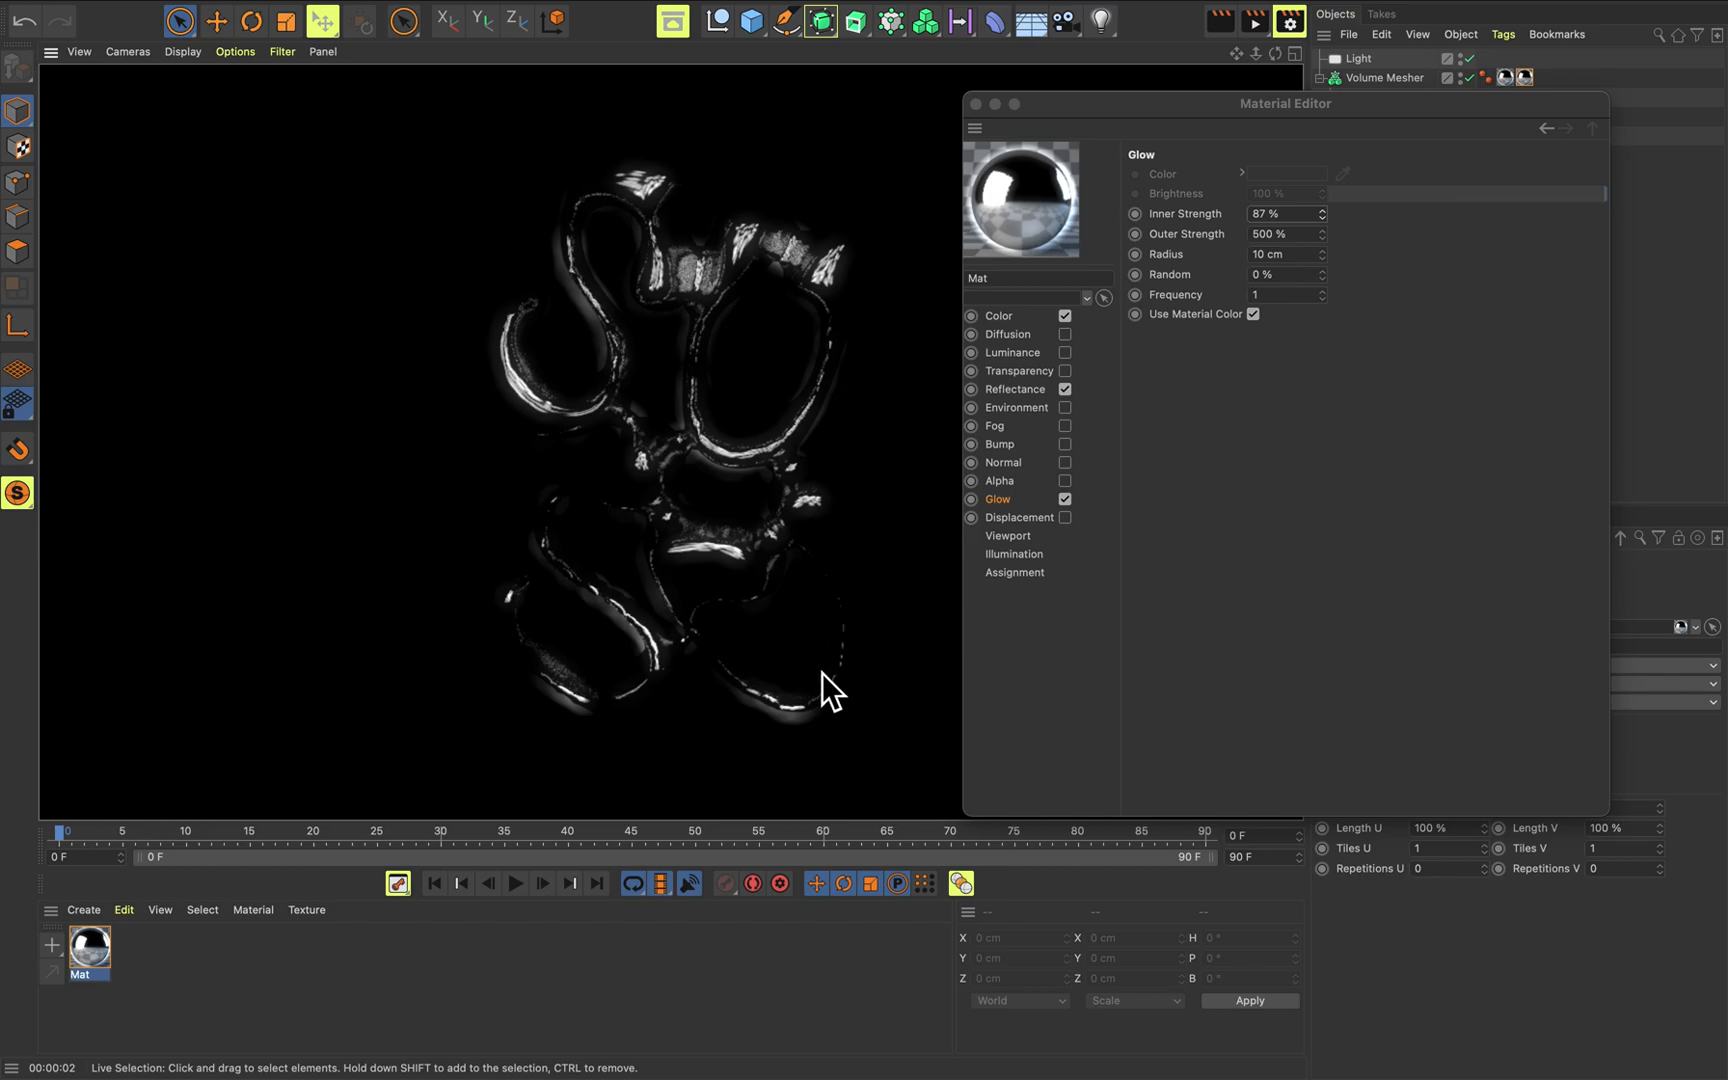
left_click(427, 965)
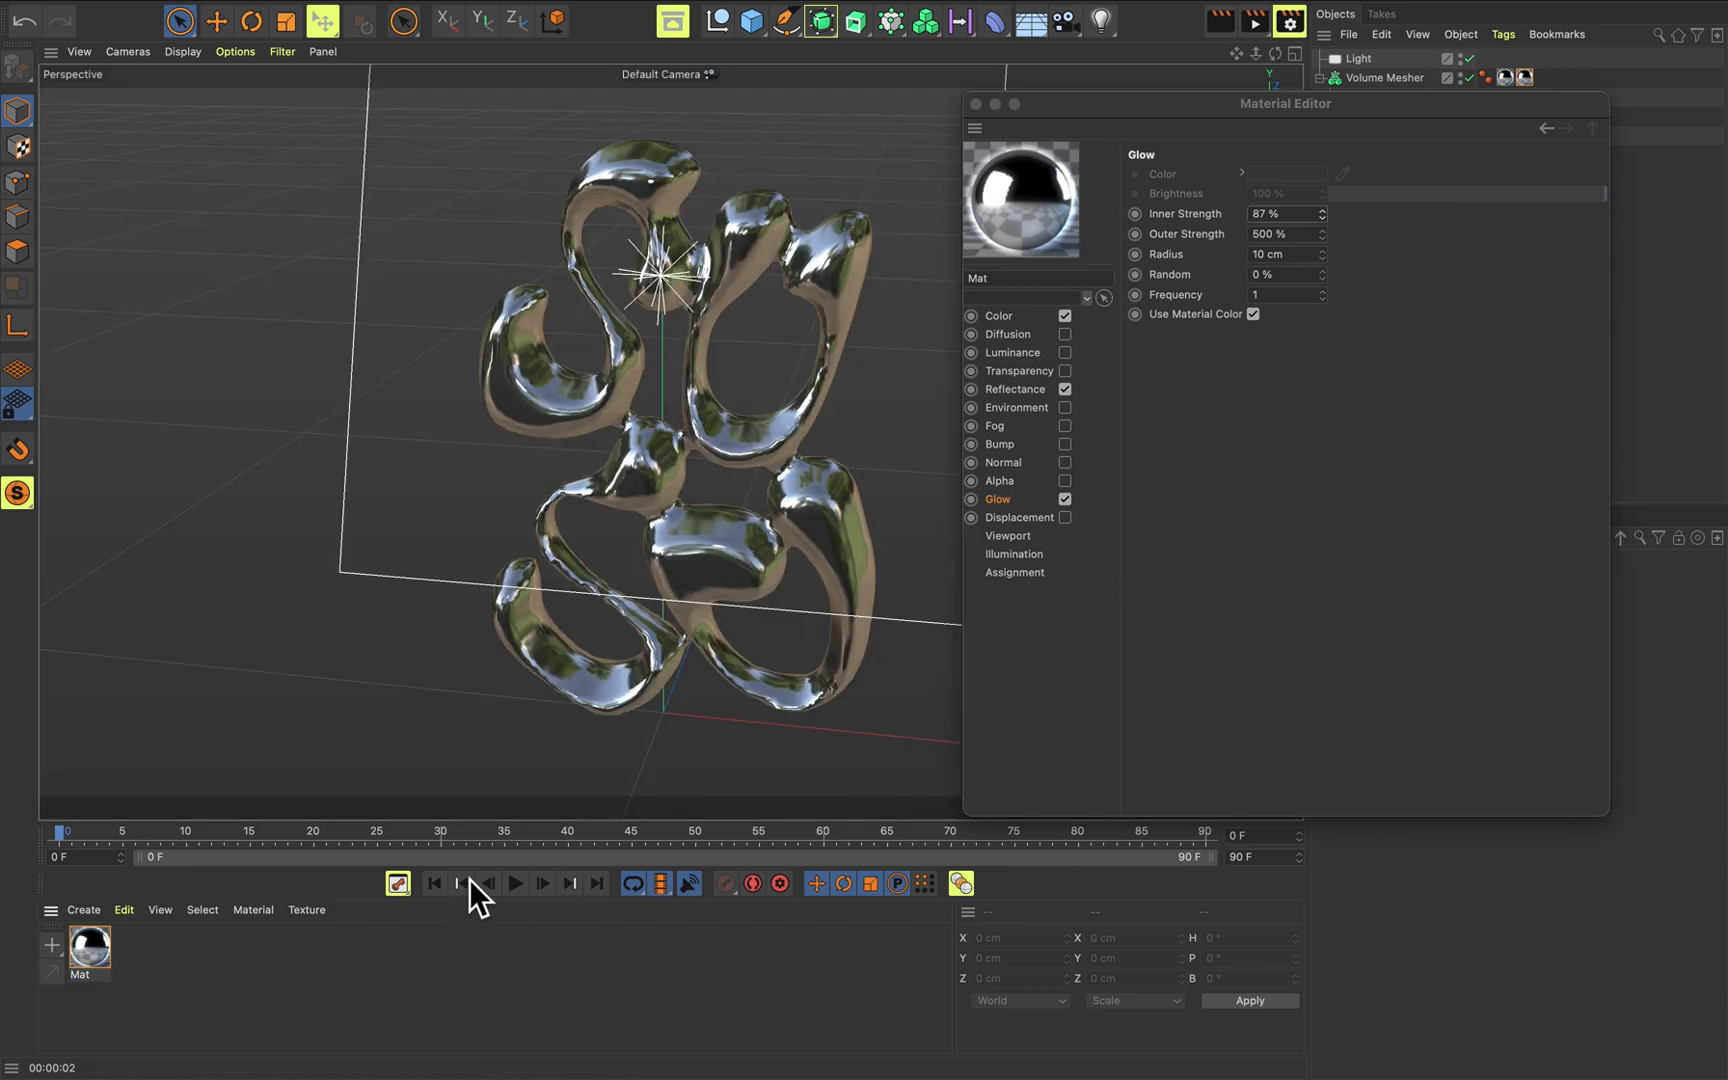
Create an additional default material and close the Material Editor.
double_click(140, 1013)
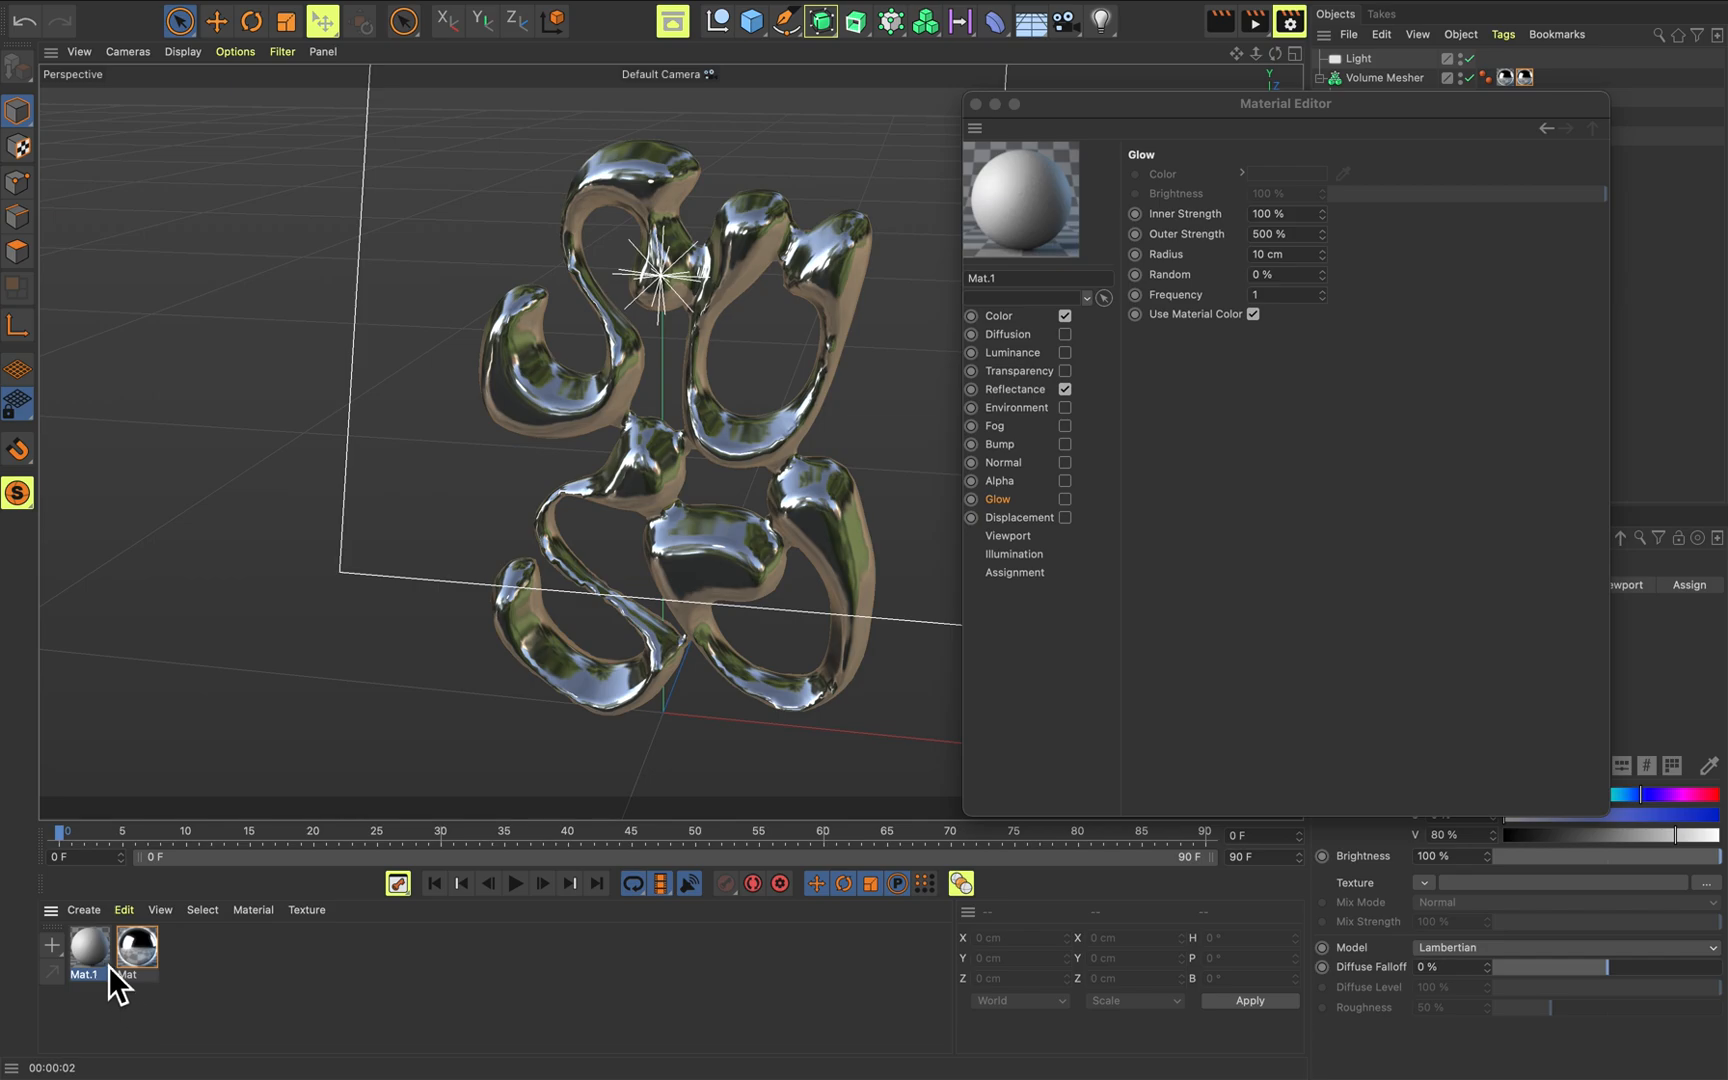
left_click(976, 104)
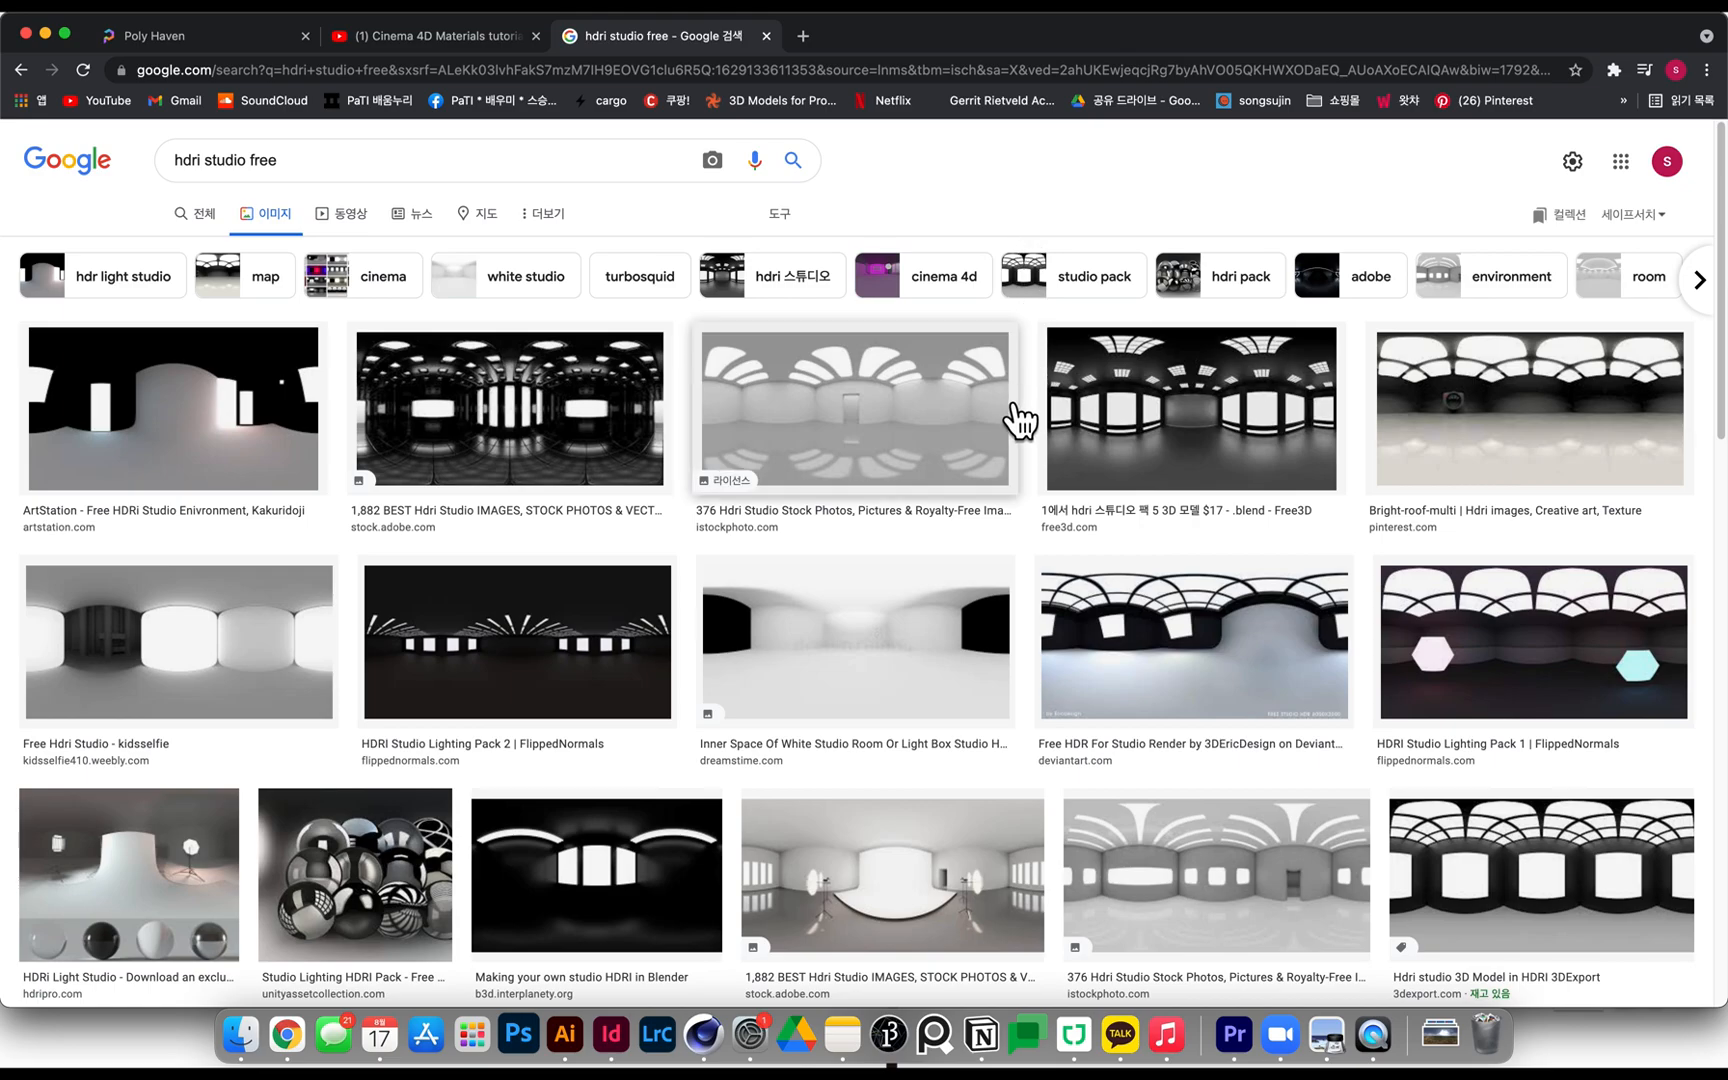
In the browser, browse the "hdri studio free" image results and save the iStock white studio HDRI picture to the desktop as a JPEG.
scroll(1014, 413, "down", 5)
scroll(790, 640, "down", 4)
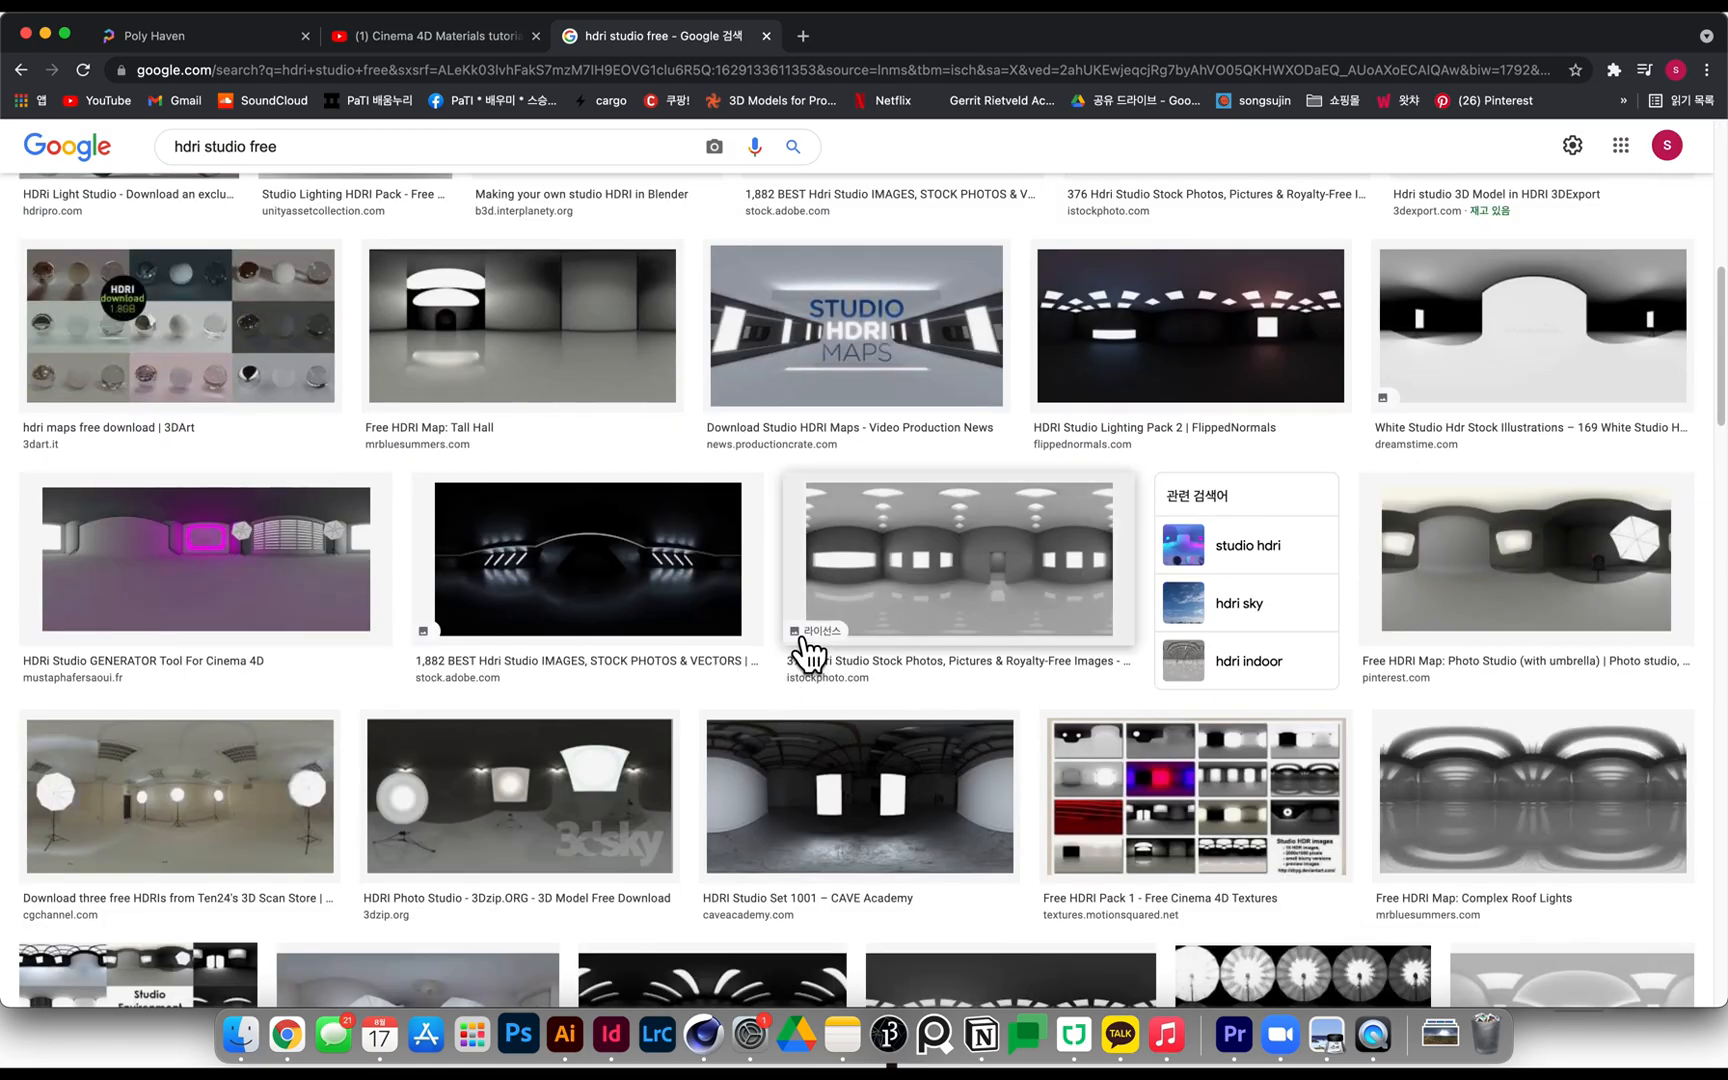
scroll(795, 640, "down", 2)
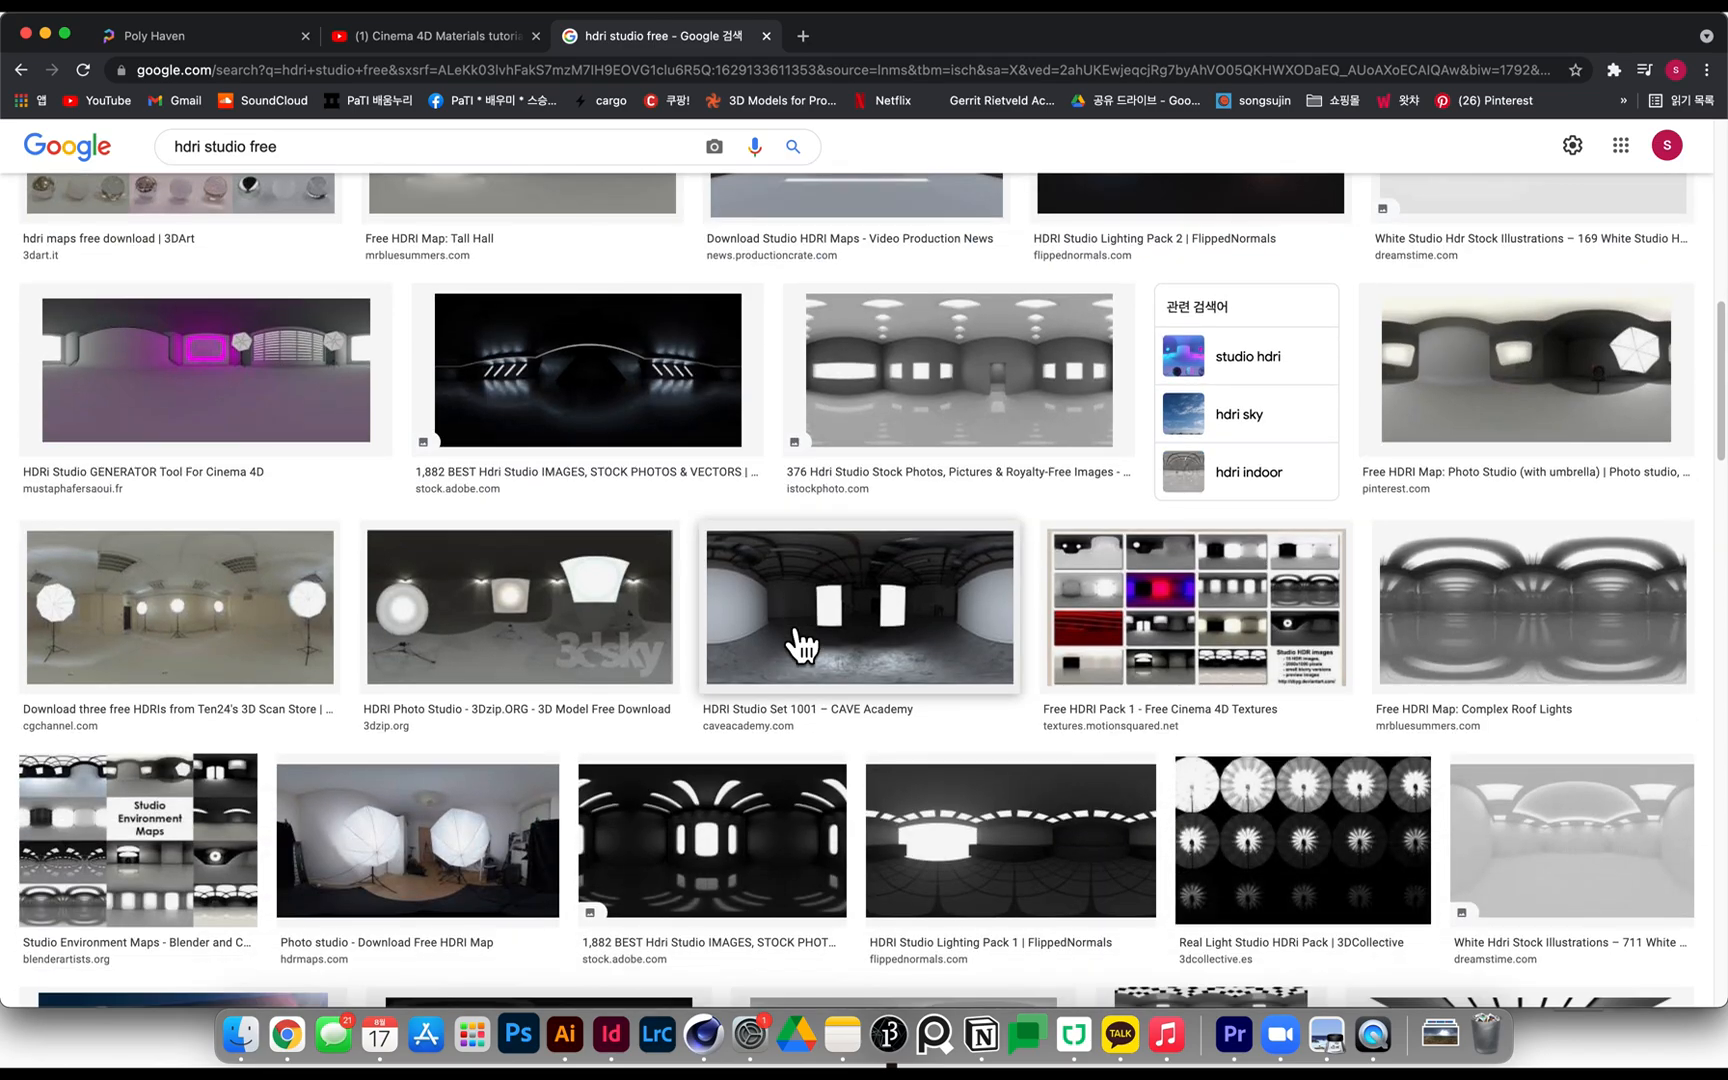
scroll(800, 645, "up", 15)
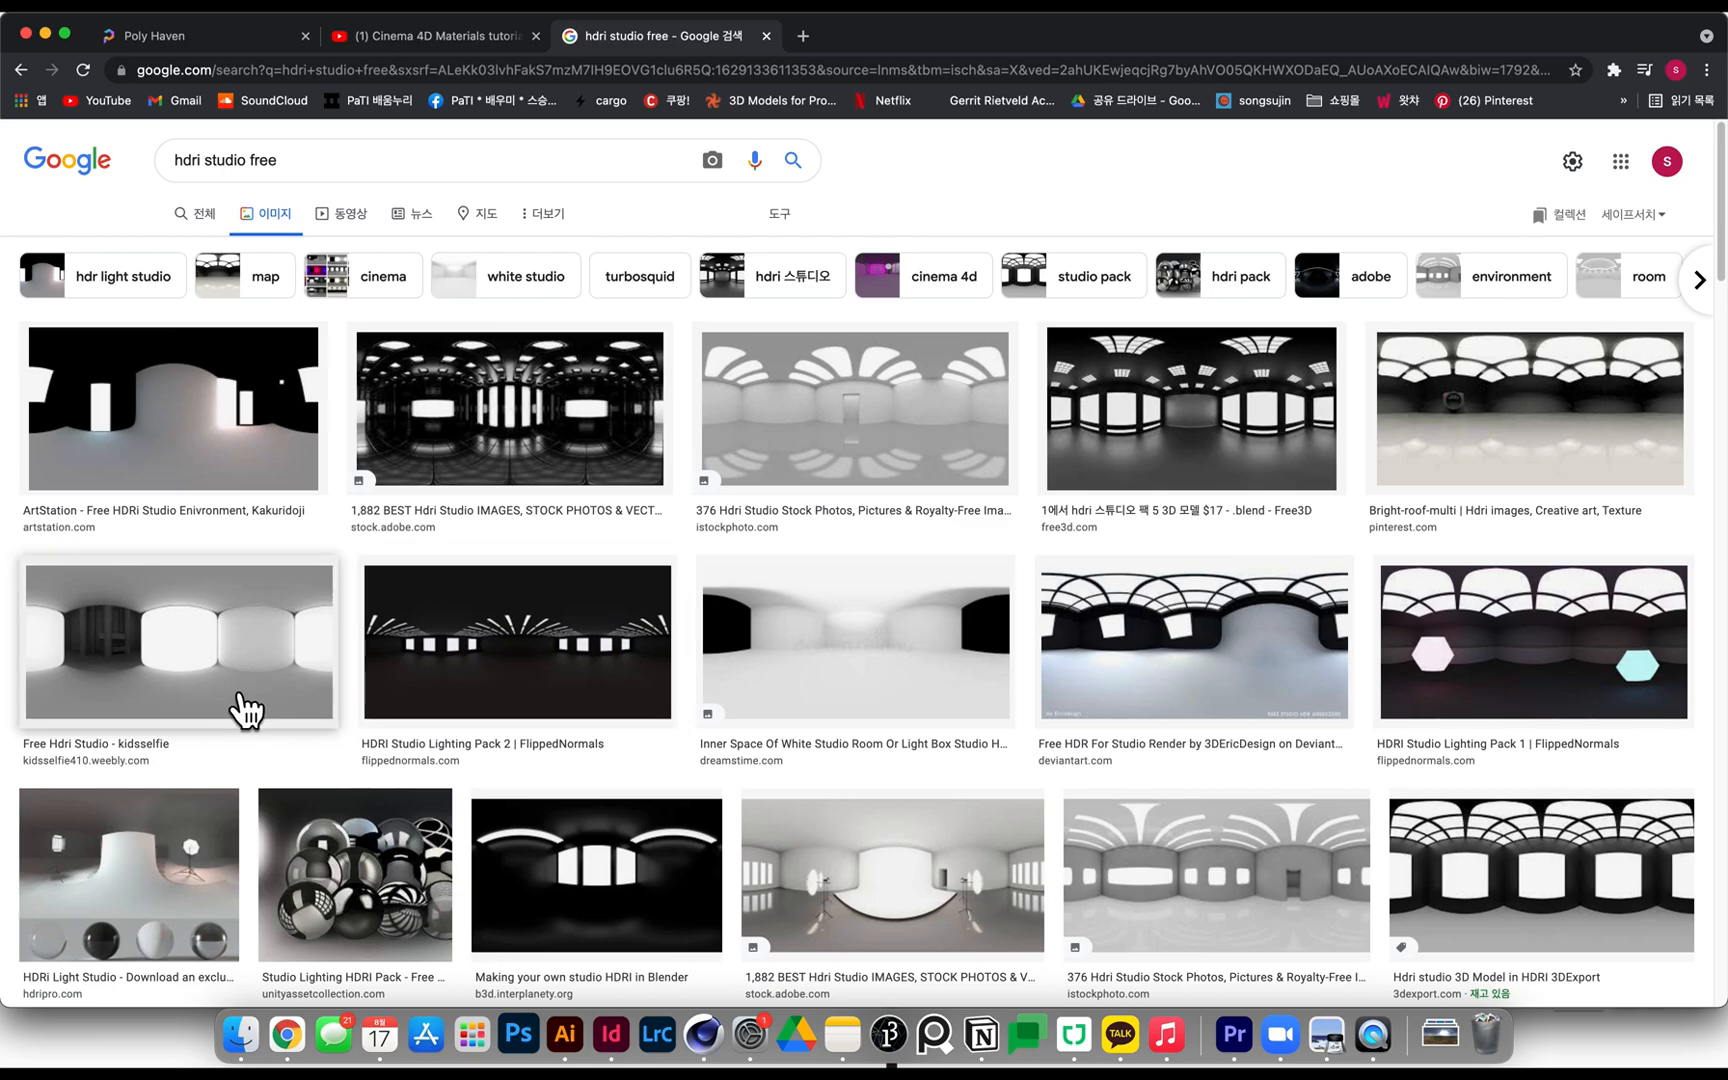
left_click(851, 472)
right_click(1290, 343)
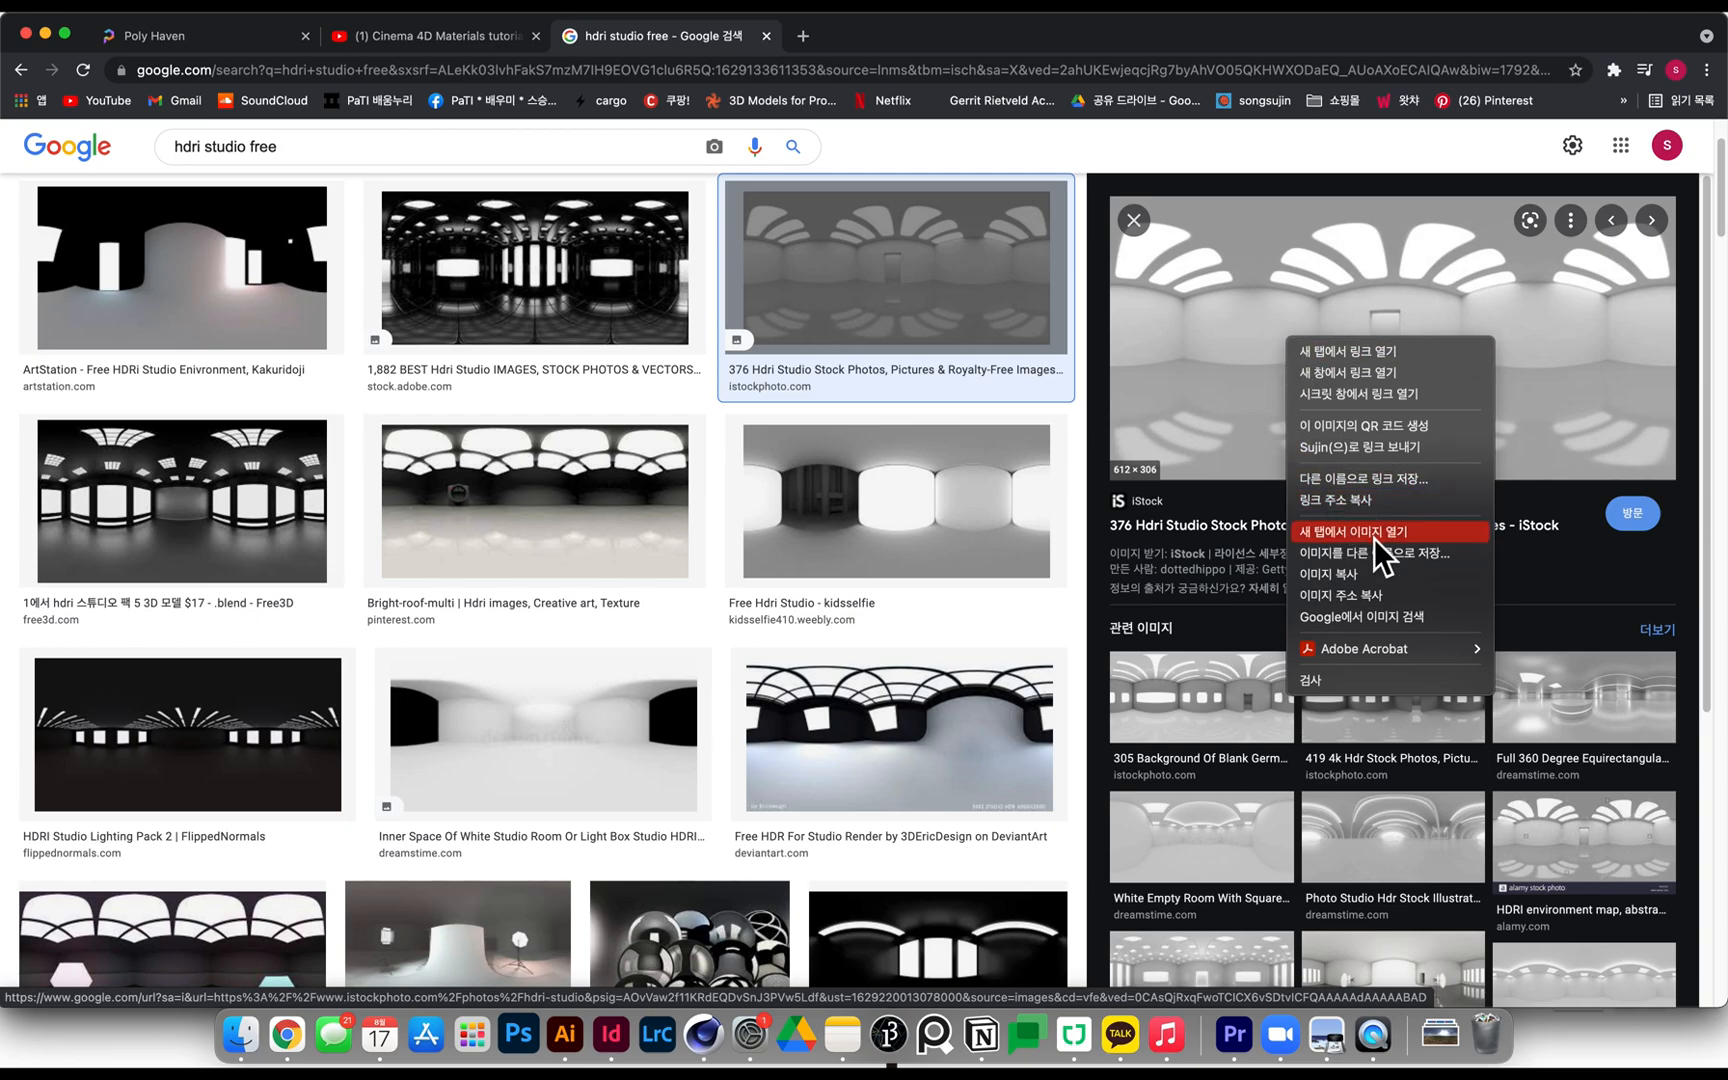
left_click(1385, 572)
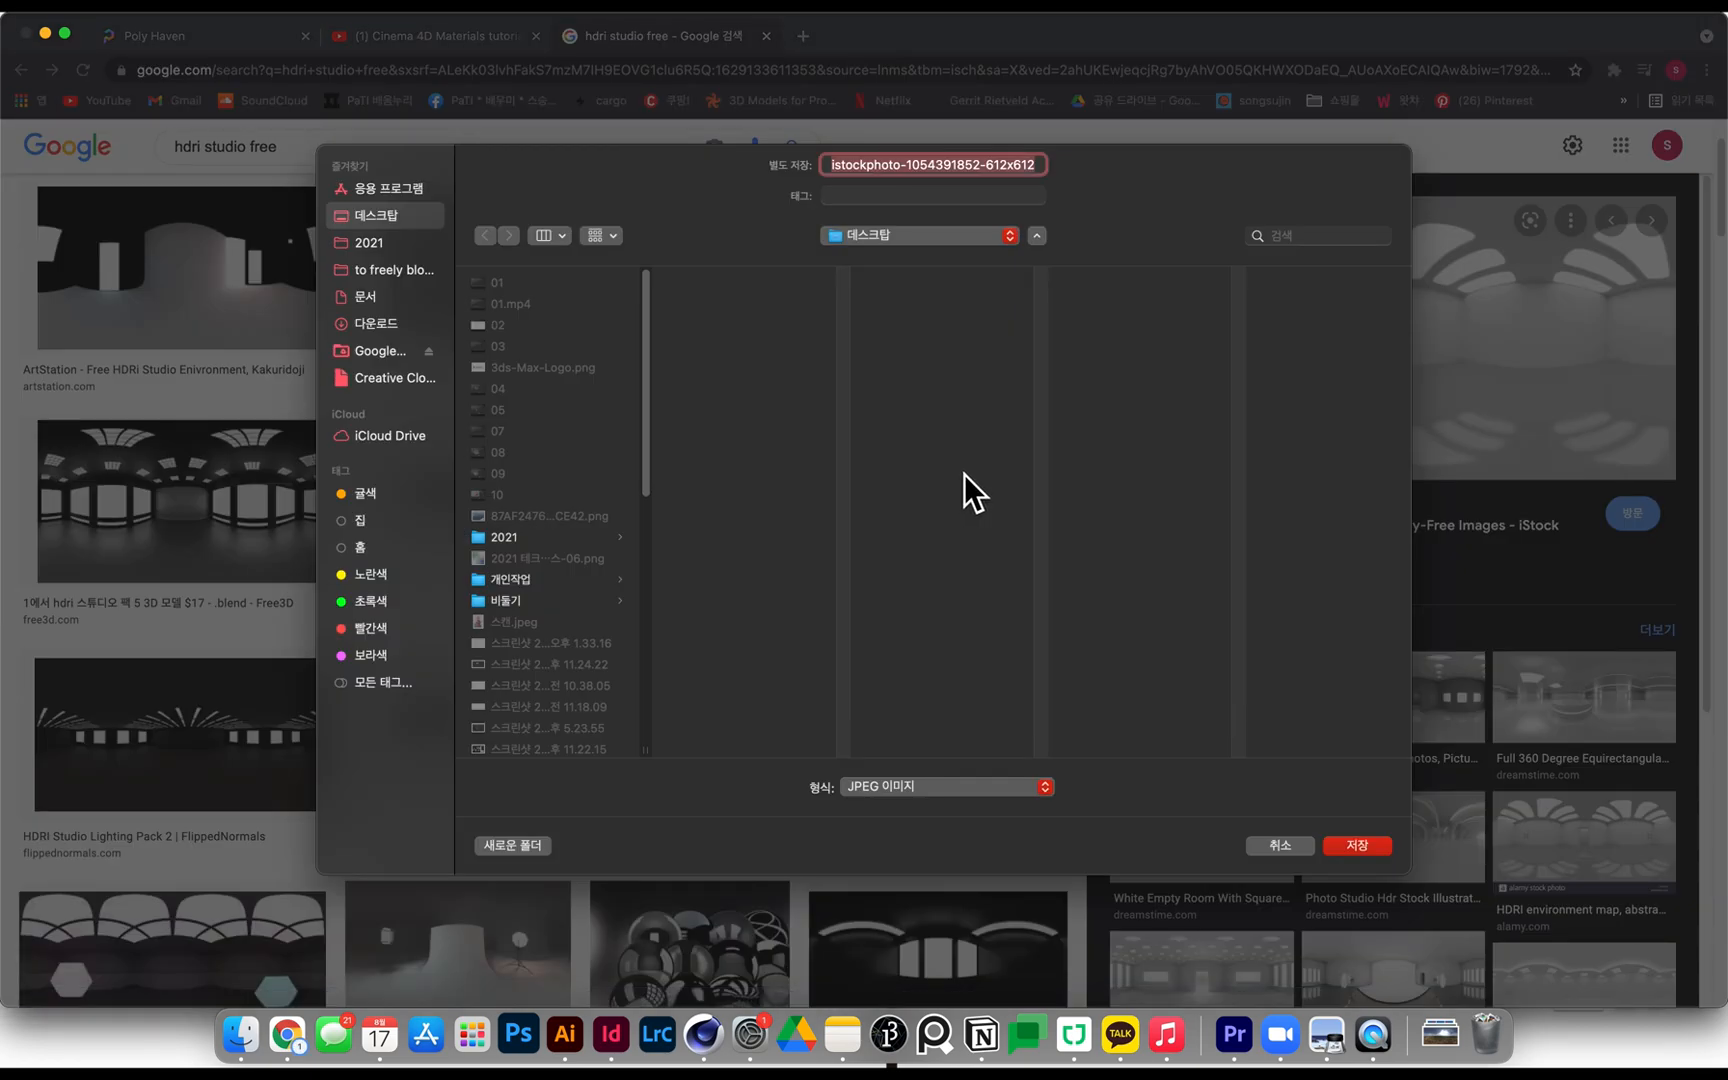
left_click(1372, 847)
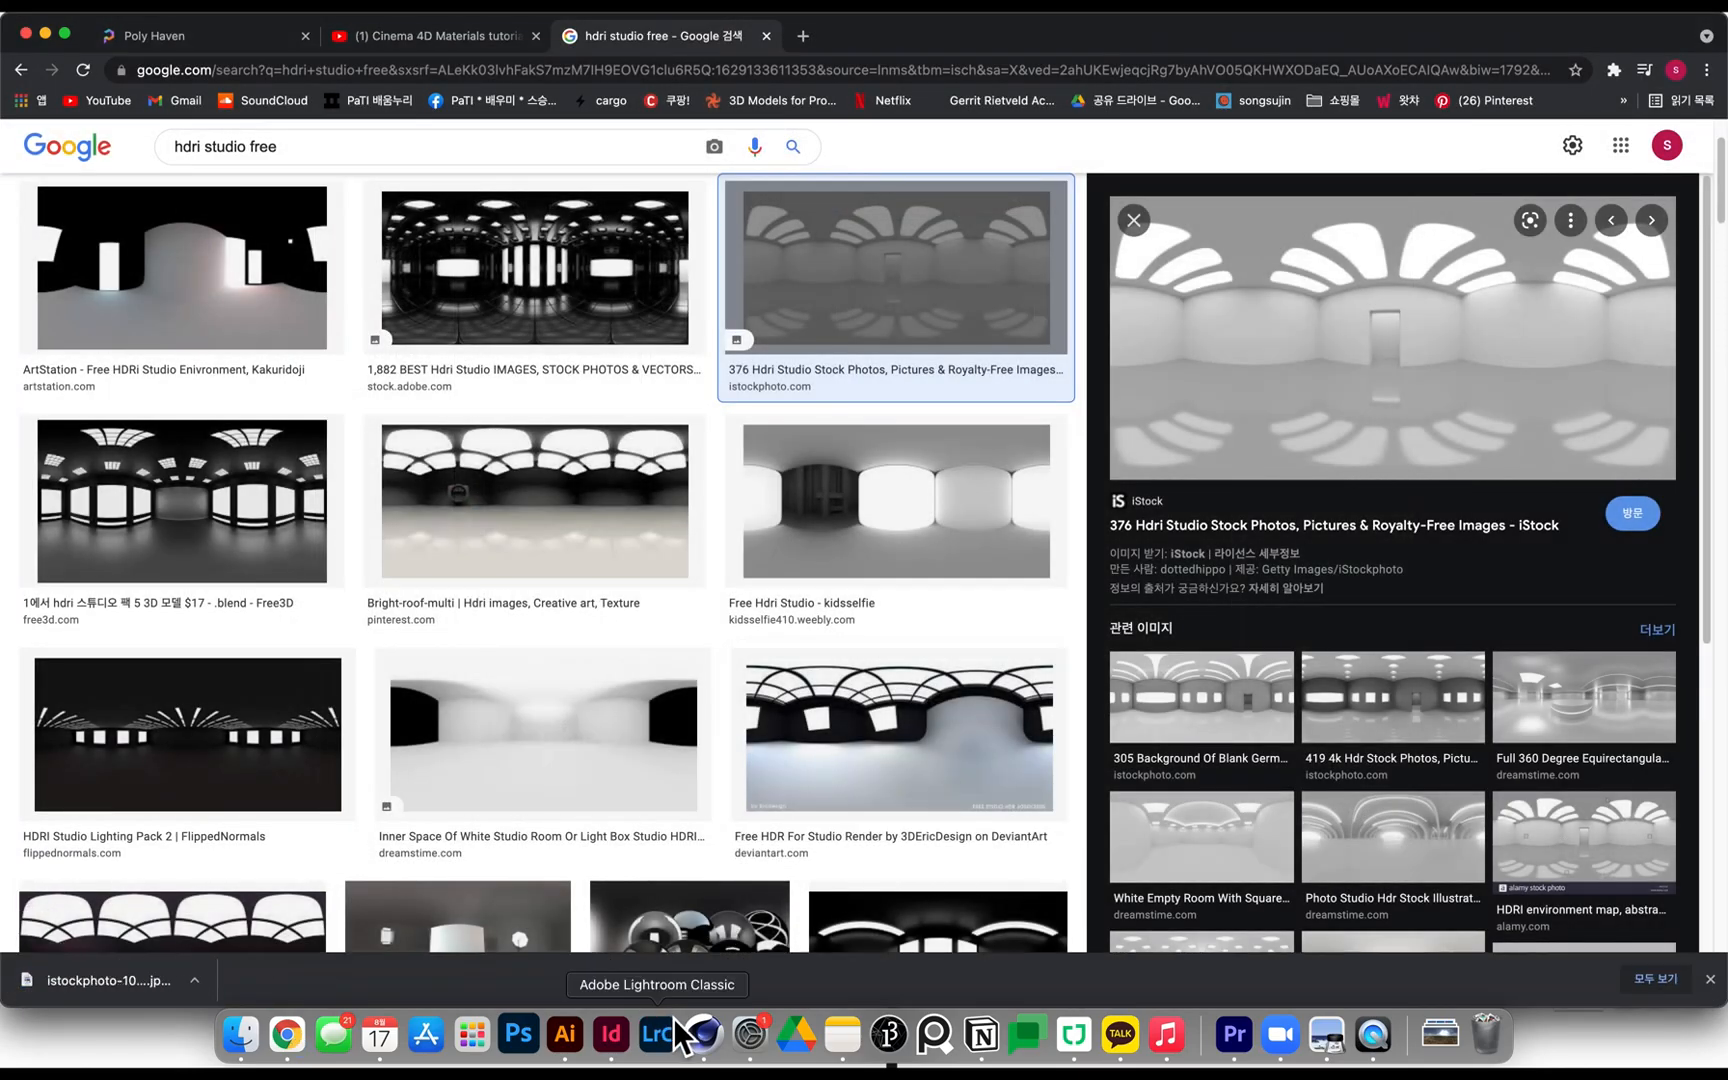
Switch back to Cinema 4D, add a Sky object and create a new material for it.
left_click(717, 1012)
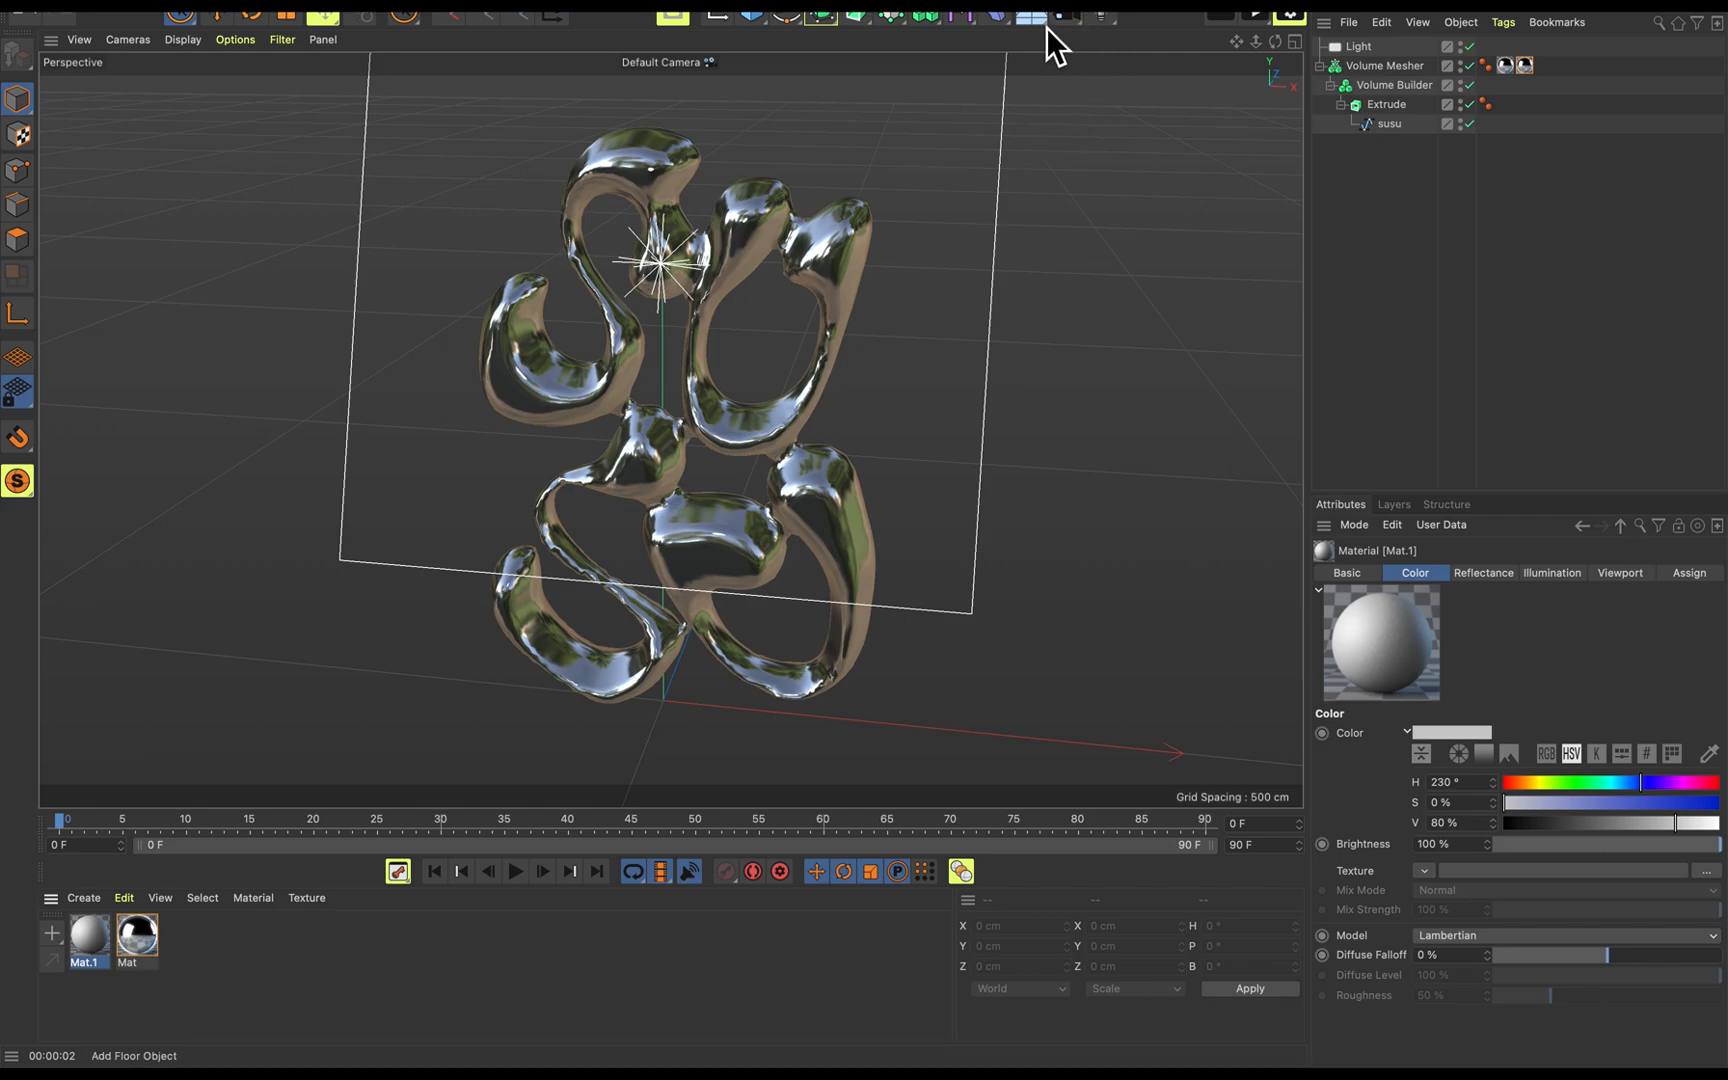
left_click_drag(1044, 26, 1112, 72)
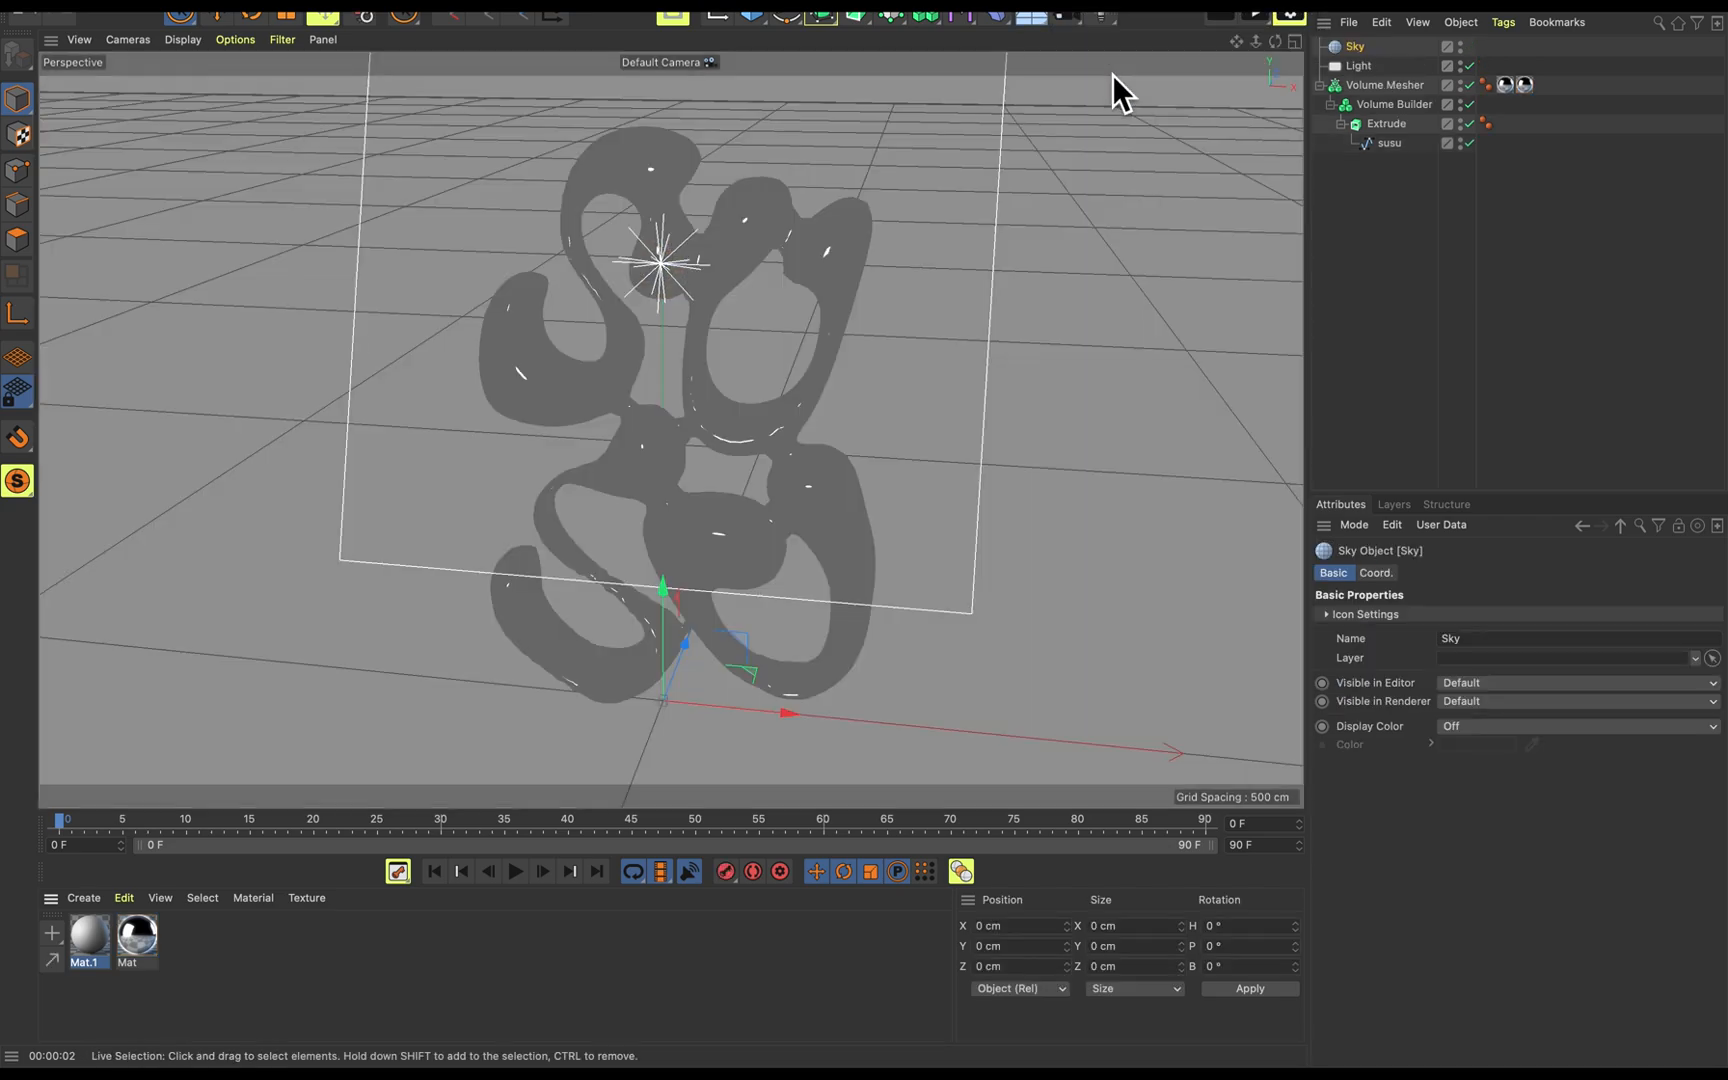
double_click(132, 1011)
double_click(92, 940)
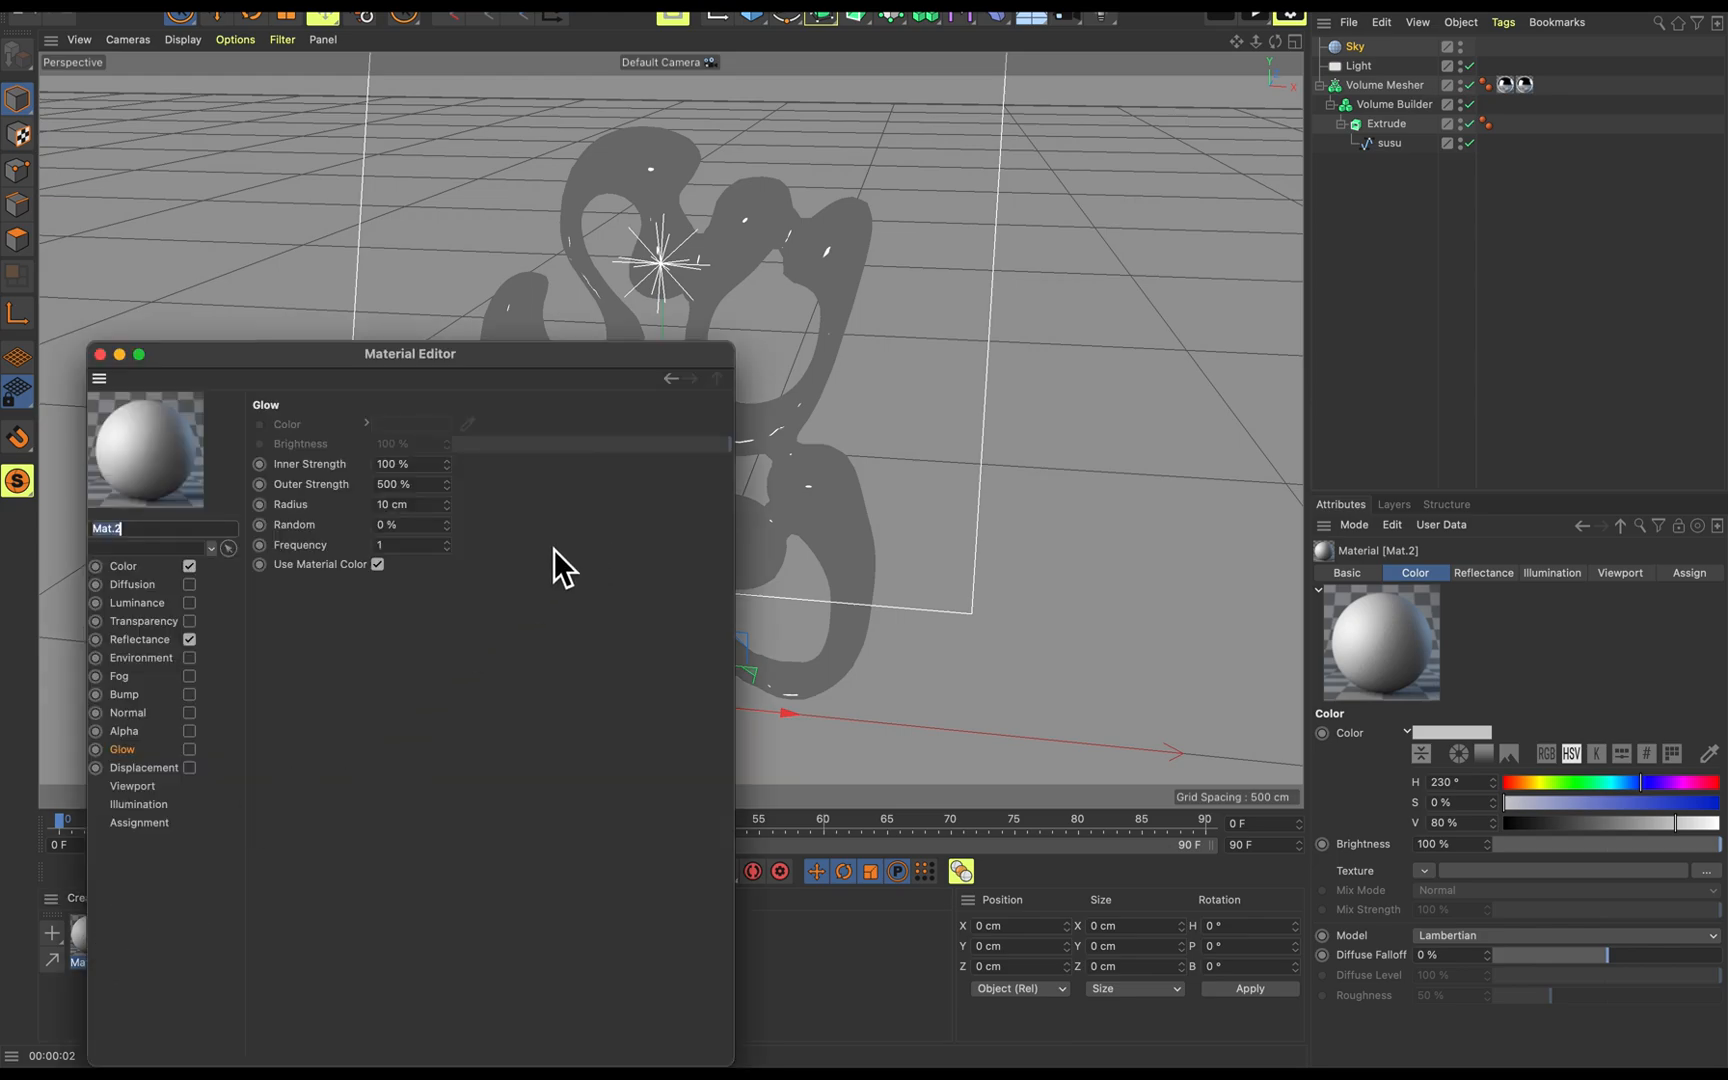
left_click(128, 566)
left_click(505, 563)
left_click(458, 228)
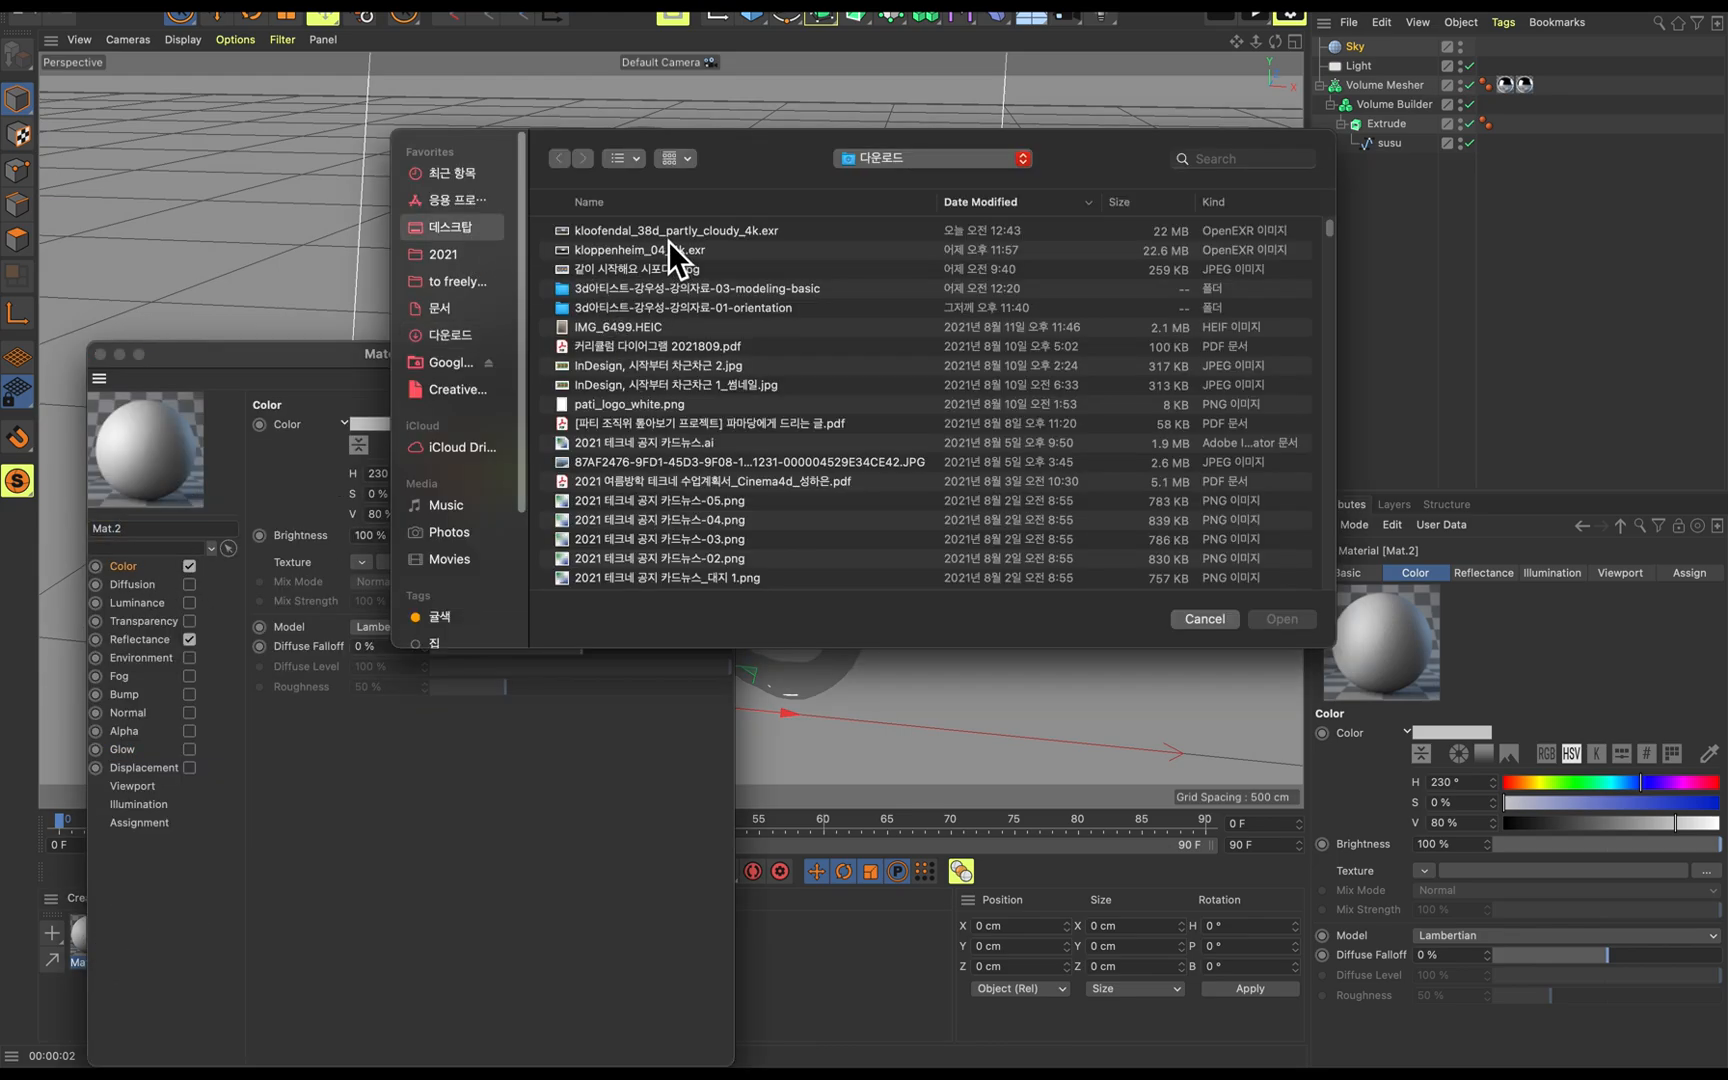
left_click(672, 232)
key("Return")
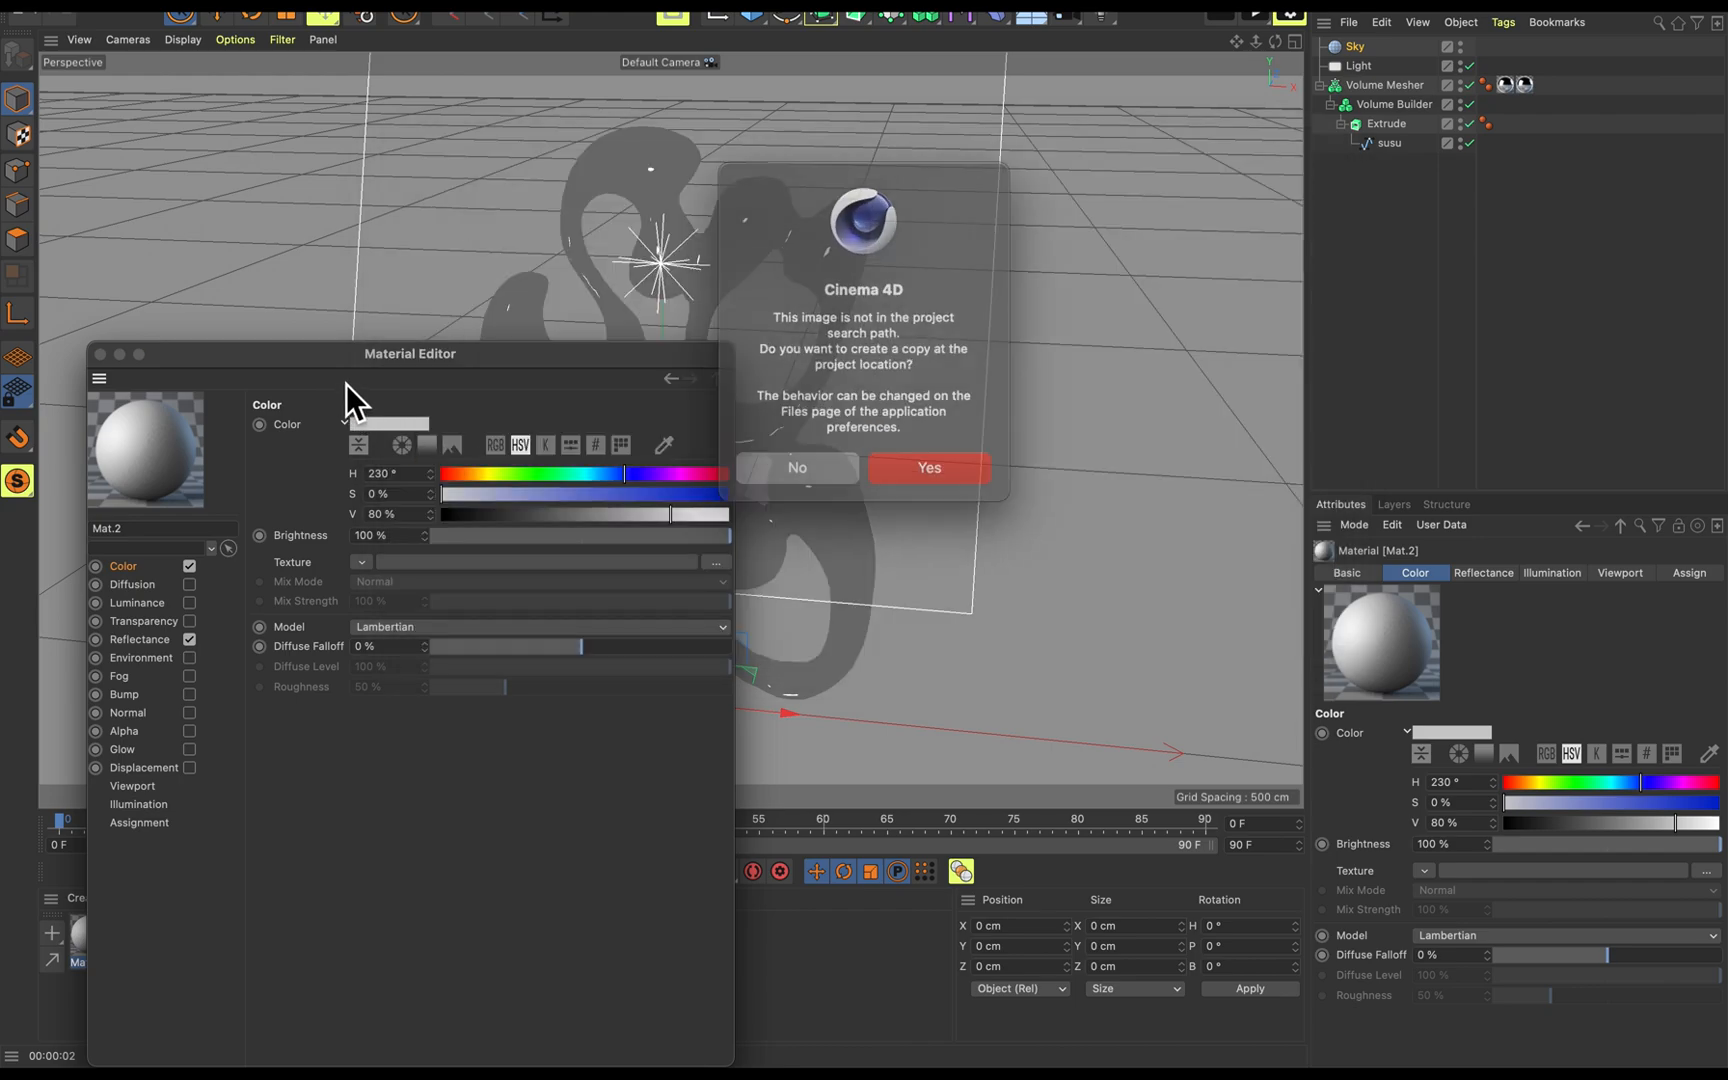
left_click(946, 465)
left_click(100, 354)
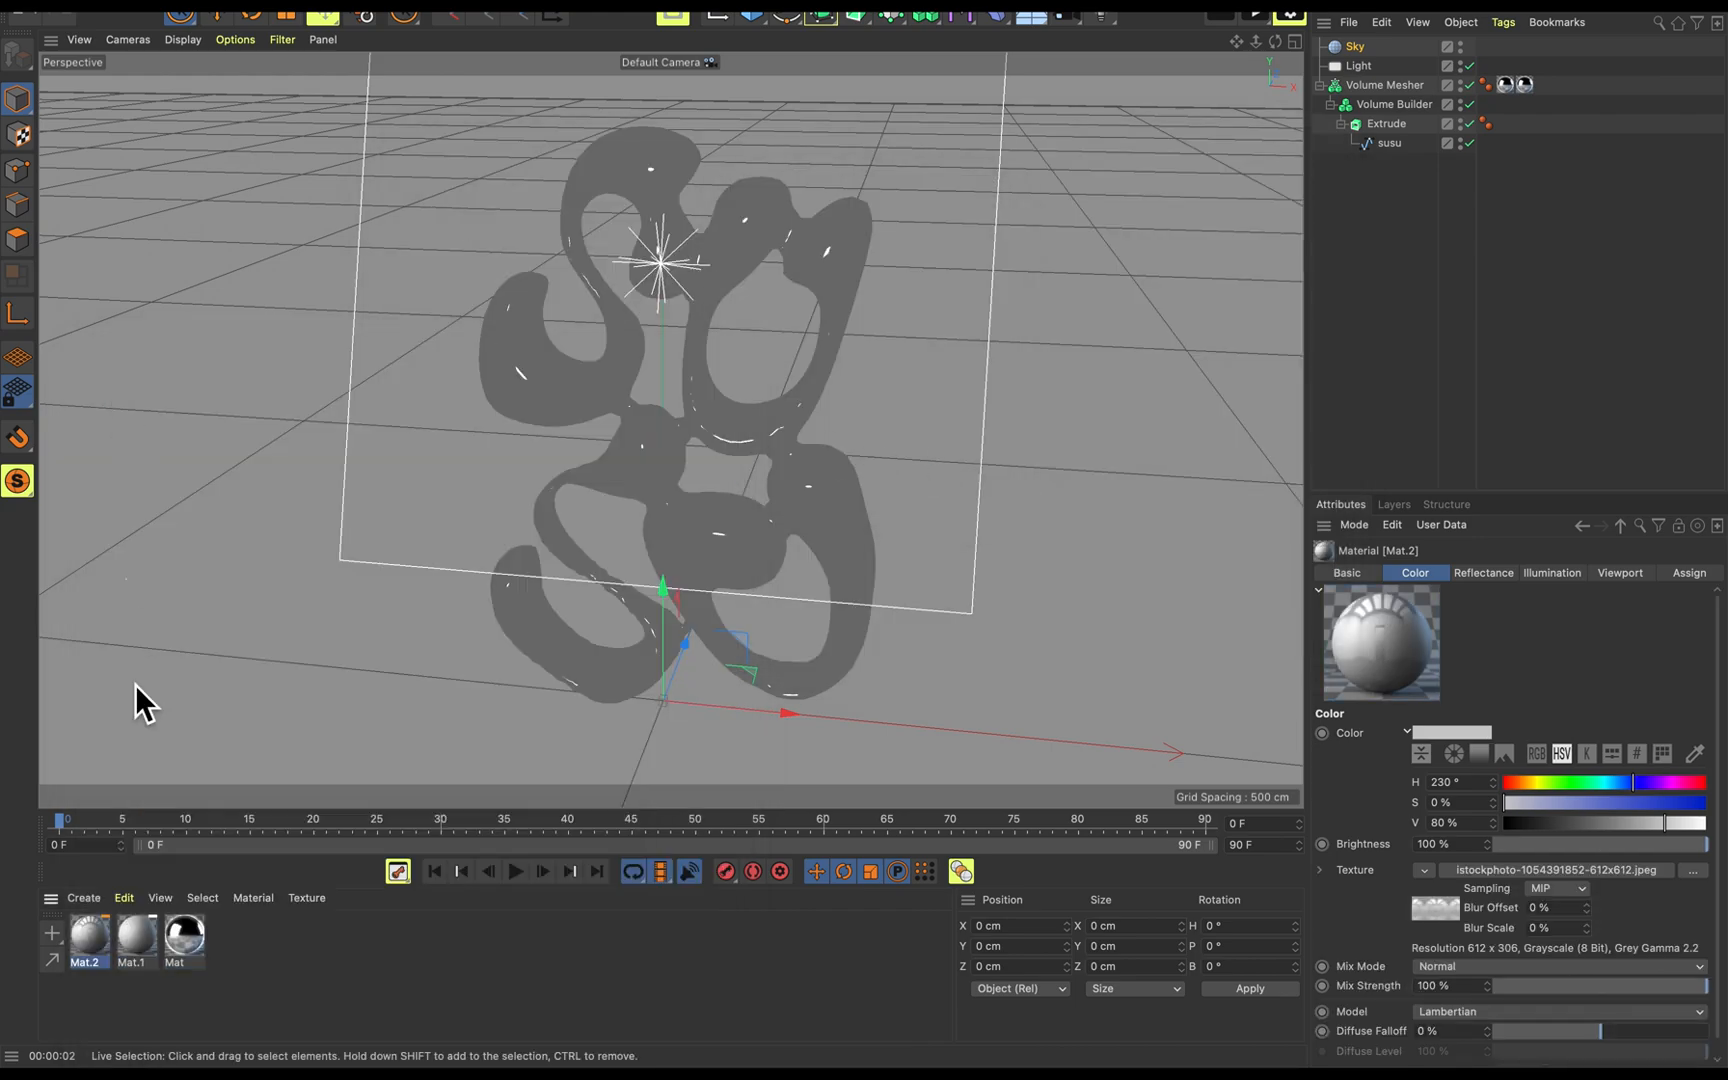
Apply the studio HDRI material to the Sky object and test-render the lettering.
left_click_drag(100, 945, 1400, 49)
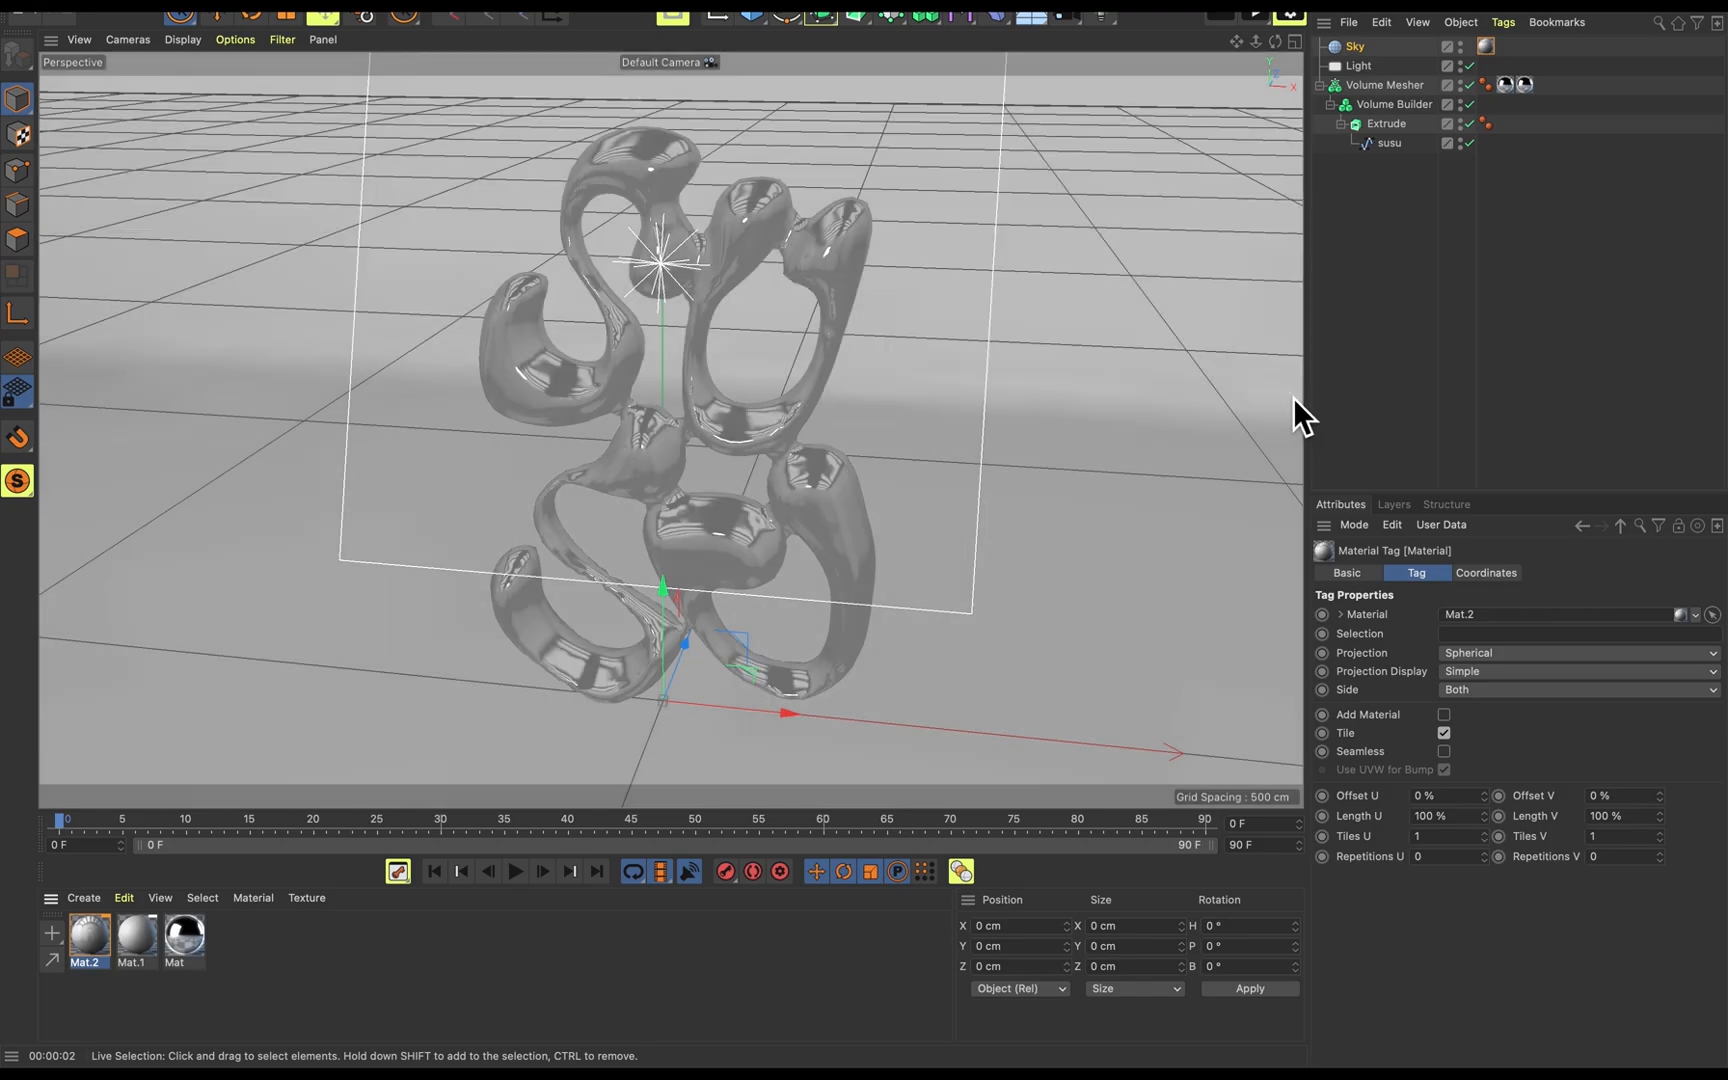
mouse_move(954, 396)
left_mouse_down("alt")
mouse_move(926, 247)
mouse_move(805, 230)
mouse_move(675, 324)
mouse_move(599, 273)
mouse_move(977, 423)
mouse_move(940, 397)
mouse_move(976, 387)
mouse_move(959, 409)
left_mouse_up("alt")
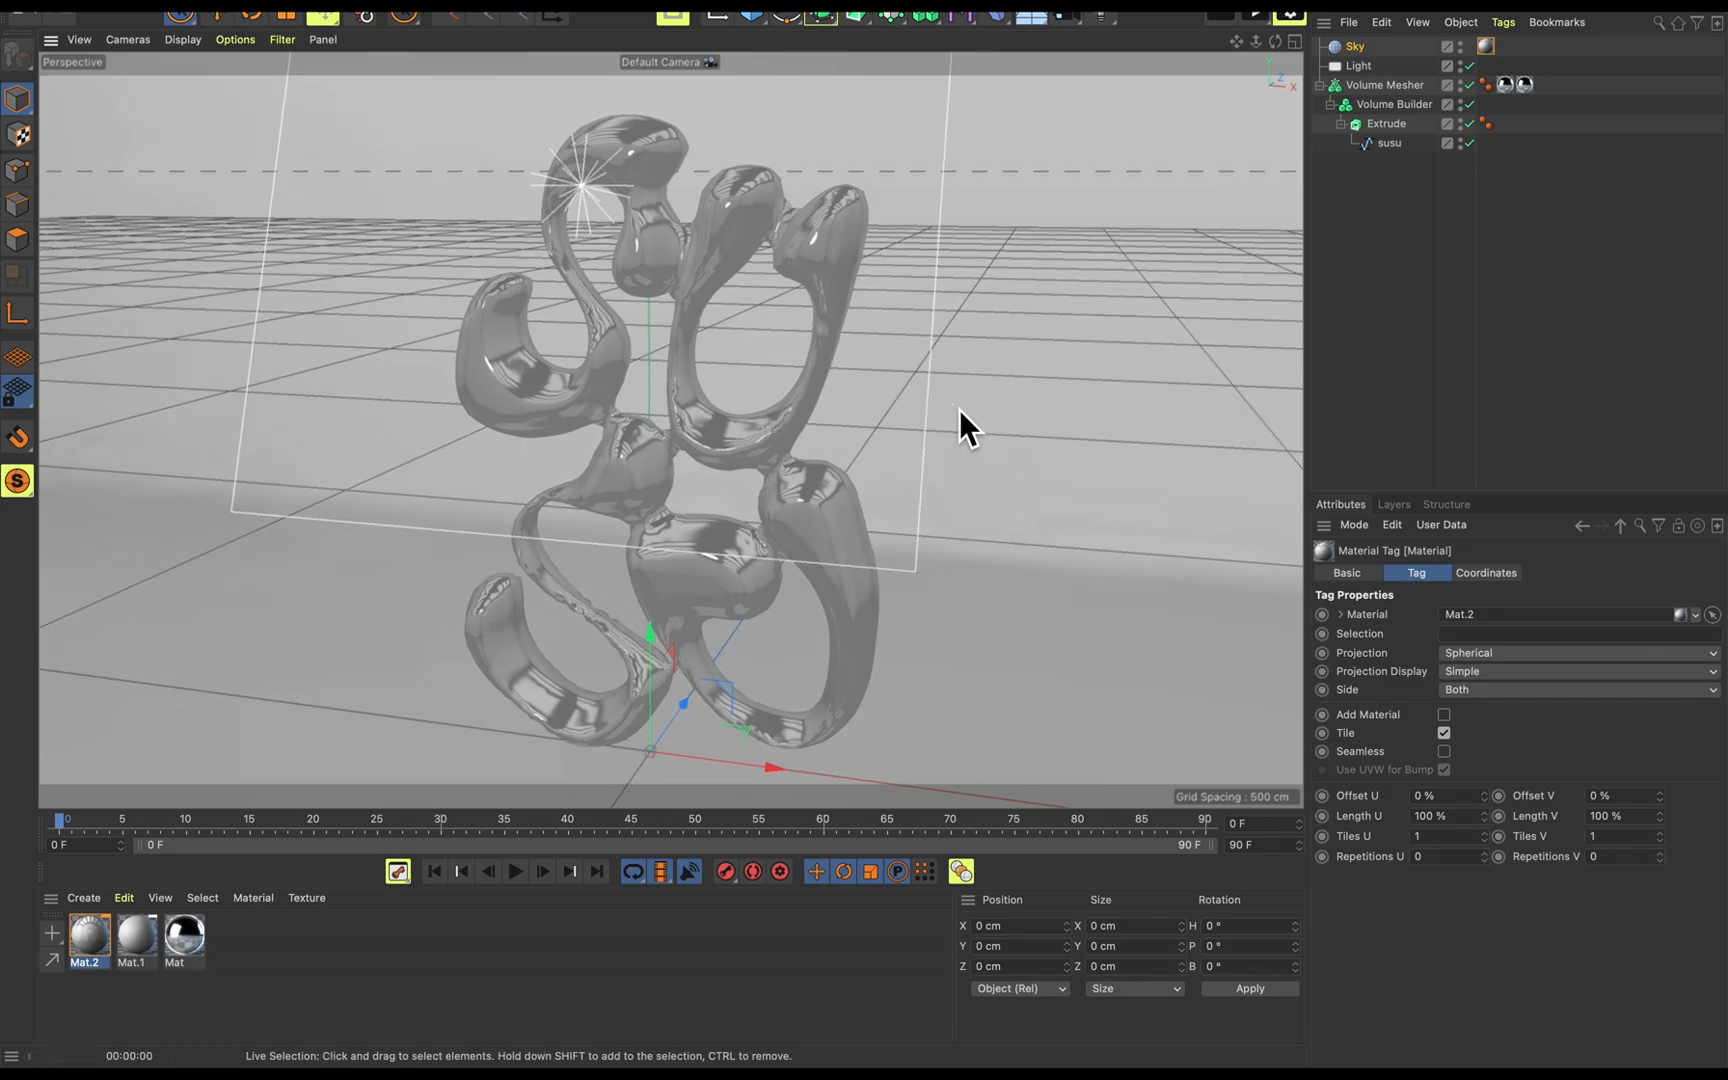
key("ctrl+r")
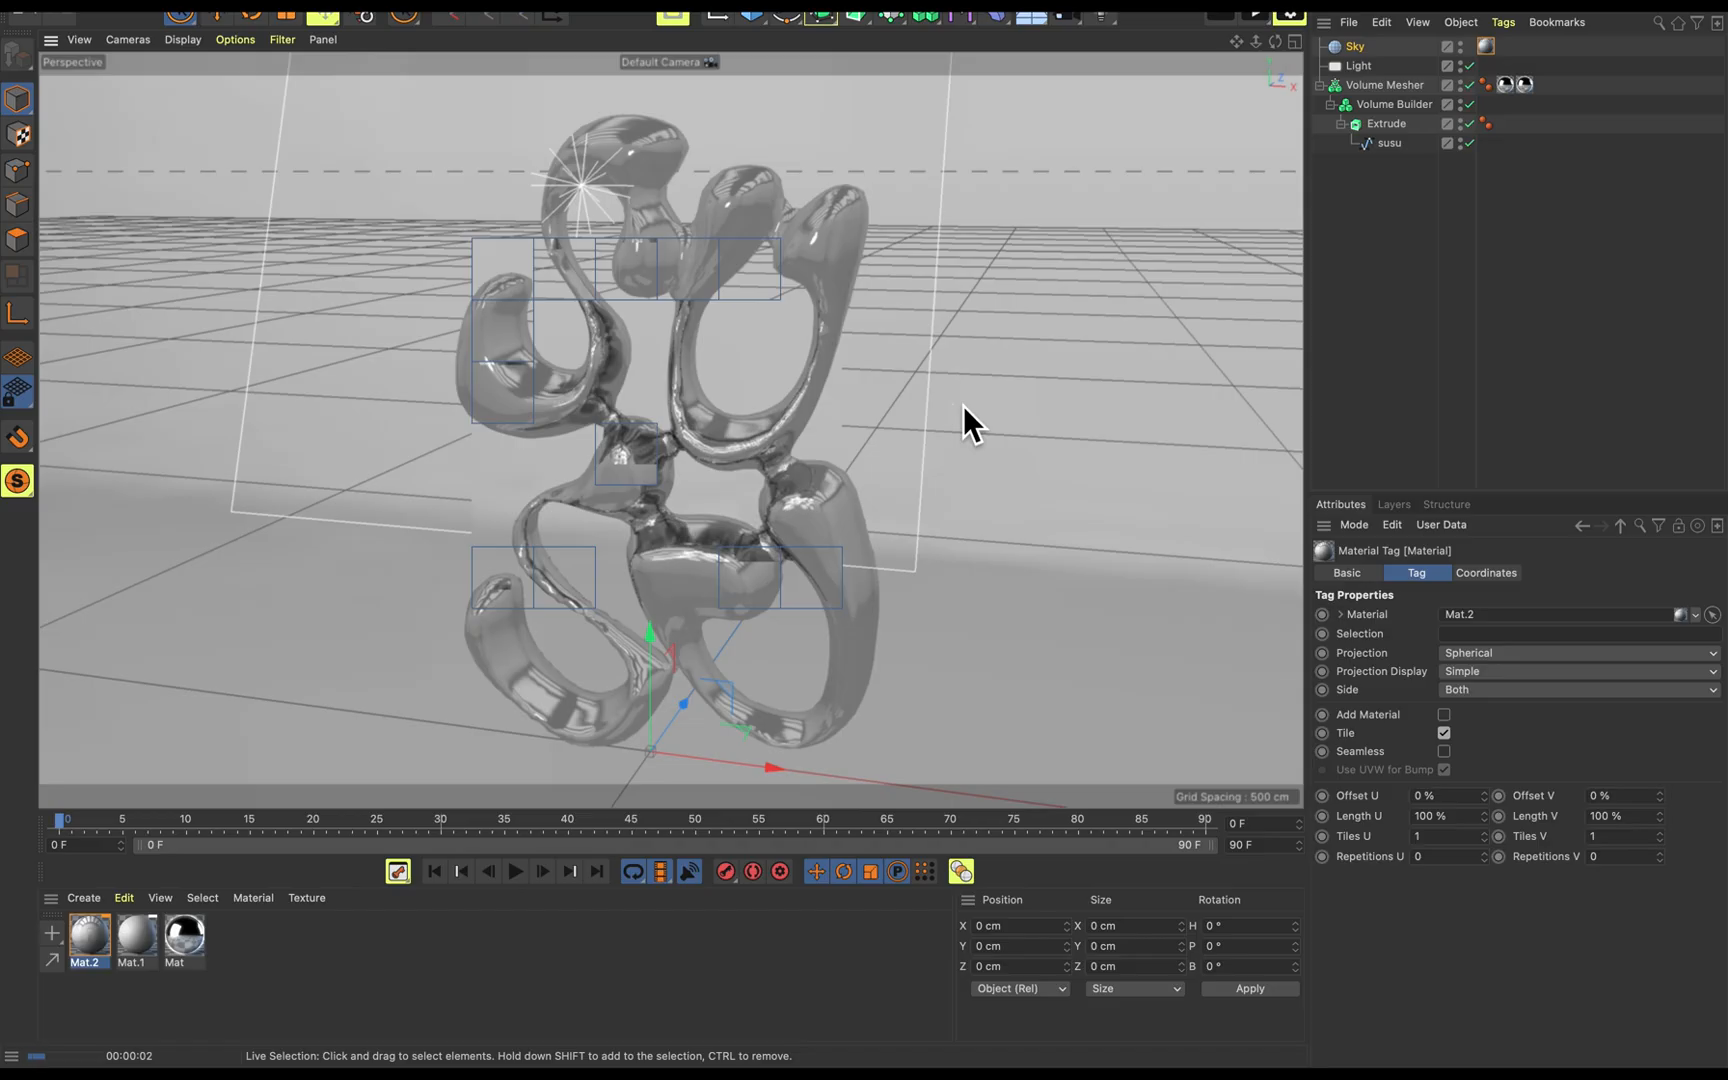
Turn off the Glow channel of the chrome lettering material and open its Fog channel settings.
double_click(184, 936)
left_click_drag(655, 350, 1405, 120)
left_click(1045, 516)
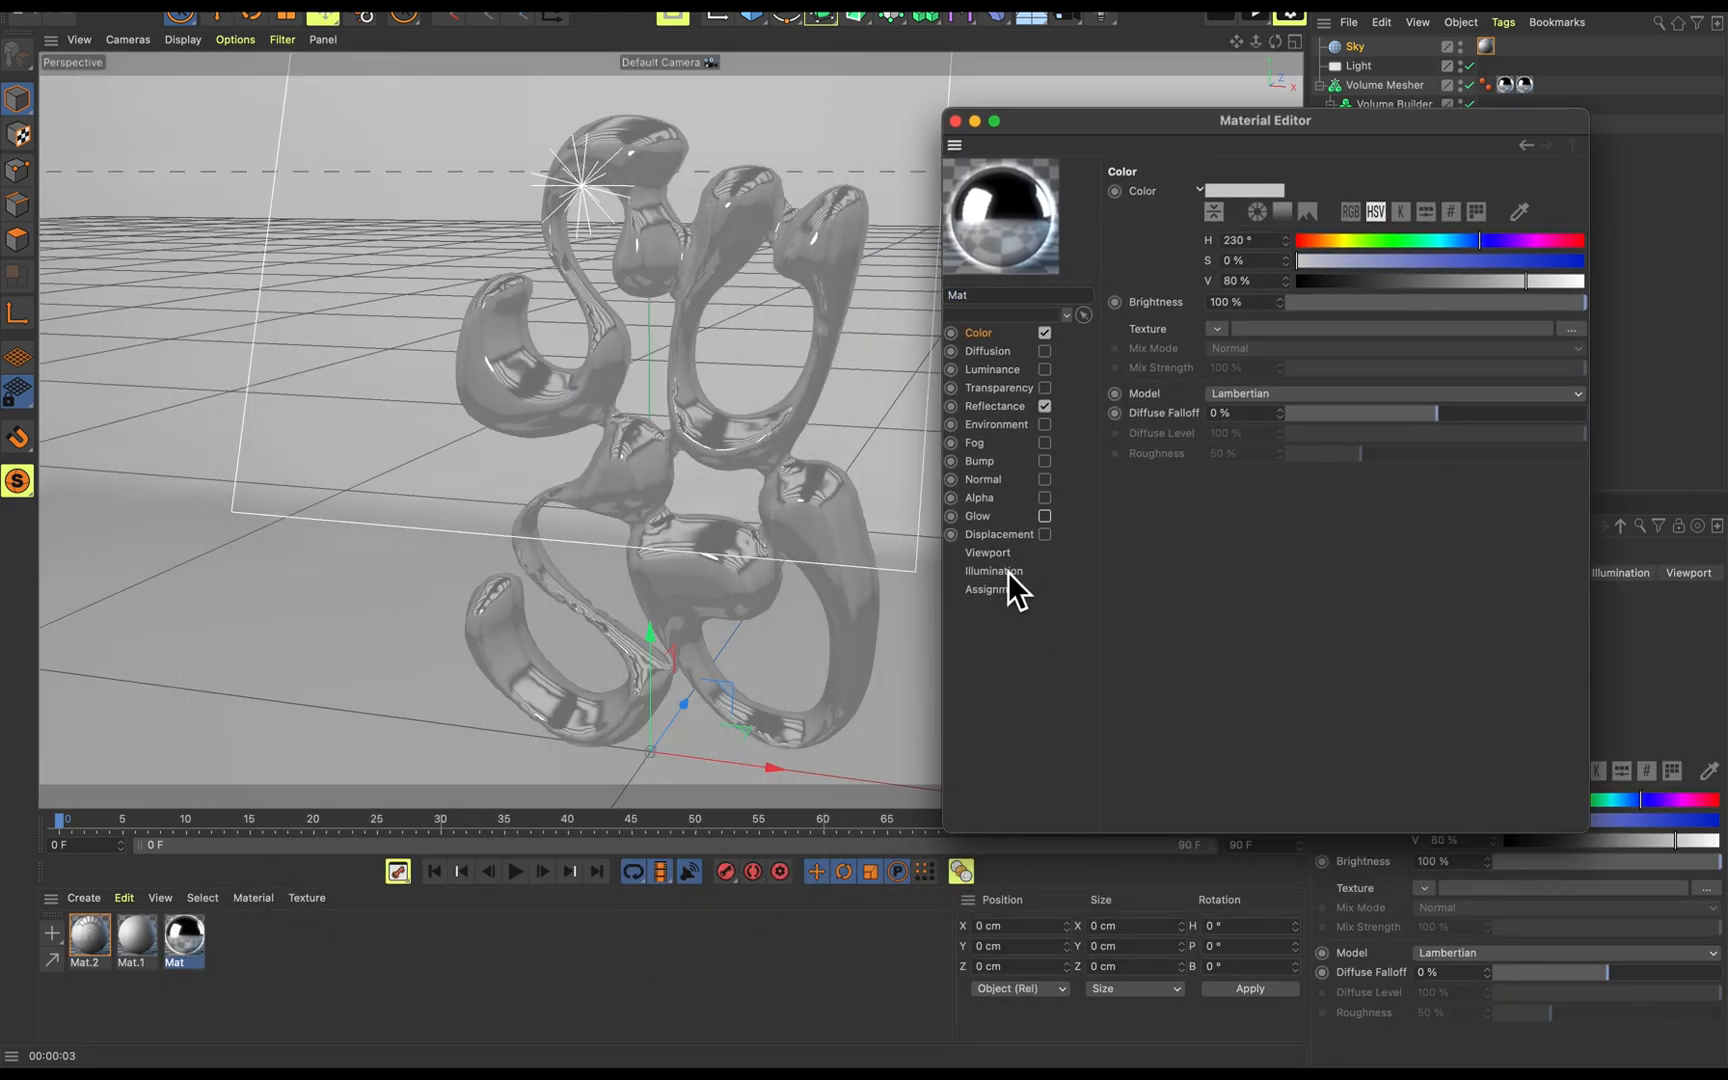
left_click(1010, 443)
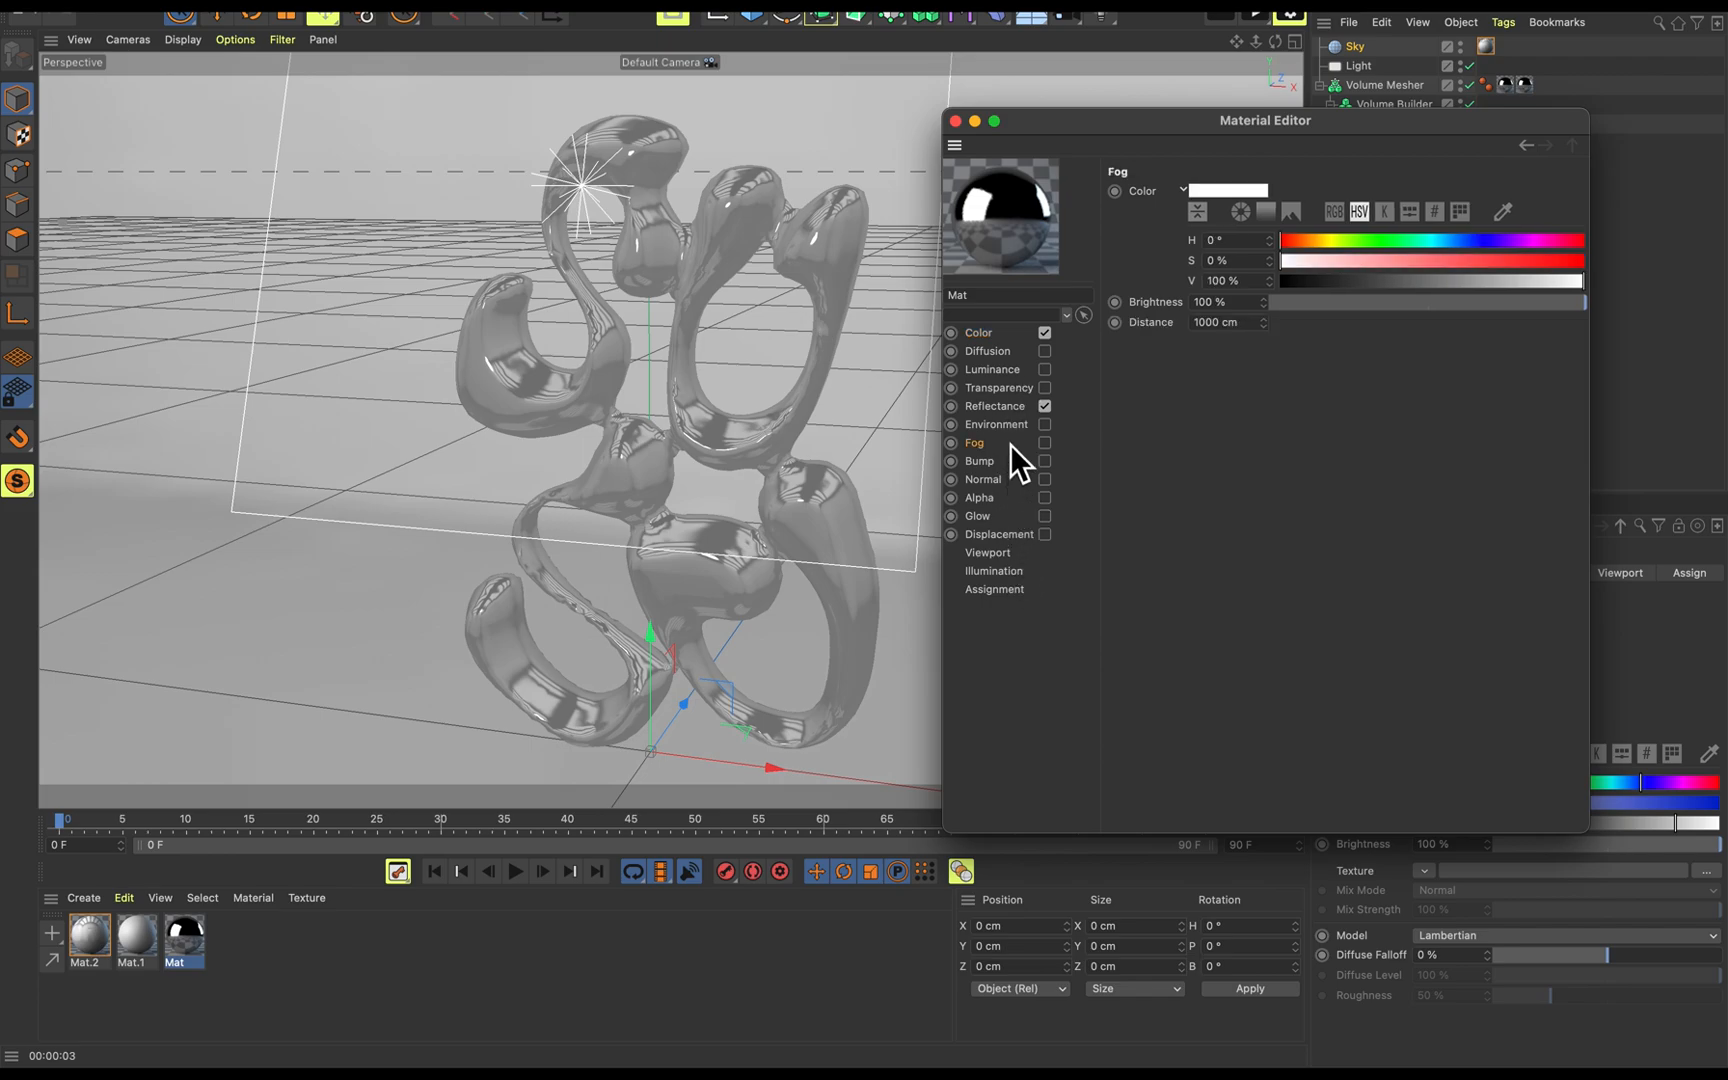
Try the Diffusion channel on the chrome lettering material with its brightness lowered to 37 %.
left_click(1010, 460)
left_click(1018, 425)
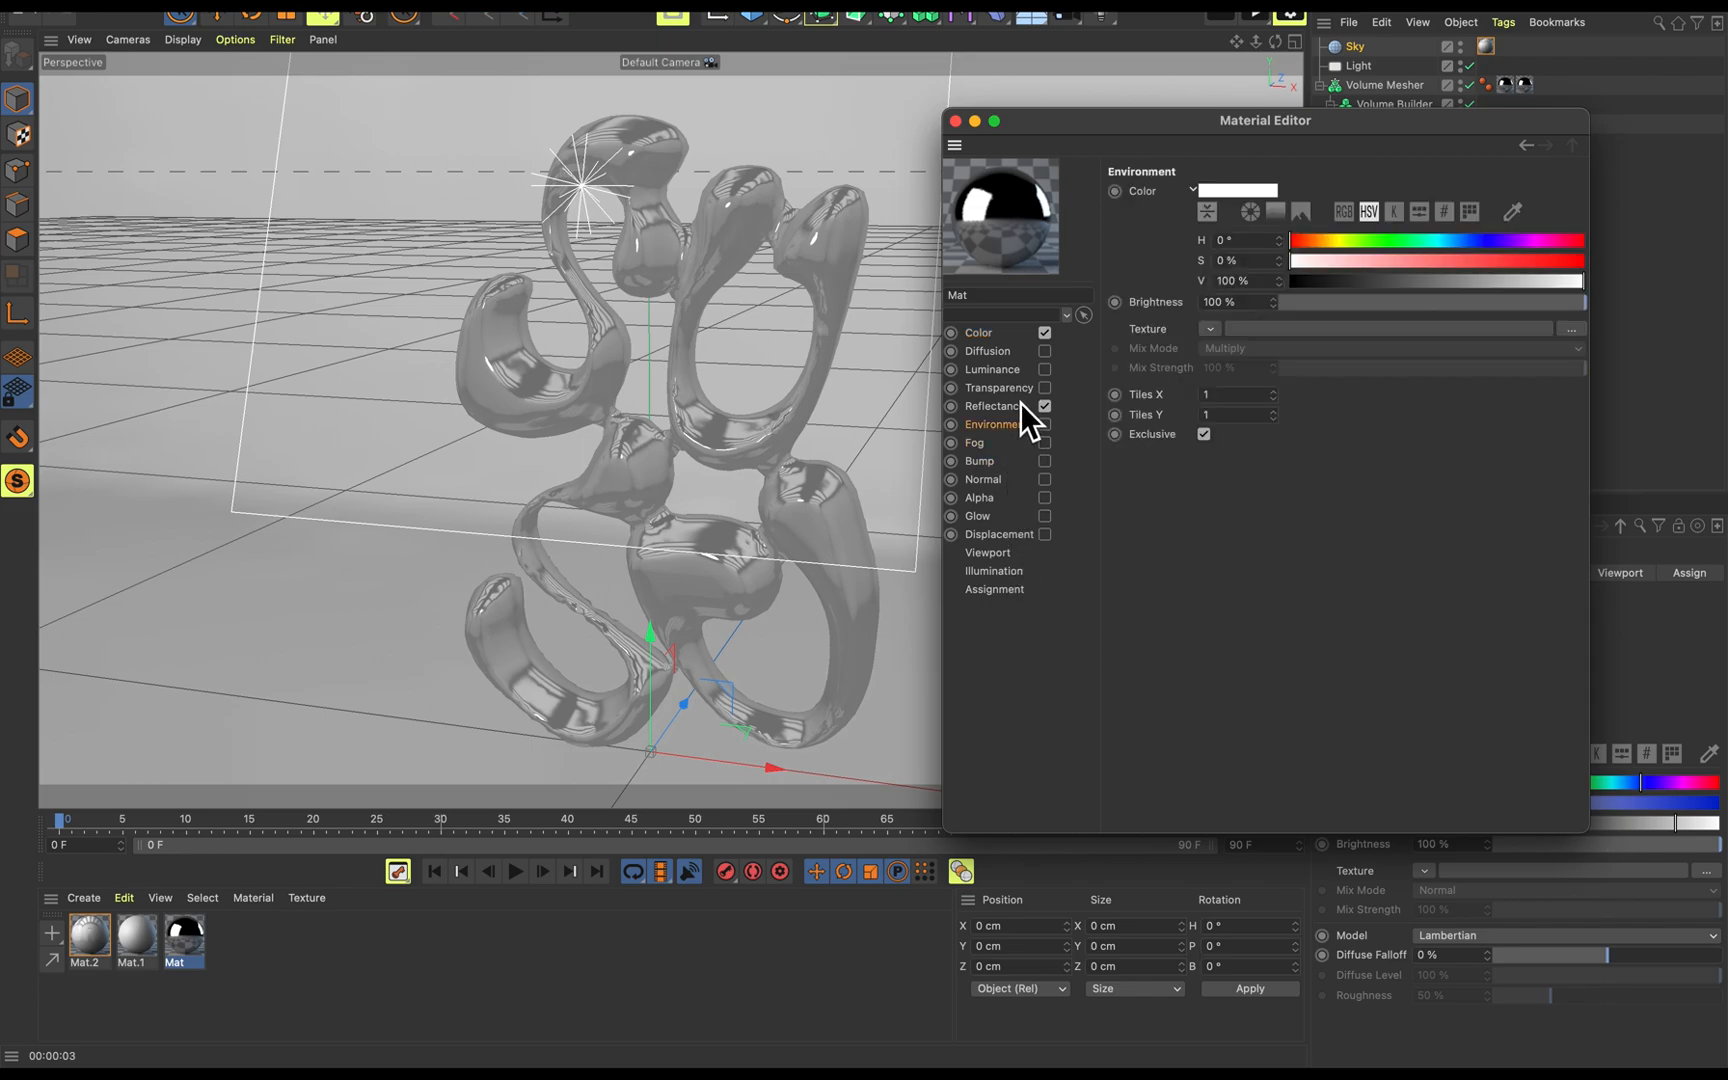
left_click(1021, 387)
left_click(1022, 356)
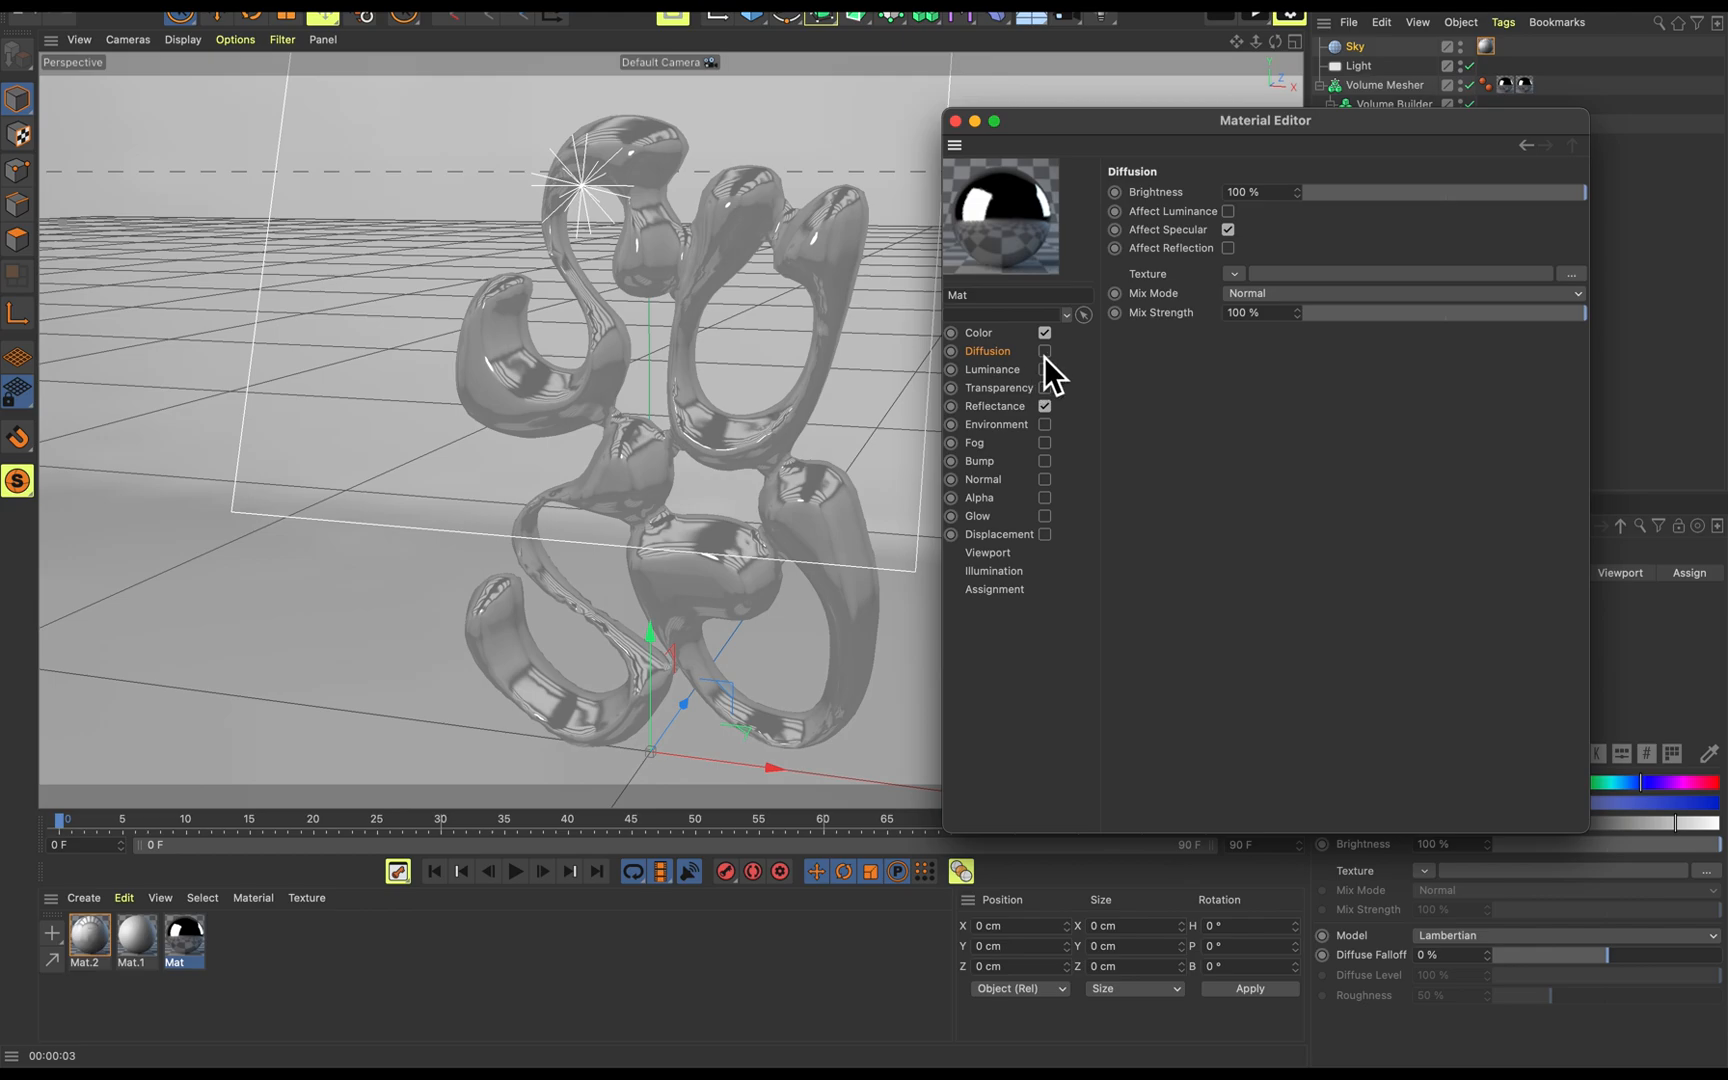
left_click(1044, 353)
left_click(1358, 192)
left_click_drag(1368, 194, 1407, 194)
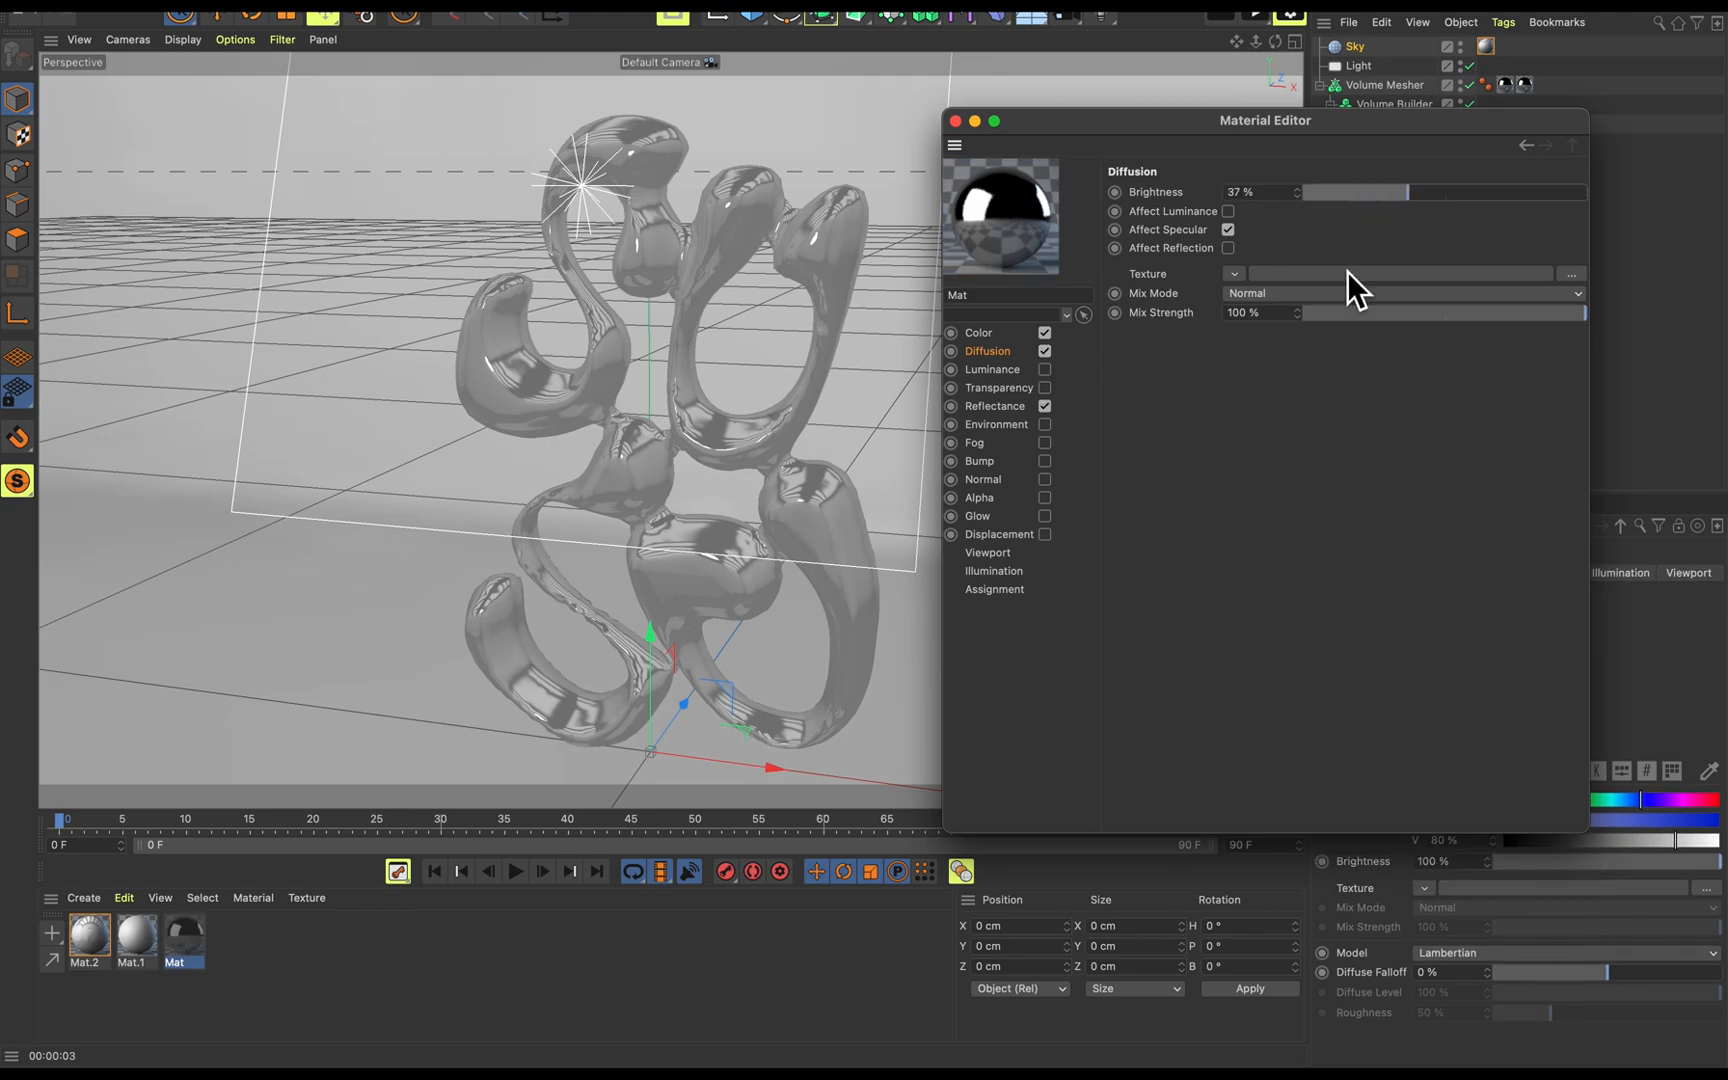
Look through the Diffusion mix modes and texture shaders, turn the Diffusion channel off and close the material editor.
left_click(1258, 298)
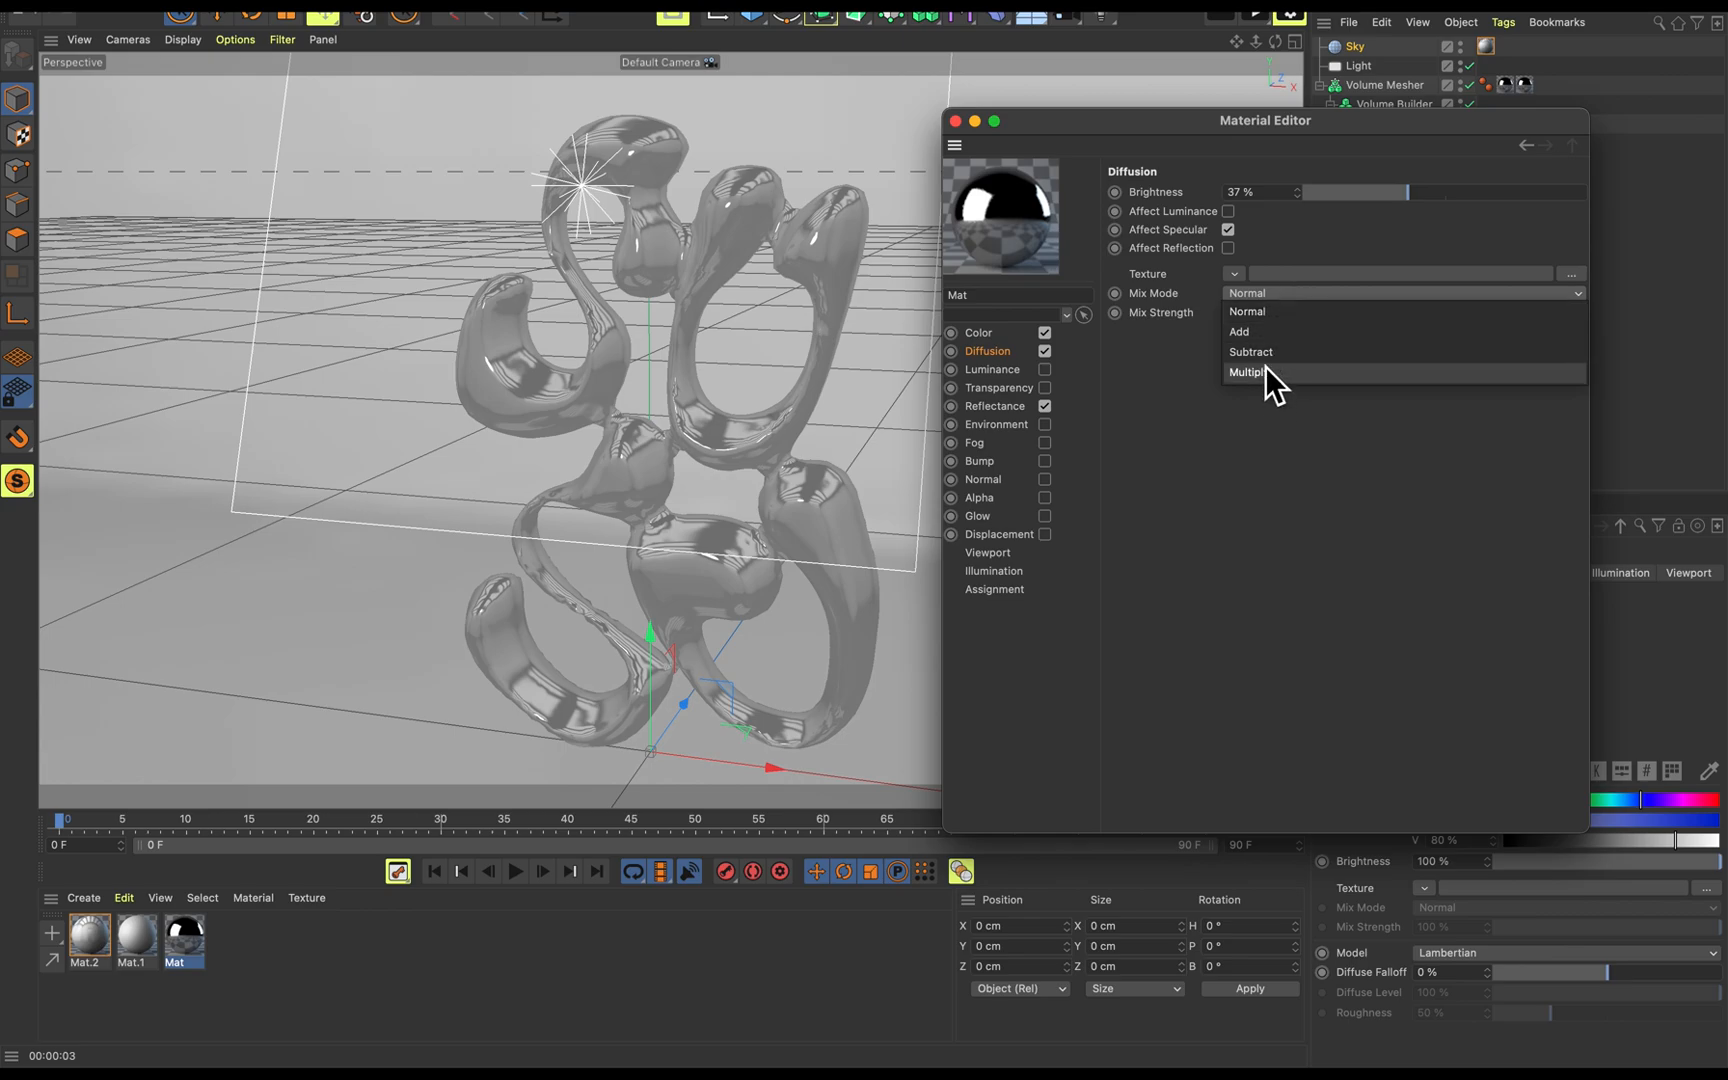
left_click(1249, 279)
left_click(1241, 276)
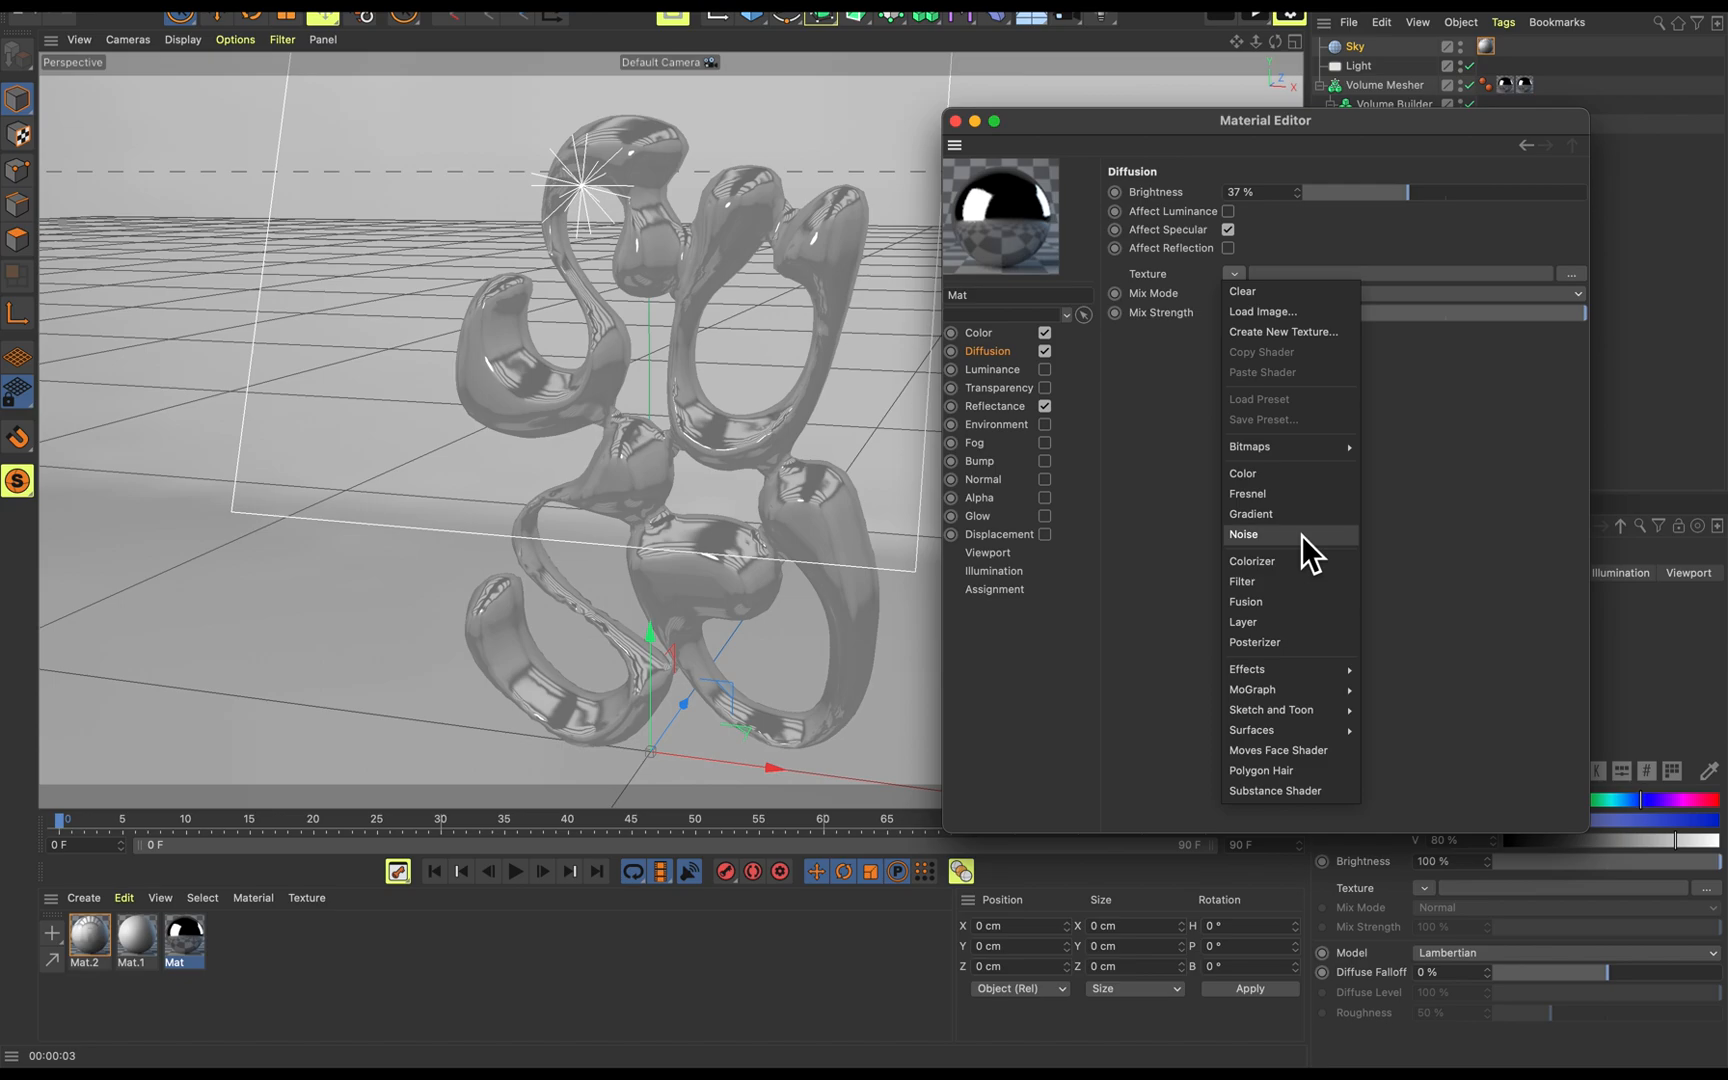
mouse_move(1305, 672)
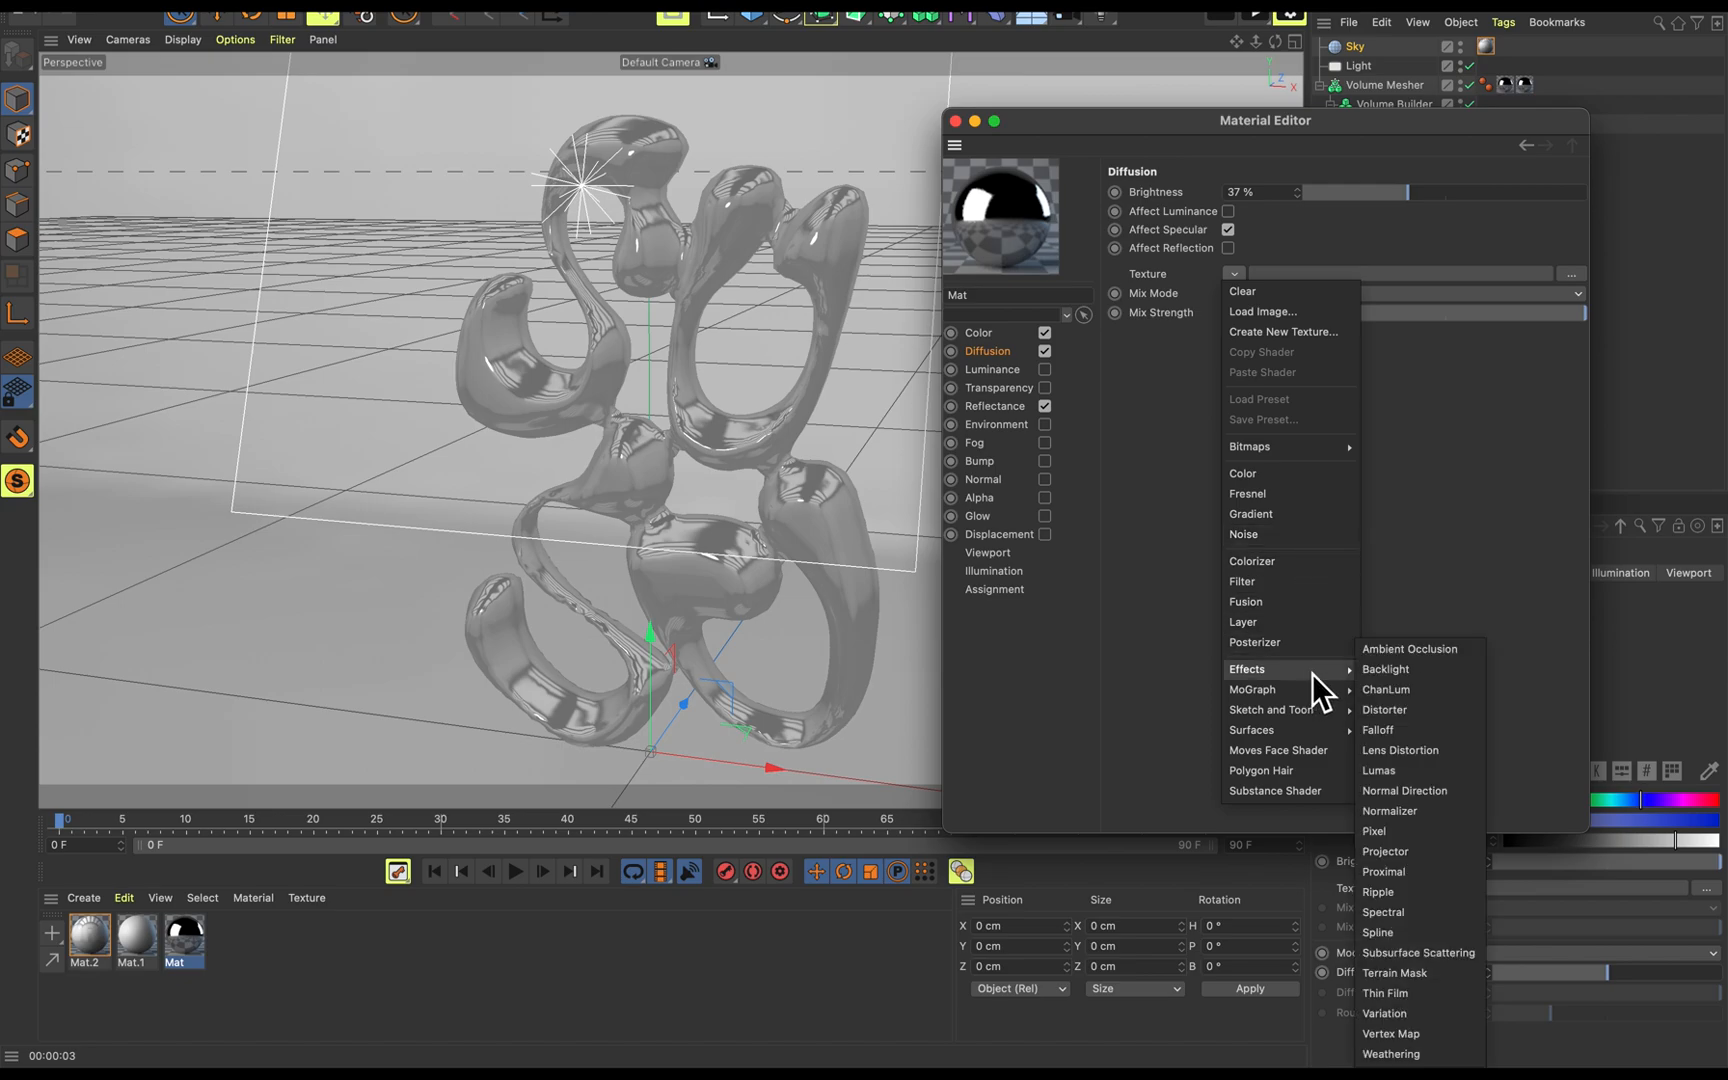
mouse_move(1310, 738)
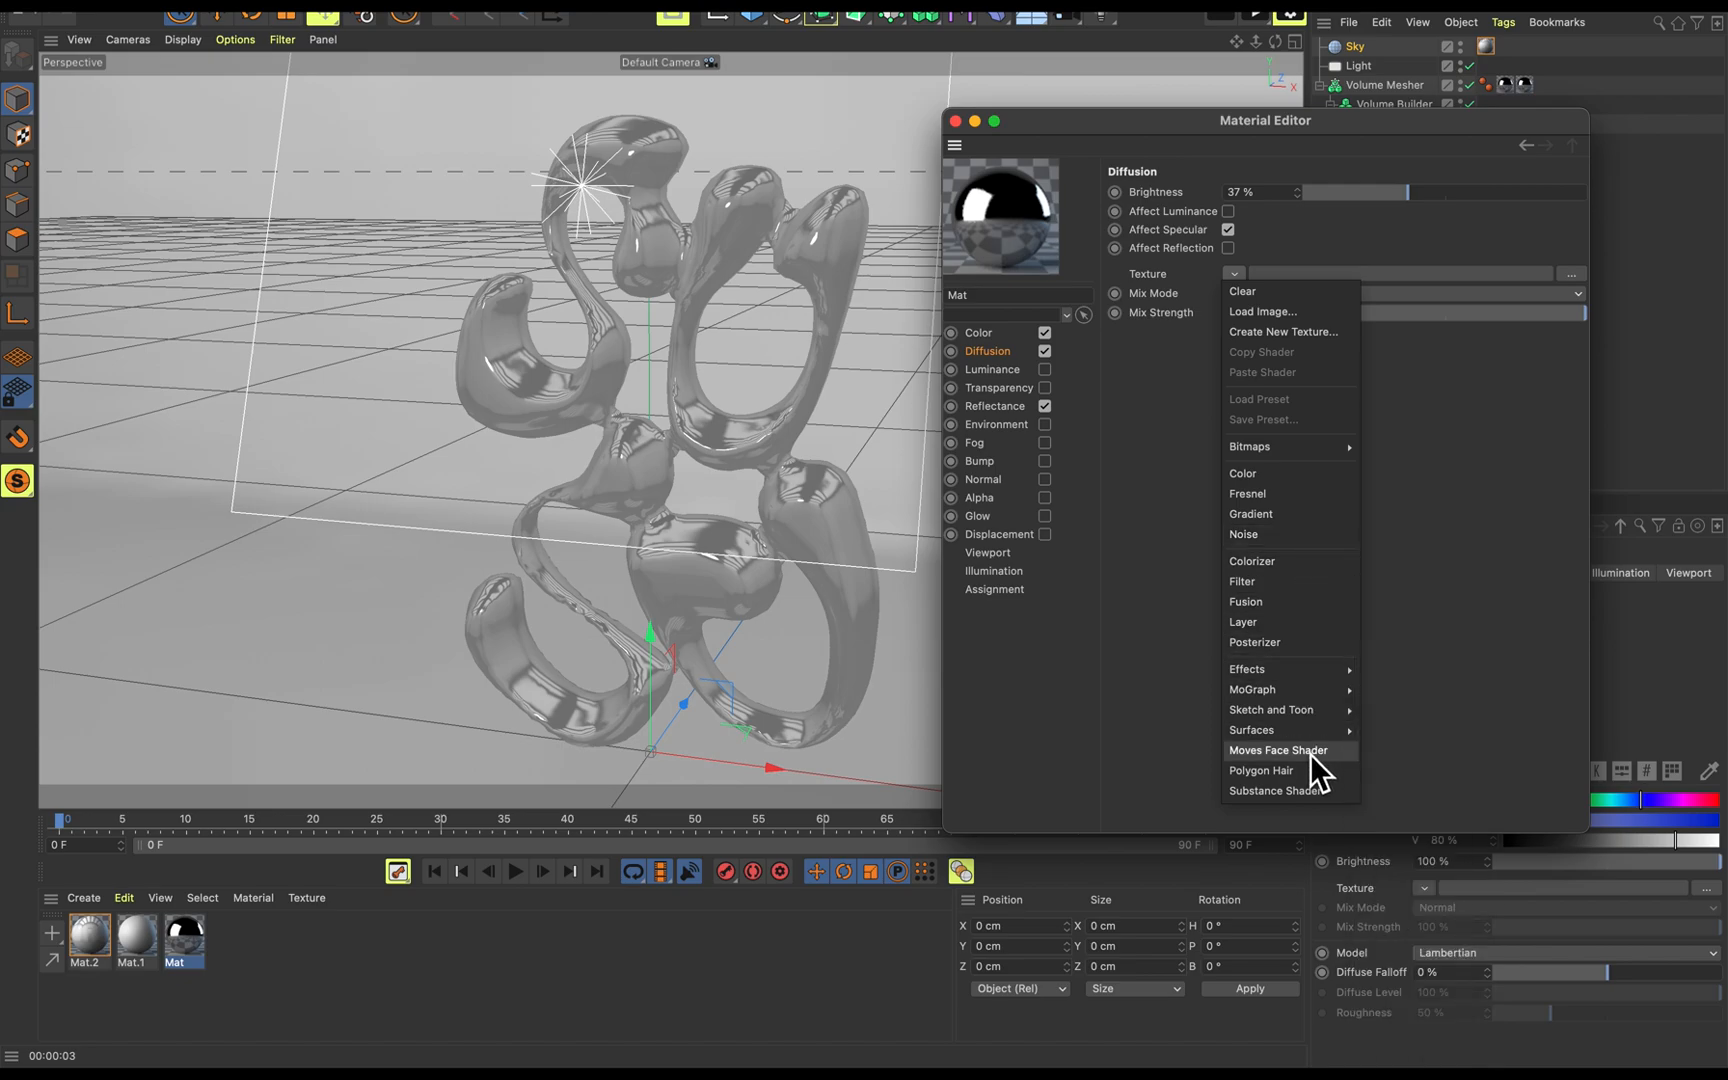
left_click(1172, 456)
left_click(1048, 354)
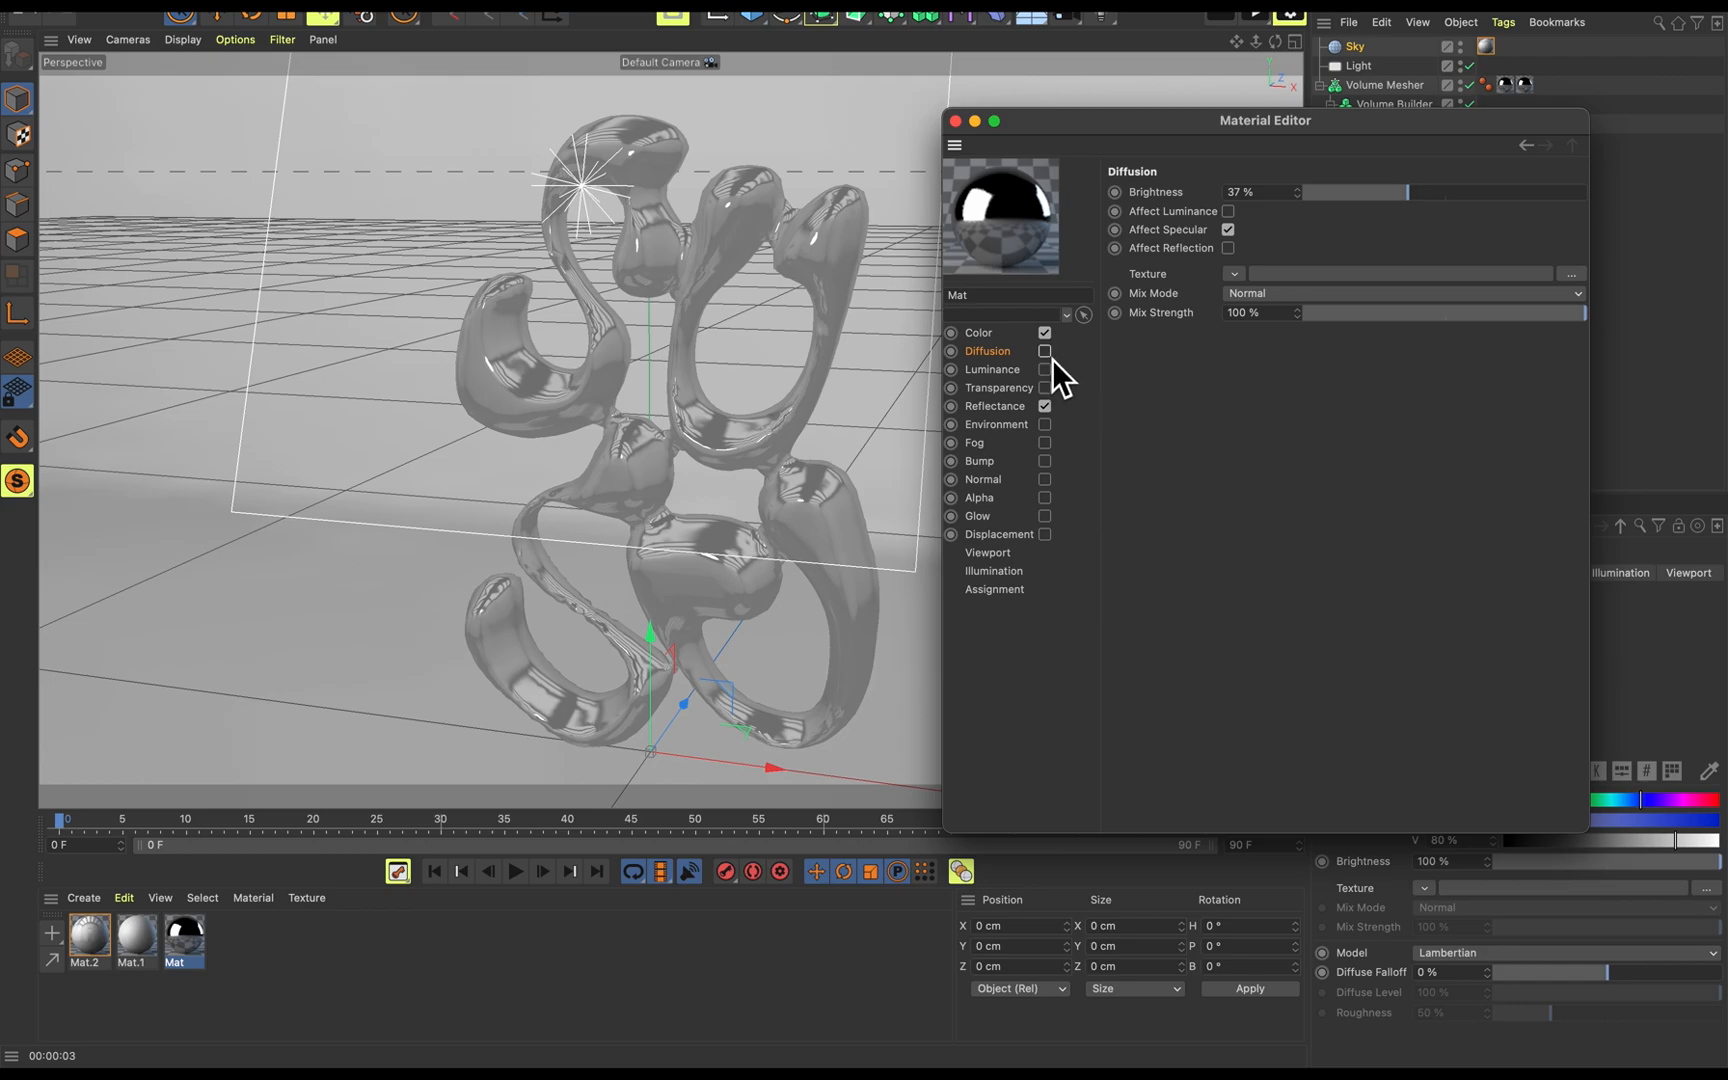
left_click(956, 121)
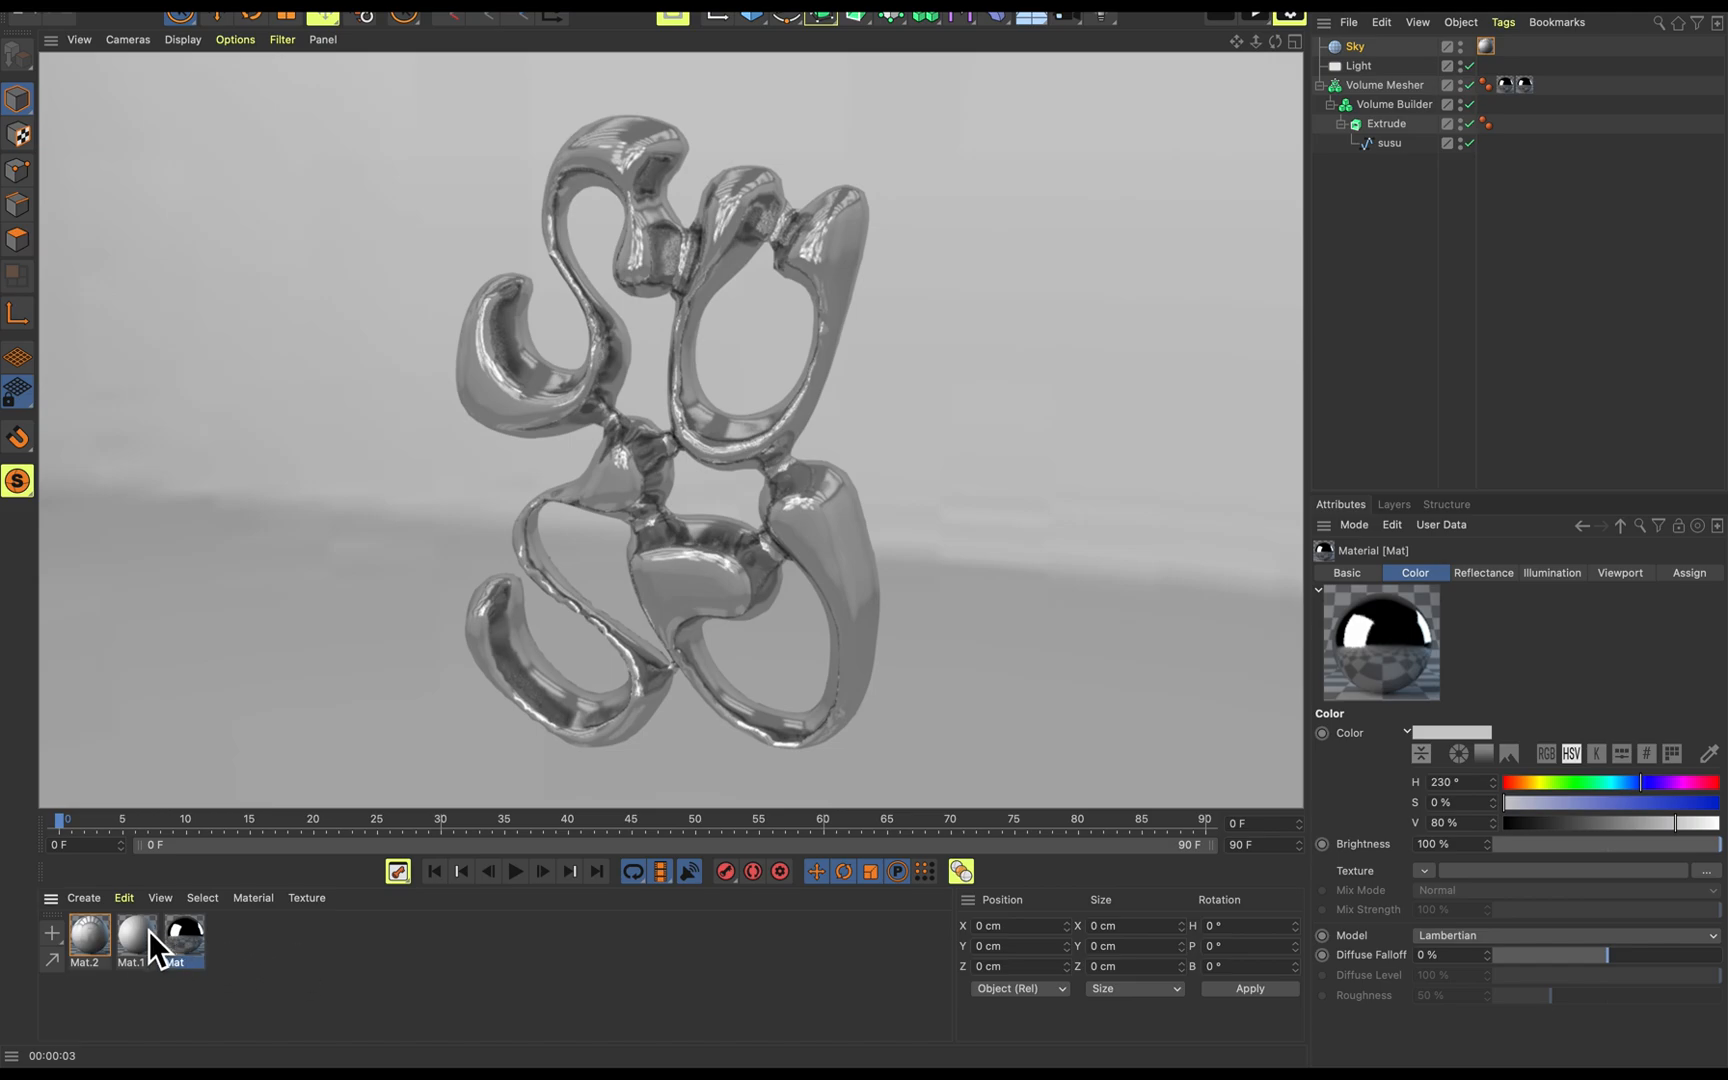
Examine the sky material's channels and the chrome lettering material's Reflectance layer settings.
left_click(107, 940)
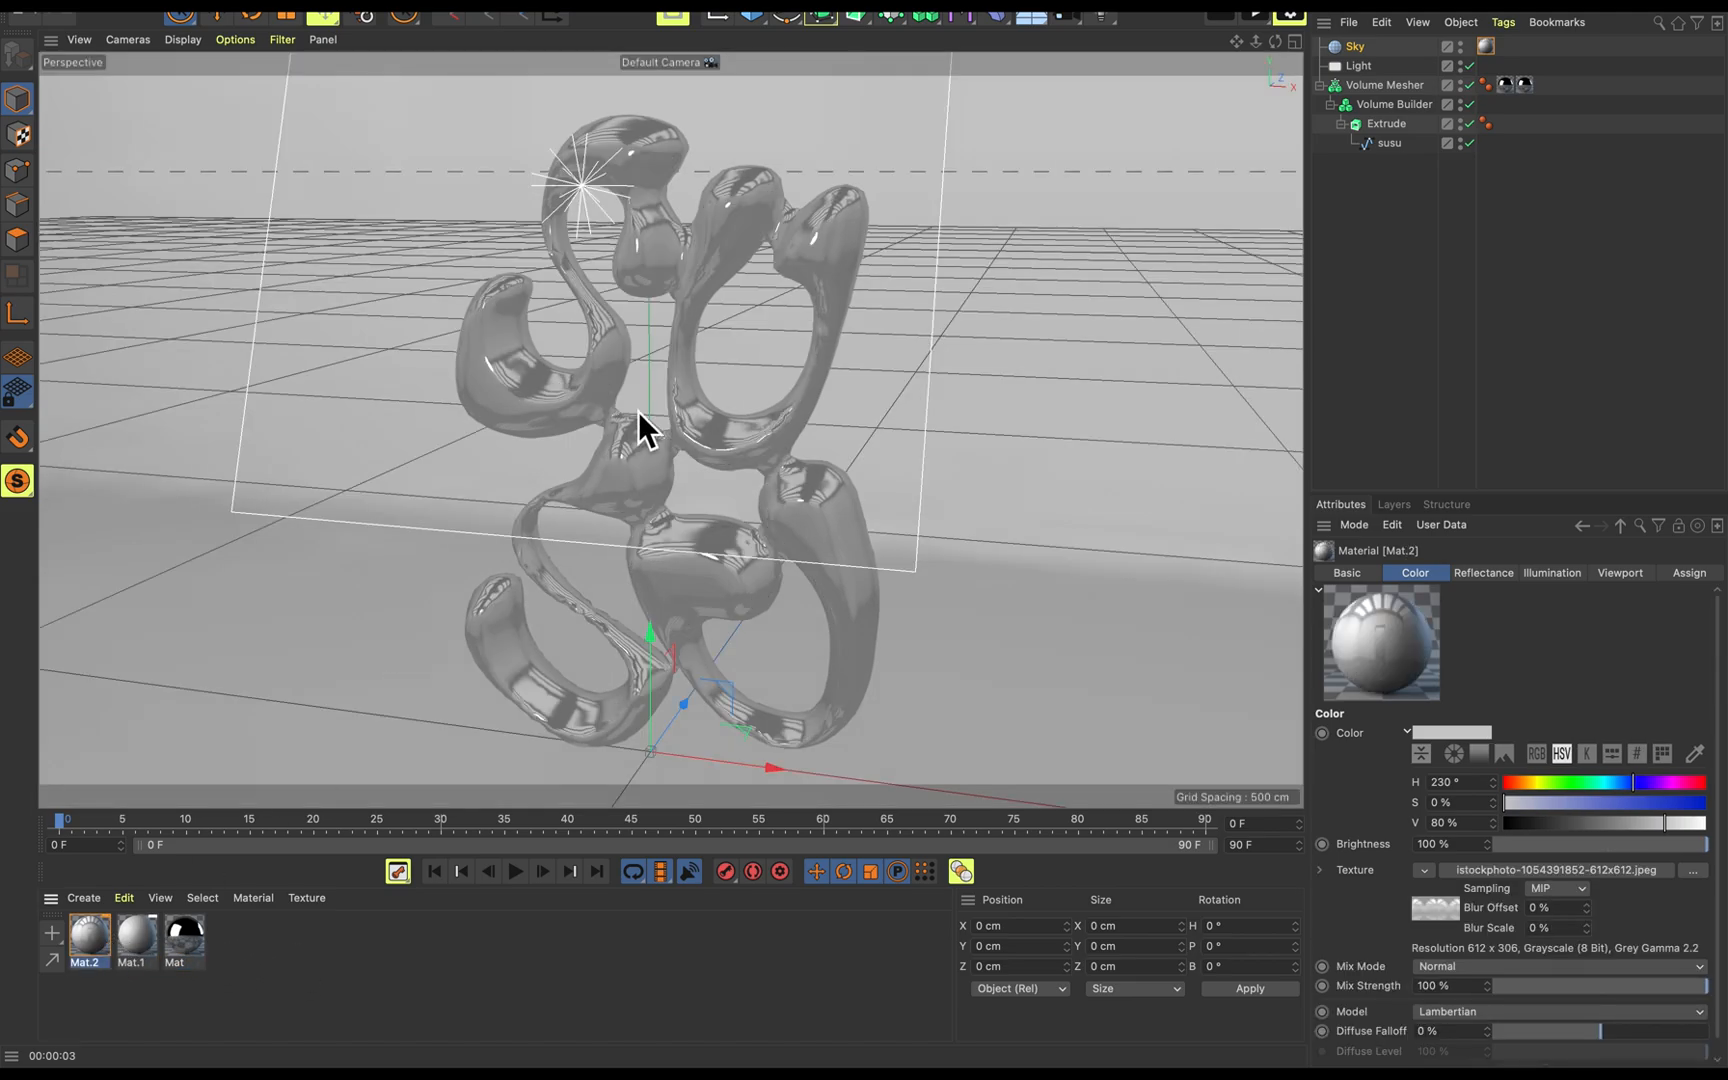
double_click(88, 944)
left_click_drag(271, 350, 962, 272)
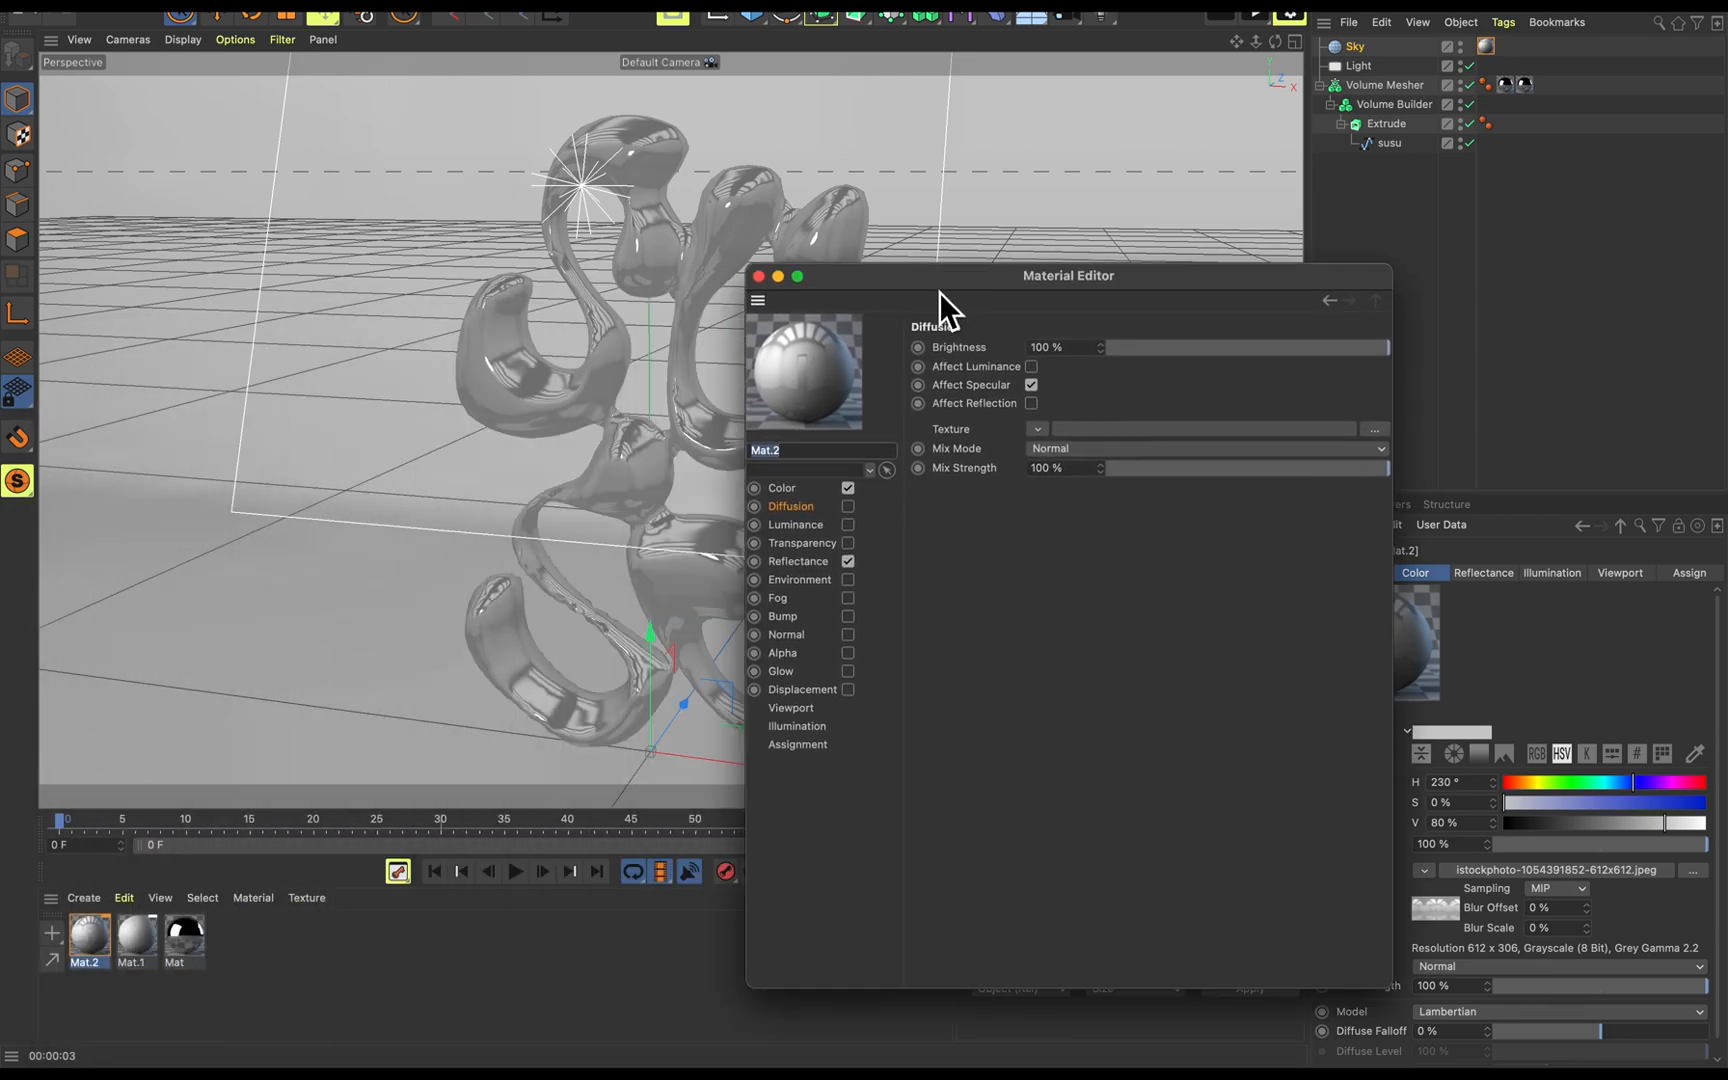
left_click(759, 277)
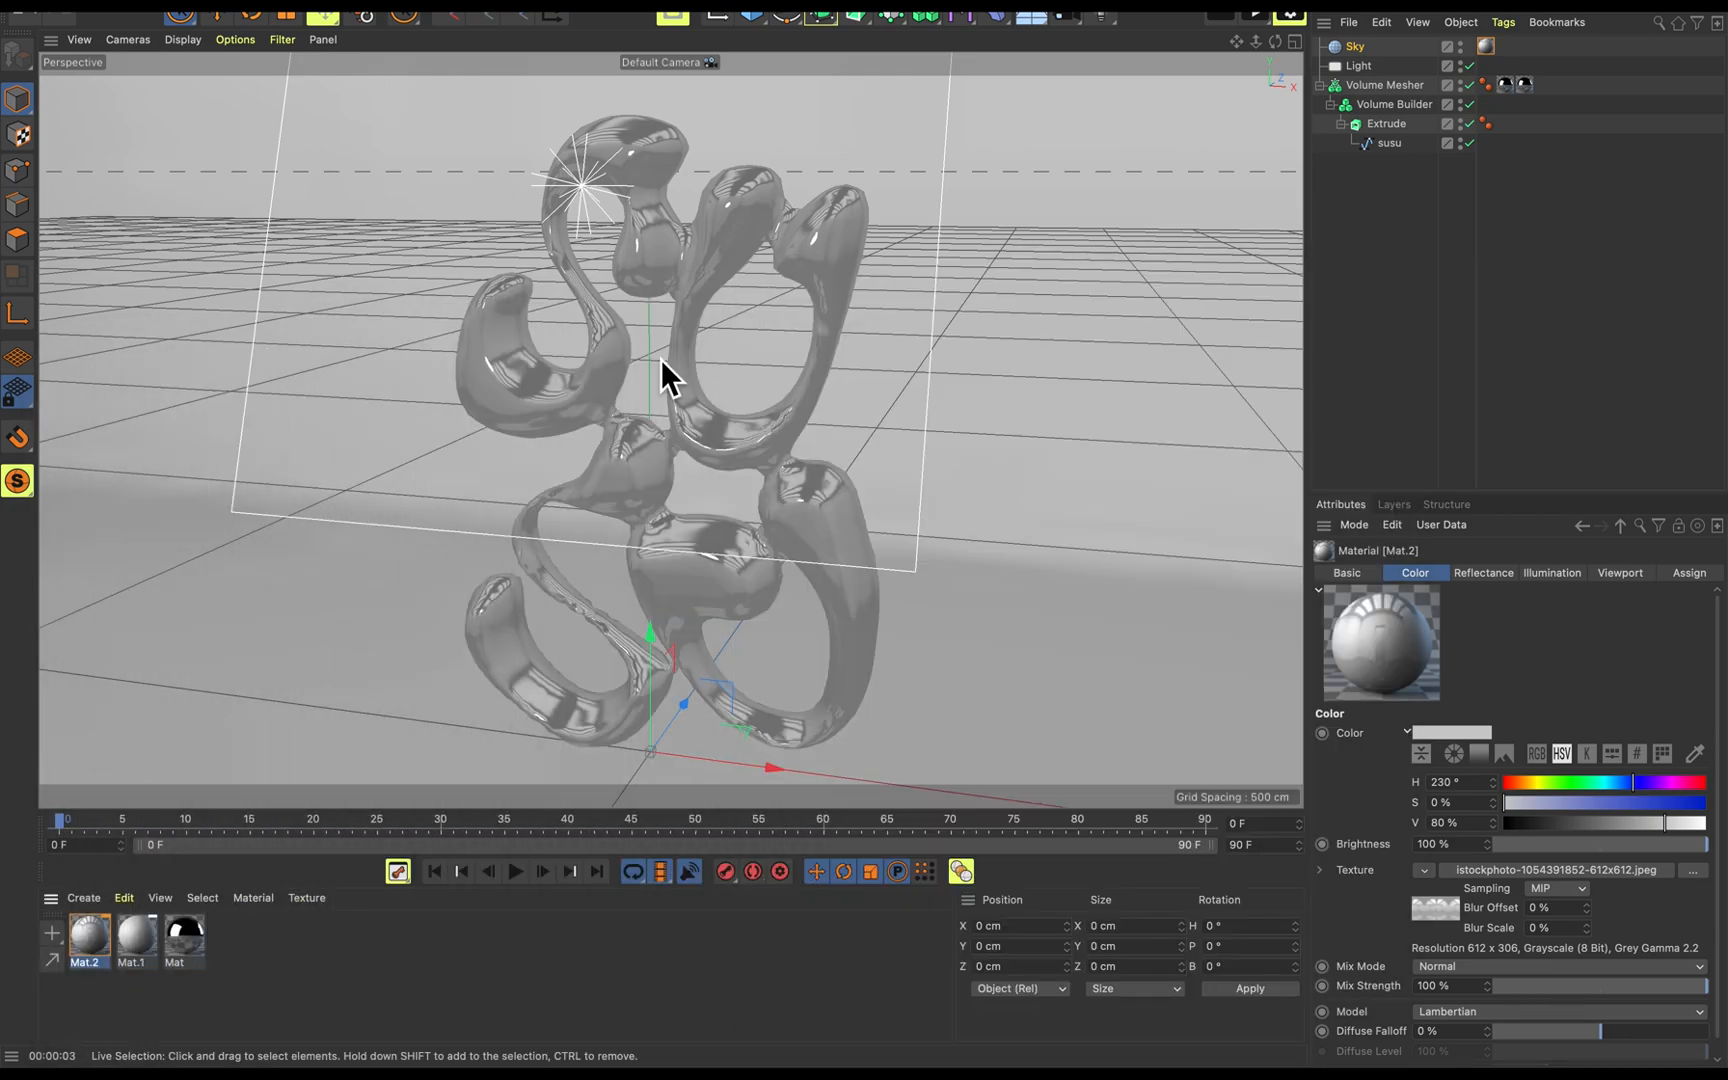
double_click(193, 944)
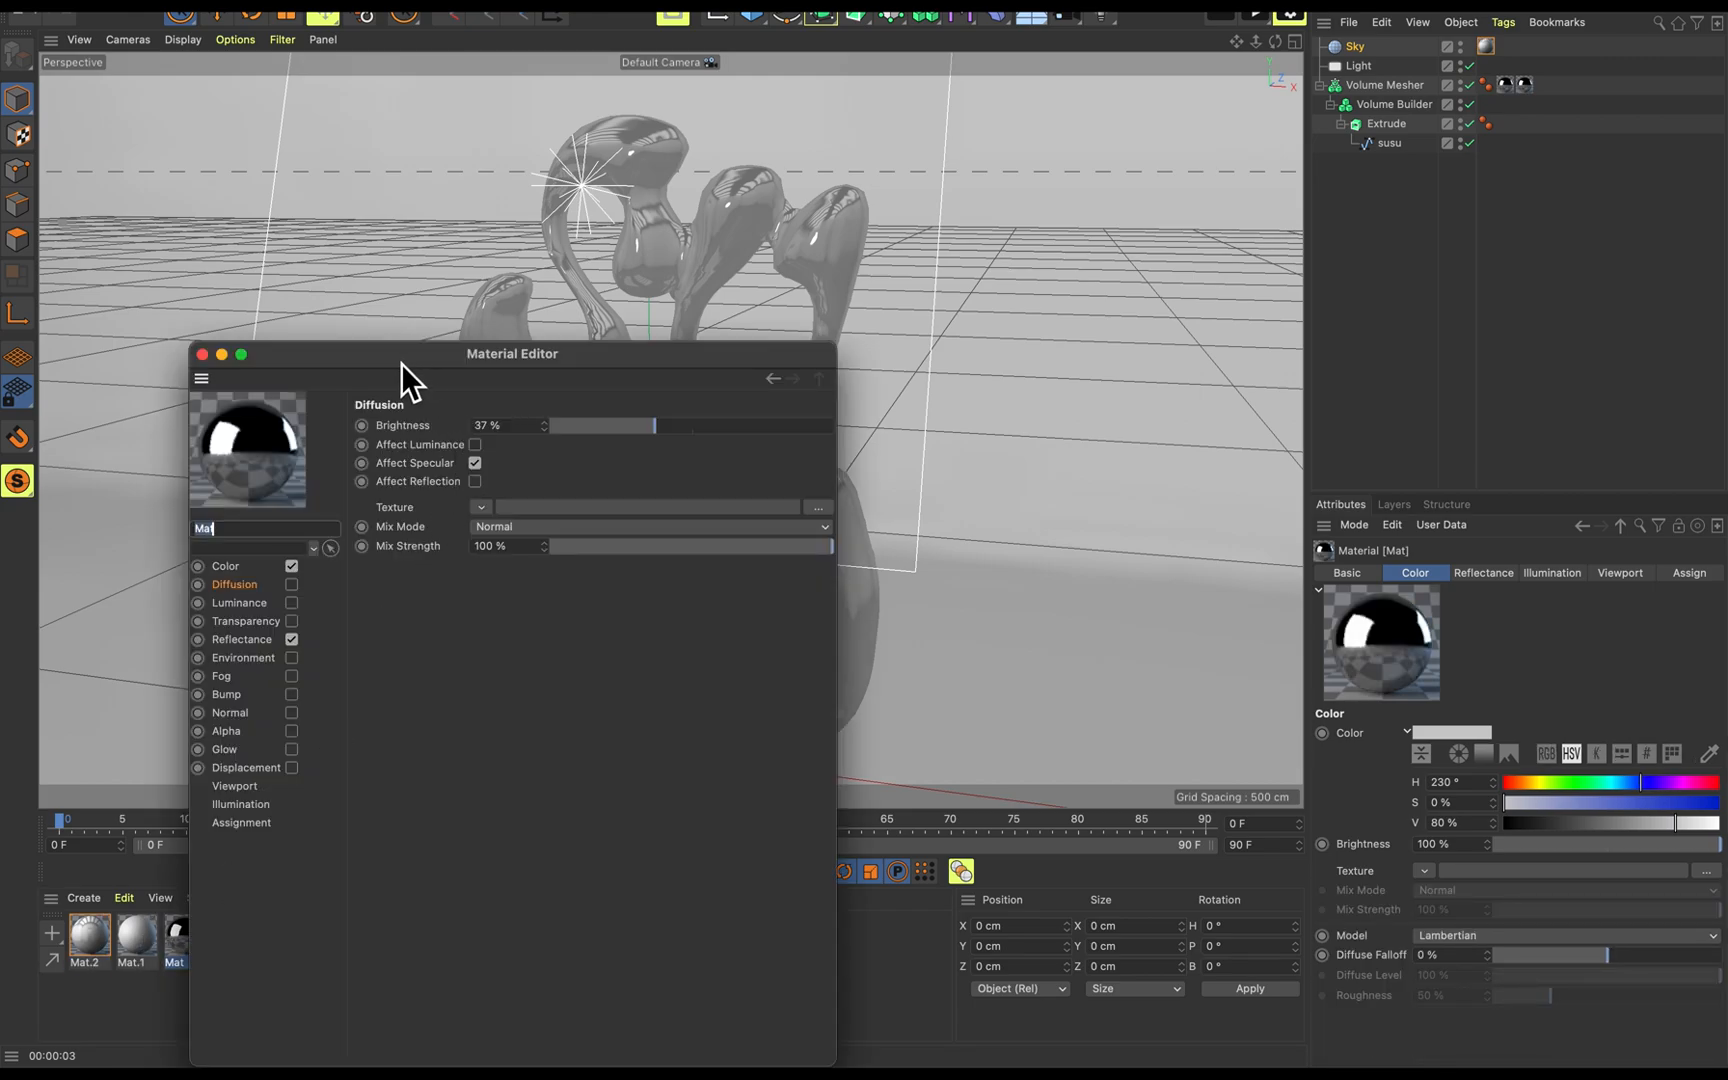
left_click_drag(404, 363, 1247, 196)
left_click(1094, 472)
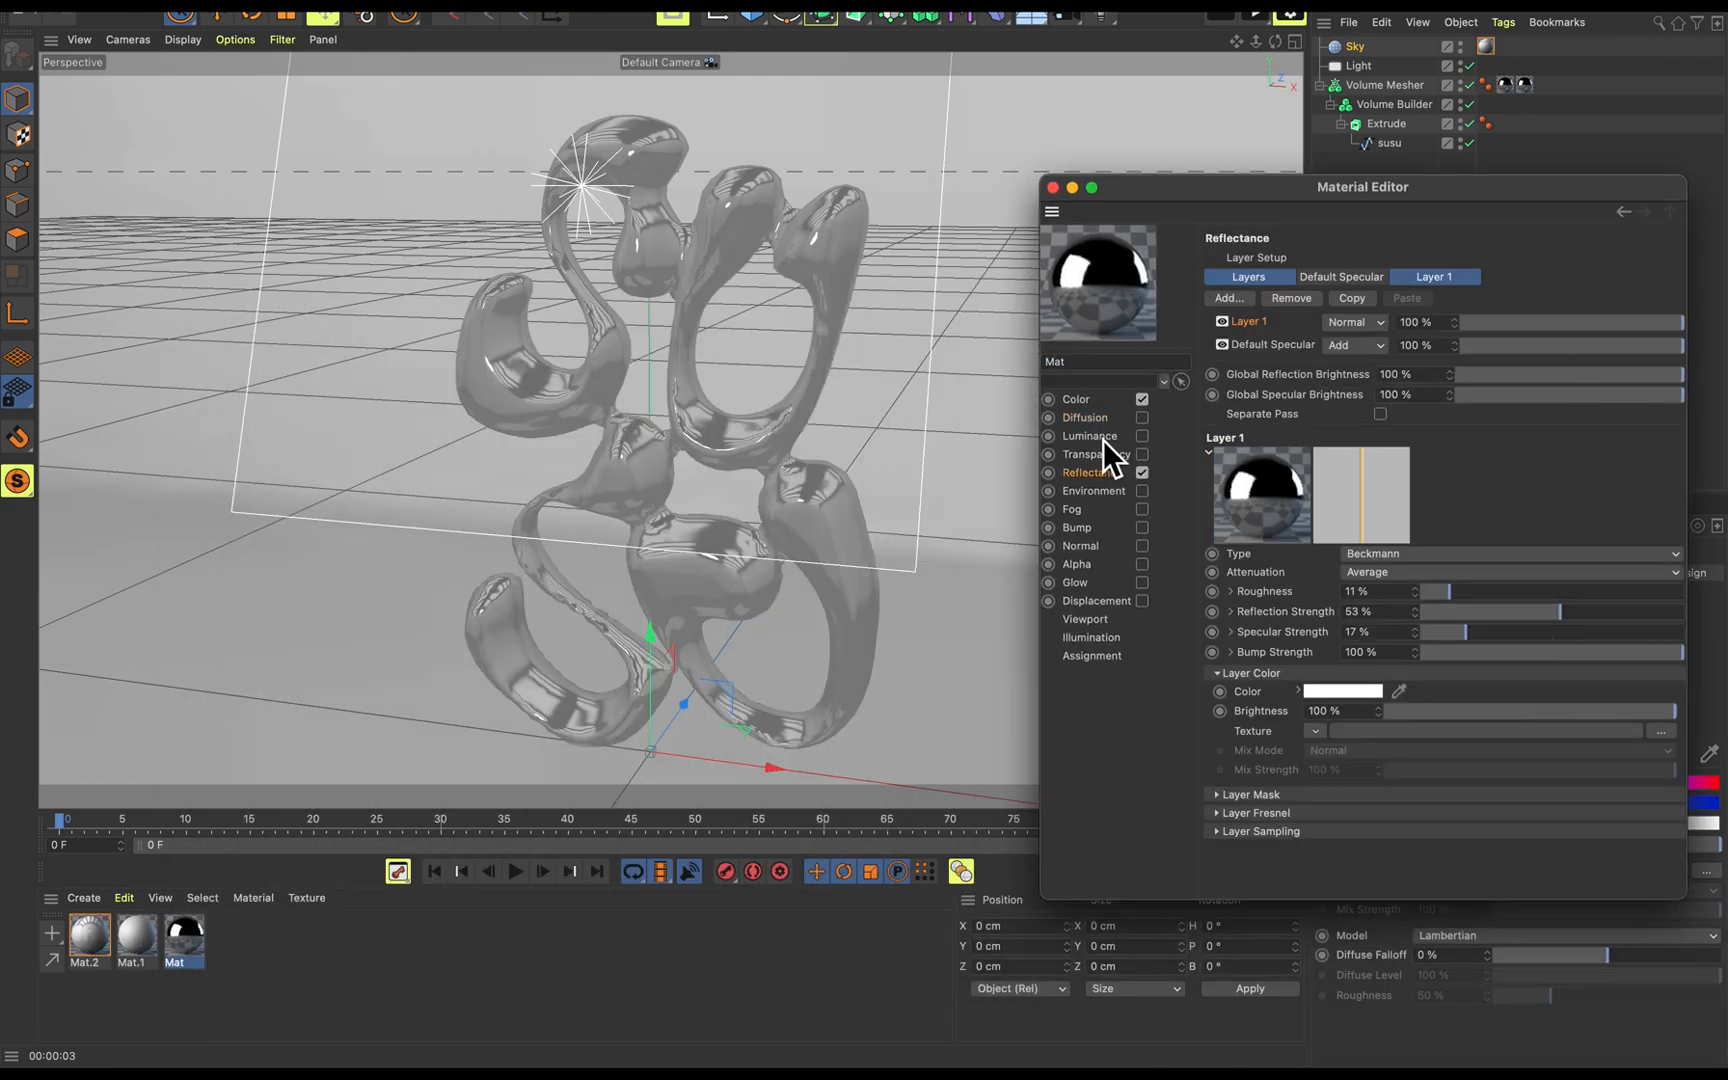
left_click(1052, 187)
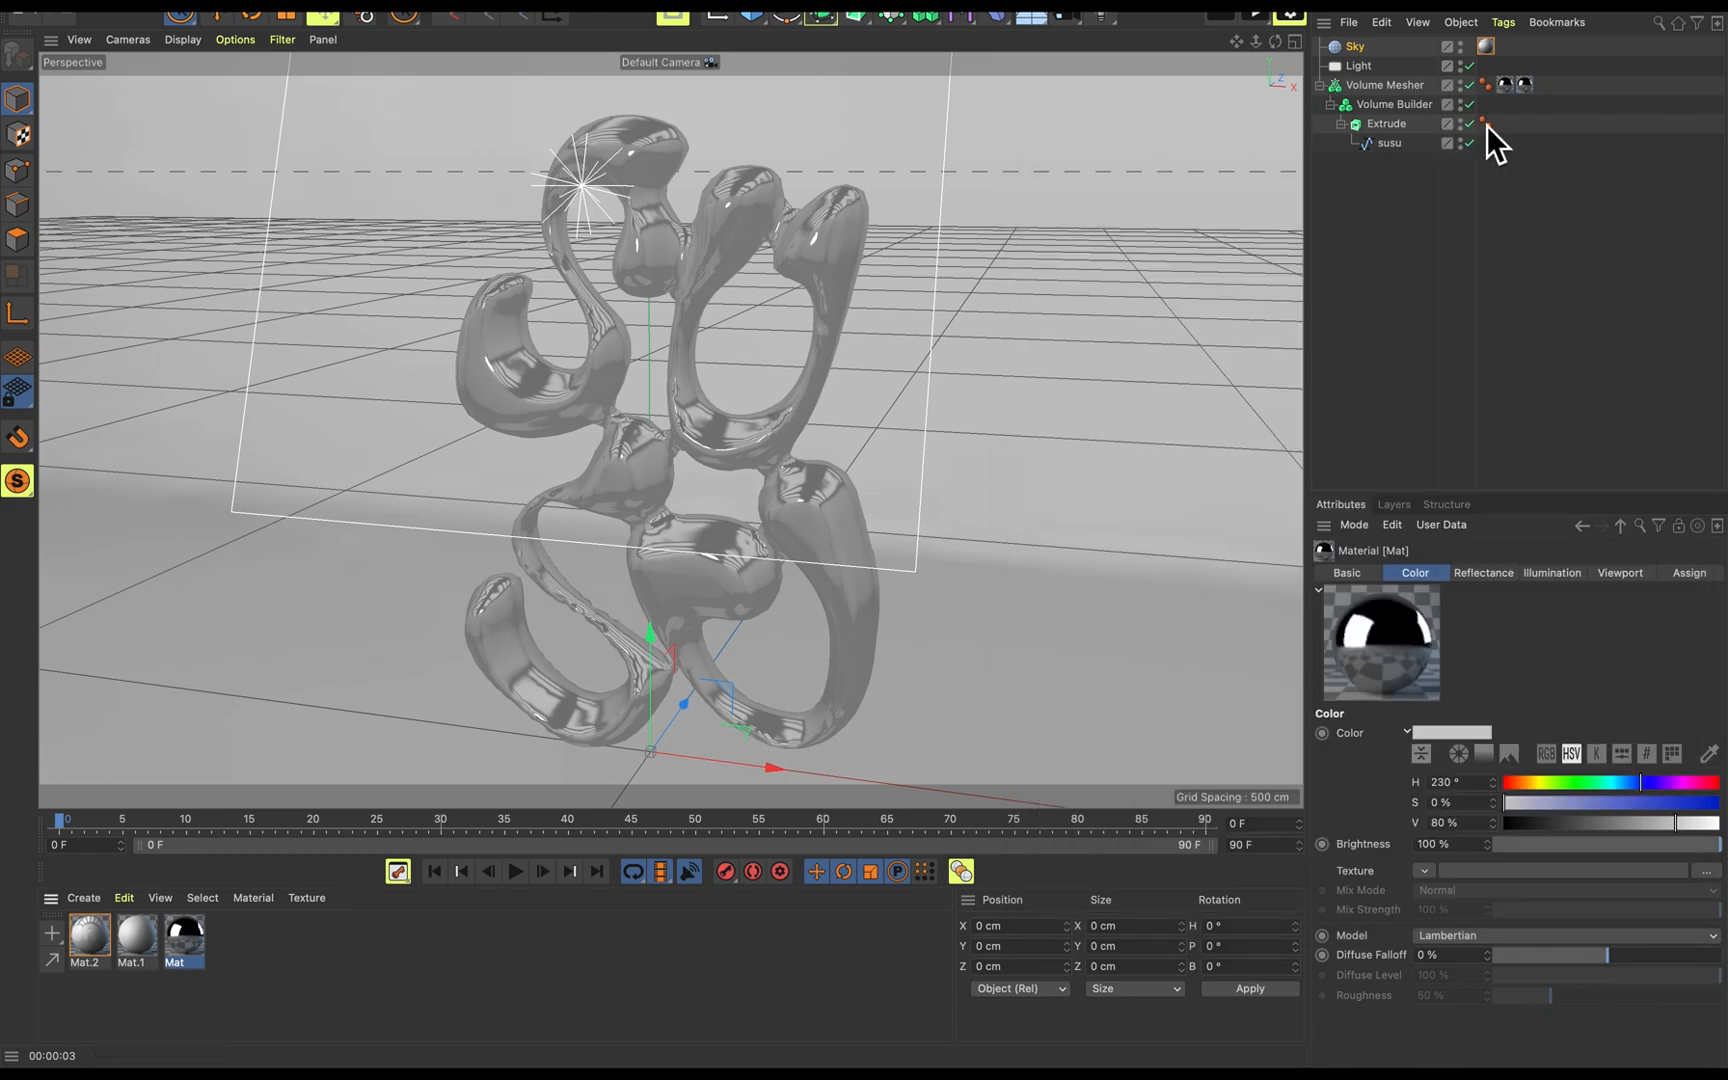
Set the lettering material's base colour to red with H 360°, S 93 % and V 100 %.
double_click(200, 942)
left_click_drag(520, 360, 1365, 101)
left_click(1120, 308)
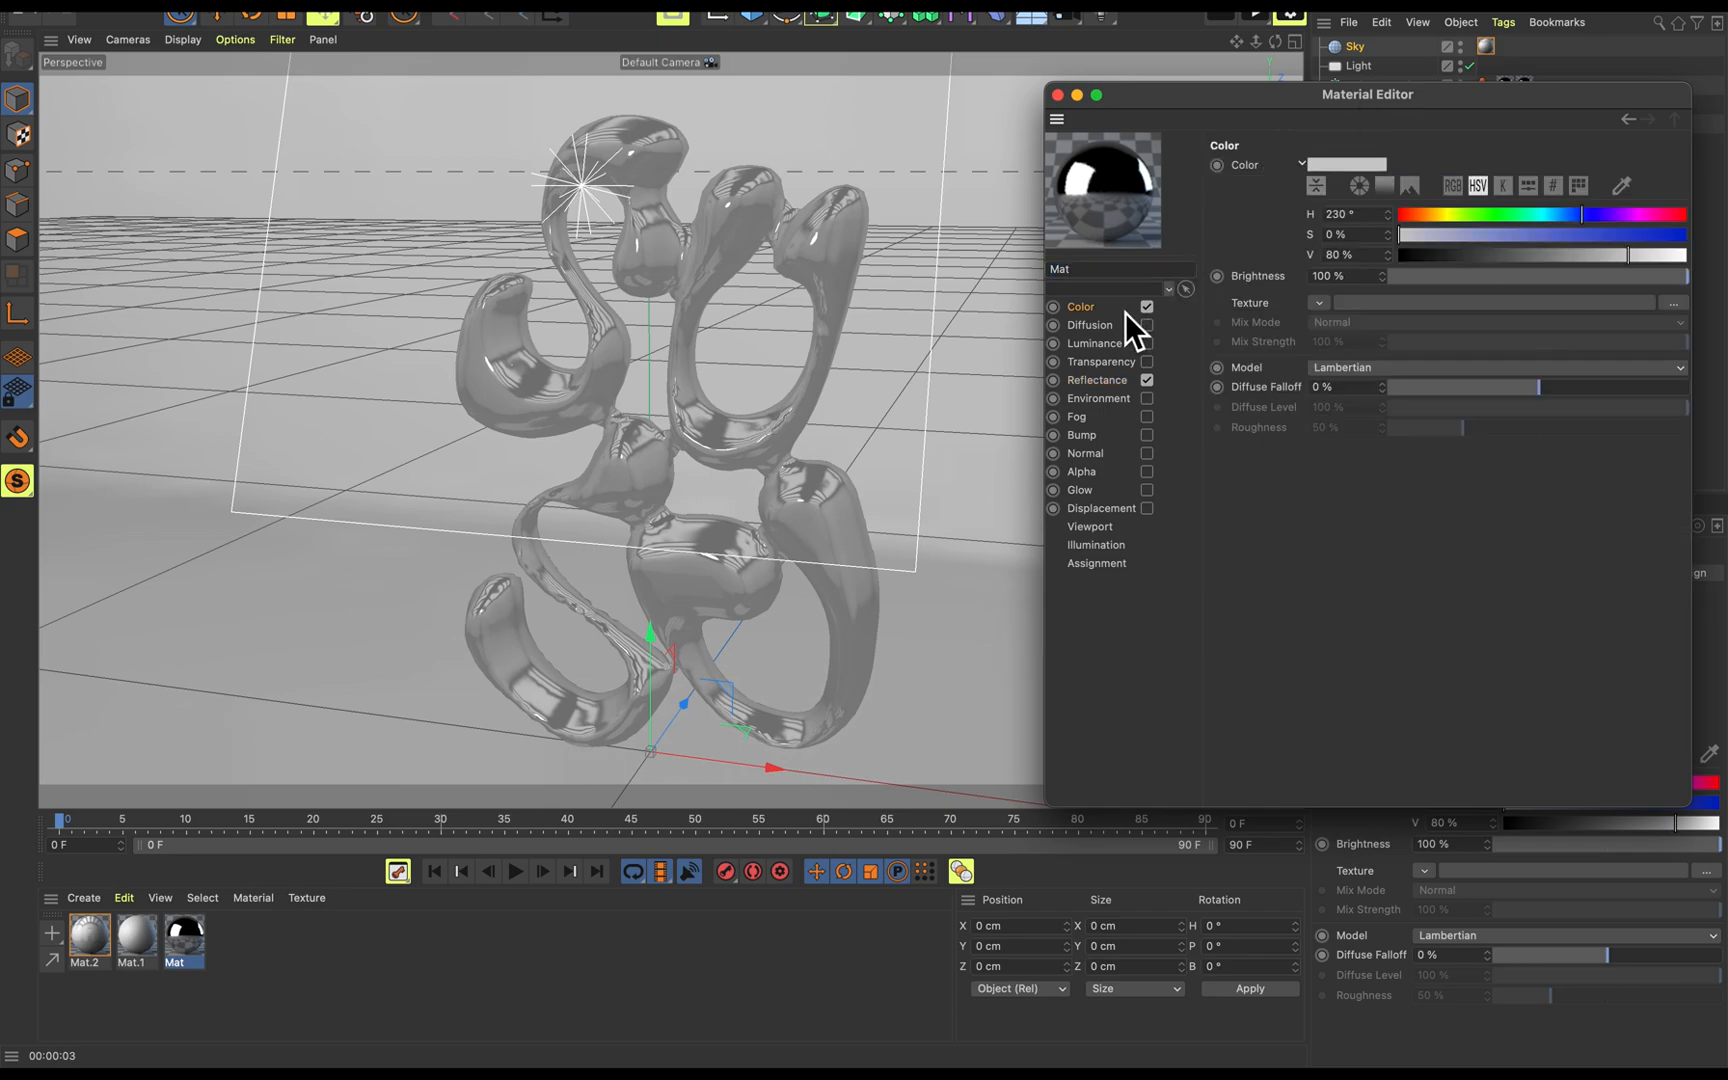
left_click_drag(1488, 221, 1416, 220)
left_click_drag(1574, 238, 1701, 231)
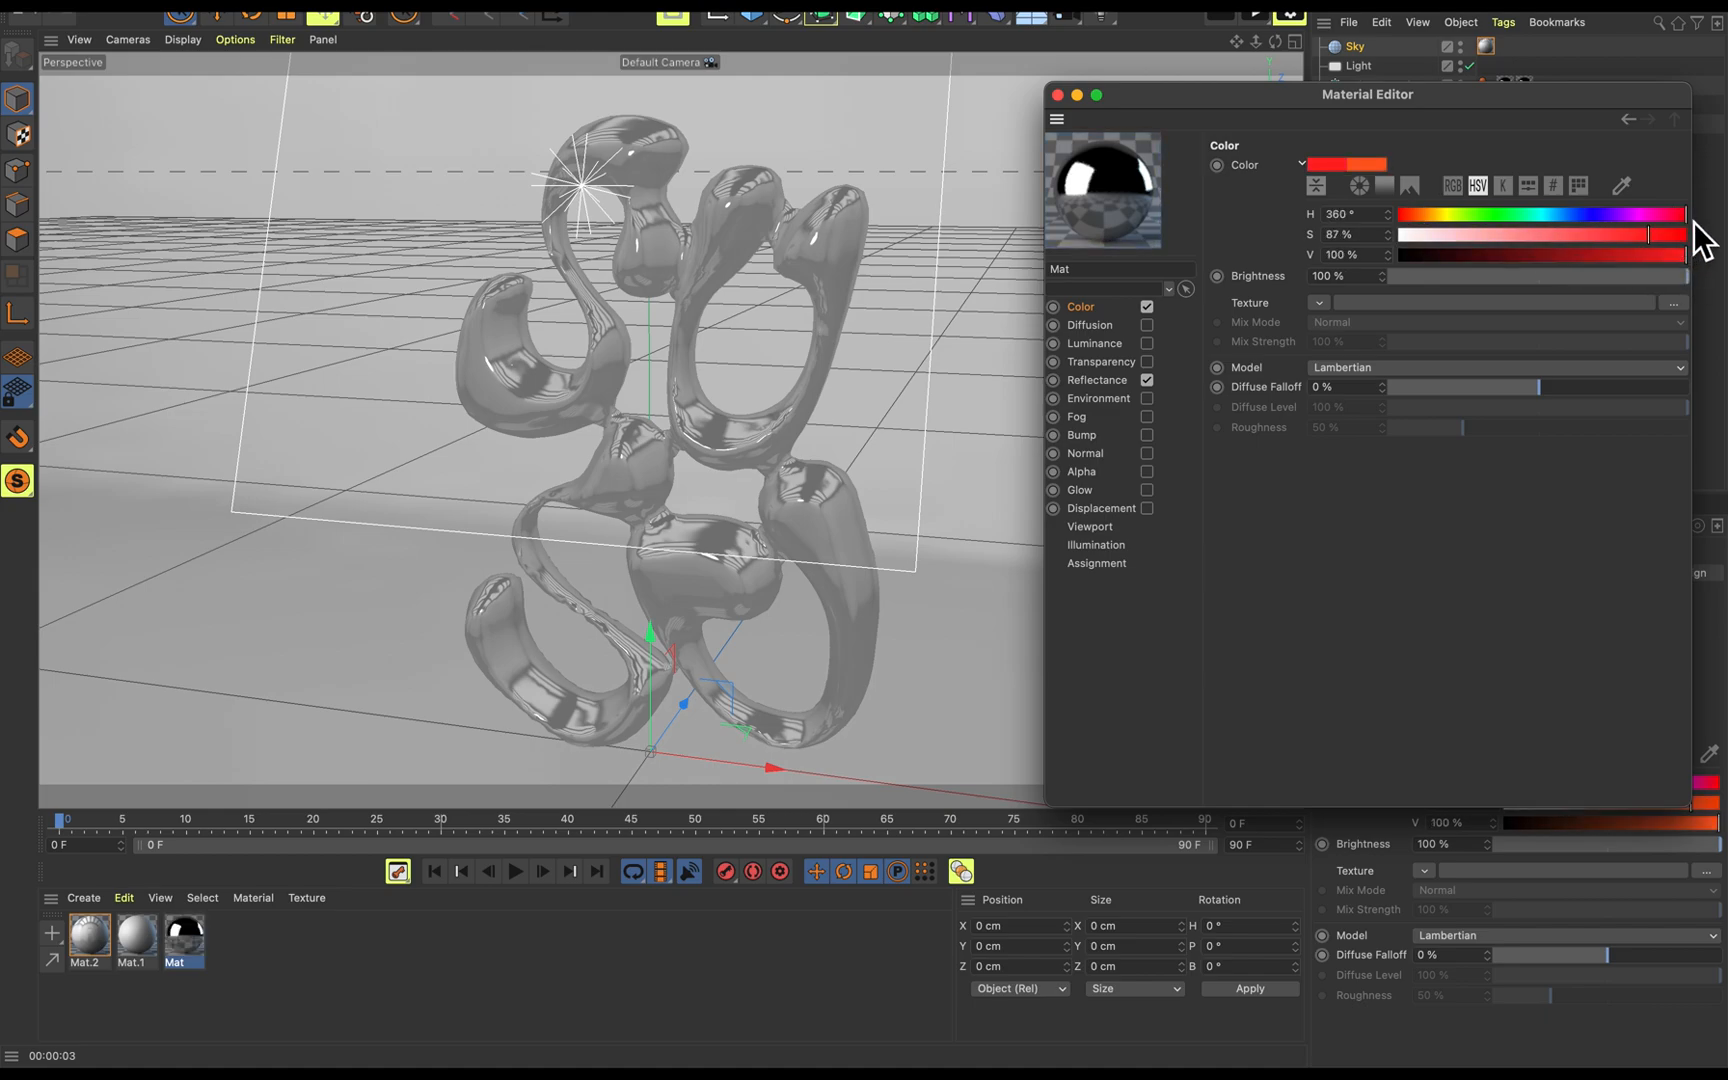
left_click(1666, 235)
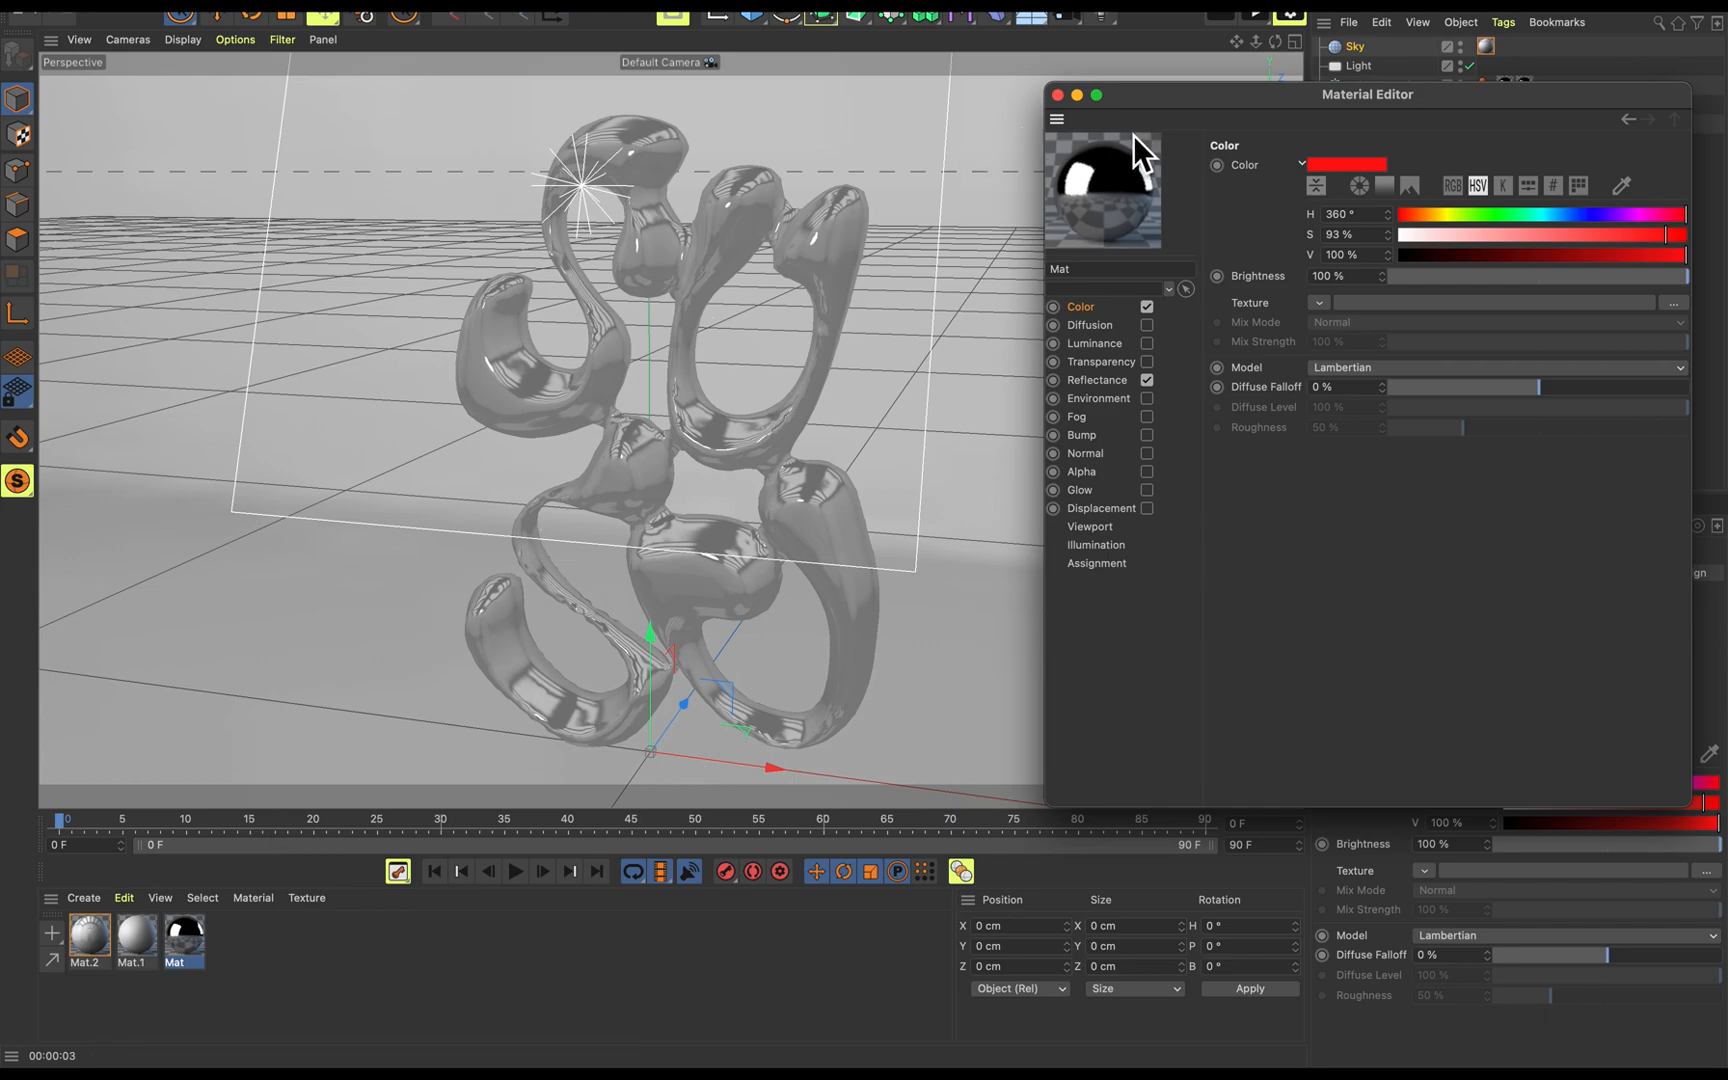
left_click(1069, 98)
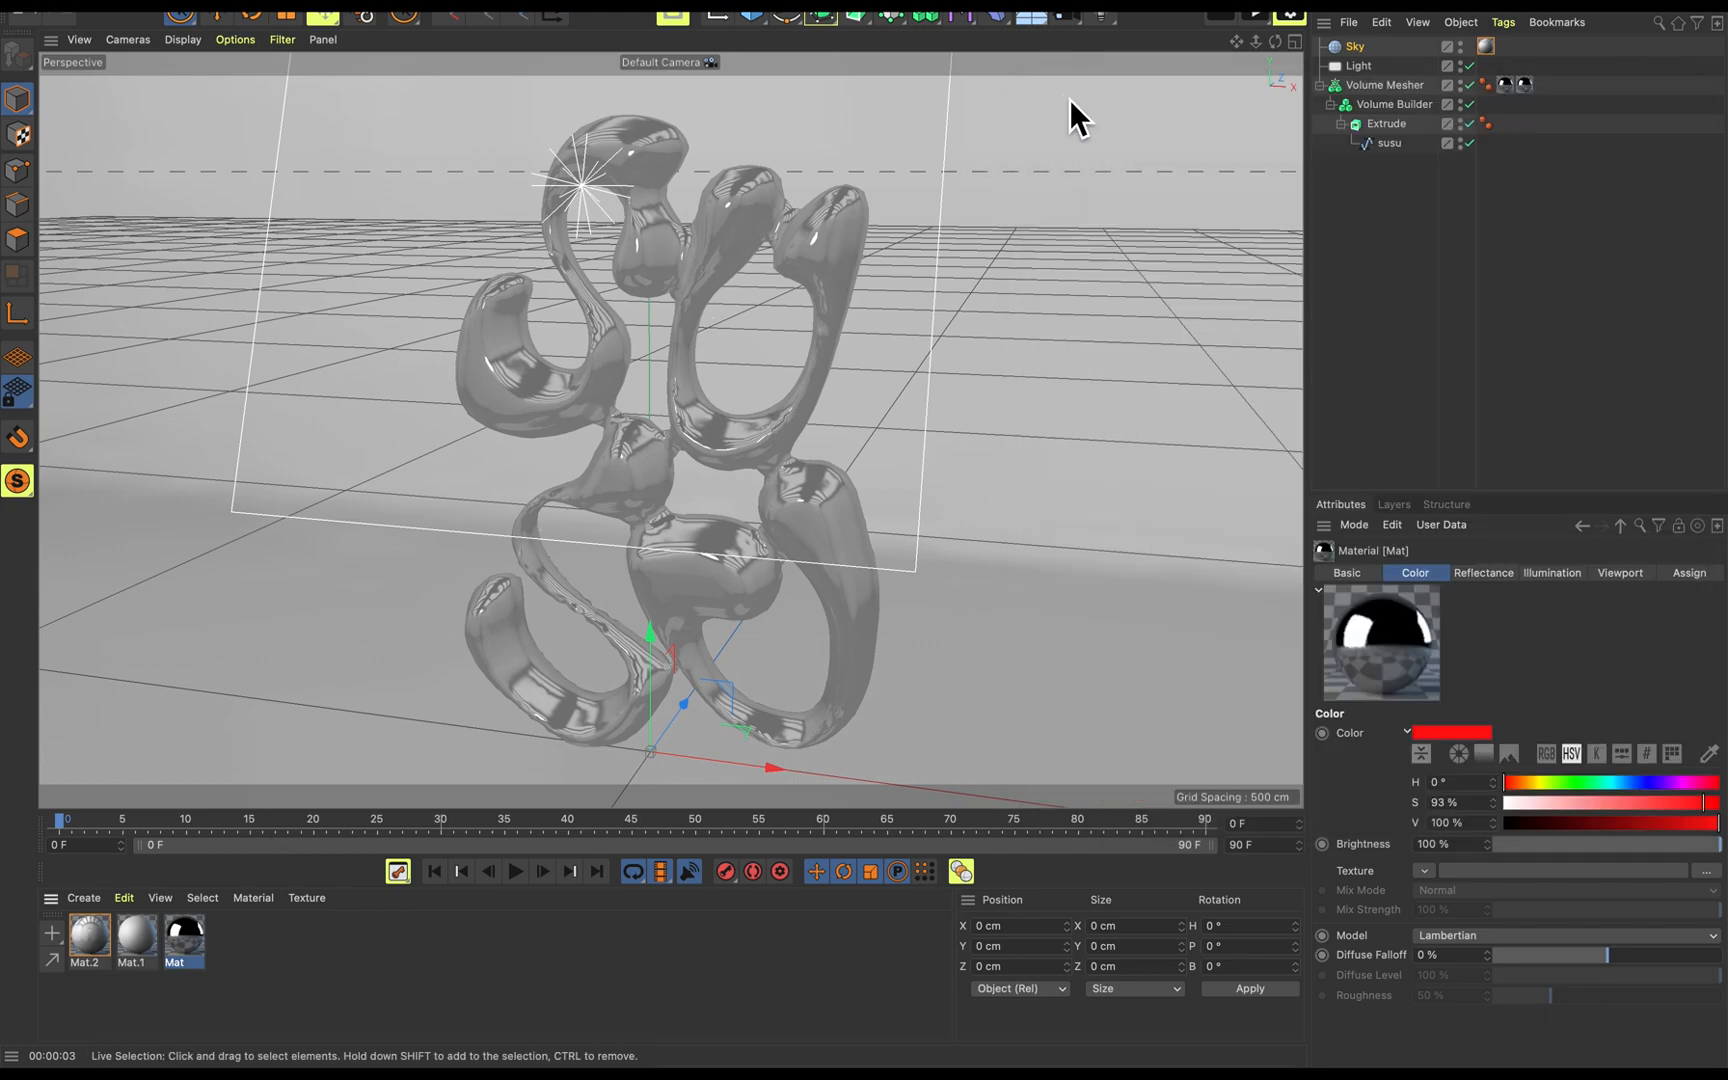
Tint the Layer Color of the lettering material's Reflectance Layer 1 red and soften it to pale pink.
double_click(196, 937)
left_click_drag(424, 369, 1240, 140)
left_click(751, 463)
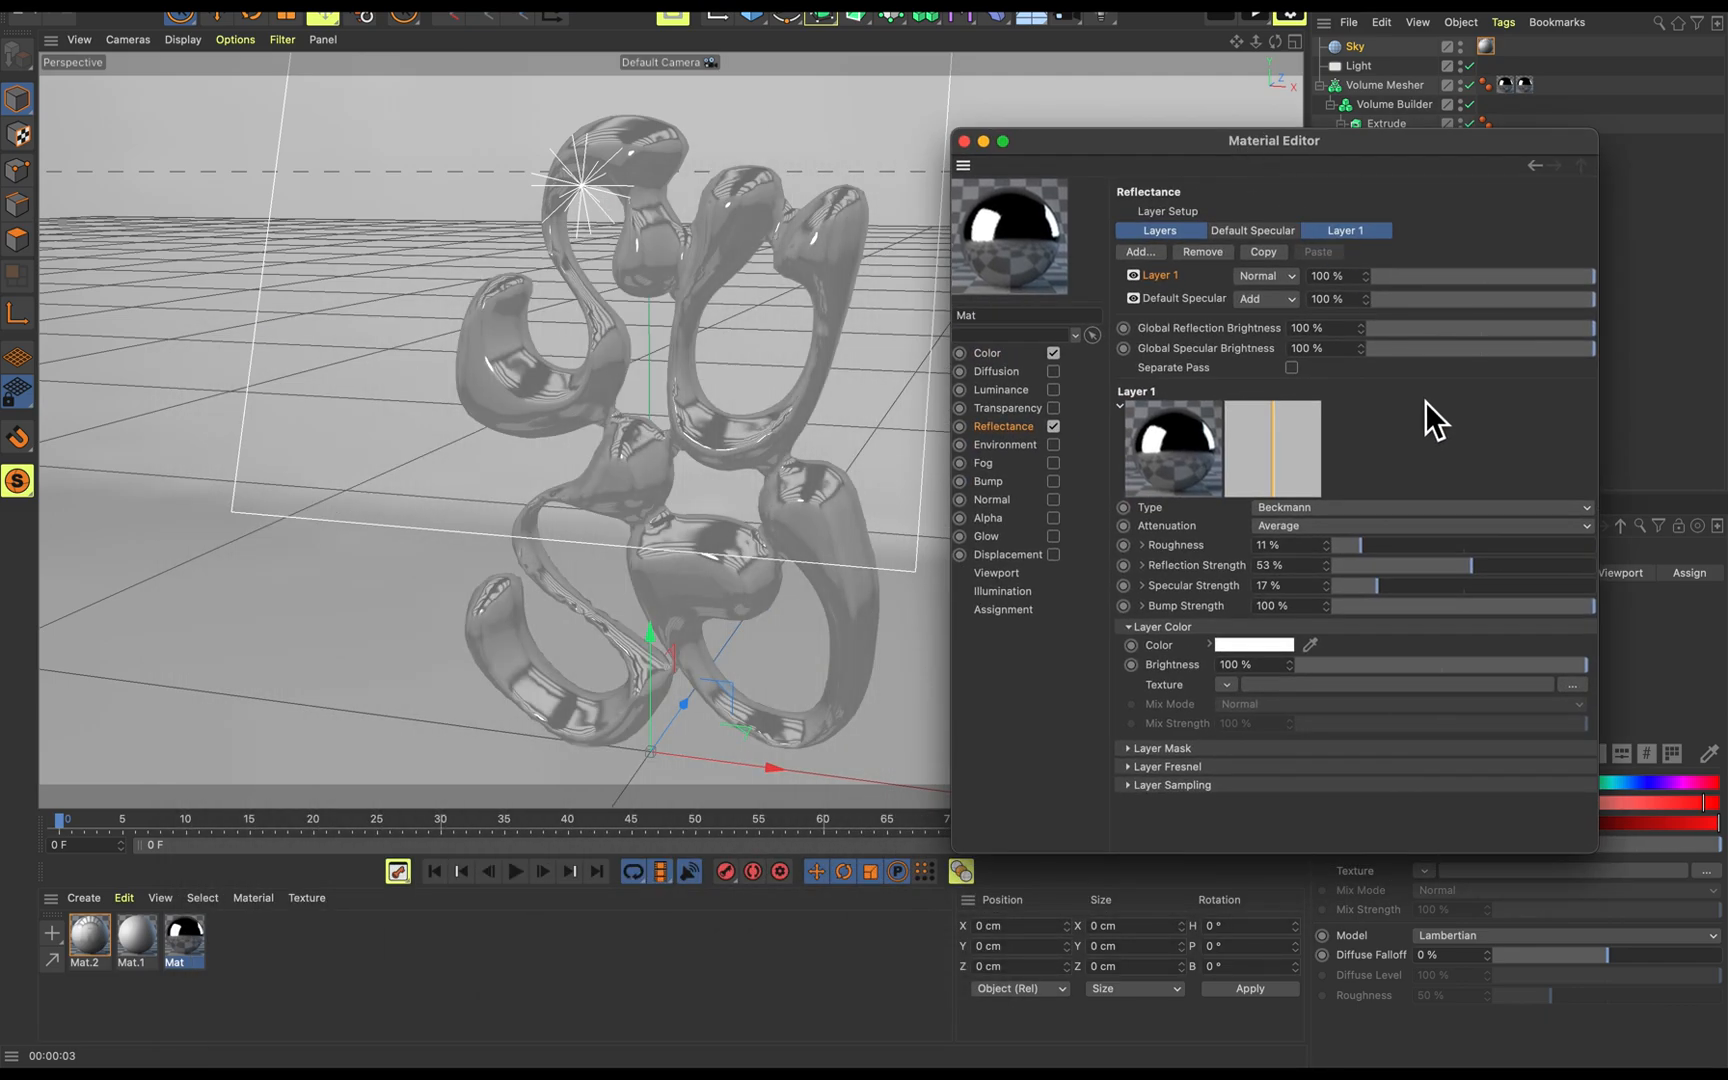
left_click(1254, 646)
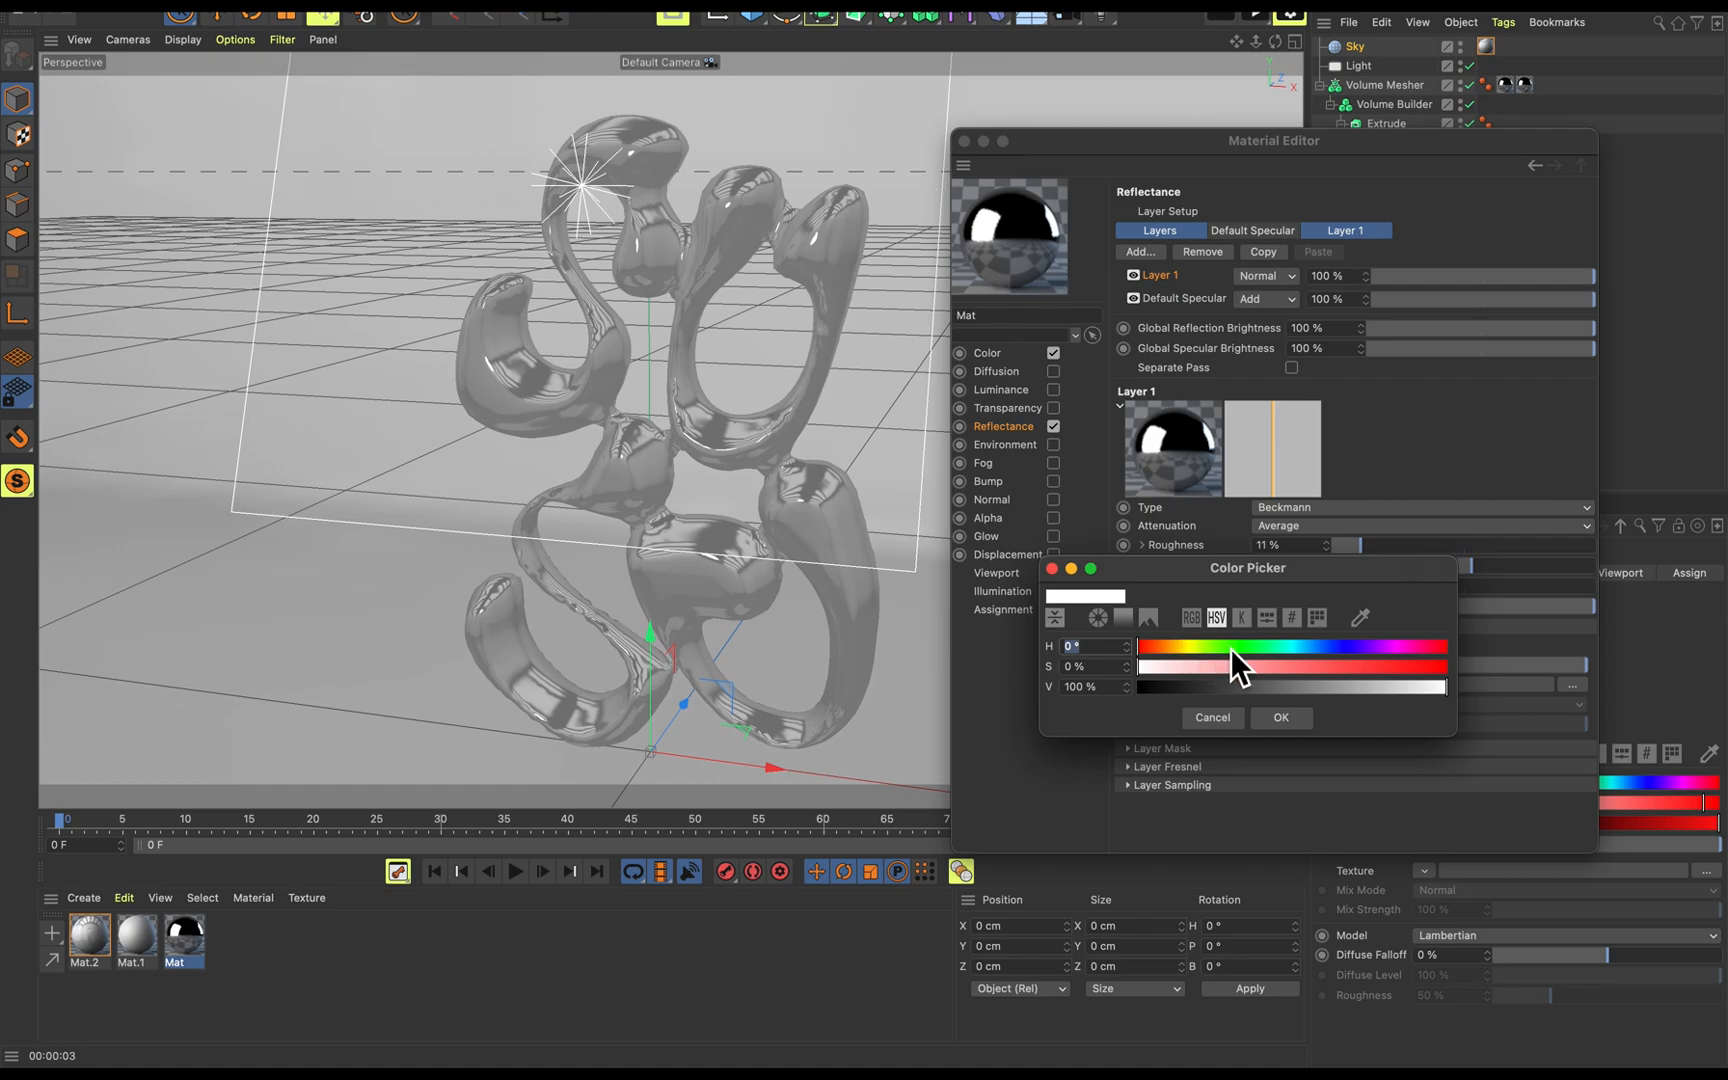
left_click_drag(1212, 666, 1446, 668)
left_click(1296, 724)
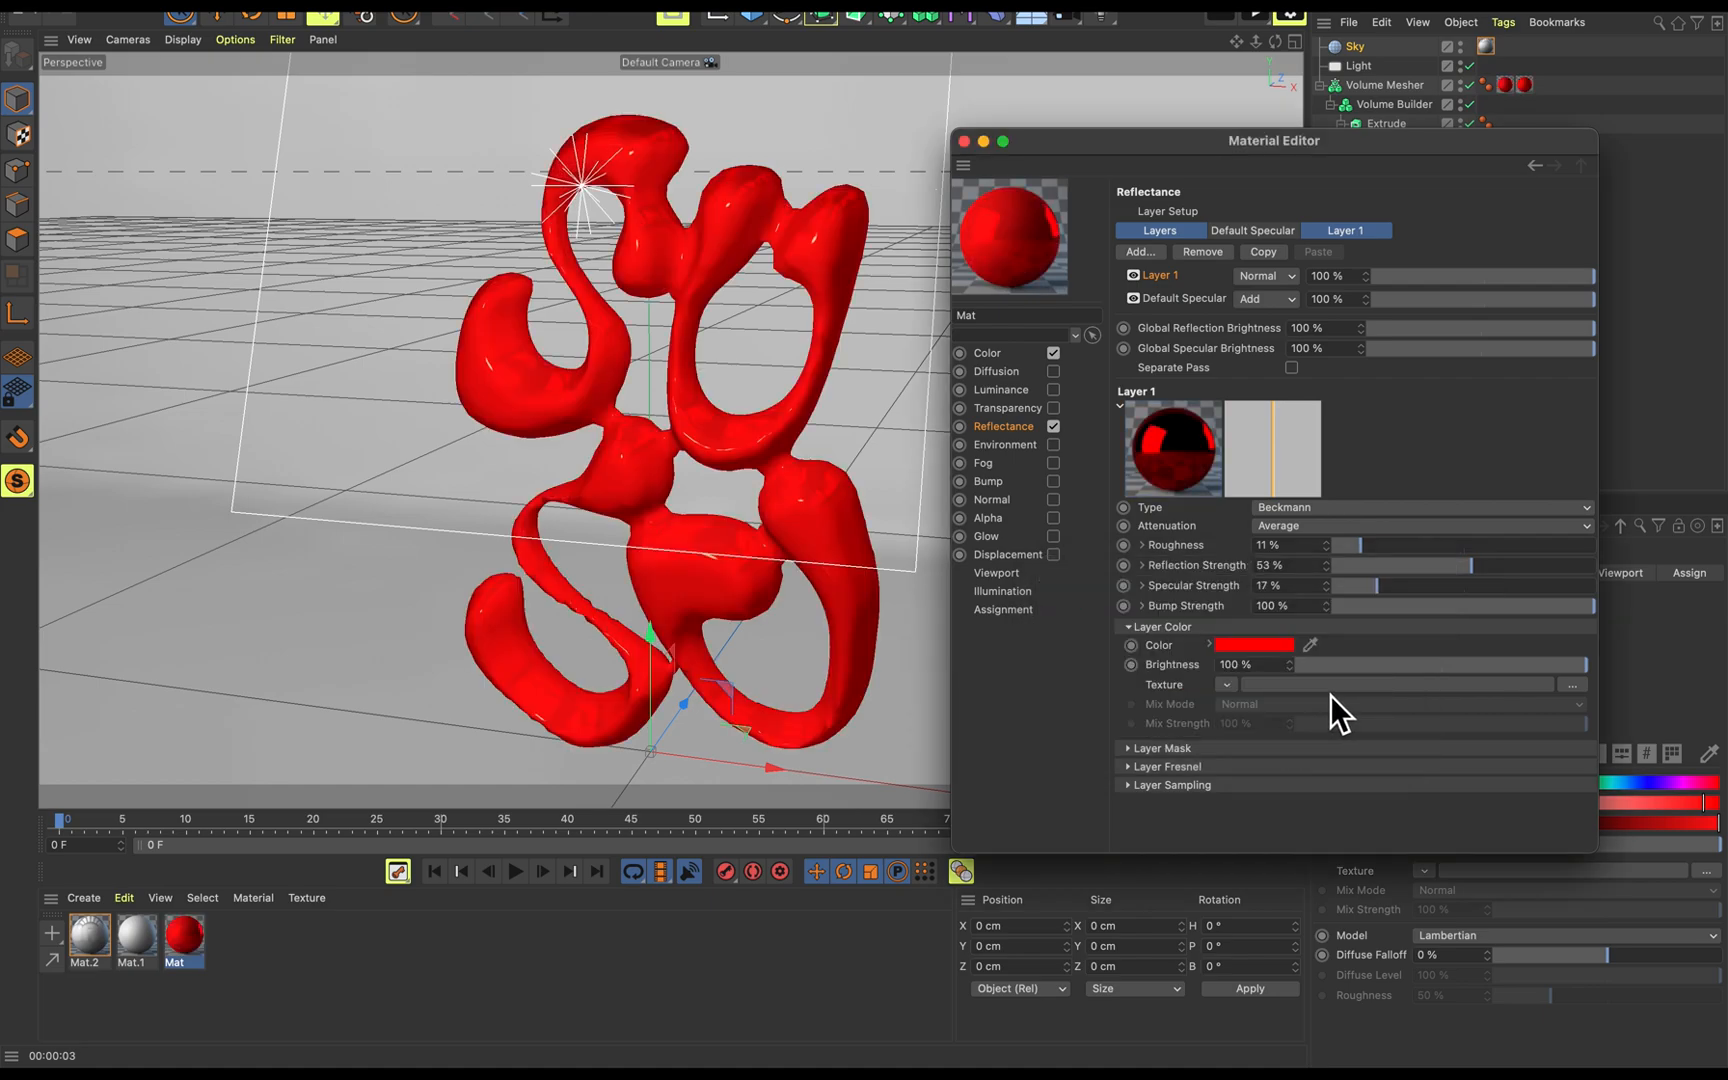
left_click(1262, 647)
left_click(1303, 672)
left_click_drag(1305, 675, 1216, 678)
left_click(1289, 721)
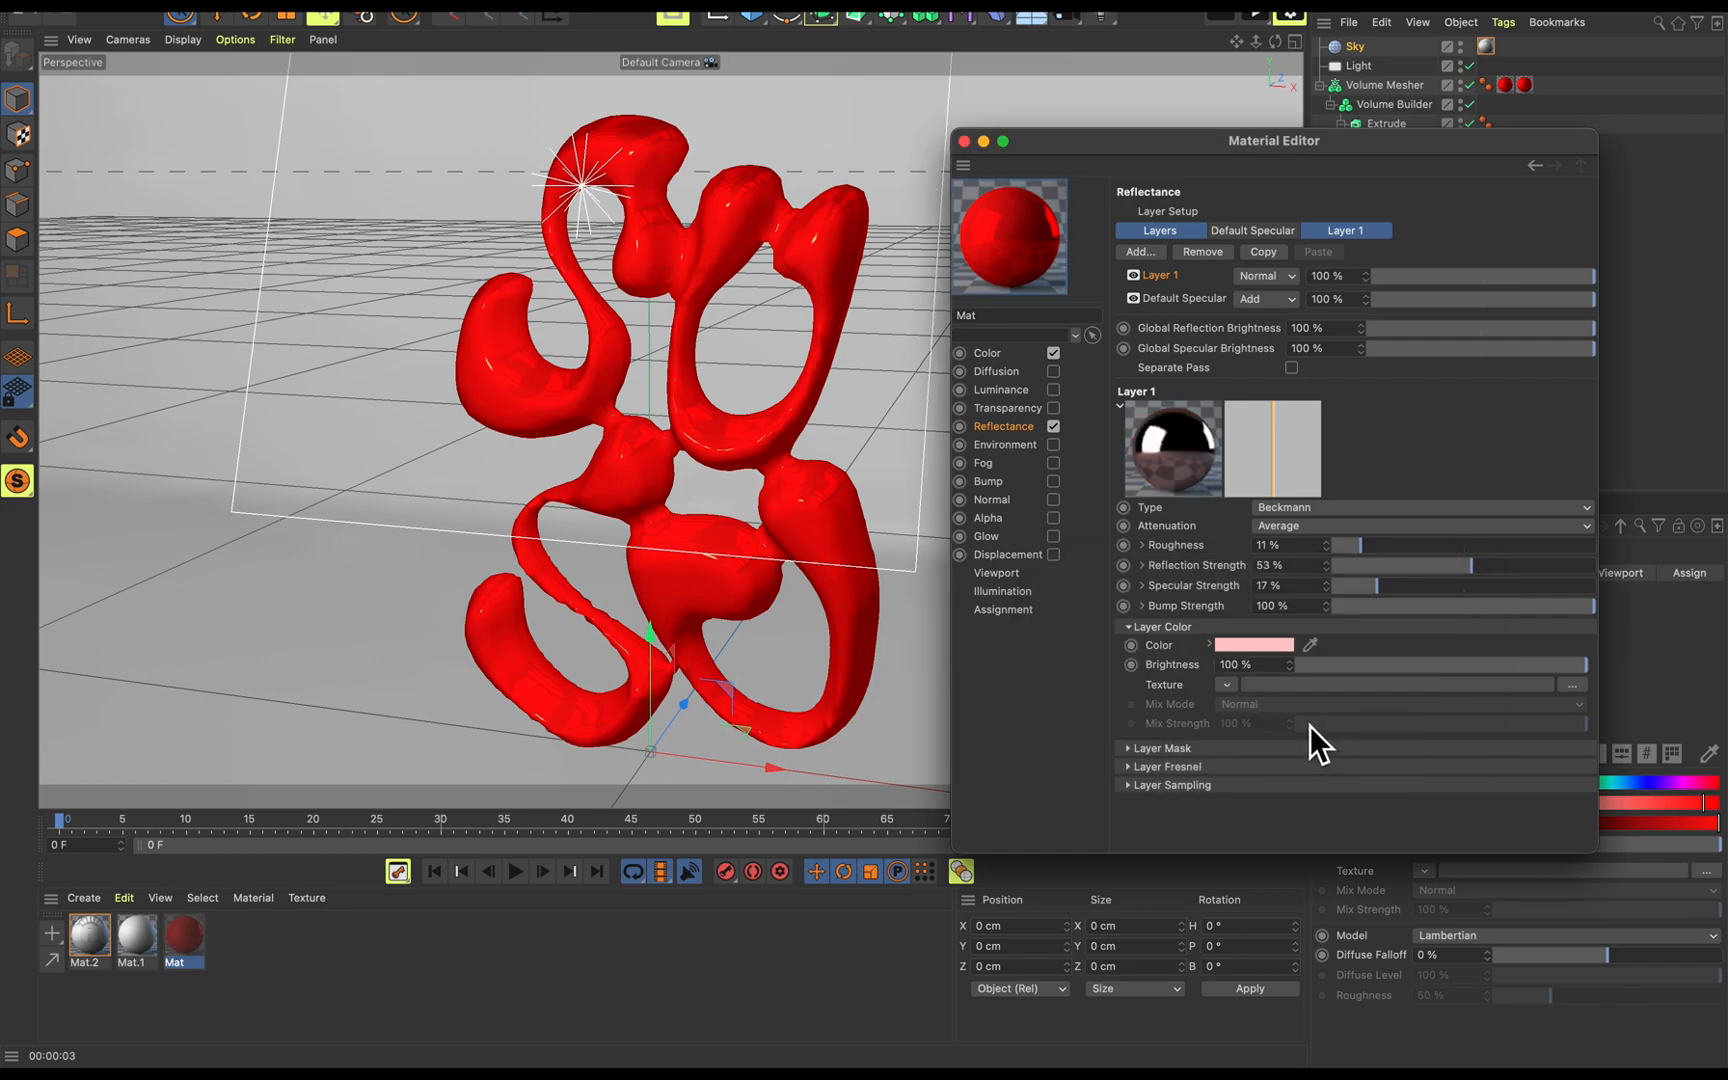
Test-render the red lettering and close the material editor.
left_click(667, 458)
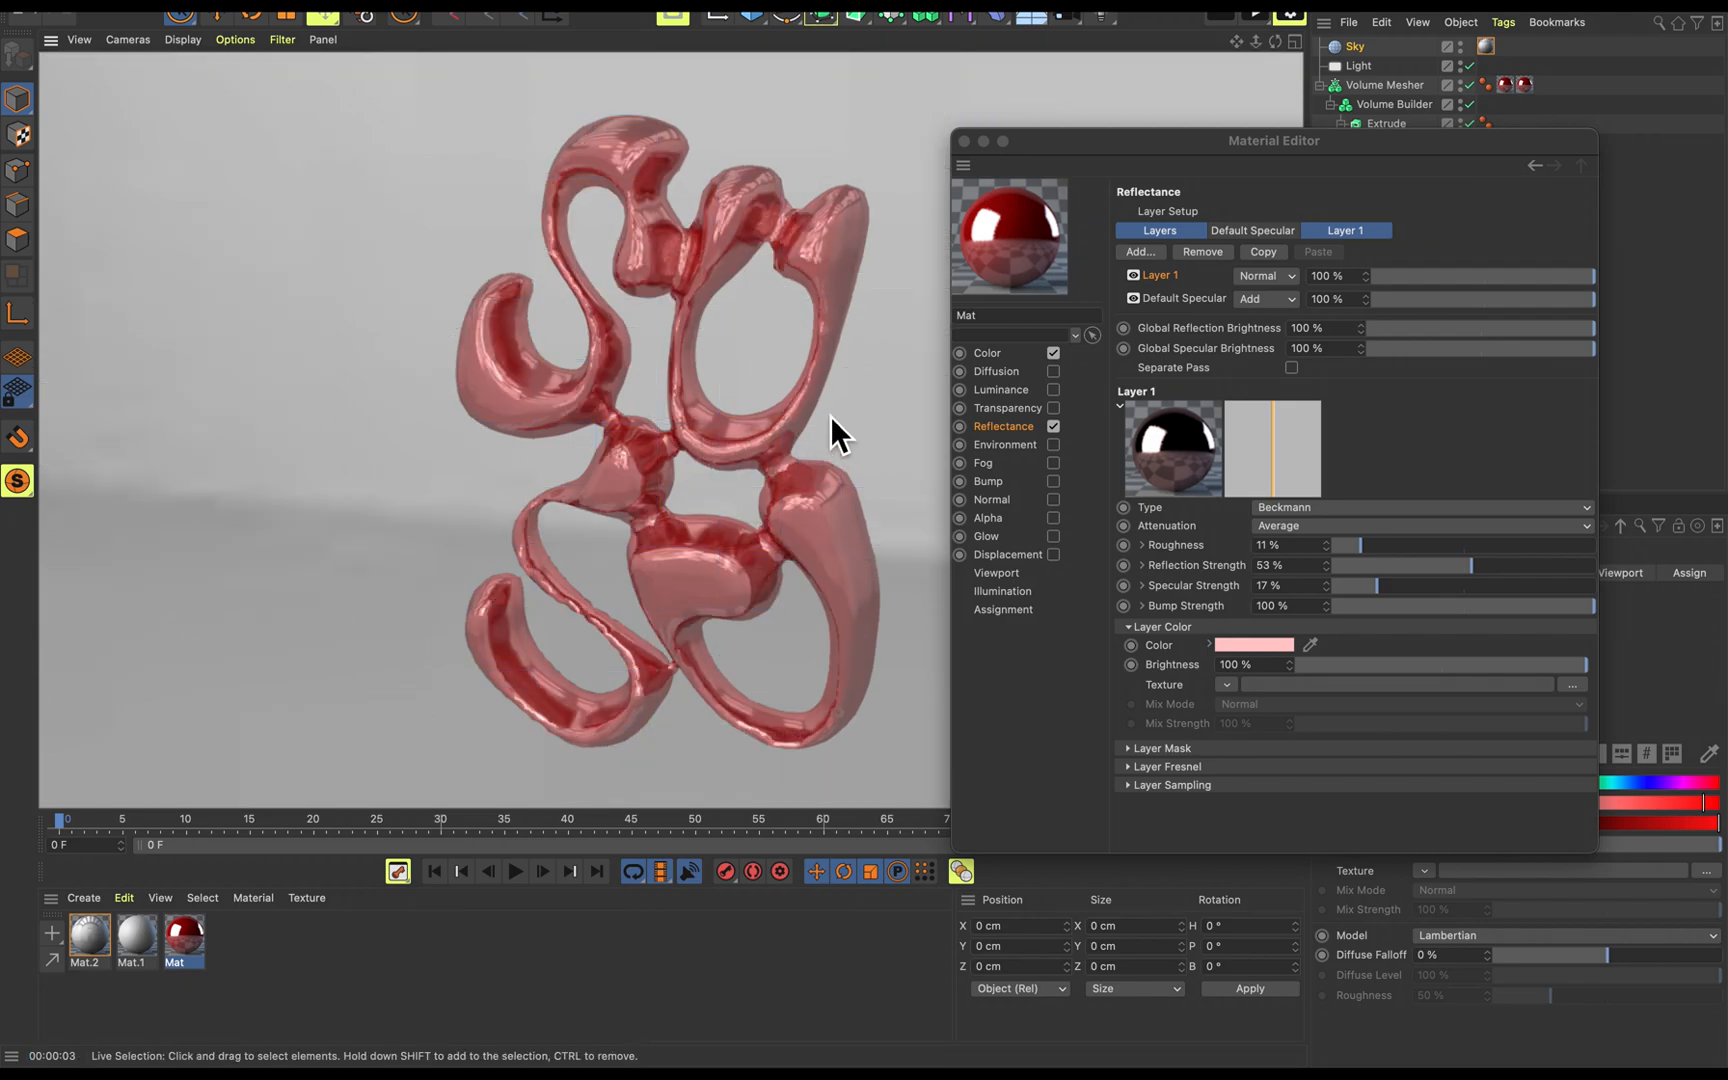
left_click(965, 141)
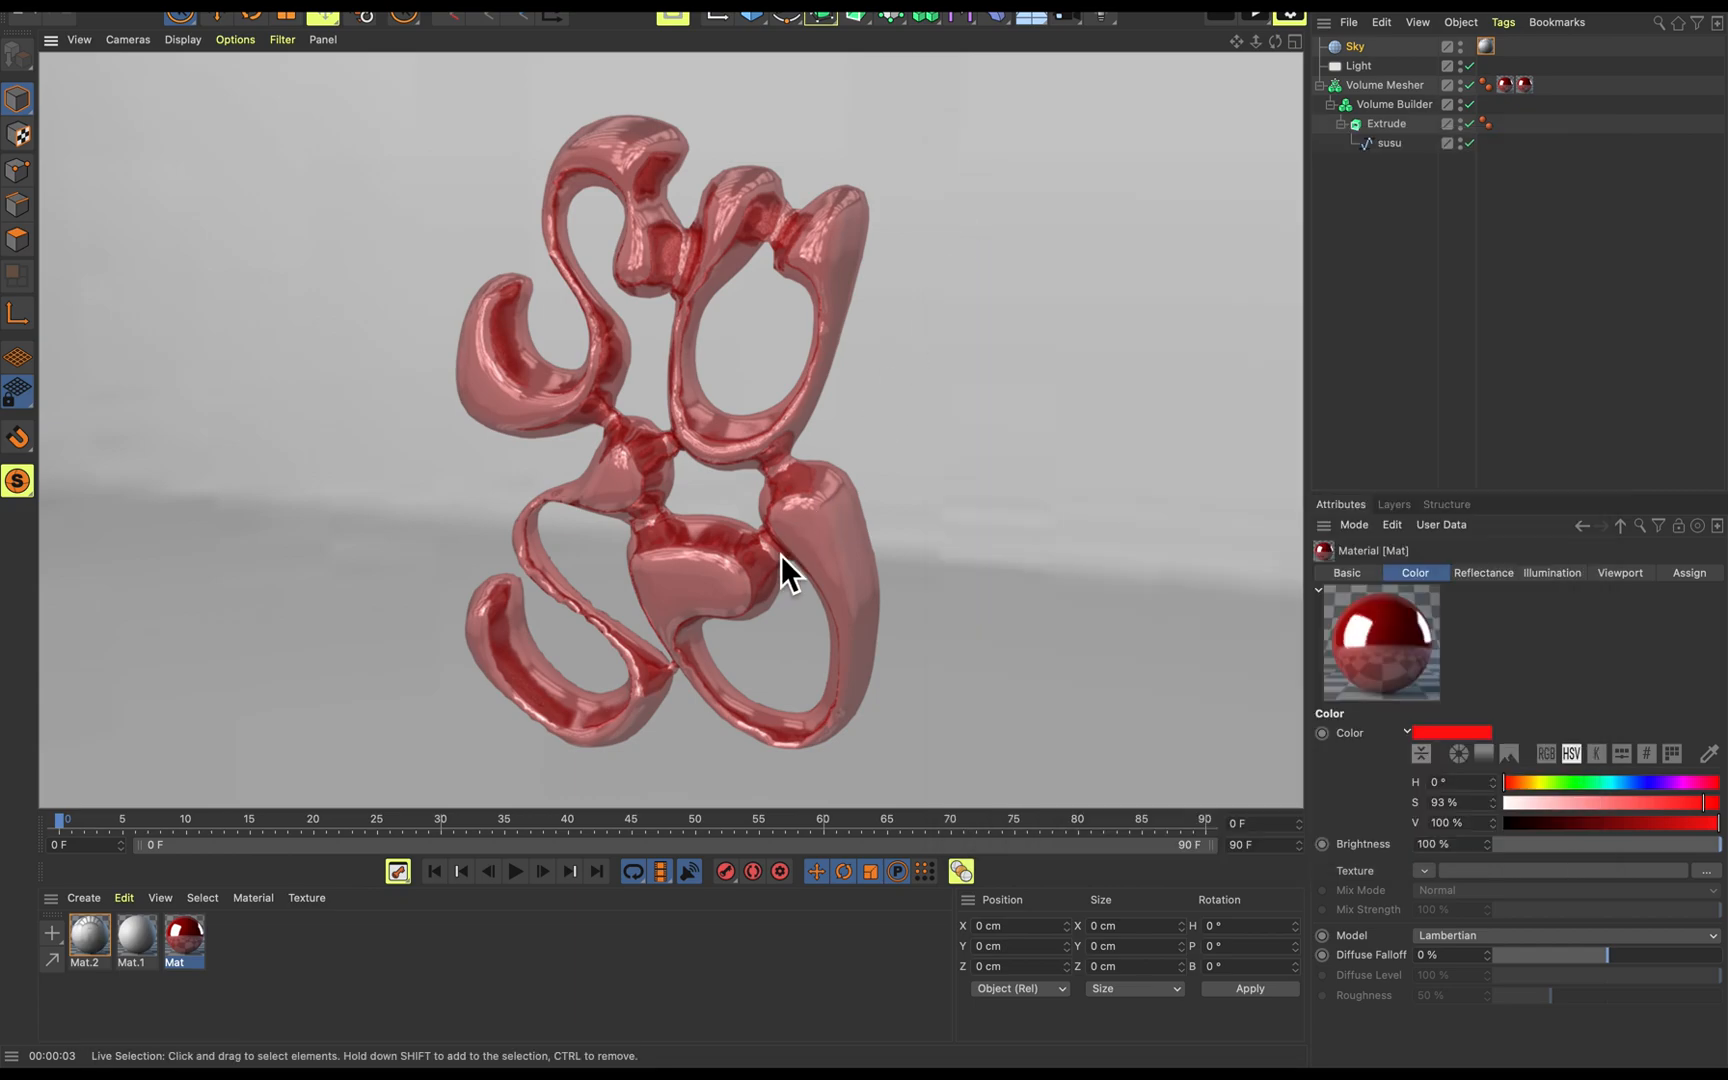
left_click(973, 512)
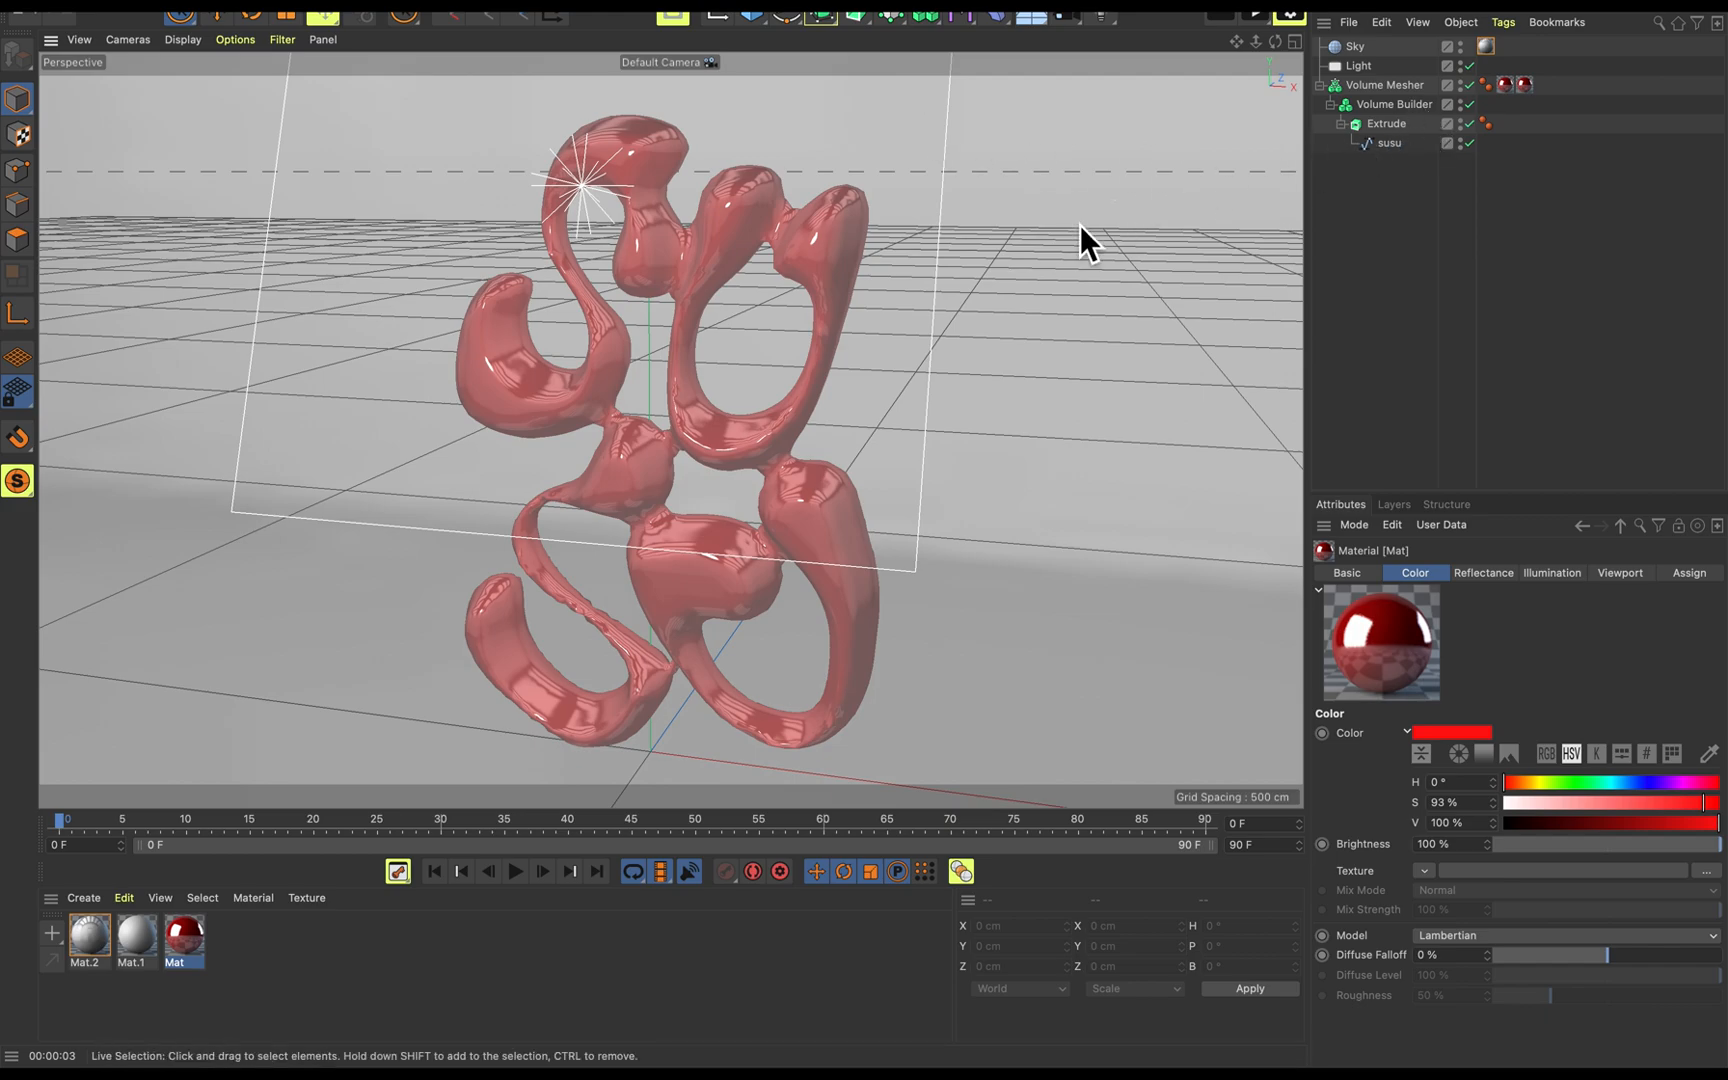
Delete the area light and add a new Omni light to the scene.
left_click(586, 192)
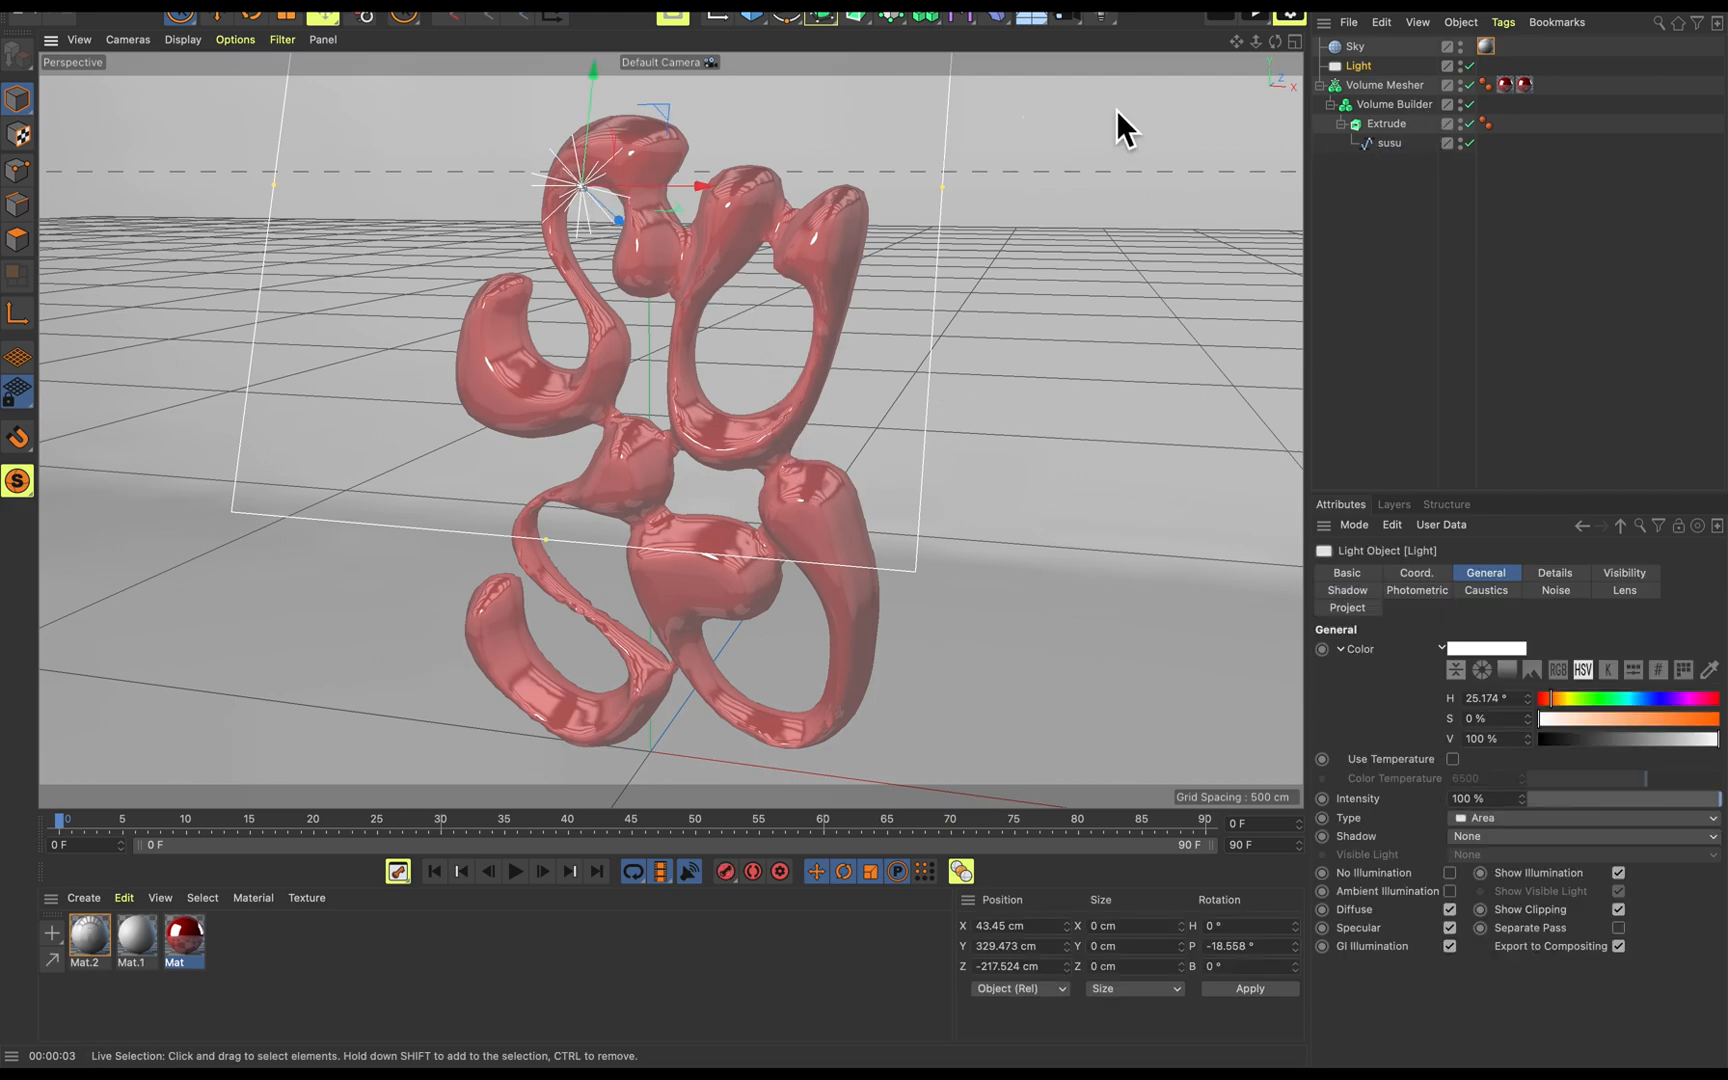
key("Delete")
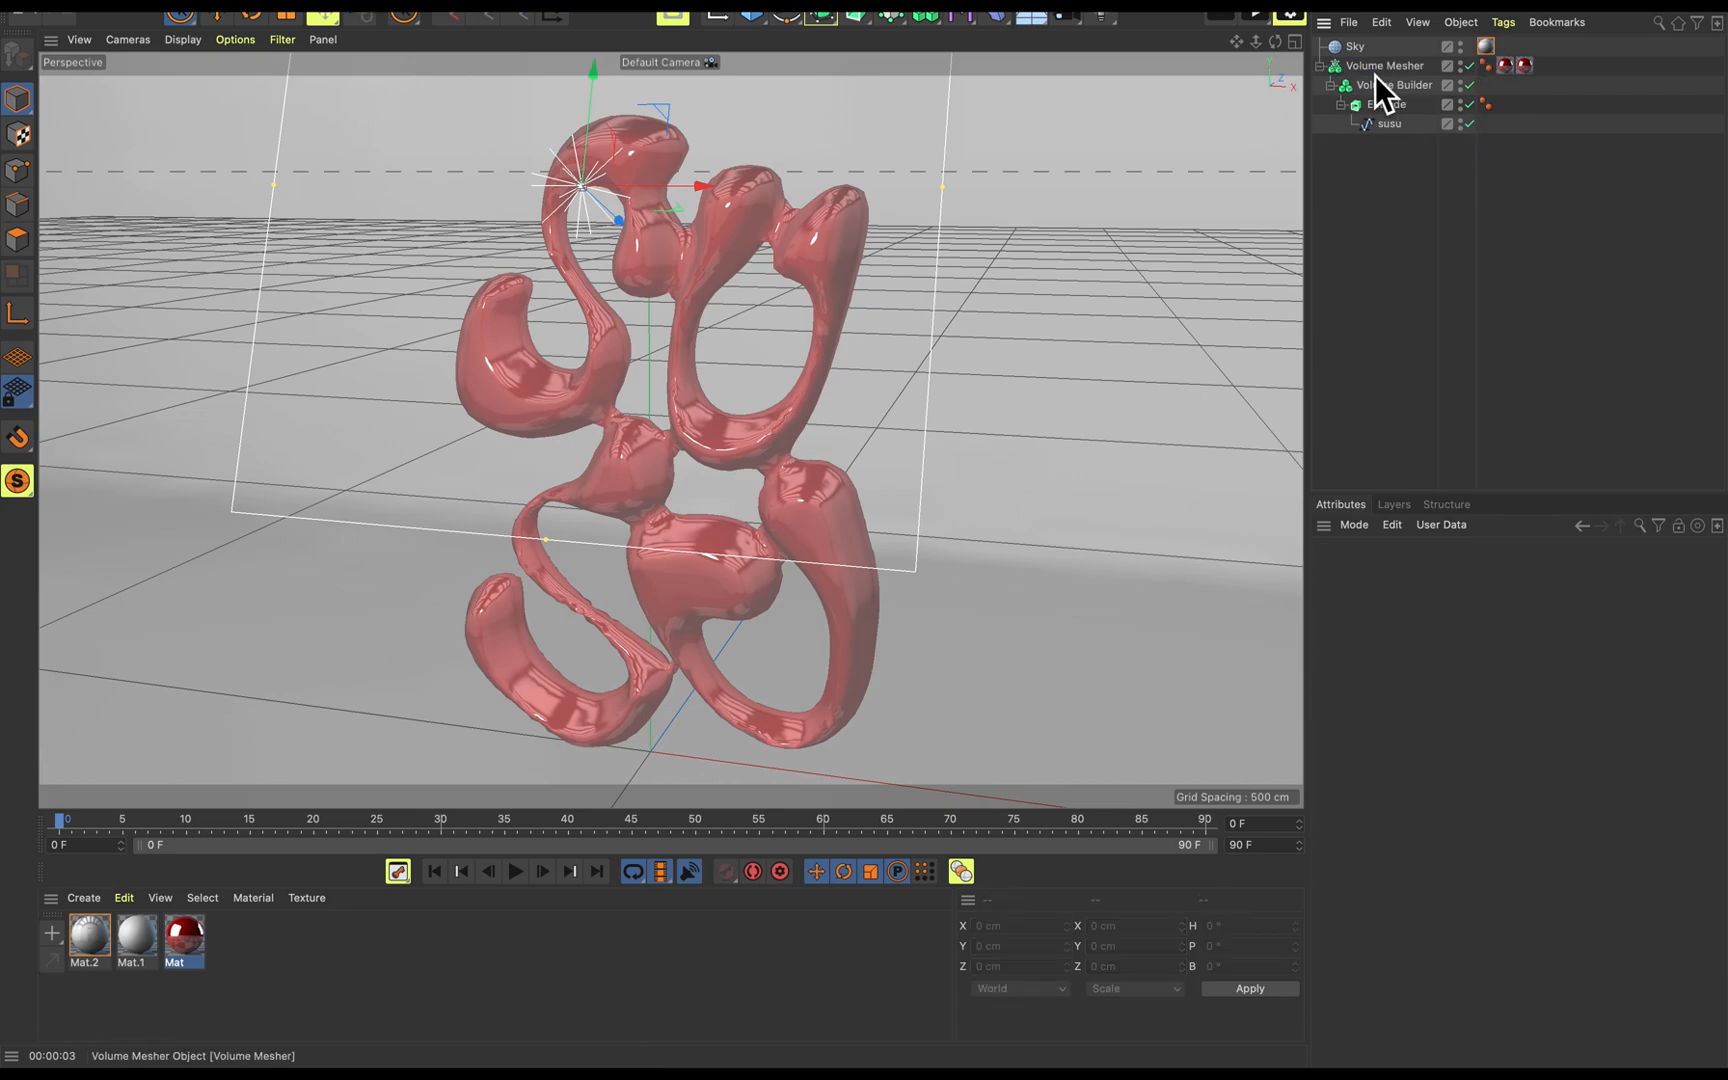
left_click_drag(1000, 335, 946, 431, "alt")
scroll(946, 428, "down", 2)
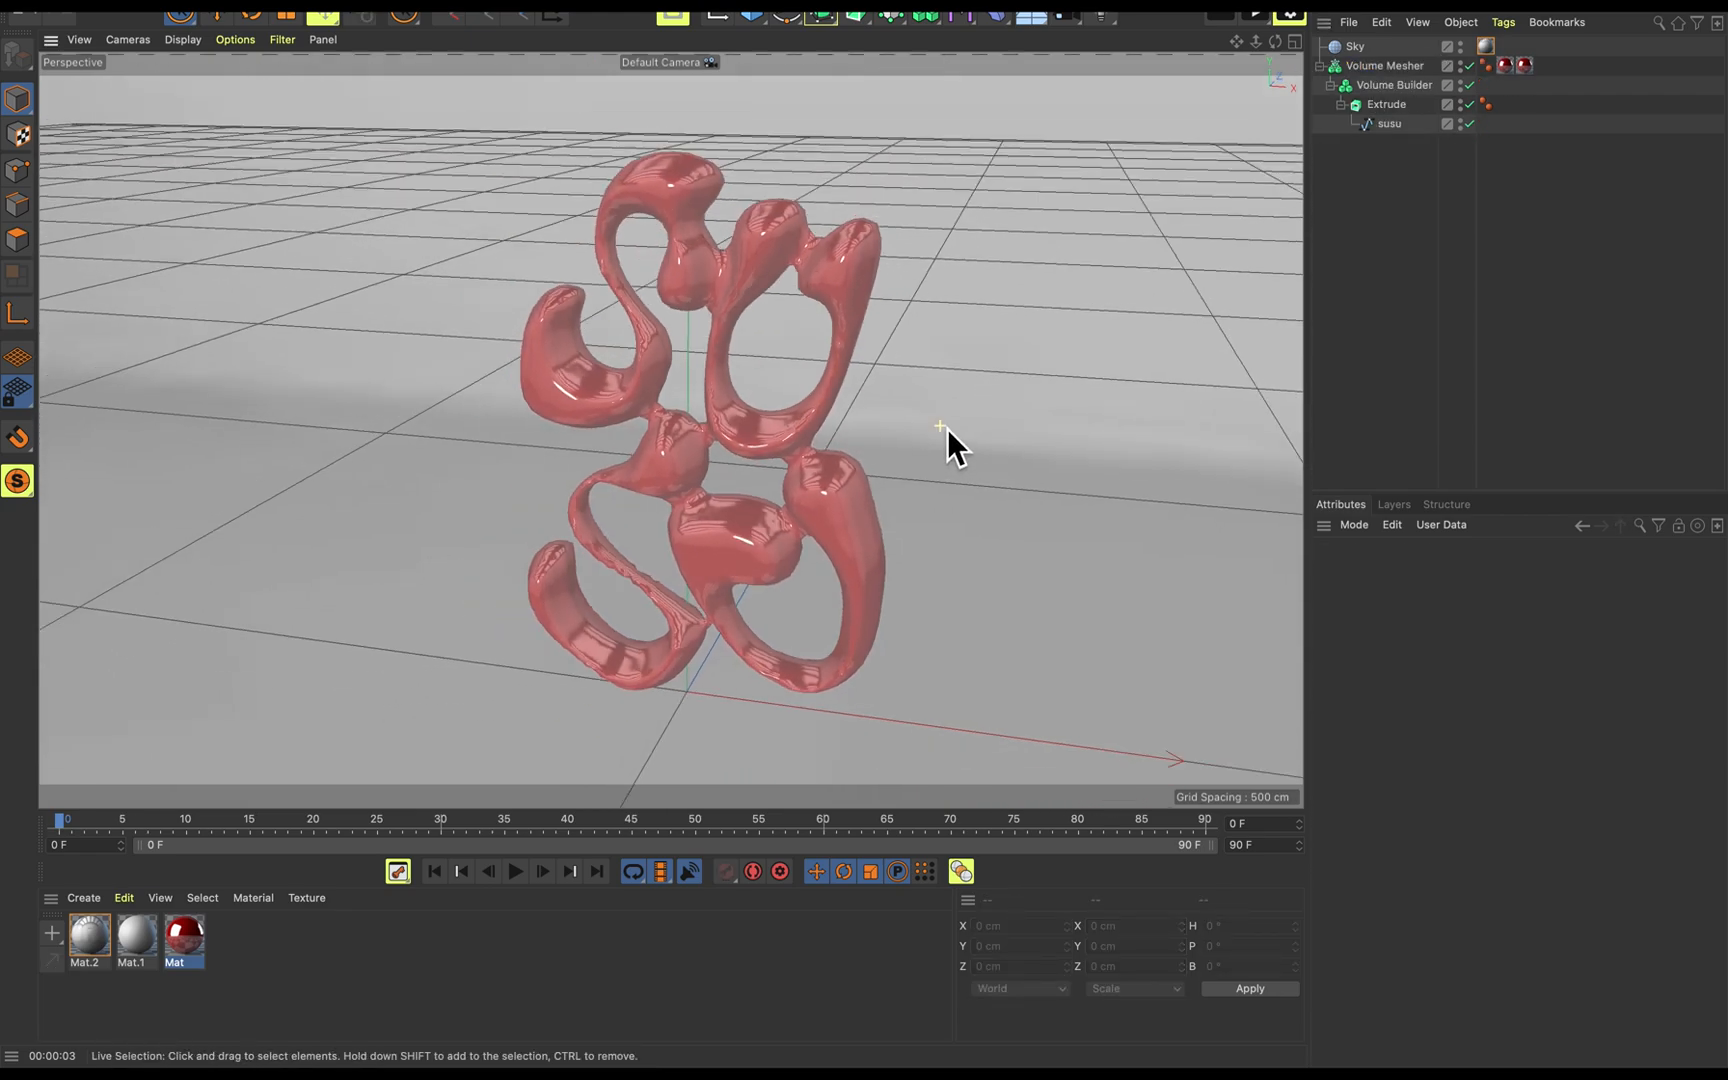
left_click(1125, 30)
left_click_drag(946, 396, 801, 474, "alt")
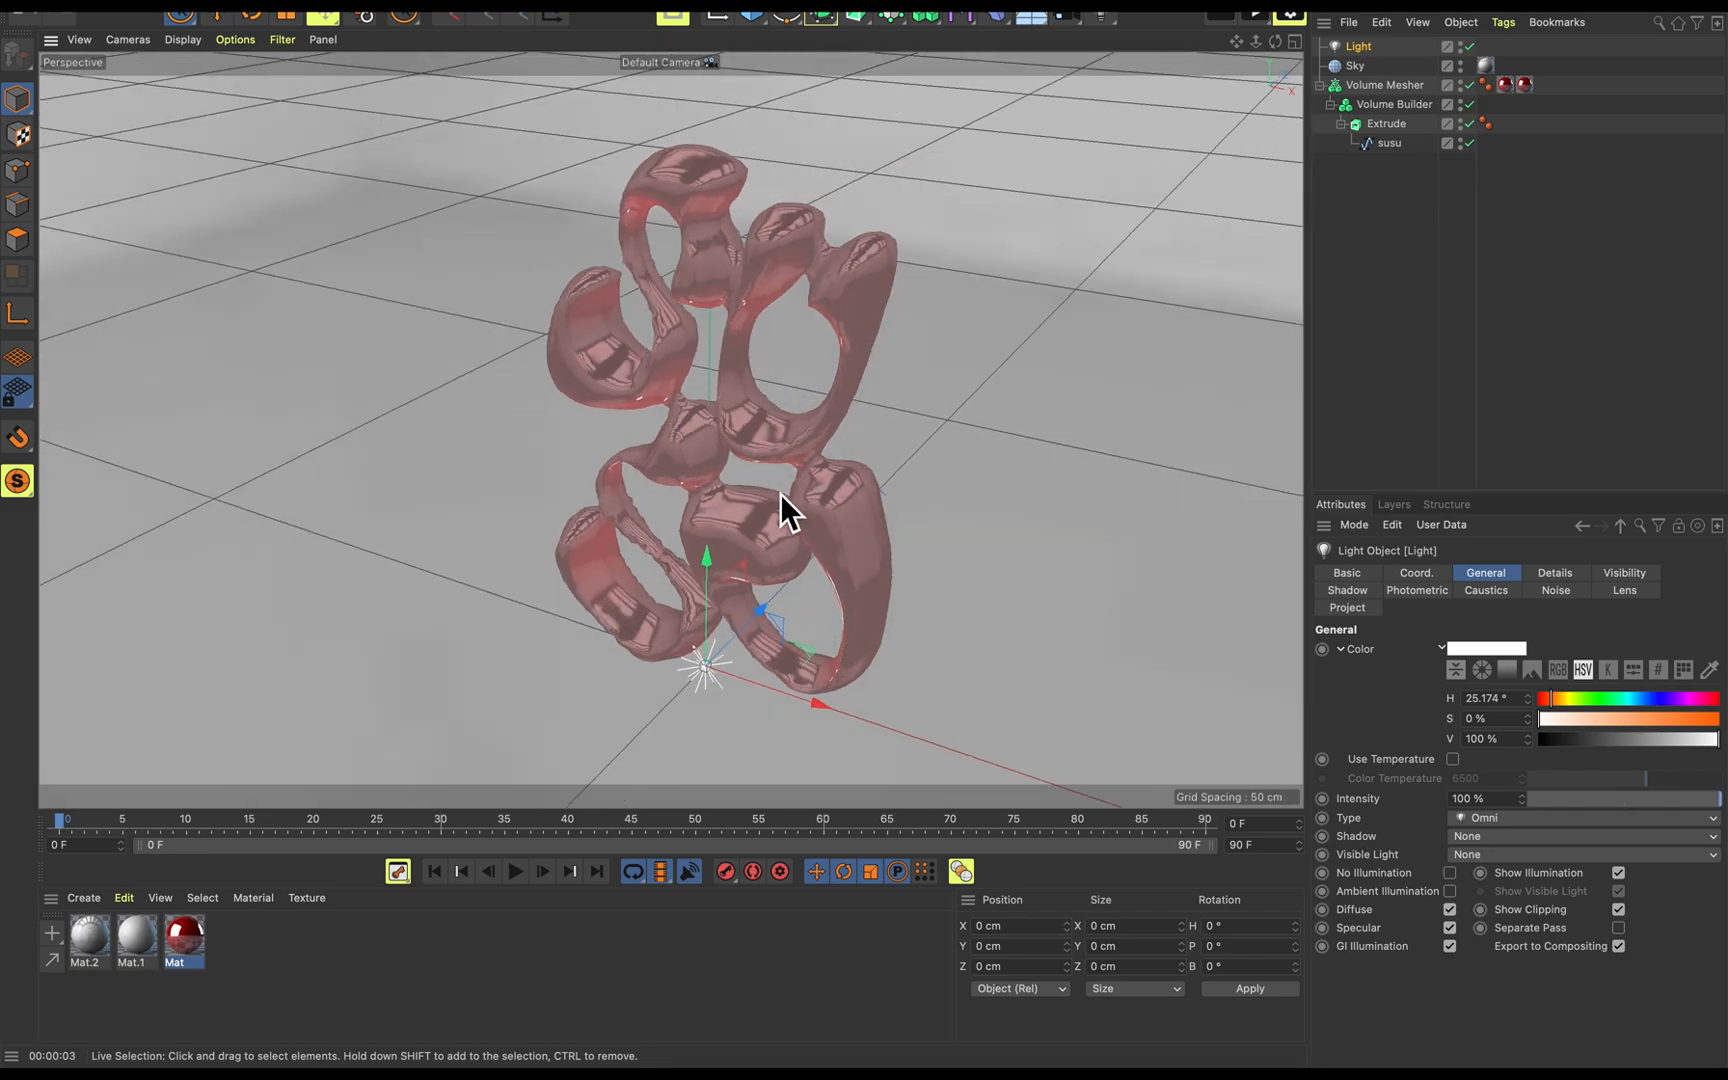
Move the new light in front of the lettering's base, at about Y 3 cm and Z -97 cm, and test-render.
left_click_drag(711, 564, 690, 676)
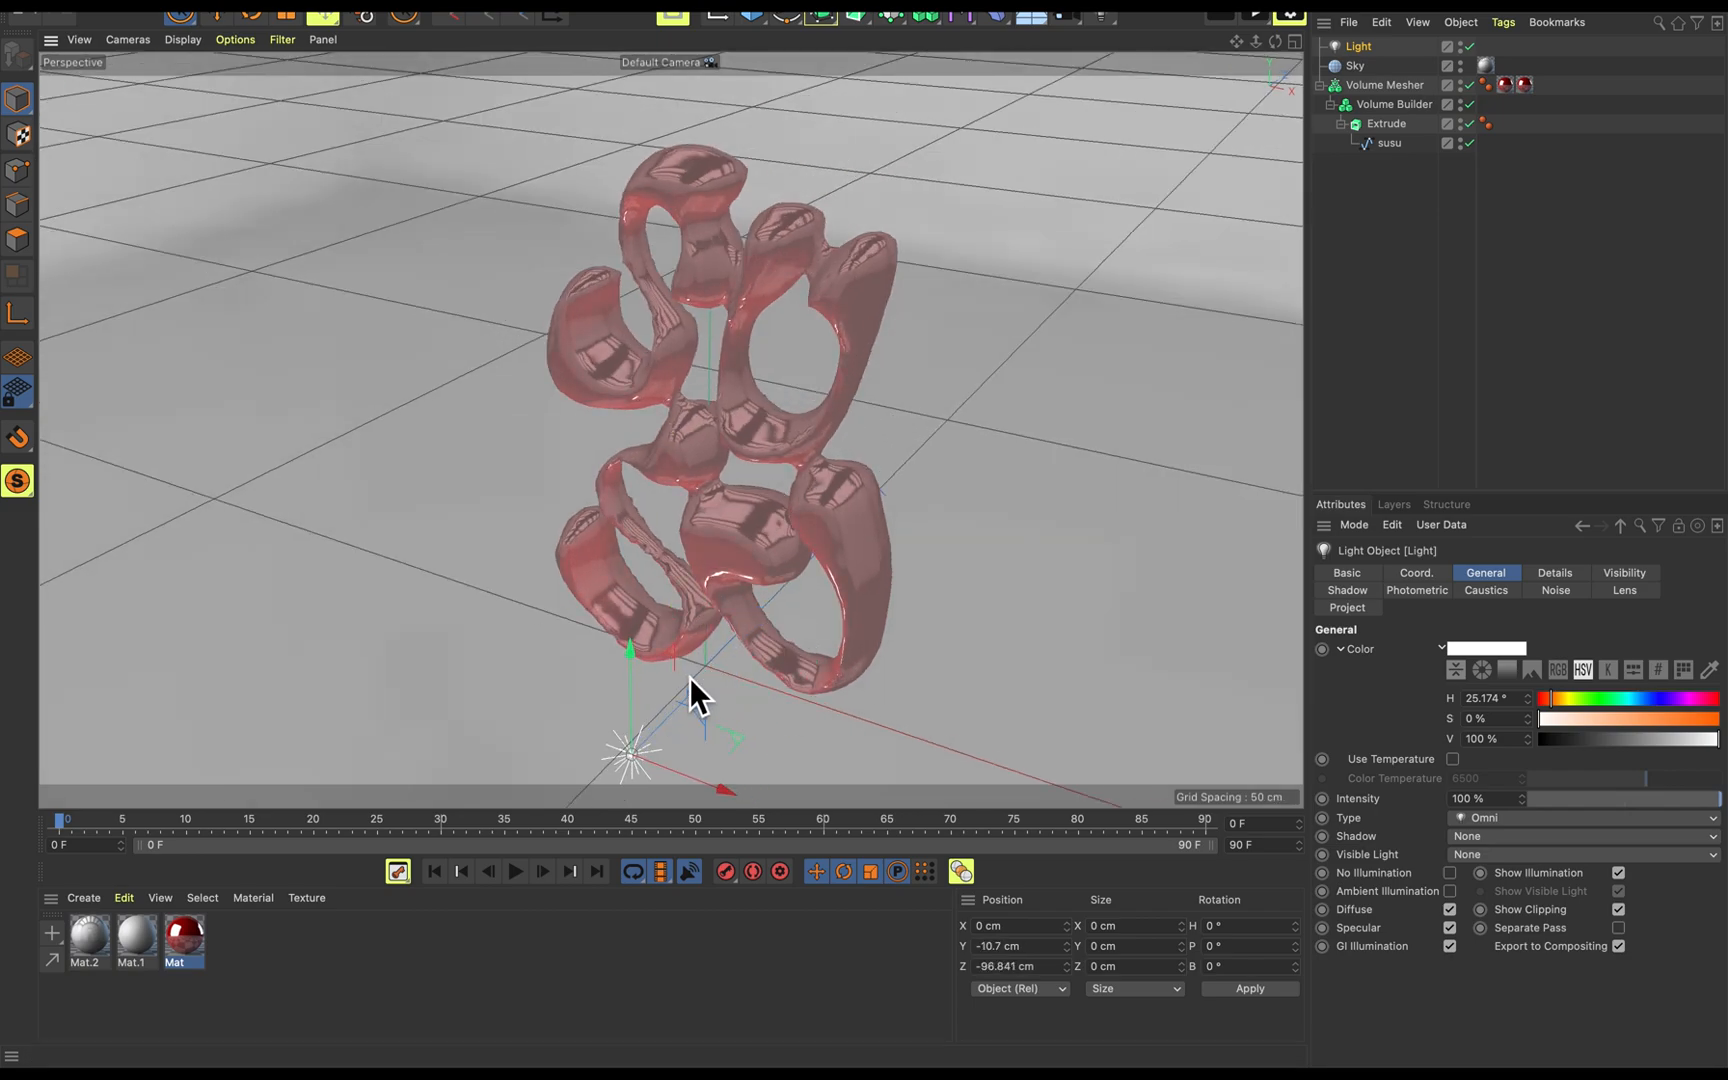
left_click_drag(930, 668, 977, 594, "alt")
left_click_drag(650, 687, 650, 656)
left_click_drag(795, 646, 842, 675, "alt")
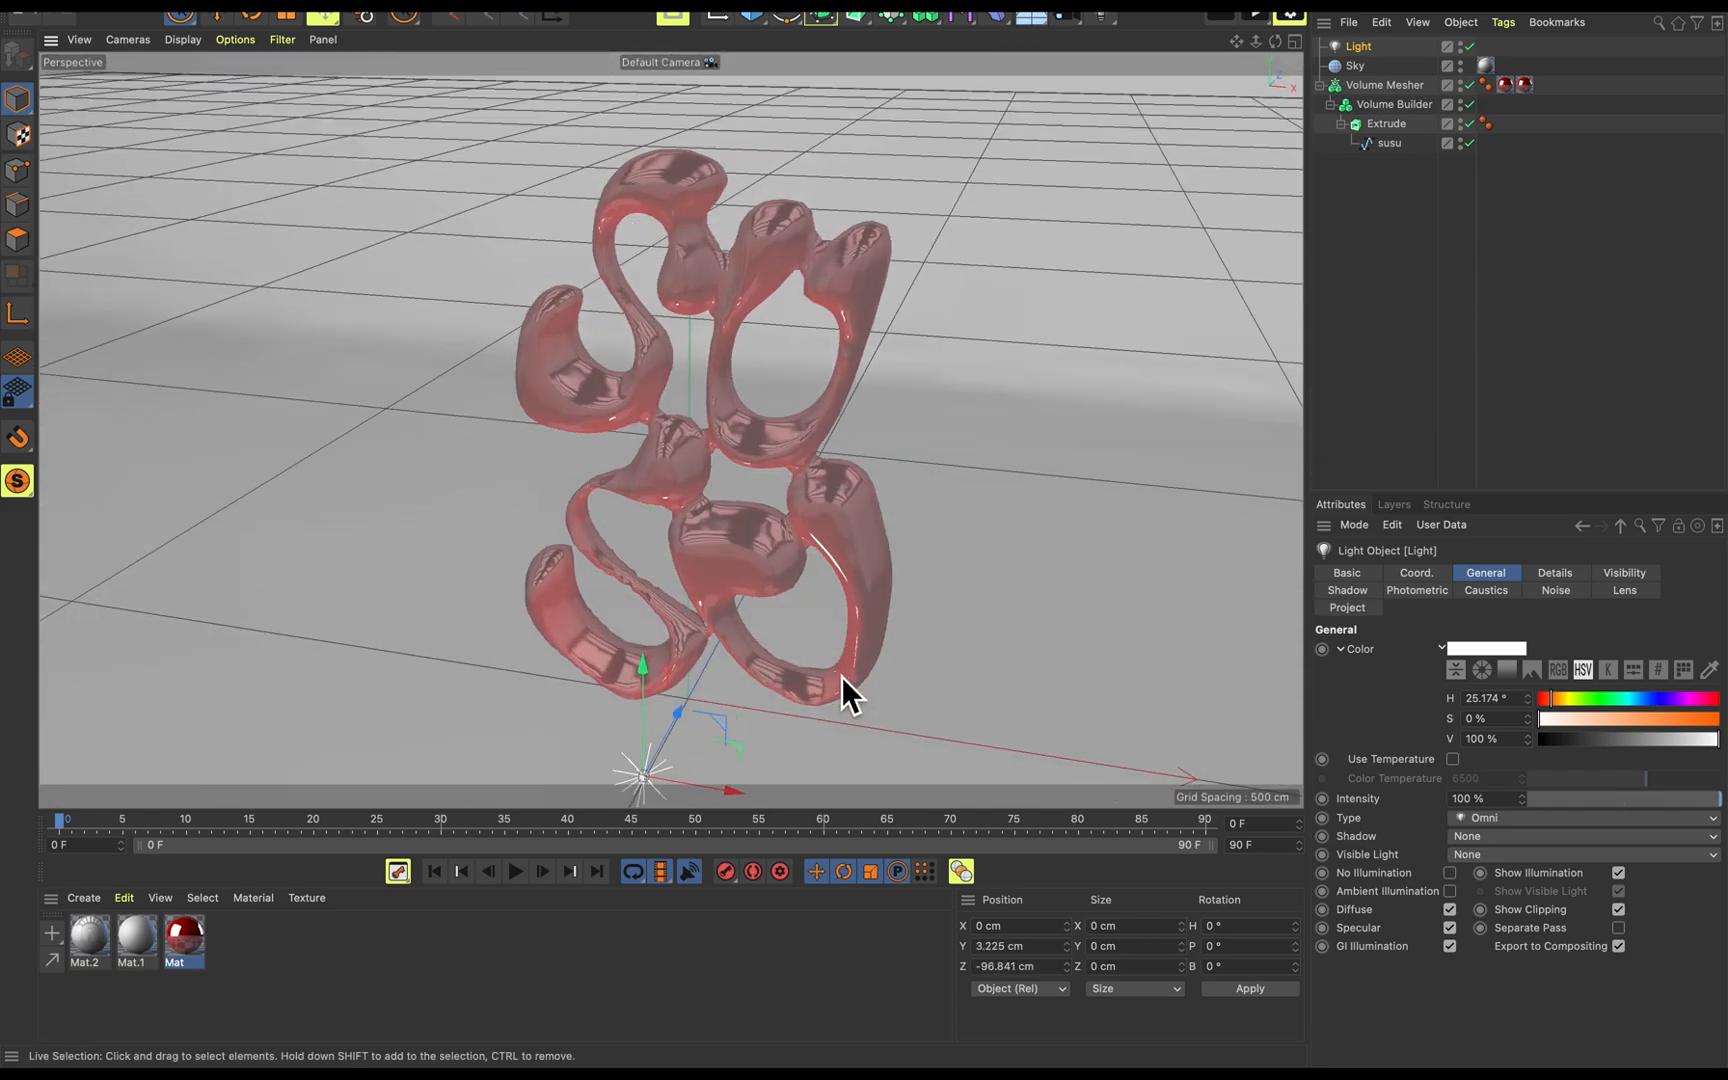
key("super+r")
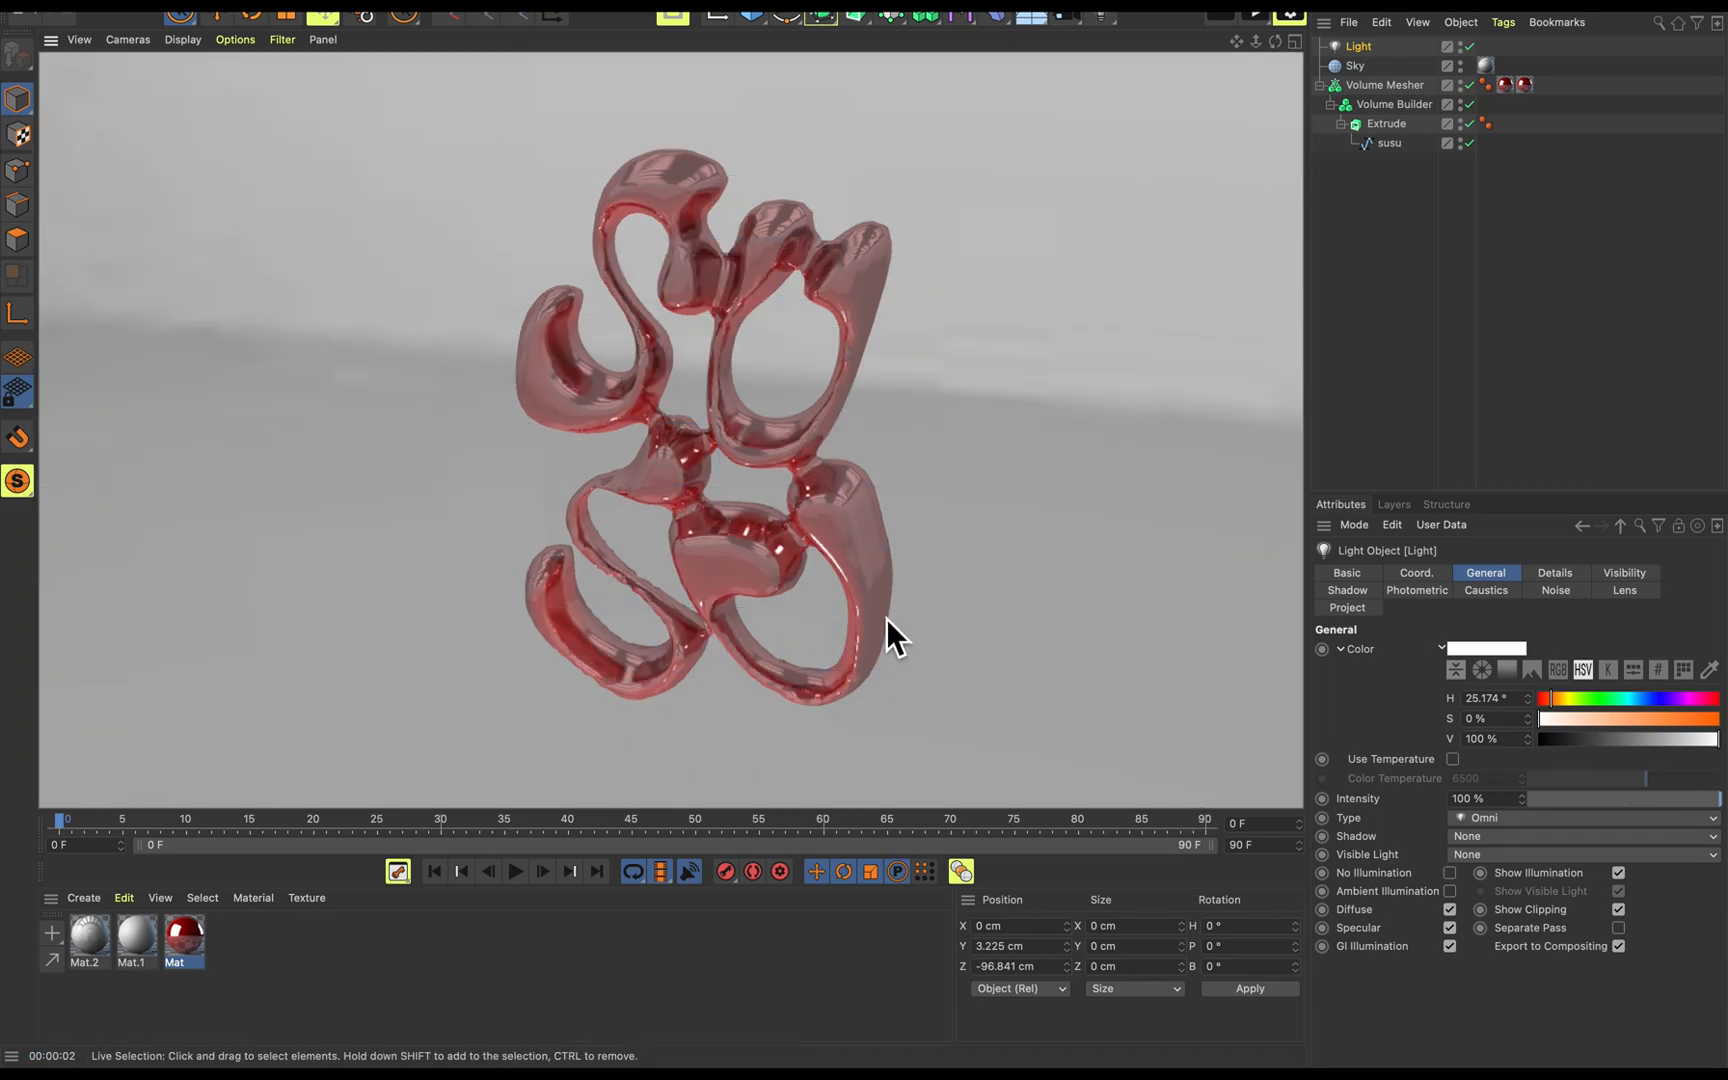
Raise the light to the middle of the lettering, at about Y 176 cm and Z -24 cm.
left_click(663, 717)
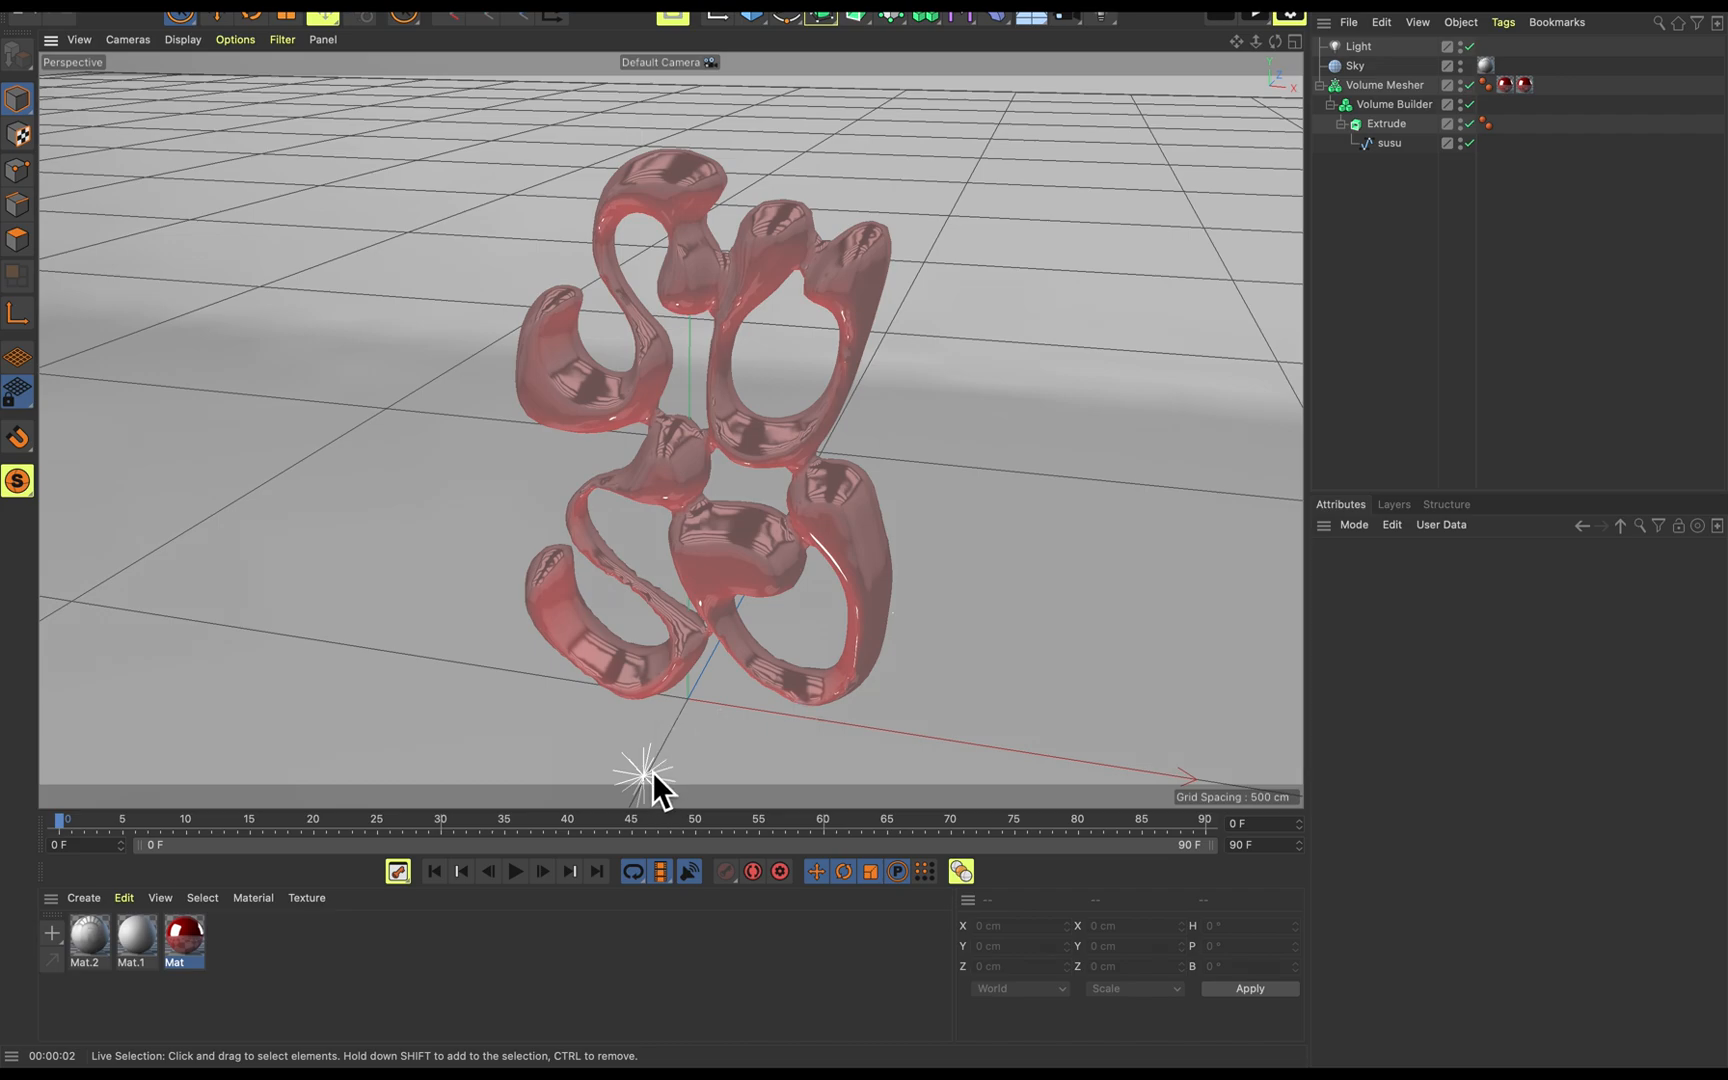
key("super+z")
left_click_drag(805, 718, 805, 728, "alt")
left_click_drag(654, 689, 709, 330)
mouse_move(714, 451)
left_mouse_down()
mouse_move(722, 393)
mouse_move(722, 430)
left_mouse_up()
left_click_drag(846, 432, 855, 393, "alt")
Try scaling up the Omni light in the middle of the lettering and test-render.
key("t")
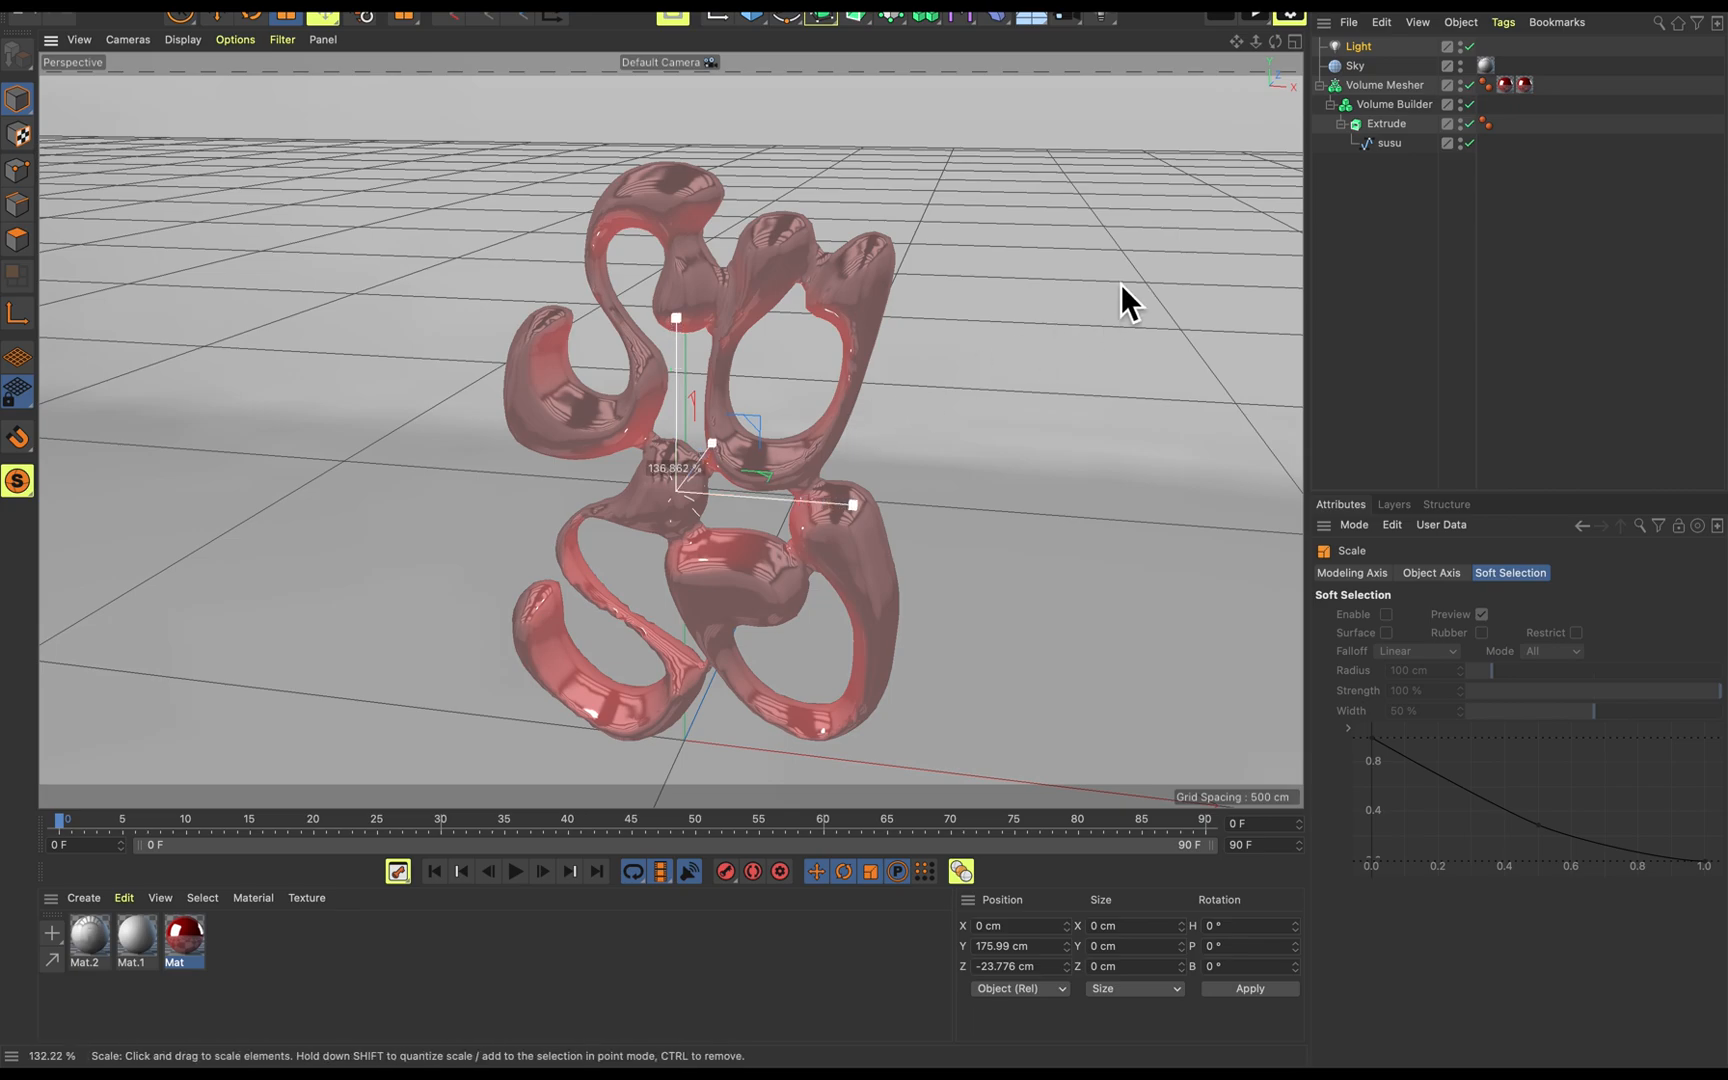
key("9")
key("ctrl+r")
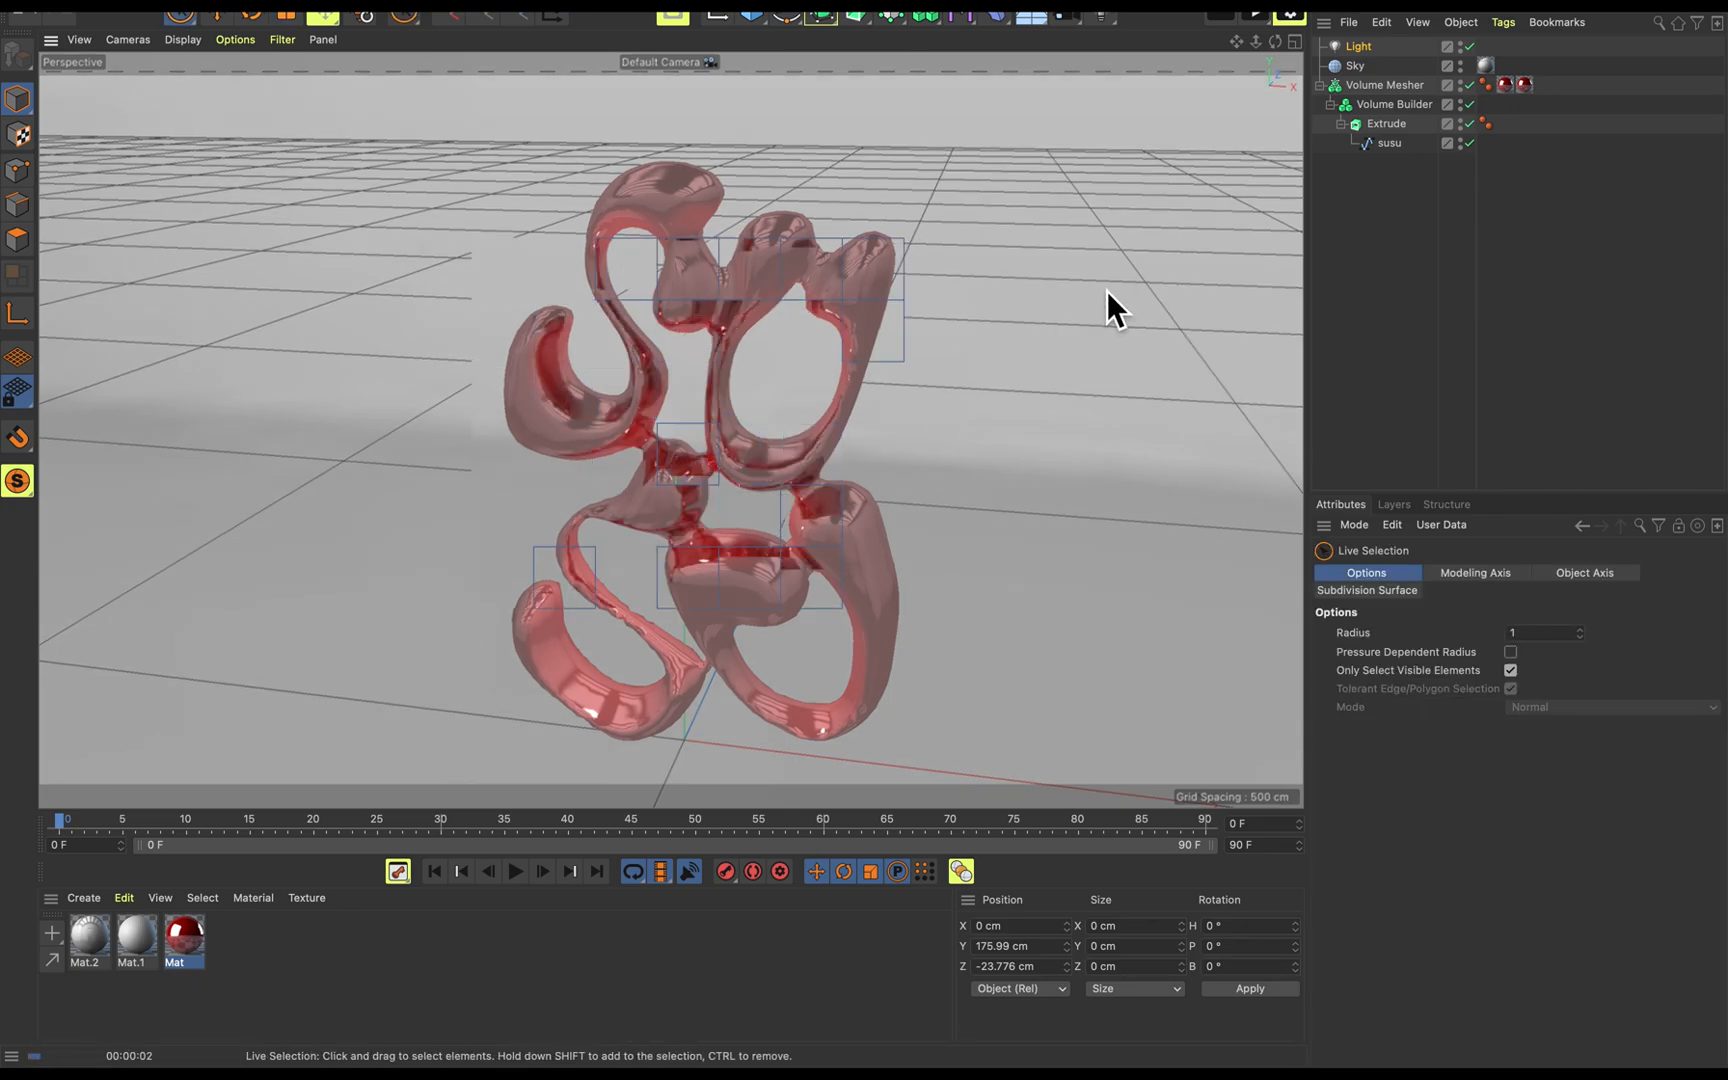
left_click(1105, 292)
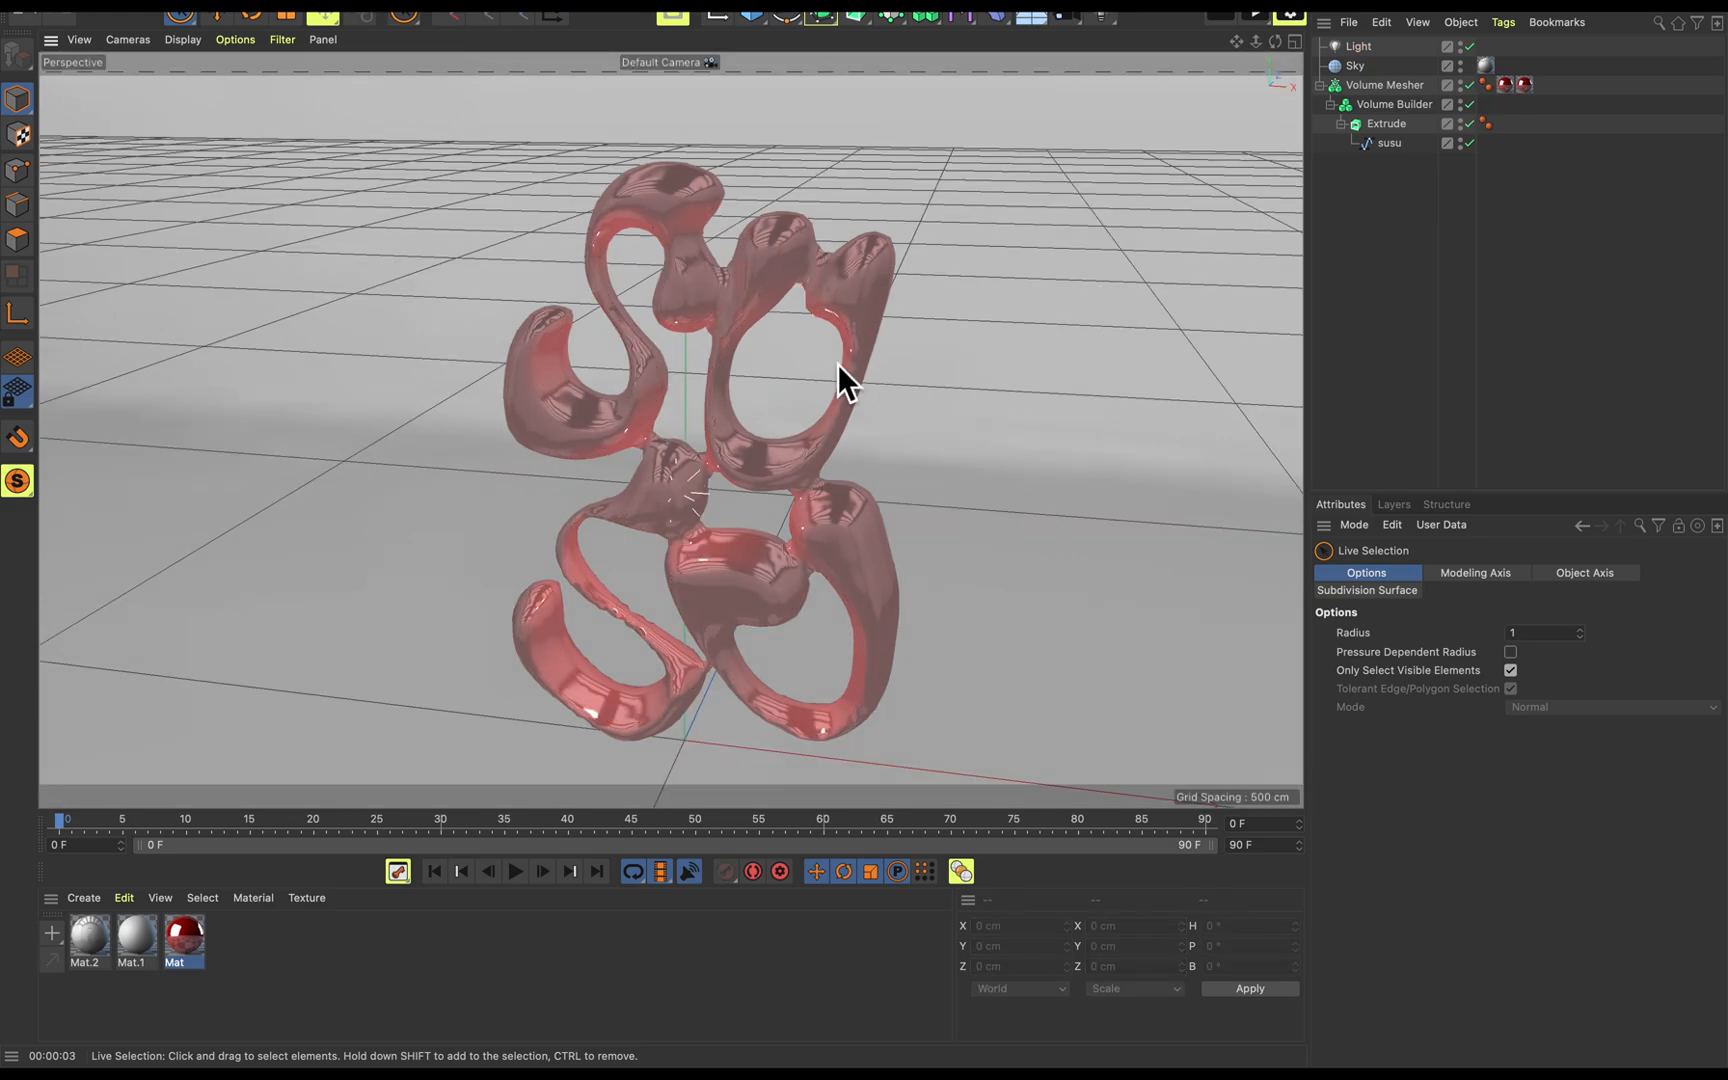
left_click(680, 414)
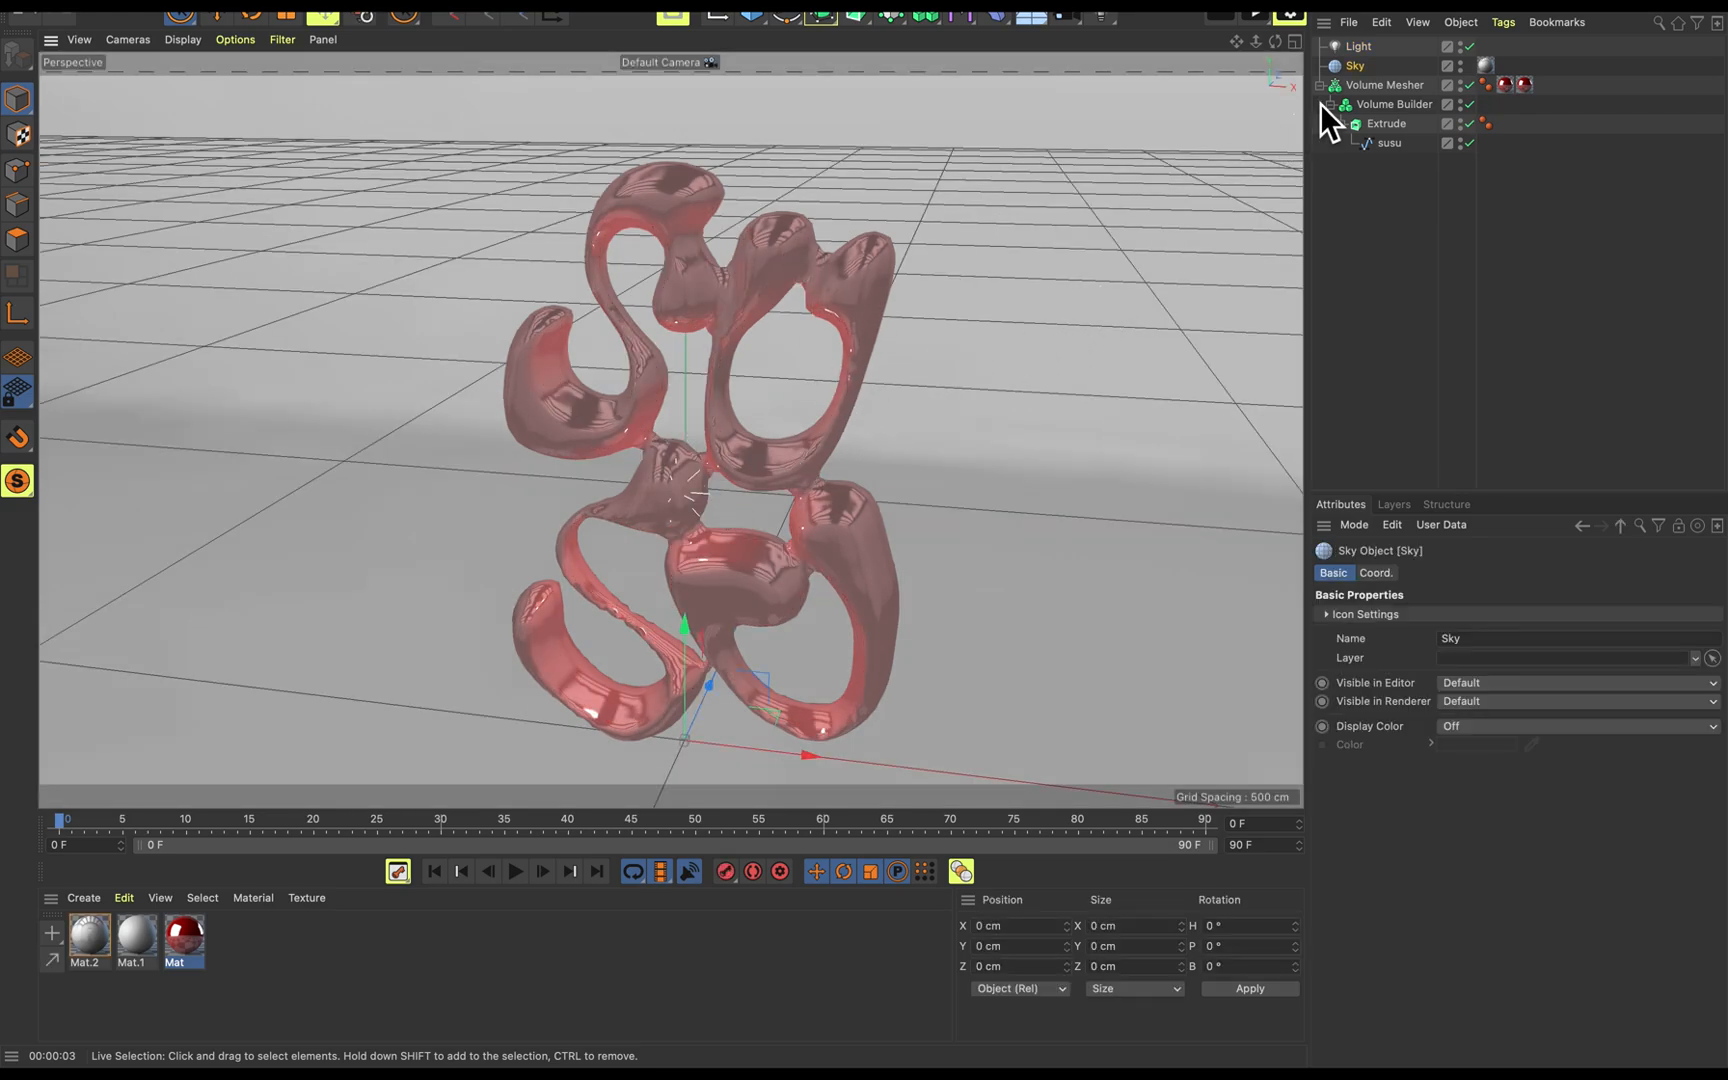
Delete the Omni light and add a Spot light to the scene.
left_click(1363, 47)
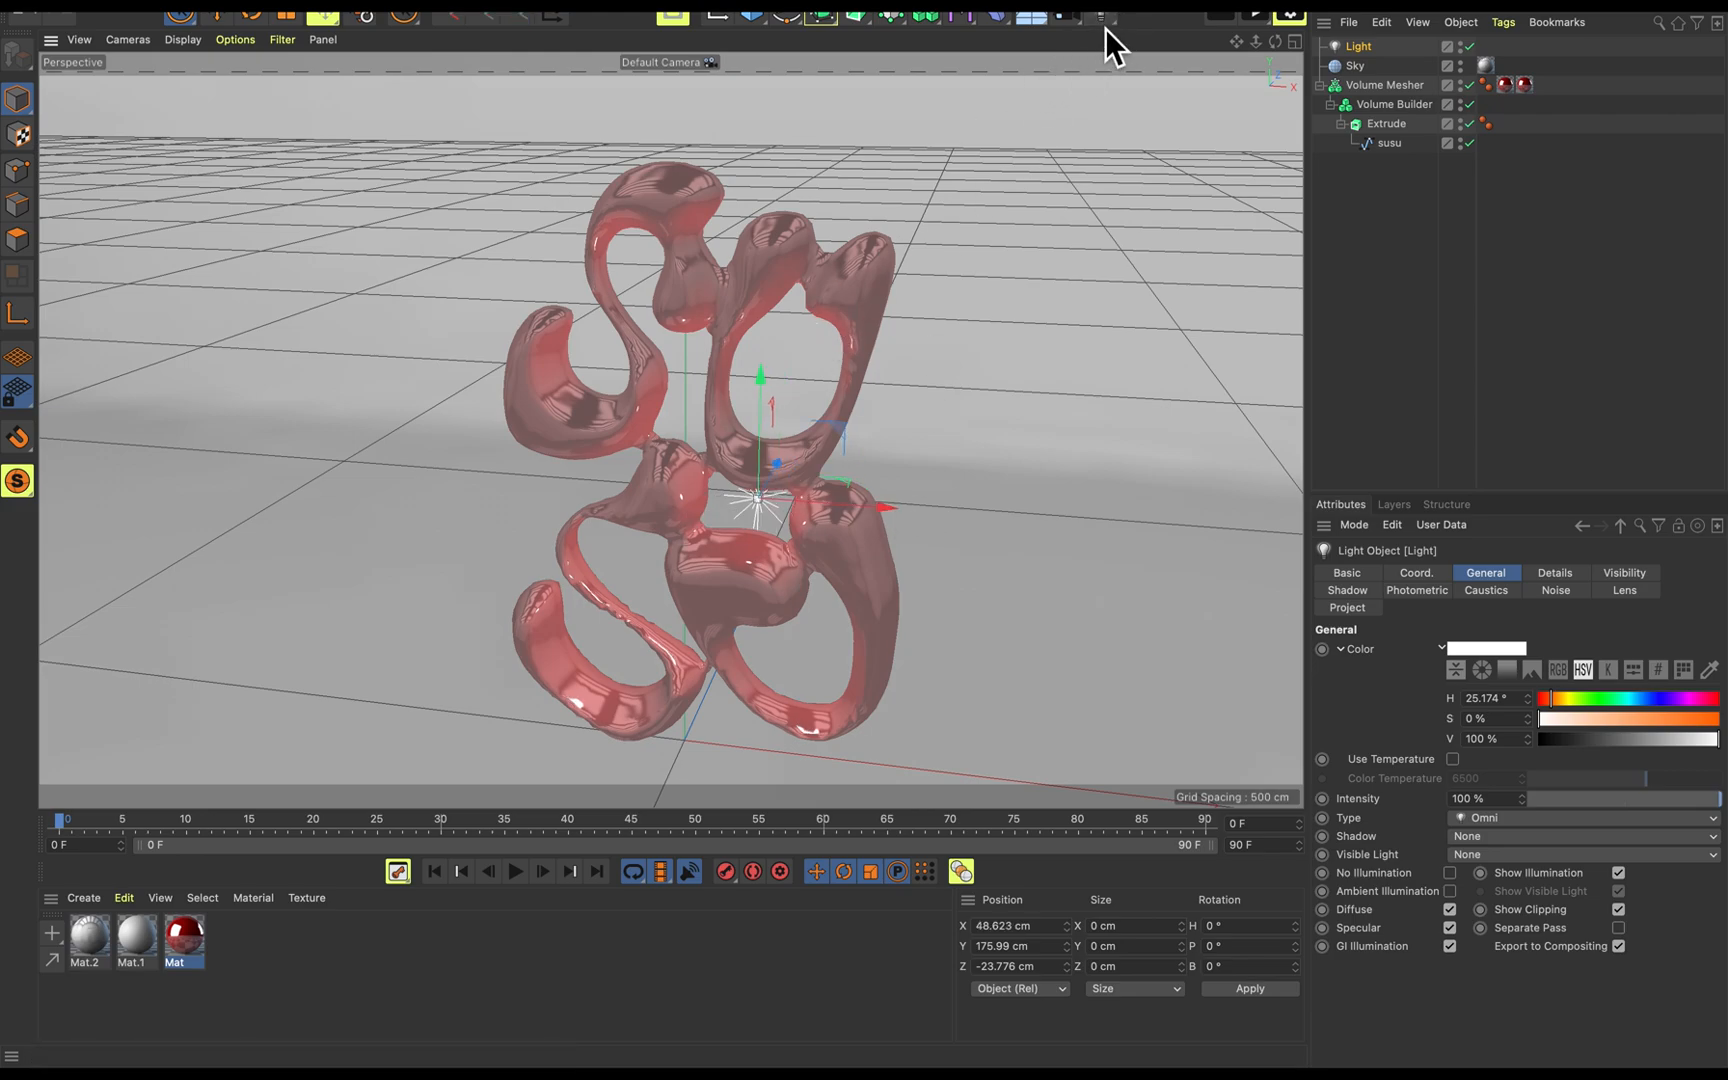
key("Delete")
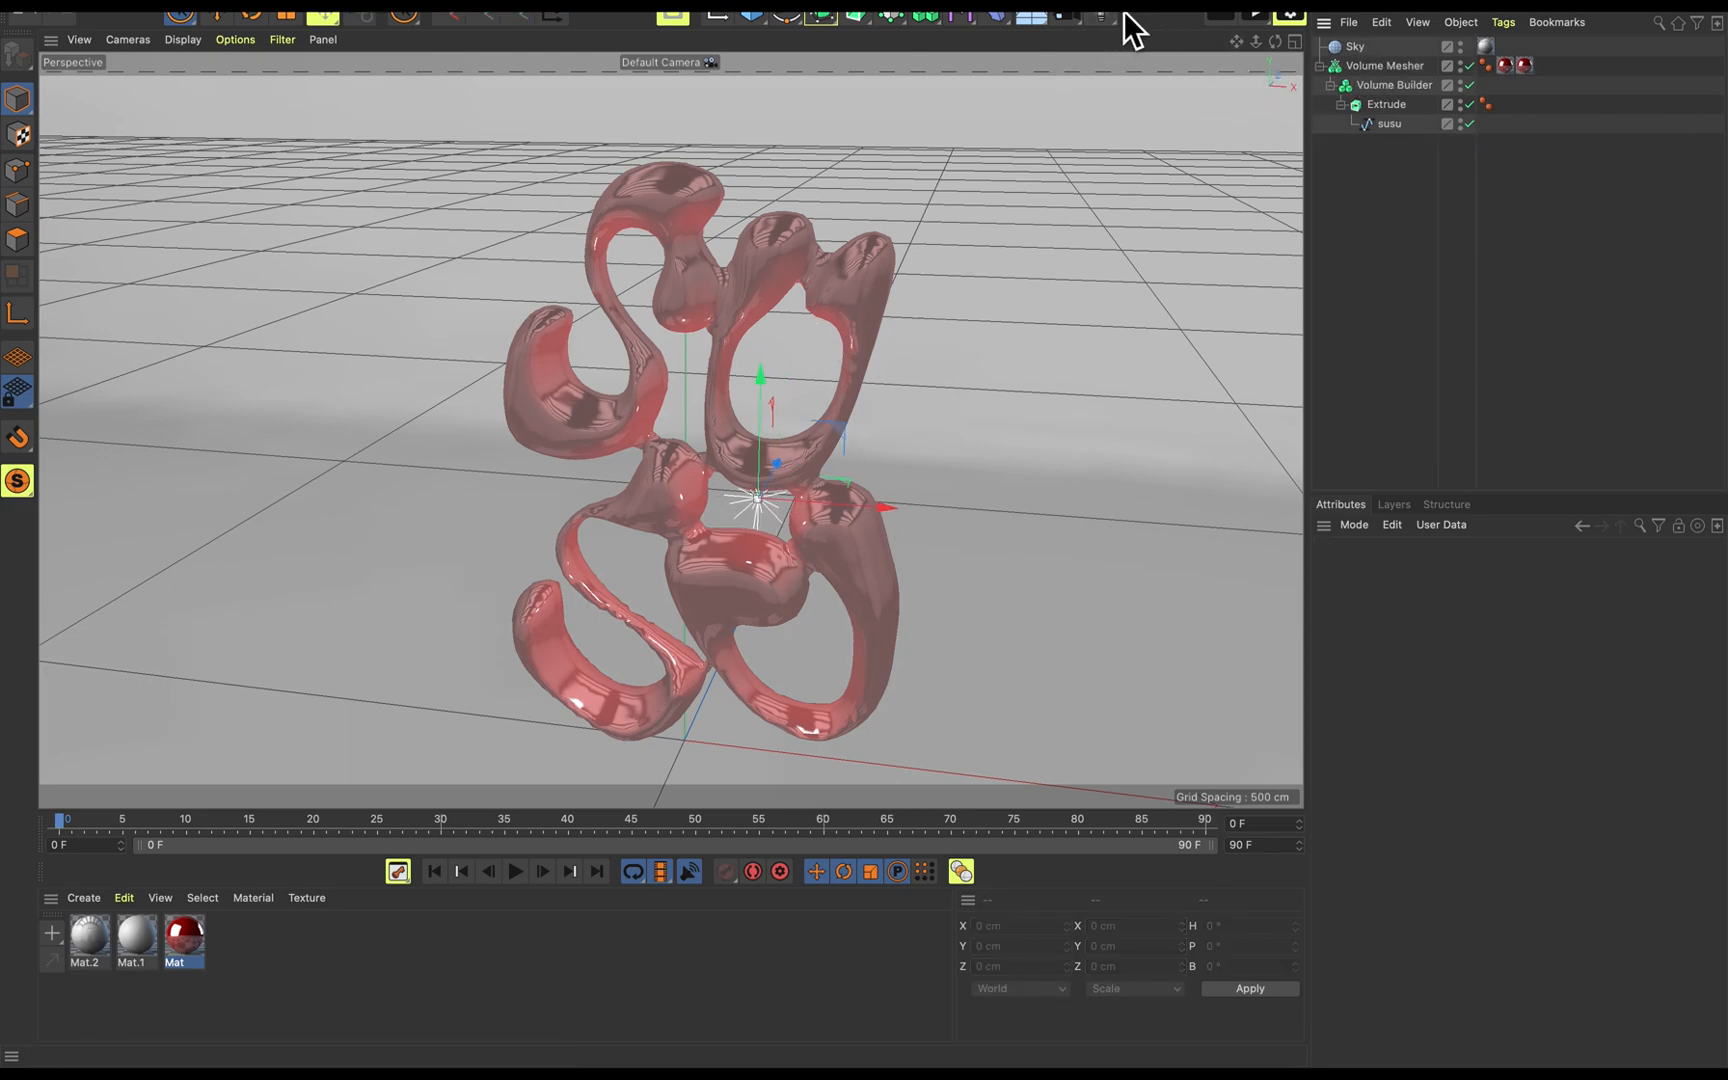
left_click(1114, 14)
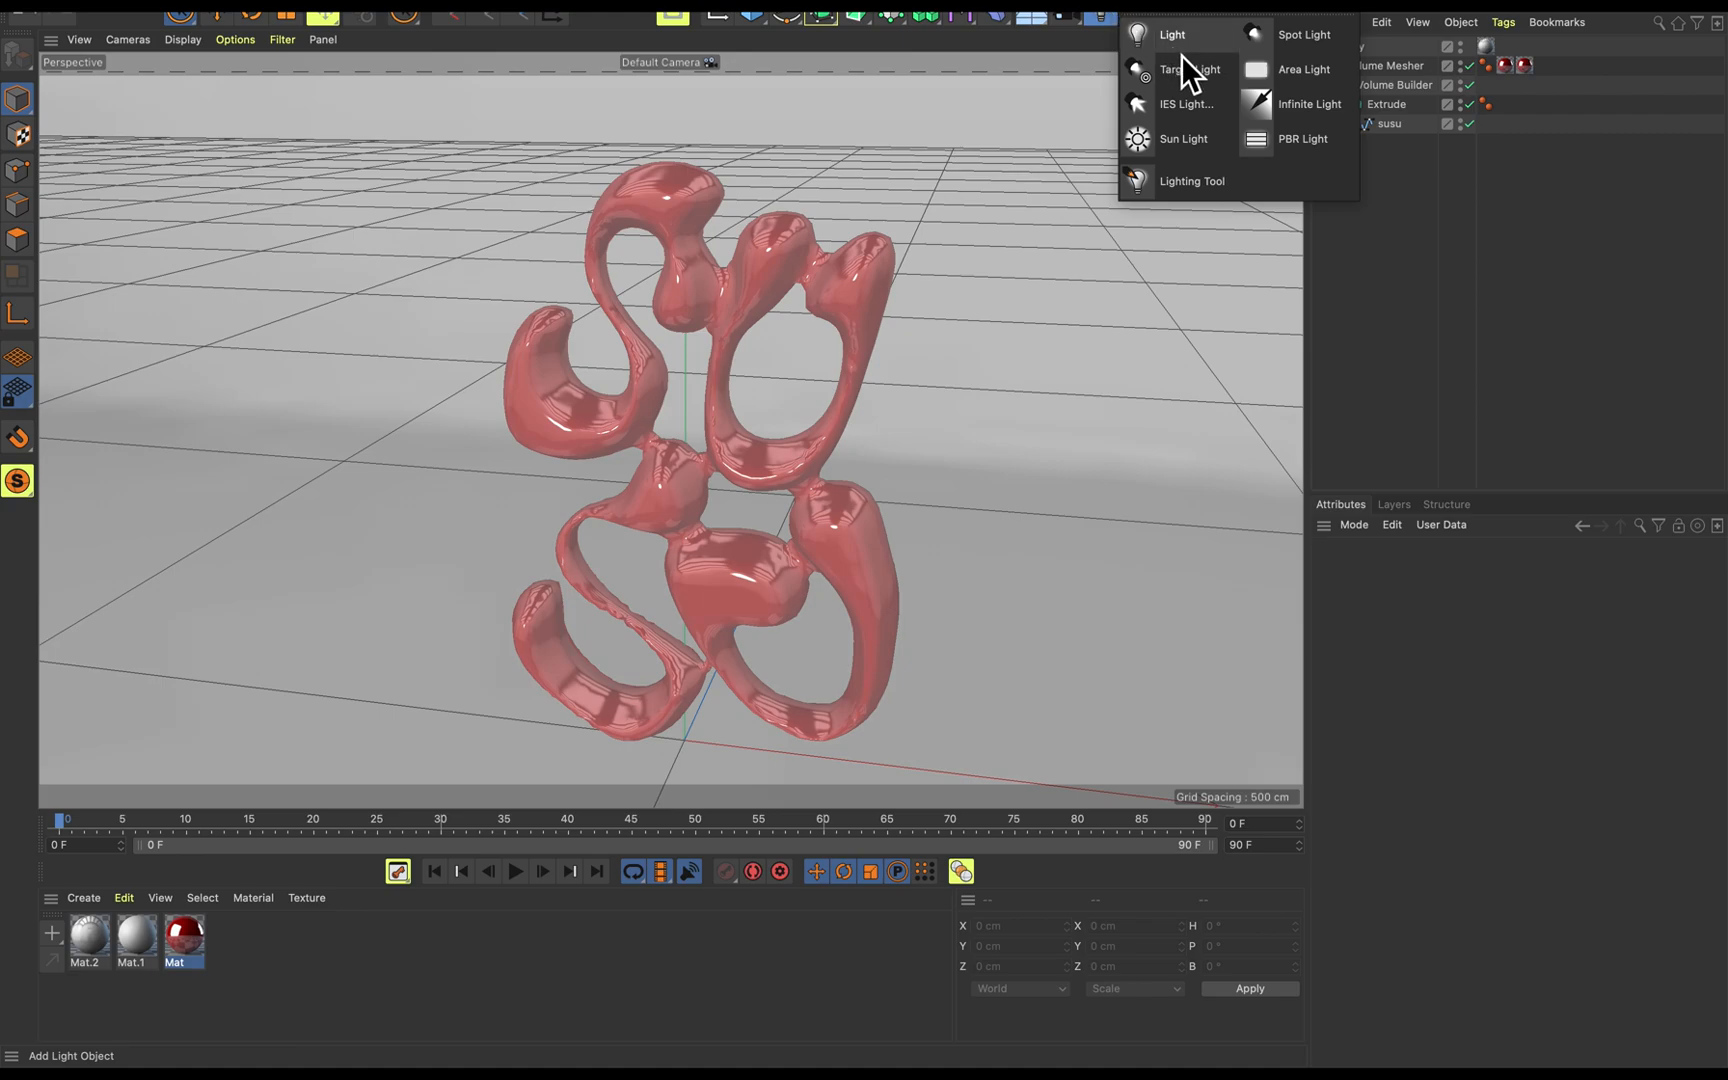
left_click(1296, 42)
Place the spot light in front of the lettering, at about Y 148 cm and Z -242 cm.
left_click_drag(693, 640, 480, 670)
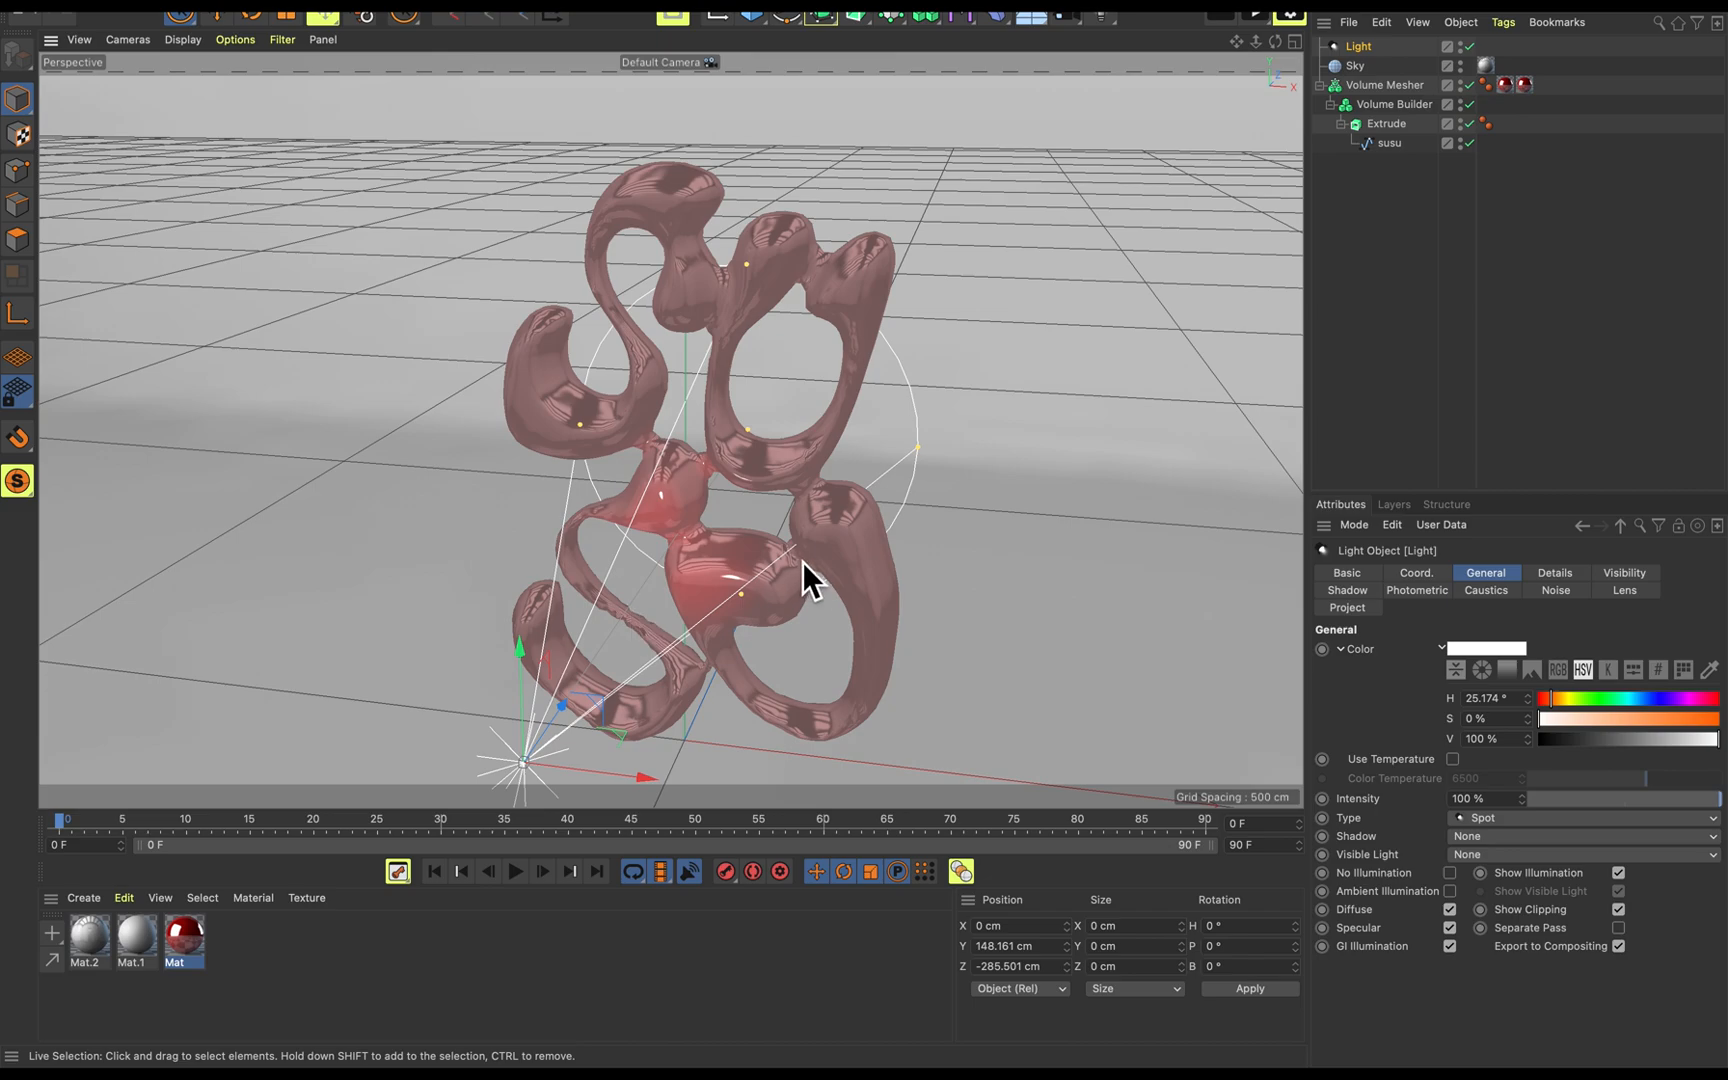
left_click_drag(819, 547, 730, 601, "alt")
key("t")
left_click_drag(922, 381, 549, 566)
key("space")
key("space")
left_click_drag(771, 490, 860, 198)
key("space")
mouse_move(560, 586)
left_mouse_down()
mouse_move(520, 616)
mouse_move(535, 605)
left_mouse_up()
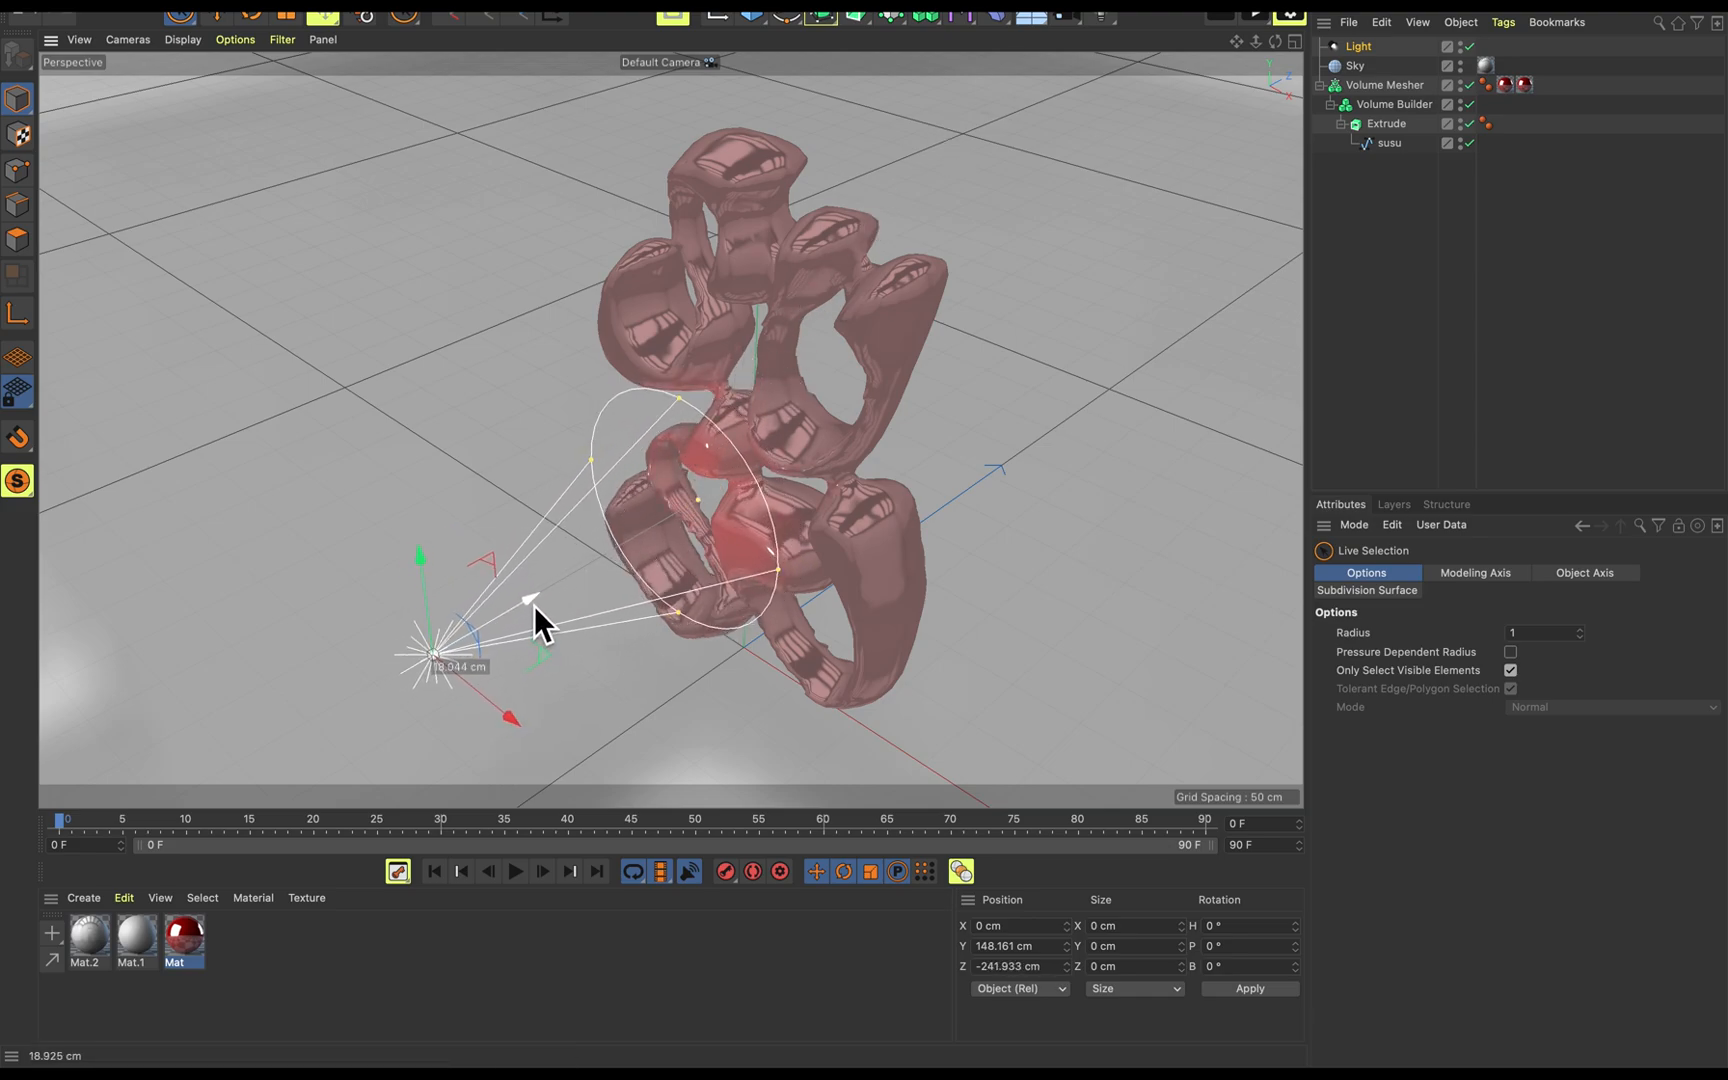
Tilt the spot light upward to a pitch of about 65°, move it to about Y 67 cm and Z -112 cm, and test-render.
key("r")
left_click_drag(424, 603, 393, 639)
key("e")
left_click_drag(506, 576, 660, 600)
key("r")
key("e")
key("r")
key("e")
left_click_drag(603, 670, 556, 668)
left_click(971, 640)
left_click_drag(886, 652, 959, 599, "alt")
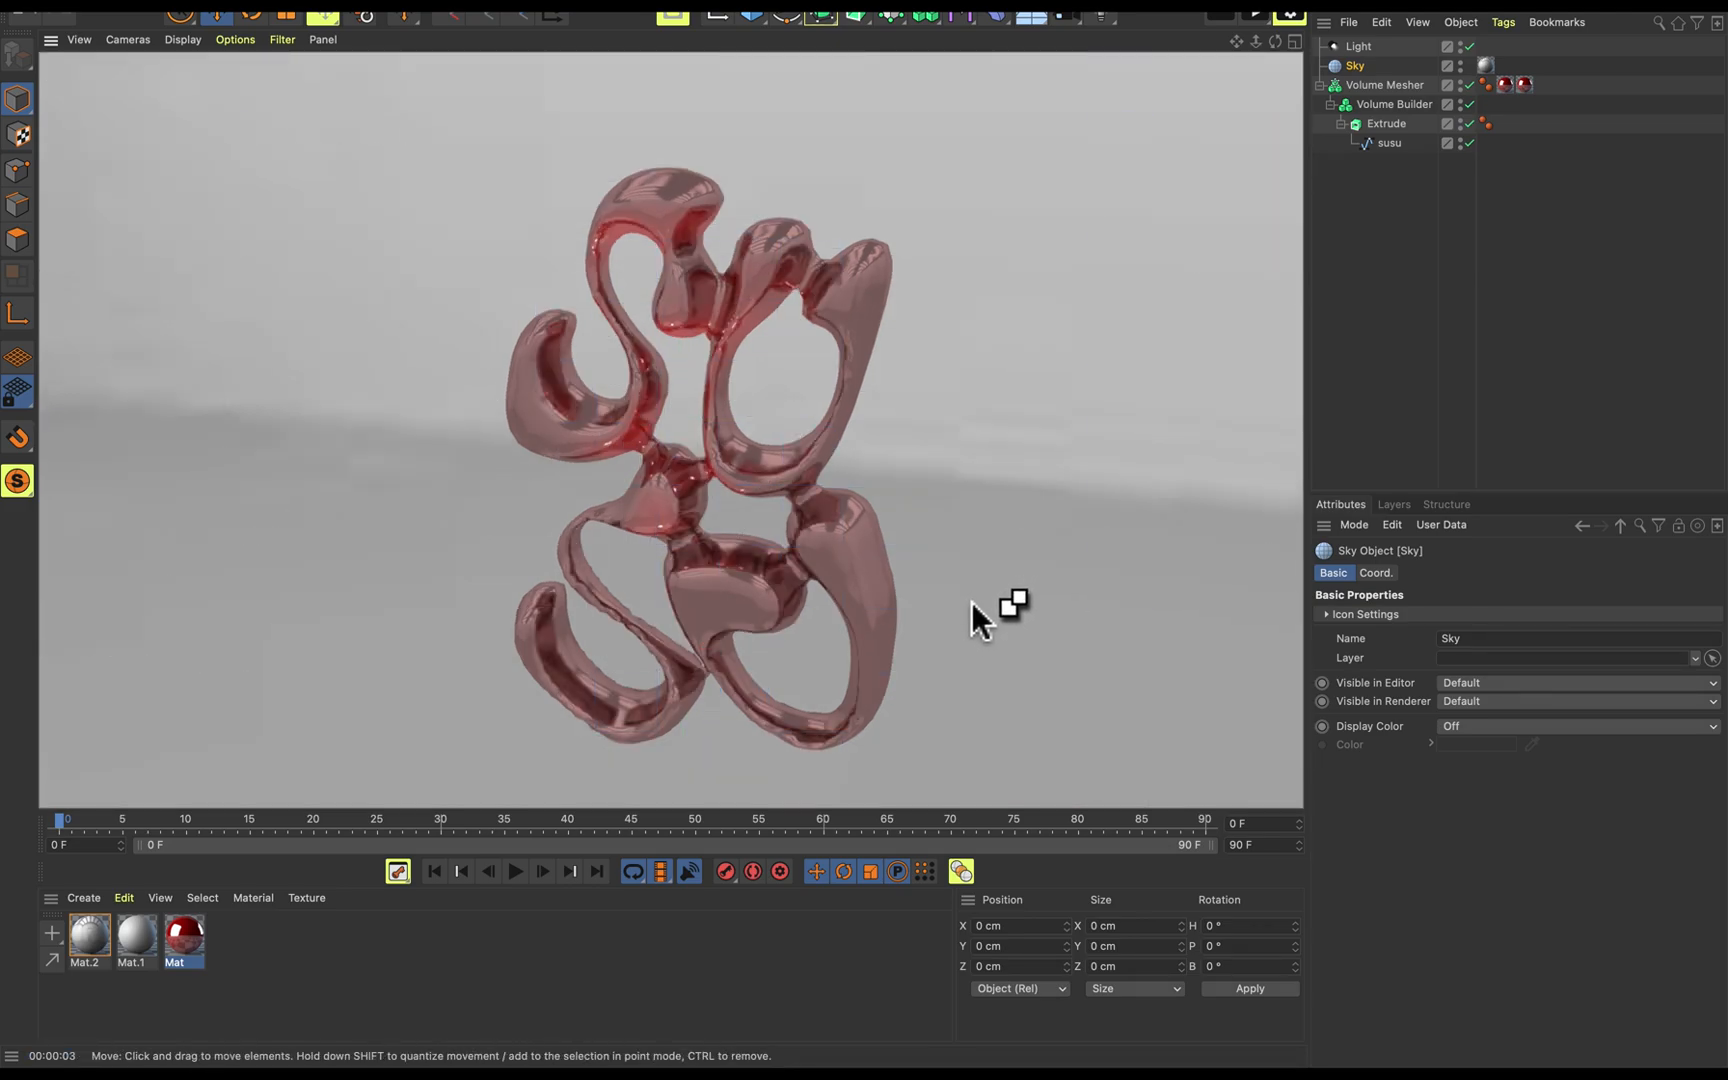
left_click(974, 600)
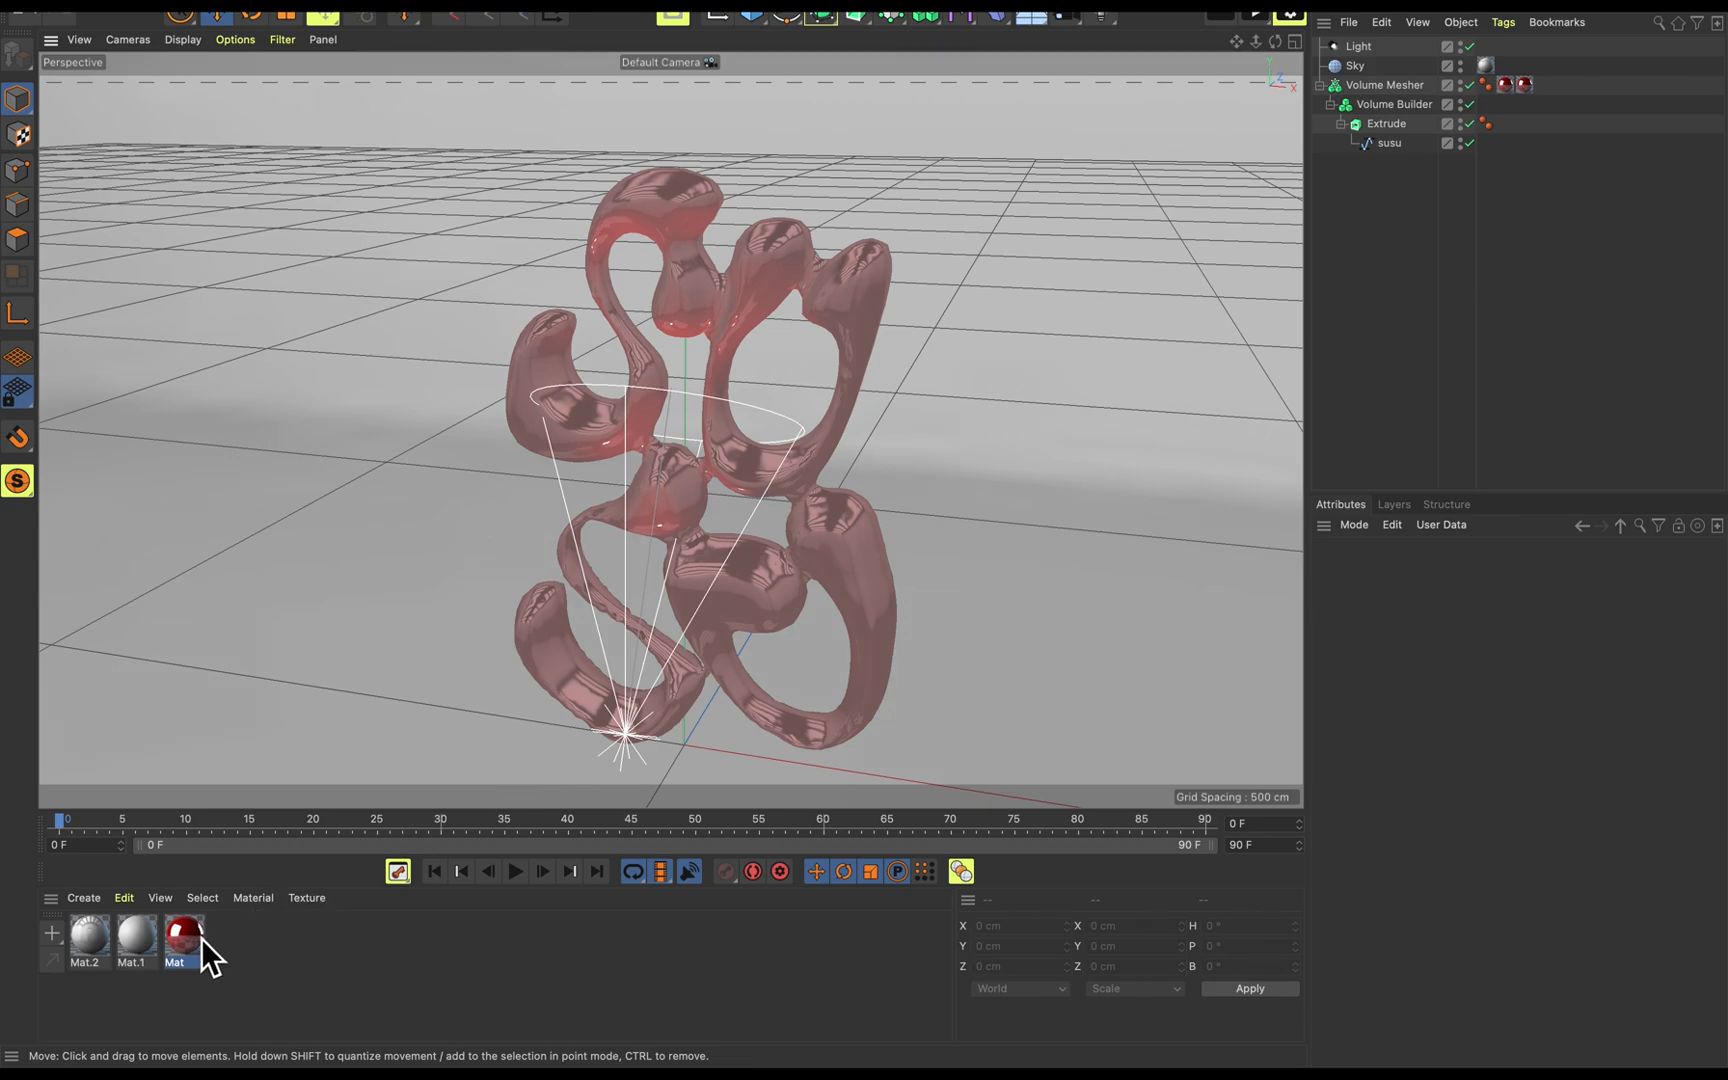
Set the Layer 1 reflectance color of the material Mat to black and test-render the lettering.
left_click(1359, 863)
left_click_drag(1297, 896, 1234, 908)
left_click(1399, 931)
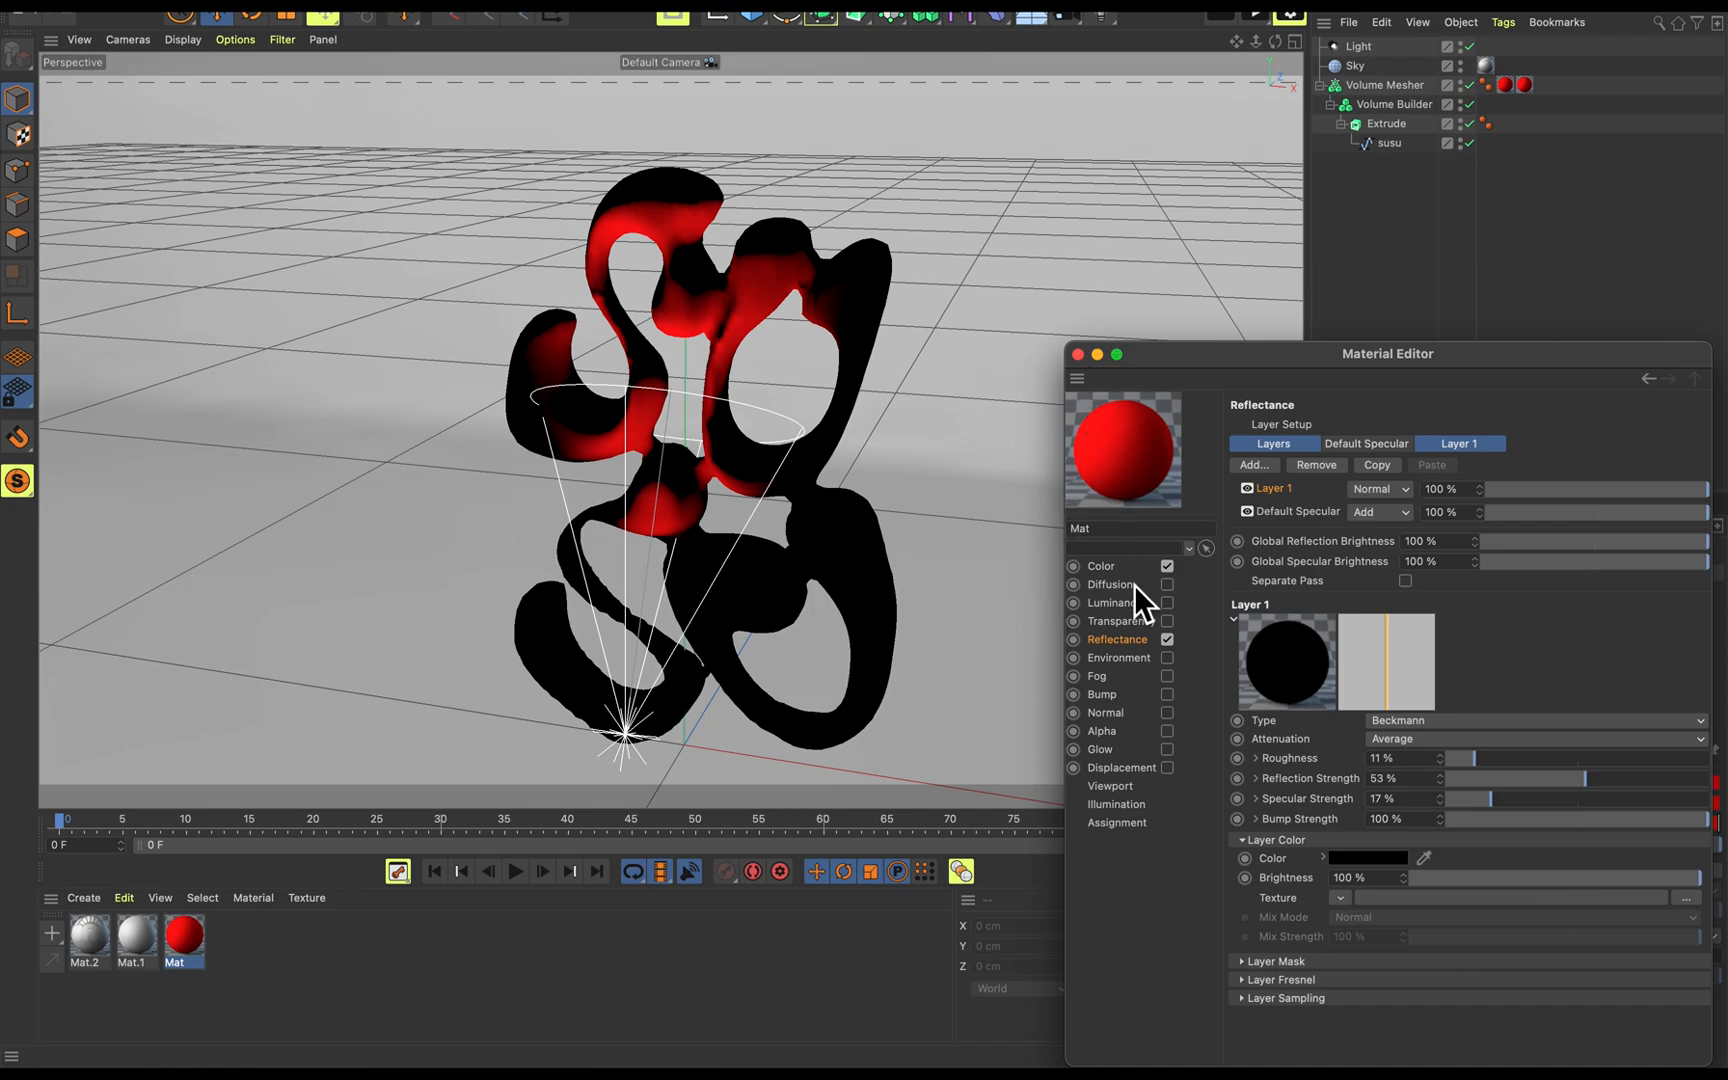
left_click(1112, 567)
key("super+r")
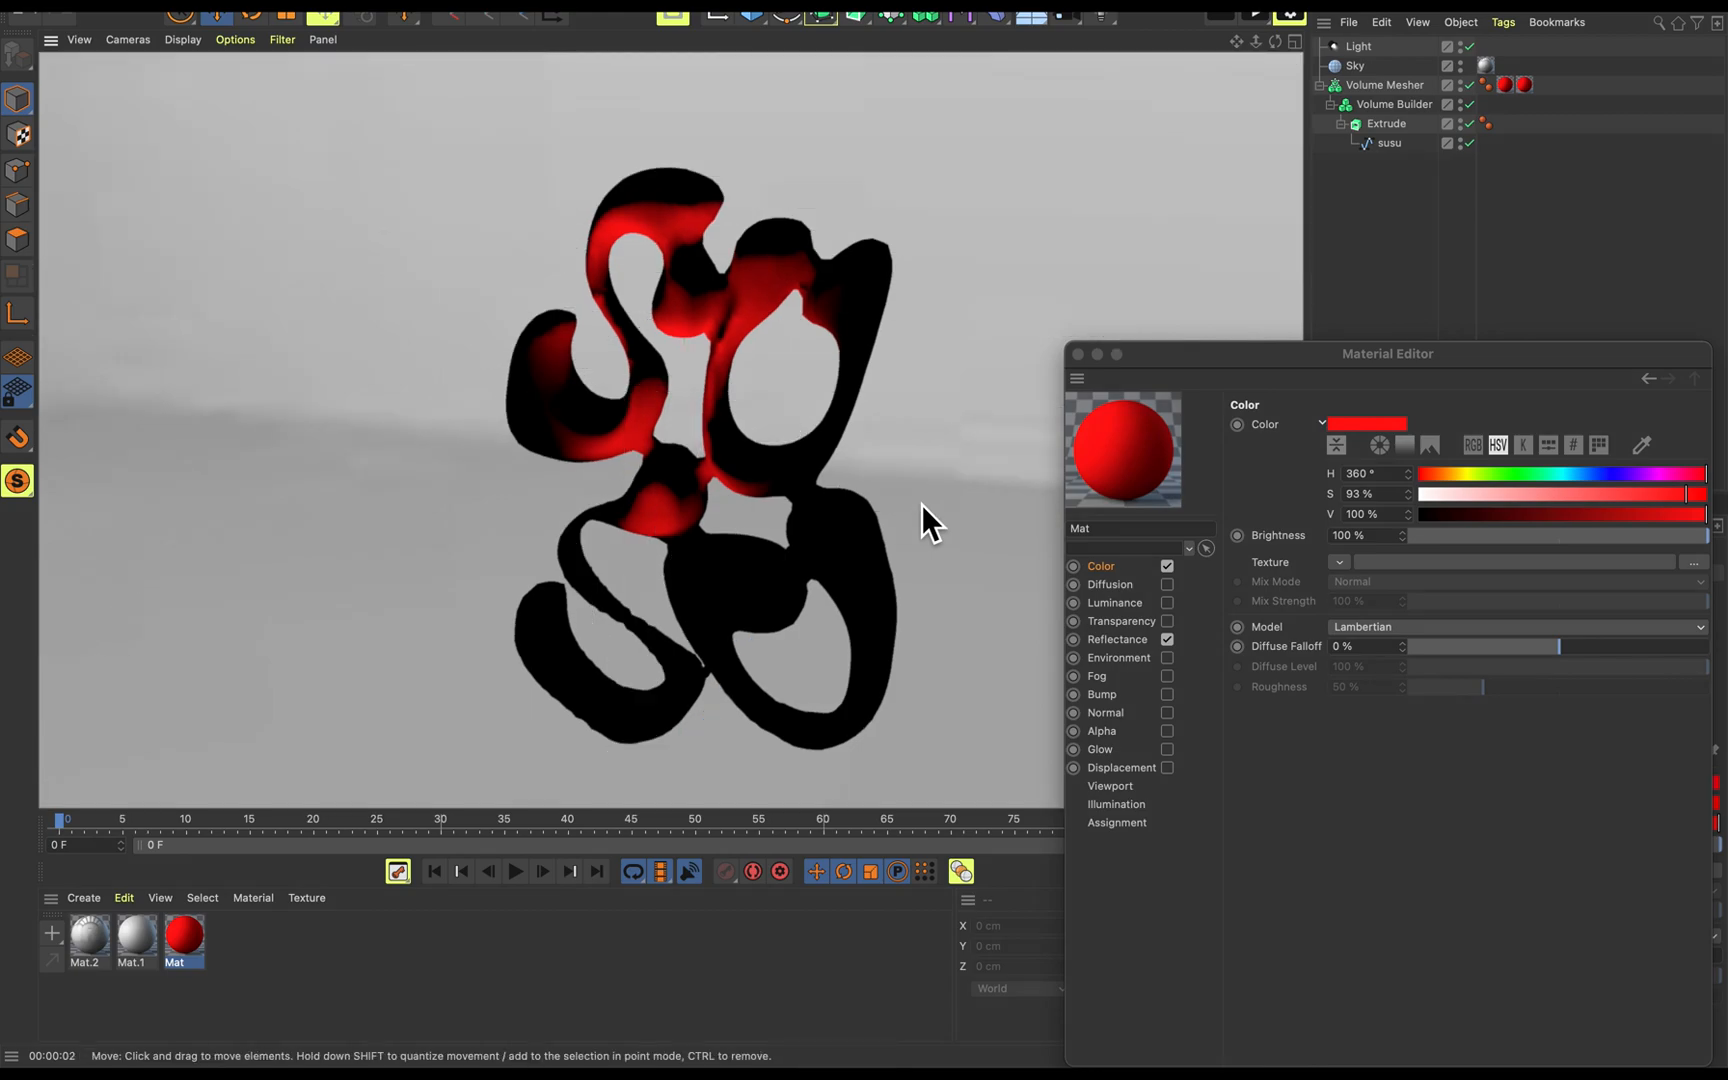
left_click(1378, 737)
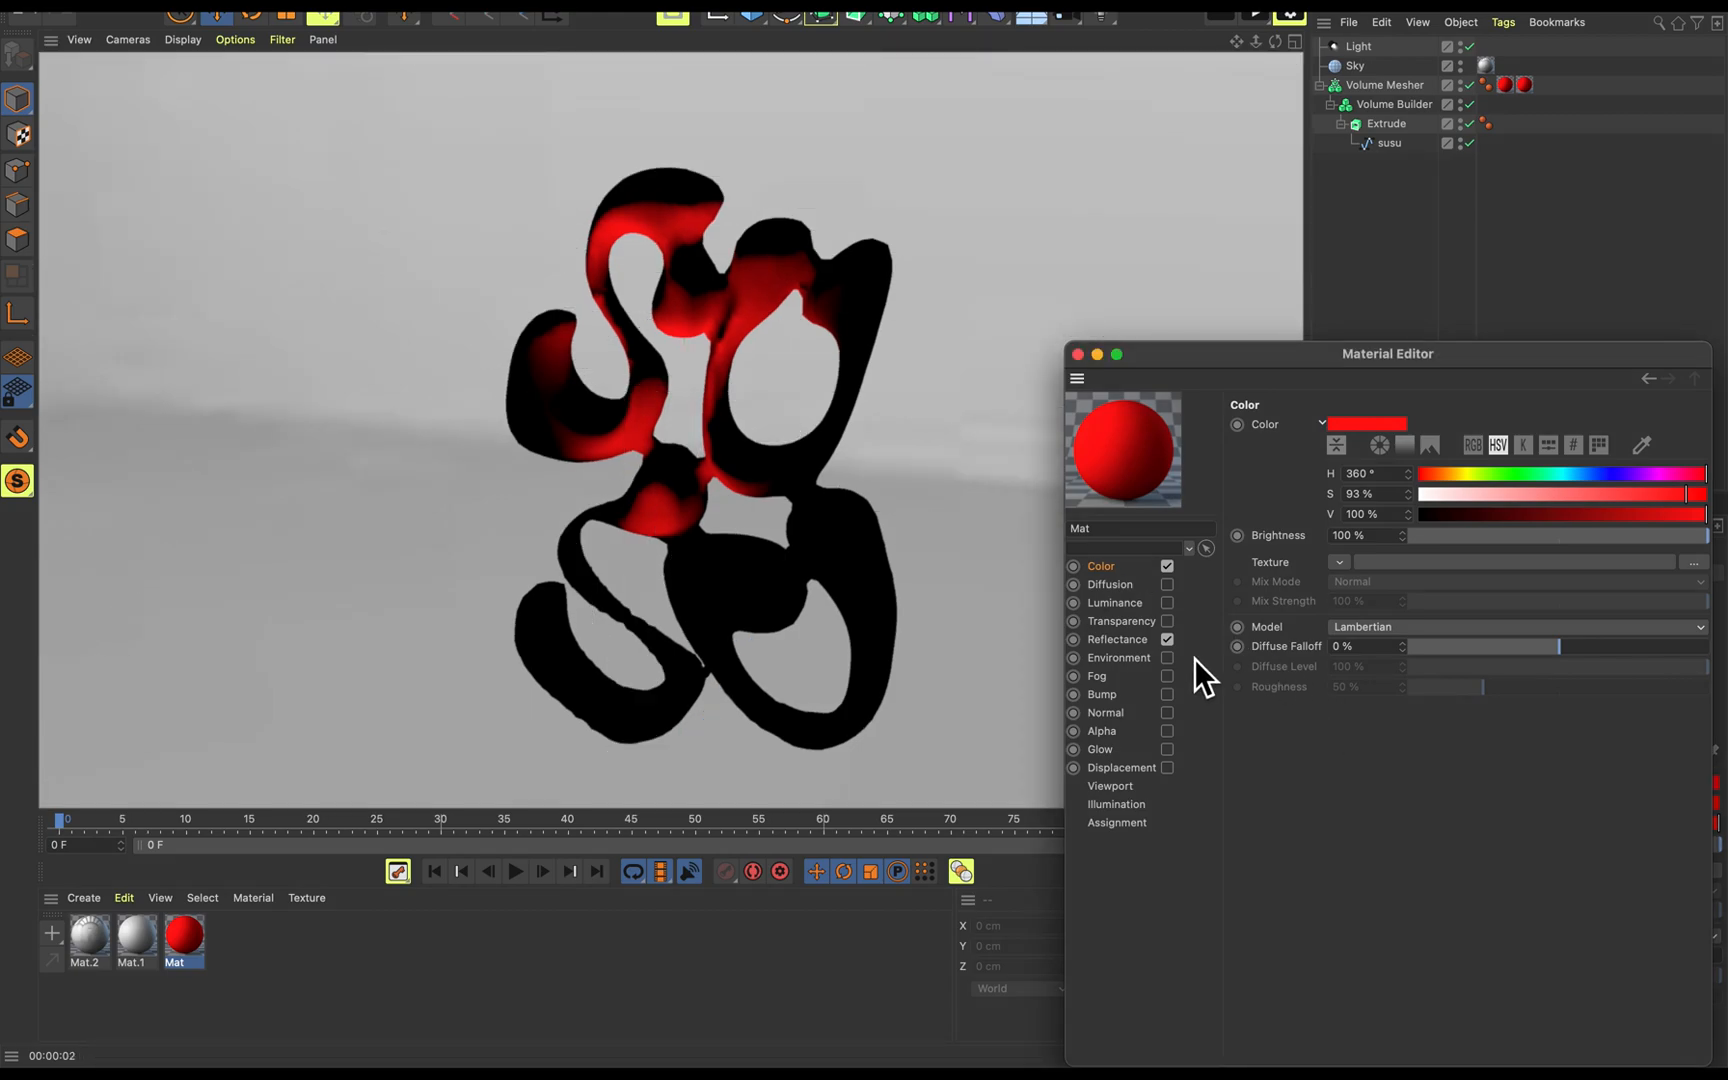
Turn Mat's base color white by setting its saturation to 0%.
left_click(1133, 643)
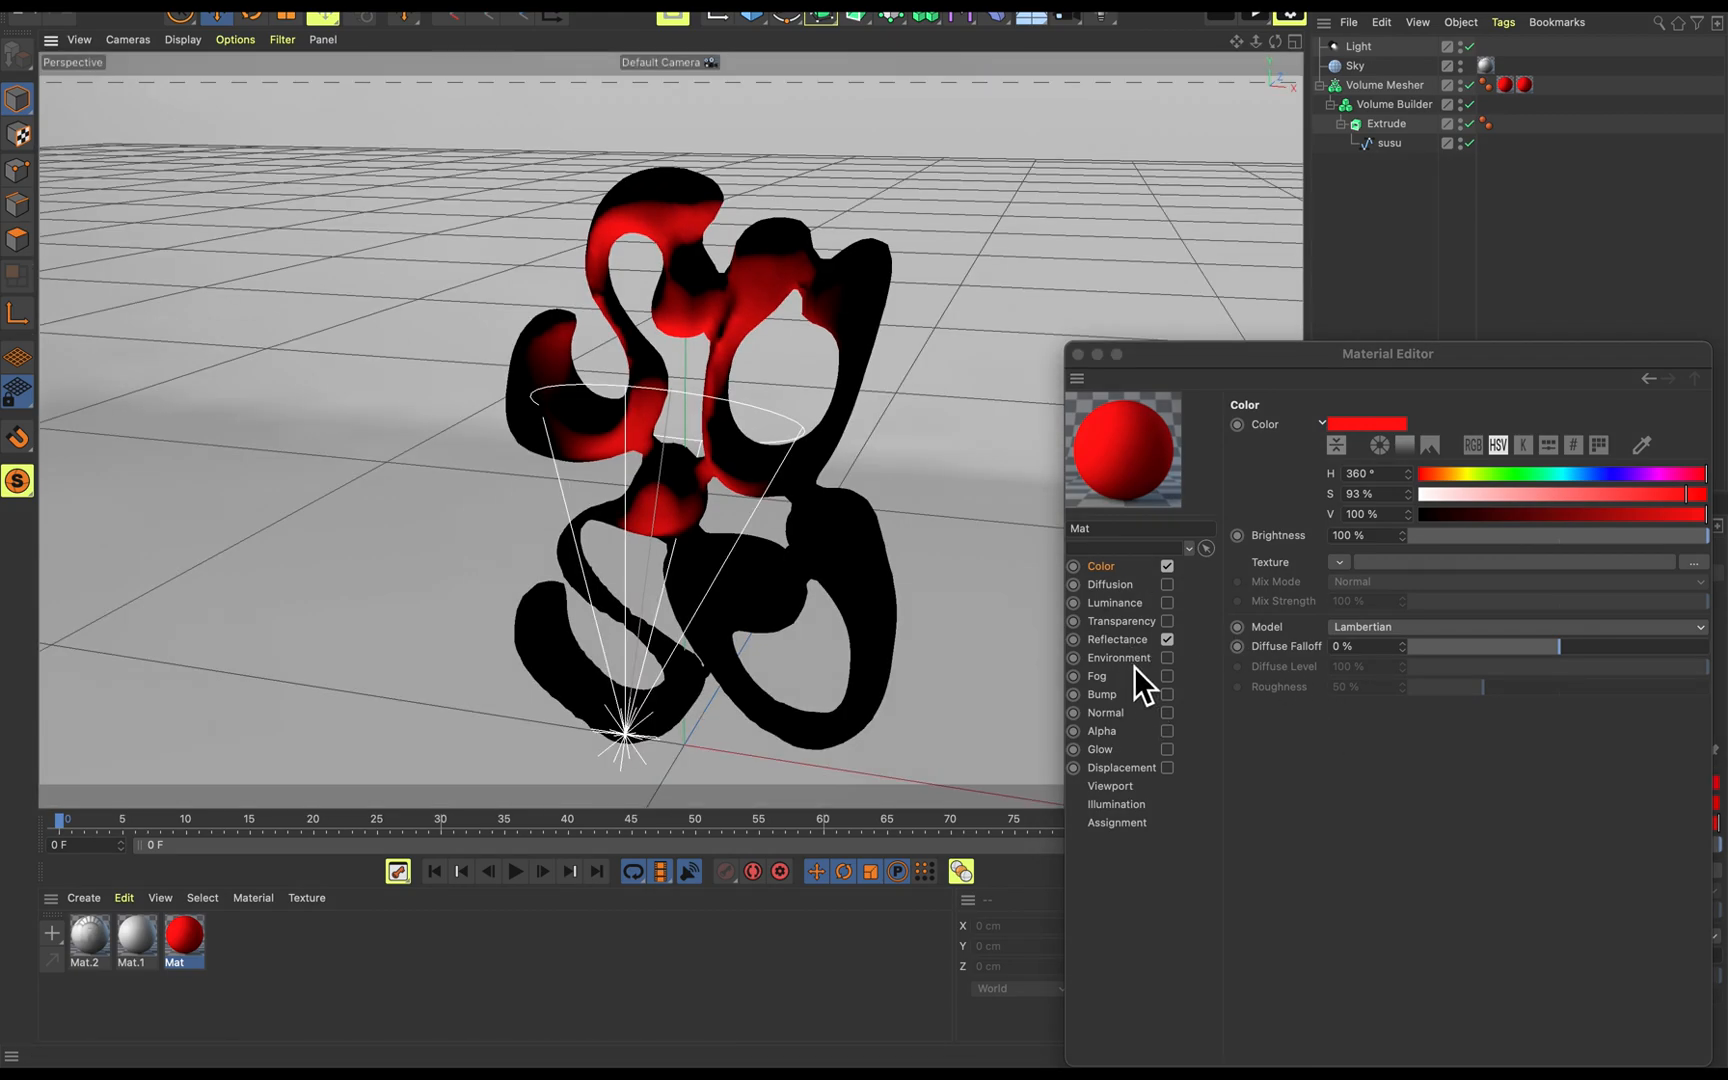
left_click(1124, 640)
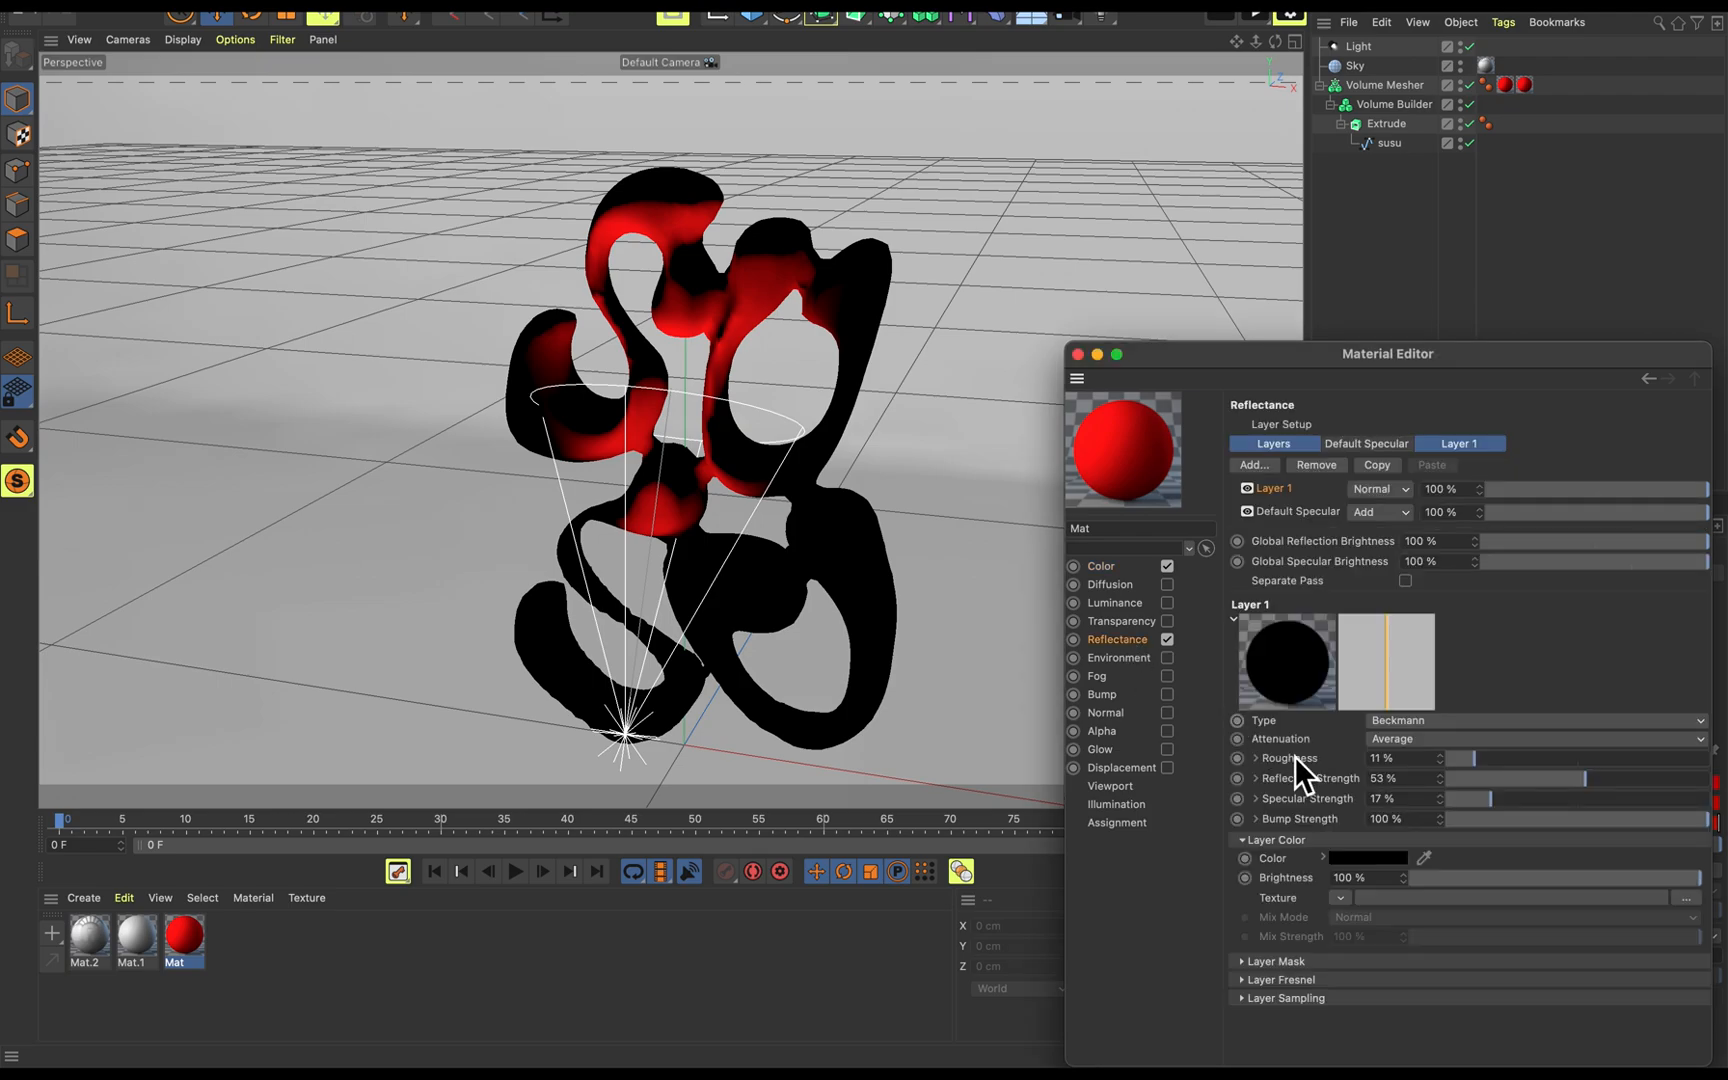
left_click(1125, 566)
left_click_drag(1524, 503, 1372, 505)
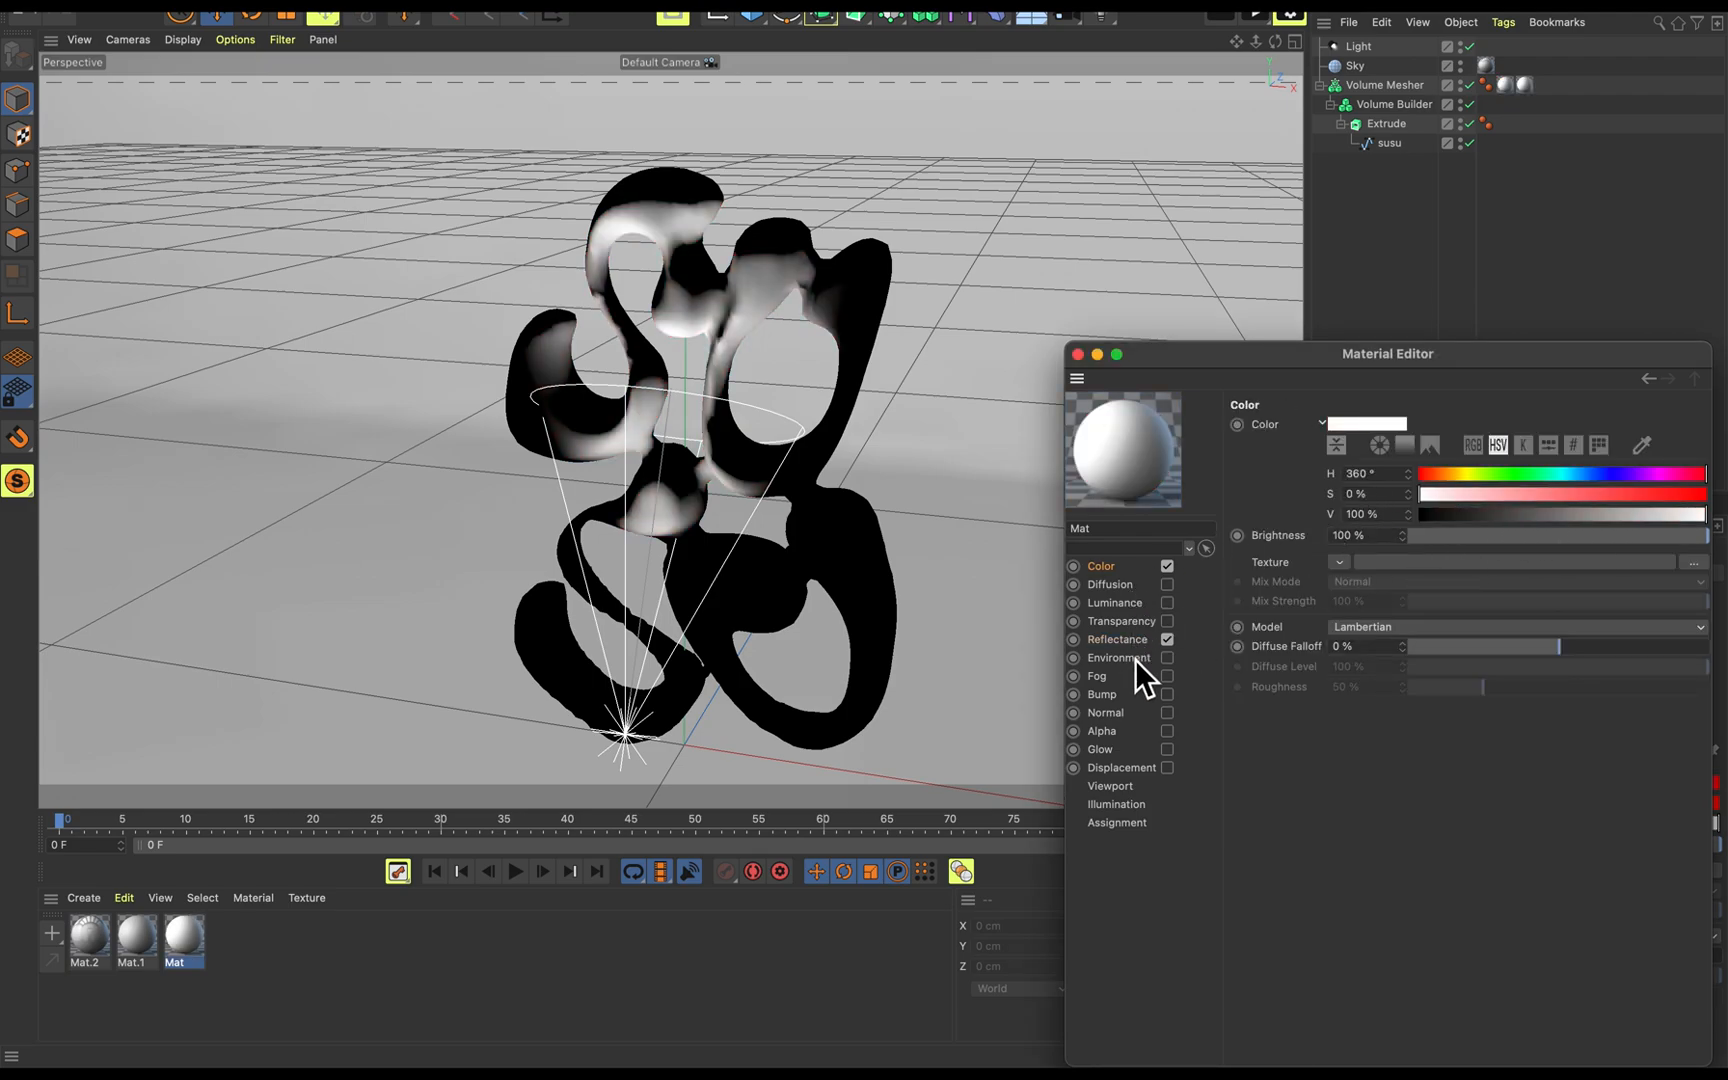
Set Mat's Layer 1 reflectance color to grey with 91% brightness and test-render the lettering.
left_click(1128, 642)
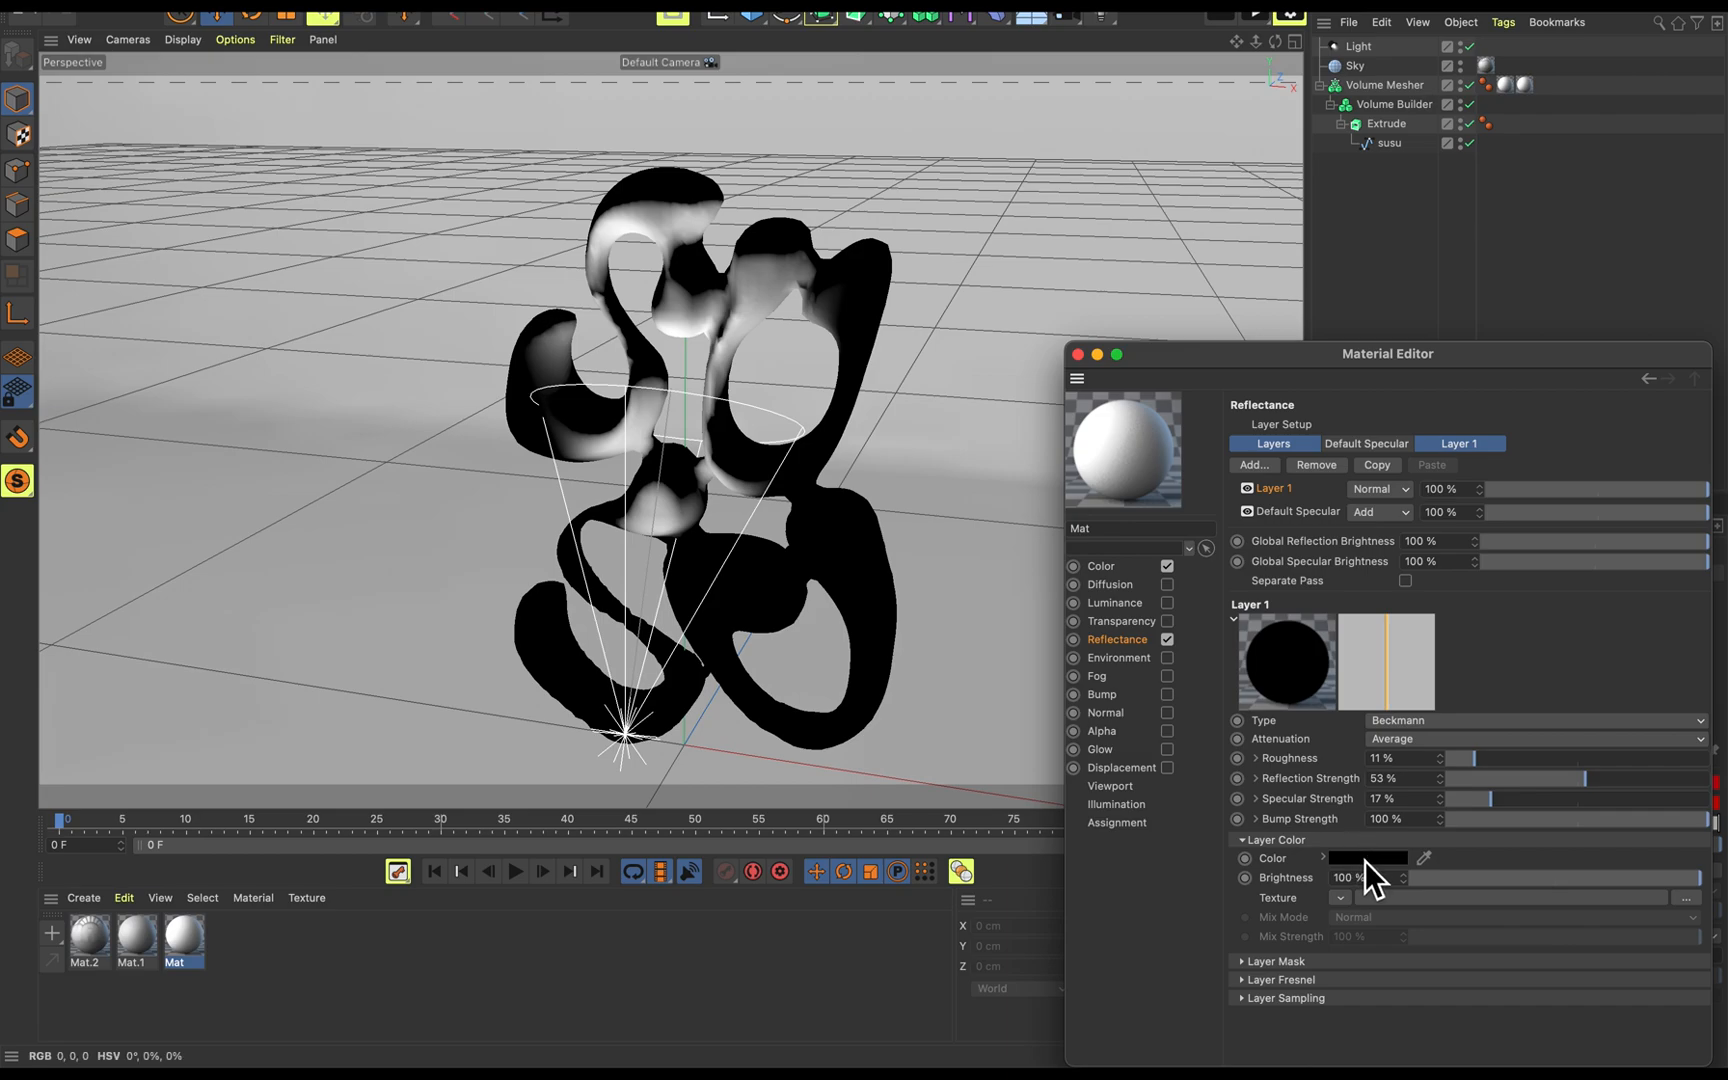
mouse_move(1584, 880)
left_mouse_down()
mouse_move(1538, 880)
mouse_move(1594, 878)
left_mouse_up()
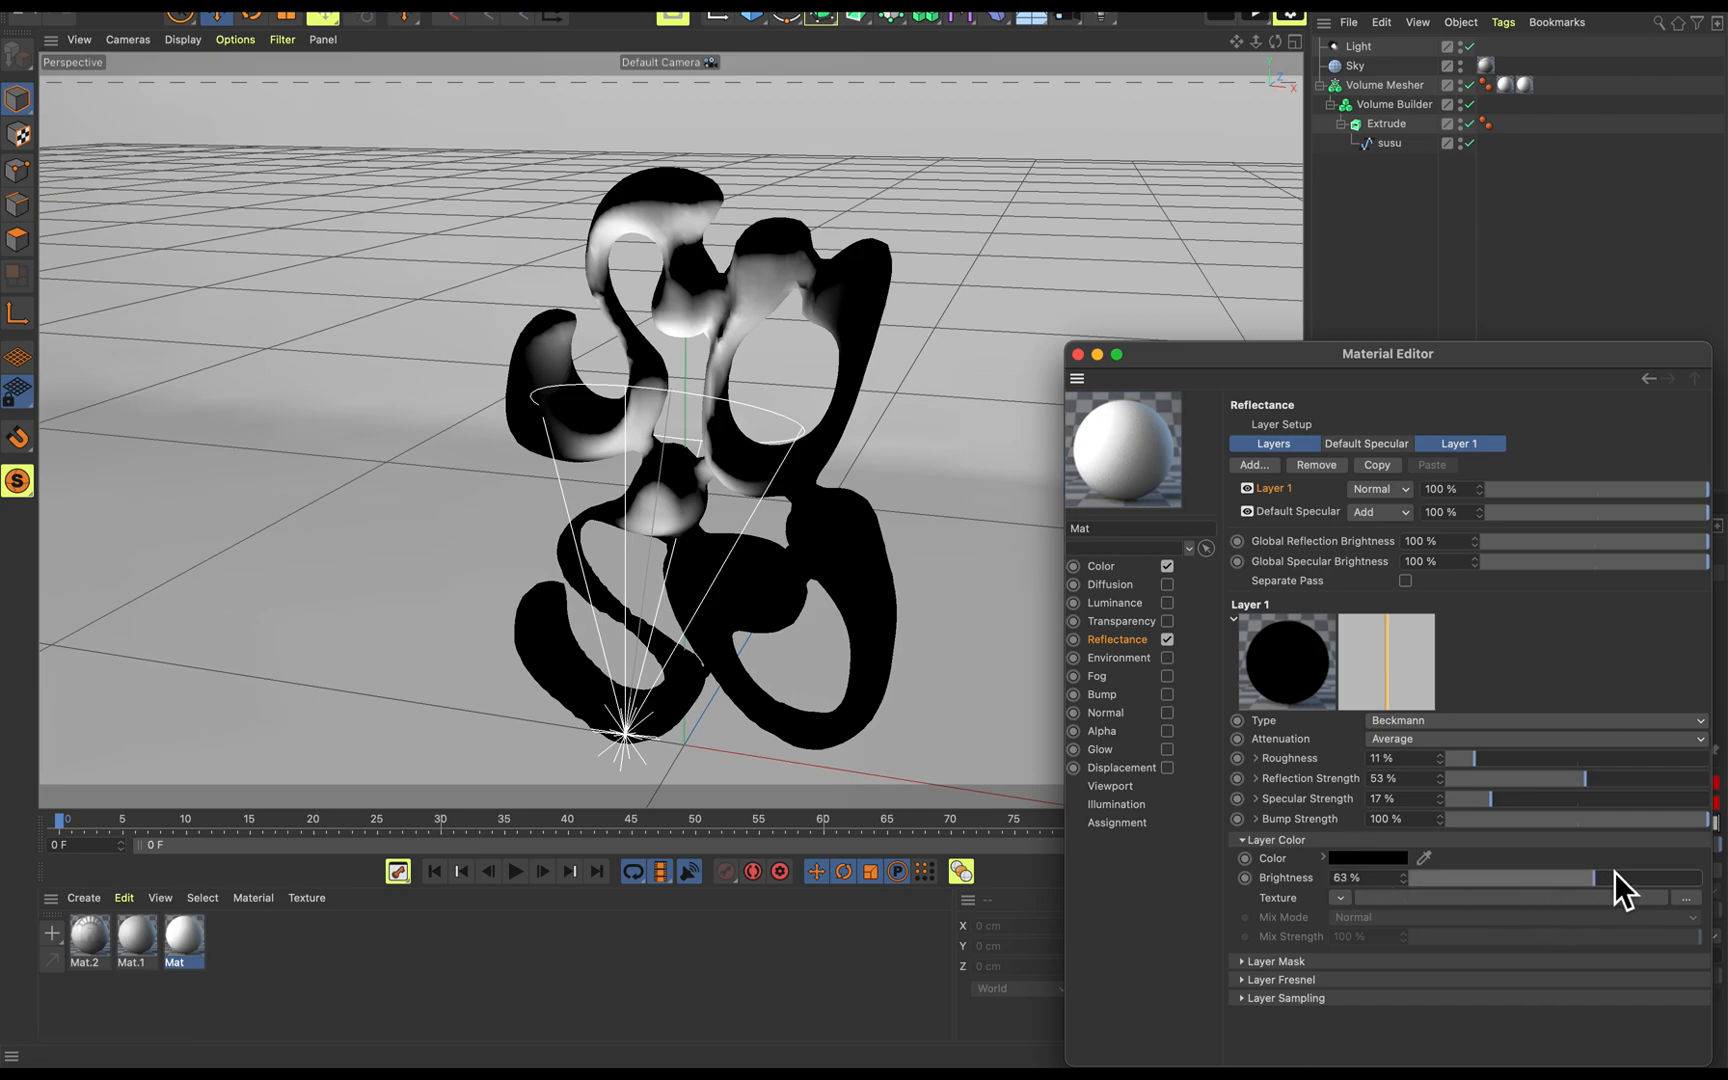
left_click(1367, 858)
left_click_drag(1295, 882, 1398, 900)
left_click(1392, 930)
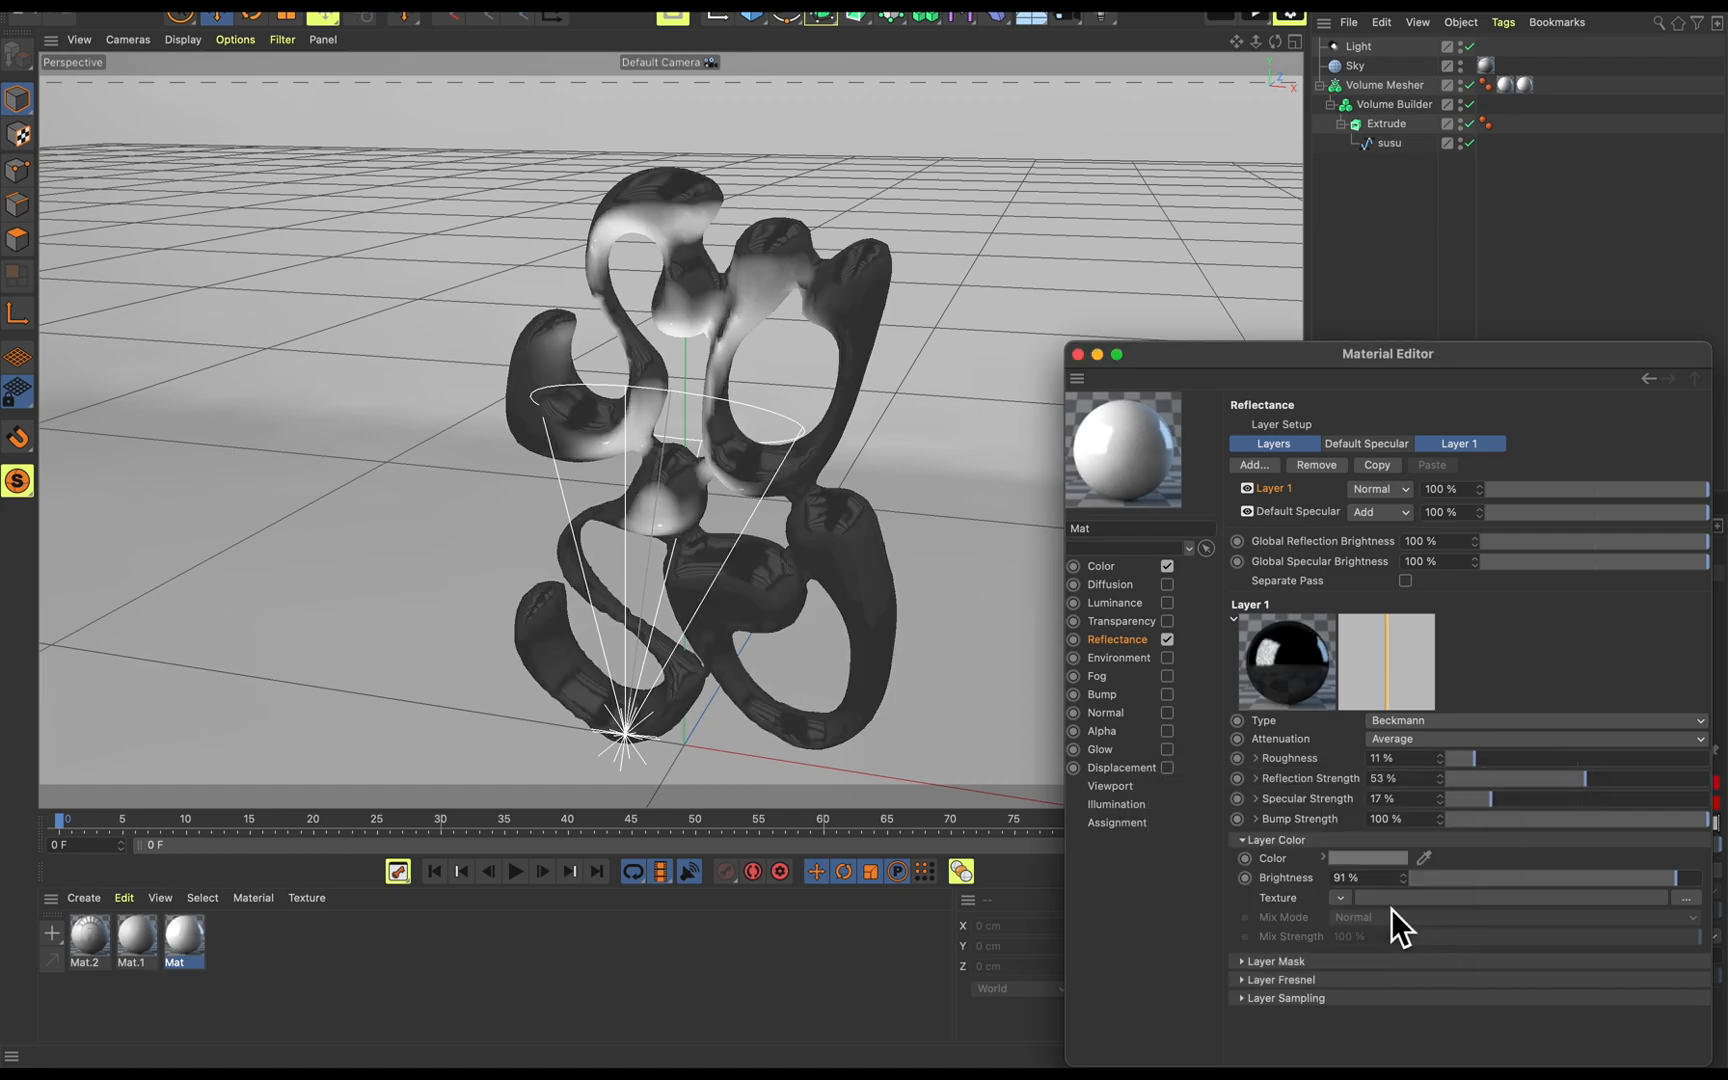
left_click(844, 563)
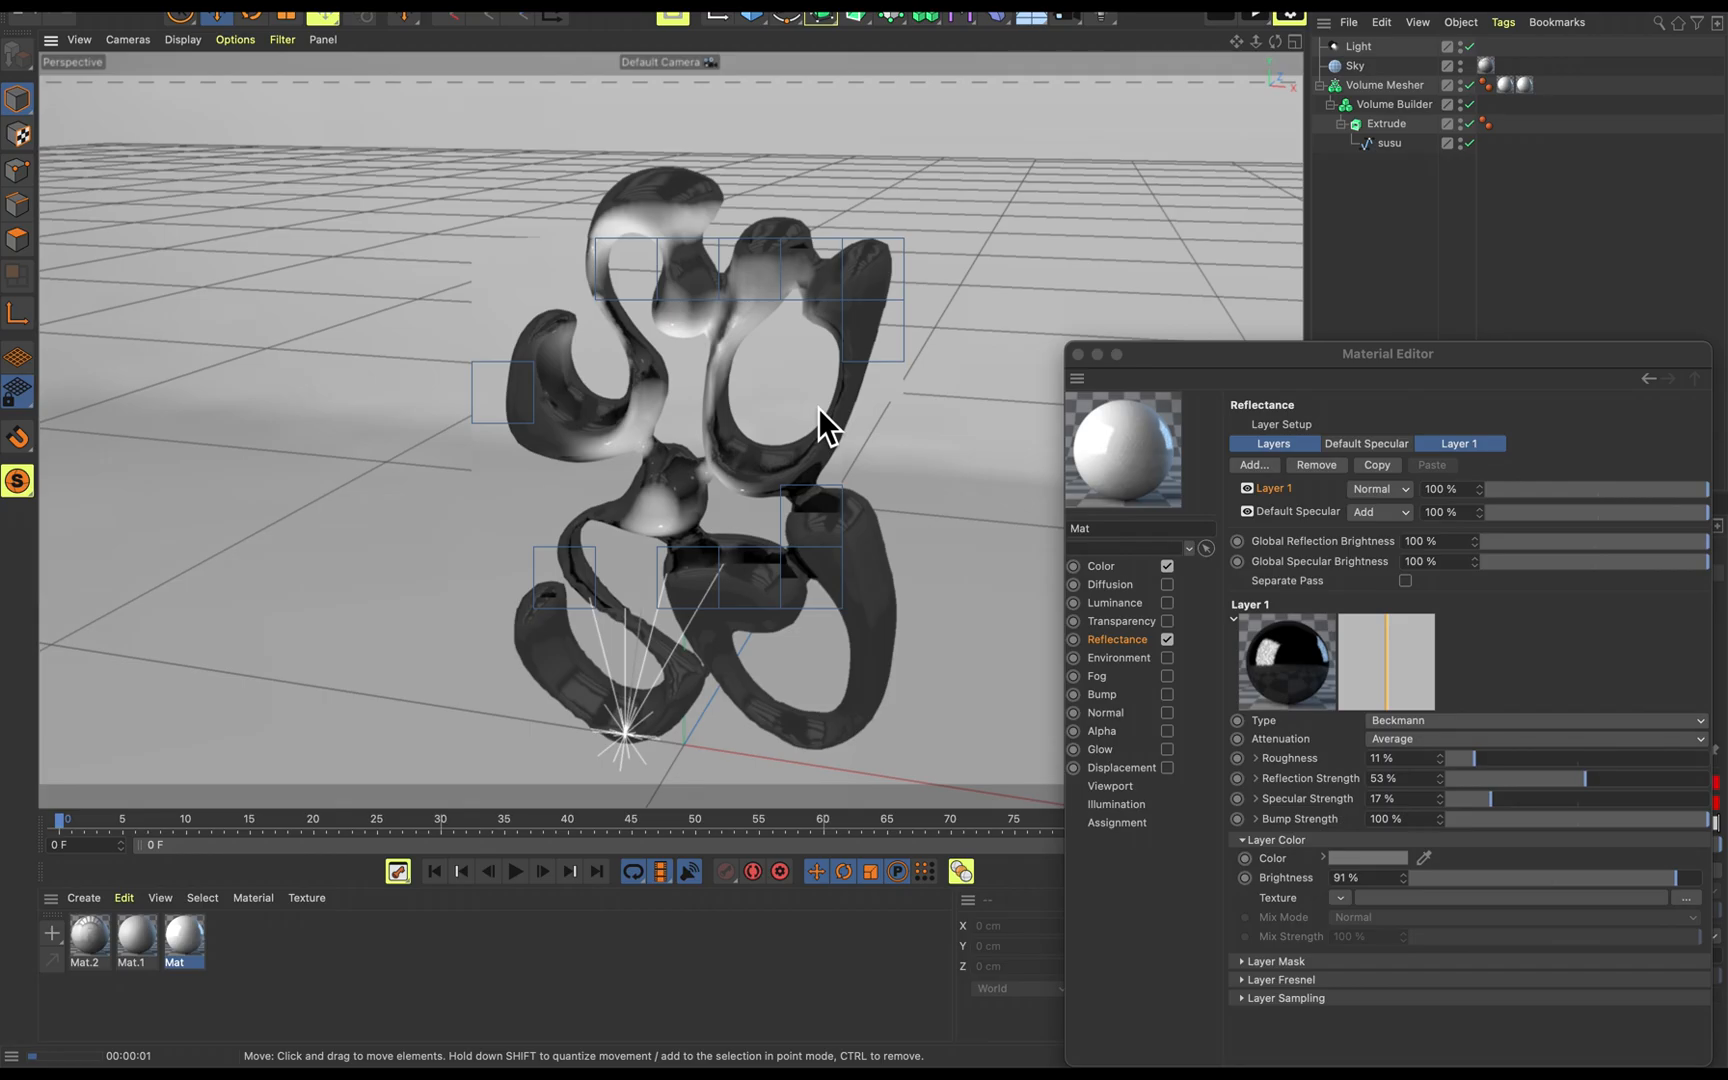
left_click(934, 460)
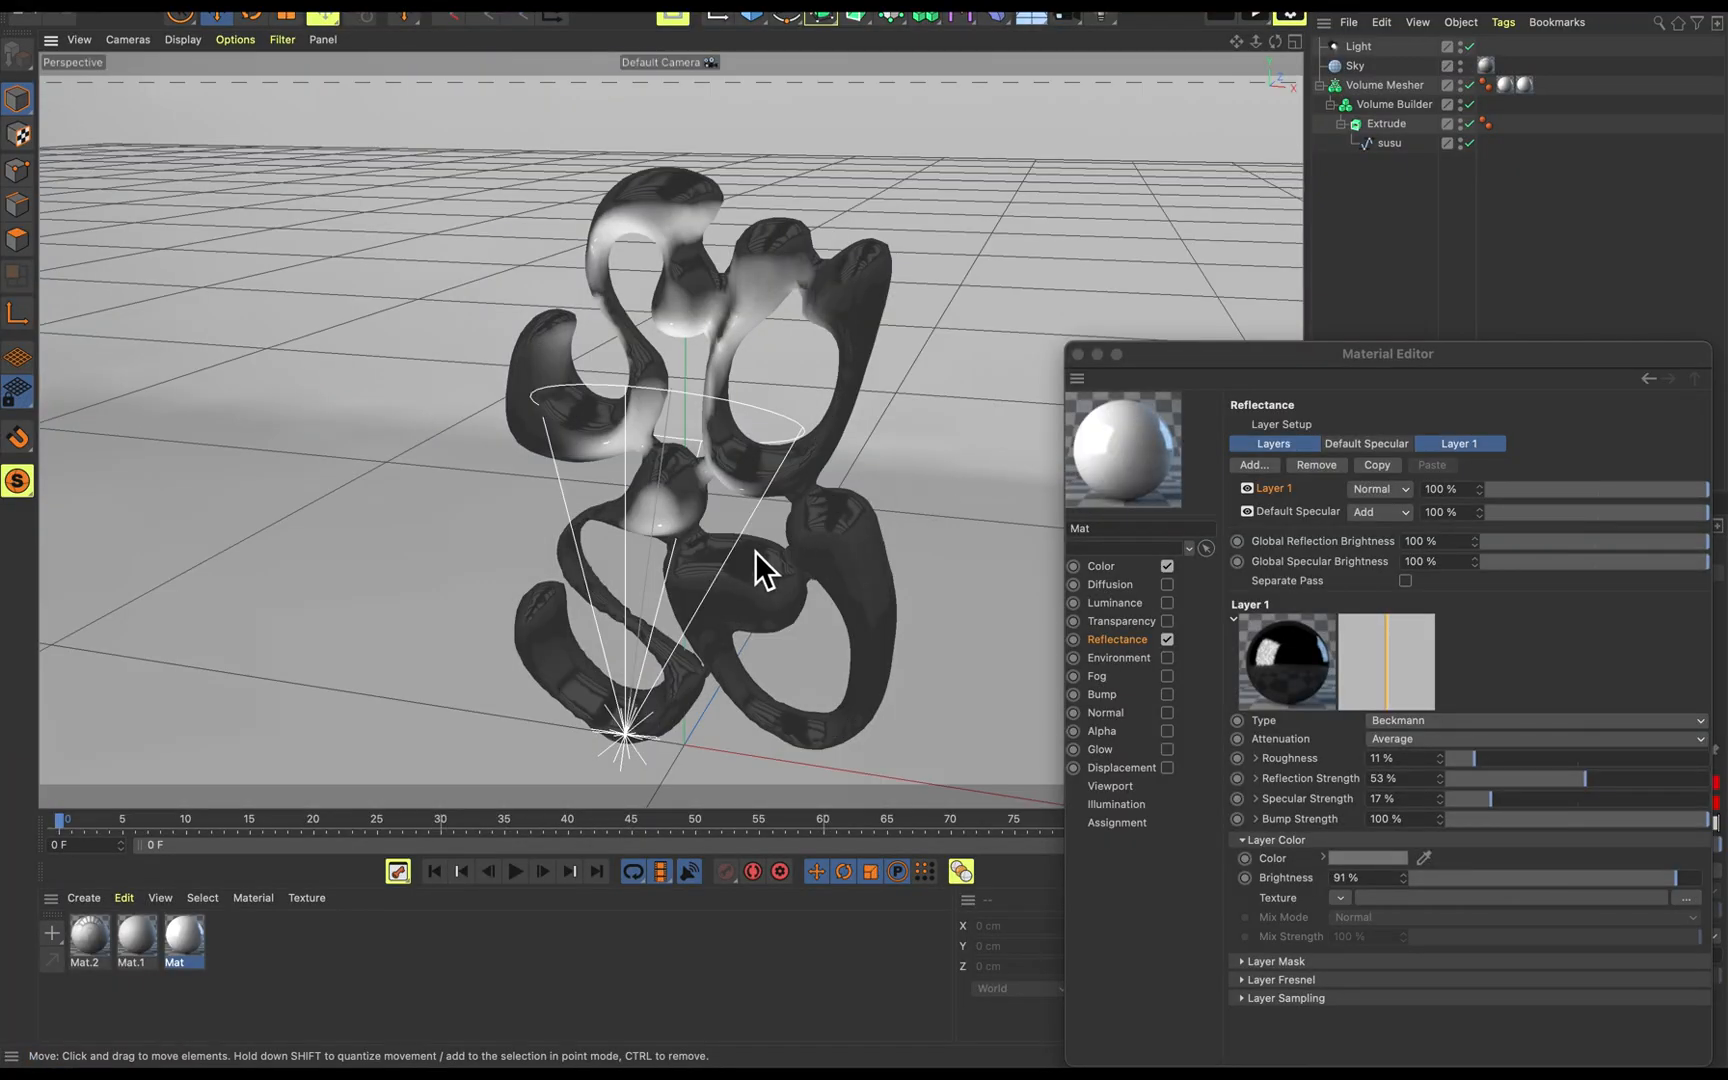
Close the material editor and move the spot light down to about Y 38 cm and Z -126 cm.
left_click(1358, 47)
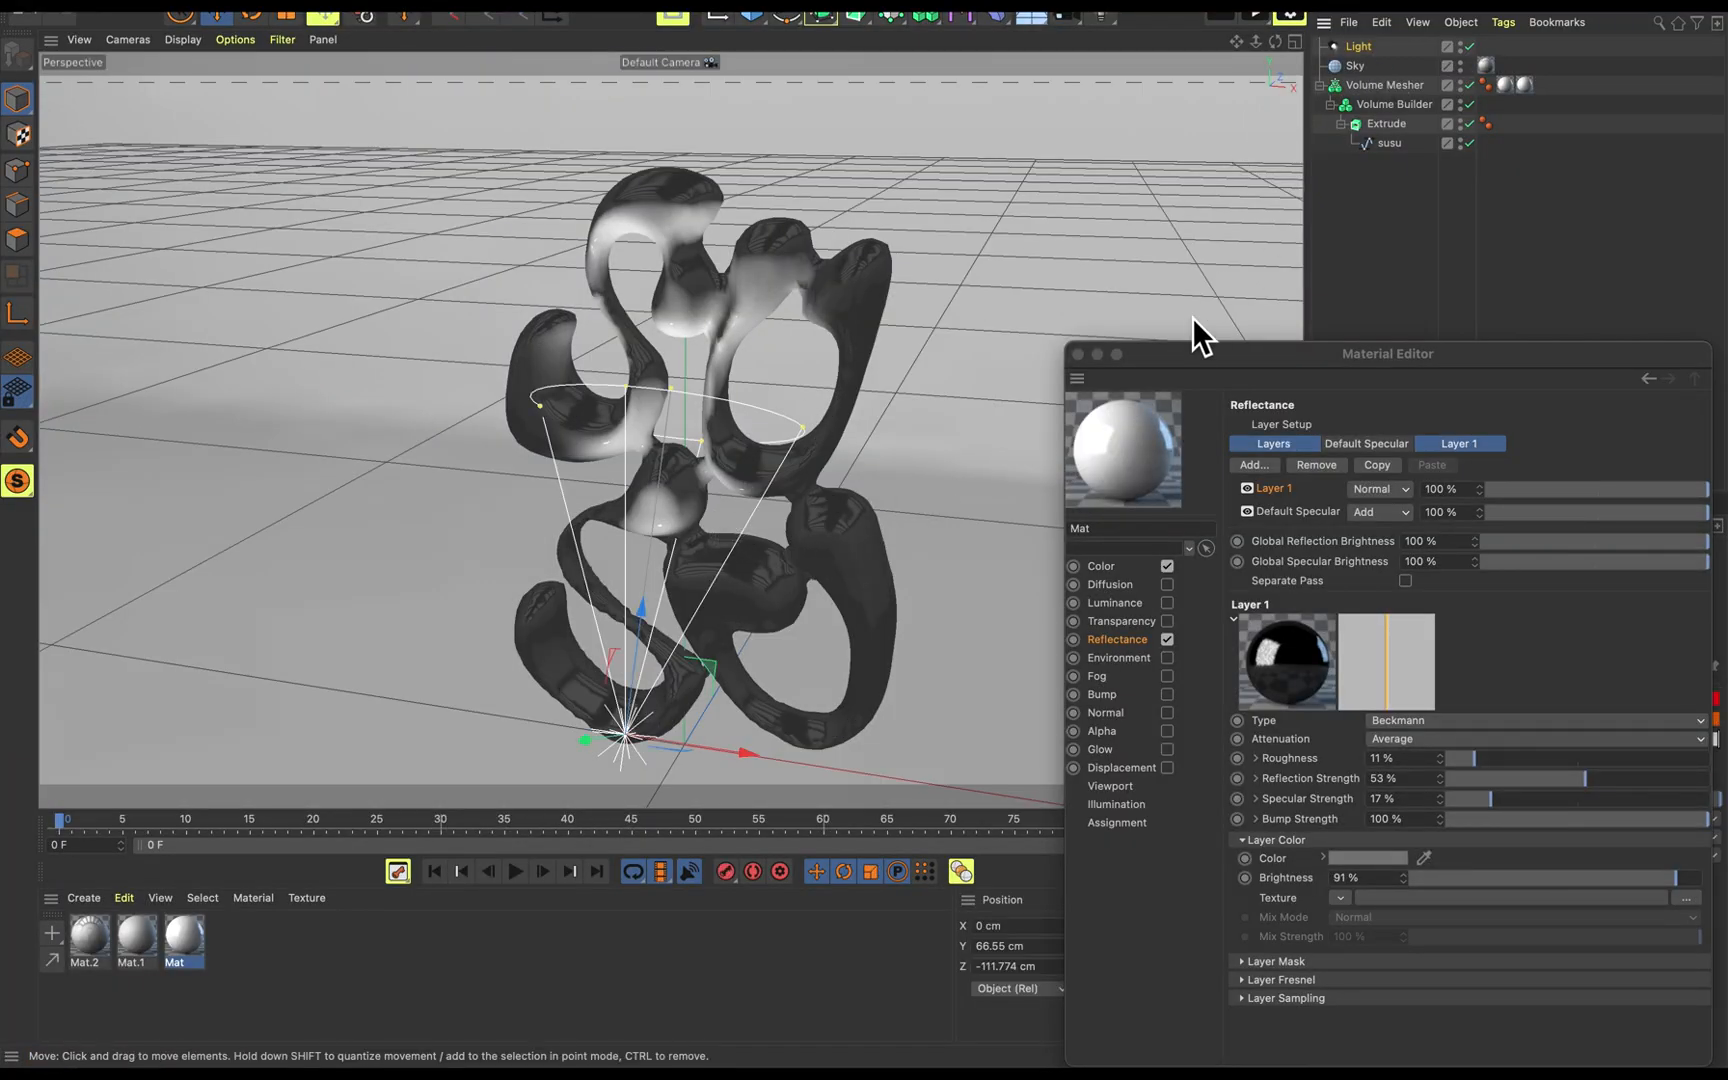
left_click(1077, 354)
left_click_drag(645, 643, 638, 698)
left_click_drag(745, 590, 776, 659, "alt")
middle_click_drag(776, 659, 815, 576, "alt")
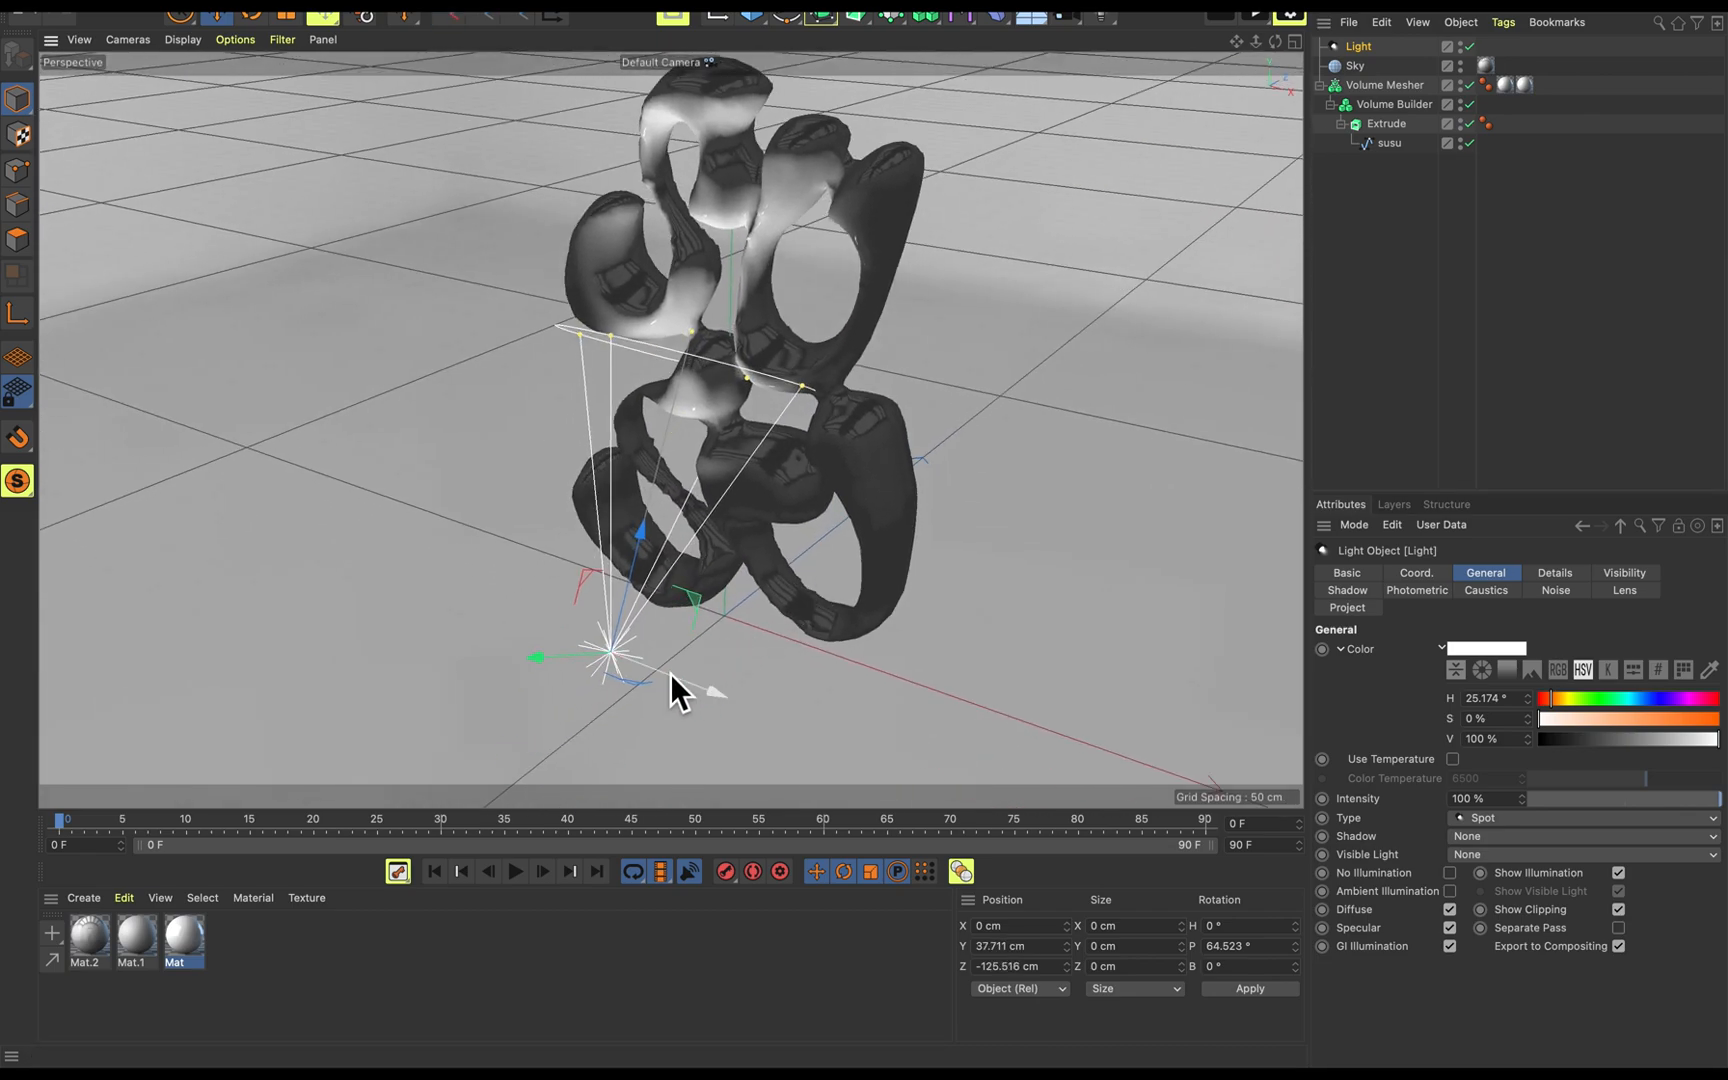
Pitch the spot light to about 79° and bring it closer to the lettering's base, at about Y 25 cm and Z -59 cm.
key("r")
left_click_drag(622, 585, 610, 601)
key("e")
left_click_drag(586, 687, 643, 637)
key("r")
left_click_drag(672, 563, 675, 568)
Shift the spot light sideways to about X 19 cm and test-render the lettering.
left_click_drag(919, 571, 1011, 518, "alt")
left_click(1011, 518)
scroll(926, 431, "up", 1)
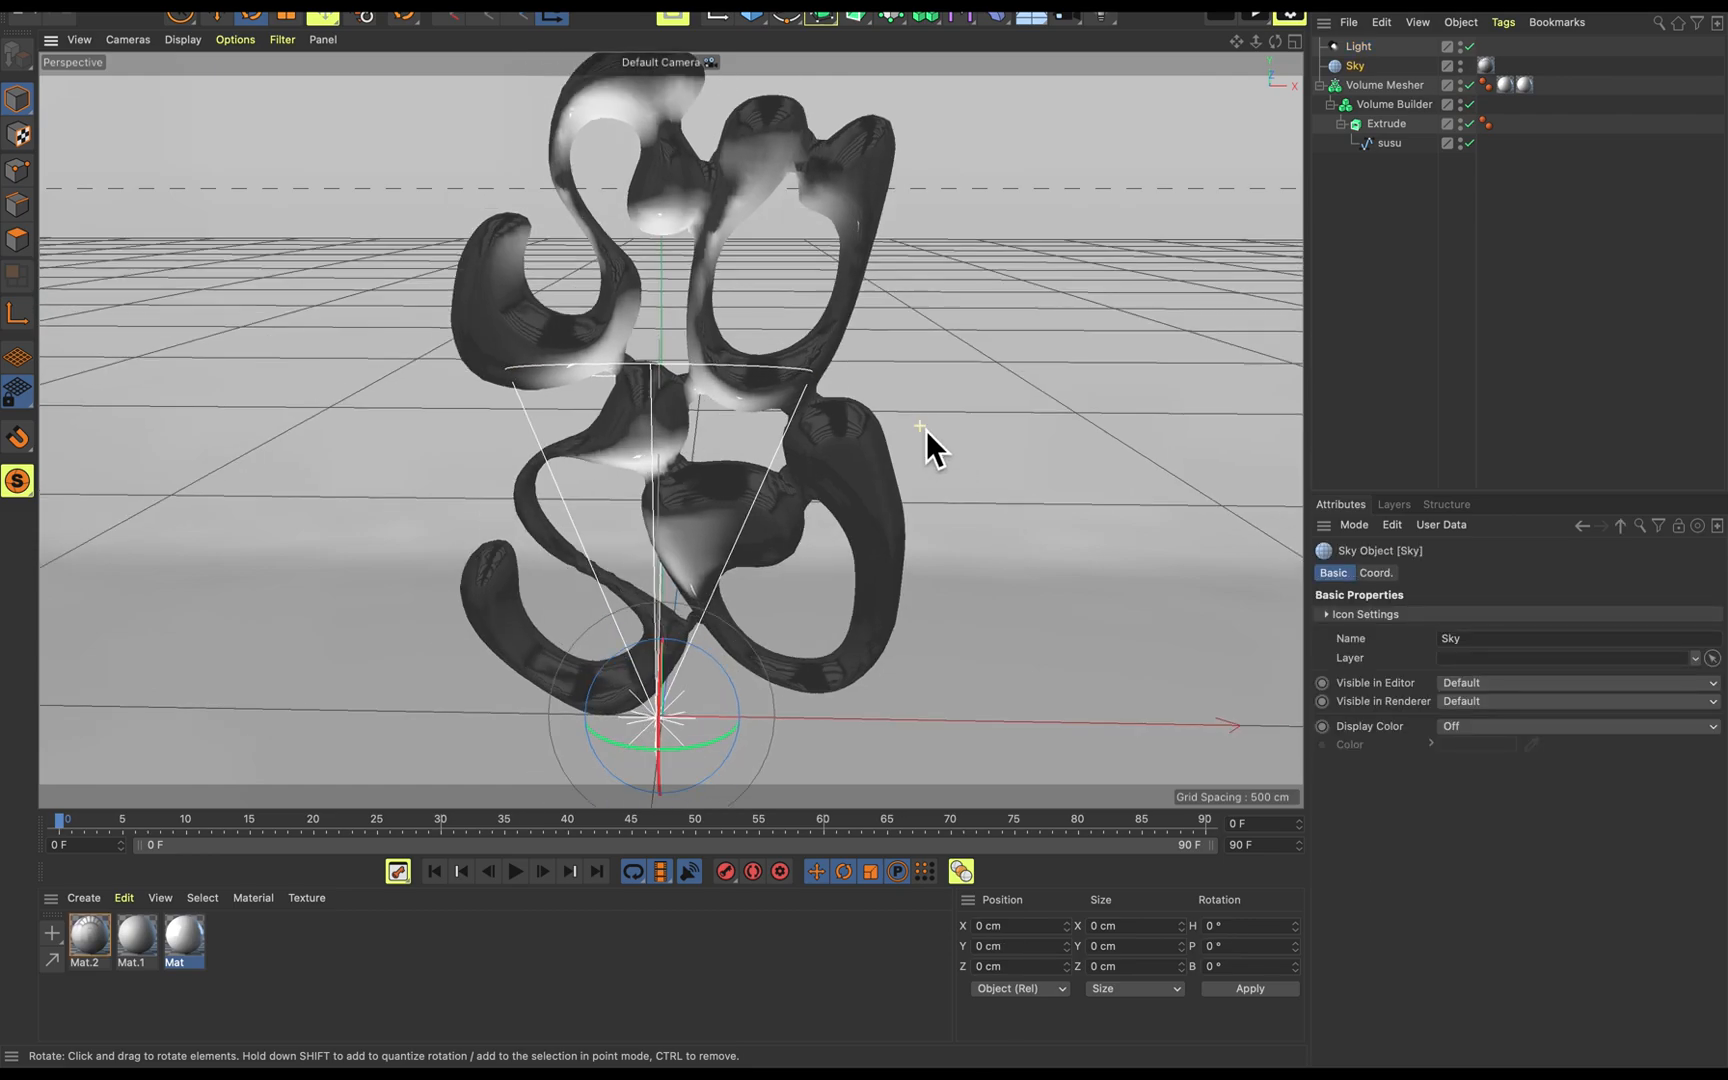
scroll(926, 431, "down", 1)
key("e")
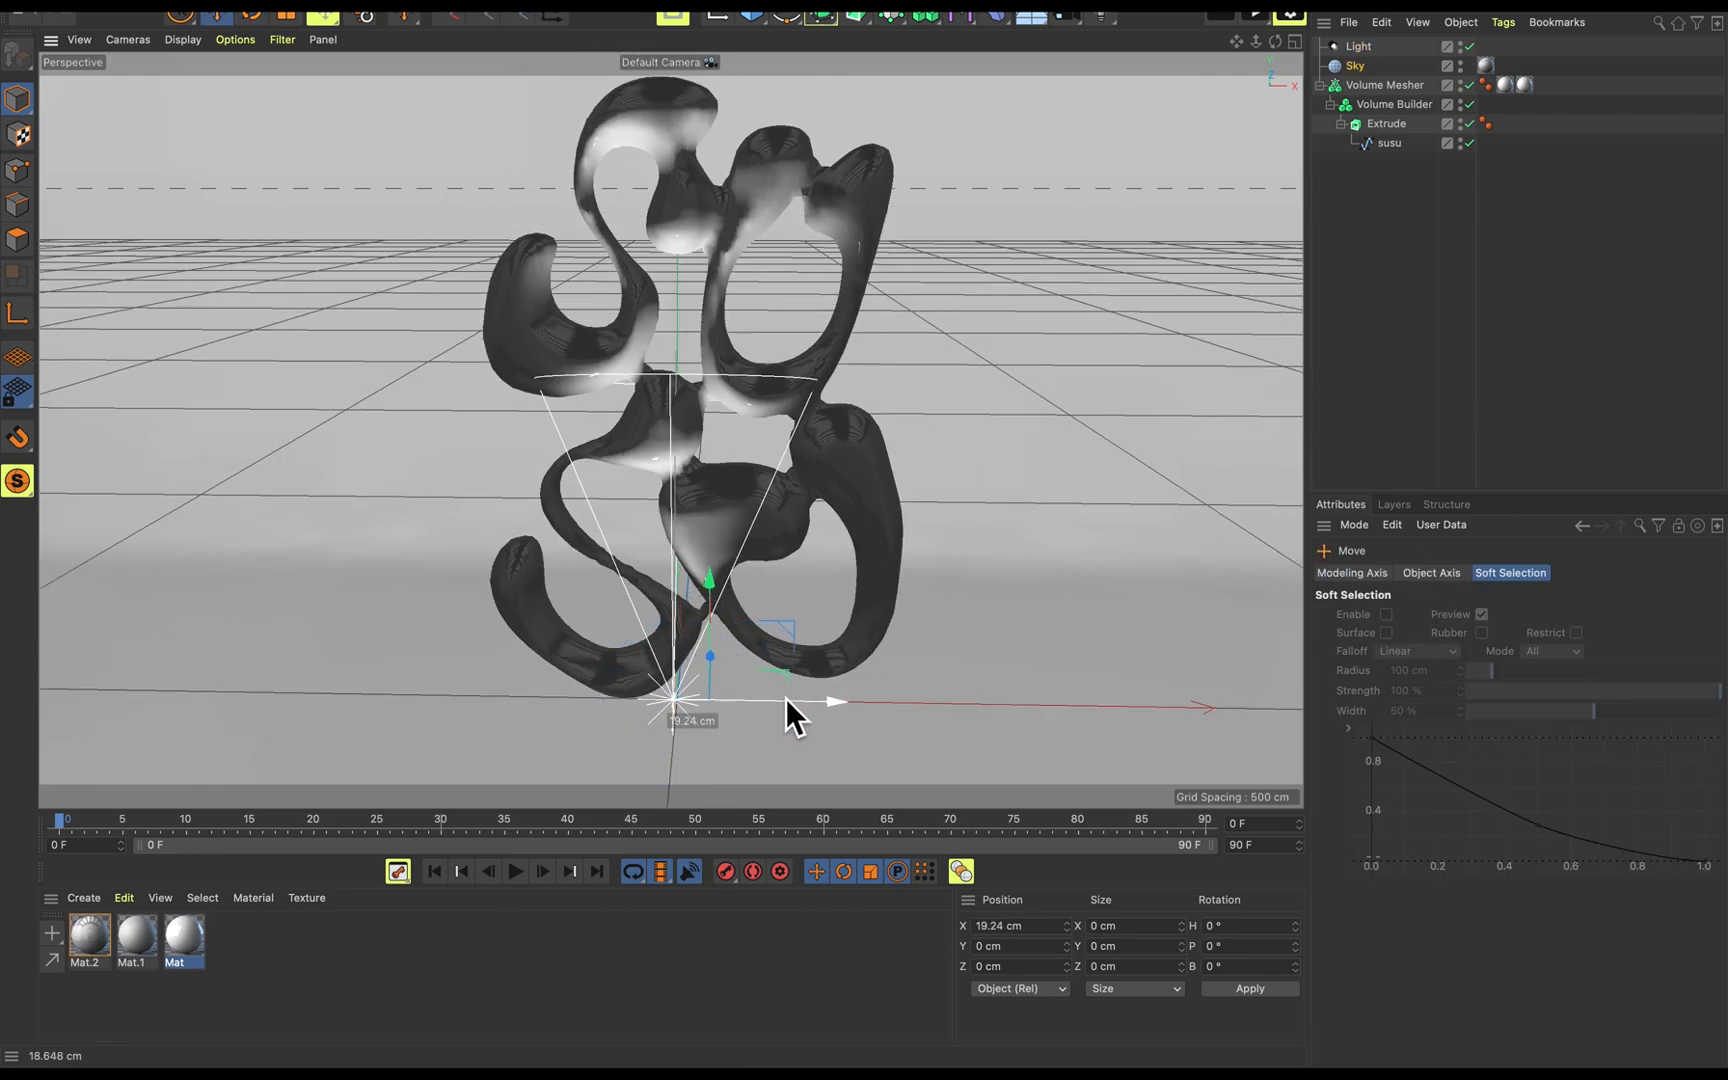
left_click(1358, 46)
left_click_drag(805, 702, 838, 702)
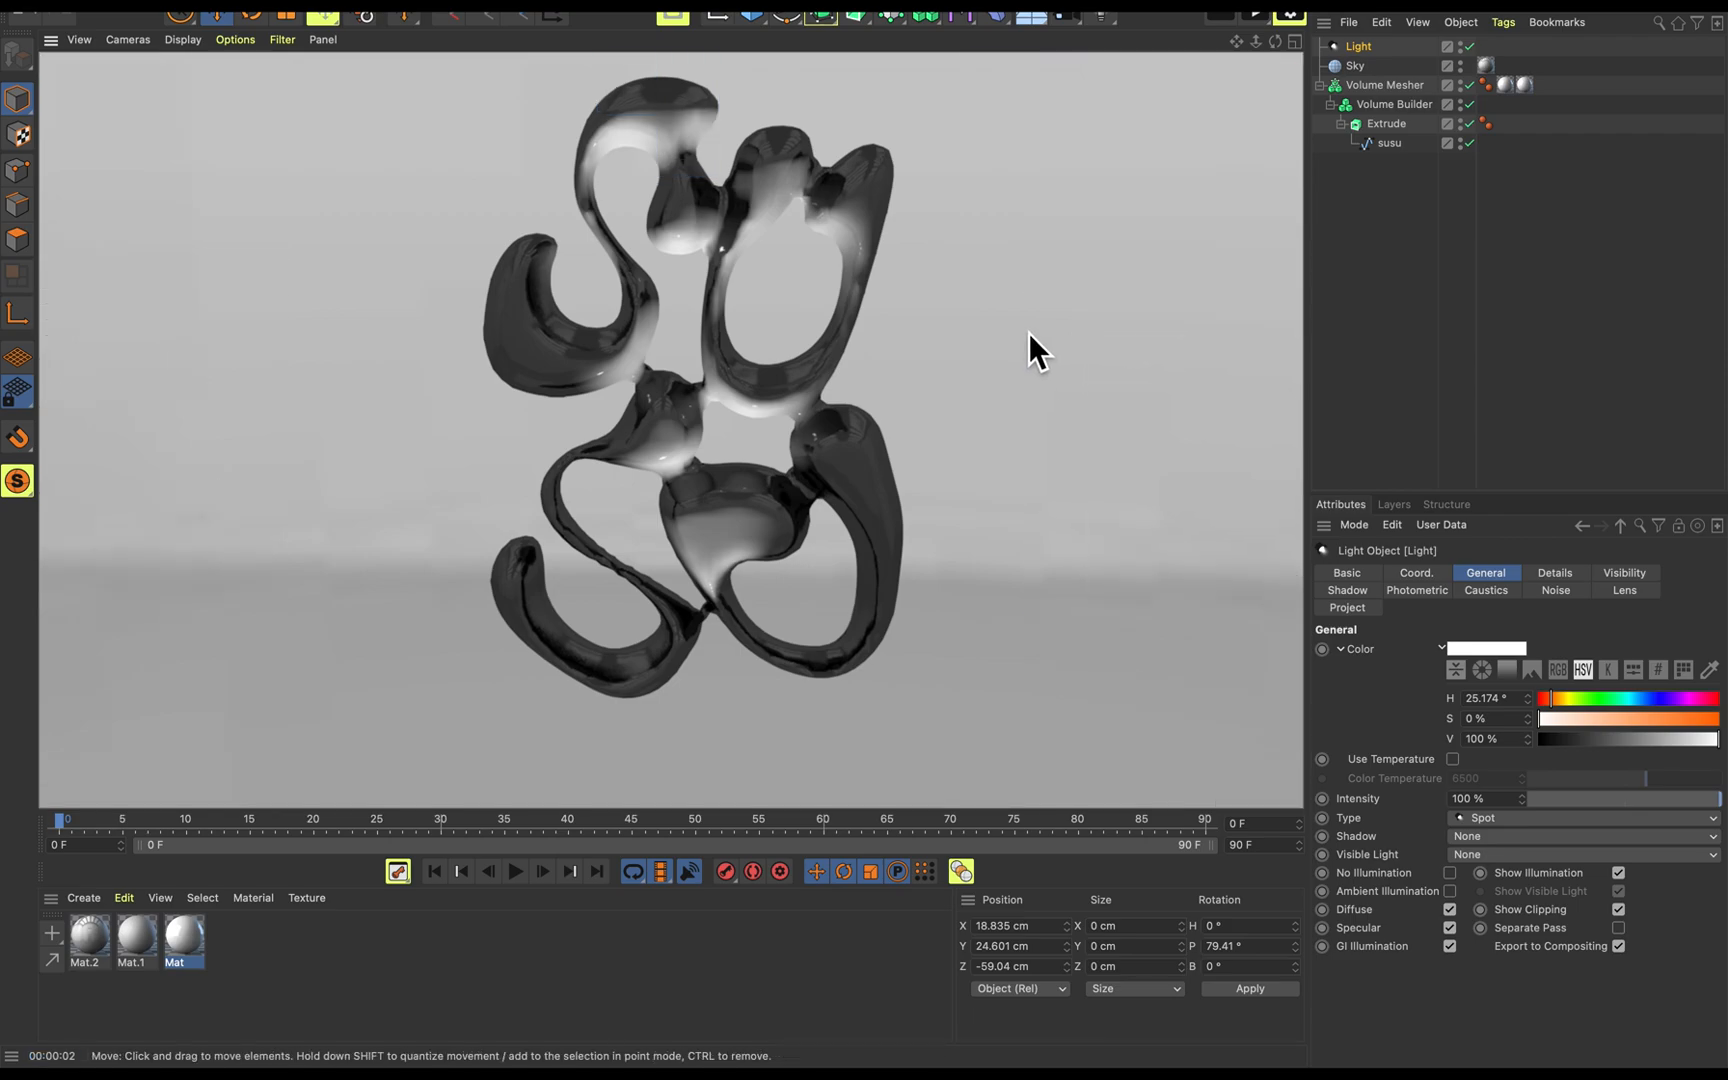
left_click(1012, 303)
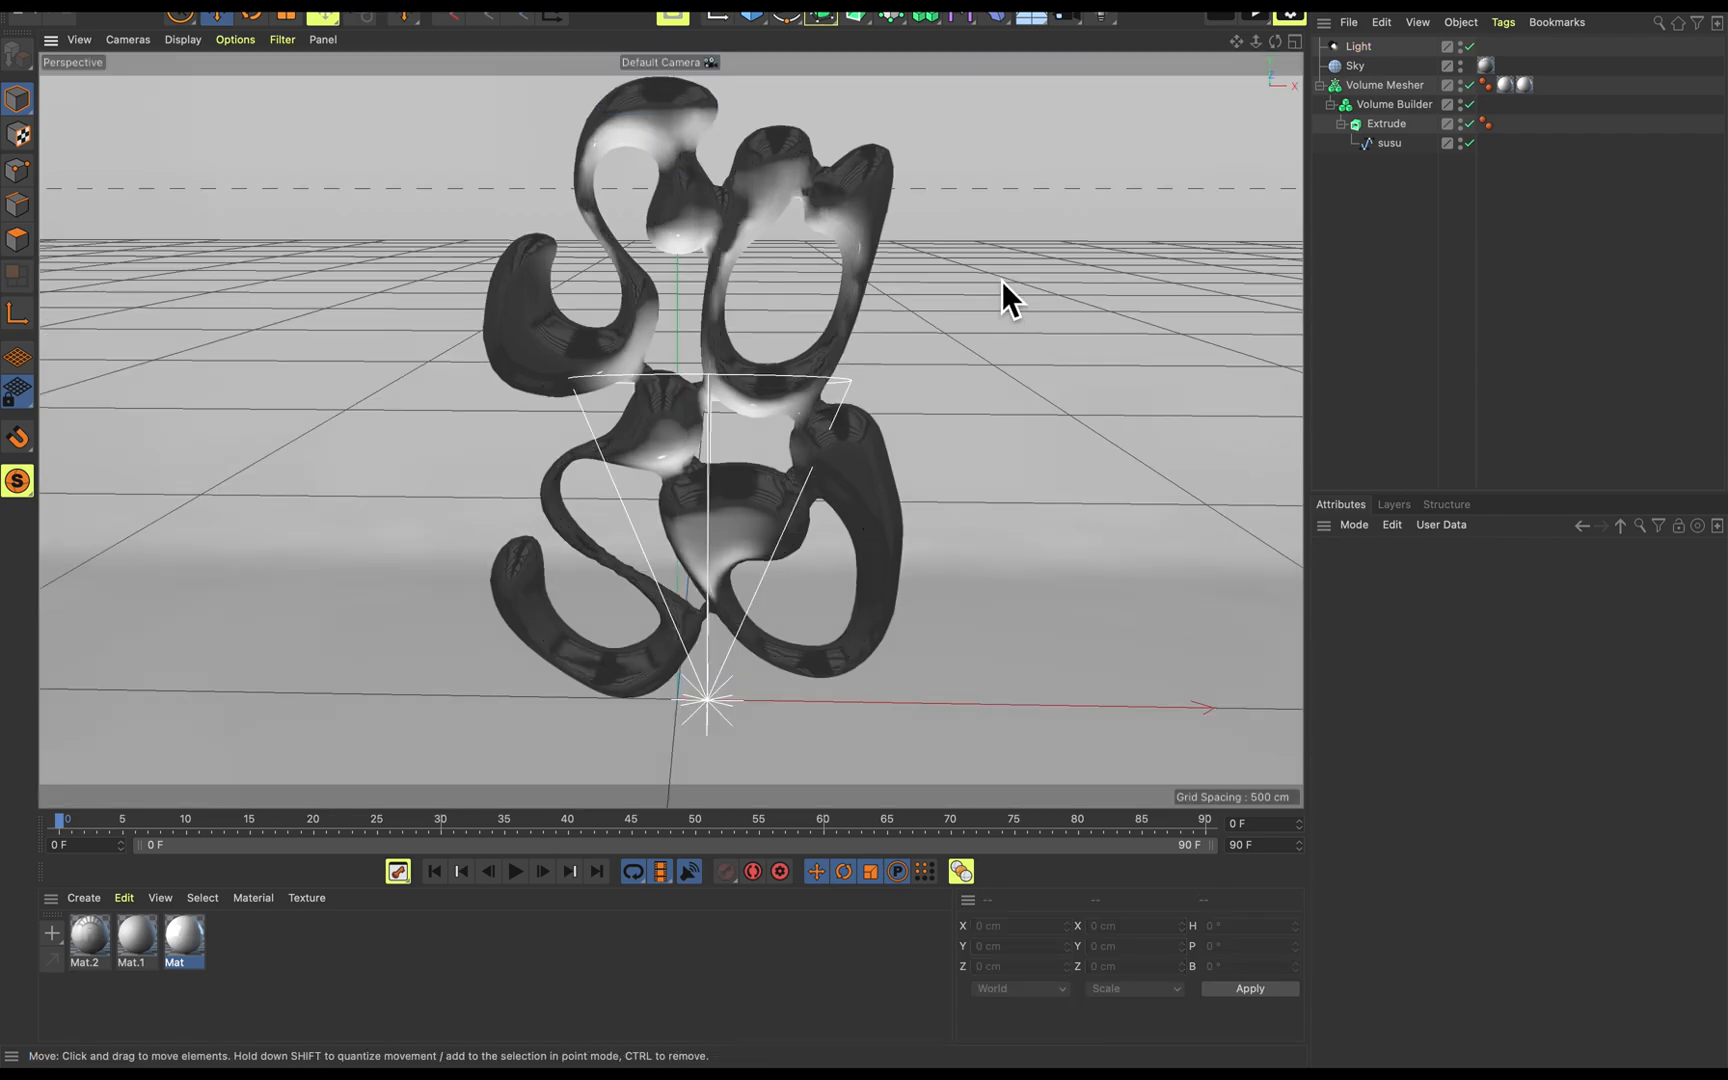
Frame the lettering from a low angle looking upward and test-render it.
left_click_drag(991, 315, 980, 324, "alt")
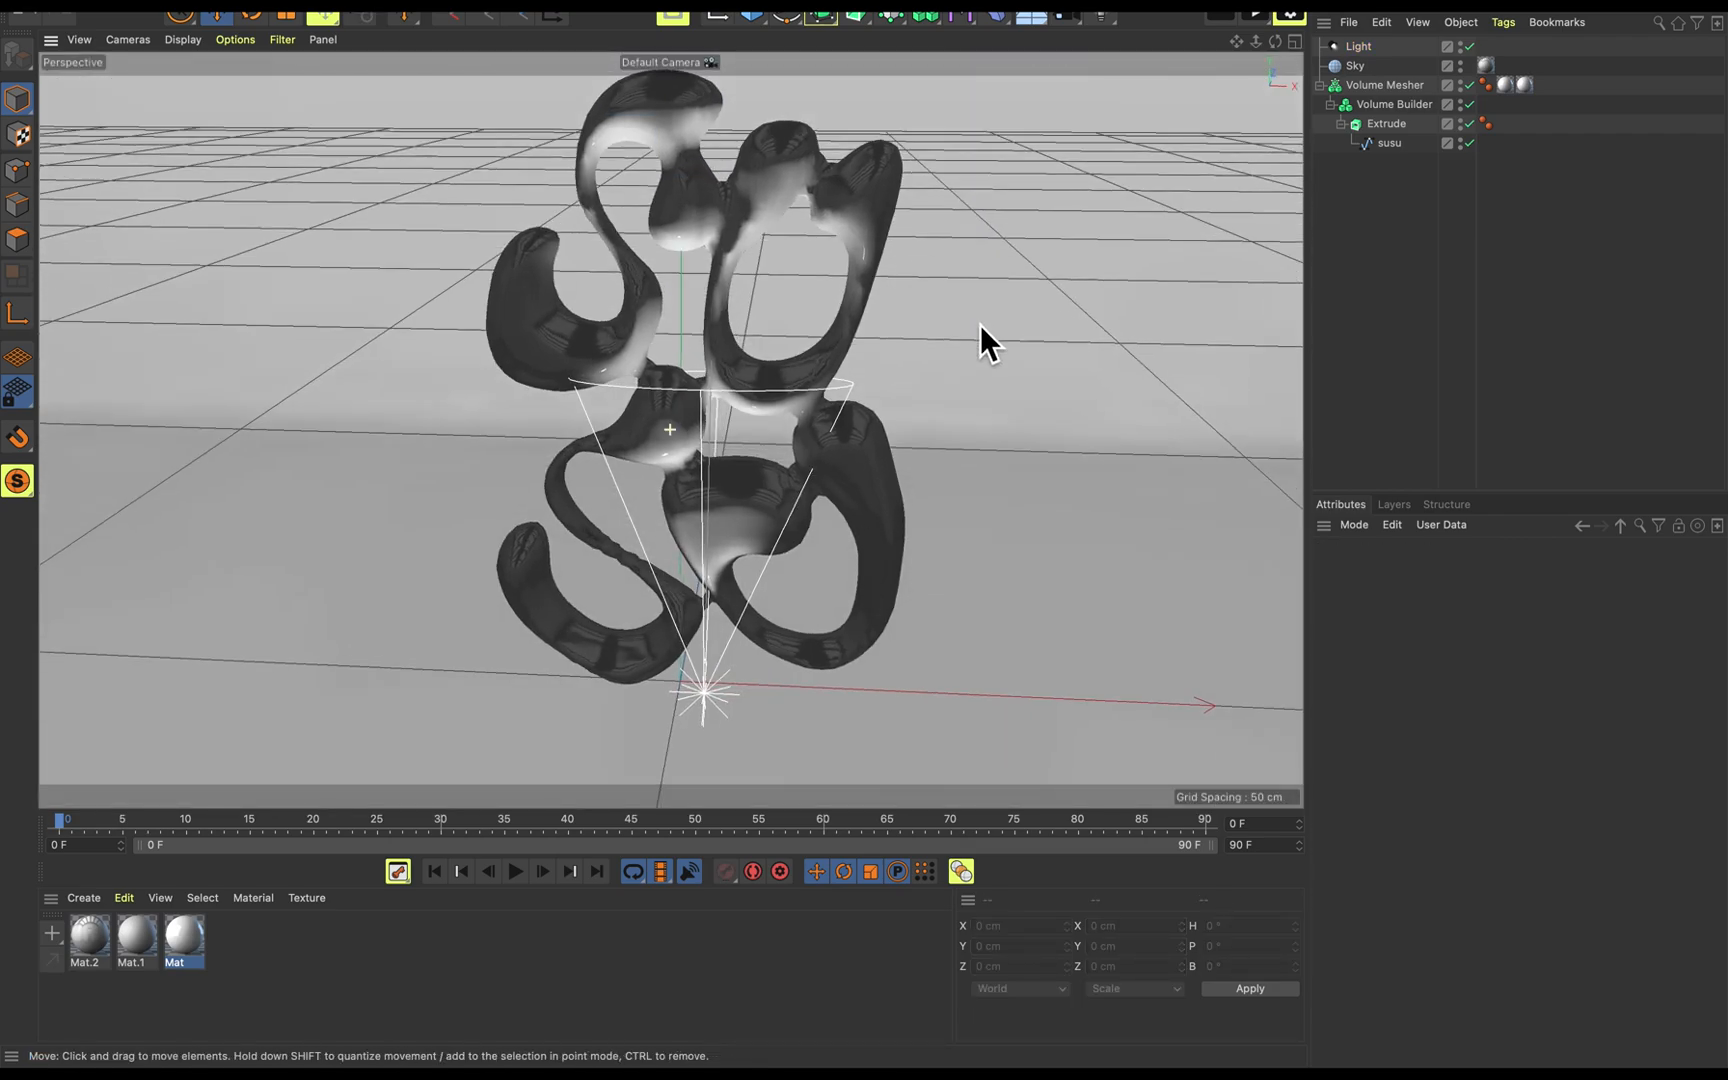
middle_click_drag(1003, 300, 987, 319, "alt")
left_click_drag(987, 319, 946, 360, "alt")
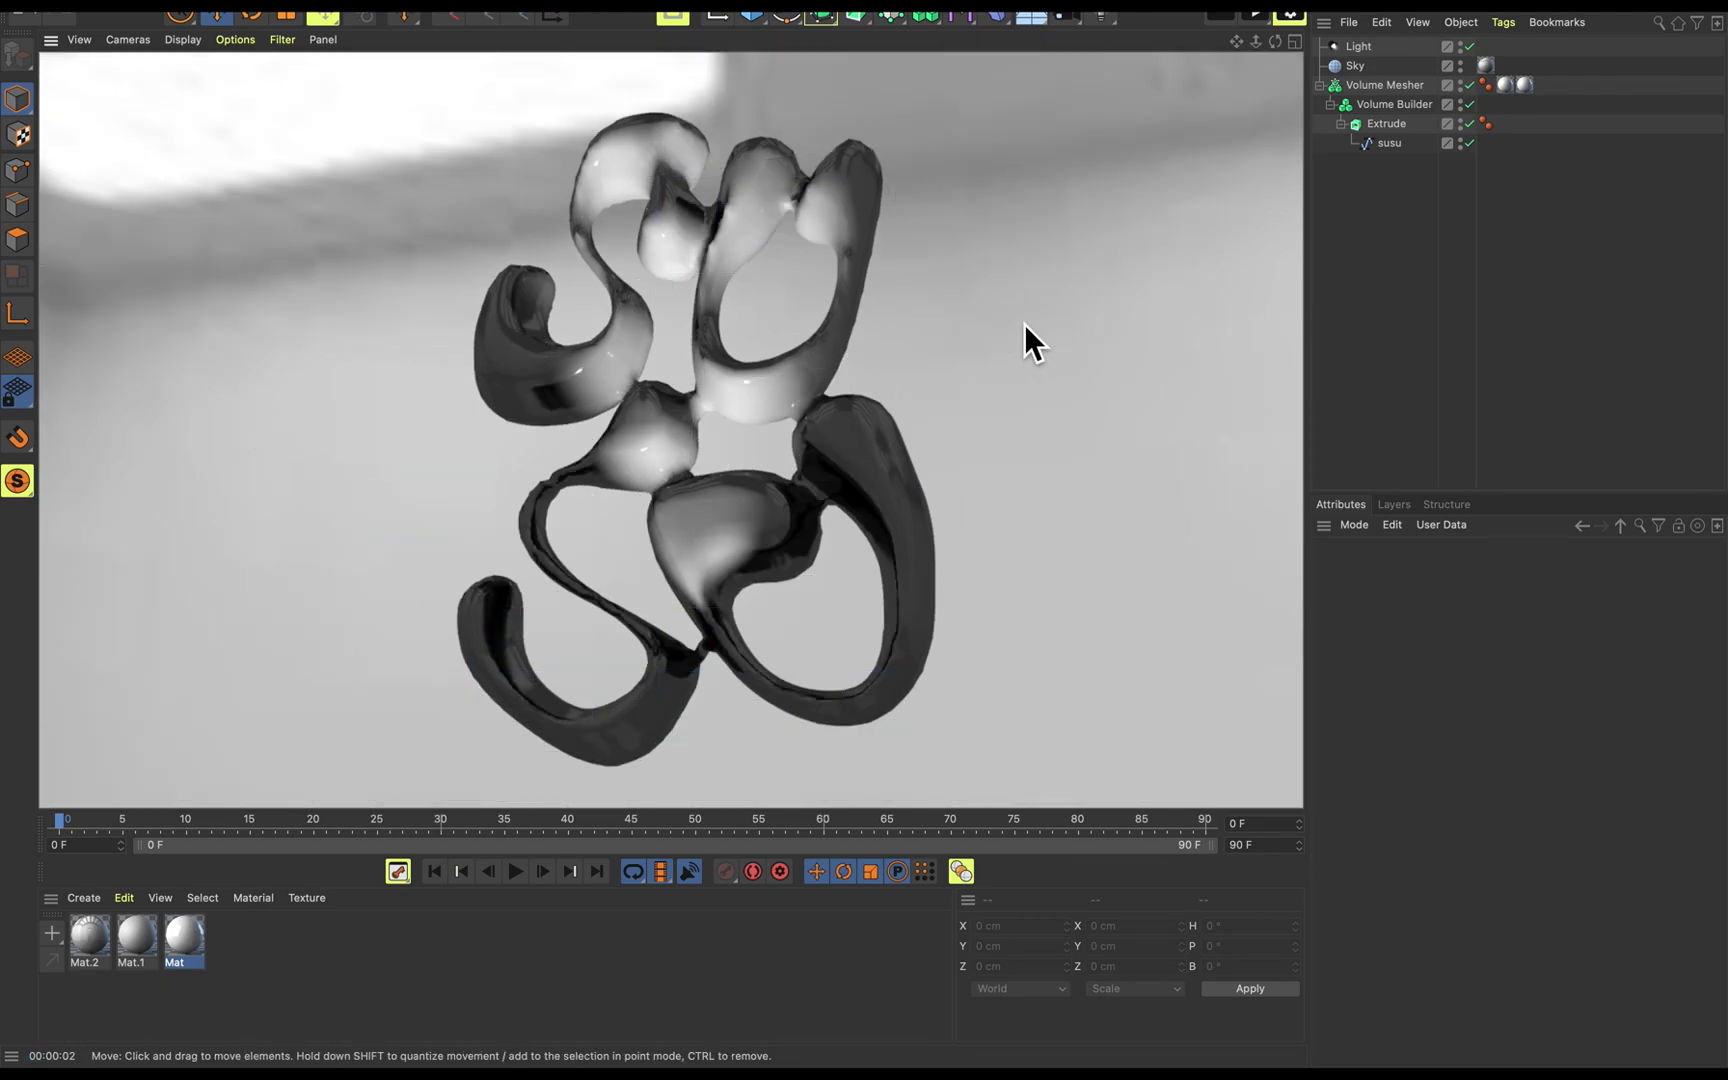
left_click(1025, 323)
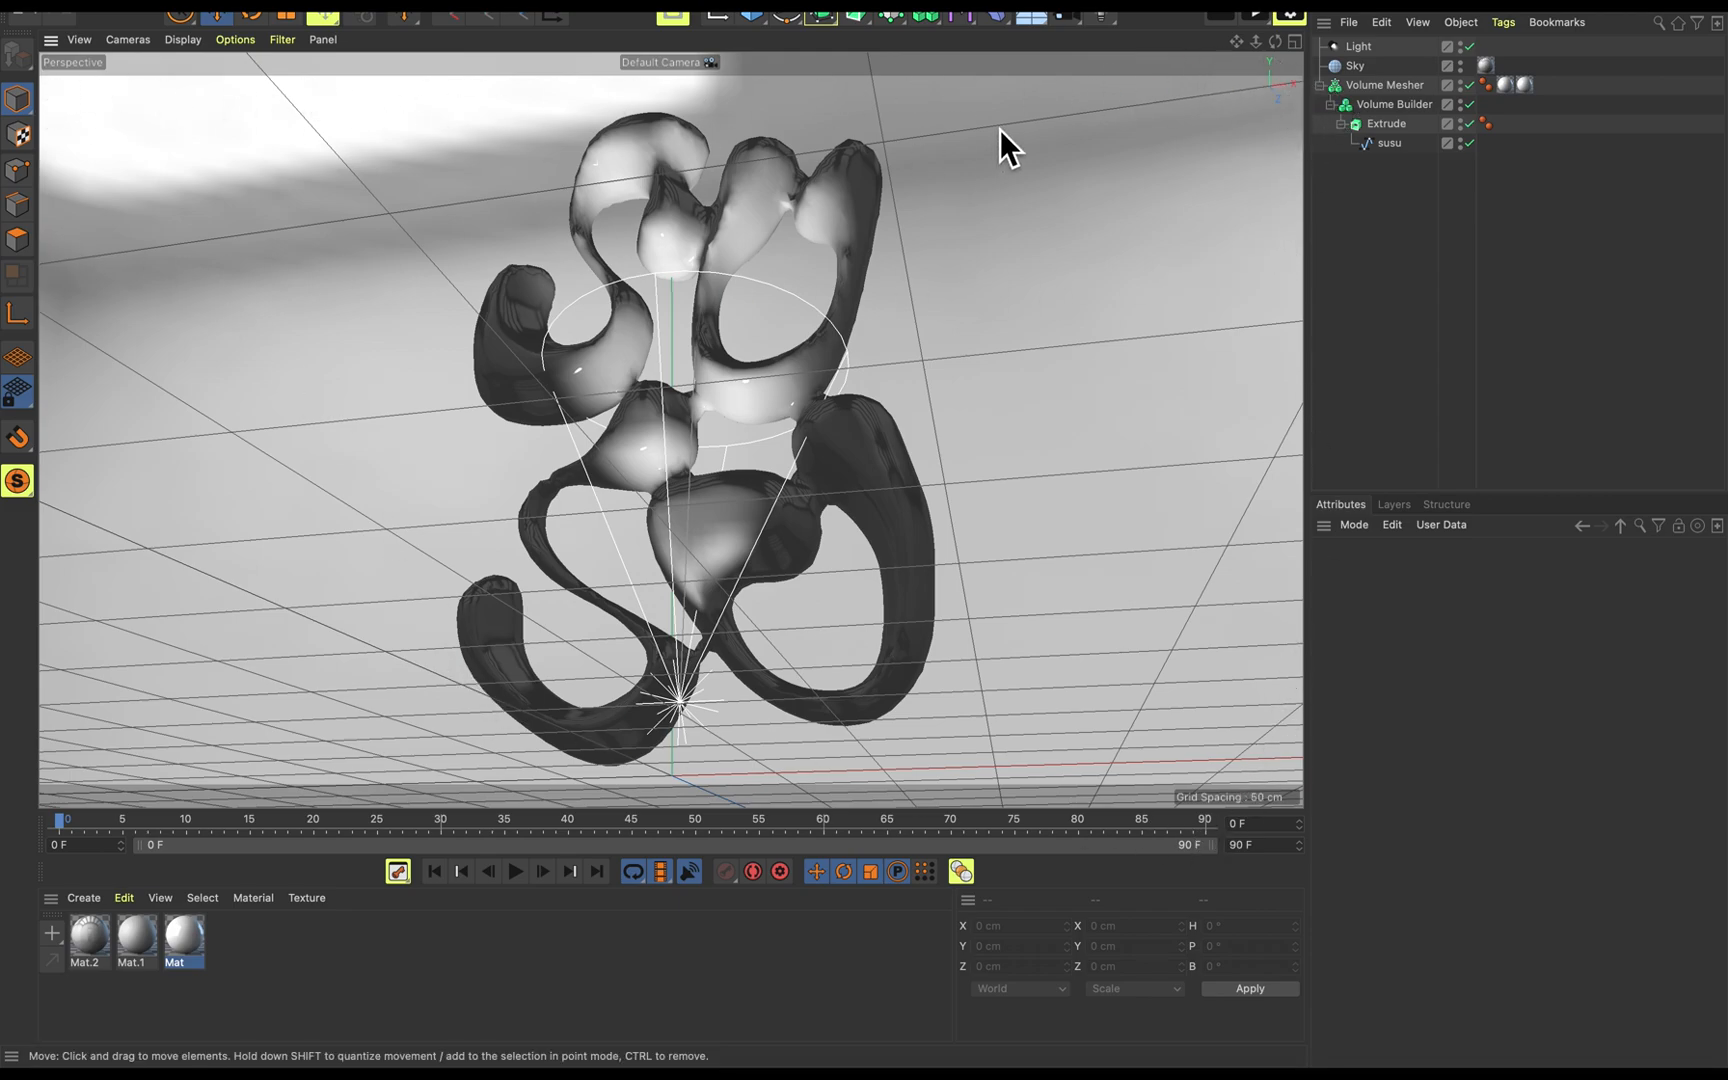
Set the render output to the Square (2K) preset, 2048 x 2048 pixels.
left_click(1298, 14)
left_click(1128, 76)
mouse_move(1160, 94)
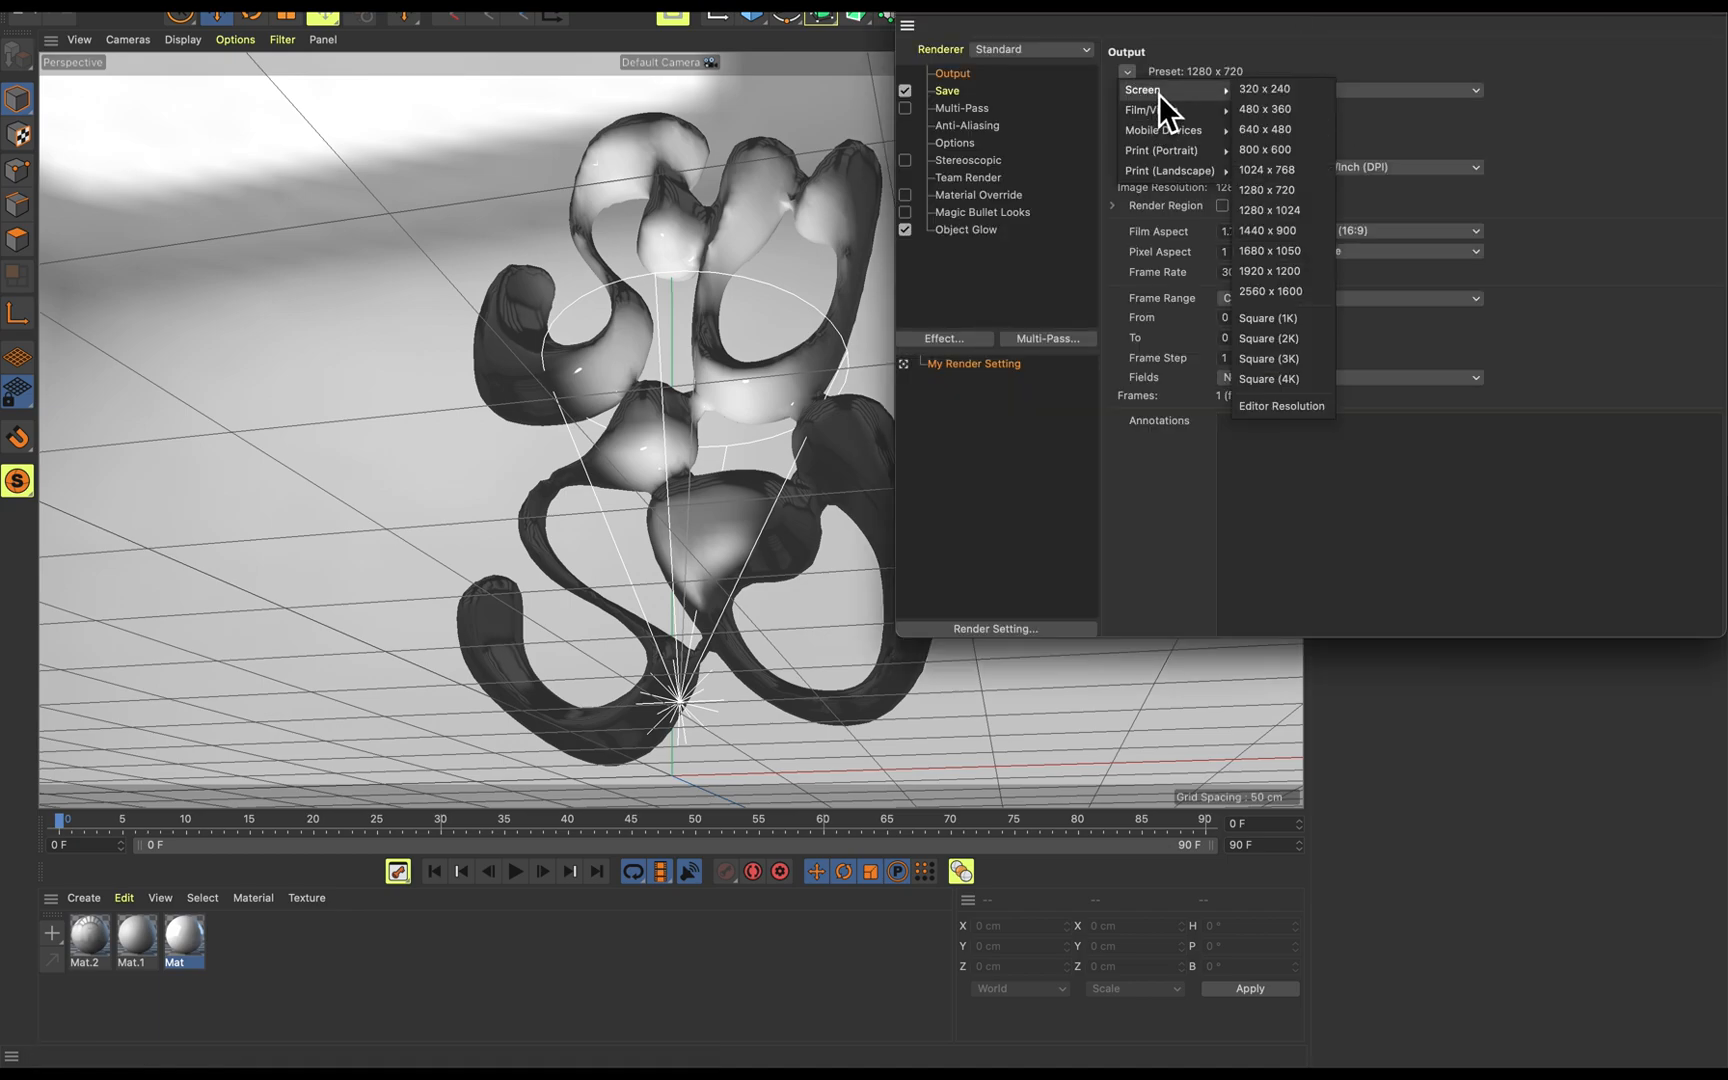
left_click(1311, 322)
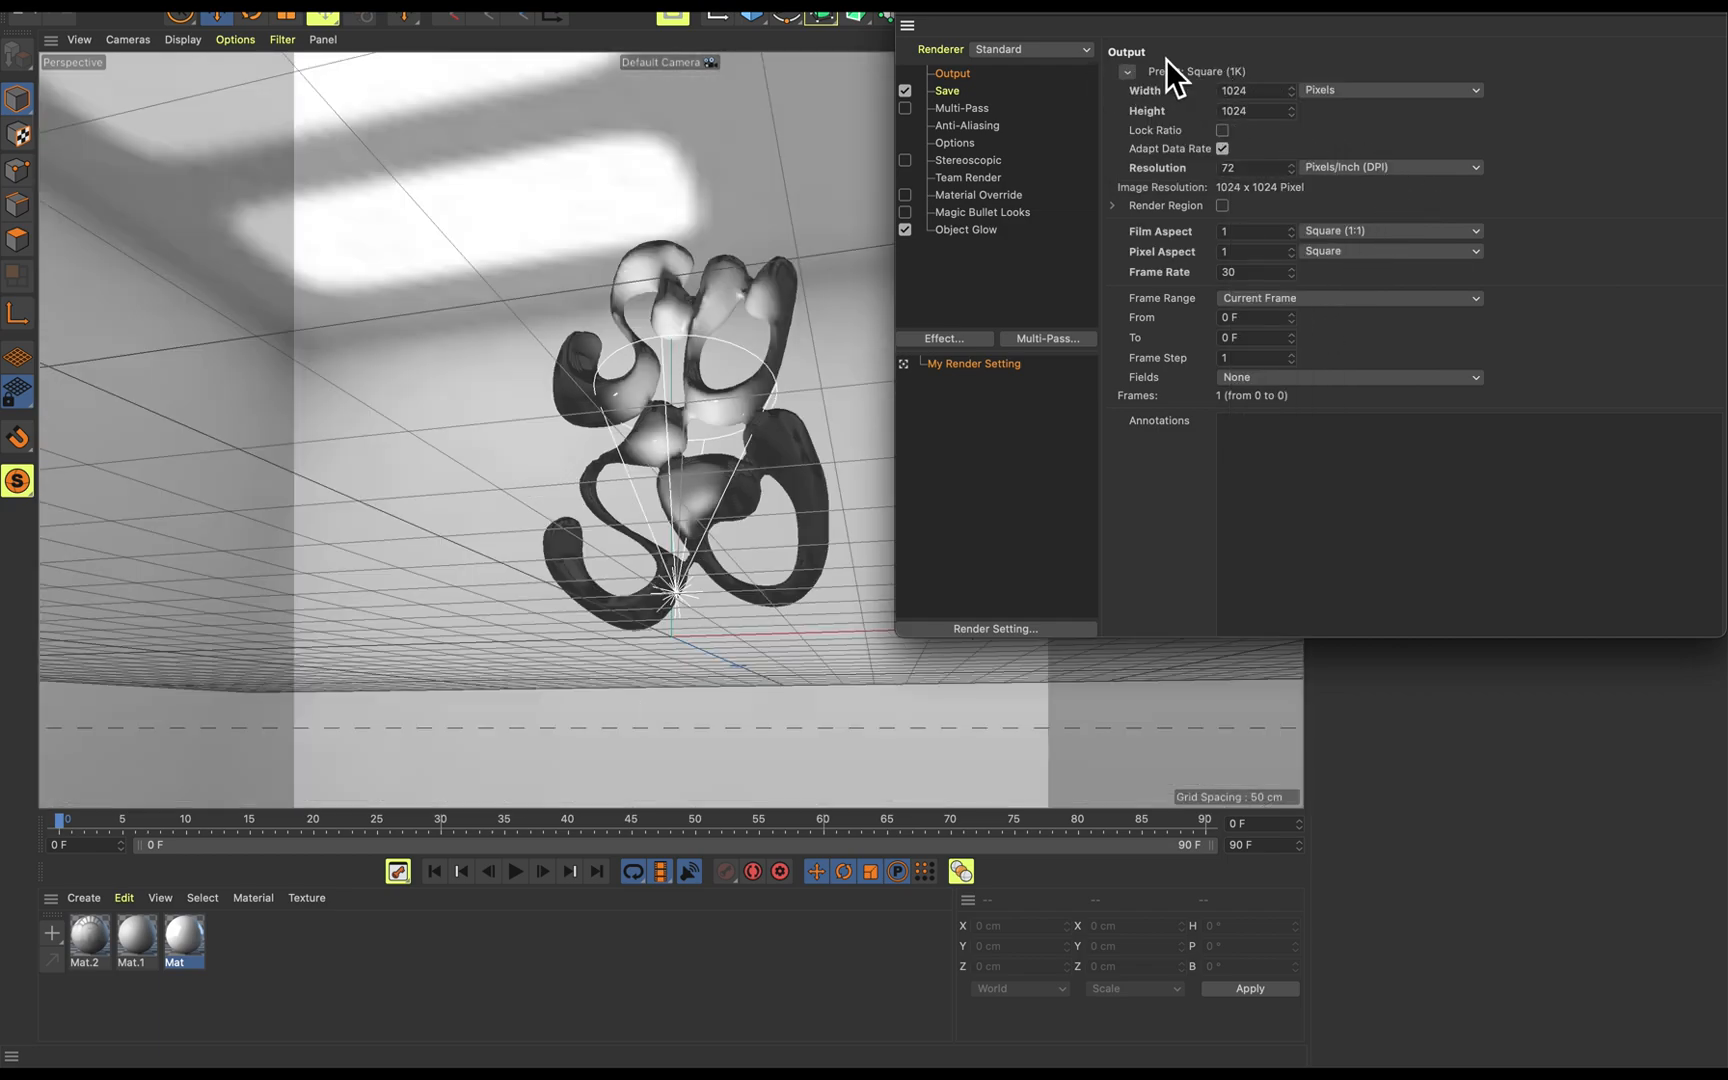
left_click(1138, 77)
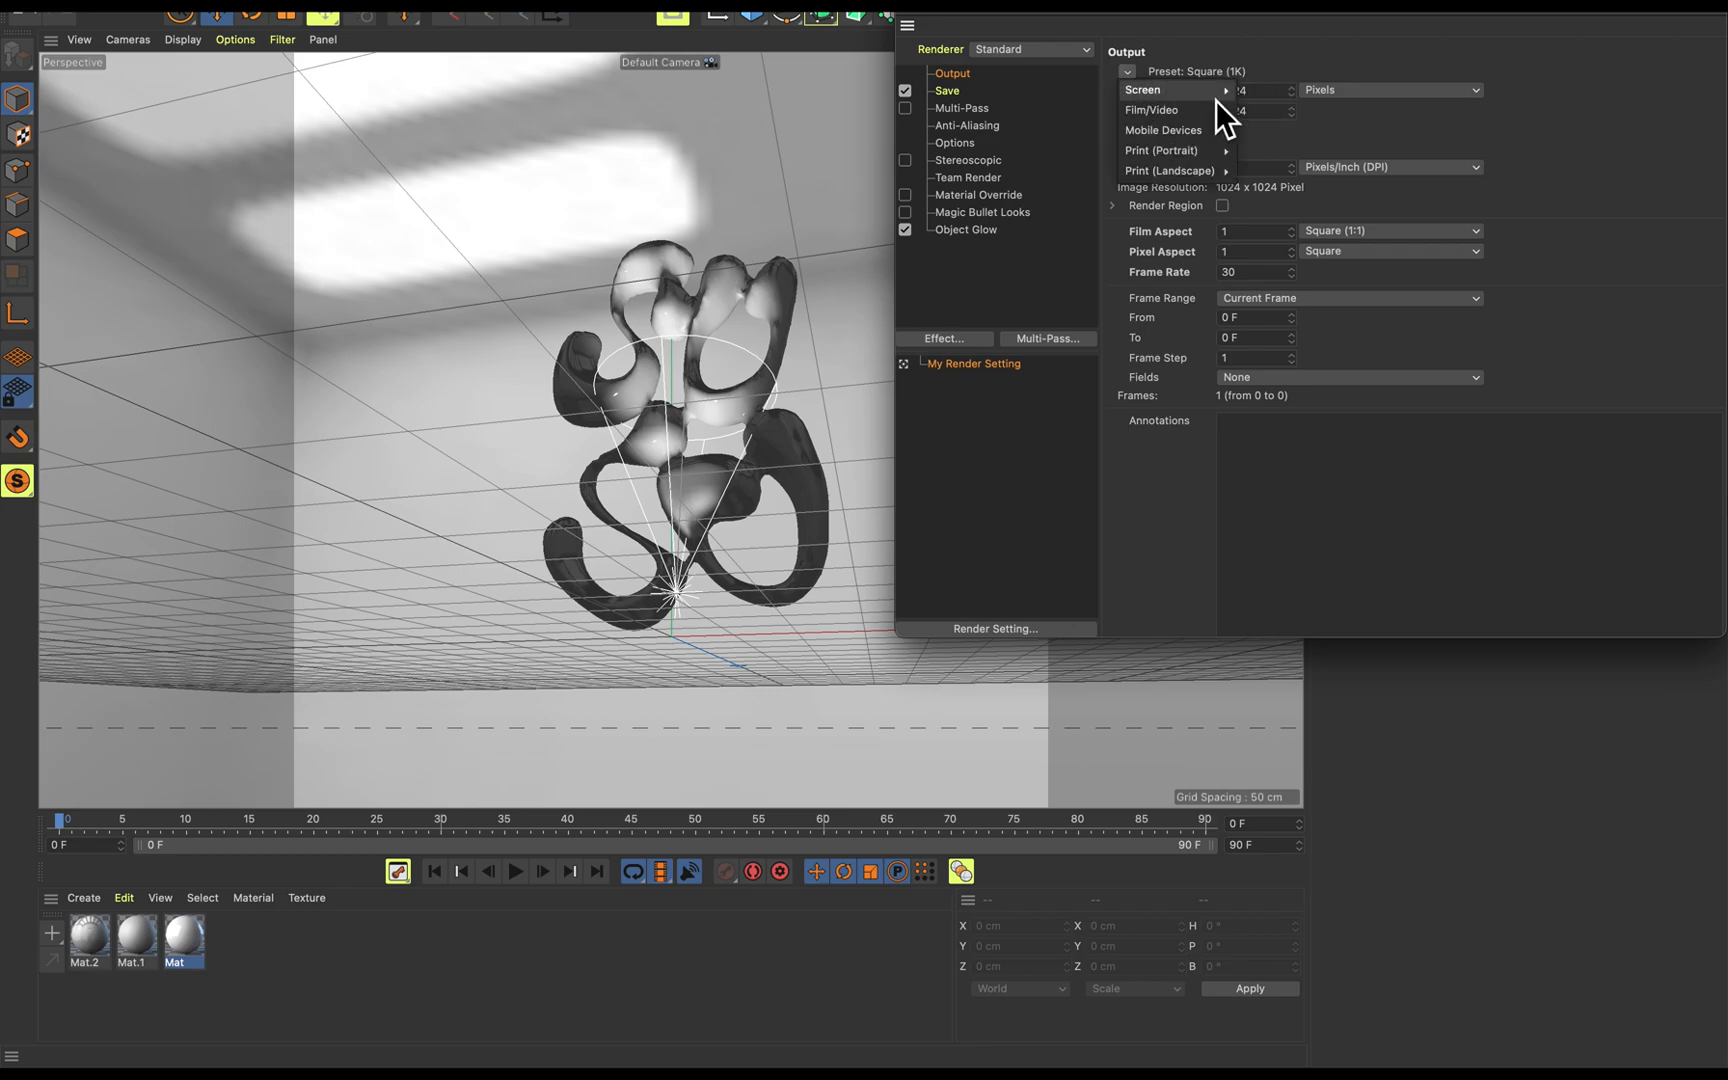
mouse_move(1215, 95)
left_click(1315, 345)
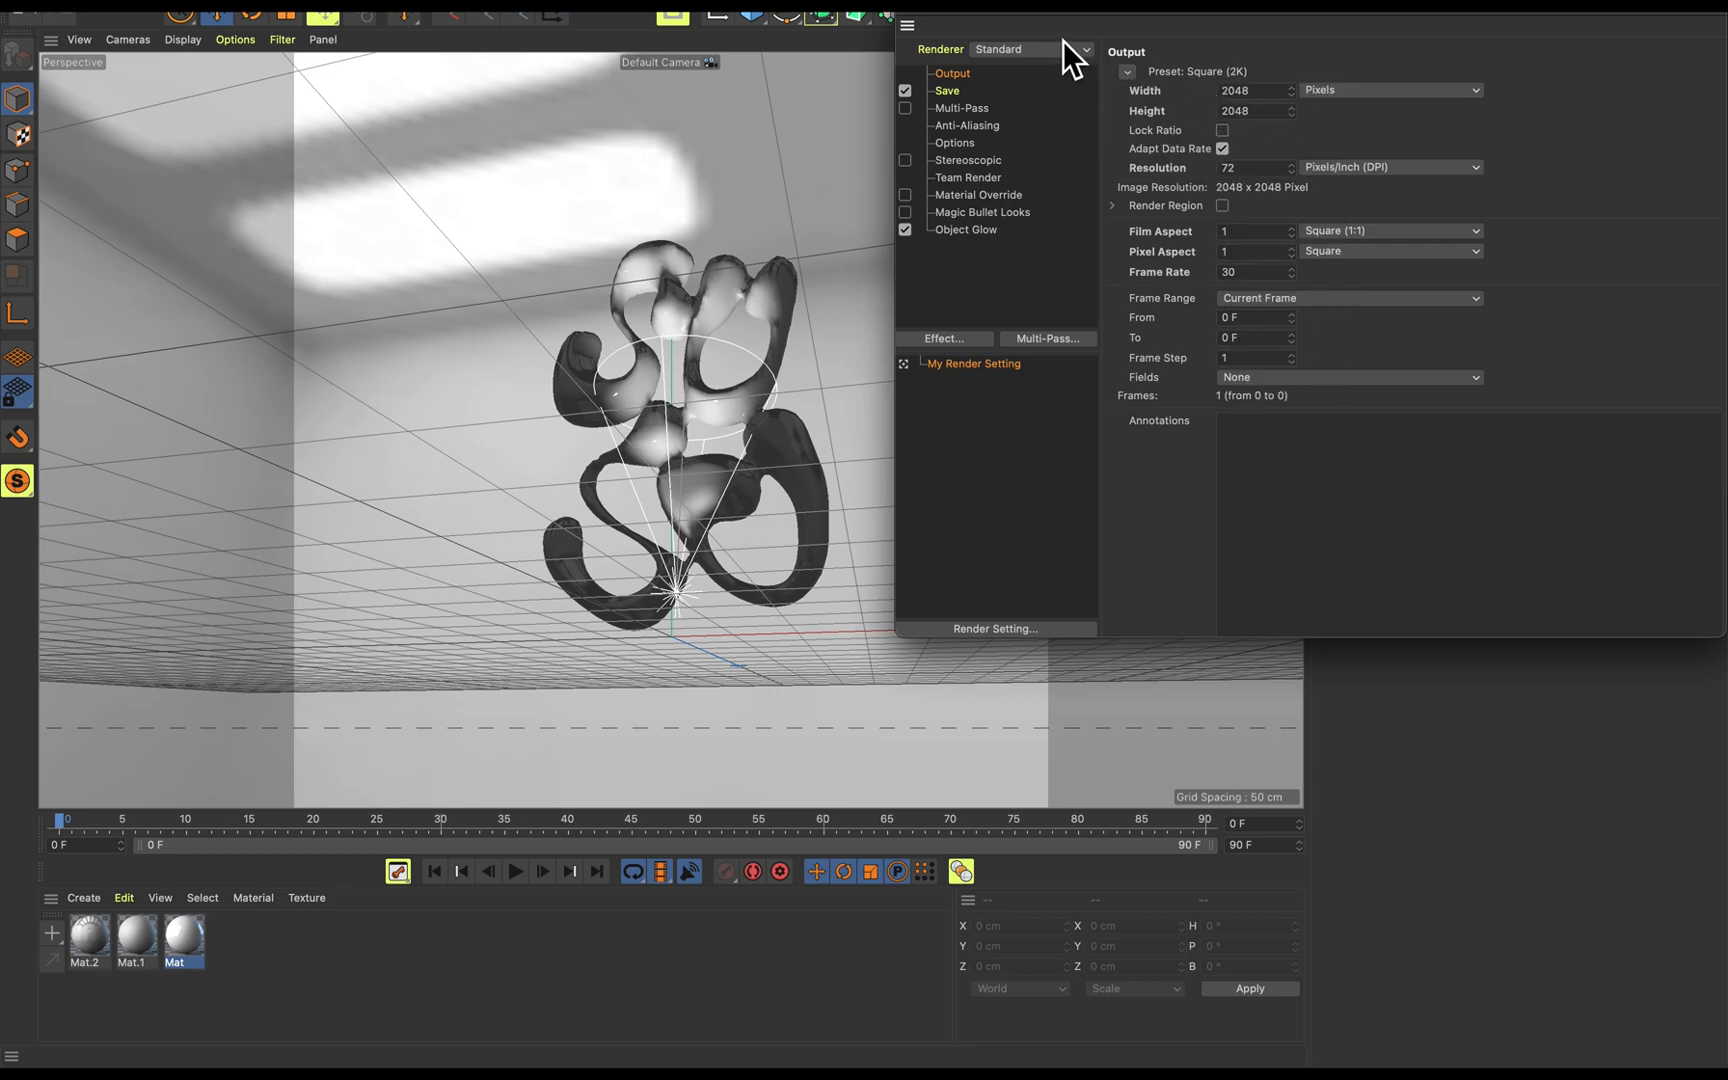
Close the render settings and frame the whole lettering larger and from a more level angle within the square render area.
left_click(1141, 80)
mouse_move(1143, 90)
left_click(1310, 318)
left_click(911, 8)
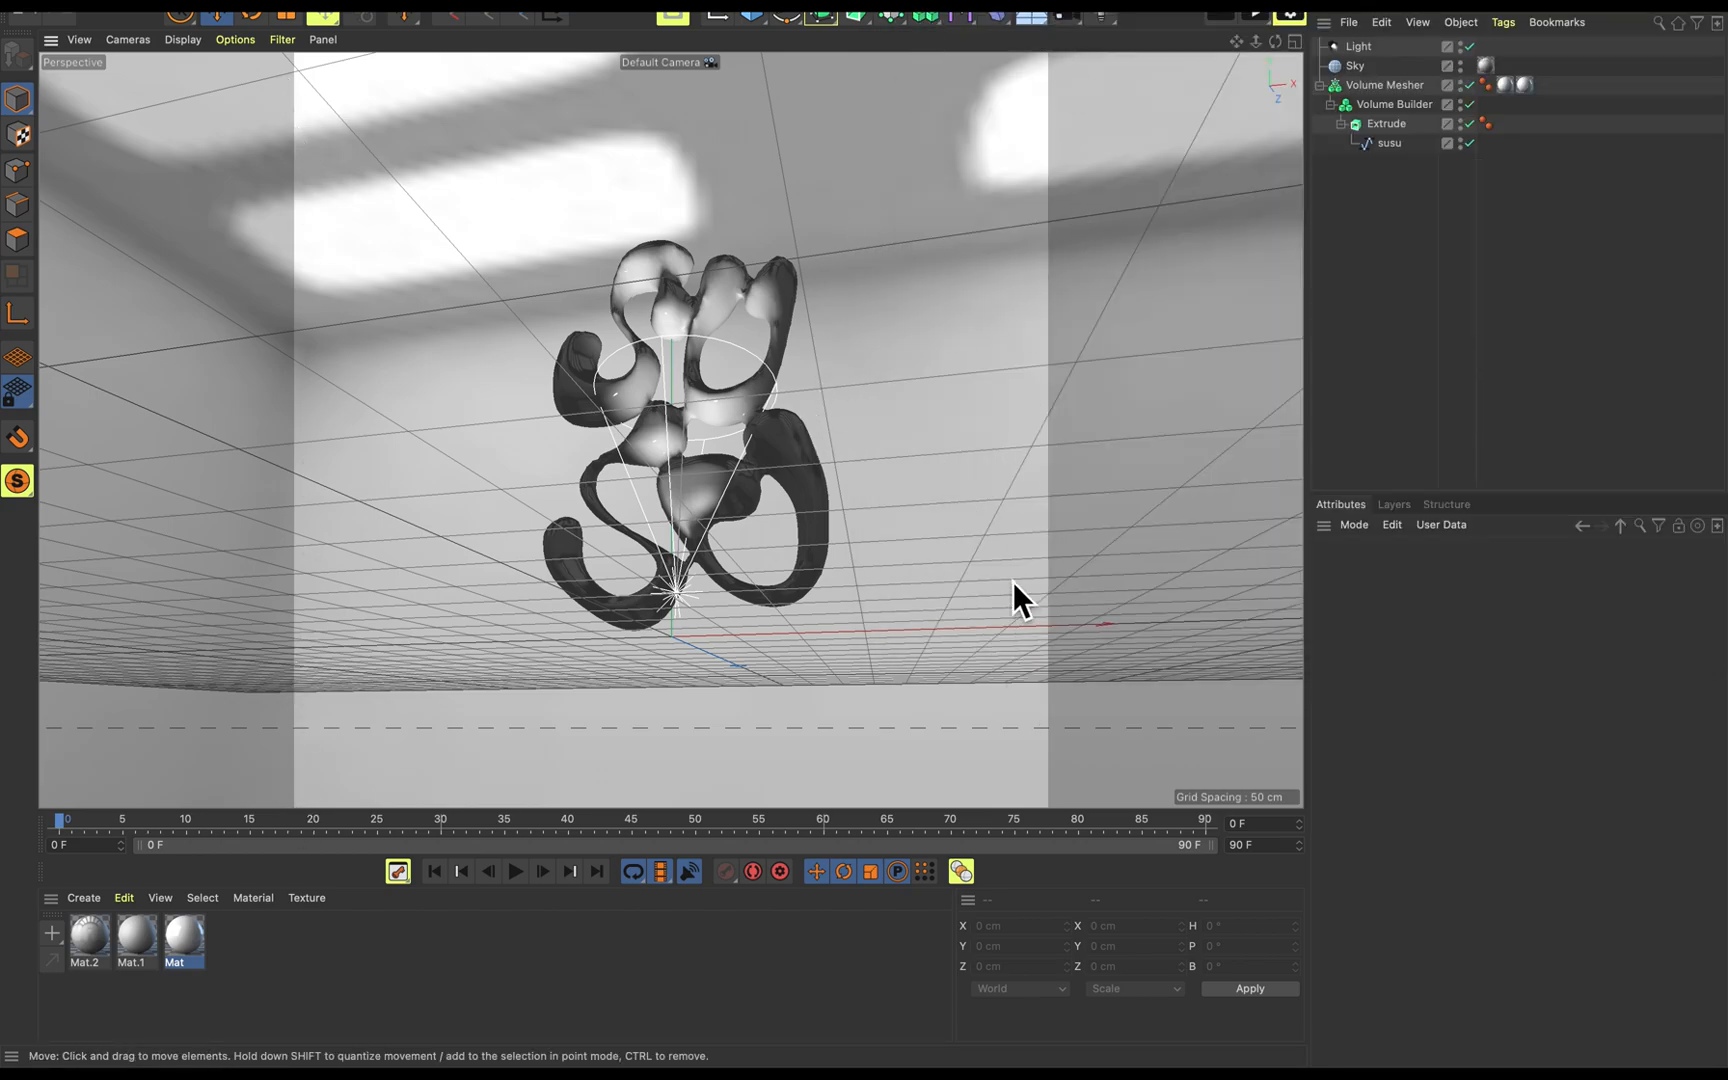
scroll(900, 550, "up", 5)
key("9")
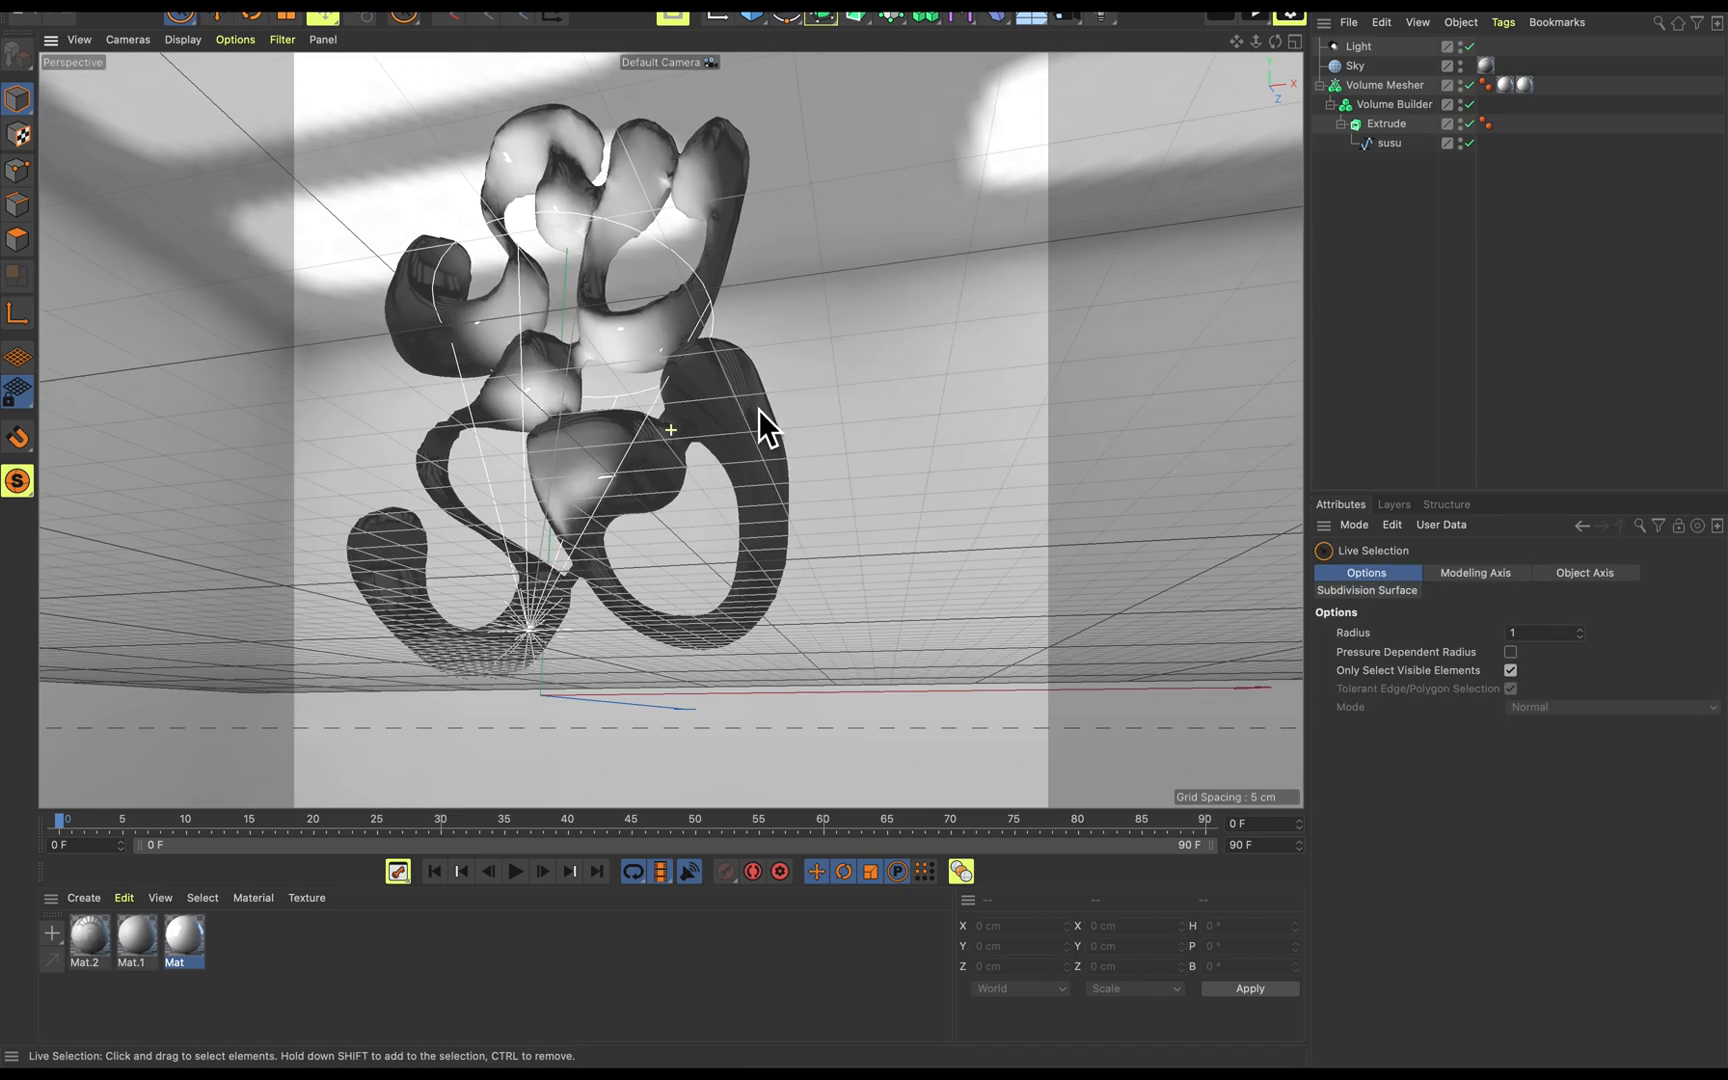
left_click_drag(757, 409, 840, 459, "alt")
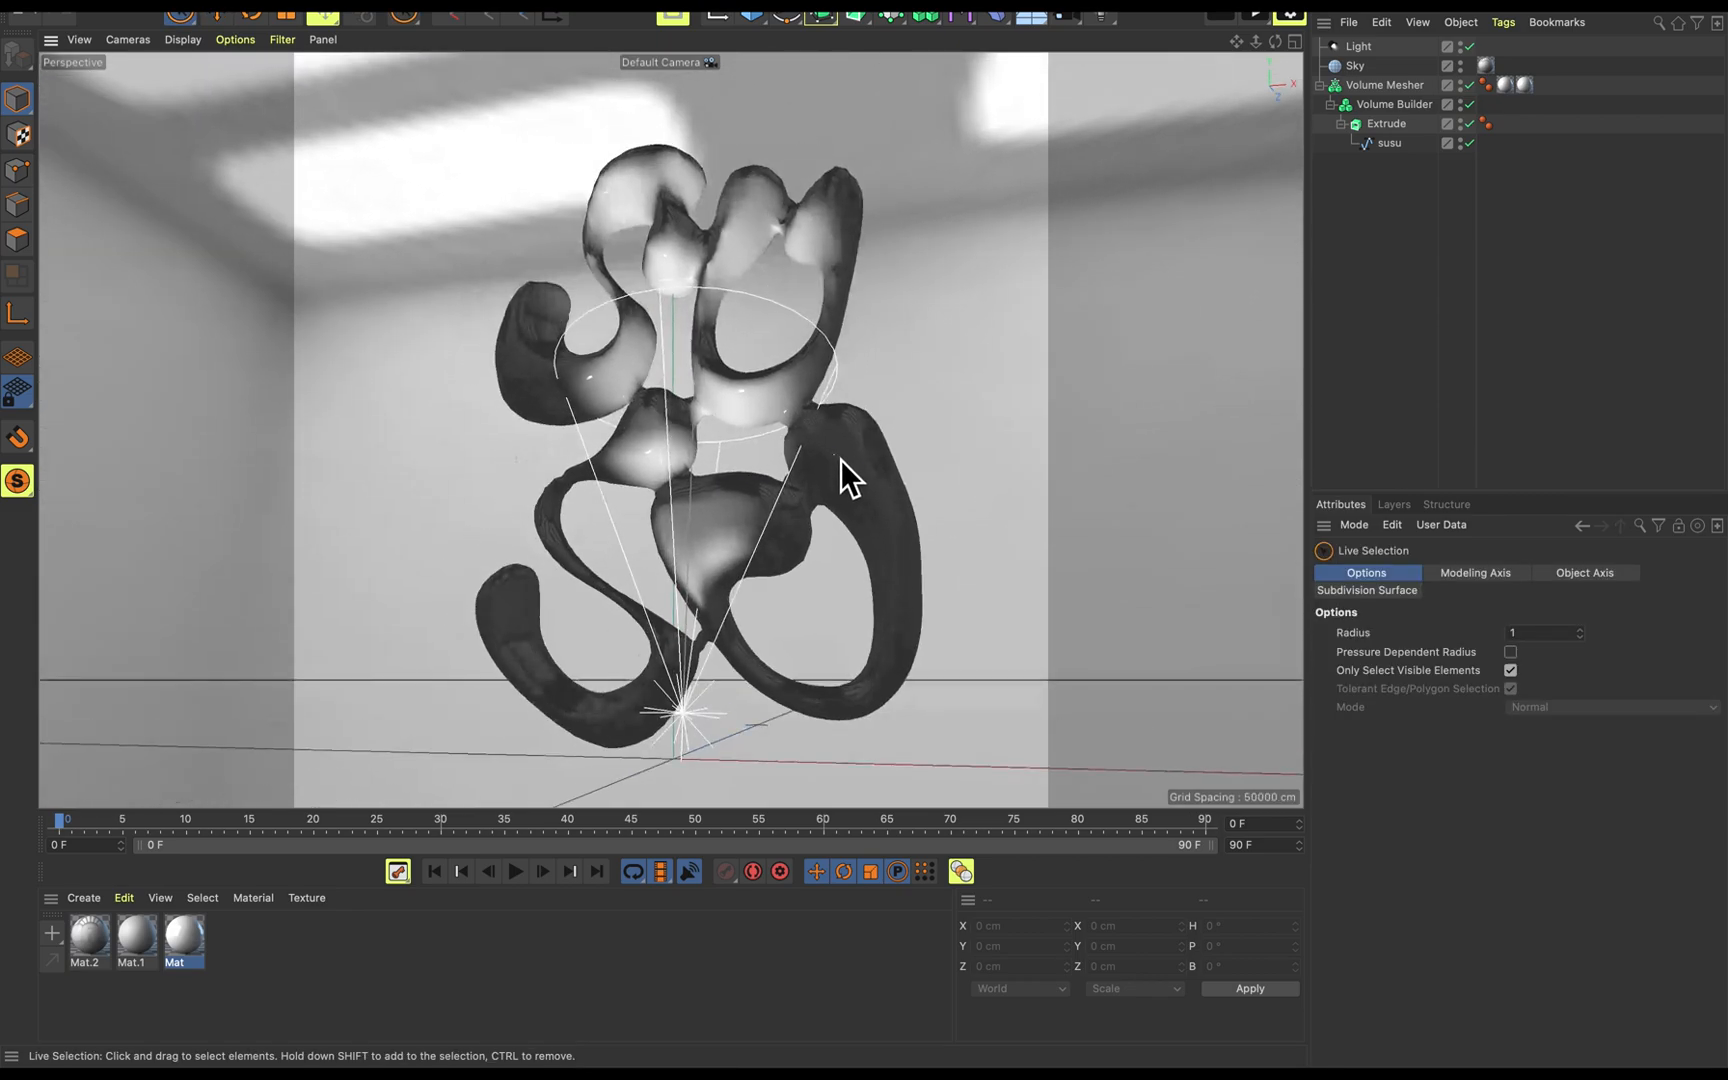
scroll(840, 459, "up", 3)
mouse_move(863, 526)
left_mouse_down("alt")
mouse_move(862, 548)
mouse_move(857, 500)
mouse_move(864, 513)
mouse_move(919, 414)
mouse_move(840, 454)
mouse_move(954, 417)
mouse_move(836, 454)
mouse_move(436, 444)
mouse_move(937, 490)
mouse_move(972, 455)
mouse_move(898, 504)
mouse_move(821, 494)
mouse_move(1060, 617)
left_mouse_up("alt")
scroll(869, 486, "down", 3)
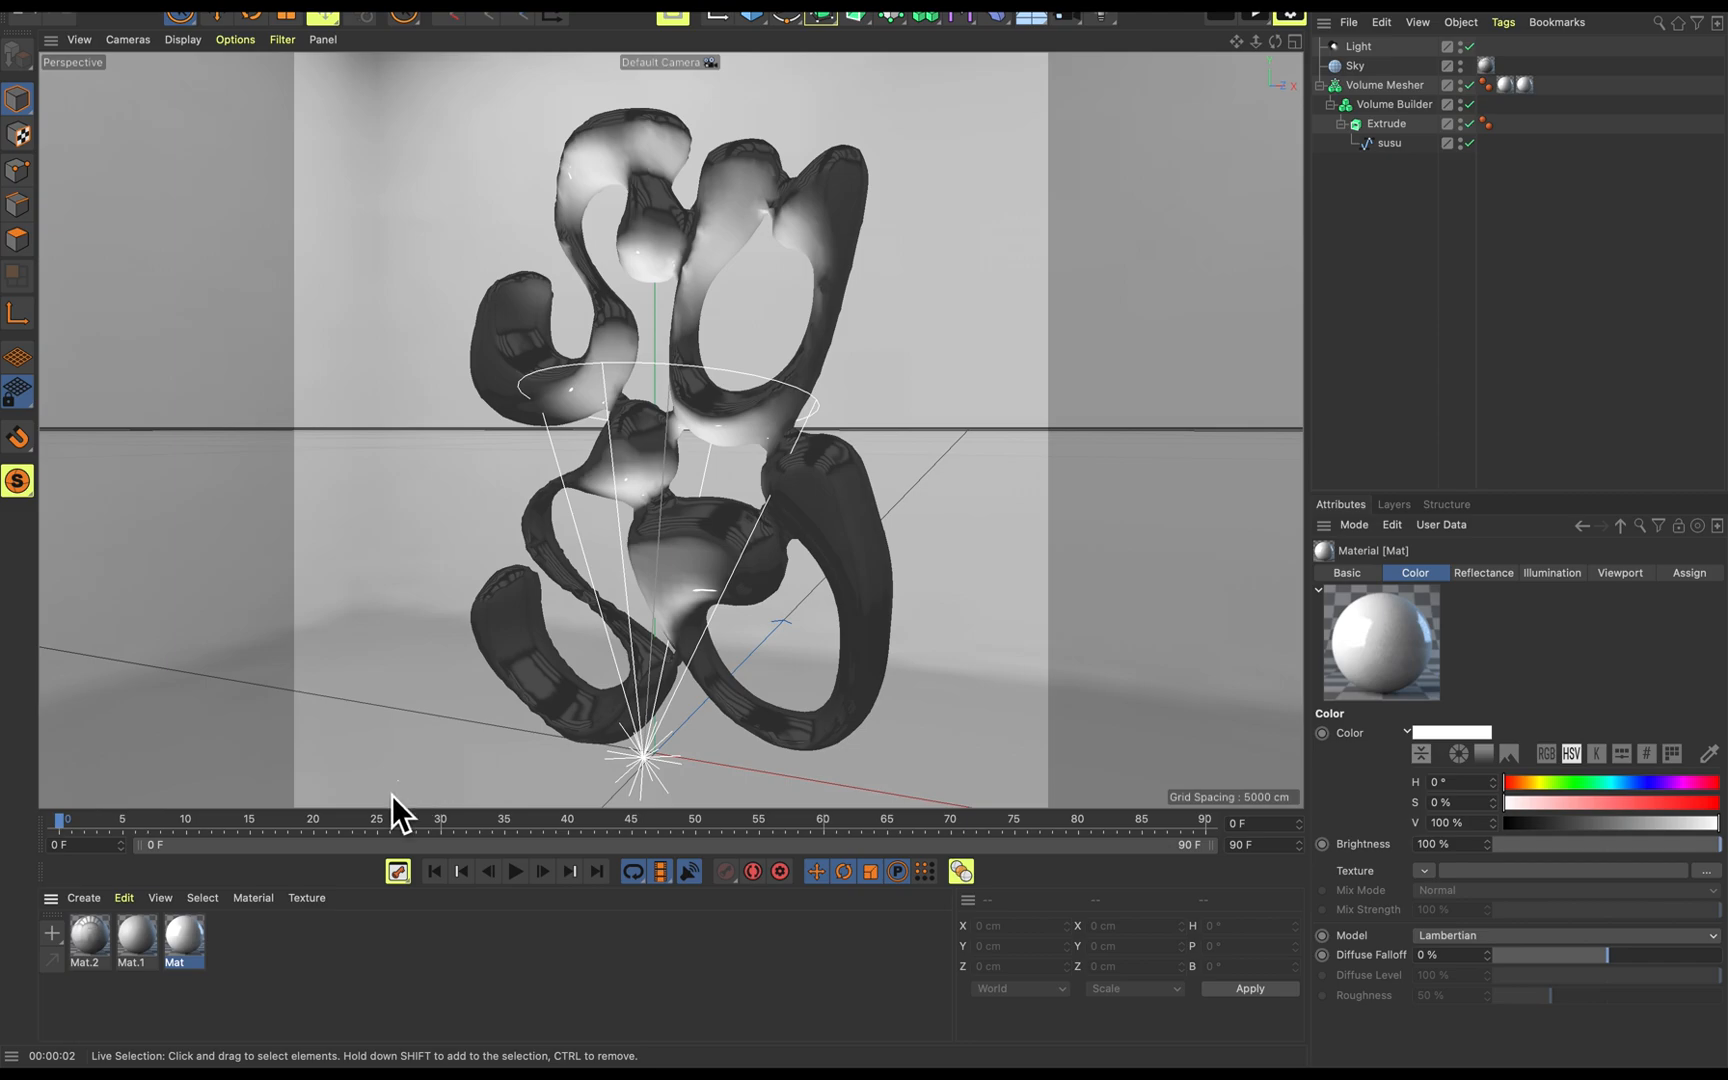
double_click(185, 937)
left_click_drag(410, 358, 1126, 203)
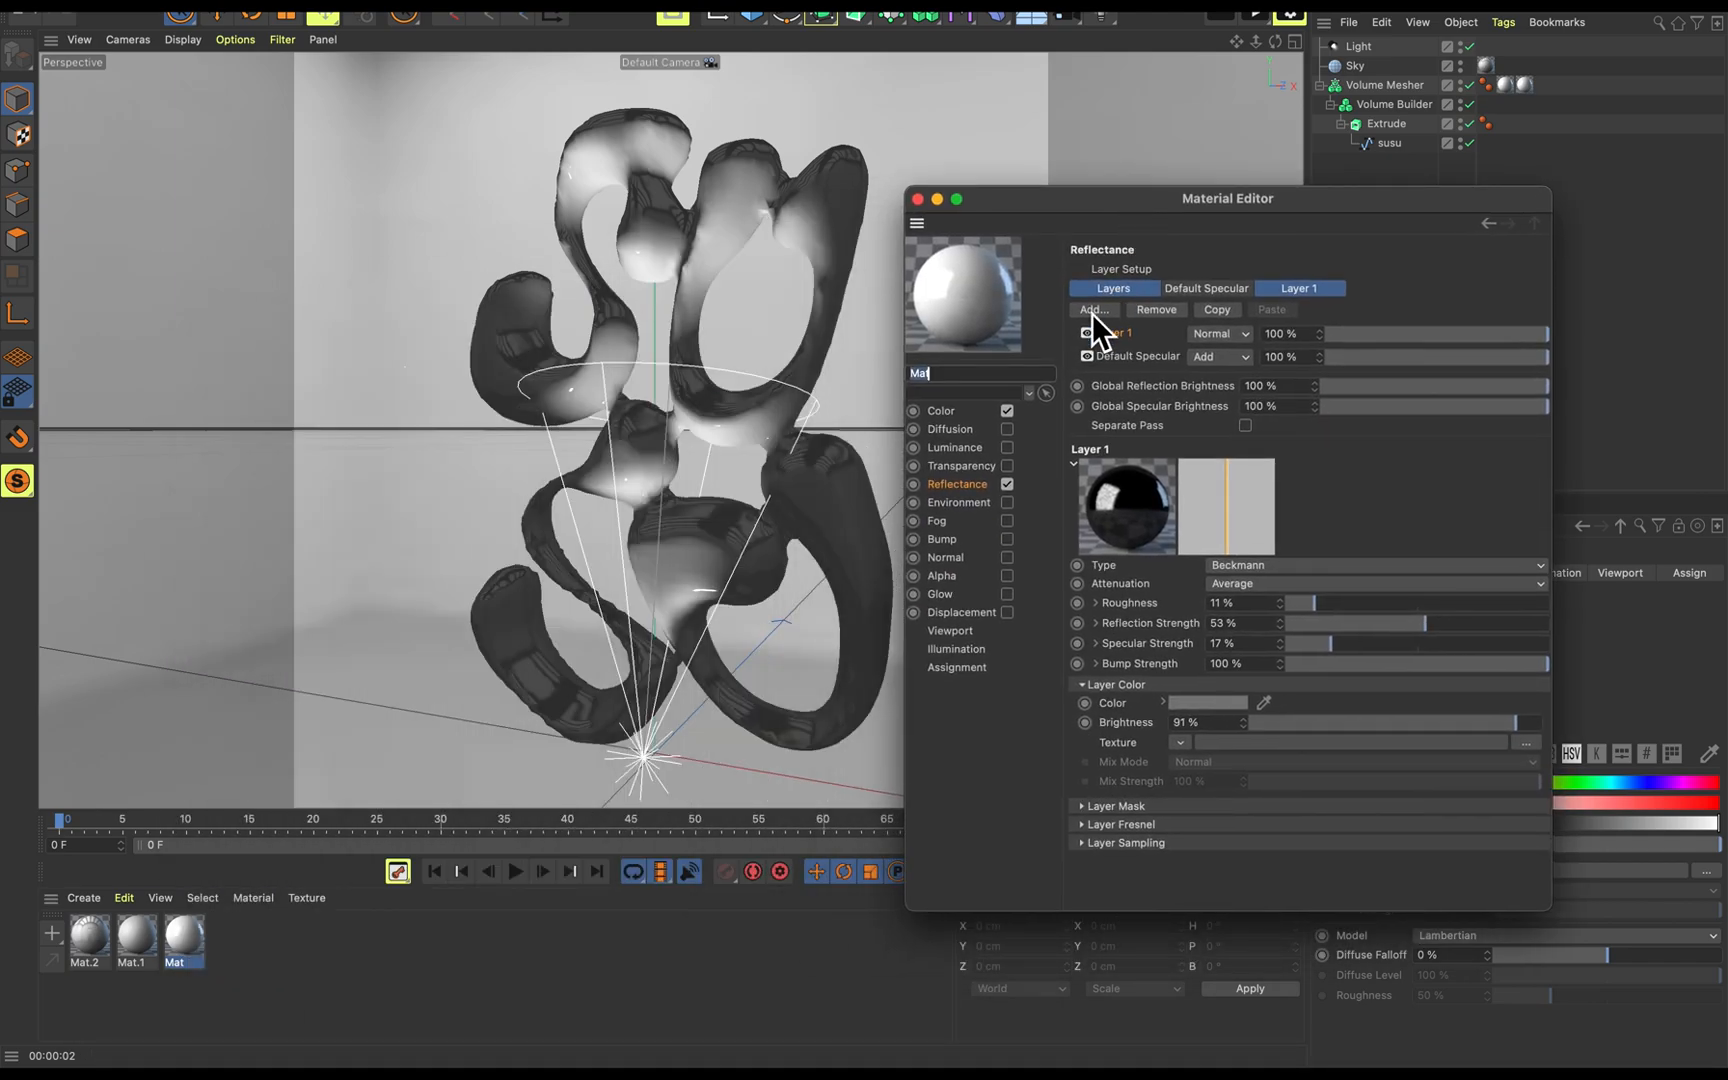
left_click(921, 201)
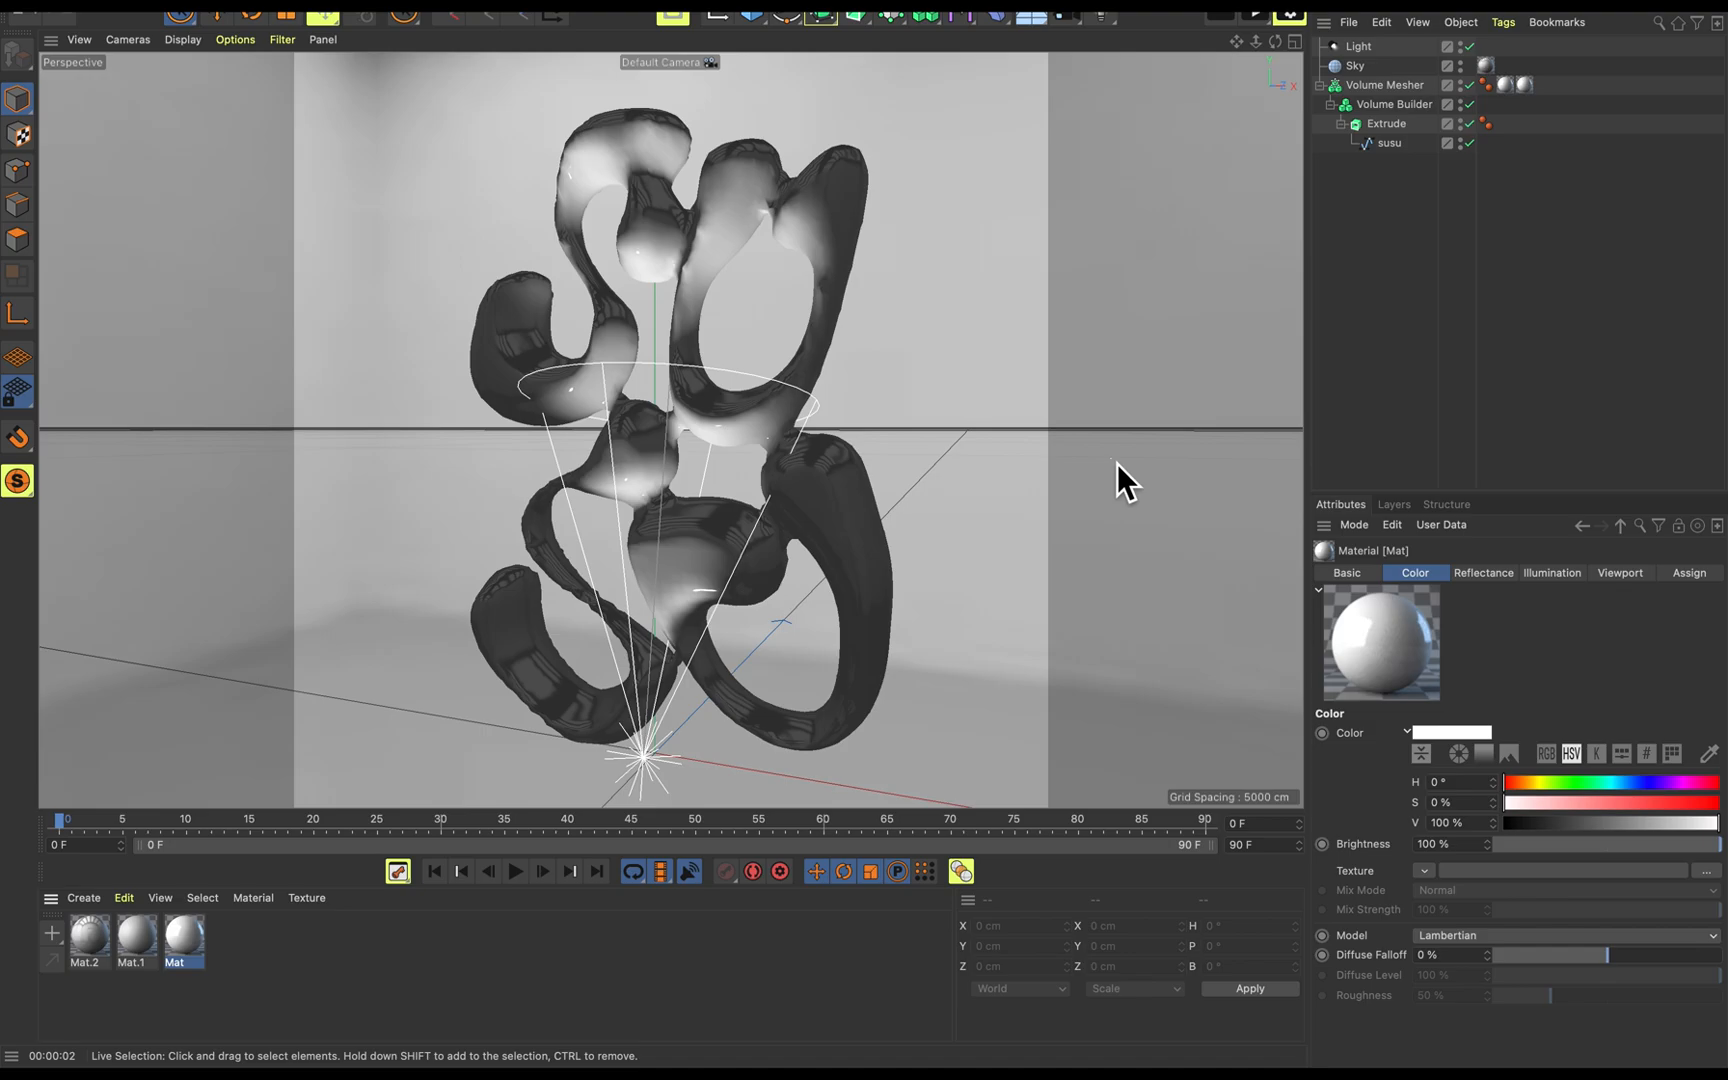
Switch to Chrome and save the black-and-white seamless marble texture from the "pattern texture" image results to the desktop as a JPEG.
key("ctrl+Right")
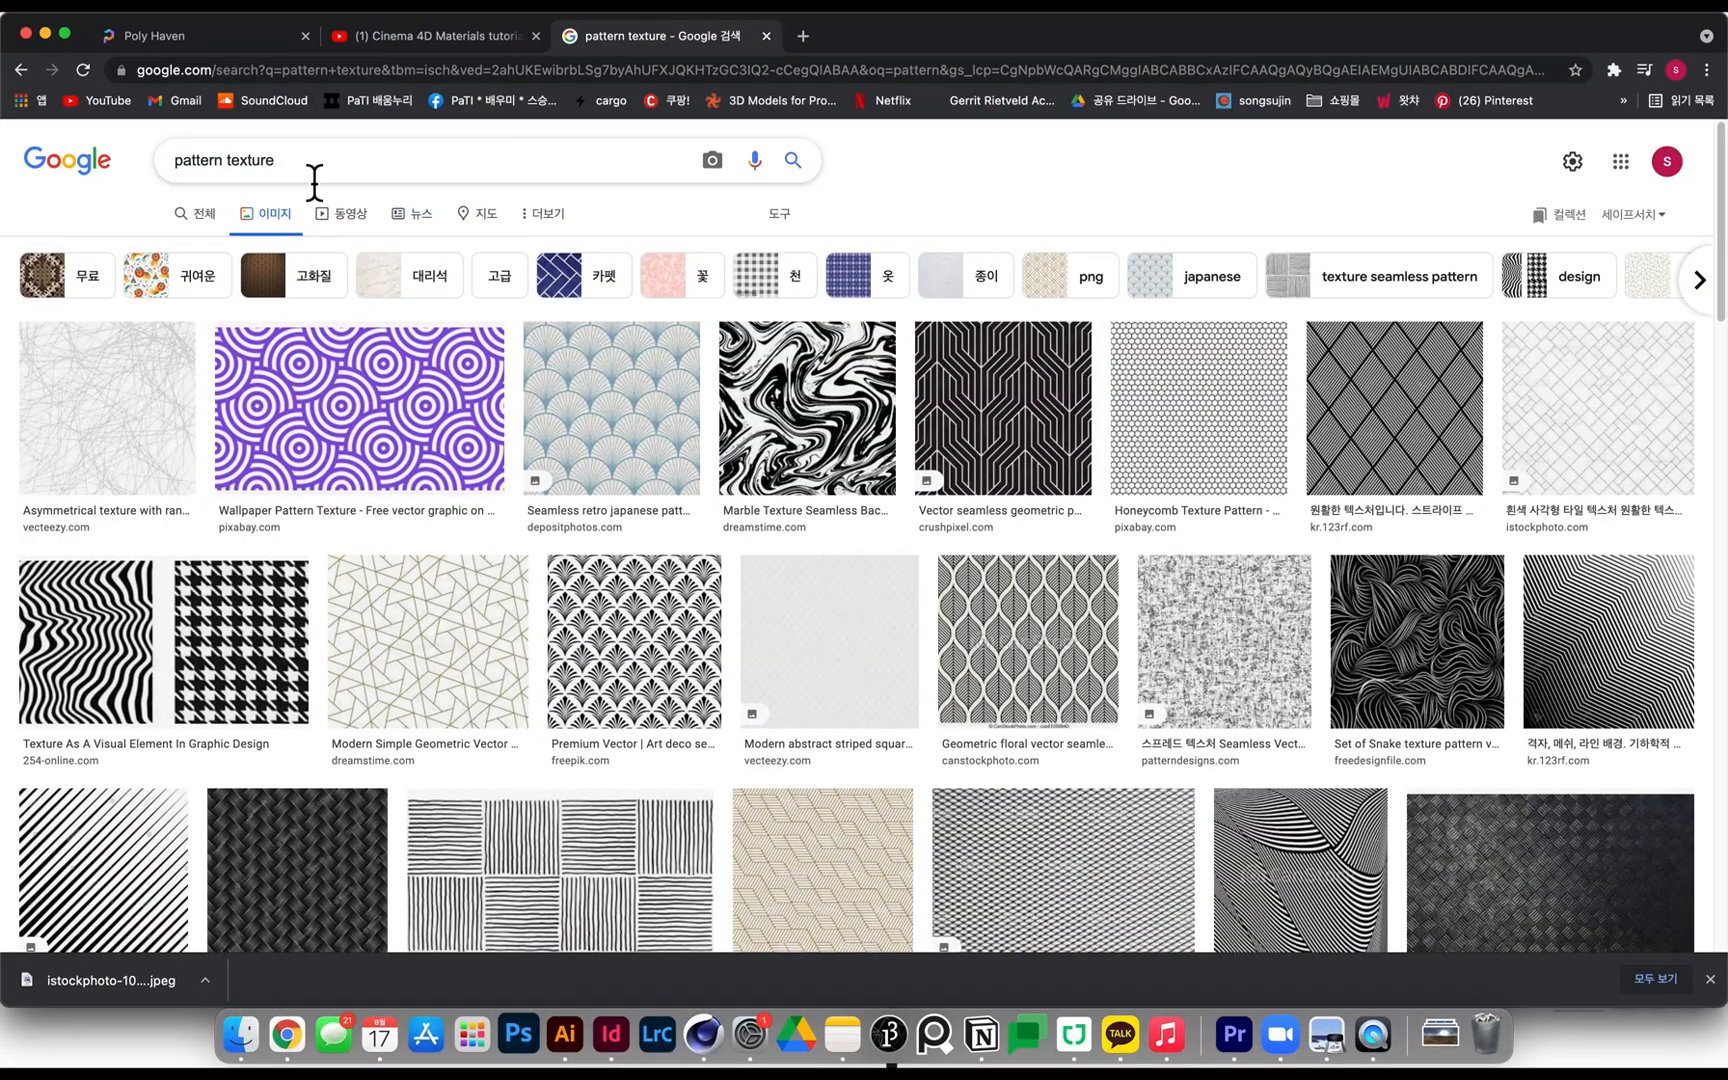
scroll(775, 552, "down", 5)
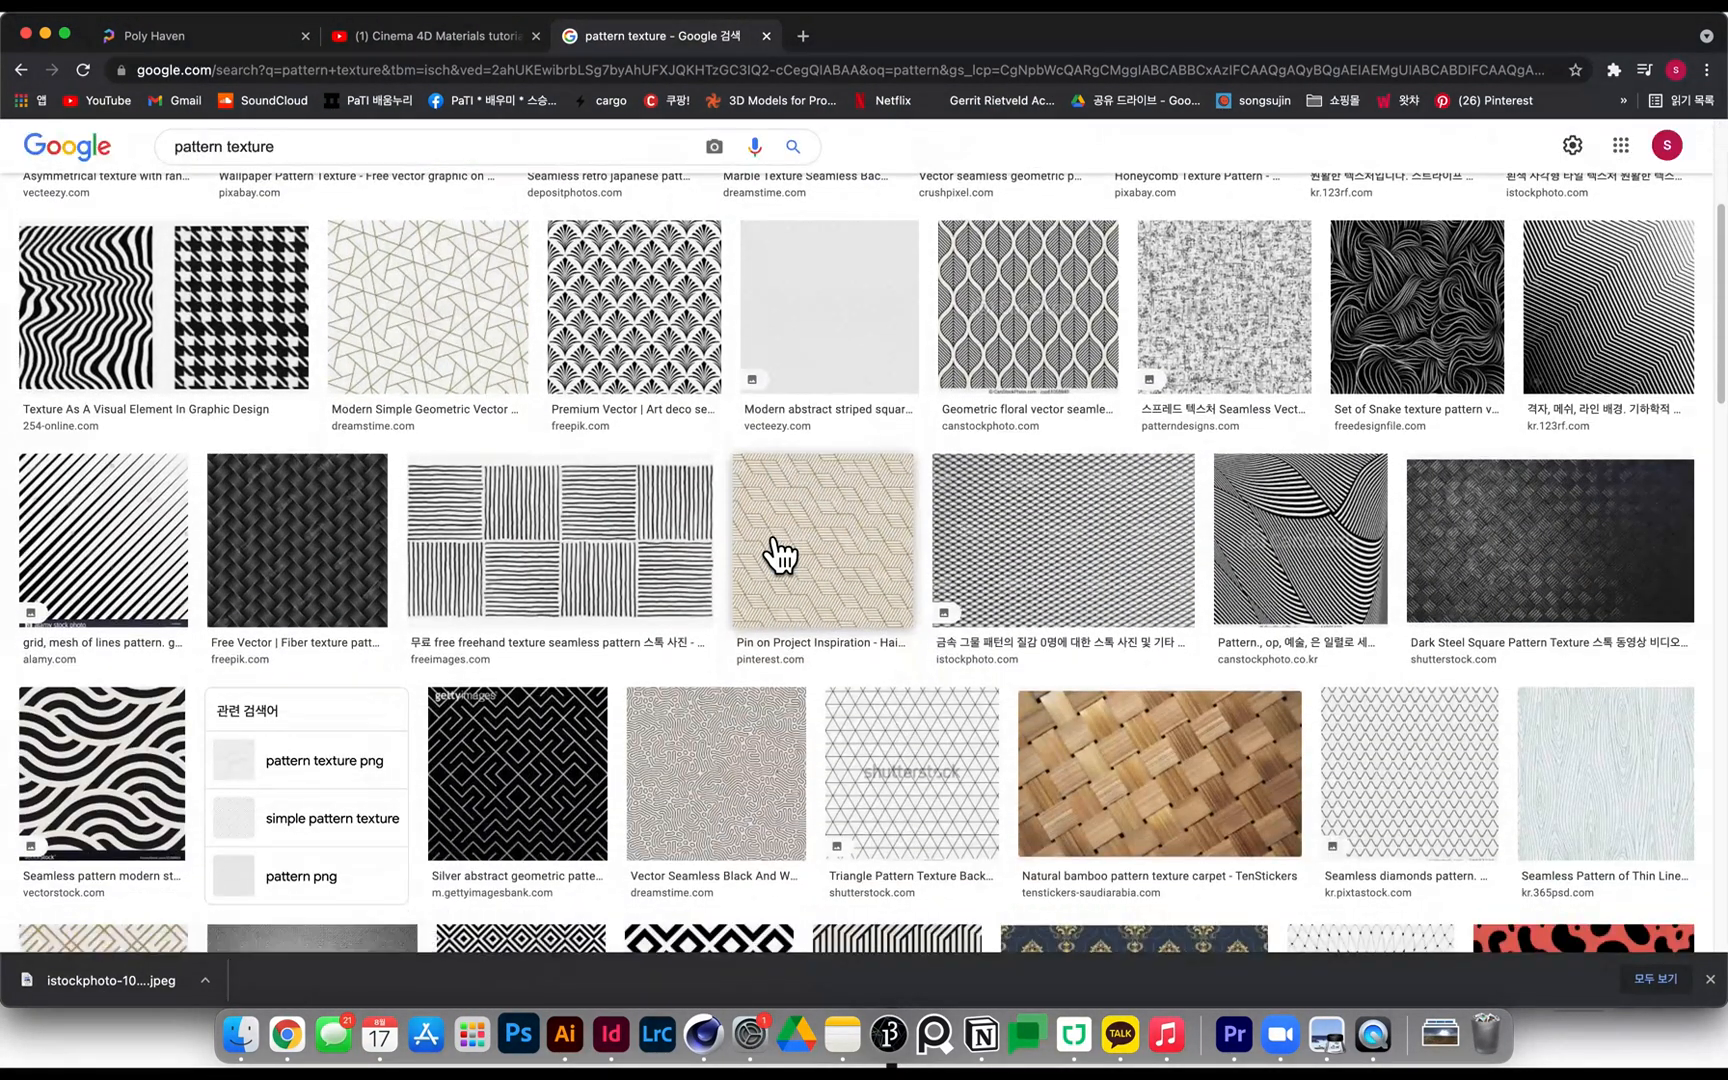
scroll(775, 552, "down", 5)
scroll(775, 552, "up", 10)
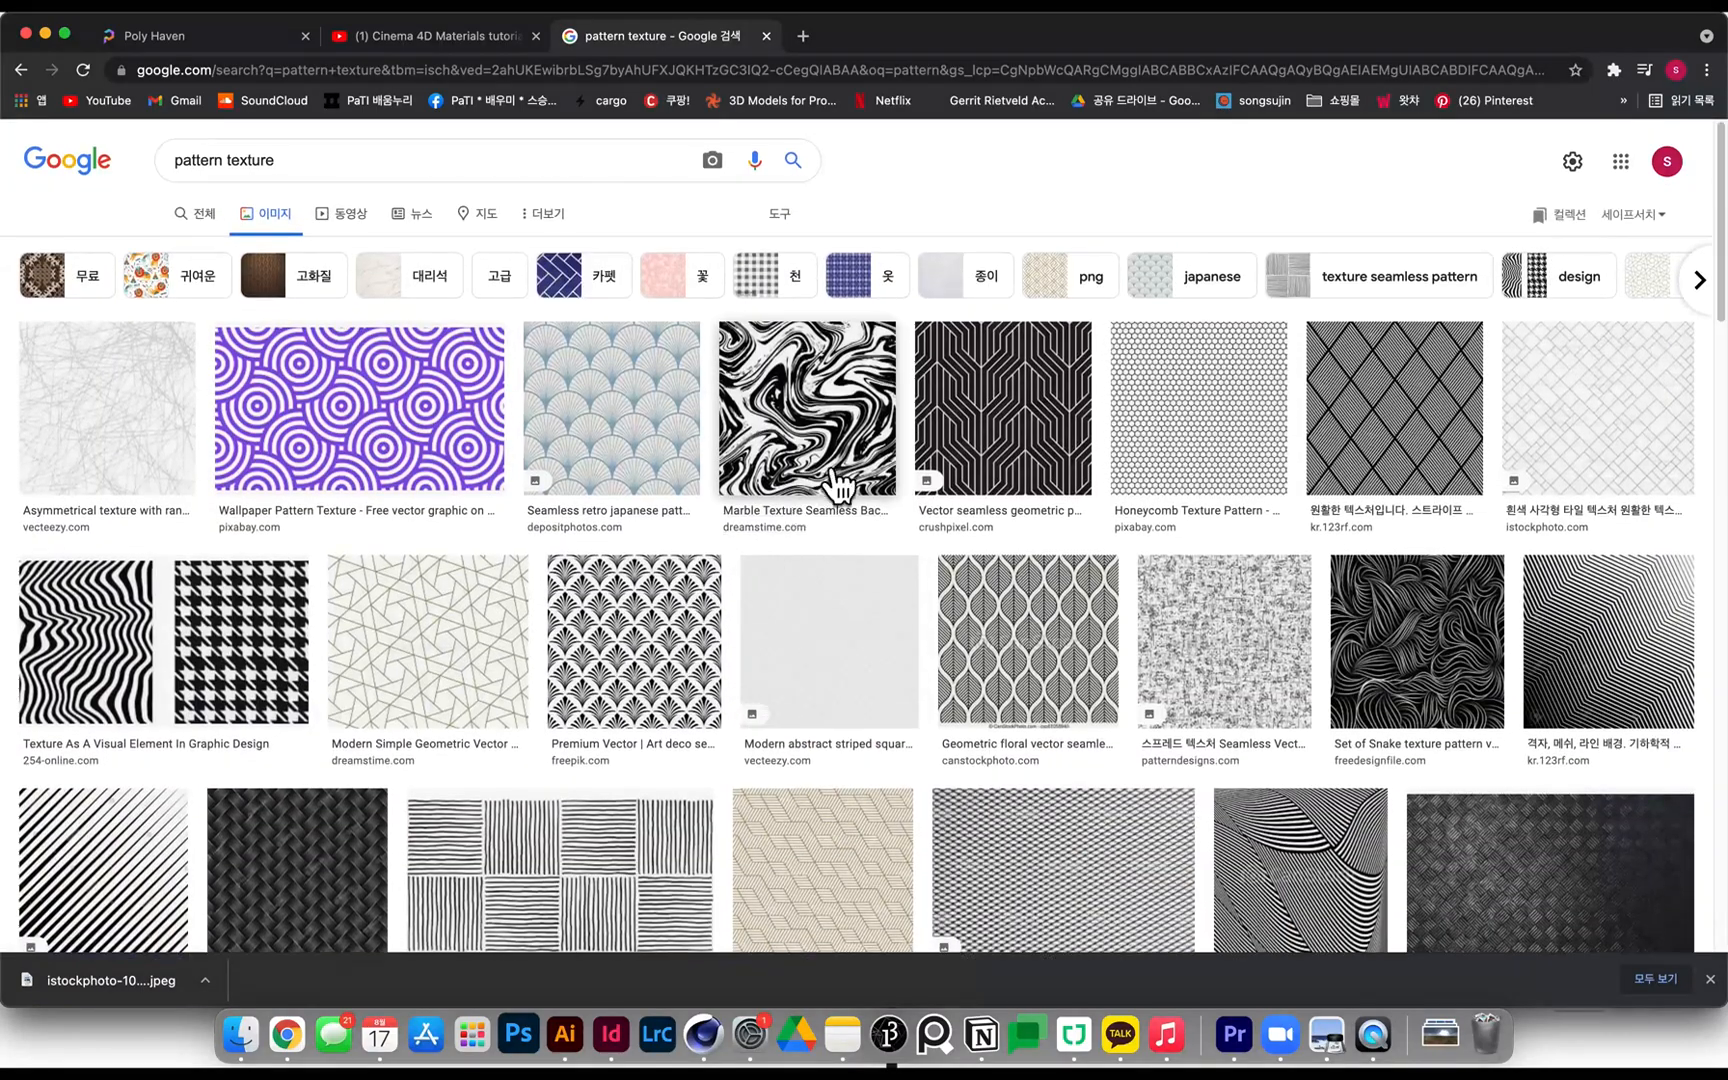
left_click(830, 490)
right_click(1341, 408)
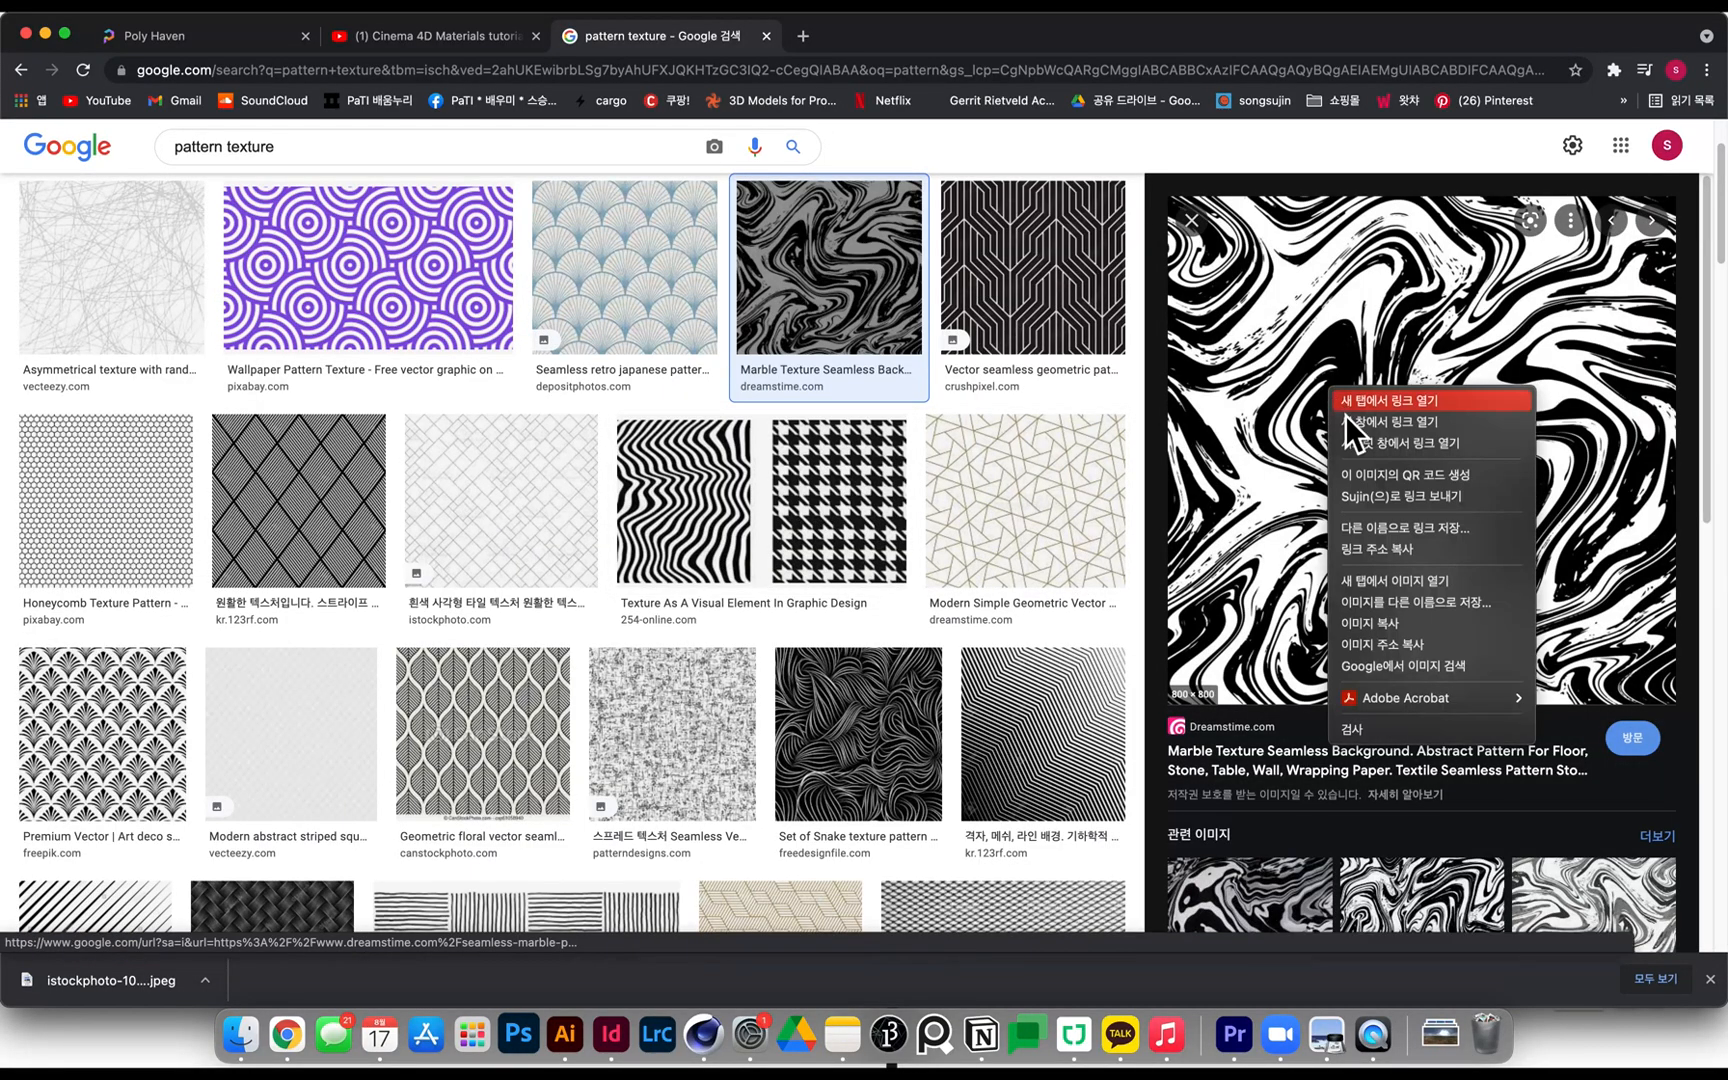
left_click(1432, 602)
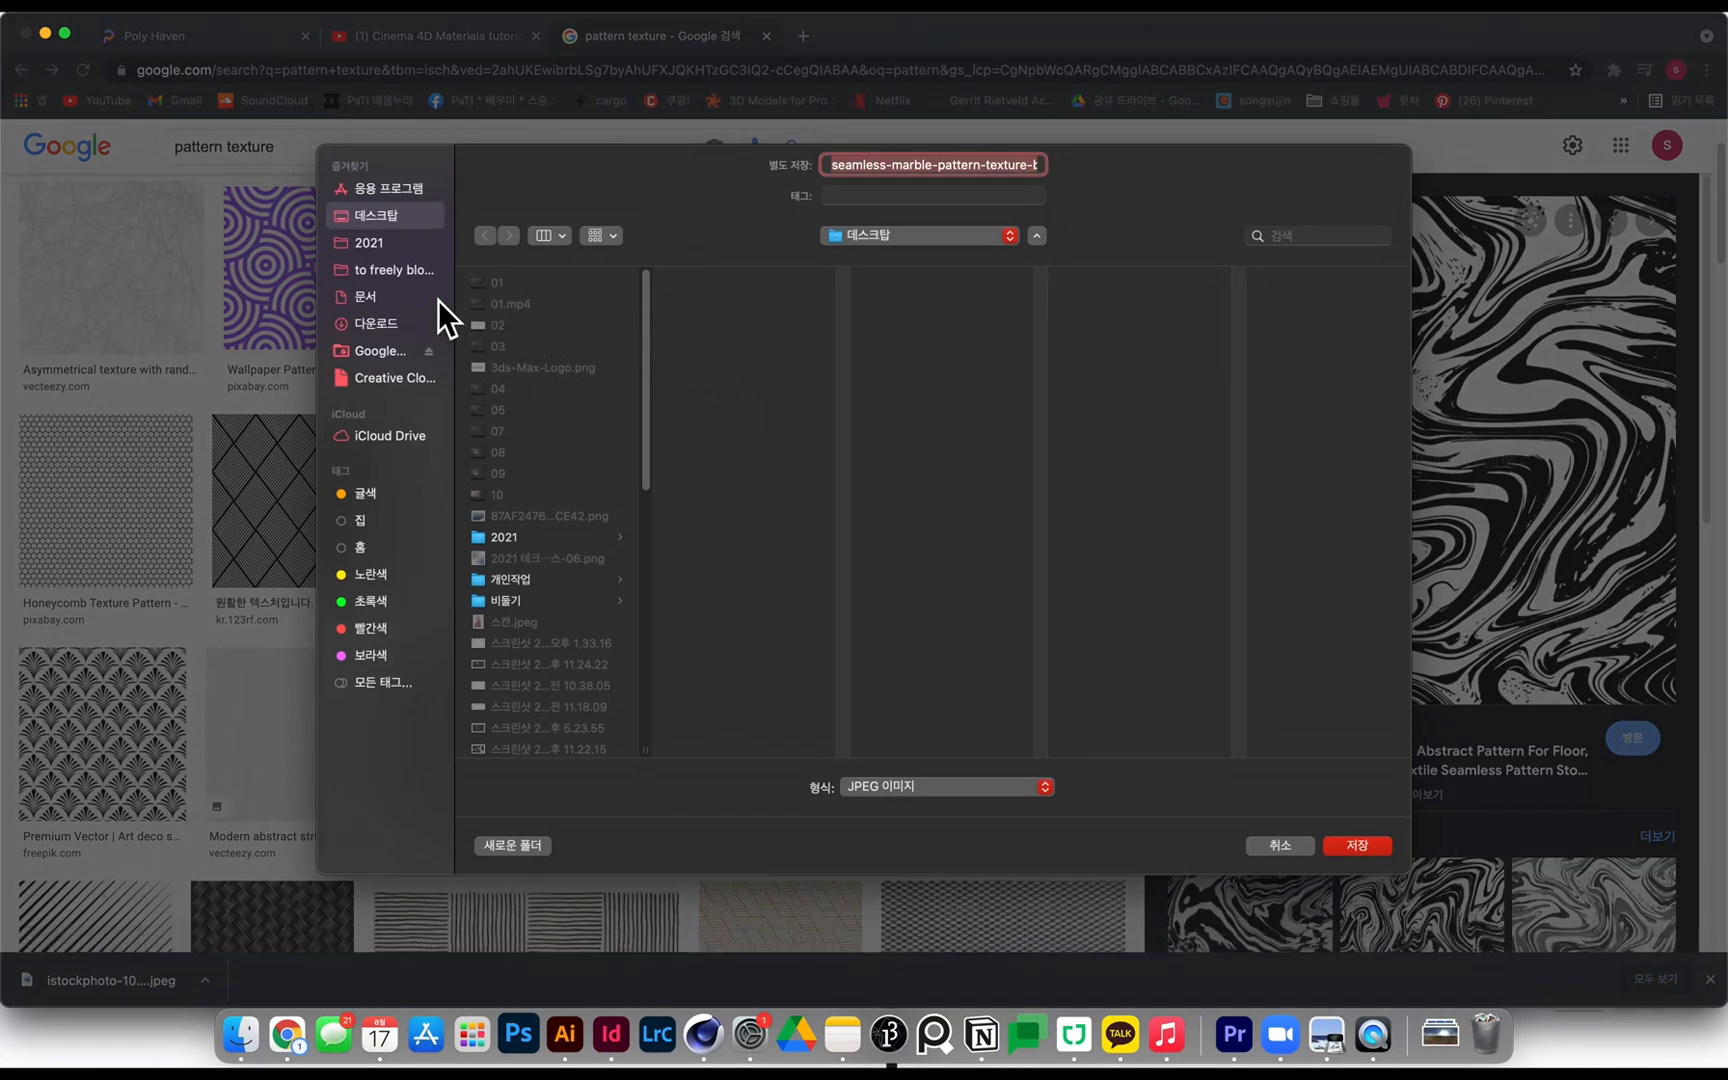
left_click(1384, 846)
Switch back to Cinema 4D, create a new material and open it for editing.
key("ctrl+Left")
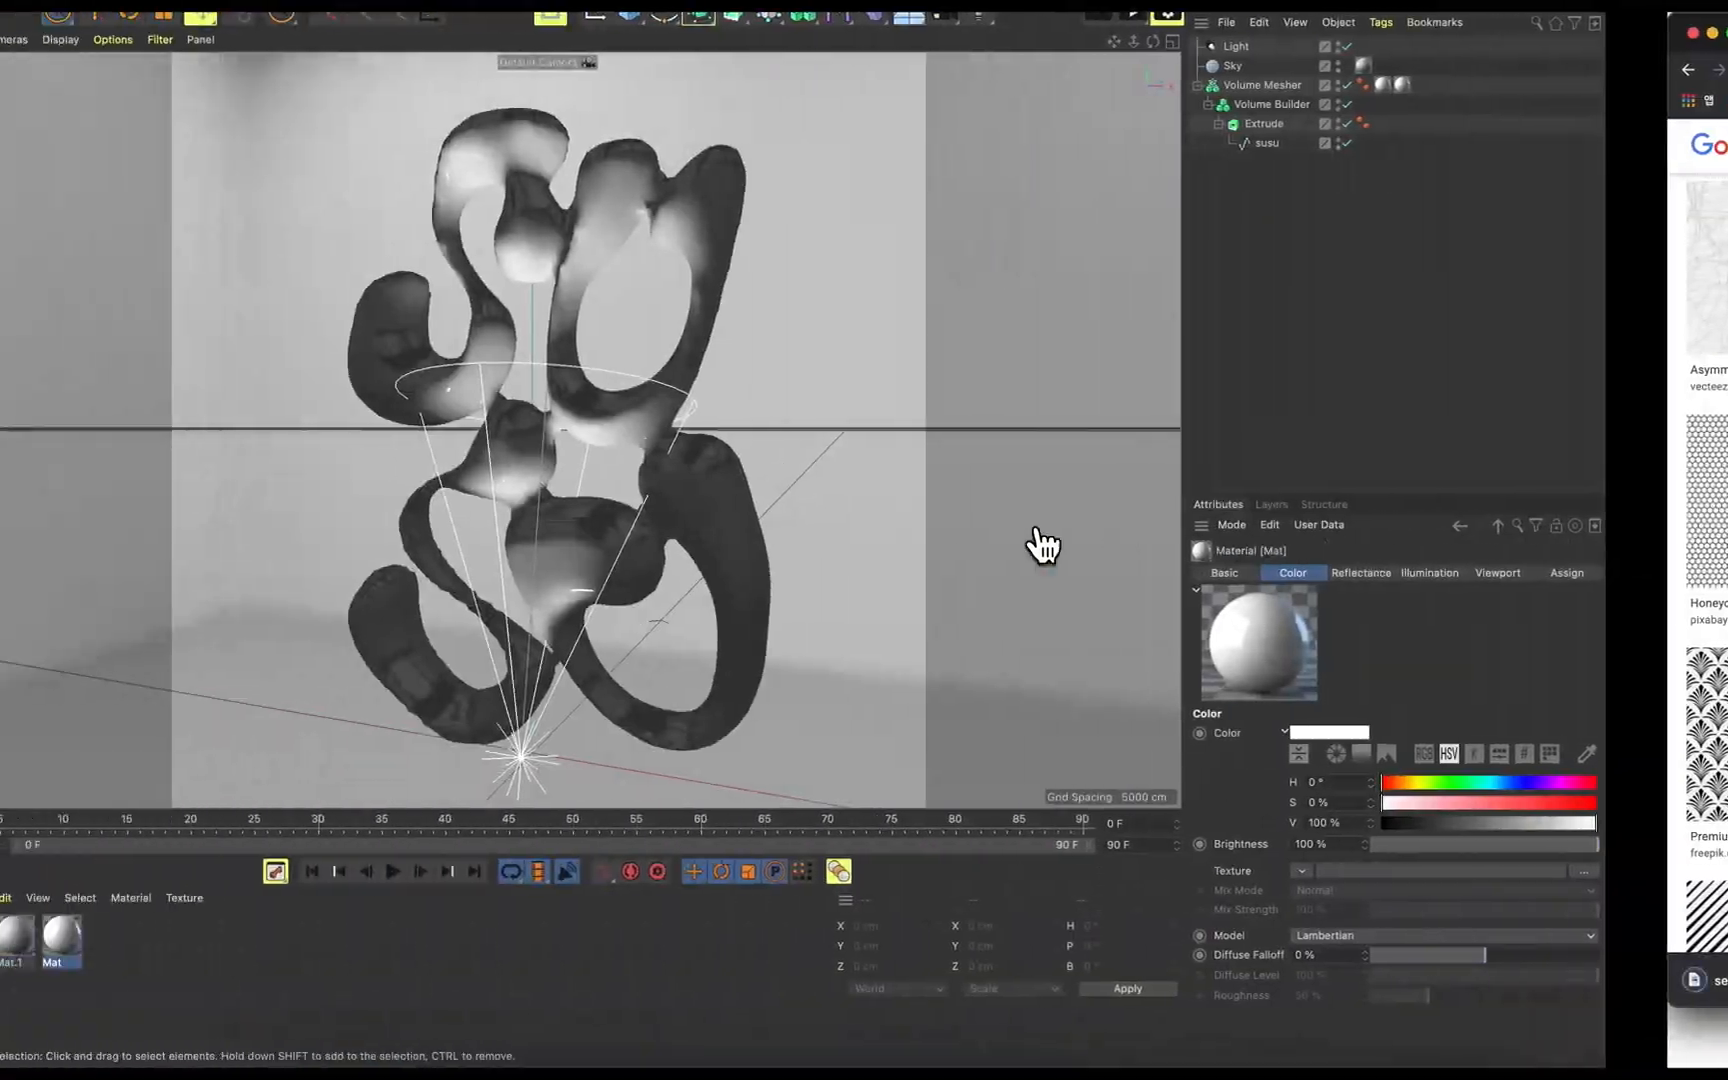
double_click(185, 937)
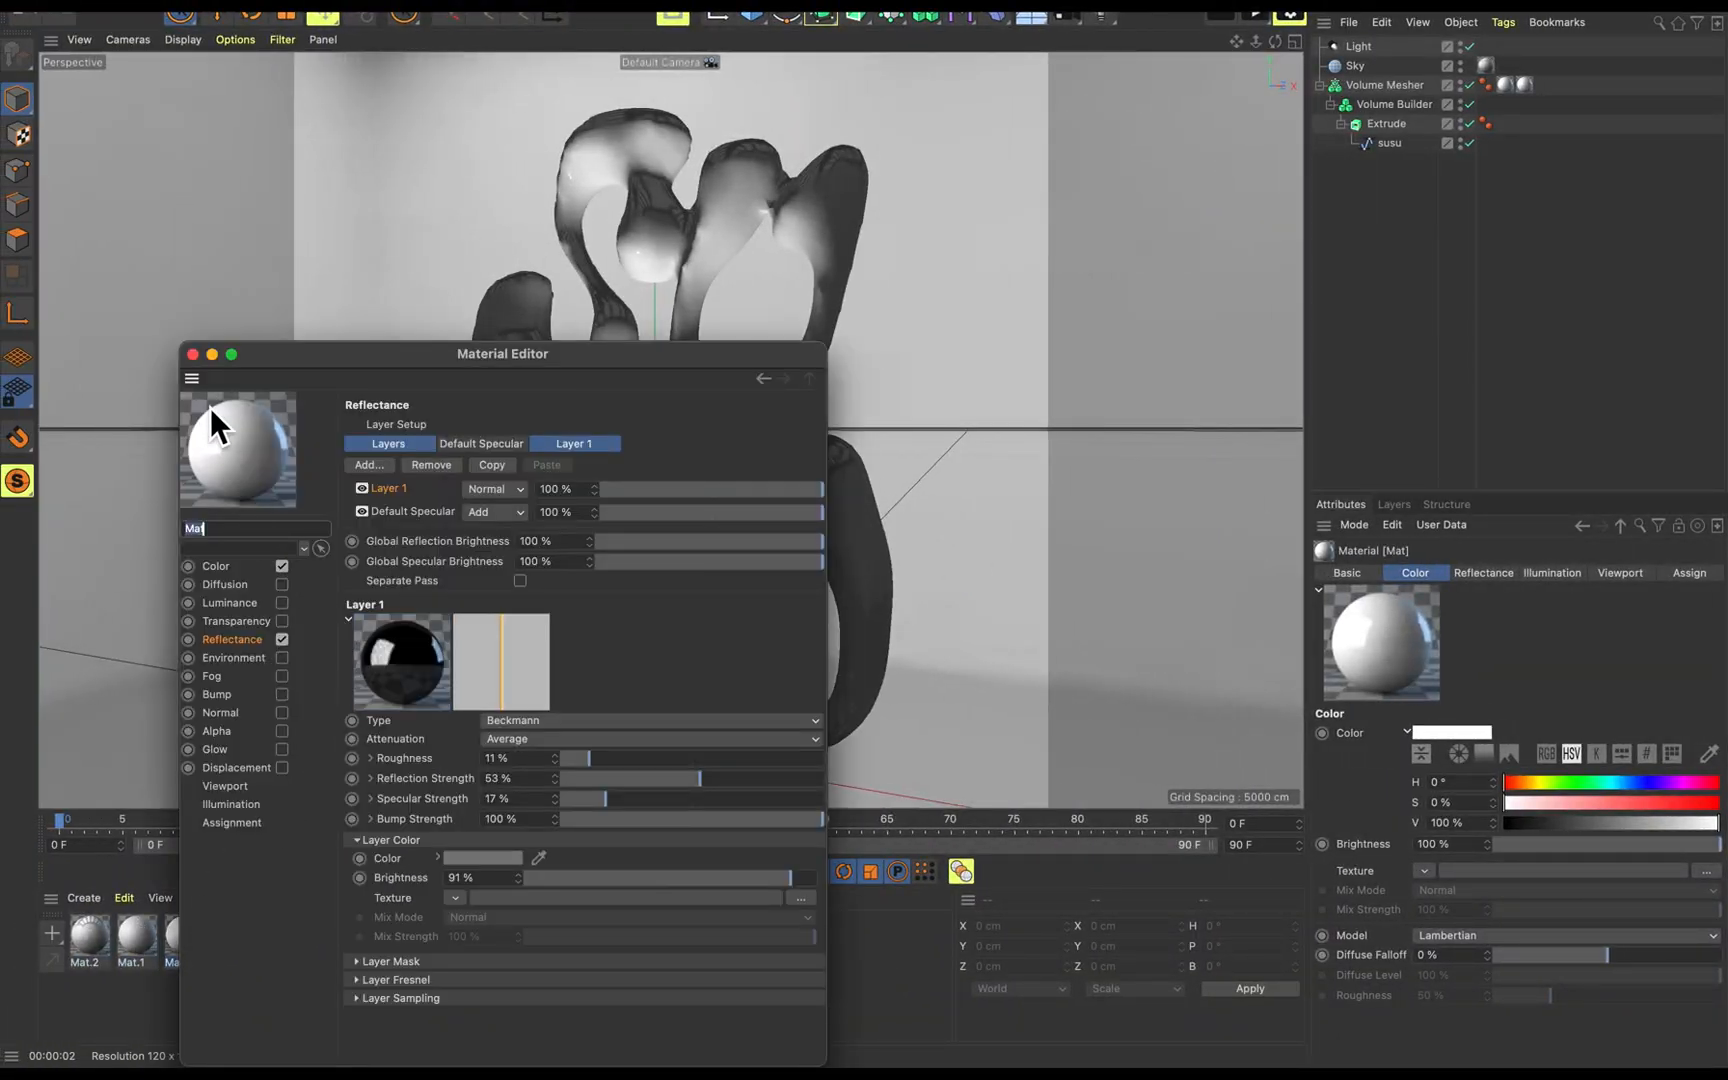
left_click(193, 354)
double_click(339, 987)
double_click(118, 938)
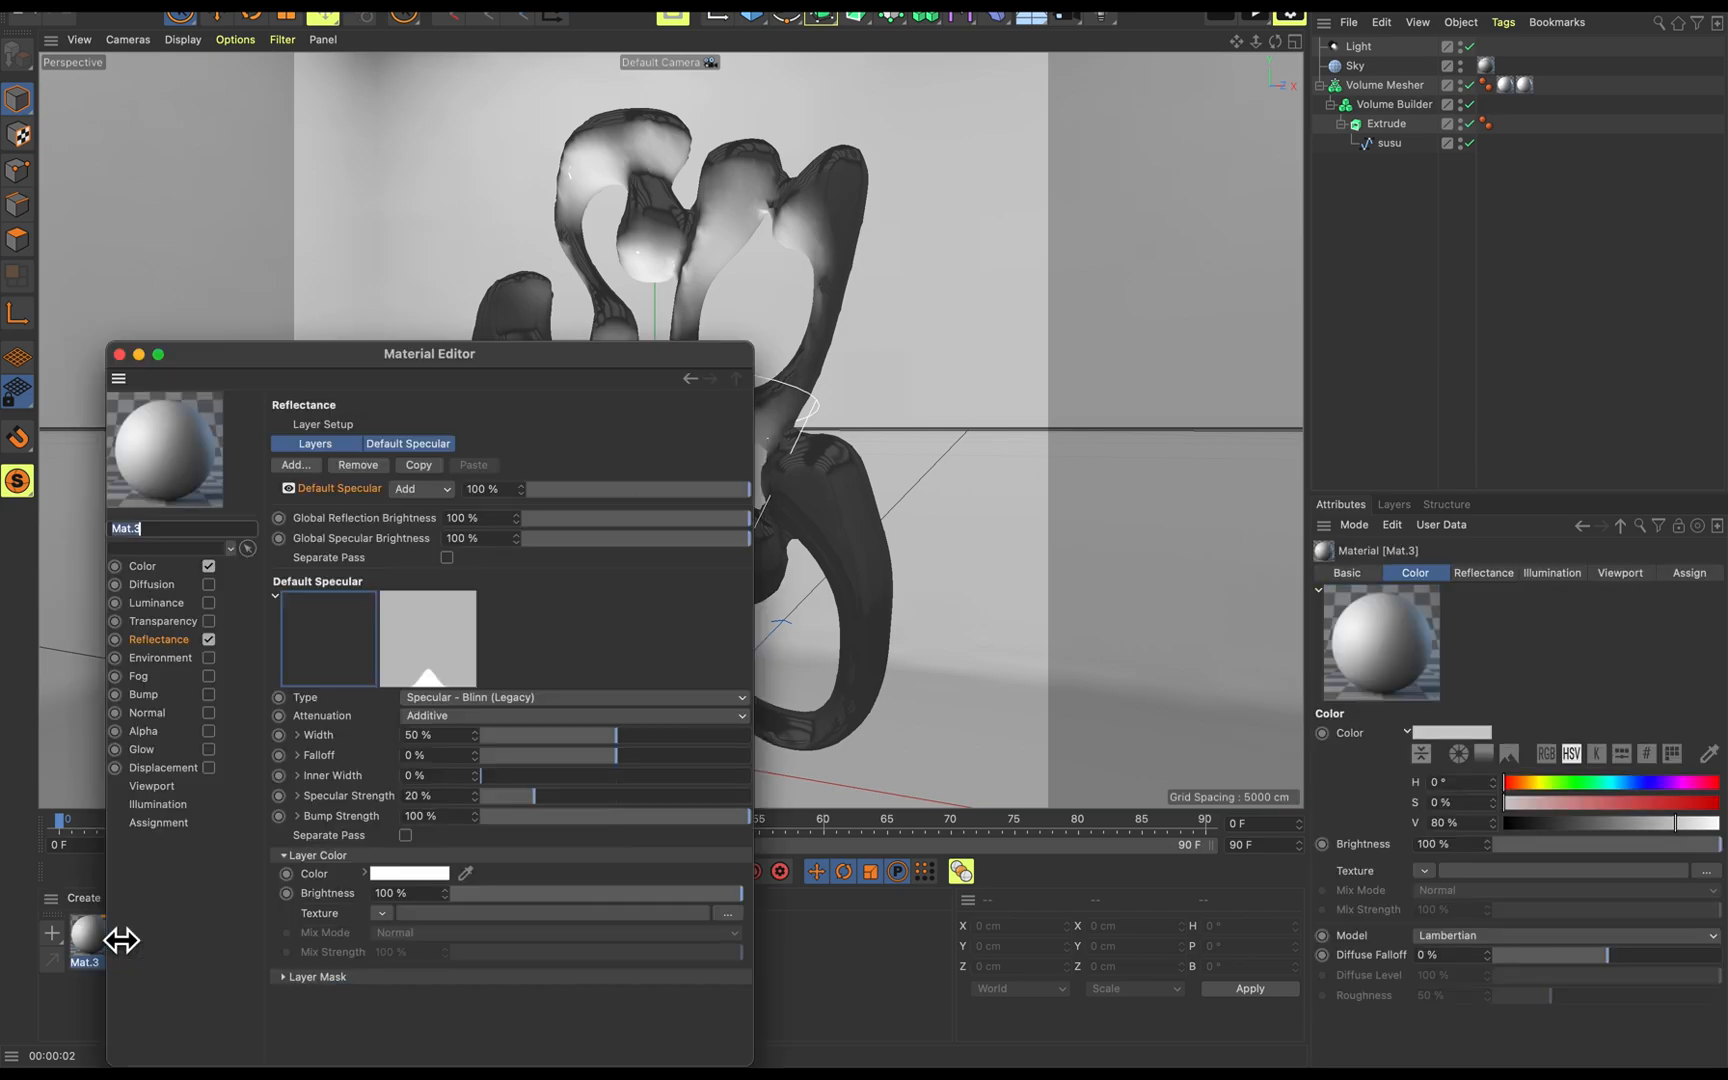
Load the seamless-marble-pattern JPEG from the desktop as the new material's Color texture.
left_click_drag(358, 366, 883, 313)
left_click(680, 519)
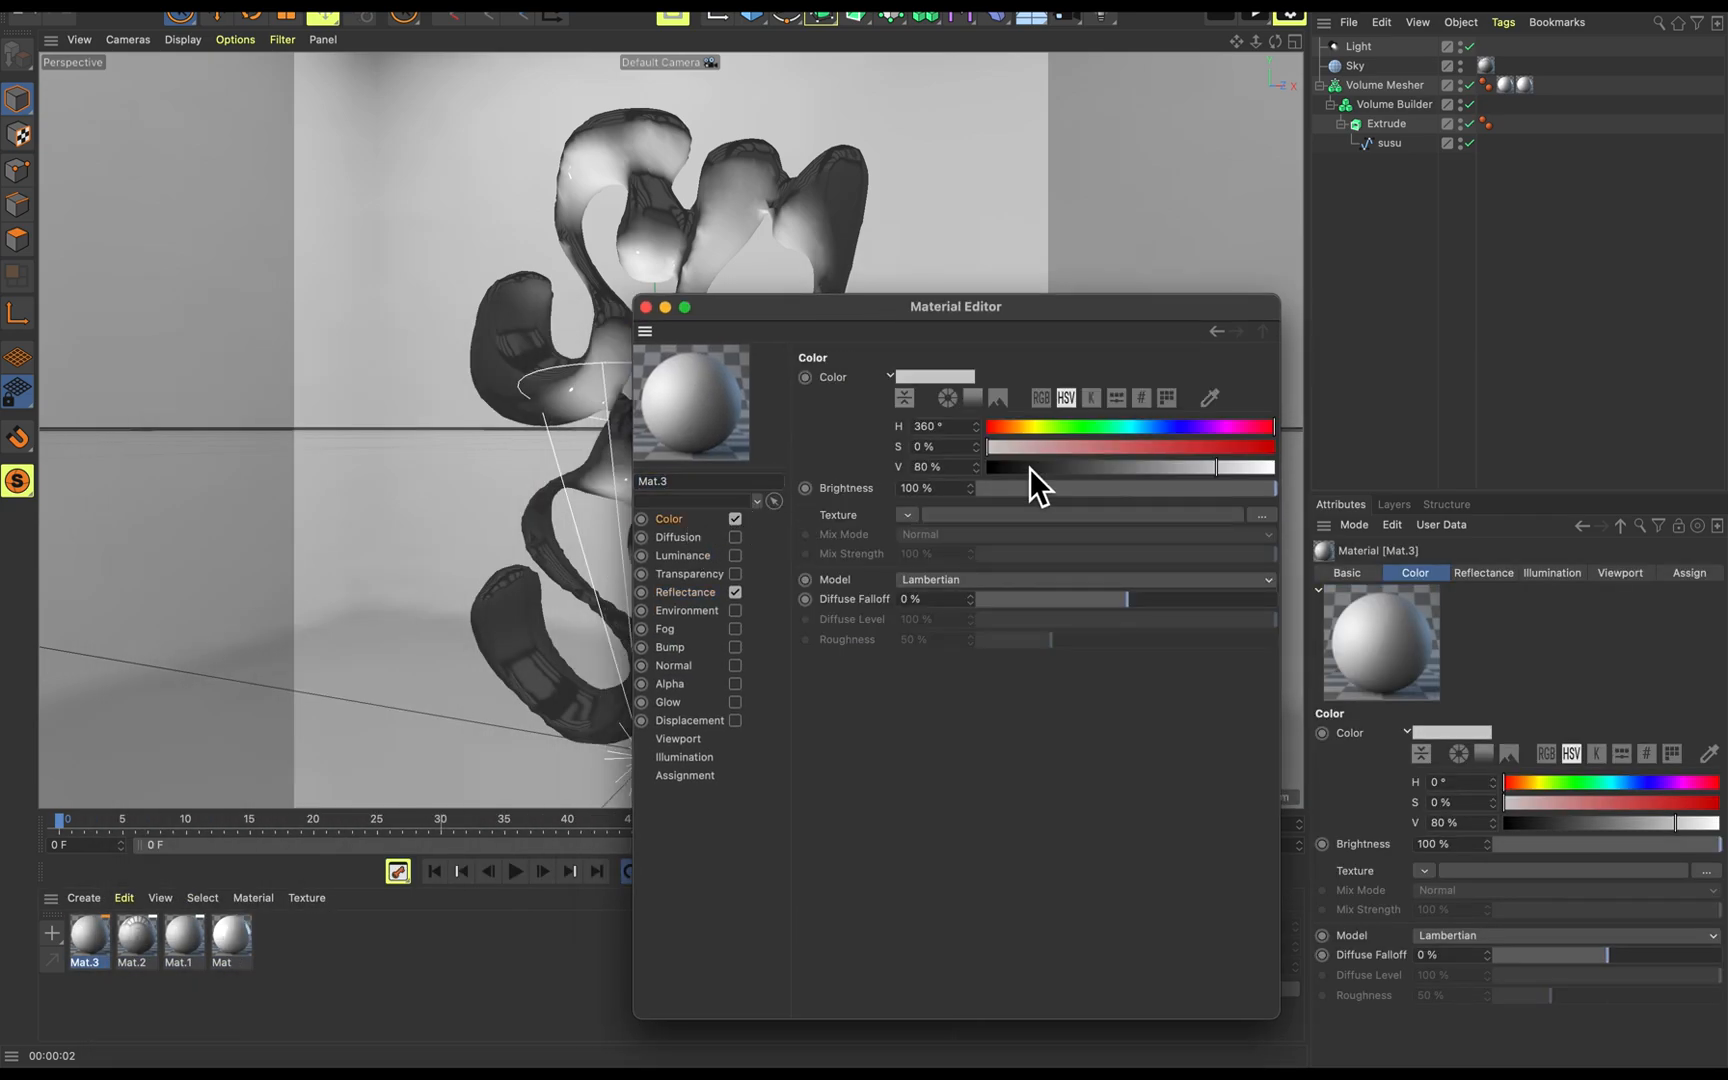
left_click(1004, 518)
left_click(700, 234)
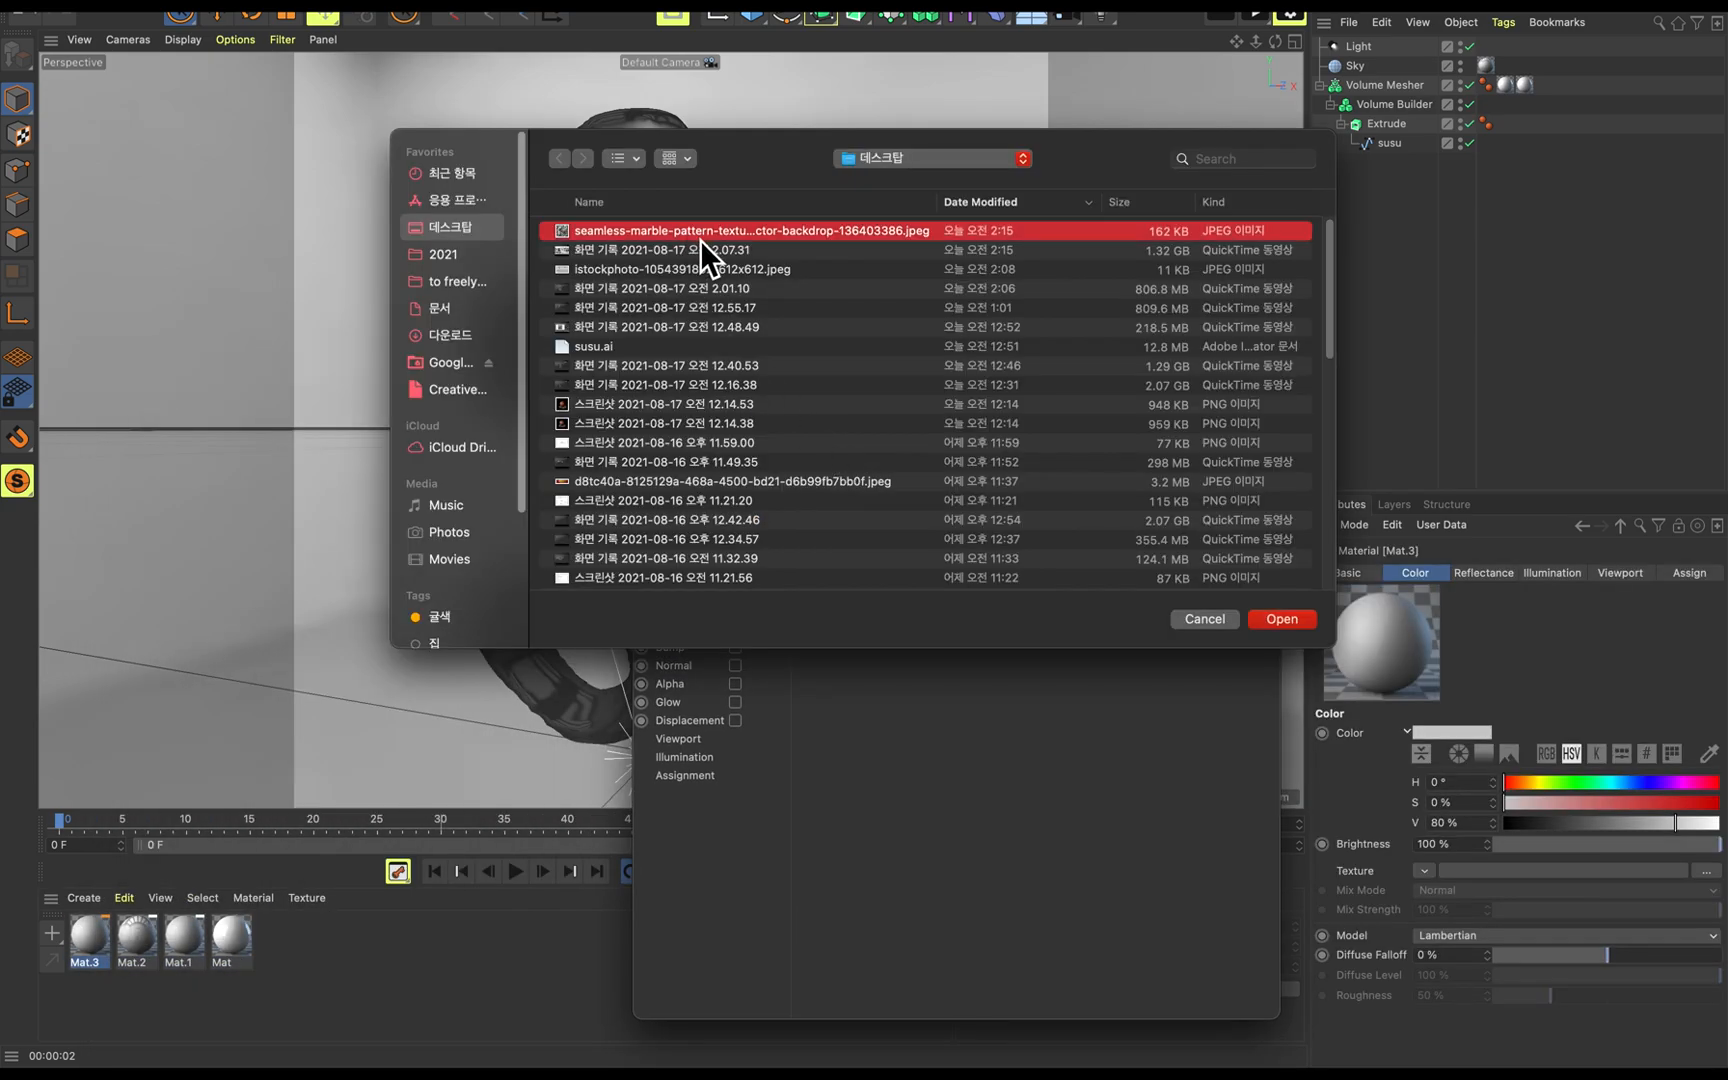
left_click(1285, 619)
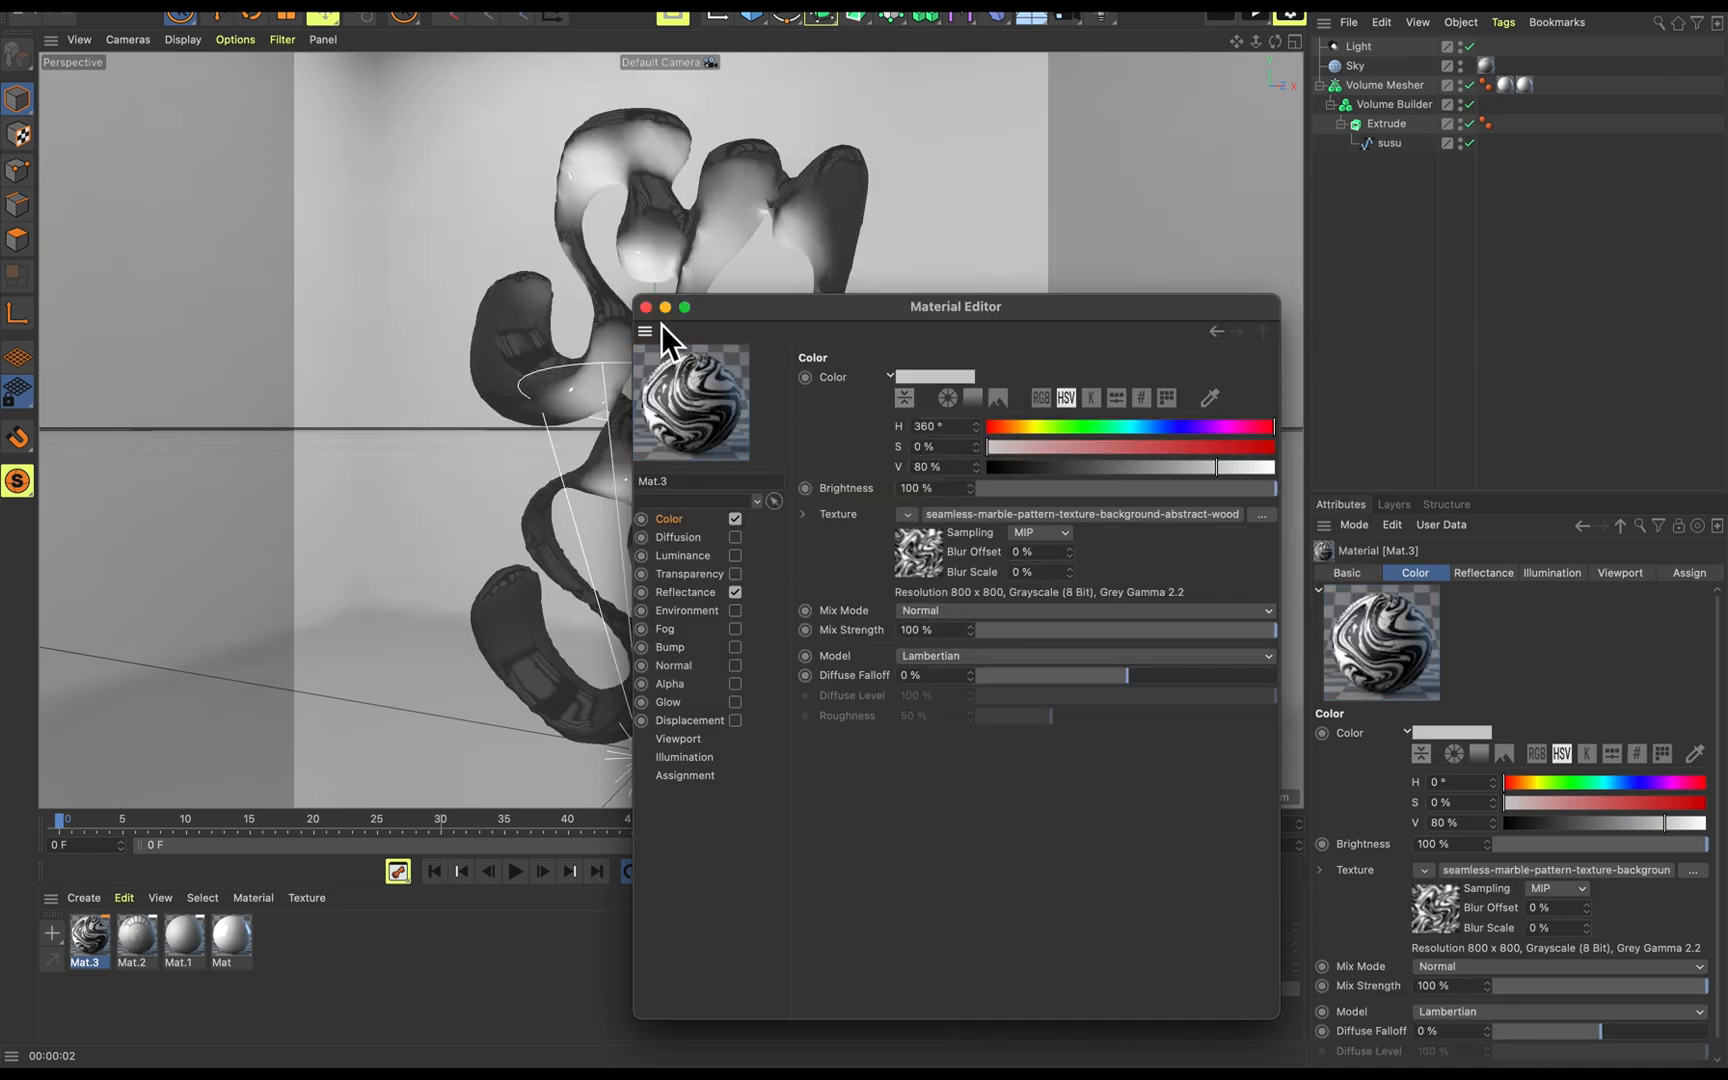
left_click(647, 306)
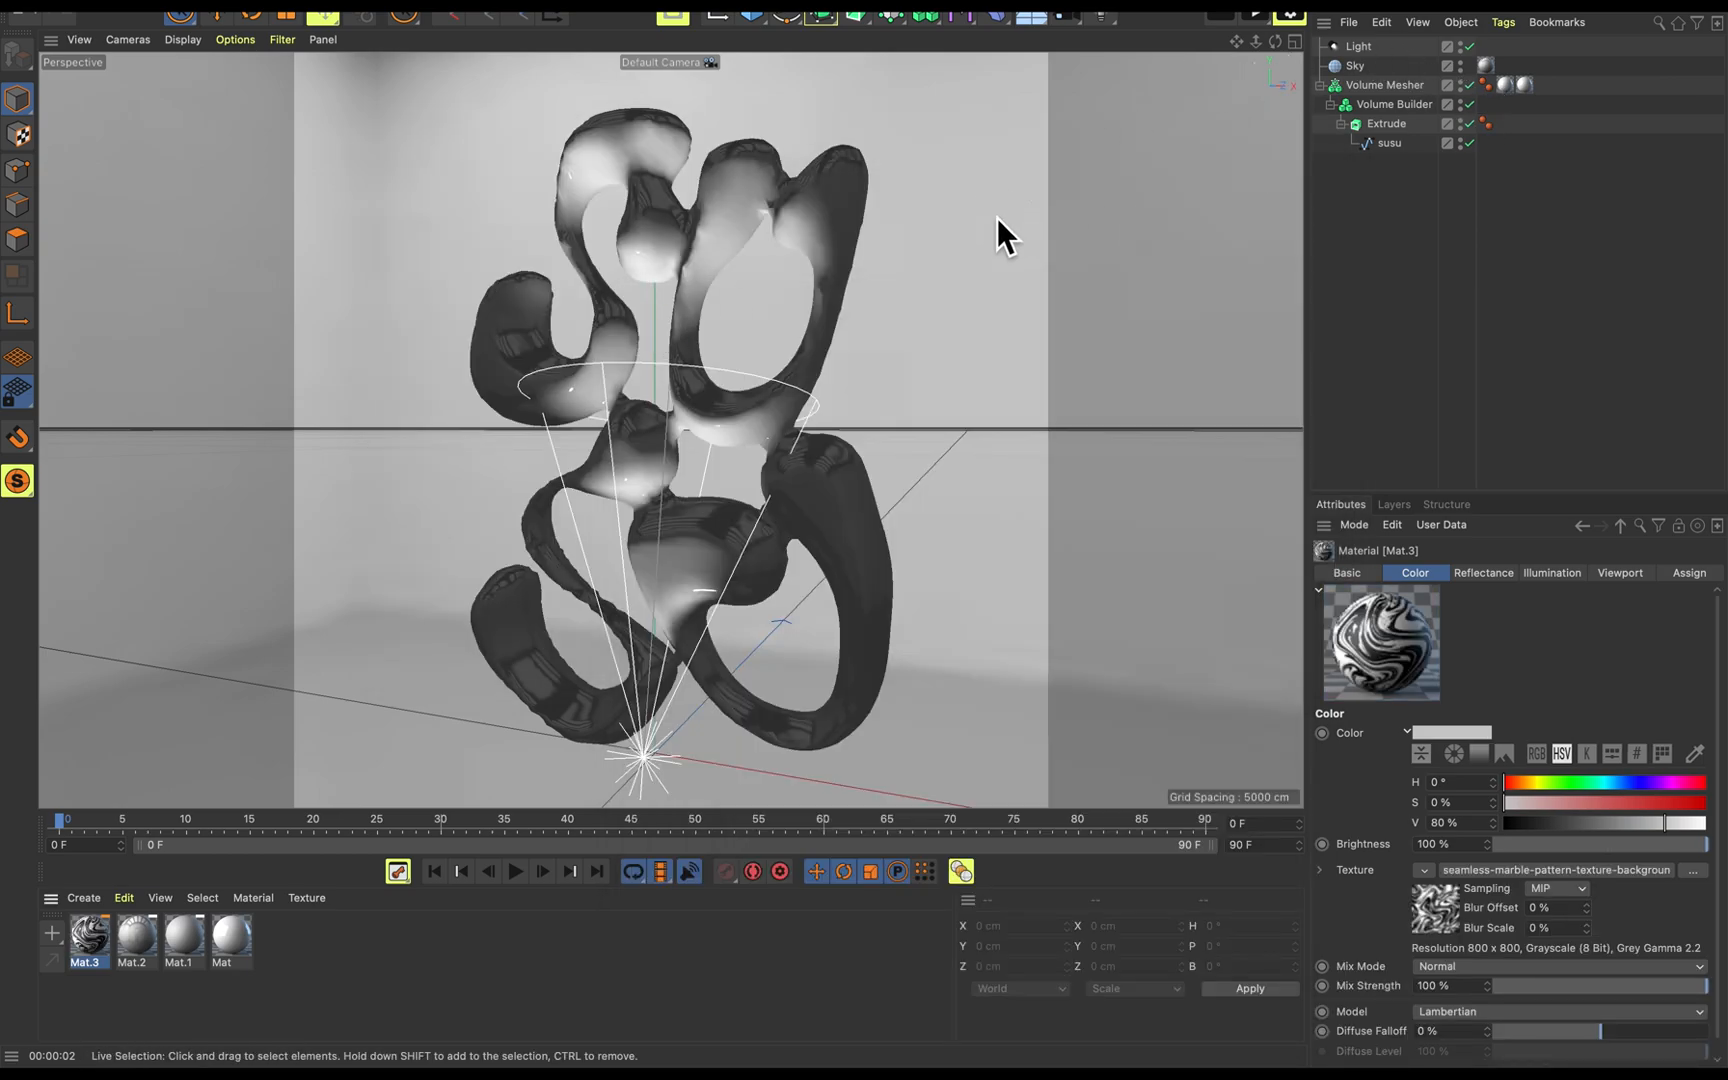
Apply the marble material Mat.3 to the lettering, test-render it and orbit the view slightly.
left_click_drag(100, 922, 780, 460)
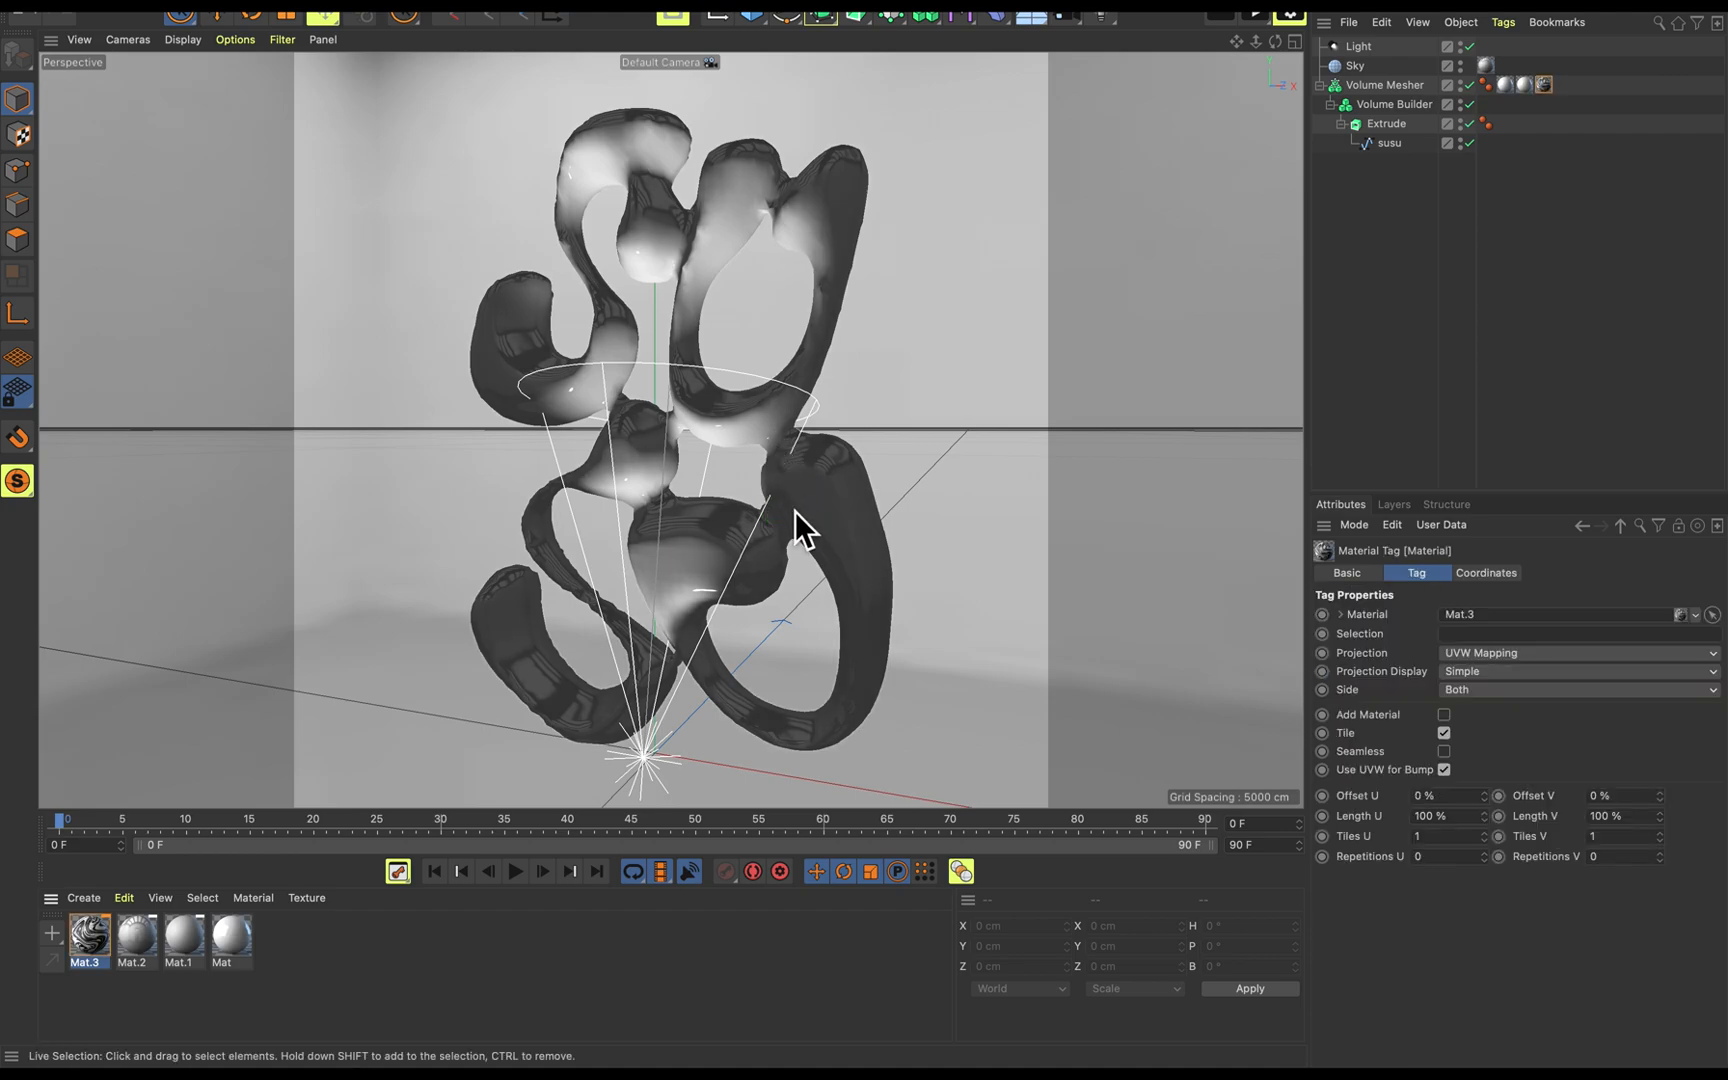
key("ctrl+r")
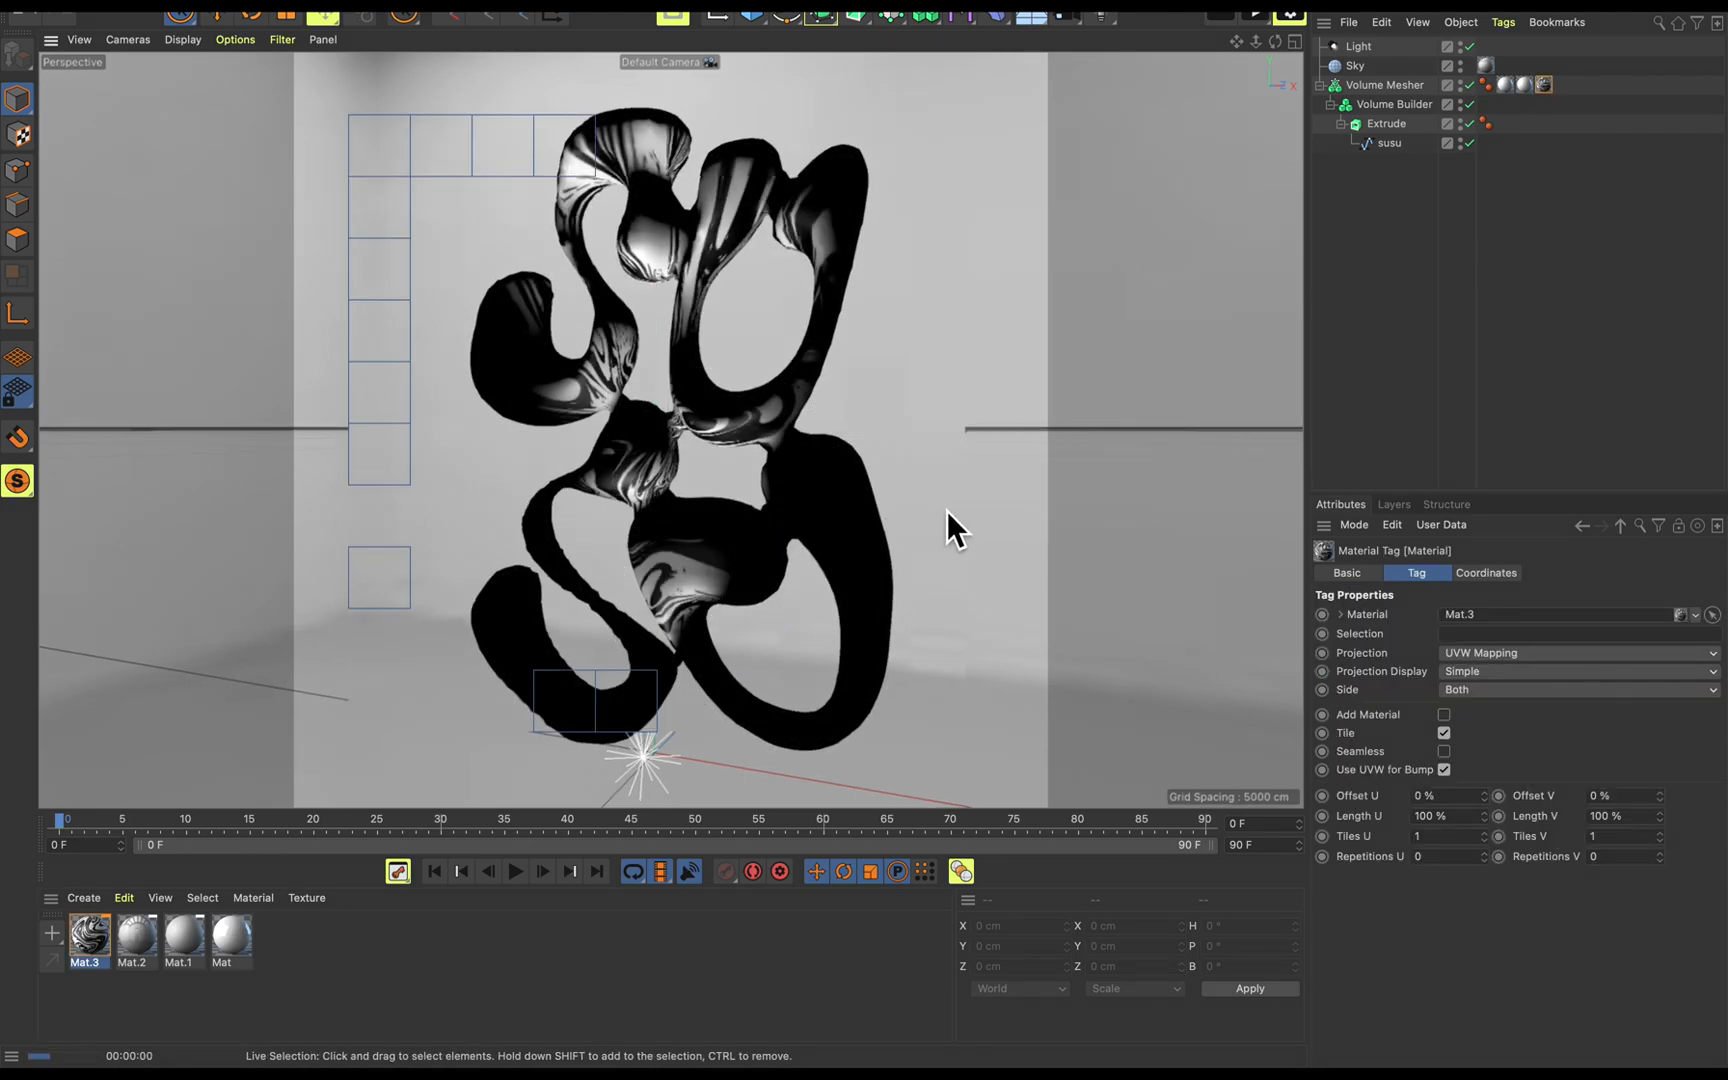
left_click_drag(946, 510, 850, 572, "alt")
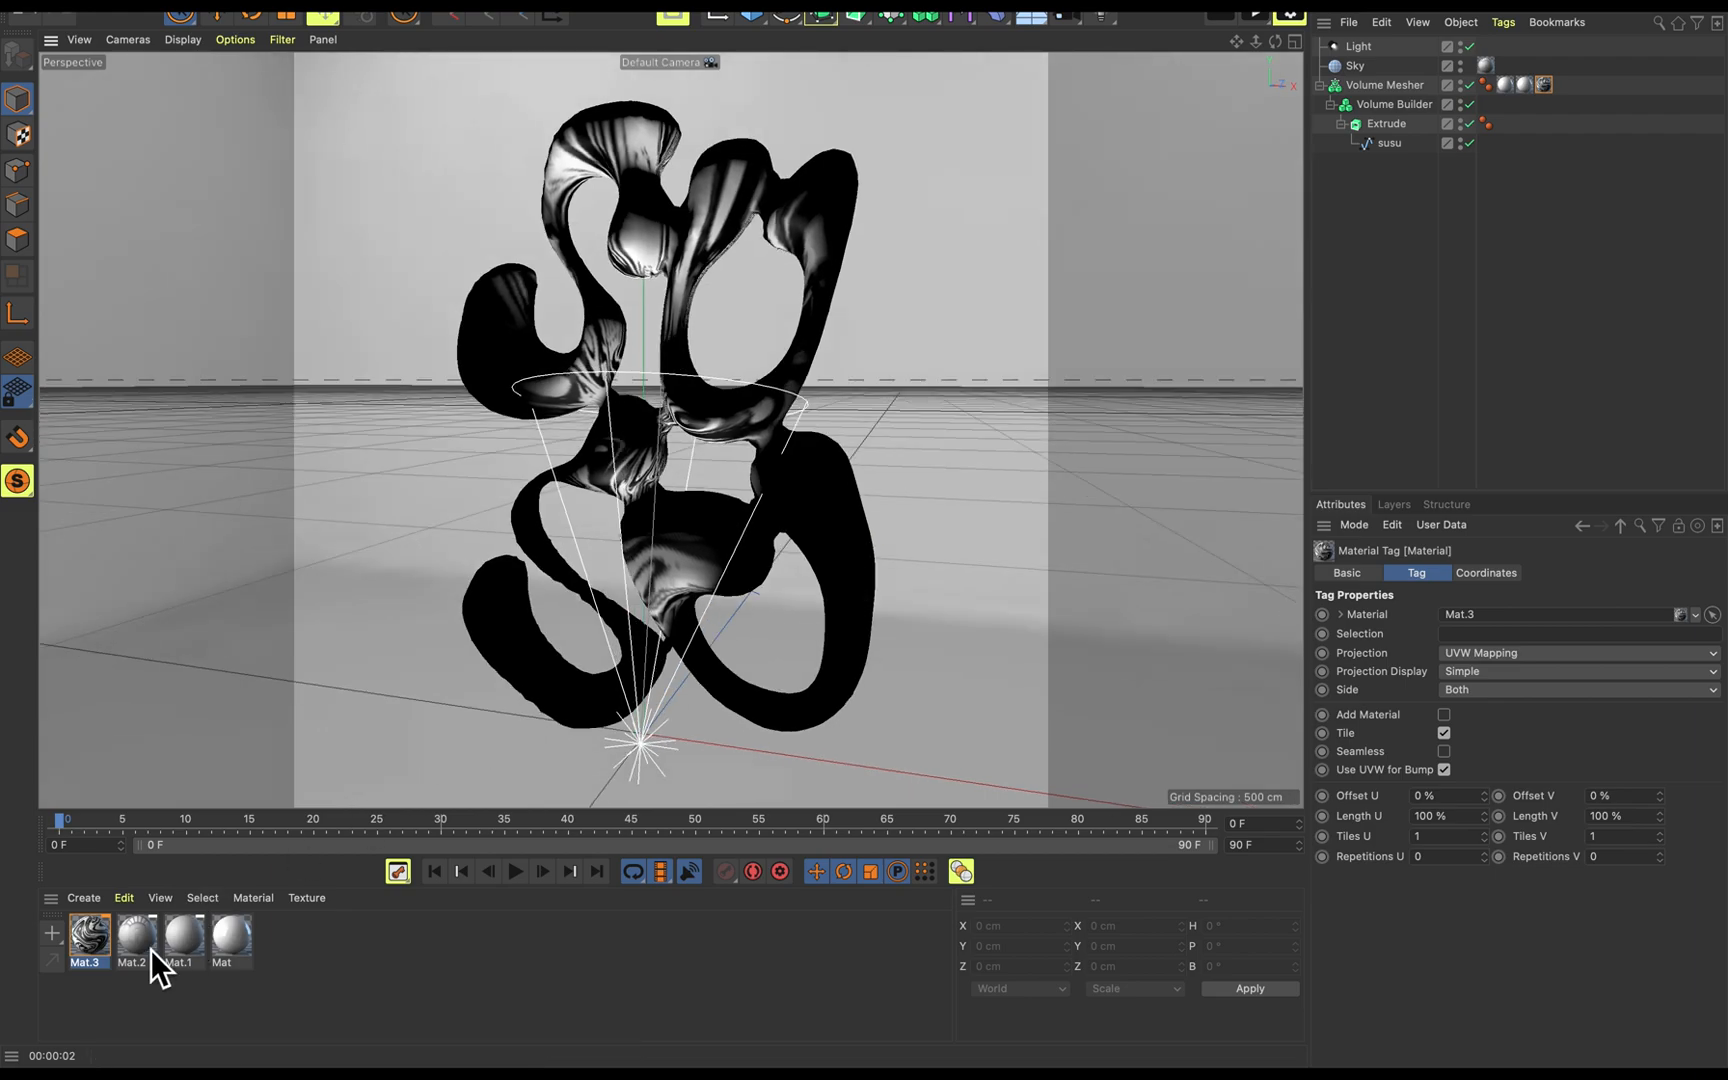
Set the Default Specular width to 64% in the reflectance of Mat.3.
double_click(99, 942)
left_click_drag(562, 367, 1388, 152)
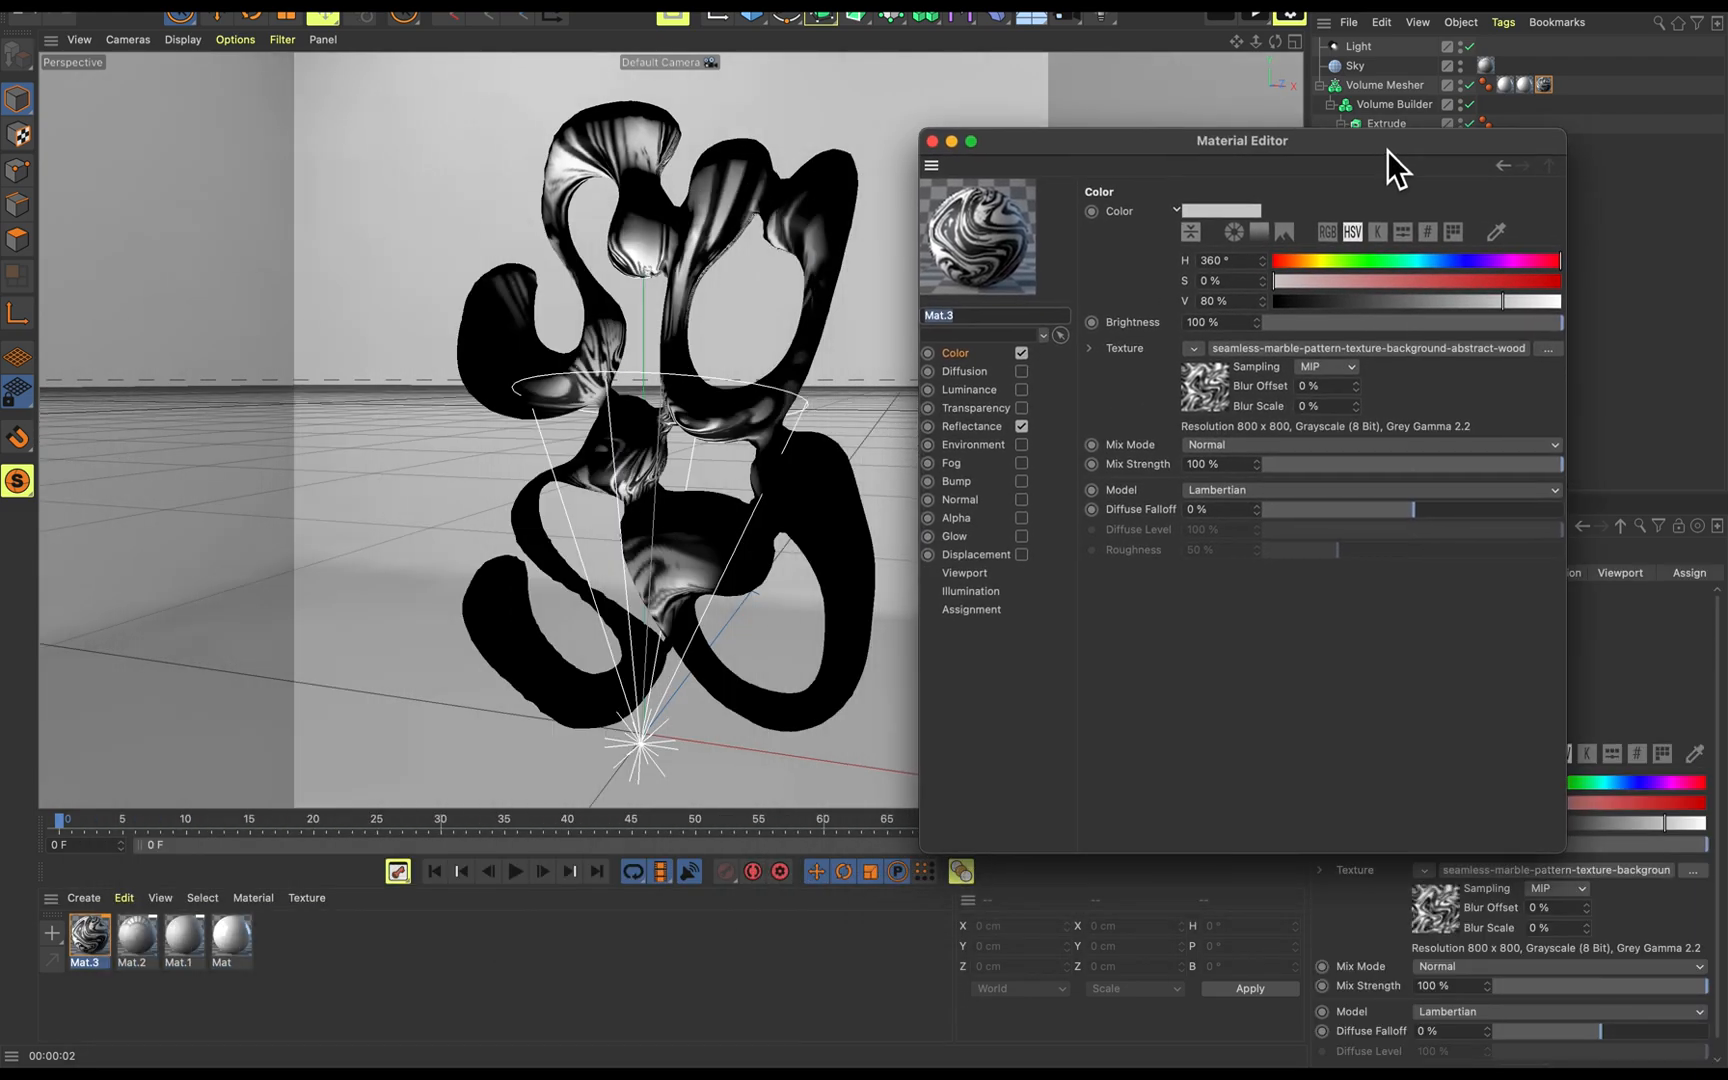
left_click(1012, 427)
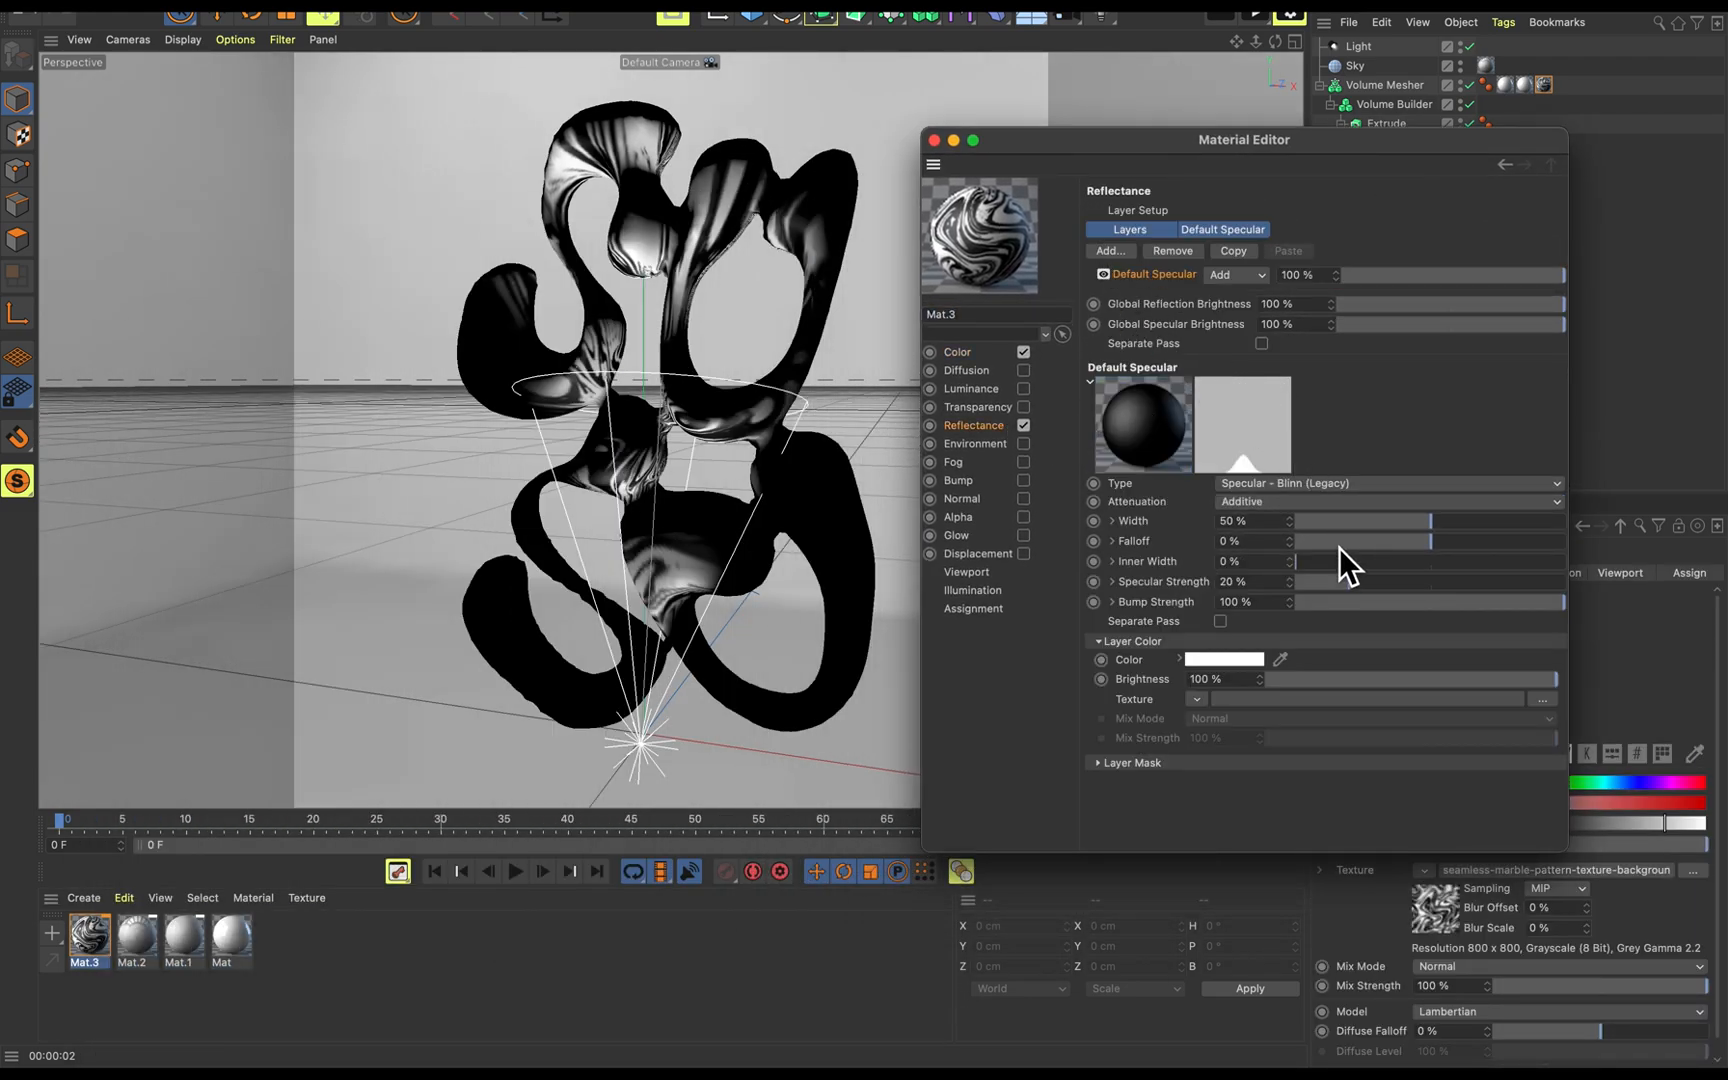
left_click_drag(1324, 522, 1468, 520)
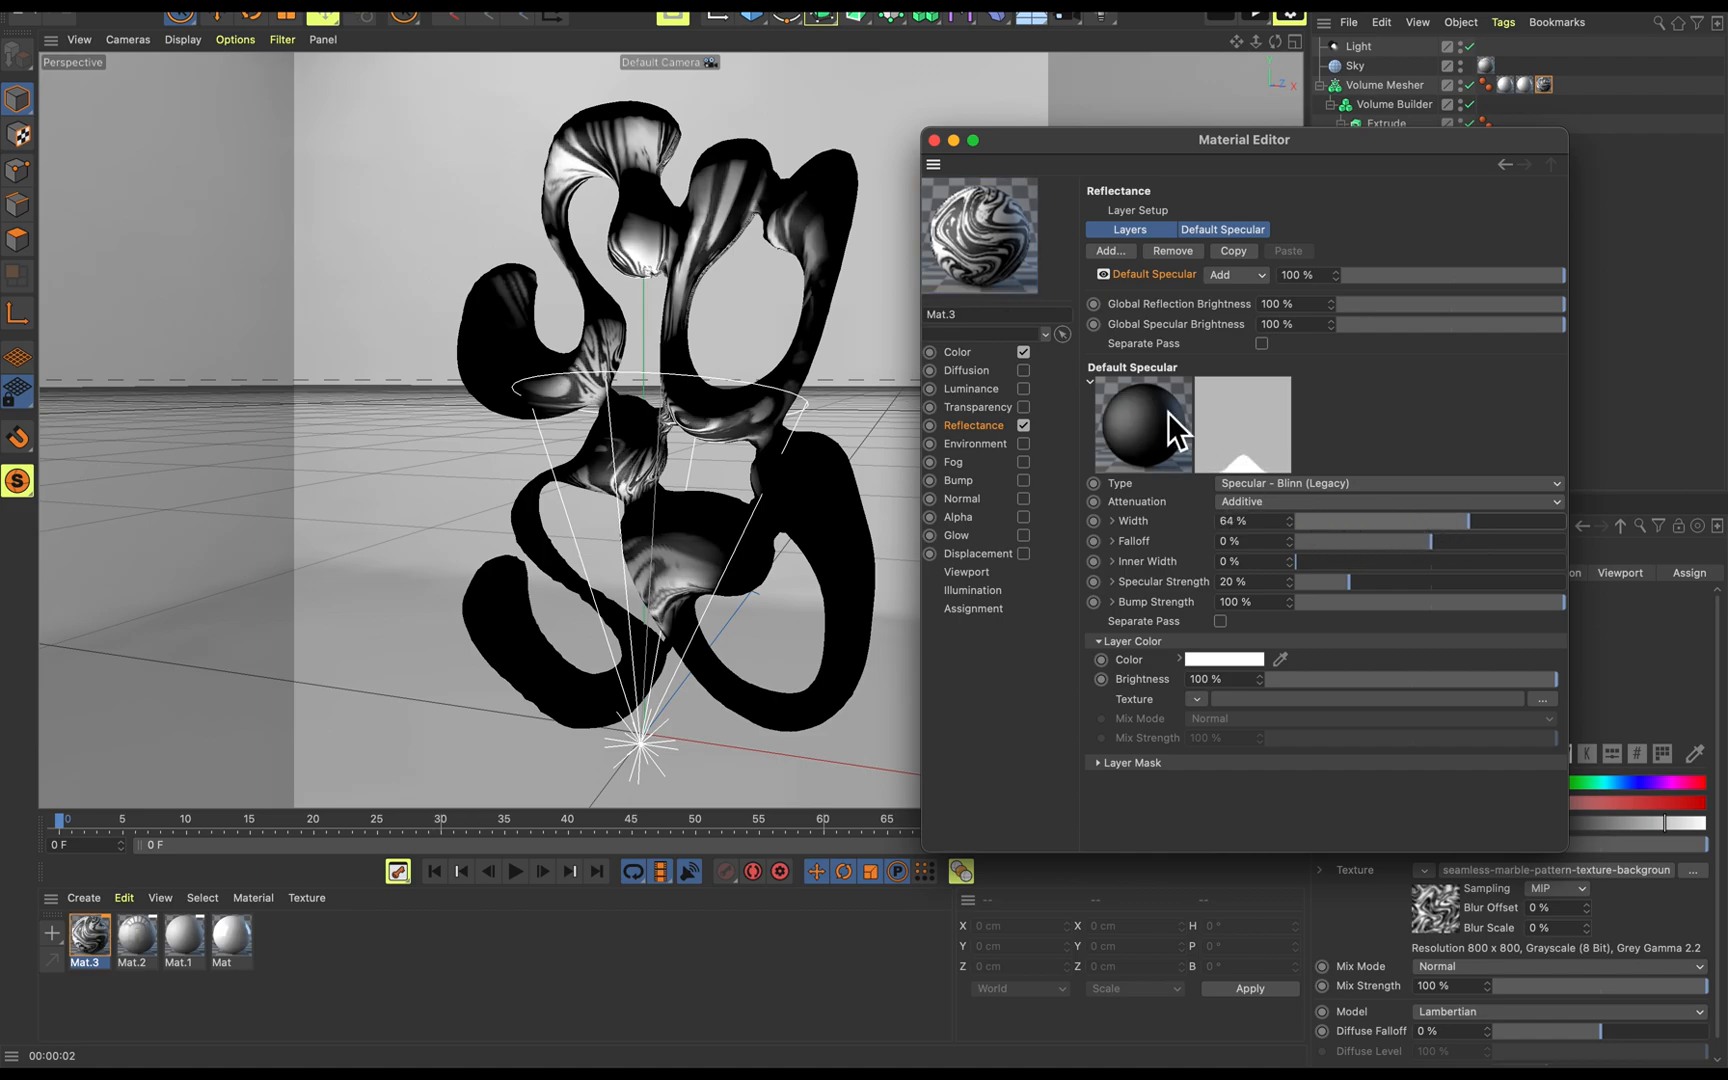
Add a Beckmann reflectance layer to Mat.3 with 21% reflection strength and 22% bump strength.
left_click(1113, 251)
left_click(1140, 270)
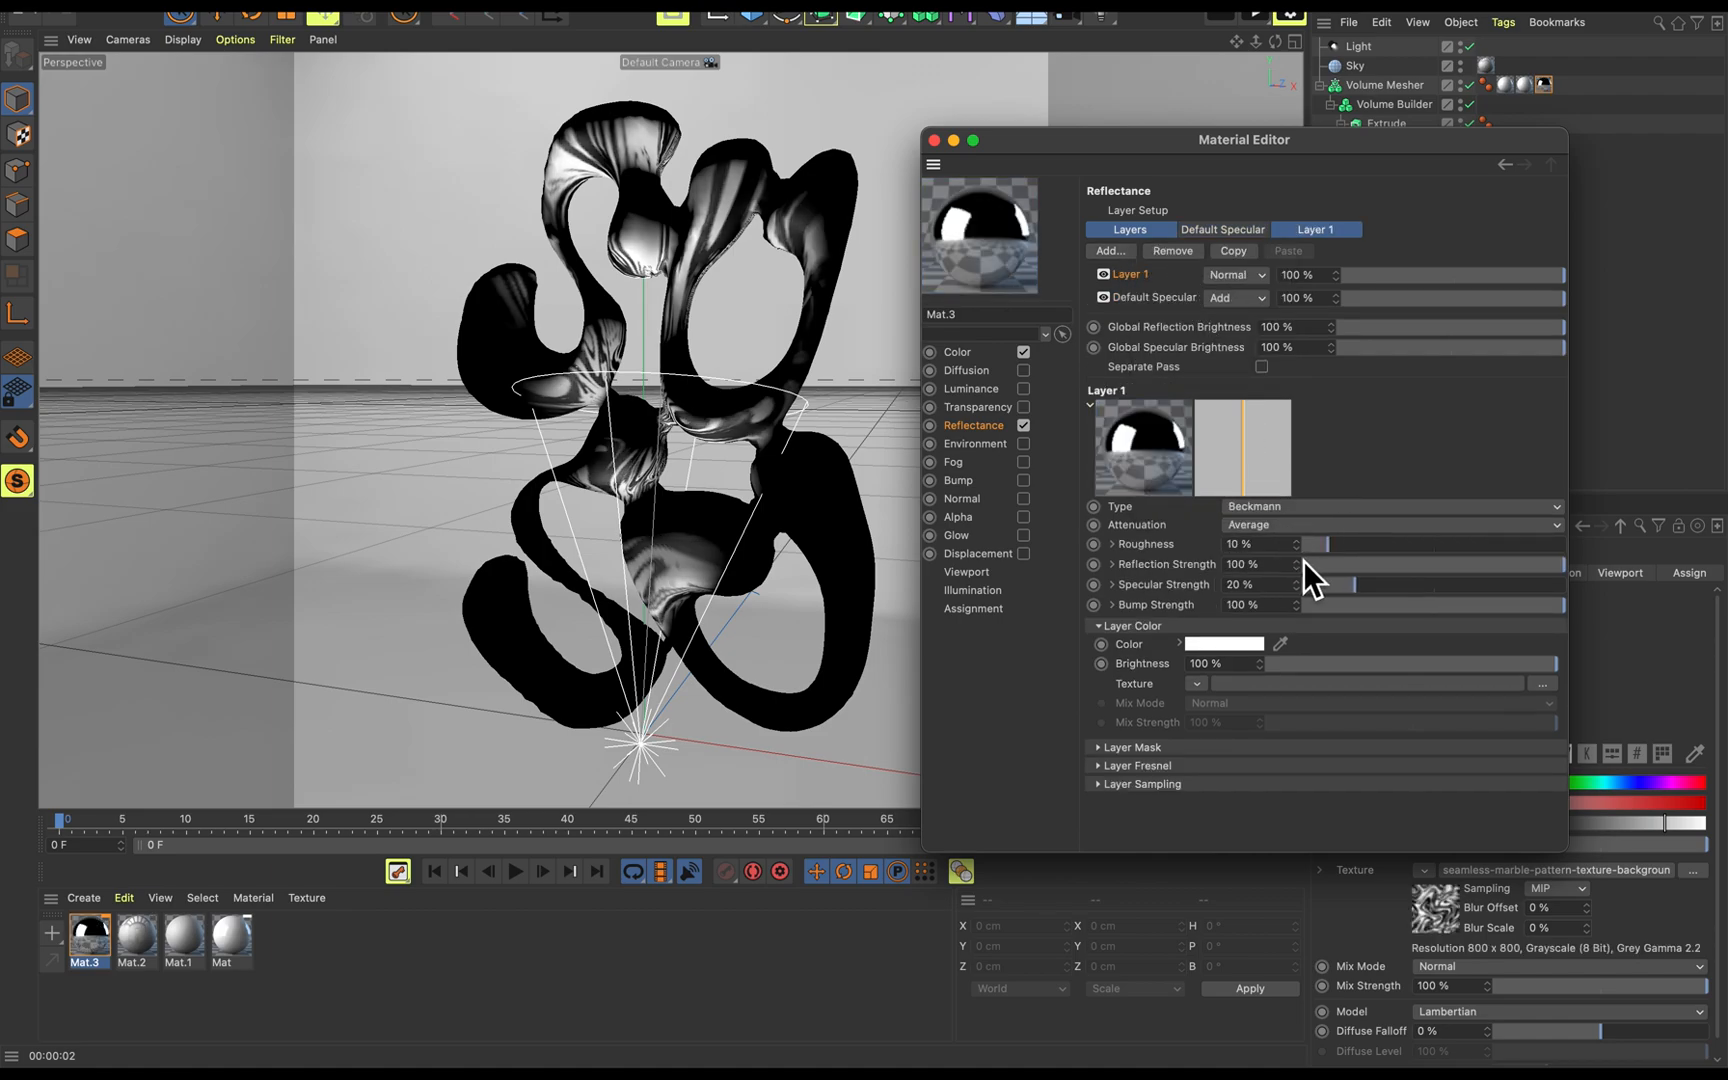
left_click(1130, 766)
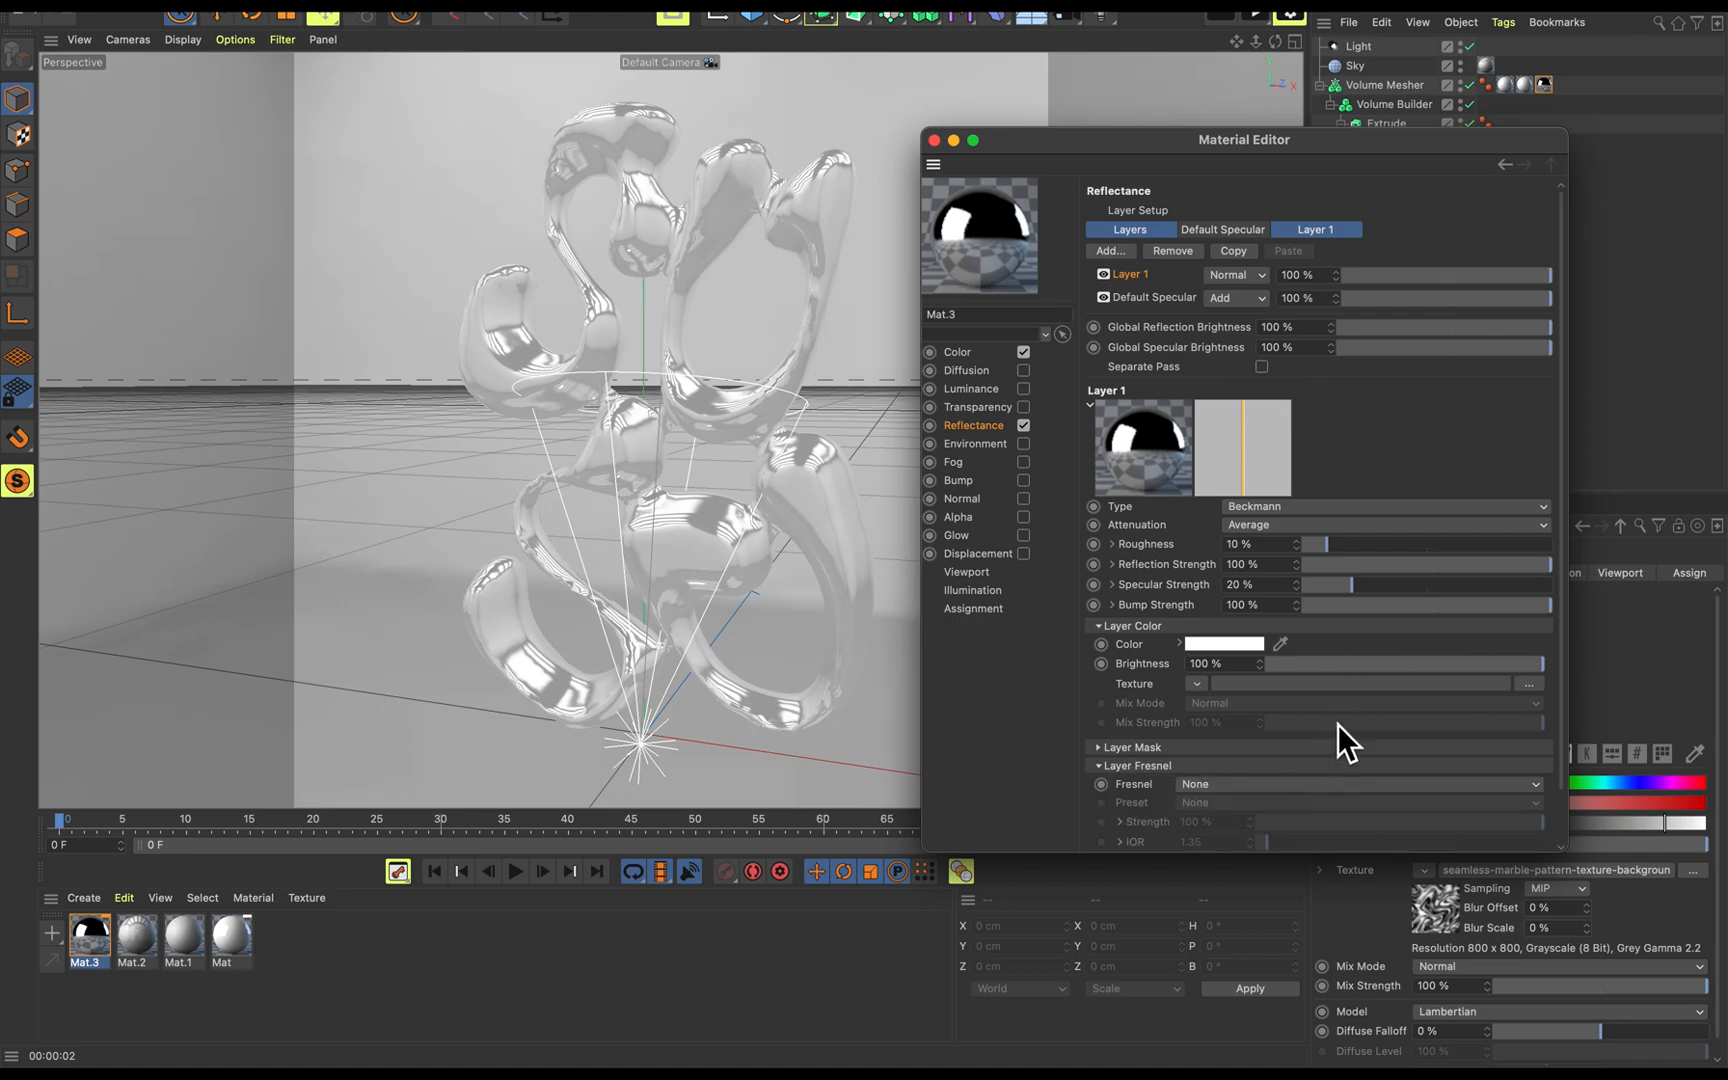
left_click(1354, 564)
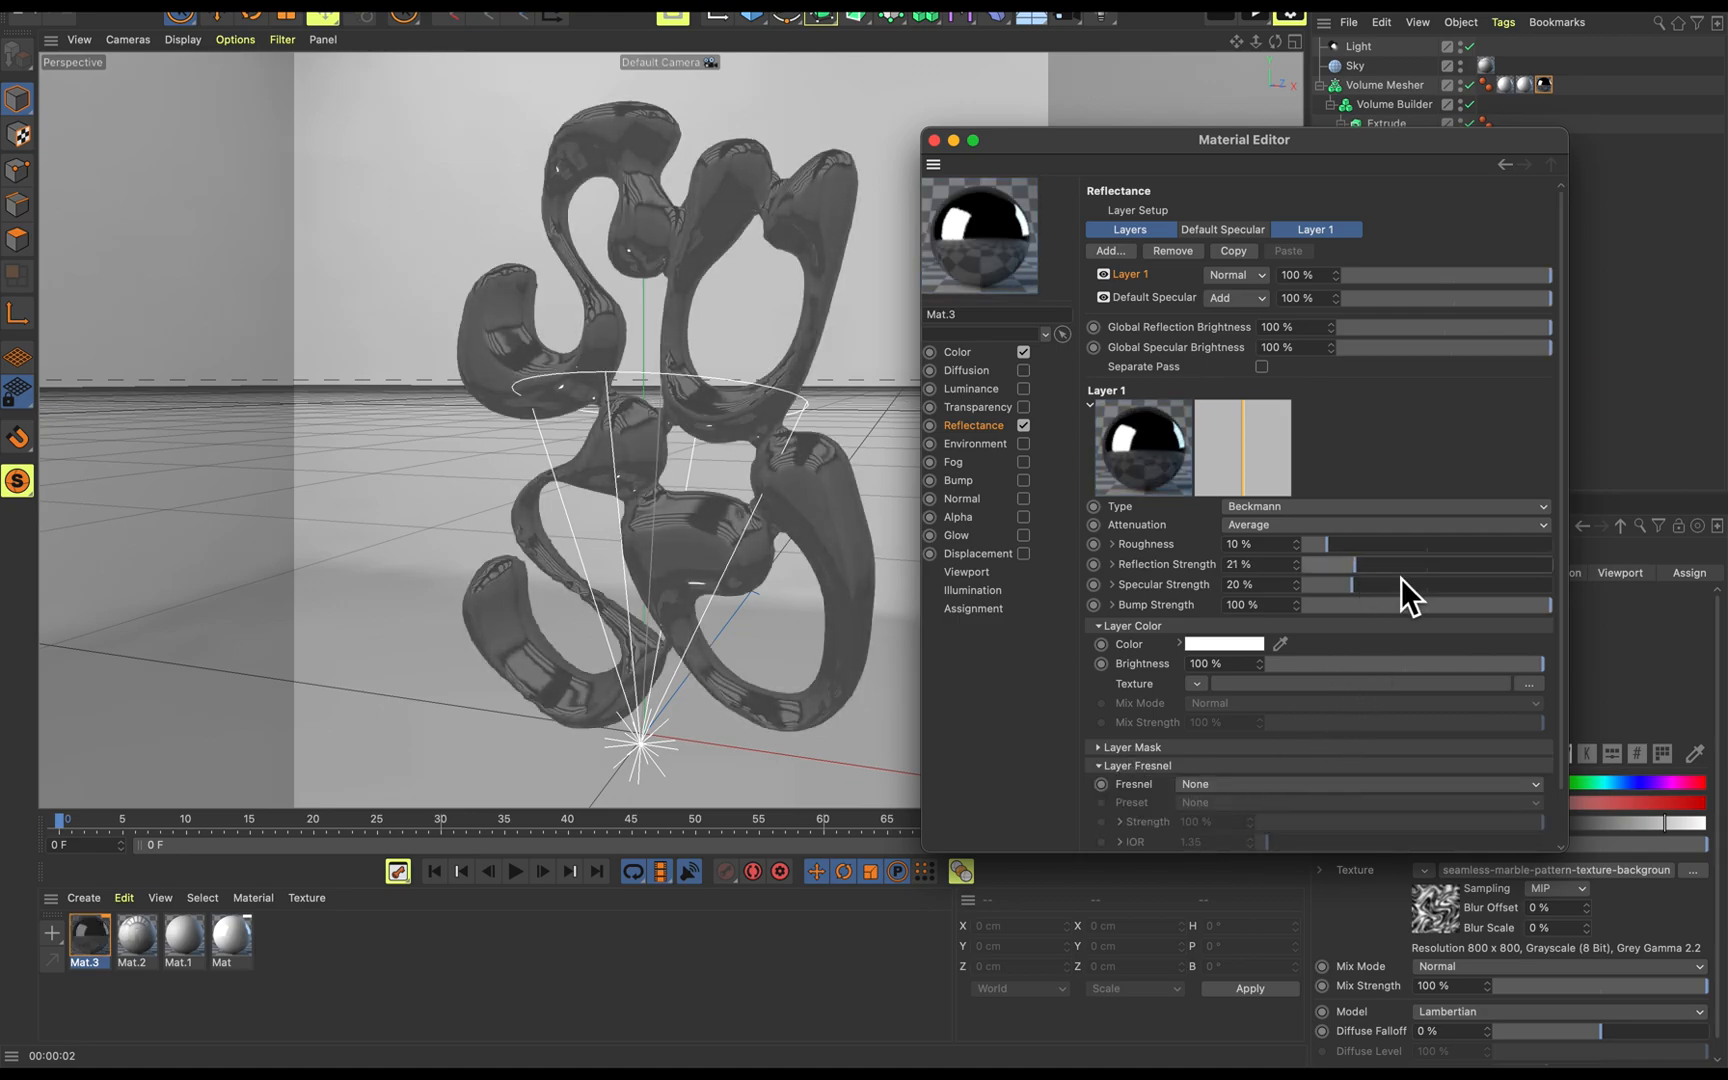
left_click(1413, 606)
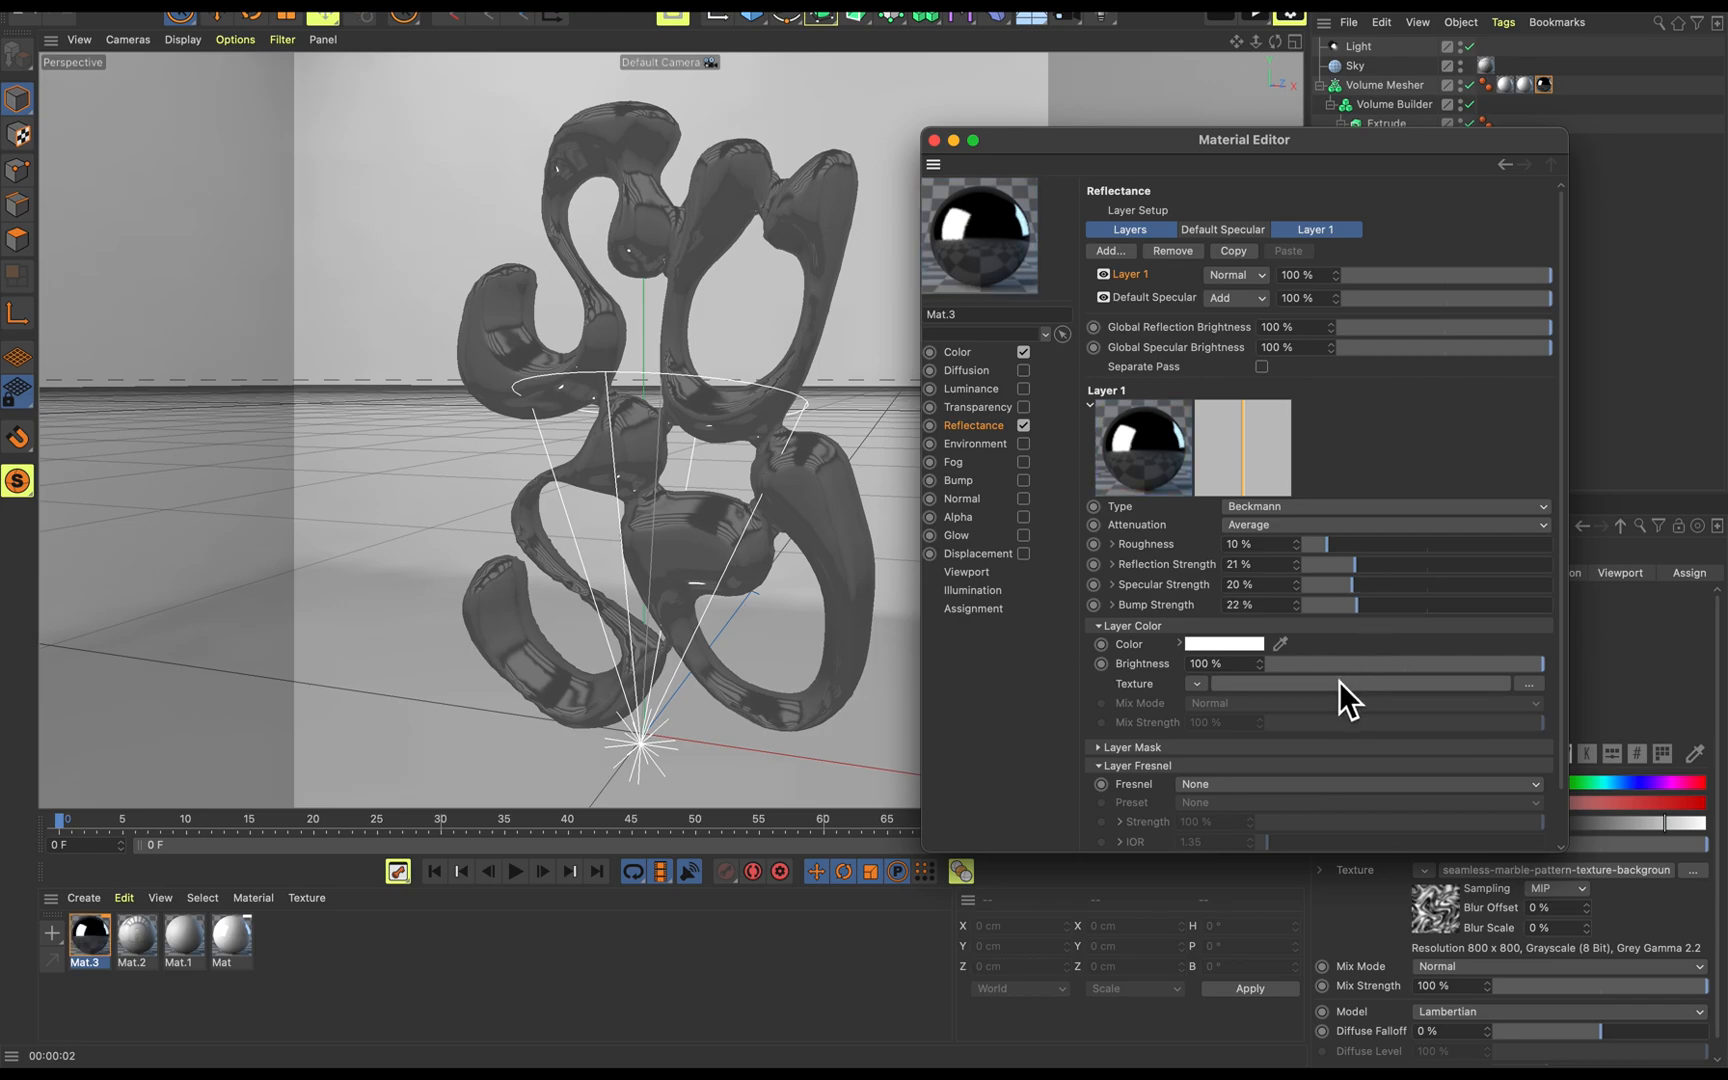
Set the Beckmann layer to 14% roughness, 46% reflection strength, 16% specular strength, 16% bump strength and 44% layer color brightness.
left_click(1343, 681)
left_click(1220, 619)
left_click(1376, 664)
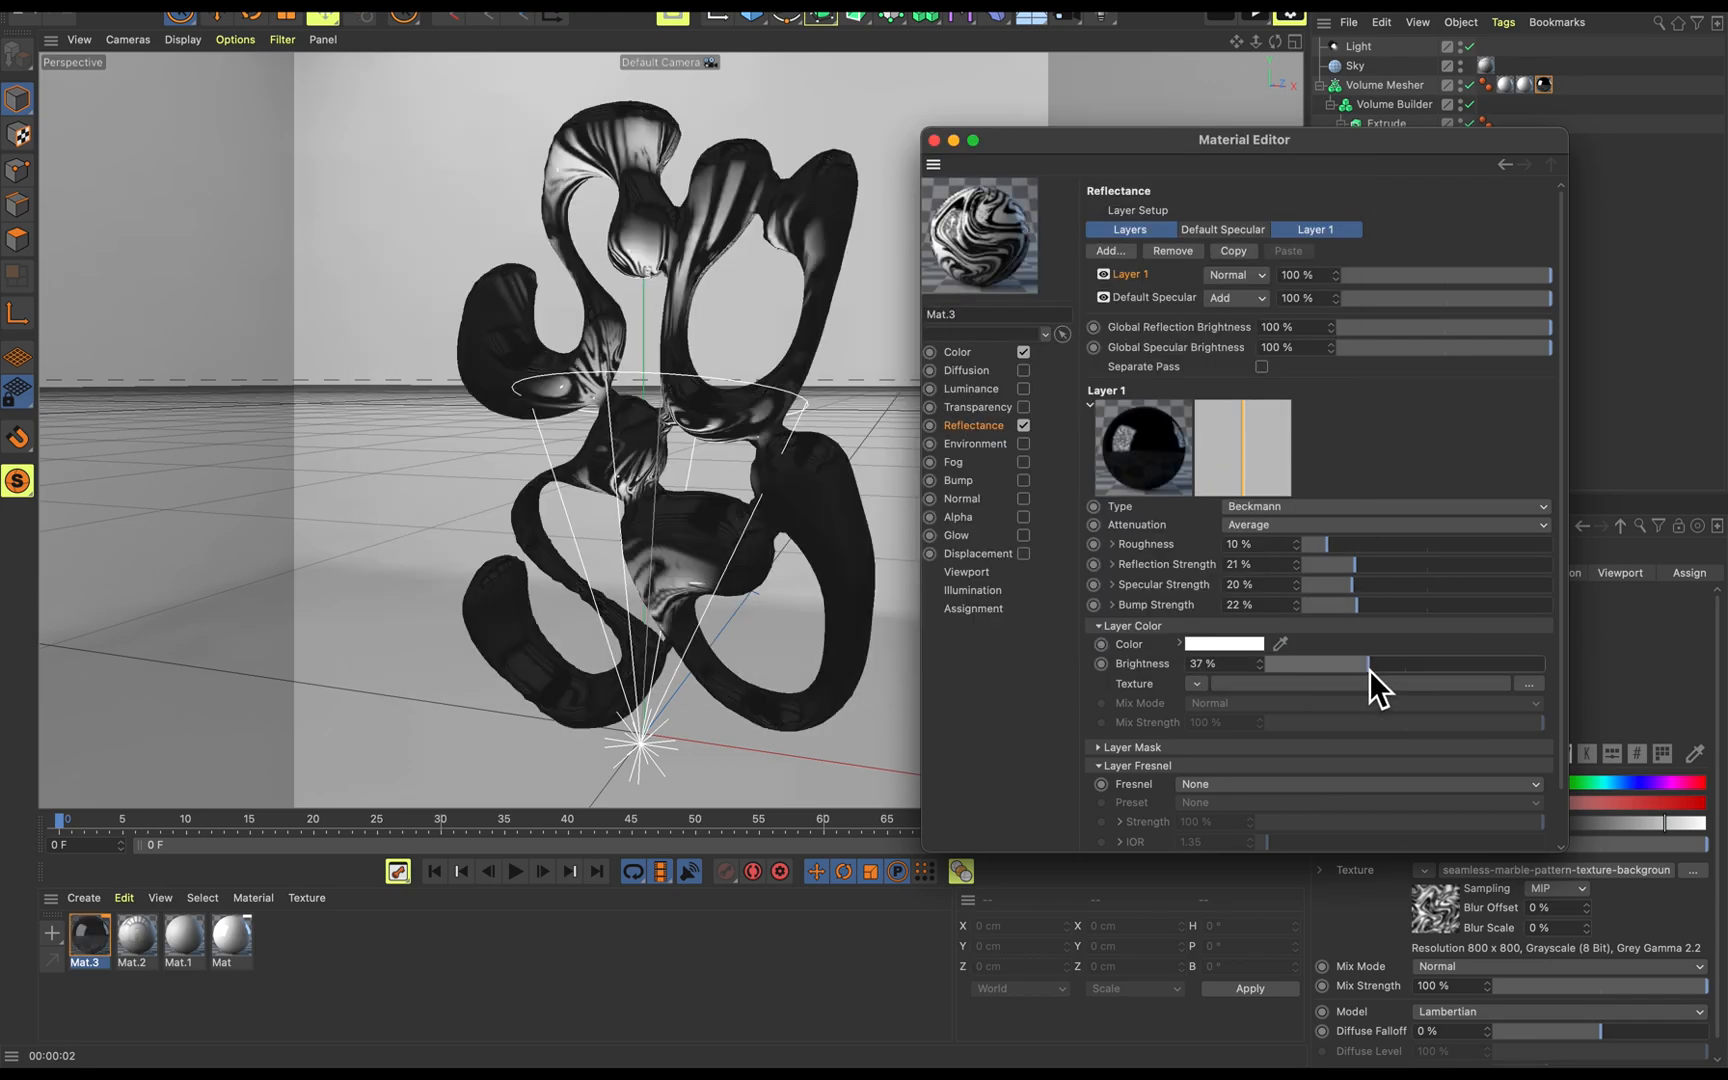
mouse_move(1334, 545)
left_mouse_down()
mouse_move(1355, 545)
mouse_move(1308, 546)
mouse_move(1466, 548)
mouse_move(1344, 546)
left_mouse_up()
mouse_move(1364, 667)
left_mouse_down()
mouse_move(1372, 651)
mouse_move(1419, 657)
mouse_move(1388, 660)
left_mouse_up()
left_click_drag(1375, 565, 1478, 603)
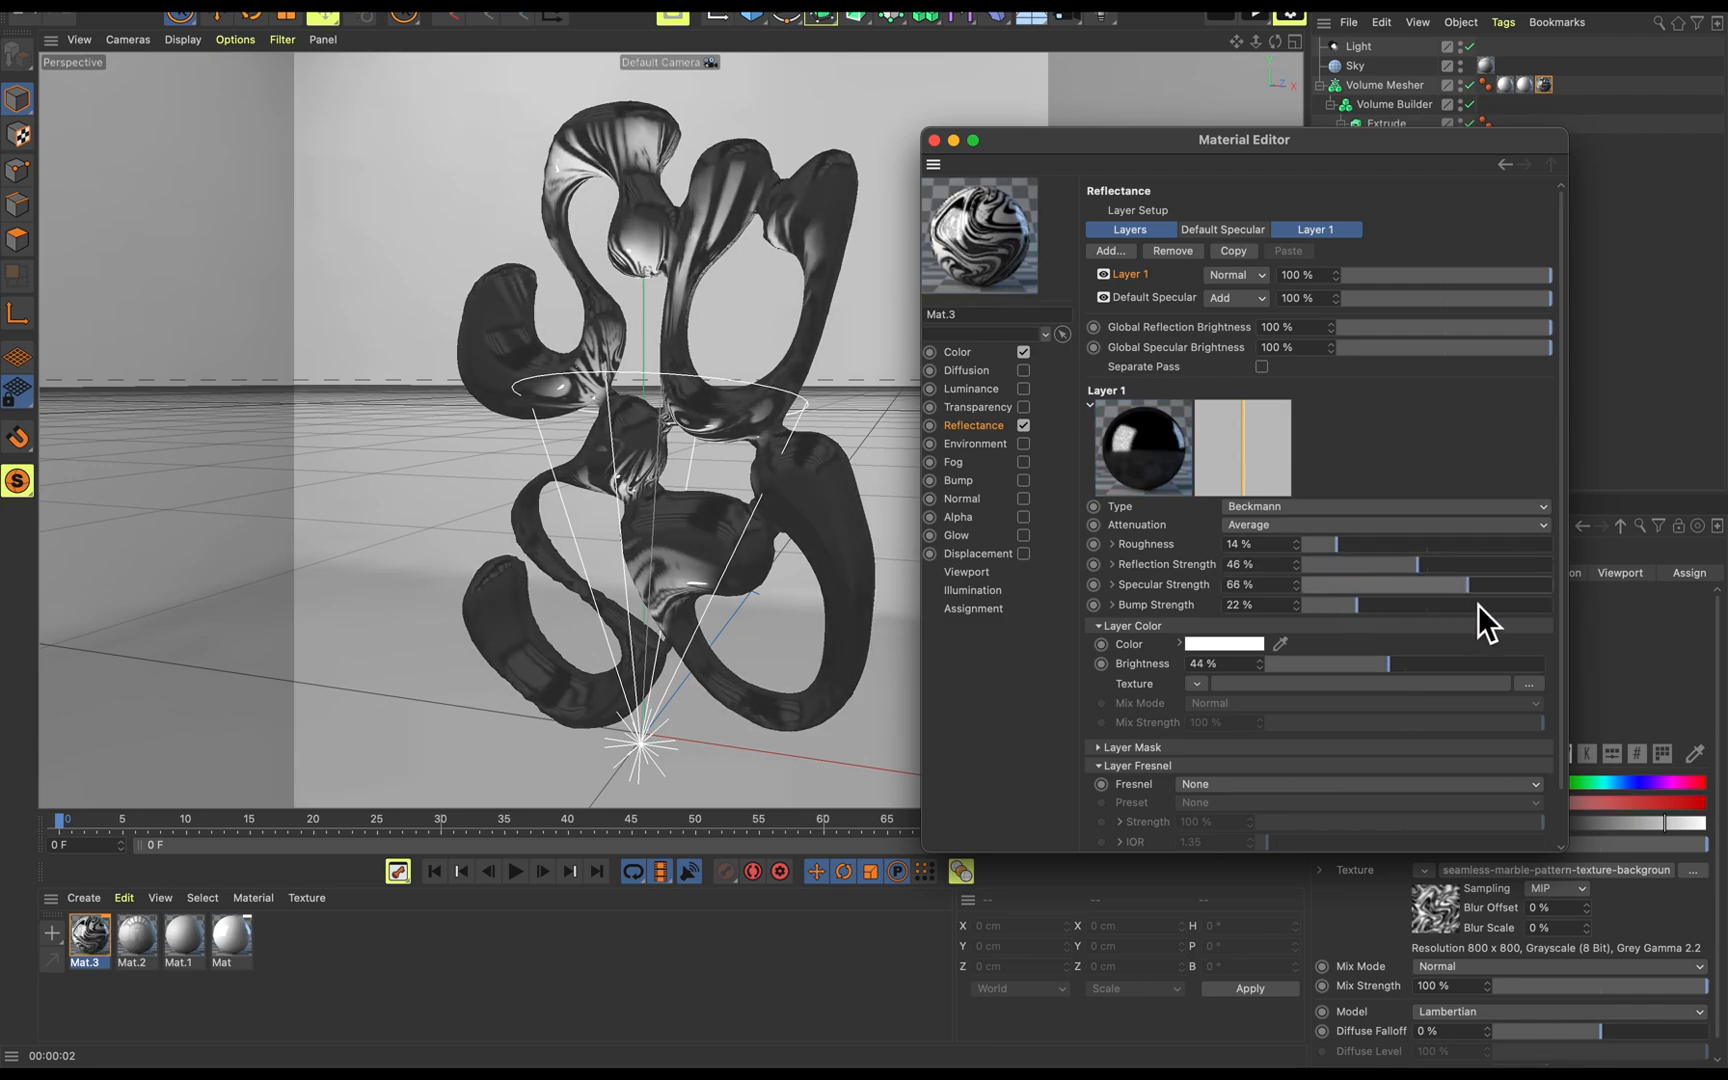
mouse_move(1364, 595)
left_mouse_down()
mouse_move(1320, 608)
mouse_move(1341, 608)
left_mouse_up()
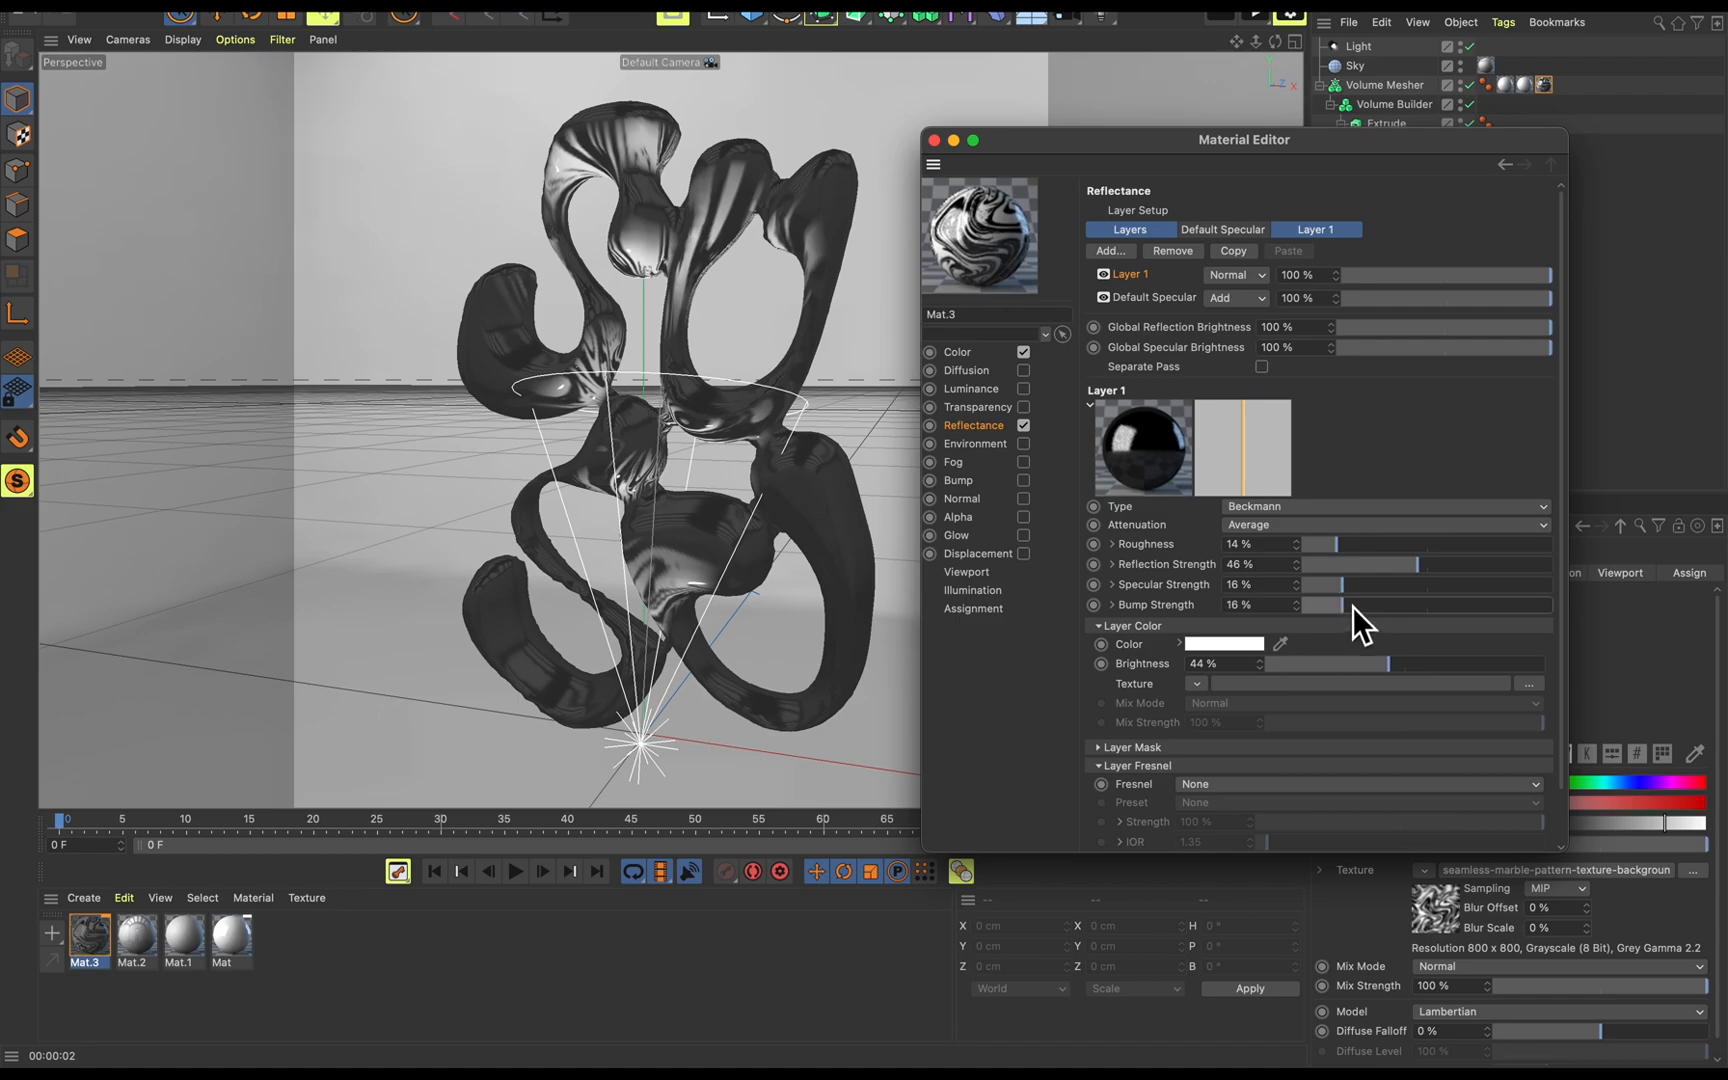
Try the Reflection (Legacy) type on the reflectance layer and return it to Beckmann.
left_click(1308, 507)
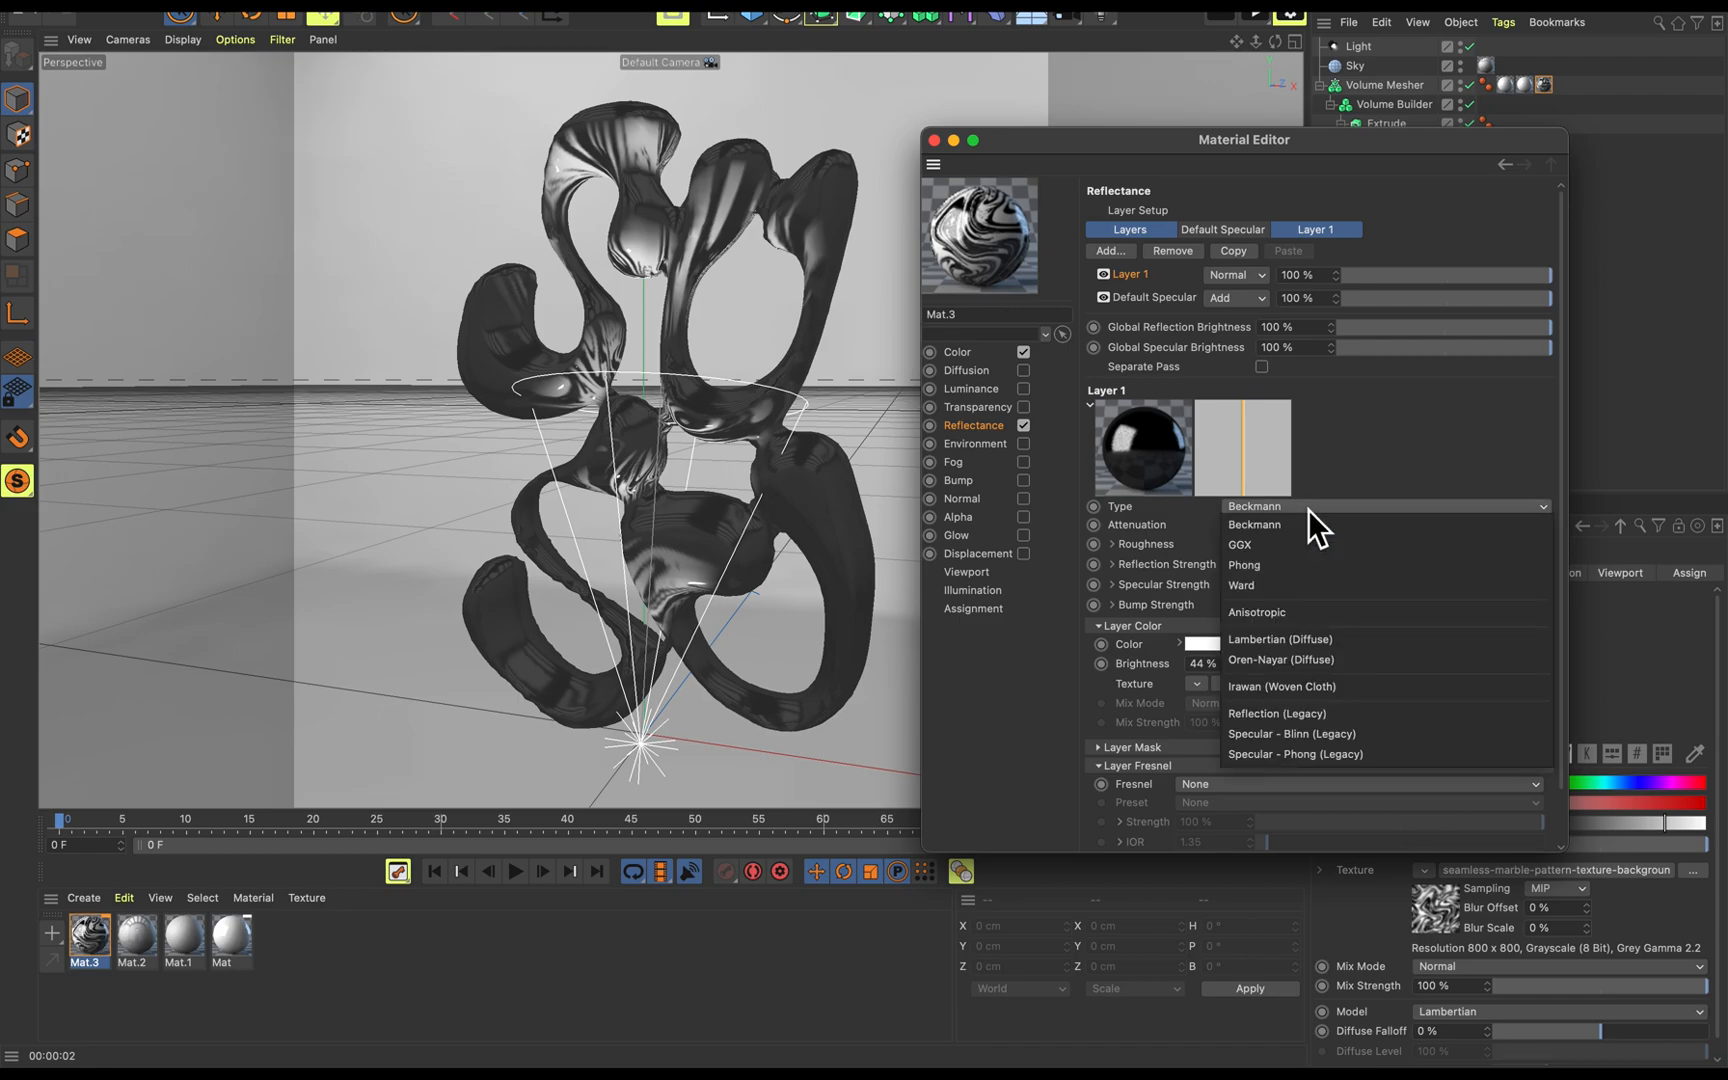
left_click(1320, 714)
left_click(1385, 507)
left_click(1365, 524)
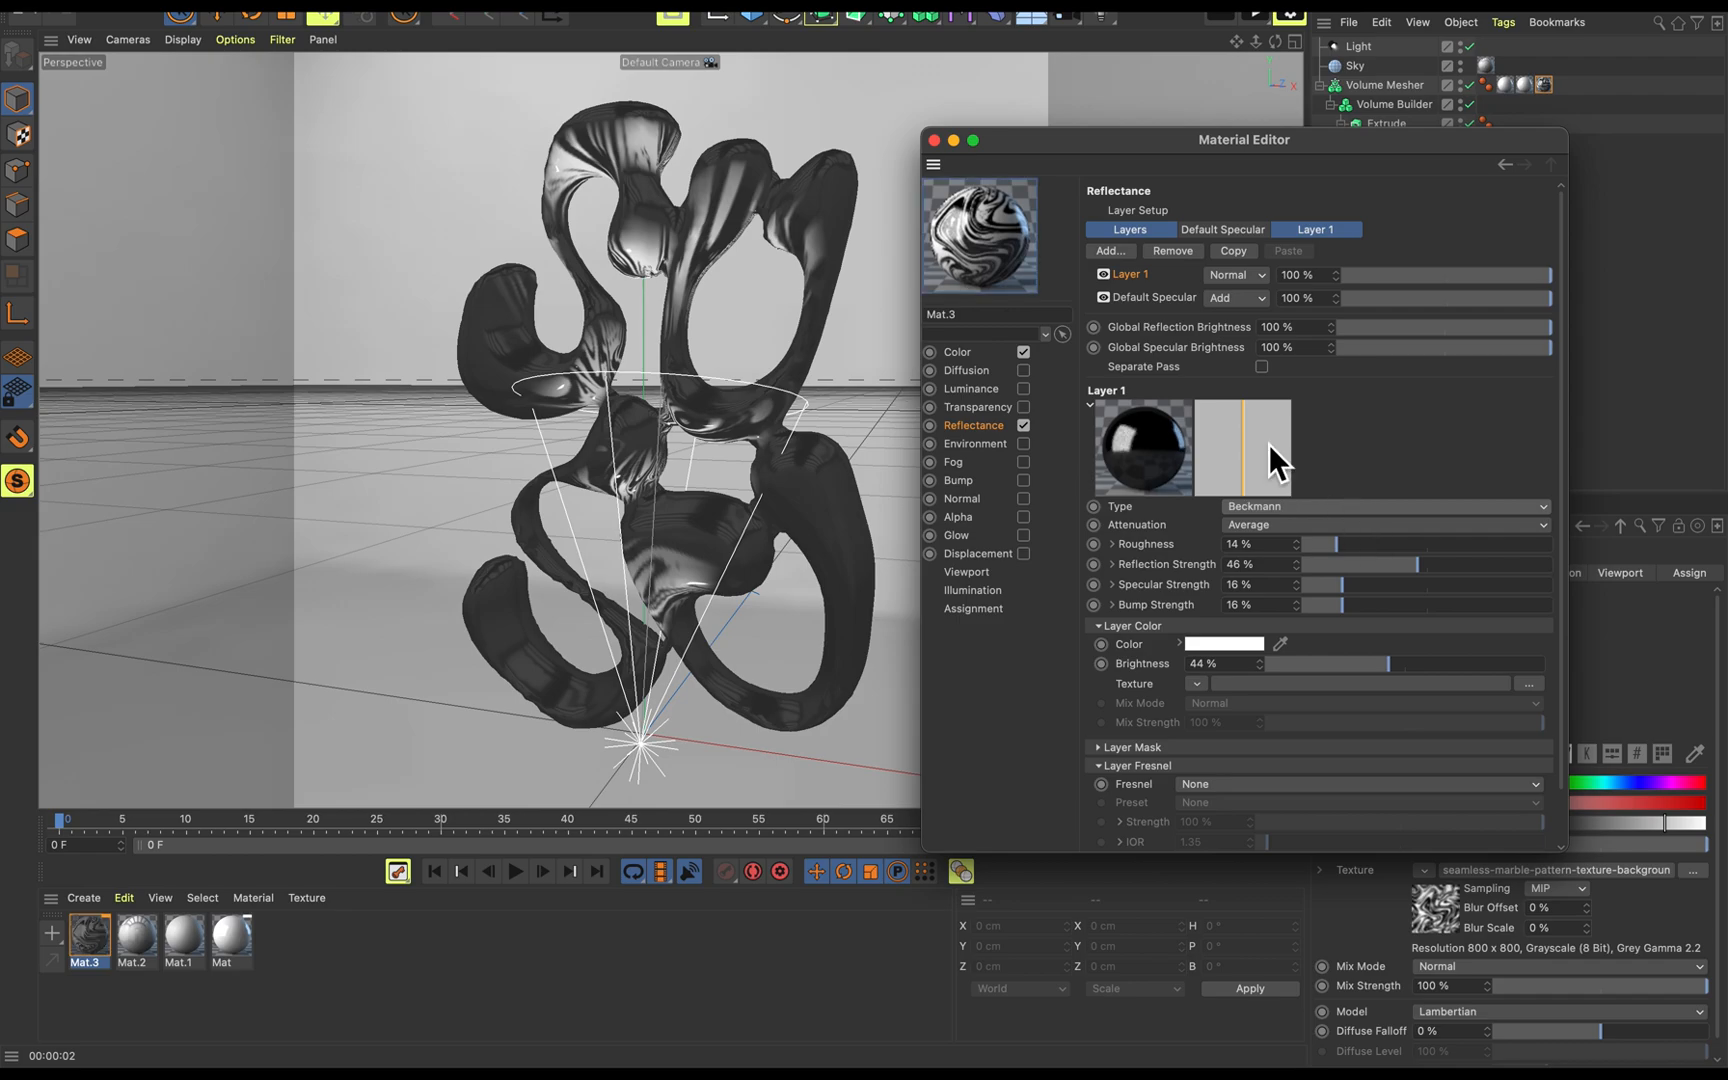
Close the material editing and test-render the lettering with the glossy marble material.
left_click(934, 140)
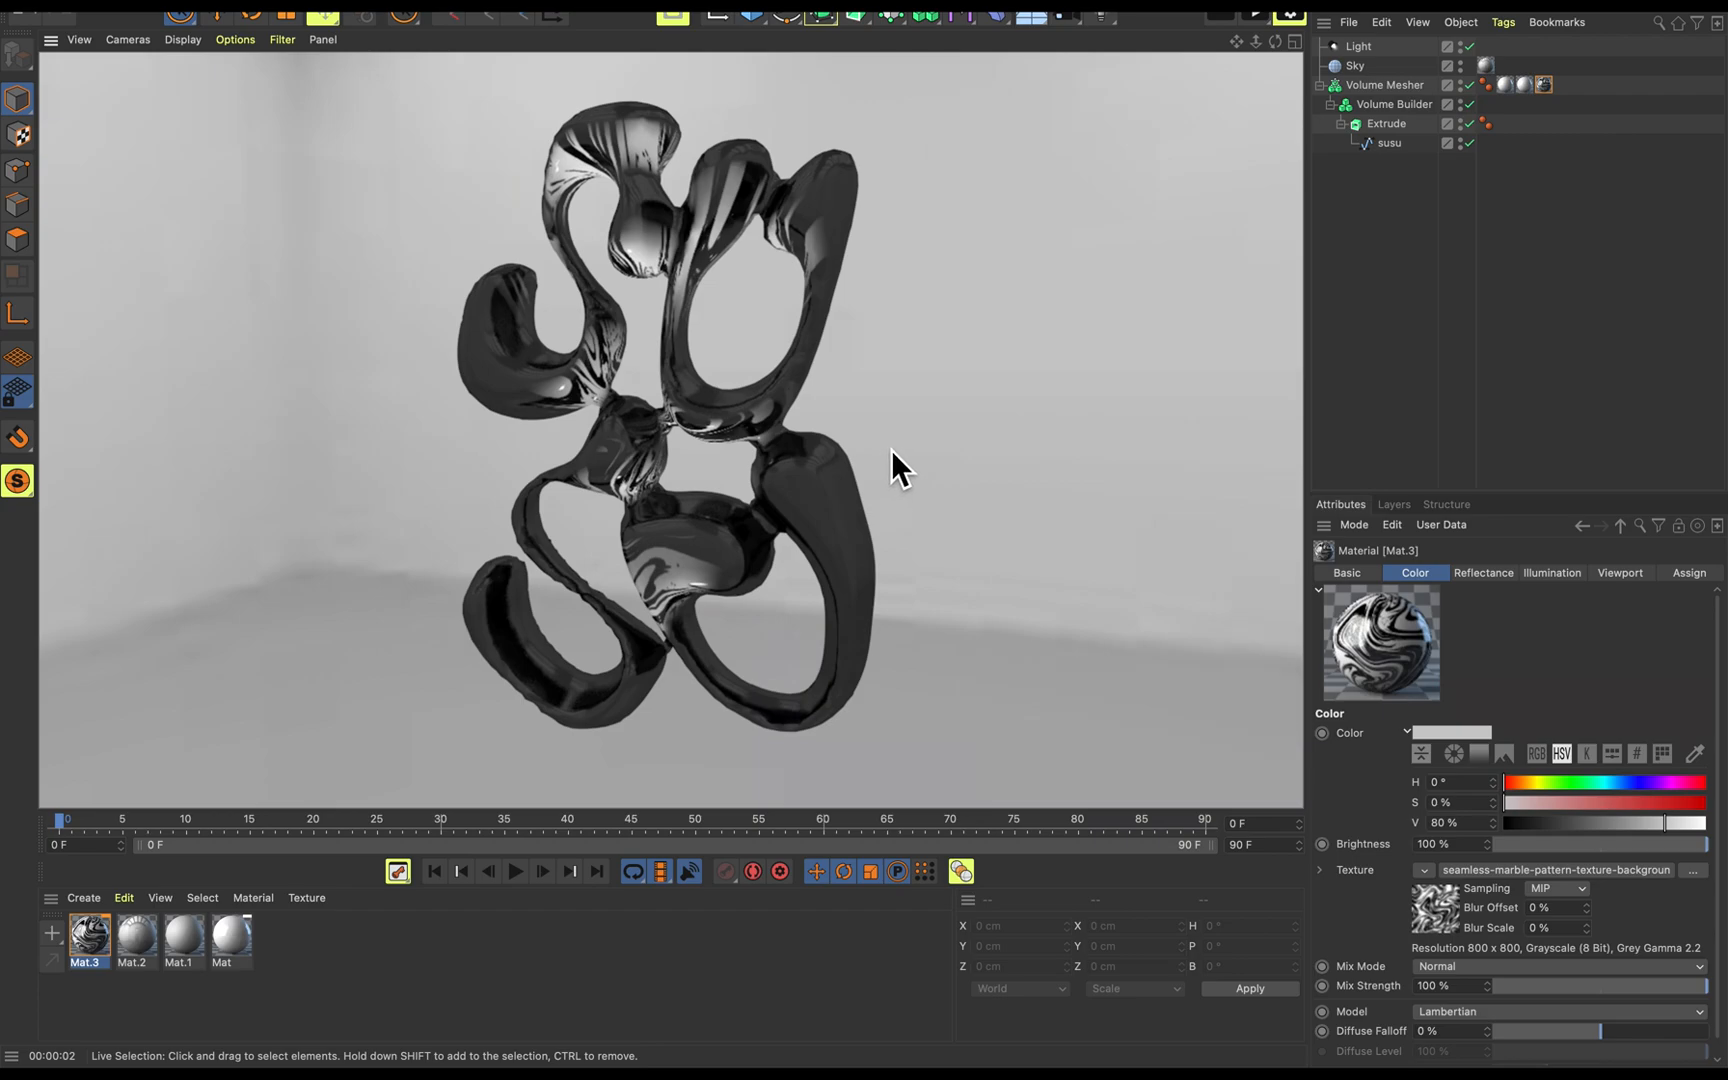
left_click(894, 448)
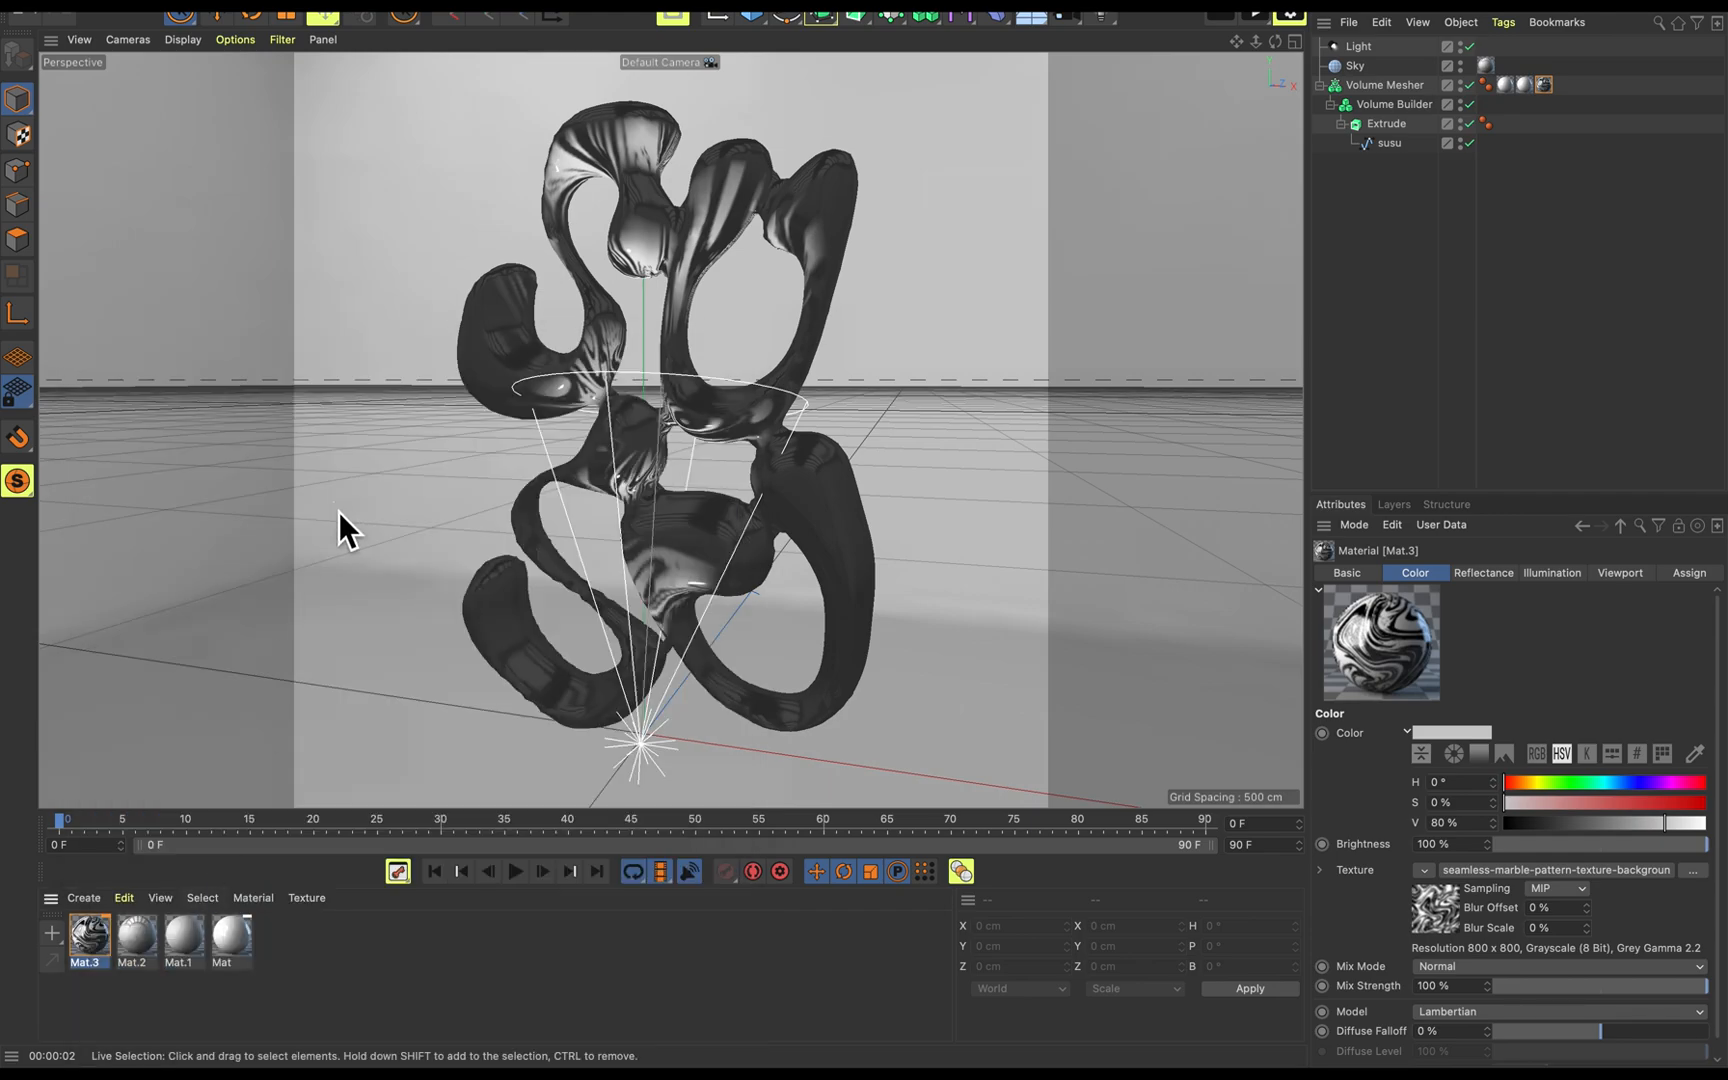
Enable luminance on Mat.3 with 32% brightness and test-render the lettering.
double_click(101, 939)
left_click_drag(313, 364, 1231, 144)
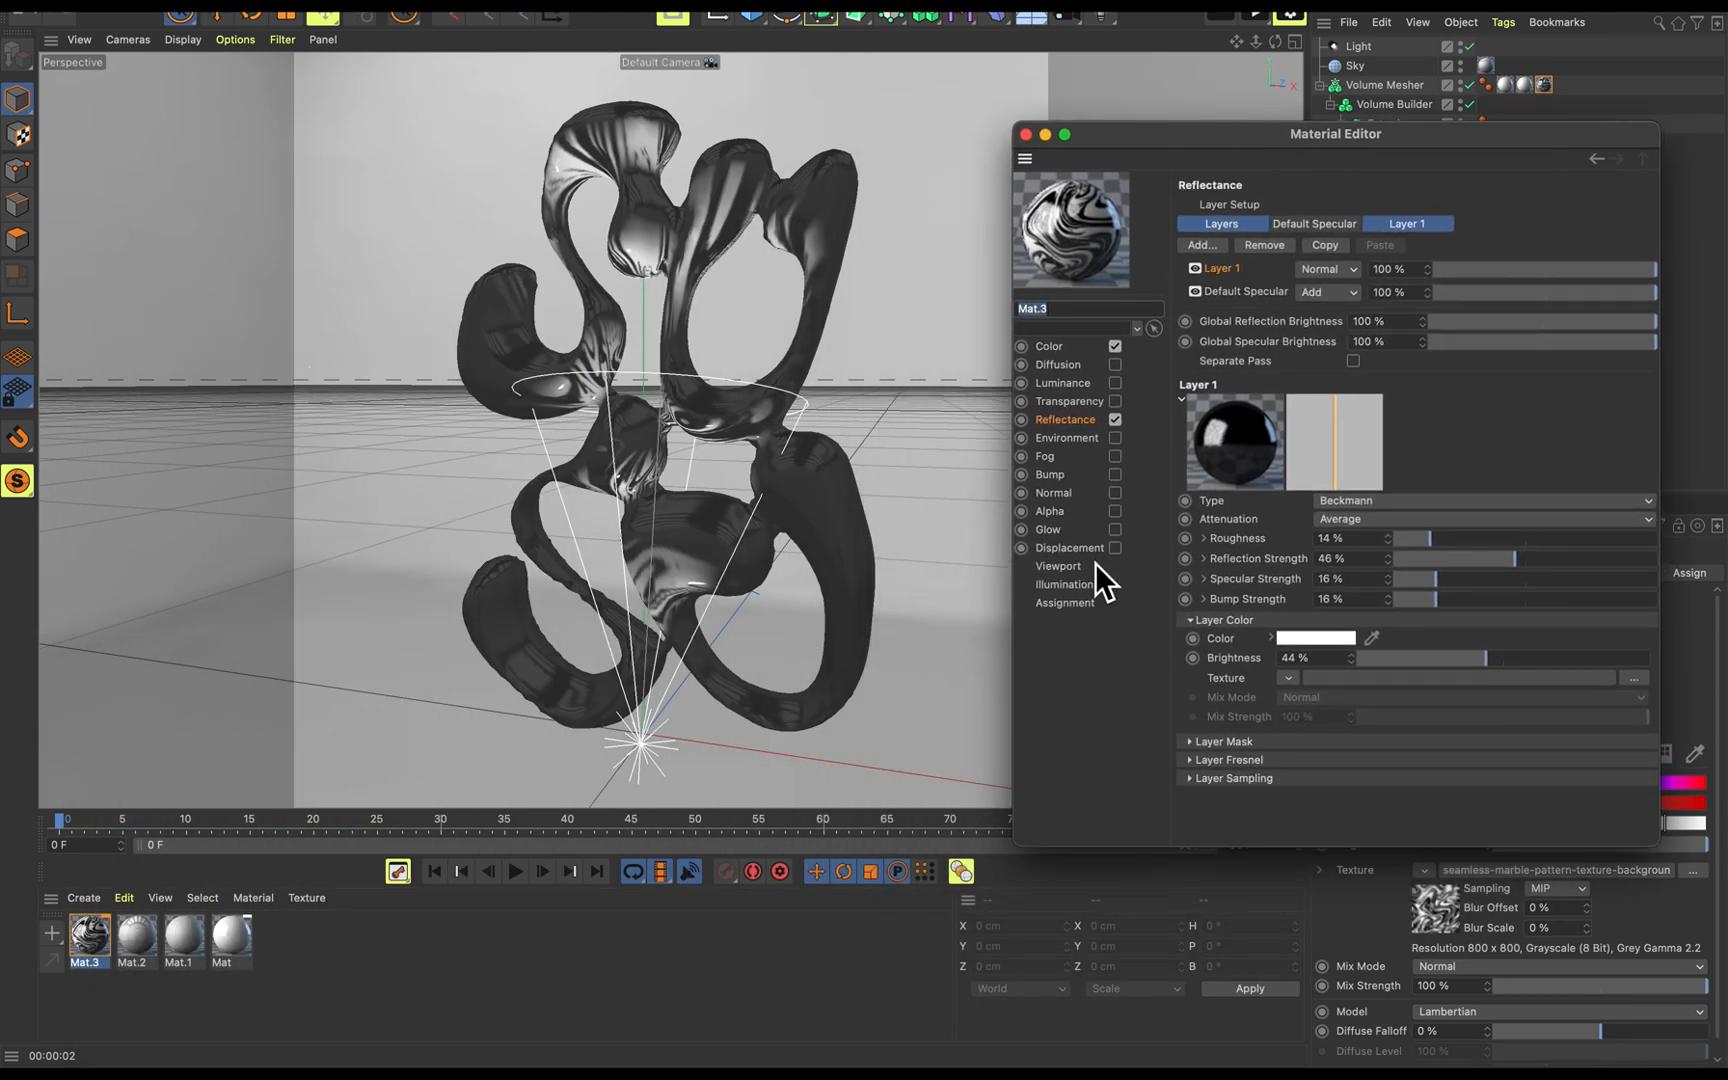
left_click(1115, 383)
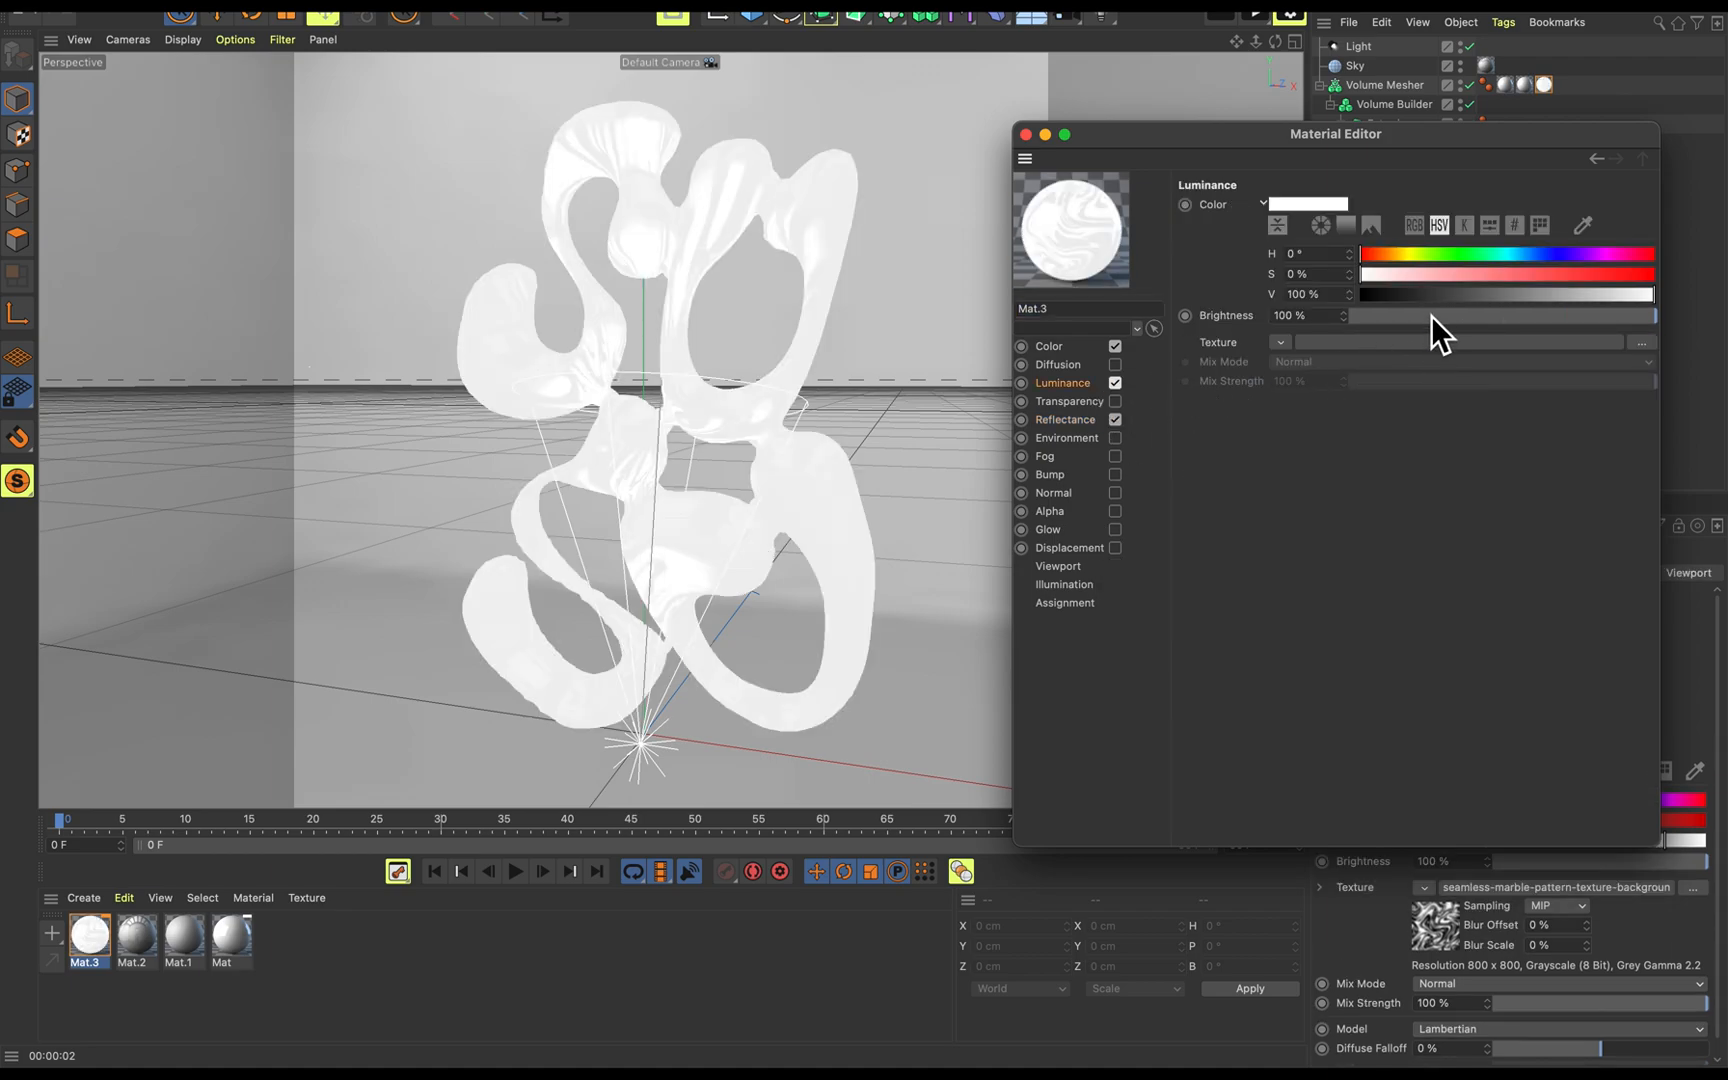
left_click_drag(1404, 320, 1455, 317)
left_click(940, 428)
key("super+r")
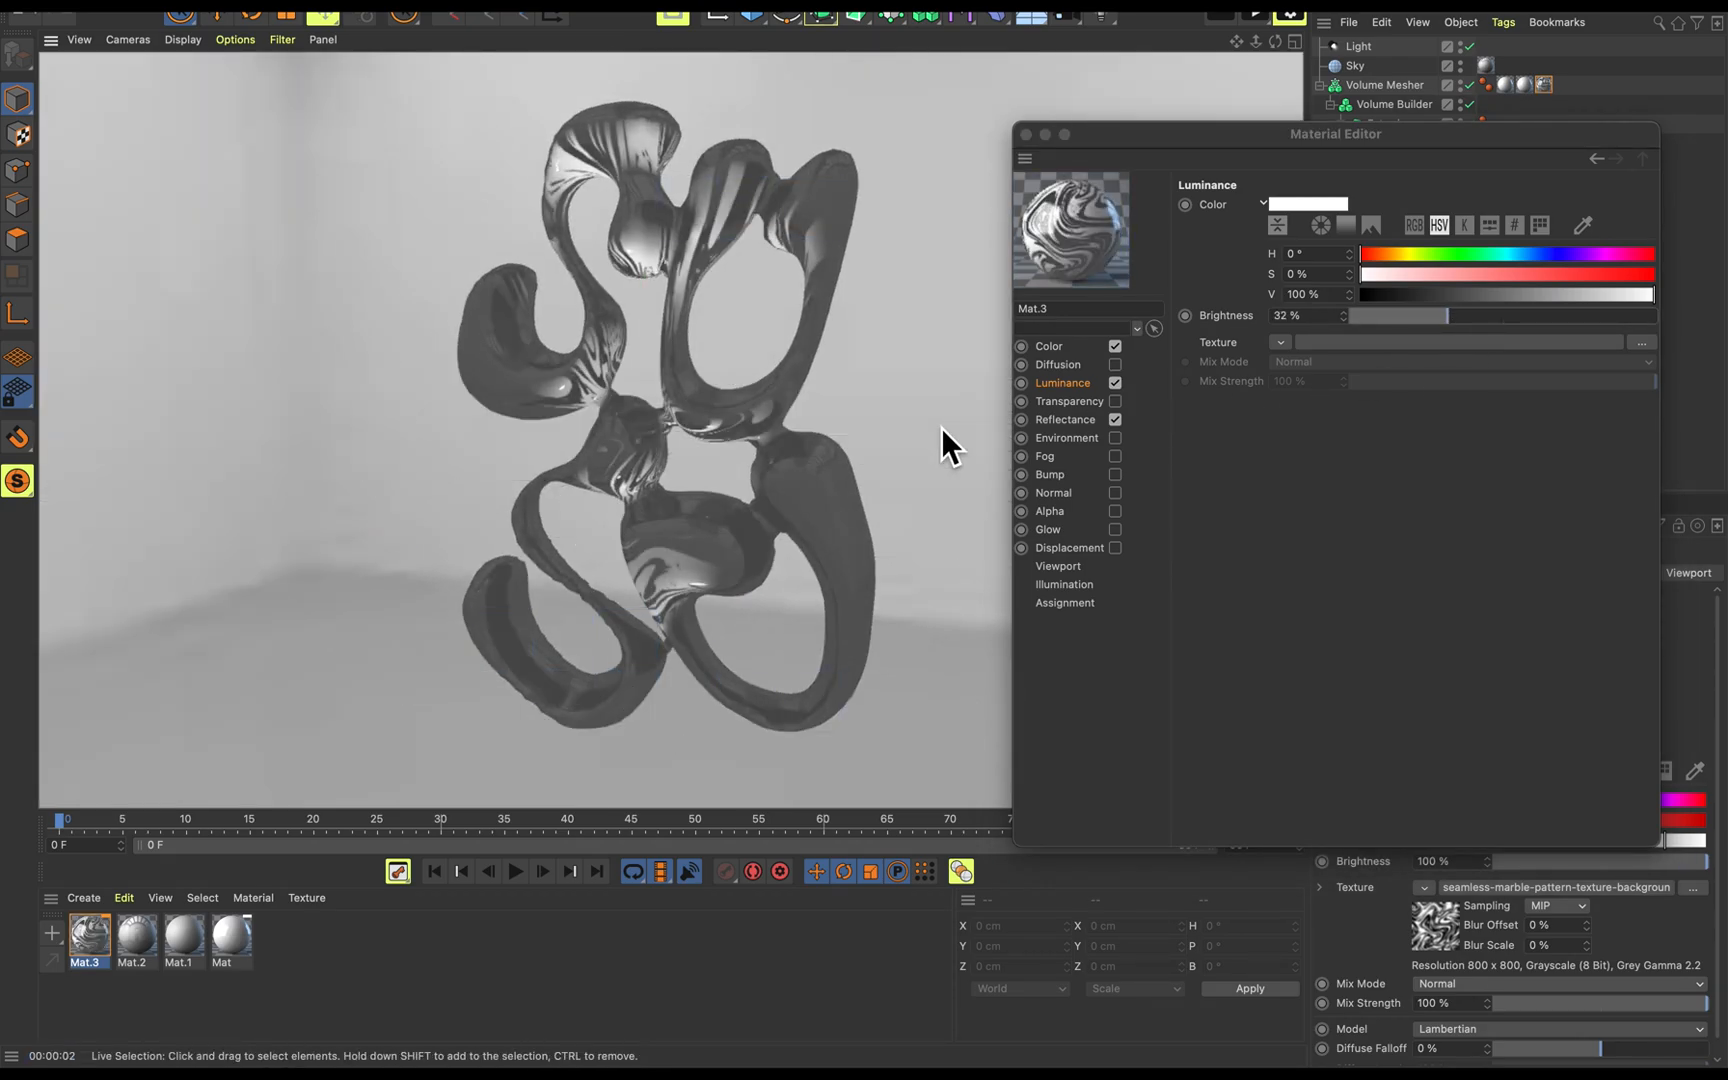
left_click(942, 427)
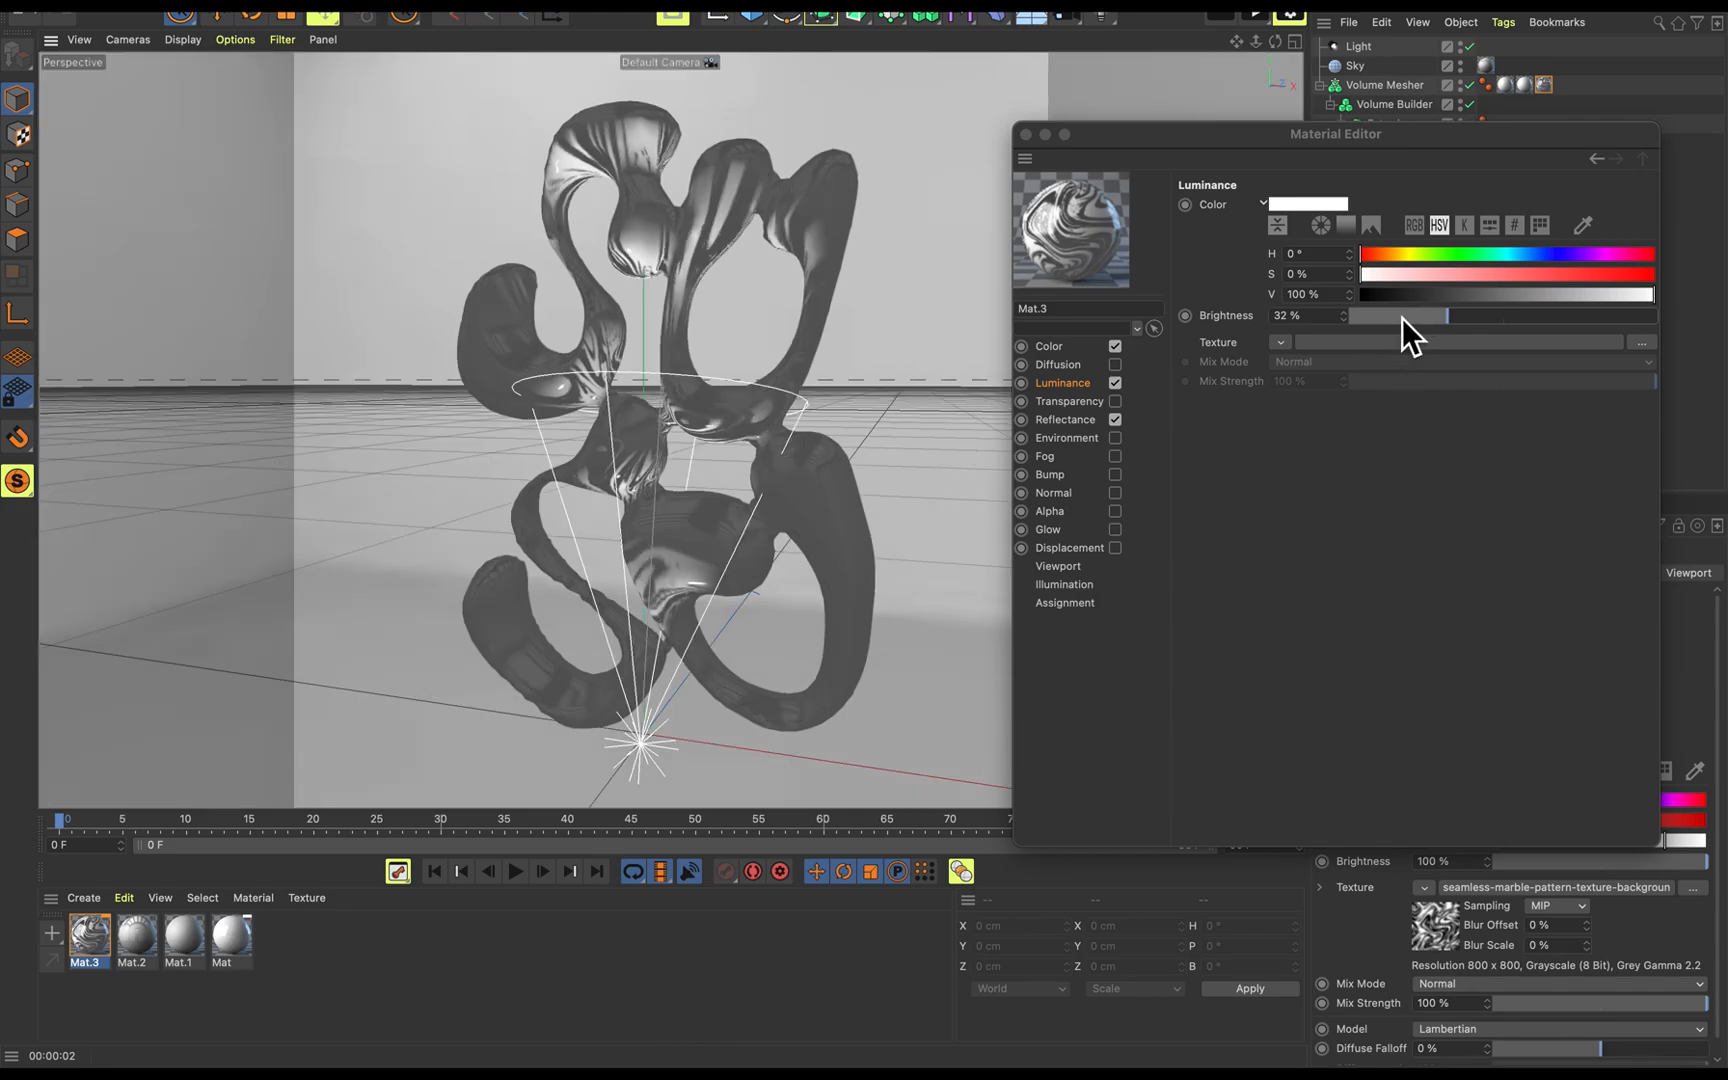
Reduce Mat.3's luminance brightness to 6%, test-render the result and close the material editing.
left_click_drag(1407, 321, 1368, 319)
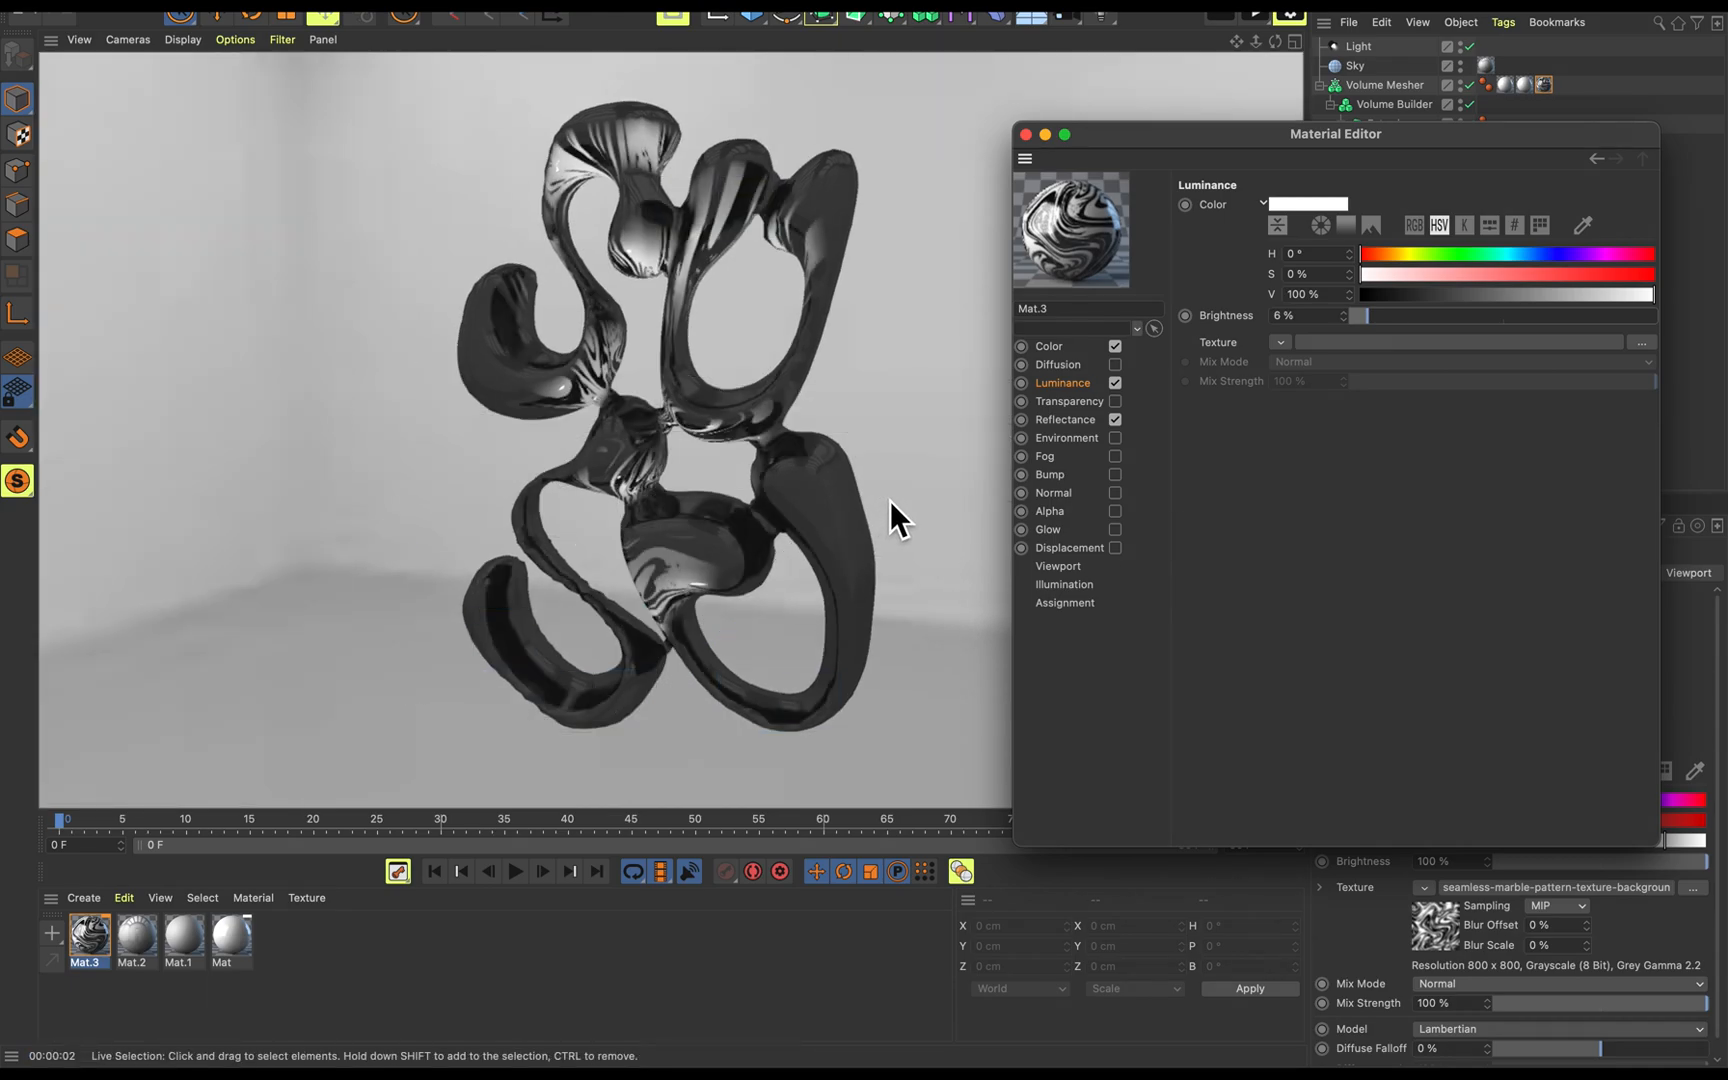
left_click(926, 456)
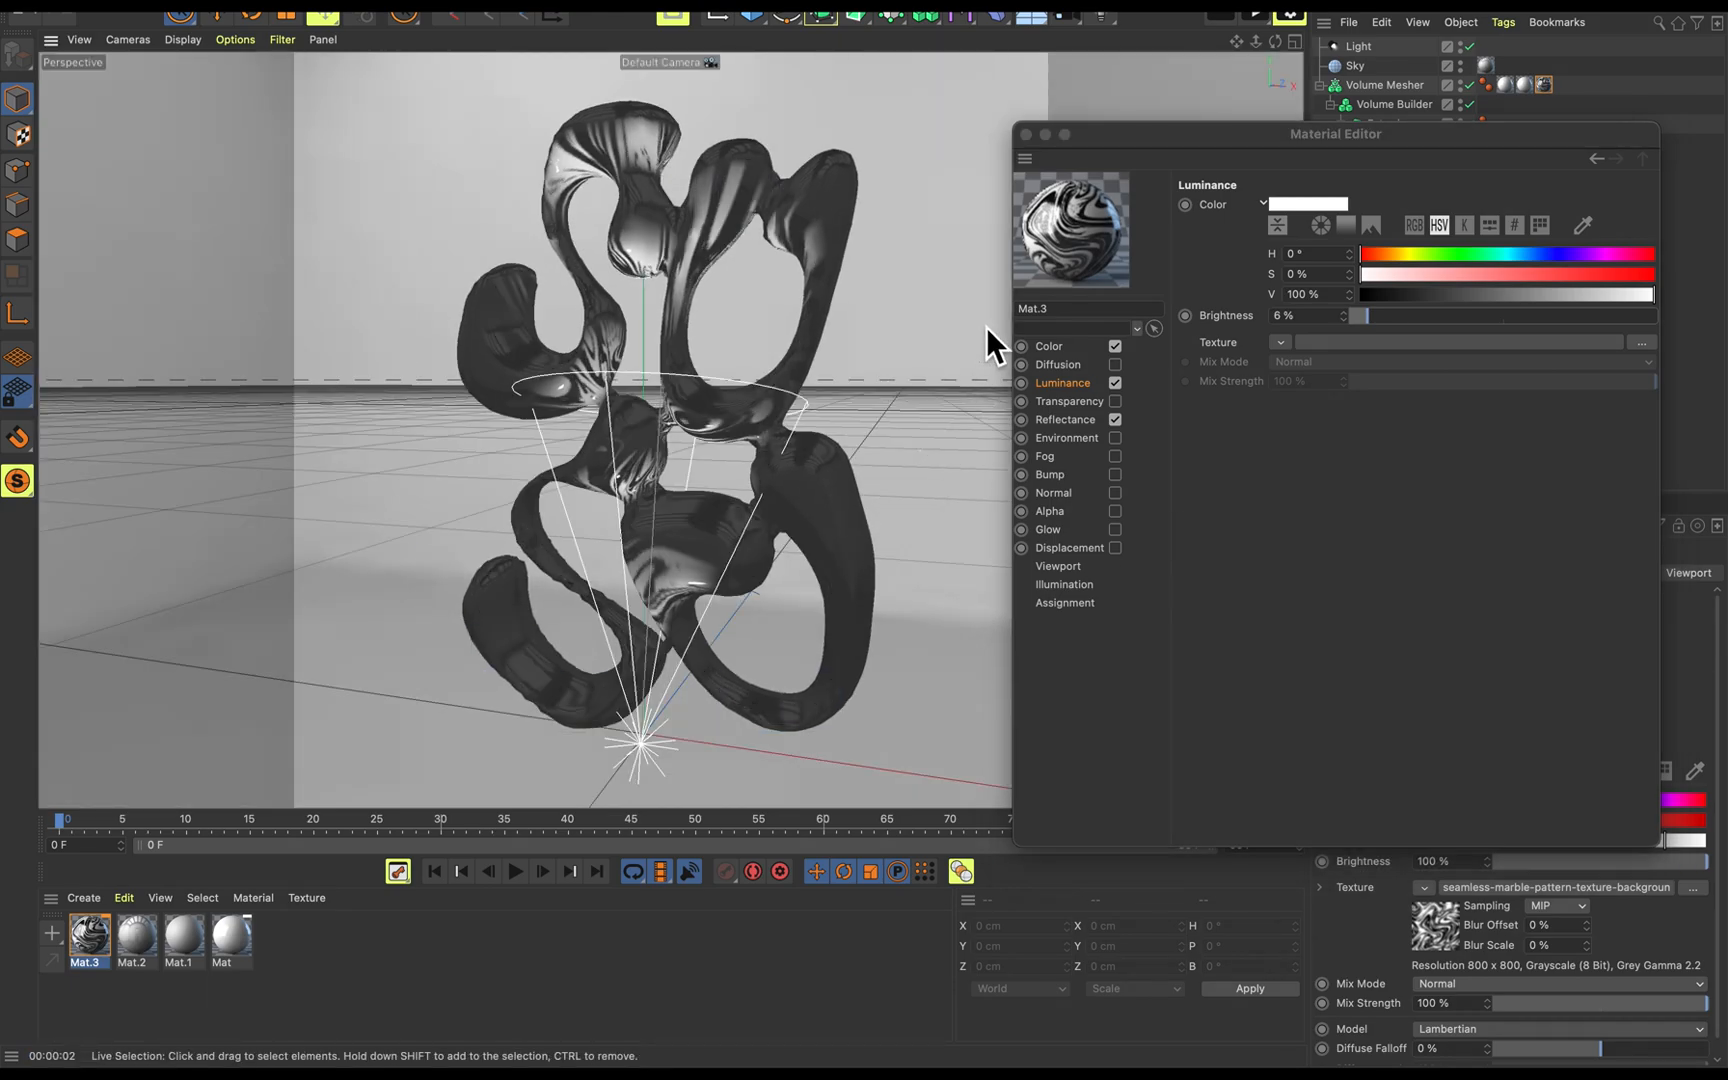
left_click(1029, 135)
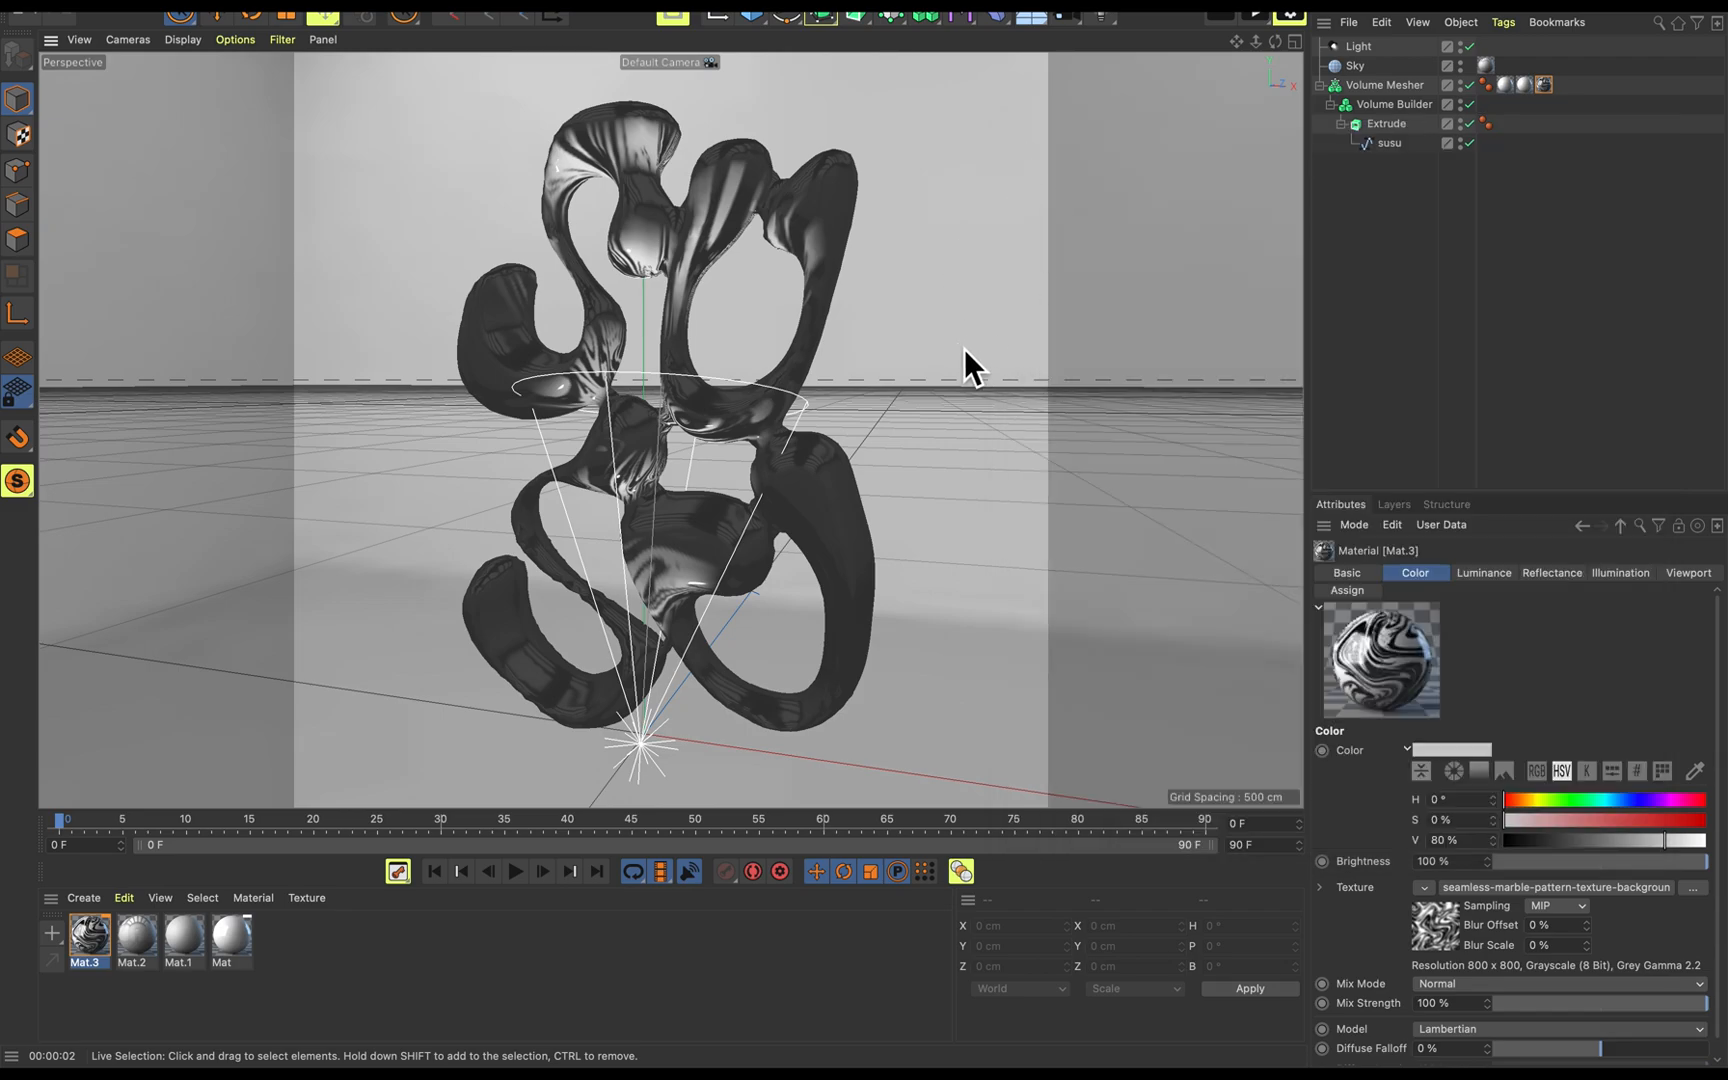
Add a sphere, raise it to about Y 165.6 cm and set its segments to 77.
left_click_drag(900, 380, 960, 400, "alt")
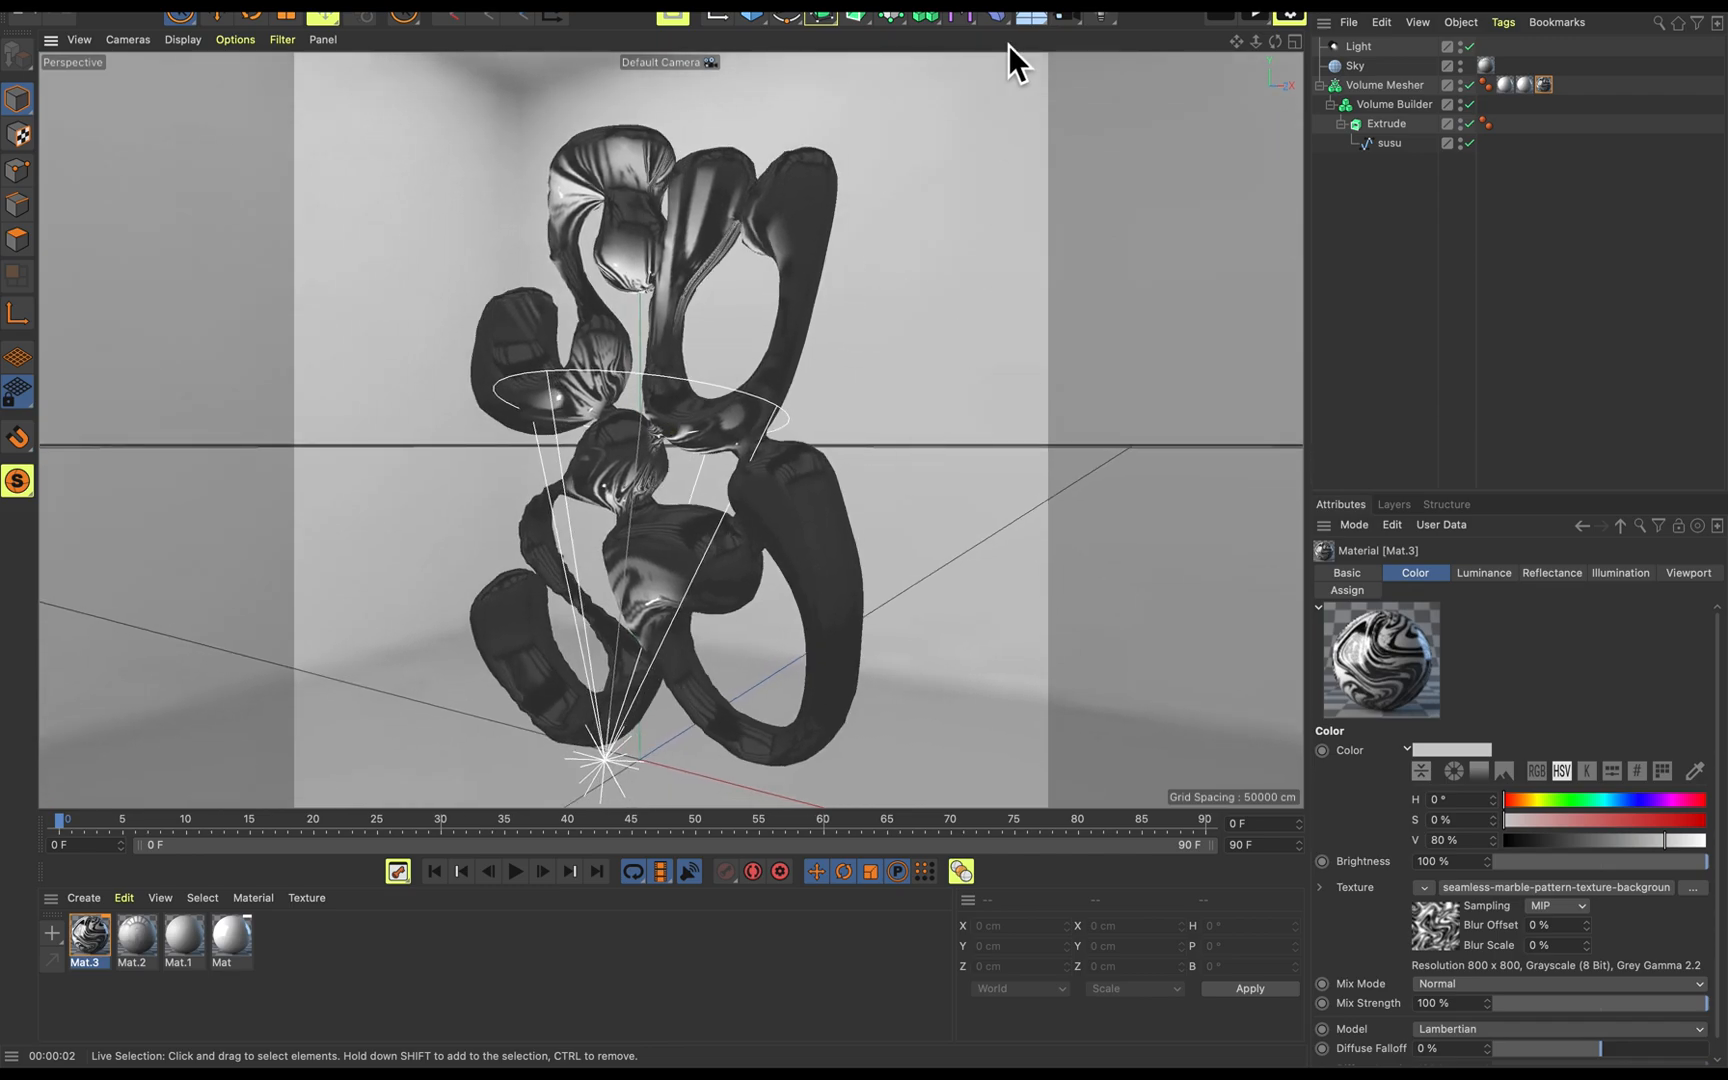
left_click(764, 22)
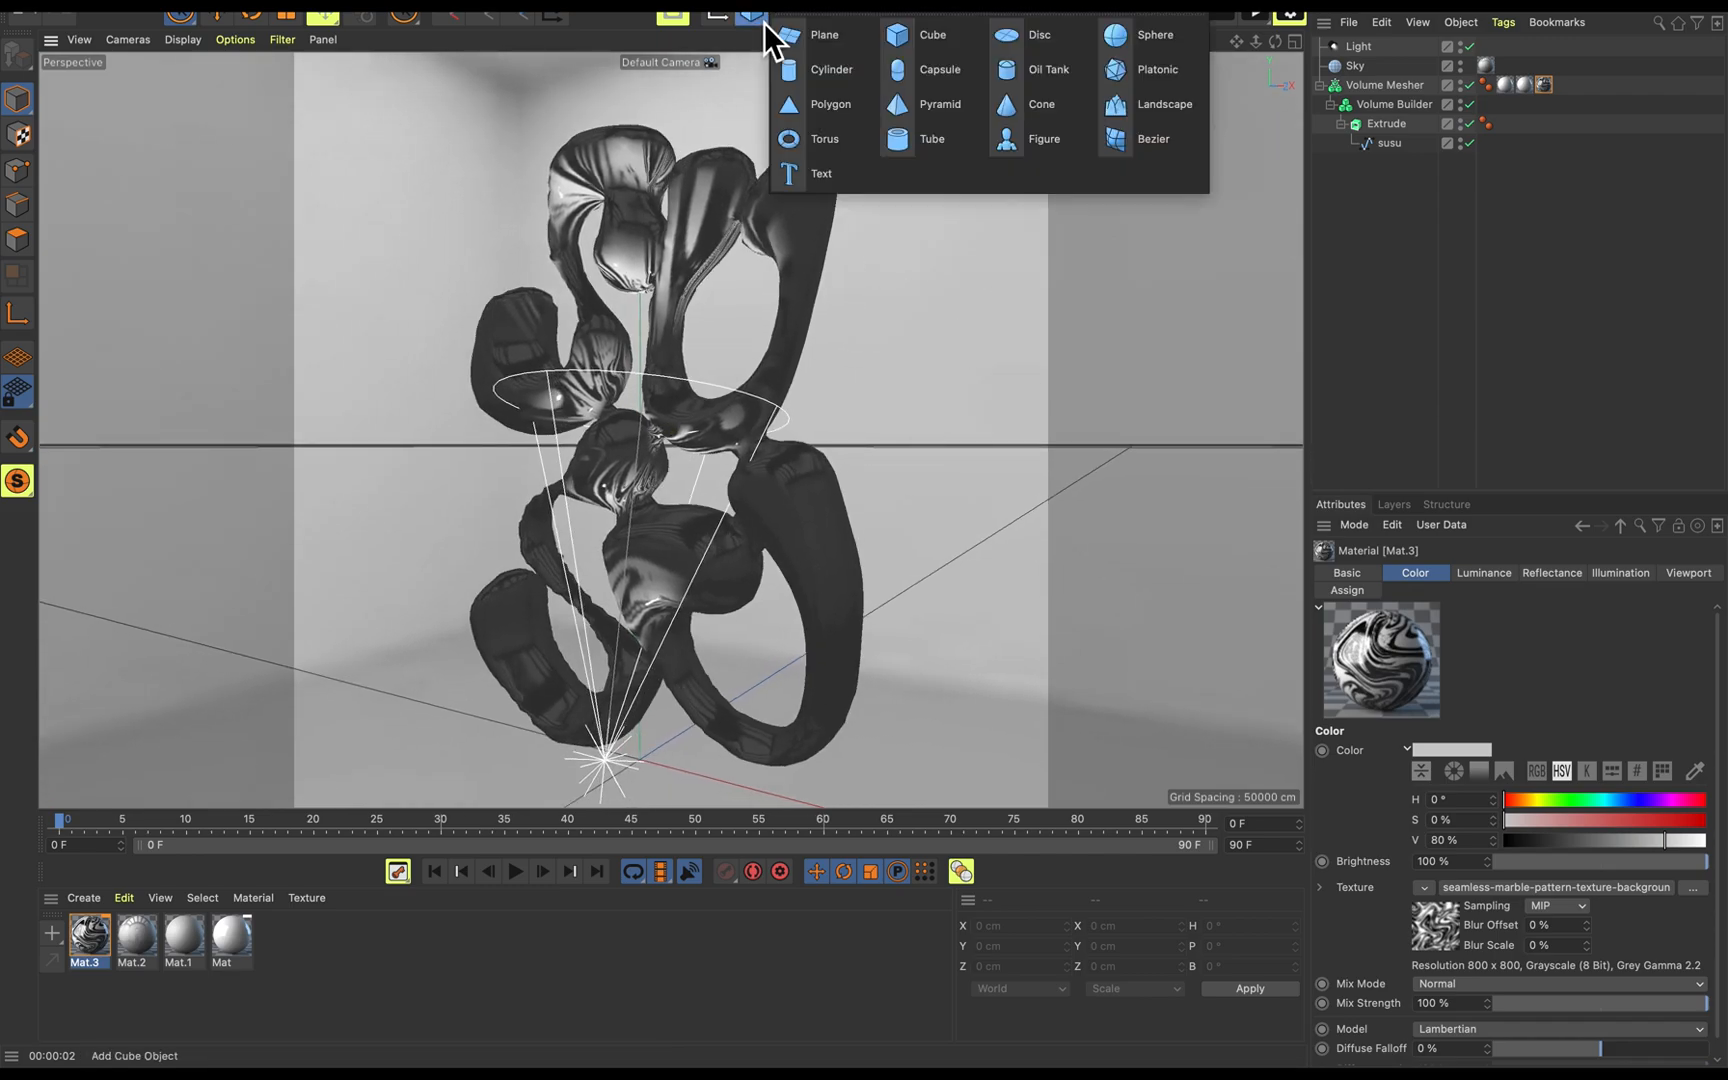
left_click(1143, 40)
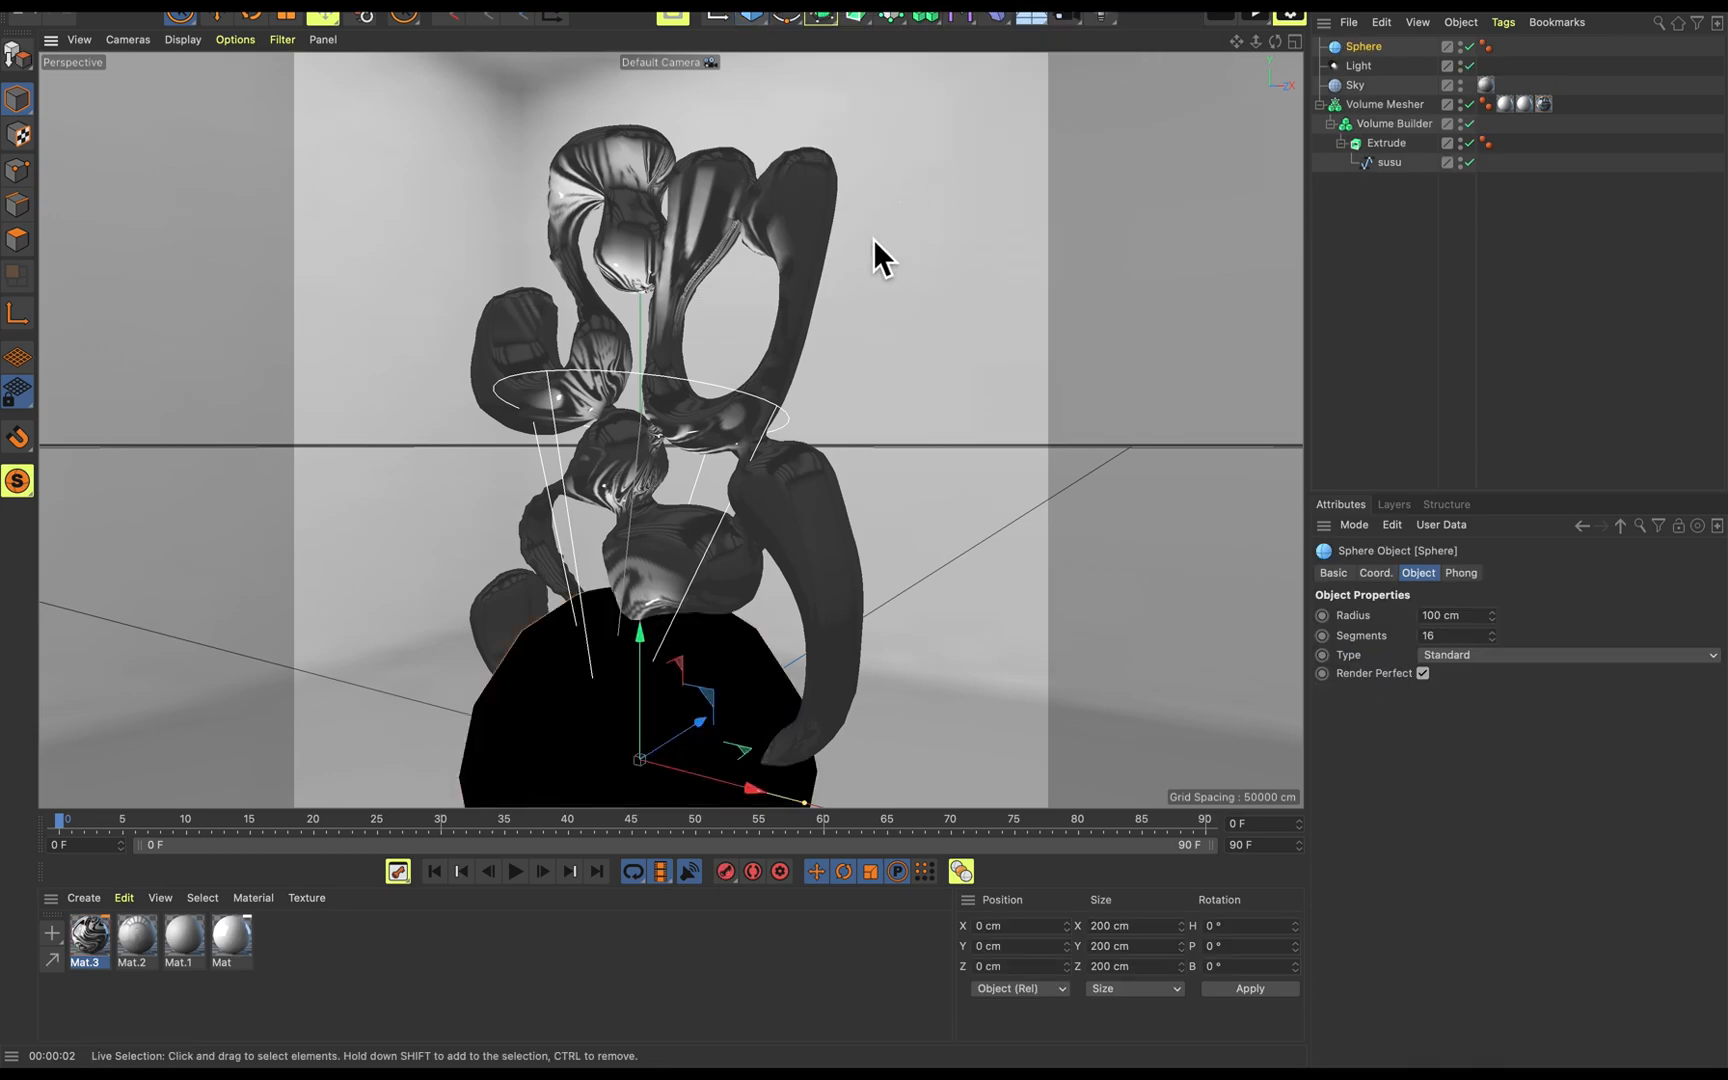
left_click_drag(648, 652, 675, 355)
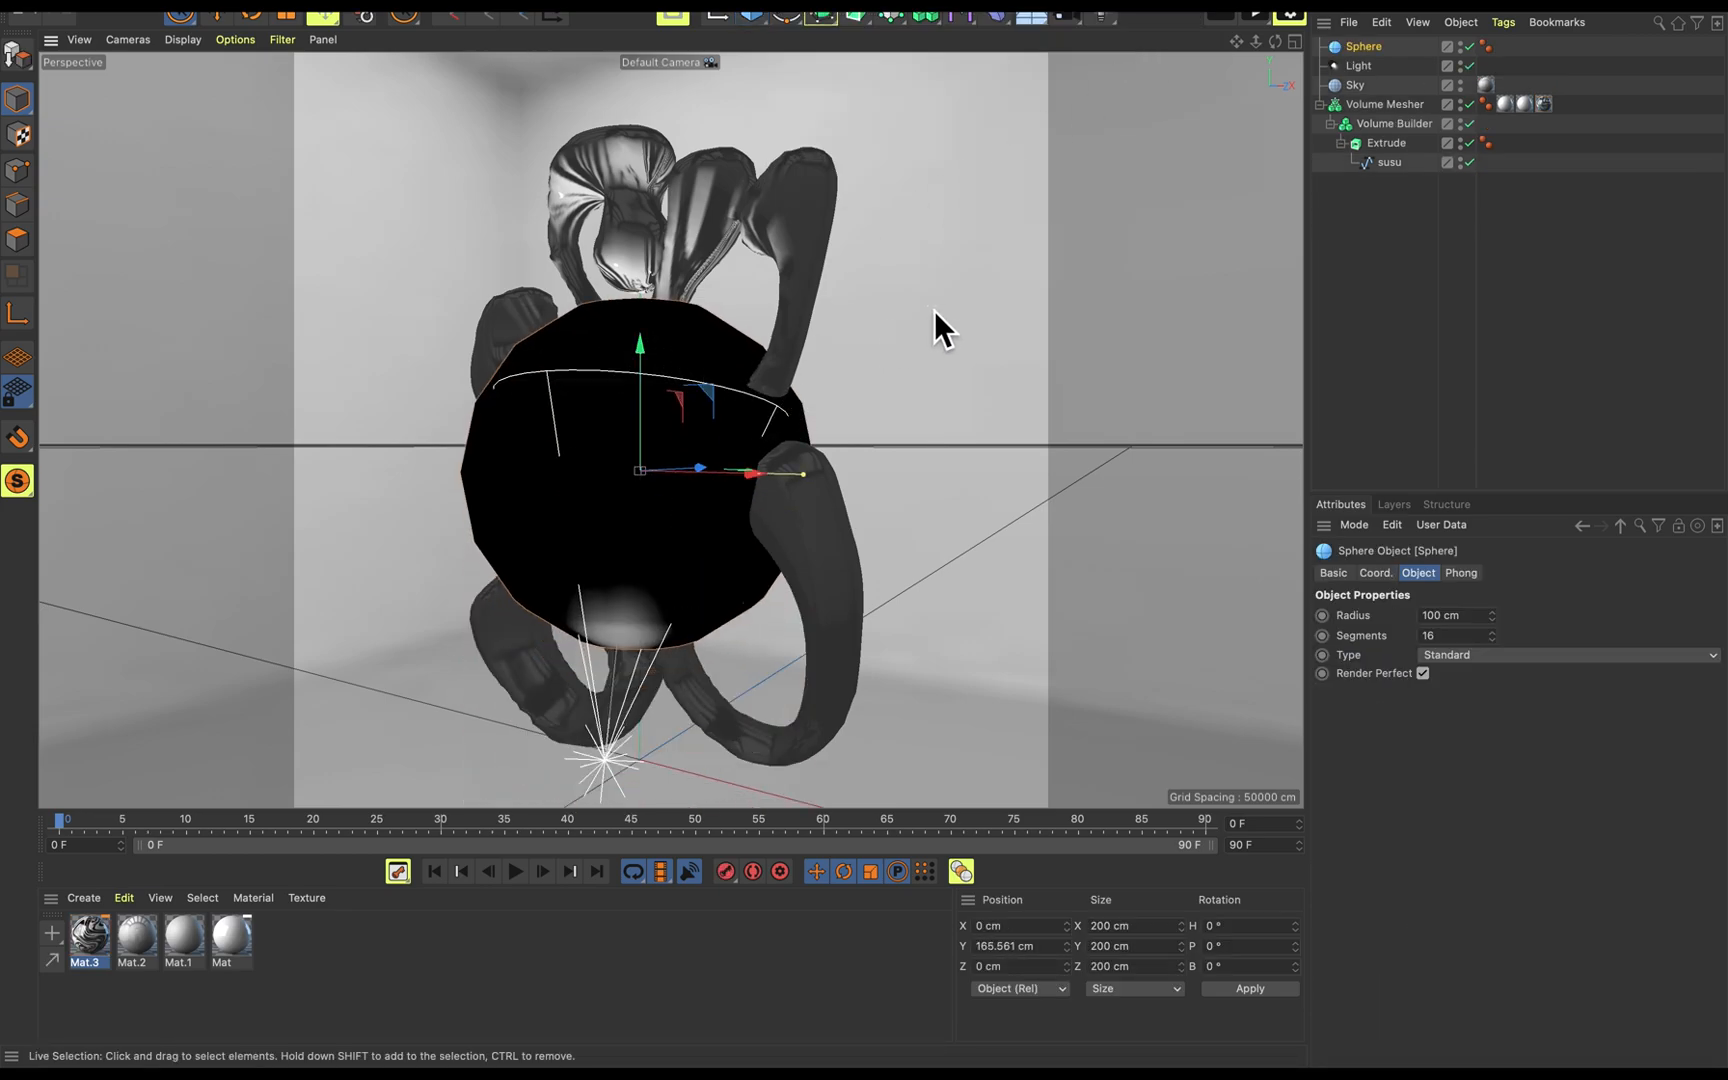
left_click_drag(1479, 76, 1484, 84)
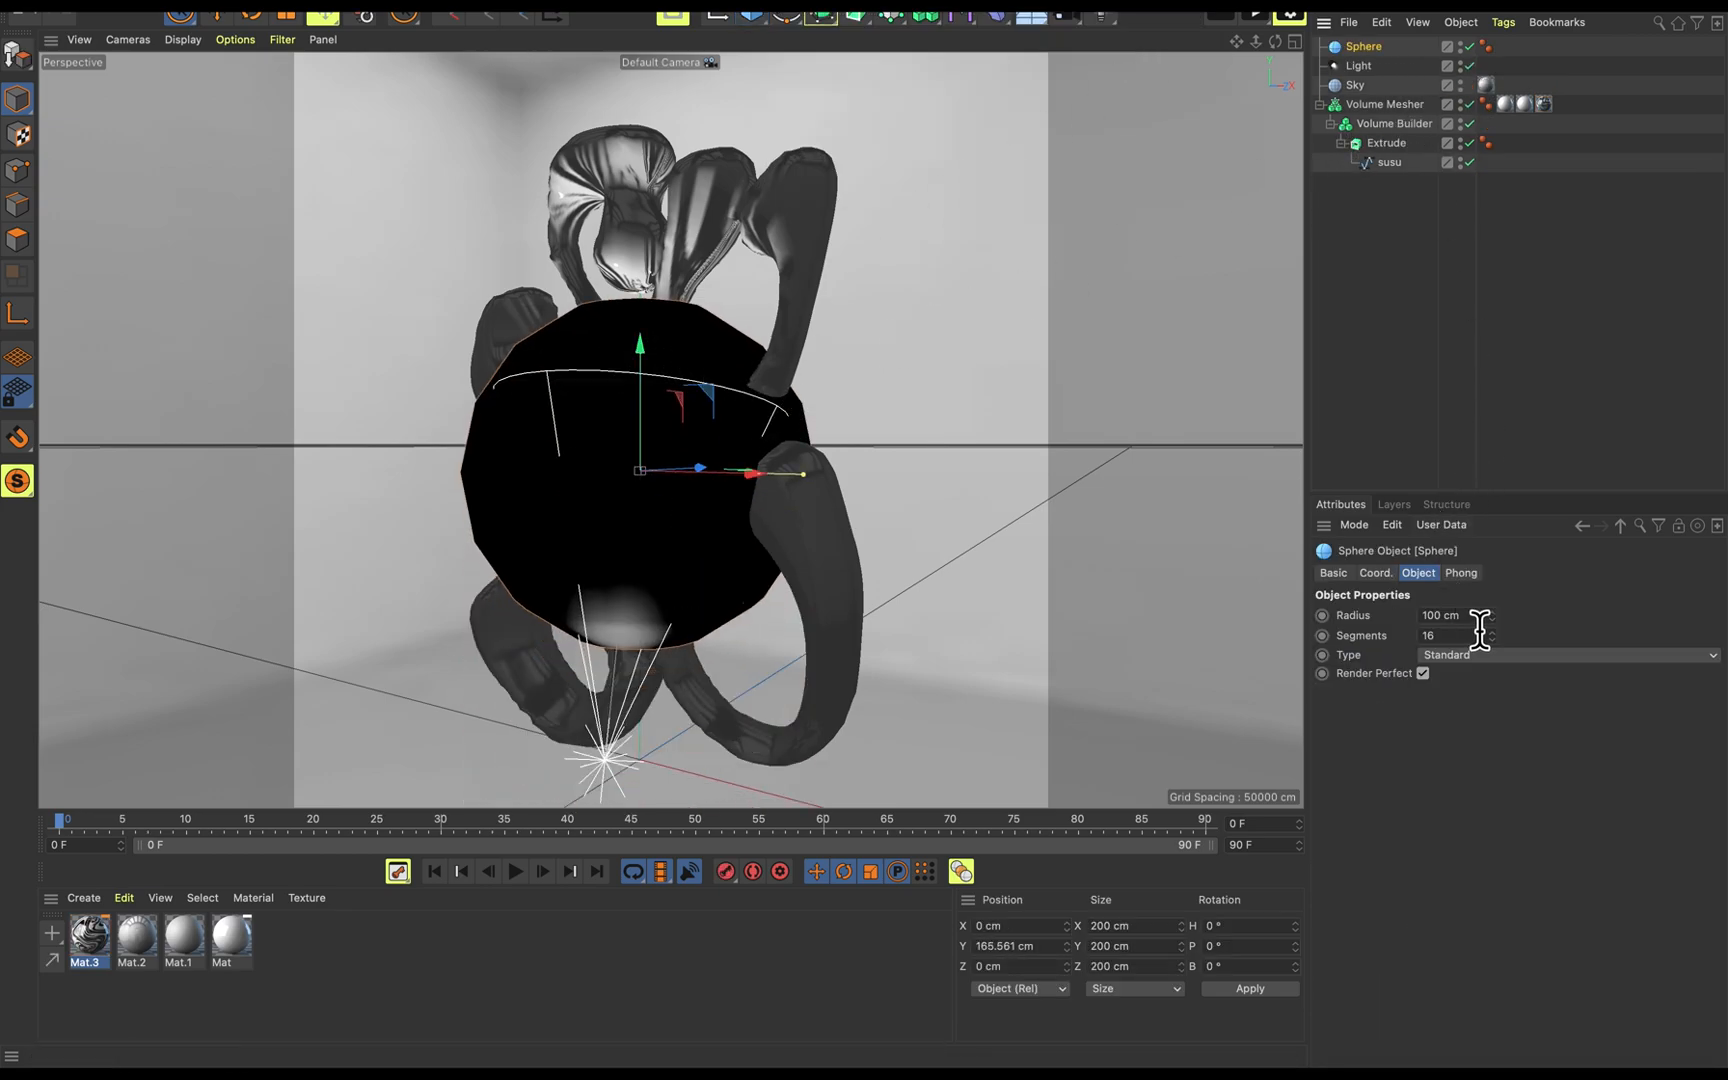
left_click_drag(1493, 637, 1493, 577)
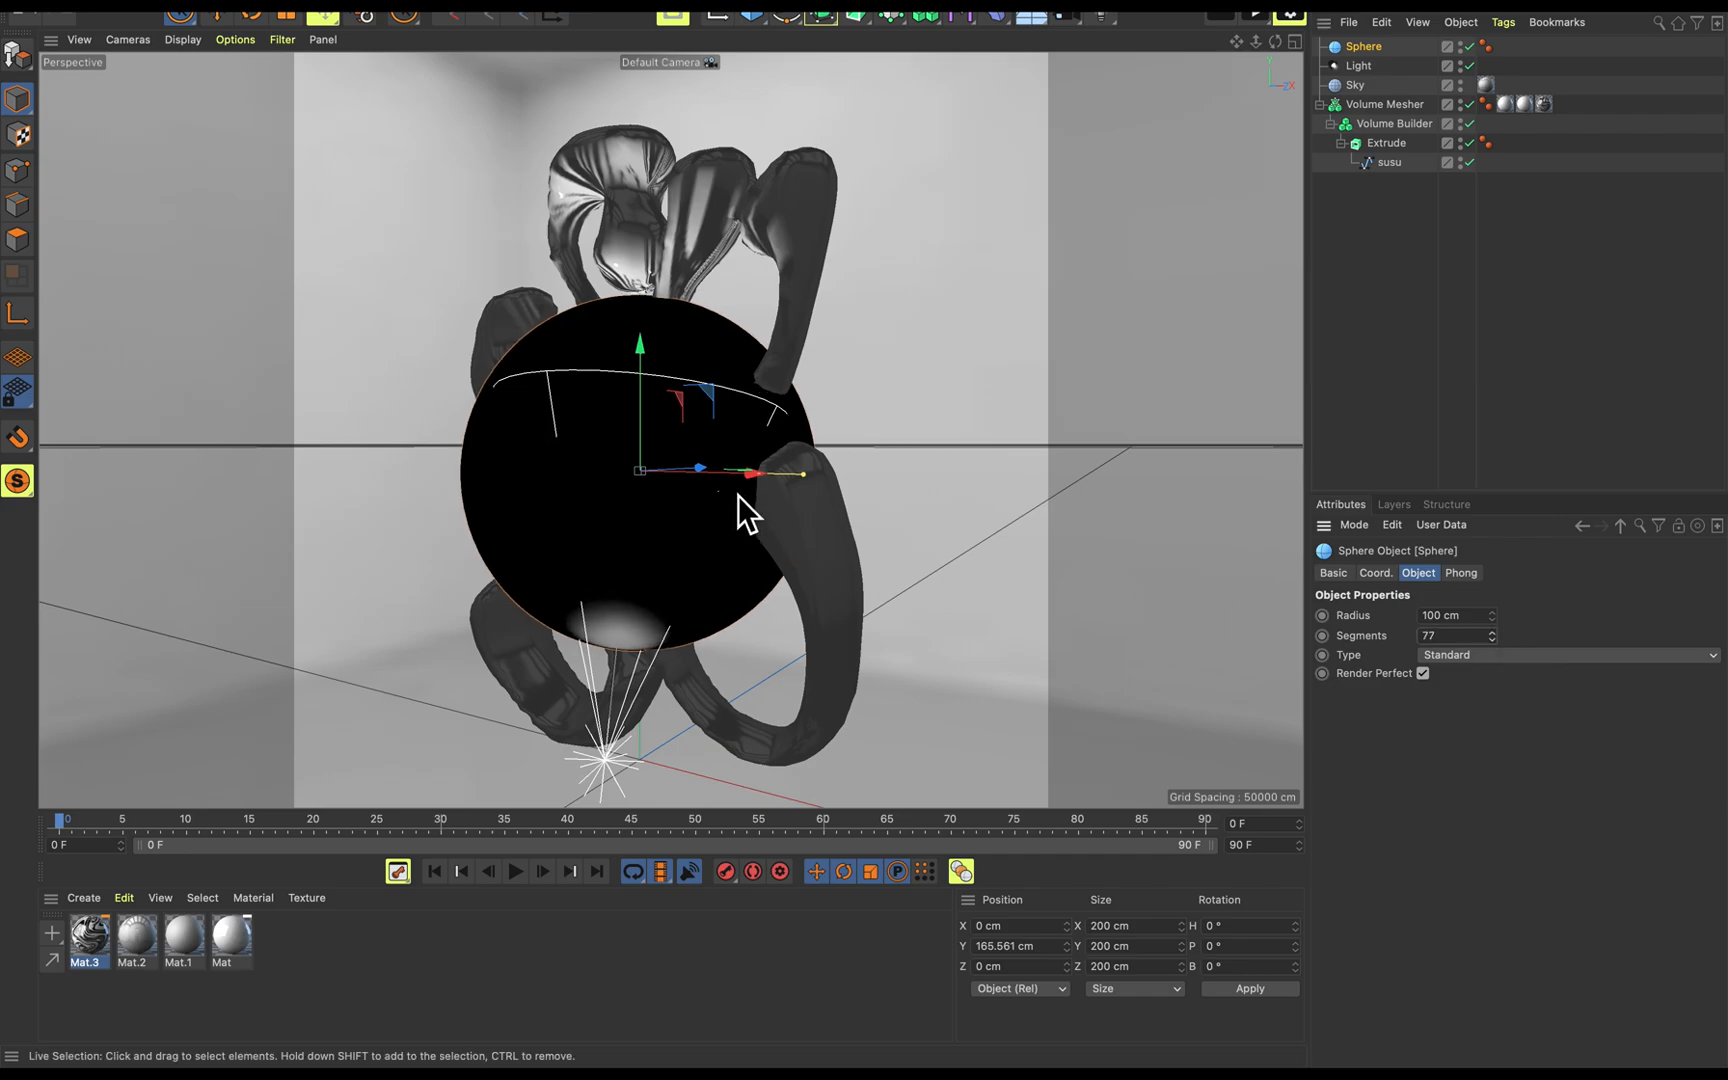
Shrink the sphere to about 16.3 cm across and place it beside the lettering at about X 157 cm, Y 215 cm.
key("t")
left_click_drag(922, 344, 597, 598)
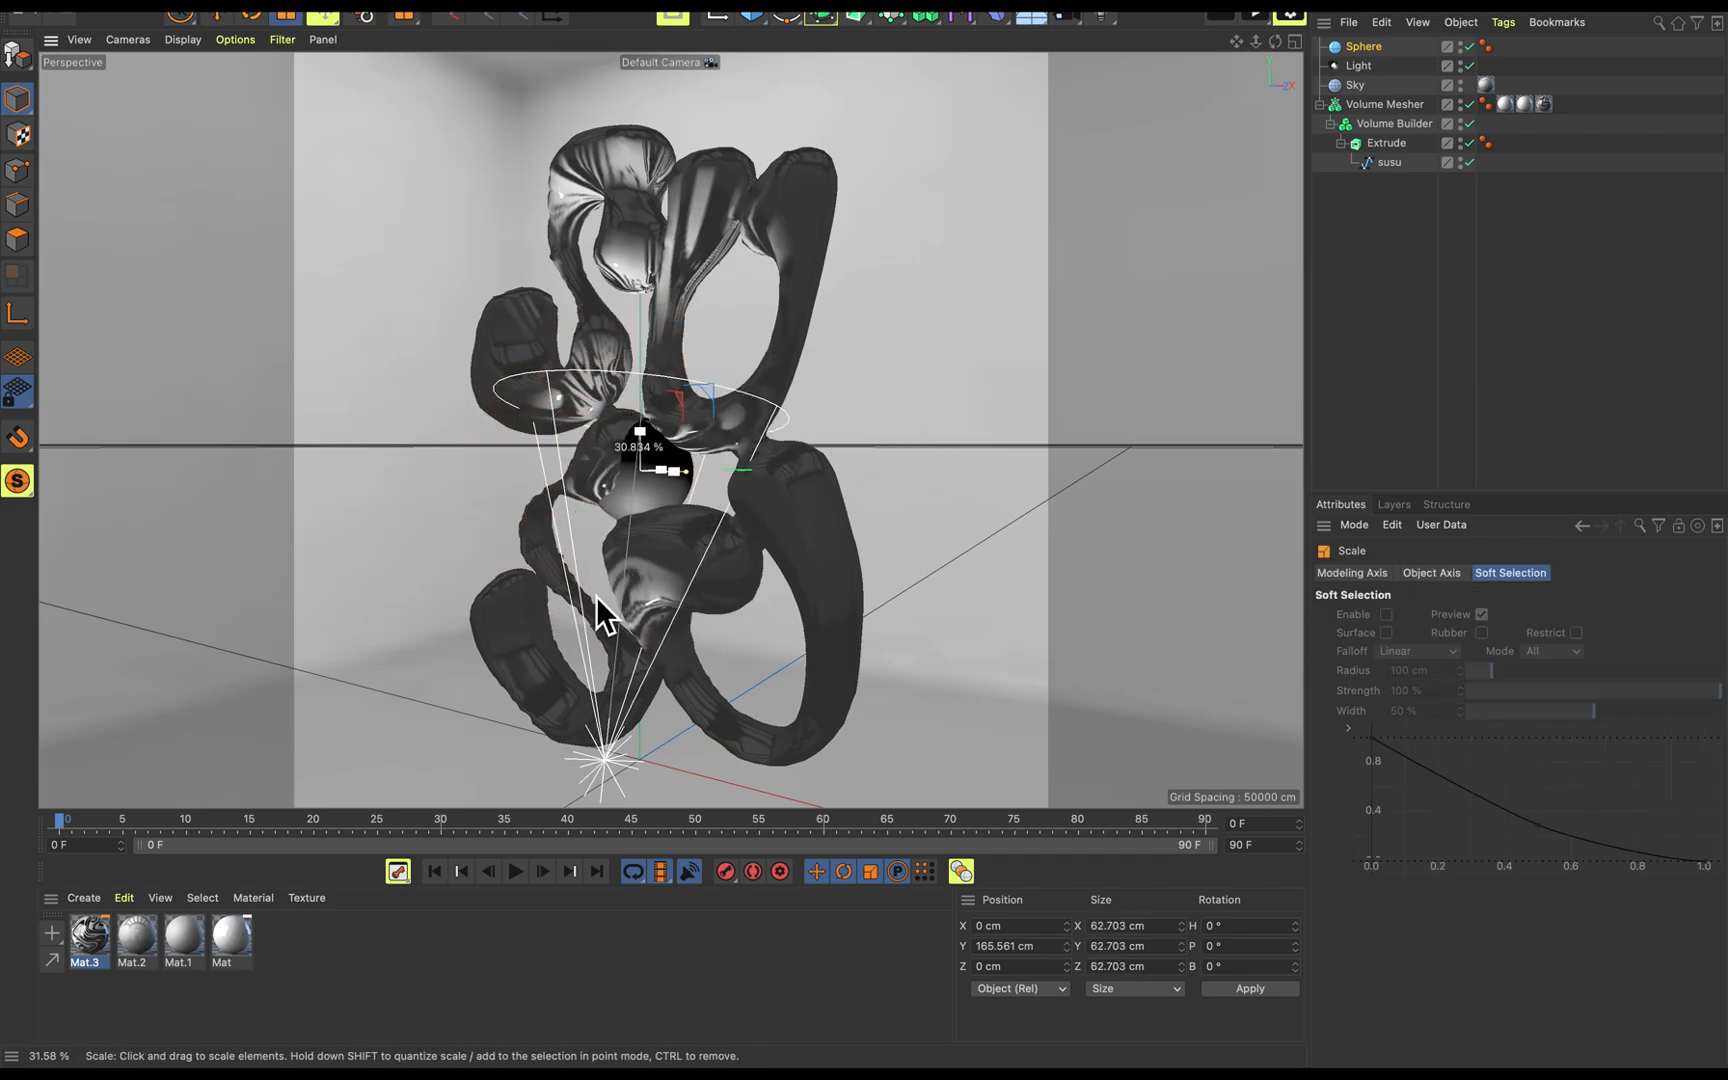
left_click_drag(759, 481, 1056, 473)
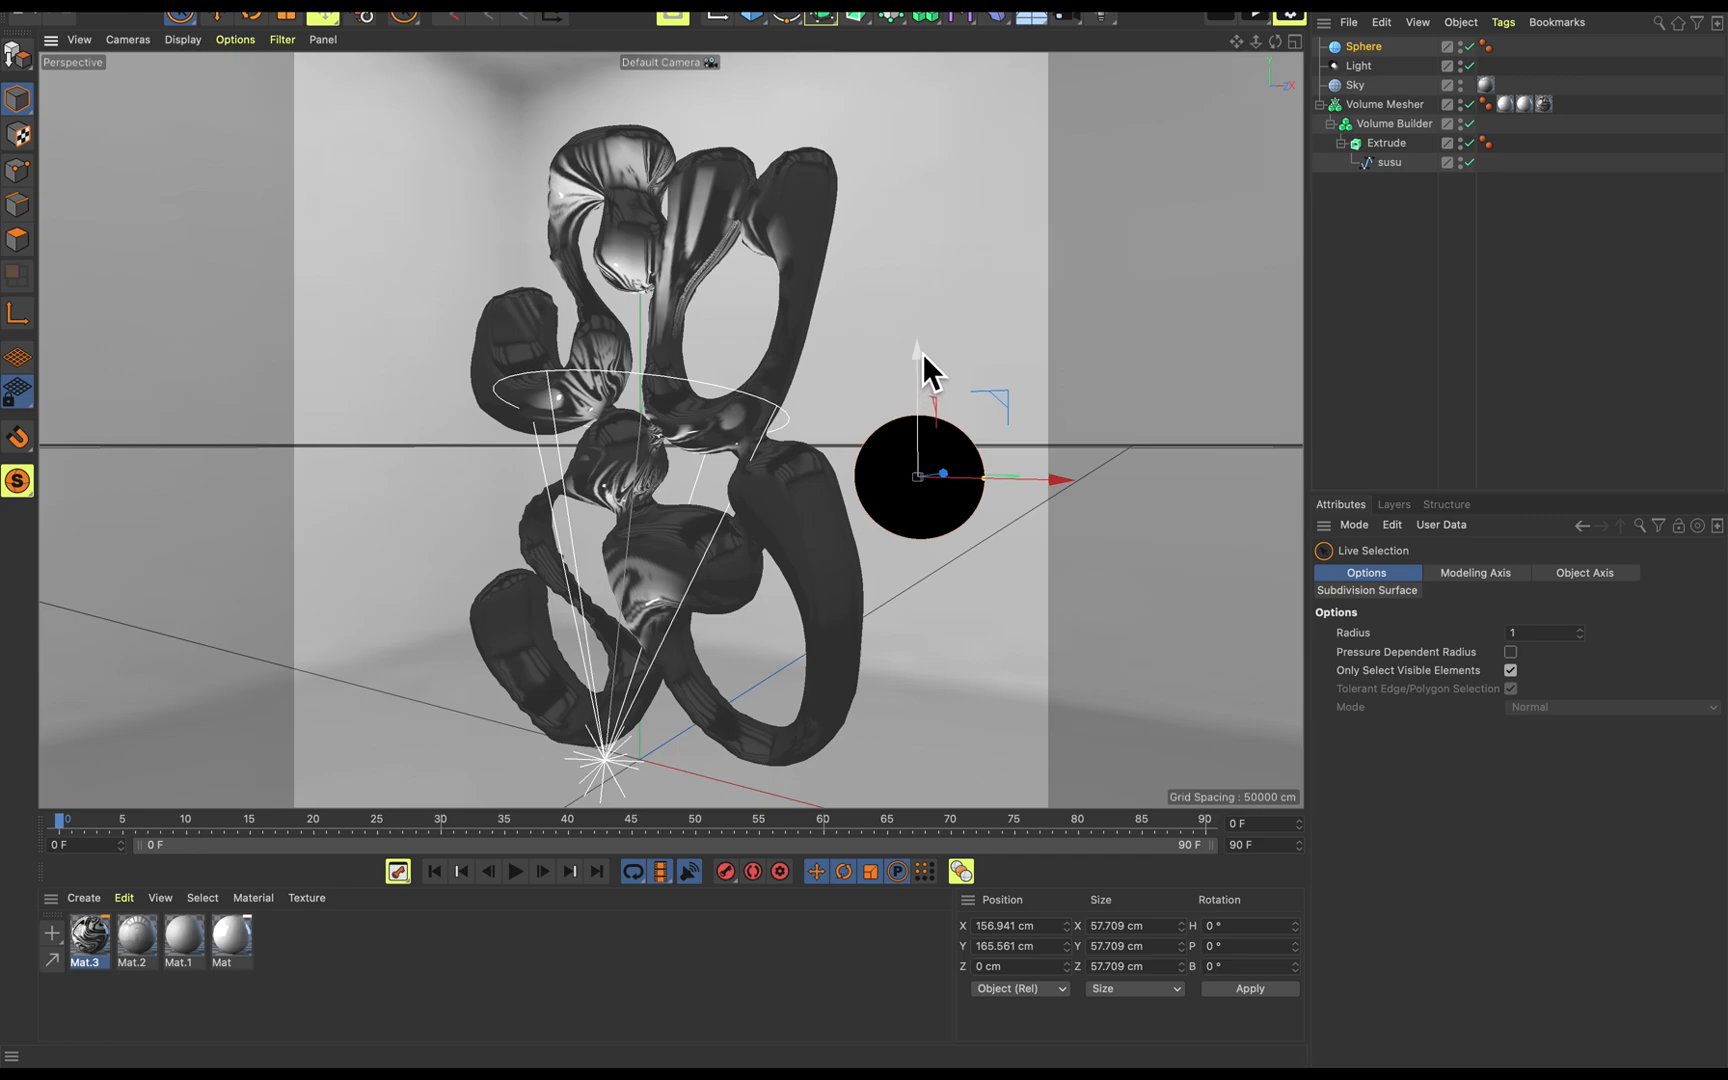
left_click_drag(922, 354, 933, 247)
key("t")
left_click_drag(1022, 357, 674, 570)
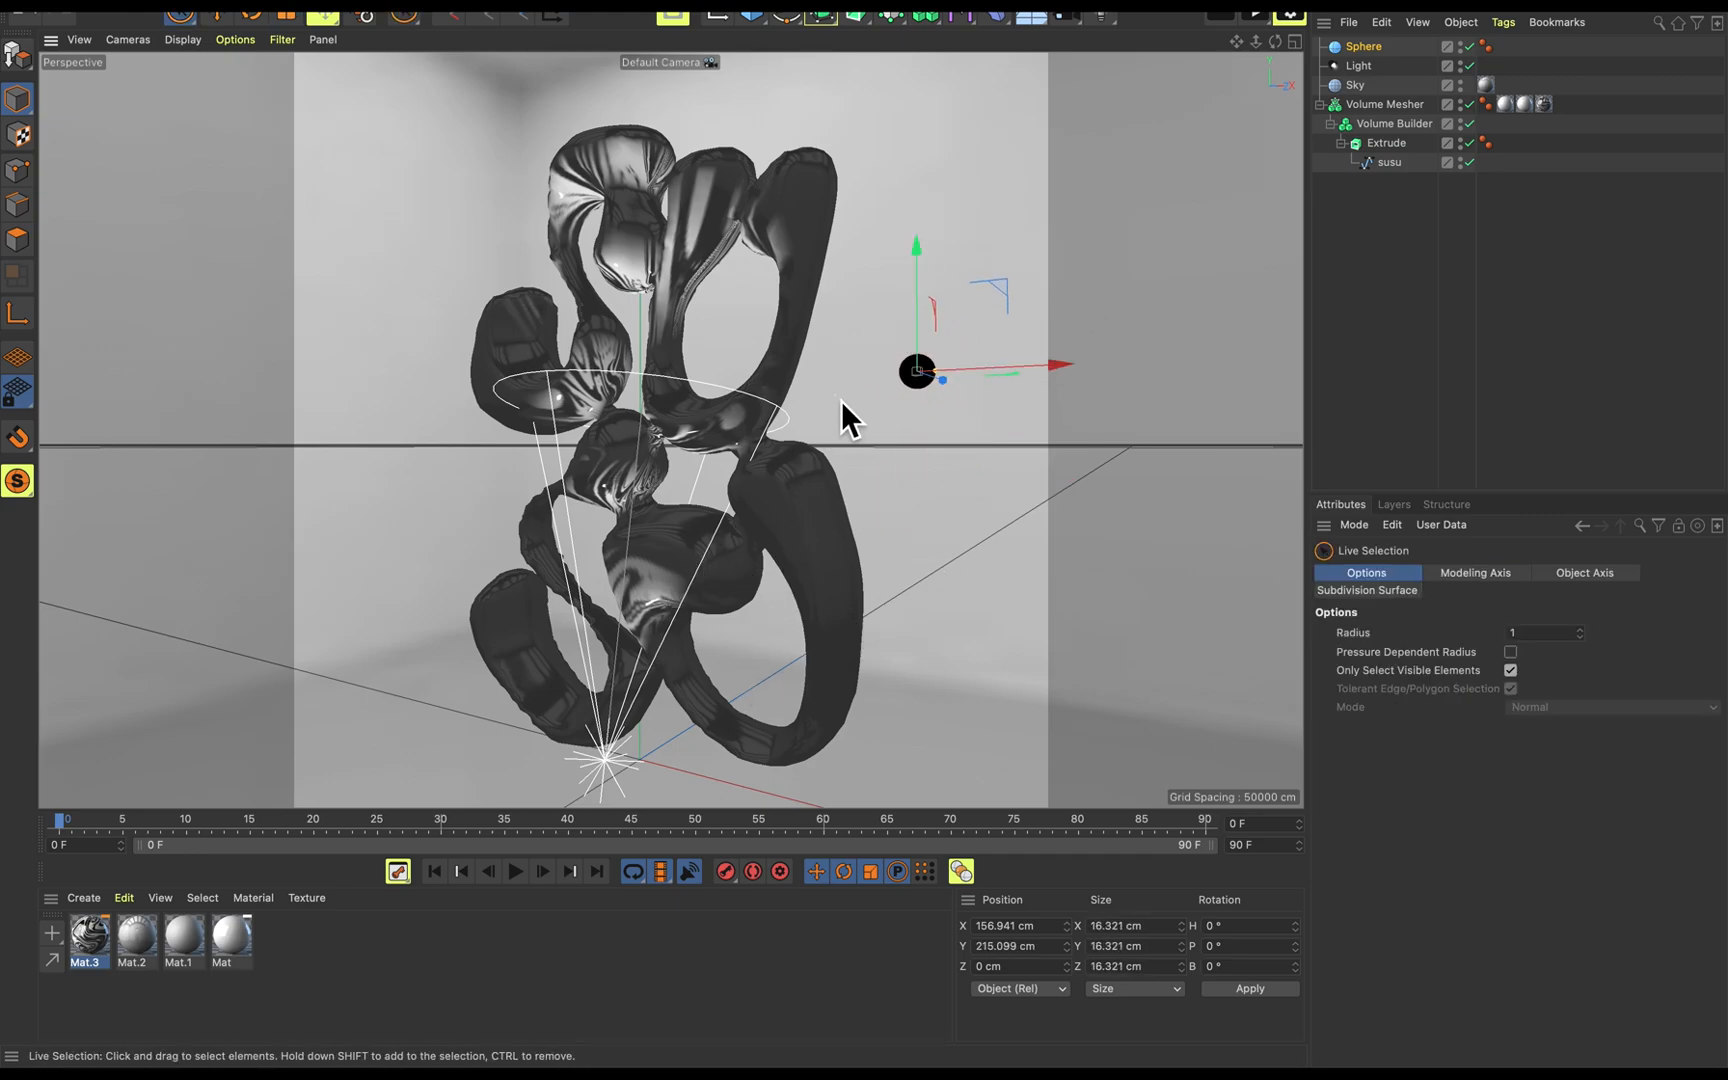
Duplicate the small sphere to the lettering's upper left and lower right, enlarging the lower copy to about 21.7 cm across.
left_click_drag(916, 256, 505, 266, "ctrl")
left_click_drag(428, 212, 428, 153)
left_click_drag(531, 215, 906, 636, "ctrl")
key("t")
left_click_drag(1040, 605, 1186, 532)
key("space")
Move the lower sphere forward in the Right view to about Z -66.5 cm.
middle_click(911, 544)
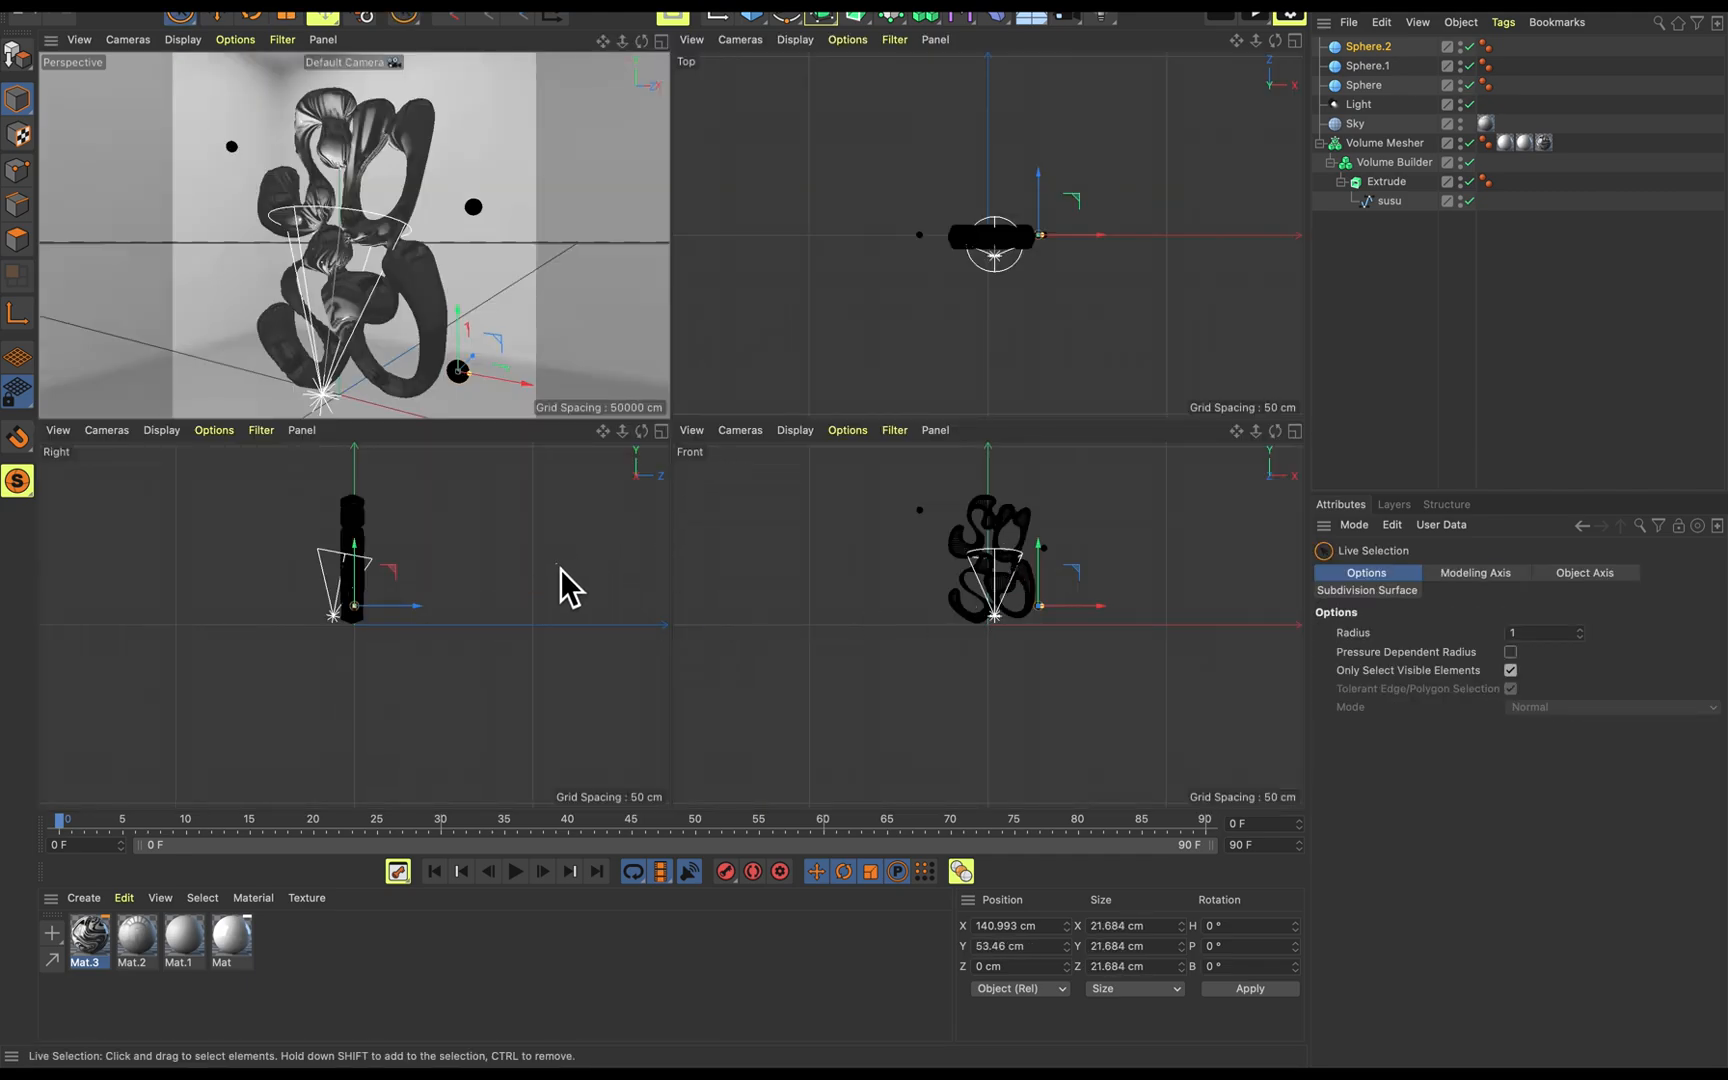
middle_click(466, 541)
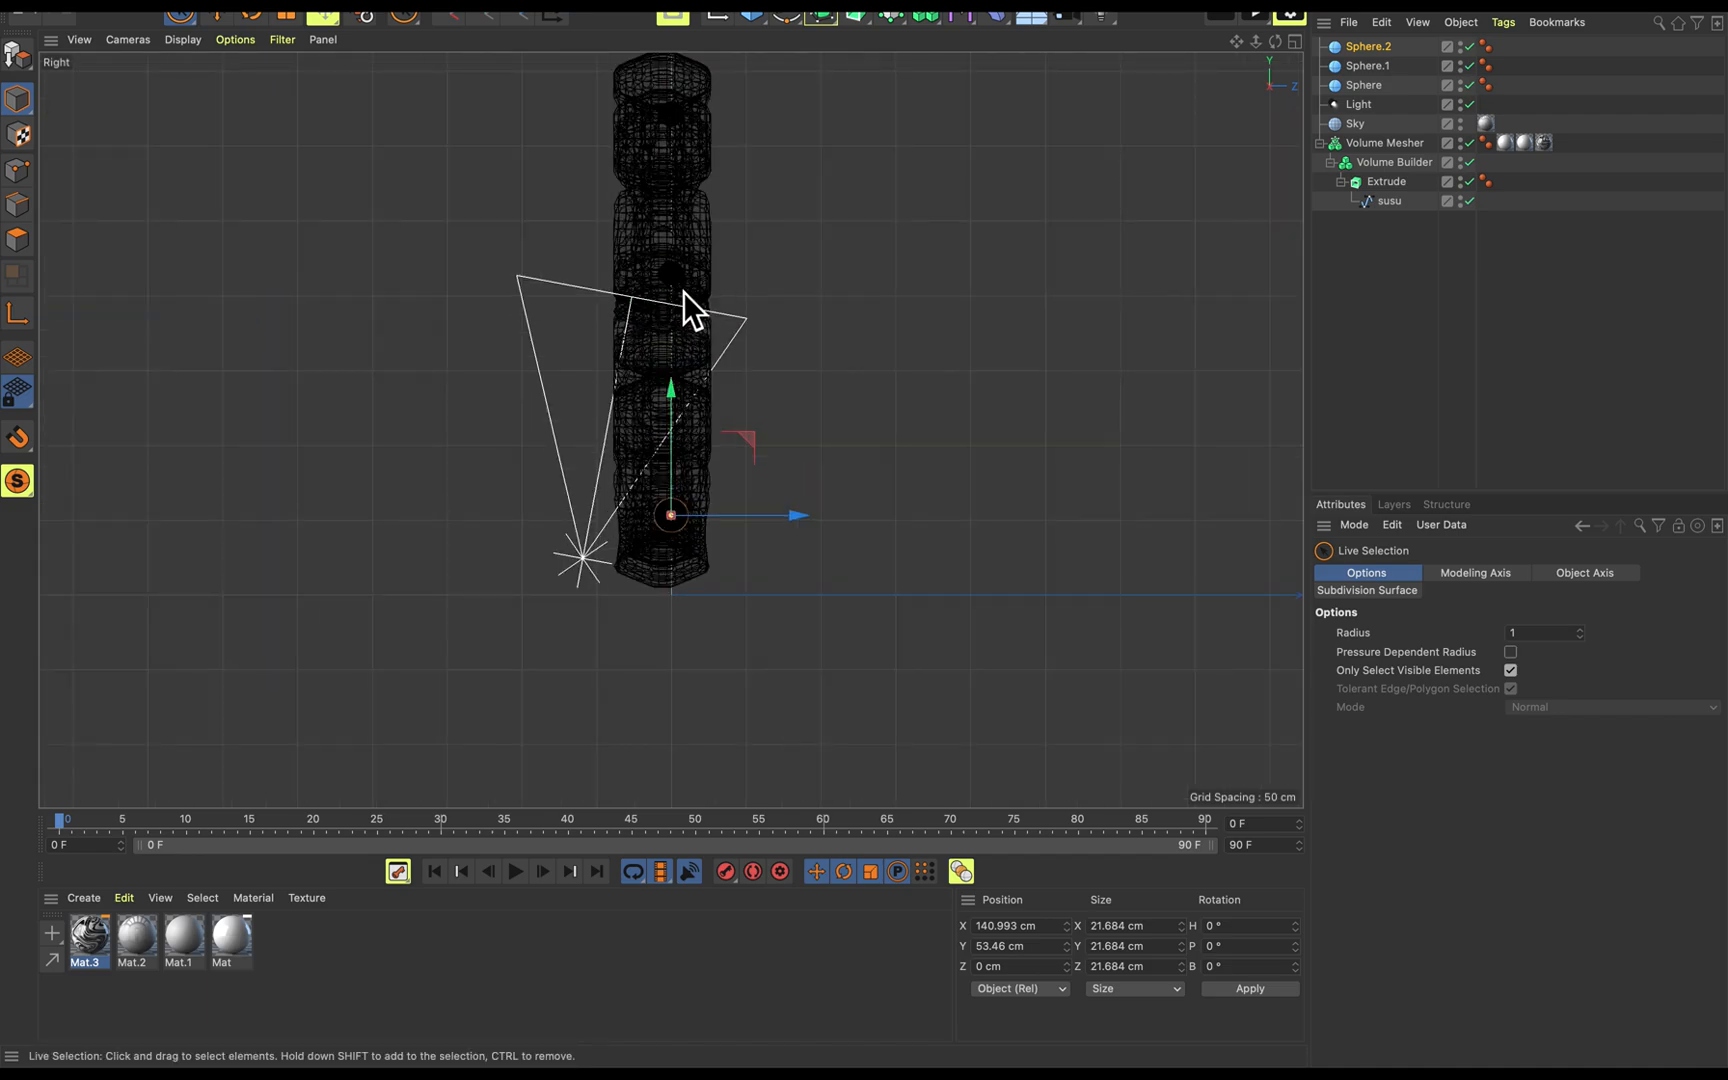
middle_click(668, 318)
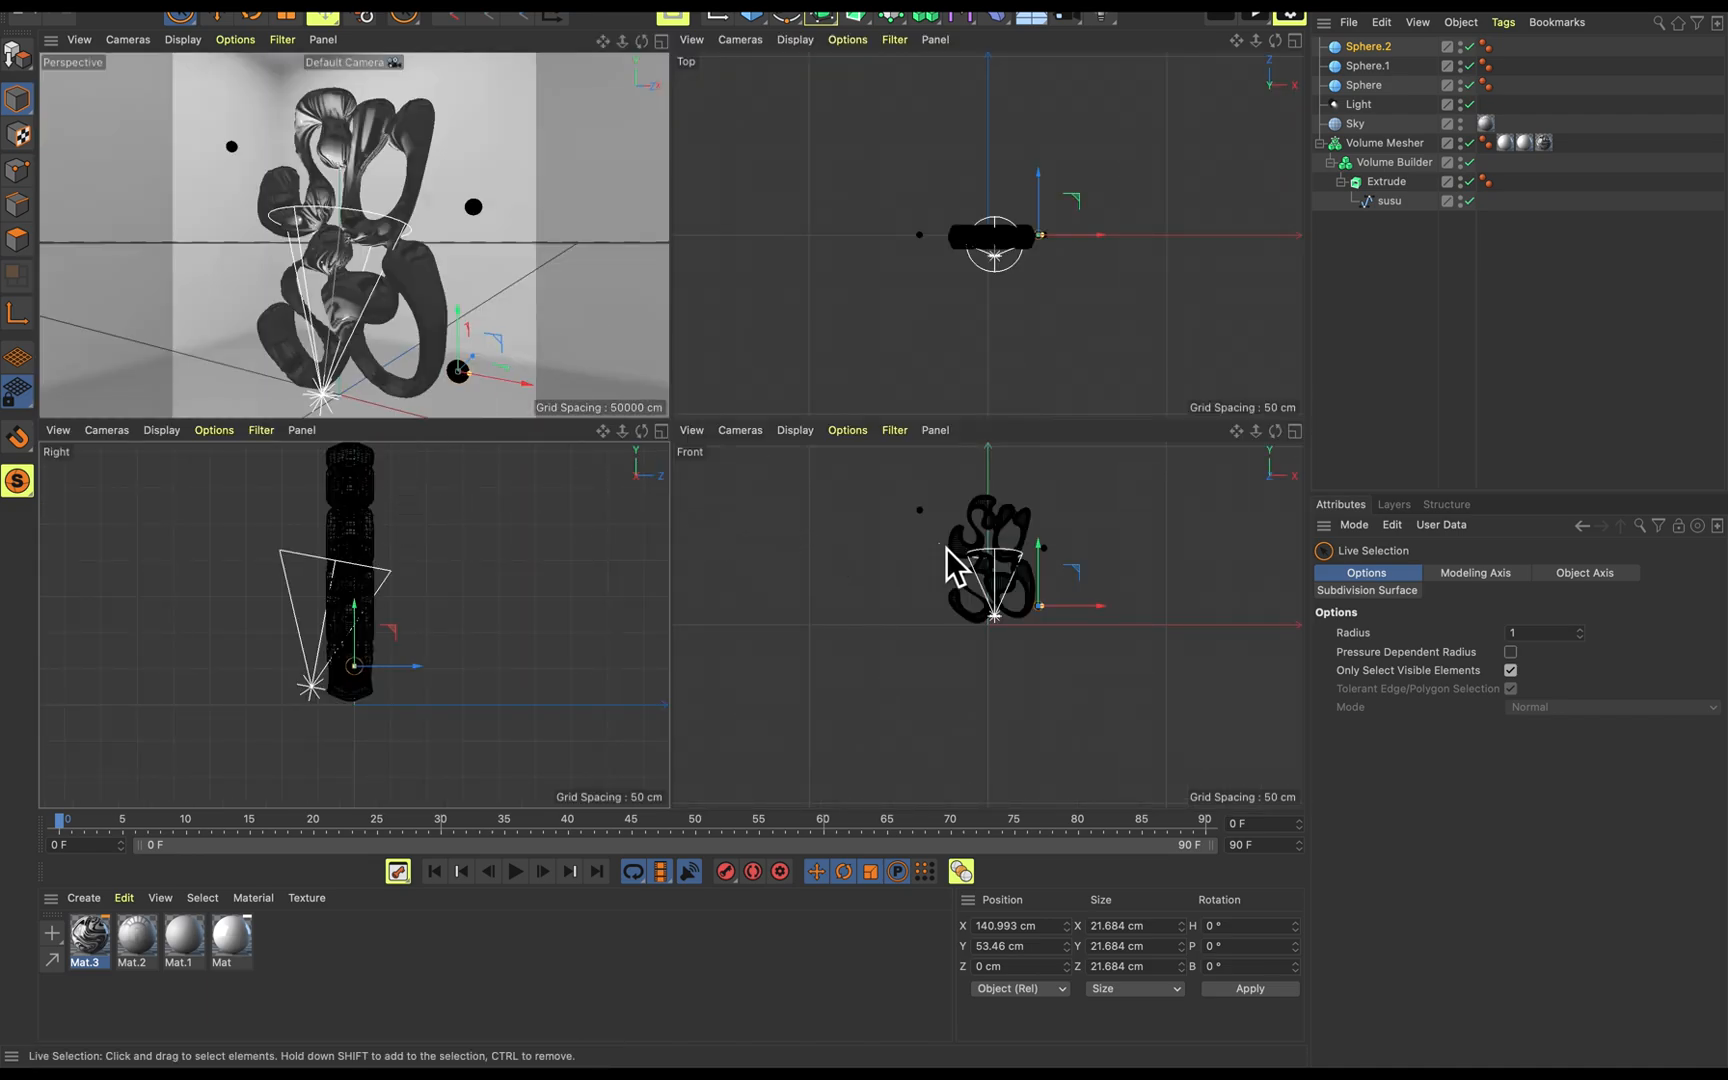
middle_click(405, 559)
left_click_drag(796, 521, 698, 522)
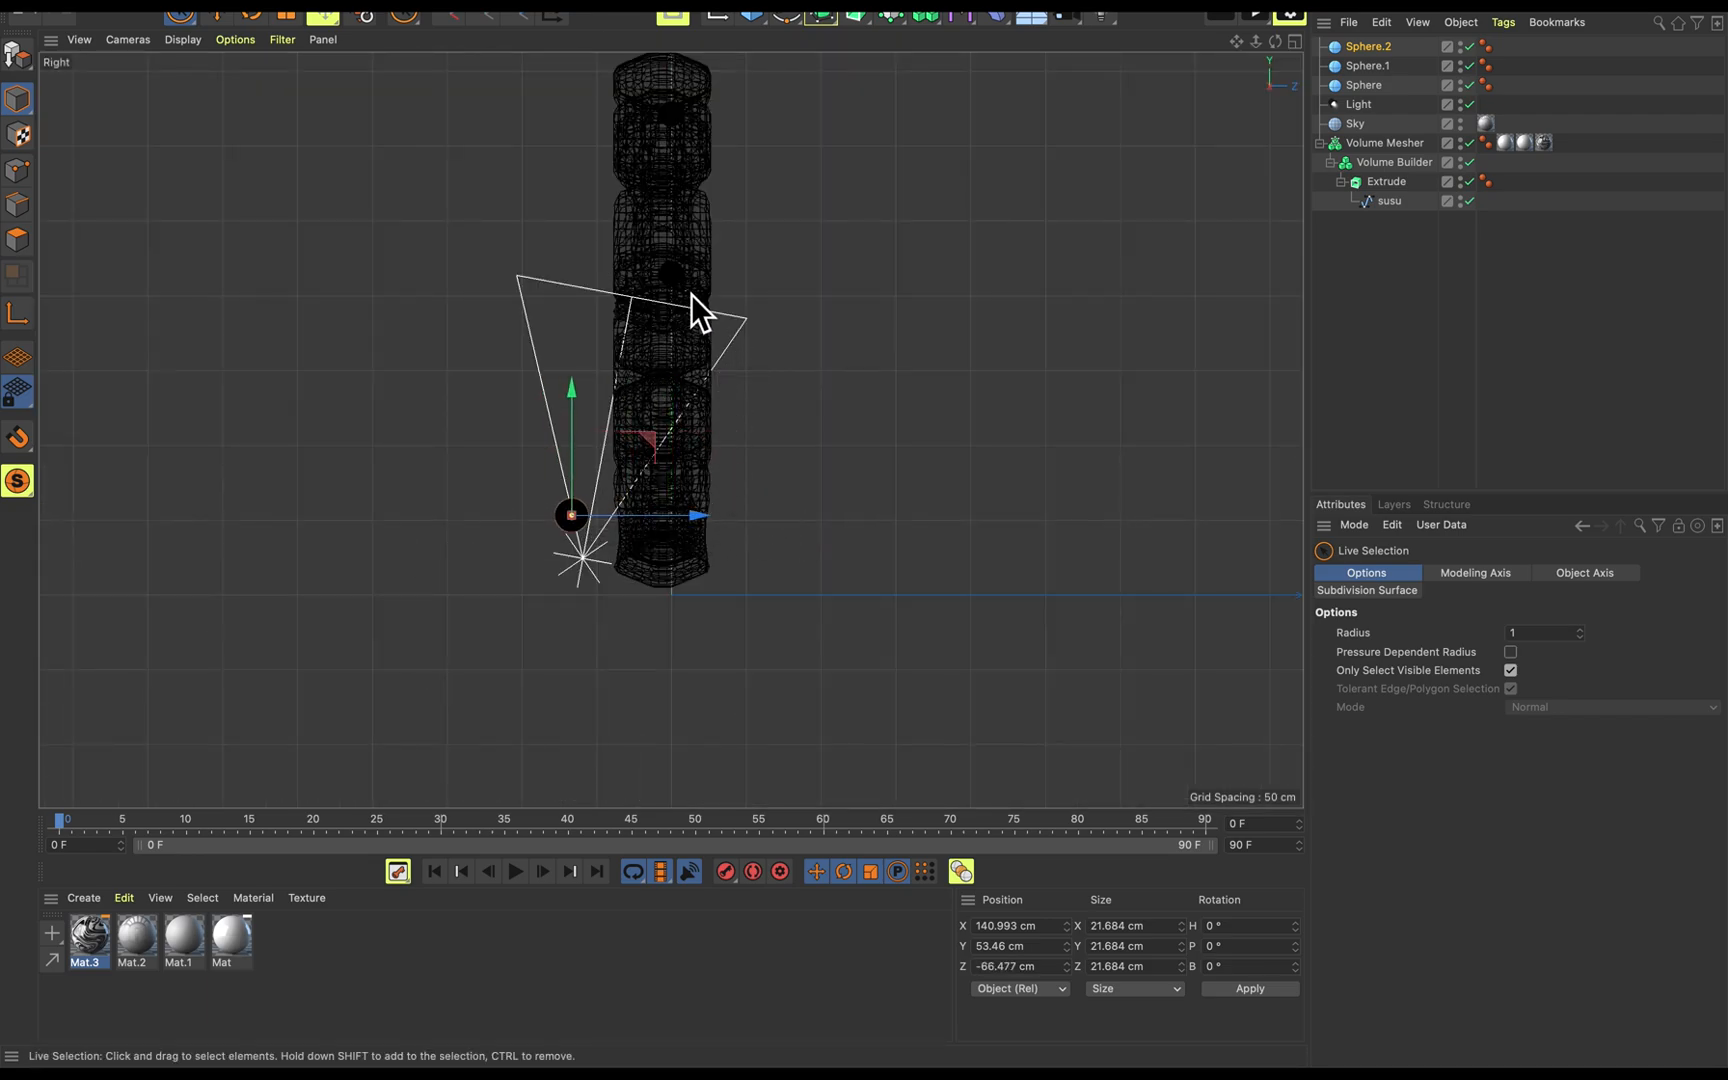
Move the original sphere back behind the lettering to about Z 44.2 cm, using the Right view.
left_click(682, 278)
left_click_drag(756, 275, 818, 275)
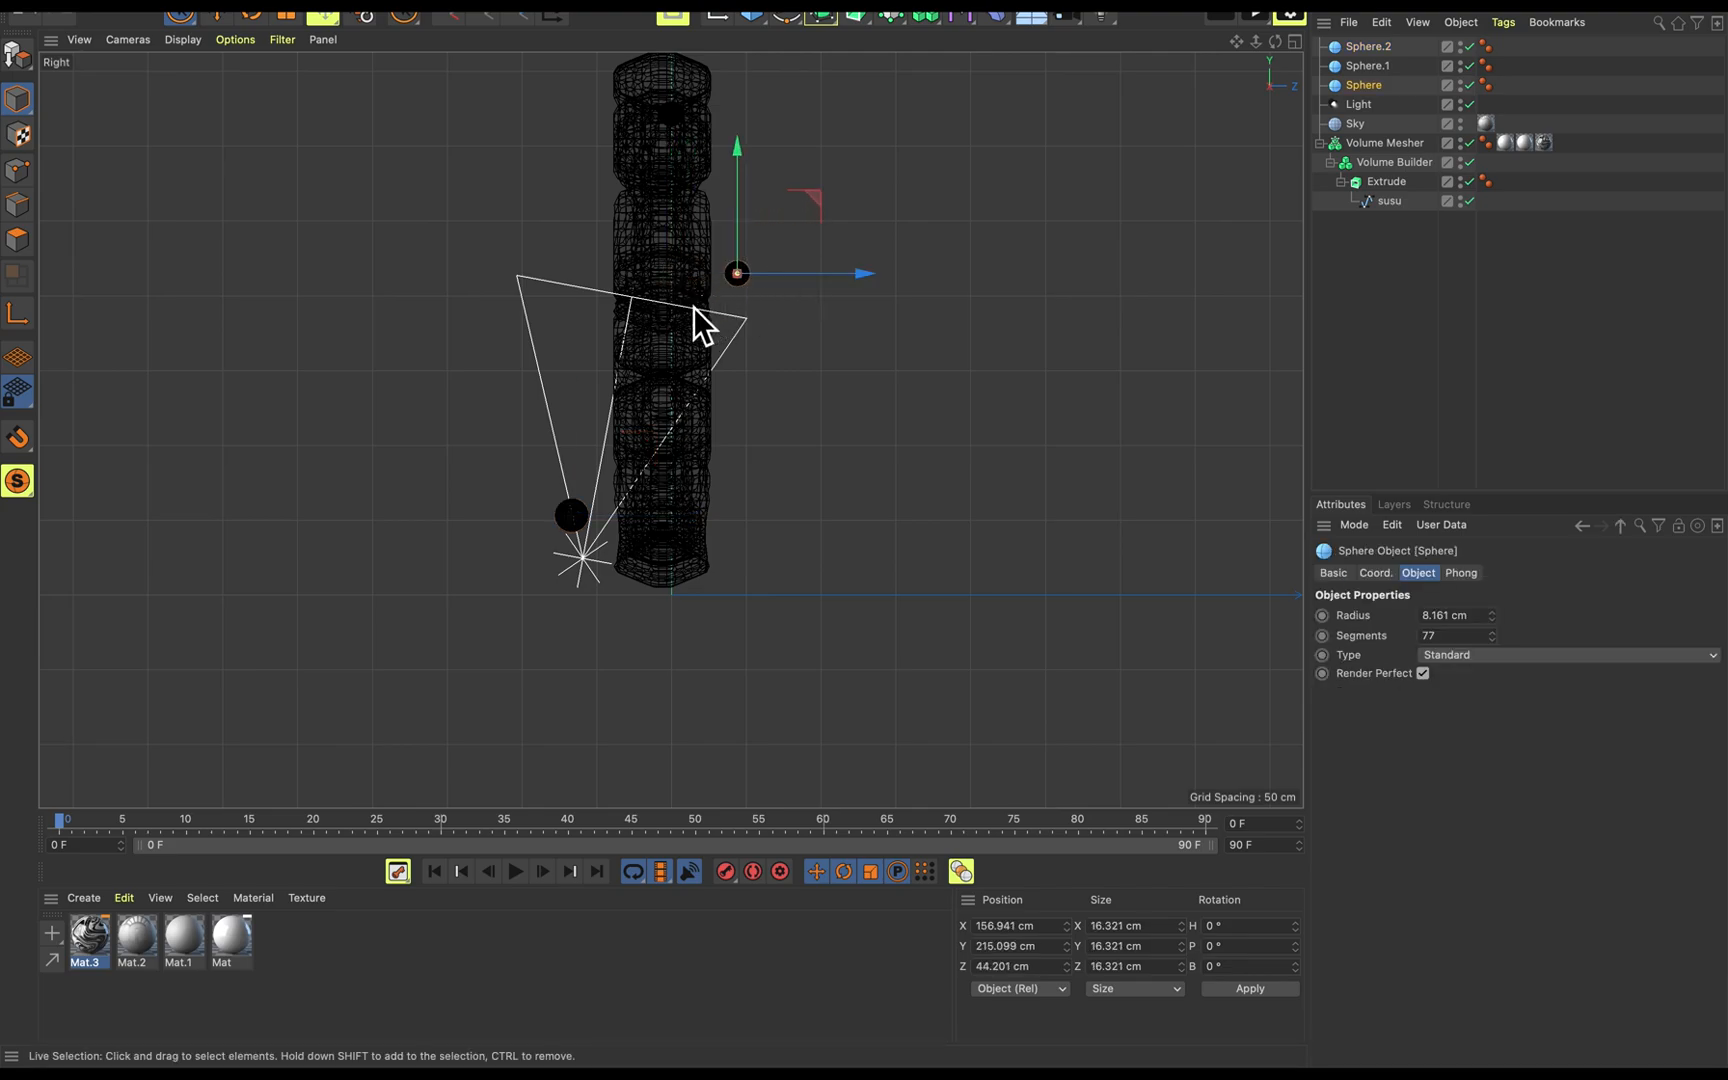
middle_click(535, 445)
middle_click(386, 289)
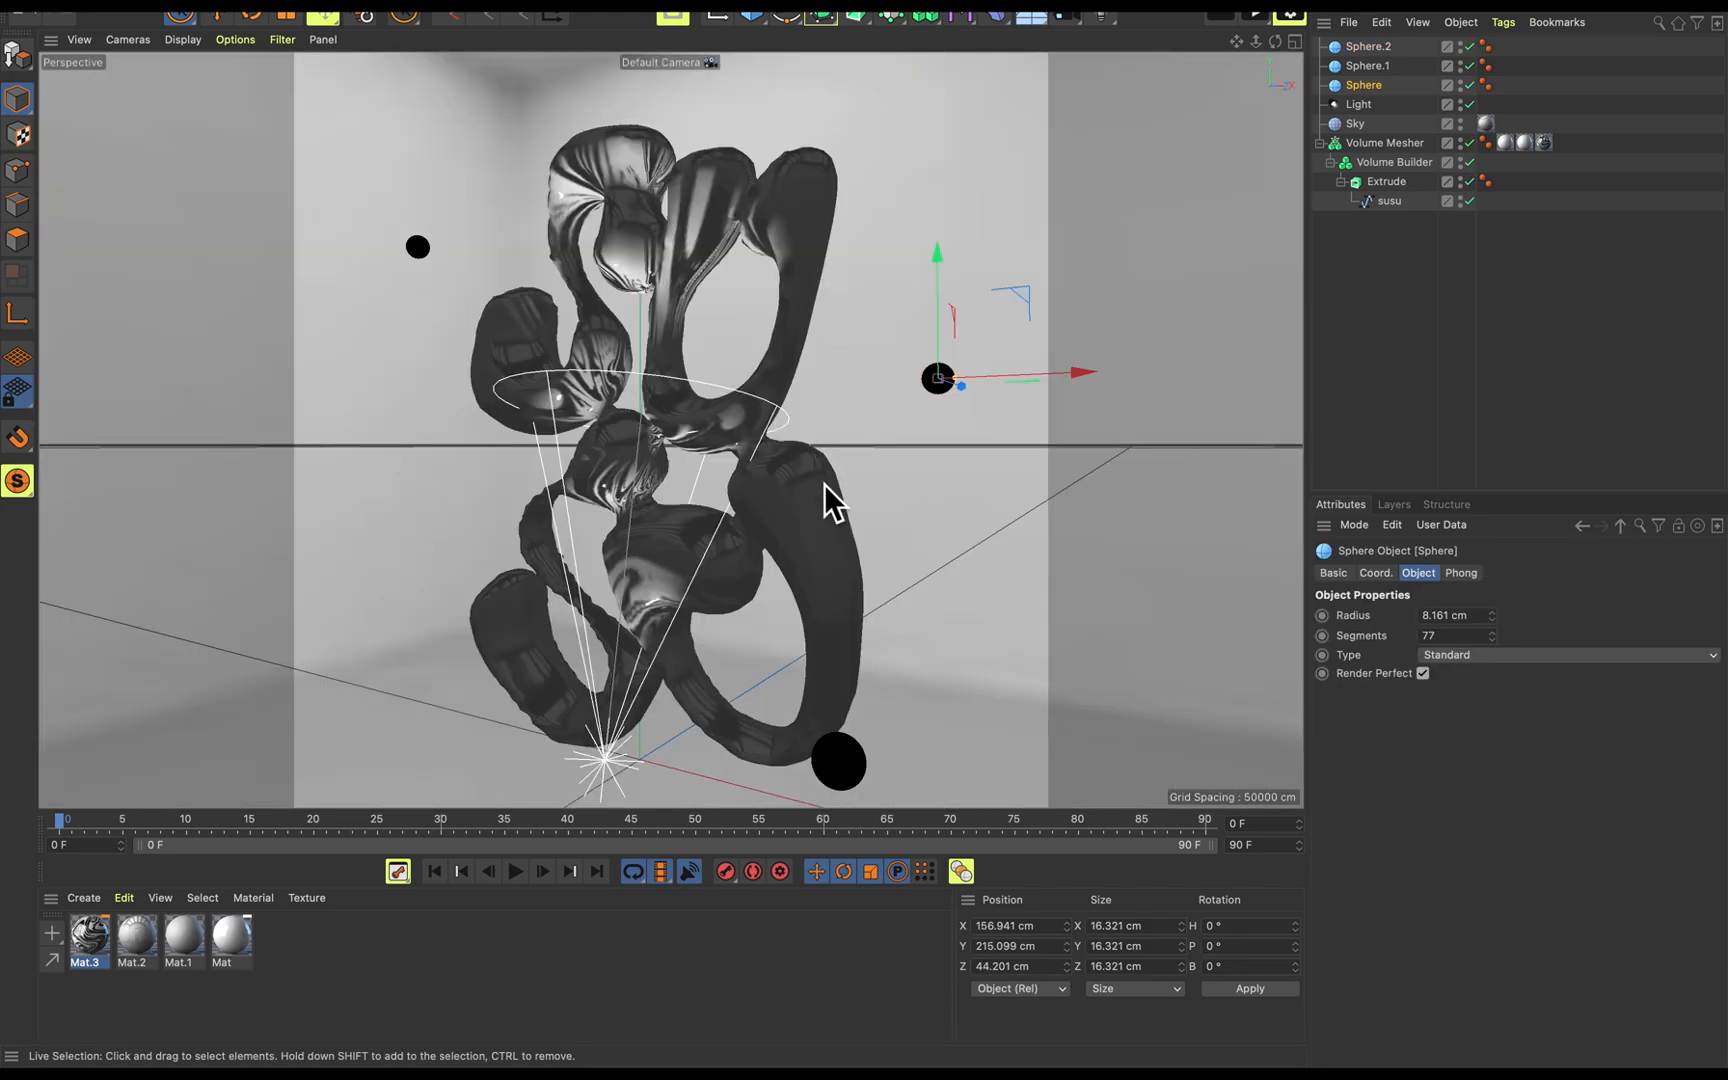
Shift the lower sphere slightly away from the lettering to about X 151.6 cm.
left_click(838, 779)
left_click_drag(906, 783, 934, 792)
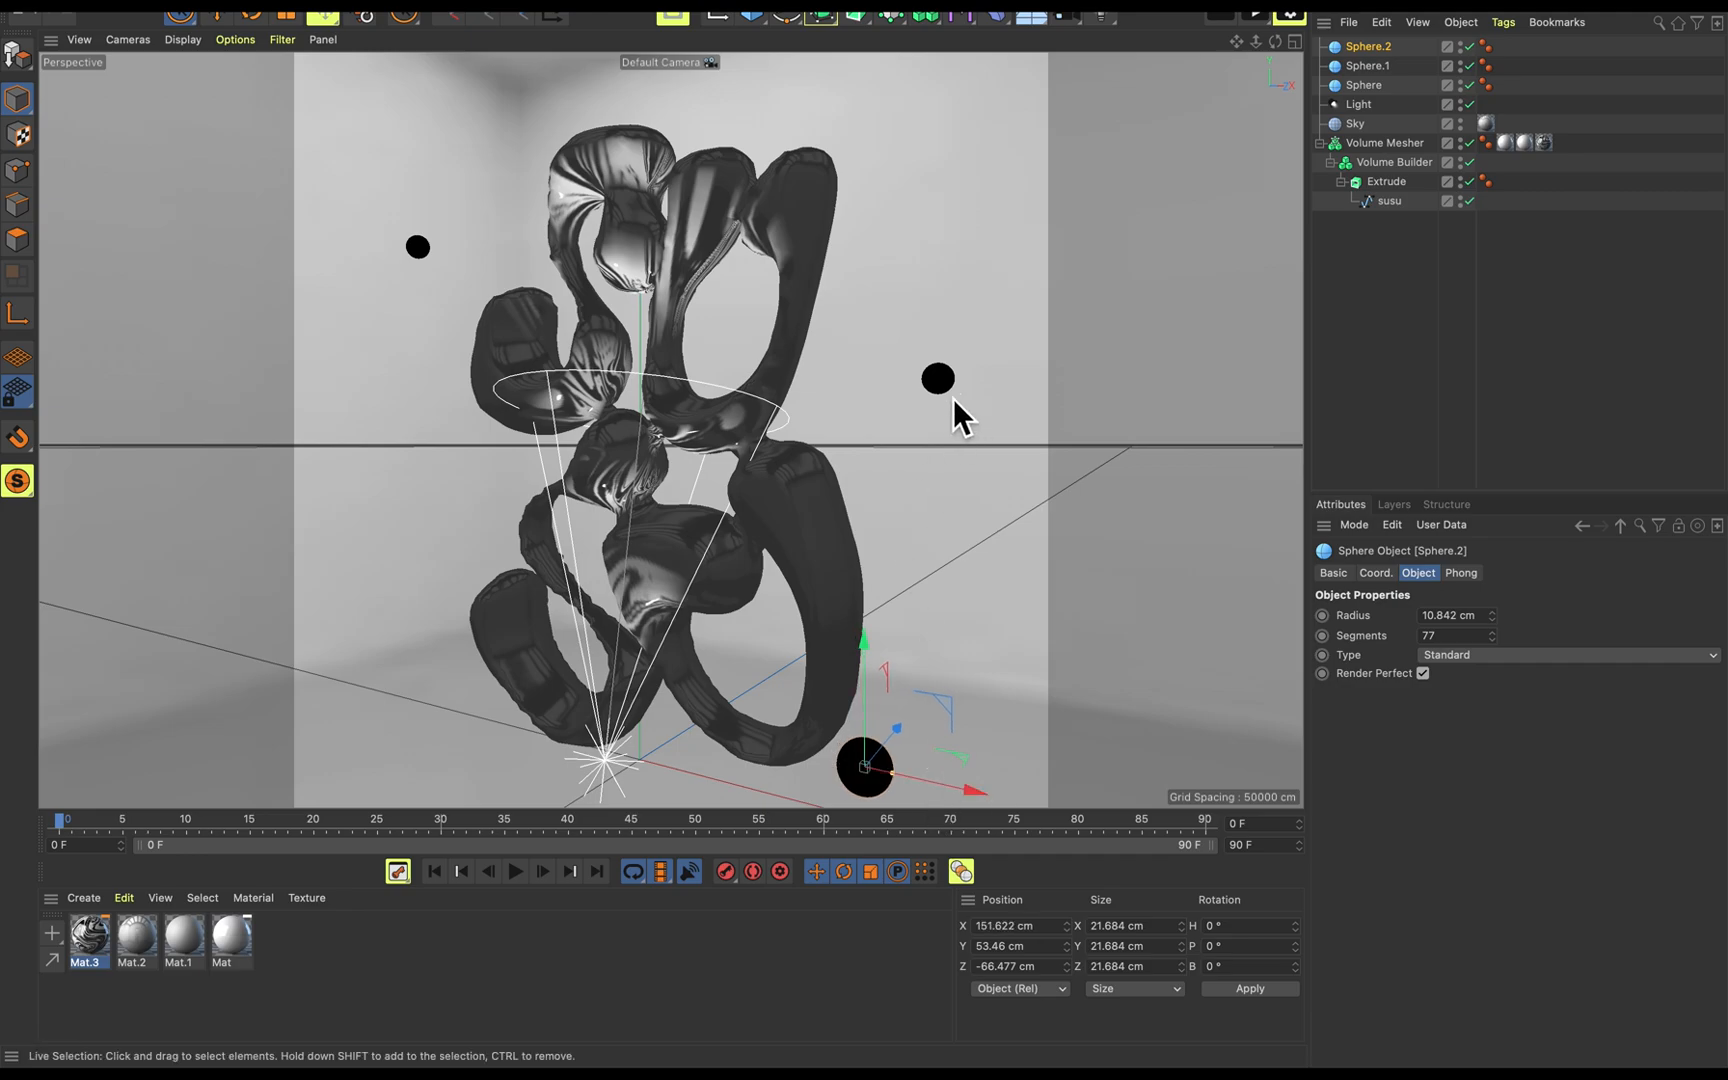
left_click(873, 396)
middle_click_drag(918, 531, 919, 510, "alt")
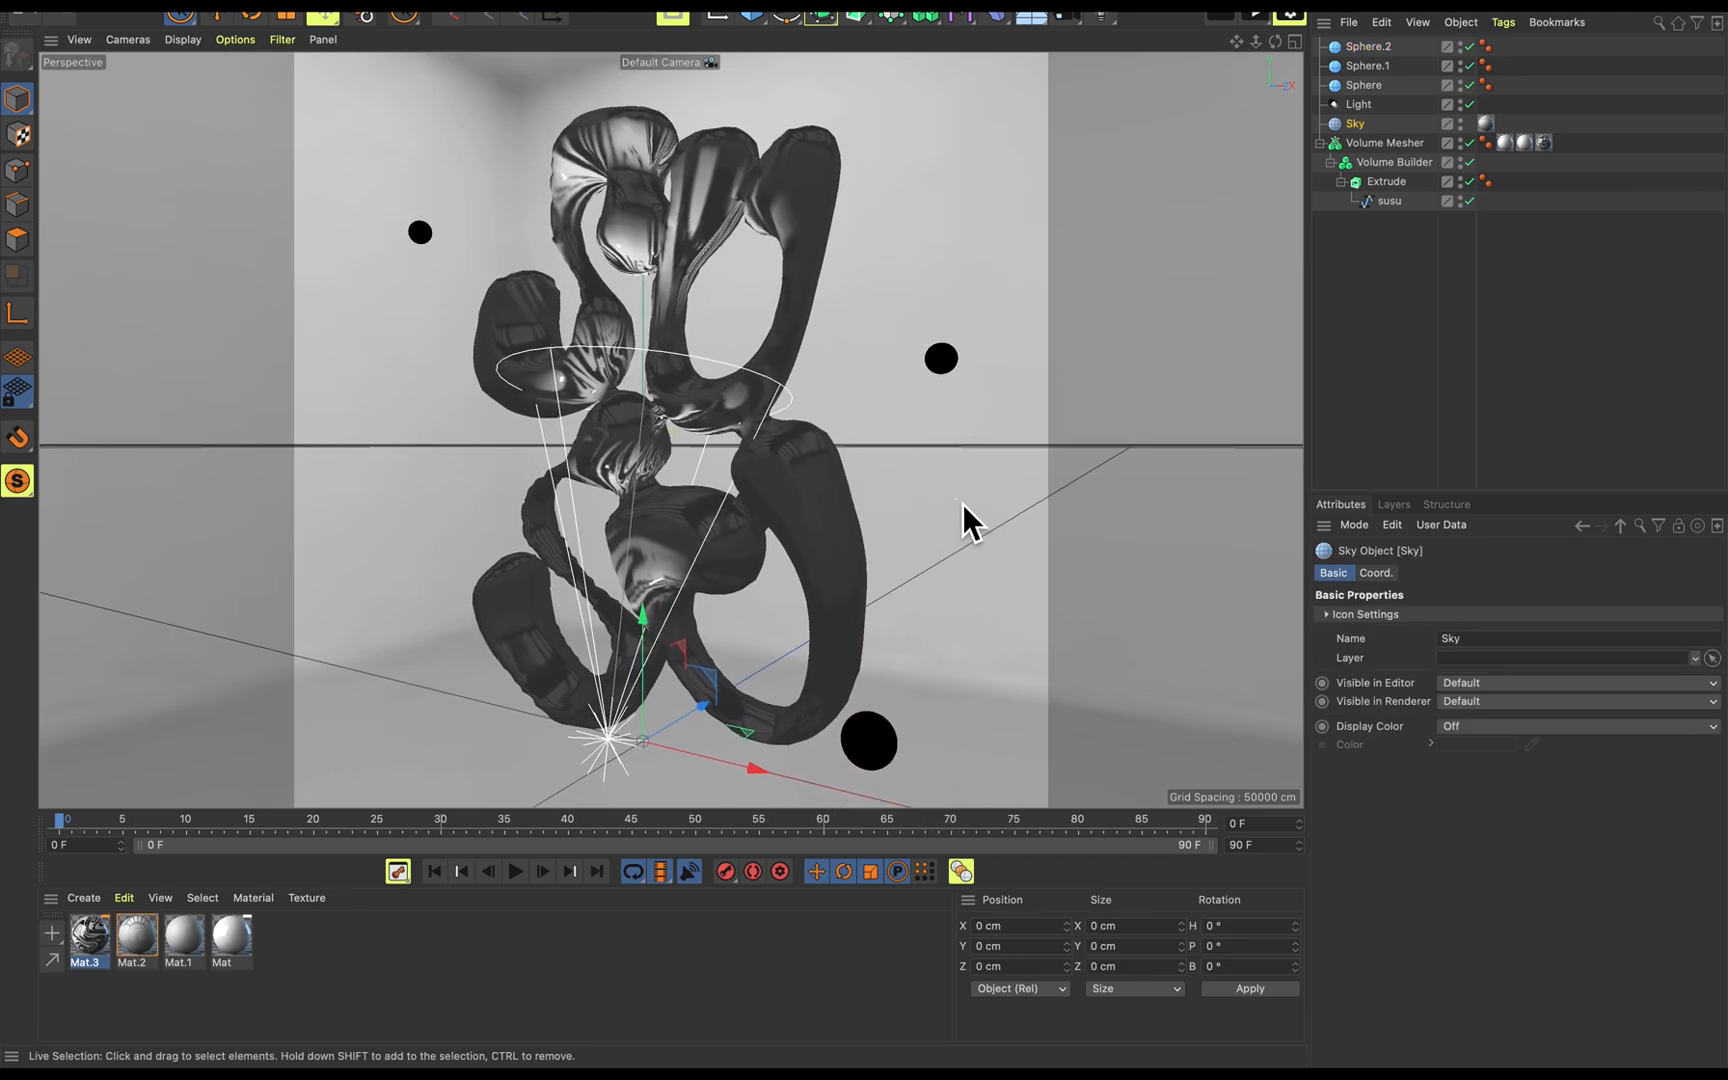
Add an area light and place it in front of the lettering at about X 35, Y 201, Z -240 cm.
left_click(612, 745)
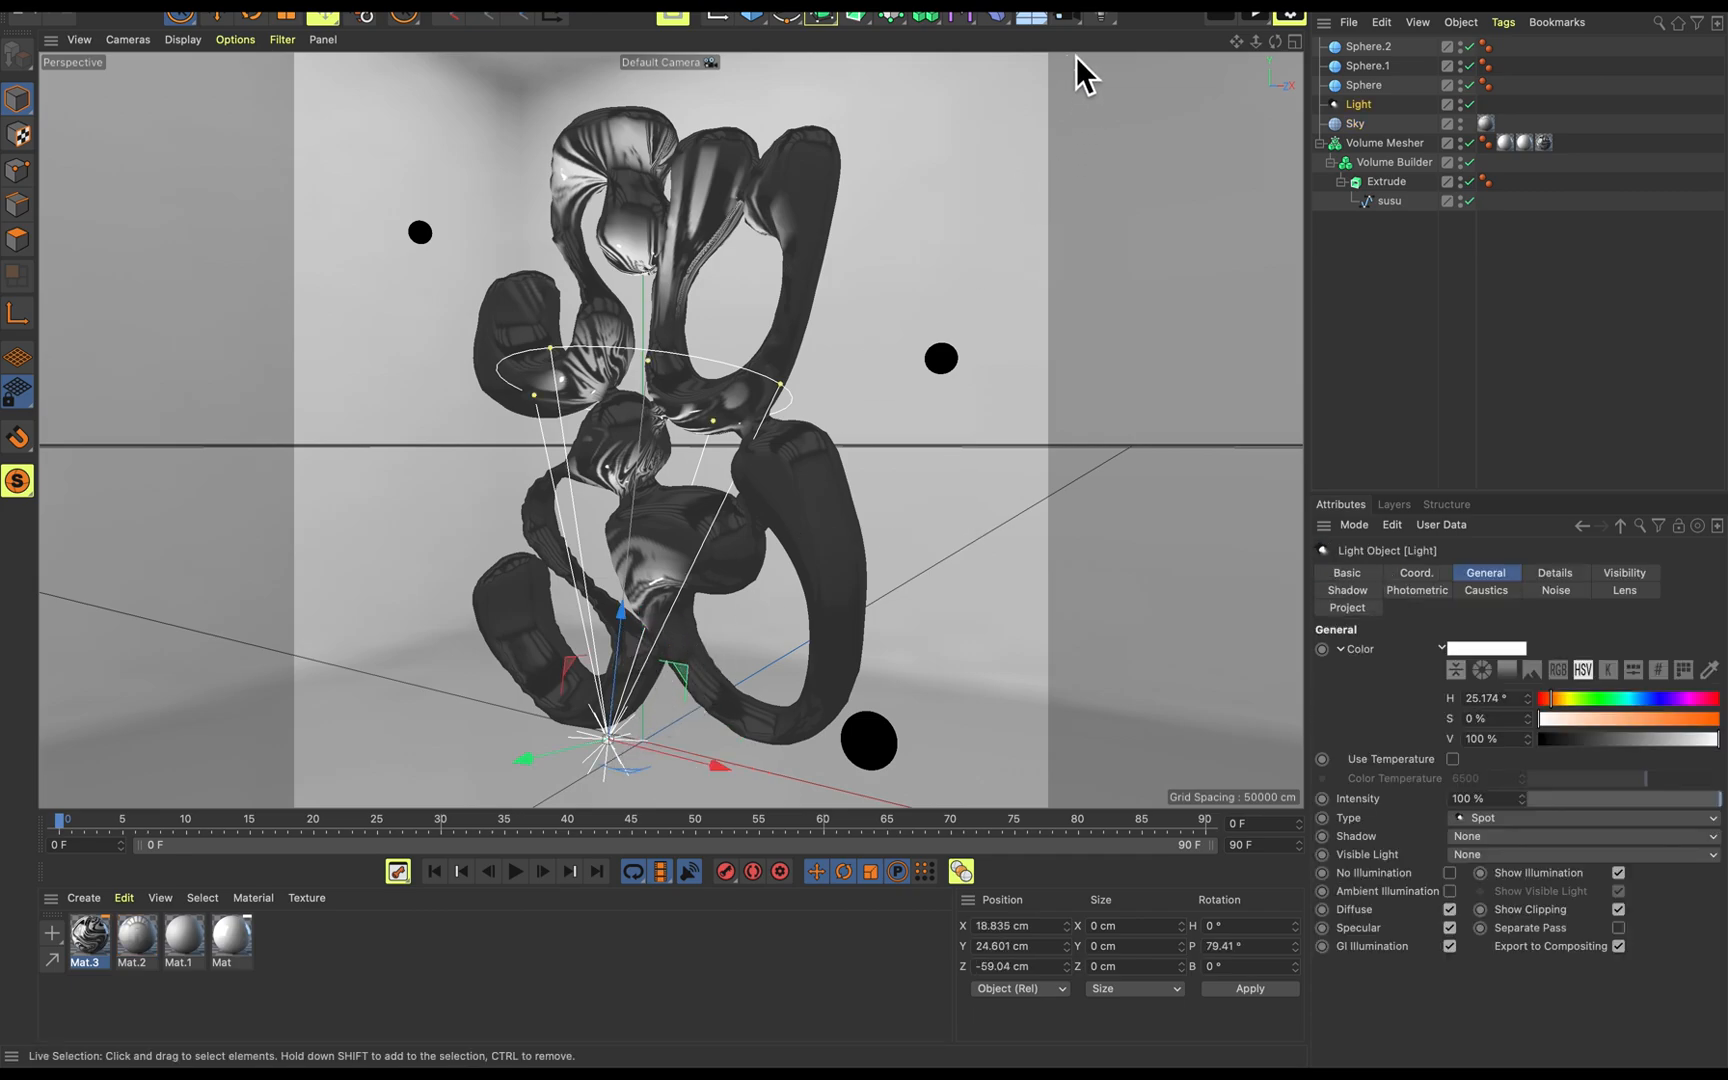
left_click(1103, 17)
left_click(1268, 114)
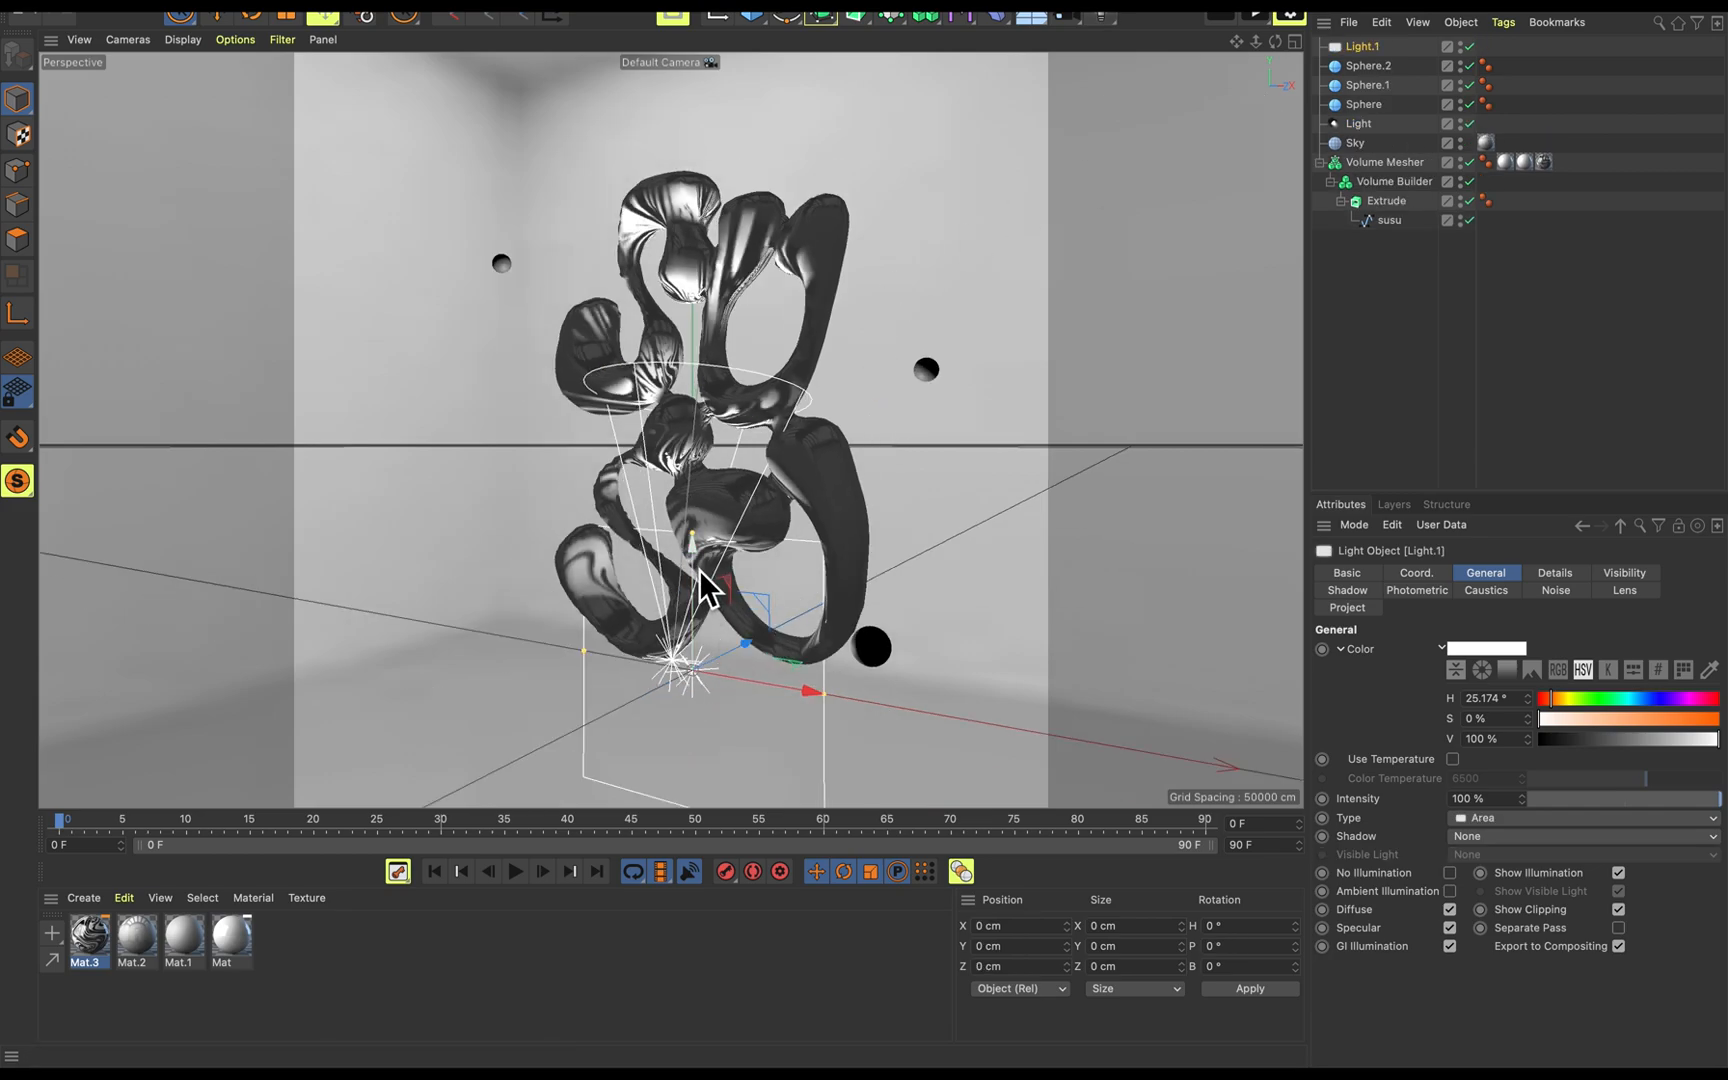
left_click_drag(740, 650, 712, 312)
left_click_drag(752, 405, 682, 464)
left_click_drag(522, 560, 518, 472)
left_click_drag(744, 509, 890, 297, "alt")
scroll(887, 287, "up", 6)
scroll(886, 284, "down", 3)
middle_click_drag(872, 274, 909, 320, "alt")
mouse_move(909, 320)
left_mouse_down("alt")
mouse_move(929, 339)
mouse_move(933, 320)
mouse_move(907, 320)
mouse_move(918, 352)
left_mouse_up("alt")
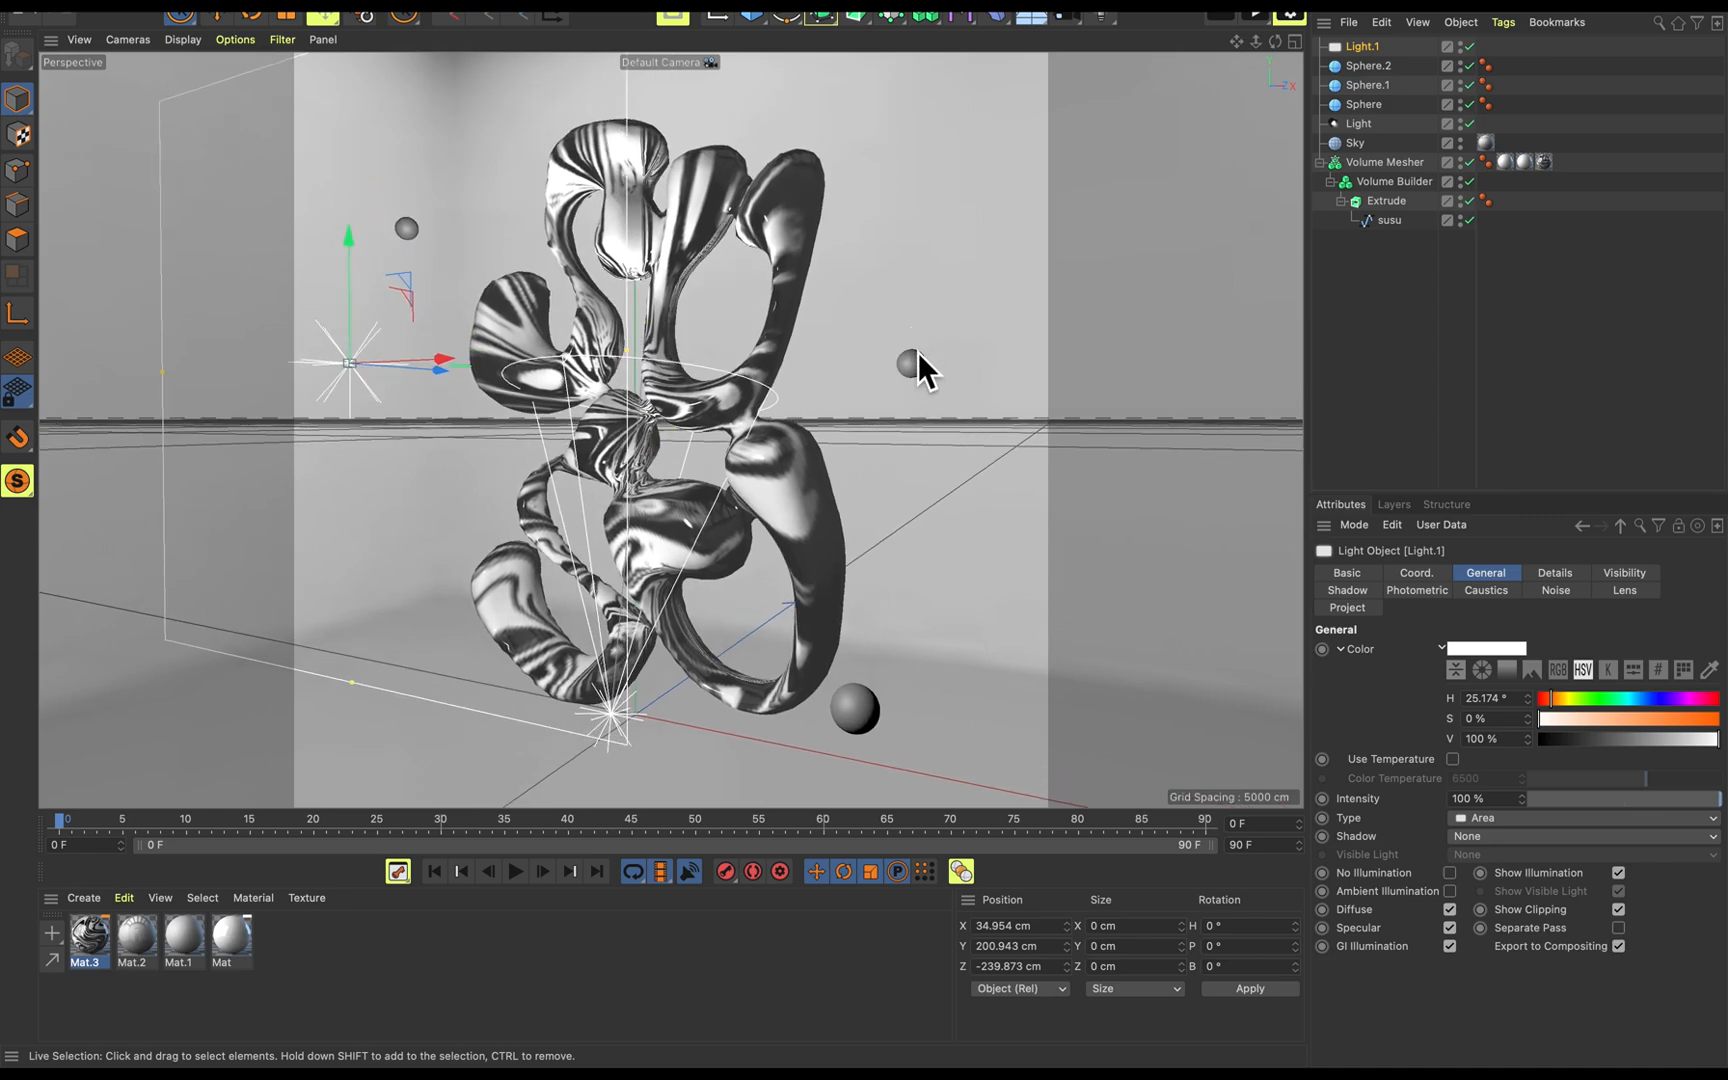
Create a new material with transparency enabled using the Glass refraction preset.
double_click(347, 964)
double_click(108, 940)
left_click_drag(492, 364, 1364, 150)
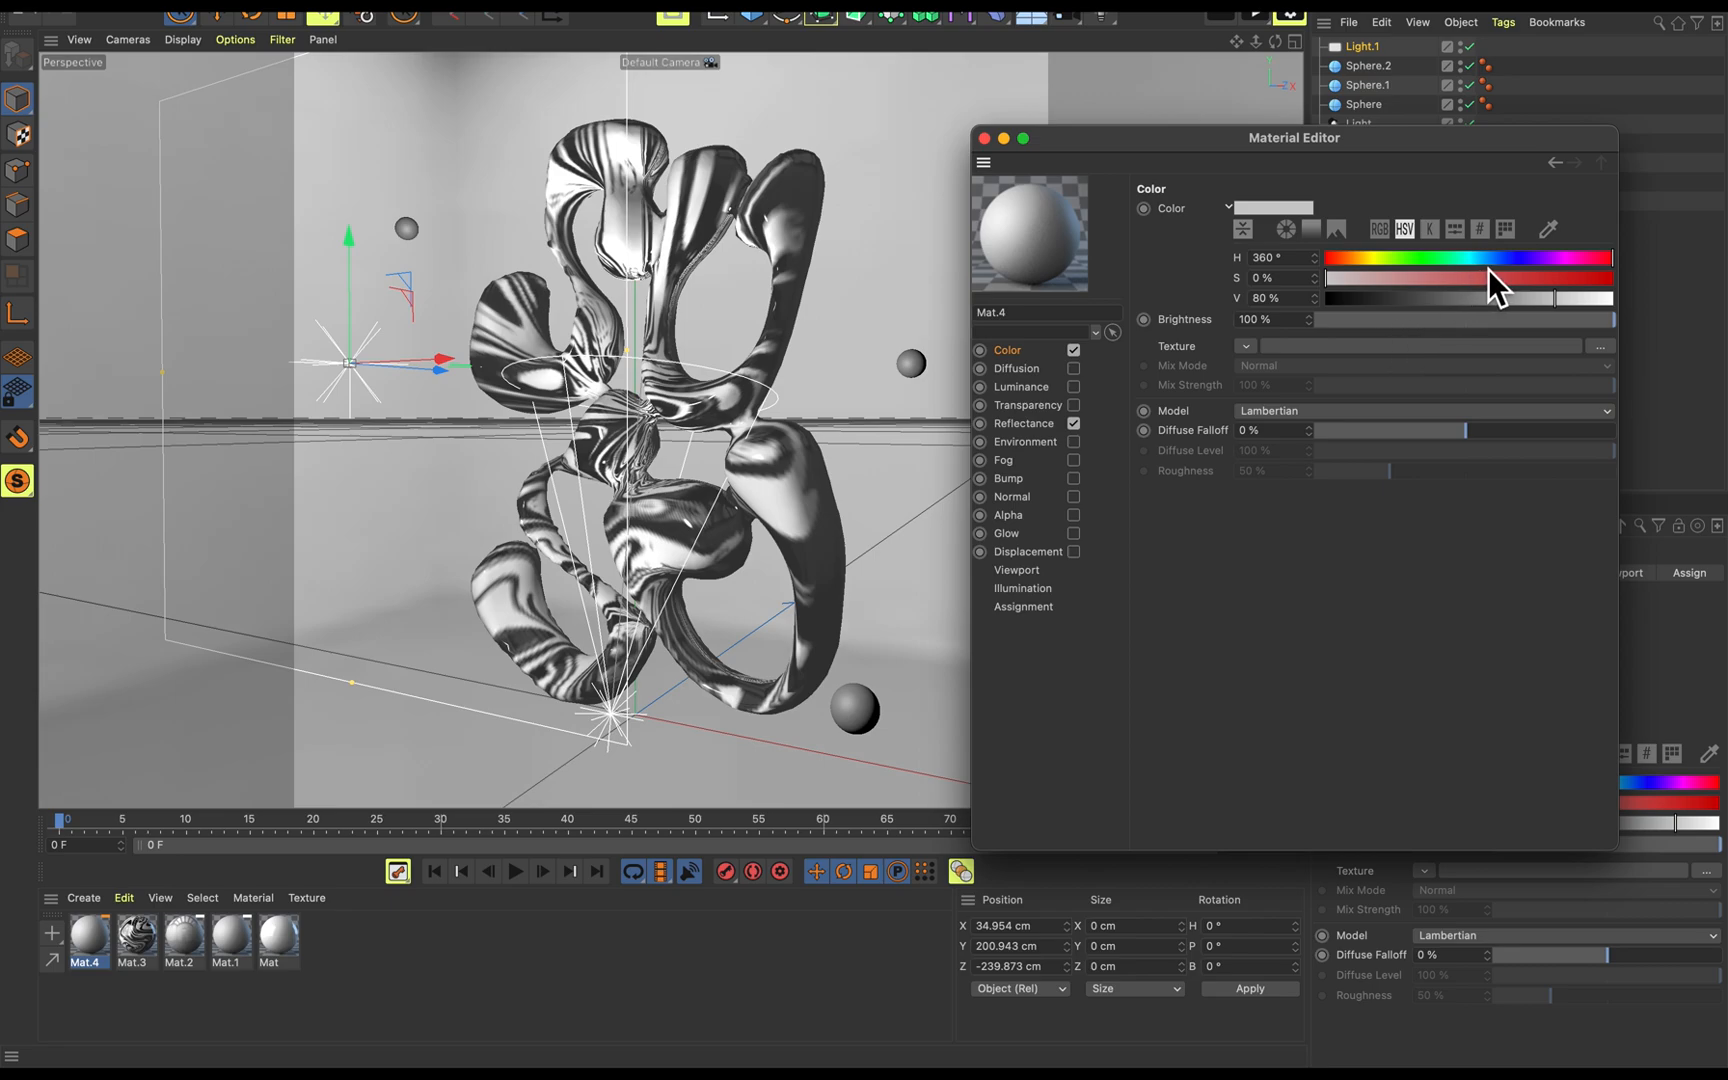
left_click(1073, 406)
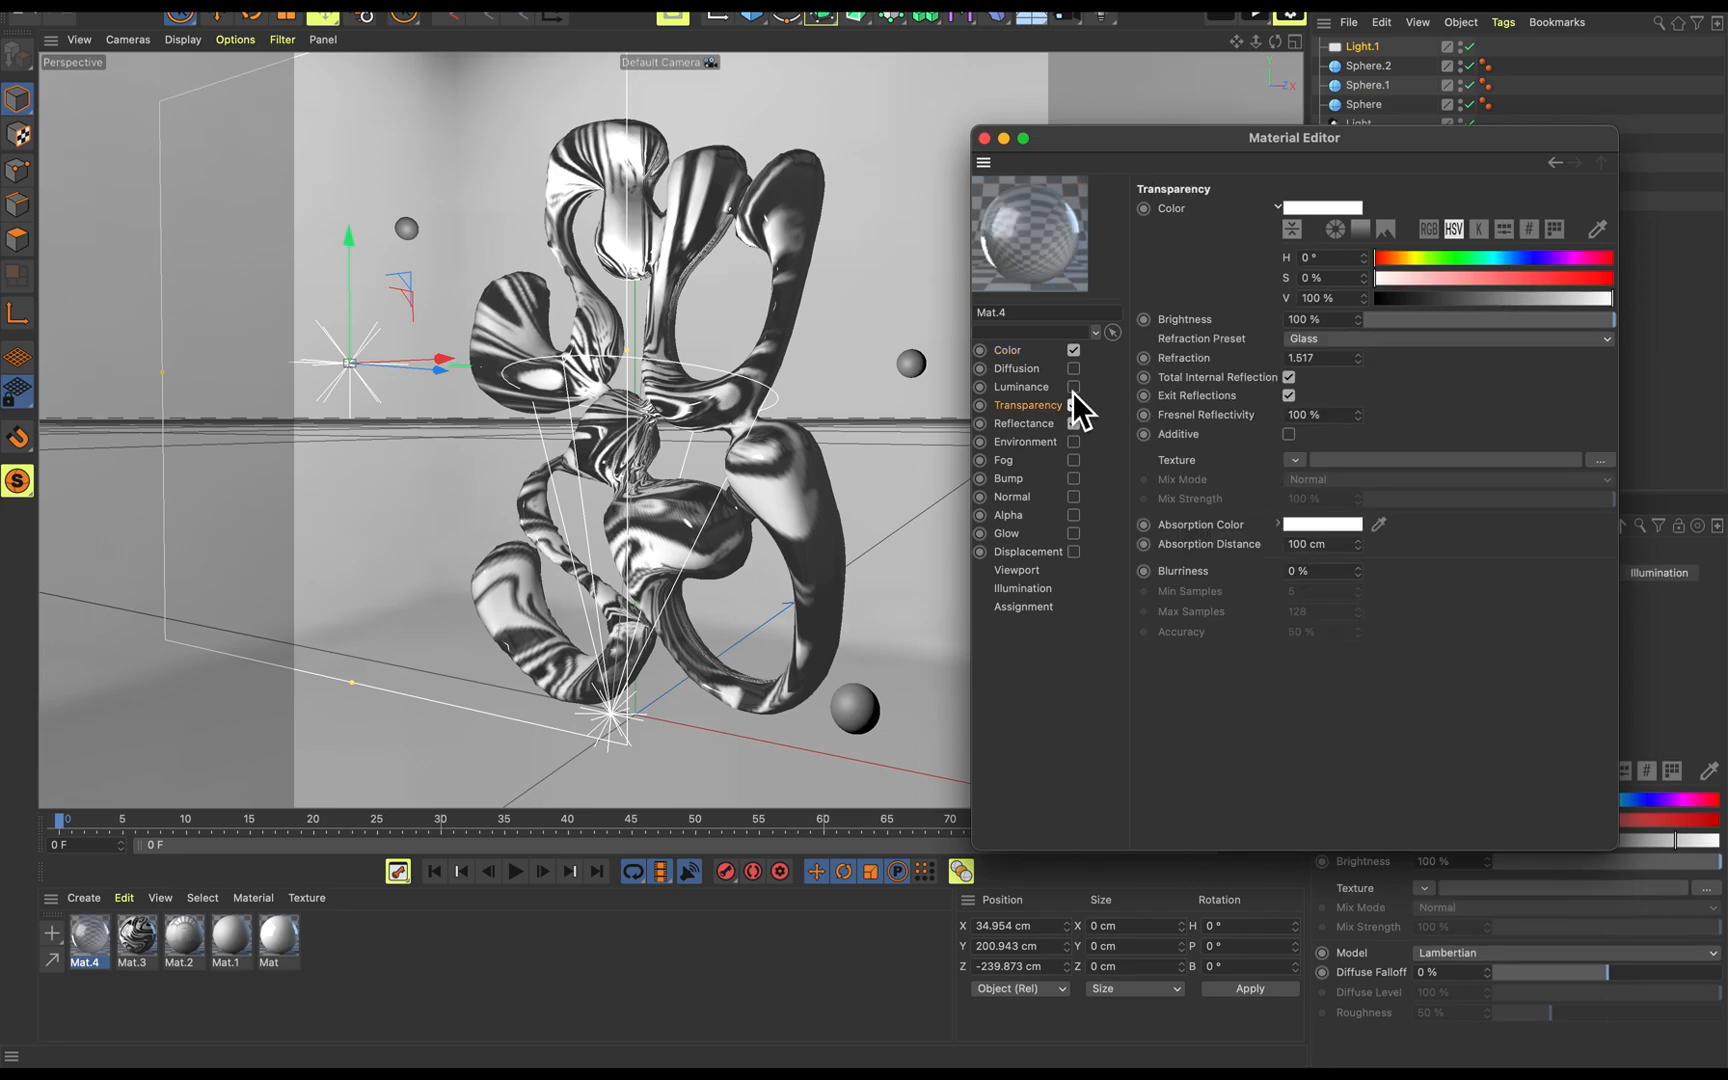
left_click(986, 140)
Apply the transparent Mat.4 to all three spheres and test-render the scene.
left_click_drag(90, 940, 855, 730)
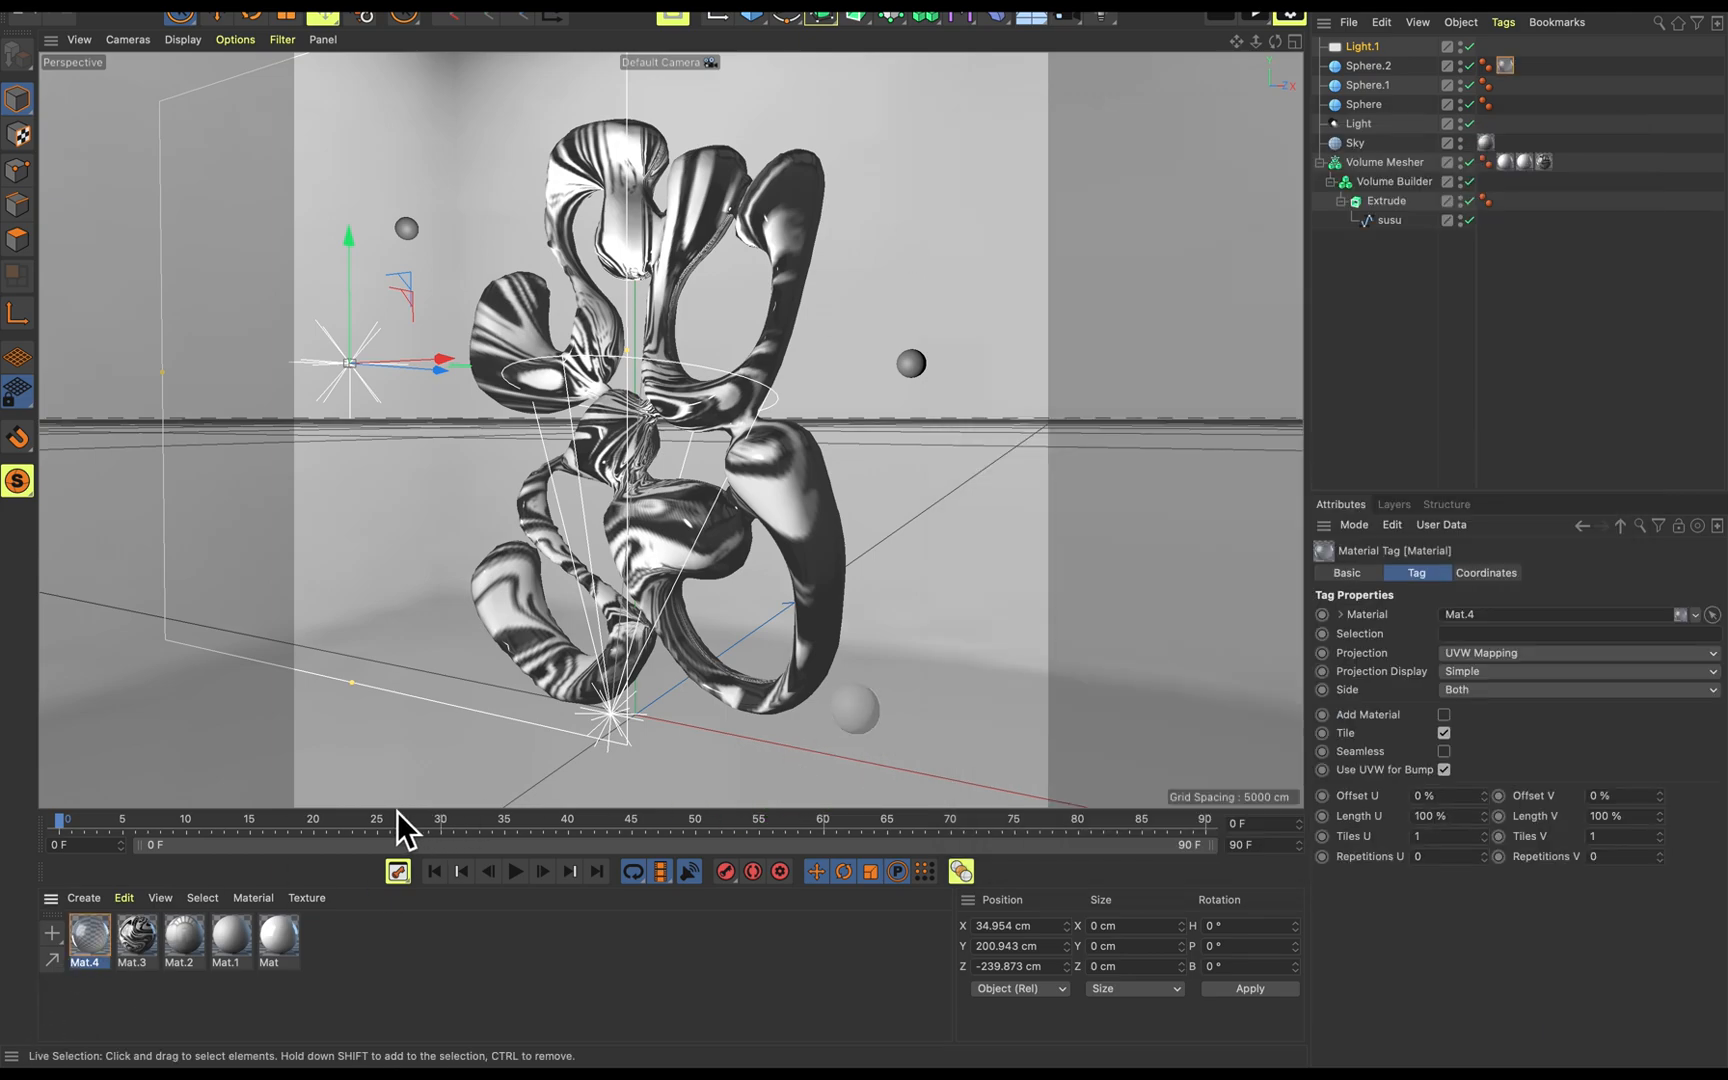
left_click_drag(105, 955, 912, 370)
left_click_drag(96, 960, 421, 238)
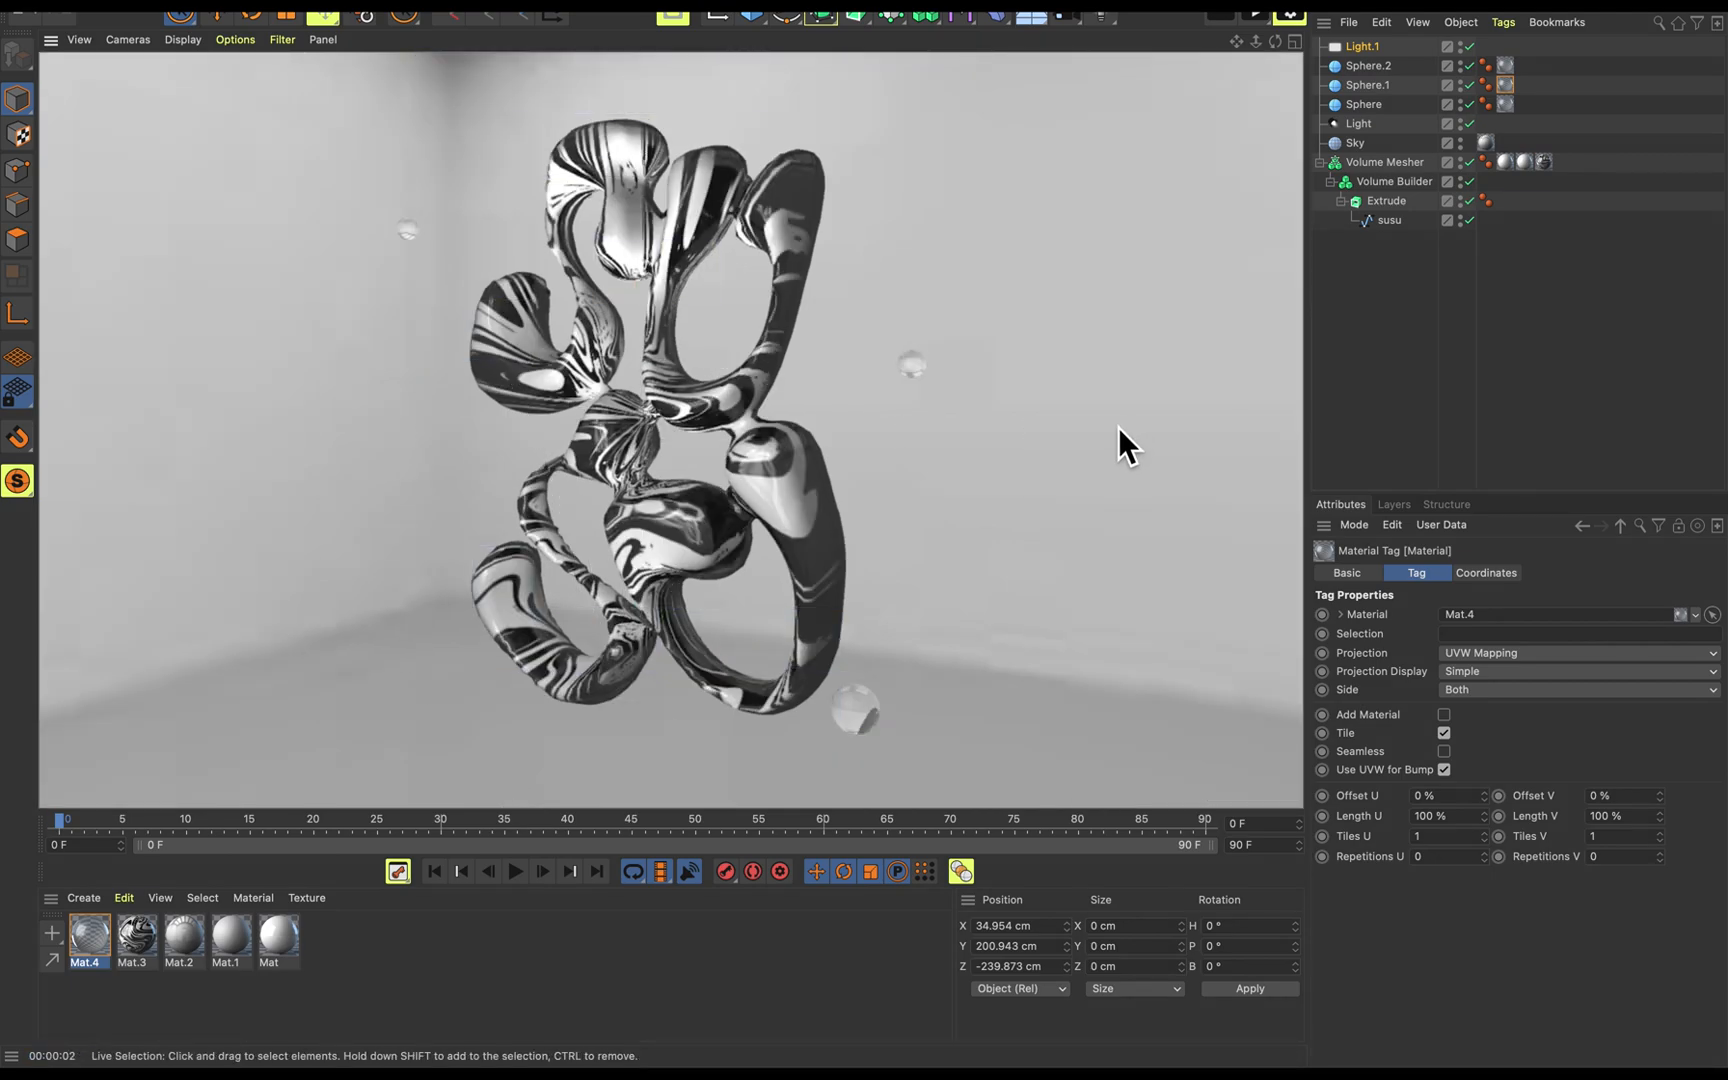
left_click(855, 405)
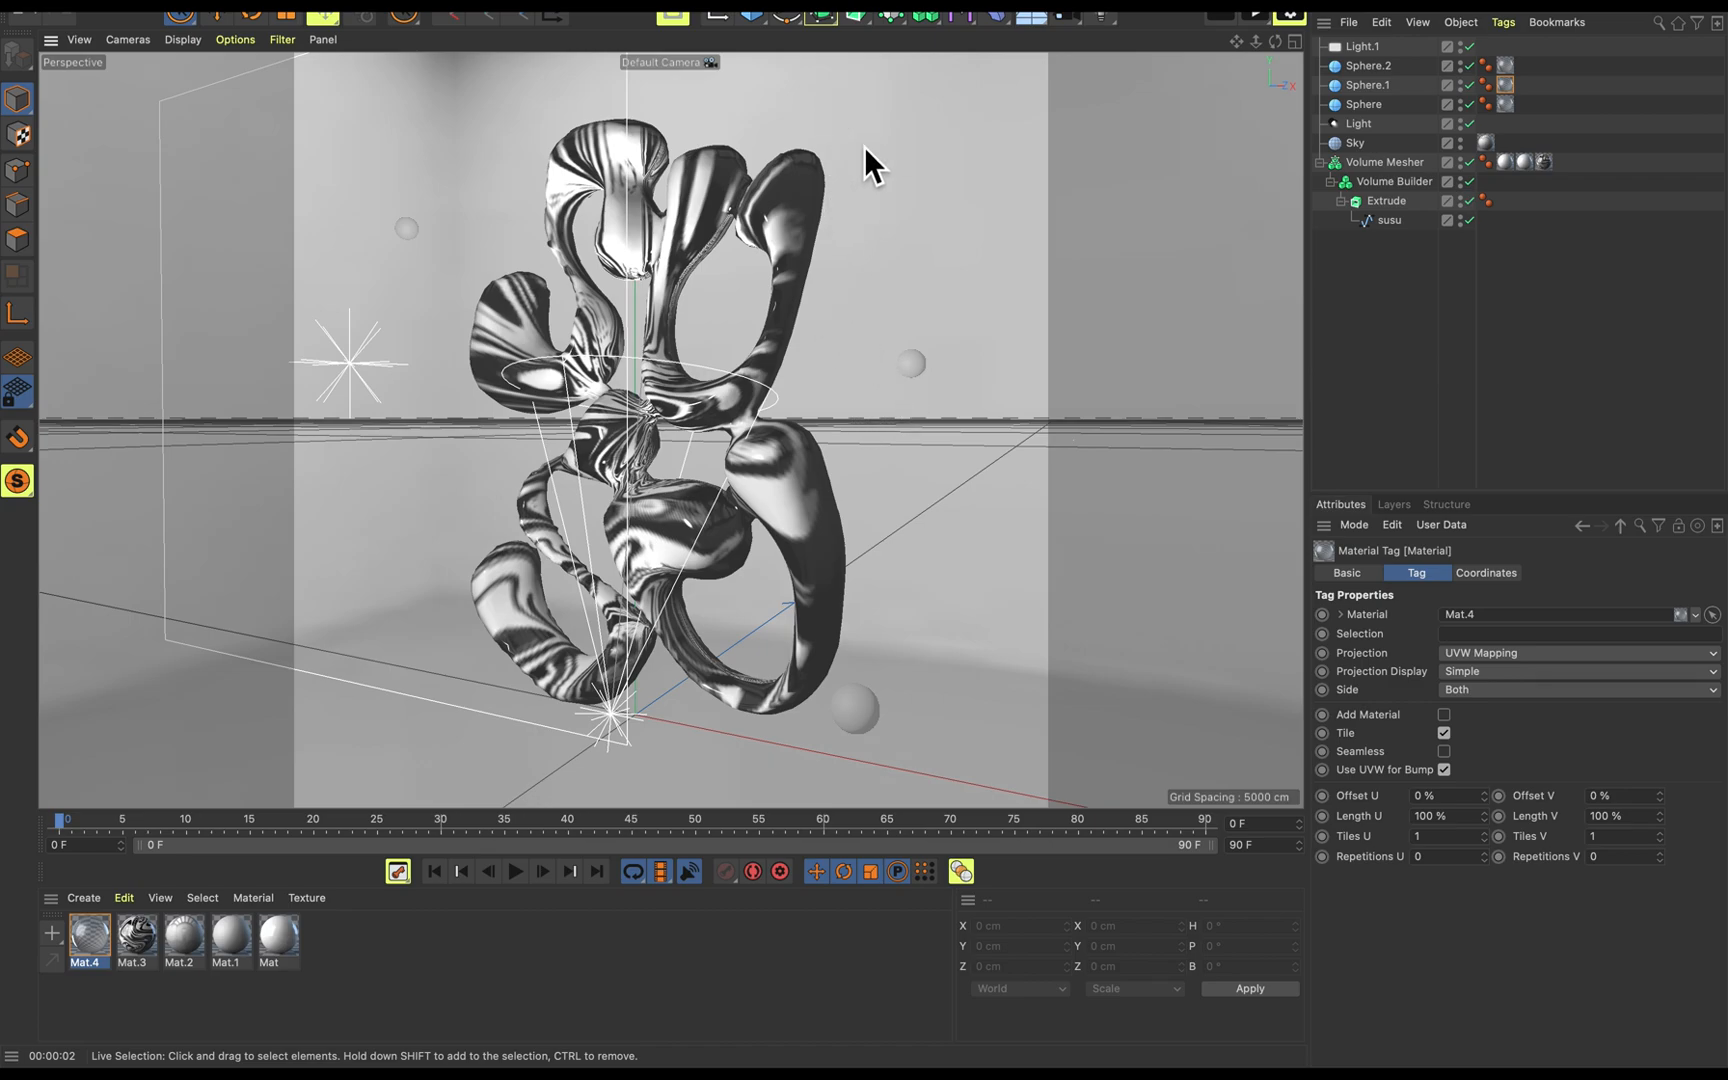
Duplicate the lower glass sphere and enlarge the copy to about 50.6 cm across.
left_click(861, 718)
left_click_drag(950, 729, 804, 632, "alt")
key("t")
left_click_drag(940, 512, 1350, 205)
key("e")
left_click_drag(832, 707, 896, 672)
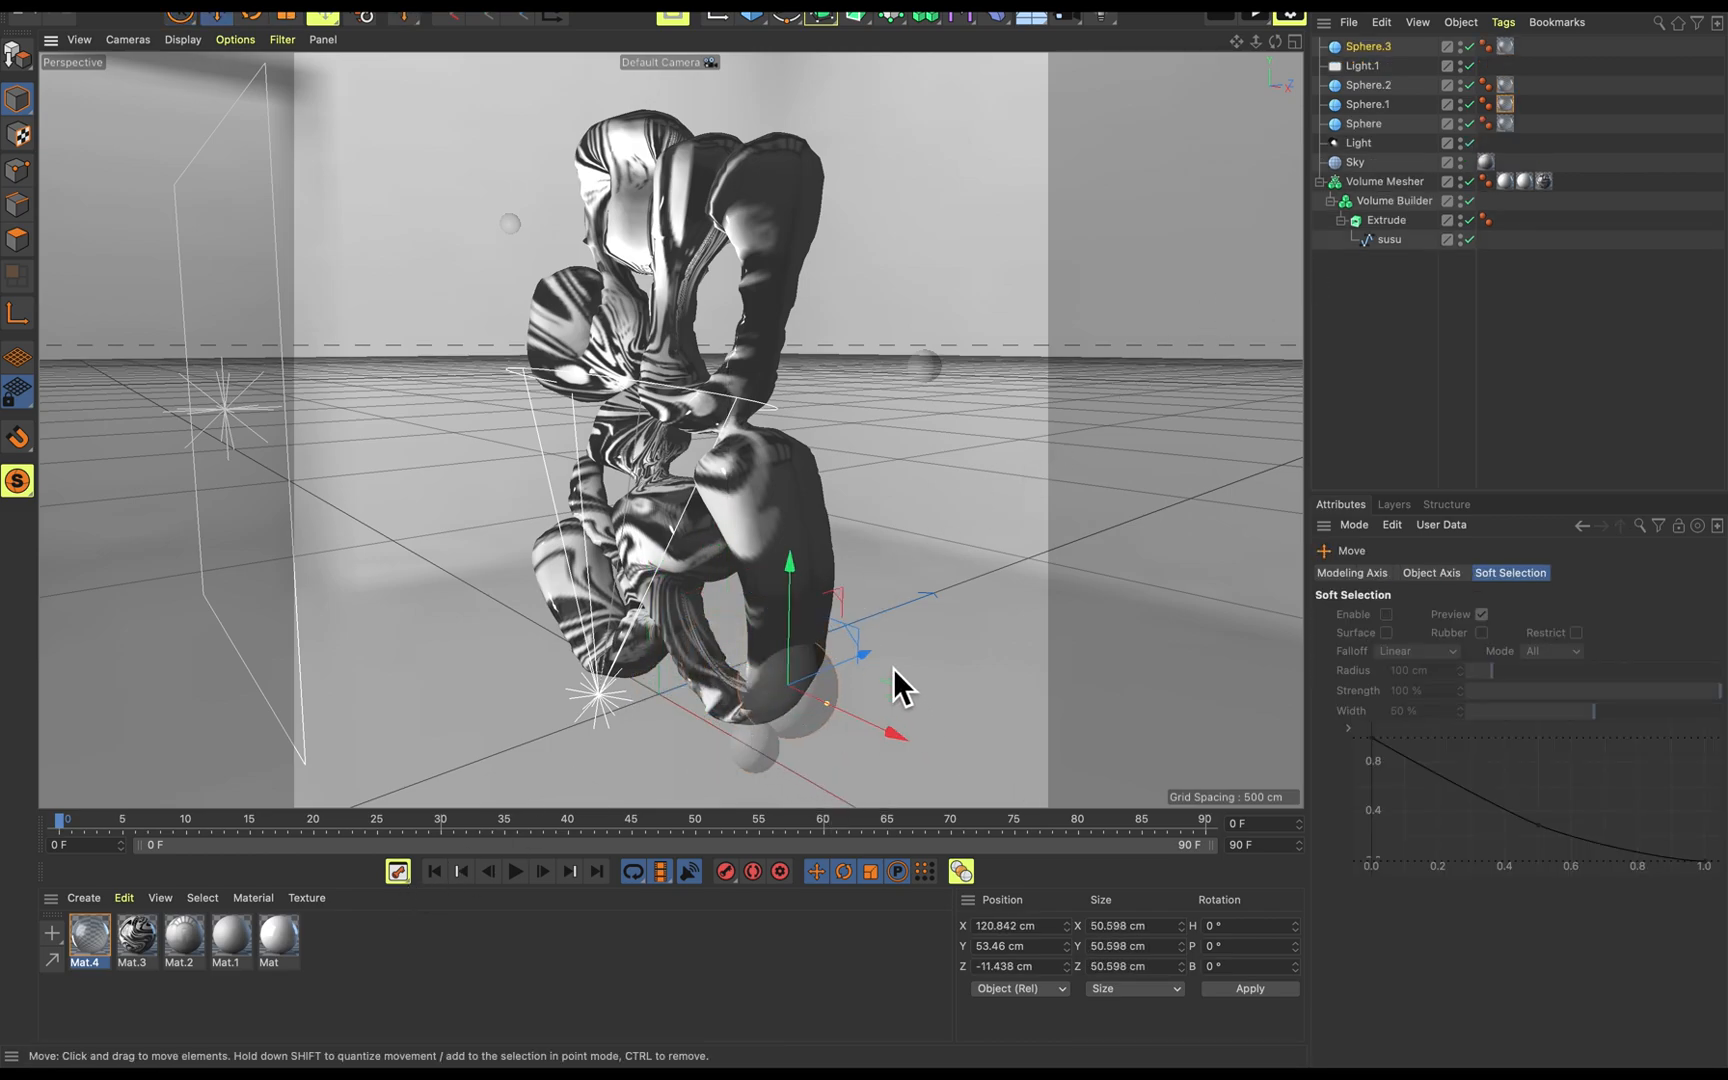
Move the large glass sphere up to the upper letter's opening at about X 25, Y 230, Z 13 cm.
left_click_drag(796, 602, 805, 343)
left_click_drag(846, 495, 917, 554)
key("super+z")
left_click_drag(845, 626, 756, 400, "alt")
left_click_drag(636, 312, 641, 194)
left_click_drag(710, 308, 783, 271)
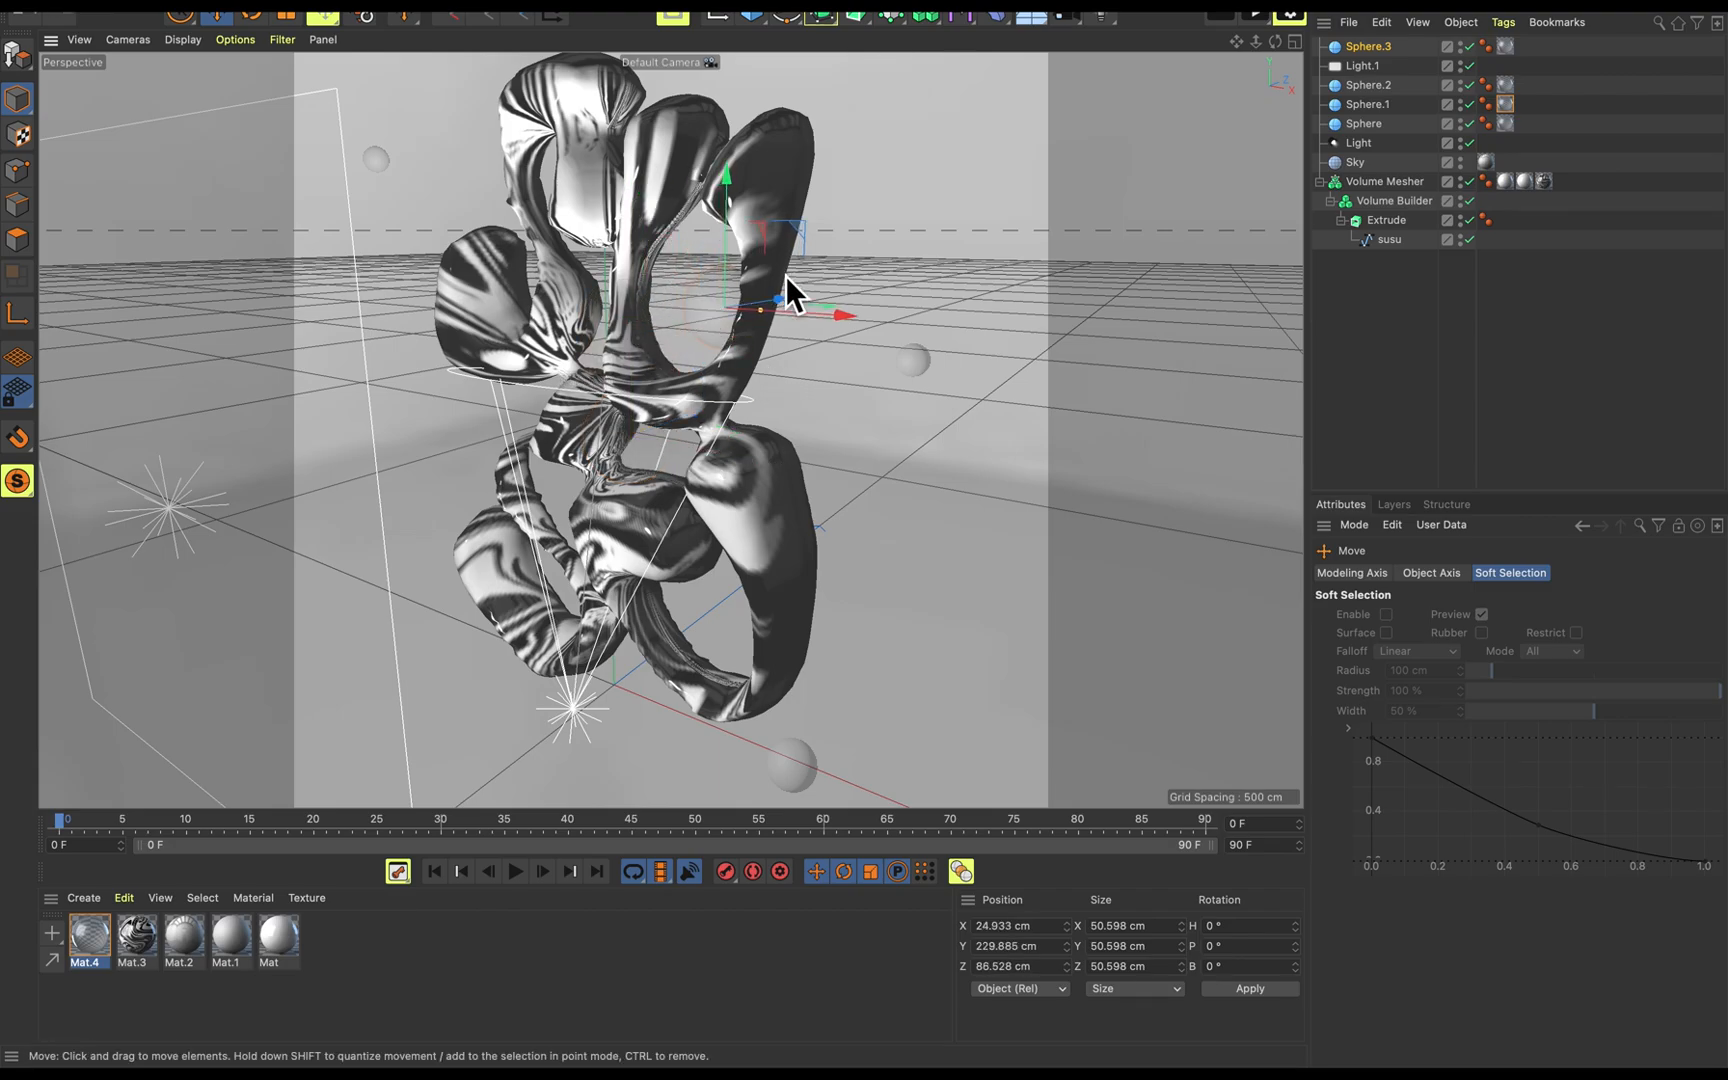
left_click_drag(873, 477, 770, 612, "alt")
left_click_drag(964, 285, 790, 306)
mouse_move(895, 478)
left_mouse_down("alt")
mouse_move(860, 567)
mouse_move(892, 481)
left_mouse_up("alt")
Align the large sphere with the letter opening in the Front view at about X 28.3 cm and deselect it.
middle_click(884, 477)
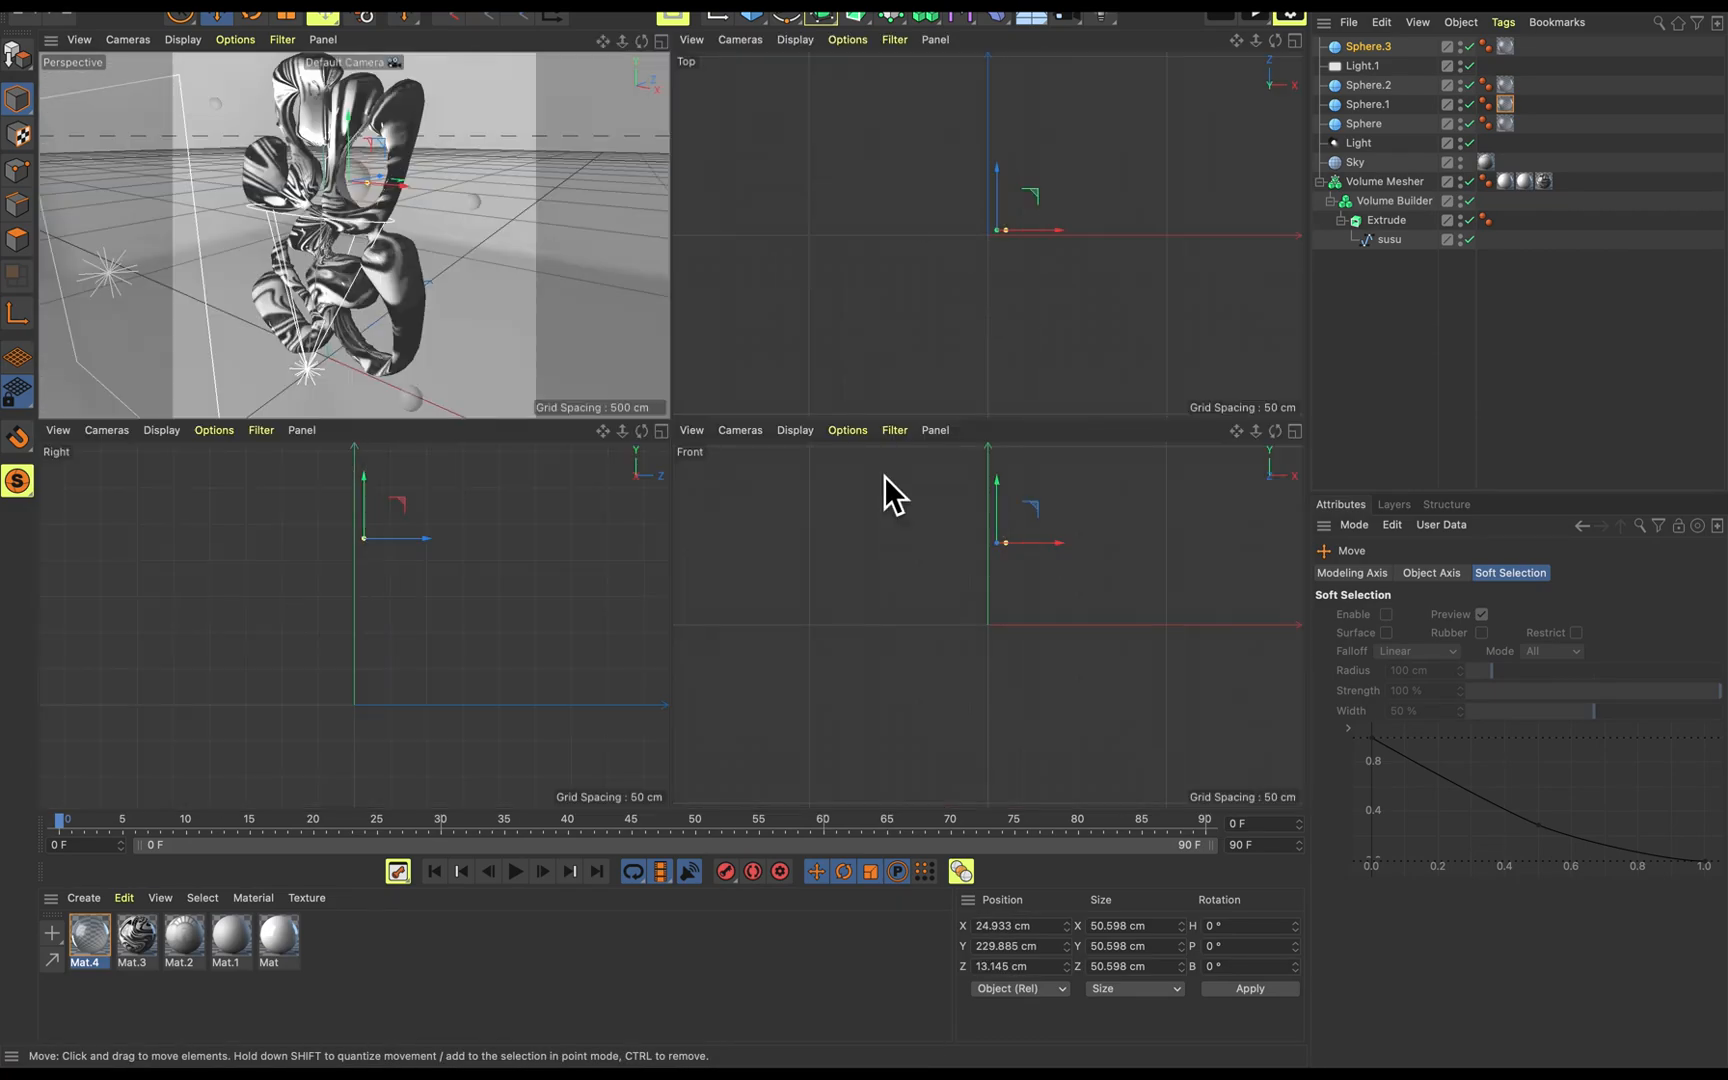
middle_click(1049, 571)
scroll(700, 250, "up", 3)
mouse_move(815, 354)
left_mouse_down()
mouse_move(912, 352)
mouse_move(822, 350)
left_mouse_up()
middle_click(852, 312)
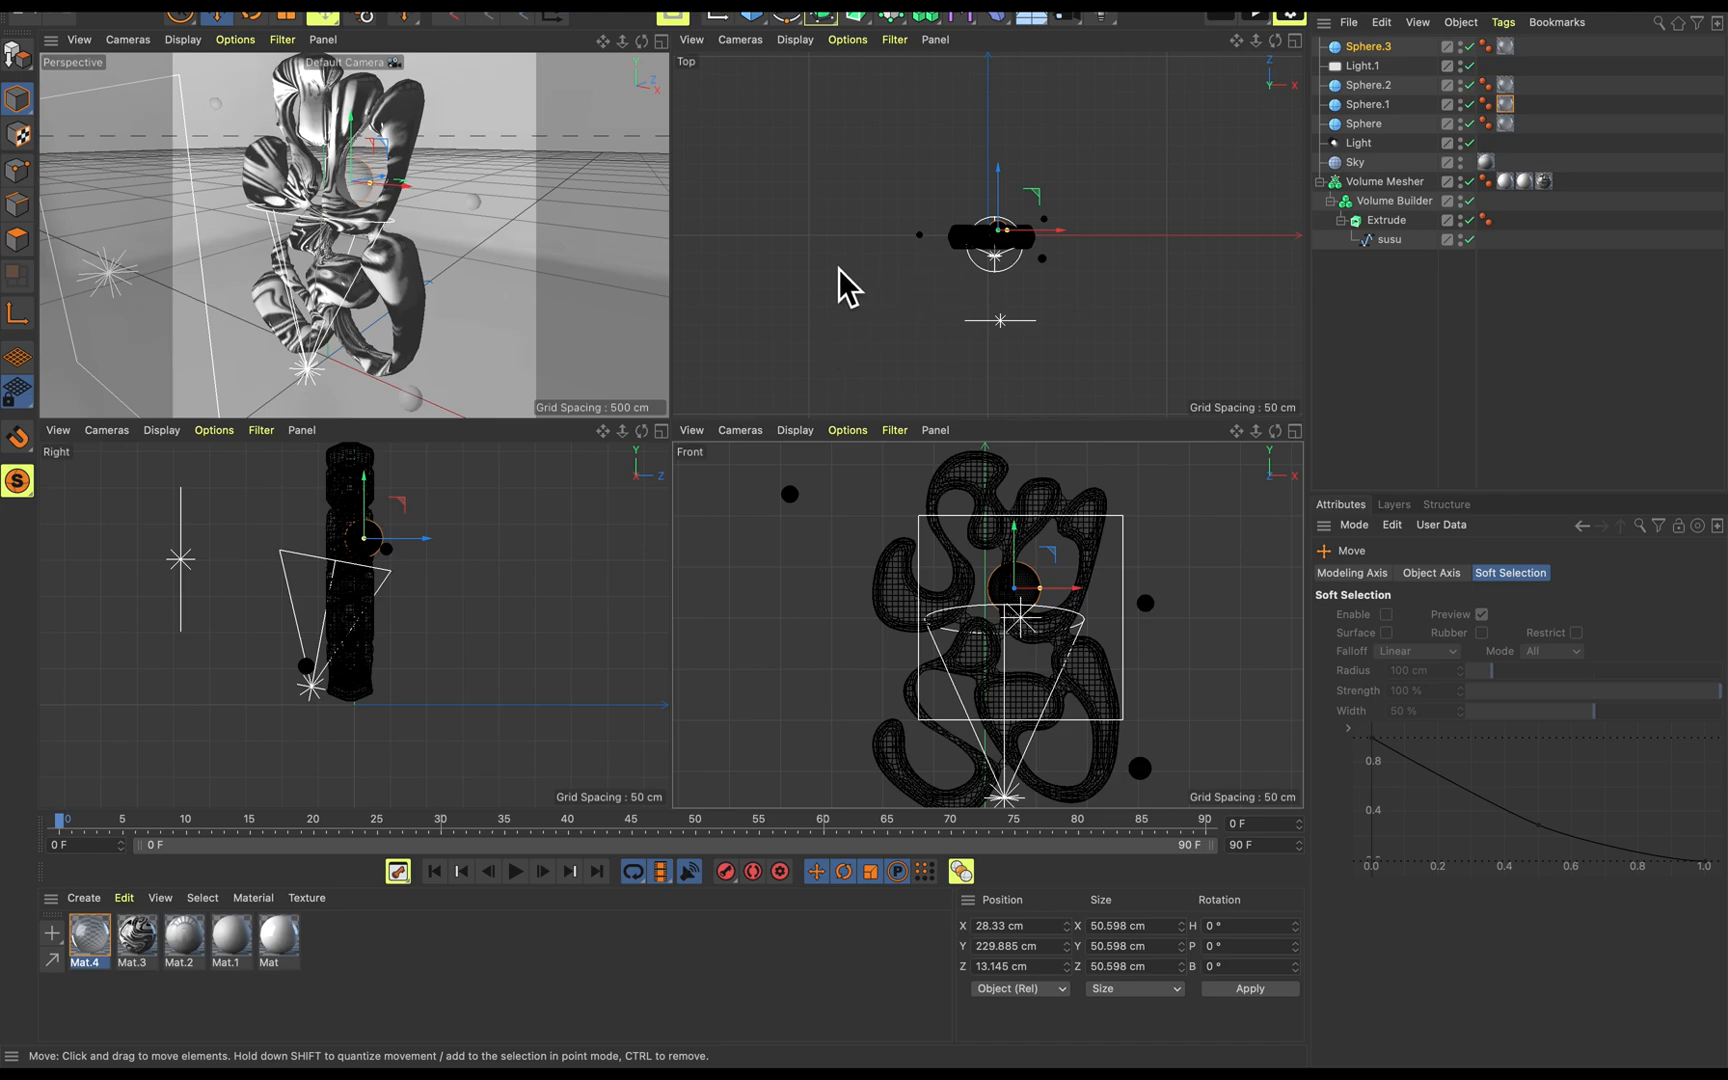
middle_click(524, 190)
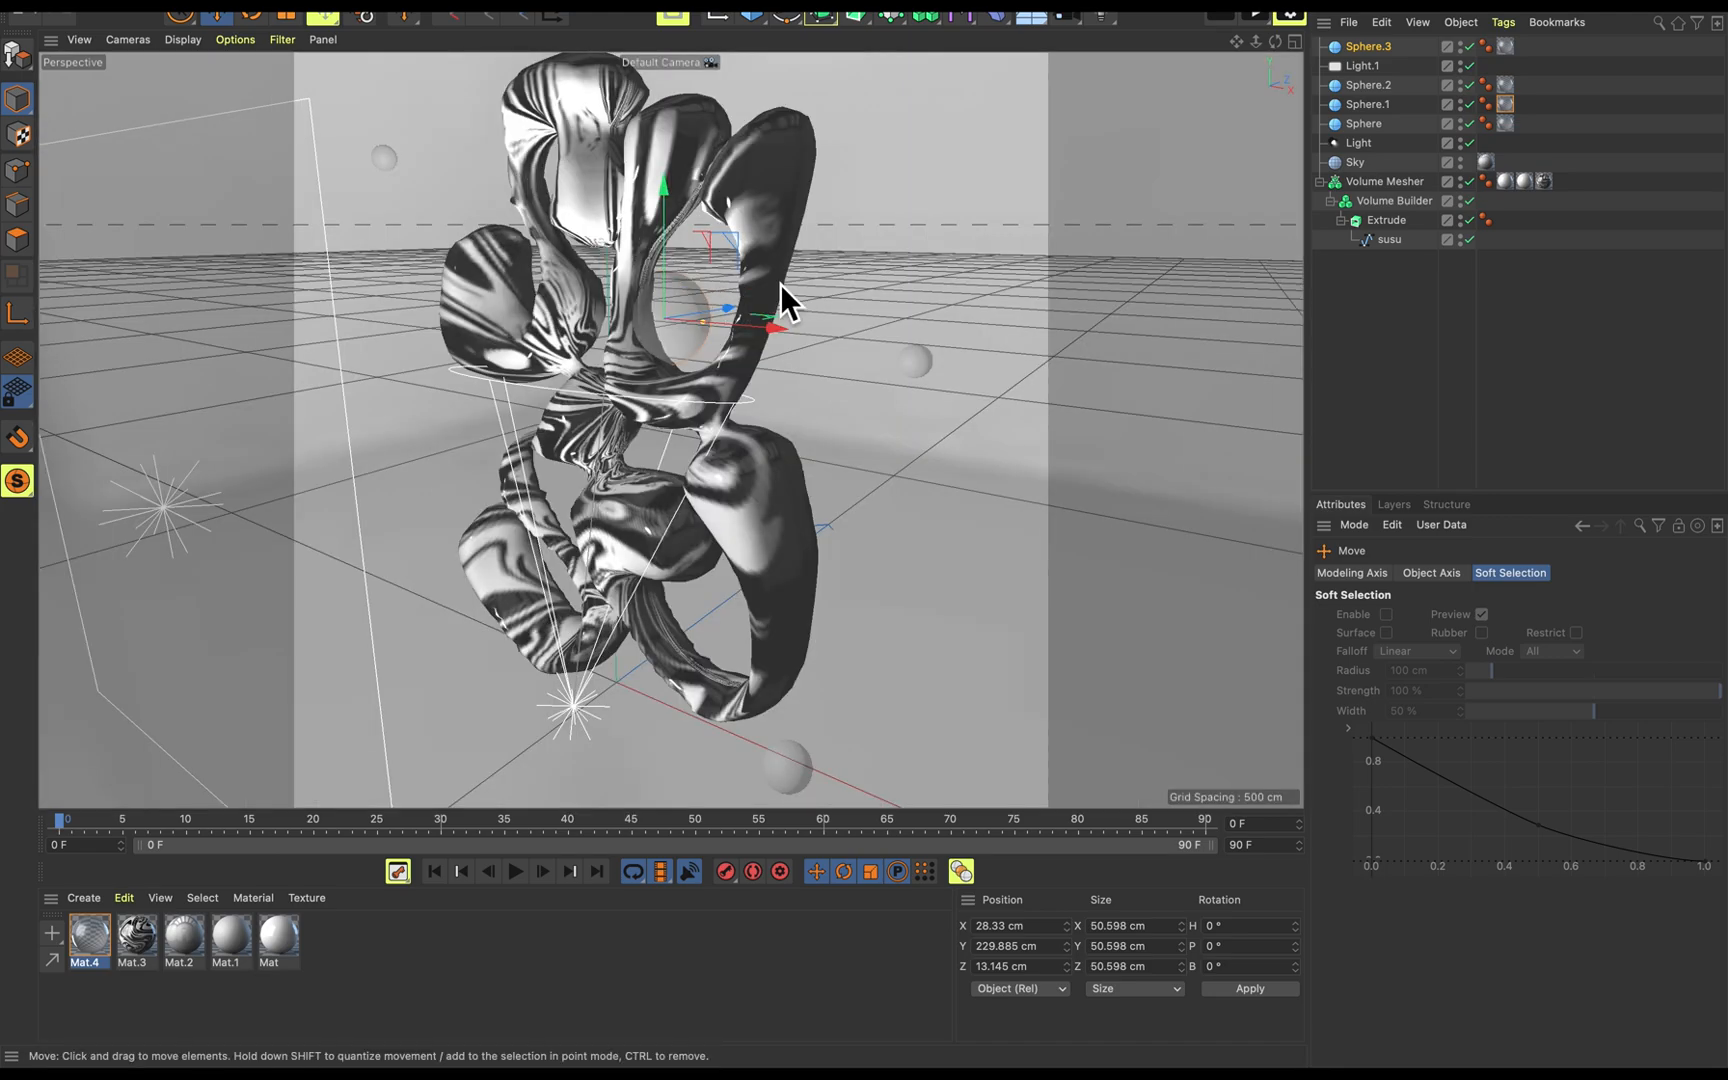
left_click(913, 279)
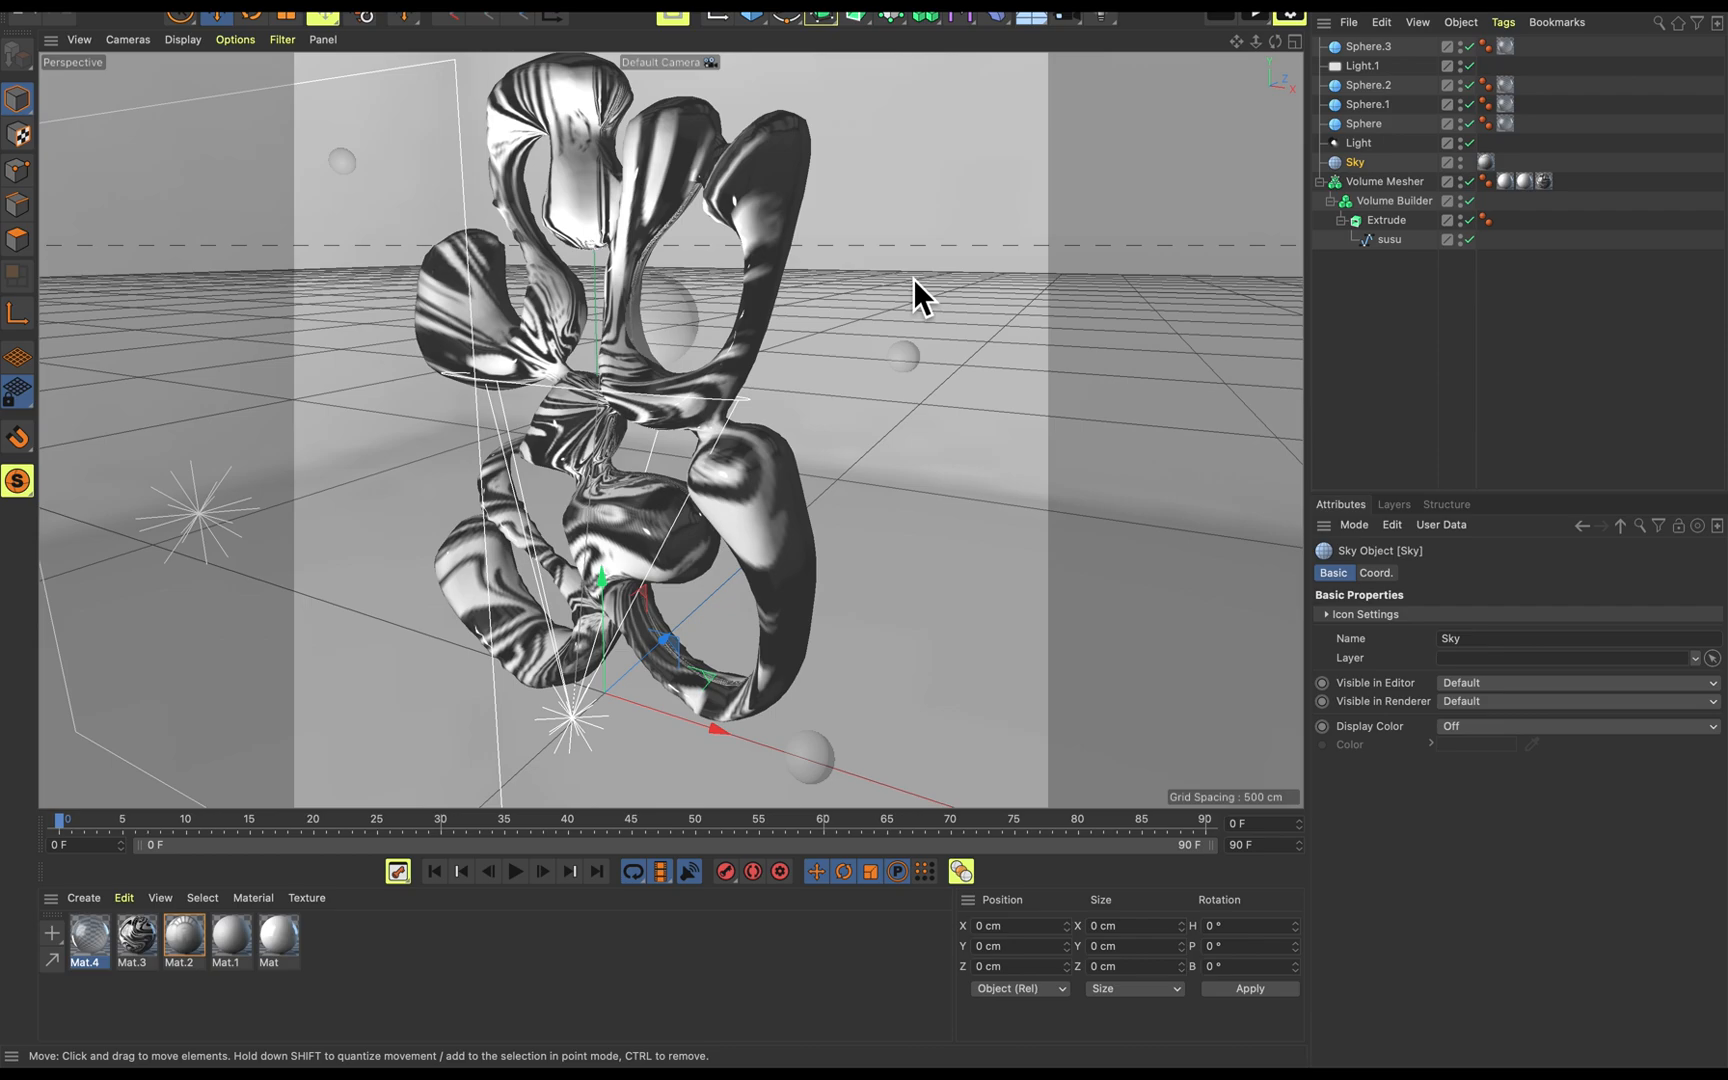
left_click(1003, 296)
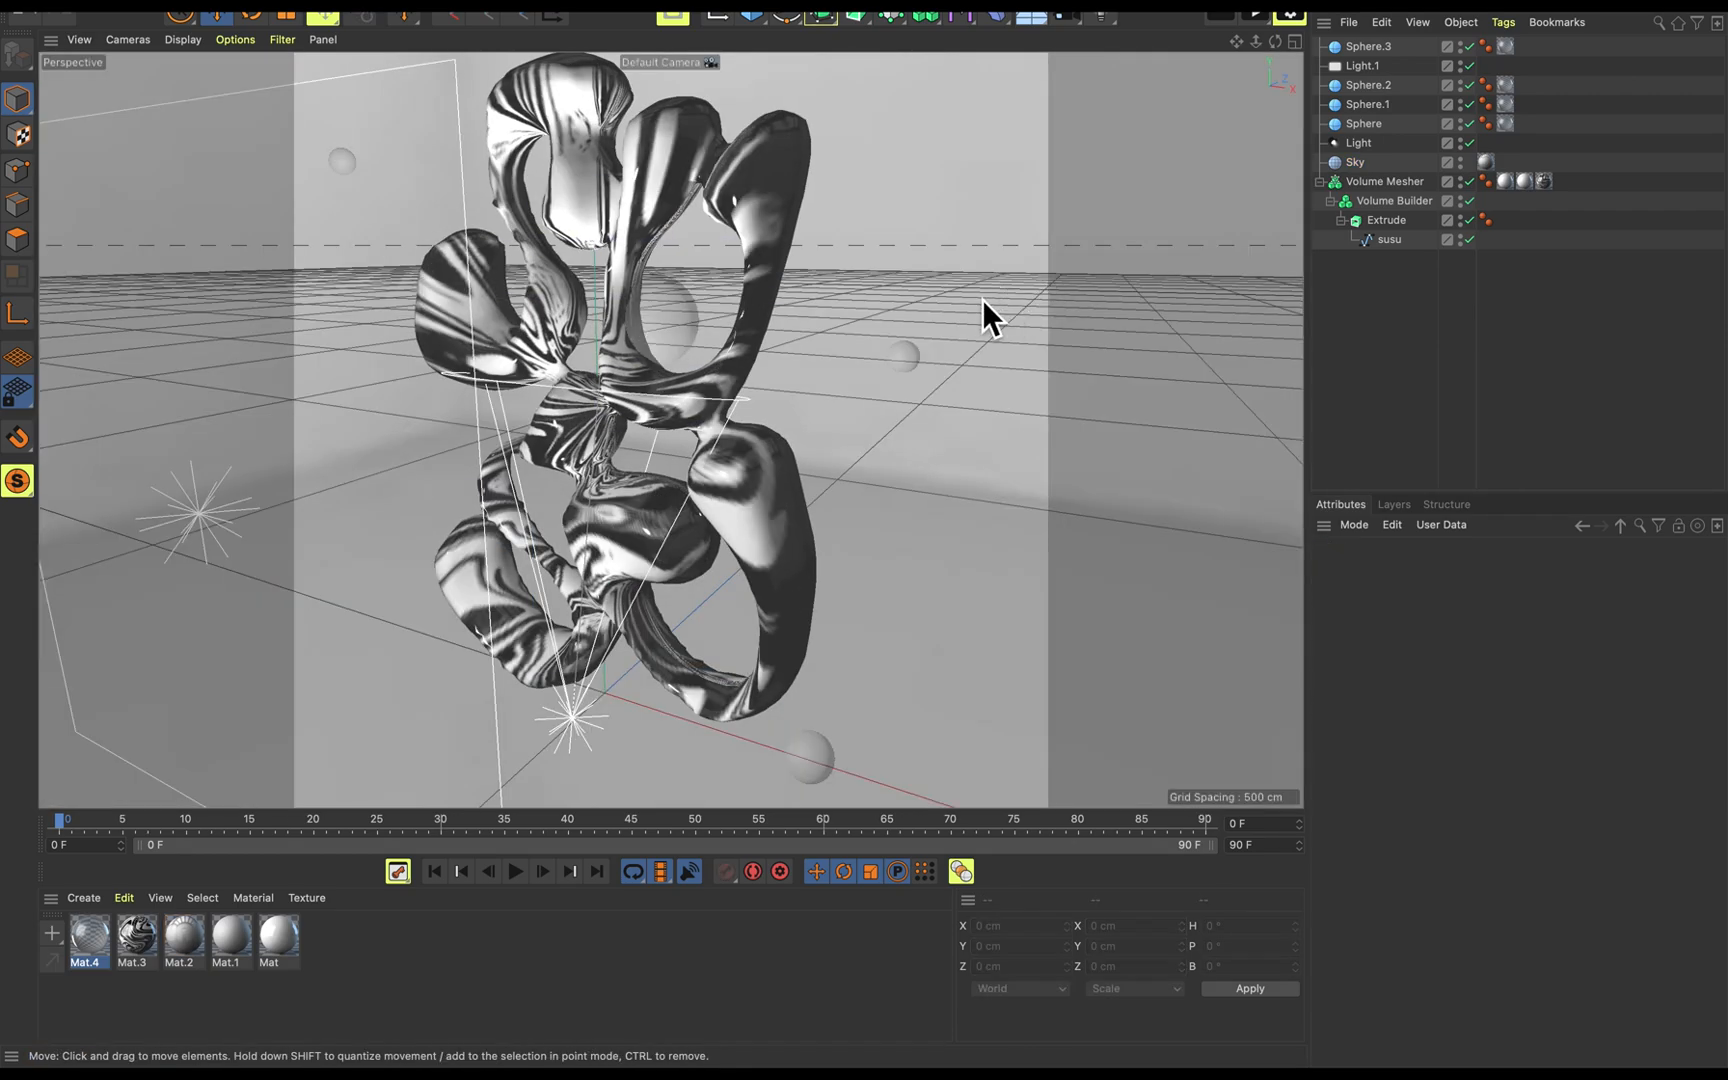
mouse_move(778, 354)
left_mouse_down("alt")
mouse_move(737, 352)
mouse_move(768, 325)
mouse_move(761, 350)
mouse_move(884, 414)
left_mouse_up("alt")
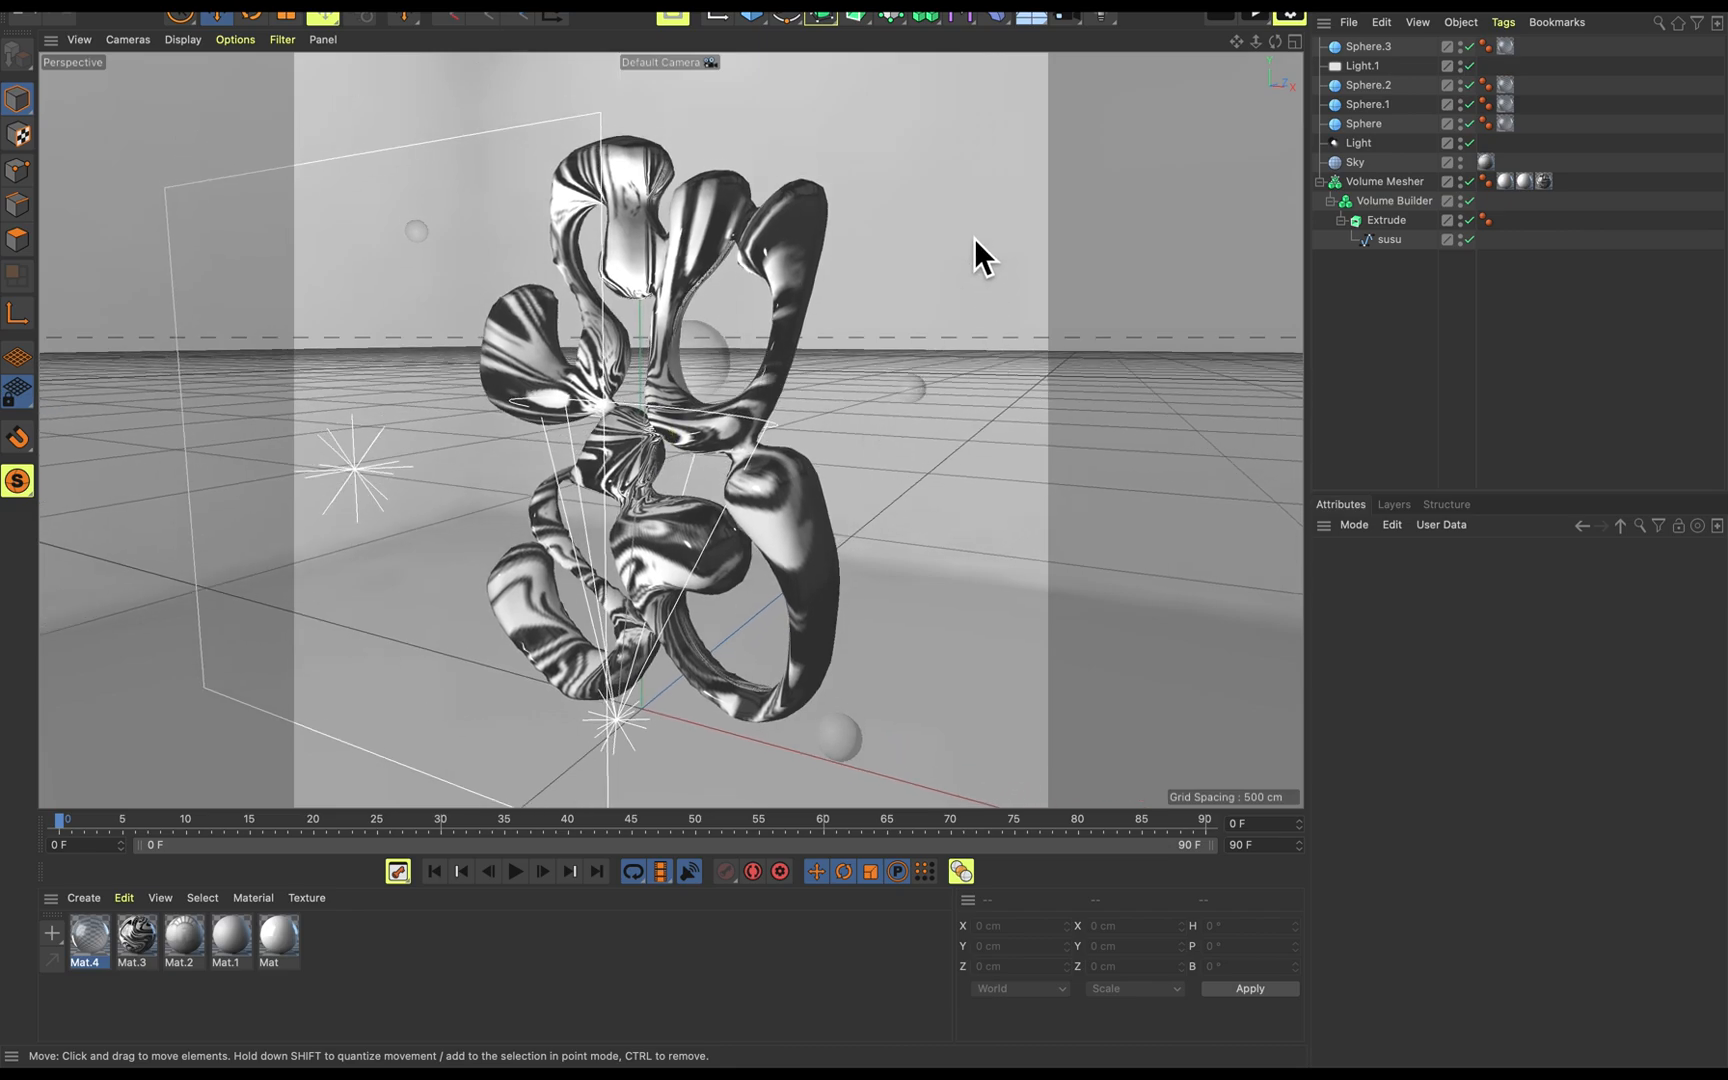